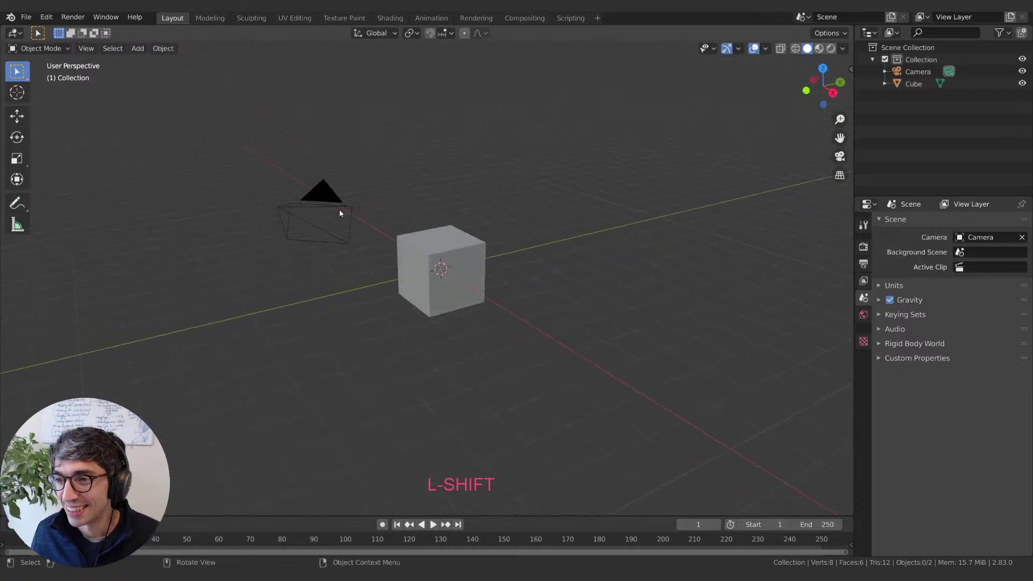
Step: Look through the scene camera and enable Lock Camera to View
{"action": "middle_click_drag", "start_coordinate": [483, 181], "coordinate": [518, 200]}
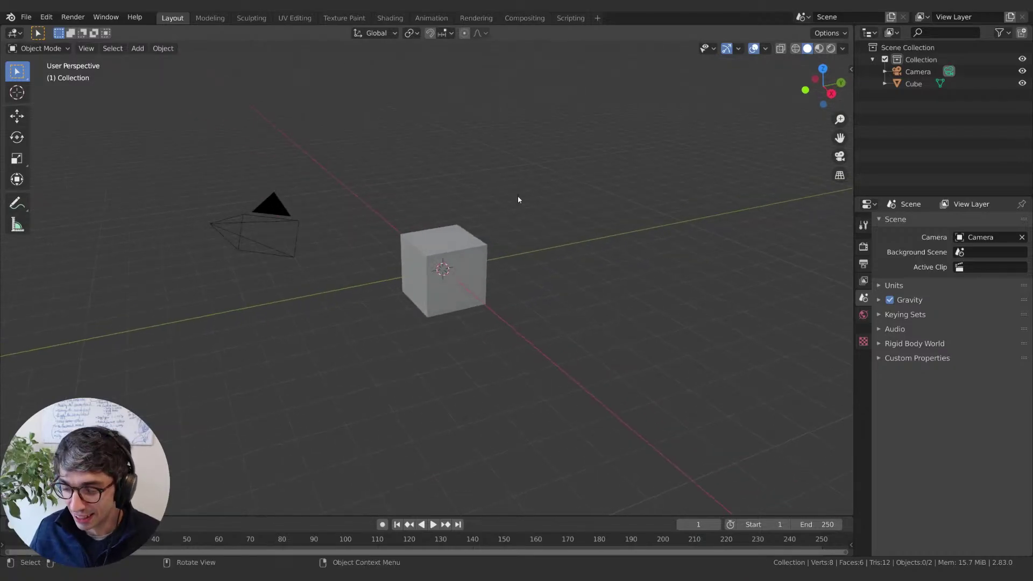
{"action": "key", "text": "KP_0"}
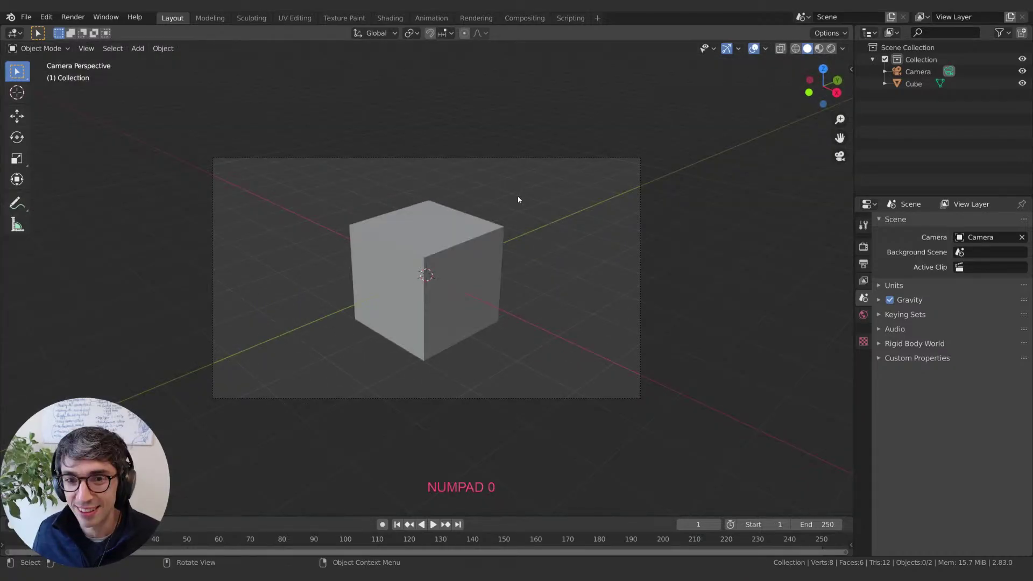
{"action": "key", "text": "n"}
{"action": "left_click", "coordinate": [846, 90]}
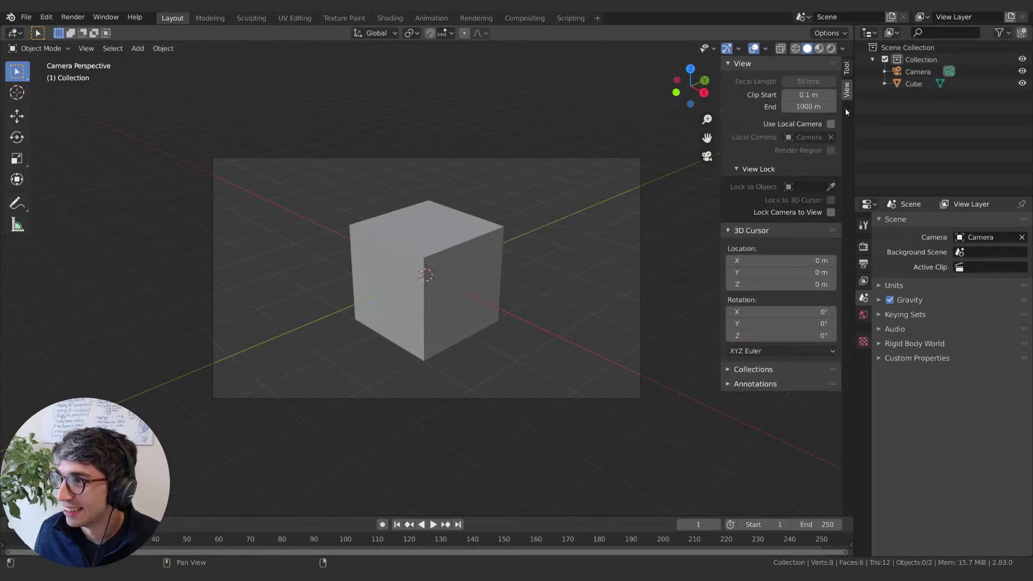
{"action": "left_click", "coordinate": [831, 212]}
Step: Pull the locked camera back and lower its angle to frame the cube smaller, and turn off Lock Camera to View
{"action": "scroll", "coordinate": [533, 183], "scroll_direction": "down", "scroll_amount": 4}
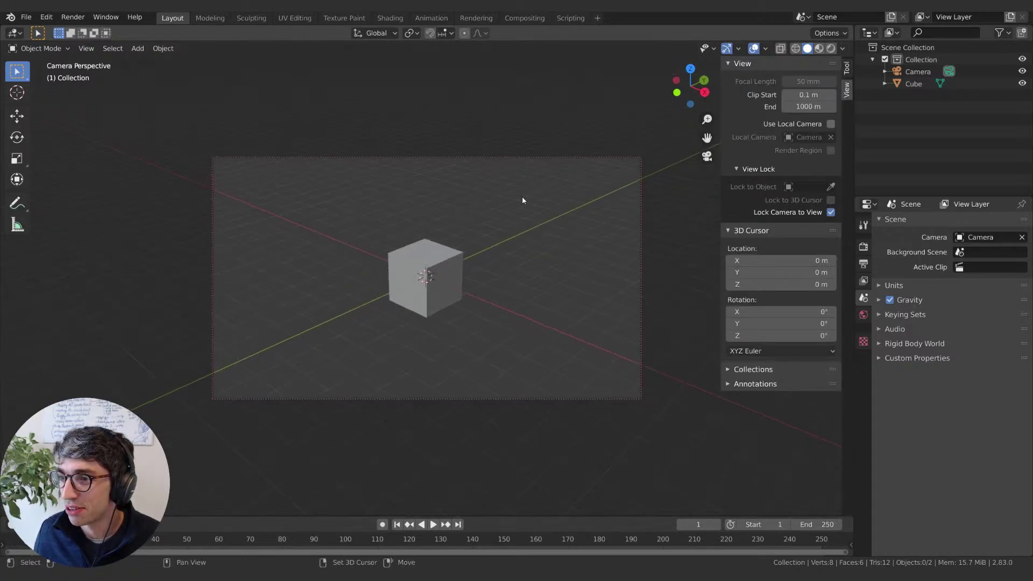
{"action": "middle_click_drag", "start_coordinate": [522, 200], "coordinate": [543, 197], "text": "shift"}
{"action": "left_click_drag", "start_coordinate": [720, 97], "coordinate": [1029, 100]}
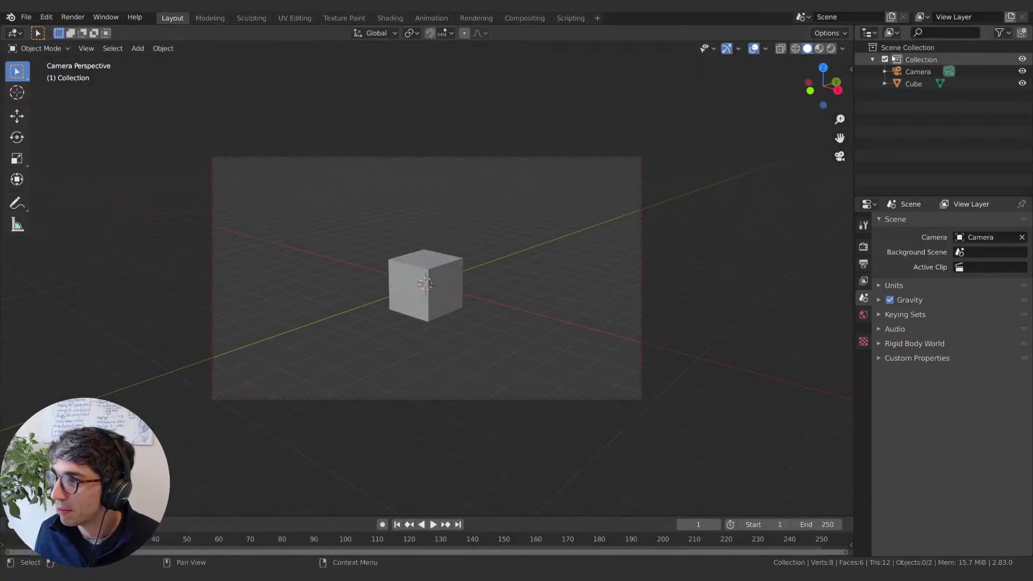
{"action": "middle_click_drag", "start_coordinate": [680, 189], "coordinate": [661, 207]}
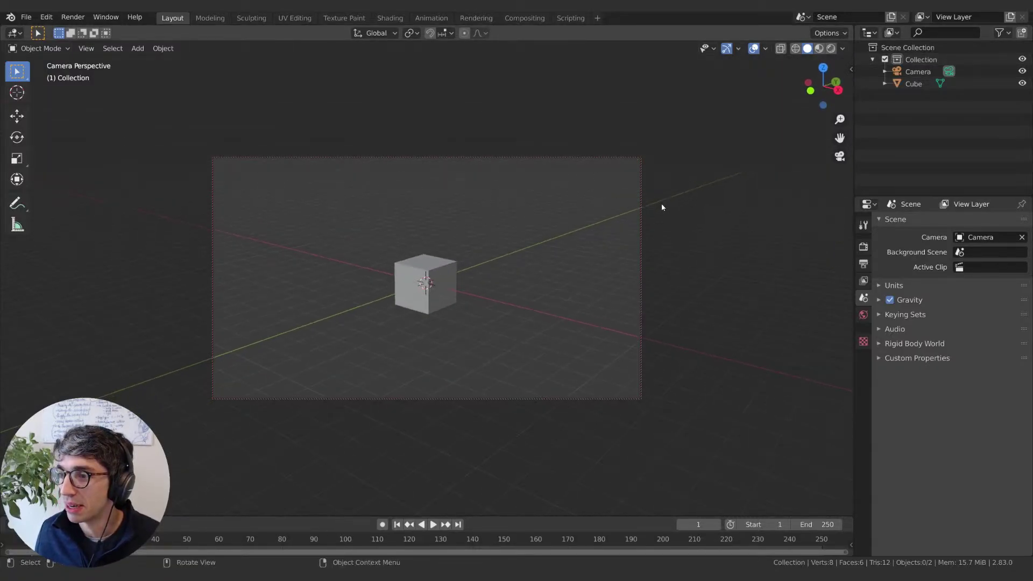
{"action": "scroll", "coordinate": [662, 209], "scroll_direction": "down", "scroll_amount": 2}
{"action": "left_click", "coordinate": [850, 68]}
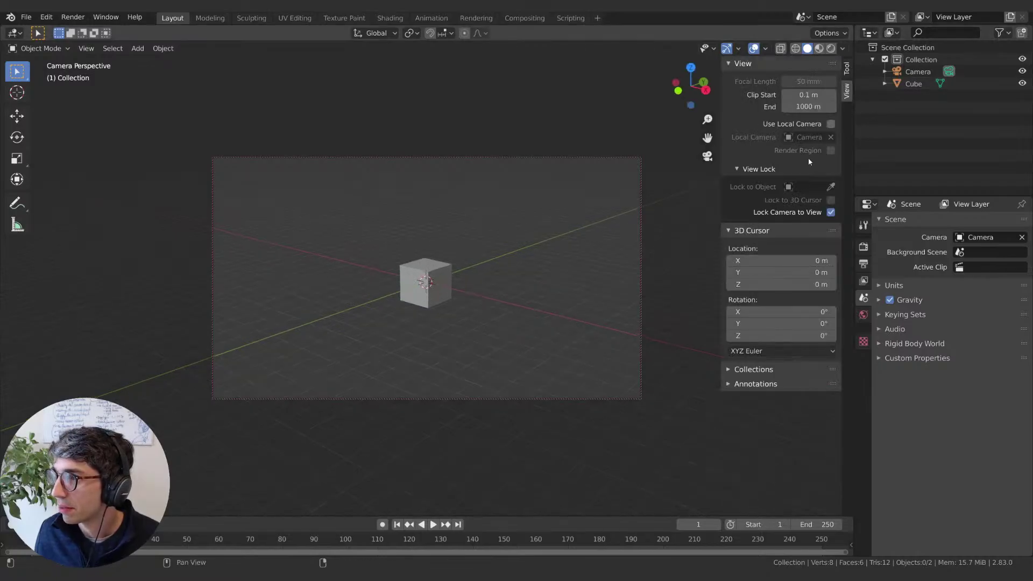
{"action": "left_click", "coordinate": [831, 209]}
{"action": "key", "text": "n"}
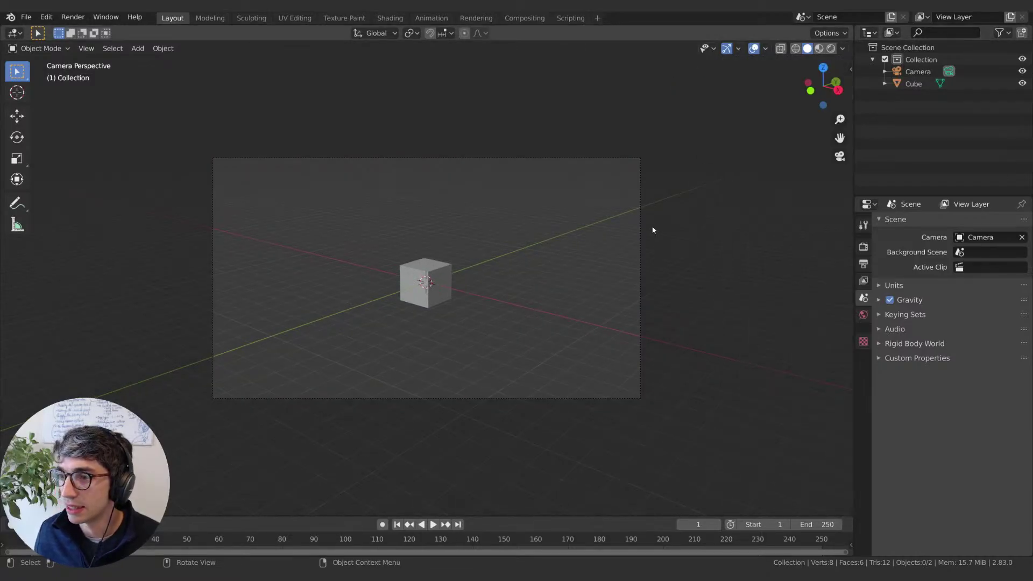
Step: Scale the cube up uniformly to about 7.87 and hide it in the viewport
{"action": "middle_click_drag", "start_coordinate": [652, 228], "coordinate": [610, 188]}
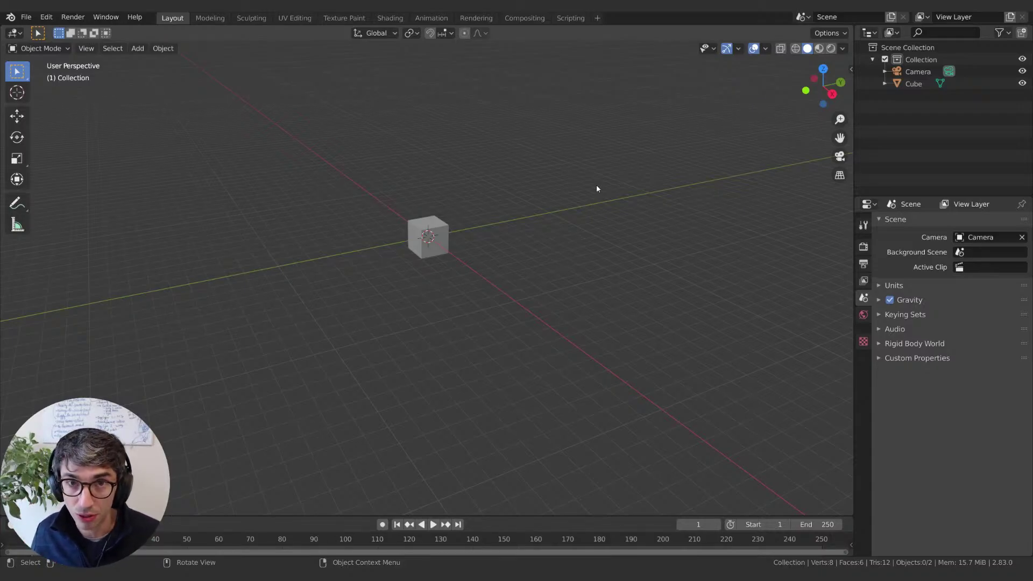
{"action": "left_click", "coordinate": [441, 243]}
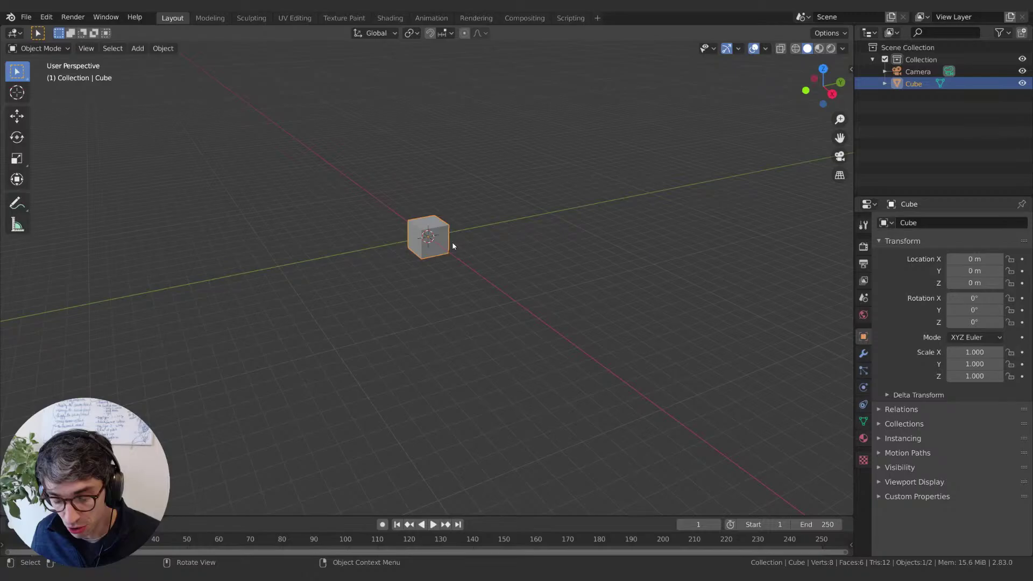
{"action": "middle_click_drag", "start_coordinate": [452, 246], "coordinate": [479, 263], "text": "shift"}
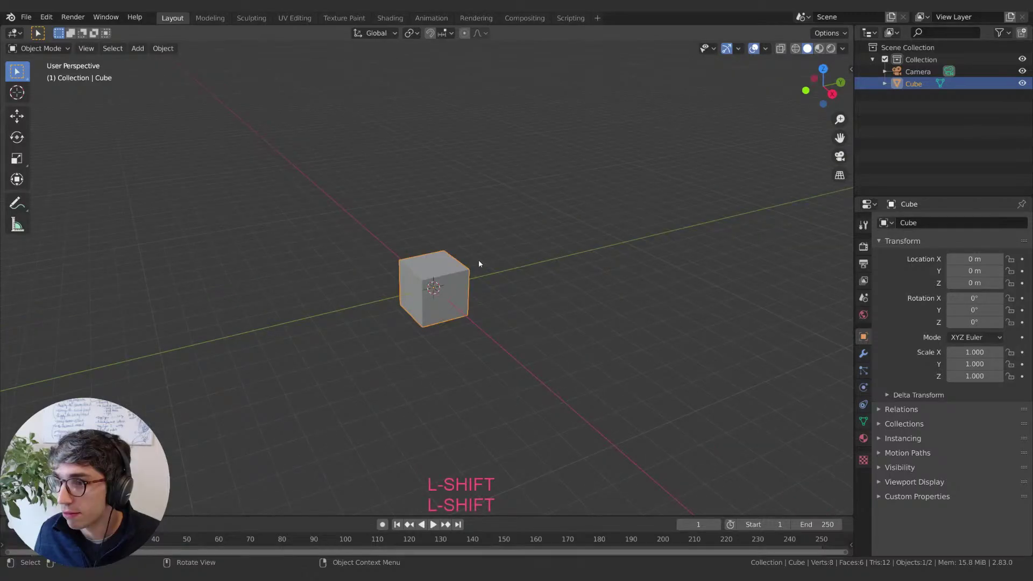
{"action": "key", "text": "s"}
{"action": "left_click", "coordinate": [742, 228]}
{"action": "middle_click_drag", "start_coordinate": [576, 288], "coordinate": [555, 260]}
{"action": "key", "text": "s"}
{"action": "left_click", "coordinate": [555, 277]}
{"action": "left_click", "coordinate": [1022, 83]}
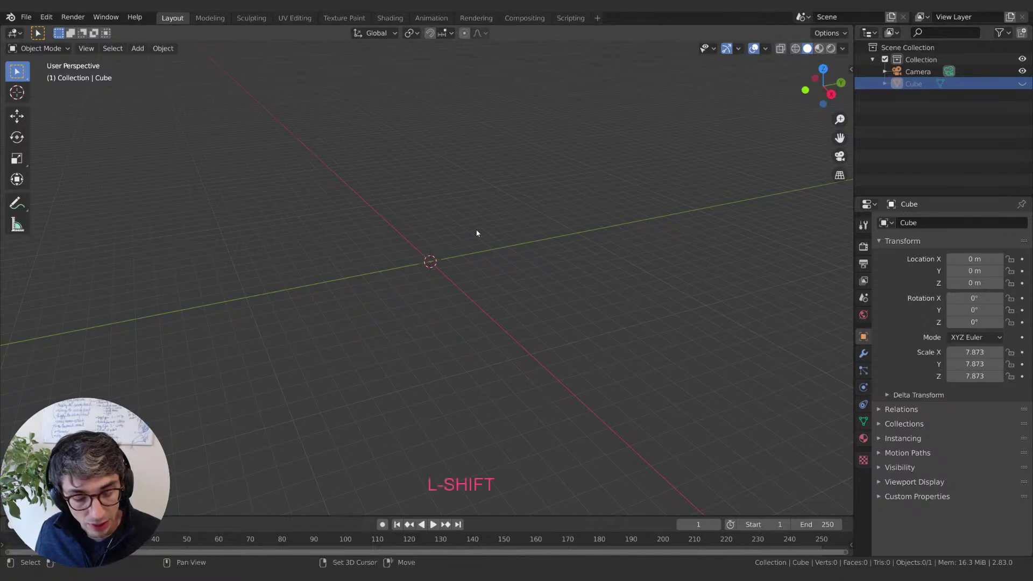
Step: Add a UV sphere at the world origin
{"action": "key", "text": "shift+a"}
{"action": "left_click", "coordinate": [555, 267]}
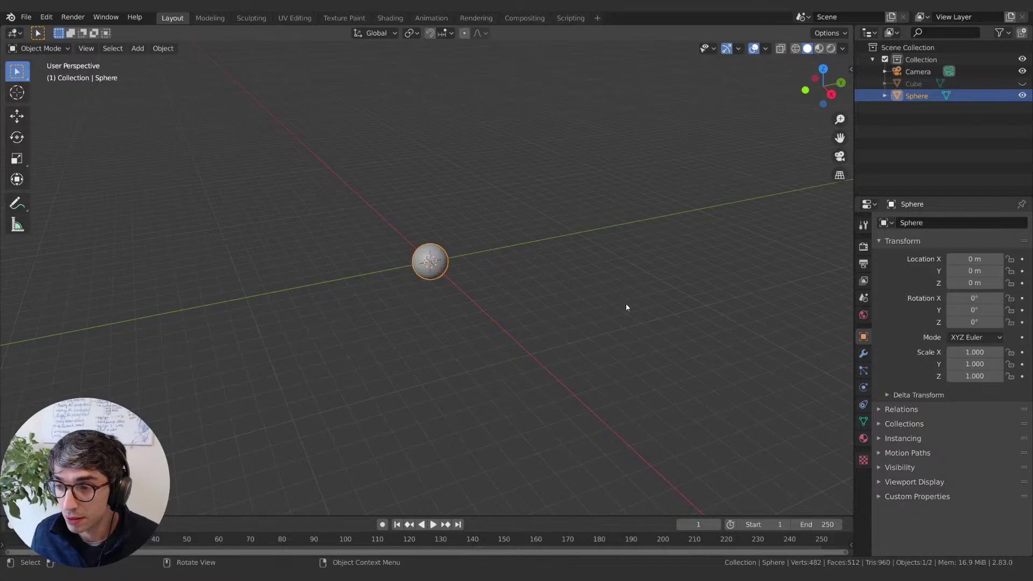
{"action": "middle_click_drag", "start_coordinate": [626, 307], "coordinate": [571, 317]}
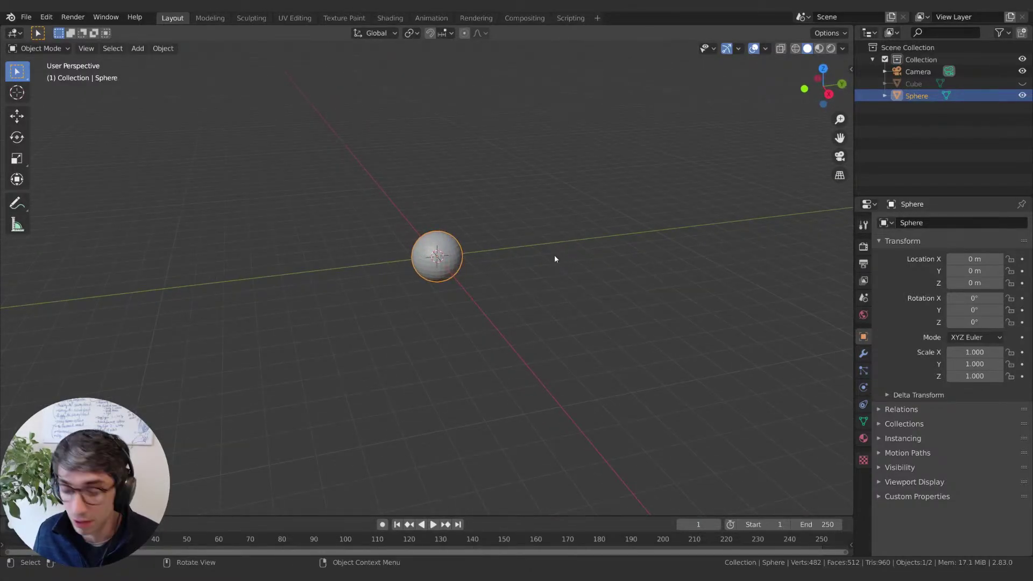
{"action": "middle_click_drag", "start_coordinate": [555, 259], "coordinate": [534, 280], "text": "shift"}
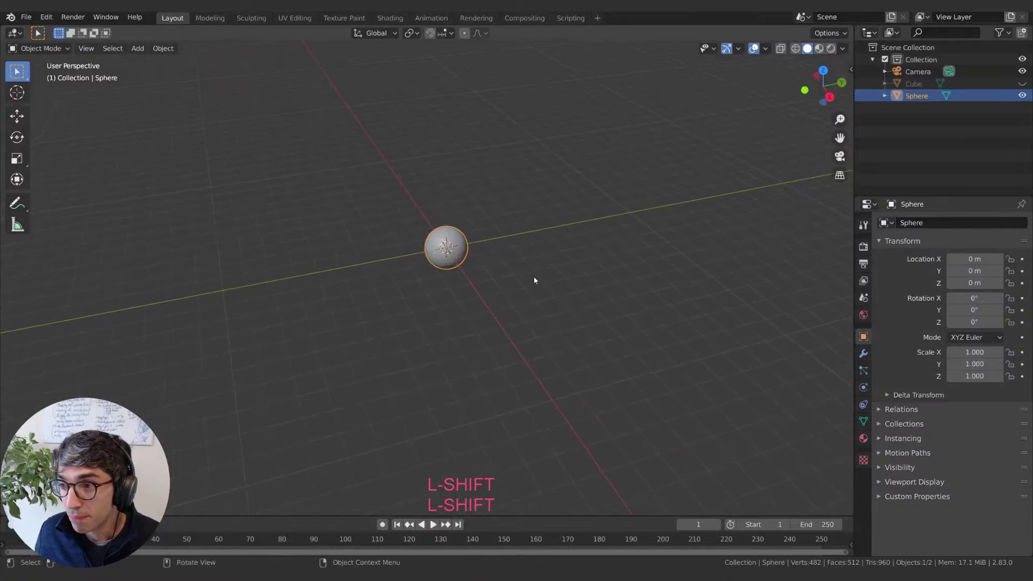
{"action": "scroll", "coordinate": [540, 279], "scroll_direction": "up", "scroll_amount": 3}
Step: Add an emitter particle system to the sphere
{"action": "left_click", "coordinate": [863, 371]}
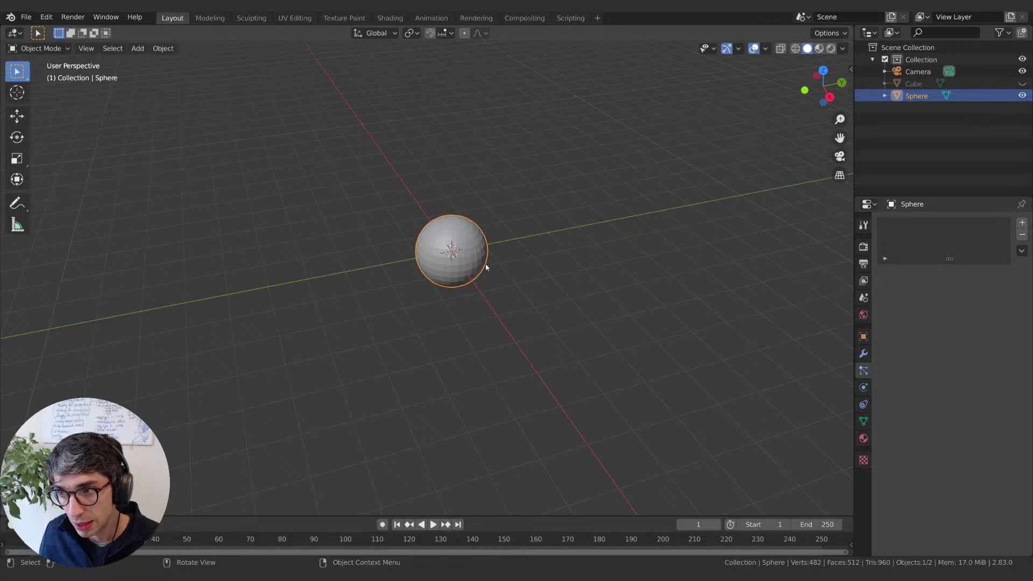
{"action": "middle_click_drag", "start_coordinate": [486, 267], "coordinate": [509, 261]}
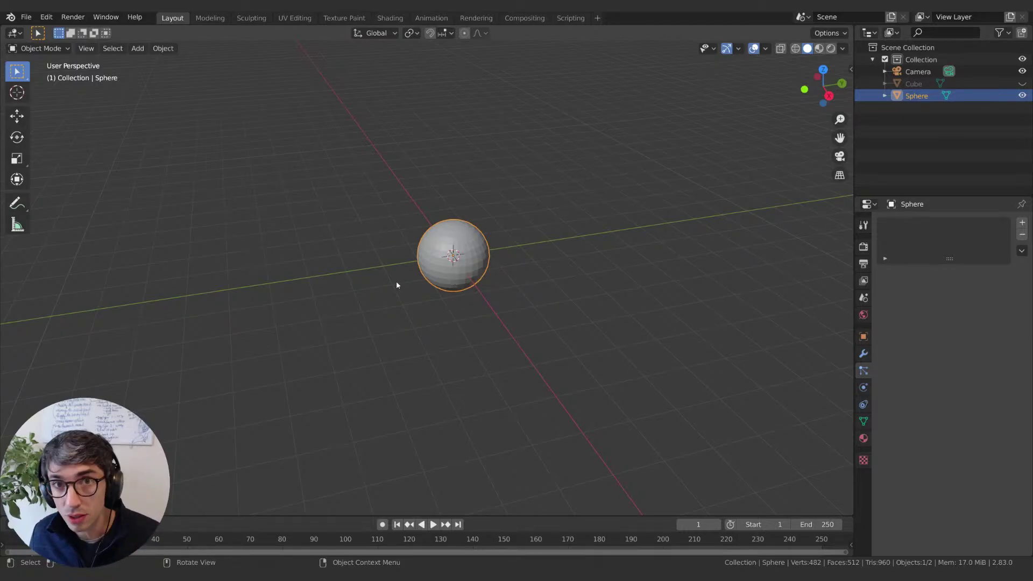
{"action": "middle_click_drag", "start_coordinate": [549, 304], "coordinate": [557, 293]}
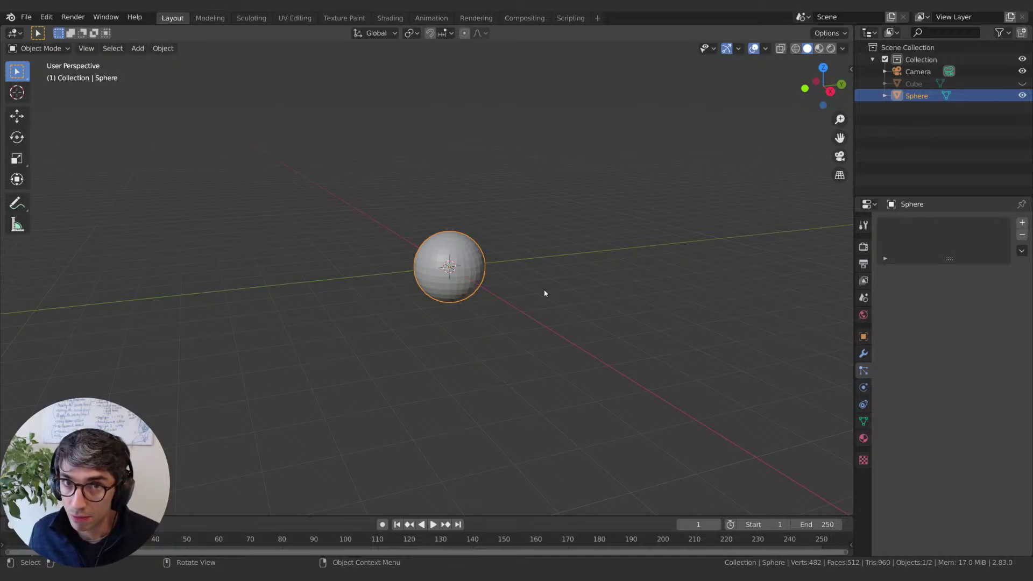
{"action": "middle_click_drag", "start_coordinate": [534, 233], "coordinate": [451, 232]}
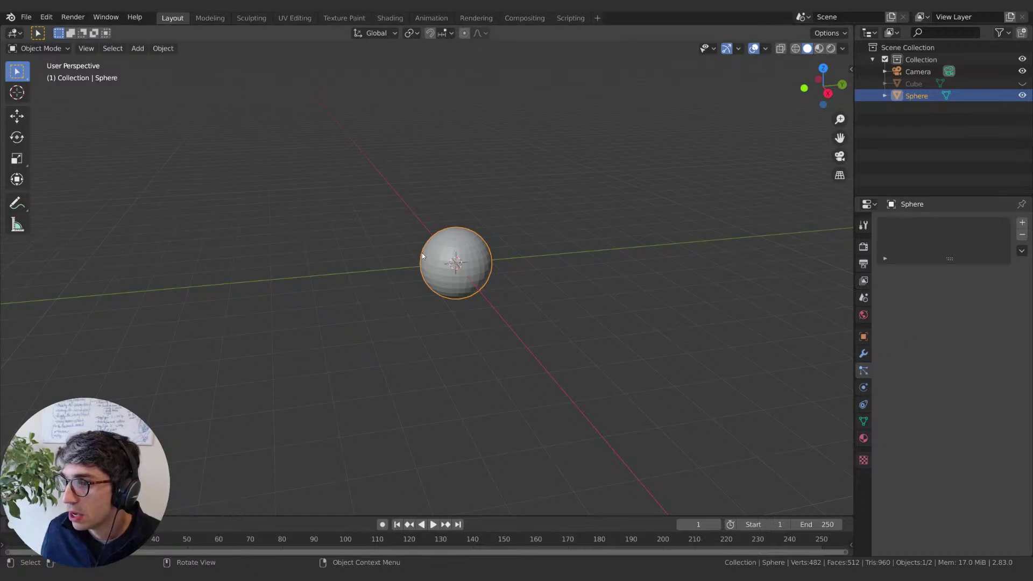
{"action": "left_click", "coordinate": [1022, 222]}
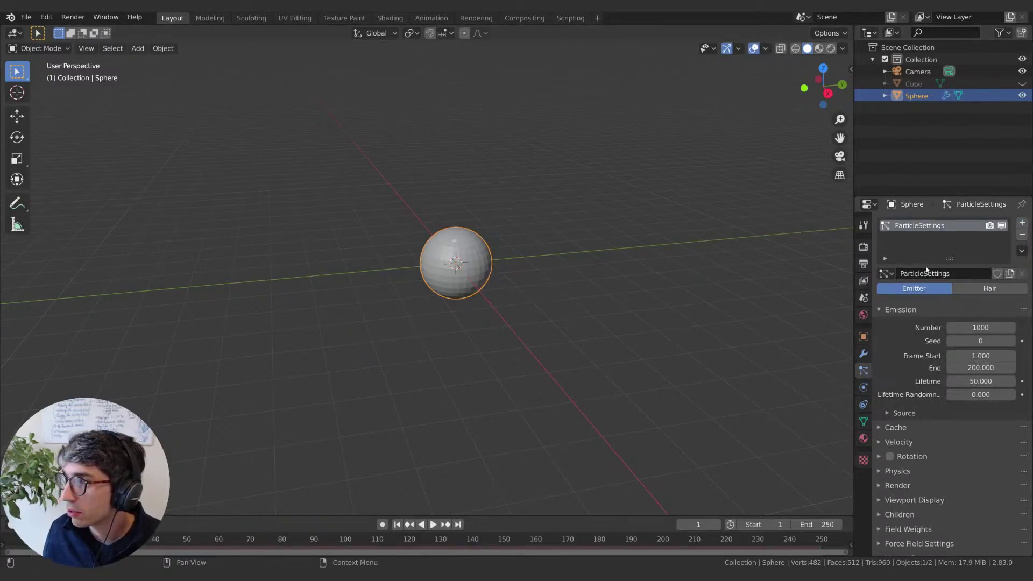
Step: Rename the sphere object as Emitter
{"action": "double_click", "coordinate": [914, 96]}
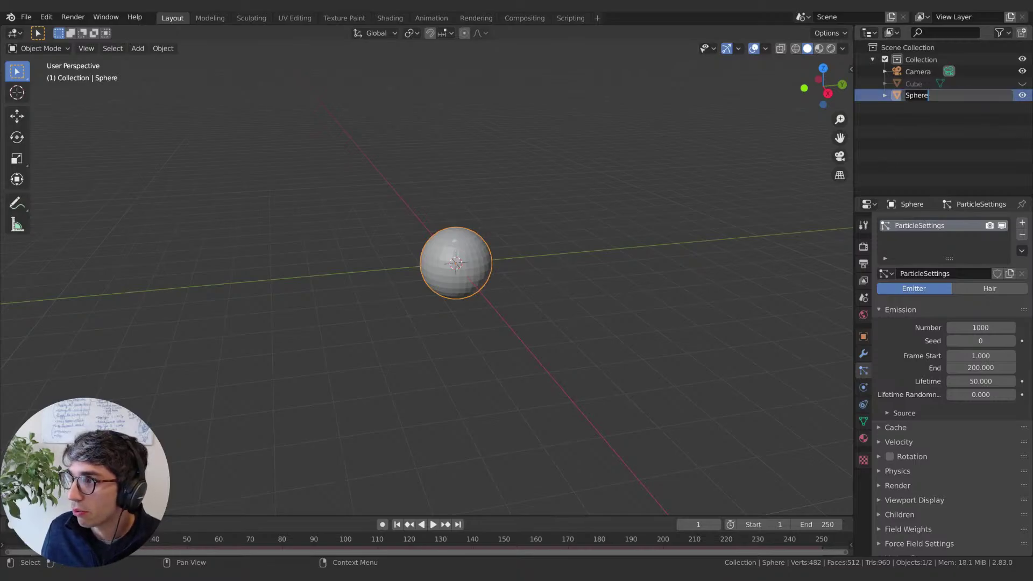
{"action": "key", "text": "shift"}
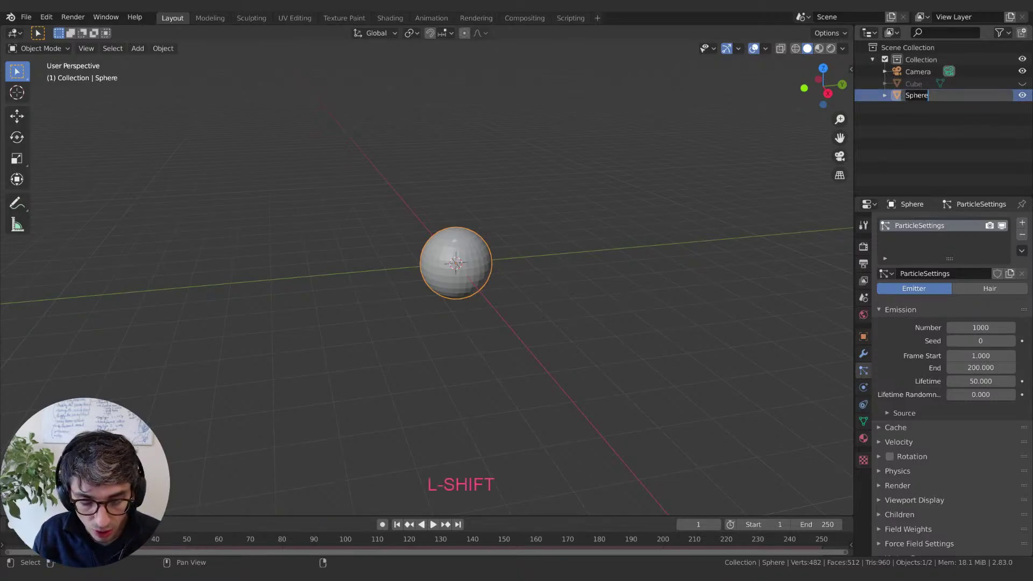
{"action": "type", "text": "Em"}
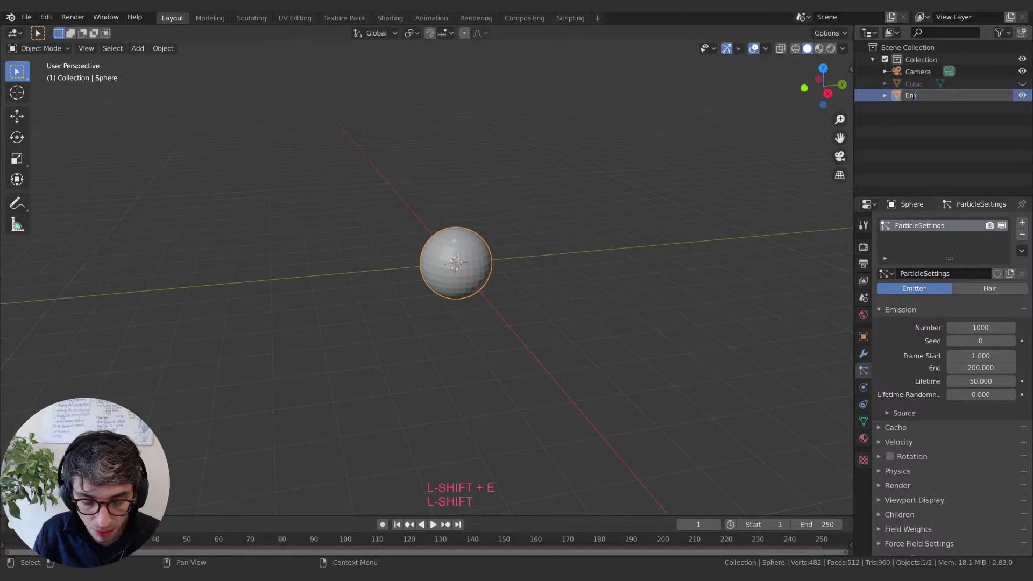
{"action": "type", "text": "itter"}
{"action": "key", "text": "Return"}
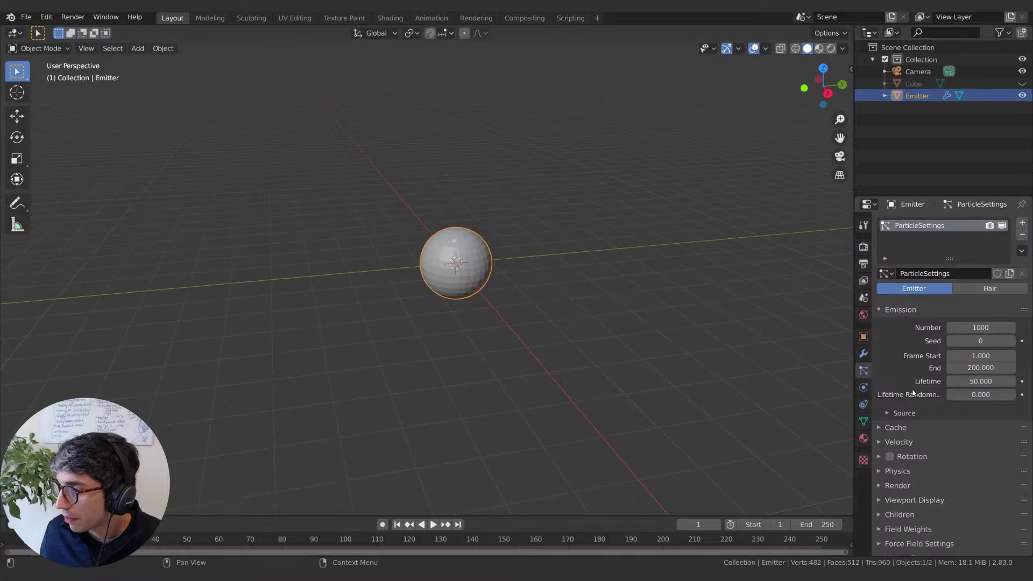
Step: Set the particle emission's end frame to 2 and preview the simulation, returning to the first frame
{"action": "key", "text": "Return"}
{"action": "type", "text": "2"}
{"action": "key", "text": "Return"}
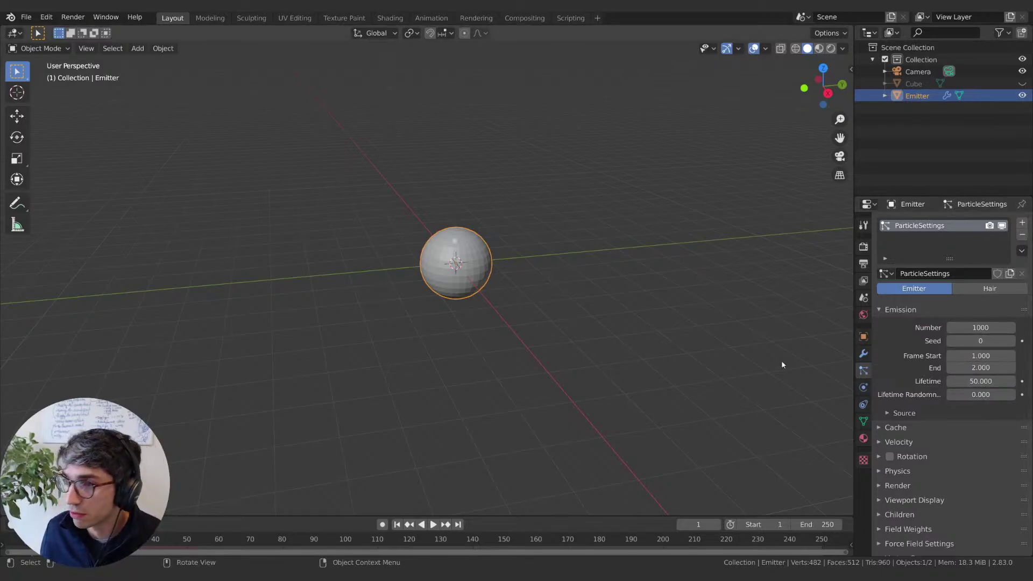
{"action": "key", "text": "space"}
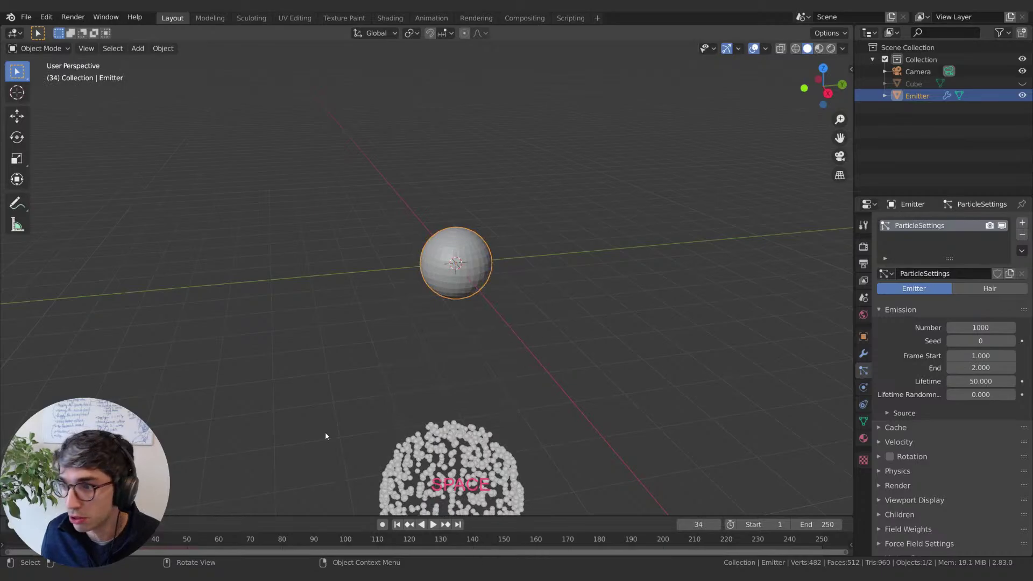
{"action": "key", "text": "space"}
{"action": "left_click", "coordinate": [397, 524]}
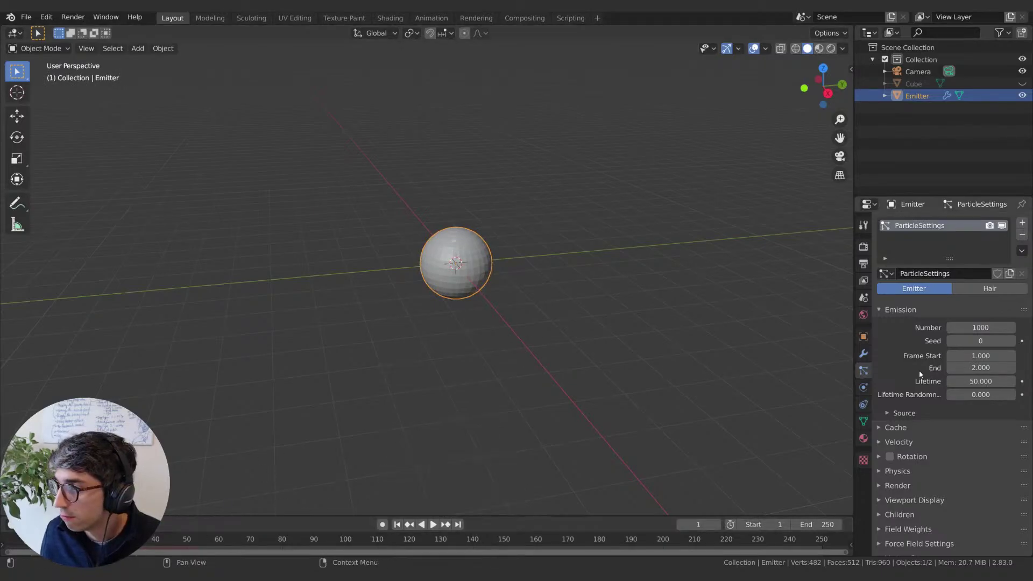
Step: Set the particles' normal velocity to 30 m/s
{"action": "left_click", "coordinate": [899, 441]}
{"action": "scroll", "coordinate": [946, 416], "scroll_direction": "down", "scroll_amount": 3}
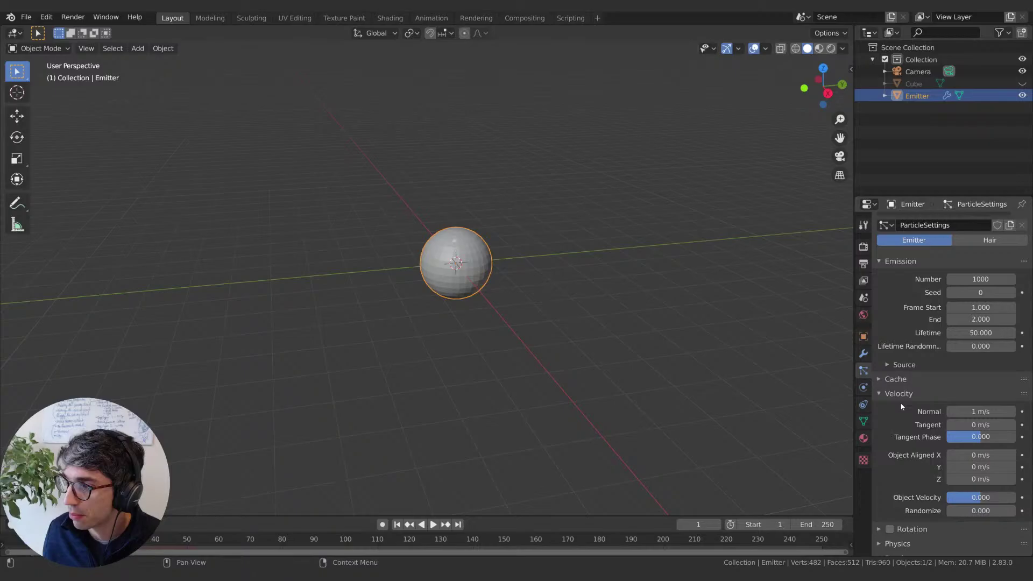
{"action": "left_click", "coordinate": [985, 412]}
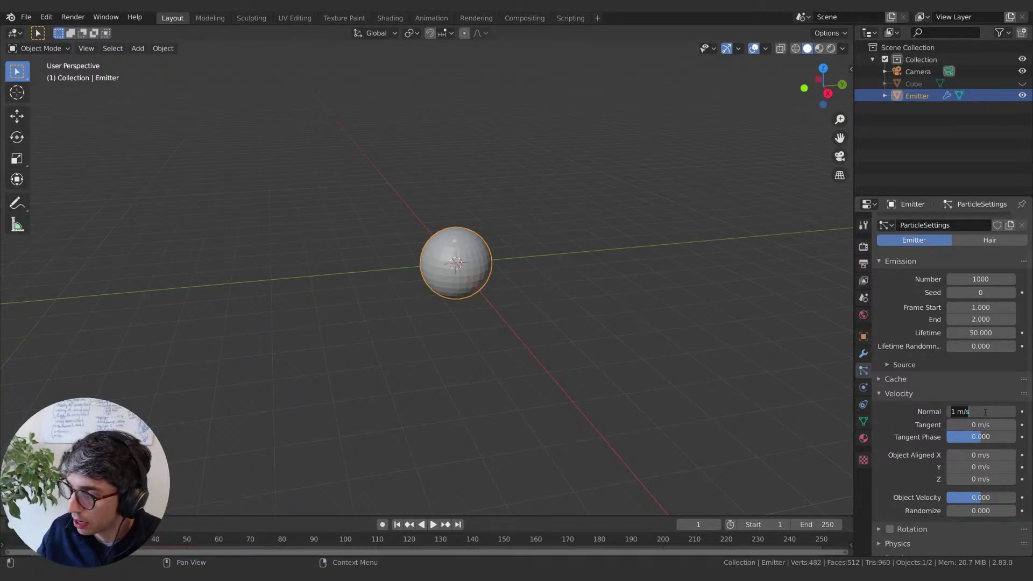
{"action": "type", "text": "3"}
{"action": "key", "text": "Return"}
{"action": "key", "text": "Return"}
{"action": "type", "text": "30"}
{"action": "key", "text": "Return"}
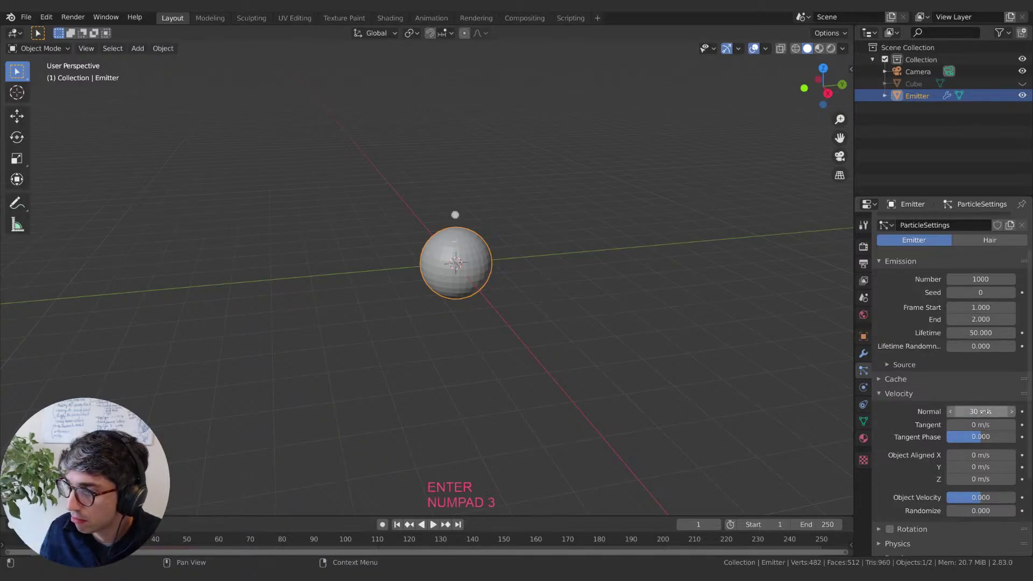
Step: Play the particle simulation and examine how the particles spread around the sphere
{"action": "key", "text": "space"}
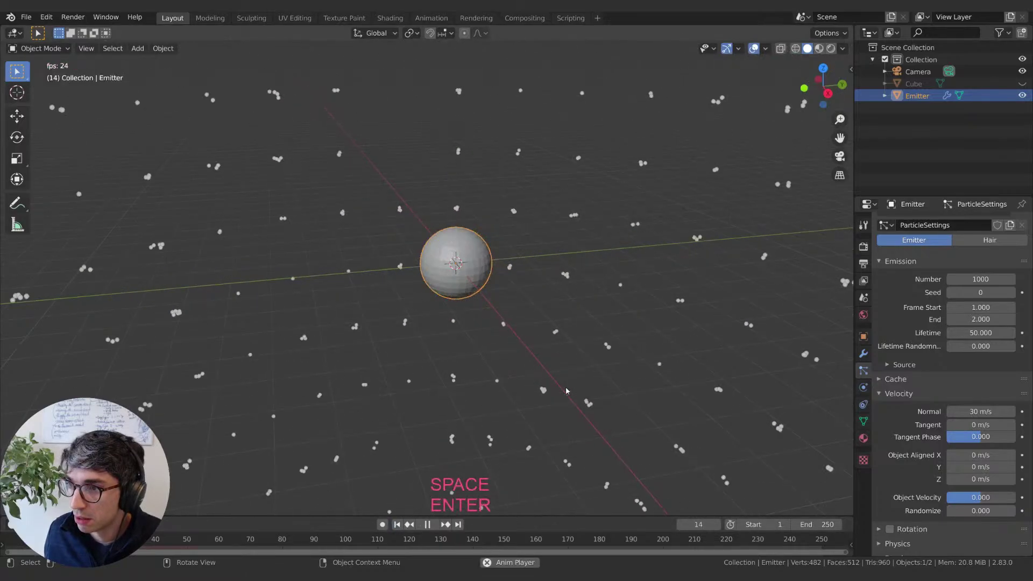
{"action": "scroll", "coordinate": [574, 391], "scroll_direction": "down", "scroll_amount": 4}
{"action": "key", "text": "space"}
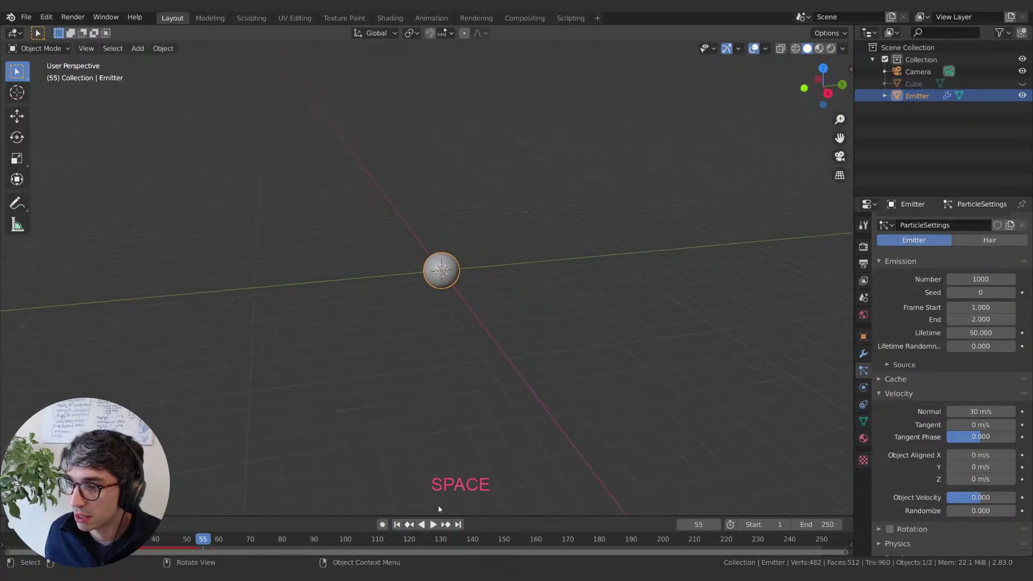
{"action": "key", "text": "space"}
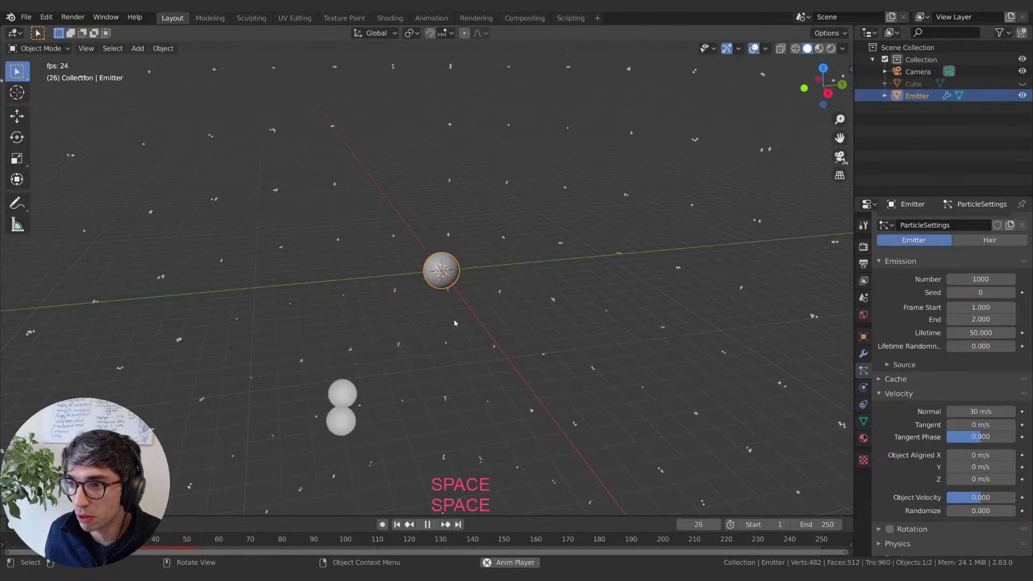
{"action": "key", "text": "space"}
{"action": "middle_click_drag", "start_coordinate": [461, 307], "coordinate": [611, 346]}
{"action": "scroll", "coordinate": [611, 346], "scroll_direction": "up", "scroll_amount": 2}
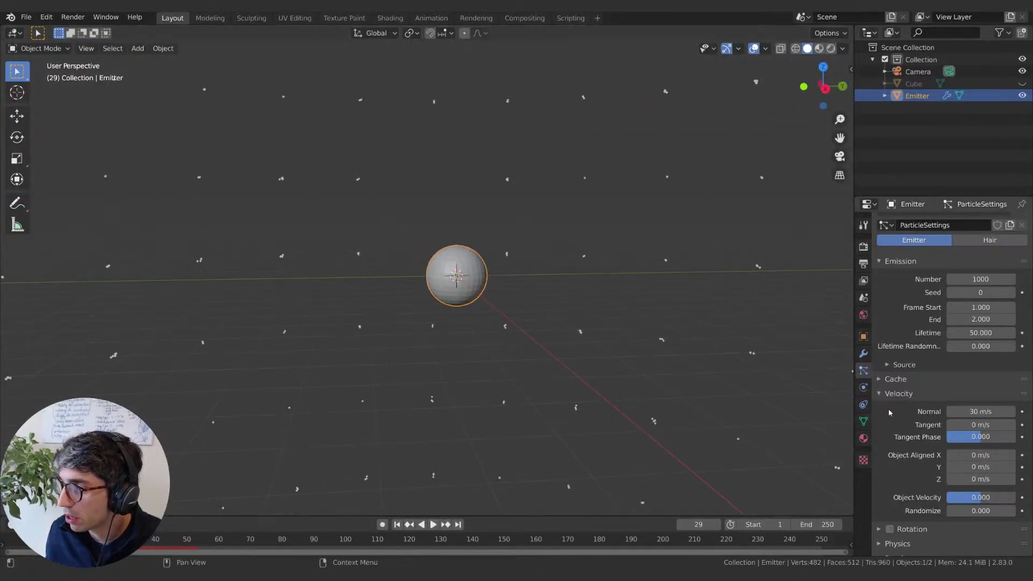
Step: Turn off Even Distribution in the particle emission source settings, preview the simulation and return to the first frame
{"action": "left_click", "coordinate": [898, 367]}
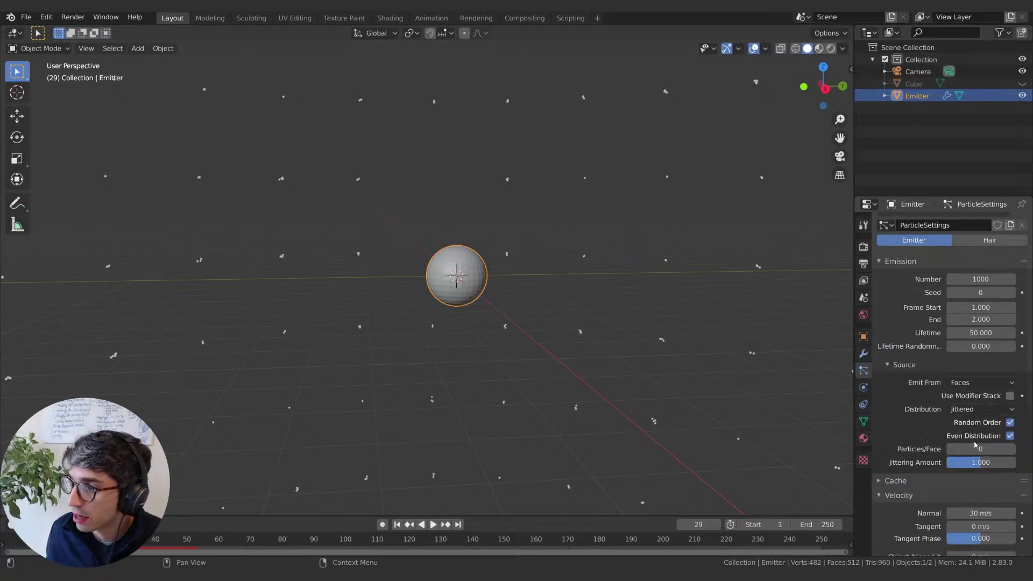
{"action": "left_click", "coordinate": [1010, 436]}
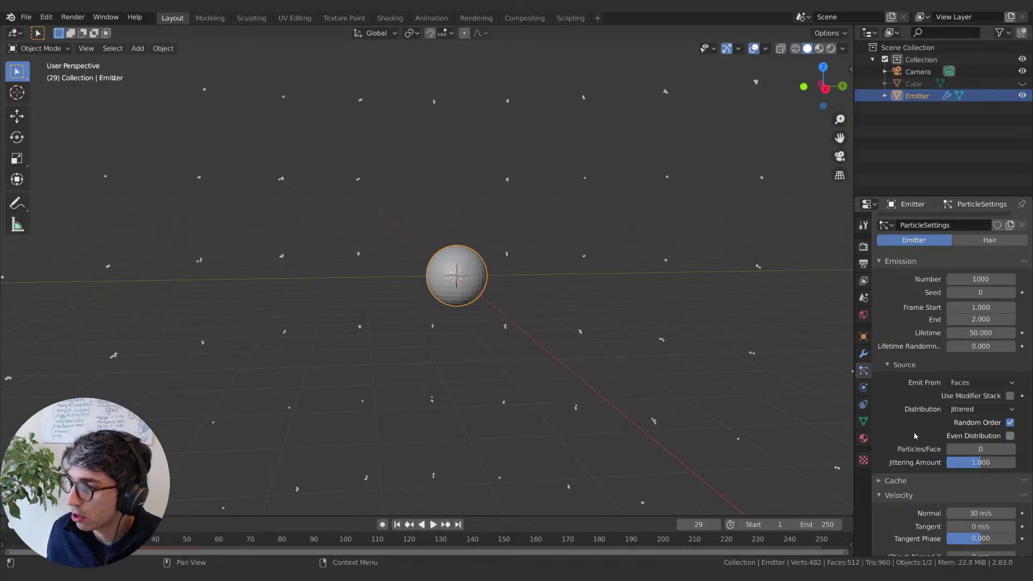
{"action": "left_click", "coordinate": [397, 524]}
{"action": "key", "text": "space"}
{"action": "key", "text": "space"}
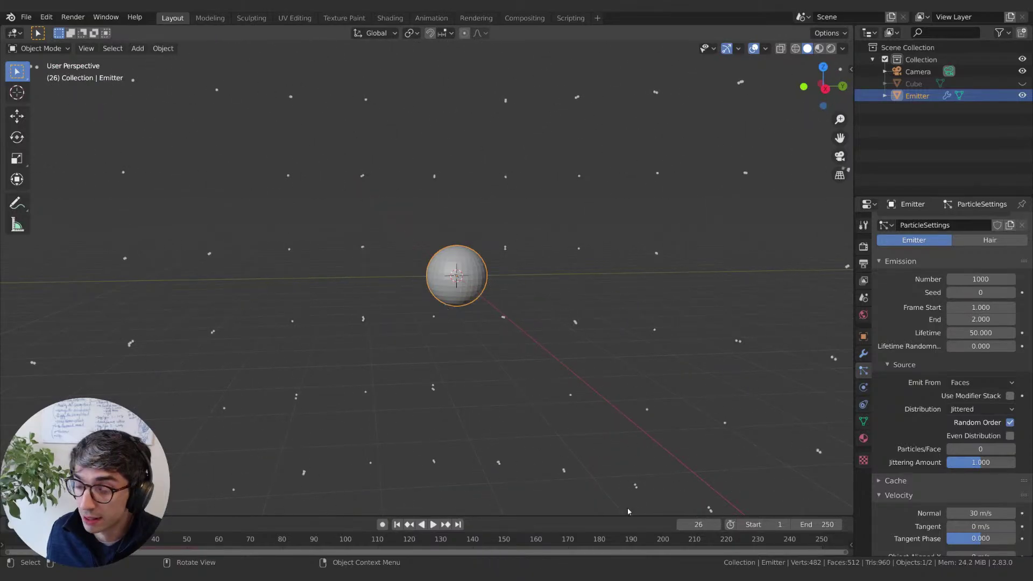
{"action": "key", "text": "shift+Left"}
Step: Try the Random particle distribution and preview the simulation
{"action": "left_click", "coordinate": [971, 409]}
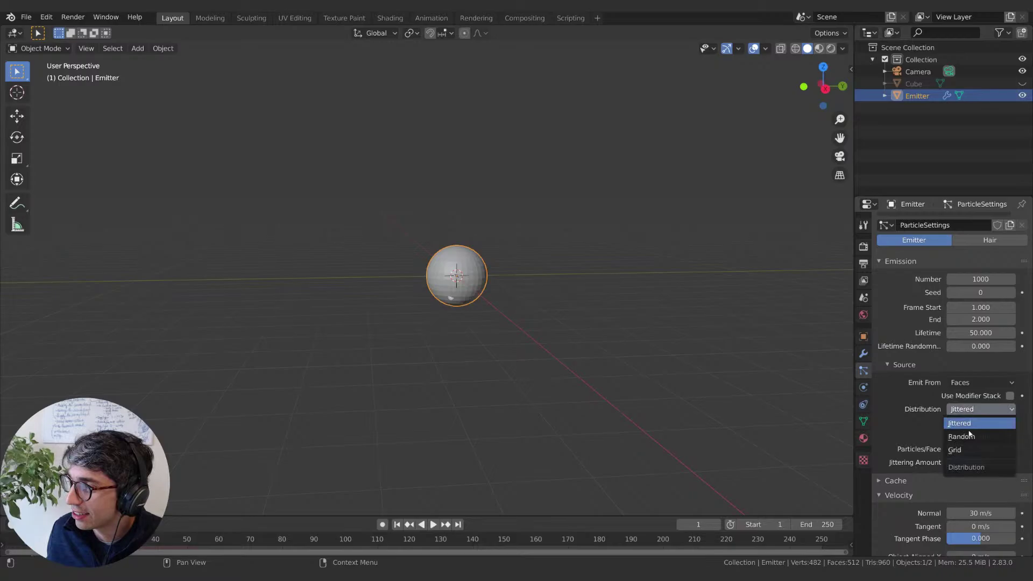
{"action": "left_click", "coordinate": [961, 437]}
{"action": "key", "text": "space"}
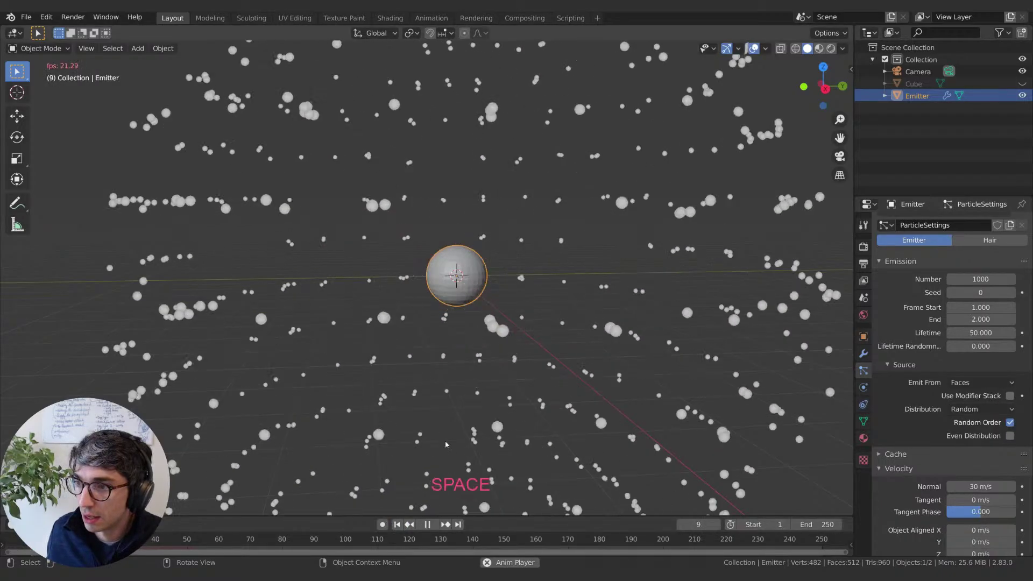
{"action": "key", "text": "space"}
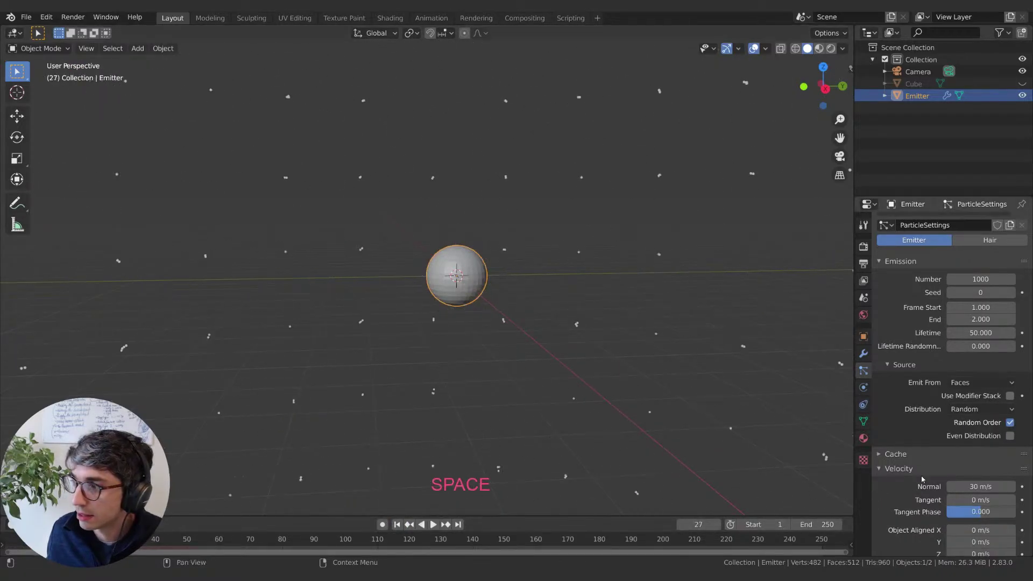
Step: Try emitting the particles from Volume and play the simulation from the first frame
{"action": "left_click", "coordinate": [983, 383]}
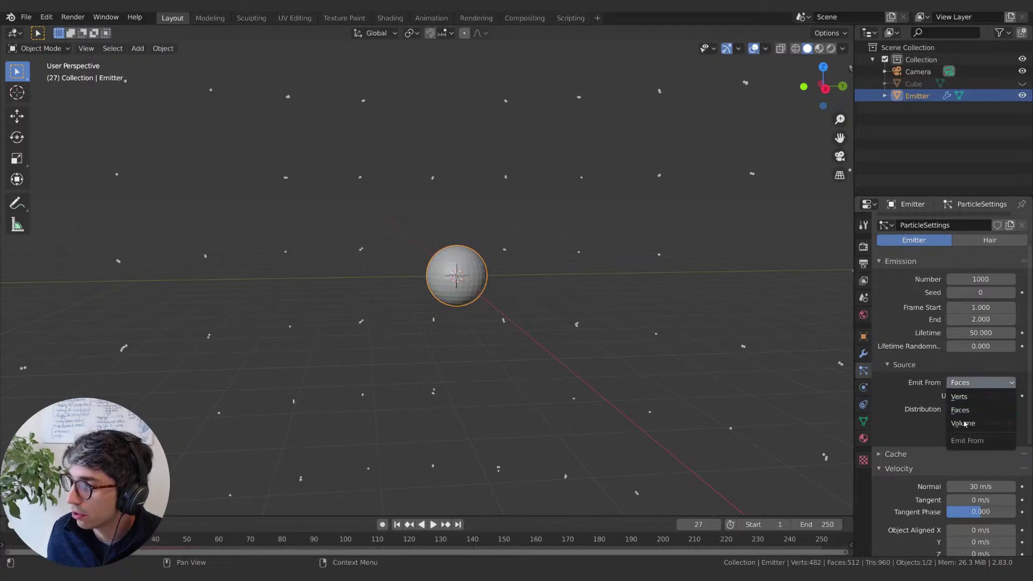
{"action": "left_click", "coordinate": [964, 424]}
{"action": "left_click", "coordinate": [397, 524]}
{"action": "key", "text": "space"}
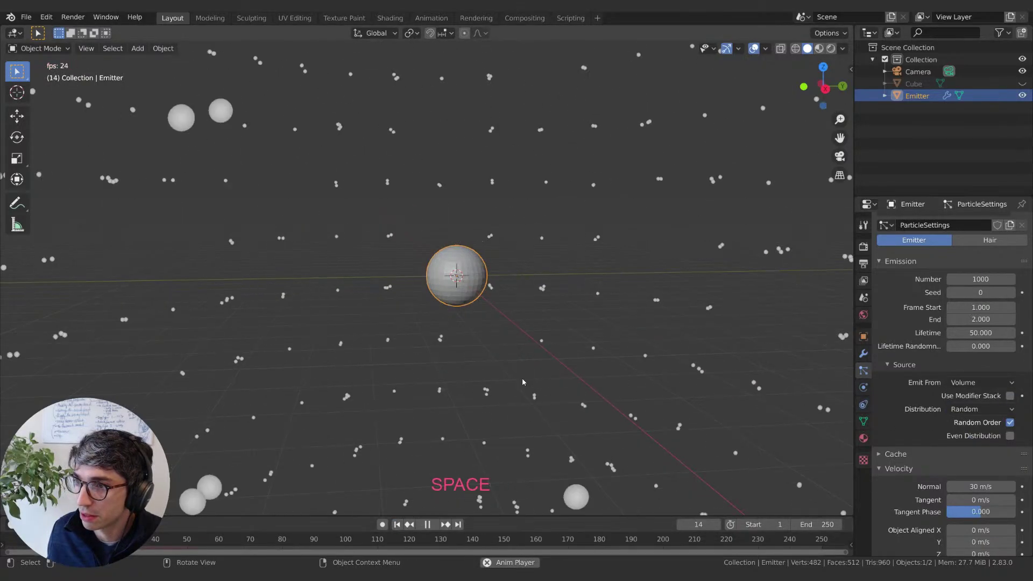
{"action": "key", "text": "space"}
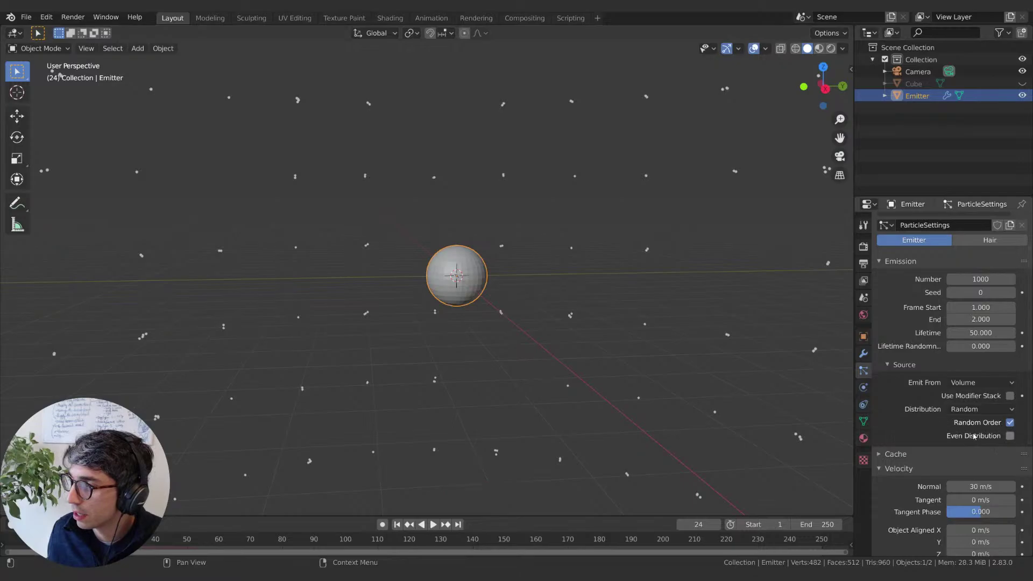
Step: Turn off Random Order, set the distribution to Jittered with a jittering amount of 2.000, and preview the simulation
{"action": "left_click", "coordinate": [1010, 423]}
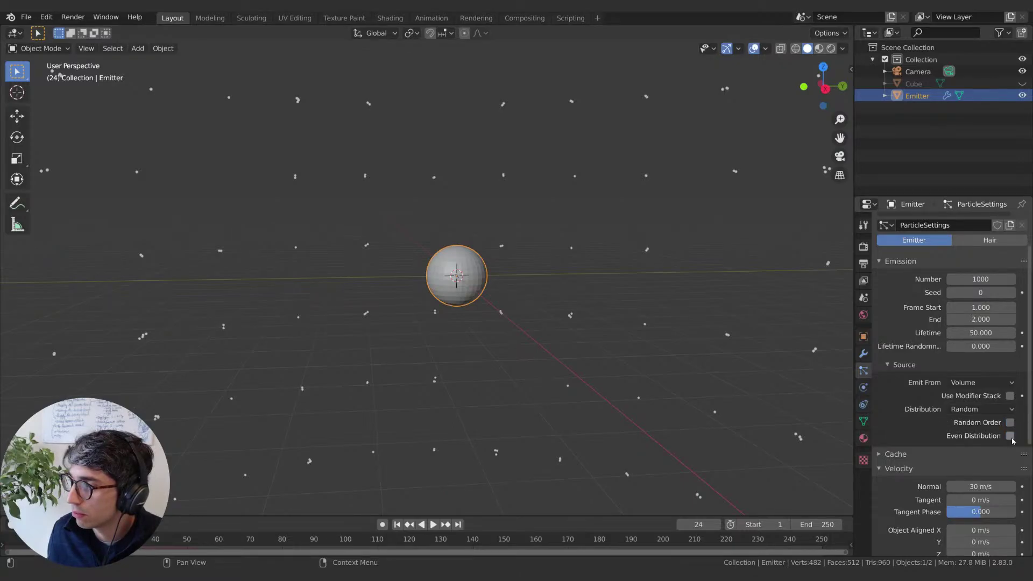
{"action": "left_click", "coordinate": [980, 409]}
{"action": "left_click", "coordinate": [973, 397]}
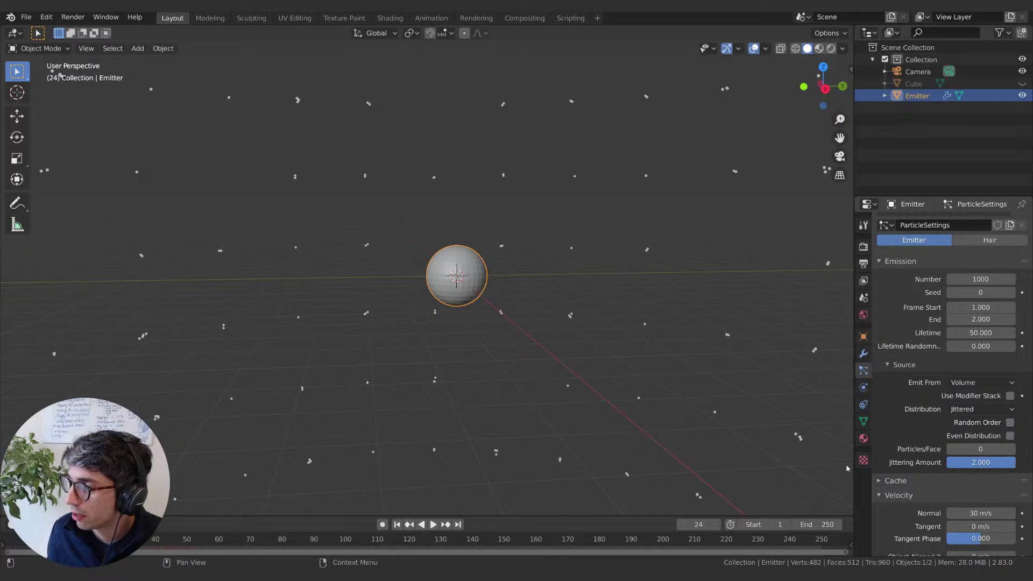
{"action": "key", "text": "space"}
{"action": "key", "text": "space"}
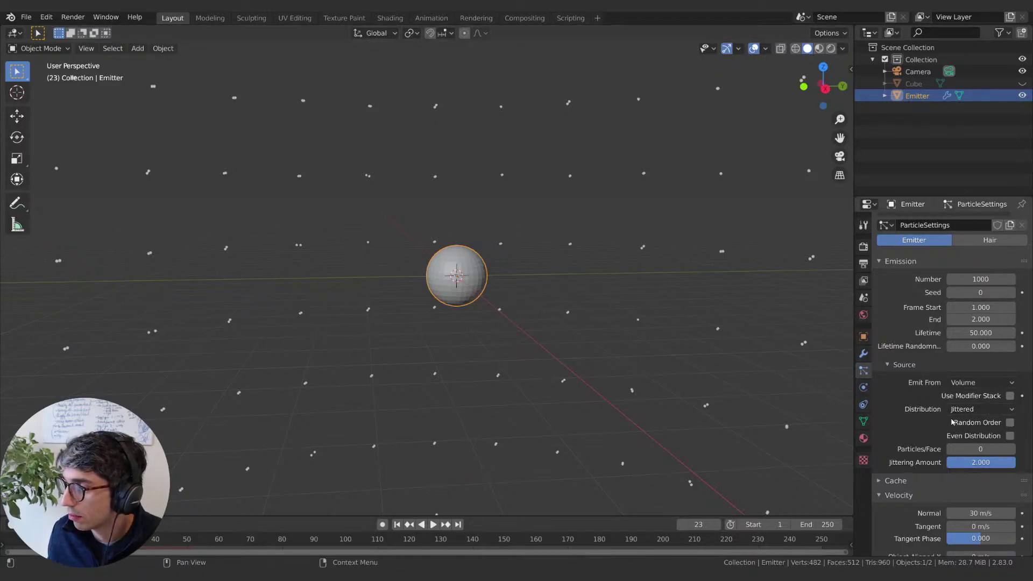
Step: Try emitting the particles from Verts with Random Order enabled and preview the simulation from the first frame
{"action": "left_click", "coordinate": [987, 382]}
{"action": "left_click", "coordinate": [979, 410]}
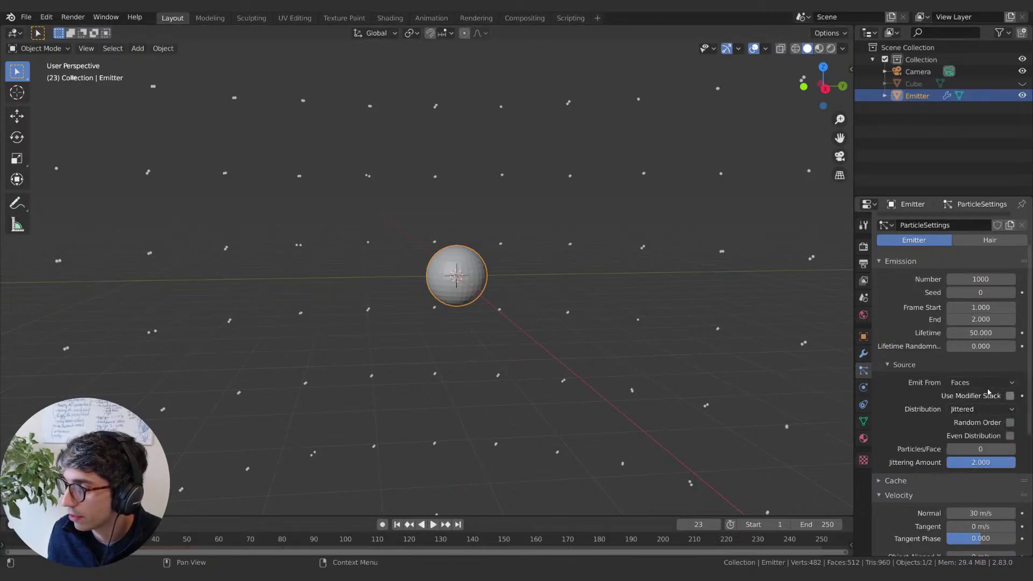
{"action": "left_click", "coordinate": [984, 382]}
{"action": "left_click", "coordinate": [968, 409]}
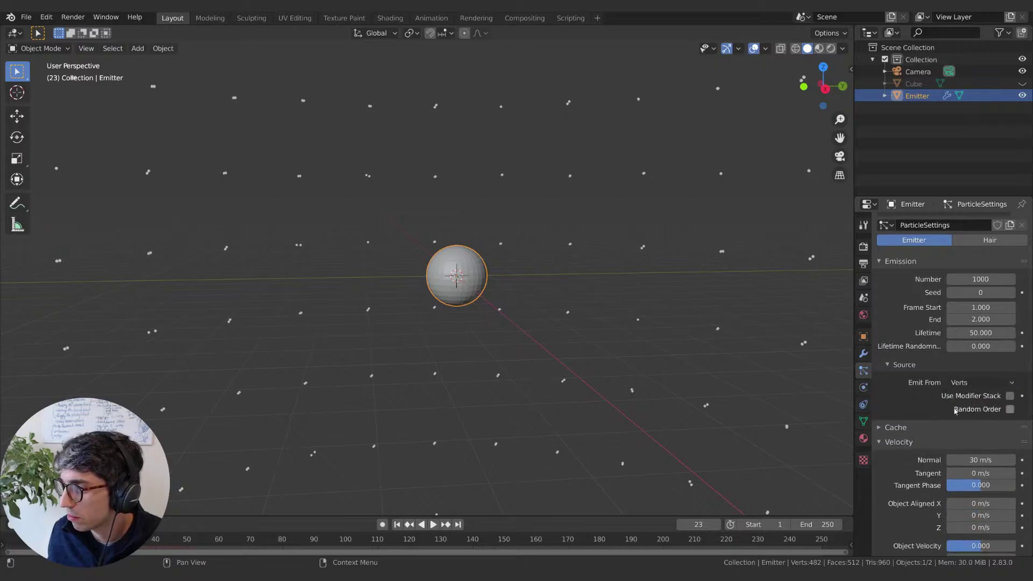
{"action": "left_click", "coordinate": [1009, 409]}
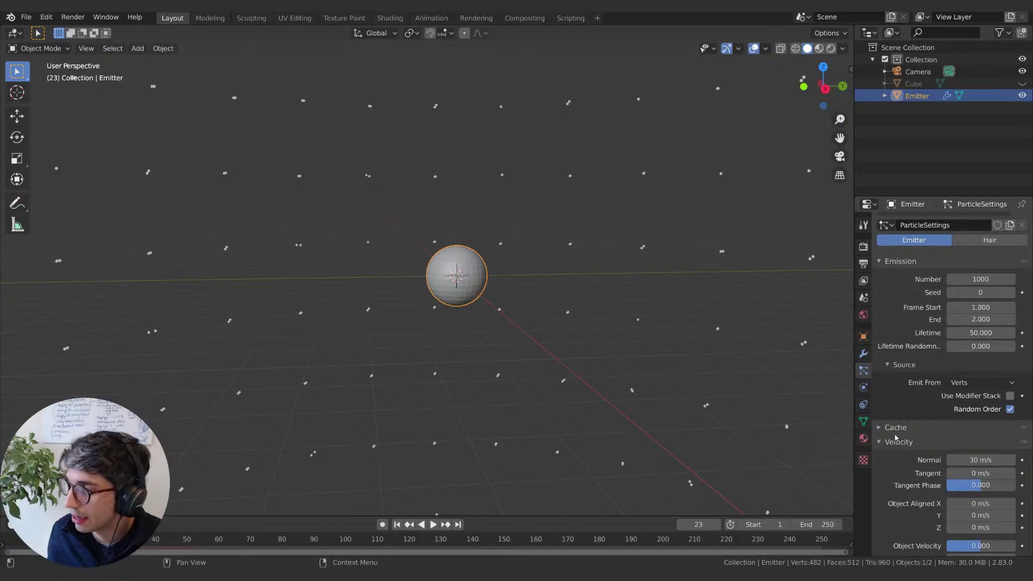
{"action": "key", "text": "shift+Left"}
{"action": "key", "text": "space"}
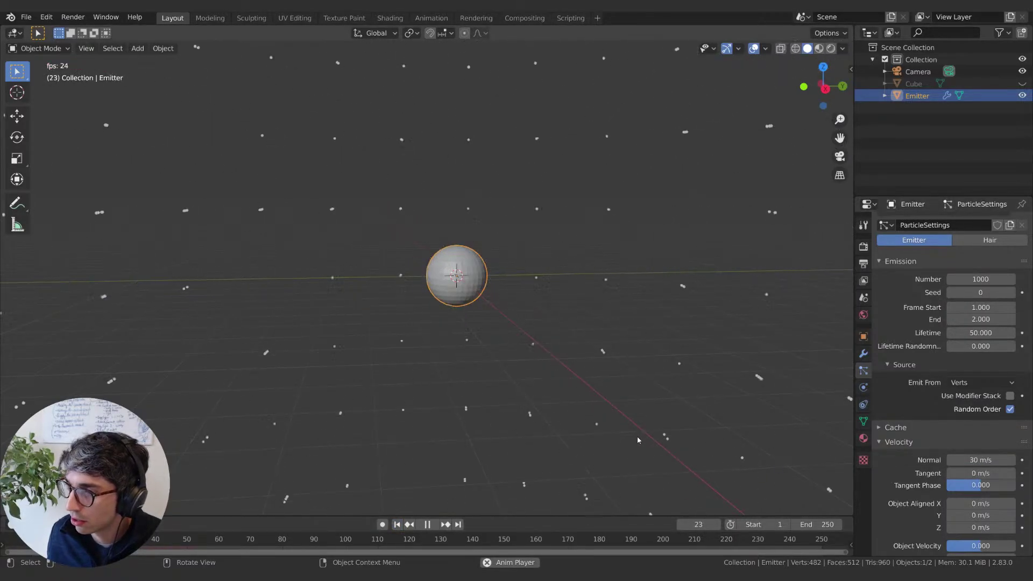
{"action": "key", "text": "space"}
Step: Set the particles to emit from Faces with Random Order off and 32 particles per face, and preview the simulation
{"action": "left_click", "coordinate": [1000, 384]}
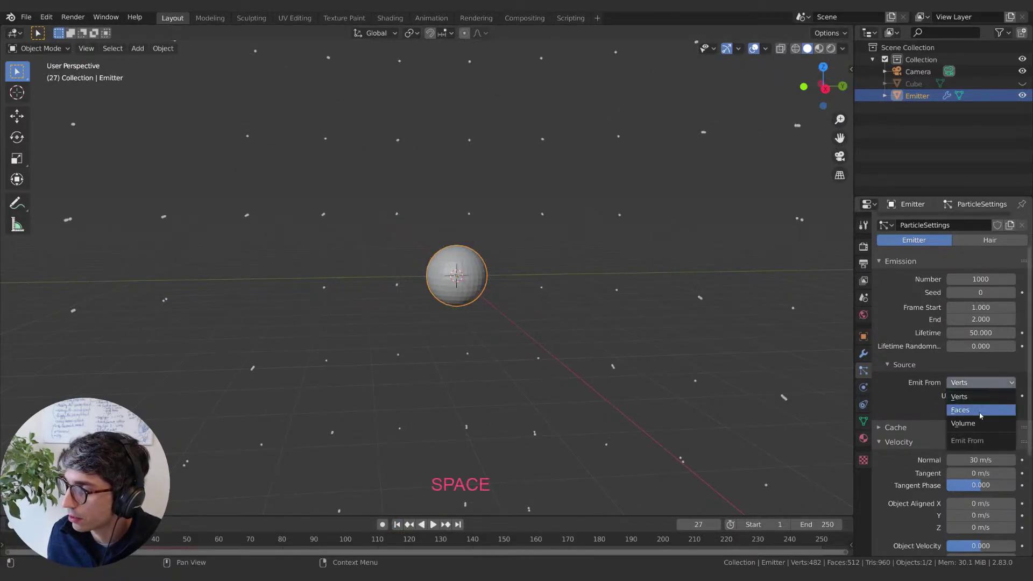
{"action": "left_click", "coordinate": [995, 410]}
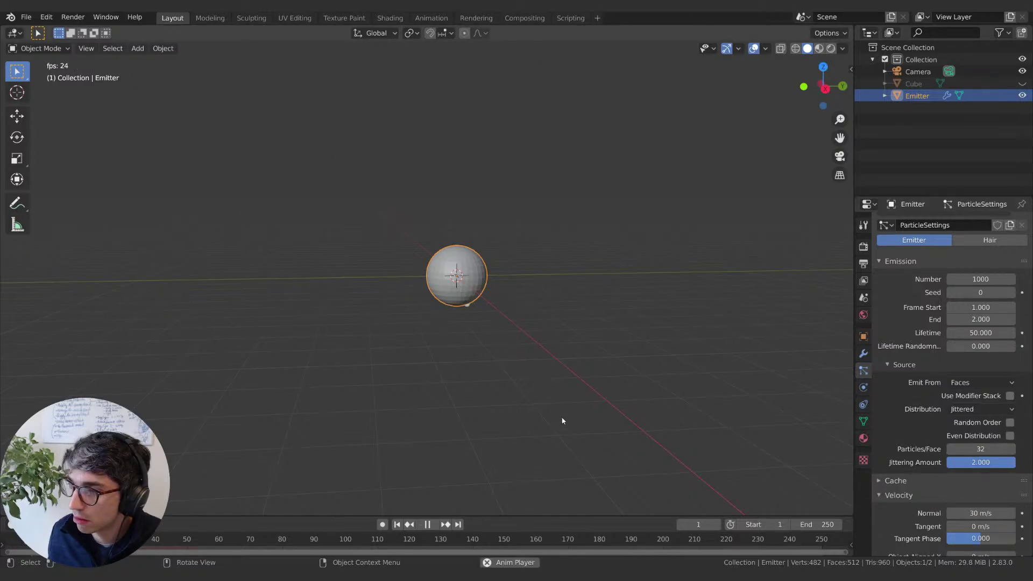
{"action": "key", "text": "space"}
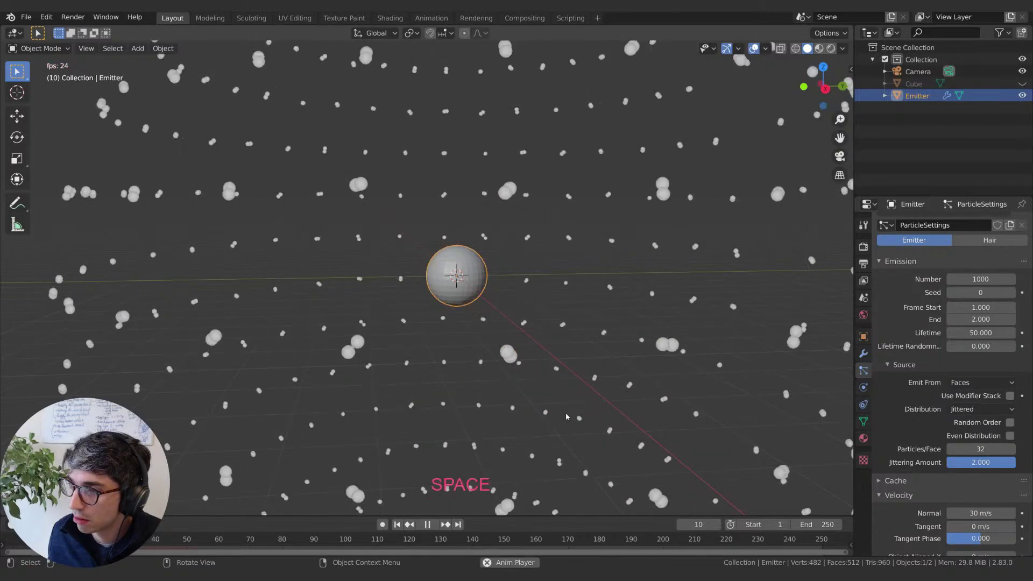
{"action": "key", "text": "space"}
Step: Set the particles per face to 0, preview the simulation and return to the first frame
{"action": "left_click", "coordinate": [983, 449]}
{"action": "key", "text": "Return"}
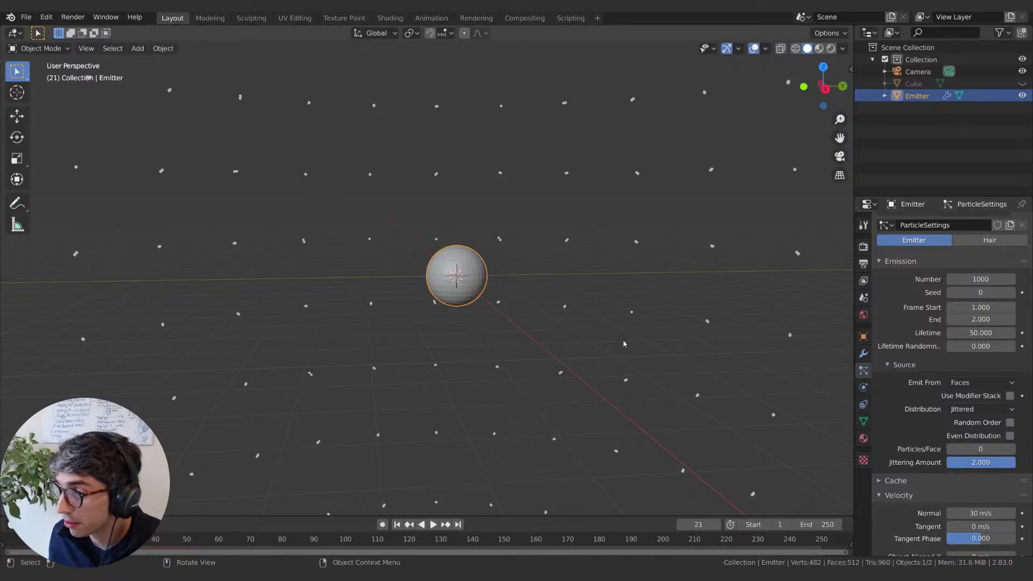
{"action": "left_click", "coordinate": [621, 323]}
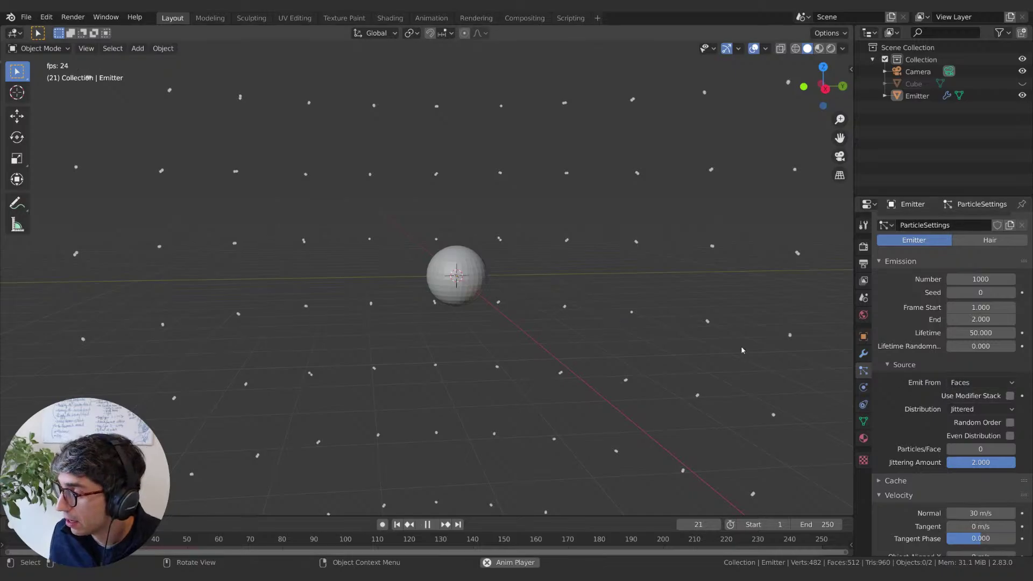
{"action": "key", "text": "space"}
{"action": "left_click", "coordinate": [398, 524]}
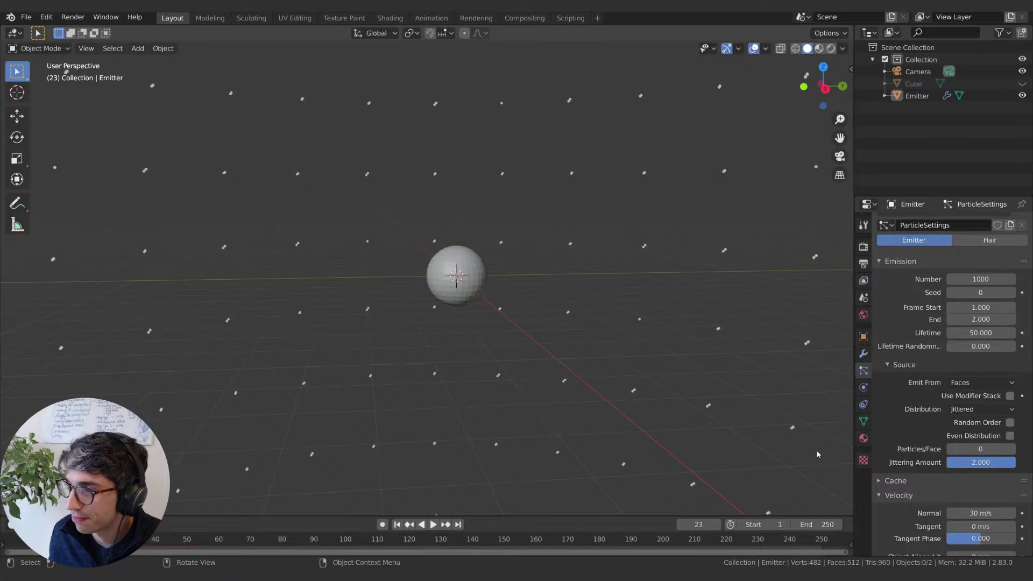
{"action": "key", "text": "shift+Left"}
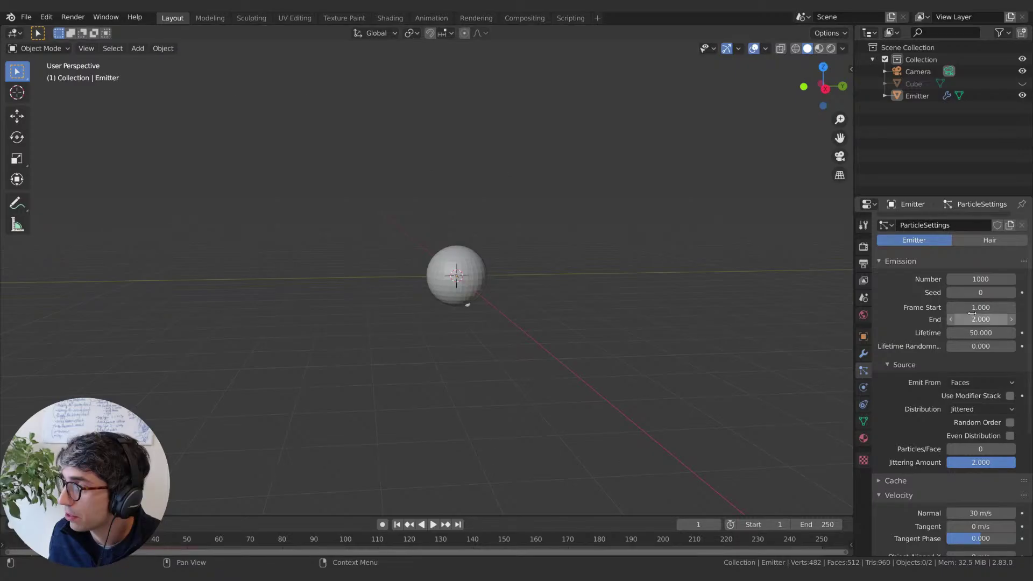
Step: Set the particle lifetime to 5 frames and replay the simulation to check how long the particles last
{"action": "double_click", "coordinate": [981, 333]}
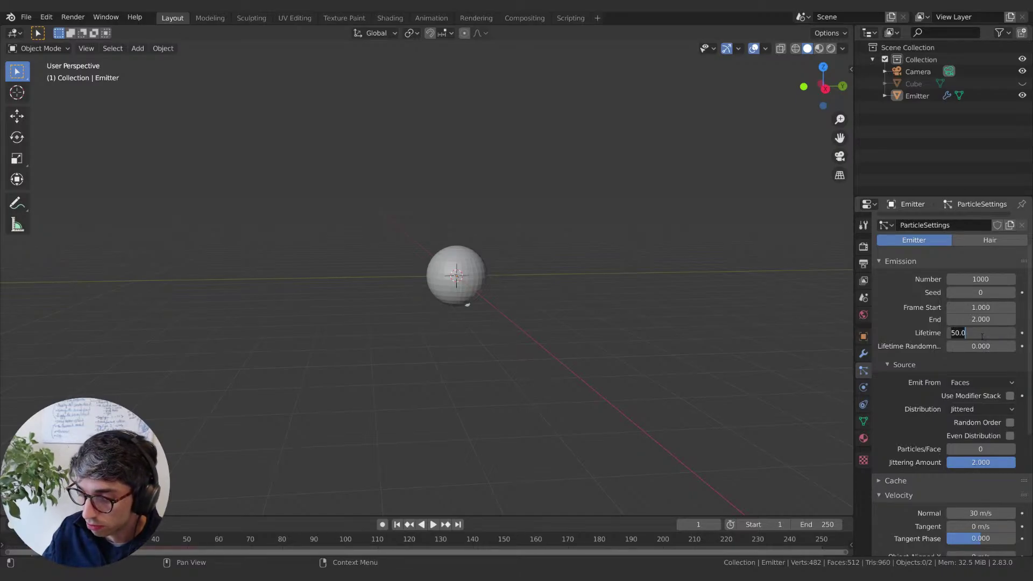
{"action": "key", "text": "BackSpace"}
{"action": "key", "text": "BackSpace"}
{"action": "key", "text": "BackSpace"}
{"action": "key", "text": "Return"}
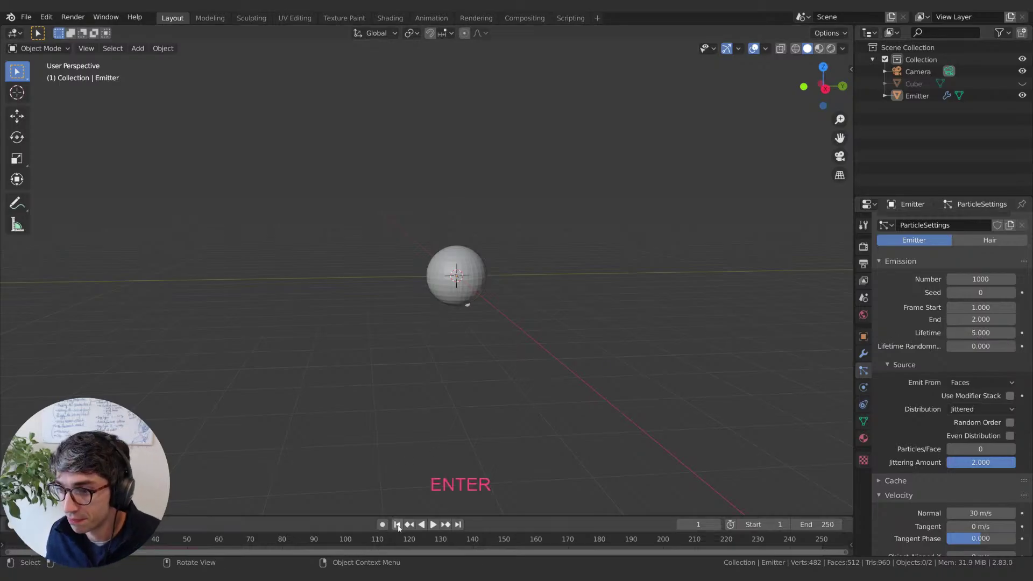
{"action": "key", "text": "space"}
{"action": "key", "text": "space"}
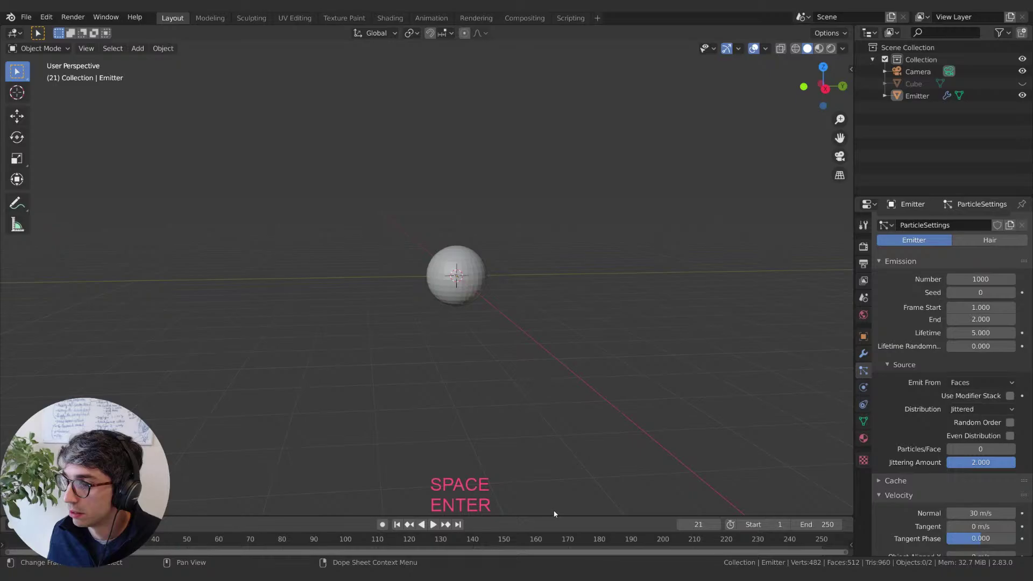
{"action": "left_click_drag", "start_coordinate": [554, 513], "coordinate": [66, 538]}
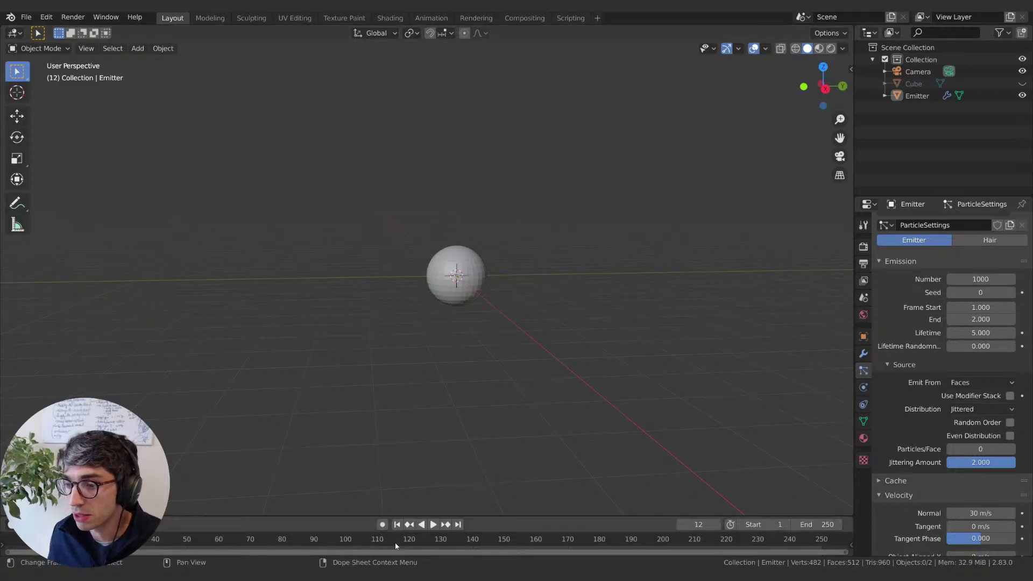
{"action": "key", "text": "space"}
{"action": "key", "text": "space"}
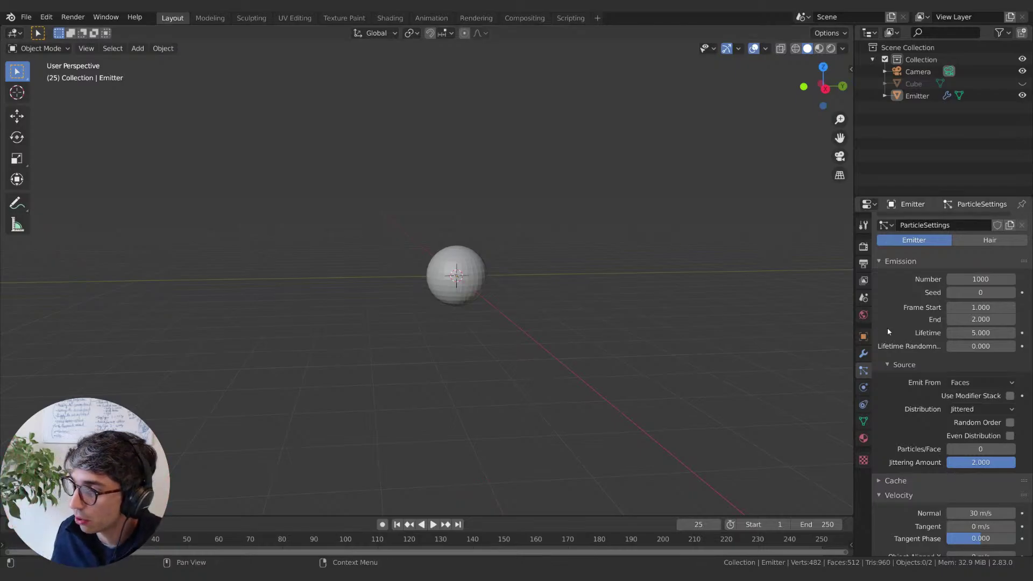
Step: Set the particle velocity's Randomize value to 30 and preview the simulation
{"action": "scroll", "coordinate": [901, 408], "scroll_direction": "down", "scroll_amount": 5}
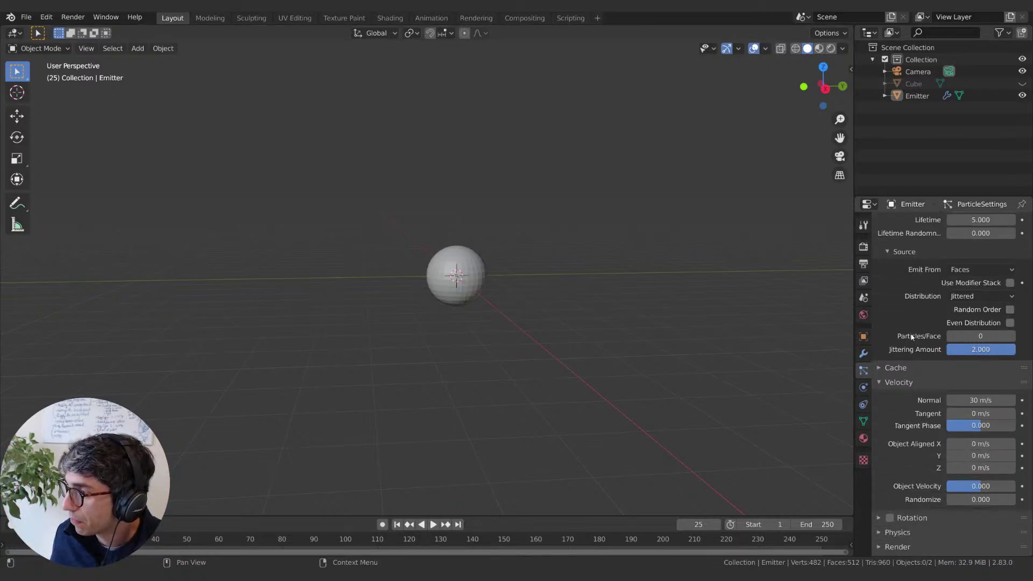
{"action": "scroll", "coordinate": [903, 454], "scroll_direction": "down", "scroll_amount": 4}
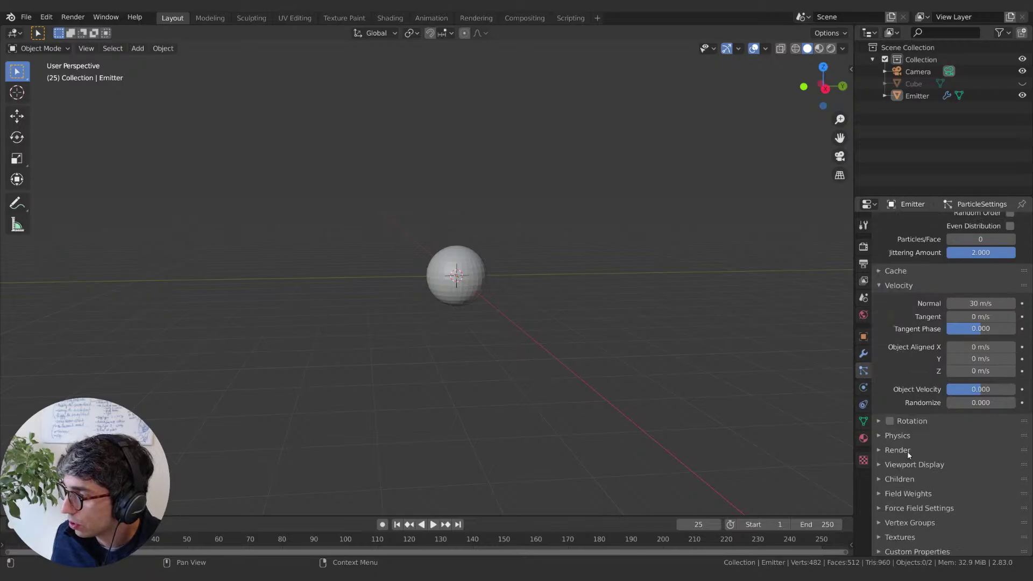
{"action": "scroll", "coordinate": [916, 415], "scroll_direction": "down", "scroll_amount": 1}
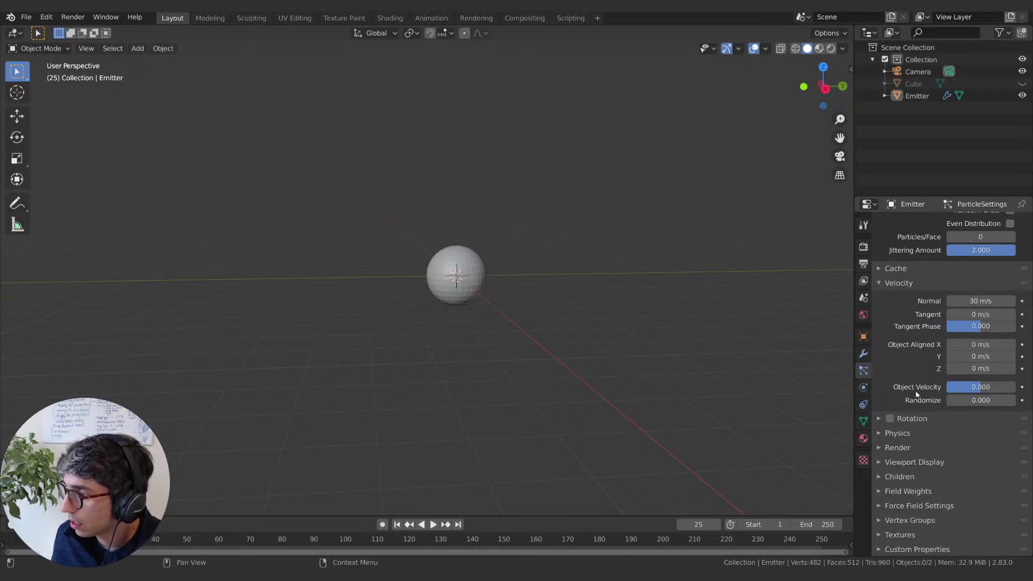
{"action": "left_click", "coordinate": [959, 399]}
{"action": "type", "text": "3"}
{"action": "key", "text": "Return"}
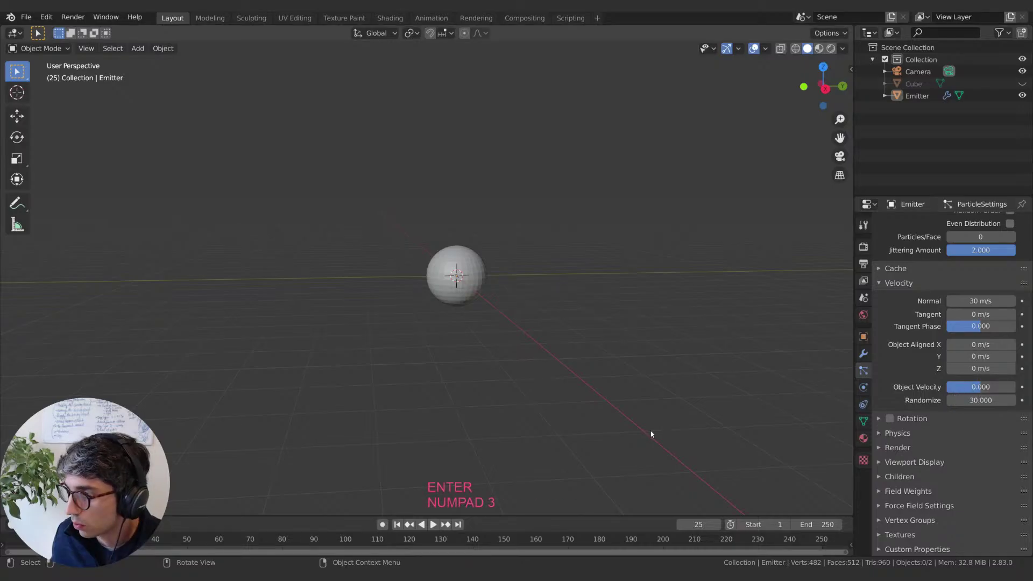
{"action": "key", "text": "space"}
{"action": "key", "text": "space"}
Step: Set the emitter particles' Lifetime Randomness to 1
{"action": "scroll", "coordinate": [909, 321], "scroll_direction": "up", "scroll_amount": 1}
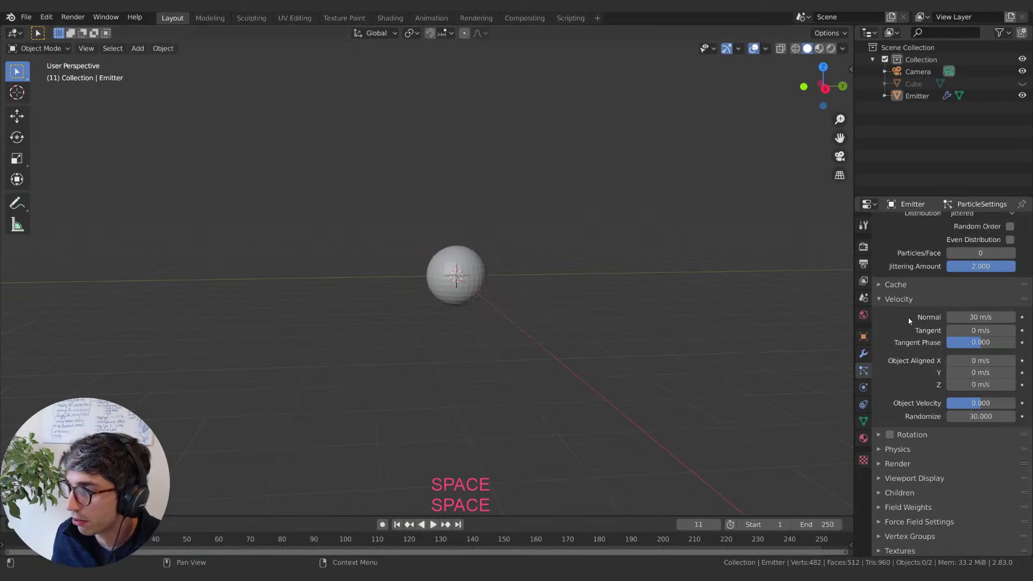
{"action": "scroll", "coordinate": [908, 321], "scroll_direction": "up", "scroll_amount": 6}
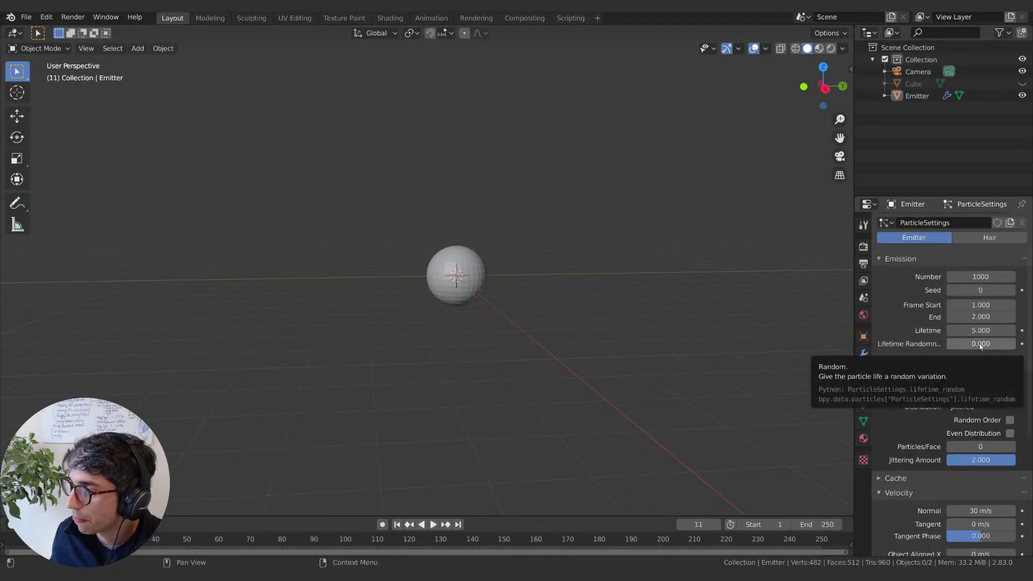
{"action": "left_click", "coordinate": [980, 345]}
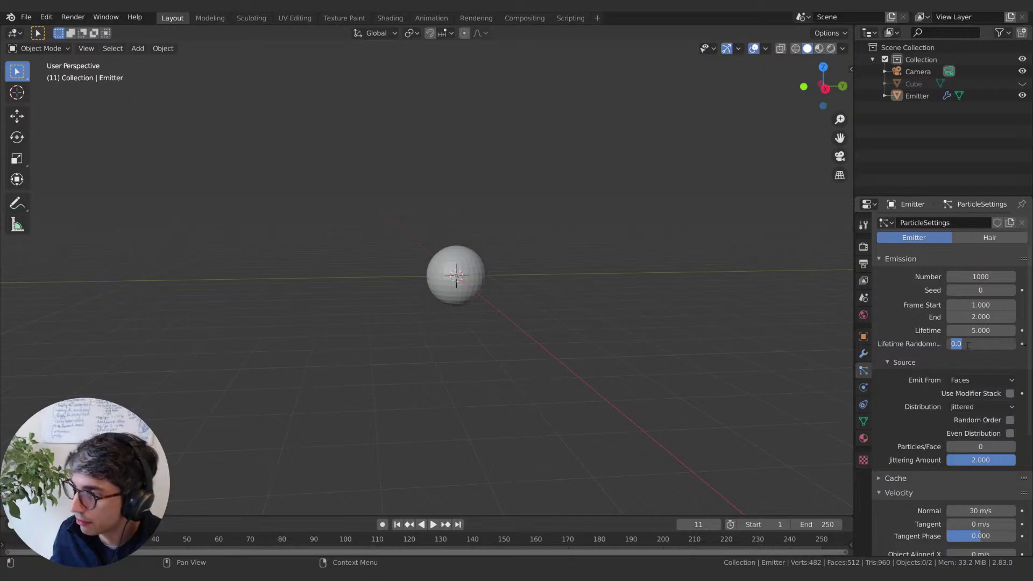
{"action": "type", "text": "1"}
{"action": "key", "text": "Return"}
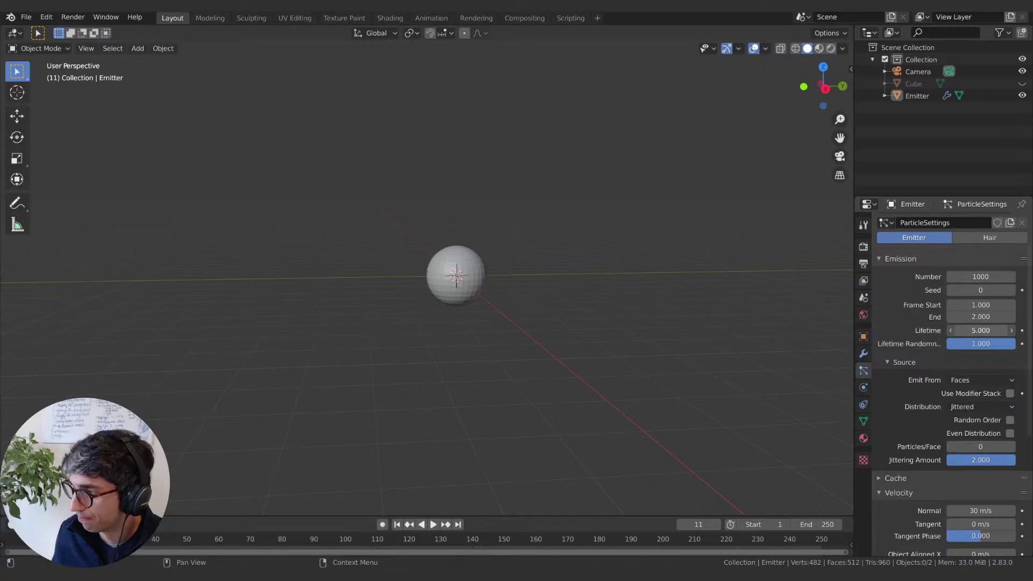
Step: Set the particle Lifetime to 10 frames and preview the simulation
{"action": "type", "text": "10"}
{"action": "key", "text": "Return"}
{"action": "key", "text": "space"}
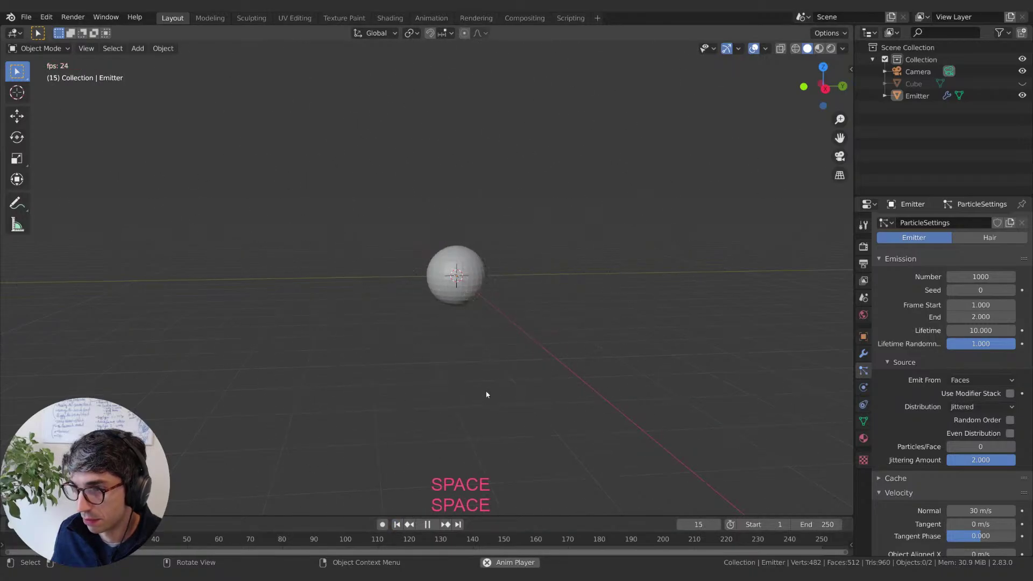
{"action": "key", "text": "space"}
Step: Set the Gravity field weight of the particle system to 0
{"action": "scroll", "coordinate": [916, 487], "scroll_direction": "down", "scroll_amount": 6}
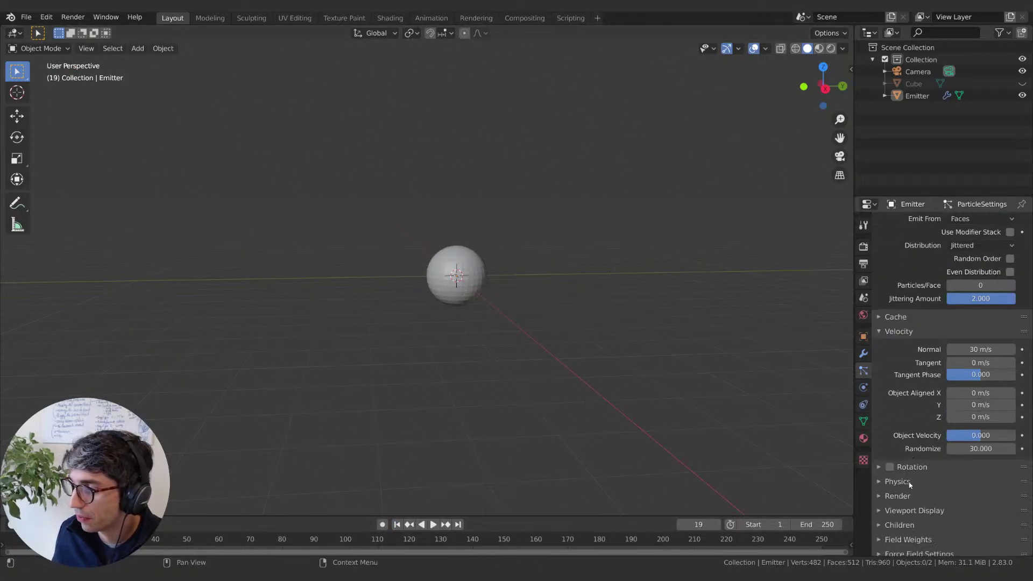
{"action": "scroll", "coordinate": [909, 484], "scroll_direction": "down", "scroll_amount": 2}
{"action": "left_click", "coordinate": [905, 507]}
{"action": "scroll", "coordinate": [915, 506], "scroll_direction": "down", "scroll_amount": 2}
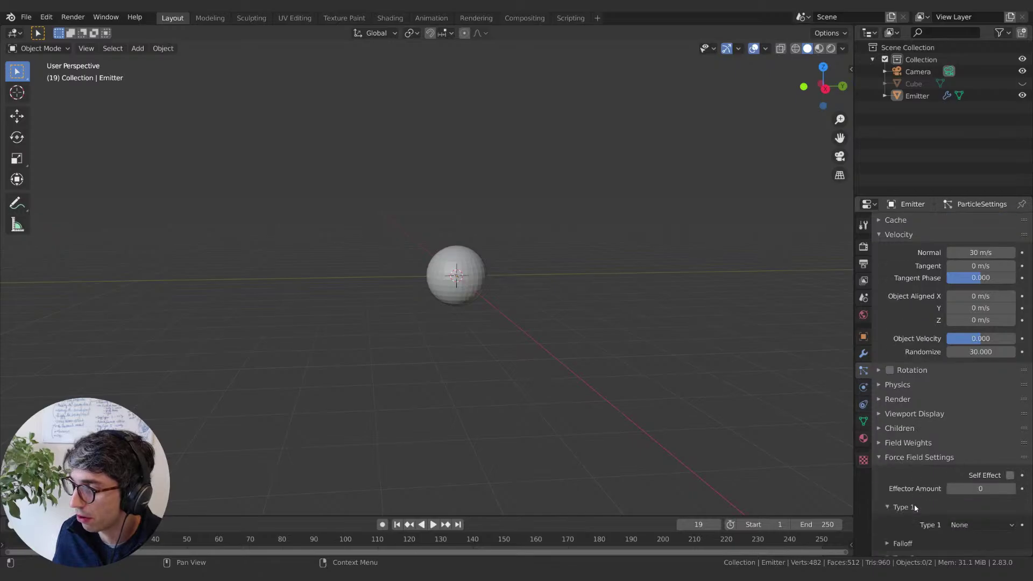
{"action": "scroll", "coordinate": [914, 505], "scroll_direction": "down", "scroll_amount": 3}
{"action": "left_click", "coordinate": [900, 378]}
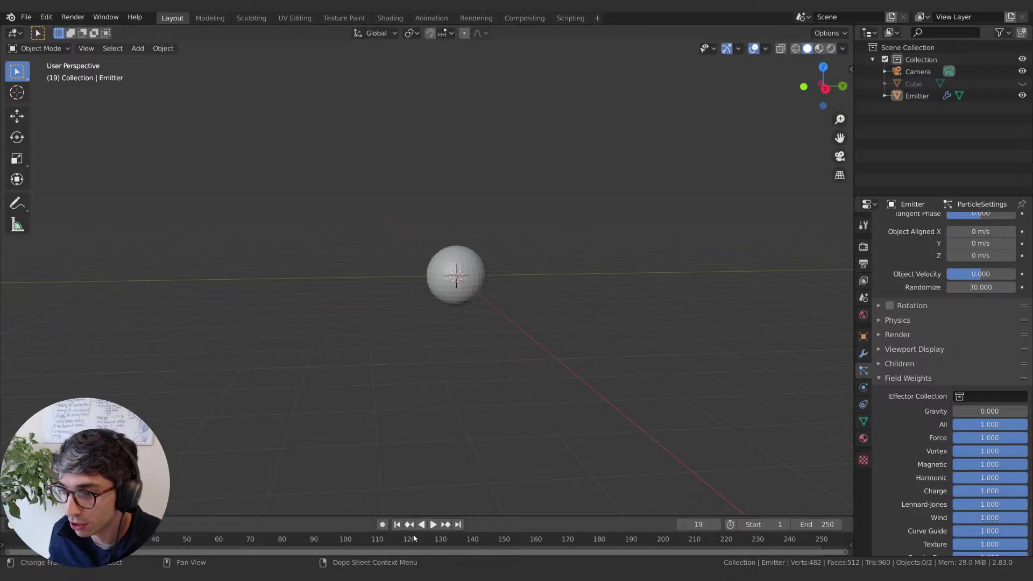
Step: Replay the simulation several times from the first frame and inspect the particle burst from different angles
{"action": "key", "text": "space"}
{"action": "key", "text": "space"}
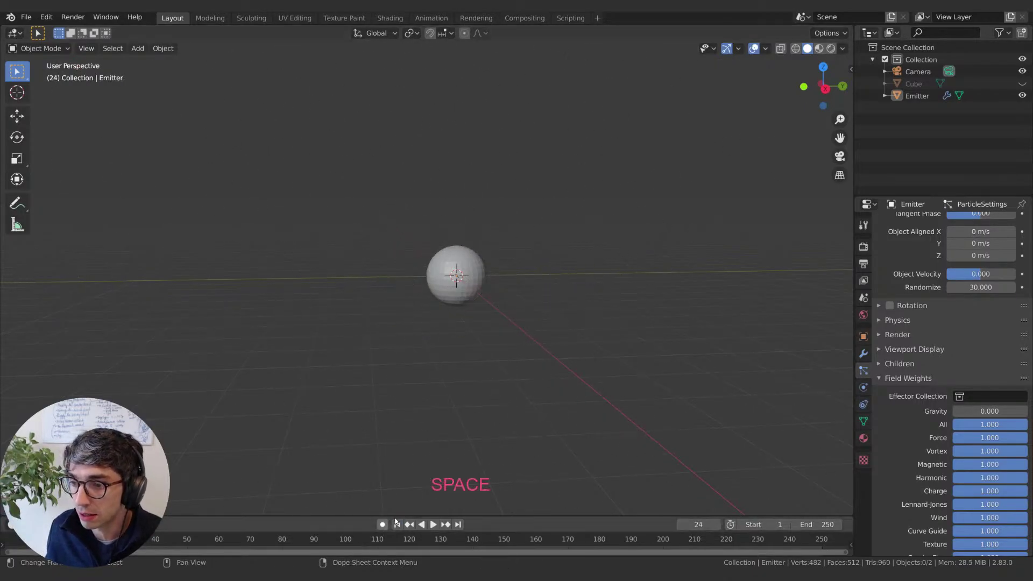
{"action": "key", "text": "shift+Left"}
{"action": "key", "text": "space"}
{"action": "key", "text": "space"}
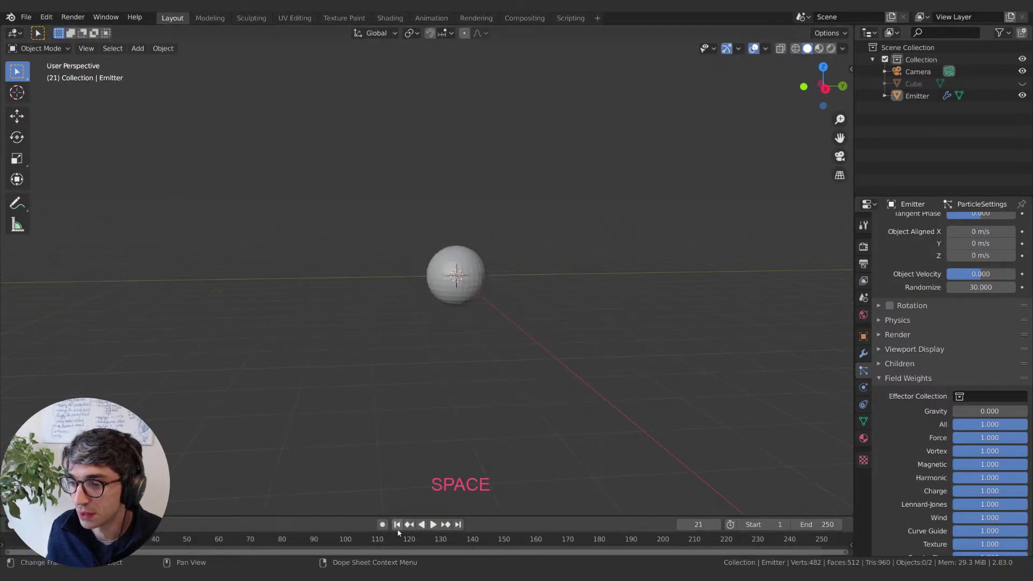
{"action": "key", "text": "space"}
{"action": "middle_click_drag", "start_coordinate": [441, 358], "coordinate": [471, 356]}
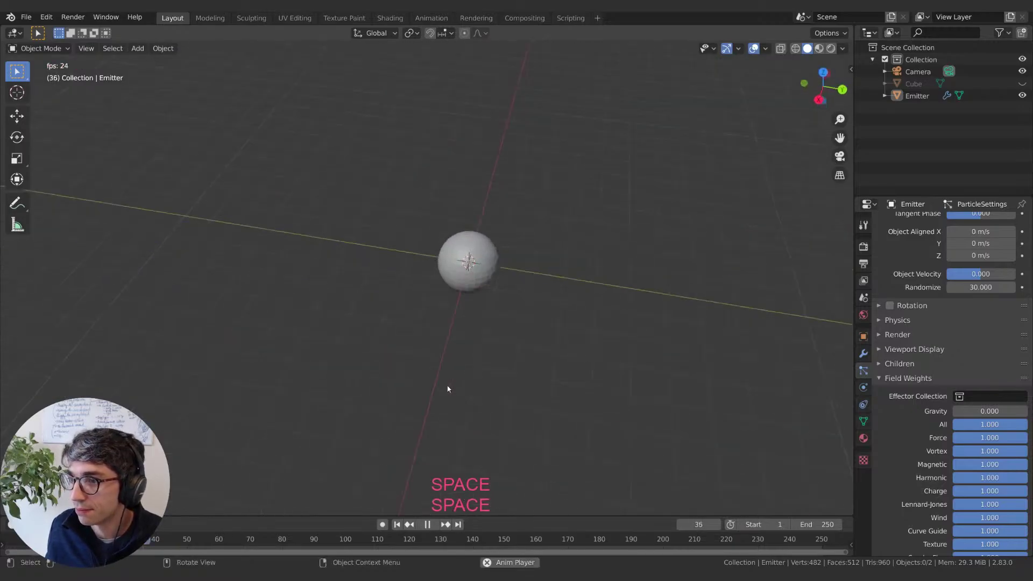
{"action": "key", "text": "shift+Left"}
{"action": "key", "text": "space"}
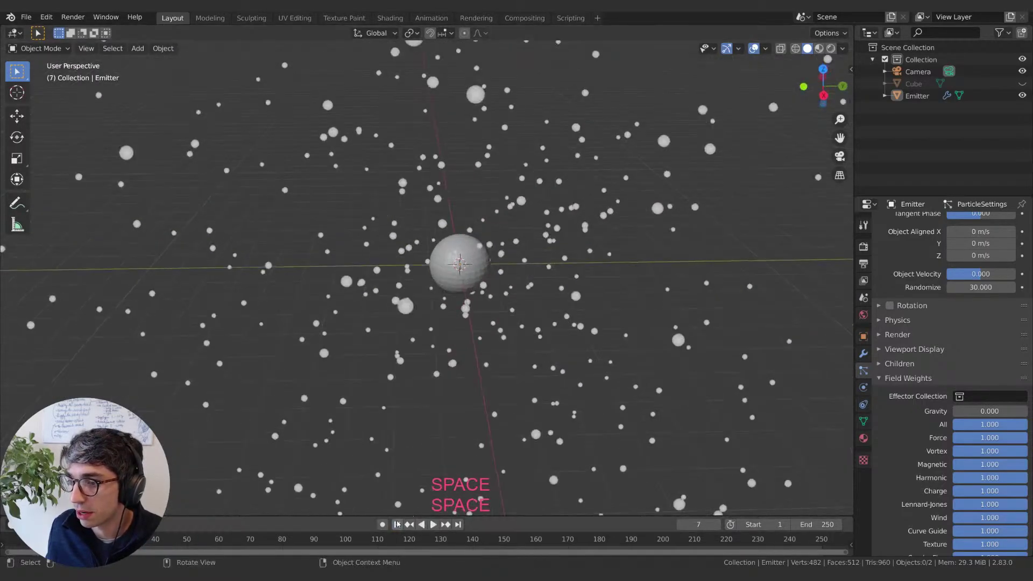
{"action": "key", "text": "shift+Left"}
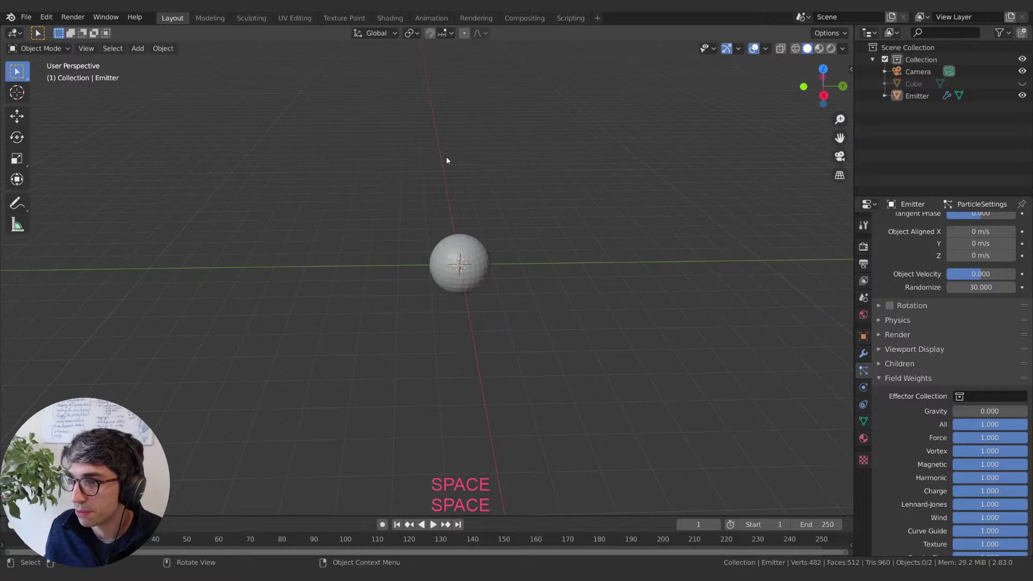
{"action": "middle_click_drag", "start_coordinate": [446, 160], "coordinate": [462, 177]}
Step: Scale the emitter sphere down to roughly a quarter of its size and preview the particle burst
{"action": "scroll", "coordinate": [887, 412], "scroll_direction": "up", "scroll_amount": 8}
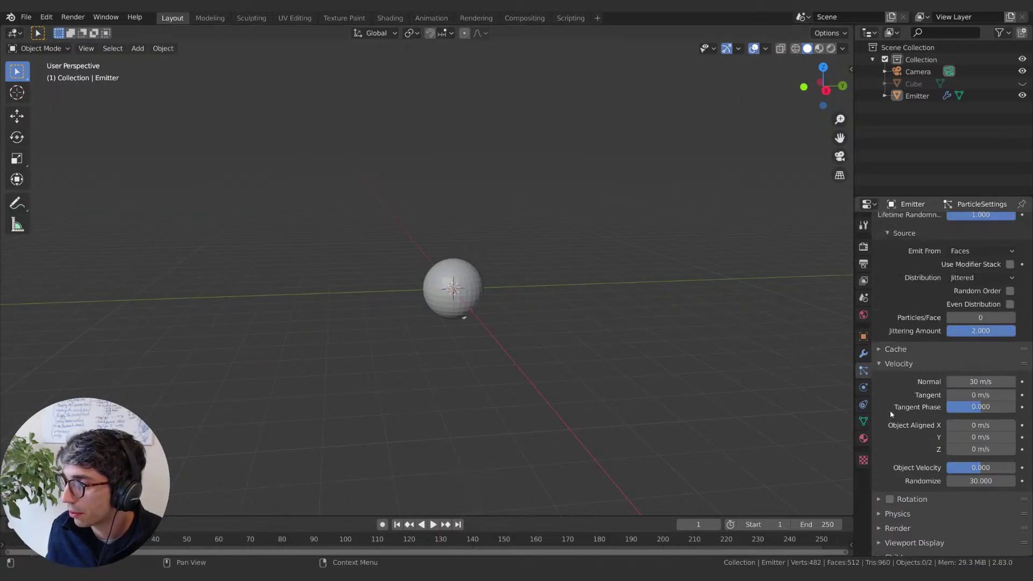
{"action": "scroll", "coordinate": [890, 410], "scroll_direction": "up", "scroll_amount": 8}
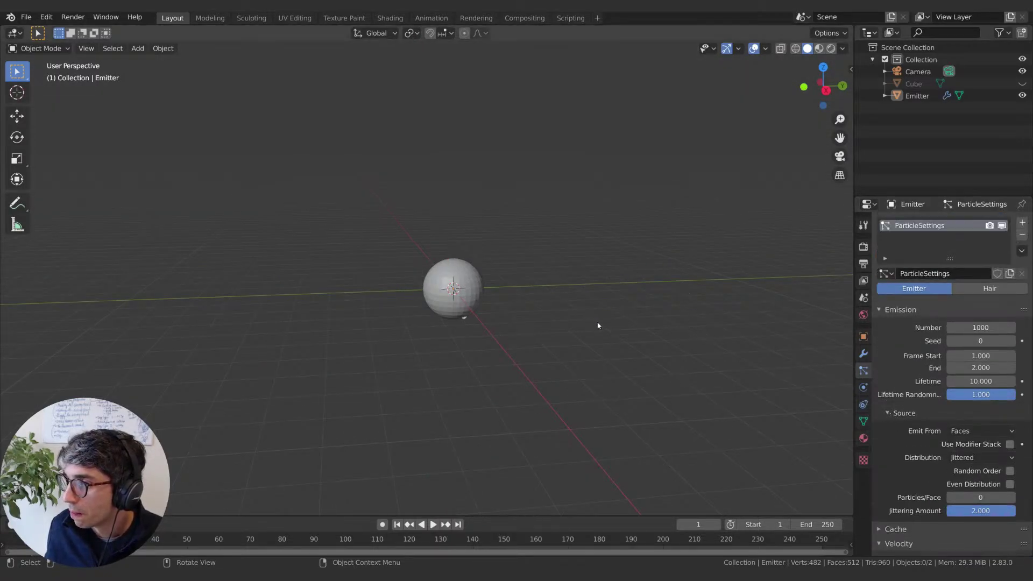
{"action": "middle_click_drag", "start_coordinate": [597, 325], "coordinate": [618, 329]}
{"action": "left_click", "coordinate": [473, 284]}
{"action": "middle_click_drag", "start_coordinate": [473, 284], "coordinate": [626, 274]}
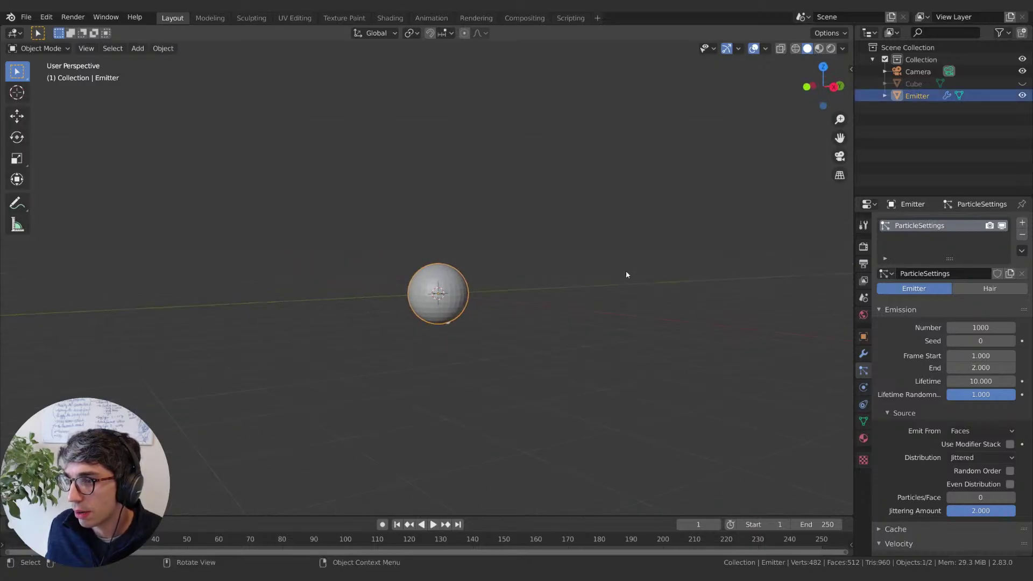
{"action": "key", "text": "s"}
{"action": "left_click", "coordinate": [481, 277]}
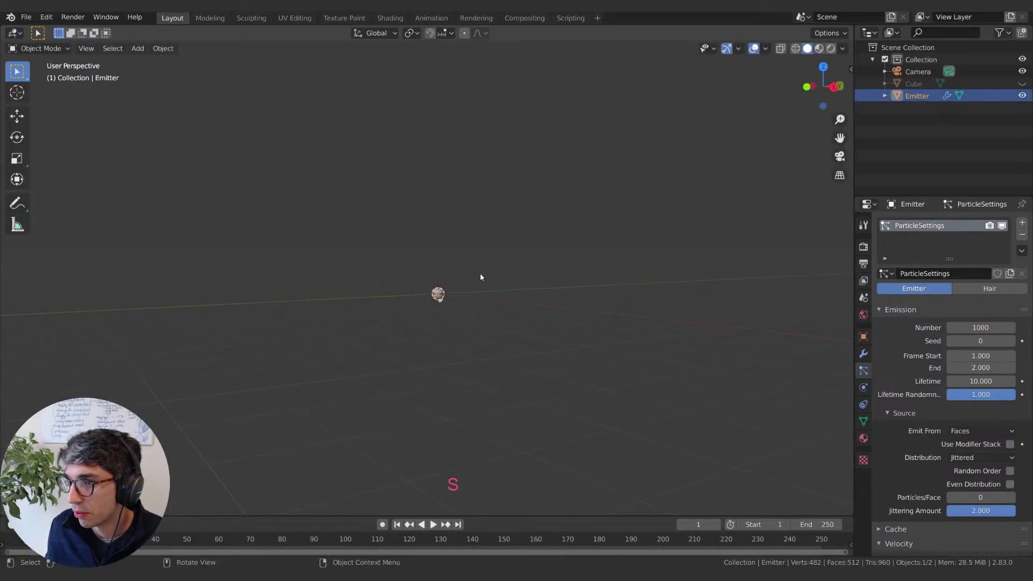
{"action": "middle_click_drag", "start_coordinate": [481, 277], "coordinate": [498, 272]}
{"action": "key", "text": "space"}
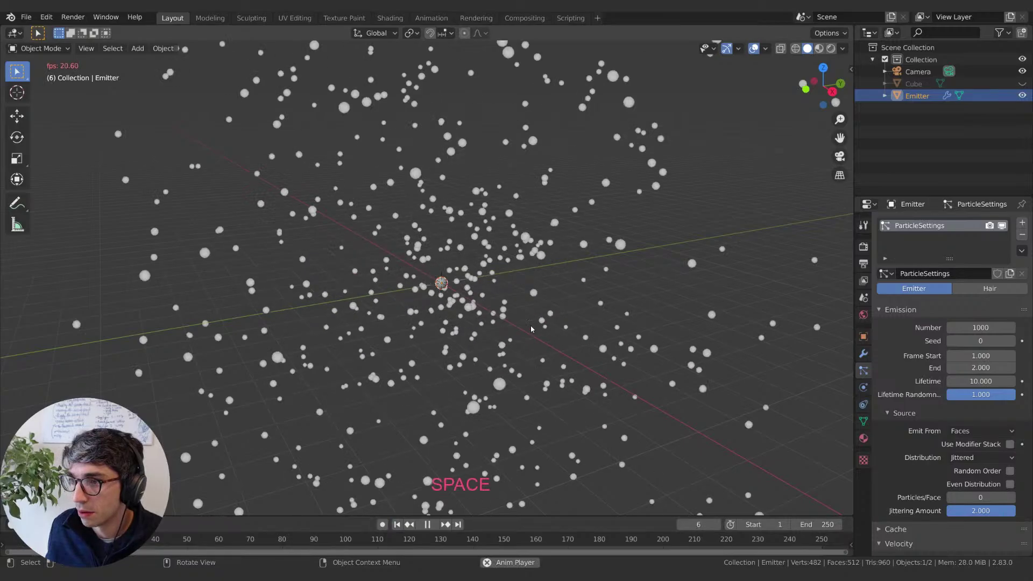
{"action": "key", "text": "space"}
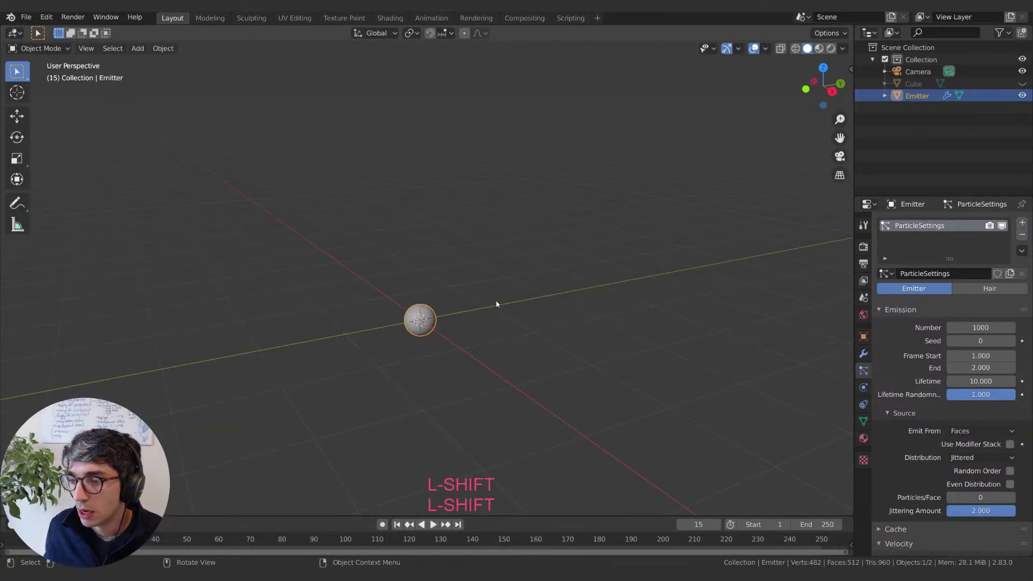
Step: Unhide the large cube around the emitter and rename it Domain
{"action": "middle_click_drag", "start_coordinate": [500, 325], "coordinate": [524, 299], "text": "shift"}
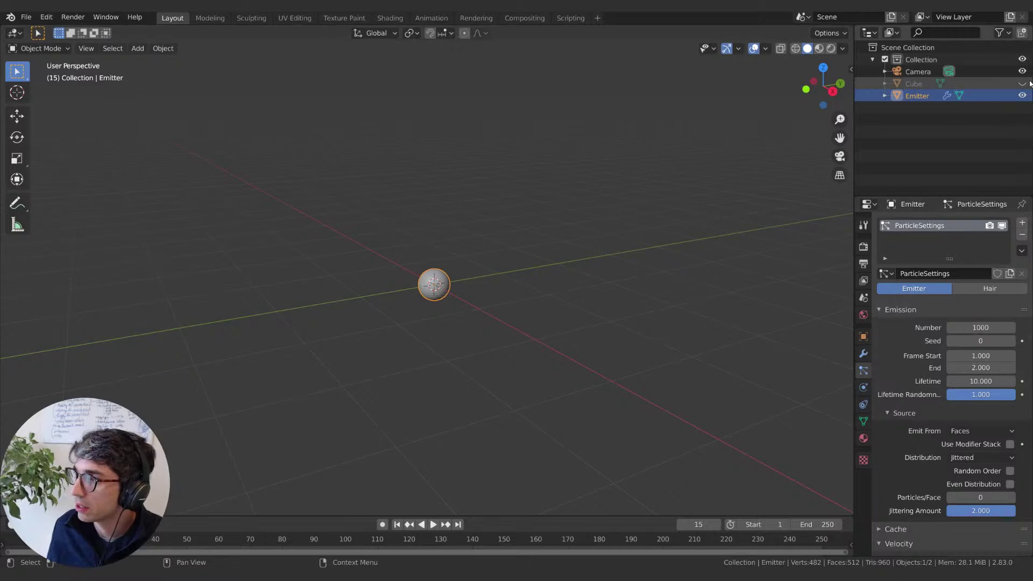
{"action": "left_click", "coordinate": [1021, 83]}
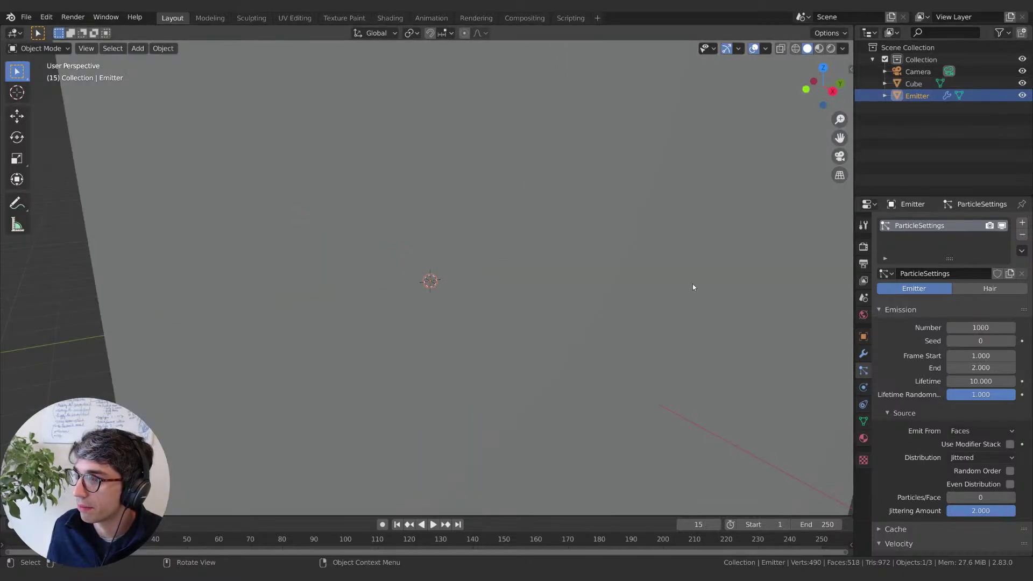
{"action": "scroll", "coordinate": [693, 287], "scroll_direction": "down", "scroll_amount": 4}
{"action": "scroll", "coordinate": [597, 295], "scroll_direction": "up", "scroll_amount": 2}
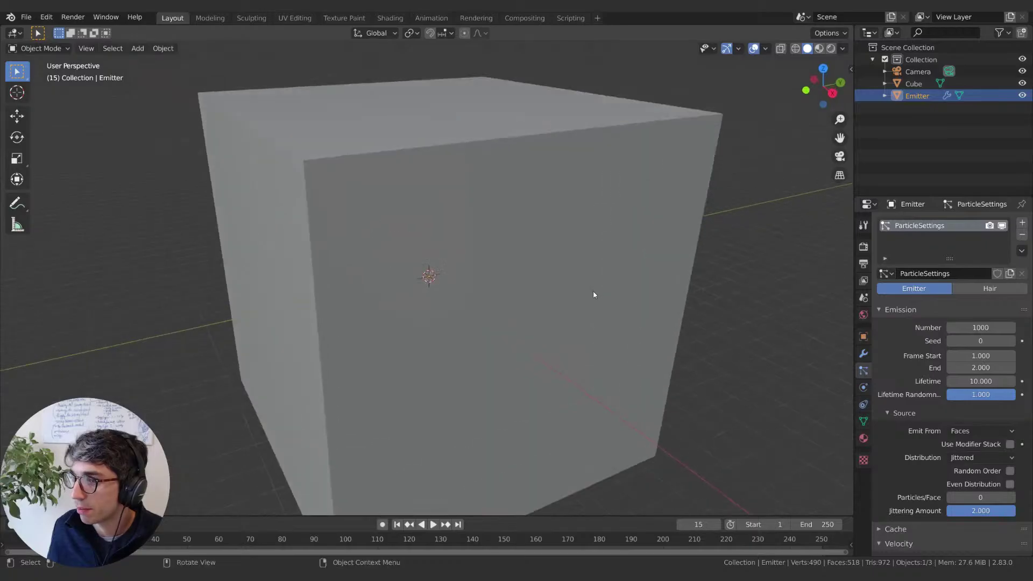
{"action": "left_click", "coordinate": [915, 84]}
{"action": "double_click", "coordinate": [914, 84]}
{"action": "type", "text": "Domain"}
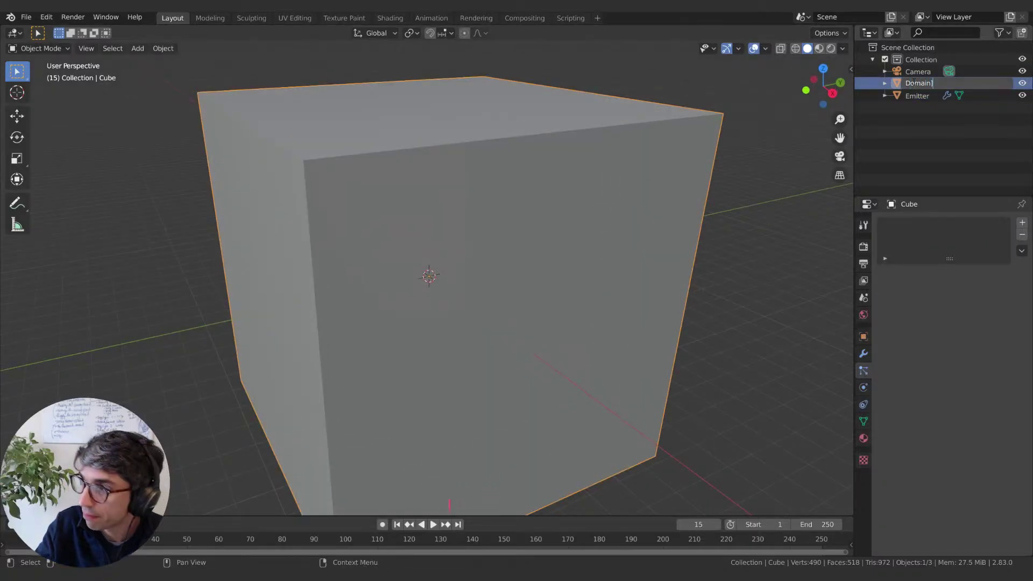
{"action": "key", "text": "BackSpace"}
{"action": "key", "text": "Return"}
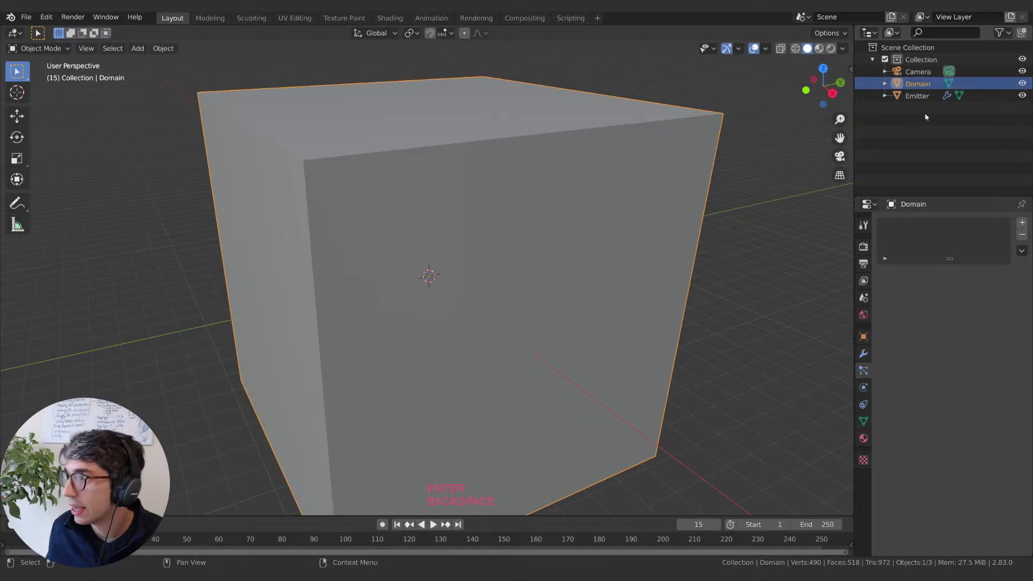
Step: Enable Fluid physics on the Domain cube and set its fluid type to Domain
{"action": "left_click", "coordinate": [918, 96]}
{"action": "left_click", "coordinate": [917, 84]}
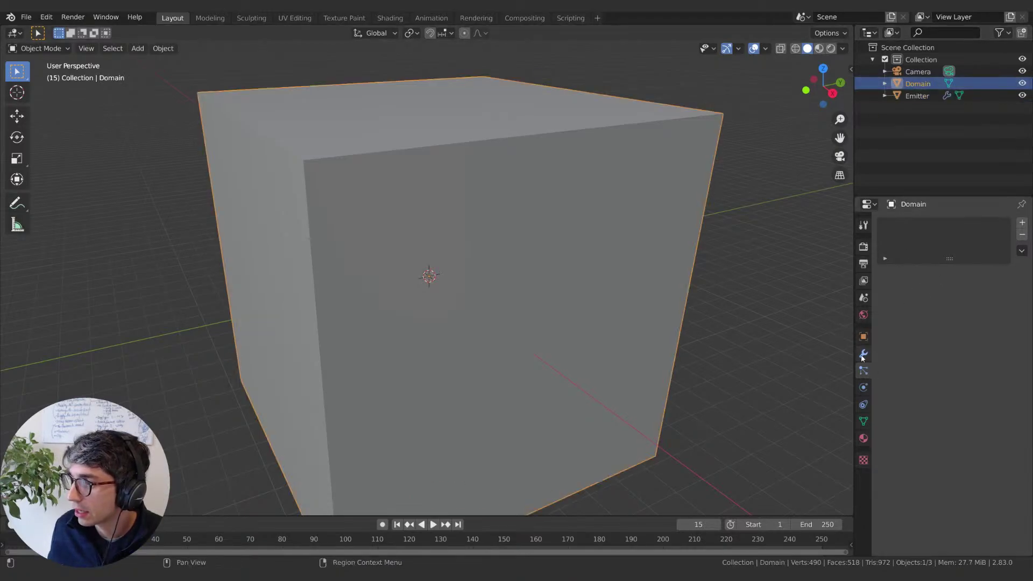
{"action": "left_click", "coordinate": [862, 389]}
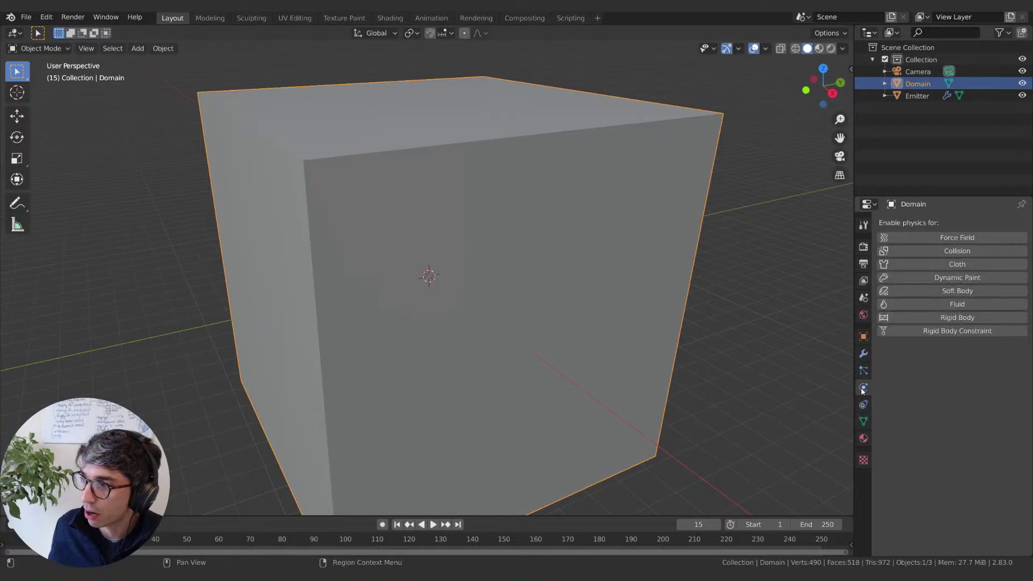
{"action": "left_click", "coordinate": [919, 305]}
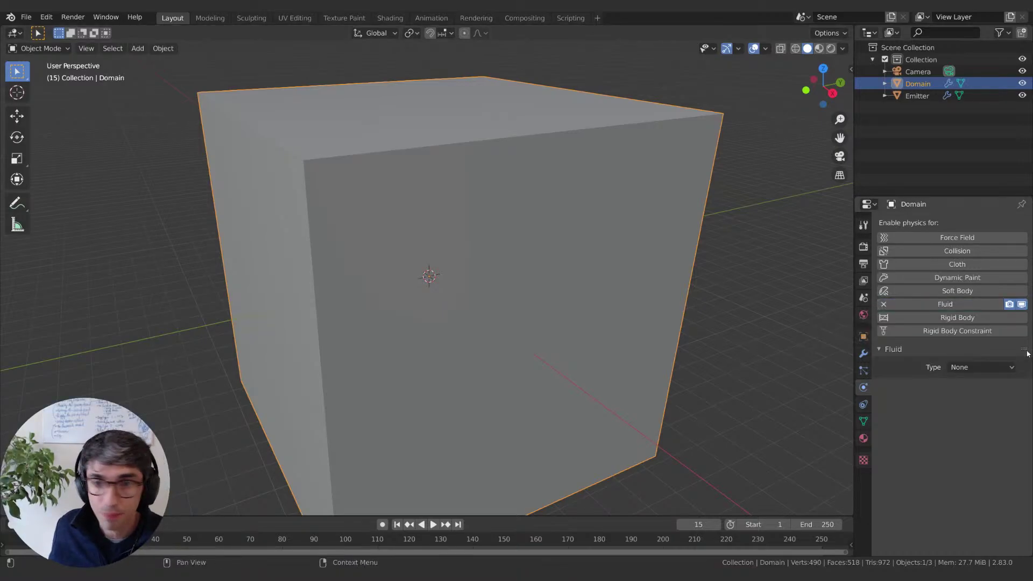
{"action": "left_click", "coordinate": [969, 368]}
{"action": "left_click", "coordinate": [968, 382]}
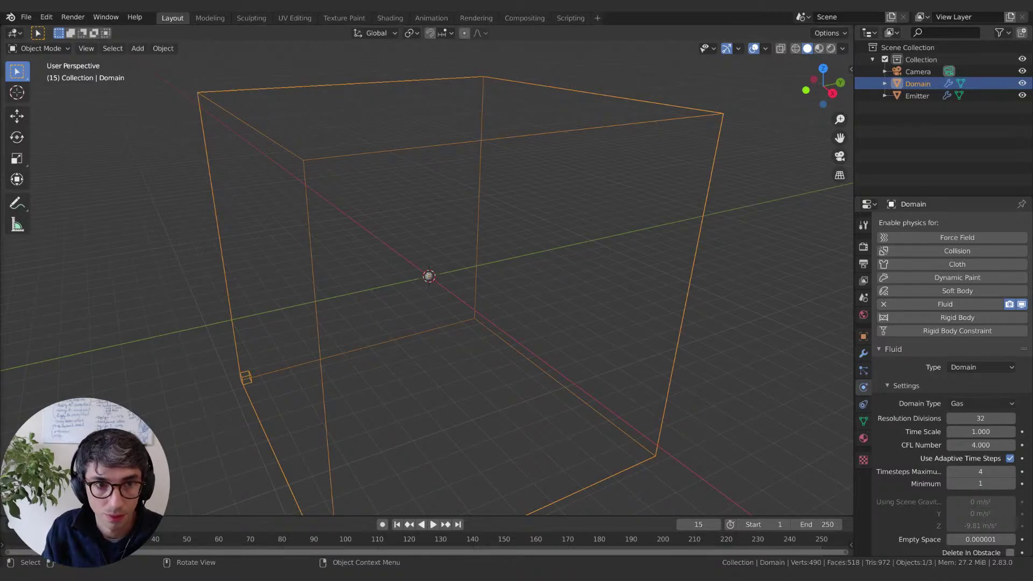
{"action": "key", "text": "shift+r"}
{"action": "key", "text": "t"}
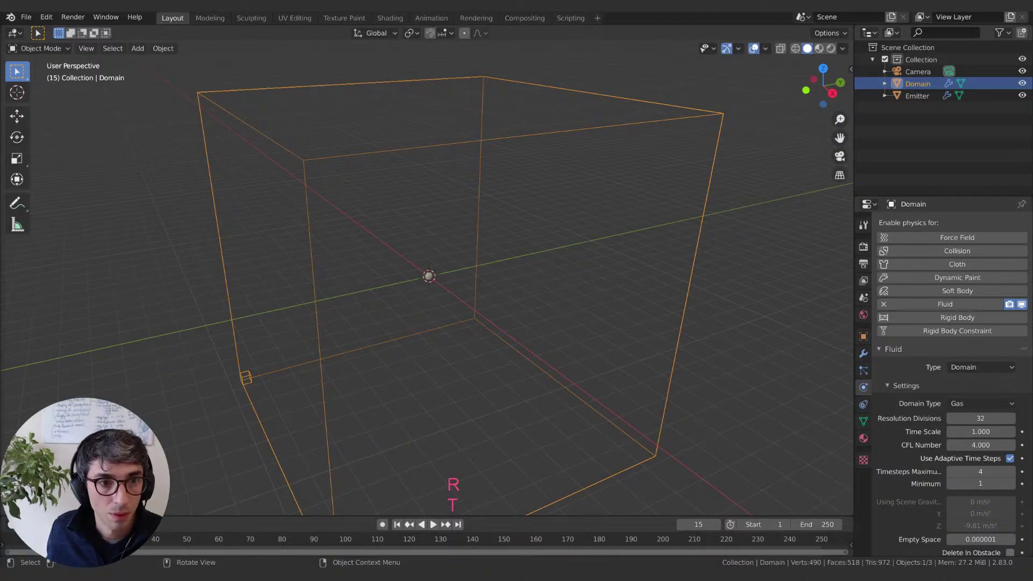
{"action": "key", "text": "r"}
{"action": "key", "text": "a+n"}
{"action": "key", "text": "g"}
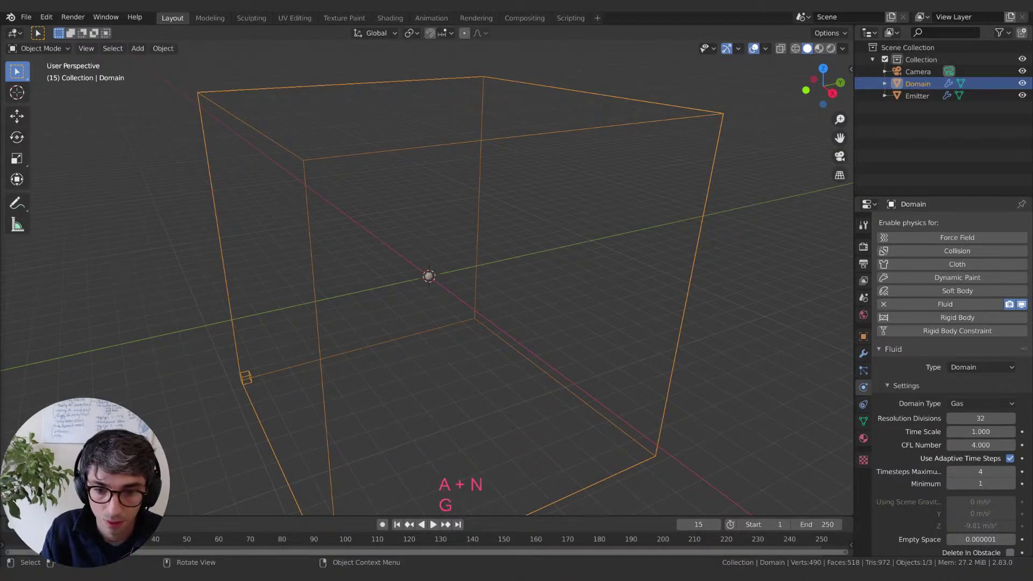
{"action": "key", "text": "s"}
{"action": "key", "text": "a+e"}
{"action": "key", "text": "r+t"}
{"action": "key", "text": "o"}
{"action": "key", "text": "space"}
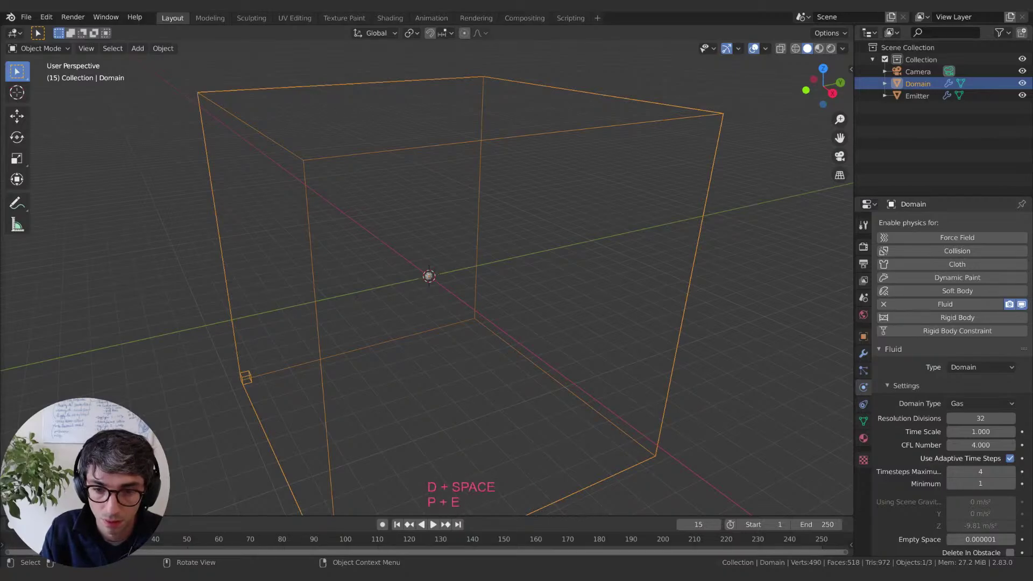
{"action": "key", "text": "Return"}
{"action": "key", "text": "t"}
{"action": "key", "text": "shift+Return"}
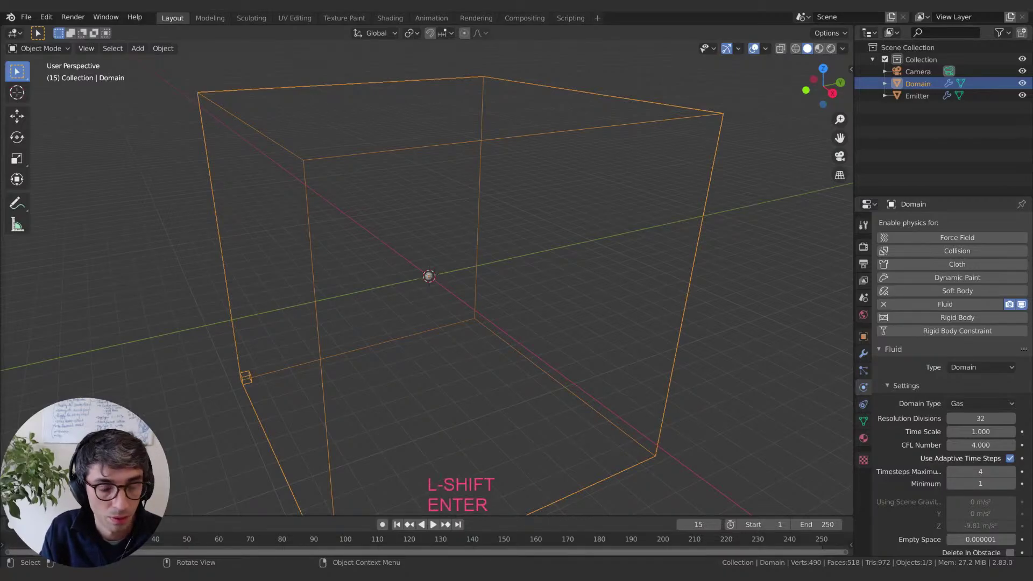
{"action": "key", "text": "shift+i"}
{"action": "key", "text": "s"}
{"action": "key", "text": "h"}
{"action": "key", "text": "space"}
{"action": "key", "text": "b"}
{"action": "key", "text": "d"}
{"action": "key", "text": "space"}
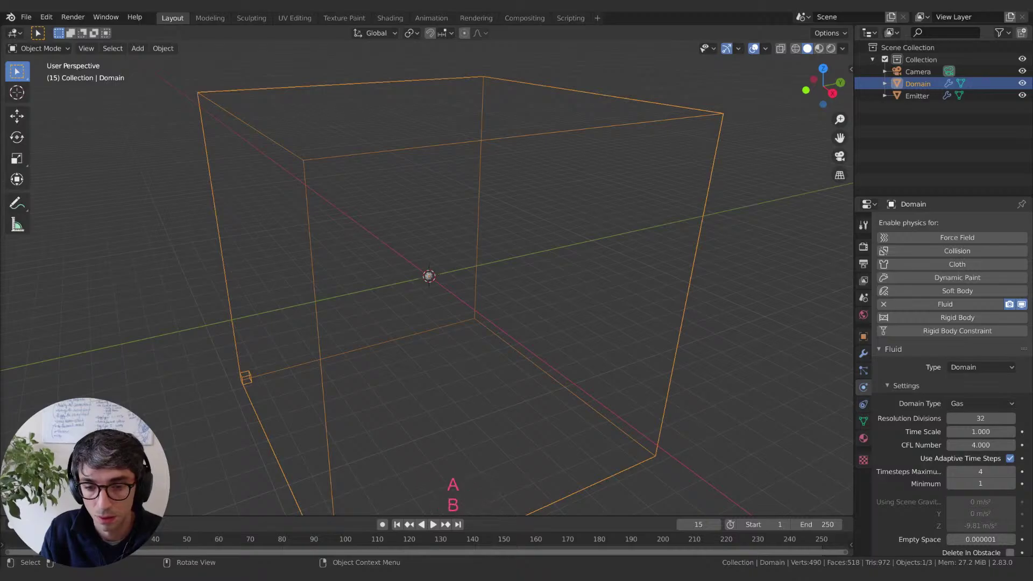
{"action": "key", "text": "BackSpace"}
{"action": "key", "text": "a"}
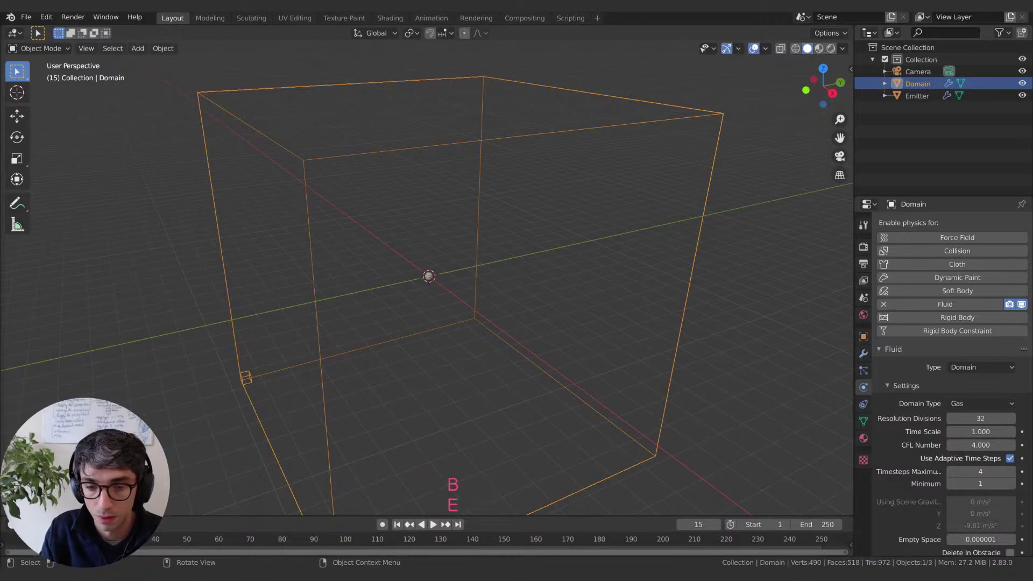
{"action": "key", "text": "space"}
{"action": "key", "text": "h"}
{"action": "key", "text": "Return"}
{"action": "key", "text": "w"}
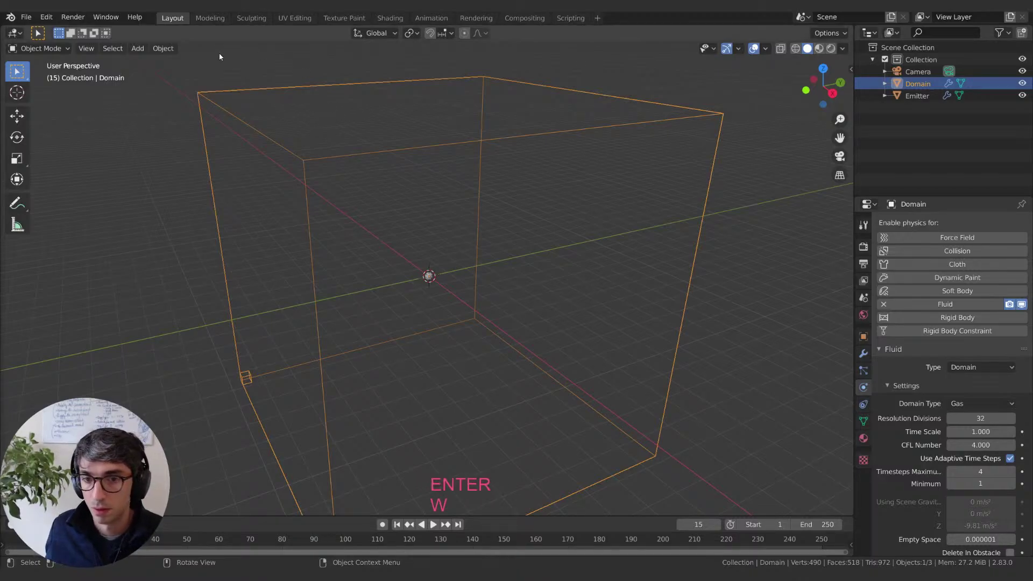
{"action": "key", "text": "shift"}
{"action": "key", "text": "Return"}
{"action": "key", "text": "shift+0"}
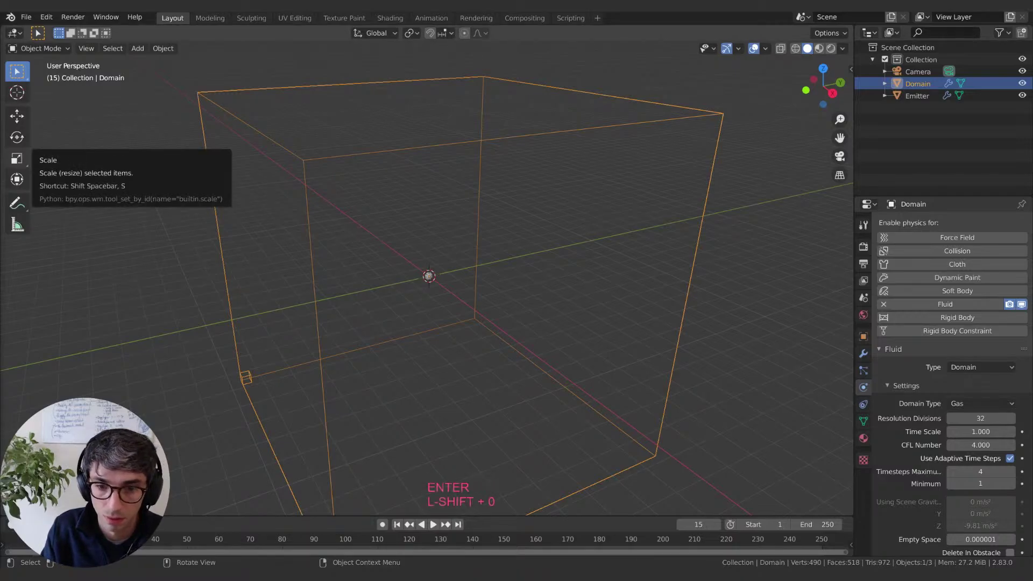
{"action": "key", "text": "BackSpace"}
{"action": "key", "text": "Return"}
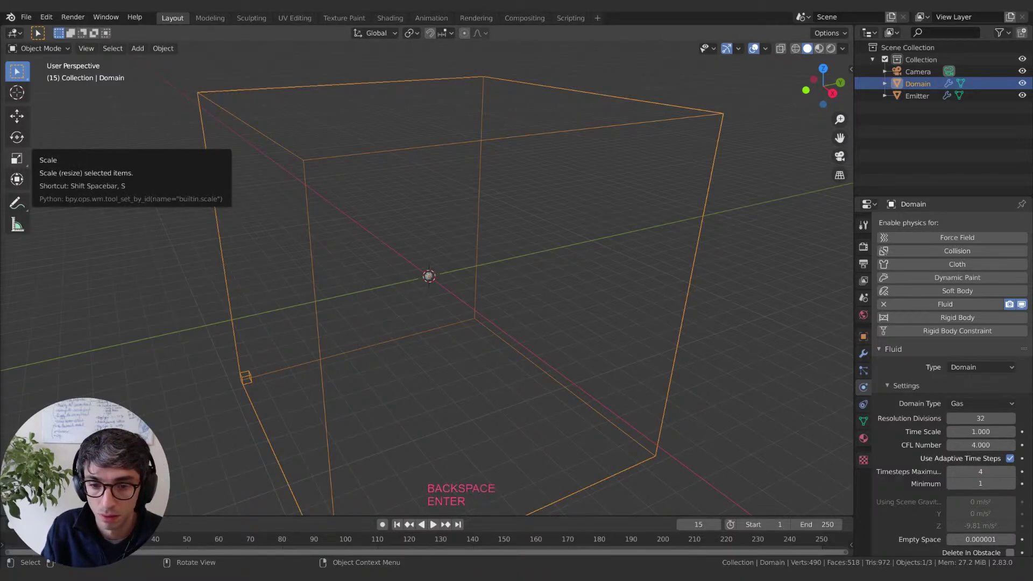
{"action": "key", "text": "shift"}
{"action": "key", "text": "BackSpace"}
{"action": "key", "text": "shift+0"}
{"action": "key", "text": "shift"}
{"action": "key", "text": "shift"}
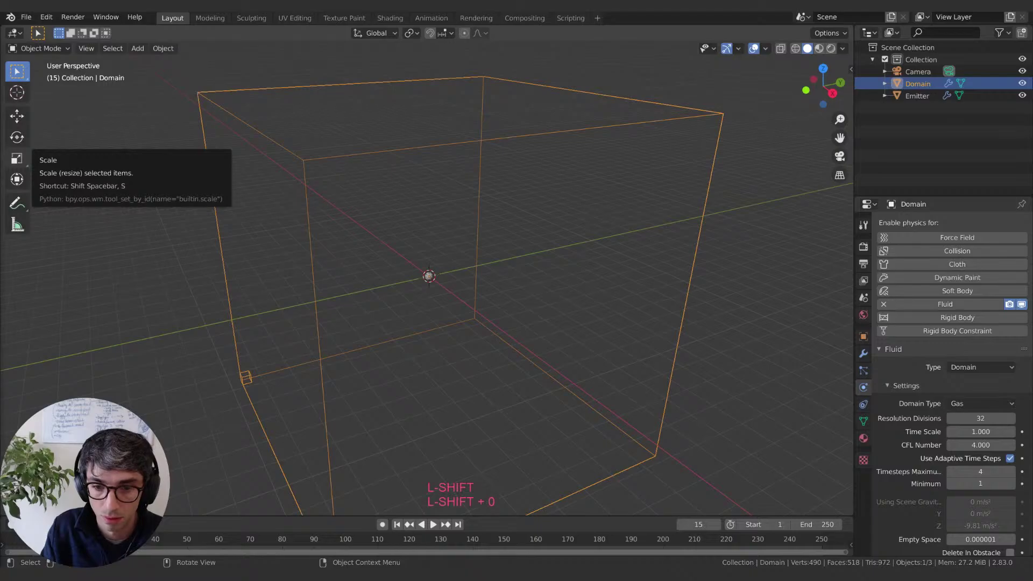
{"action": "key", "text": "Return"}
{"action": "key", "text": "BackSpace"}
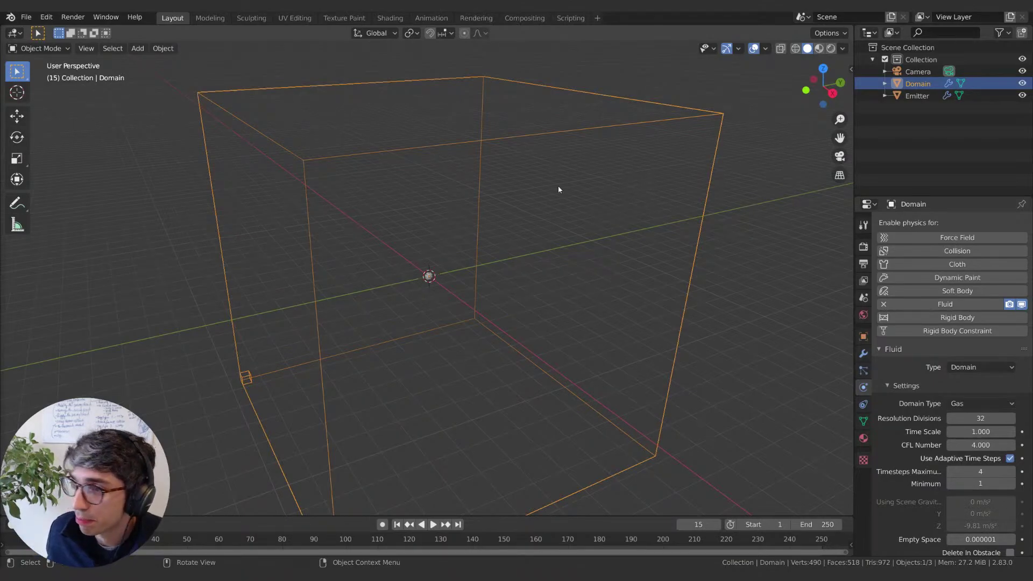
{"action": "middle_click_drag", "start_coordinate": [558, 189], "coordinate": [631, 164], "text": "shift"}
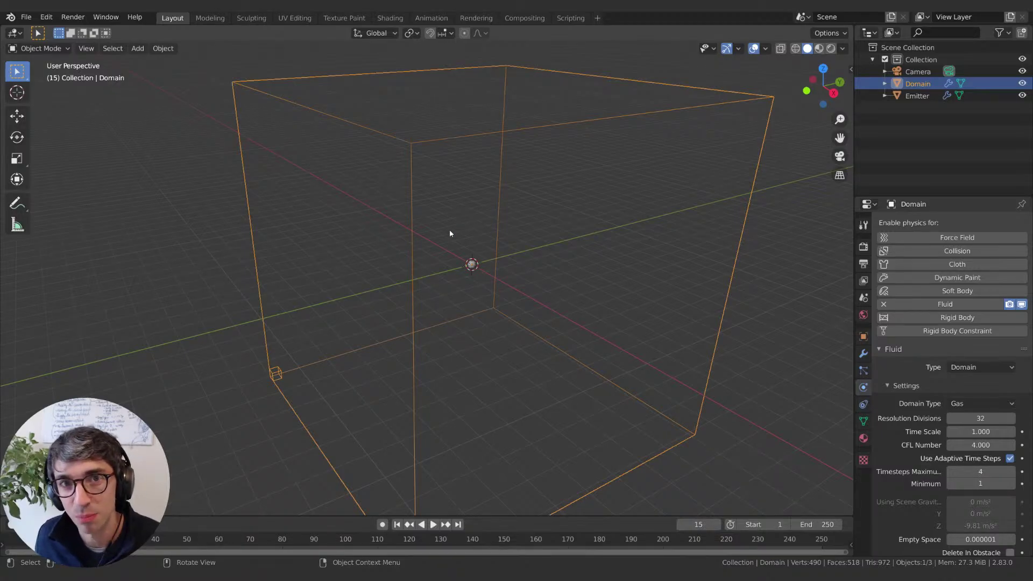
{"action": "middle_click_drag", "start_coordinate": [450, 246], "coordinate": [506, 261]}
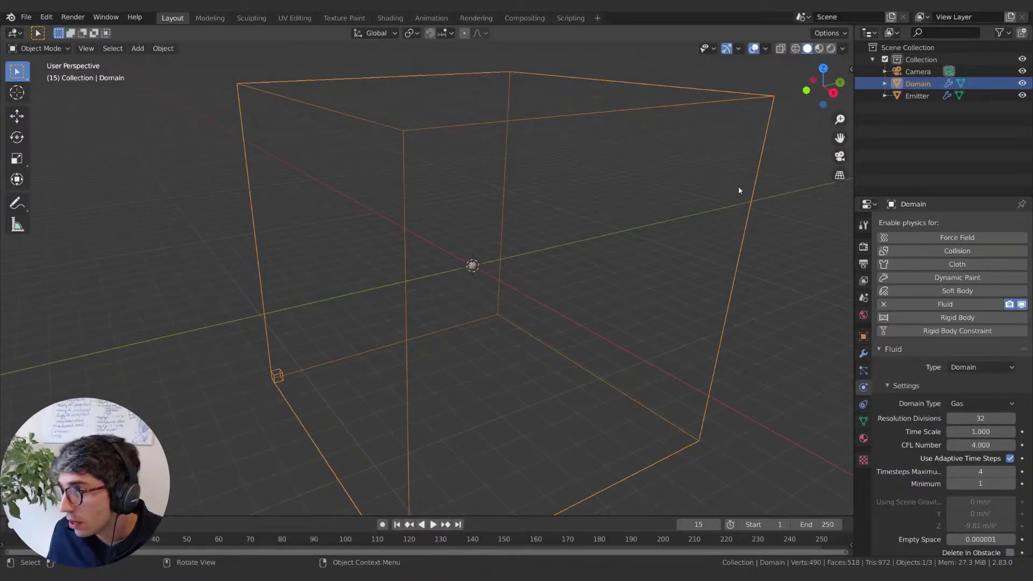
Step: Review the fluid type options for the Domain cube and keep it set to Domain
{"action": "left_click", "coordinate": [982, 367]}
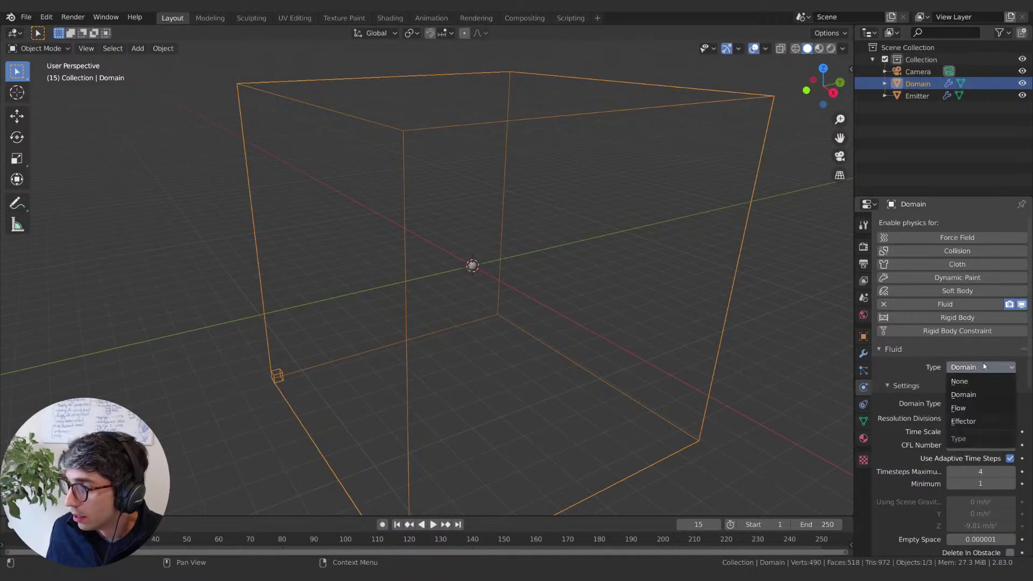
{"action": "left_click", "coordinate": [983, 367]}
{"action": "left_click", "coordinate": [975, 369]}
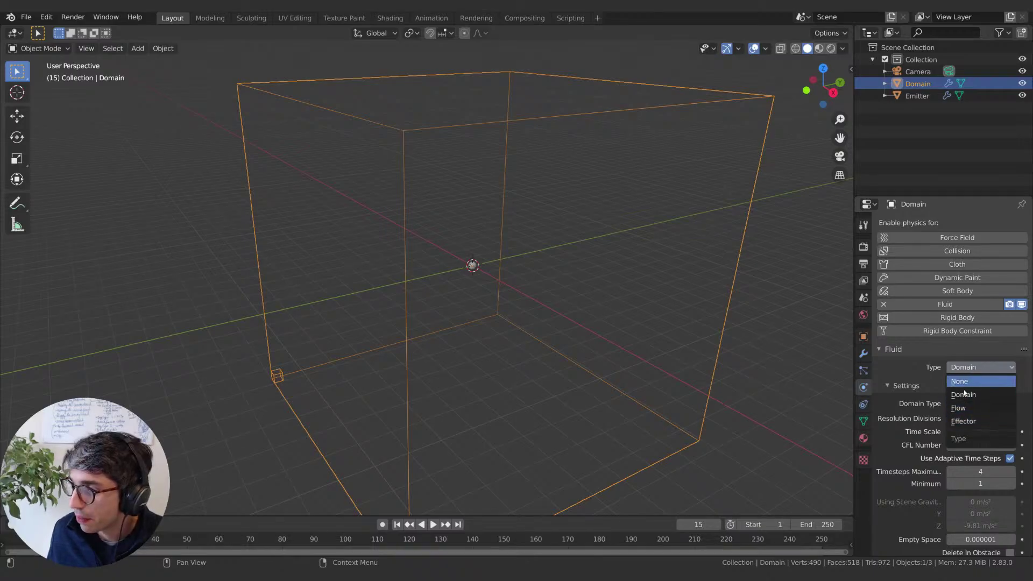
{"action": "left_click", "coordinate": [984, 365]}
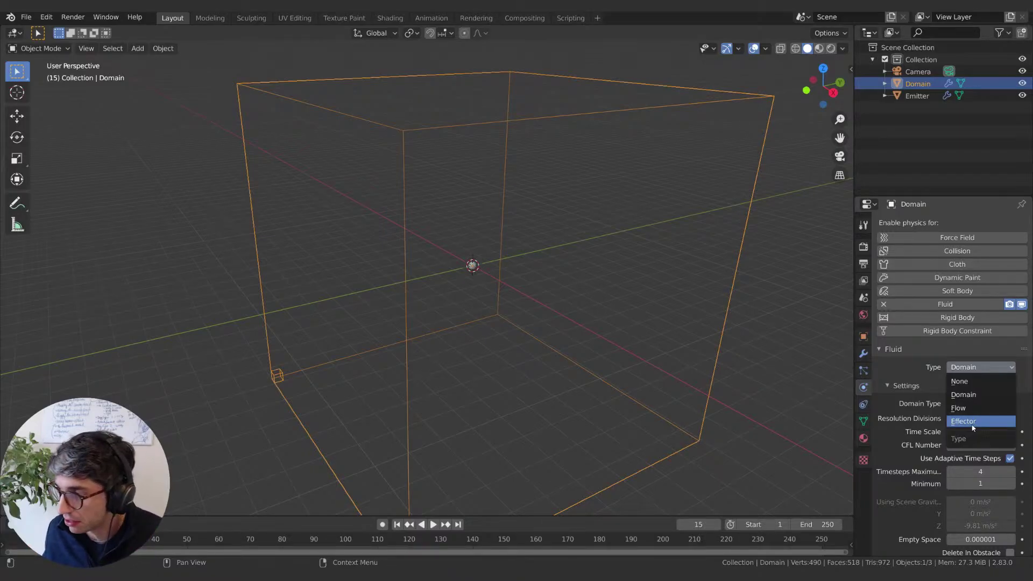
{"action": "left_click", "coordinate": [959, 395]}
Step: Try resolution divisions of 64 and 12 on the Domain cube and set them back to 32
{"action": "middle_click_drag", "start_coordinate": [661, 286], "coordinate": [627, 346]}
{"action": "scroll", "coordinate": [627, 347], "scroll_direction": "down", "scroll_amount": 3}
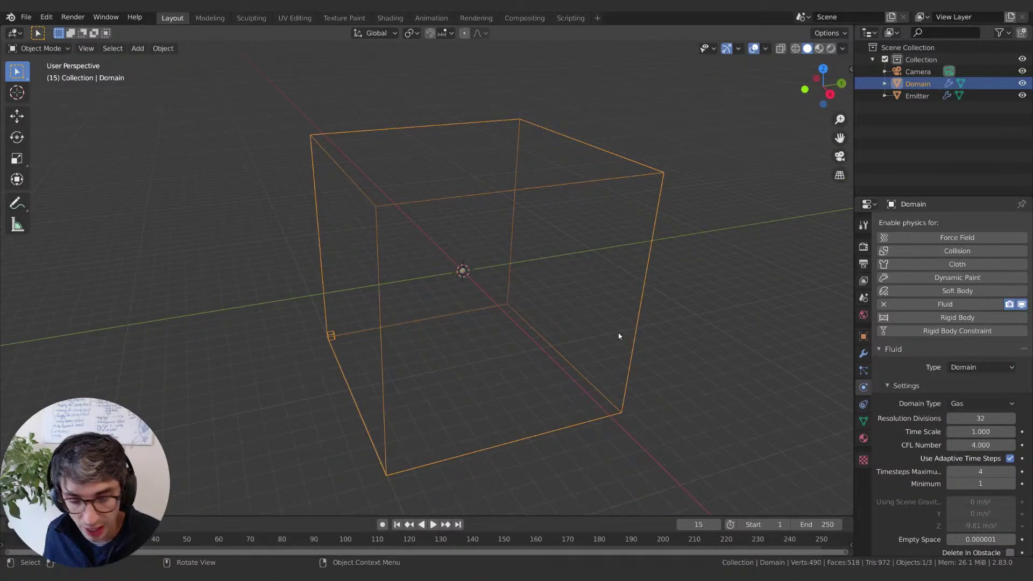
{"action": "middle_click_drag", "start_coordinate": [618, 336], "coordinate": [330, 382]}
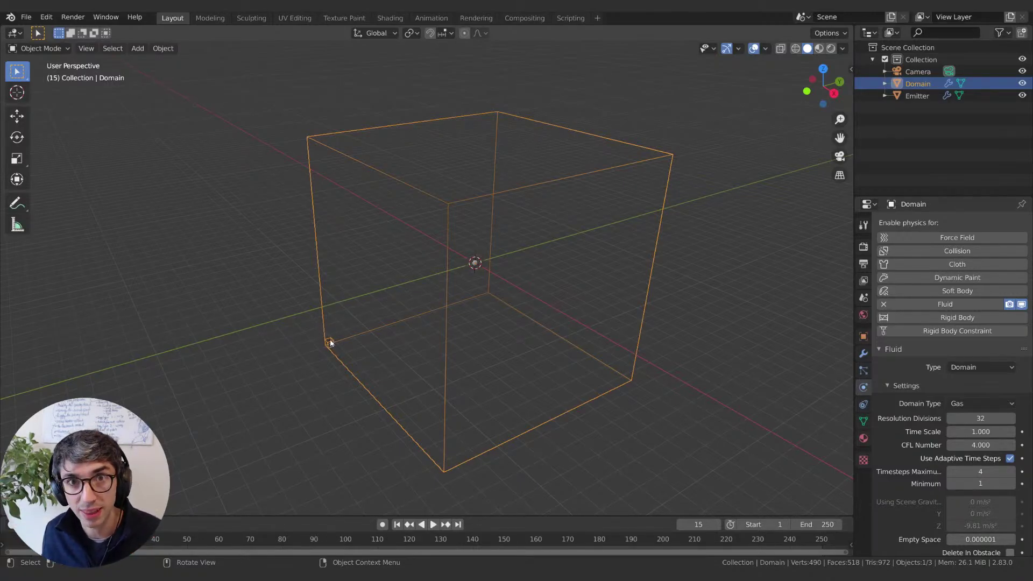
{"action": "left_click", "coordinate": [974, 419]}
{"action": "type", "text": "64"}
{"action": "key", "text": "Return"}
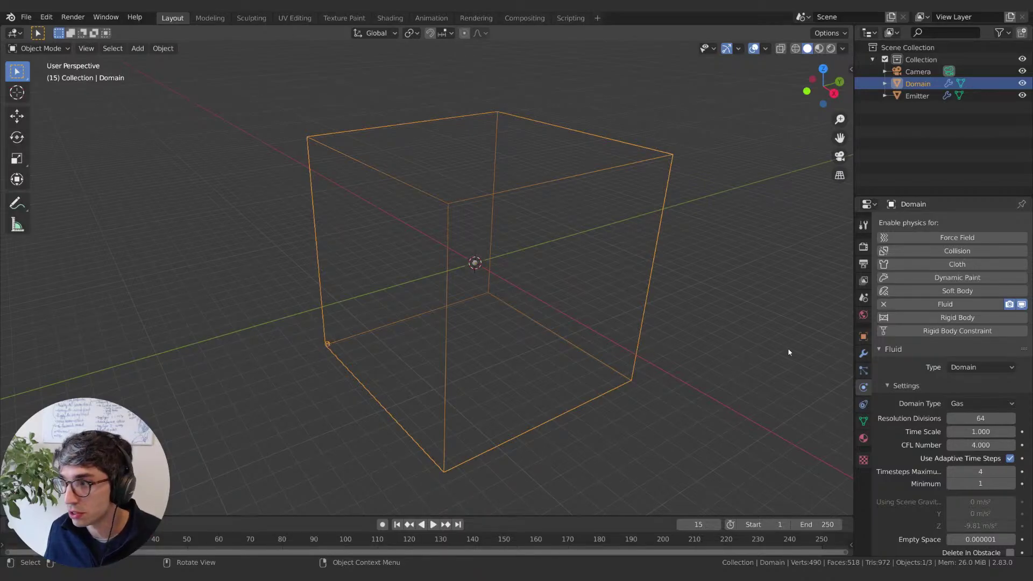
{"action": "left_click", "coordinate": [974, 419]}
{"action": "type", "text": "12"}
{"action": "key", "text": "Return"}
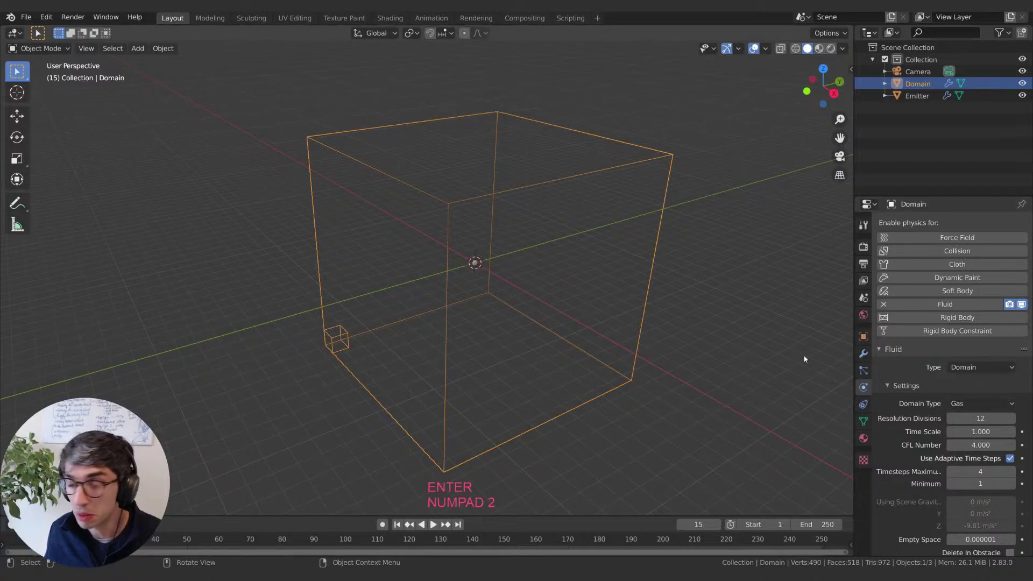
{"action": "left_click", "coordinate": [977, 418]}
{"action": "type", "text": "32"}
{"action": "key", "text": "Return"}
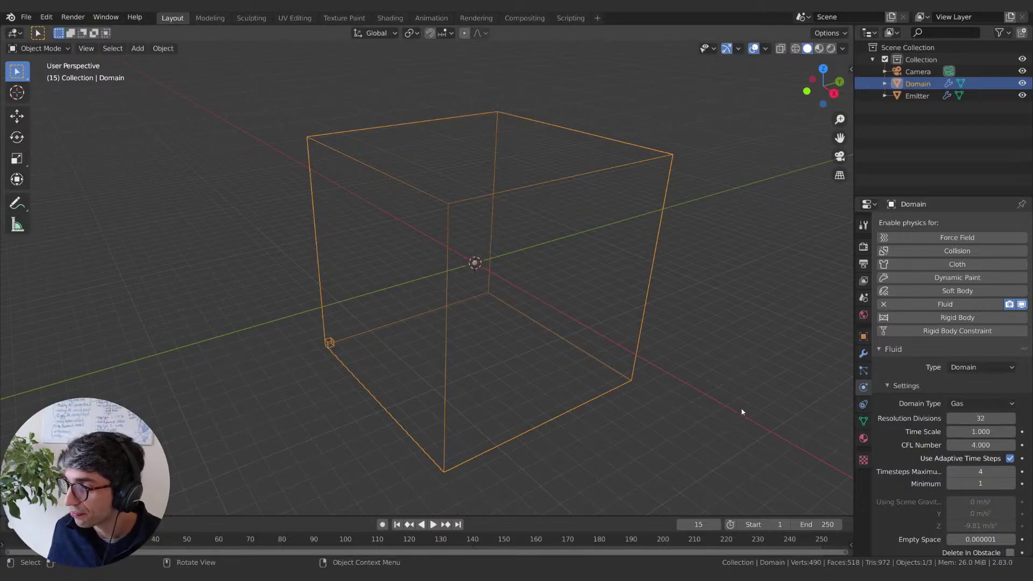
Step: Keep the domain type as Gas and look through the domain's border collision, gas and cache settings
{"action": "left_click", "coordinate": [966, 404]}
{"action": "left_click", "coordinate": [960, 417]}
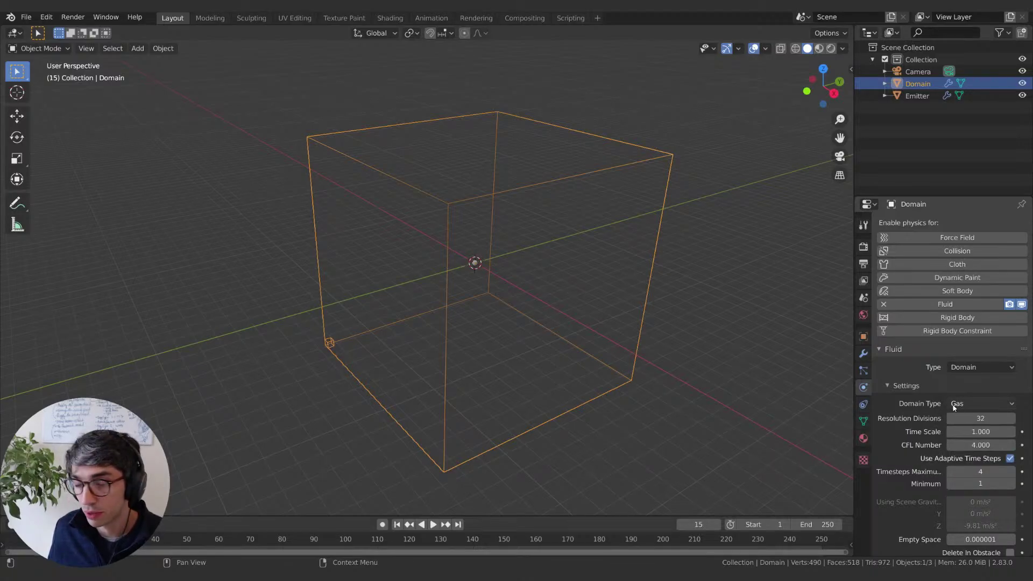
{"action": "scroll", "coordinate": [917, 422], "scroll_direction": "down", "scroll_amount": 5}
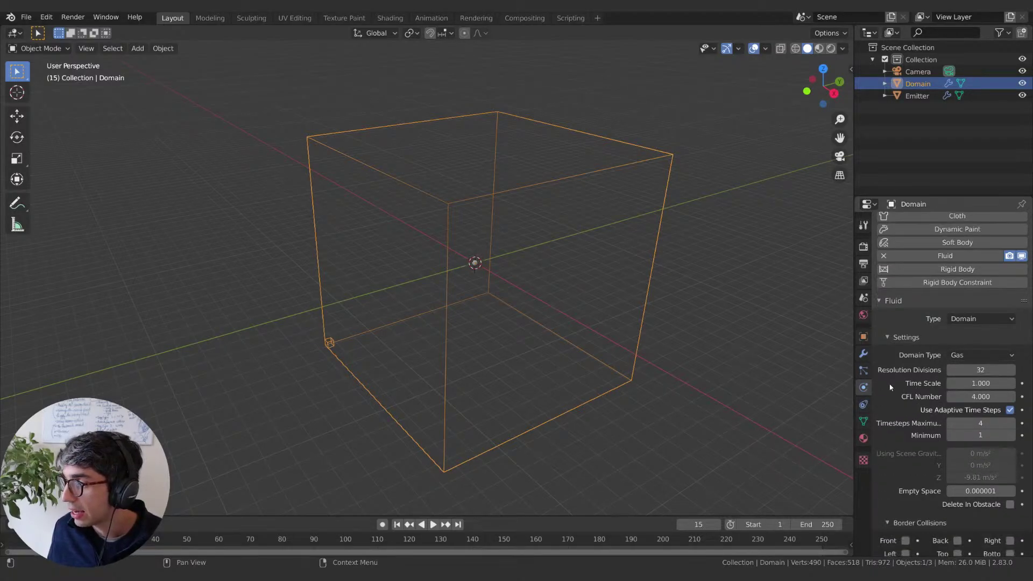
{"action": "scroll", "coordinate": [892, 376], "scroll_direction": "down", "scroll_amount": 6}
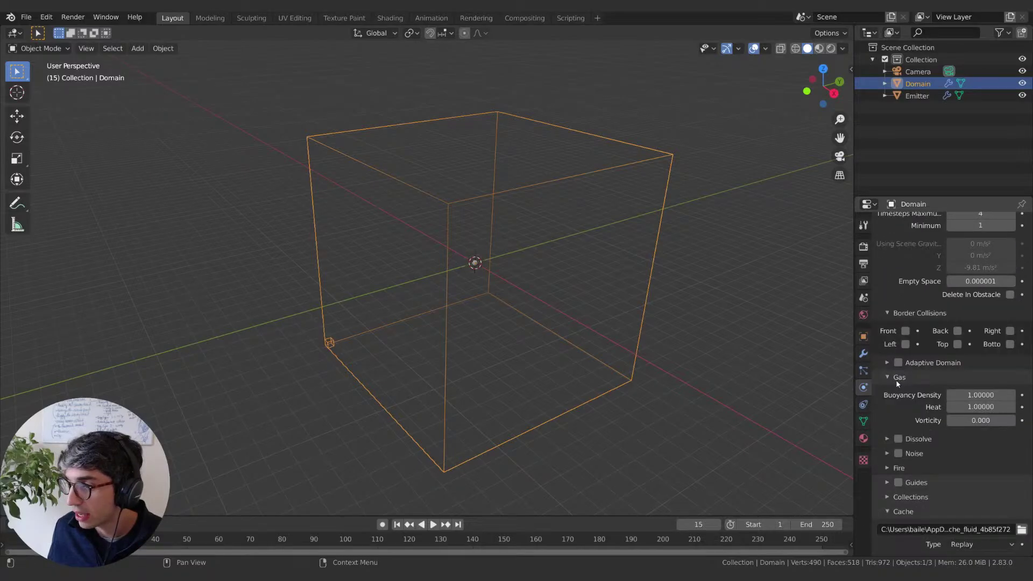
{"action": "scroll", "coordinate": [929, 395], "scroll_direction": "down", "scroll_amount": 2}
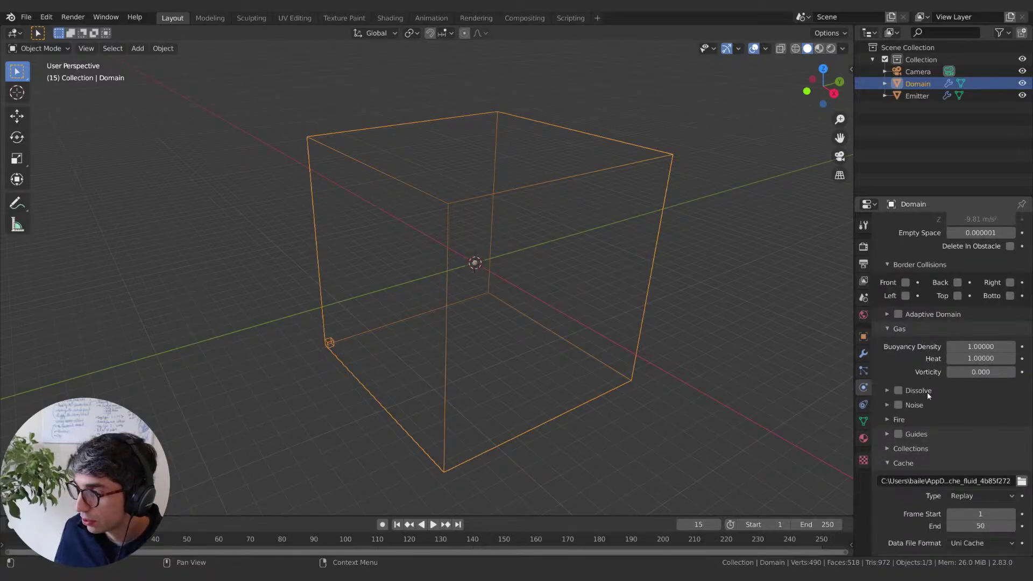
{"action": "scroll", "coordinate": [927, 392], "scroll_direction": "down", "scroll_amount": 1}
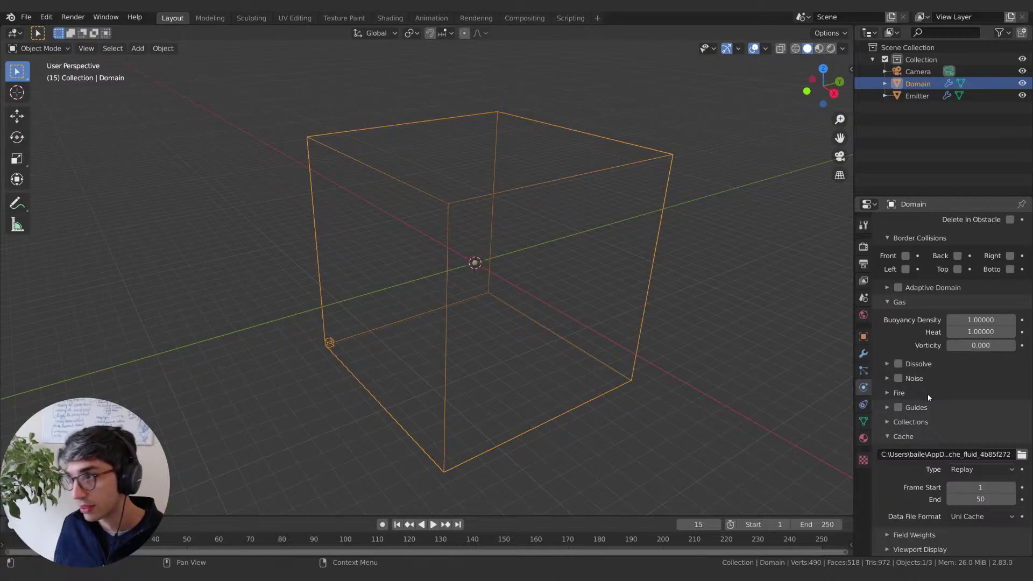
{"action": "scroll", "coordinate": [927, 393], "scroll_direction": "up", "scroll_amount": 3}
{"action": "scroll", "coordinate": [931, 390], "scroll_direction": "up", "scroll_amount": 2}
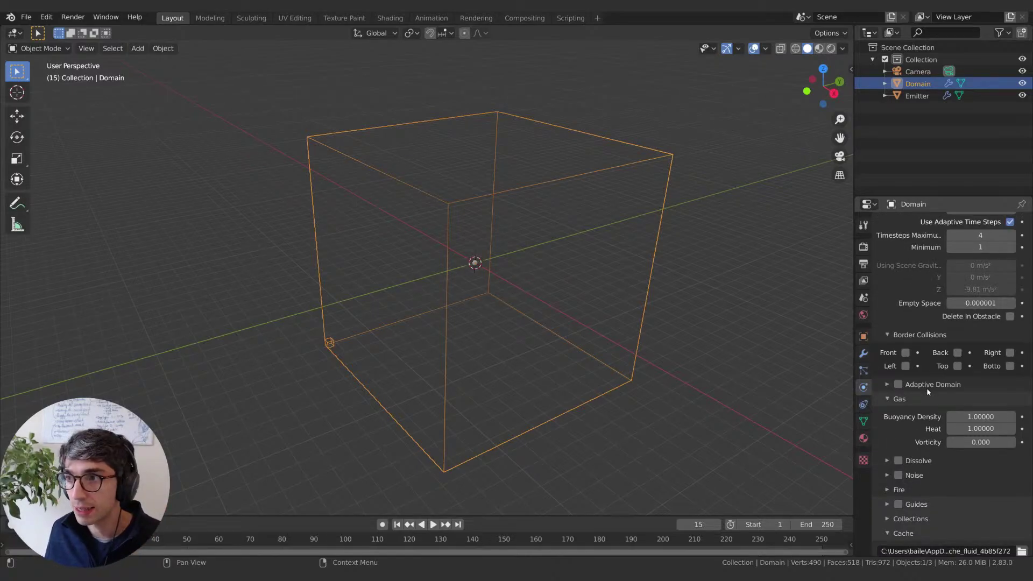
{"action": "scroll", "coordinate": [927, 388], "scroll_direction": "up", "scroll_amount": 4}
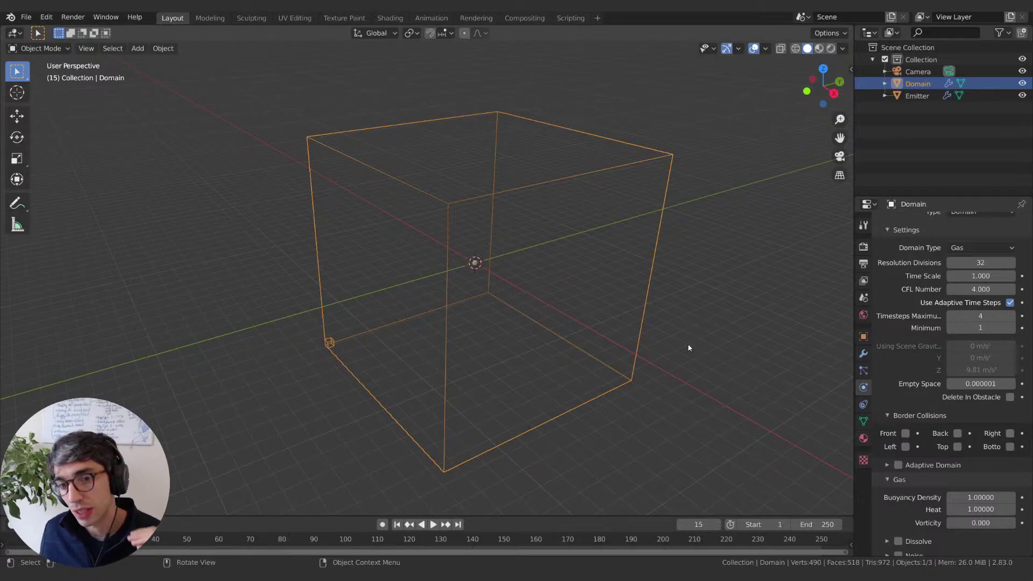
Step: Enable Fluid physics on the Emitter sphere and set its fluid type to Flow
{"action": "middle_click_drag", "start_coordinate": [743, 349], "coordinate": [619, 329]}
{"action": "left_click", "coordinate": [918, 96]}
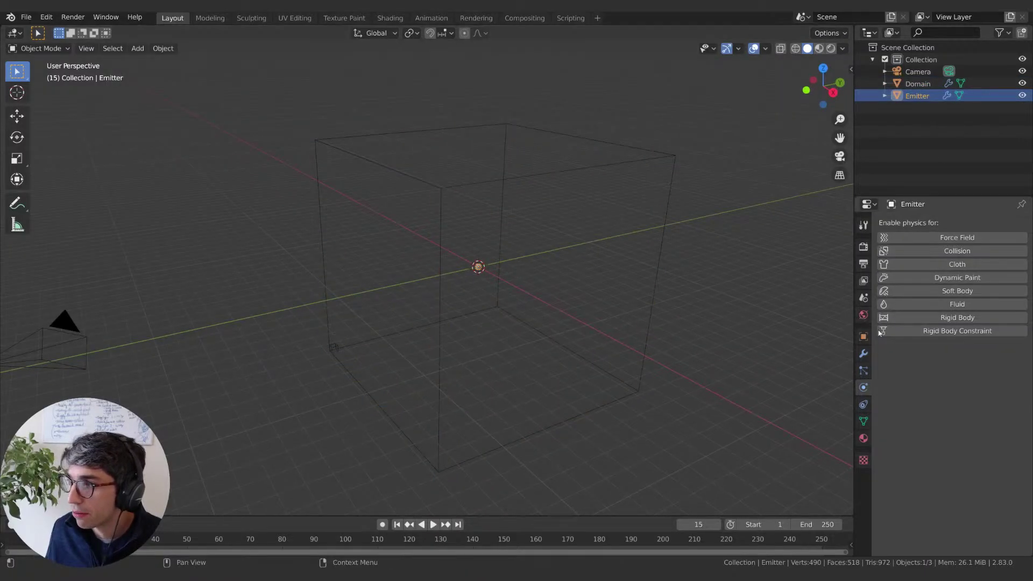
{"action": "left_click", "coordinate": [957, 304]}
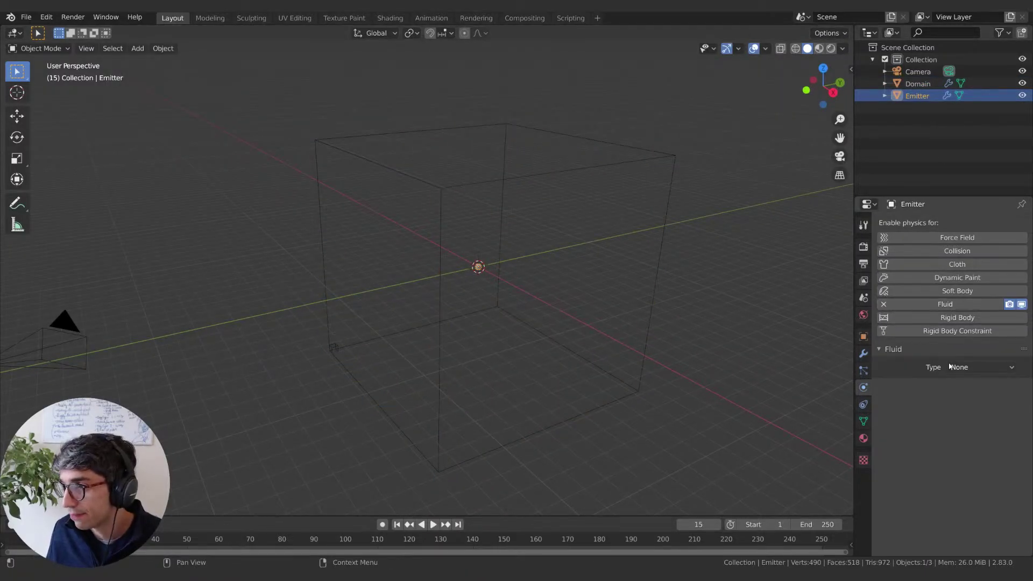
{"action": "left_click", "coordinate": [972, 368]}
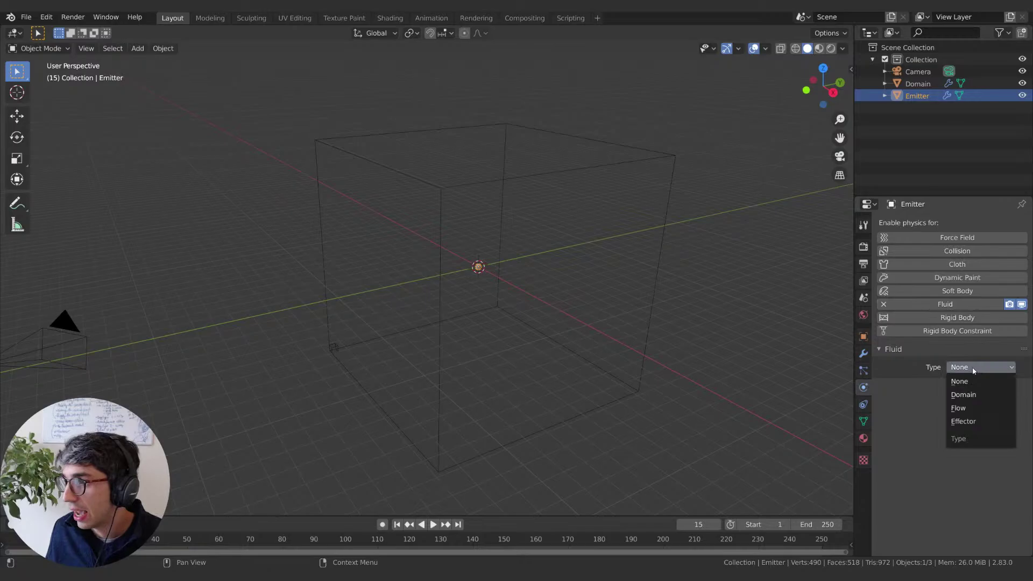
{"action": "left_click", "coordinate": [965, 408]}
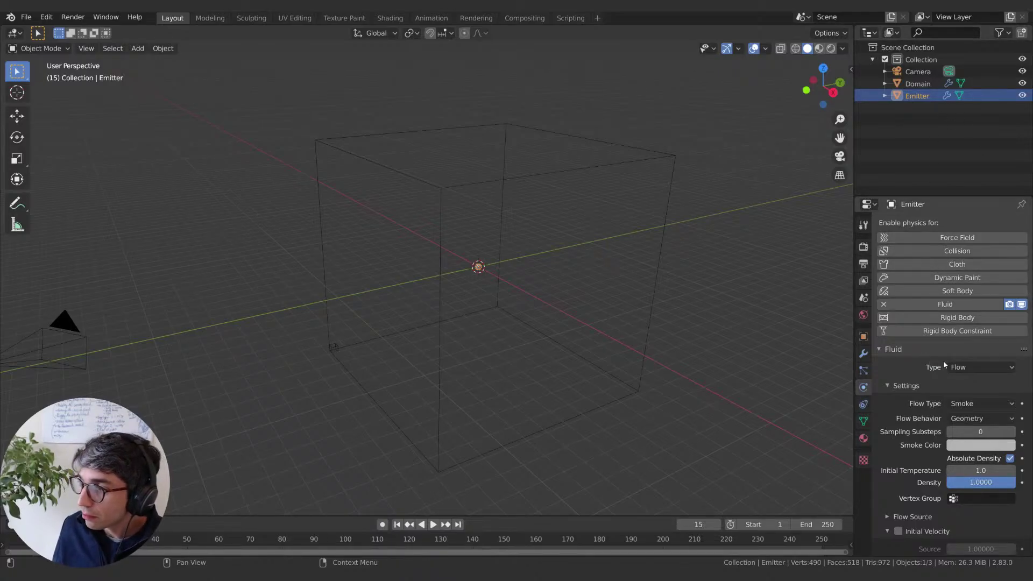
{"action": "left_click", "coordinate": [963, 367]}
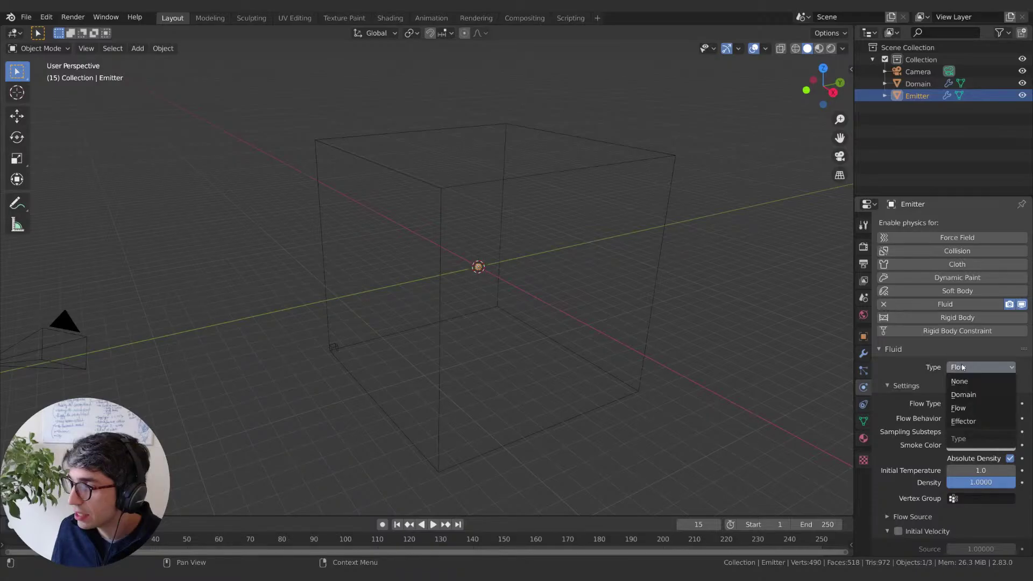
{"action": "left_click", "coordinate": [958, 407]}
Step: Set the emitter's flow type to Fire + Smoke
{"action": "left_click", "coordinate": [977, 403]}
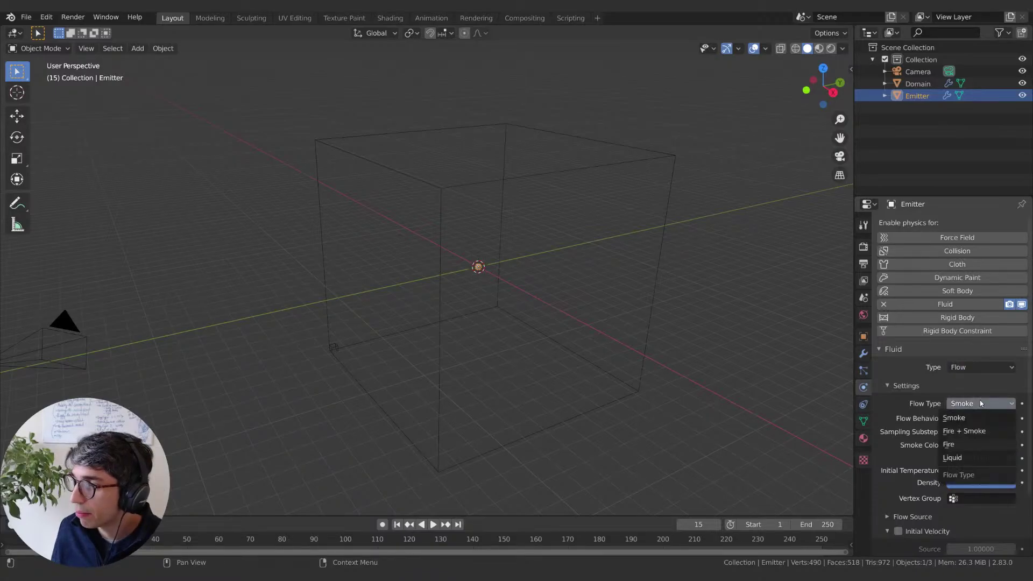
{"action": "left_click", "coordinate": [971, 430]}
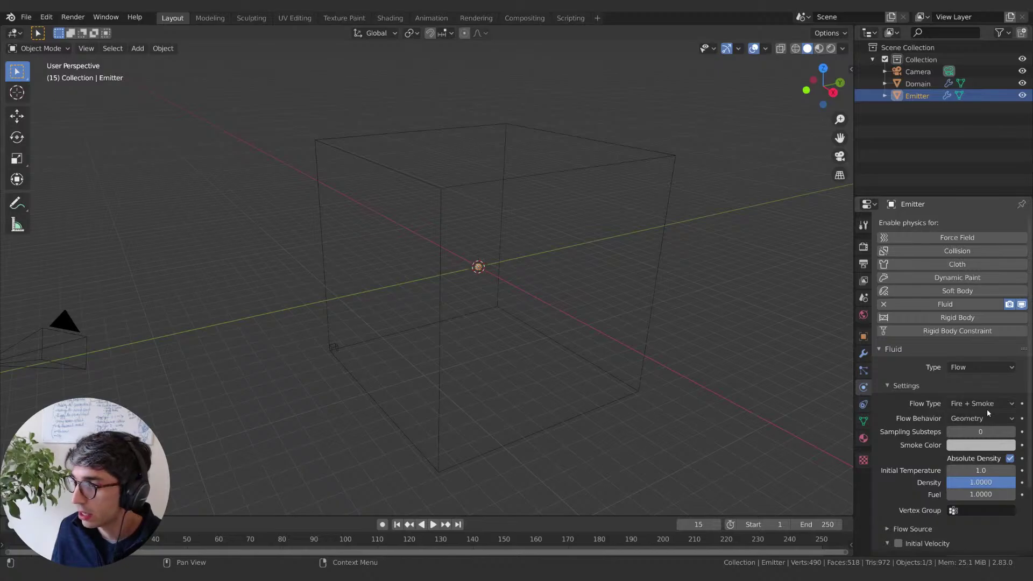
{"action": "left_click", "coordinate": [984, 404]}
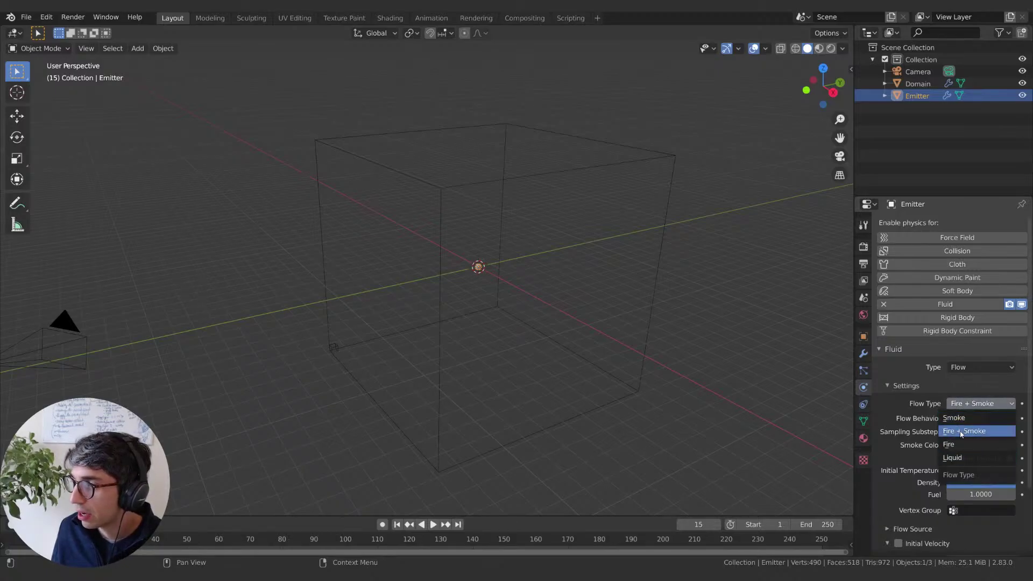
{"action": "left_click", "coordinate": [976, 430]}
Step: Try the Inflow flow behavior on the Emitter and set it back to Geometry
{"action": "scroll", "coordinate": [926, 398], "scroll_direction": "down", "scroll_amount": 2}
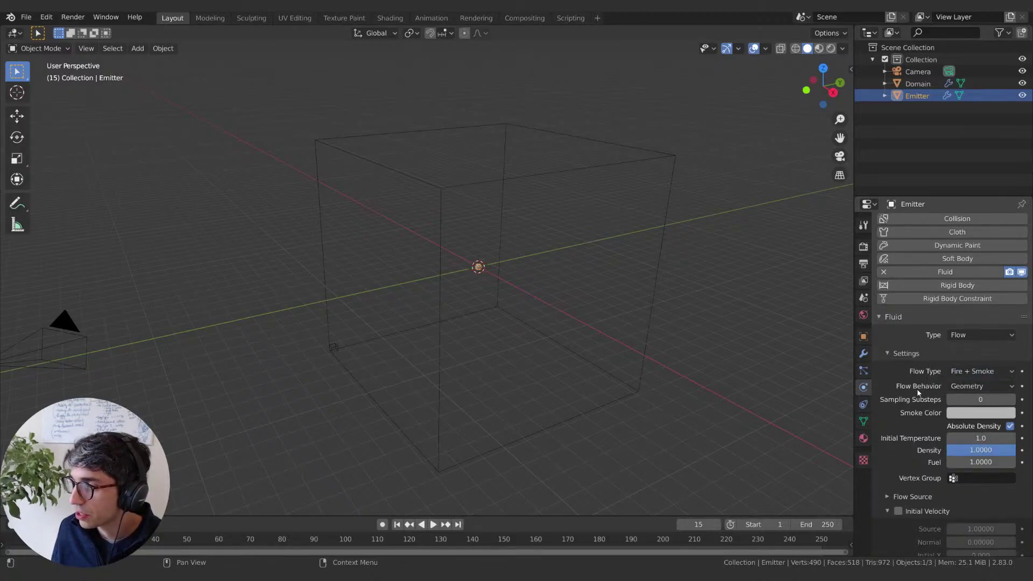
{"action": "left_click", "coordinate": [976, 387]}
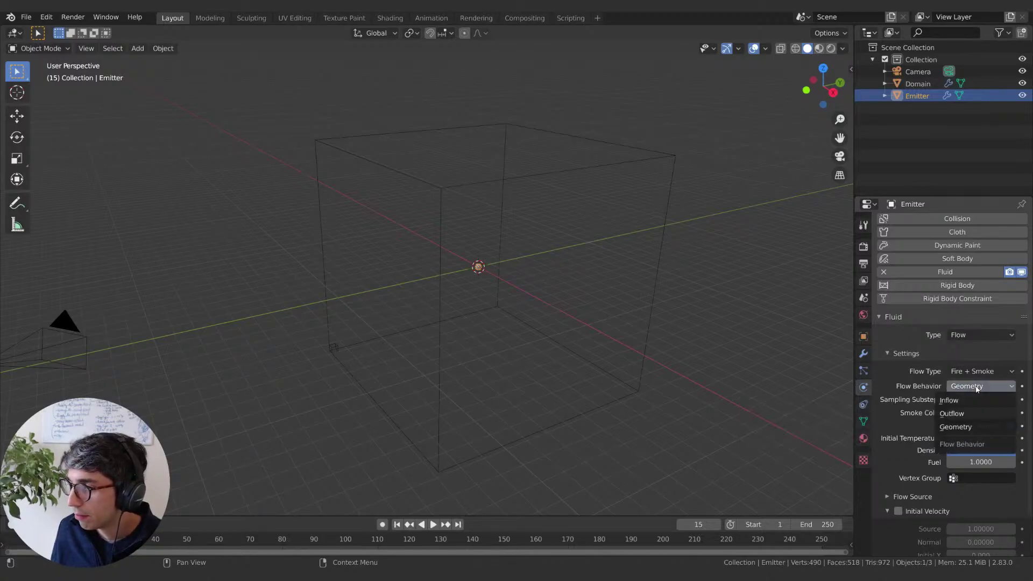
{"action": "left_click", "coordinate": [975, 400]}
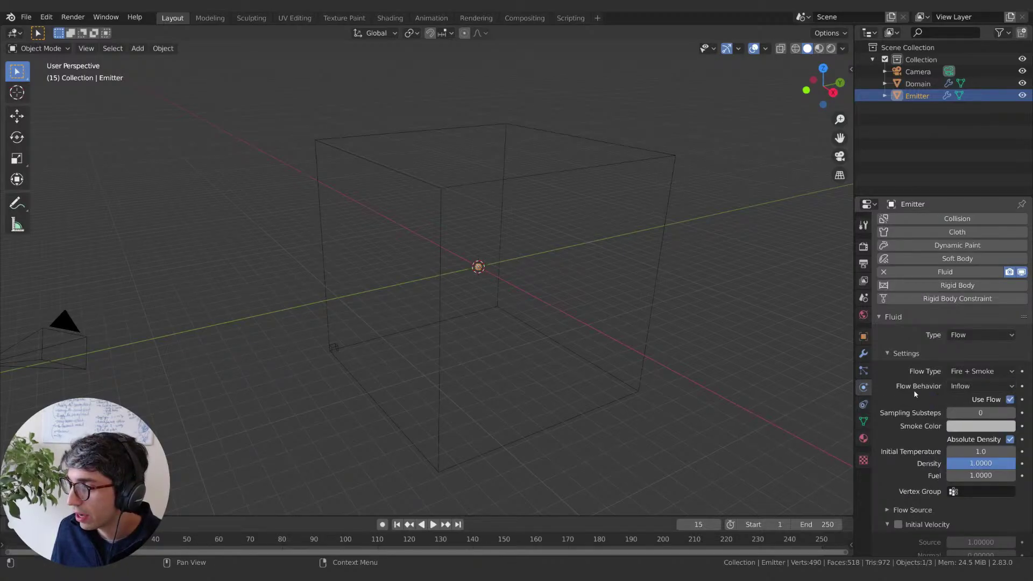
{"action": "left_click", "coordinate": [967, 387]}
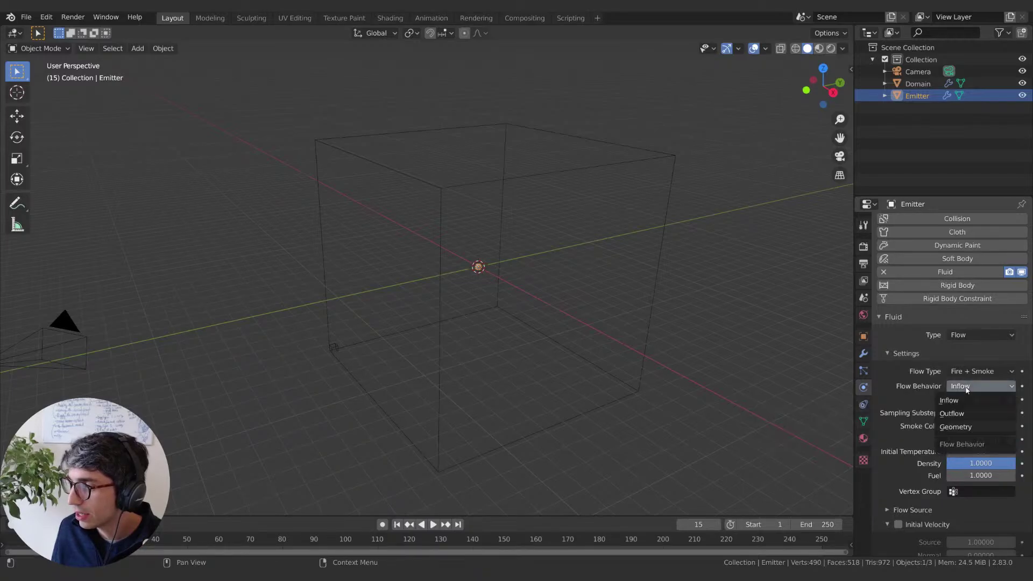
{"action": "left_click", "coordinate": [962, 414]}
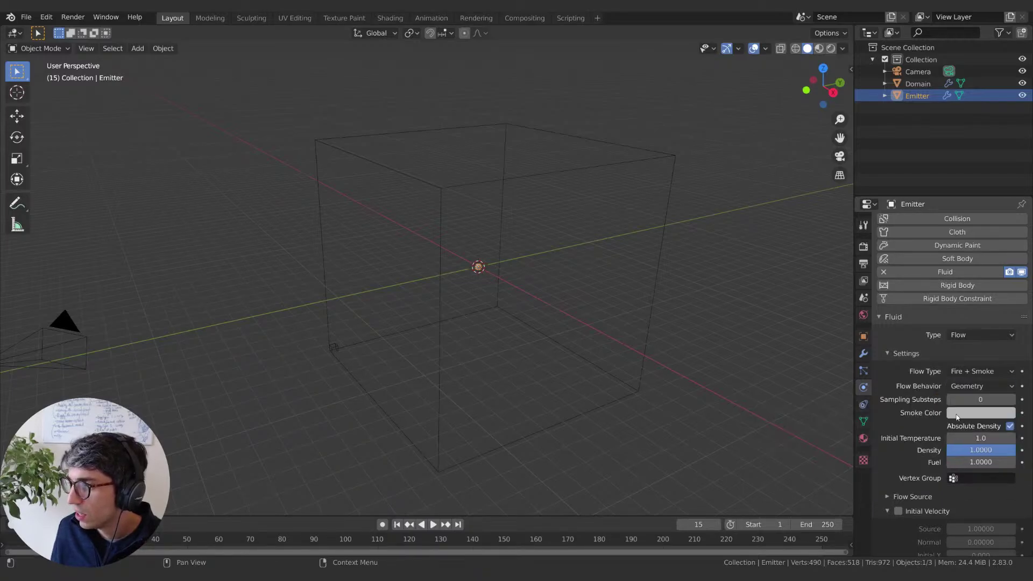
{"action": "left_click", "coordinate": [962, 387]}
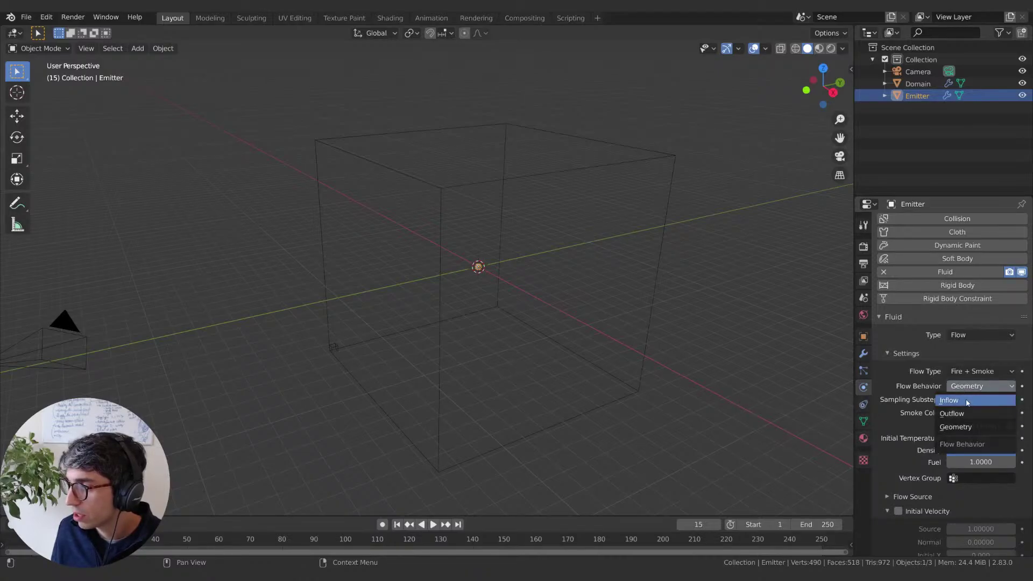
{"action": "left_click", "coordinate": [967, 401]}
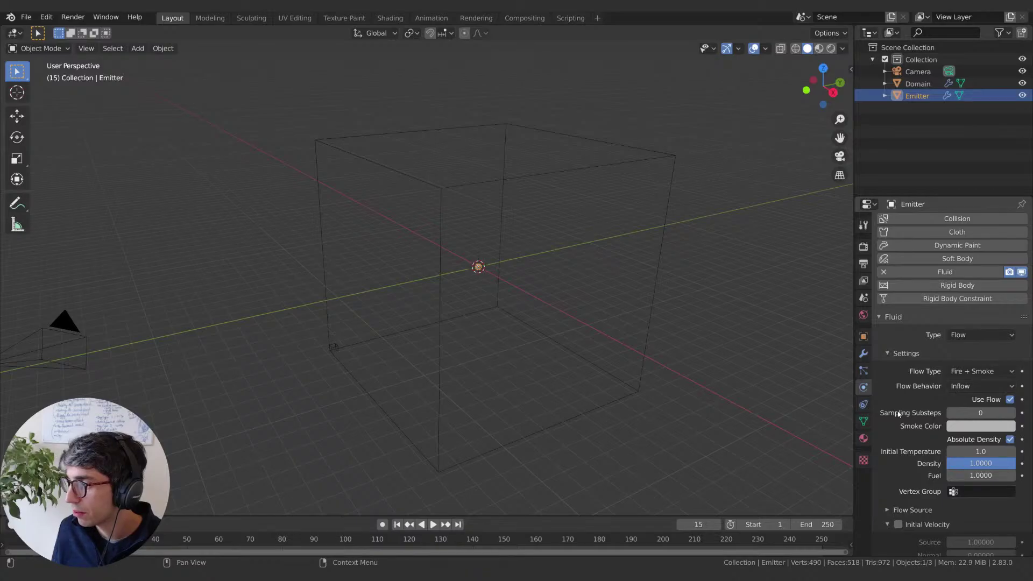
{"action": "left_click", "coordinate": [974, 386]}
{"action": "left_click", "coordinate": [953, 425]}
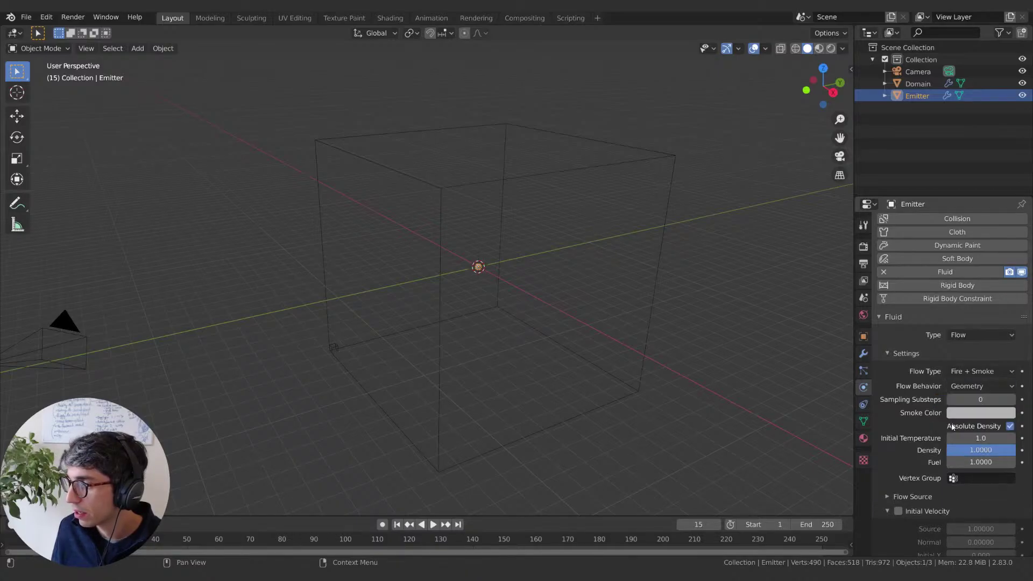
{"action": "left_click", "coordinate": [963, 387]}
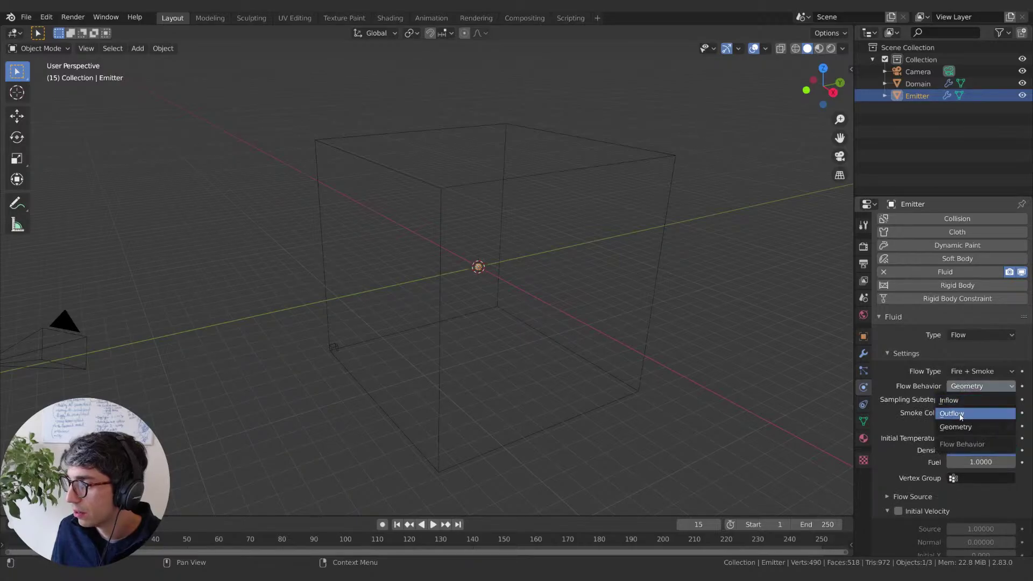
{"action": "left_click", "coordinate": [955, 427]}
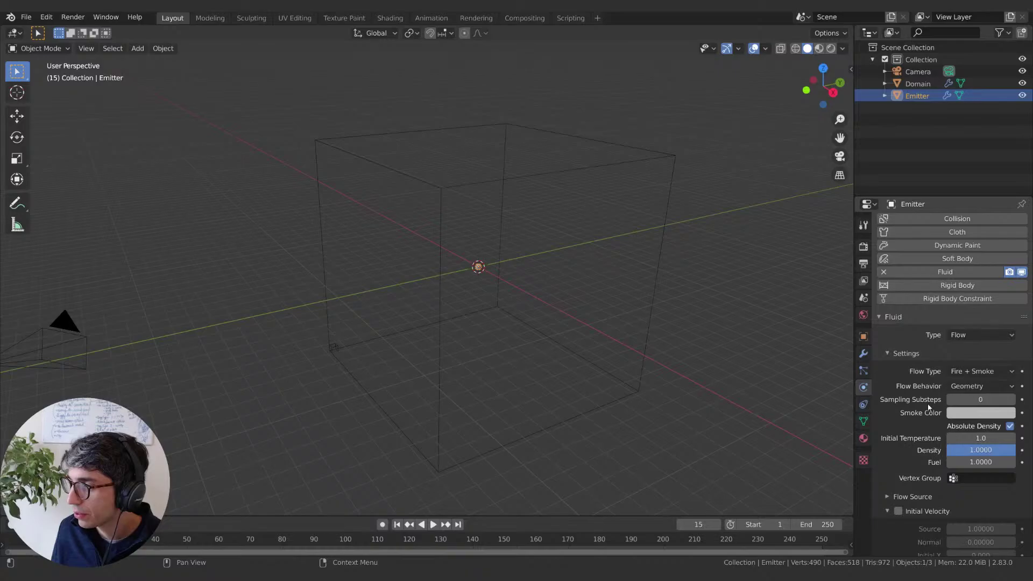
Step: Set the Emitter's flow source to Particle System and choose ParticleSettings as its particle system
{"action": "scroll", "coordinate": [927, 406], "scroll_direction": "down", "scroll_amount": 2}
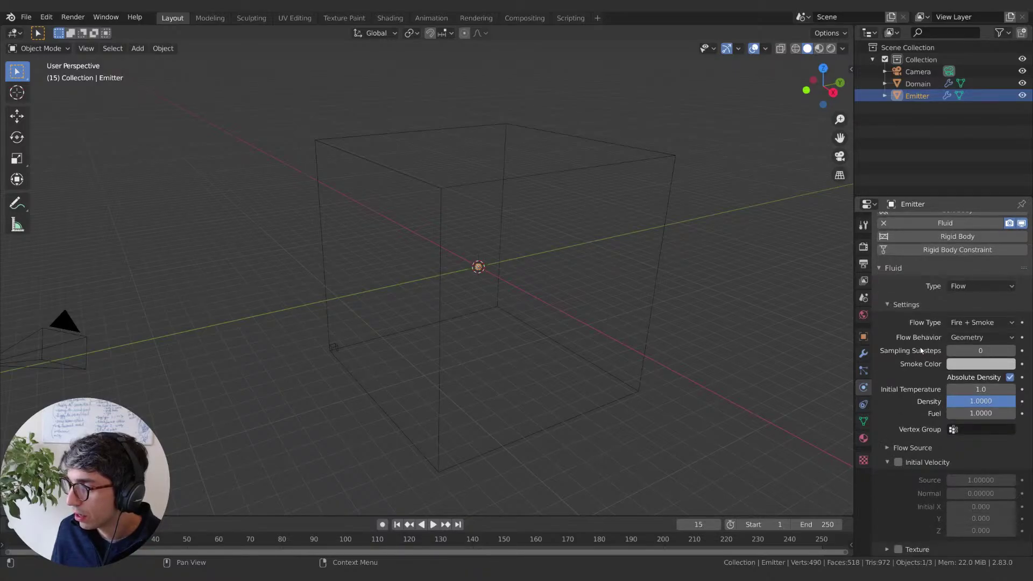
{"action": "left_click", "coordinate": [913, 448]}
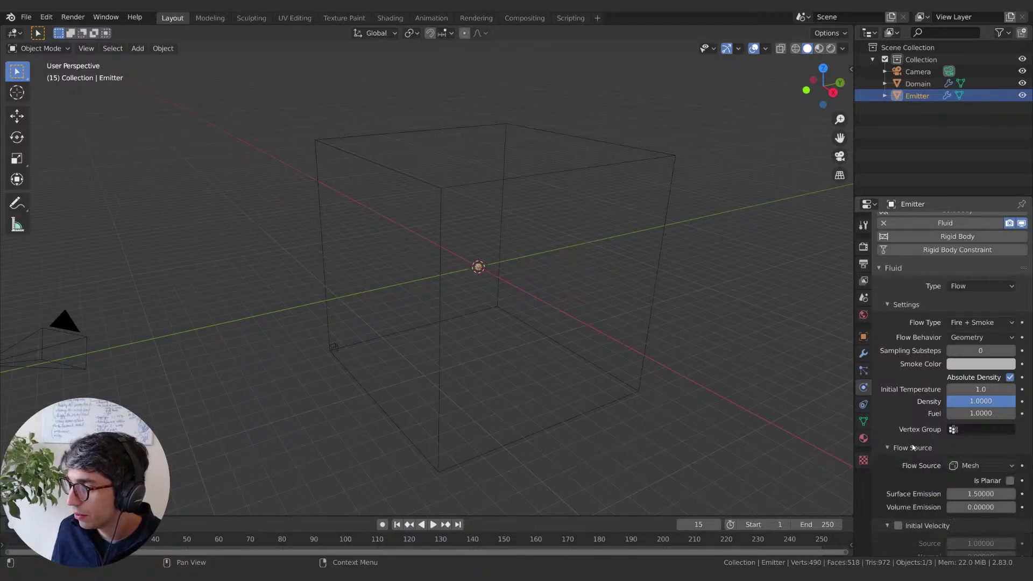
{"action": "scroll", "coordinate": [913, 440], "scroll_direction": "down", "scroll_amount": 3}
{"action": "left_click", "coordinate": [913, 384]}
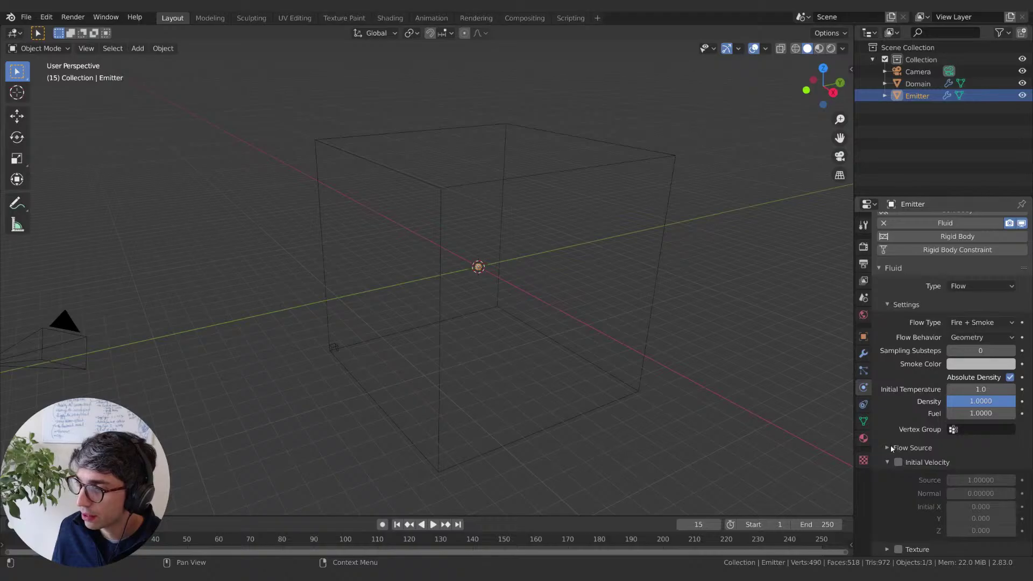
{"action": "left_click", "coordinate": [909, 448]}
{"action": "scroll", "coordinate": [903, 438], "scroll_direction": "down", "scroll_amount": 2}
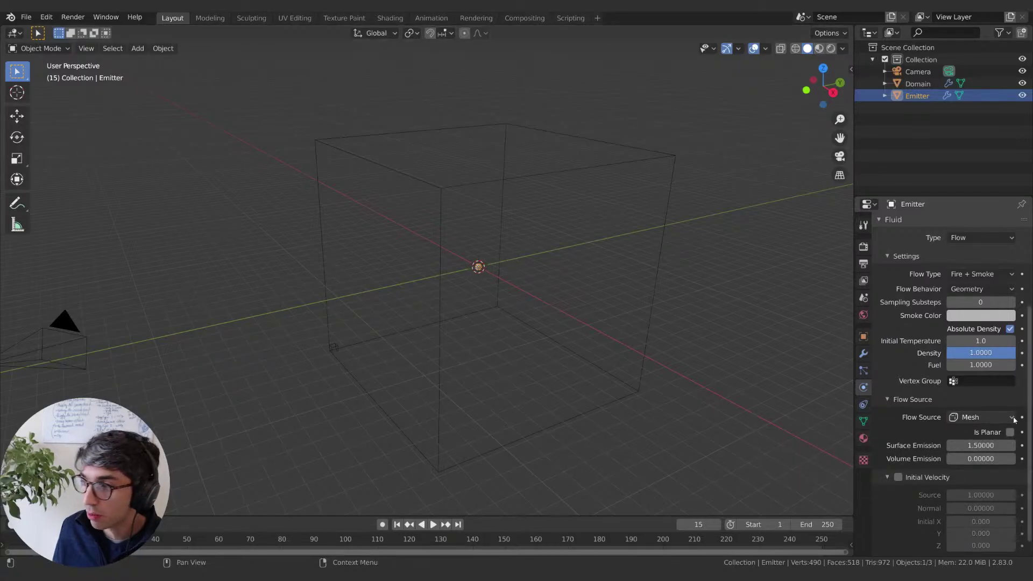
{"action": "left_click", "coordinate": [975, 418]}
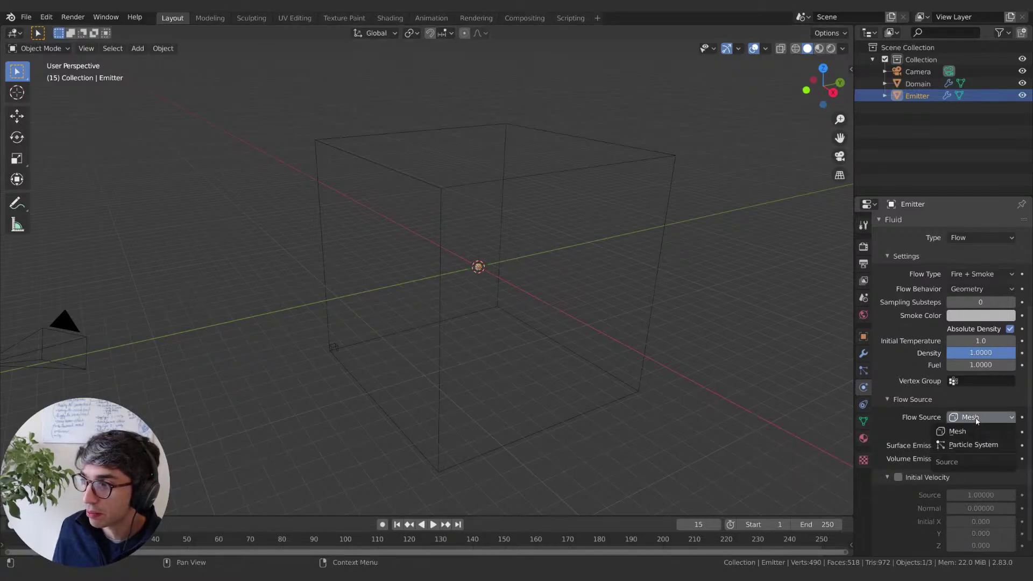
{"action": "left_click", "coordinate": [968, 445]}
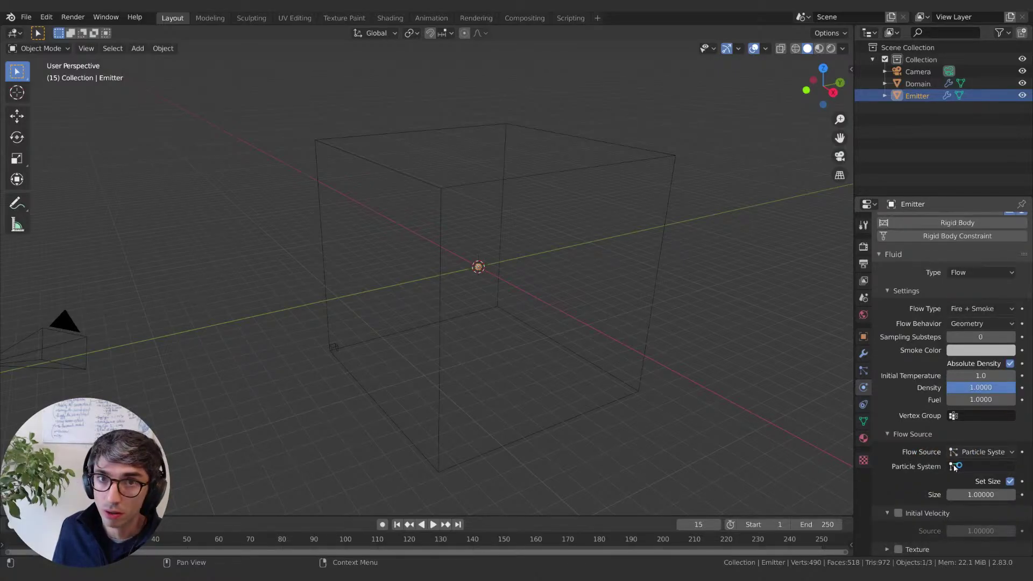
{"action": "left_click", "coordinate": [956, 466]}
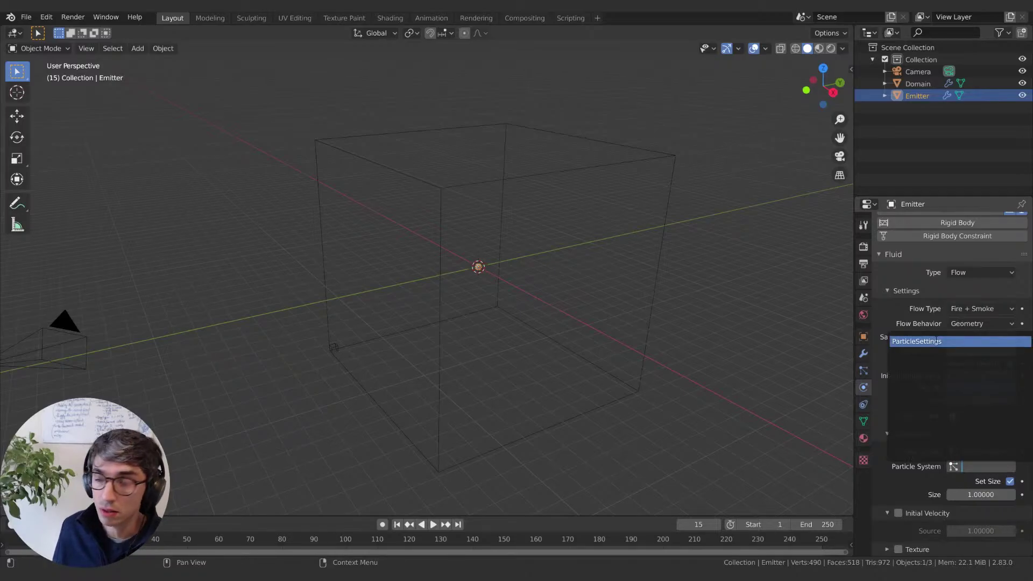
{"action": "left_click", "coordinate": [935, 341]}
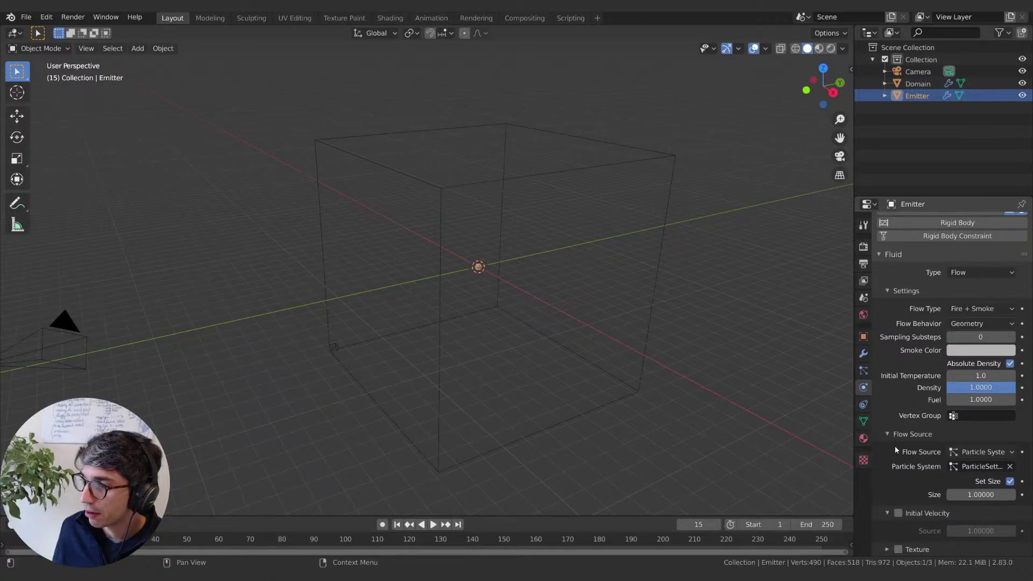
Step: Review the Emitter's flow and particle emission settings alongside the Domain's fluid settings
{"action": "scroll", "coordinate": [896, 383], "scroll_direction": "up", "scroll_amount": 5}
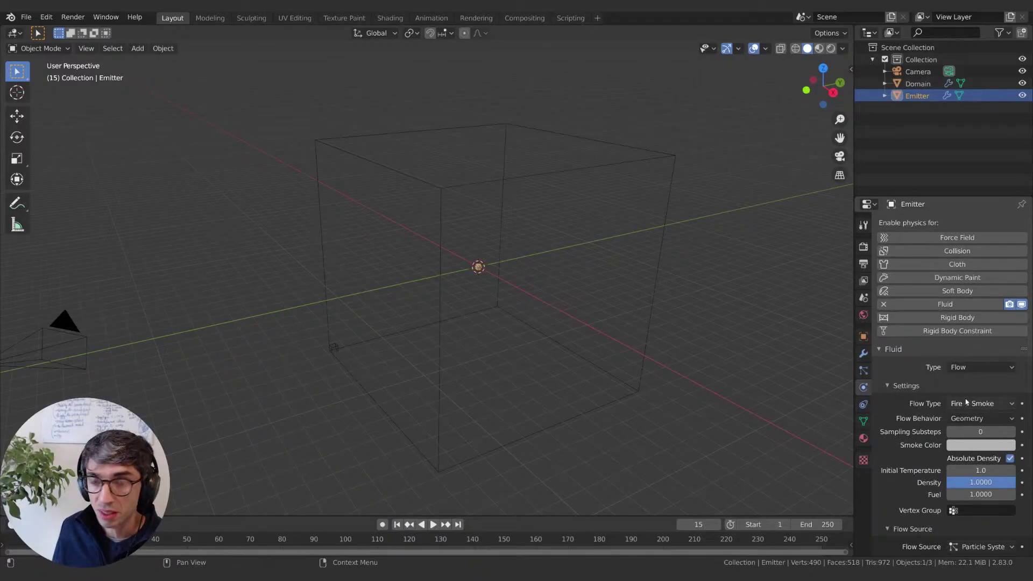
{"action": "scroll", "coordinate": [894, 399], "scroll_direction": "down", "scroll_amount": 2}
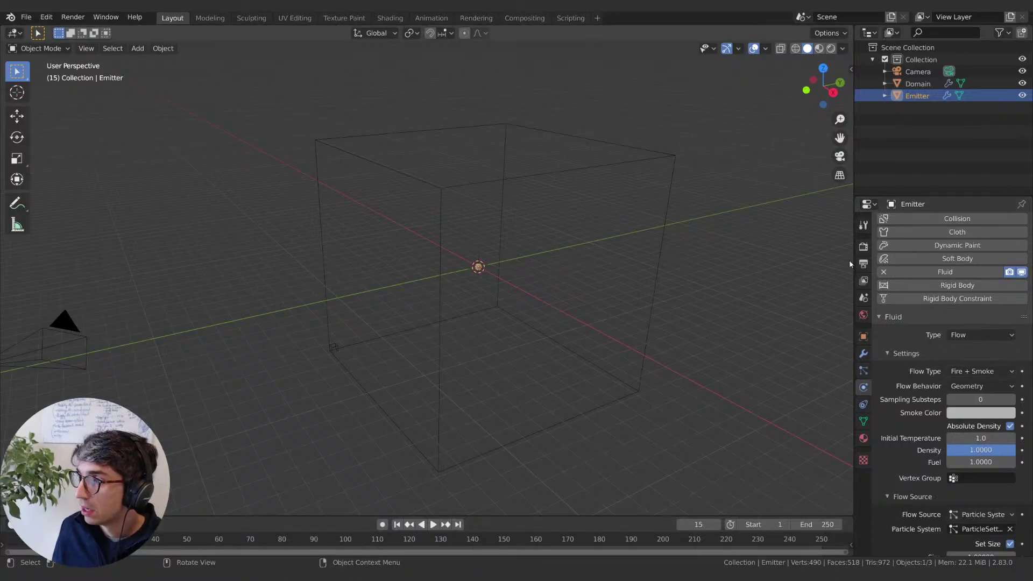
{"action": "left_click", "coordinate": [917, 83]}
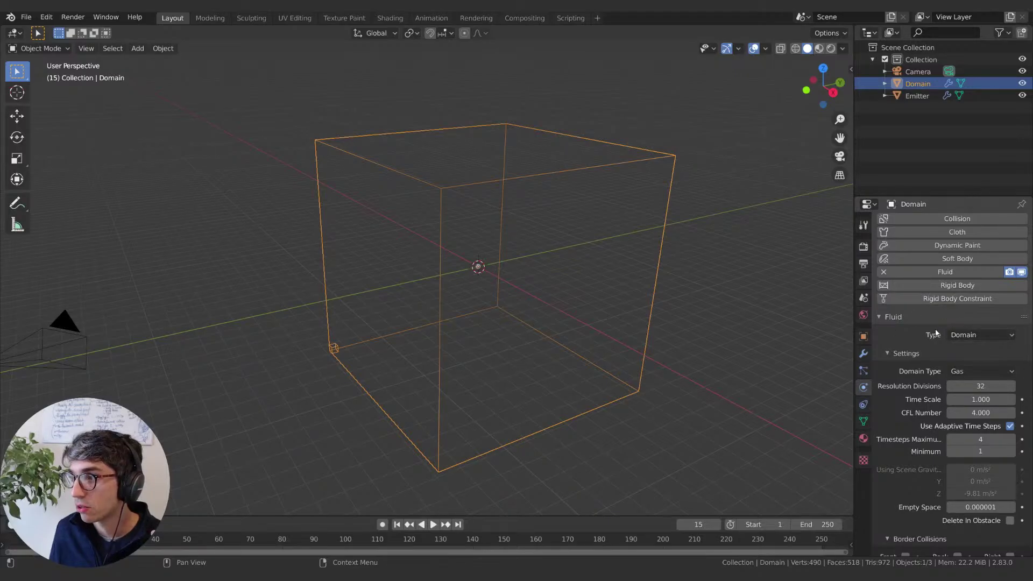
{"action": "scroll", "coordinate": [940, 347], "scroll_direction": "down", "scroll_amount": 6}
{"action": "scroll", "coordinate": [905, 430], "scroll_direction": "down", "scroll_amount": 5}
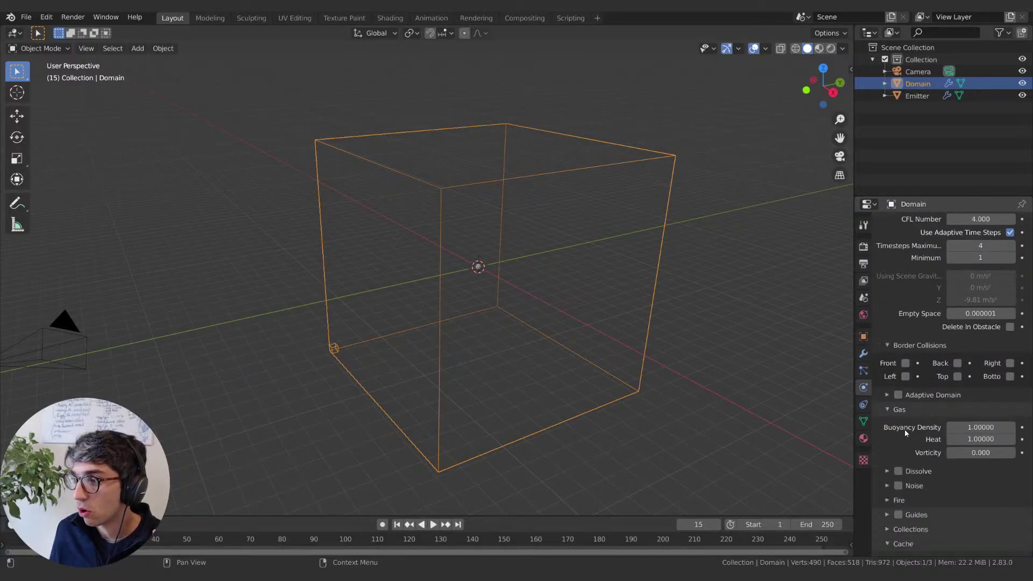
{"action": "left_click", "coordinate": [916, 96]}
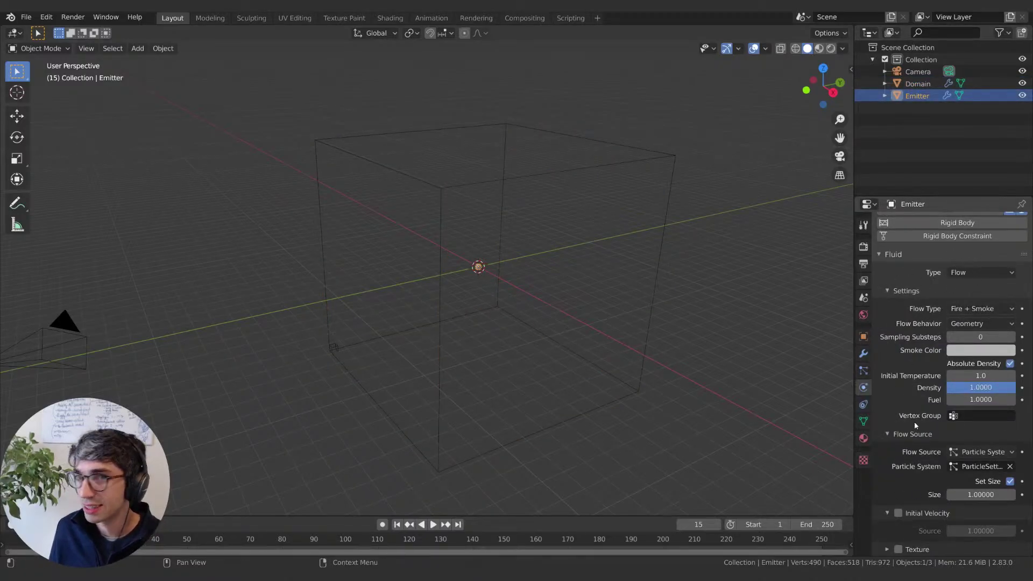
{"action": "left_click", "coordinate": [902, 81]}
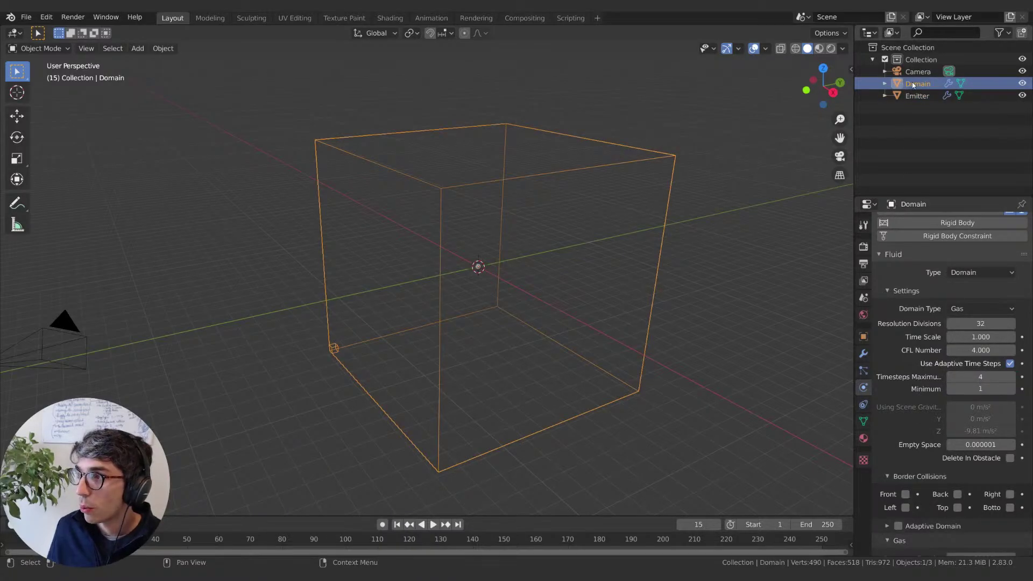
{"action": "left_click", "coordinate": [919, 96]}
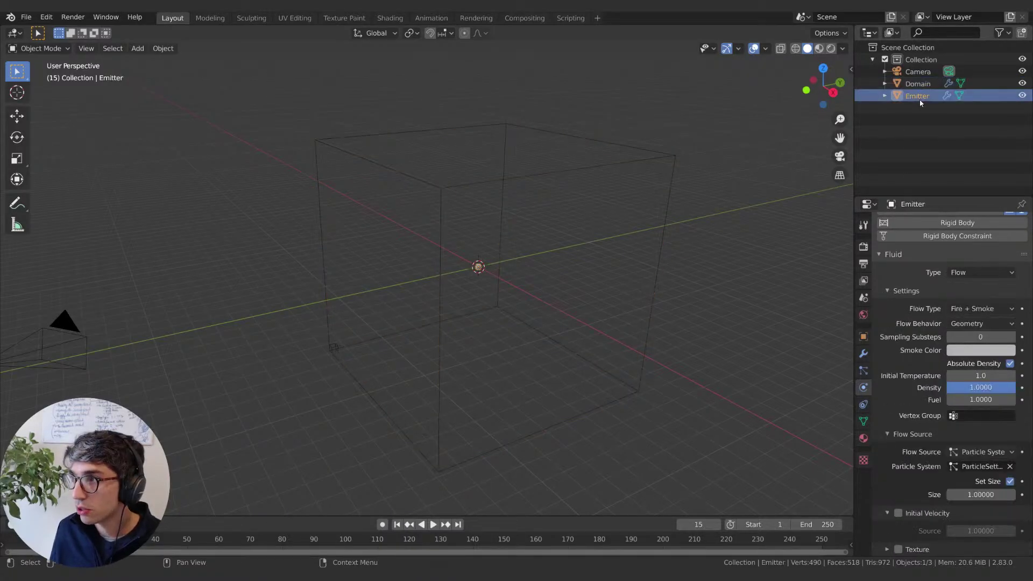
{"action": "left_click", "coordinate": [863, 370]}
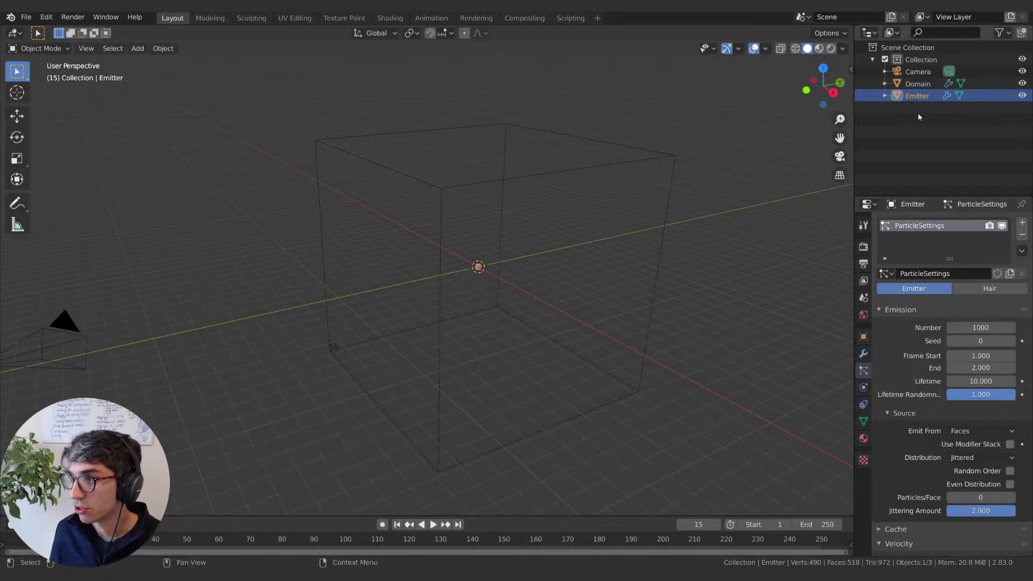
Step: Look through the Domain's fluid settings, from resolution and border collisions to gas and cache
{"action": "left_click", "coordinate": [916, 83]}
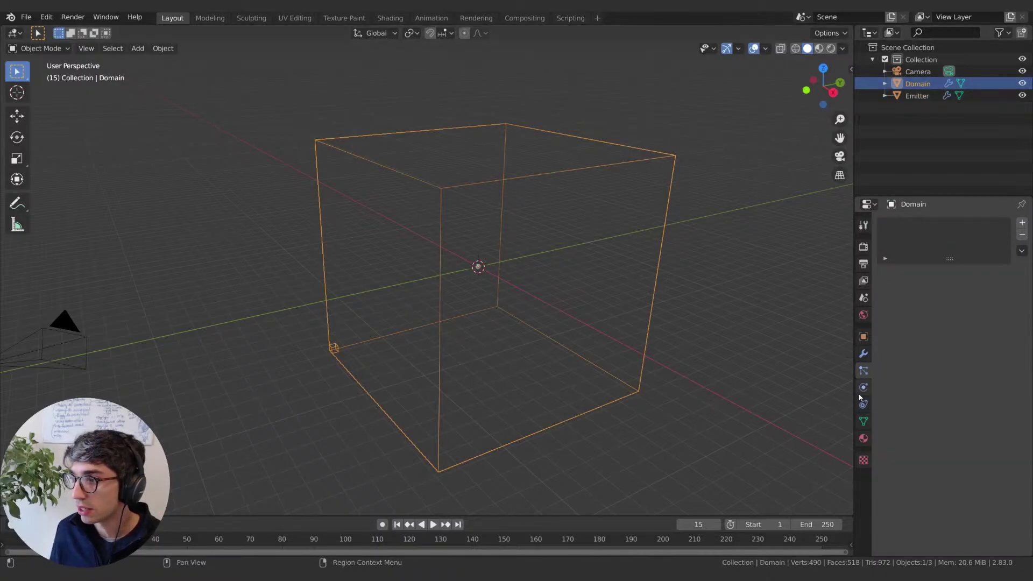
{"action": "left_click", "coordinate": [863, 387]}
{"action": "scroll", "coordinate": [889, 444], "scroll_direction": "down", "scroll_amount": 4}
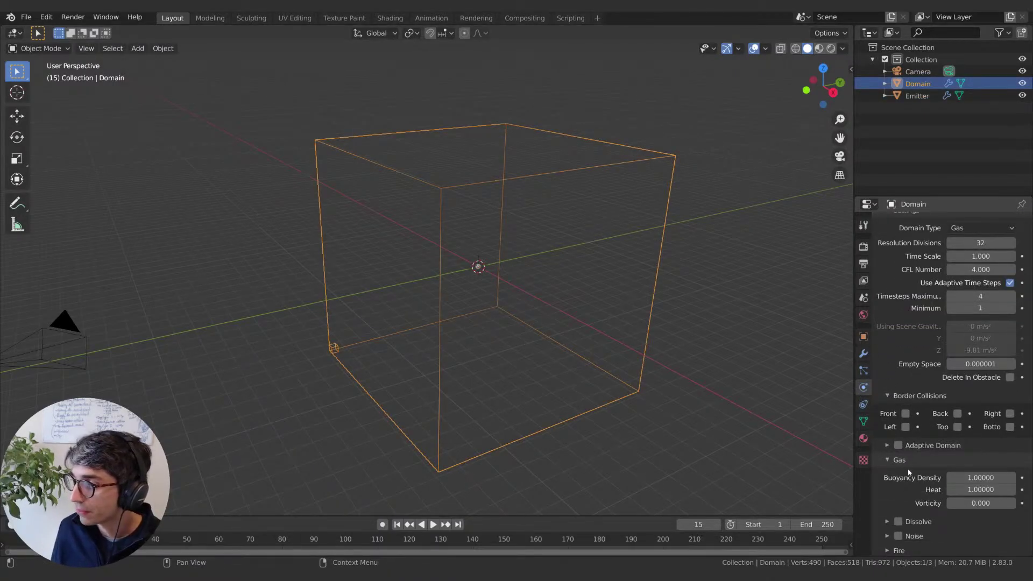
{"action": "scroll", "coordinate": [896, 356], "scroll_direction": "up", "scroll_amount": 1}
{"action": "scroll", "coordinate": [896, 353], "scroll_direction": "down", "scroll_amount": 8}
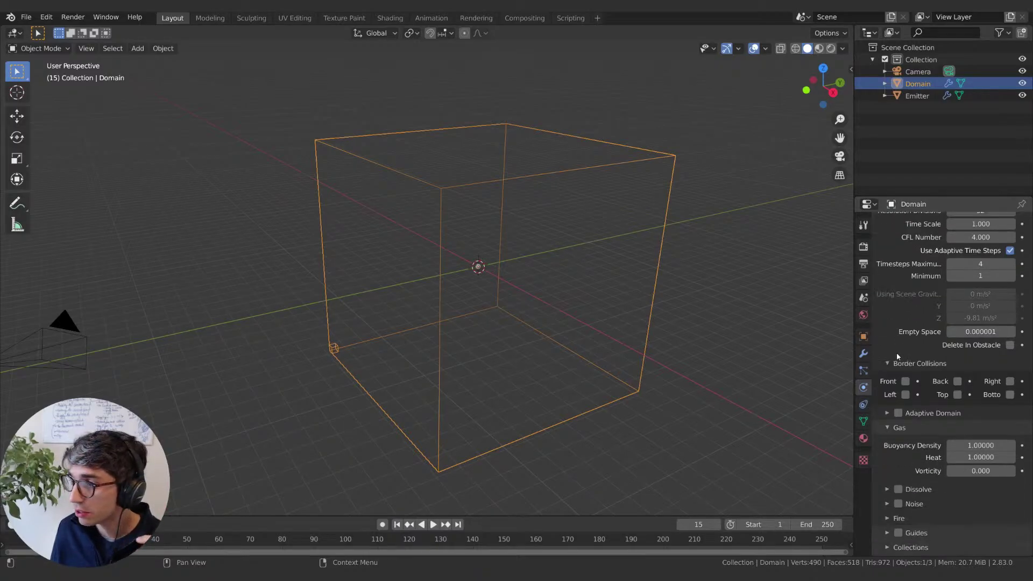
{"action": "scroll", "coordinate": [896, 353], "scroll_direction": "up", "scroll_amount": 6}
{"action": "scroll", "coordinate": [896, 353], "scroll_direction": "up", "scroll_amount": 3}
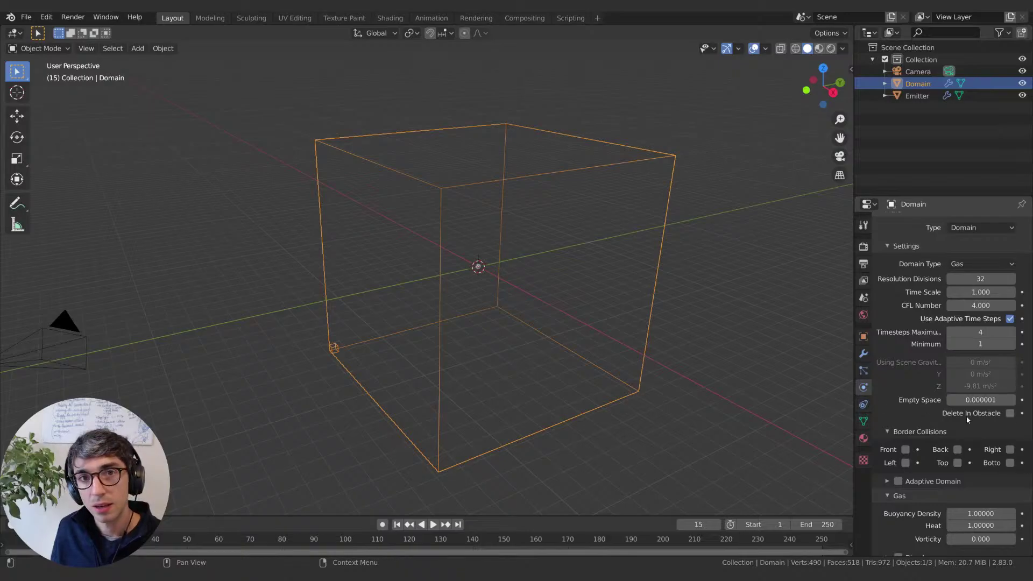
{"action": "scroll", "coordinate": [941, 412], "scroll_direction": "up", "scroll_amount": 2}
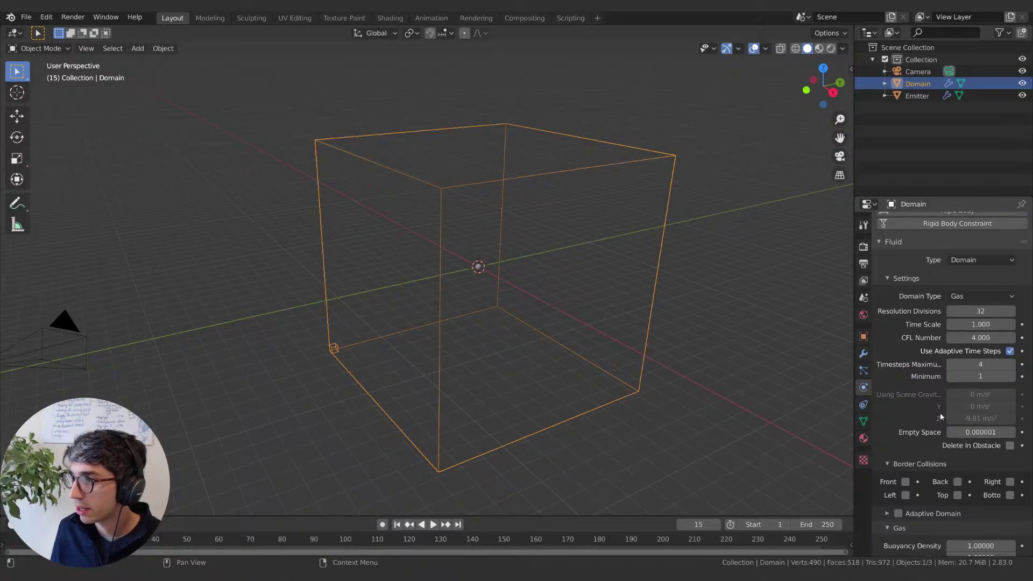
{"action": "scroll", "coordinate": [907, 434], "scroll_direction": "down", "scroll_amount": 10}
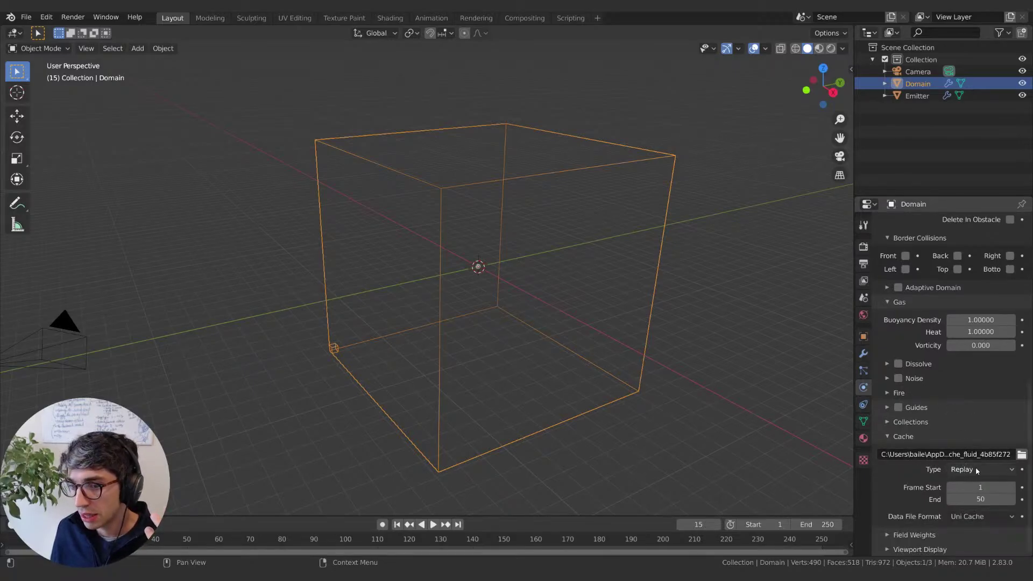
Step: Play the simulation from frame 1 and stop it after the particle burst to check the smoke
{"action": "left_click", "coordinate": [397, 525]}
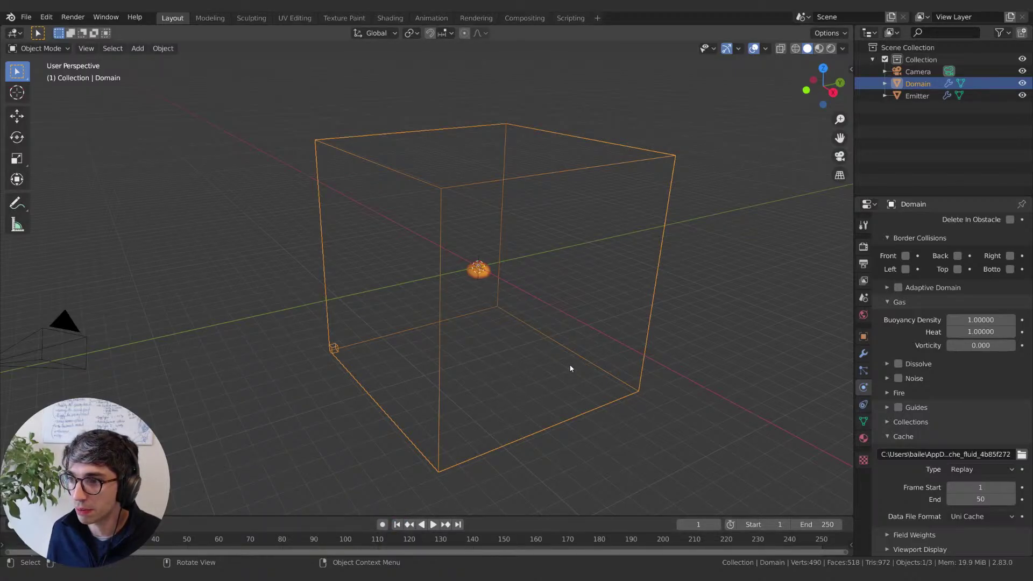
{"action": "key", "text": "space"}
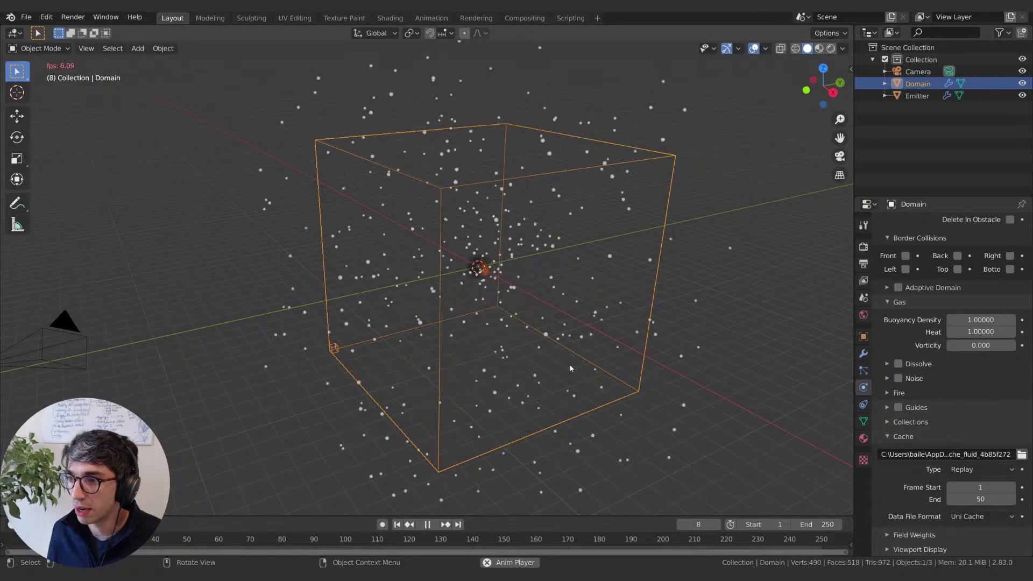
{"action": "key", "text": "space"}
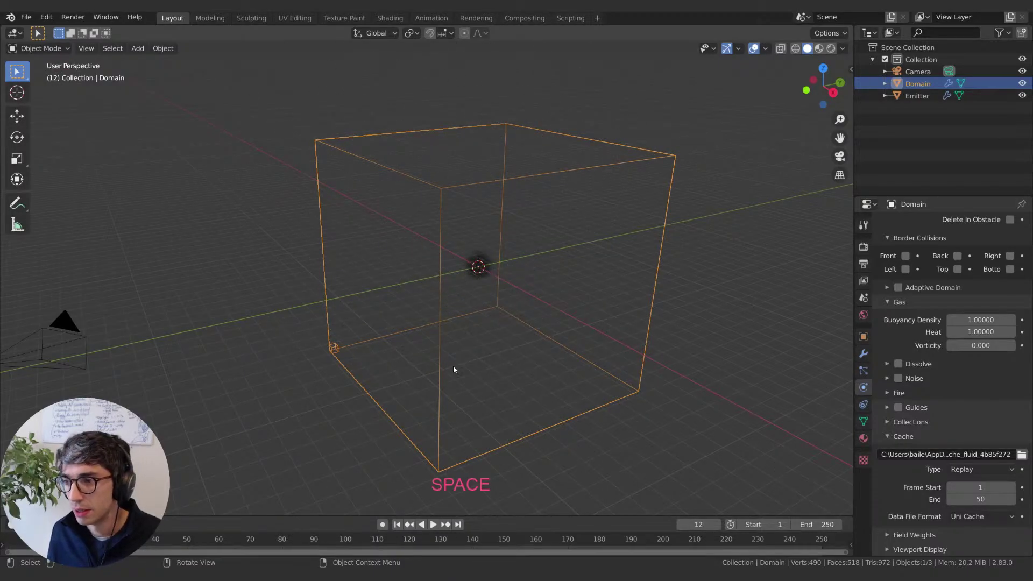
Step: Play the simulation briefly, return to frame 1 and inspect the flame at the emitter up close
{"action": "key", "text": "space"}
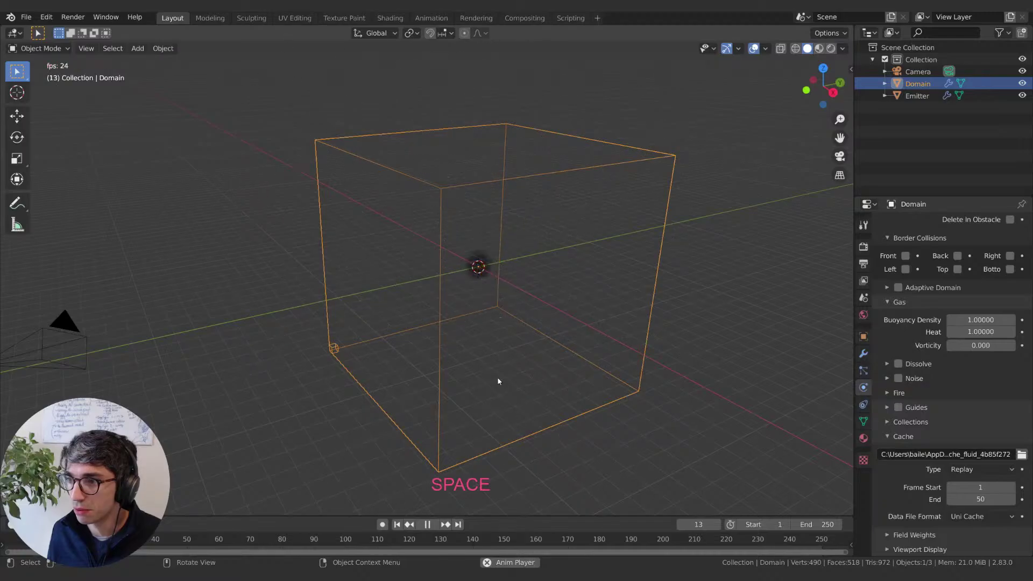
{"action": "key", "text": "space"}
{"action": "scroll", "coordinate": [504, 368], "scroll_direction": "up", "scroll_amount": 5}
{"action": "left_click", "coordinate": [396, 524]}
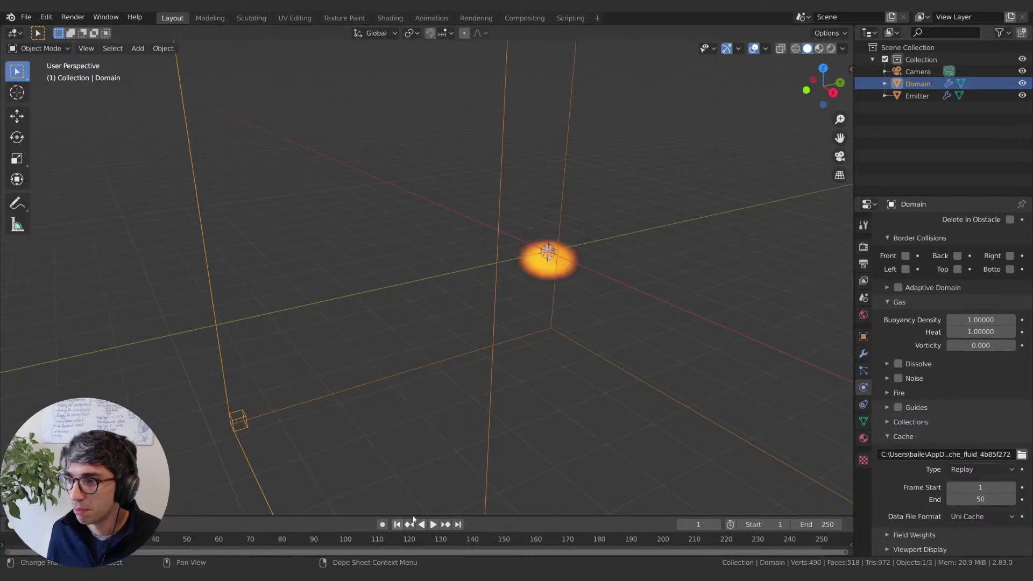
{"action": "scroll", "coordinate": [540, 359], "scroll_direction": "down", "scroll_amount": 5}
{"action": "scroll", "coordinate": [540, 359], "scroll_direction": "down", "scroll_amount": 3}
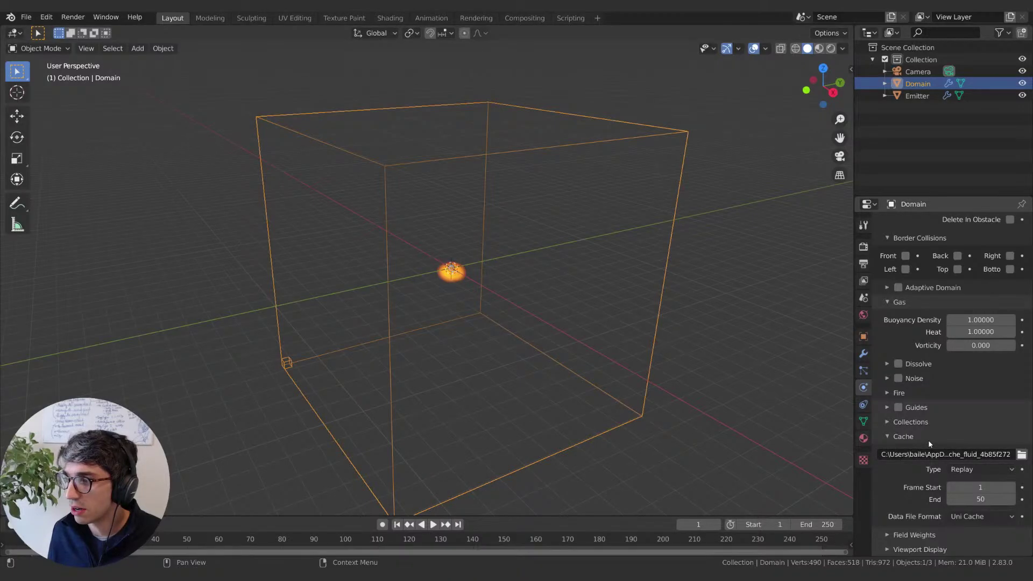
Step: Set the Domain's fluid cache type to Final
{"action": "left_click", "coordinate": [975, 469]}
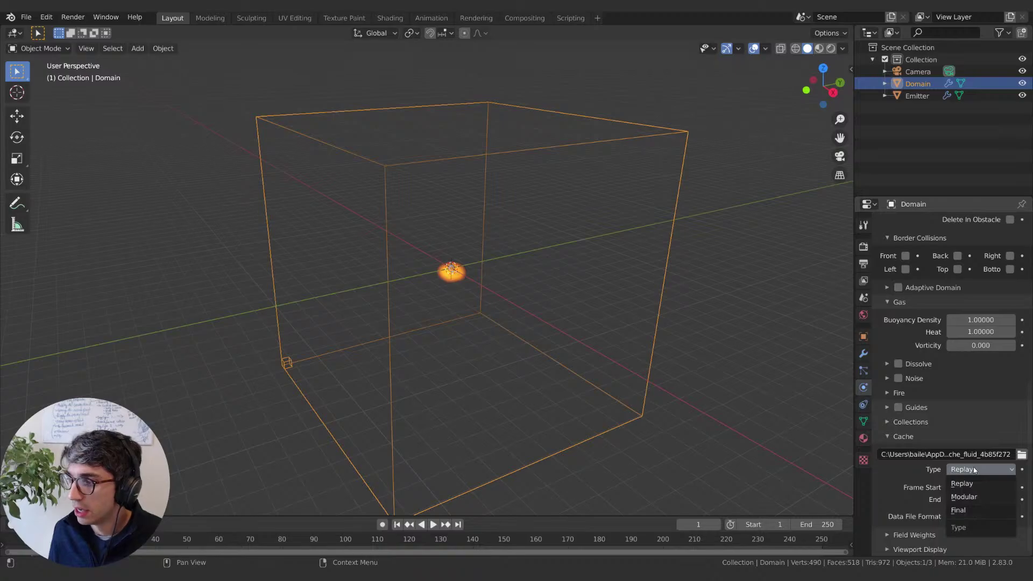
{"action": "left_click", "coordinate": [958, 510]}
{"action": "scroll", "coordinate": [899, 469], "scroll_direction": "down", "scroll_amount": 1}
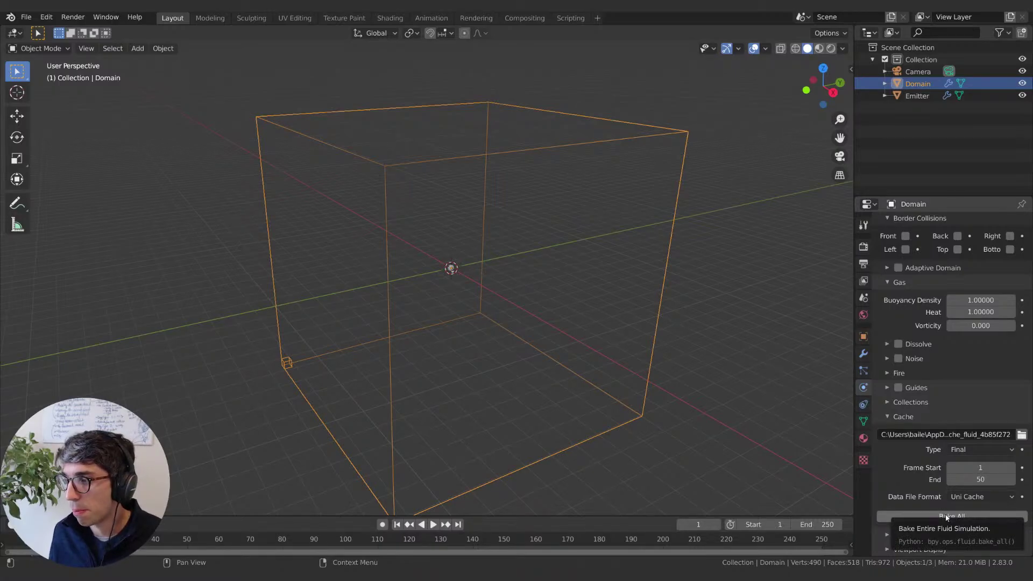
Step: Set the Domain's cache directory to the relative path //Cache\
{"action": "left_click", "coordinate": [947, 435]}
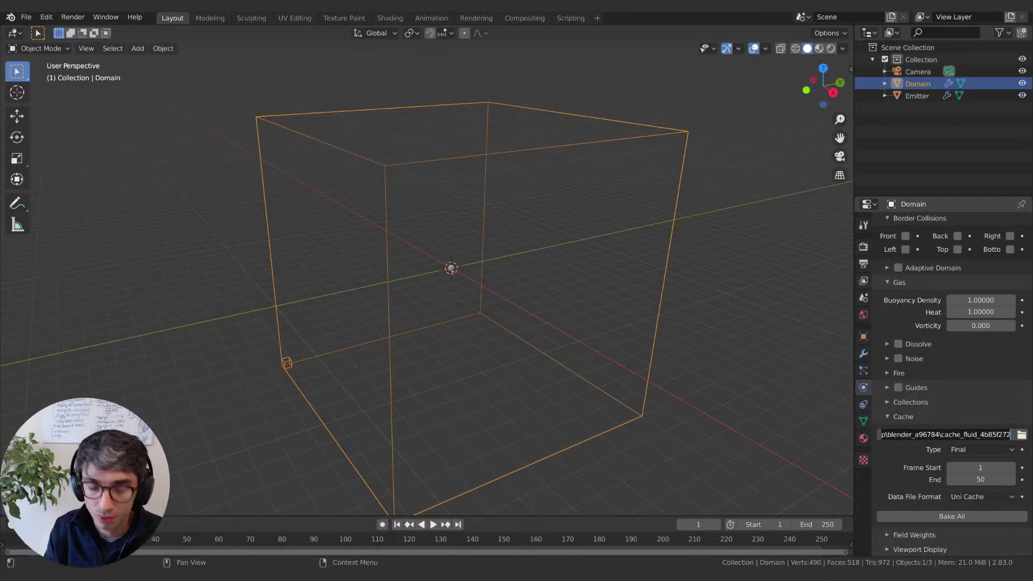
{"action": "key", "text": "ctrl+a"}
{"action": "type", "text": "//"}
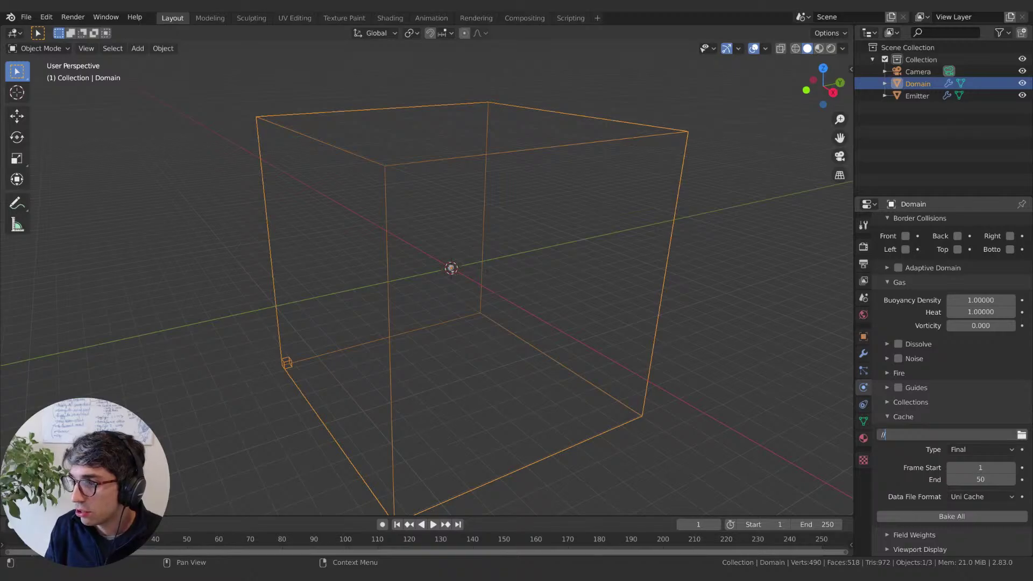
{"action": "key", "text": "Return"}
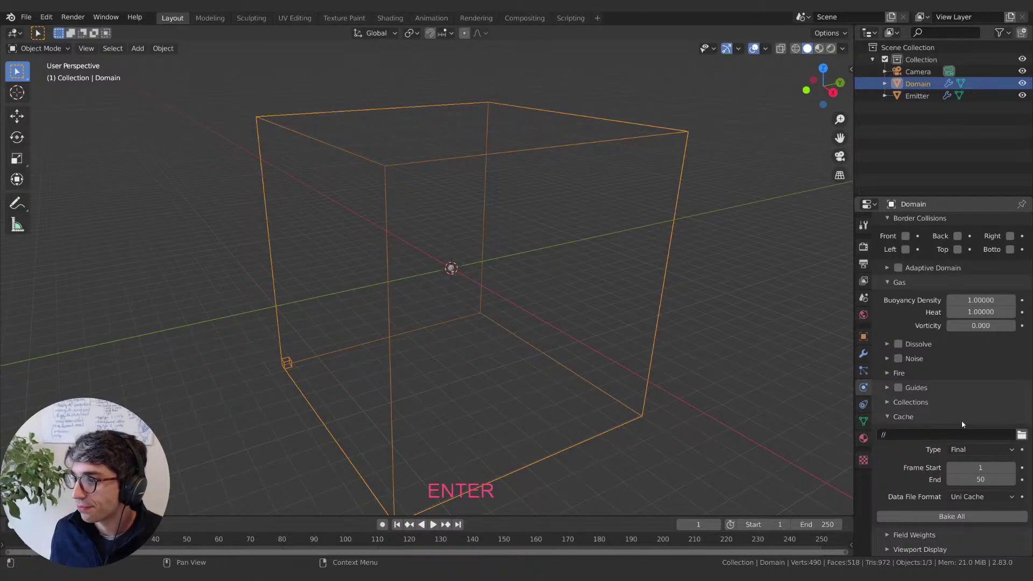
{"action": "left_click", "coordinate": [949, 434]}
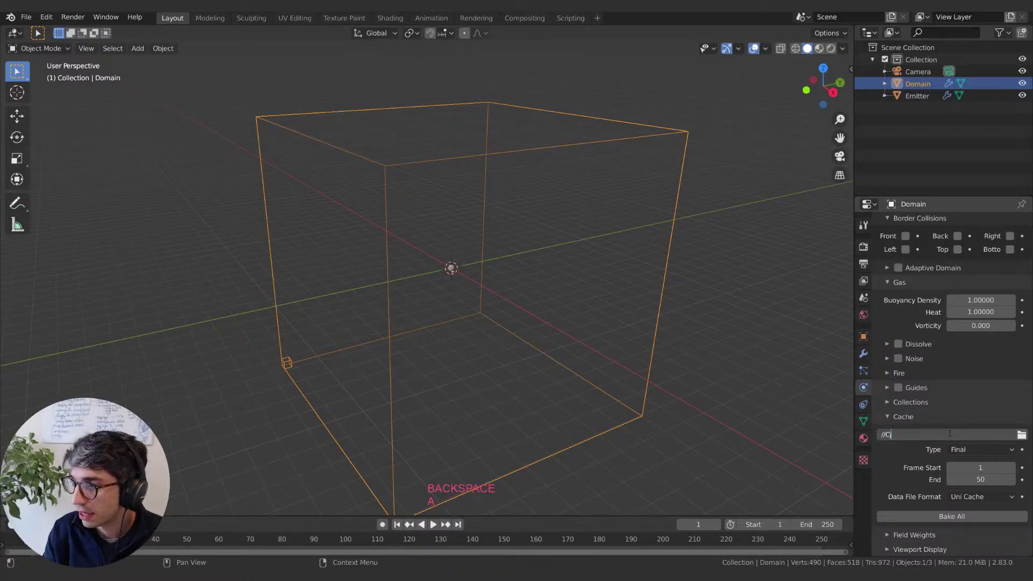
{"action": "type", "text": "Cache"}
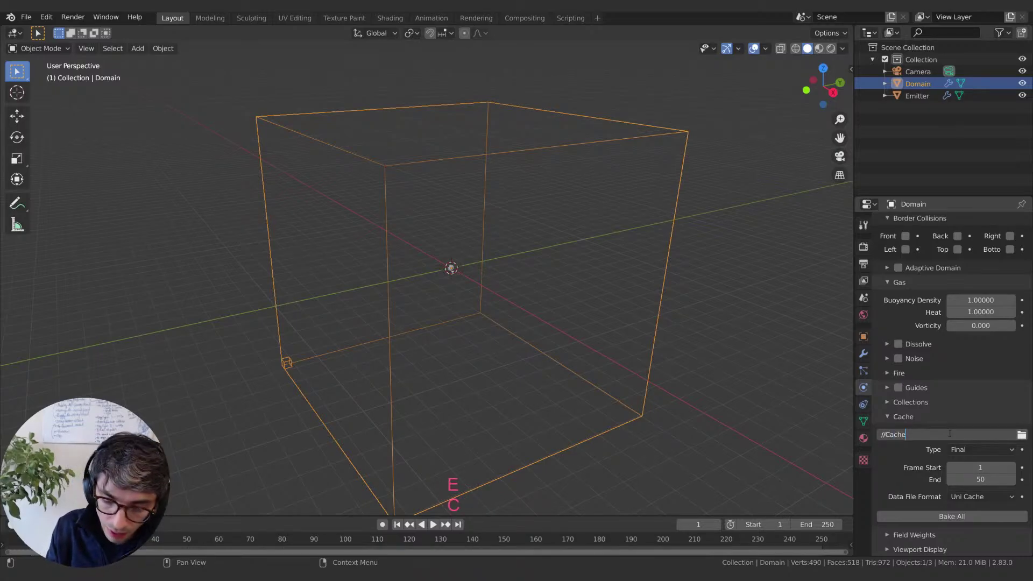
{"action": "type", "text": "\\"}
{"action": "key", "text": "Return"}
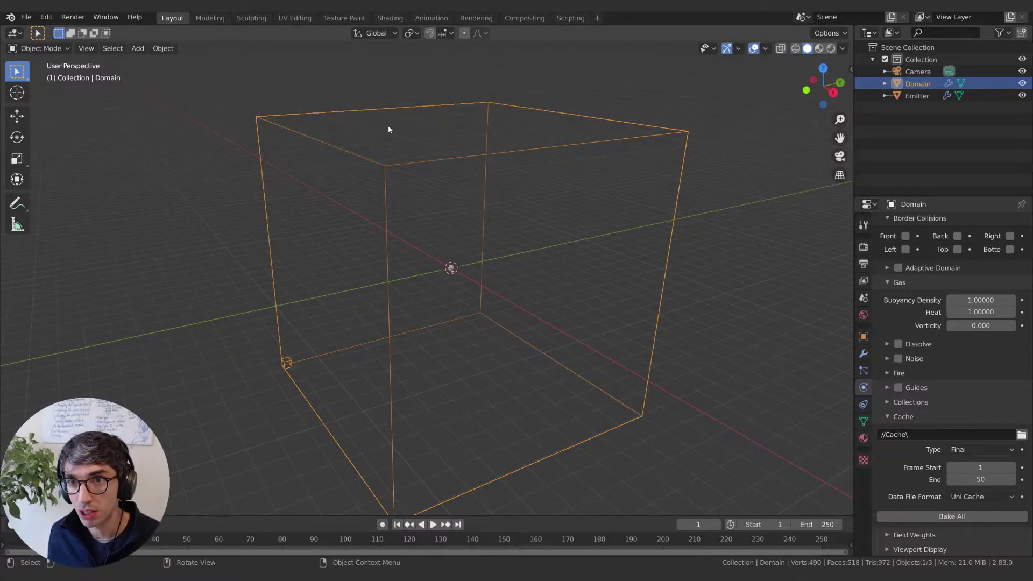
Step: Save the project file and bake the Domain's entire fluid simulation
{"action": "left_click", "coordinate": [26, 17]}
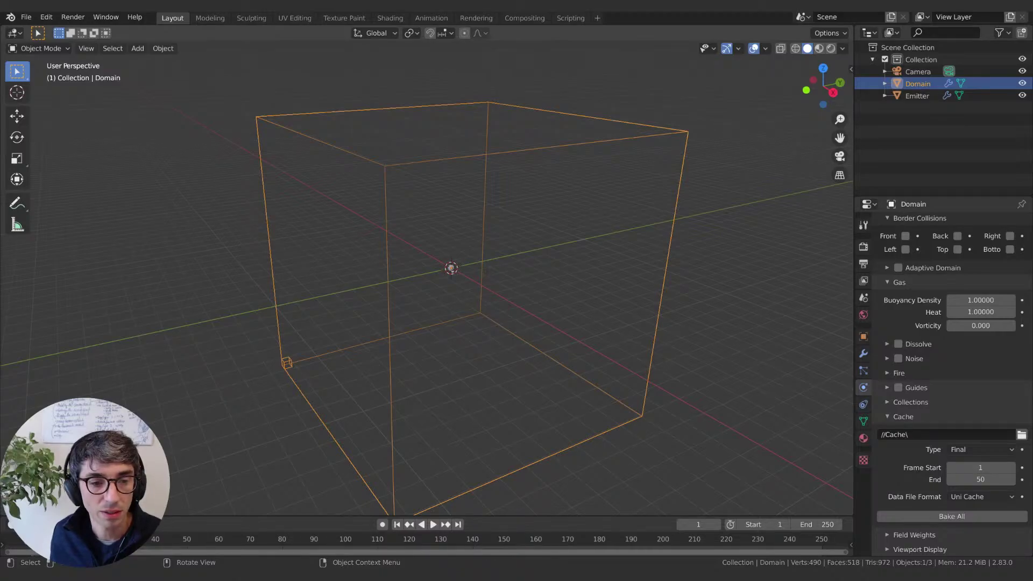
{"action": "key", "text": "ctrl+s"}
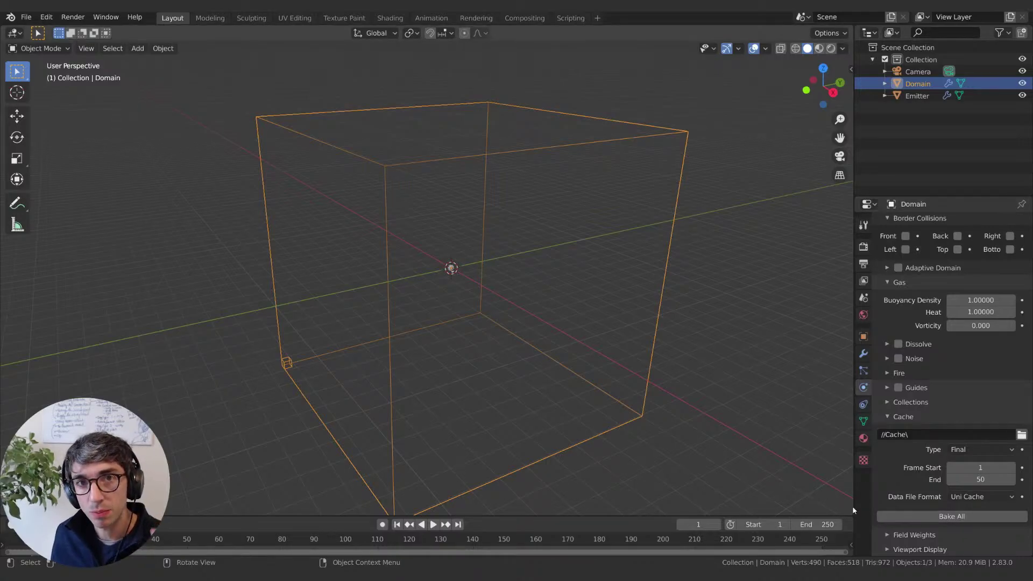
{"action": "left_click", "coordinate": [963, 517]}
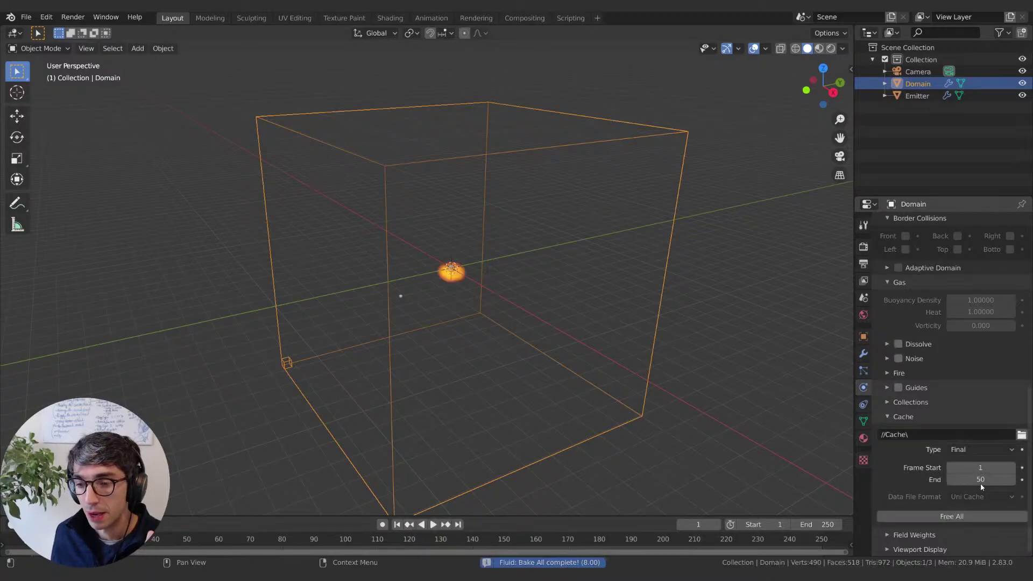
Step: Play the baked simulation, stop it and set the scene's end frame to 50
{"action": "left_click", "coordinate": [433, 525]}
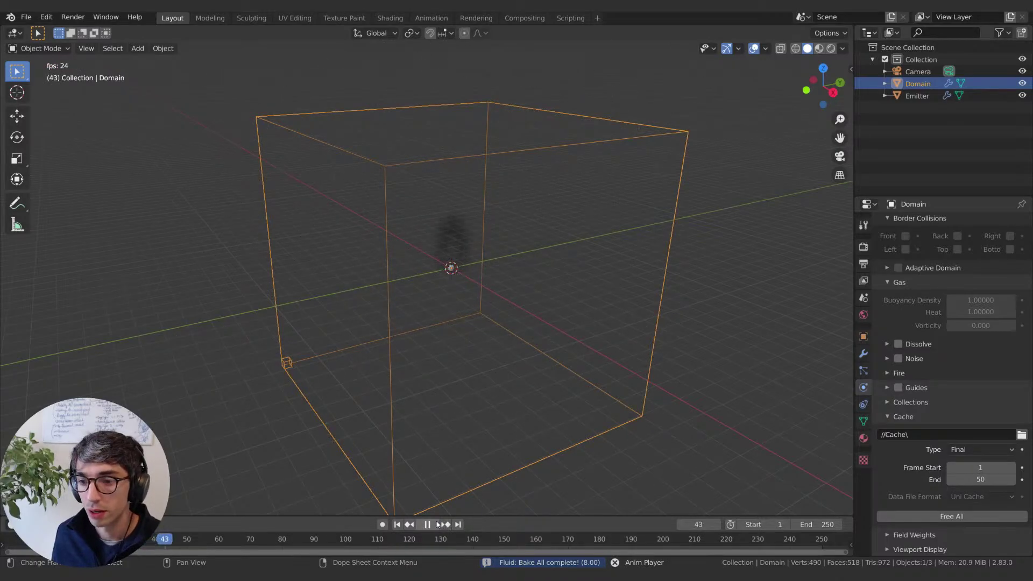
{"action": "key", "text": "space"}
{"action": "left_click", "coordinate": [818, 524]}
{"action": "type", "text": "50"}
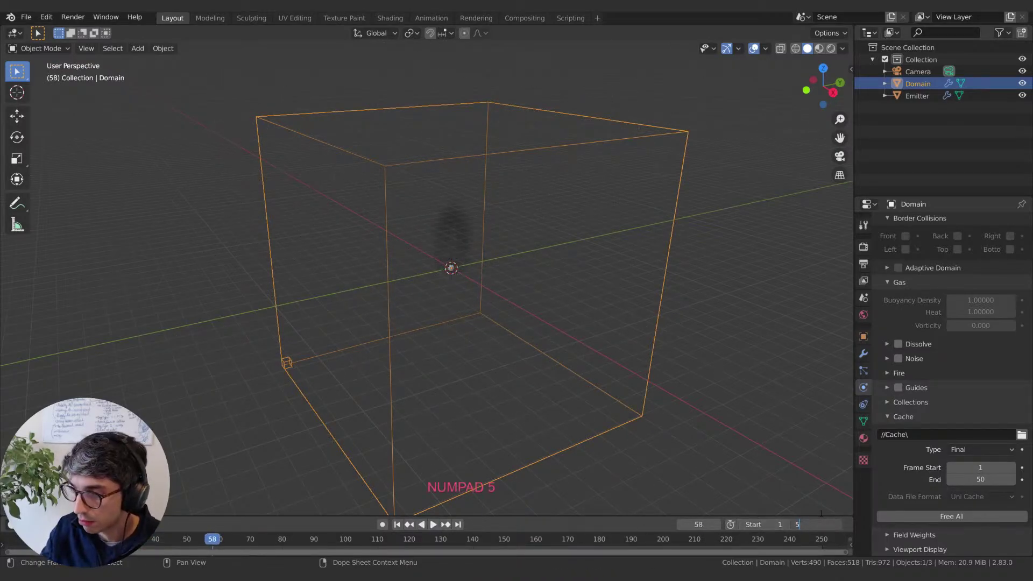
{"action": "key", "text": "Return"}
Step: Replay the baked simulation, stop it at frame 4 and examine the flame within the particle burst from several angles
{"action": "left_click", "coordinate": [433, 525]}
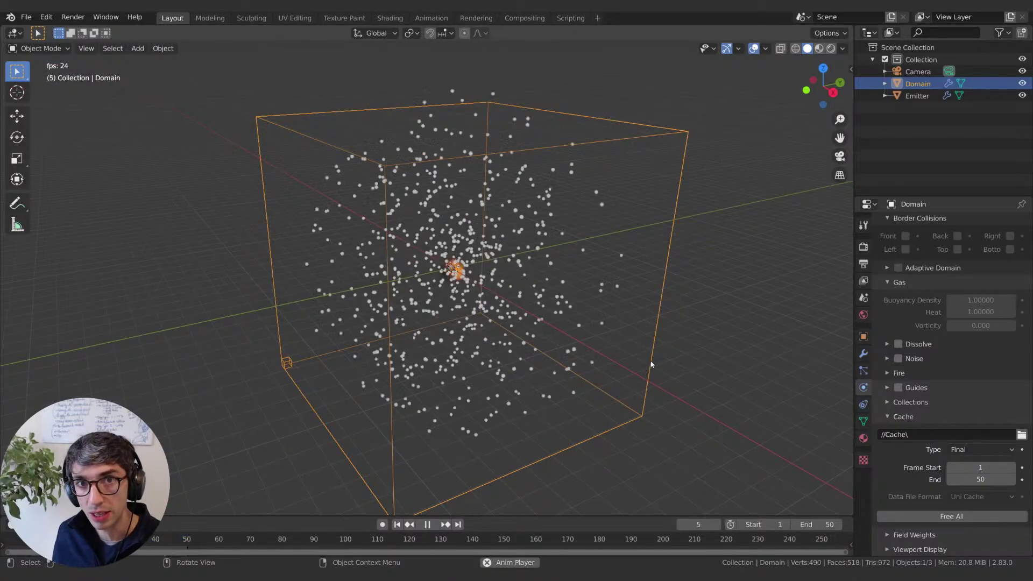
{"action": "key", "text": "space"}
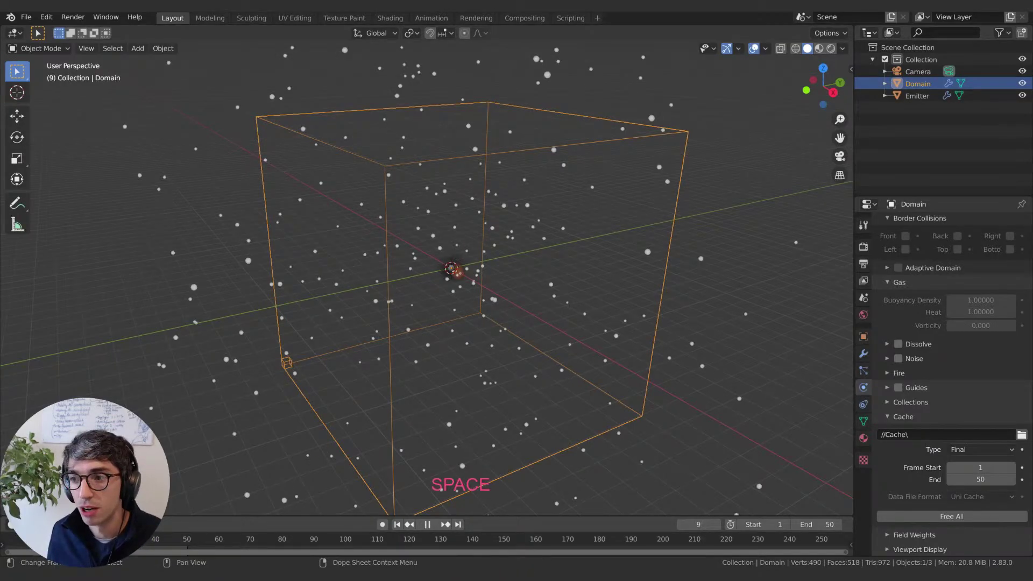
{"action": "key", "text": "space"}
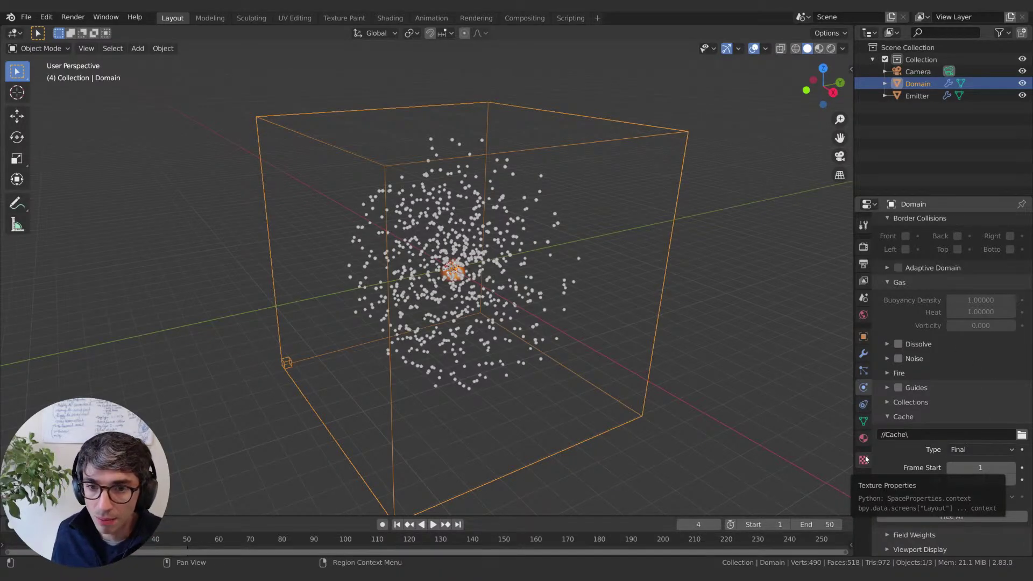
{"action": "scroll", "coordinate": [892, 437], "scroll_direction": "up", "scroll_amount": 8}
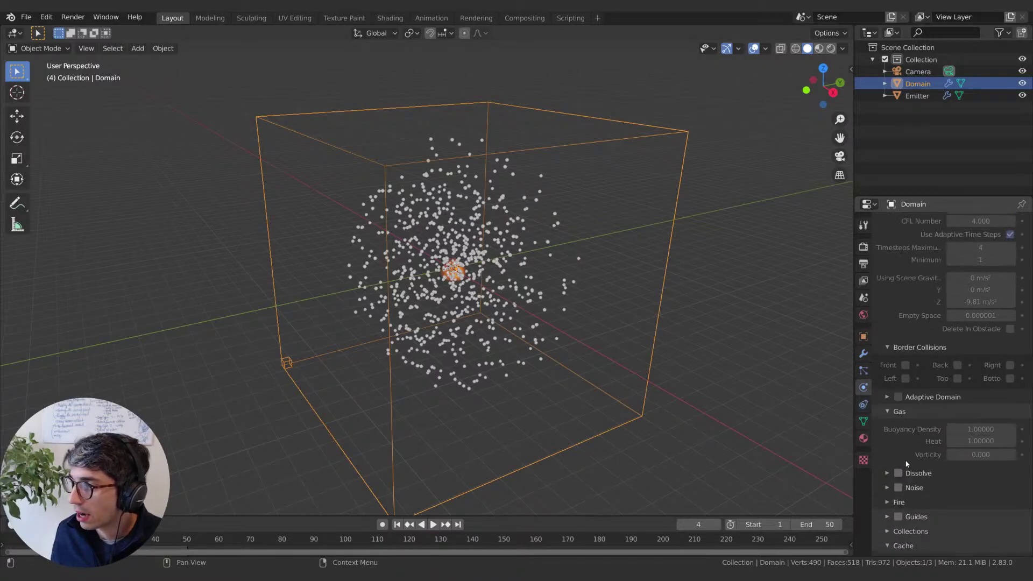
{"action": "scroll", "coordinate": [919, 477], "scroll_direction": "up", "scroll_amount": 6}
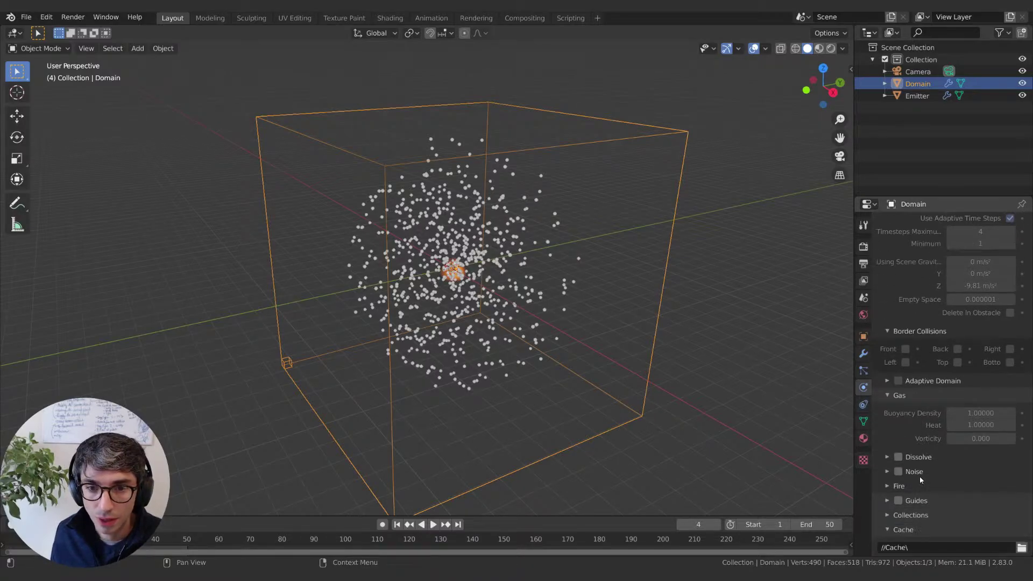
{"action": "scroll", "coordinate": [918, 476], "scroll_direction": "up", "scroll_amount": 1}
{"action": "scroll", "coordinate": [538, 312], "scroll_direction": "up", "scroll_amount": 6}
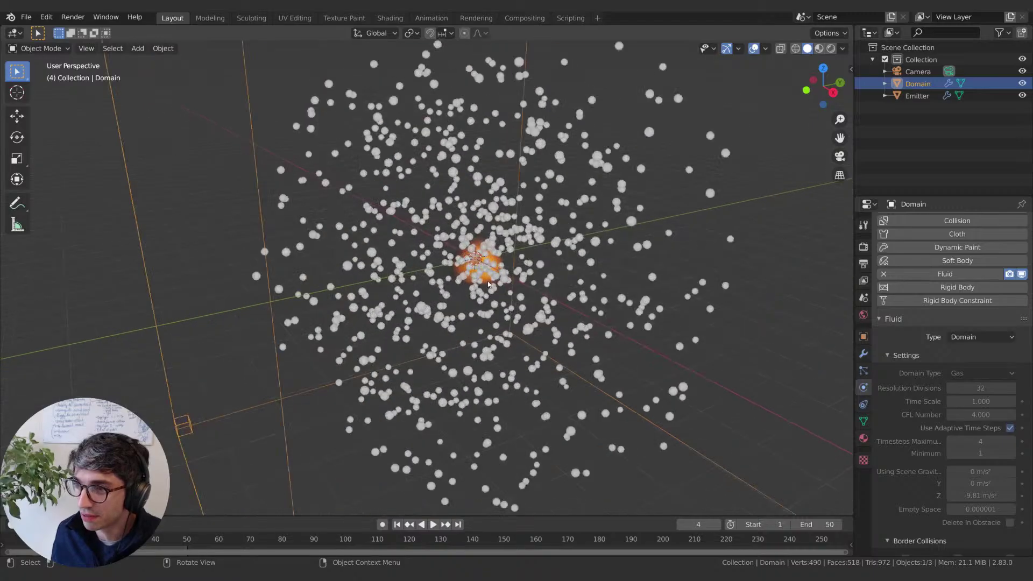
{"action": "middle_click_drag", "start_coordinate": [537, 312], "coordinate": [548, 312]}
{"action": "scroll", "coordinate": [549, 311], "scroll_direction": "down", "scroll_amount": 6}
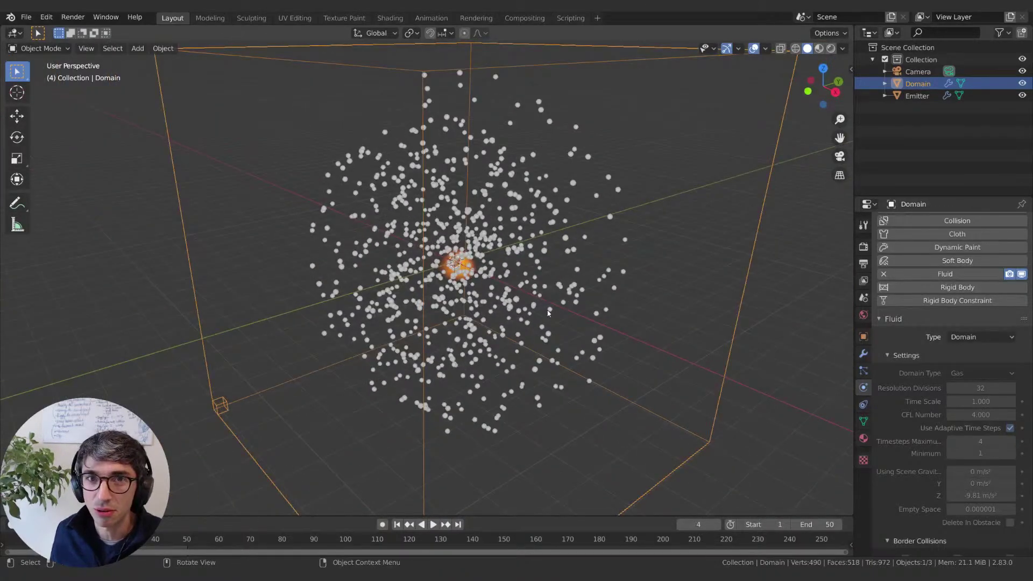
{"action": "middle_click_drag", "start_coordinate": [624, 291], "coordinate": [625, 316]}
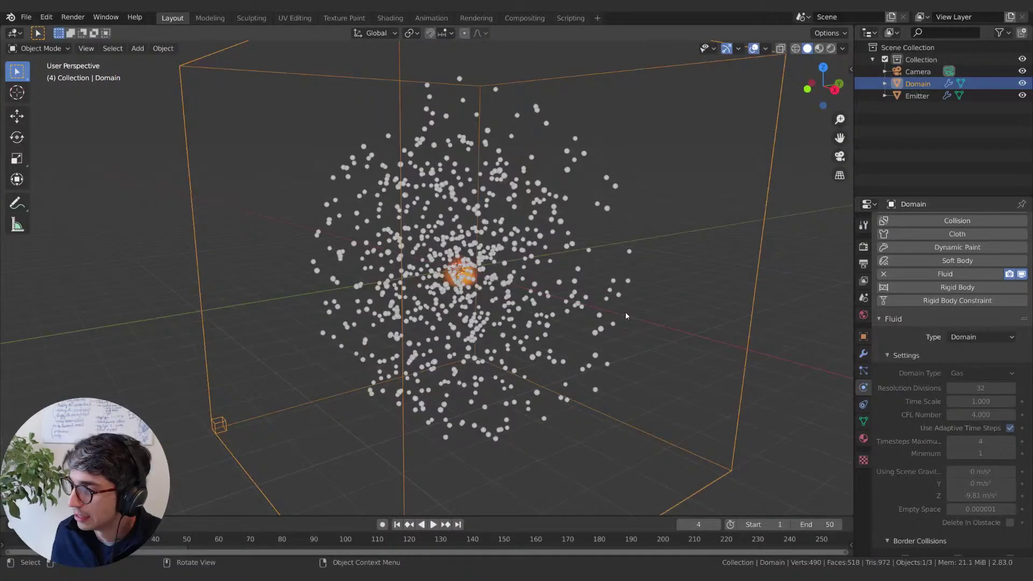
Step: Check the Domain's locked fluid settings and free all of its baked simulation data
{"action": "scroll", "coordinate": [896, 386], "scroll_direction": "down", "scroll_amount": 3}
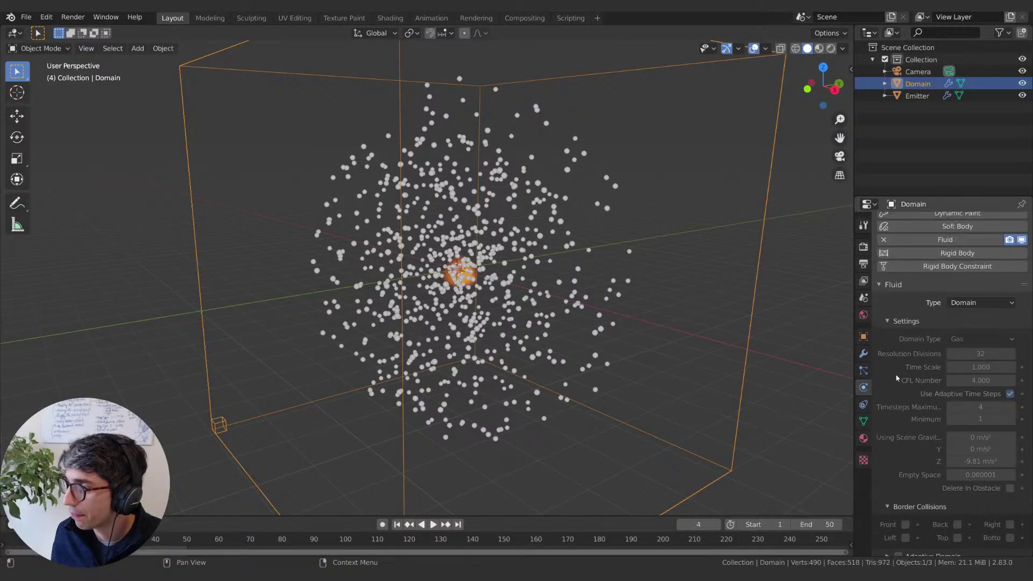
{"action": "scroll", "coordinate": [947, 419], "scroll_direction": "up", "scroll_amount": 4}
{"action": "scroll", "coordinate": [962, 433], "scroll_direction": "down", "scroll_amount": 8}
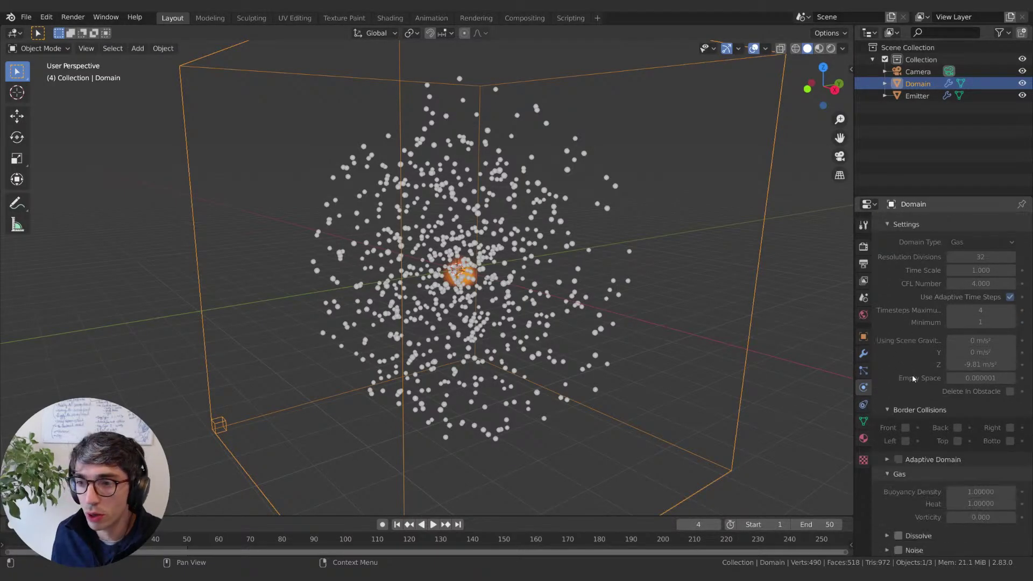
{"action": "scroll", "coordinate": [912, 375], "scroll_direction": "down", "scroll_amount": 3}
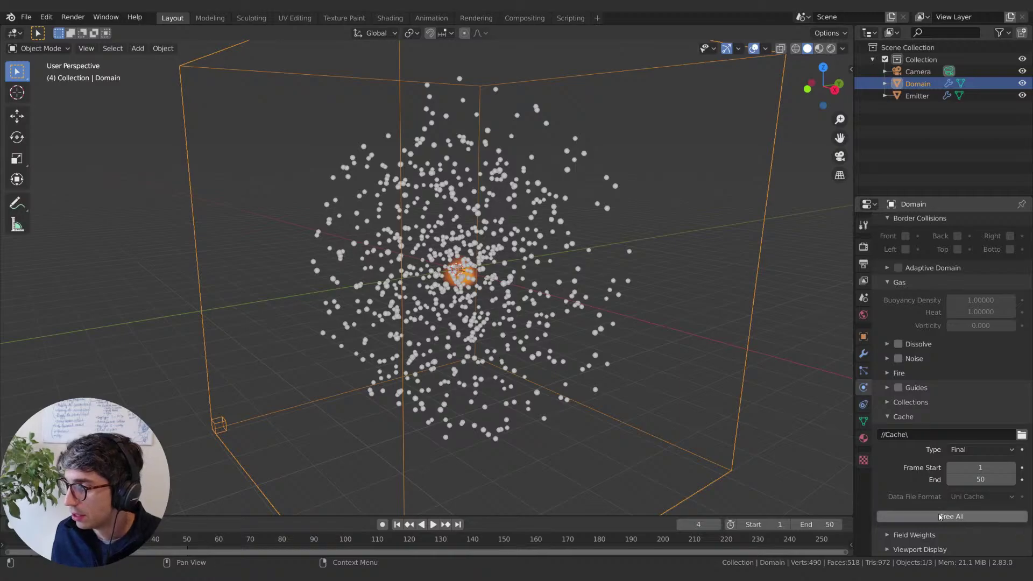
{"action": "scroll", "coordinate": [963, 324], "scroll_direction": "up", "scroll_amount": 2}
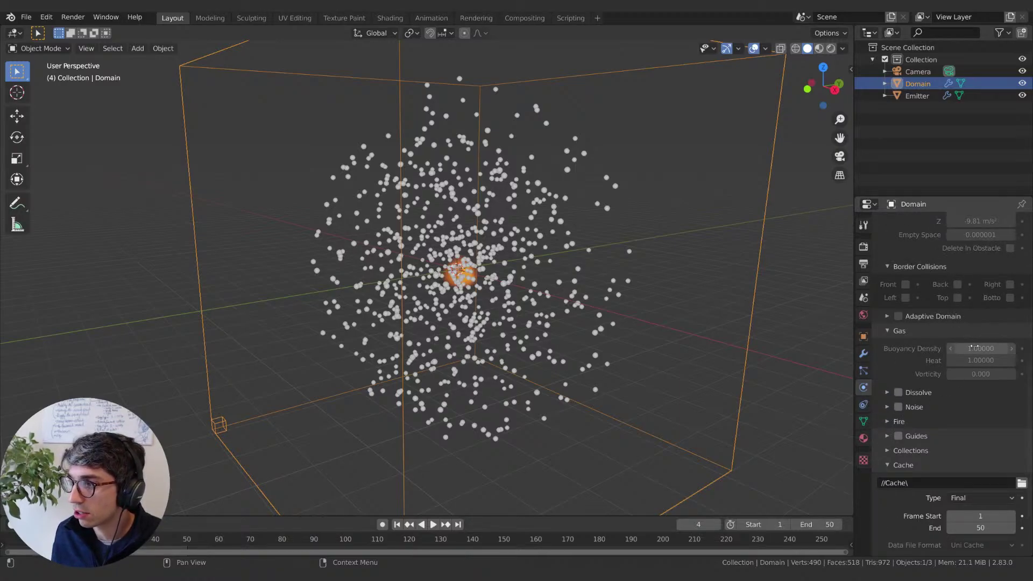
{"action": "scroll", "coordinate": [938, 388], "scroll_direction": "down", "scroll_amount": 2}
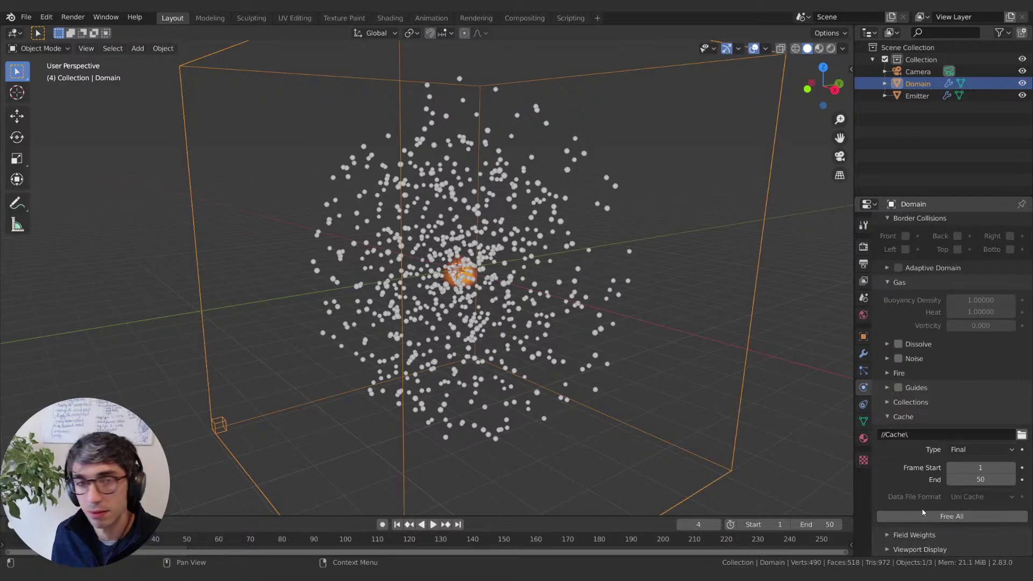
{"action": "left_click", "coordinate": [923, 516]}
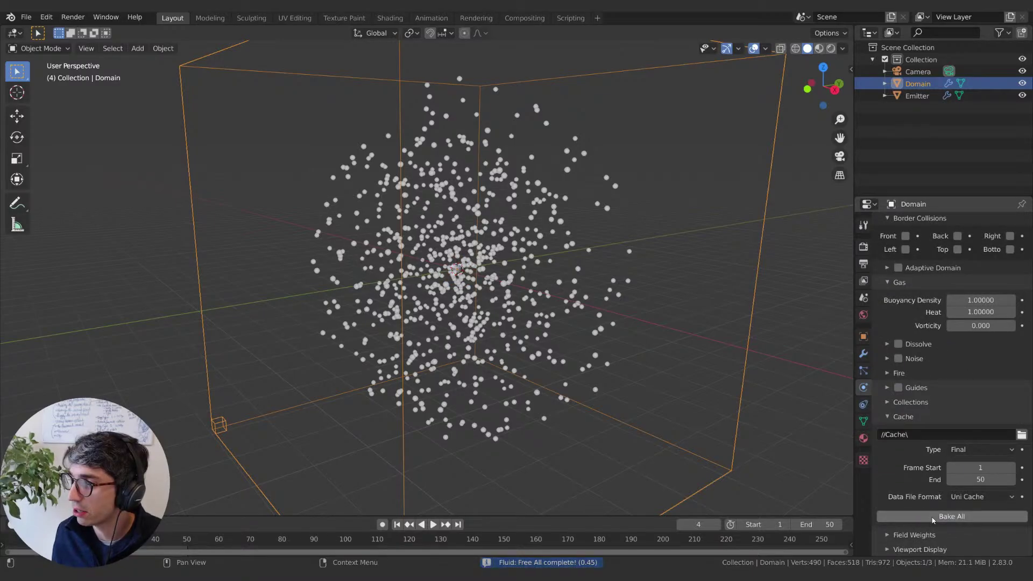
Step: Change the Emitter's fluid flow behavior to Inflow
{"action": "scroll", "coordinate": [948, 324], "scroll_direction": "up", "scroll_amount": 7}
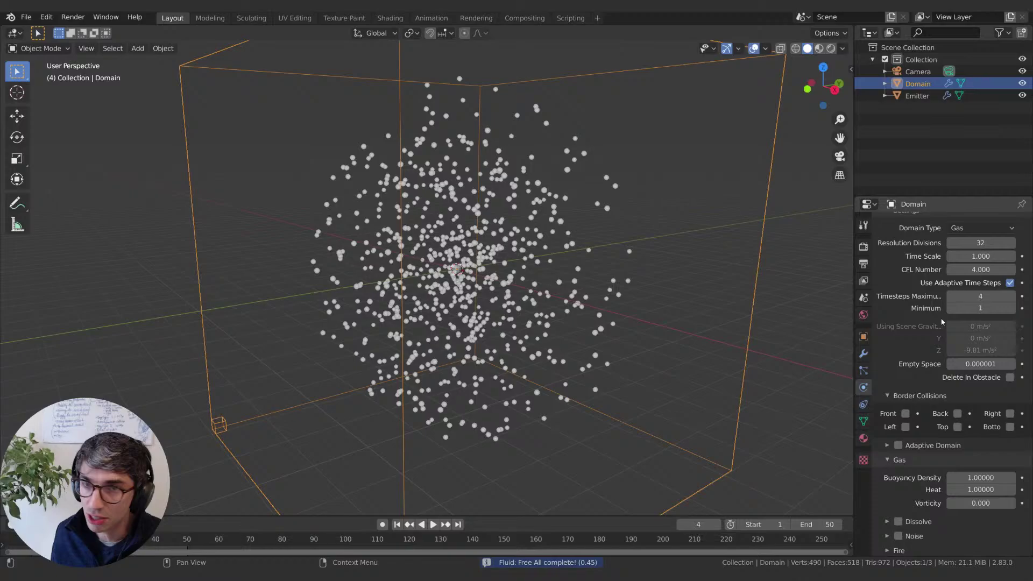
{"action": "scroll", "coordinate": [941, 322], "scroll_direction": "up", "scroll_amount": 4}
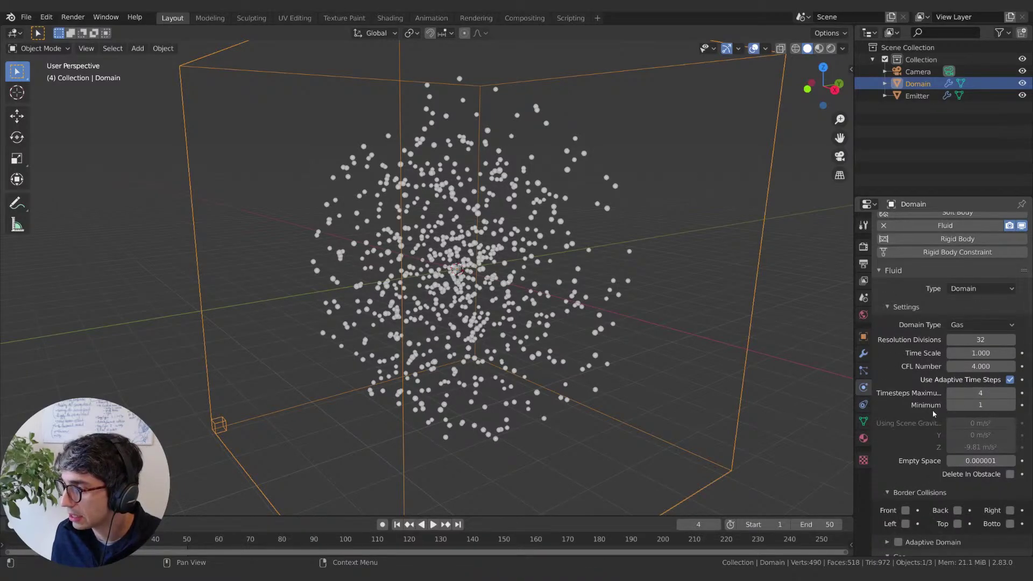
{"action": "scroll", "coordinate": [899, 365], "scroll_direction": "up", "scroll_amount": 3}
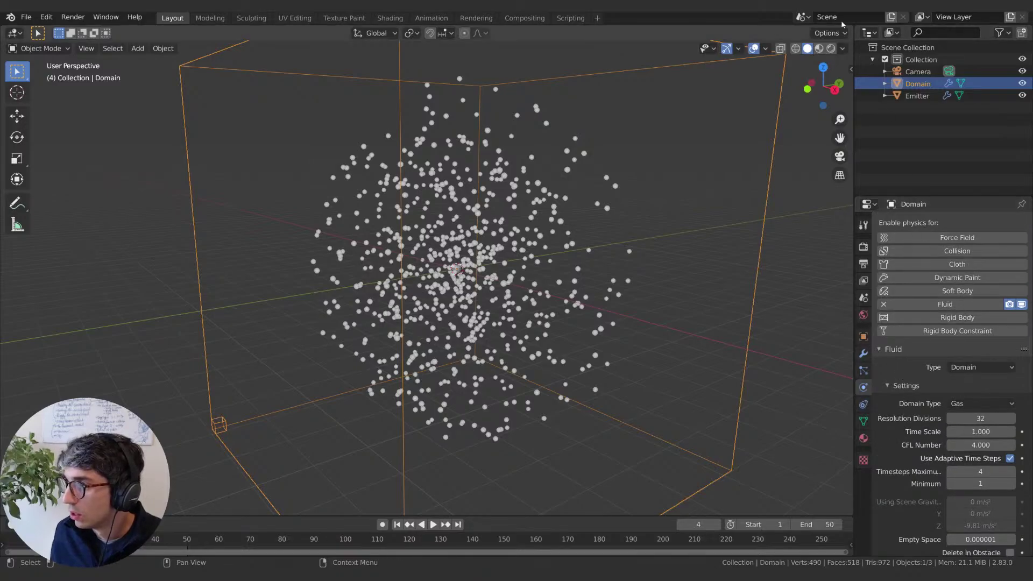
{"action": "left_click", "coordinate": [917, 95]}
{"action": "scroll", "coordinate": [882, 441], "scroll_direction": "down", "scroll_amount": 3}
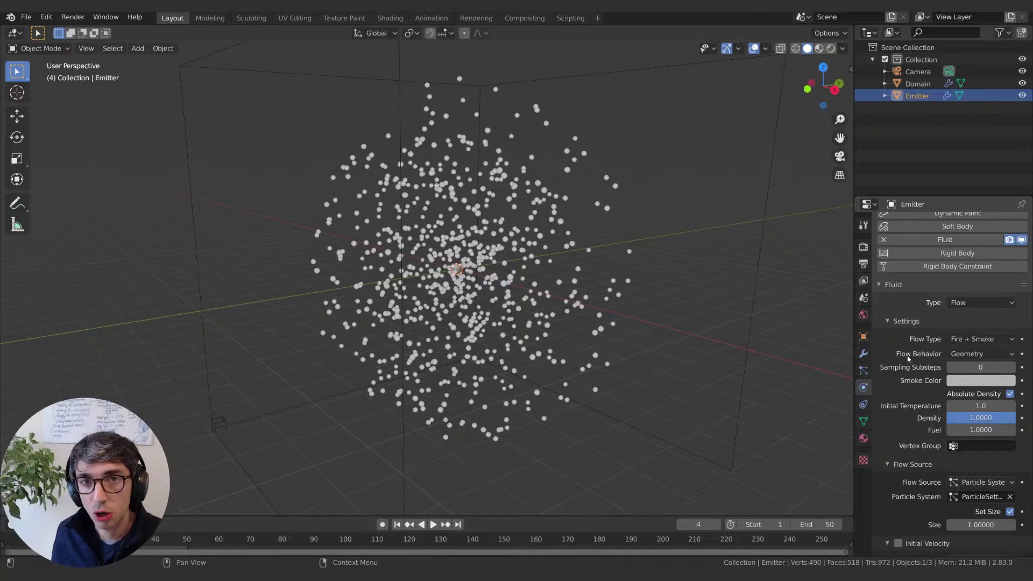
{"action": "left_click", "coordinate": [966, 354]}
{"action": "left_click", "coordinate": [958, 369]}
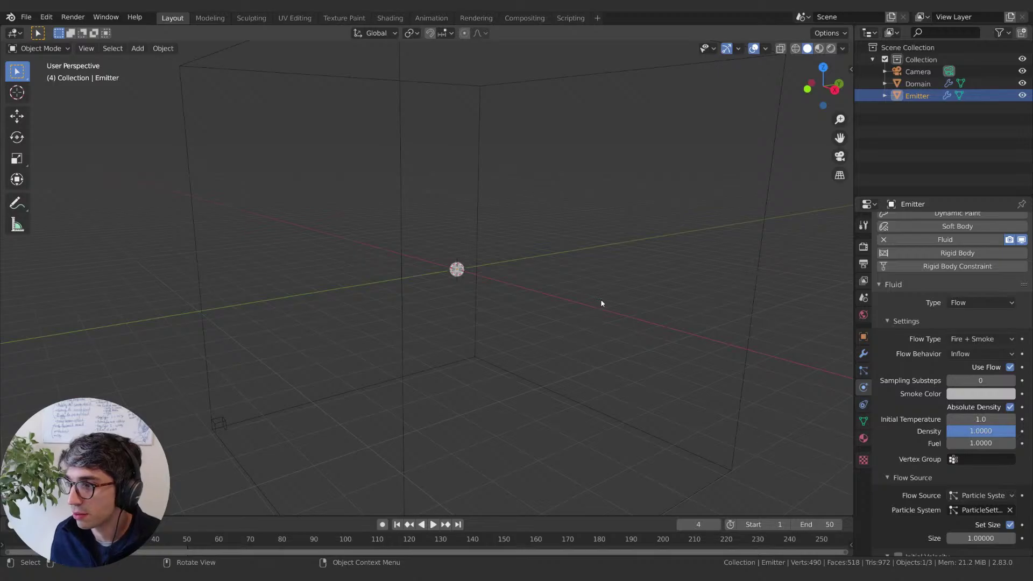
Step: Return playback to frame 1 and bake the Domain's entire gas simulation for frames 1 to 50
{"action": "middle_click_drag", "start_coordinate": [601, 303], "coordinate": [567, 351]}
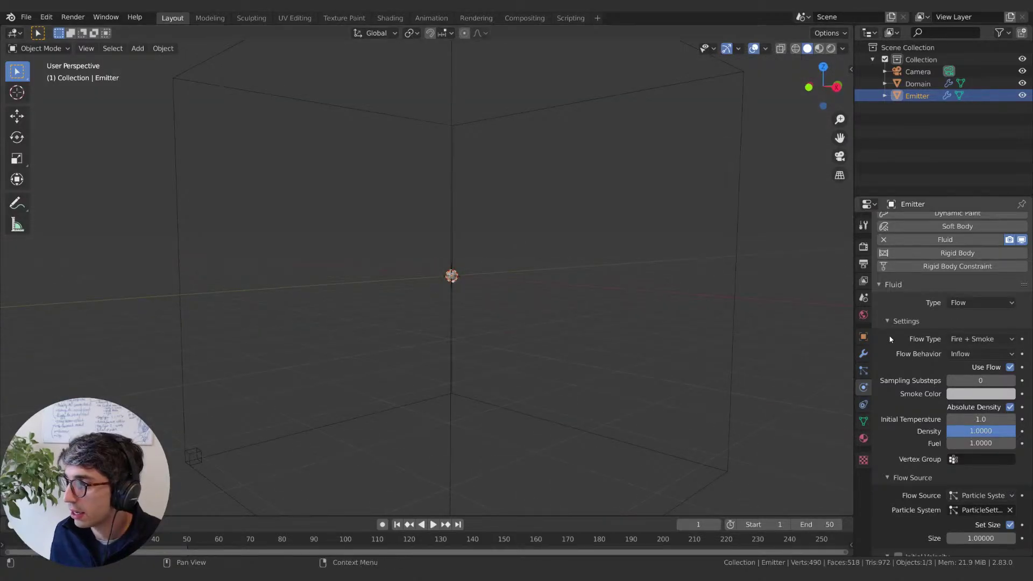
{"action": "key", "text": "space"}
{"action": "key", "text": "Escape"}
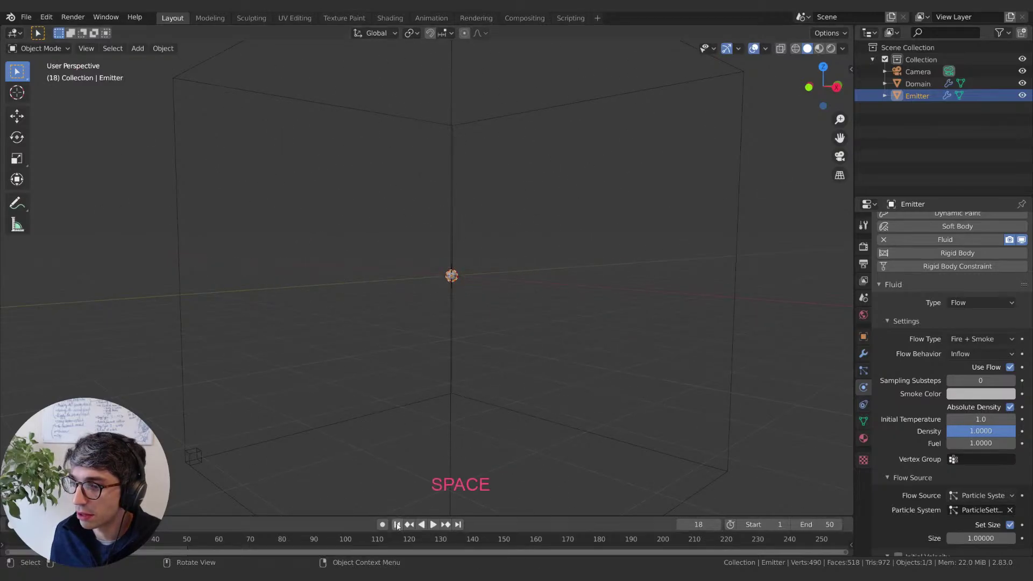
{"action": "left_click", "coordinate": [914, 71]}
{"action": "left_click", "coordinate": [915, 83]}
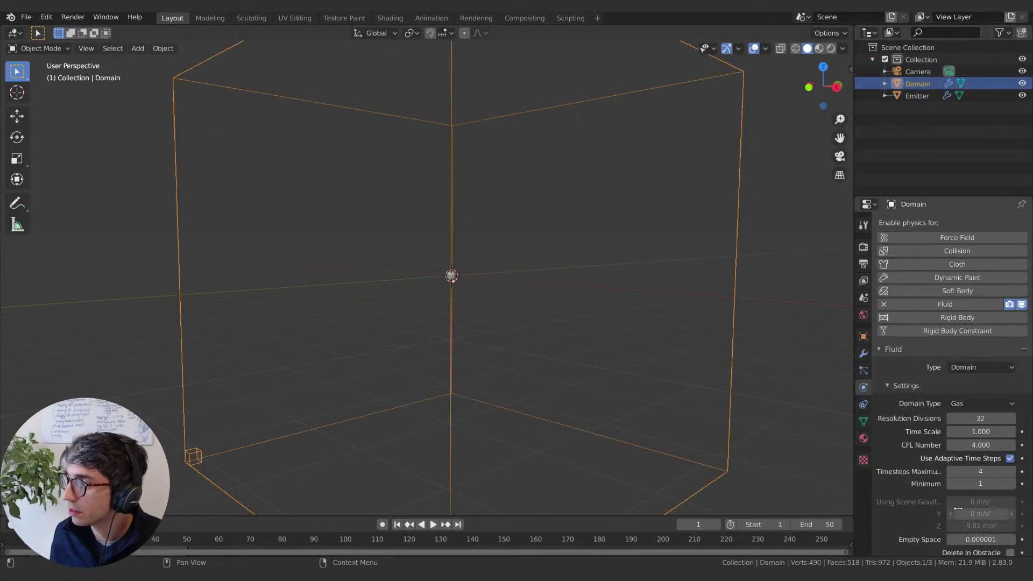
{"action": "scroll", "coordinate": [900, 492], "scroll_direction": "down", "scroll_amount": 8}
{"action": "scroll", "coordinate": [900, 491], "scroll_direction": "down", "scroll_amount": 10}
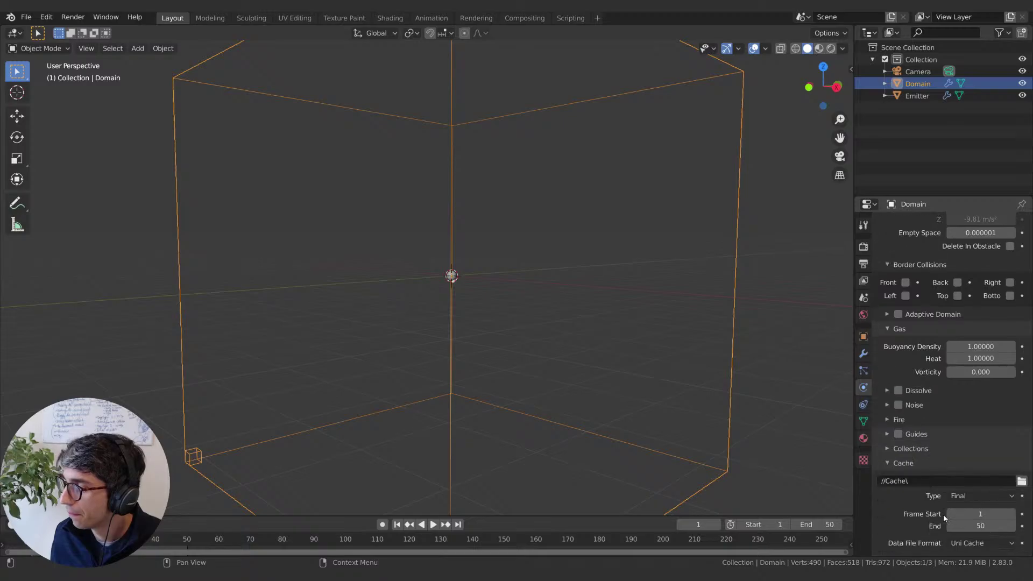
{"action": "left_click", "coordinate": [949, 517]}
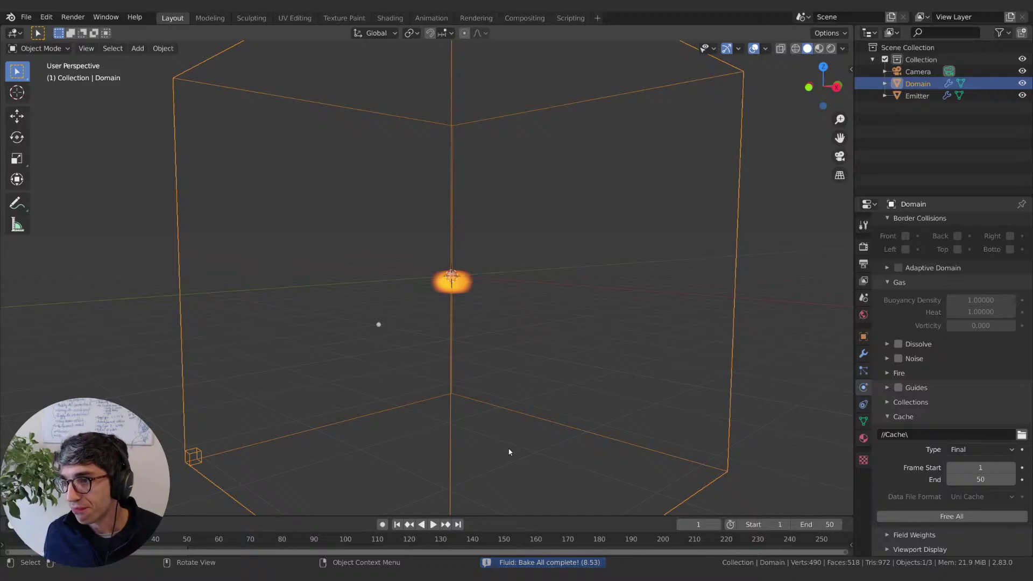
Step: Play the baked explosion, restart it from the first frame and stop at frame 13 with the whole Domain cube in view
{"action": "left_click", "coordinate": [433, 524]}
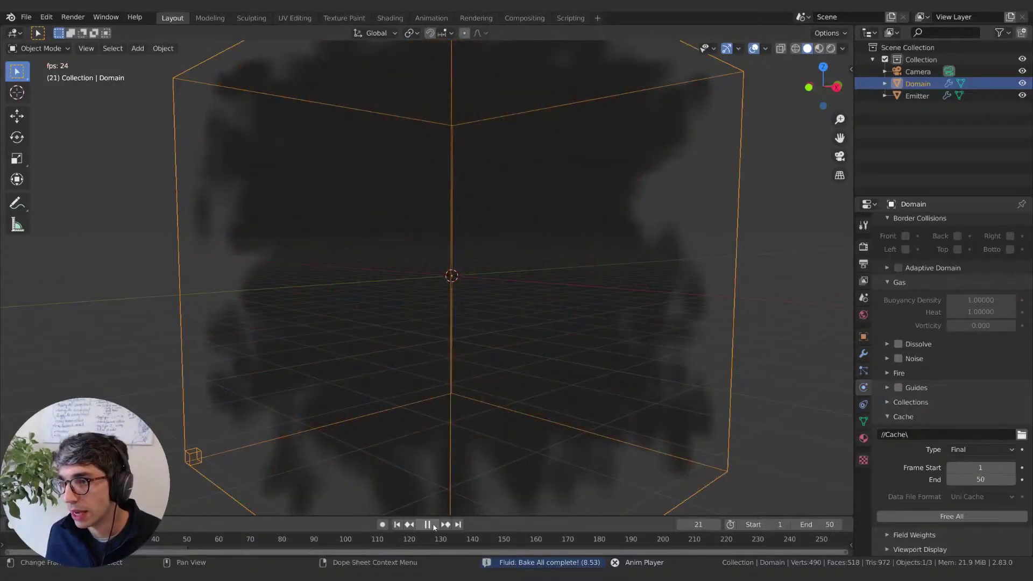
{"action": "left_click", "coordinate": [427, 524]}
{"action": "left_click", "coordinate": [397, 524]}
{"action": "left_click", "coordinate": [433, 525]}
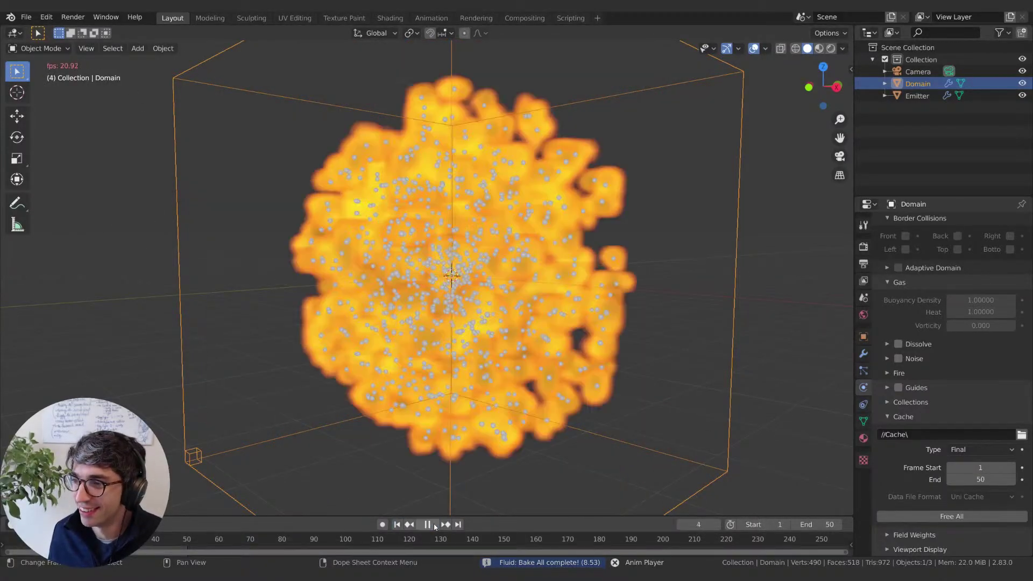
{"action": "middle_click_drag", "start_coordinate": [555, 366], "coordinate": [550, 391]}
{"action": "key", "text": "space"}
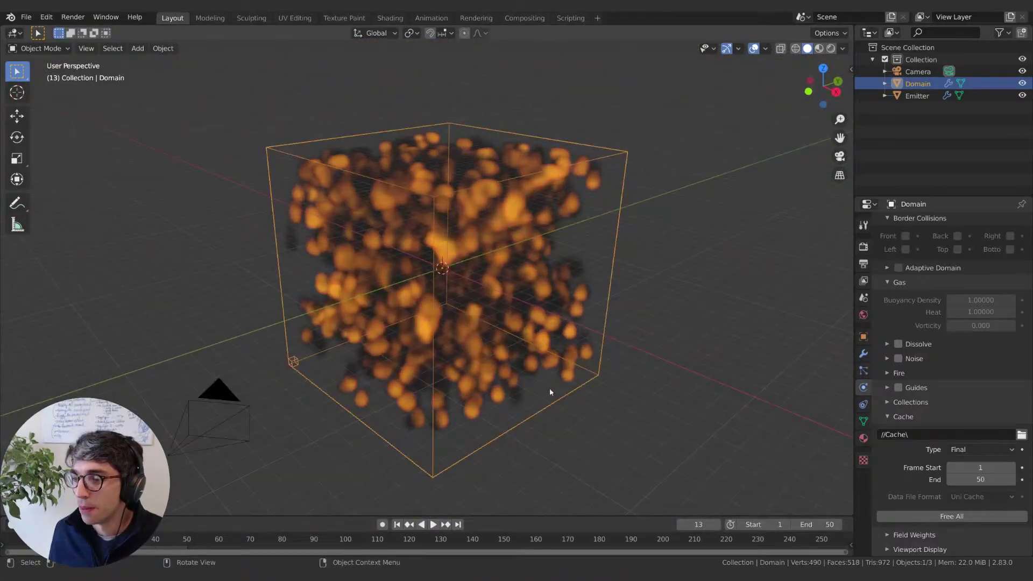
Step: Replay the explosion from the first frame, stop again at frame 13 and examine the scattered flames from several angles
{"action": "left_click", "coordinate": [397, 525]}
{"action": "left_click", "coordinate": [433, 524]}
{"action": "middle_click_drag", "start_coordinate": [491, 484], "coordinate": [471, 439]}
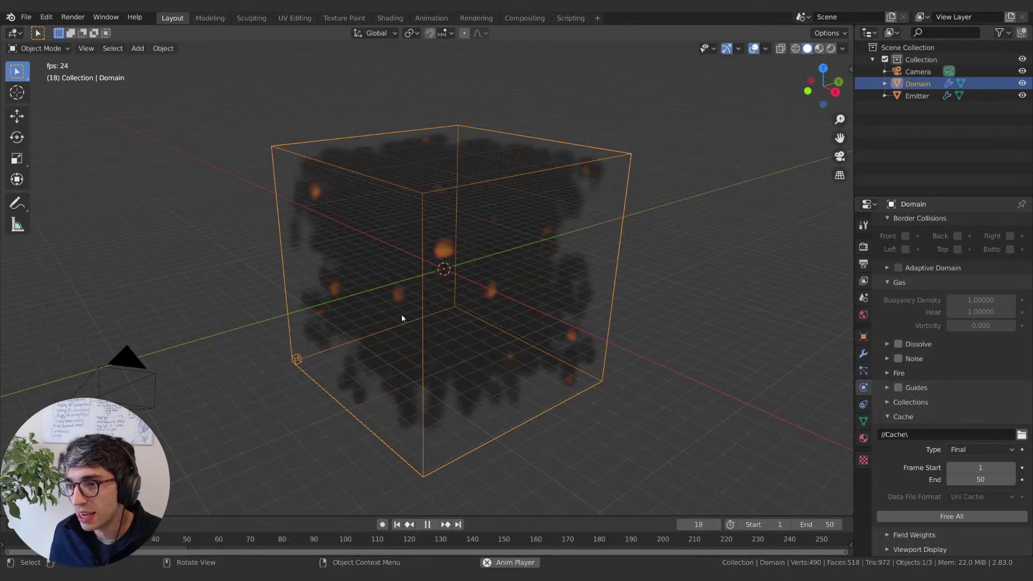
{"action": "key", "text": "space"}
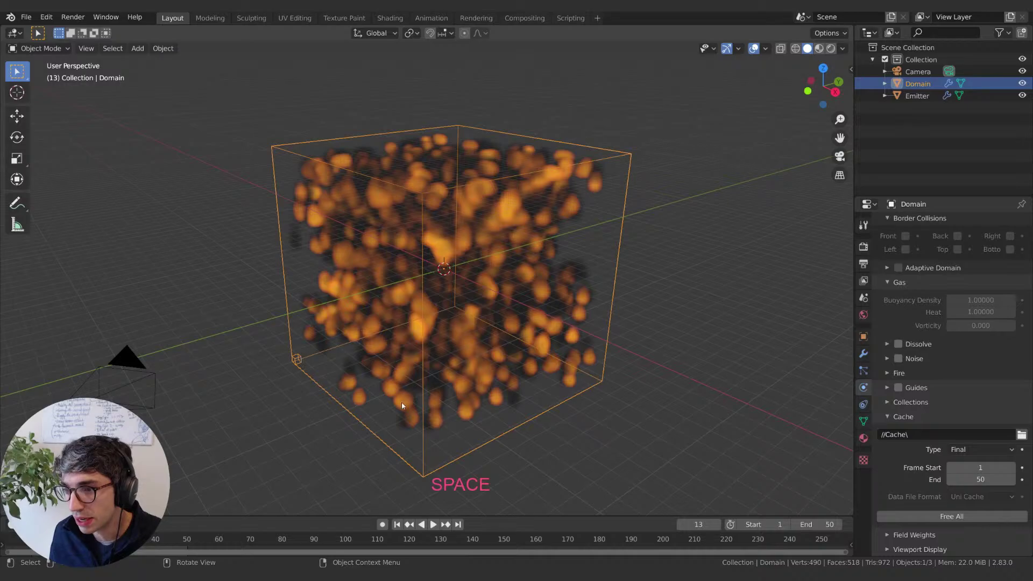
{"action": "scroll", "coordinate": [402, 405], "scroll_direction": "up", "scroll_amount": 3}
{"action": "middle_click_drag", "start_coordinate": [402, 406], "coordinate": [463, 387]}
{"action": "middle_click_drag", "start_coordinate": [462, 387], "coordinate": [424, 394], "text": "shift"}
{"action": "scroll", "coordinate": [468, 334], "scroll_direction": "up", "scroll_amount": 3}
{"action": "scroll", "coordinate": [553, 315], "scroll_direction": "down", "scroll_amount": 5}
{"action": "middle_click_drag", "start_coordinate": [553, 316], "coordinate": [498, 302]}
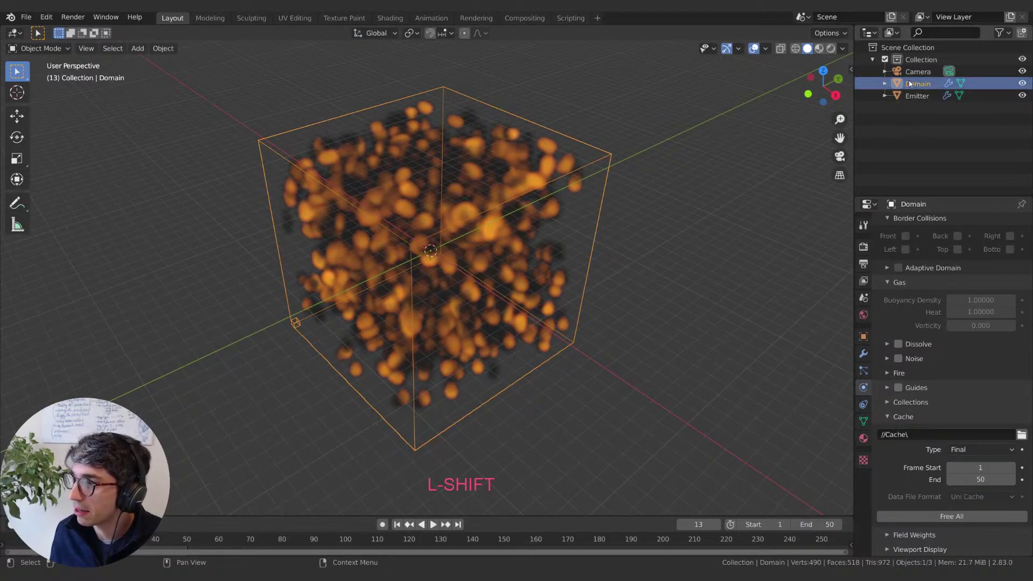
Step: Check the Domain's fluid settings and inspect how far the flames at frame 13 spread towards the cube's walls
{"action": "scroll", "coordinate": [947, 292], "scroll_direction": "up", "scroll_amount": 5}
{"action": "scroll", "coordinate": [947, 292], "scroll_direction": "up", "scroll_amount": 5}
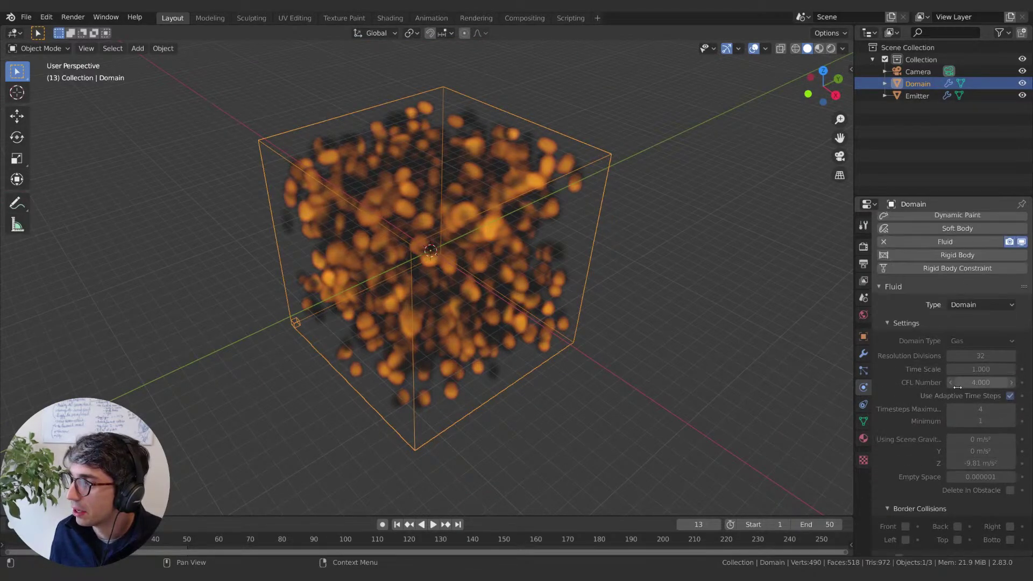
{"action": "mouse_move", "coordinate": [554, 323]}
{"action": "middle_mouse_down"}
{"action": "mouse_move", "coordinate": [544, 329]}
{"action": "mouse_move", "coordinate": [542, 320]}
{"action": "middle_mouse_up"}
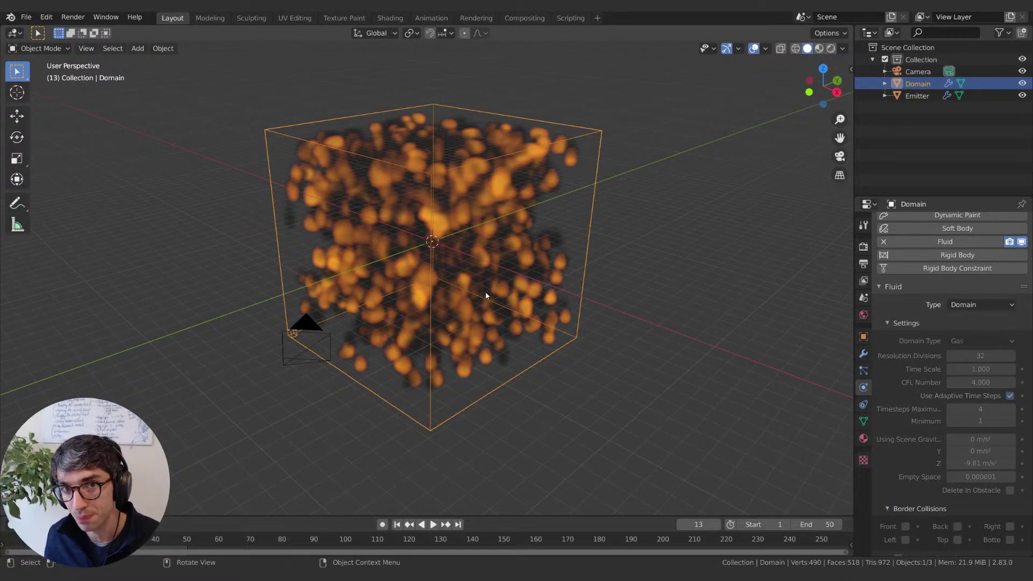
{"action": "middle_click_drag", "start_coordinate": [460, 293], "coordinate": [480, 329]}
{"action": "scroll", "coordinate": [467, 328], "scroll_direction": "up", "scroll_amount": 3}
{"action": "scroll", "coordinate": [463, 329], "scroll_direction": "down", "scroll_amount": 4}
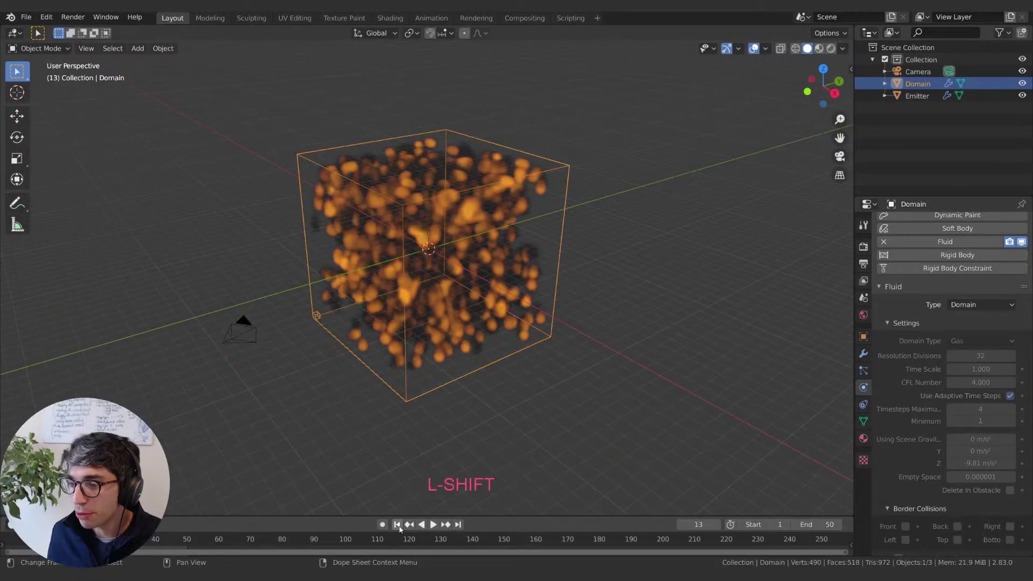
Step: Play the baked simulation once more, stop at frame 19 and examine how the smoke fills the Domain cube
{"action": "key", "text": "space"}
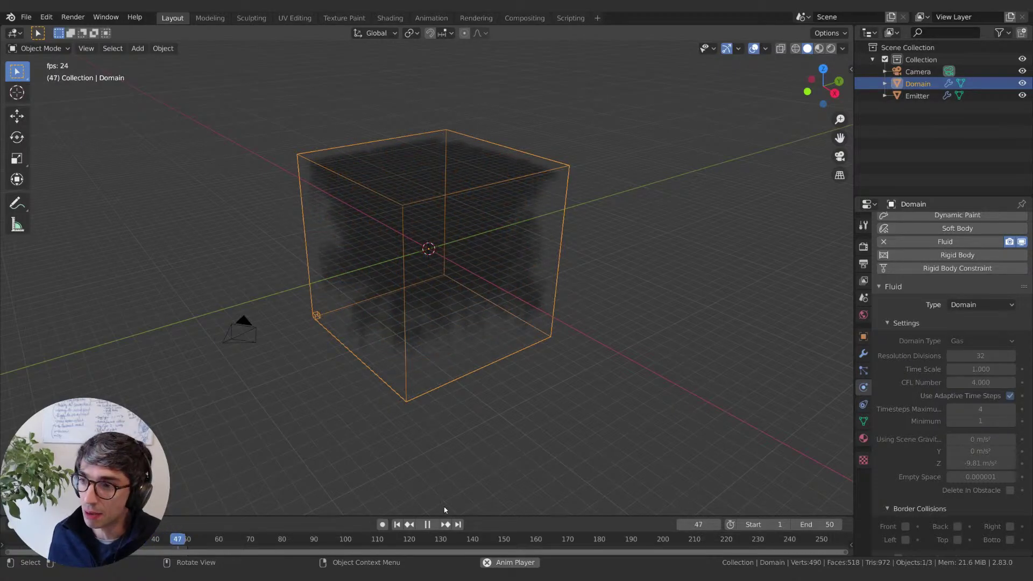
{"action": "key", "text": "space"}
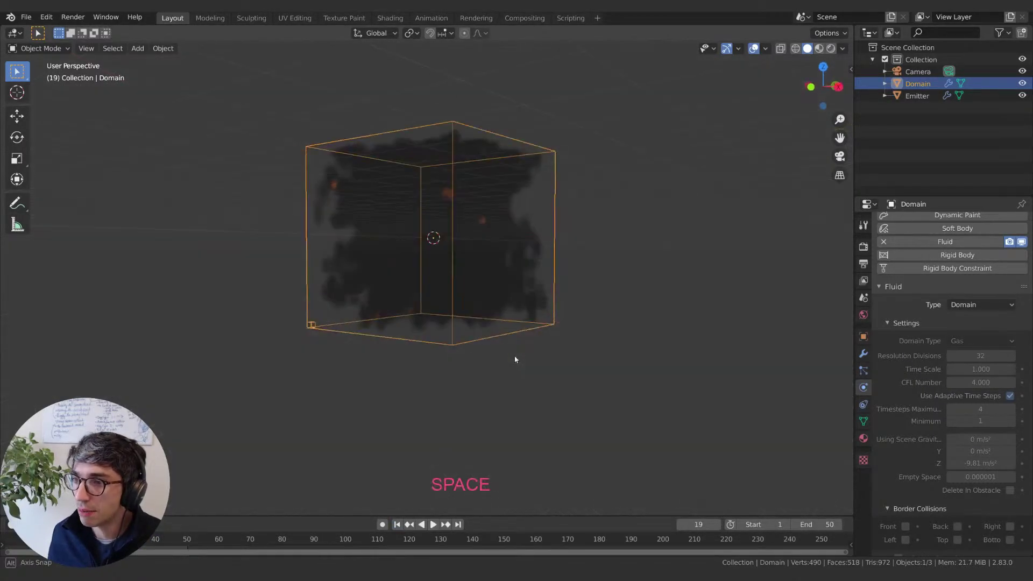
{"action": "scroll", "coordinate": [462, 384], "scroll_direction": "up", "scroll_amount": 4}
{"action": "scroll", "coordinate": [462, 384], "scroll_direction": "down", "scroll_amount": 8}
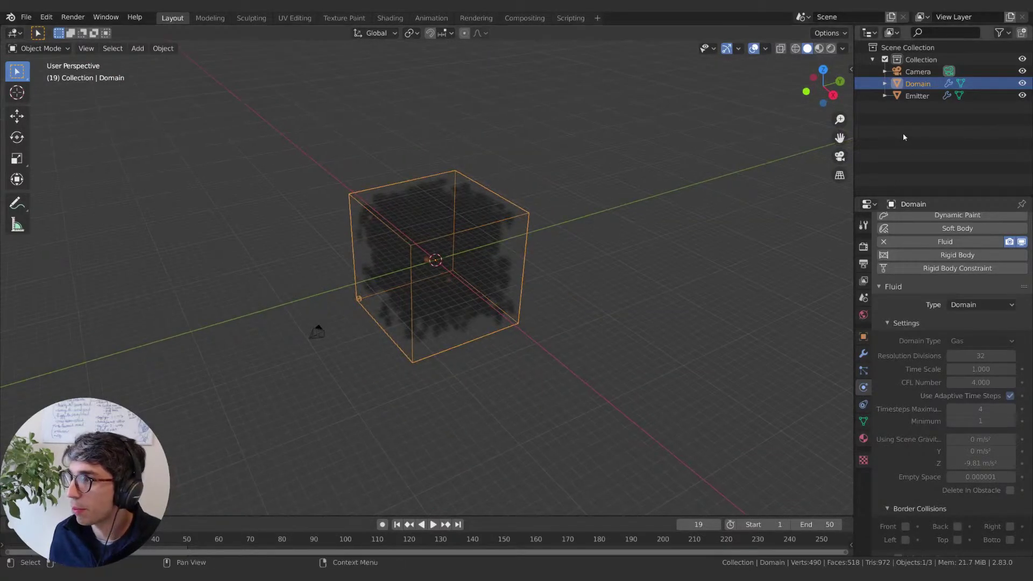
Step: Scale the Domain cube up uniformly to roughly three times its size, then play the simulation and stop at frame 23
{"action": "key", "text": "s"}
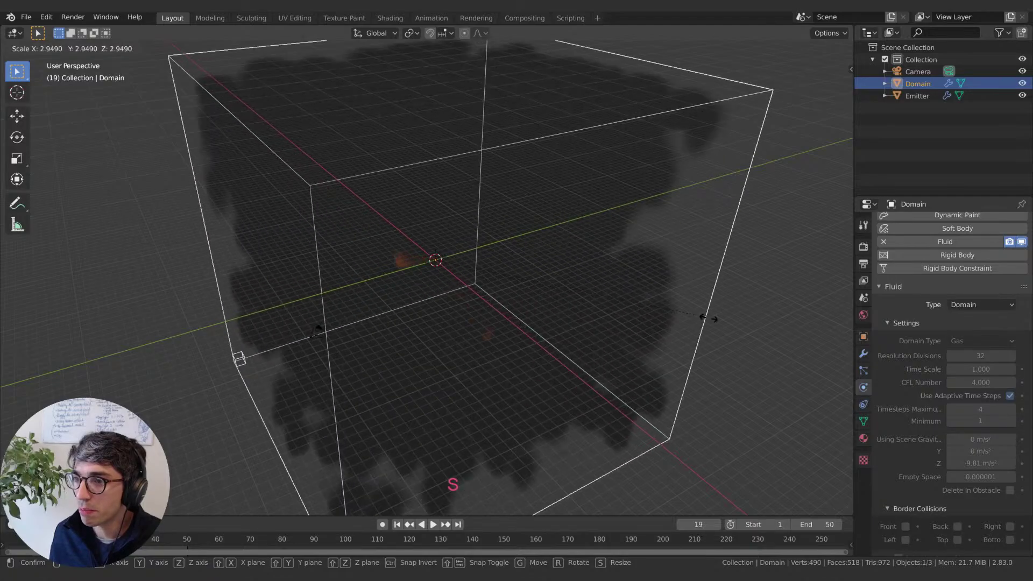
{"action": "left_click", "coordinate": [627, 332]}
{"action": "key", "text": "space"}
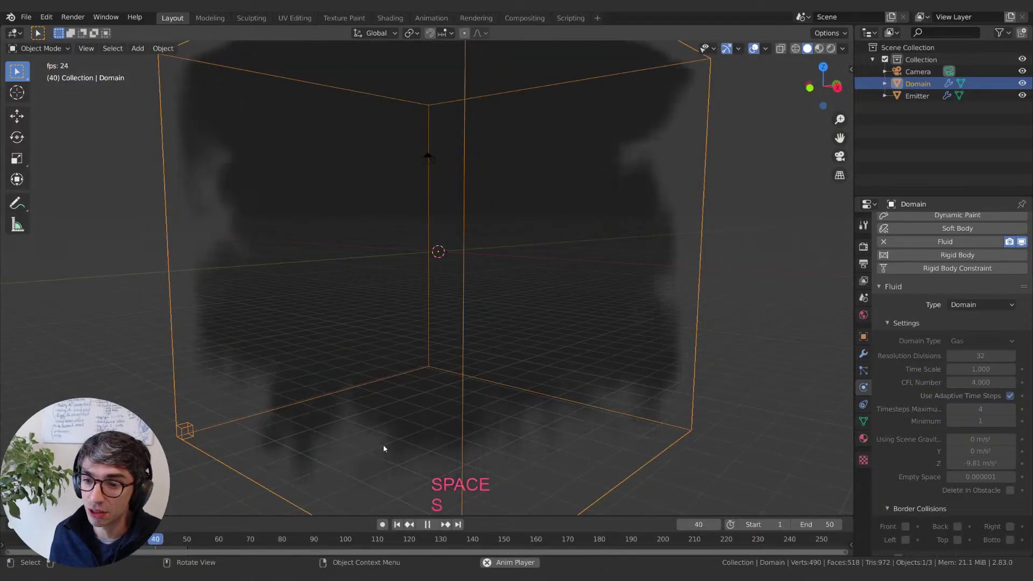
{"action": "middle_click_drag", "start_coordinate": [424, 468], "coordinate": [493, 400]}
{"action": "key", "text": "space"}
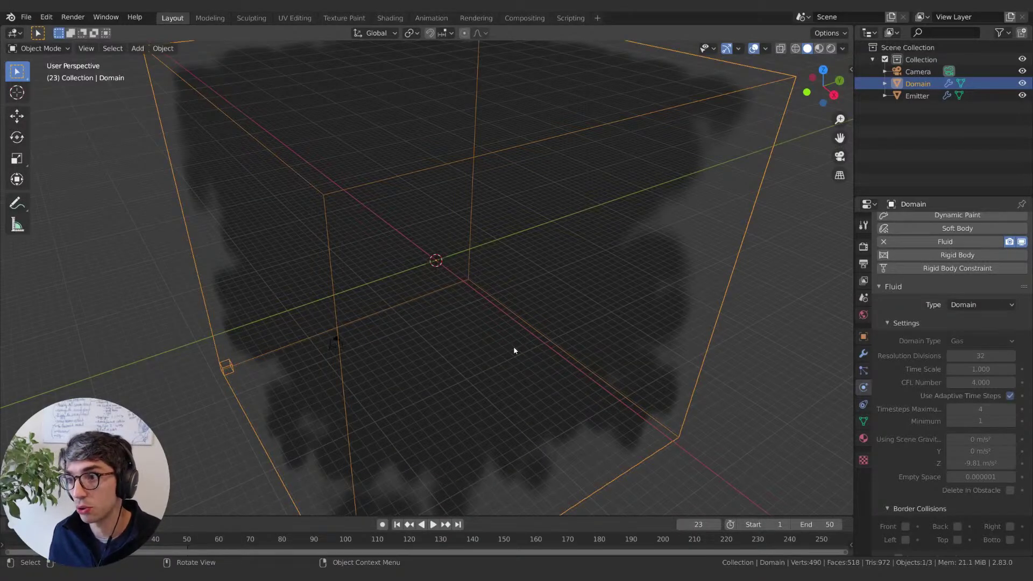
Step: Replay the existing bake in the enlarged Domain while viewing it from another angle, then stop playback
{"action": "middle_click_drag", "start_coordinate": [514, 350], "coordinate": [516, 342]}
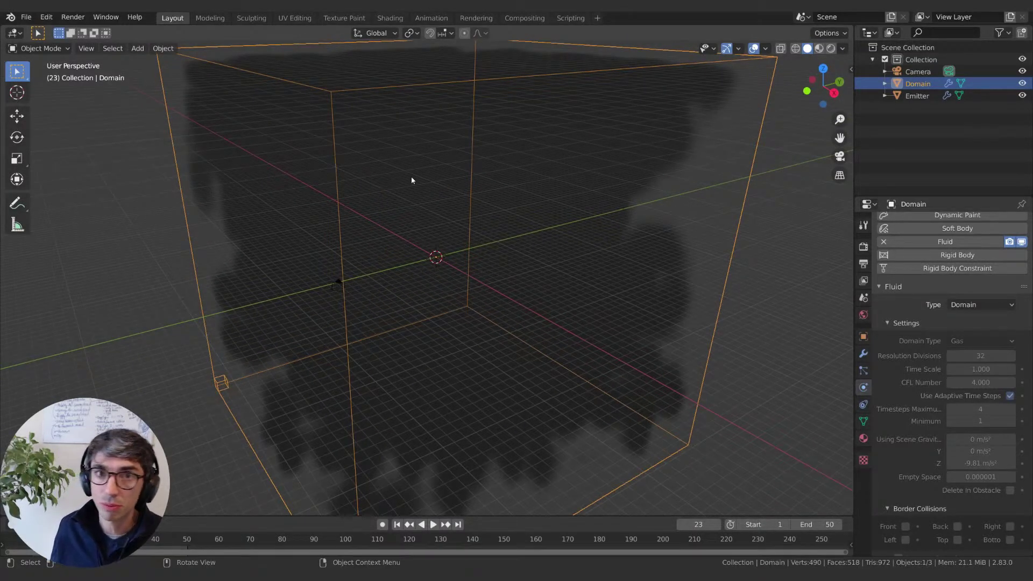
{"action": "key", "text": "space"}
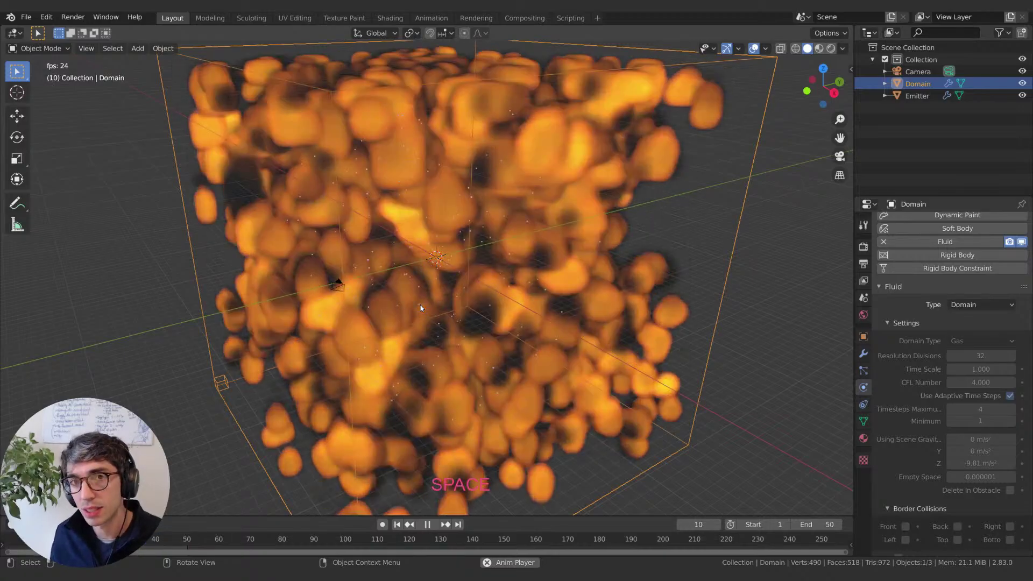
{"action": "middle_click_drag", "start_coordinate": [421, 305], "coordinate": [437, 288]}
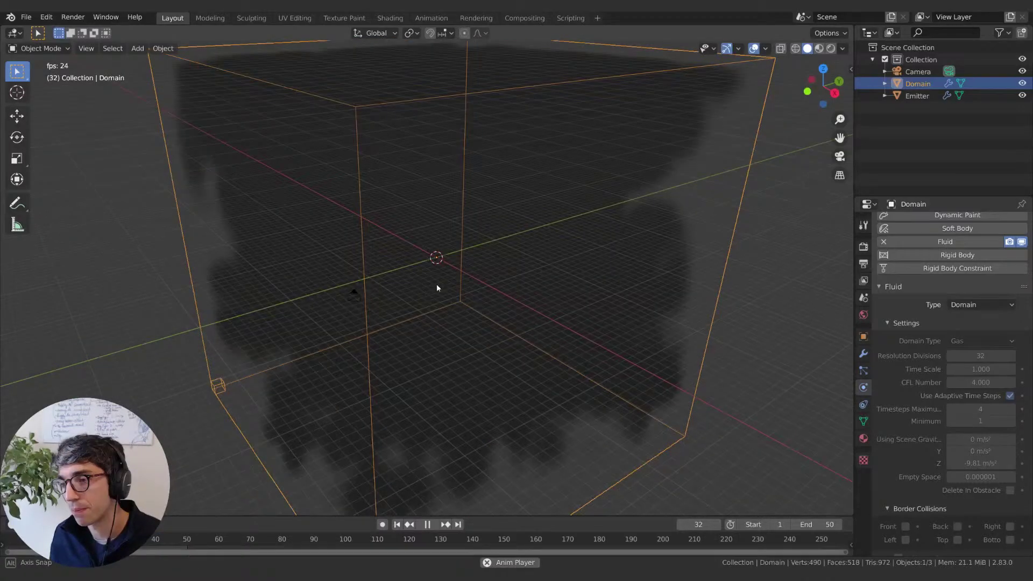
{"action": "key", "text": "space"}
Step: Free all of the enlarged Domain's baked simulation data
{"action": "scroll", "coordinate": [437, 288], "scroll_direction": "down", "scroll_amount": 4}
{"action": "scroll", "coordinate": [923, 519], "scroll_direction": "down", "scroll_amount": 10}
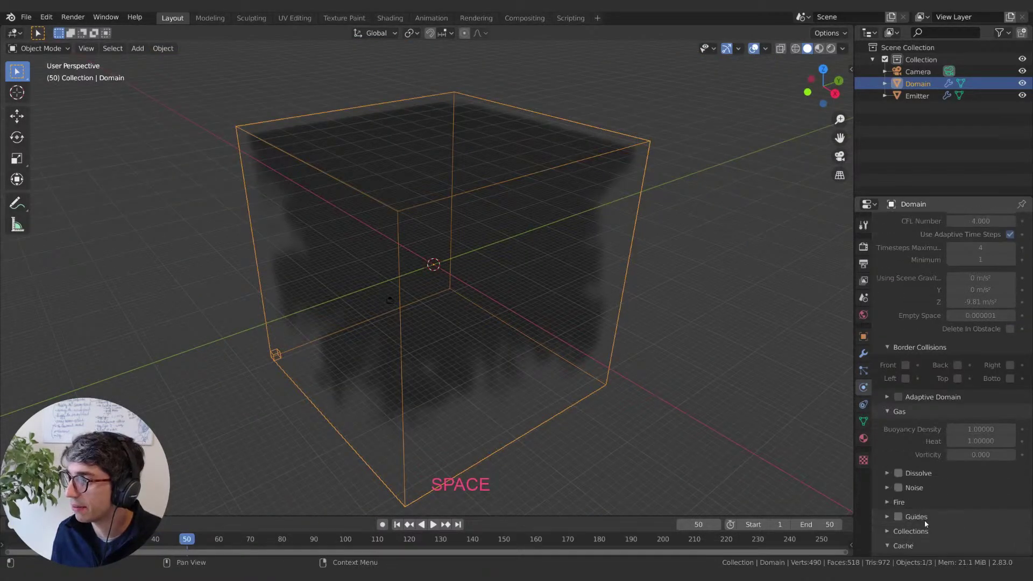
{"action": "left_click", "coordinate": [940, 533]}
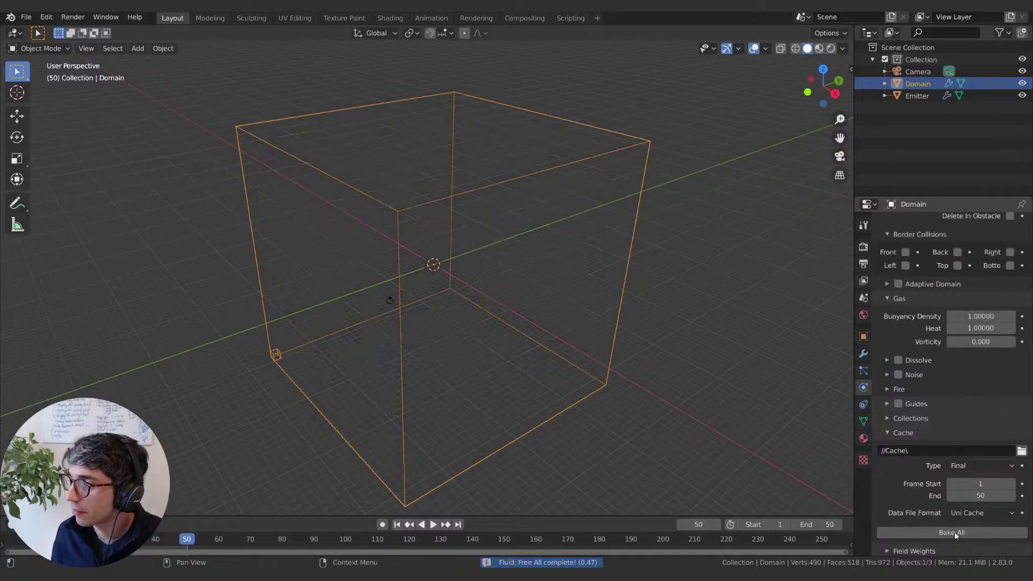
Step: Scale the Domain cube up further uniformly and bake its entire gas simulation again for frames 1 to 50
{"action": "middle_click_drag", "start_coordinate": [536, 330], "coordinate": [628, 427]}
{"action": "key", "text": "s"}
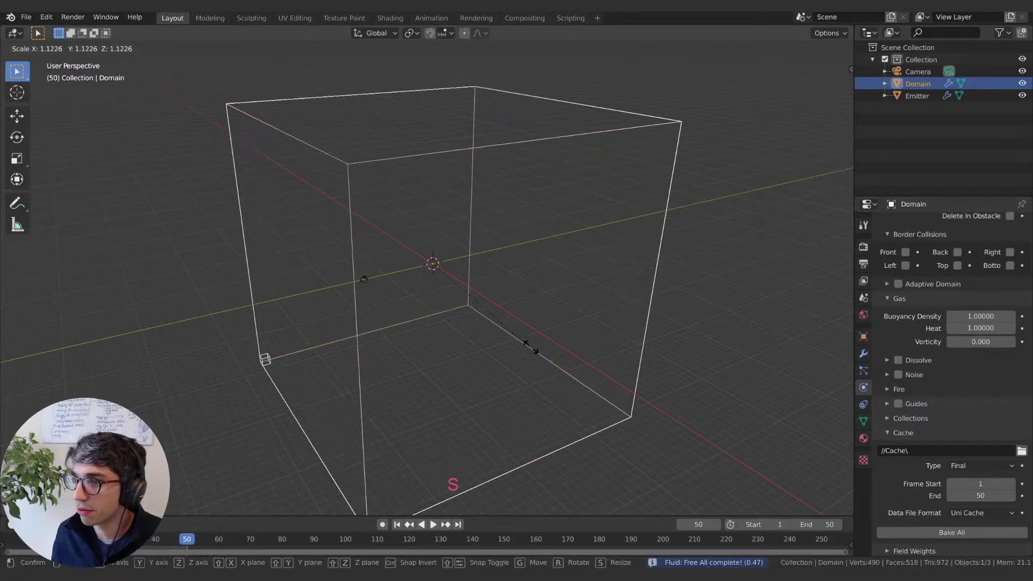
{"action": "left_click", "coordinate": [597, 381]}
{"action": "left_click", "coordinate": [950, 532]}
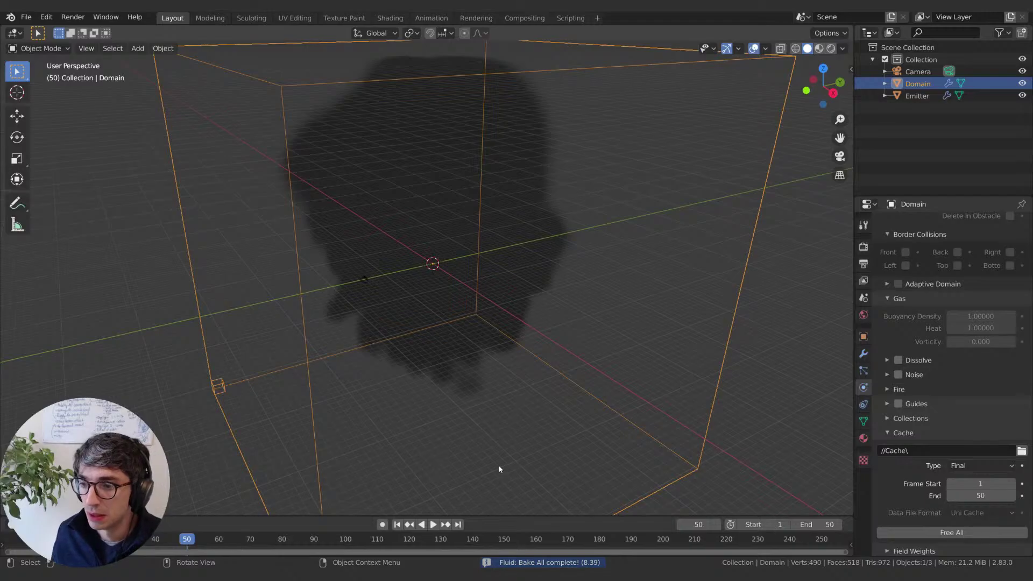
Step: Play the new bake from the first frame, view the explosion from different angles and stop at frame 17
{"action": "left_click", "coordinate": [397, 525]}
{"action": "left_click", "coordinate": [427, 524]}
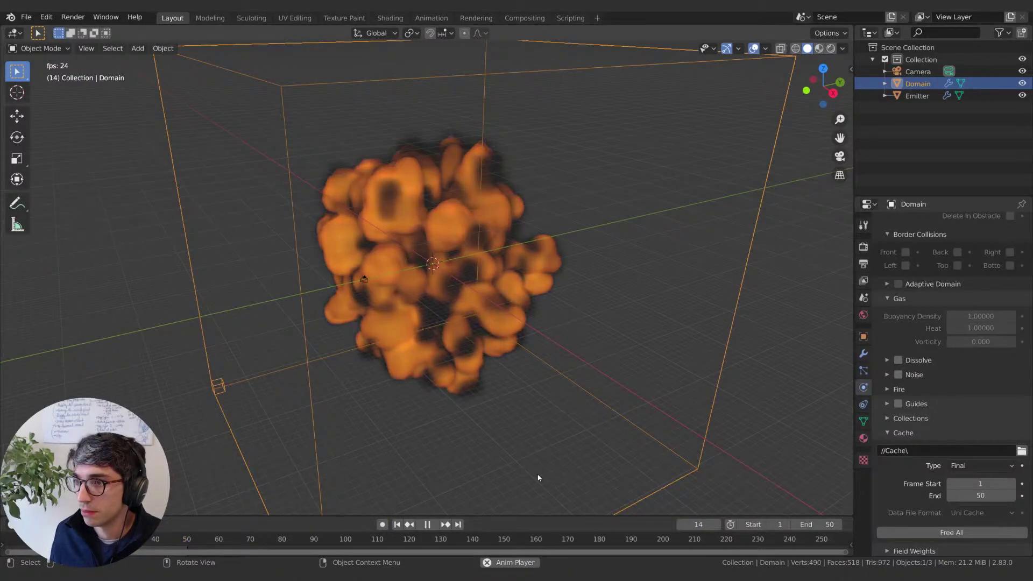
{"action": "middle_click_drag", "start_coordinate": [538, 477], "coordinate": [512, 433]}
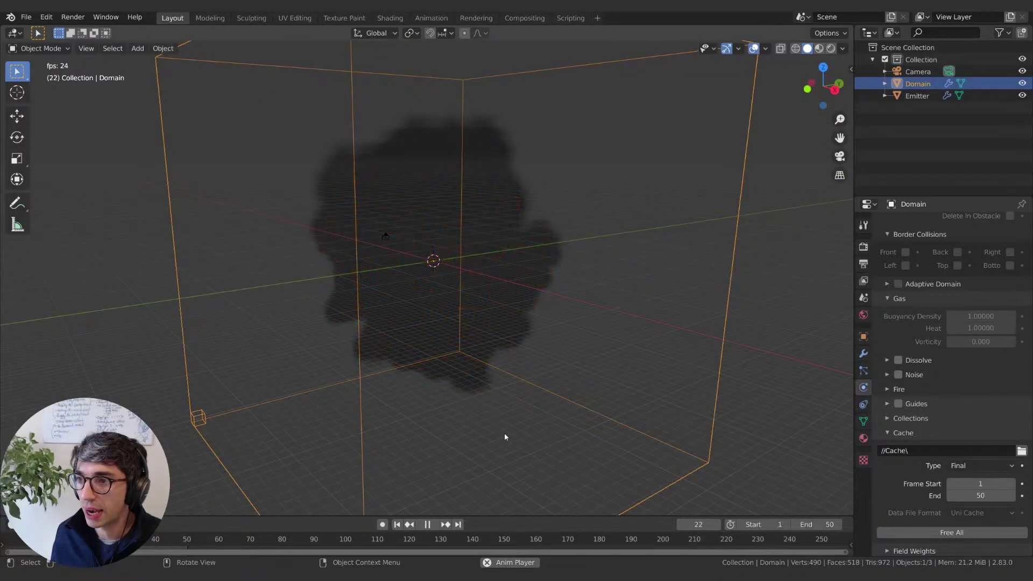
{"action": "scroll", "coordinate": [504, 432], "scroll_direction": "down", "scroll_amount": 3}
{"action": "scroll", "coordinate": [504, 437], "scroll_direction": "up", "scroll_amount": 3}
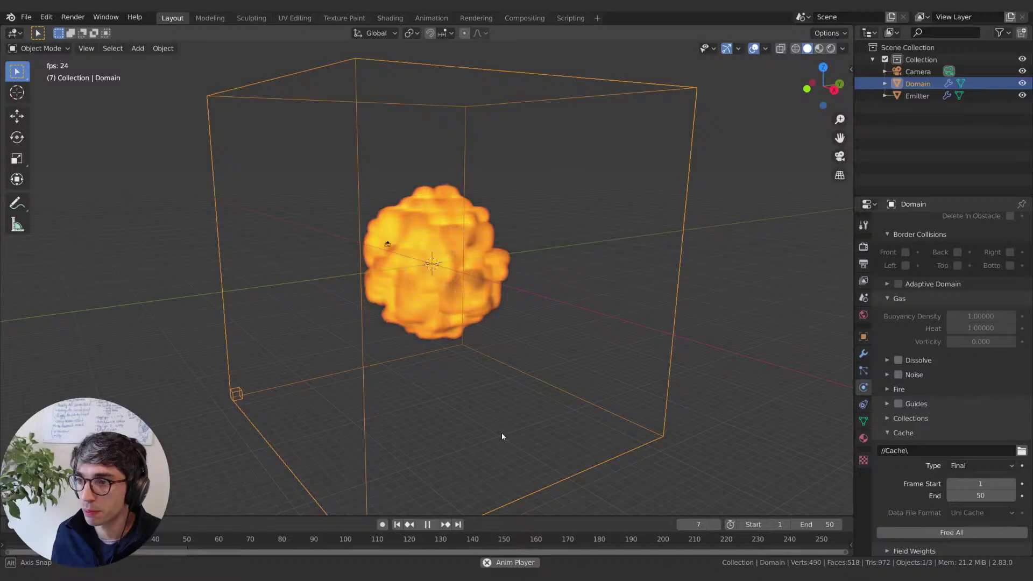
{"action": "middle_click_drag", "start_coordinate": [501, 435], "coordinate": [487, 444]}
{"action": "key", "text": "space"}
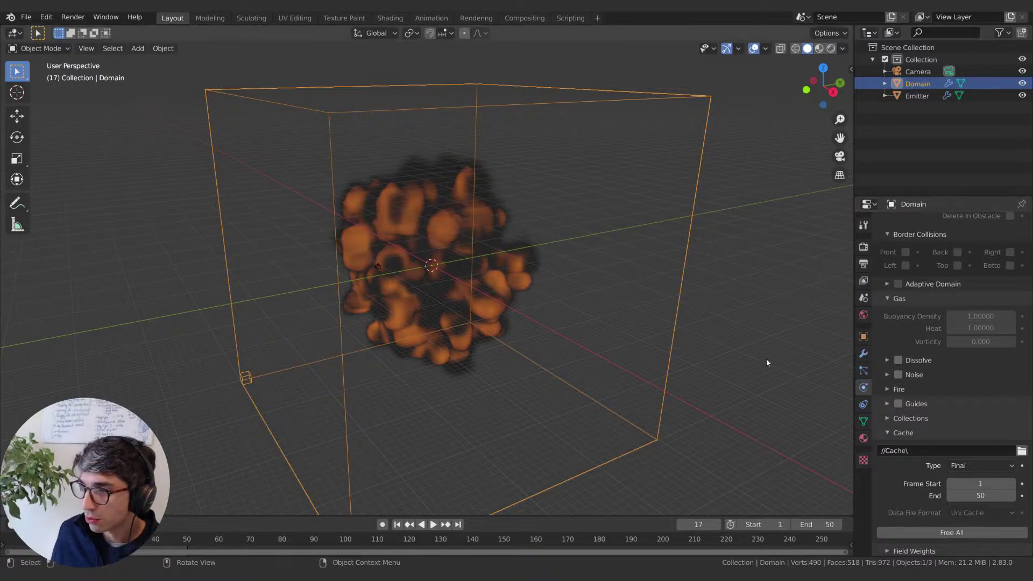
Step: Examine the explosion at frame 17, then review the Emitter's flow settings and the Domain's resolution and gas settings
{"action": "middle_click_drag", "start_coordinate": [572, 309], "coordinate": [604, 300]}
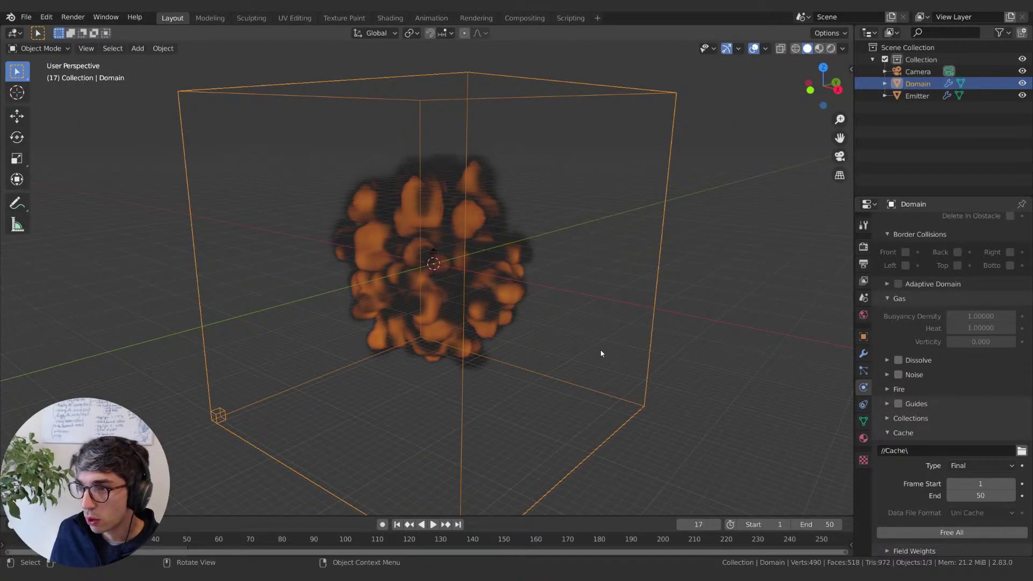
{"action": "left_click", "coordinate": [917, 96]}
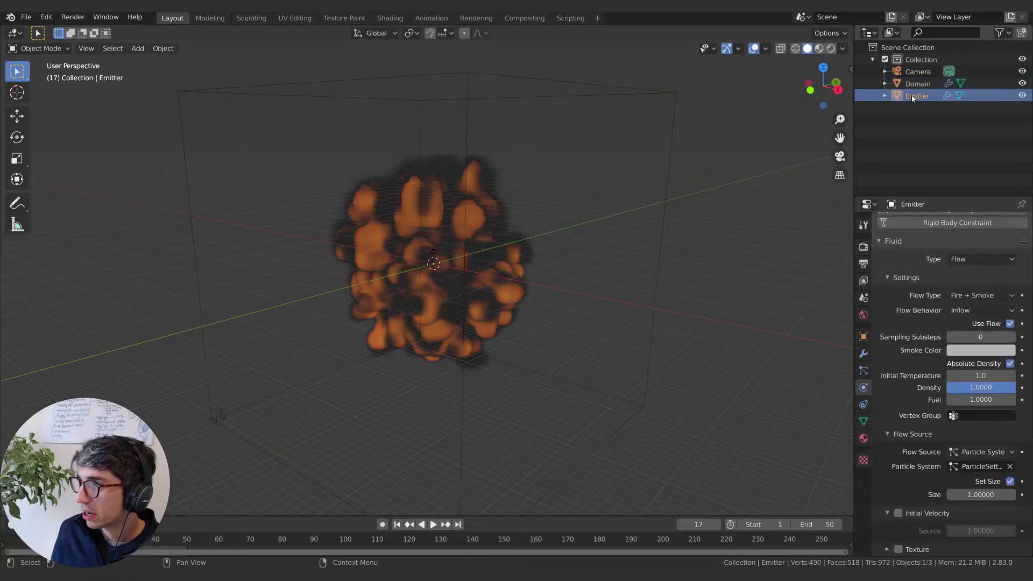
{"action": "left_click", "coordinate": [917, 84]}
{"action": "scroll", "coordinate": [953, 329], "scroll_direction": "up", "scroll_amount": 1}
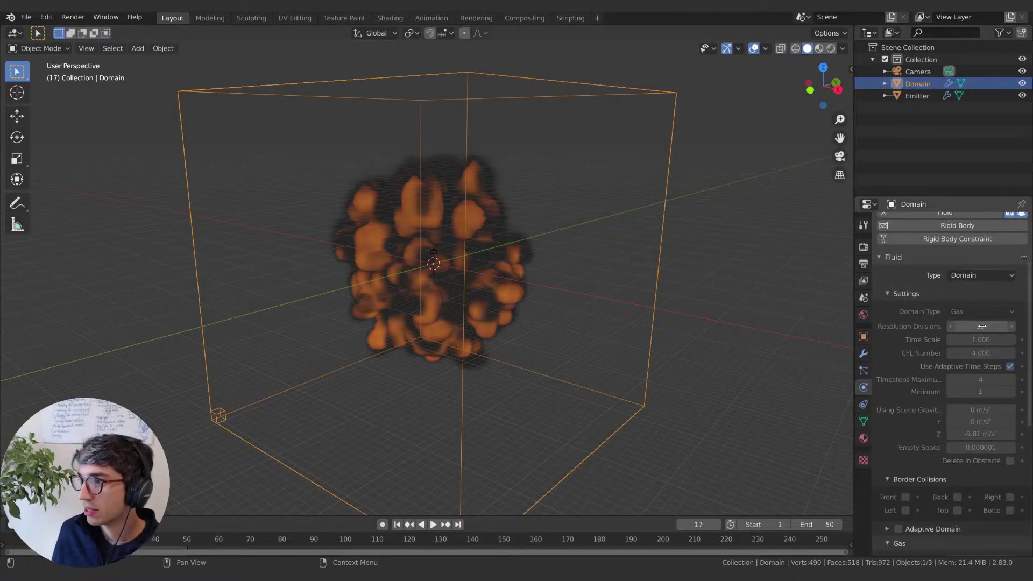
{"action": "scroll", "coordinate": [882, 396], "scroll_direction": "down", "scroll_amount": 3}
{"action": "scroll", "coordinate": [882, 396], "scroll_direction": "down", "scroll_amount": 1}
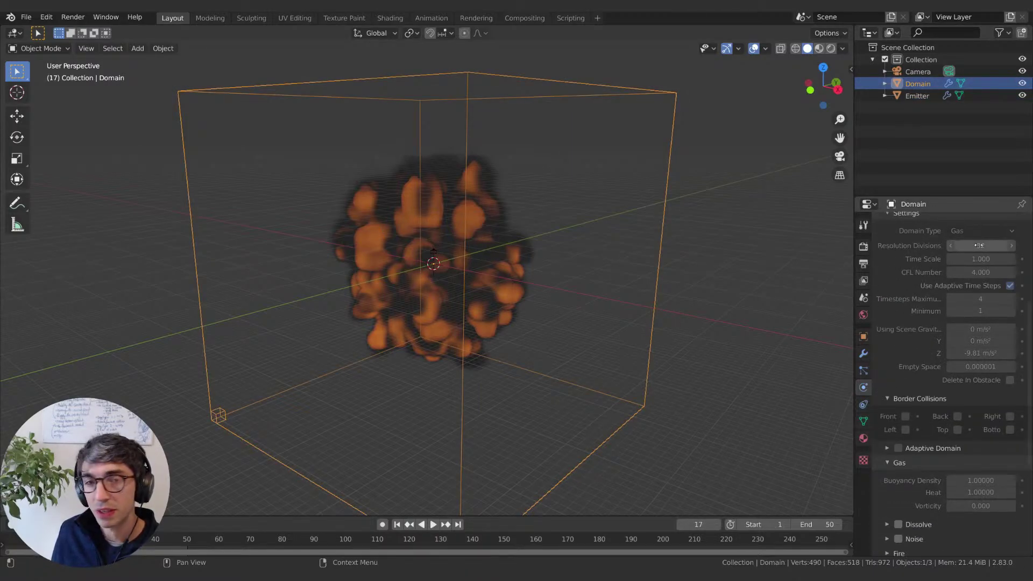
Step: Free all of the Domain's baked simulation data and set its Resolution Divisions to 64
{"action": "scroll", "coordinate": [937, 323], "scroll_direction": "down", "scroll_amount": 6}
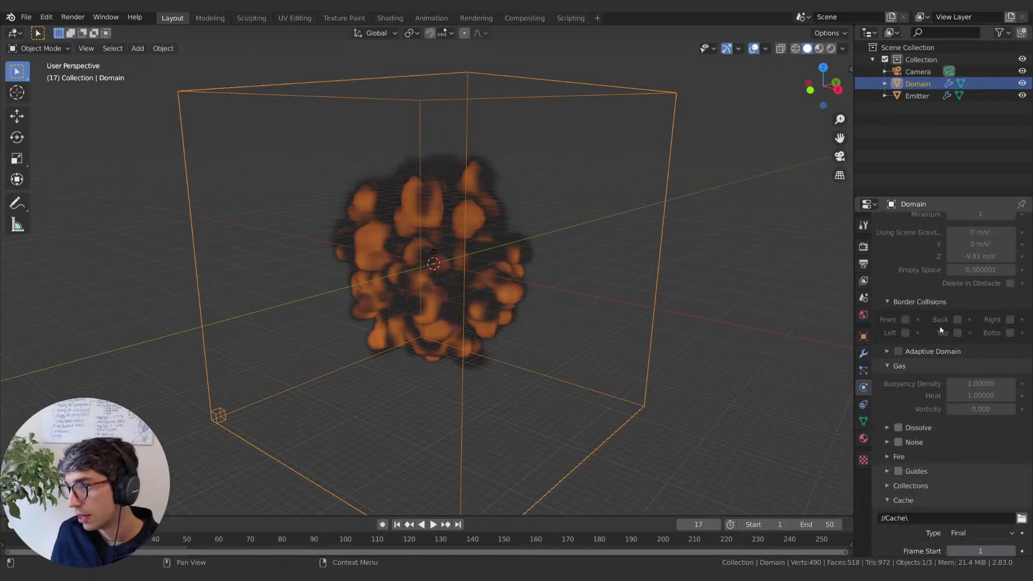
{"action": "scroll", "coordinate": [882, 490], "scroll_direction": "down", "scroll_amount": 3}
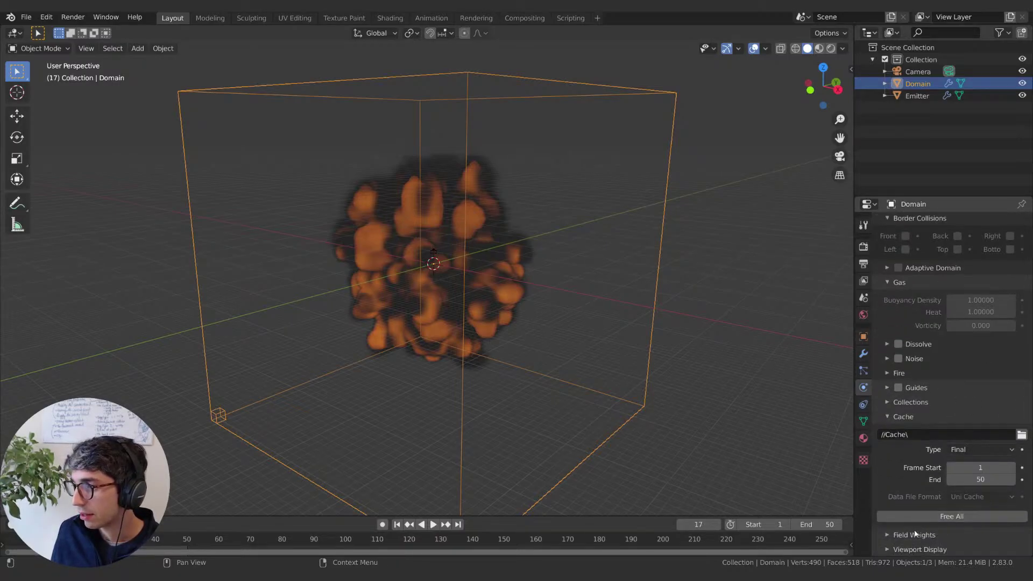
{"action": "left_click", "coordinate": [939, 516]}
{"action": "scroll", "coordinate": [916, 375], "scroll_direction": "up", "scroll_amount": 7}
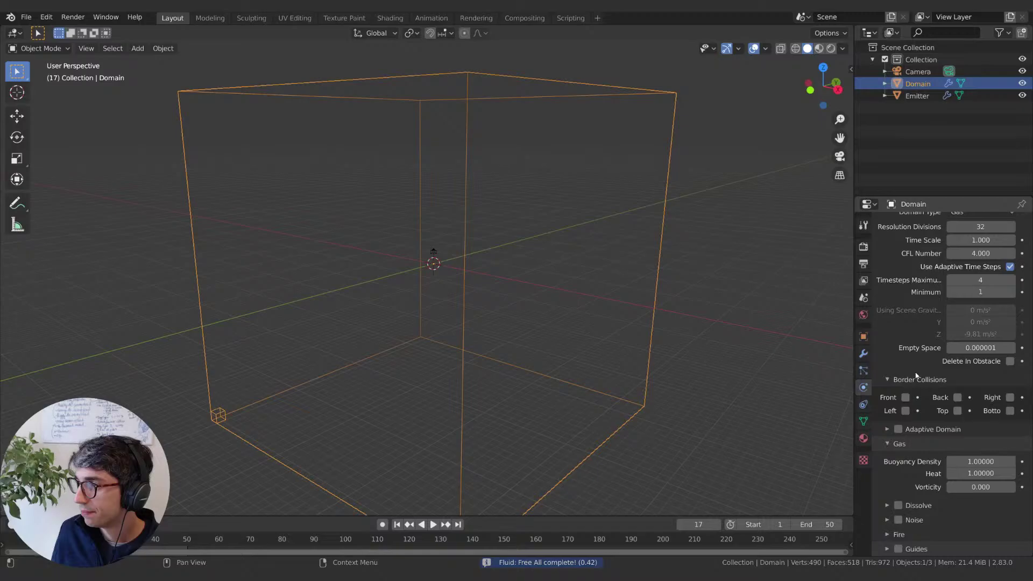
{"action": "scroll", "coordinate": [916, 375], "scroll_direction": "up", "scroll_amount": 4}
{"action": "left_click", "coordinate": [980, 307]}
{"action": "type", "text": "64"}
{"action": "key", "text": "Return"}
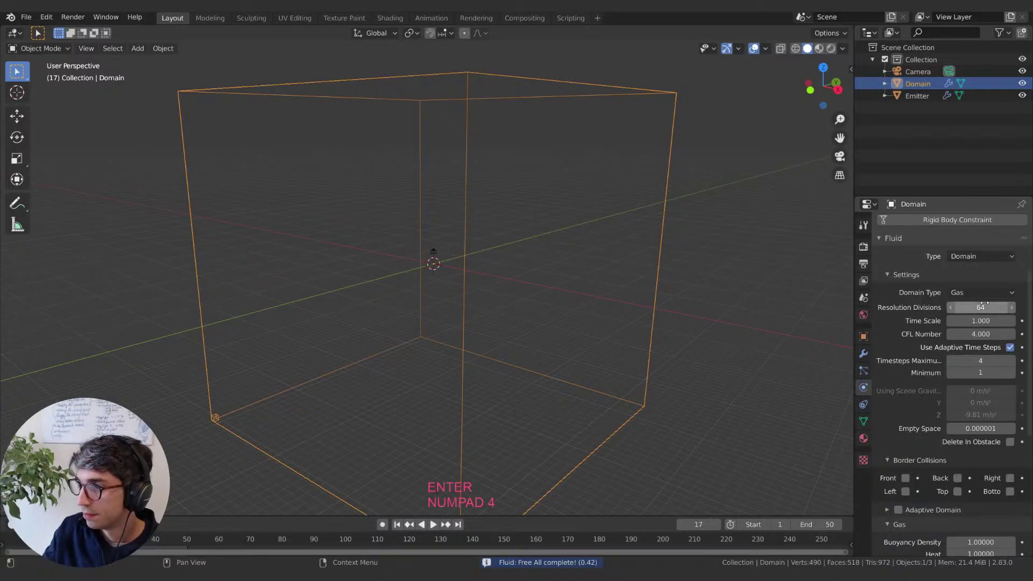
Step: Bake the Domain's entire gas simulation again for frames 1 to 50
{"action": "scroll", "coordinate": [917, 363], "scroll_direction": "down", "scroll_amount": 9}
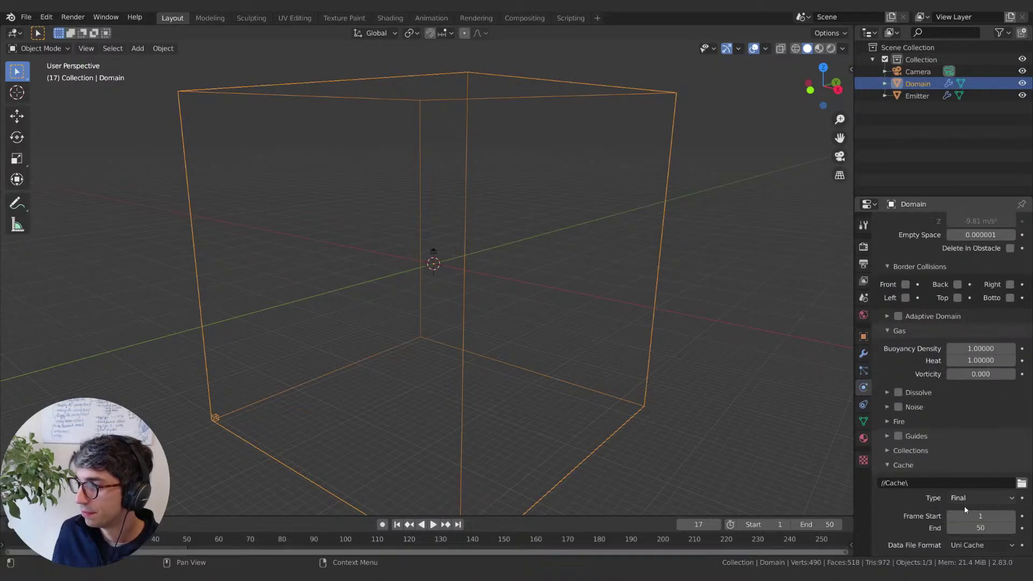
{"action": "scroll", "coordinate": [918, 503], "scroll_direction": "down", "scroll_amount": 2}
{"action": "left_click", "coordinate": [919, 515]}
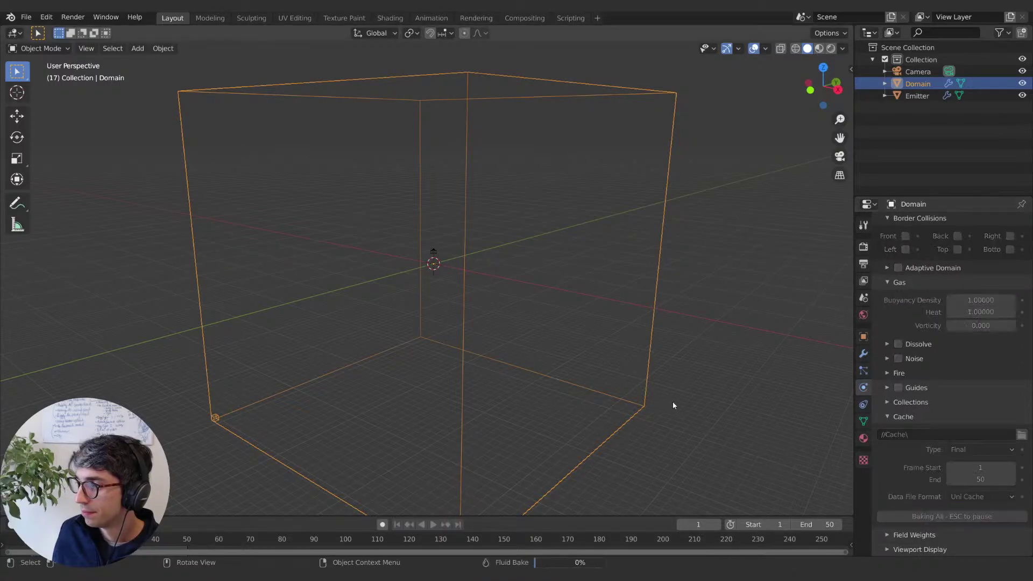
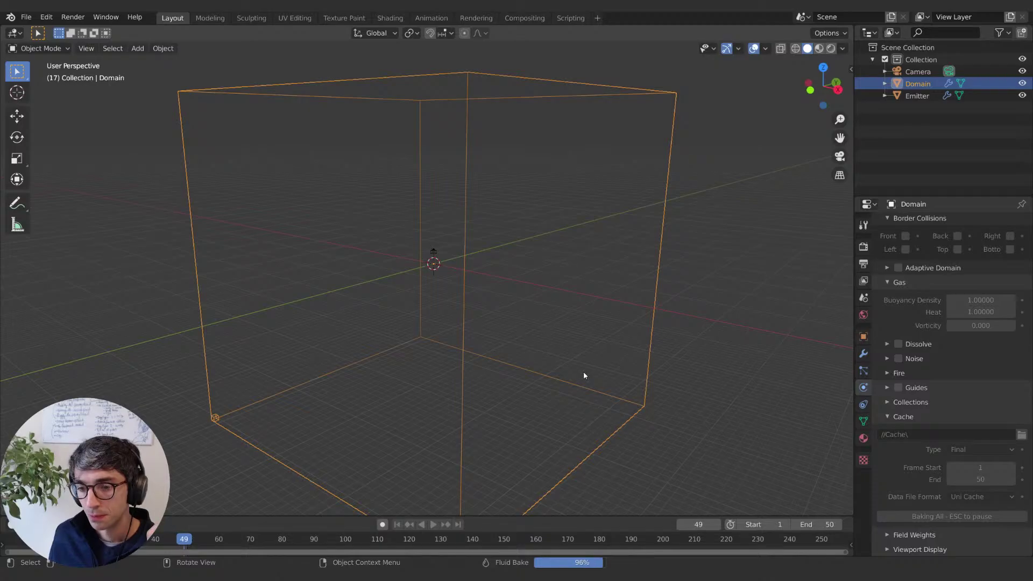
Step: Examine the newly baked higher-resolution explosion at frame 17, up close and with the whole Domain in view
{"action": "scroll", "coordinate": [561, 369], "scroll_direction": "up", "scroll_amount": 4}
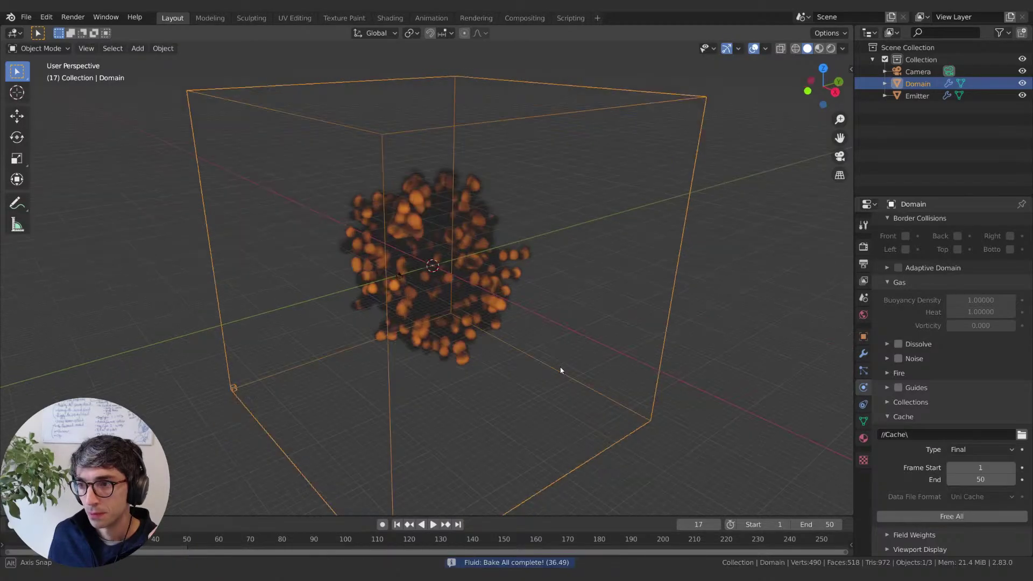
{"action": "middle_click_drag", "start_coordinate": [497, 370], "coordinate": [515, 360]}
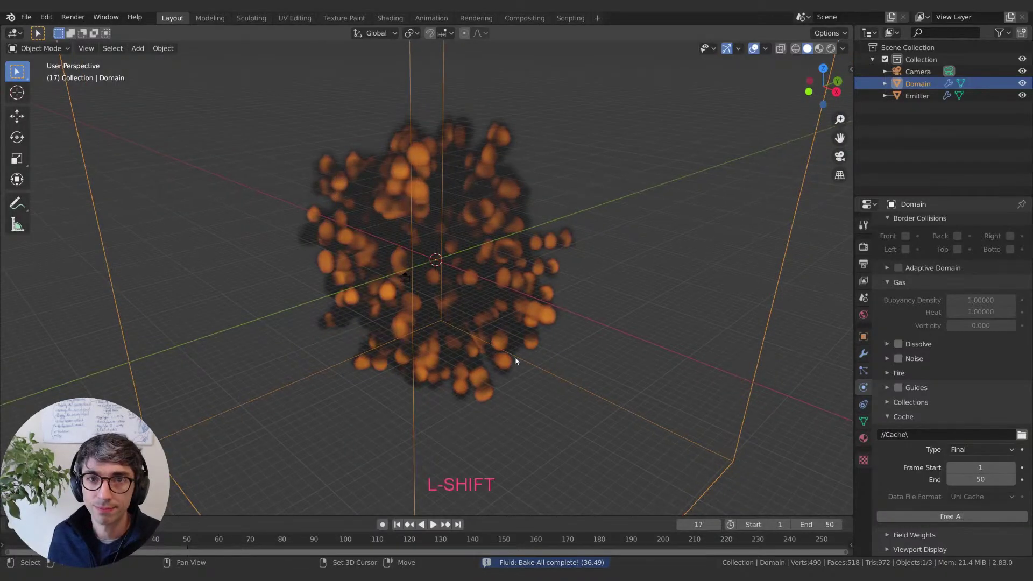
{"action": "scroll", "coordinate": [483, 391], "scroll_direction": "down", "scroll_amount": 4}
{"action": "middle_click_drag", "start_coordinate": [482, 390], "coordinate": [380, 496]}
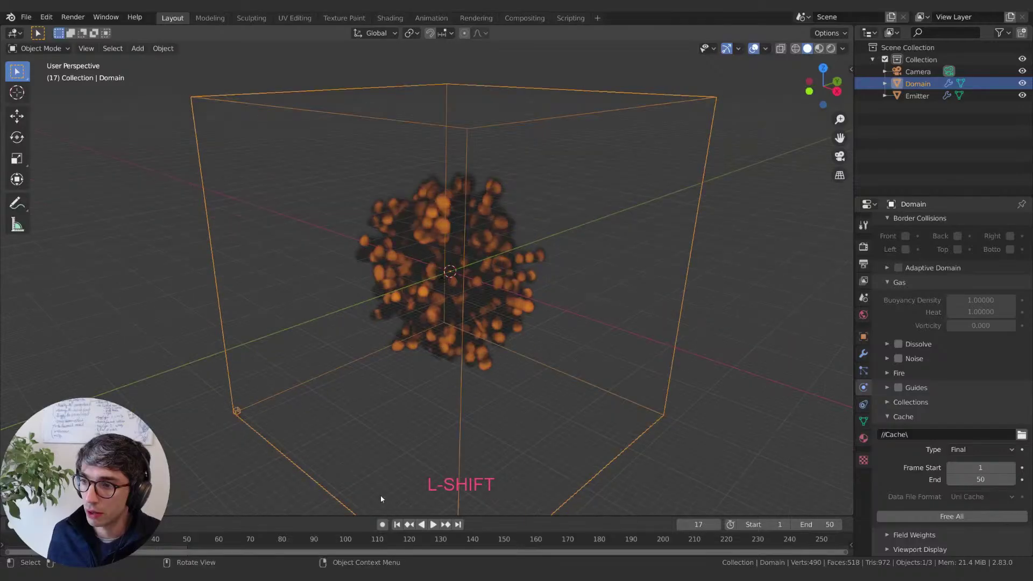
Step: Play the higher-resolution bake from the first frame, view the explosion from different angles and stop at frame 13
{"action": "left_click", "coordinate": [397, 525]}
{"action": "middle_click_drag", "start_coordinate": [430, 463], "coordinate": [448, 448]}
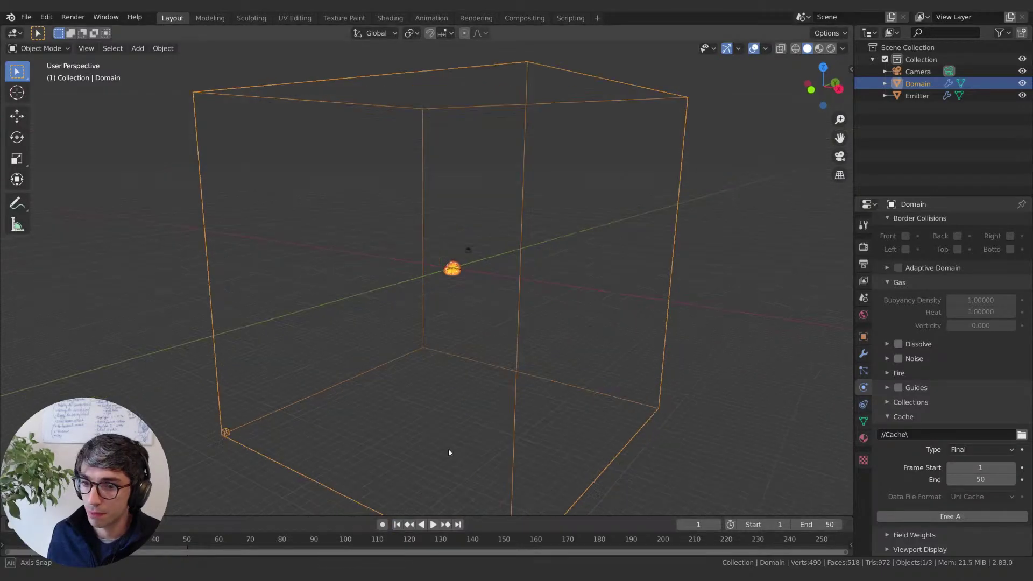
{"action": "key", "text": "space"}
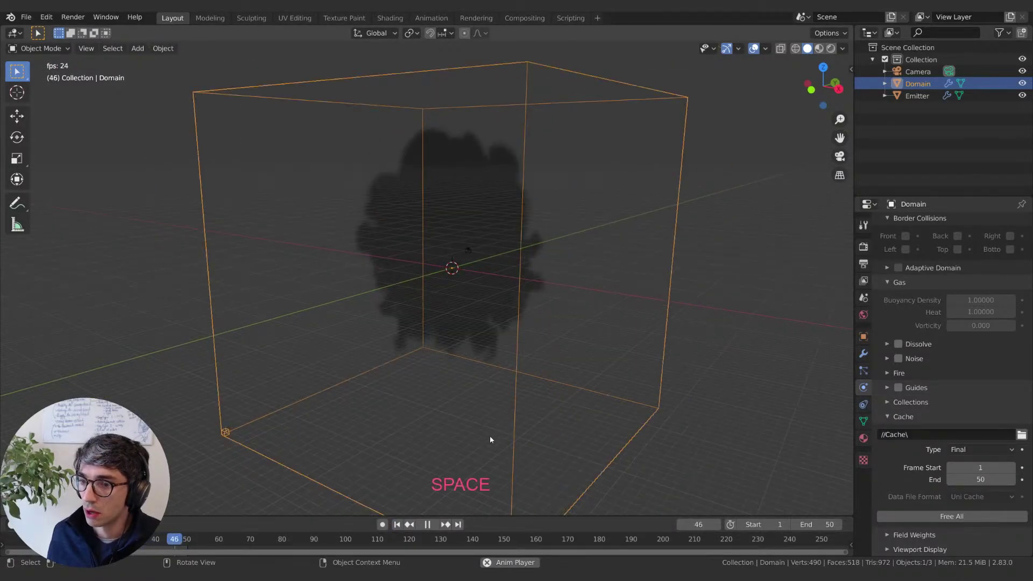
{"action": "middle_click_drag", "start_coordinate": [417, 496], "coordinate": [428, 308]}
{"action": "scroll", "coordinate": [430, 323], "scroll_direction": "up", "scroll_amount": 5}
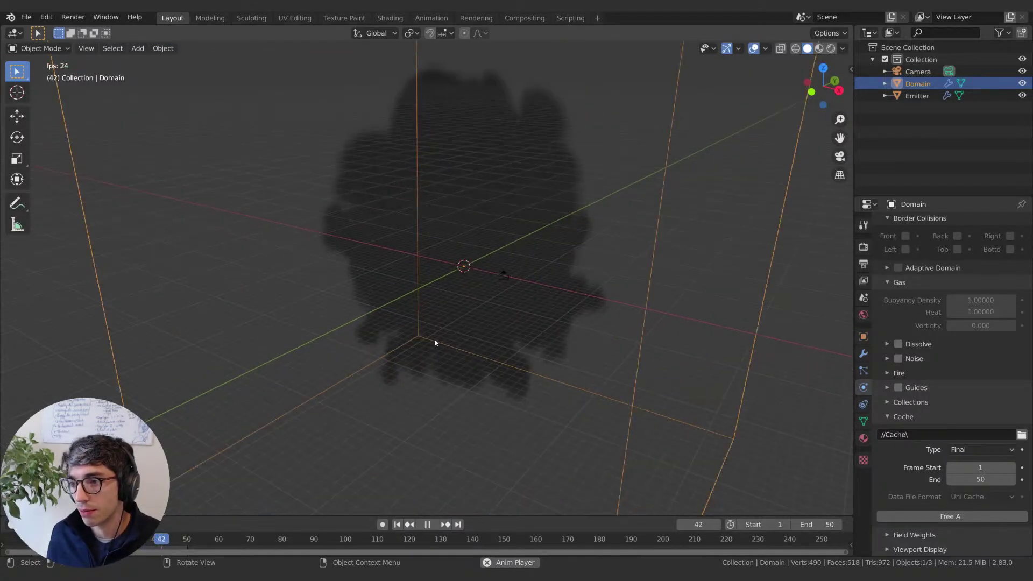
{"action": "scroll", "coordinate": [463, 325], "scroll_direction": "down", "scroll_amount": 3}
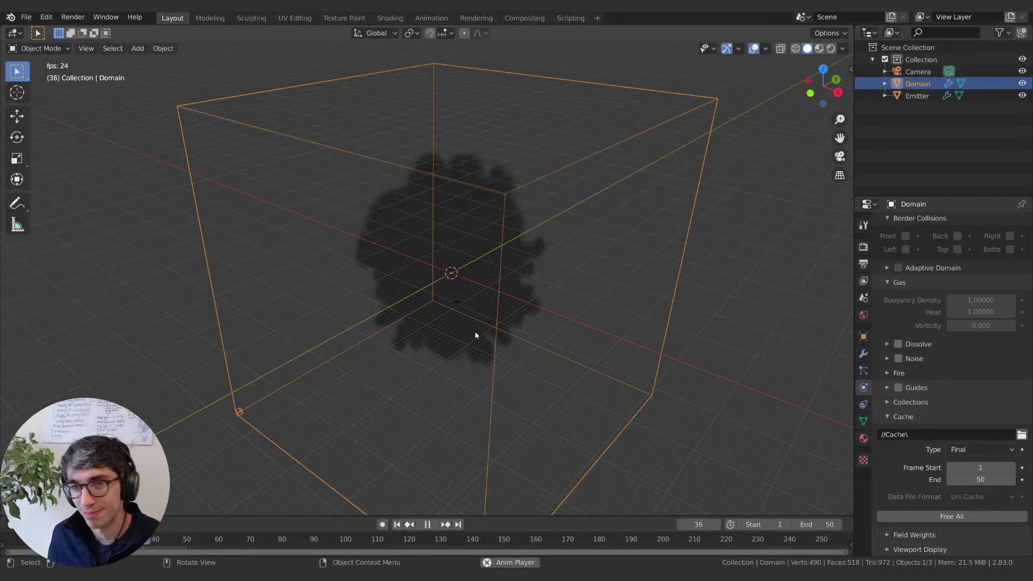
{"action": "mouse_move", "coordinate": [479, 332]}
{"action": "middle_mouse_down"}
{"action": "mouse_move", "coordinate": [470, 335]}
{"action": "mouse_move", "coordinate": [483, 342]}
{"action": "middle_mouse_up"}
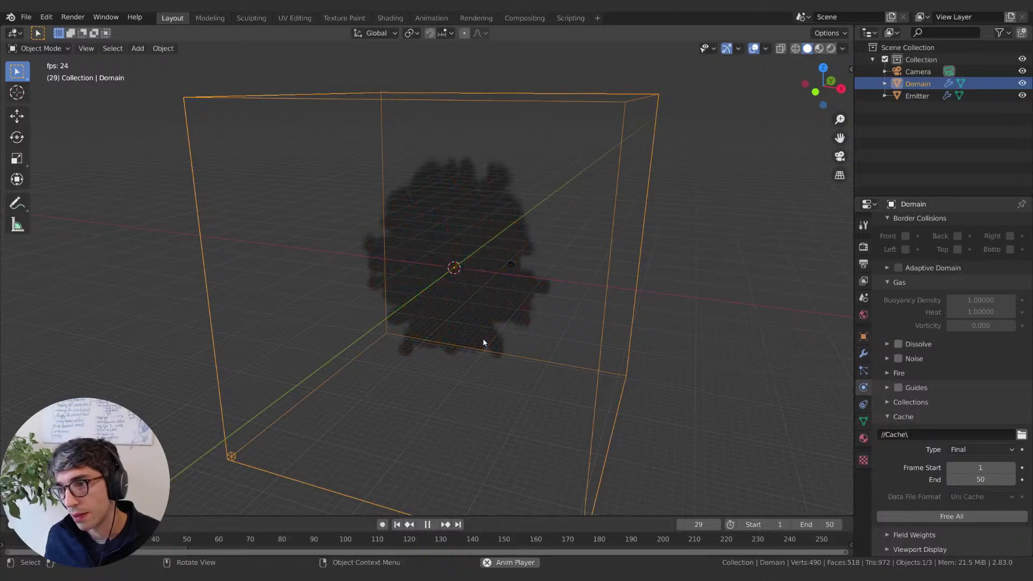
{"action": "key", "text": "space"}
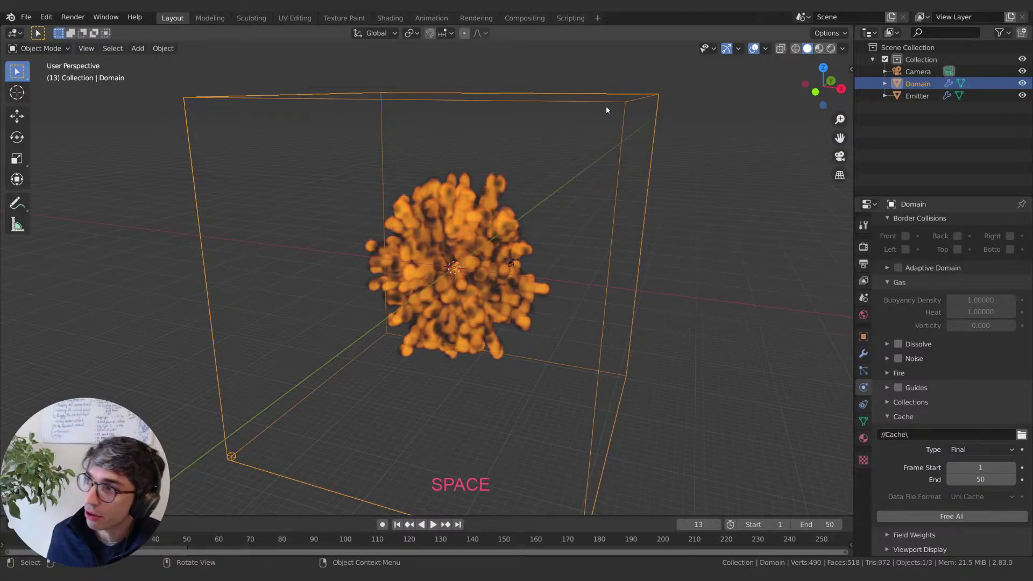
Step: Switch the 3D viewport to Rendered shading, comparing it with Solid, and look at the Domain from a higher angle
{"action": "left_click", "coordinate": [830, 48]}
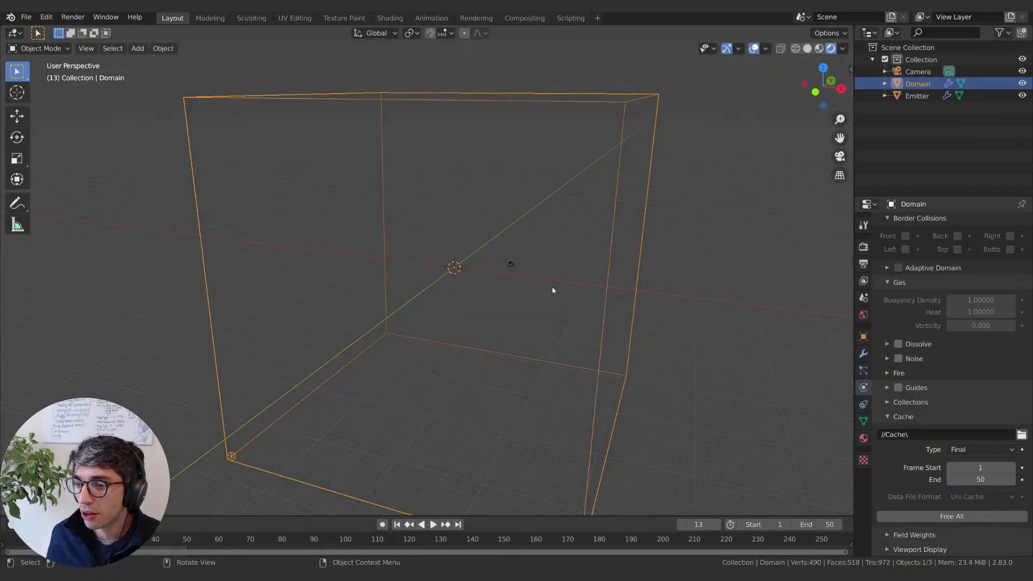
{"action": "left_click", "coordinate": [807, 48]}
{"action": "left_click", "coordinate": [830, 49]}
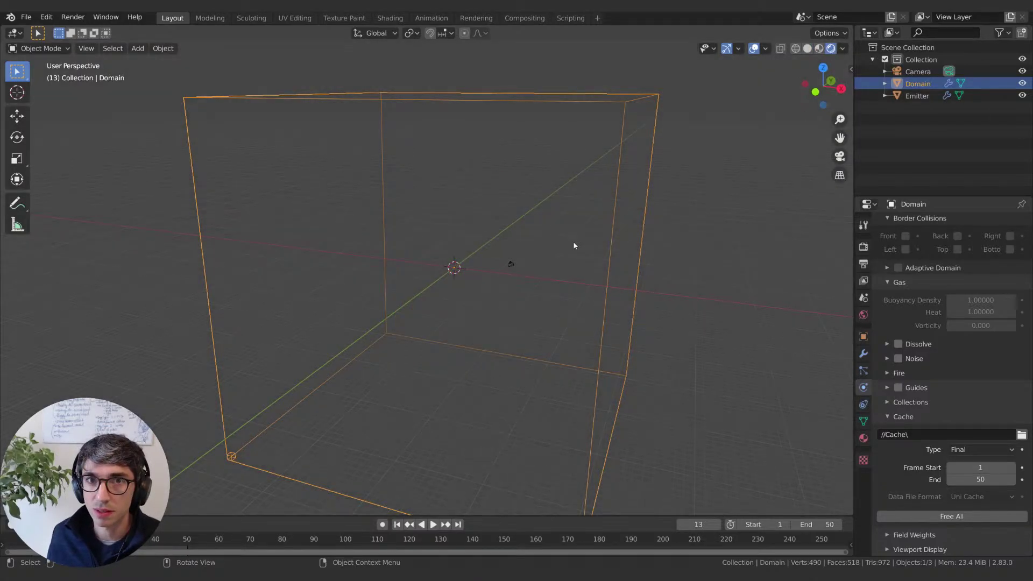
{"action": "middle_click_drag", "start_coordinate": [573, 246], "coordinate": [684, 289]}
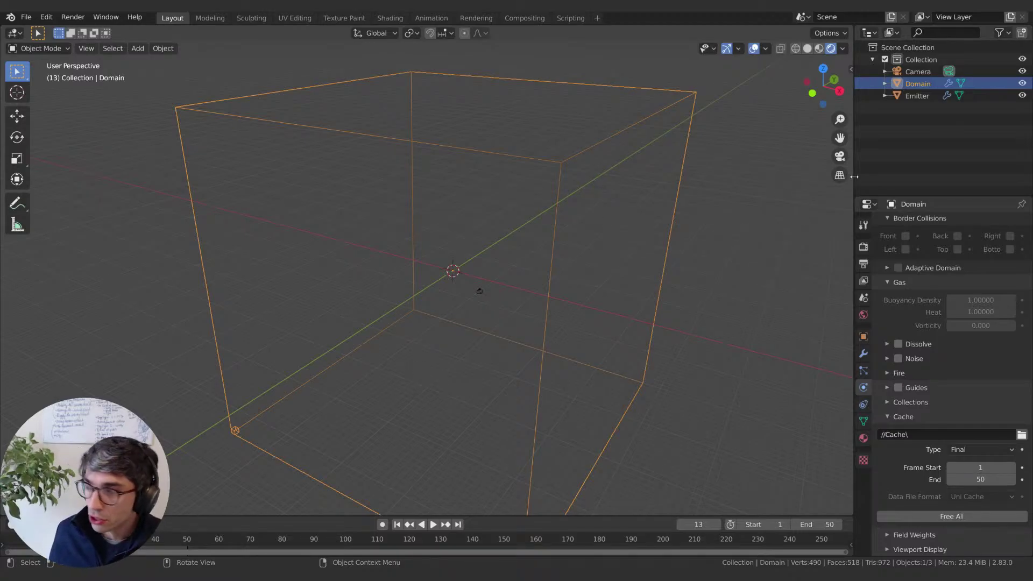
Step: Try a new material with an orange base color on the Emitter, and remove that material again
{"action": "left_click", "coordinate": [916, 95]}
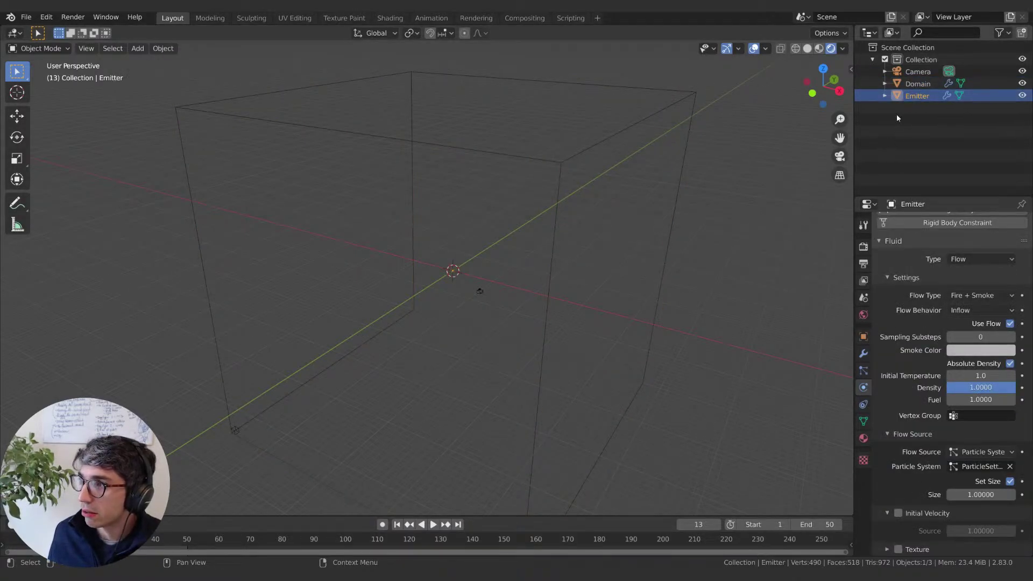
{"action": "left_click", "coordinate": [863, 438]}
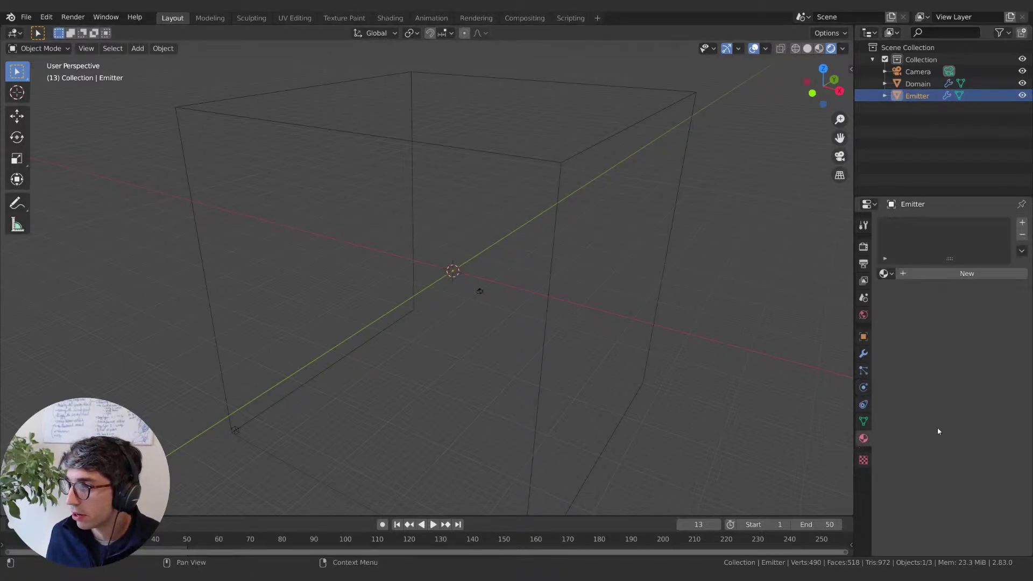
{"action": "left_click", "coordinate": [958, 272]}
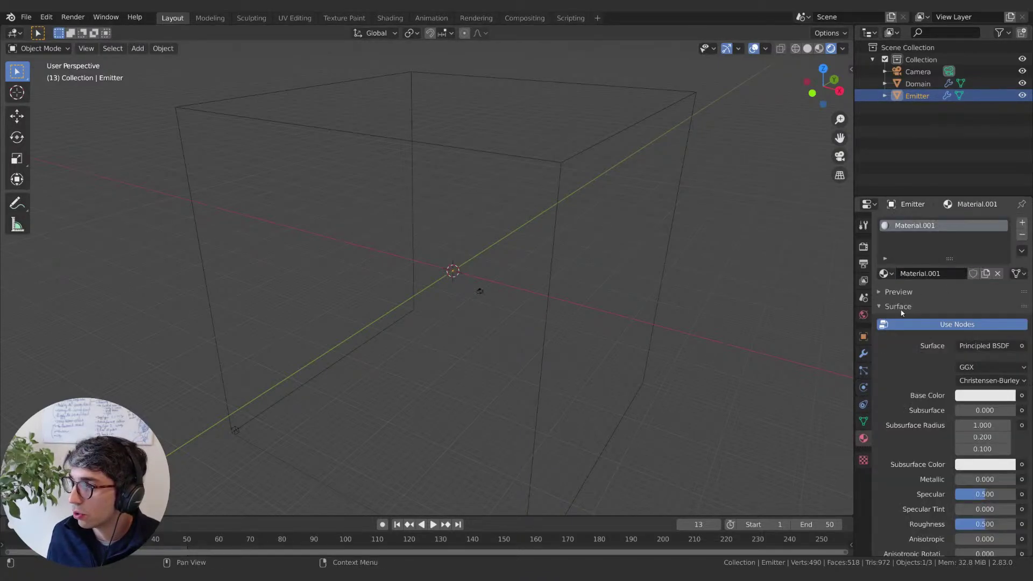
{"action": "left_click", "coordinate": [984, 395]}
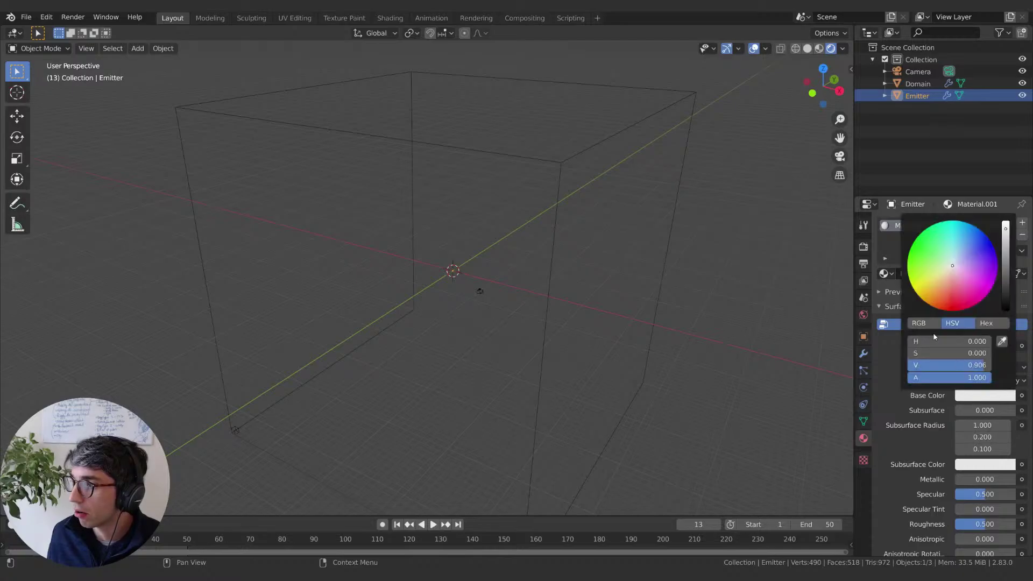
{"action": "left_click", "coordinate": [995, 249]}
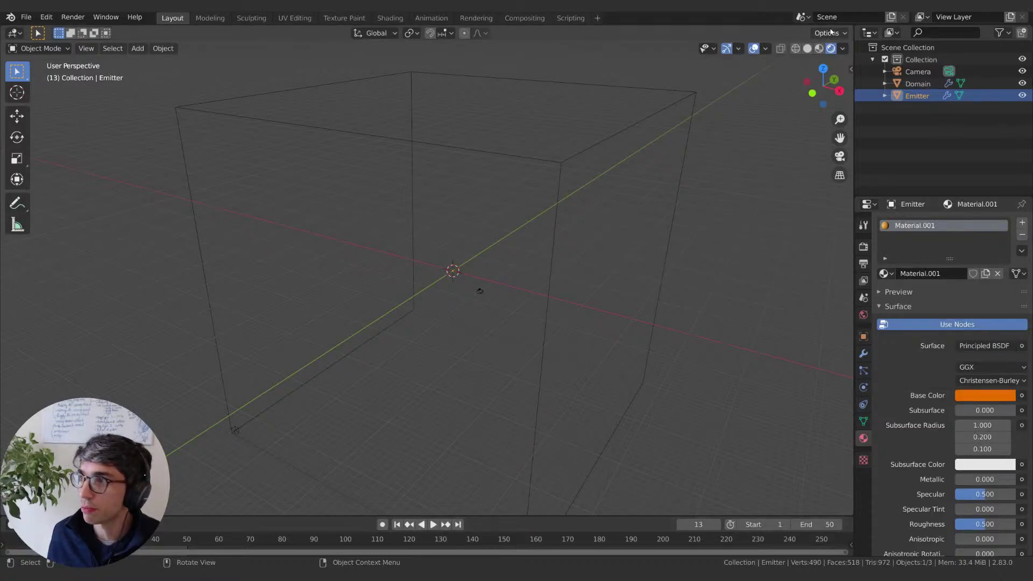
{"action": "left_click", "coordinate": [1022, 235]}
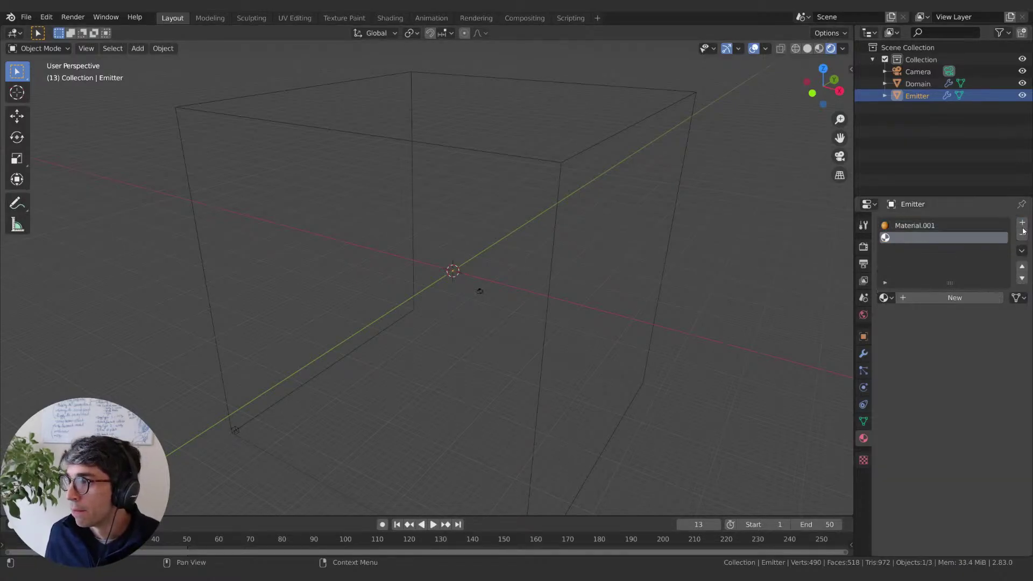
Step: Check the materials of the Domain and the Emitter, and remove the Domain's existing material
{"action": "left_click", "coordinate": [912, 85]}
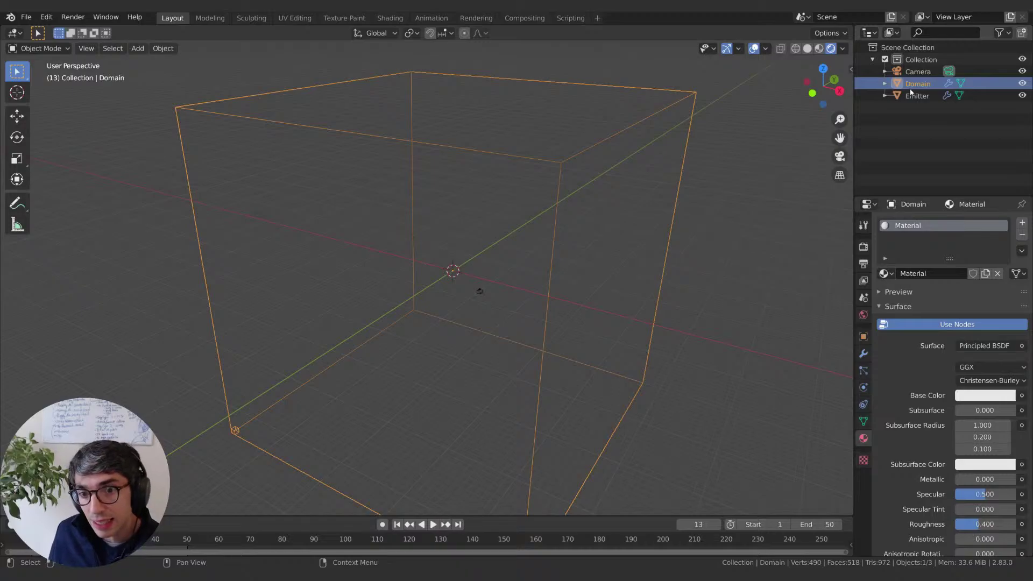
{"action": "left_click", "coordinate": [906, 92]}
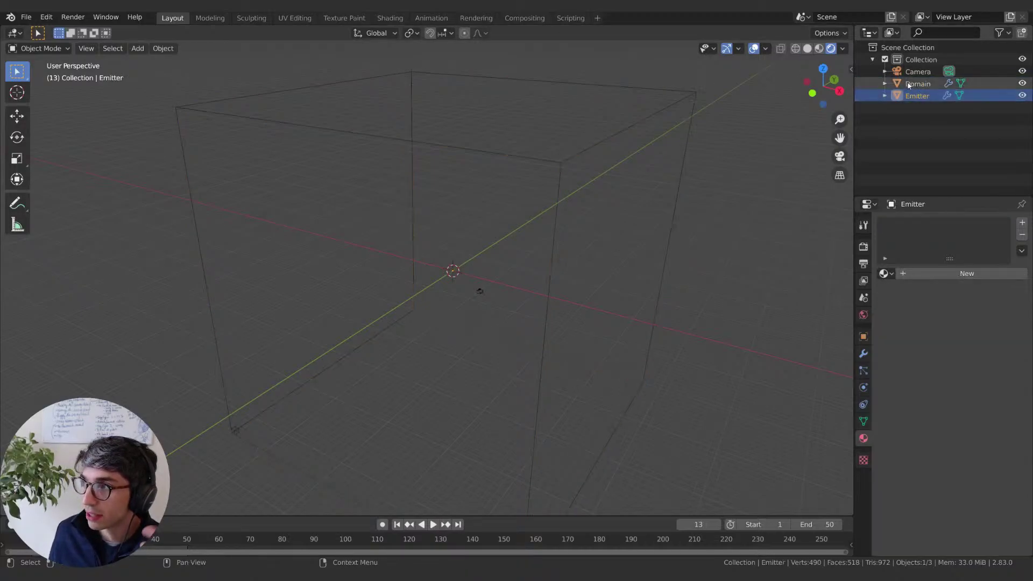
{"action": "left_click", "coordinate": [911, 84]}
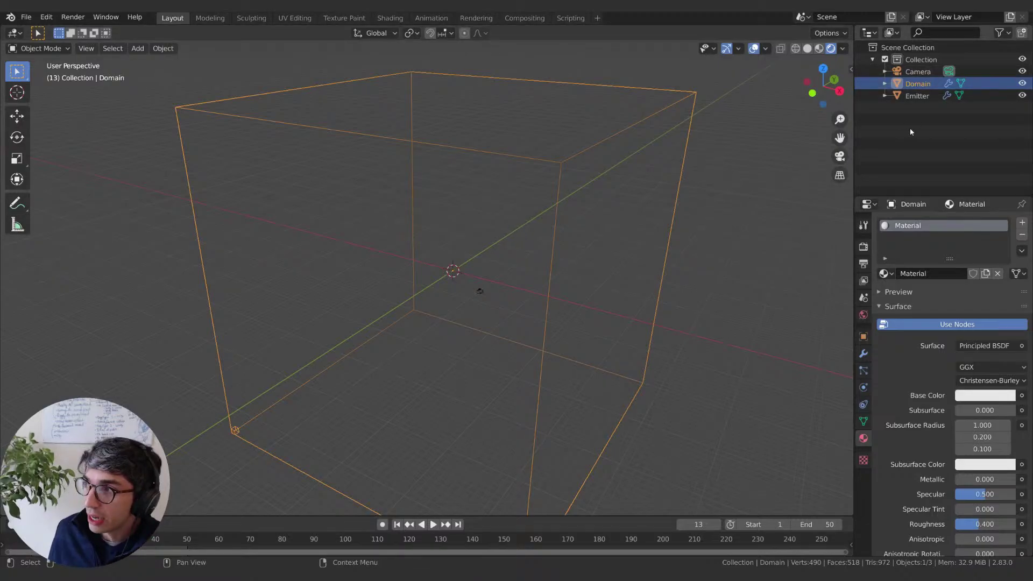
{"action": "key", "text": "ctrl+z"}
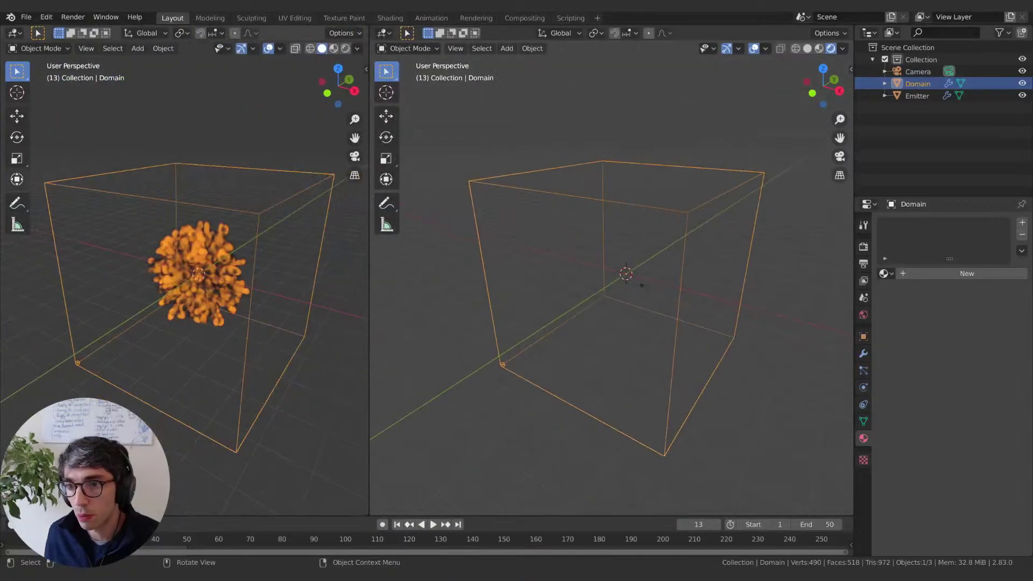
Step: Split the 3D viewport into two areas and turn one into a Shader Editor with its sidebar hidden
{"action": "left_click", "coordinate": [9, 35]}
{"action": "left_click", "coordinate": [33, 117]}
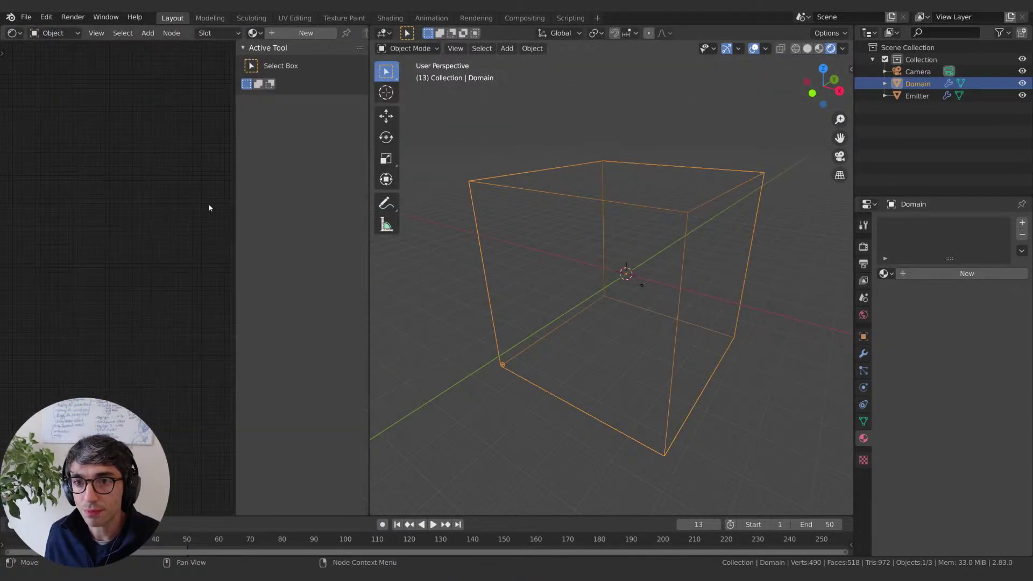
{"action": "key", "text": "n"}
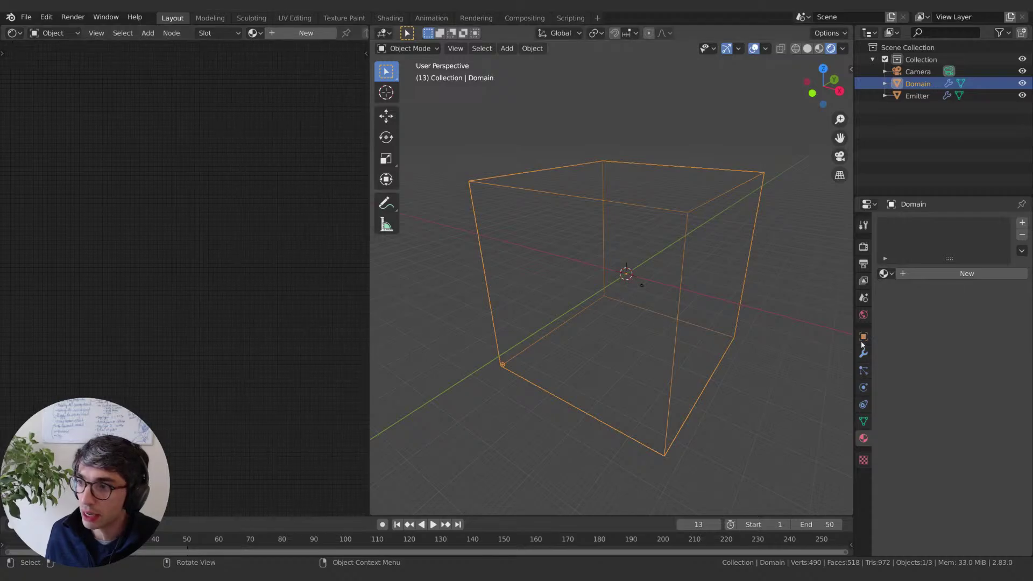
Step: Create a new material for the Domain and set its surface shader to Principled Volume
{"action": "left_click", "coordinate": [958, 275]}
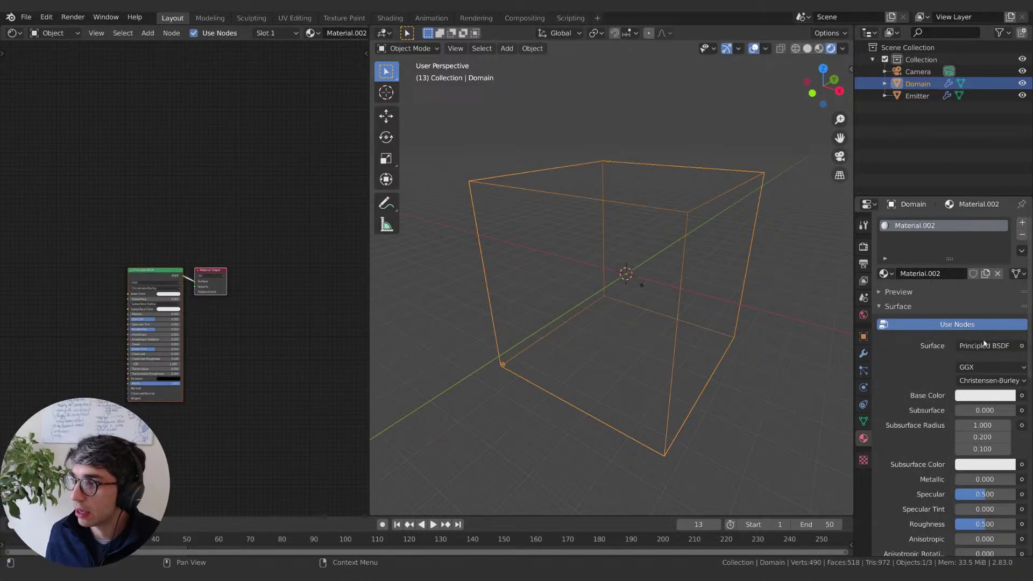
{"action": "left_click", "coordinate": [985, 347]}
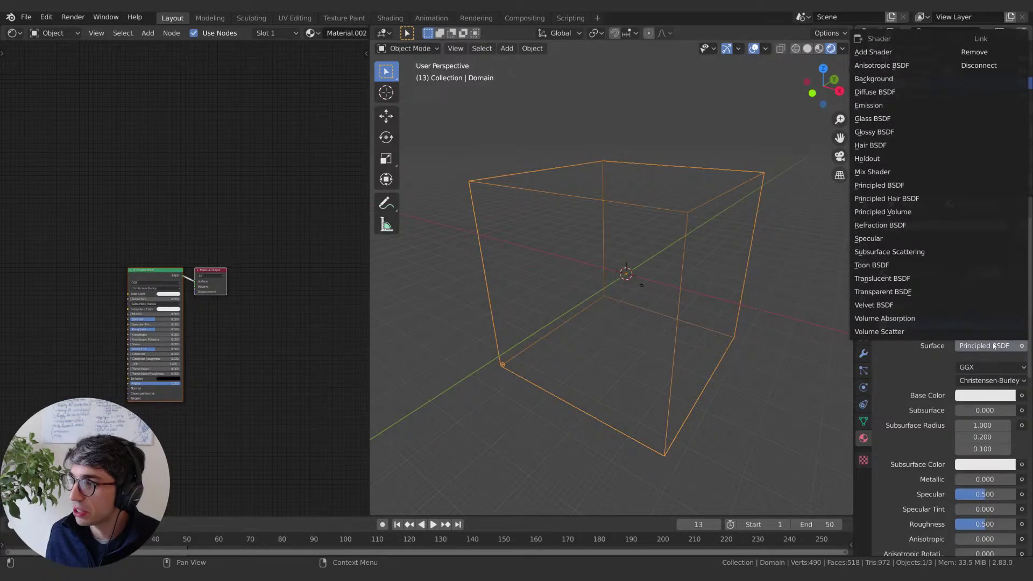
{"action": "left_click", "coordinate": [895, 212]}
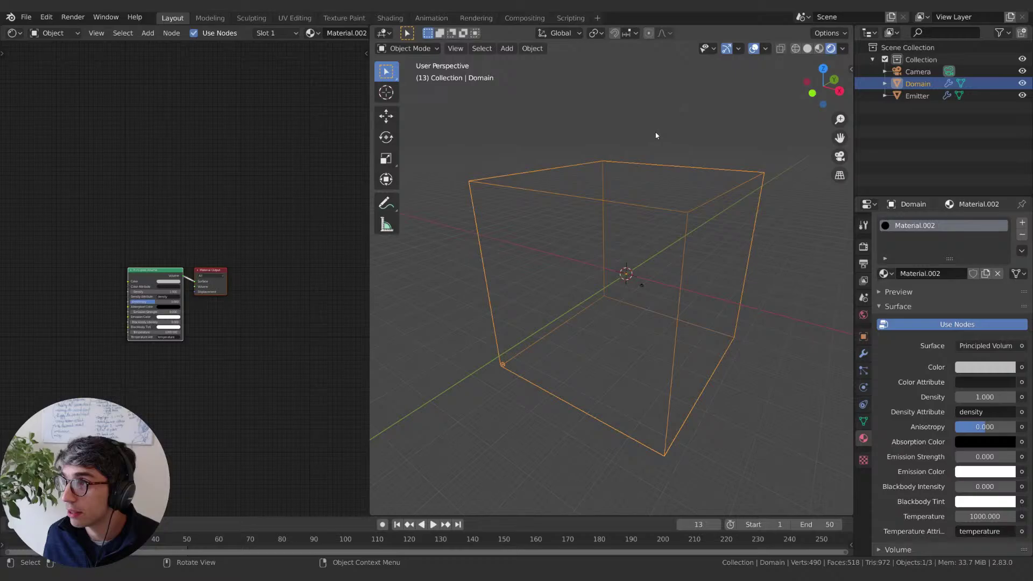
{"action": "scroll", "coordinate": [719, 238], "scroll_direction": "up", "scroll_amount": 5}
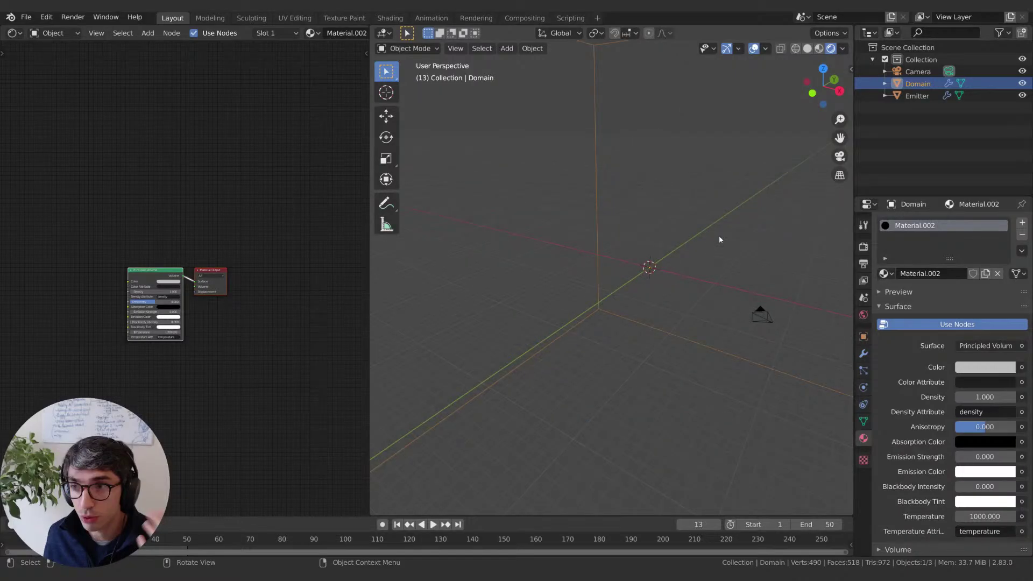
Step: Compare the whole Domain in solid and rendered shading to check whether the explosion shows up
{"action": "scroll", "coordinate": [720, 239], "scroll_direction": "down", "scroll_amount": 5}
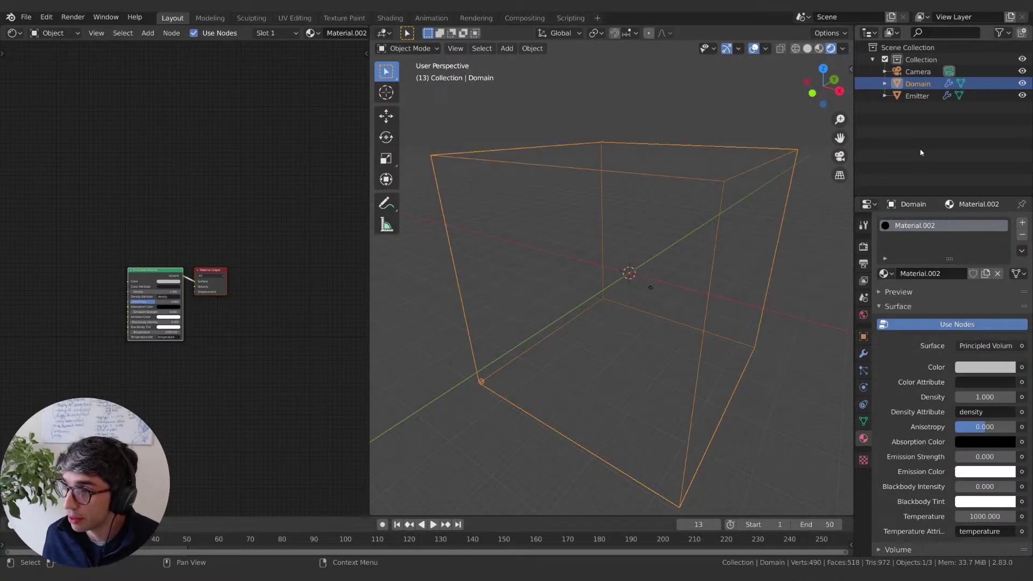
{"action": "left_click", "coordinate": [807, 49]}
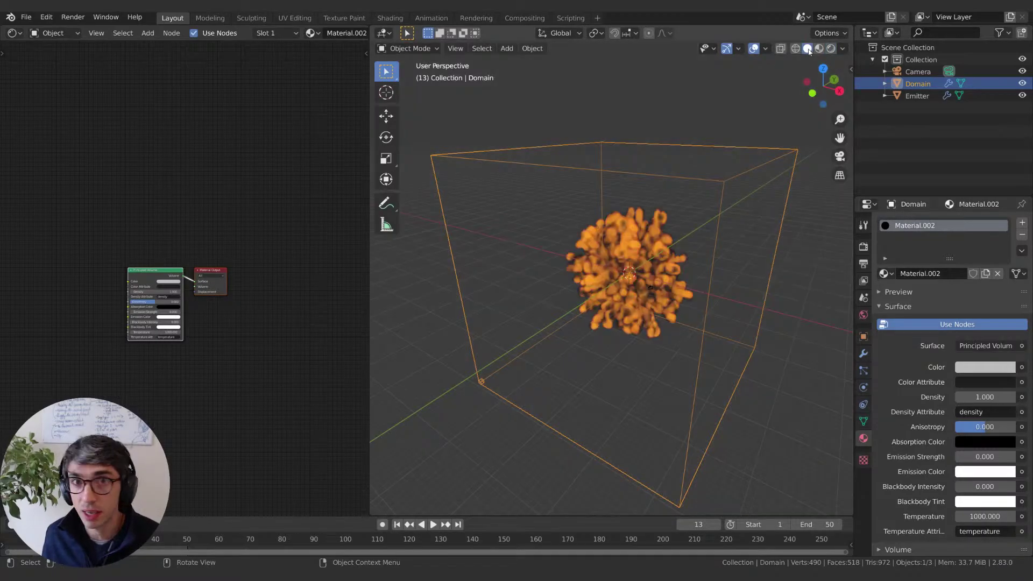
{"action": "left_click", "coordinate": [830, 48]}
Step: Space the Principled Volume and Material Output nodes apart and move the shader's link from the Surface to the Volume input
{"action": "scroll", "coordinate": [224, 353], "scroll_direction": "up", "scroll_amount": 3}
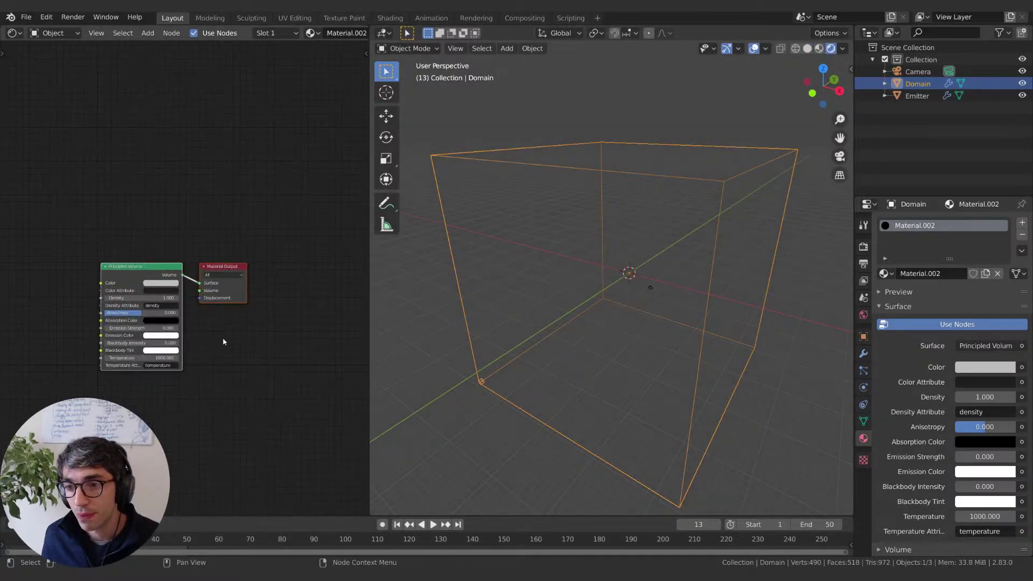
{"action": "scroll", "coordinate": [225, 353], "scroll_direction": "up", "scroll_amount": 1}
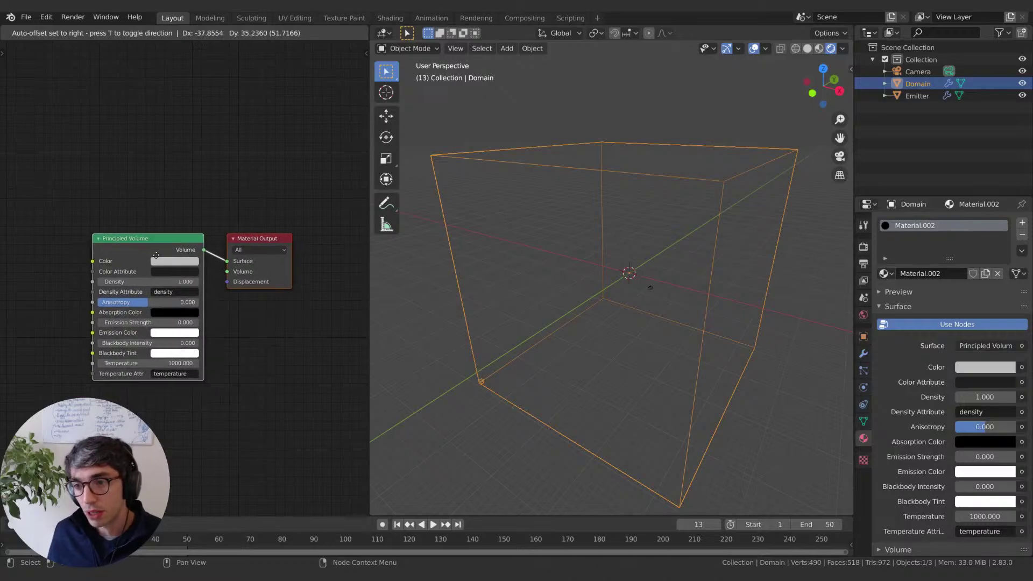
{"action": "left_click_drag", "start_coordinate": [256, 243], "coordinate": [267, 240]}
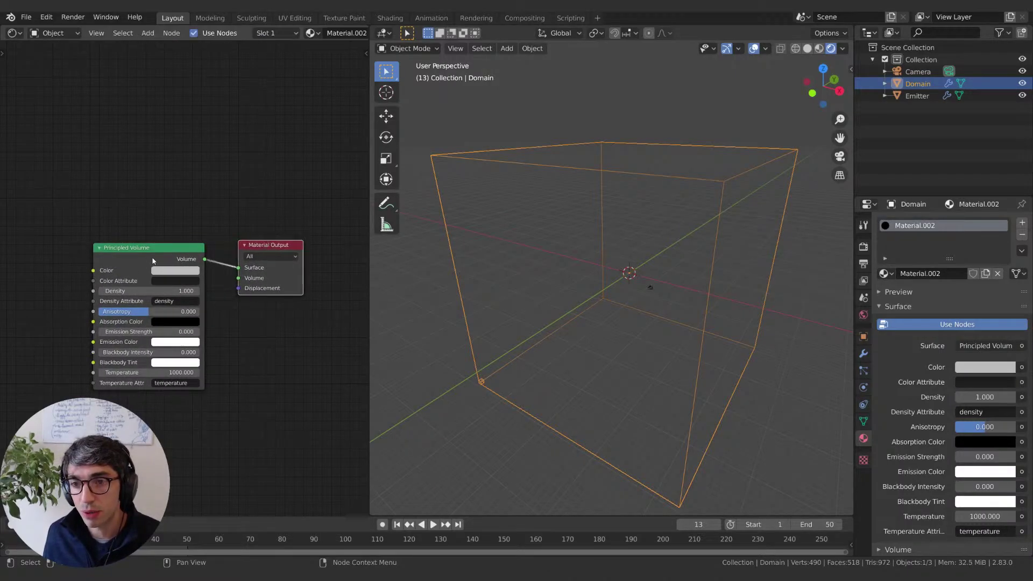
{"action": "left_click_drag", "start_coordinate": [143, 248], "coordinate": [128, 244]}
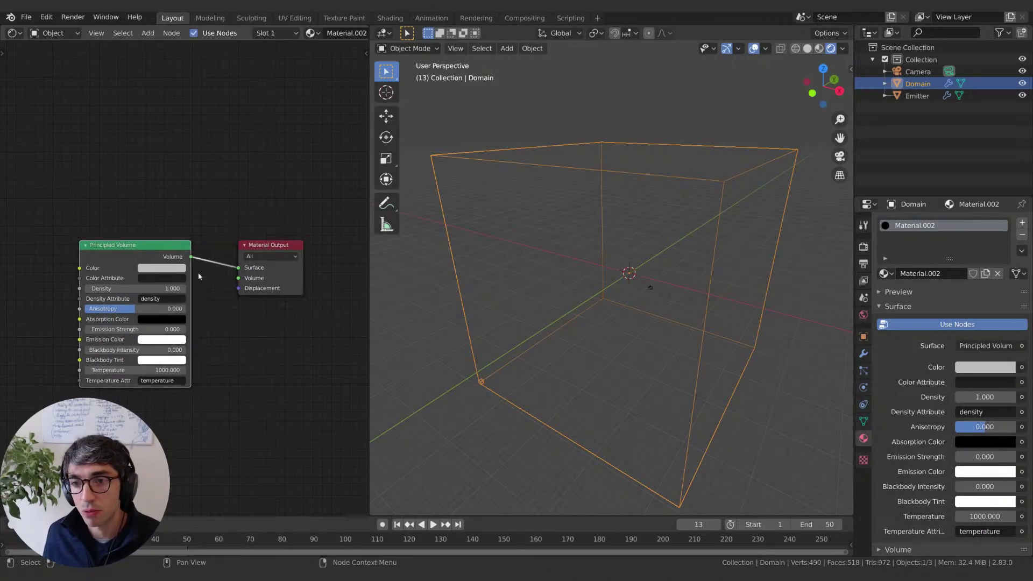
{"action": "left_click", "coordinate": [242, 270]}
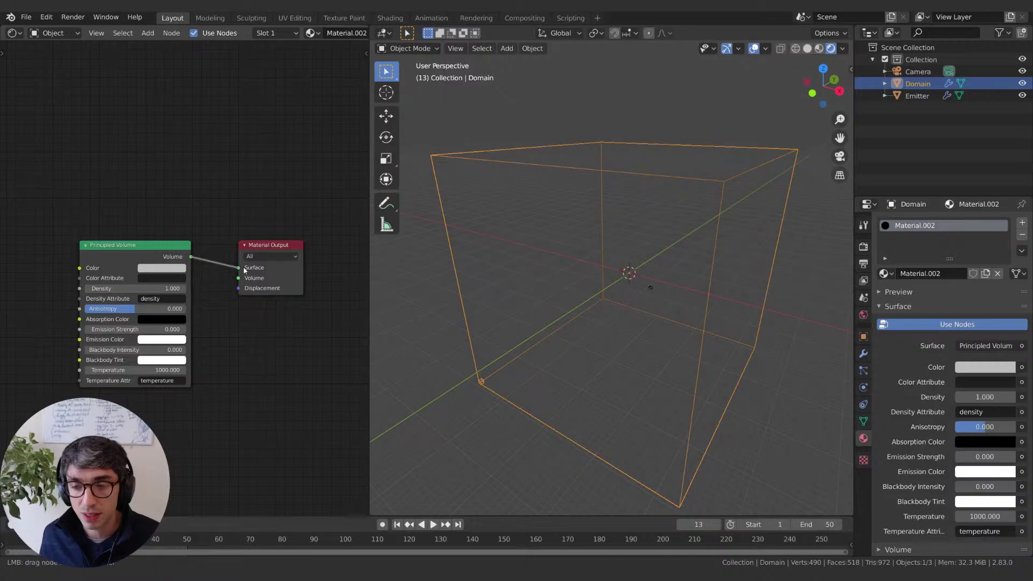
{"action": "left_click_drag", "start_coordinate": [244, 271], "coordinate": [240, 278]}
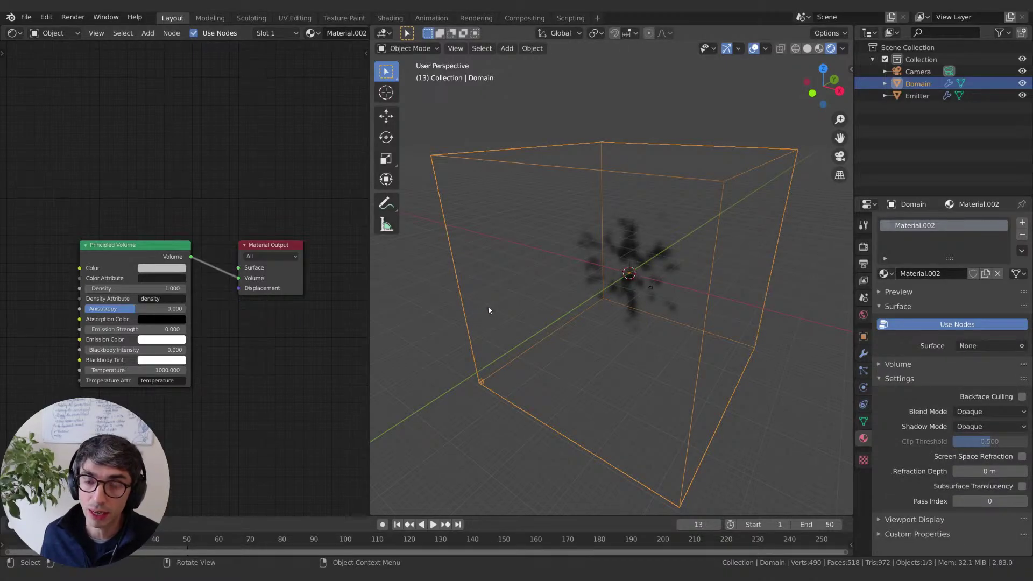
Step: Compare the Domain's smoke in solid and rendered shading, both close up and from farther away
{"action": "left_click", "coordinate": [806, 49]}
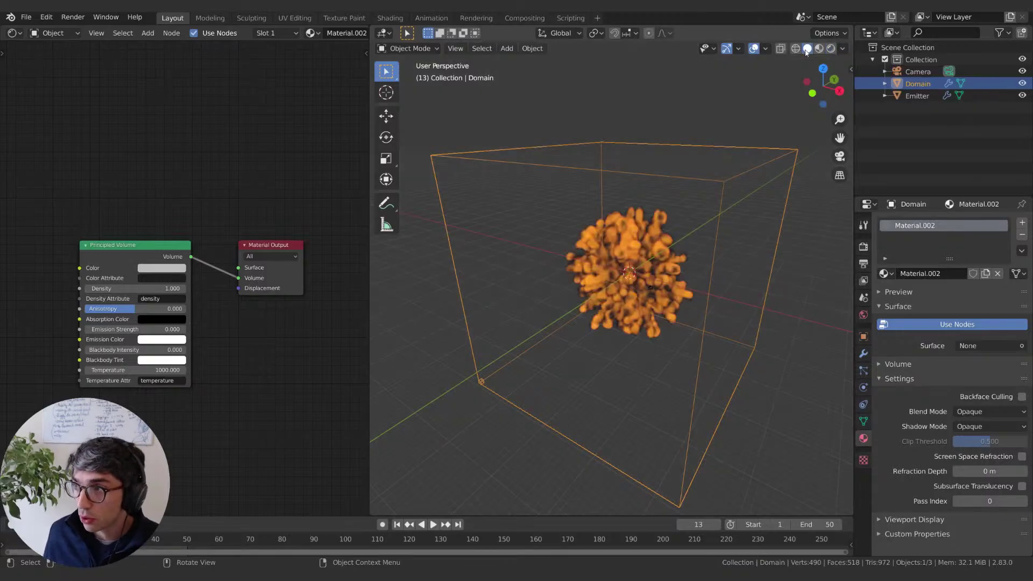
{"action": "left_click", "coordinate": [831, 49]}
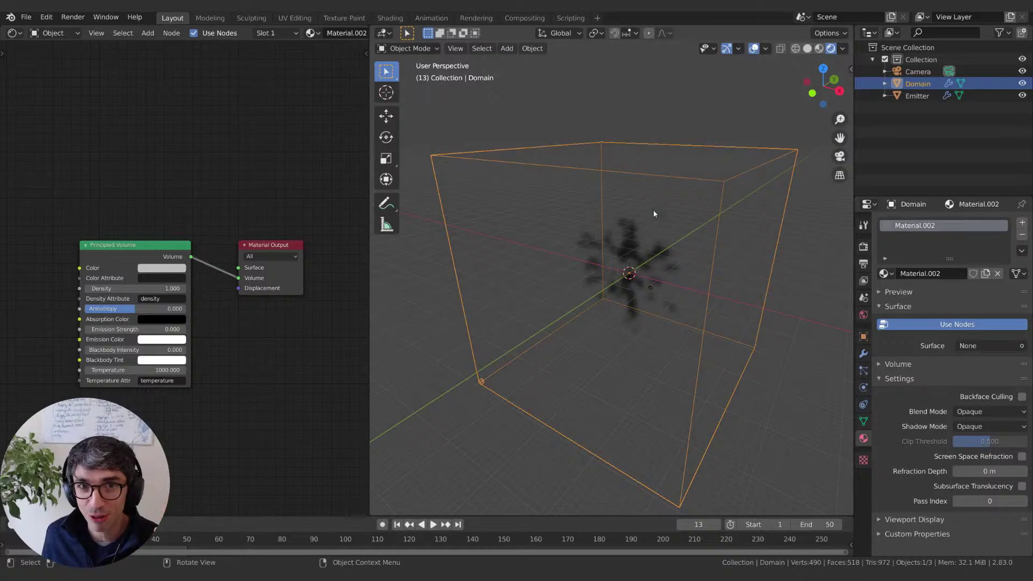
{"action": "scroll", "coordinate": [525, 271], "scroll_direction": "down", "scroll_amount": 5}
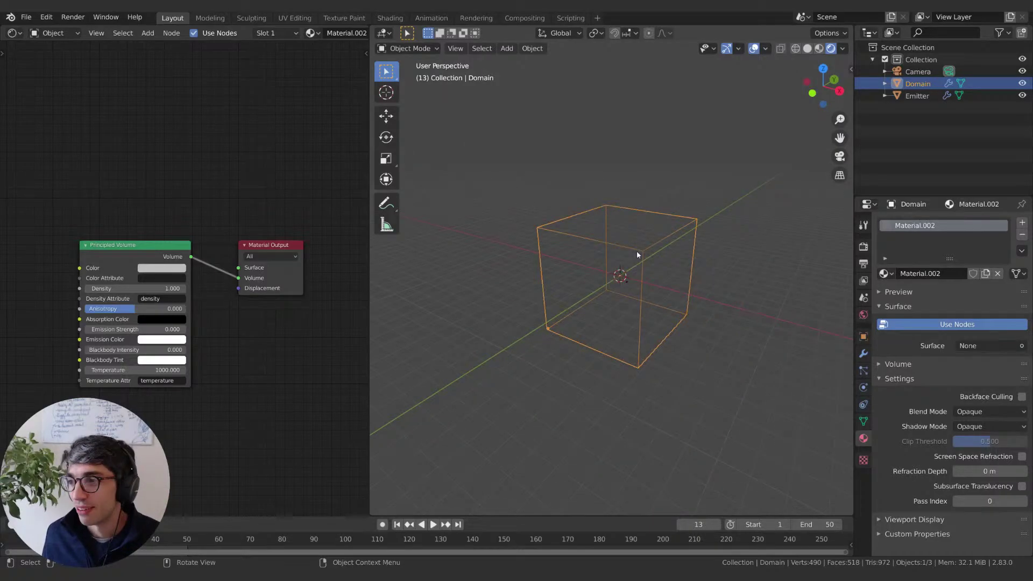
{"action": "scroll", "coordinate": [634, 253], "scroll_direction": "up", "scroll_amount": 2}
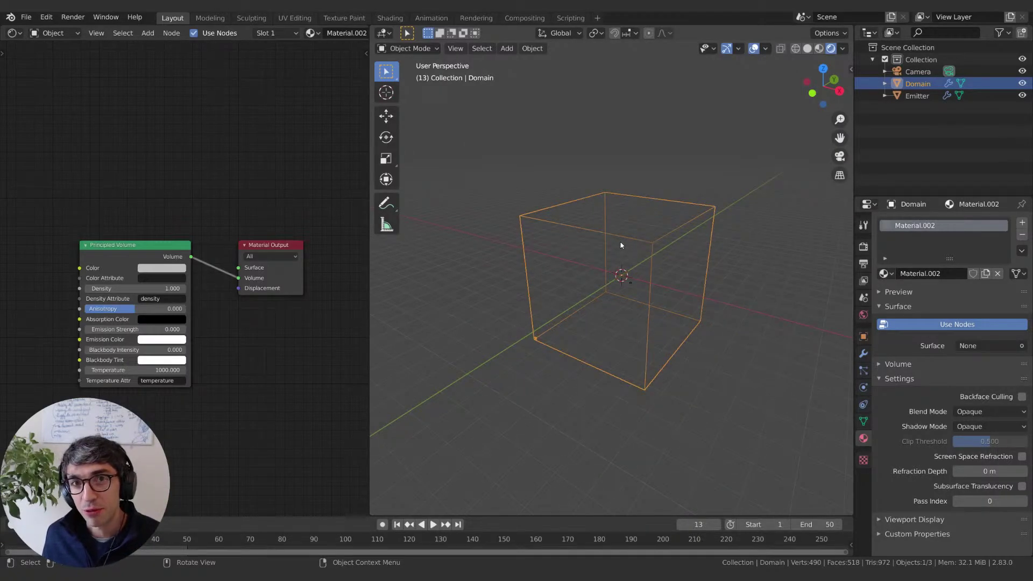
{"action": "left_click", "coordinate": [819, 49]}
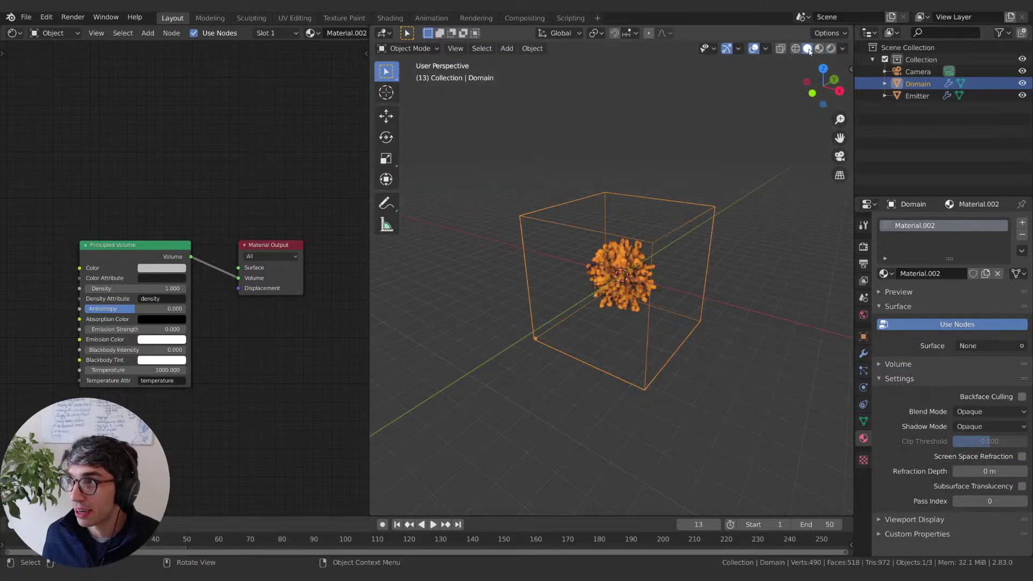
{"action": "left_click", "coordinate": [830, 49]}
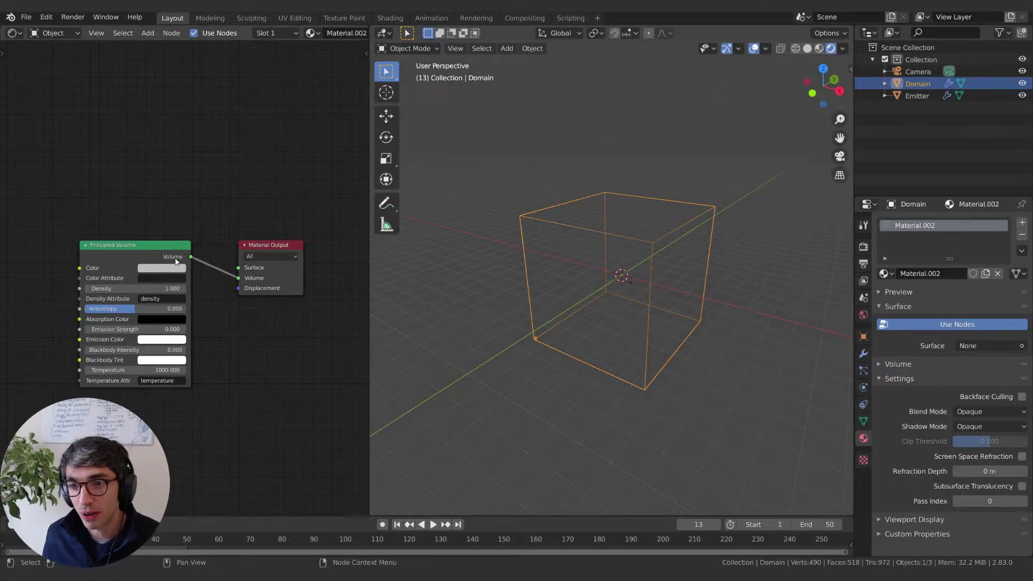
{"action": "left_click", "coordinate": [818, 48]}
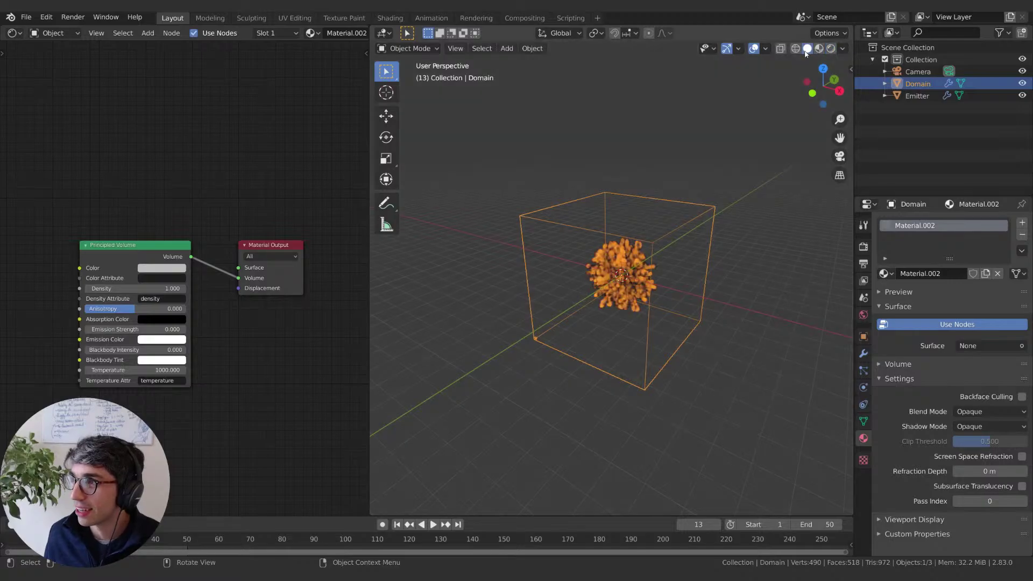
{"action": "left_click", "coordinate": [831, 48]}
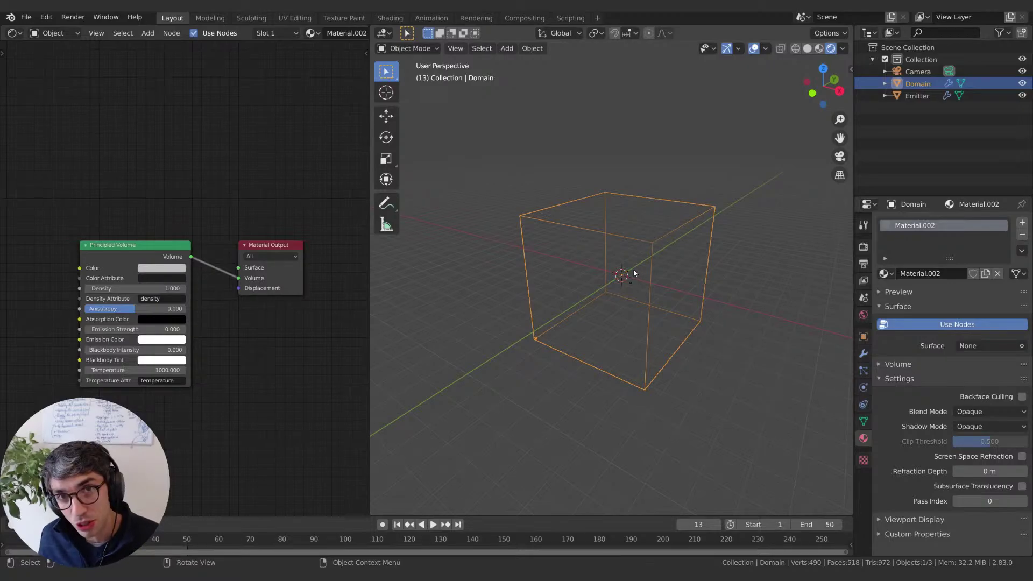
Step: Examine the explosion in solid shading from several distances and from a lower viewing angle
{"action": "key", "text": "z"}
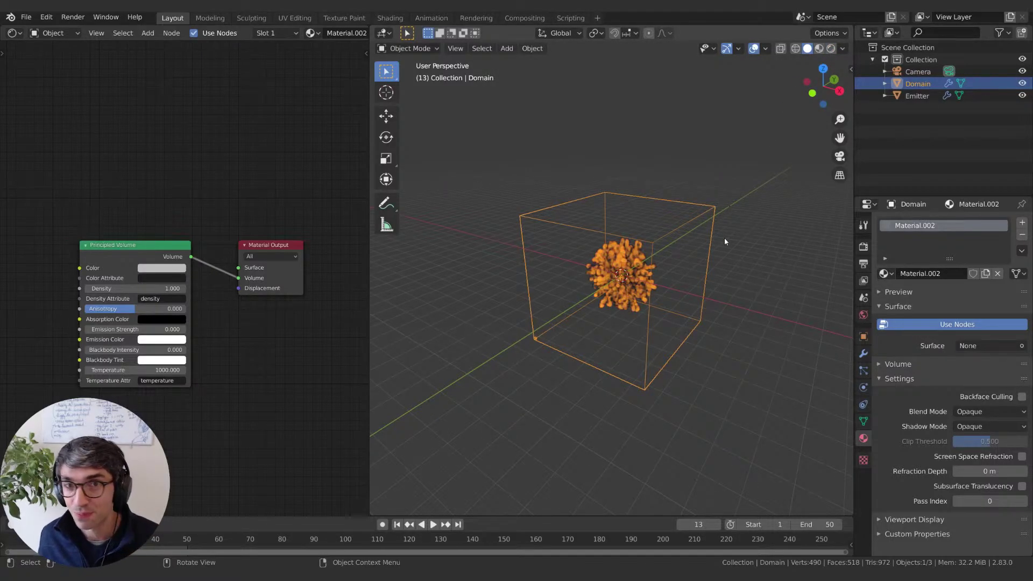
{"action": "scroll", "coordinate": [671, 245], "scroll_direction": "up", "scroll_amount": 2}
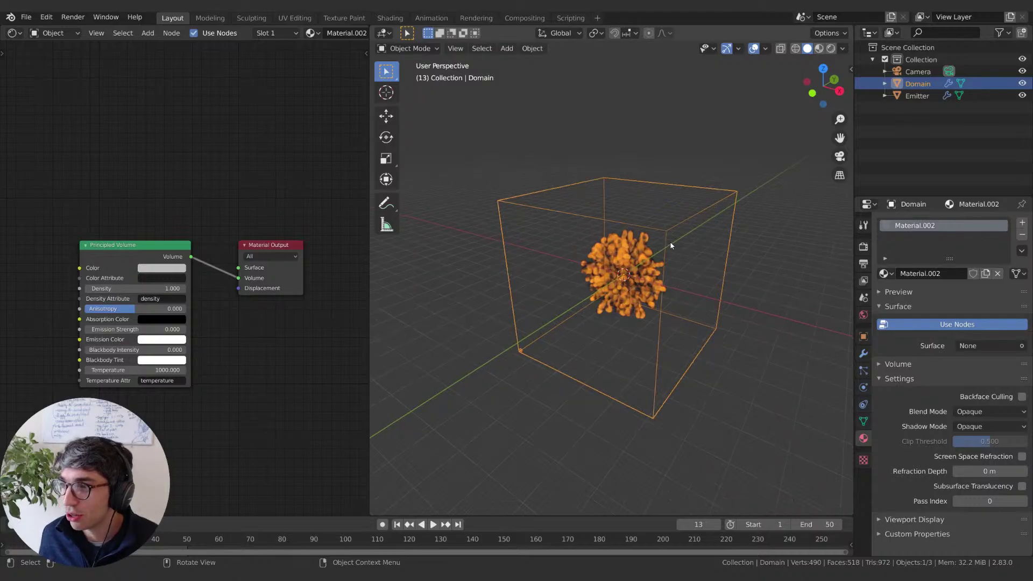
{"action": "scroll", "coordinate": [675, 245], "scroll_direction": "up", "scroll_amount": 4}
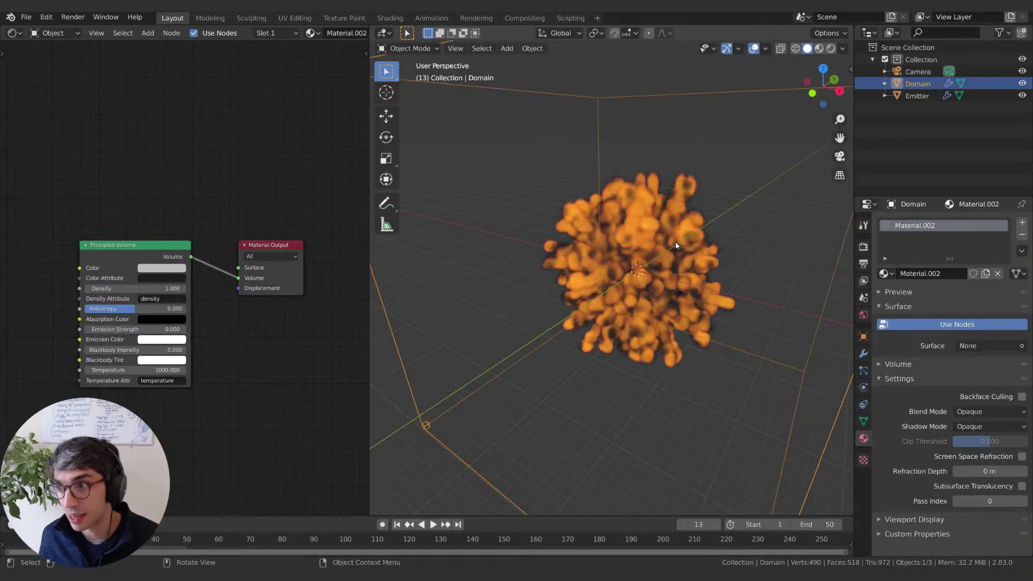
{"action": "scroll", "coordinate": [699, 215], "scroll_direction": "down", "scroll_amount": 2}
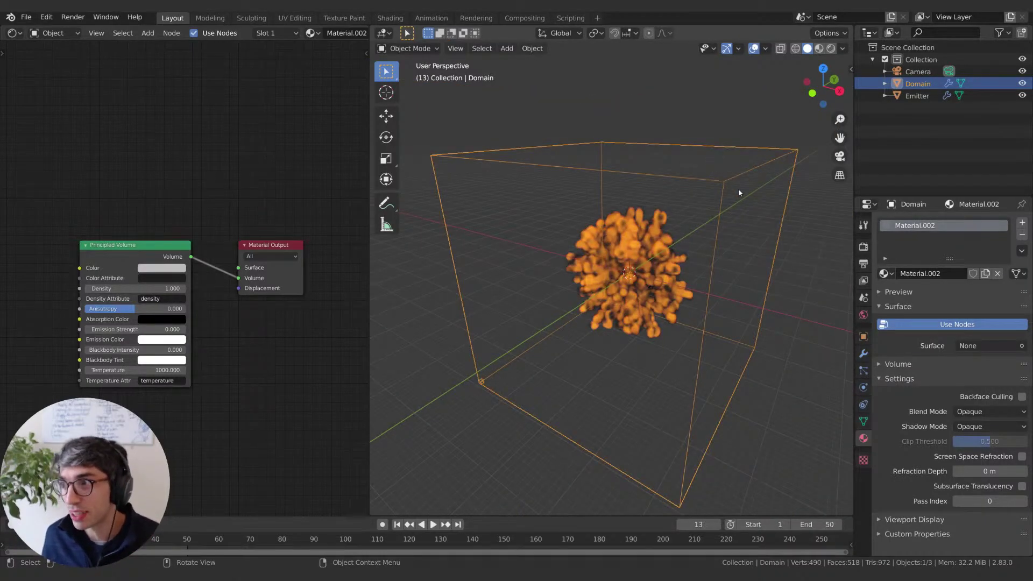
{"action": "scroll", "coordinate": [737, 197], "scroll_direction": "down", "scroll_amount": 3}
{"action": "middle_click_drag", "start_coordinate": [737, 196], "coordinate": [704, 217]}
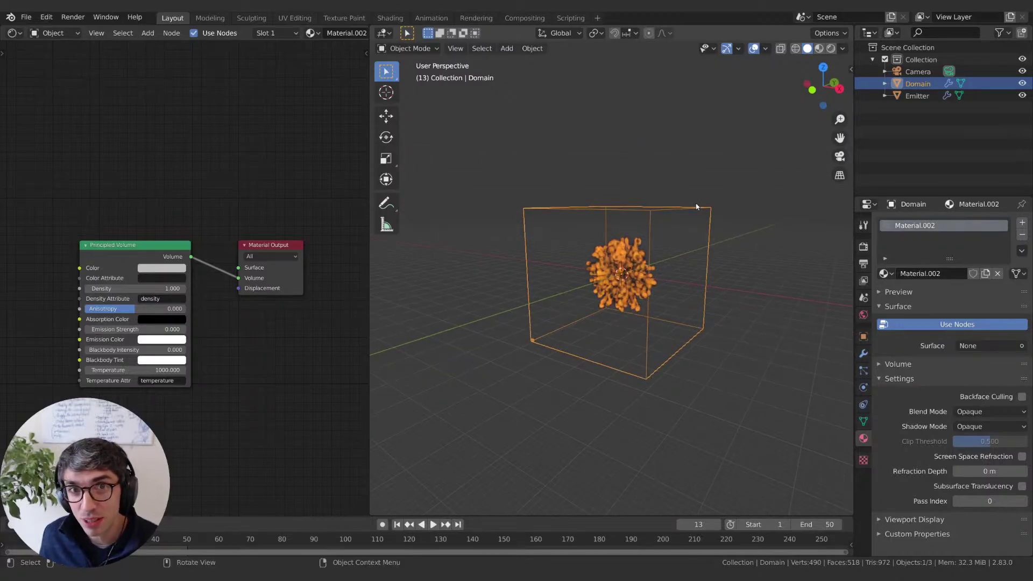
Step: Switch to rendered shading and check how the viewing distance affects the display of the Domain's smoke
{"action": "key", "text": "z"}
{"action": "left_click", "coordinate": [811, 120]}
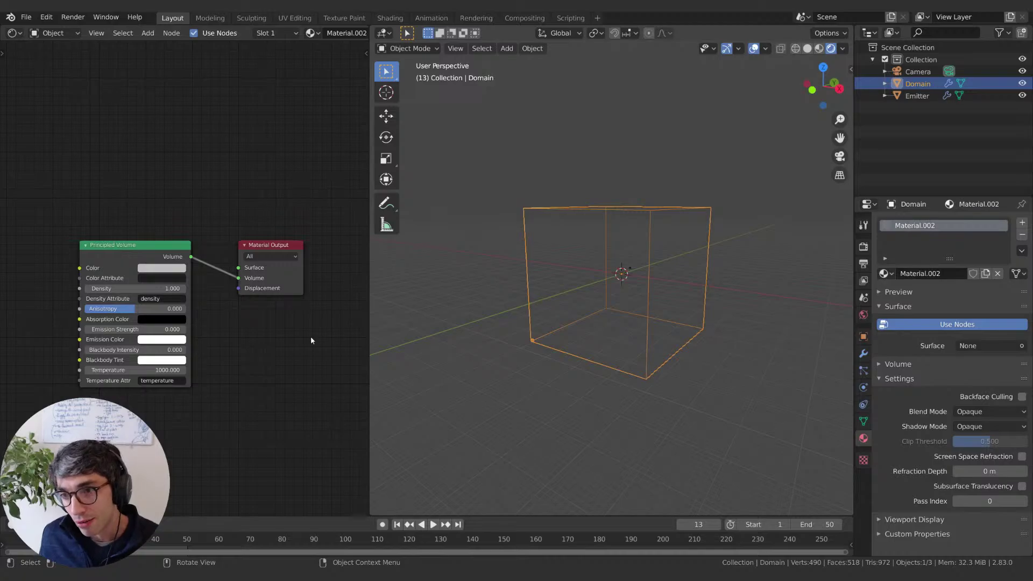
{"action": "scroll", "coordinate": [644, 294], "scroll_direction": "up", "scroll_amount": 4}
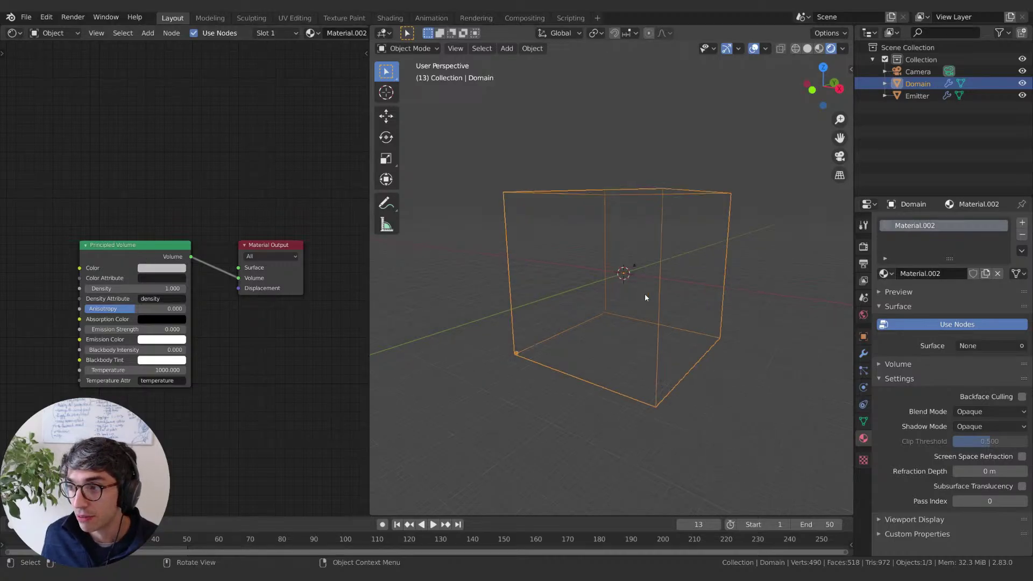
{"action": "scroll", "coordinate": [642, 297], "scroll_direction": "up", "scroll_amount": 5}
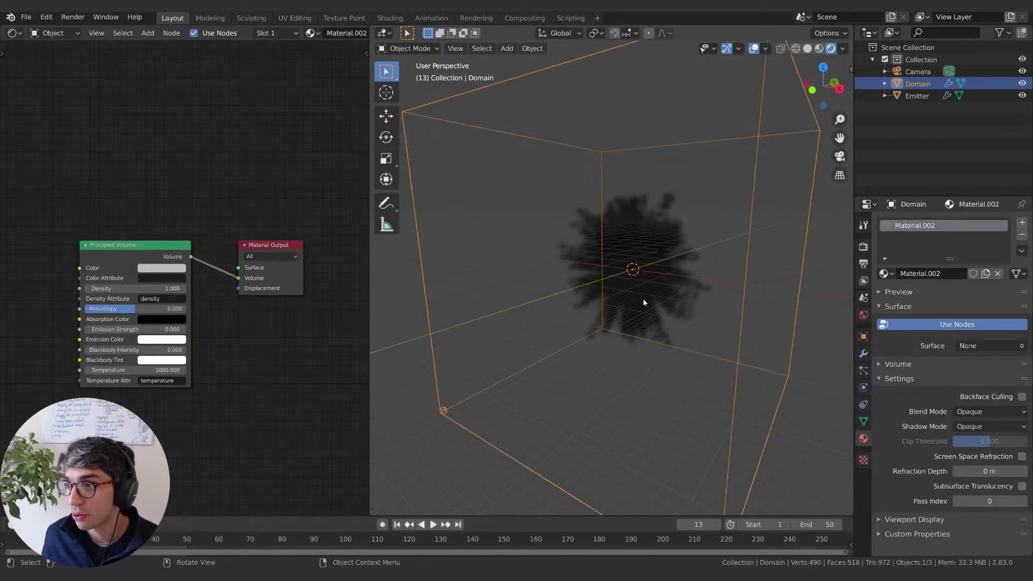
{"action": "scroll", "coordinate": [644, 302], "scroll_direction": "down", "scroll_amount": 5}
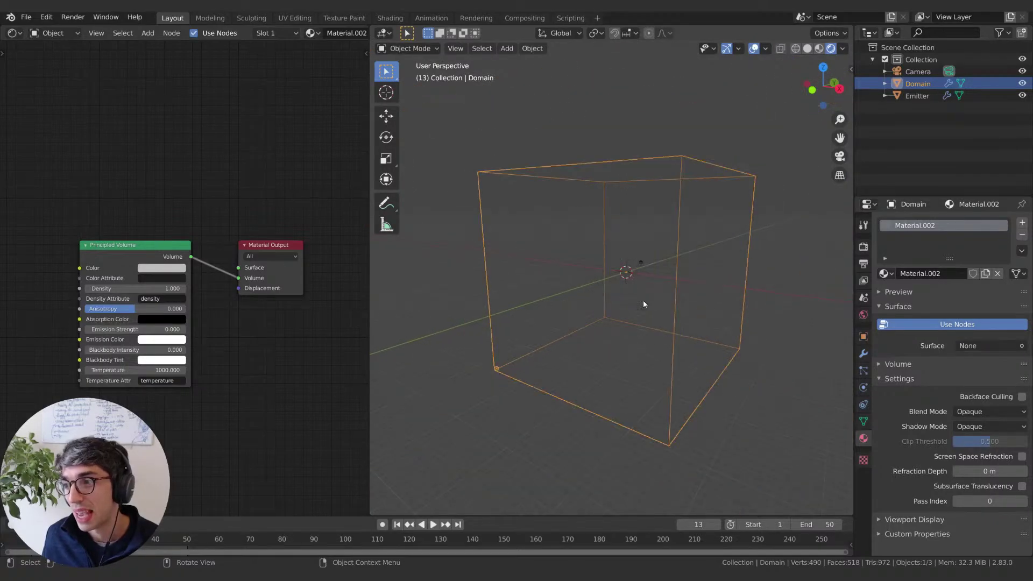
{"action": "scroll", "coordinate": [643, 303], "scroll_direction": "up", "scroll_amount": 5}
{"action": "scroll", "coordinate": [643, 302], "scroll_direction": "down", "scroll_amount": 5}
{"action": "scroll", "coordinate": [643, 304], "scroll_direction": "up", "scroll_amount": 5}
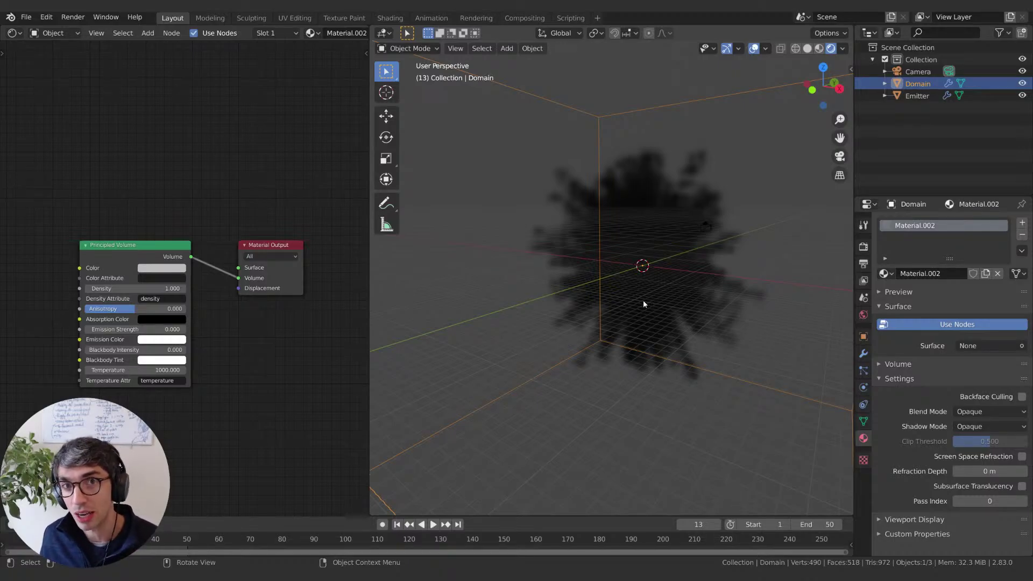
{"action": "scroll", "coordinate": [672, 186], "scroll_direction": "down", "scroll_amount": 6}
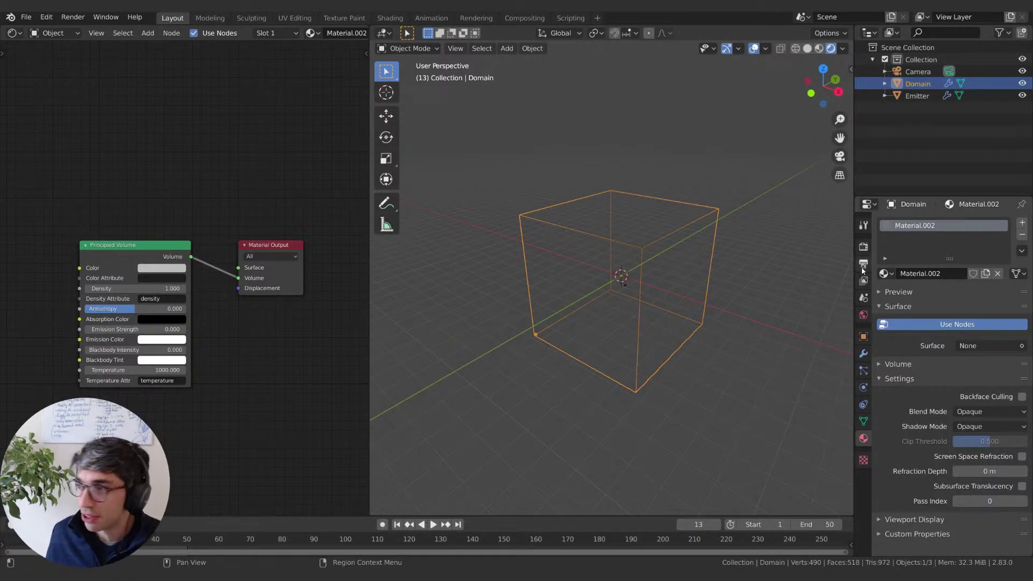
Step: Set the End distance of the Eevee render volumetrics to 1000 m
{"action": "left_click", "coordinate": [863, 247]}
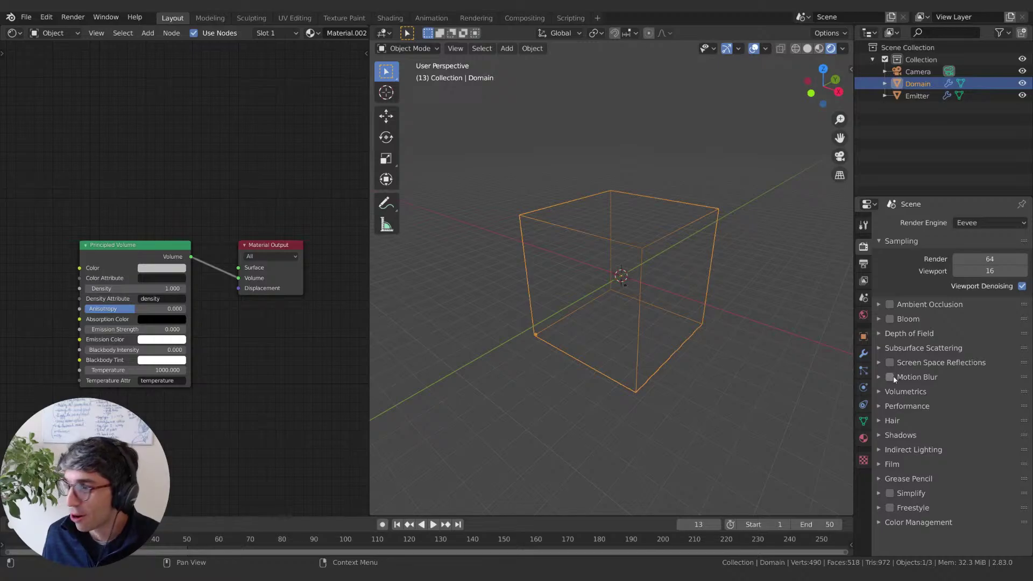
{"action": "left_click", "coordinate": [894, 392]}
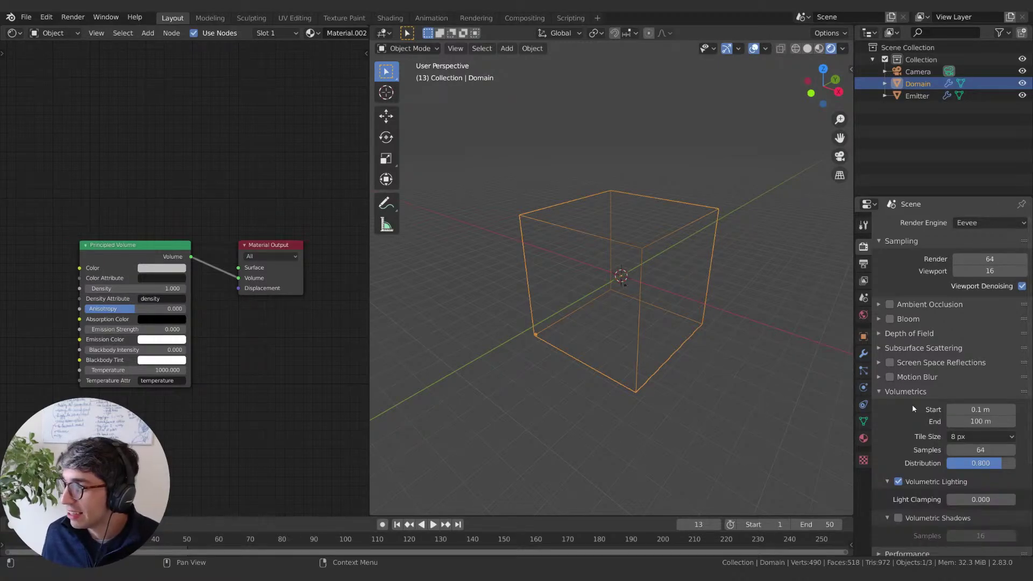
{"action": "left_click", "coordinate": [981, 424]}
{"action": "left_click", "coordinate": [962, 421]}
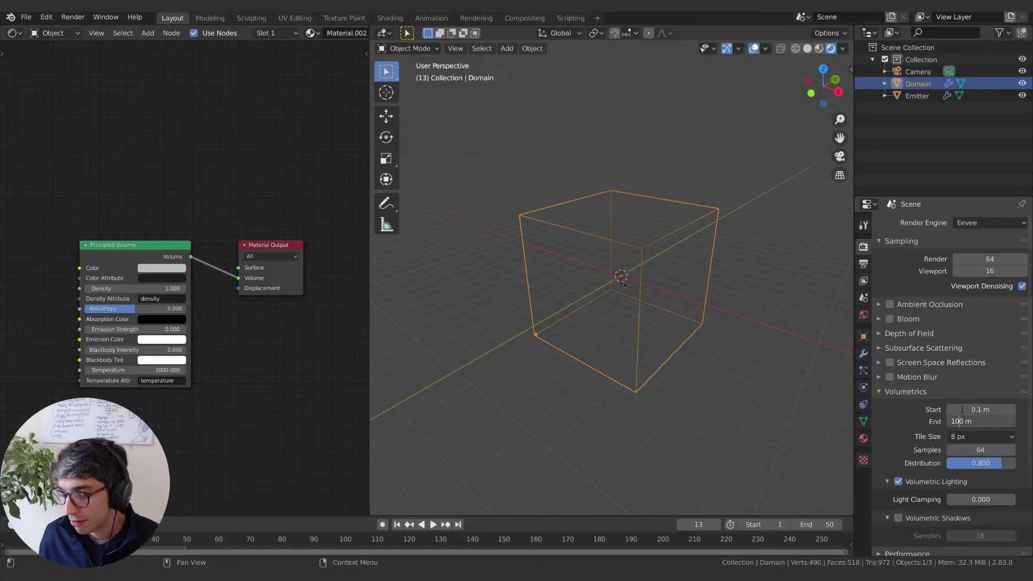
{"action": "type", "text": "0"}
{"action": "key", "text": "Return"}
Step: Inspect the rendered smoke from far away, close up and from different angles
{"action": "scroll", "coordinate": [714, 377], "scroll_direction": "down", "scroll_amount": 1}
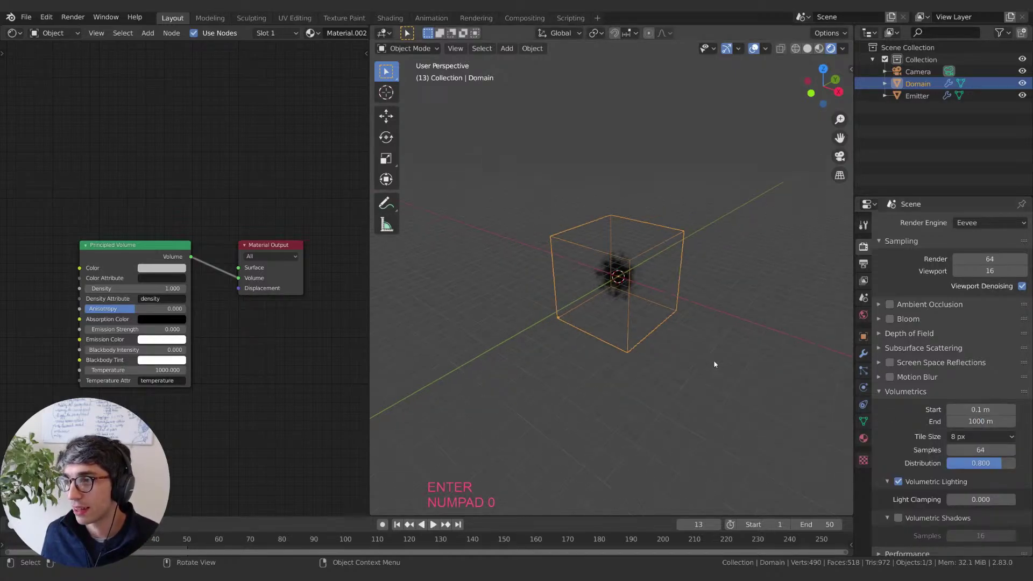
{"action": "scroll", "coordinate": [707, 369], "scroll_direction": "up", "scroll_amount": 4}
{"action": "scroll", "coordinate": [706, 368], "scroll_direction": "up", "scroll_amount": 3}
{"action": "scroll", "coordinate": [707, 369], "scroll_direction": "down", "scroll_amount": 1}
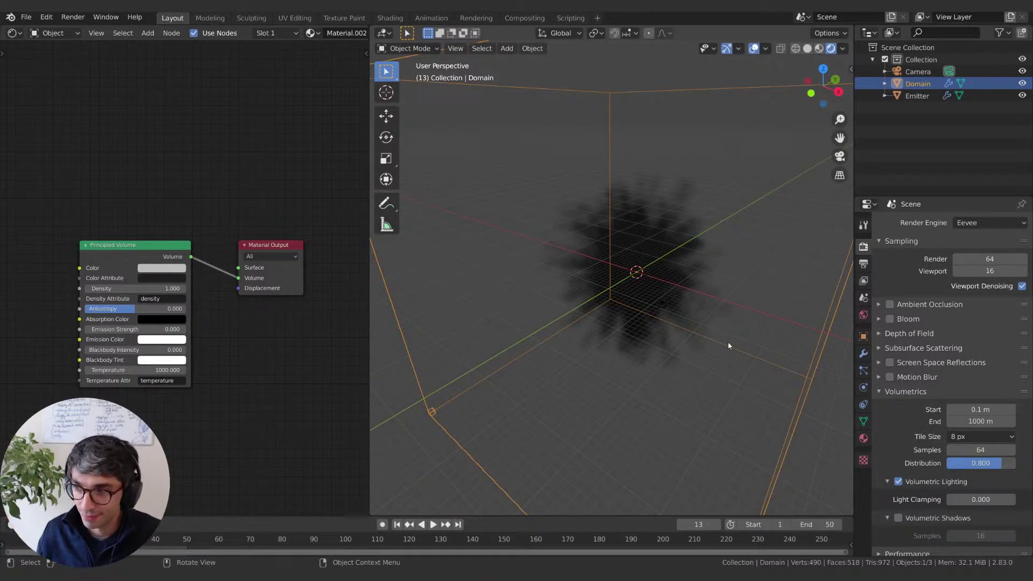
{"action": "middle_click_drag", "start_coordinate": [699, 290], "coordinate": [687, 313]}
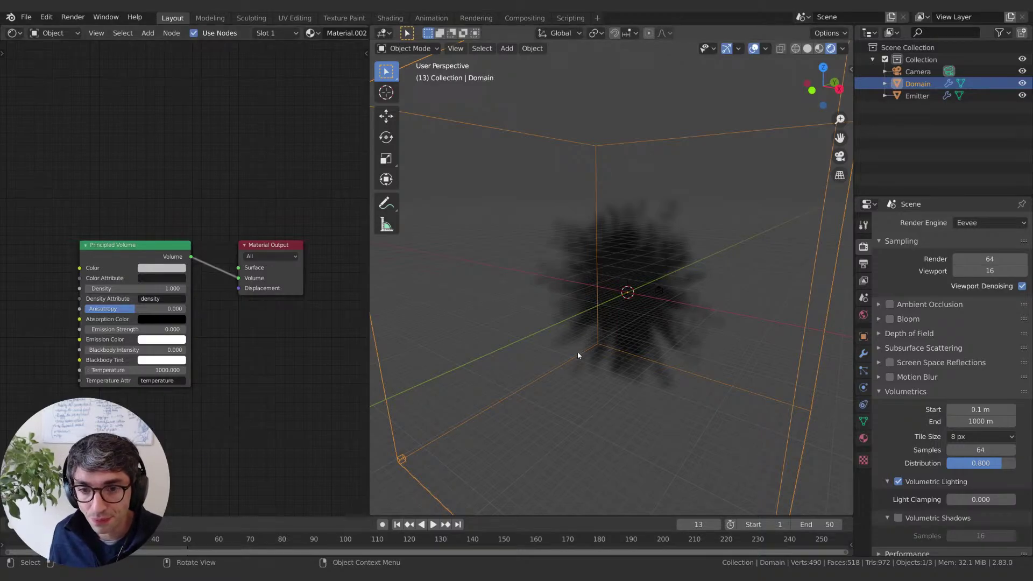
{"action": "middle_click_drag", "start_coordinate": [484, 360], "coordinate": [571, 350]}
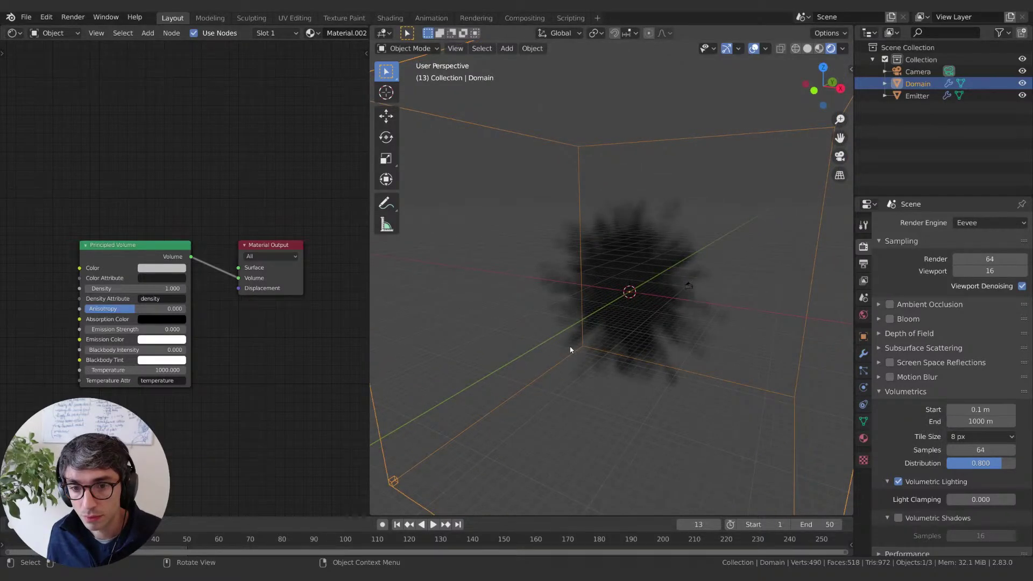
{"action": "scroll", "coordinate": [611, 350], "scroll_direction": "up", "scroll_amount": 3}
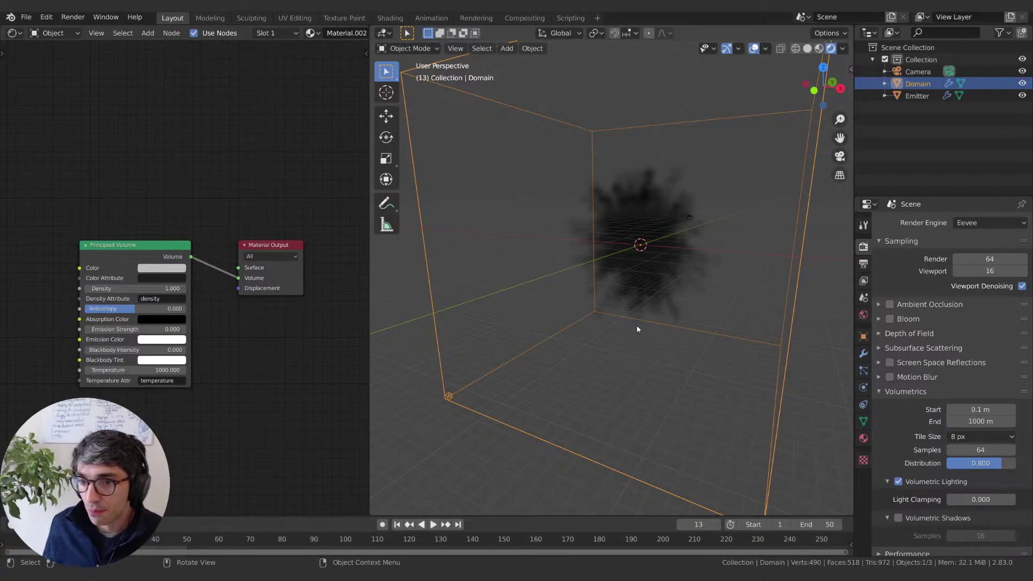
Step: Play back the smoke explosion in rendered shading from a closer view
{"action": "scroll", "coordinate": [666, 269], "scroll_direction": "up", "scroll_amount": 3}
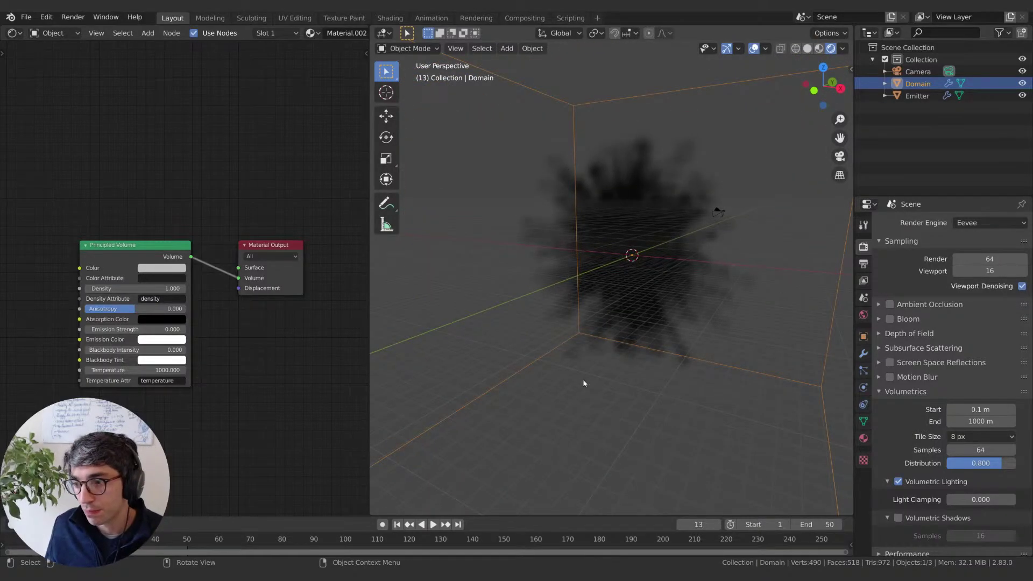
{"action": "key", "text": "space"}
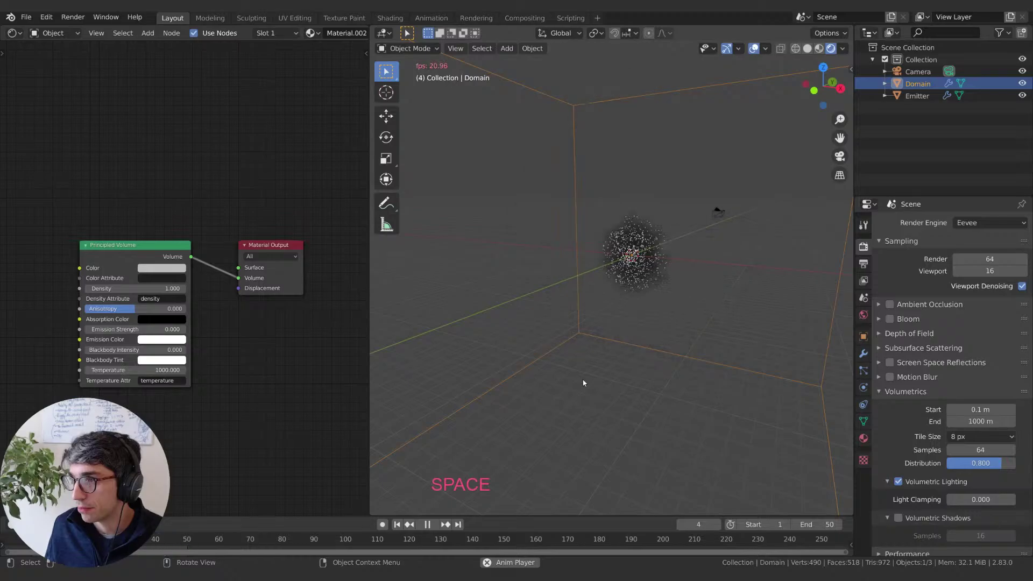
{"action": "key", "text": "space"}
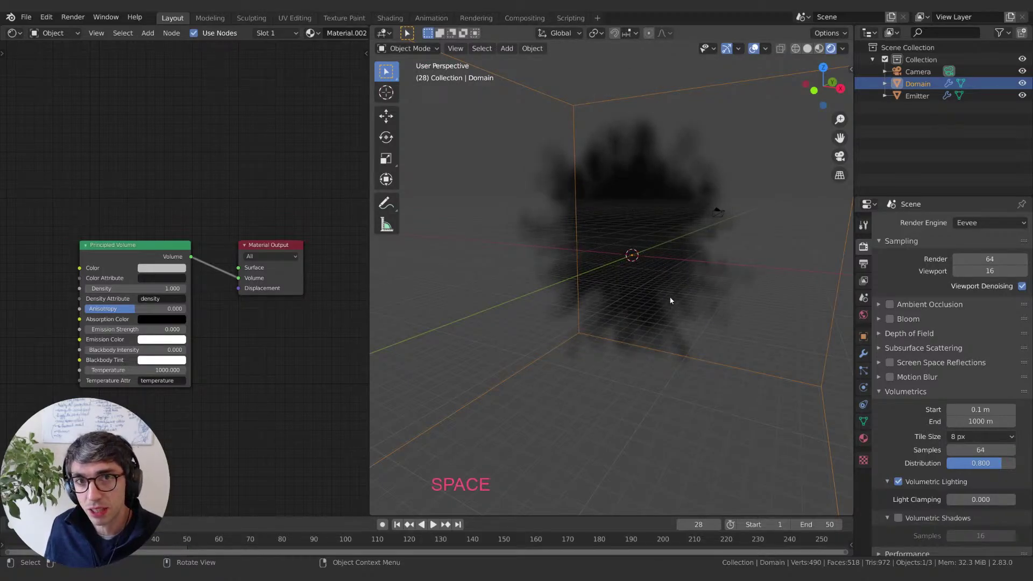
{"action": "key", "text": "space"}
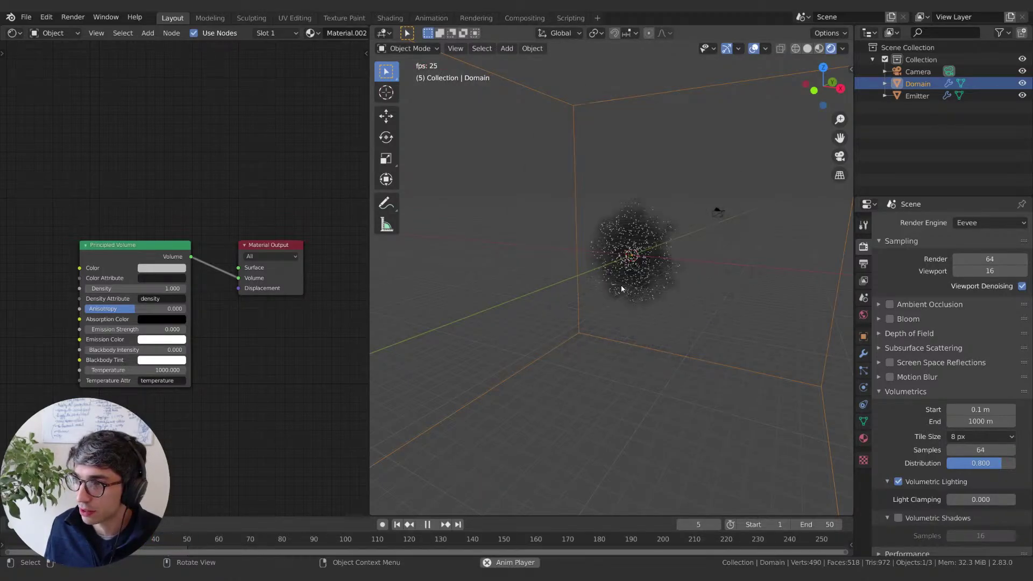
{"action": "key", "text": "space"}
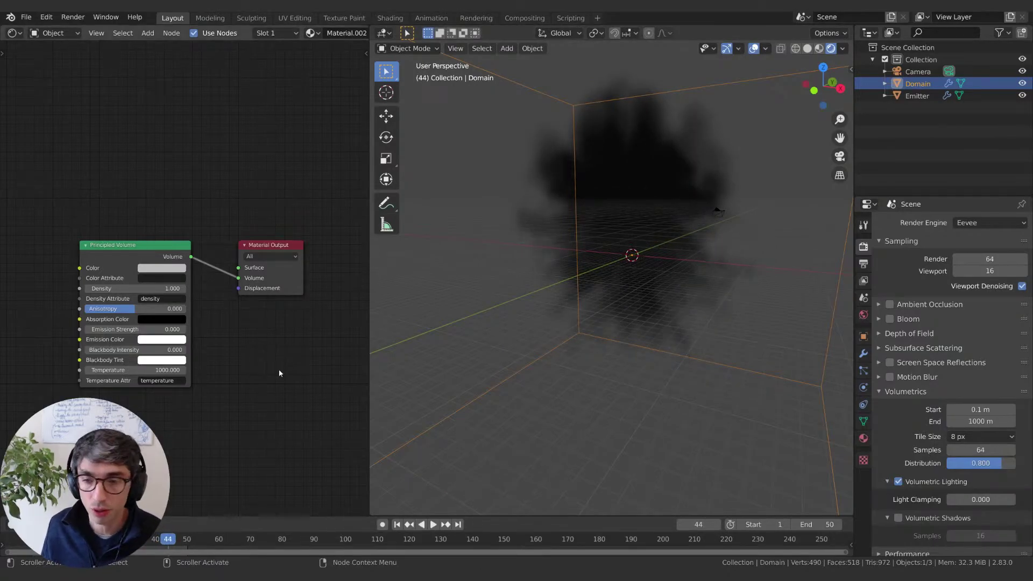
Step: Set the Principled Volume's Blackbody Intensity to 1.000 and play back the explosion to check the fire
{"action": "middle_click_drag", "start_coordinate": [274, 372], "coordinate": [284, 374]}
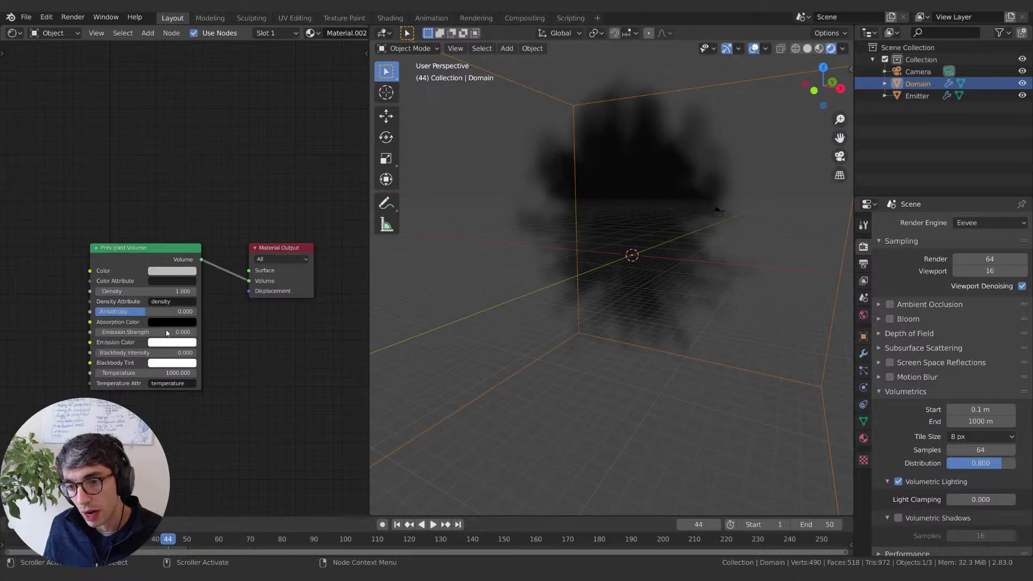
{"action": "middle_click_drag", "start_coordinate": [187, 342], "coordinate": [203, 357]}
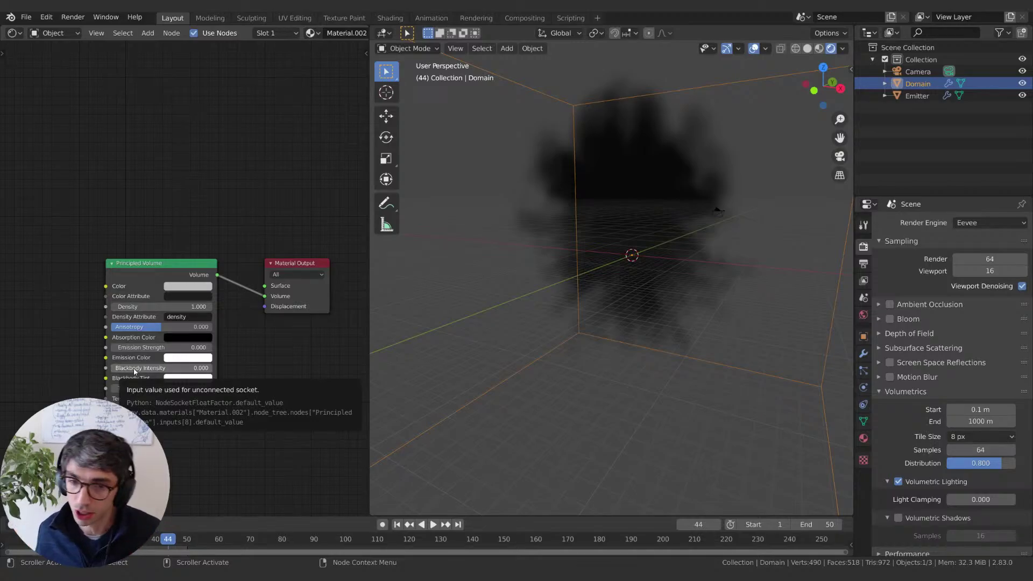
{"action": "left_click_drag", "start_coordinate": [135, 371], "coordinate": [213, 370]}
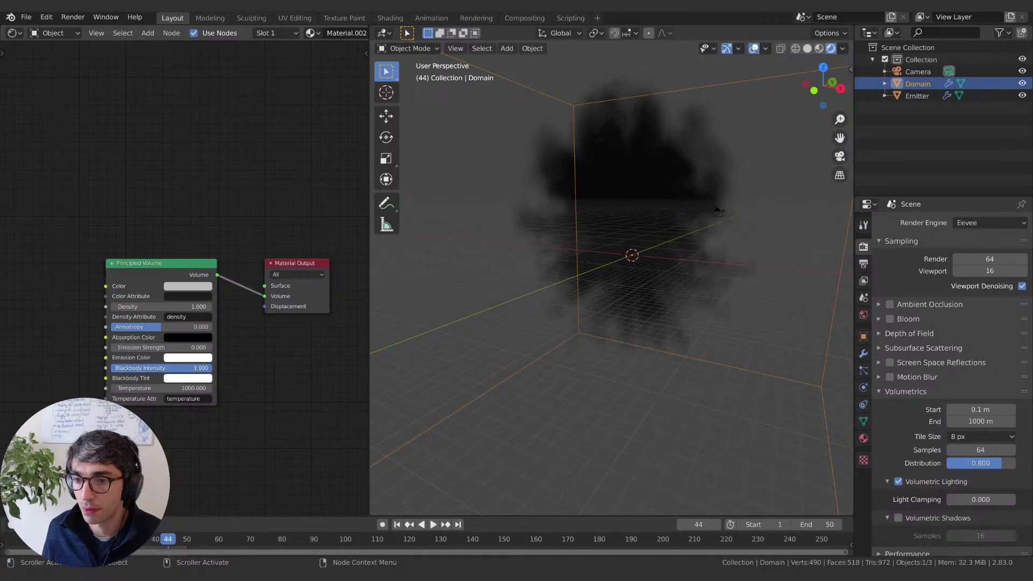
{"action": "key", "text": "space"}
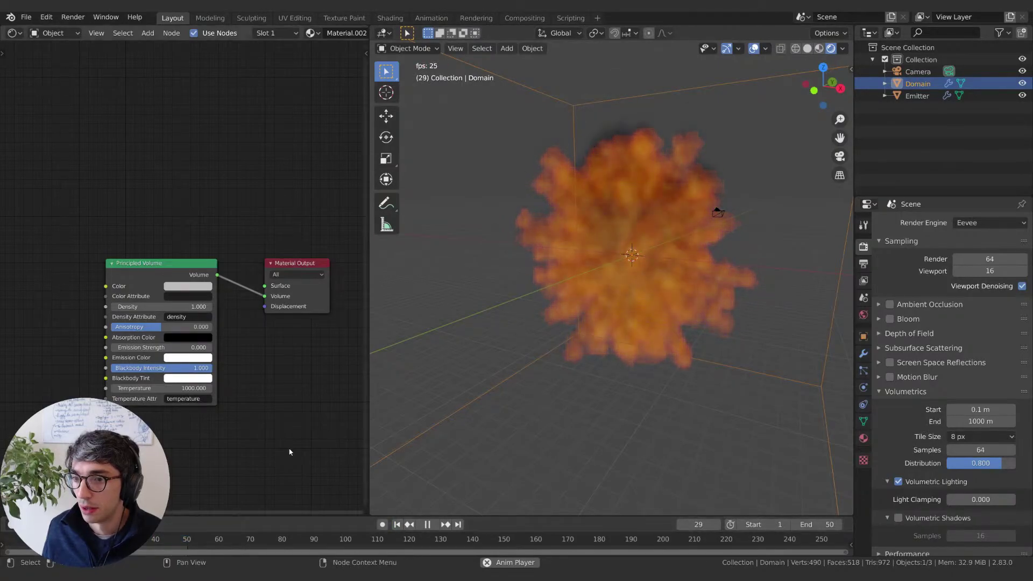
{"action": "key", "text": "space"}
{"action": "key", "text": "space"}
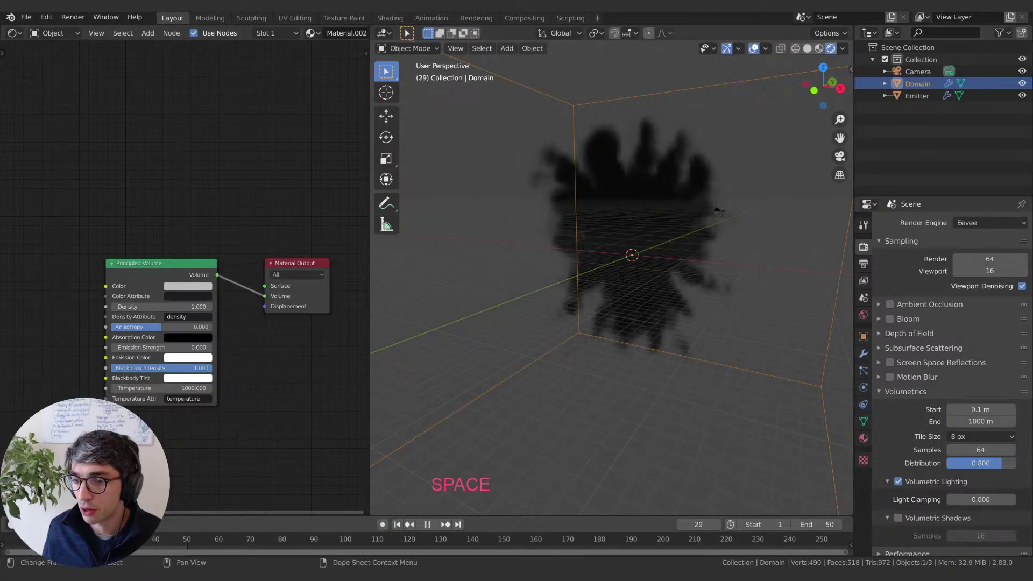
{"action": "key", "text": "space"}
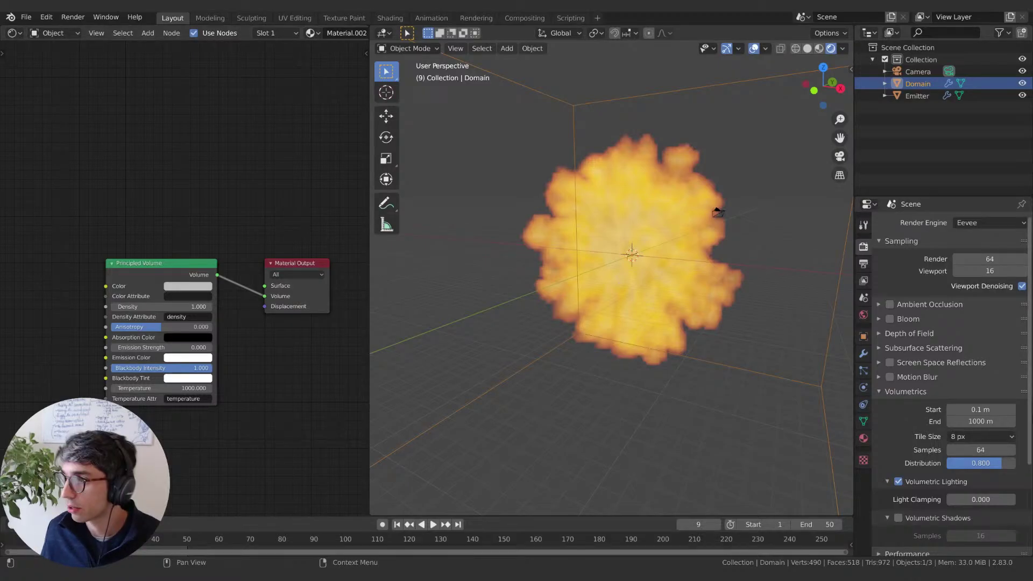
Step: Enable Bloom in the Eevee render settings and darken the world background color to black
{"action": "left_click", "coordinate": [889, 318]}
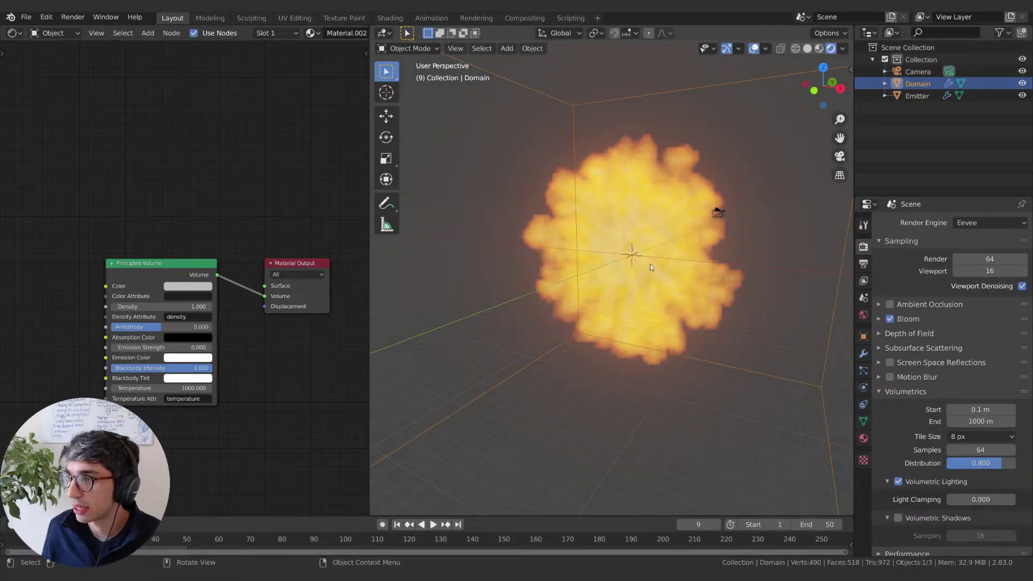
{"action": "left_click", "coordinate": [863, 315]}
{"action": "left_click", "coordinate": [986, 302]}
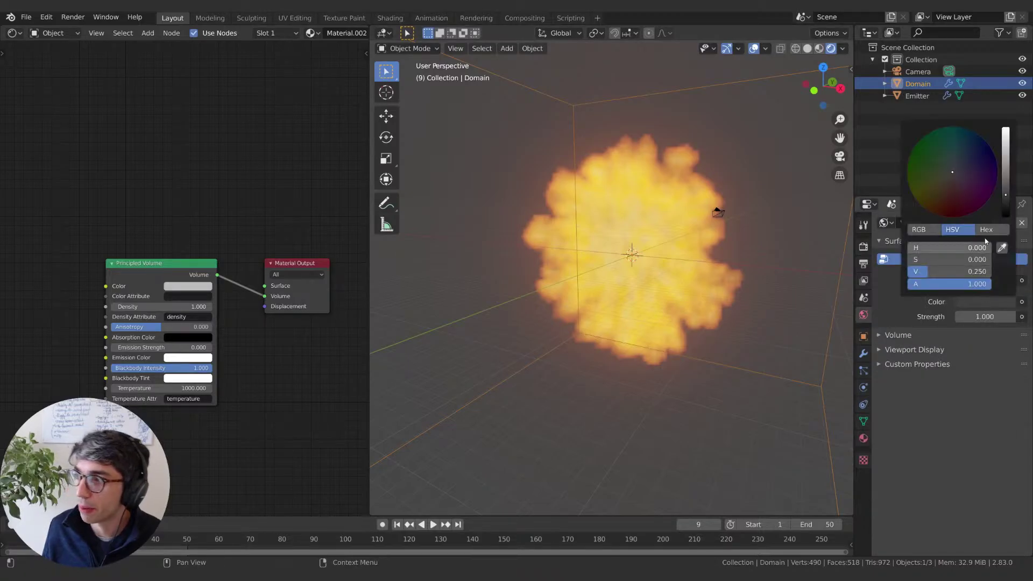
{"action": "left_click_drag", "start_coordinate": [1005, 195], "coordinate": [1005, 218]}
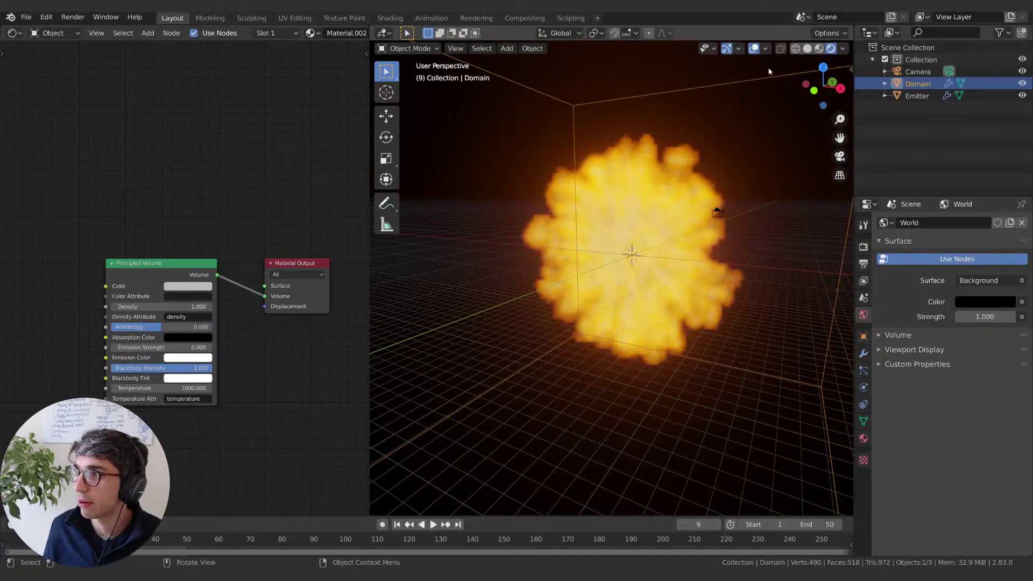
Step: Hide the floor grid and the X and Y axes in the viewport overlays
{"action": "left_click", "coordinate": [755, 52]}
{"action": "left_click", "coordinate": [754, 52]}
{"action": "left_click", "coordinate": [764, 49]}
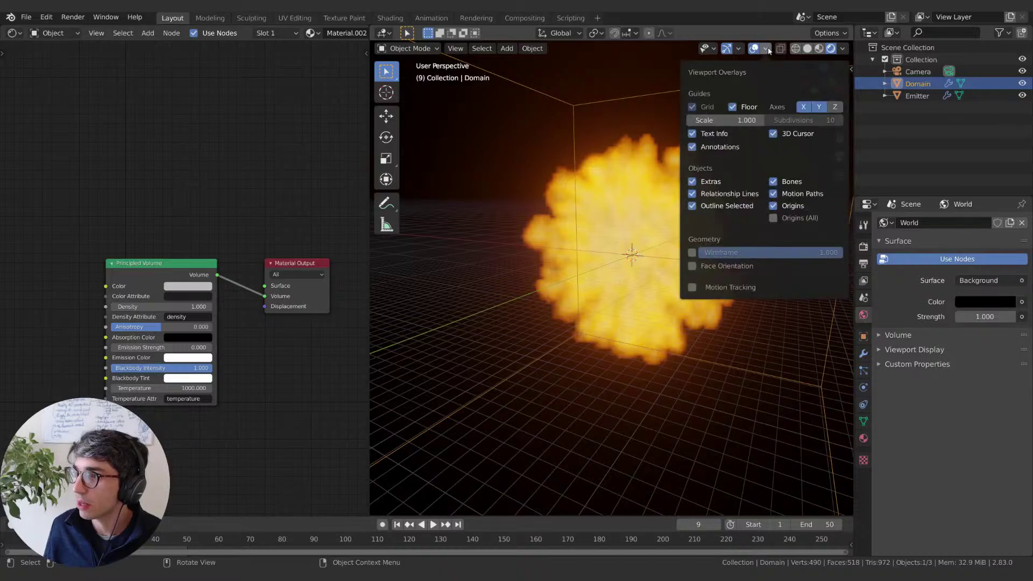
{"action": "left_click", "coordinate": [733, 106]}
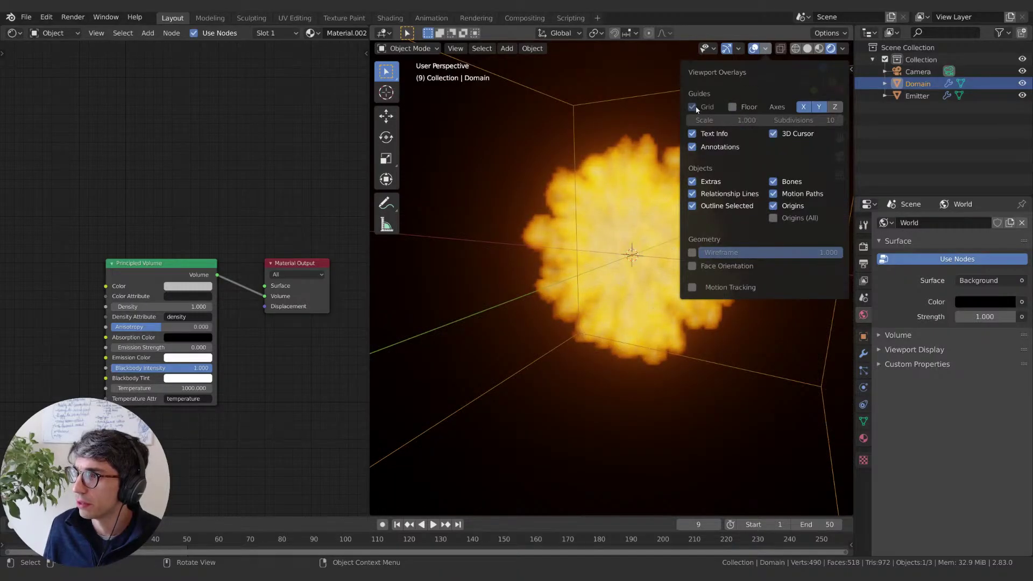
{"action": "left_click", "coordinate": [803, 106]}
{"action": "left_click", "coordinate": [818, 106]}
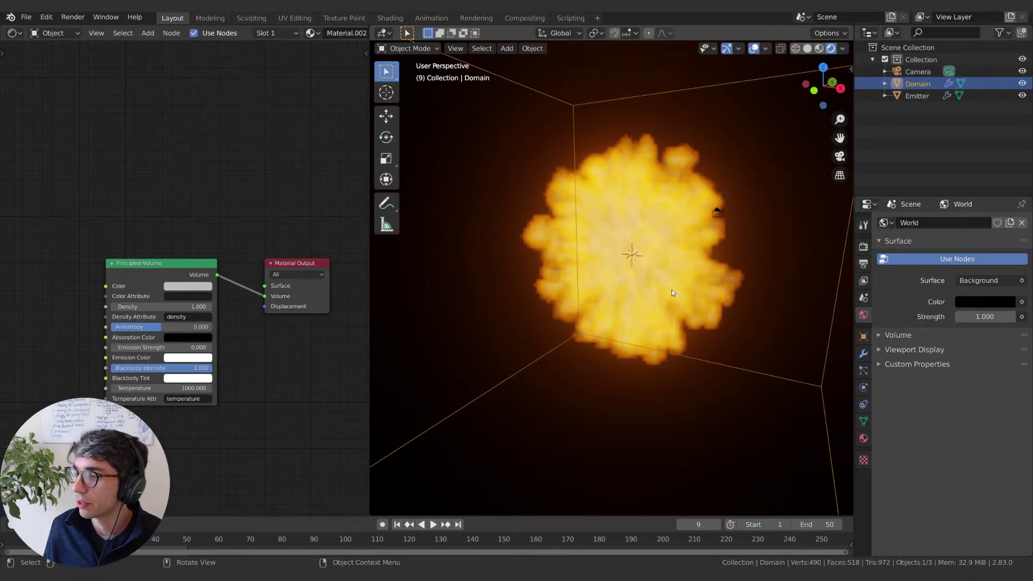
Step: Play back the glowing explosion repeatedly against the black background, from close up and from farther away
{"action": "key", "text": "shift+Left"}
{"action": "key", "text": "space"}
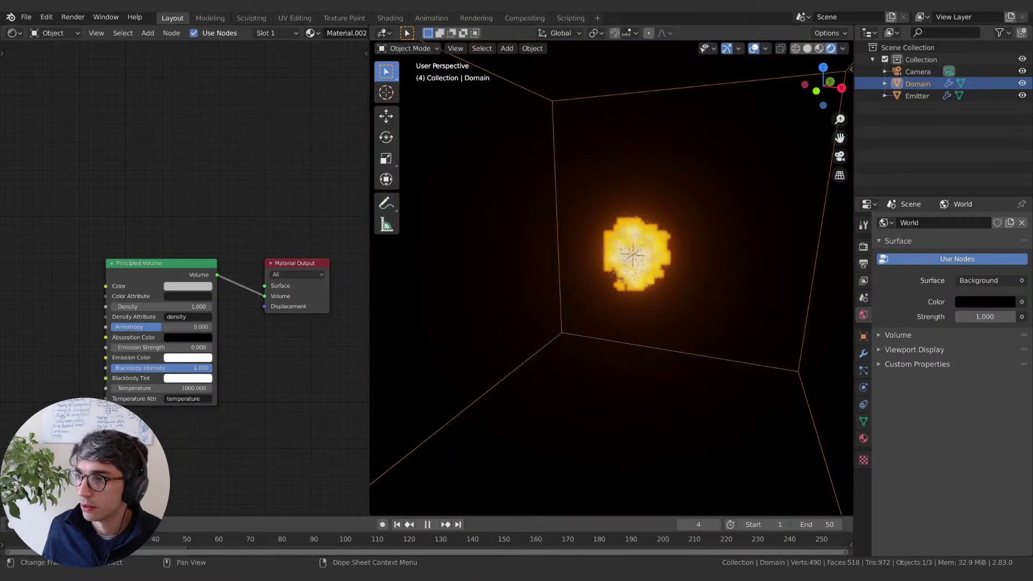
{"action": "key", "text": "space"}
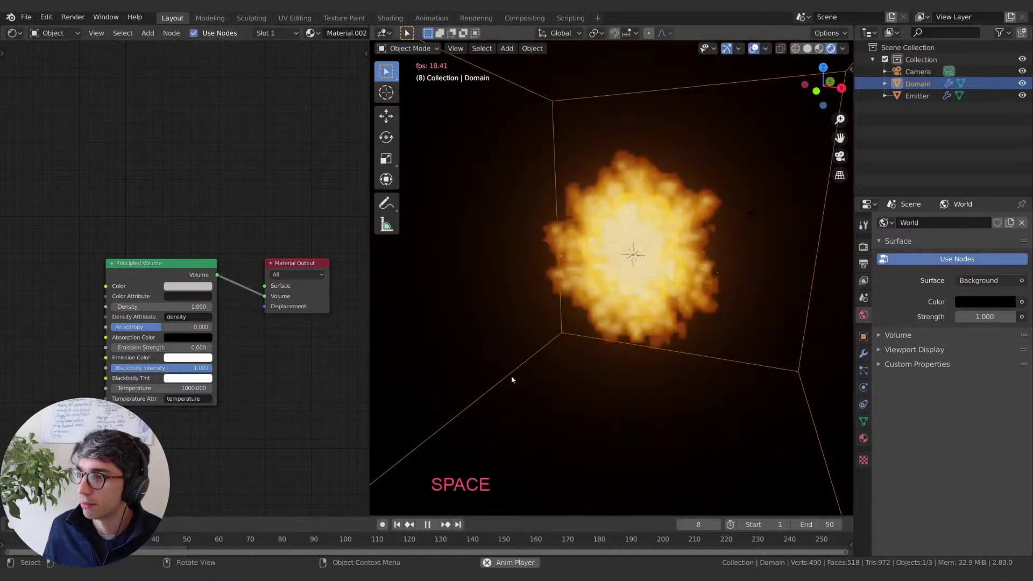
{"action": "key", "text": "shift+Left"}
{"action": "key", "text": "space"}
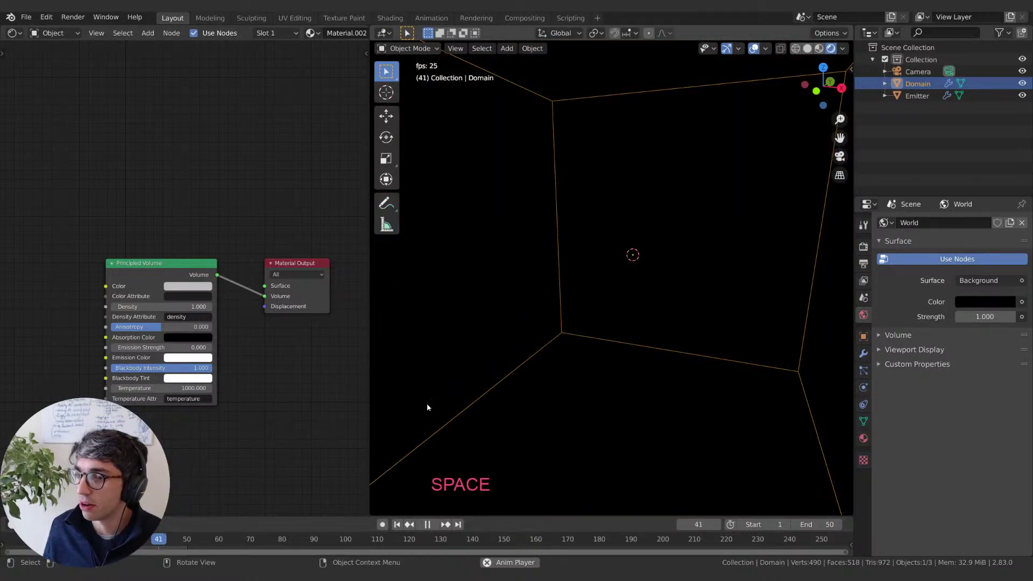
{"action": "key", "text": "space"}
{"action": "scroll", "coordinate": [610, 332], "scroll_direction": "down", "scroll_amount": 4}
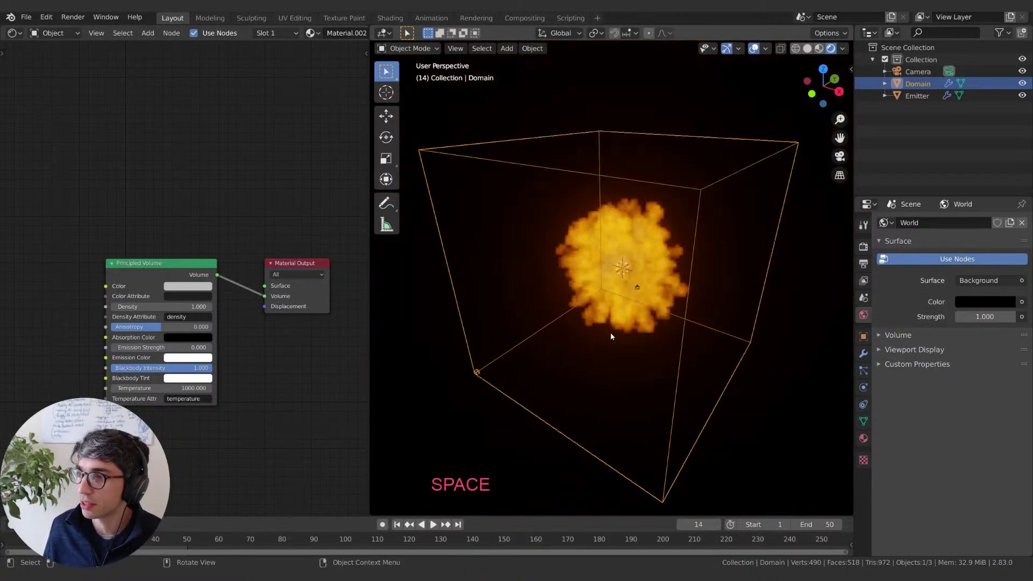
{"action": "key", "text": "space"}
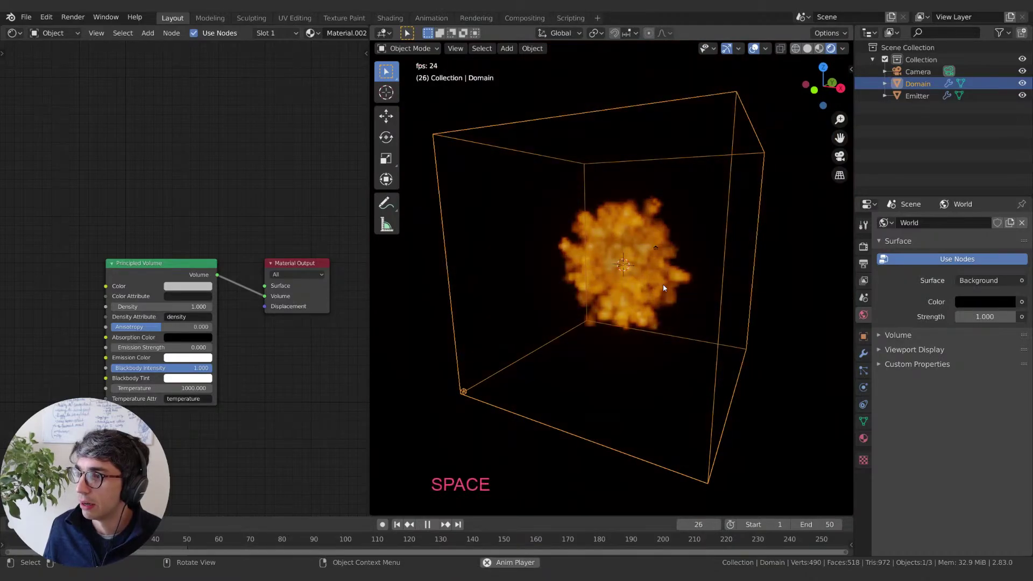
{"action": "key", "text": "space"}
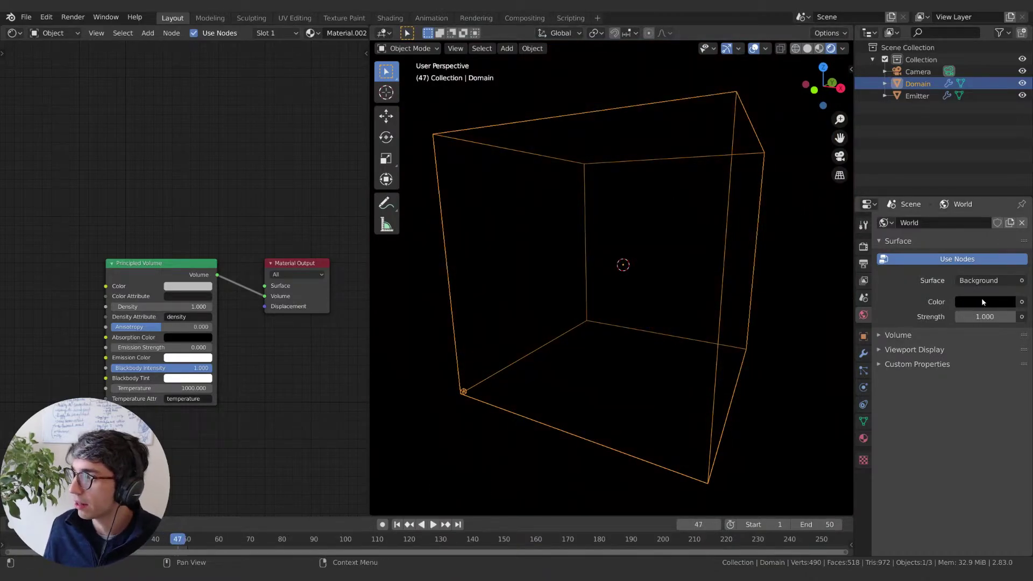
Step: Lighten the world background color to dark grey and play back the explosion to check its smoke
{"action": "left_click", "coordinate": [984, 302]}
{"action": "left_click", "coordinate": [1006, 204]}
{"action": "key", "text": "space"}
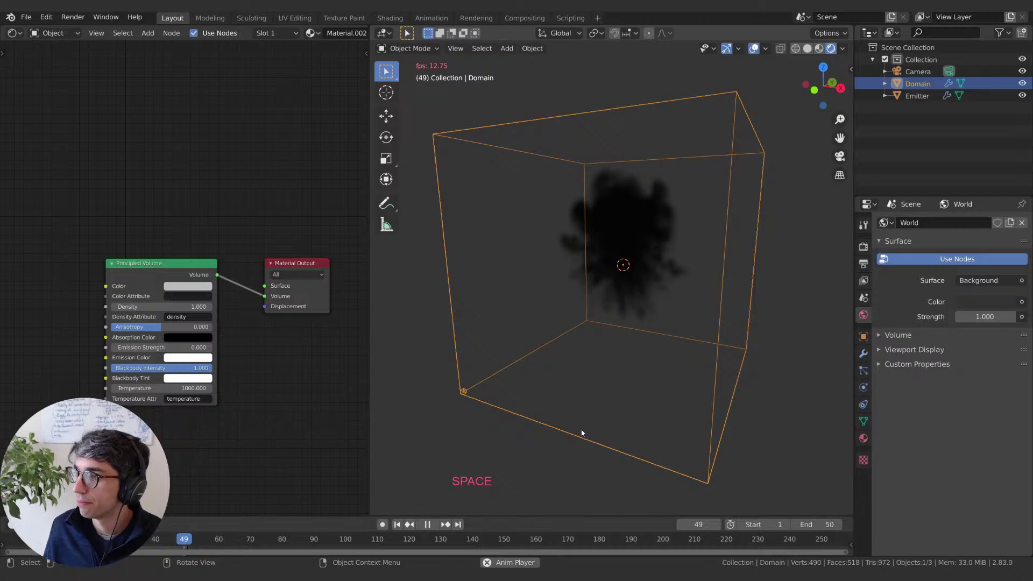
{"action": "key", "text": "space"}
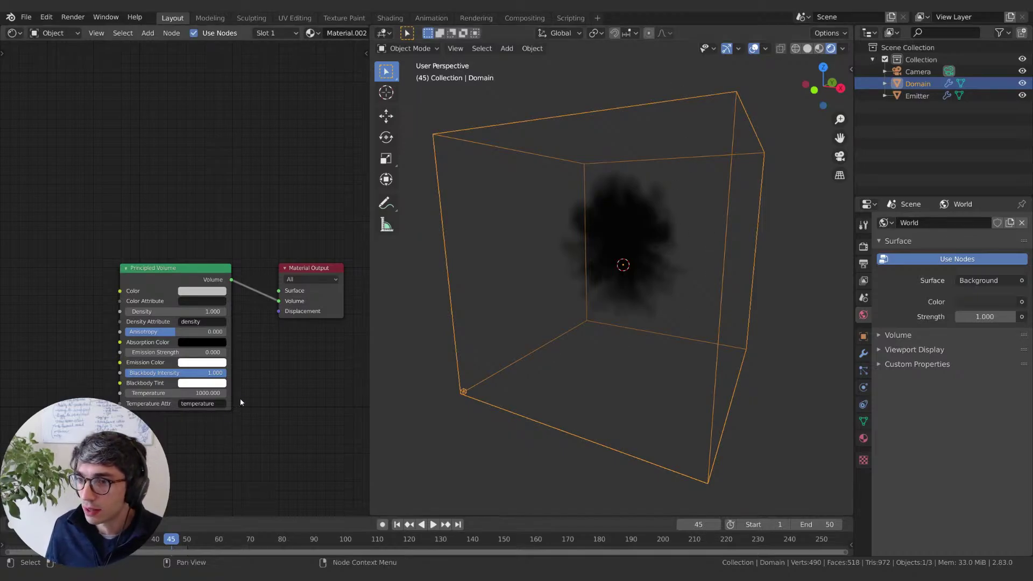
Step: Switch the render engine to Cycles, examine the explosion at frame 8, and return to Eevee
{"action": "middle_click_drag", "start_coordinate": [179, 280], "coordinate": [194, 301]}
{"action": "middle_click_drag", "start_coordinate": [304, 436], "coordinate": [290, 408]}
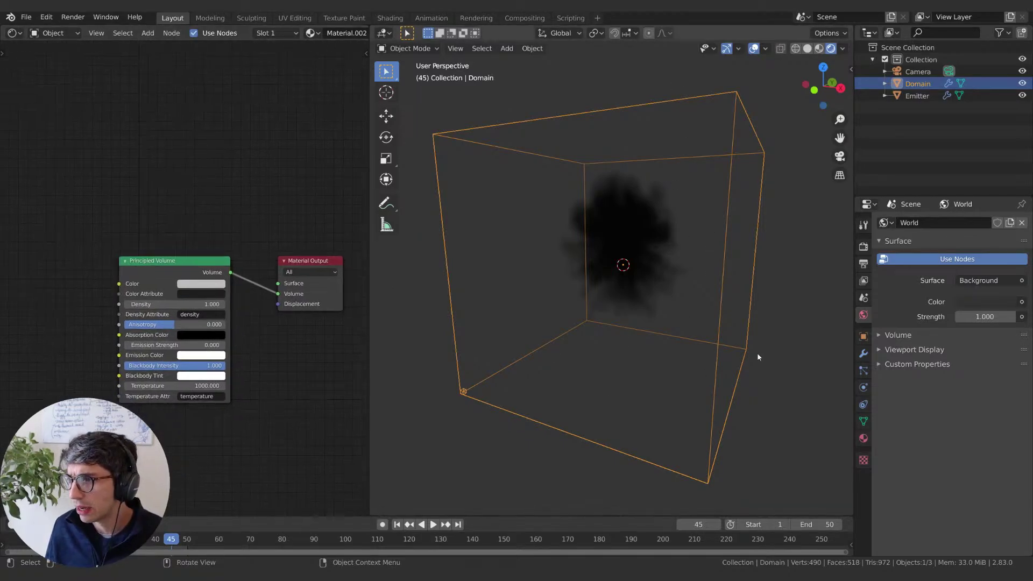
{"action": "left_click", "coordinate": [863, 247]}
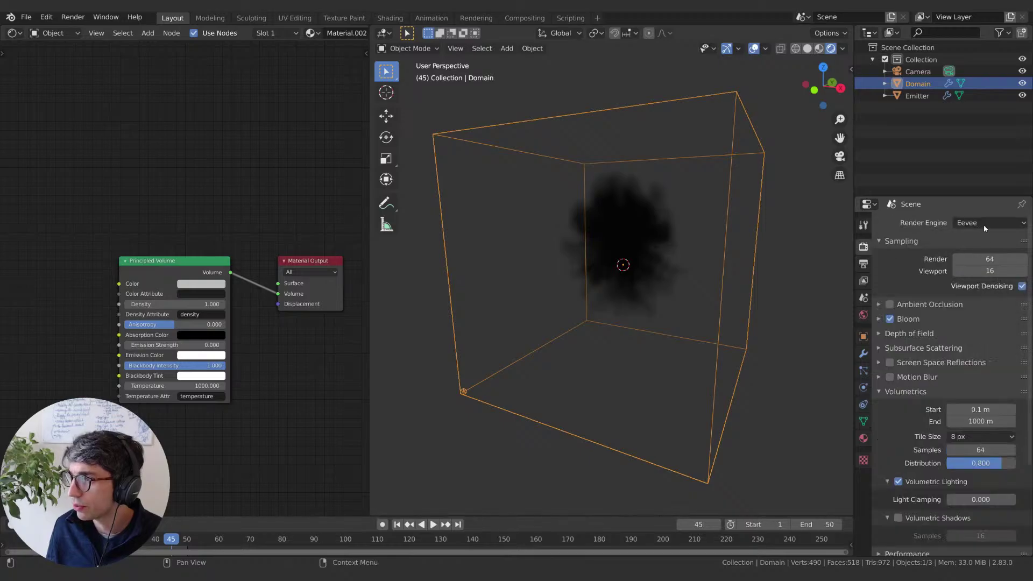
{"action": "left_click", "coordinate": [986, 223]}
{"action": "left_click", "coordinate": [978, 264]}
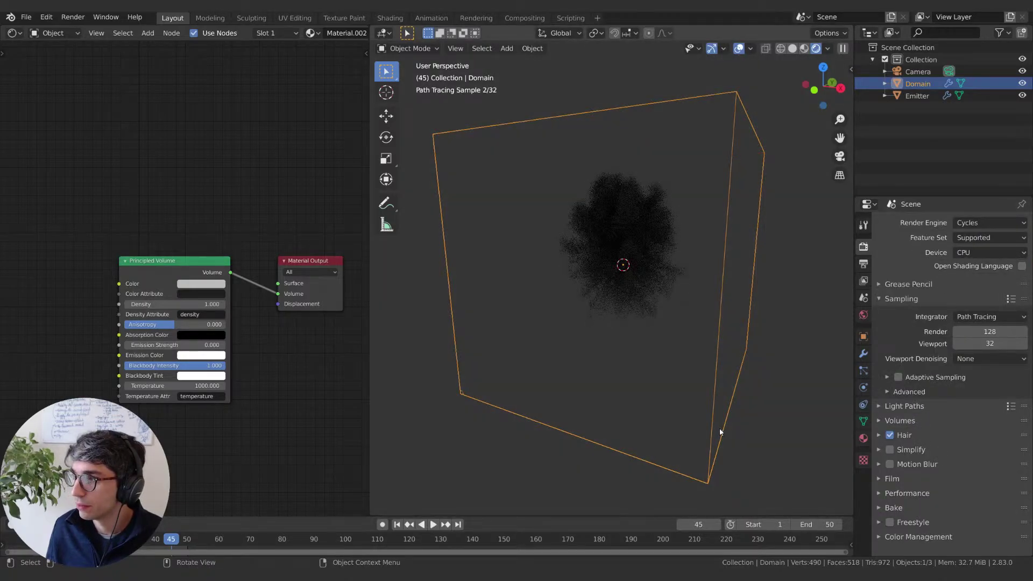
{"action": "mouse_move", "coordinate": [720, 432]}
{"action": "middle_mouse_down"}
{"action": "mouse_move", "coordinate": [561, 360]}
{"action": "mouse_move", "coordinate": [560, 369]}
{"action": "middle_mouse_up"}
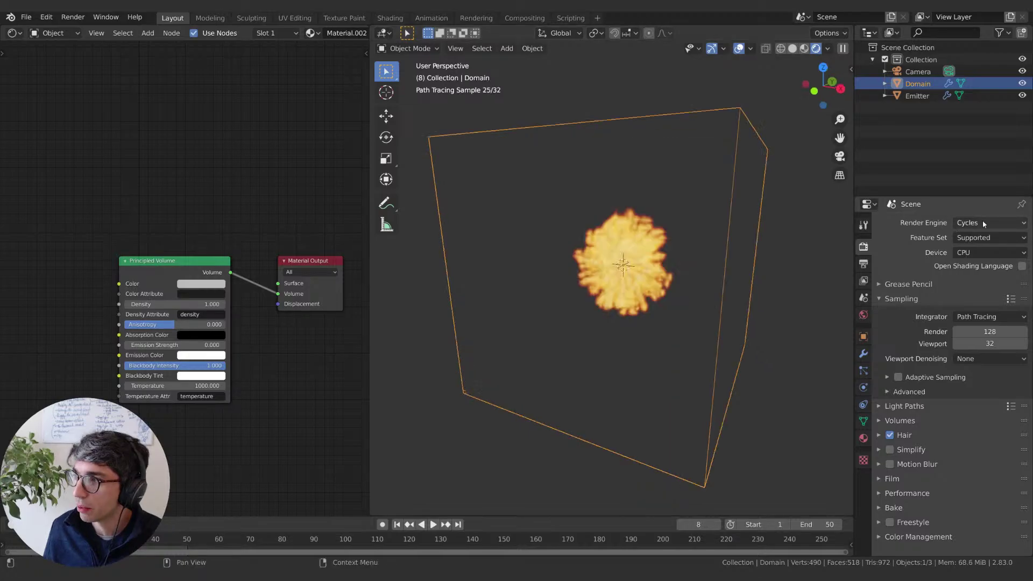
{"action": "left_click", "coordinate": [989, 222]}
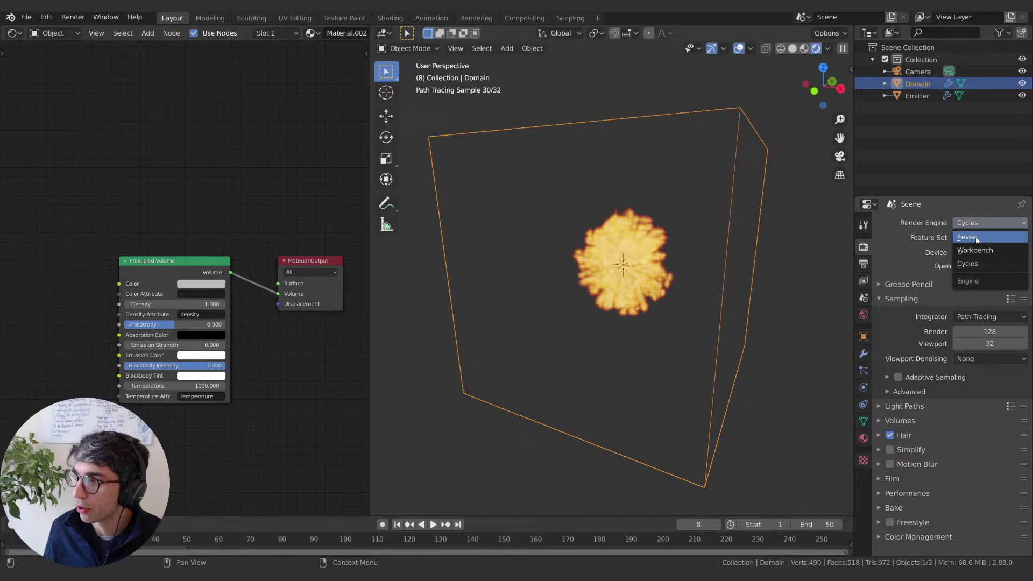
{"action": "left_click", "coordinate": [976, 238]}
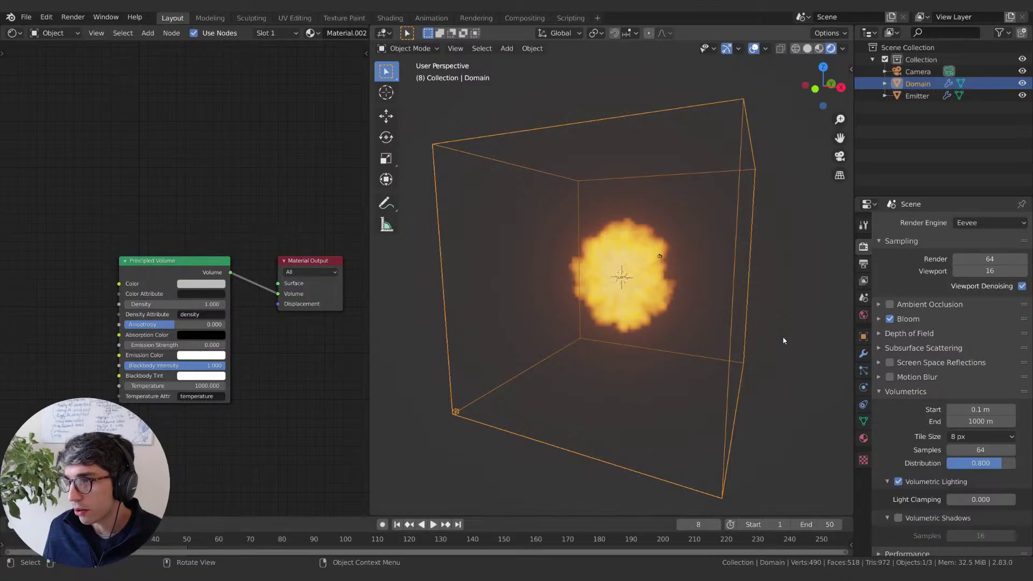
Step: Inspect the Eevee-rendered fireball at frame 8 from farther away and from different angles
{"action": "left_click", "coordinate": [990, 223]}
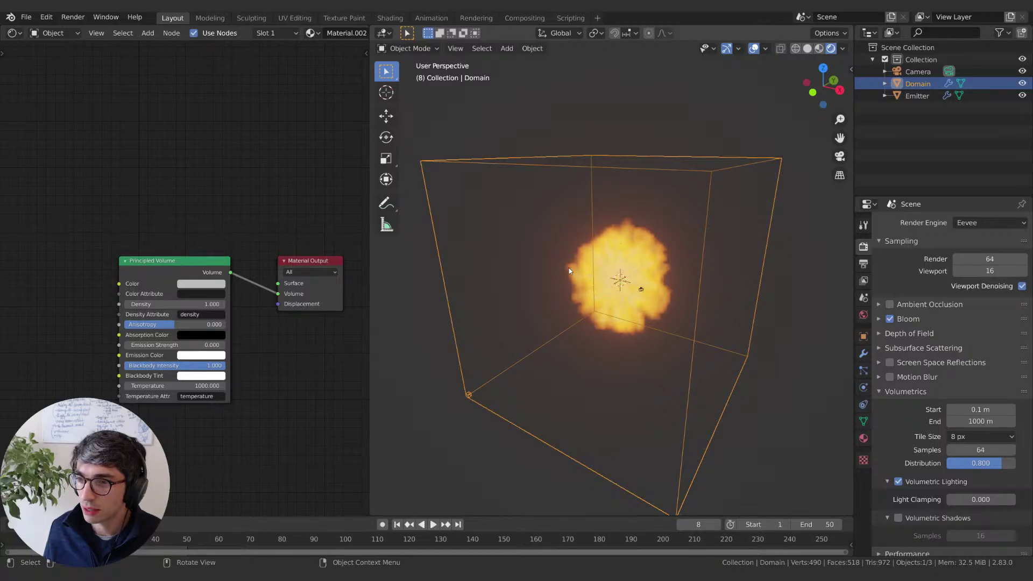
{"action": "scroll", "coordinate": [569, 268], "scroll_direction": "down", "scroll_amount": 2}
{"action": "middle_click_drag", "start_coordinate": [569, 268], "coordinate": [617, 287]}
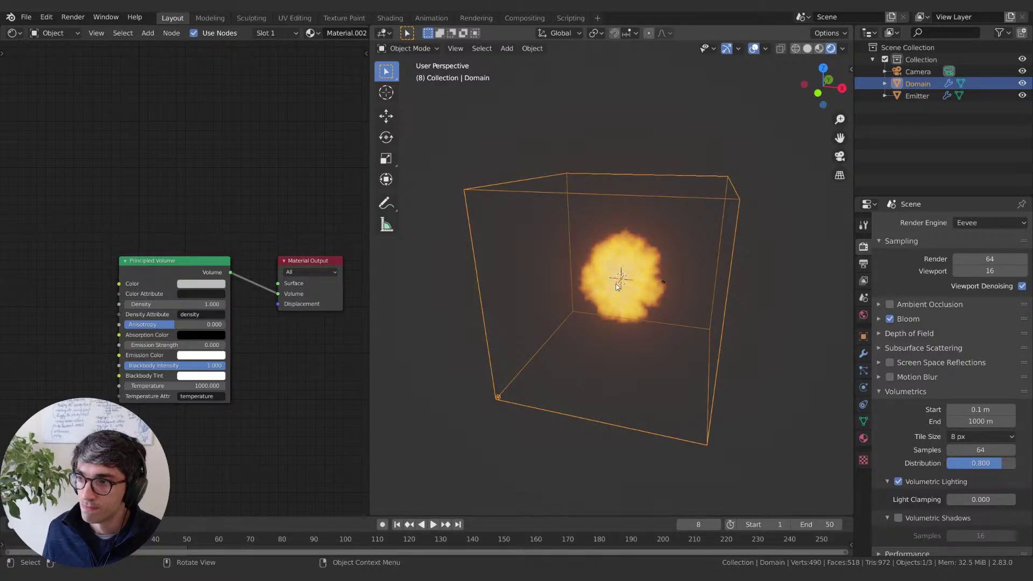
{"action": "middle_click_drag", "start_coordinate": [617, 287], "coordinate": [636, 321]}
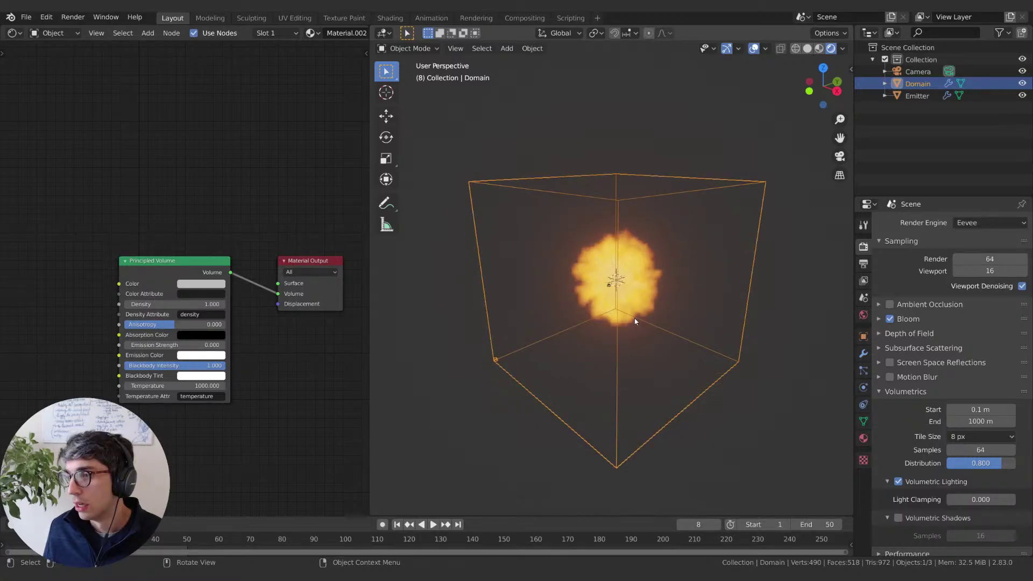
{"action": "middle_click_drag", "start_coordinate": [635, 321], "coordinate": [667, 315]}
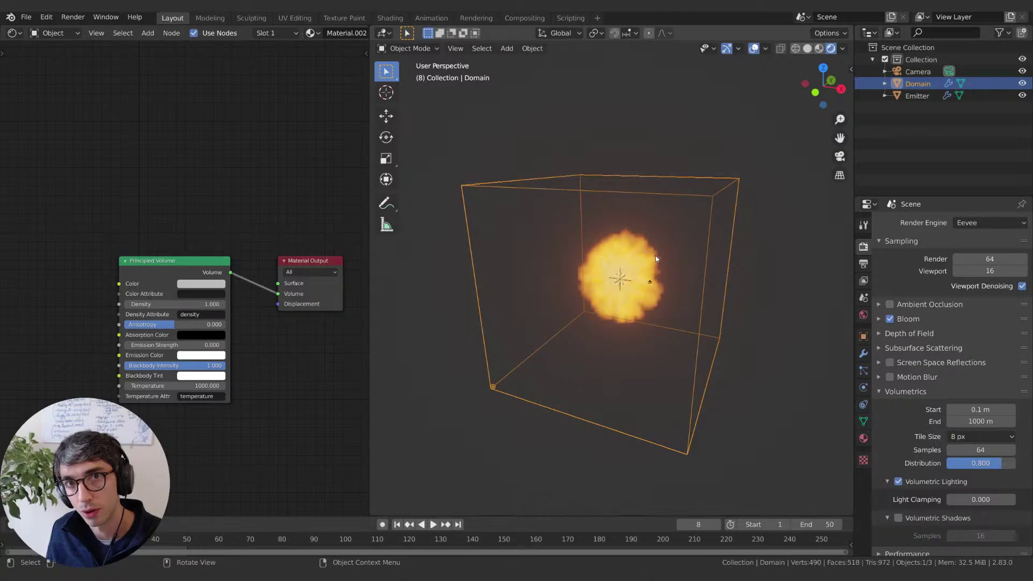
Step: Set the Eevee volumetrics tile size to 2 px and check the fireball's detail from closer up
{"action": "middle_click_drag", "start_coordinate": [655, 259], "coordinate": [838, 302]}
{"action": "scroll", "coordinate": [947, 323], "scroll_direction": "down", "scroll_amount": 4}
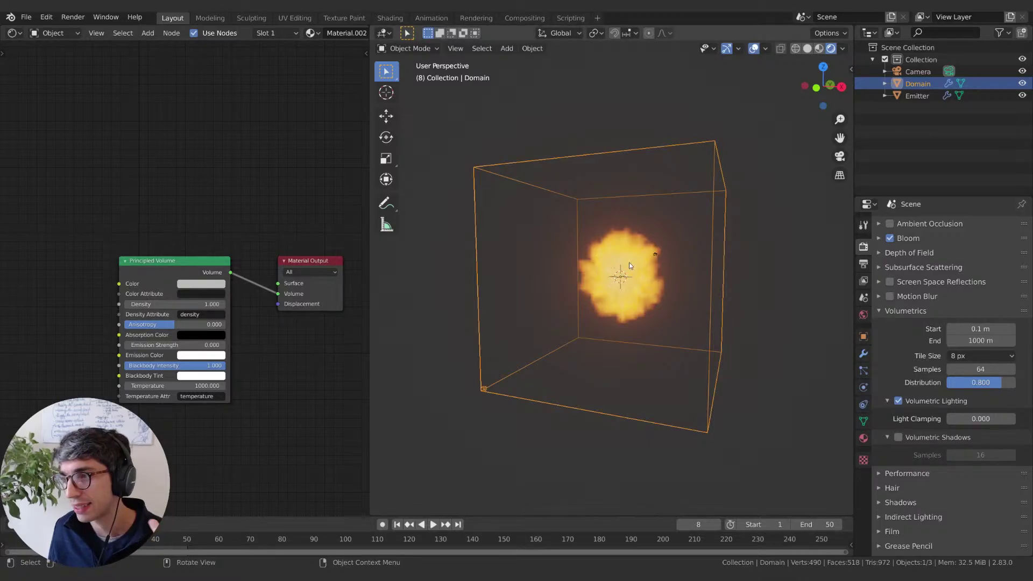
{"action": "left_click", "coordinate": [957, 356]}
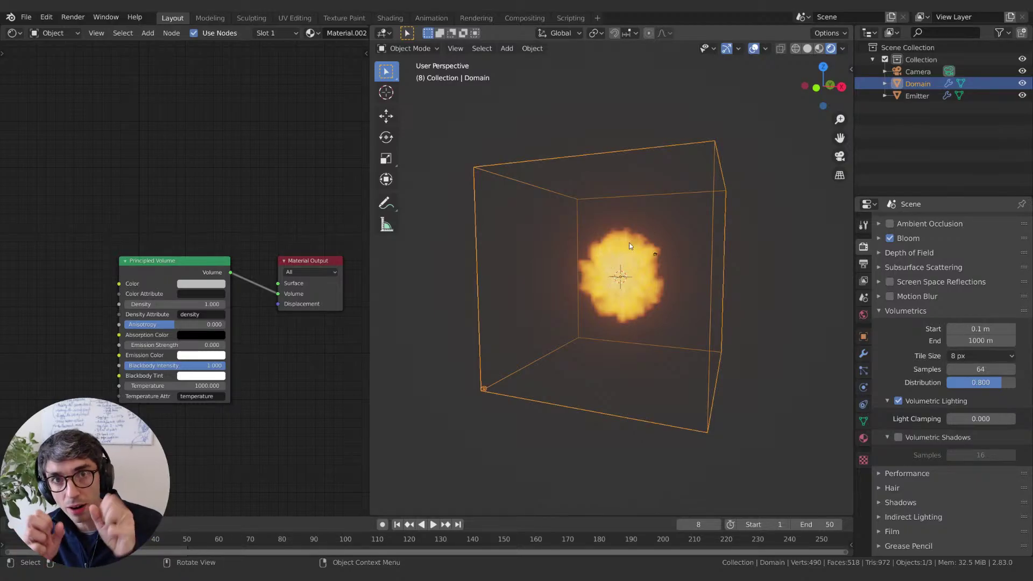
{"action": "left_click", "coordinate": [981, 356]}
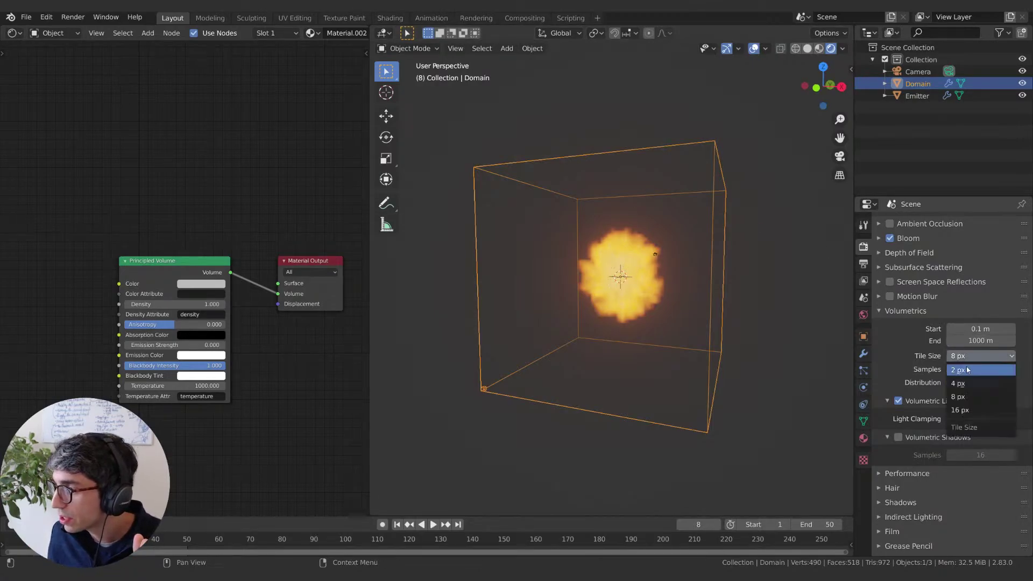
{"action": "left_click", "coordinate": [968, 367]}
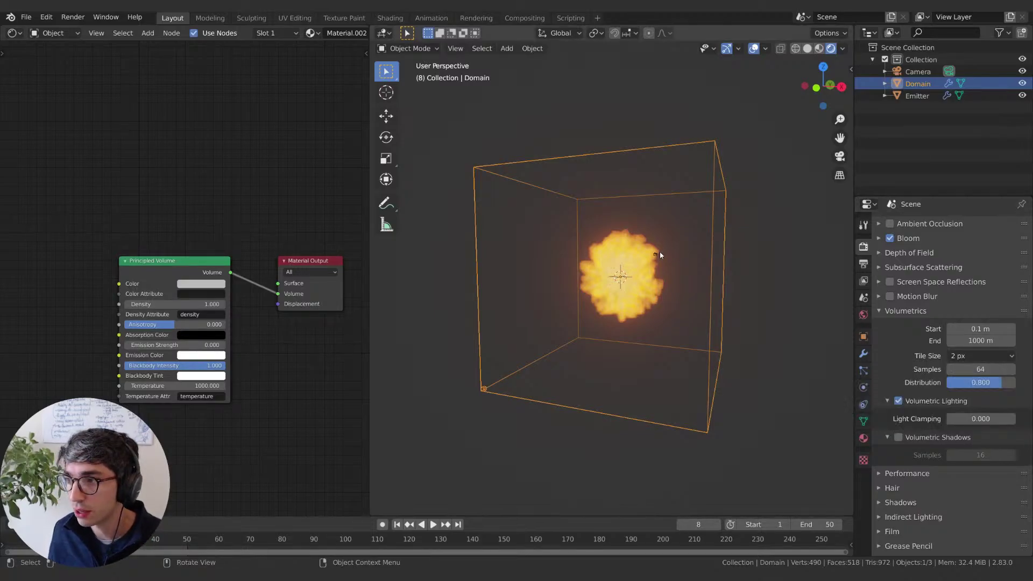
{"action": "scroll", "coordinate": [661, 256], "scroll_direction": "up", "scroll_amount": 4}
{"action": "scroll", "coordinate": [662, 261], "scroll_direction": "down", "scroll_amount": 3}
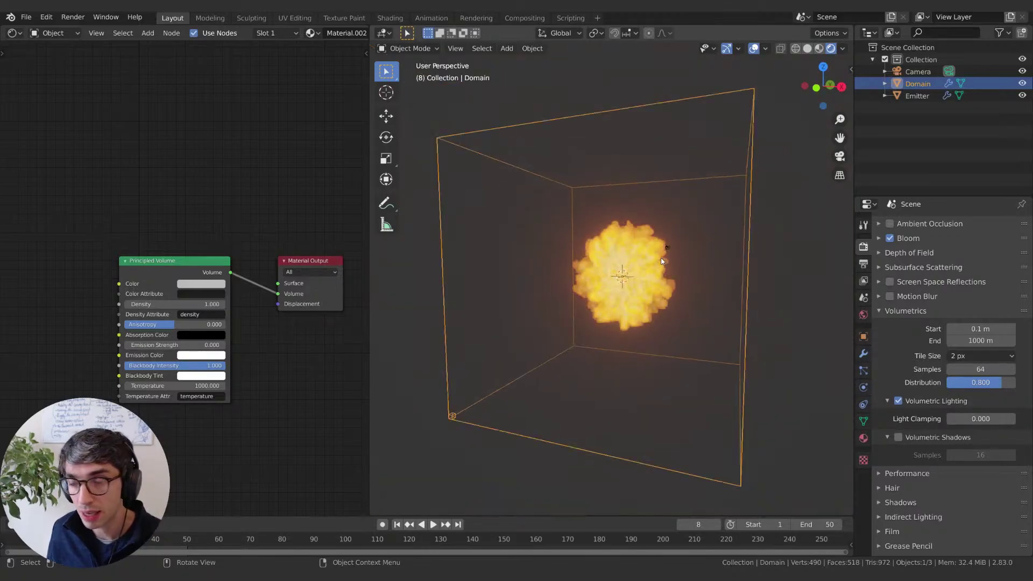
{"action": "scroll", "coordinate": [959, 265], "scroll_direction": "up", "scroll_amount": 5}
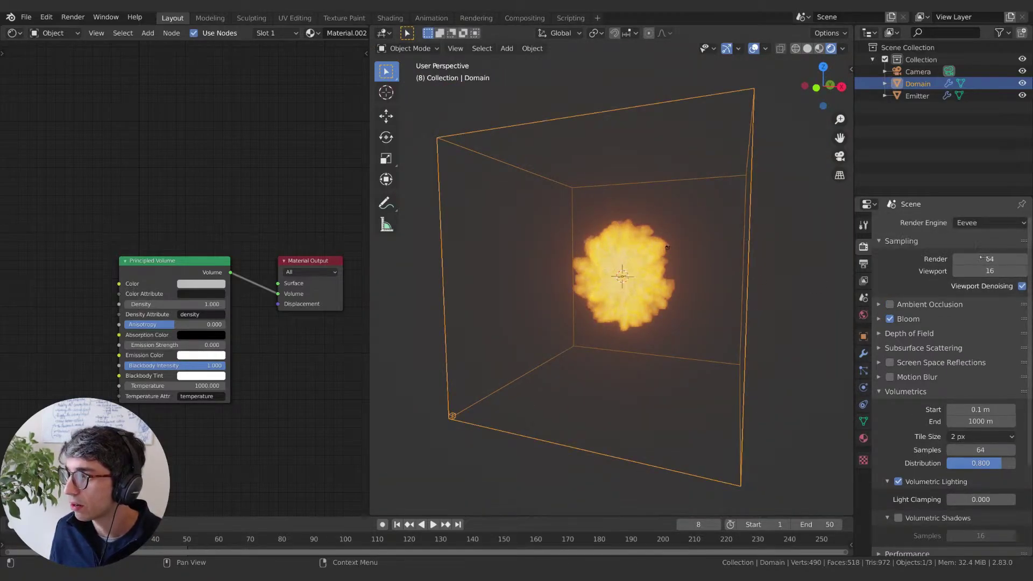
{"action": "scroll", "coordinate": [914, 355], "scroll_direction": "down", "scroll_amount": 4}
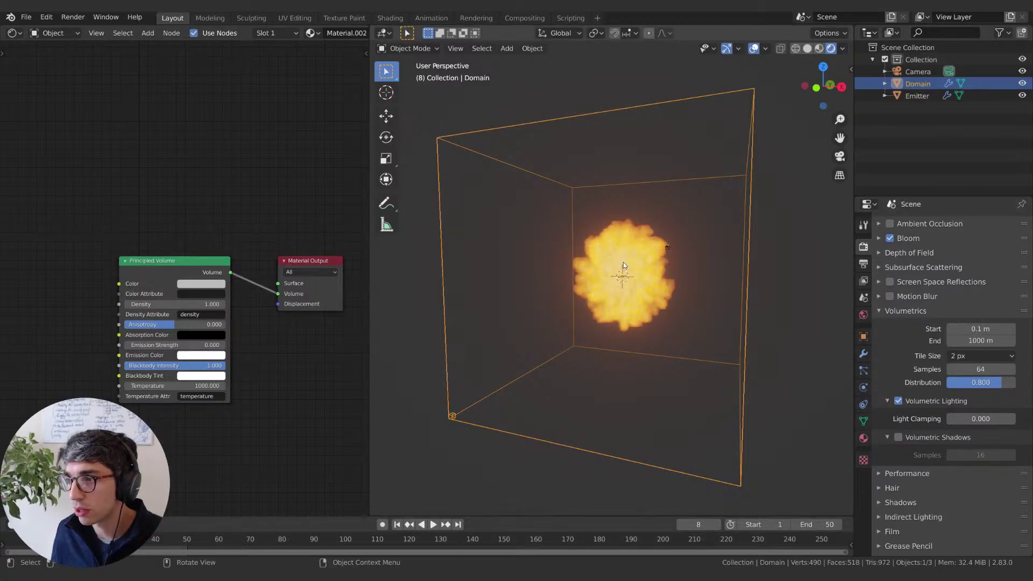
Step: Try volumetric shadows in the Eevee volumetrics settings and switch them back off
{"action": "left_click", "coordinate": [898, 438]}
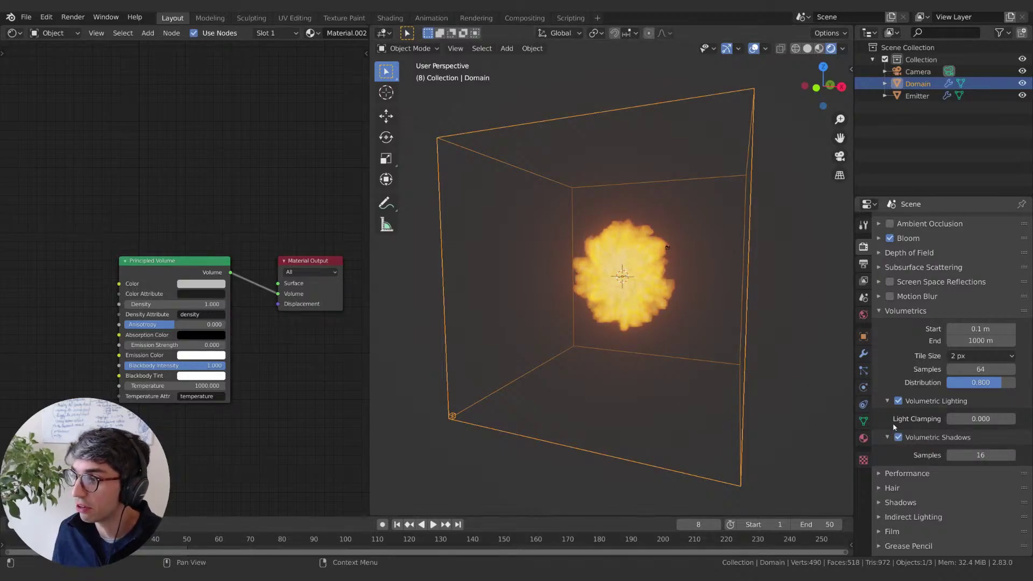
{"action": "left_click", "coordinate": [898, 437]}
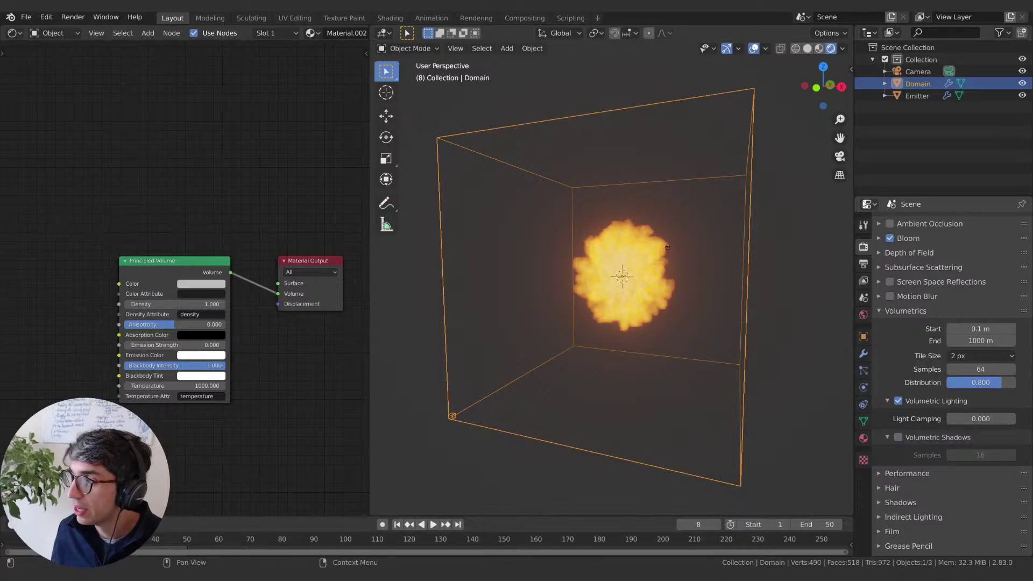
{"action": "scroll", "coordinate": [995, 232], "scroll_direction": "up", "scroll_amount": 5}
{"action": "left_click", "coordinate": [996, 227]}
{"action": "left_click", "coordinate": [979, 264]}
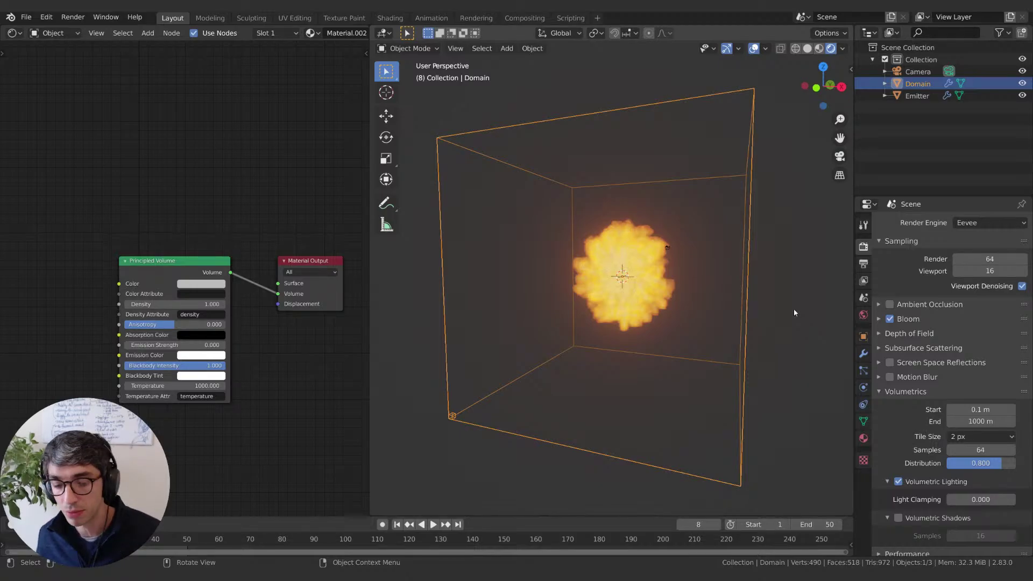
Step: Play back the explosion simulation in the viewport, check it from another angle and stop playback
{"action": "key", "text": "space"}
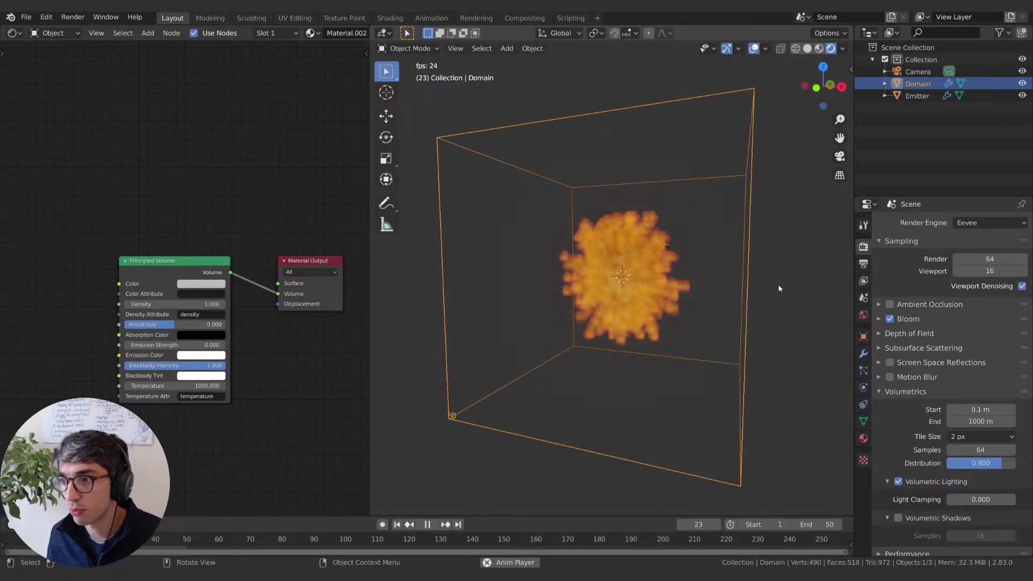
{"action": "key", "text": "space"}
{"action": "key", "text": "space"}
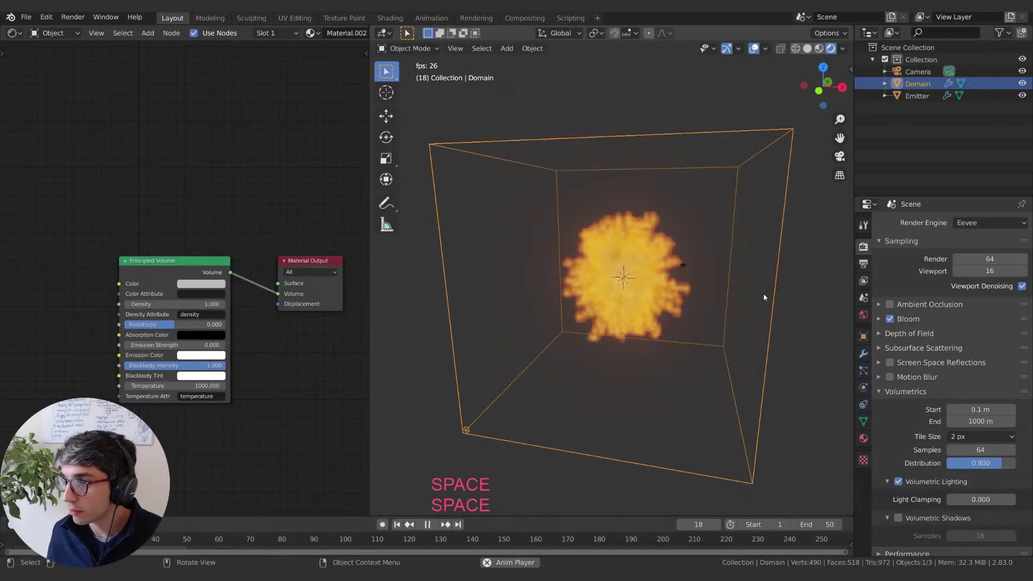
{"action": "key", "text": "space"}
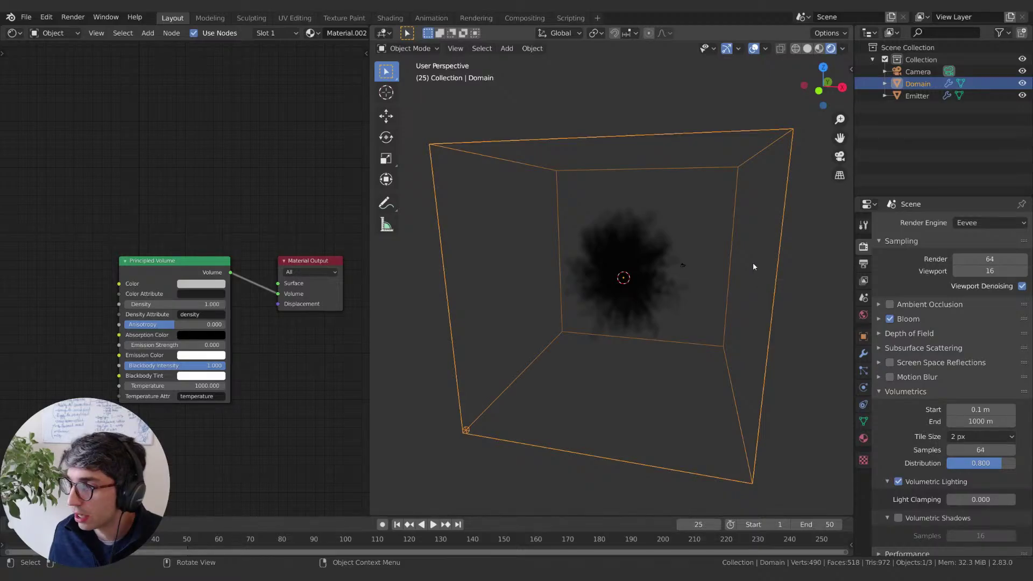
{"action": "left_click", "coordinate": [917, 96]}
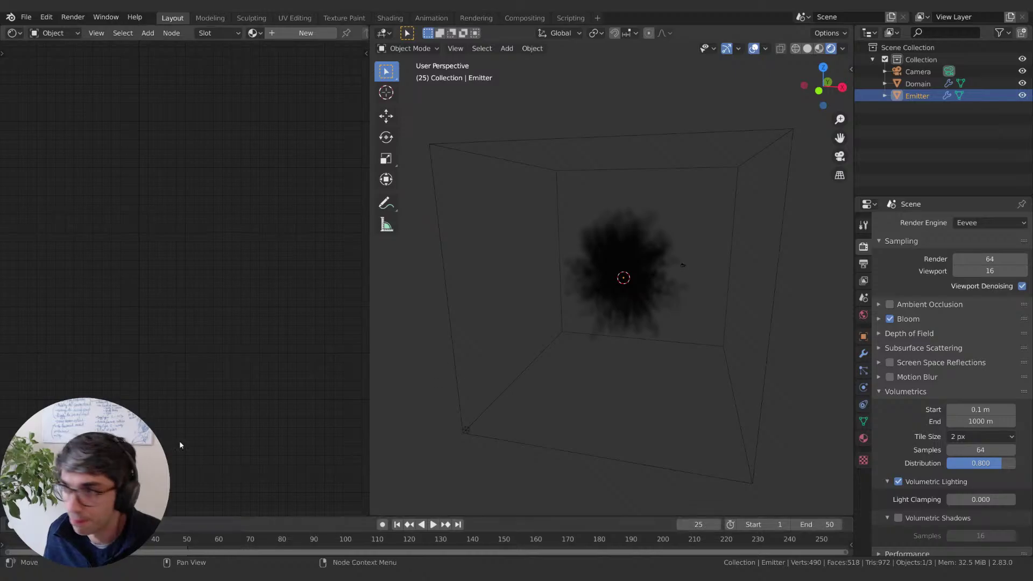
{"action": "middle_click_drag", "start_coordinate": [675, 238], "coordinate": [652, 279]}
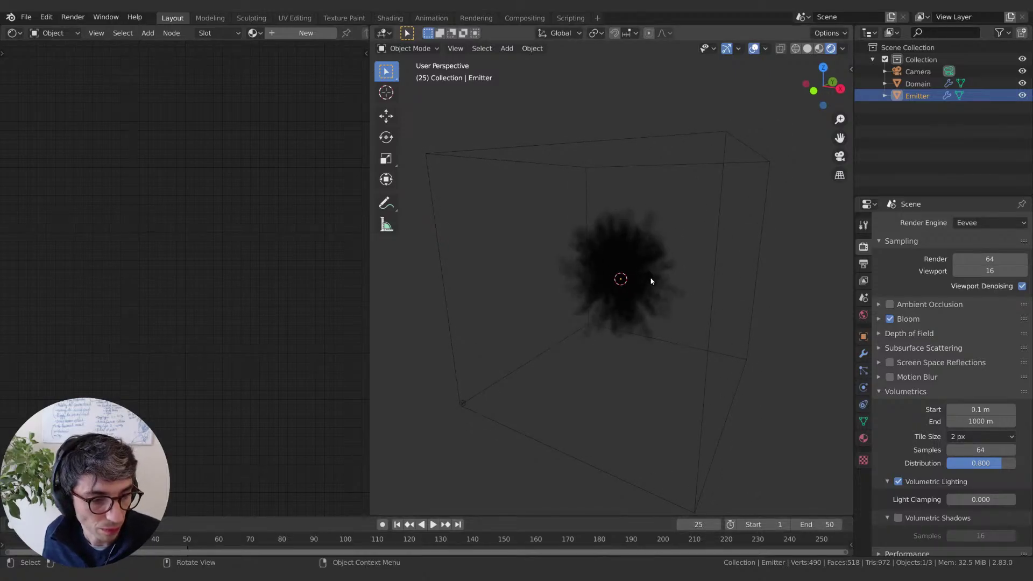
{"action": "middle_click_drag", "start_coordinate": [651, 281], "coordinate": [718, 263]}
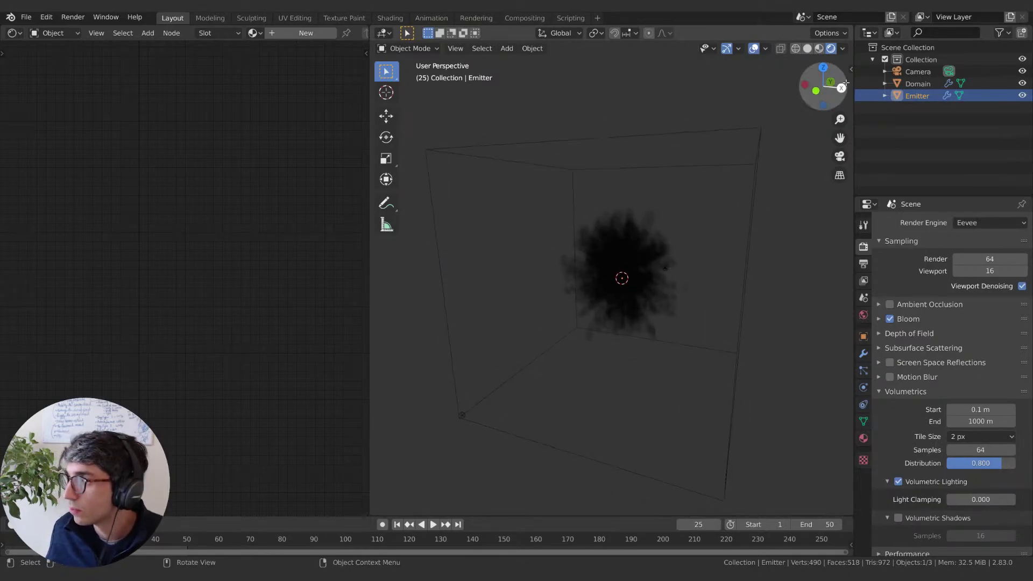
{"action": "left_click", "coordinate": [917, 85]}
{"action": "left_click", "coordinate": [914, 98]}
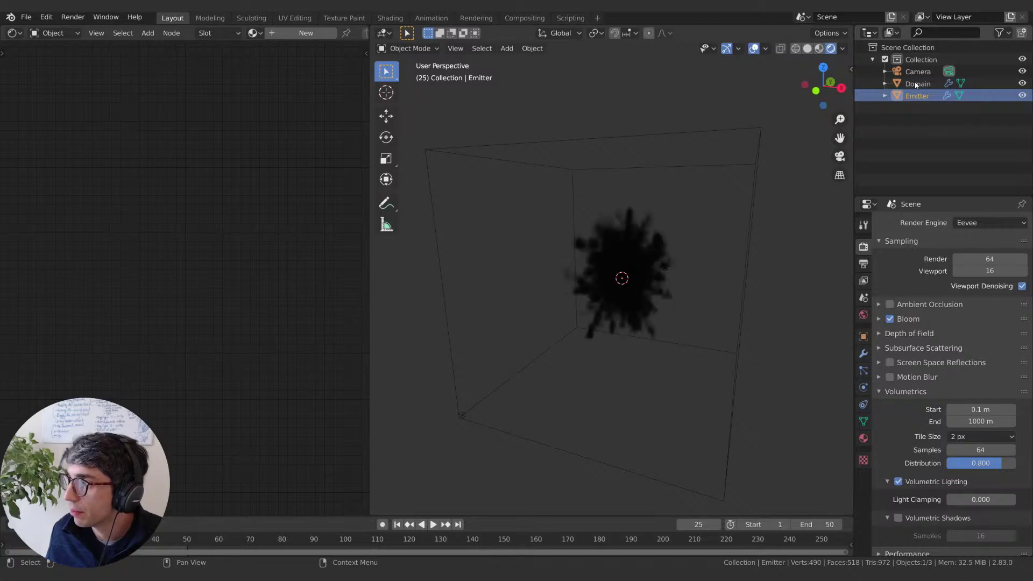
Step: Select the Domain and free all baked cache data in its fluid physics settings
{"action": "left_click", "coordinate": [917, 85]}
{"action": "middle_click_drag", "start_coordinate": [694, 322], "coordinate": [664, 351]}
{"action": "left_click", "coordinate": [863, 404]}
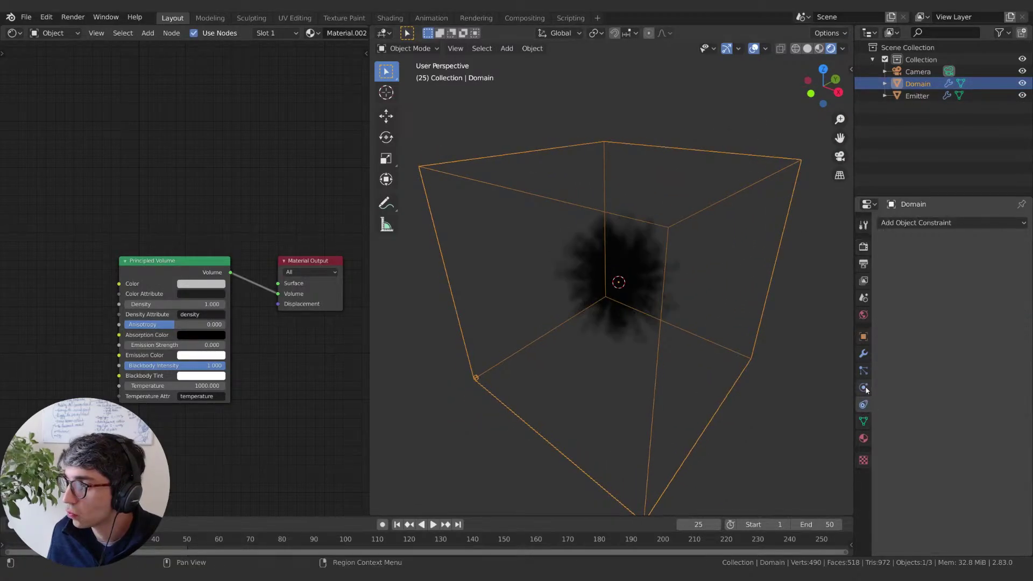
{"action": "left_click", "coordinate": [863, 387]}
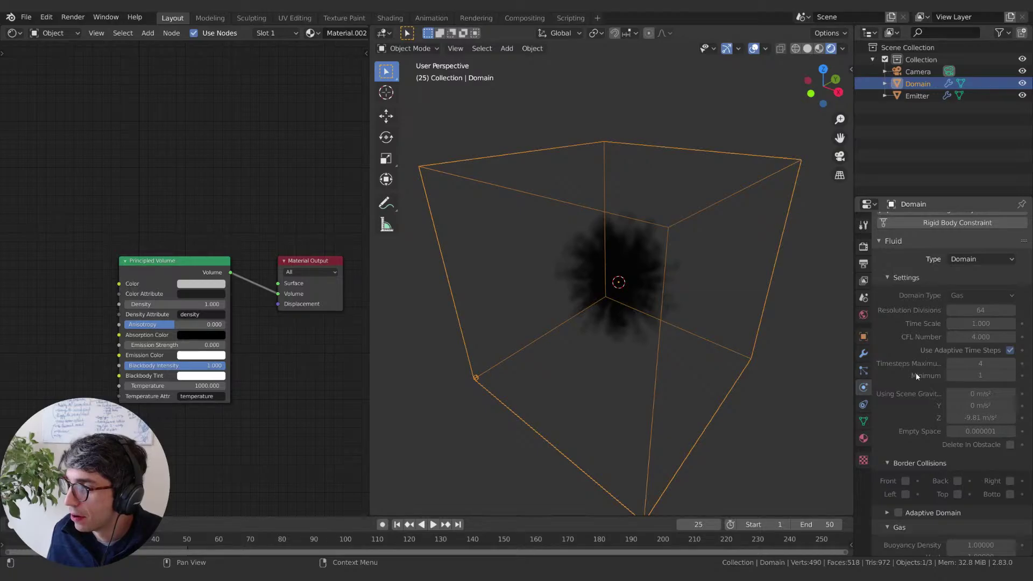
{"action": "scroll", "coordinate": [916, 372], "scroll_direction": "down", "scroll_amount": 5}
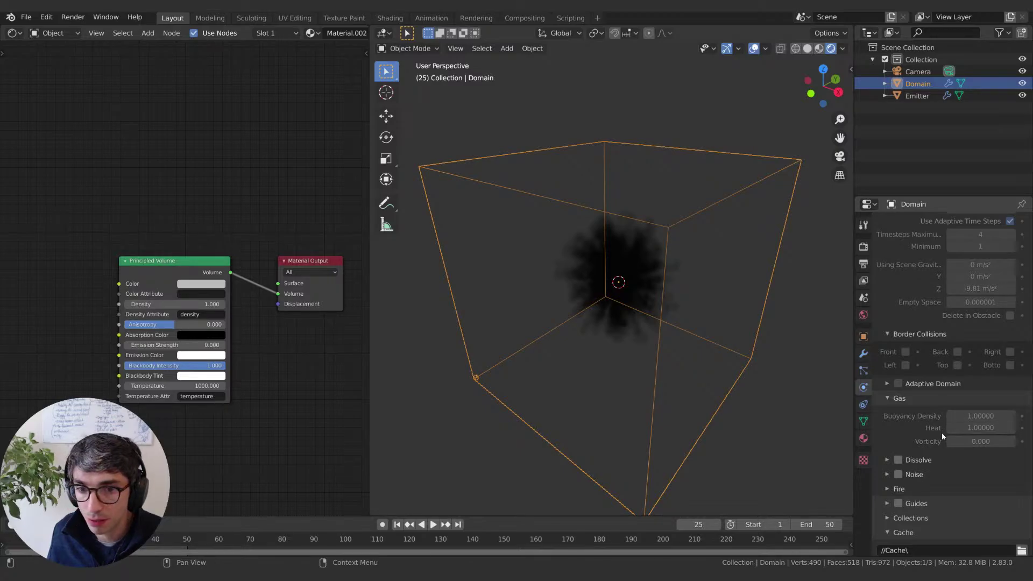
{"action": "scroll", "coordinate": [918, 365], "scroll_direction": "down", "scroll_amount": 1}
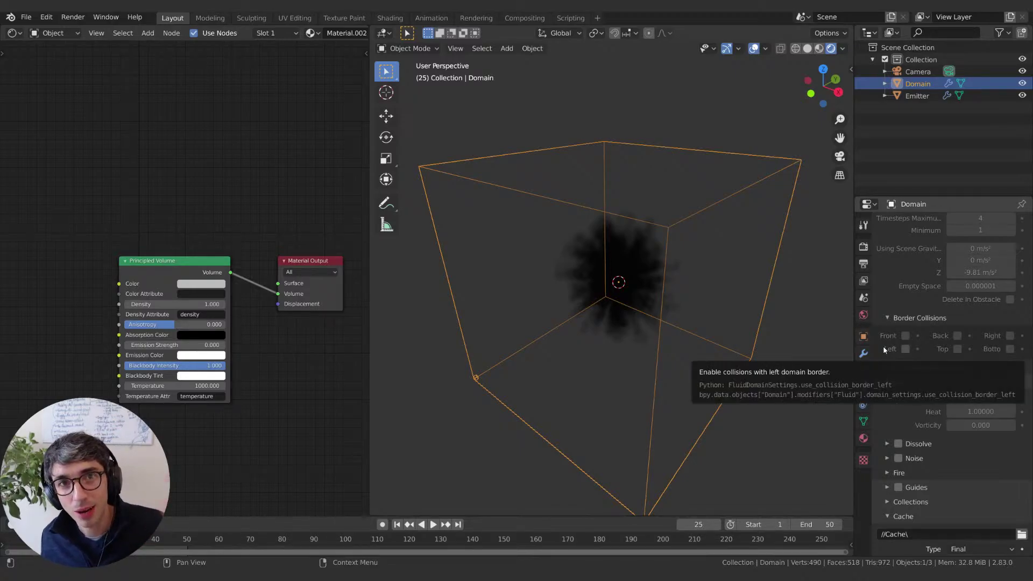
{"action": "scroll", "coordinate": [927, 400], "scroll_direction": "down", "scroll_amount": 5}
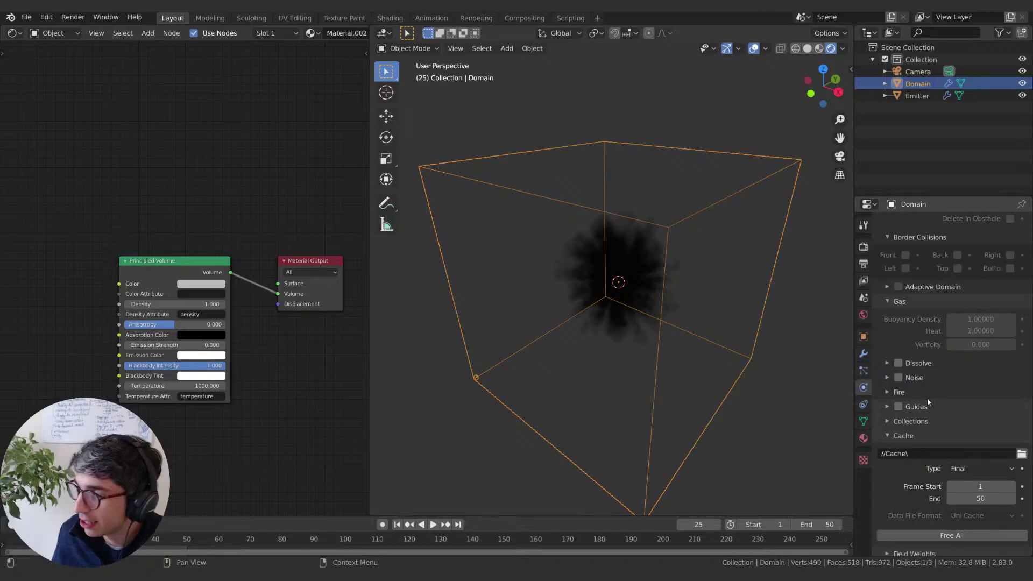
{"action": "scroll", "coordinate": [944, 394], "scroll_direction": "down", "scroll_amount": 2}
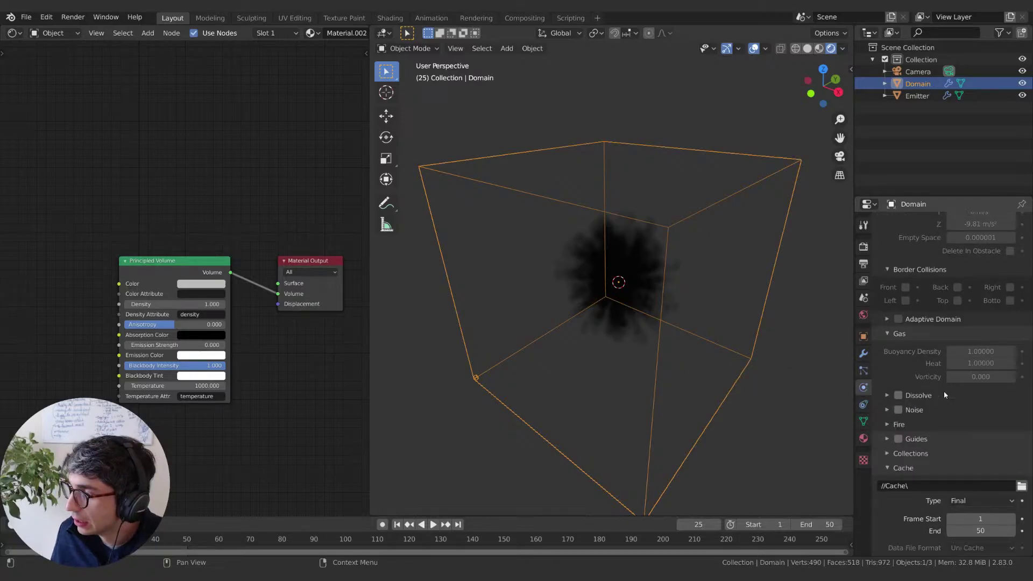
{"action": "left_click", "coordinate": [945, 518]}
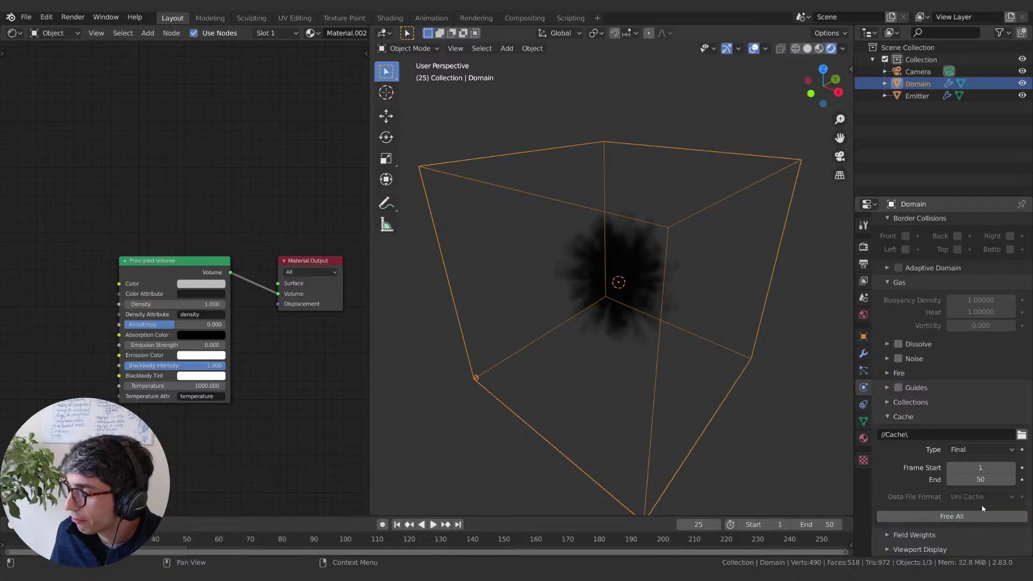
Step: Set the domain's gas buoyancy density to 0.1, heat to 0.1 and vorticity to 0.5
{"action": "scroll", "coordinate": [937, 412], "scroll_direction": "up", "scroll_amount": 4}
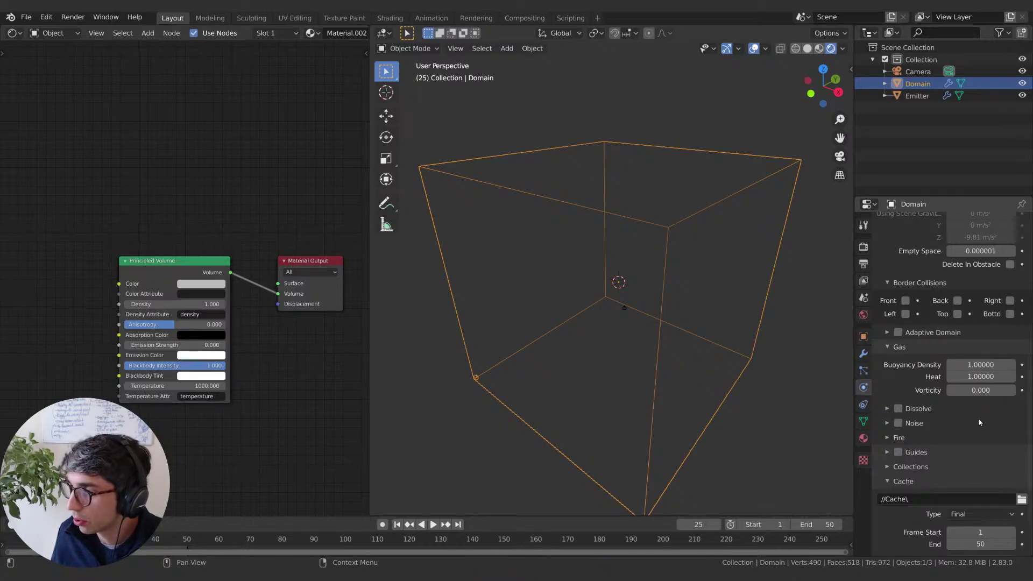
{"action": "scroll", "coordinate": [942, 378], "scroll_direction": "up", "scroll_amount": 2}
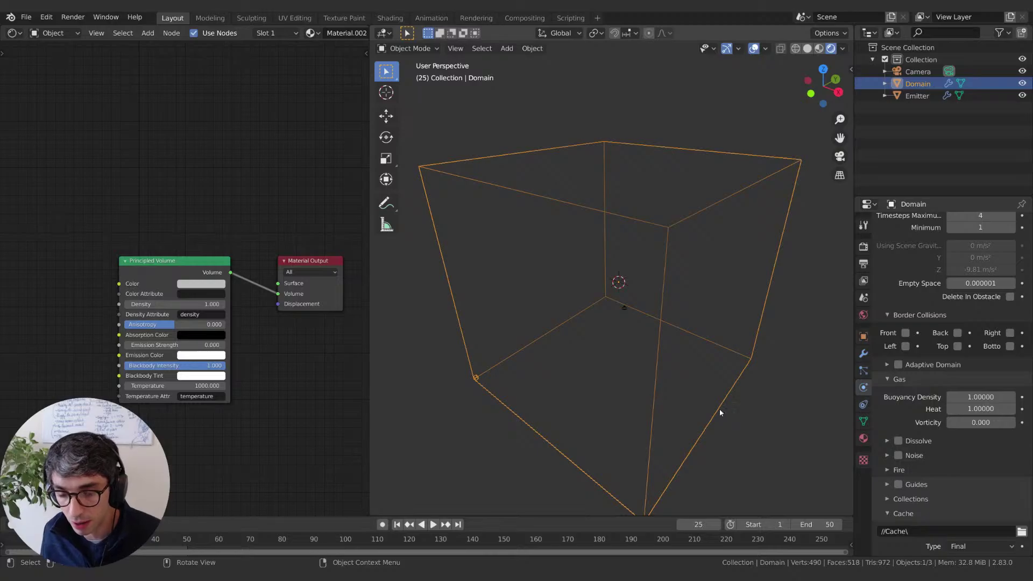
{"action": "middle_click_drag", "start_coordinate": [673, 401], "coordinate": [678, 395]}
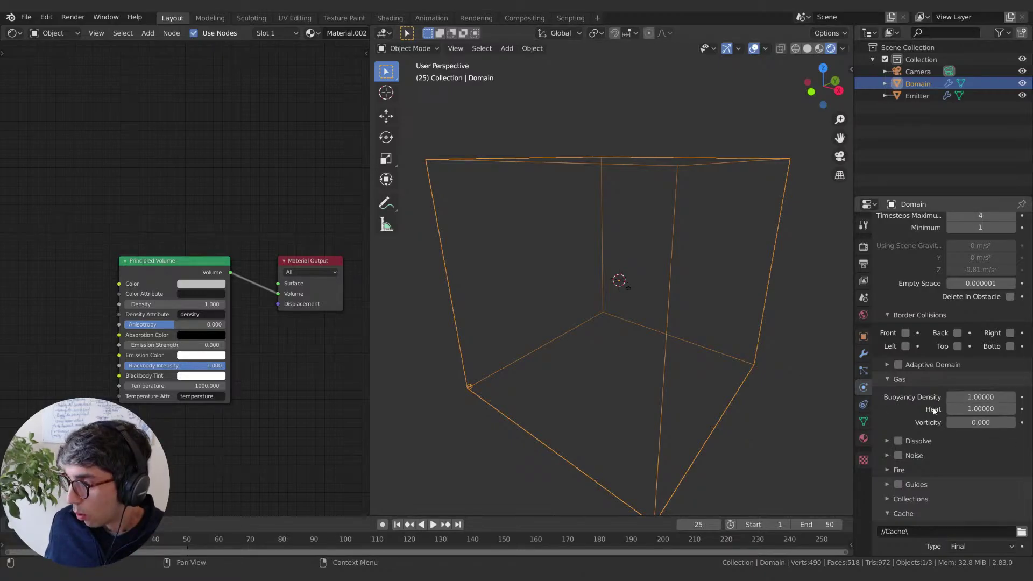
{"action": "scroll", "coordinate": [889, 377], "scroll_direction": "up", "scroll_amount": 6}
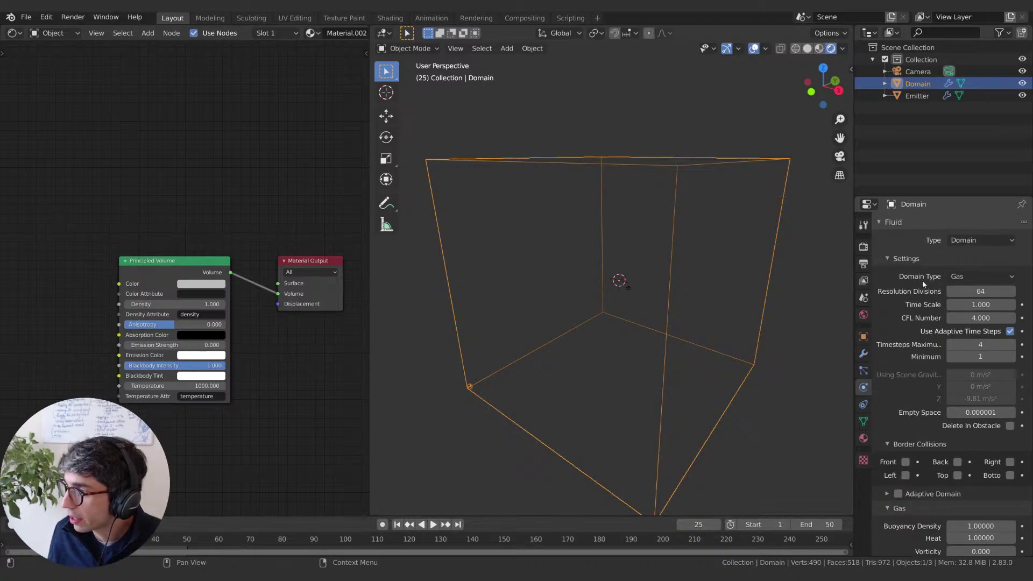
{"action": "scroll", "coordinate": [909, 449], "scroll_direction": "down", "scroll_amount": 4}
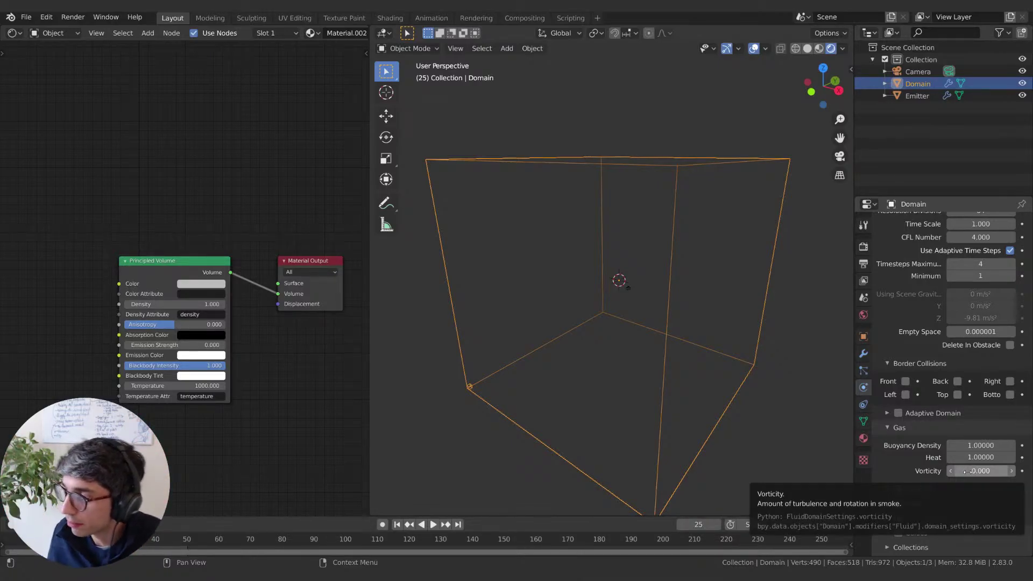
{"action": "left_click", "coordinate": [978, 445]}
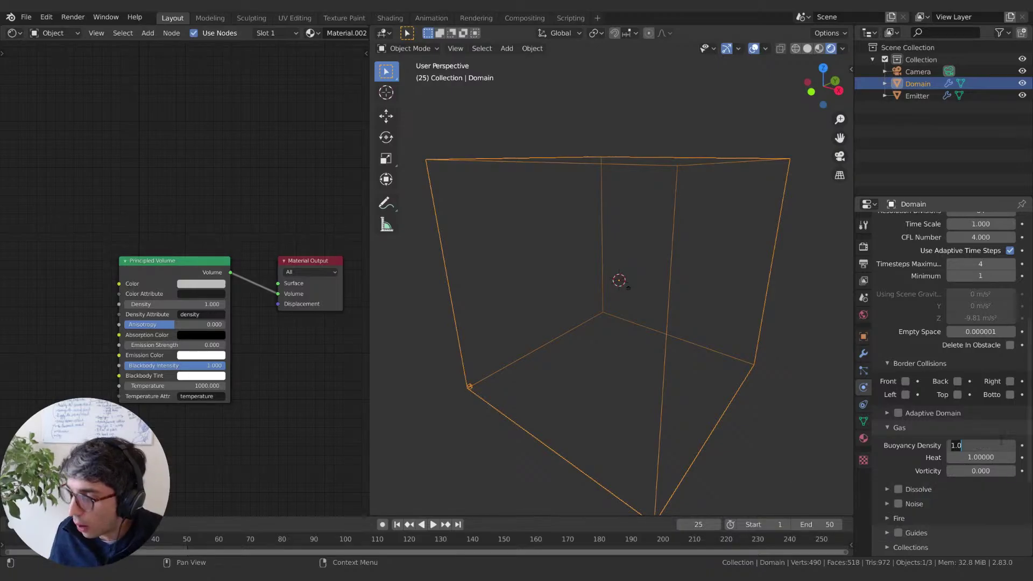
{"action": "type", "text": "1"}
{"action": "key", "text": "Return"}
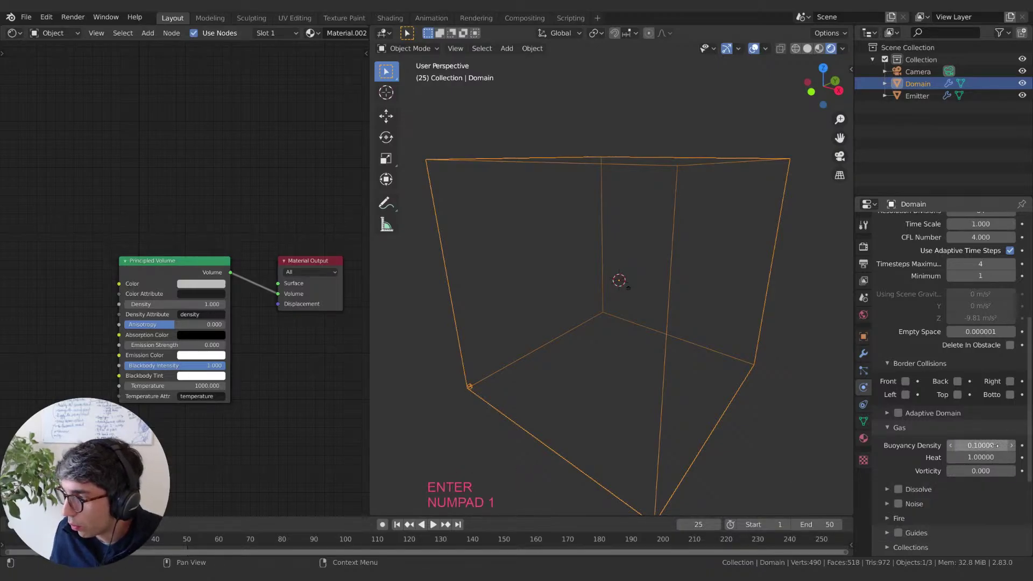
{"action": "left_click", "coordinate": [980, 457]}
{"action": "type", "text": "0.1"}
{"action": "key", "text": "Return"}
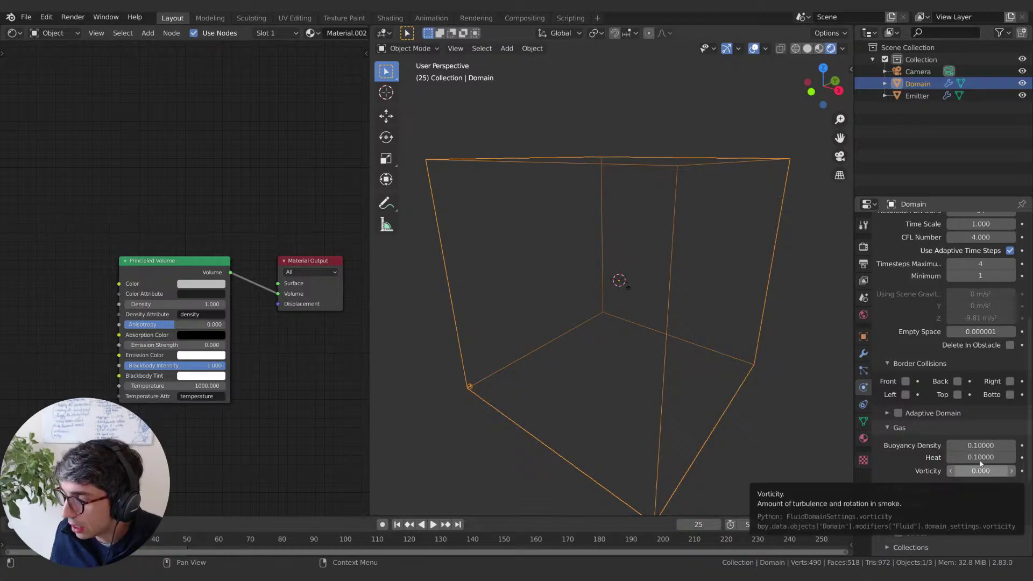
{"action": "left_click", "coordinate": [973, 466]}
{"action": "type", "text": ".5"}
{"action": "key", "text": "Return"}
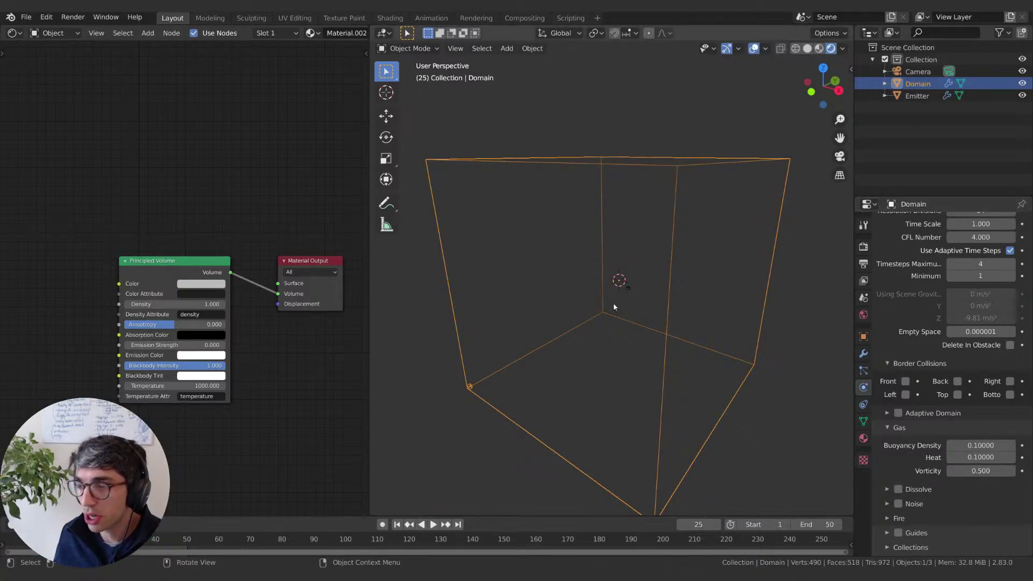
Step: Restore the domain's gas buoyancy density and heat to 1 and vorticity to 0
{"action": "left_click", "coordinate": [990, 444]}
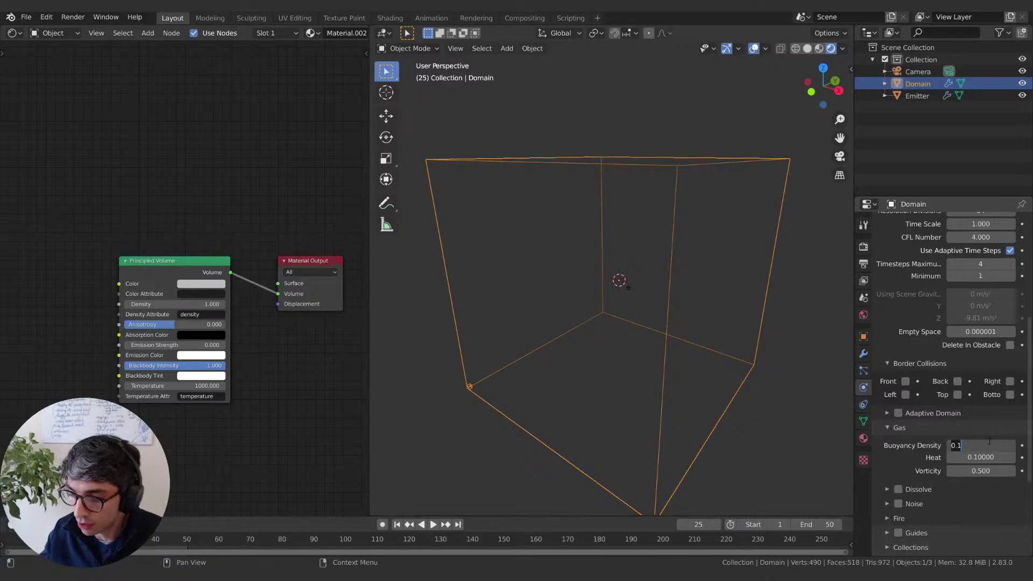
{"action": "type", "text": "1"}
{"action": "key", "text": "Tab"}
{"action": "type", "text": "1"}
{"action": "key", "text": "Tab"}
{"action": "type", "text": "0"}
{"action": "key", "text": "Return"}
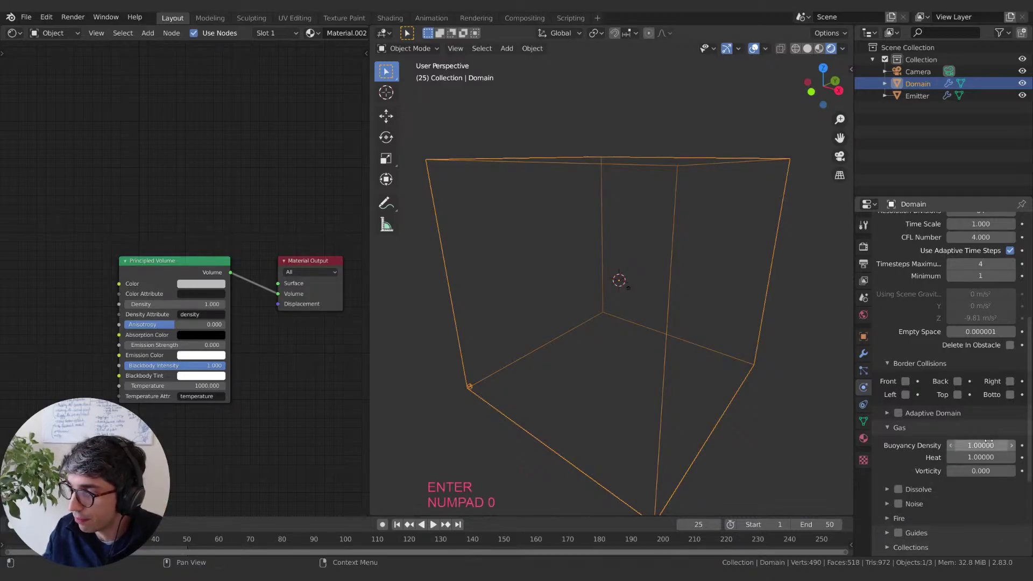
Step: Reduce the domain's gas buoyancy density and heat to 0.1 each, and raise the vorticity to 0.5
{"action": "left_click", "coordinate": [985, 444]}
{"action": "type", "text": "0.1"}
{"action": "key", "text": "Return"}
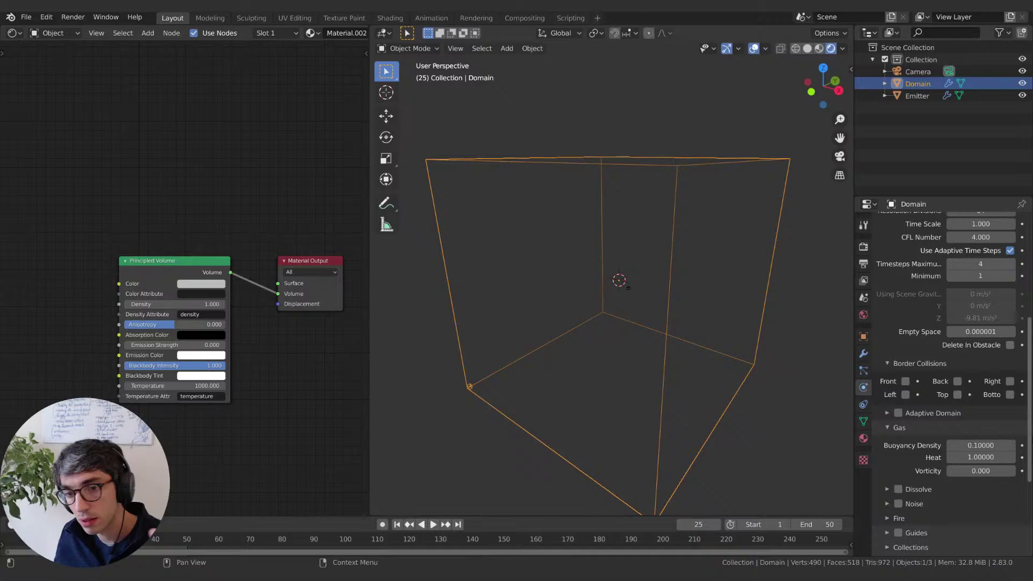
{"action": "left_click", "coordinate": [968, 446]}
{"action": "key", "text": "BackSpace"}
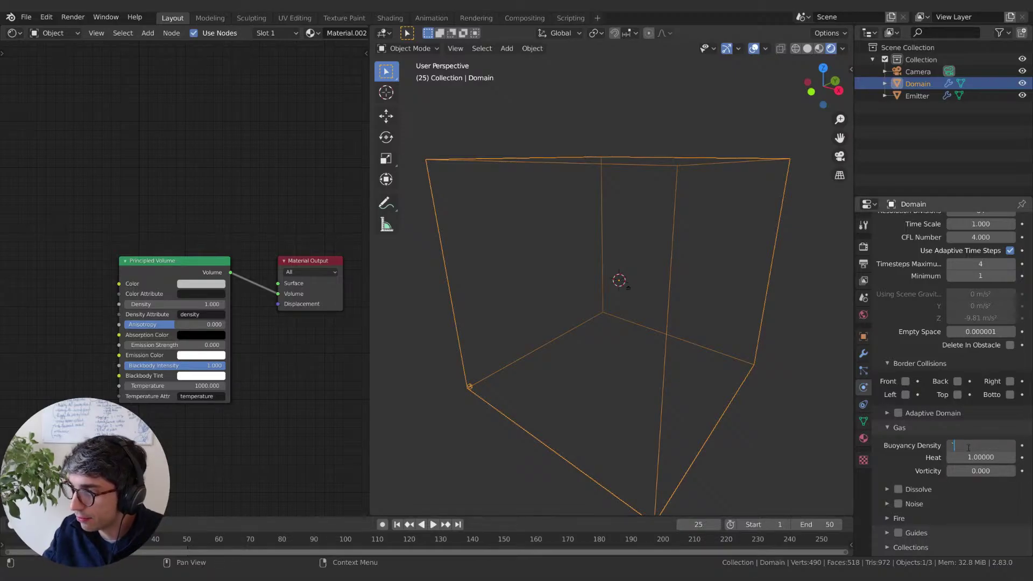
{"action": "type", "text": ".1"}
{"action": "key", "text": "Tab"}
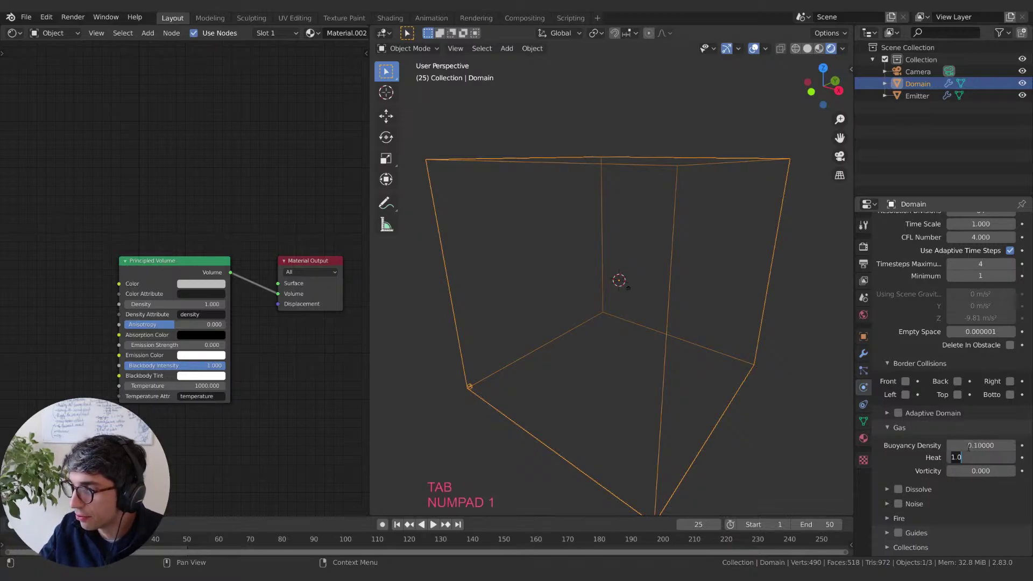
{"action": "type", "text": ".1"}
{"action": "key", "text": "Tab"}
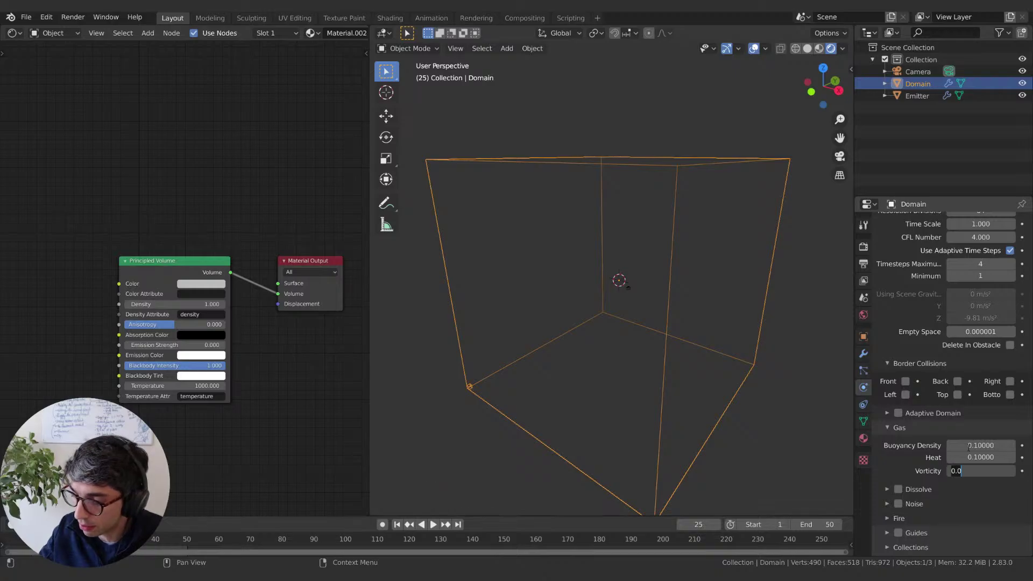
{"action": "type", "text": "5"}
{"action": "key", "text": "Return"}
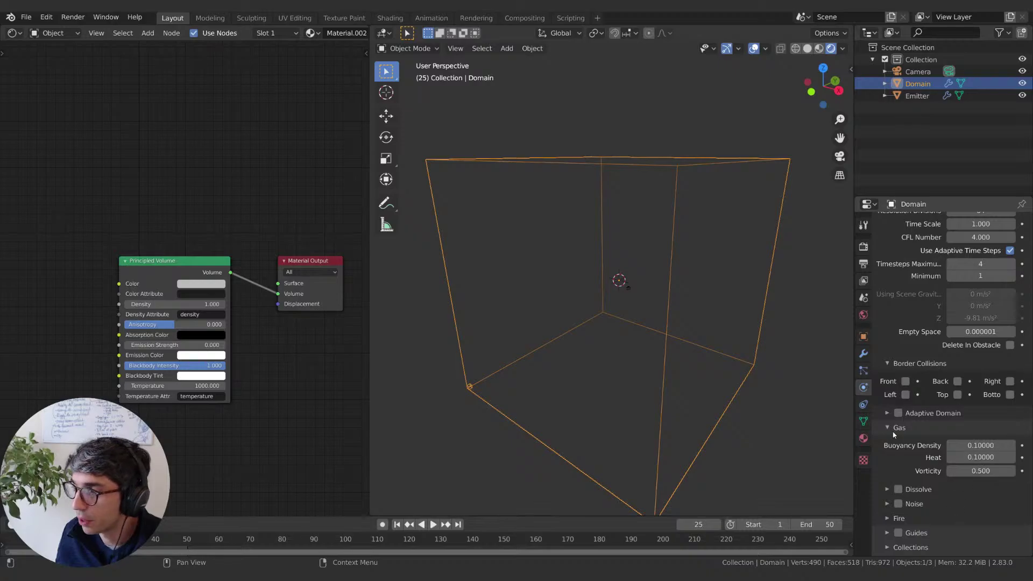
{"action": "scroll", "coordinate": [894, 435], "scroll_direction": "down", "scroll_amount": 4}
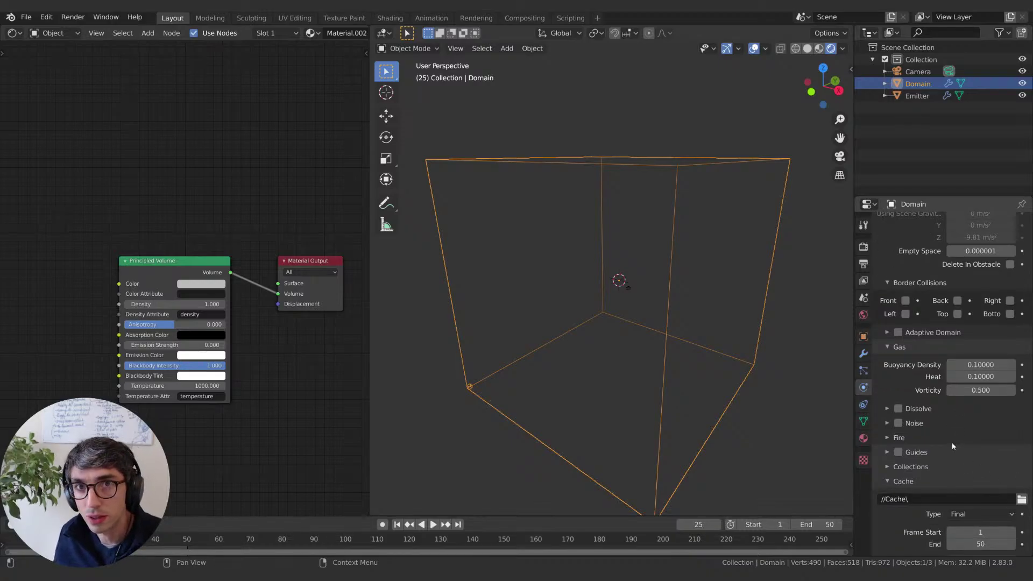
{"action": "scroll", "coordinate": [950, 442], "scroll_direction": "down", "scroll_amount": 2}
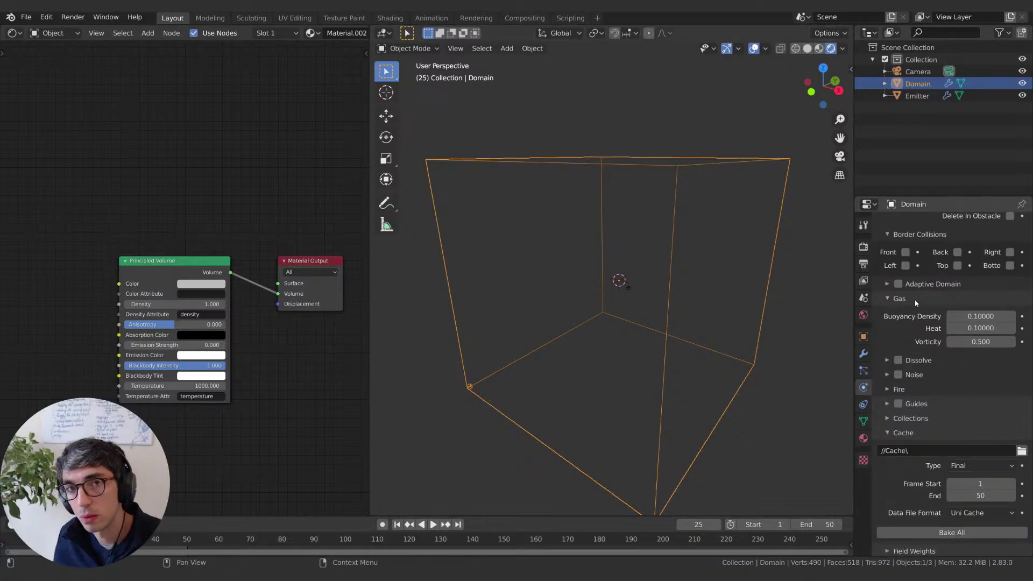
Step: Bake all of the domain's fluid simulation data and play back the explosion from the first frame
{"action": "scroll", "coordinate": [942, 392], "scroll_direction": "down", "scroll_amount": 1}
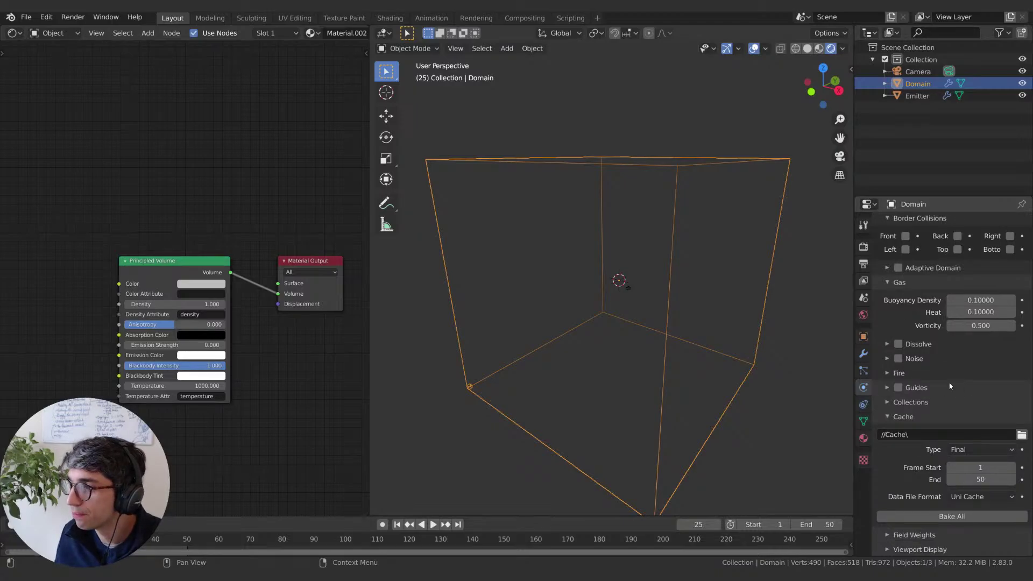
{"action": "left_click", "coordinate": [951, 516]}
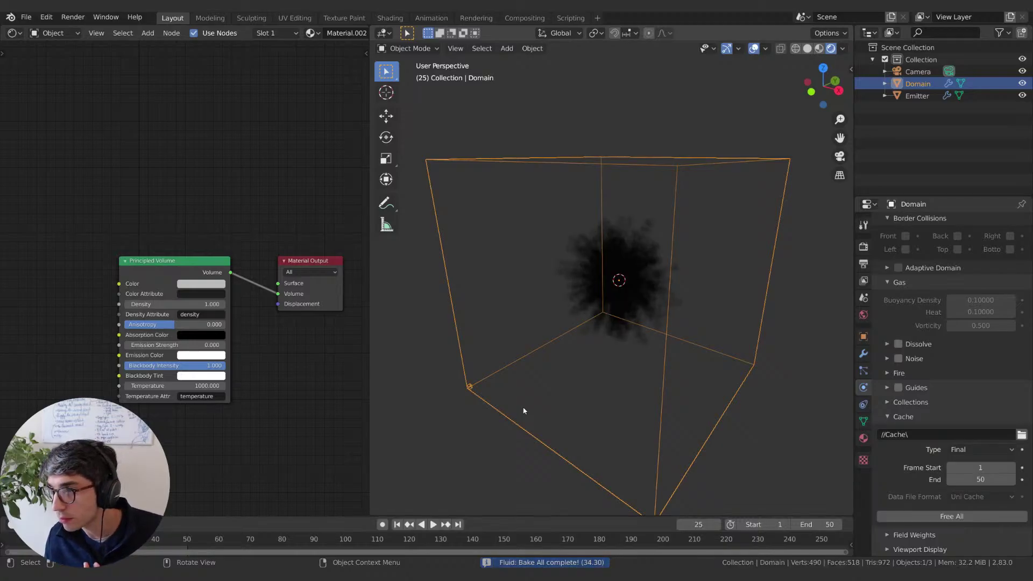
{"action": "left_click", "coordinate": [396, 524]}
{"action": "left_click", "coordinate": [807, 48]}
{"action": "key", "text": "space"}
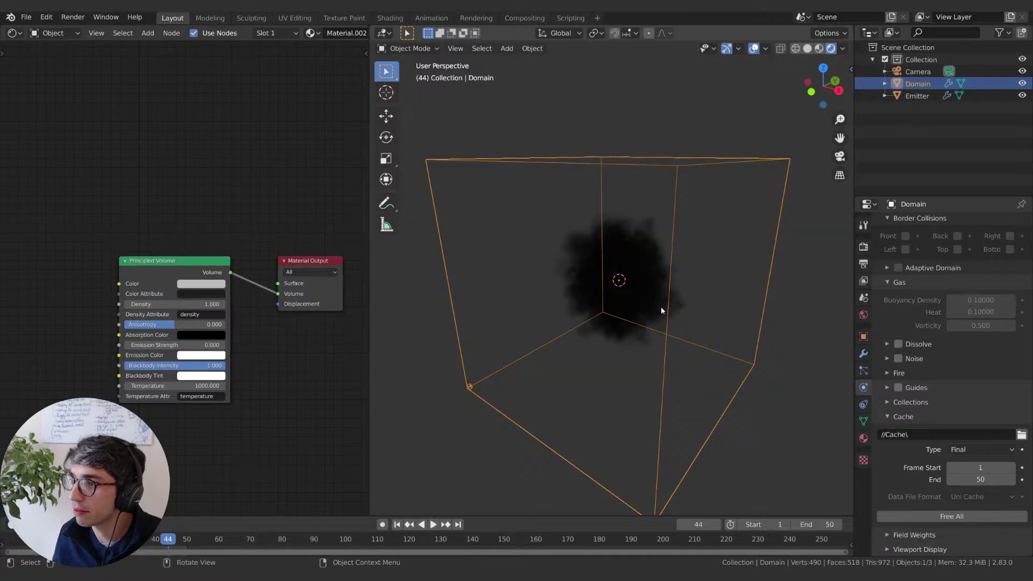
{"action": "key", "text": "space"}
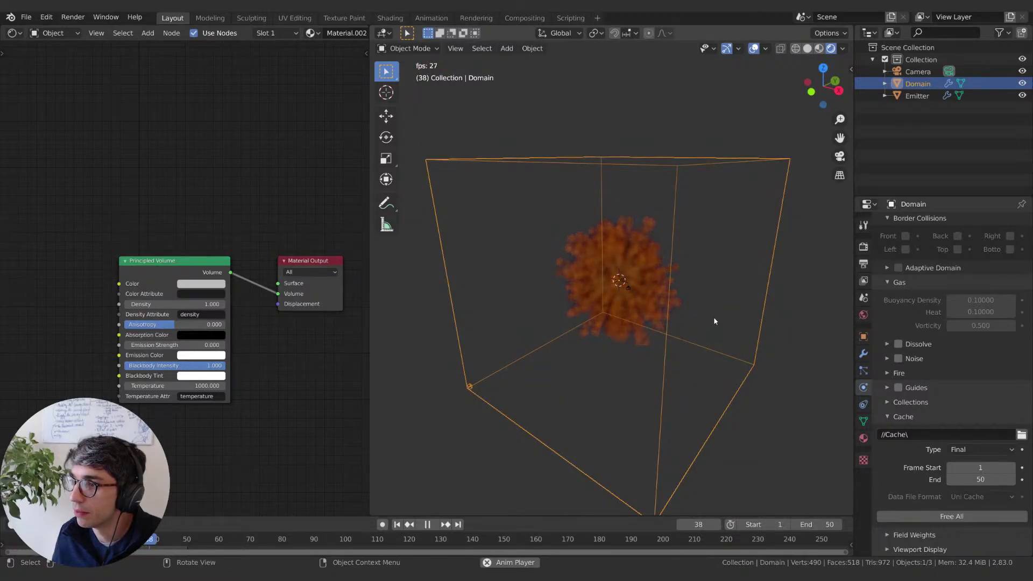
{"action": "key", "text": "space"}
Step: Set the Principled Volume's density to 0 and play the explosion from the first frame
{"action": "left_click", "coordinate": [180, 302]}
{"action": "type", "text": "0"}
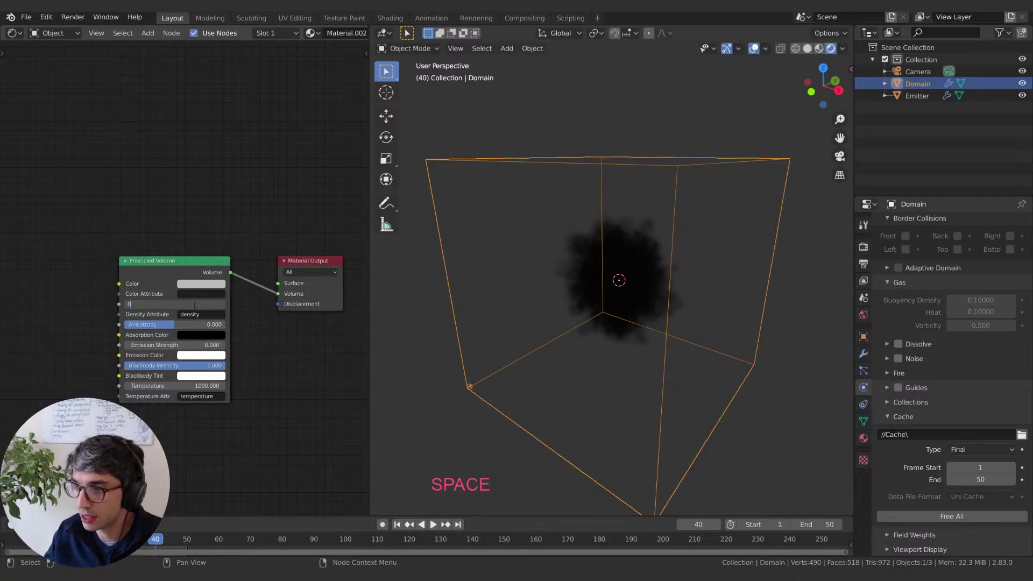
{"action": "key", "text": "Return"}
{"action": "left_click", "coordinate": [398, 524]}
{"action": "key", "text": "space"}
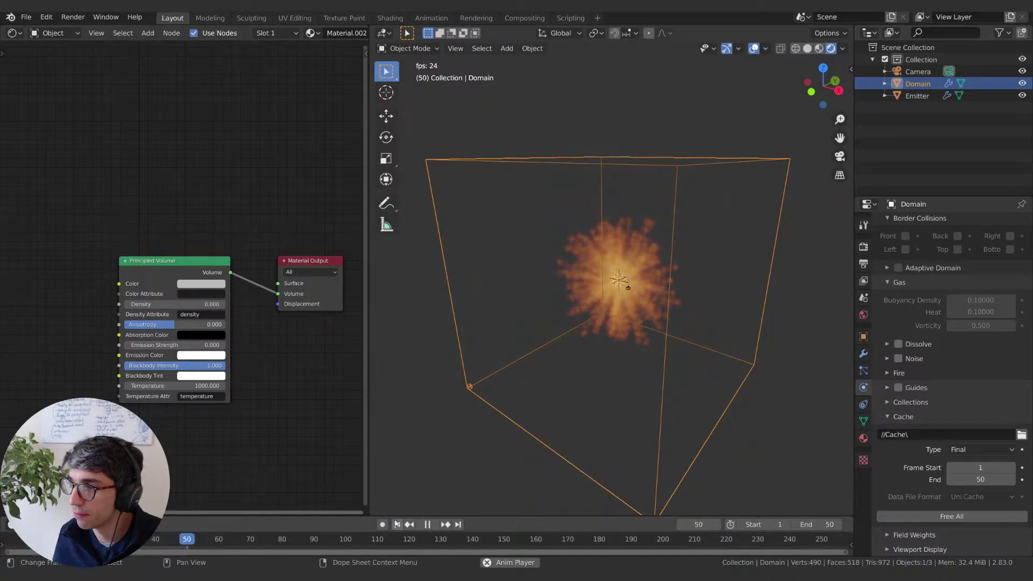
{"action": "key", "text": "space"}
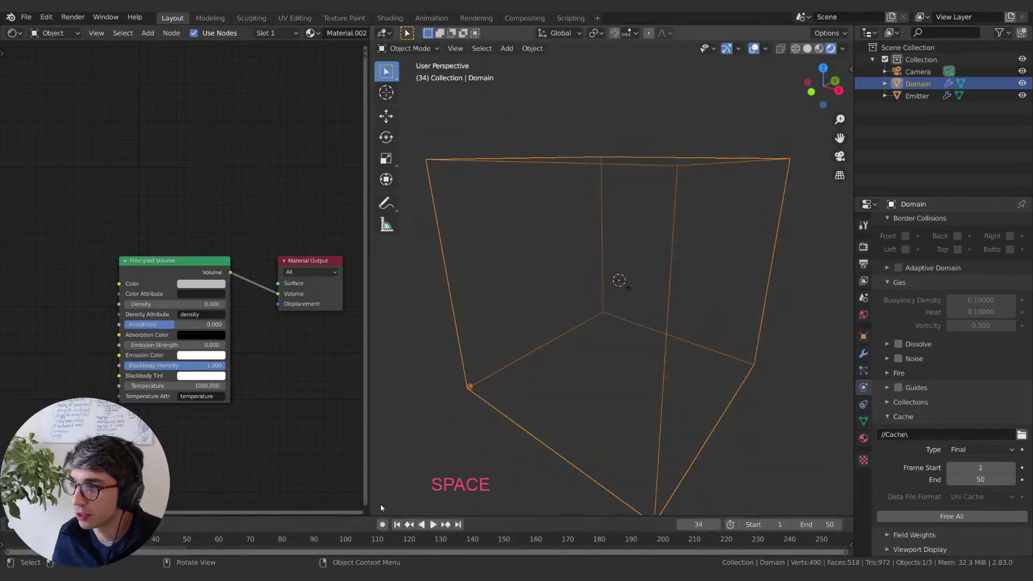
Step: Step backward frame by frame to frame 17 to examine how the flames look without smoke density
{"action": "key", "text": "Left"}
{"action": "key", "text": "Left"}
{"action": "key", "text": "Left"}
{"action": "key", "text": "Left"}
{"action": "key", "text": "Left"}
{"action": "key", "text": "Left"}
{"action": "key", "text": "Left"}
{"action": "key", "text": "Left"}
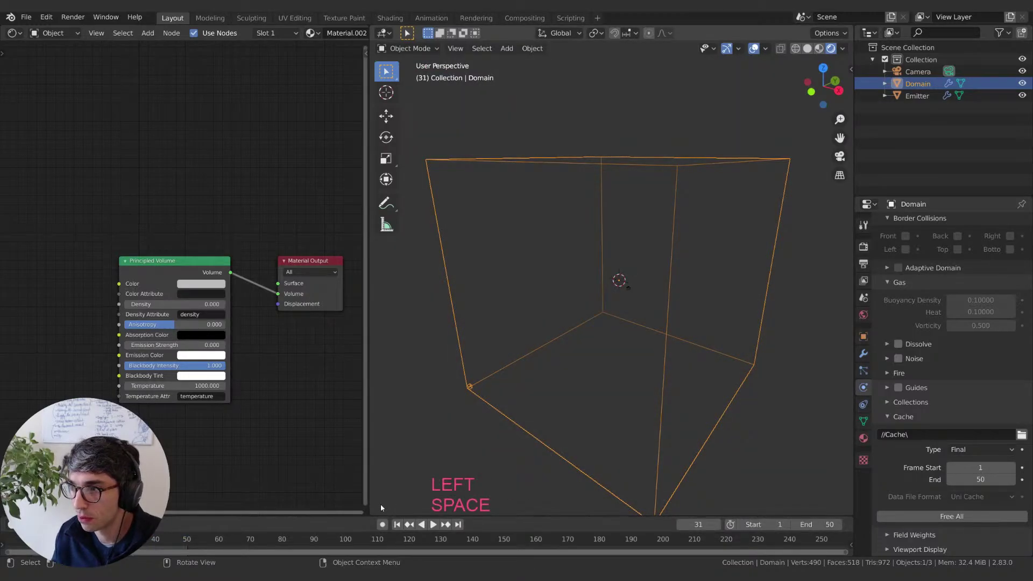
{"action": "key", "text": "Left"}
{"action": "key", "text": "Left"}
{"action": "key", "text": "Left"}
{"action": "key", "text": "Left"}
{"action": "key", "text": "Left"}
{"action": "key", "text": "Left"}
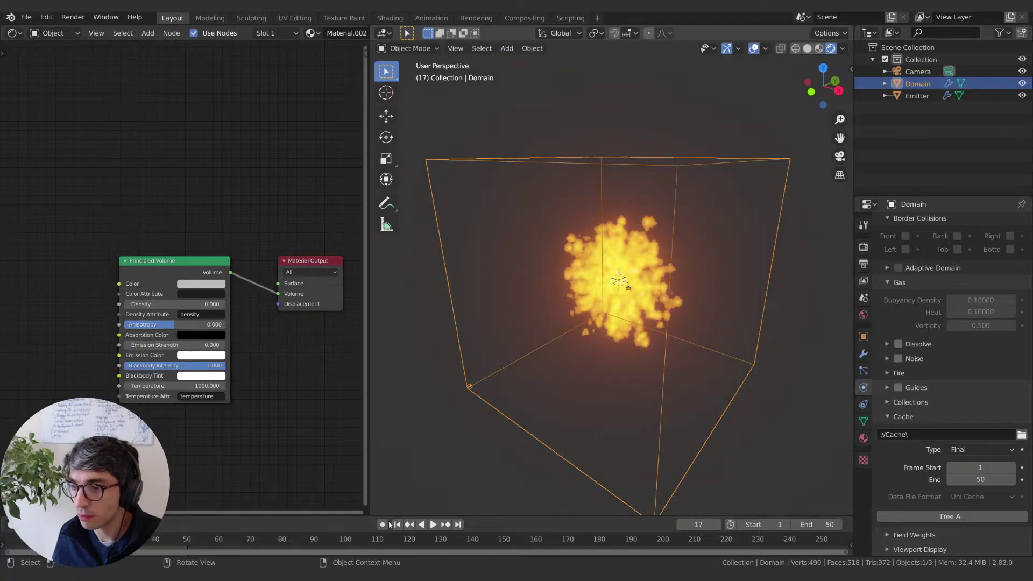
Step: Return to frame 1, set the Principled Volume's density to 1 and play the explosion
{"action": "key", "text": "shift+Left"}
{"action": "double_click", "coordinate": [175, 304]}
{"action": "type", "text": "1"}
{"action": "key", "text": "Return"}
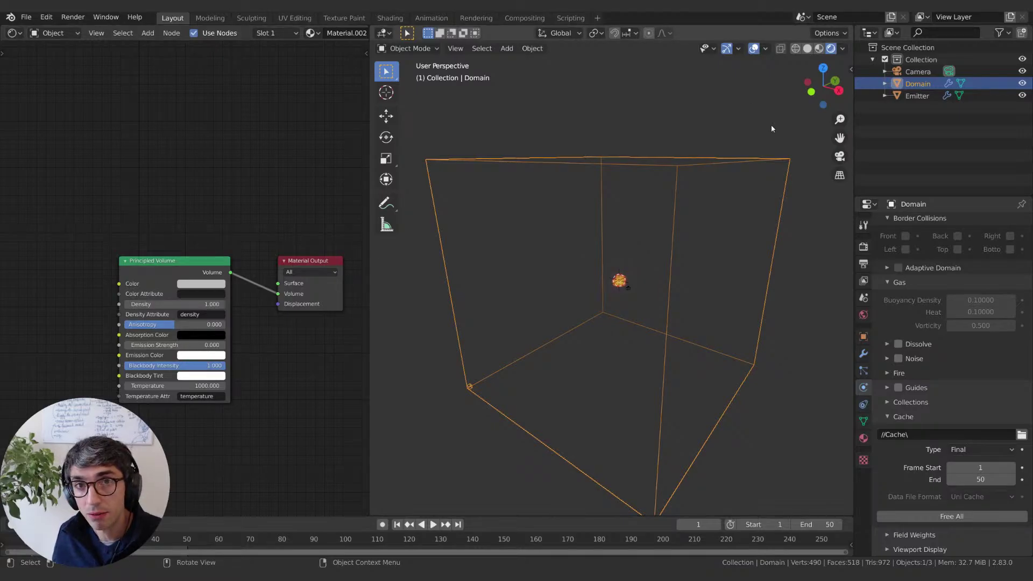
{"action": "key", "text": "space"}
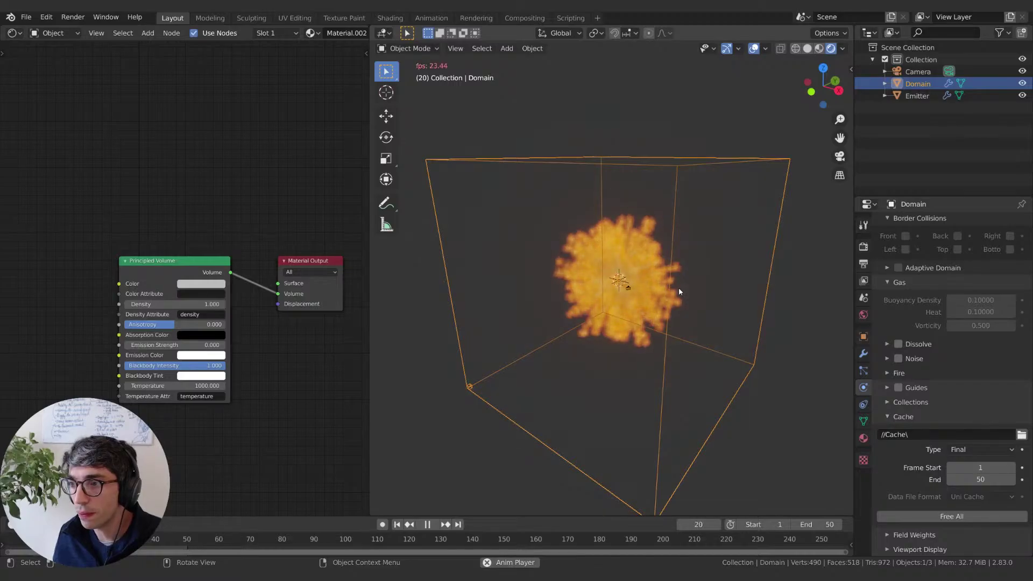
{"action": "key", "text": "space"}
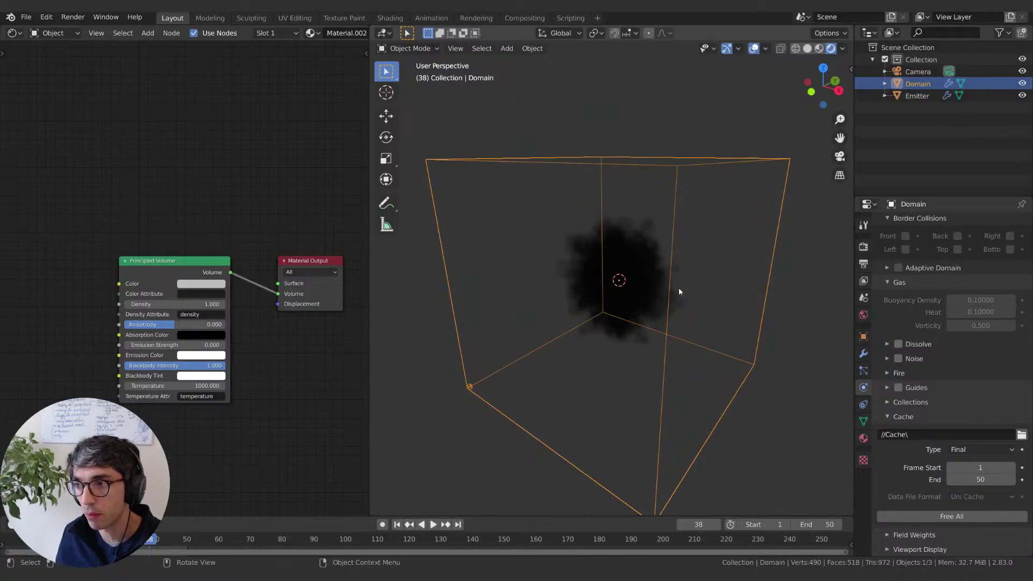
Step: Step through the explosion frame by frame from frame 1 to 17, examining how the fire and smoke develop
{"action": "key", "text": "shift+Left"}
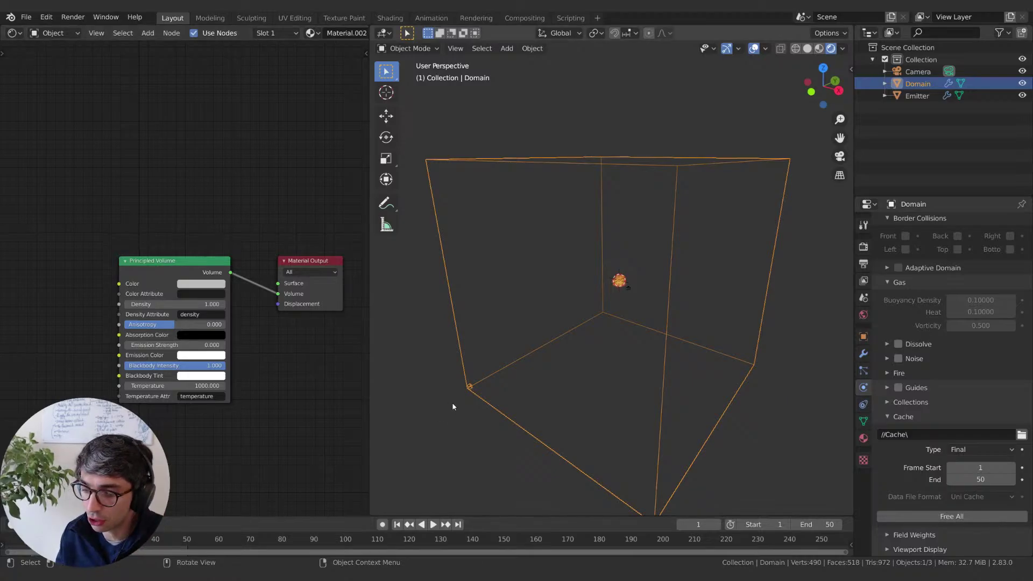
{"action": "key", "text": "Right"}
{"action": "key", "text": "Right"}
{"action": "key", "text": "Right"}
{"action": "key", "text": "Right"}
{"action": "key", "text": "Right"}
{"action": "key", "text": "Right"}
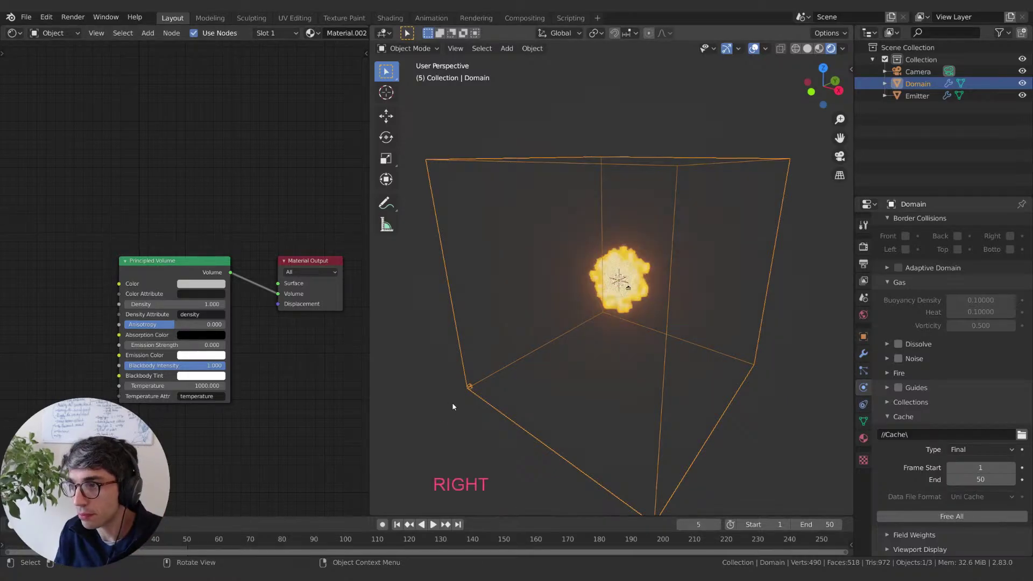
{"action": "key", "text": "Right"}
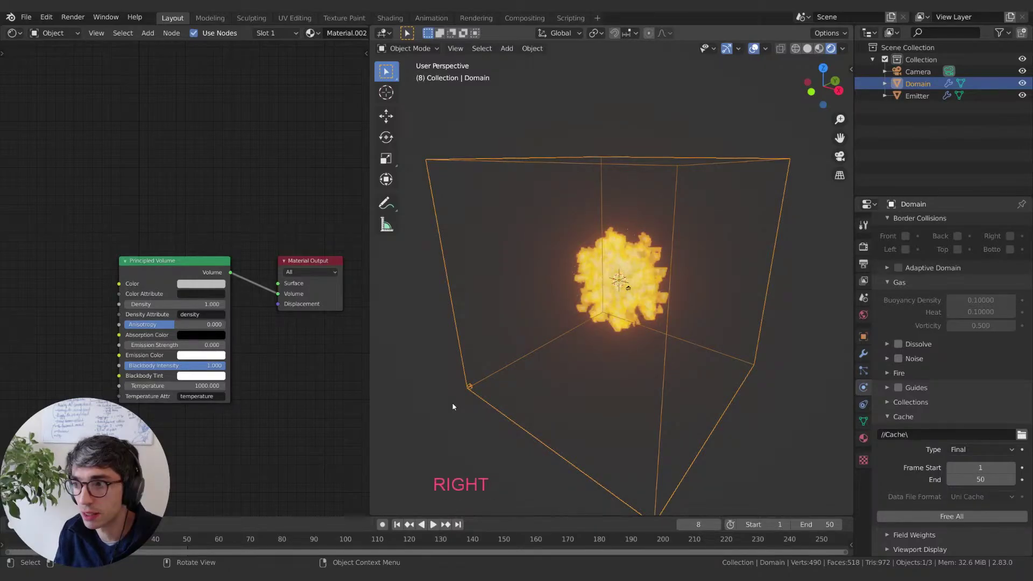
{"action": "key", "text": "Right"}
{"action": "key", "text": "Right"}
{"action": "key", "text": "Right"}
{"action": "key", "text": "Right"}
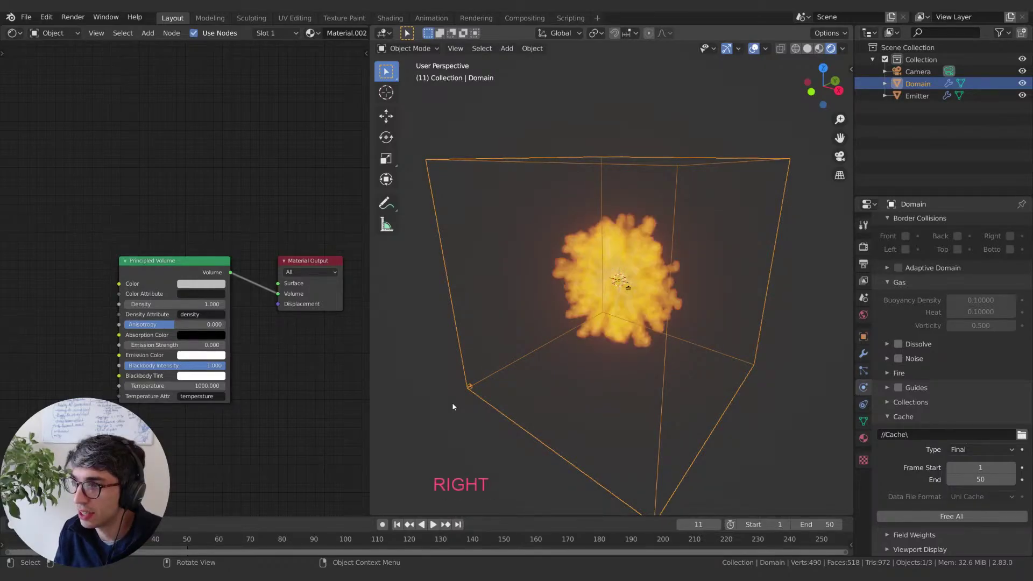
{"action": "key", "text": "Right"}
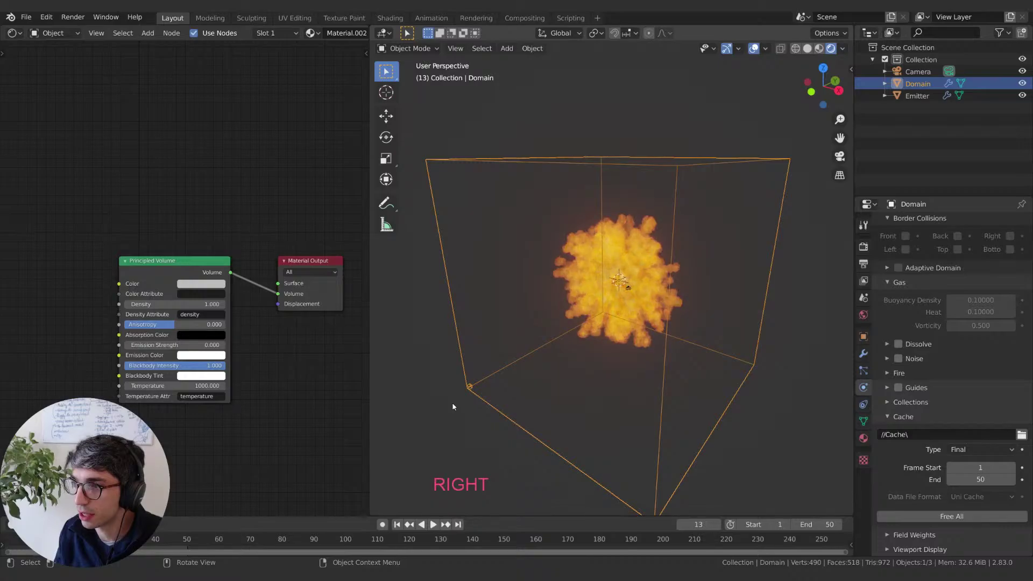
{"action": "key", "text": "Right"}
{"action": "key", "text": "Right"}
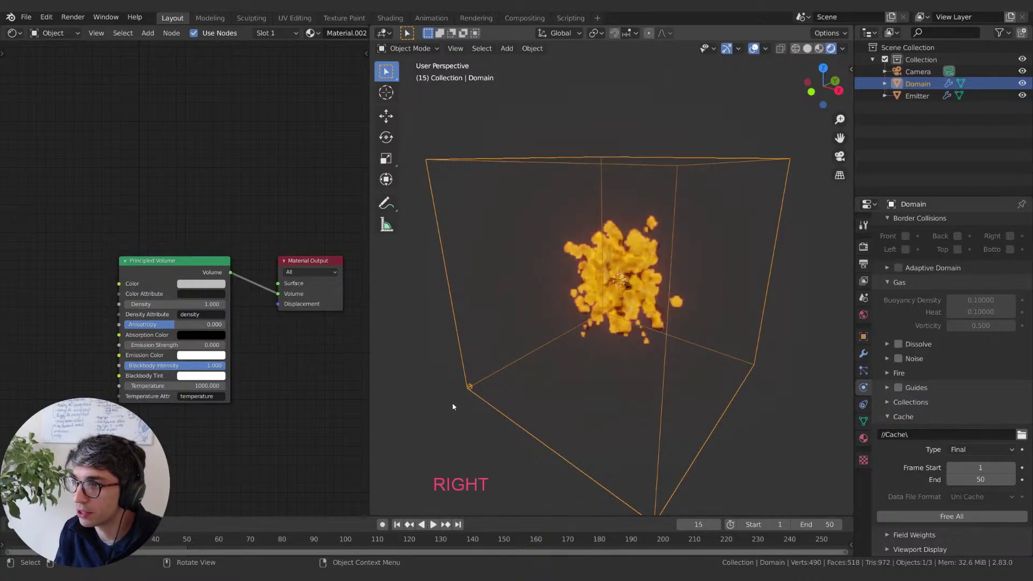
{"action": "key", "text": "Right"}
{"action": "key", "text": "Right"}
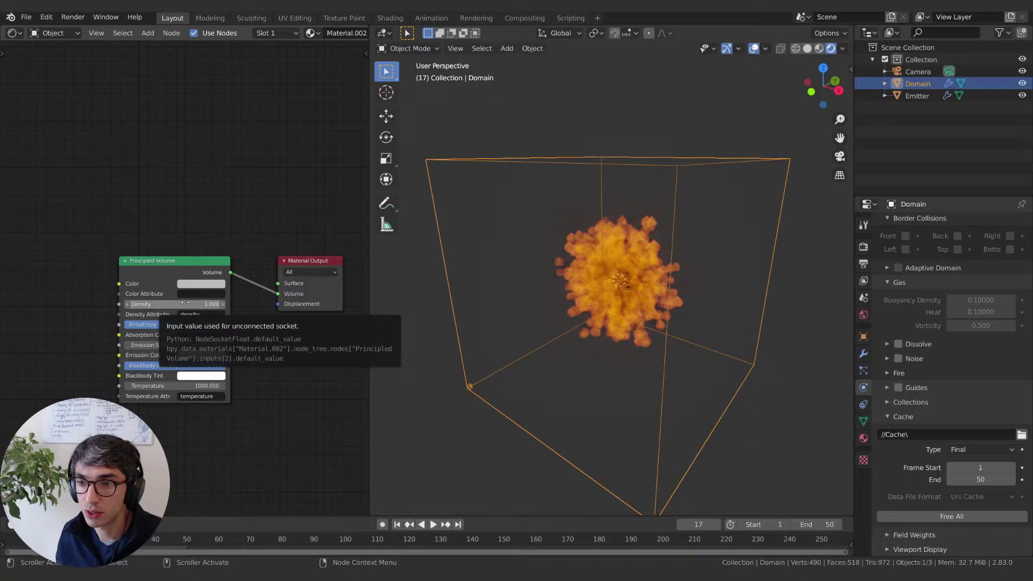
Step: Reset the Principled Volume's density to 0 and step through the frames after 17 to inspect the fading flames
{"action": "key", "text": "BackSpace"}
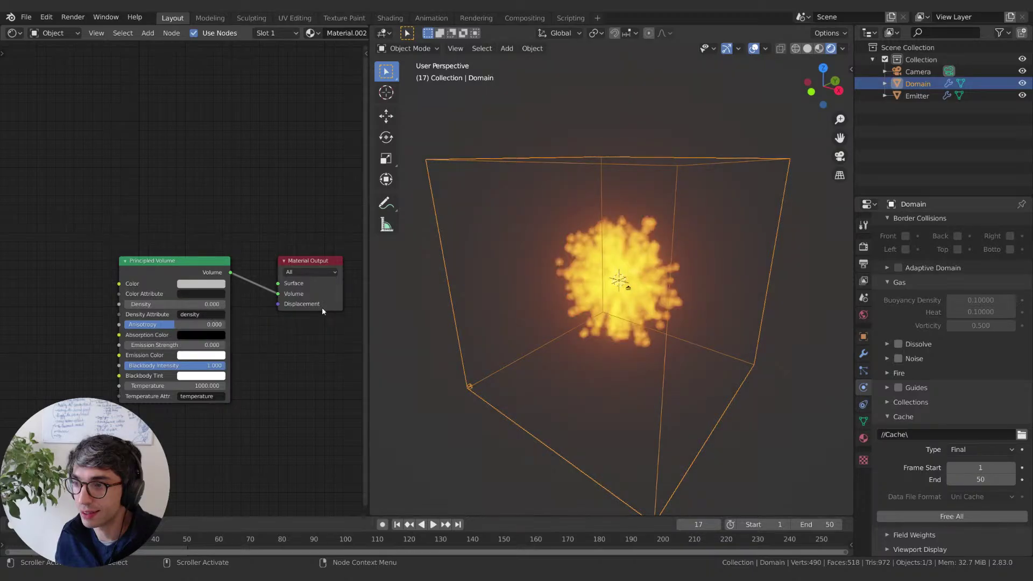
{"action": "key", "text": "Right"}
{"action": "key", "text": "Right"}
{"action": "key", "text": "Right"}
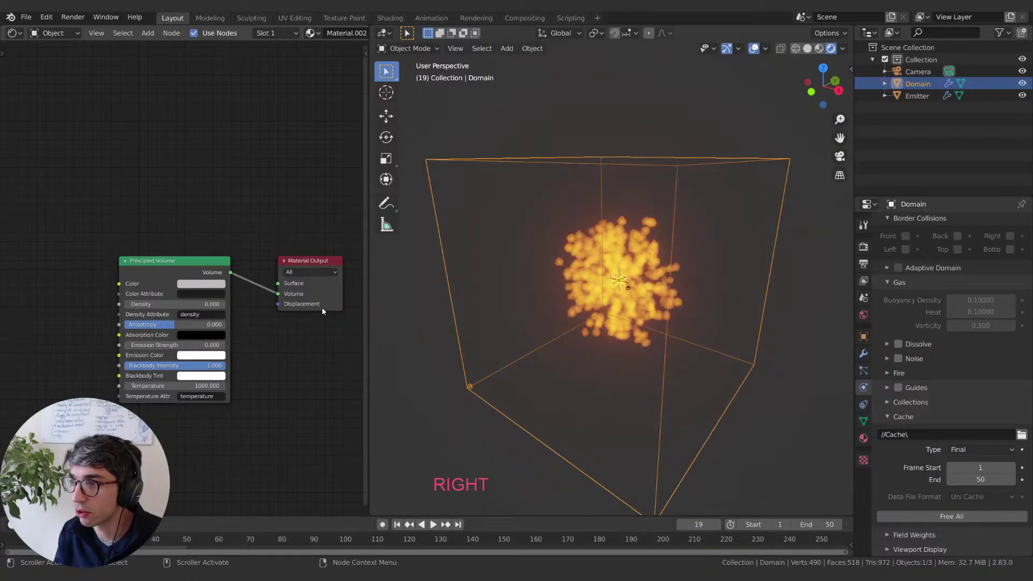
{"action": "key", "text": "Right"}
{"action": "key", "text": "Right"}
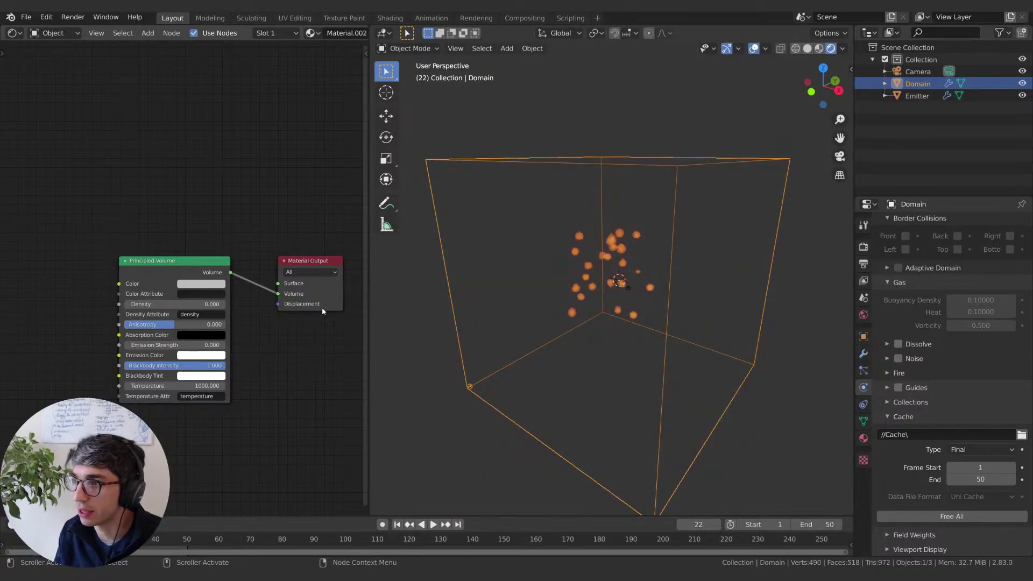
{"action": "key", "text": "Right"}
{"action": "key", "text": "Left"}
{"action": "key", "text": "Left"}
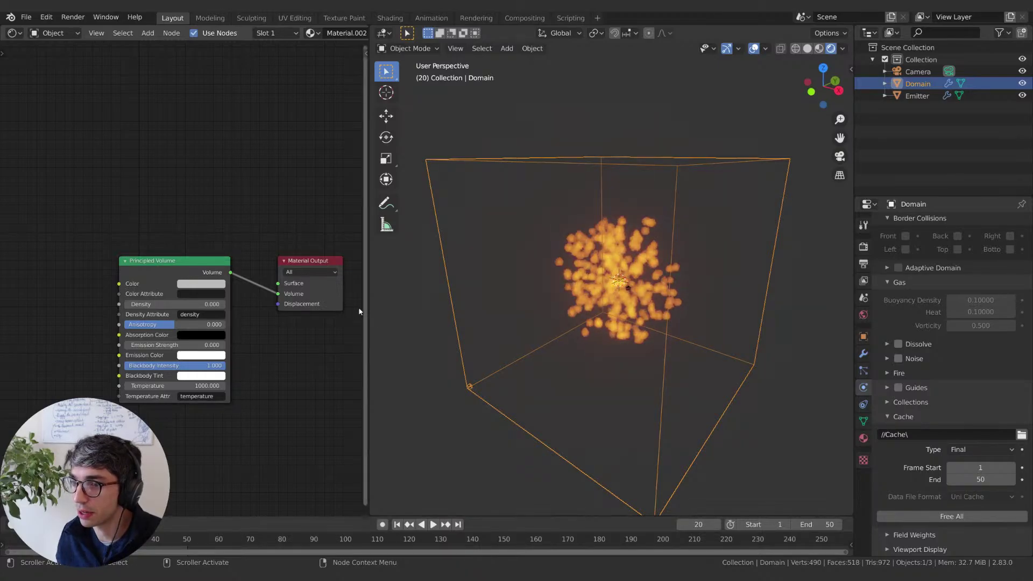
Step: Play the smokeless explosion, stop it and step back to frame 28 to check where the flames disappear
{"action": "key", "text": "space"}
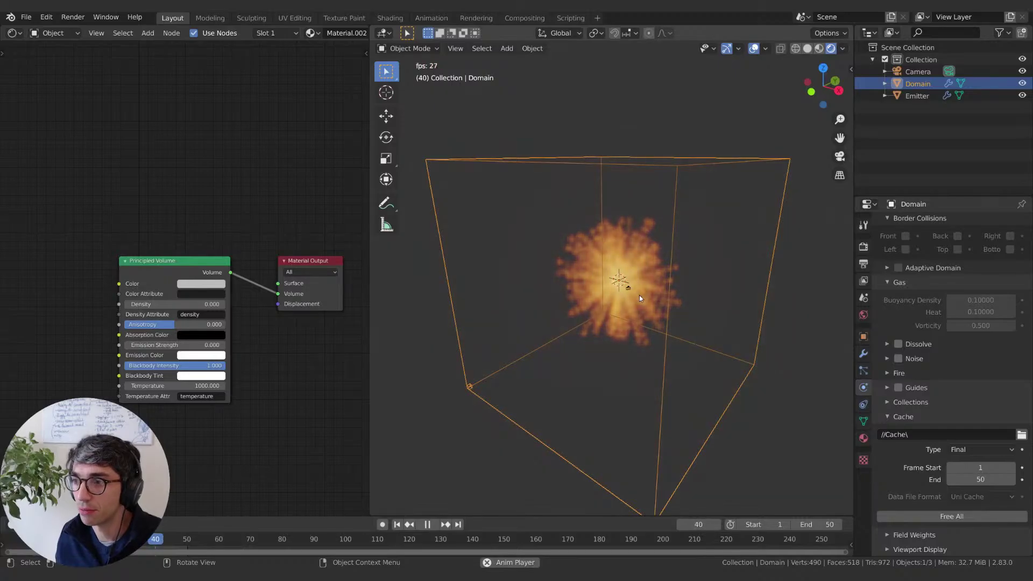
{"action": "key", "text": "space"}
{"action": "key", "text": "Left"}
{"action": "key", "text": "Left"}
{"action": "key", "text": "Left"}
{"action": "key", "text": "Left"}
{"action": "key", "text": "Left"}
{"action": "key", "text": "Left"}
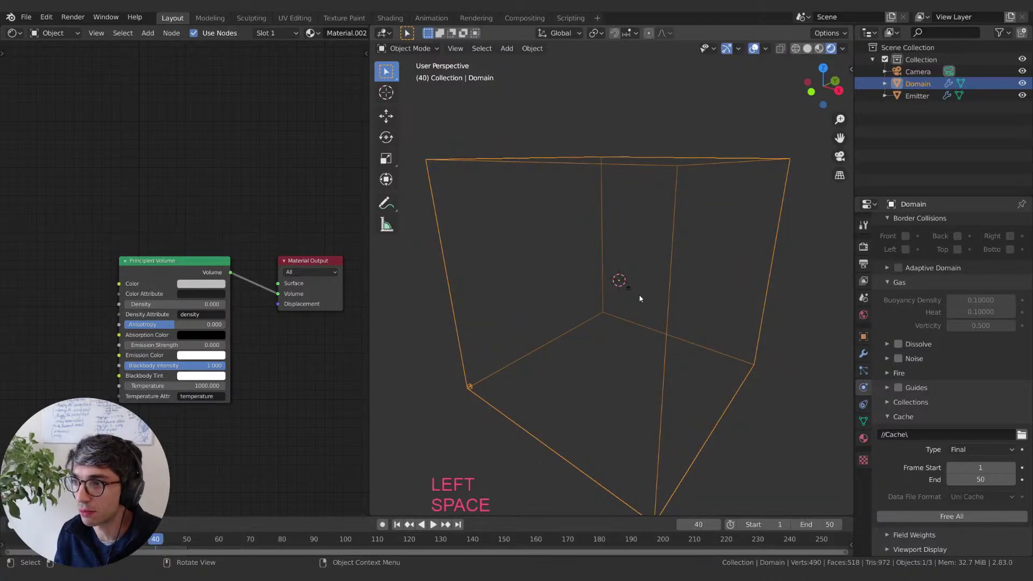
{"action": "key", "text": "Left"}
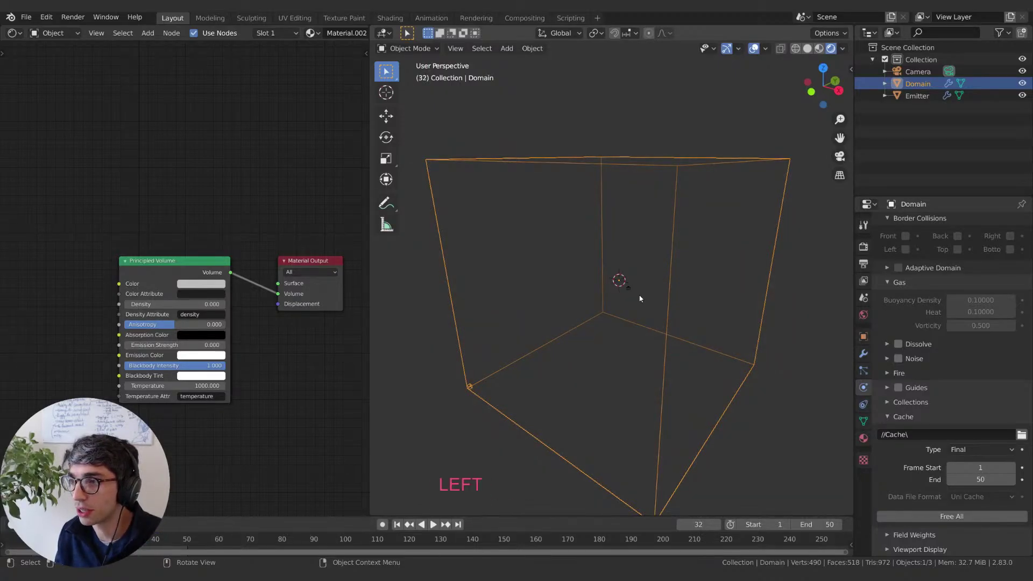
{"action": "key", "text": "Left"}
{"action": "key", "text": "Left"}
{"action": "key", "text": "Left"}
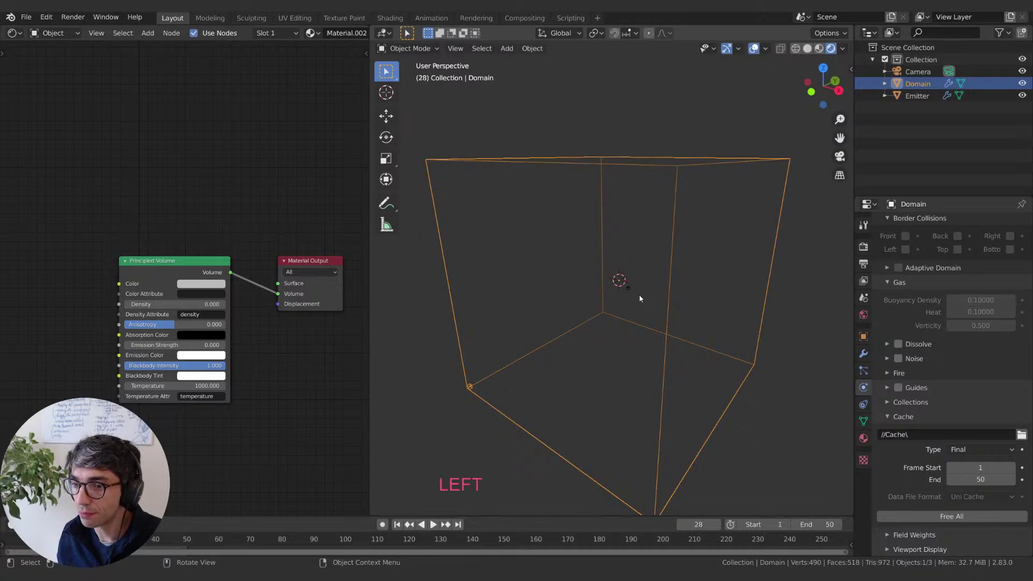
Step: Try a Principled Volume density of about 50.9 and play the explosion with it
{"action": "left_click_drag", "start_coordinate": [208, 305], "coordinate": [294, 305]}
{"action": "key", "text": "space"}
{"action": "key", "text": "space"}
Step: Set the Principled Volume's density to 1 and play the explosion to check the smoke
{"action": "left_click", "coordinate": [181, 305]}
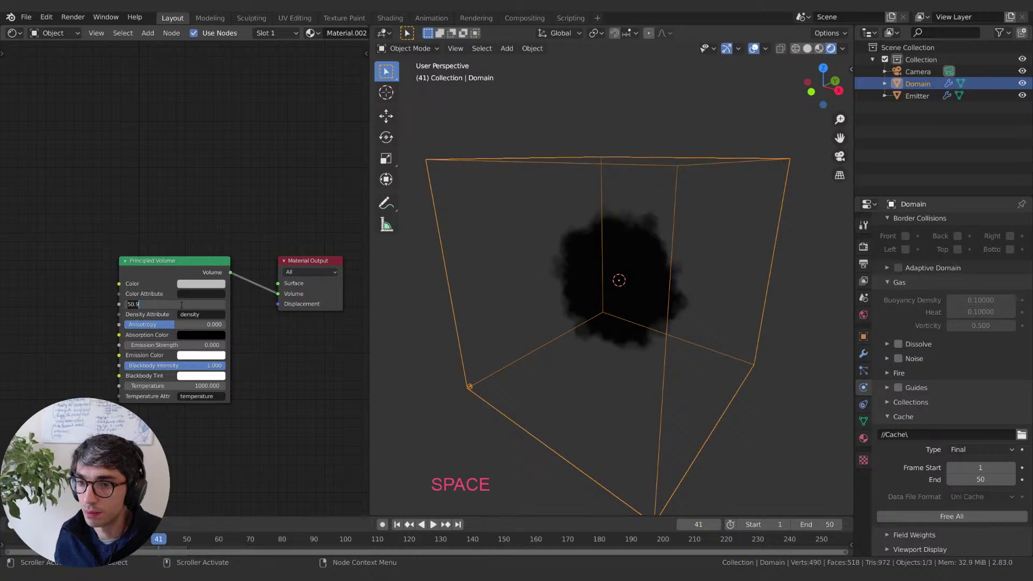
{"action": "type", "text": "1"}
{"action": "key", "text": "Return"}
{"action": "key", "text": "space"}
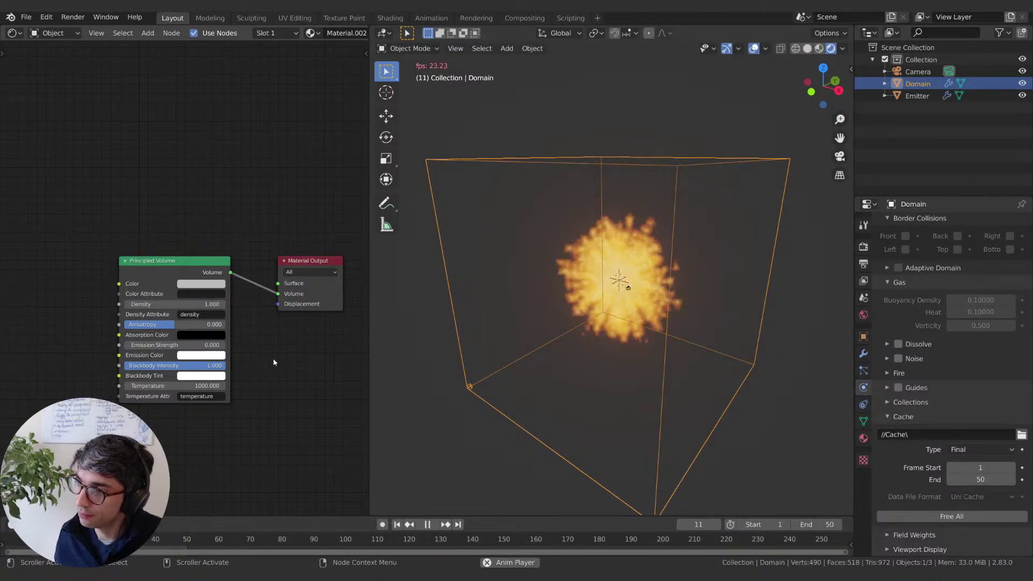
{"action": "key", "text": "space"}
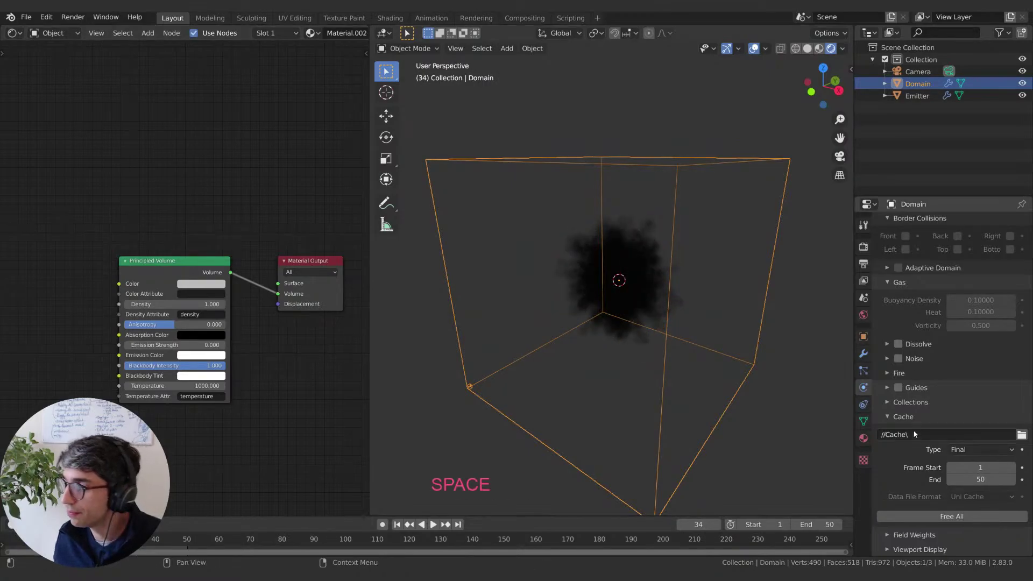
Step: Collapse the domain's cache settings and examine its fire and dissolve settings
{"action": "left_click", "coordinate": [886, 419]}
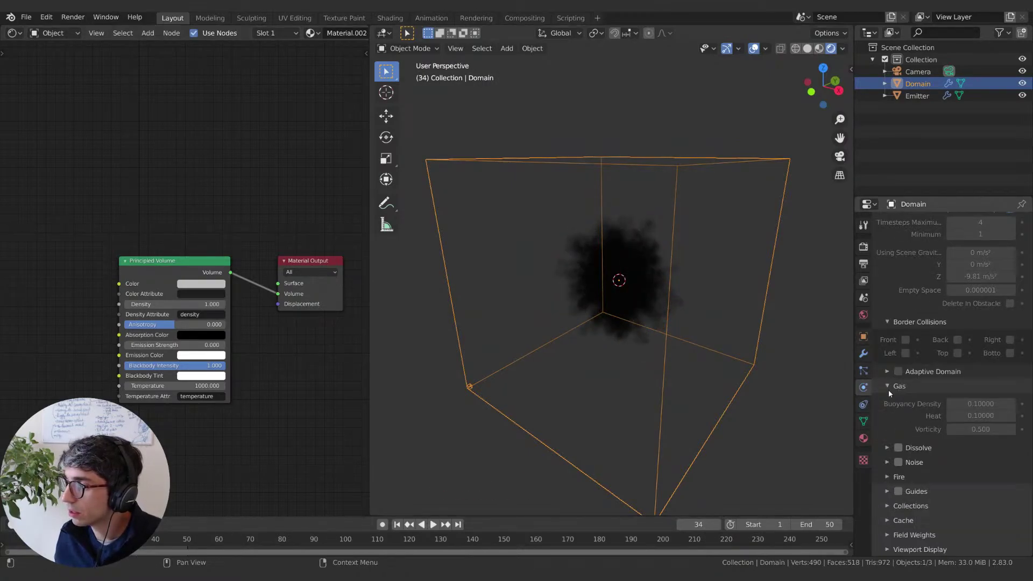
{"action": "left_click", "coordinate": [887, 476]}
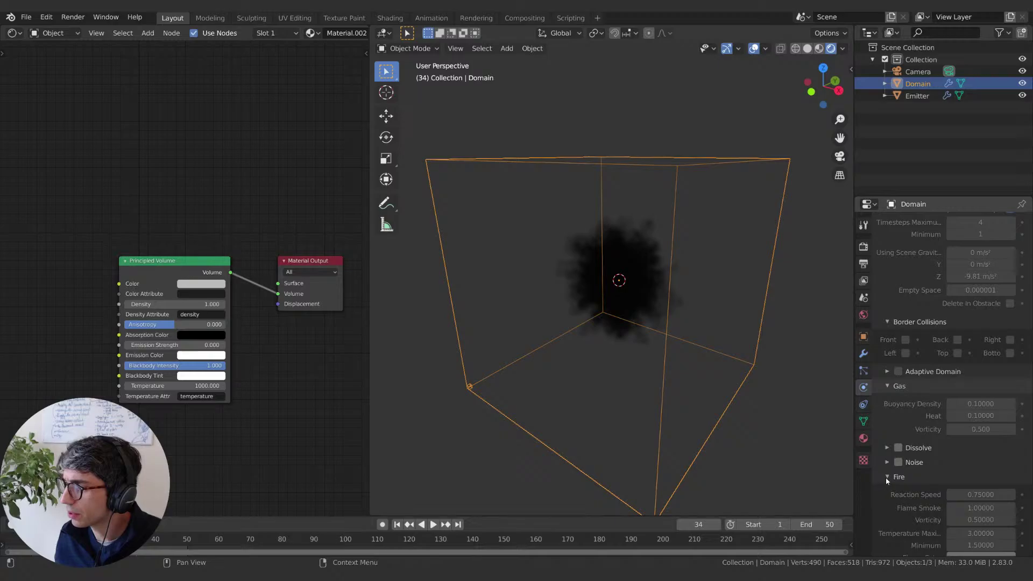
{"action": "scroll", "coordinate": [886, 477], "scroll_direction": "down", "scroll_amount": 4}
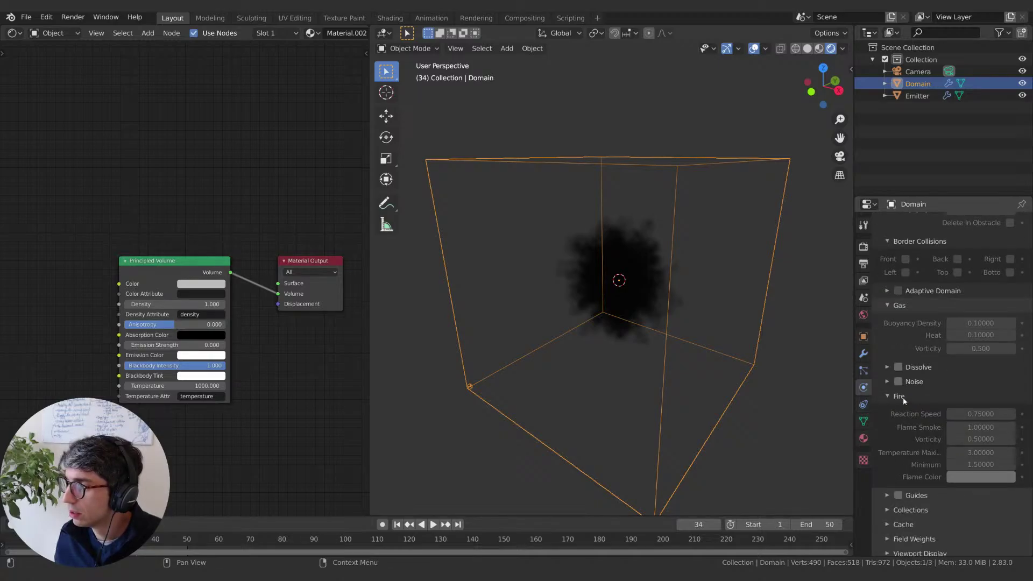
{"action": "left_click", "coordinate": [918, 368]}
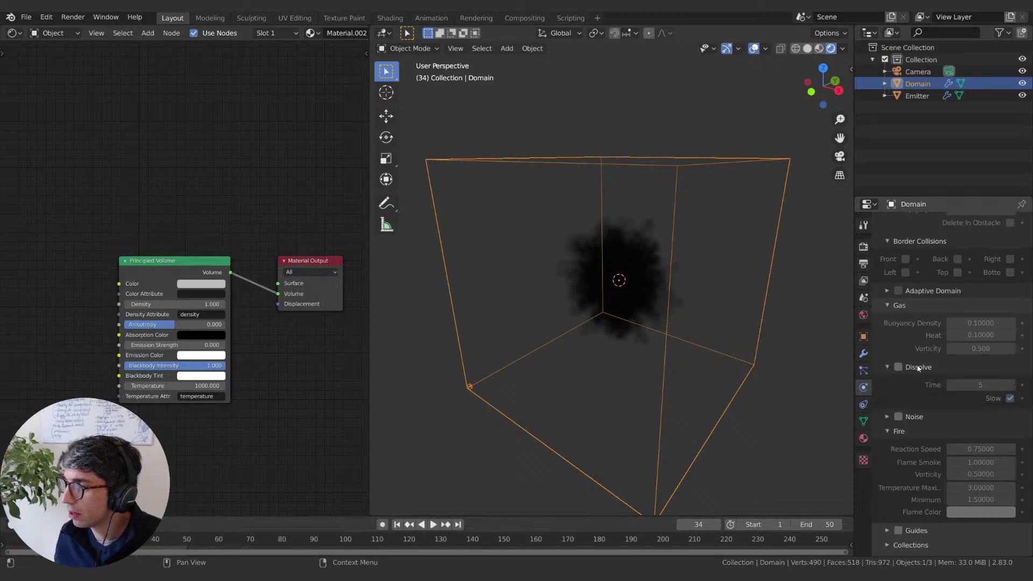
{"action": "left_click", "coordinate": [918, 367]}
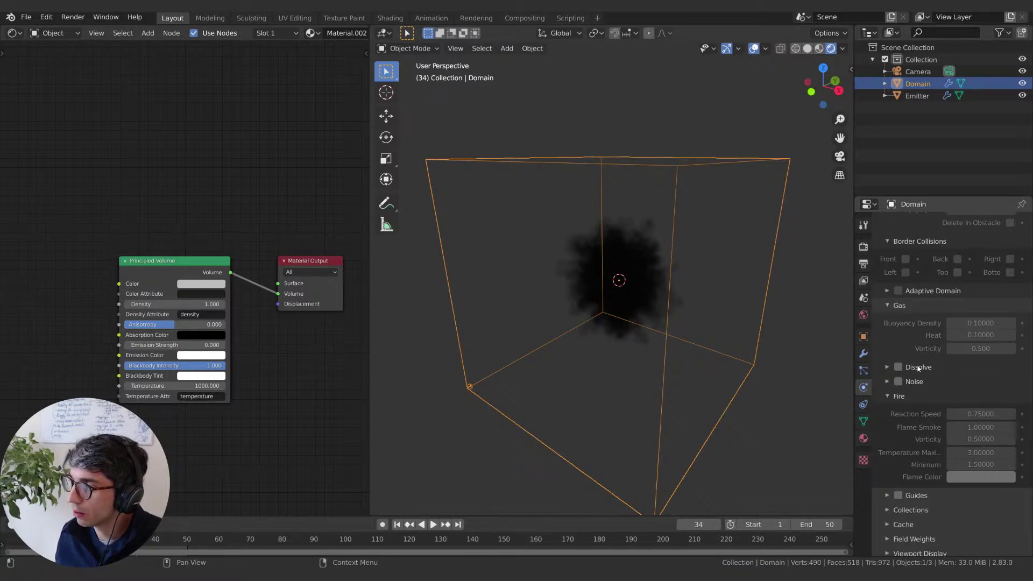
Step: Collapse the domain's fire settings and examine its noise, dissolve and adaptive domain settings
{"action": "scroll", "coordinate": [917, 364], "scroll_direction": "up", "scroll_amount": 2}
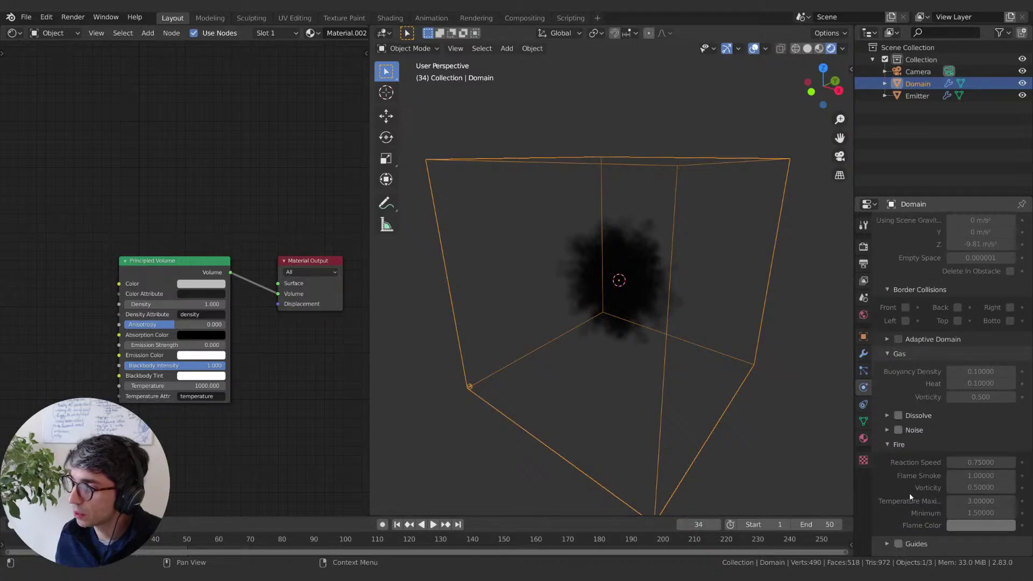
{"action": "scroll", "coordinate": [914, 489], "scroll_direction": "down", "scroll_amount": 3}
{"action": "scroll", "coordinate": [925, 487], "scroll_direction": "up", "scroll_amount": 4}
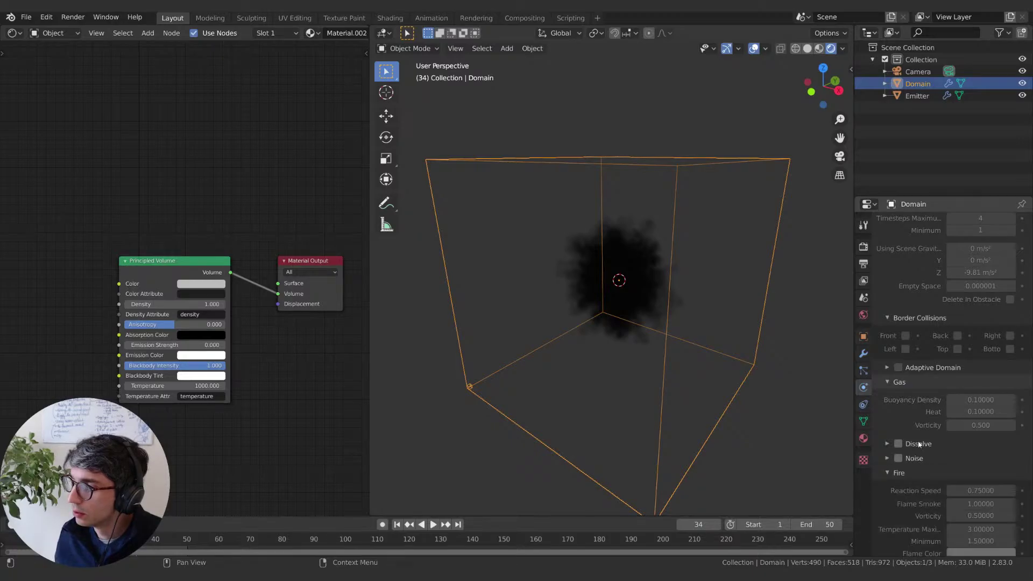
{"action": "left_click", "coordinate": [918, 472]}
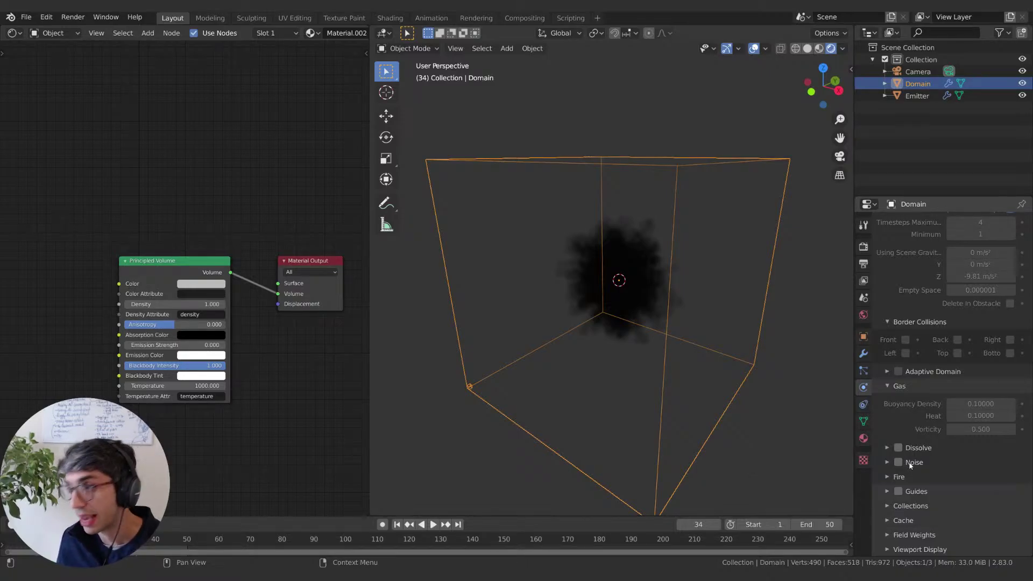
{"action": "left_click", "coordinate": [916, 463]}
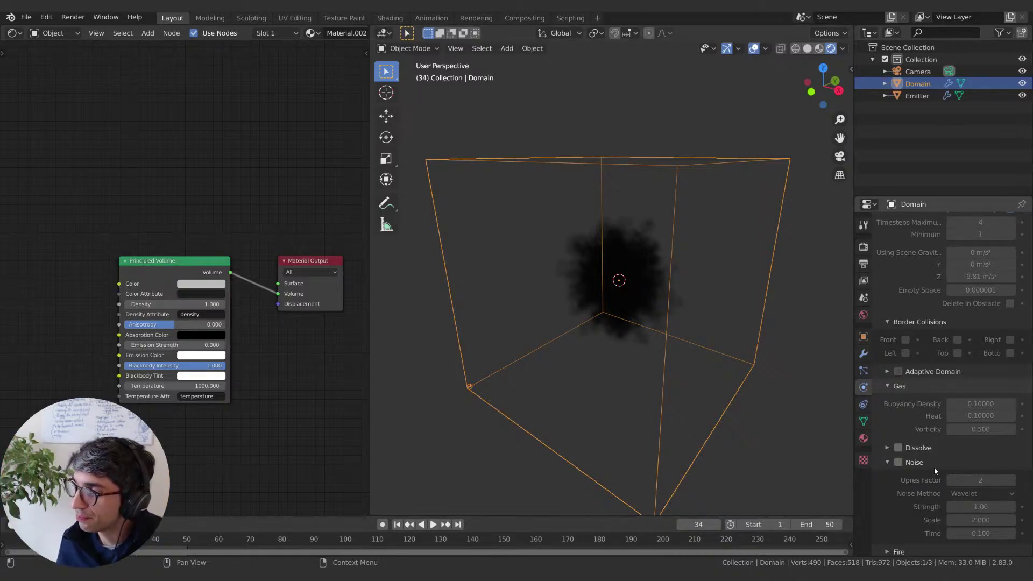
{"action": "left_click", "coordinate": [914, 463]}
{"action": "left_click", "coordinate": [918, 446]}
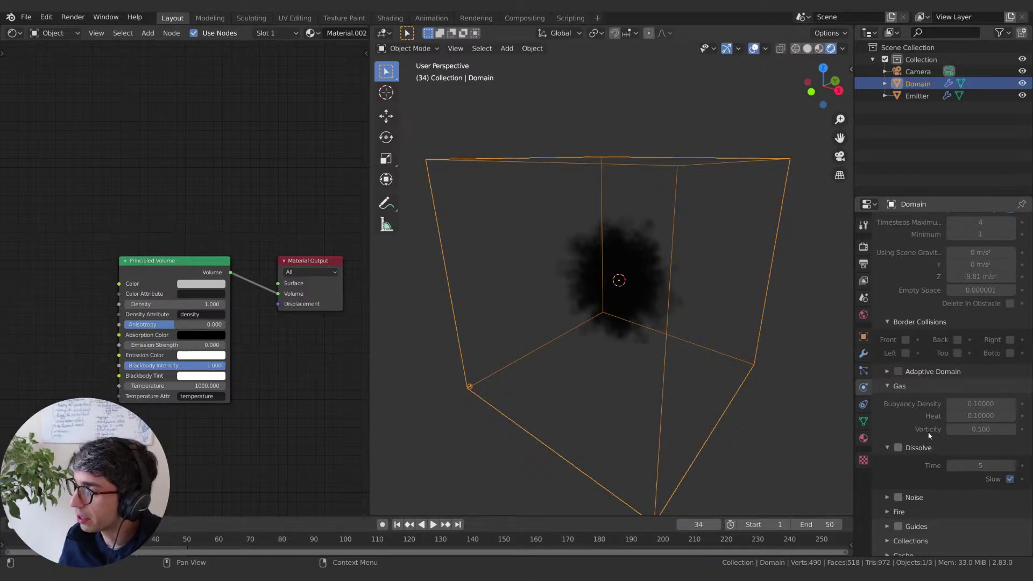
{"action": "left_click", "coordinate": [905, 371]}
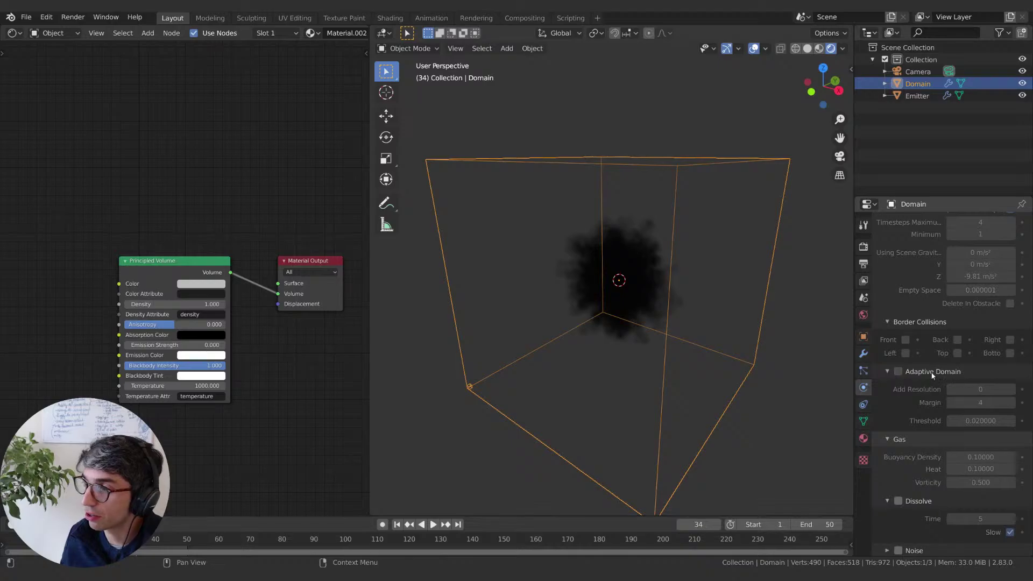
{"action": "left_click", "coordinate": [910, 372]}
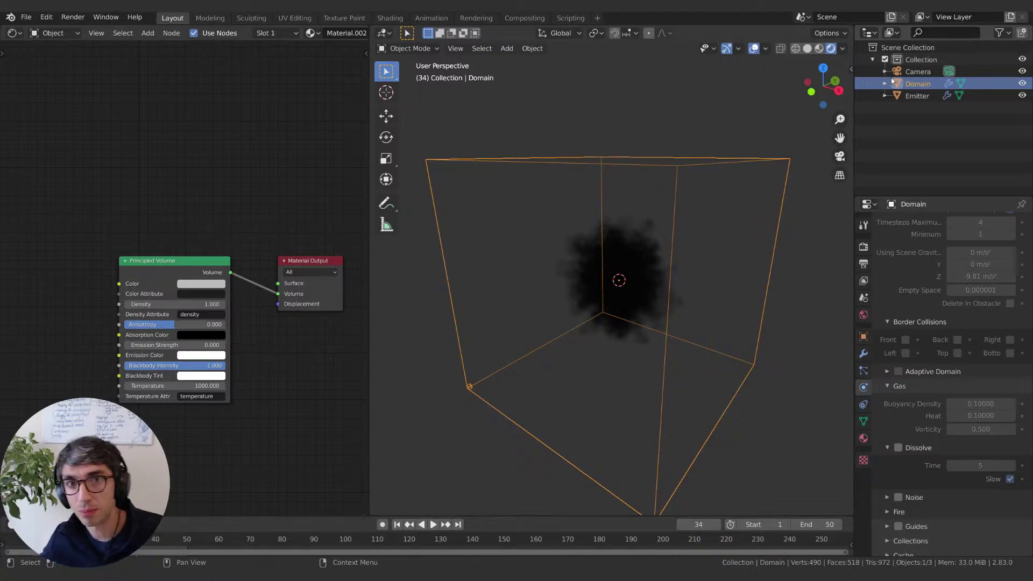
Step: Review the domain's fire settings again alongside its general and gas settings
{"action": "left_click", "coordinate": [898, 511]}
{"action": "scroll", "coordinate": [903, 484], "scroll_direction": "down", "scroll_amount": 5}
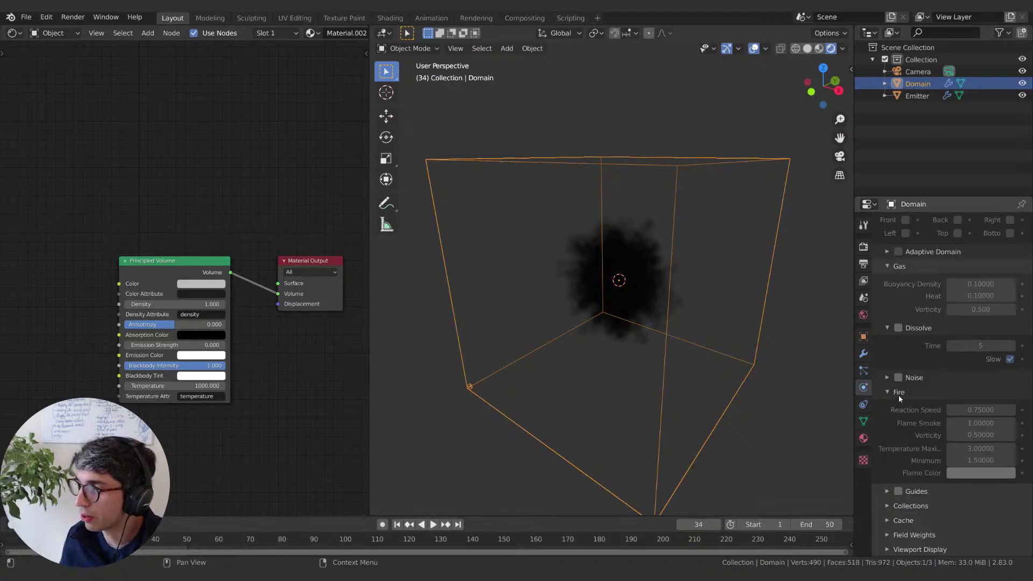
{"action": "scroll", "coordinate": [898, 395], "scroll_direction": "up", "scroll_amount": 8}
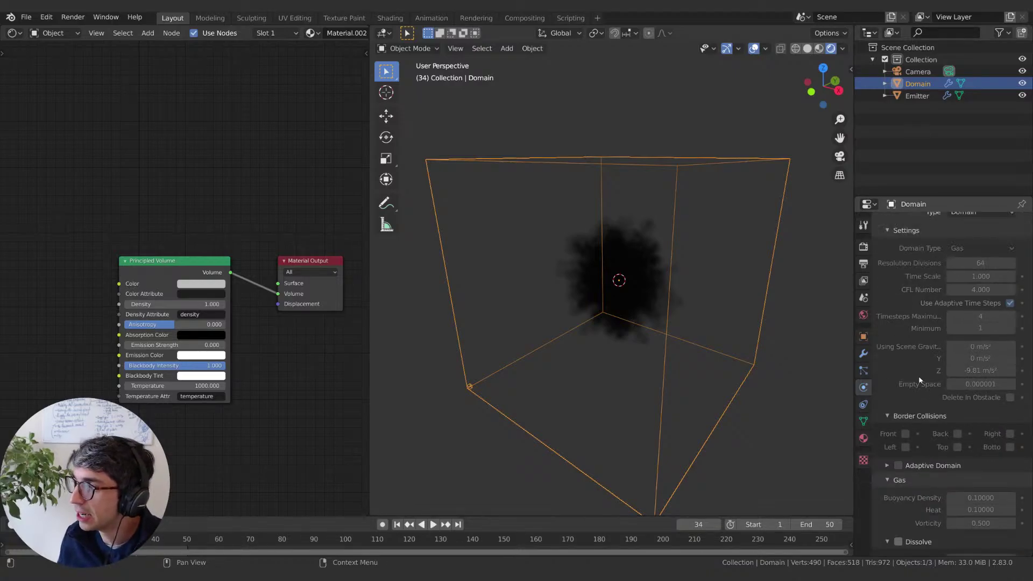
{"action": "scroll", "coordinate": [913, 425], "scroll_direction": "down", "scroll_amount": 4}
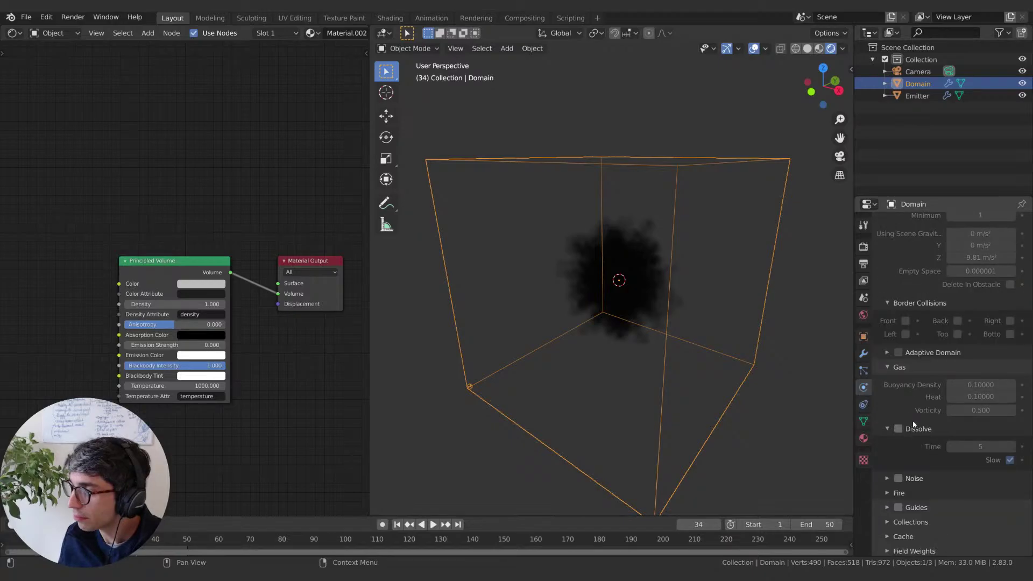
{"action": "scroll", "coordinate": [913, 425], "scroll_direction": "down", "scroll_amount": 2}
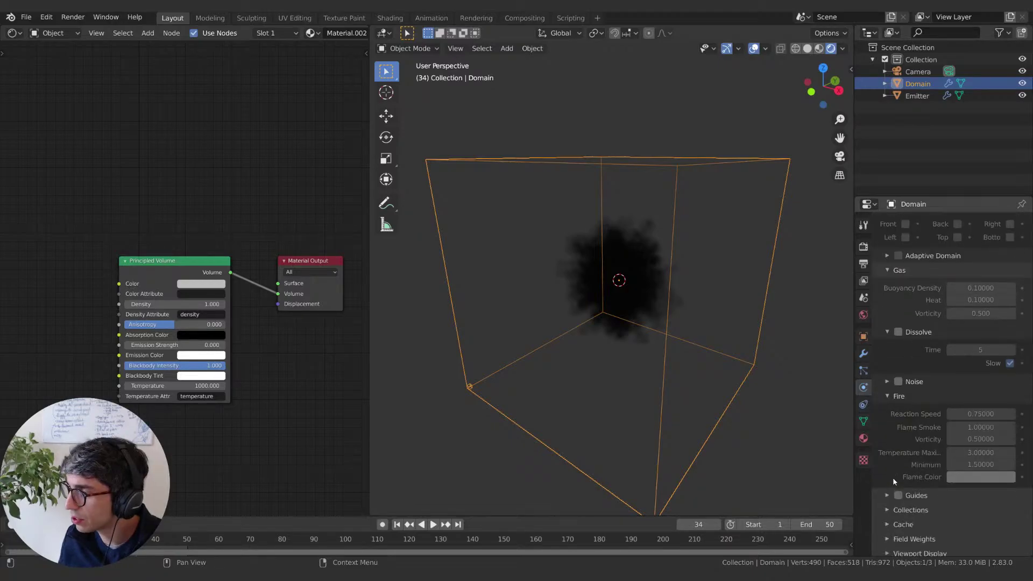
{"action": "scroll", "coordinate": [908, 507], "scroll_direction": "up", "scroll_amount": 1}
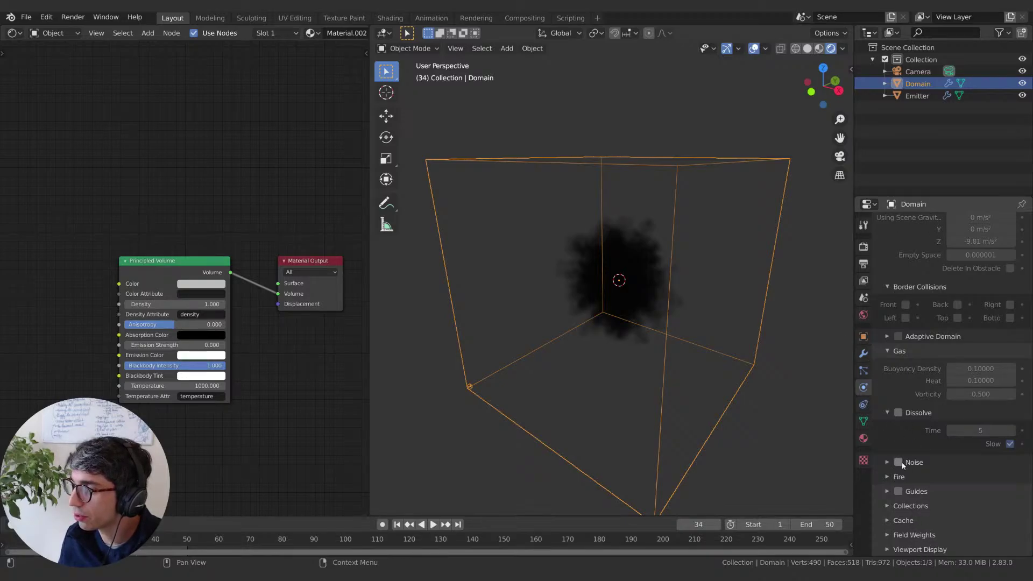
{"action": "scroll", "coordinate": [906, 467], "scroll_direction": "up", "scroll_amount": 1}
{"action": "scroll", "coordinate": [909, 476], "scroll_direction": "down", "scroll_amount": 1}
Step: Expand the domain's cache settings and free all of its baked simulation data
{"action": "left_click", "coordinate": [901, 520]}
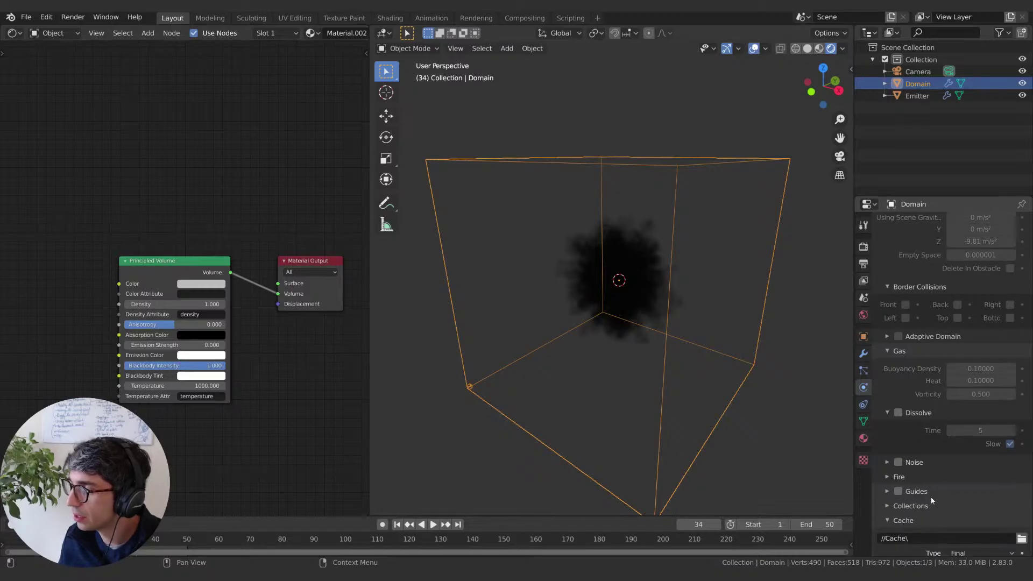
{"action": "scroll", "coordinate": [931, 496], "scroll_direction": "down", "scroll_amount": 5}
{"action": "left_click", "coordinate": [951, 518]}
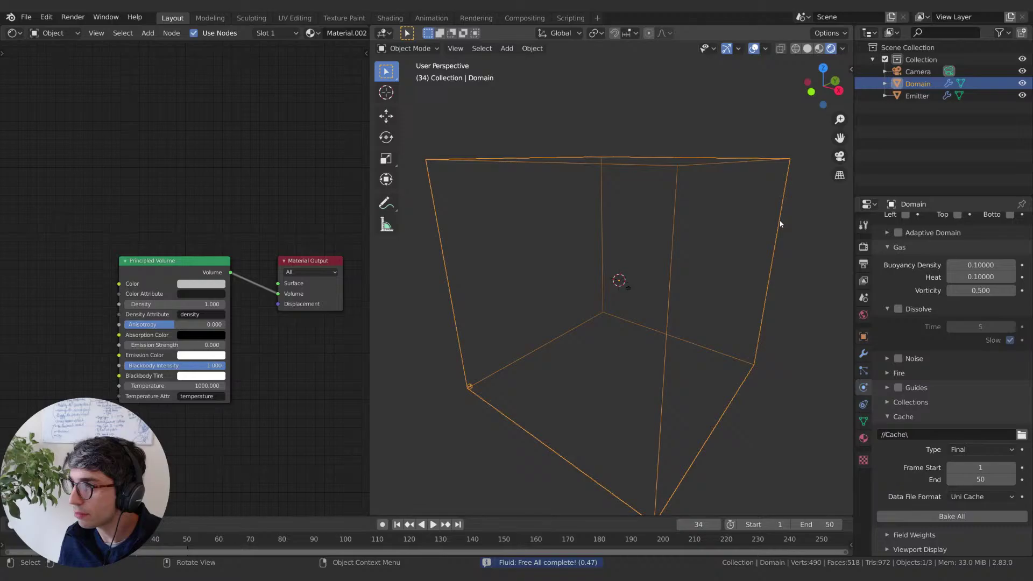
Step: Add a Turbulence force field at the centre of the domain, keeping its type as Turbulence
{"action": "middle_click_drag", "start_coordinate": [684, 247], "coordinate": [676, 249]}
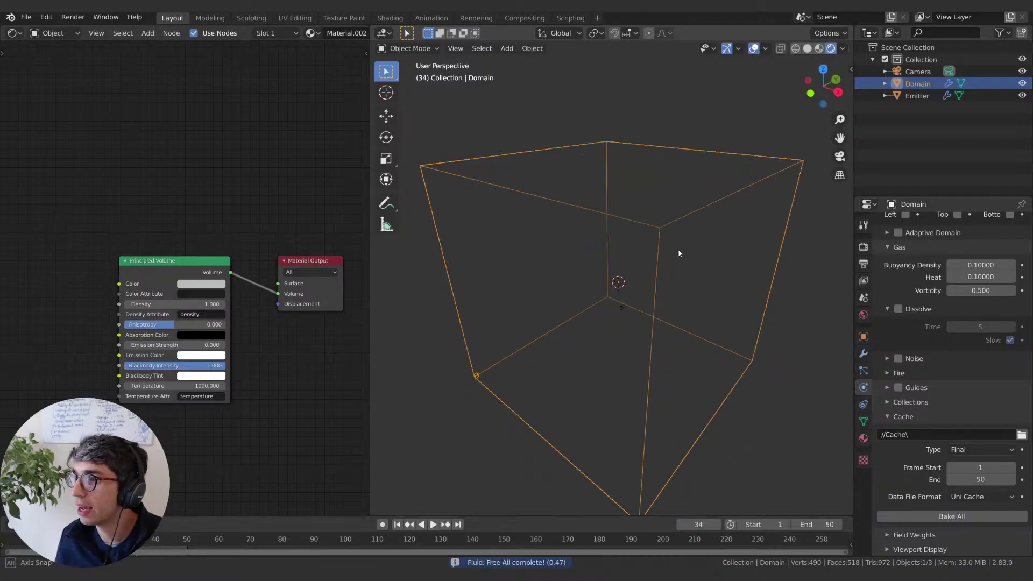
{"action": "middle_click_drag", "start_coordinate": [671, 300], "coordinate": [667, 231]}
{"action": "key", "text": "shift+a"}
{"action": "mouse_move", "coordinate": [587, 272]}
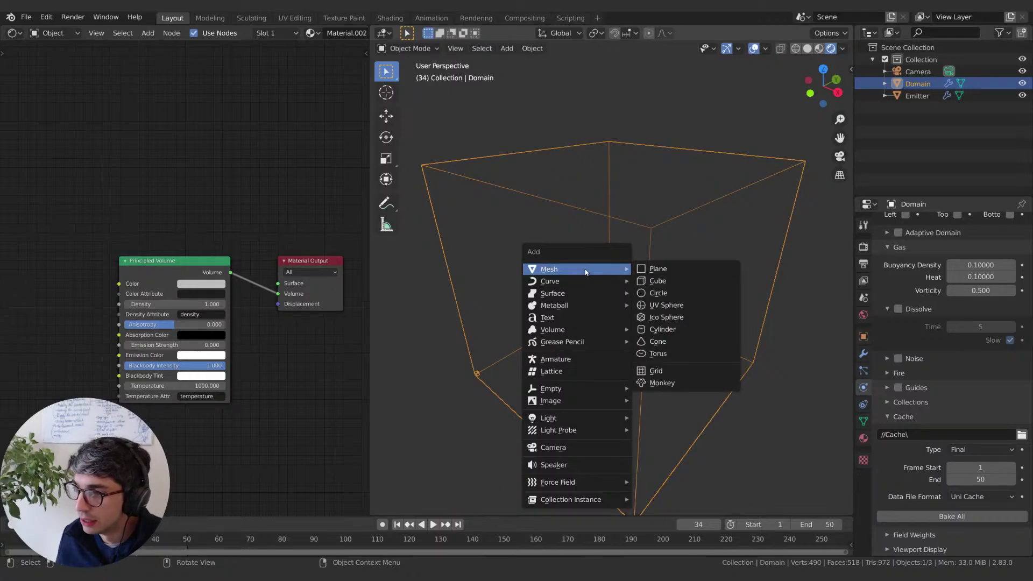
{"action": "mouse_move", "coordinate": [584, 486]}
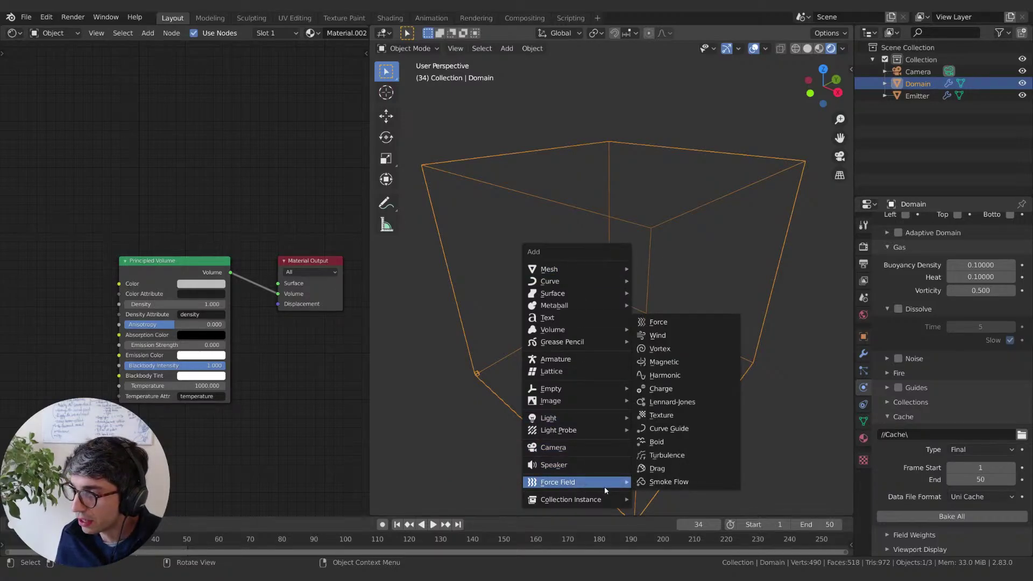
{"action": "left_click", "coordinate": [663, 456]}
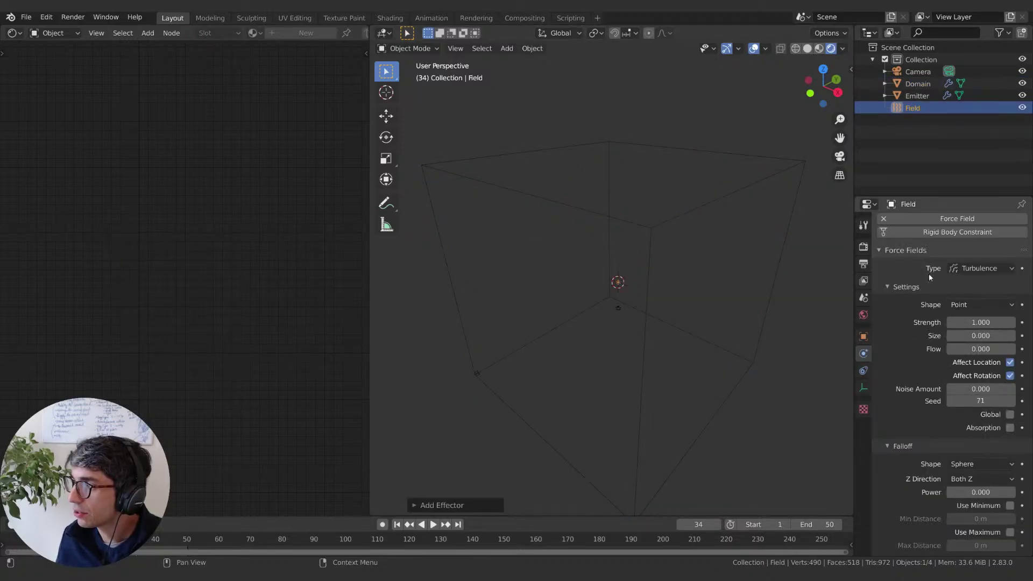
{"action": "left_click", "coordinate": [976, 268]}
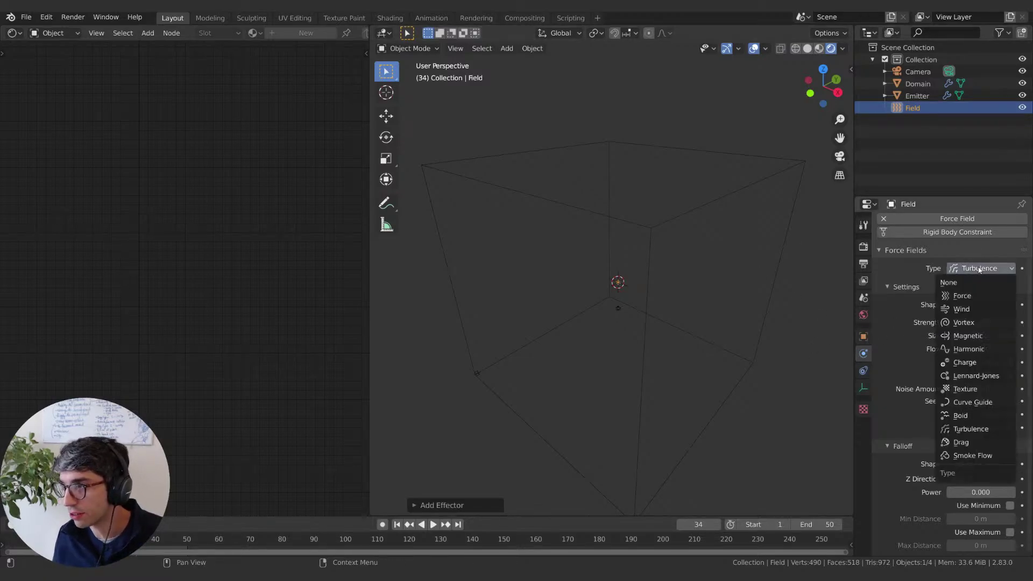
{"action": "left_click", "coordinate": [971, 428]}
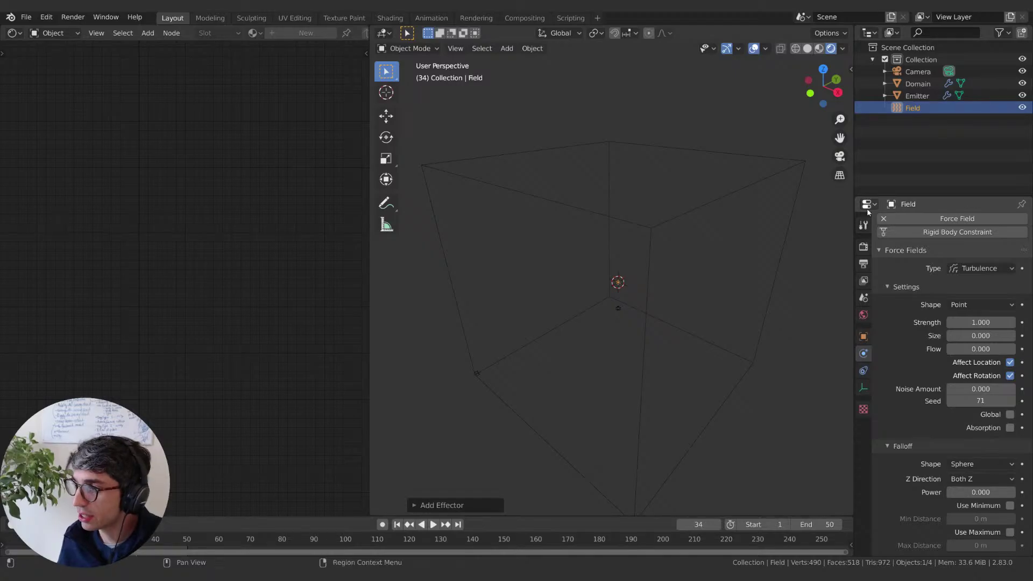
Step: Select the domain and bake its whole simulation with the turbulence field in the scene
{"action": "left_click", "coordinate": [917, 84]}
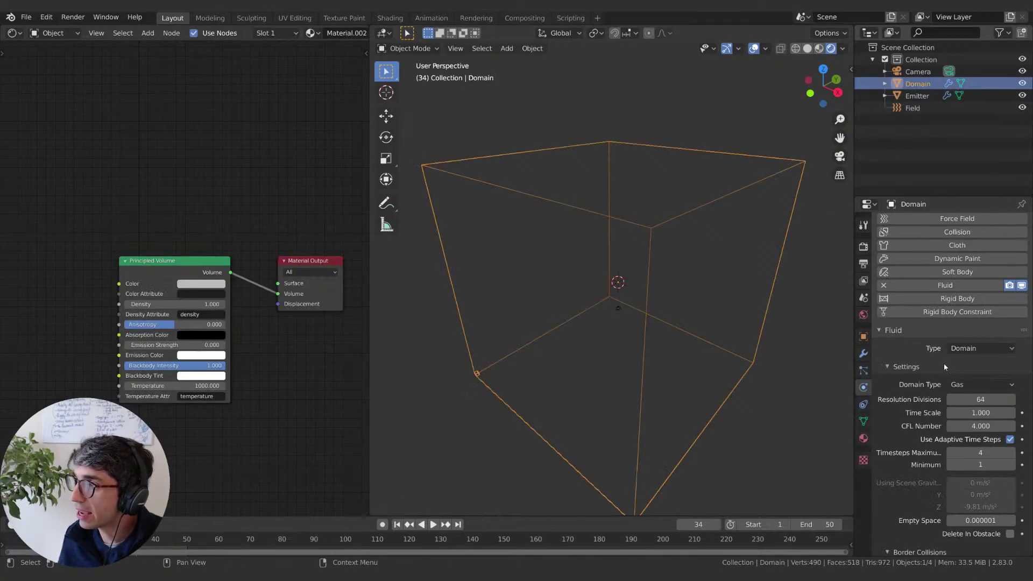
{"action": "scroll", "coordinate": [930, 409], "scroll_direction": "down", "scroll_amount": 6}
{"action": "scroll", "coordinate": [914, 449], "scroll_direction": "down", "scroll_amount": 8}
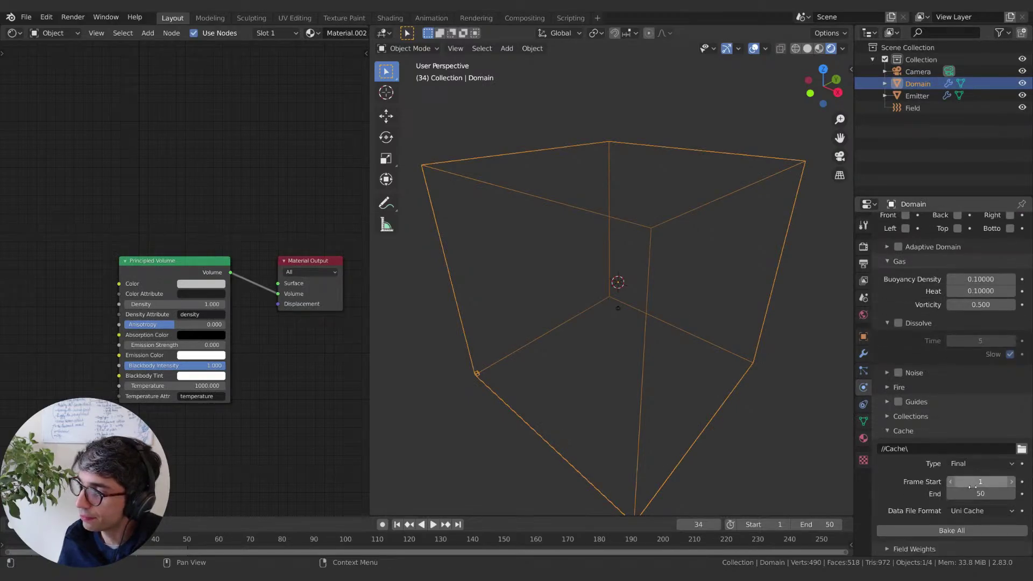
{"action": "left_click", "coordinate": [951, 517]}
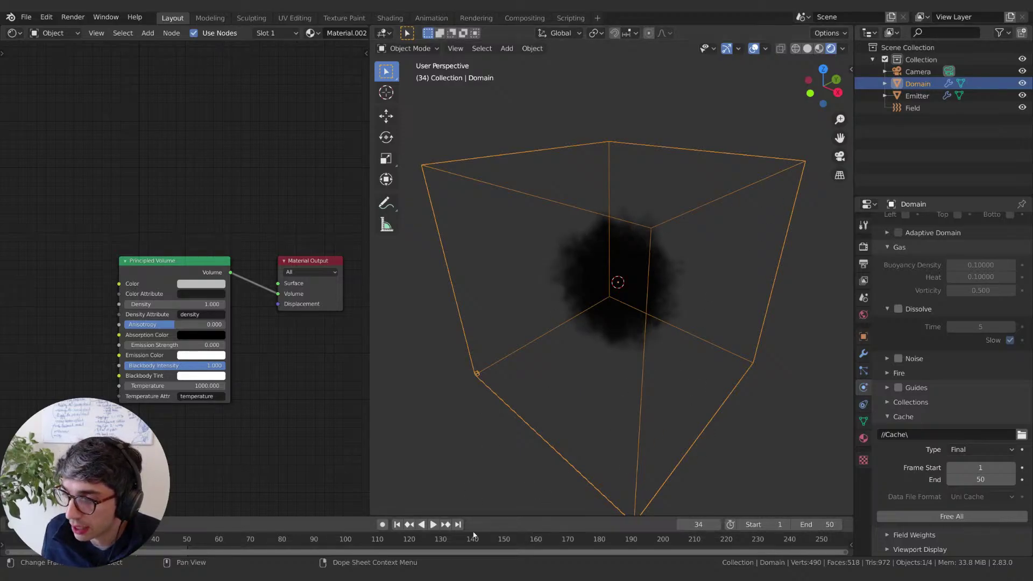
Step: Play the newly baked explosion in rendered shading, view it from several angles and stop the playback
{"action": "left_click", "coordinate": [433, 524]}
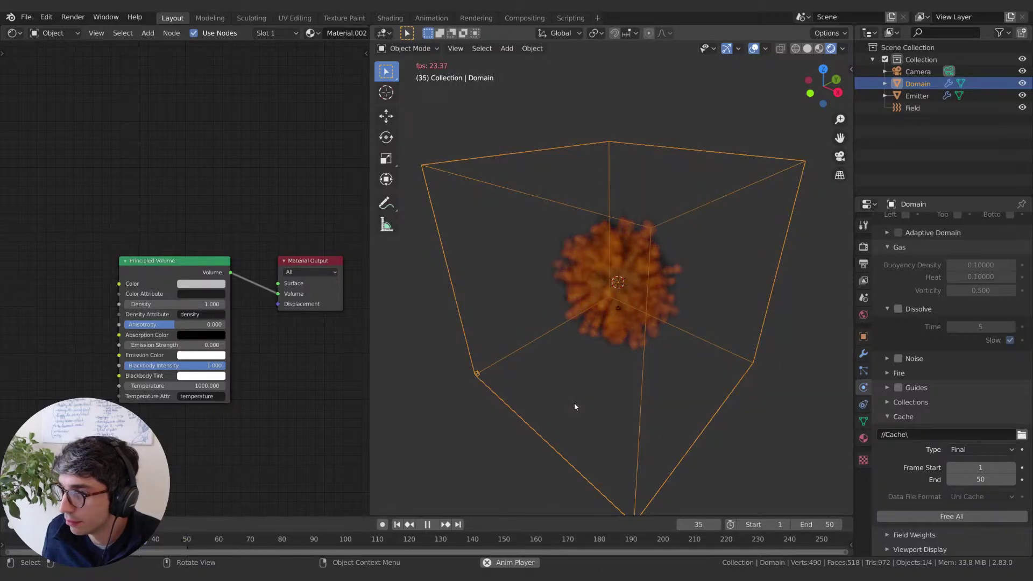
{"action": "middle_click_drag", "start_coordinate": [573, 406], "coordinate": [601, 394]}
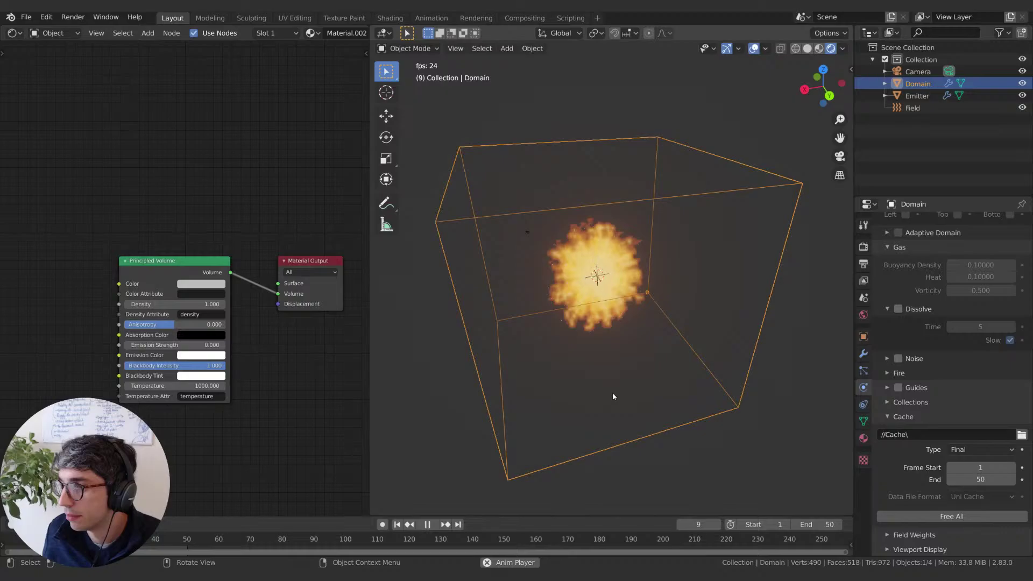
{"action": "middle_click_drag", "start_coordinate": [613, 397], "coordinate": [547, 459]}
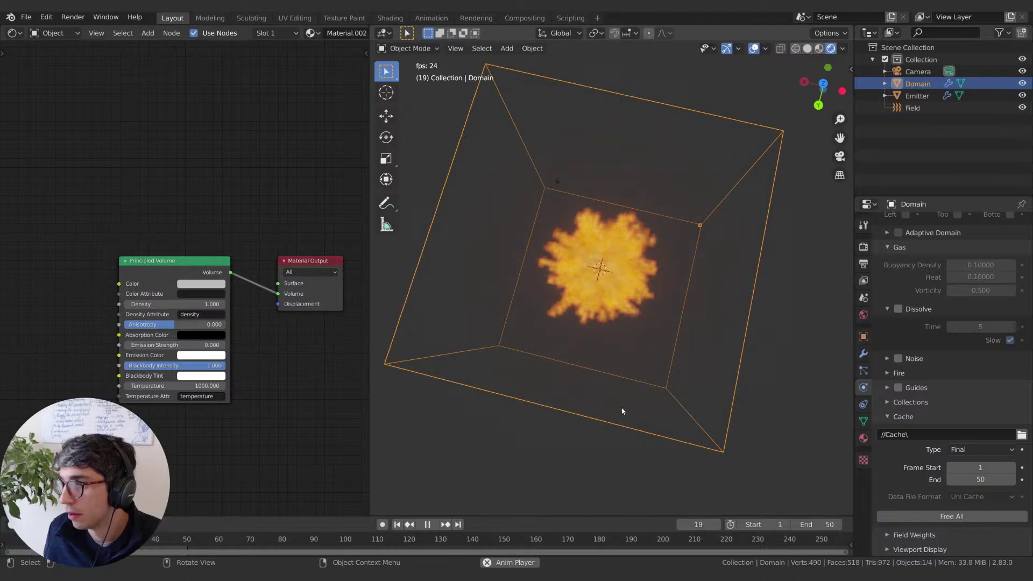
{"action": "key", "text": "space"}
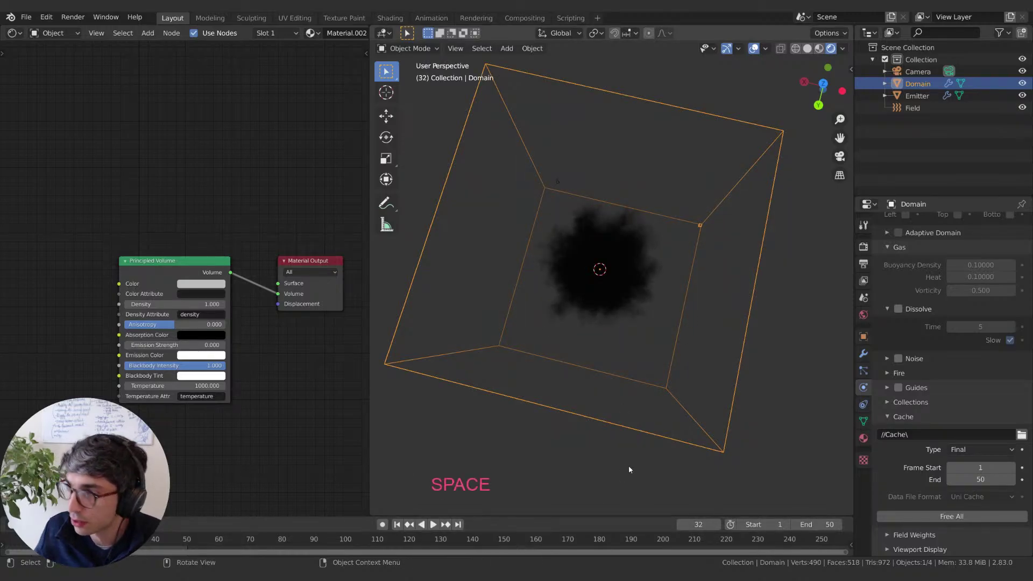
Step: Switch the viewport to solid shading and play the explosion, inspecting its flames and smoke from different angles
{"action": "left_click", "coordinate": [807, 48]}
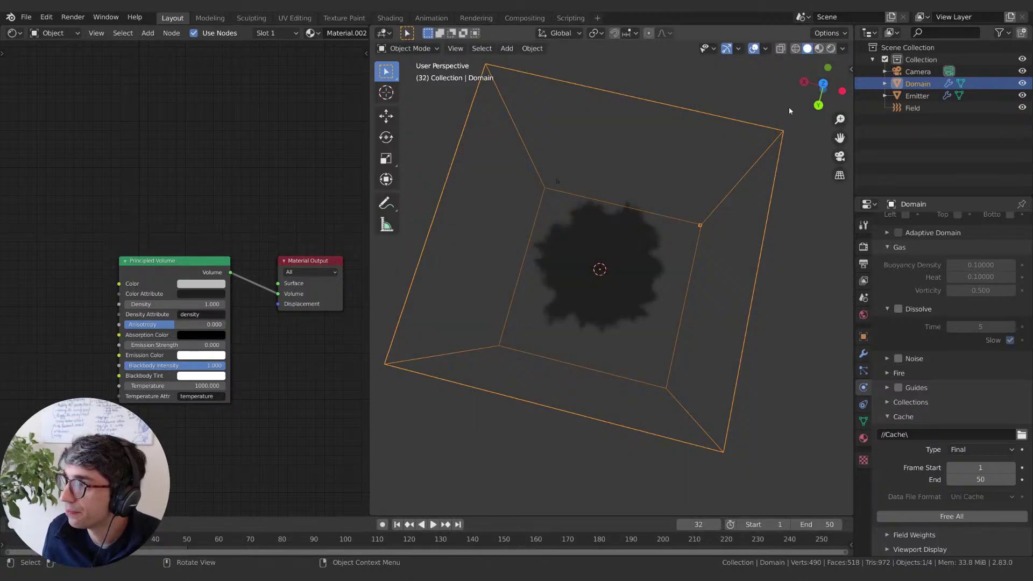
{"action": "key", "text": "space"}
{"action": "middle_click_drag", "start_coordinate": [685, 466], "coordinate": [592, 421]}
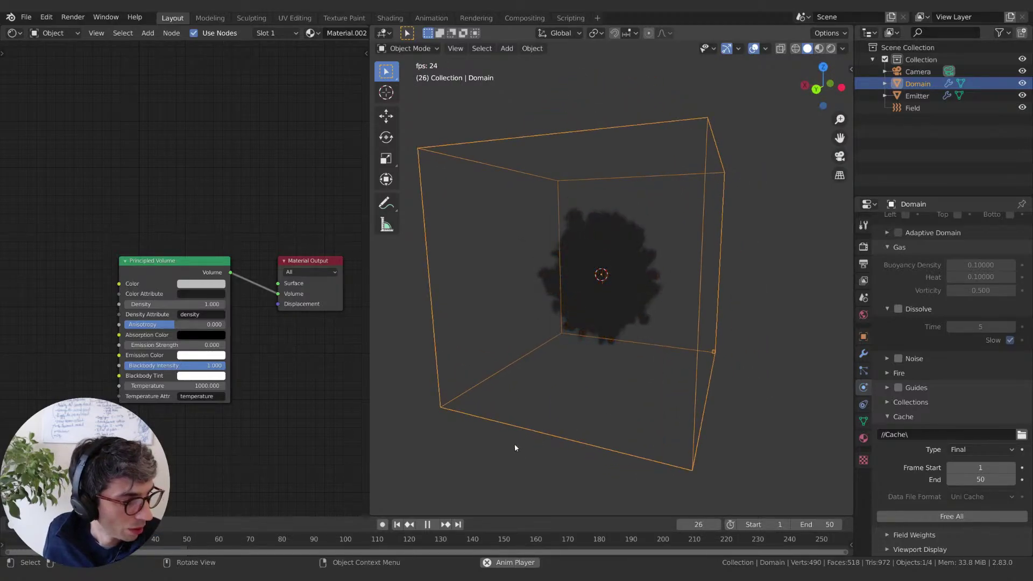
{"action": "middle_click_drag", "start_coordinate": [463, 391], "coordinate": [554, 403]}
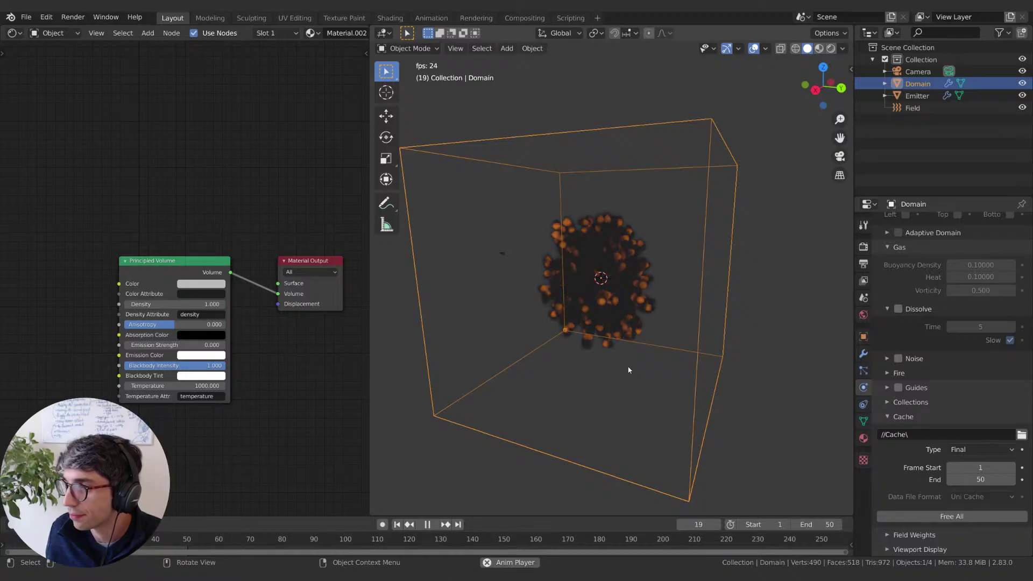
{"action": "middle_click_drag", "start_coordinate": [597, 357], "coordinate": [567, 350]}
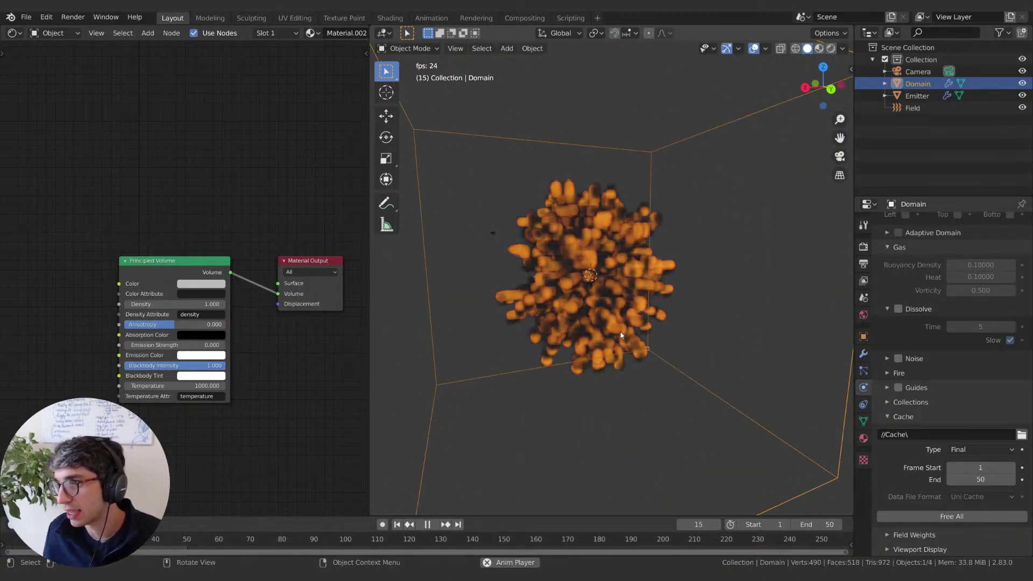
Step: Review the physics settings of the turbulence field, domain and emitter, plus the emitter's particle settings, while the explosion plays
{"action": "left_click", "coordinate": [955, 110]}
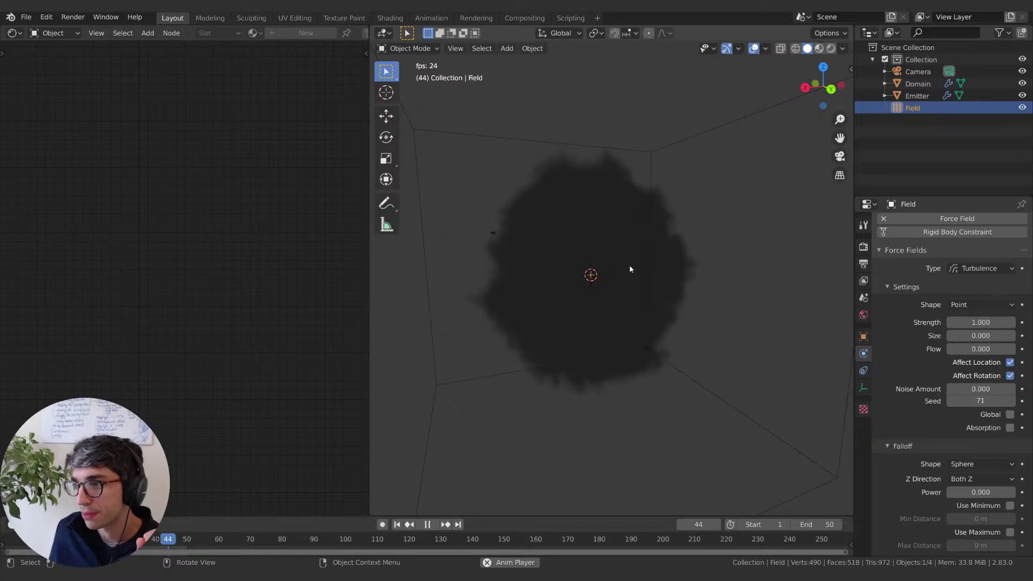
{"action": "left_click", "coordinate": [911, 83]}
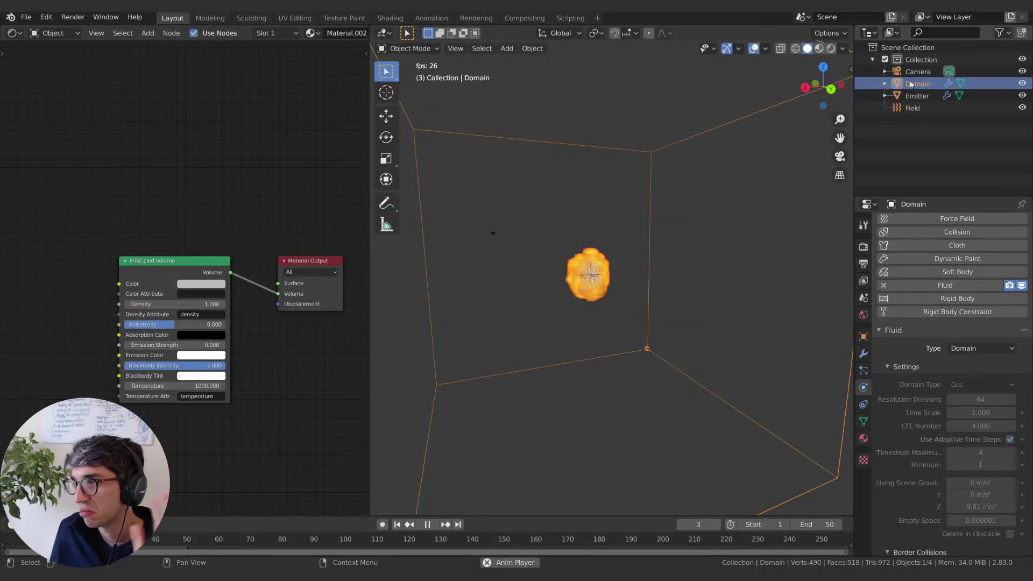
{"action": "left_click", "coordinate": [914, 96]}
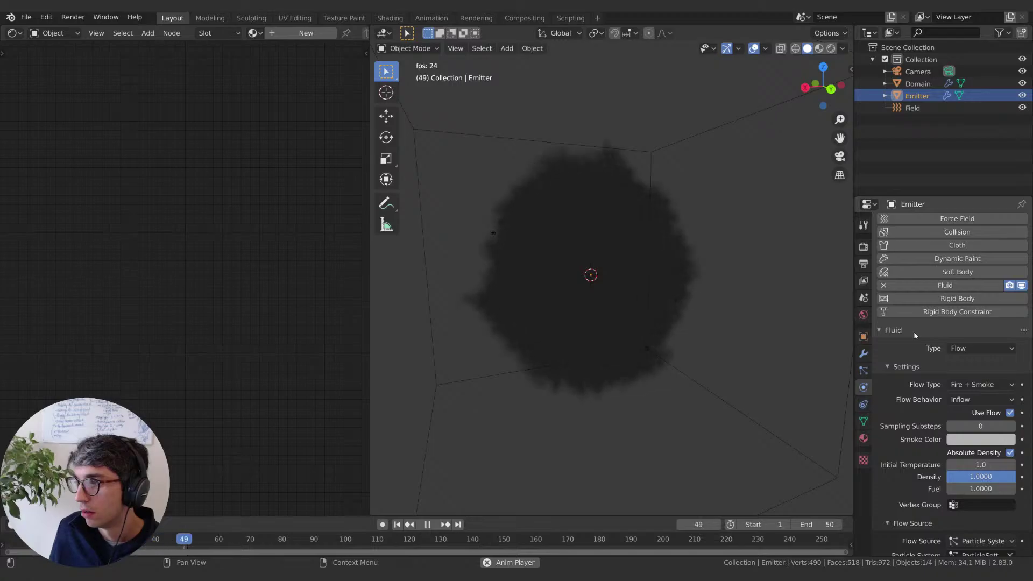
{"action": "left_click", "coordinate": [864, 370]}
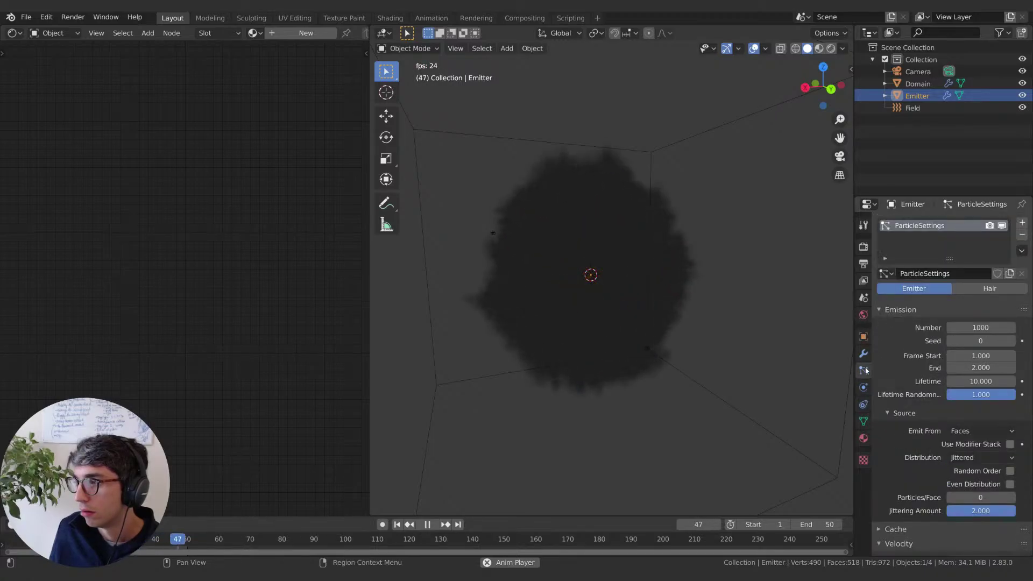
{"action": "left_click", "coordinate": [912, 107]}
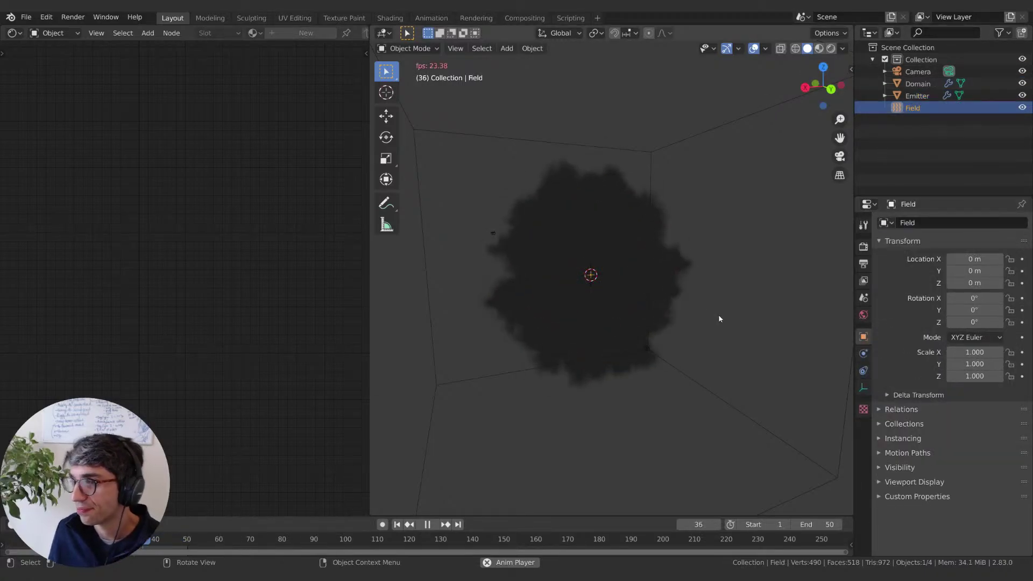
Step: Compare the explosion in rendered and solid shading from several angles, ending in solid shading with playback stopped
{"action": "middle_click_drag", "start_coordinate": [718, 318], "coordinate": [626, 293]}
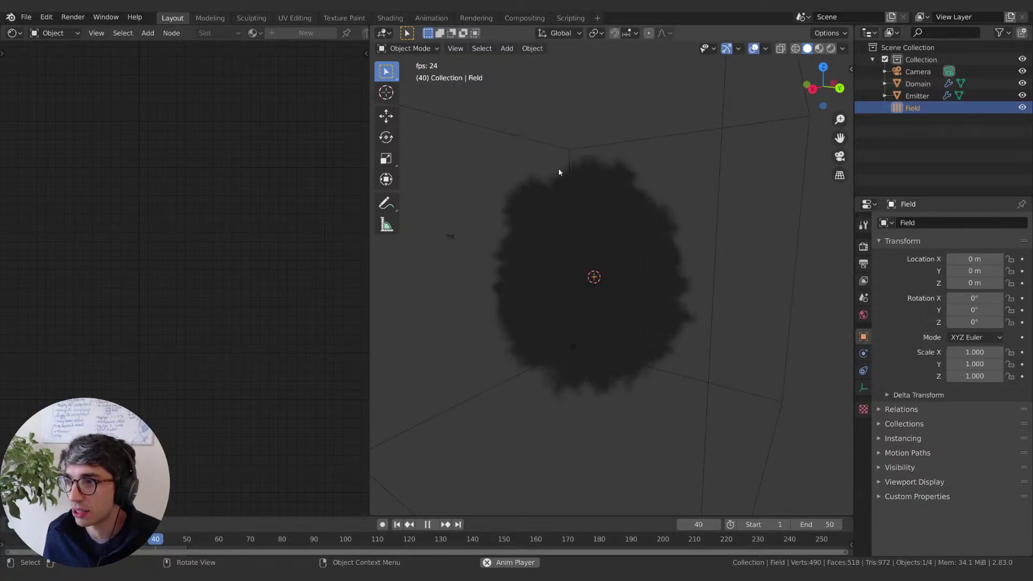
{"action": "middle_click_drag", "start_coordinate": [555, 288], "coordinate": [530, 311]}
{"action": "key", "text": "space"}
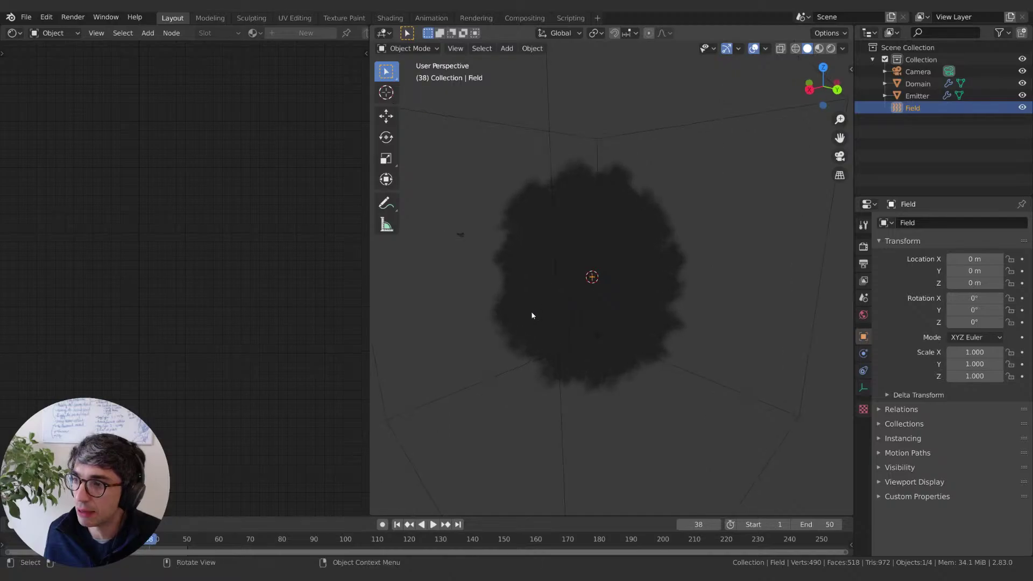
{"action": "left_click", "coordinate": [832, 48]}
{"action": "key", "text": "space"}
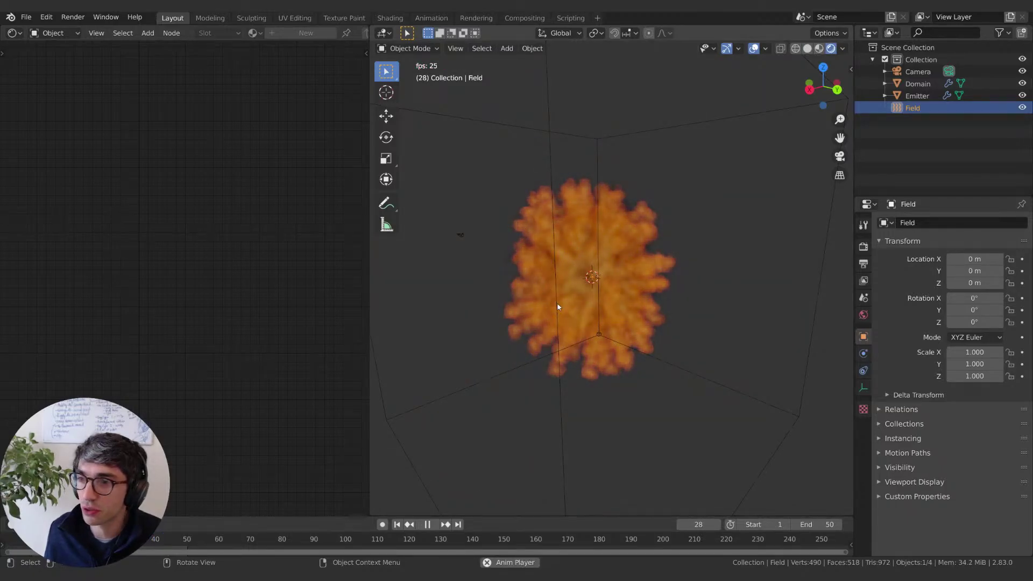
{"action": "left_click", "coordinate": [807, 48]}
{"action": "key", "text": "space"}
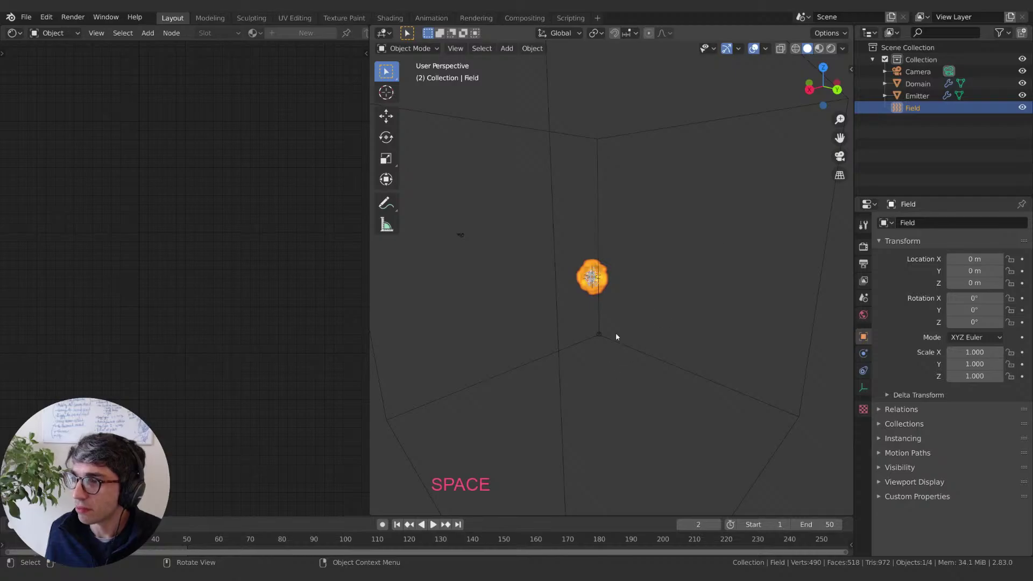
{"action": "middle_click_drag", "start_coordinate": [615, 332], "coordinate": [618, 319]}
{"action": "key", "text": "space"}
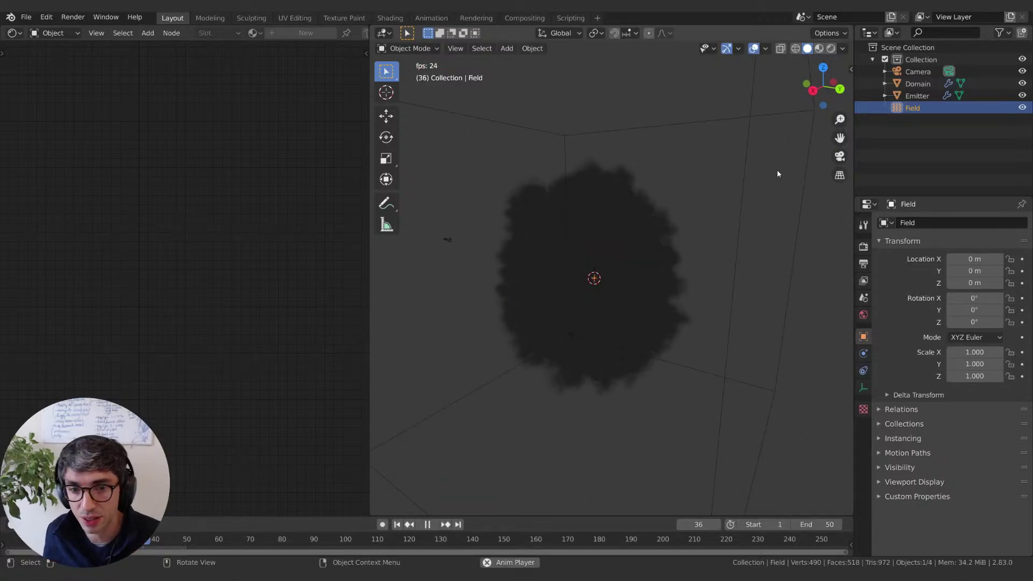
{"action": "middle_click_drag", "start_coordinate": [776, 169], "coordinate": [726, 242]}
{"action": "key", "text": "space"}
{"action": "middle_click_drag", "start_coordinate": [624, 302], "coordinate": [613, 304]}
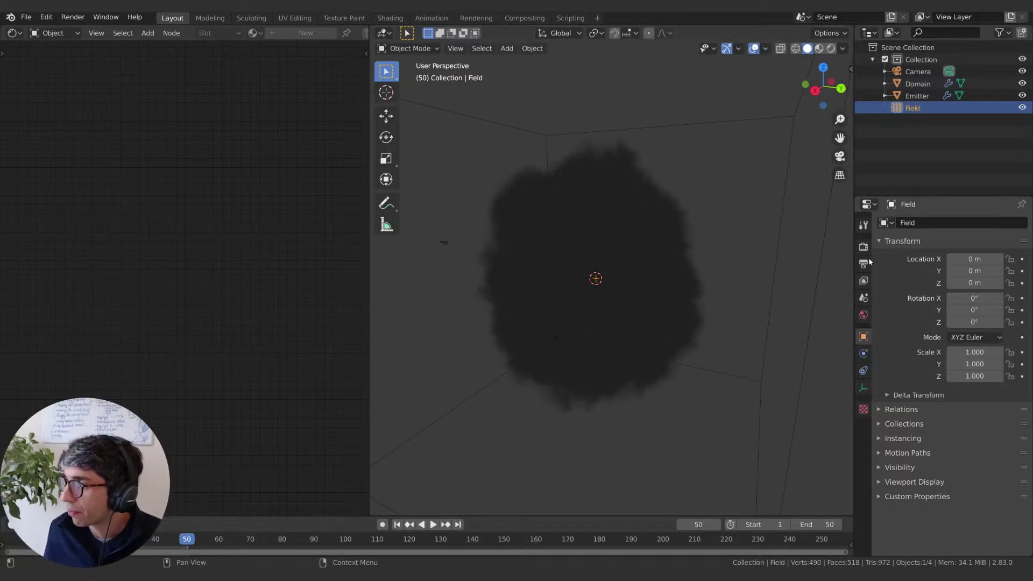
Step: Set the Brownian force to 10 in the physics settings of the Emitter's particle system
{"action": "left_click", "coordinate": [917, 83]}
{"action": "left_click", "coordinate": [916, 96]}
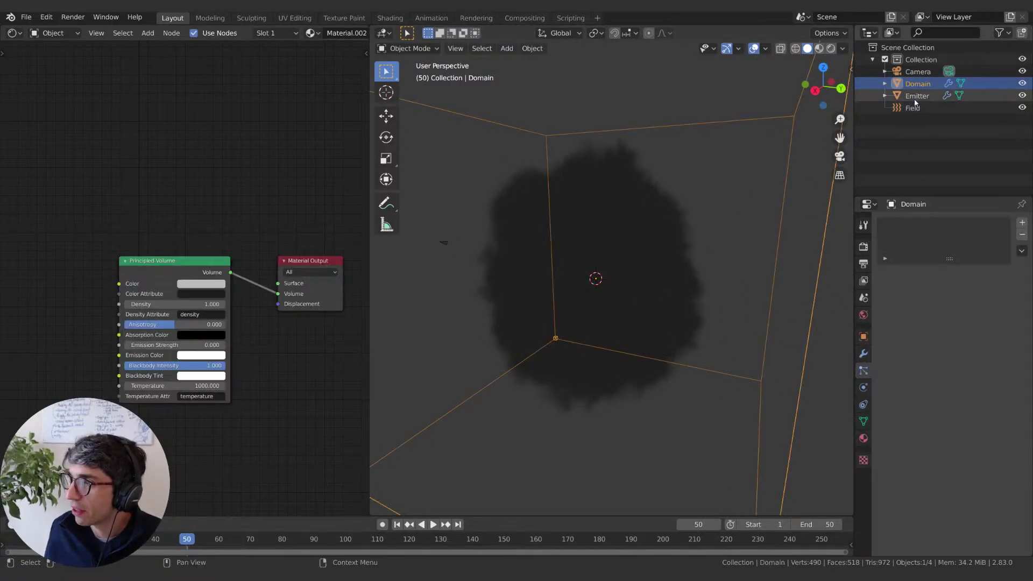
{"action": "left_click", "coordinate": [864, 371]}
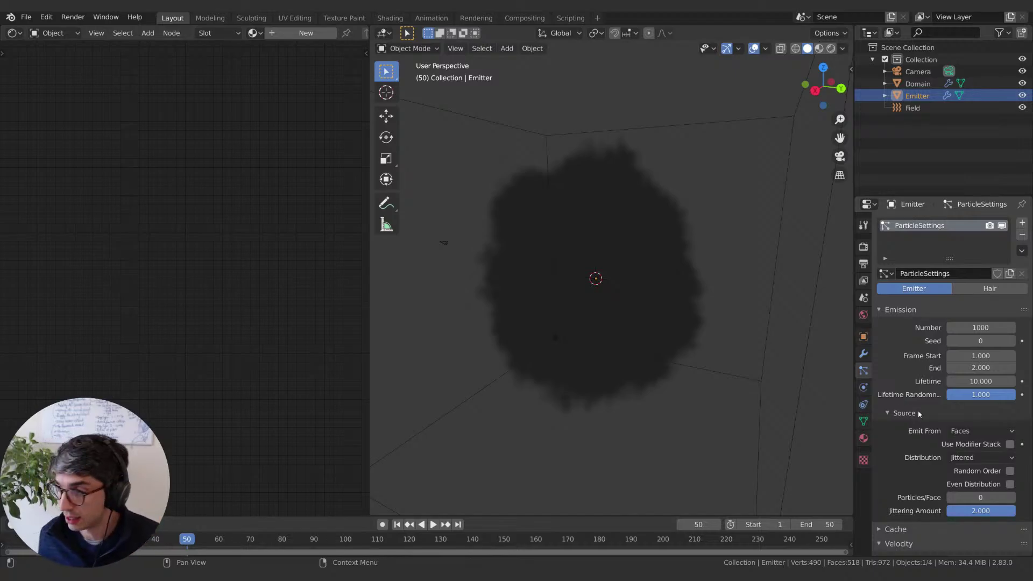
{"action": "scroll", "coordinate": [917, 413], "scroll_direction": "down", "scroll_amount": 4}
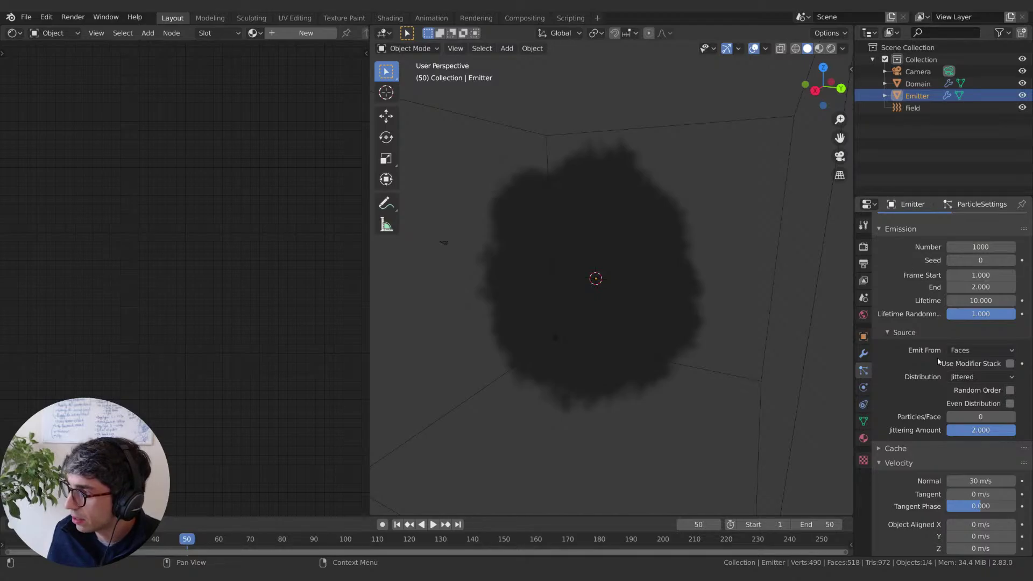
{"action": "scroll", "coordinate": [928, 396], "scroll_direction": "down", "scroll_amount": 3}
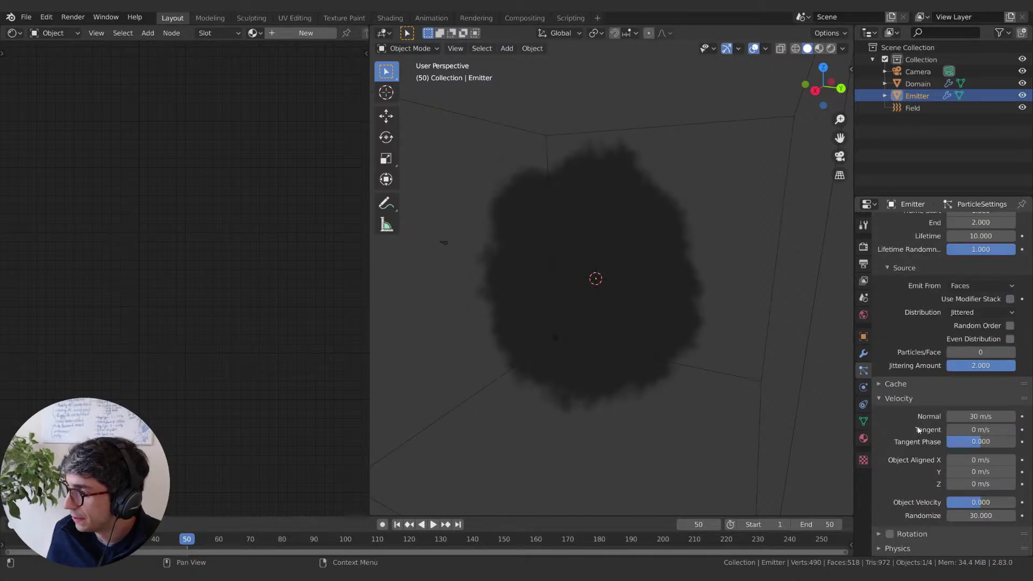
{"action": "scroll", "coordinate": [918, 428], "scroll_direction": "down", "scroll_amount": 3}
{"action": "scroll", "coordinate": [917, 465], "scroll_direction": "down", "scroll_amount": 1}
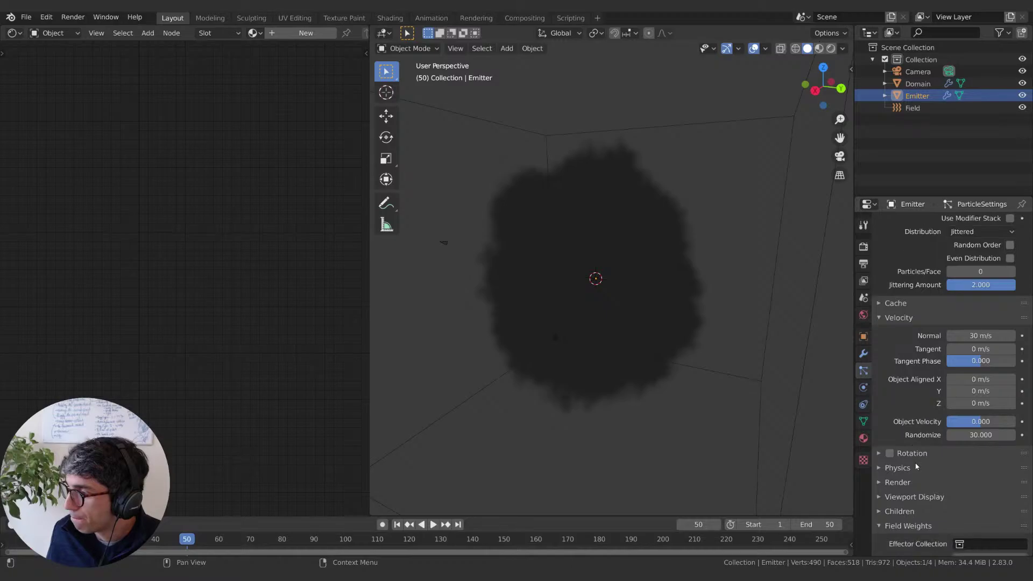
{"action": "left_click", "coordinate": [902, 469]}
{"action": "scroll", "coordinate": [909, 463], "scroll_direction": "down", "scroll_amount": 3}
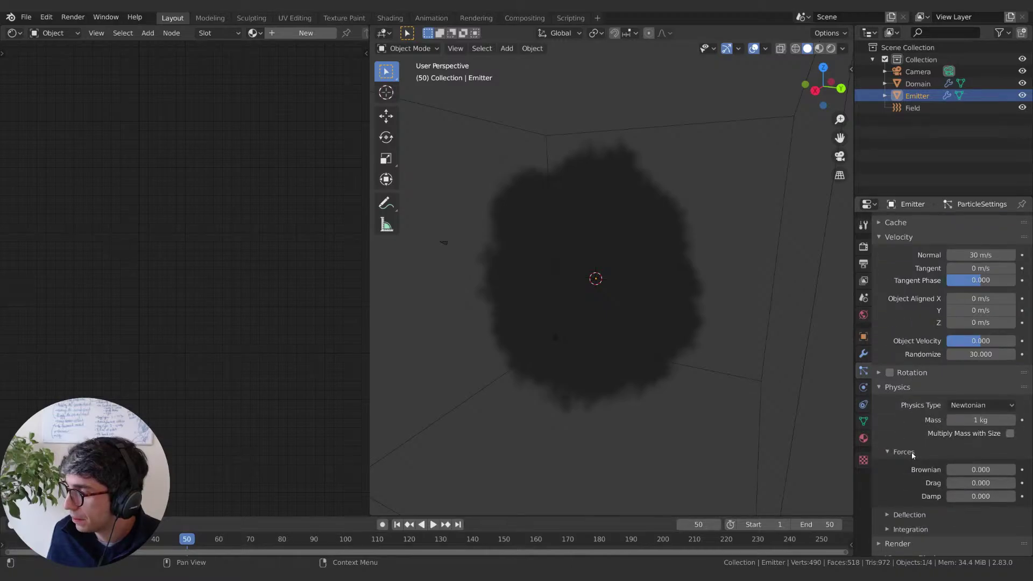
{"action": "scroll", "coordinate": [912, 455], "scroll_direction": "down", "scroll_amount": 2}
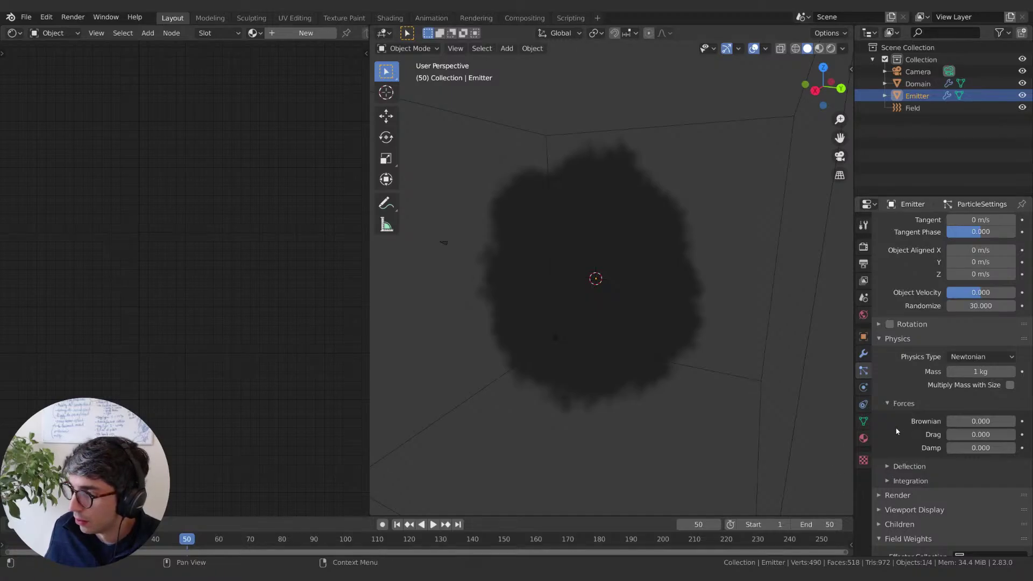
{"action": "scroll", "coordinate": [914, 420], "scroll_direction": "down", "scroll_amount": 2}
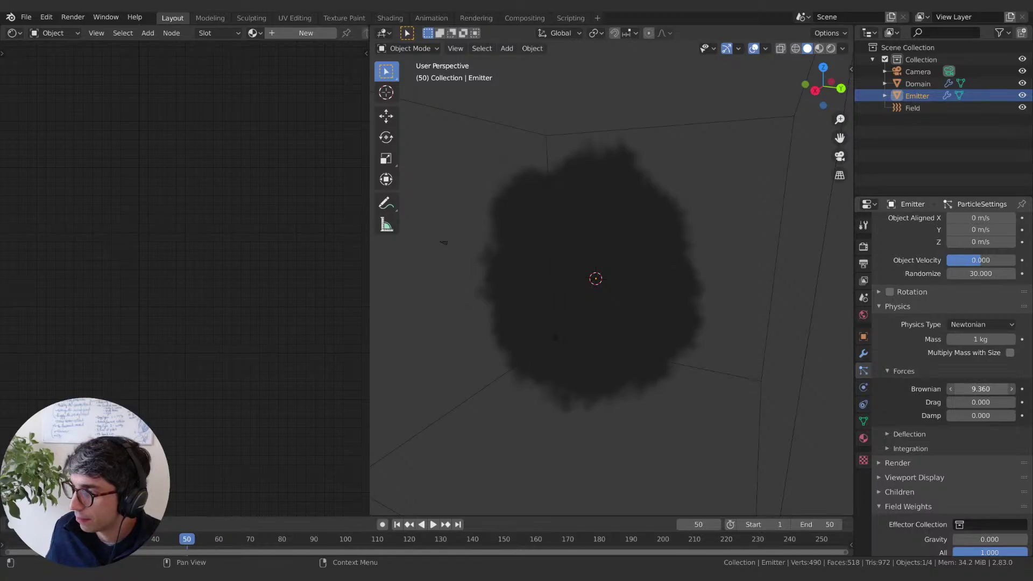
{"action": "left_click", "coordinate": [980, 388]}
{"action": "type", "text": "10"}
{"action": "key", "text": "Return"}
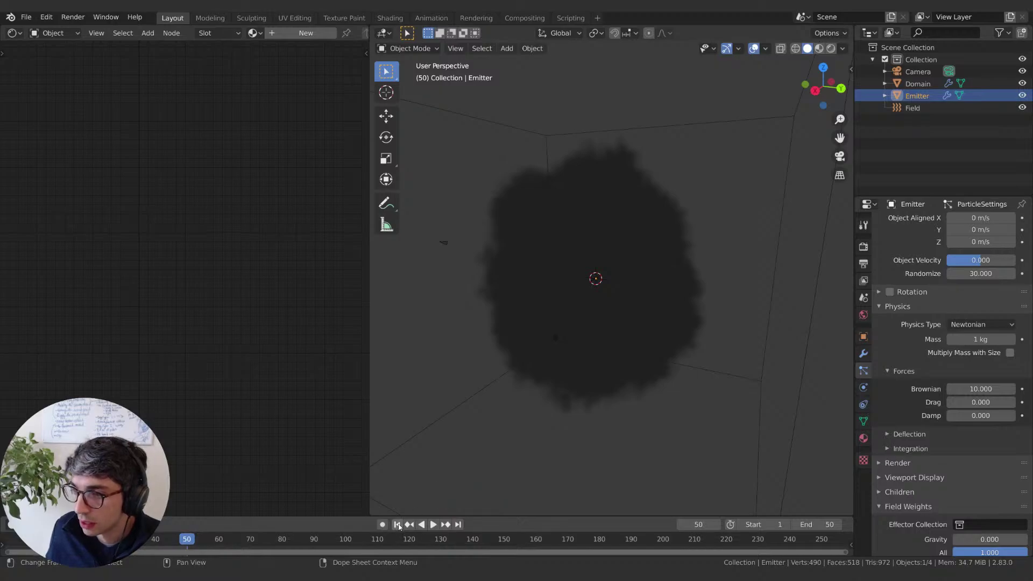
Step: Return to the first frame, hide the Domain in the viewport and play the emitter's particles, stopping playback afterward
{"action": "key", "text": "shift+Left"}
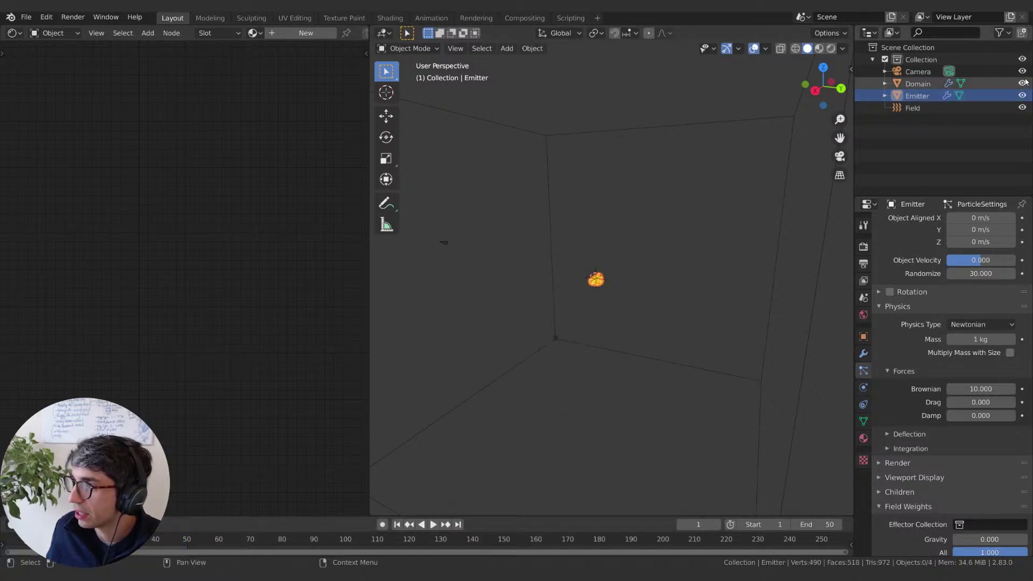
{"action": "left_click", "coordinate": [1022, 82]}
{"action": "key", "text": "space"}
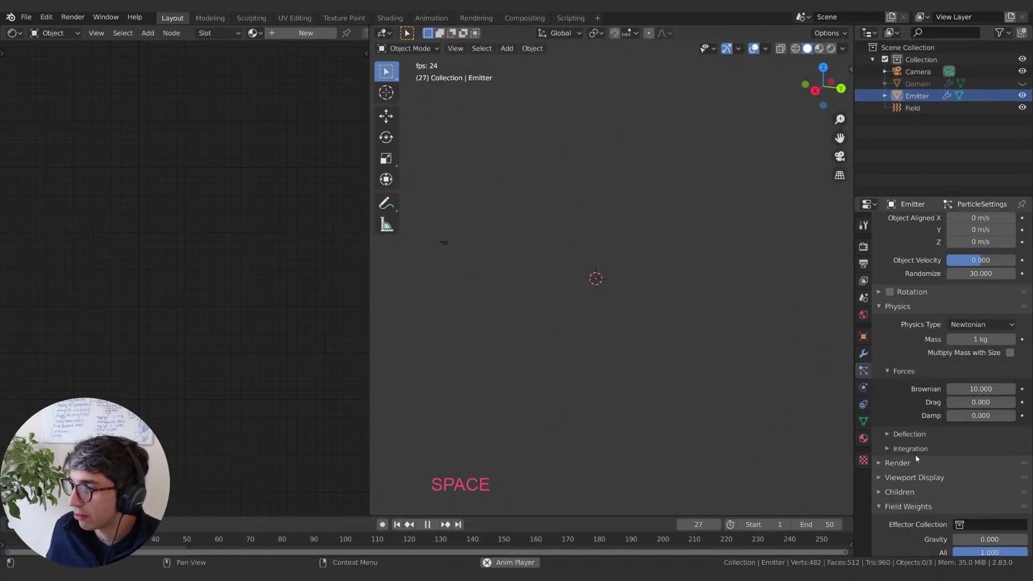
{"action": "key", "text": "space"}
Step: Raise the emitter particles' Brownian force to 20 and replay the particle burst
{"action": "scroll", "coordinate": [980, 388], "scroll_direction": "up", "scroll_amount": 1, "text": "ctrl"}
{"action": "key", "text": "space"}
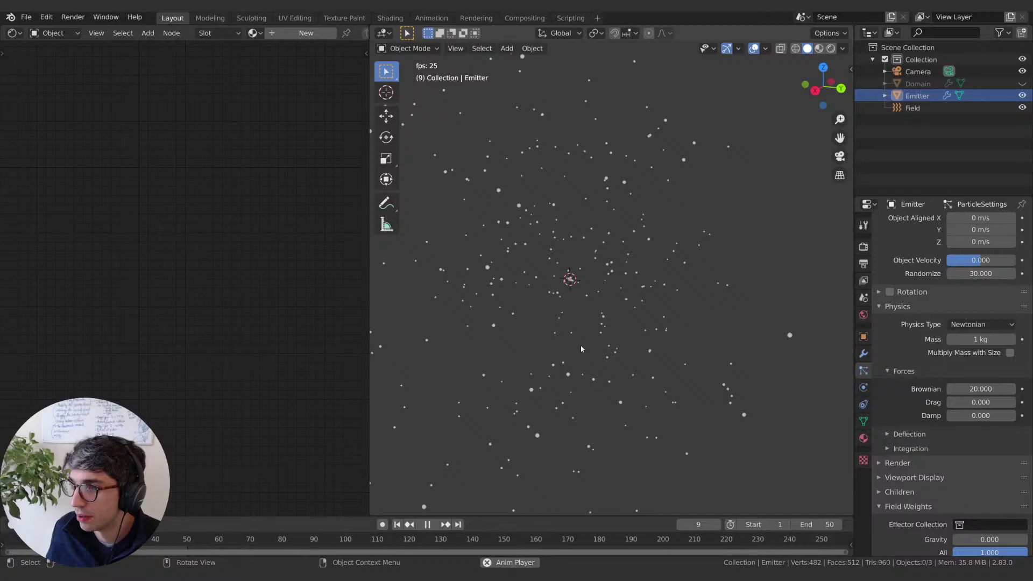
{"action": "middle_click_drag", "start_coordinate": [581, 349], "coordinate": [649, 344], "text": "shift"}
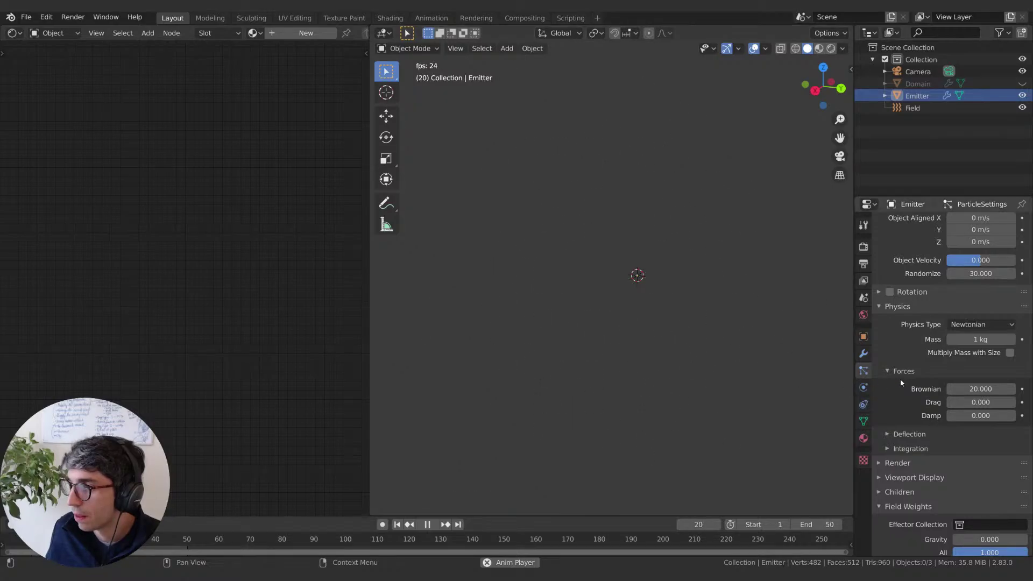
Step: Set the particles' Damp force to about 0.208 and check the Deflection and Integration settings
{"action": "left_click_drag", "start_coordinate": [979, 418], "coordinate": [1006, 418]}
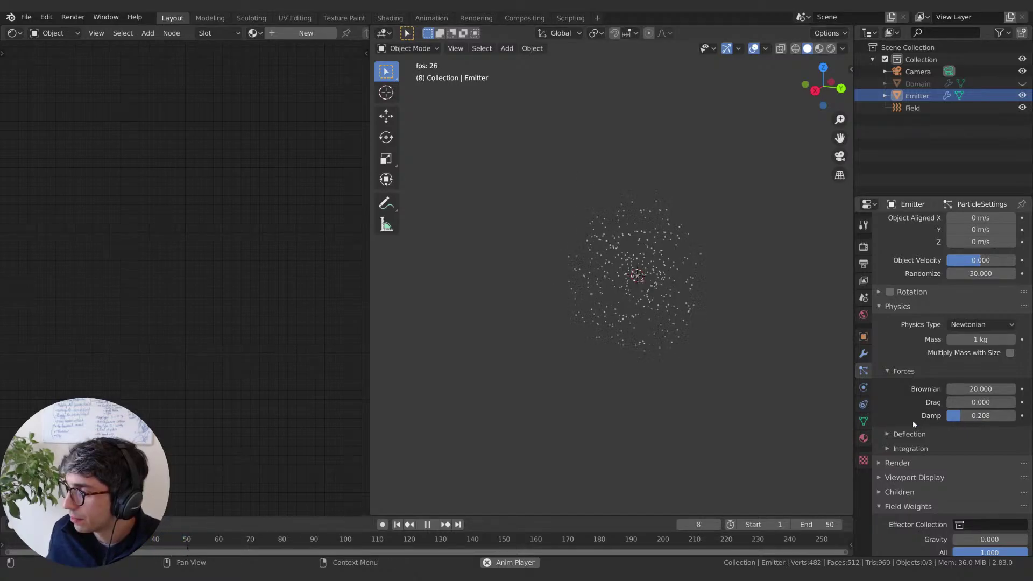
{"action": "left_click", "coordinate": [909, 433]}
{"action": "left_click", "coordinate": [910, 433]}
{"action": "left_click", "coordinate": [911, 449]}
{"action": "left_click", "coordinate": [911, 450]}
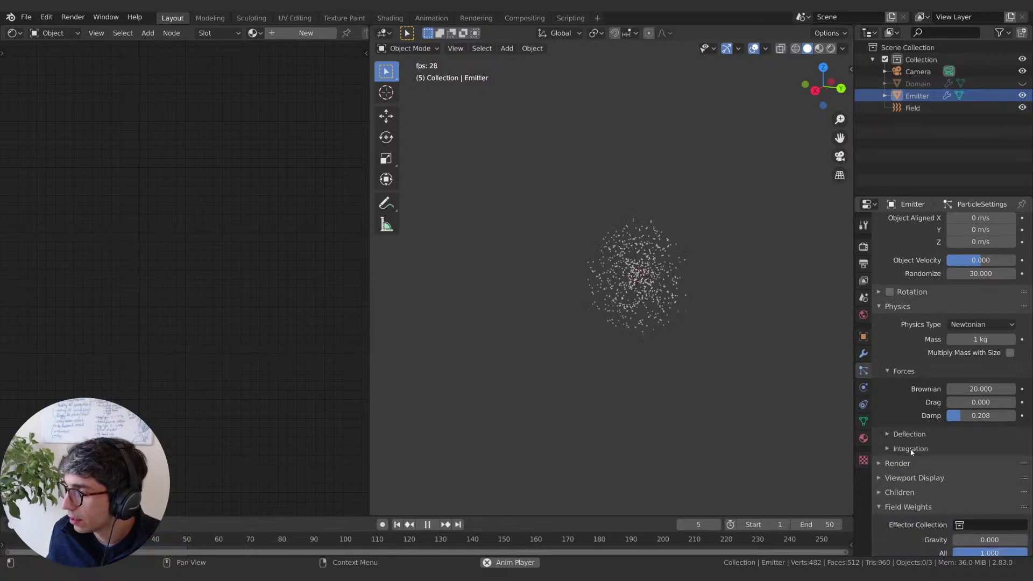
{"action": "scroll", "coordinate": [911, 453], "scroll_direction": "down", "scroll_amount": 2}
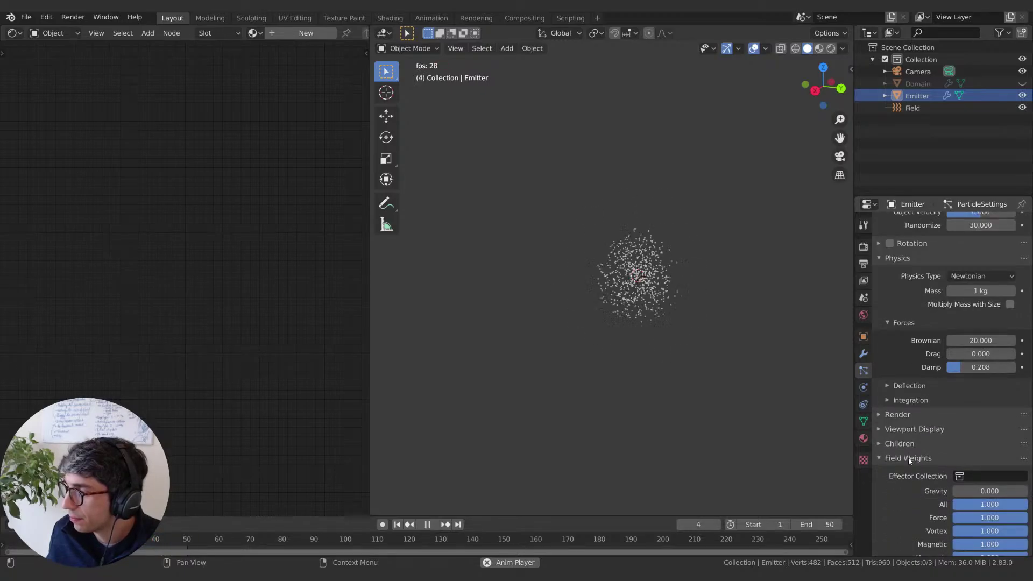
Step: Set the turbulence field's Strength to about 40.9 and its Size to about 1.01
{"action": "left_click", "coordinate": [926, 108]}
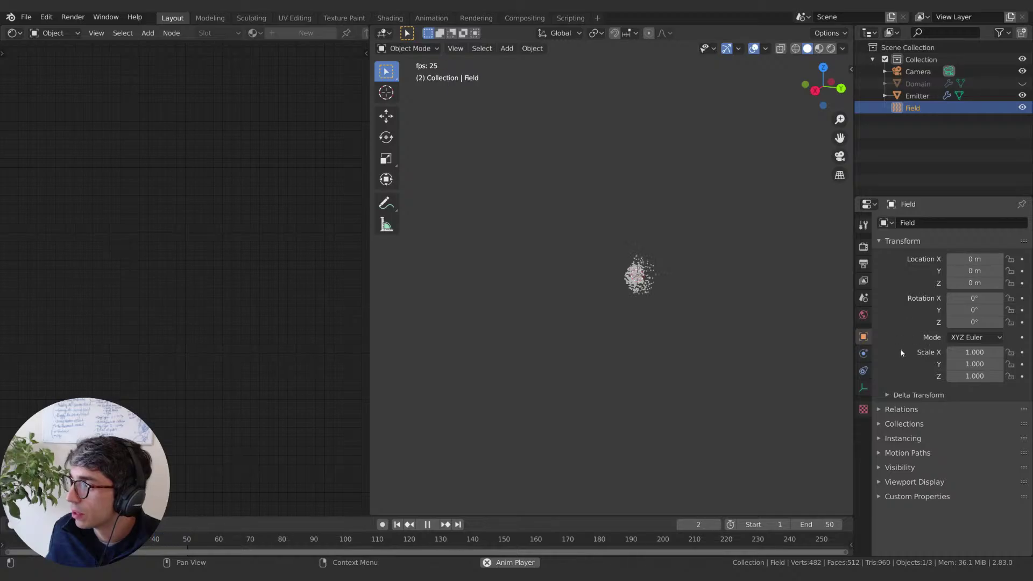
{"action": "left_click", "coordinate": [865, 388]}
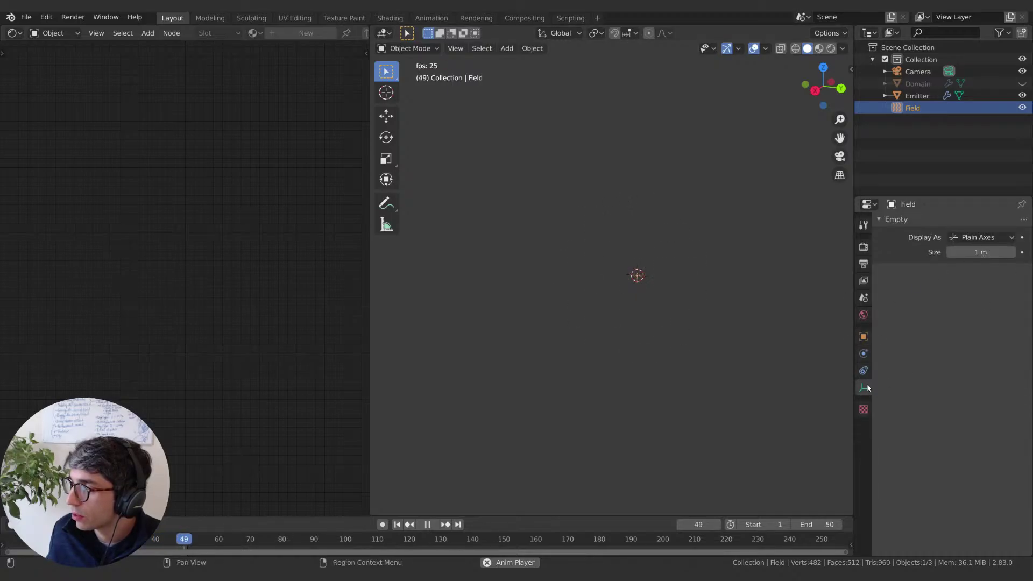
{"action": "left_click", "coordinate": [863, 354]}
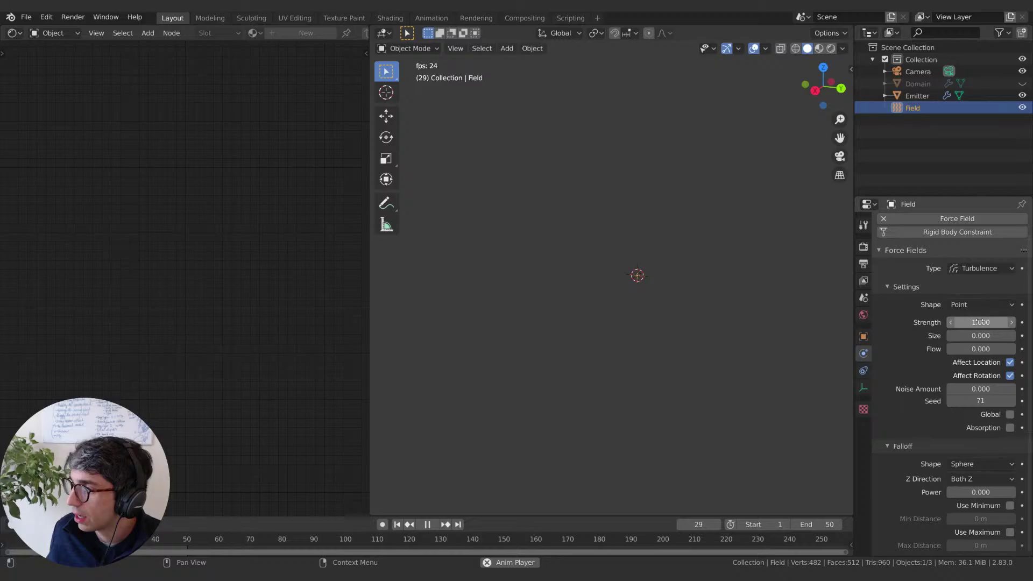
{"action": "left_click_drag", "start_coordinate": [979, 321], "coordinate": [1000, 322]}
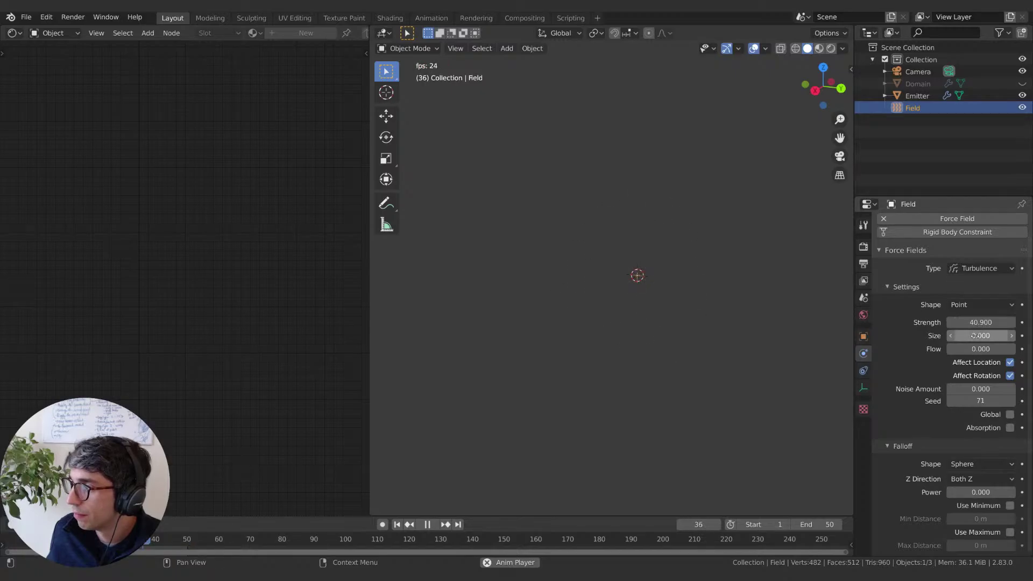
{"action": "mouse_move", "coordinate": [980, 335]}
{"action": "left_mouse_down"}
{"action": "mouse_move", "coordinate": [1000, 335]}
{"action": "mouse_move", "coordinate": [992, 349]}
{"action": "left_mouse_up"}
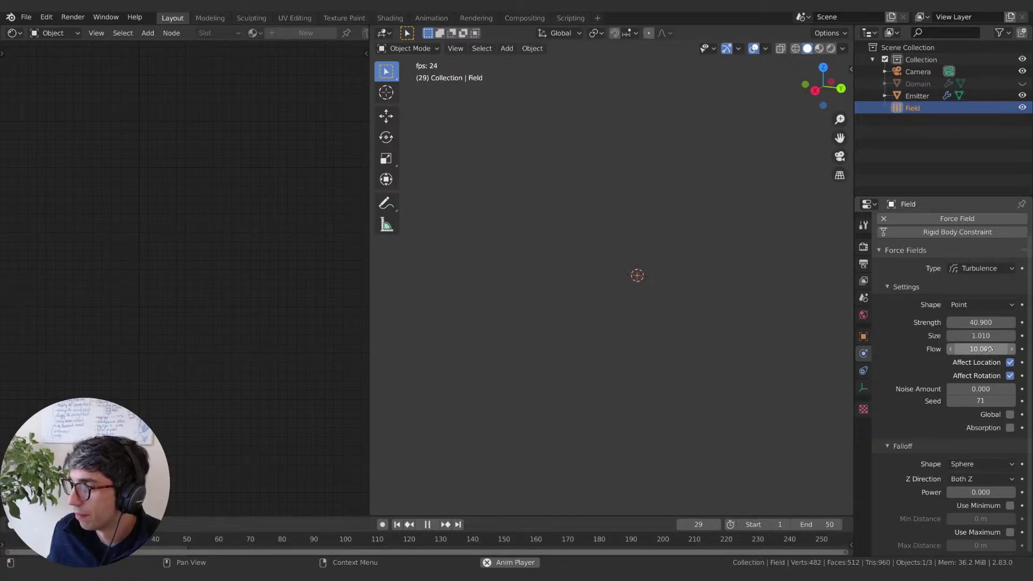
Step: Adjust the turbulence field's Flow, trying 6 before settling on 0.2
{"action": "left_click_drag", "start_coordinate": [990, 348], "coordinate": [973, 348]}
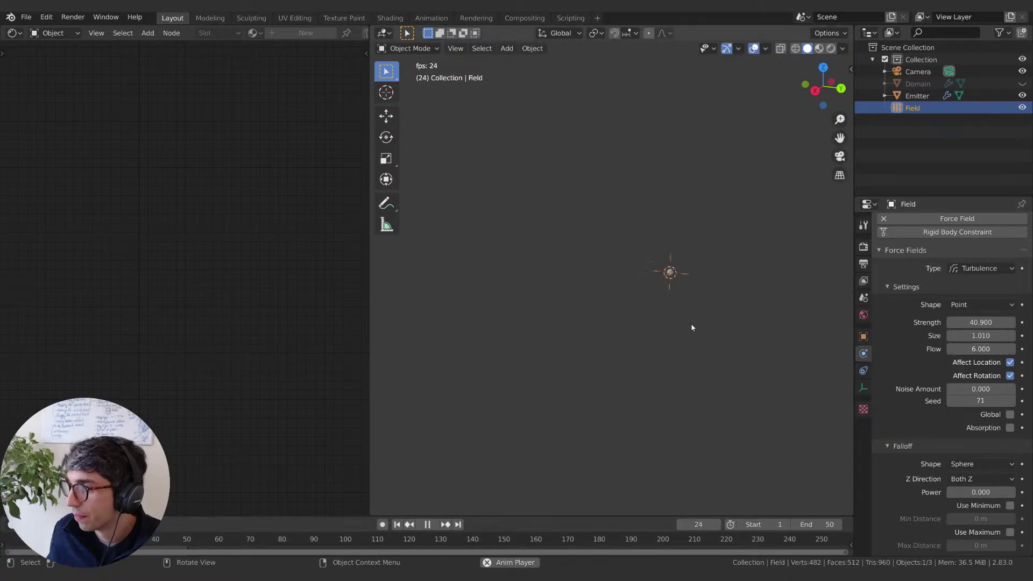
{"action": "key", "text": "shift"}
{"action": "key", "text": "shift"}
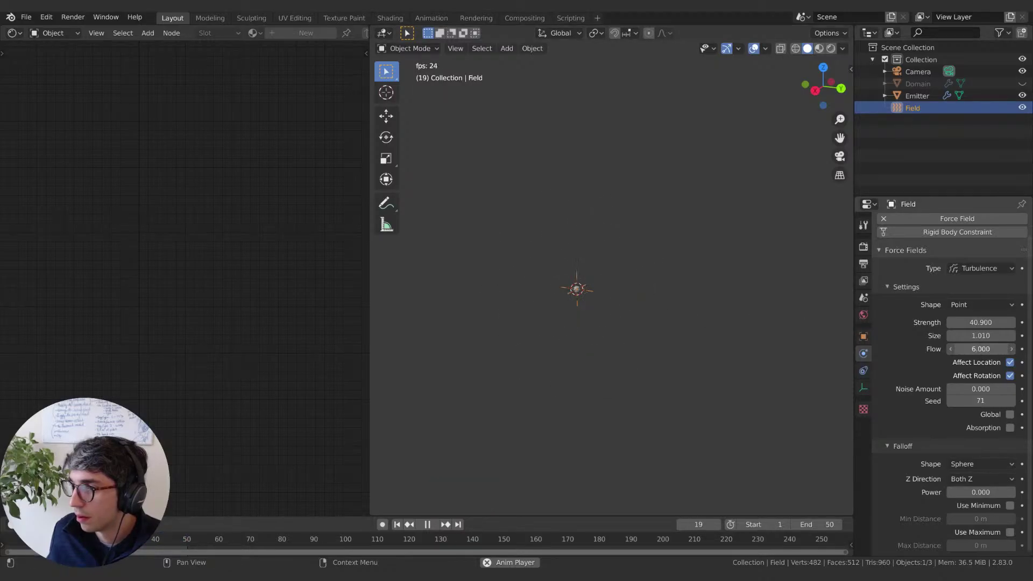
{"action": "key", "text": "ctrl+z"}
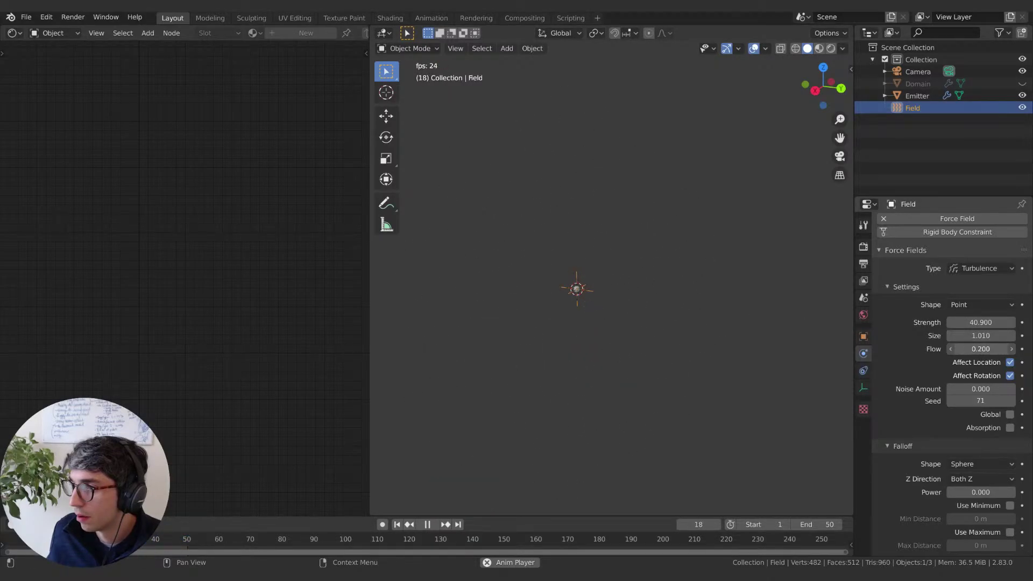
Step: Set the Lifetime of the Emitter's particles to 15 frames
{"action": "left_click", "coordinate": [917, 96]}
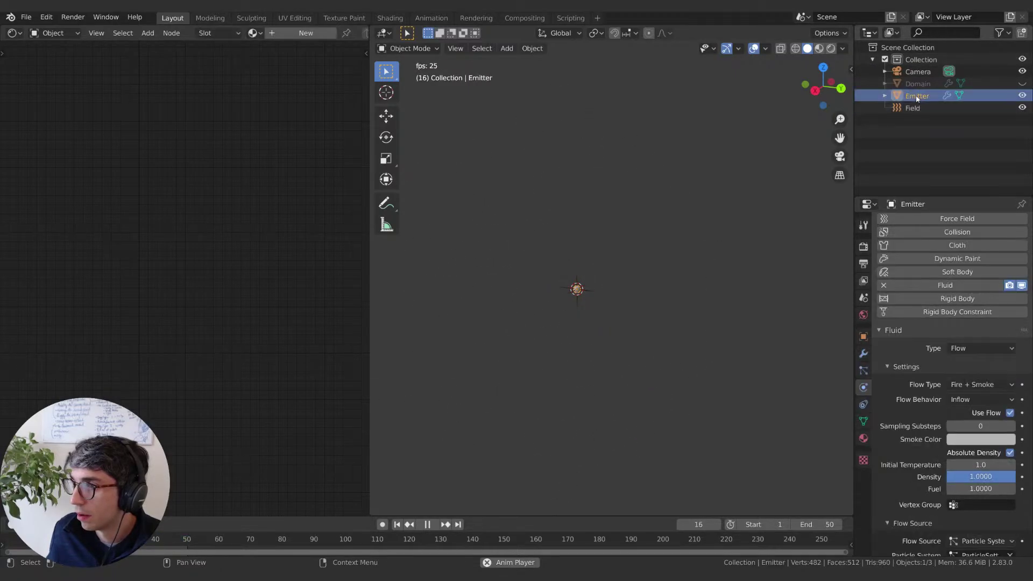
{"action": "left_click", "coordinate": [863, 370]}
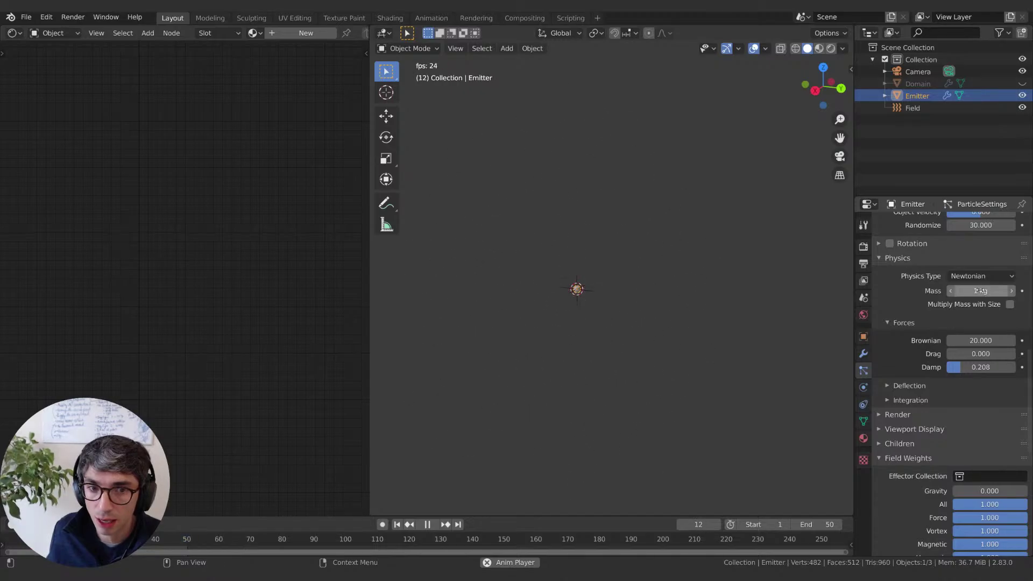
{"action": "scroll", "coordinate": [980, 308], "scroll_direction": "up", "scroll_amount": 15}
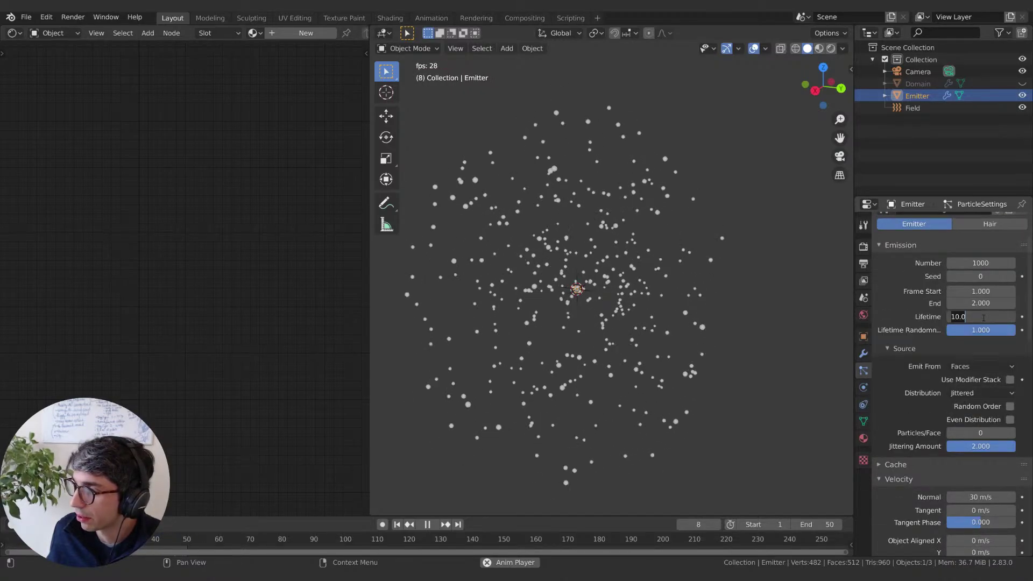
{"action": "double_click", "coordinate": [980, 316]}
{"action": "type", "text": "5"}
{"action": "key", "text": "Return"}
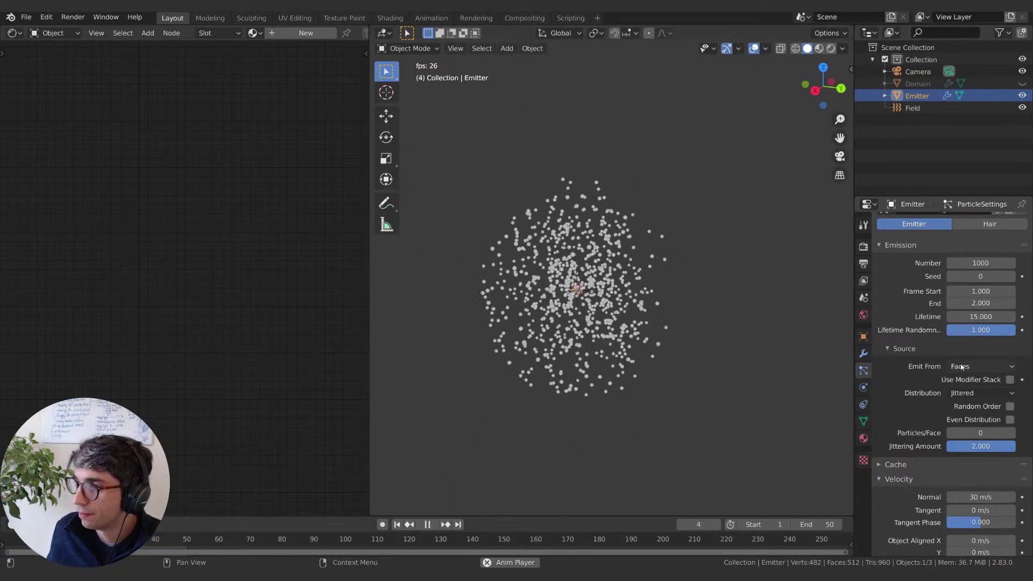
Step: Set the turbulence field's Size to 10
{"action": "left_click", "coordinate": [905, 110]}
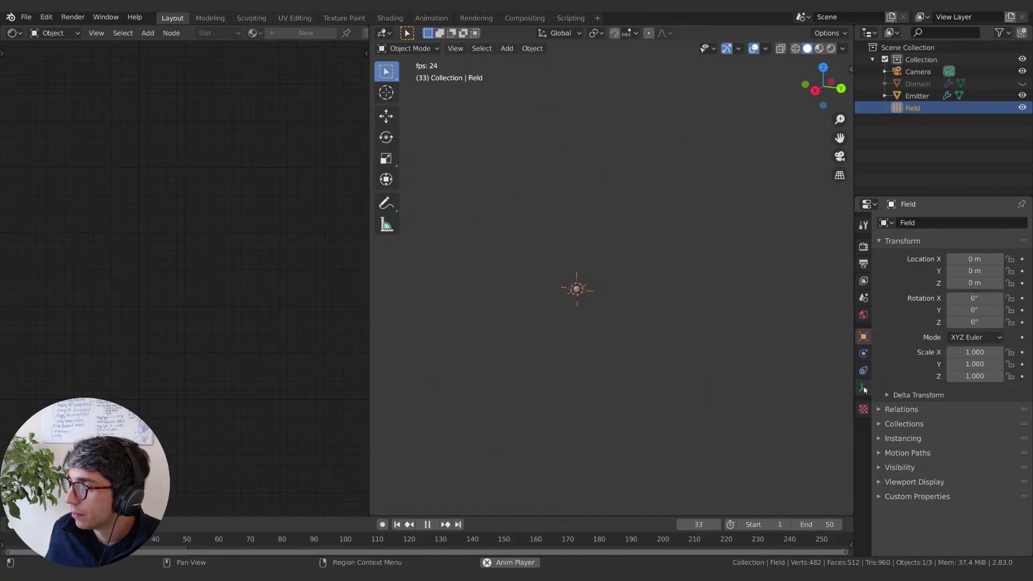
{"action": "left_click", "coordinate": [863, 353]}
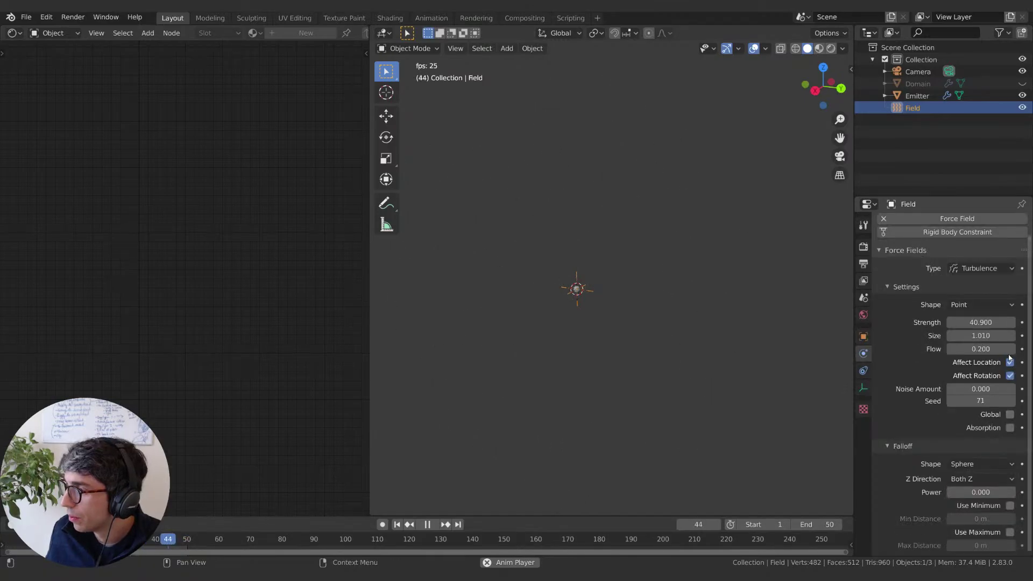
{"action": "left_click_drag", "start_coordinate": [955, 341], "coordinate": [979, 336]}
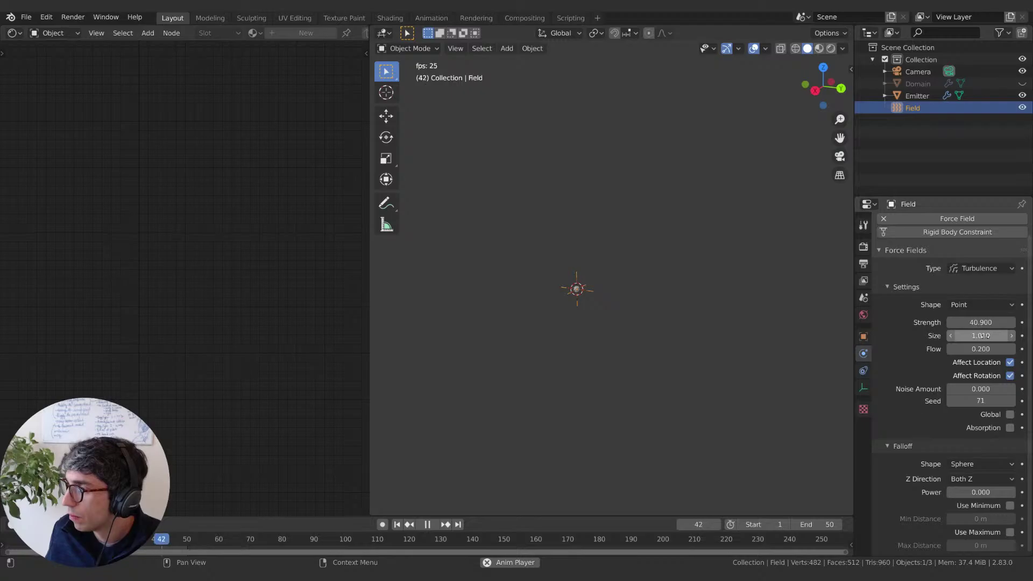
{"action": "left_click", "coordinate": [979, 336]}
{"action": "type", "text": "10"}
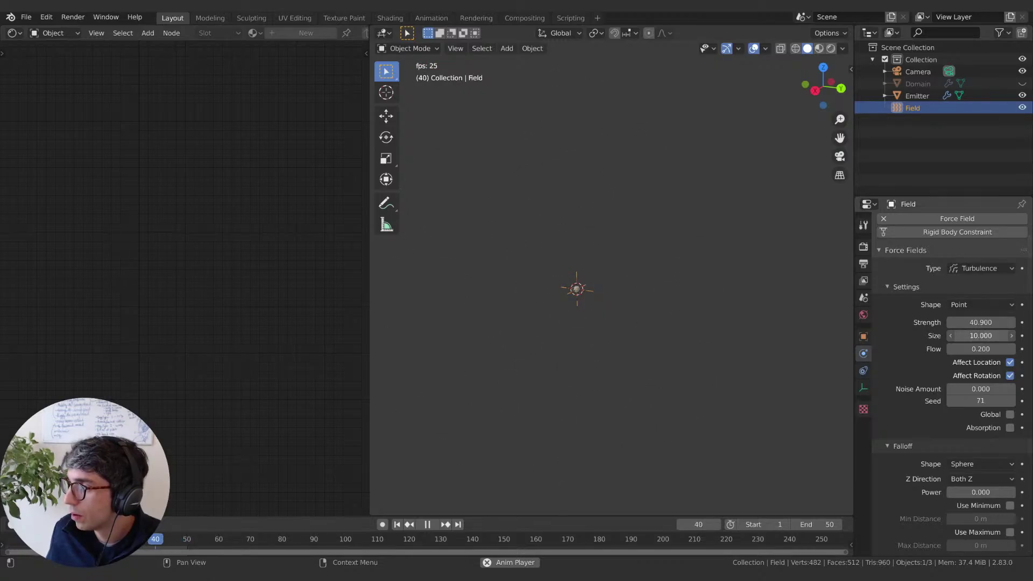
{"action": "key", "text": "Return"}
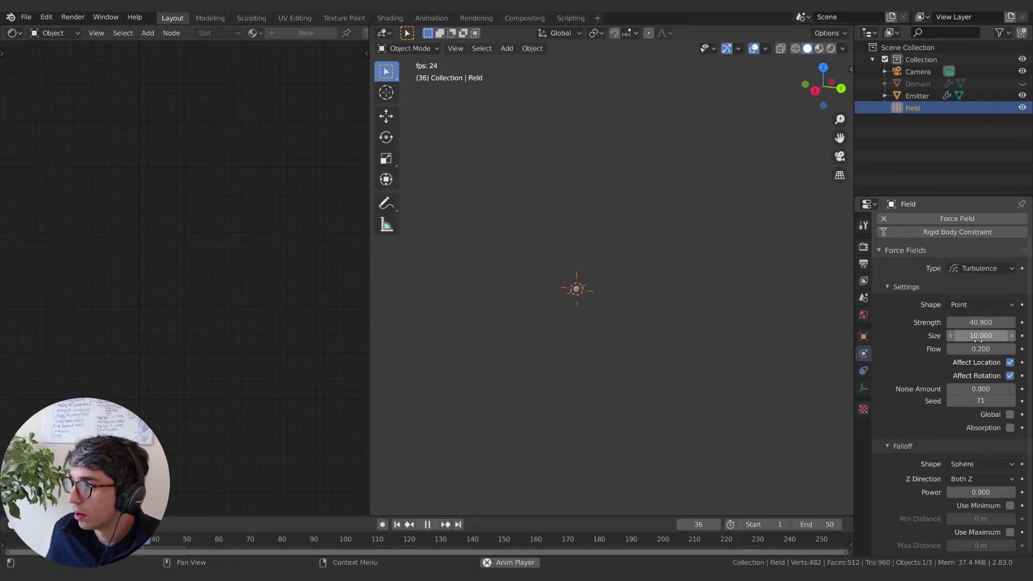
Step: Raise the turbulence field's Strength to 278 and inspect the looping particle burst from different angles
{"action": "mouse_move", "coordinate": [980, 322]}
{"action": "left_mouse_down"}
{"action": "mouse_move", "coordinate": [1011, 322]}
{"action": "mouse_move", "coordinate": [971, 322]}
{"action": "left_mouse_up"}
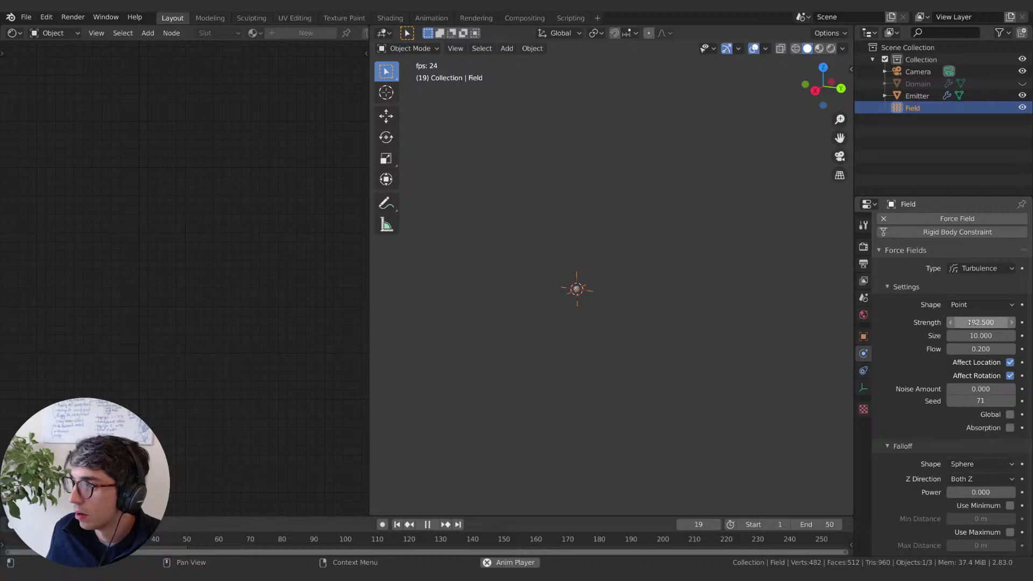
{"action": "mouse_move", "coordinate": [628, 324]}
{"action": "middle_mouse_down"}
{"action": "mouse_move", "coordinate": [642, 309]}
{"action": "mouse_move", "coordinate": [617, 307]}
{"action": "middle_mouse_up"}
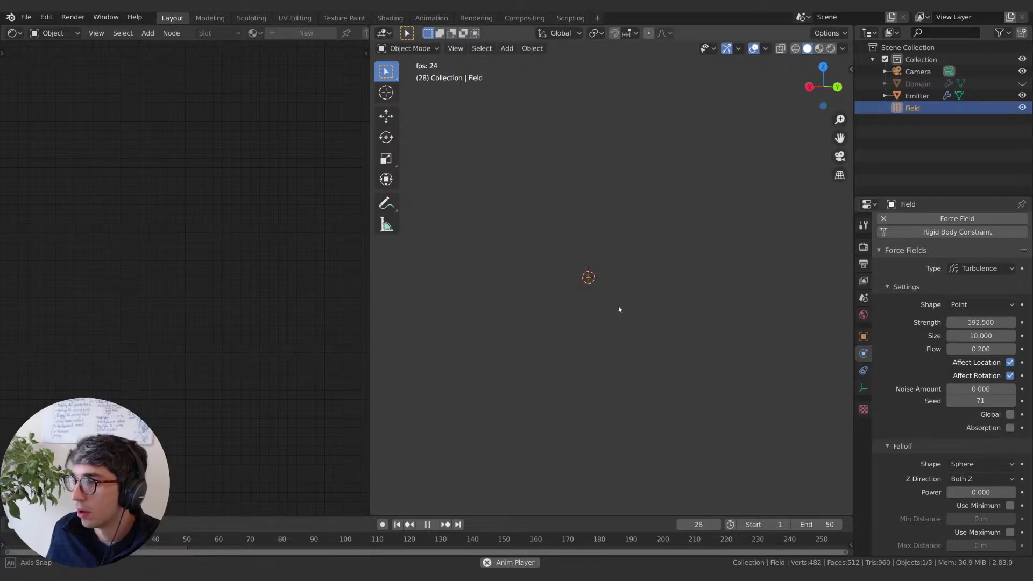
{"action": "left_click", "coordinate": [980, 322]}
{"action": "type", "text": "278"}
{"action": "key", "text": "Return"}
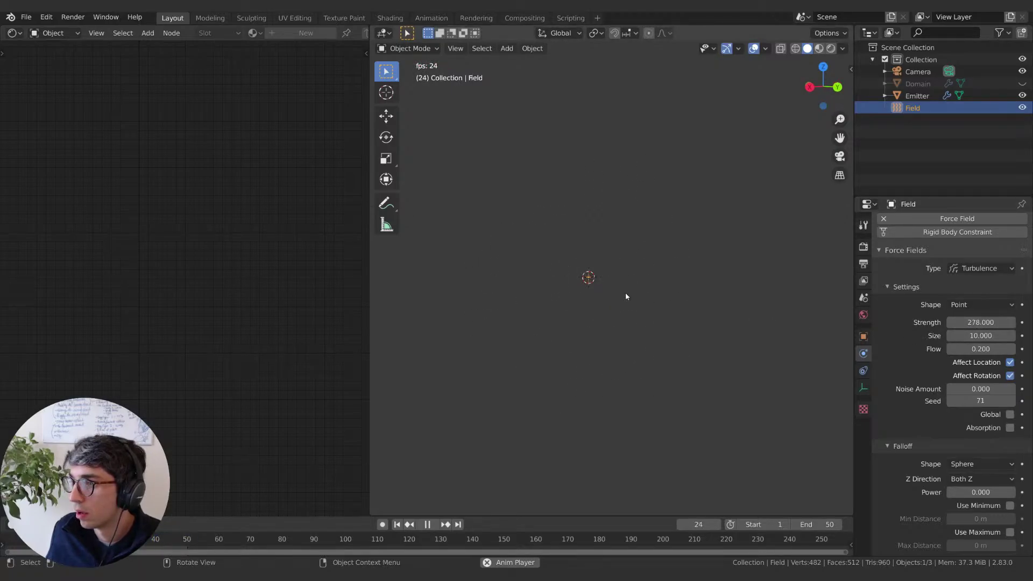
{"action": "middle_click_drag", "start_coordinate": [625, 297], "coordinate": [649, 296]}
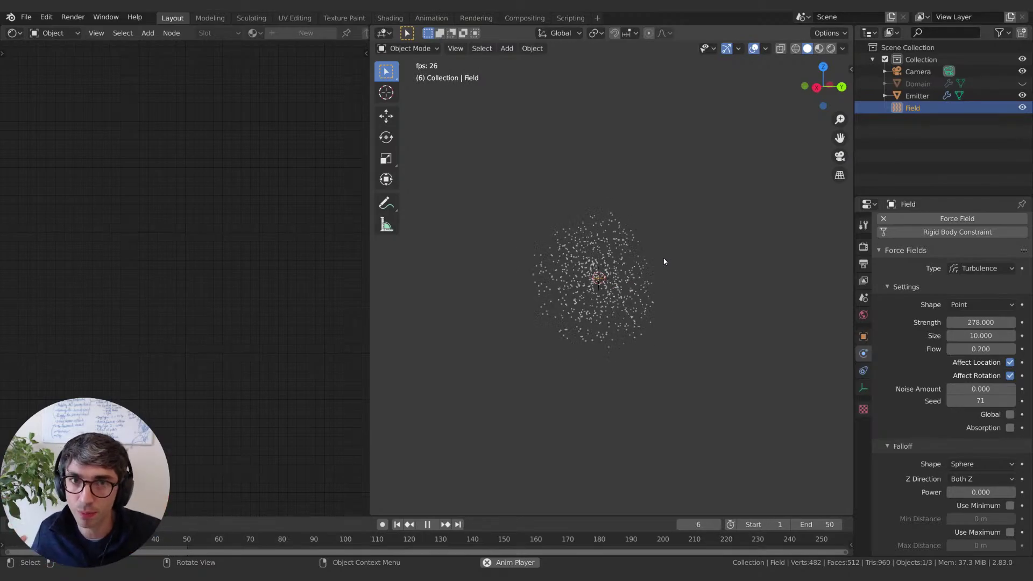
Step: Show the Domain in the viewport again and stop the animation playback
{"action": "key", "text": "space"}
{"action": "left_click", "coordinate": [1022, 84]}
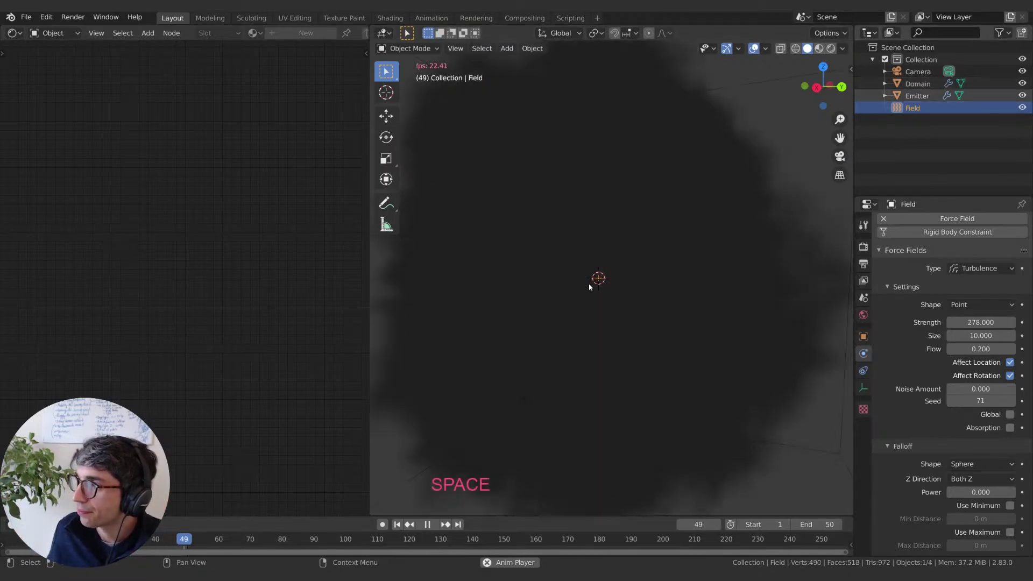
{"action": "key", "text": "space"}
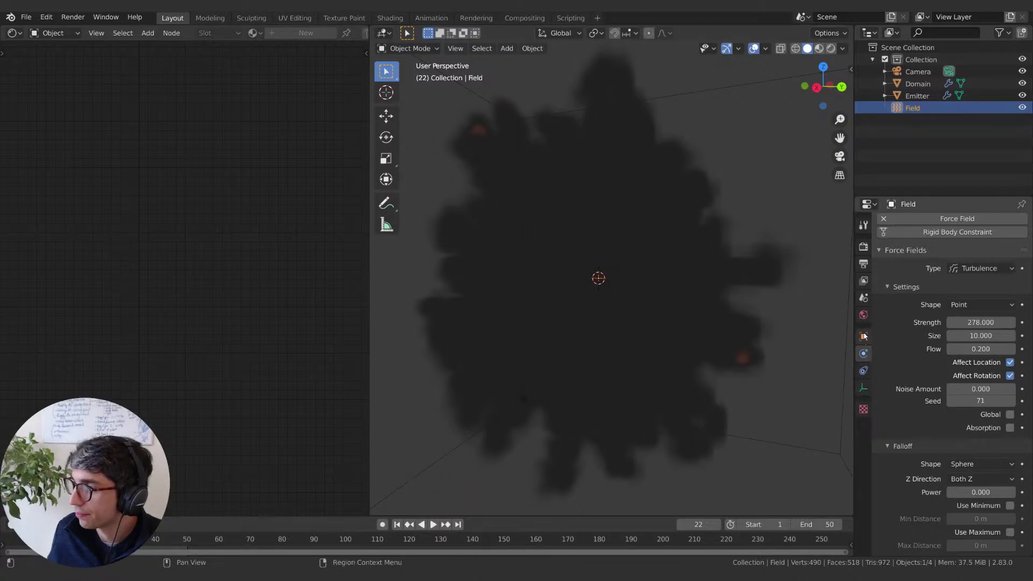
Step: Free the Domain's existing fluid cache and bake the whole simulation again for frames 1 to 50
{"action": "left_click", "coordinate": [917, 83]}
{"action": "scroll", "coordinate": [921, 422], "scroll_direction": "down", "scroll_amount": 8}
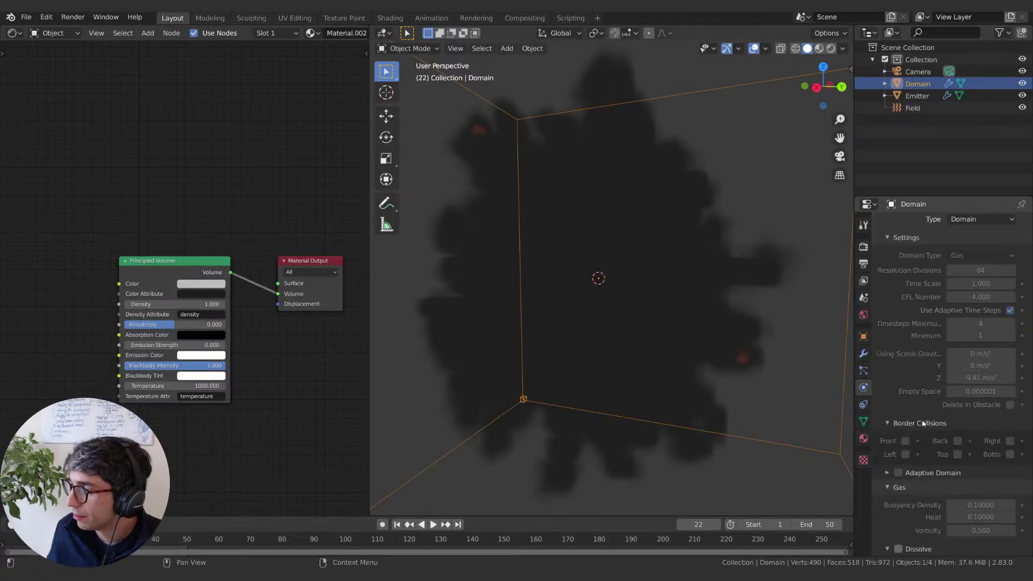
{"action": "scroll", "coordinate": [922, 437], "scroll_direction": "down", "scroll_amount": 2}
{"action": "left_click", "coordinate": [952, 530]}
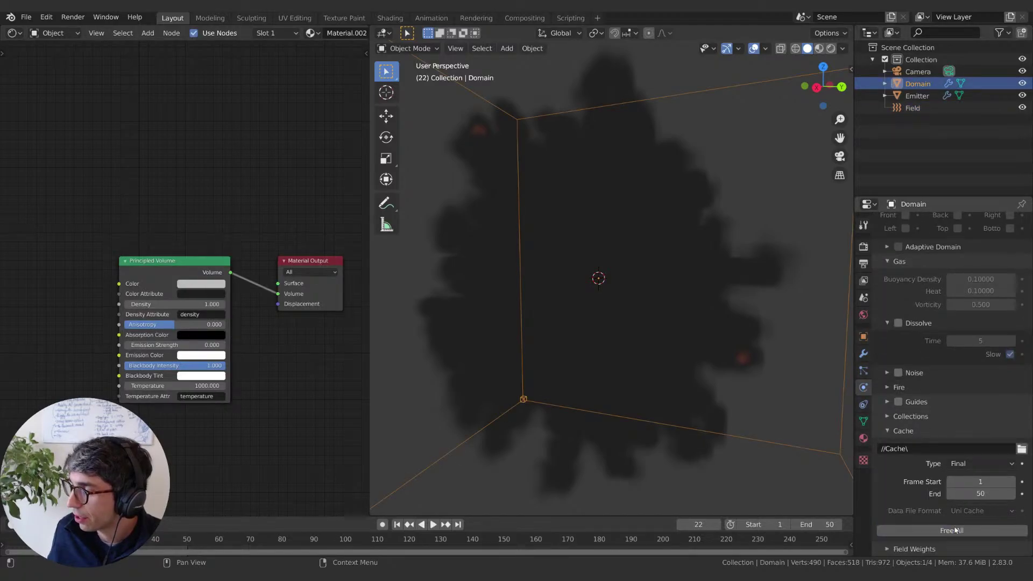
{"action": "middle_click_drag", "start_coordinate": [618, 377], "coordinate": [763, 390]}
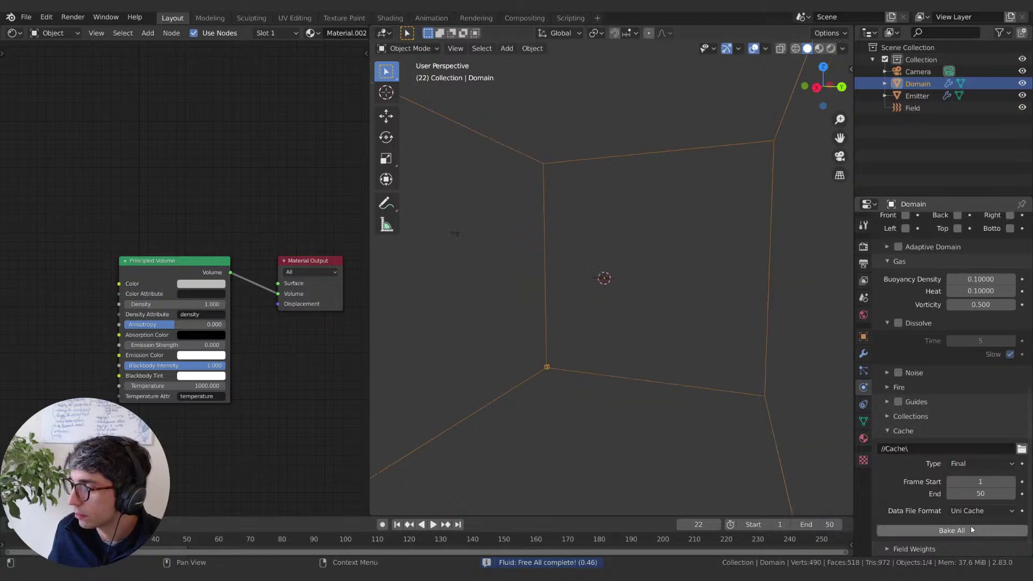
{"action": "left_click", "coordinate": [963, 530]}
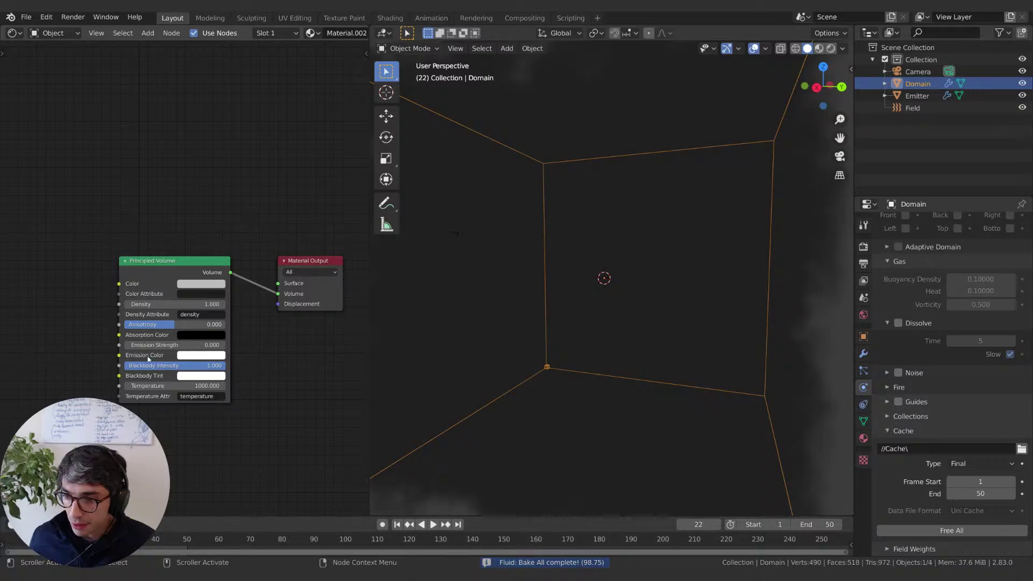
Step: Play the baked explosion from the first frame and examine how the smoke fills the Domain
{"action": "left_click", "coordinate": [397, 525]}
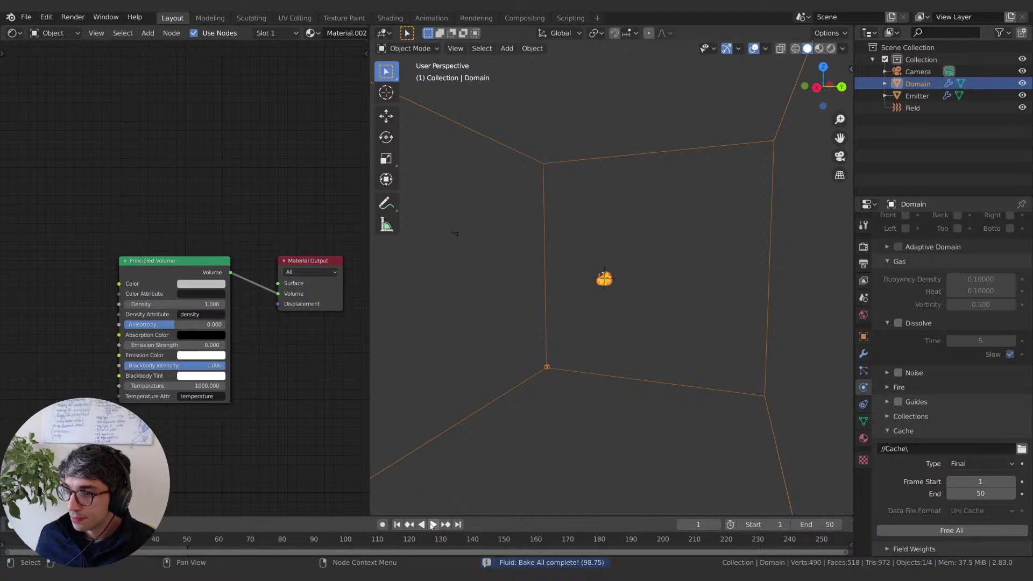
{"action": "left_click", "coordinate": [432, 525]}
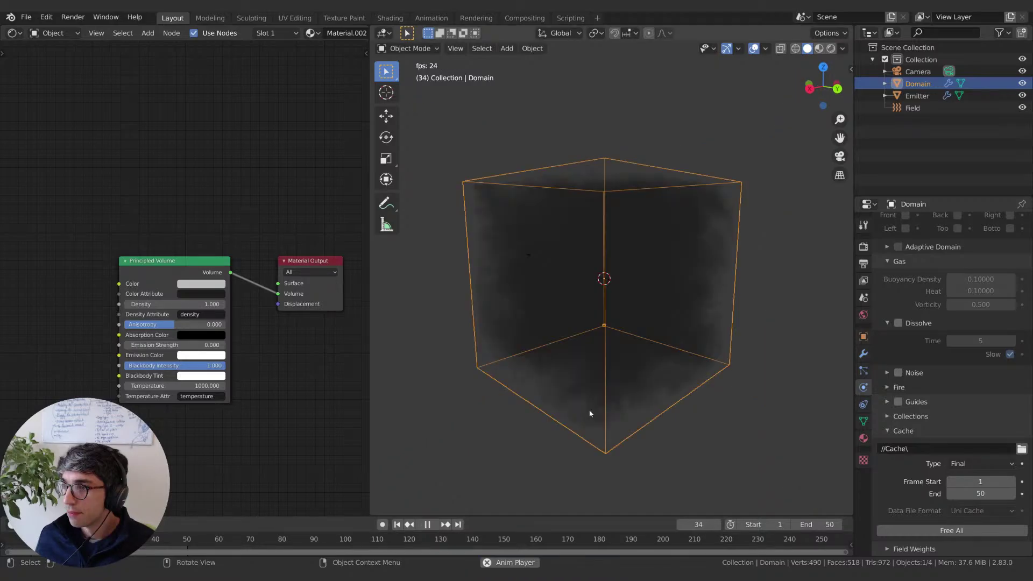
{"action": "middle_click_drag", "start_coordinate": [590, 413], "coordinate": [603, 417]}
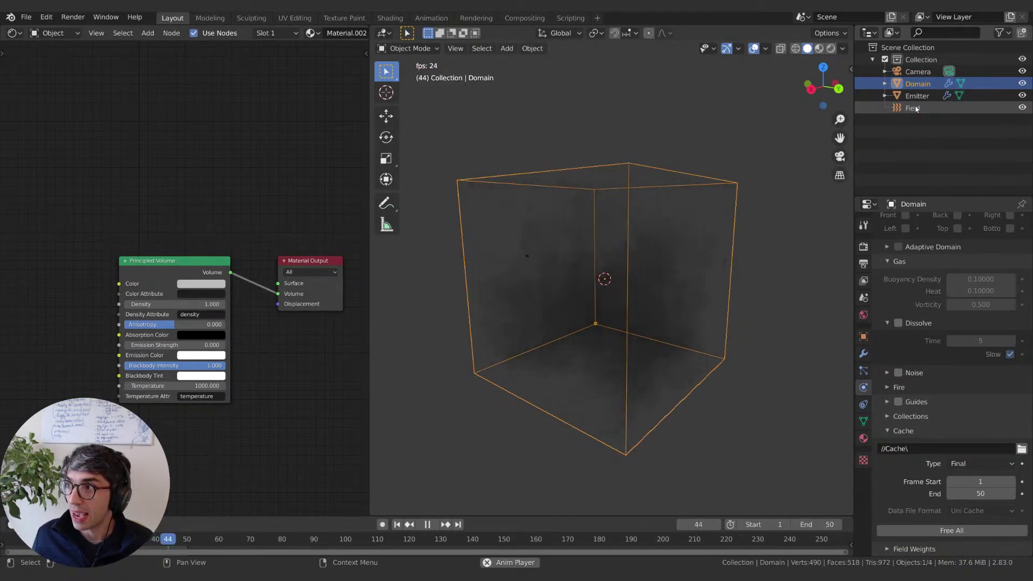
Step: Stop playback and scale the Domain box up uniformly to give the explosion more room
{"action": "left_click", "coordinate": [916, 107]}
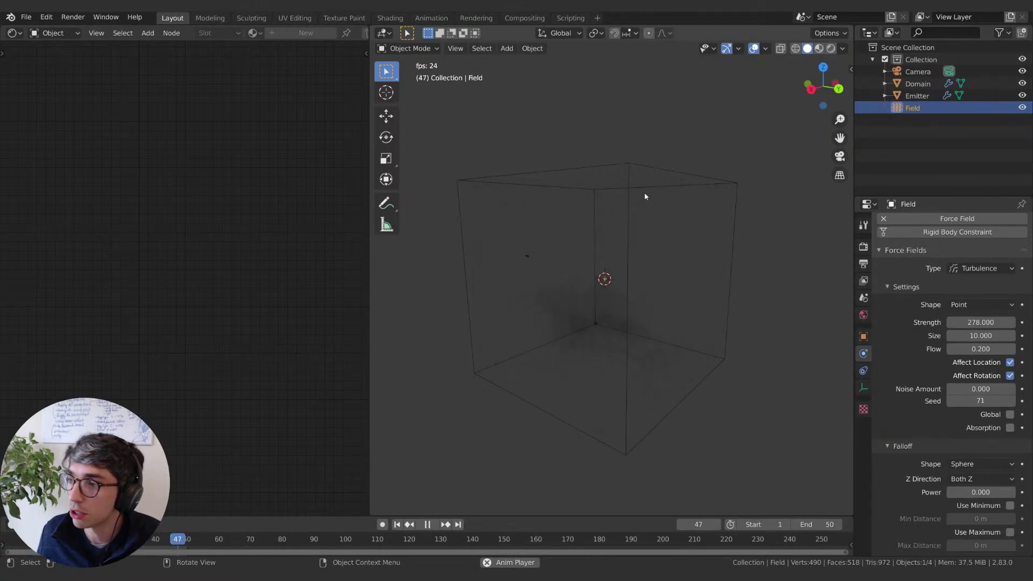
{"action": "key", "text": "space"}
{"action": "left_click", "coordinate": [645, 168]}
{"action": "key", "text": "s"}
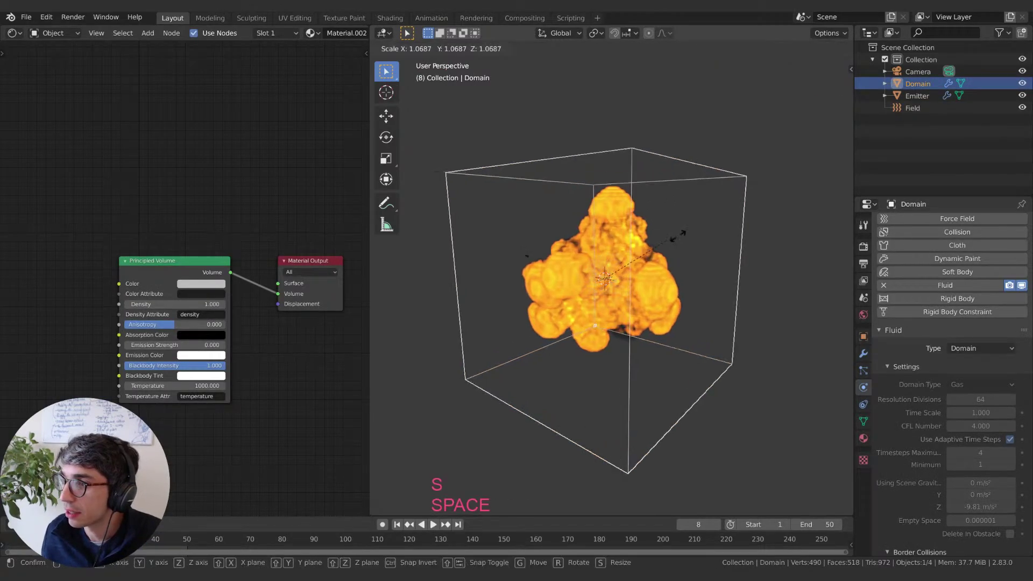
{"action": "left_click", "coordinate": [729, 230]}
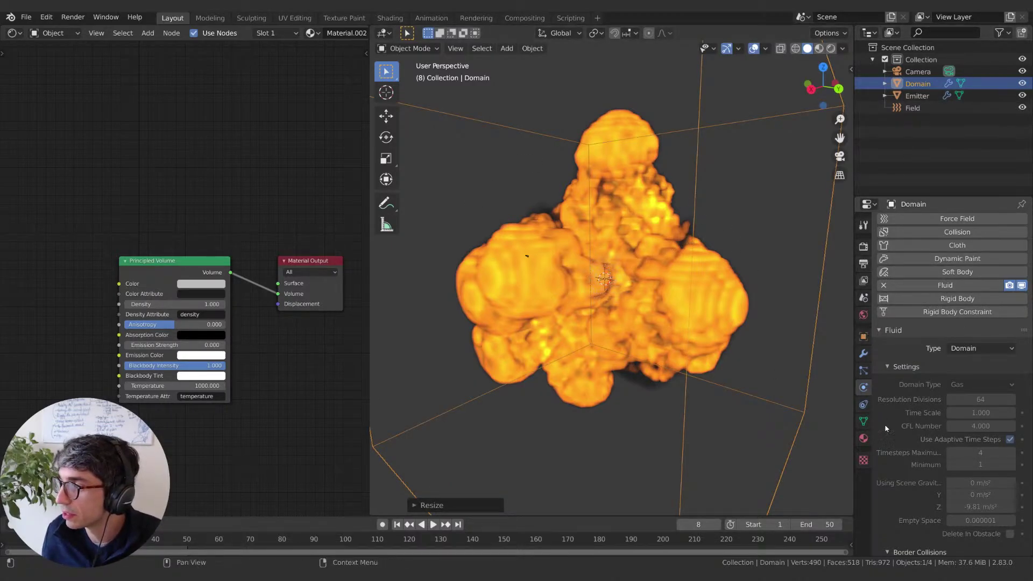
Step: Free the enlarged Domain's cached simulation and rebake all of it
{"action": "scroll", "coordinate": [900, 466], "scroll_direction": "down", "scroll_amount": 8}
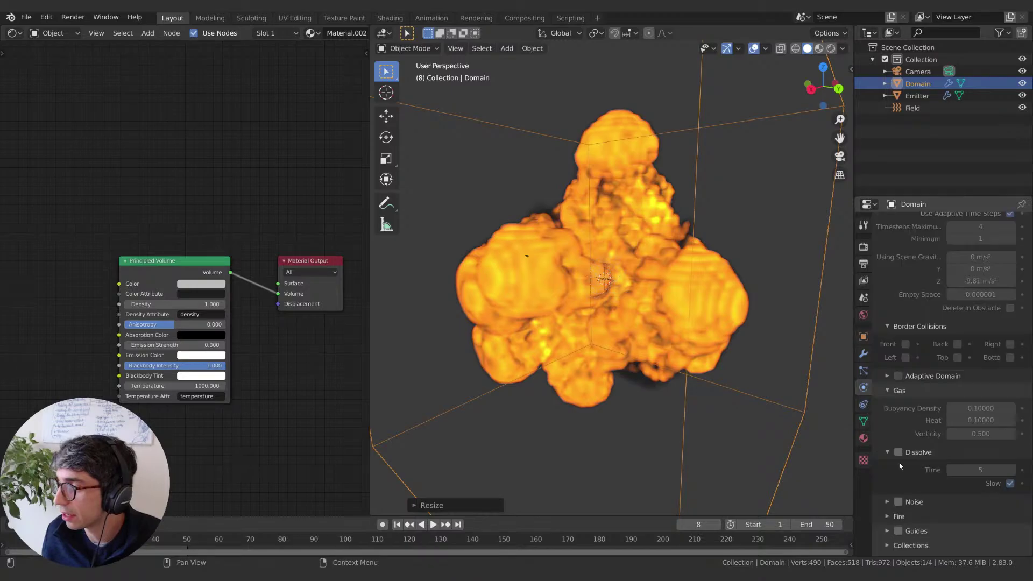
{"action": "scroll", "coordinate": [900, 466], "scroll_direction": "down", "scroll_amount": 5}
{"action": "left_click", "coordinate": [964, 518]}
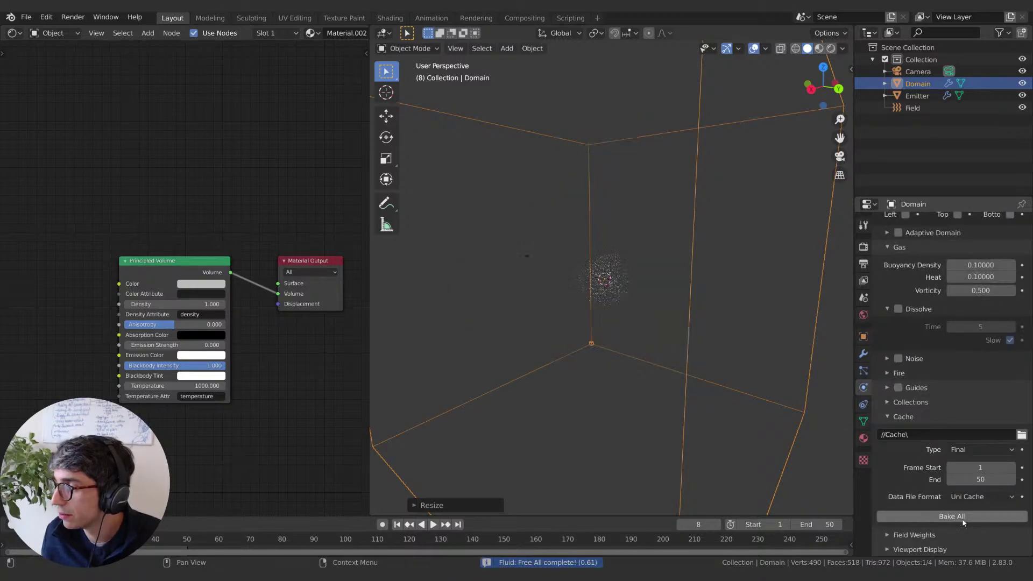
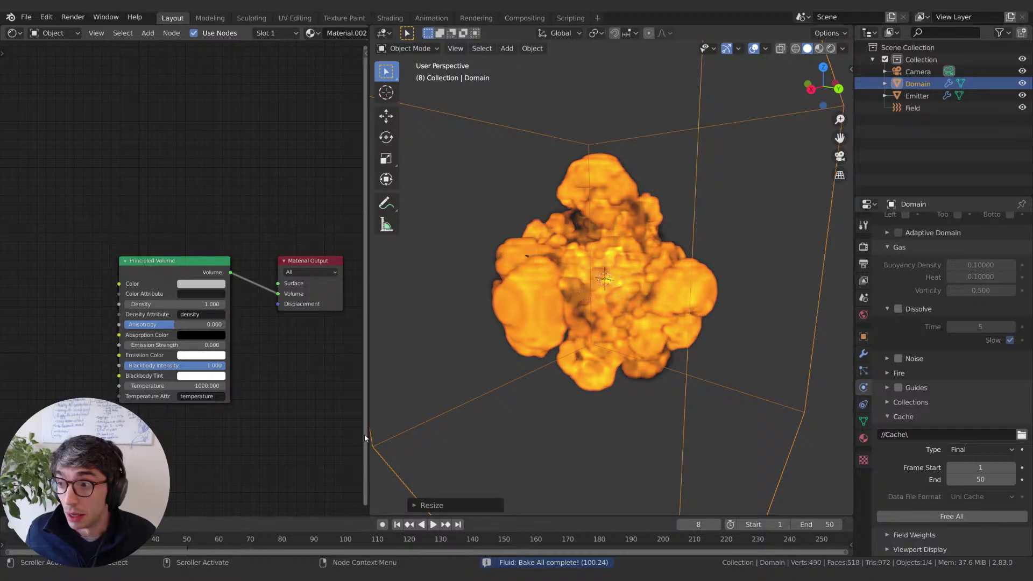
Step: Play the rebaked explosion from the first frame, stop it, and return to frame 1 with the whole Domain in view
{"action": "key", "text": "shift+Left"}
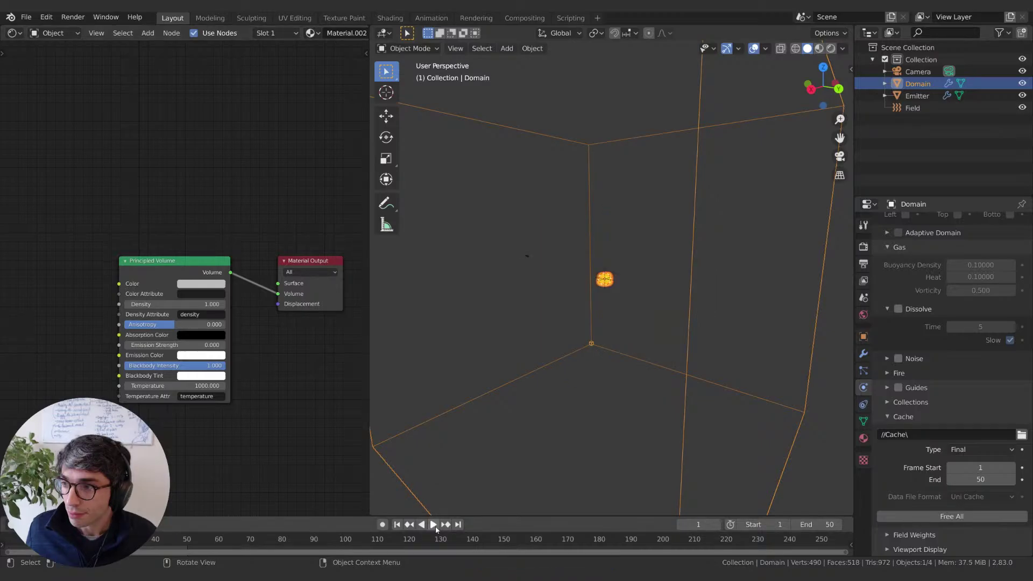
{"action": "left_click", "coordinate": [433, 524]}
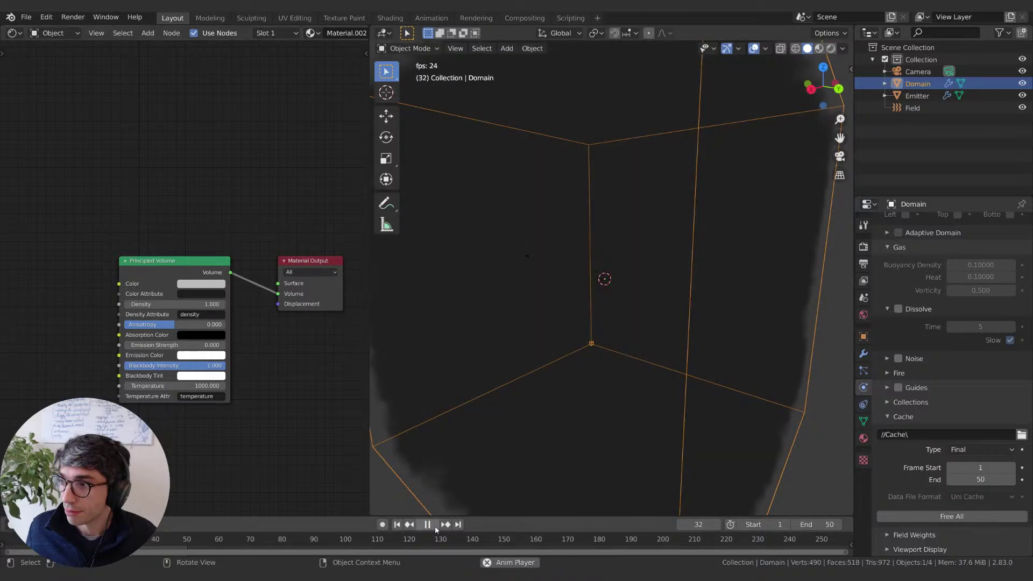
{"action": "left_click", "coordinate": [427, 524]}
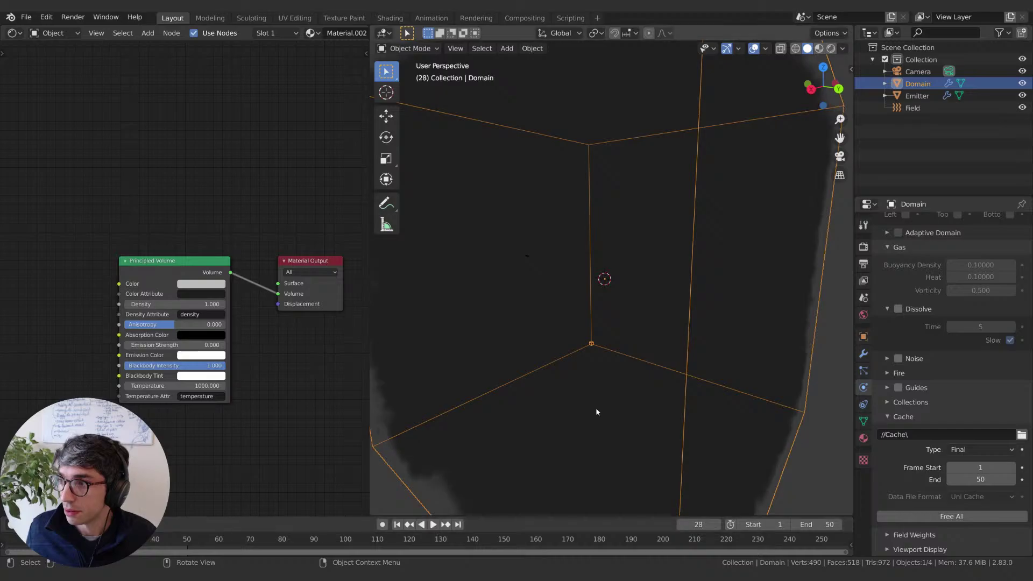
{"action": "scroll", "coordinate": [595, 407], "scroll_direction": "down", "scroll_amount": 5}
{"action": "key", "text": "shift+Left"}
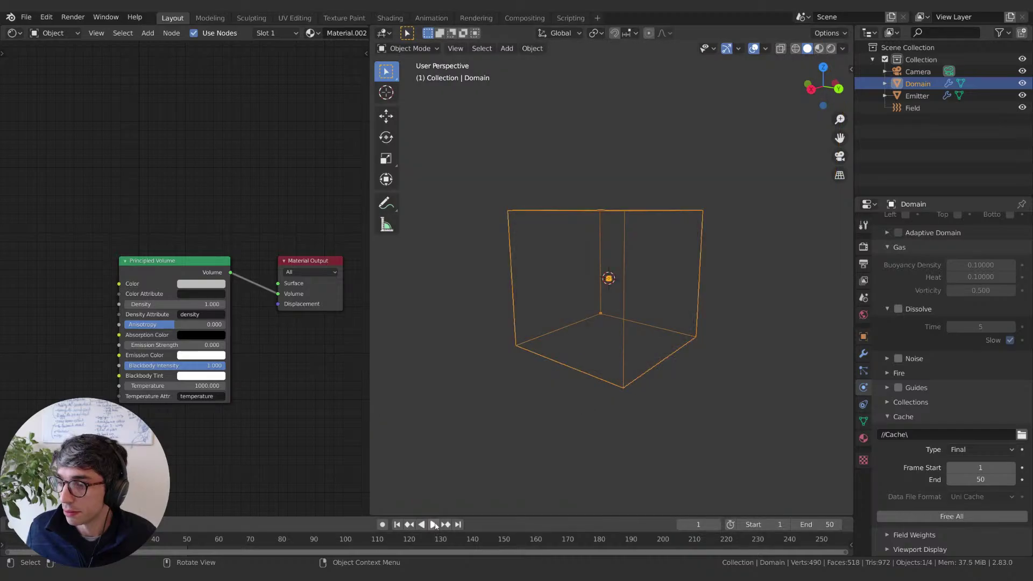
Step: Play the explosion, stop it at frame 19, and set the Principled Volume density to 0 in rendered shading
{"action": "left_click", "coordinate": [434, 524]}
{"action": "middle_click_drag", "start_coordinate": [484, 478], "coordinate": [526, 437]}
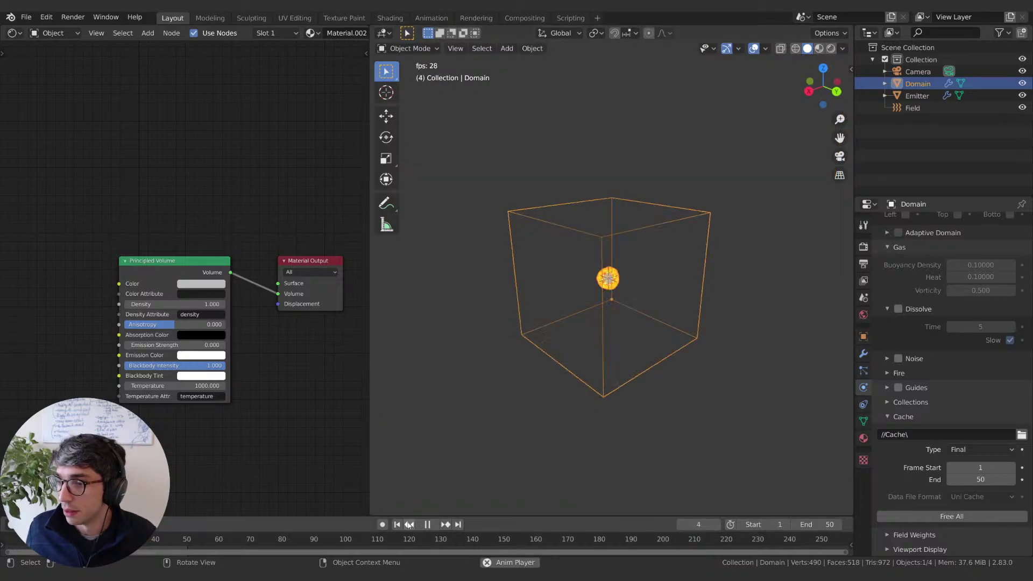
{"action": "left_click", "coordinate": [432, 525]}
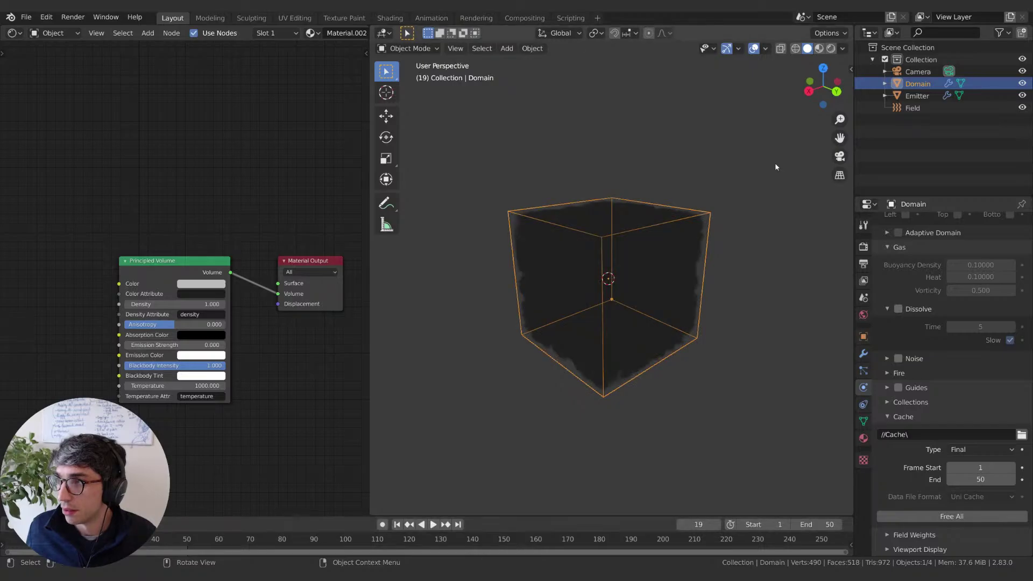
{"action": "left_click", "coordinate": [830, 48]}
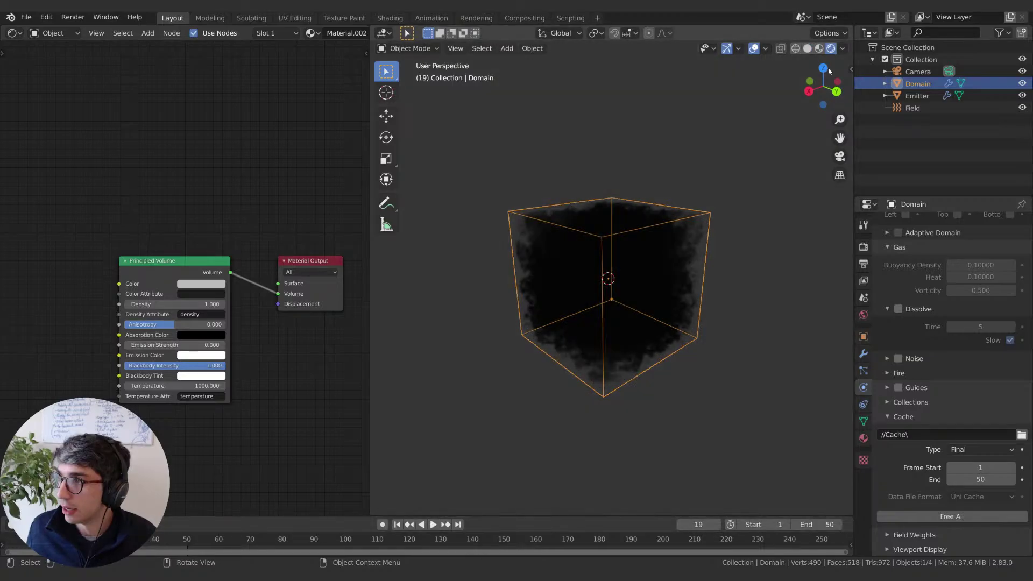
{"action": "left_click_drag", "start_coordinate": [182, 304], "coordinate": [134, 304]}
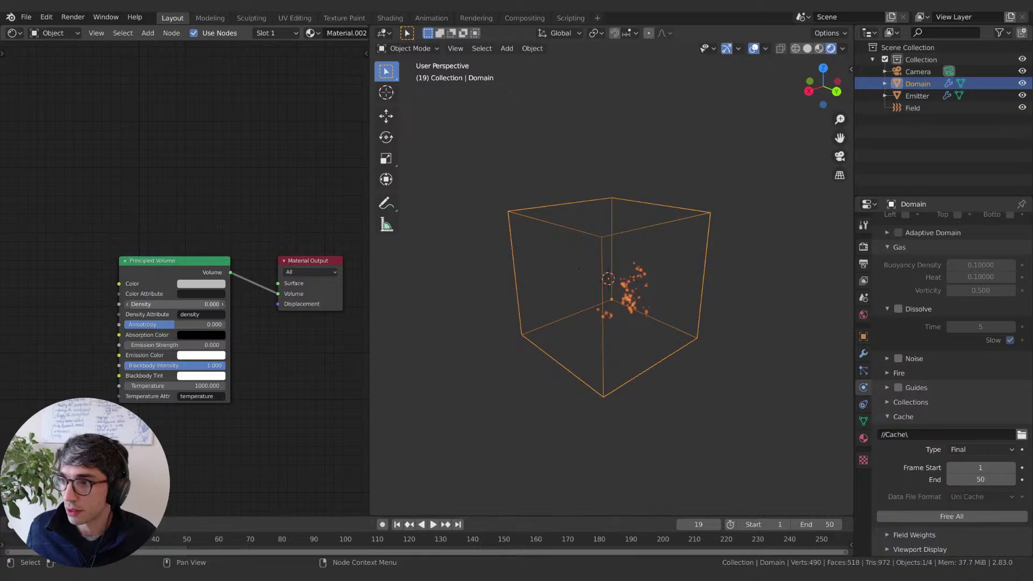
Step: Step back to frame 13 and forward to frame 19 to examine the rendered fire without smoke density
{"action": "key", "text": "Left"}
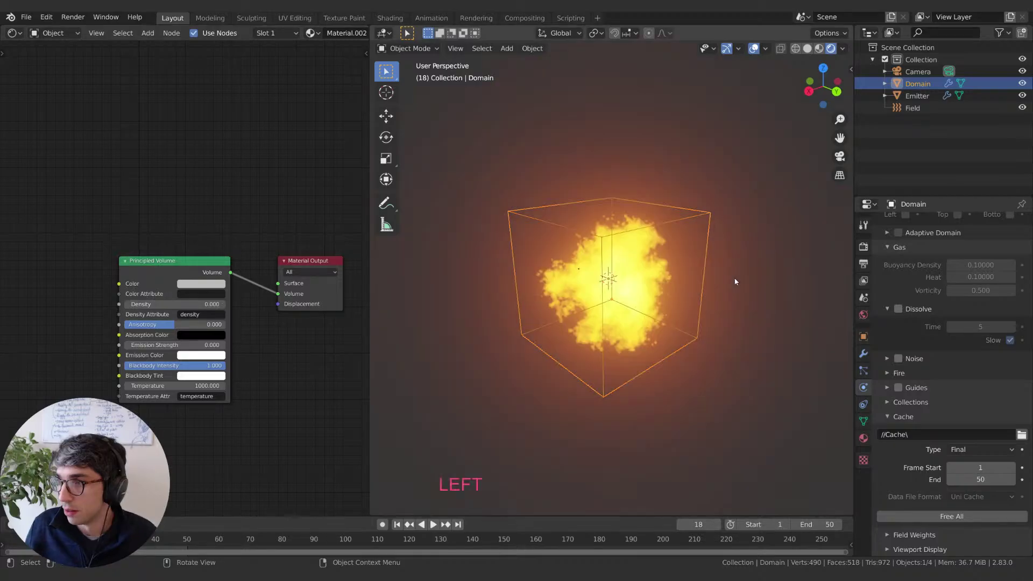
{"action": "key", "text": "Left"}
{"action": "key", "text": "Left"}
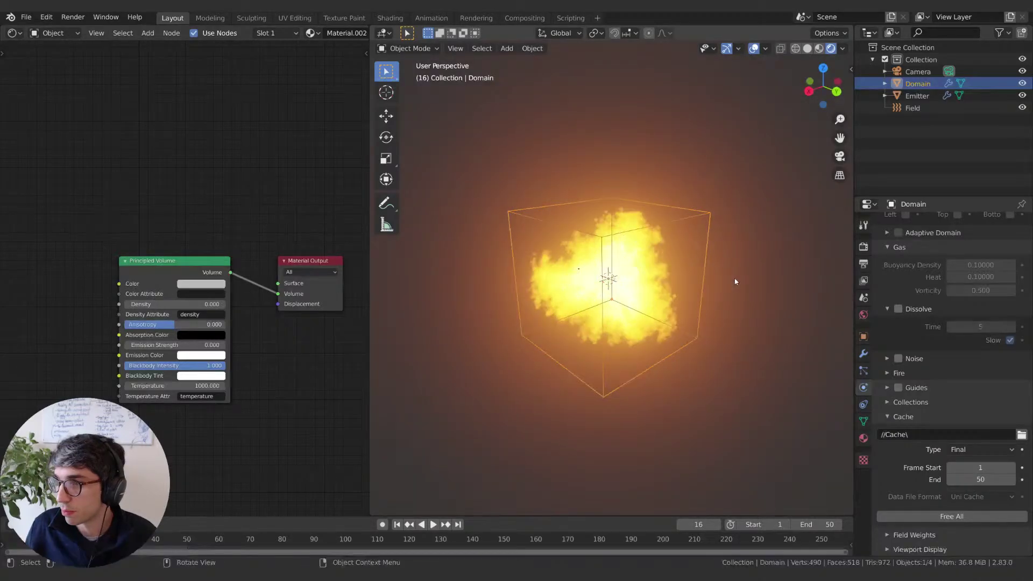
{"action": "key", "text": "Left"}
{"action": "key", "text": "Left"}
{"action": "key", "text": "Left"}
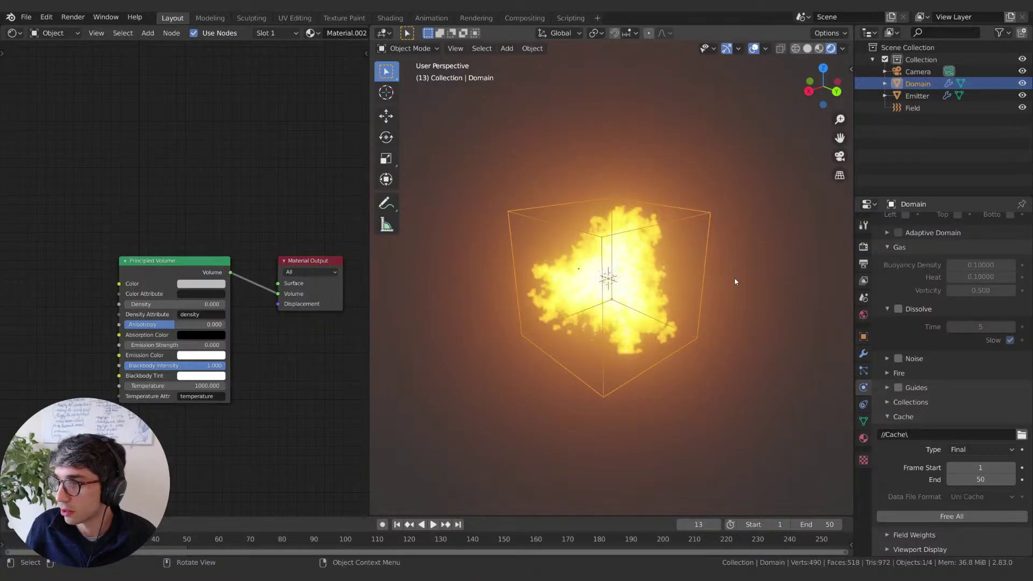
{"action": "middle_click_drag", "start_coordinate": [812, 259], "coordinate": [780, 244]}
{"action": "key", "text": "Right"}
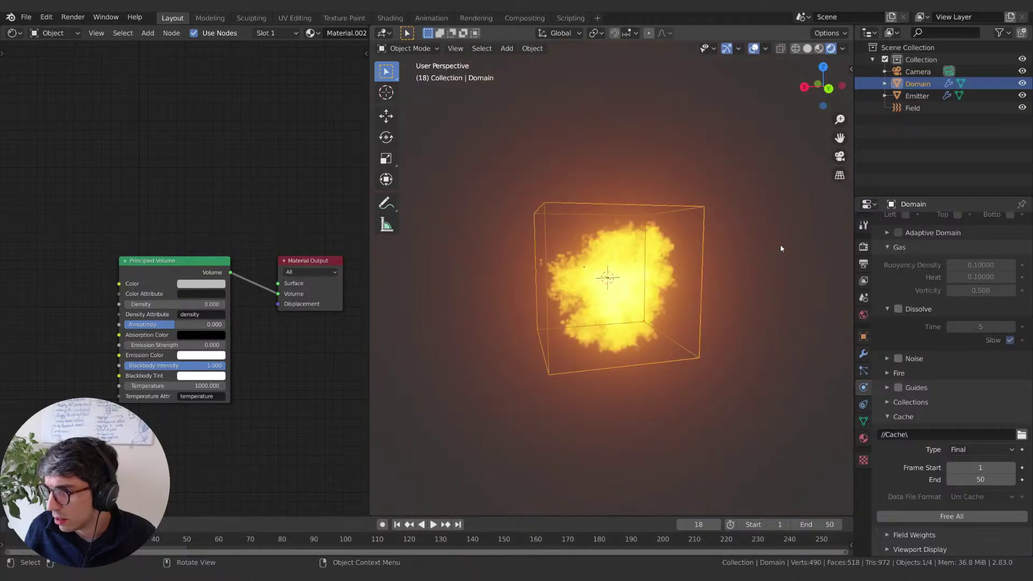
{"action": "key", "text": "Right"}
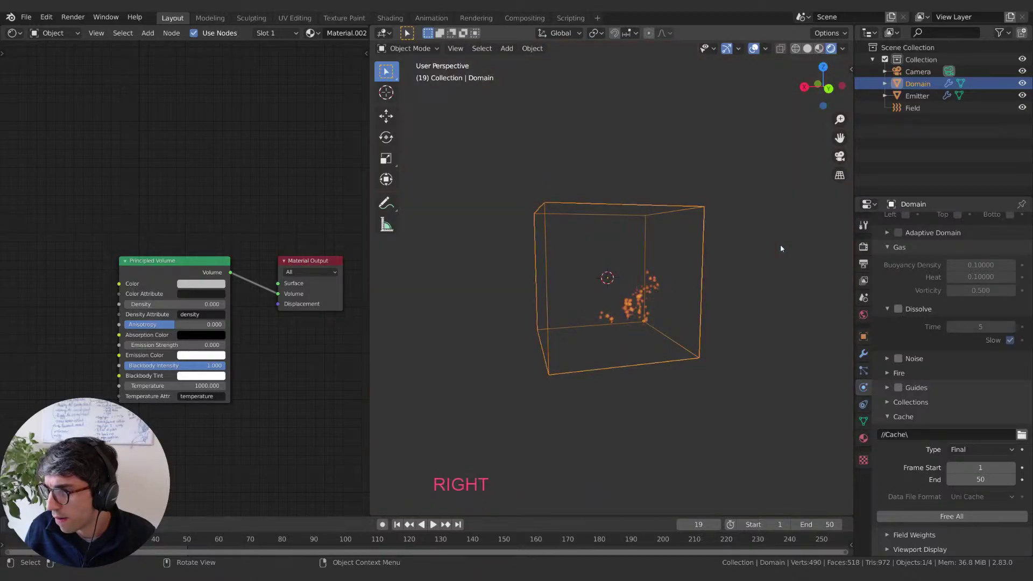
Step: Play the simulation in solid shading to inspect how the smoke lingers in the Domain, and stop at frame 16
{"action": "key", "text": "z"}
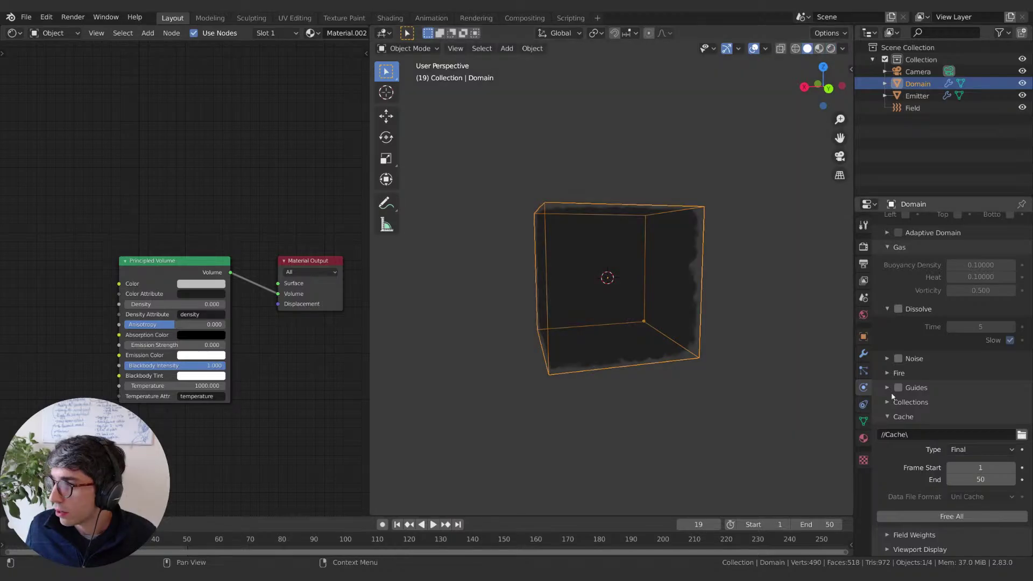
{"action": "middle_click_drag", "start_coordinate": [702, 383], "coordinate": [709, 395]}
{"action": "scroll", "coordinate": [707, 401], "scroll_direction": "up", "scroll_amount": 3}
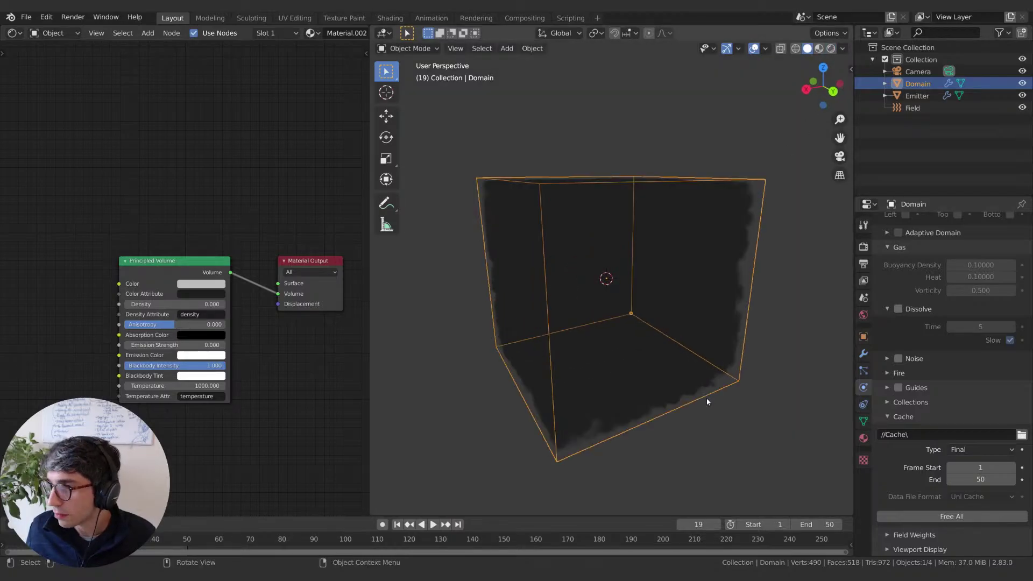
{"action": "key", "text": "space"}
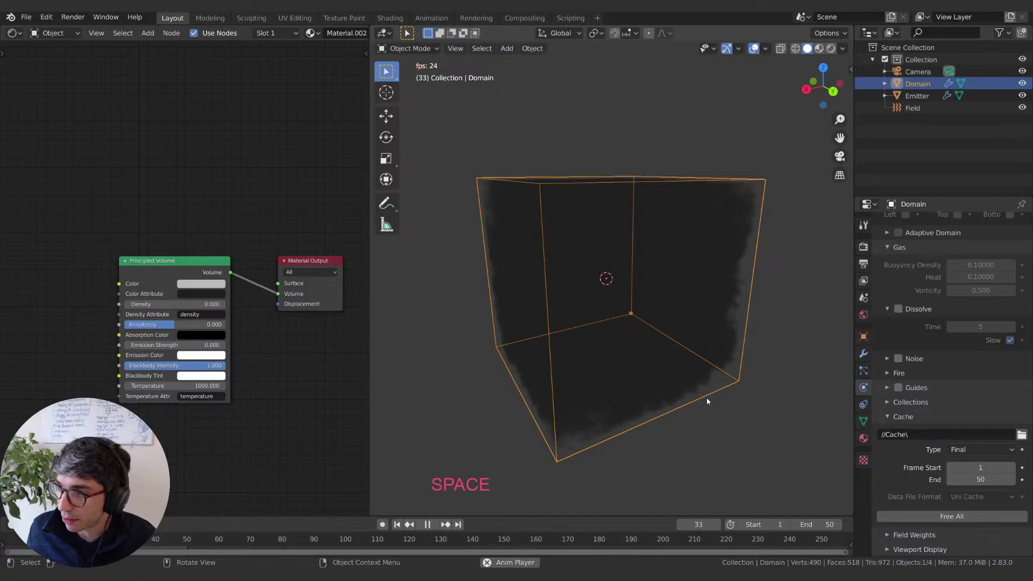
{"action": "middle_click_drag", "start_coordinate": [706, 398], "coordinate": [732, 329]}
{"action": "key", "text": "space"}
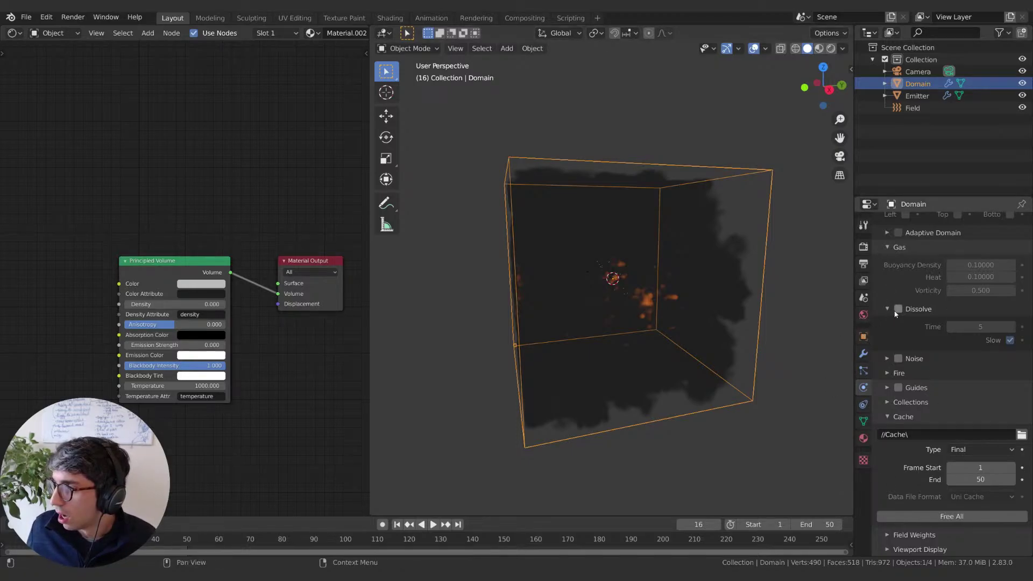
Step: Free the Domain's cached simulation, enable Dissolve for its gas, and rebake all of it
{"action": "left_click", "coordinate": [897, 310]}
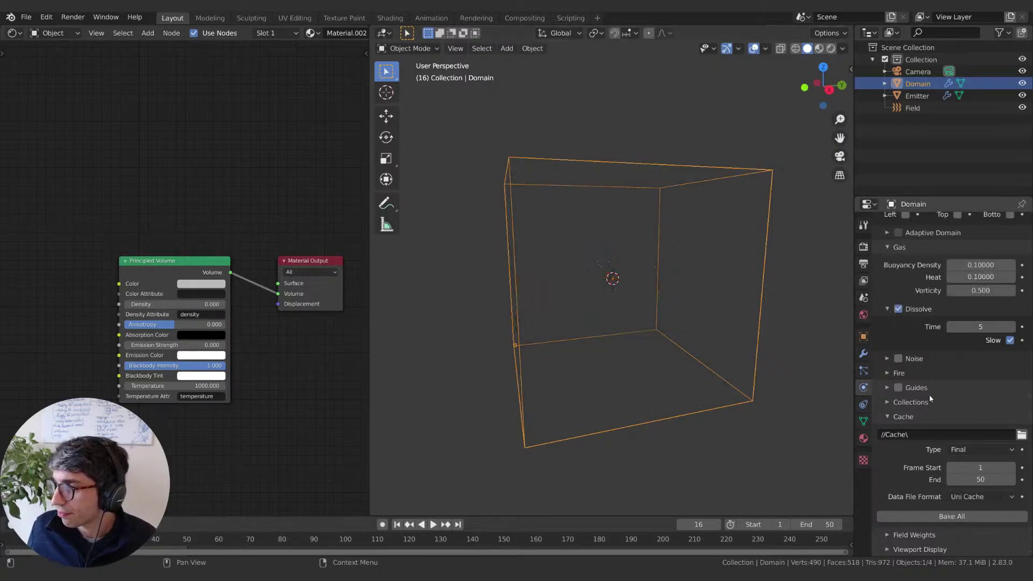
{"action": "left_click", "coordinate": [952, 516]}
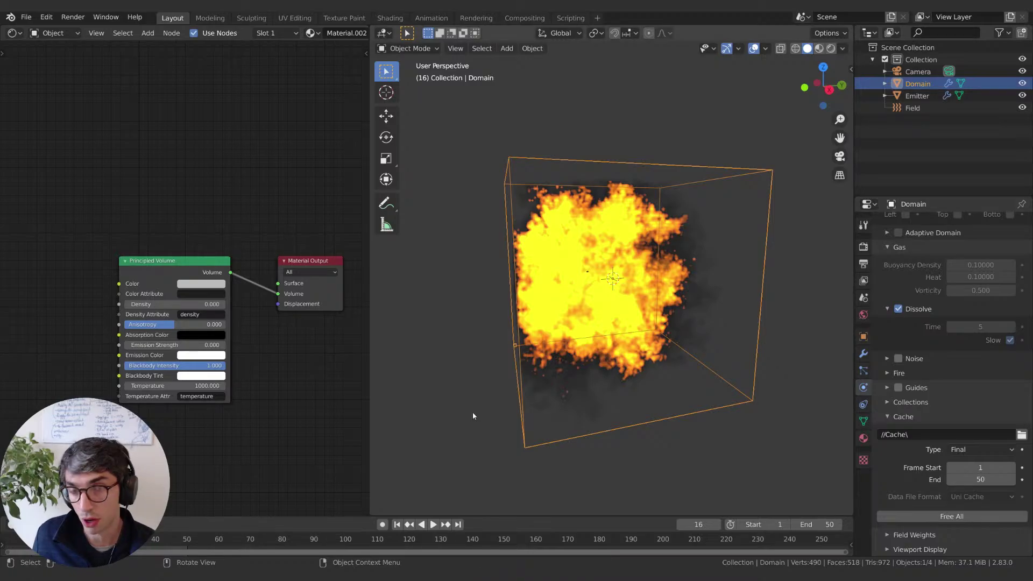
Step: Play the rebaked explosion from the first frame, examine its dissolving smoke from several angles, and stop at frame 15
{"action": "left_click", "coordinate": [397, 524]}
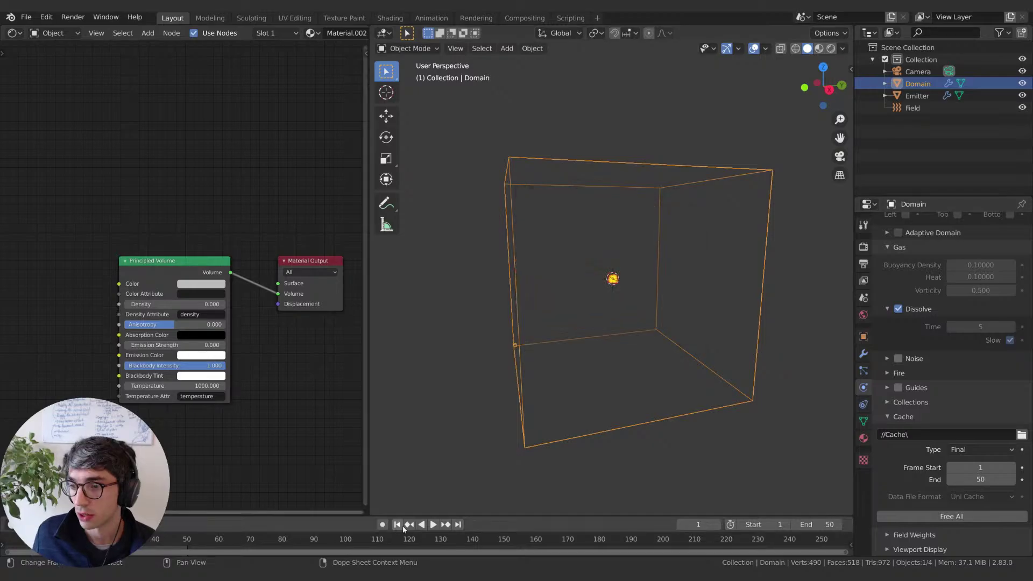
{"action": "left_click", "coordinate": [433, 524]}
{"action": "middle_click_drag", "start_coordinate": [486, 457], "coordinate": [622, 350]}
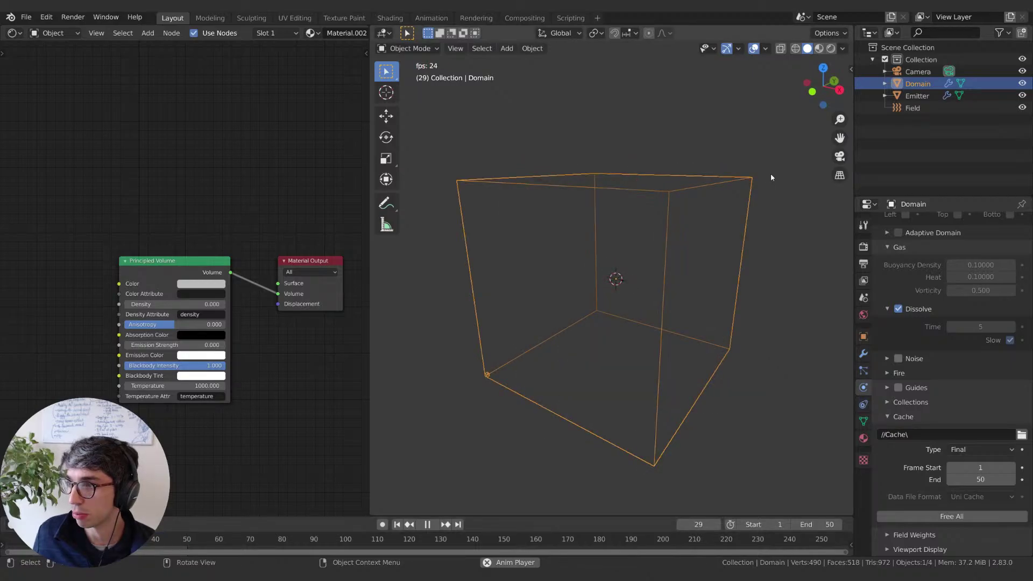
{"action": "middle_click_drag", "start_coordinate": [771, 177], "coordinate": [651, 302]}
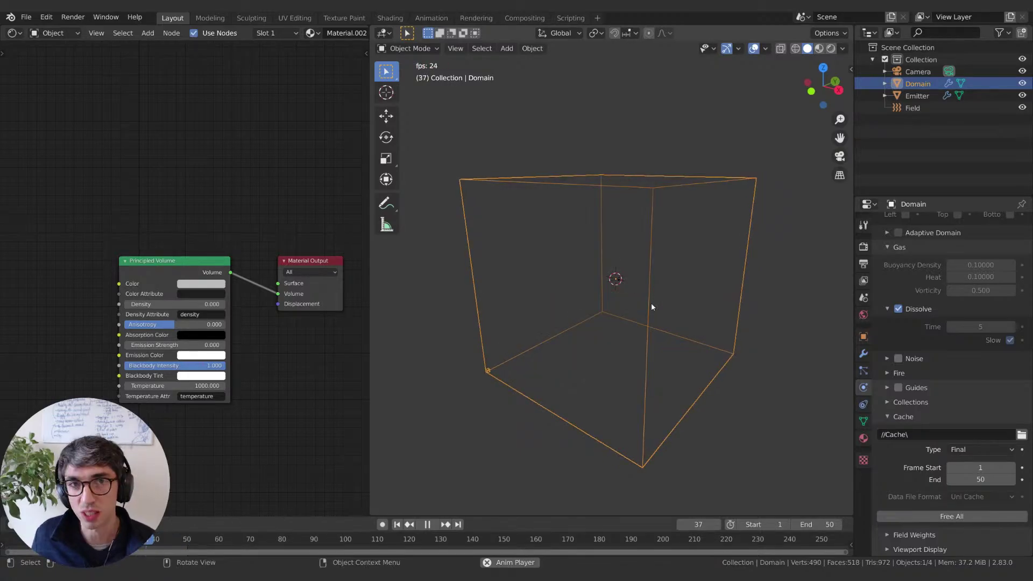
{"action": "middle_click_drag", "start_coordinate": [656, 311], "coordinate": [654, 323]}
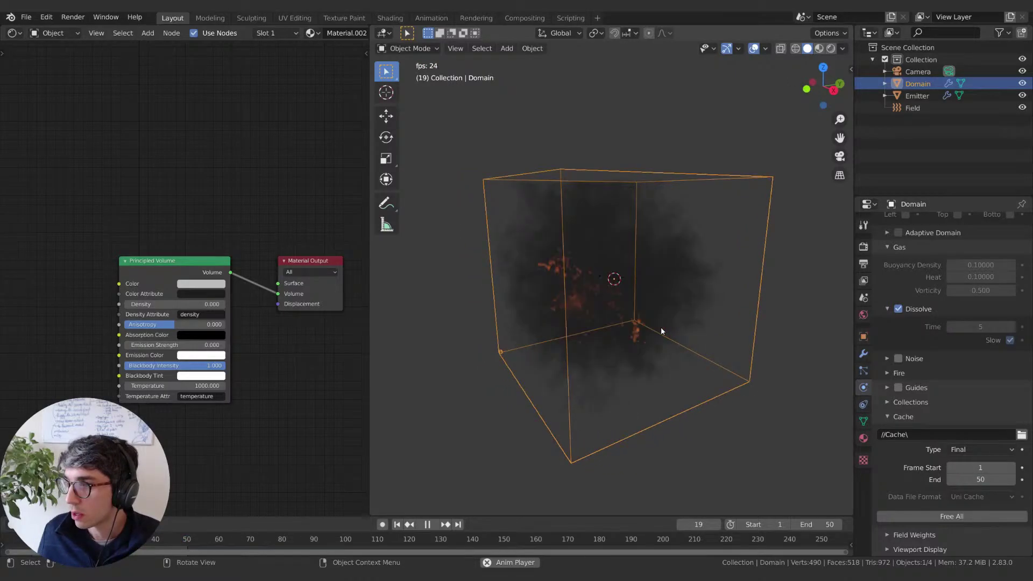
{"action": "scroll", "coordinate": [660, 327], "scroll_direction": "up", "scroll_amount": 5}
{"action": "middle_click_drag", "start_coordinate": [656, 322], "coordinate": [611, 367]}
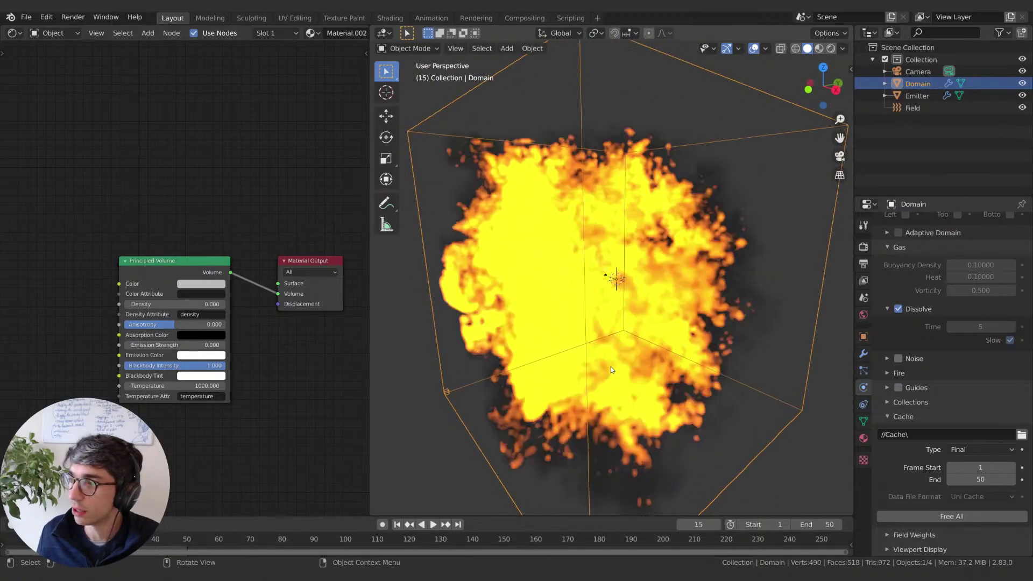
{"action": "key", "text": "space"}
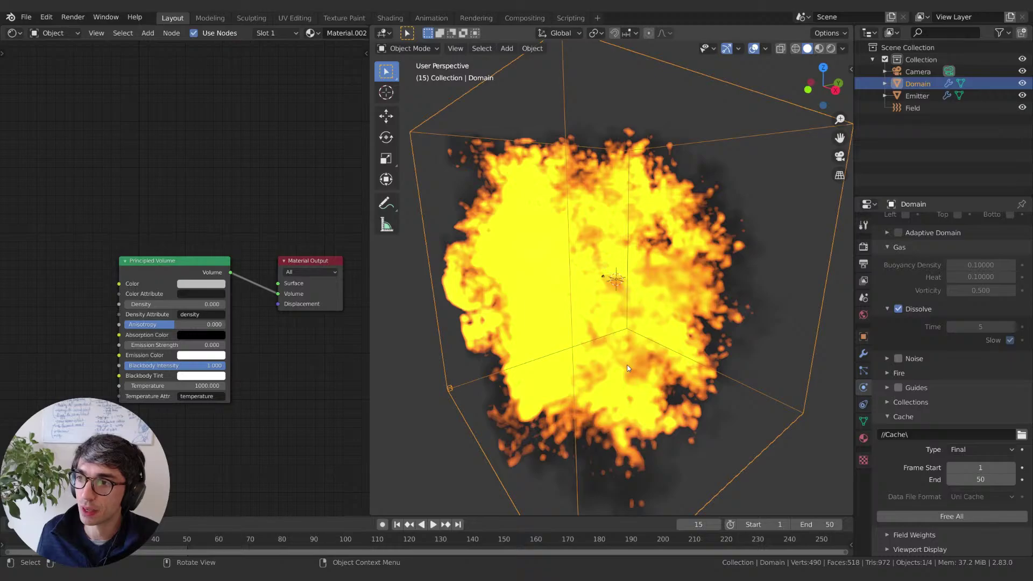
Step: Replay the explosion in short bursts to study its flame shape close up and from a distance, stopping at frame 23
{"action": "scroll", "coordinate": [627, 368], "scroll_direction": "down", "scroll_amount": 3}
{"action": "mouse_move", "coordinate": [628, 367]}
{"action": "middle_mouse_down"}
{"action": "mouse_move", "coordinate": [634, 335]}
{"action": "mouse_move", "coordinate": [641, 353]}
{"action": "mouse_move", "coordinate": [596, 339]}
{"action": "mouse_move", "coordinate": [553, 357]}
{"action": "mouse_move", "coordinate": [520, 349]}
{"action": "mouse_move", "coordinate": [615, 351]}
{"action": "mouse_move", "coordinate": [651, 338]}
{"action": "mouse_move", "coordinate": [648, 369]}
{"action": "mouse_move", "coordinate": [679, 353]}
{"action": "mouse_move", "coordinate": [618, 361]}
{"action": "mouse_move", "coordinate": [611, 373]}
{"action": "mouse_move", "coordinate": [558, 371]}
{"action": "mouse_move", "coordinate": [658, 366]}
{"action": "mouse_move", "coordinate": [614, 369]}
{"action": "middle_mouse_up"}
{"action": "key", "text": "space"}
{"action": "scroll", "coordinate": [638, 356], "scroll_direction": "up", "scroll_amount": 3}
{"action": "key", "text": "space"}
{"action": "scroll", "coordinate": [607, 365], "scroll_direction": "down", "scroll_amount": 5}
{"action": "key", "text": "space"}
{"action": "key", "text": "space"}
{"action": "middle_click_drag", "start_coordinate": [680, 364], "coordinate": [627, 346]}
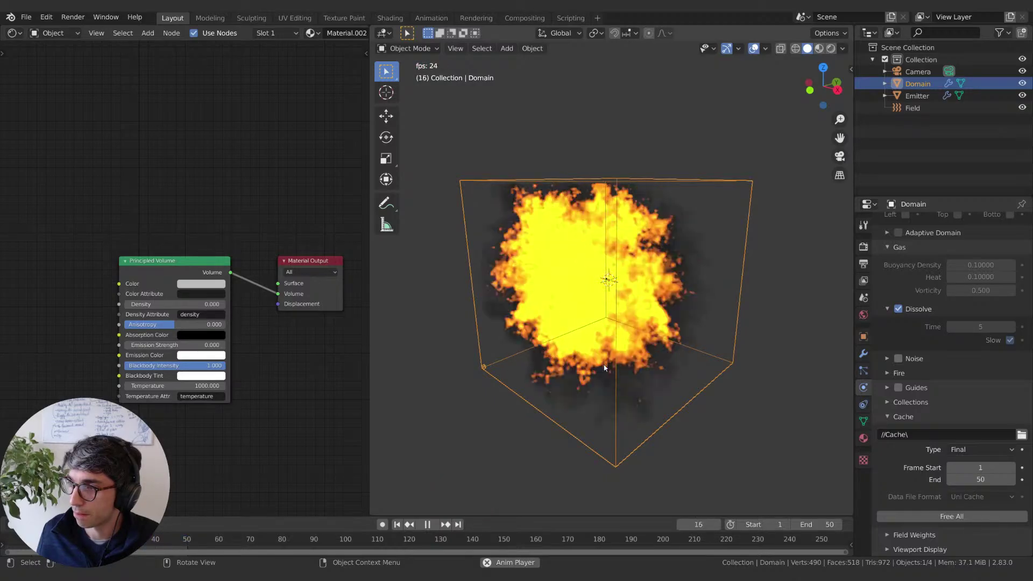
{"action": "key", "text": "space"}
{"action": "middle_click_drag", "start_coordinate": [661, 373], "coordinate": [636, 396]}
{"action": "key", "text": "space"}
{"action": "key", "text": "space"}
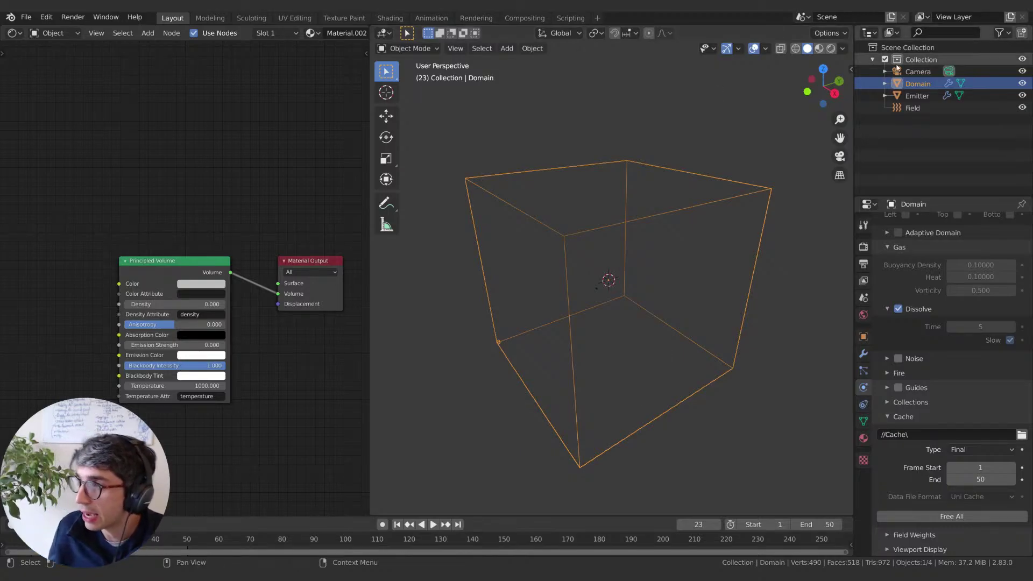
Step: Review the explosion's playback in rendered shading and stop at frame 7 for a closer look at the fire
{"action": "left_click", "coordinate": [830, 48]}
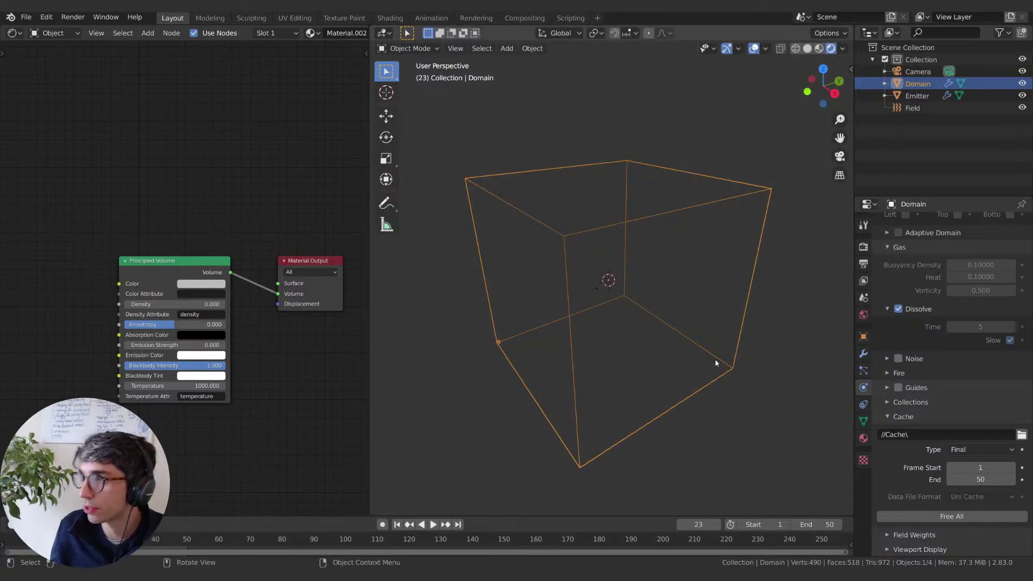
{"action": "key", "text": "space"}
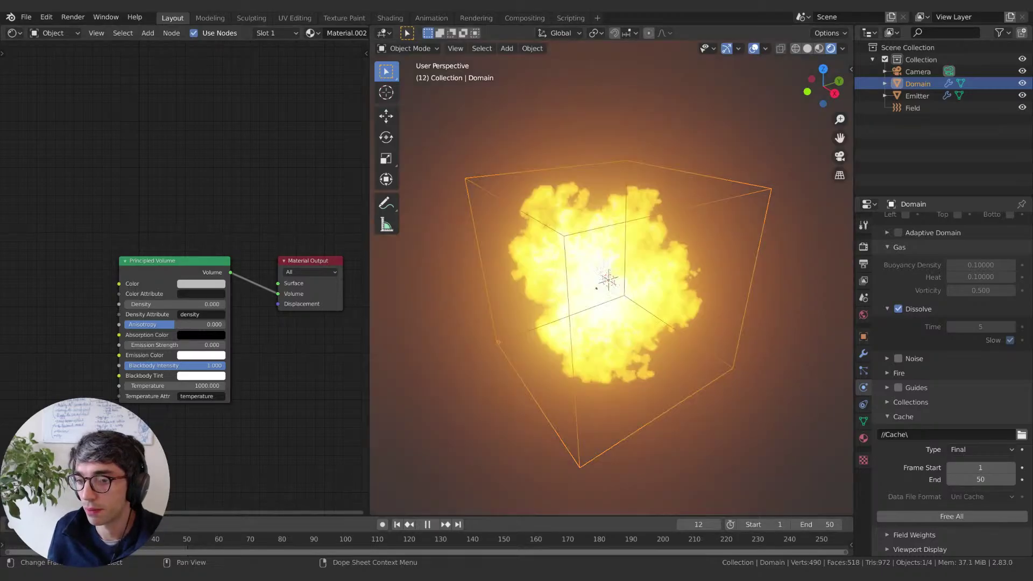
{"action": "key", "text": "space"}
{"action": "key", "text": "space"}
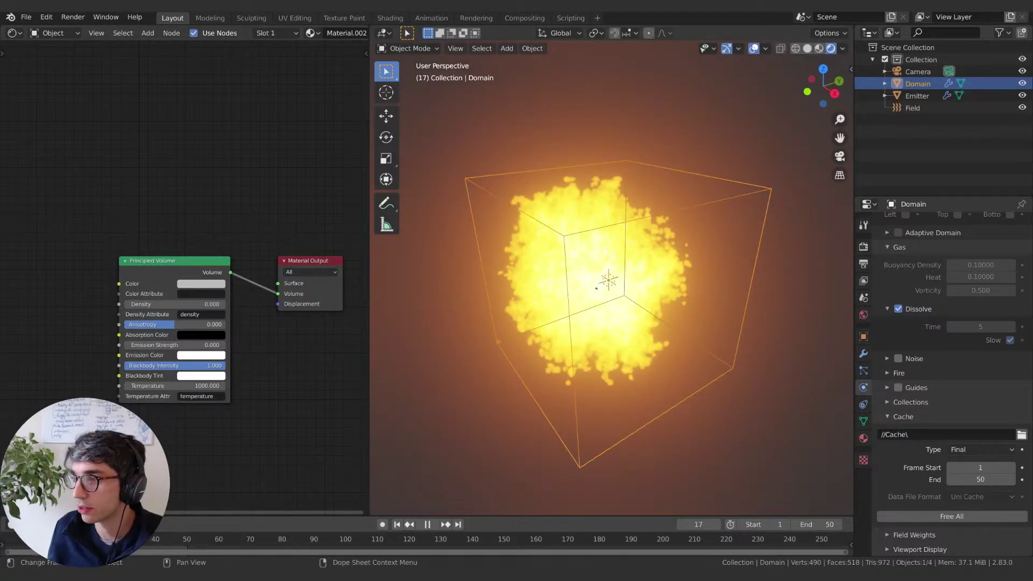
{"action": "key", "text": "space"}
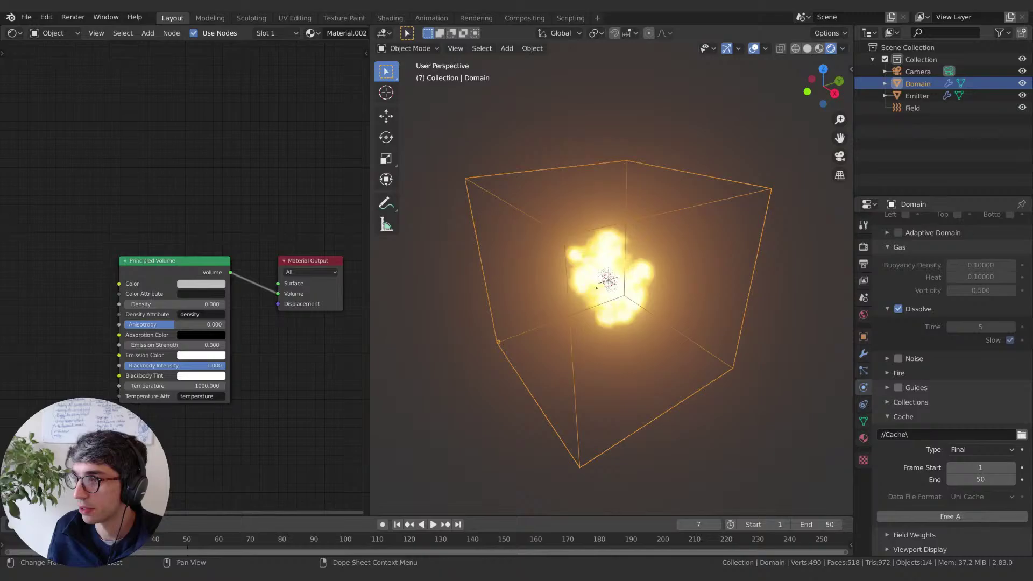
{"action": "key", "text": "space"}
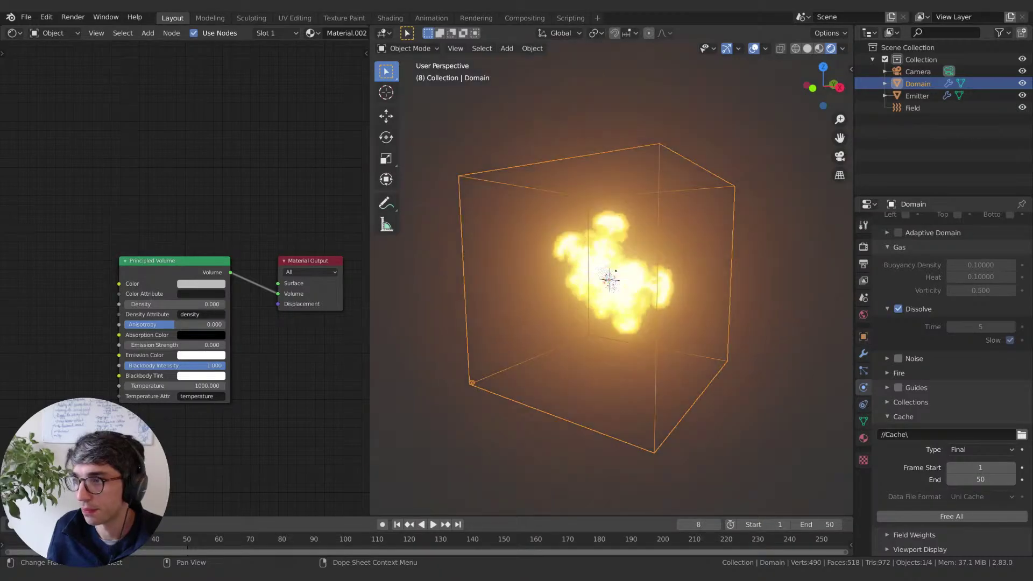
{"action": "key", "text": "Escape"}
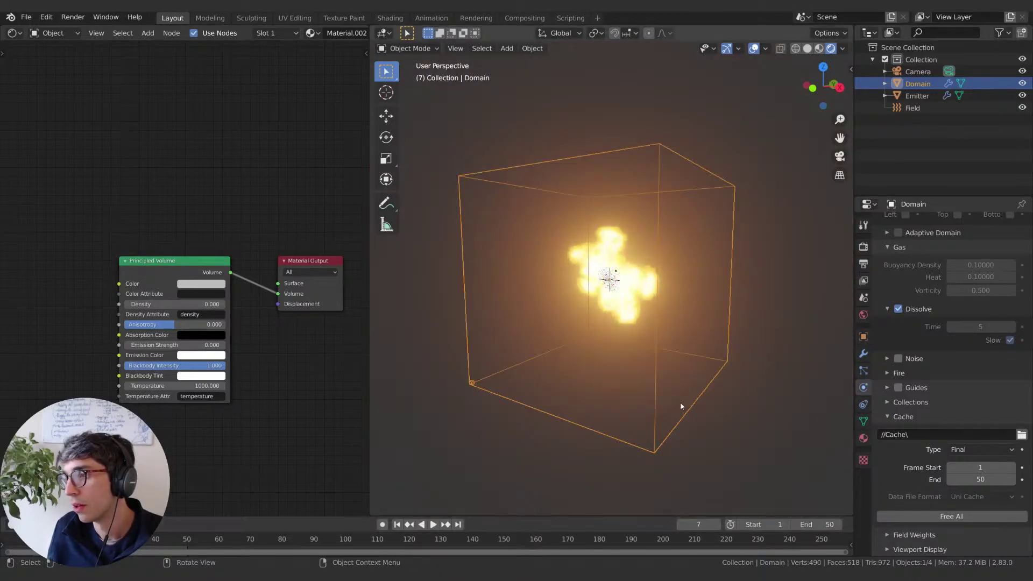
{"action": "middle_click_drag", "start_coordinate": [693, 405], "coordinate": [700, 407]}
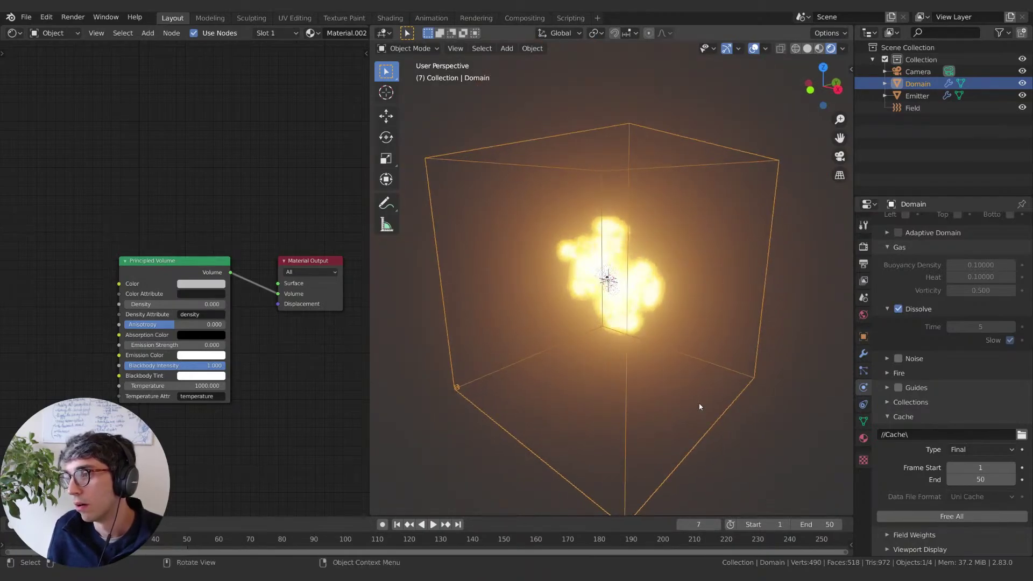
Step: Switch to solid shading and duplicate the Emitter in place, keeping the copy at the original position
{"action": "left_click", "coordinate": [939, 123]}
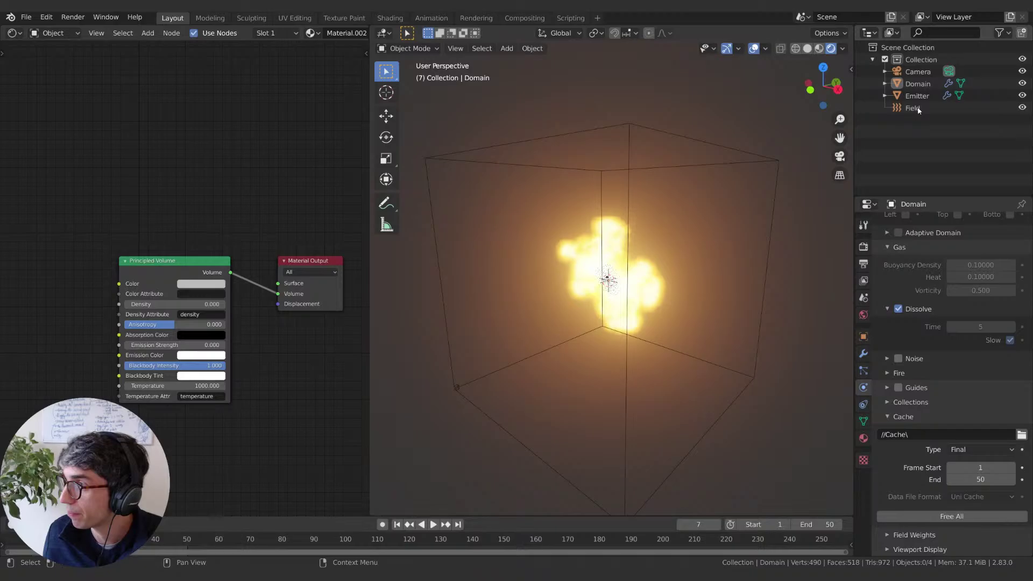
{"action": "left_click", "coordinate": [915, 96]}
{"action": "left_click", "coordinate": [806, 48]}
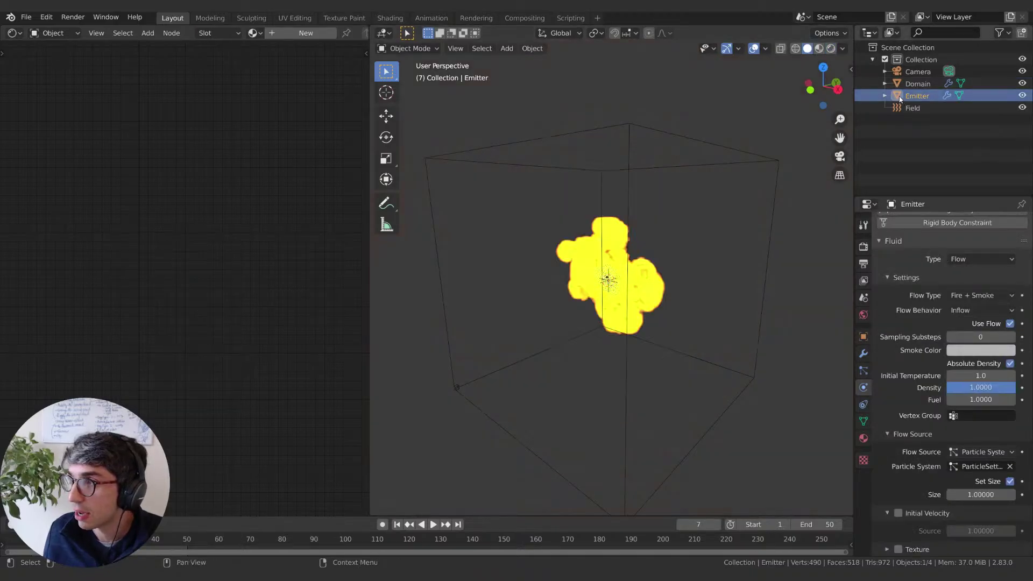
{"action": "key", "text": "shift+d"}
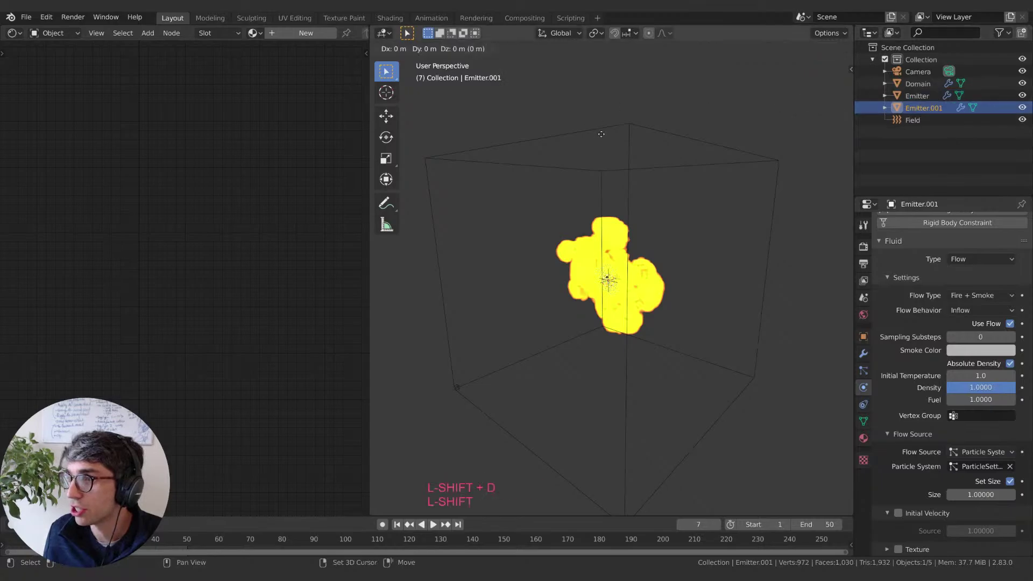
{"action": "key", "text": "Escape"}
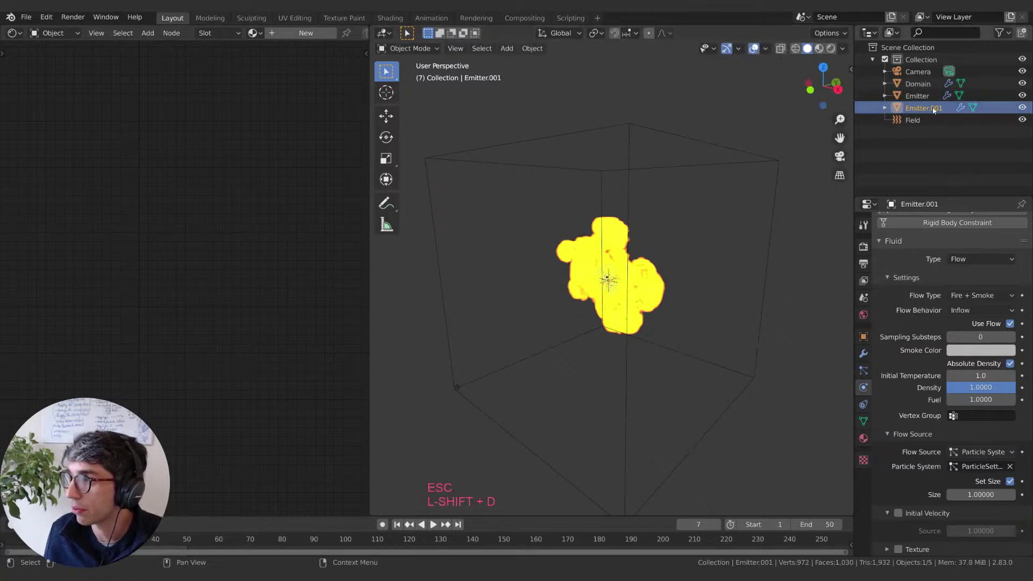
{"action": "scroll", "coordinate": [953, 253], "scroll_direction": "up", "scroll_amount": 5}
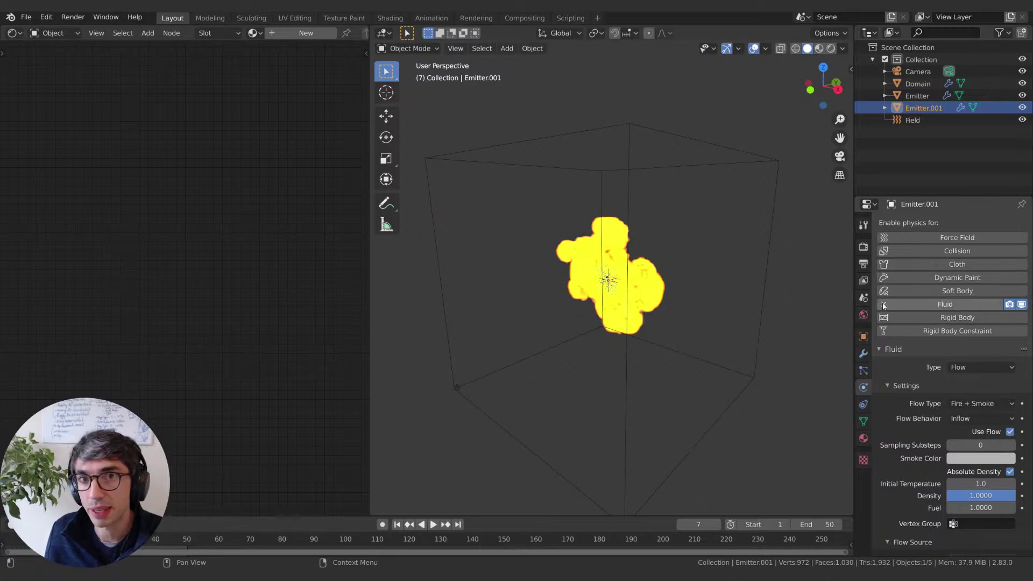
Step: Remove the fluid physics from the duplicate emitter and display its particle settings
{"action": "left_click", "coordinate": [883, 305]}
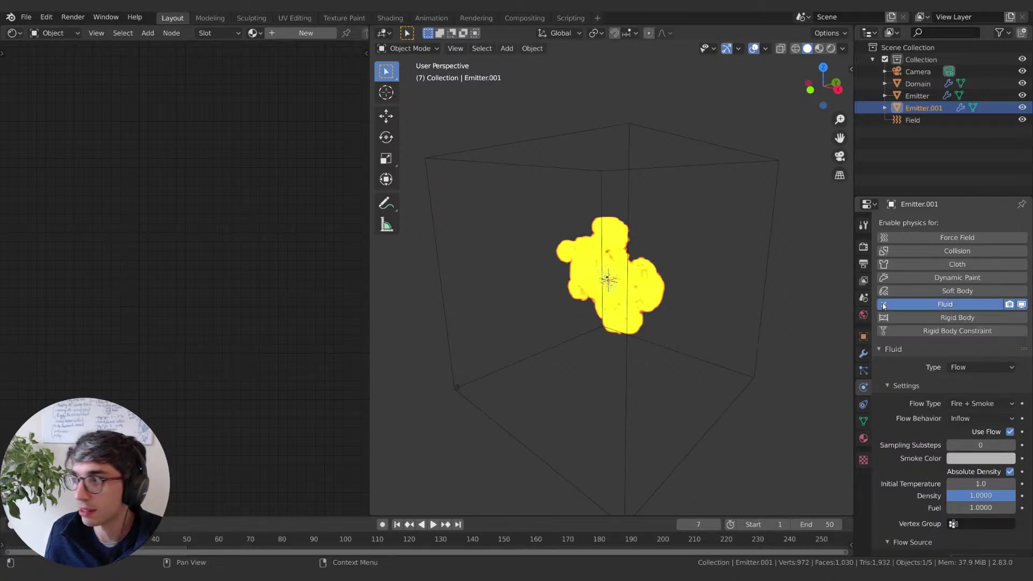
{"action": "left_click", "coordinate": [883, 305]}
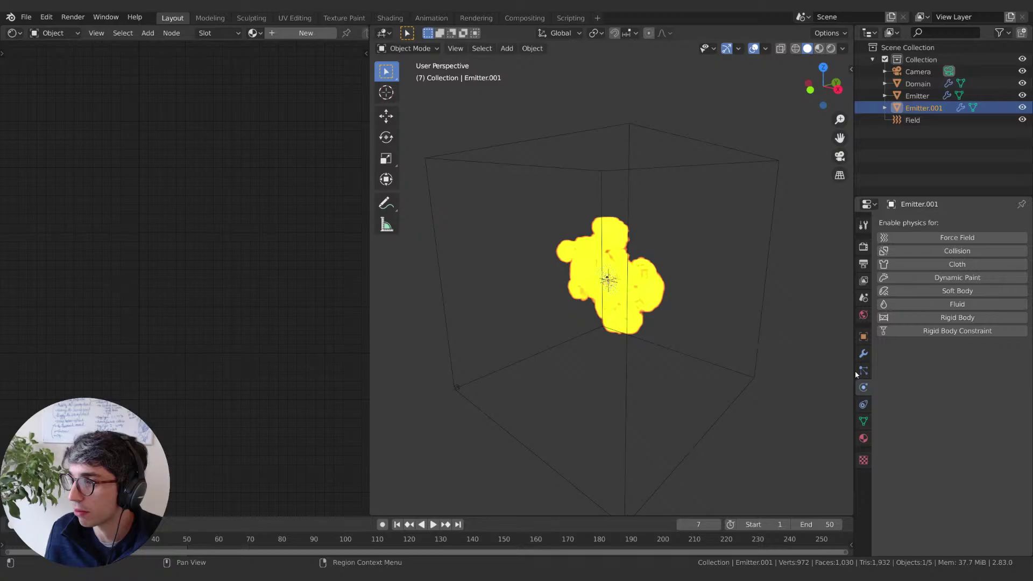
{"action": "left_click", "coordinate": [856, 372]}
Step: Add a UV sphere and move it away from the explosion, outside the domain box
{"action": "key", "text": "shift+a"}
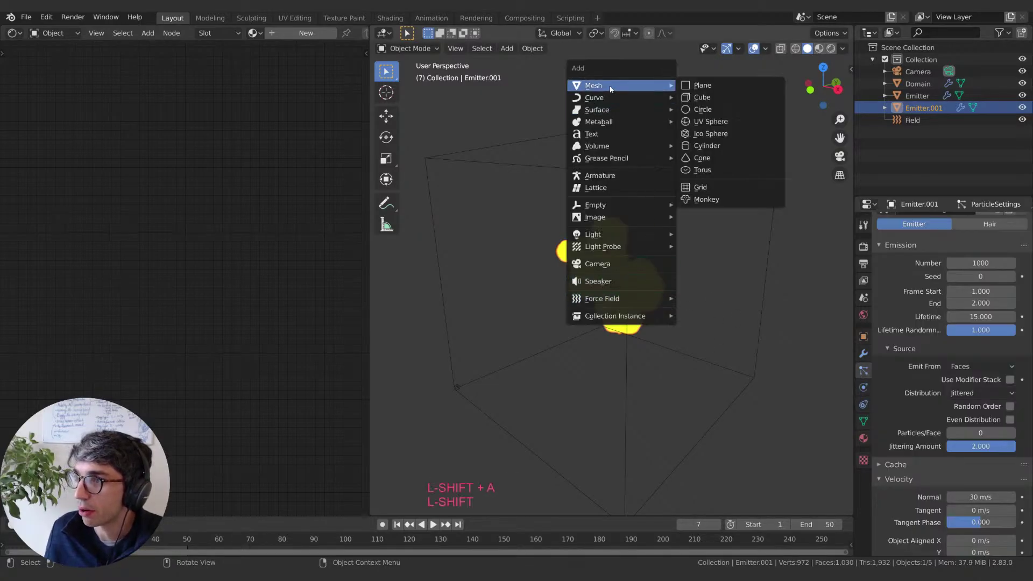
{"action": "left_click", "coordinate": [729, 118]}
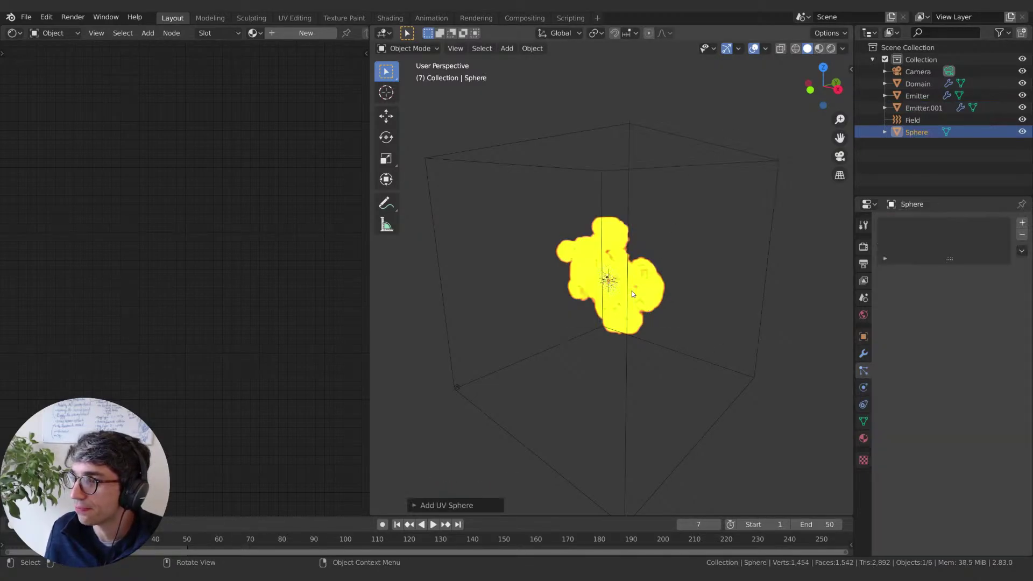
{"action": "key", "text": "g"}
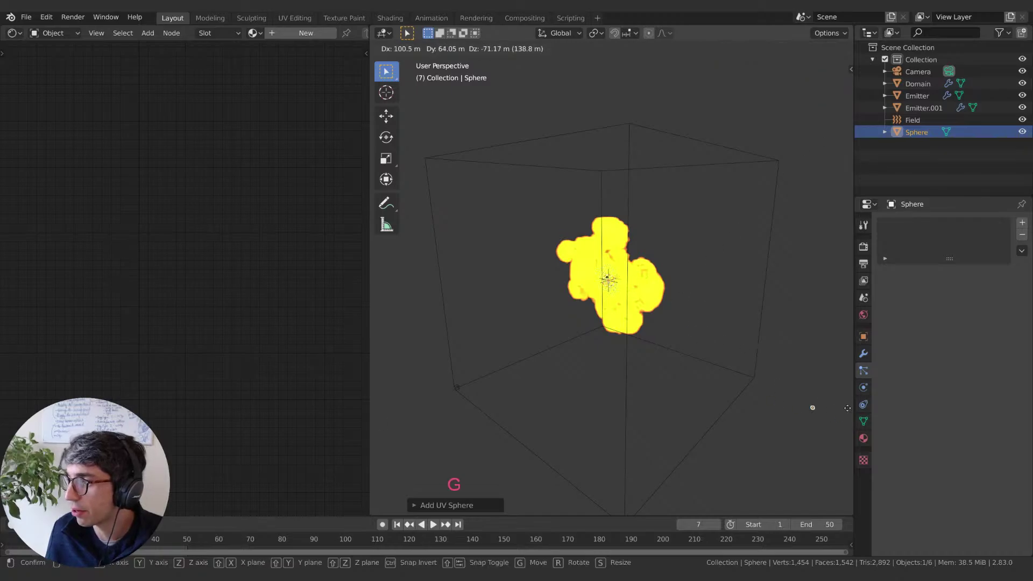
{"action": "left_click", "coordinate": [813, 407]}
Step: Give the sphere a new material with an Emission surface shader at strength 100
{"action": "left_click", "coordinate": [863, 438]}
{"action": "left_click", "coordinate": [940, 273]}
{"action": "left_click", "coordinate": [968, 346]}
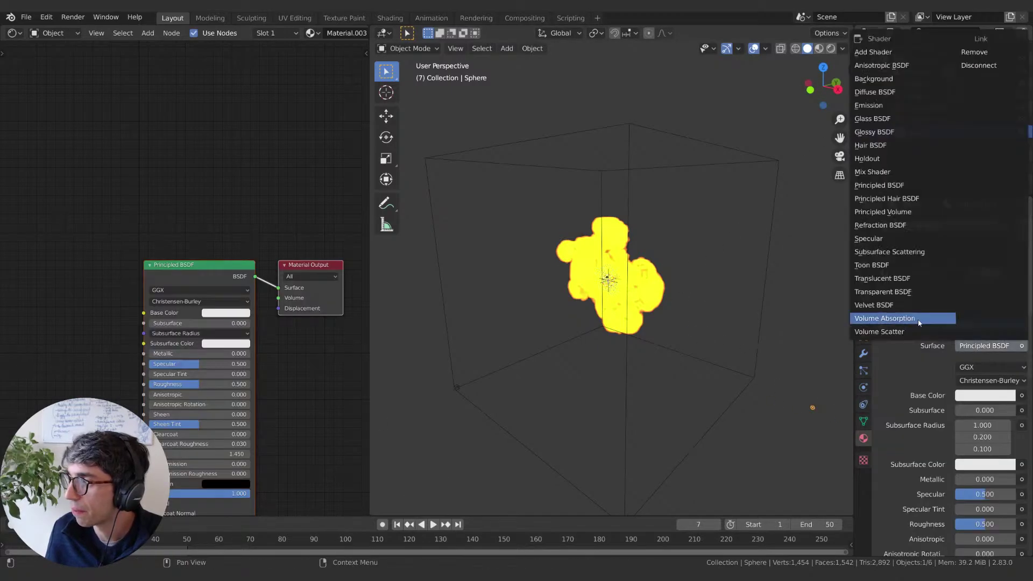
{"action": "left_click", "coordinate": [868, 105]}
{"action": "left_click", "coordinate": [986, 382]}
{"action": "type", "text": "1.0"}
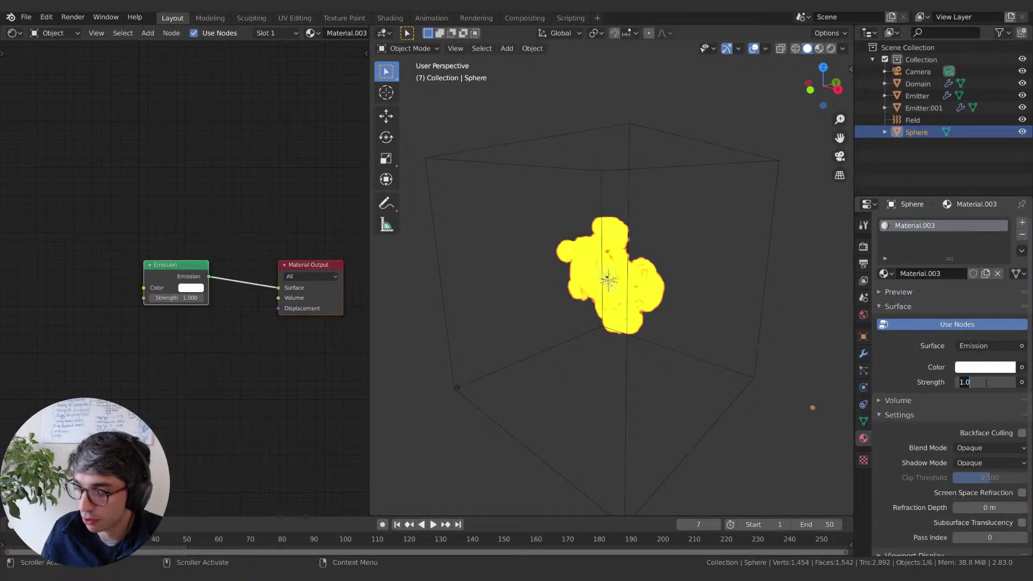
{"action": "type", "text": "100"}
{"action": "key", "text": "Return"}
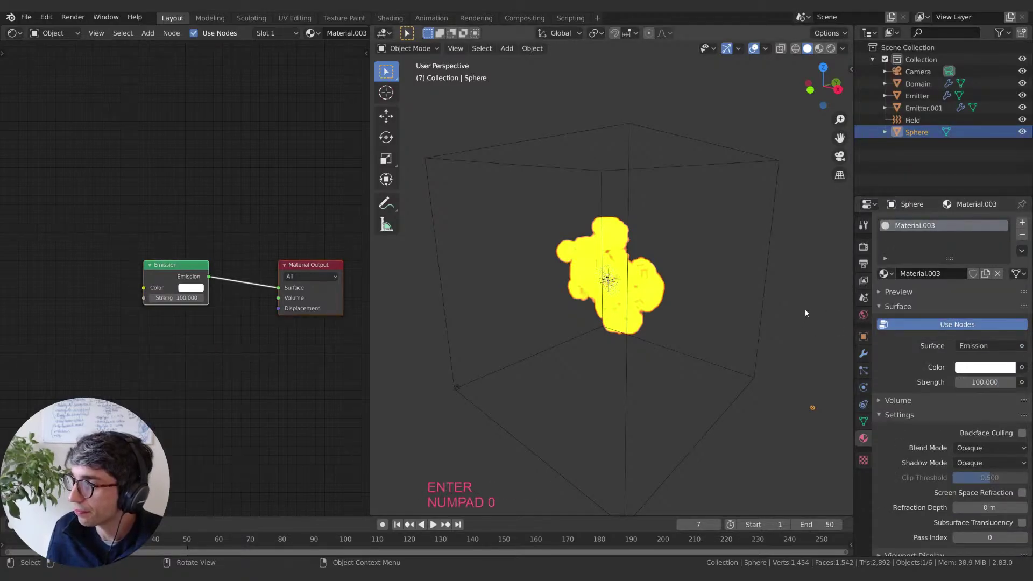
Step: Switch to rendered shading, scale the glowing sphere down to about 0.37, and deselect everything
{"action": "left_click", "coordinate": [830, 48]}
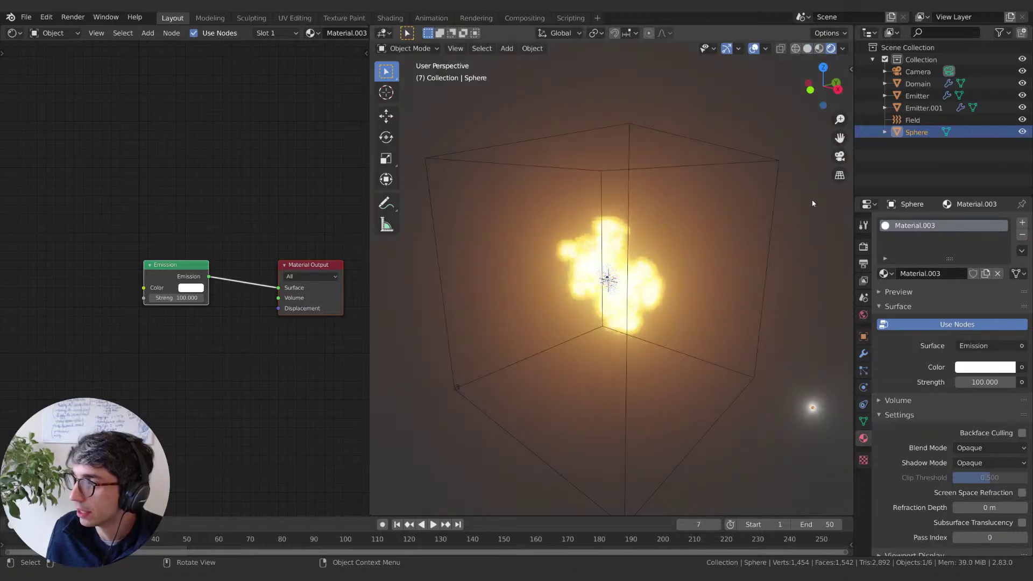
{"action": "key", "text": "s"}
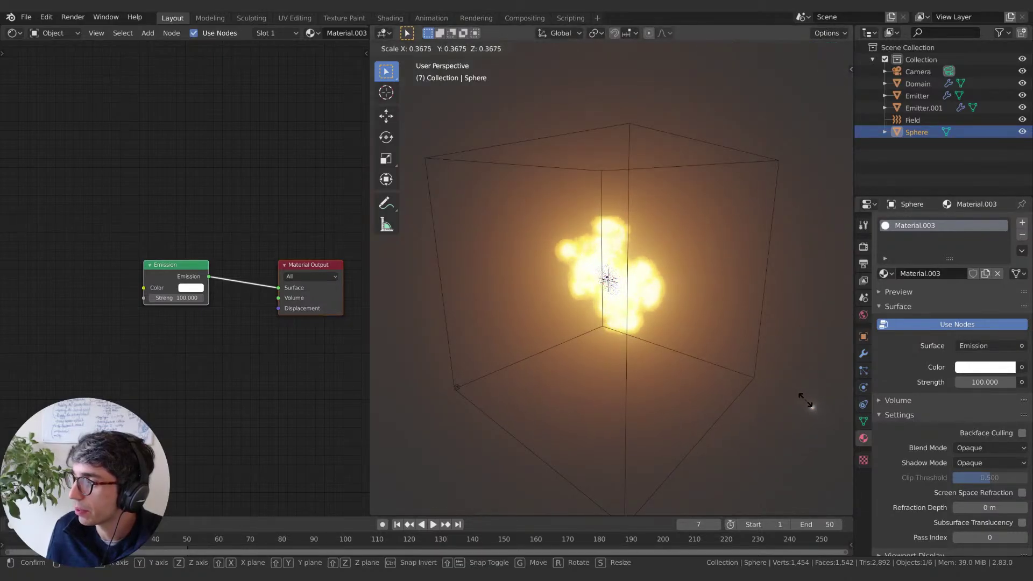
{"action": "left_click", "coordinate": [805, 401]}
{"action": "key", "text": "alt+a"}
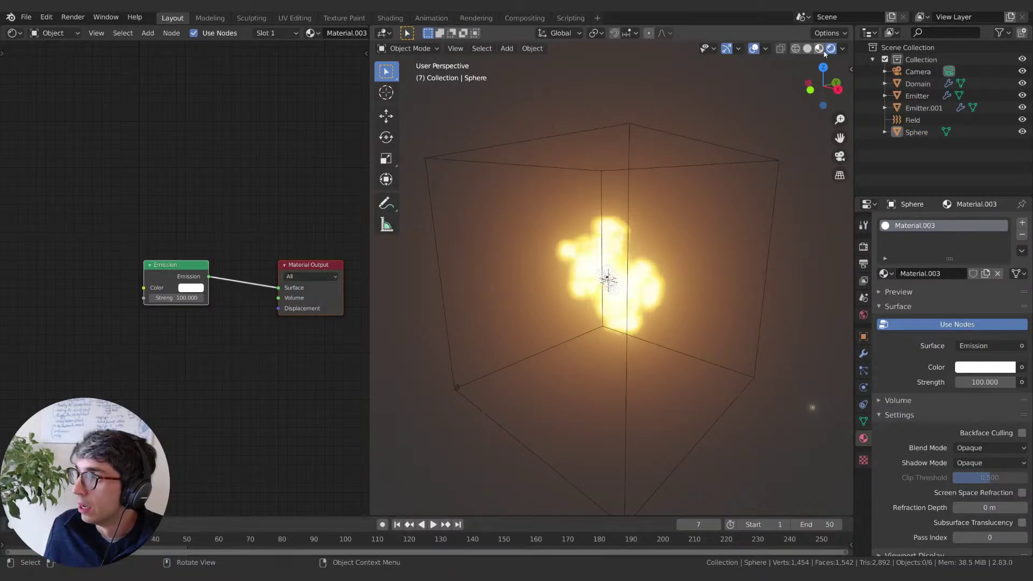
Step: Make Emitter.001's particle settings single-user and set them to render as Object
{"action": "left_click", "coordinate": [862, 371]}
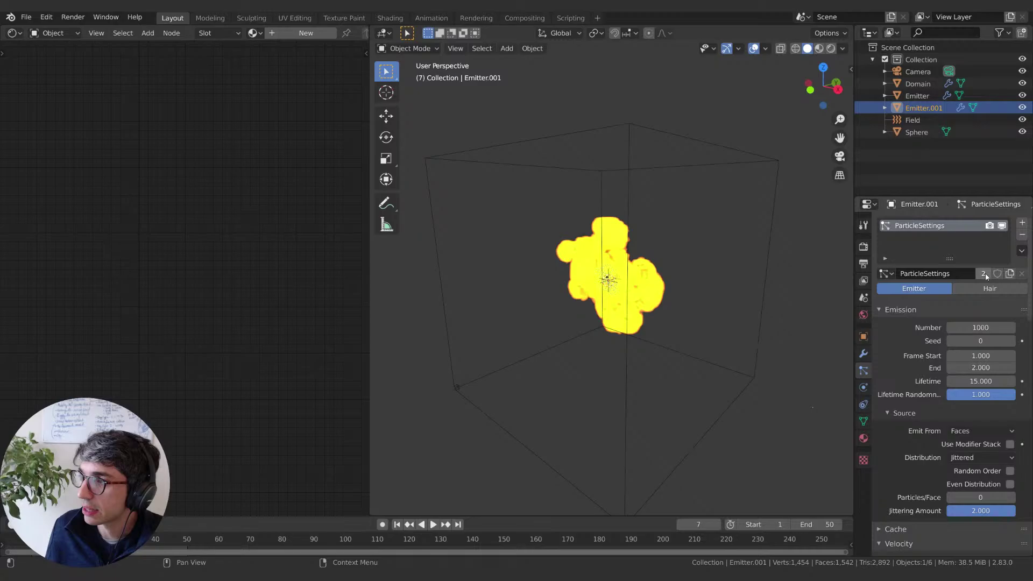
{"action": "left_click", "coordinate": [983, 273]}
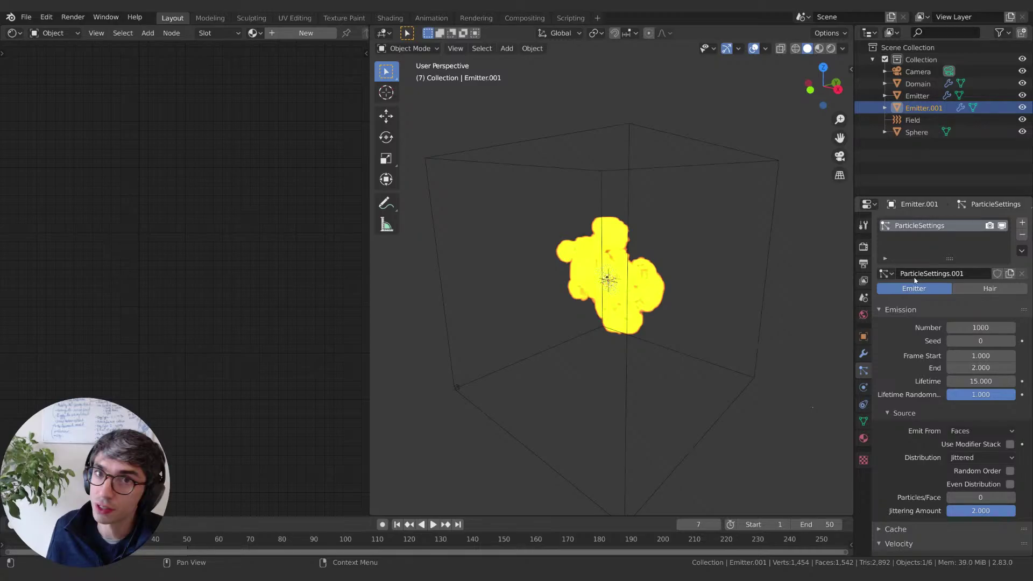
{"action": "scroll", "coordinate": [914, 280], "scroll_direction": "down", "scroll_amount": 10}
{"action": "scroll", "coordinate": [982, 388], "scroll_direction": "down", "scroll_amount": 2}
{"action": "left_click", "coordinate": [982, 462]}
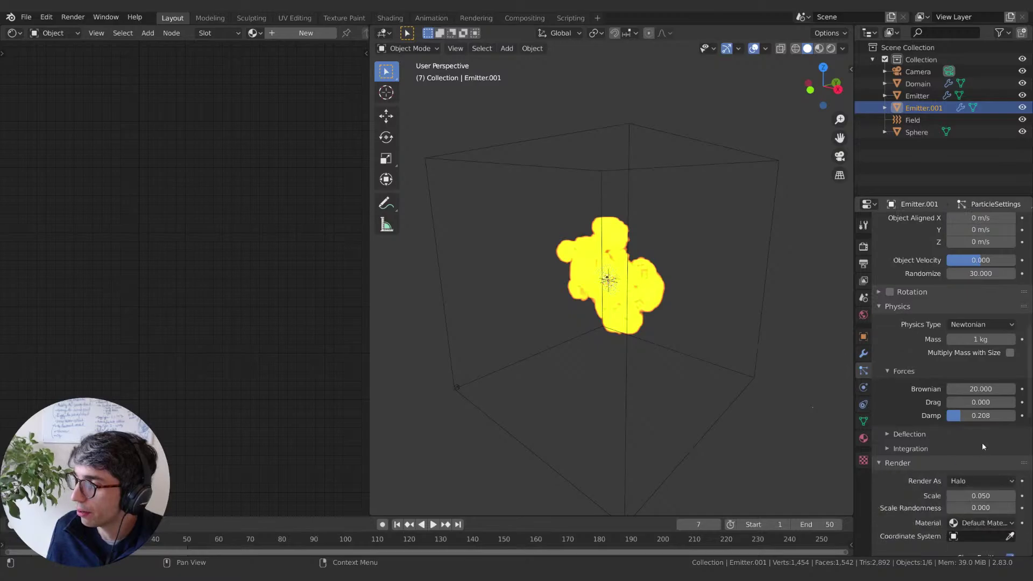
{"action": "scroll", "coordinate": [982, 446], "scroll_direction": "down", "scroll_amount": 2}
{"action": "left_click", "coordinate": [975, 451]}
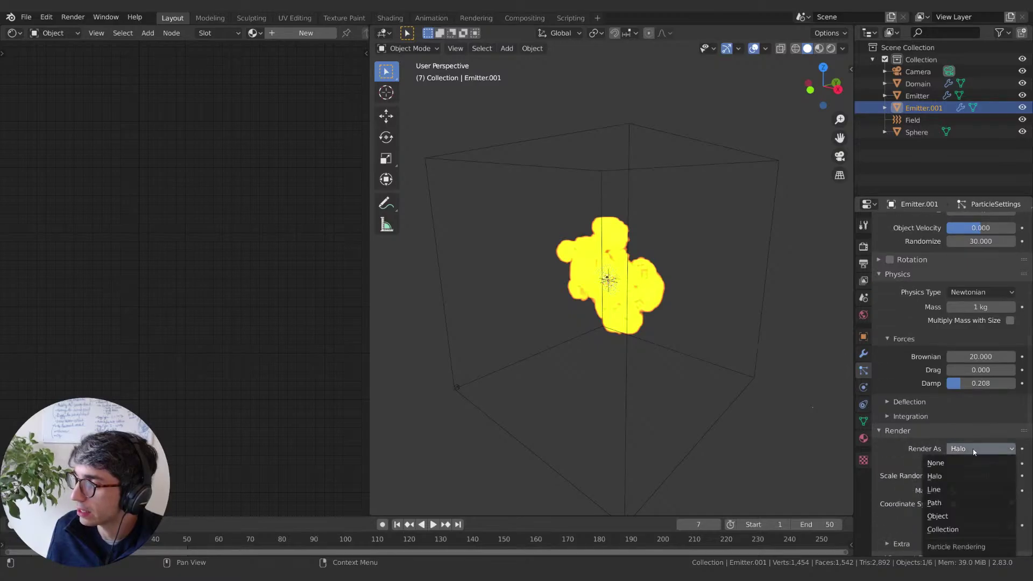
{"action": "left_click", "coordinate": [941, 515]}
Step: Use the Sphere as the particles' instance object, with Global Coordinates off and scale randomness at 1.000
{"action": "scroll", "coordinate": [963, 484], "scroll_direction": "down", "scroll_amount": 2}
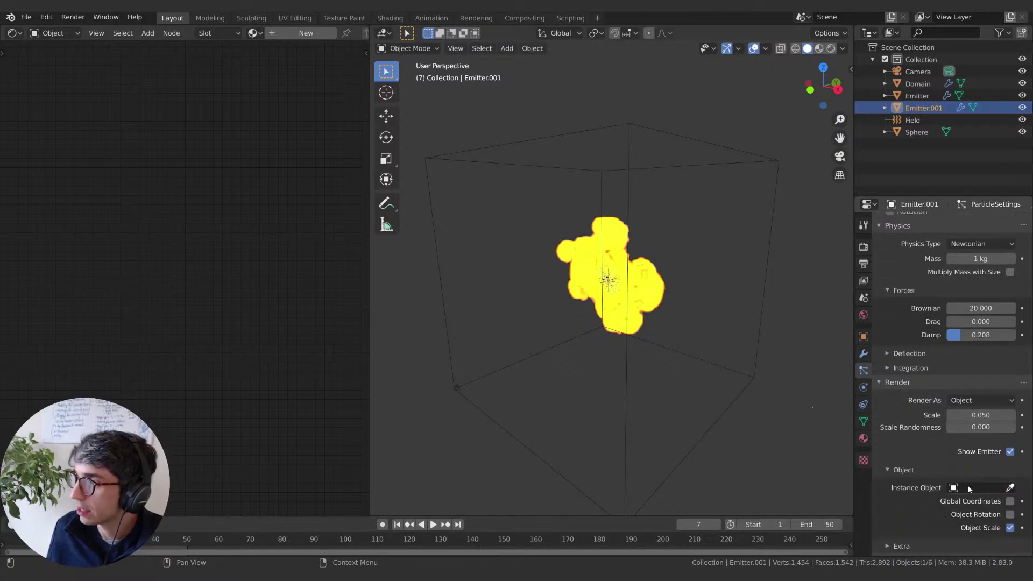
{"action": "left_click", "coordinate": [970, 500]}
{"action": "left_click", "coordinate": [973, 489]}
{"action": "left_click", "coordinate": [950, 421]}
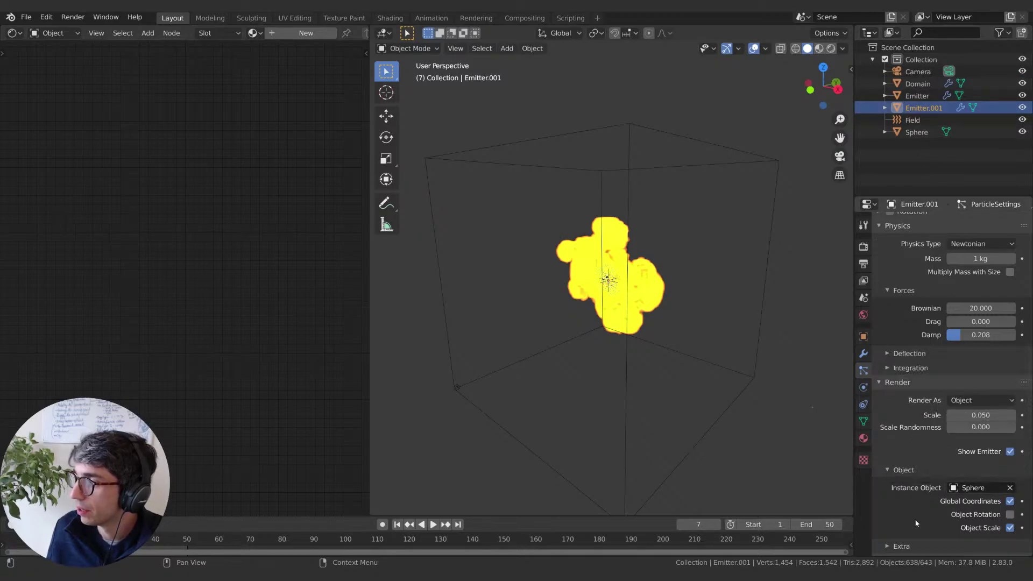
{"action": "left_click", "coordinate": [1009, 502]}
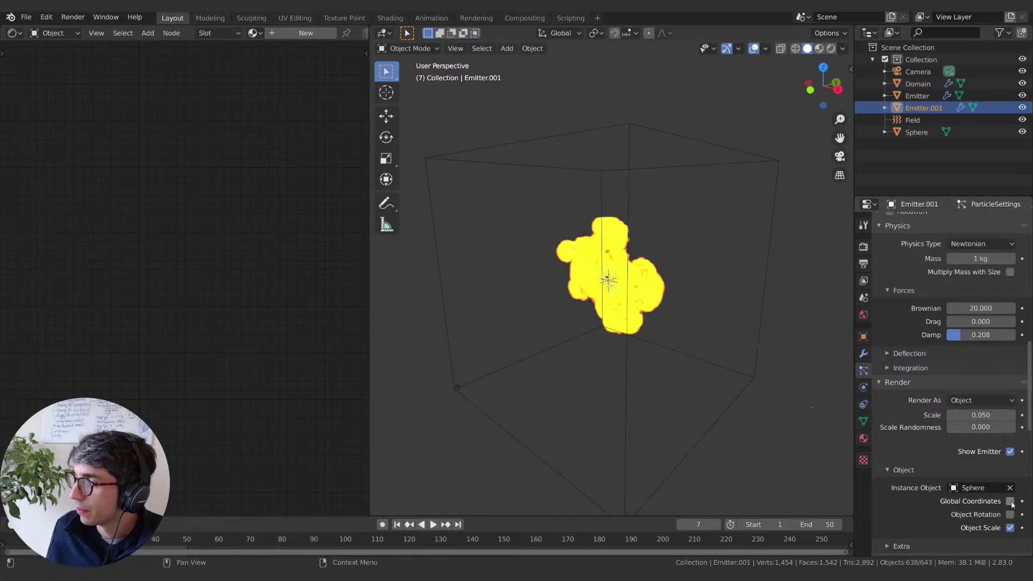
{"action": "scroll", "coordinate": [1011, 505], "scroll_direction": "down", "scroll_amount": 2}
{"action": "left_click_drag", "start_coordinate": [962, 379], "coordinate": [1014, 379]}
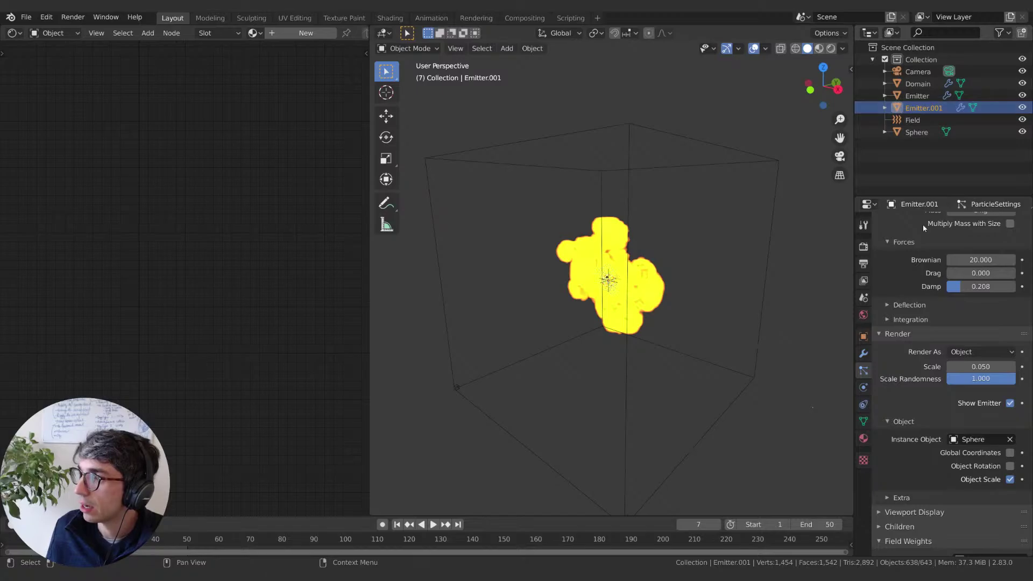
Step: Set the lifetime of Emitter.001's particles to 20
{"action": "scroll", "coordinate": [917, 294], "scroll_direction": "up", "scroll_amount": 6}
{"action": "scroll", "coordinate": [908, 317], "scroll_direction": "up", "scroll_amount": 14}
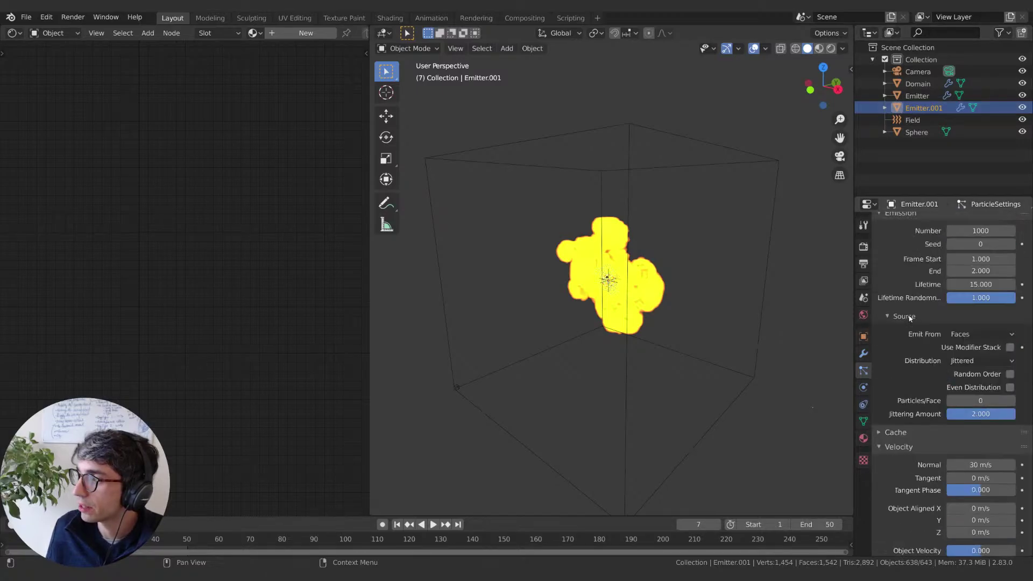
{"action": "left_click", "coordinate": [965, 349]}
{"action": "type", "text": "20"}
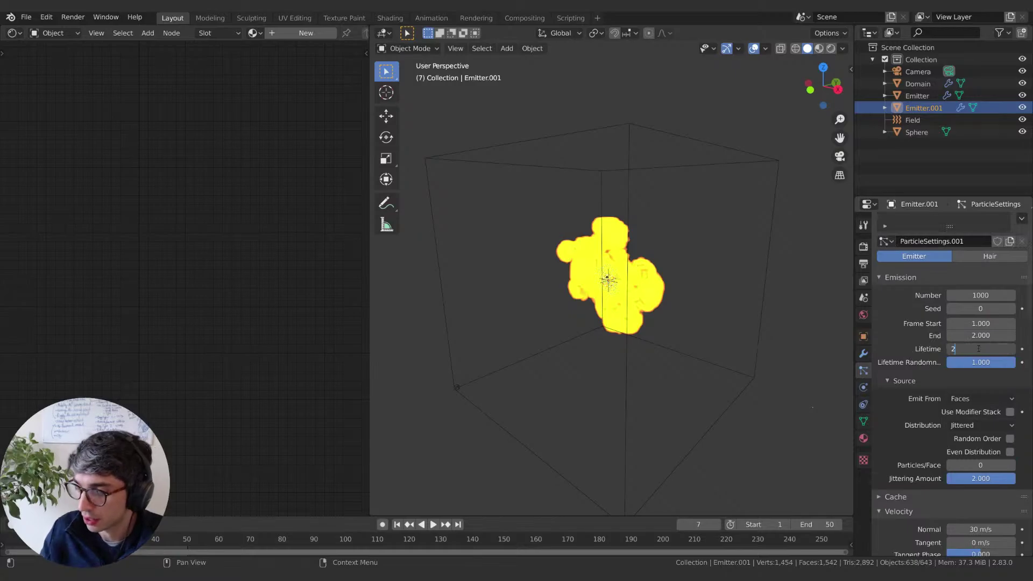
{"action": "key", "text": "Return"}
Step: Set the particles' normal velocity to 40 m/s
{"action": "scroll", "coordinate": [911, 453], "scroll_direction": "down", "scroll_amount": 4}
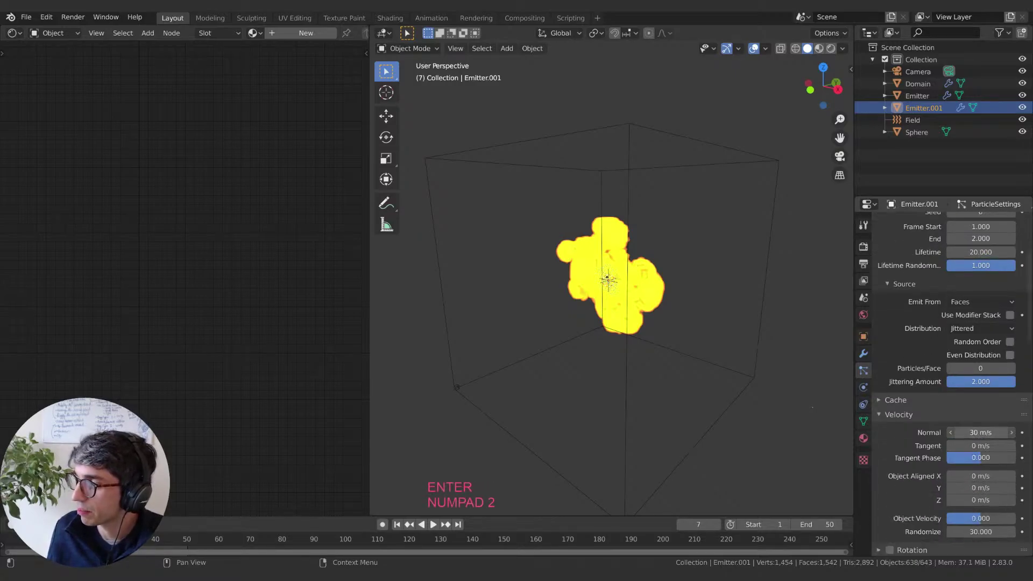
{"action": "left_click", "coordinate": [982, 433]}
{"action": "type", "text": "4"}
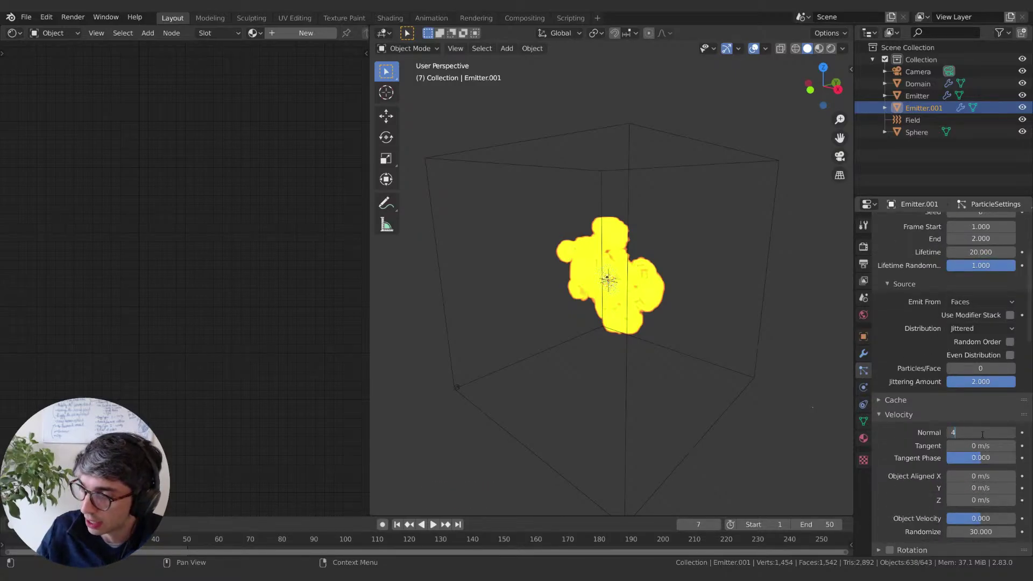
{"action": "type", "text": "0"}
{"action": "key", "text": "Return"}
Step: Play the explosion in solid shading, then from the first frame in rendered shading, stopping at frame 17
{"action": "key", "text": "space"}
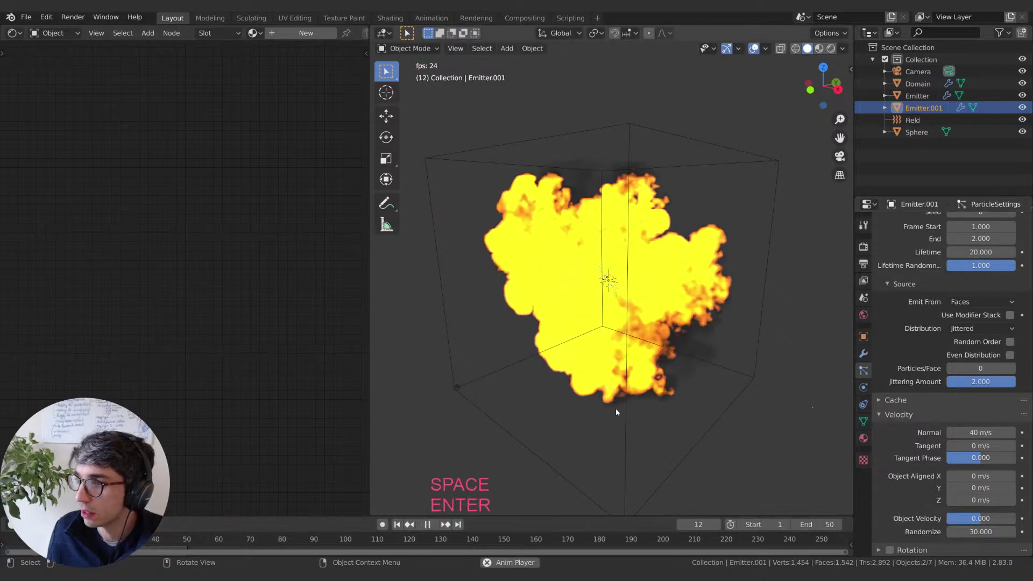
{"action": "key", "text": "space"}
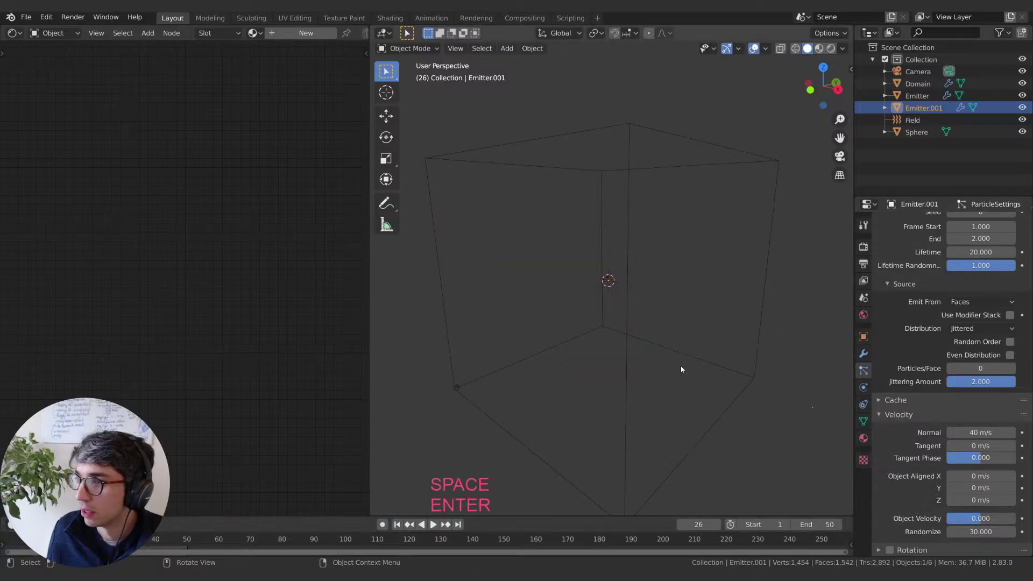
{"action": "left_click", "coordinate": [397, 525]}
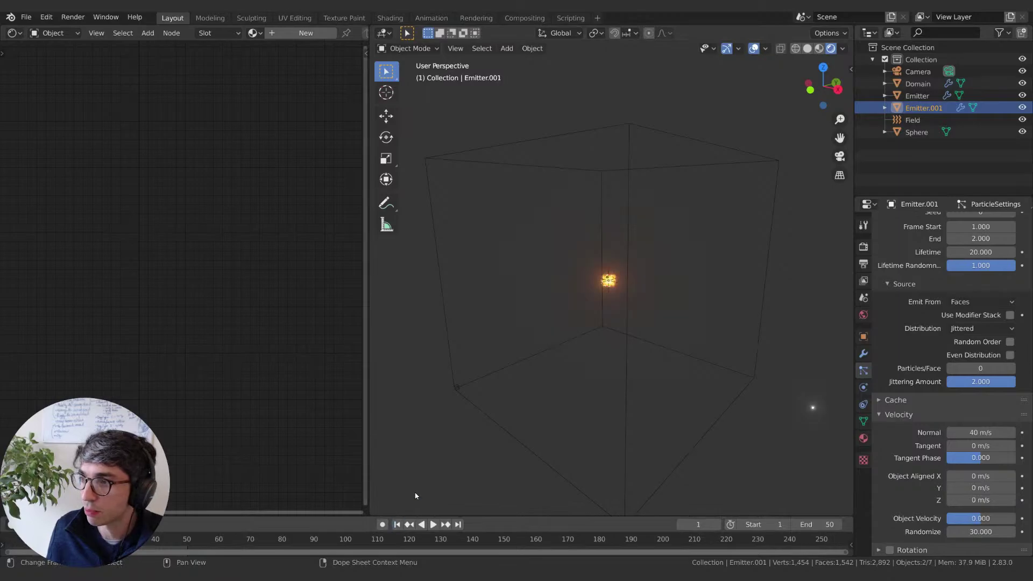
{"action": "key", "text": "space"}
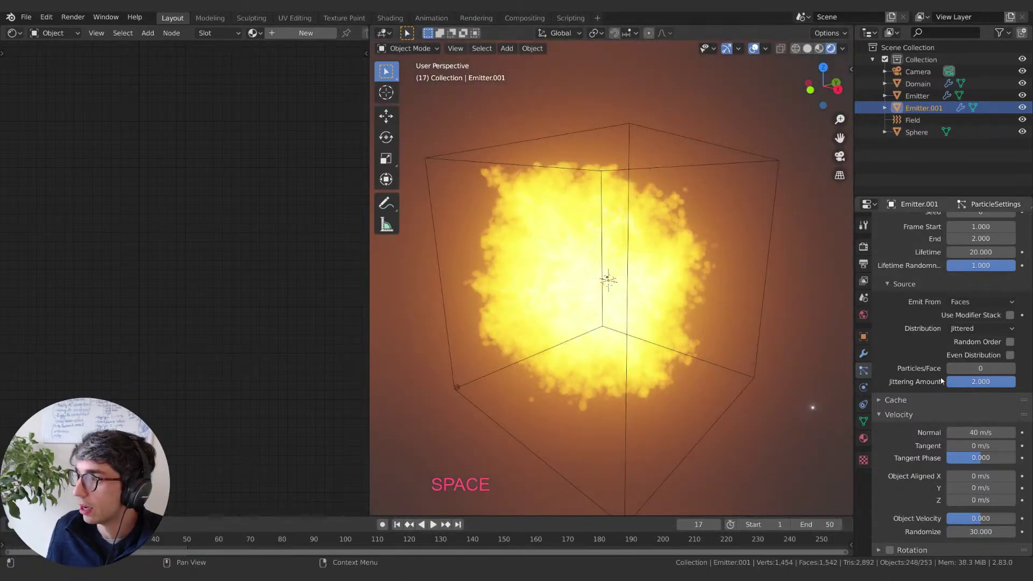
Step: Reset the particles' Damp force to 0 and replay the explosion, stopping at frame 26
{"action": "scroll", "coordinate": [925, 468], "scroll_direction": "down", "scroll_amount": 3}
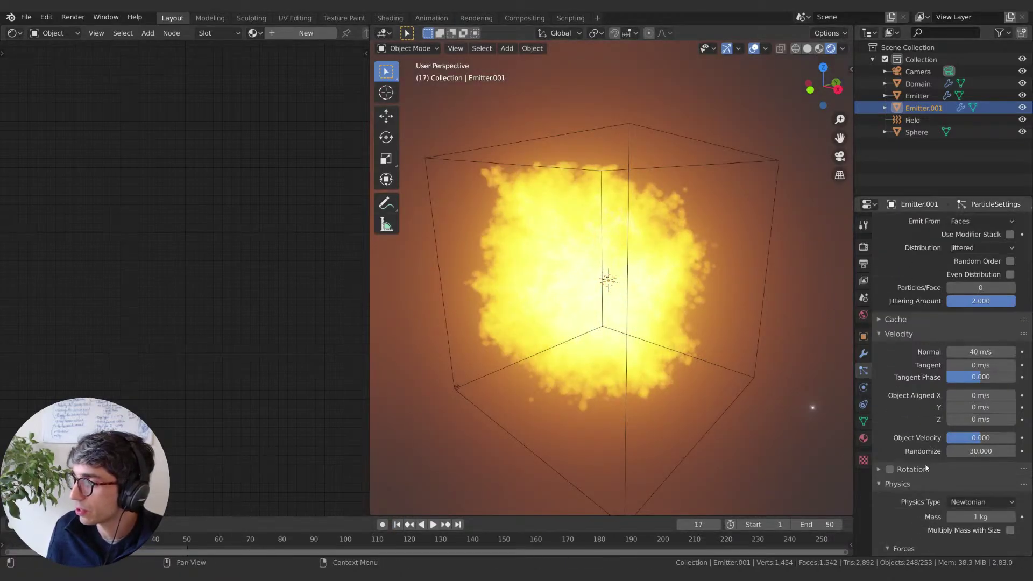
{"action": "scroll", "coordinate": [925, 467], "scroll_direction": "down", "scroll_amount": 5}
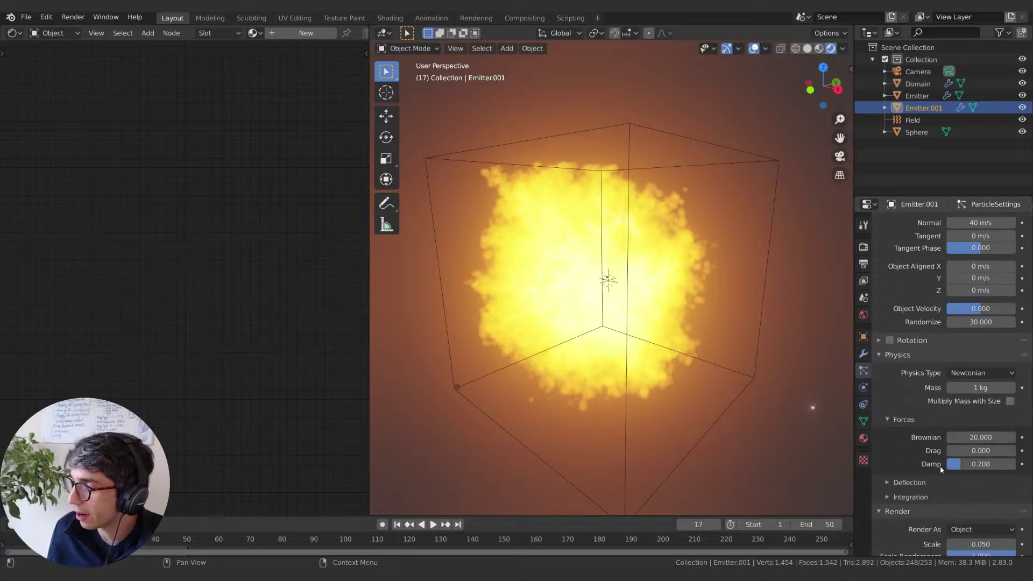
{"action": "key", "text": "BackSpace"}
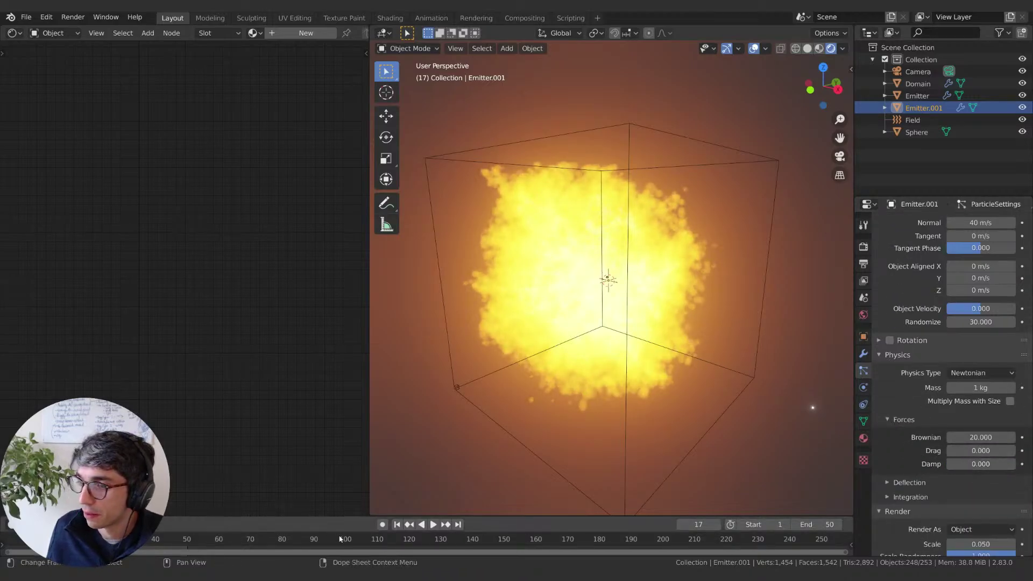
{"action": "key", "text": "space"}
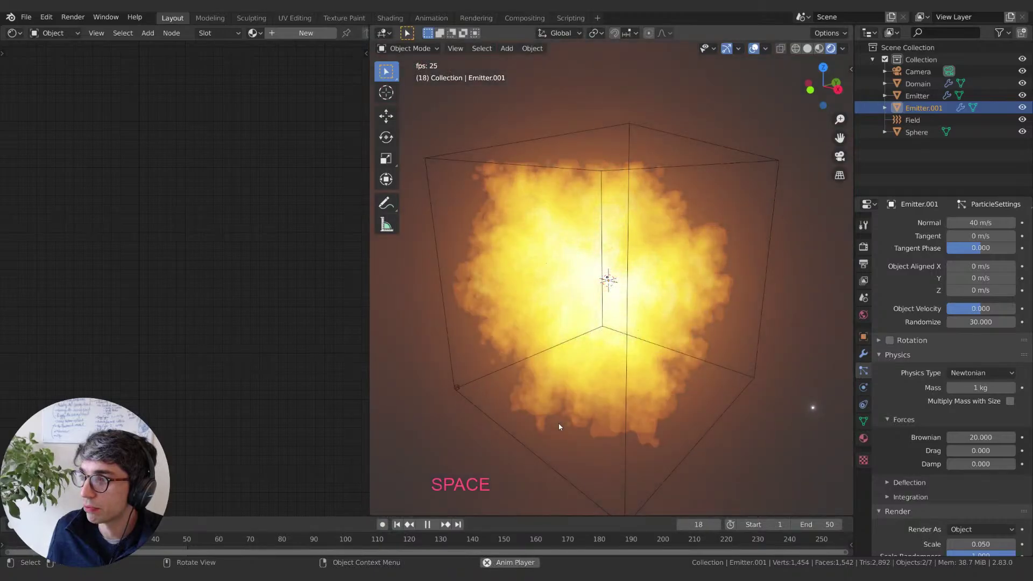
{"action": "key", "text": "space"}
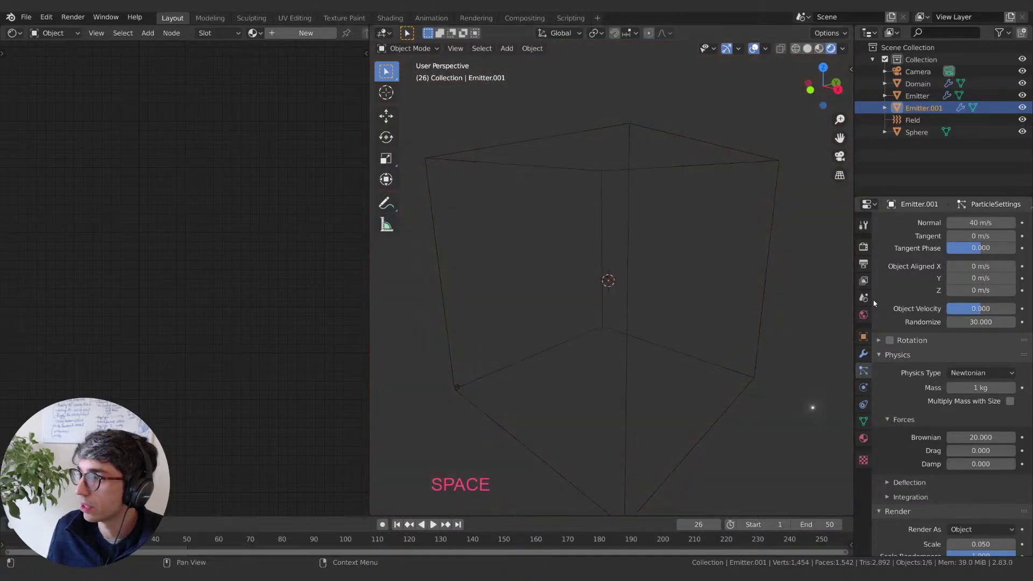
Step: Set the particles' normal velocity to 100 m/s
{"action": "scroll", "coordinate": [874, 302], "scroll_direction": "up", "scroll_amount": 5}
{"action": "left_click", "coordinate": [980, 335]}
{"action": "type", "text": "100"}
{"action": "key", "text": "Return"}
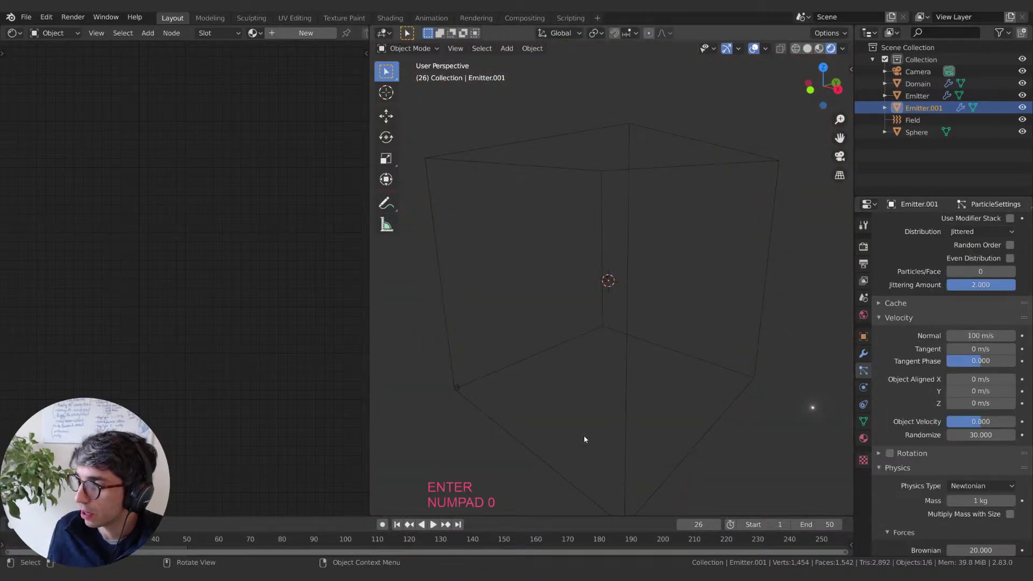
Step: Replay the explosion in rendered shading to check for flying sparks, stopping at frame 29
{"action": "key", "text": "space"}
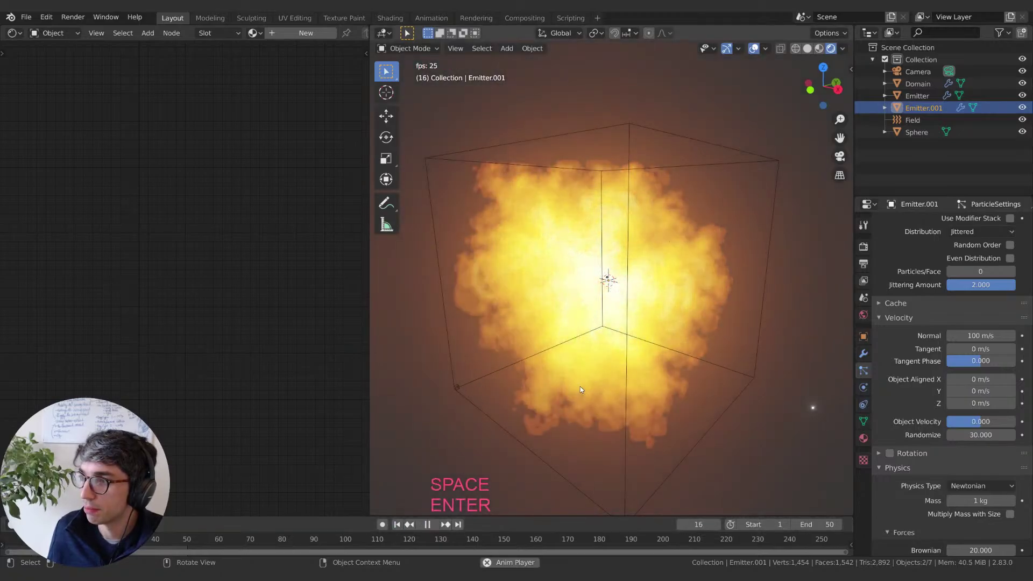
{"action": "key", "text": "space"}
{"action": "middle_click_drag", "start_coordinate": [580, 388], "coordinate": [611, 392]}
{"action": "scroll", "coordinate": [899, 317], "scroll_direction": "up", "scroll_amount": 5}
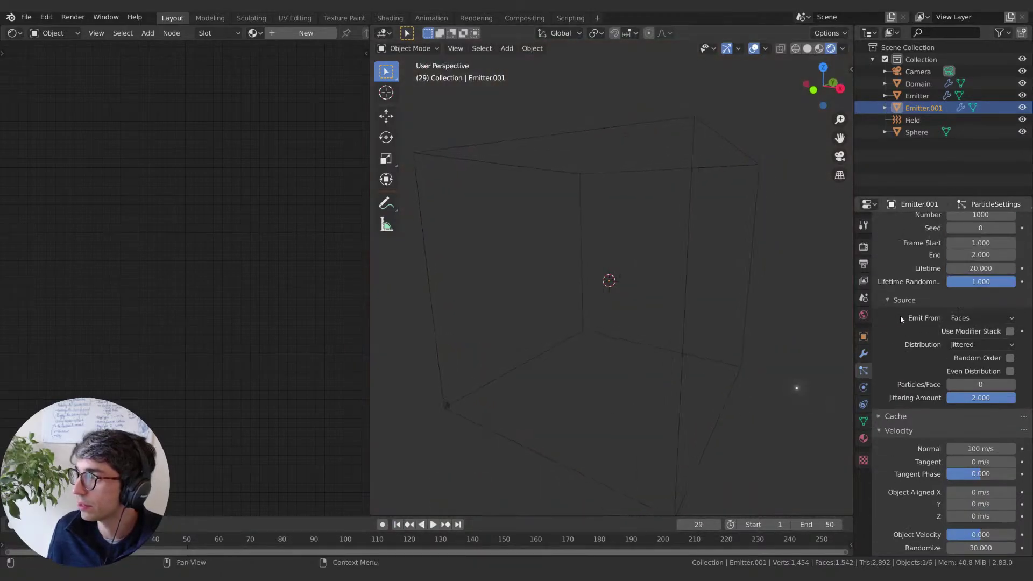
Step: Set the spark particles' lifetime to 50 and replay the explosion, stopping at frame 25
{"action": "scroll", "coordinate": [899, 316], "scroll_direction": "up", "scroll_amount": 4}
{"action": "left_click", "coordinate": [981, 365]}
{"action": "type", "text": "50"}
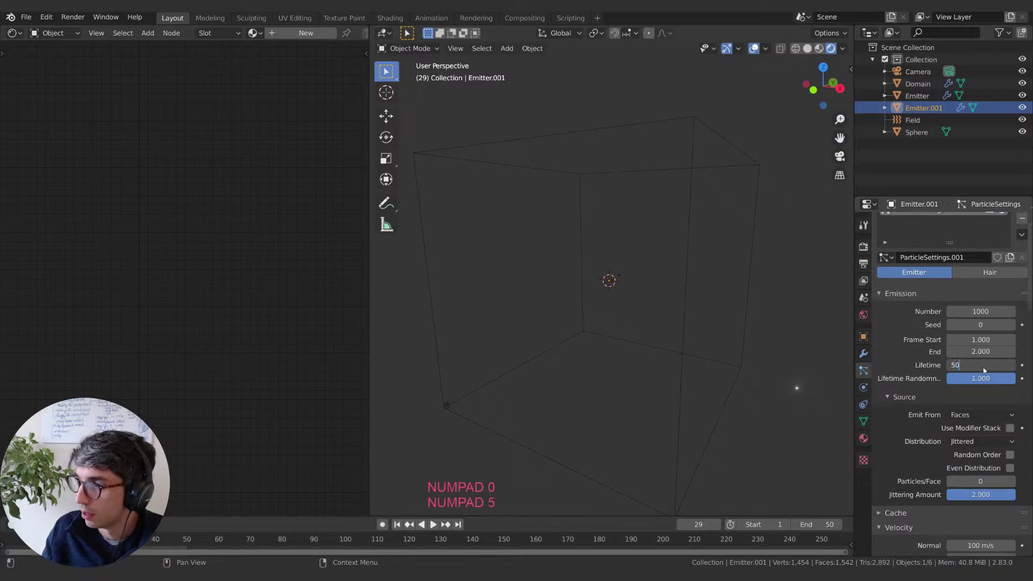
{"action": "key", "text": "Return"}
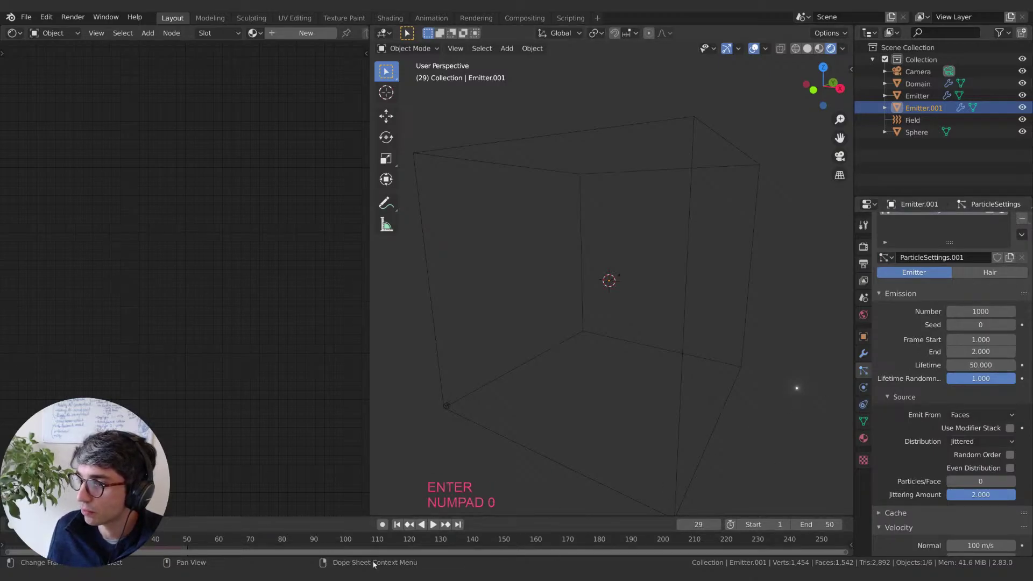
{"action": "key", "text": "space"}
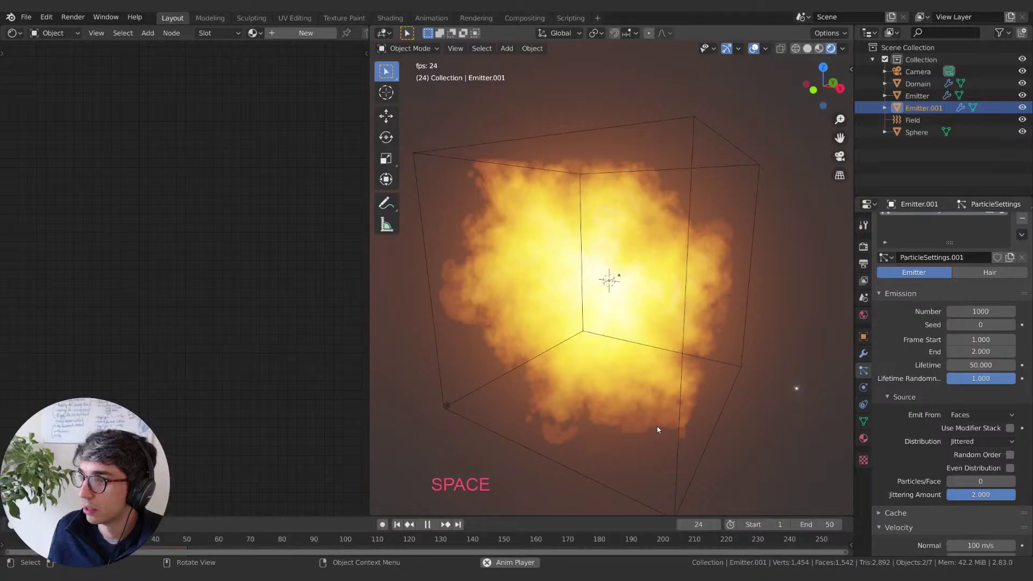
{"action": "key", "text": "space"}
Step: Set the spark particles' render scale to 1 and hide the viewport overlays
{"action": "scroll", "coordinate": [926, 499], "scroll_direction": "down", "scroll_amount": 10}
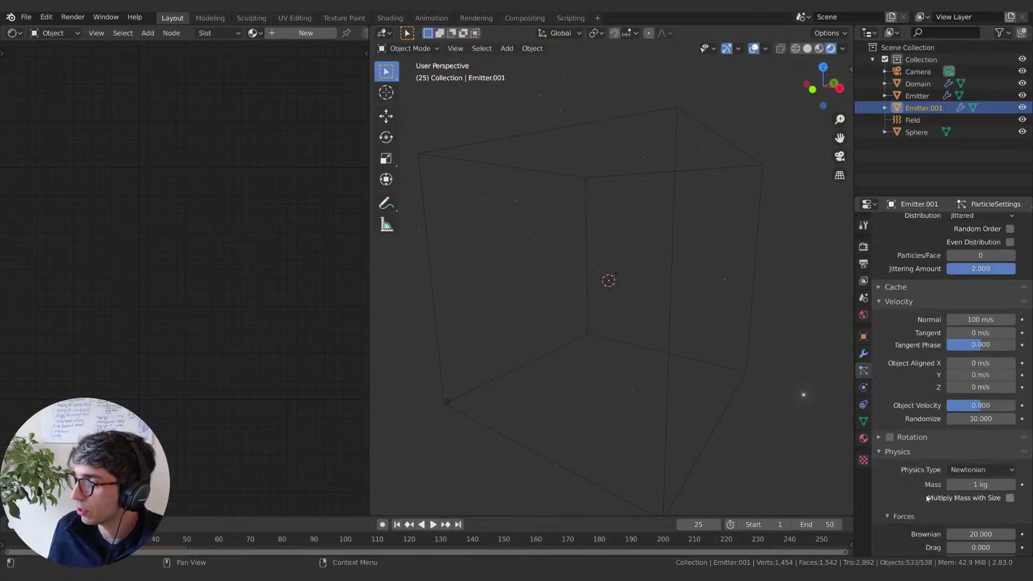
{"action": "scroll", "coordinate": [926, 499], "scroll_direction": "down", "scroll_amount": 10}
{"action": "left_click", "coordinate": [982, 415]}
{"action": "type", "text": "0.05"}
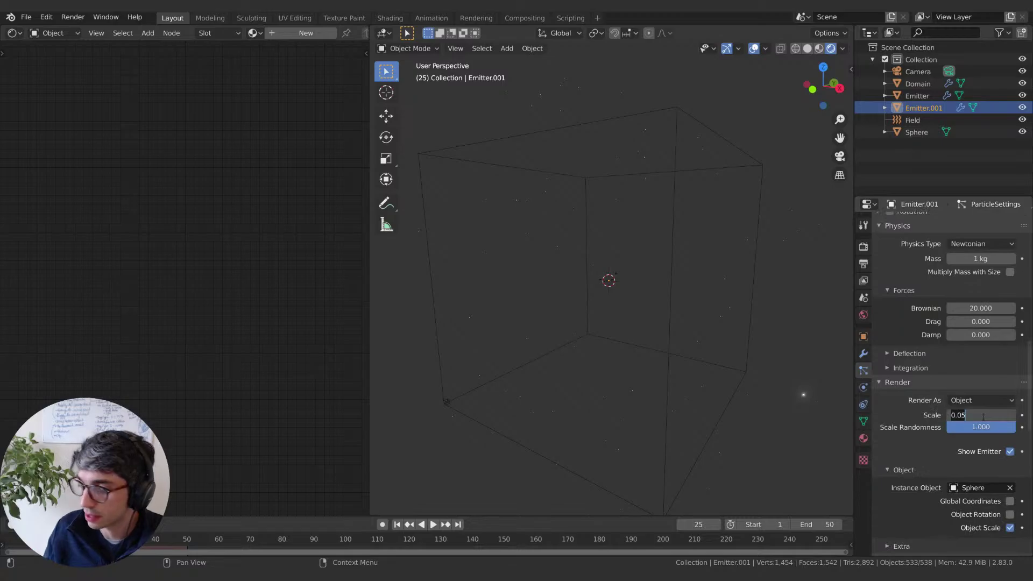
{"action": "type", "text": "1"}
{"action": "key", "text": "Return"}
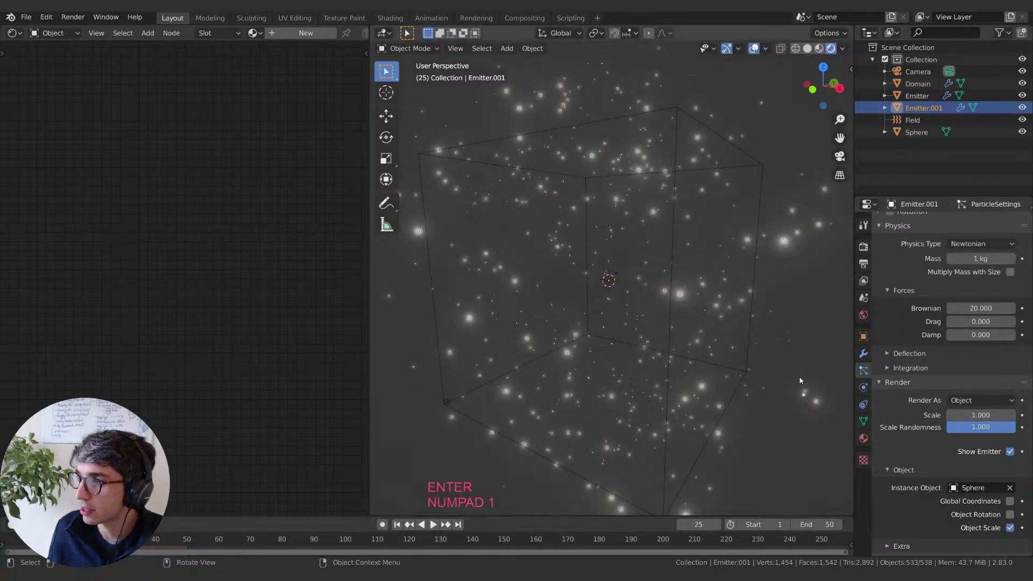
{"action": "key", "text": "shift+alt+z"}
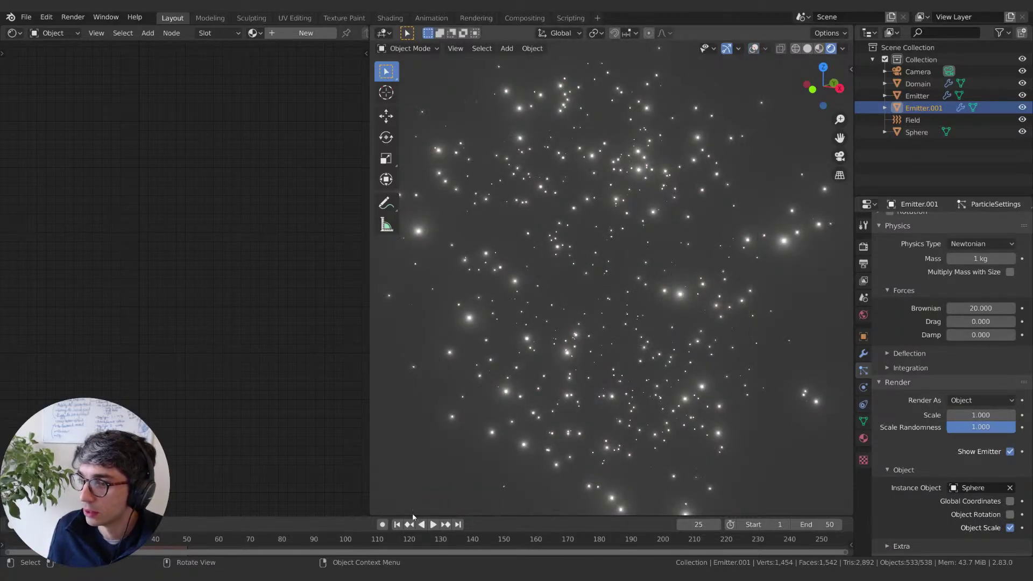
Step: Play the explosion with the larger sparks, stop at frame 15, and advance frame by frame to frame 21
{"action": "key", "text": "space"}
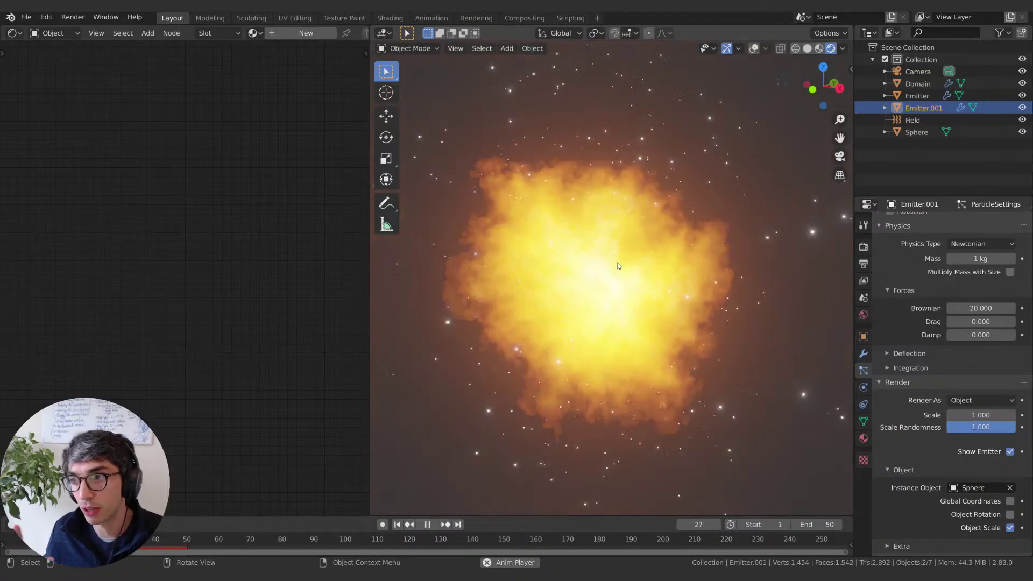
{"action": "key", "text": "space"}
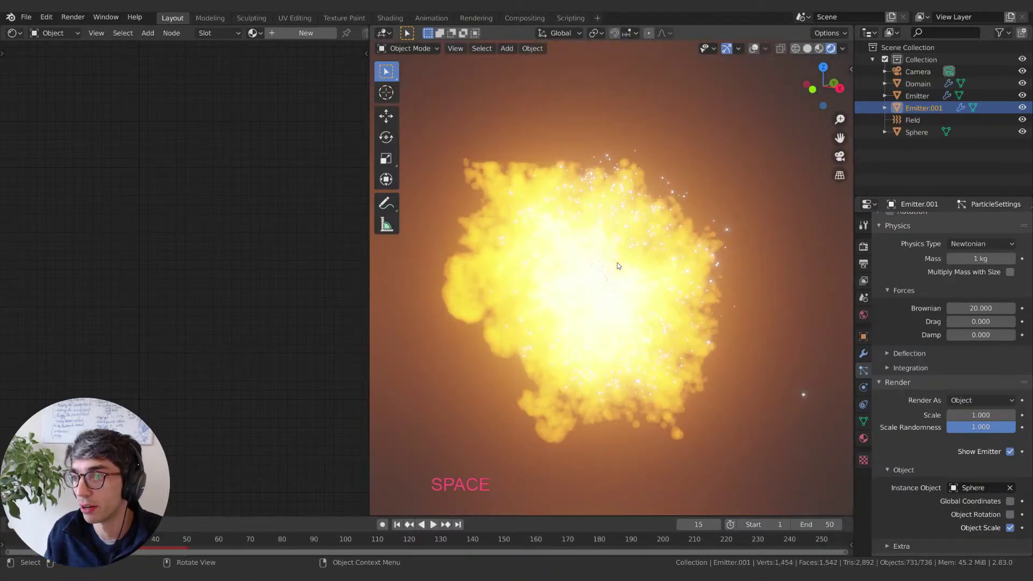
{"action": "key", "text": "Right"}
{"action": "key", "text": "Right"}
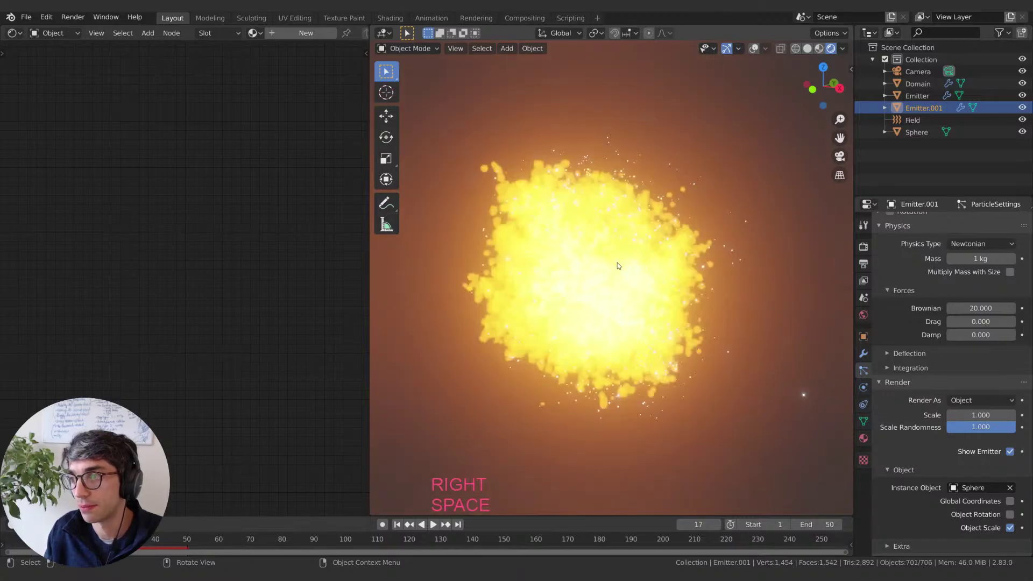
{"action": "key", "text": "Right"}
{"action": "key", "text": "Right"}
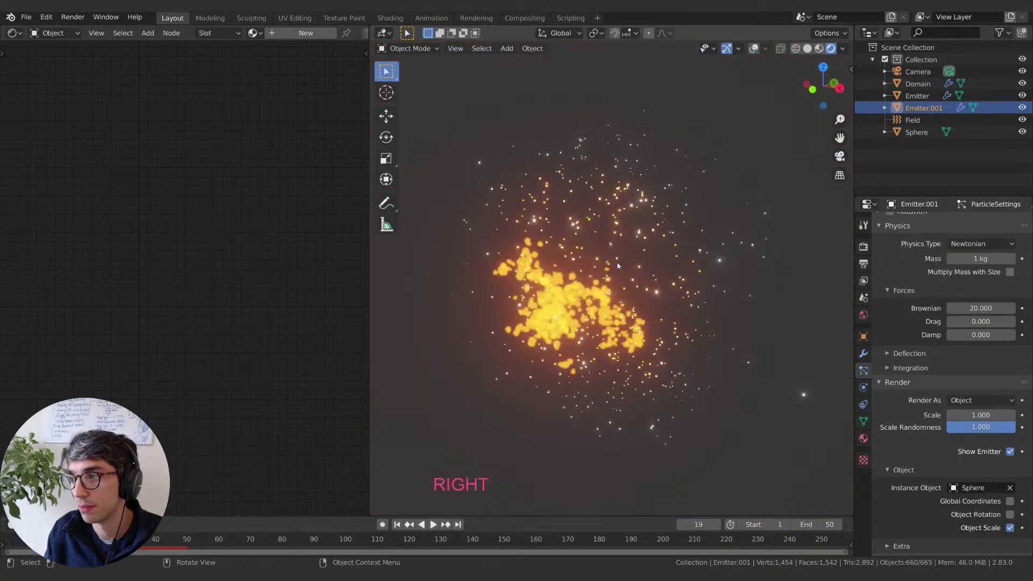
{"action": "key", "text": "Right"}
{"action": "key", "text": "Right"}
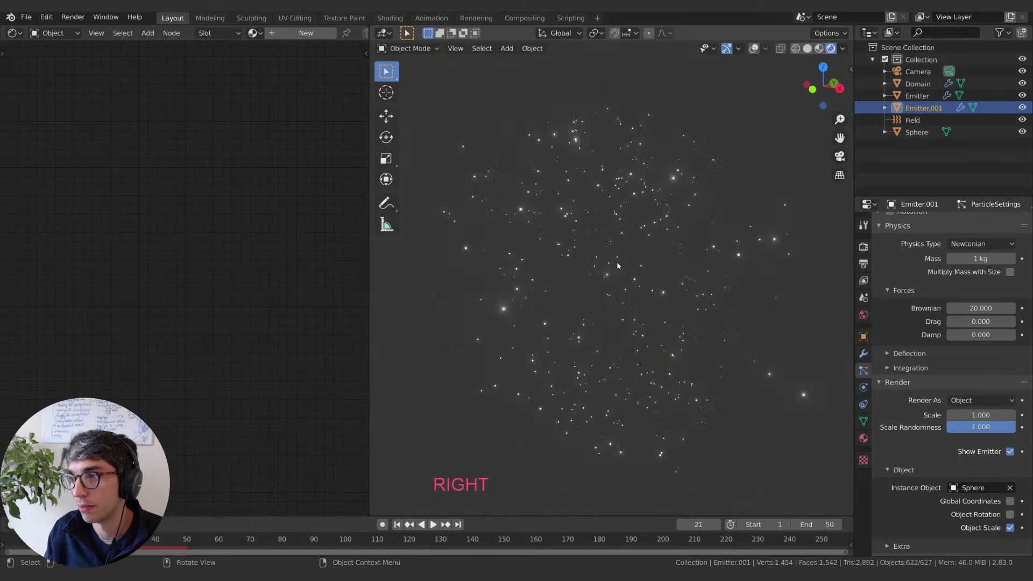
Step: Replay the explosion from the first frame in rendered shading, stopping at frame 2
{"action": "key", "text": "shift+Left"}
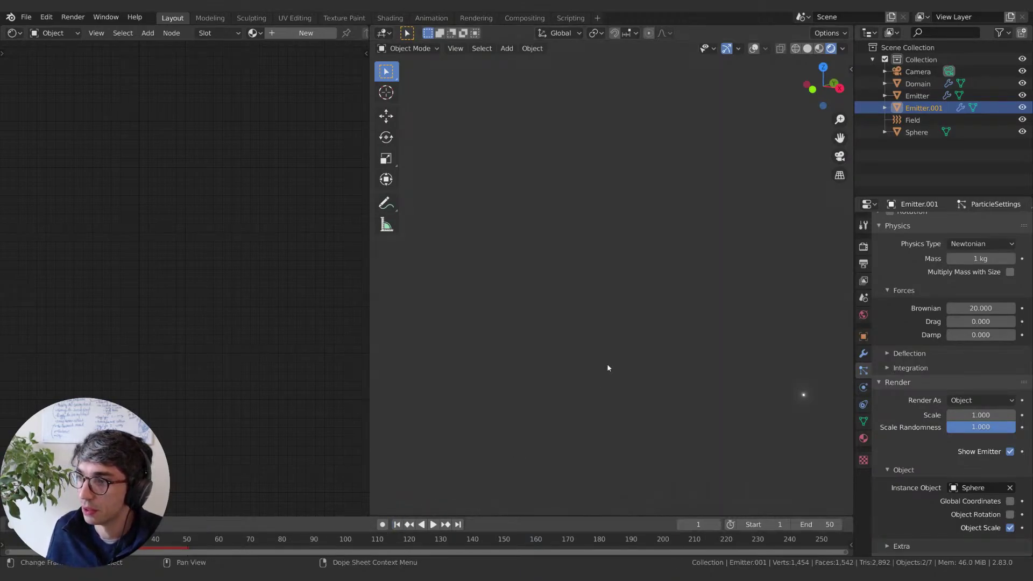
{"action": "key", "text": "space"}
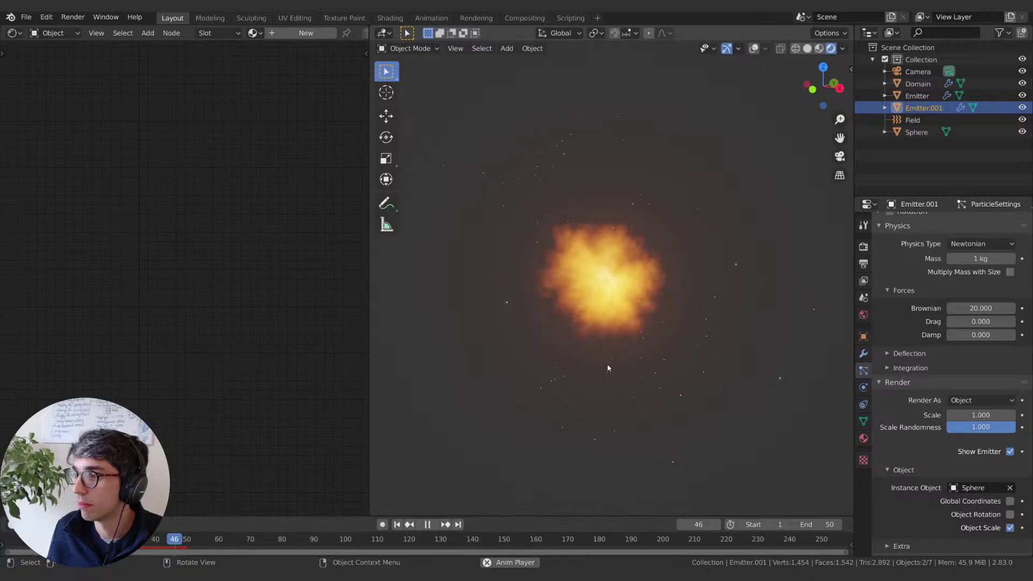
{"action": "key", "text": "space"}
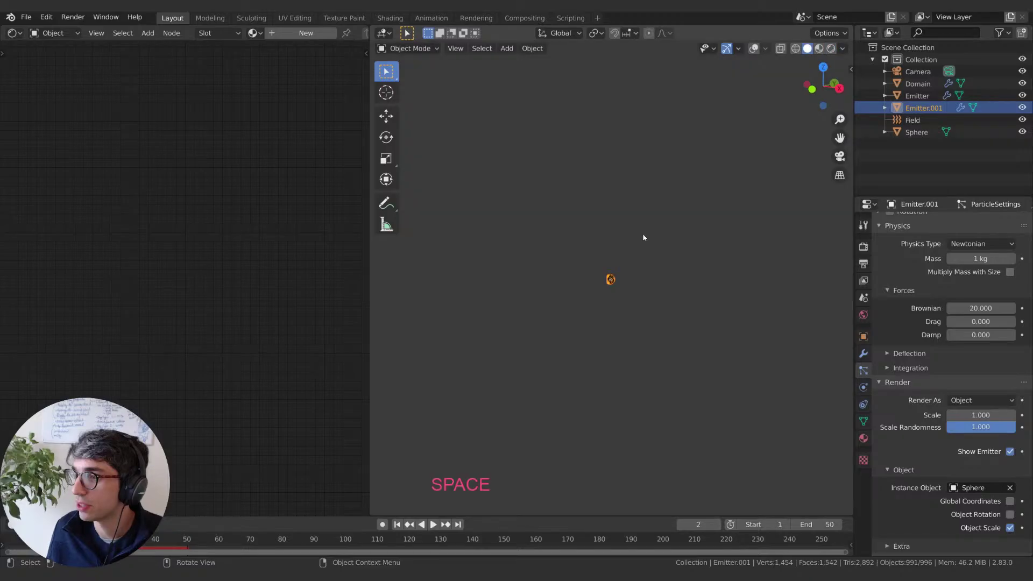
Step: Play the spark particles in solid shading, pausing at frame 29, and return to the first frame
{"action": "key", "text": "space"}
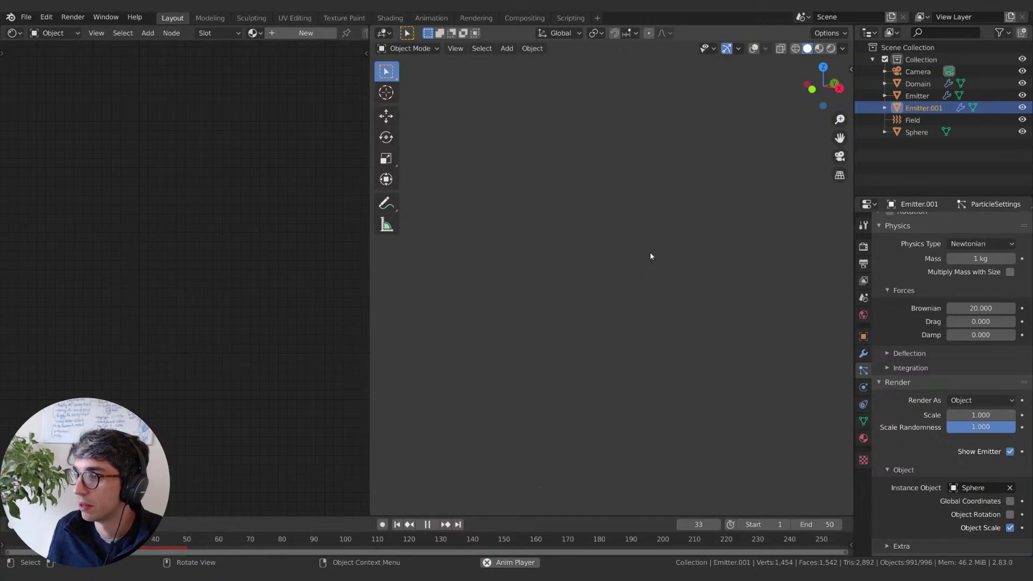
{"action": "key", "text": "space"}
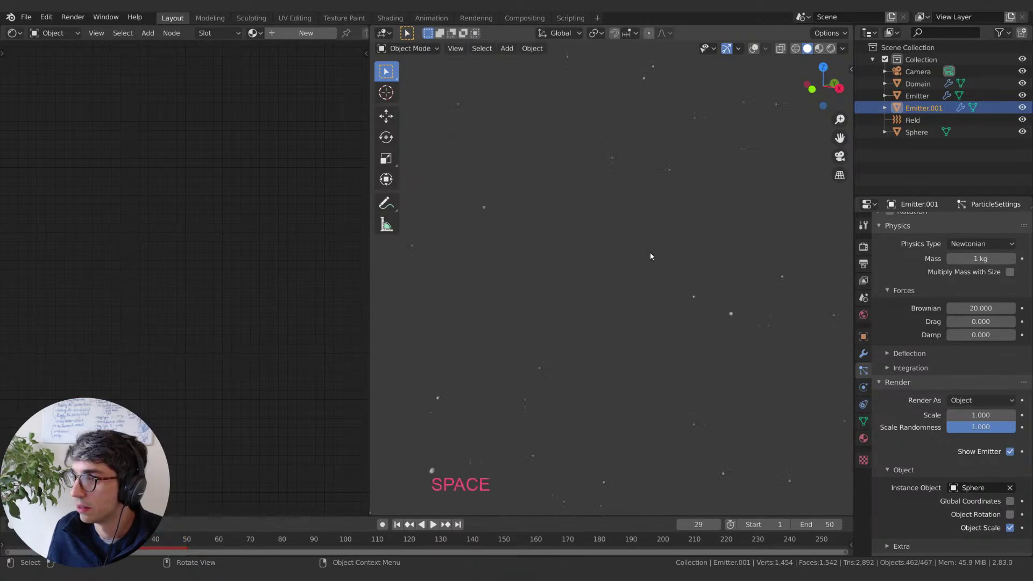
{"action": "key", "text": "space"}
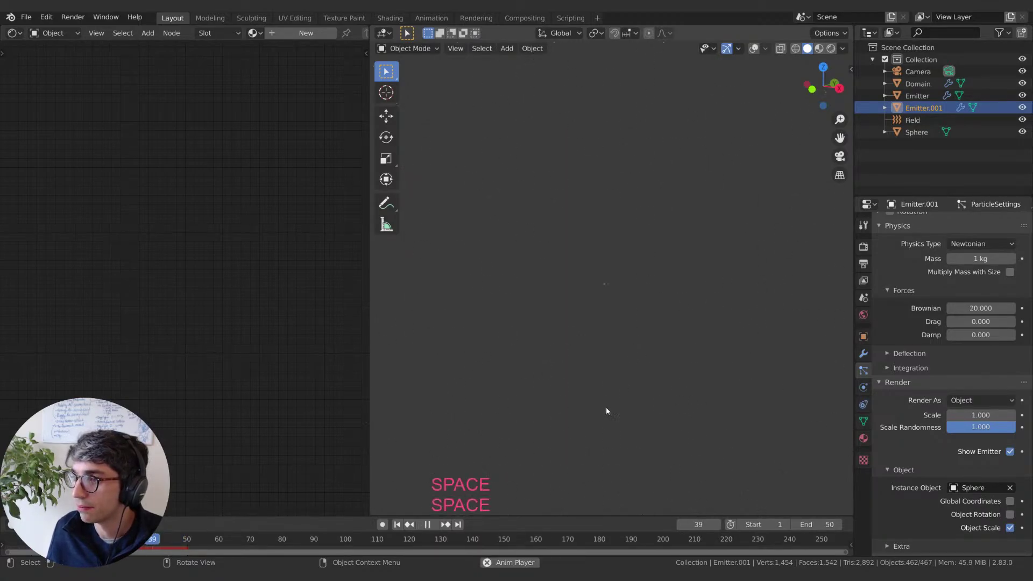
{"action": "left_click", "coordinate": [409, 528]}
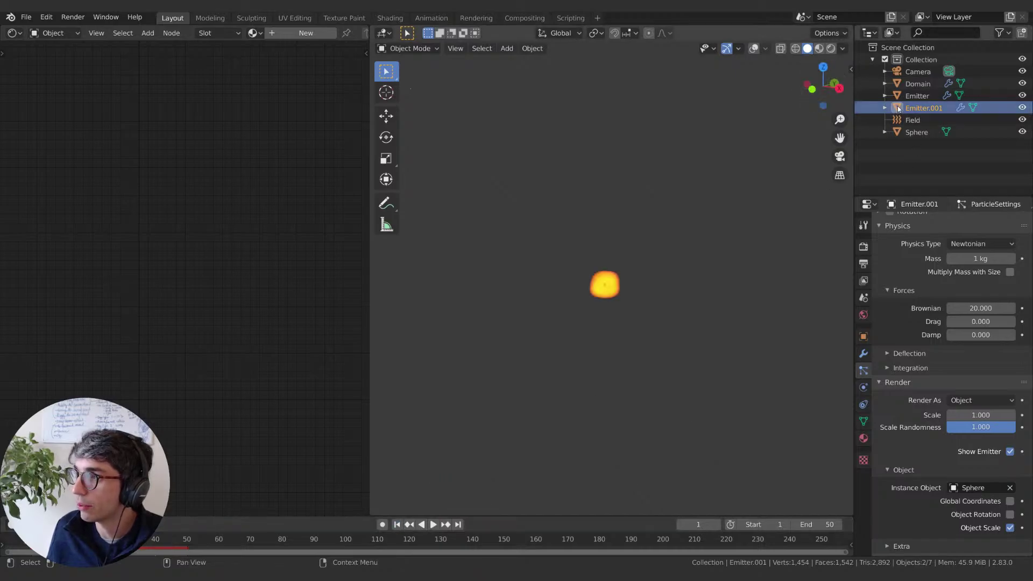
Step: Duplicate Emitter.001 in place and set the copy's normal particle velocity to 50 m/s and Brownian force to 10
{"action": "key", "text": "shift+d"}
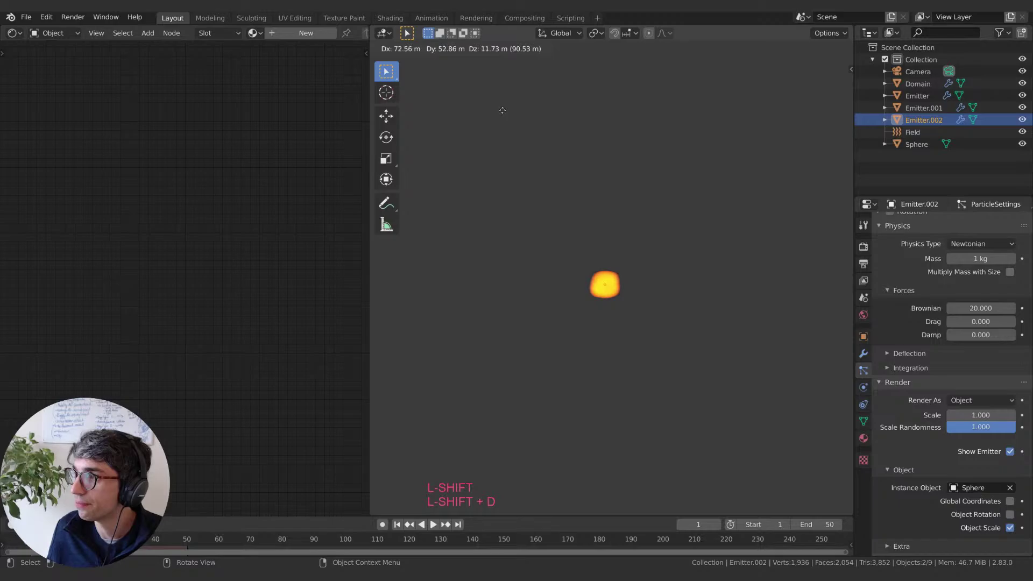
{"action": "key", "text": "Escape"}
{"action": "scroll", "coordinate": [897, 264], "scroll_direction": "up", "scroll_amount": 10}
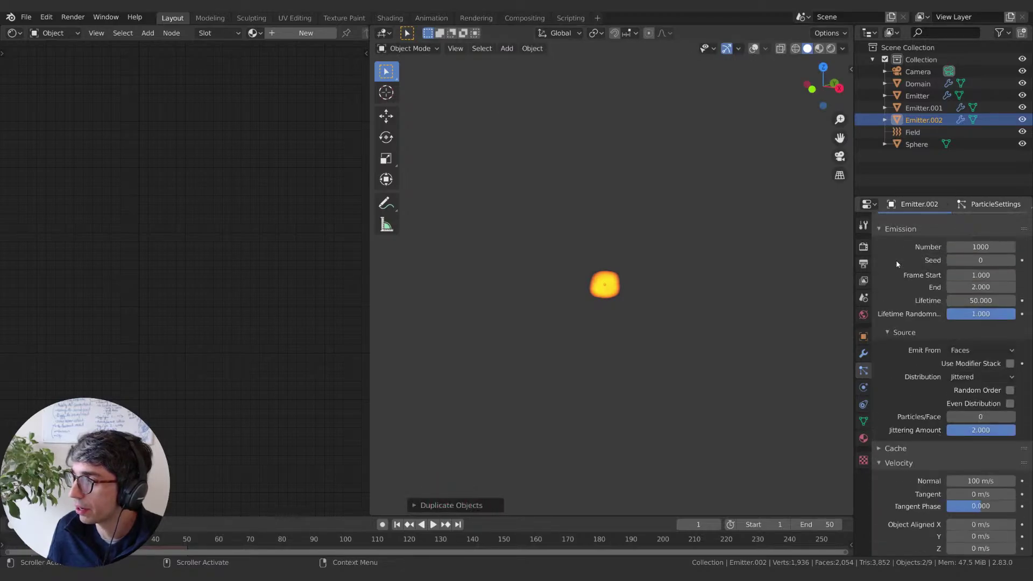
{"action": "scroll", "coordinate": [897, 264], "scroll_direction": "up", "scroll_amount": 4}
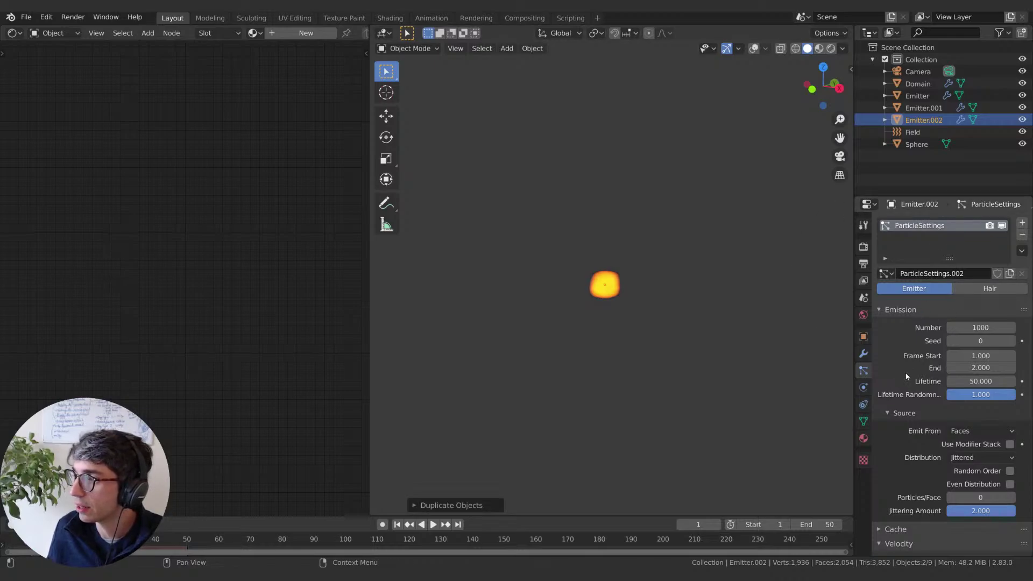
{"action": "scroll", "coordinate": [909, 375], "scroll_direction": "down", "scroll_amount": 12}
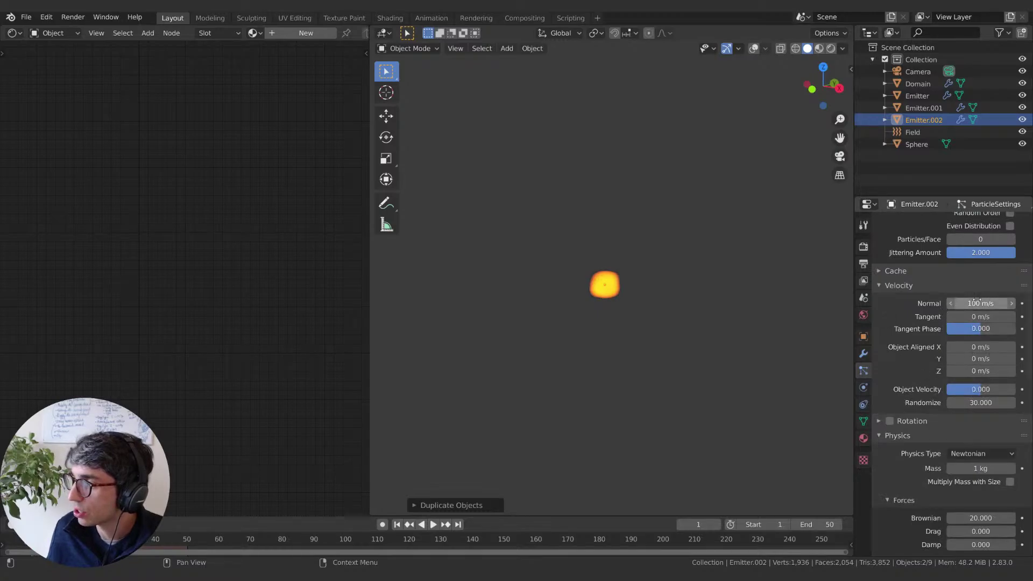
{"action": "left_click", "coordinate": [977, 302]}
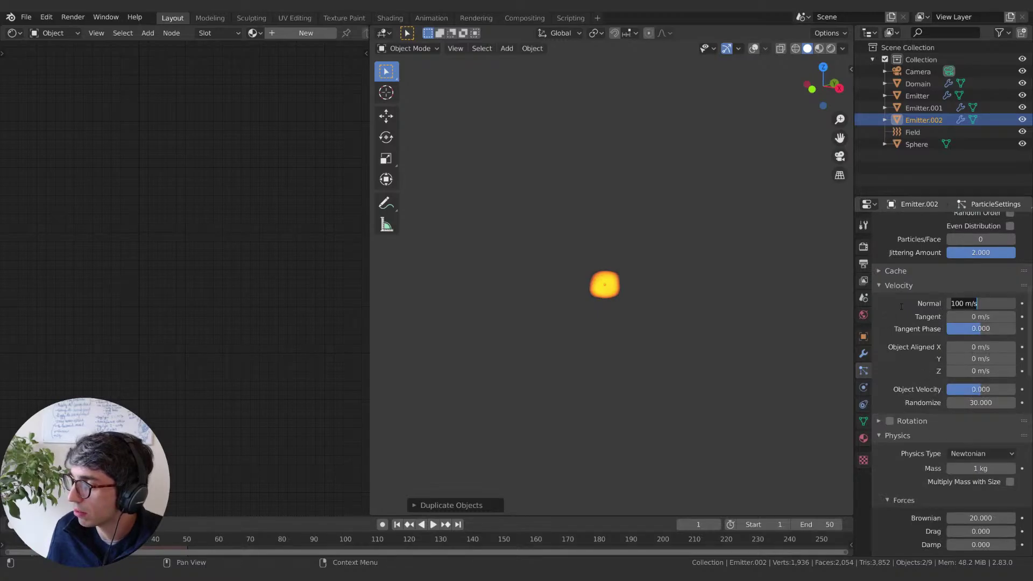
{"action": "type", "text": "50"}
{"action": "key", "text": "Return"}
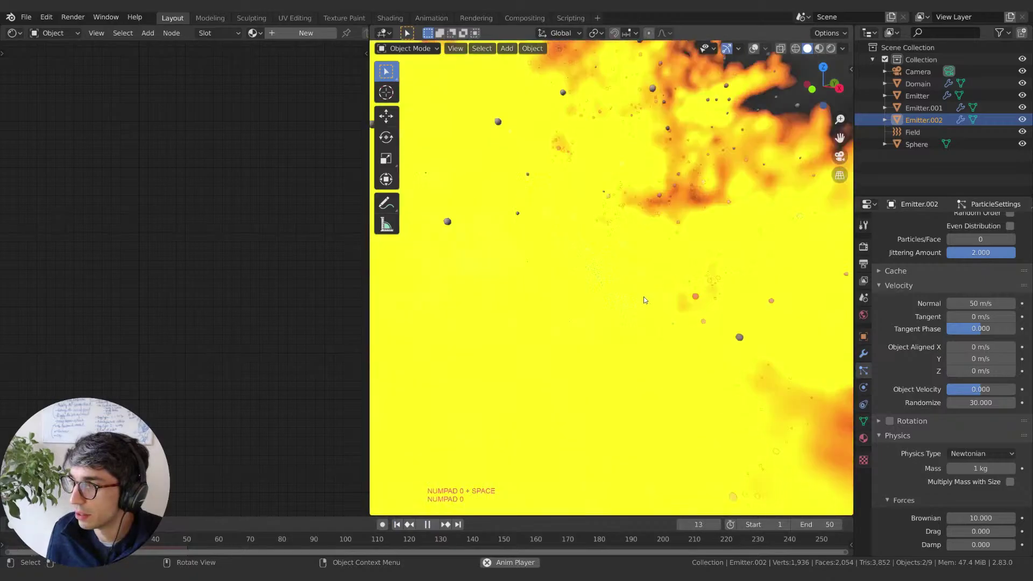
Step: Stop playback at frame 38, switch to rendered shading, and play from the first frame to frame 21
{"action": "key", "text": "space"}
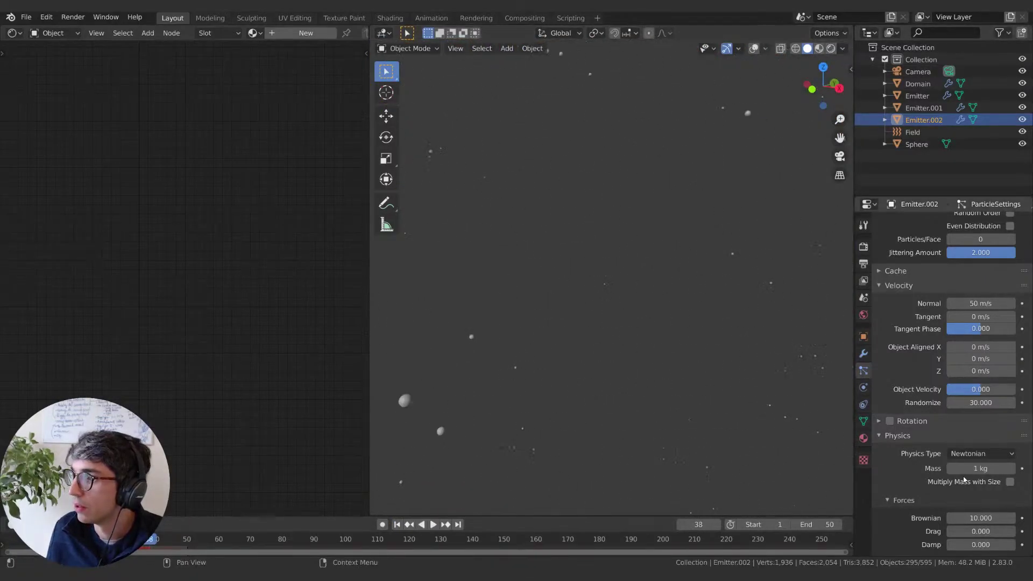
{"action": "left_click", "coordinate": [830, 48]}
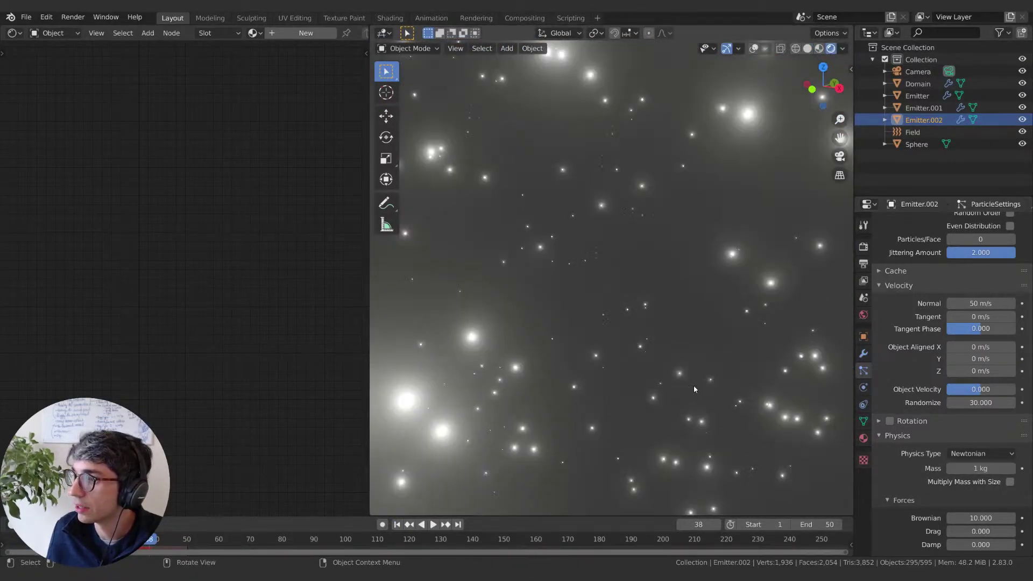
{"action": "left_click", "coordinate": [409, 524]}
{"action": "left_click", "coordinate": [396, 525]}
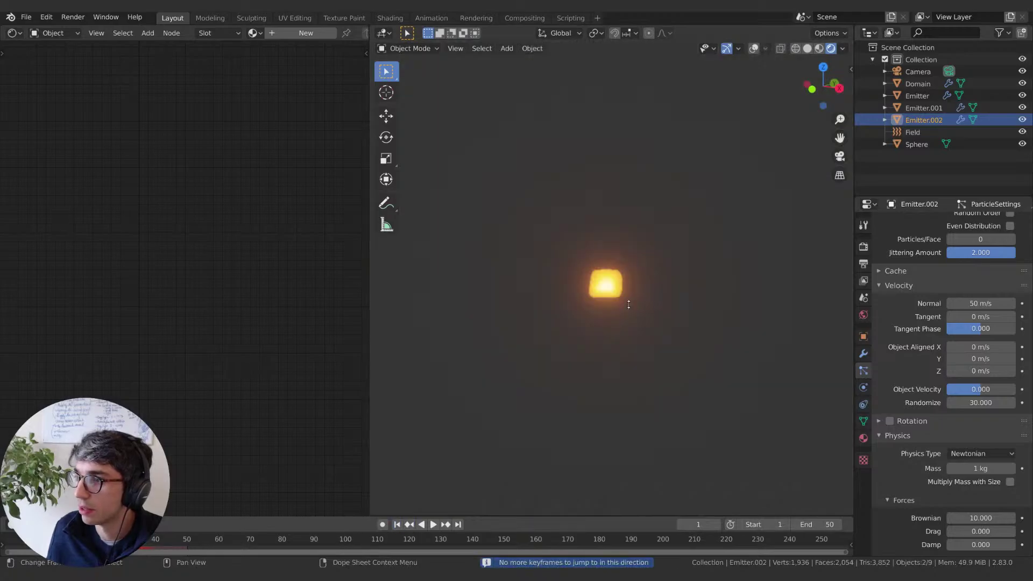
{"action": "key", "text": "space"}
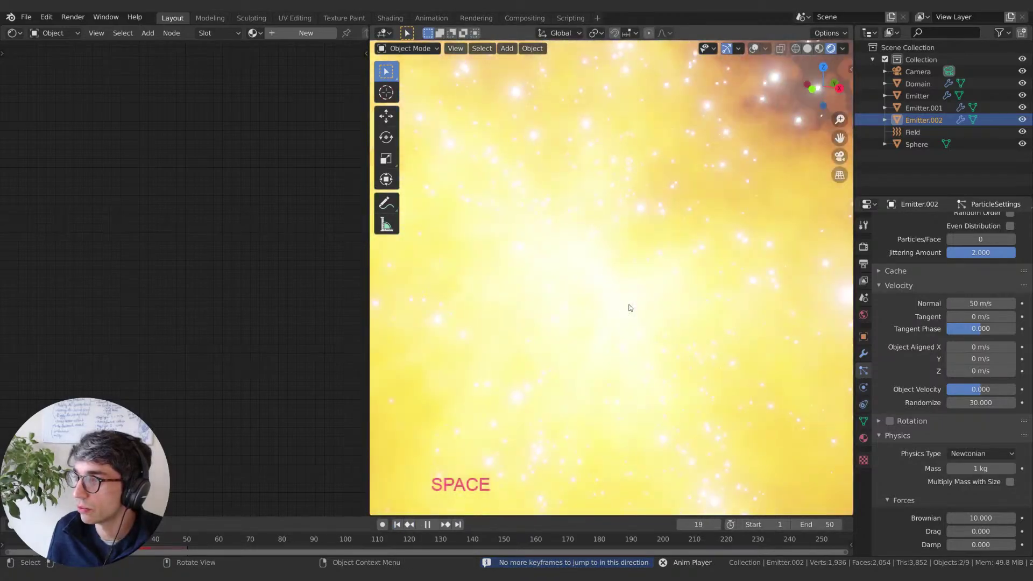
{"action": "key", "text": "space"}
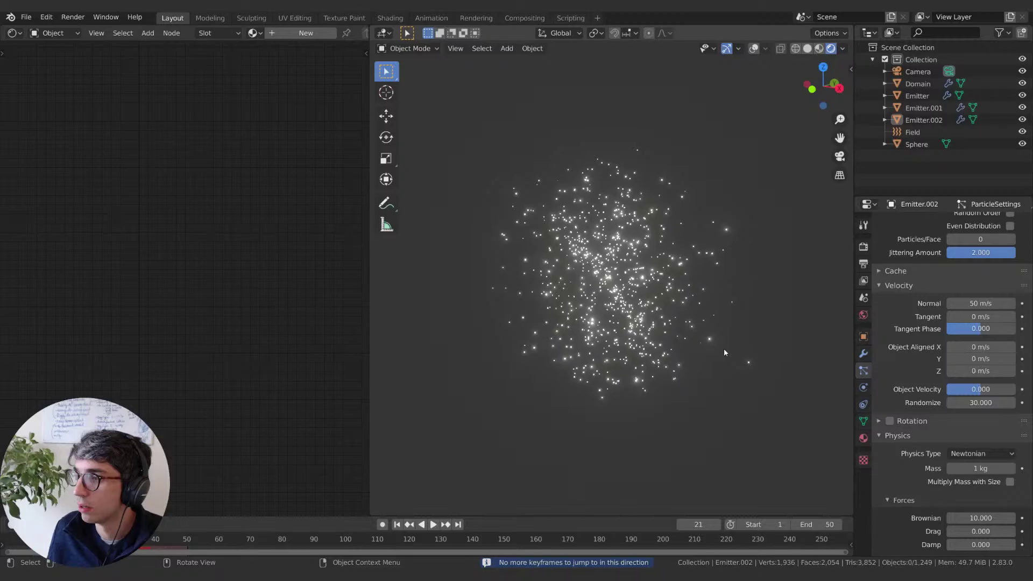
Step: Replay the explosion from the first frame to check both spark layers together, stopping at frame 29
{"action": "key", "text": "shift+Left"}
{"action": "key", "text": "space"}
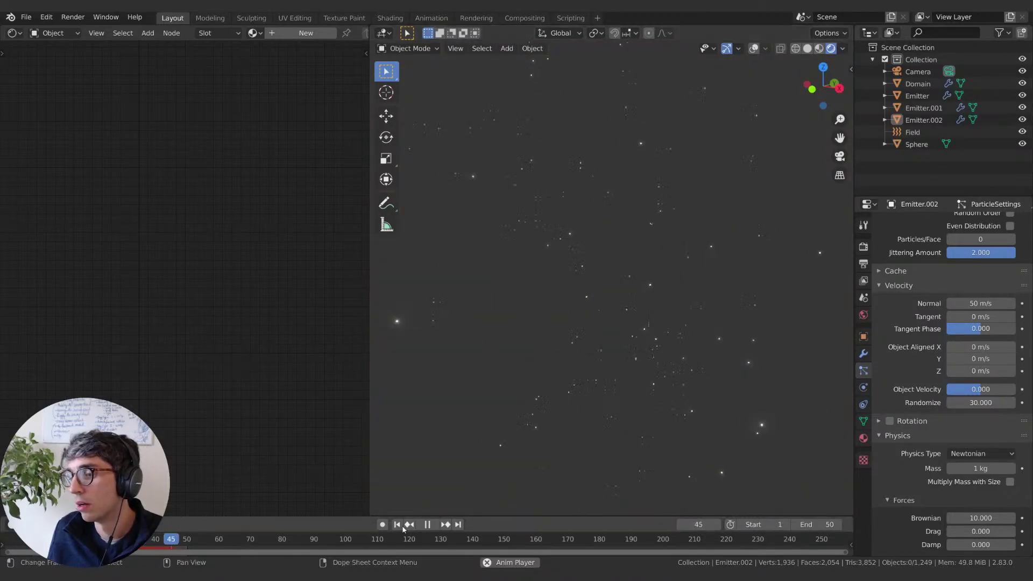
{"action": "left_click", "coordinate": [397, 525]}
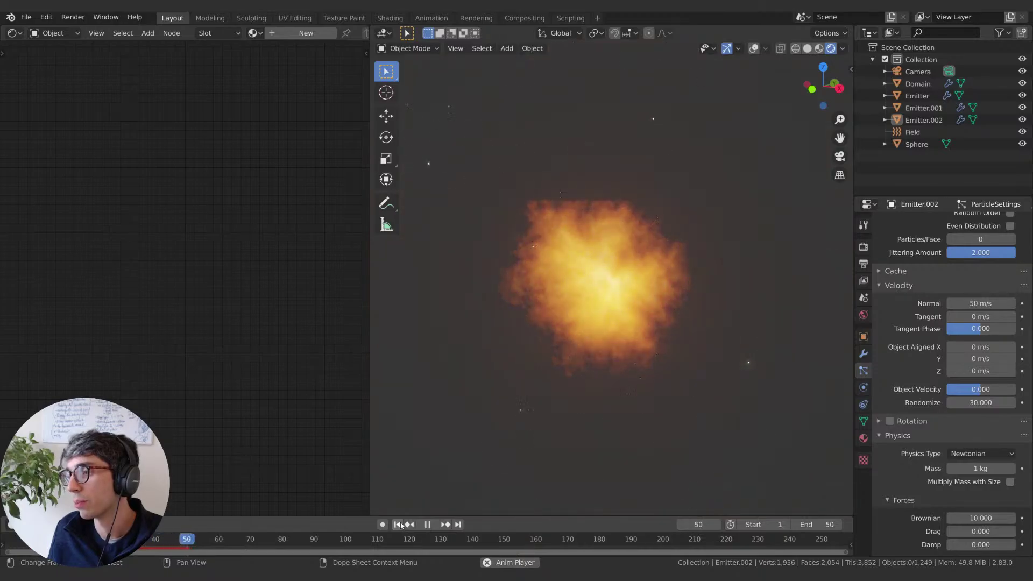
{"action": "key", "text": "space"}
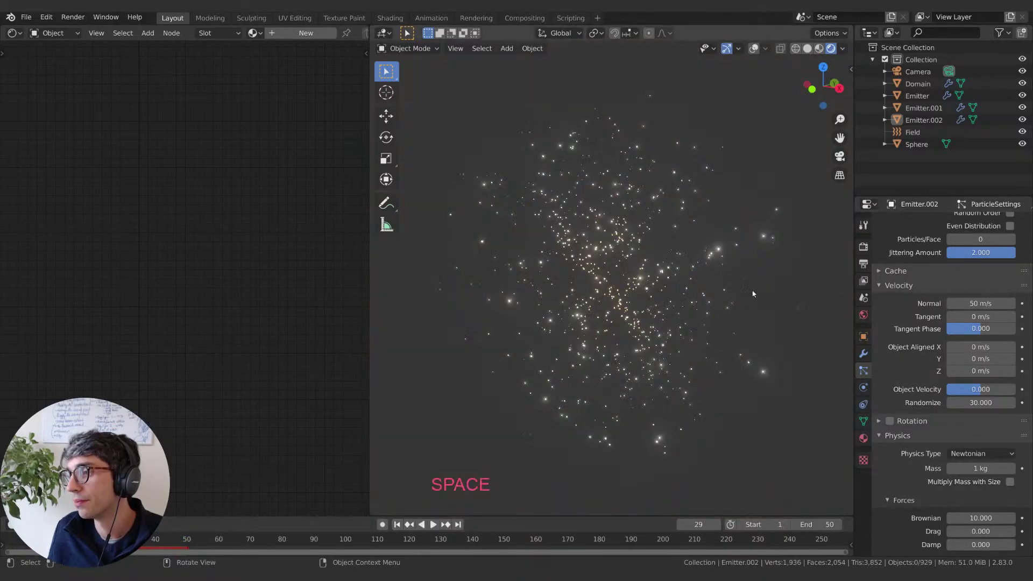
Step: Set Emitter.001's particle lifetime to 20 frames and play the explosion, stopping at frame 49
{"action": "left_click", "coordinate": [923, 108]}
{"action": "scroll", "coordinate": [914, 314], "scroll_direction": "up", "scroll_amount": 4}
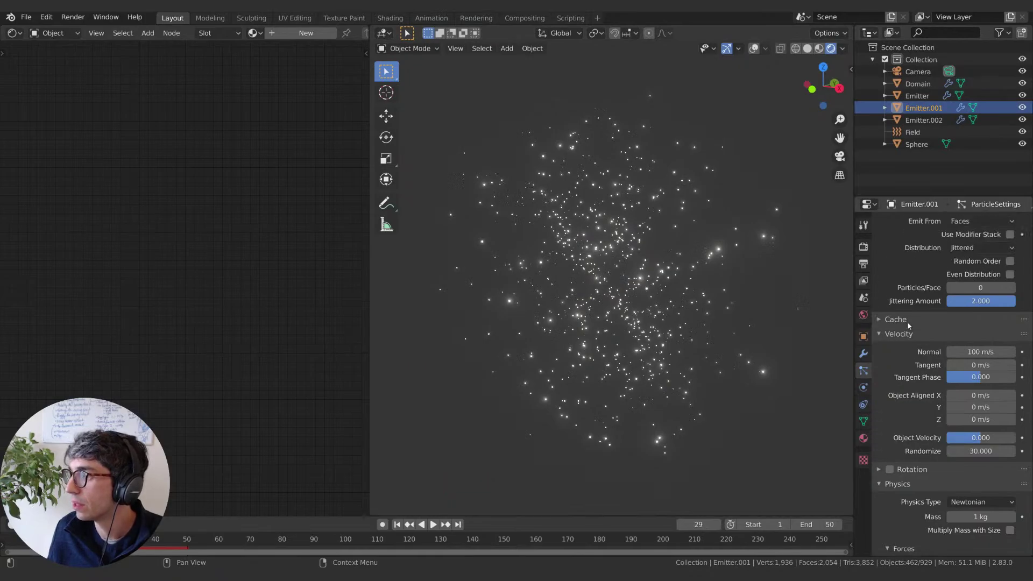
{"action": "scroll", "coordinate": [914, 314], "scroll_direction": "up", "scroll_amount": 5}
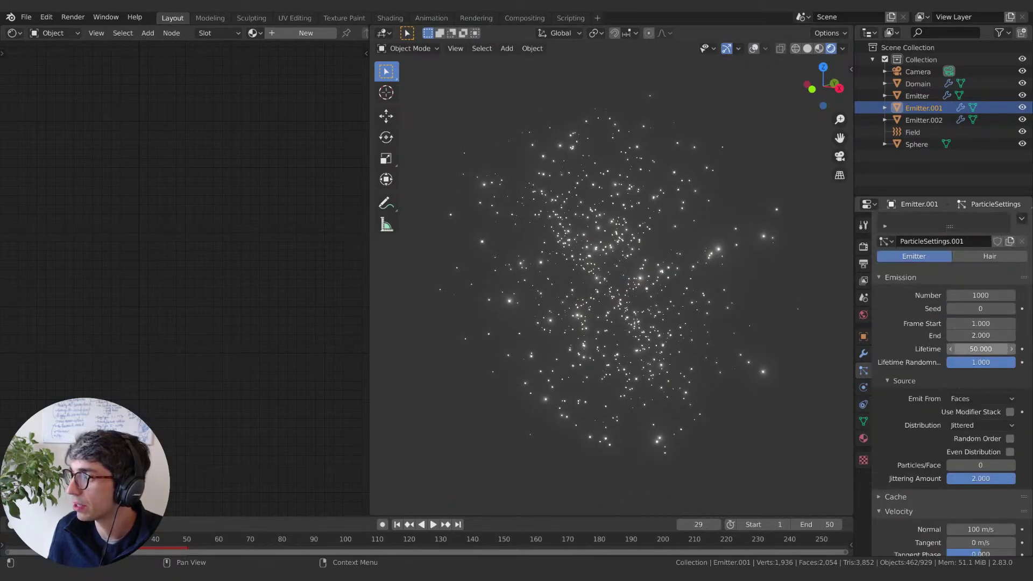
{"action": "left_click", "coordinate": [974, 349]}
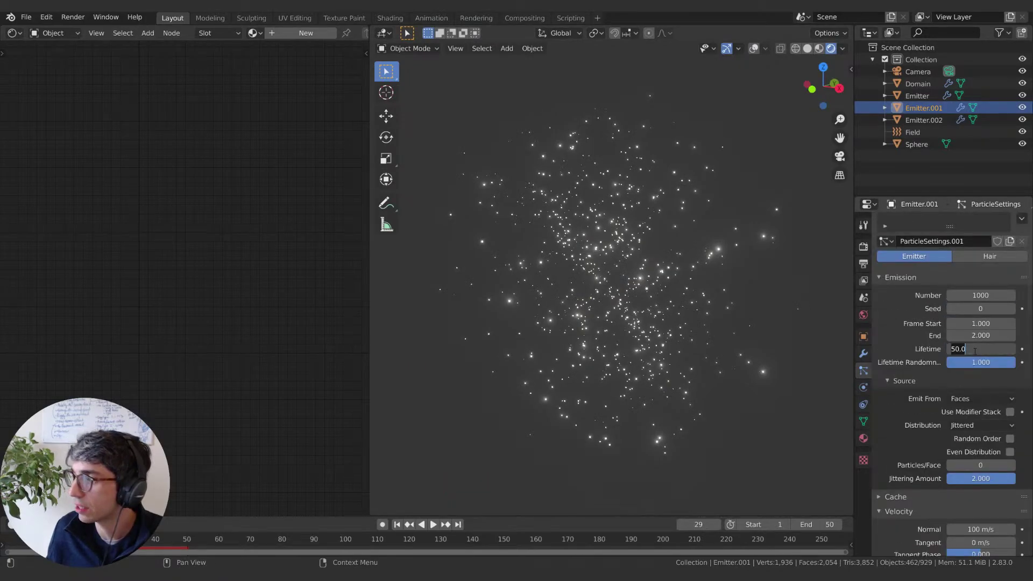
{"action": "type", "text": "20"}
{"action": "key", "text": "Return"}
{"action": "key", "text": "space"}
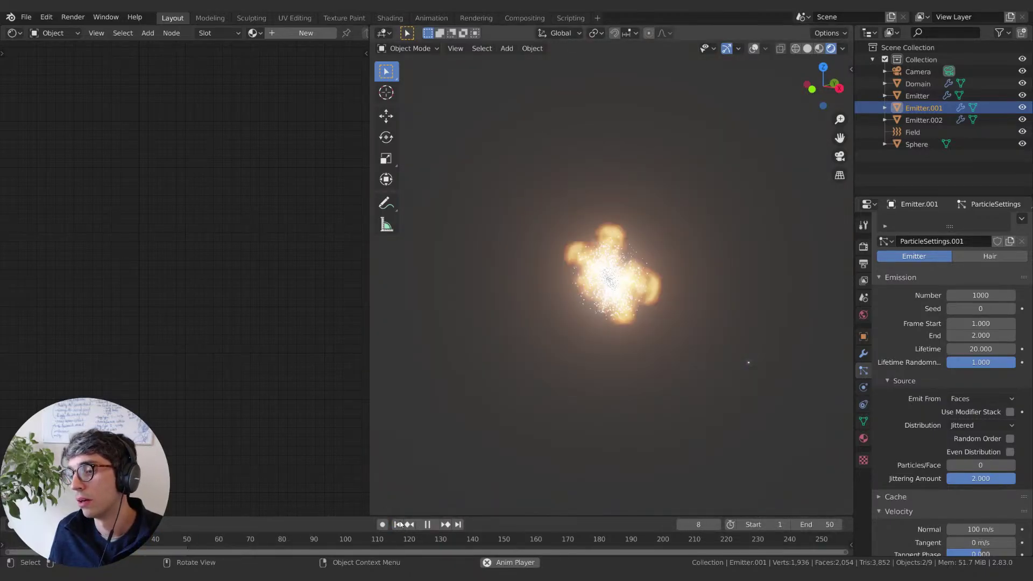
{"action": "key", "text": "space"}
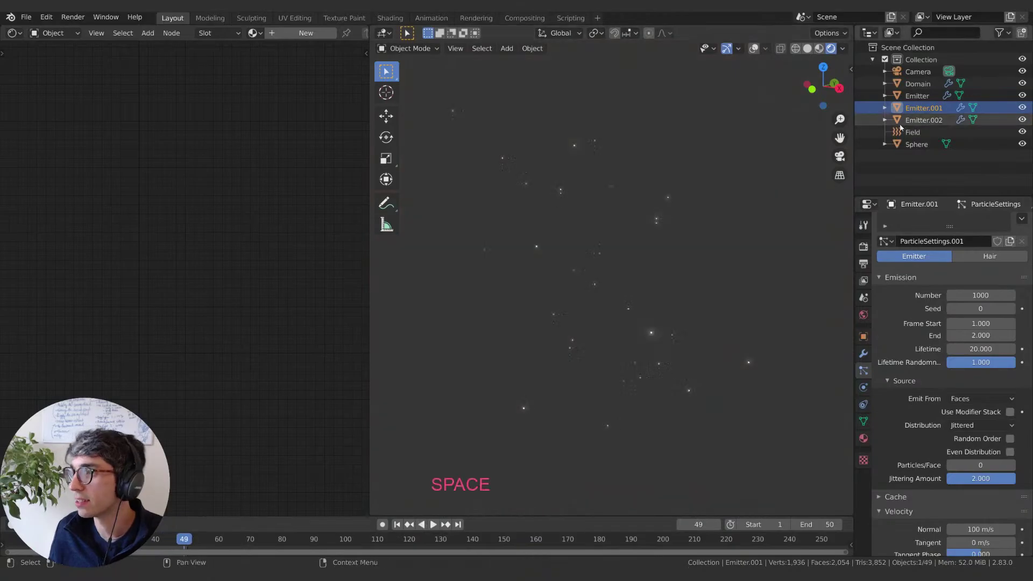
Step: Set Emitter.002's particle lifetime to 30 frames
{"action": "left_click", "coordinate": [922, 120]}
{"action": "left_click", "coordinate": [973, 348]}
{"action": "type", "text": "3"}
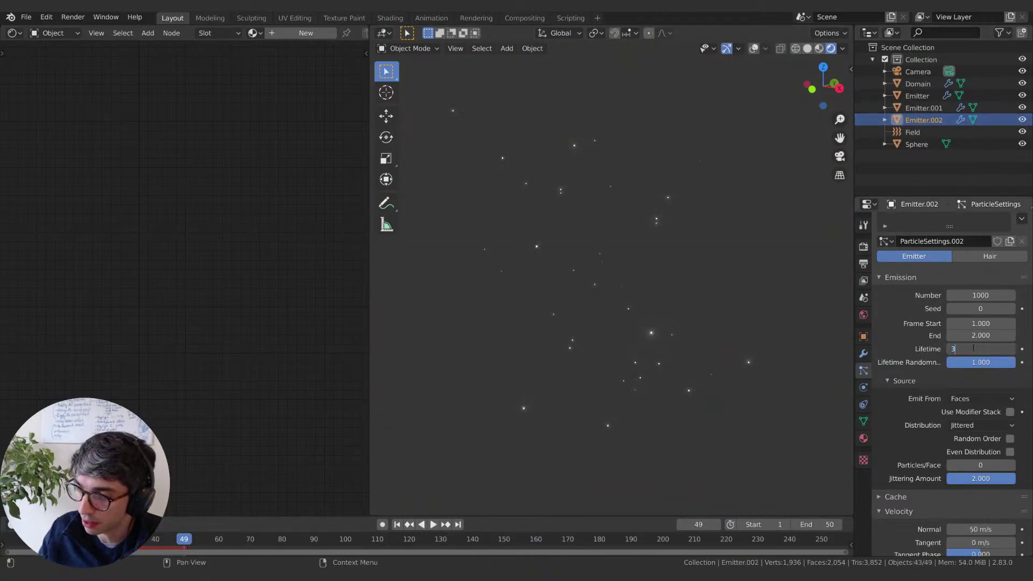
{"action": "type", "text": "0"}
{"action": "key", "text": "Return"}
Step: Replay the explosion to check the shortened spark lifetimes, stopping playback at frame 9
{"action": "key", "text": "space"}
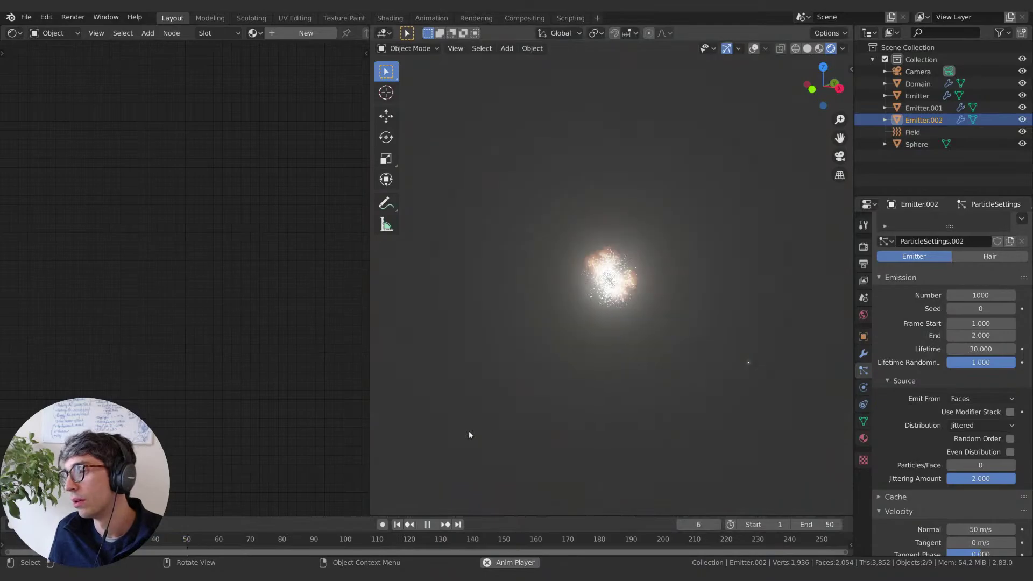
{"action": "left_click", "coordinate": [519, 438]}
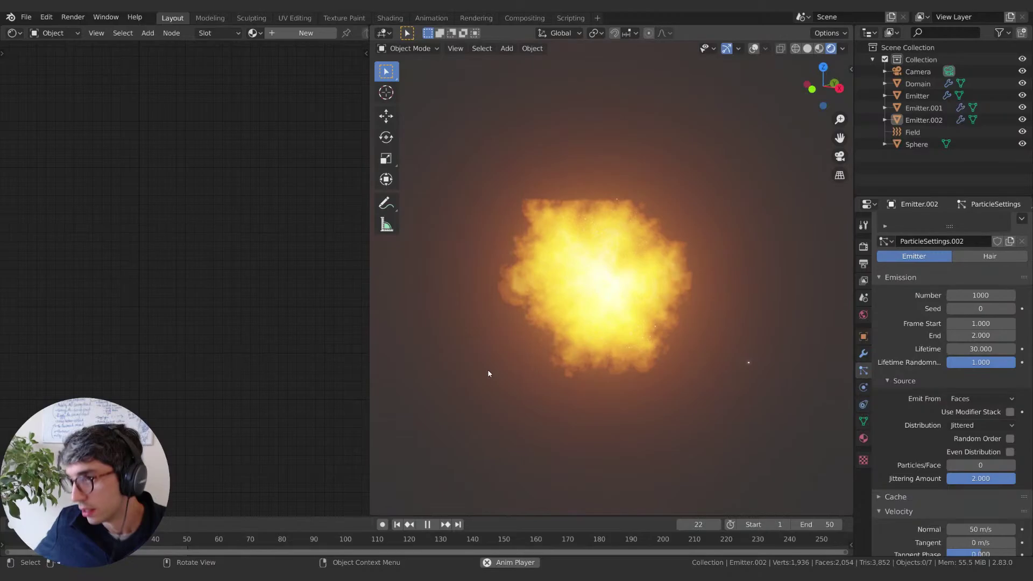
{"action": "key", "text": "space"}
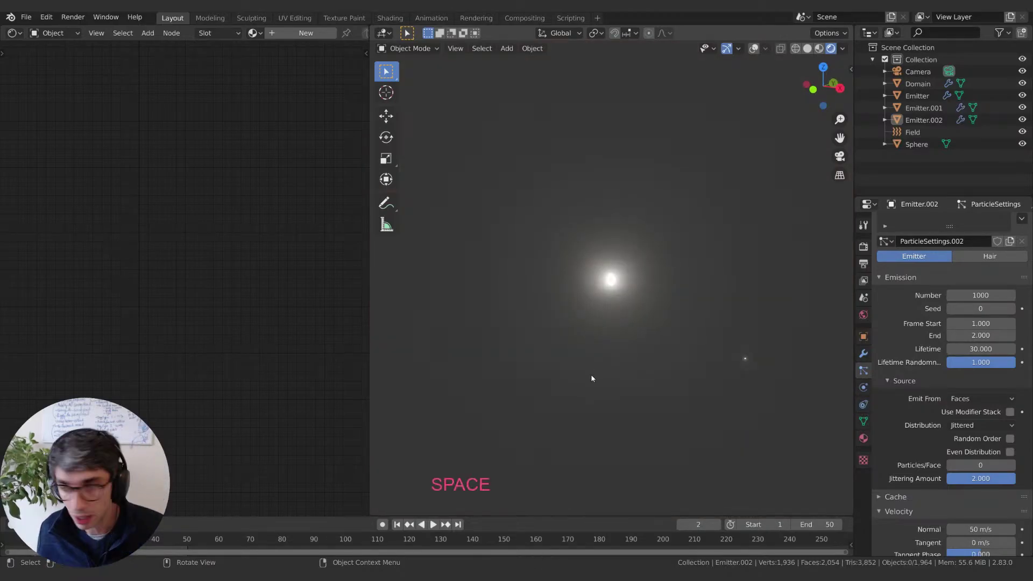
{"action": "key", "text": "space"}
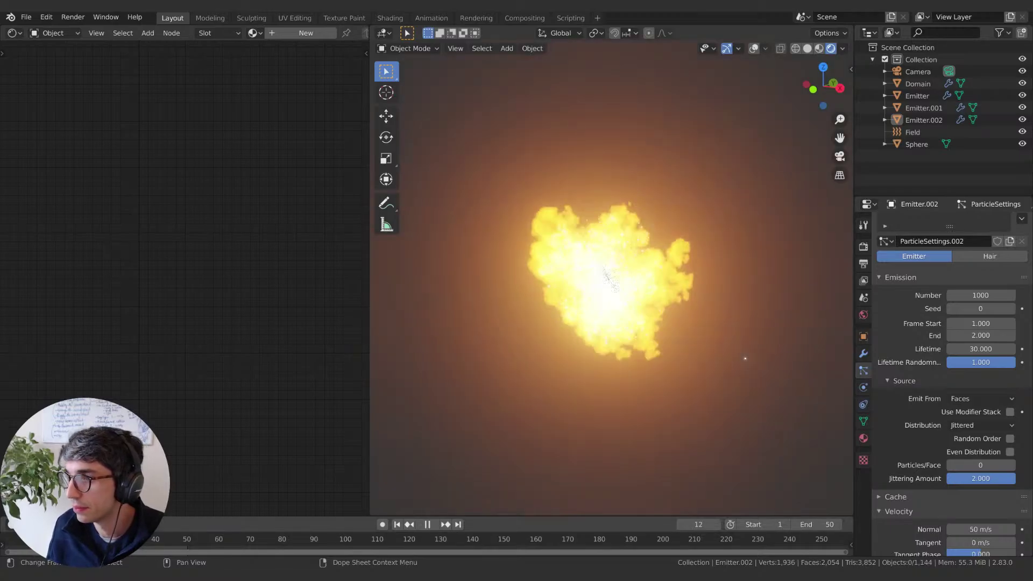
{"action": "key", "text": "space"}
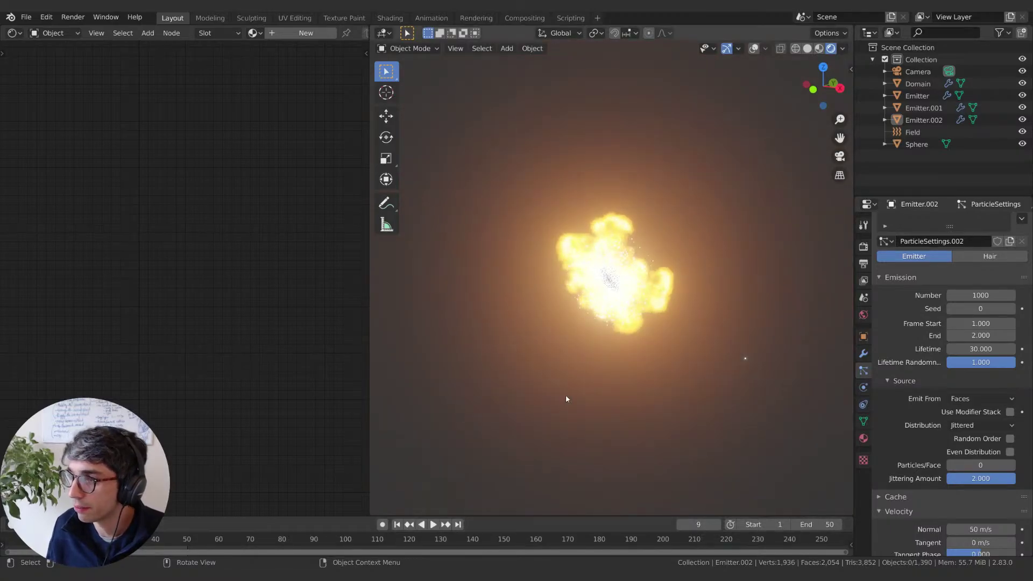
Step: Hide the viewport gizmos, inspect the particles at the explosion's centre up close, and select the Domain object
{"action": "left_click", "coordinate": [726, 49]}
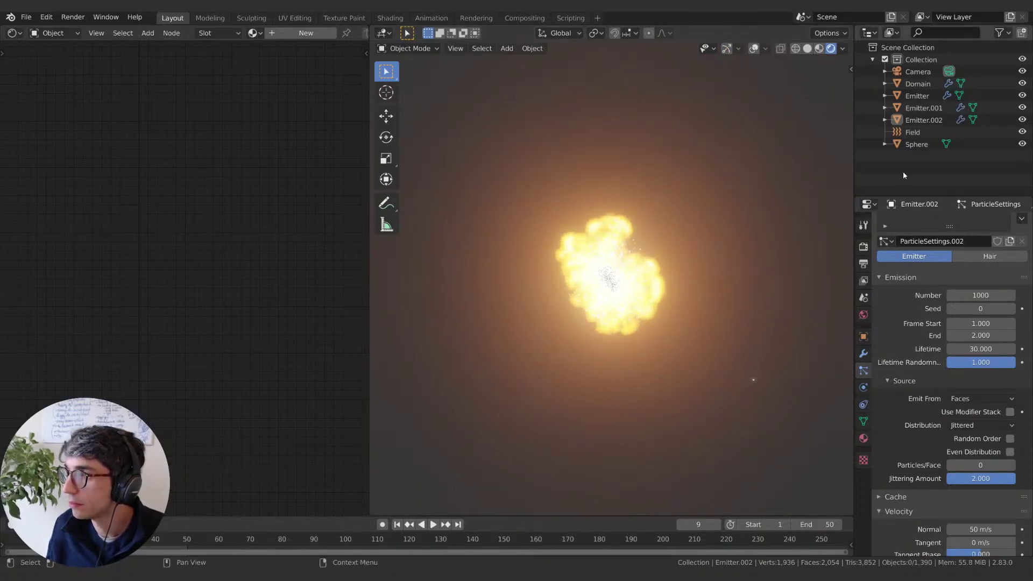
{"action": "scroll", "coordinate": [681, 253], "scroll_direction": "up", "scroll_amount": 4}
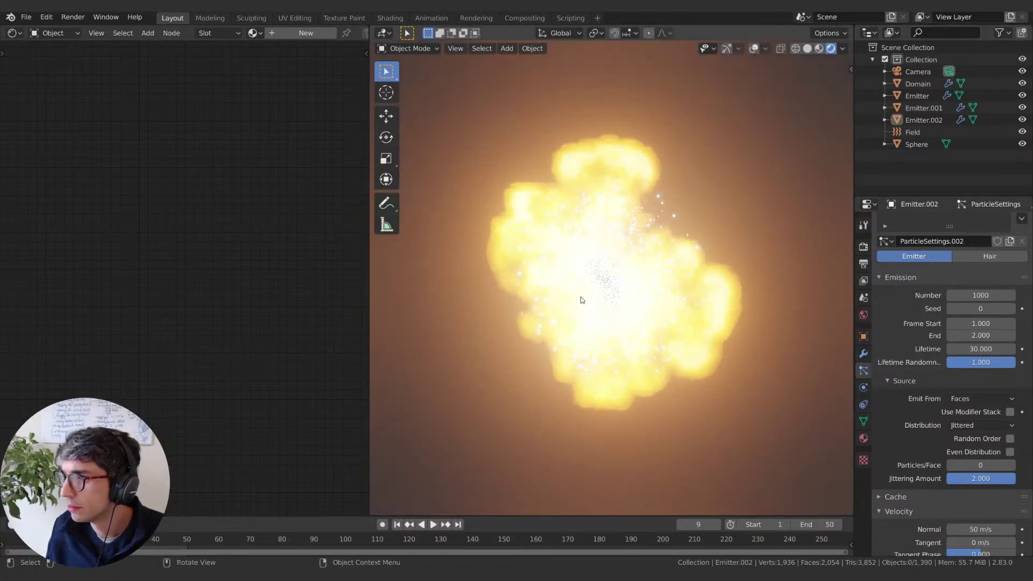
{"action": "left_click", "coordinate": [603, 290]}
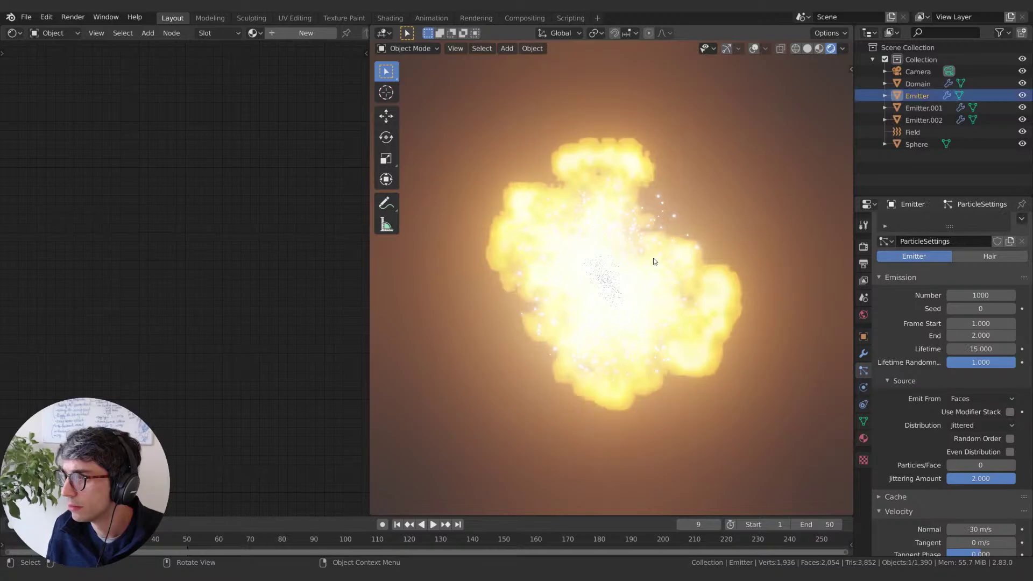
{"action": "left_click", "coordinate": [693, 219]}
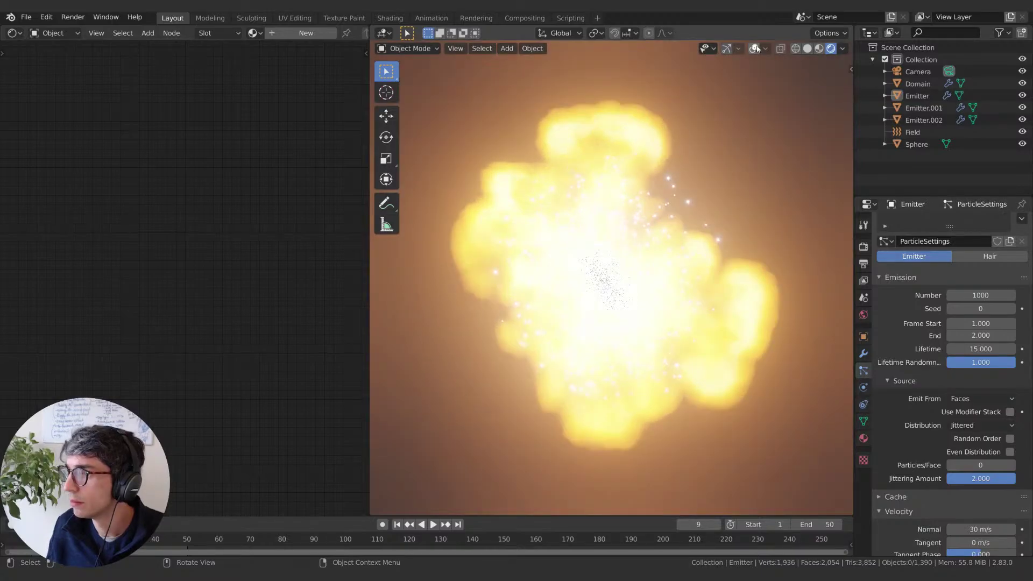
{"action": "scroll", "coordinate": [684, 292], "scroll_direction": "up", "scroll_amount": 5}
{"action": "left_click", "coordinate": [538, 332]}
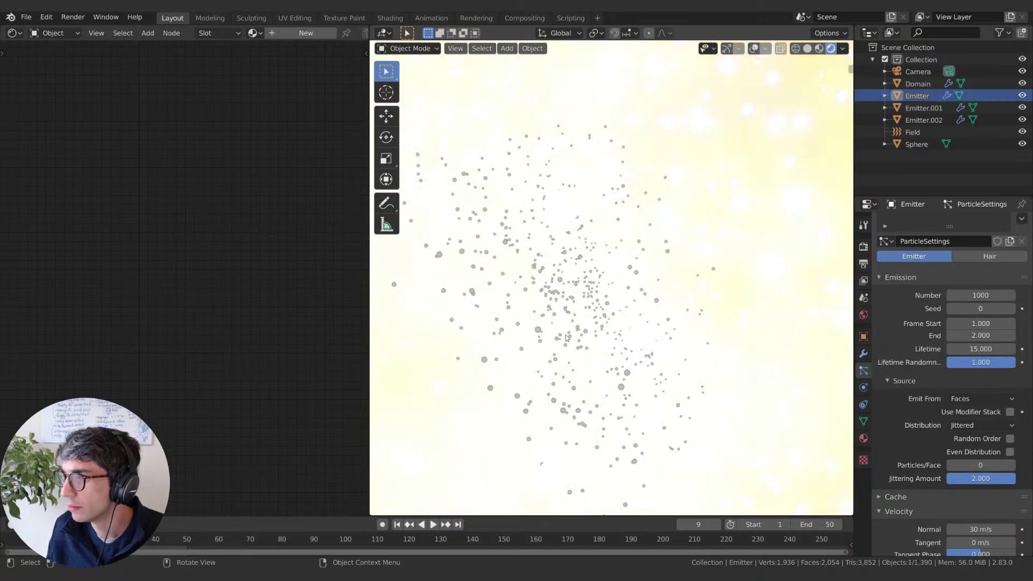
{"action": "scroll", "coordinate": [788, 186], "scroll_direction": "down", "scroll_amount": 4}
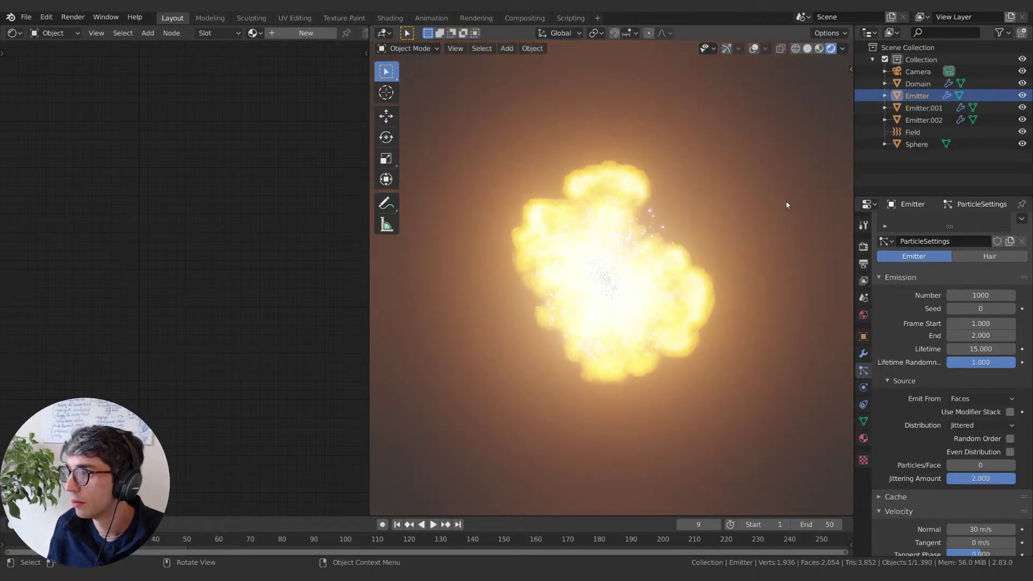
{"action": "middle_click_drag", "start_coordinate": [740, 259], "coordinate": [702, 311], "text": "shift"}
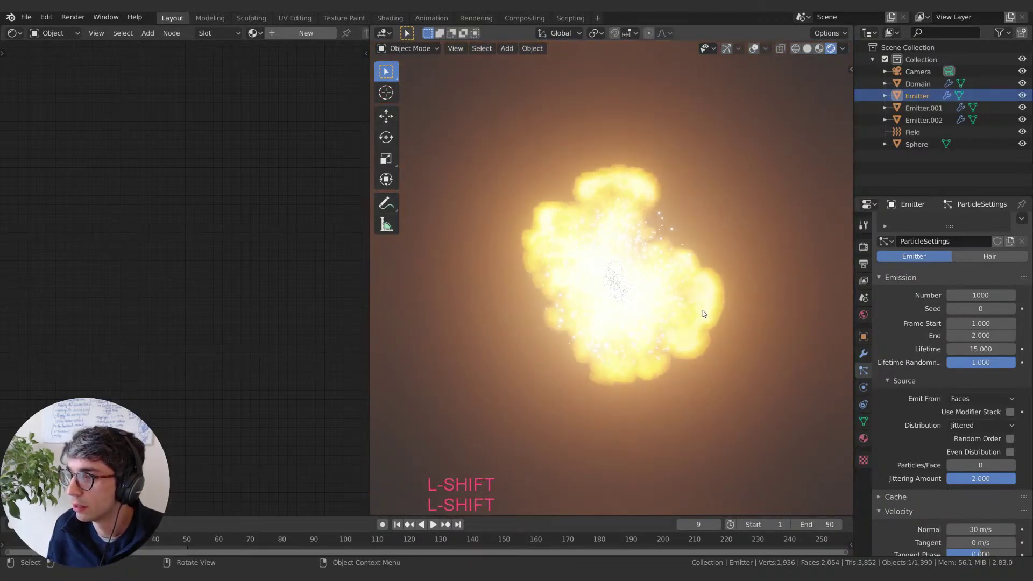
{"action": "left_click", "coordinate": [917, 84]}
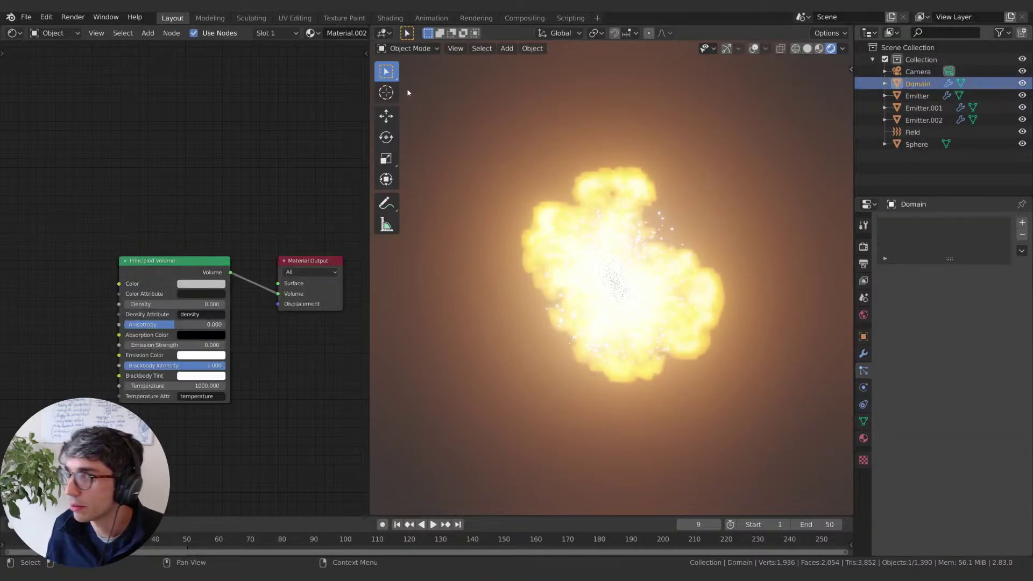
Step: Try the Alpha Blend blend mode on the Domain material with shadow mode Alpha Hashed and None
{"action": "left_click", "coordinate": [365, 50]}
{"action": "left_click", "coordinate": [361, 75]}
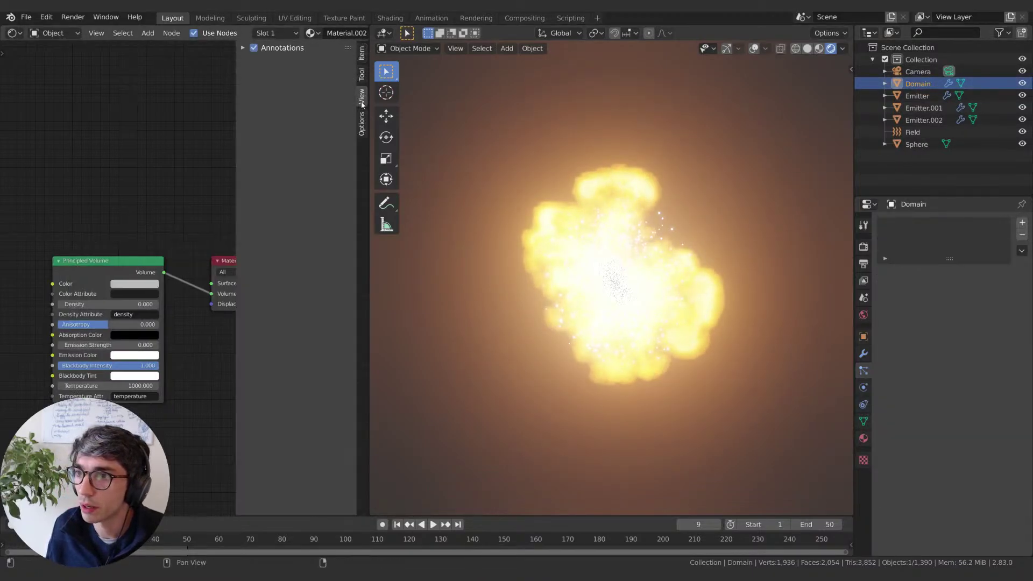
{"action": "left_click", "coordinate": [362, 124]}
{"action": "left_click", "coordinate": [323, 81]}
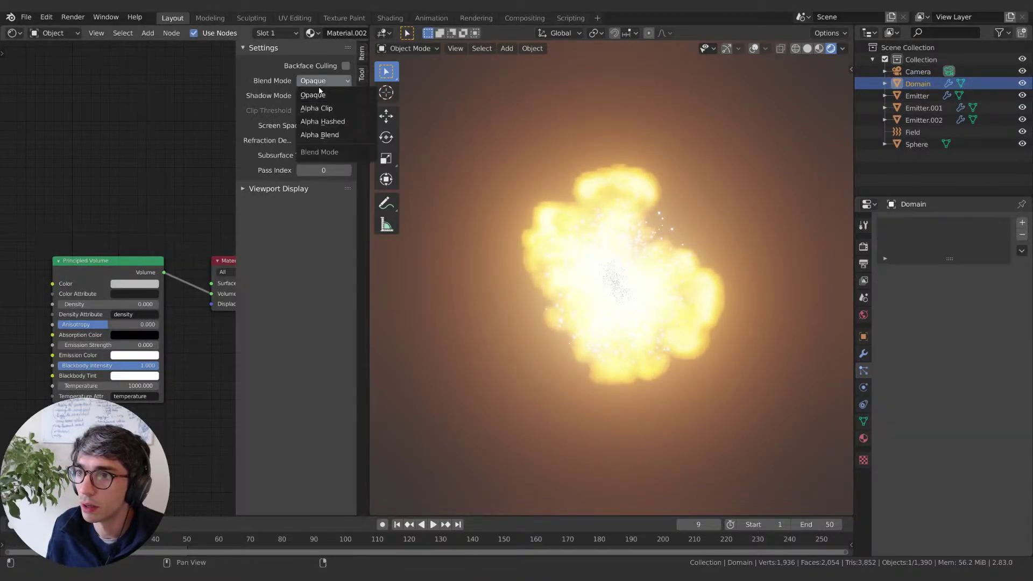
{"action": "left_click", "coordinate": [324, 134]}
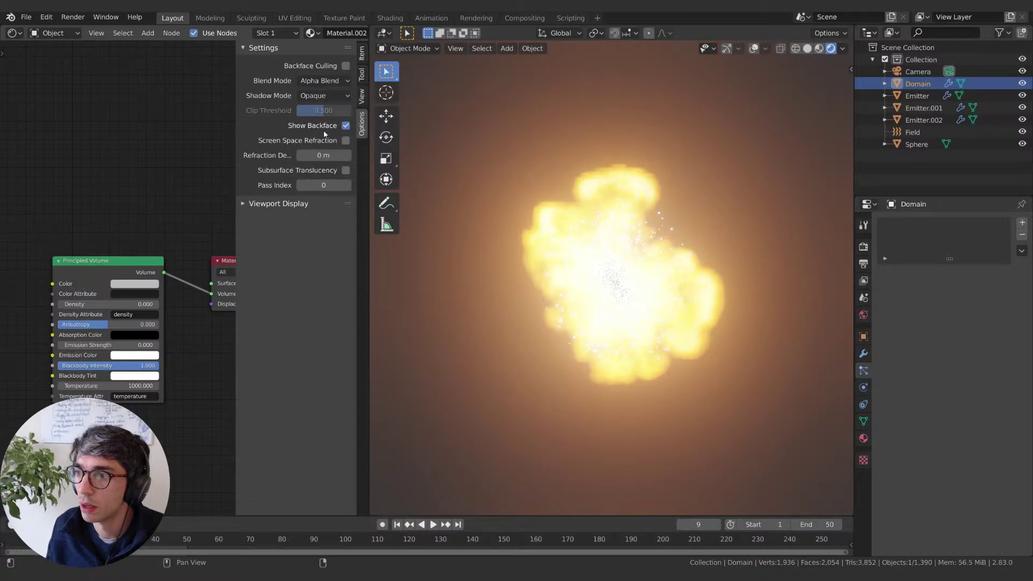
{"action": "scroll", "coordinate": [326, 97], "scroll_direction": "down", "scroll_amount": 2, "text": "ctrl"}
{"action": "left_click", "coordinate": [331, 96]}
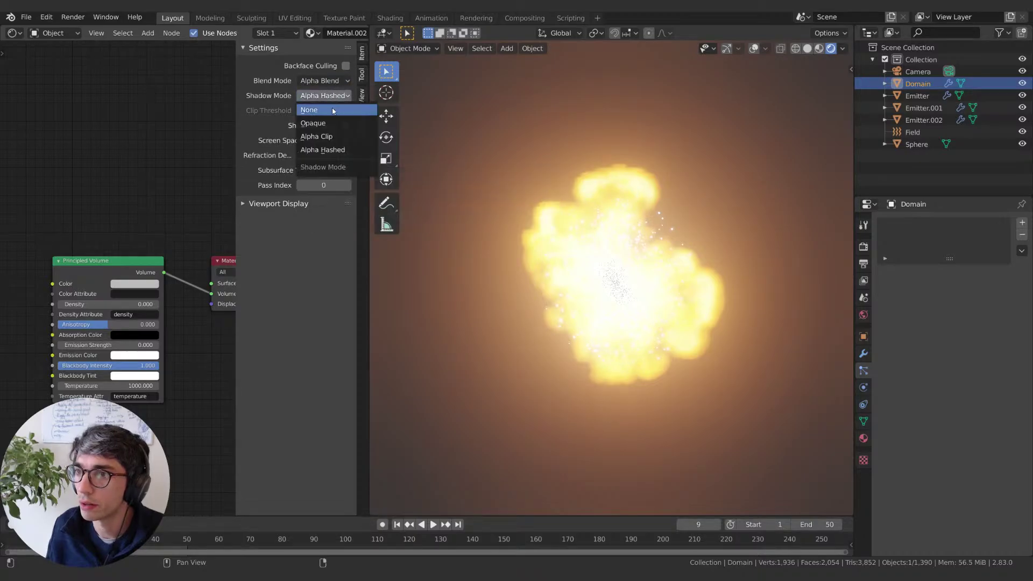
{"action": "left_click", "coordinate": [317, 109]}
Step: Return the Domain material's blend mode and shadow mode to Opaque and close the material settings
{"action": "left_click", "coordinate": [323, 81]}
{"action": "left_click", "coordinate": [323, 95]}
{"action": "left_click", "coordinate": [325, 95]}
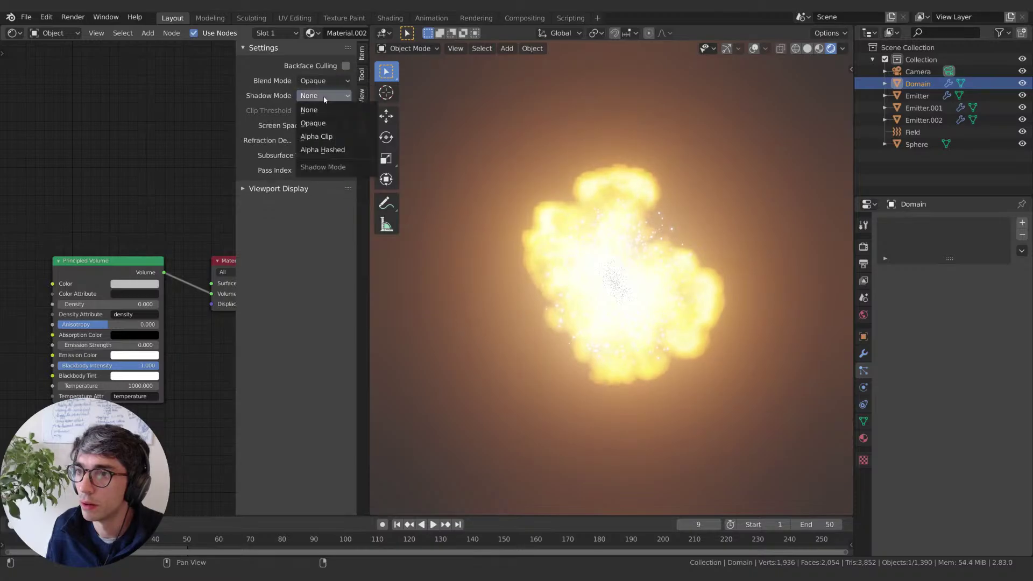
{"action": "left_click", "coordinate": [313, 123]}
{"action": "left_click_drag", "start_coordinate": [237, 87], "coordinate": [469, 79]}
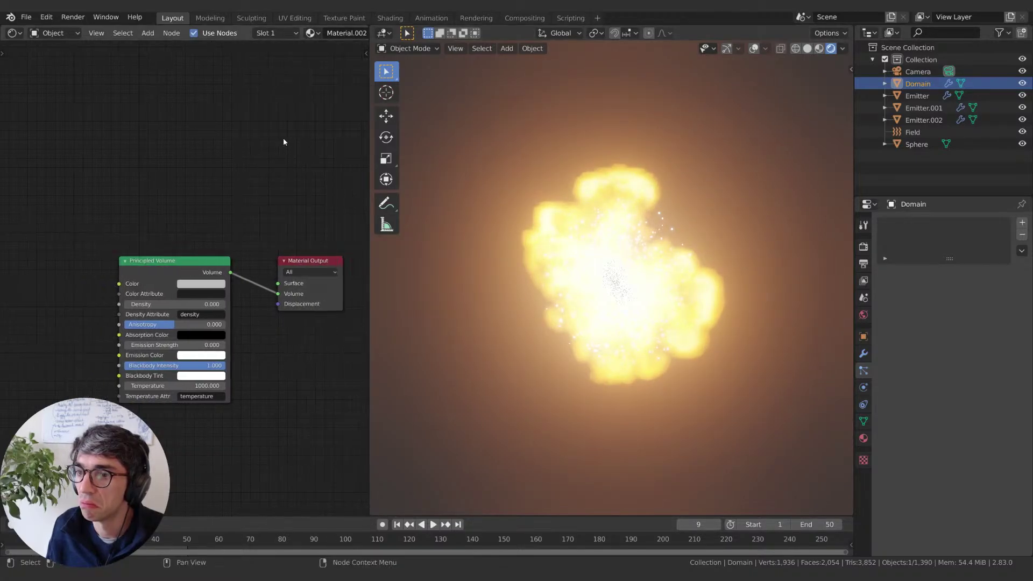
Step: Play the explosion from frame 9 and pause it around frame 18
{"action": "middle_click_drag", "start_coordinate": [283, 137], "coordinate": [269, 105]}
{"action": "middle_click_drag", "start_coordinate": [609, 281], "coordinate": [424, 385]}
{"action": "key", "text": "space"}
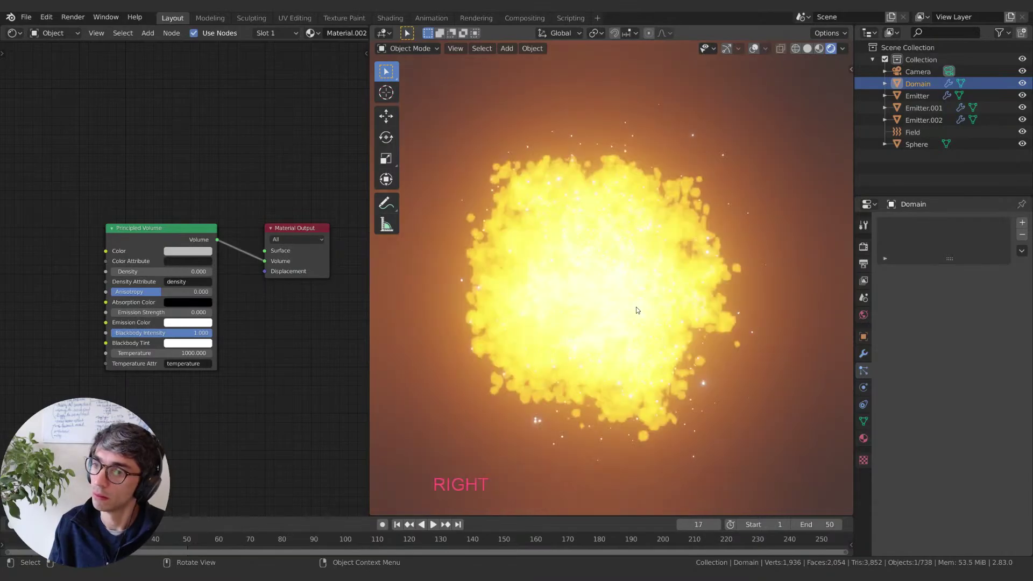
{"action": "key", "text": "ctrl+KP_3"}
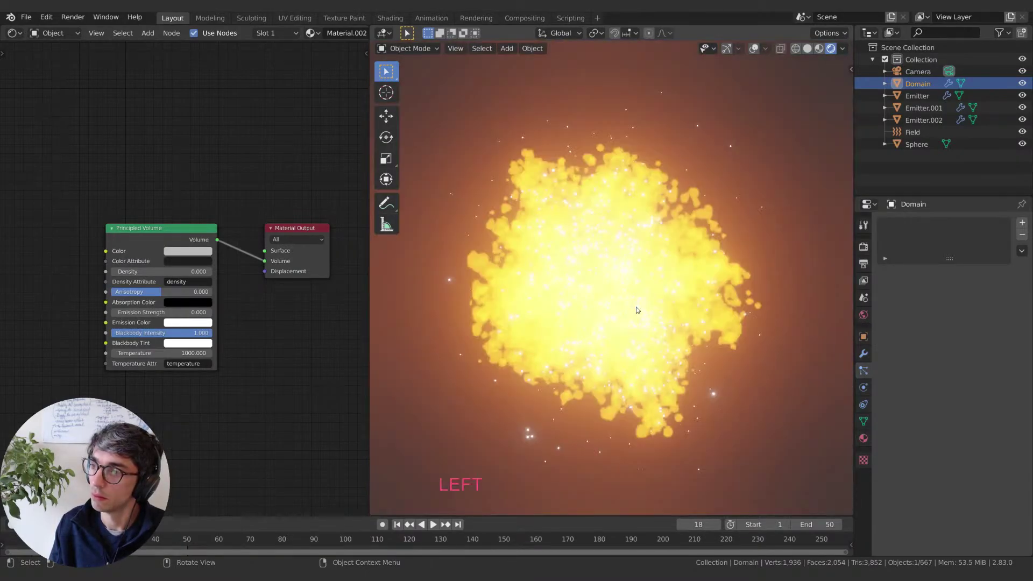
Step: Step backward frame by frame from frame 18 to examine the sparks inside the fire, ending on frame 9
{"action": "key", "text": "Left"}
{"action": "key", "text": "Left"}
{"action": "key", "text": "Left"}
{"action": "key", "text": "Left"}
{"action": "key", "text": "Left"}
{"action": "key", "text": "Left"}
{"action": "key", "text": "Left"}
{"action": "key", "text": "Left"}
{"action": "key", "text": "Left"}
{"action": "key", "text": "Left"}
{"action": "key", "text": "Left"}
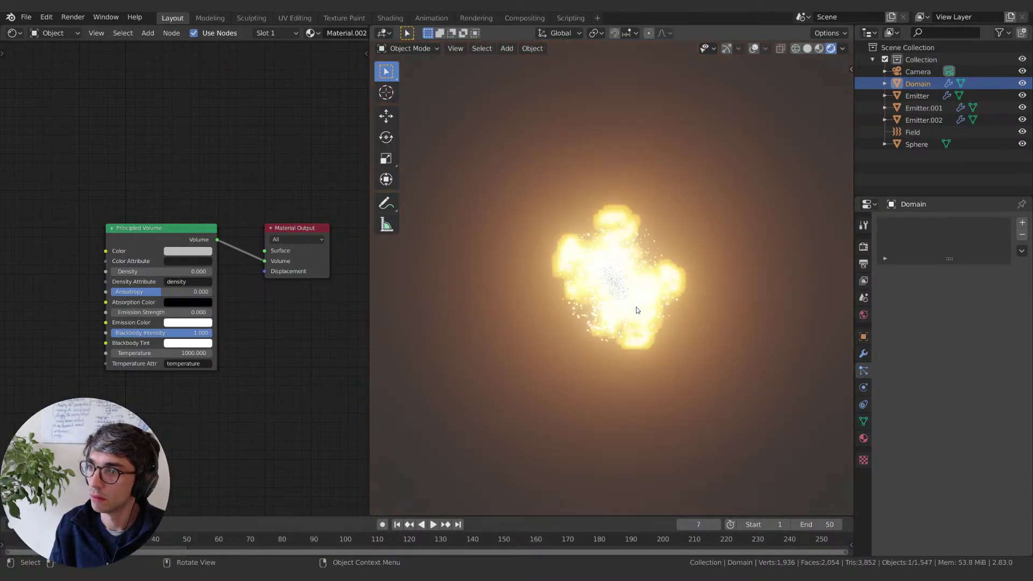
{"action": "key", "text": "Left"}
{"action": "key", "text": "Right"}
{"action": "key", "text": "Left"}
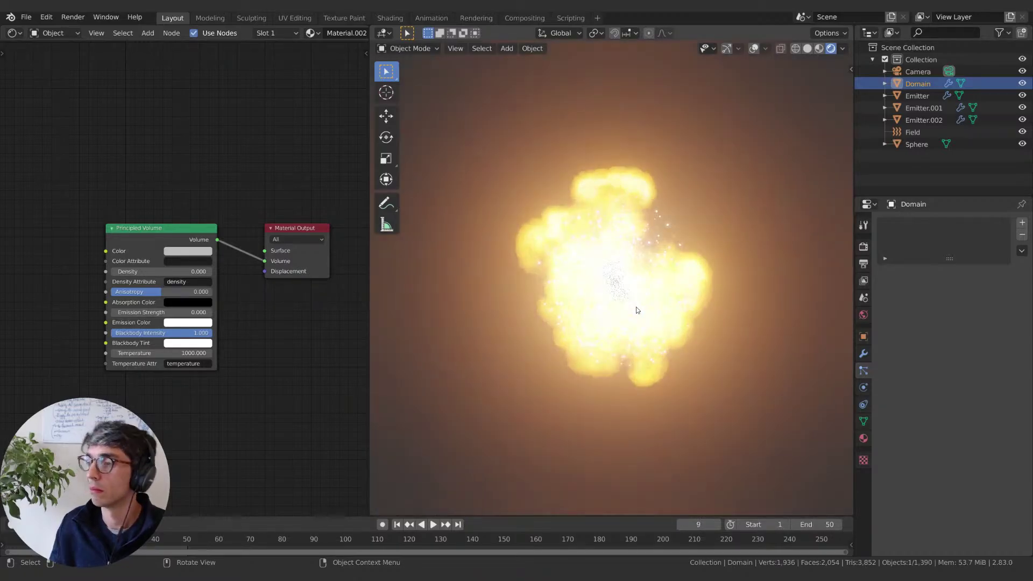
{"action": "middle_click_drag", "start_coordinate": [581, 288], "coordinate": [724, 309]}
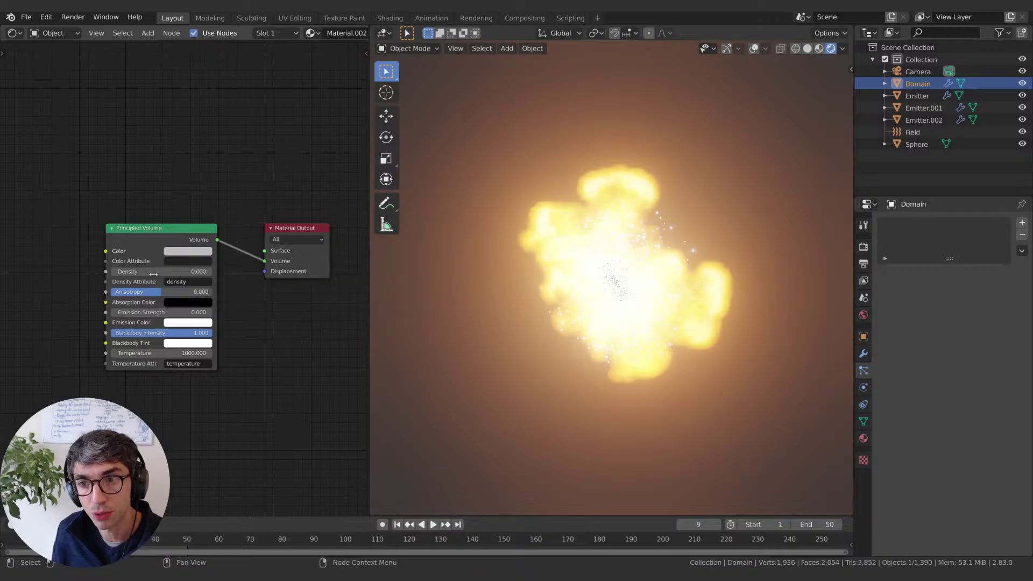
Step: Test densities of 26.2 and 1 on the Domain's Principled Volume, settling on 18.5
{"action": "left_click_drag", "start_coordinate": [154, 275], "coordinate": [183, 273]}
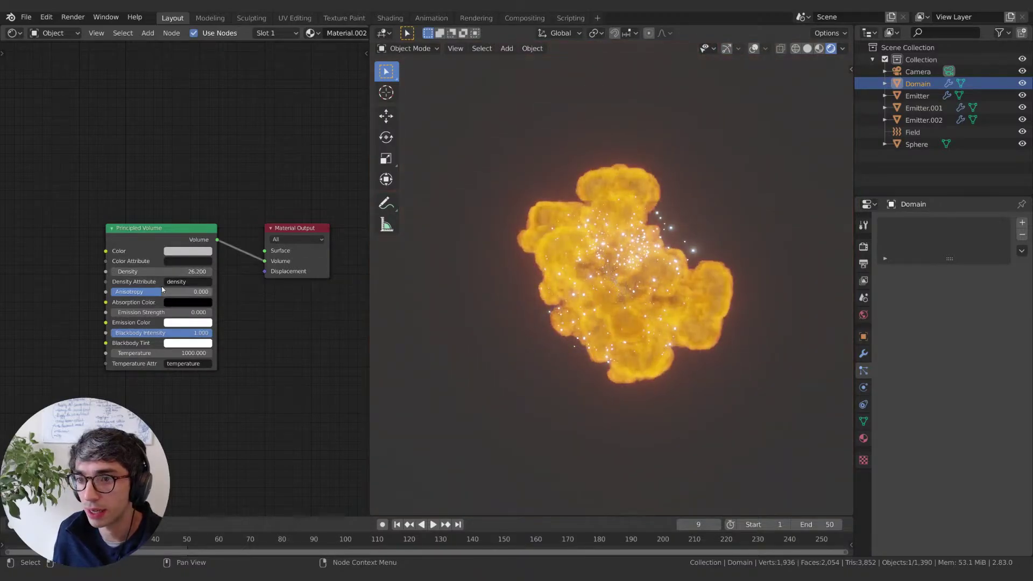
{"action": "left_click", "coordinate": [146, 272]}
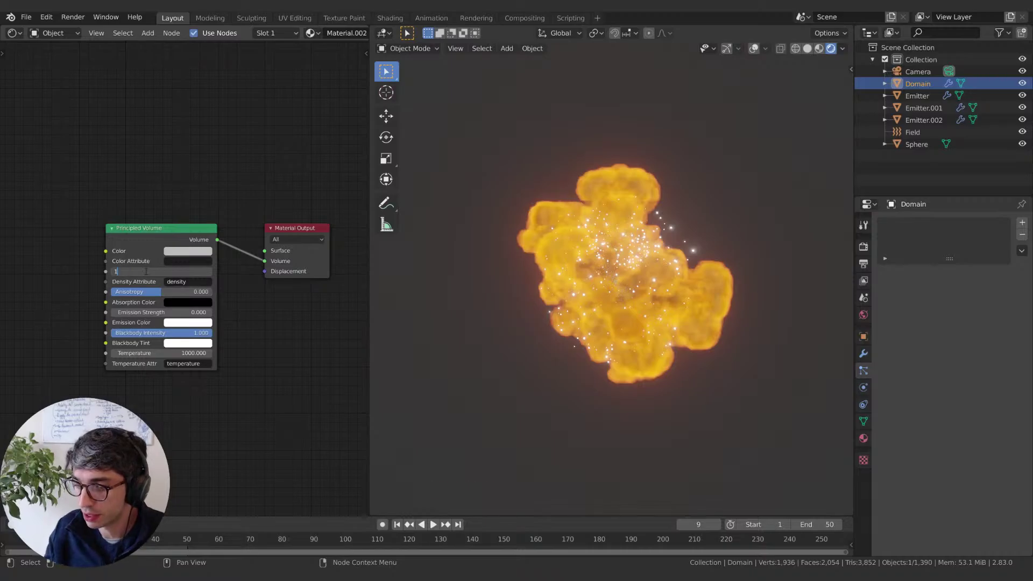
{"action": "type", "text": "1"}
{"action": "key", "text": "Return"}
{"action": "left_click_drag", "start_coordinate": [136, 271], "coordinate": [156, 272]}
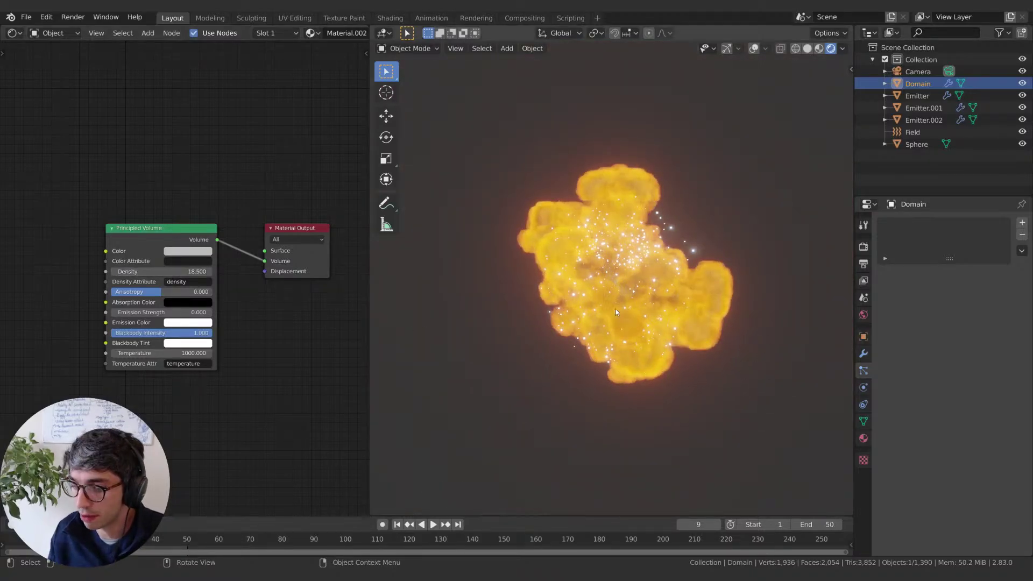
Step: Step forward to frame 12 to examine the denser fire and smoke
{"action": "key", "text": "Right"}
{"action": "key", "text": "Right"}
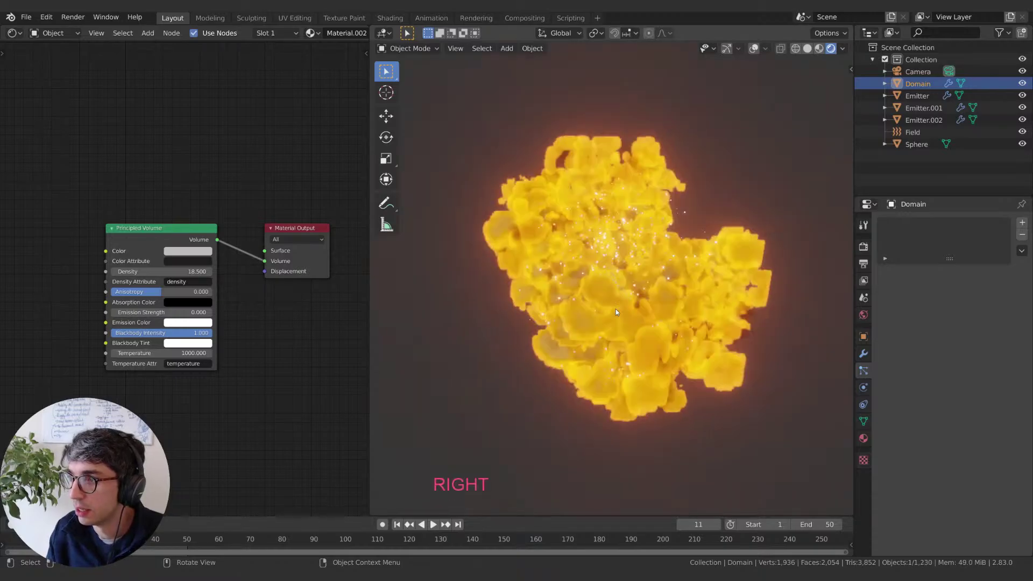
{"action": "key", "text": "Right"}
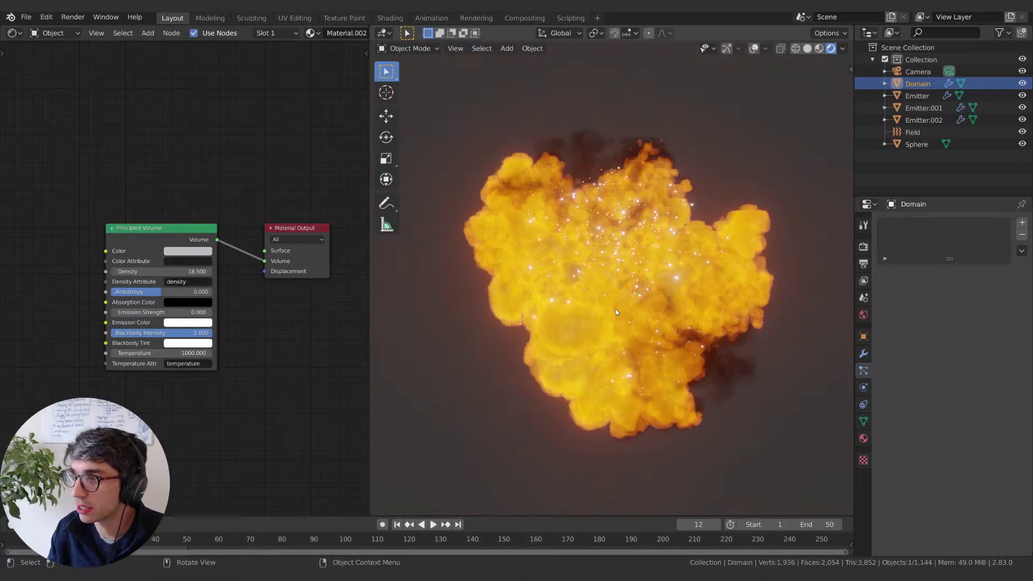
Step: Step forward from frame 12 to frame 15 to examine how the dense fire and smoke develop
{"action": "key", "text": "Right"}
{"action": "key", "text": "Right"}
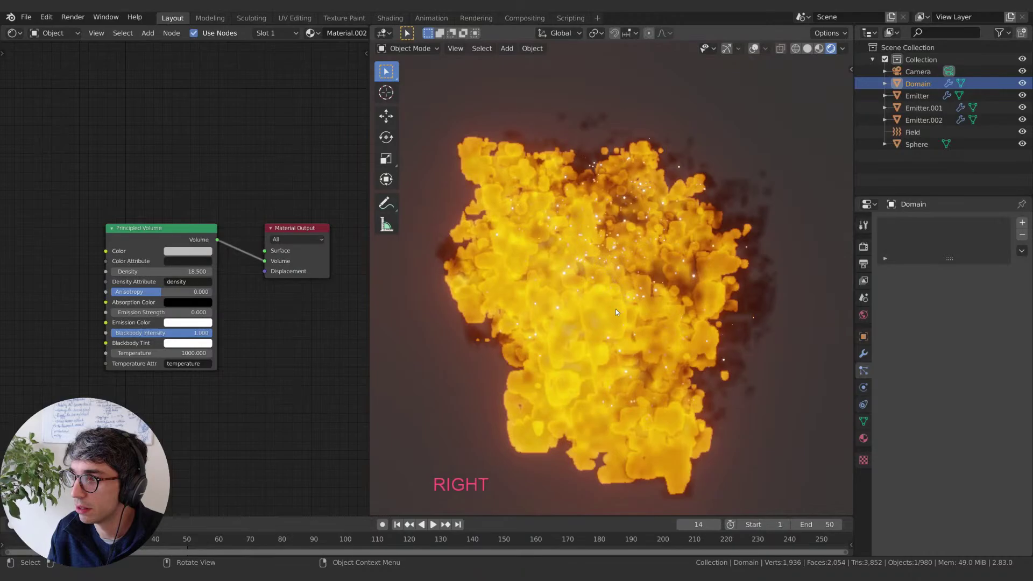
{"action": "key", "text": "Right"}
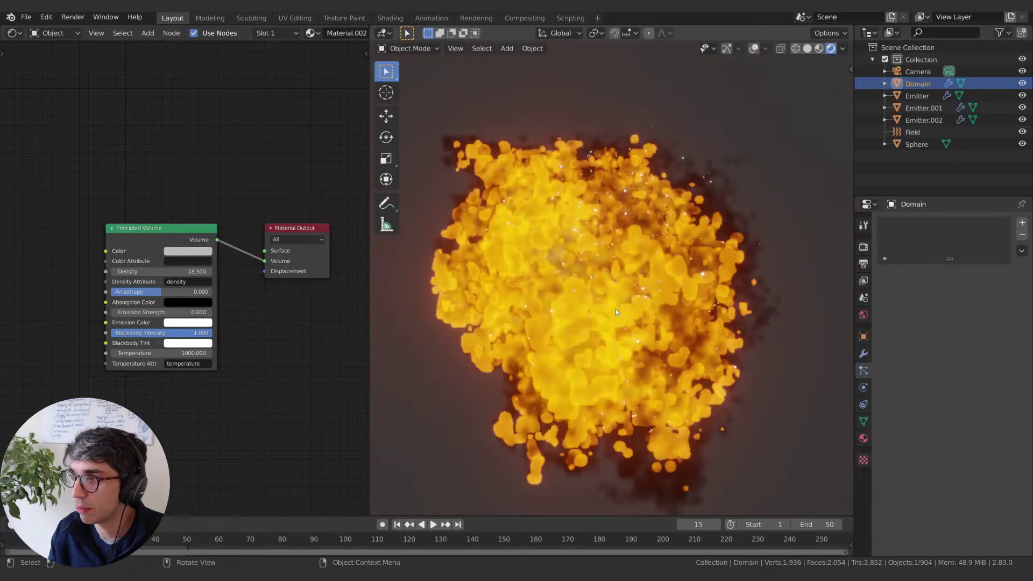
Step: Test blue and white as the Principled Volume's color, settling on a neutral mid grey
{"action": "left_click", "coordinate": [200, 250]}
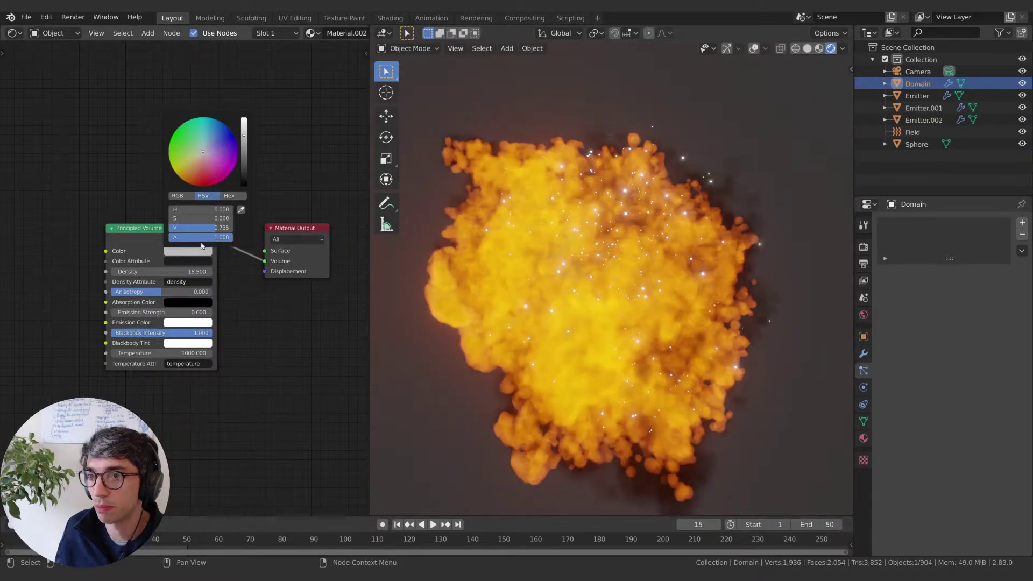
{"action": "left_click", "coordinate": [174, 161]}
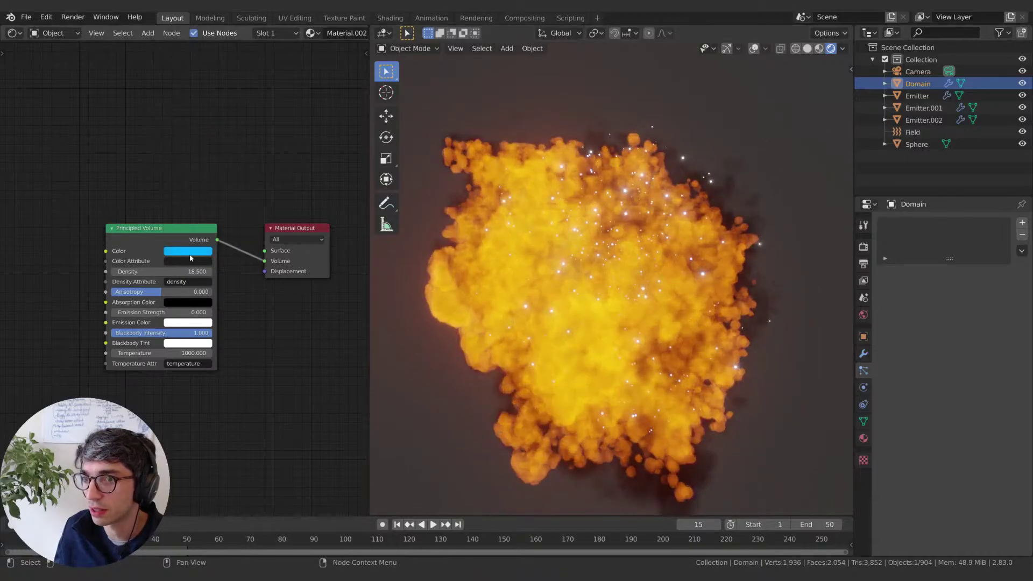
{"action": "left_click", "coordinate": [192, 253]}
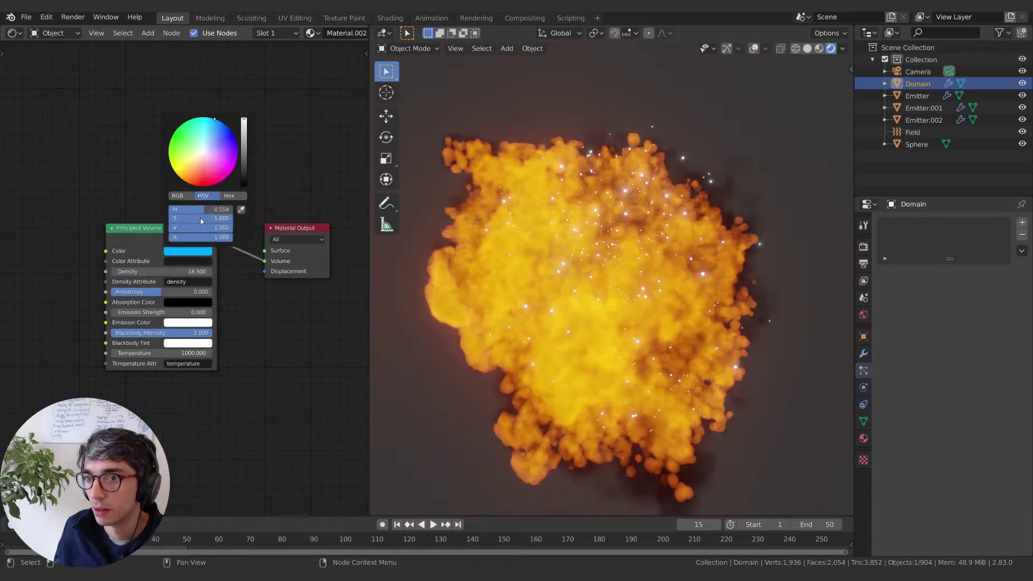
{"action": "left_click_drag", "start_coordinate": [200, 221], "coordinate": [171, 221]}
{"action": "left_click", "coordinate": [197, 254]}
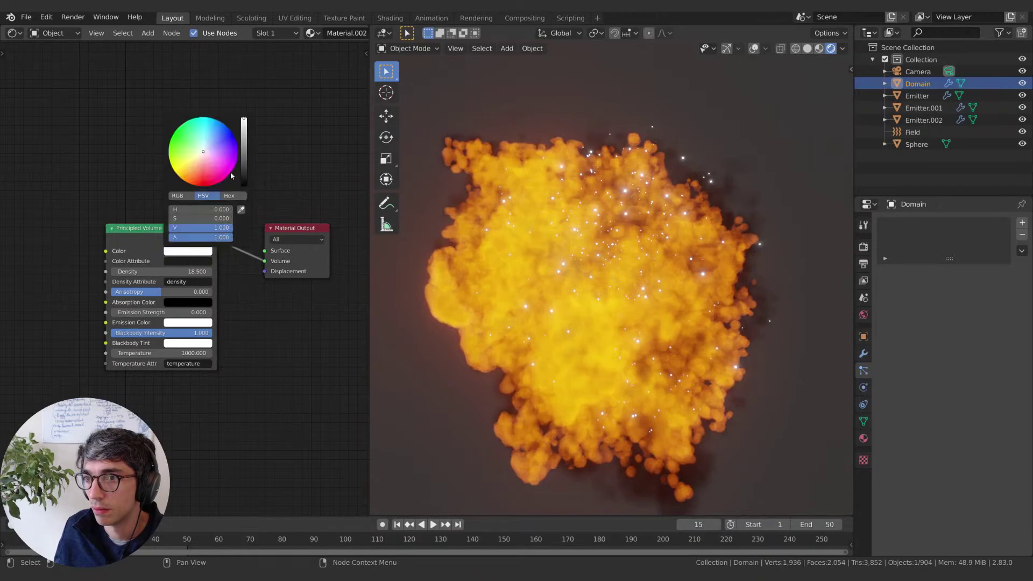
{"action": "mouse_move", "coordinate": [244, 156]}
{"action": "left_mouse_down"}
{"action": "mouse_move", "coordinate": [243, 184]}
{"action": "mouse_move", "coordinate": [244, 157]}
{"action": "left_mouse_up"}
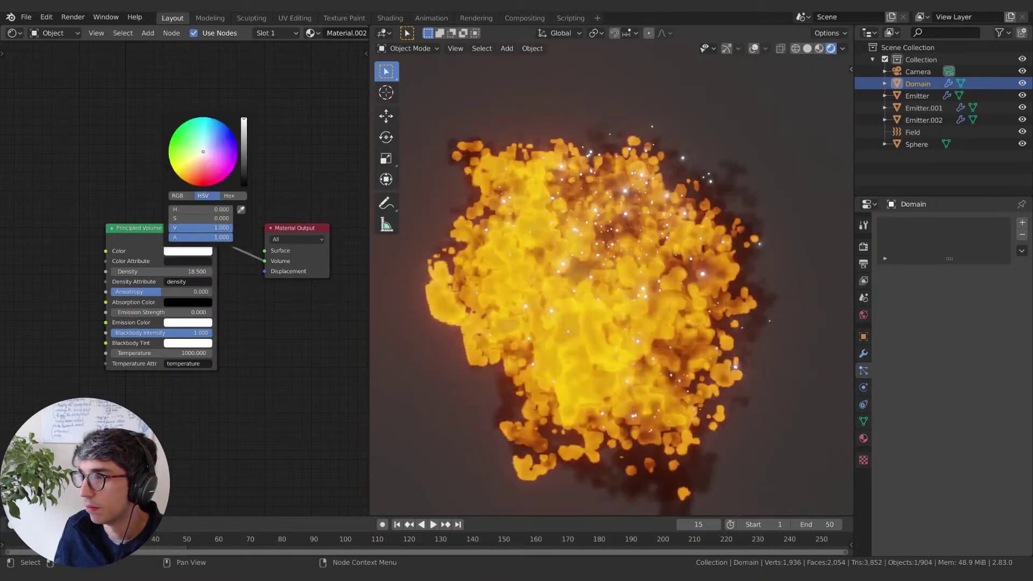
Step: Set the Principled Volume's density to 20
{"action": "left_click", "coordinate": [205, 271]}
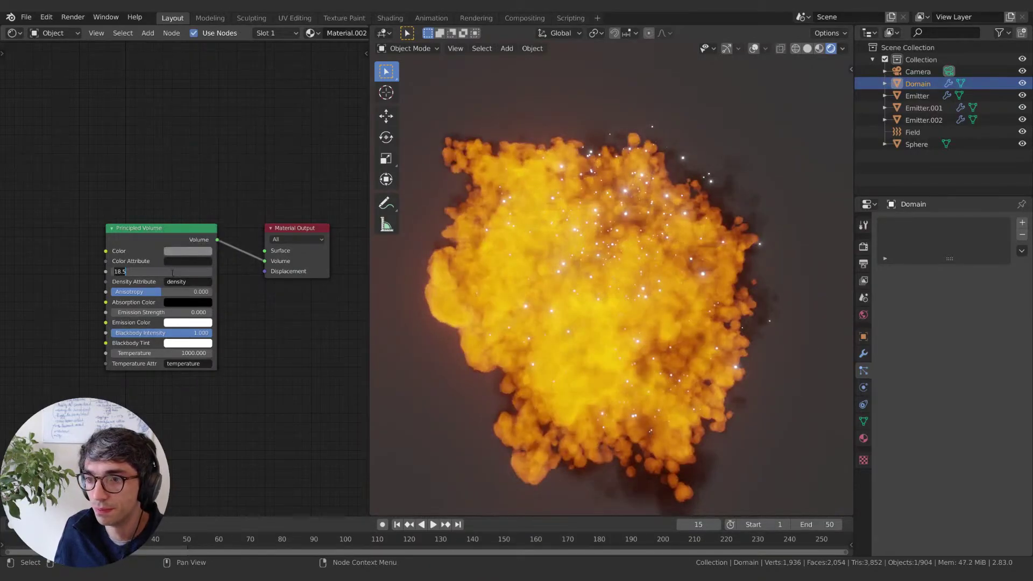
{"action": "type", "text": "20"}
{"action": "key", "text": "Return"}
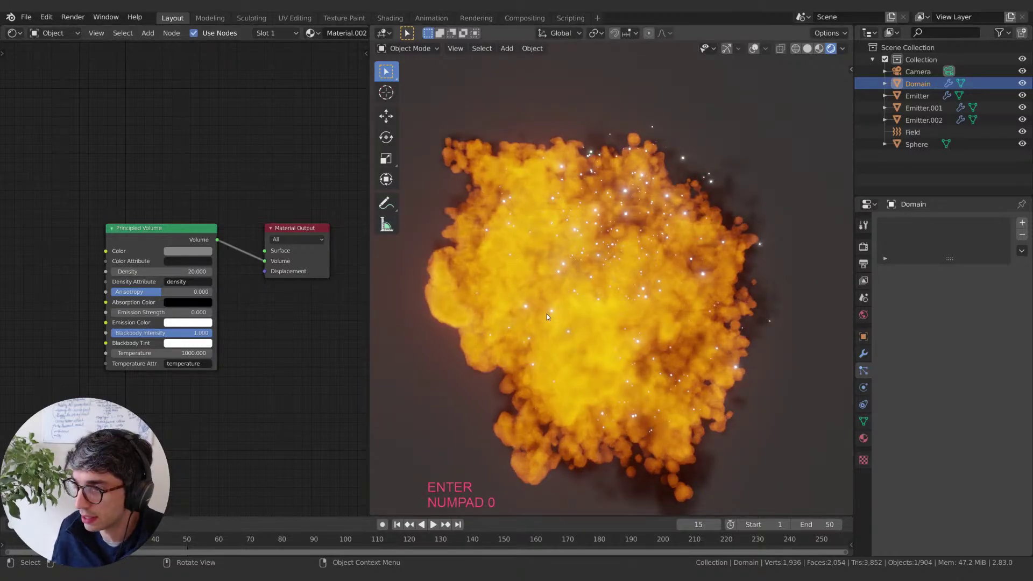
Step: Return to the first frame and step forward to frame 8 to examine the early fireball and sparks up close
{"action": "key", "text": "shift+Left"}
{"action": "key", "text": "Right"}
{"action": "key", "text": "Right"}
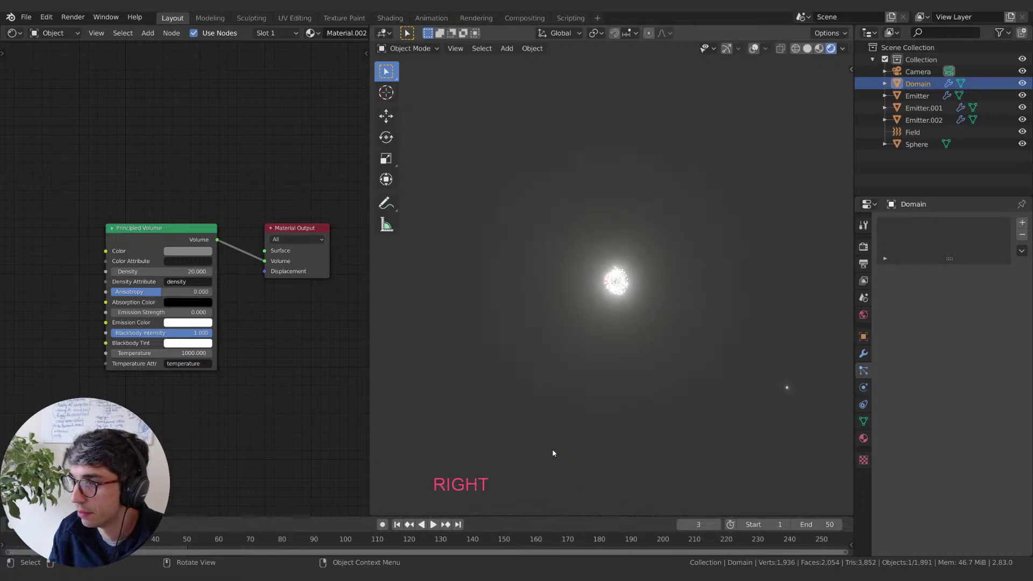
{"action": "key", "text": "Right"}
{"action": "key", "text": "Right"}
{"action": "key", "text": "Right"}
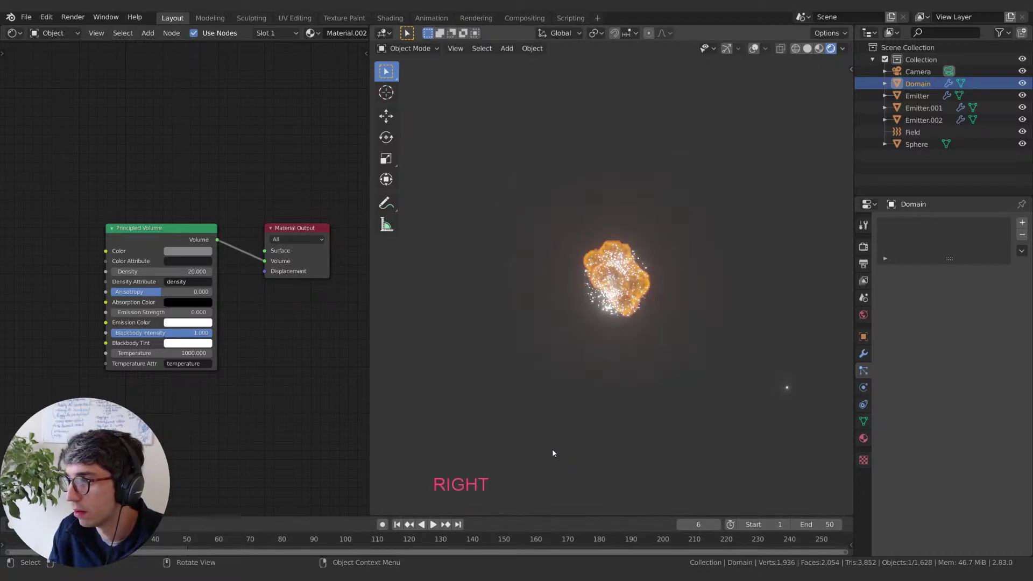
{"action": "key", "text": "Right"}
{"action": "key", "text": "Right"}
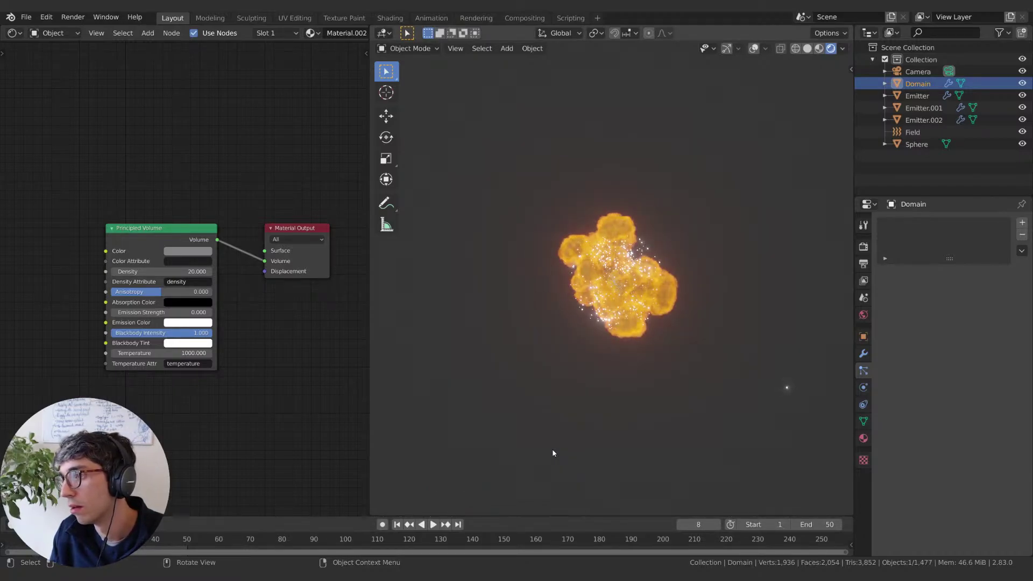
{"action": "scroll", "coordinate": [667, 374], "scroll_direction": "up", "scroll_amount": 2}
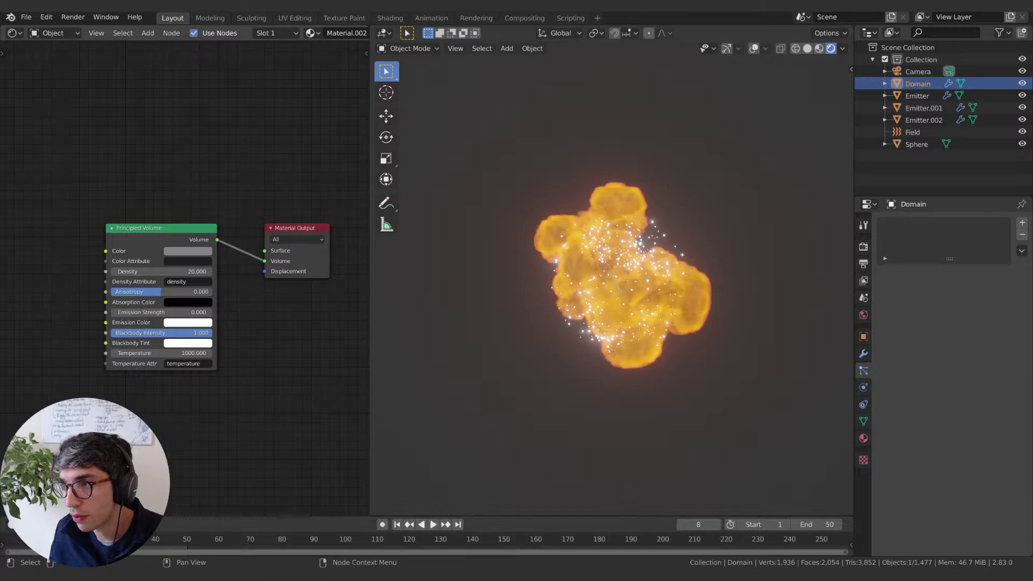
{"action": "middle_click_drag", "start_coordinate": [95, 314], "coordinate": [164, 306]}
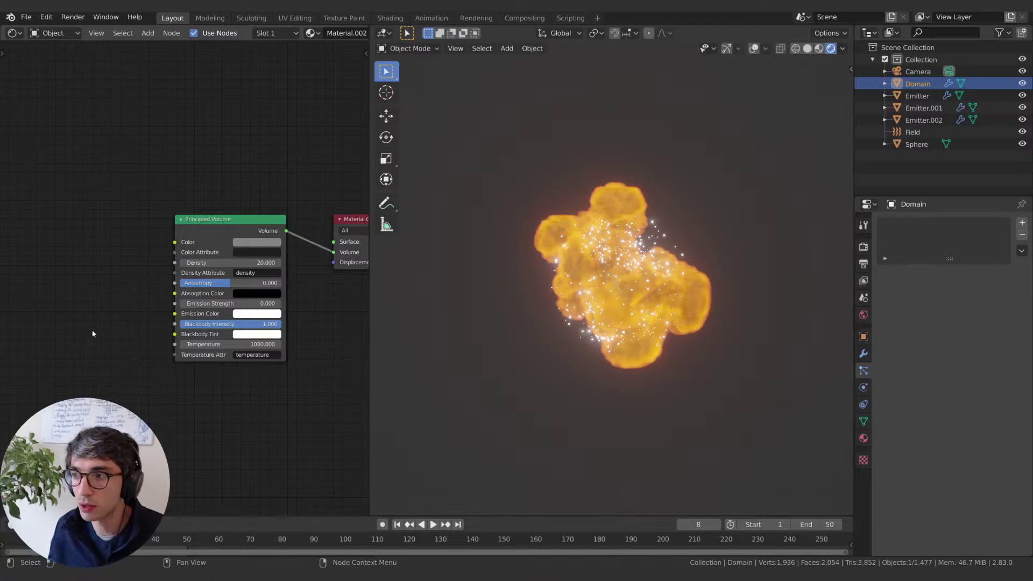
{"action": "key", "text": "shift+a"}
{"action": "left_click", "coordinate": [115, 307]}
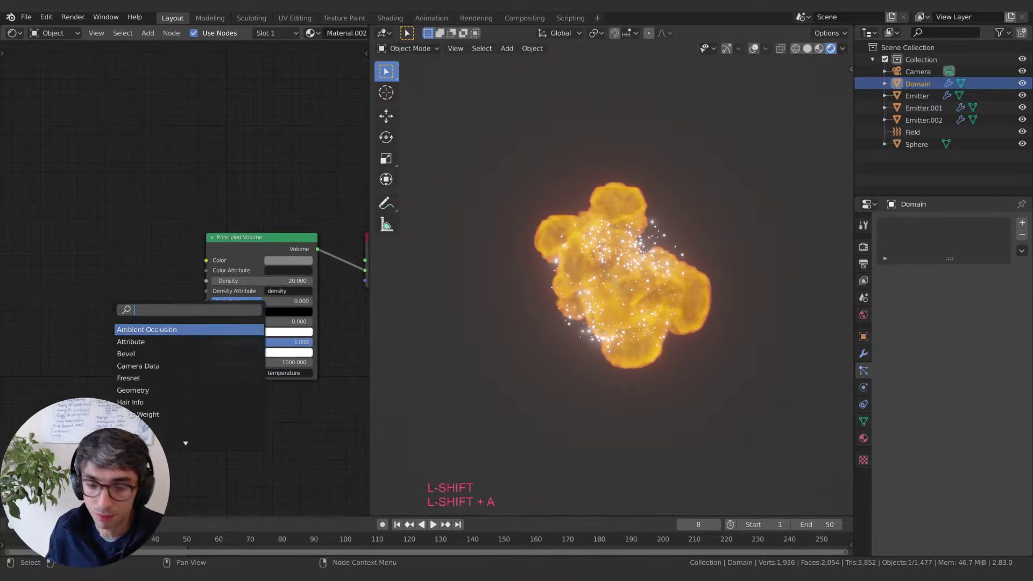
{"action": "type", "text": "vor"}
{"action": "key", "text": "Return"}
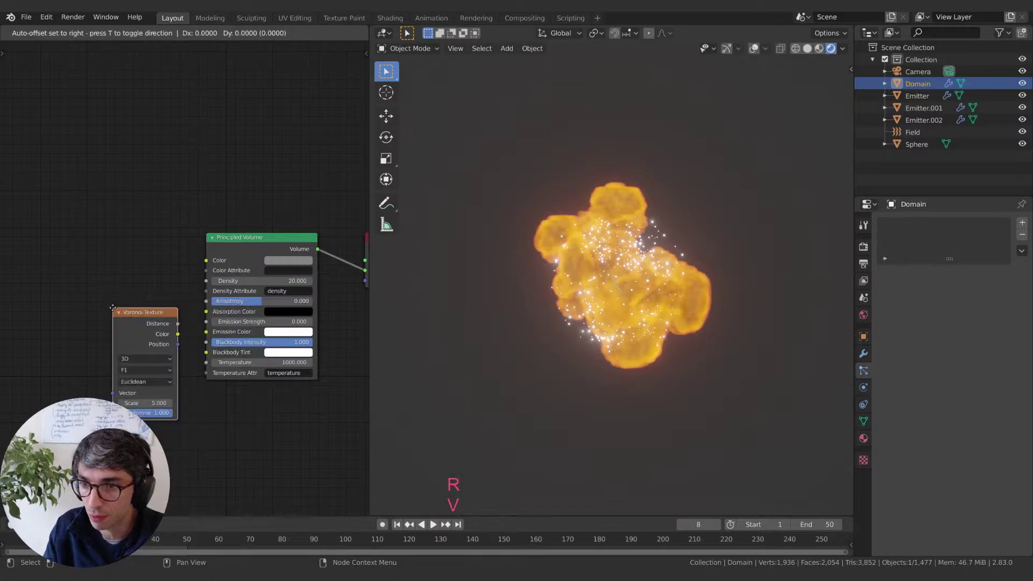
{"action": "left_click", "coordinate": [79, 269]}
{"action": "key", "text": "x"}
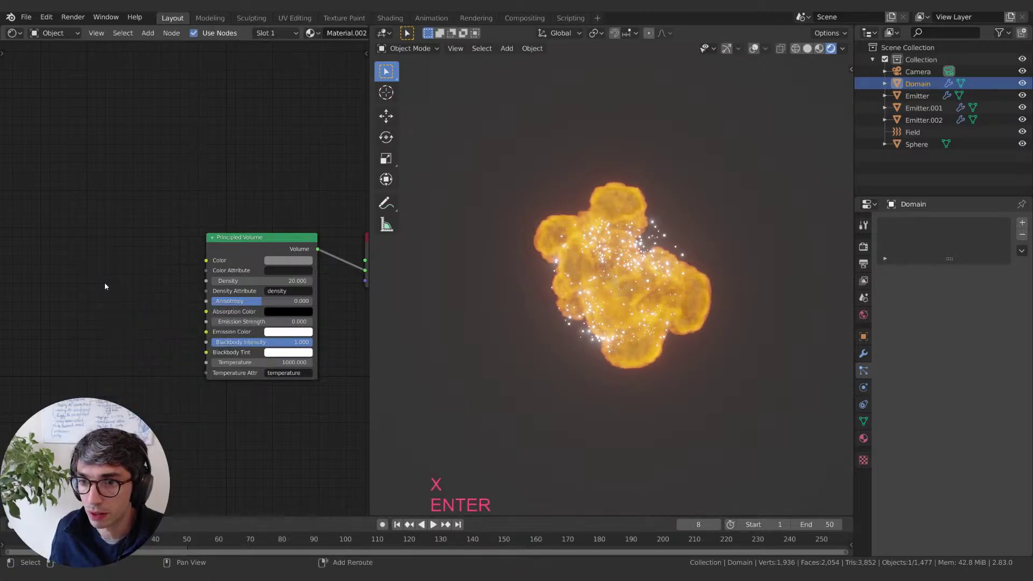
Step: Add a Noise Texture node before the Principled Volume in the Domain's material
{"action": "key", "text": "shift+a"}
{"action": "left_click", "coordinate": [105, 286]}
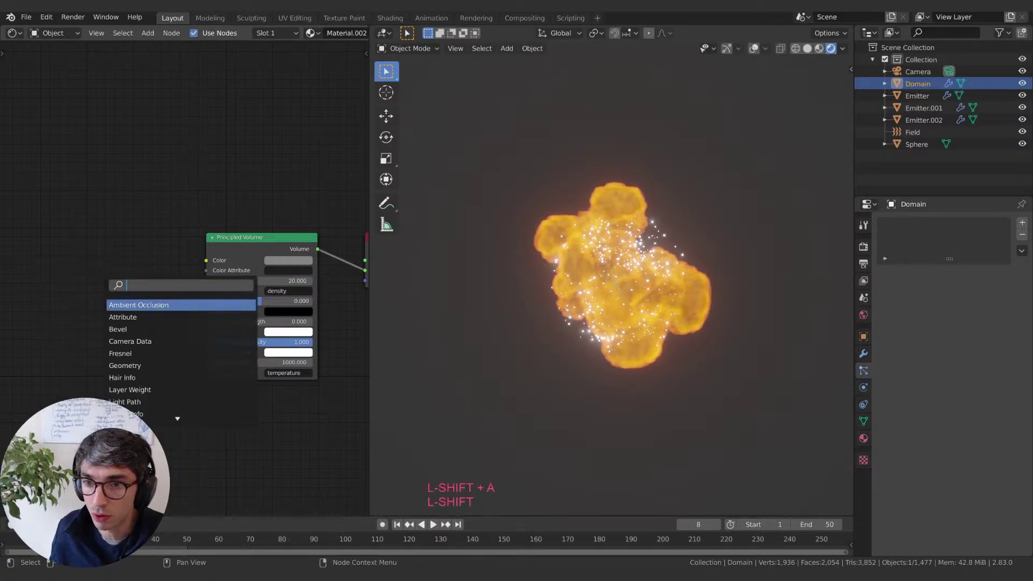
{"action": "type", "text": "noise"}
{"action": "key", "text": "Return"}
{"action": "left_click", "coordinate": [116, 242]}
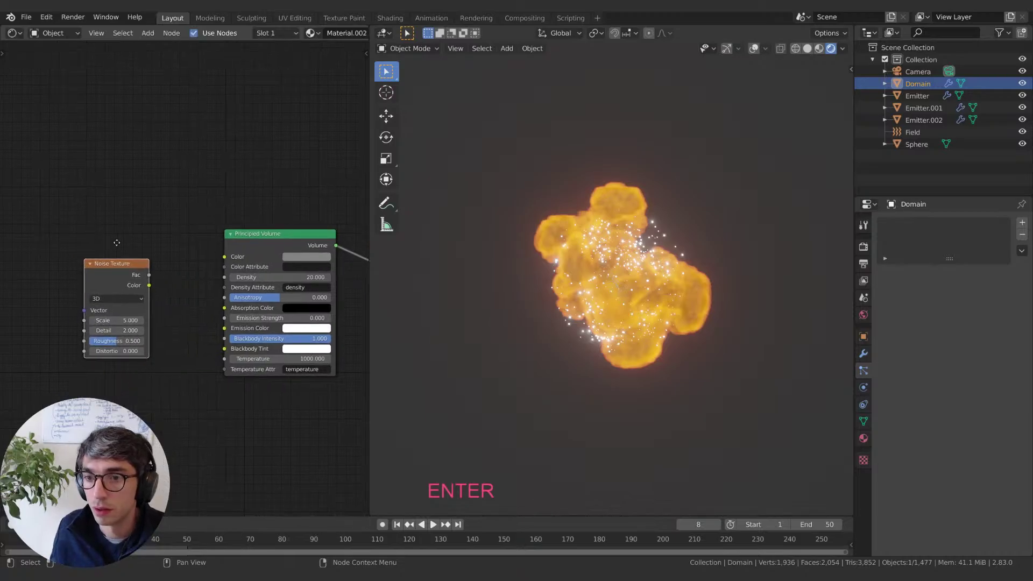
Step: Add a Texture Coordinate node and connect its Object output to the Noise Texture's Vector input
{"action": "key", "text": "shift+a"}
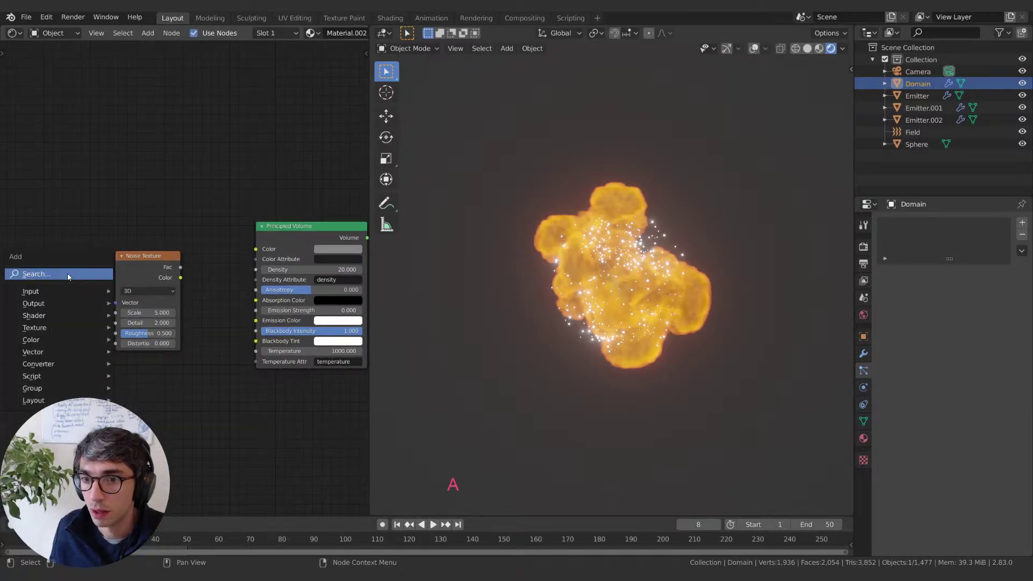
{"action": "left_click", "coordinate": [68, 274]}
{"action": "type", "text": "tex"}
{"action": "key", "text": "Return"}
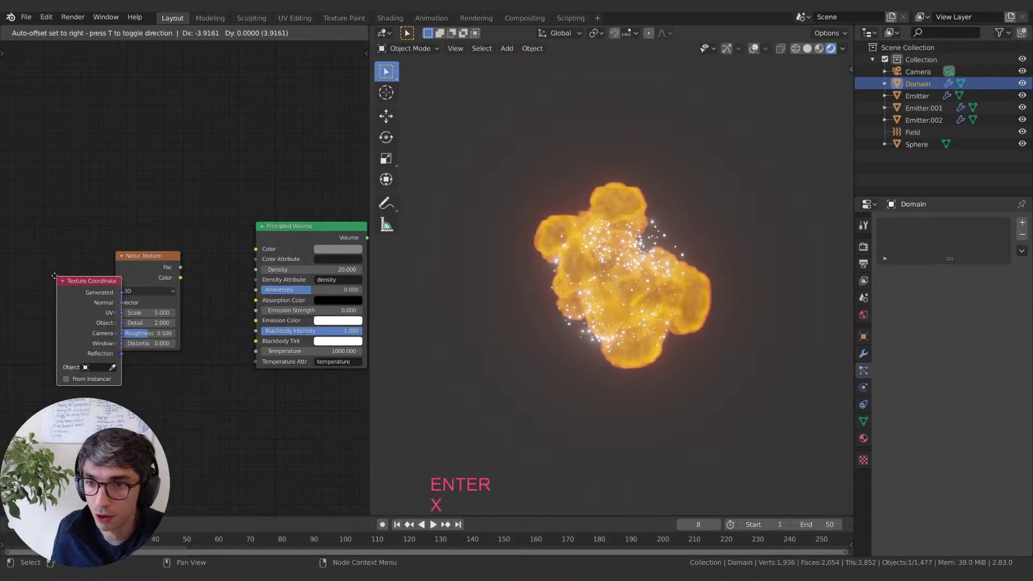
{"action": "left_click", "coordinate": [14, 246]}
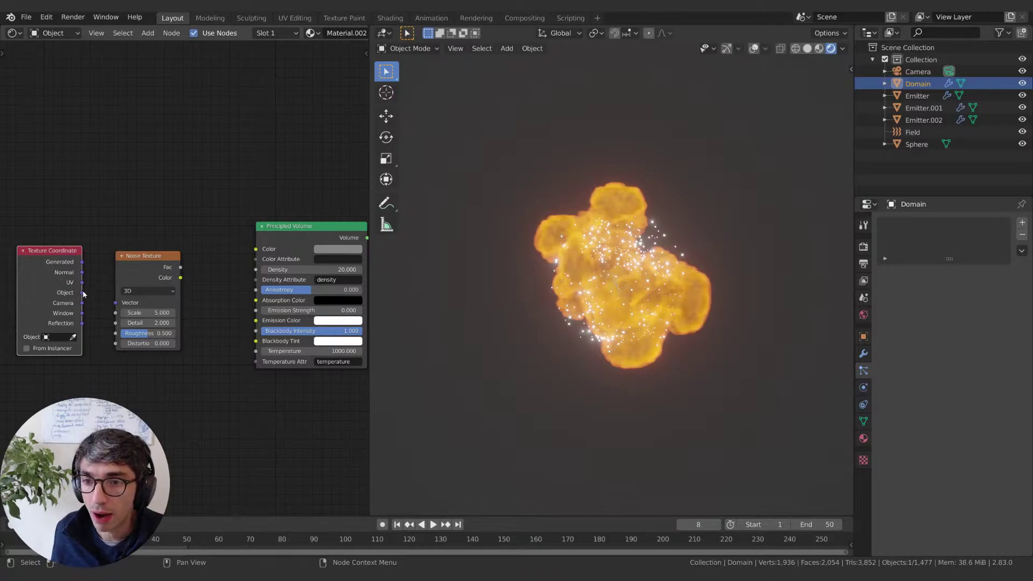
{"action": "left_click_drag", "start_coordinate": [84, 293], "coordinate": [115, 303]}
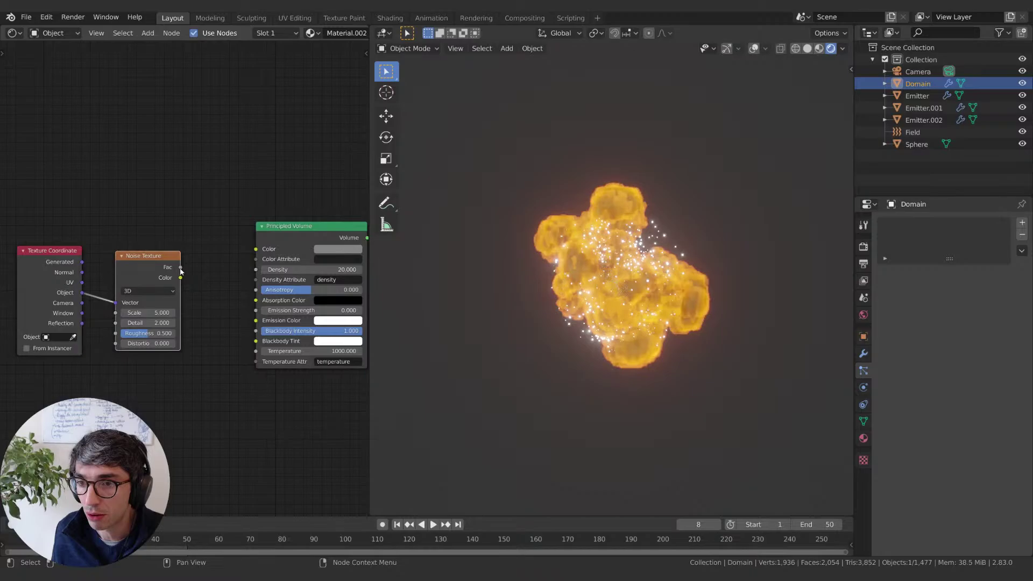
Step: Connect the Noise Texture's Fac to the Principled Volume's Density and insert a ColorRamp node on that link
{"action": "left_click_drag", "start_coordinate": [181, 272], "coordinate": [255, 272]}
{"action": "key", "text": "g"}
{"action": "left_click", "coordinate": [107, 300]}
{"action": "key", "text": "shift+a"}
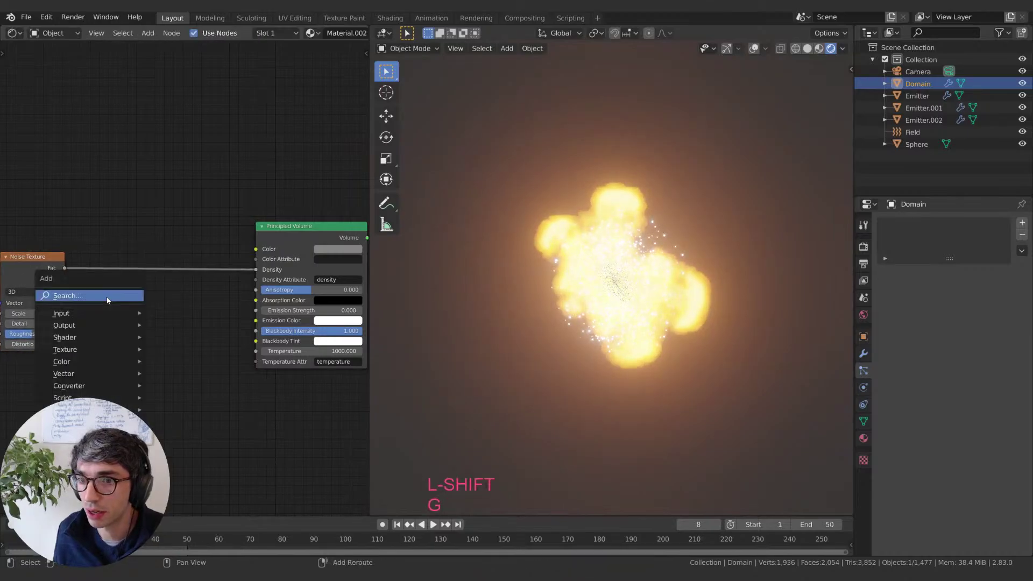
{"action": "left_click", "coordinate": [108, 296]}
{"action": "type", "text": "colo"}
{"action": "key", "text": "Down"}
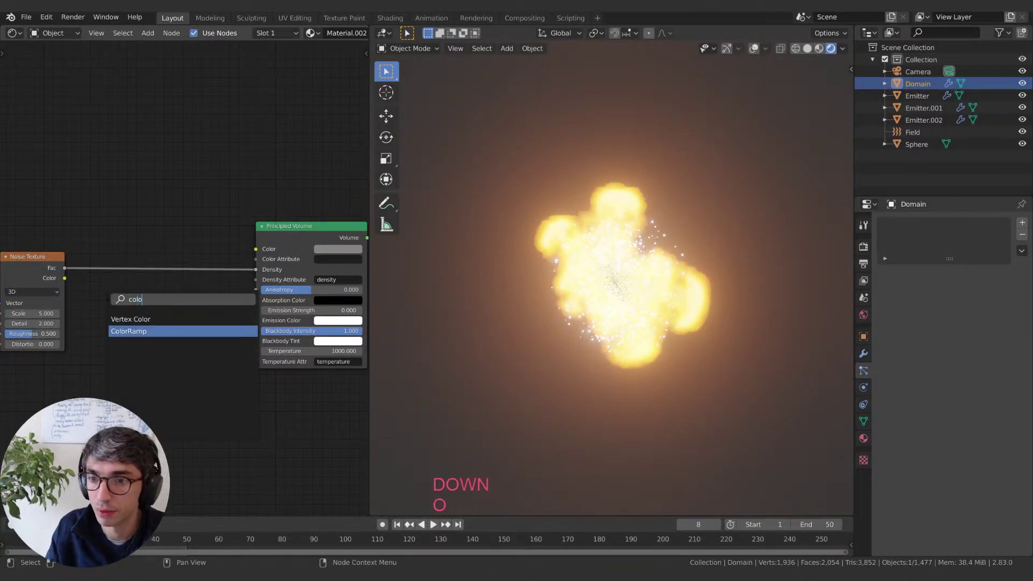
{"action": "key", "text": "Return"}
{"action": "left_click", "coordinate": [106, 302]}
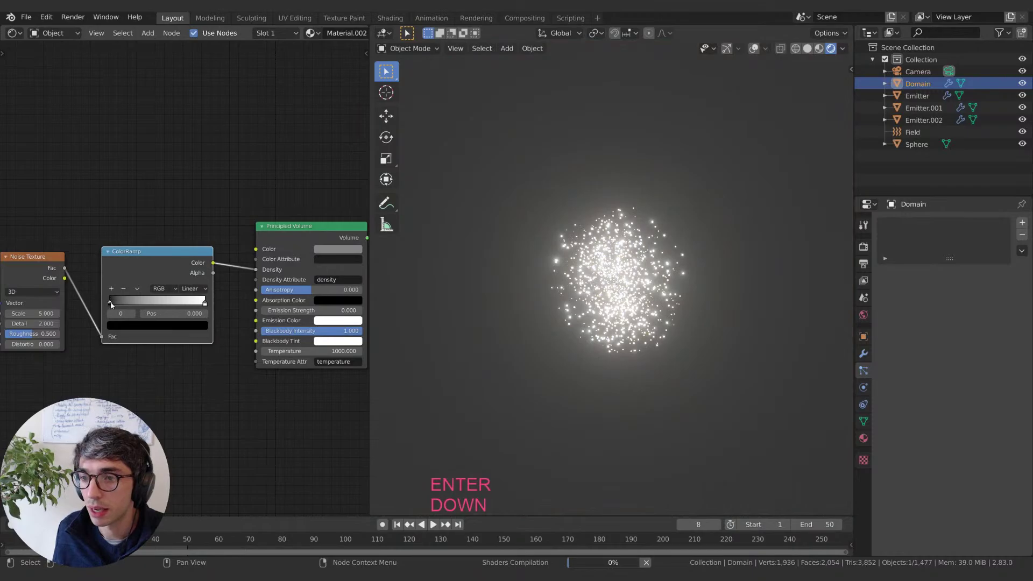
Step: Try different ColorRamp stop positions, leaving the black stop near the start and the white stop at 0.955
{"action": "left_click_drag", "start_coordinate": [111, 304], "coordinate": [125, 306]}
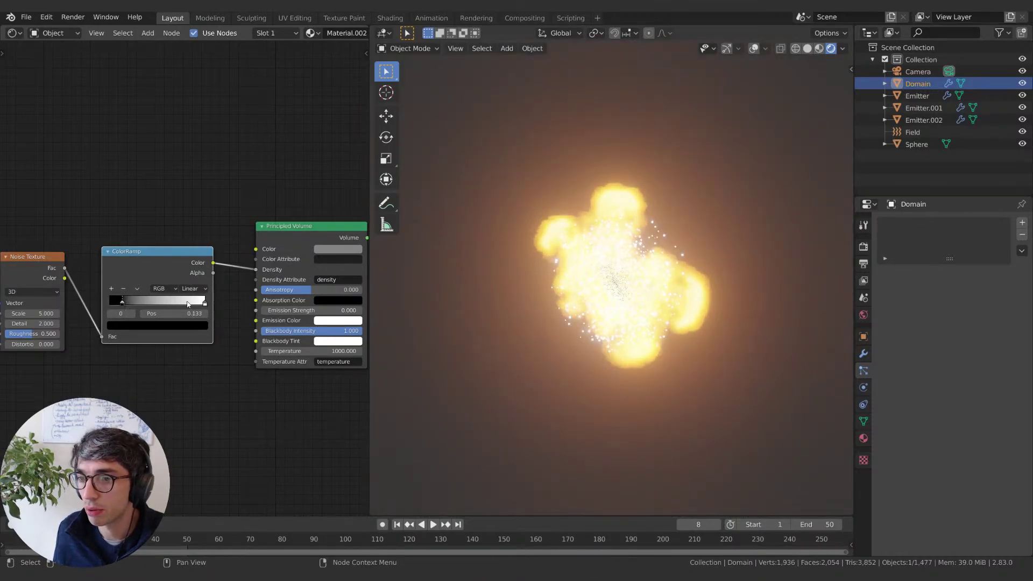
{"action": "mouse_move", "coordinate": [203, 304]}
{"action": "left_mouse_down"}
{"action": "mouse_move", "coordinate": [174, 302]}
{"action": "mouse_move", "coordinate": [200, 304]}
{"action": "left_mouse_up"}
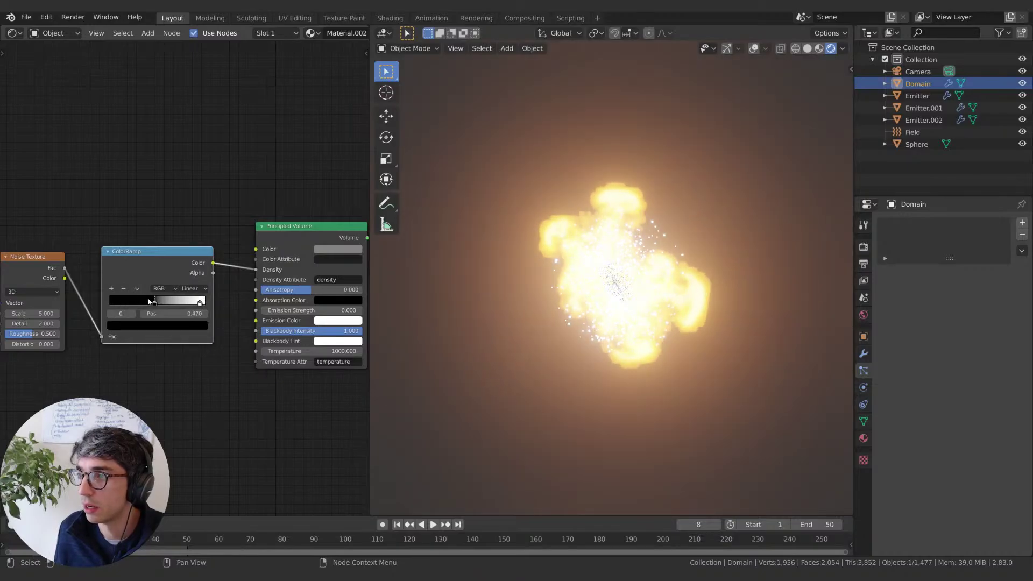
{"action": "left_click_drag", "start_coordinate": [121, 303], "coordinate": [111, 303]}
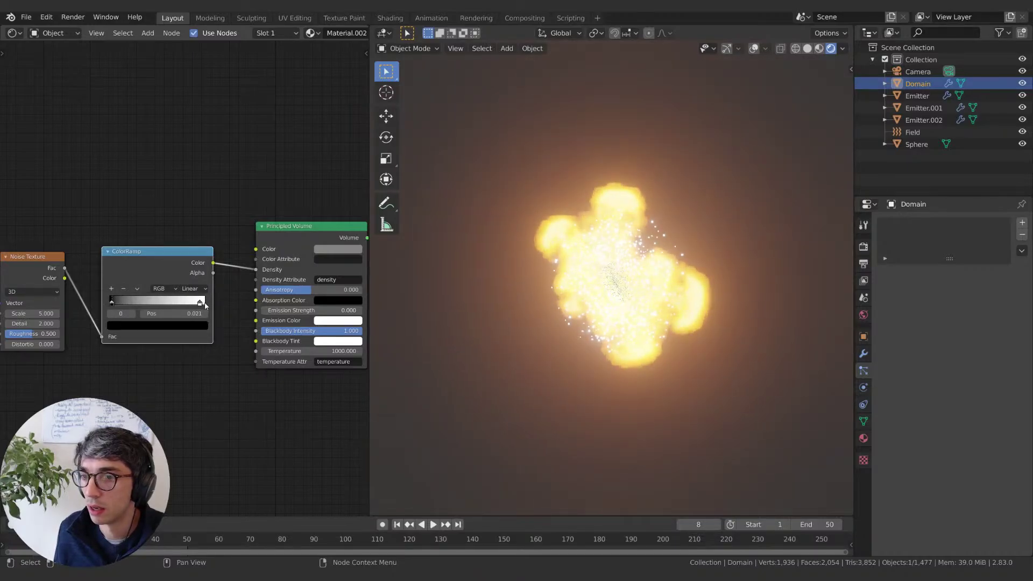
{"action": "left_click_drag", "start_coordinate": [205, 305], "coordinate": [200, 304]}
Step: Move the ColorRamp and its texture nodes farther from the Principled Volume to make room between them
{"action": "middle_click_drag", "start_coordinate": [211, 241], "coordinate": [179, 243]}
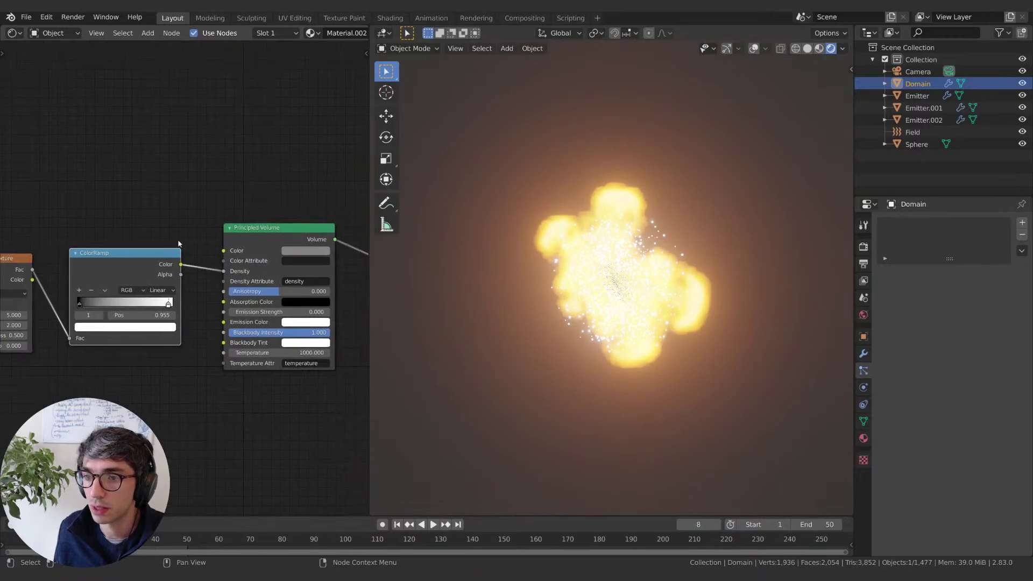
{"action": "middle_click_drag", "start_coordinate": [107, 228], "coordinate": [163, 227]}
{"action": "scroll", "coordinate": [180, 224], "scroll_direction": "down", "scroll_amount": 2}
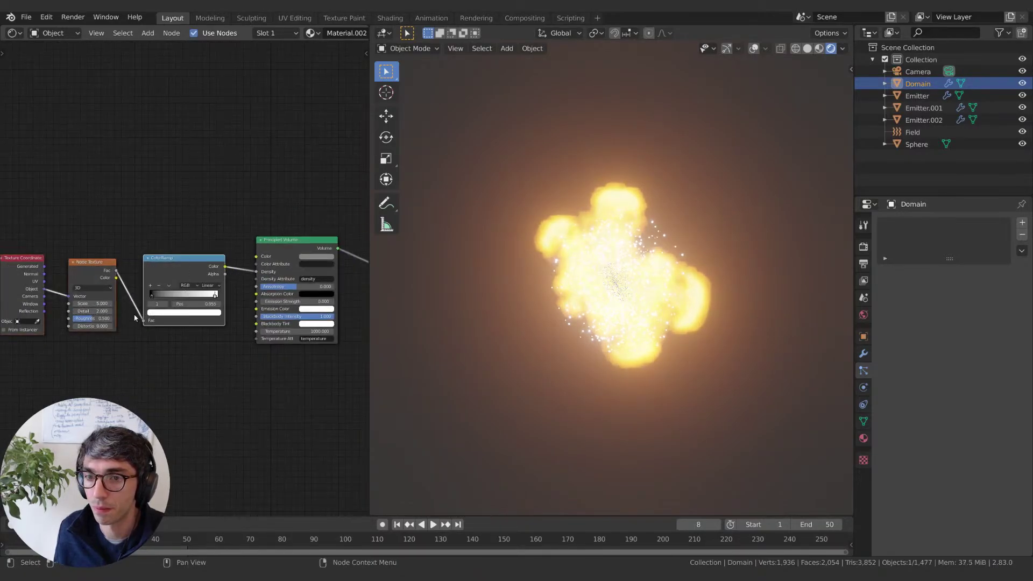
{"action": "key", "text": "g"}
{"action": "left_click", "coordinate": [26, 323]}
{"action": "key", "text": "shift+a"}
{"action": "type", "text": "mat"}
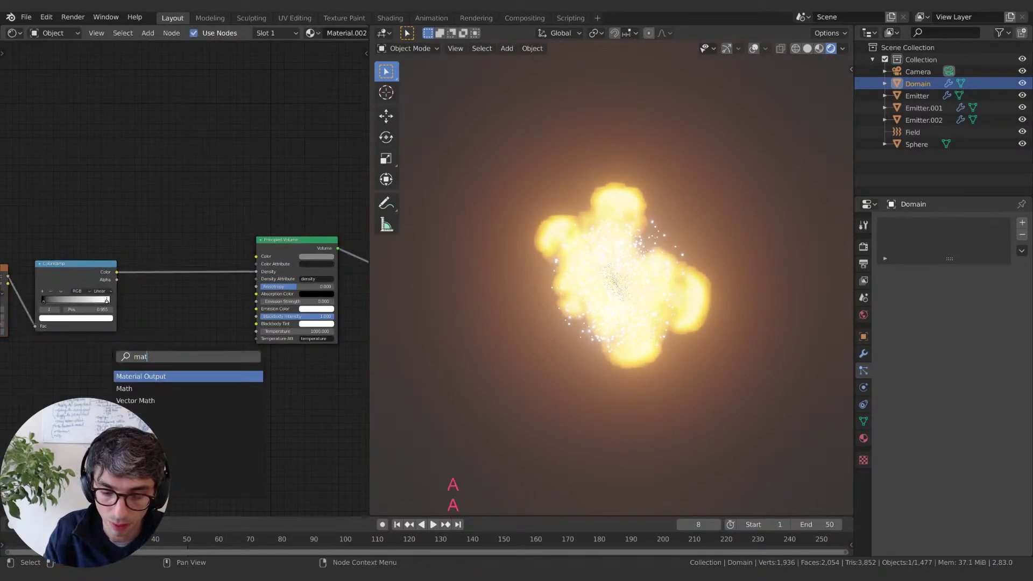
{"action": "type", "text": "h"}
{"action": "key", "text": "Return"}
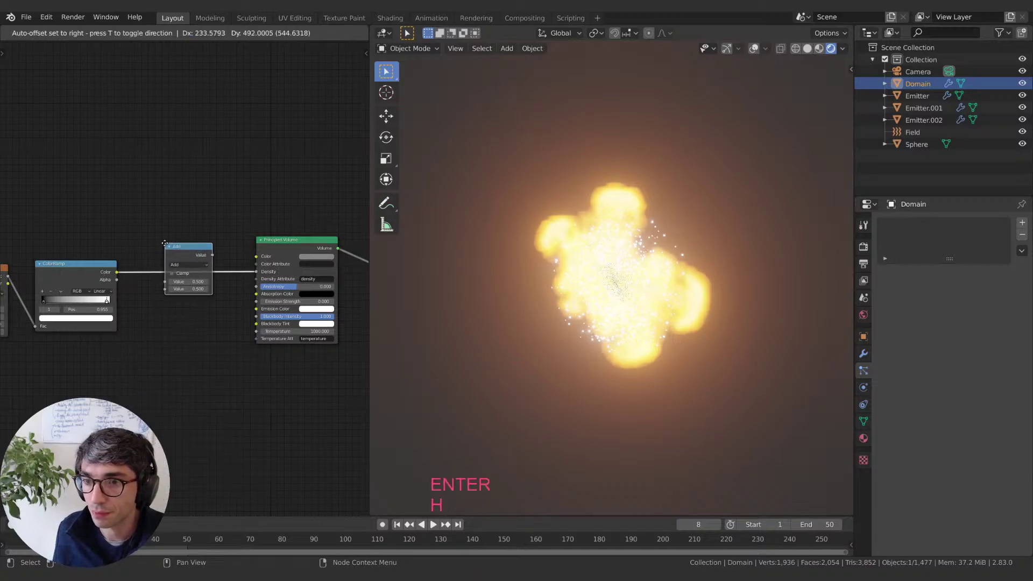
{"action": "left_click", "coordinate": [173, 321]}
{"action": "key", "text": "x"}
{"action": "key", "text": "shift+a"}
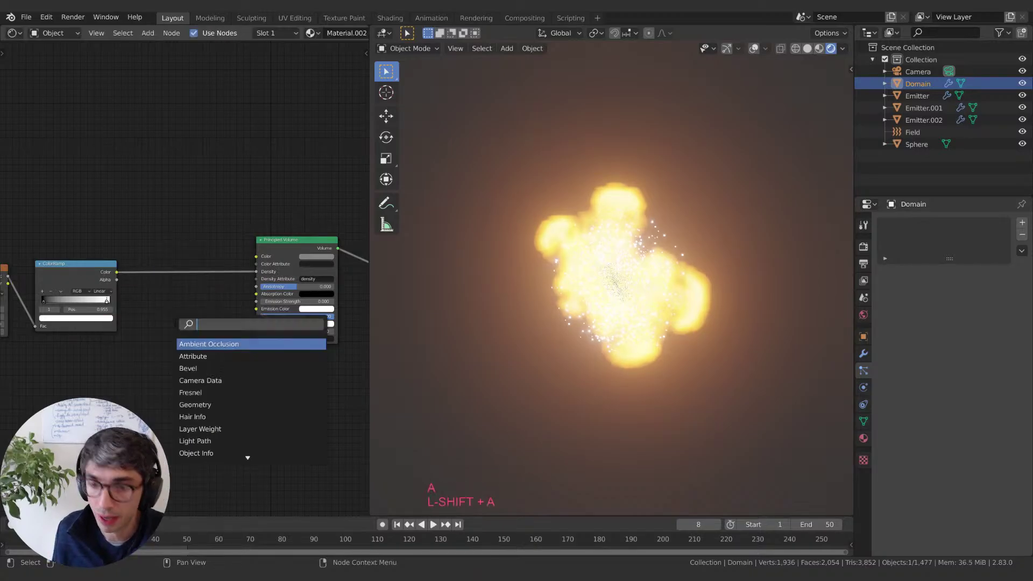
{"action": "type", "text": "ve"}
{"action": "key", "text": "BackSpace"}
{"action": "key", "text": "BackSpace"}
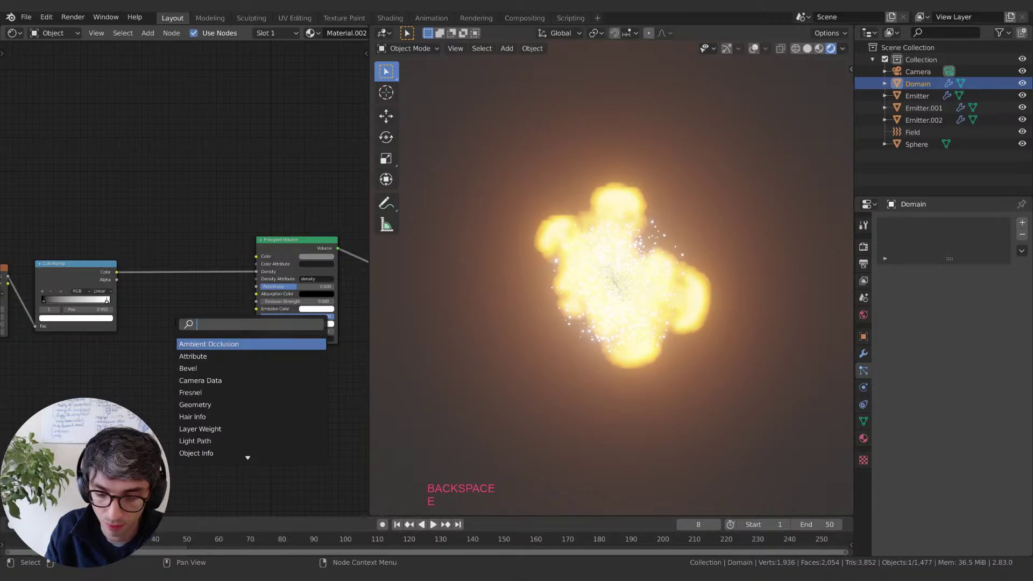
{"action": "type", "text": "vec"}
{"action": "key", "text": "Down"}
{"action": "key", "text": "Return"}
{"action": "left_click", "coordinate": [178, 350]}
{"action": "middle_click_drag", "start_coordinate": [179, 350], "coordinate": [230, 338]}
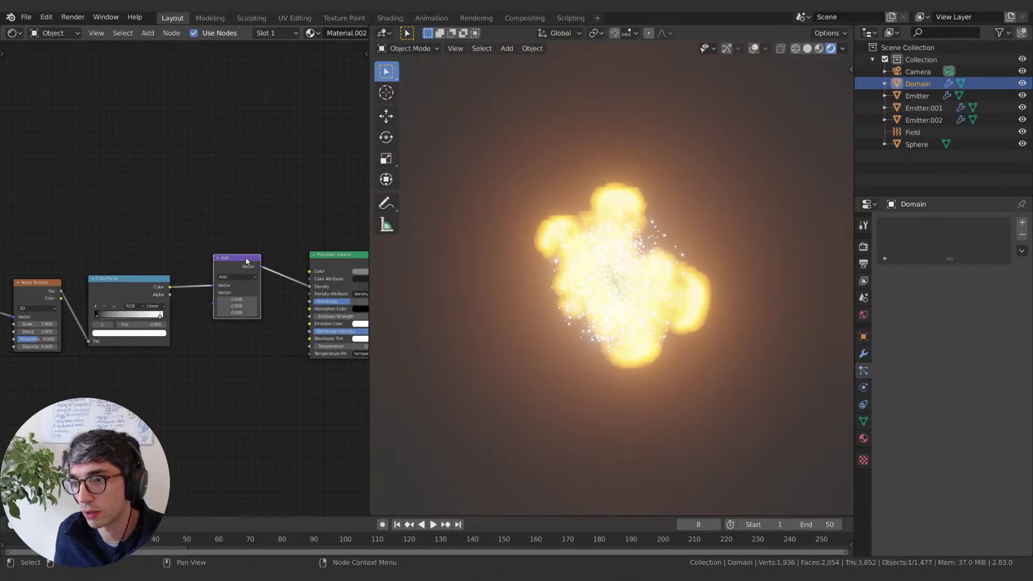
{"action": "key", "text": "x"}
Step: Add a Math node, connect the ColorRamp's Color to its first Value input and its output to the Principled Volume's Density
{"action": "key", "text": "shift+a"}
{"action": "type", "text": "math"}
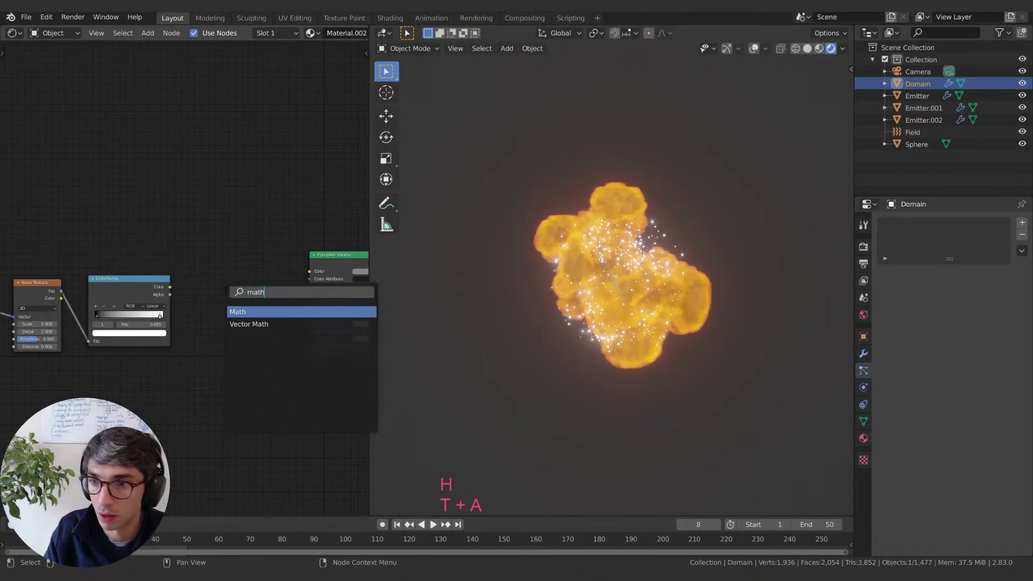
{"action": "key", "text": "Return"}
{"action": "left_click", "coordinate": [194, 288]}
{"action": "left_click_drag", "start_coordinate": [169, 287], "coordinate": [225, 328]}
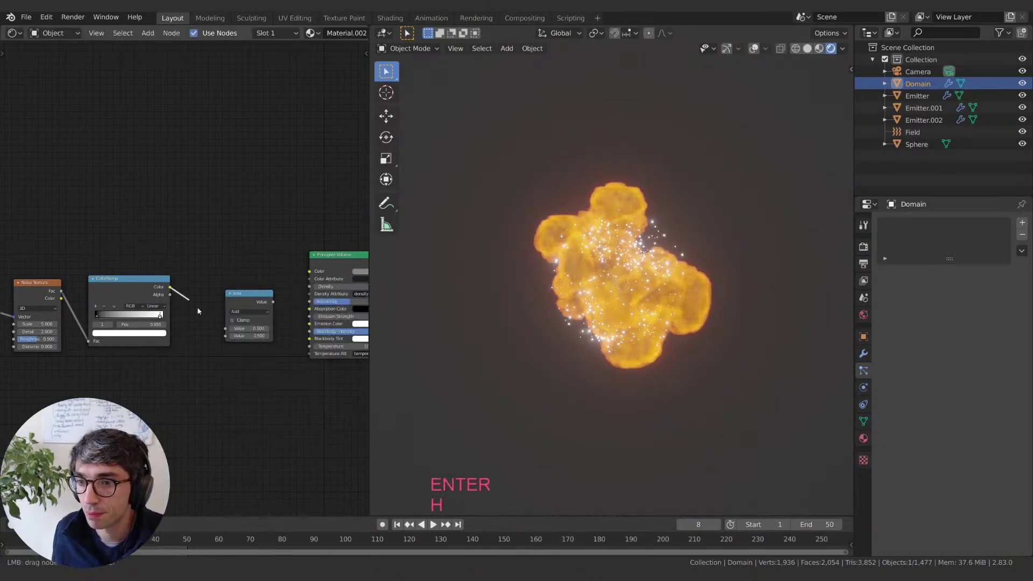
{"action": "left_click_drag", "start_coordinate": [272, 301], "coordinate": [310, 288]}
Step: Set the Math node's operation to Multiply and its second value to 2
{"action": "left_click", "coordinate": [253, 312]}
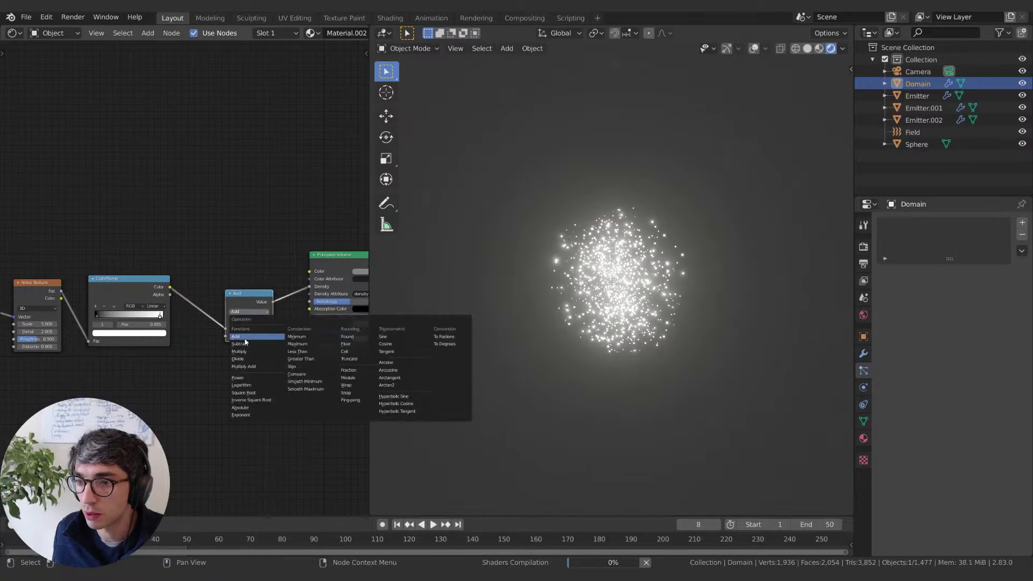
{"action": "left_click", "coordinate": [239, 352]}
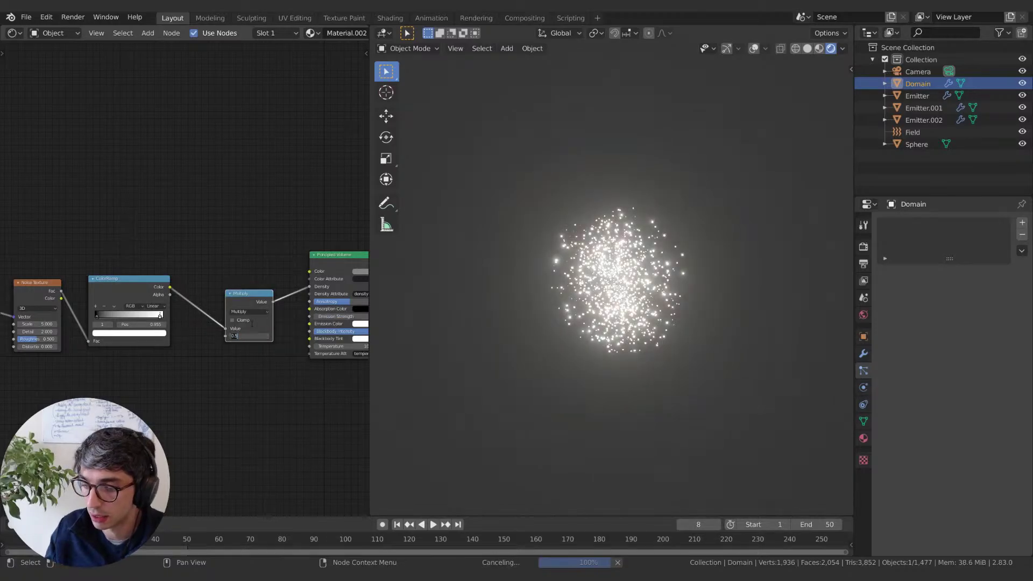
{"action": "type", "text": "2"}
{"action": "key", "text": "Return"}
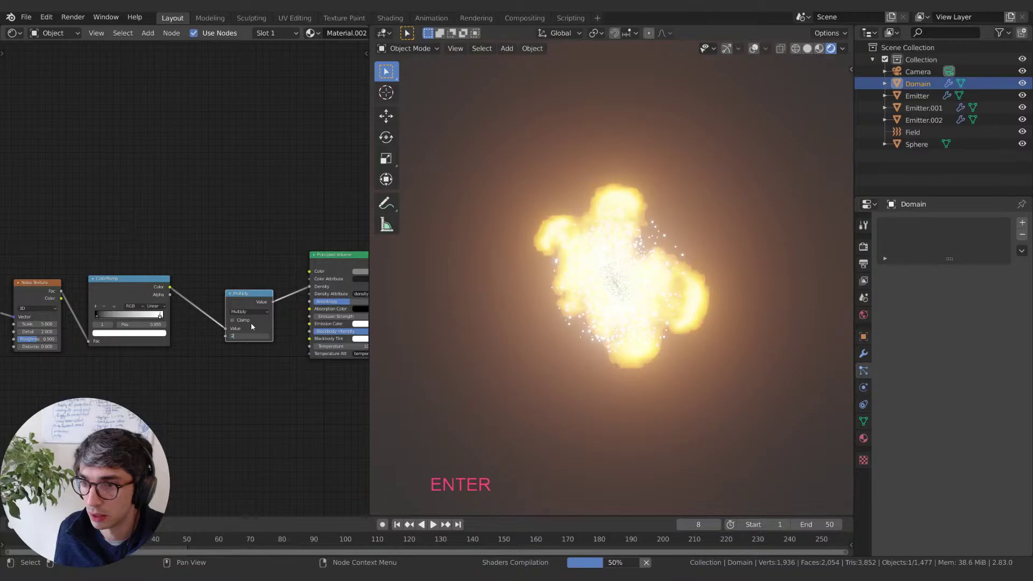
Step: Raise the Noise Texture's scale and move the ColorRamp's black and white stops closer together to sharpen the density noise
{"action": "middle_click_drag", "start_coordinate": [251, 322], "coordinate": [306, 324]}
{"action": "left_click_drag", "start_coordinate": [151, 318], "coordinate": [158, 319]}
{"action": "middle_click_drag", "start_coordinate": [127, 376], "coordinate": [169, 367]}
{"action": "left_click_drag", "start_coordinate": [138, 317], "coordinate": [611, 318]}
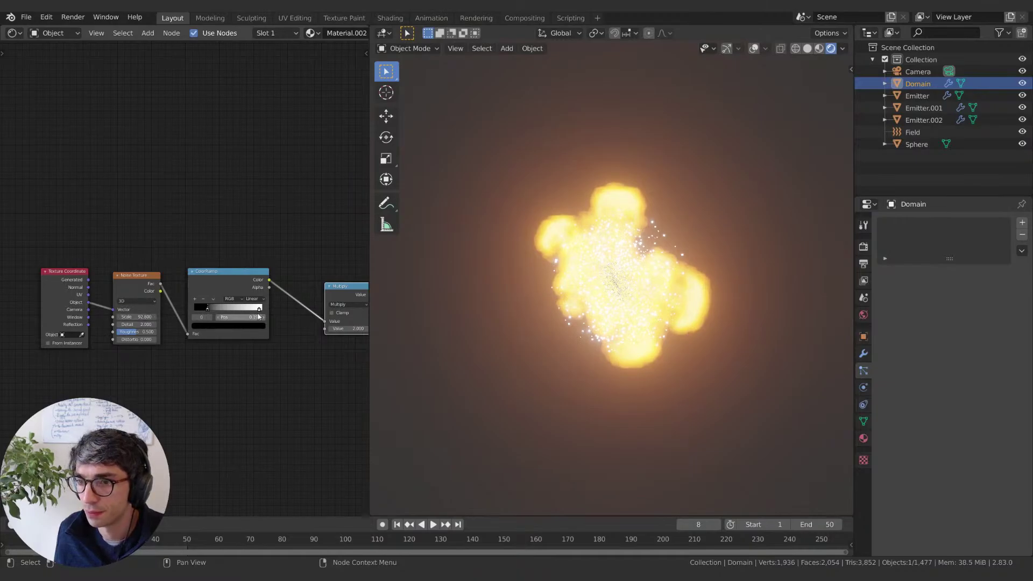
{"action": "left_click_drag", "start_coordinate": [260, 308], "coordinate": [216, 309]}
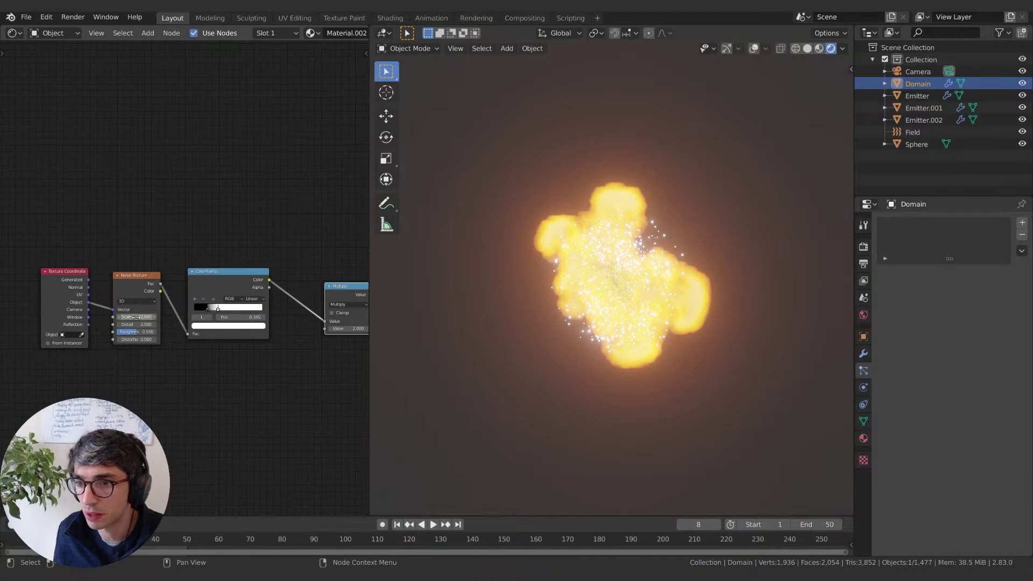
Step: Lower the Noise Texture's scale to 1.5 to coarsen the density pattern
{"action": "left_click_drag", "start_coordinate": [135, 317], "coordinate": [153, 317]}
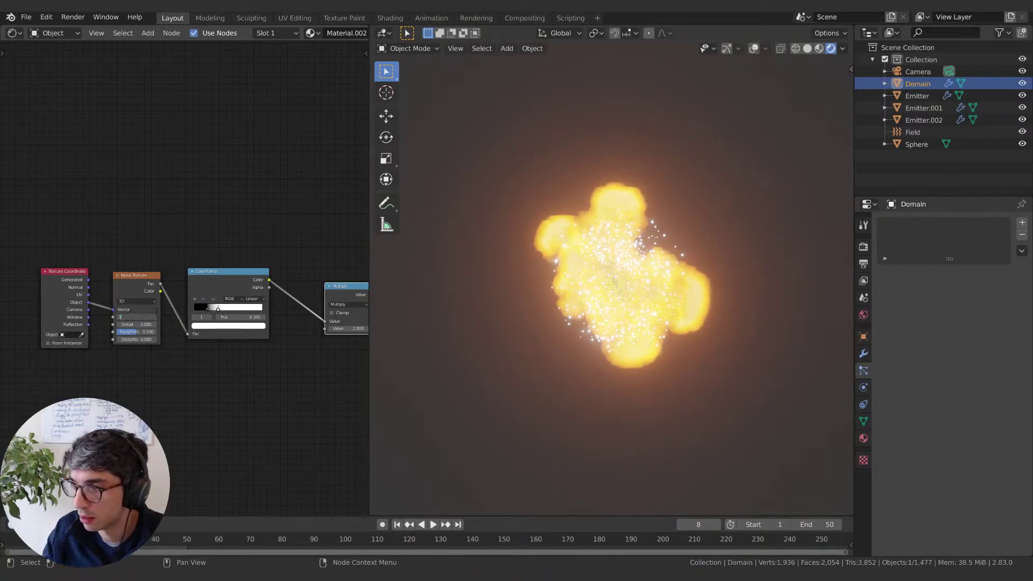
{"action": "type", "text": ".7"}
{"action": "key", "text": "Return"}
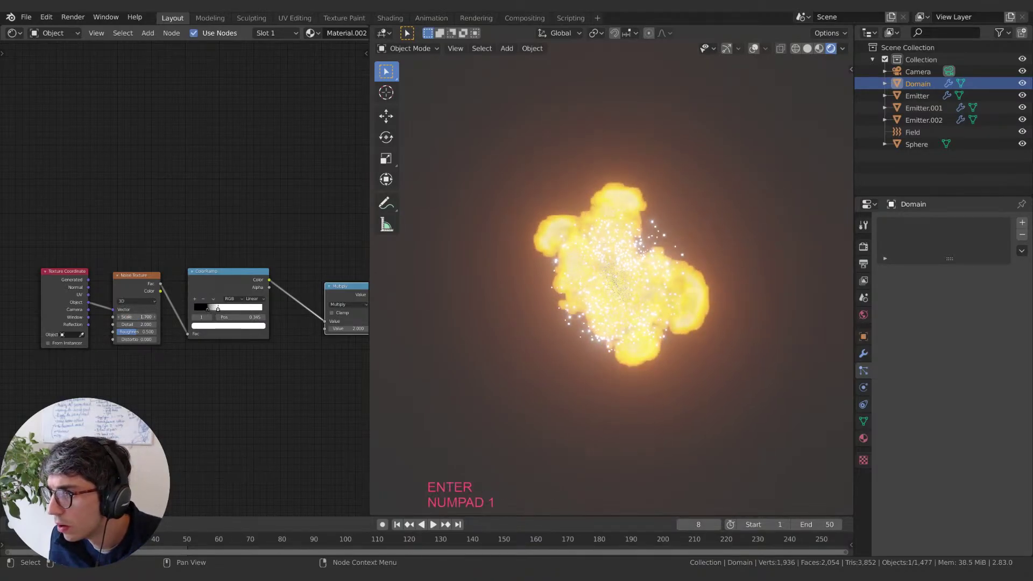
{"action": "left_click_drag", "start_coordinate": [137, 316], "coordinate": [135, 317]}
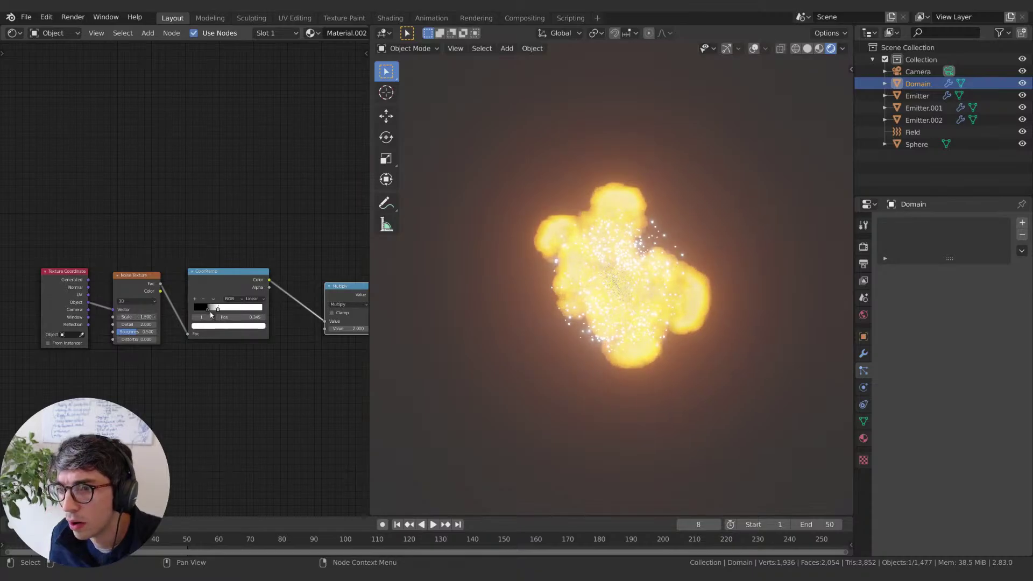
Step: Drive the Noise Texture's vector with Generated coordinates and readjust the ColorRamp stops, keeping them close together
{"action": "mouse_move", "coordinate": [211, 308]}
{"action": "left_mouse_down"}
{"action": "mouse_move", "coordinate": [222, 310]}
{"action": "mouse_move", "coordinate": [190, 311]}
{"action": "mouse_move", "coordinate": [211, 310]}
{"action": "left_mouse_up"}
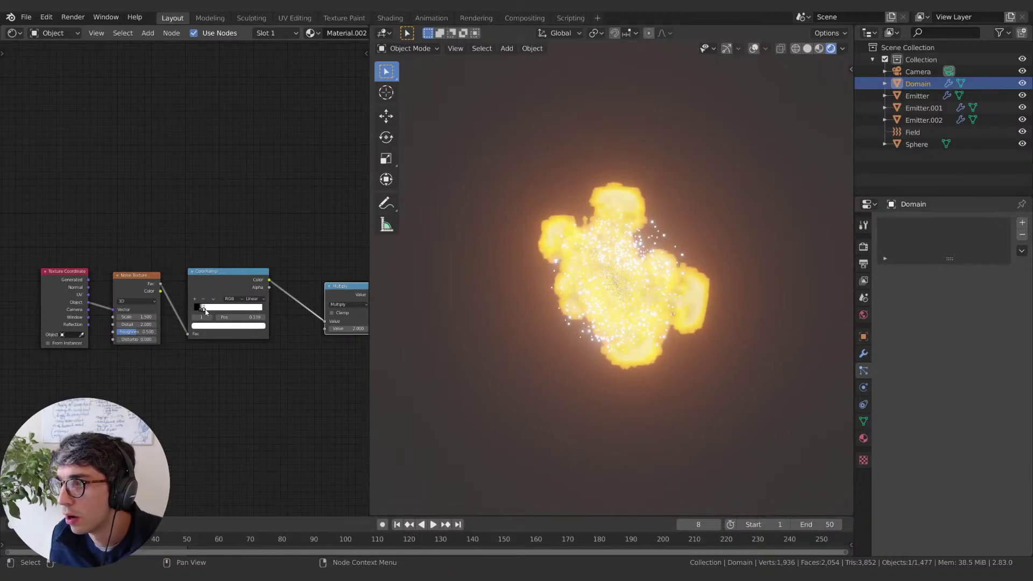
{"action": "left_click_drag", "start_coordinate": [89, 280], "coordinate": [113, 311]}
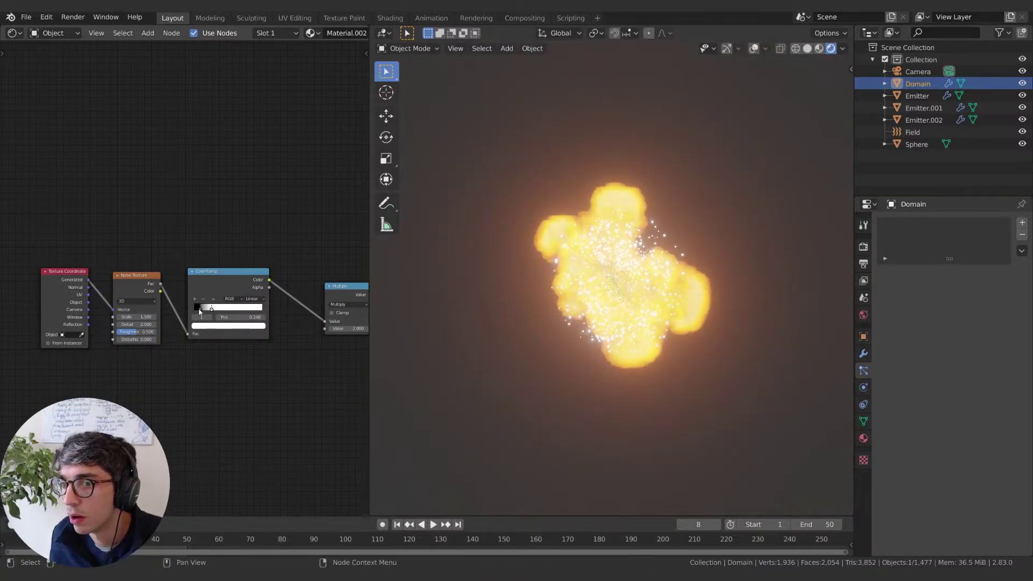
{"action": "left_click_drag", "start_coordinate": [199, 311], "coordinate": [209, 309]}
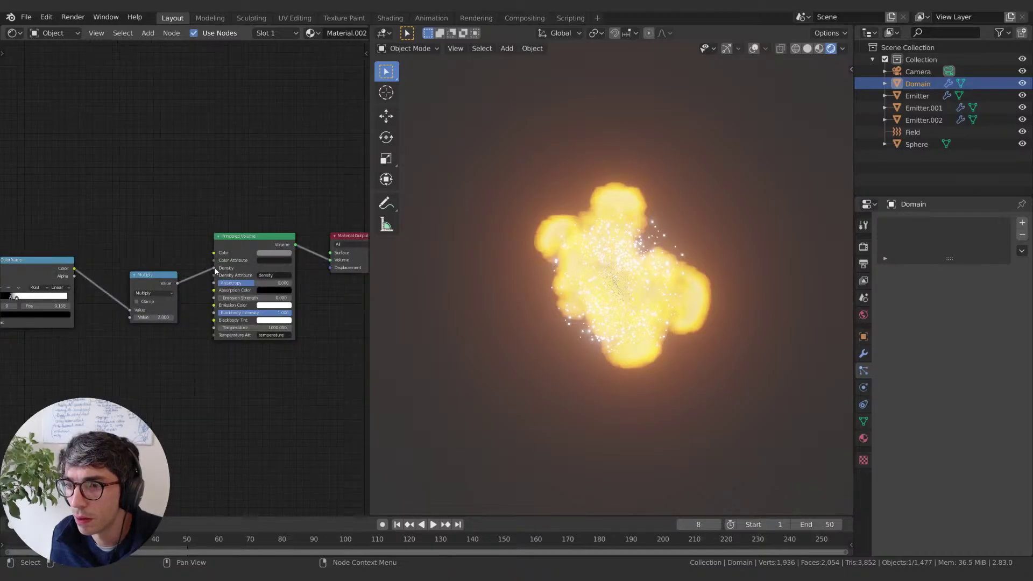
Step: Reroute the Multiply output from Density to Blackbody Intensity and shift the ColorRamp's black stop towards white
{"action": "left_click_drag", "start_coordinate": [215, 270], "coordinate": [214, 313]}
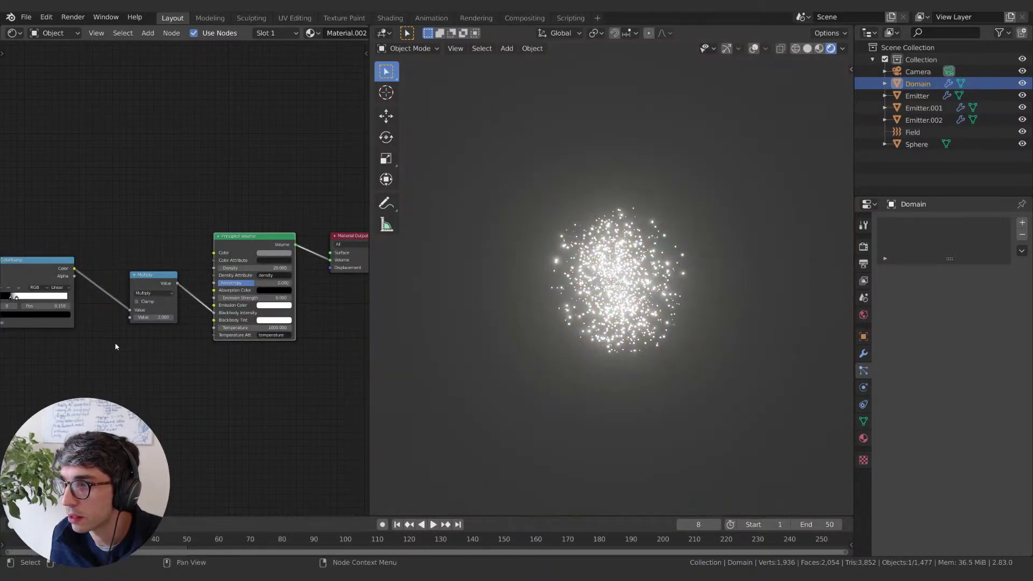
{"action": "middle_click_drag", "start_coordinate": [117, 343], "coordinate": [181, 343]}
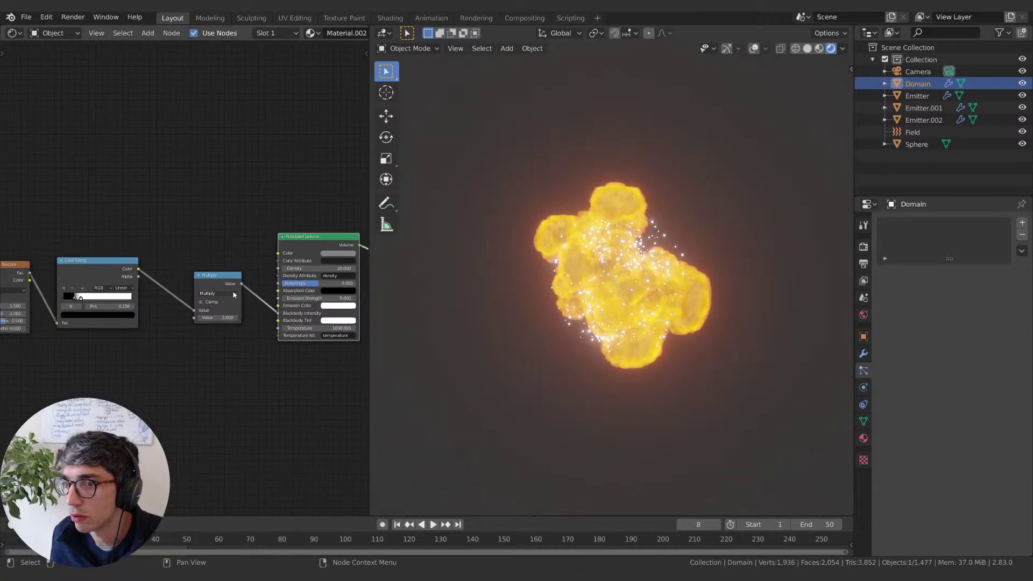
{"action": "mouse_move", "coordinate": [75, 300]}
{"action": "left_mouse_down"}
{"action": "mouse_move", "coordinate": [127, 299]}
{"action": "mouse_move", "coordinate": [79, 299]}
{"action": "mouse_move", "coordinate": [94, 299]}
{"action": "left_mouse_up"}
{"action": "middle_click_drag", "start_coordinate": [94, 299], "coordinate": [150, 290]}
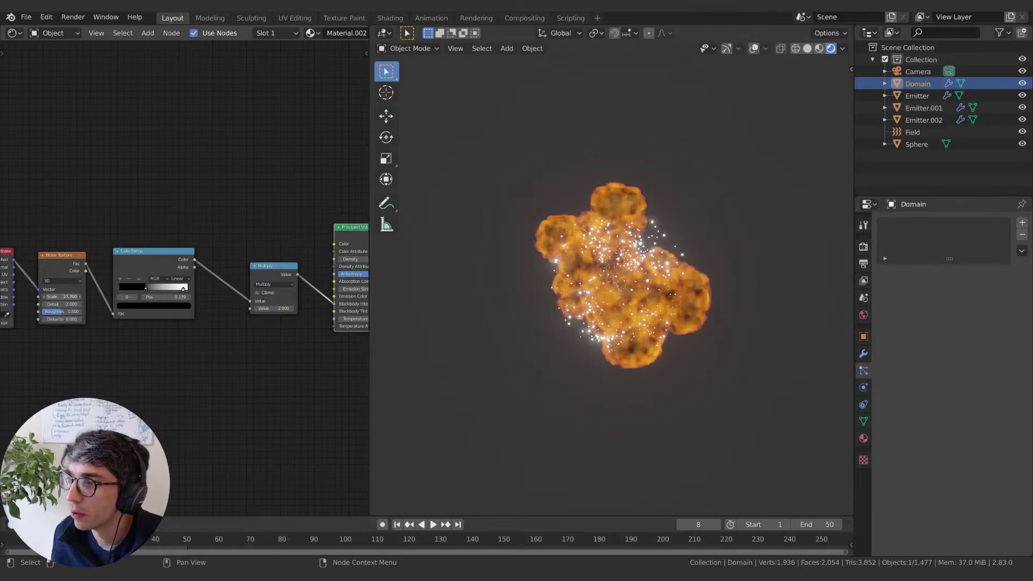
Step: Try a Noise Texture scale of 42.3, then shift the ColorRamp's black stop and reduce the scale for larger patches
{"action": "left_click_drag", "start_coordinate": [62, 297], "coordinate": [70, 296]}
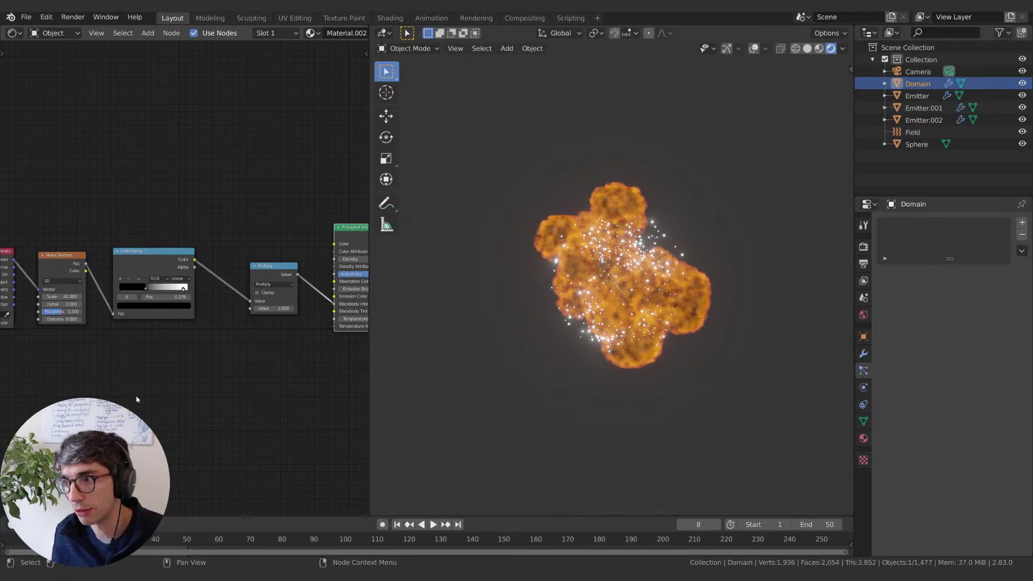
{"action": "middle_click_drag", "start_coordinate": [325, 384], "coordinate": [190, 370]}
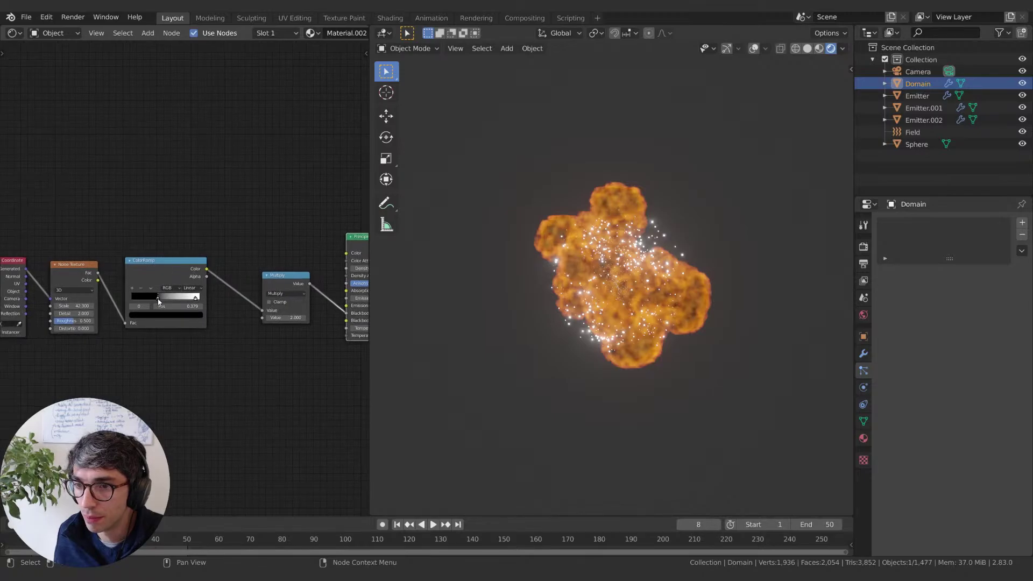
{"action": "left_click_drag", "start_coordinate": [159, 300], "coordinate": [151, 295]}
{"action": "middle_click_drag", "start_coordinate": [91, 311], "coordinate": [169, 298]}
{"action": "left_click_drag", "start_coordinate": [148, 301], "coordinate": [38, 294]}
{"action": "middle_click_drag", "start_coordinate": [280, 341], "coordinate": [136, 350]}
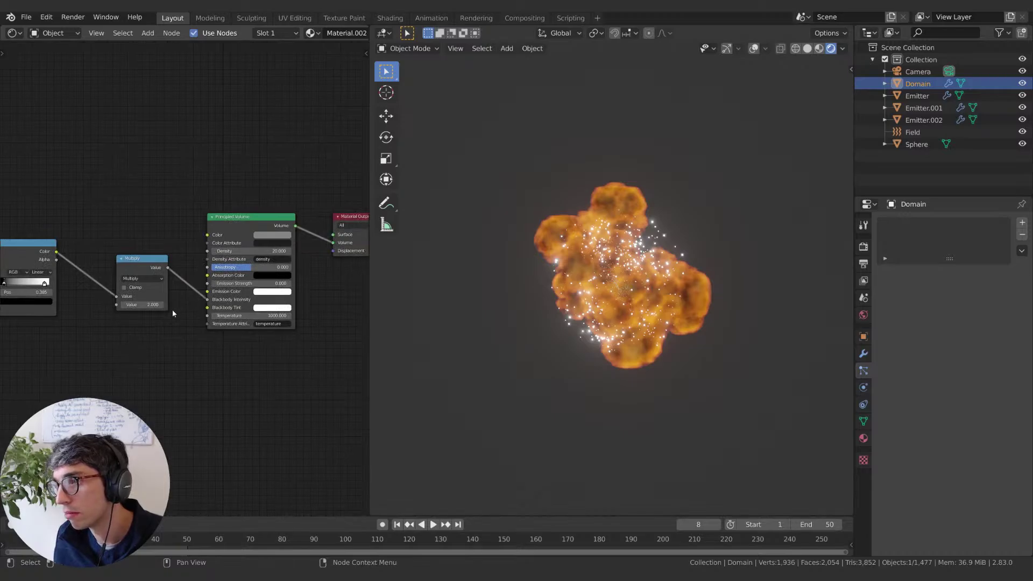
Step: Move the Multiply link back to Density, and delete the Texture Coordinate, Noise Texture, ColorRamp and Multiply nodes
{"action": "left_click_drag", "start_coordinate": [204, 299], "coordinate": [207, 251]}
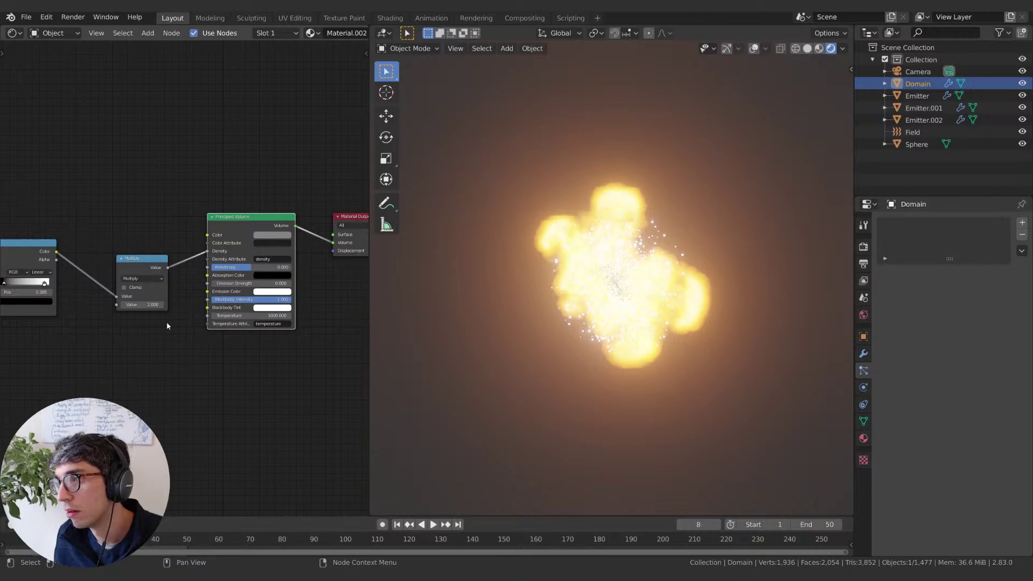
{"action": "middle_click_drag", "start_coordinate": [166, 325], "coordinate": [280, 272]}
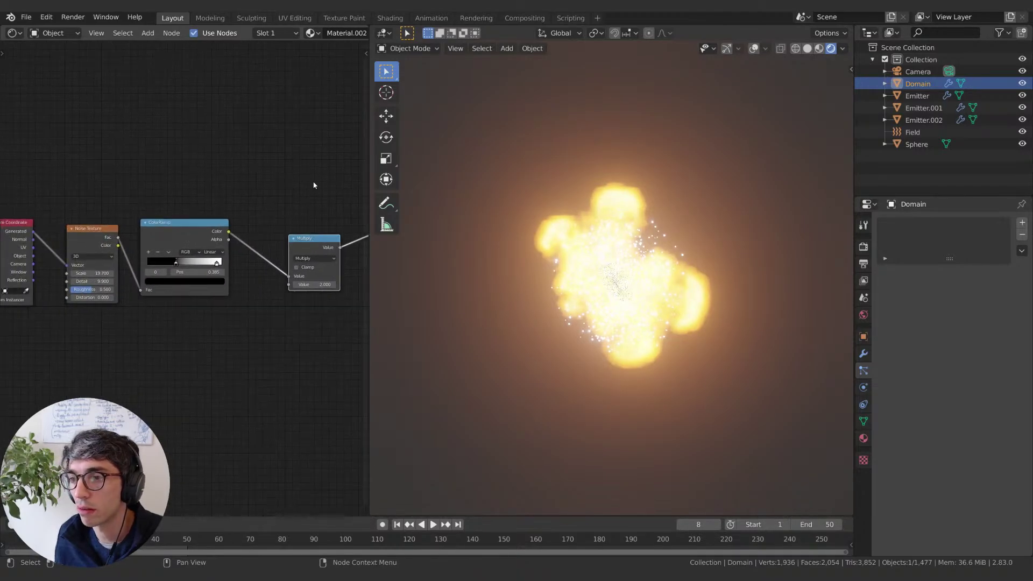
{"action": "left_click", "coordinate": [184, 290]}
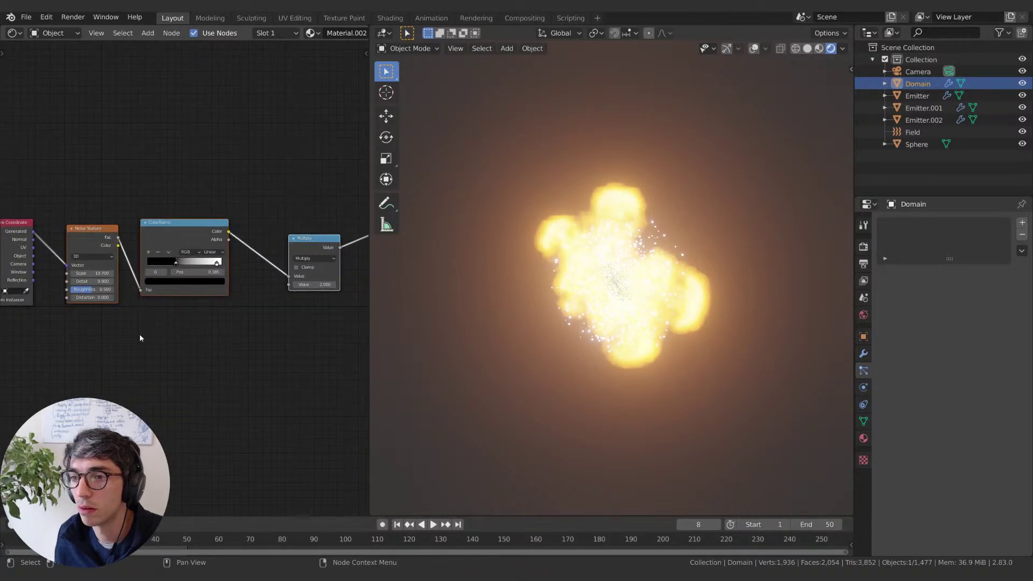
{"action": "key", "text": "x"}
{"action": "left_click", "coordinate": [42, 236]}
{"action": "key", "text": "x"}
{"action": "middle_click_drag", "start_coordinate": [197, 262], "coordinate": [120, 263]}
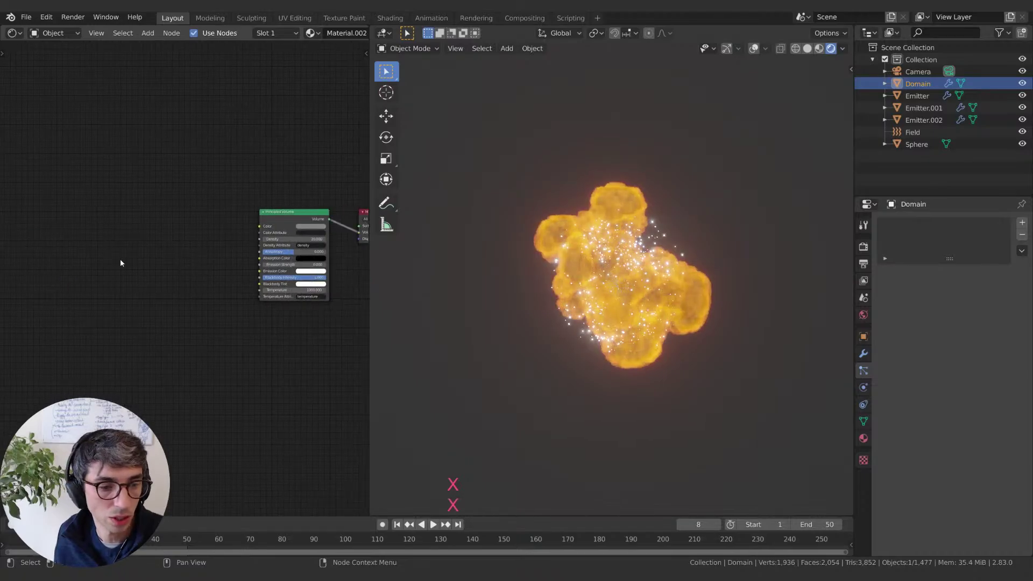
Step: Try out the Blackbody Tint color on the Principled Volume, keeping it white
{"action": "middle_click_drag", "start_coordinate": [84, 302], "coordinate": [106, 311]}
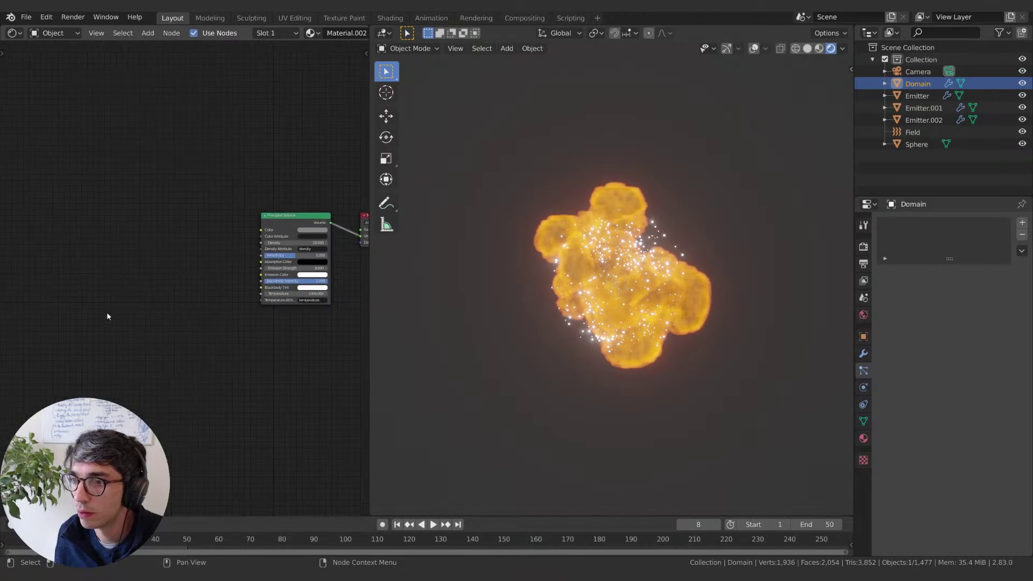
{"action": "scroll", "coordinate": [231, 324], "scroll_direction": "up", "scroll_amount": 1}
{"action": "middle_click_drag", "start_coordinate": [239, 326], "coordinate": [161, 337]}
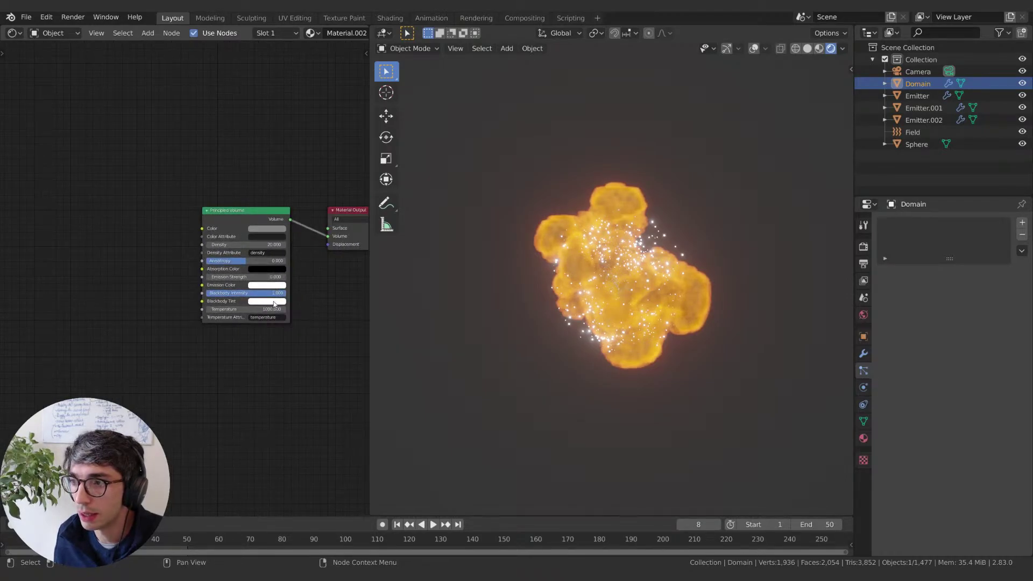
{"action": "left_click", "coordinate": [274, 303]}
{"action": "mouse_move", "coordinate": [280, 226]}
{"action": "left_mouse_down"}
{"action": "mouse_move", "coordinate": [272, 237]}
{"action": "mouse_move", "coordinate": [295, 200]}
{"action": "mouse_move", "coordinate": [269, 240]}
{"action": "mouse_move", "coordinate": [283, 218]}
{"action": "mouse_move", "coordinate": [277, 224]}
{"action": "left_mouse_up"}
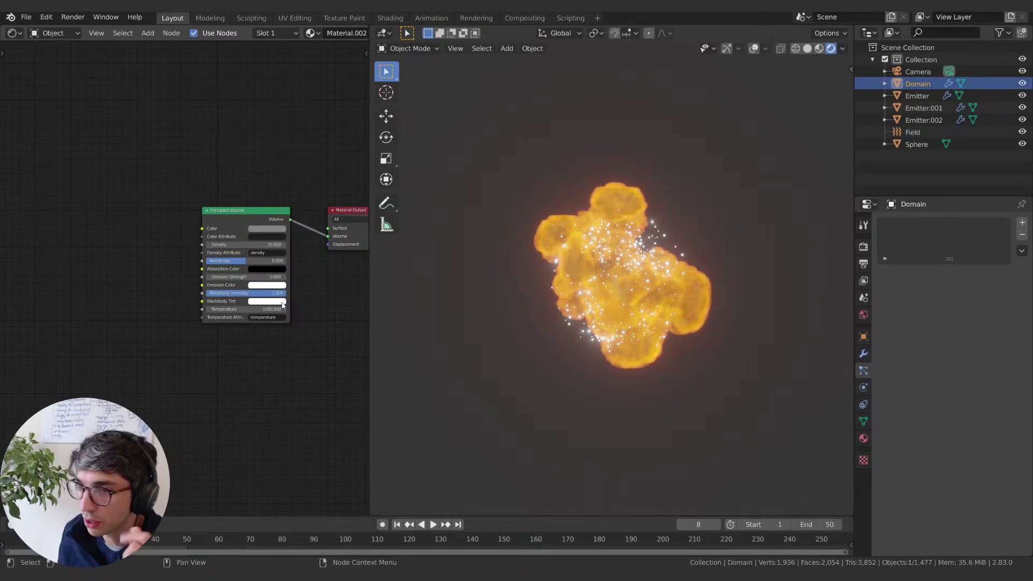
Step: Test the Principled Volume's Temperature at 100 and set it back to 1000
{"action": "left_click_drag", "start_coordinate": [268, 309], "coordinate": [262, 310]}
{"action": "left_click", "coordinate": [252, 311]}
{"action": "type", "text": "100"}
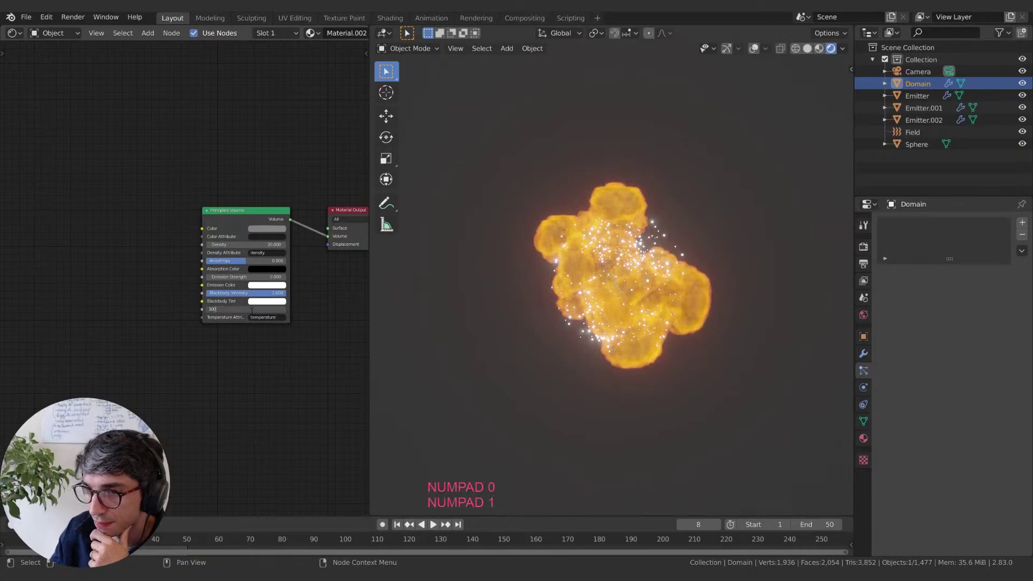
{"action": "key", "text": "Return"}
{"action": "left_click", "coordinate": [258, 301]}
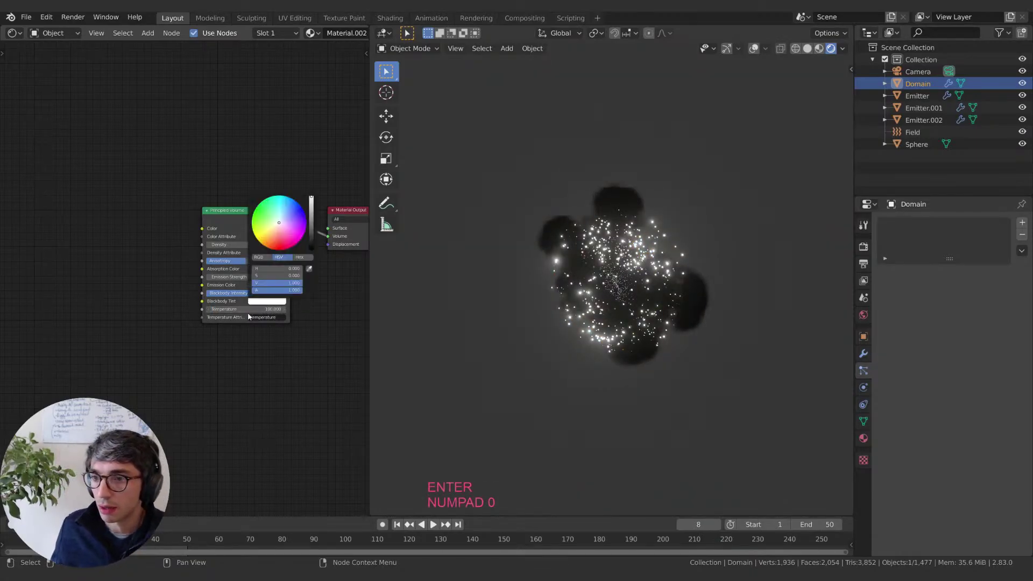
{"action": "left_click", "coordinate": [238, 310]}
{"action": "type", "text": "1000"}
{"action": "key", "text": "Return"}
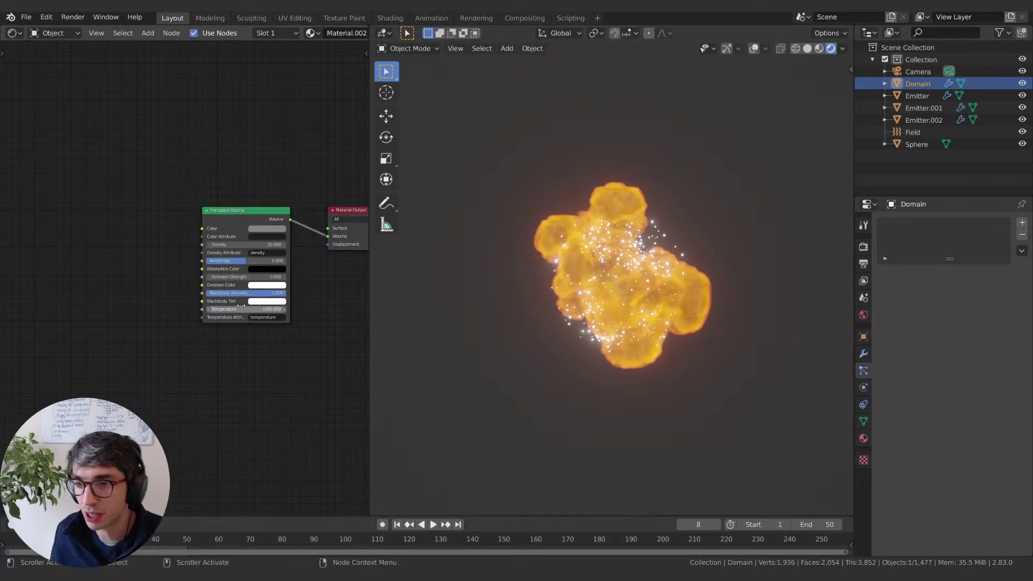
Step: Try lower Temperature values on the Principled Volume, including 780, and finish slightly above 780
{"action": "left_click_drag", "start_coordinate": [238, 305], "coordinate": [210, 306]}
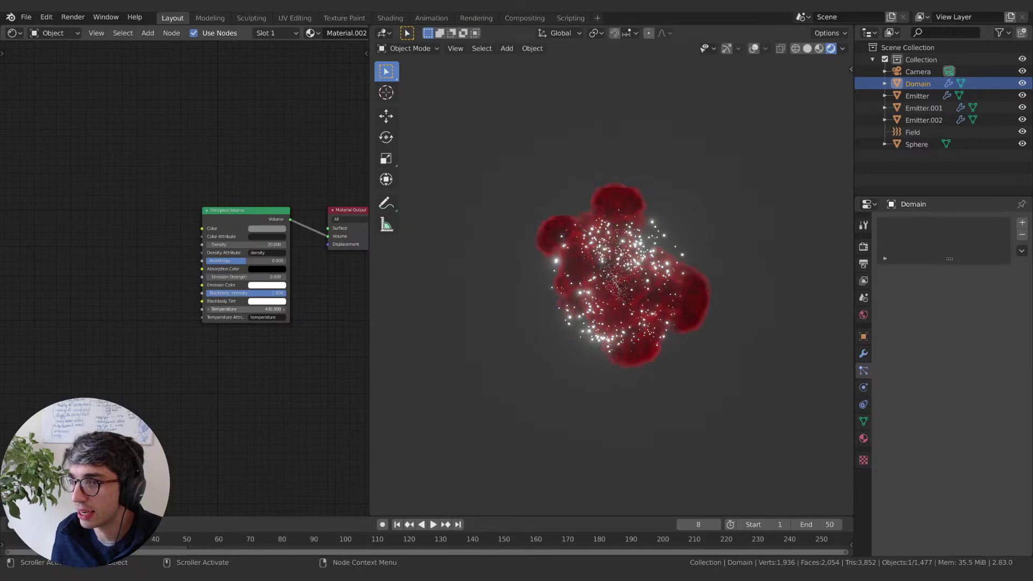
{"action": "left_click_drag", "start_coordinate": [242, 309], "coordinate": [259, 309]}
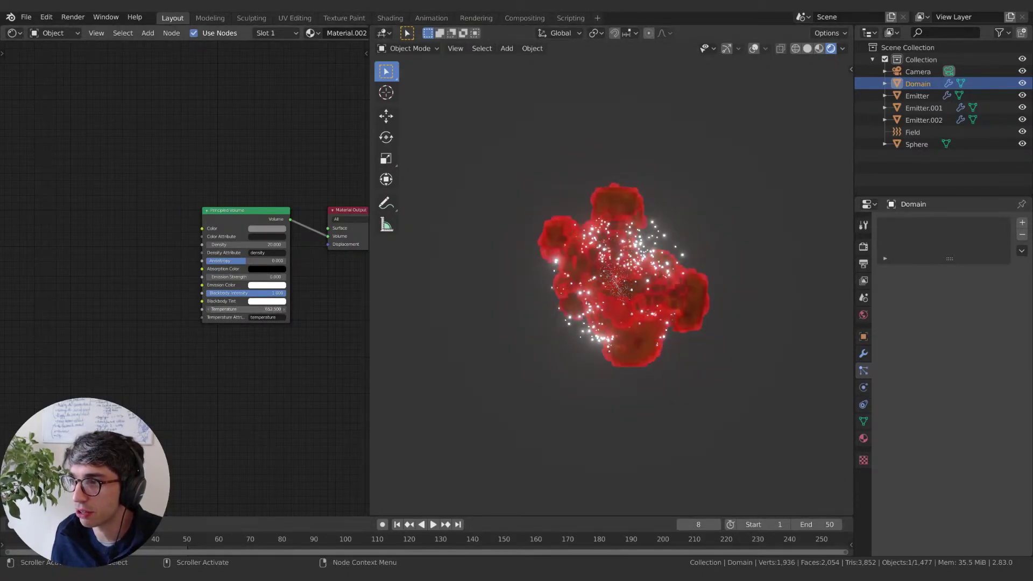
{"action": "double_click", "coordinate": [240, 309]}
{"action": "type", "text": "780"}
{"action": "key", "text": "Return"}
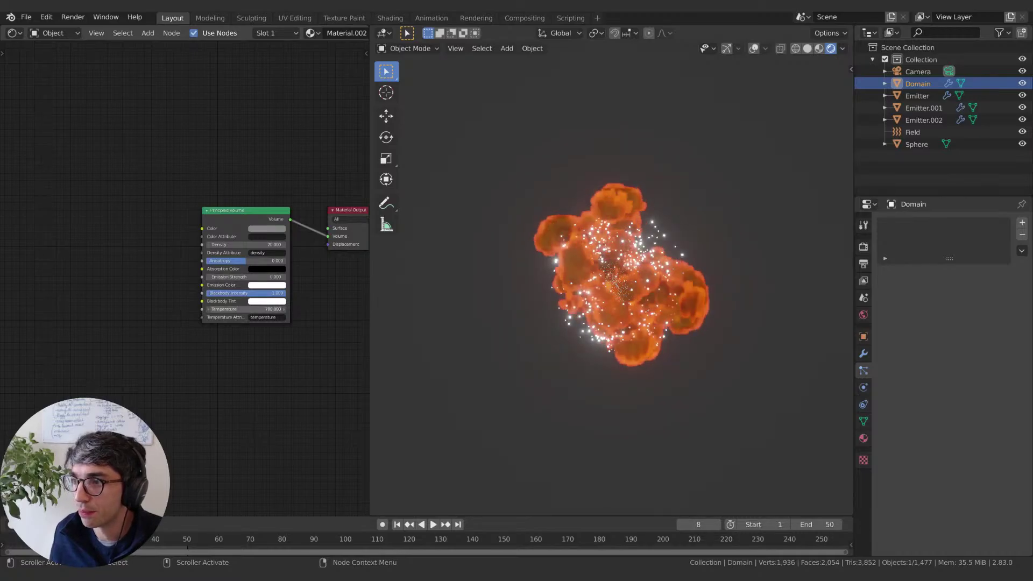
{"action": "left_click_drag", "start_coordinate": [241, 308], "coordinate": [245, 309]}
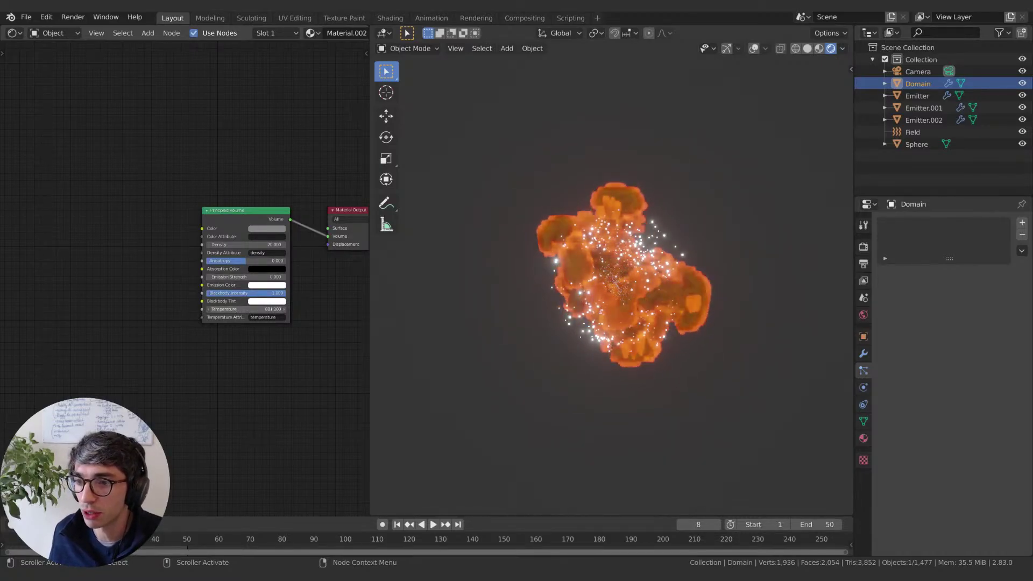
Step: Try blue and light blue Blackbody Tints on the Principled Volume and return the tint to white
{"action": "left_click", "coordinate": [257, 300]}
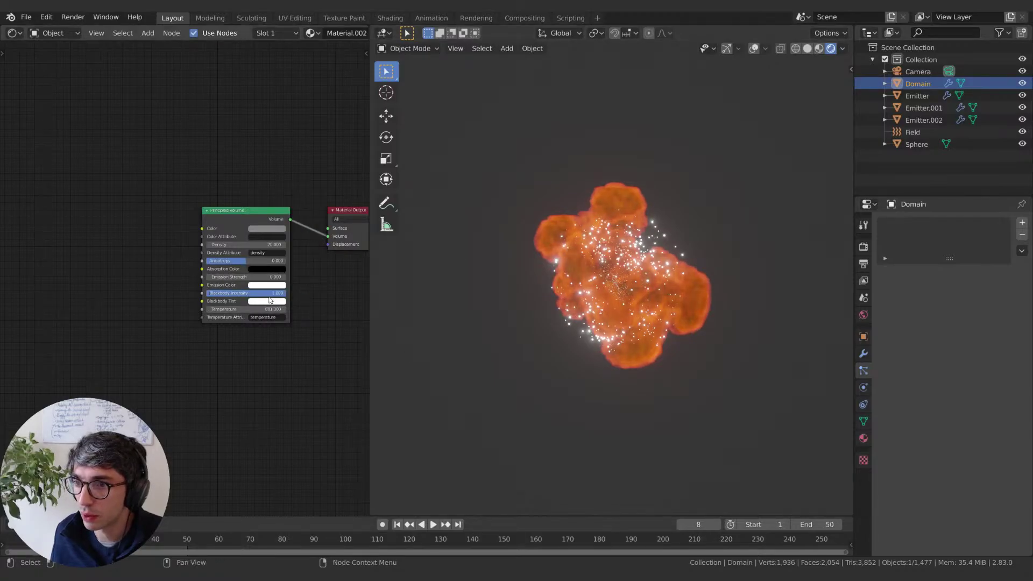
{"action": "left_click", "coordinate": [267, 285]}
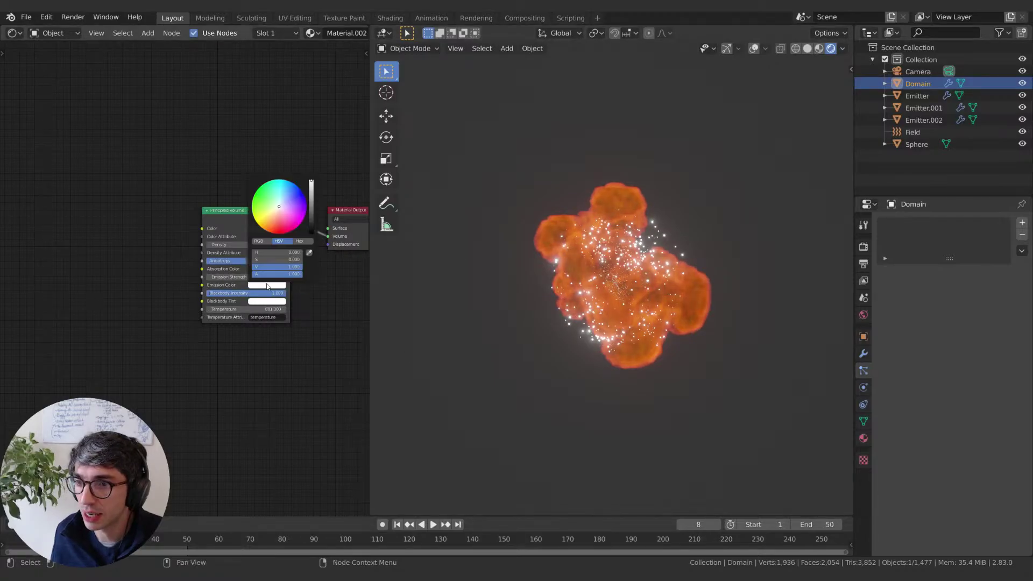
{"action": "left_click", "coordinate": [267, 300]}
{"action": "mouse_move", "coordinate": [279, 222]}
{"action": "left_mouse_down"}
{"action": "mouse_move", "coordinate": [275, 230]}
{"action": "mouse_move", "coordinate": [288, 217]}
{"action": "mouse_move", "coordinate": [297, 229]}
{"action": "left_mouse_up"}
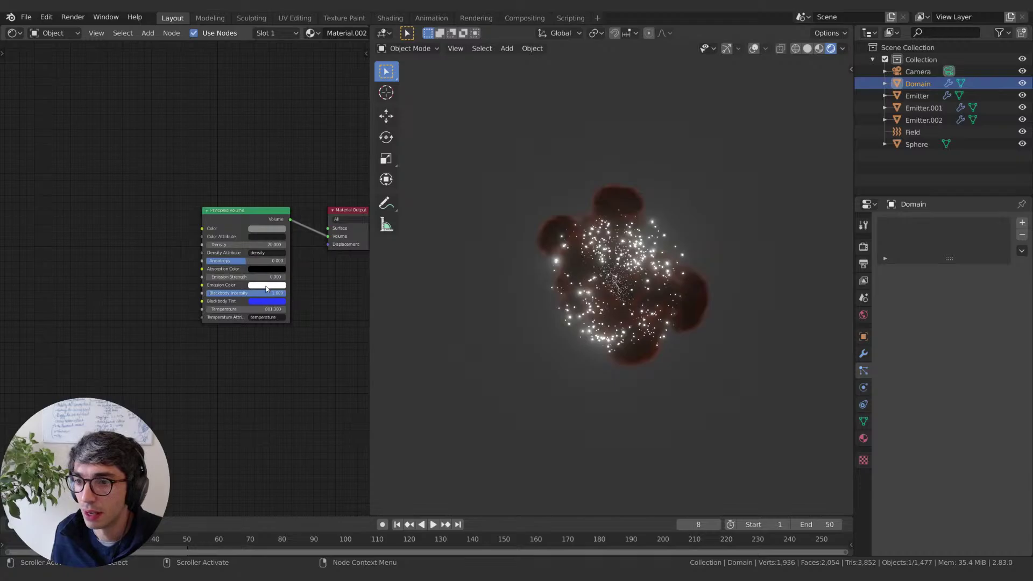
{"action": "left_click", "coordinate": [265, 303]}
{"action": "left_click", "coordinate": [290, 213]}
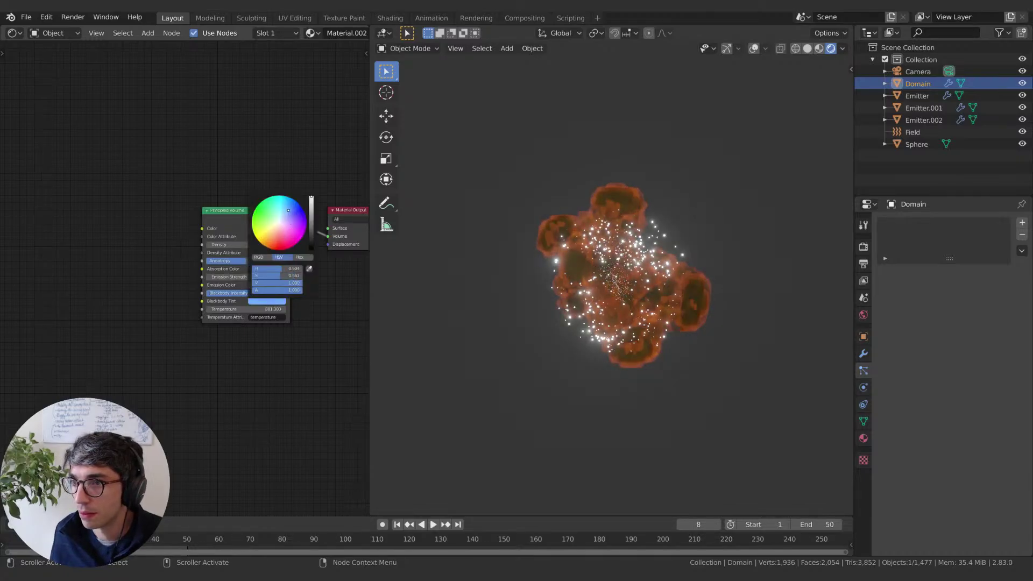
{"action": "mouse_move", "coordinate": [291, 213]}
{"action": "left_mouse_down"}
{"action": "mouse_move", "coordinate": [271, 234]}
{"action": "mouse_move", "coordinate": [279, 225]}
{"action": "left_mouse_up"}
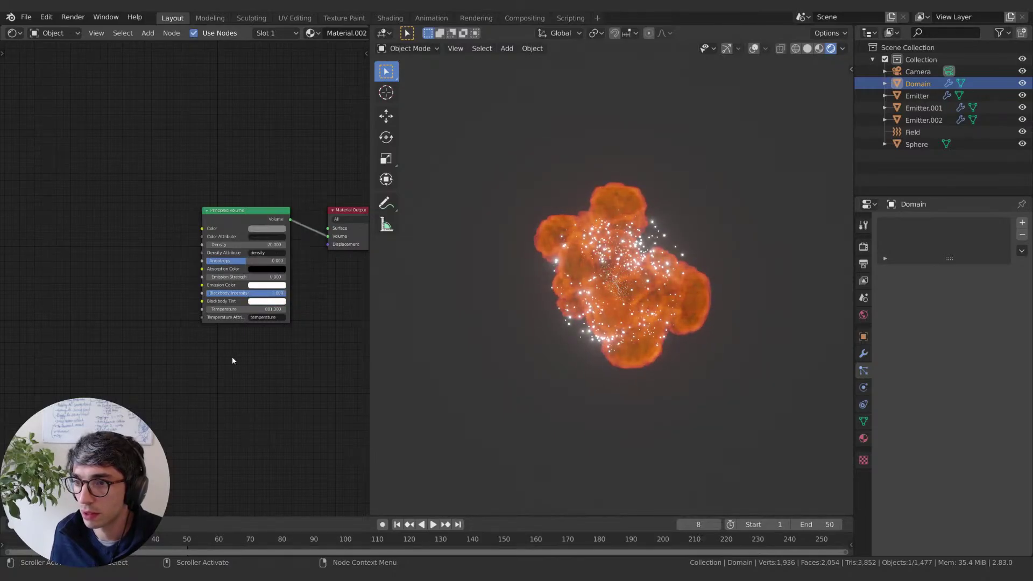
Step: Raise the Principled Volume's Temperature to above 1200 and lower its Density to below 2
{"action": "left_click_drag", "start_coordinate": [248, 294], "coordinate": [282, 309]}
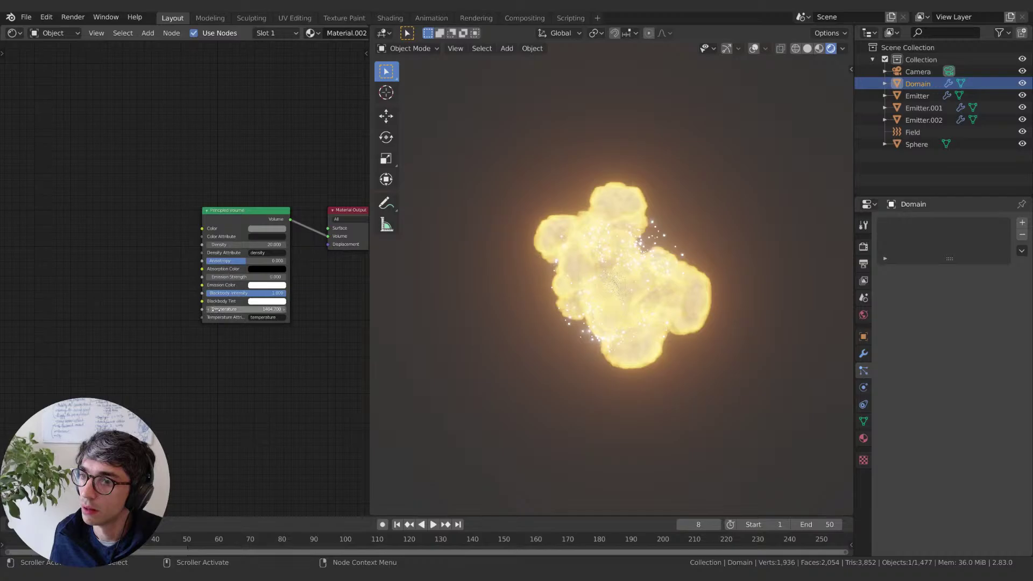
{"action": "left_click_drag", "start_coordinate": [214, 309], "coordinate": [218, 310]}
{"action": "left_click_drag", "start_coordinate": [219, 245], "coordinate": [228, 297]}
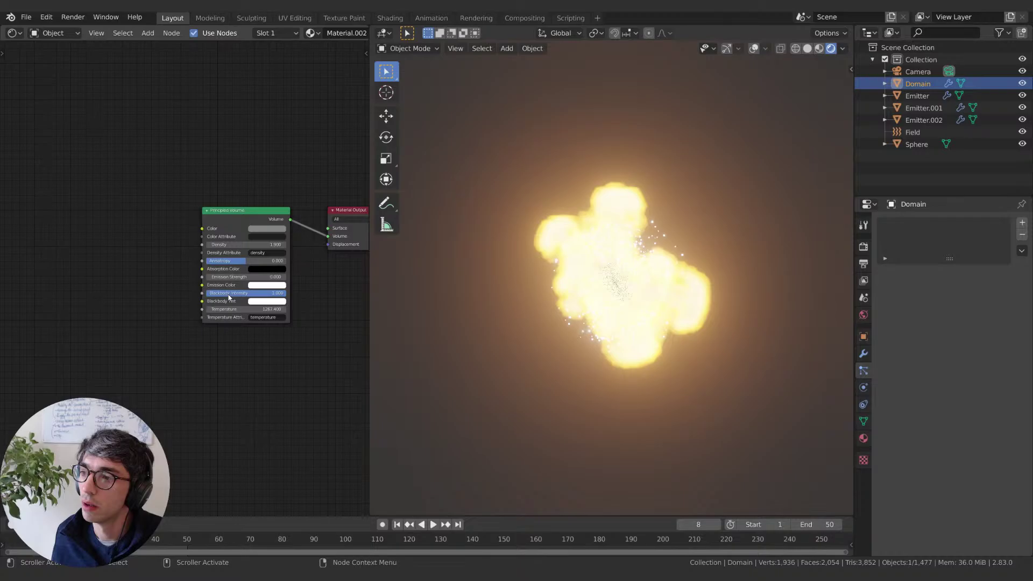
Step: Raise the Principled Volume's Density to about 20.4 and Temperature to about 1401, and play the animation
{"action": "left_click_drag", "start_coordinate": [220, 244], "coordinate": [239, 244]}
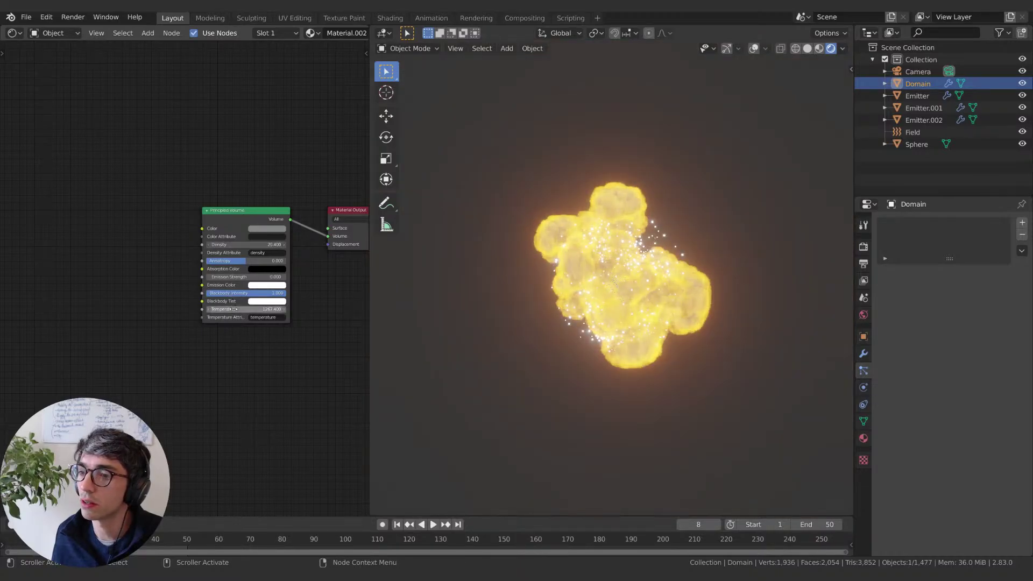
{"action": "left_click_drag", "start_coordinate": [231, 309], "coordinate": [239, 309]}
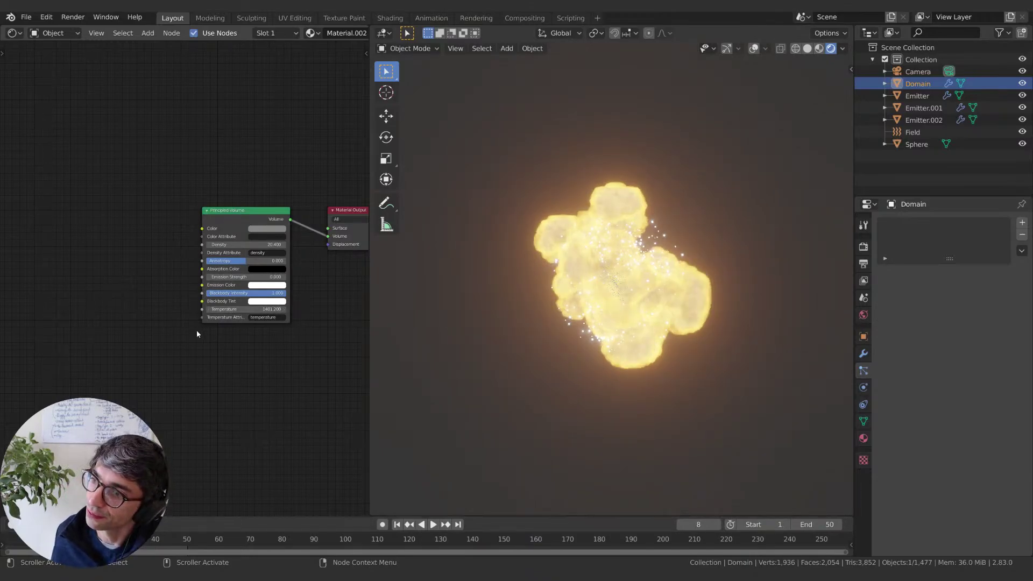
{"action": "key", "text": "space"}
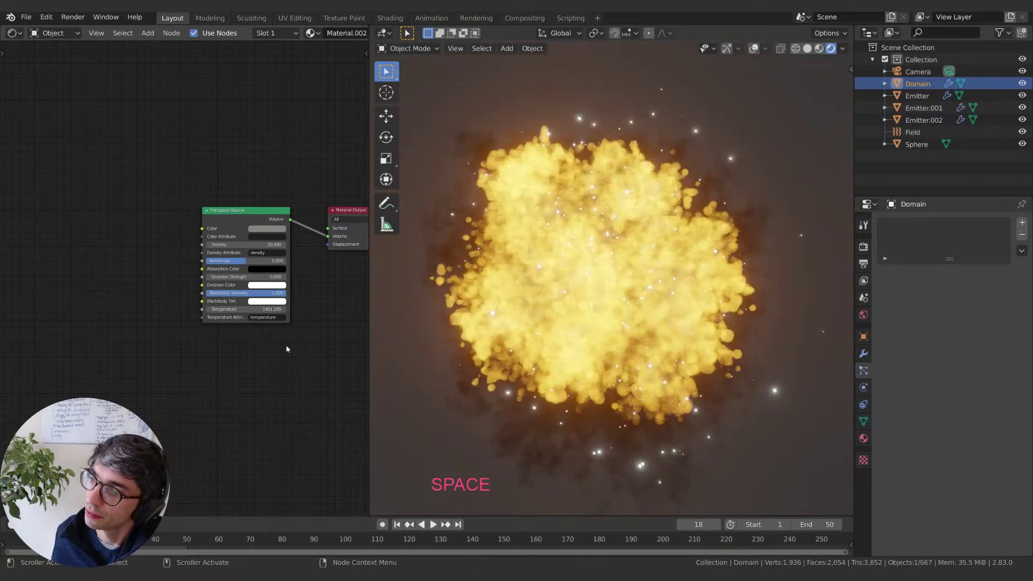
Step: Brighten the Principled Volume's Color to white and play back the start of the explosion
{"action": "left_click", "coordinate": [269, 228]}
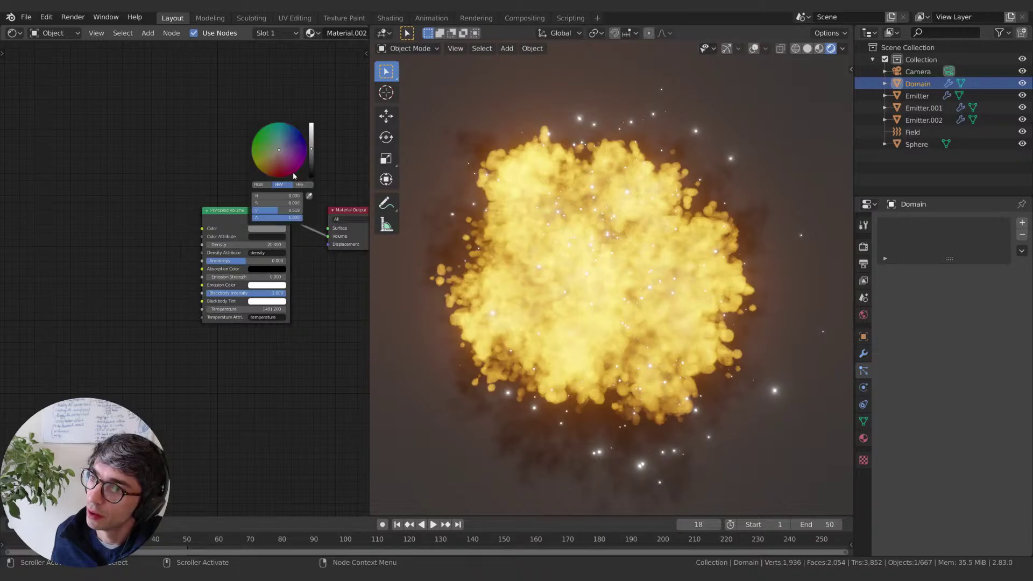
{"action": "left_click_drag", "start_coordinate": [311, 150], "coordinate": [311, 125]}
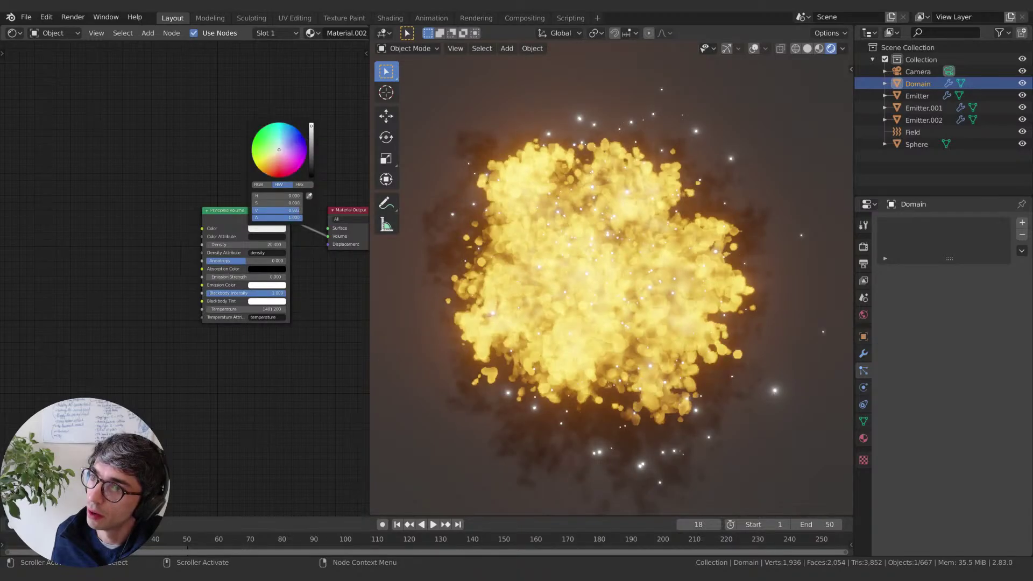
{"action": "key", "text": "space"}
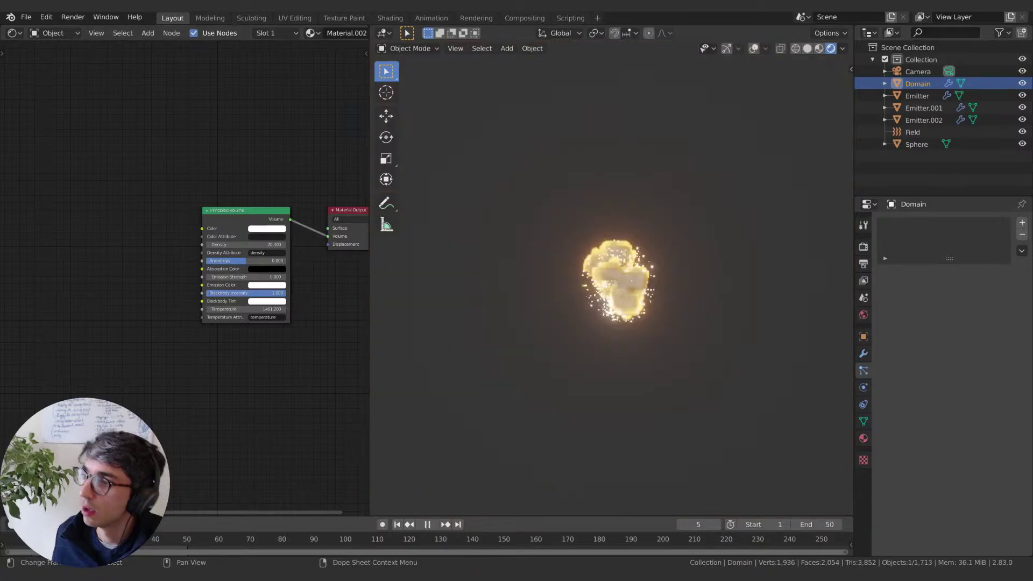
{"action": "key", "text": "space"}
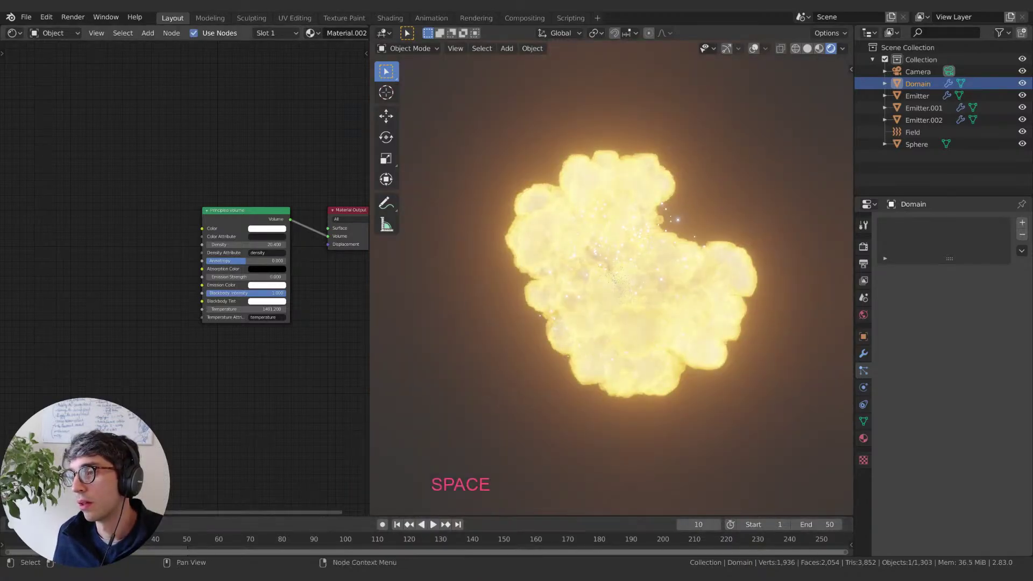
{"action": "key", "text": "space"}
{"action": "key", "text": "space"}
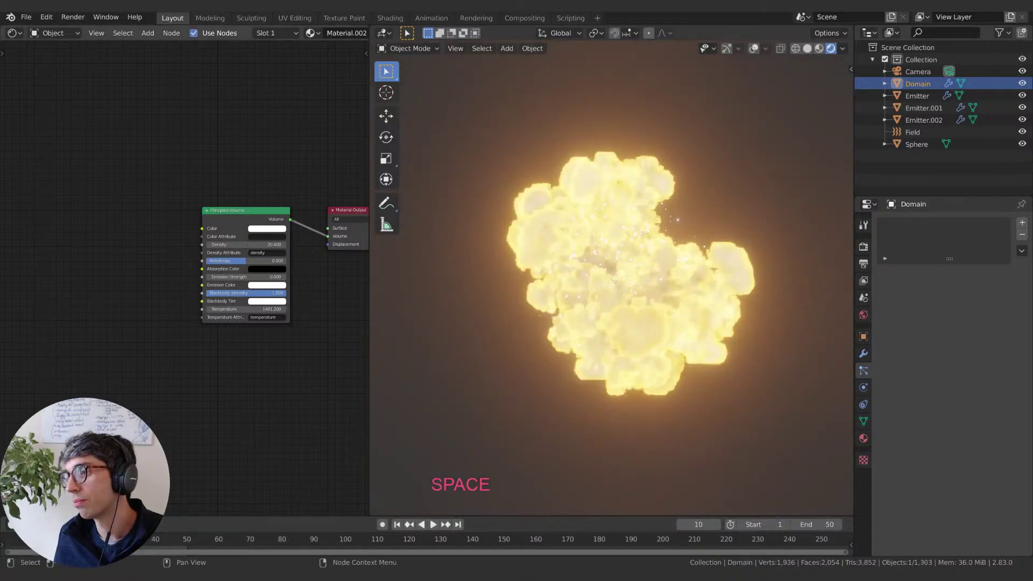
Step: Set the Principled Volume's Temperature to 1500
{"action": "middle_click_drag", "start_coordinate": [201, 382], "coordinate": [269, 378]}
{"action": "double_click", "coordinate": [286, 315]}
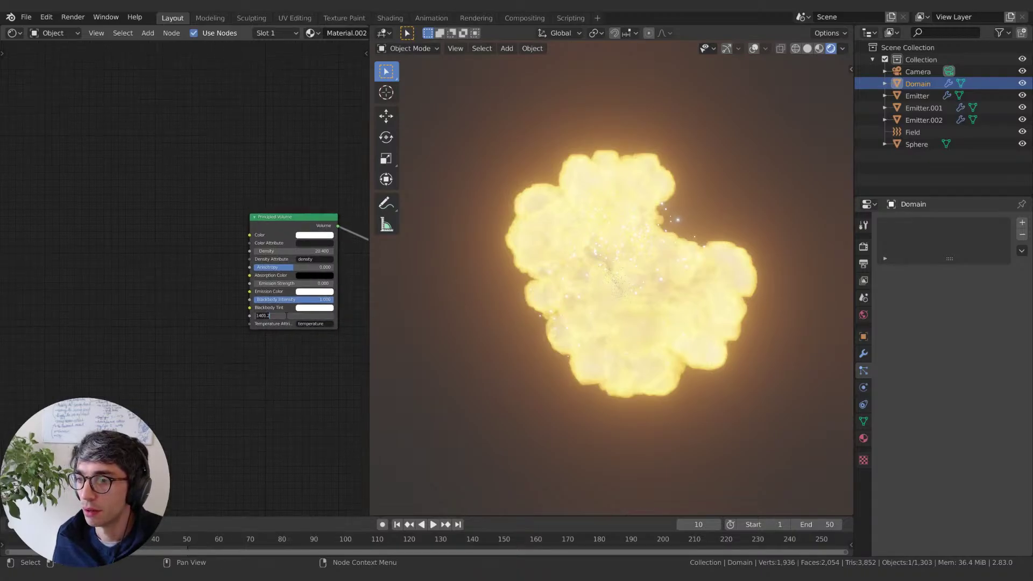
{"action": "type", "text": "1500"}
{"action": "key", "text": "Return"}
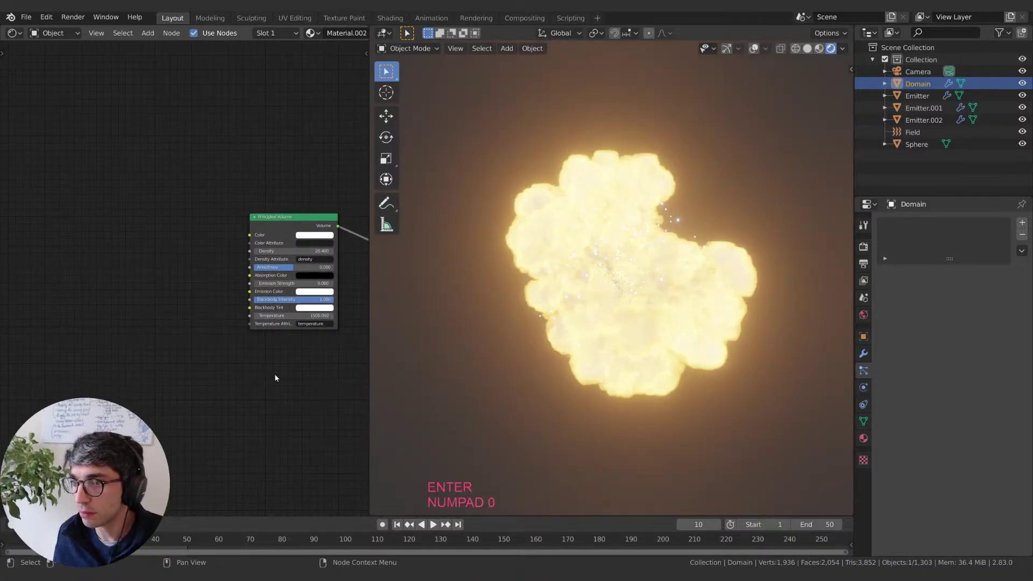
Step: Try a Principled Volume Density of 100, set it to 200 and play back the explosion
{"action": "middle_click_drag", "start_coordinate": [275, 377], "coordinate": [229, 374]}
{"action": "double_click", "coordinate": [241, 249]}
{"action": "type", "text": "100"}
{"action": "key", "text": "Return"}
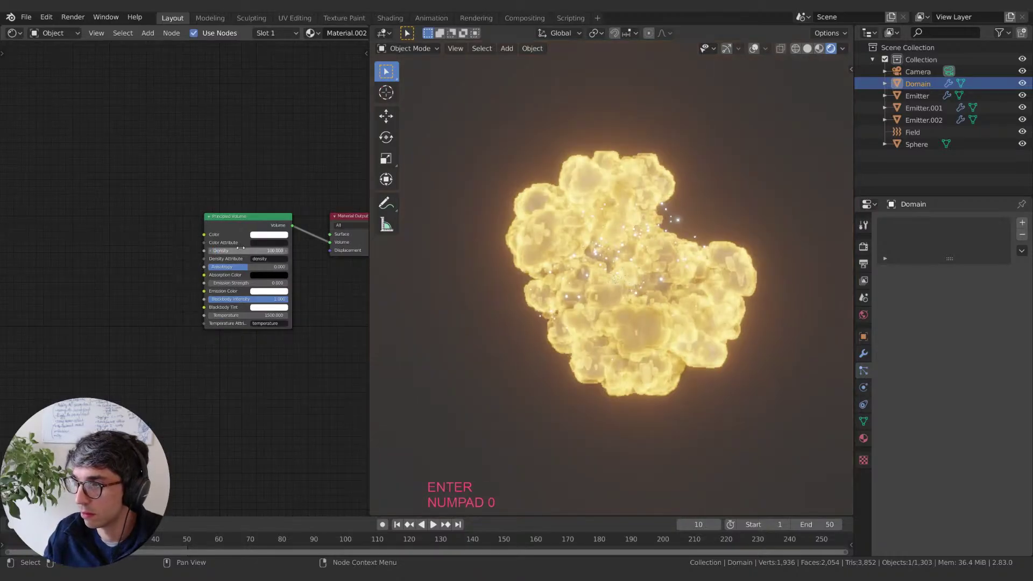
{"action": "double_click", "coordinate": [240, 249]}
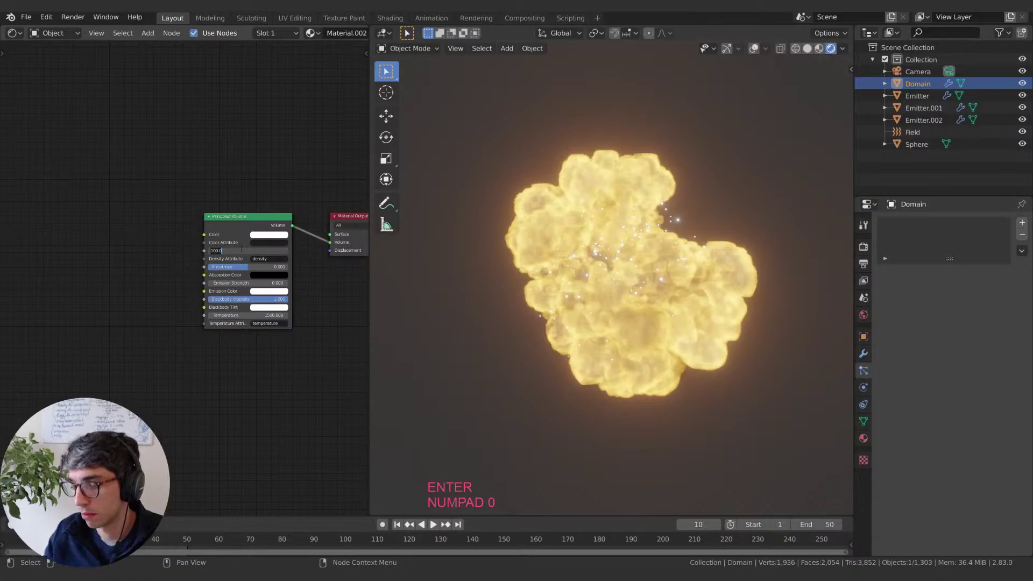
{"action": "type", "text": "200"}
{"action": "key", "text": "Return"}
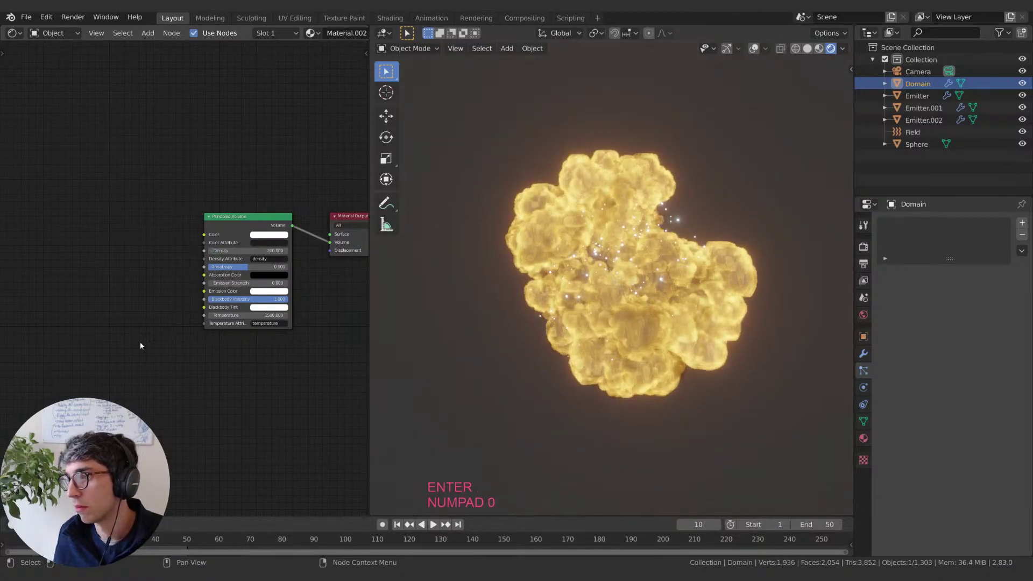
{"action": "key", "text": "space"}
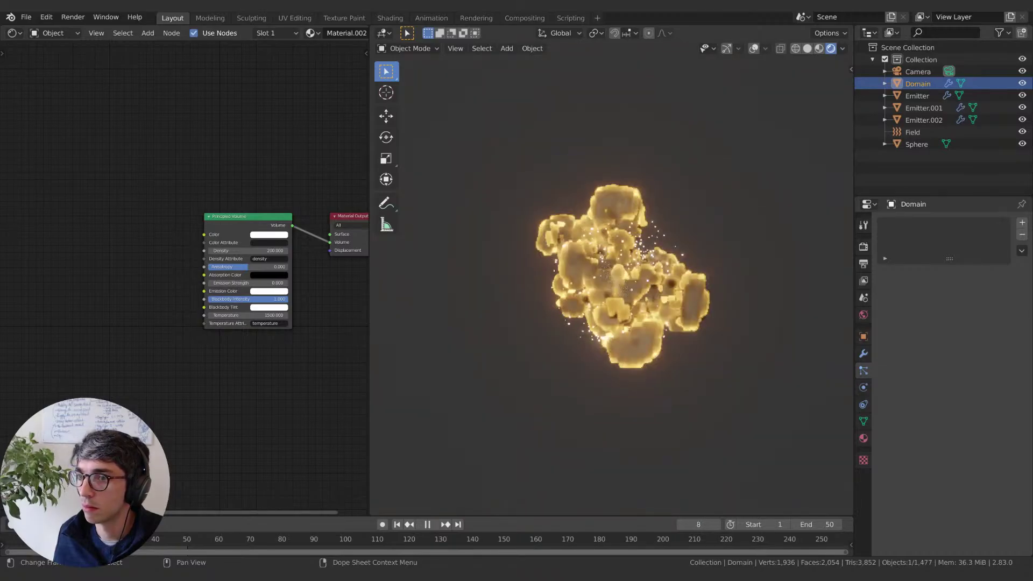
{"action": "key", "text": "space"}
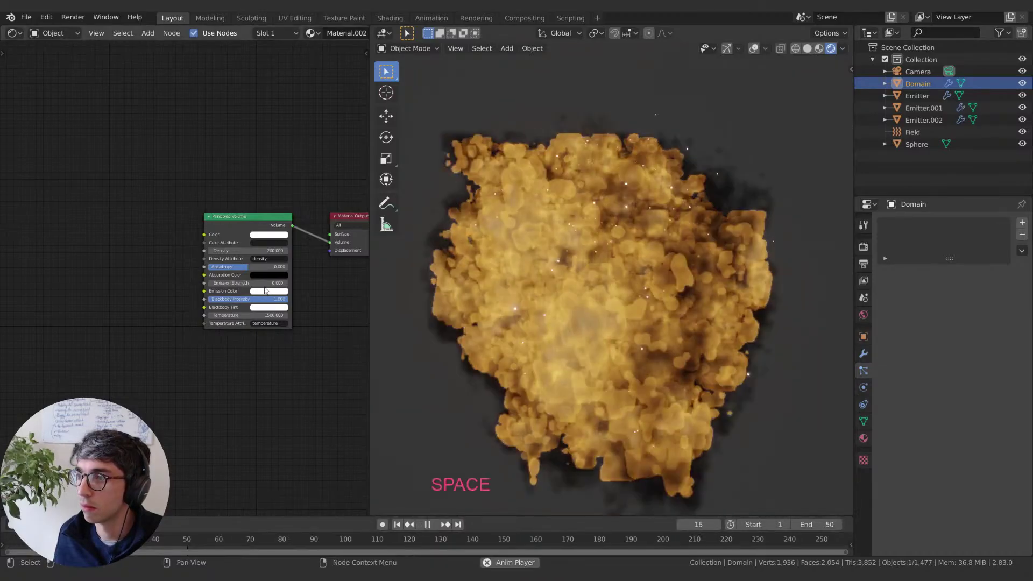
{"action": "key", "text": "space"}
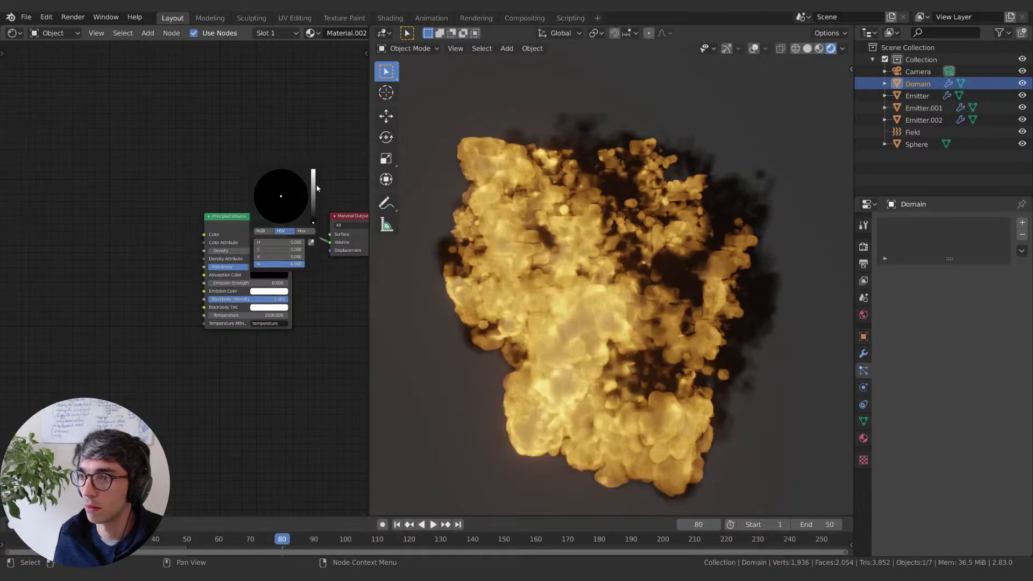
Step: Change the Principled Volume's Absorption Color to white and on to blue, and nudge its Anisotropy slightly away from zero
{"action": "left_click_drag", "start_coordinate": [314, 188], "coordinate": [313, 170]}
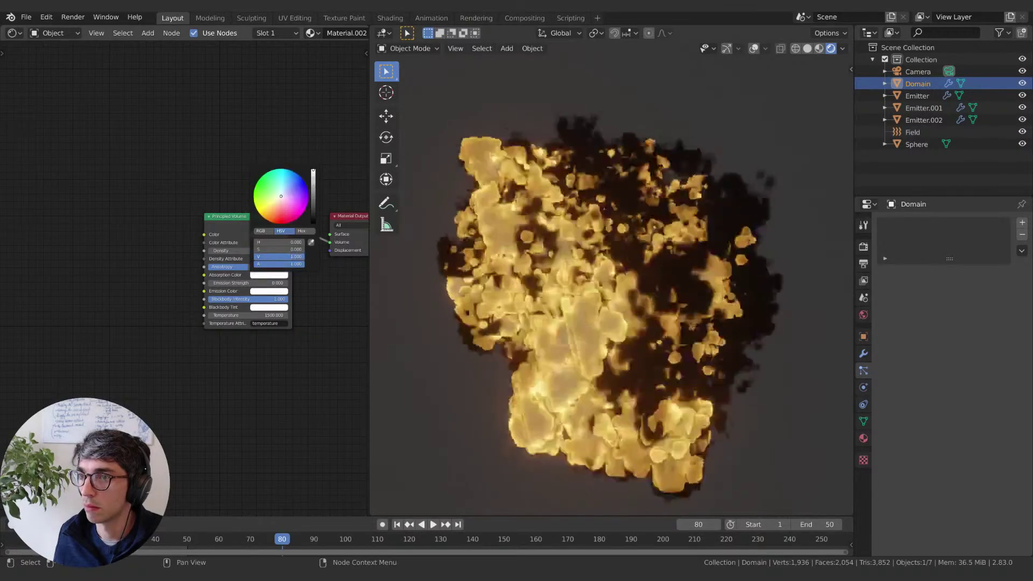
{"action": "left_click", "coordinate": [289, 186]}
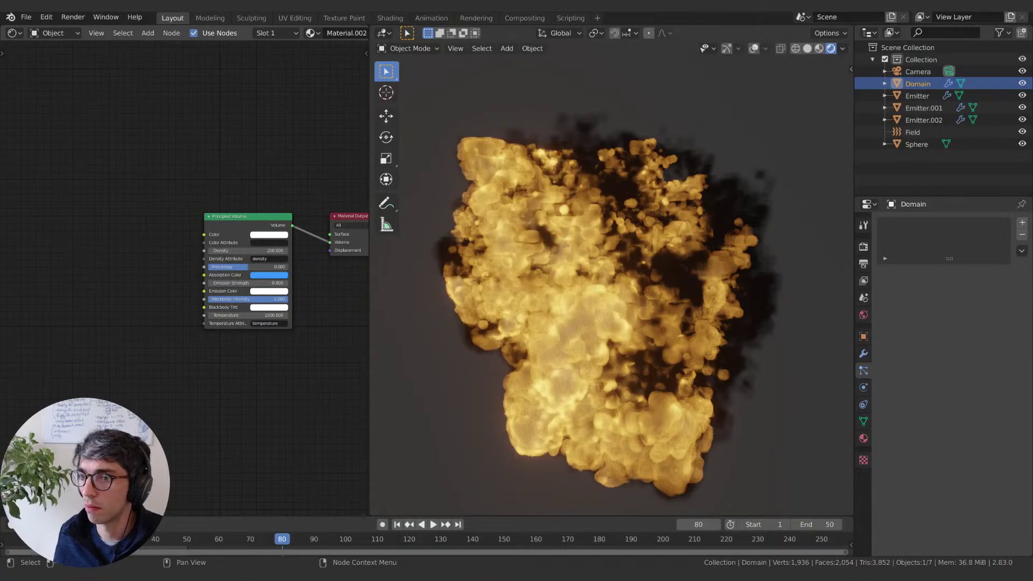
{"action": "left_click_drag", "start_coordinate": [253, 267], "coordinate": [259, 267]}
{"action": "key", "text": "space"}
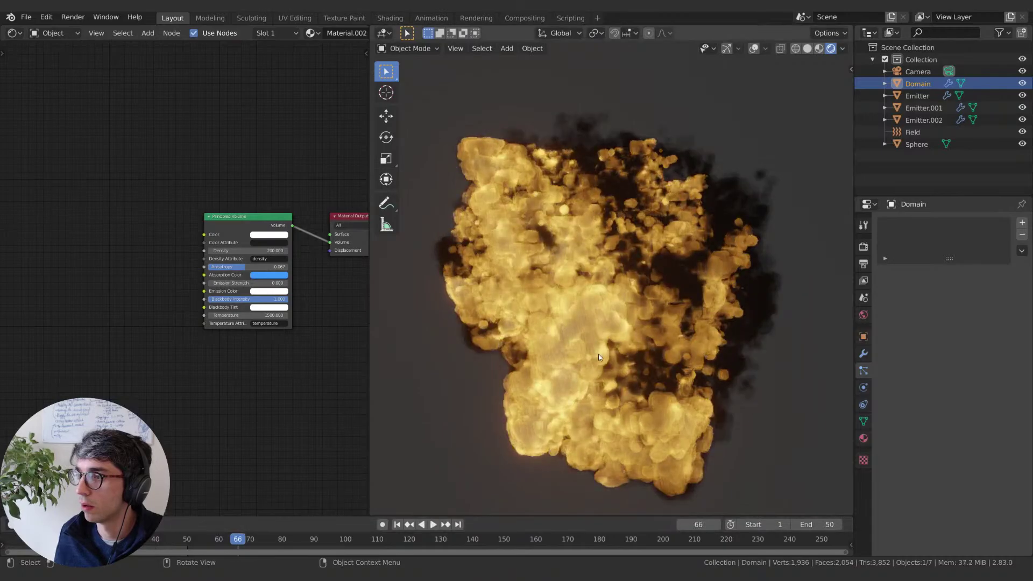
{"action": "key", "text": "space"}
Step: Add a Sun light and rotate it to about X -109°, Y 33.7°, Z -75° to light the smoke
{"action": "key", "text": "shift+a"}
{"action": "mouse_move", "coordinate": [596, 359]}
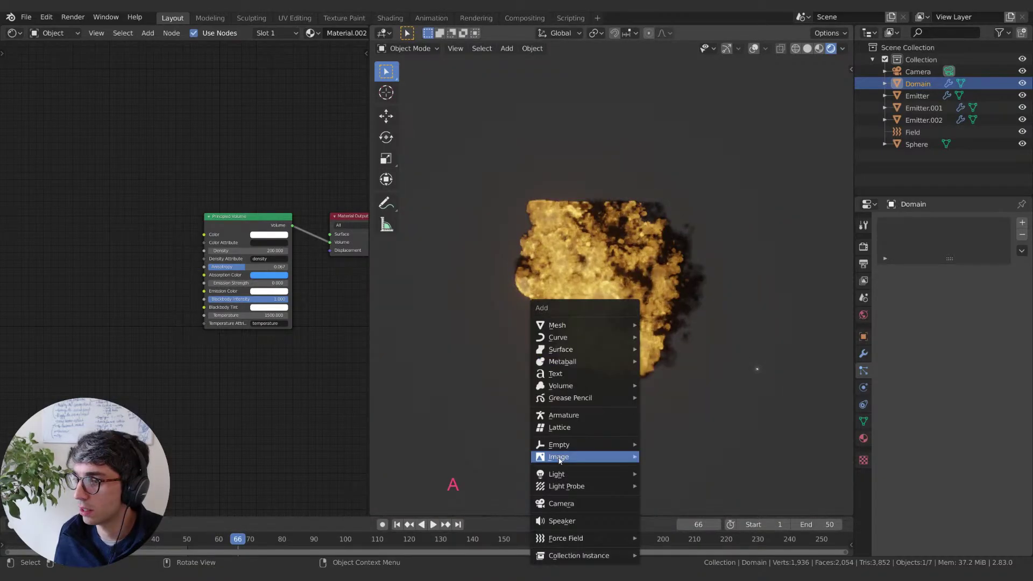
{"action": "mouse_move", "coordinate": [557, 474]}
{"action": "left_click", "coordinate": [667, 486]}
{"action": "key", "text": "r"}
{"action": "left_click", "coordinate": [562, 423]}
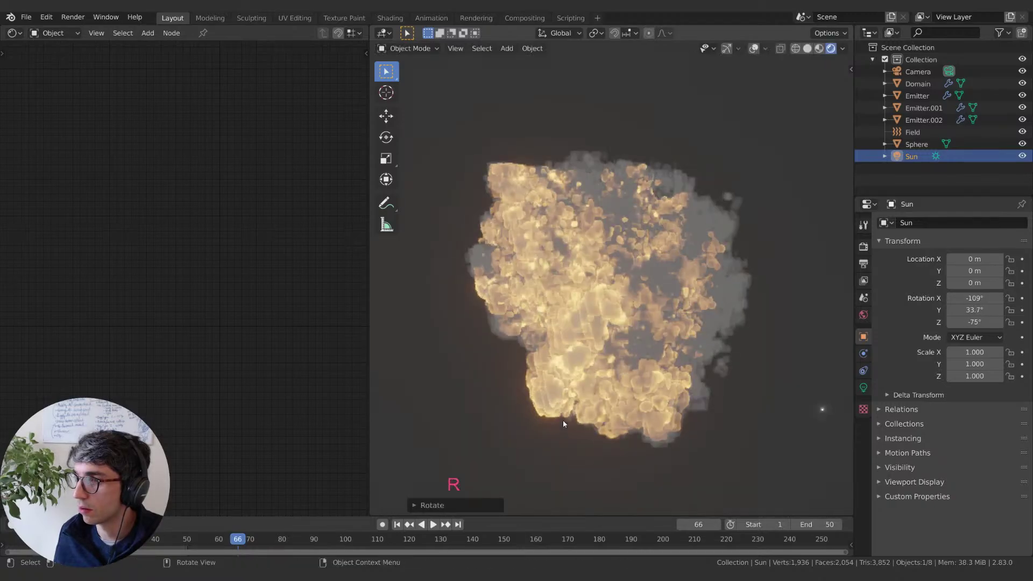
{"action": "left_click", "coordinate": [586, 423]}
{"action": "scroll", "coordinate": [608, 422], "scroll_direction": "down", "scroll_amount": 1}
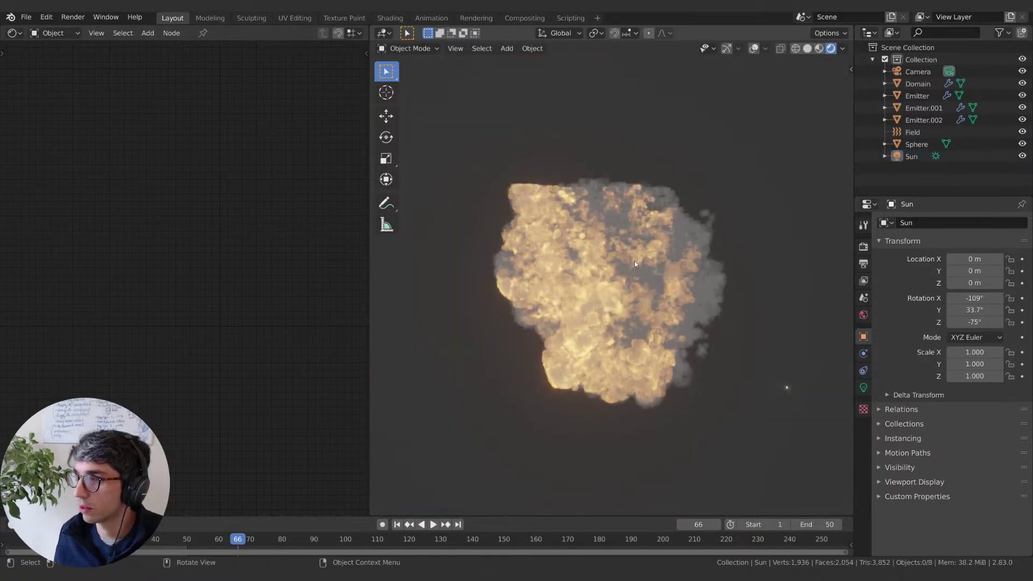
Step: Try a black Absorption Color on the Domain's Principled Volume and darken its Color to black
{"action": "left_click", "coordinate": [925, 107]}
{"action": "left_click", "coordinate": [917, 83]}
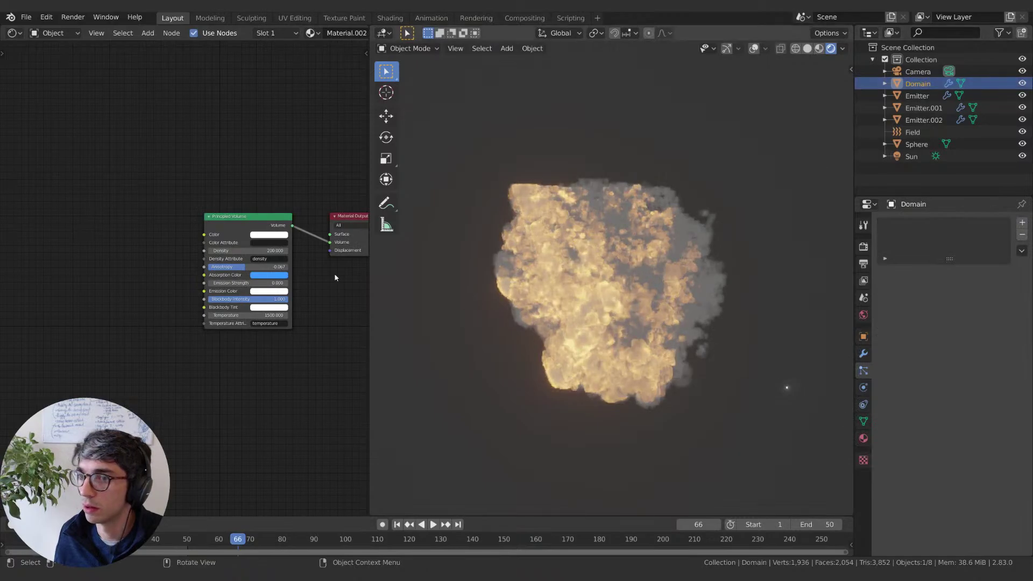
{"action": "left_click", "coordinate": [274, 276]}
{"action": "left_click_drag", "start_coordinate": [313, 178], "coordinate": [313, 224]}
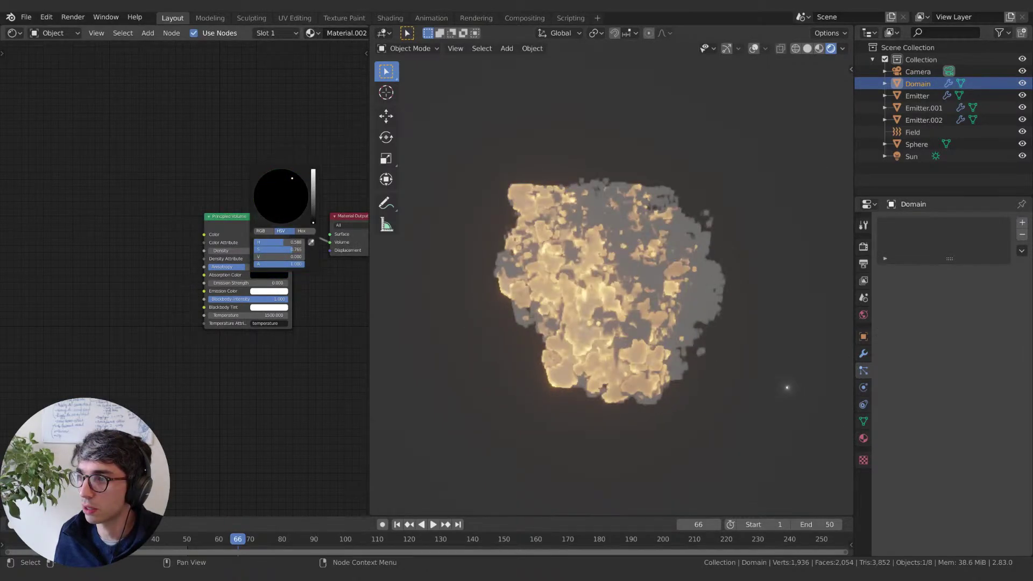
{"action": "left_click", "coordinate": [269, 234]}
{"action": "left_click_drag", "start_coordinate": [313, 132], "coordinate": [313, 183]}
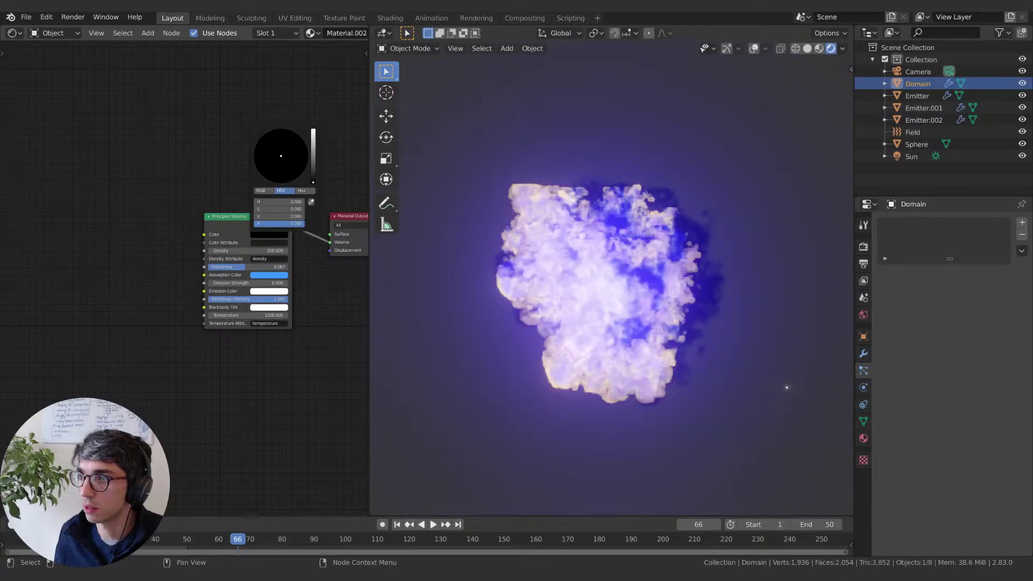
Step: Try light purple, light blue and white Absorption Colors on the Principled Volume
{"action": "left_click", "coordinate": [269, 275]}
{"action": "left_click", "coordinate": [286, 196]}
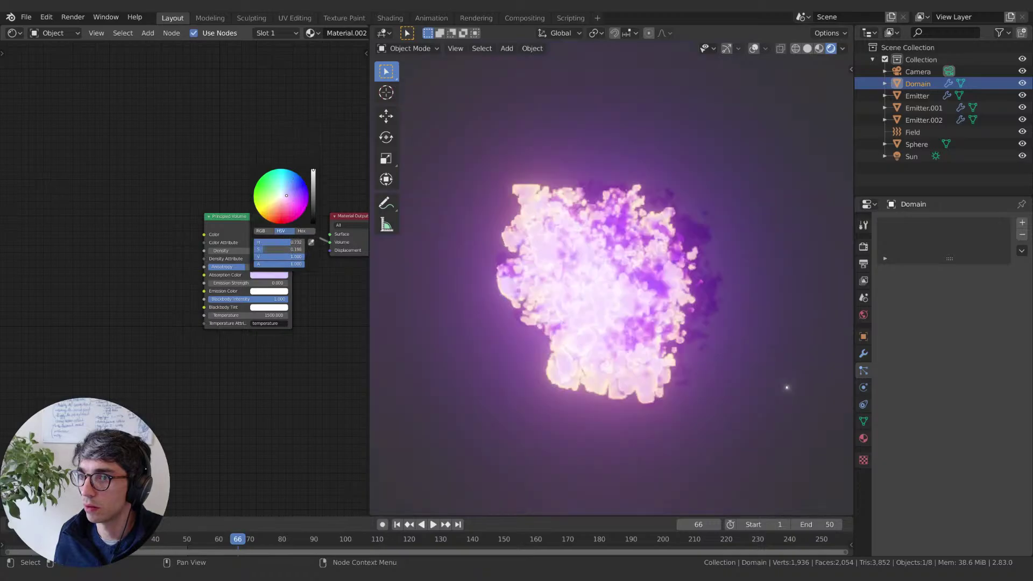
{"action": "left_click", "coordinate": [282, 192]}
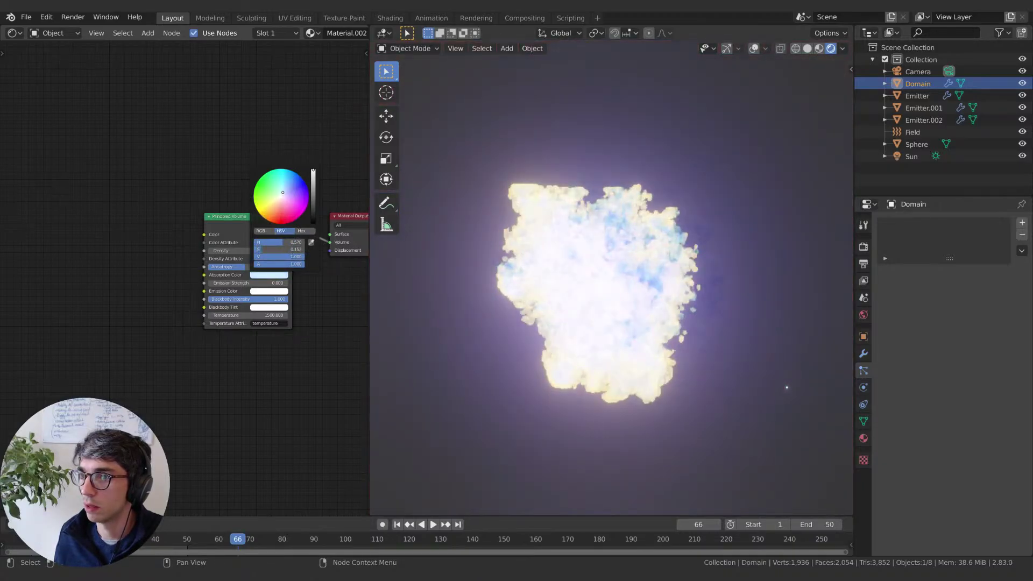
{"action": "left_click", "coordinate": [285, 192]}
{"action": "left_click", "coordinate": [280, 196]}
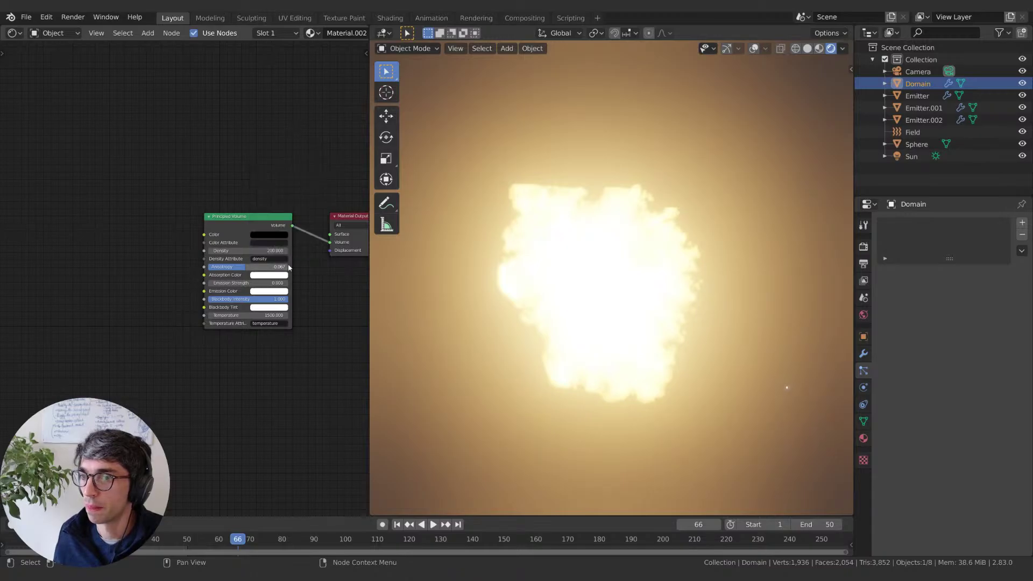
Step: Return the Principled Volume's Absorption Color to black and reset its Color to the default grey
{"action": "left_click", "coordinate": [269, 275]}
{"action": "left_click_drag", "start_coordinate": [313, 209], "coordinate": [313, 222]}
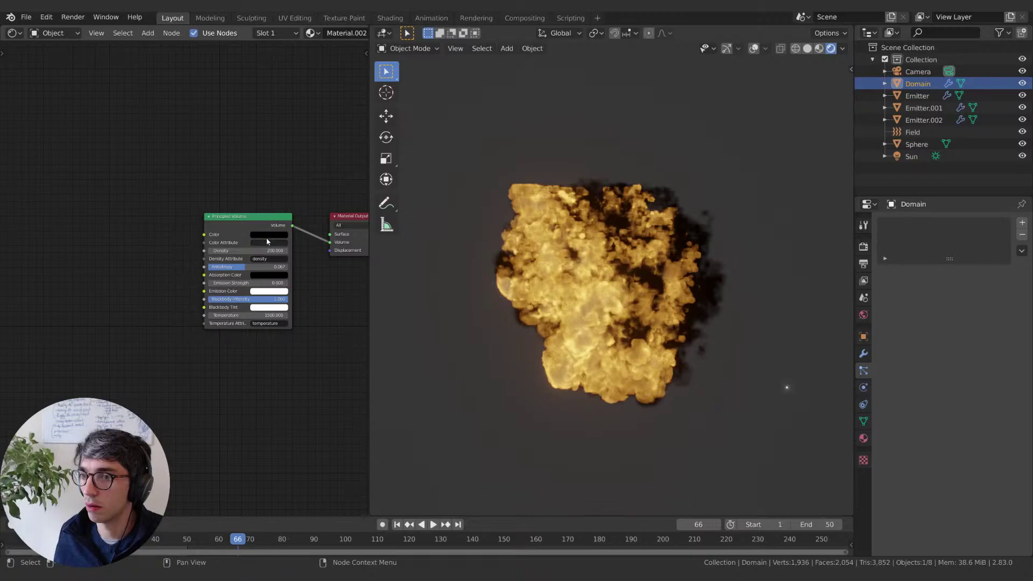
{"action": "key", "text": "BackSpace"}
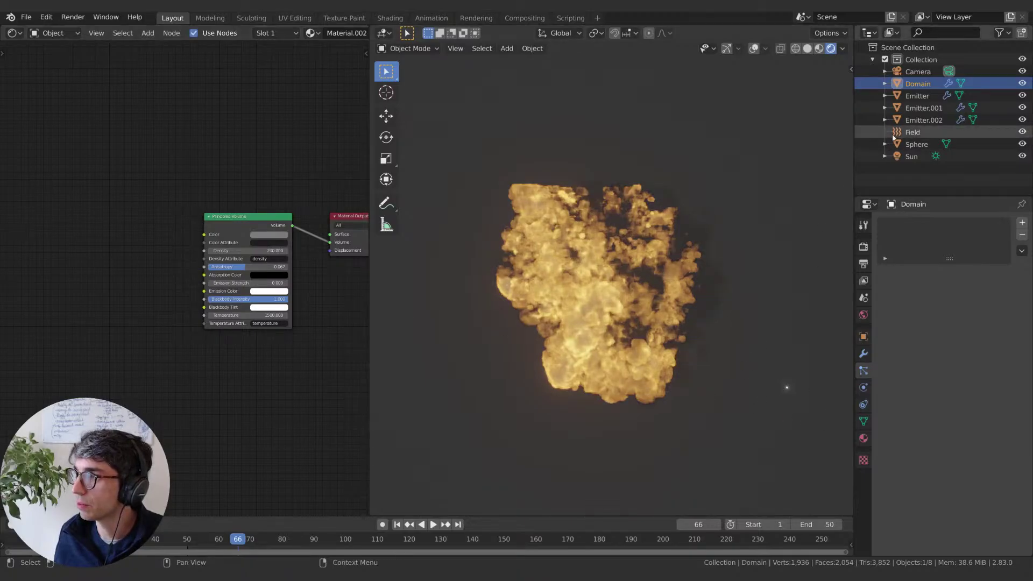
Step: Delete the Sun light from the scene
{"action": "left_click", "coordinate": [910, 155]}
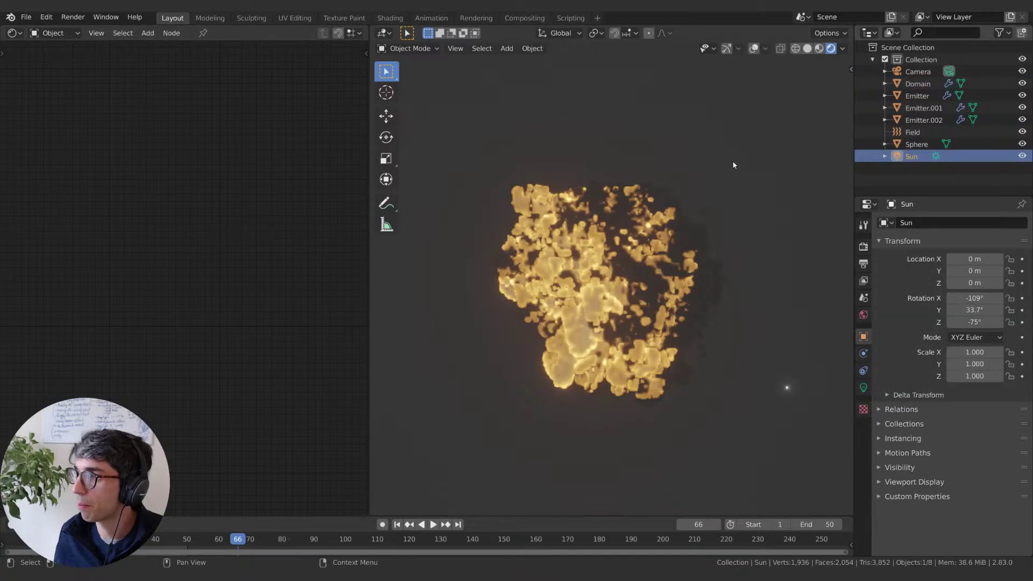
{"action": "key", "text": "x"}
{"action": "left_click", "coordinate": [711, 180]}
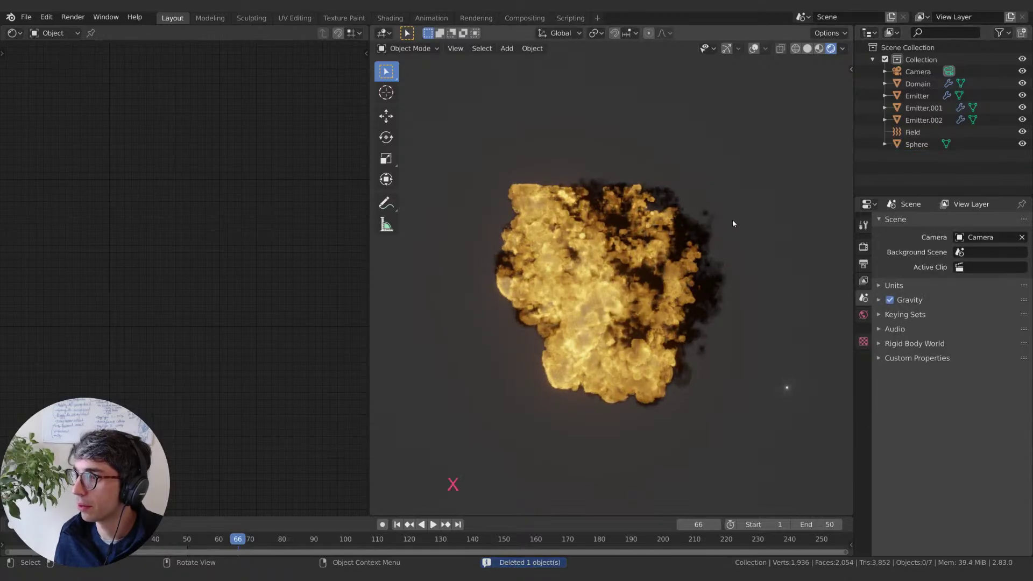
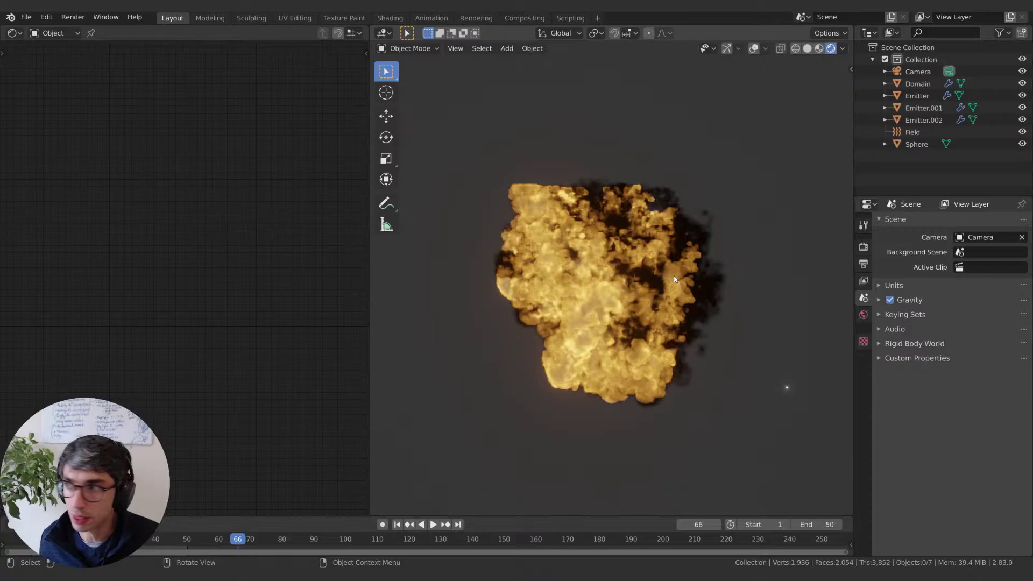
Step: Add a Sun light and rotate it to about X -37°, Y 31°, Z -20°
{"action": "left_click", "coordinate": [694, 246]}
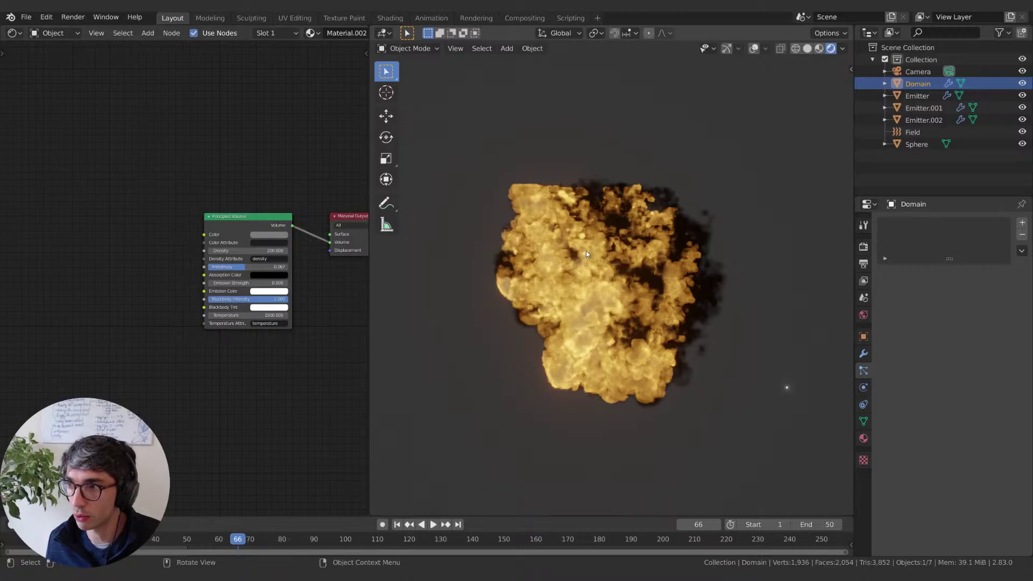
{"action": "key", "text": "shift+a"}
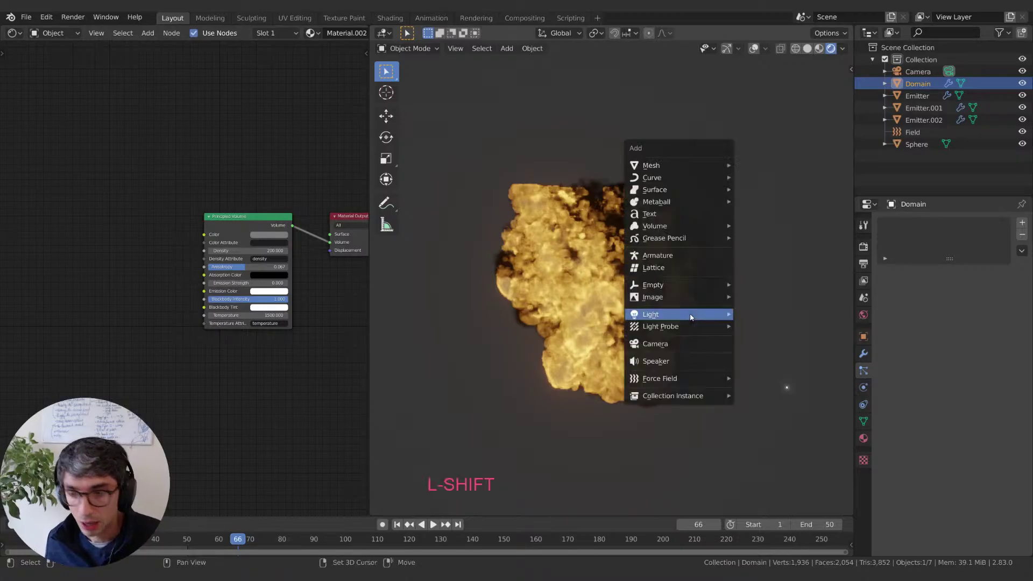
{"action": "mouse_move", "coordinate": [686, 314]}
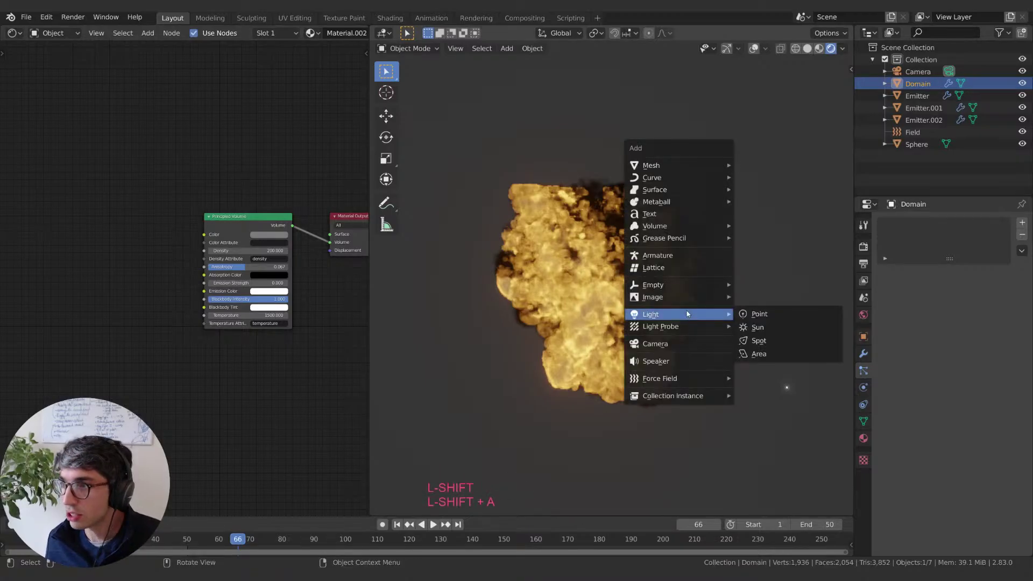
{"action": "left_click", "coordinate": [757, 327]}
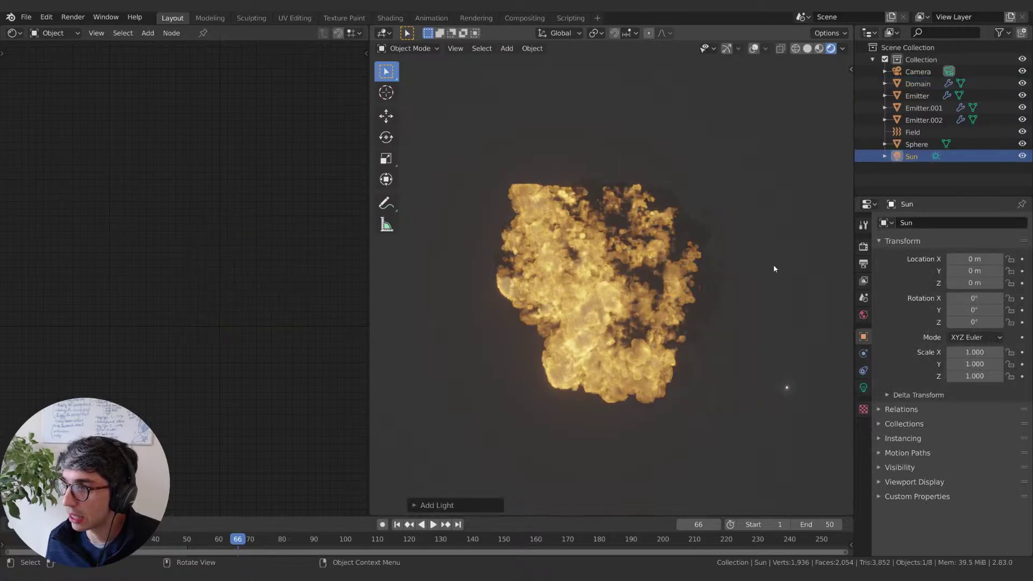
{"action": "key", "text": "r"}
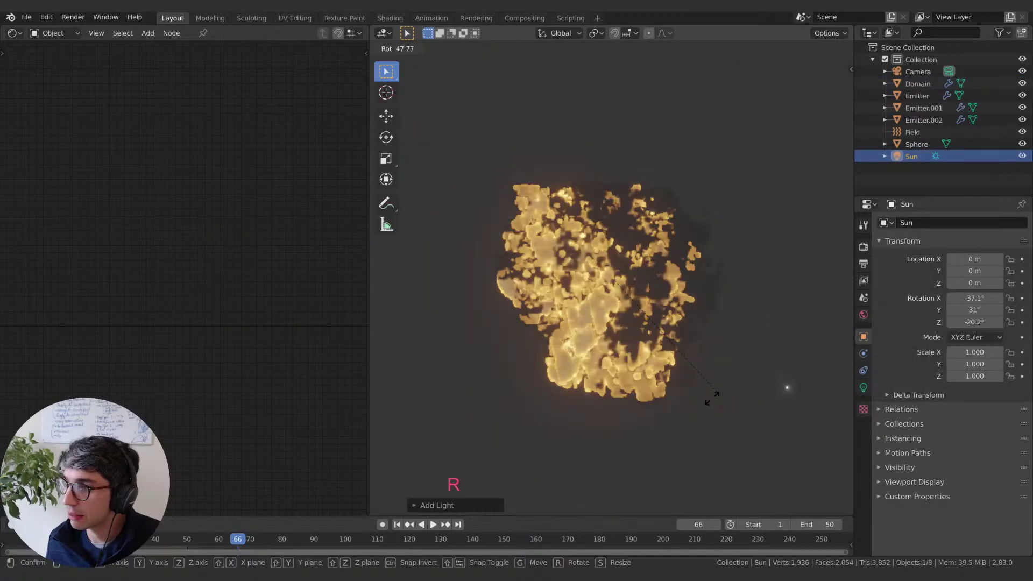
{"action": "left_click", "coordinate": [711, 399]}
Step: Enable Volumetric Shadows in the Eevee render settings
{"action": "left_click", "coordinate": [863, 246]}
{"action": "left_click", "coordinate": [898, 517]}
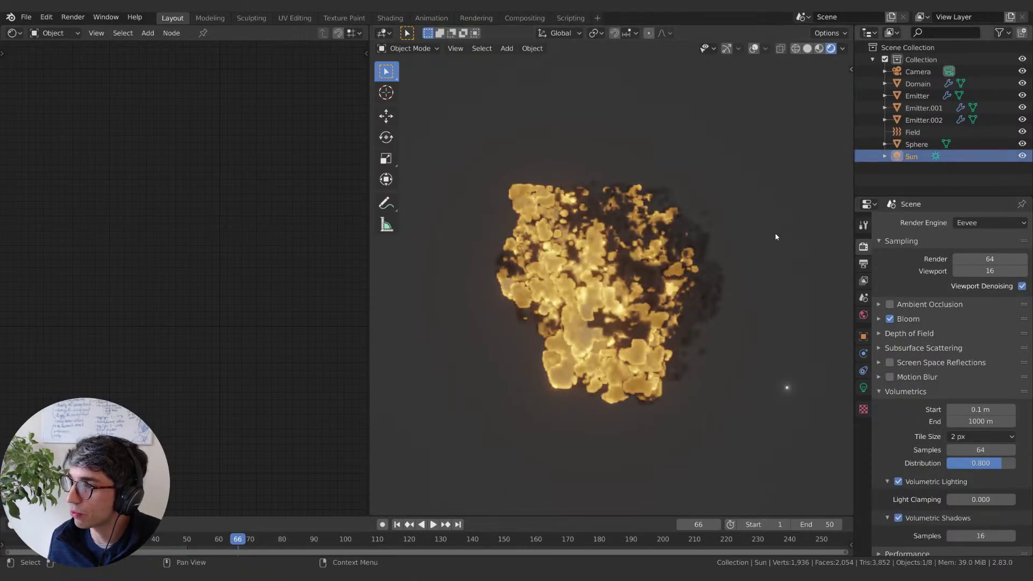
Step: Try rotating the Sun light about the global Z axis
{"action": "key", "text": "r"}
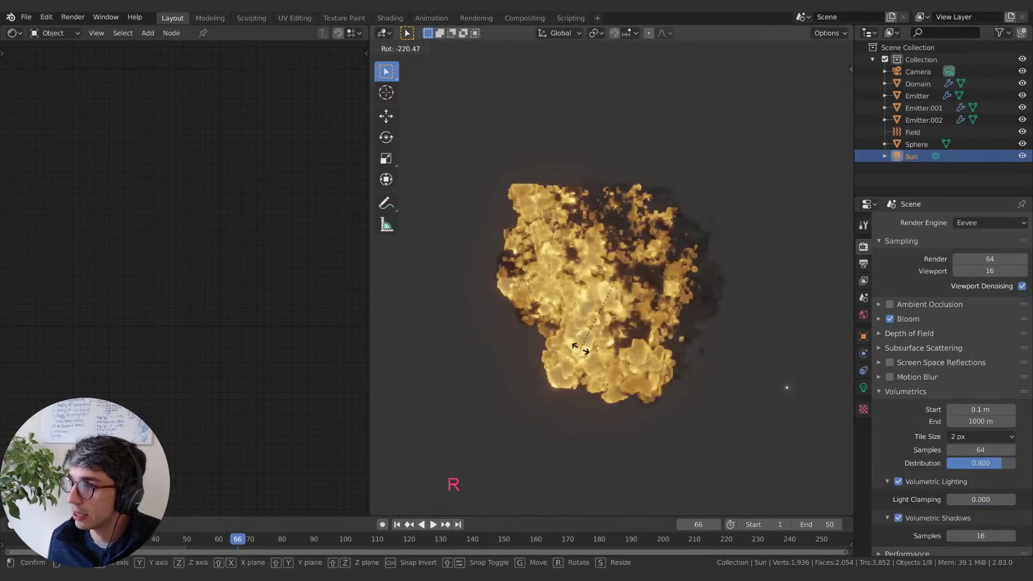
{"action": "key", "text": "z"}
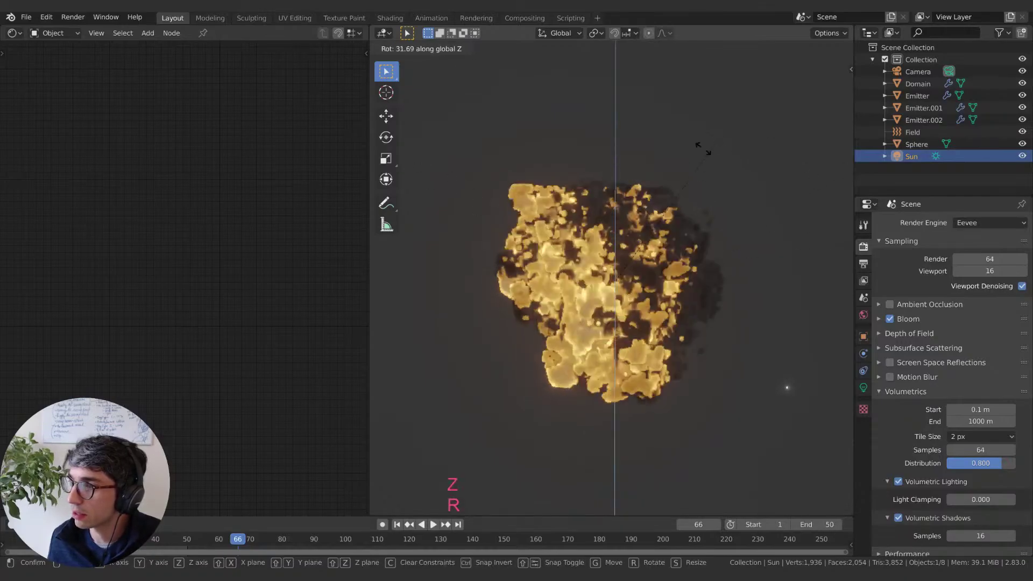
{"action": "key", "text": "Escape"}
Step: Darken the World background color to black
{"action": "left_click", "coordinate": [863, 315]}
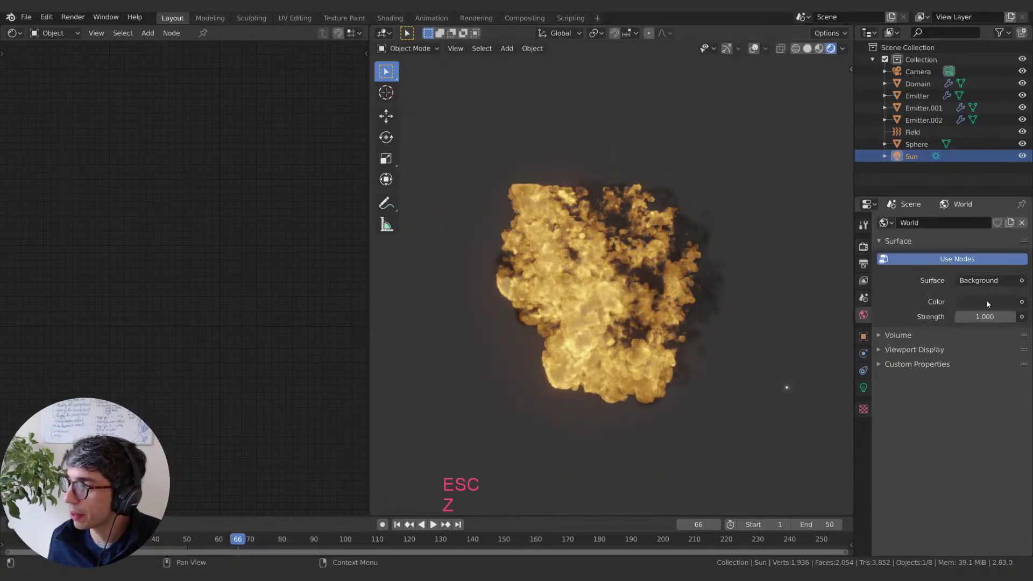
{"action": "left_click", "coordinate": [987, 302]}
{"action": "left_click_drag", "start_coordinate": [1010, 81], "coordinate": [1009, 205]}
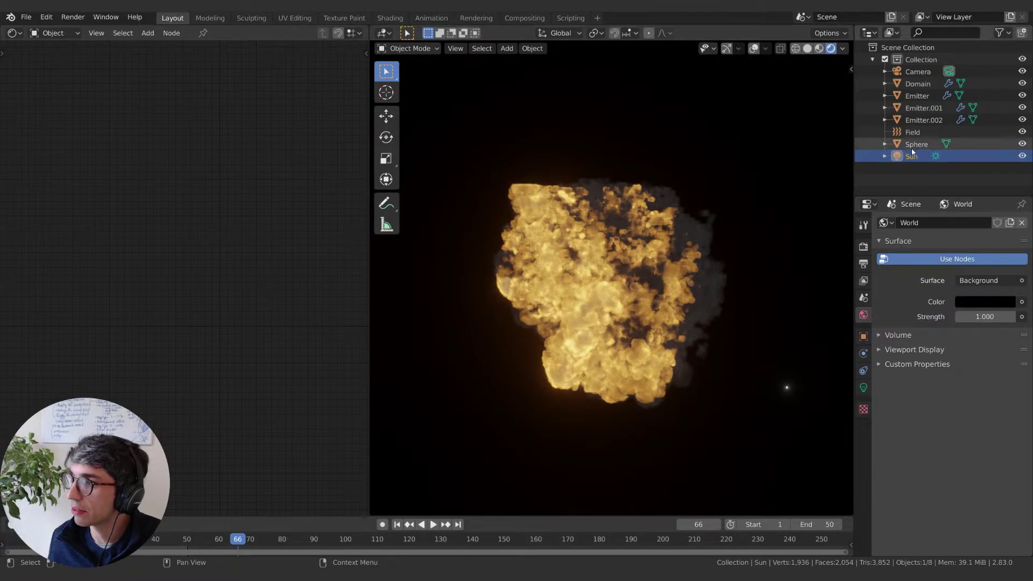
Step: Set the Sun light's Strength to 3.7 and its Angle to 2.53°
{"action": "left_click", "coordinate": [863, 387]}
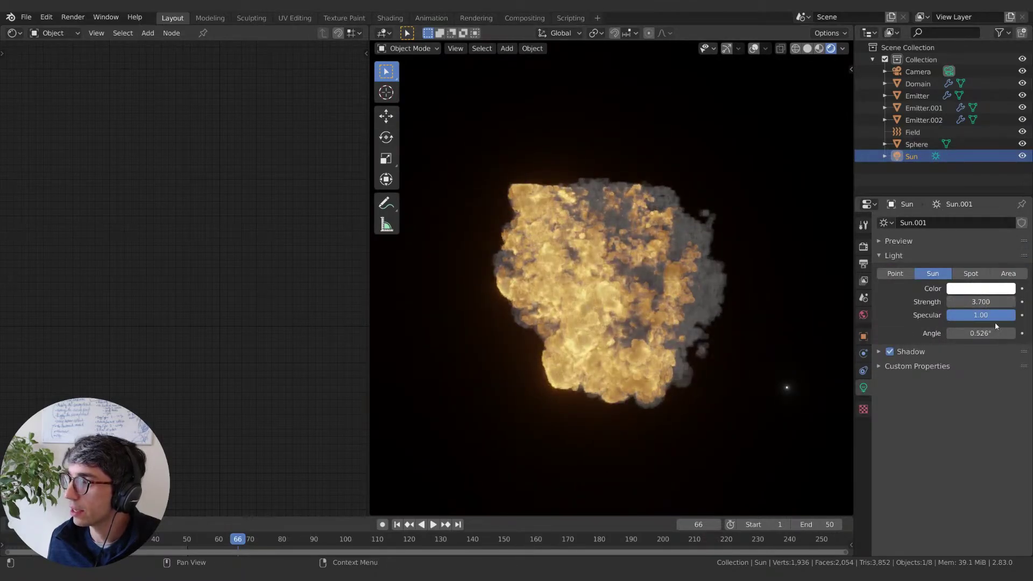
{"action": "left_click_drag", "start_coordinate": [986, 333], "coordinate": [1005, 333]}
Step: Try rotating the Sun light about the Z axis and about the X axis
{"action": "key", "text": "r"}
{"action": "key", "text": "z"}
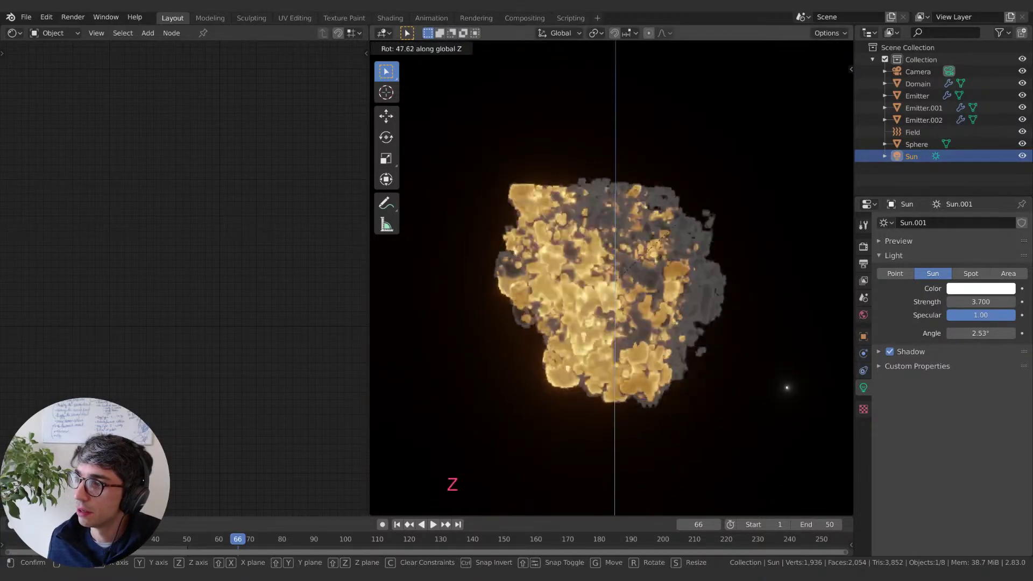
{"action": "left_click", "coordinate": [509, 307]}
{"action": "key", "text": "Escape"}
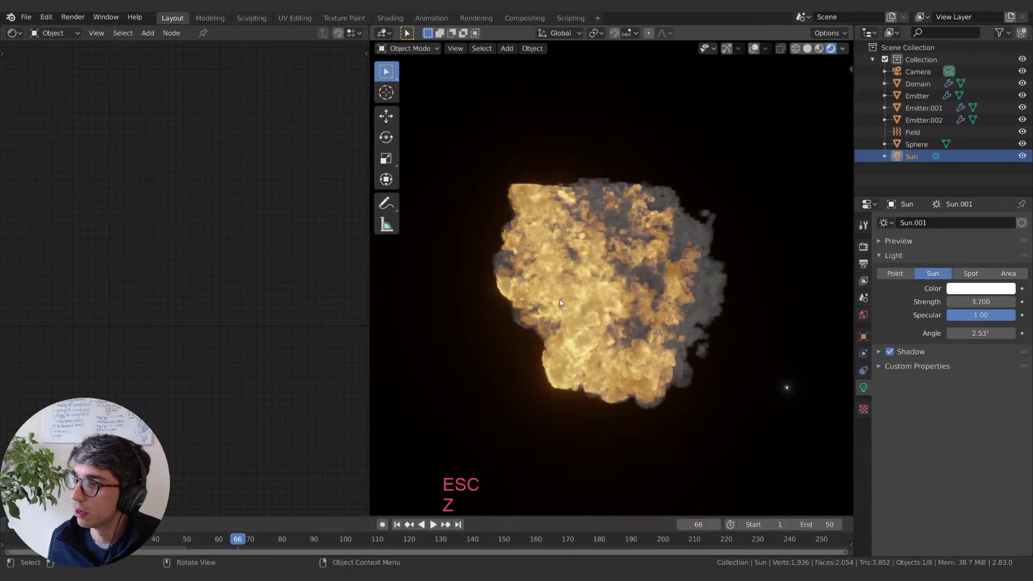
{"action": "key", "text": "r"}
{"action": "key", "text": "x"}
{"action": "key", "text": "Escape"}
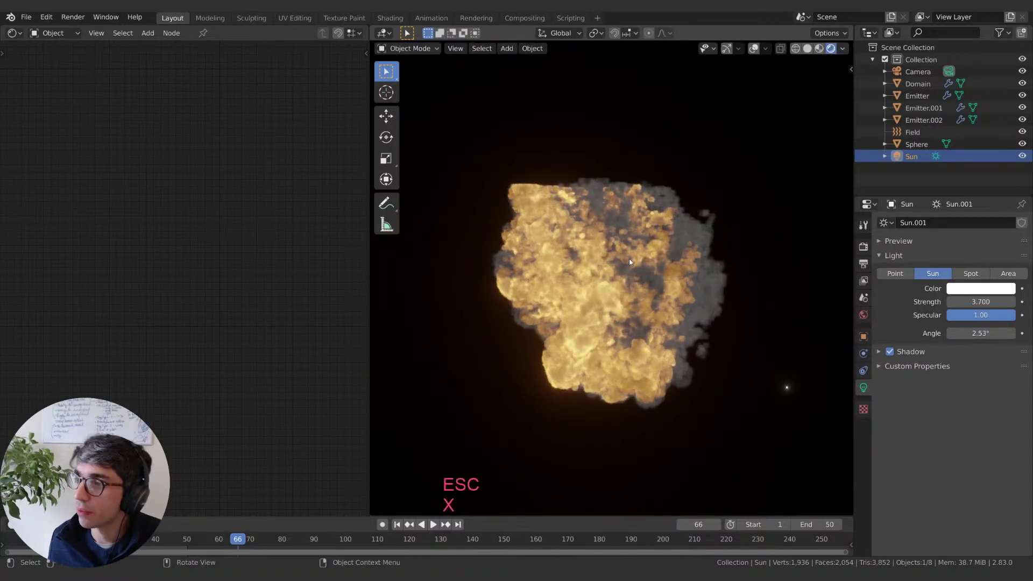
Step: Select the Domain and tint its Principled Volume Color a muted dark blue
{"action": "left_click", "coordinate": [629, 262]}
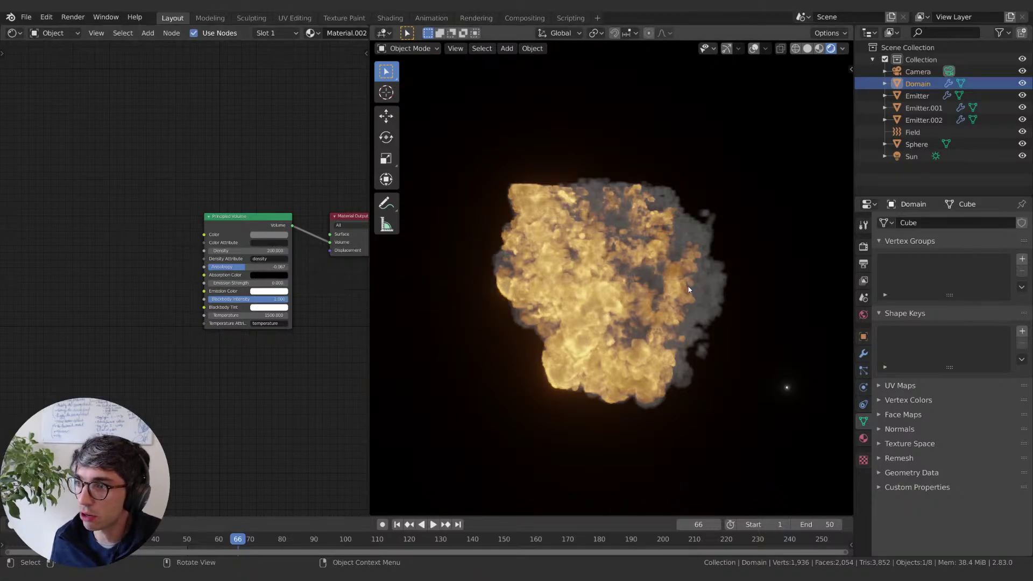
{"action": "left_click", "coordinate": [274, 235]}
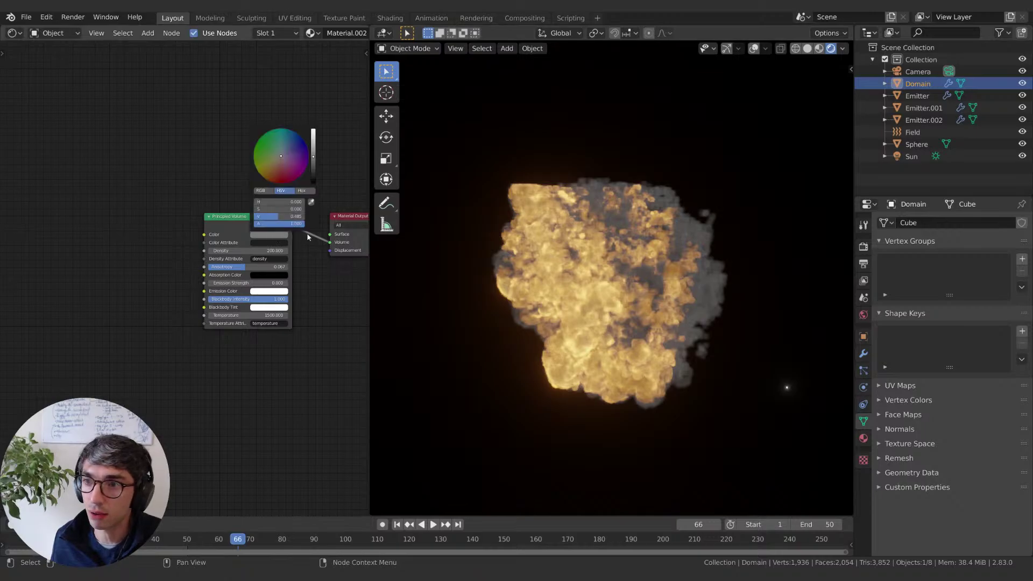
{"action": "mouse_move", "coordinate": [309, 178]}
{"action": "left_mouse_down"}
{"action": "mouse_move", "coordinate": [313, 161]}
{"action": "mouse_move", "coordinate": [313, 173]}
{"action": "mouse_move", "coordinate": [289, 143]}
{"action": "left_mouse_up"}
{"action": "key", "text": "ctrl+z"}
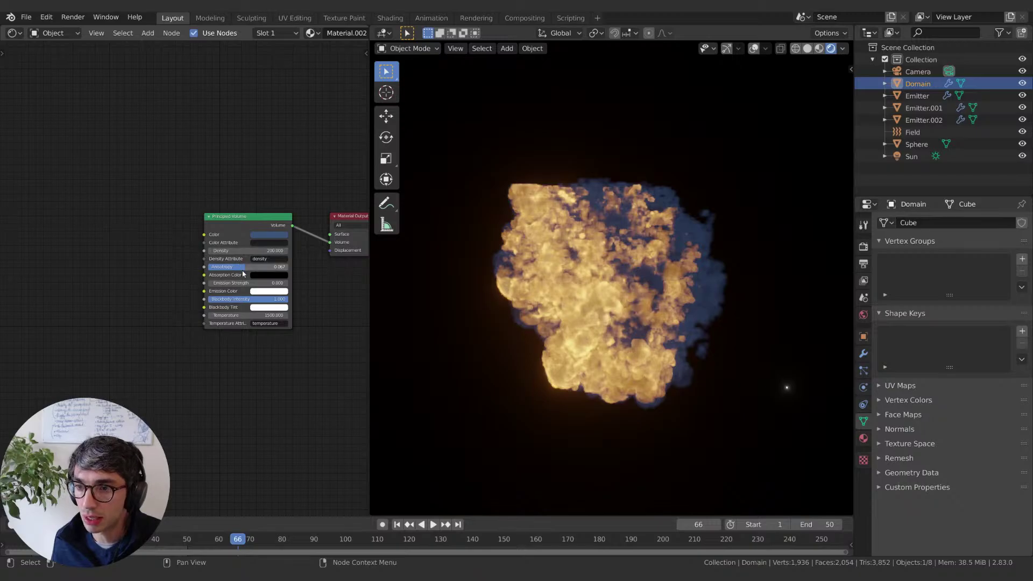
Step: Try grey, pale blue and bright cyan Absorption Colors on the Principled Volume
{"action": "left_click", "coordinate": [268, 276]}
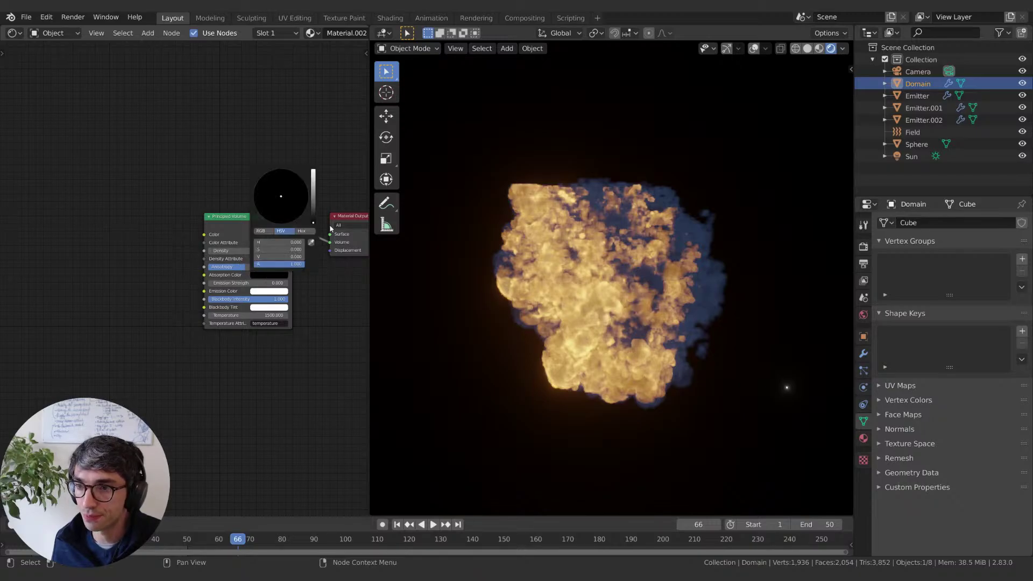
{"action": "left_click_drag", "start_coordinate": [314, 218], "coordinate": [313, 187]}
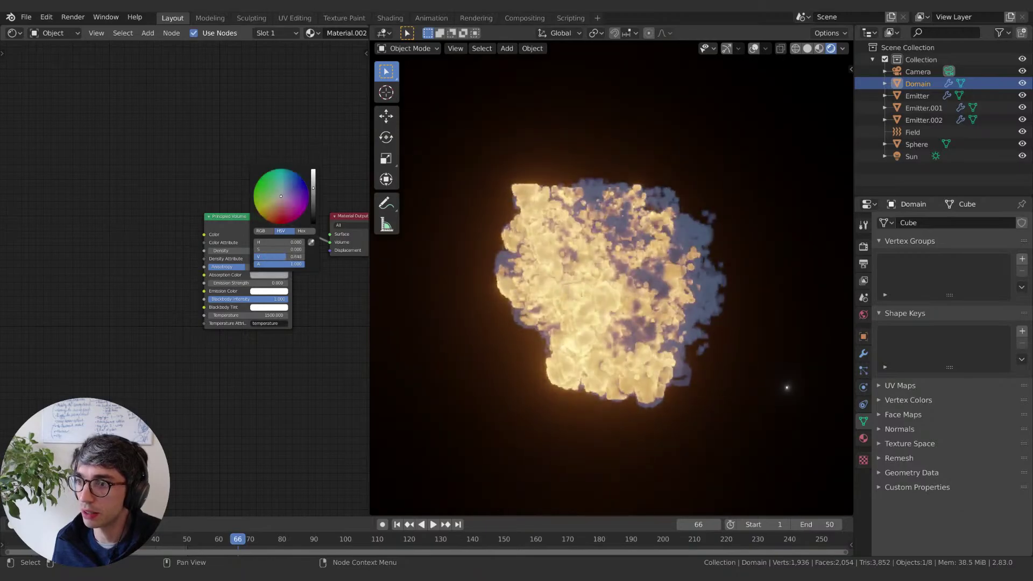
{"action": "left_click", "coordinate": [285, 190]}
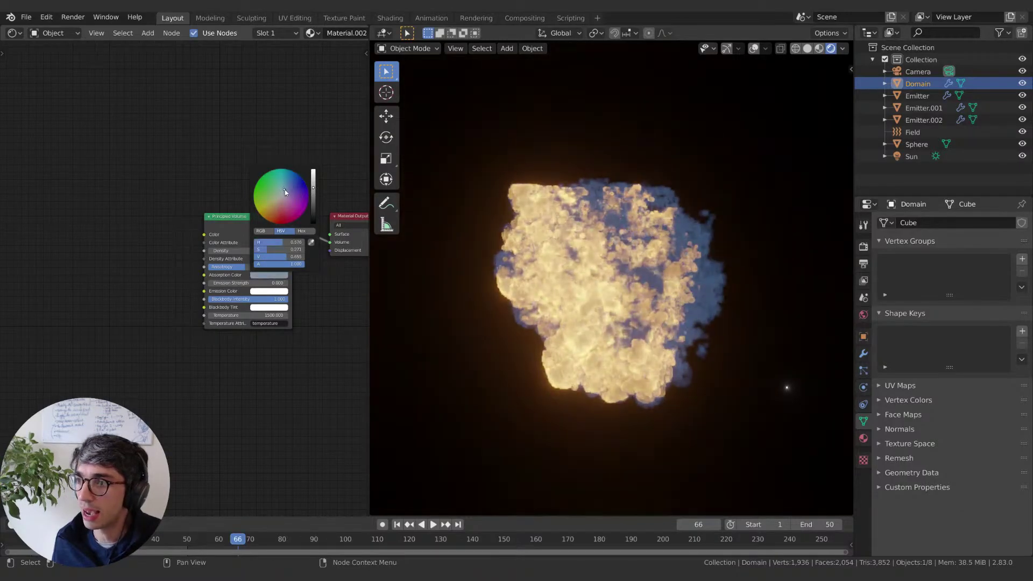
{"action": "left_click_drag", "start_coordinate": [285, 190], "coordinate": [287, 169]}
{"action": "scroll", "coordinate": [279, 185], "scroll_direction": "up", "scroll_amount": 3}
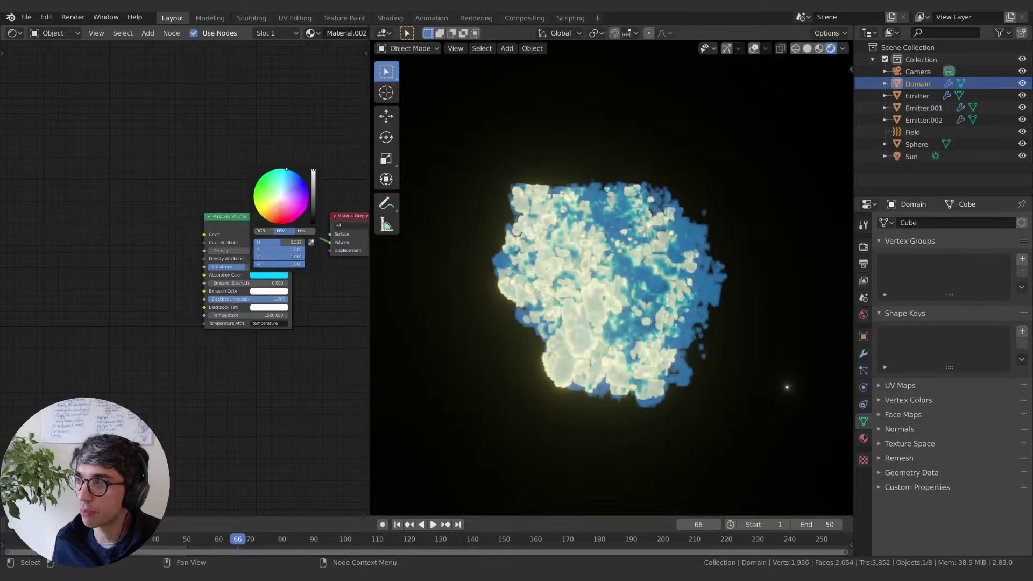
Step: Step back to frame 60 and play the early frames of the explosion, stopping at frame 11 to examine the shading
{"action": "key", "text": "Right"}
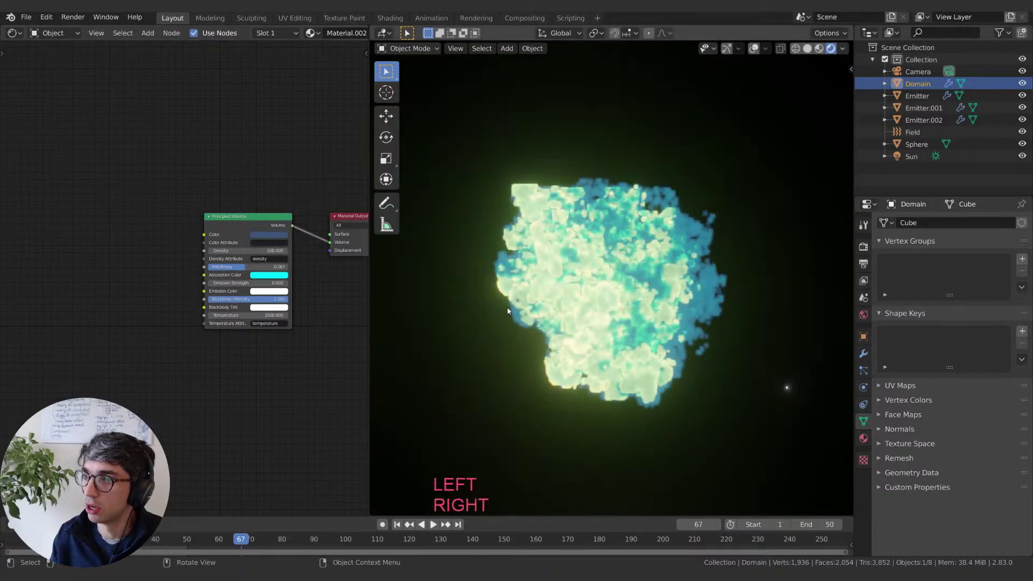
{"action": "key", "text": "Left"}
{"action": "key", "text": "Left"}
{"action": "key", "text": "Left"}
{"action": "key", "text": "Left"}
{"action": "key", "text": "Left"}
{"action": "key", "text": "Left"}
{"action": "key", "text": "Left"}
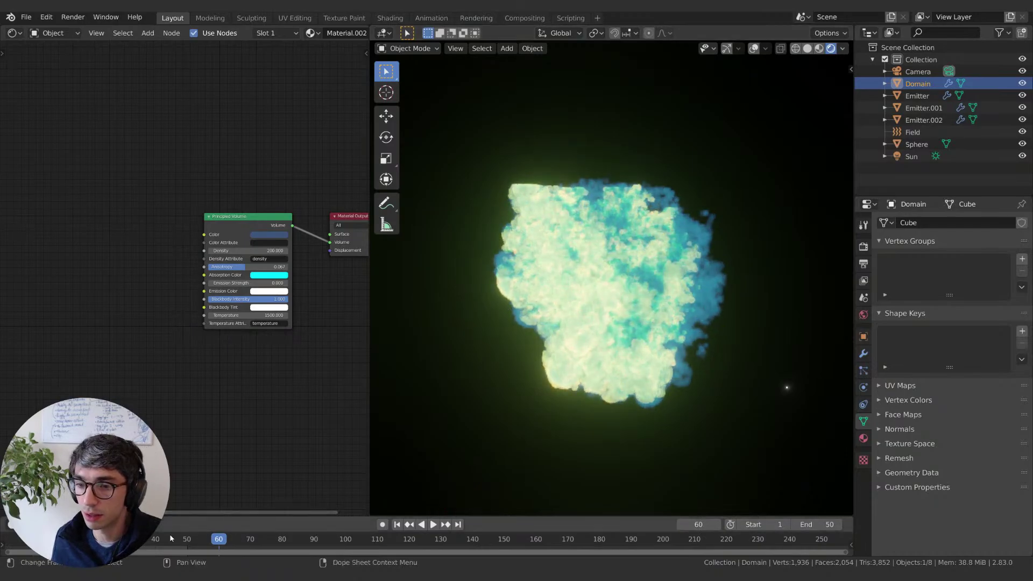
{"action": "key", "text": "space"}
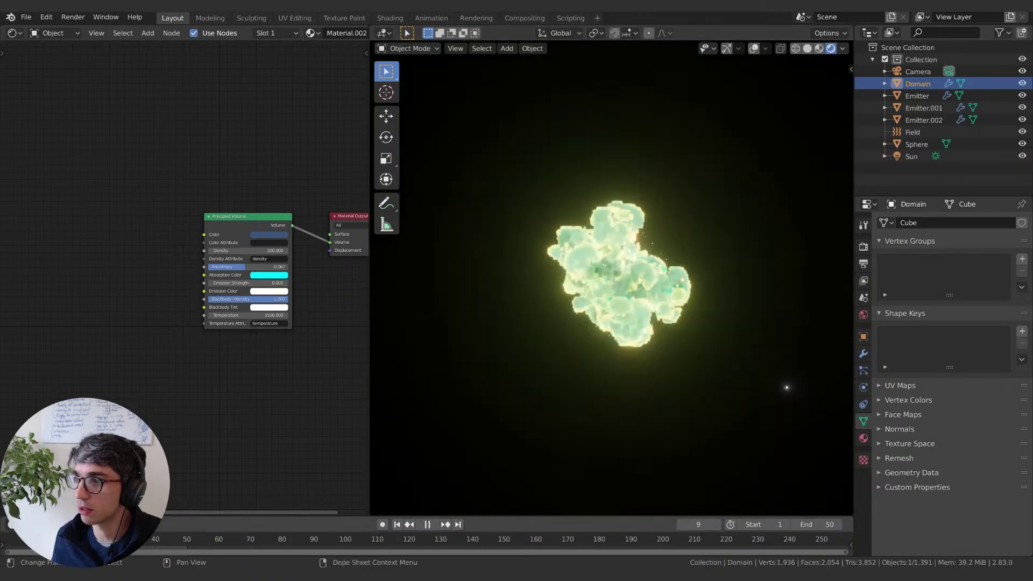
{"action": "key", "text": "space"}
{"action": "key", "text": "Right"}
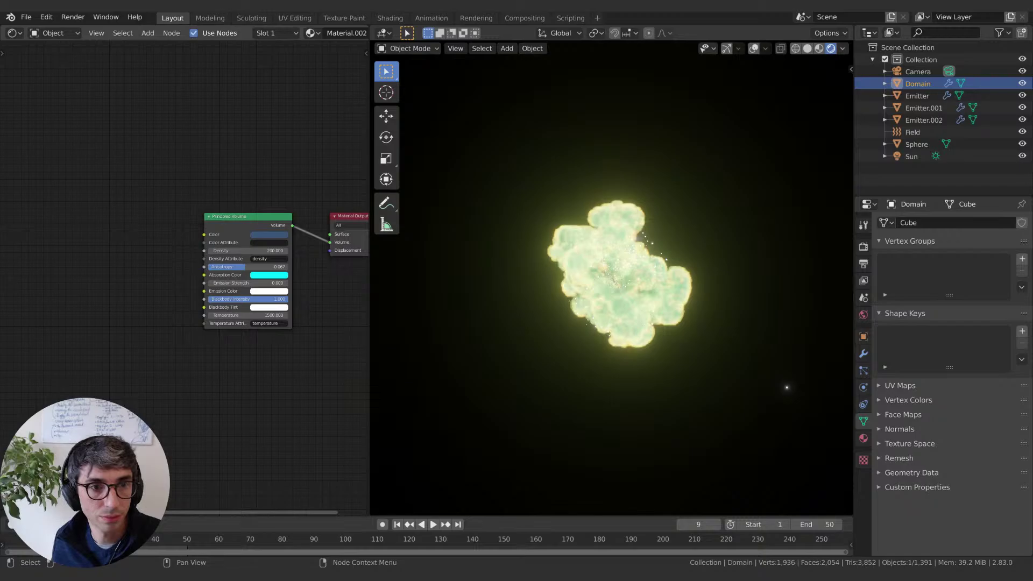
{"action": "key", "text": "space"}
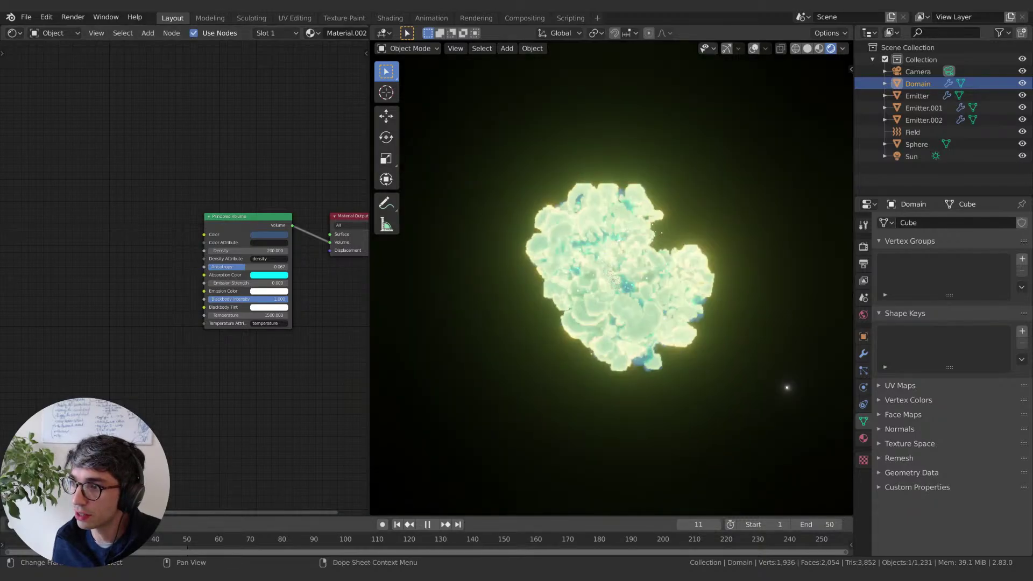
{"action": "key", "text": "space"}
Step: Darken the Principled Volume's Color to black
{"action": "left_click", "coordinate": [269, 241]}
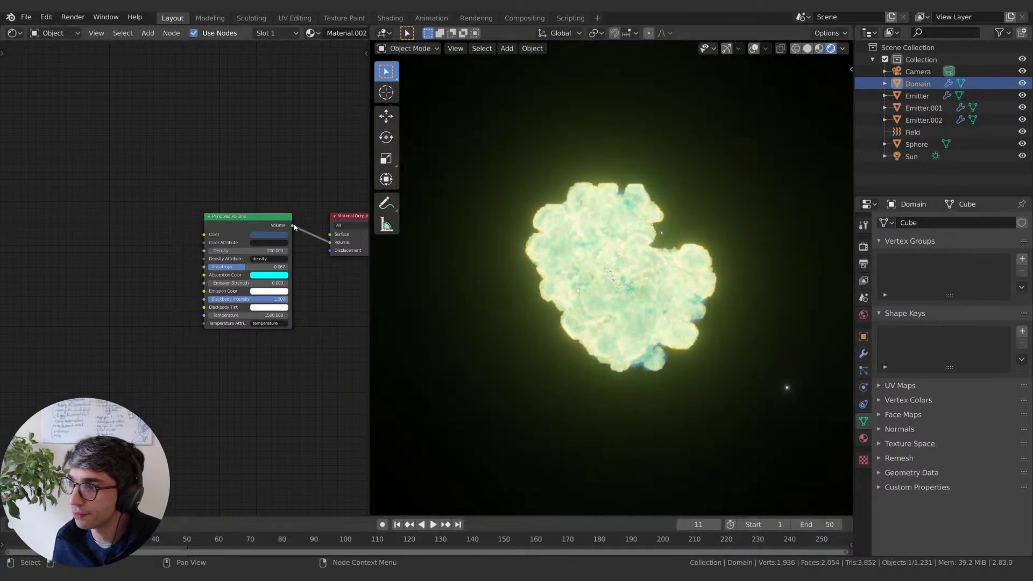
{"action": "left_click", "coordinate": [260, 237]}
{"action": "left_click_drag", "start_coordinate": [313, 156], "coordinate": [313, 182]}
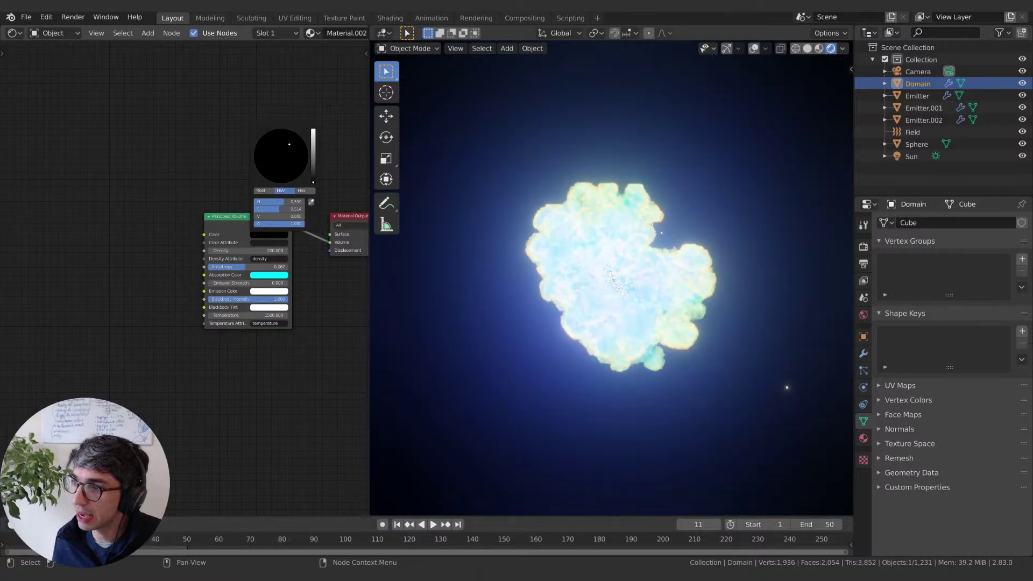
{"action": "mouse_move", "coordinate": [313, 182]}
{"action": "left_mouse_down"}
{"action": "mouse_move", "coordinate": [313, 156]}
{"action": "mouse_move", "coordinate": [313, 182]}
{"action": "mouse_move", "coordinate": [294, 187]}
{"action": "left_mouse_up"}
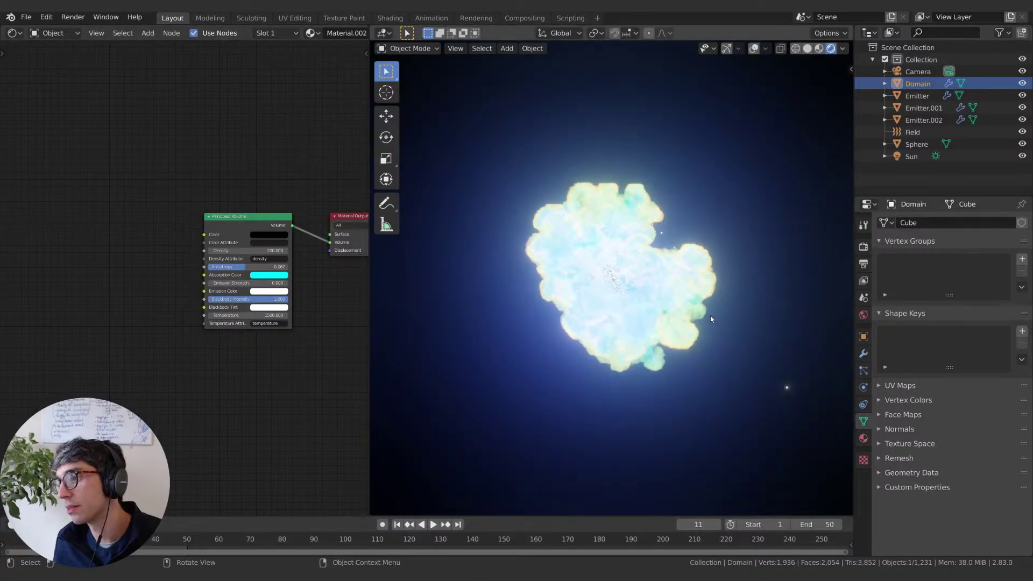
Step: Change the Principled Volume's Absorption Color to a muted, darkened pink
{"action": "left_click", "coordinate": [269, 275]}
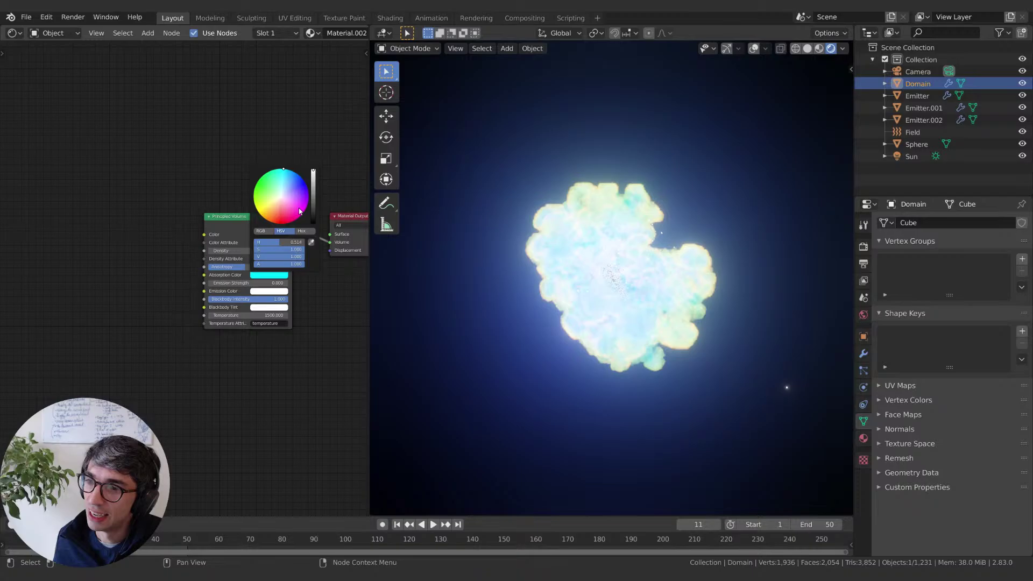
{"action": "left_click_drag", "start_coordinate": [300, 211], "coordinate": [281, 201]}
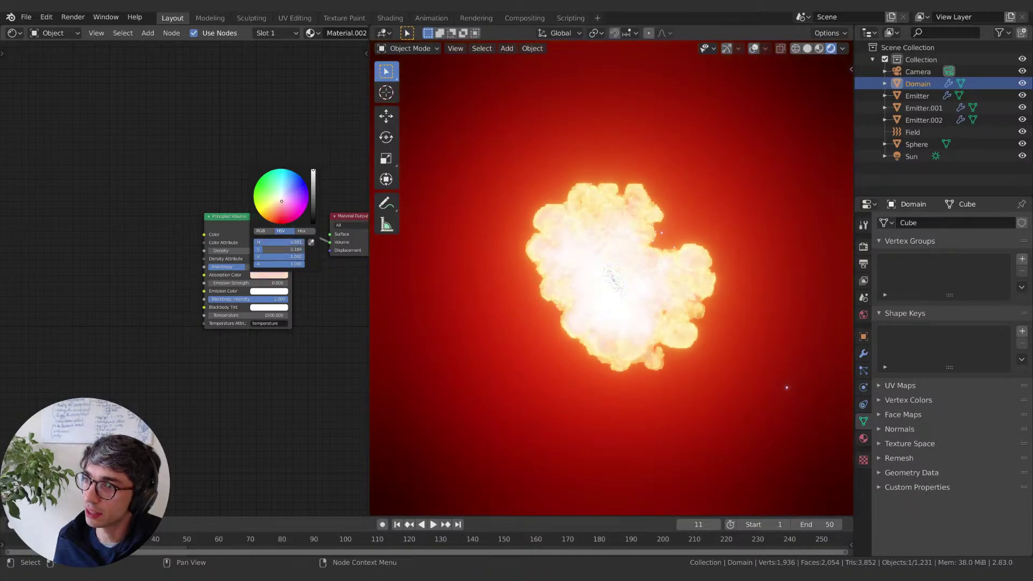
{"action": "mouse_move", "coordinate": [313, 171]}
{"action": "left_mouse_down"}
{"action": "mouse_move", "coordinate": [313, 222]}
{"action": "mouse_move", "coordinate": [313, 174]}
{"action": "mouse_move", "coordinate": [313, 196]}
{"action": "mouse_move", "coordinate": [283, 192]}
{"action": "mouse_move", "coordinate": [286, 183]}
{"action": "mouse_move", "coordinate": [282, 203]}
{"action": "left_mouse_up"}
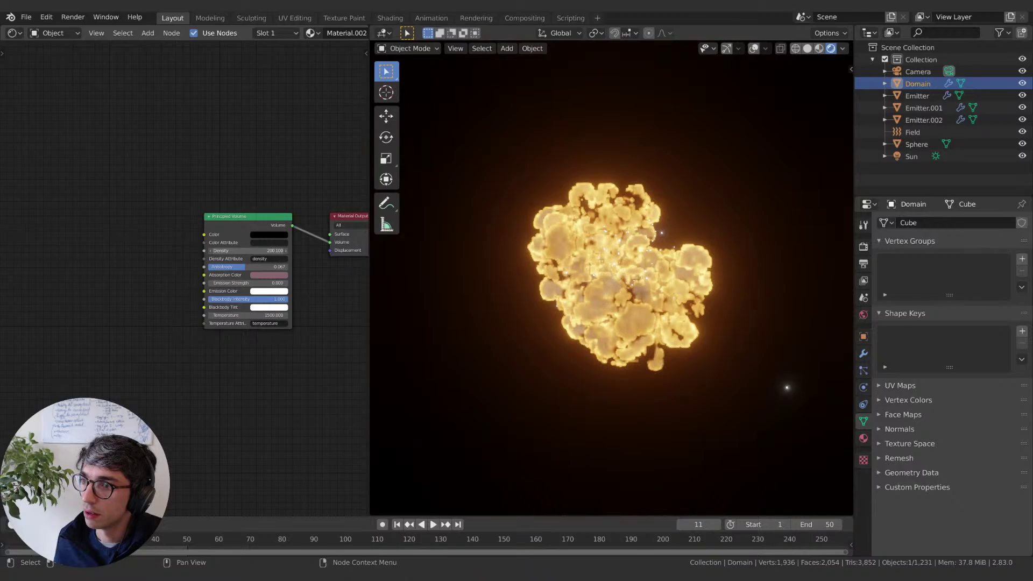
Step: Set the Principled Volume's Density to 200
{"action": "left_click_drag", "start_coordinate": [249, 251], "coordinate": [256, 250]}
{"action": "type", "text": "200"}
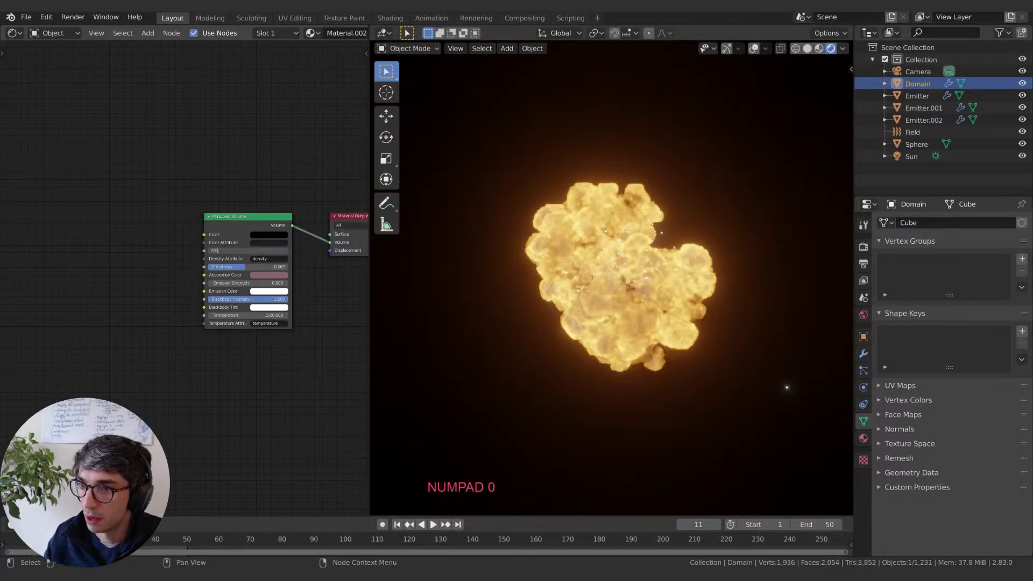
{"action": "key", "text": "Return"}
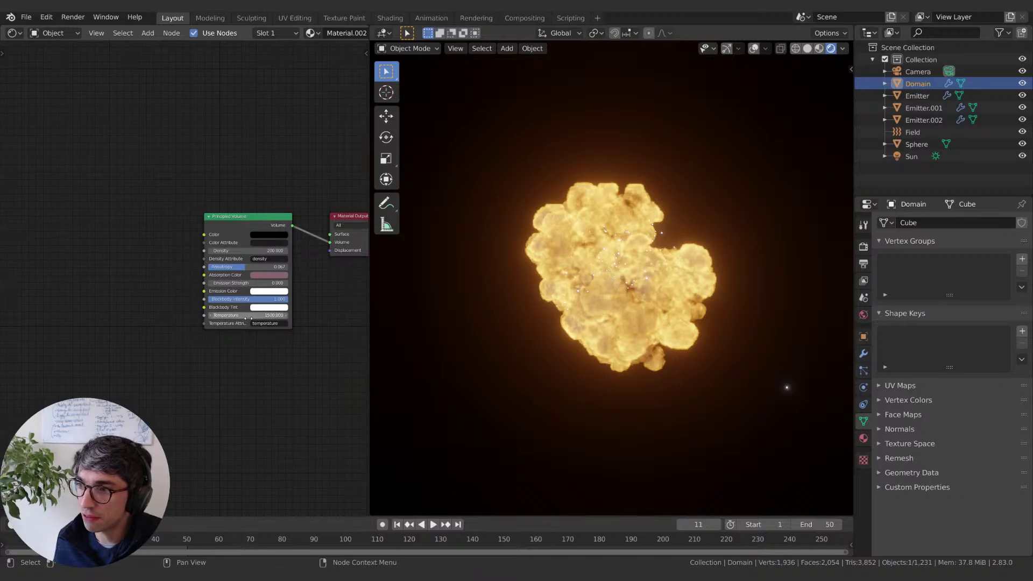
Step: Try a Temperature of 15000 on the Principled Volume and return it to 1500
{"action": "left_click_drag", "start_coordinate": [245, 317], "coordinate": [257, 316]}
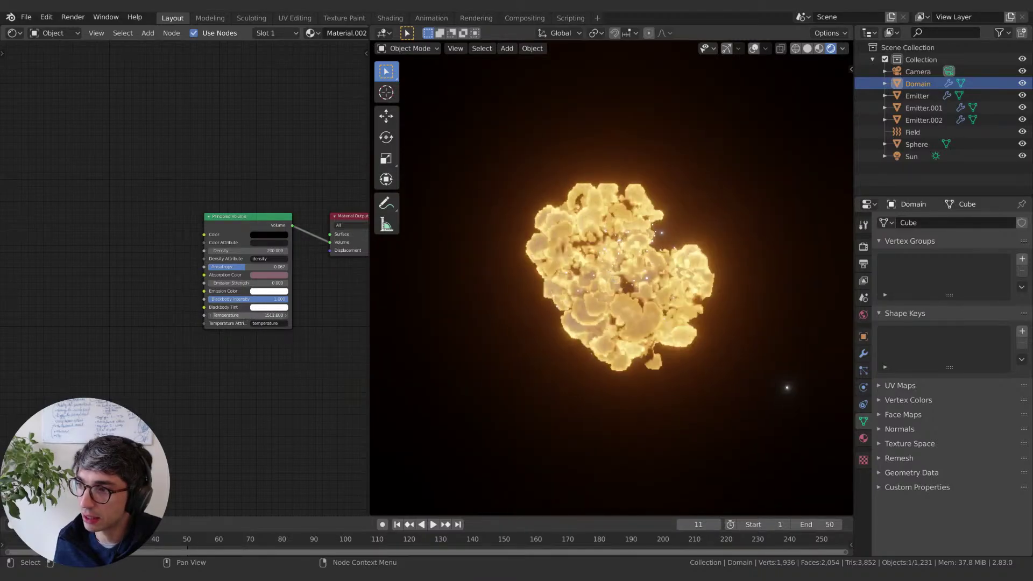
{"action": "left_click", "coordinate": [249, 315]}
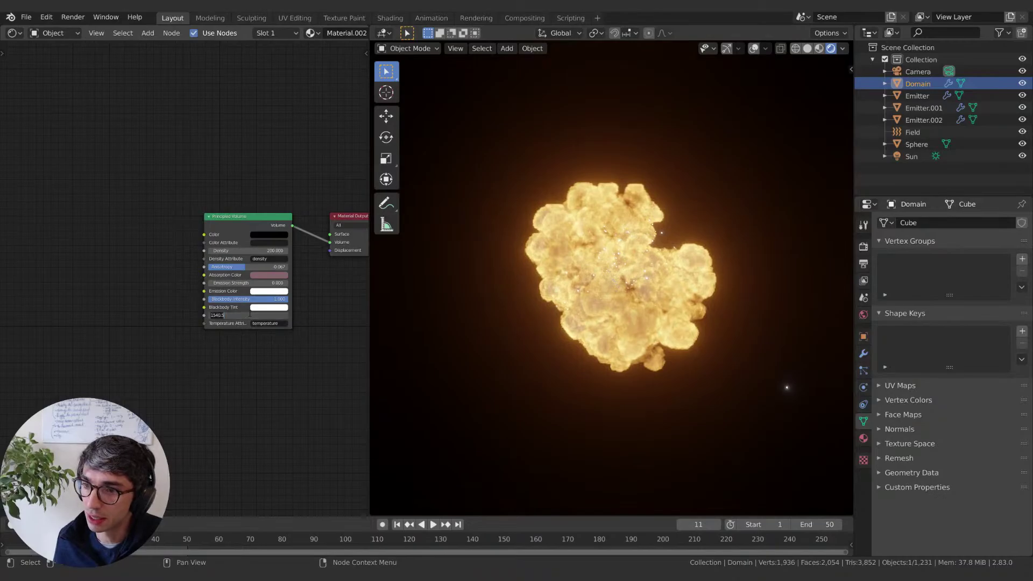
{"action": "type", "text": "15000"}
{"action": "key", "text": "Return"}
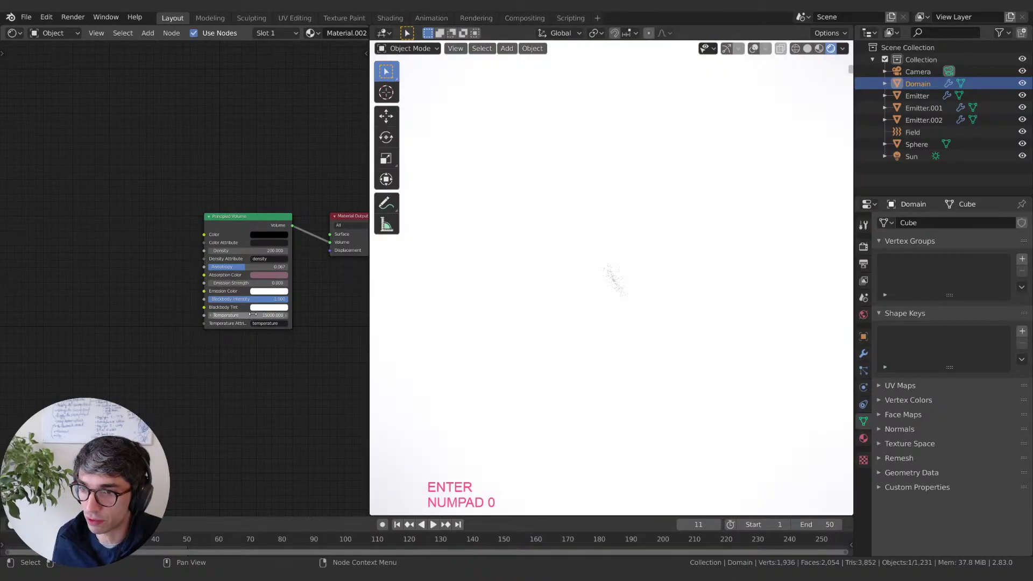
{"action": "left_click", "coordinate": [252, 315]}
{"action": "key", "text": "BackSpace"}
{"action": "key", "text": "Return"}
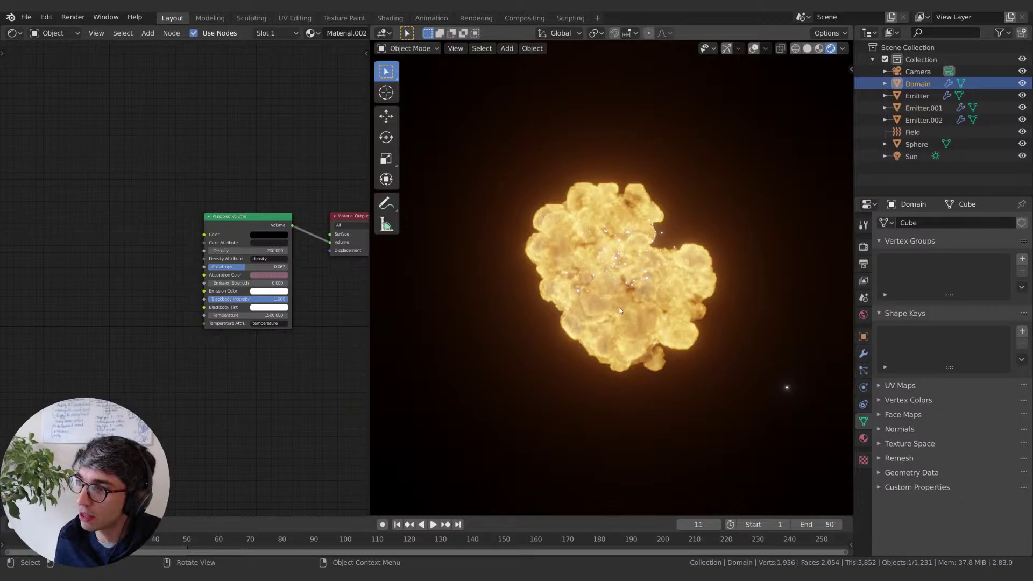
Step: Change the Principled Volume's Blackbody Tint from white to a pale blue
{"action": "middle_click_drag", "start_coordinate": [188, 348], "coordinate": [201, 343]}
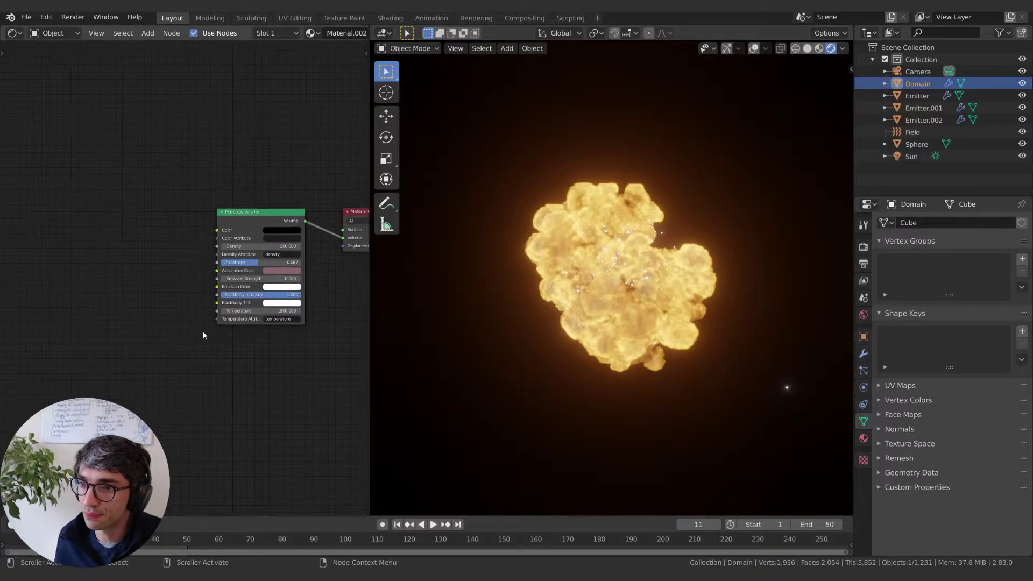
{"action": "left_click", "coordinate": [284, 304]}
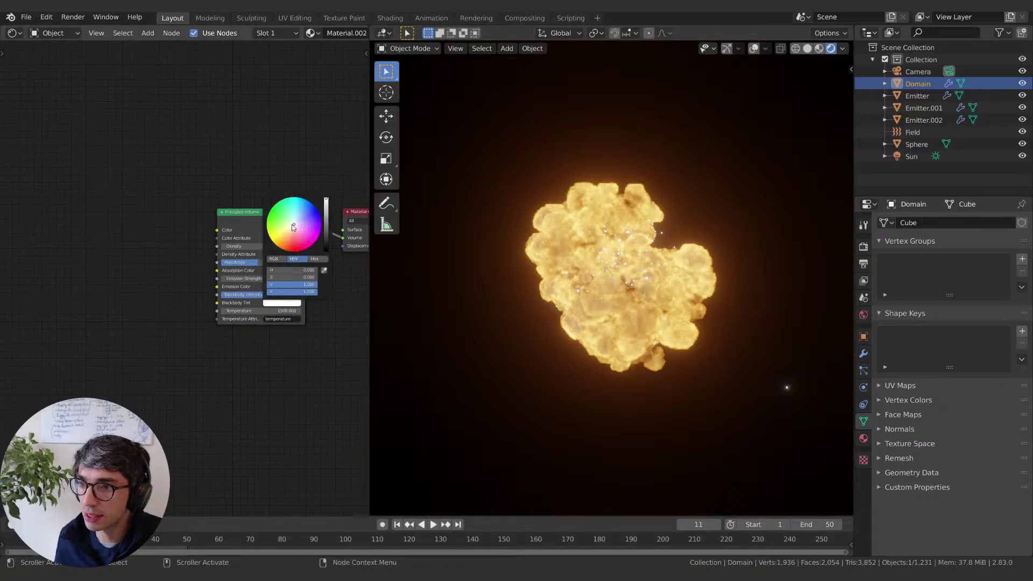
{"action": "left_click_drag", "start_coordinate": [297, 223], "coordinate": [298, 217]}
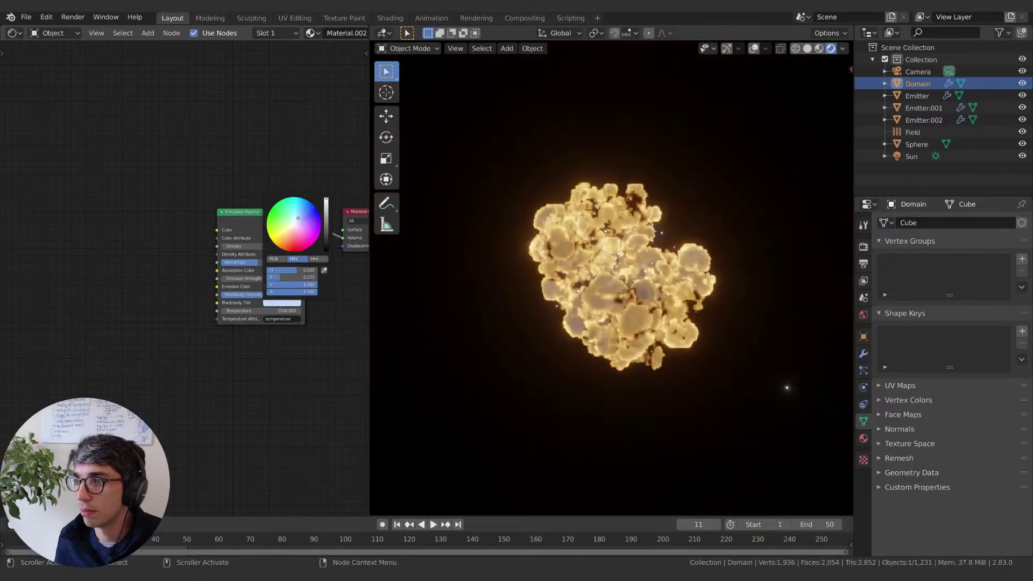
{"action": "left_click_drag", "start_coordinate": [298, 218], "coordinate": [299, 217]}
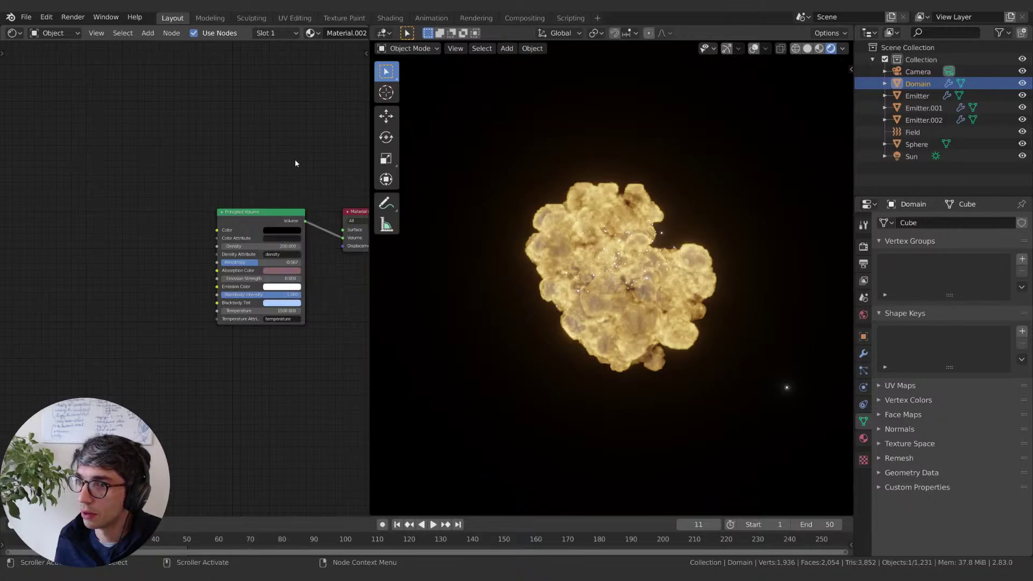
Step: Brighten the Principled Volume's Absorption Color fully and reduce its saturation until it is nearly white
{"action": "left_click", "coordinate": [281, 270]}
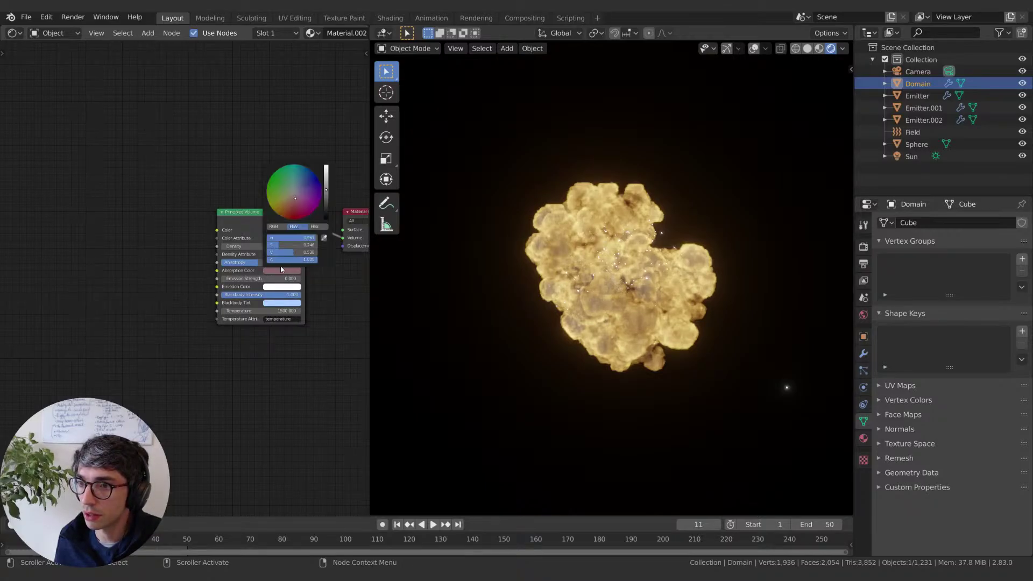
{"action": "left_click_drag", "start_coordinate": [297, 192], "coordinate": [297, 190]}
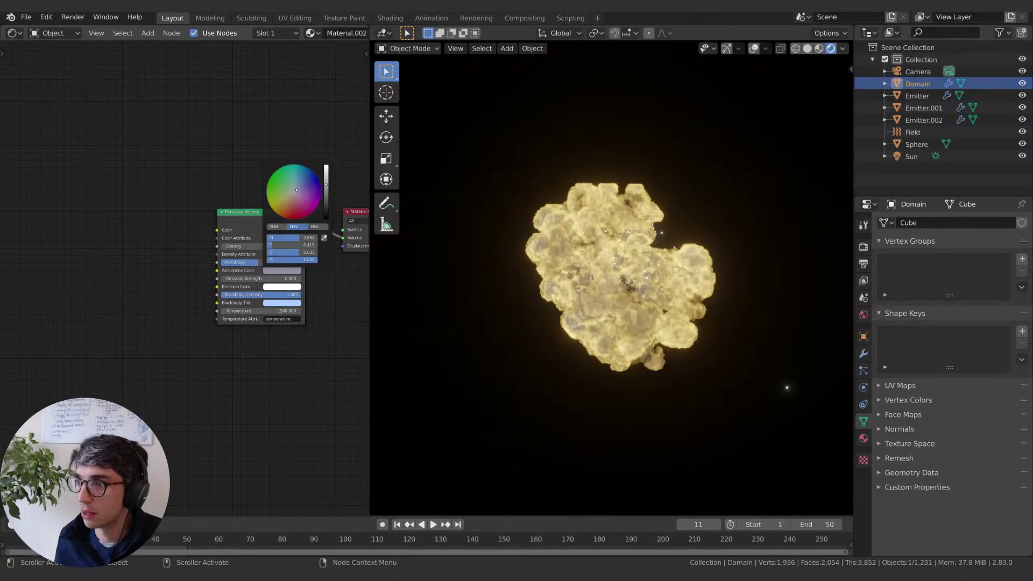
{"action": "scroll", "coordinate": [297, 190], "scroll_direction": "up", "scroll_amount": 7}
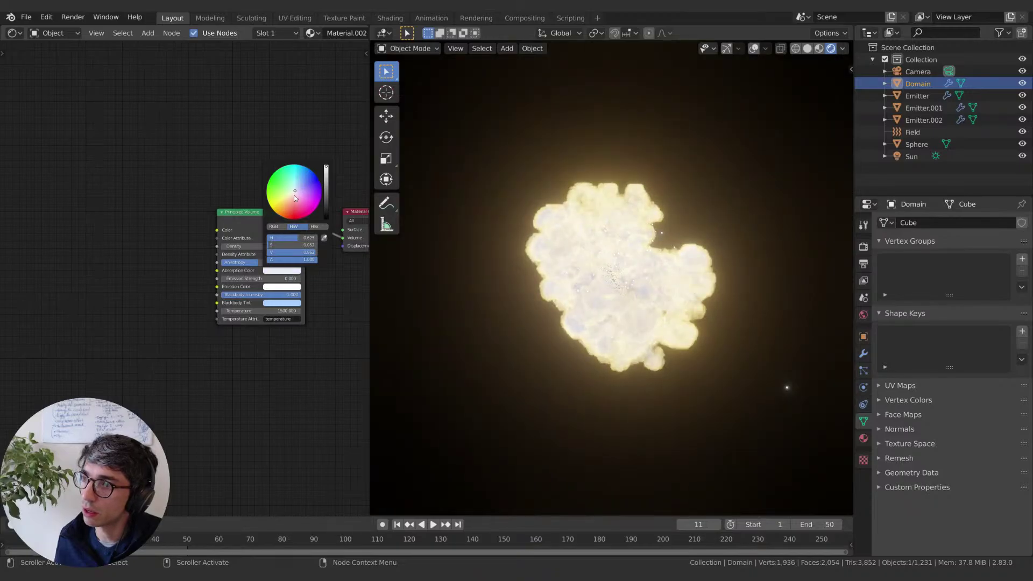
{"action": "left_click", "coordinate": [280, 270]}
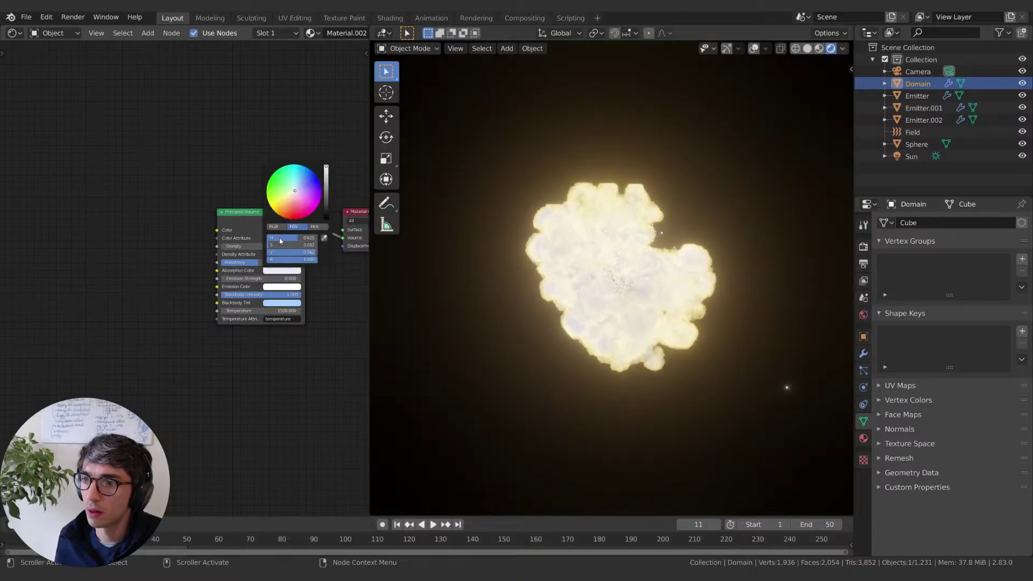
{"action": "left_click_drag", "start_coordinate": [279, 245], "coordinate": [272, 245]}
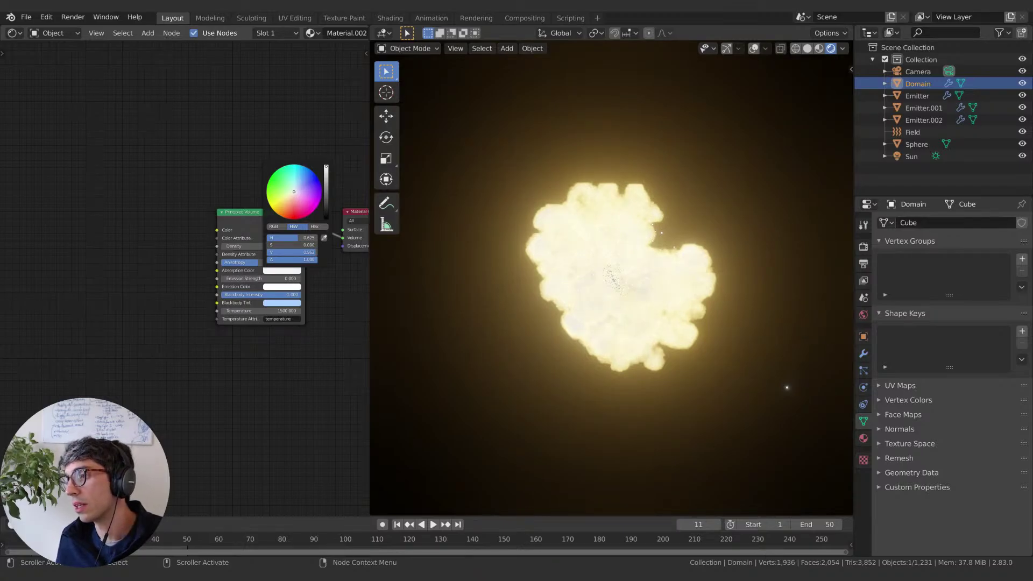
{"action": "left_click_drag", "start_coordinate": [272, 245], "coordinate": [273, 245]}
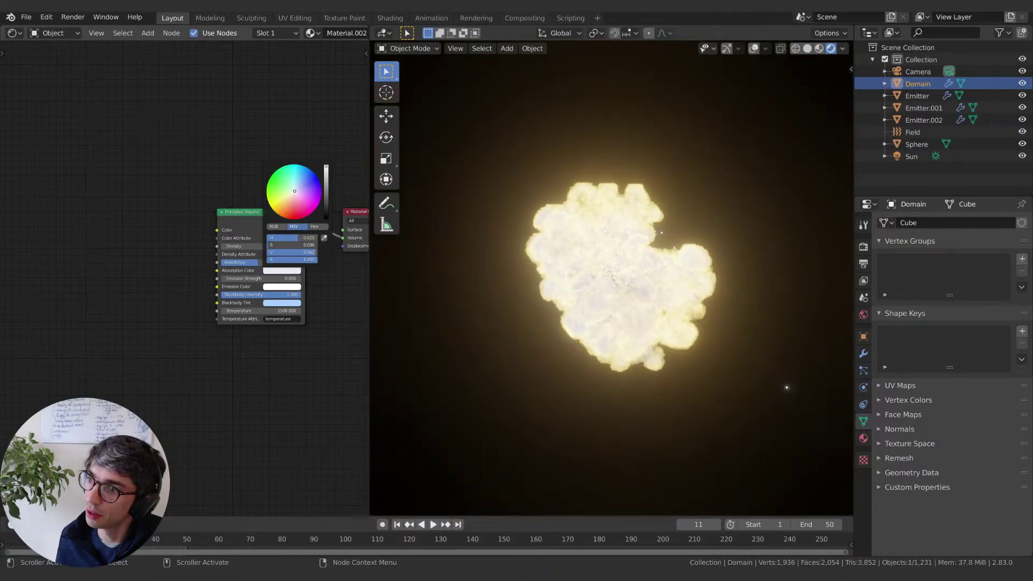
{"action": "left_click_drag", "start_coordinate": [274, 245], "coordinate": [271, 245]}
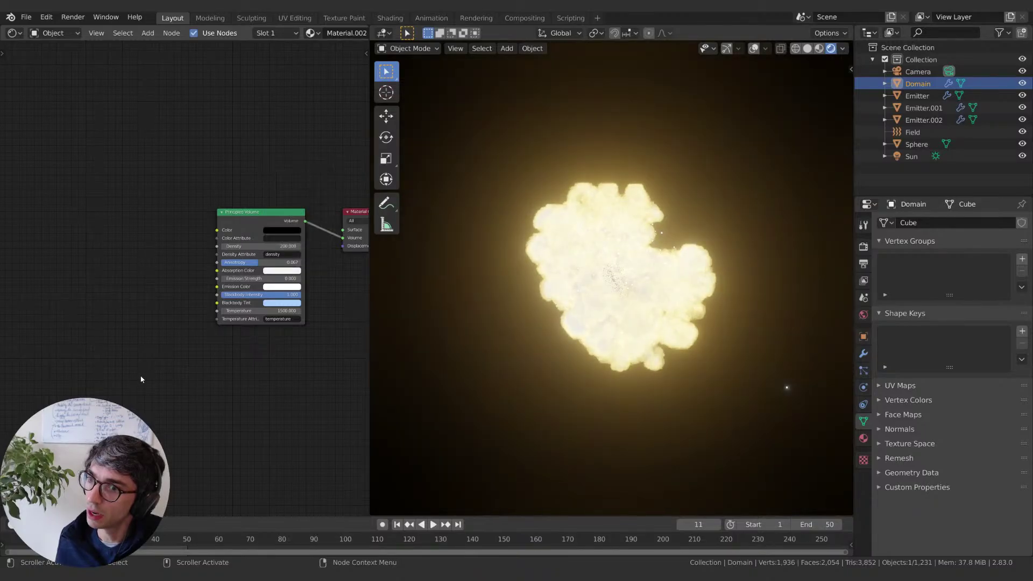
Step: Play the explosion briefly and stop at frame 9 to examine the shading
{"action": "key", "text": "space"}
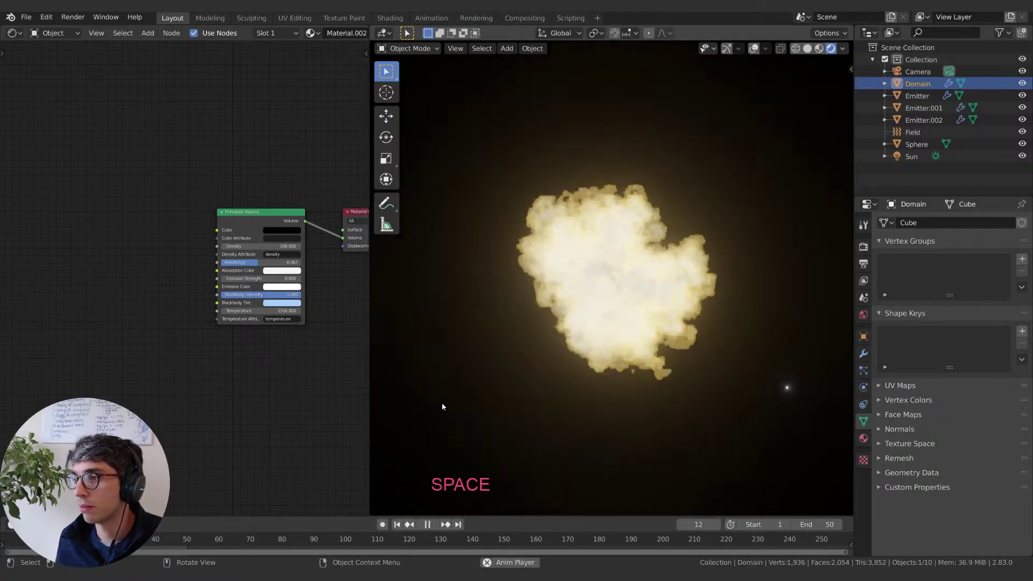
{"action": "key", "text": "space"}
{"action": "key", "text": "space"}
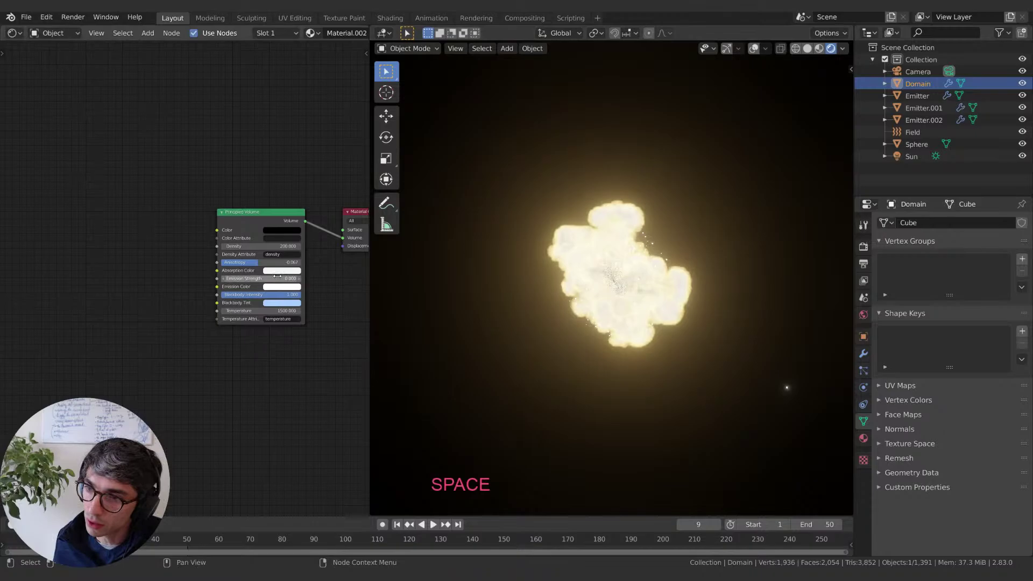
Step: Try a dark blue and a dark reddish Color on the Principled Volume and return it to black
{"action": "left_click", "coordinate": [283, 229]}
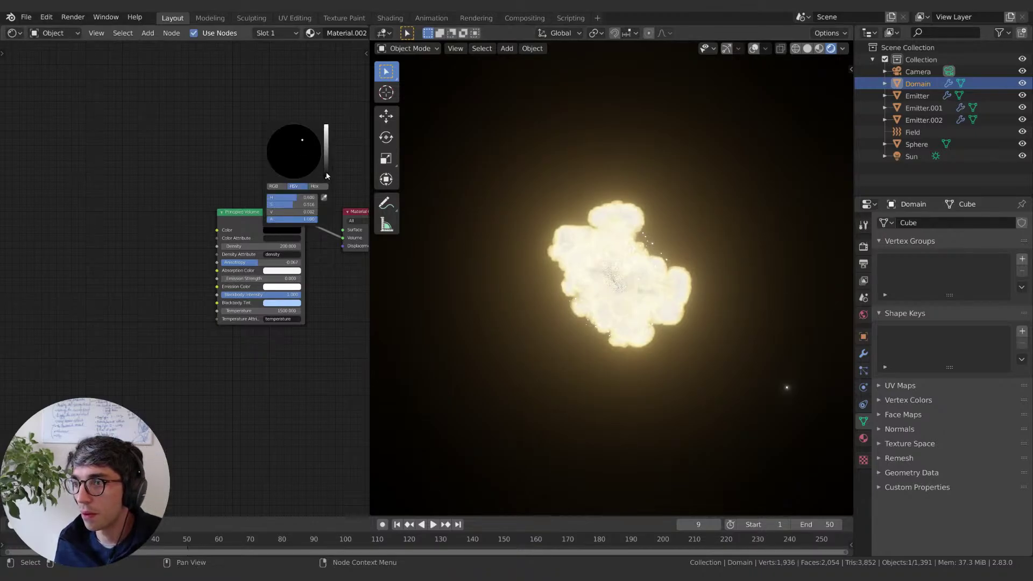
{"action": "left_click_drag", "start_coordinate": [326, 178], "coordinate": [326, 153]}
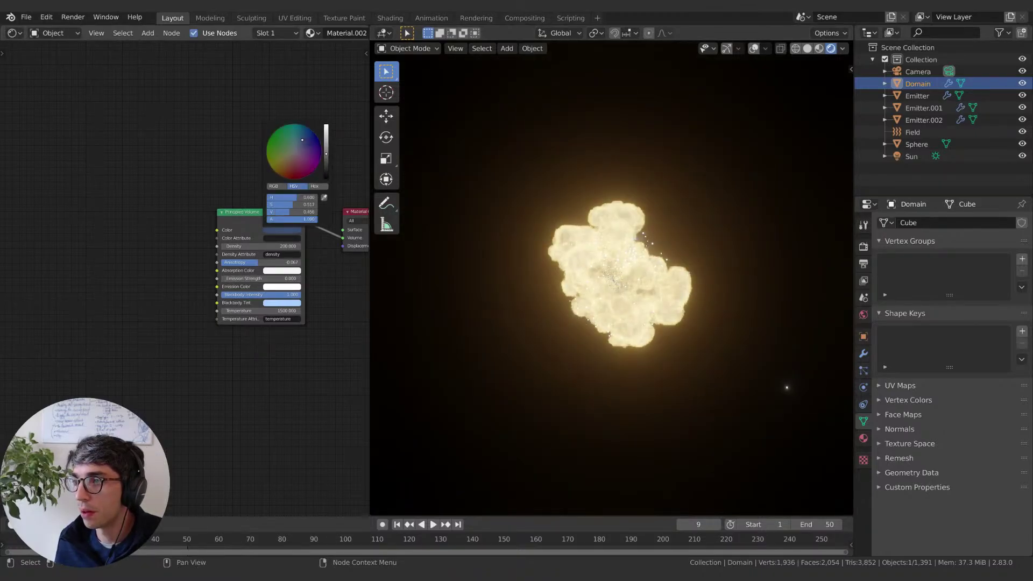
{"action": "left_click", "coordinate": [294, 158]}
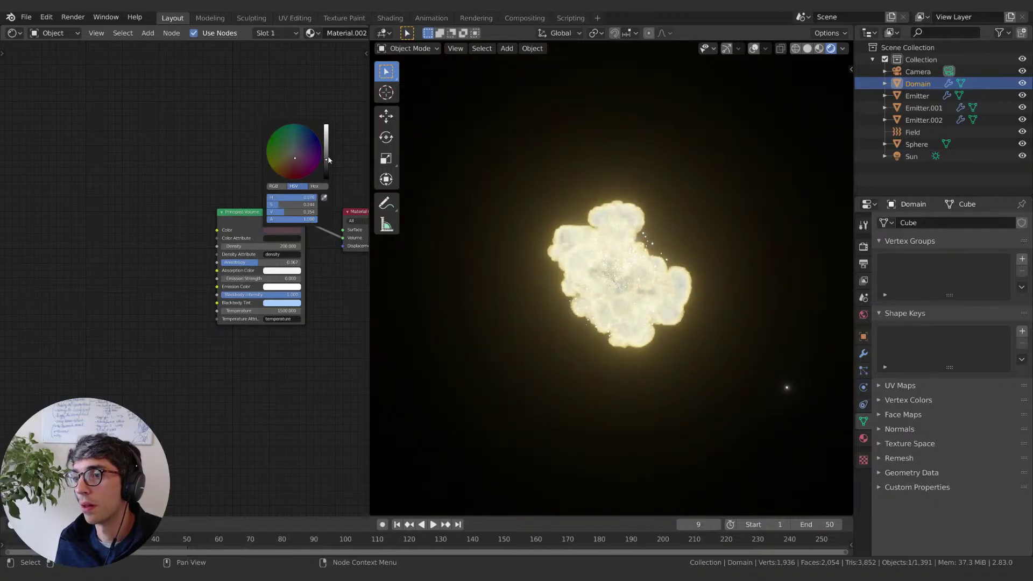
{"action": "left_click_drag", "start_coordinate": [325, 159], "coordinate": [326, 179]}
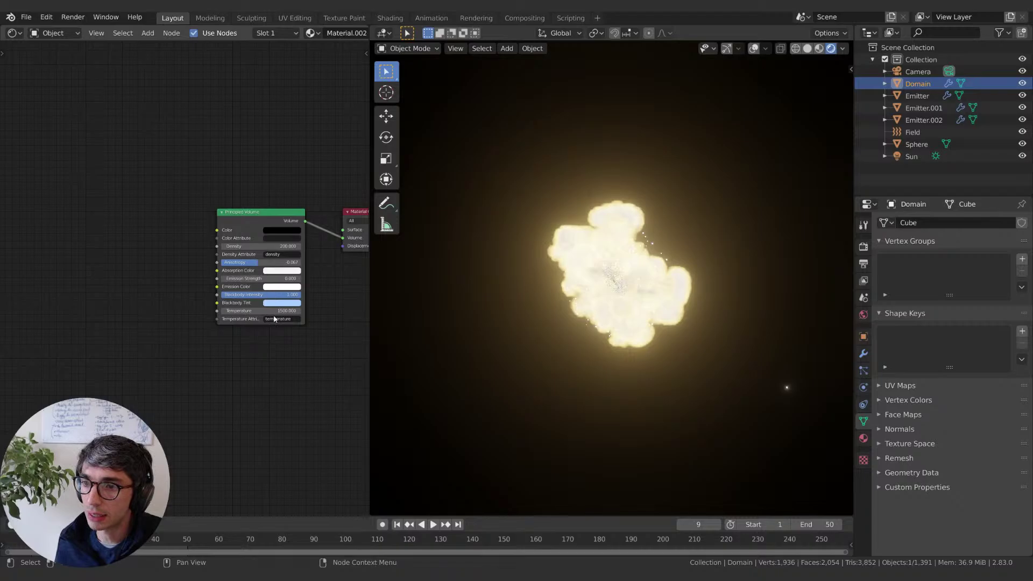
Step: Raise the Principled Volume's Density to 700
{"action": "left_click_drag", "start_coordinate": [240, 246], "coordinate": [334, 246]}
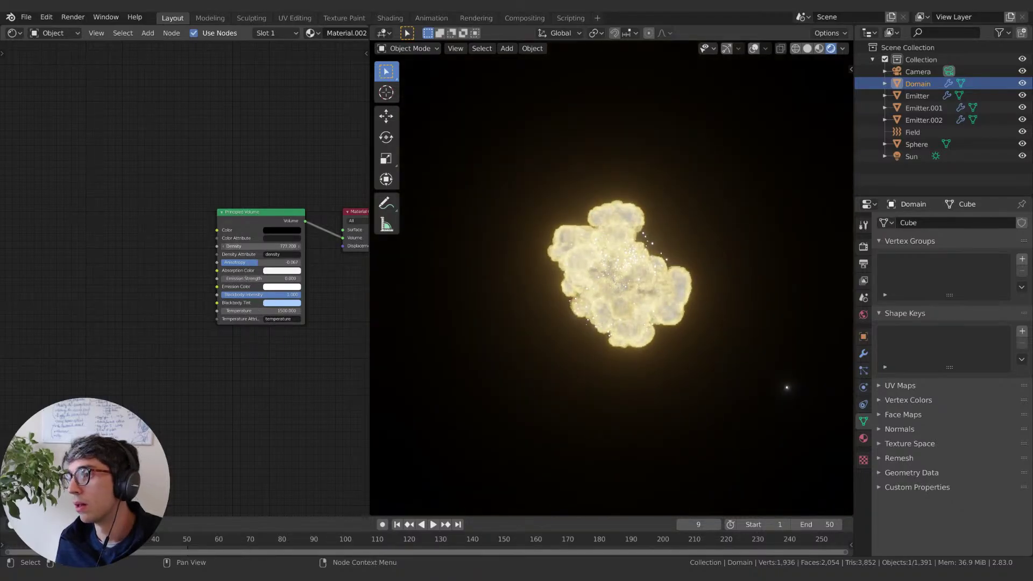
{"action": "left_click", "coordinate": [261, 246]}
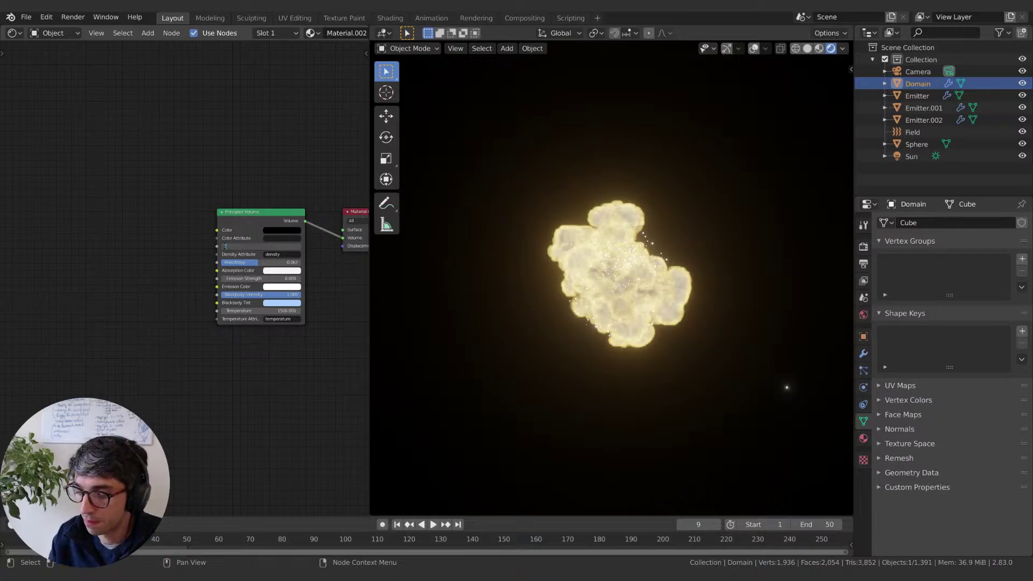
{"action": "type", "text": "70"}
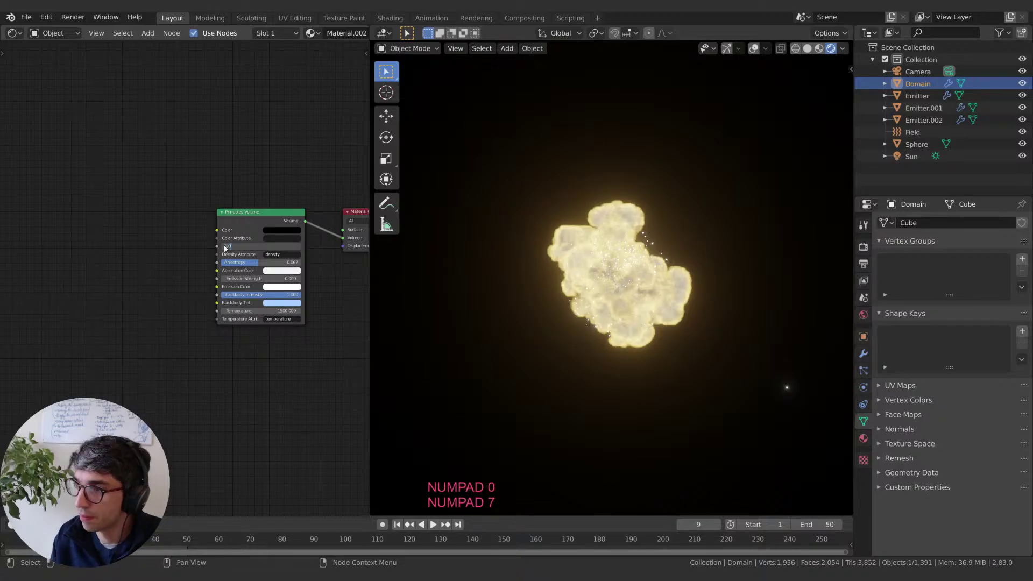
{"action": "type", "text": "0"}
{"action": "key", "text": "Return"}
Step: Scrub through frames 5 to 20 and back to frame 6 to examine how the denser fireball develops
{"action": "left_click", "coordinate": [44, 537]}
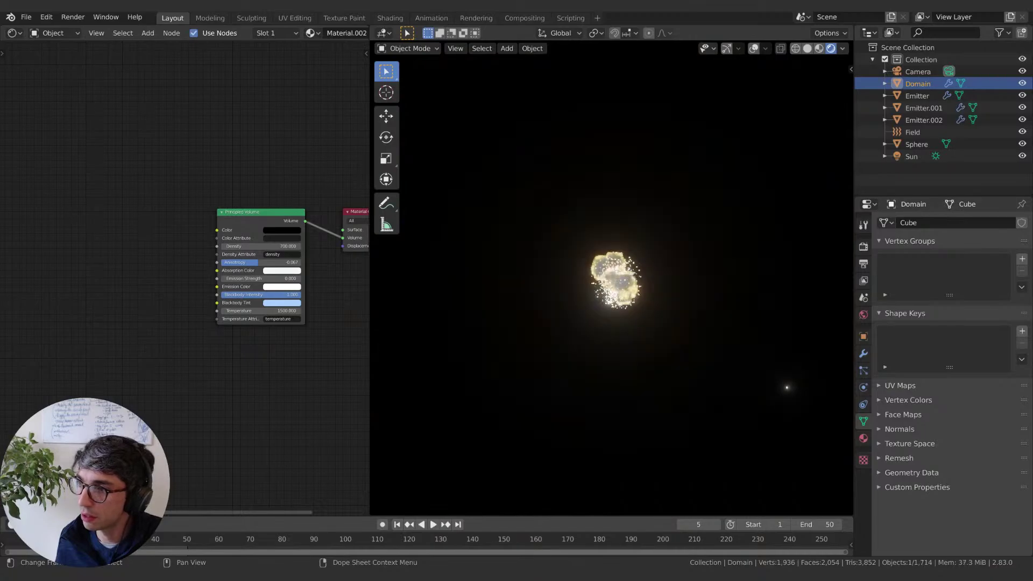
{"action": "key", "text": "space"}
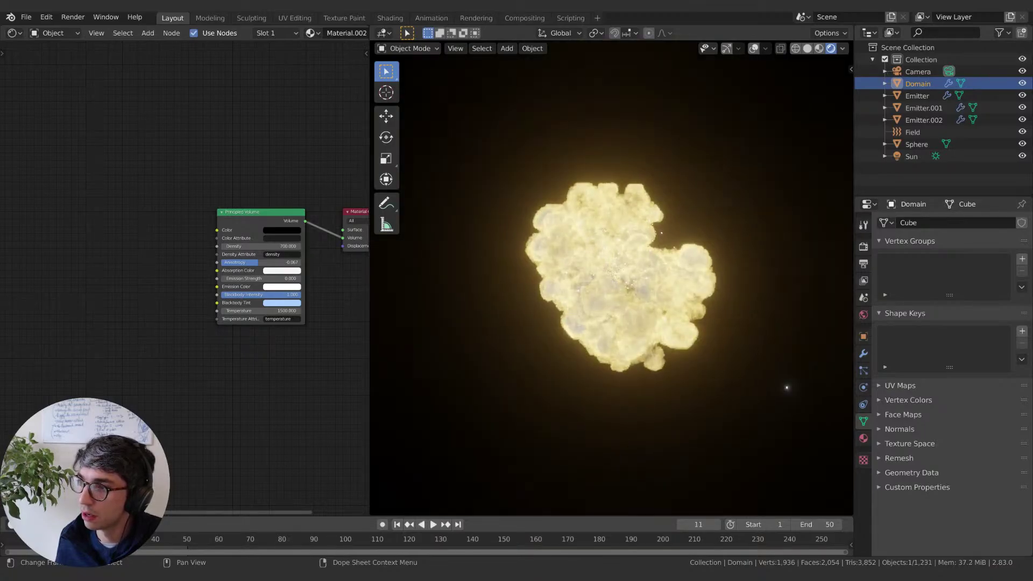
{"action": "left_click", "coordinate": [54, 537]}
{"action": "key", "text": "space"}
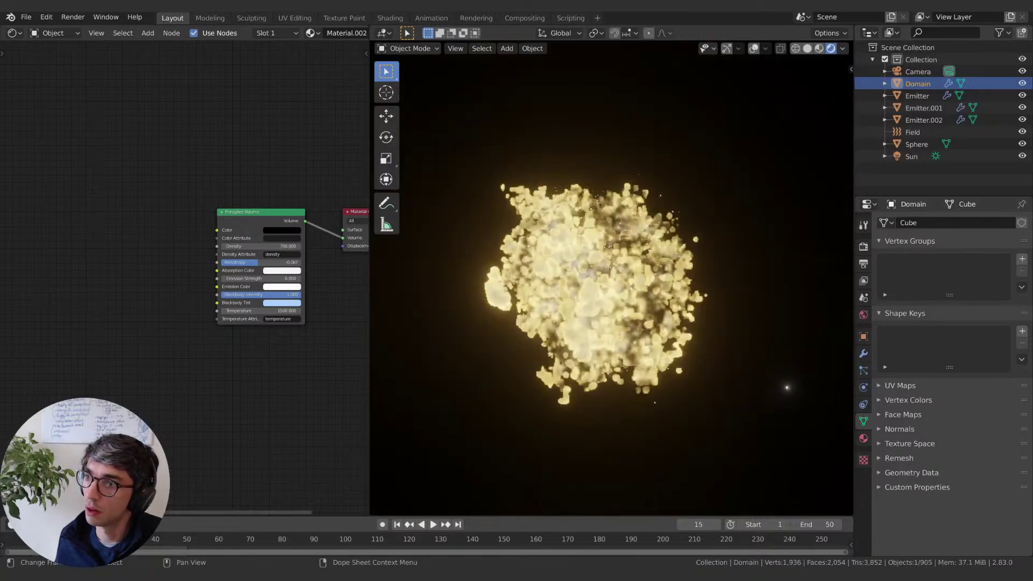
{"action": "left_click", "coordinate": [47, 538]}
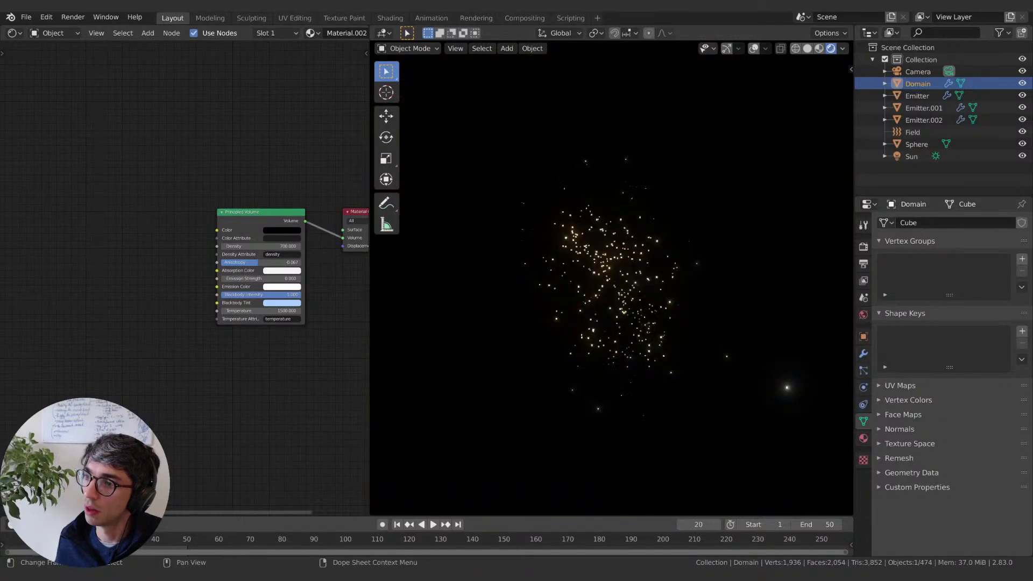
{"action": "key", "text": "space"}
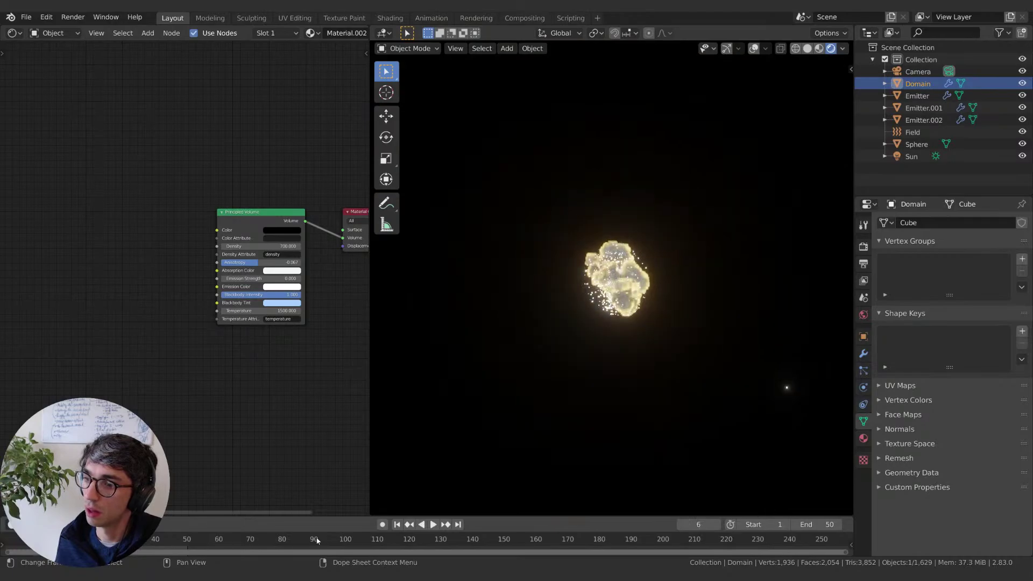
Step: Replay the explosion from frame 1 to frame 7 and compare it in Solid and Rendered shading
{"action": "key", "text": "space"}
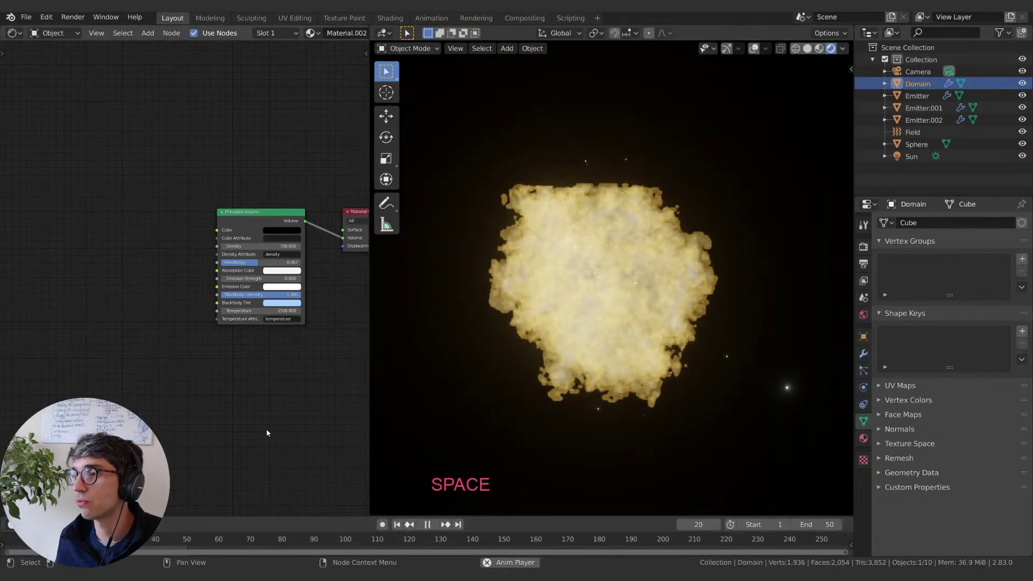
{"action": "left_click", "coordinate": [397, 525]}
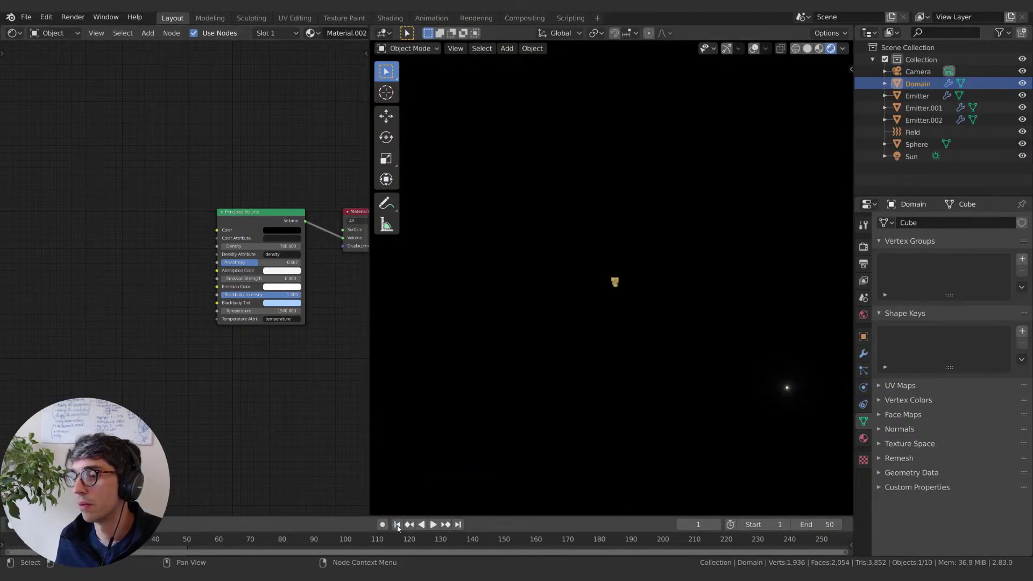
{"action": "key", "text": "space"}
{"action": "left_click", "coordinate": [808, 49]}
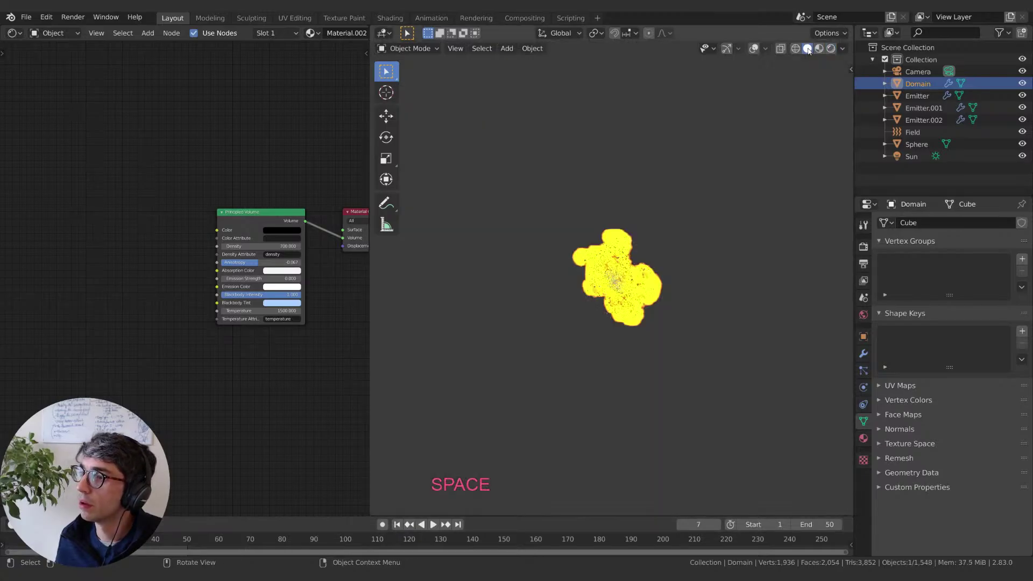
{"action": "left_click", "coordinate": [832, 49]}
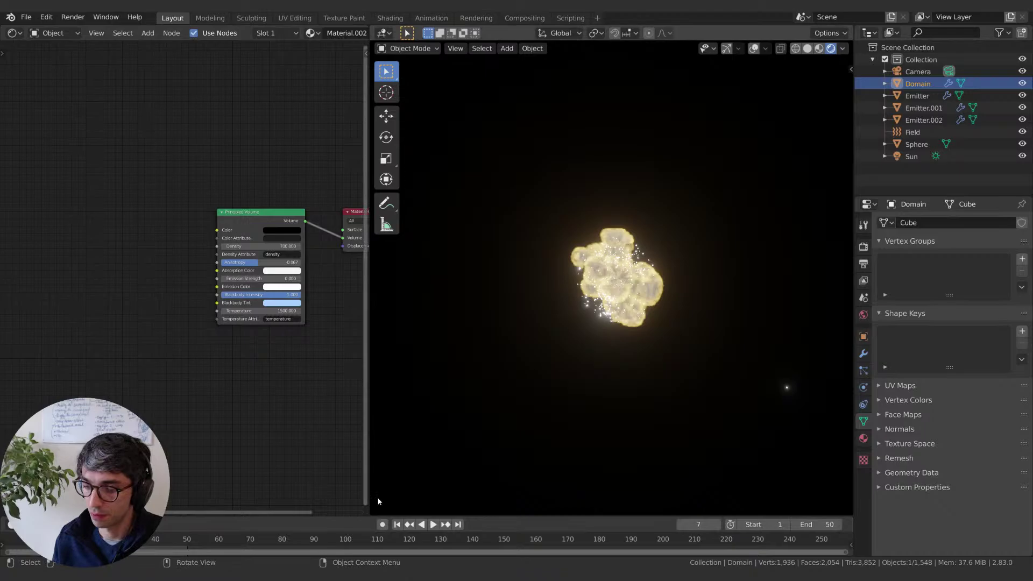
Step: Step through the explosion from frame 7 to frame 19 and back to frame 7 to examine how the dense fireball dissolves
{"action": "key", "text": "Right"}
{"action": "key", "text": "Right"}
{"action": "key", "text": "Right"}
{"action": "key", "text": "Right"}
{"action": "key", "text": "Right"}
{"action": "key", "text": "Right"}
{"action": "key", "text": "Right"}
{"action": "key", "text": "Right"}
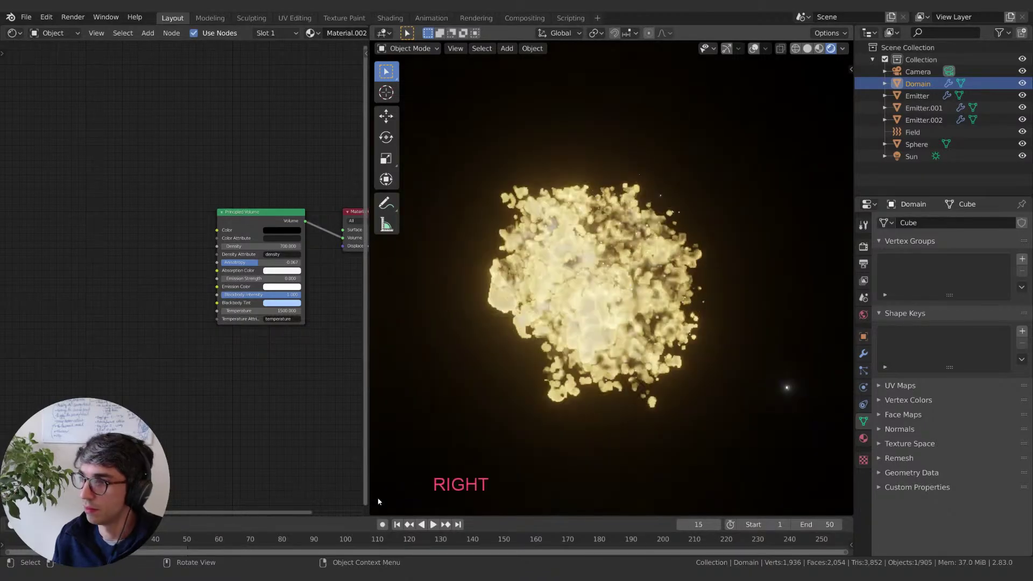
{"action": "key", "text": "Right"}
{"action": "key", "text": "Right"}
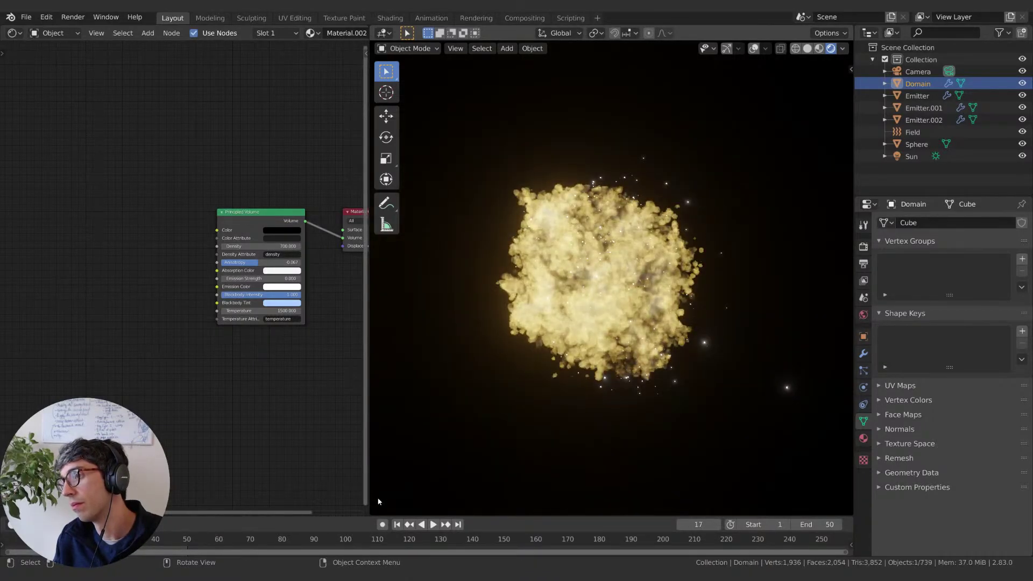
{"action": "key", "text": "Right"}
{"action": "key", "text": "Right"}
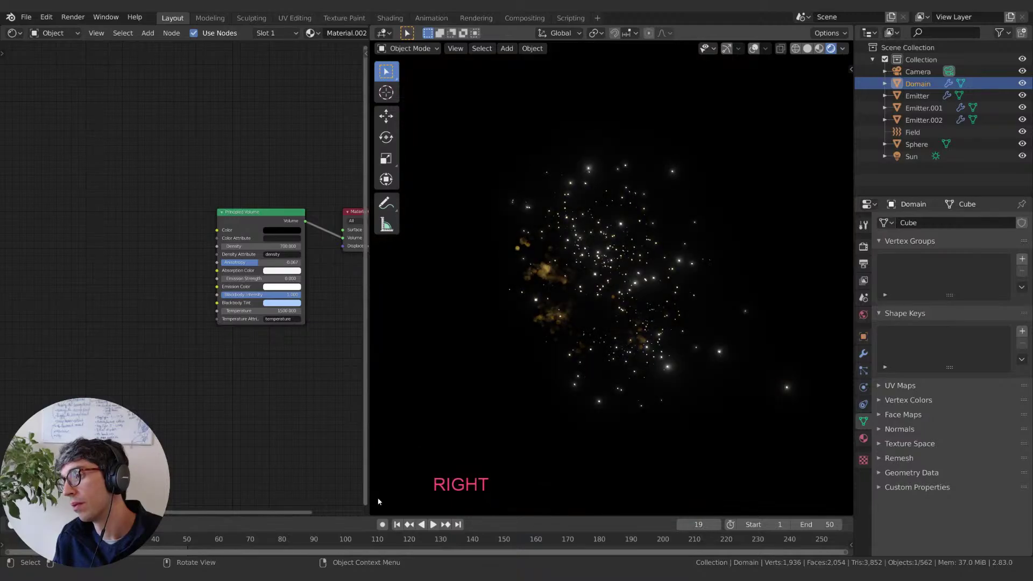
{"action": "key", "text": "Left"}
{"action": "key", "text": "Left"}
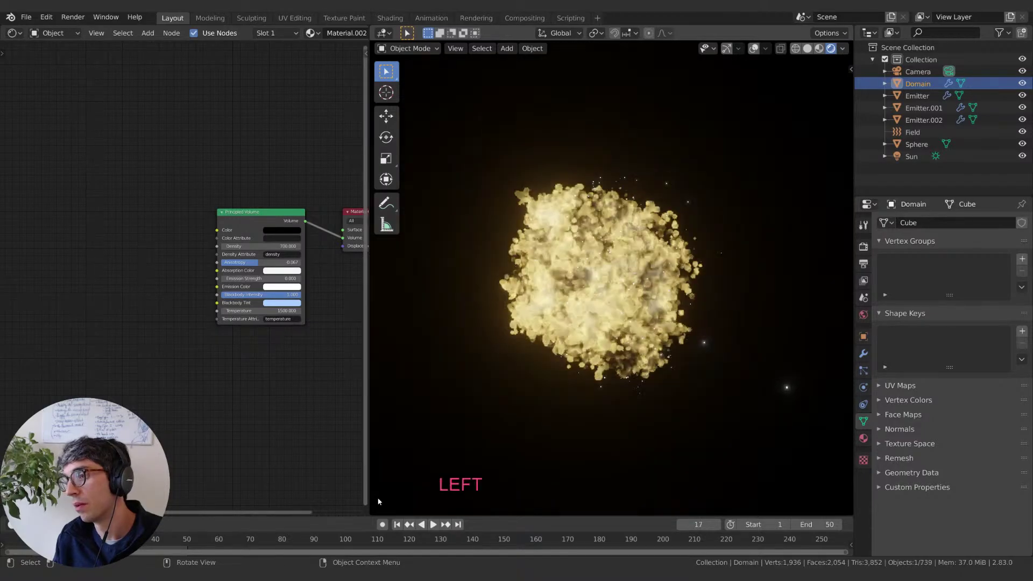
{"action": "key", "text": "Left"}
{"action": "key", "text": "Left"}
{"action": "key", "text": "Left"}
{"action": "key", "text": "Left"}
{"action": "key", "text": "Left"}
{"action": "key", "text": "Left"}
{"action": "key", "text": "Left"}
{"action": "key", "text": "Left"}
{"action": "key", "text": "Left"}
{"action": "key", "text": "Left"}
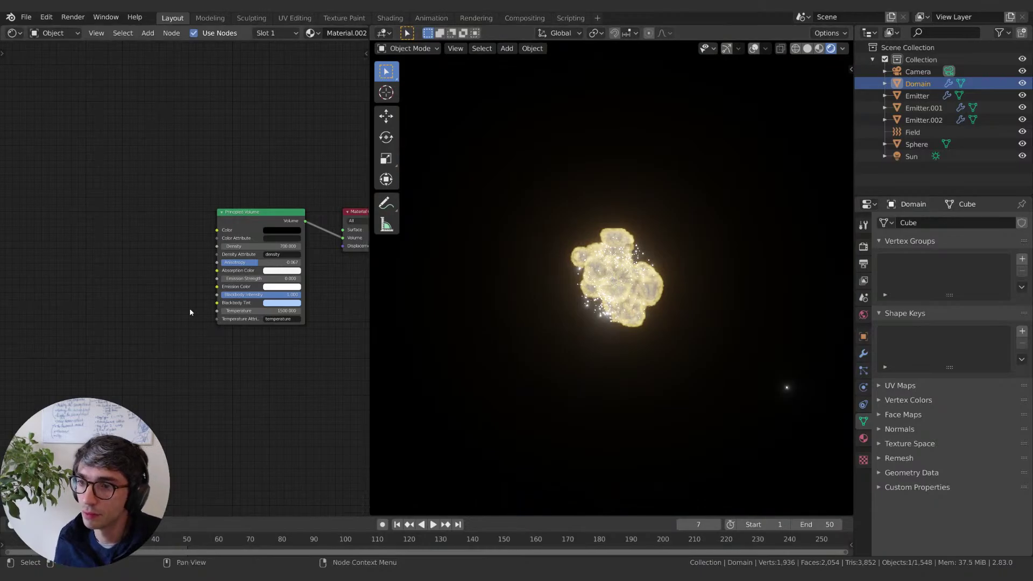
Step: Lower the Principled Volume's Density to 250
{"action": "left_click", "coordinate": [246, 245]}
{"action": "type", "text": "250"}
{"action": "key", "text": "Return"}
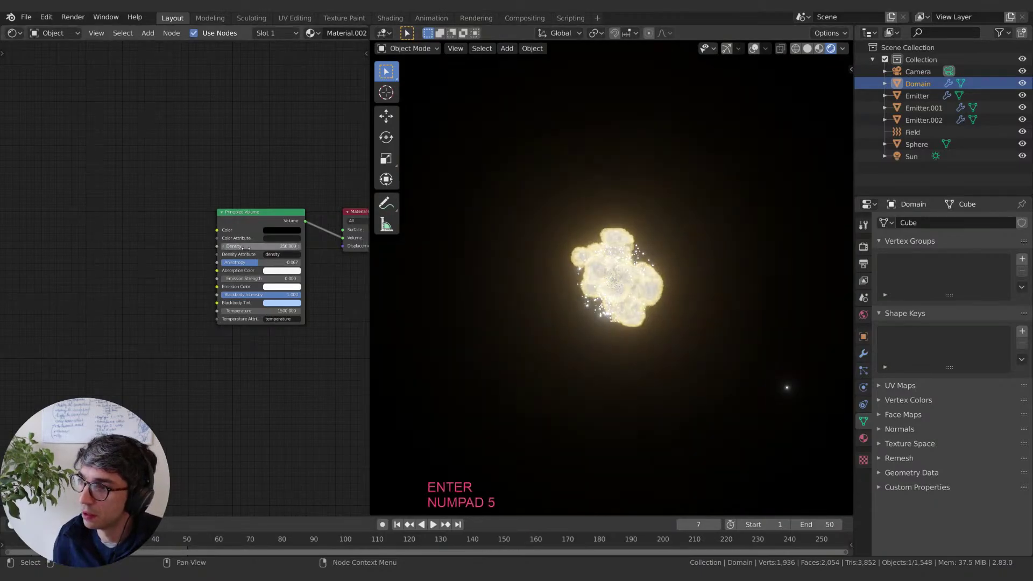
Step: Check the explosion at frame 16, replay it from frame 1 to frame 6, and save the file
{"action": "left_click", "coordinate": [78, 538]}
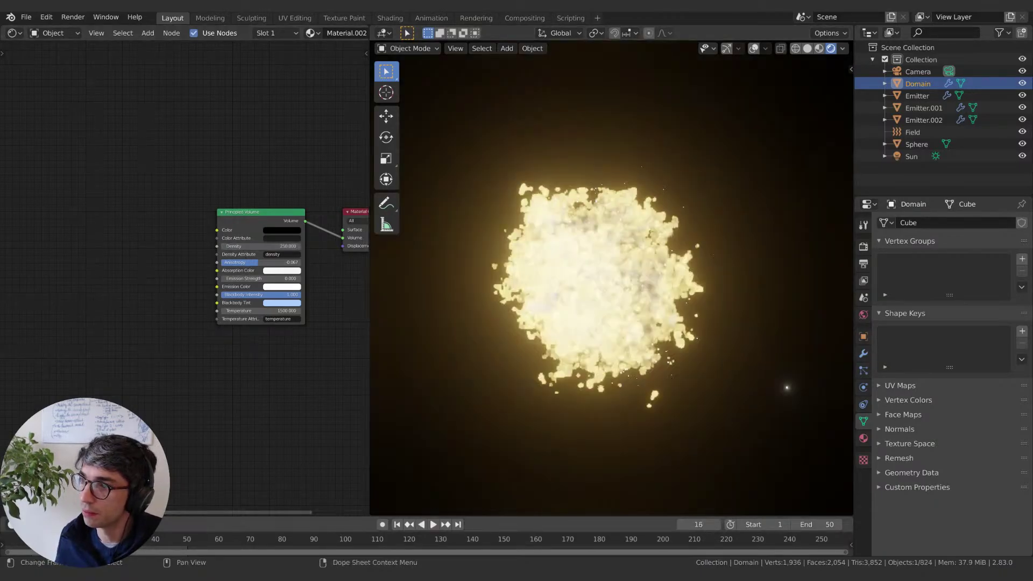
{"action": "key", "text": "shift+Left"}
{"action": "key", "text": "space"}
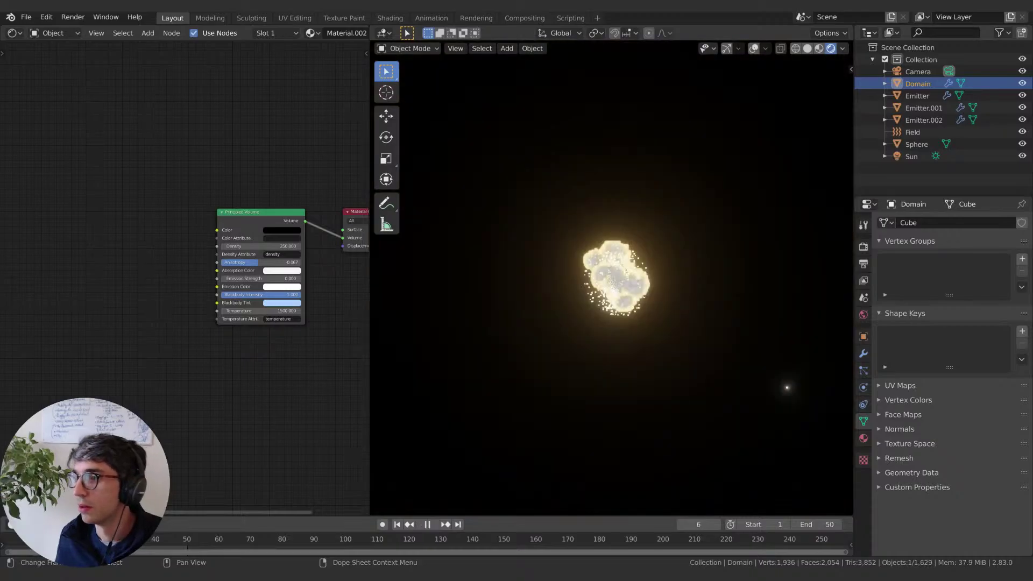
{"action": "key", "text": "space"}
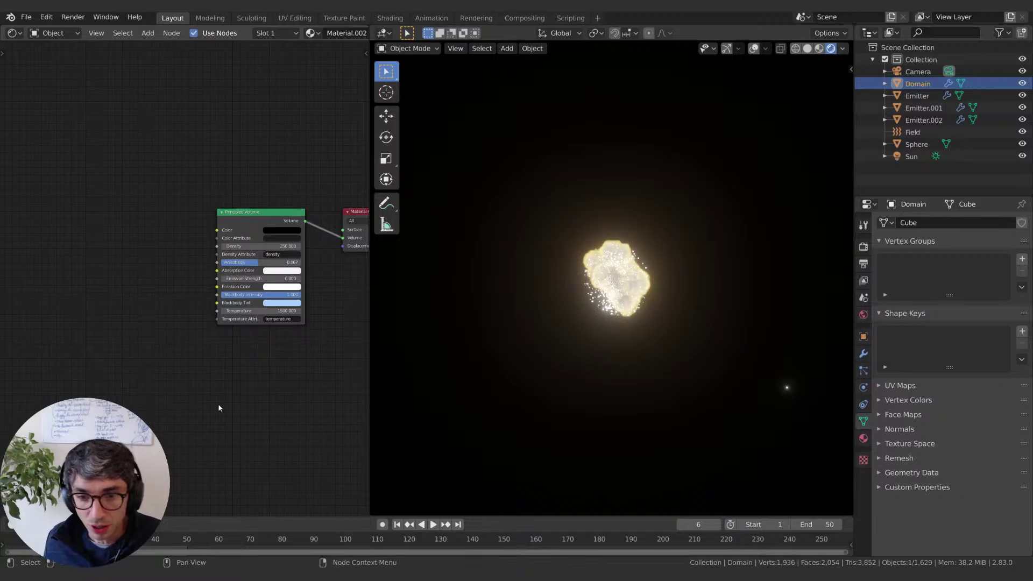
{"action": "scroll", "coordinate": [582, 317], "scroll_direction": "up", "scroll_amount": 5}
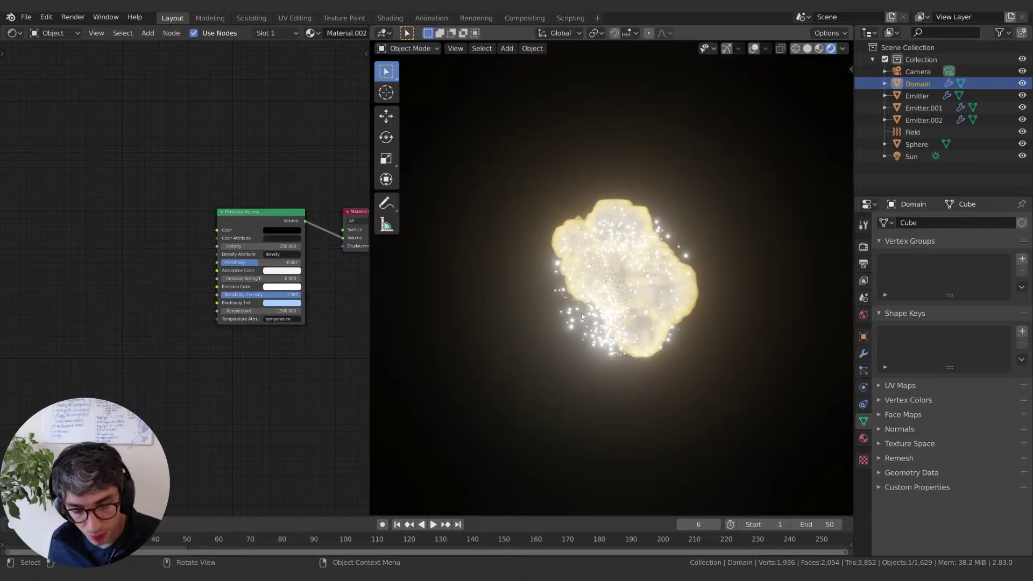
{"action": "key", "text": "ctrl+s"}
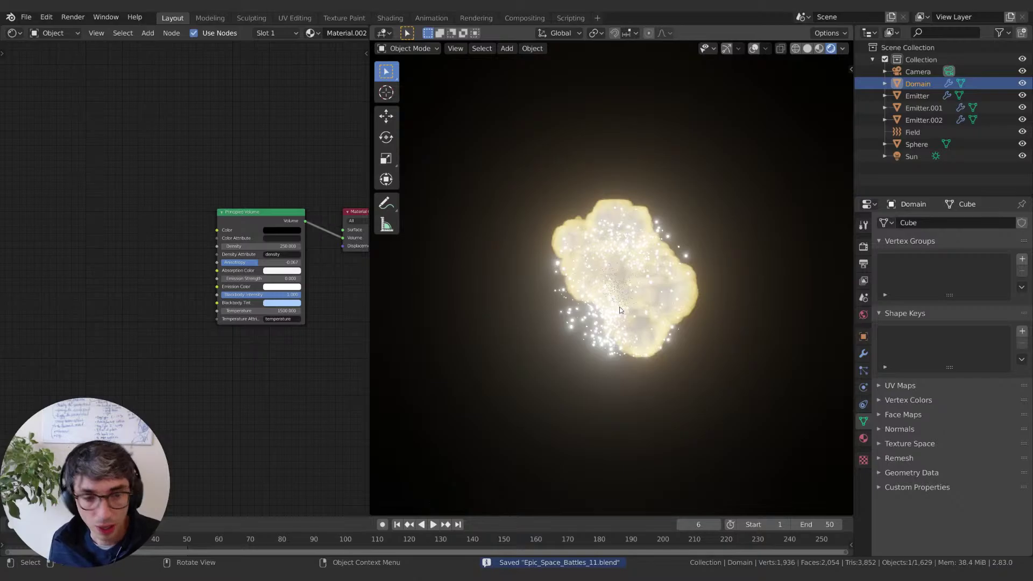
Step: Try the Cycles render engine for the explosion preview and return to Eevee
{"action": "left_click", "coordinate": [863, 246]}
{"action": "left_click", "coordinate": [973, 222]}
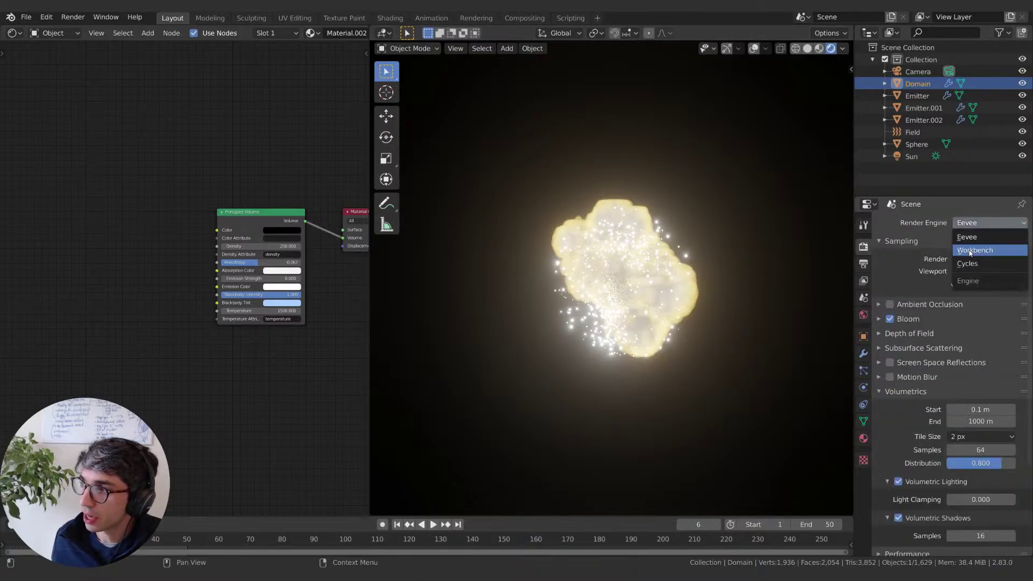
{"action": "left_click", "coordinate": [968, 258]}
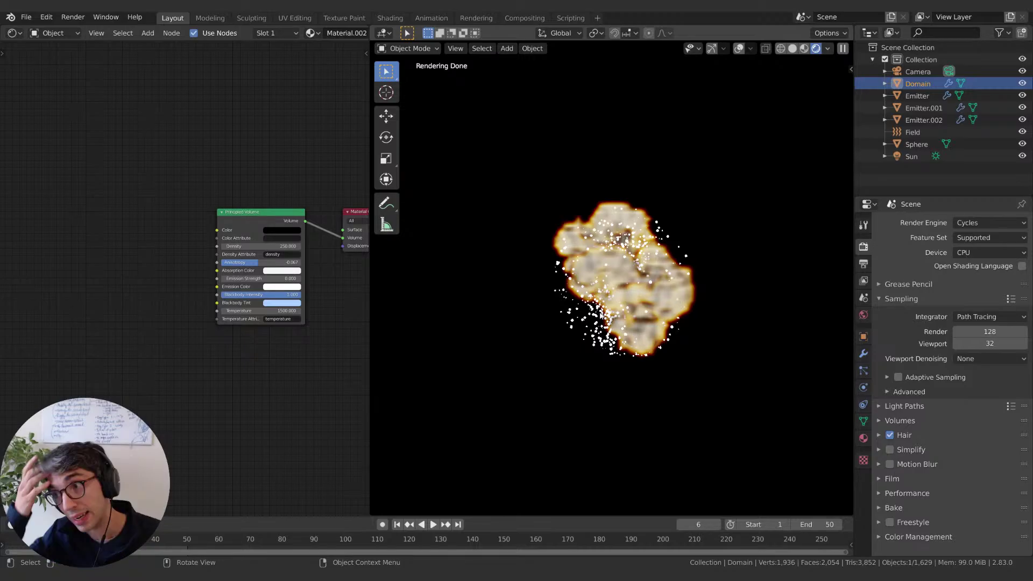
{"action": "left_click", "coordinate": [968, 223]}
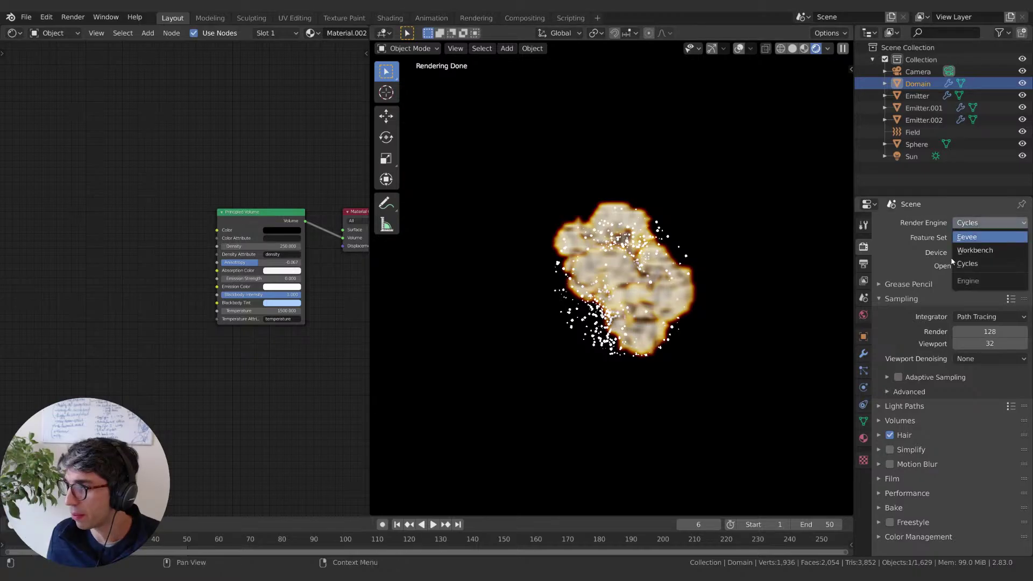
{"action": "left_click", "coordinate": [967, 236]}
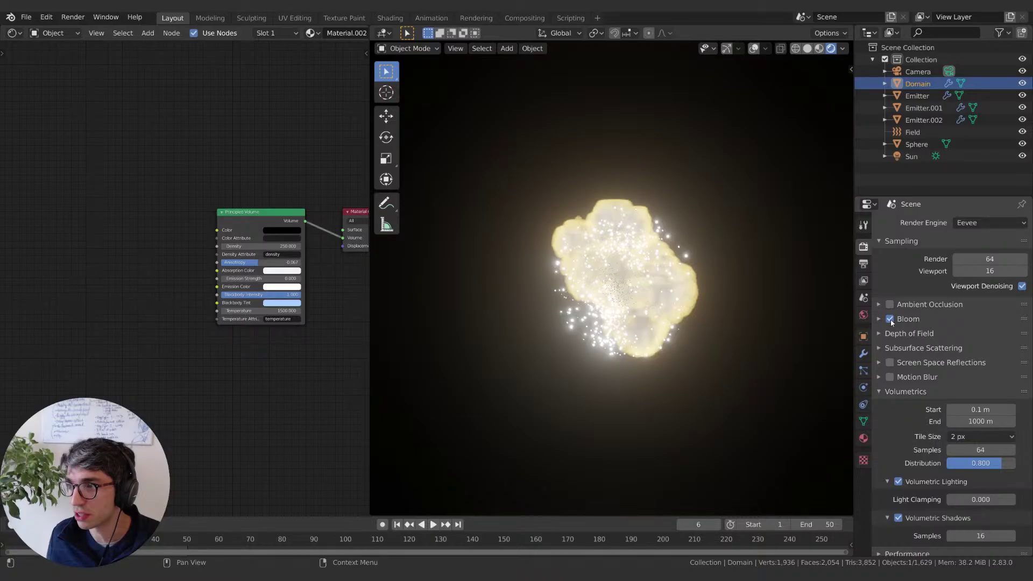
Step: Try driving the Principled Volume's Density through a ColorRamp from a temperature Attribute, preview it in Eevee, and delete the ColorRamp
{"action": "key", "text": "shift+a"}
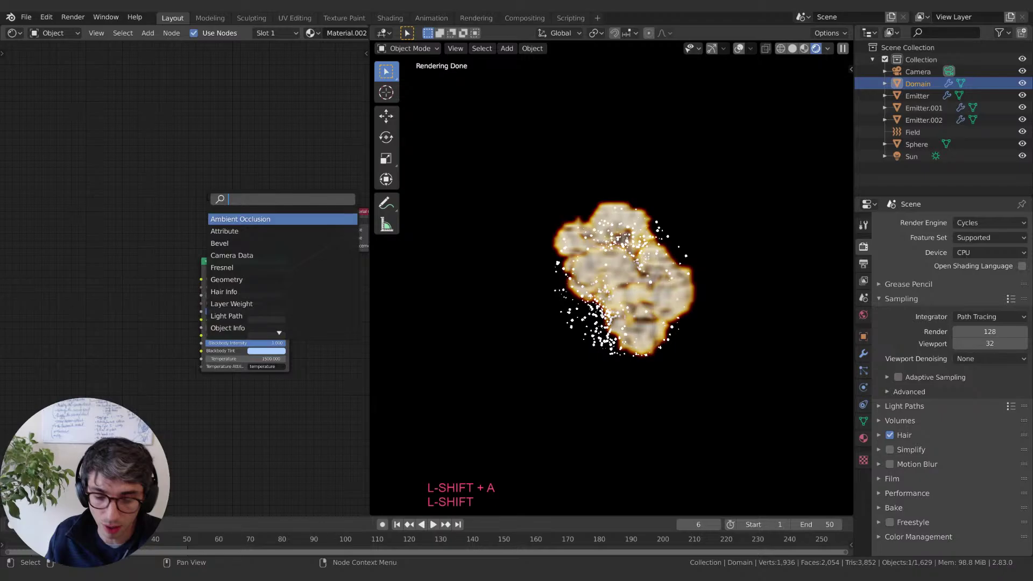
{"action": "left_click", "coordinate": [975, 222]}
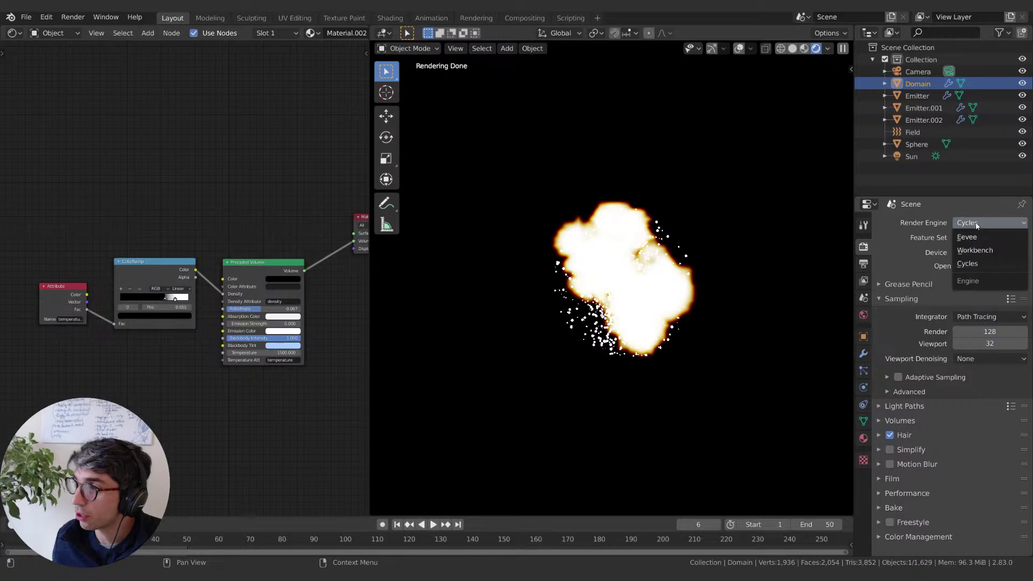
{"action": "key", "text": "Return"}
{"action": "key", "text": "g"}
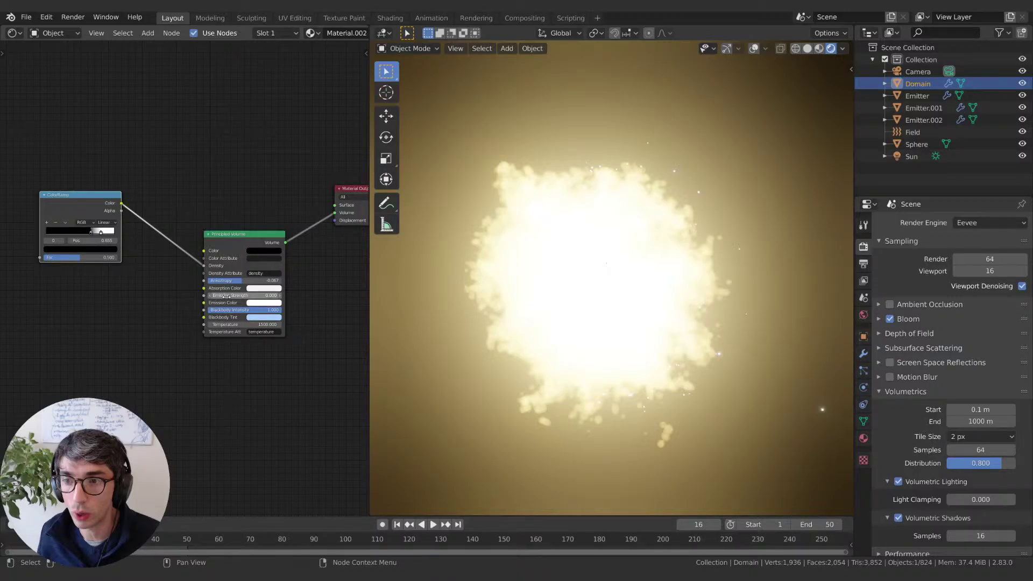
{"action": "key", "text": "ctrl+z"}
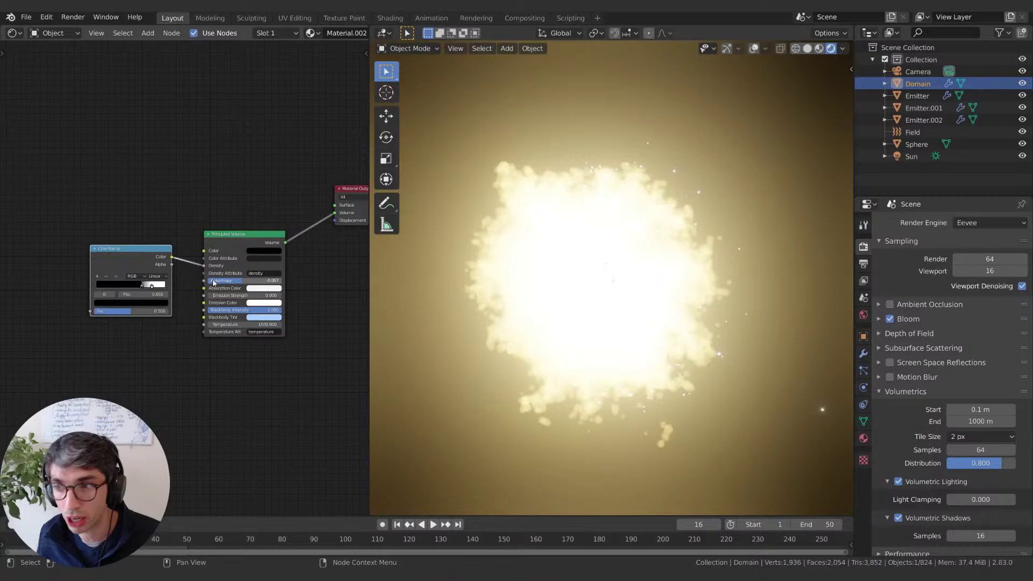
{"action": "key", "text": "x"}
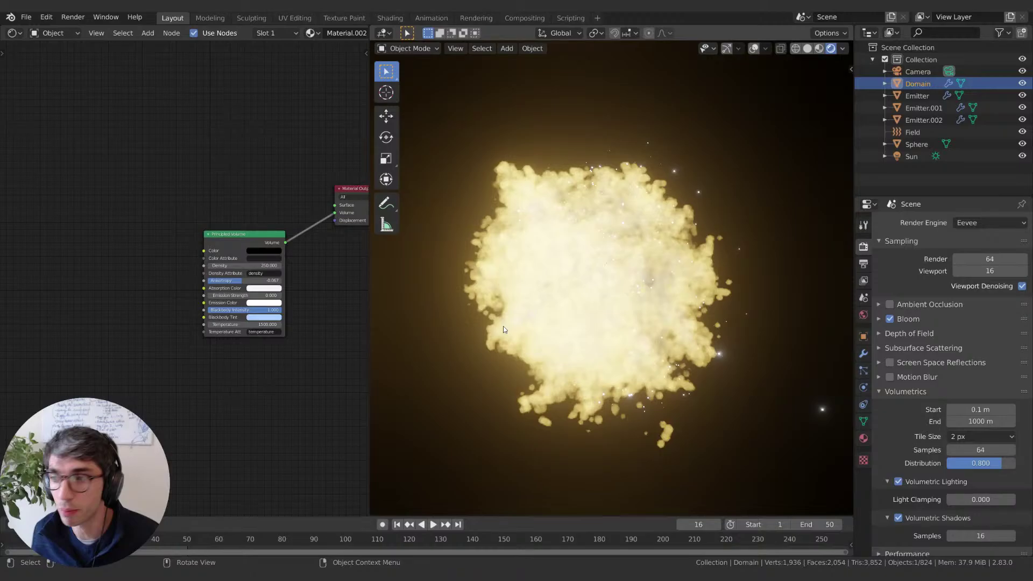
Step: Add a Noise Texture node and place it ahead of the Principled Volume in the smoke material
{"action": "middle_click_drag", "start_coordinate": [107, 318], "coordinate": [171, 308]}
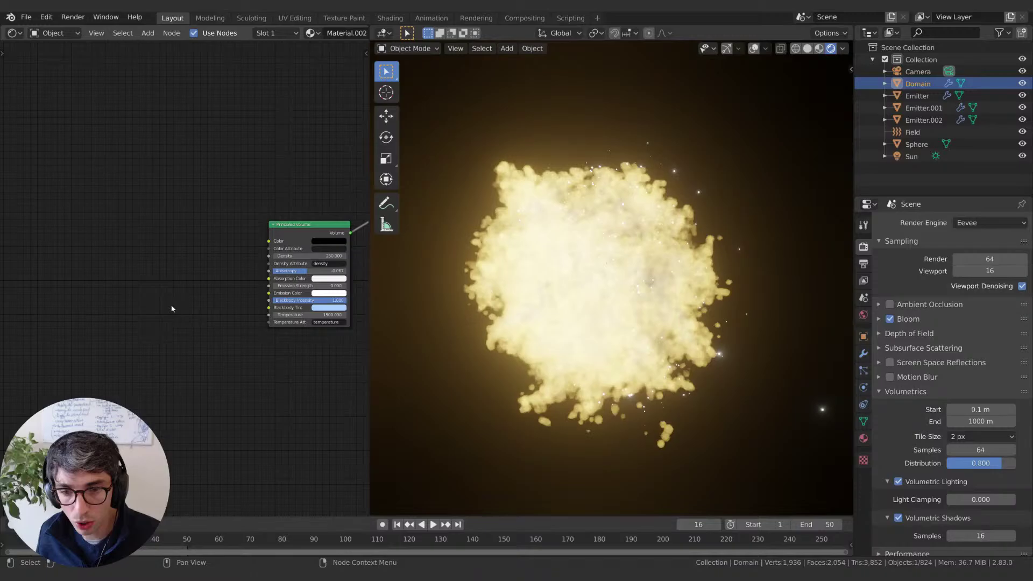
{"action": "key", "text": "shift+a"}
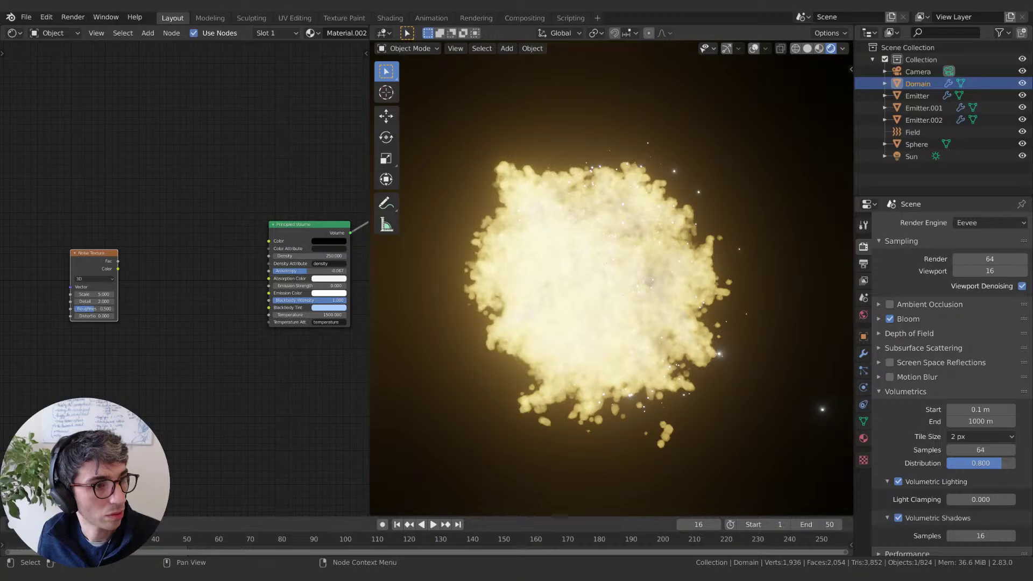
{"action": "key", "text": "Return"}
{"action": "key", "text": "KP_0"}
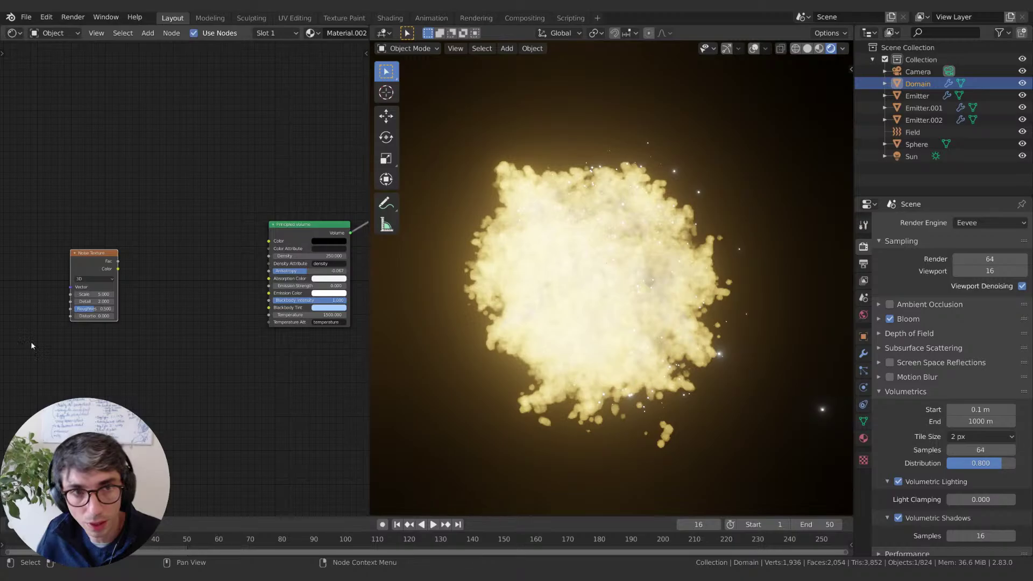
{"action": "key", "text": "g"}
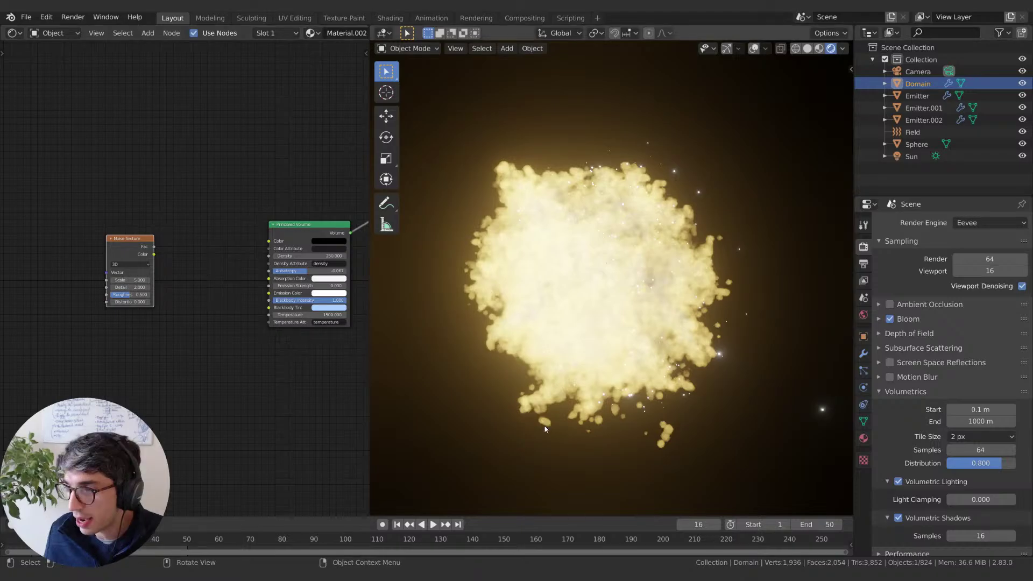
Step: Add a ColorRamp and route the Noise Texture's Fac through it into the Principled Volume's Blackbody Intensity
{"action": "middle_click_drag", "start_coordinate": [157, 382], "coordinate": [161, 383]}
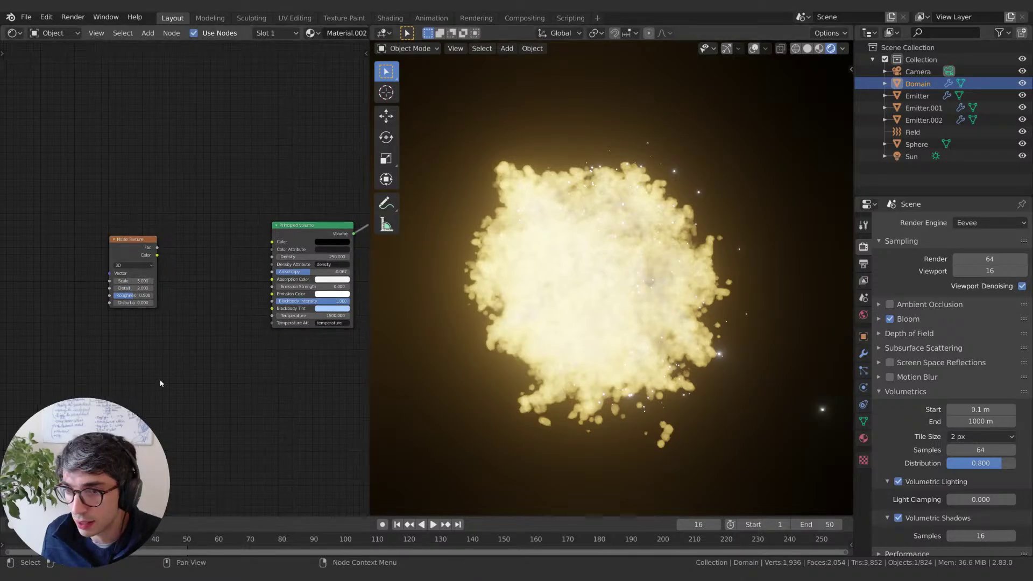
{"action": "key", "text": "shift+a"}
{"action": "type", "text": "color"}
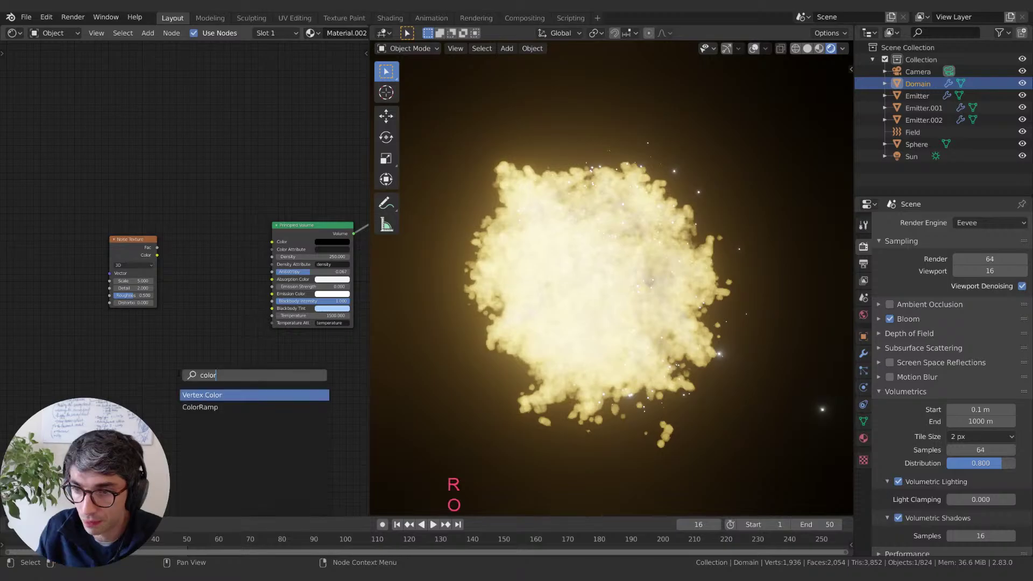
{"action": "key", "text": "Down"}
{"action": "key", "text": "Return"}
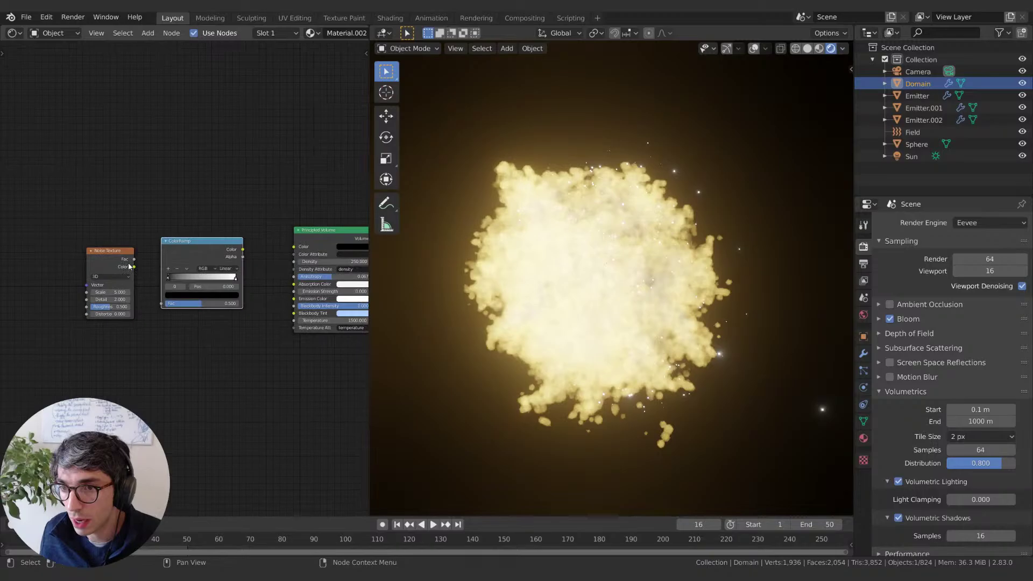
{"action": "left_click_drag", "start_coordinate": [134, 260], "coordinate": [161, 303]}
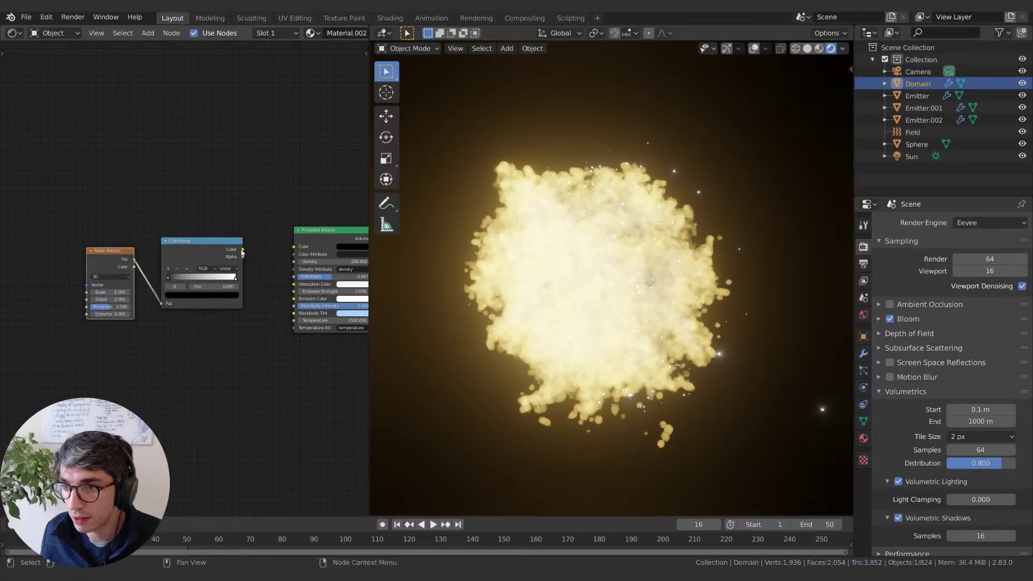
{"action": "left_click_drag", "start_coordinate": [243, 249], "coordinate": [296, 308]}
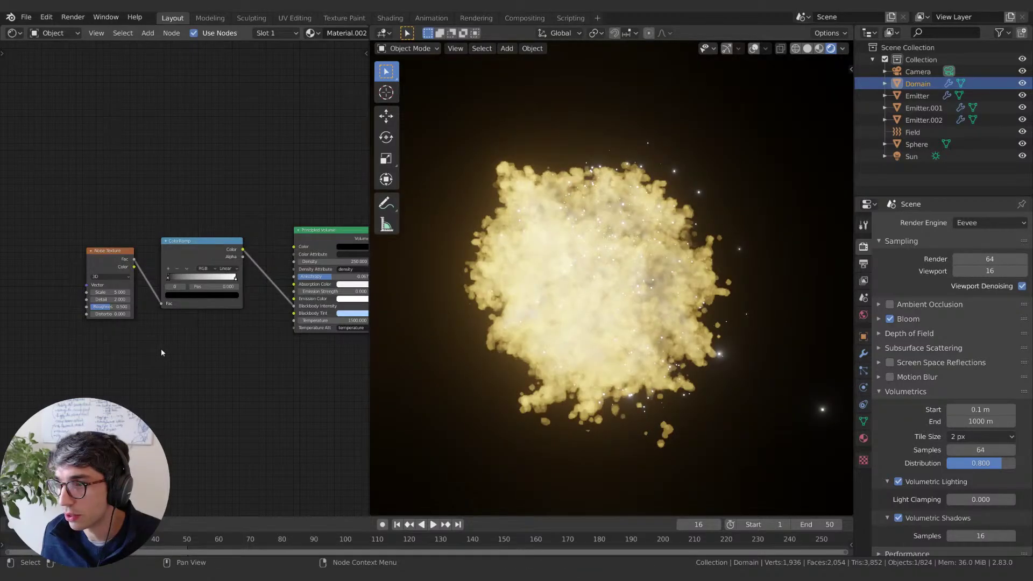
Step: Add a Texture Coordinate node and connect its Object output to the Noise Texture's Vector input
{"action": "key", "text": "shift+a"}
{"action": "type", "text": "tex"}
{"action": "key", "text": "Return"}
{"action": "left_click", "coordinate": [19, 265]}
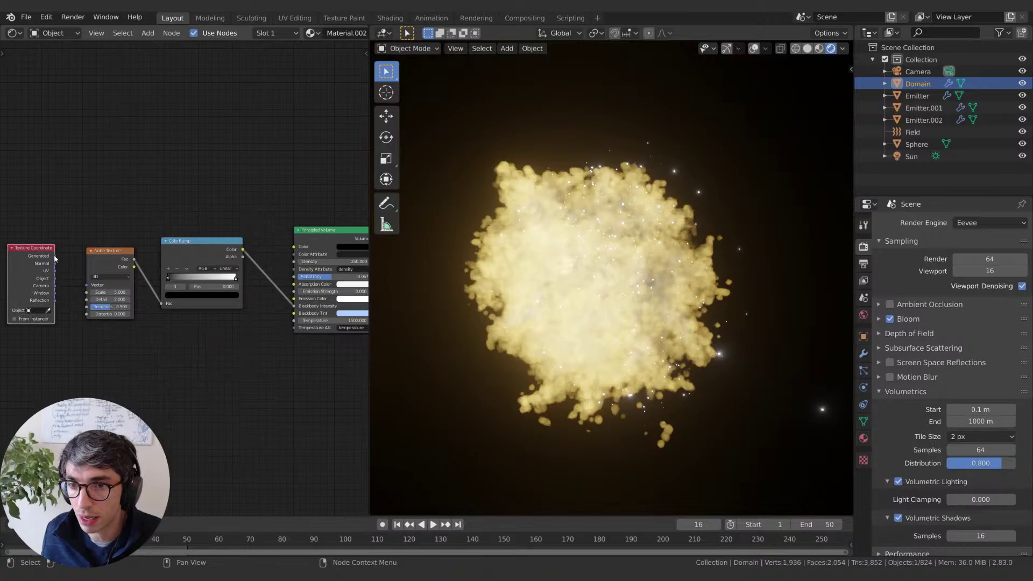
{"action": "left_click_drag", "start_coordinate": [55, 279], "coordinate": [86, 284]}
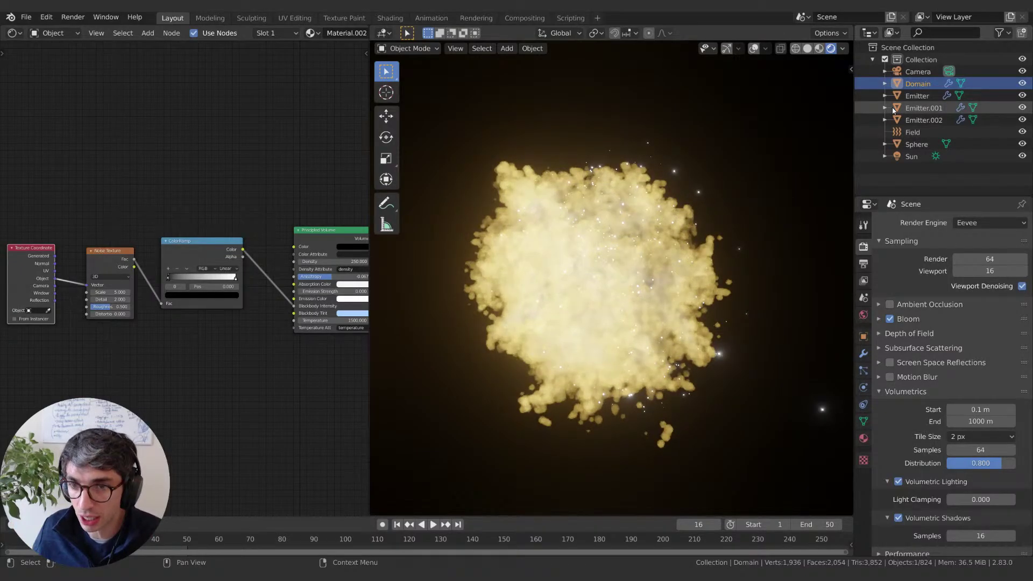
Step: Move the ColorRamp's black stop to about 0.62 and raise the Noise Texture's Scale to about 9.6 for patchy fire
{"action": "middle_click_drag", "start_coordinate": [160, 344], "coordinate": [169, 338]}
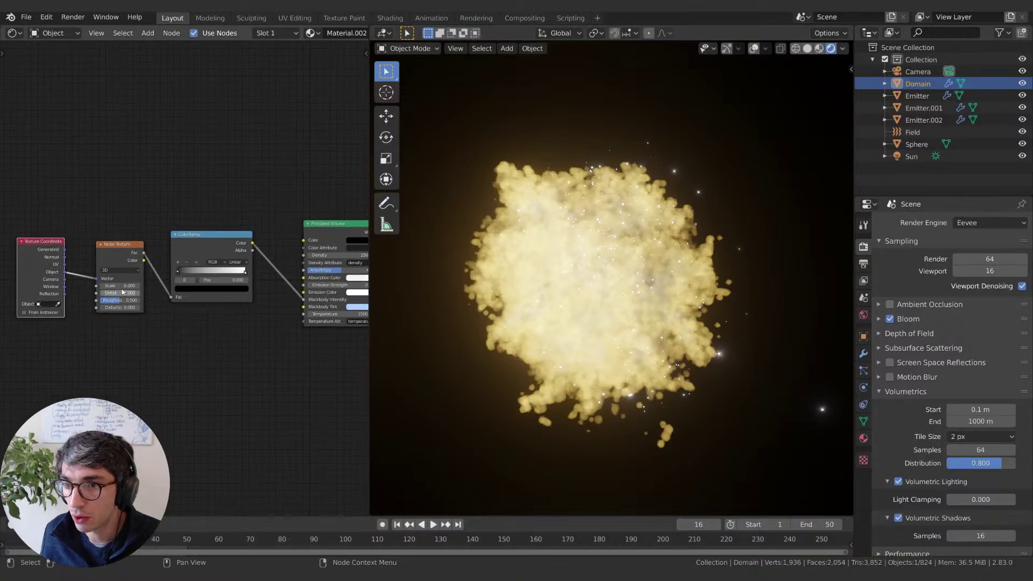
{"action": "left_click_drag", "start_coordinate": [122, 285], "coordinate": [106, 285]}
{"action": "left_click_drag", "start_coordinate": [178, 272], "coordinate": [219, 271]}
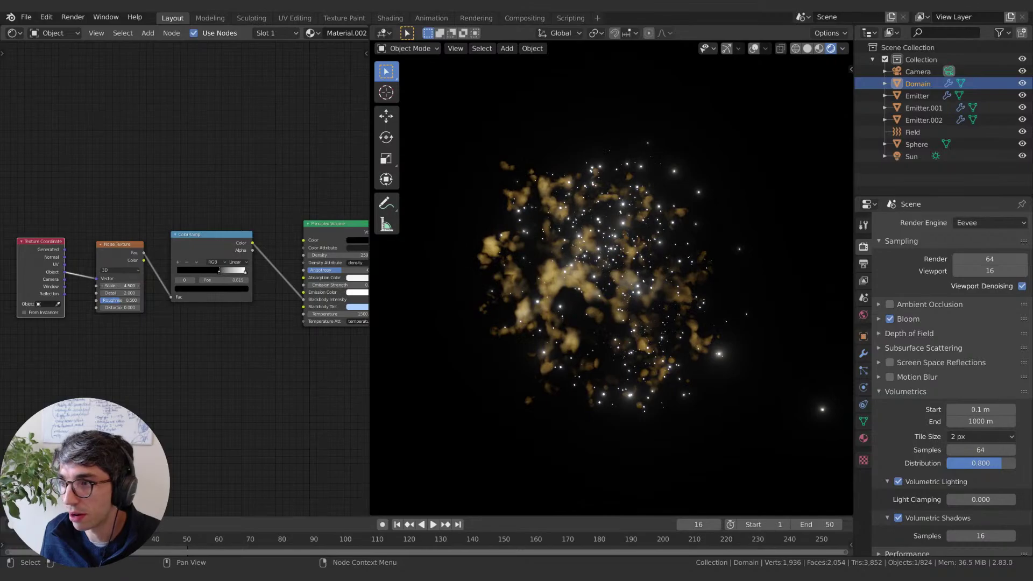
{"action": "left_click_drag", "start_coordinate": [120, 286], "coordinate": [147, 286]}
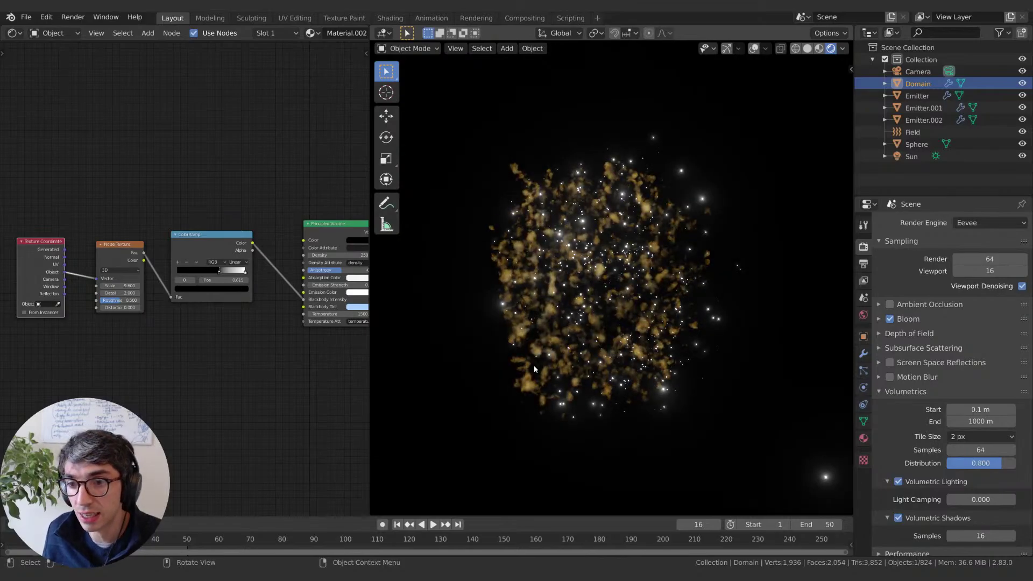
{"action": "middle_click_drag", "start_coordinate": [197, 376], "coordinate": [208, 371]}
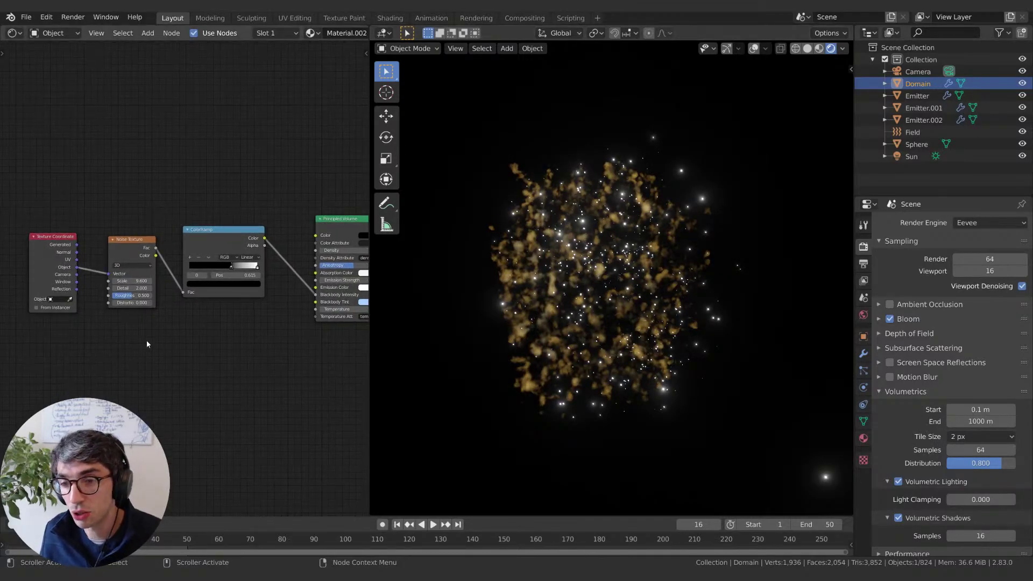
Step: Try a Voronoi Texture with Randomness 0, fed by Object coordinates, as the ColorRamp's Fac input instead of the Noise Texture
{"action": "key", "text": "shift+a"}
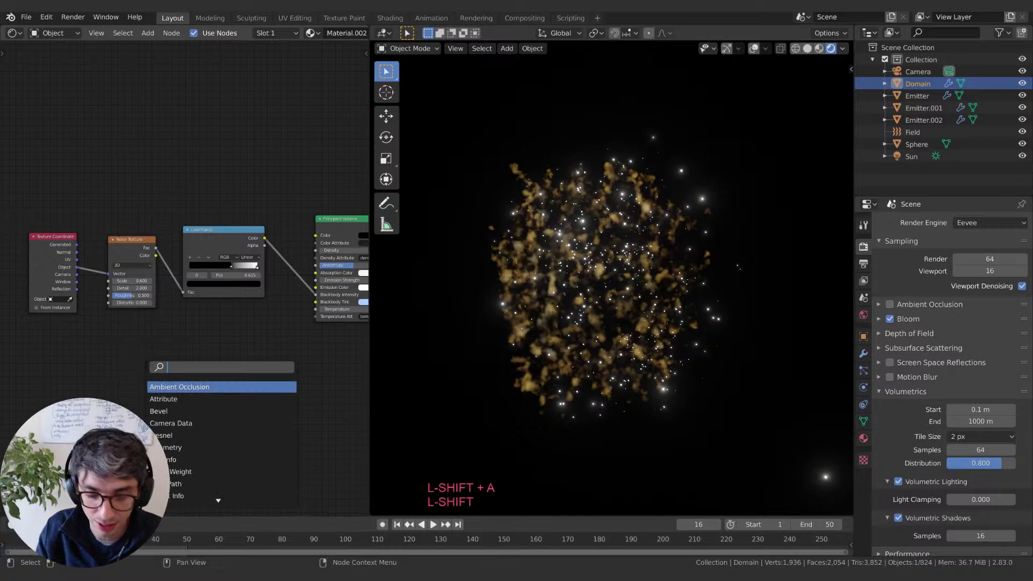
{"action": "type", "text": "vor"}
{"action": "key", "text": "Return"}
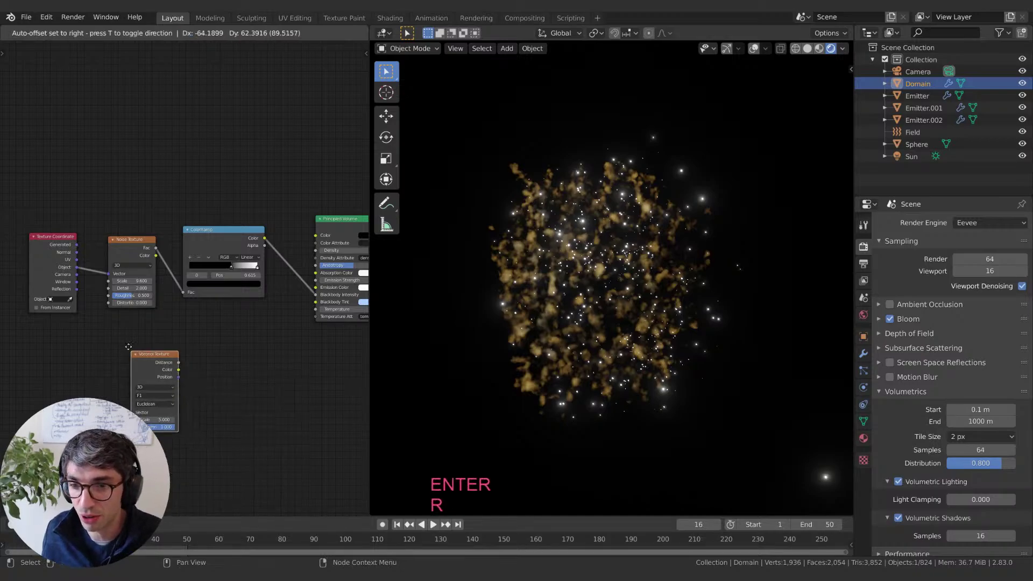
{"action": "left_click", "coordinate": [127, 336]}
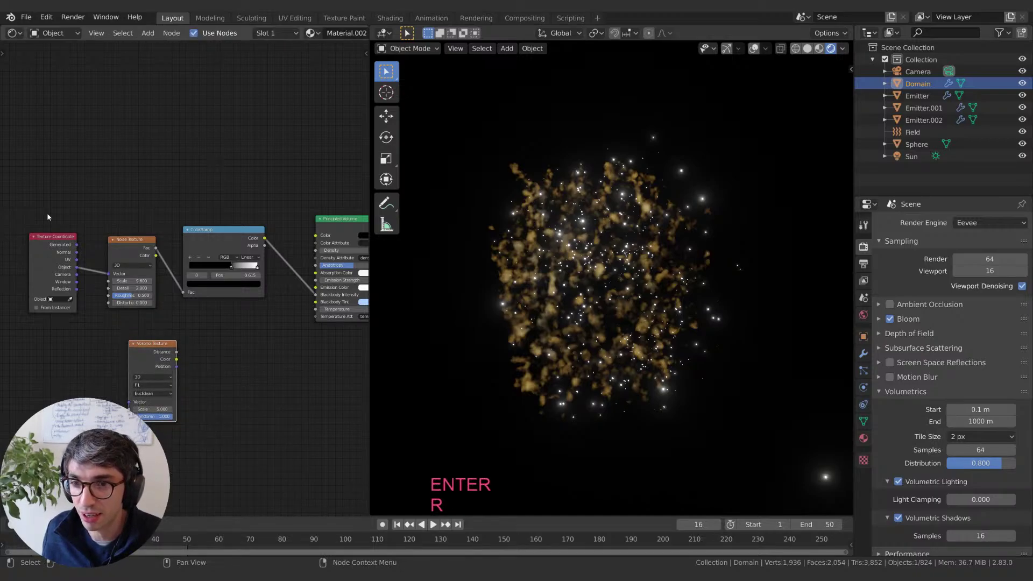
{"action": "left_click_drag", "start_coordinate": [76, 267], "coordinate": [129, 401]}
{"action": "left_click_drag", "start_coordinate": [177, 353], "coordinate": [184, 292]}
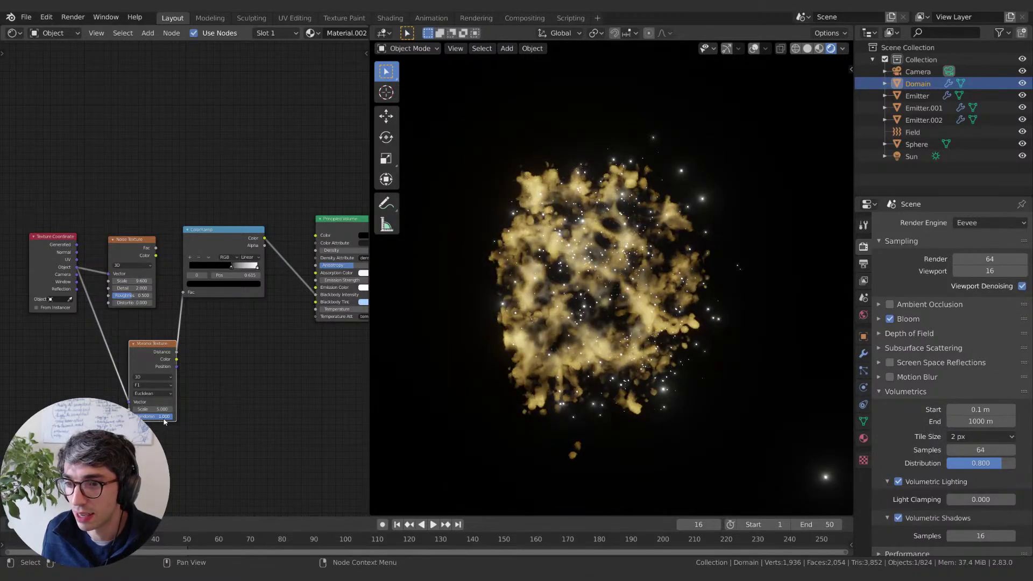
{"action": "left_click_drag", "start_coordinate": [156, 416], "coordinate": [108, 416]}
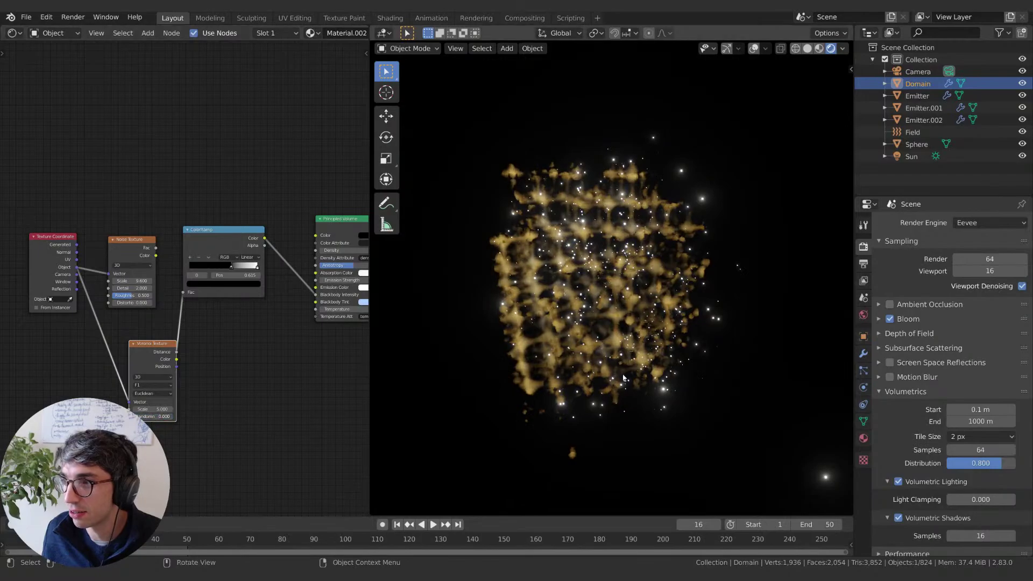
{"action": "middle_click_drag", "start_coordinate": [597, 401], "coordinate": [530, 392]}
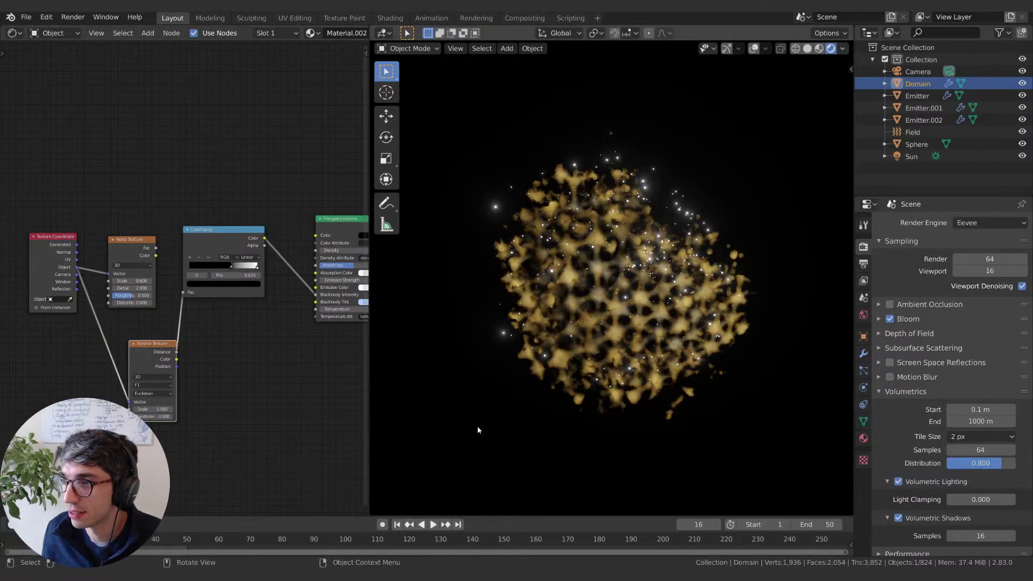
Step: Sharpen the ColorRamp's transition by moving its white stop to about 0.79 and its black stop to about 0.74
{"action": "left_click_drag", "start_coordinate": [254, 267], "coordinate": [243, 268]}
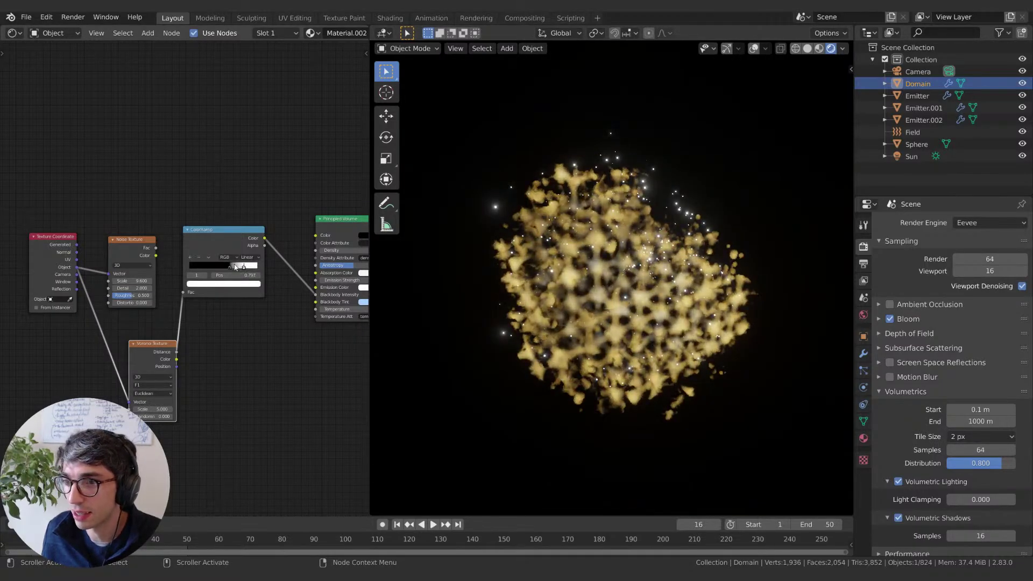
{"action": "left_click", "coordinate": [232, 266]}
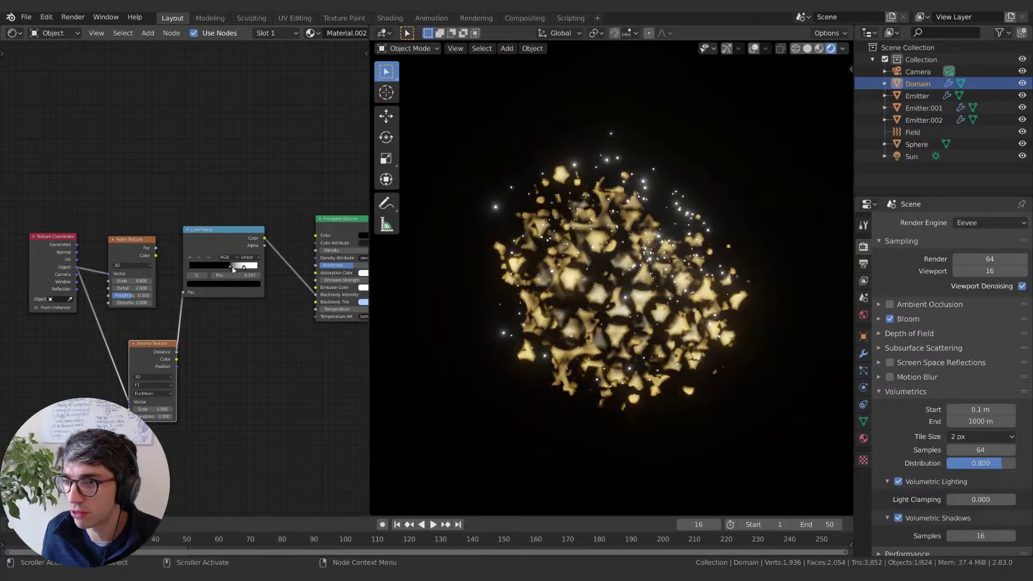
{"action": "left_click_drag", "start_coordinate": [231, 266], "coordinate": [240, 266]}
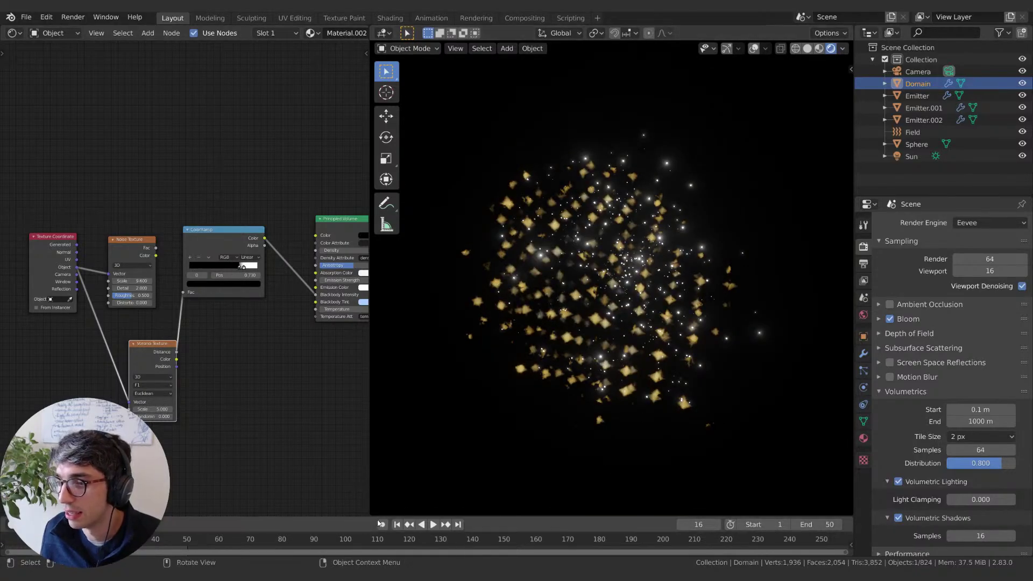
Step: Replay the explosion from the first frame and stop at frame 14 to examine the patterned fire
{"action": "key", "text": "space"}
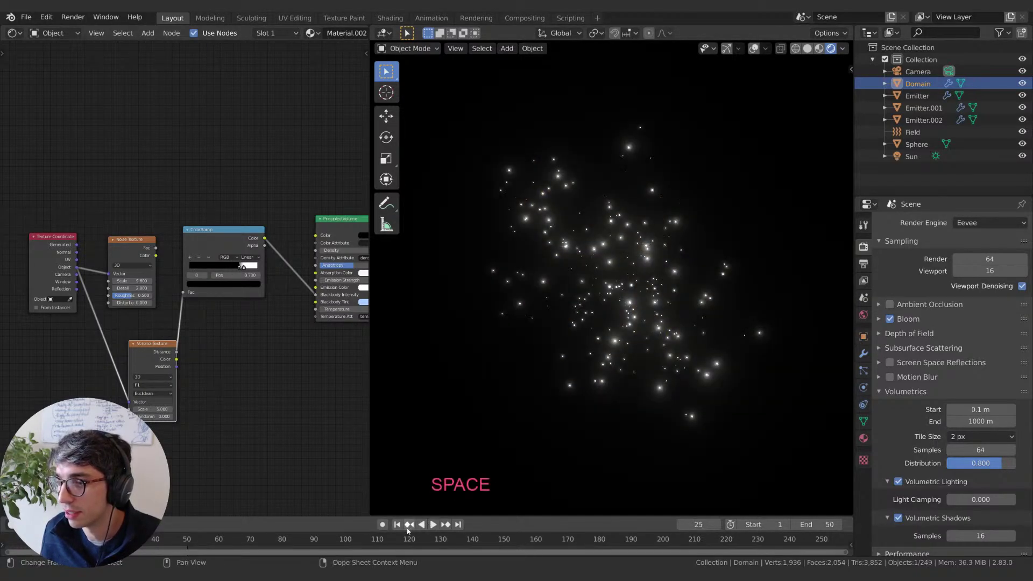
{"action": "left_click", "coordinate": [398, 524]}
{"action": "key", "text": "space"}
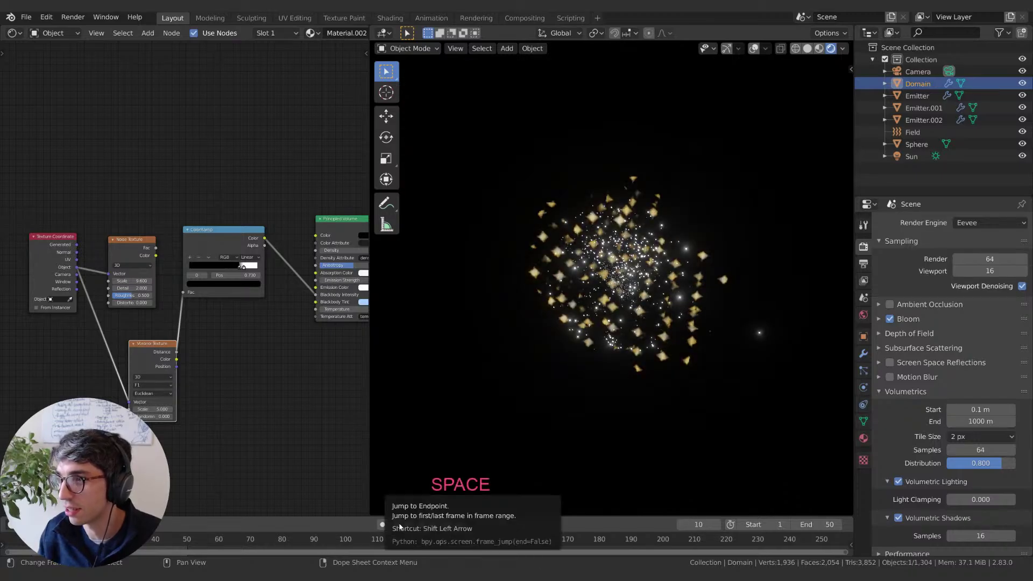
{"action": "key", "text": "Right"}
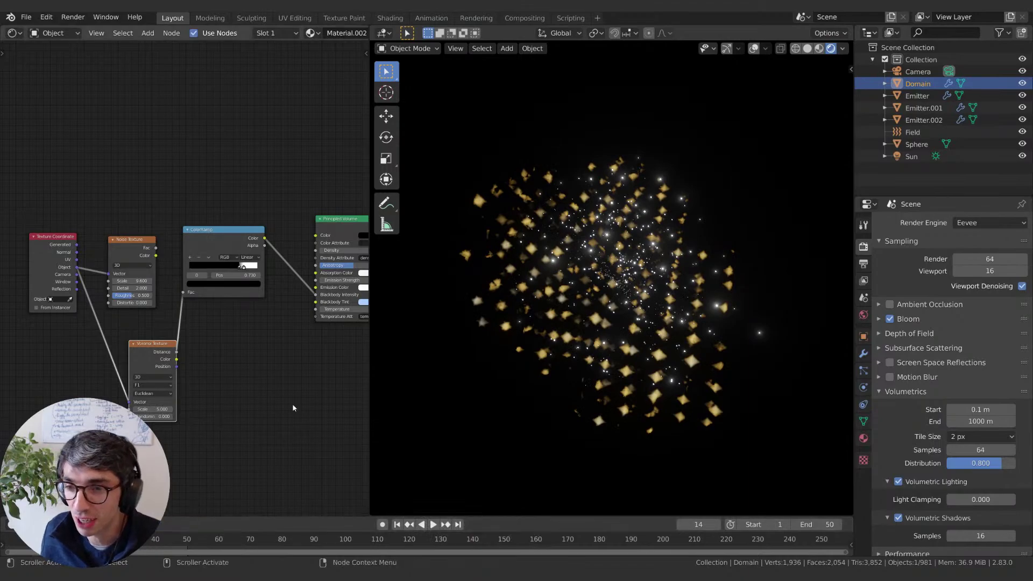
Step: Reconnect the Noise Texture's Fac to the ColorRamp and delete the Voronoi Texture node
{"action": "left_click_drag", "start_coordinate": [156, 248], "coordinate": [183, 292]}
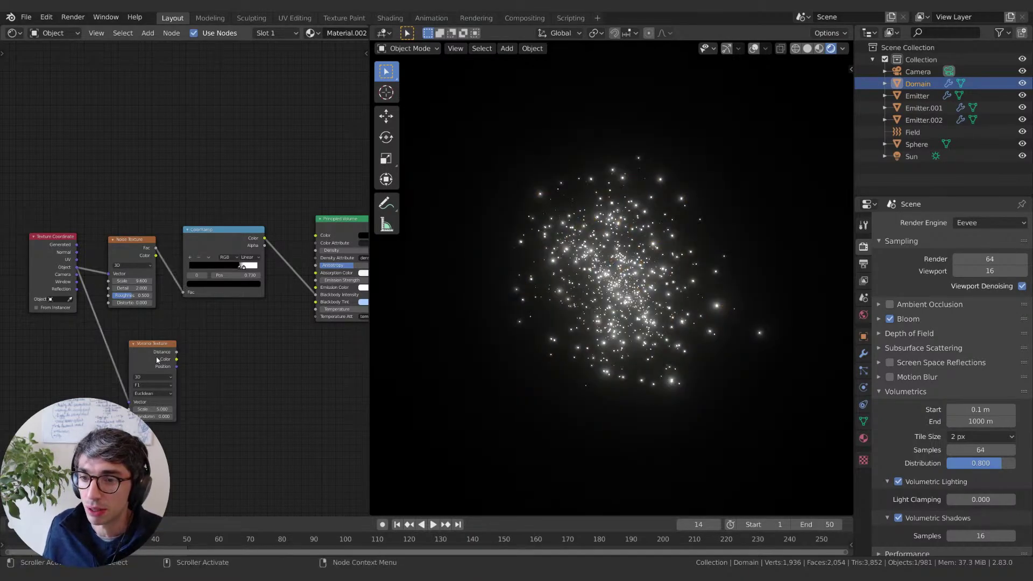
{"action": "key", "text": "x"}
{"action": "middle_click_drag", "start_coordinate": [172, 357], "coordinate": [179, 372]}
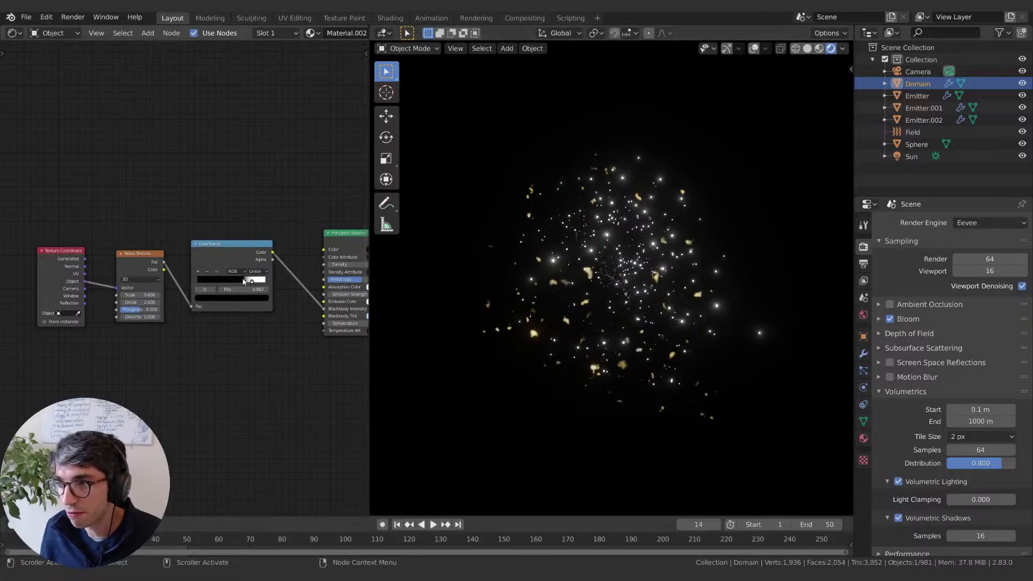
Step: Set the Noise Texture's Scale to 17.7, Detail to 5.8 and Roughness to about 0.667, with the ColorRamp's black stop at about 0.53
{"action": "left_click_drag", "start_coordinate": [249, 281], "coordinate": [232, 280]}
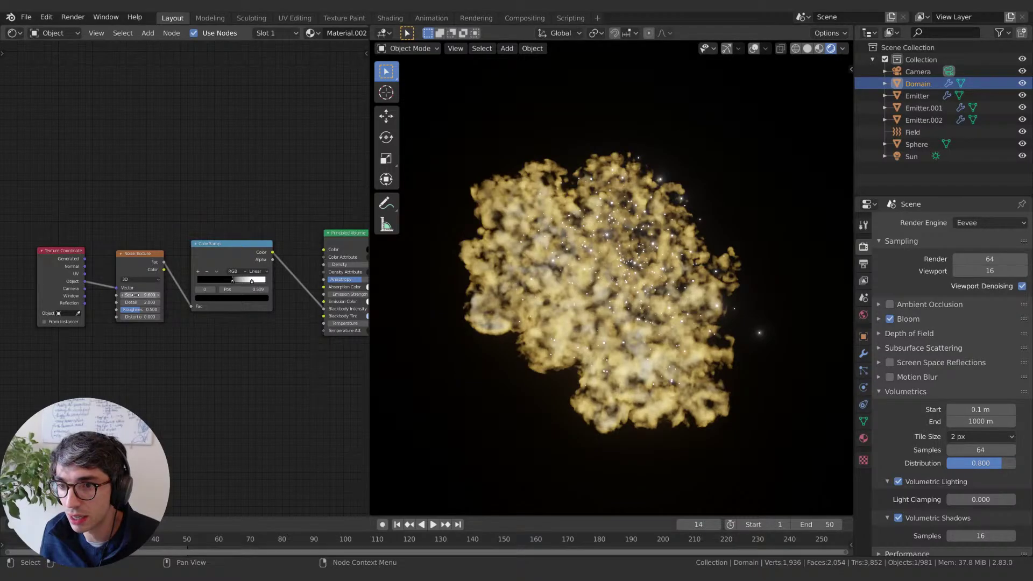
{"action": "mouse_move", "coordinate": [135, 294]}
{"action": "left_mouse_down"}
{"action": "mouse_move", "coordinate": [161, 295]}
{"action": "mouse_move", "coordinate": [129, 294]}
{"action": "mouse_move", "coordinate": [144, 310]}
{"action": "left_mouse_up"}
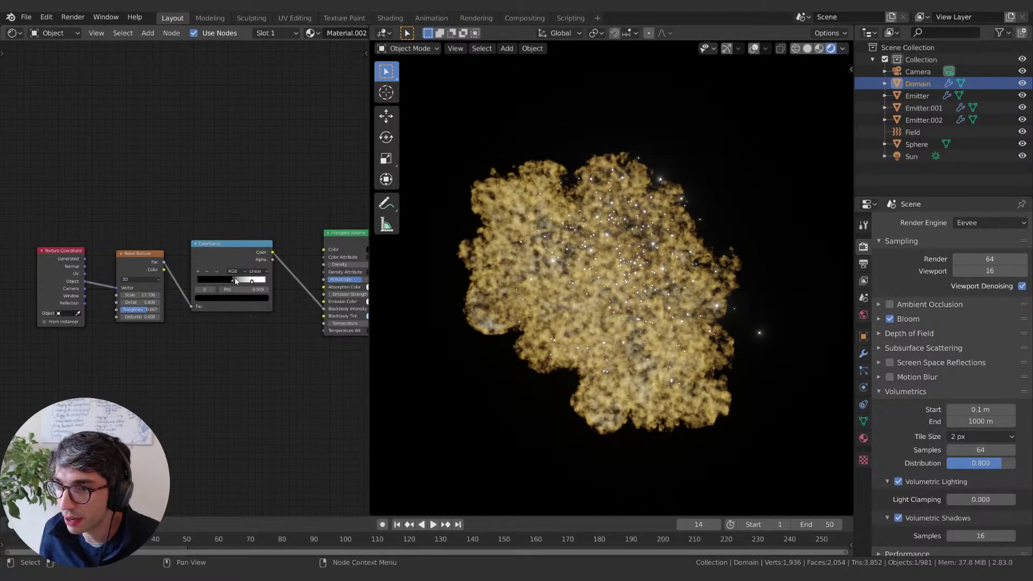
{"action": "left_click_drag", "start_coordinate": [235, 280], "coordinate": [235, 282]}
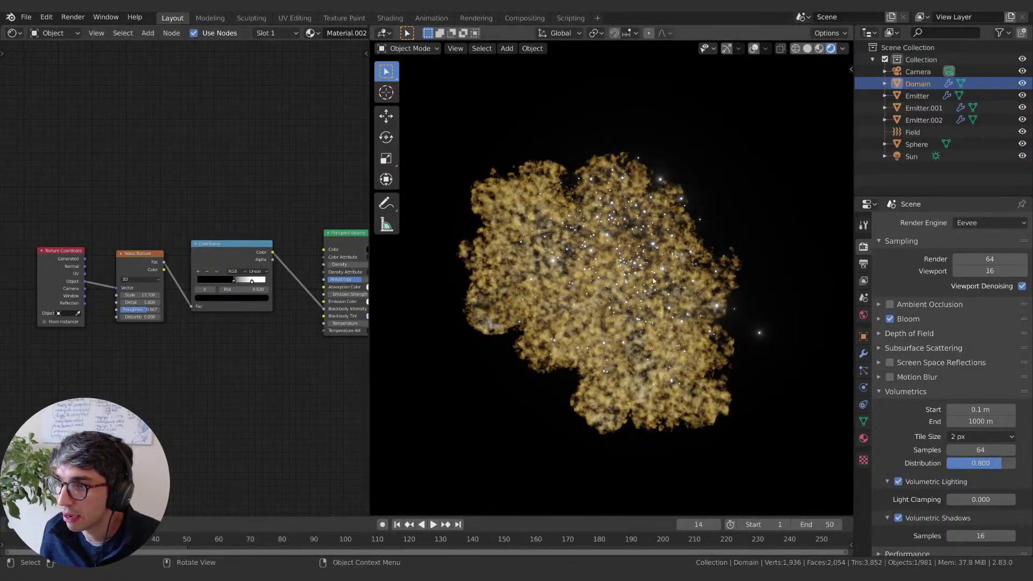
{"action": "middle_click_drag", "start_coordinate": [465, 328], "coordinate": [574, 377]}
Step: Make room around the Noise Texture, add a Gradient Texture node below it, and set its type to Spherical
{"action": "middle_click_drag", "start_coordinate": [184, 397], "coordinate": [213, 381]}
{"action": "key", "text": "g"}
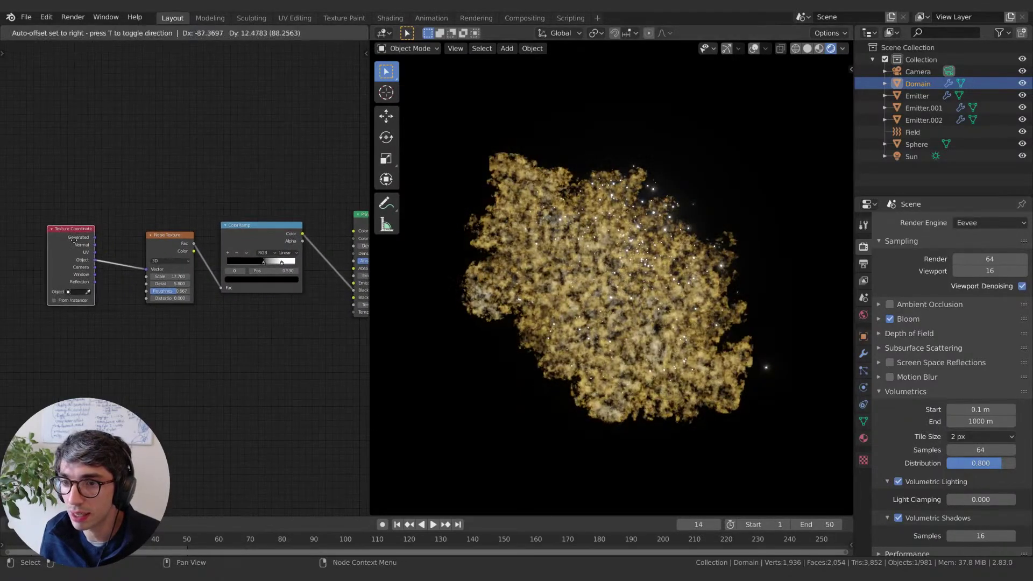
{"action": "left_click", "coordinate": [143, 225]}
{"action": "left_click", "coordinate": [104, 202]}
{"action": "key", "text": "shift+a"}
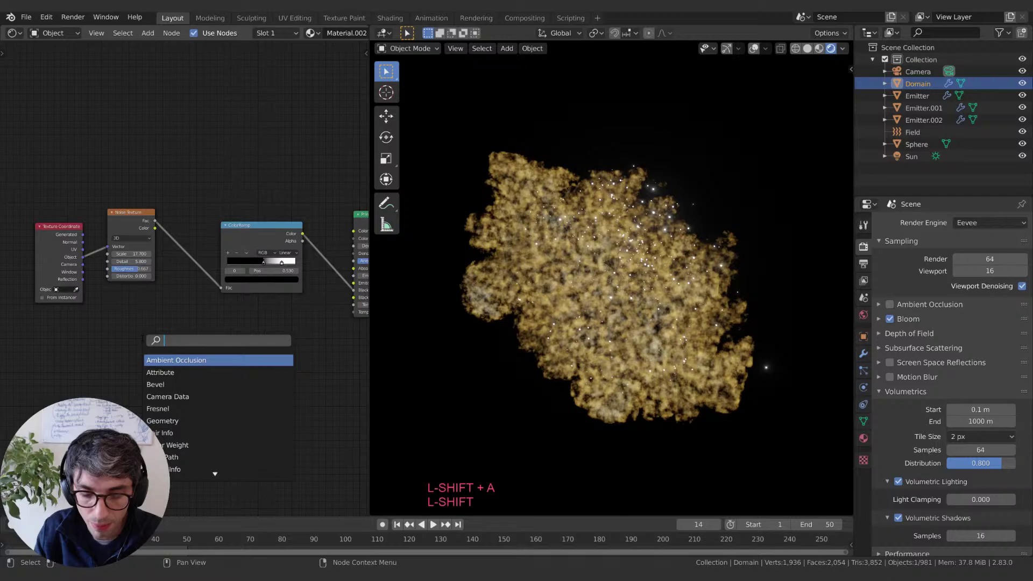
{"action": "type", "text": "gra"}
{"action": "key", "text": "Return"}
{"action": "left_click", "coordinate": [164, 349]}
{"action": "middle_click_drag", "start_coordinate": [164, 349], "coordinate": [177, 350]}
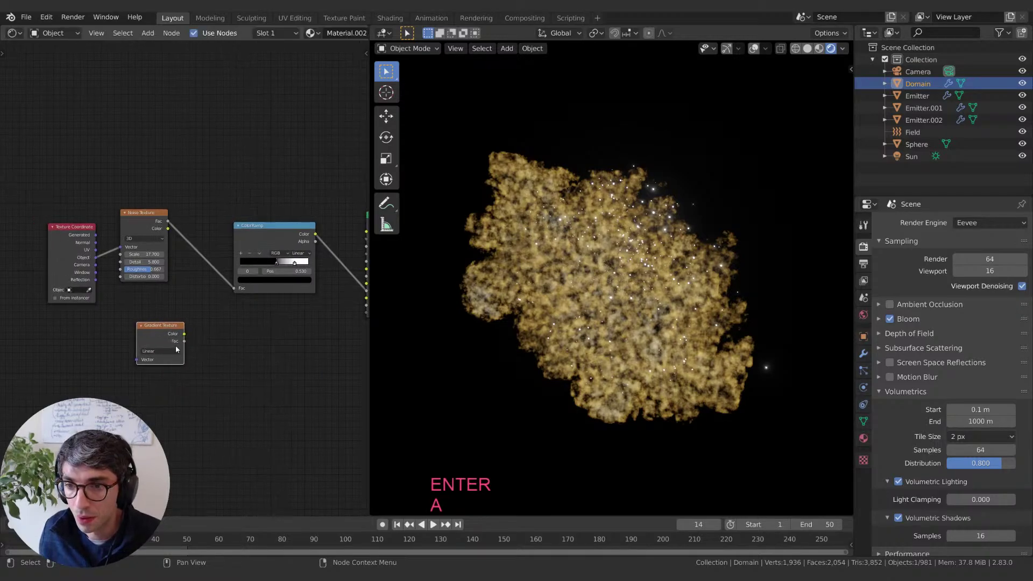
{"action": "left_click", "coordinate": [175, 350]}
{"action": "left_click", "coordinate": [167, 389]}
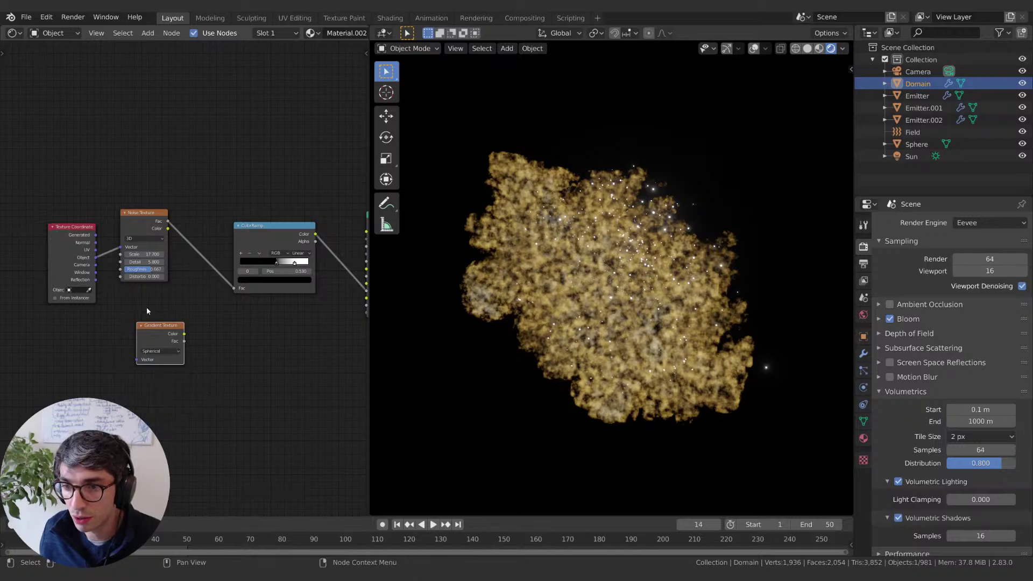
Step: Connect the Texture Coordinate's Generated output to the Gradient Texture's Vector input
{"action": "left_click_drag", "start_coordinate": [160, 325], "coordinate": [172, 323]}
{"action": "left_click_drag", "start_coordinate": [64, 251], "coordinate": [82, 263]}
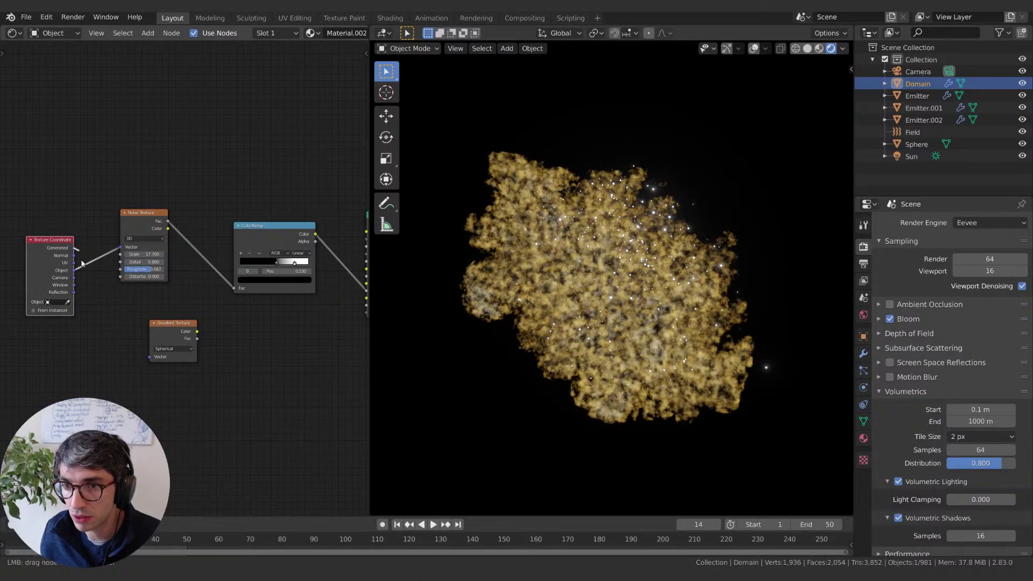
{"action": "left_click_drag", "start_coordinate": [138, 356], "coordinate": [148, 357]}
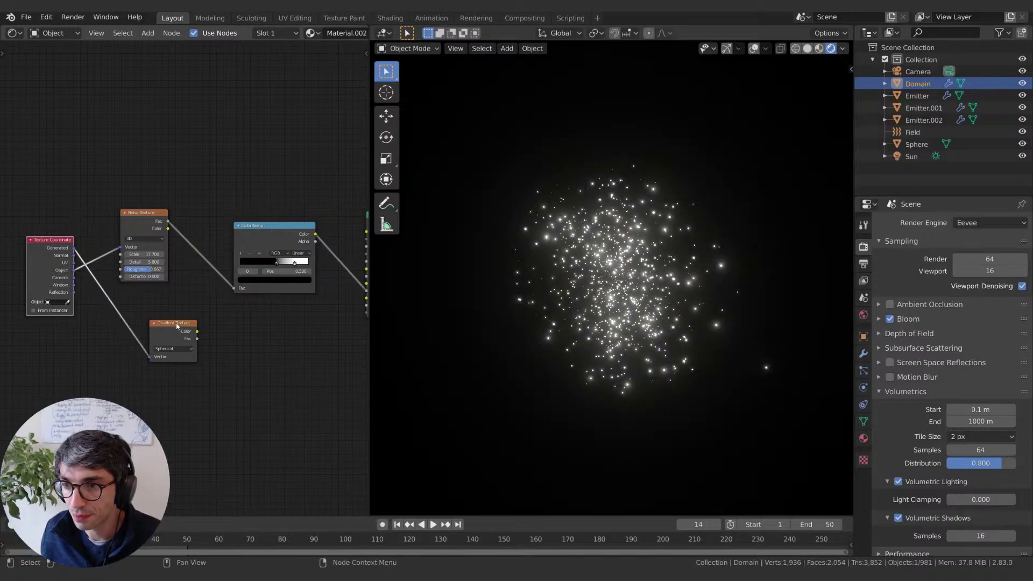
Step: Duplicate the ColorRamp and route the Gradient Texture's Fac through the copy into the Principled Volume's Blackbody Intensity
{"action": "middle_click_drag", "start_coordinate": [309, 338], "coordinate": [261, 233]}
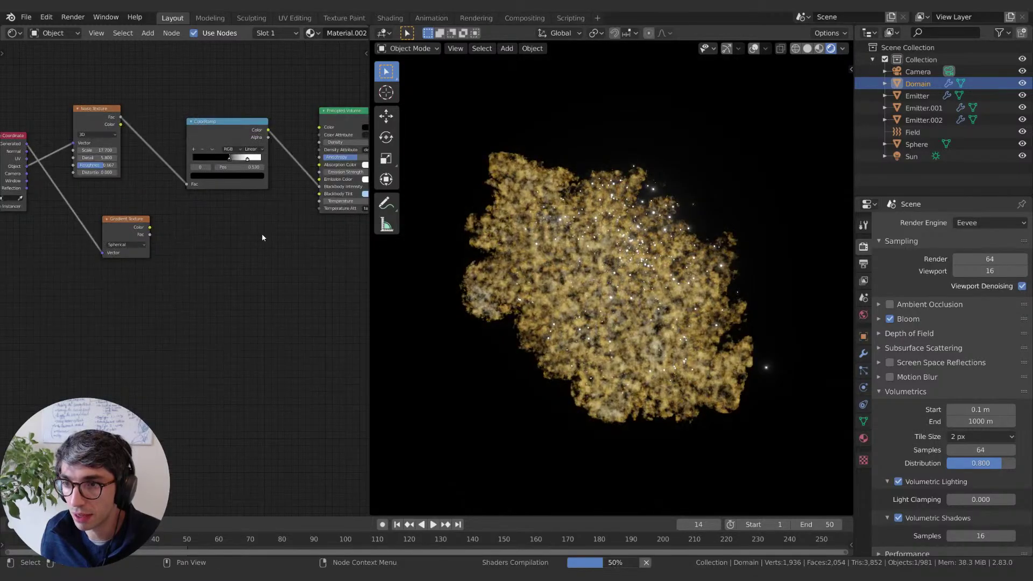
{"action": "left_click", "coordinate": [224, 128]}
{"action": "key", "text": "shift+d"}
{"action": "left_click", "coordinate": [218, 230]}
{"action": "left_click_drag", "start_coordinate": [150, 235], "coordinate": [180, 282]}
{"action": "left_click_drag", "start_coordinate": [262, 228], "coordinate": [320, 189]}
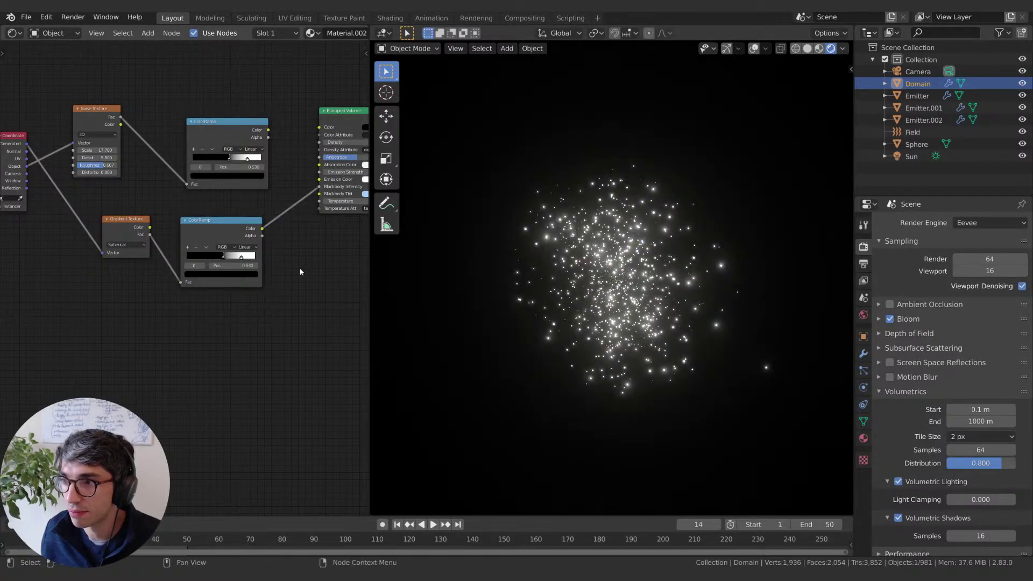
Step: Feed Object coordinates into the Gradient Texture, then widen its fireball by lowering both ColorRamp stops, with black at about 0.16
{"action": "middle_click_drag", "start_coordinate": [224, 306], "coordinate": [235, 335]}
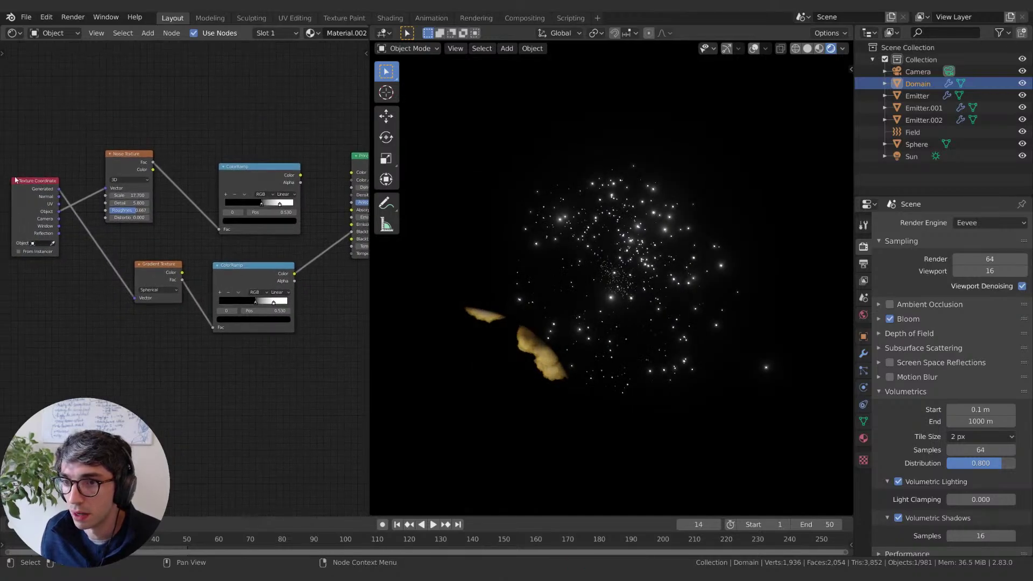
{"action": "left_click_drag", "start_coordinate": [56, 214], "coordinate": [135, 298]}
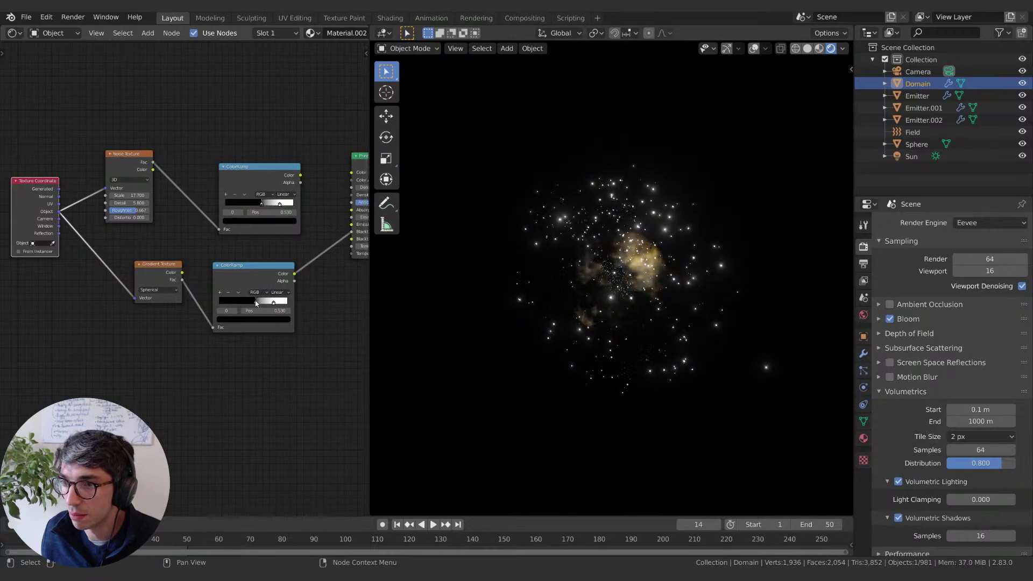
{"action": "left_click_drag", "start_coordinate": [255, 302], "coordinate": [247, 302]}
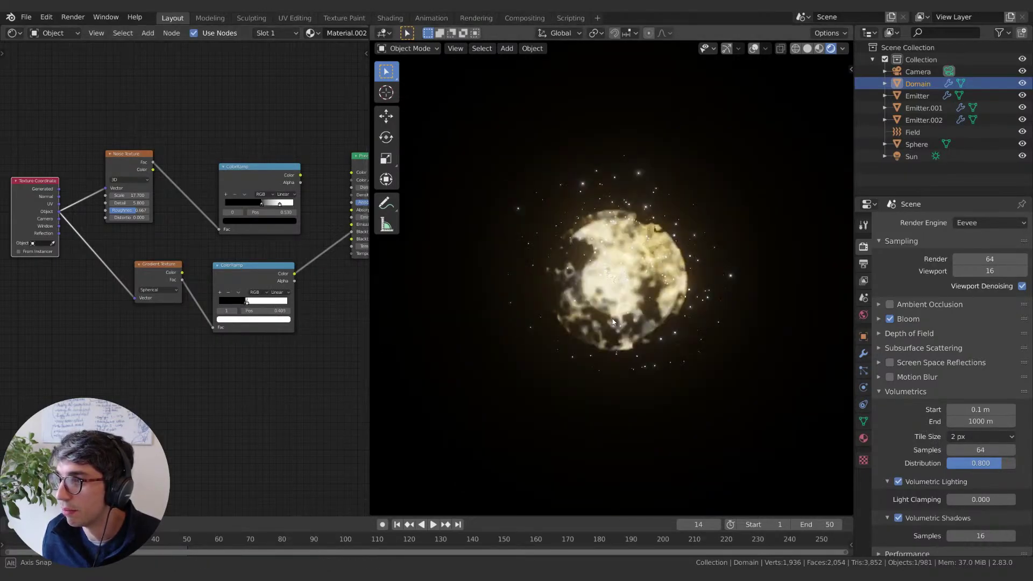
{"action": "middle_click_drag", "start_coordinate": [631, 312], "coordinate": [621, 304]}
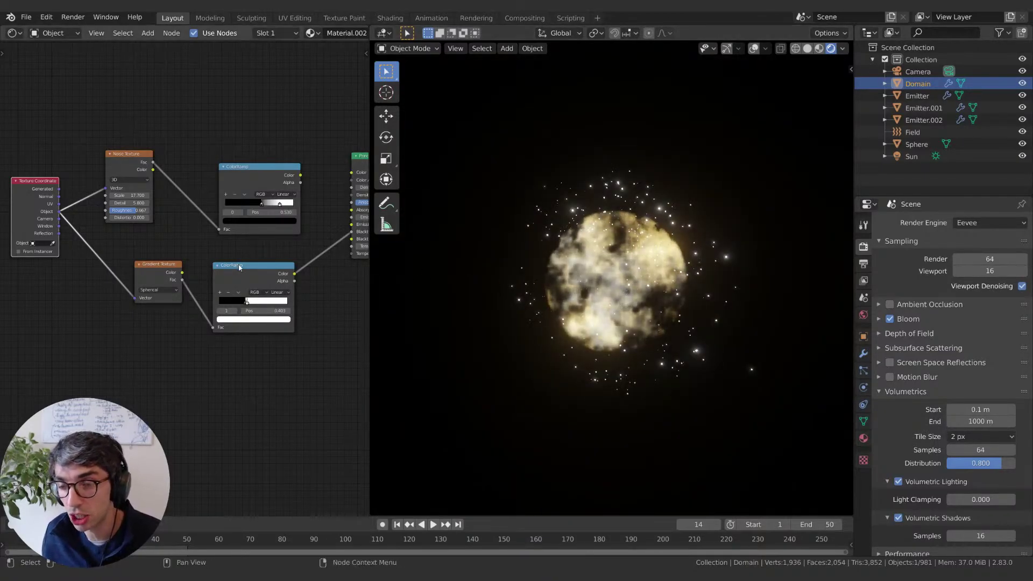
{"action": "mouse_move", "coordinate": [242, 299]}
{"action": "left_mouse_down"}
{"action": "mouse_move", "coordinate": [228, 304]}
{"action": "mouse_move", "coordinate": [280, 305]}
{"action": "mouse_move", "coordinate": [244, 304]}
{"action": "left_mouse_up"}
{"action": "mouse_move", "coordinate": [318, 288]}
{"action": "middle_mouse_down"}
{"action": "mouse_move", "coordinate": [289, 295]}
{"action": "mouse_move", "coordinate": [299, 295]}
{"action": "middle_mouse_up"}
{"action": "left_click_drag", "start_coordinate": [216, 307], "coordinate": [213, 307]}
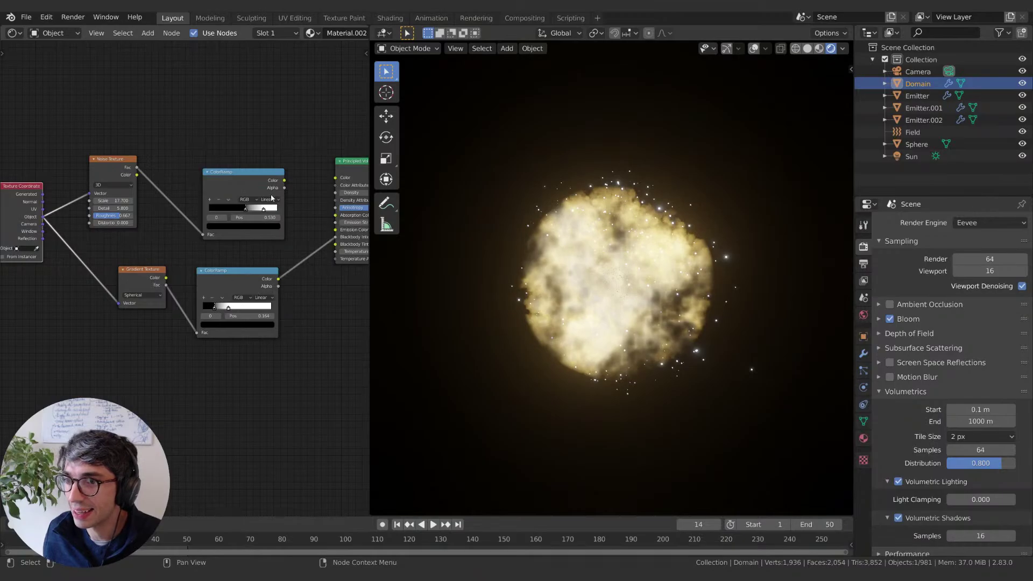
Step: Insert a Math node set to Add before the Blackbody Intensity and connect both ColorRamps' Color outputs to its values
{"action": "left_click_drag", "start_coordinate": [272, 193], "coordinate": [250, 194]}
{"action": "key", "text": "shift+a"}
{"action": "type", "text": "m"}
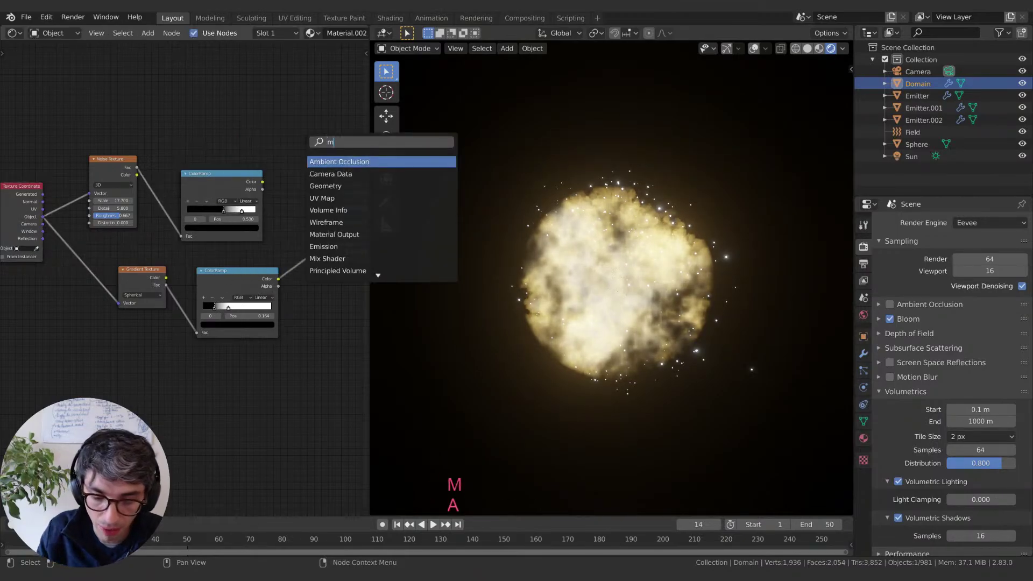
{"action": "type", "text": "ath"}
{"action": "key", "text": "Return"}
{"action": "left_click", "coordinate": [285, 211]}
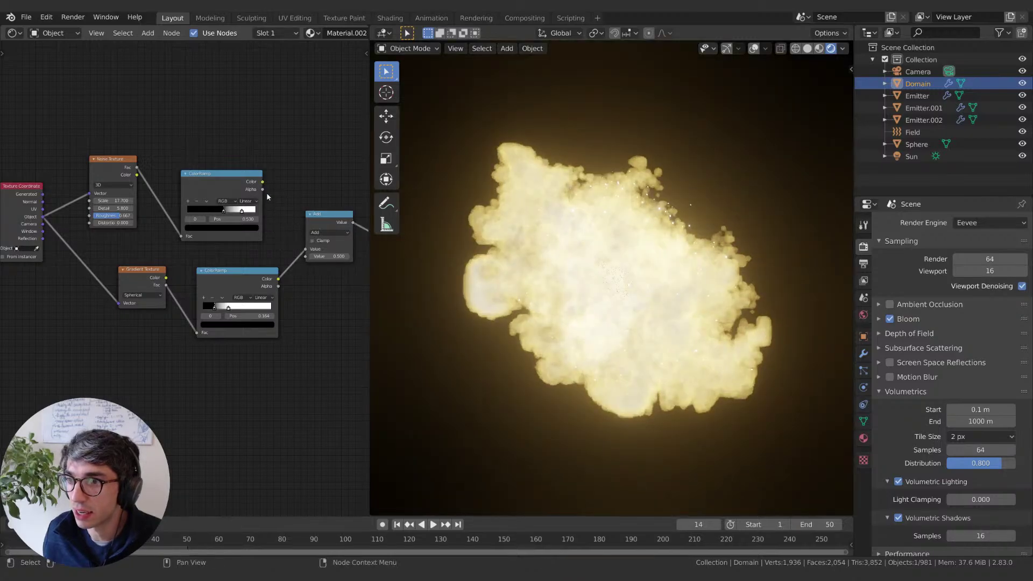
{"action": "left_click_drag", "start_coordinate": [263, 181], "coordinate": [274, 195]}
{"action": "left_click_drag", "start_coordinate": [305, 257], "coordinate": [305, 256]}
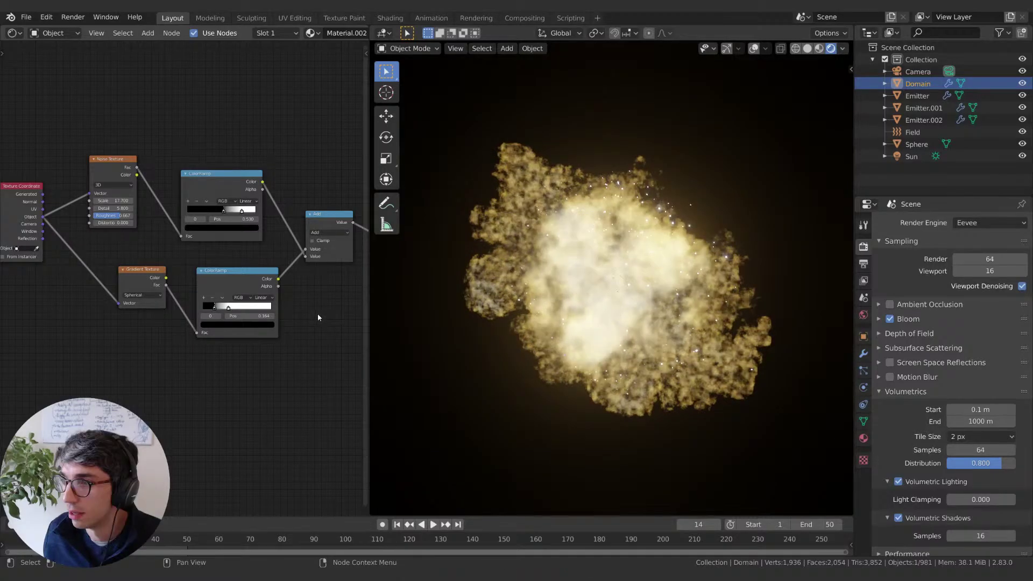
Step: Move the black stop of the gradient's ColorRamp to about 0.009 to extend the glowing core
{"action": "middle_click_drag", "start_coordinate": [318, 317], "coordinate": [298, 302]}
{"action": "mouse_move", "coordinate": [196, 293]}
{"action": "left_mouse_down"}
{"action": "mouse_move", "coordinate": [209, 296]}
{"action": "mouse_move", "coordinate": [182, 293]}
{"action": "left_mouse_up"}
{"action": "scroll", "coordinate": [166, 355], "scroll_direction": "left", "scroll_amount": 3, "text": "ctrl"}
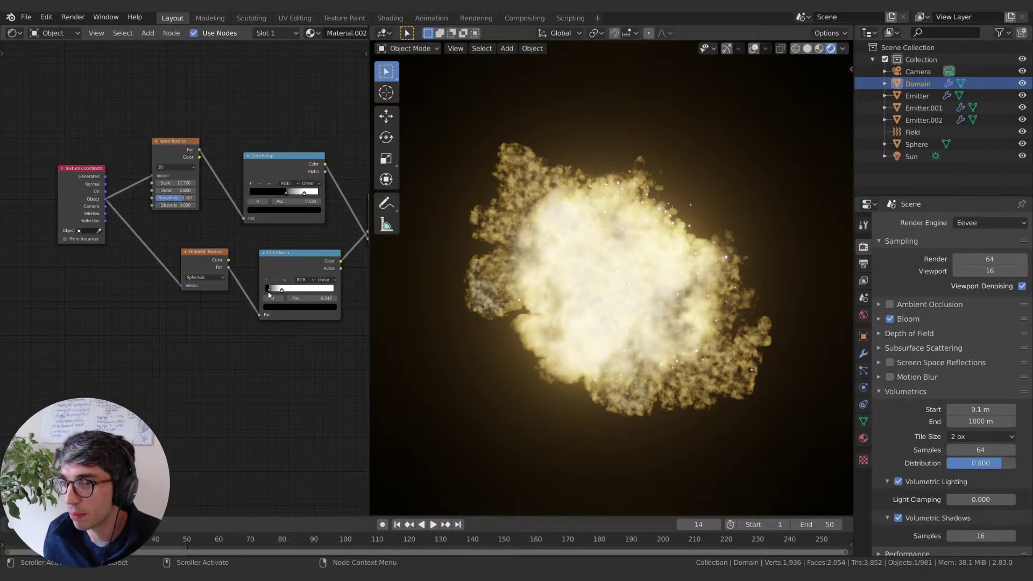
{"action": "left_click_drag", "start_coordinate": [269, 295], "coordinate": [265, 295]}
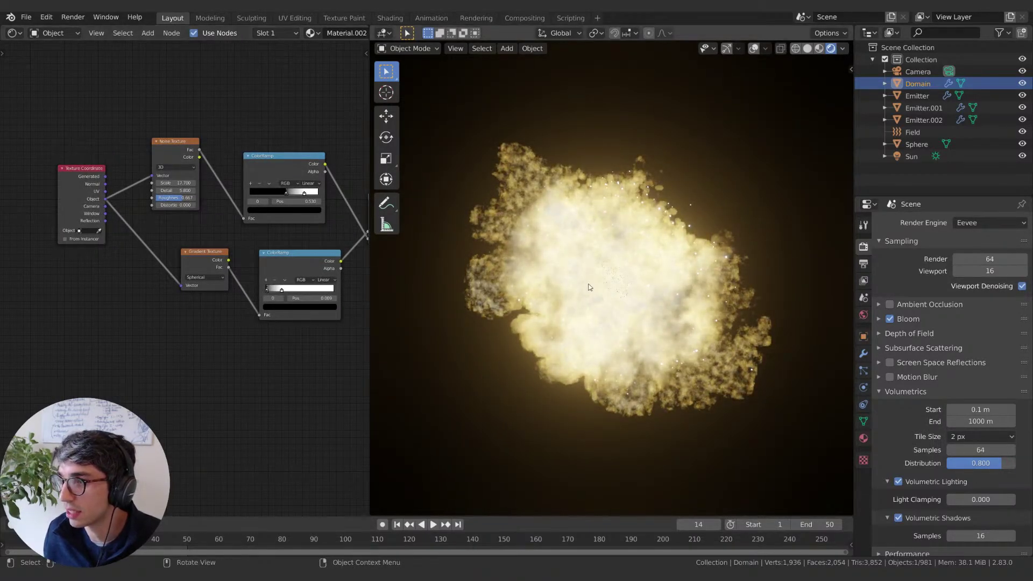
Step: Set the Noise Texture's scale to 3.1 and detail to 12.5, and adjust the white stop of its ColorRamp
{"action": "middle_click_drag", "start_coordinate": [589, 287], "coordinate": [647, 350]}
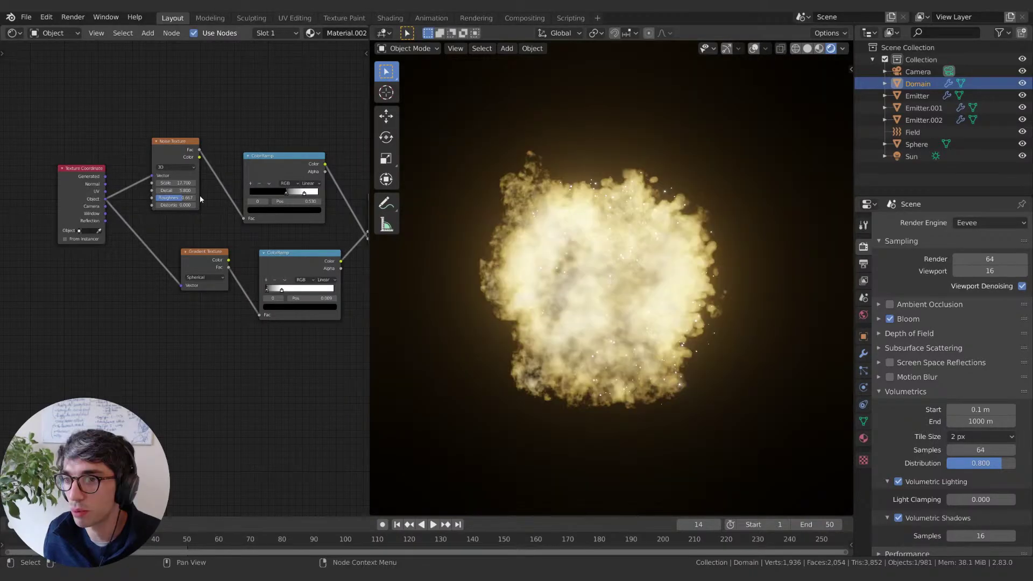
{"action": "left_click_drag", "start_coordinate": [177, 183], "coordinate": [289, 192]}
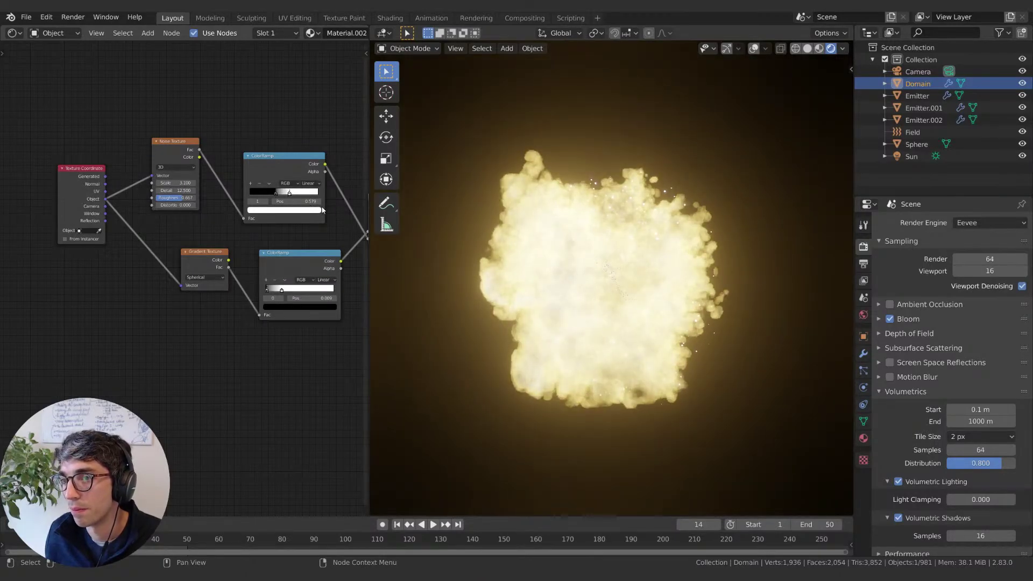
{"action": "middle_click_drag", "start_coordinate": [322, 210], "coordinate": [264, 198]}
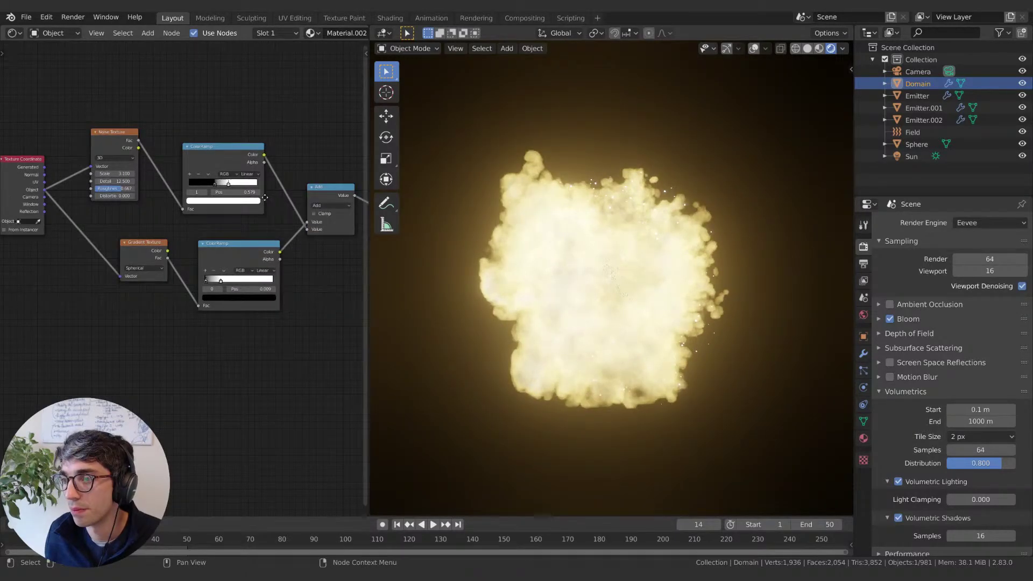
{"action": "left_click_drag", "start_coordinate": [228, 183], "coordinate": [242, 185]}
Step: Try the Multiply operation on the Math node that combines both ColorRamps, and return it to Add
{"action": "left_click", "coordinate": [338, 207]}
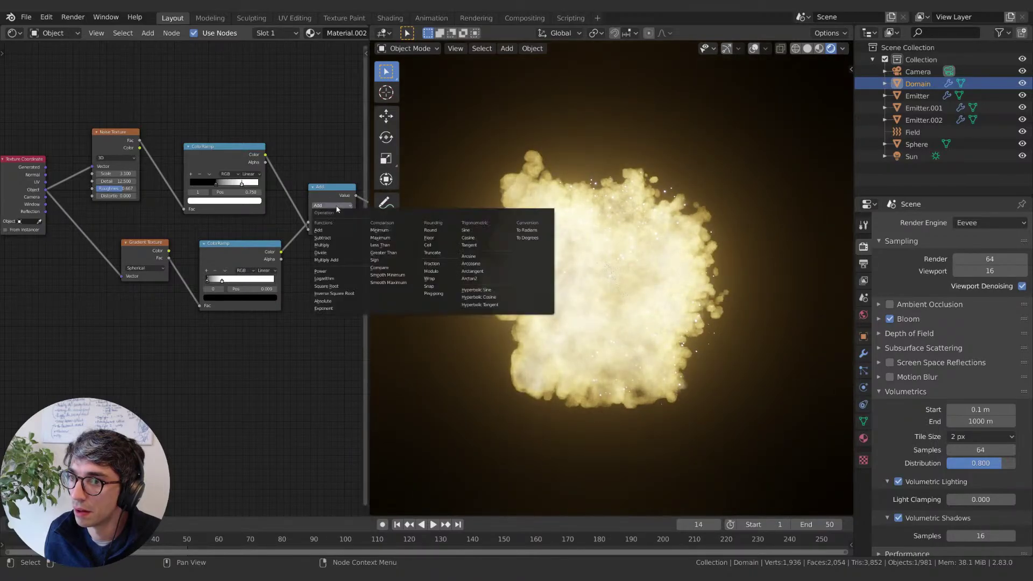
{"action": "left_click", "coordinate": [333, 245]}
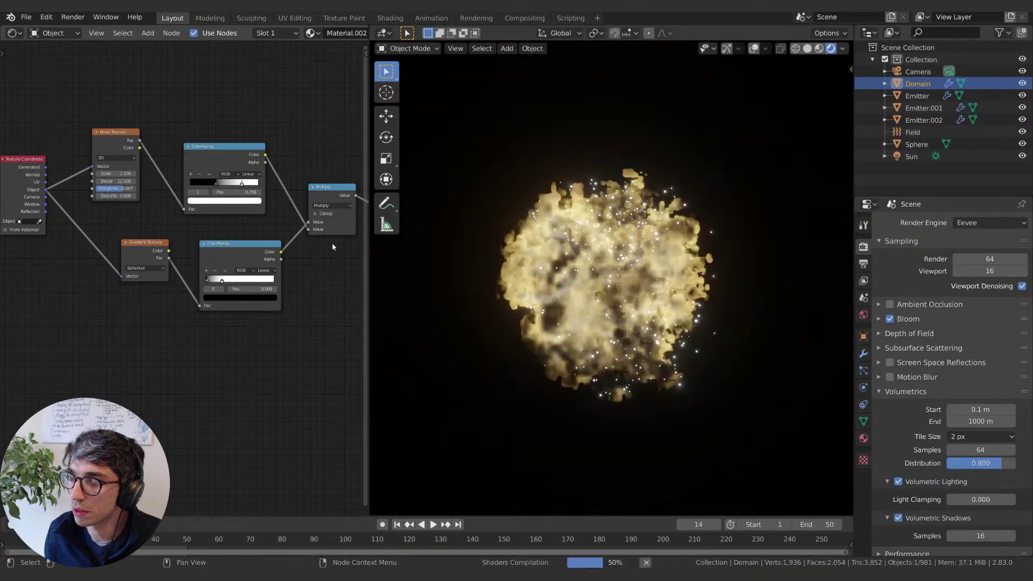
{"action": "left_click", "coordinate": [332, 206]}
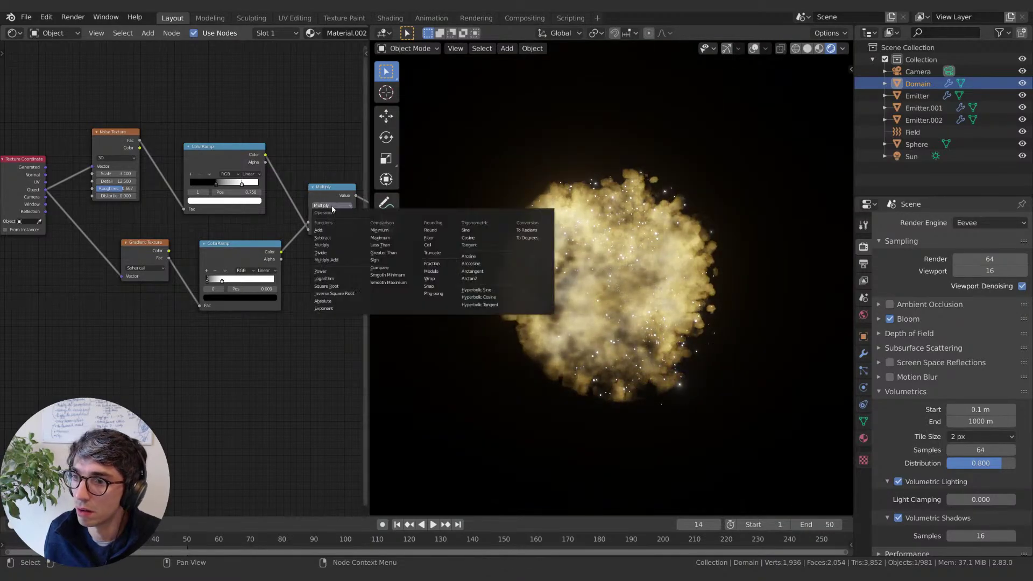
{"action": "left_click", "coordinate": [330, 231]}
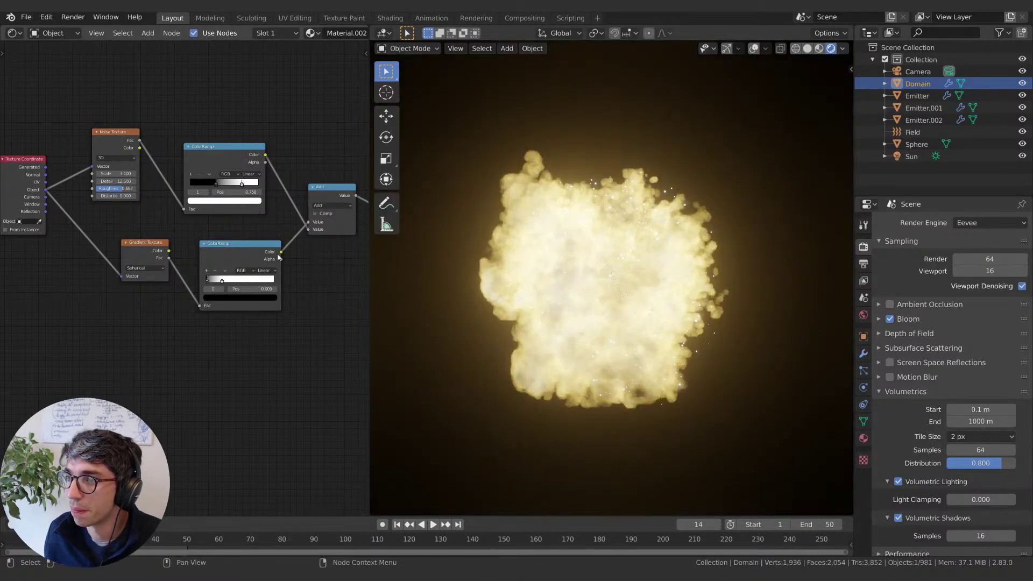
Step: Move the black stop of the noise's ColorRamp to about 0.445 and raise the Noise Texture's scale, with roughness at about 0.728
{"action": "left_click", "coordinate": [216, 184]}
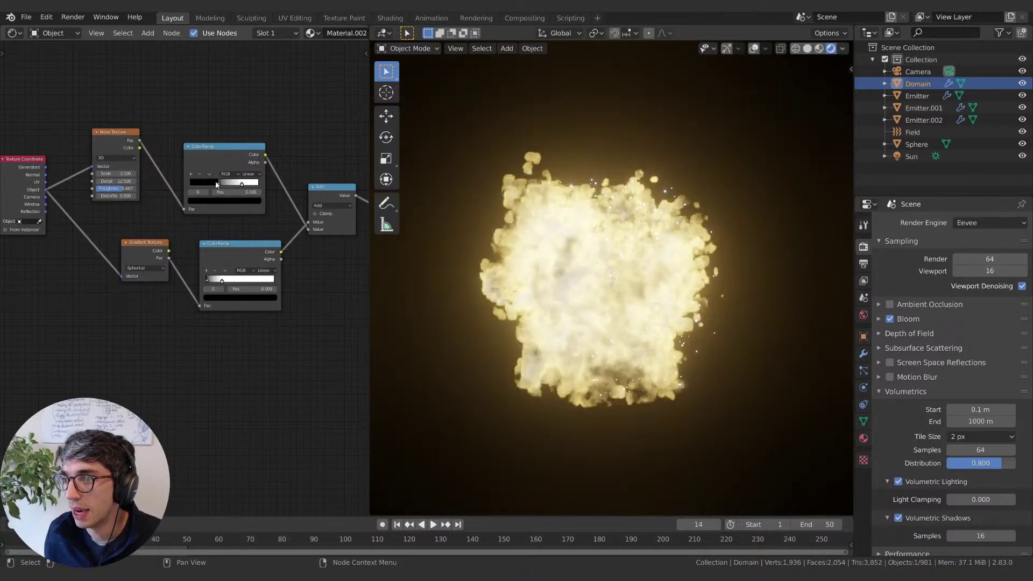
{"action": "left_click_drag", "start_coordinate": [217, 183], "coordinate": [214, 184]}
{"action": "middle_click_drag", "start_coordinate": [295, 313], "coordinate": [340, 272]}
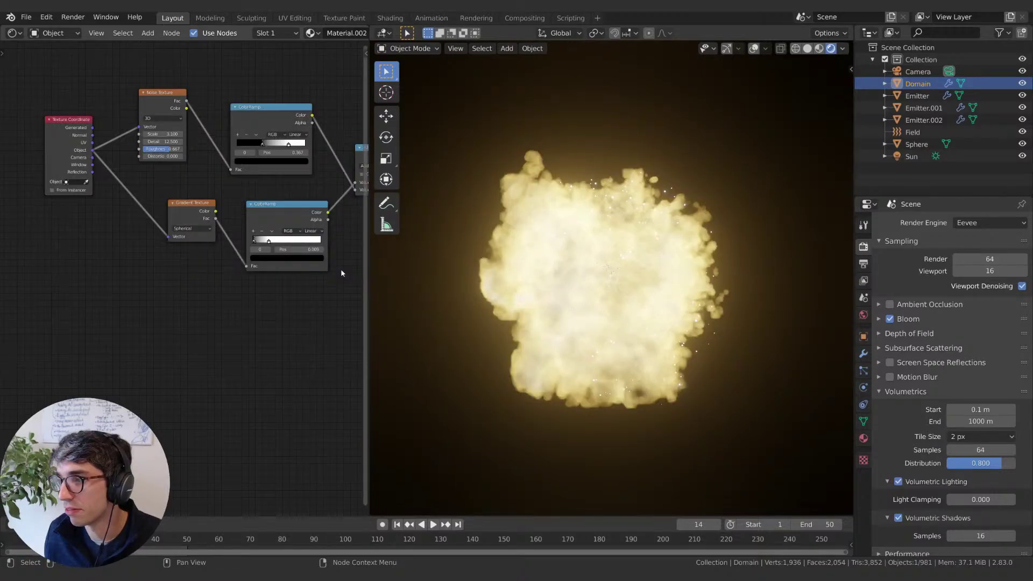
{"action": "left_click_drag", "start_coordinate": [264, 147], "coordinate": [268, 148]}
{"action": "mouse_move", "coordinate": [159, 150]}
{"action": "left_mouse_down"}
{"action": "mouse_move", "coordinate": [172, 152]}
{"action": "mouse_move", "coordinate": [159, 134]}
{"action": "mouse_move", "coordinate": [174, 134]}
{"action": "mouse_move", "coordinate": [156, 134]}
{"action": "left_mouse_up"}
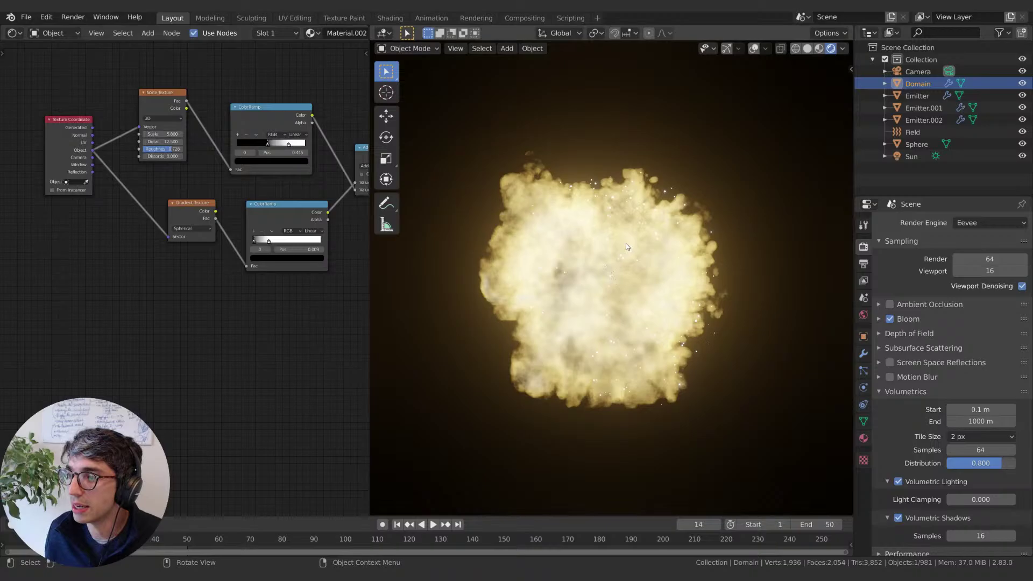
Step: Step through frames 14 to 18 and back to frame 11 to examine how the fire shading looks over time
{"action": "middle_click_drag", "start_coordinate": [626, 244], "coordinate": [605, 291]}
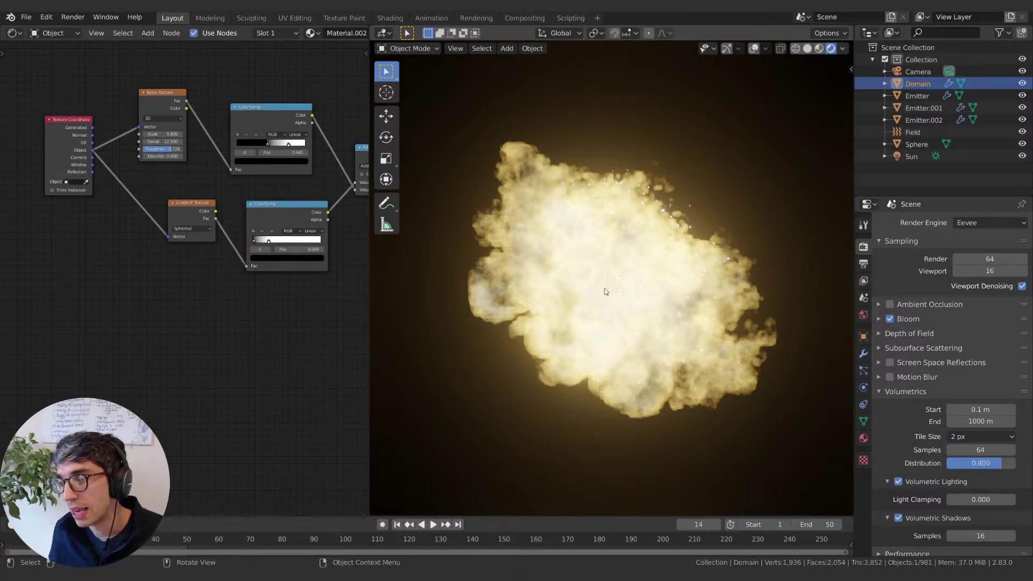
{"action": "key", "text": "Right"}
{"action": "key", "text": "Right"}
{"action": "key", "text": "Right"}
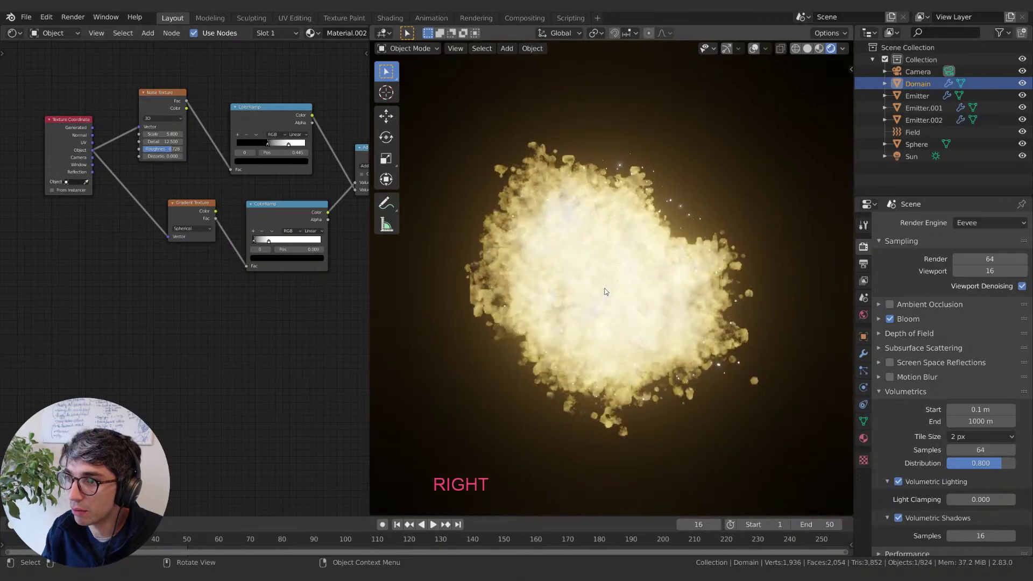
{"action": "key", "text": "Right"}
{"action": "key", "text": "Left"}
{"action": "key", "text": "Right"}
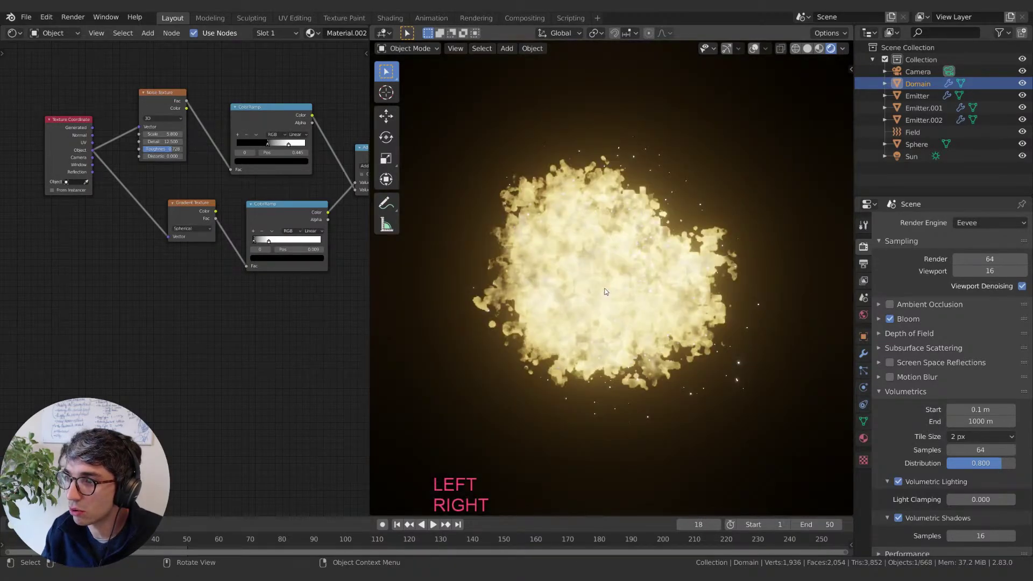
{"action": "key", "text": "Left"}
{"action": "key", "text": "Left"}
{"action": "key", "text": "Left"}
{"action": "key", "text": "Left"}
{"action": "key", "text": "Left"}
{"action": "key", "text": "Left"}
{"action": "key", "text": "Left"}
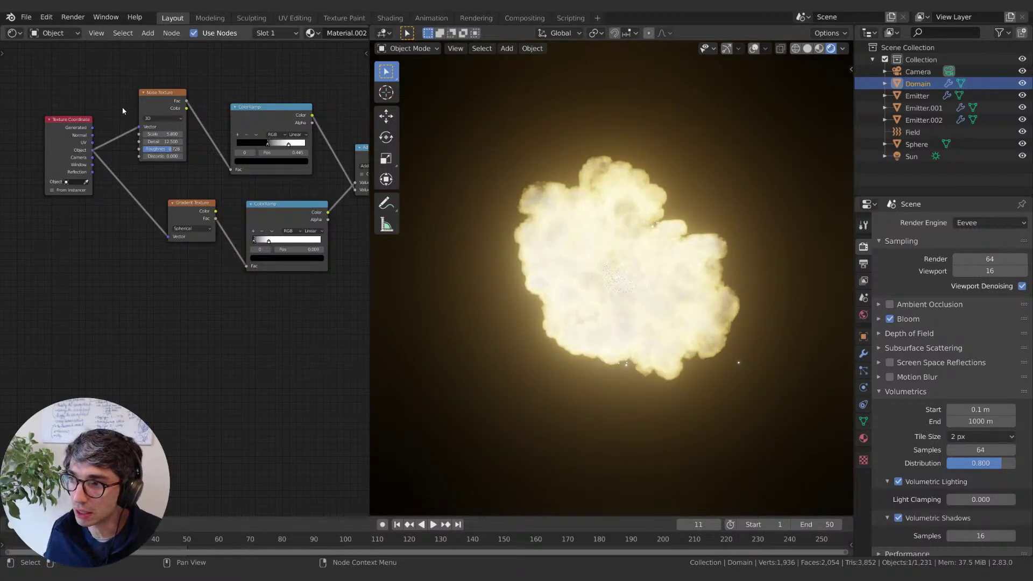
Step: Delete the coordinate, noise, gradient, ColorRamp and Math nodes, keeping only the Principled Volume and the Material Output
{"action": "left_click", "coordinate": [161, 100]}
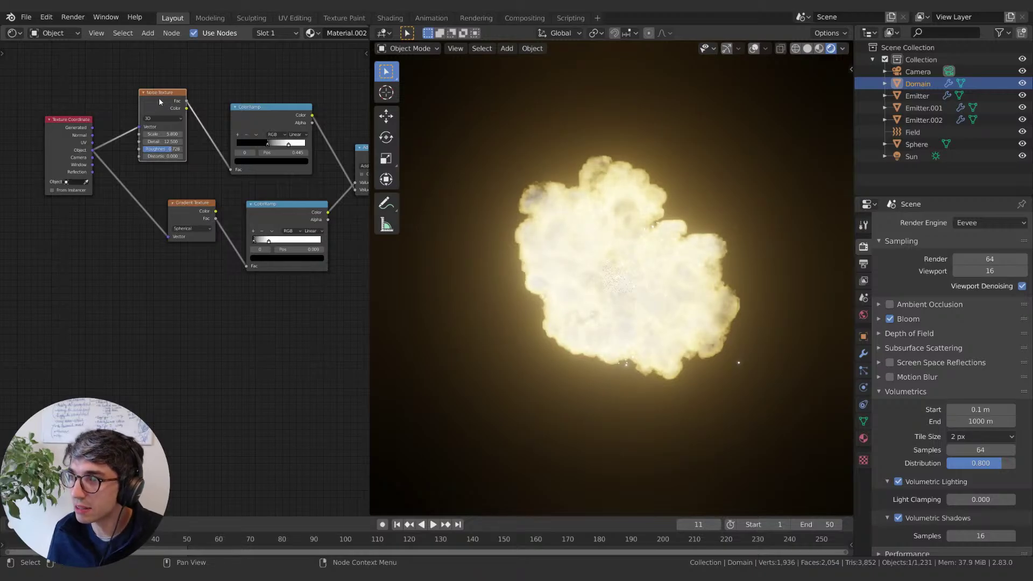
{"action": "middle_click_drag", "start_coordinate": [202, 98], "coordinate": [159, 93]}
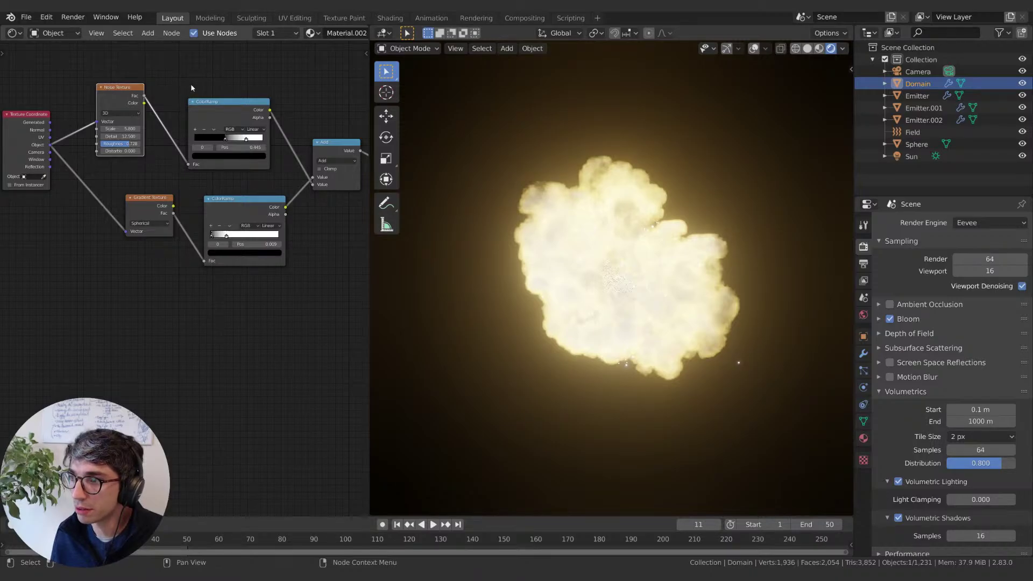
{"action": "scroll", "coordinate": [262, 221], "scroll_direction": "right", "scroll_amount": 5, "text": "ctrl"}
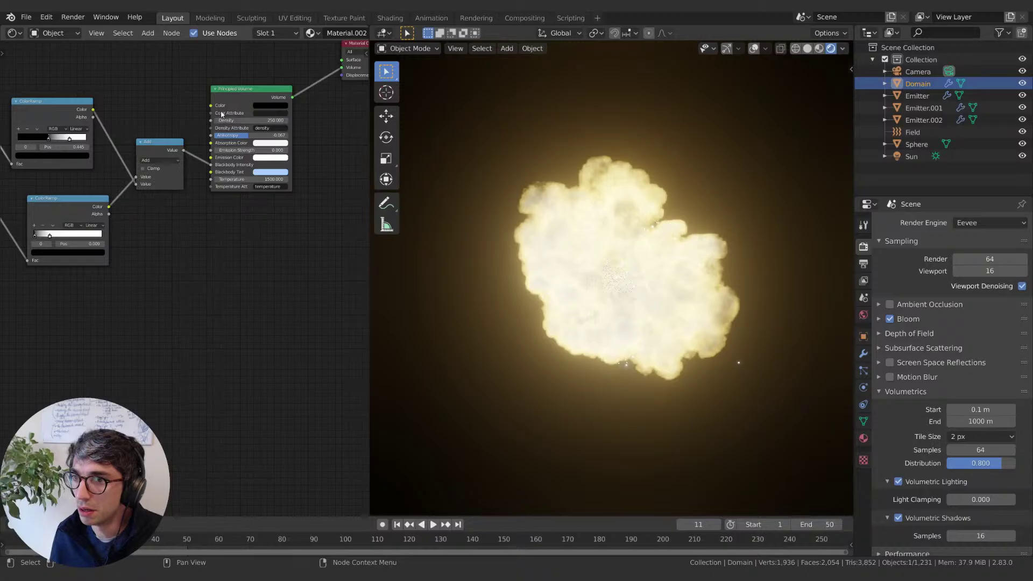
{"action": "middle_click_drag", "start_coordinate": [156, 92], "coordinate": [237, 104]}
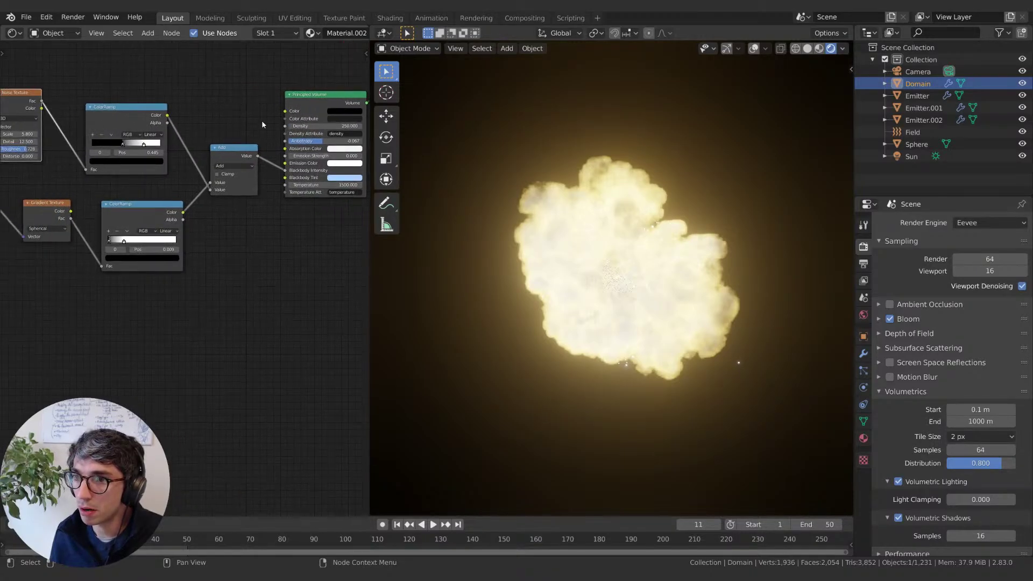
{"action": "scroll", "coordinate": [264, 138], "scroll_direction": "left", "scroll_amount": 2, "text": "ctrl"}
{"action": "scroll", "coordinate": [275, 136], "scroll_direction": "down", "scroll_amount": 1}
{"action": "left_click_drag", "start_coordinate": [279, 126], "coordinate": [40, 318]}
{"action": "key", "text": "x"}
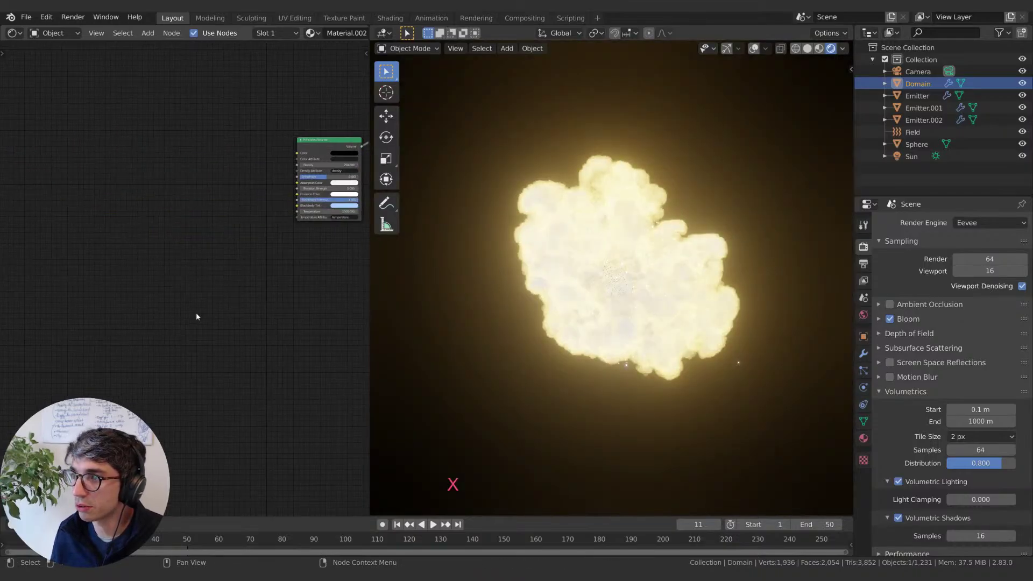
{"action": "scroll", "coordinate": [210, 312], "scroll_direction": "up", "scroll_amount": 2}
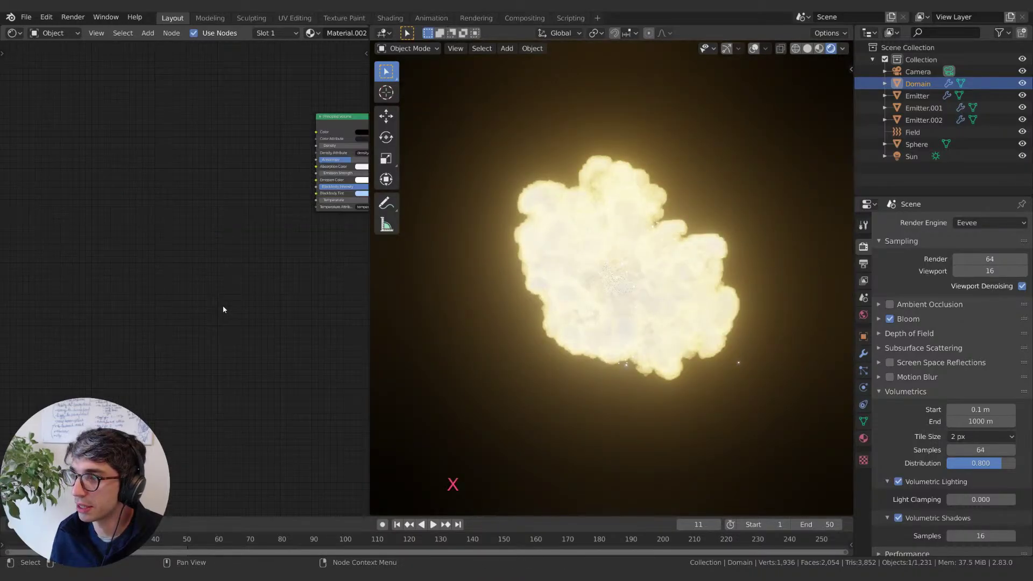
{"action": "key", "text": "Home"}
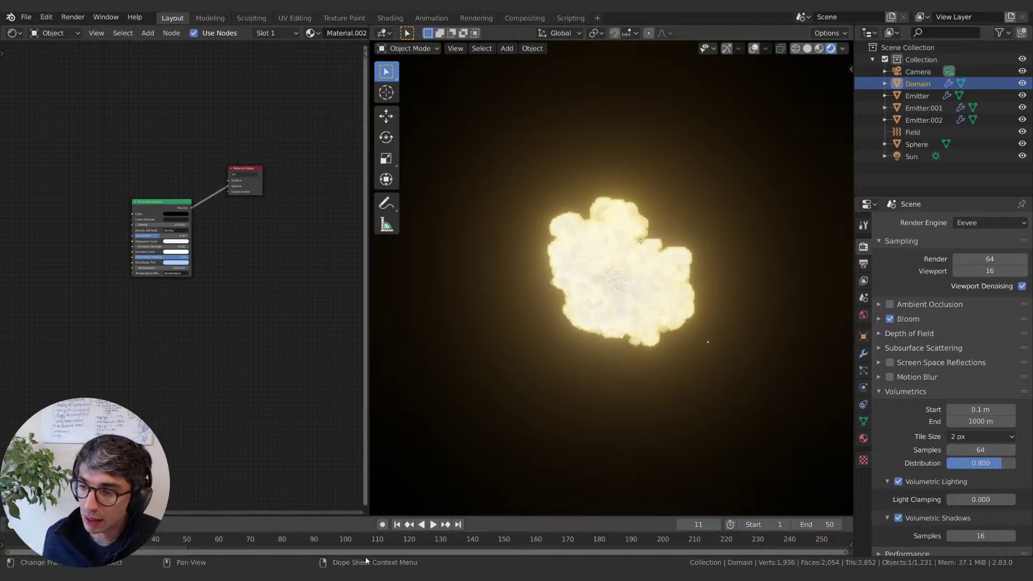
Step: Play the explosion from the first frame twice to check its plain blackbody glow, stopping at frame 14
{"action": "left_click", "coordinate": [397, 524]}
{"action": "key", "text": "space"}
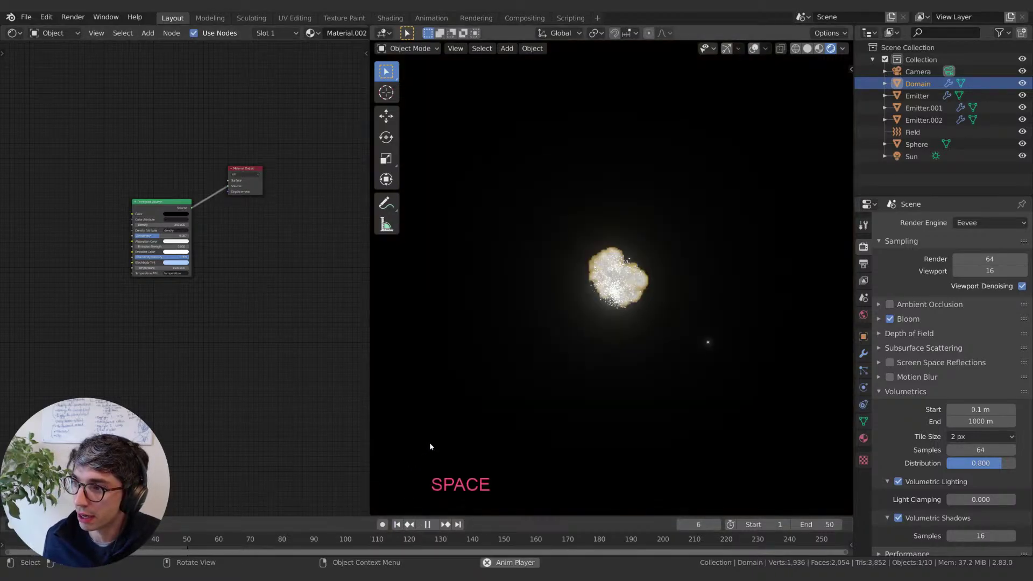
{"action": "left_click", "coordinate": [397, 525]}
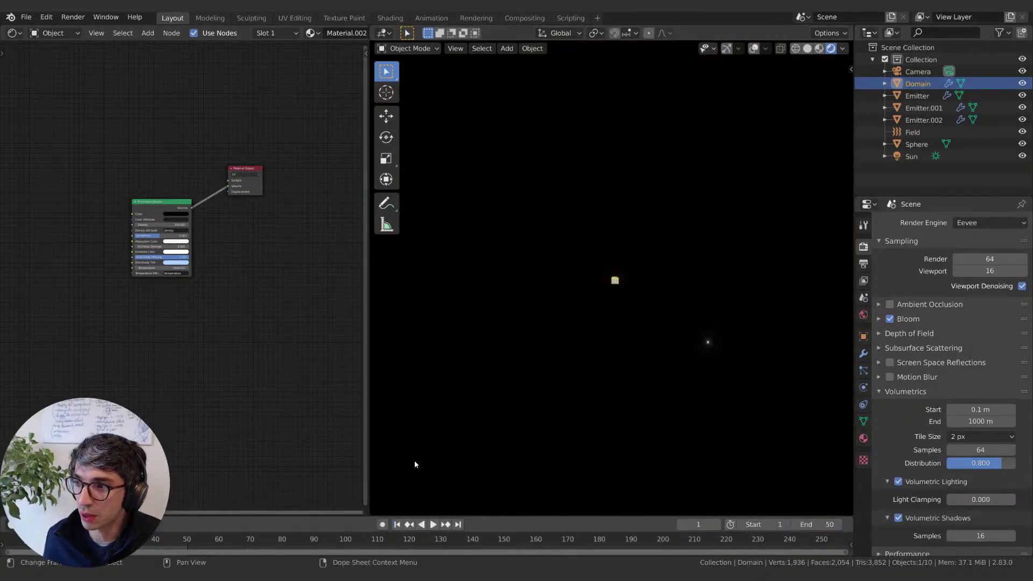
{"action": "key", "text": "space"}
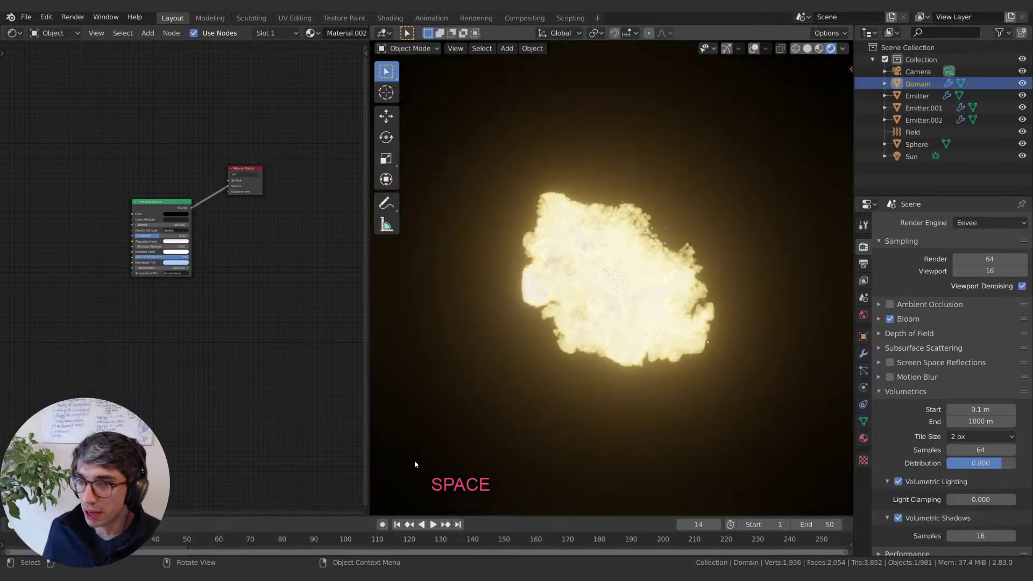
Step: Move the emissive Sphere about 250 m away from the explosion, mostly along X
{"action": "left_click", "coordinate": [918, 144]}
{"action": "key", "text": "g"}
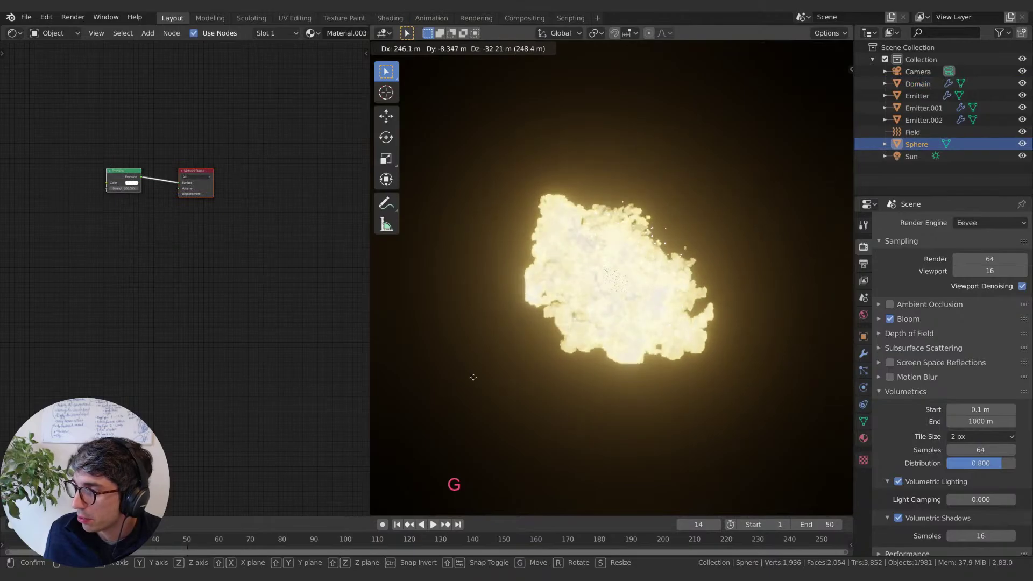
{"action": "left_click", "coordinate": [483, 377]}
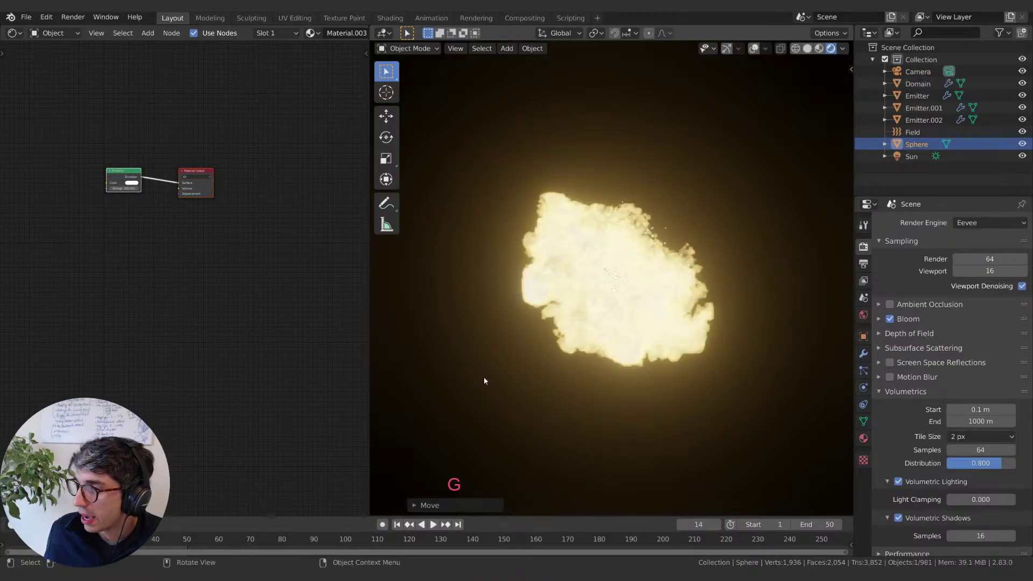
Step: Select the camera, look through it with Lock Camera to View enabled, and pull it back from the explosion
{"action": "left_click", "coordinate": [566, 254]}
{"action": "key", "text": "KP_0"}
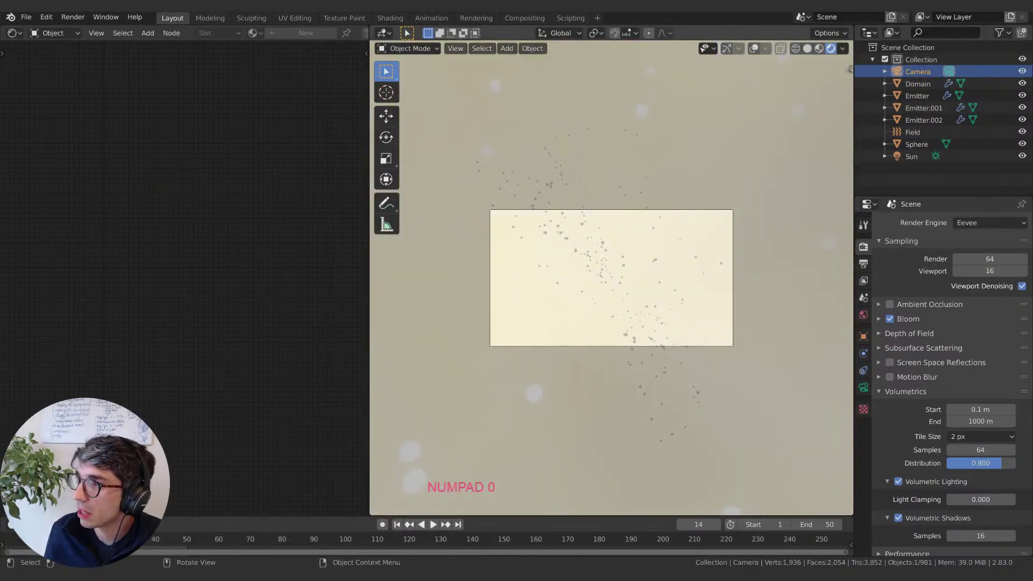
{"action": "left_click_drag", "start_coordinate": [848, 70], "coordinate": [720, 70]}
{"action": "left_click", "coordinate": [830, 212]}
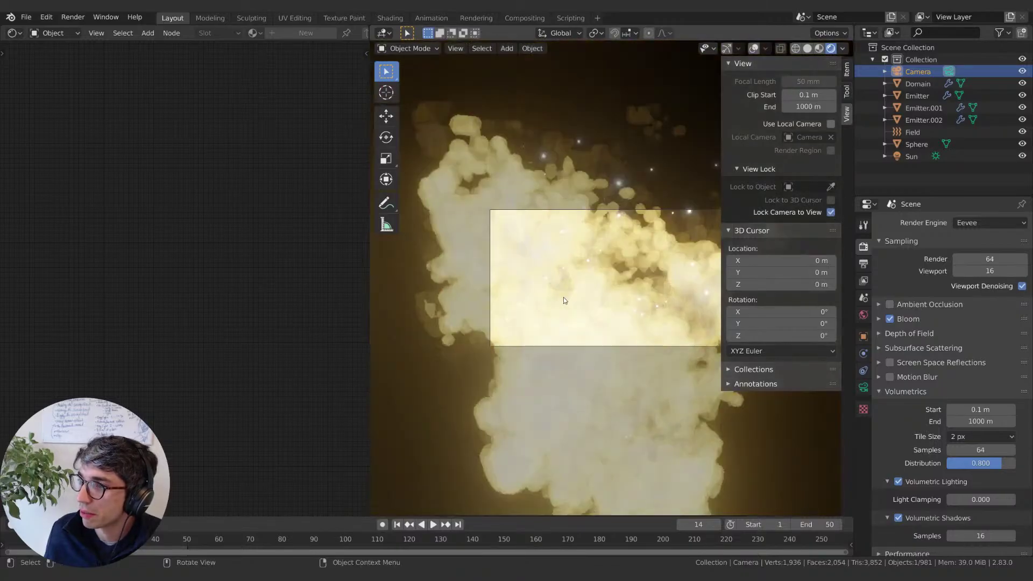
{"action": "middle_click_drag", "start_coordinate": [563, 297], "coordinate": [569, 309]}
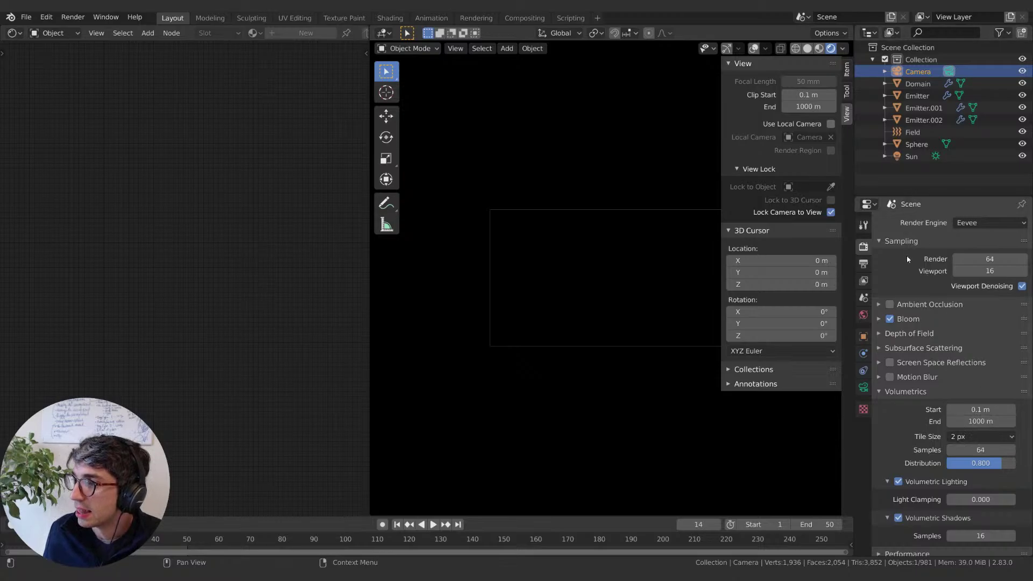
Step: Set the camera's Clip End to 10000 m and move the camera back until the whole explosion fits its frame
{"action": "left_click", "coordinate": [863, 387]}
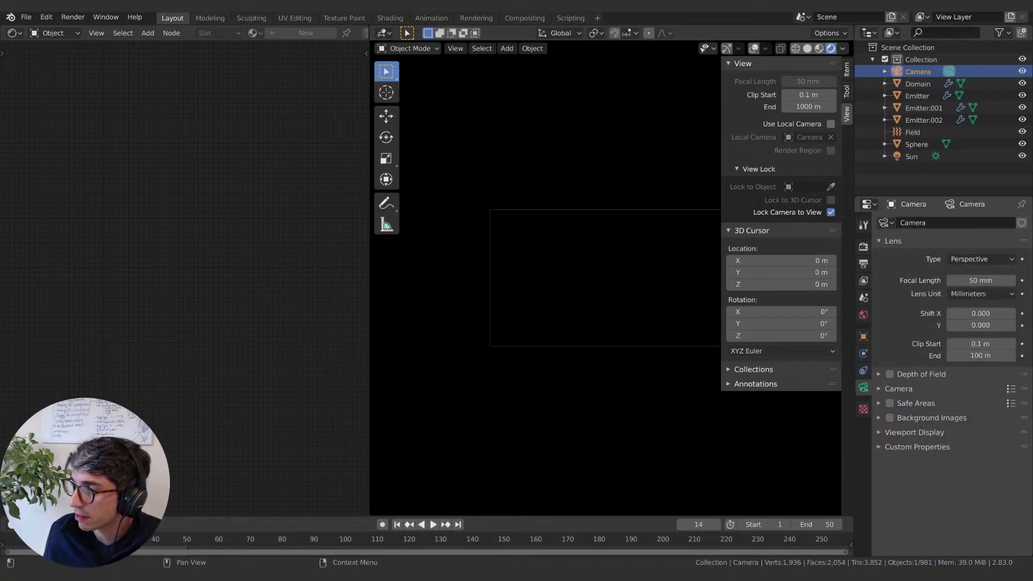
{"action": "left_click", "coordinate": [971, 356]}
{"action": "left_click", "coordinate": [962, 355]}
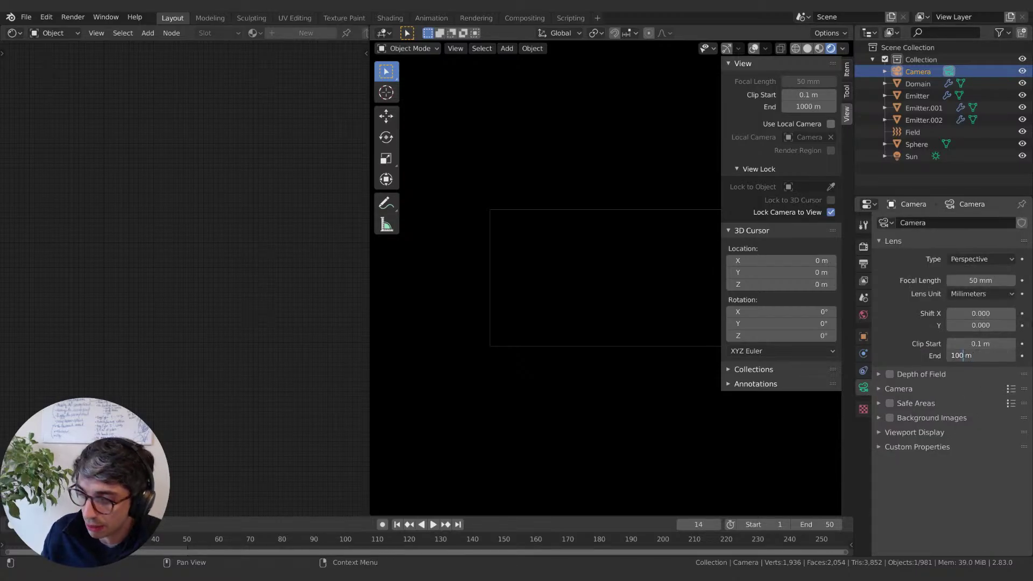
{"action": "type", "text": "00"}
{"action": "key", "text": "Return"}
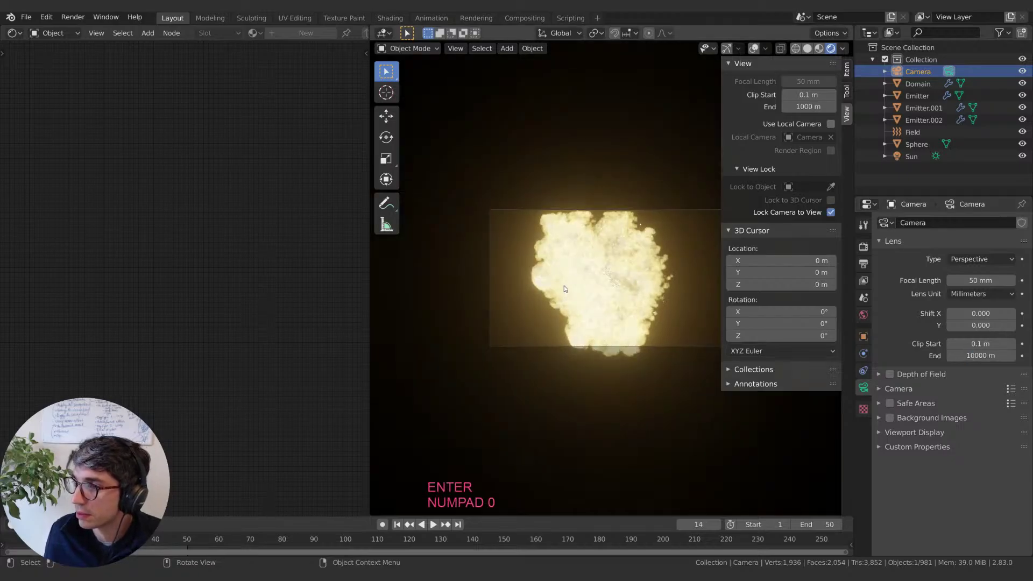
{"action": "scroll", "coordinate": [564, 289], "scroll_direction": "down", "scroll_amount": 3}
{"action": "key", "text": "n"}
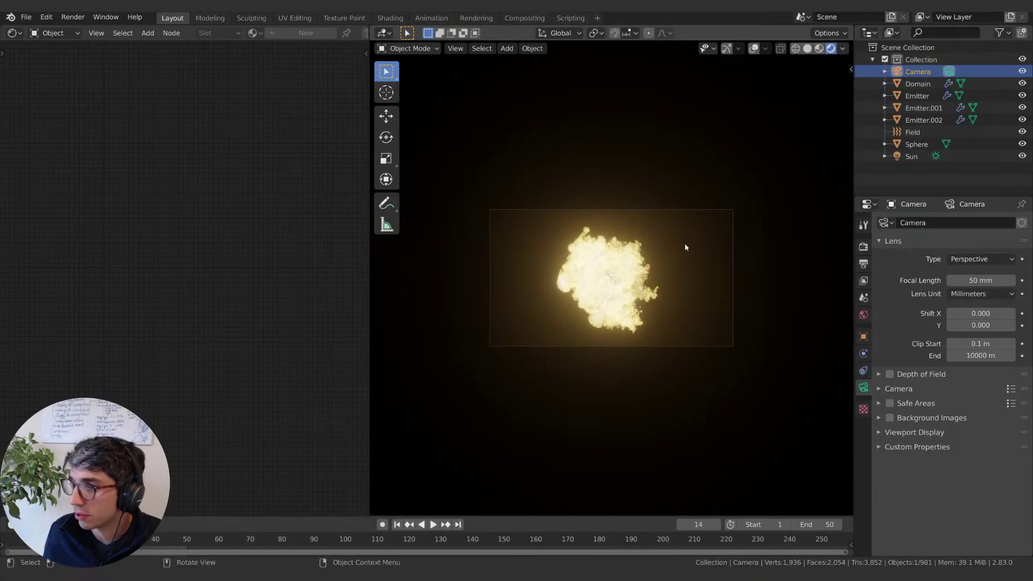
Step: Step back to frame 7 to check the early fireball within the camera frame
{"action": "key", "text": "Left"}
{"action": "key", "text": "Left"}
{"action": "key", "text": "Left"}
{"action": "key", "text": "Left"}
{"action": "key", "text": "Left"}
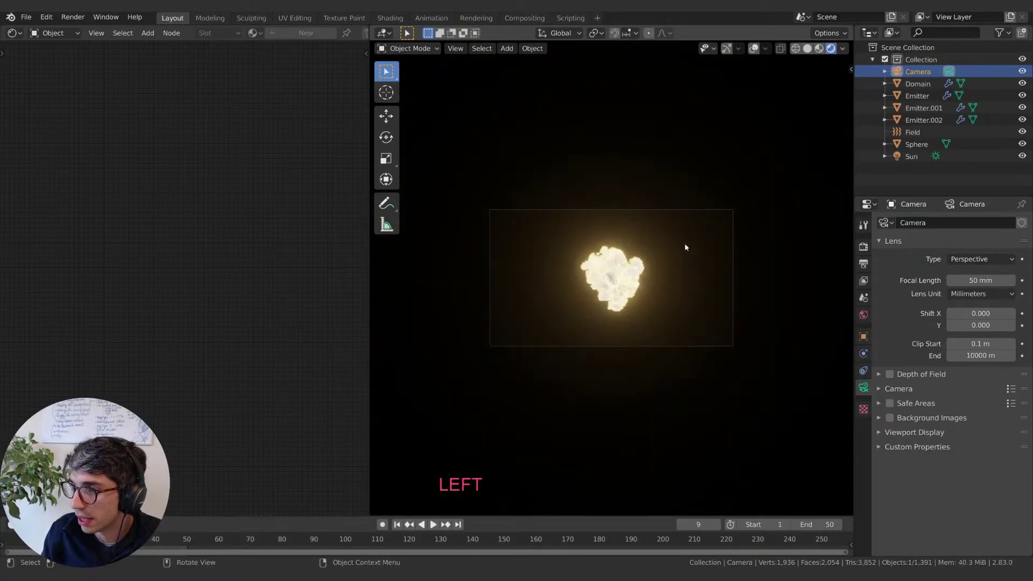
{"action": "key", "text": "Left"}
{"action": "key", "text": "Left"}
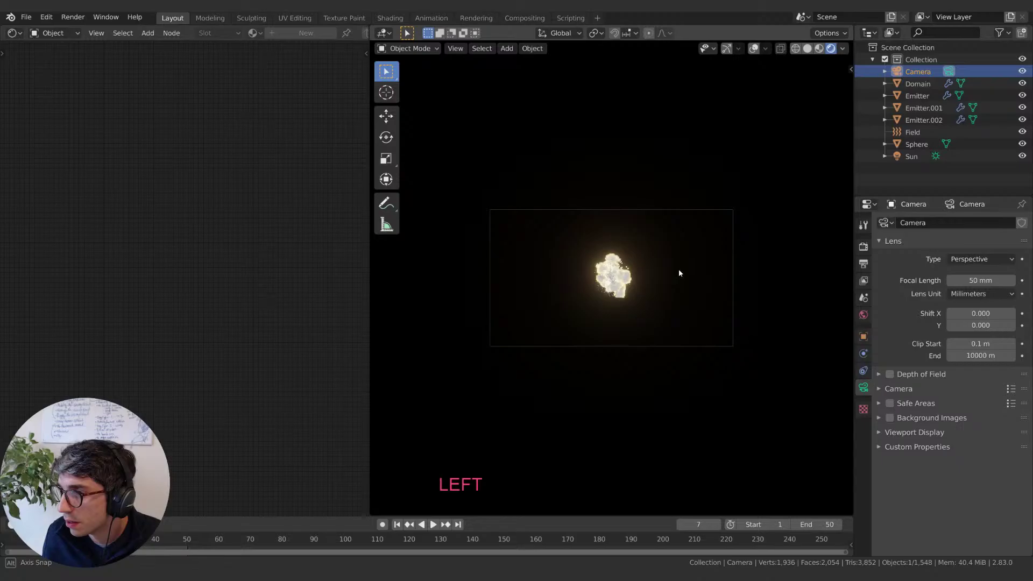
Step: Step back and forth between frames 7 and 16 to examine how far the explosion extends beyond the camera frame
{"action": "key", "text": "shift"}
{"action": "key", "text": "shift"}
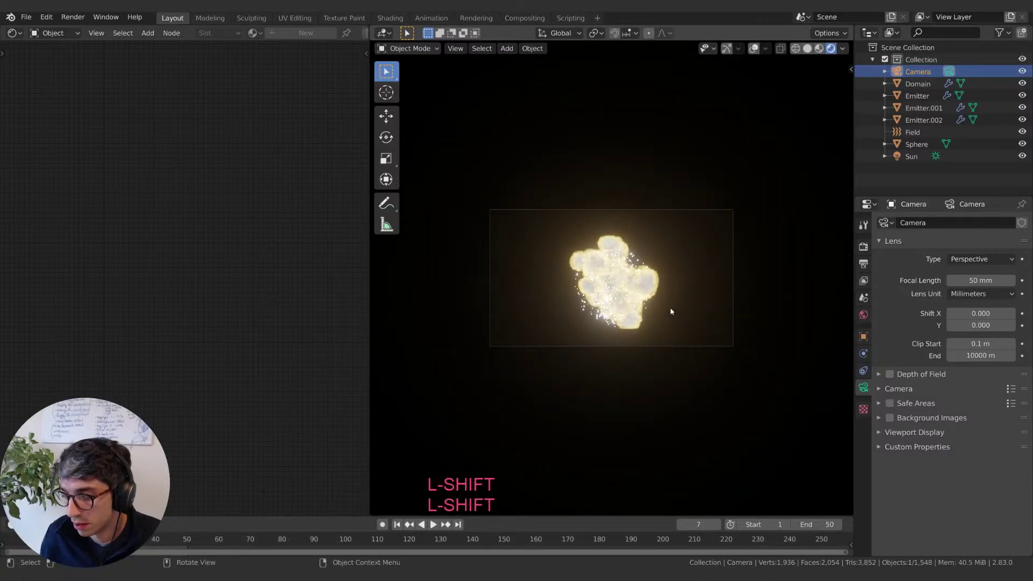
{"action": "key", "text": "Right"}
{"action": "key", "text": "Right"}
{"action": "key", "text": "Right"}
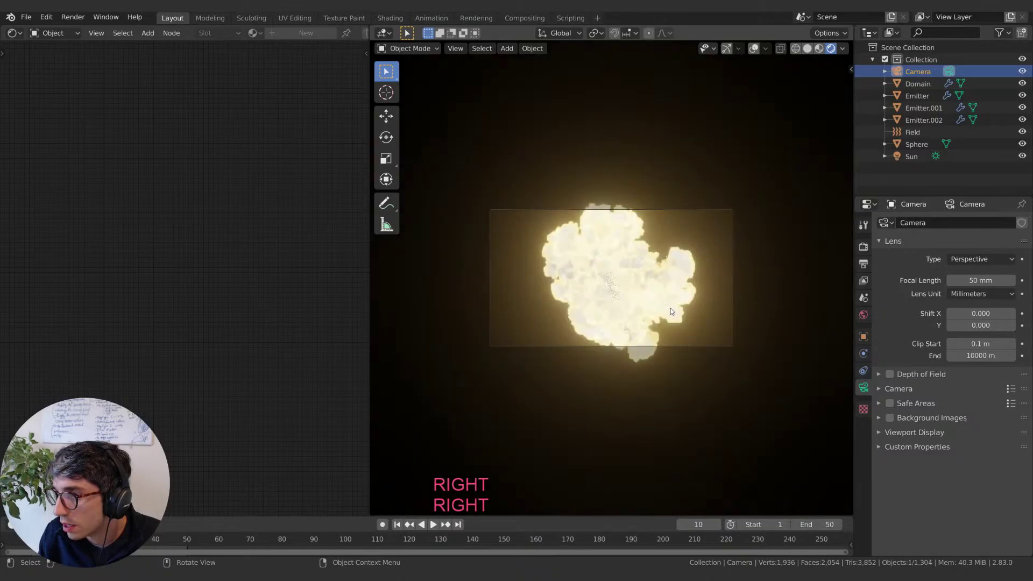
{"action": "key", "text": "Right"}
{"action": "key", "text": "Right"}
{"action": "key", "text": "Right"}
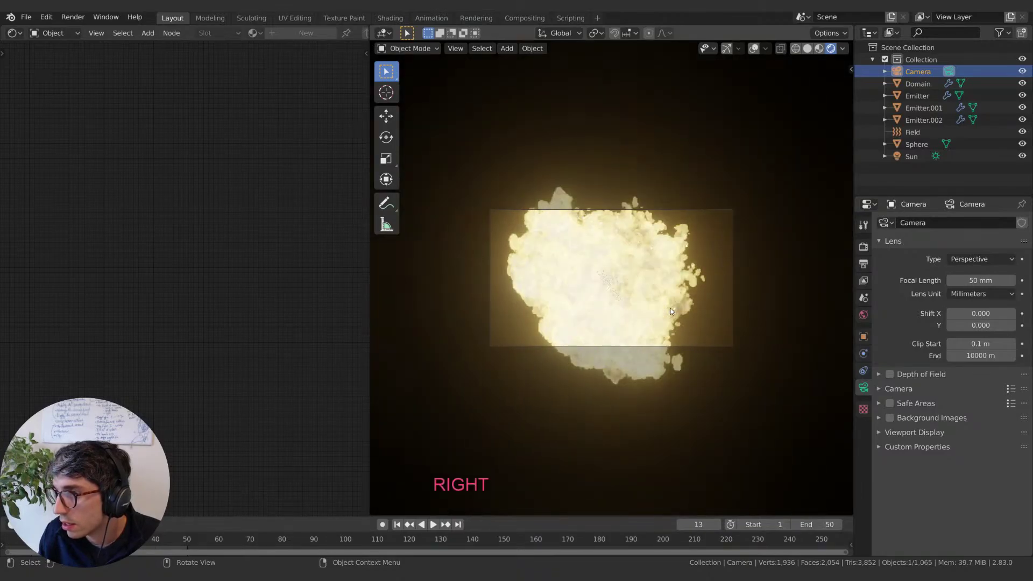
{"action": "key", "text": "Right"}
{"action": "key", "text": "Right"}
{"action": "key", "text": "Right"}
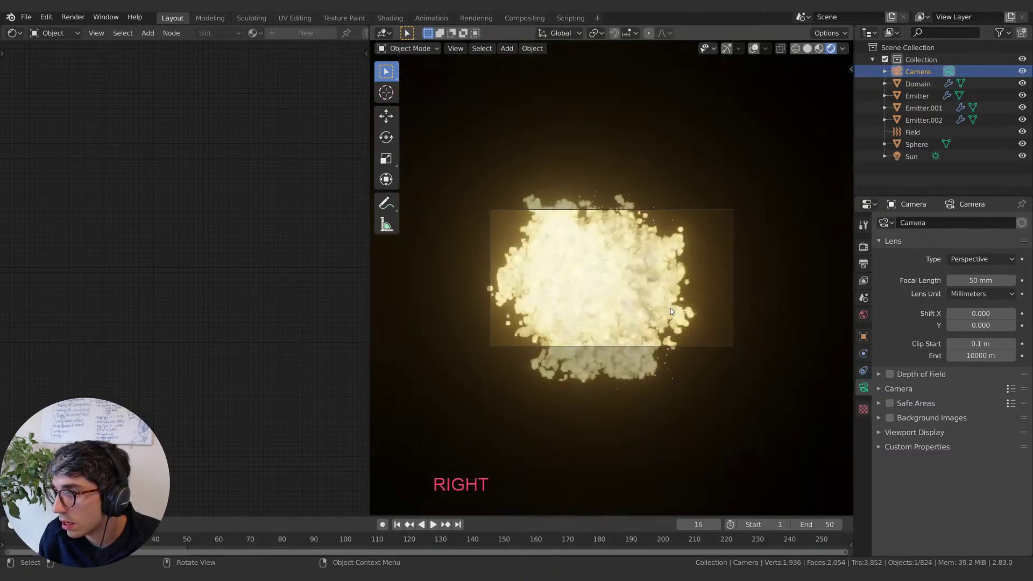
{"action": "key", "text": "Left"}
{"action": "key", "text": "Left"}
{"action": "key", "text": "Left"}
{"action": "key", "text": "Left"}
{"action": "key", "text": "Left"}
{"action": "key", "text": "Left"}
{"action": "key", "text": "Left"}
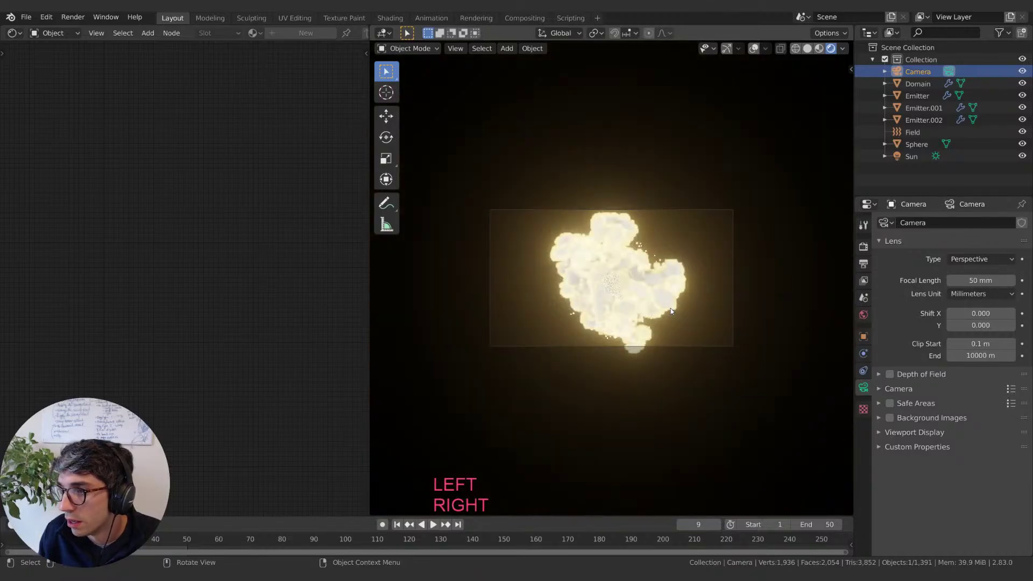
{"action": "key", "text": "Right"}
{"action": "key", "text": "Right"}
{"action": "key", "text": "Right"}
{"action": "key", "text": "Right"}
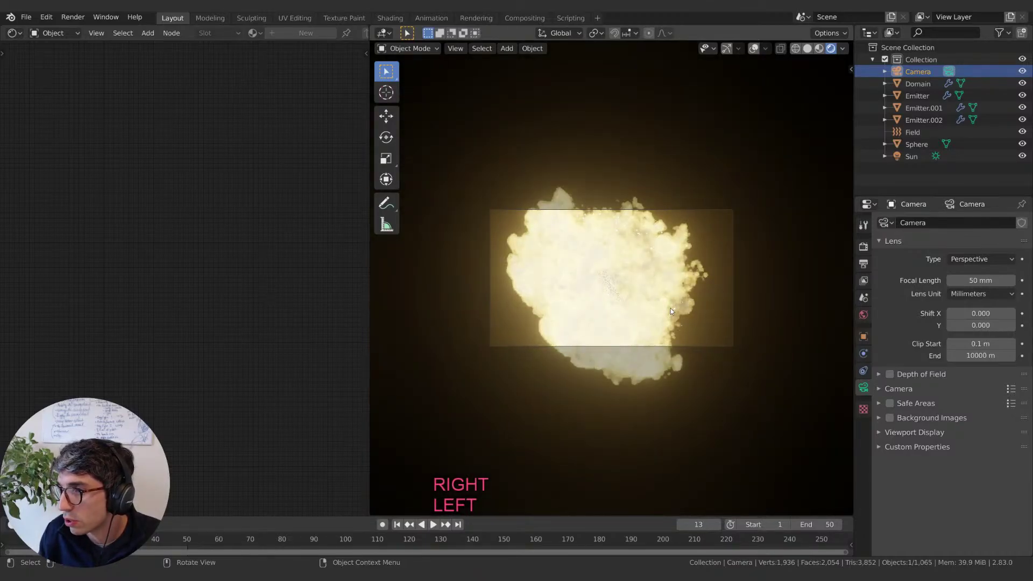
{"action": "key", "text": "Right"}
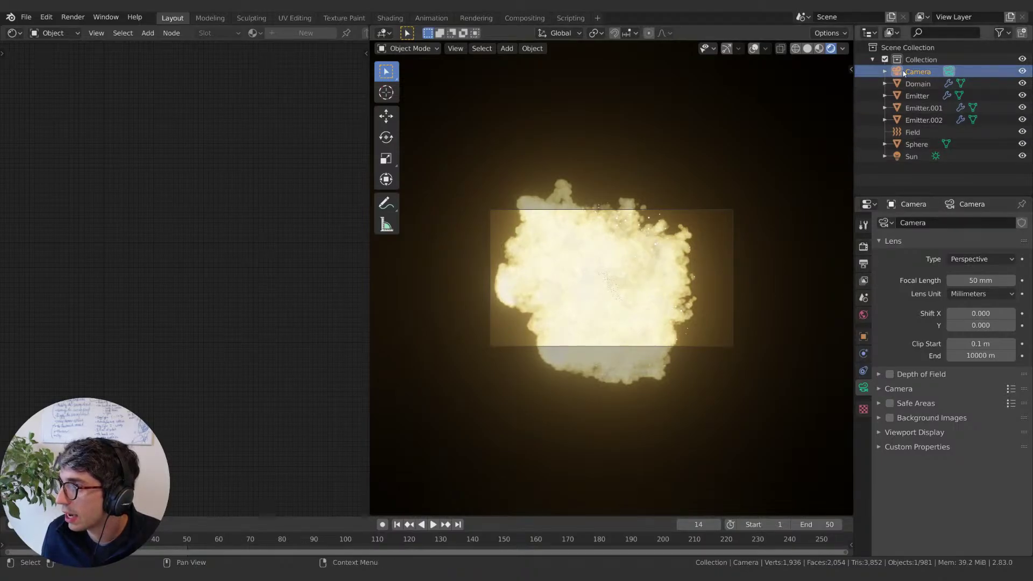
Step: Set the render resolution to 1000 px by 1000 px in the output settings
{"action": "left_click", "coordinate": [863, 246]}
{"action": "left_click", "coordinate": [863, 264]}
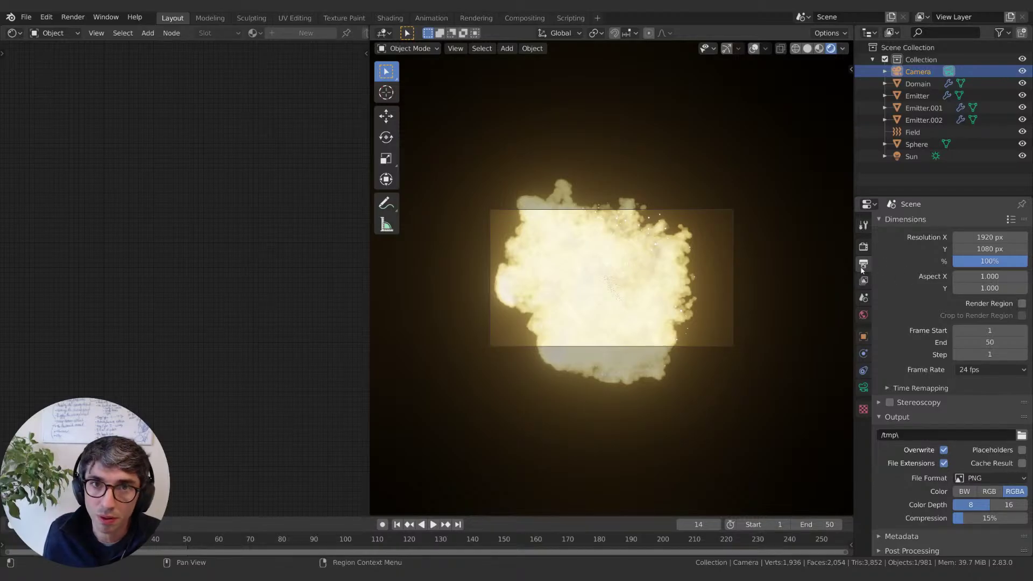
{"action": "left_click", "coordinate": [985, 239]}
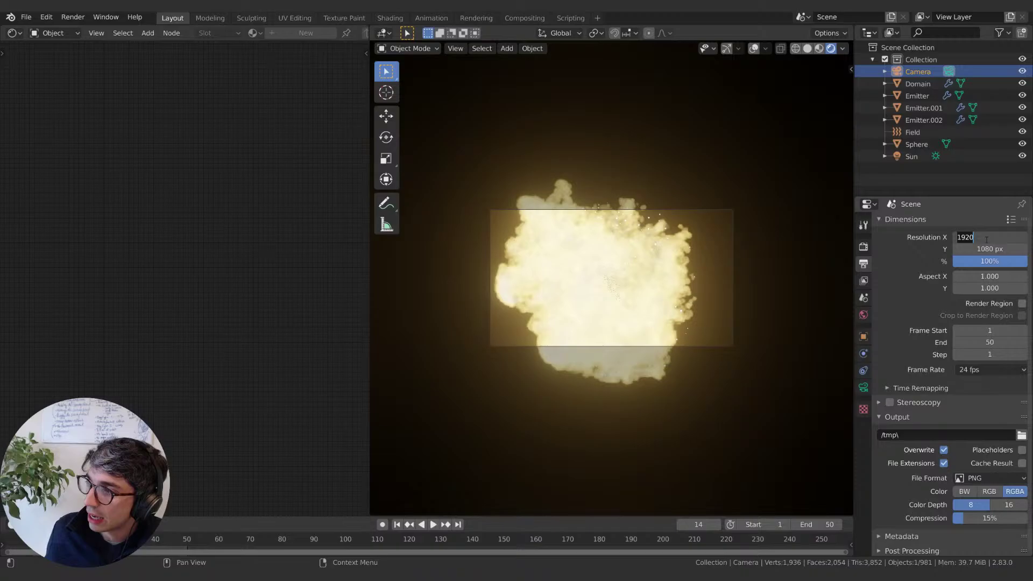
{"action": "type", "text": "1000"}
{"action": "key", "text": "Tab"}
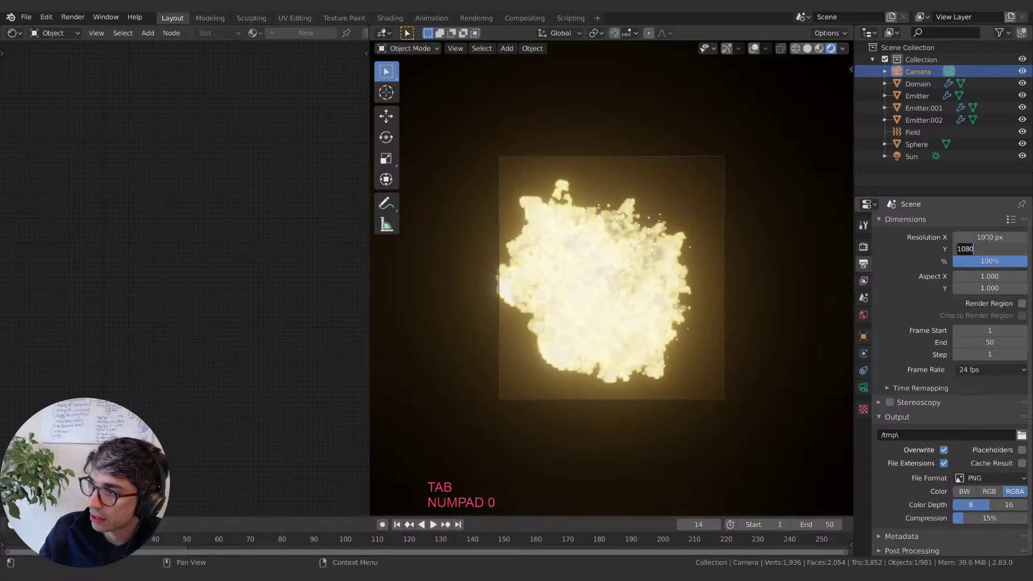
{"action": "type", "text": "000"}
{"action": "key", "text": "BackSpace"}
{"action": "key", "text": "BackSpace"}
{"action": "key", "text": "BackSpace"}
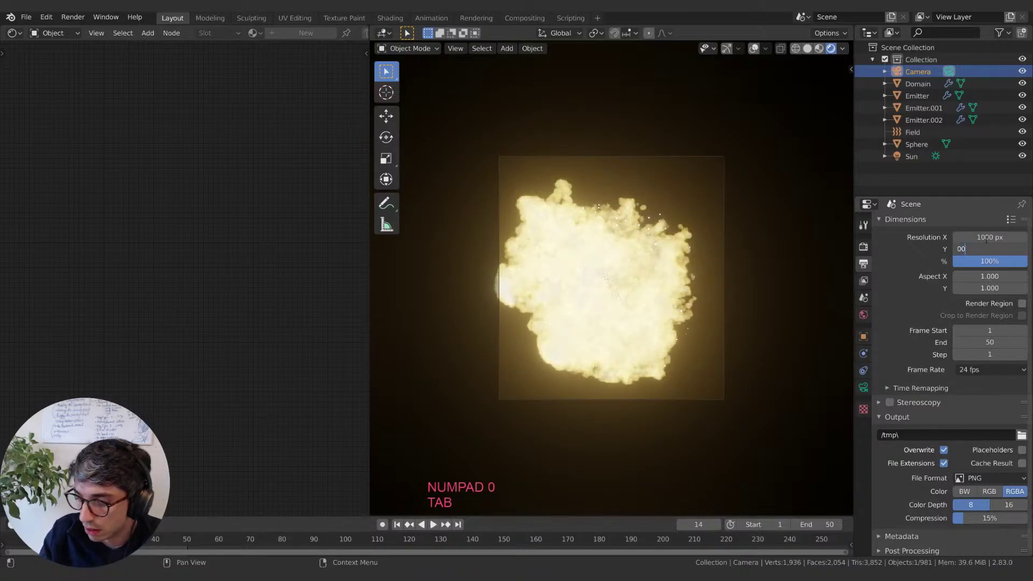
{"action": "type", "text": "1000"}
{"action": "key", "text": "Return"}
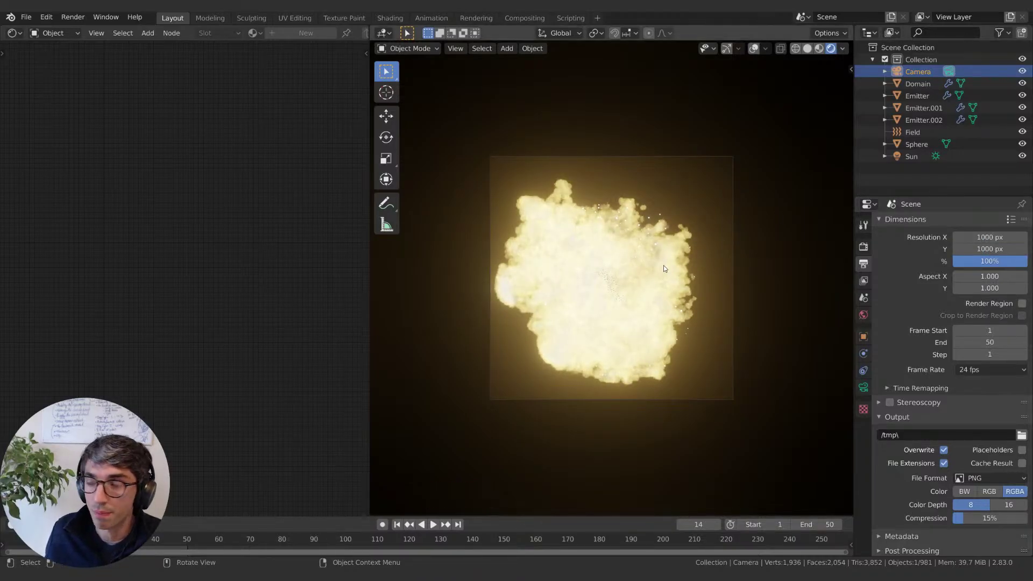
Step: Shift the locked camera slightly to centre the fireball in the square frame, and check the framing back through the first frames
{"action": "middle_click_drag", "start_coordinate": [641, 246], "coordinate": [649, 240], "text": "shift"}
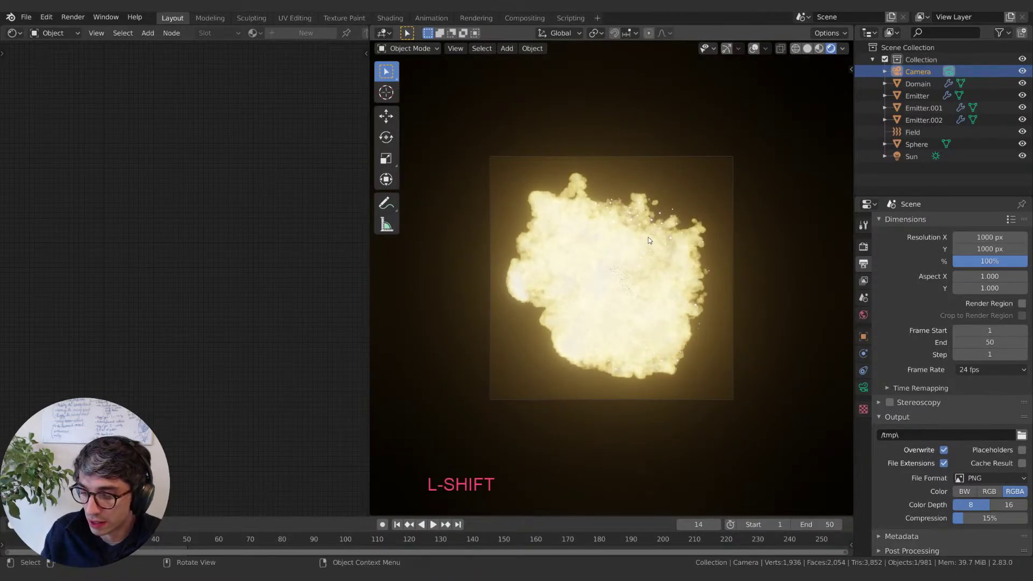
{"action": "key", "text": "Left"}
{"action": "key", "text": "Left"}
{"action": "key", "text": "Left"}
{"action": "key", "text": "Left"}
{"action": "key", "text": "Left"}
{"action": "key", "text": "Left"}
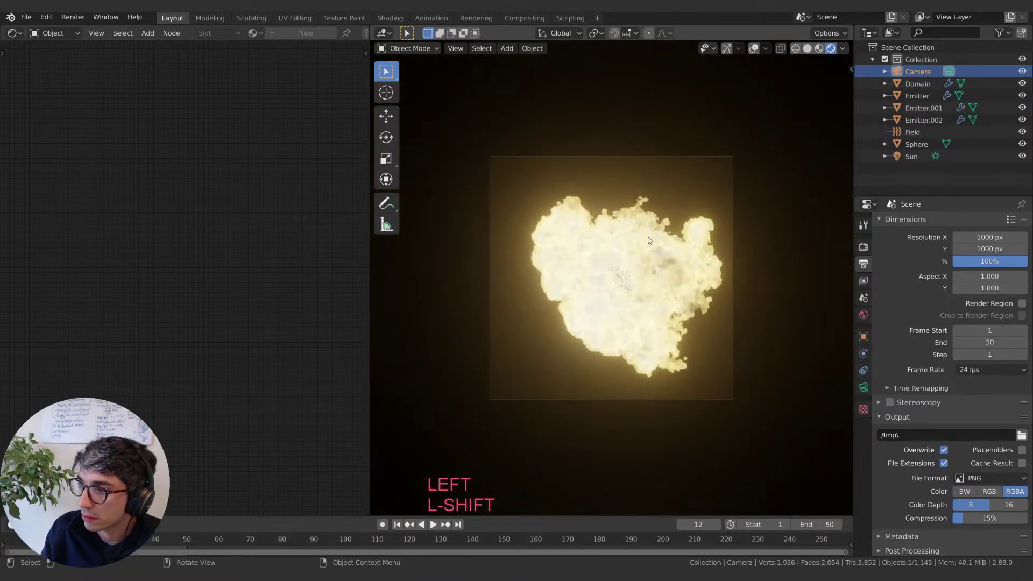
{"action": "key", "text": "Left"}
{"action": "key", "text": "Left"}
{"action": "key", "text": "Left"}
{"action": "key", "text": "Left"}
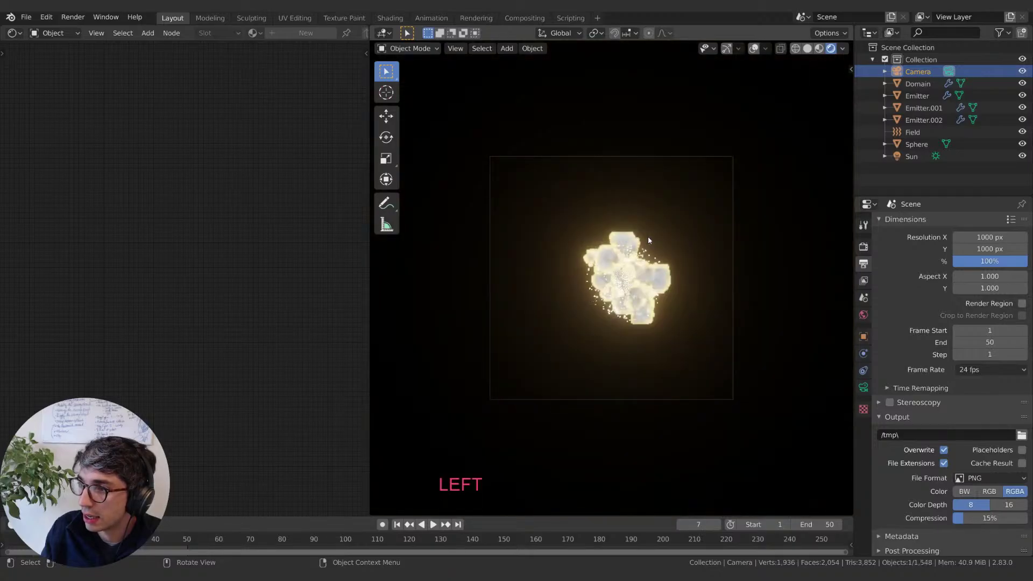
{"action": "key", "text": "Left"}
{"action": "key", "text": "Left"}
{"action": "key", "text": "Left"}
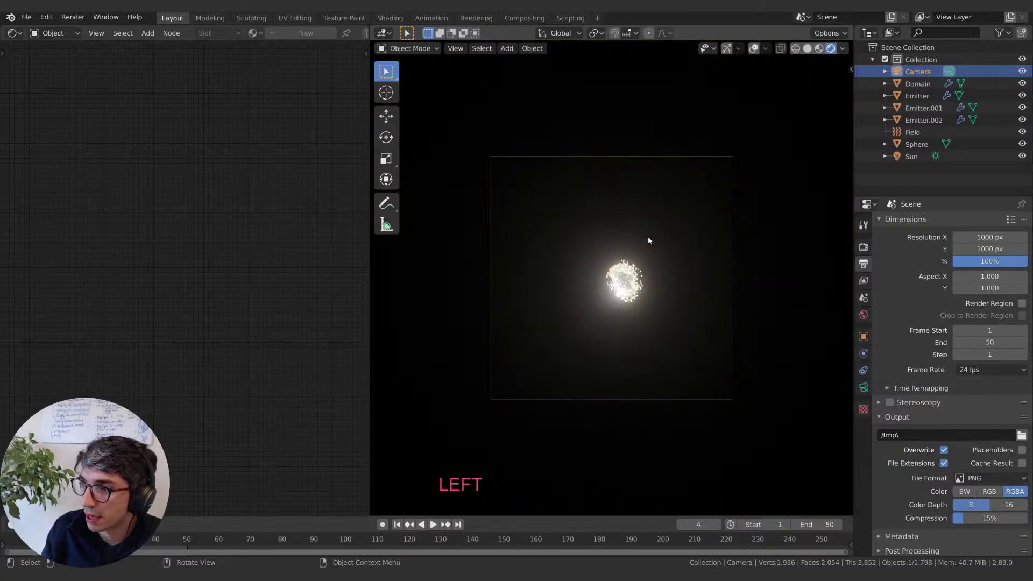
{"action": "key", "text": "Right"}
{"action": "key", "text": "Left"}
Step: Go through the animation up to frame 32 to find where the explosion and its sparks die out
{"action": "key", "text": "space"}
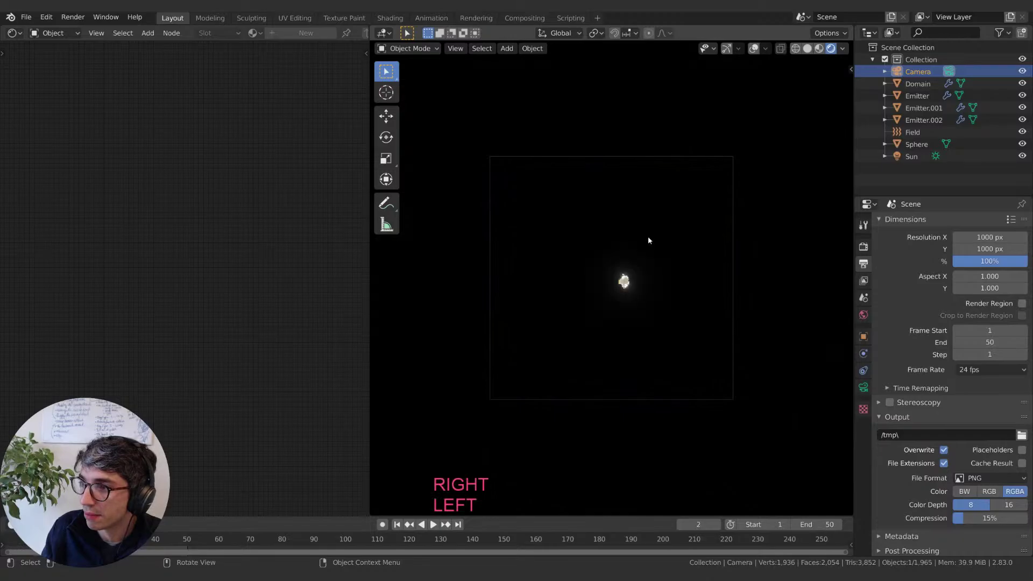
{"action": "key", "text": "Right"}
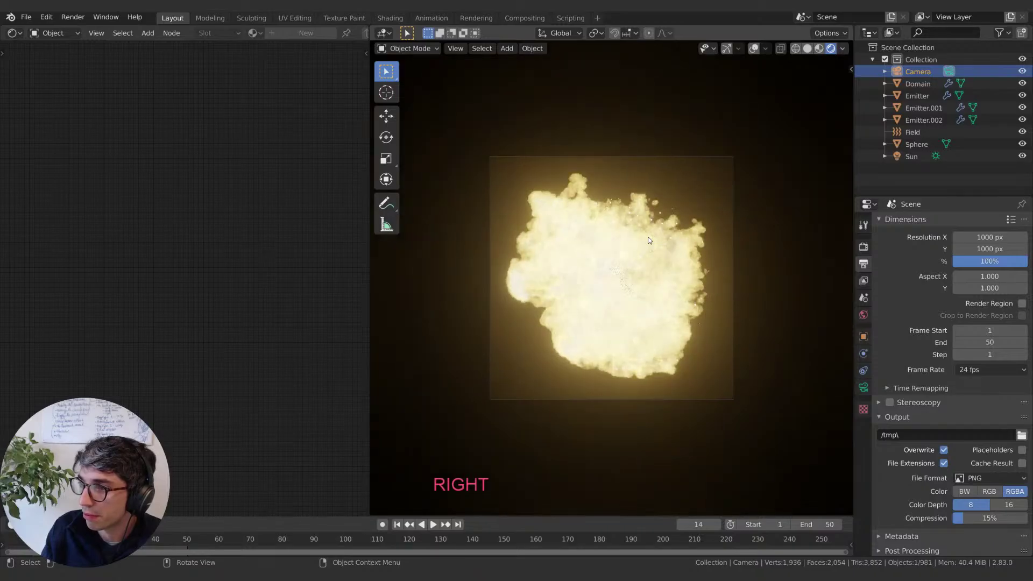
{"action": "key", "text": "Right"}
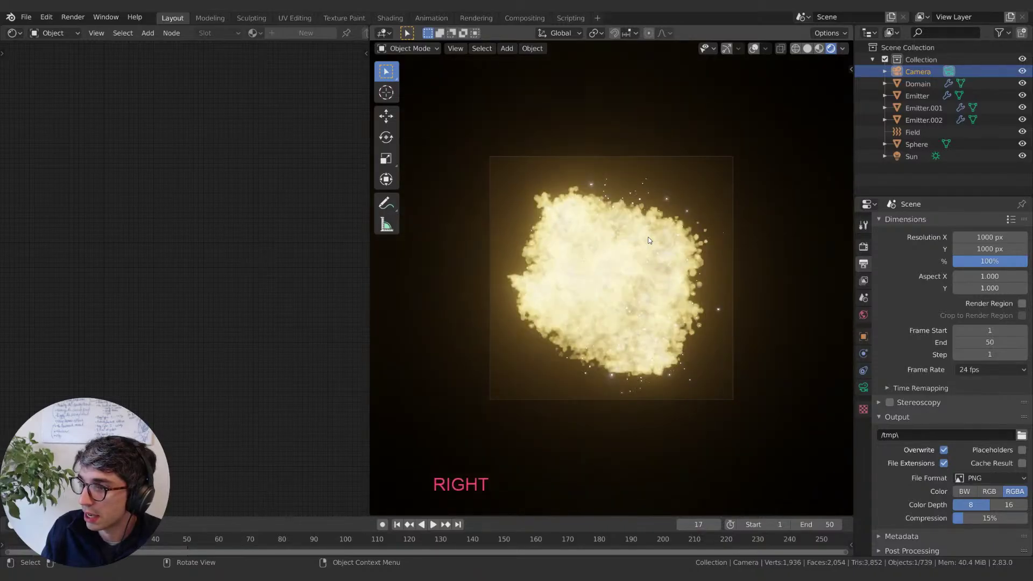
{"action": "key", "text": "Right"}
{"action": "key", "text": "Right"}
{"action": "key", "text": "Right"}
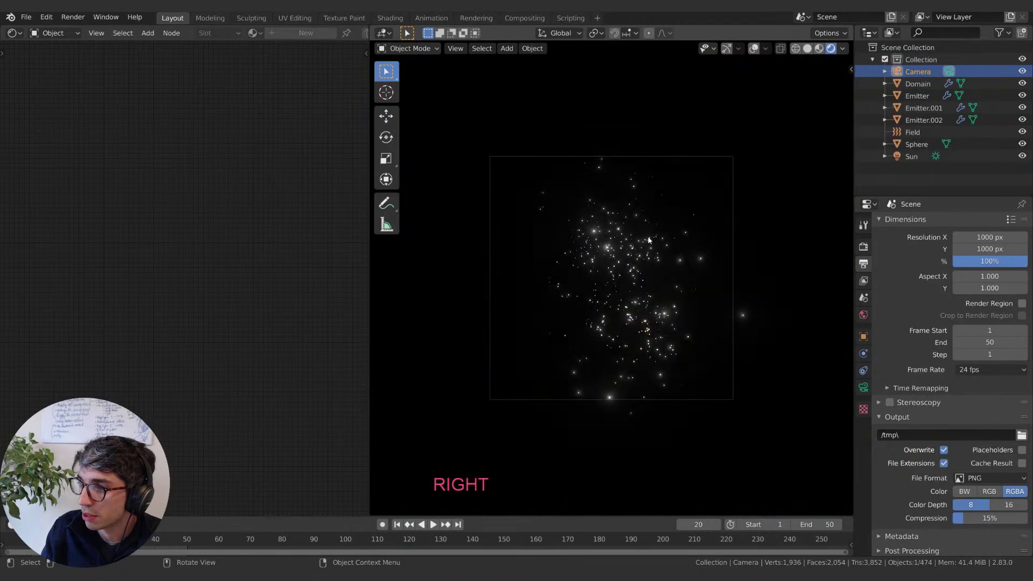
{"action": "key", "text": "Right"}
{"action": "key", "text": "Right"}
{"action": "key", "text": "Right"}
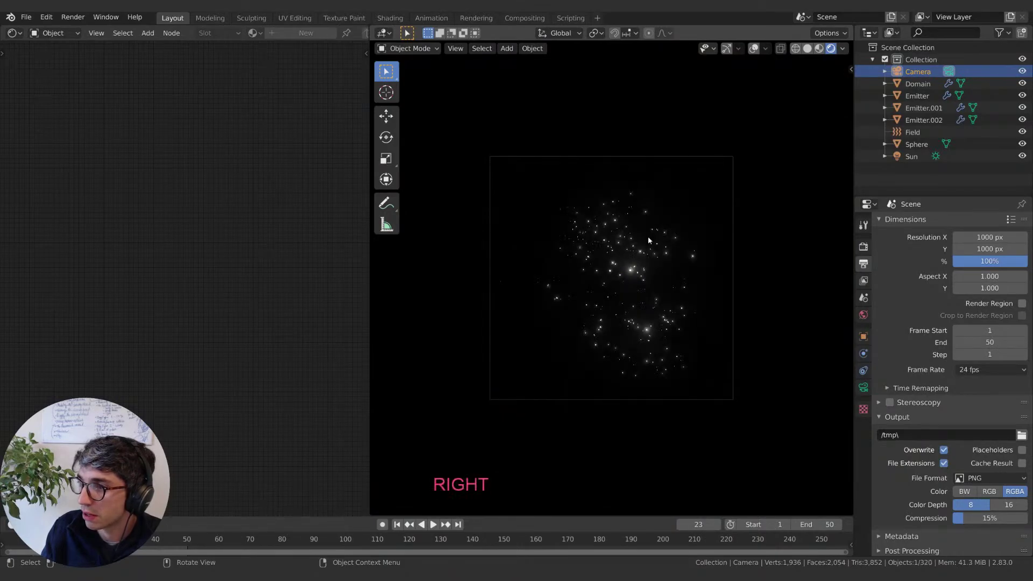
{"action": "key", "text": "Right"}
{"action": "key", "text": "Right"}
{"action": "key", "text": "Right"}
{"action": "key", "text": "Right"}
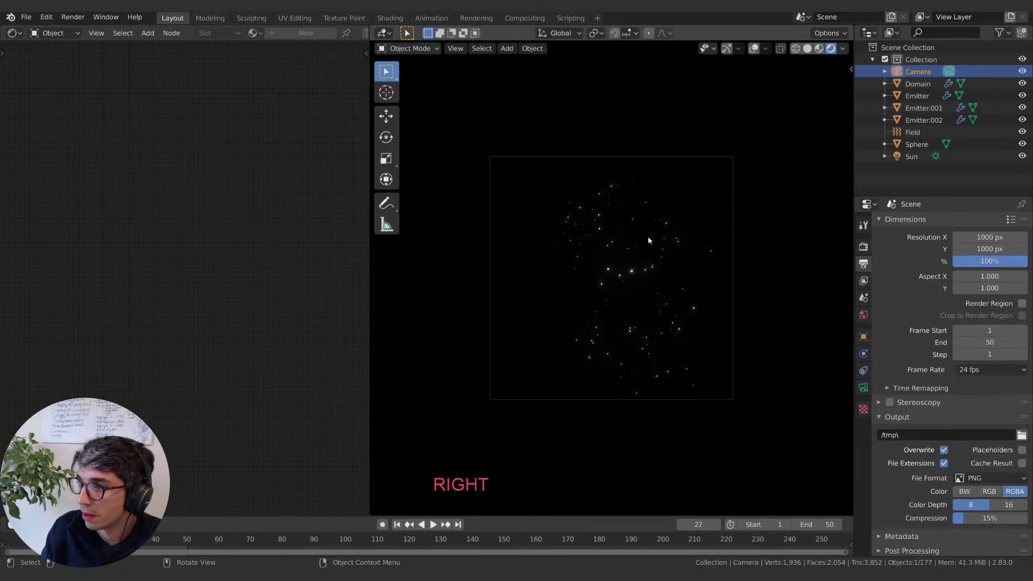
{"action": "key", "text": "Right"}
{"action": "key", "text": "Right"}
{"action": "key", "text": "Right"}
{"action": "key", "text": "Right"}
{"action": "key", "text": "Right"}
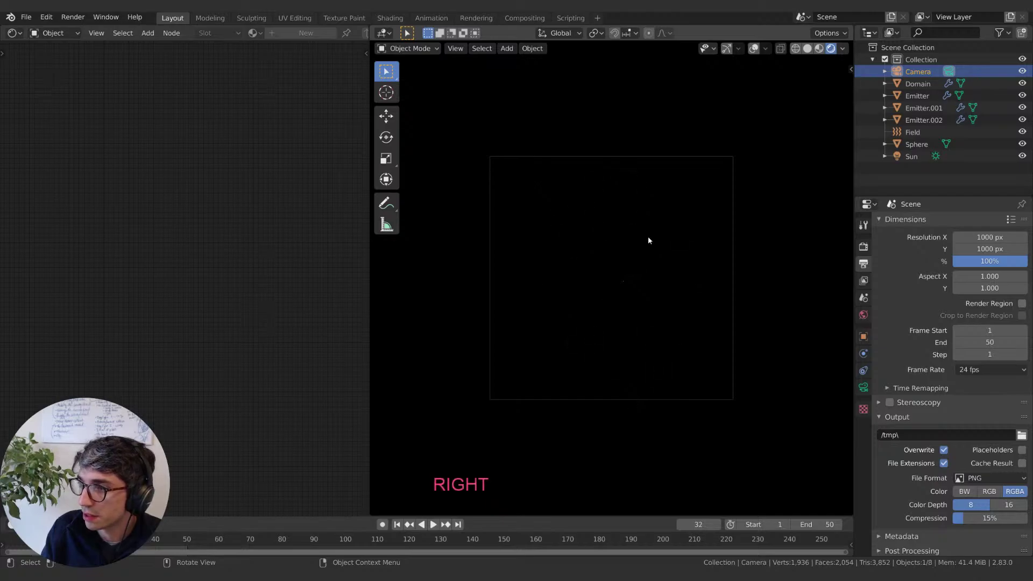
{"action": "key", "text": "Left"}
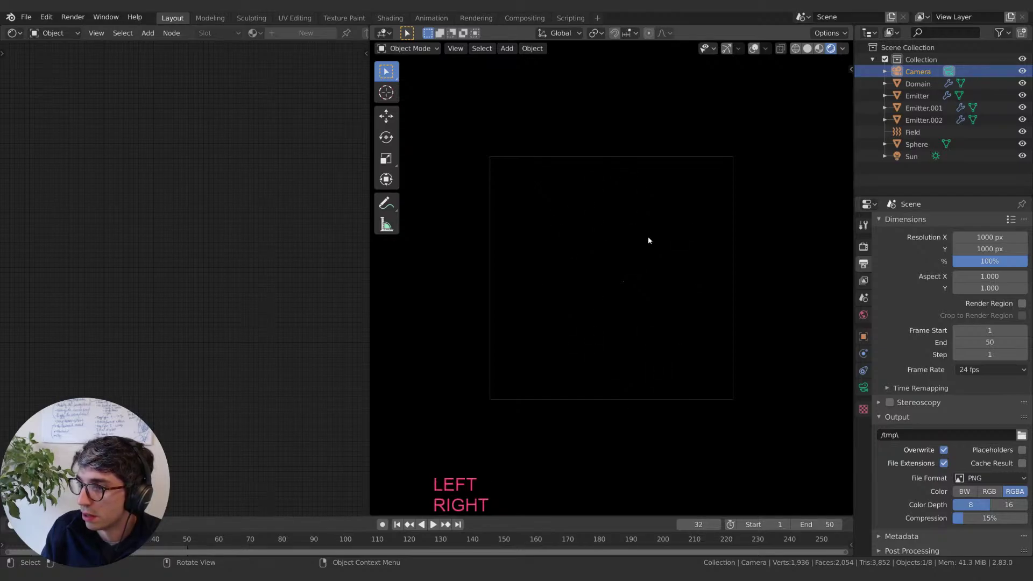
{"action": "key", "text": "Left"}
{"action": "key", "text": "Right"}
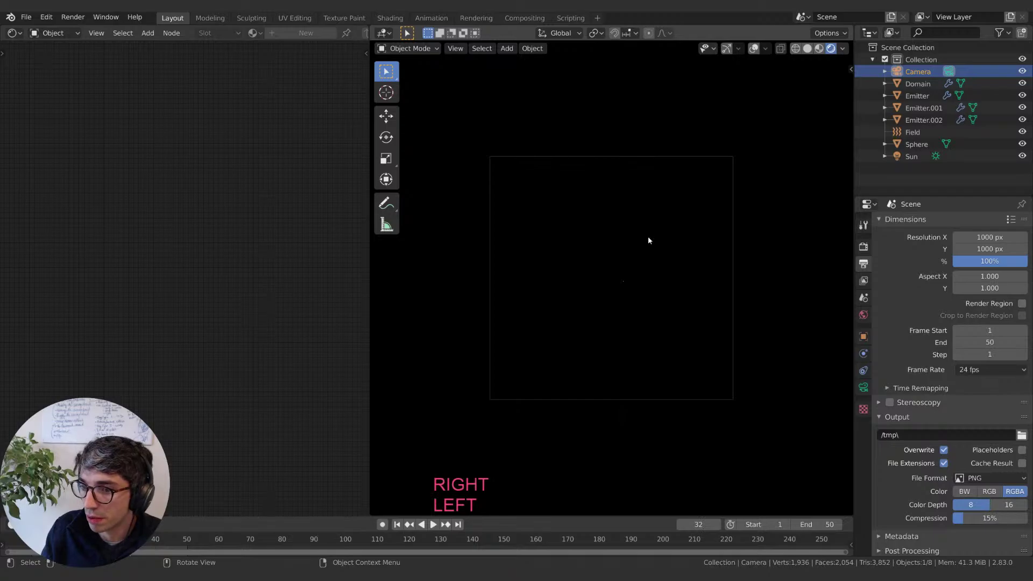
Step: Set the animation's end frame to 32
{"action": "left_click", "coordinate": [816, 523]}
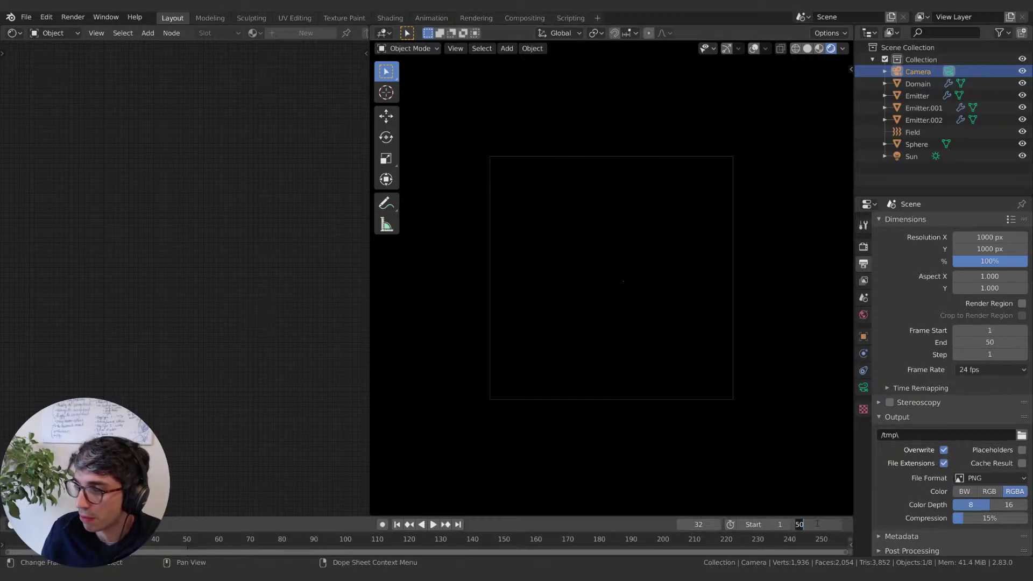
{"action": "type", "text": "32"}
{"action": "key", "text": "Return"}
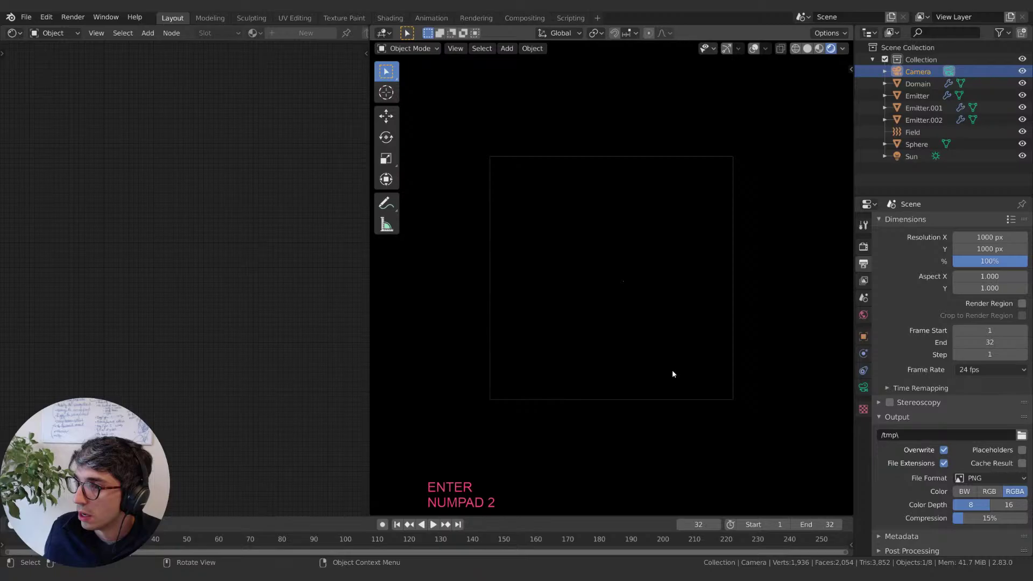
Step: Compare the explosion with Bloom enabled at frame 18, and leave Bloom disabled in the render settings
{"action": "left_click", "coordinate": [864, 246]}
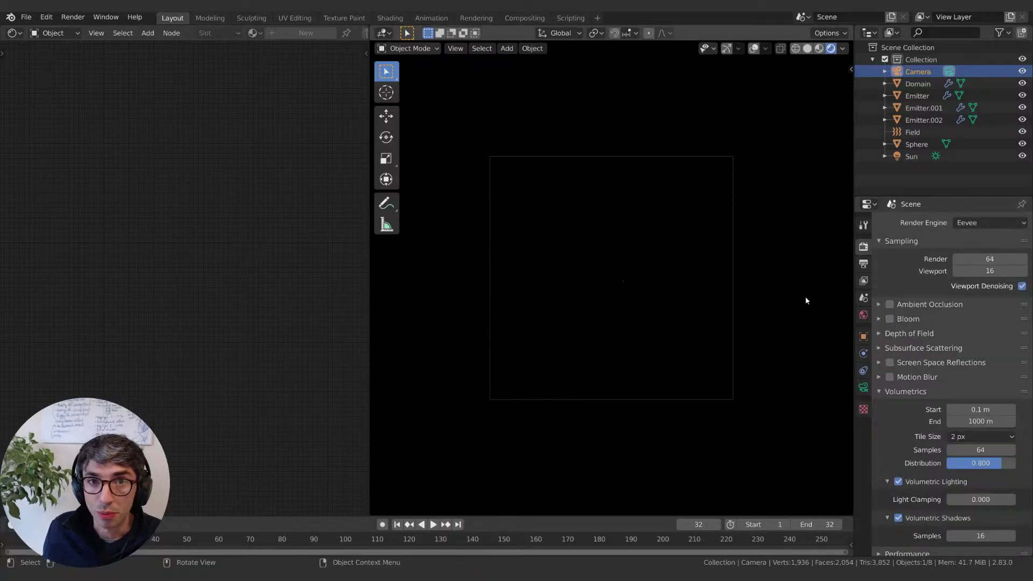
{"action": "left_click", "coordinate": [889, 319]}
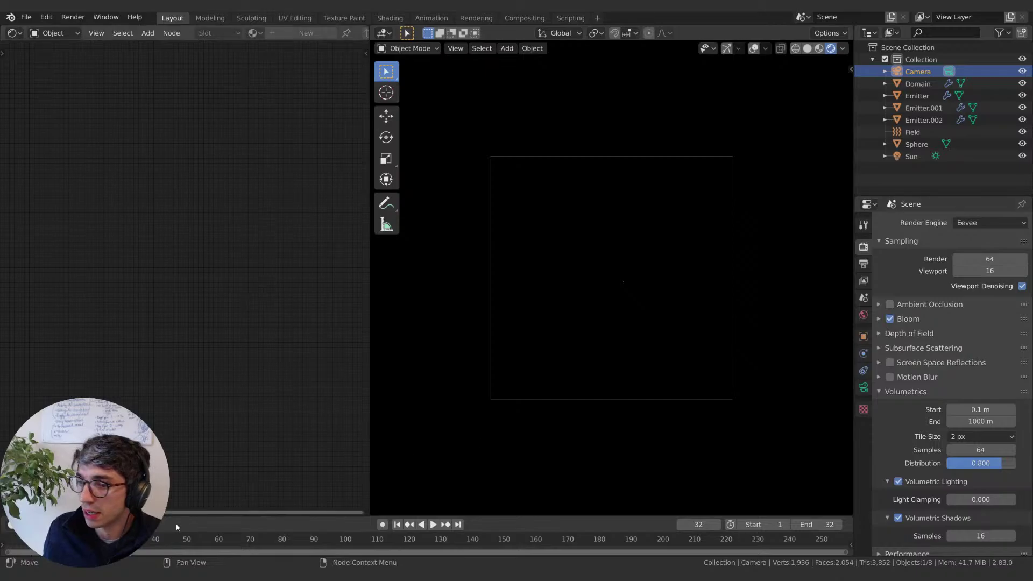
{"action": "left_click", "coordinate": [85, 538]}
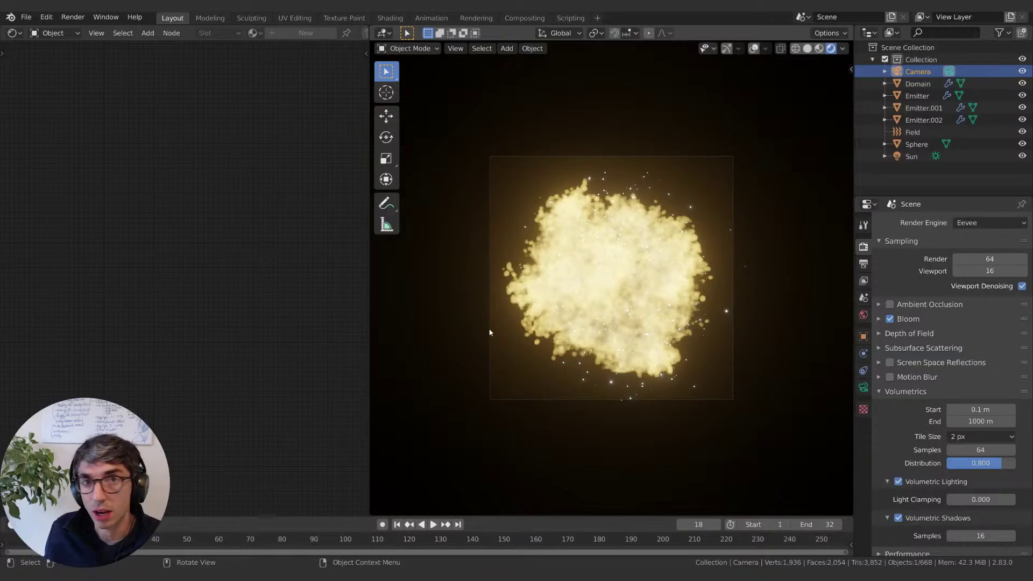
{"action": "left_click", "coordinate": [889, 318]}
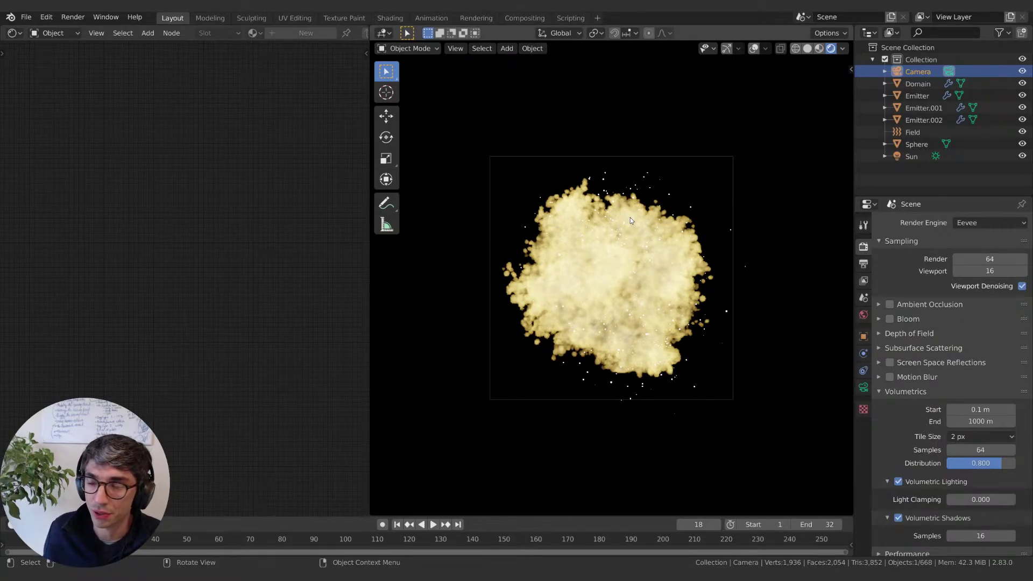
Step: Check the explosion without bloom back to frame 12, collapse the Volumetrics settings and save the project file
{"action": "key", "text": "Right"}
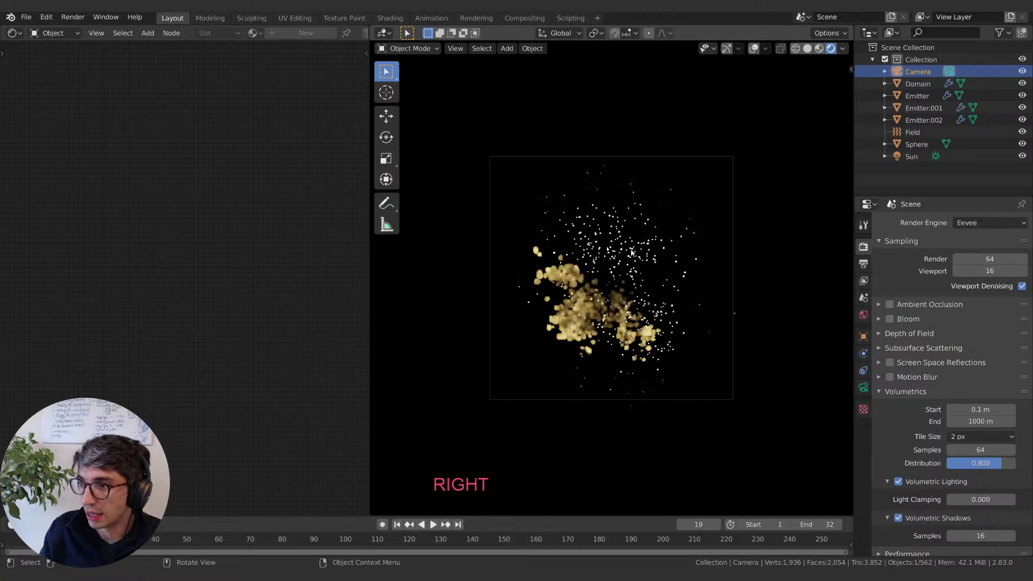
{"action": "key", "text": "Left"}
{"action": "key", "text": "Left"}
{"action": "key", "text": "Left"}
{"action": "key", "text": "Left"}
{"action": "key", "text": "Left"}
{"action": "key", "text": "Left"}
{"action": "key", "text": "Left"}
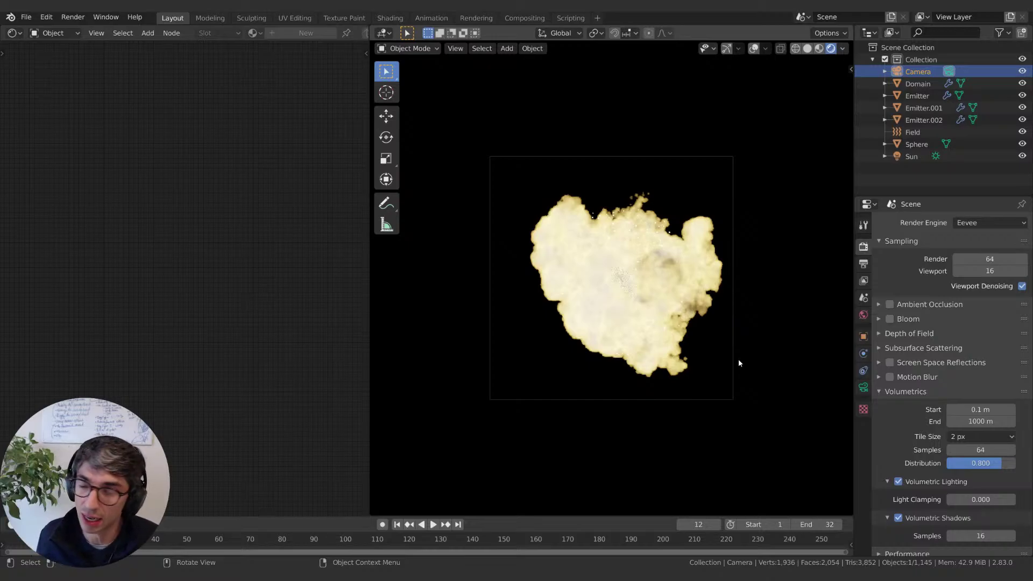
{"action": "left_click", "coordinate": [903, 392]}
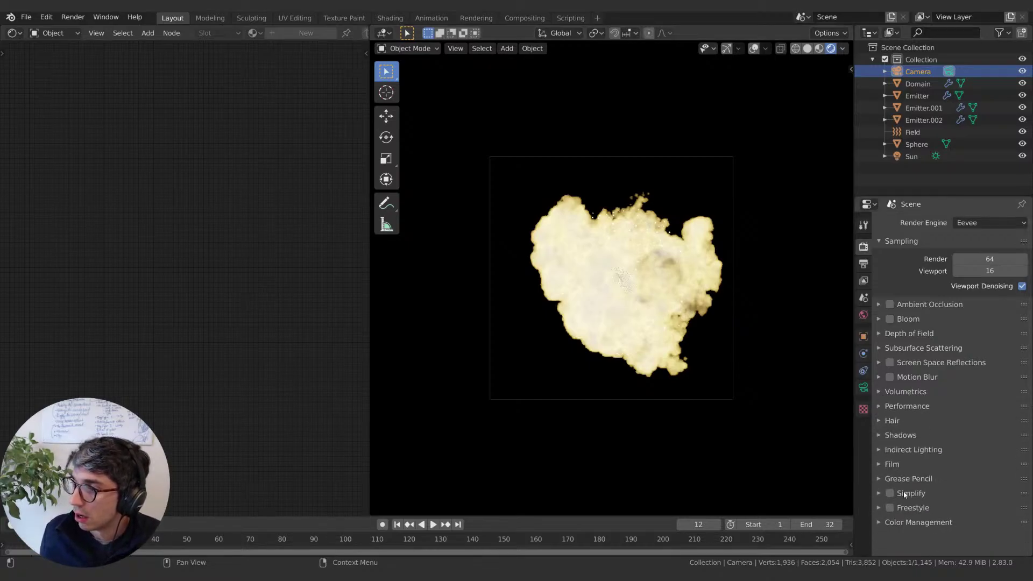
{"action": "key", "text": "ctrl+s"}
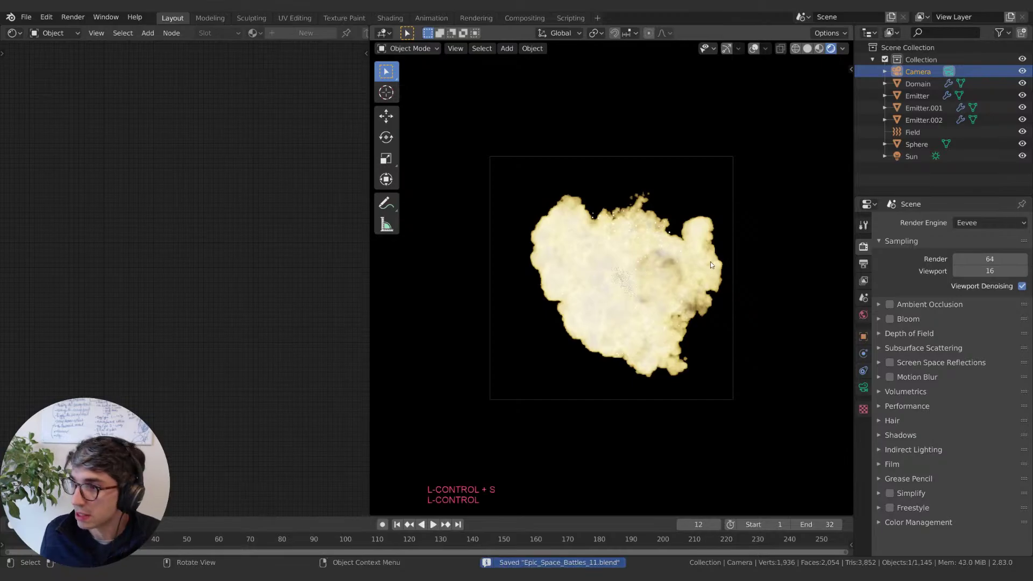
Step: Set the render output path to the project-relative folder //Explosion\
{"action": "left_click", "coordinate": [863, 264]}
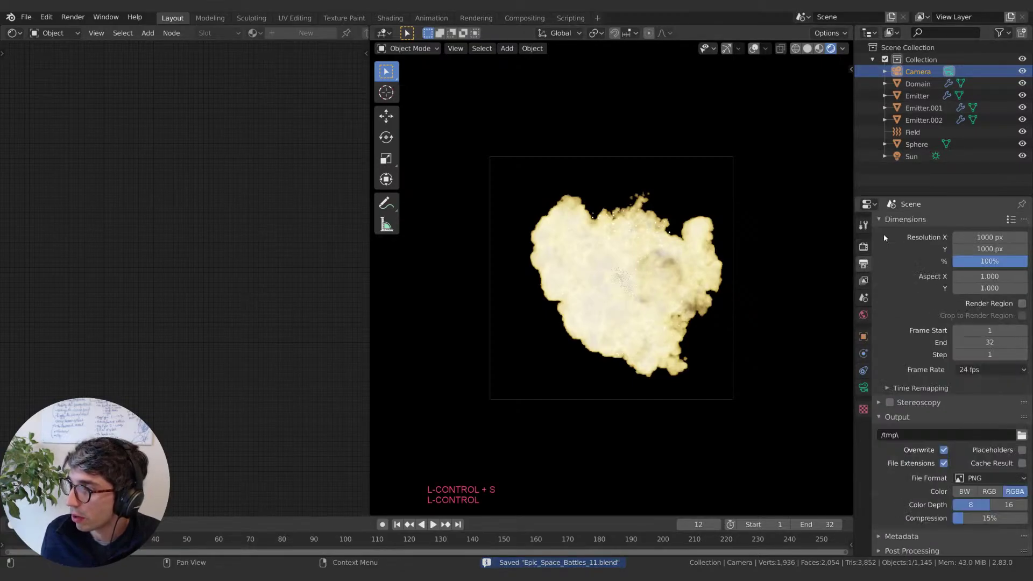
{"action": "left_click", "coordinate": [929, 434]}
{"action": "type", "text": "/"}
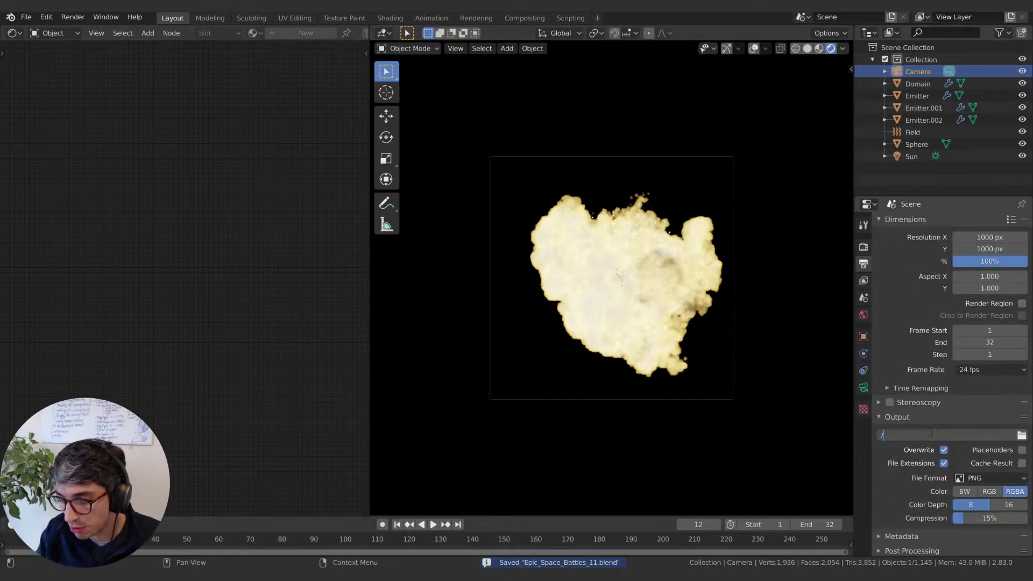
{"action": "type", "text": "/"}
{"action": "key", "text": "Return"}
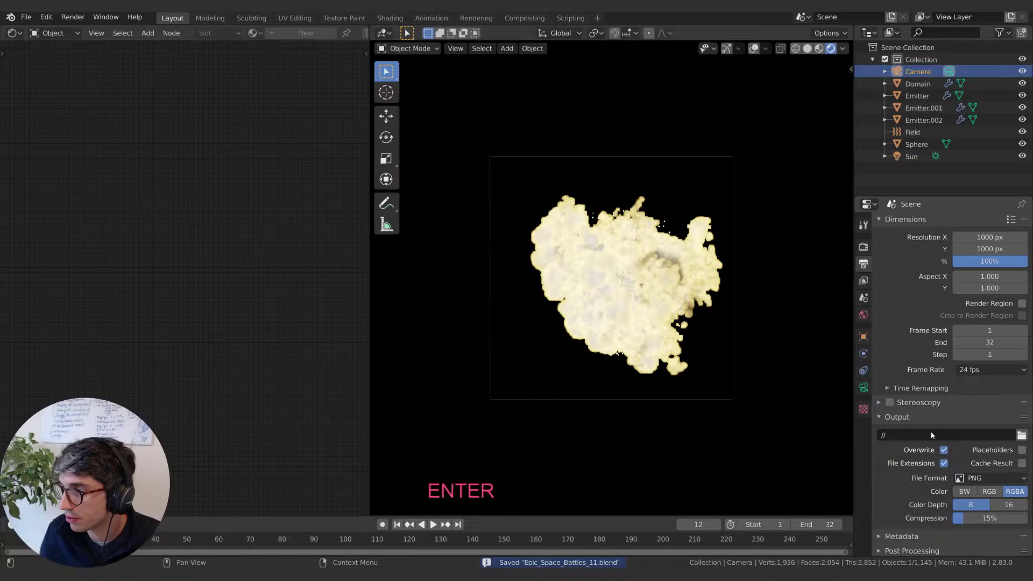
{"action": "left_click", "coordinate": [914, 435]}
{"action": "type", "text": "EX"}
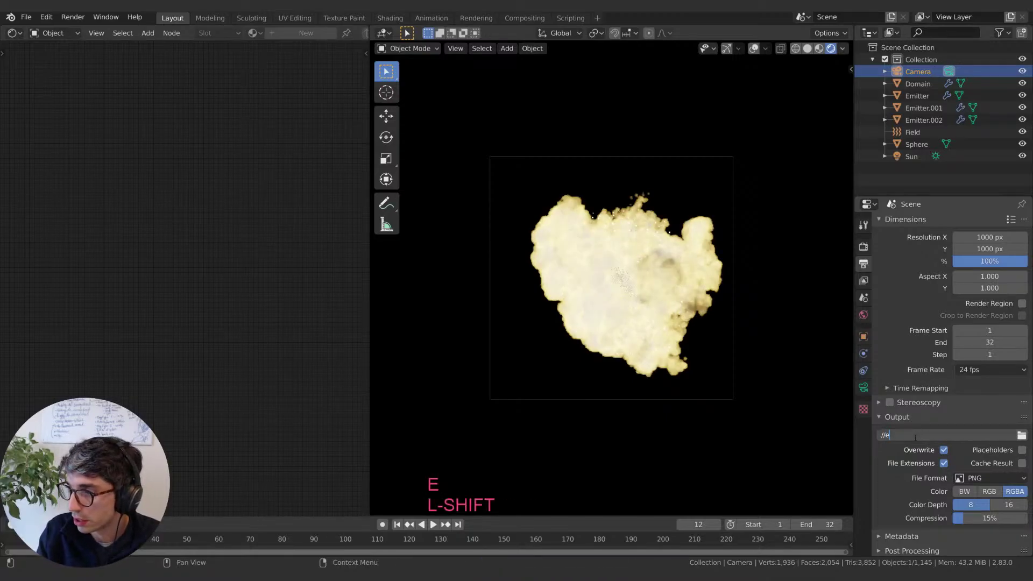
{"action": "key", "text": "BackSpace"}
{"action": "type", "text": "sion"}
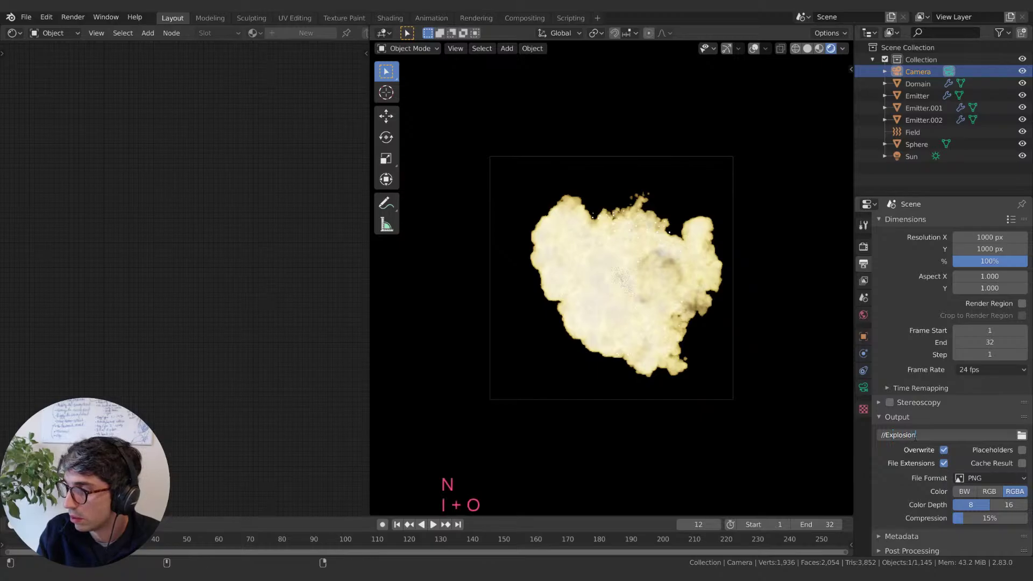
{"action": "type", "text": "\\"}
{"action": "key", "text": "Return"}
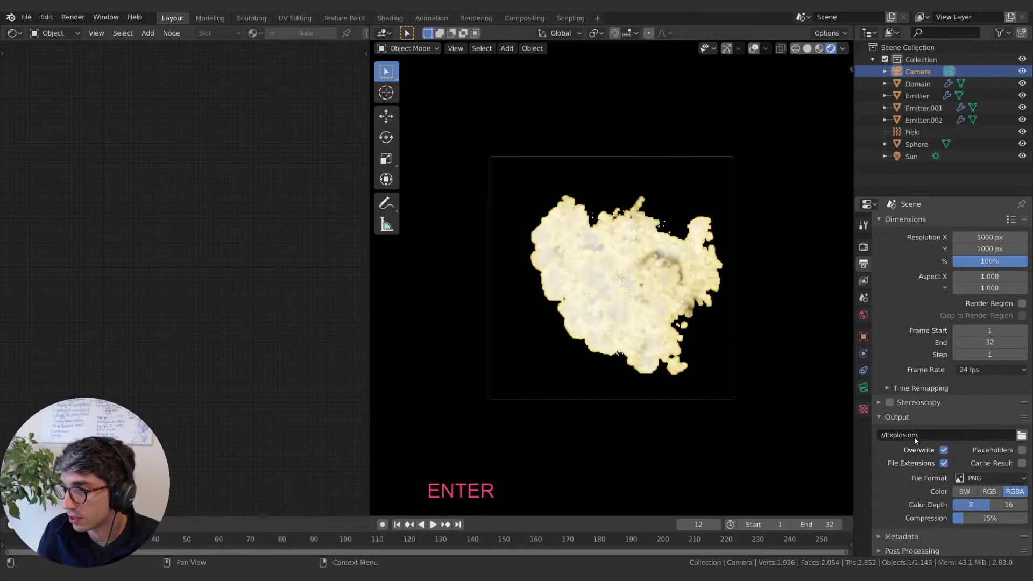
Step: Add the file name prefix Explosion_01_ to the end of the render output path
{"action": "left_click", "coordinate": [943, 437]}
{"action": "key", "text": "shift"}
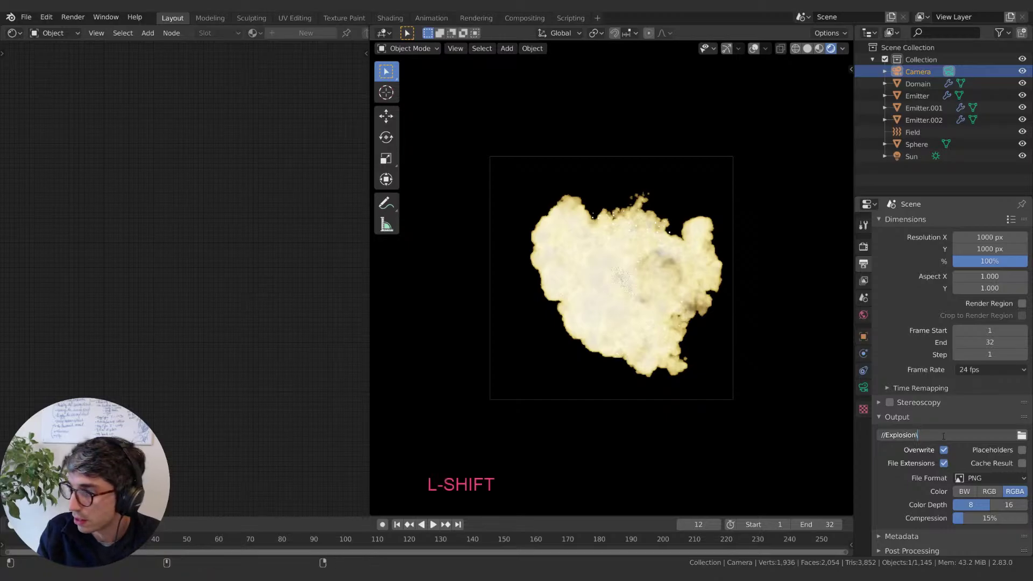
{"action": "type", "text": "Ex"}
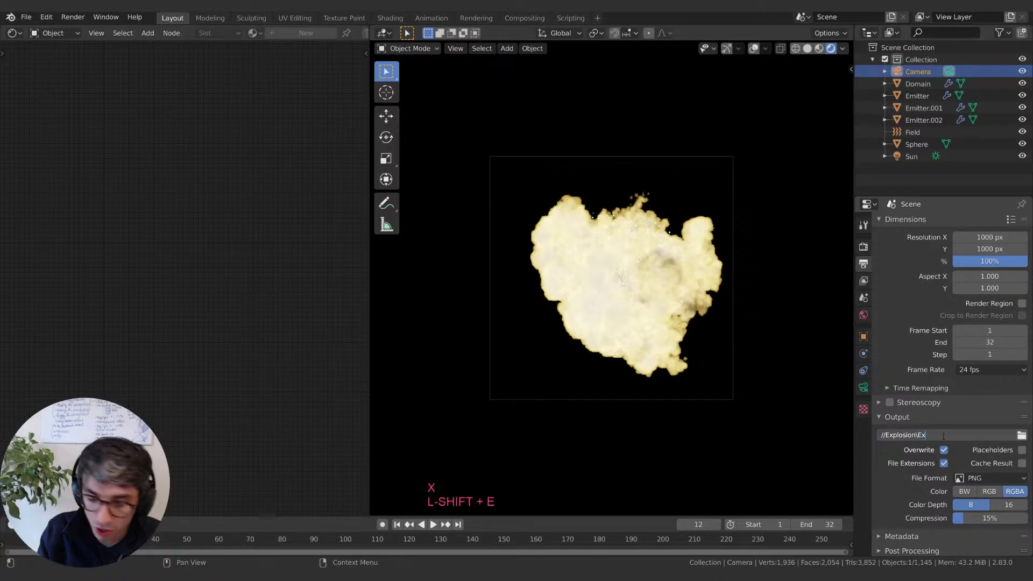
{"action": "type", "text": "lo"}
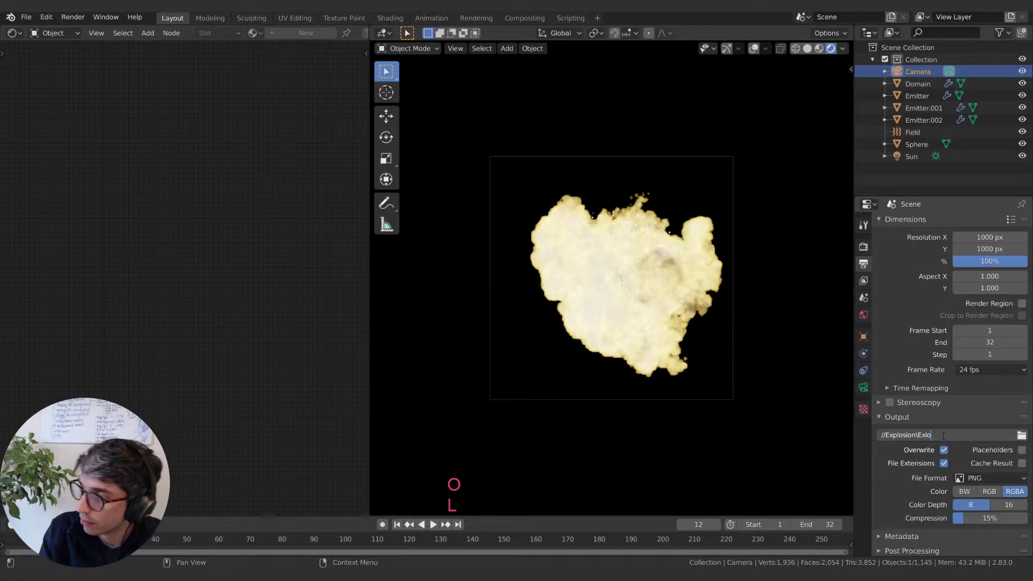
{"action": "key", "text": "BackSpace"}
{"action": "key", "text": "BackSpace"}
{"action": "type", "text": "plosion_01"}
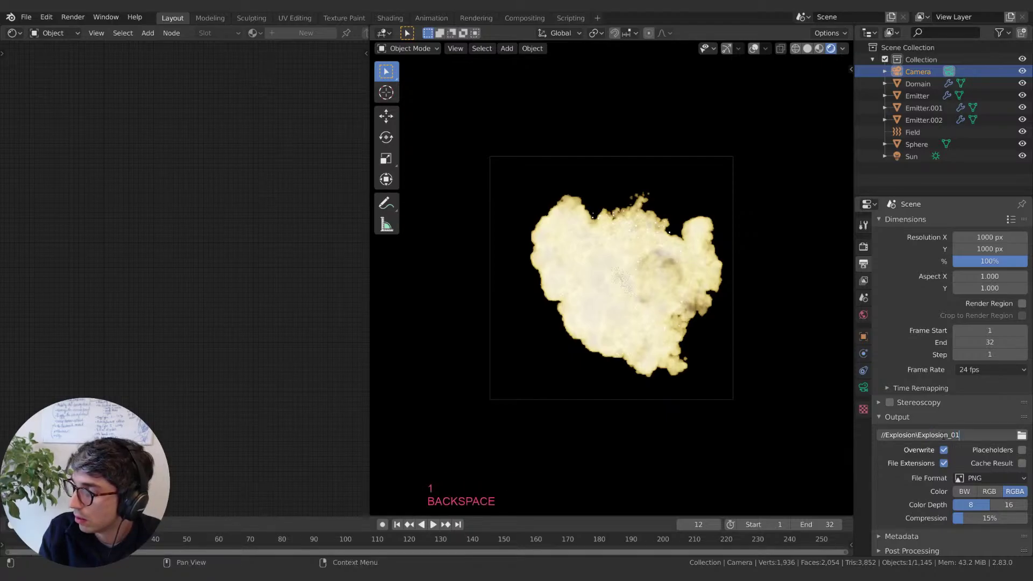
{"action": "type", "text": "_"}
{"action": "key", "text": "Return"}
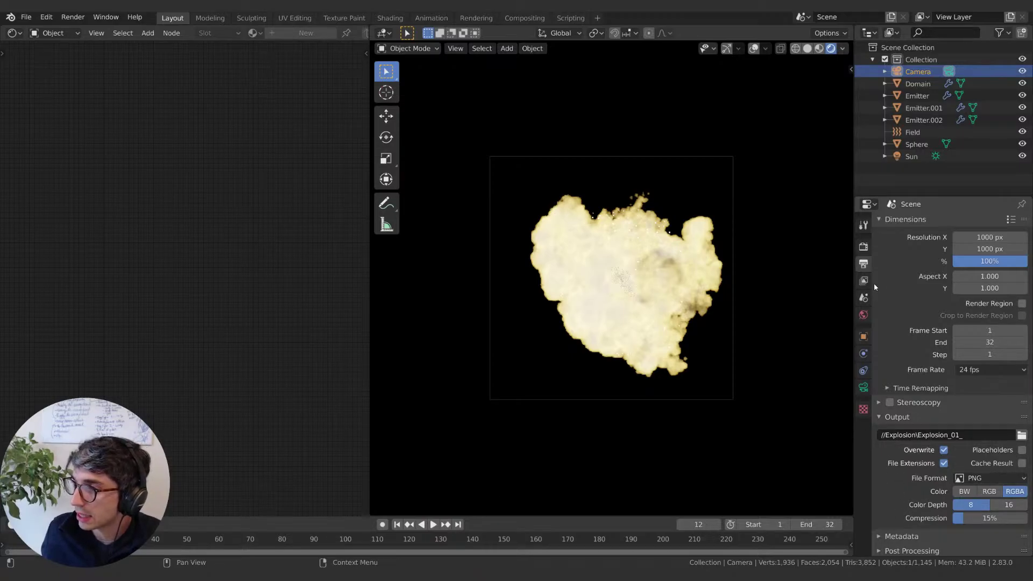
Step: Enable the Transparent film background in the render settings
{"action": "left_click", "coordinate": [863, 247]}
{"action": "left_click", "coordinate": [896, 464]}
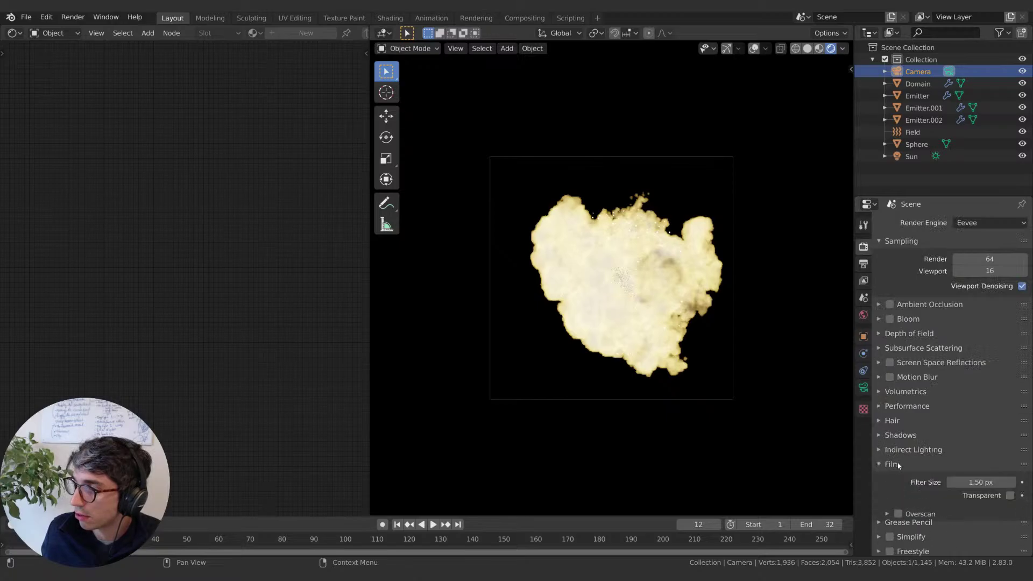
{"action": "scroll", "coordinate": [913, 440], "scroll_direction": "down", "scroll_amount": 1}
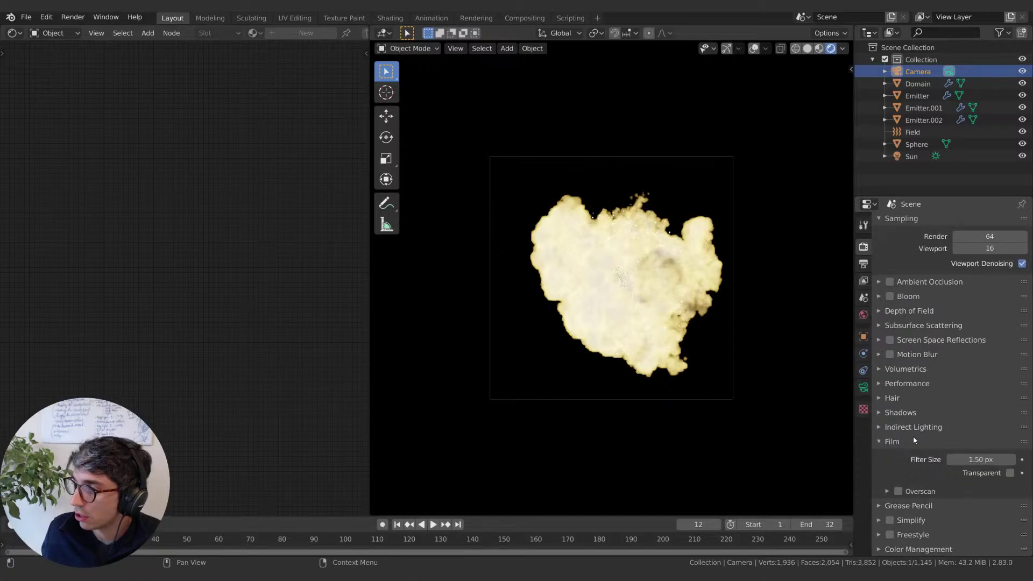
{"action": "left_click", "coordinate": [1009, 473]}
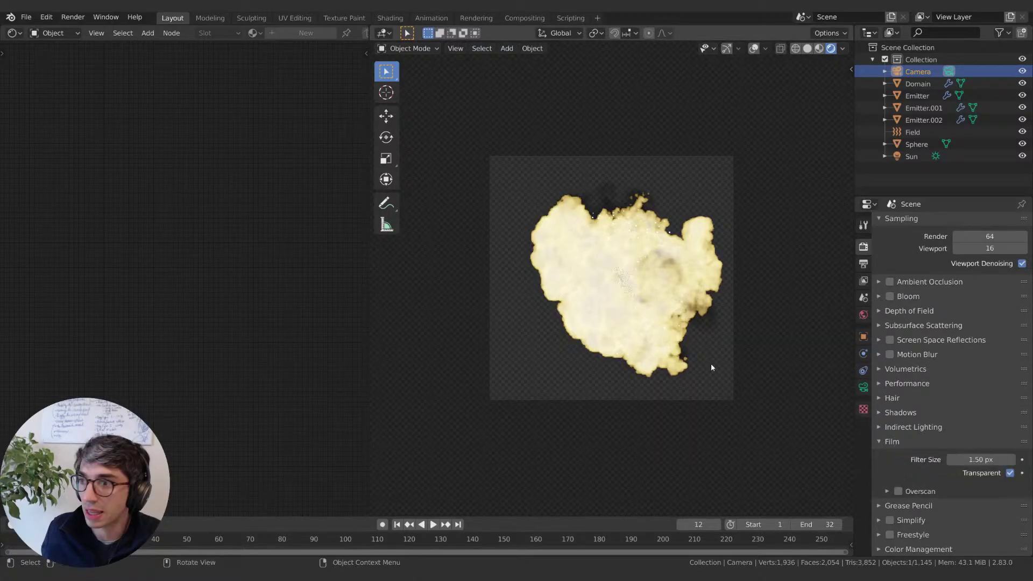
Step: Render the full explosion animation as an image sequence and close the render window when it finishes
{"action": "left_click", "coordinate": [74, 17]}
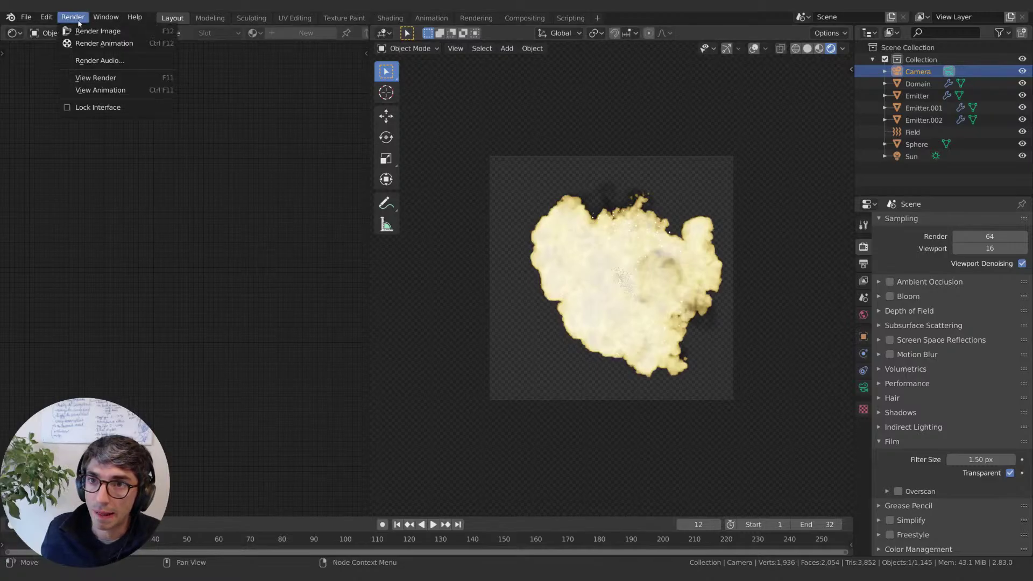
{"action": "left_click", "coordinate": [93, 43]}
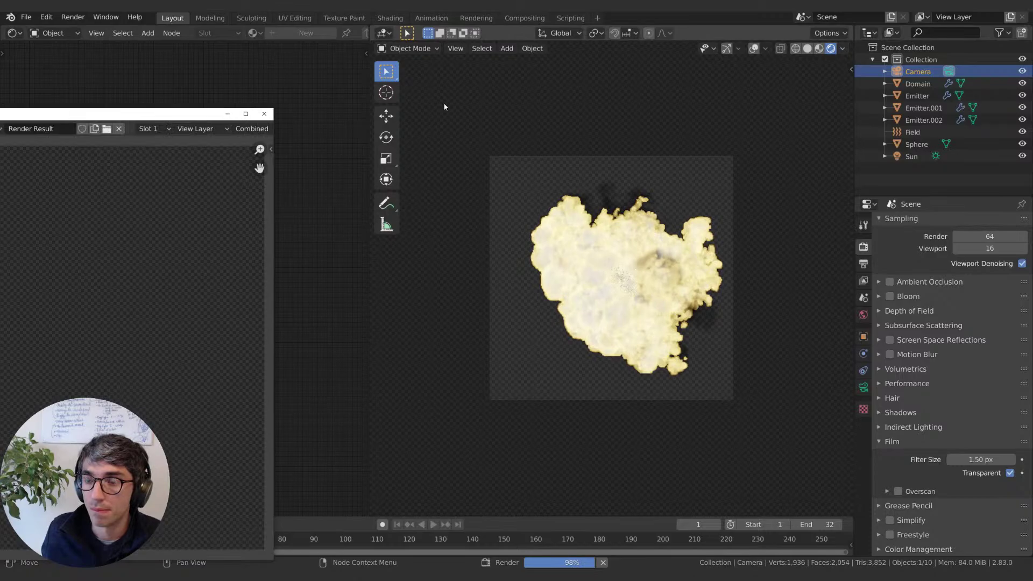
{"action": "left_click_drag", "start_coordinate": [446, 108], "coordinate": [461, 83]}
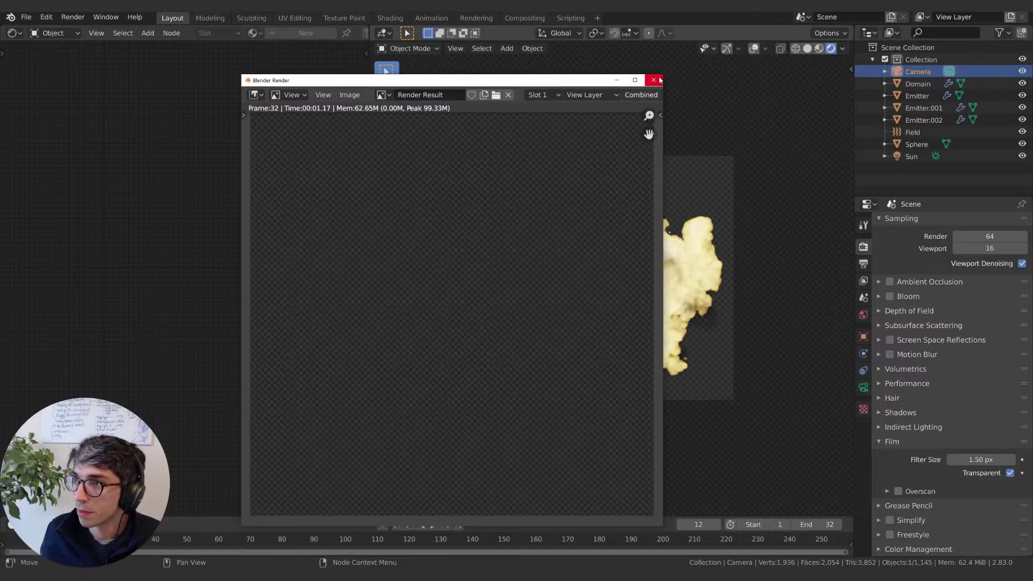
{"action": "left_click", "coordinate": [654, 81]}
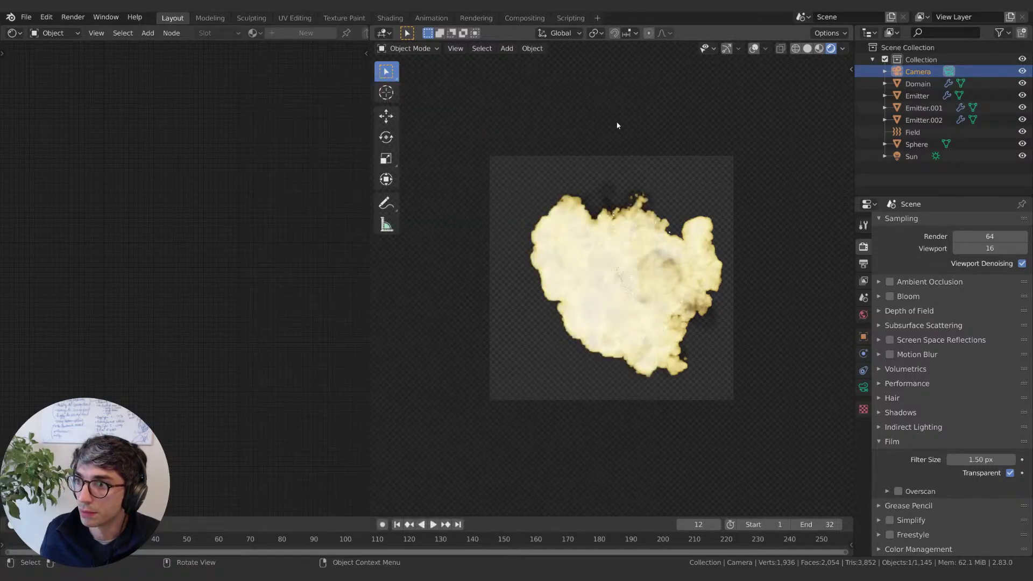
Step: Save the explosion project and open the space battle scene with the asteroids from the recent files
{"action": "left_click", "coordinate": [28, 14]}
{"action": "left_click", "coordinate": [43, 97]}
{"action": "left_click", "coordinate": [26, 17]}
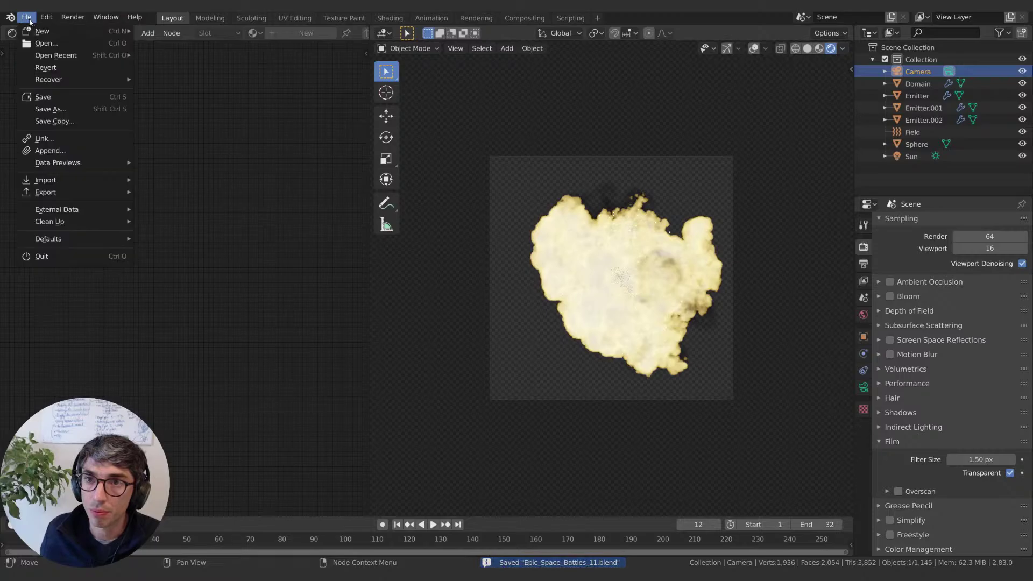
{"action": "mouse_move", "coordinate": [73, 56]}
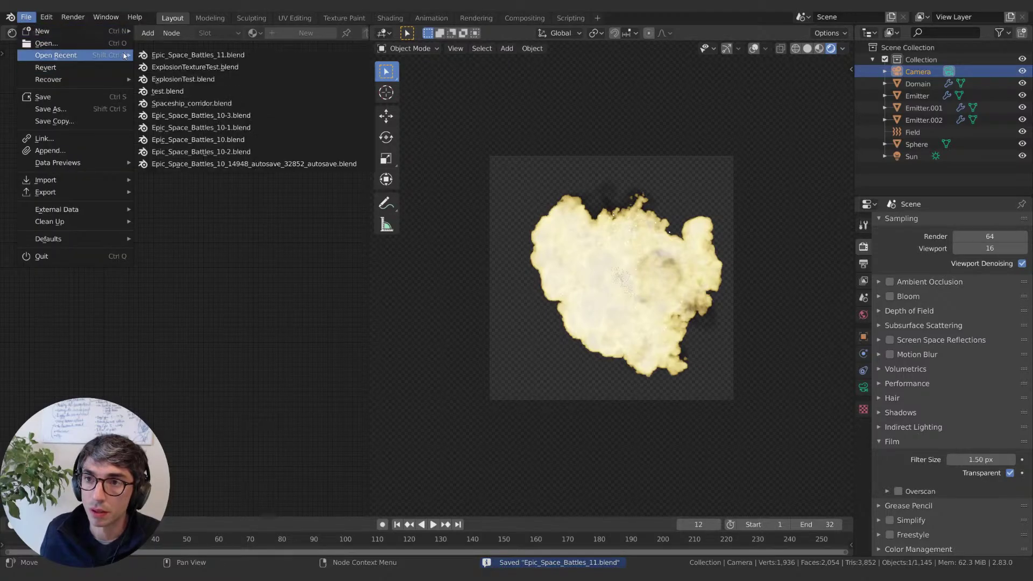
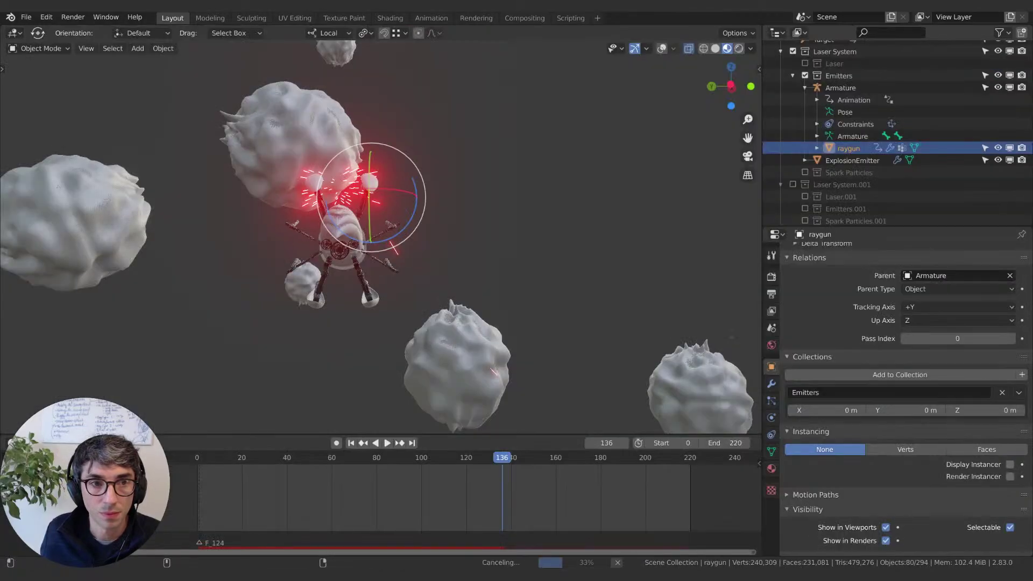
Step: Play the space battle animation up to frame 157 and inspect the lasers and sparks in rendered shading
{"action": "middle_click_drag", "start_coordinate": [465, 261], "coordinate": [457, 311]}
{"action": "key", "text": "space"}
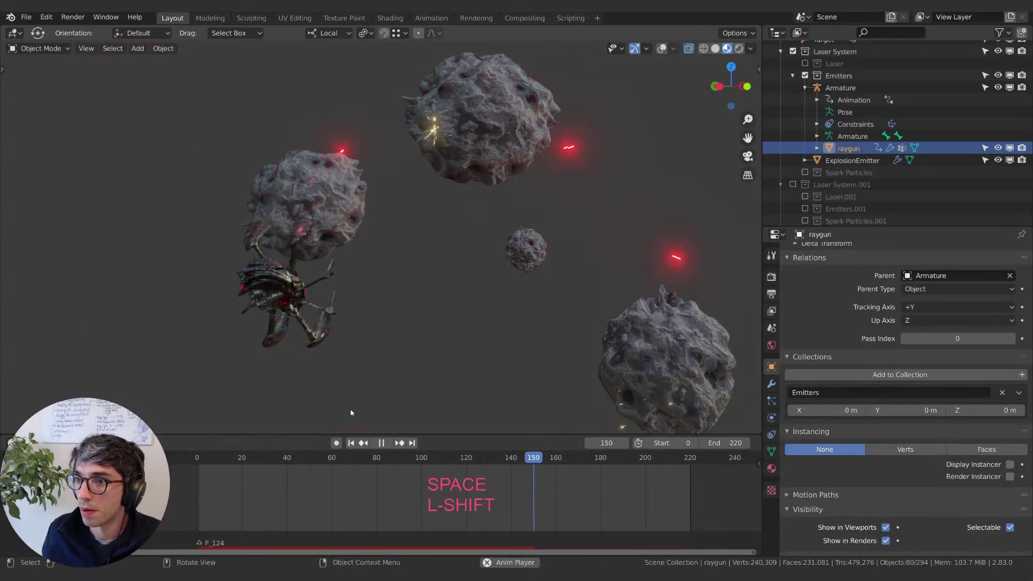
{"action": "key", "text": "space"}
{"action": "mouse_move", "coordinate": [351, 413]}
{"action": "middle_mouse_down"}
{"action": "mouse_move", "coordinate": [408, 381]}
{"action": "mouse_move", "coordinate": [395, 383]}
{"action": "middle_mouse_up"}
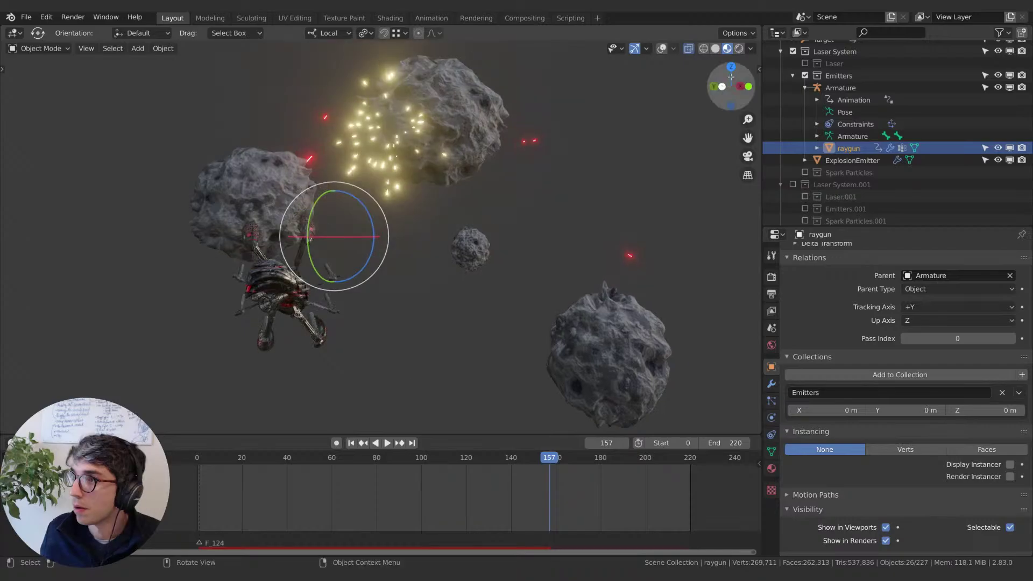
{"action": "left_click", "coordinate": [738, 49]}
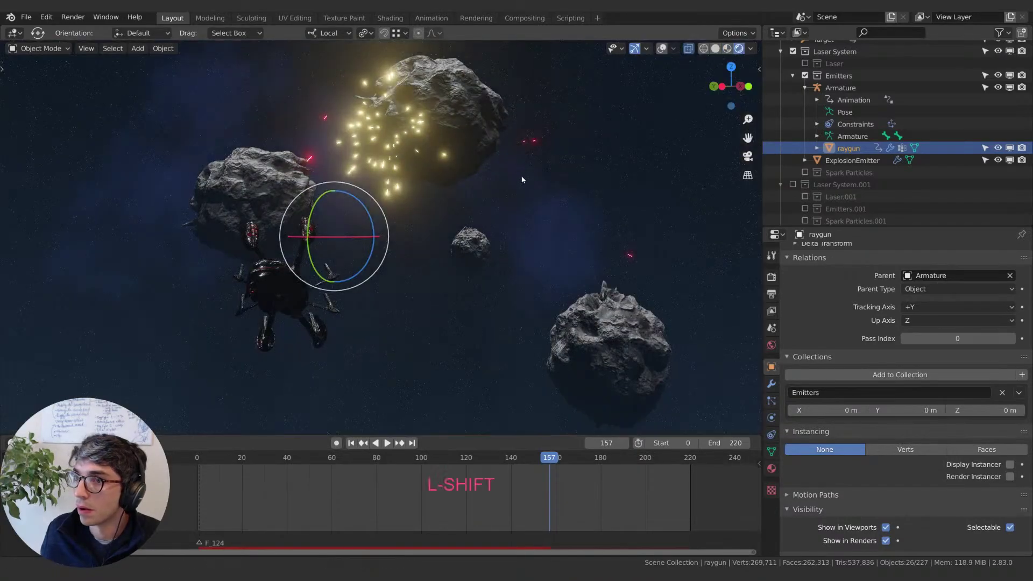
{"action": "middle_click_drag", "start_coordinate": [506, 186], "coordinate": [487, 300], "text": "shift"}
{"action": "left_click", "coordinate": [518, 296]}
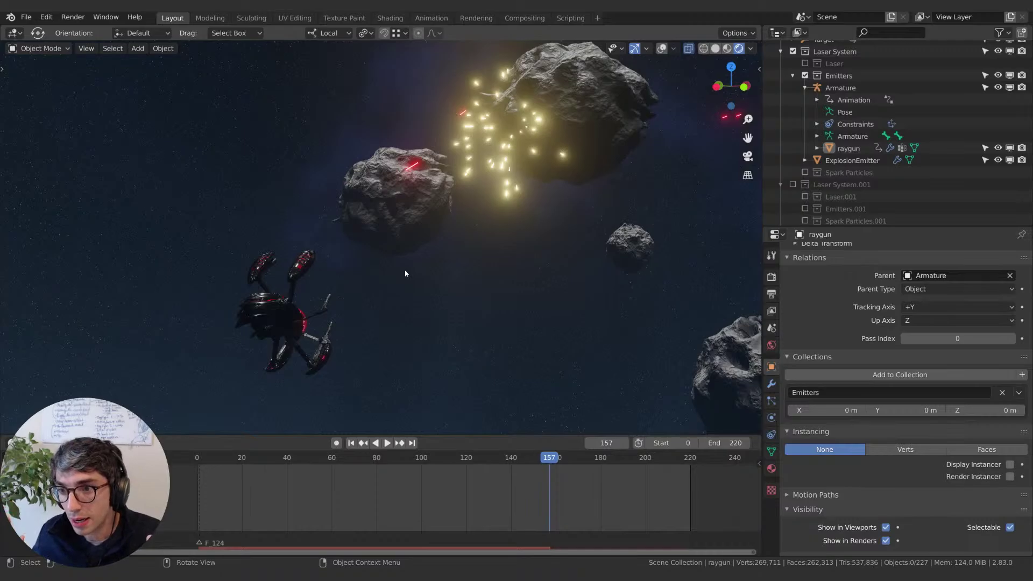
{"action": "mouse_move", "coordinate": [379, 292]}
{"action": "middle_mouse_down"}
{"action": "mouse_move", "coordinate": [433, 321]}
{"action": "mouse_move", "coordinate": [437, 305]}
{"action": "mouse_move", "coordinate": [388, 304]}
{"action": "mouse_move", "coordinate": [427, 306]}
{"action": "mouse_move", "coordinate": [421, 245]}
{"action": "mouse_move", "coordinate": [527, 189]}
{"action": "mouse_move", "coordinate": [489, 279]}
{"action": "mouse_move", "coordinate": [503, 258]}
{"action": "middle_mouse_up"}
Step: Play the animation on to frame 165 and switch the viewport to Material Preview shading
{"action": "key", "text": "space"}
{"action": "key", "text": "space"}
{"action": "key", "text": "z"}
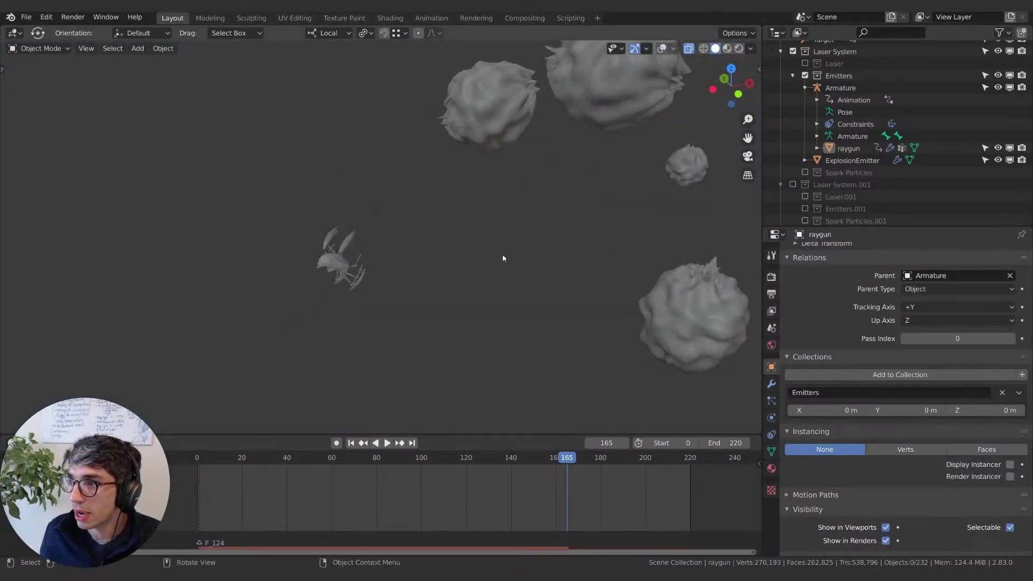
{"action": "left_click", "coordinate": [727, 48]}
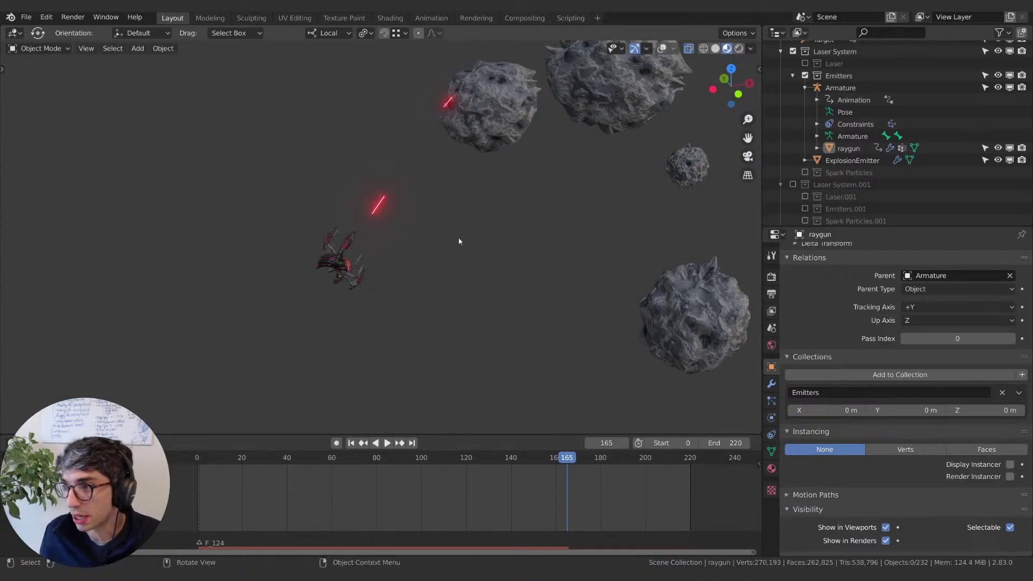
Step: Show the viewport overlays and add a 2 m mesh plane to the scene
{"action": "key", "text": "shift"}
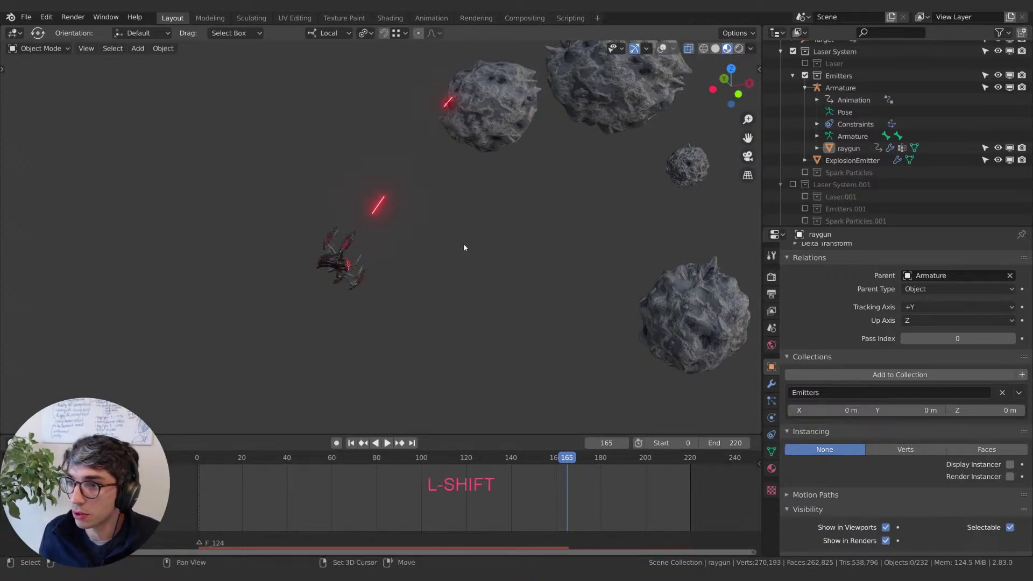
{"action": "key", "text": "shift"}
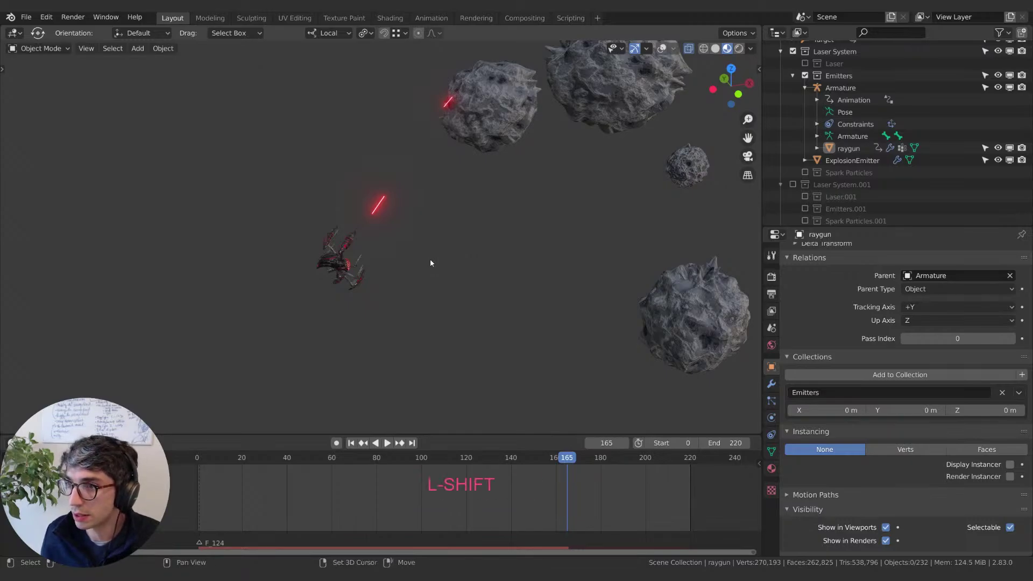
{"action": "key", "text": "shift+alt+z"}
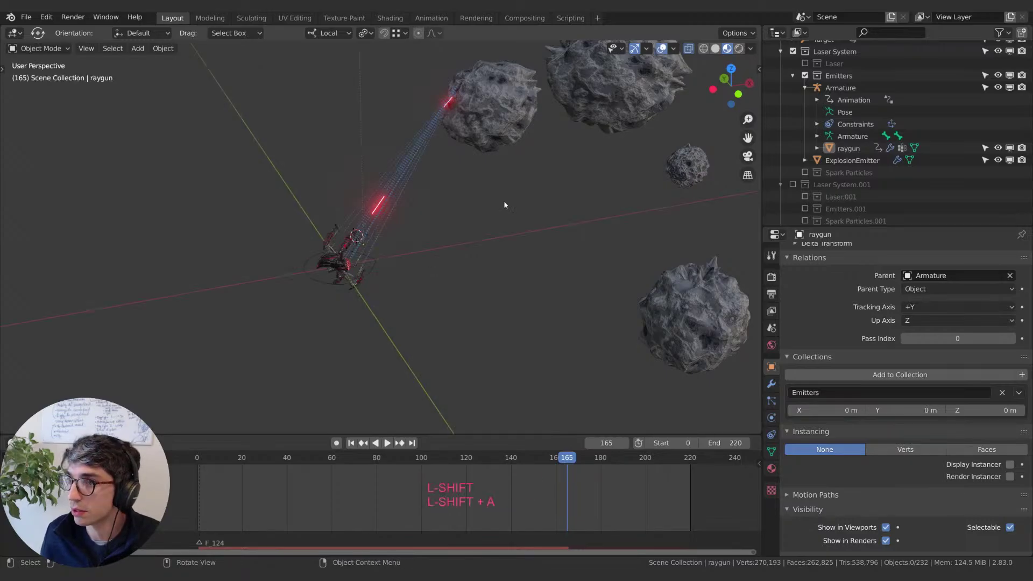
{"action": "key", "text": "shift+a"}
{"action": "mouse_move", "coordinate": [454, 251]}
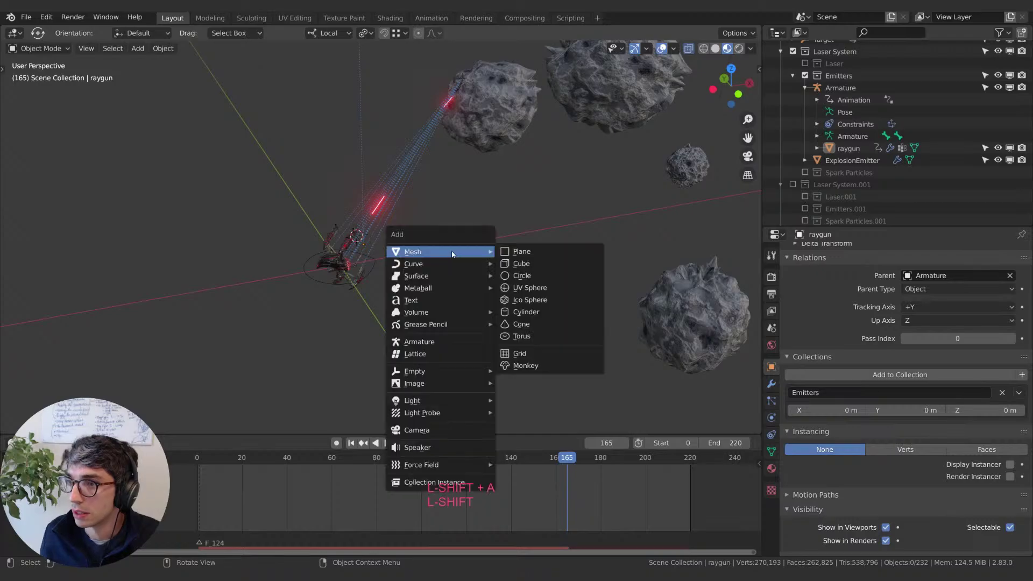
{"action": "left_click", "coordinate": [534, 252]}
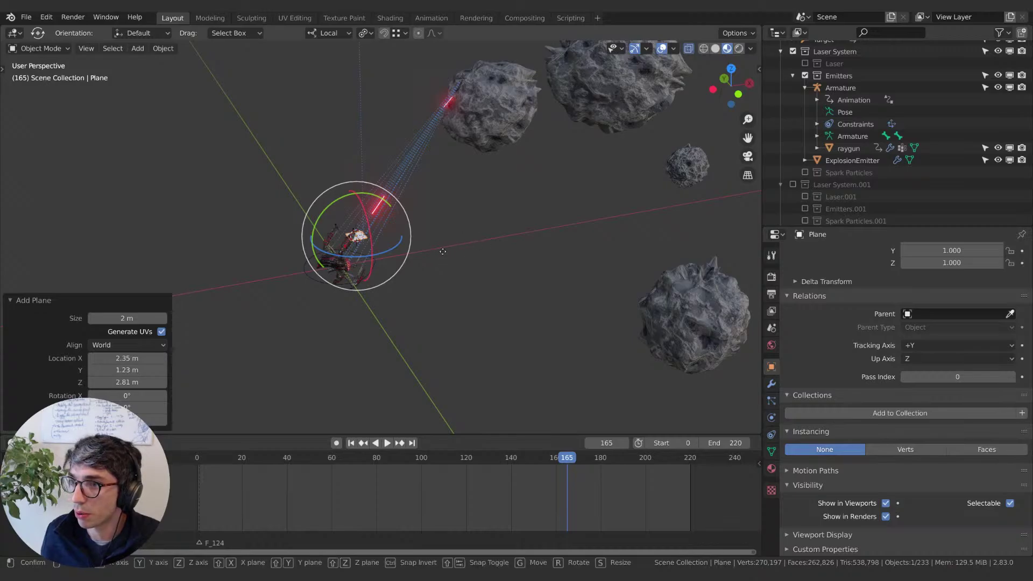
Step: Move the plane about 16.5 m in the negative Y direction, away from the spaceship
{"action": "key", "text": "g"}
{"action": "key", "text": "y"}
{"action": "left_click", "coordinate": [461, 302]}
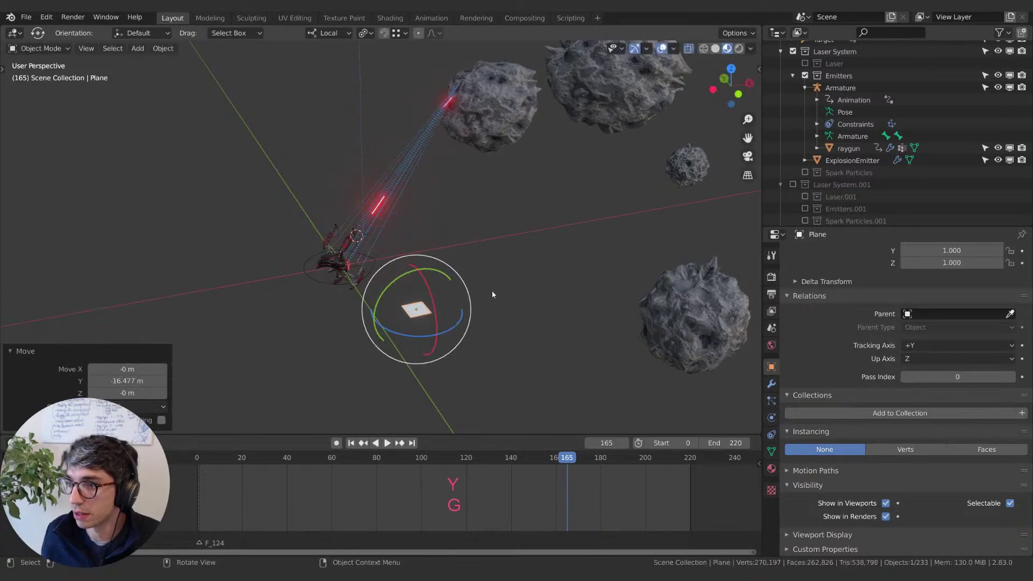
Step: In top view, move the plane about 11.7 m along X and 2.7 m along Y into open space
{"action": "key", "text": "KP_7"}
{"action": "scroll", "coordinate": [473, 298], "scroll_direction": "up", "scroll_amount": 3}
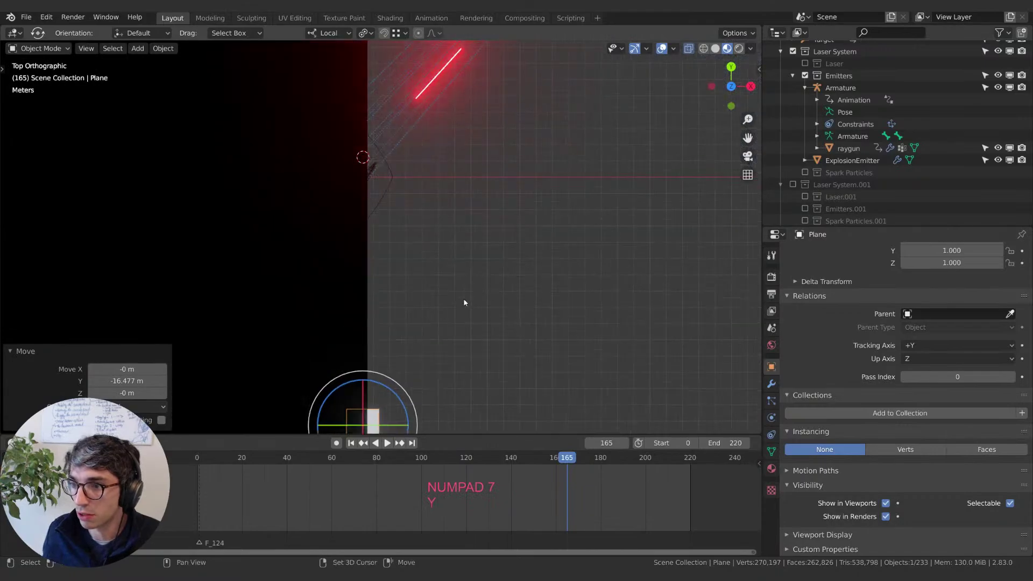
{"action": "key", "text": "g"}
{"action": "left_click", "coordinate": [450, 260]}
{"action": "scroll", "coordinate": [449, 260], "scroll_direction": "up", "scroll_amount": 5}
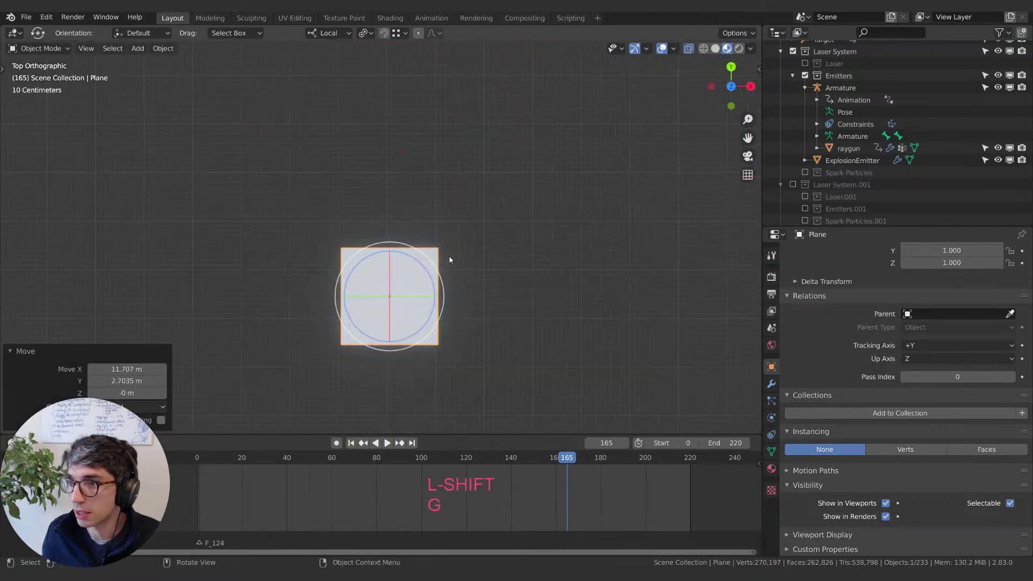
Step: Give the plane a new material and set its surface shader to Emission
{"action": "scroll", "coordinate": [449, 260], "scroll_direction": "up", "scroll_amount": 2}
{"action": "middle_click_drag", "start_coordinate": [519, 307], "coordinate": [506, 230], "text": "shift"}
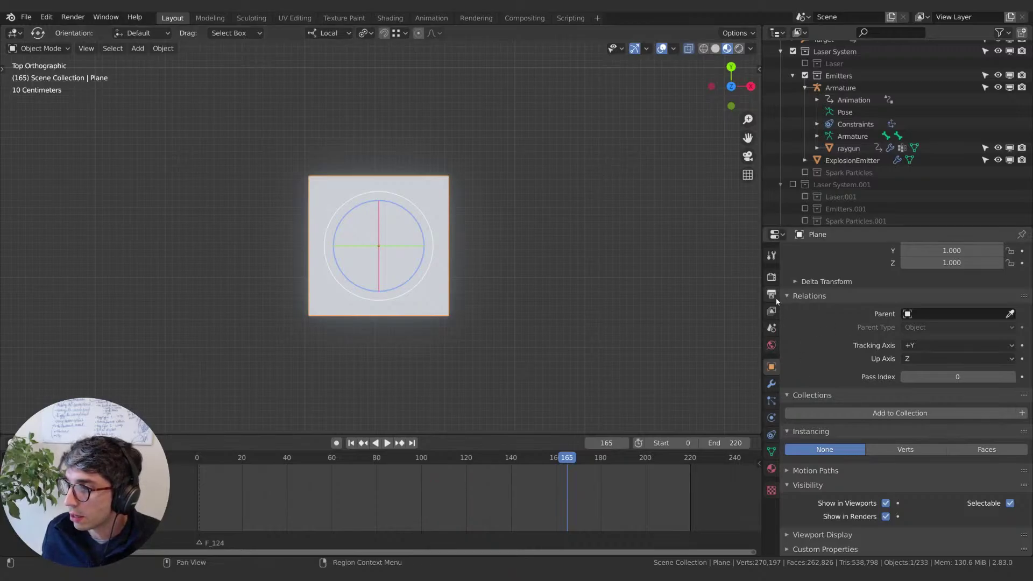
{"action": "left_click", "coordinate": [772, 276]}
{"action": "left_click", "coordinate": [771, 468]}
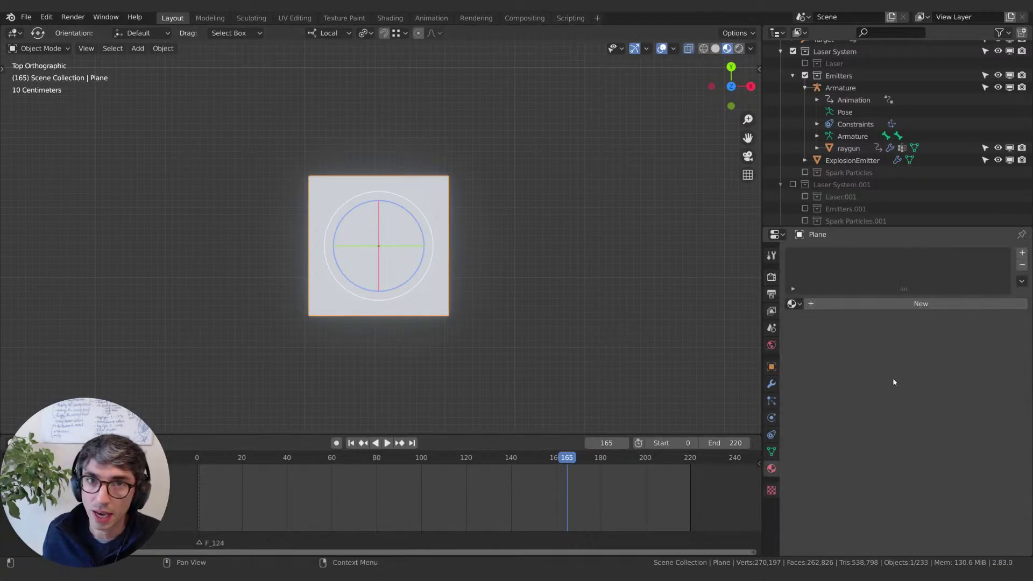
{"action": "left_click", "coordinate": [903, 304]}
{"action": "left_click", "coordinate": [929, 376]}
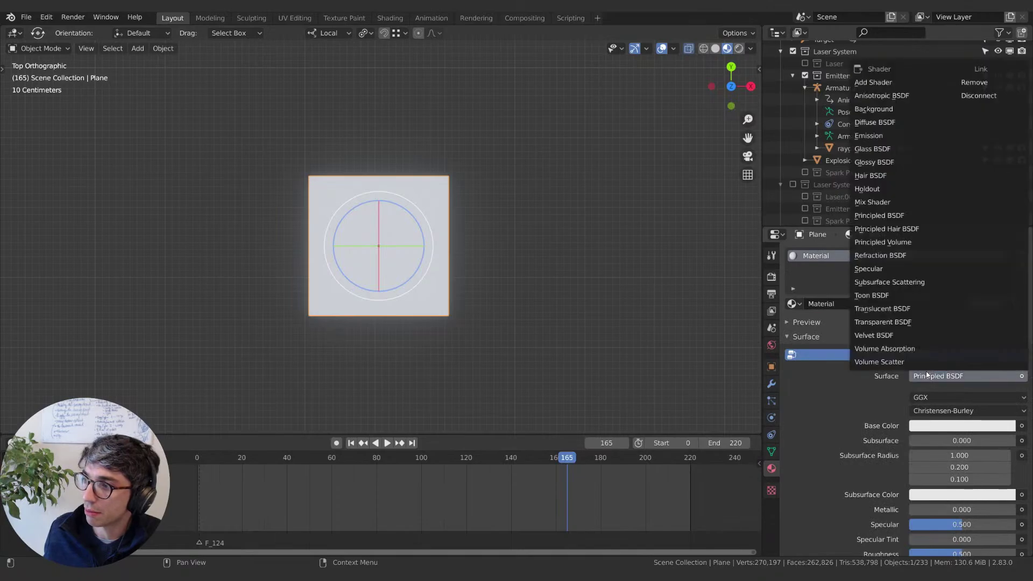
{"action": "left_click", "coordinate": [938, 376]}
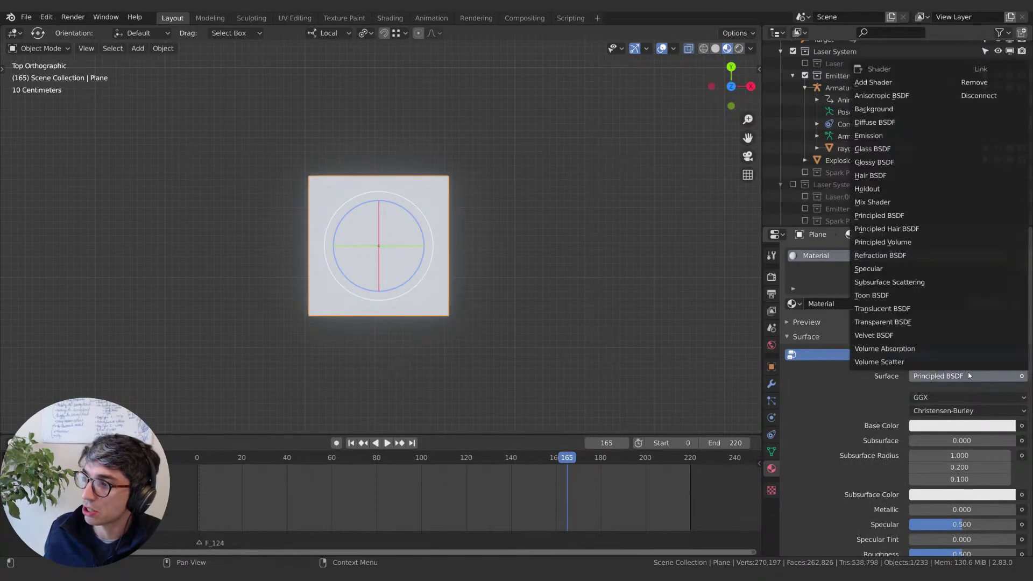
{"action": "left_click", "coordinate": [871, 135]}
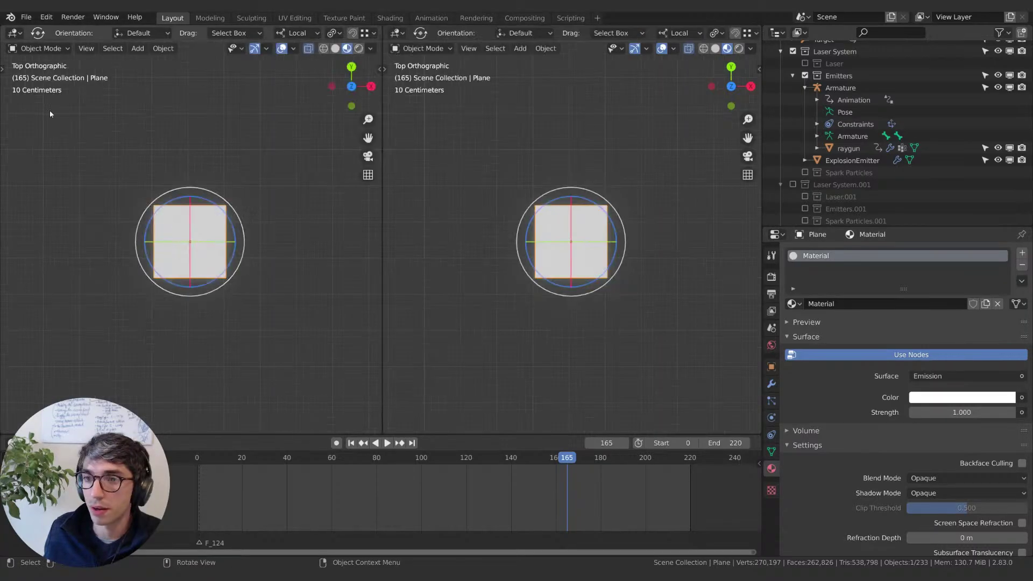
Step: Turn one of the two 3D viewports into a Shader Editor showing the plane's material nodes
{"action": "left_click", "coordinate": [13, 33]}
{"action": "left_click", "coordinate": [53, 118]}
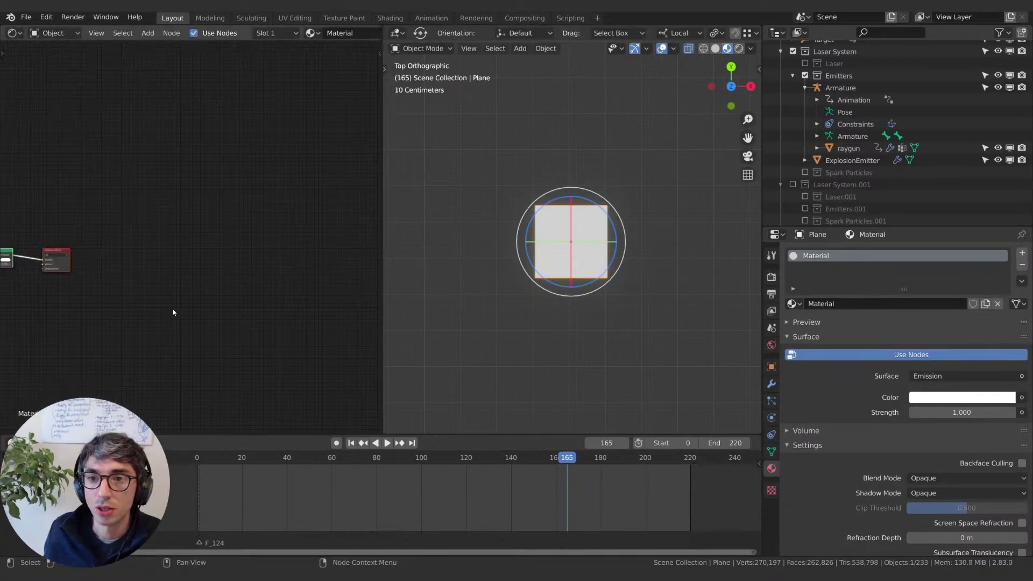
{"action": "middle_click_drag", "start_coordinate": [173, 311], "coordinate": [272, 286]}
{"action": "scroll", "coordinate": [302, 293], "scroll_direction": "up", "scroll_amount": 2}
Step: Preview the plane in Rendered shading and return the viewport to Material Preview
{"action": "left_click", "coordinate": [740, 49]}
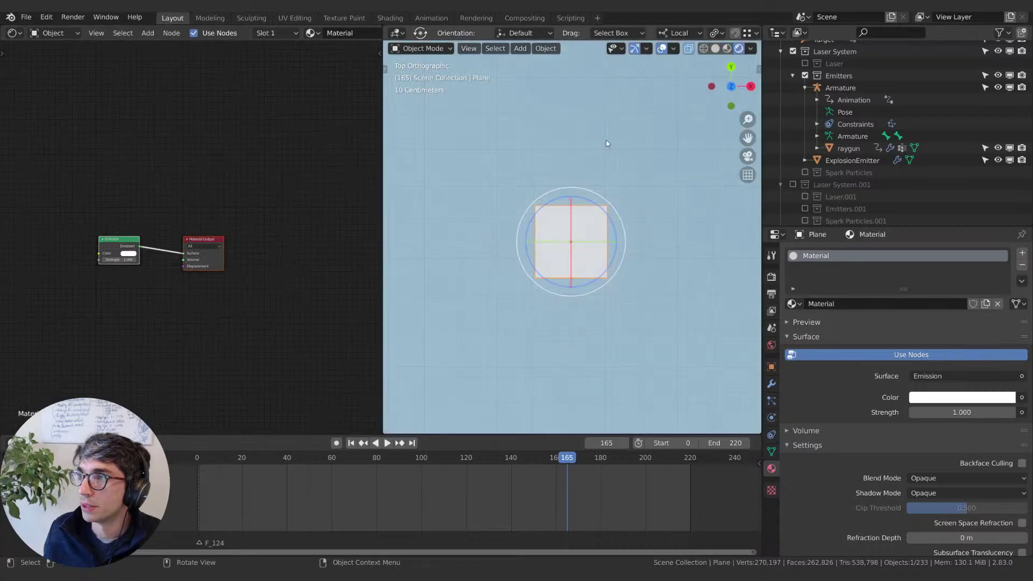
{"action": "scroll", "coordinate": [656, 243], "scroll_direction": "down", "scroll_amount": 8}
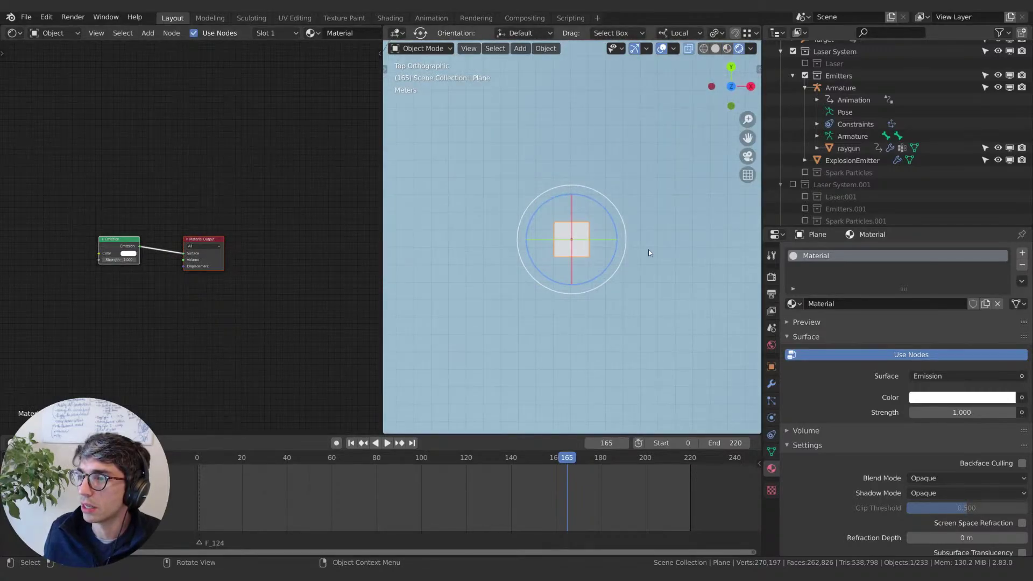
{"action": "scroll", "coordinate": [645, 258], "scroll_direction": "up", "scroll_amount": 8}
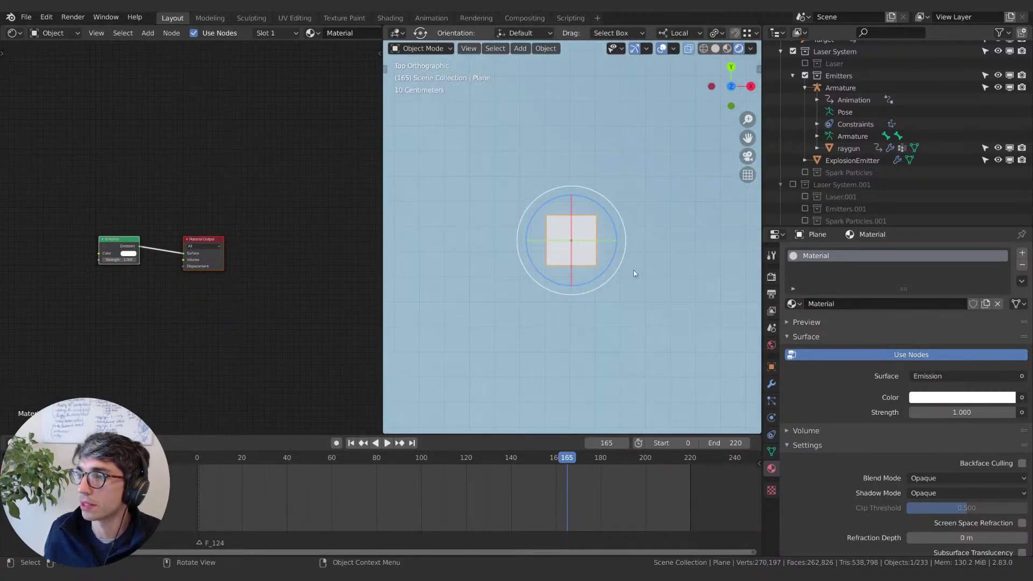
{"action": "middle_click_drag", "start_coordinate": [160, 295], "coordinate": [208, 252]}
{"action": "scroll", "coordinate": [210, 296], "scroll_direction": "up", "scroll_amount": 3}
{"action": "scroll", "coordinate": [216, 303], "scroll_direction": "down", "scroll_amount": 2}
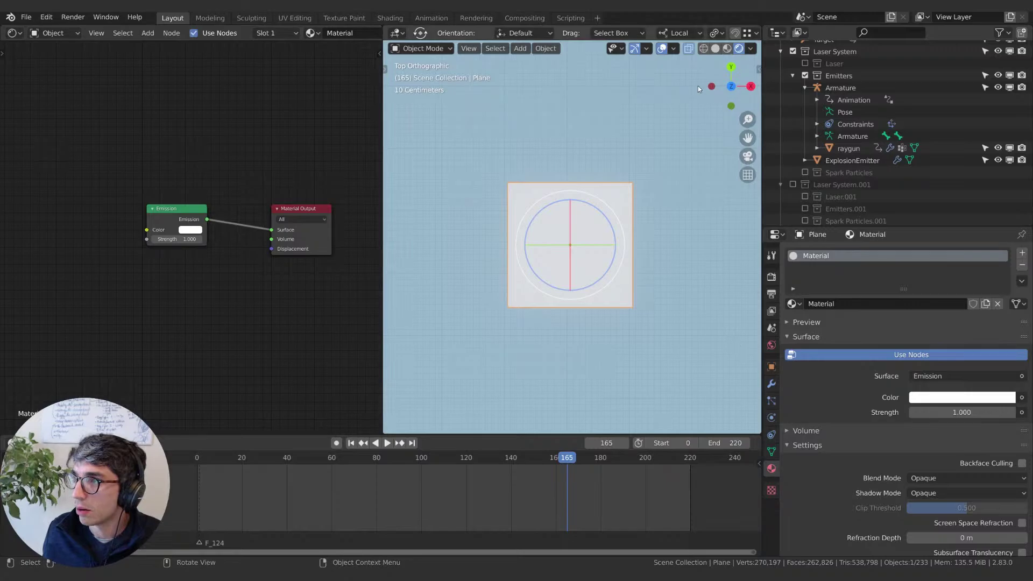
{"action": "left_click", "coordinate": [727, 48]}
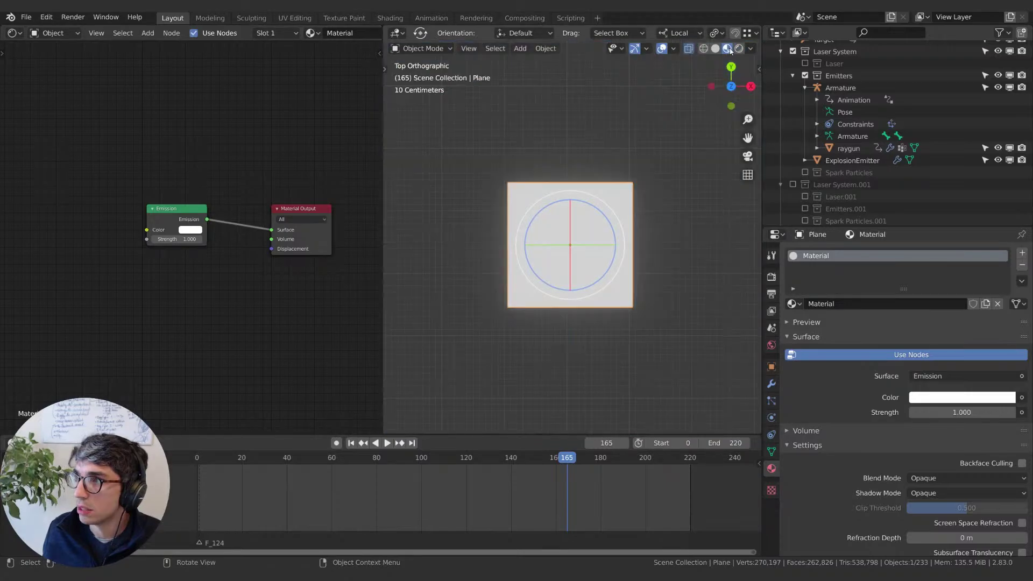
Step: Add an Image Texture node below the Emission node in the plane's material
{"action": "middle_click_drag", "start_coordinate": [270, 310], "coordinate": [243, 304]}
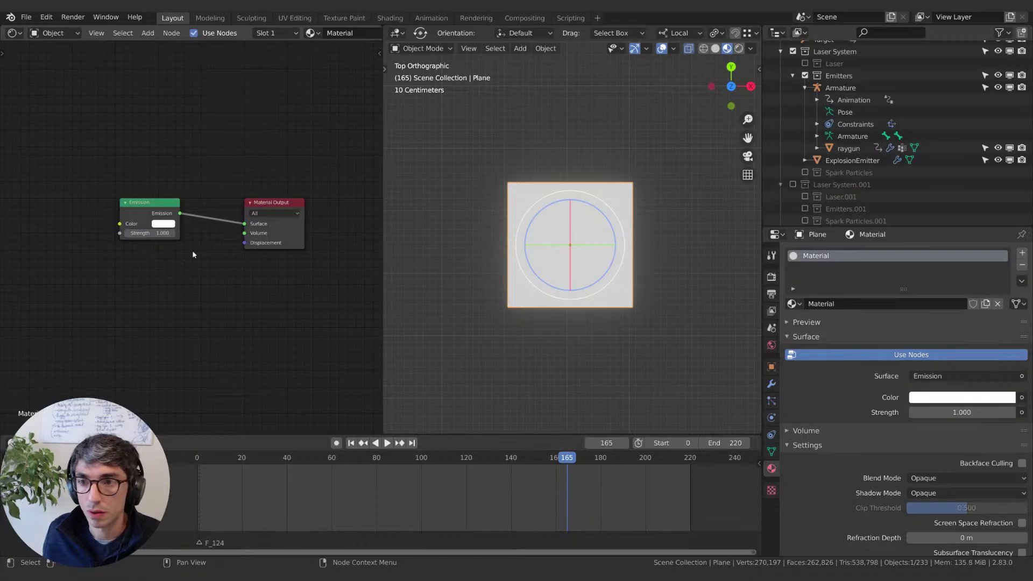
{"action": "middle_click_drag", "start_coordinate": [192, 250], "coordinate": [192, 258]}
{"action": "middle_click_drag", "start_coordinate": [218, 297], "coordinate": [233, 298]}
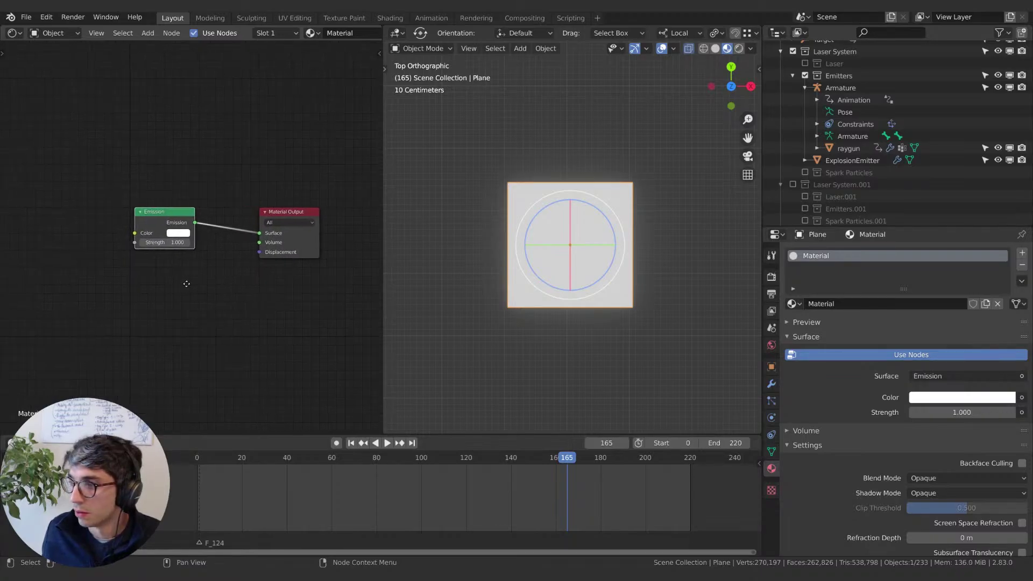
{"action": "key", "text": "shift+a"}
{"action": "key", "text": "shift+a"}
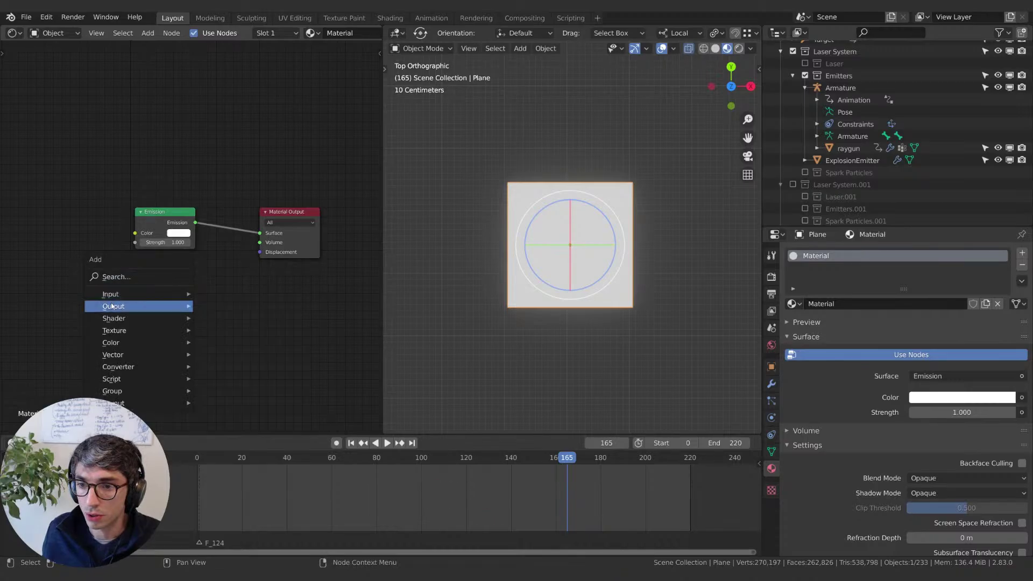
{"action": "mouse_move", "coordinate": [177, 294]}
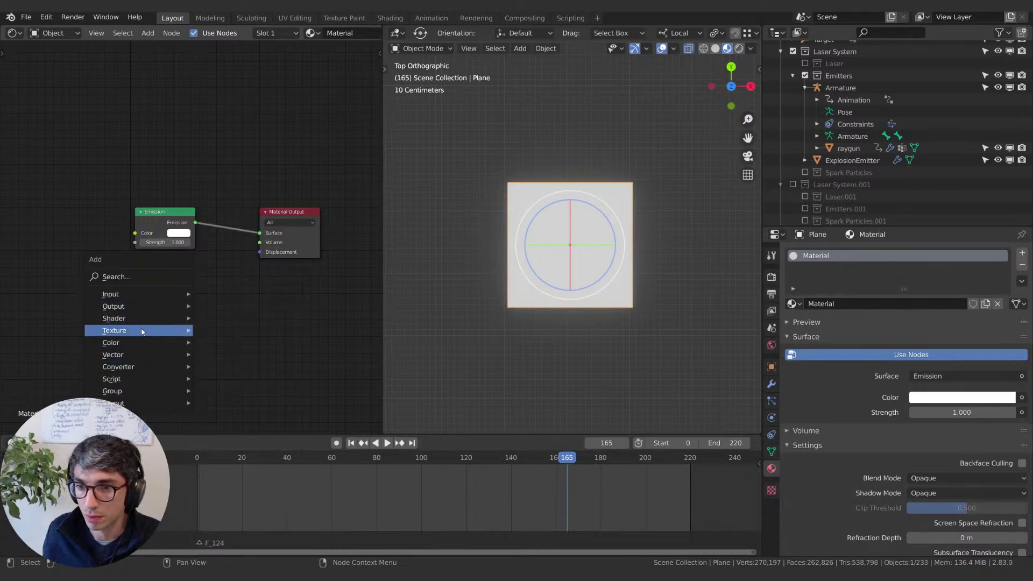
{"action": "mouse_move", "coordinate": [148, 332]}
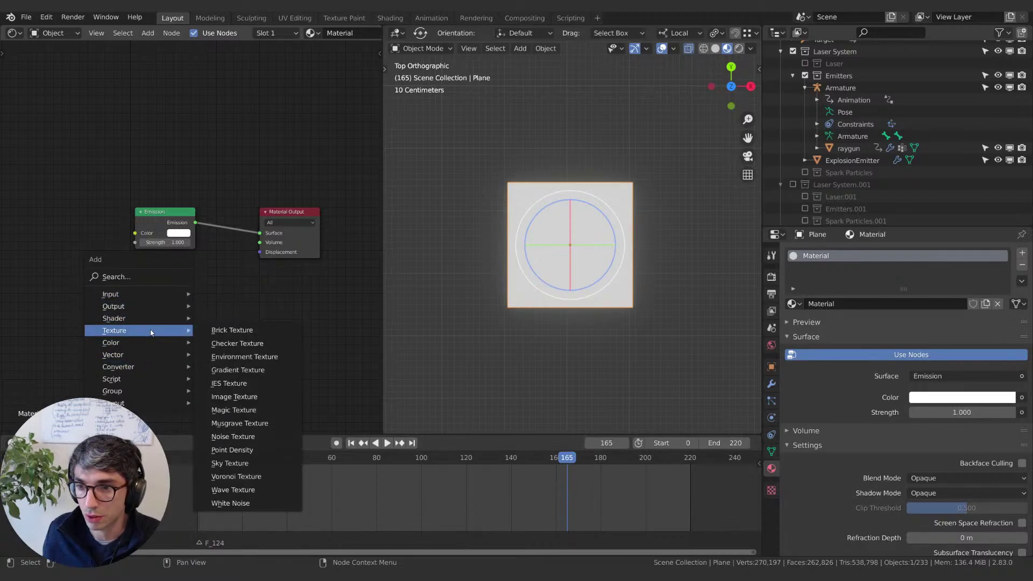
{"action": "left_click", "coordinate": [234, 397]}
{"action": "left_click", "coordinate": [204, 289]}
{"action": "middle_click_drag", "start_coordinate": [205, 290], "coordinate": [217, 289]}
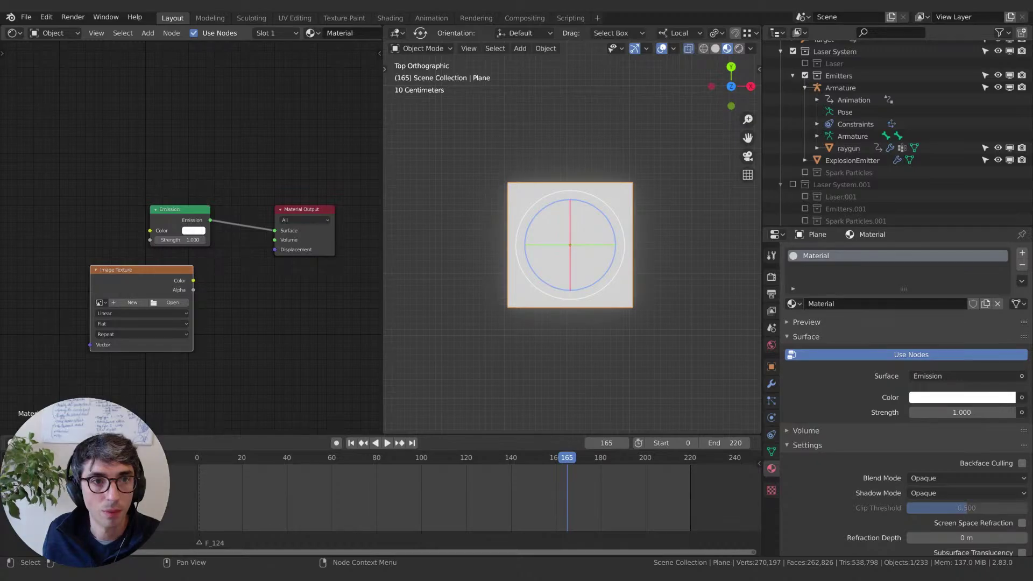
Step: Load Explosion_01_0001.png into the Image Texture node and set its source to Image Sequence
{"action": "left_click", "coordinate": [173, 302]}
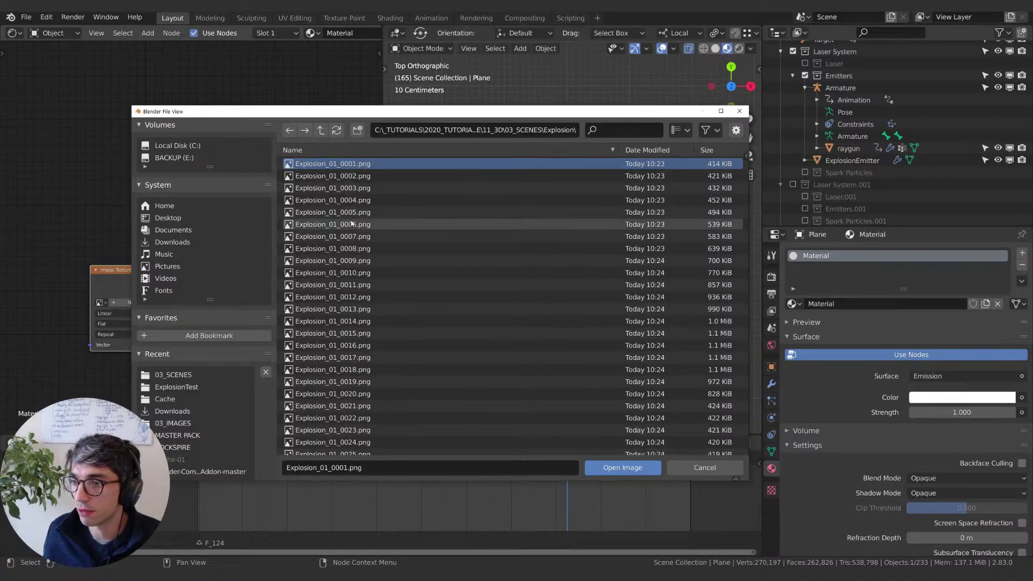
{"action": "left_click", "coordinate": [634, 468]}
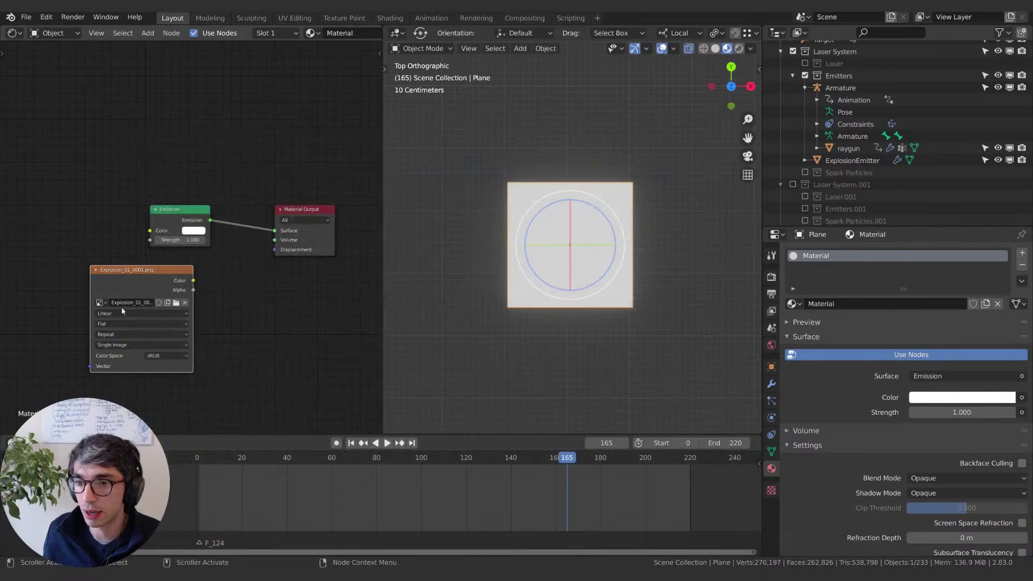
{"action": "left_click", "coordinate": [128, 345]}
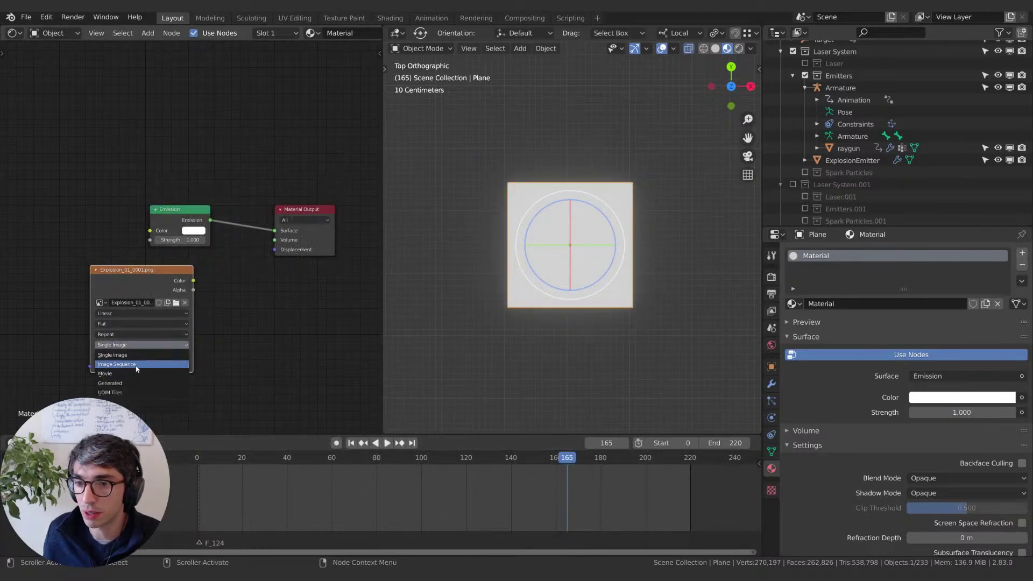
{"action": "left_click", "coordinate": [117, 364]}
{"action": "middle_click_drag", "start_coordinate": [234, 362], "coordinate": [267, 329]}
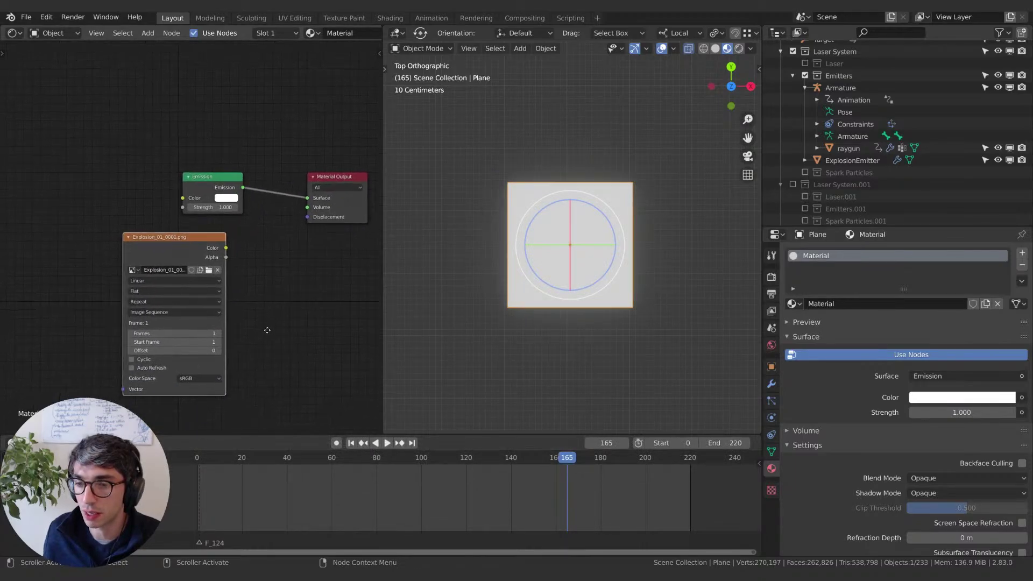
Step: Set the image sequence's length to 32 frames and enable Auto Refresh
{"action": "left_click", "coordinate": [179, 342]}
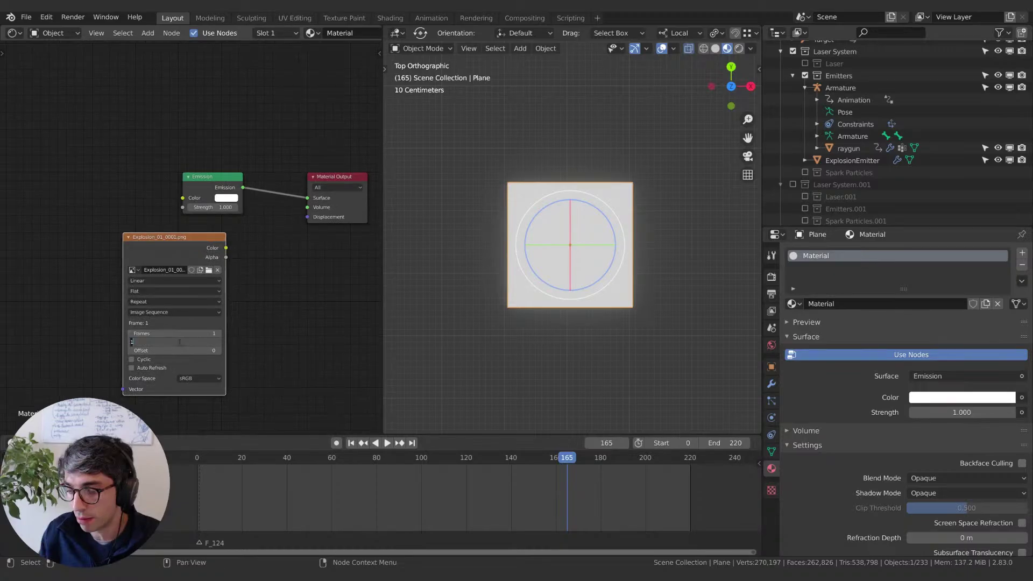
{"action": "key", "text": "Escape"}
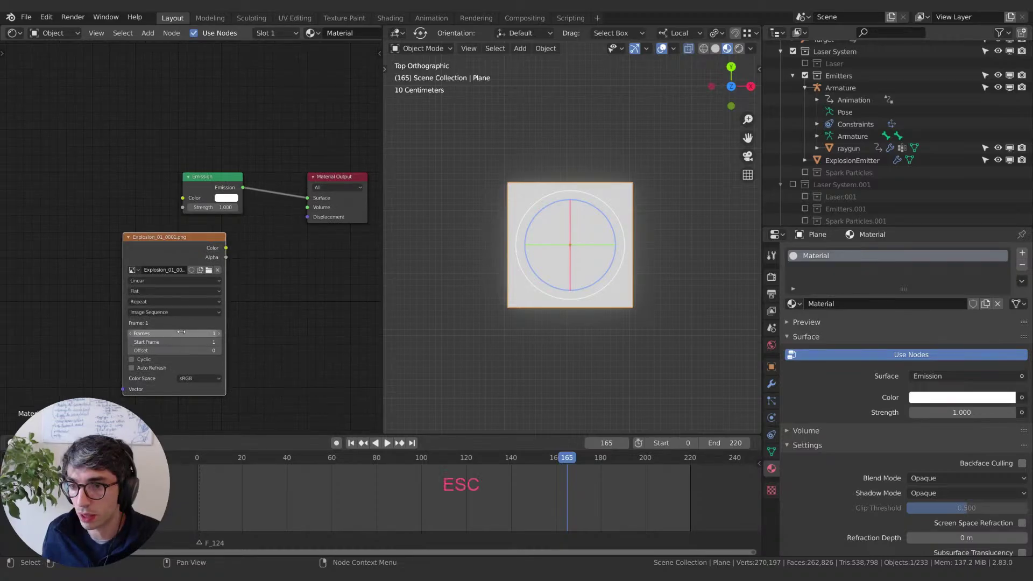
{"action": "left_click", "coordinate": [180, 333]}
{"action": "type", "text": "32"}
{"action": "key", "text": "Return"}
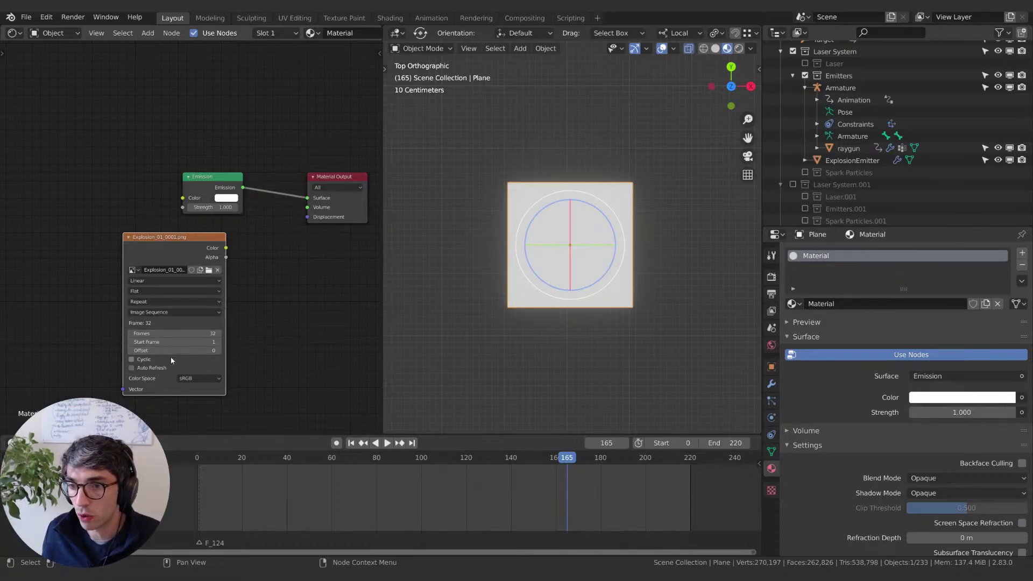
{"action": "left_click", "coordinate": [131, 367]}
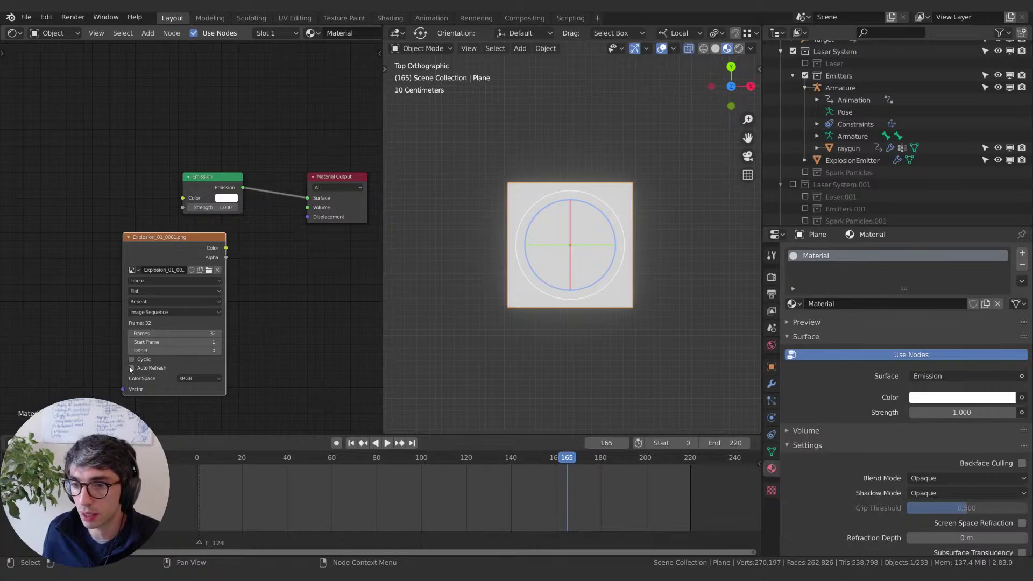
Step: Connect the image sequence's Color output to the Emission node's Color and place the image node beside it
{"action": "middle_click_drag", "start_coordinate": [295, 322], "coordinate": [245, 326]}
{"action": "left_click_drag", "start_coordinate": [139, 254], "coordinate": [131, 254]}
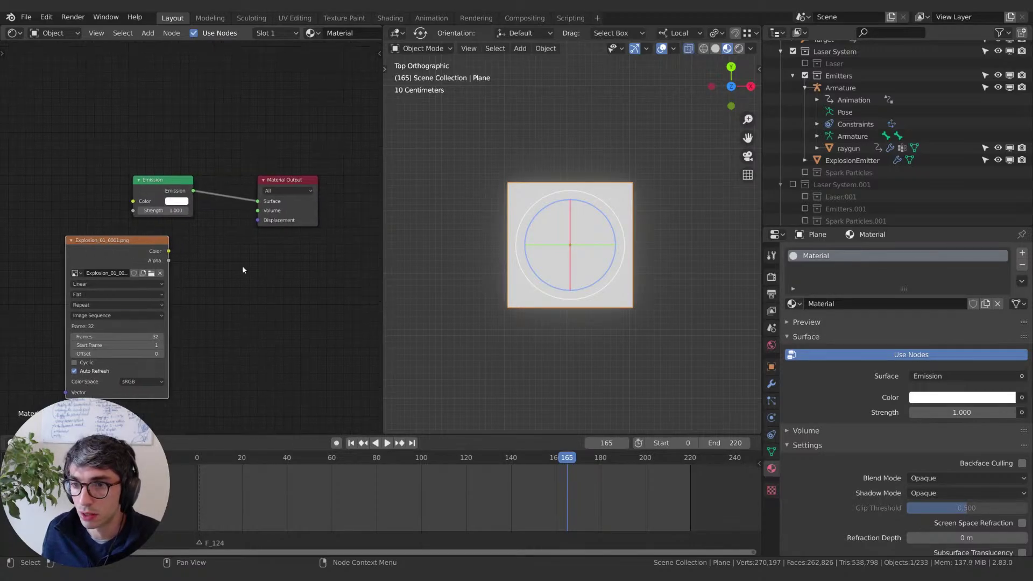
{"action": "middle_click_drag", "start_coordinate": [243, 270], "coordinate": [236, 272]}
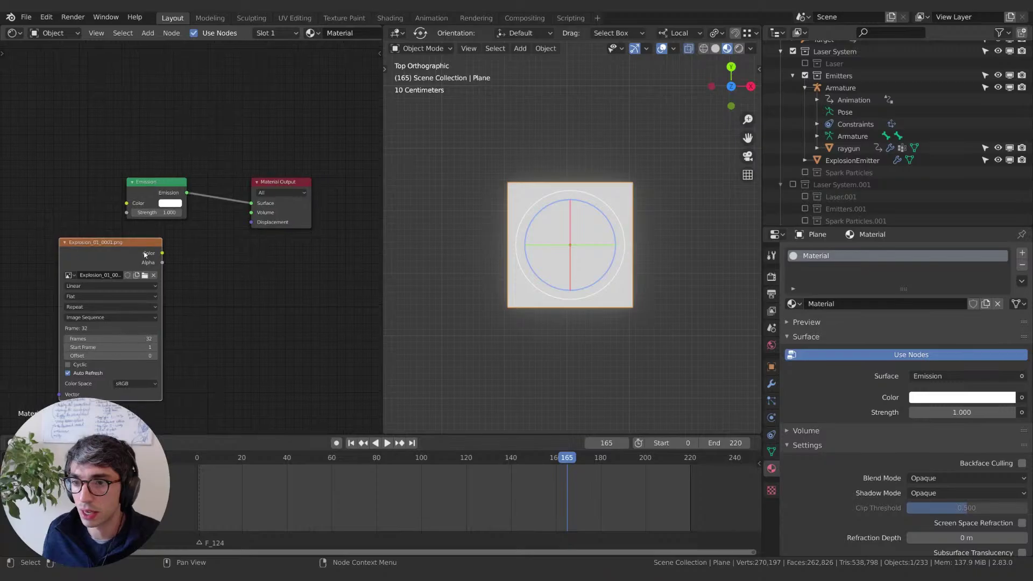
{"action": "left_click_drag", "start_coordinate": [167, 252], "coordinate": [127, 203]}
{"action": "left_click_drag", "start_coordinate": [130, 242], "coordinate": [88, 197]}
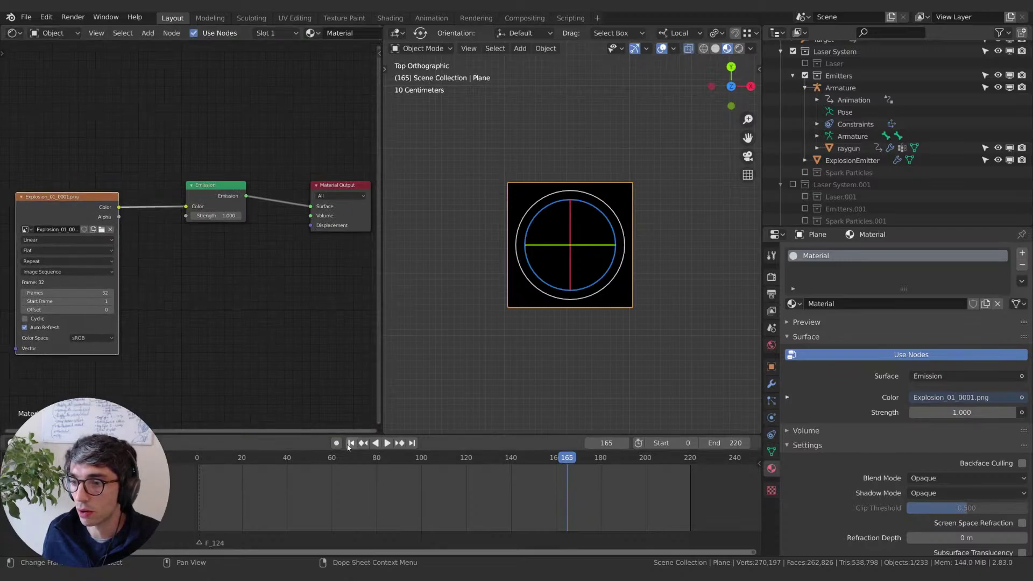
Step: Rewind to frame 0 and set the plane material's blend mode to Alpha Blend and shadow mode to Alpha Hashed
{"action": "left_click", "coordinate": [351, 443]}
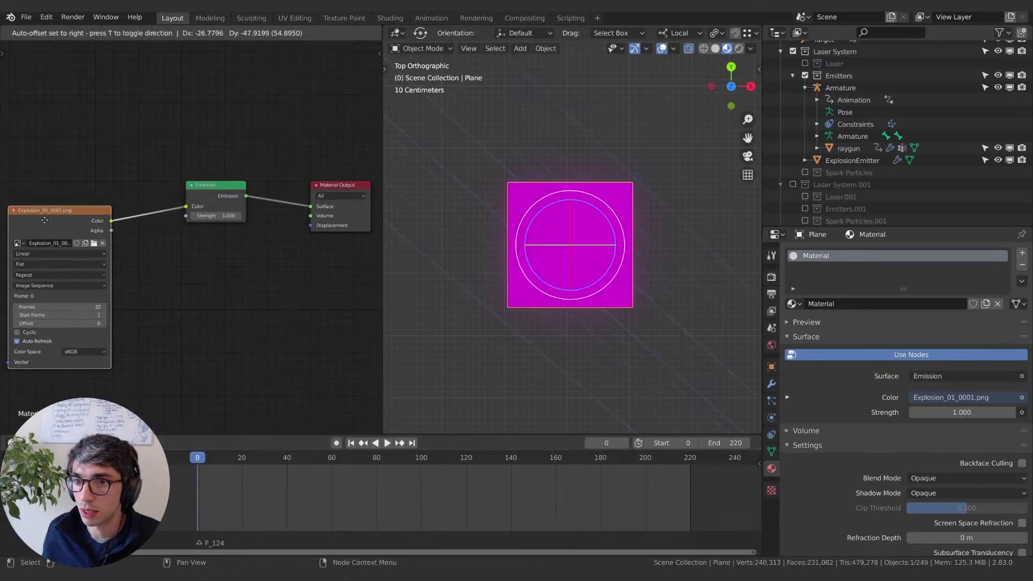
{"action": "key", "text": "n"}
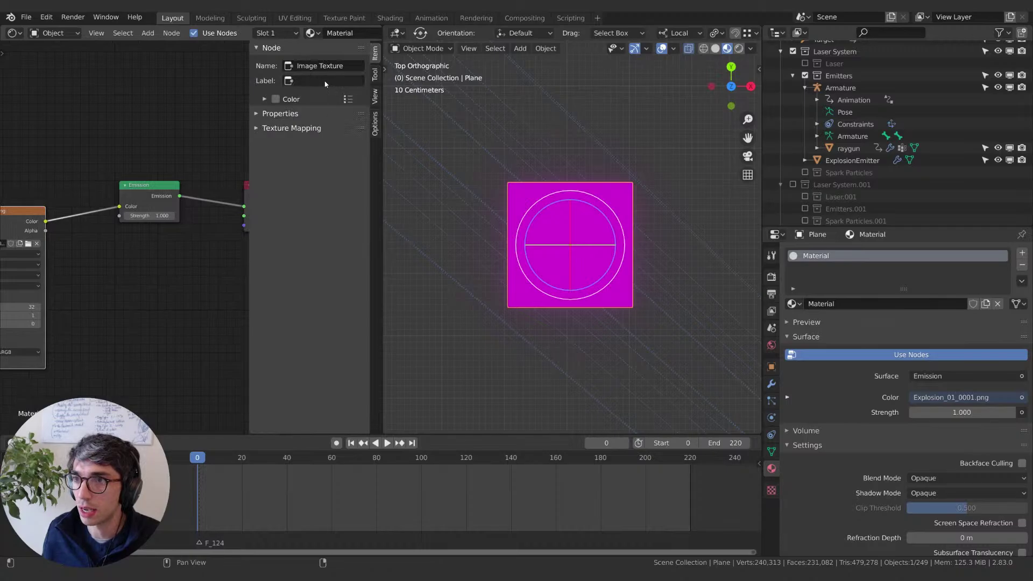
{"action": "scroll", "coordinate": [350, 86], "scroll_direction": "down", "scroll_amount": 3, "text": "ctrl"}
{"action": "left_click", "coordinate": [340, 82]}
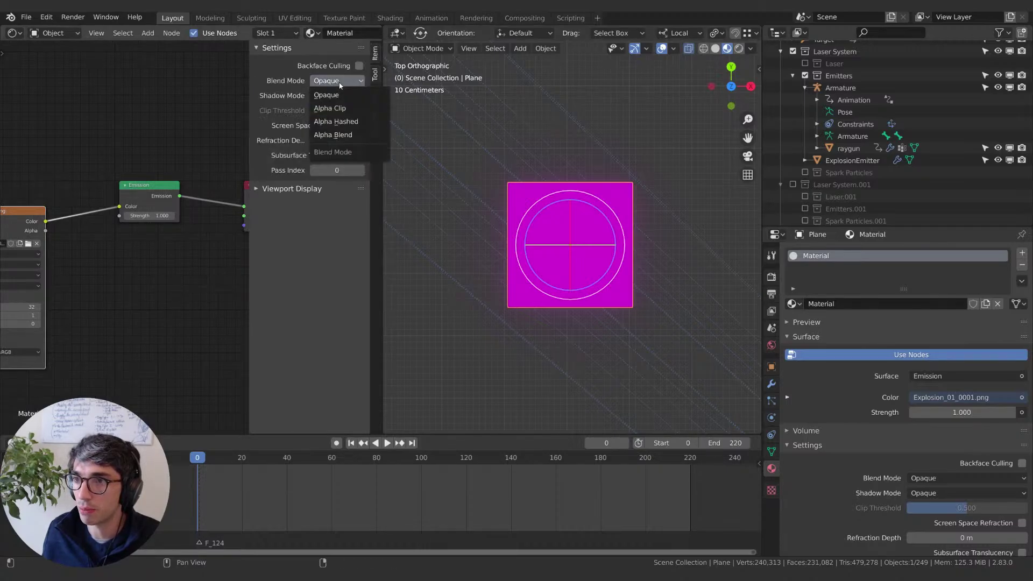
{"action": "left_click", "coordinate": [333, 135]}
{"action": "left_click", "coordinate": [336, 96]}
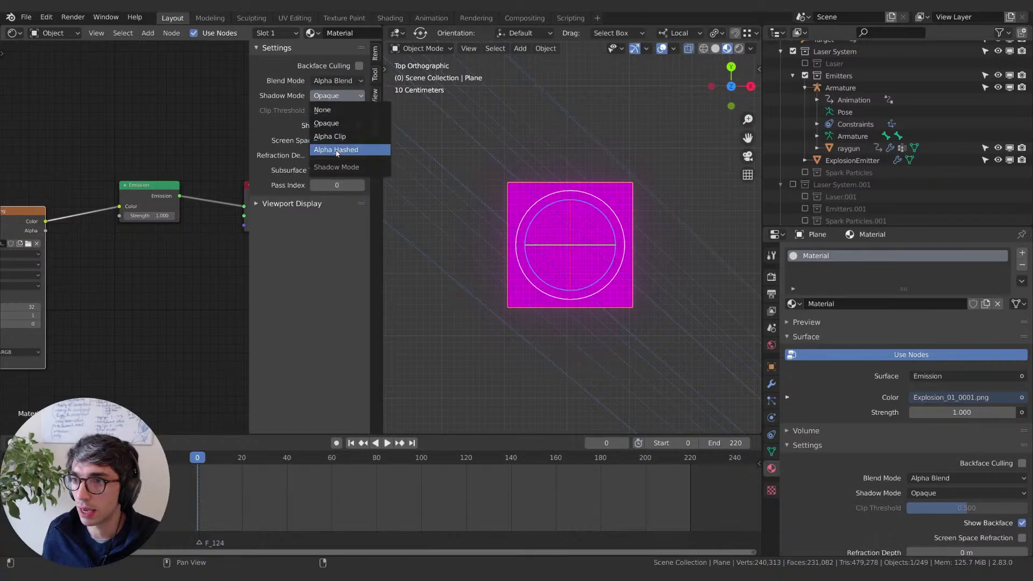
{"action": "left_click", "coordinate": [336, 150]}
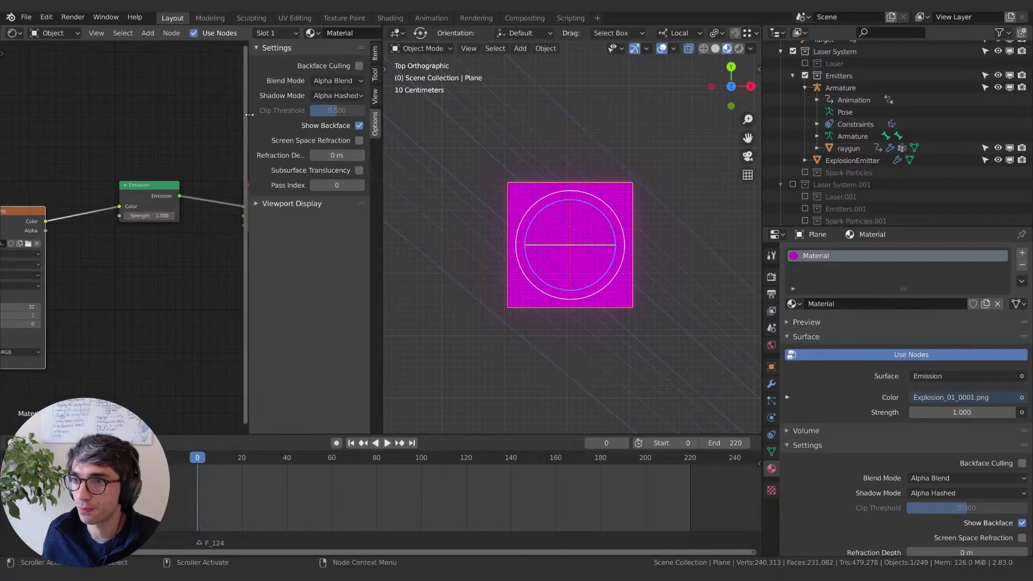
{"action": "left_click_drag", "start_coordinate": [249, 114], "coordinate": [355, 124]}
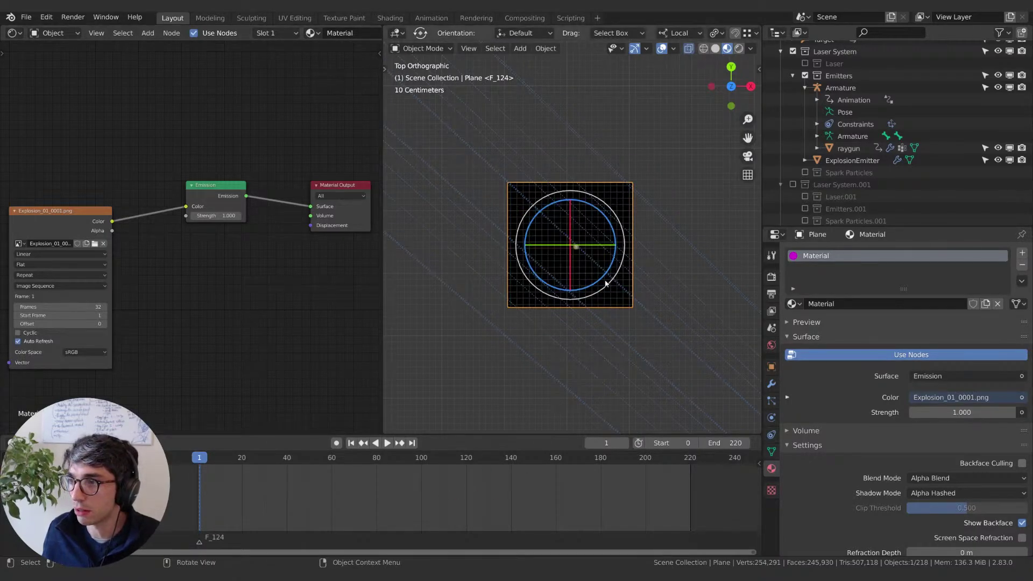
Step: Advance the timeline frame by frame to frame 20, checking how the explosion sequence plays on the plane
{"action": "scroll", "coordinate": [634, 296], "scroll_direction": "up", "scroll_amount": 2}
{"action": "scroll", "coordinate": [634, 295], "scroll_direction": "up", "scroll_amount": 2}
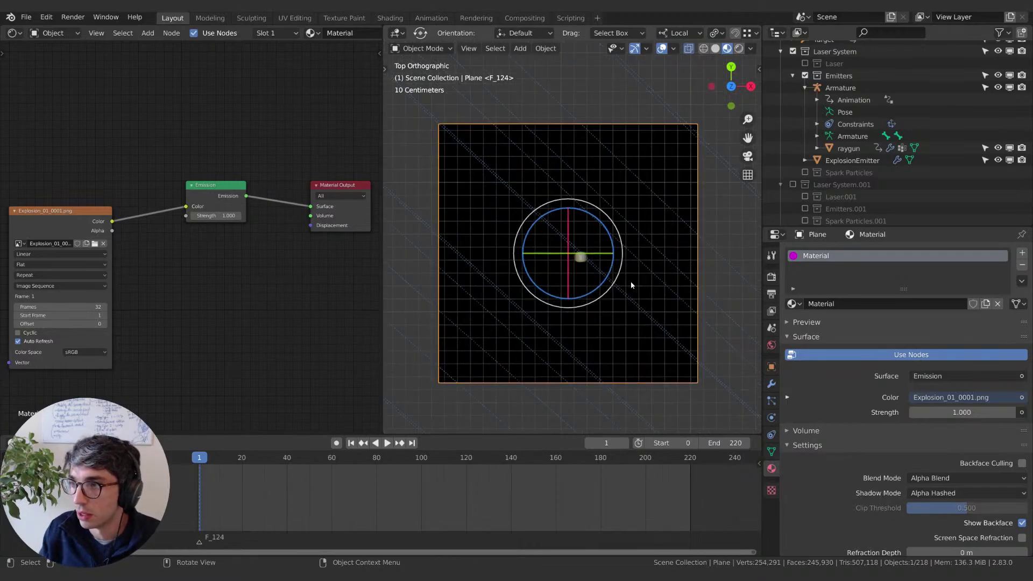
{"action": "key", "text": "Right"}
{"action": "key", "text": "Right"}
{"action": "key", "text": "Right"}
{"action": "key", "text": "Right"}
{"action": "key", "text": "Right"}
{"action": "key", "text": "Right"}
{"action": "key", "text": "Right"}
{"action": "key", "text": "Right"}
{"action": "key", "text": "Right"}
{"action": "key", "text": "Right"}
{"action": "key", "text": "Right"}
{"action": "key", "text": "Right"}
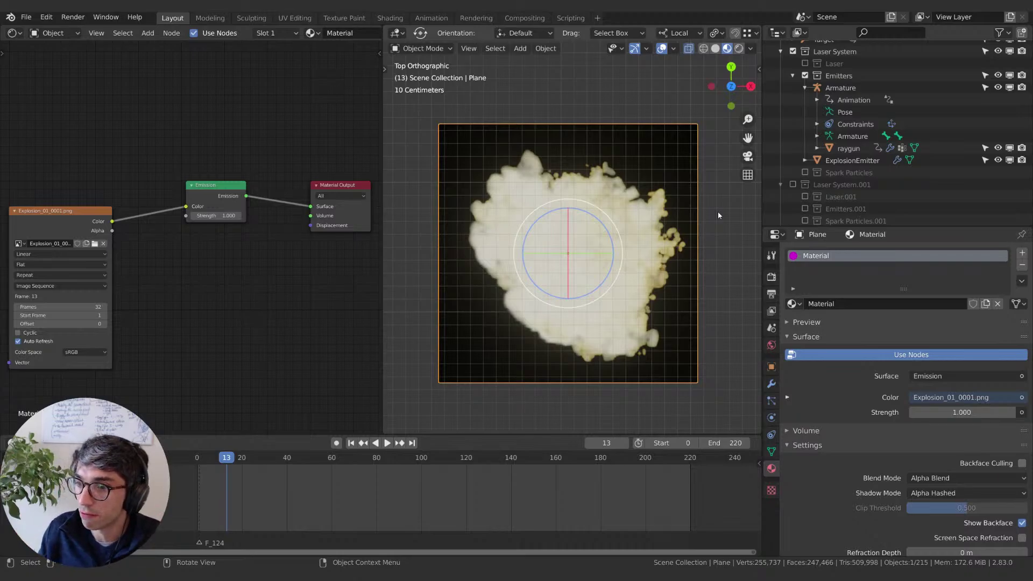
{"action": "key", "text": "KP_0"}
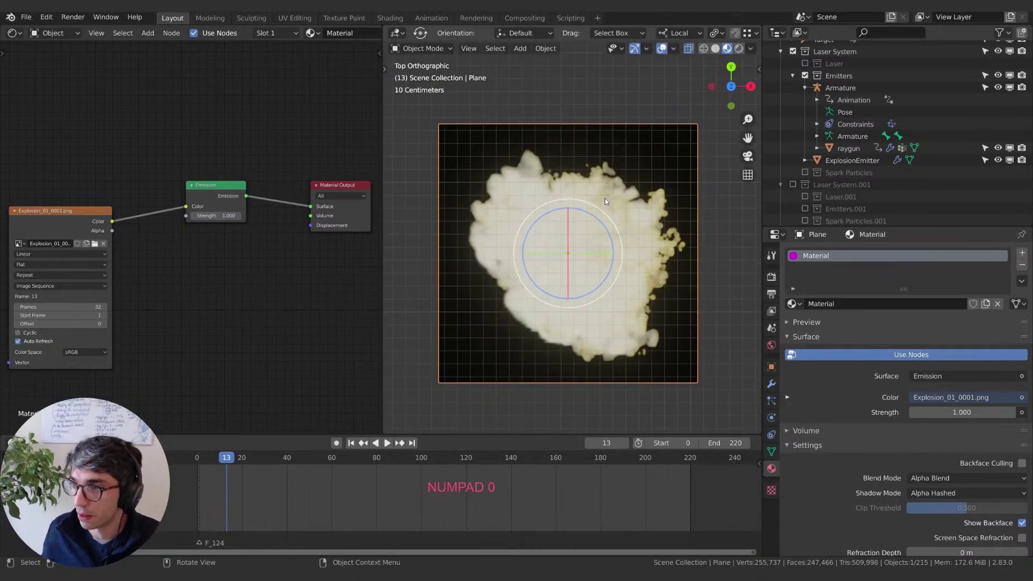
{"action": "key", "text": "Right"}
{"action": "key", "text": "Right"}
{"action": "key", "text": "Right"}
{"action": "key", "text": "Right"}
{"action": "key", "text": "Right"}
{"action": "key", "text": "Right"}
{"action": "key", "text": "Right"}
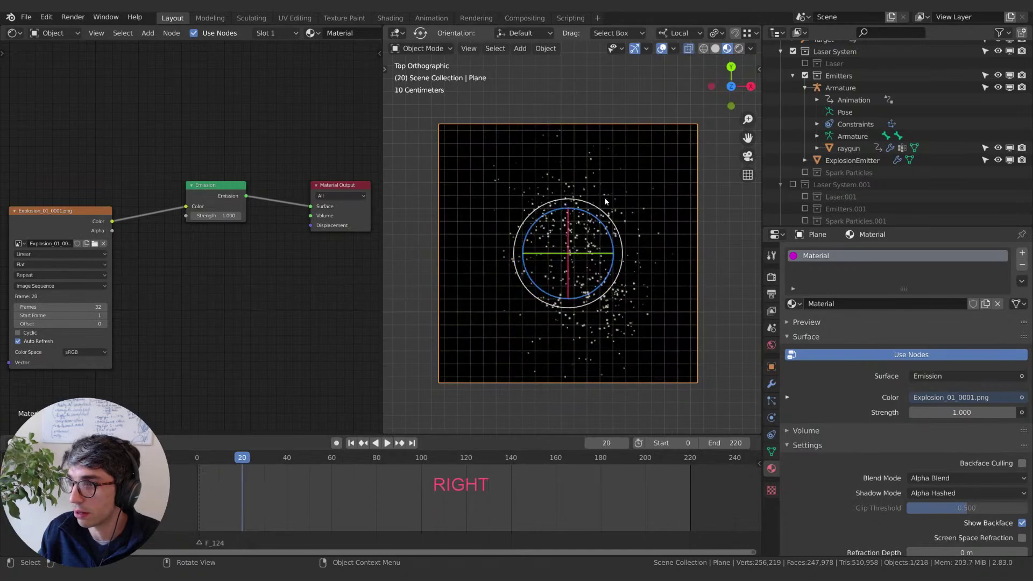
Step: Step back to frame 16 and raise the explosion material's Emission strength to 6.1
{"action": "key", "text": "Left"}
{"action": "key", "text": "Left"}
{"action": "key", "text": "Left"}
{"action": "key", "text": "Left"}
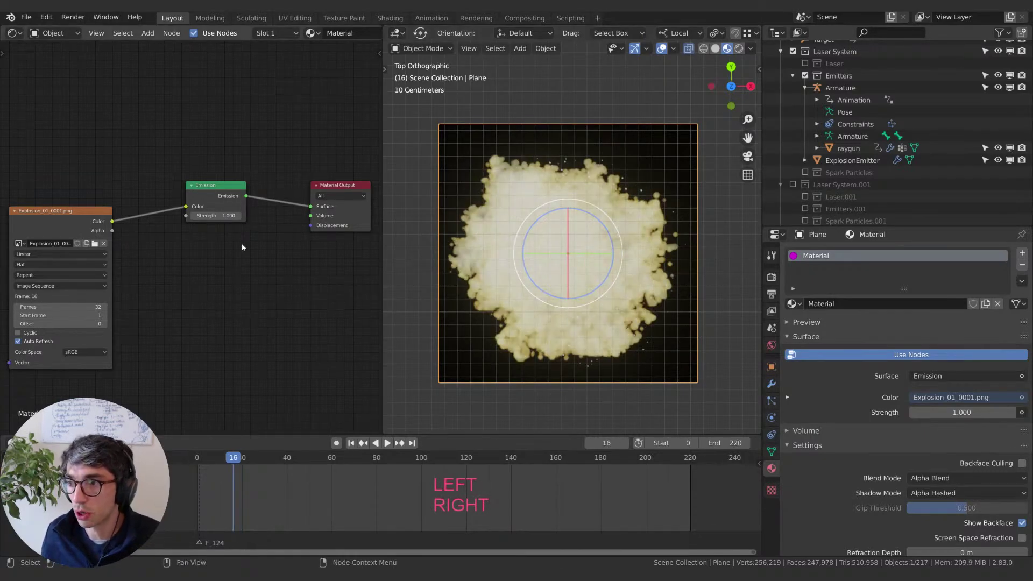
{"action": "middle_click_drag", "start_coordinate": [242, 248], "coordinate": [248, 249]}
{"action": "mouse_move", "coordinate": [215, 216]}
{"action": "left_mouse_down"}
{"action": "mouse_move", "coordinate": [339, 217]}
{"action": "mouse_move", "coordinate": [224, 216]}
{"action": "left_mouse_up"}
{"action": "key", "text": "Right"}
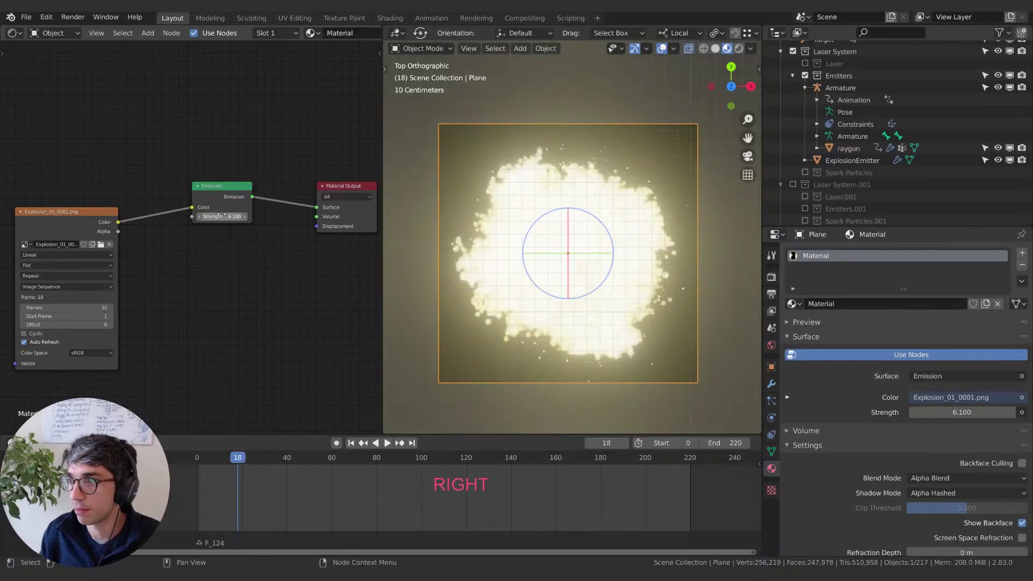
{"action": "key", "text": "Left"}
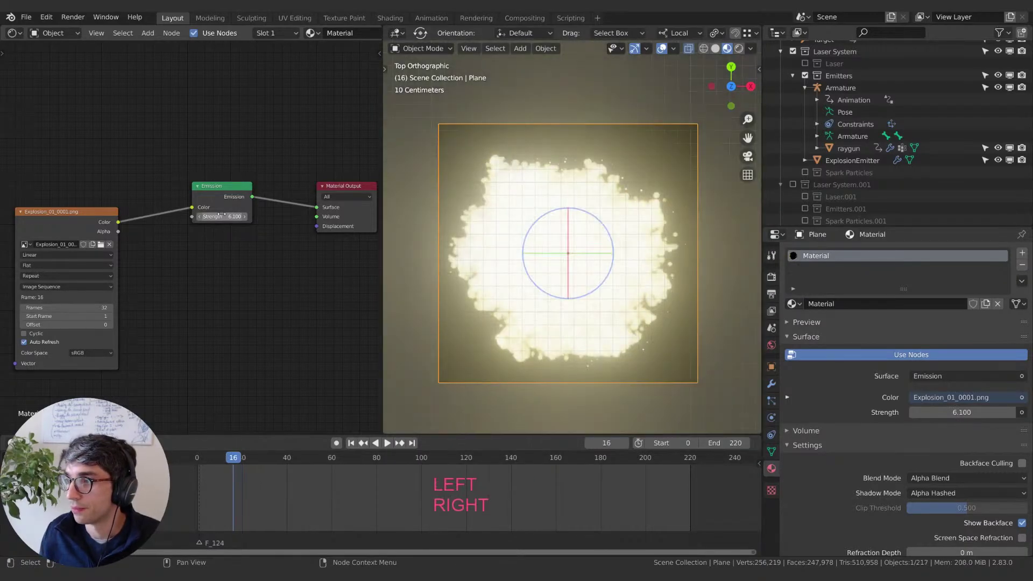
{"action": "middle_click_drag", "start_coordinate": [275, 282], "coordinate": [290, 280]}
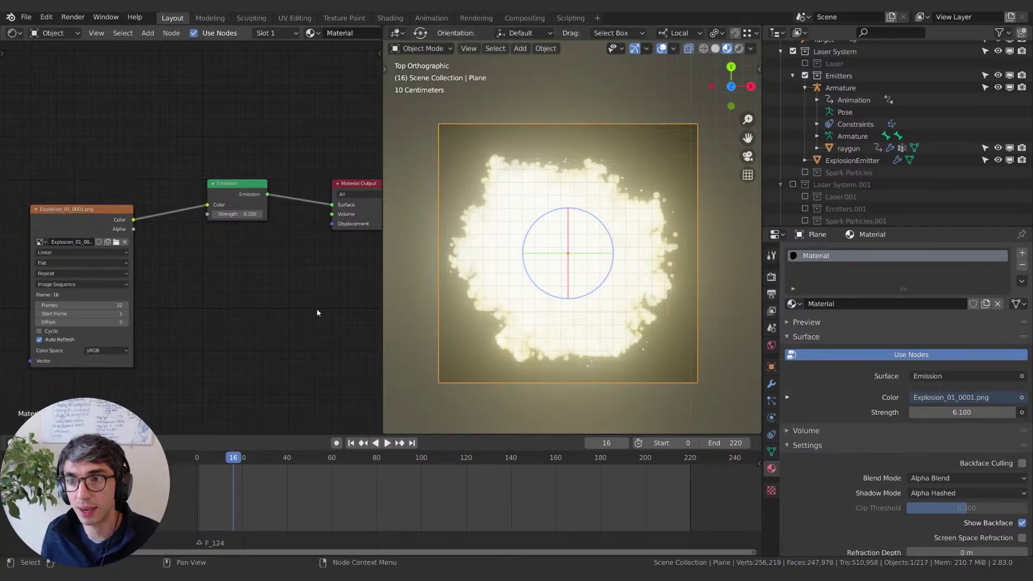
{"action": "middle_click_drag", "start_coordinate": [255, 288], "coordinate": [226, 298]}
{"action": "key", "text": "shift+a"}
{"action": "mouse_move", "coordinate": [237, 288]}
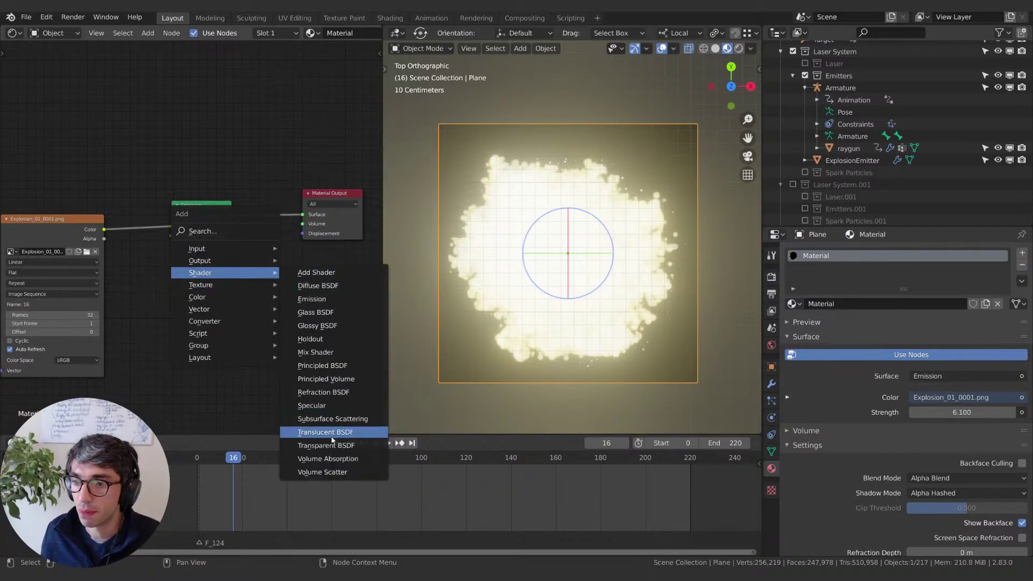
{"action": "left_click", "coordinate": [325, 432]}
{"action": "left_click", "coordinate": [233, 279]}
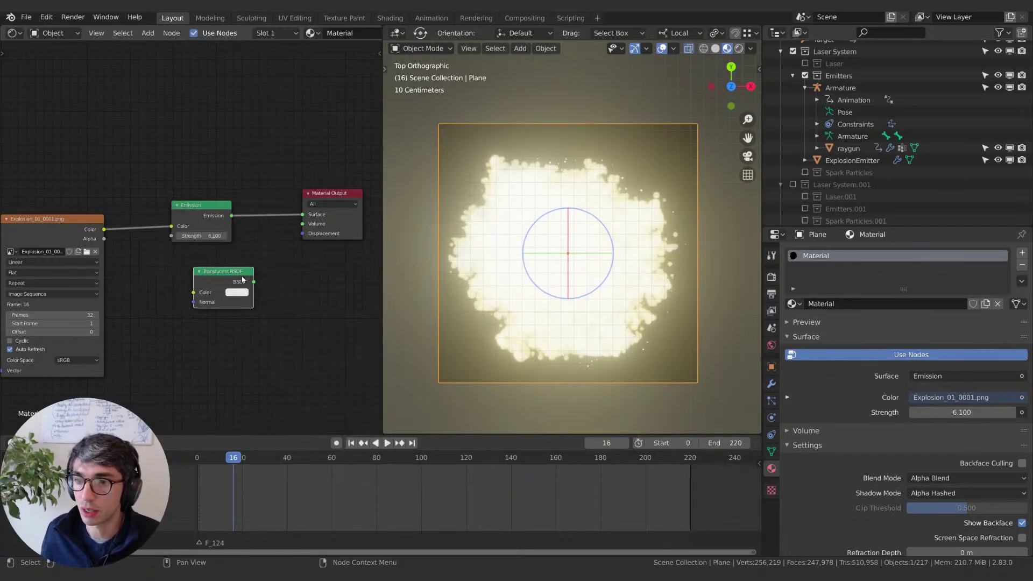
{"action": "key", "text": "x"}
Step: Add a Transparent BSDF node below the Emission node
{"action": "key", "text": "shift+a"}
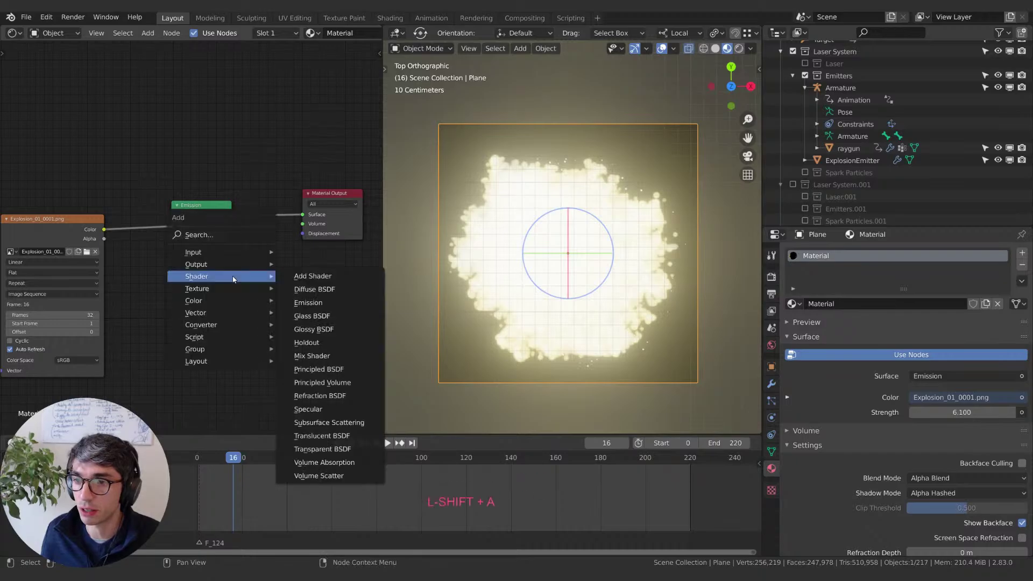
{"action": "left_click", "coordinate": [328, 449]}
{"action": "left_click", "coordinate": [167, 250]}
Step: Insert a Mix Shader between Emission and Material Output, and connect the Transparent BSDF to its second shader input
{"action": "key", "text": "shift+a"}
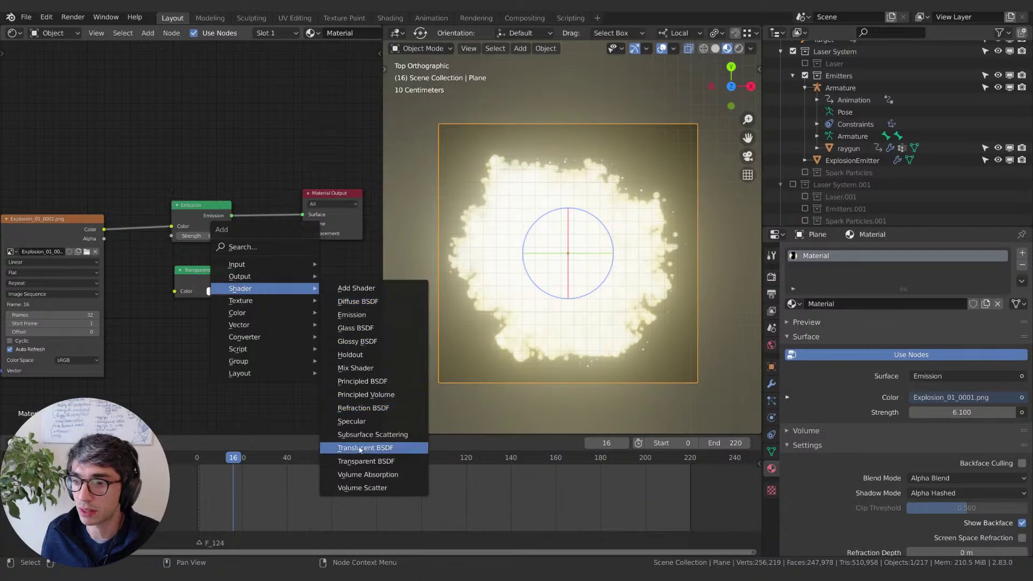
{"action": "left_click", "coordinate": [361, 371]}
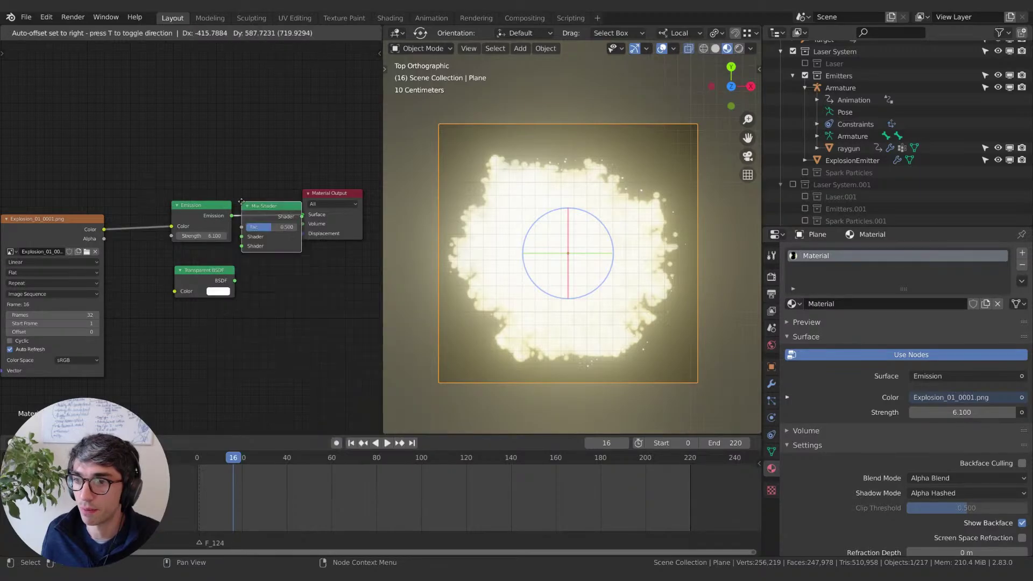
{"action": "left_click", "coordinate": [265, 202]}
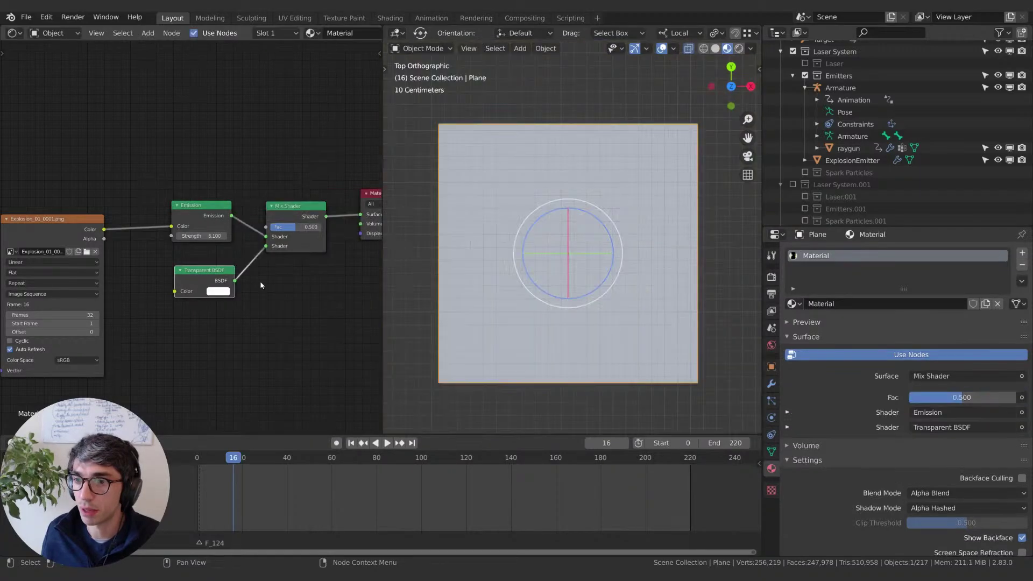
{"action": "left_click_drag", "start_coordinate": [234, 280], "coordinate": [265, 246]}
Step: Connect the explosion image's Alpha to the Mix Shader's Fac and swap its two shader inputs
{"action": "left_click_drag", "start_coordinate": [104, 238], "coordinate": [128, 268]}
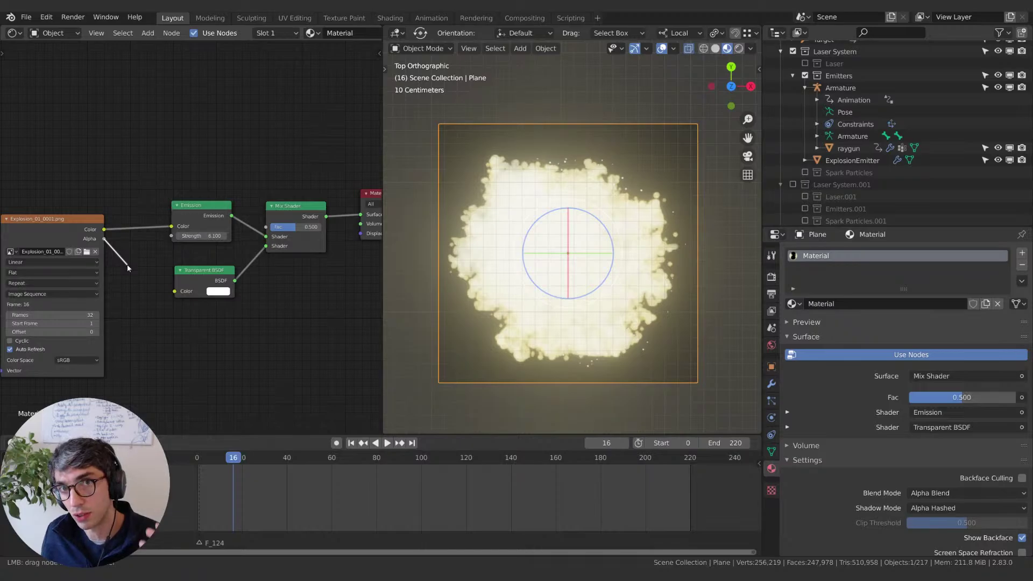
{"action": "left_click_drag", "start_coordinate": [128, 268], "coordinate": [275, 229]}
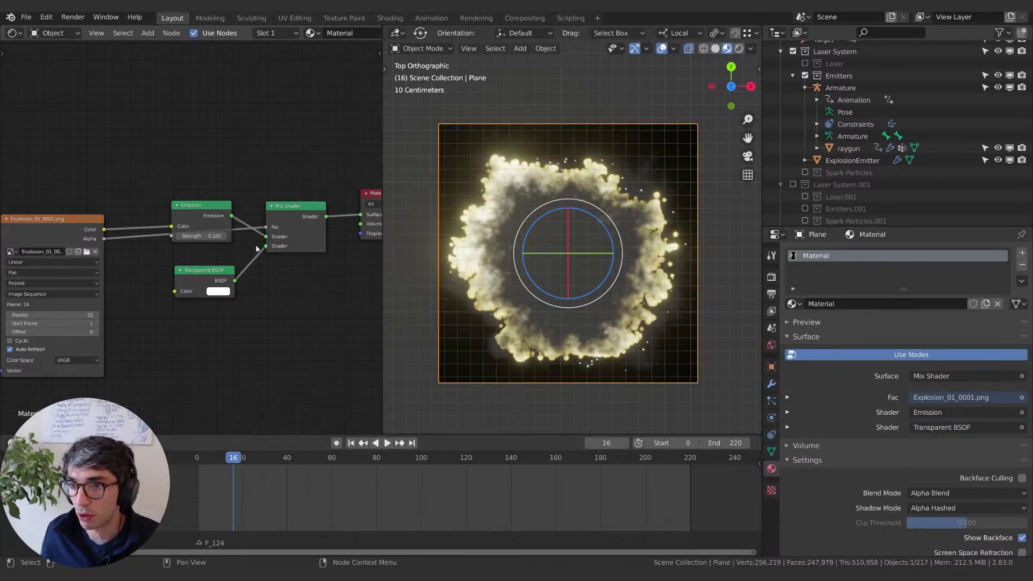
{"action": "left_click_drag", "start_coordinate": [262, 248], "coordinate": [267, 238]}
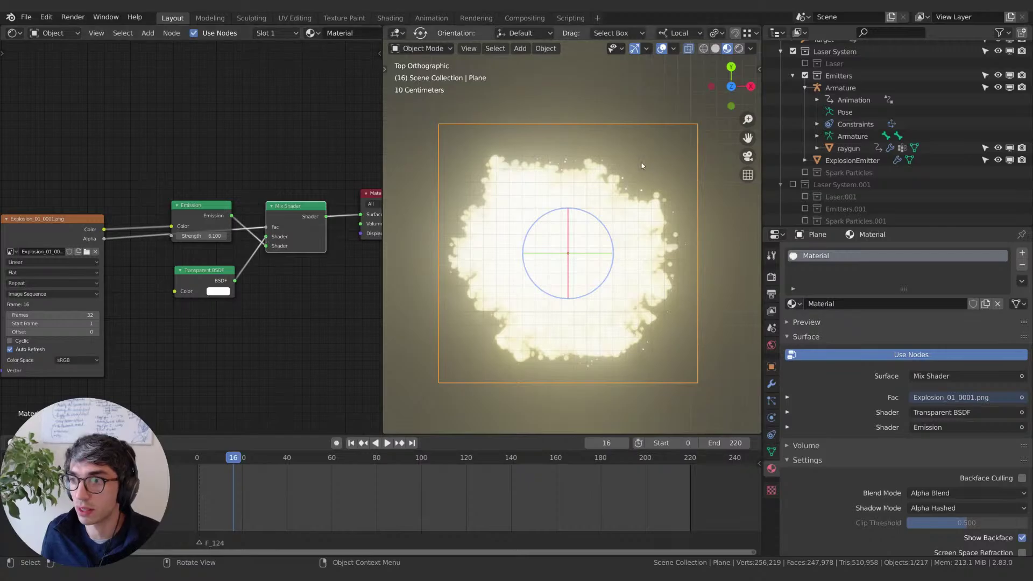
Step: Open the explosion plane's object constraint settings
{"action": "middle_click_drag", "start_coordinate": [444, 256], "coordinate": [556, 231]}
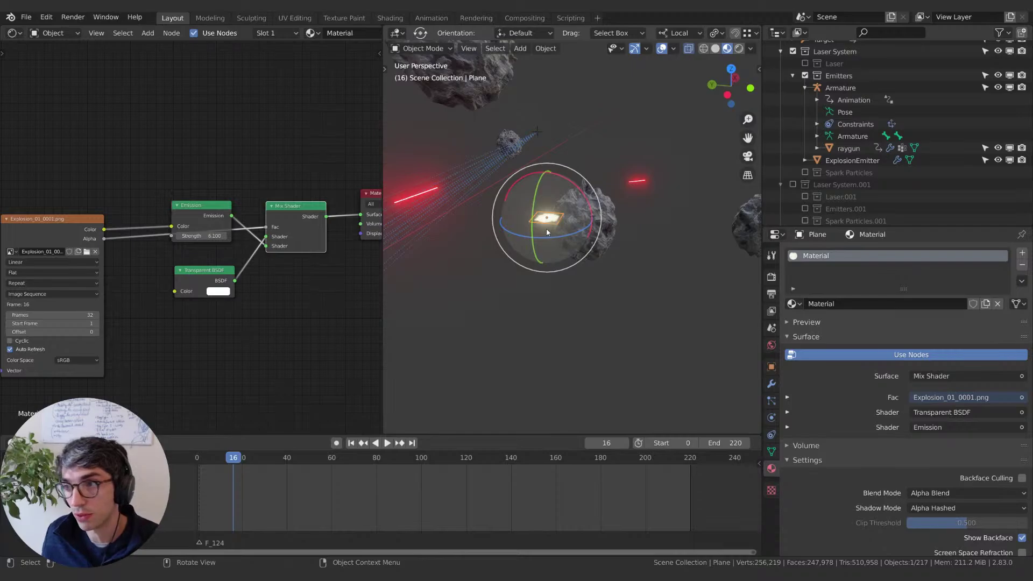
{"action": "left_click", "coordinate": [772, 418]}
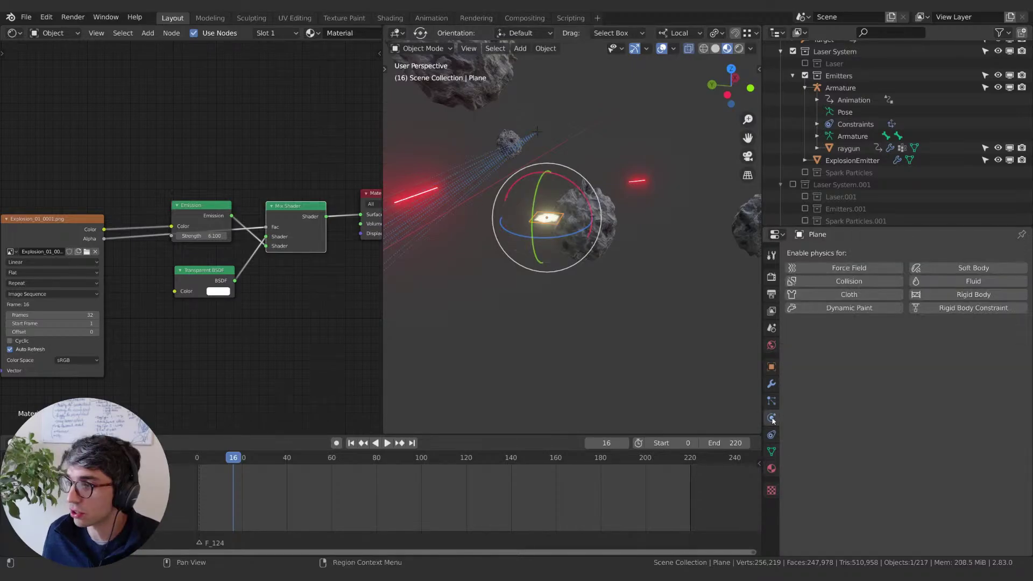
{"action": "left_click", "coordinate": [772, 434]}
{"action": "left_click", "coordinate": [856, 253]}
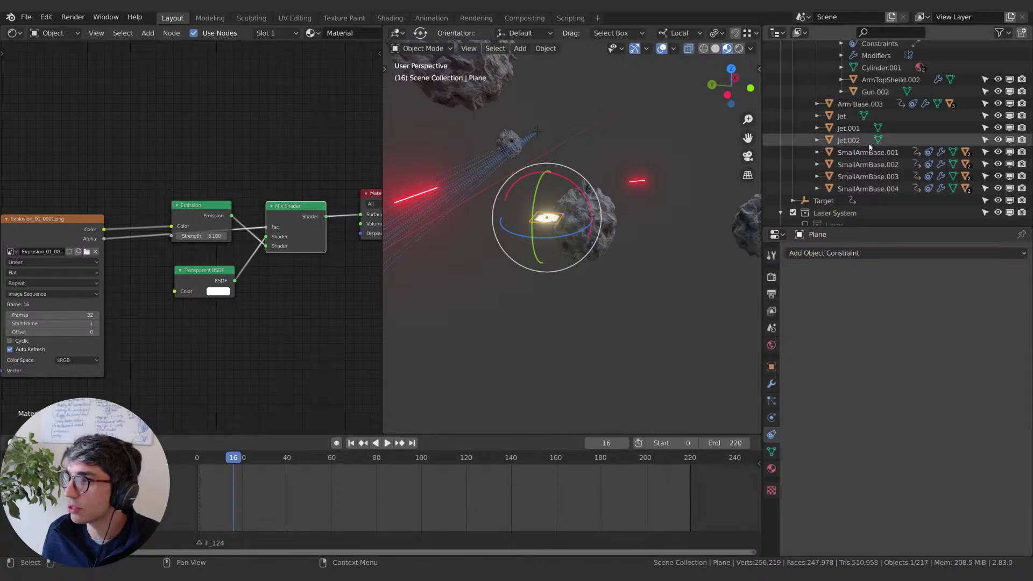
Step: Select Camera.001, look through it and enable Lock Camera to View
{"action": "scroll", "coordinate": [867, 153], "scroll_direction": "down", "scroll_amount": 10}
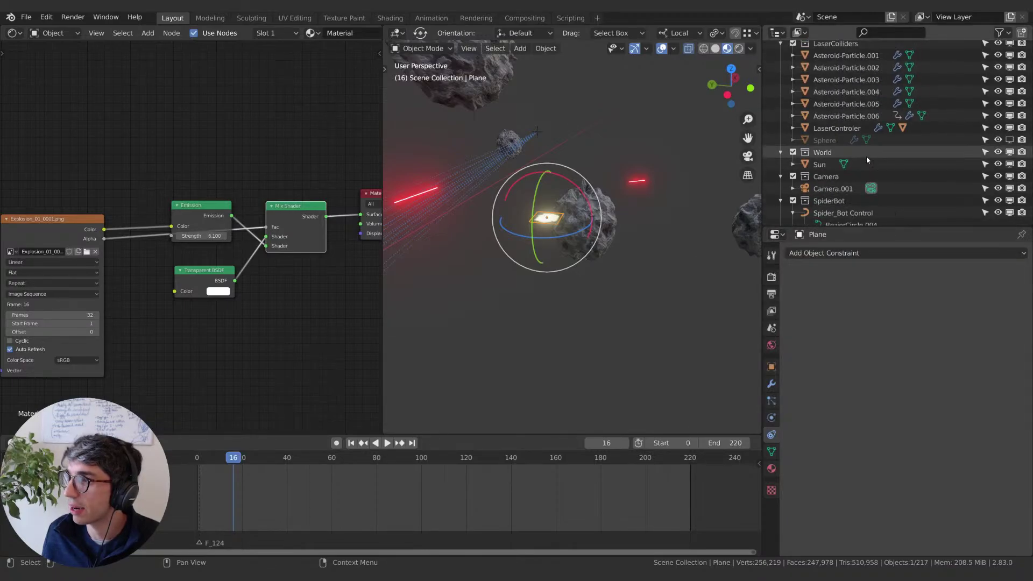
{"action": "left_click", "coordinate": [832, 188]}
{"action": "key", "text": "KP_0"}
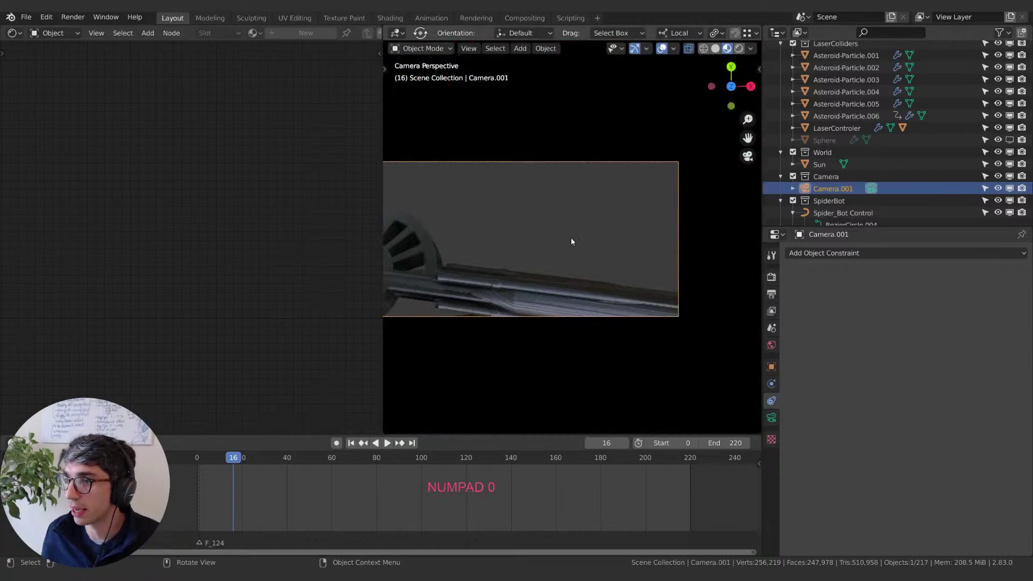
{"action": "left_click", "coordinate": [759, 67]}
{"action": "left_click", "coordinate": [755, 114]}
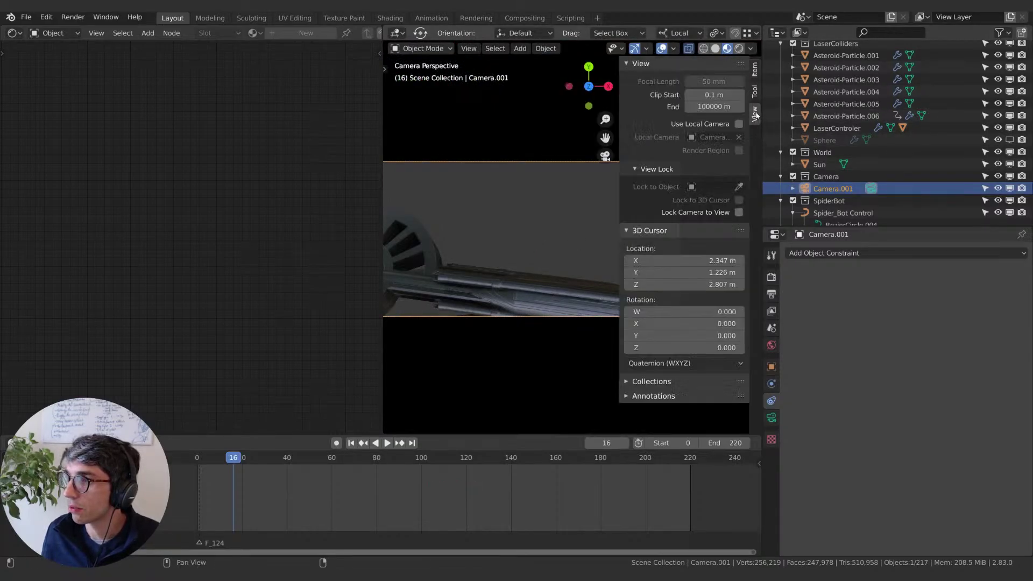
{"action": "left_click", "coordinate": [738, 212]}
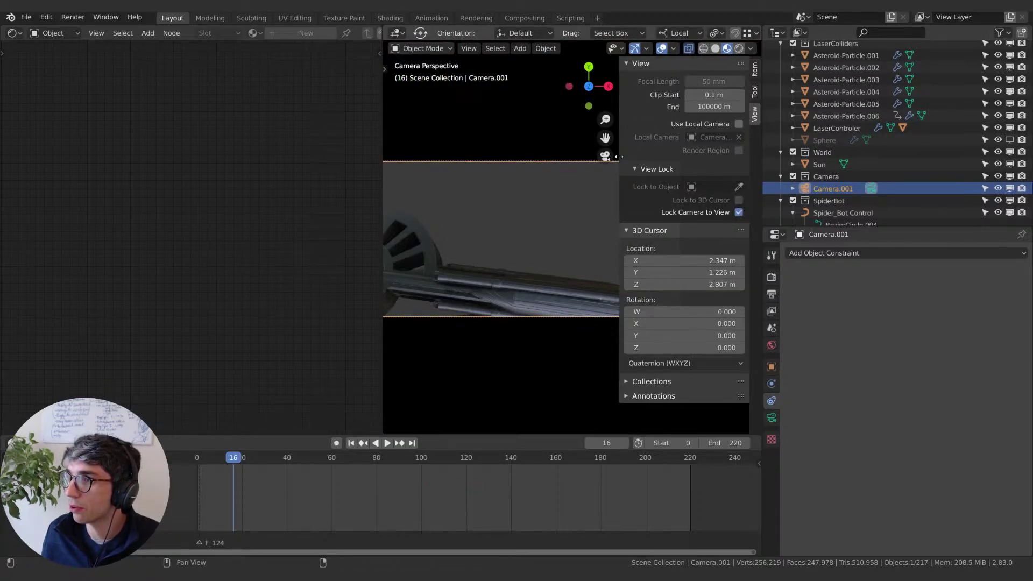
{"action": "key", "text": "n"}
Step: Reposition the camera to frame the spider robot, asteroids and explosion plane, briefly disabling Lock Camera to View to recentre the frame
{"action": "middle_click_drag", "start_coordinate": [576, 235], "coordinate": [451, 253]}
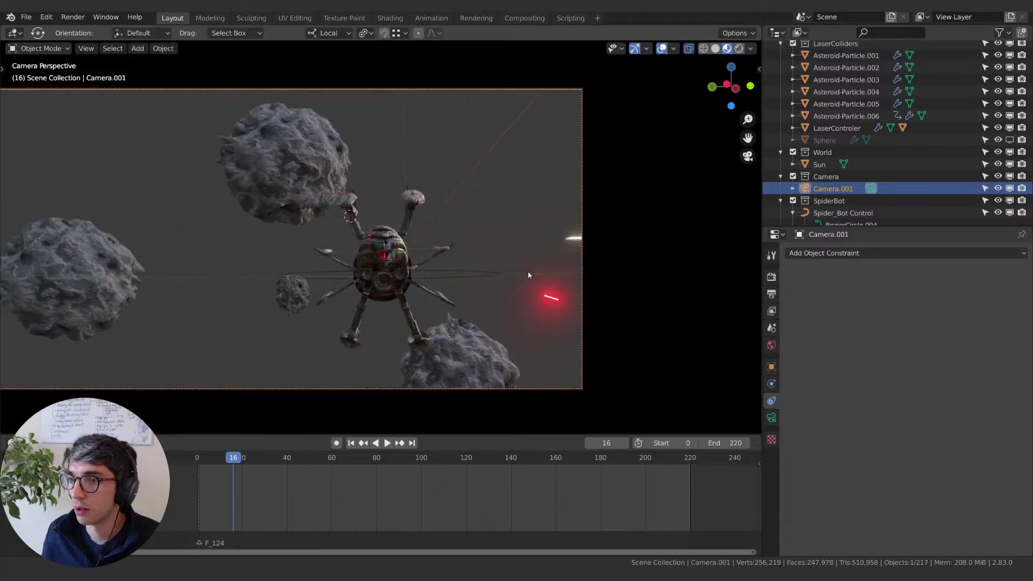
{"action": "middle_click_drag", "start_coordinate": [369, 258], "coordinate": [184, 231], "text": "shift"}
{"action": "left_click", "coordinate": [759, 70]}
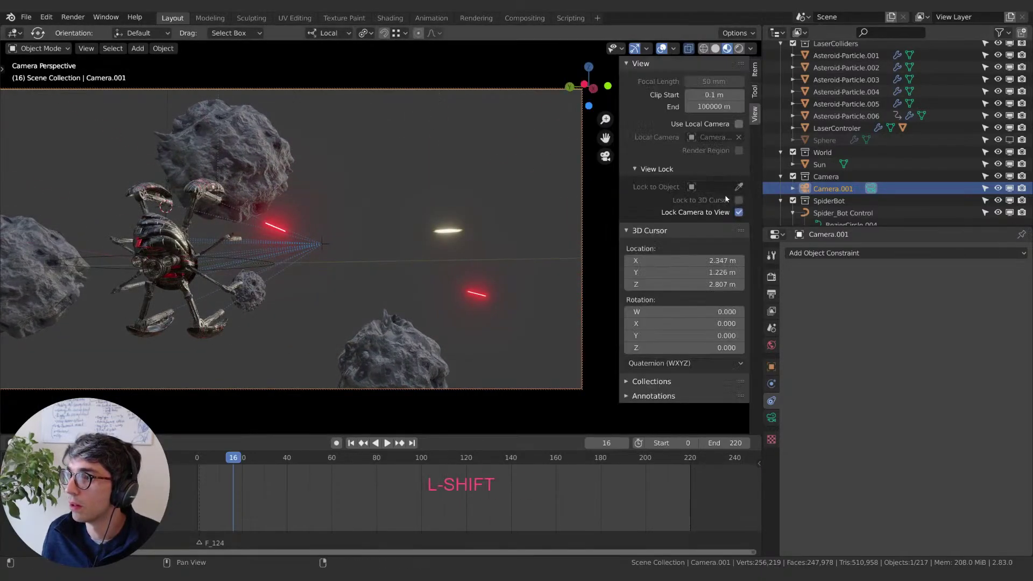
{"action": "middle_click_drag", "start_coordinate": [294, 188], "coordinate": [385, 203], "text": "shift"}
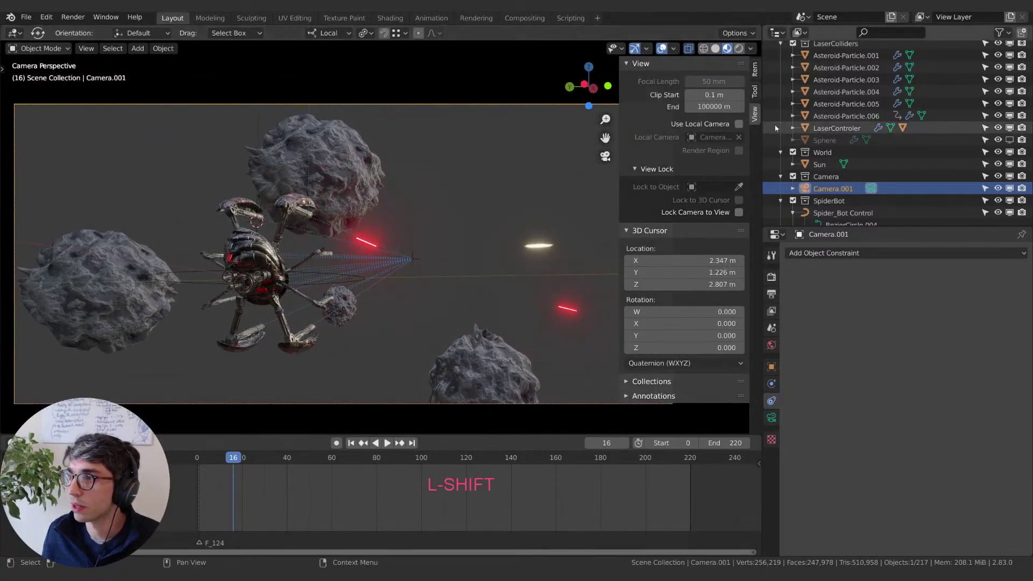
{"action": "left_click", "coordinate": [754, 90]}
{"action": "left_click", "coordinate": [754, 114]}
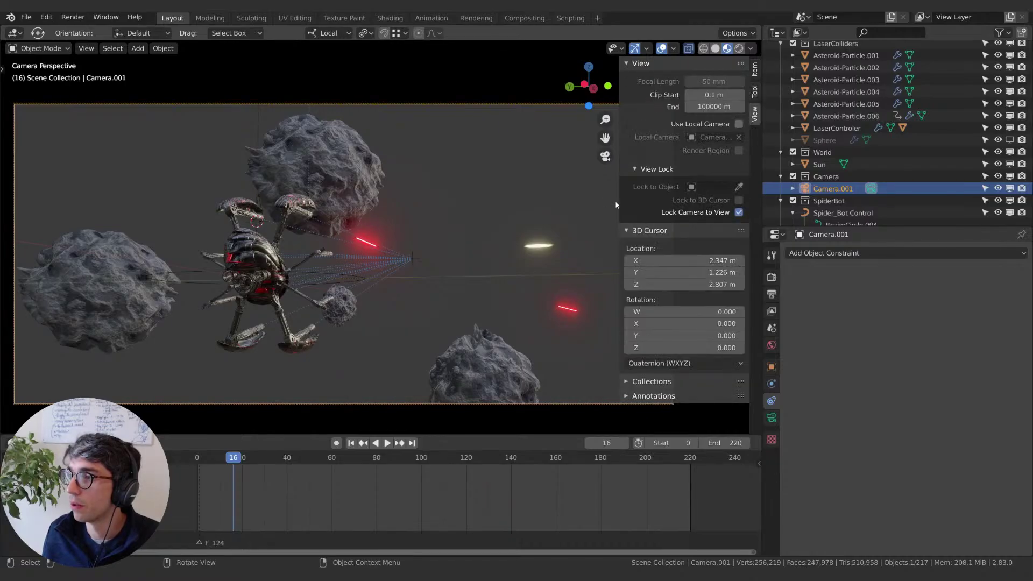
{"action": "key", "text": "n"}
{"action": "middle_click_drag", "start_coordinate": [454, 210], "coordinate": [484, 210]}
{"action": "key", "text": "shift"}
Step: Add a Damped Track constraint to the explosion plane, targeting Camera.001 along the Z axis
{"action": "left_click", "coordinate": [557, 245]}
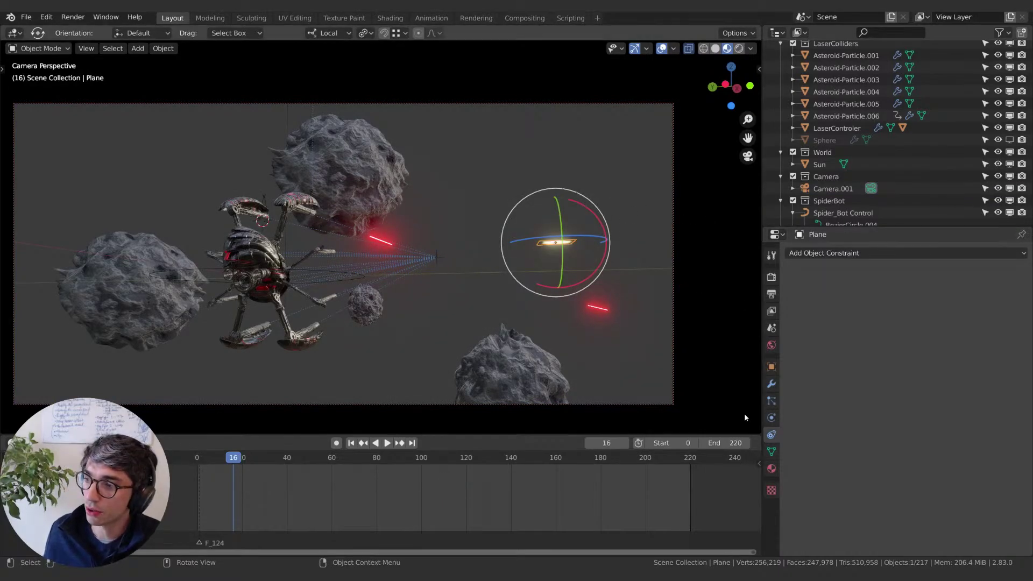
{"action": "left_click", "coordinate": [859, 256]}
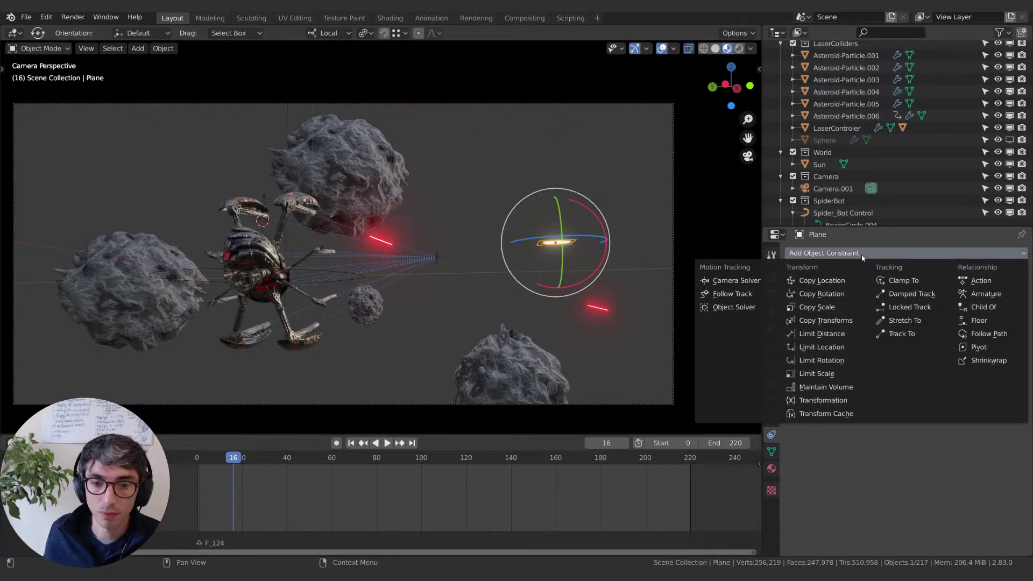
{"action": "left_click", "coordinate": [898, 296]}
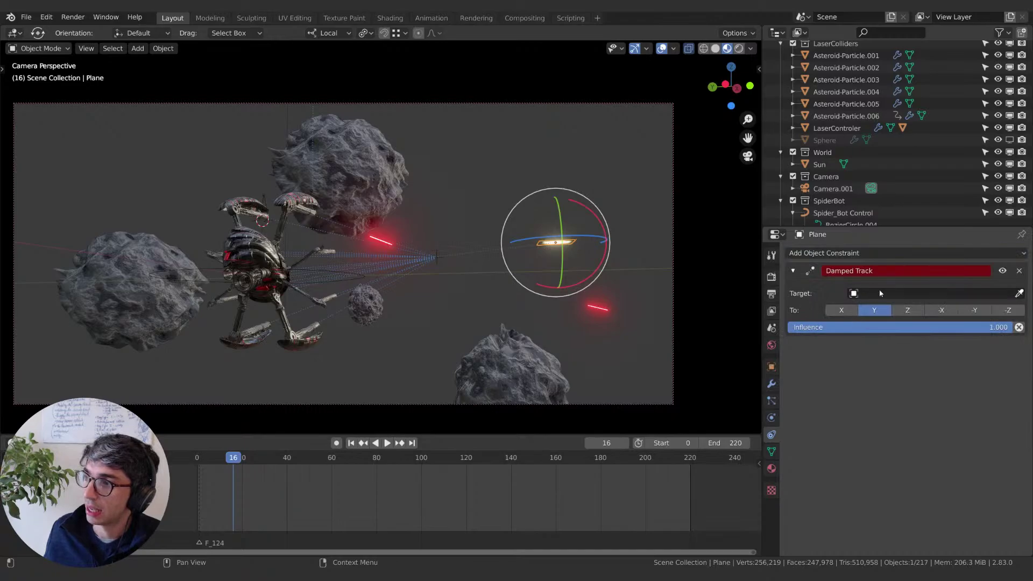
{"action": "left_click", "coordinate": [885, 291]}
{"action": "type", "text": "cam"}
{"action": "left_click", "coordinate": [877, 310]}
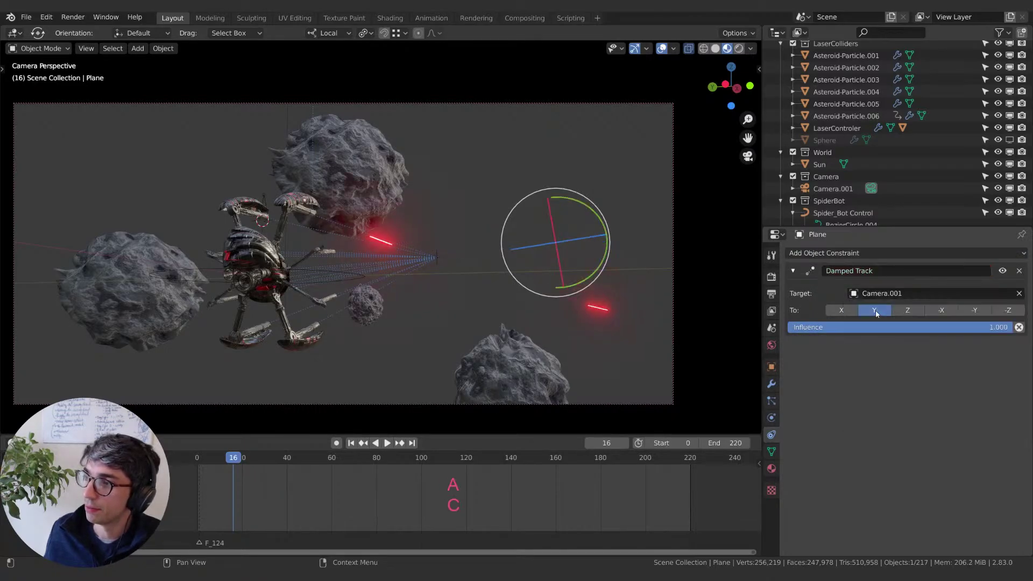
{"action": "left_click", "coordinate": [907, 310]}
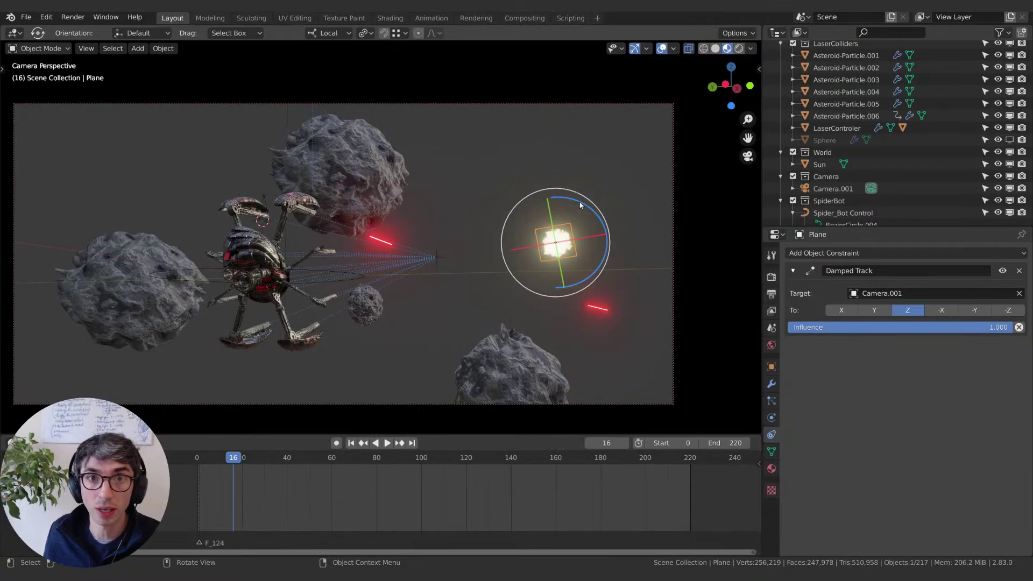
{"action": "left_click", "coordinate": [882, 312]}
{"action": "left_click", "coordinate": [909, 312]}
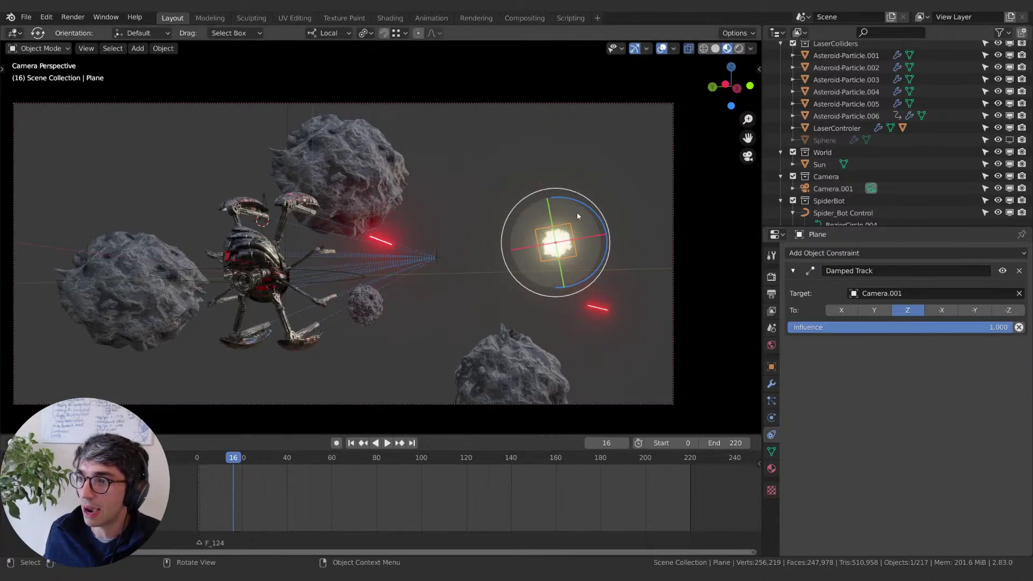
Step: Move the explosion plane over the upper asteroid and scale it up to about 3.4 times its size
{"action": "middle_click_drag", "start_coordinate": [576, 212], "coordinate": [484, 204]}
{"action": "key", "text": "g"}
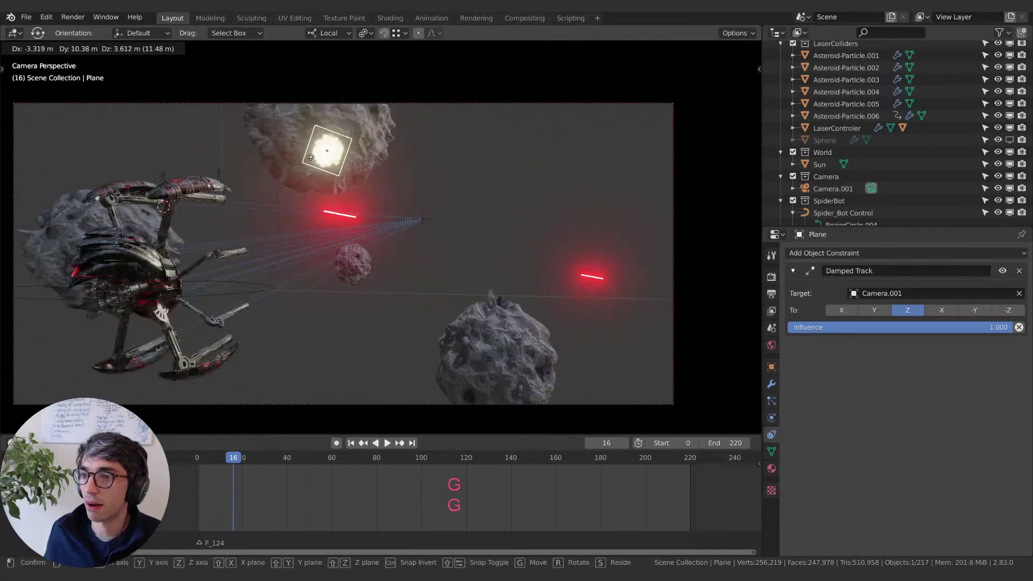
{"action": "left_click", "coordinate": [360, 161]}
{"action": "key", "text": "s"}
{"action": "left_click", "coordinate": [407, 186]}
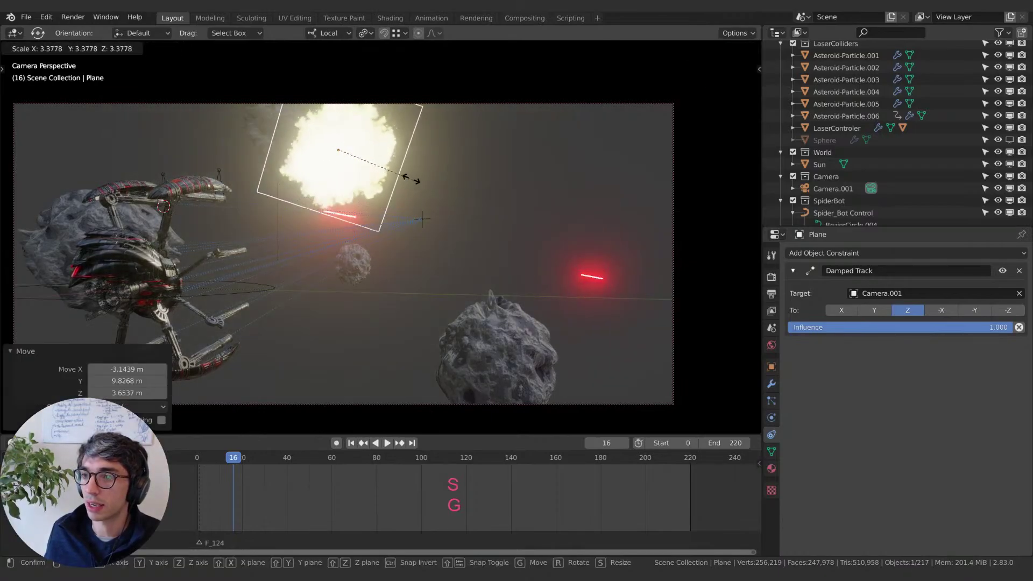
Step: Nudge the enlarged explosion plane upward, about 0.85 m in Z
{"action": "middle_click_drag", "start_coordinate": [407, 186], "coordinate": [421, 198], "text": "shift"}
{"action": "key", "text": "g"}
{"action": "left_click", "coordinate": [416, 182]}
Step: Move the explosion plane about -1.15 m along its local X axis
{"action": "key", "text": "g"}
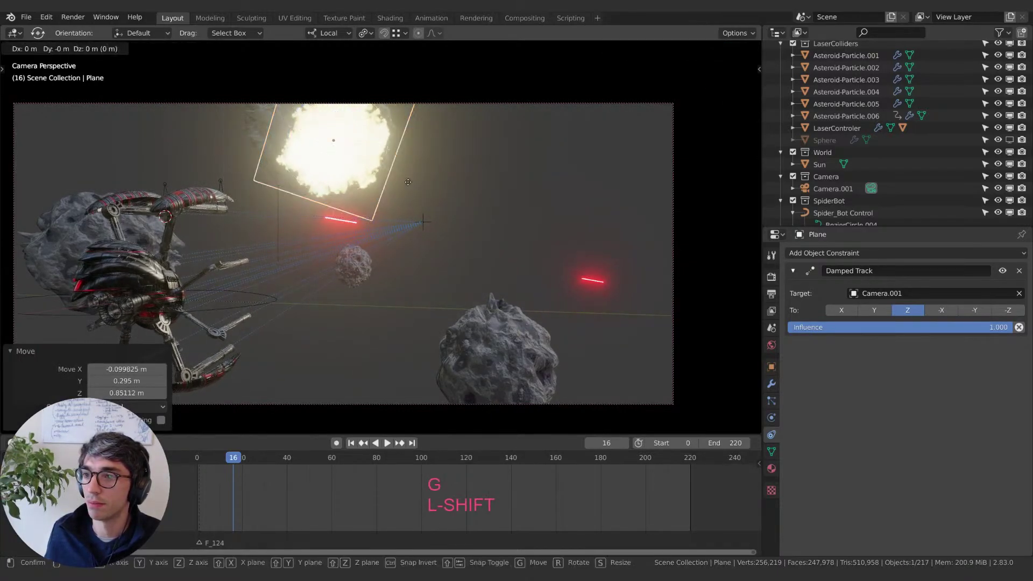
{"action": "key", "text": "x"}
{"action": "left_click", "coordinate": [398, 206]}
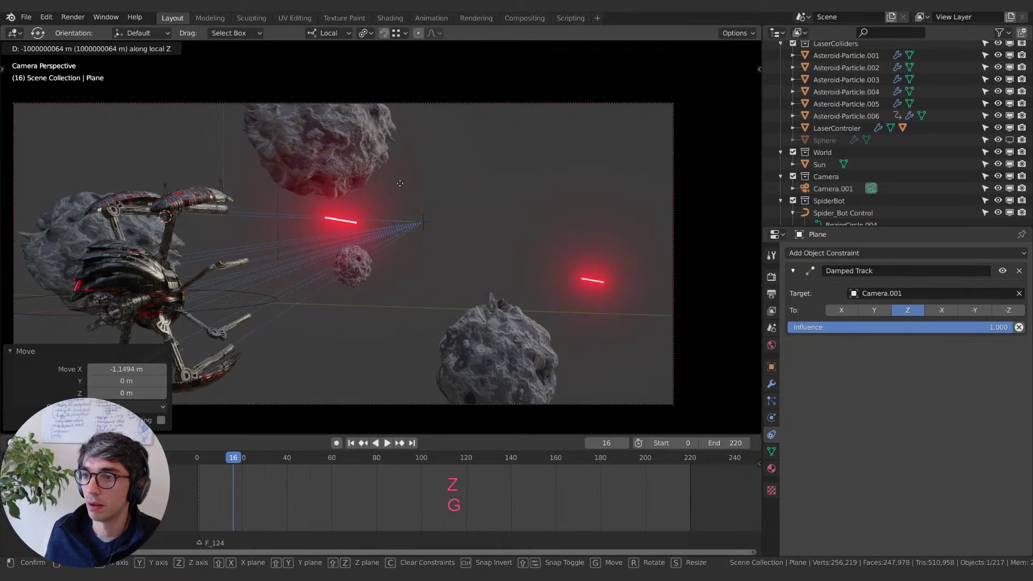
{"action": "key", "text": "Escape"}
{"action": "key", "text": "g"}
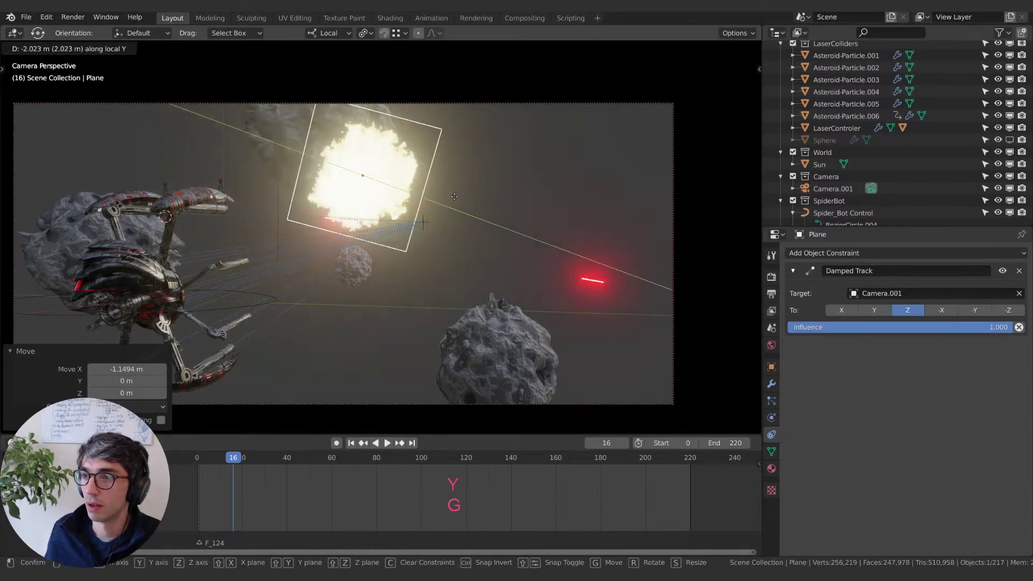
{"action": "key", "text": "y"}
{"action": "key", "text": "Escape"}
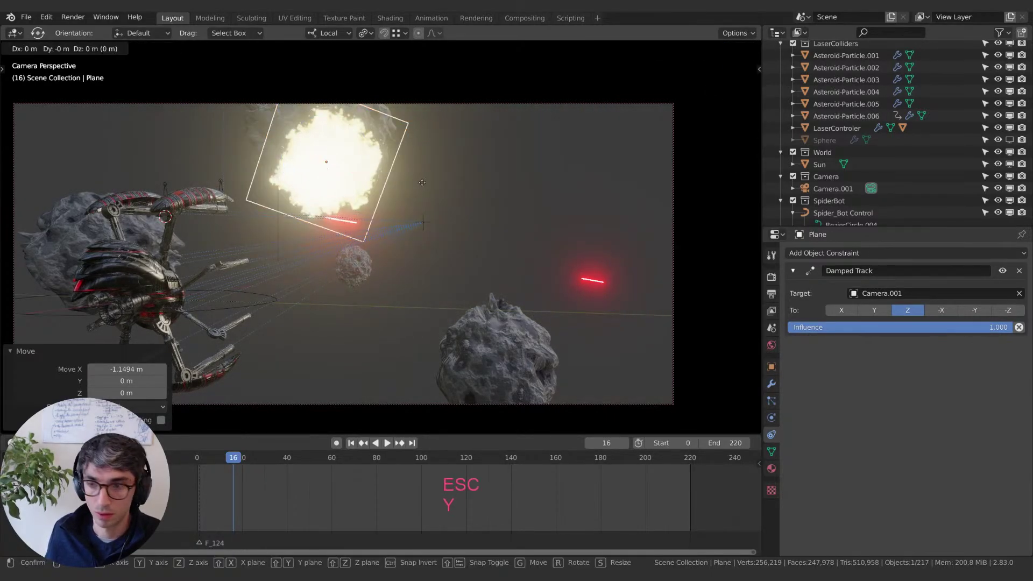
{"action": "key", "text": "g"}
{"action": "key", "text": "z"}
{"action": "key", "text": "Escape"}
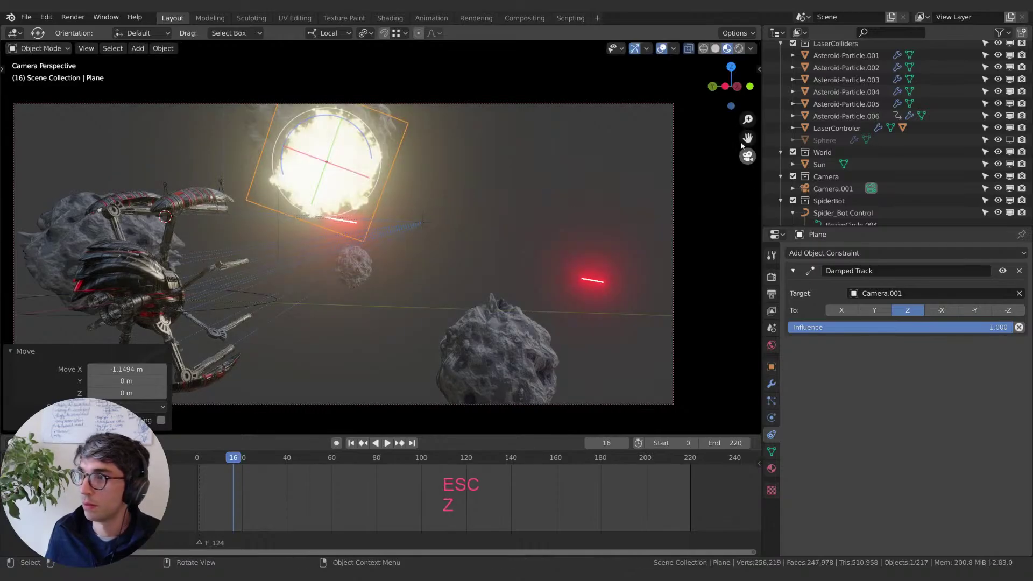
Step: Reposition the locked camera so the spider robot and the explosion over the upper asteroid sit further inside the frame
{"action": "left_click", "coordinate": [759, 69]}
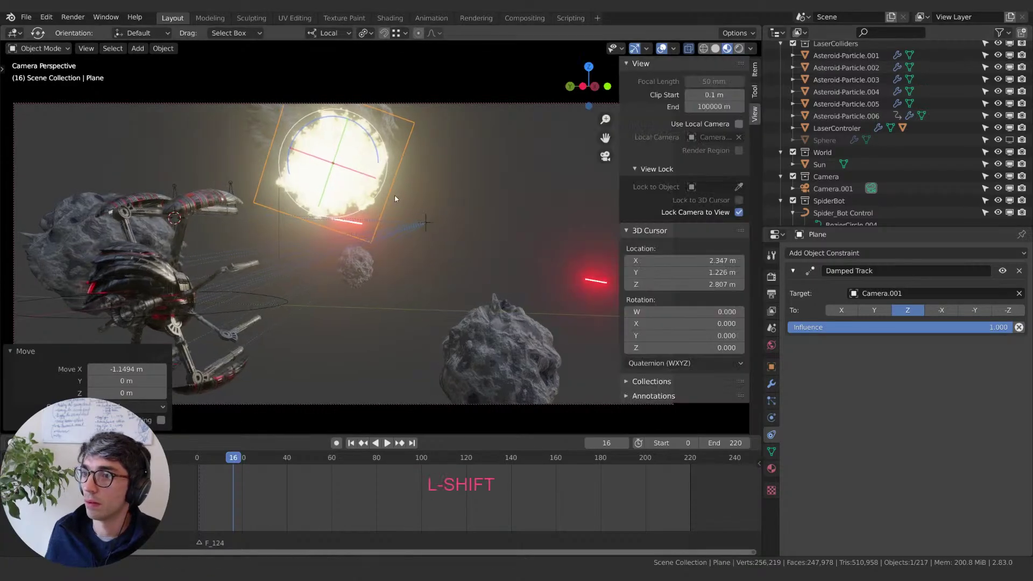
{"action": "middle_click_drag", "start_coordinate": [409, 186], "coordinate": [430, 297], "text": "shift"}
{"action": "left_click", "coordinate": [321, 214]}
{"action": "left_click", "coordinate": [321, 214]}
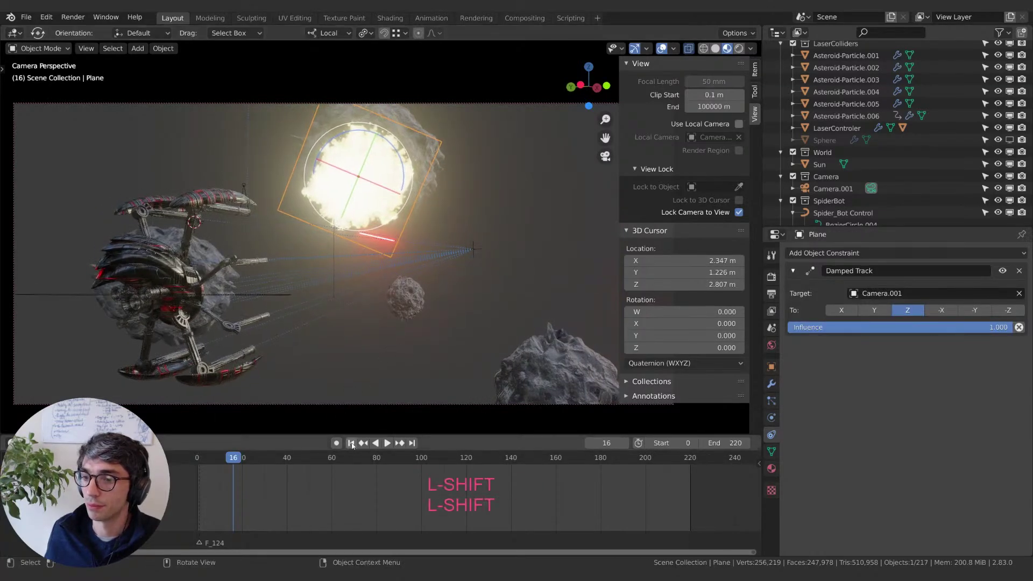
Step: Play back the opening frames of the animation to check the explosion's timing and placement over the upper asteroid
{"action": "key", "text": "shift+ctrl+space"}
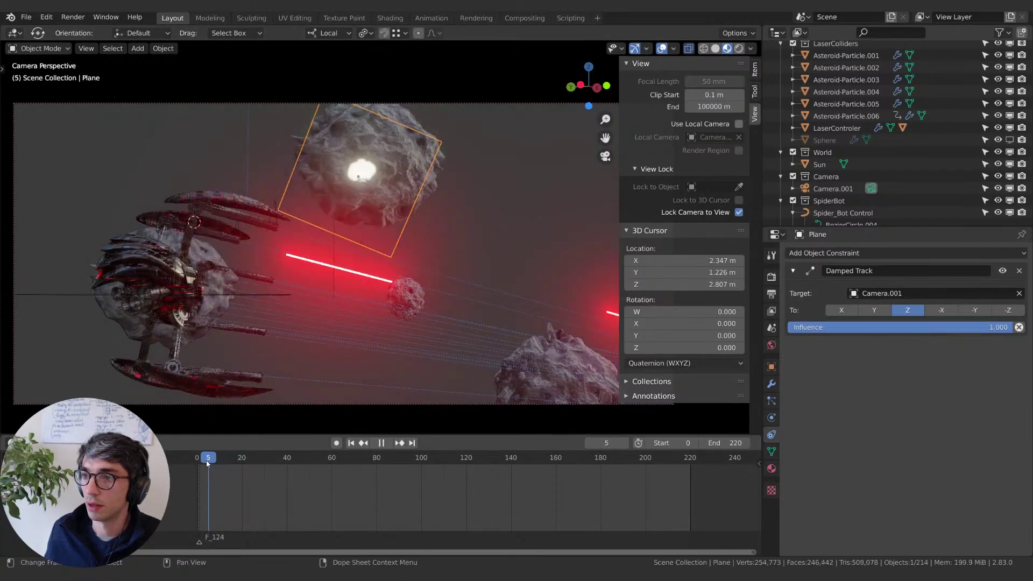
{"action": "key", "text": "space"}
{"action": "key", "text": "space"}
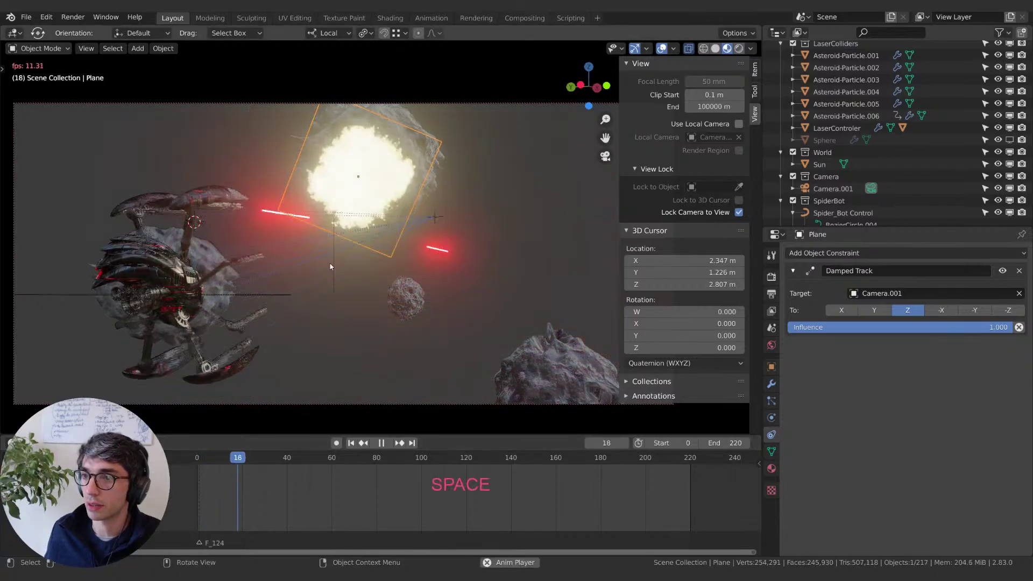
{"action": "key", "text": "space"}
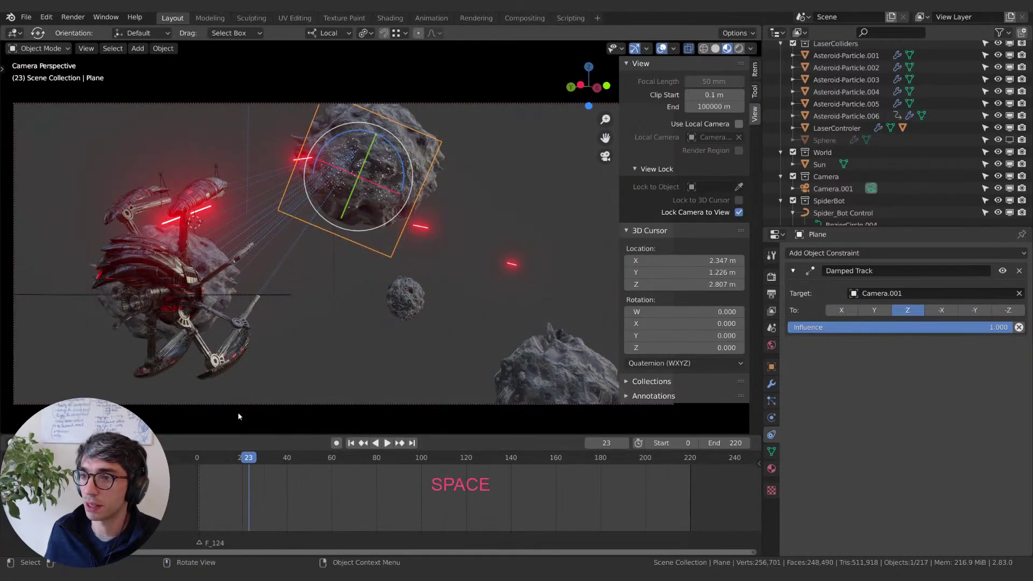
{"action": "key", "text": "space"}
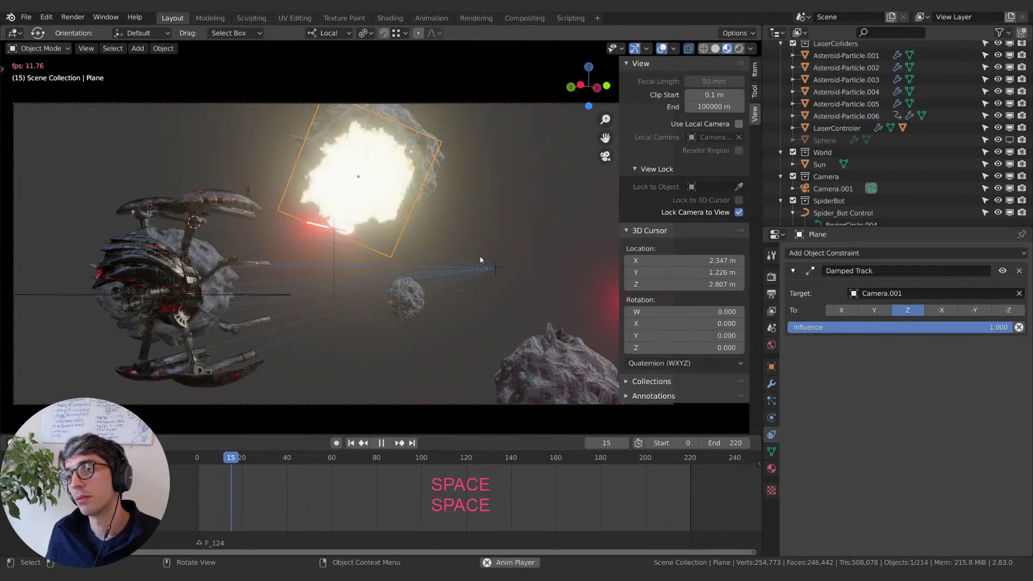
{"action": "key", "text": "space"}
Step: Switch the viewport to Rendered shading without overlays and scale the explosion plane down to about 0.75 of its size
{"action": "key", "text": "n"}
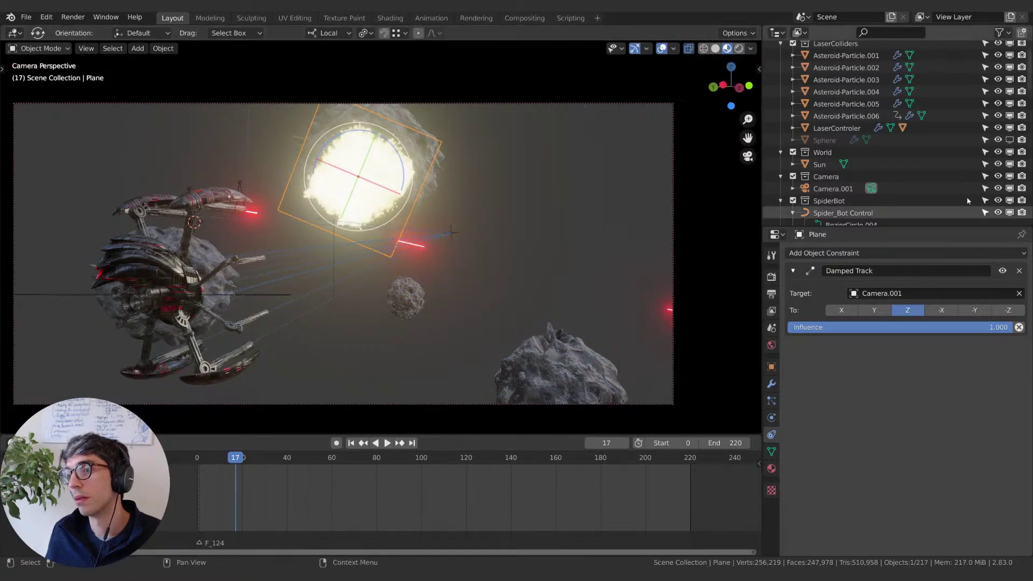
{"action": "left_click", "coordinate": [738, 49]}
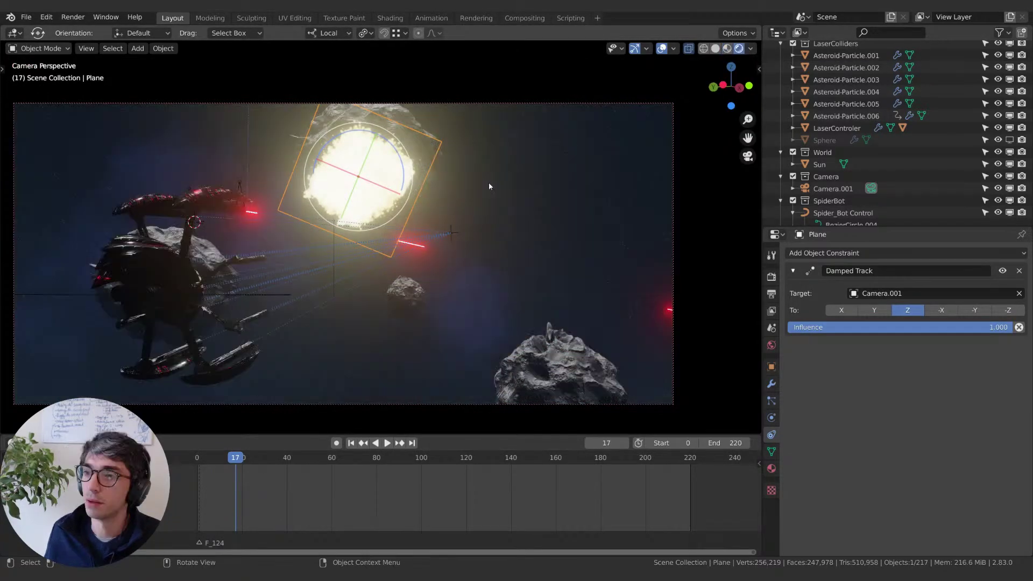
{"action": "key", "text": "s"}
{"action": "left_click", "coordinate": [489, 187]}
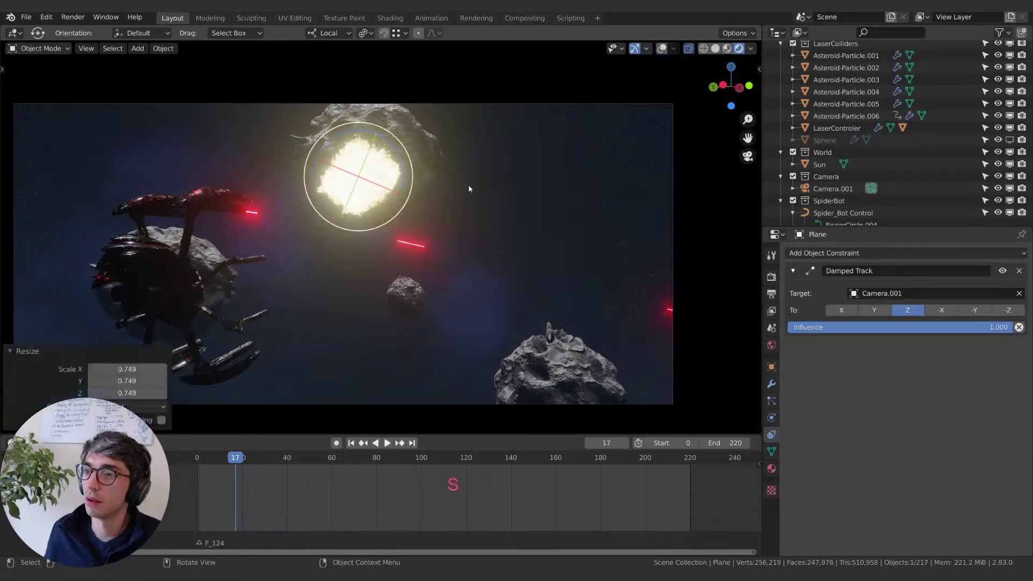
{"action": "left_click", "coordinate": [631, 57]}
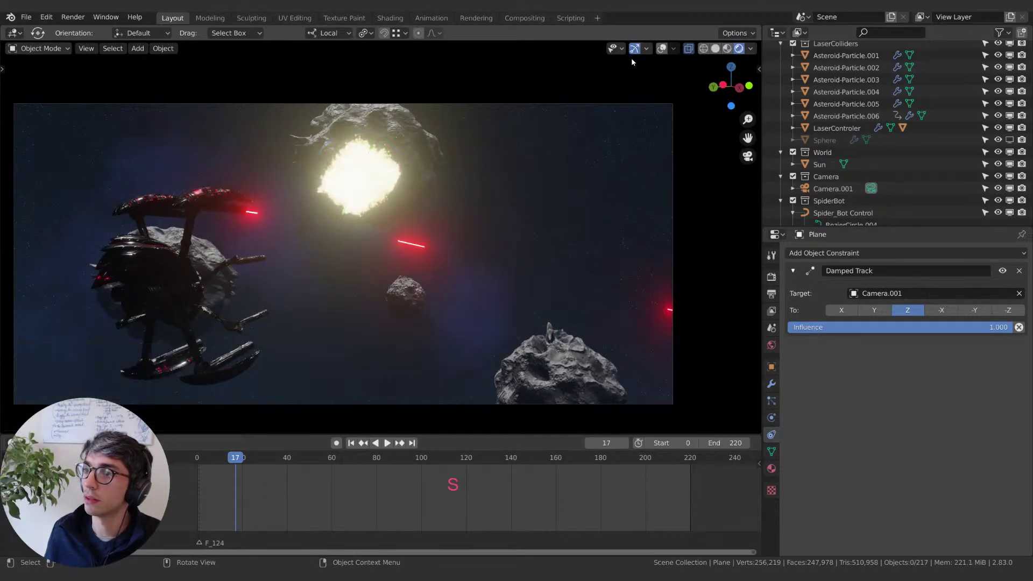
Step: Select the explosion plane and play the animation from its beginning in Rendered shading
{"action": "left_click", "coordinate": [358, 175]}
{"action": "key", "text": "space"}
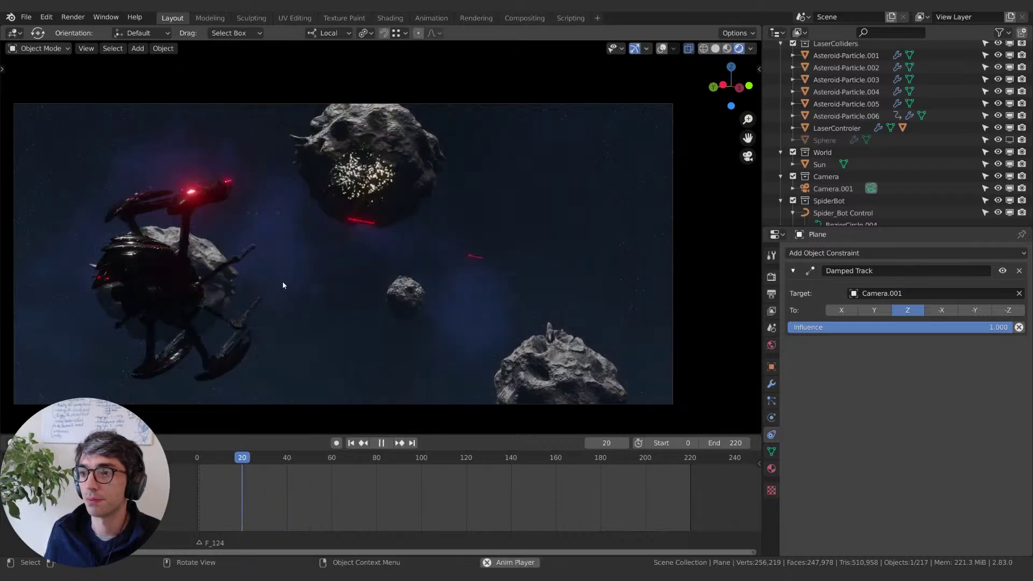
{"action": "left_click", "coordinate": [351, 443]}
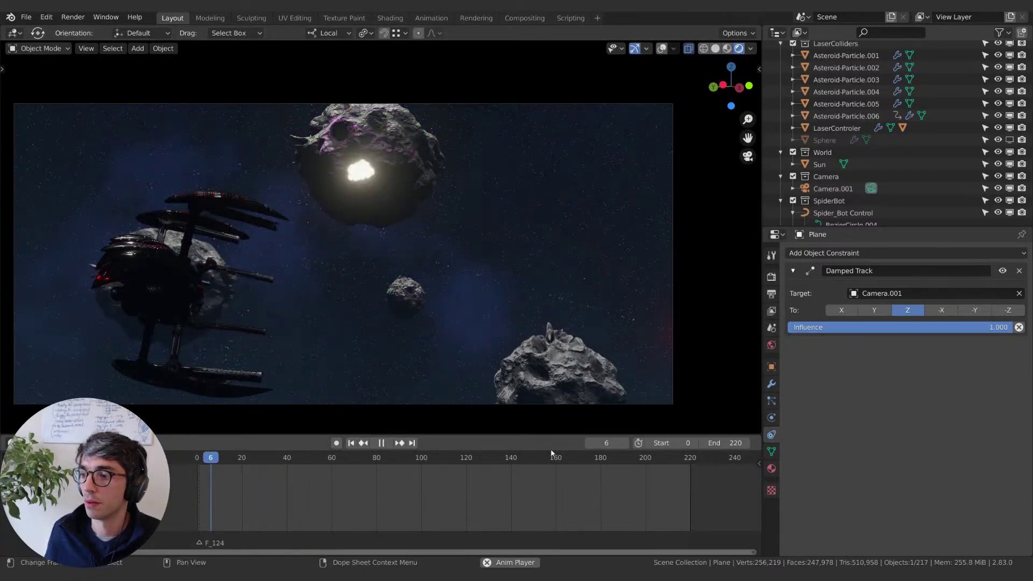
Step: Set the animation's start frame to 1 and replay the explosion from that frame
{"action": "key", "text": "space"}
{"action": "left_click", "coordinate": [672, 443]}
{"action": "type", "text": "1"}
{"action": "key", "text": "Return"}
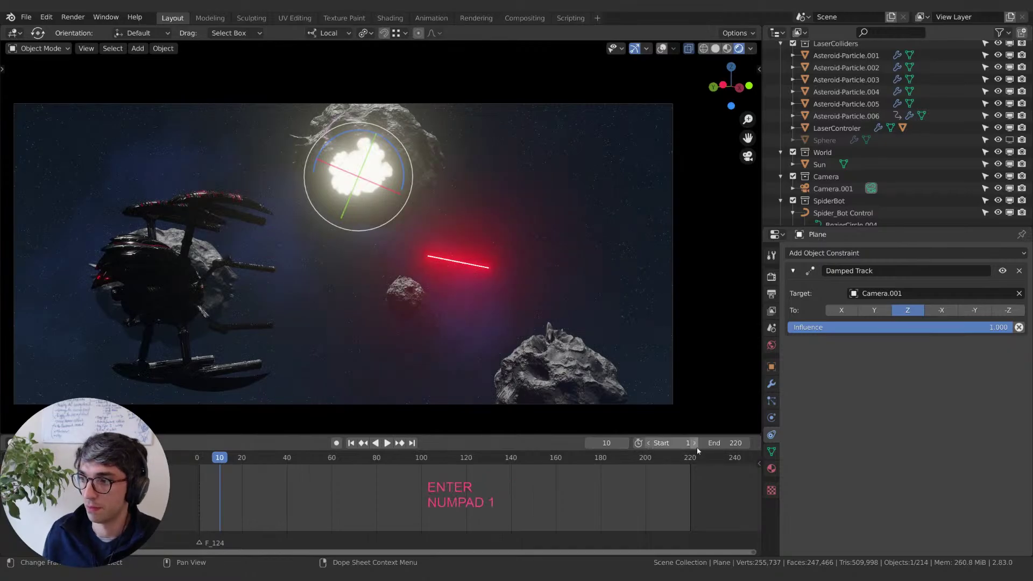
{"action": "key", "text": "shift+Left"}
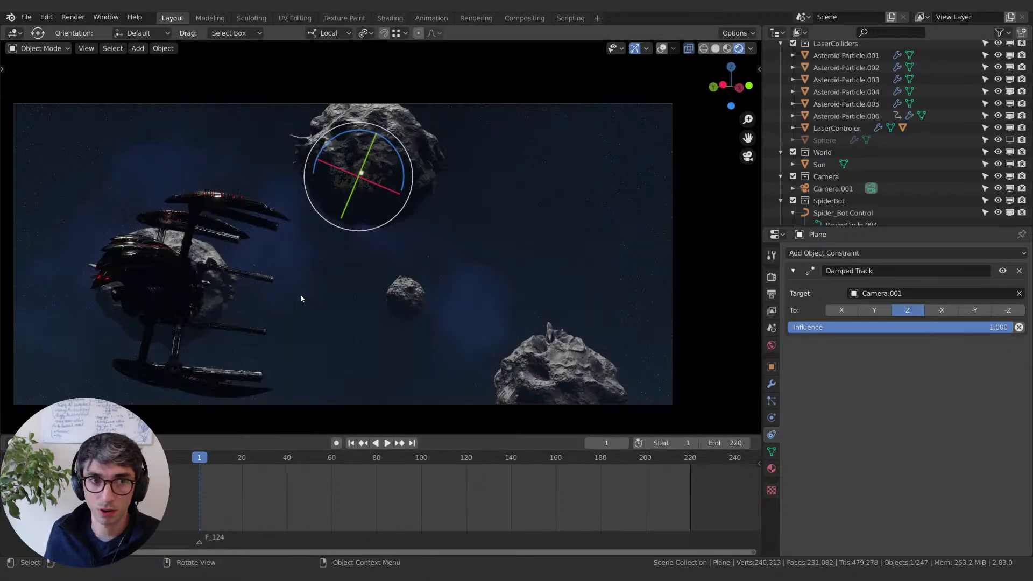
{"action": "key", "text": "space"}
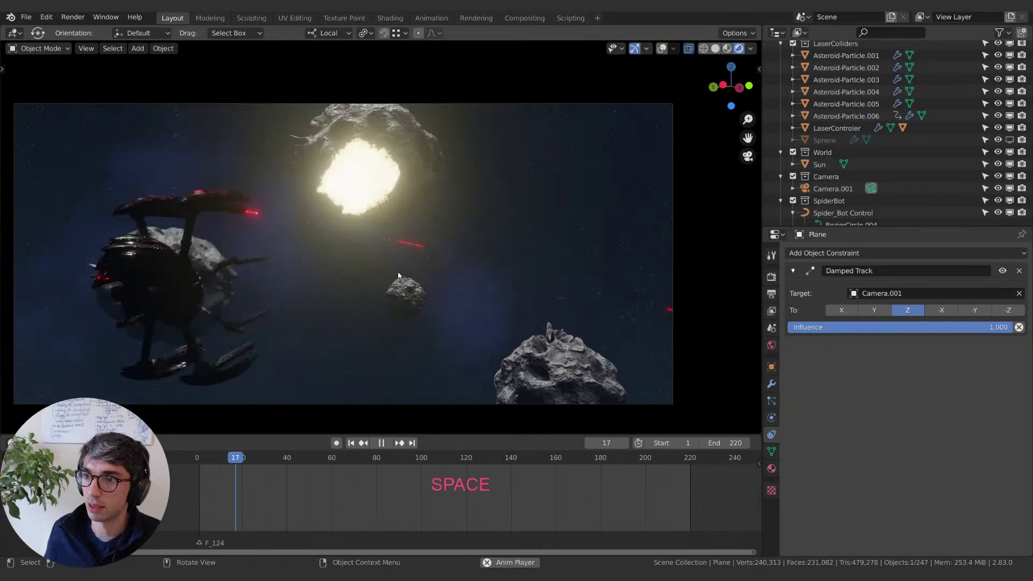
{"action": "key", "text": "space"}
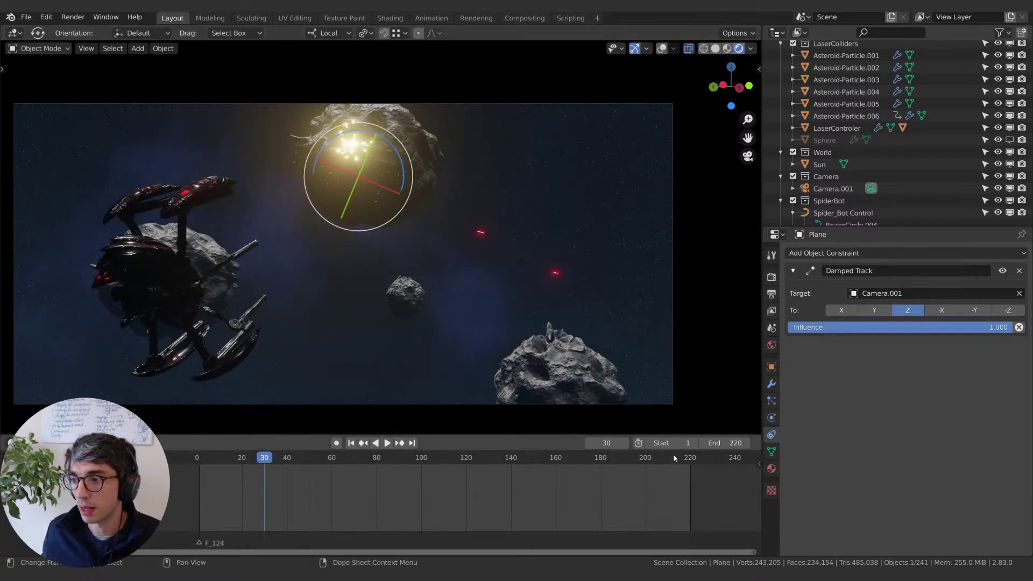
Step: Compare the viewport shading modes, settle on Material Preview, and replay the explosion, stopping at frame 22
{"action": "left_click", "coordinate": [715, 48]}
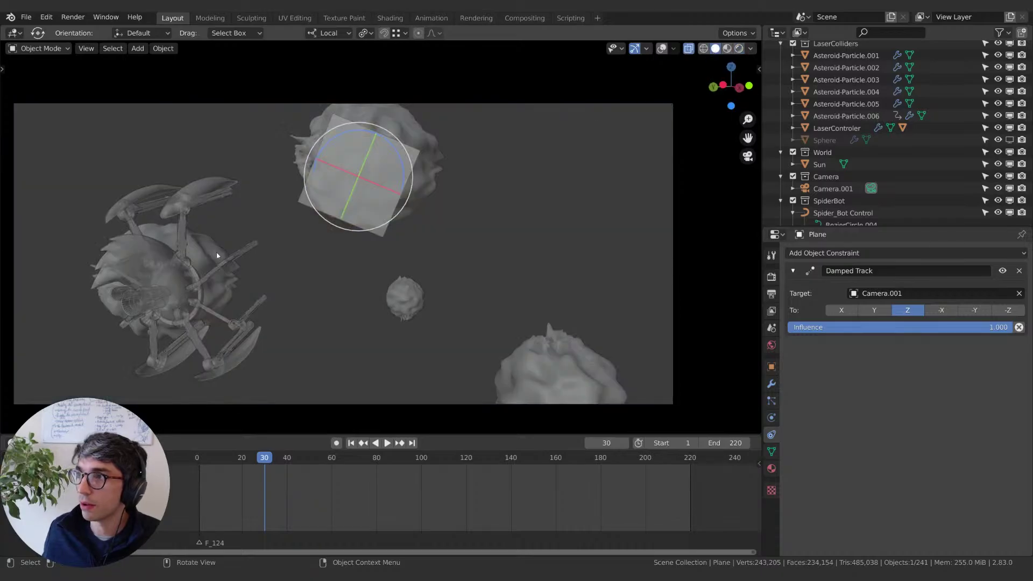
{"action": "left_click", "coordinate": [727, 49]}
{"action": "left_click", "coordinate": [739, 49]}
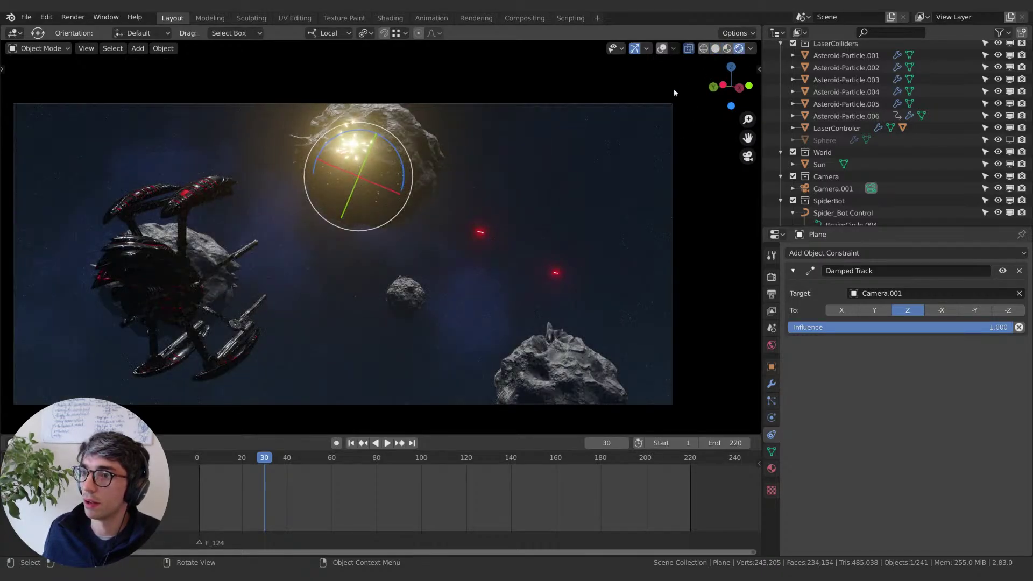
{"action": "left_click", "coordinate": [727, 48]}
{"action": "key", "text": "space"}
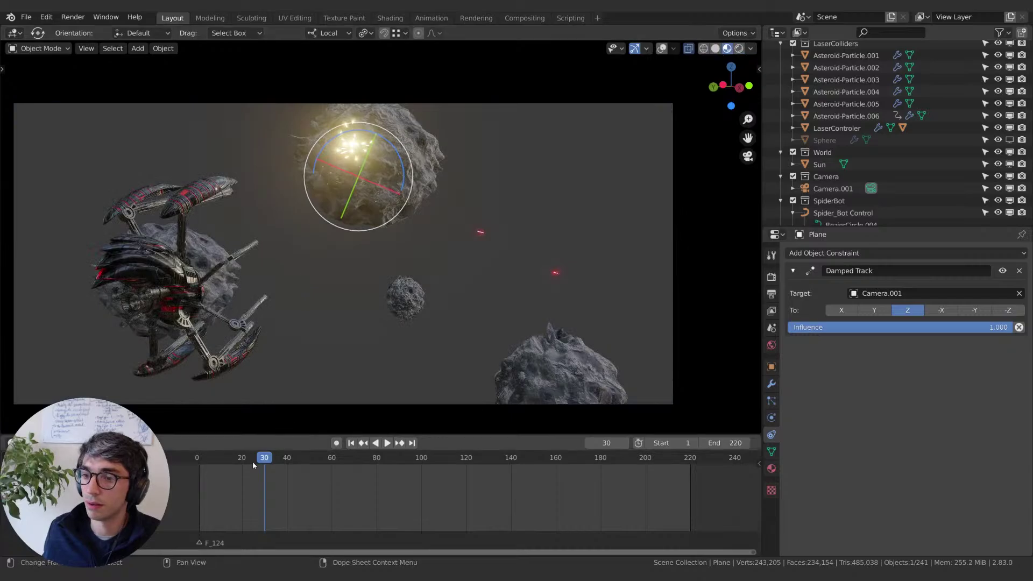
{"action": "left_click", "coordinate": [226, 463]}
{"action": "key", "text": "space"}
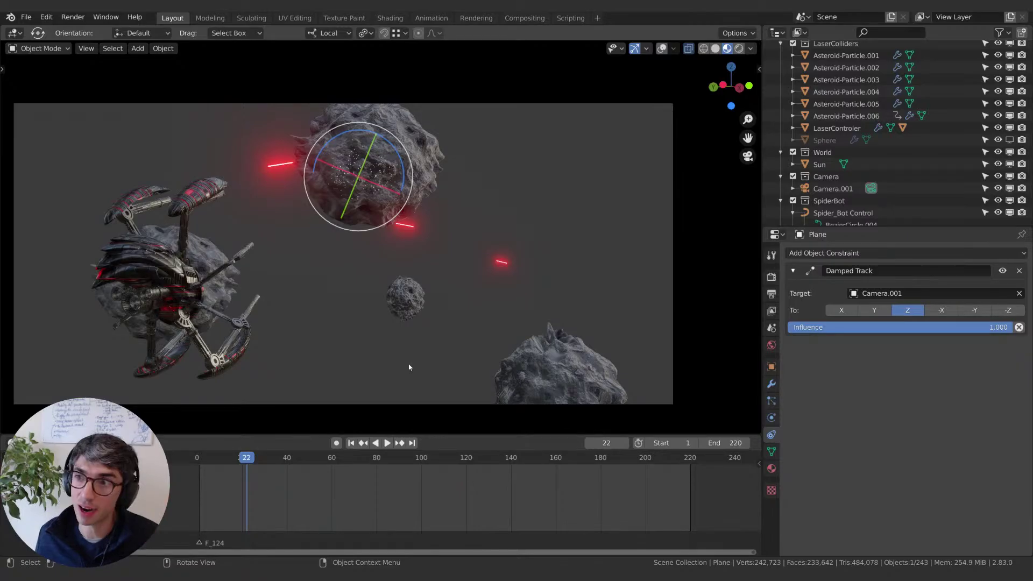
Step: Show the explosion plane's material settings and split the 3D viewport to display its image sequence nodes in a Shader Editor
{"action": "left_click", "coordinate": [771, 466]}
{"action": "left_click_drag", "start_coordinate": [2, 422], "coordinate": [377, 269]}
{"action": "left_click", "coordinate": [14, 33]}
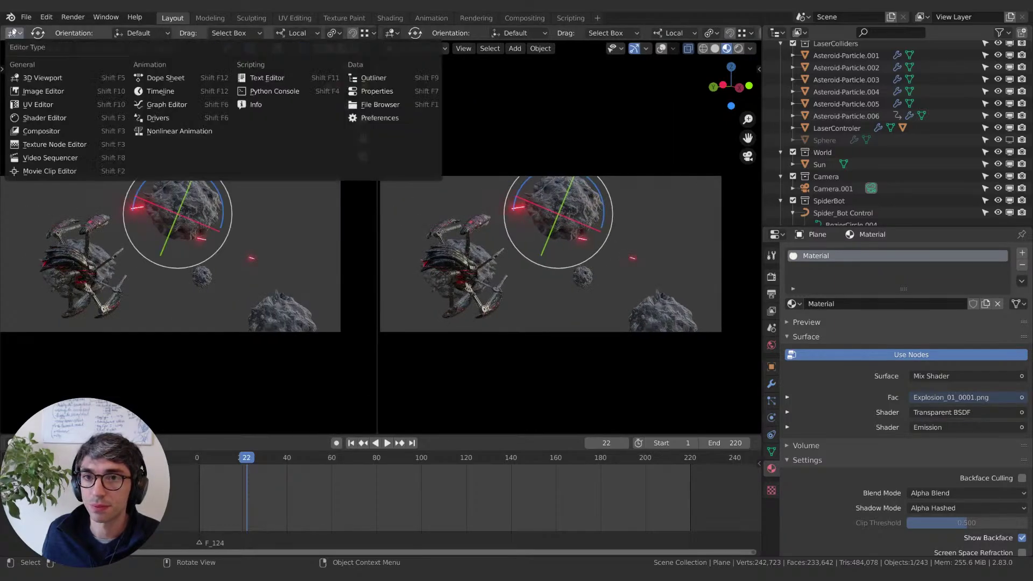
{"action": "left_click", "coordinate": [43, 118]}
{"action": "key", "text": "Home"}
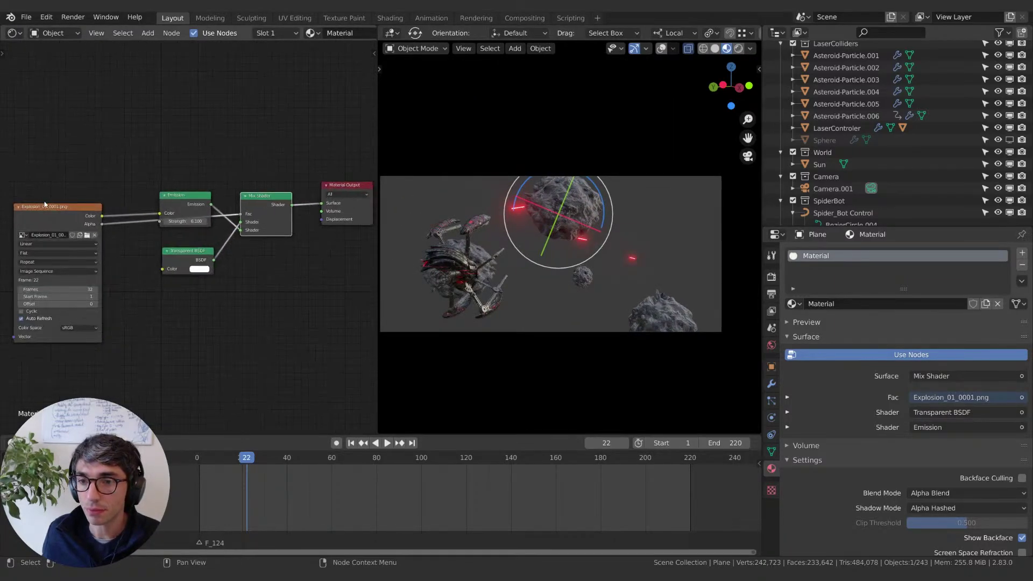
{"action": "middle_click_drag", "start_coordinate": [202, 284], "coordinate": [276, 239]}
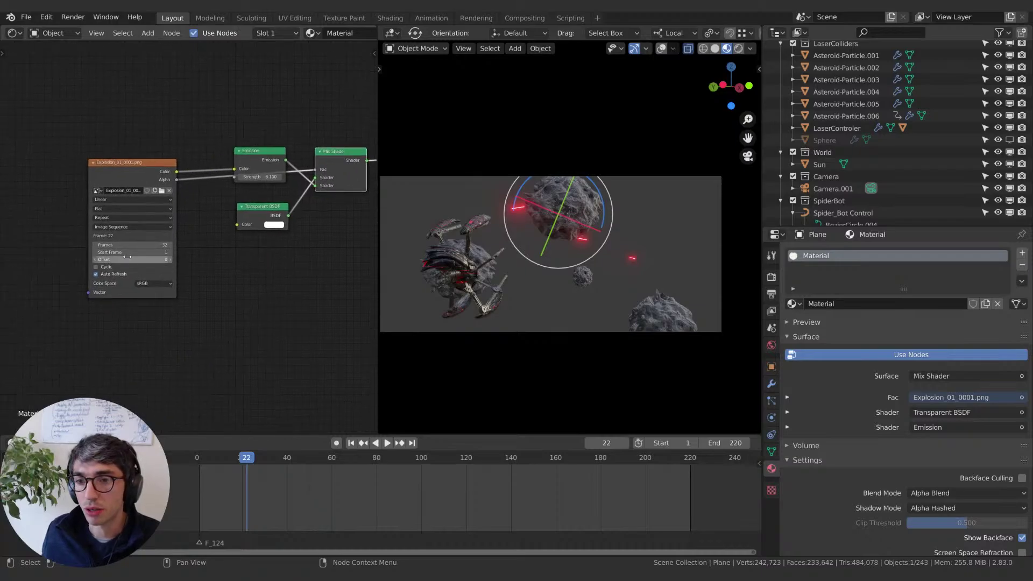
{"action": "scroll", "coordinate": [181, 273], "scroll_direction": "up", "scroll_amount": 2}
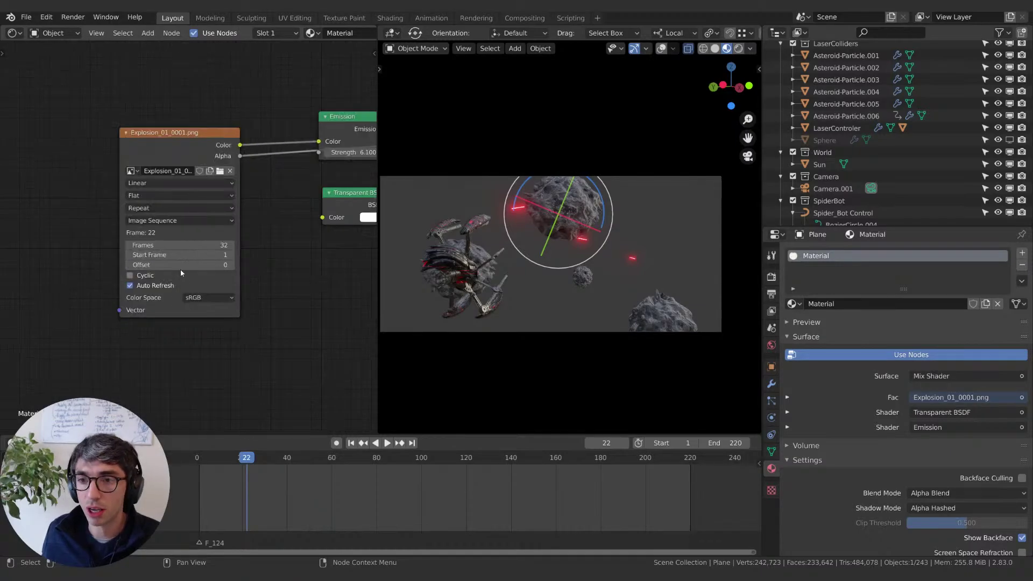
{"action": "middle_click_drag", "start_coordinate": [288, 250], "coordinate": [284, 264]}
{"action": "scroll", "coordinate": [284, 265], "scroll_direction": "up", "scroll_amount": 1}
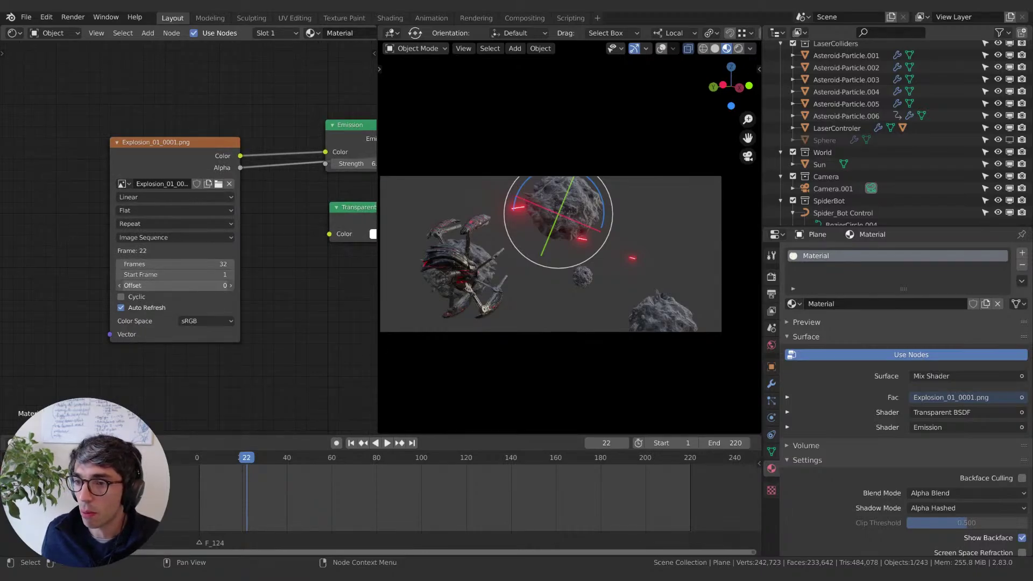
Step: Try frame offsets of -19 and -7 on the explosion image sequence, and reset the offset to 0
{"action": "mouse_move", "coordinate": [178, 285]}
{"action": "left_mouse_down"}
{"action": "mouse_move", "coordinate": [156, 285]}
{"action": "mouse_move", "coordinate": [212, 286]}
{"action": "mouse_move", "coordinate": [189, 285]}
{"action": "left_mouse_up"}
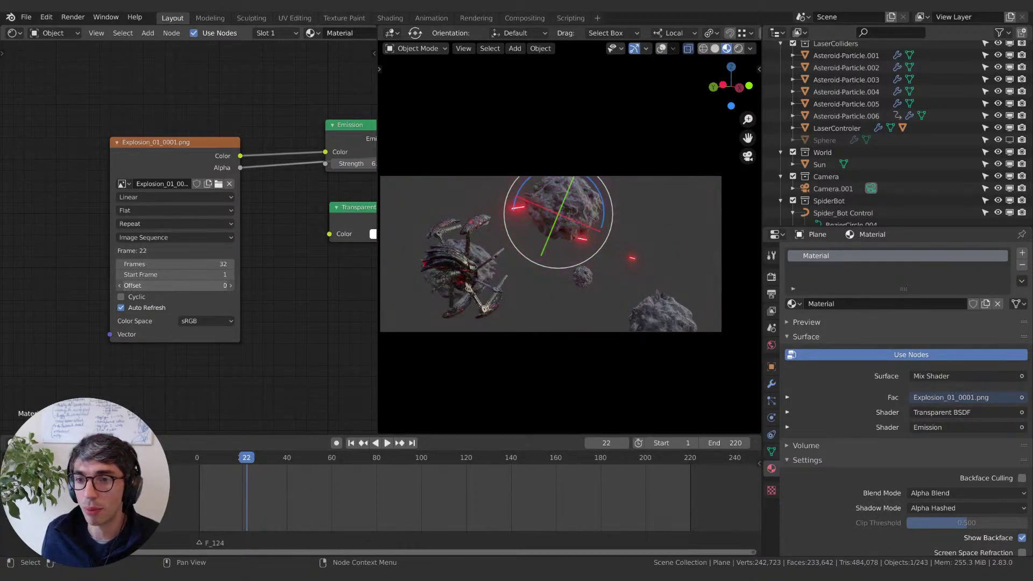
{"action": "left_click_drag", "start_coordinate": [188, 285], "coordinate": [147, 285]}
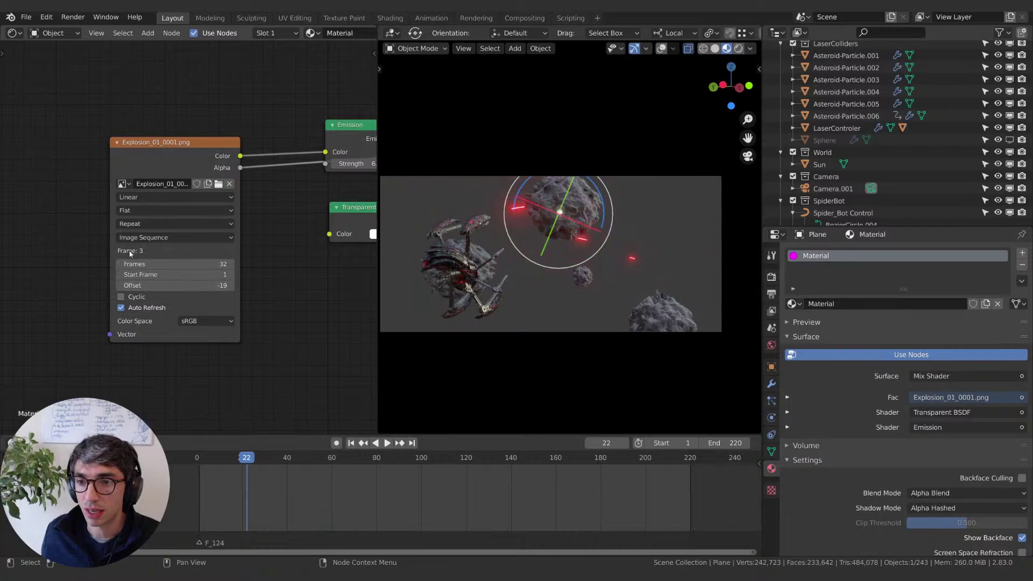
{"action": "left_click", "coordinate": [178, 285]}
{"action": "type", "text": "-7"}
{"action": "key", "text": "Return"}
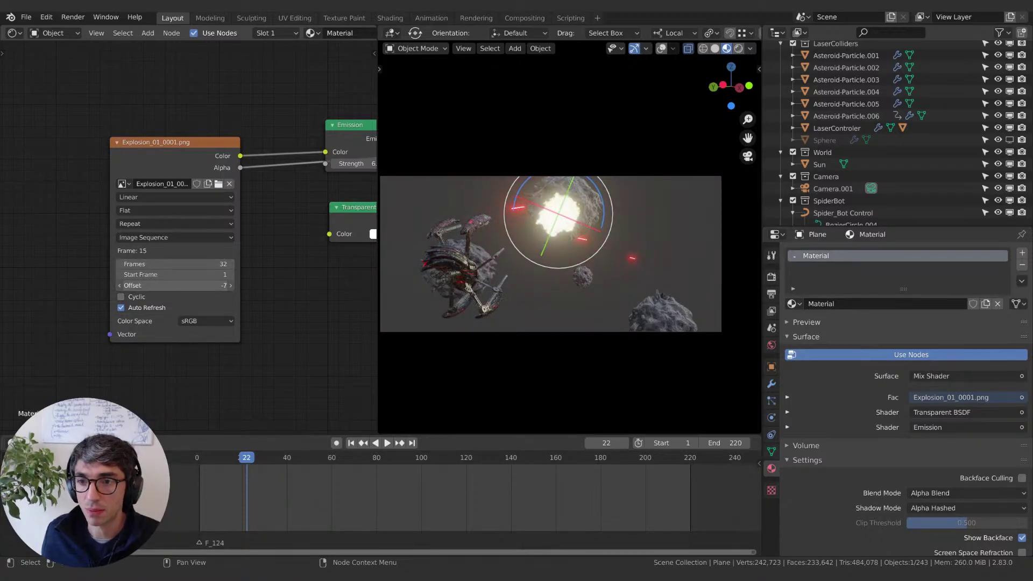
{"action": "left_click", "coordinate": [183, 285]}
{"action": "type", "text": "0"}
{"action": "key", "text": "Return"}
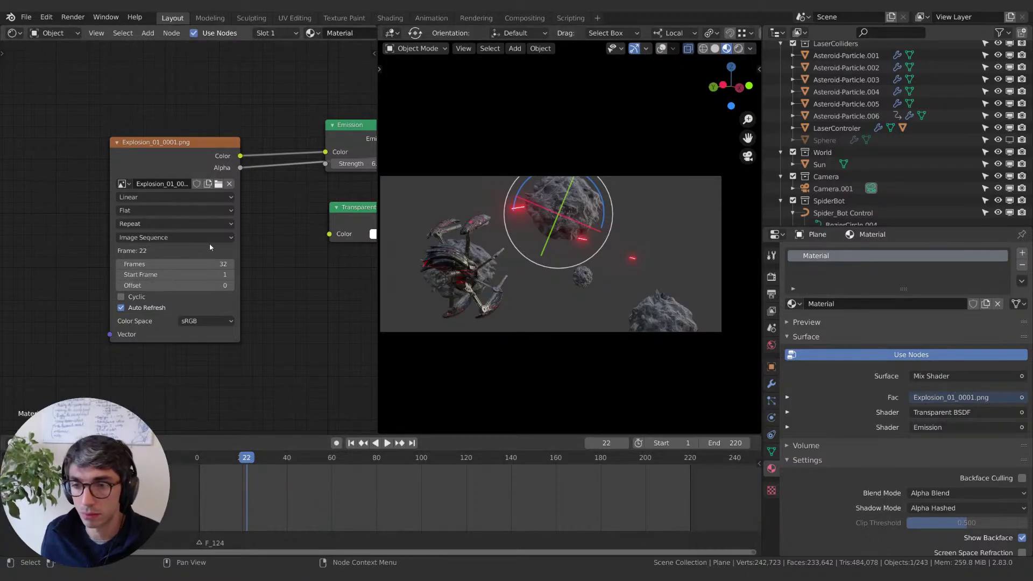
Step: Set the explosion image sequence's frame offset to -21
{"action": "left_click_drag", "start_coordinate": [188, 285], "coordinate": [11, 285]}
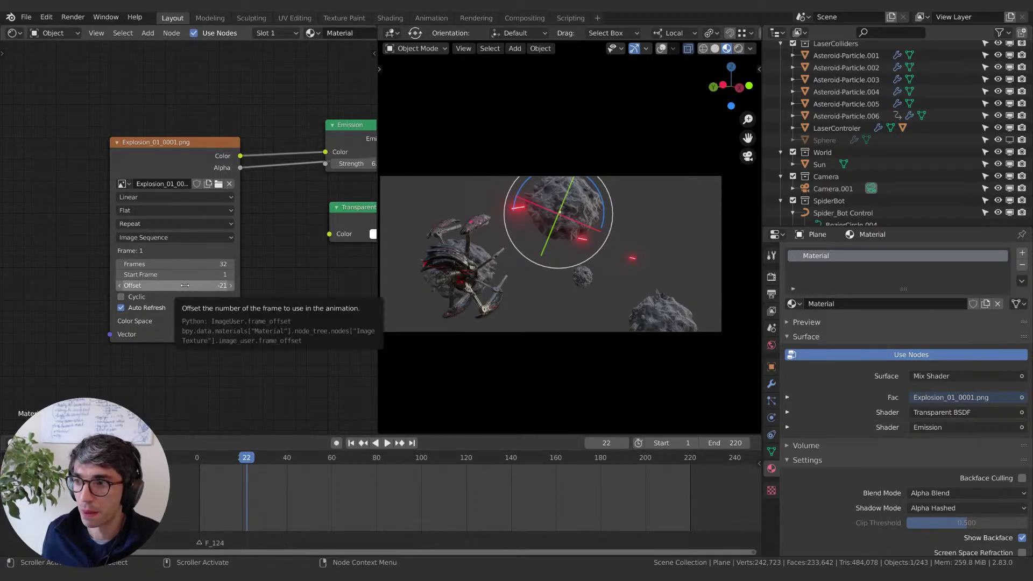
Step: Keyframe the explosion image sequence's offset of -21 at frame 22 and check the neighbouring frame
{"action": "key", "text": "i"}
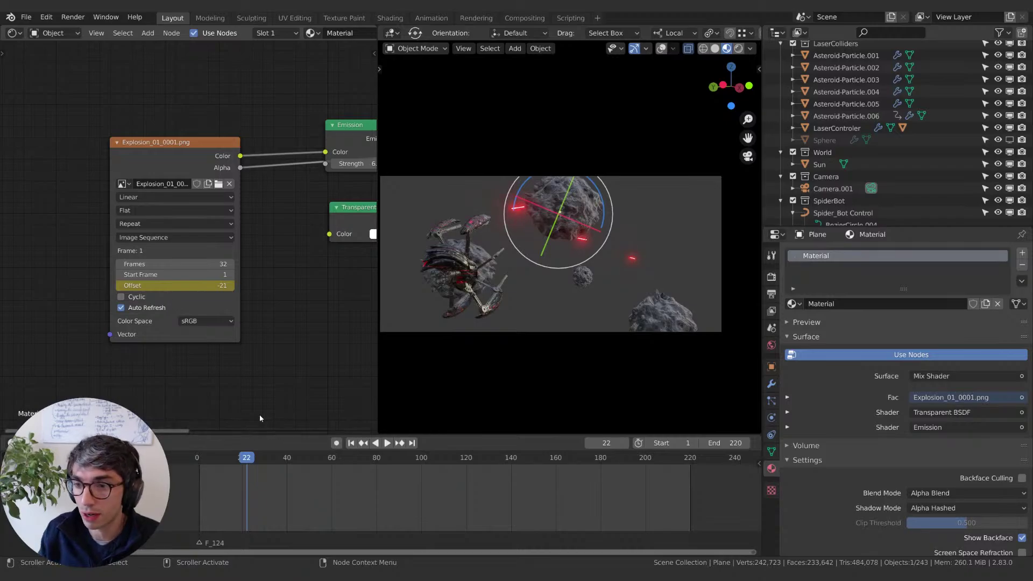
{"action": "key", "text": "Right"}
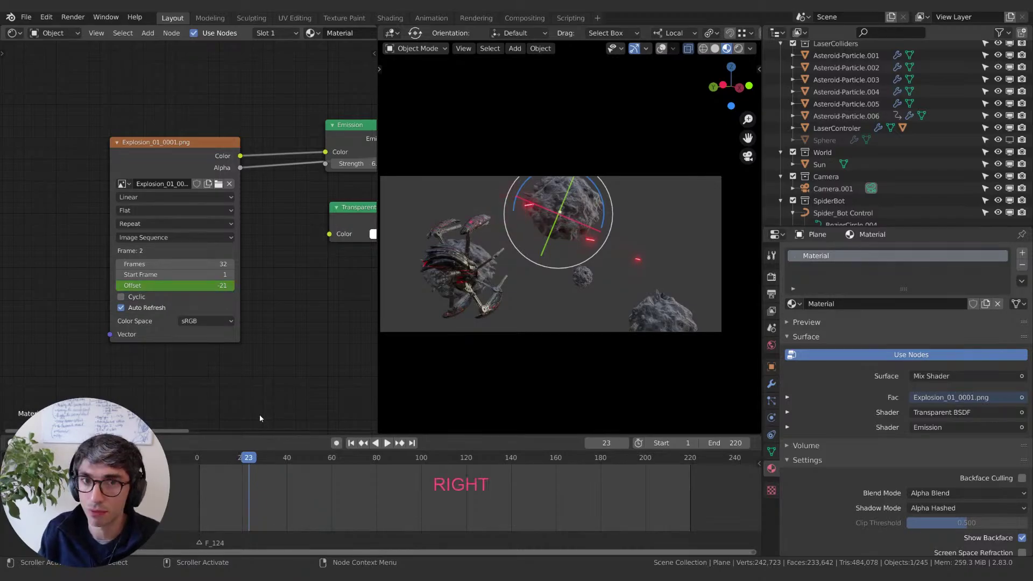
{"action": "key", "text": "Left"}
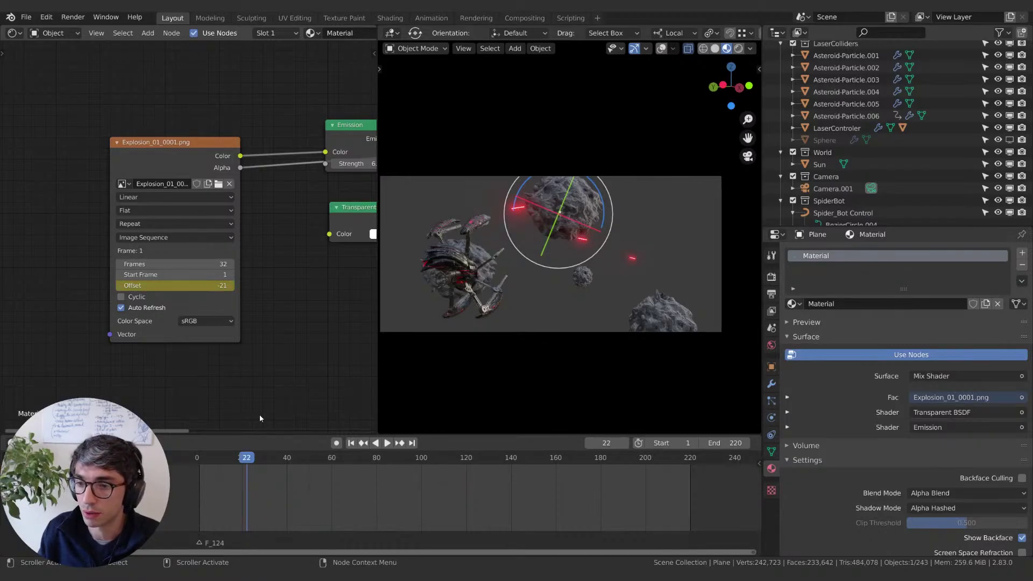
Step: Advance to frame 54 and keyframe the explosion image sequence's offset there at 0
{"action": "key", "text": "Right"}
{"action": "key", "text": "Right"}
{"action": "key", "text": "Right"}
{"action": "key", "text": "Right"}
{"action": "key", "text": "Right"}
{"action": "key", "text": "Right"}
{"action": "key", "text": "Right"}
{"action": "key", "text": "Right"}
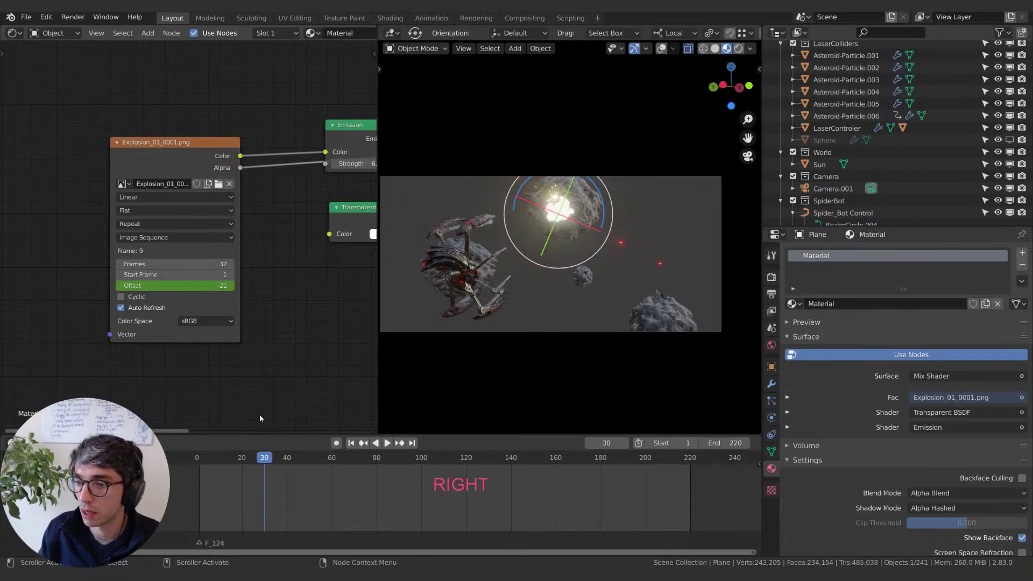
{"action": "key", "text": "Right"}
{"action": "key", "text": "Right"}
{"action": "key", "text": "Right"}
{"action": "key", "text": "Right"}
{"action": "key", "text": "Right"}
{"action": "key", "text": "Right"}
{"action": "key", "text": "Right"}
{"action": "key", "text": "Right"}
{"action": "key", "text": "Right"}
{"action": "key", "text": "Right"}
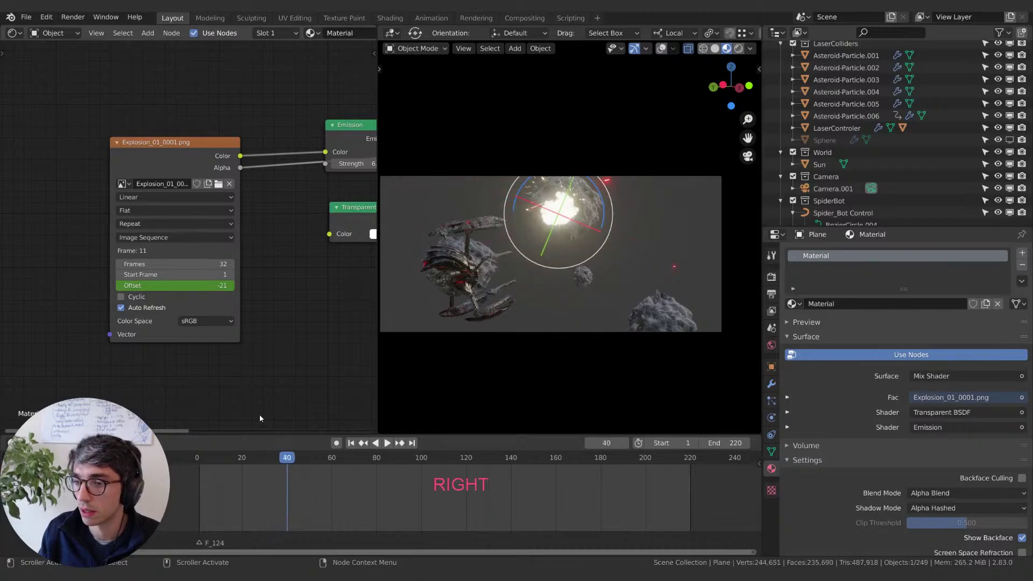
{"action": "key", "text": "Right"}
{"action": "key", "text": "Right"}
{"action": "key", "text": "Right"}
{"action": "key", "text": "Right"}
{"action": "key", "text": "Right"}
{"action": "key", "text": "Right"}
{"action": "key", "text": "Right"}
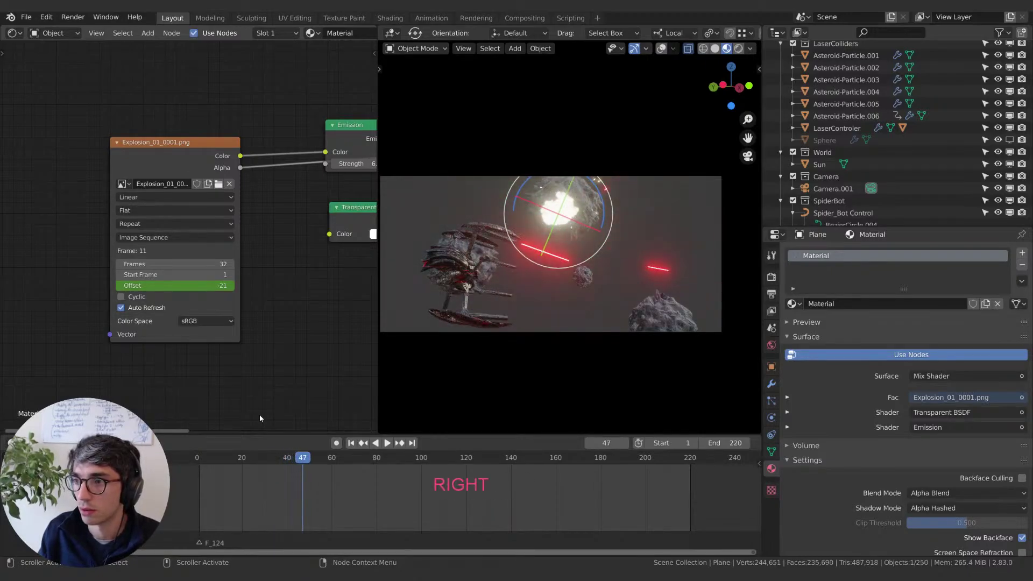
{"action": "key", "text": "Right"}
{"action": "key", "text": "Right"}
{"action": "key", "text": "Right"}
{"action": "key", "text": "Right"}
{"action": "key", "text": "Right"}
{"action": "key", "text": "Right"}
{"action": "key", "text": "Right"}
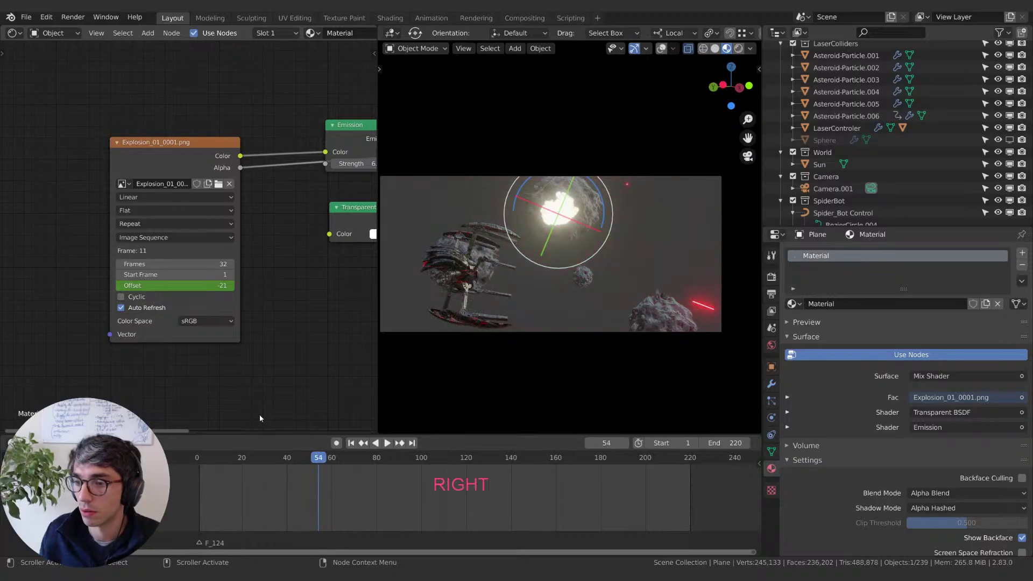
{"action": "left_click", "coordinate": [170, 286]}
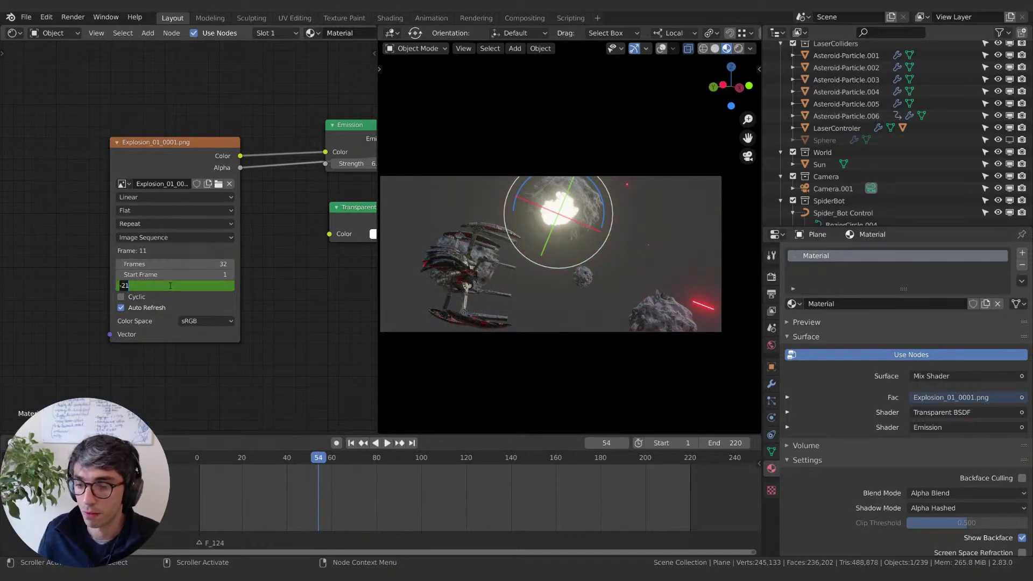
{"action": "type", "text": "0"}
{"action": "key", "text": "Return"}
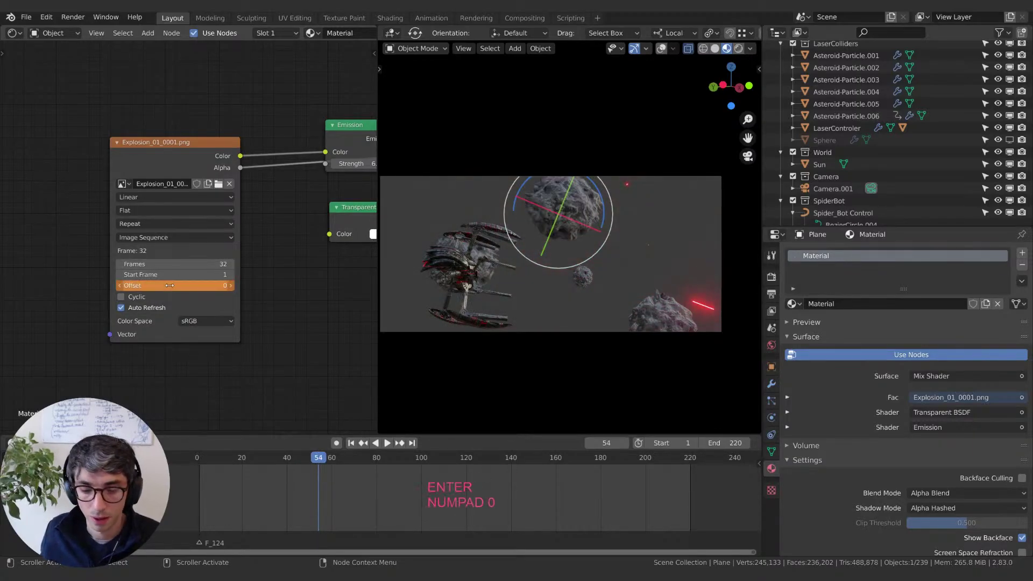
{"action": "key", "text": "i"}
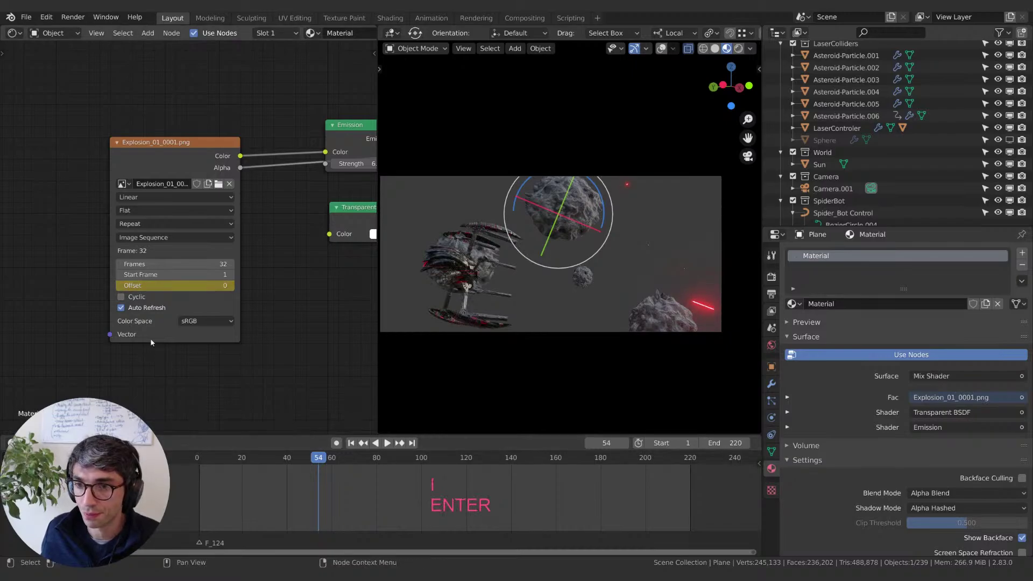
Step: Set the interpolation mode of the offset keyframes to Linear
{"action": "right_click", "coordinate": [319, 471]}
{"action": "mouse_move", "coordinate": [318, 472]}
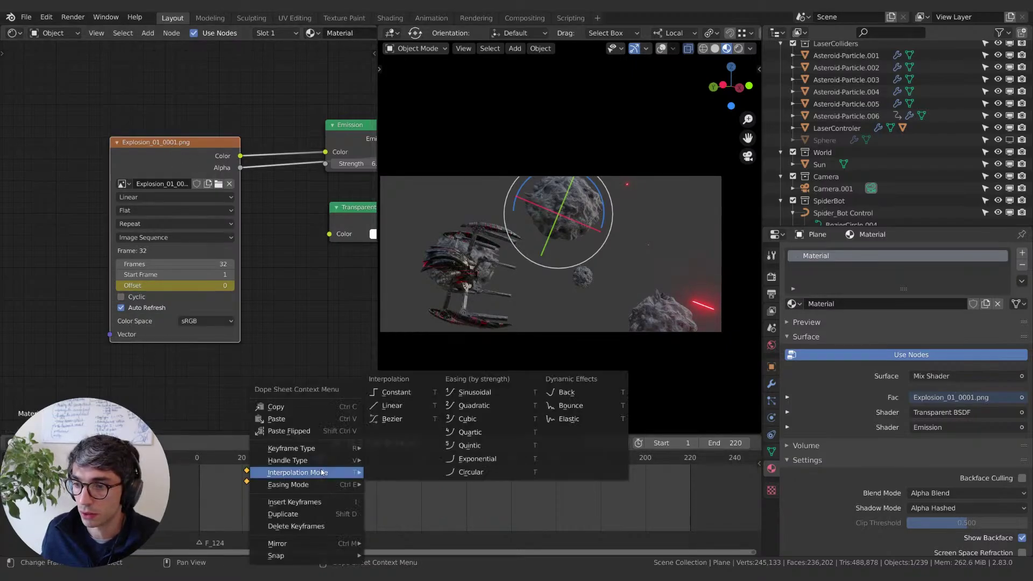
{"action": "left_click", "coordinate": [398, 417]}
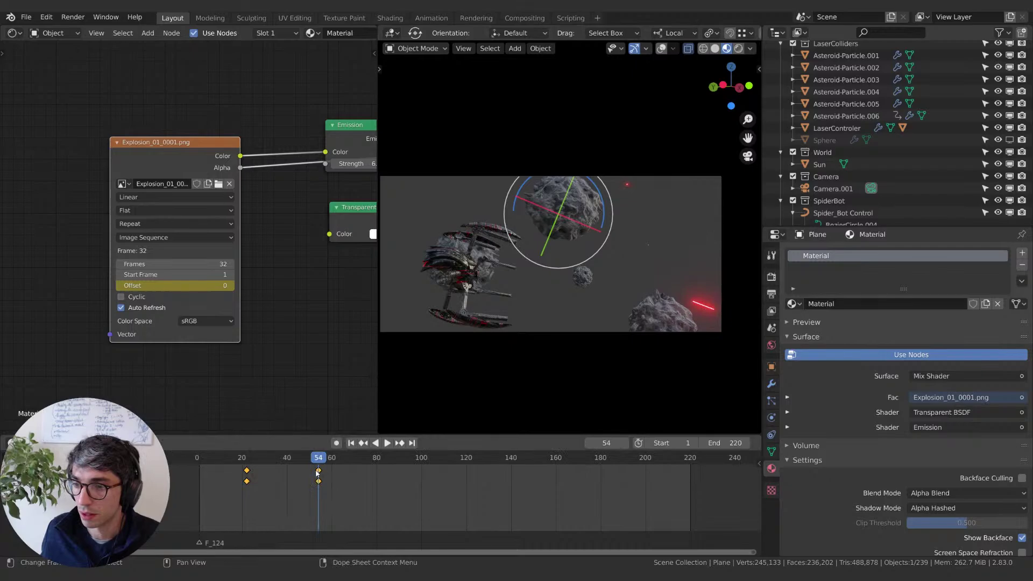
{"action": "right_click", "coordinate": [317, 472]}
{"action": "mouse_move", "coordinate": [291, 471]}
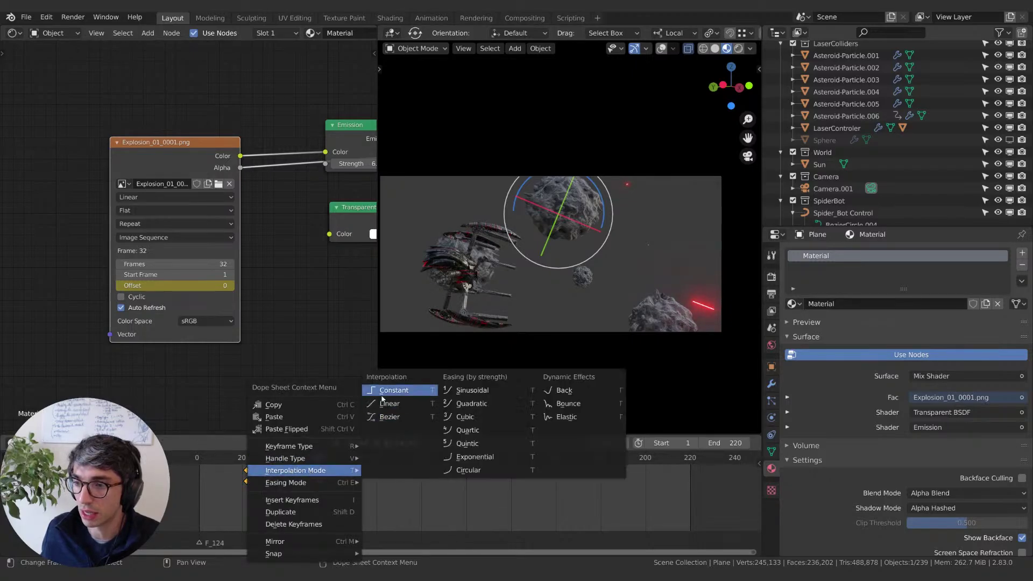
{"action": "left_click", "coordinate": [385, 403]}
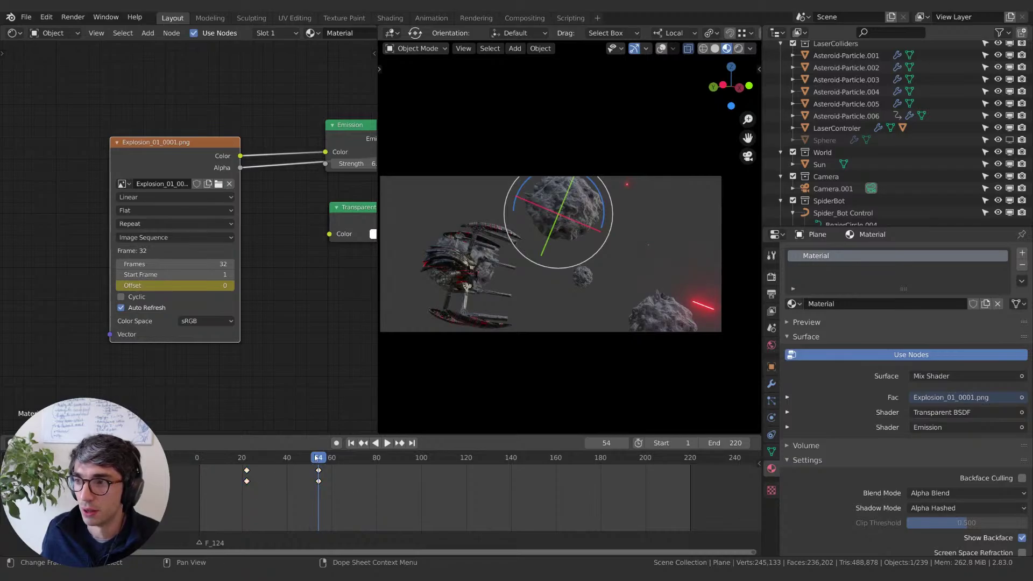
Step: Replay the animation from around the first offset keyframe to review the explosion's playback
{"action": "left_click_drag", "start_coordinate": [315, 458], "coordinate": [250, 460]}
{"action": "key", "text": "space"}
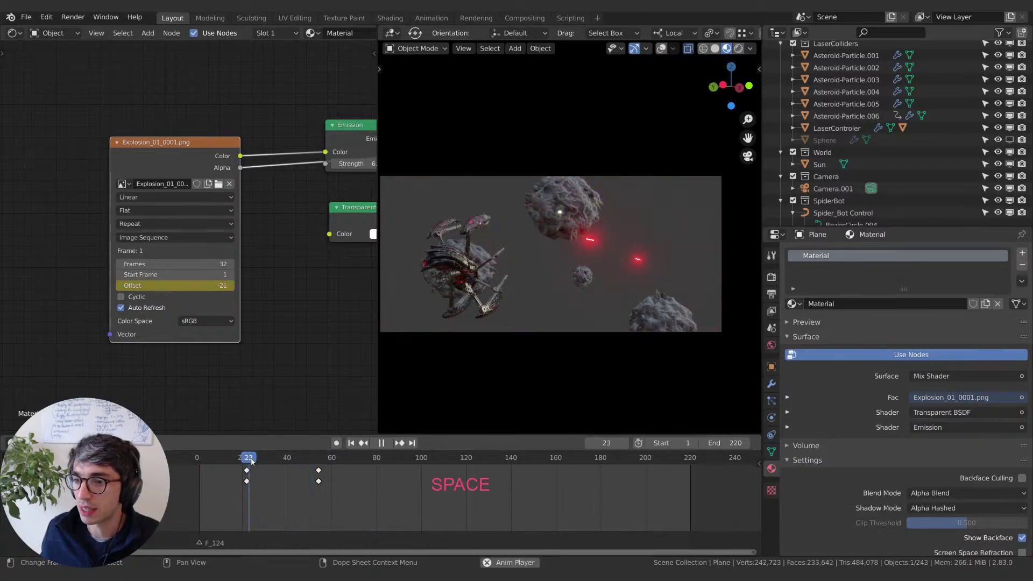
{"action": "key", "text": "space"}
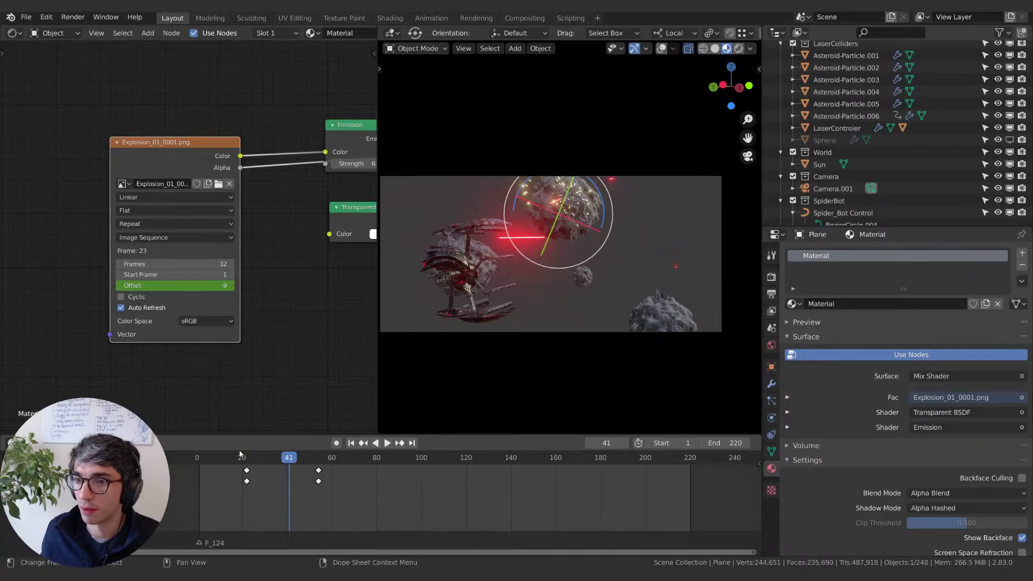
{"action": "left_click", "coordinate": [241, 460]}
{"action": "key", "text": "space"}
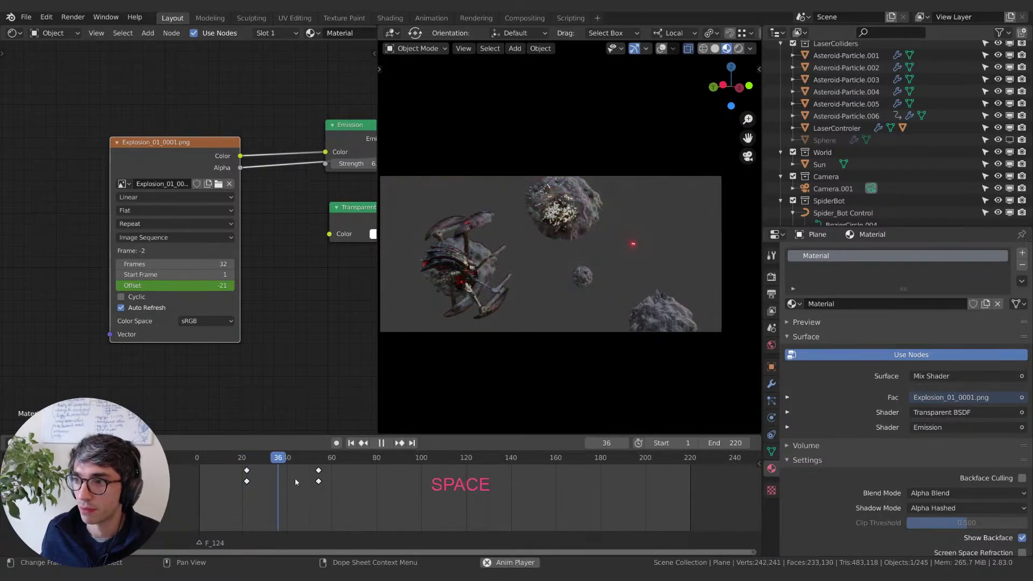
{"action": "key", "text": "space"}
Step: Move the second offset keyframe to about frame 42 and replay the explosion from around frame 20
{"action": "left_click", "coordinate": [318, 470]}
{"action": "key", "text": "g"}
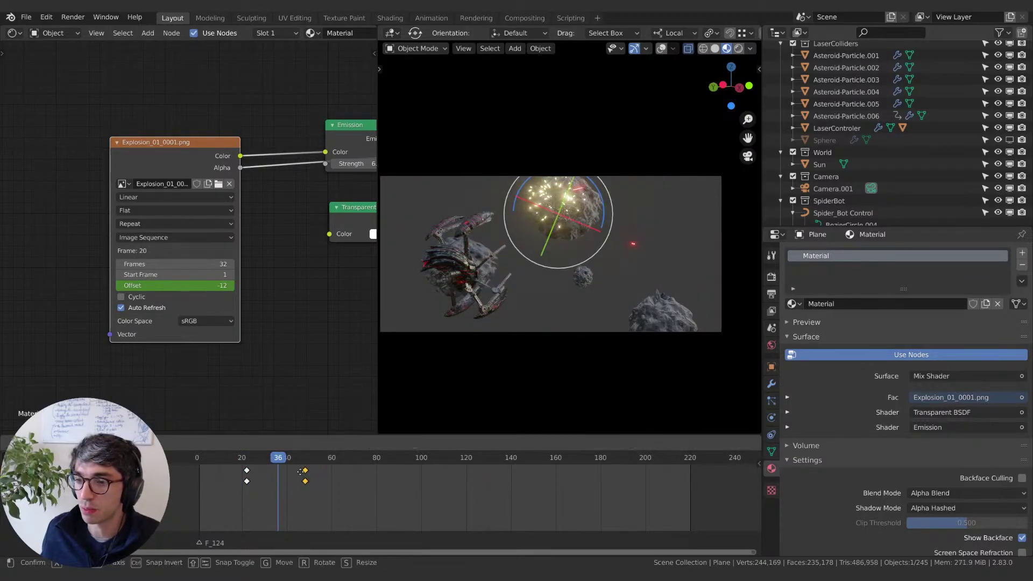
{"action": "left_click", "coordinate": [291, 471]}
{"action": "left_click", "coordinate": [241, 460]}
{"action": "key", "text": "space"}
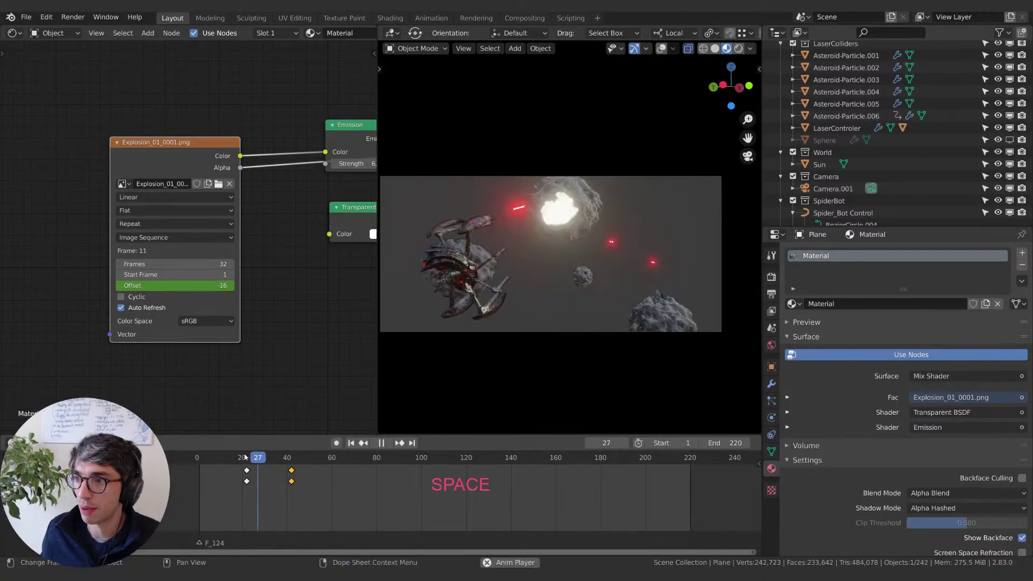
{"action": "left_click", "coordinate": [239, 460]}
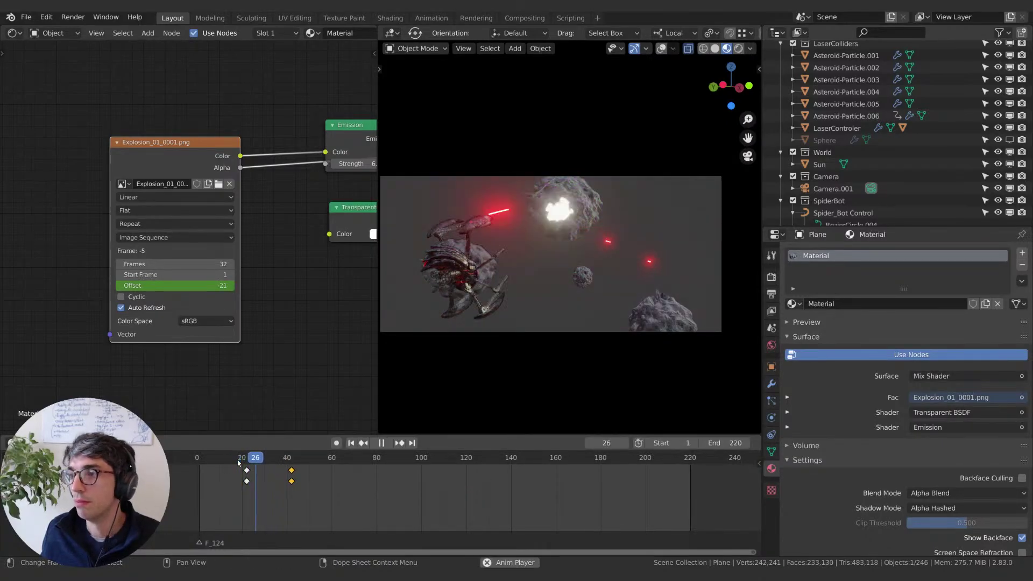
{"action": "key", "text": "space"}
Step: Try moving the second offset keyframe back to frame 54 with a playback check, and undo the recent keyframe moves
{"action": "left_click_drag", "start_coordinate": [291, 471], "coordinate": [318, 471]}
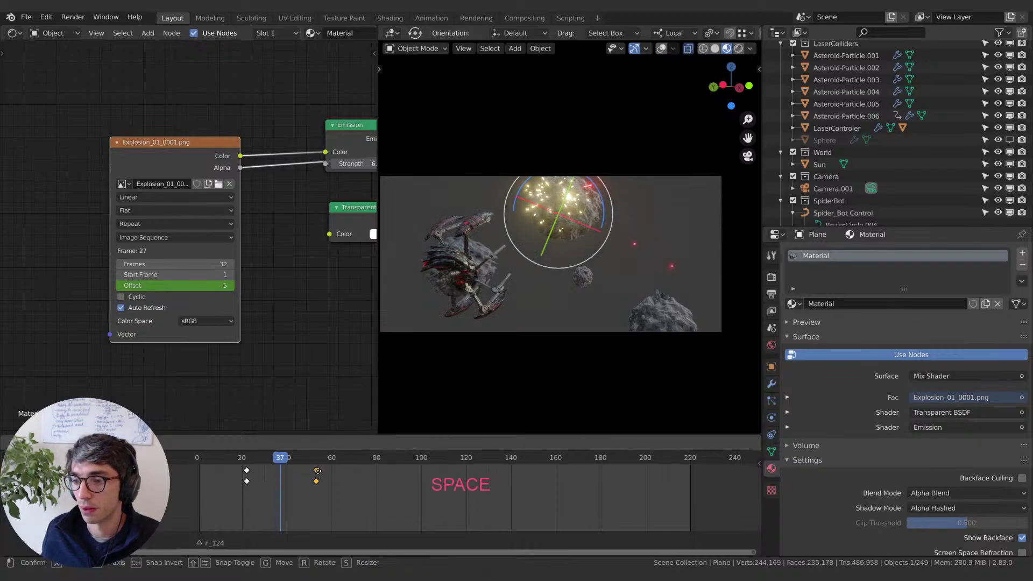
{"action": "key", "text": "space"}
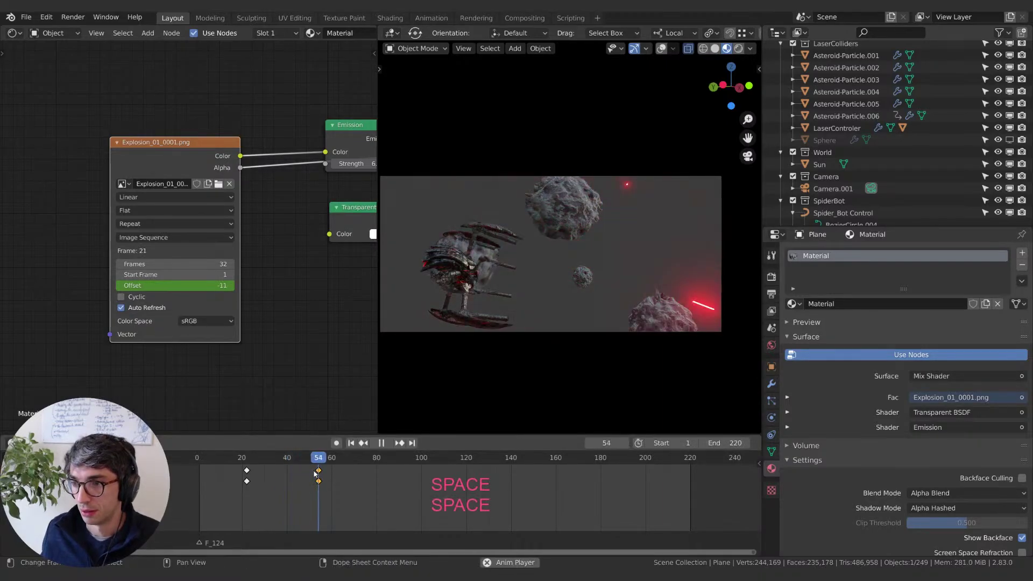
{"action": "key", "text": "ctrl+z"}
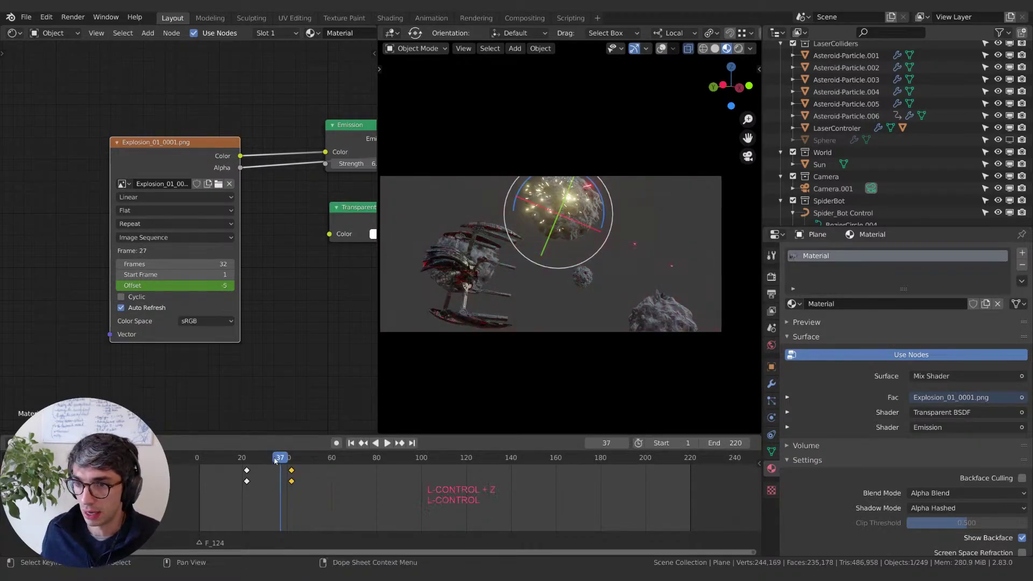
{"action": "key", "text": "ctrl+z"}
{"action": "left_click_drag", "start_coordinate": [275, 460], "coordinate": [263, 461]}
{"action": "key", "text": "ctrl+z"}
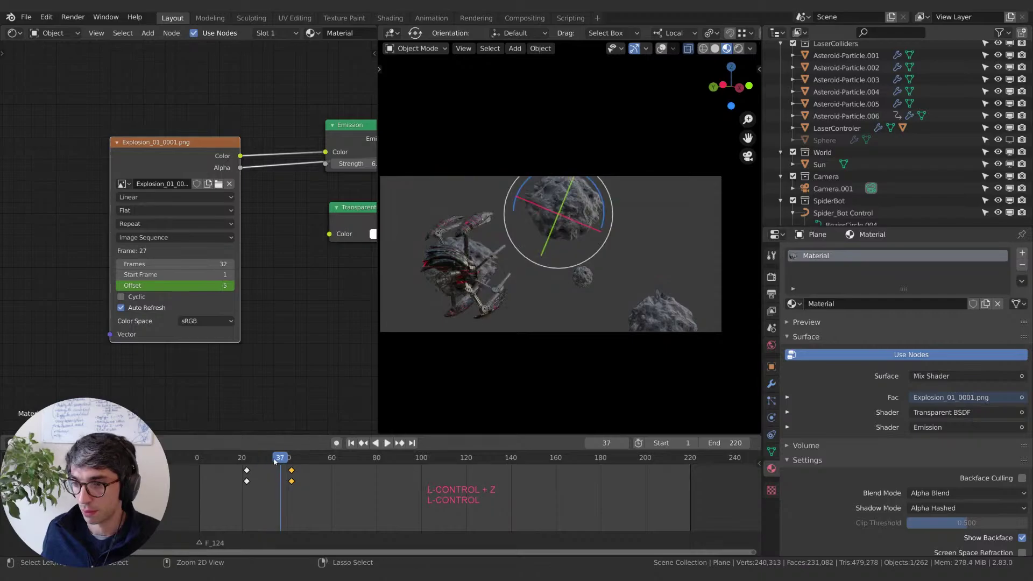
{"action": "key", "text": "ctrl+z"}
{"action": "key", "text": "ctrl+z"}
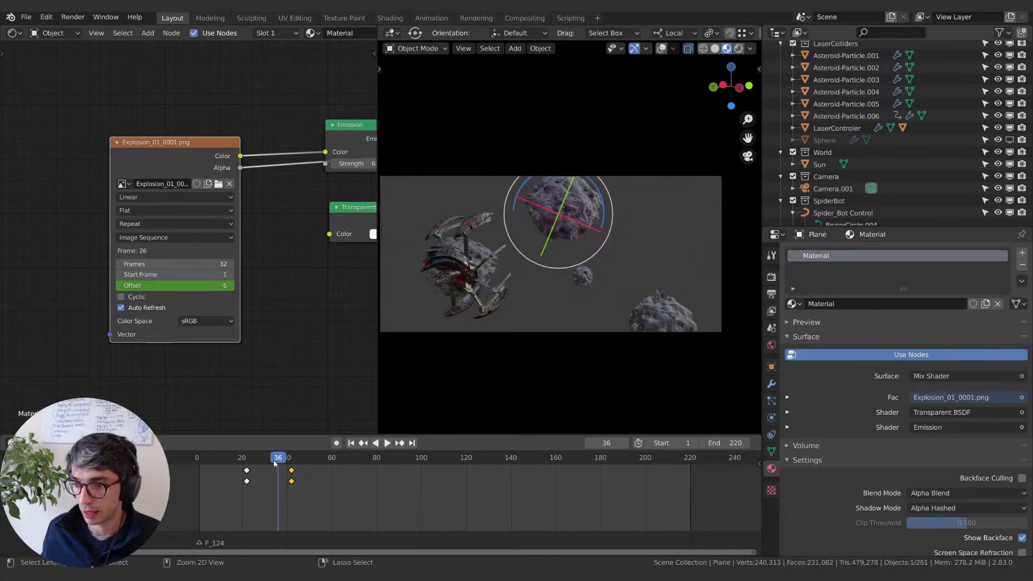
{"action": "key", "text": "ctrl+z"}
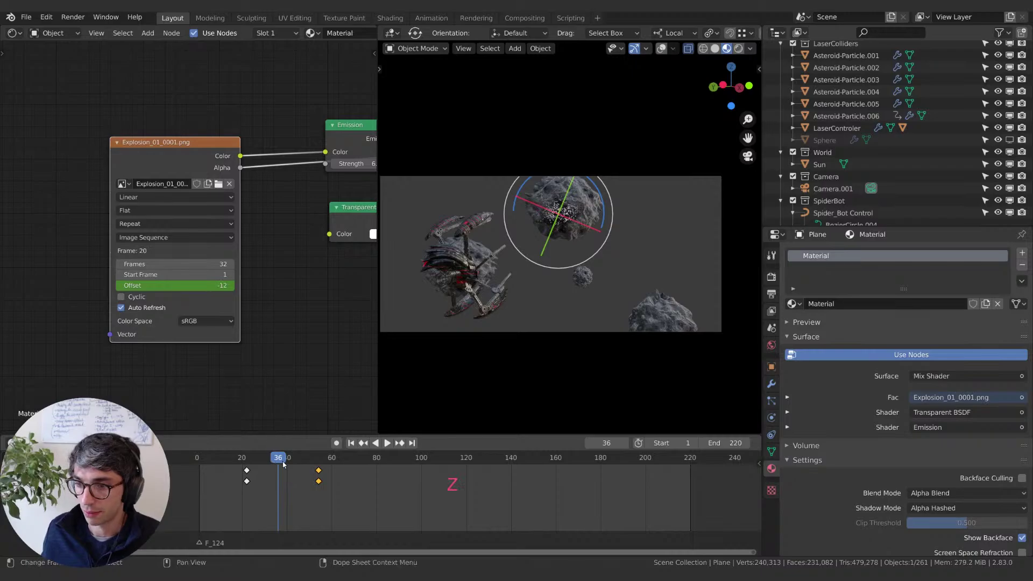
Step: Move both offset keyframes together so they sit at about frames 63 and 95
{"action": "key", "text": "b"}
{"action": "left_click_drag", "start_coordinate": [225, 468], "coordinate": [355, 501]}
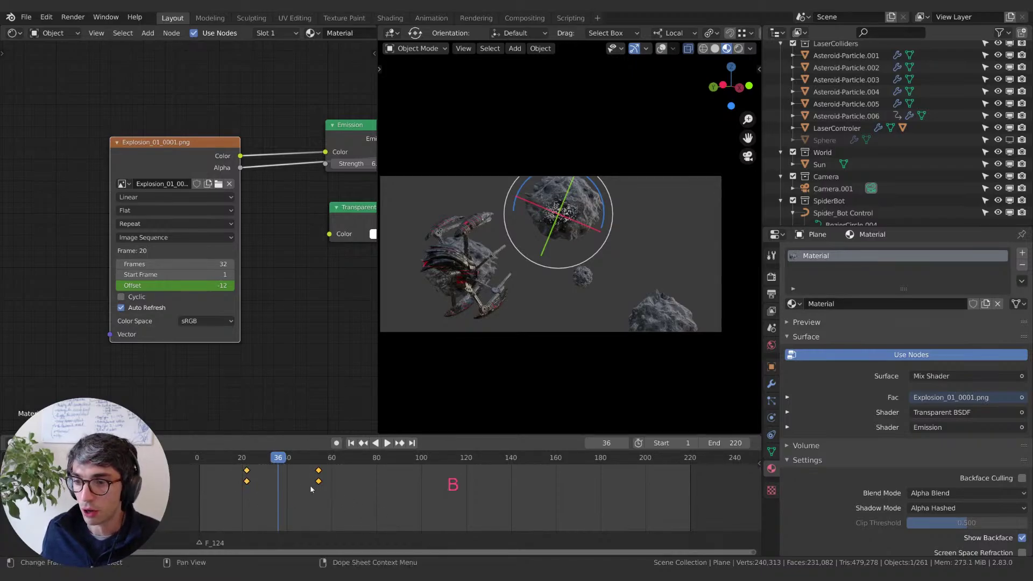
{"action": "key", "text": "g"}
{"action": "left_click", "coordinate": [281, 470]}
Step: Replay the animation from before the shifted keyframes to check the explosion's timing, stopping at frame 82
{"action": "key", "text": "space"}
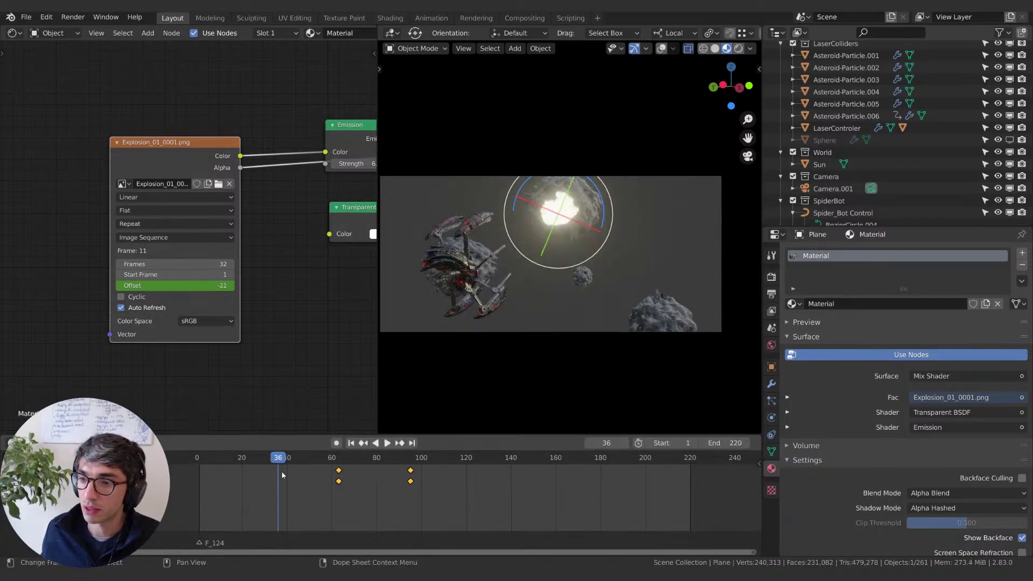
{"action": "left_click", "coordinate": [260, 458]}
{"action": "left_click_drag", "start_coordinate": [260, 460], "coordinate": [231, 458]}
{"action": "key", "text": "space"}
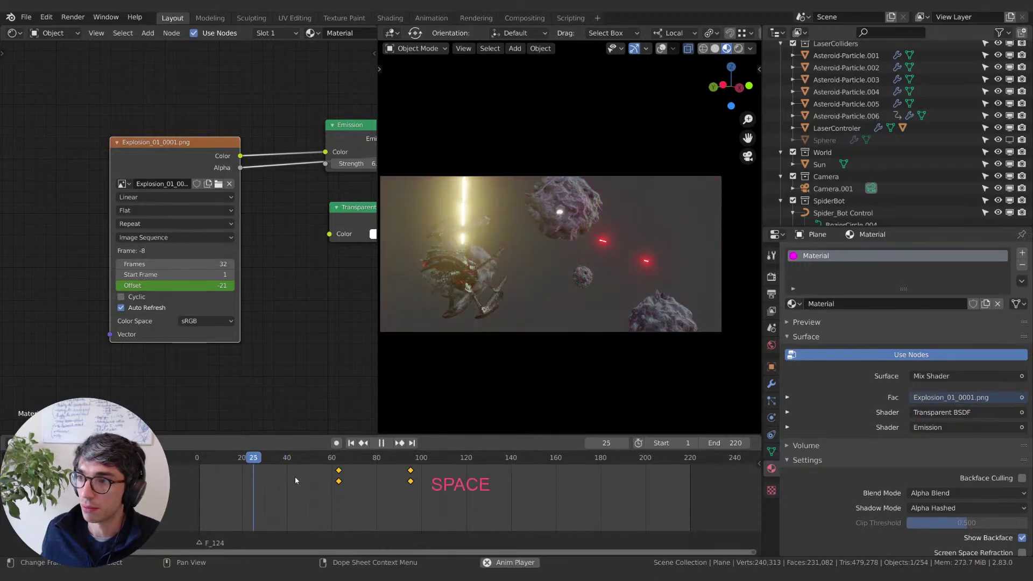
{"action": "key", "text": "space"}
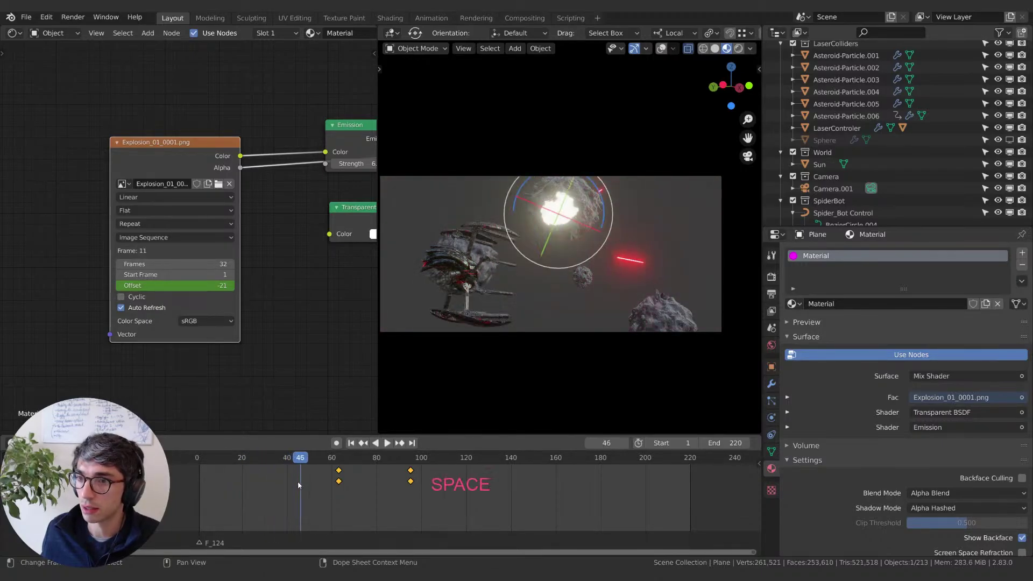
{"action": "key", "text": "space"}
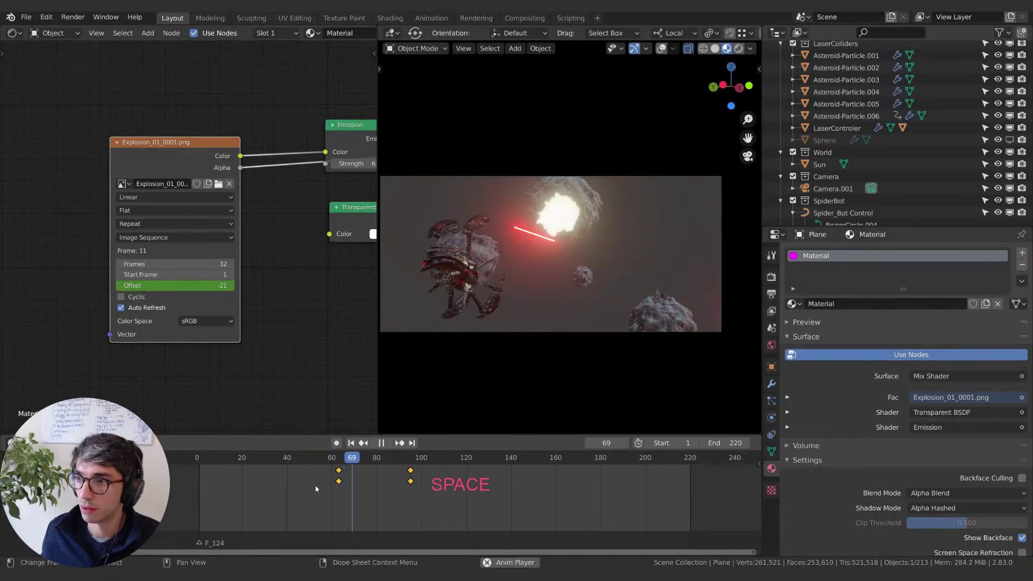
{"action": "key", "text": "space"}
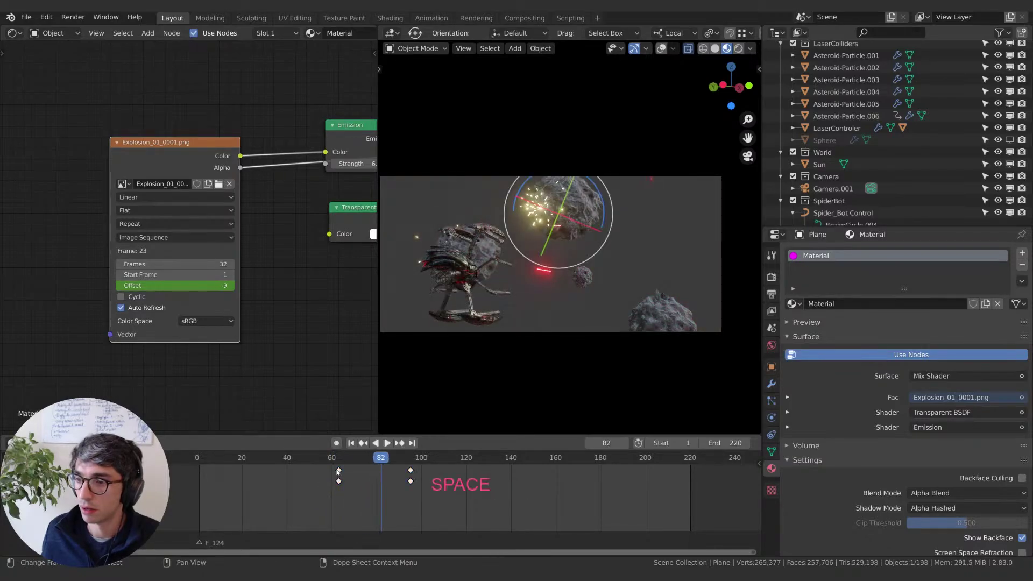
Step: Shift both offset keyframes to about frames 30 and 62 and delete them
{"action": "left_click_drag", "start_coordinate": [315, 466], "coordinate": [340, 474]}
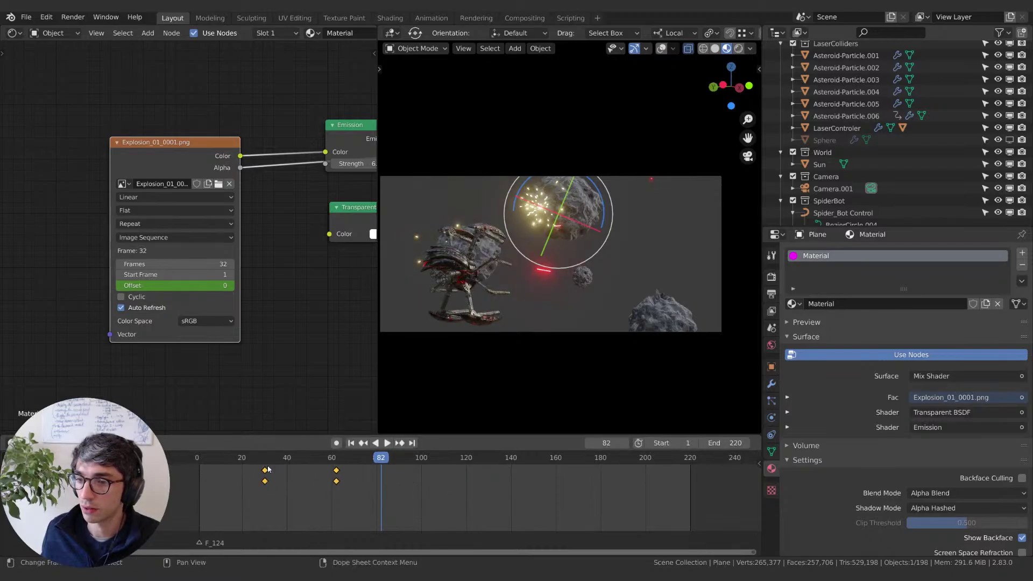
{"action": "key", "text": "x"}
{"action": "left_click", "coordinate": [294, 472]}
Step: Return to frame 1 and set the explosion image sequence's offset to 30
{"action": "left_click", "coordinate": [351, 443]}
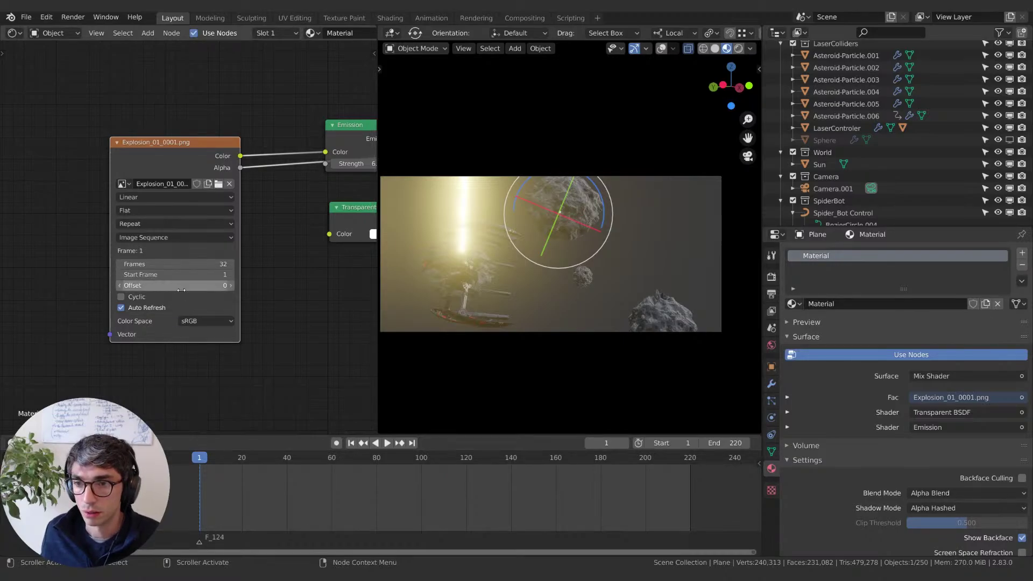
{"action": "left_click_drag", "start_coordinate": [183, 291], "coordinate": [217, 285]}
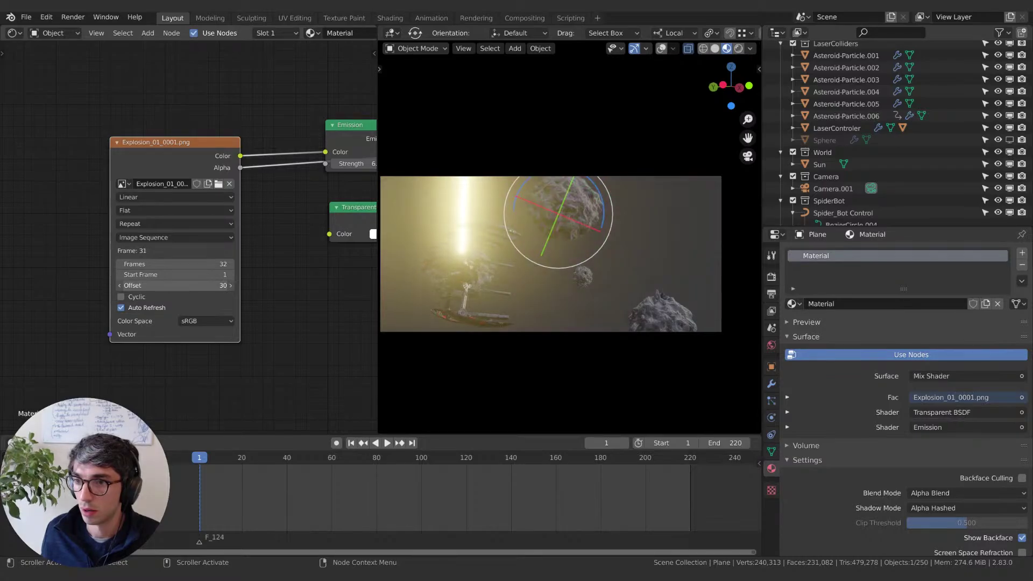
Step: Set the explosion image sequence's offset to 31 and keyframe it at frame 1
{"action": "key", "text": "Return"}
{"action": "type", "text": "31"}
{"action": "key", "text": "Return"}
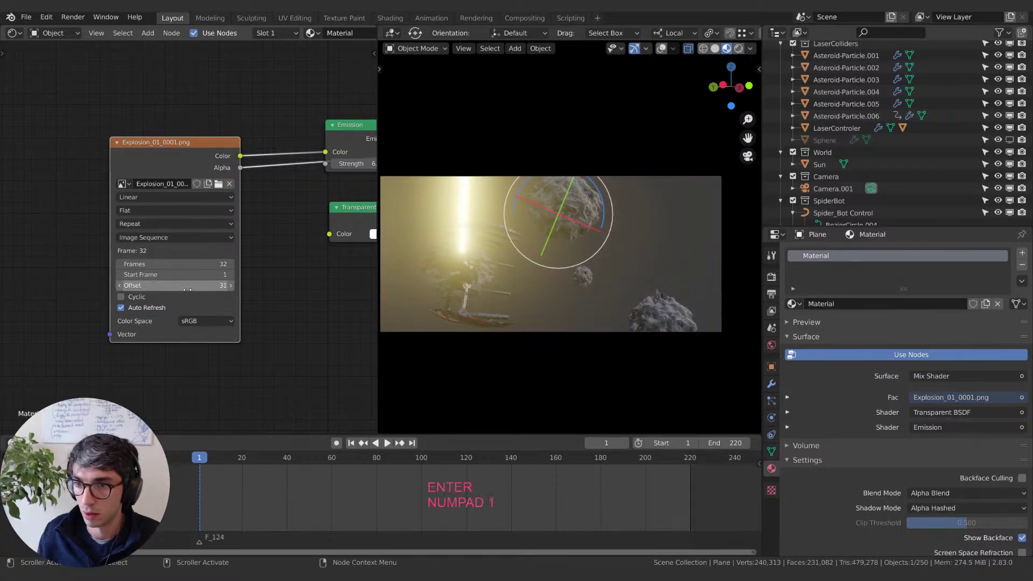
{"action": "key", "text": "i"}
Step: Advance the animation to frame 33, set the image sequence's offset to -31 and keyframe it
{"action": "key", "text": "space"}
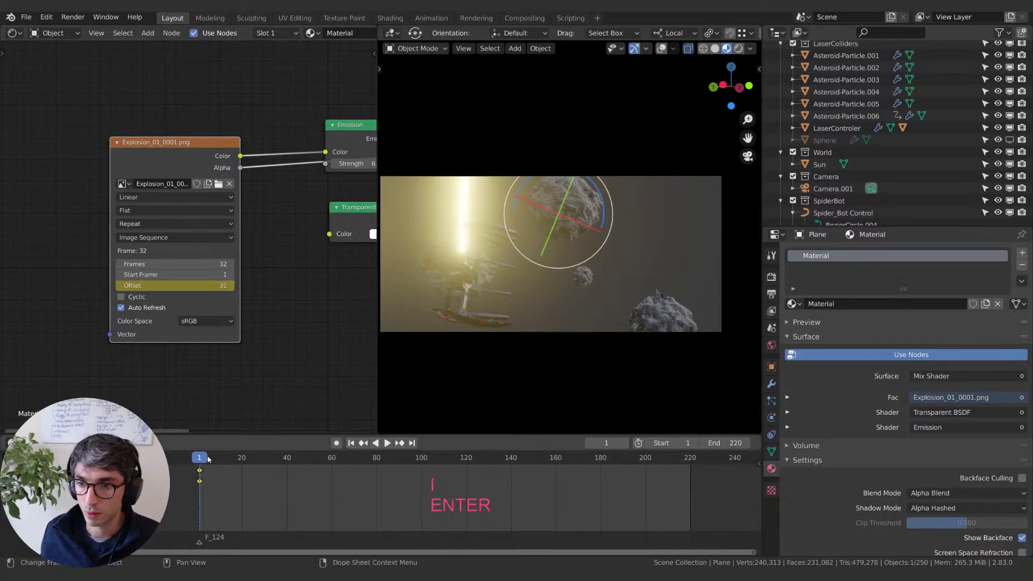
{"action": "key", "text": "space"}
{"action": "left_click_drag", "start_coordinate": [178, 285], "coordinate": [145, 285]}
{"action": "key", "text": "i"}
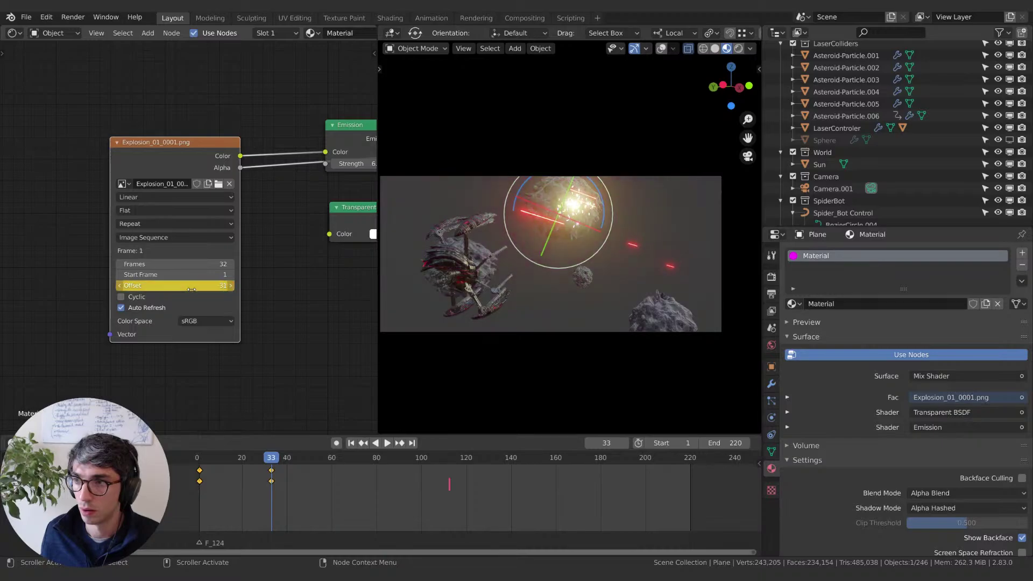
Step: Duplicate the frame 1 offset keyframe to frame 32 so the offset holds at 31 until just before frame 33
{"action": "key", "text": "Left"}
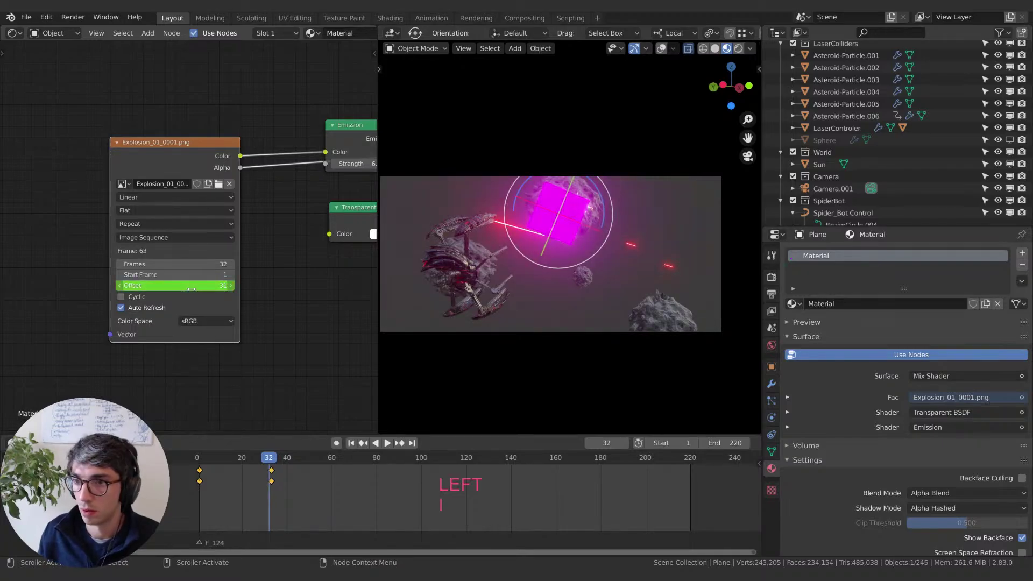
{"action": "mouse_move", "coordinate": [191, 289]}
{"action": "left_mouse_down"}
{"action": "mouse_move", "coordinate": [140, 289]}
{"action": "mouse_move", "coordinate": [191, 291]}
{"action": "left_mouse_up"}
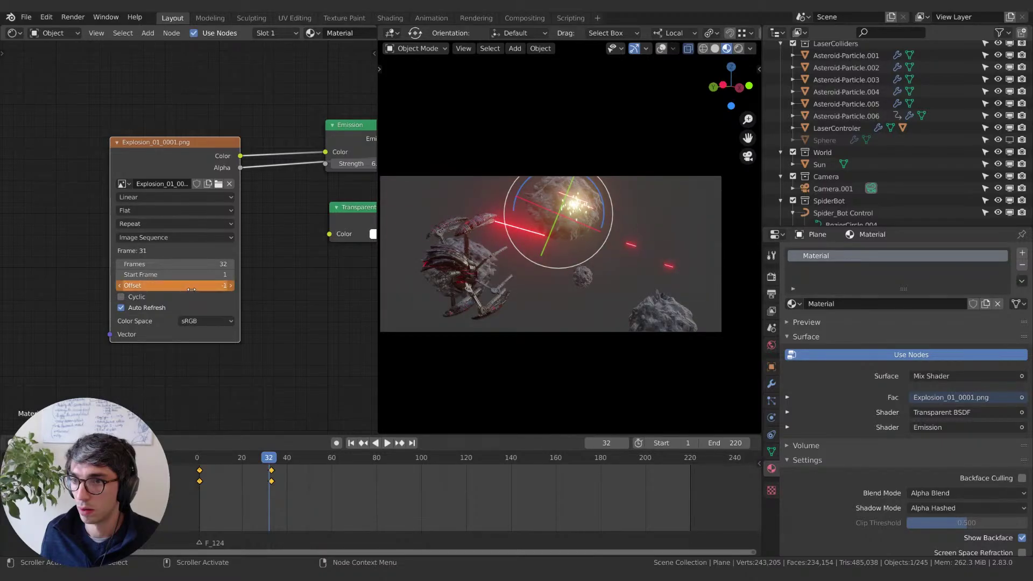
{"action": "left_click", "coordinate": [199, 470]}
{"action": "key", "text": "shift+d"}
{"action": "left_click", "coordinate": [270, 480]}
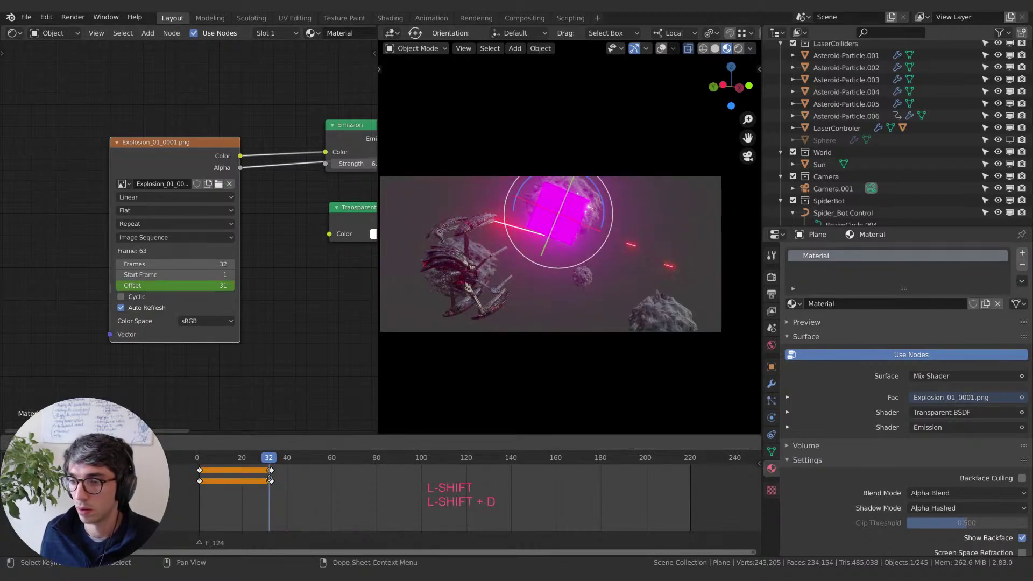
{"action": "scroll", "coordinate": [301, 484], "scroll_direction": "up", "scroll_amount": 5}
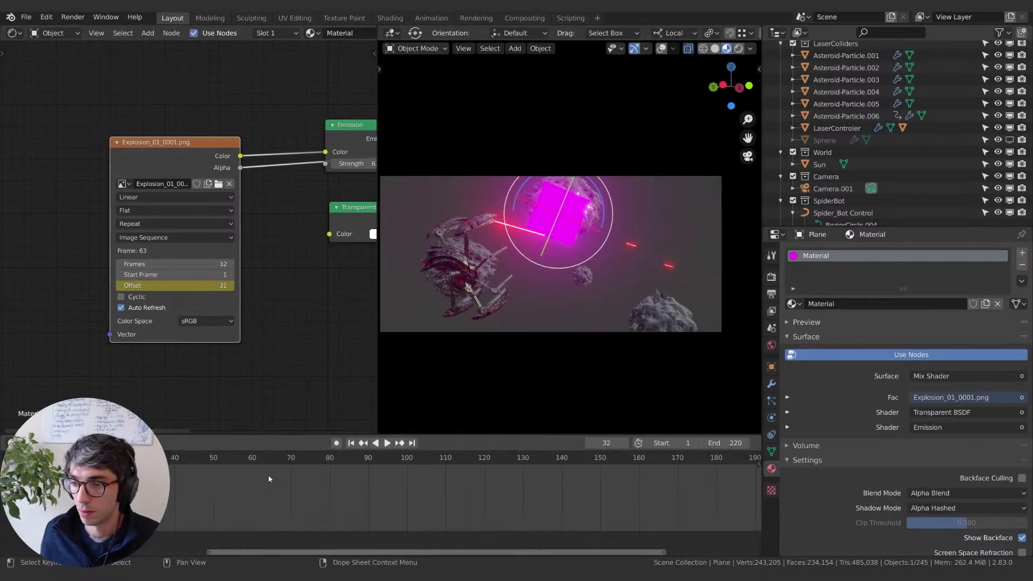
{"action": "scroll", "coordinate": [320, 488], "scroll_direction": "up", "scroll_amount": 3}
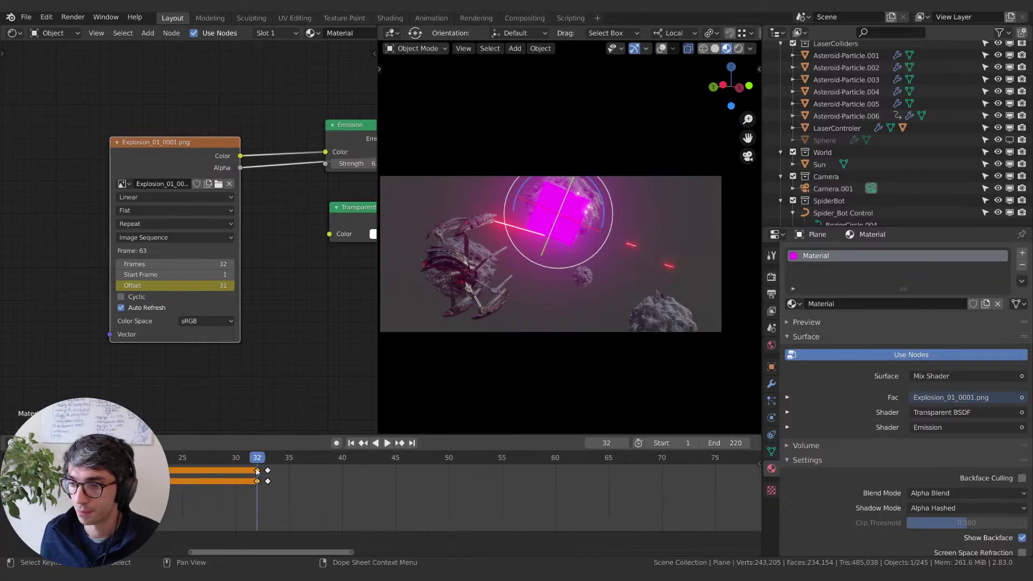
Step: Play and scrub through frames 27 to 34 to check how the explosion plane behaves around the offset change
{"action": "key", "text": "space"}
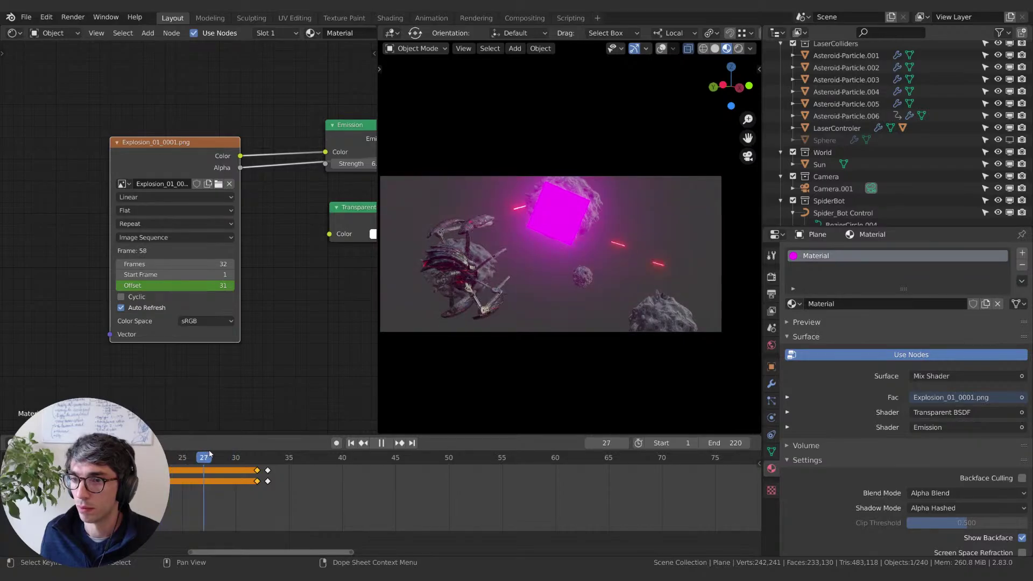
{"action": "key", "text": "space"}
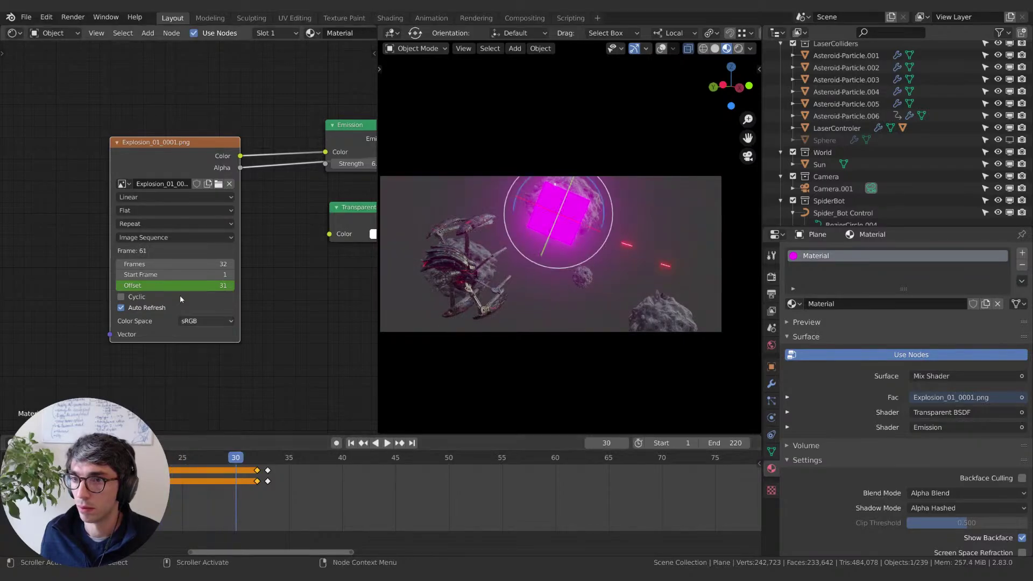
{"action": "left_click", "coordinate": [146, 223]}
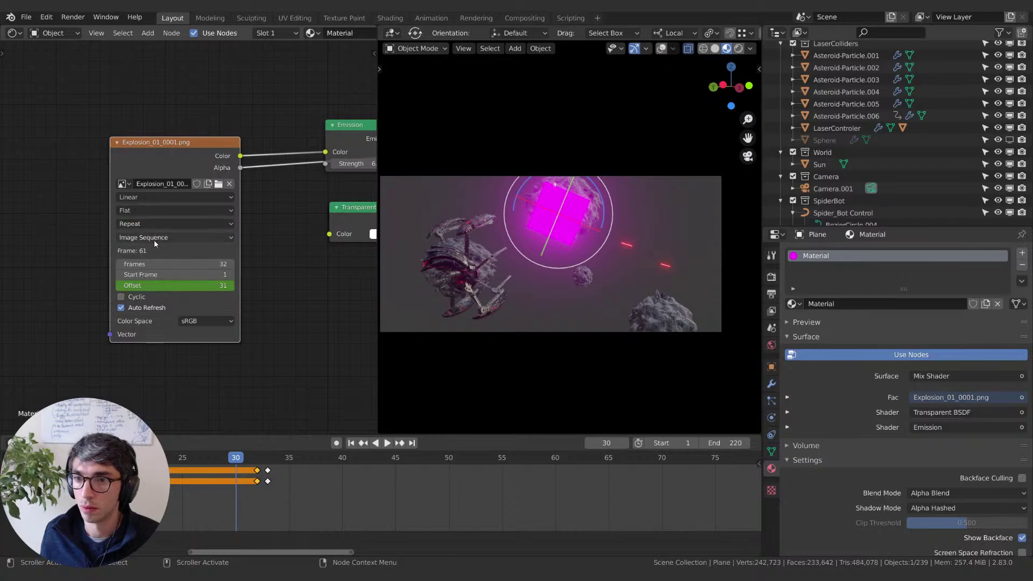
{"action": "left_click", "coordinate": [154, 238]}
{"action": "key", "text": "minus"}
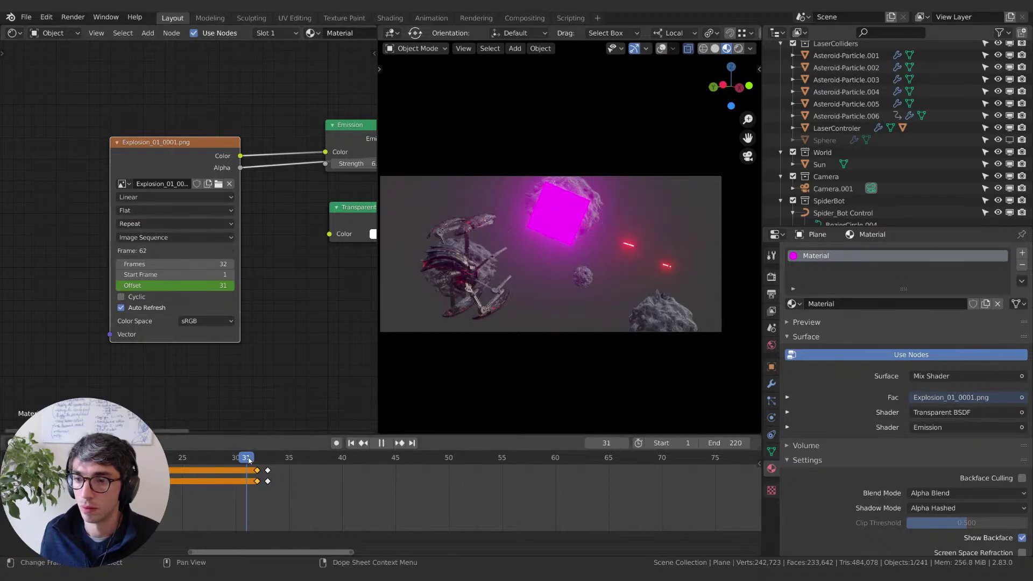
{"action": "left_click_drag", "start_coordinate": [237, 456], "coordinate": [278, 459]}
{"action": "key", "text": "minus"}
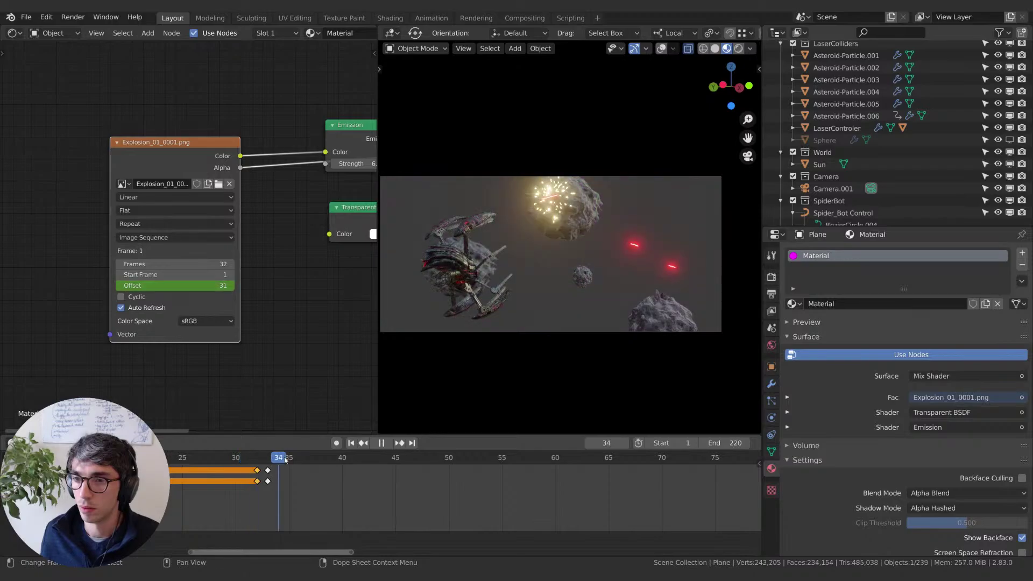
Step: Switch Auto Refresh off for the explosion image sequence, scrub around frame 29 to compare, and switch it back on
{"action": "left_click", "coordinate": [121, 307]}
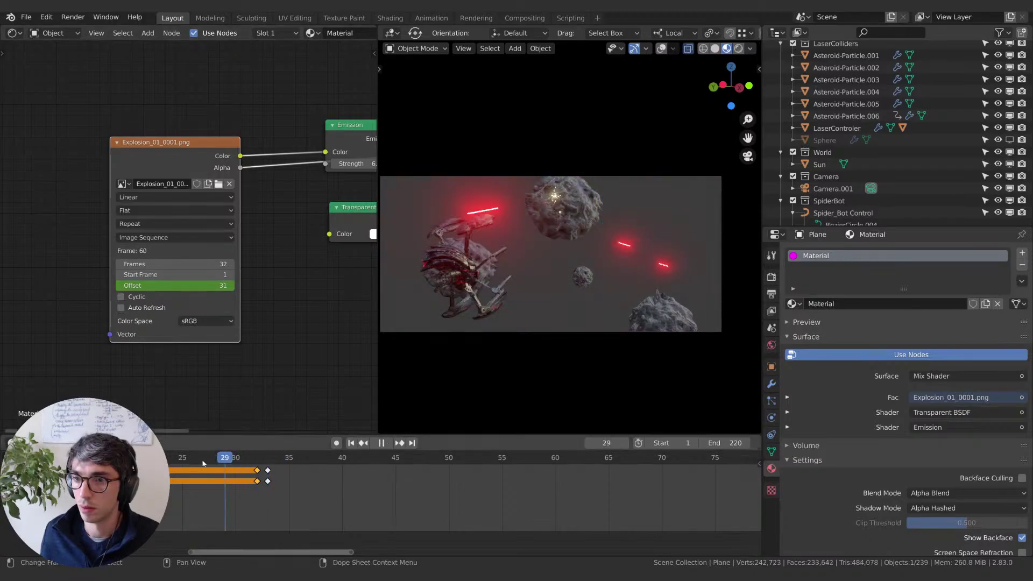
{"action": "key", "text": "space"}
{"action": "left_click", "coordinate": [141, 306]}
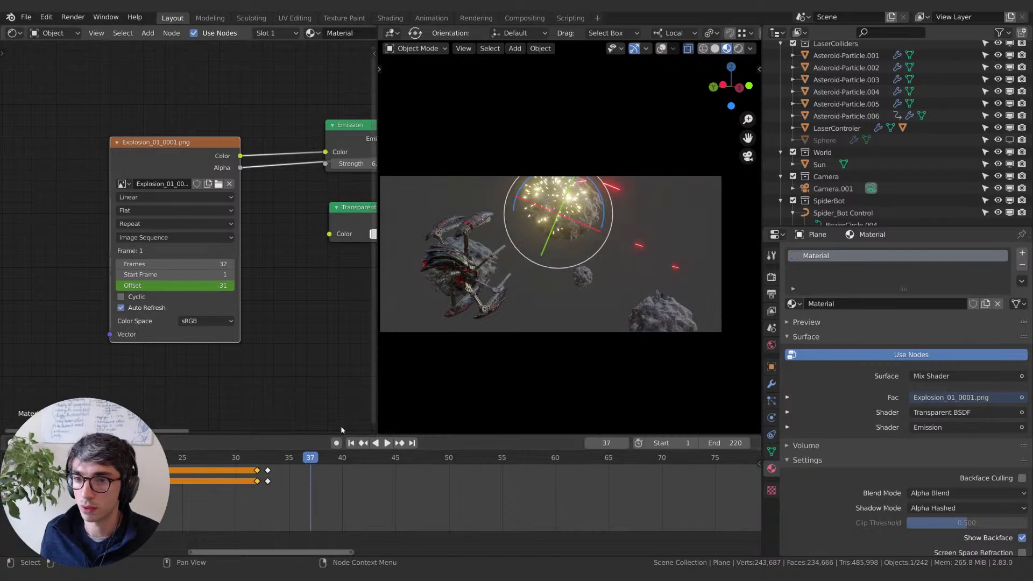
Step: Scrub the animation between about frames 27 and 42 to examine the explosion before and after the offset keyframes at 32 and 33
{"action": "key", "text": "space"}
{"action": "left_click_drag", "start_coordinate": [304, 468], "coordinate": [257, 460]}
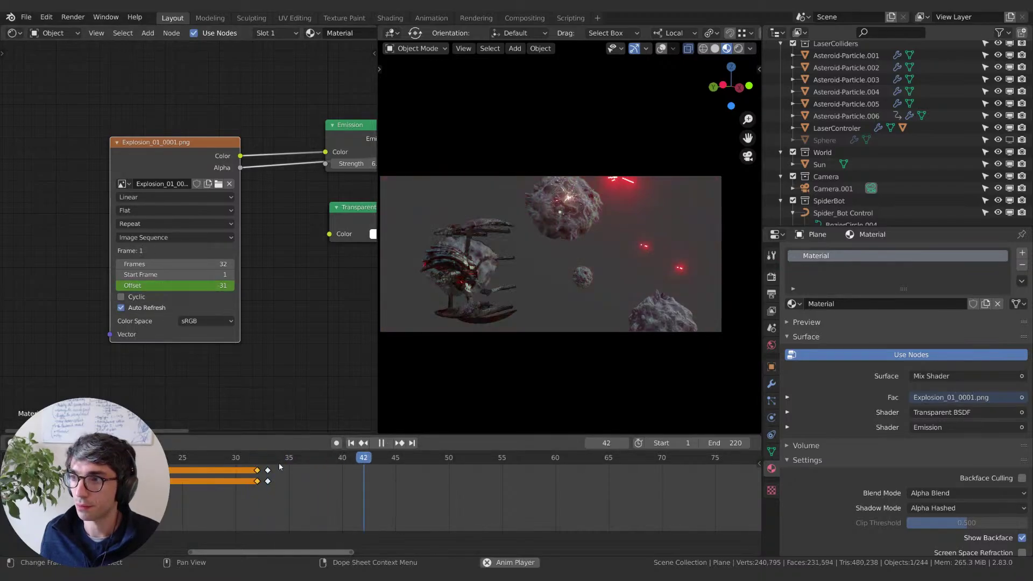
{"action": "key", "text": "space"}
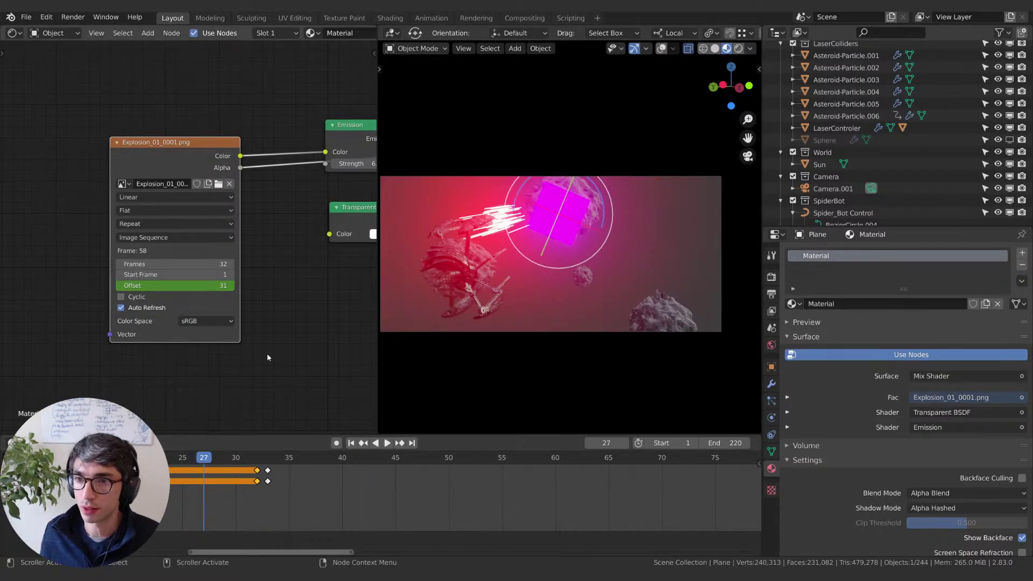
{"action": "mouse_move", "coordinate": [266, 353]}
{"action": "middle_mouse_down"}
{"action": "mouse_move", "coordinate": [239, 371]}
{"action": "mouse_move", "coordinate": [272, 352]}
{"action": "middle_mouse_up"}
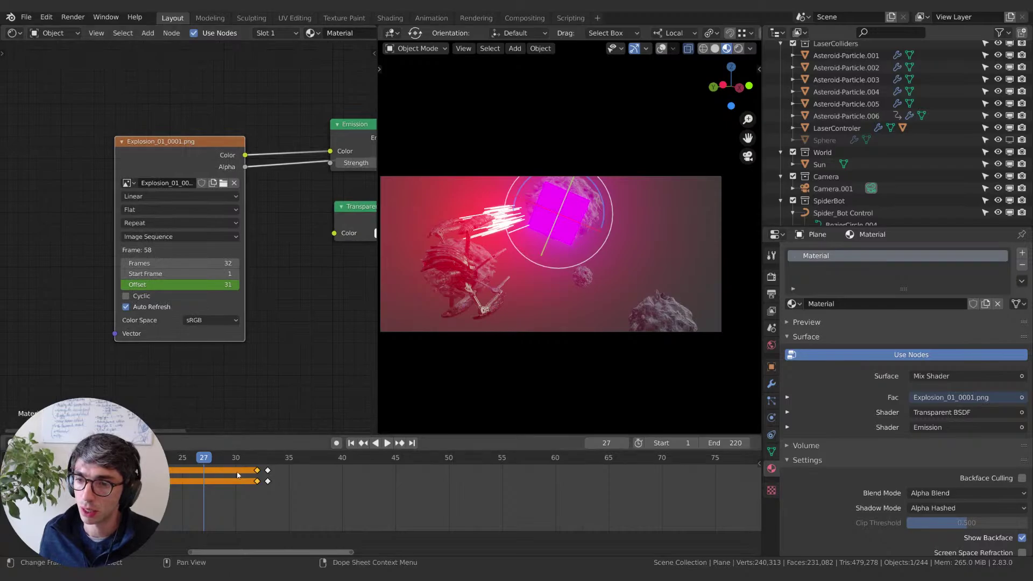
{"action": "scroll", "coordinate": [301, 503], "scroll_direction": "down", "scroll_amount": 6}
{"action": "scroll", "coordinate": [300, 503], "scroll_direction": "right", "scroll_amount": 2, "text": "ctrl"}
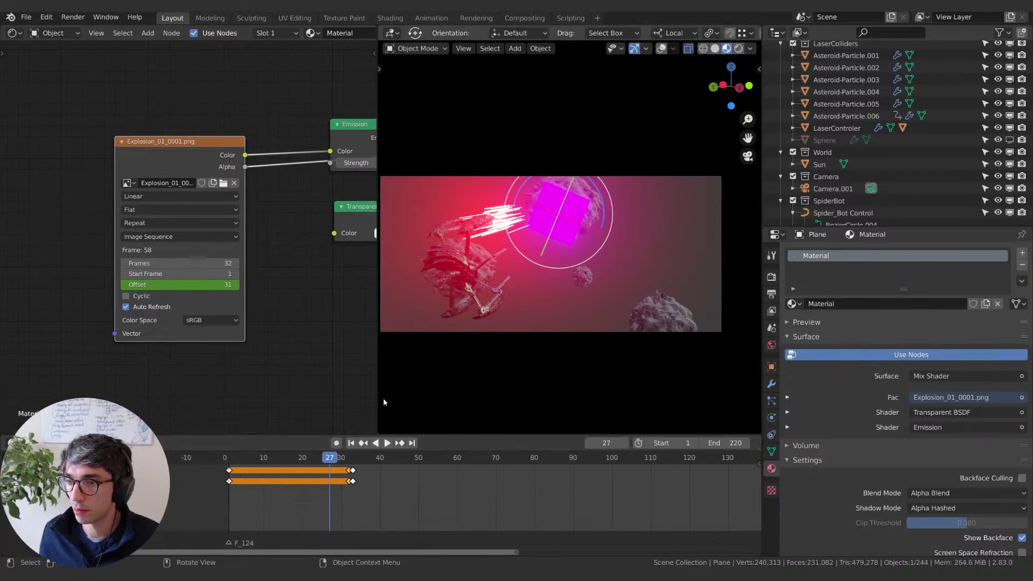
{"action": "left_click", "coordinate": [387, 495]}
{"action": "key", "text": "space"}
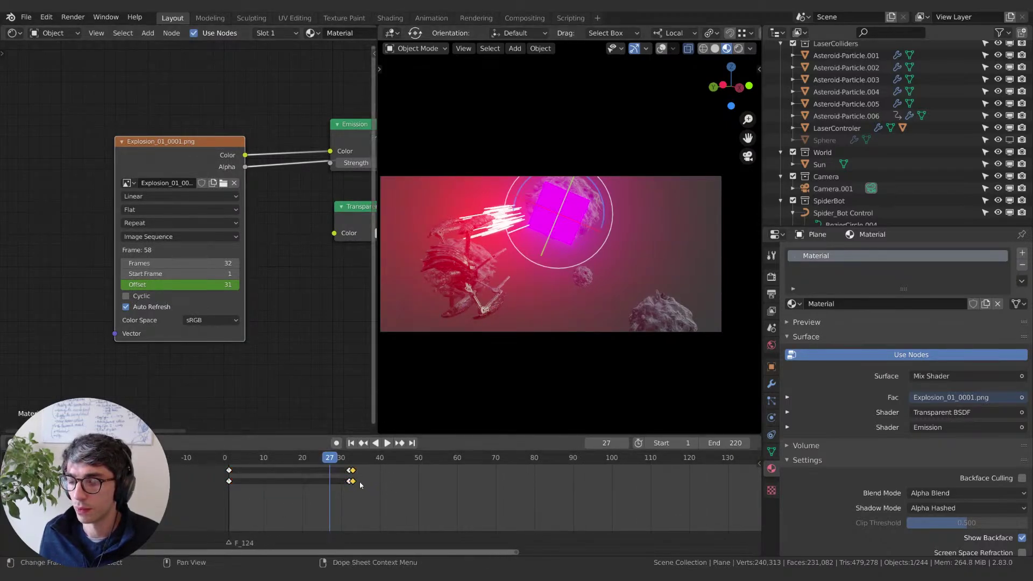
{"action": "key", "text": "Escape"}
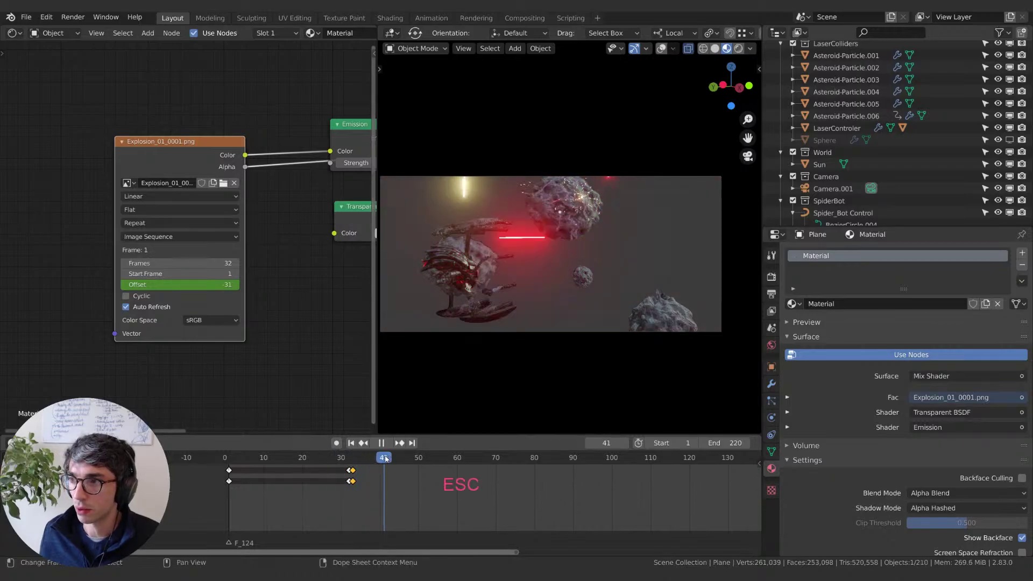
{"action": "left_click_drag", "start_coordinate": [399, 458], "coordinate": [350, 464]}
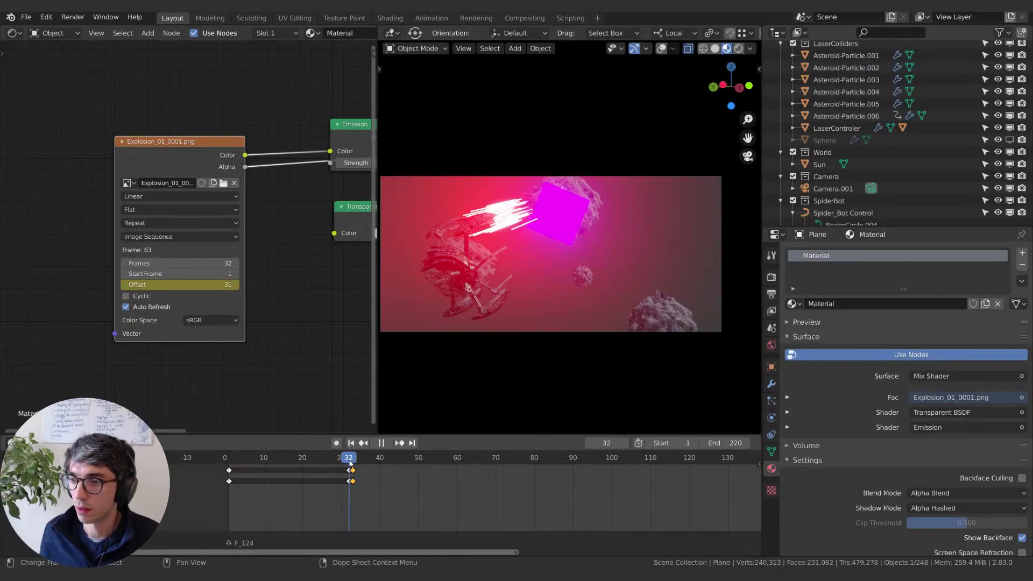
{"action": "key", "text": "space"}
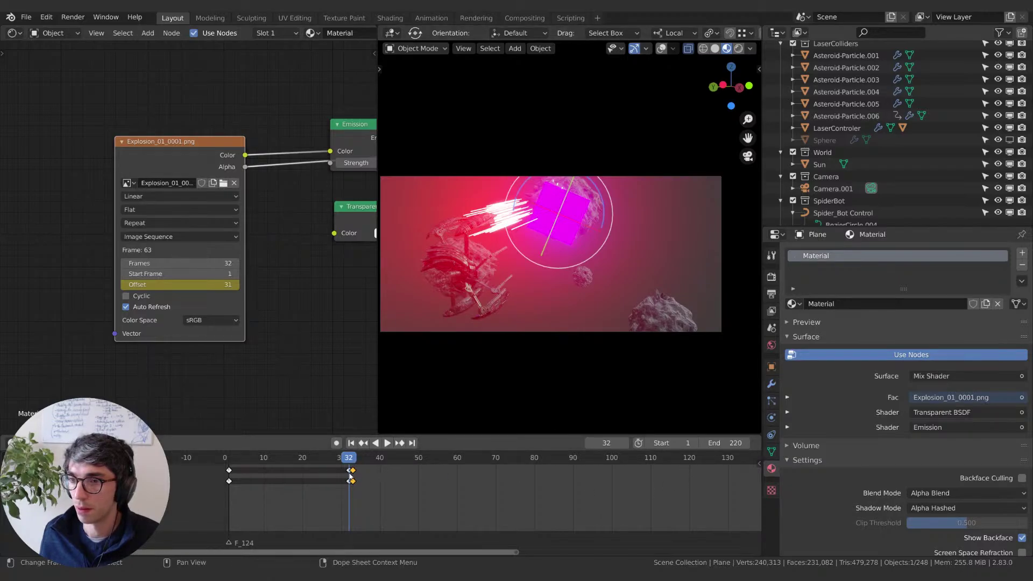
Step: Delete the offset keyframes at frames 32 and 33, return to frame 1 and clear the remaining offset keyframe
{"action": "key", "text": "b"}
{"action": "left_click_drag", "start_coordinate": [366, 469], "coordinate": [341, 495]}
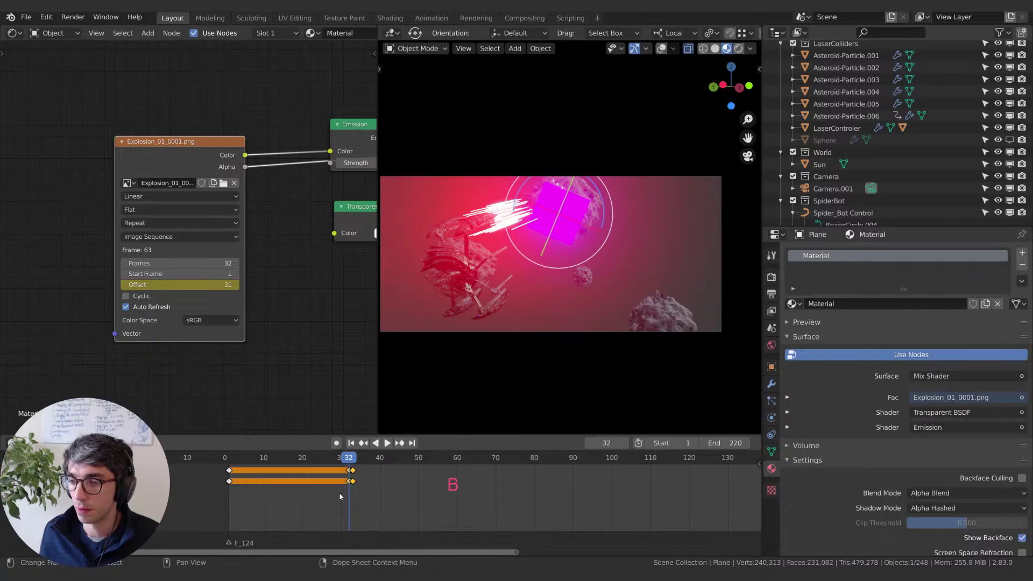
{"action": "key", "text": "x"}
{"action": "left_click", "coordinate": [303, 493]}
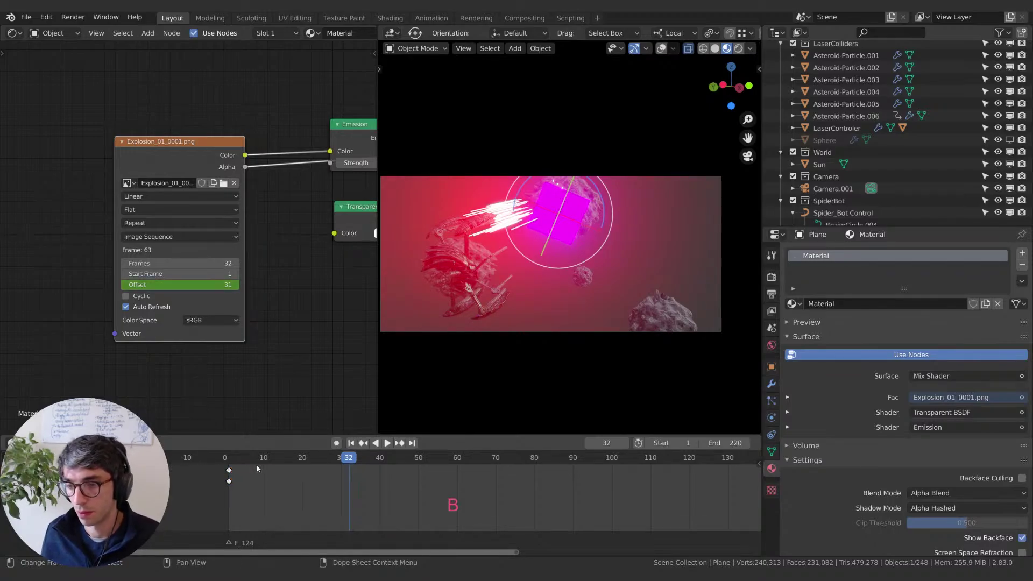
{"action": "left_click_drag", "start_coordinate": [256, 462], "coordinate": [233, 463]}
{"action": "key", "text": "shift+Left"}
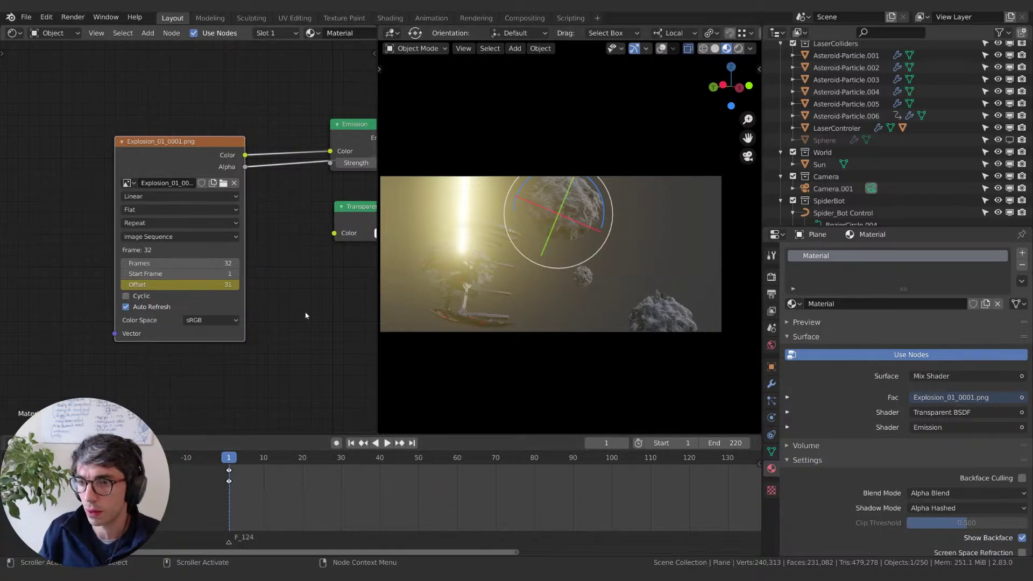
{"action": "right_click", "coordinate": [215, 285]}
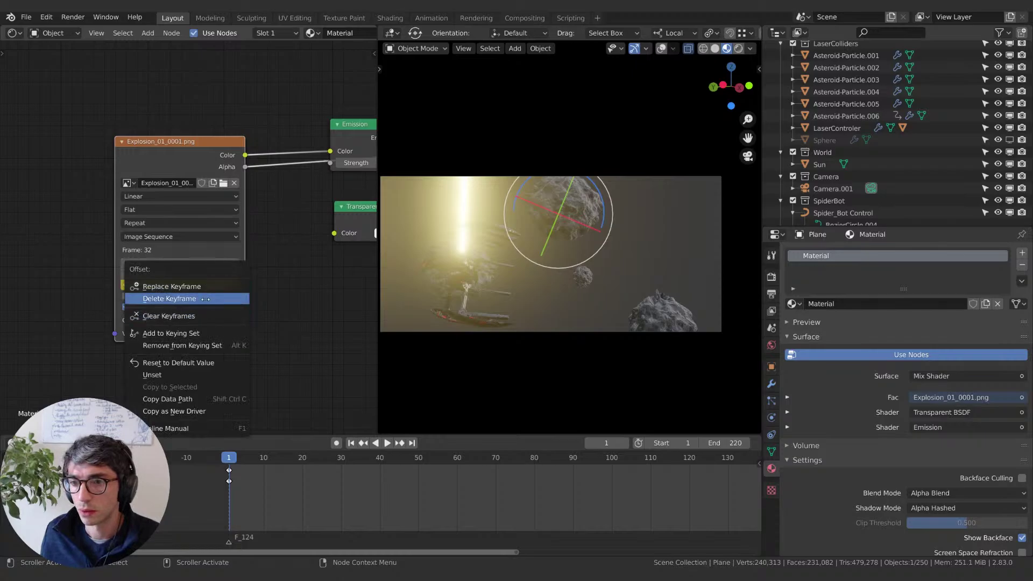
{"action": "left_click", "coordinate": [217, 317]}
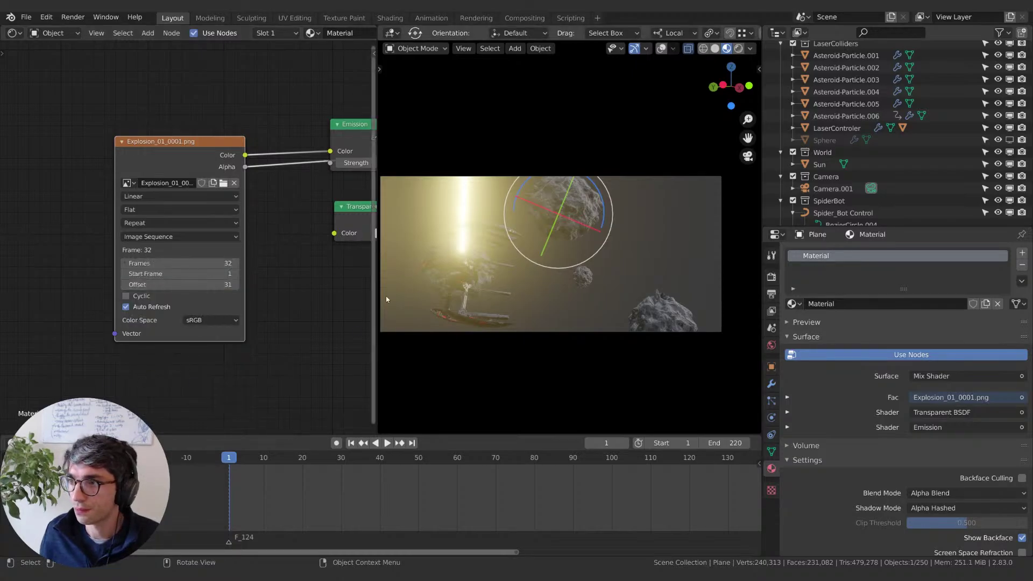
Step: Advance frame by frame to frame 8 and set the explosion image sequence's offset to 0
{"action": "key", "text": "Right"}
{"action": "key", "text": "Right"}
{"action": "key", "text": "Right"}
{"action": "key", "text": "Right"}
{"action": "key", "text": "Right"}
{"action": "key", "text": "Right"}
{"action": "key", "text": "Right"}
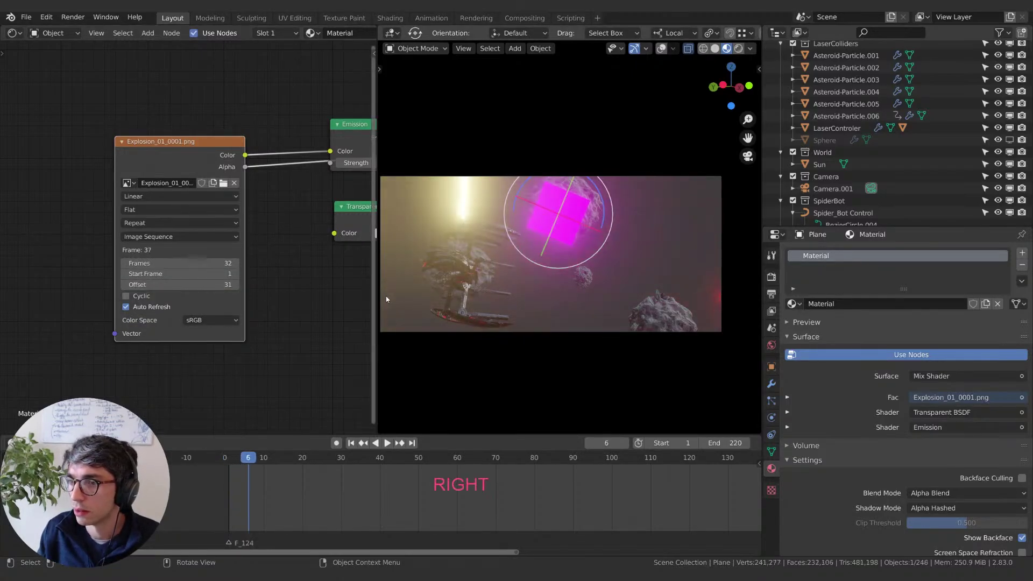
{"action": "key", "text": "Return"}
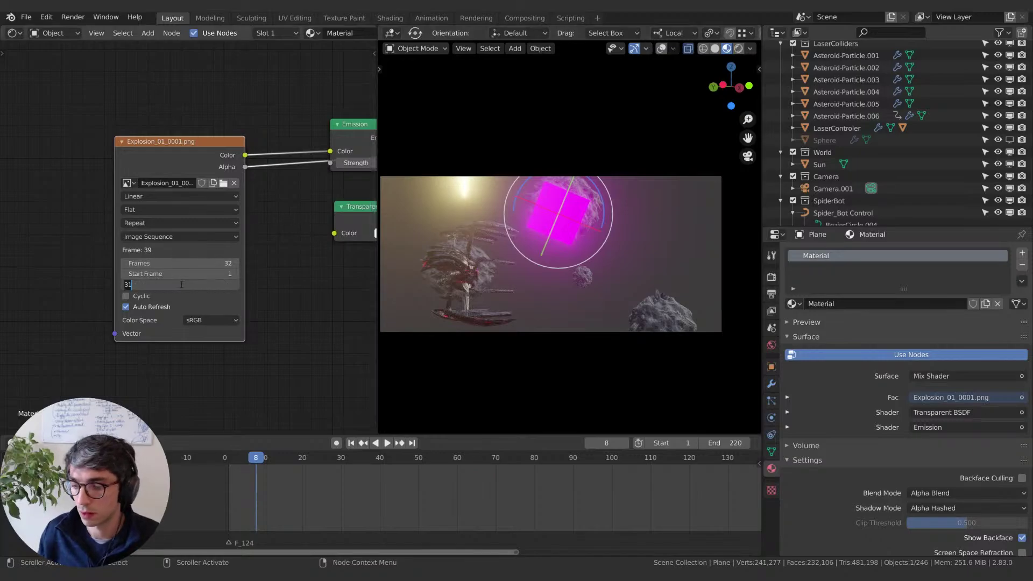
{"action": "type", "text": "0"}
{"action": "key", "text": "Return"}
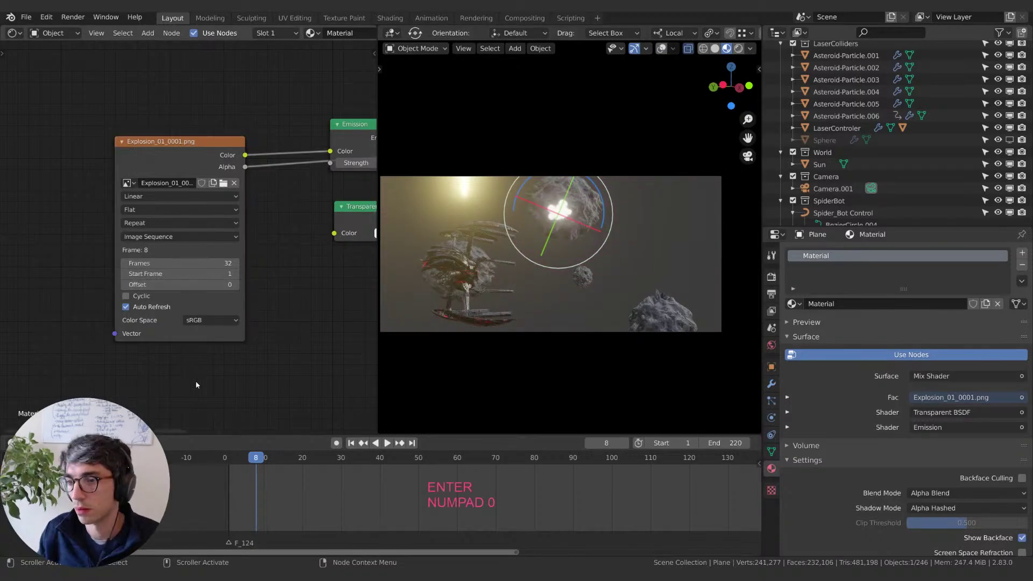
Step: Go through the animation frame by frame from frame 8 to 38 to examine which explosion image each frame uses
{"action": "key", "text": "Right"}
{"action": "key", "text": "Right"}
{"action": "key", "text": "Right"}
{"action": "key", "text": "Right"}
{"action": "key", "text": "Right"}
{"action": "key", "text": "Right"}
{"action": "key", "text": "Right"}
{"action": "key", "text": "Right"}
{"action": "key", "text": "Right"}
{"action": "key", "text": "Right"}
{"action": "key", "text": "Right"}
{"action": "key", "text": "Right"}
{"action": "key", "text": "Right"}
{"action": "key", "text": "Right"}
{"action": "key", "text": "Right"}
{"action": "key", "text": "Right"}
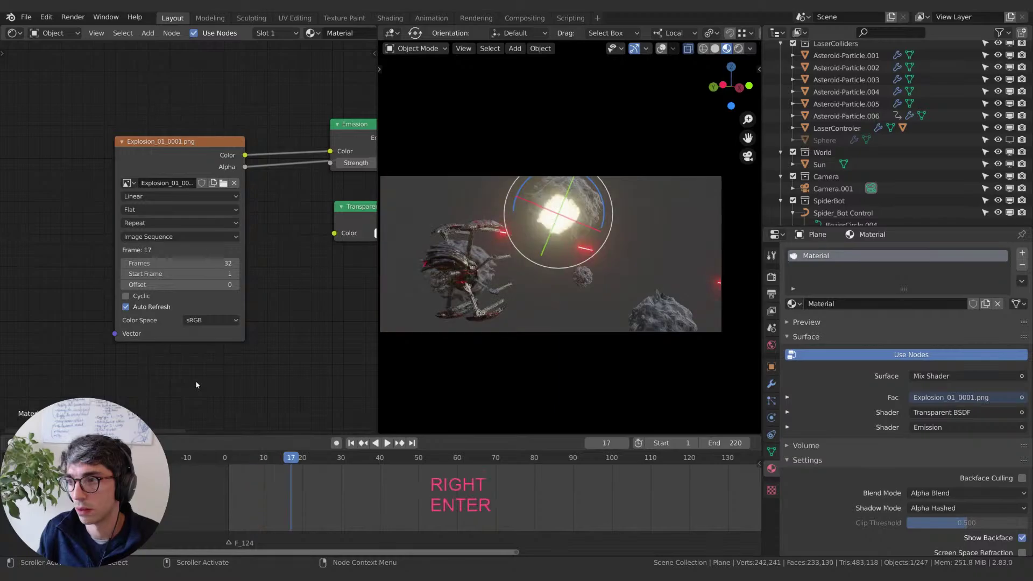
{"action": "key", "text": "Right"}
{"action": "key", "text": "Right"}
{"action": "key", "text": "Right"}
{"action": "key", "text": "Right"}
{"action": "key", "text": "Right"}
{"action": "key", "text": "Right"}
{"action": "key", "text": "Right"}
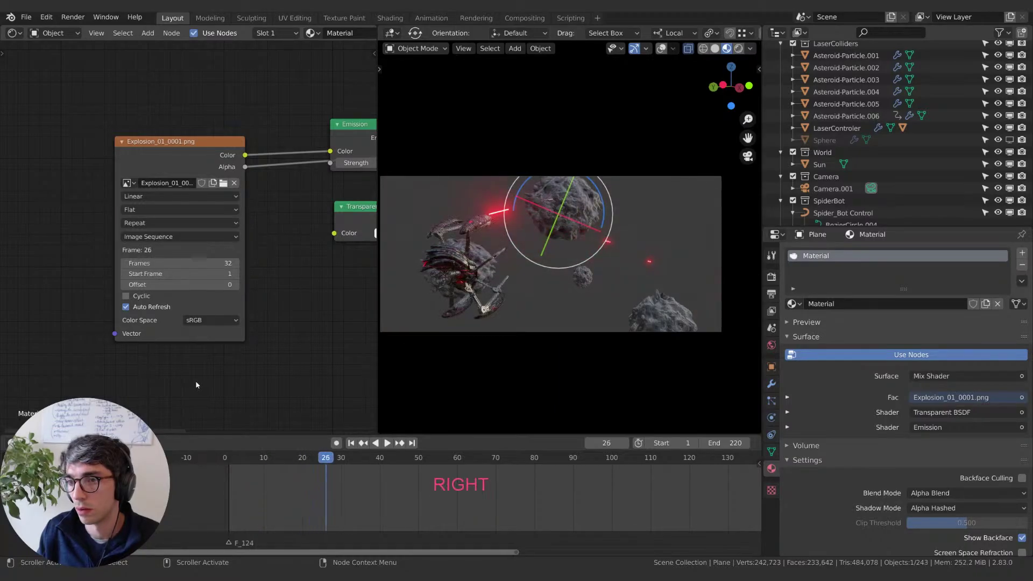
{"action": "key", "text": "Right"}
{"action": "key", "text": "Right"}
{"action": "key", "text": "Right"}
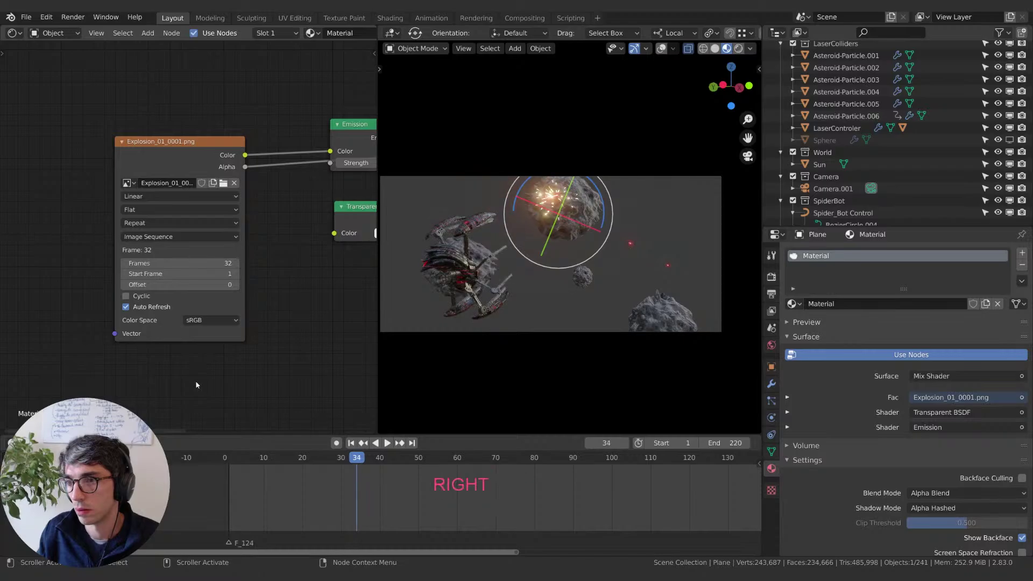
{"action": "key", "text": "Right"}
{"action": "key", "text": "Right"}
{"action": "key", "text": "Right"}
{"action": "key", "text": "Right"}
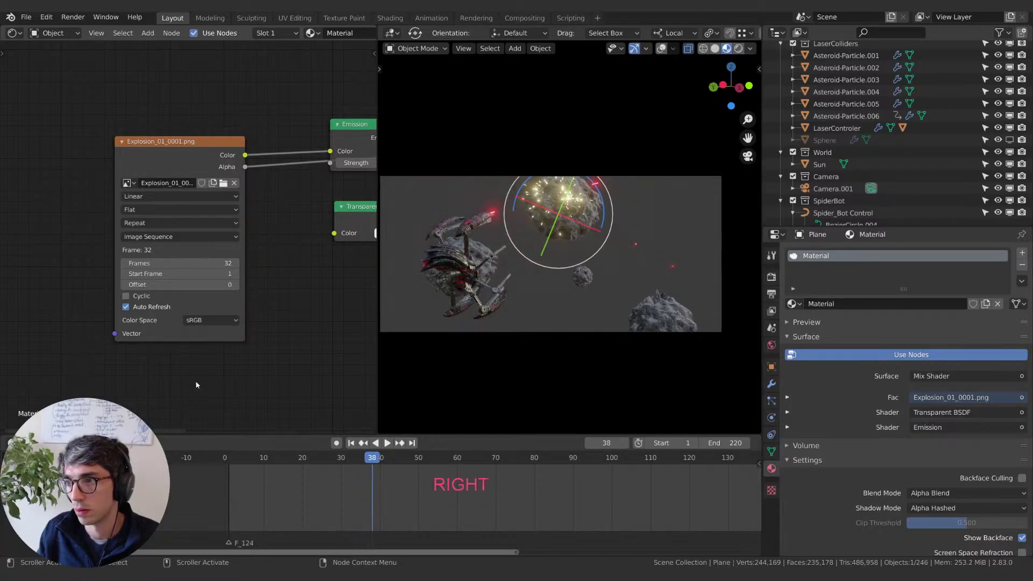
Step: Step back and forth through the frames just before 38 to examine which explosion image the sequence uses
{"action": "key", "text": "Left"}
{"action": "key", "text": "Left"}
{"action": "key", "text": "Left"}
{"action": "key", "text": "Left"}
{"action": "key", "text": "Right"}
{"action": "key", "text": "Right"}
{"action": "key", "text": "Right"}
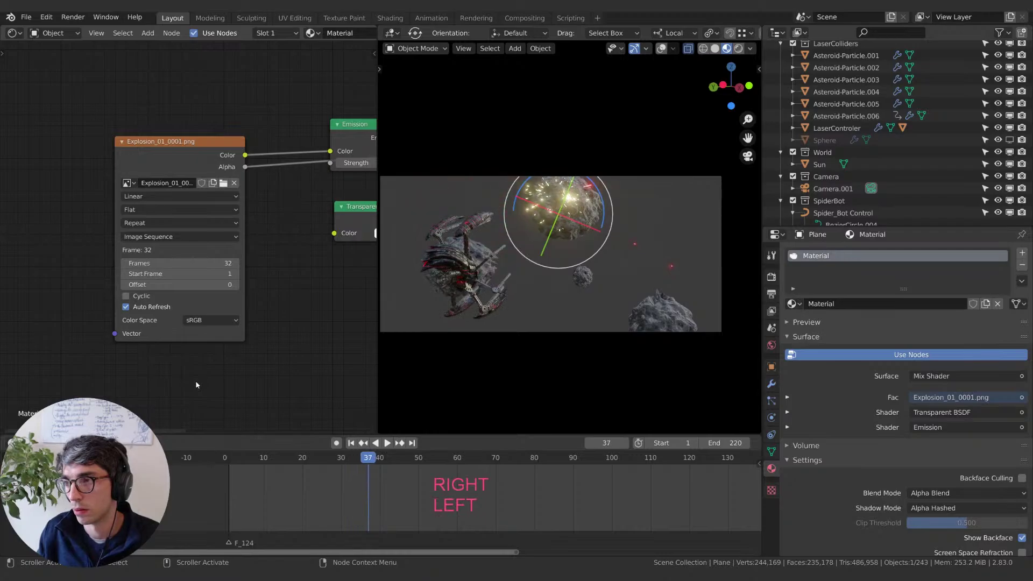
{"action": "key", "text": "Right"}
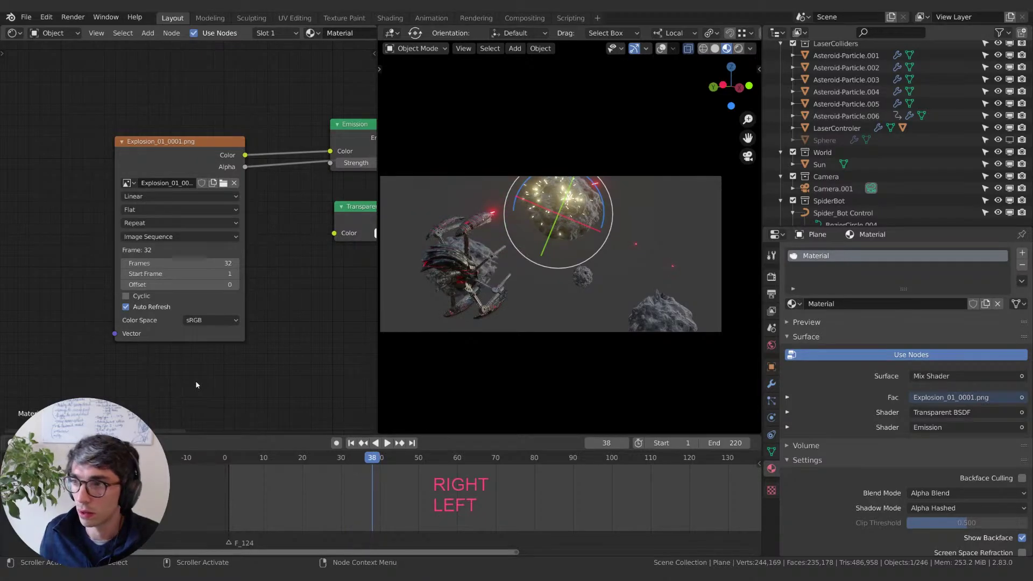
Step: Try offsets of -38 and -37 for the explosion image sequence at frame 38
{"action": "left_click", "coordinate": [189, 285]}
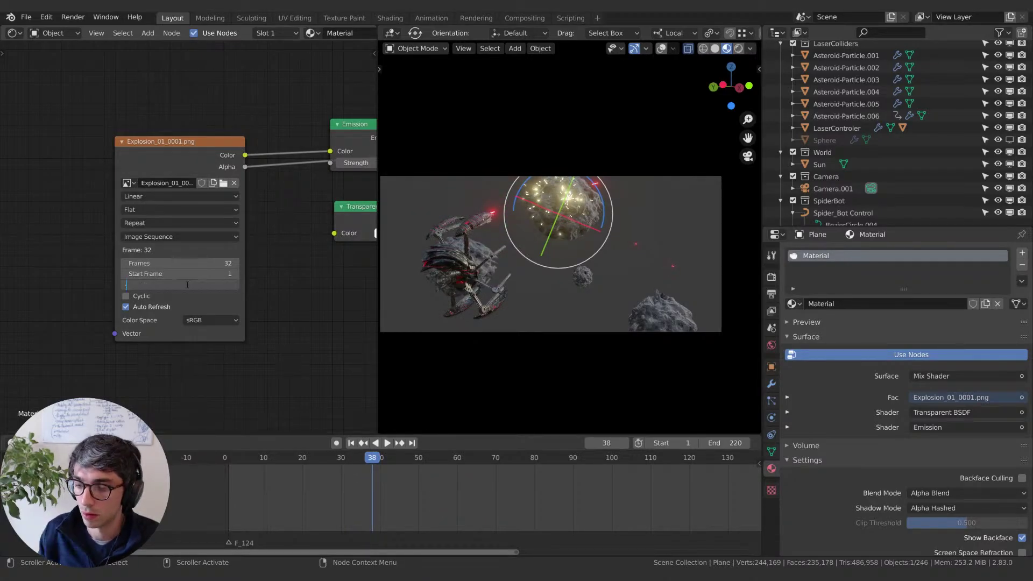
{"action": "type", "text": "-38"}
{"action": "key", "text": "Return"}
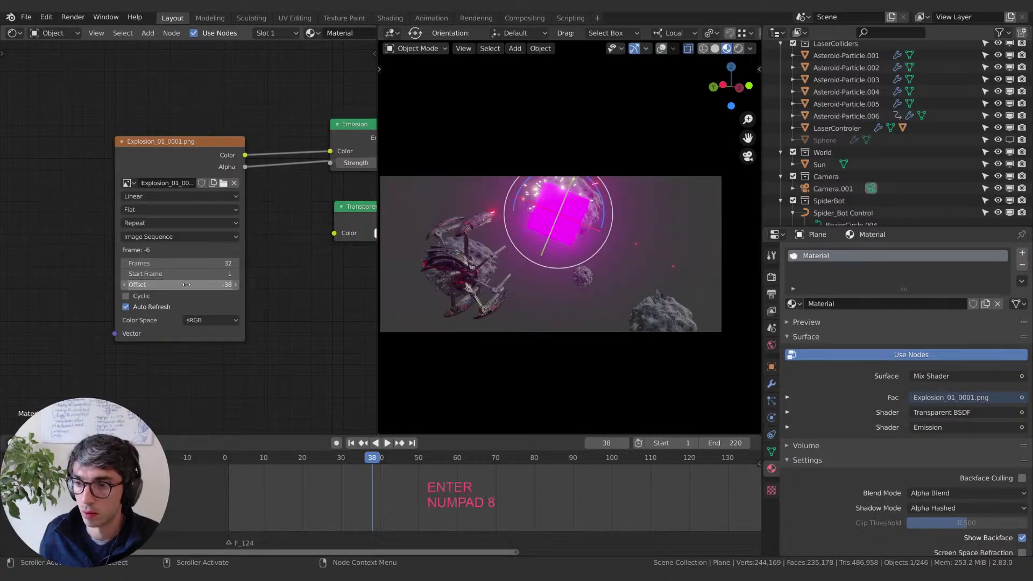
{"action": "left_click", "coordinate": [173, 284]}
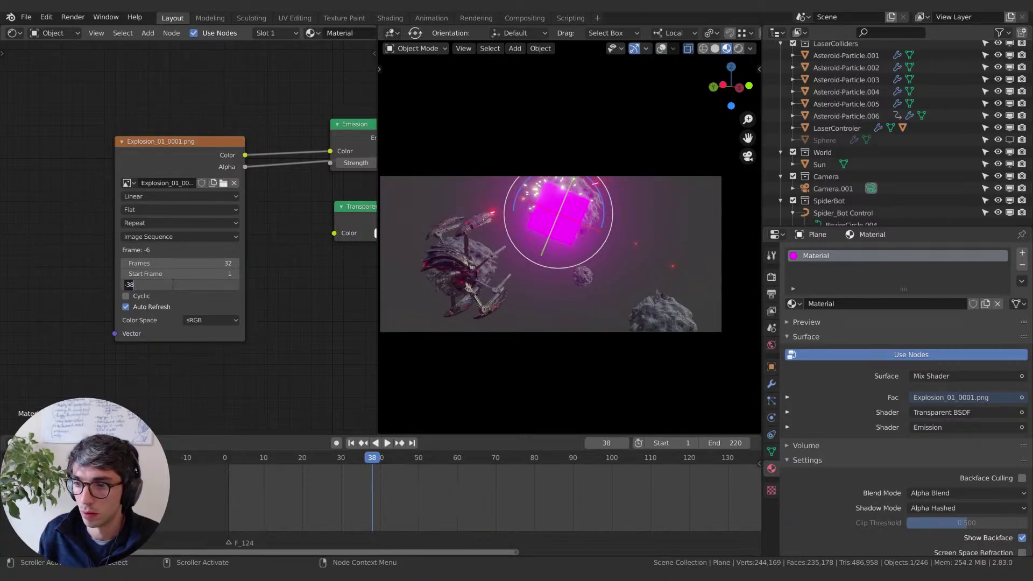
{"action": "type", "text": "-37"}
{"action": "key", "text": "Return"}
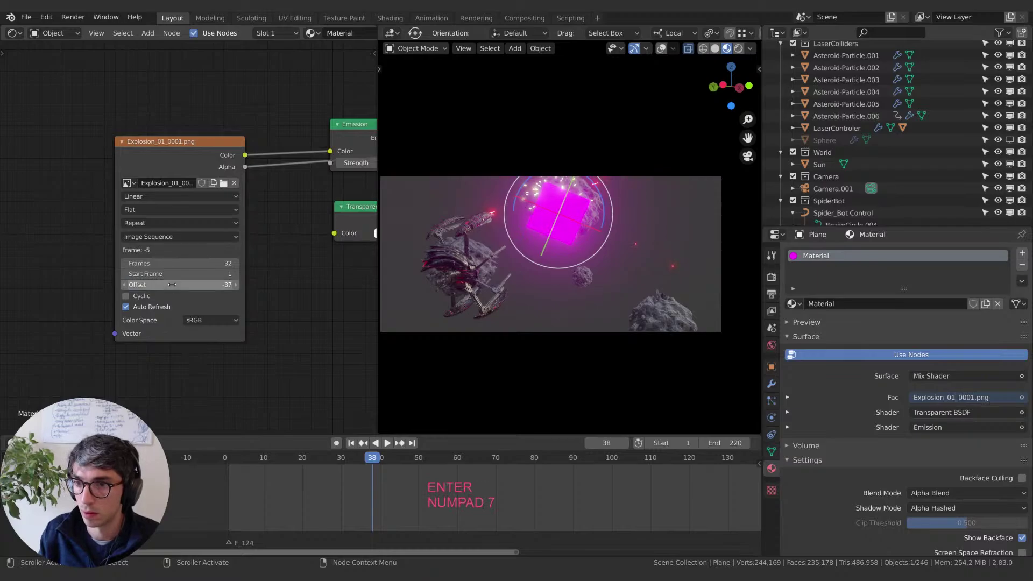
{"action": "left_click", "coordinate": [173, 284]}
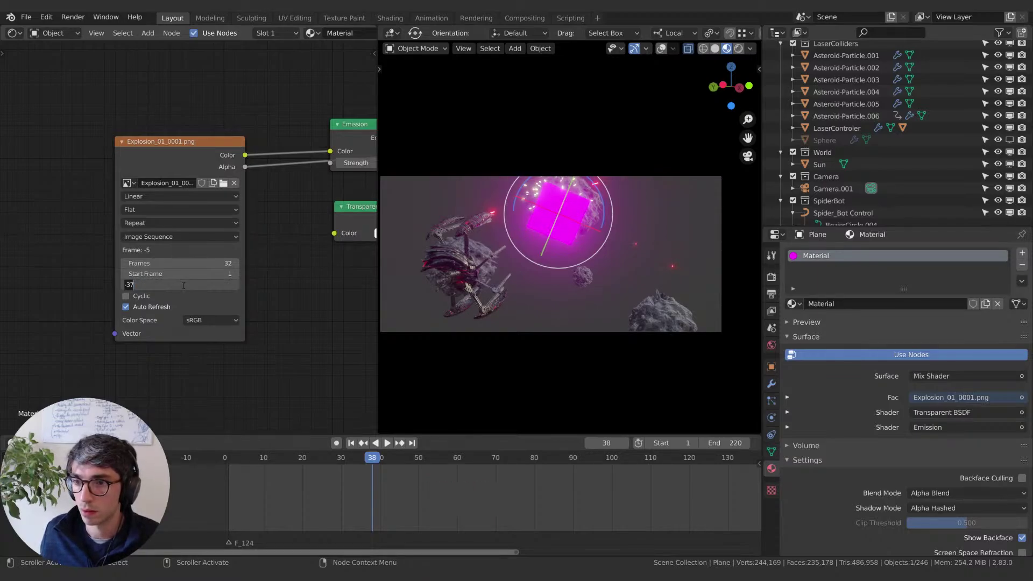
{"action": "key", "text": "Return"}
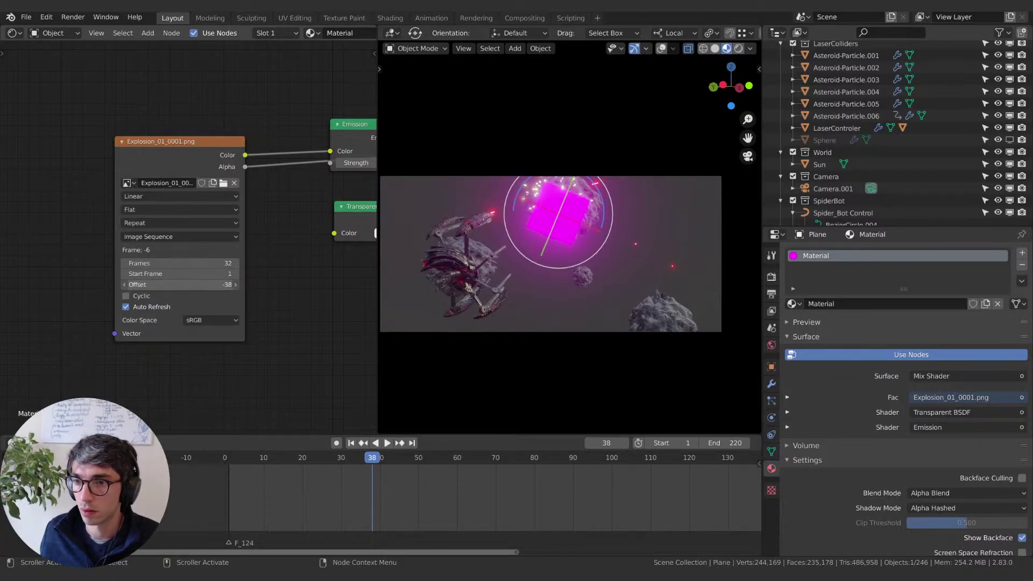
Step: Set the image sequence's offset to -31, play the animation and return to frame 1
{"action": "mouse_move", "coordinate": [180, 284]}
{"action": "left_mouse_down"}
{"action": "mouse_move", "coordinate": [162, 284]}
{"action": "mouse_move", "coordinate": [182, 284]}
{"action": "left_mouse_up"}
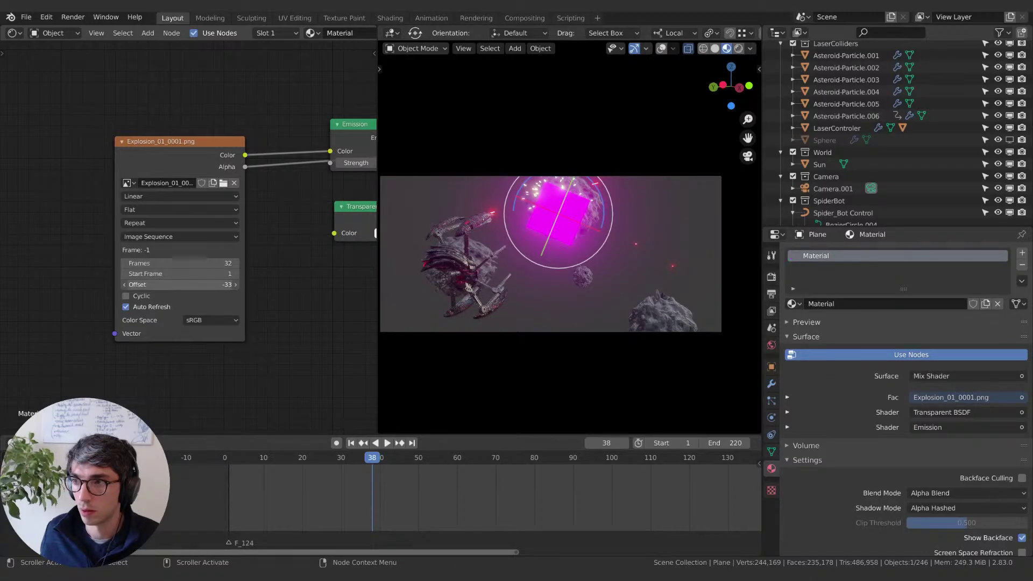
{"action": "left_click_drag", "start_coordinate": [183, 284], "coordinate": [185, 284]}
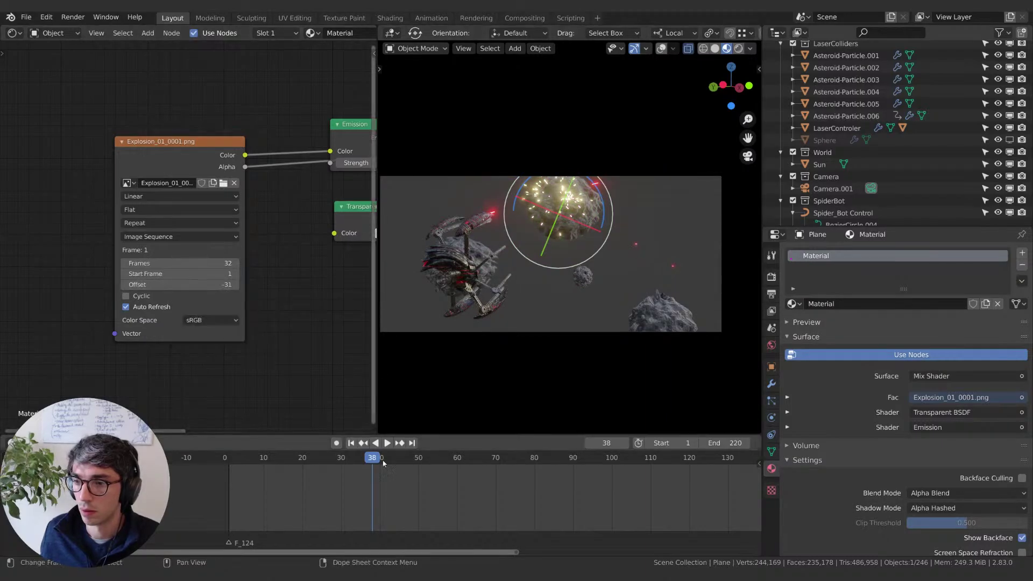
{"action": "left_click", "coordinate": [353, 458]}
{"action": "key", "text": "space"}
{"action": "left_click_drag", "start_coordinate": [353, 461], "coordinate": [242, 434]}
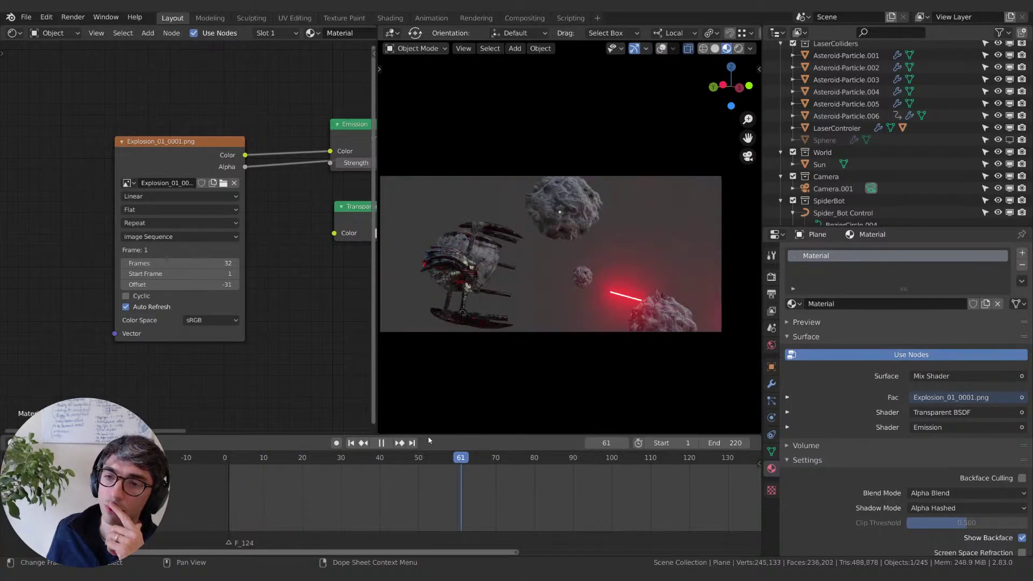
{"action": "left_click_drag", "start_coordinate": [446, 458], "coordinate": [228, 458]}
{"action": "key", "text": "space"}
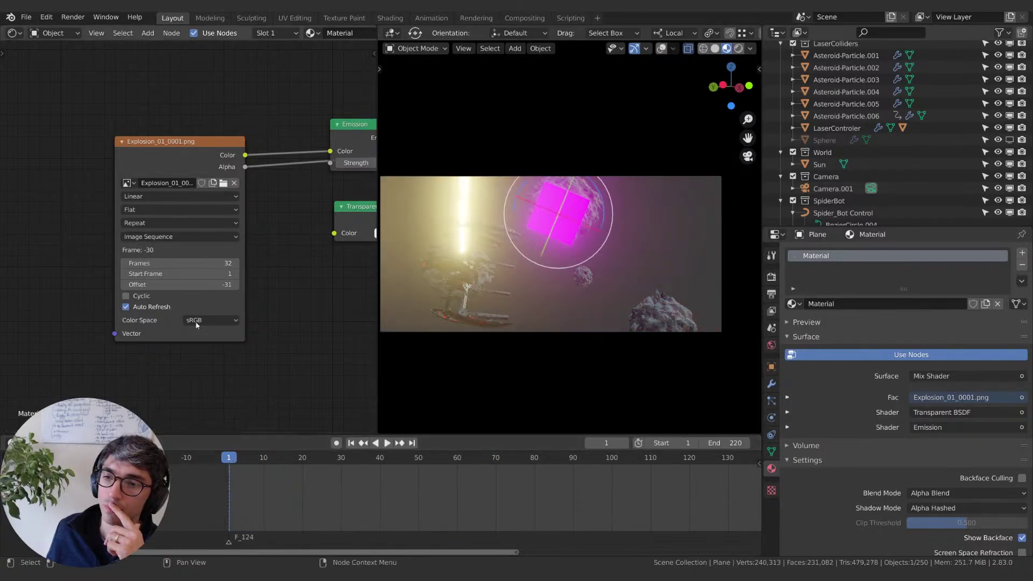
Step: Keyframe the image sequence's offset at 0 on frame 1 and scrub the opening frames during playback
{"action": "mouse_move", "coordinate": [210, 284]}
{"action": "left_mouse_down"}
{"action": "mouse_move", "coordinate": [178, 284]}
{"action": "mouse_move", "coordinate": [214, 282]}
{"action": "left_mouse_up"}
{"action": "left_click_drag", "start_coordinate": [149, 284], "coordinate": [146, 285]}
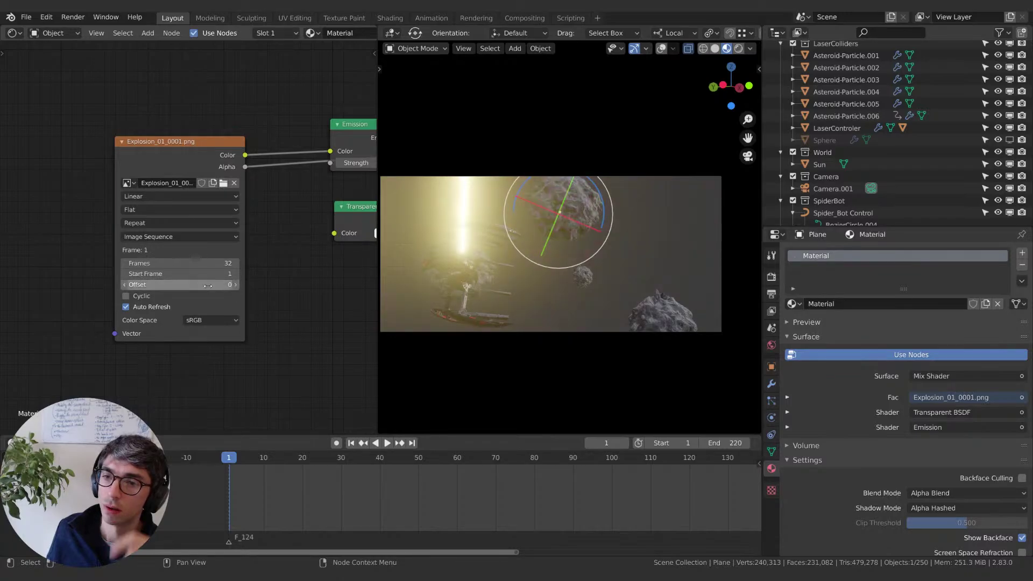
{"action": "key", "text": "i"}
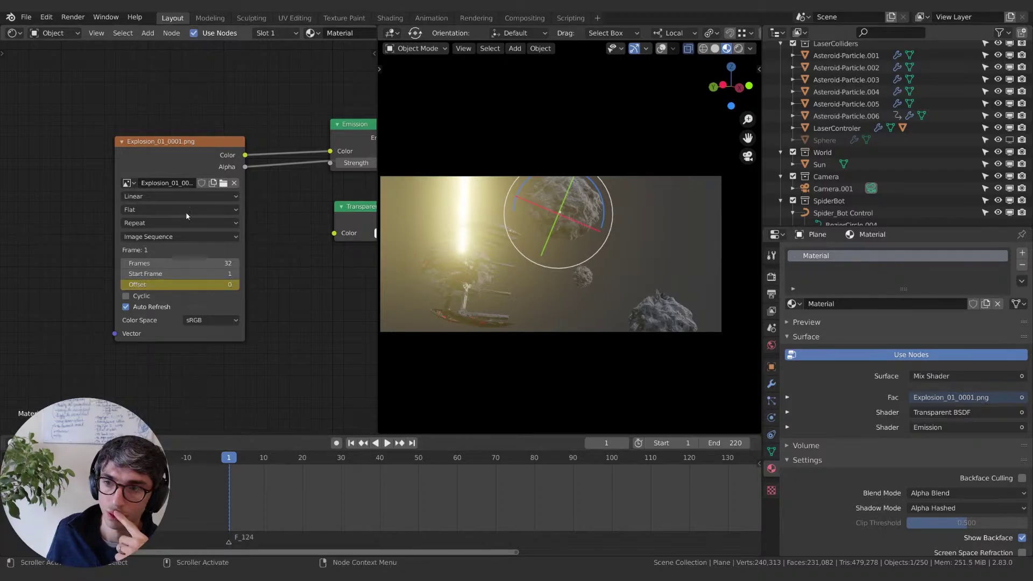
{"action": "key", "text": "space"}
{"action": "left_click_drag", "start_coordinate": [239, 462], "coordinate": [275, 460]}
{"action": "key", "text": "Escape"}
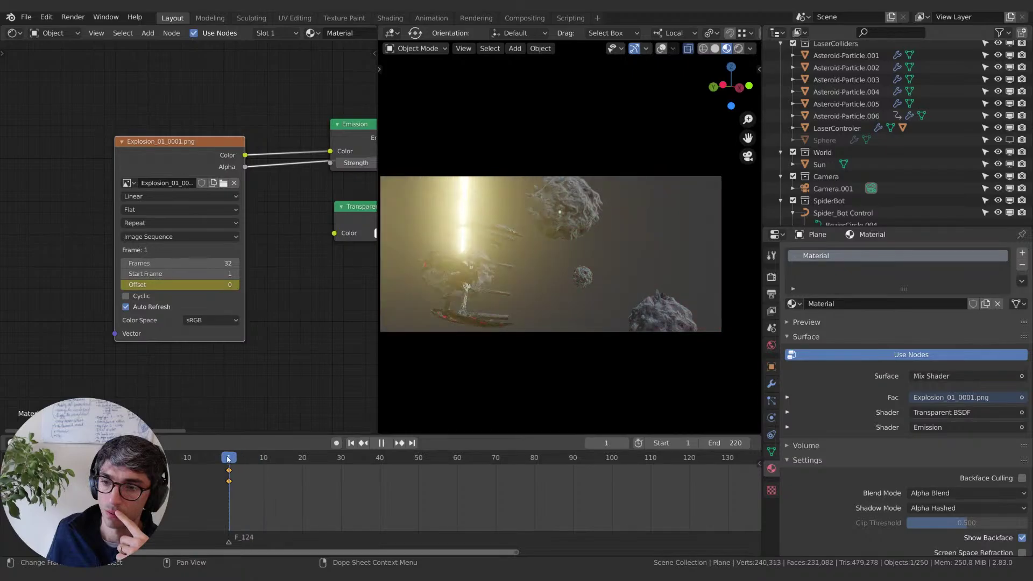
Step: Return to the offset keyframe on frame 1 and replace its value with 1
{"action": "left_click", "coordinate": [209, 285]}
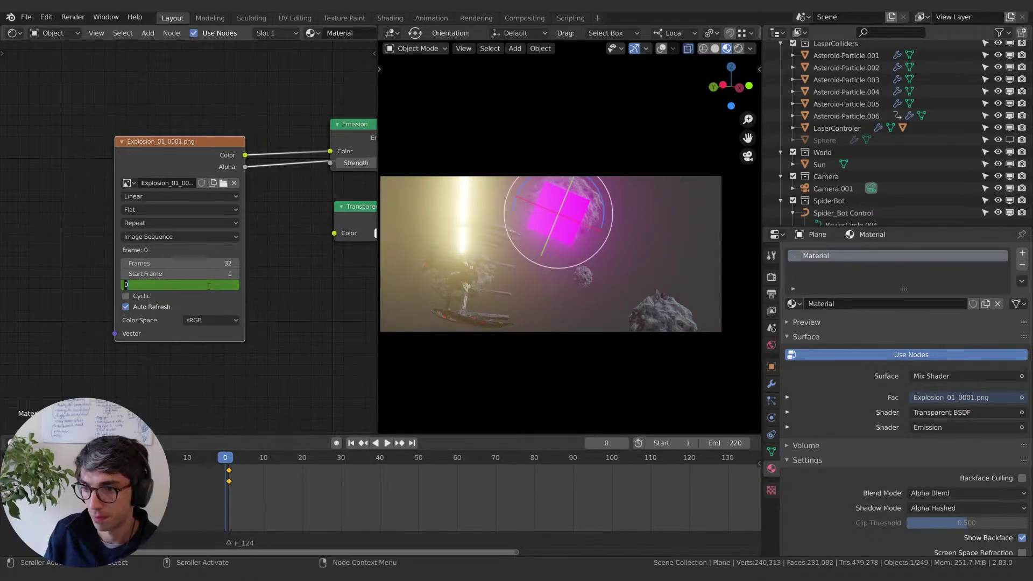
{"action": "key", "text": "Down"}
{"action": "key", "text": "Escape"}
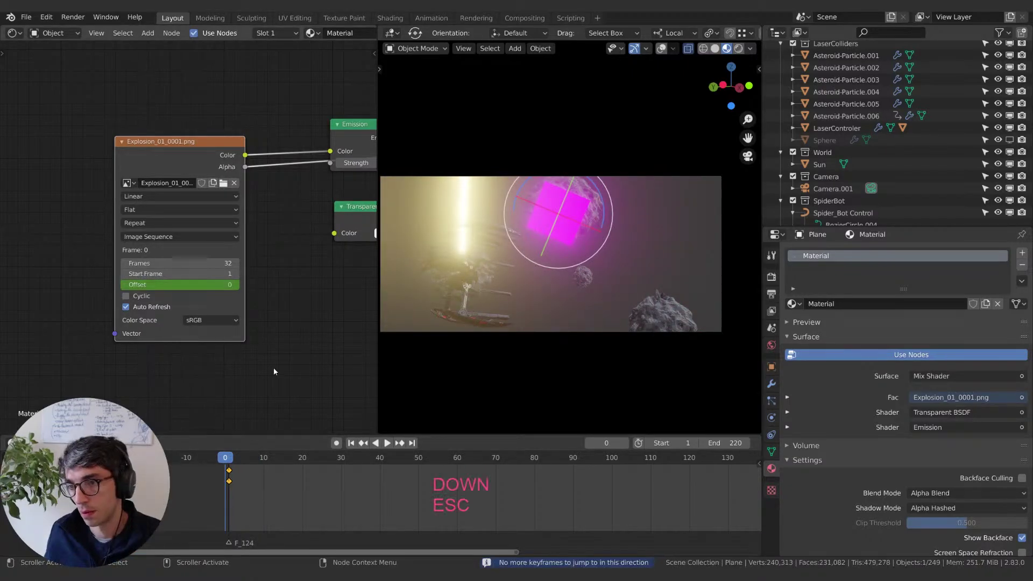
{"action": "left_click", "coordinate": [178, 148]}
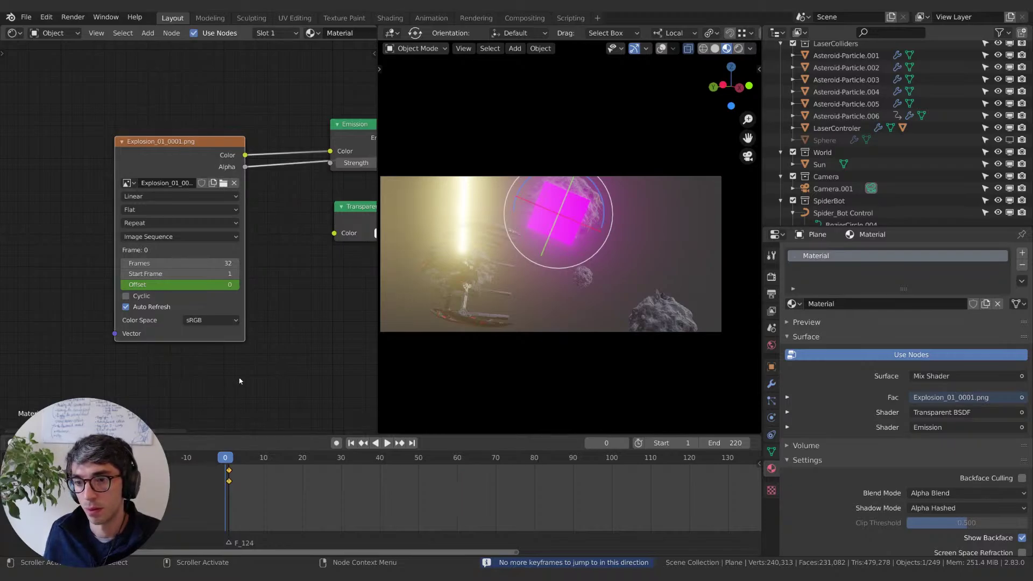
{"action": "key", "text": "Down"}
{"action": "key", "text": "Up"}
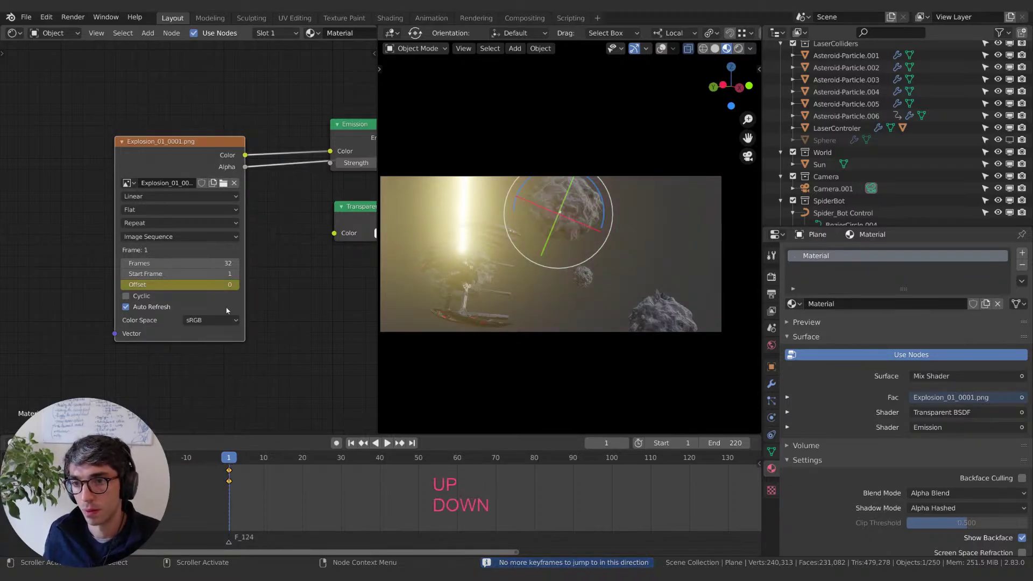
{"action": "left_click", "coordinate": [209, 285]}
{"action": "type", "text": "1"}
{"action": "key", "text": "Return"}
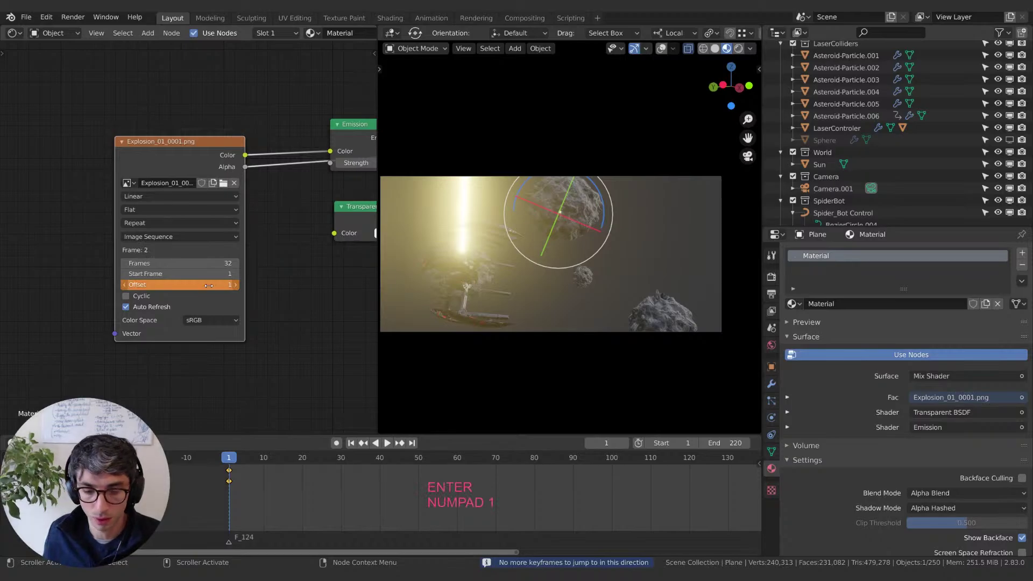
{"action": "key", "text": "i"}
Step: Advance frame by frame from frame 1 to 12 to examine how the keyframed offset shifts the explosion images
{"action": "key", "text": "Right"}
{"action": "key", "text": "Right"}
{"action": "key", "text": "Right"}
{"action": "key", "text": "Right"}
{"action": "key", "text": "Right"}
{"action": "key", "text": "Right"}
{"action": "key", "text": "Right"}
{"action": "key", "text": "Right"}
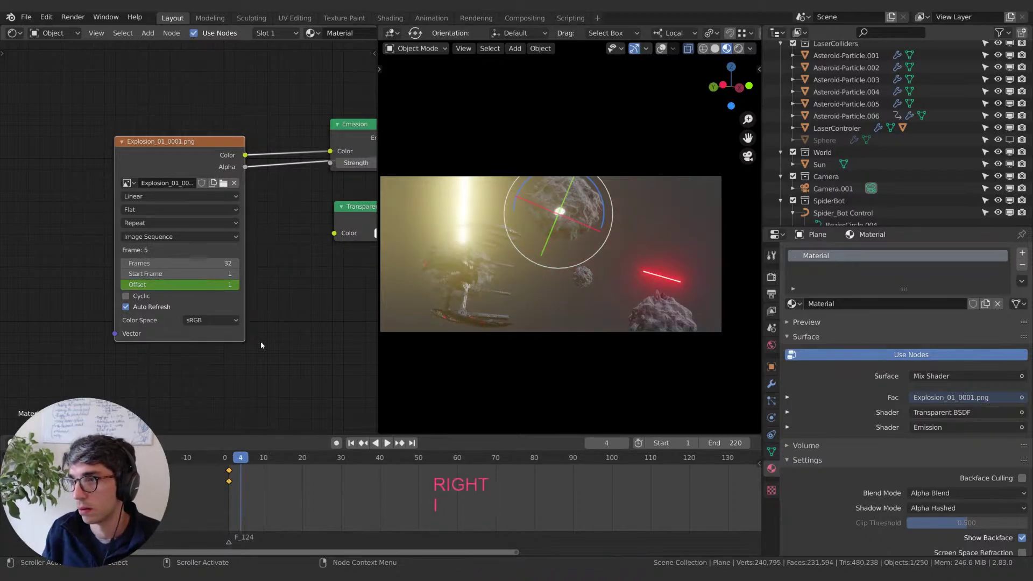
{"action": "key", "text": "Right"}
{"action": "key", "text": "Right"}
{"action": "key", "text": "Right"}
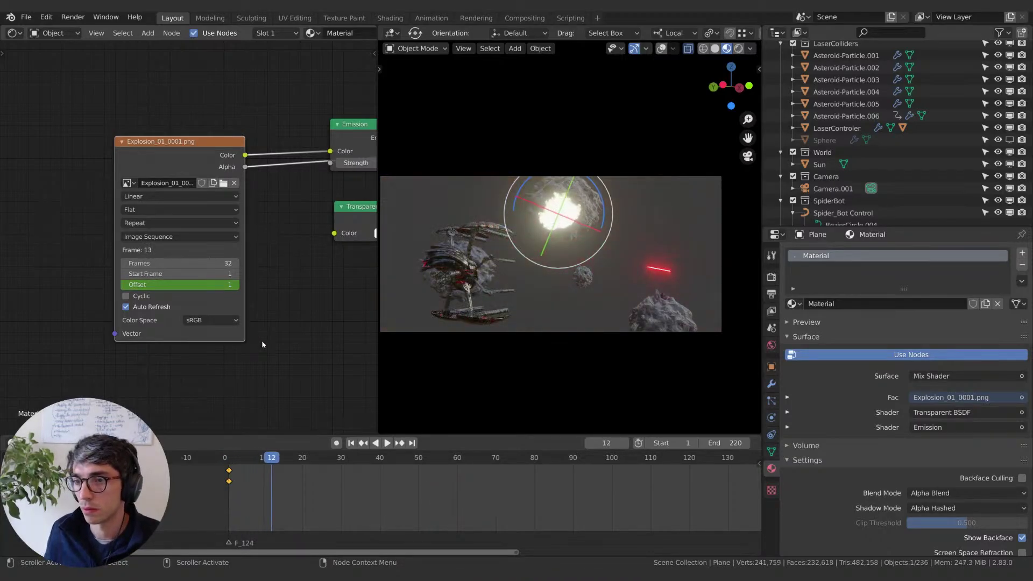
{"action": "left_click", "coordinate": [191, 284]}
{"action": "key", "text": "BackSpace"}
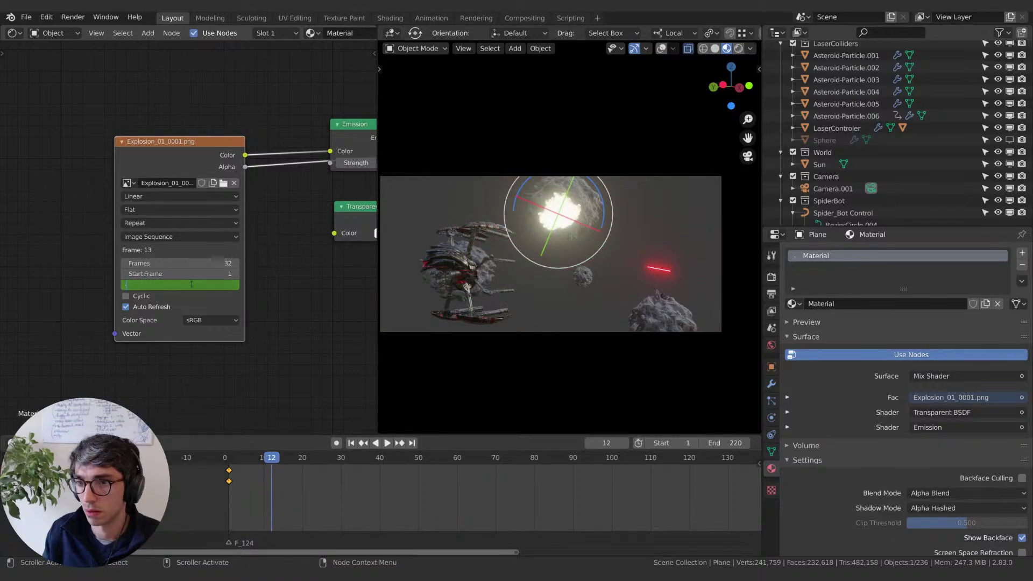
{"action": "key", "text": "Return"}
{"action": "key", "text": "Right"}
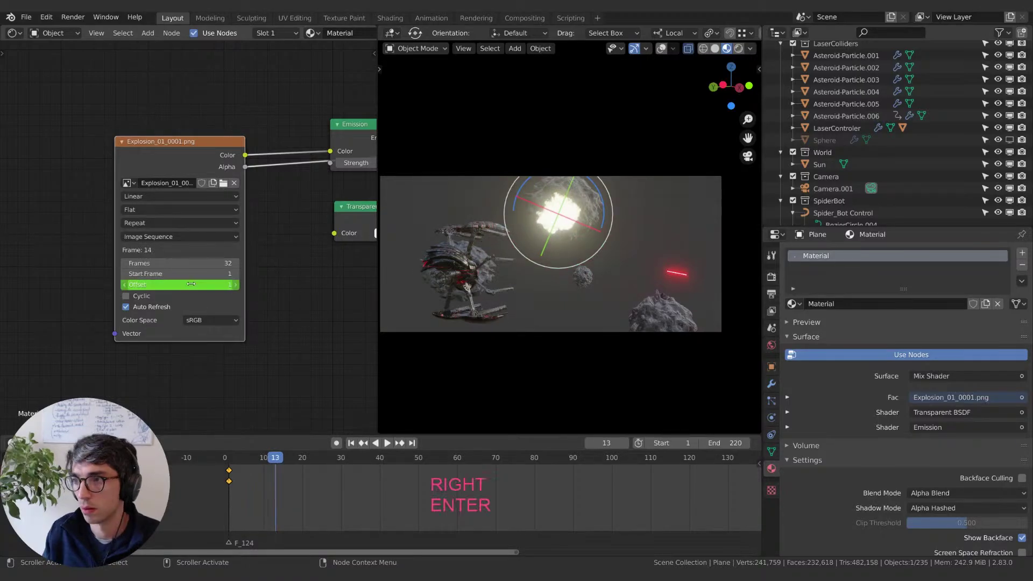
Step: Return to frame 1 and keyframe the image sequence's offset at -1
{"action": "key", "text": "Up"}
{"action": "key", "text": "Down"}
{"action": "left_click", "coordinate": [191, 283]}
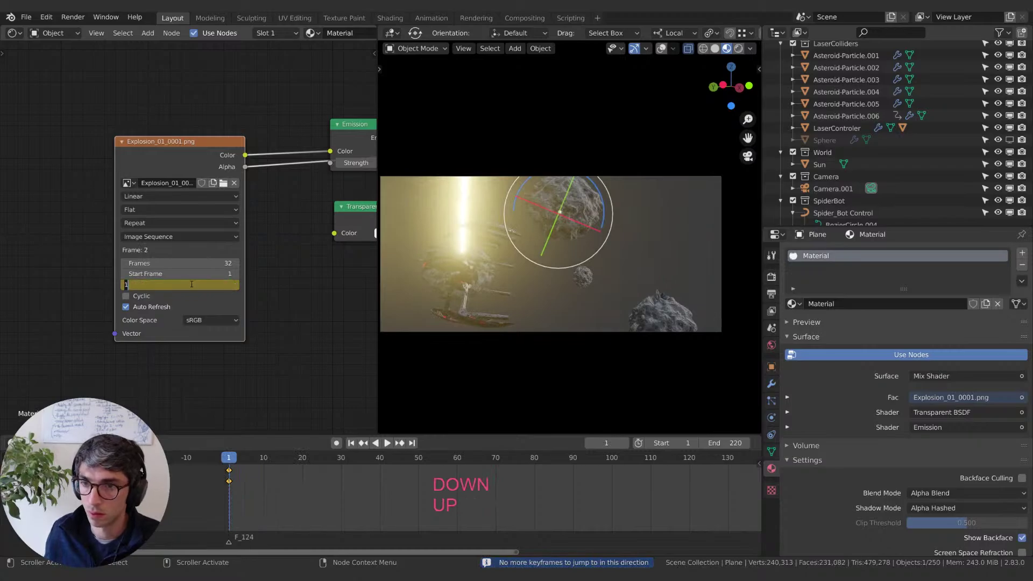
{"action": "key", "text": "KP_Subtract"}
{"action": "key", "text": "Return"}
{"action": "key", "text": "i"}
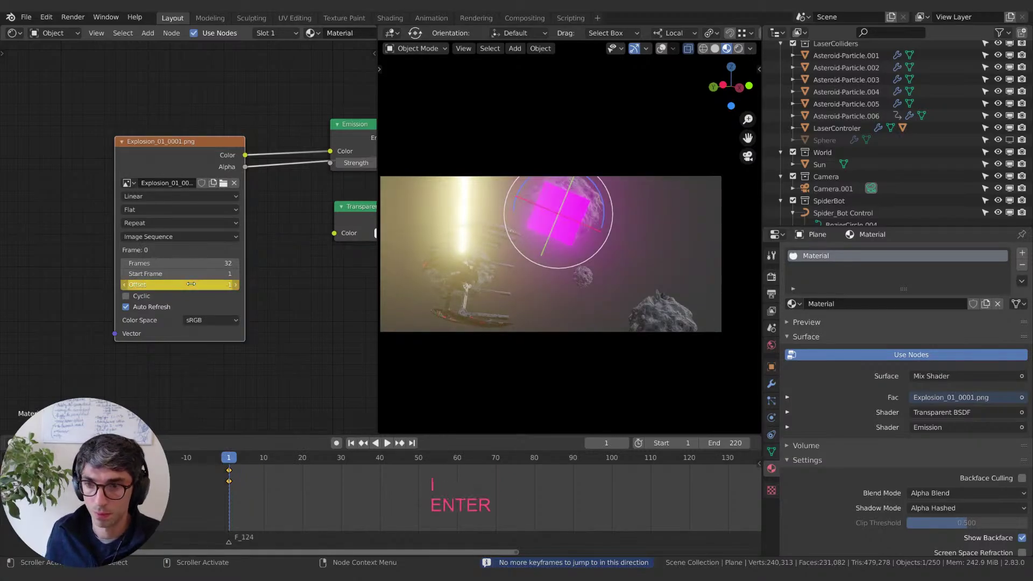
Step: Advance through the animation from frame 1 to about frame 52 to examine the explosion with the negative offset
{"action": "key", "text": "Right"}
{"action": "key", "text": "Right"}
{"action": "key", "text": "Right"}
{"action": "key", "text": "Right"}
{"action": "key", "text": "Right"}
{"action": "key", "text": "Right"}
{"action": "key", "text": "Right"}
{"action": "key", "text": "Right"}
{"action": "key", "text": "Right"}
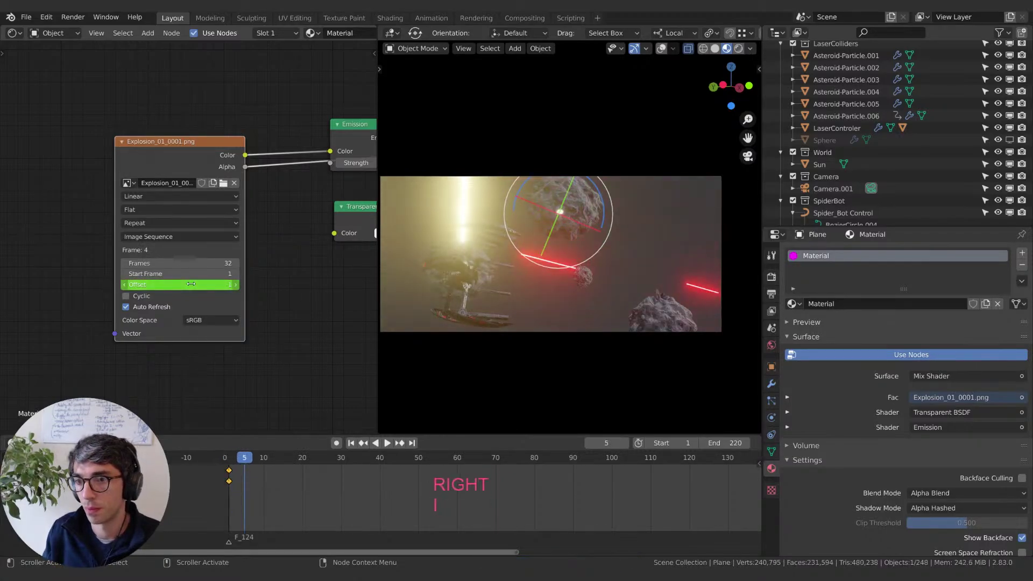
{"action": "key", "text": "Right"}
{"action": "key", "text": "Right"}
{"action": "key", "text": "Right"}
{"action": "key", "text": "Right"}
{"action": "key", "text": "Right"}
{"action": "key", "text": "Right"}
{"action": "key", "text": "Right"}
{"action": "key", "text": "Right"}
{"action": "key", "text": "Right"}
{"action": "key", "text": "Right"}
{"action": "key", "text": "Right"}
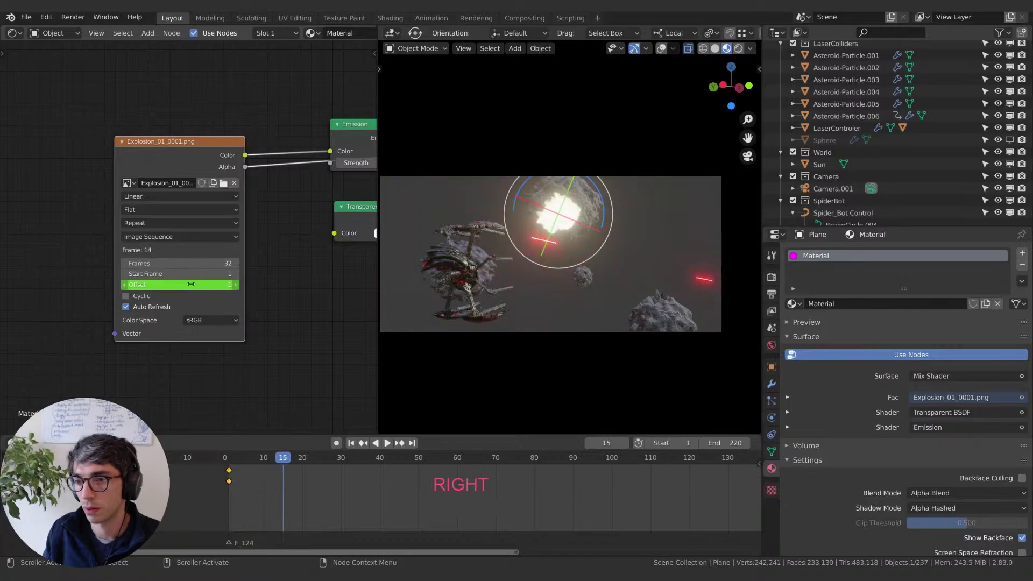
{"action": "key", "text": "Right"}
{"action": "key", "text": "Right"}
{"action": "key", "text": "Right"}
{"action": "key", "text": "Right"}
{"action": "key", "text": "Right"}
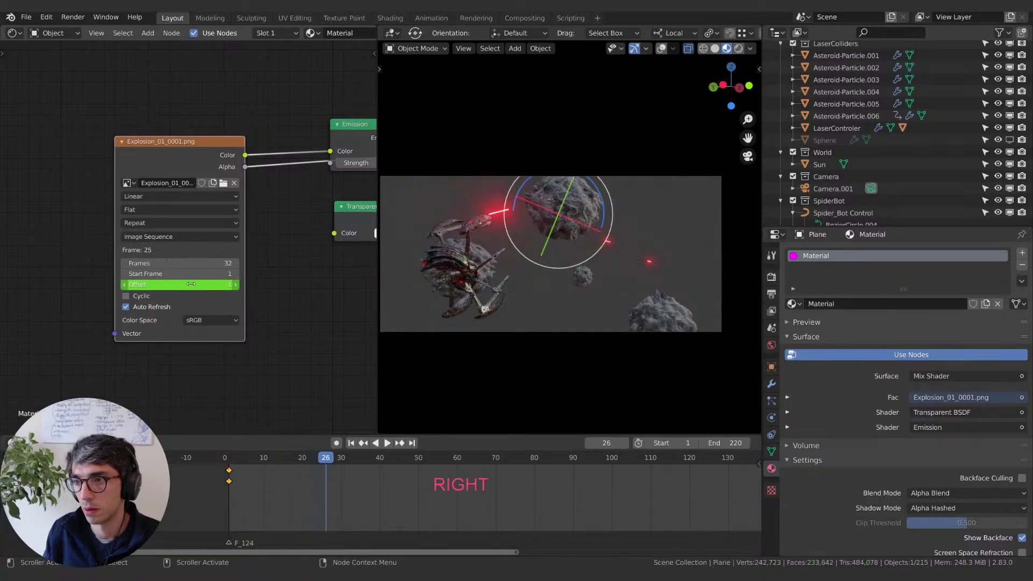
{"action": "key", "text": "space"}
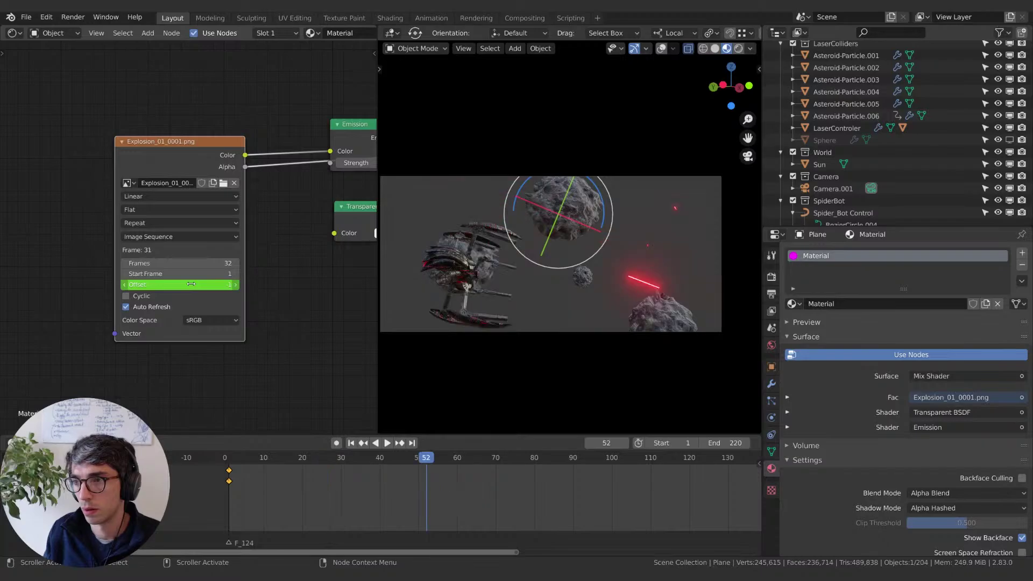
Step: Return to frame 1 and keyframe the image sequence's offset at 30
{"action": "key", "text": "Down"}
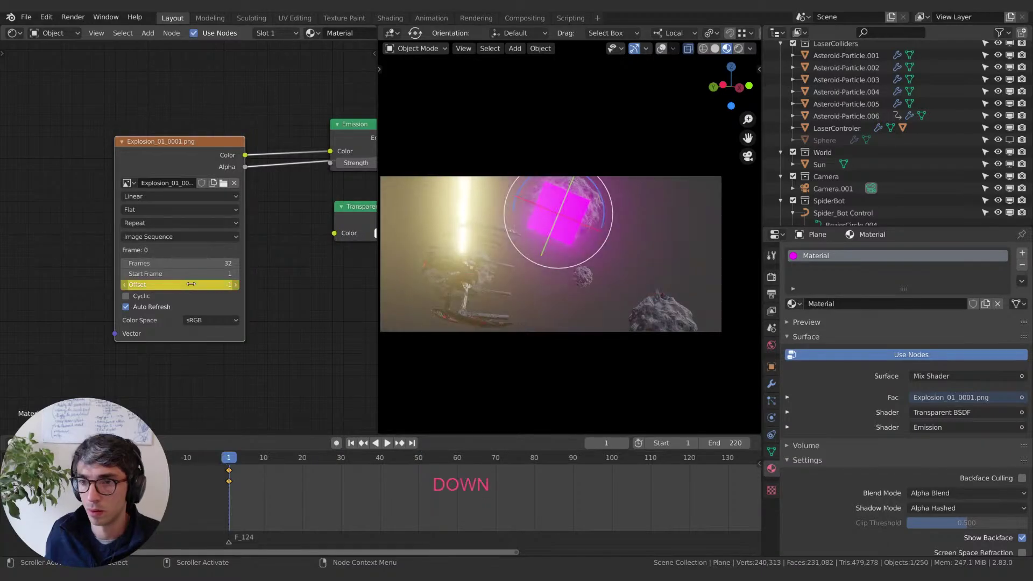
{"action": "left_click_drag", "start_coordinate": [191, 284], "coordinate": [231, 284]}
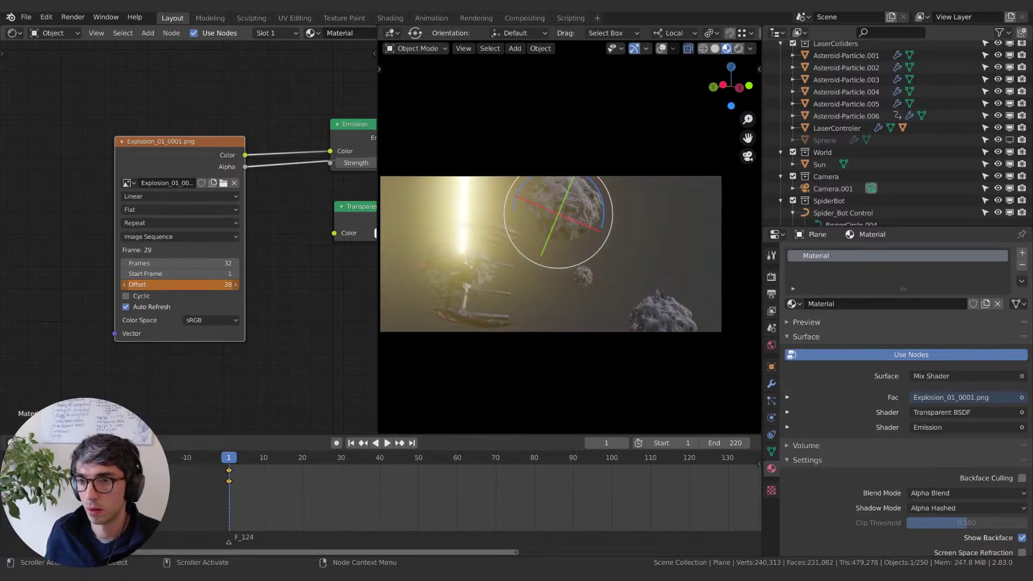
{"action": "left_click_drag", "start_coordinate": [200, 284], "coordinate": [204, 284]}
{"action": "key", "text": "i"}
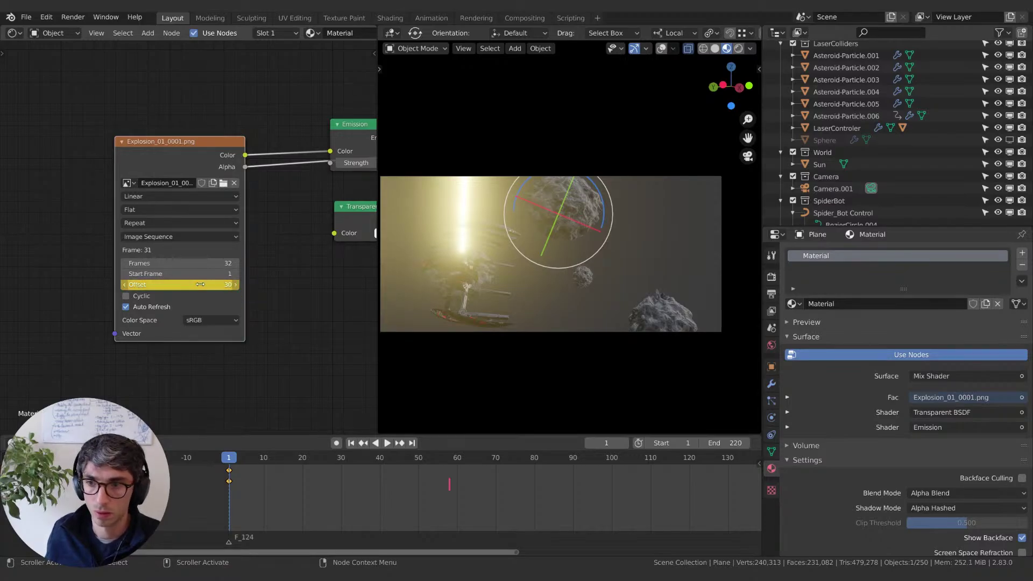
Step: Play the animation and step back frame by frame from frame 44 to examine the image number used with the new offset
{"action": "key", "text": "space"}
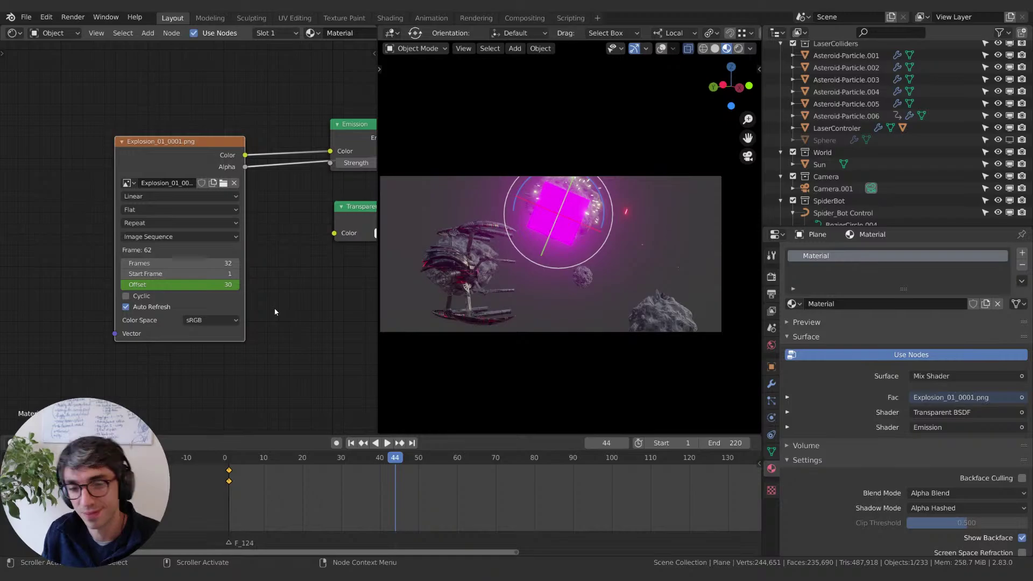
{"action": "key", "text": "Left"}
{"action": "key", "text": "Left"}
{"action": "key", "text": "Left"}
{"action": "key", "text": "Left"}
{"action": "key", "text": "Left"}
{"action": "key", "text": "Left"}
{"action": "key", "text": "Left"}
{"action": "key", "text": "Left"}
{"action": "key", "text": "Left"}
{"action": "key", "text": "Left"}
{"action": "key", "text": "Left"}
{"action": "key", "text": "Left"}
{"action": "key", "text": "Left"}
{"action": "key", "text": "Left"}
{"action": "key", "text": "Left"}
{"action": "key", "text": "Left"}
{"action": "key", "text": "Left"}
{"action": "key", "text": "Left"}
{"action": "key", "text": "Left"}
{"action": "key", "text": "Left"}
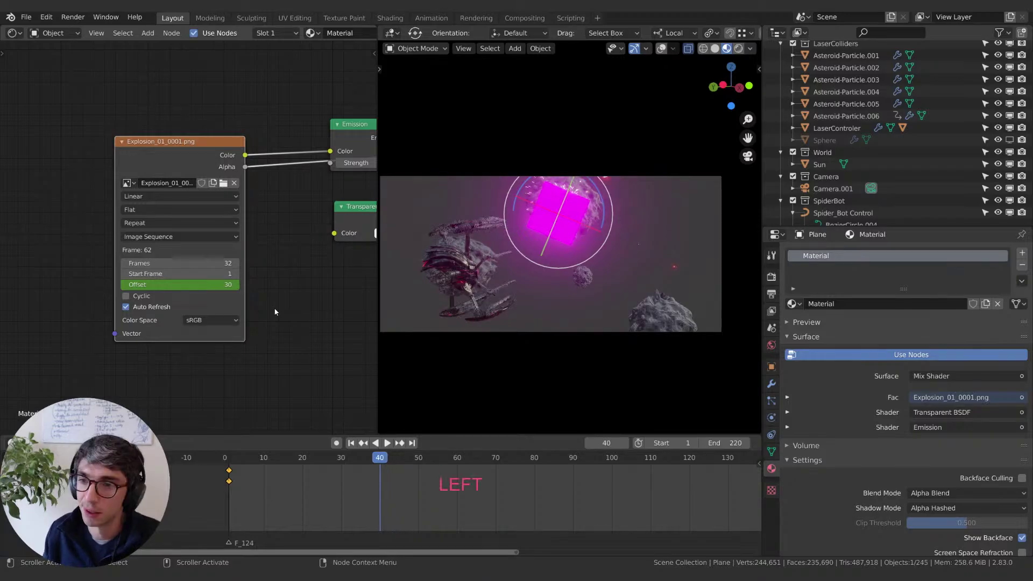
Step: Step back from frame 40 to frame 9 to examine the image number used with the offset of 30
{"action": "key", "text": "Left"}
{"action": "key", "text": "Left"}
{"action": "key", "text": "Left"}
{"action": "key", "text": "Left"}
{"action": "key", "text": "Left"}
{"action": "key", "text": "Left"}
{"action": "key", "text": "Left"}
{"action": "key", "text": "Left"}
{"action": "key", "text": "Left"}
{"action": "key", "text": "Left"}
{"action": "key", "text": "Left"}
{"action": "key", "text": "Left"}
{"action": "key", "text": "Left"}
{"action": "key", "text": "Left"}
{"action": "key", "text": "Left"}
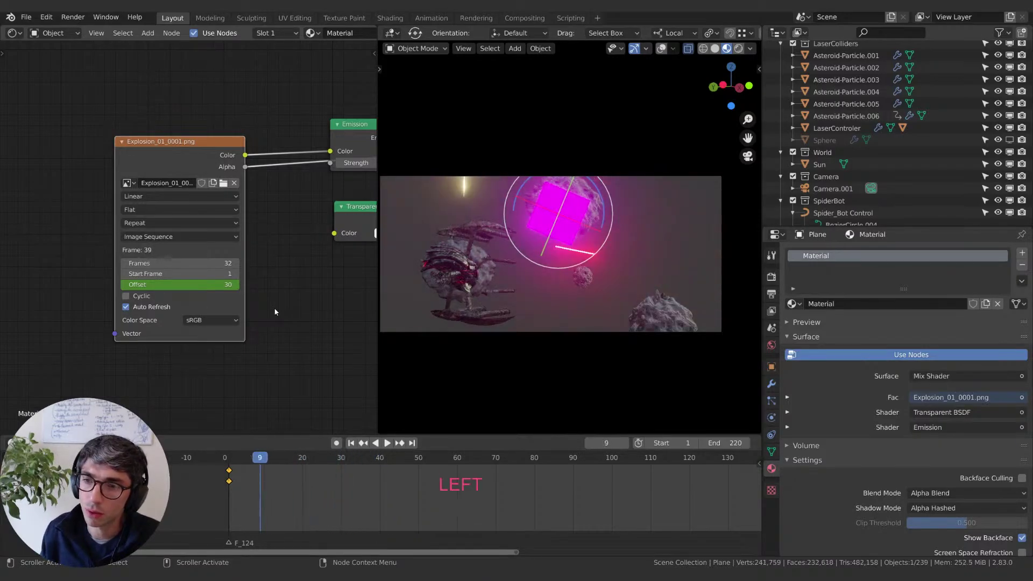
Step: Advance to frame 34 and step back and forth around frames 31 to 34 to examine where the image number stops advancing
{"action": "key", "text": "Right"}
{"action": "key", "text": "Right"}
{"action": "key", "text": "Right"}
{"action": "key", "text": "Right"}
{"action": "key", "text": "Right"}
{"action": "key", "text": "Right"}
{"action": "key", "text": "Right"}
{"action": "key", "text": "Right"}
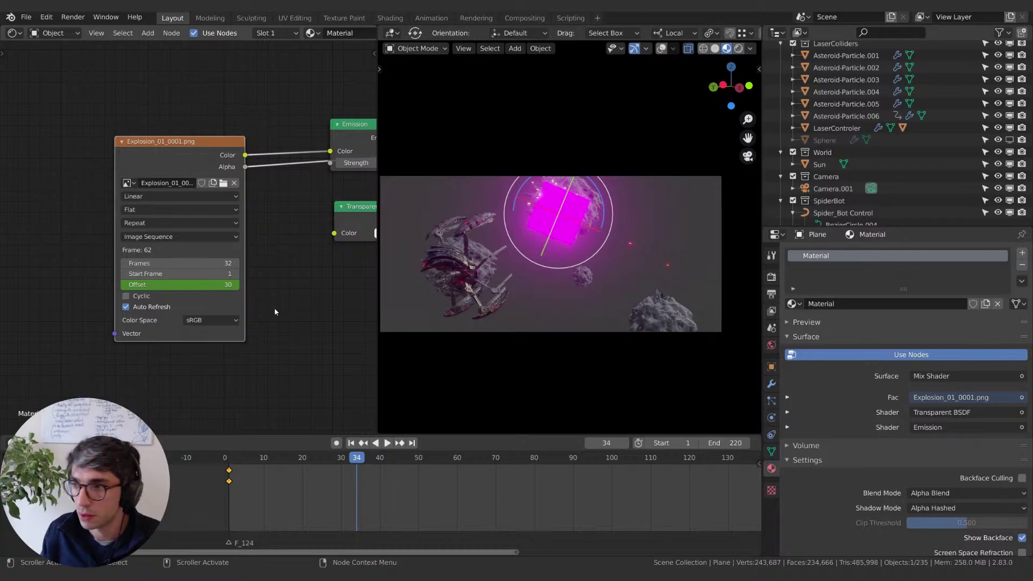
{"action": "key", "text": "Left"}
{"action": "key", "text": "Left"}
{"action": "key", "text": "Left"}
{"action": "key", "text": "Left"}
{"action": "key", "text": "Left"}
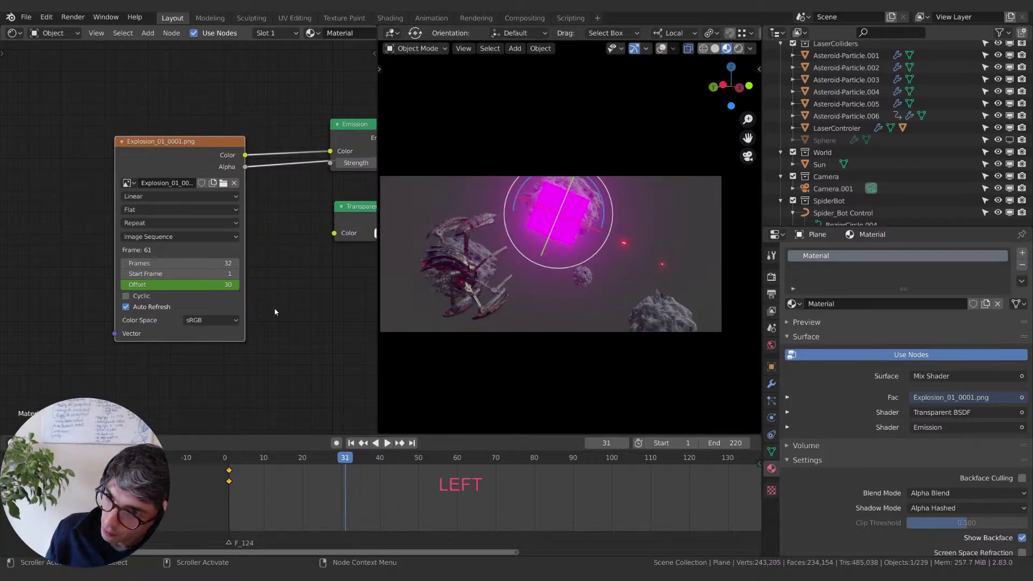
{"action": "key", "text": "Right"}
{"action": "key", "text": "Right"}
{"action": "key", "text": "Right"}
{"action": "key", "text": "Right"}
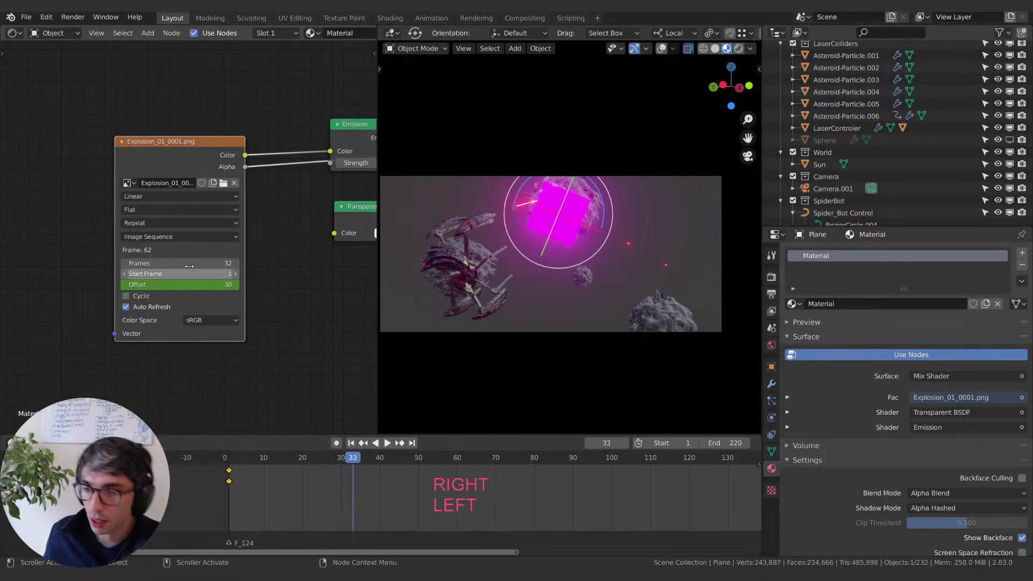
Step: Try to keyframe the image sequence's frame count, enable Cyclic, and play and scrub the animation to check the explosion
{"action": "key", "text": "i"}
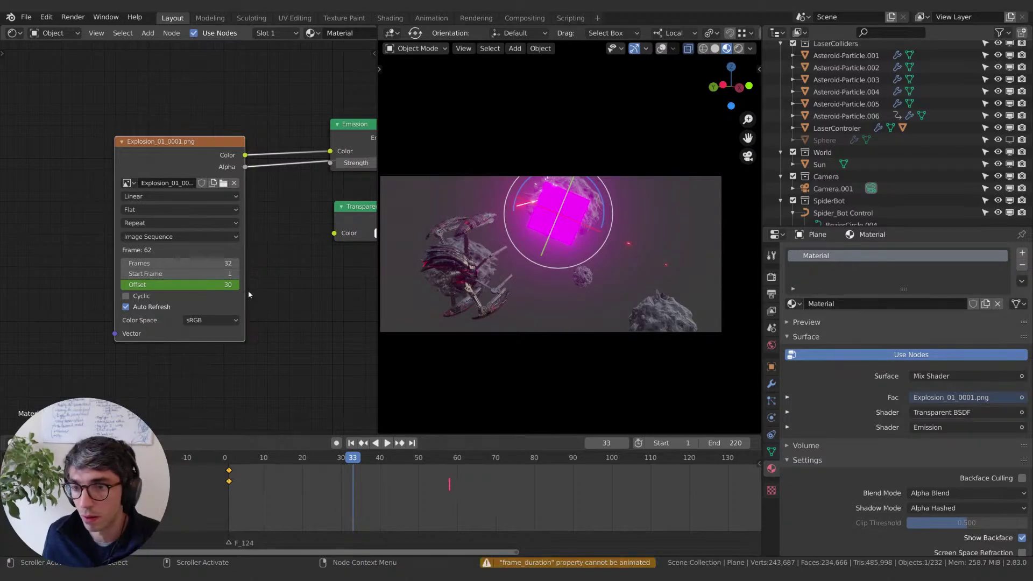
{"action": "left_click", "coordinate": [126, 296]}
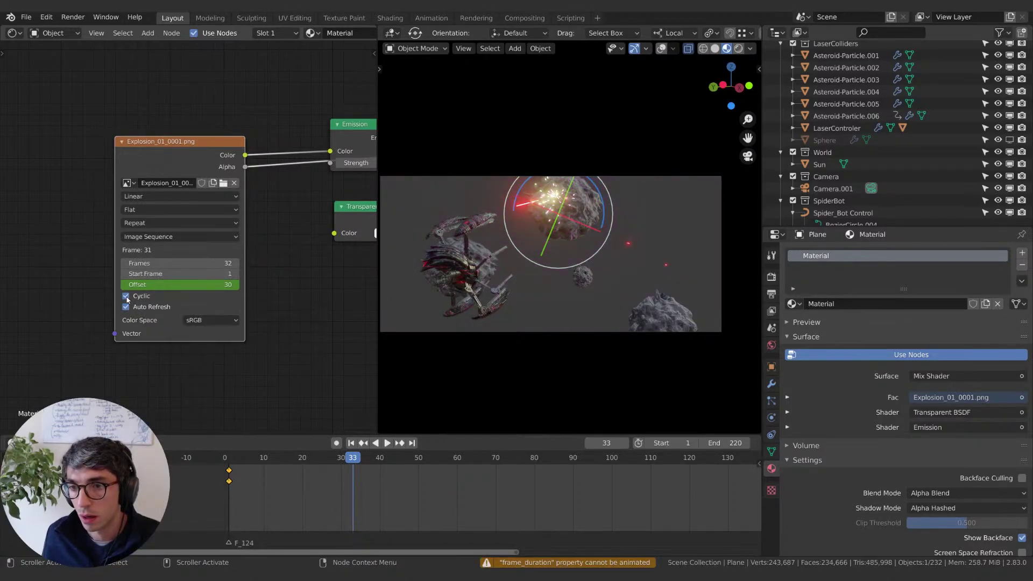
{"action": "key", "text": "space"}
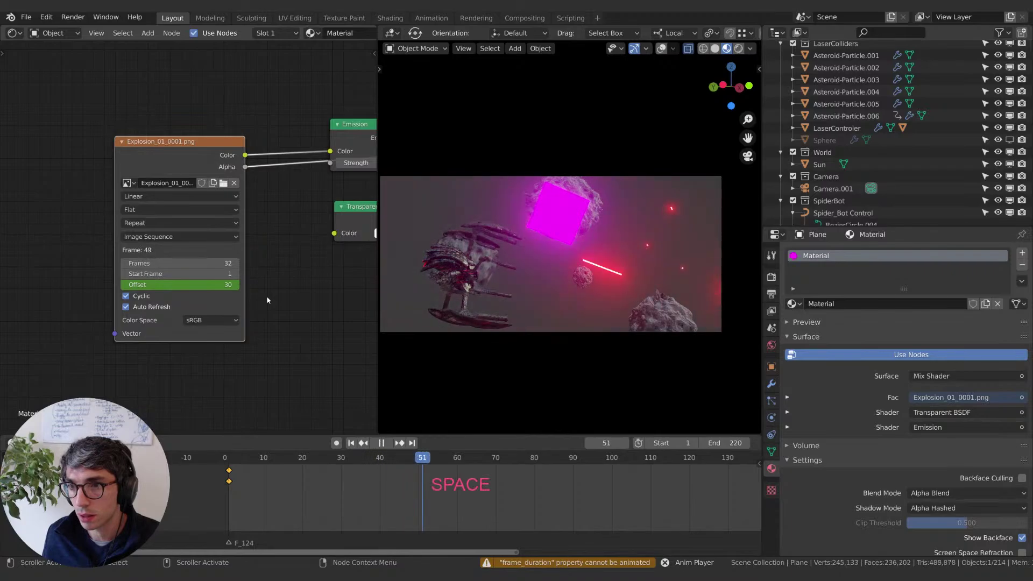
{"action": "left_click_drag", "start_coordinate": [235, 461], "coordinate": [277, 457]}
{"action": "key", "text": "space"}
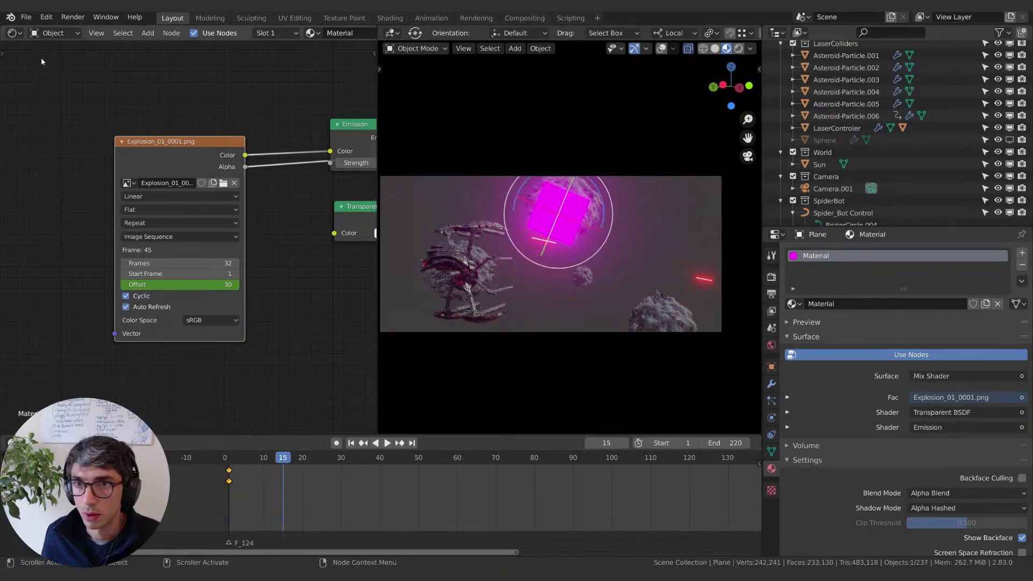
Step: Switch to File Explorer and open the 2020_TUTORIAL_SPACE BATTLE project folder inside _TUTORIALS to find the explosion test scenes
{"action": "left_click", "coordinate": [25, 17]}
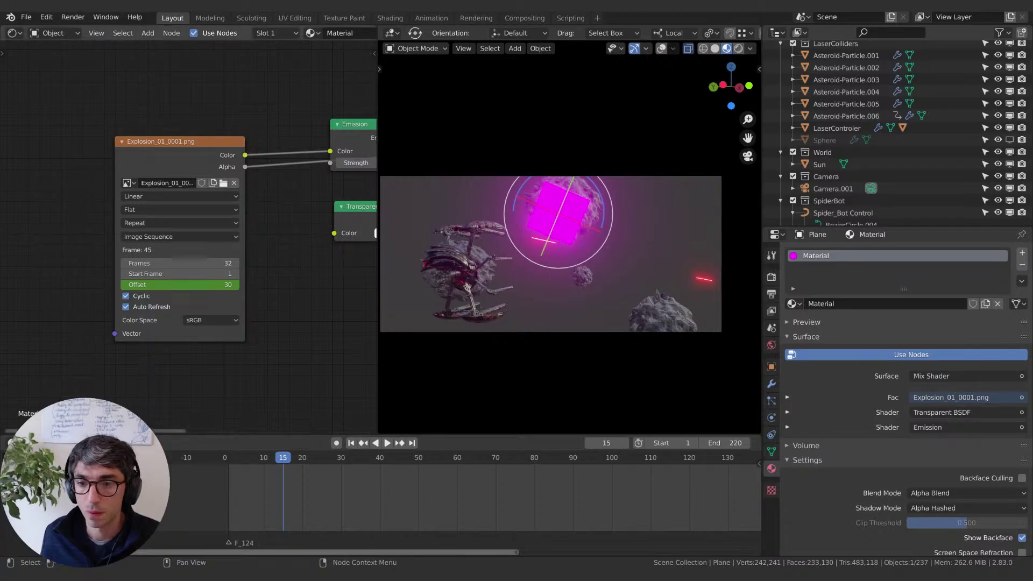
{"action": "key", "text": "super+e"}
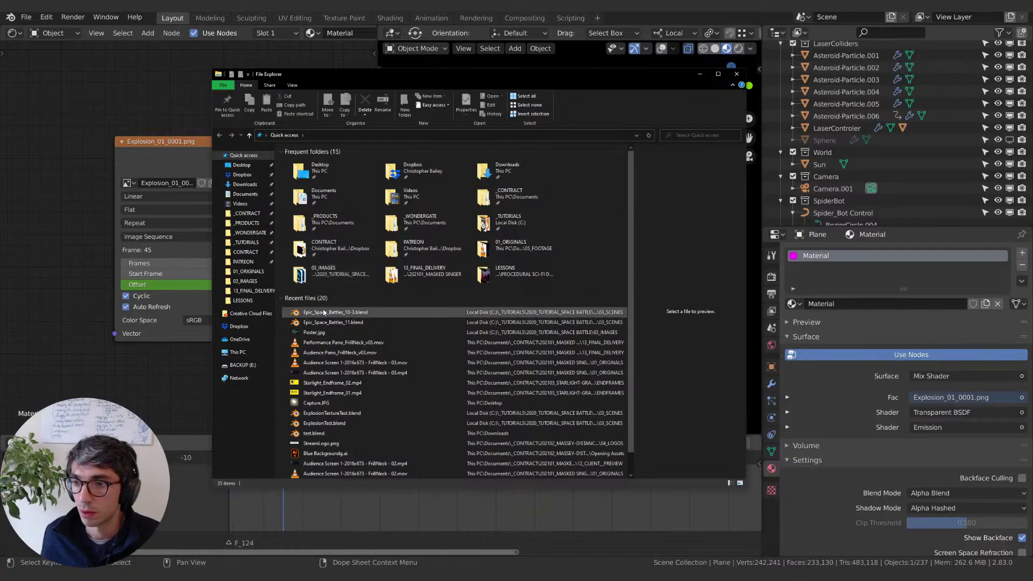
{"action": "left_click", "coordinate": [247, 212]}
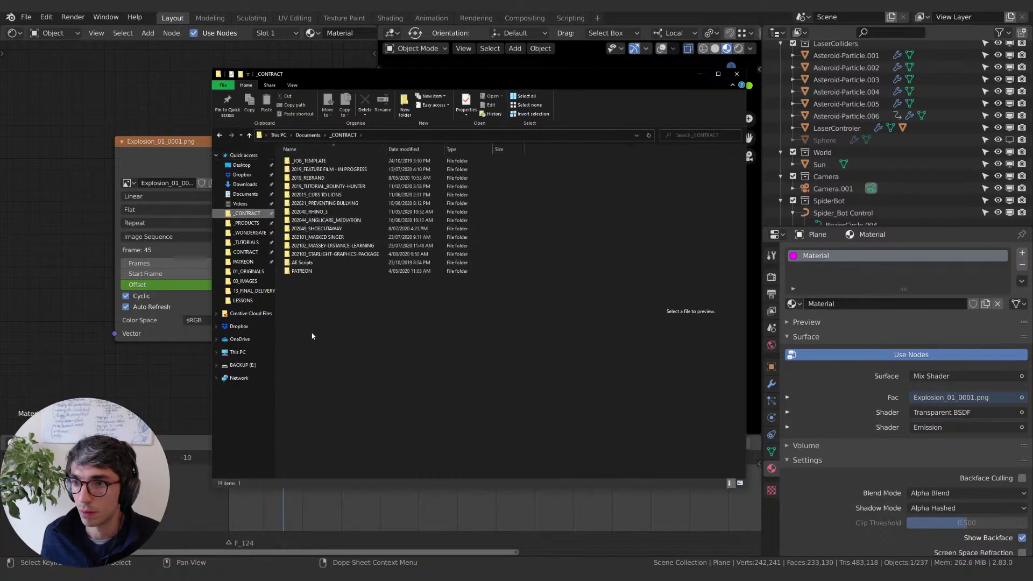
{"action": "left_click", "coordinate": [247, 242]}
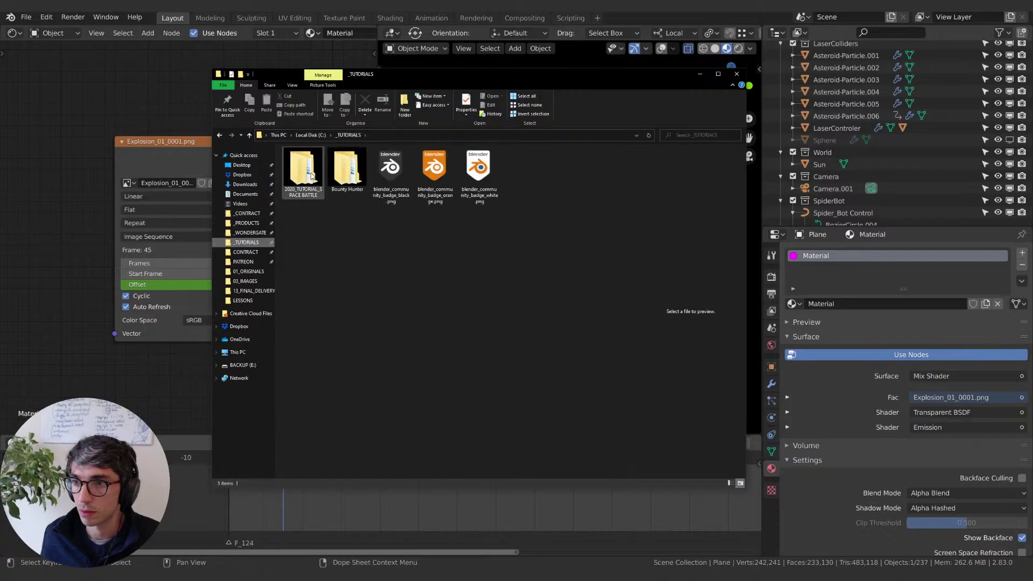
{"action": "double_click", "coordinate": [302, 171]}
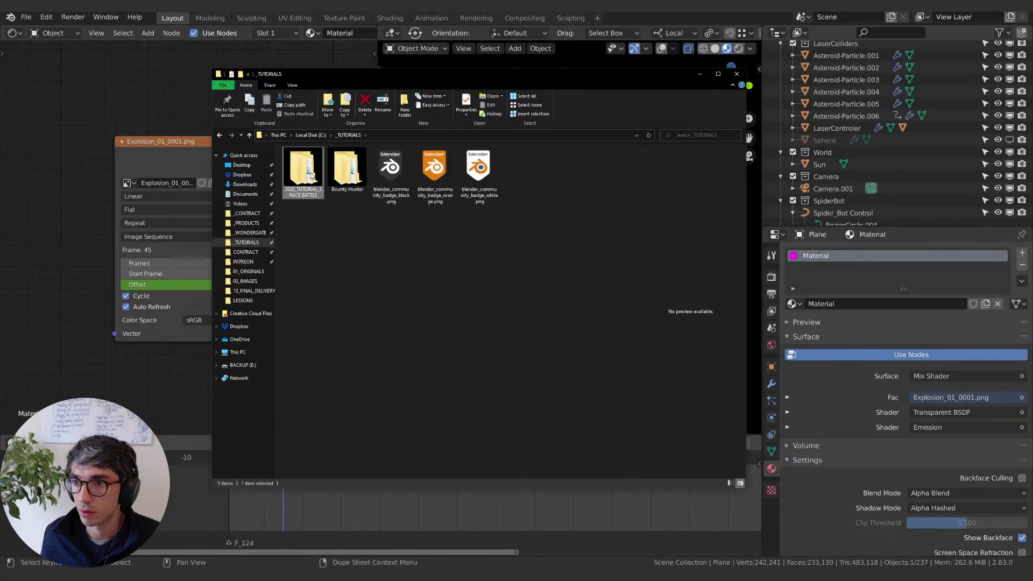
{"action": "left_click", "coordinate": [352, 66]}
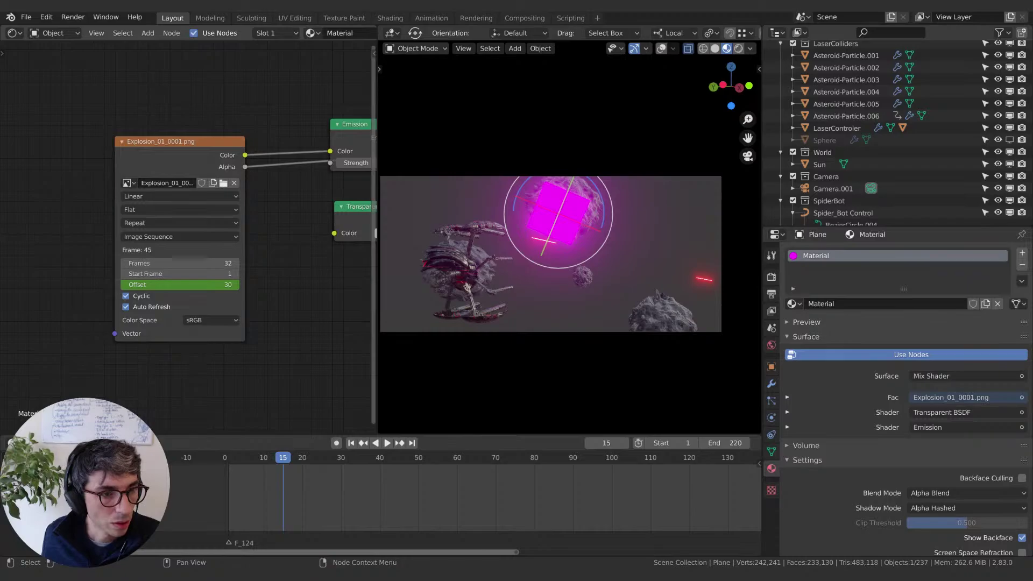
{"action": "key", "text": "shift"}
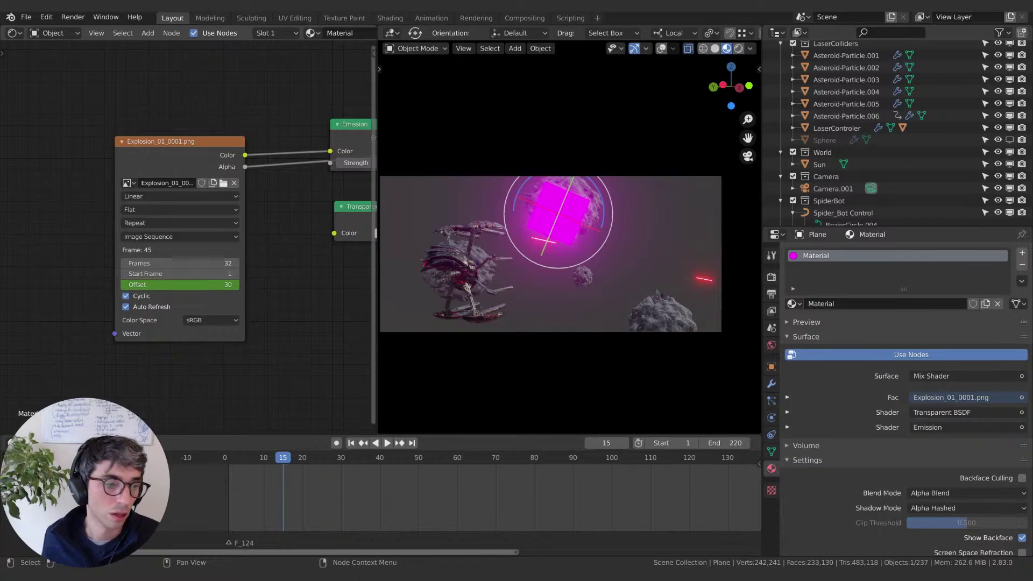
Step: Switch to the Blender window holding ExplosionTest.blend and maximize it to examine its explosion scene
{"action": "key", "text": "alt+Tab"}
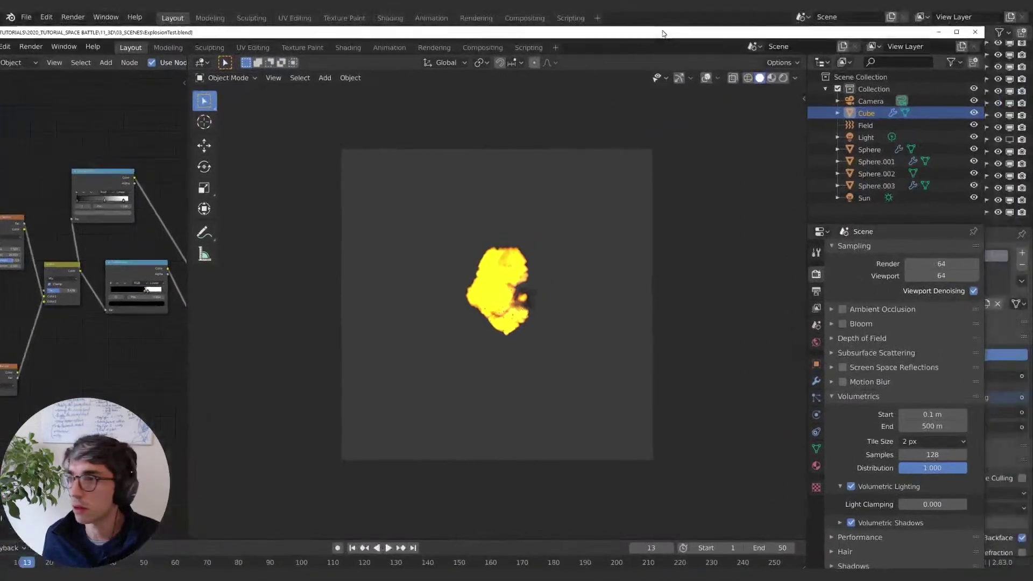
{"action": "double_click", "coordinate": [669, 32]}
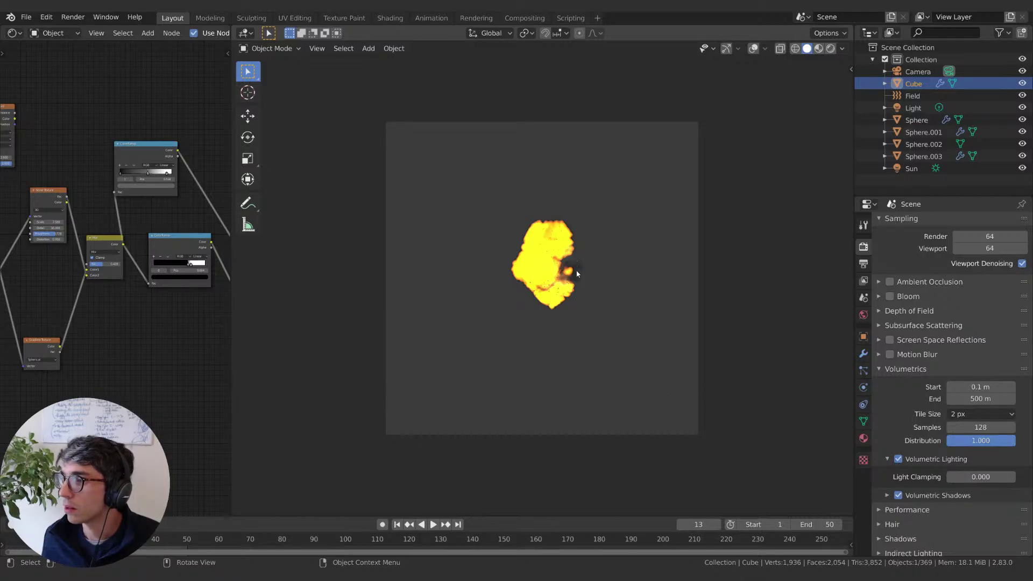
{"action": "left_click", "coordinate": [27, 17]}
{"action": "key", "text": "Escape"}
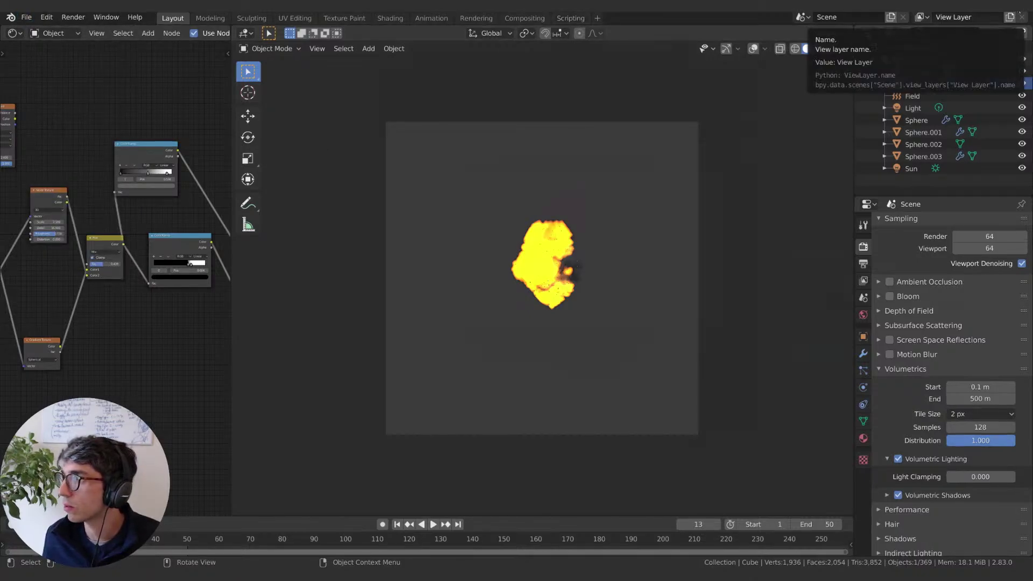
{"action": "key", "text": "shift"}
{"action": "key", "text": "shift"}
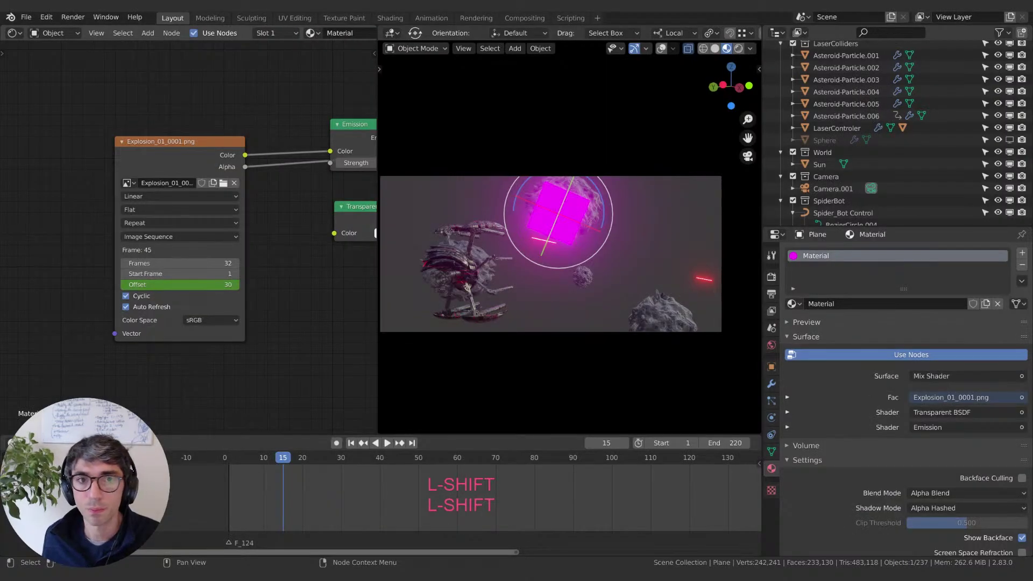
Step: Switch to the ExplosionTextureTest.blend window, maximize it, show the scene in material preview and play the explosion from the start frame
{"action": "key", "text": "alt+Tab"}
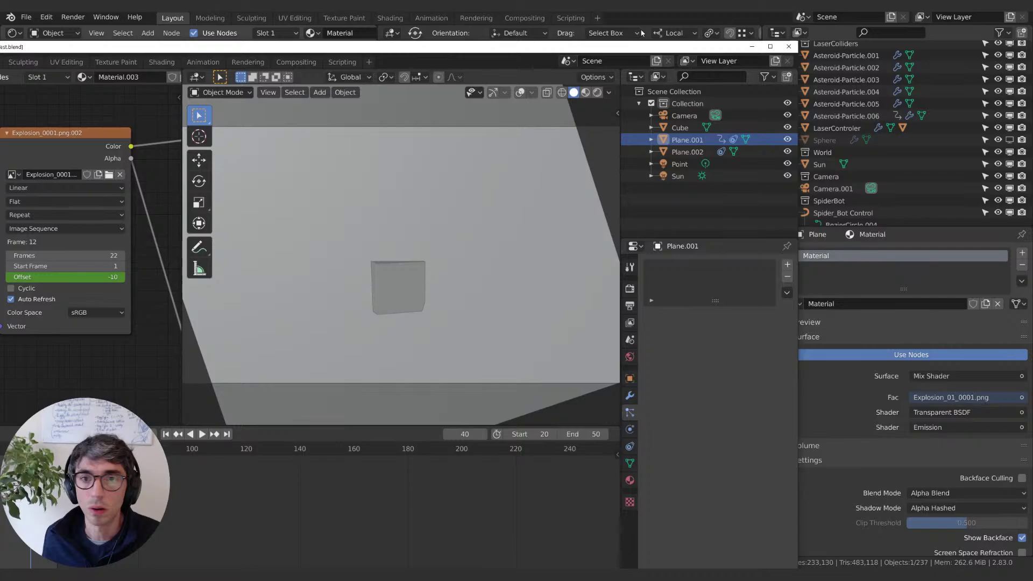
{"action": "key", "text": "super+Up"}
{"action": "key", "text": "z"}
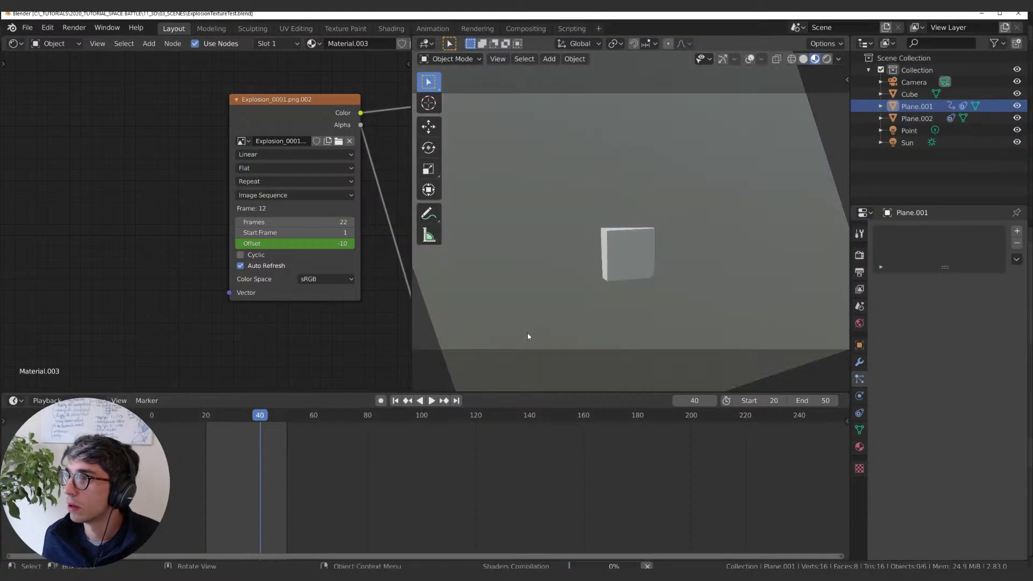
{"action": "left_click", "coordinate": [396, 400]}
{"action": "key", "text": "space"}
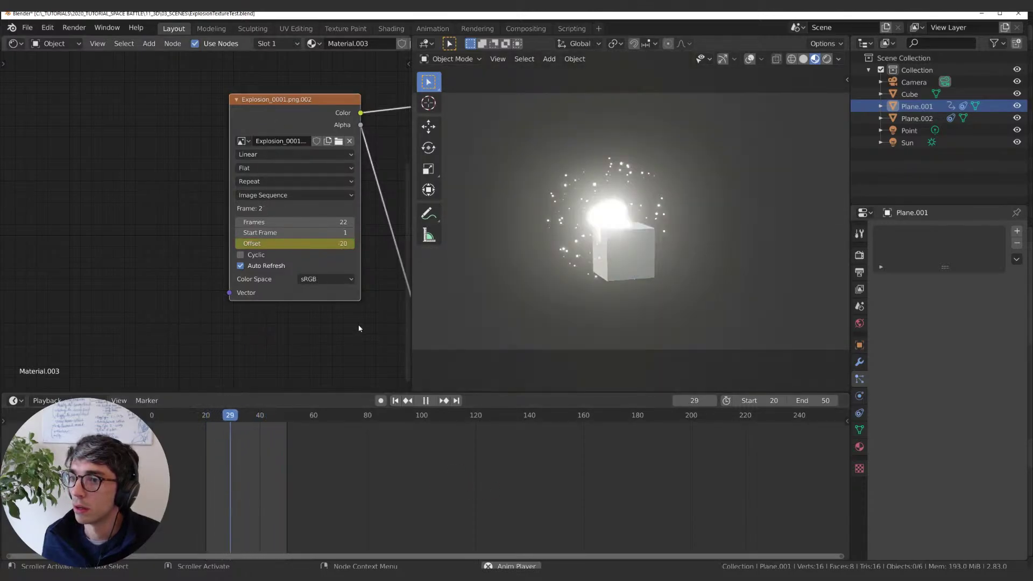
{"action": "key", "text": "space"}
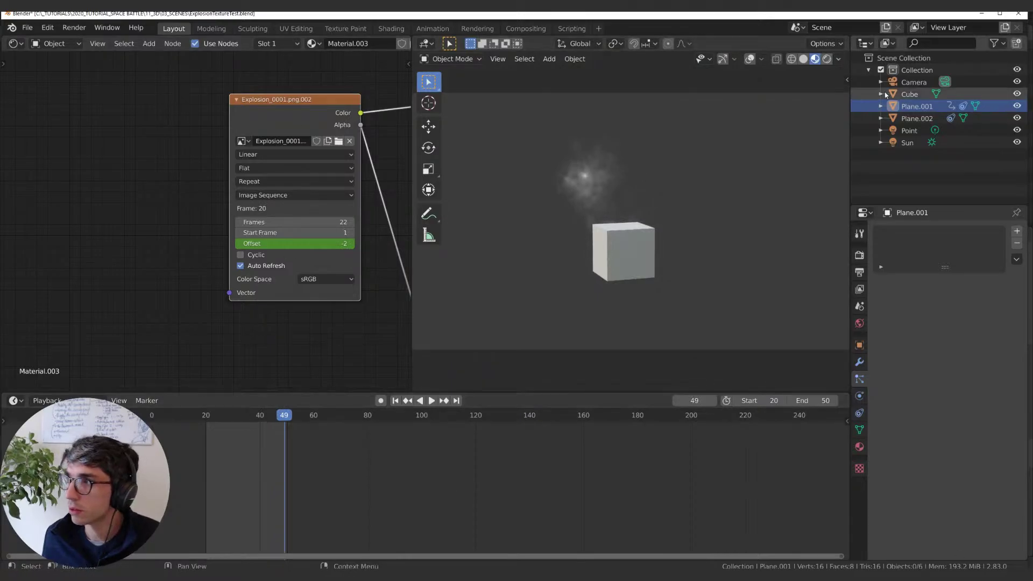
Step: Turn off Auto Refresh on the test scene's explosion image sequence and check playback, scrubbing to frame 28
{"action": "left_click", "coordinate": [240, 266]}
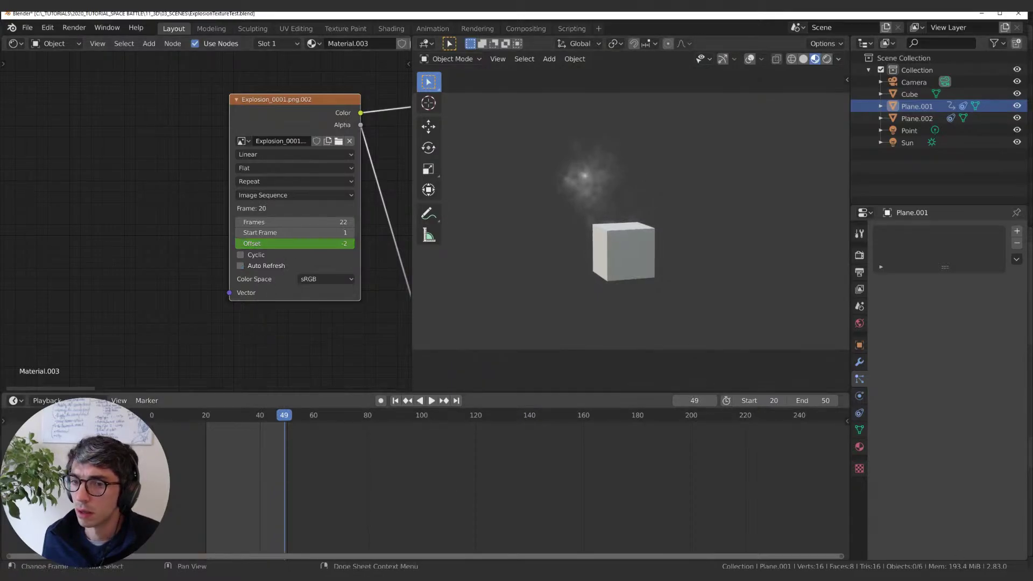
{"action": "left_click", "coordinate": [3, 421]}
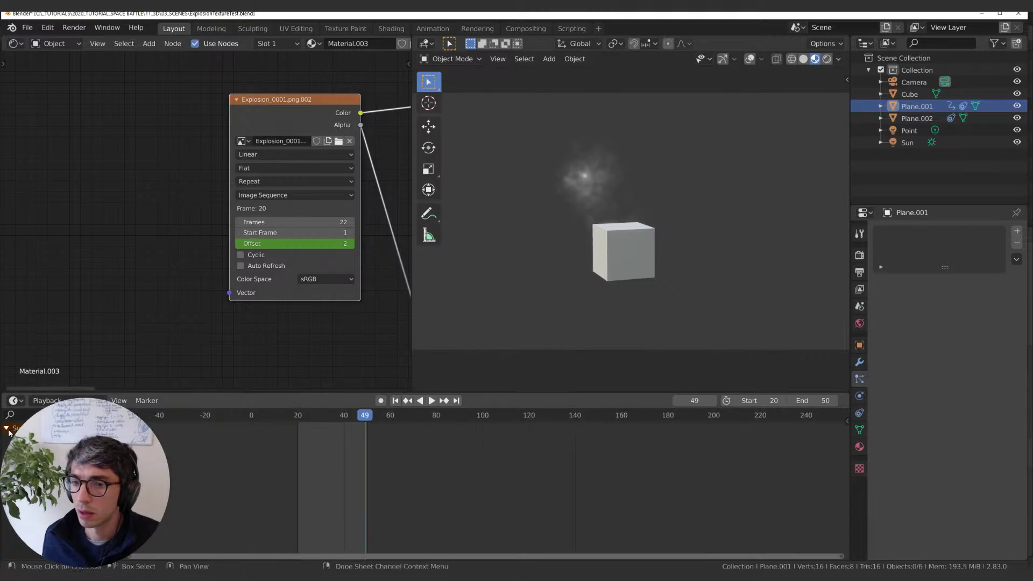
{"action": "scroll", "coordinate": [379, 416], "scroll_direction": "left", "scroll_amount": 3}
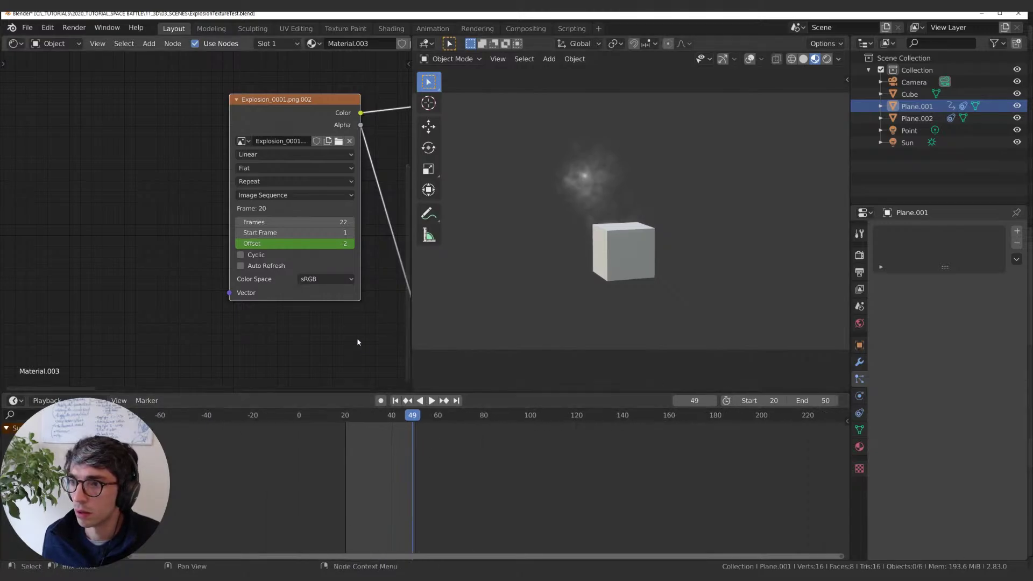
{"action": "left_click", "coordinate": [292, 266]}
{"action": "key", "text": "space"}
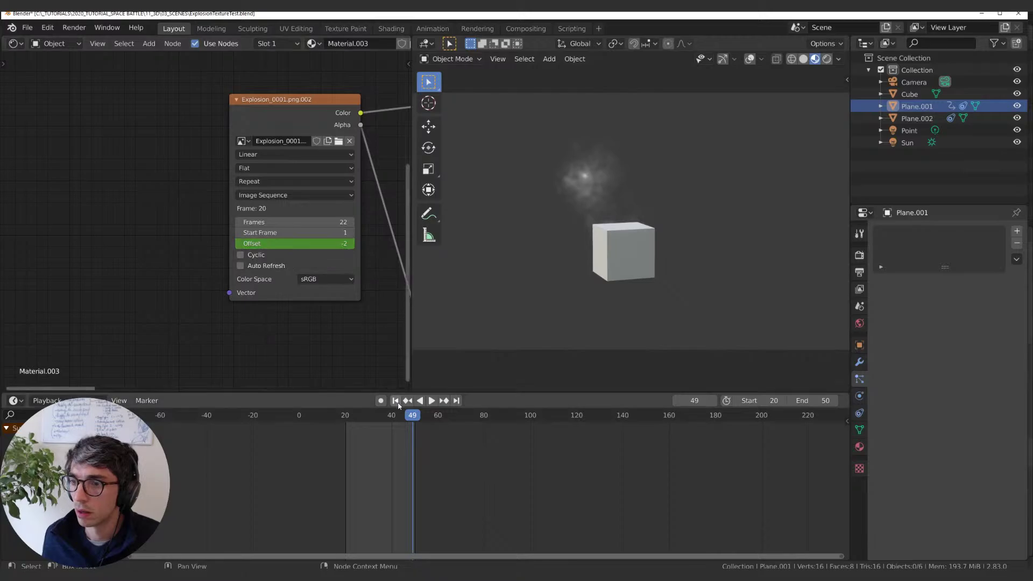
{"action": "left_click_drag", "start_coordinate": [385, 418], "coordinate": [366, 417]}
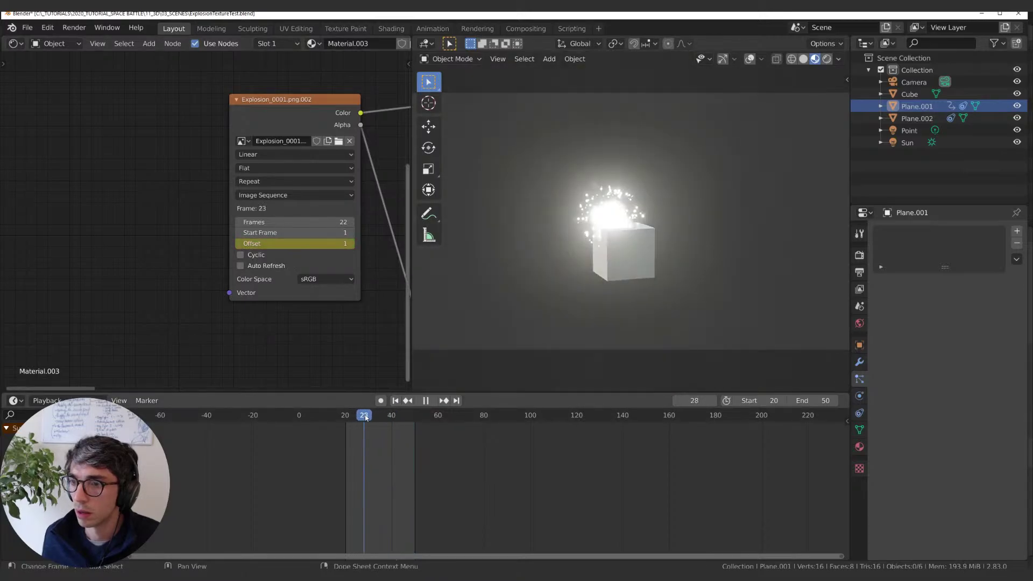
{"action": "key", "text": "space"}
Step: Select Plane.001 and examine its keyframes in the Dope Sheet, finishing with the editor set back to the Timeline
{"action": "left_click", "coordinate": [14, 400]}
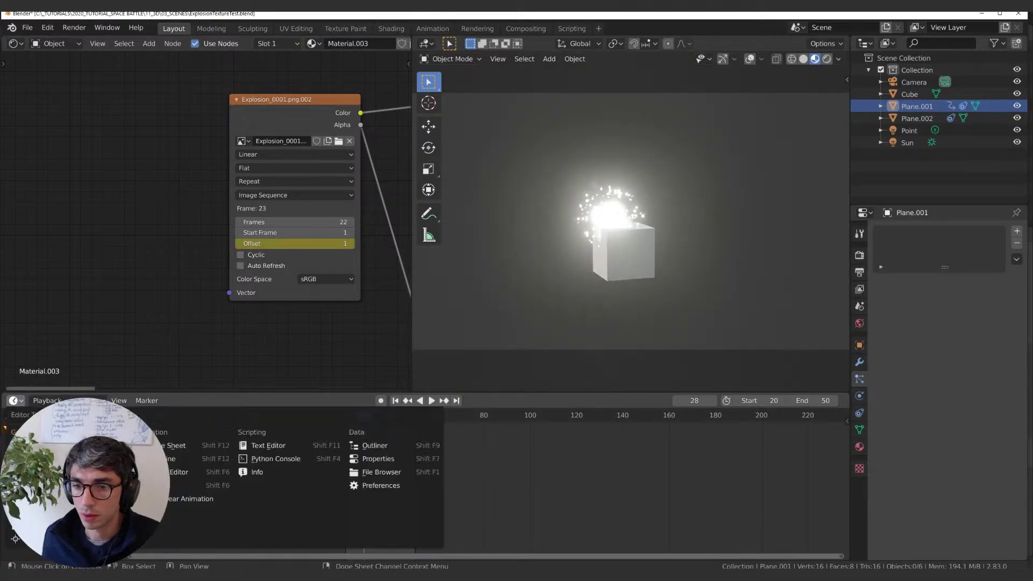
{"action": "left_click", "coordinate": [171, 446]}
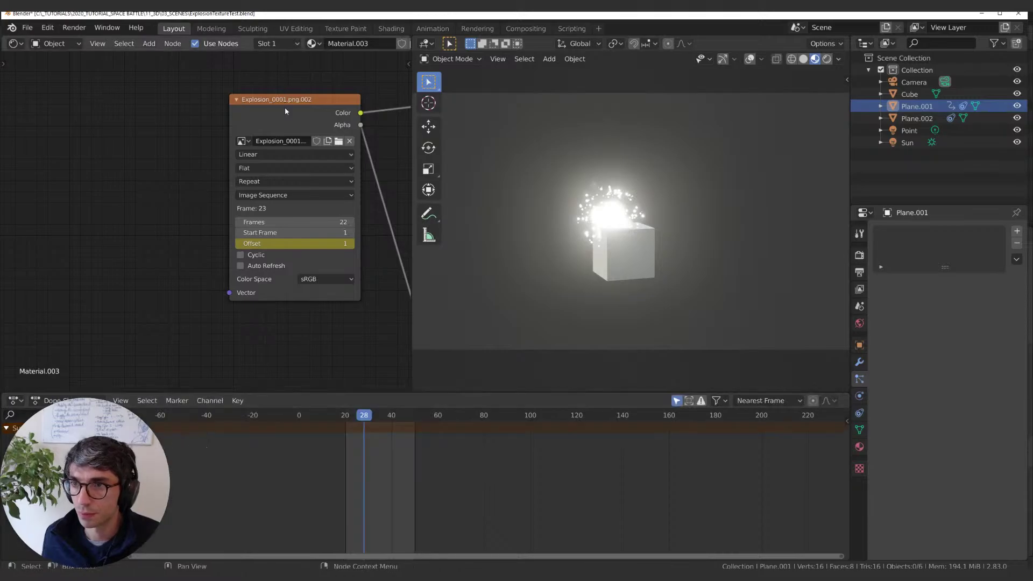
{"action": "middle_click_drag", "start_coordinate": [285, 108], "coordinate": [205, 141]}
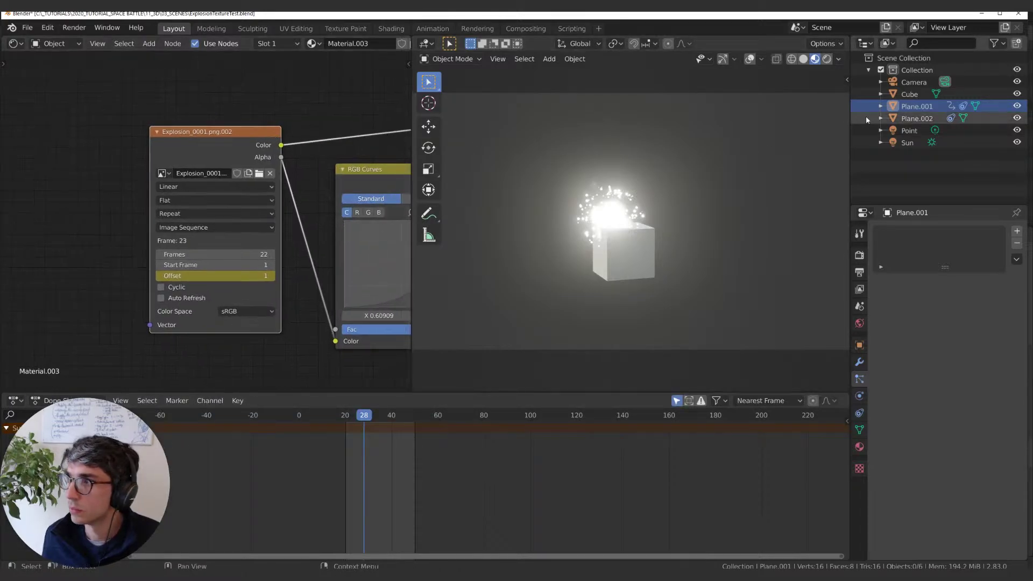
{"action": "left_click", "coordinate": [901, 107]}
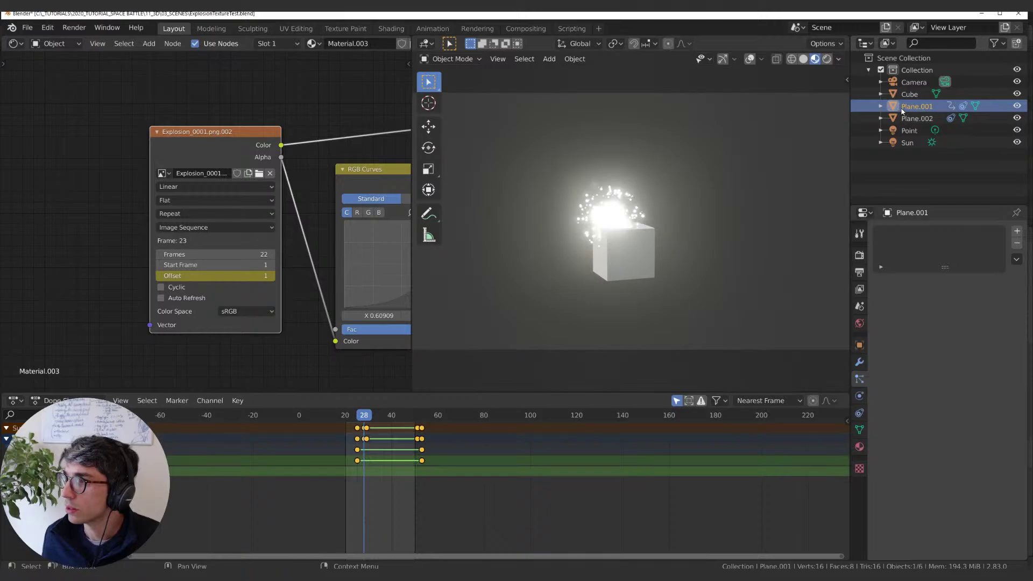
{"action": "scroll", "coordinate": [281, 488], "scroll_direction": "up", "scroll_amount": 4}
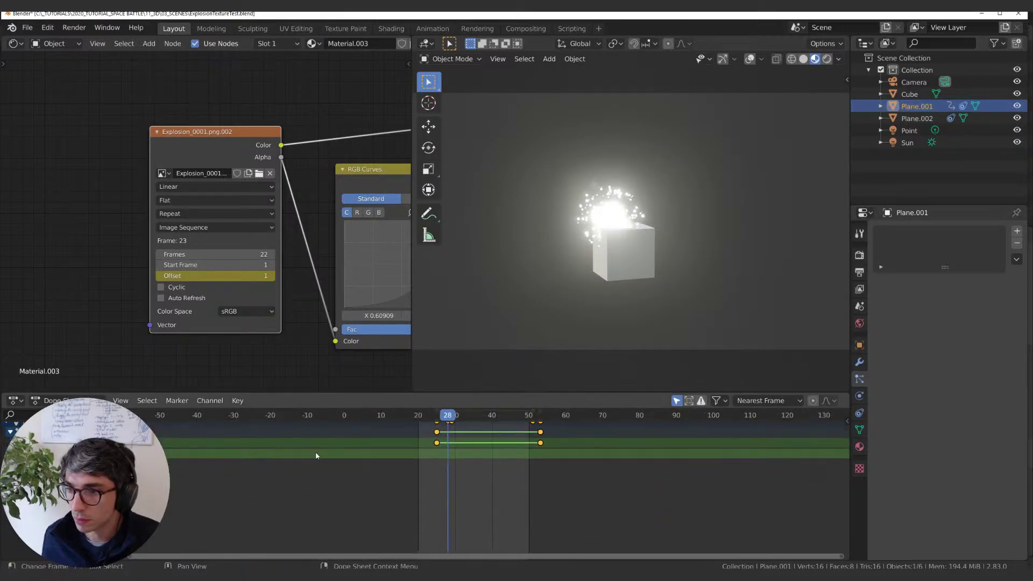
{"action": "left_click", "coordinate": [15, 400]}
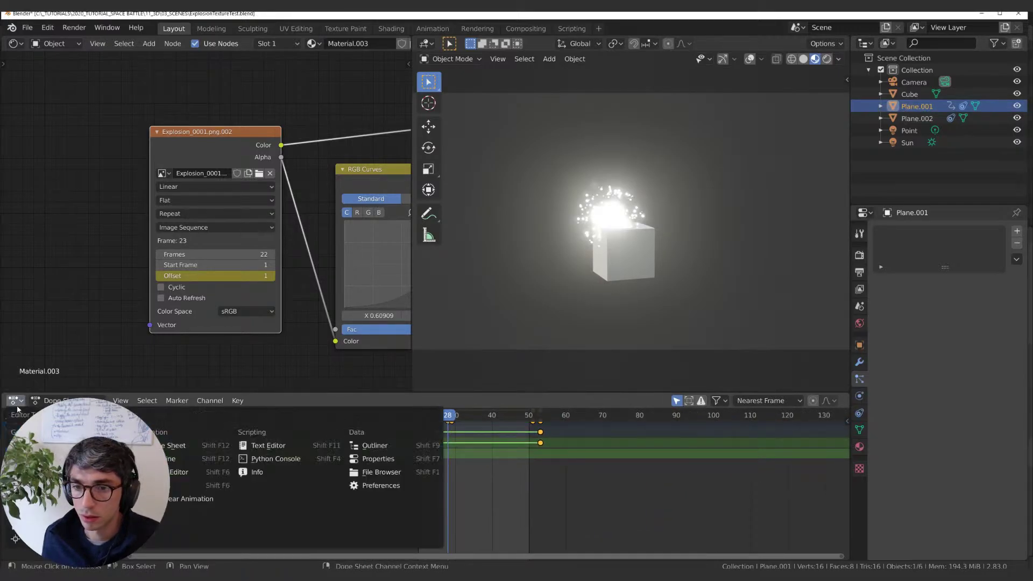
{"action": "left_click", "coordinate": [161, 458]}
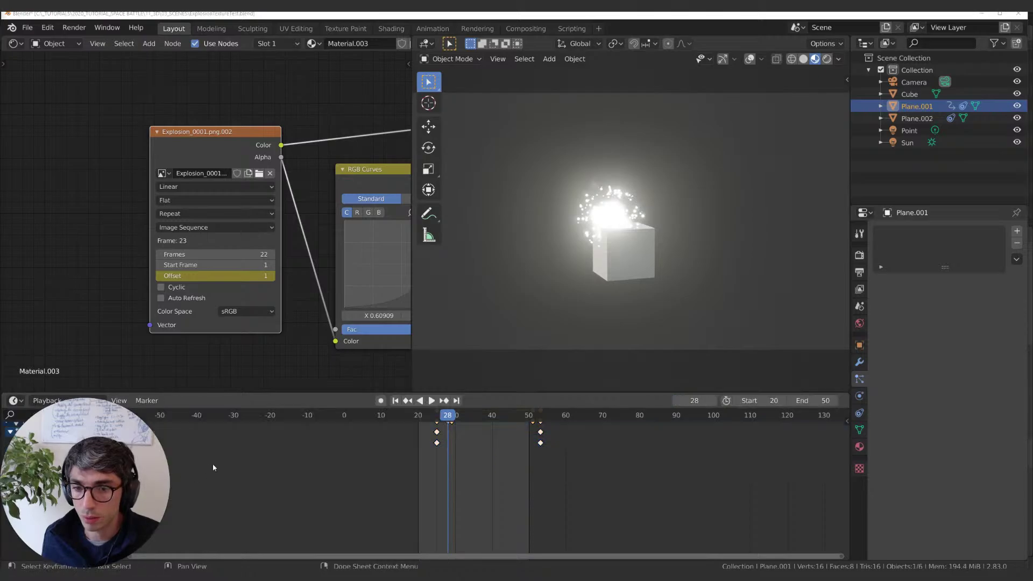
Step: Expand Plane.001's keyframe channels and step back and forth between frames 25 and 29 to examine the image sequence's Offset
{"action": "left_click", "coordinate": [9, 430]}
{"action": "left_click_drag", "start_coordinate": [457, 417], "coordinate": [444, 417]}
{"action": "middle_click_drag", "start_coordinate": [272, 250], "coordinate": [219, 278]}
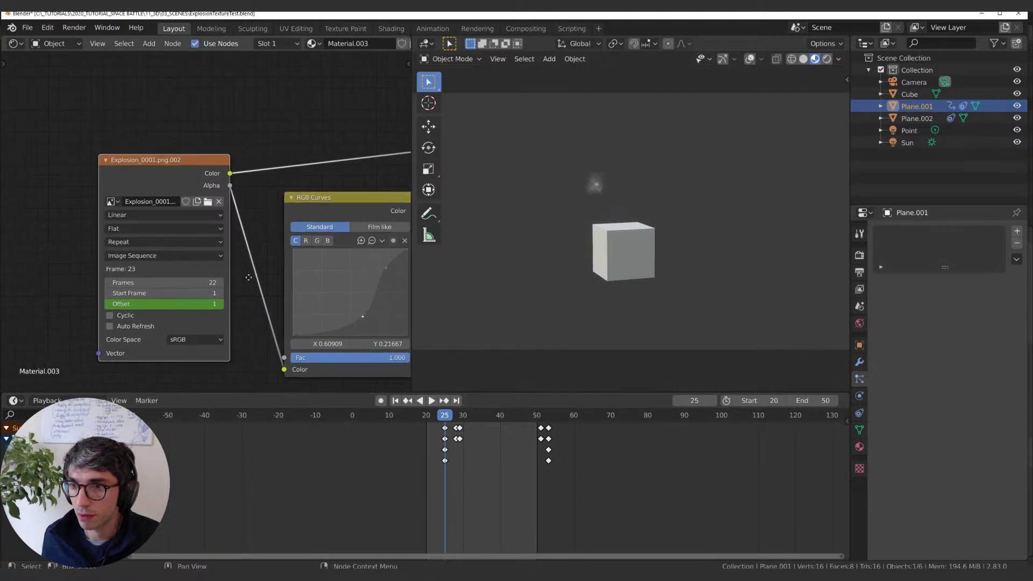
{"action": "key", "text": "Right"}
{"action": "key", "text": "Right"}
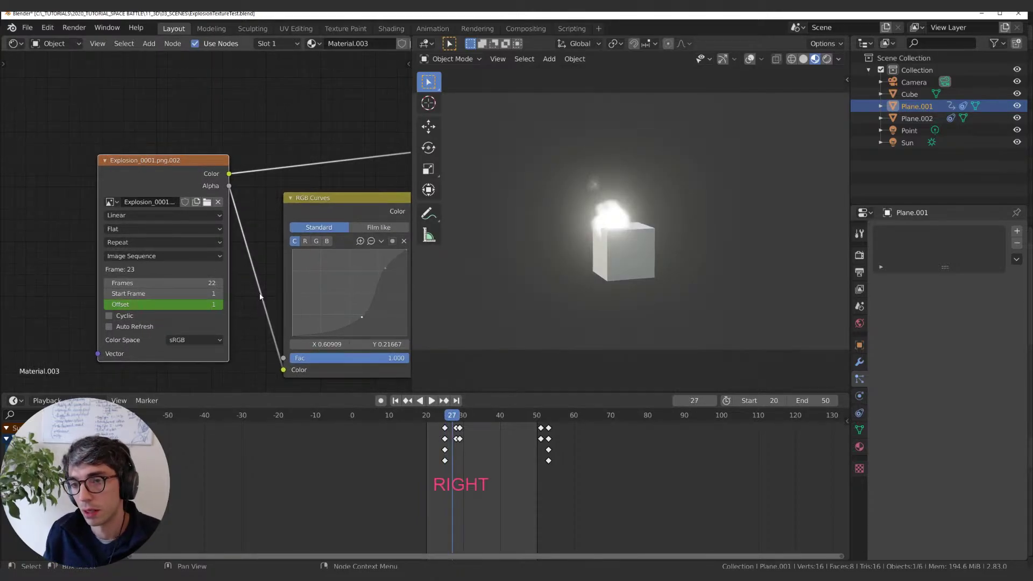
{"action": "key", "text": "Left"}
{"action": "key", "text": "Left"}
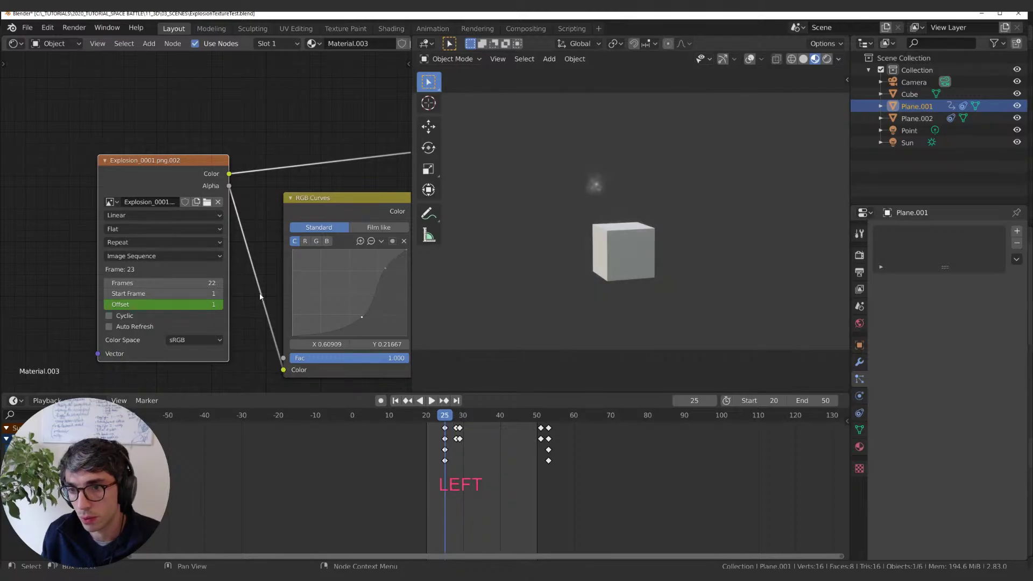
{"action": "key", "text": "Right"}
{"action": "key", "text": "Left"}
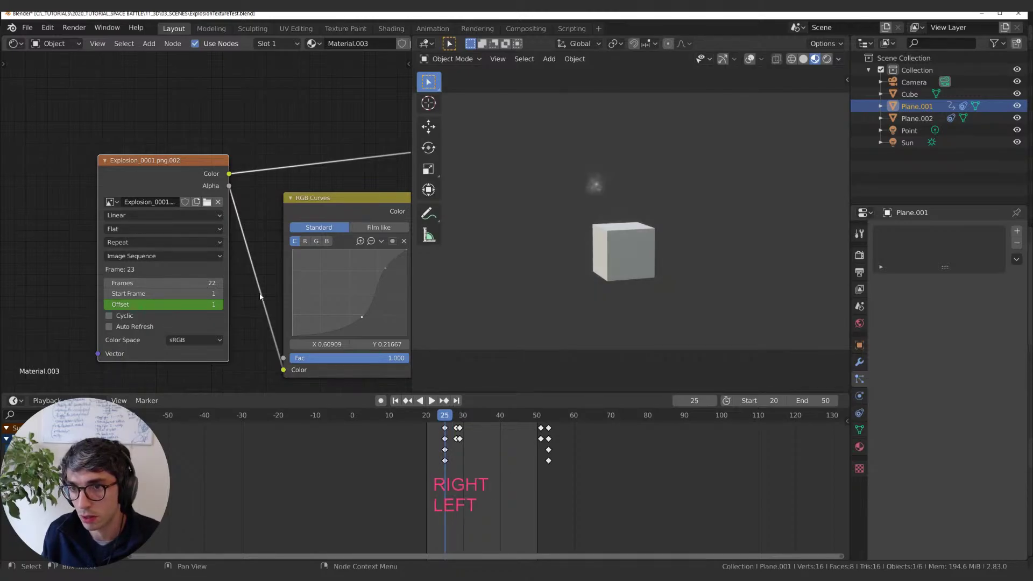
{"action": "key", "text": "Right"}
{"action": "key", "text": "Right"}
{"action": "key", "text": "Right"}
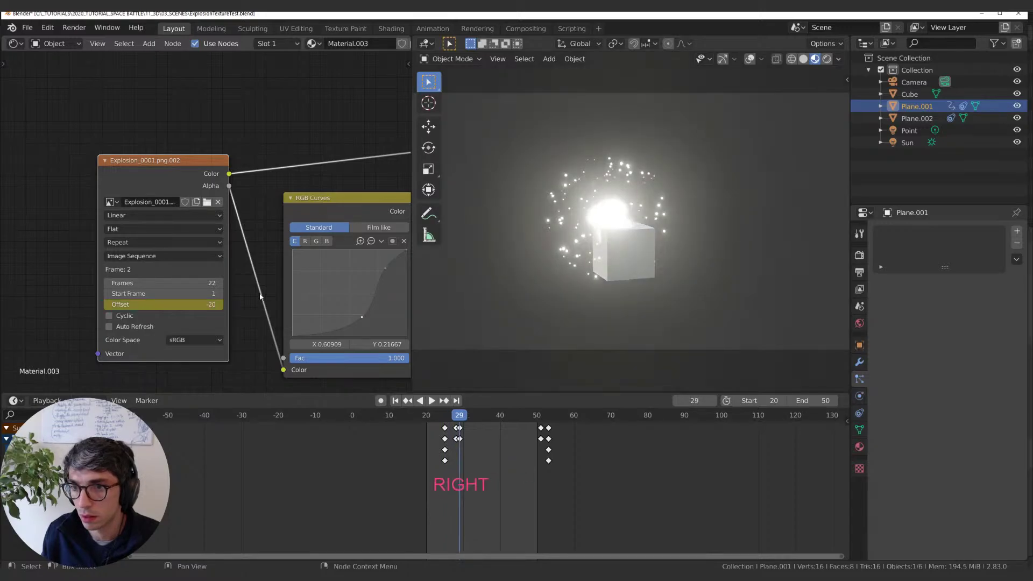
{"action": "key", "text": "Left"}
{"action": "key", "text": "Left"}
{"action": "key", "text": "Right"}
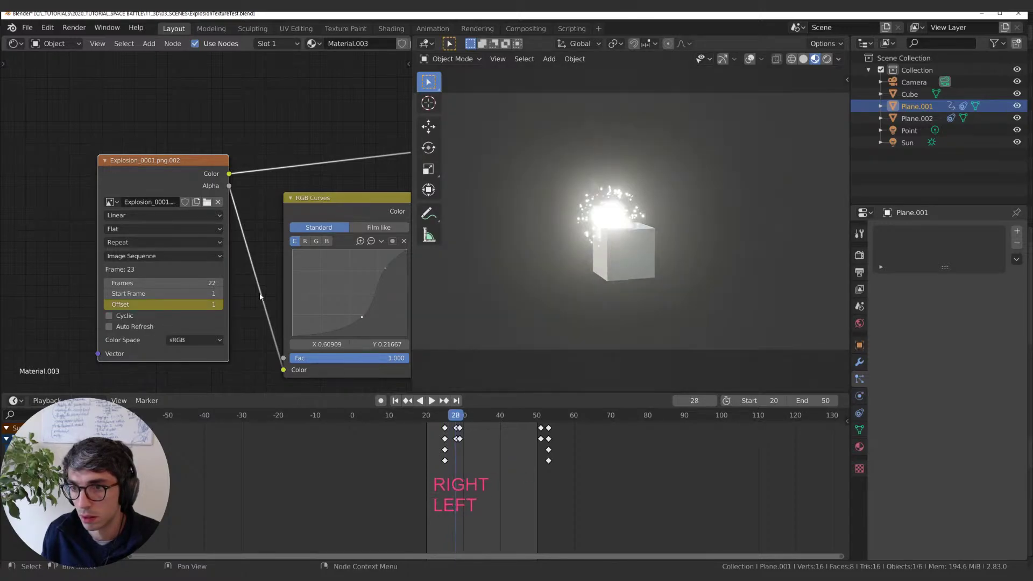
{"action": "key", "text": "Left"}
{"action": "key", "text": "Left"}
{"action": "key", "text": "Right"}
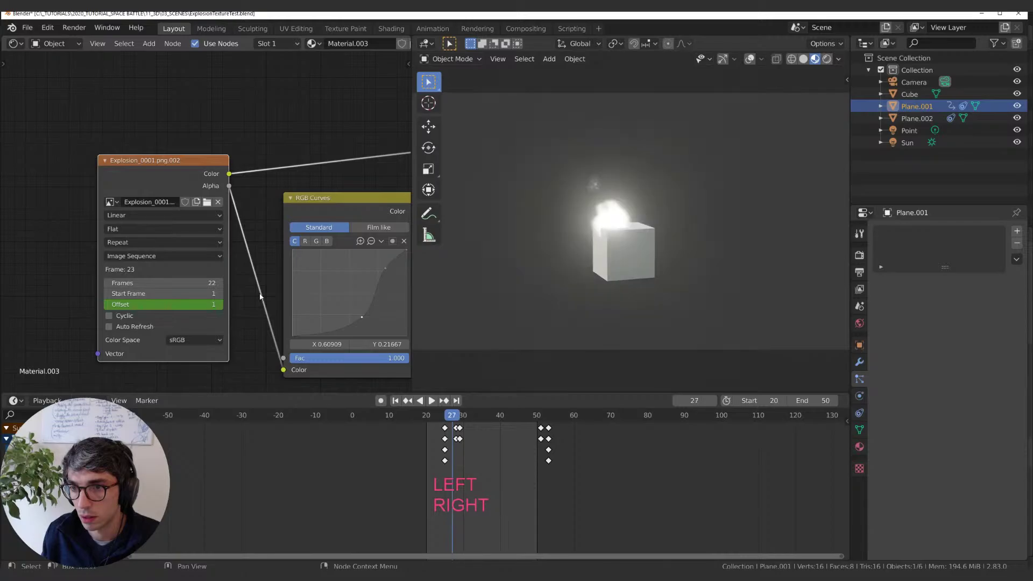
{"action": "key", "text": "Right"}
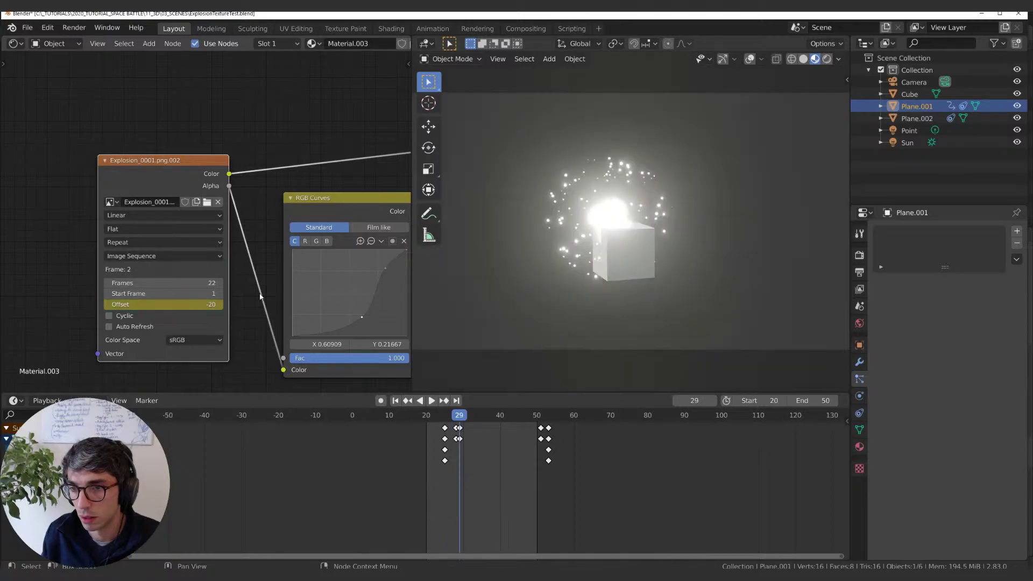
{"action": "key", "text": "Left"}
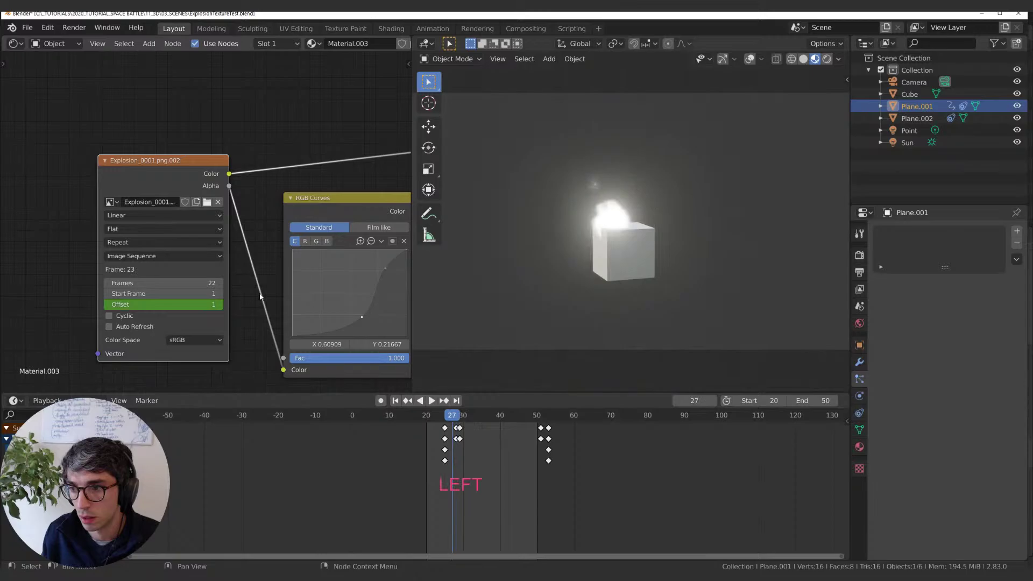
{"action": "key", "text": "Right"}
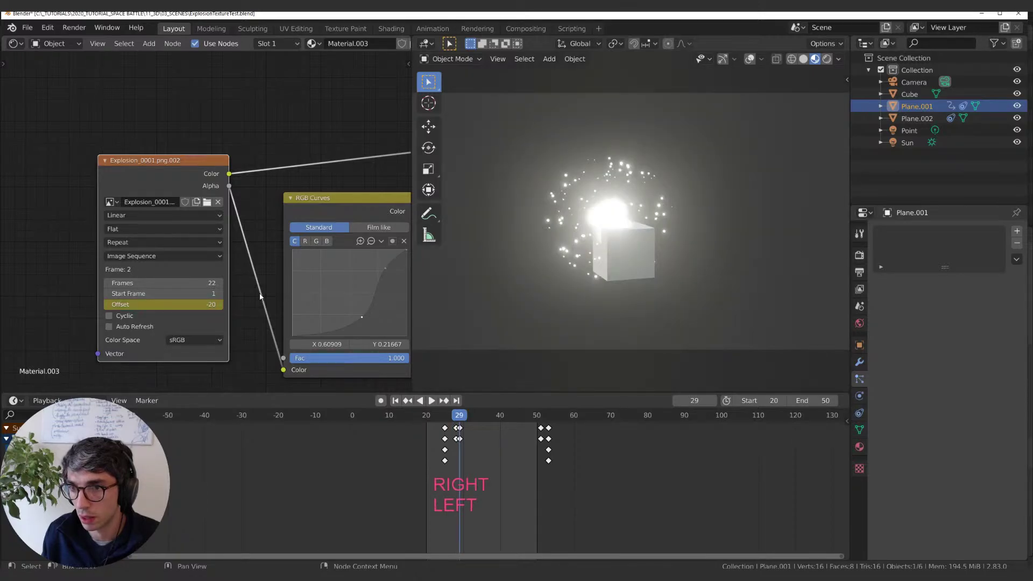
Step: Step forward frame by frame to frame 52, examining how the Offset value drives the rest of the explosion
{"action": "key", "text": "Right"}
{"action": "key", "text": "Right"}
{"action": "key", "text": "Right"}
{"action": "key", "text": "Right"}
{"action": "key", "text": "Right"}
{"action": "key", "text": "Right"}
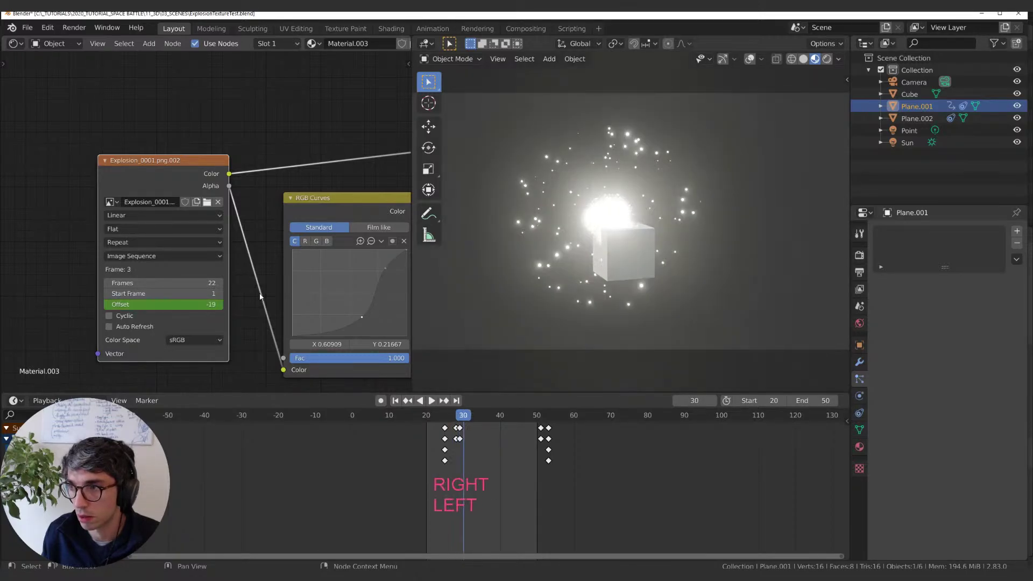
{"action": "key", "text": "Right"}
{"action": "key", "text": "Right"}
{"action": "key", "text": "Right"}
{"action": "key", "text": "Right"}
{"action": "key", "text": "Right"}
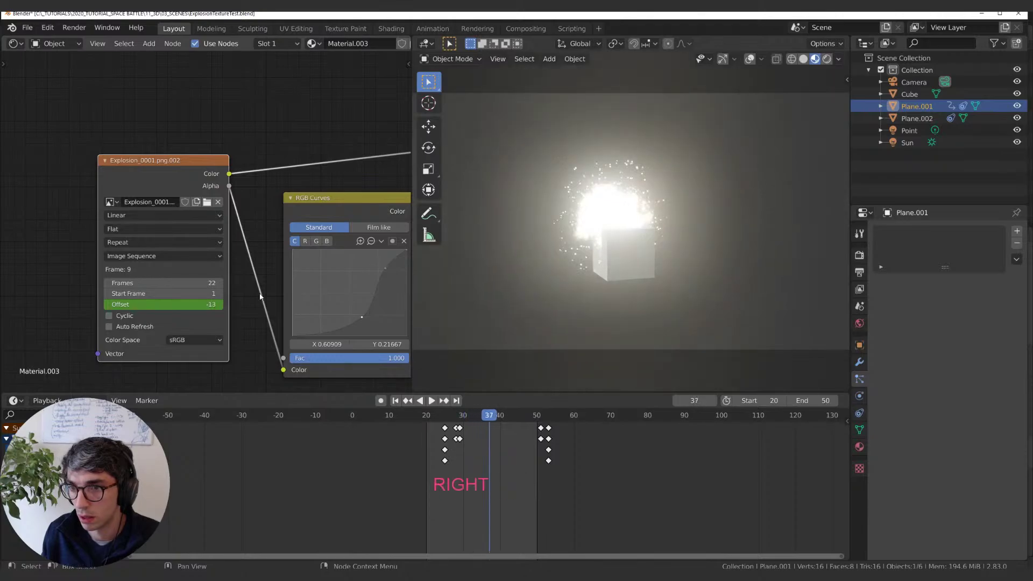
{"action": "key", "text": "Right"}
{"action": "key", "text": "Right"}
{"action": "key", "text": "Right"}
{"action": "key", "text": "Right"}
{"action": "key", "text": "Right"}
{"action": "key", "text": "Right"}
{"action": "key", "text": "Right"}
{"action": "key", "text": "Right"}
{"action": "key", "text": "Right"}
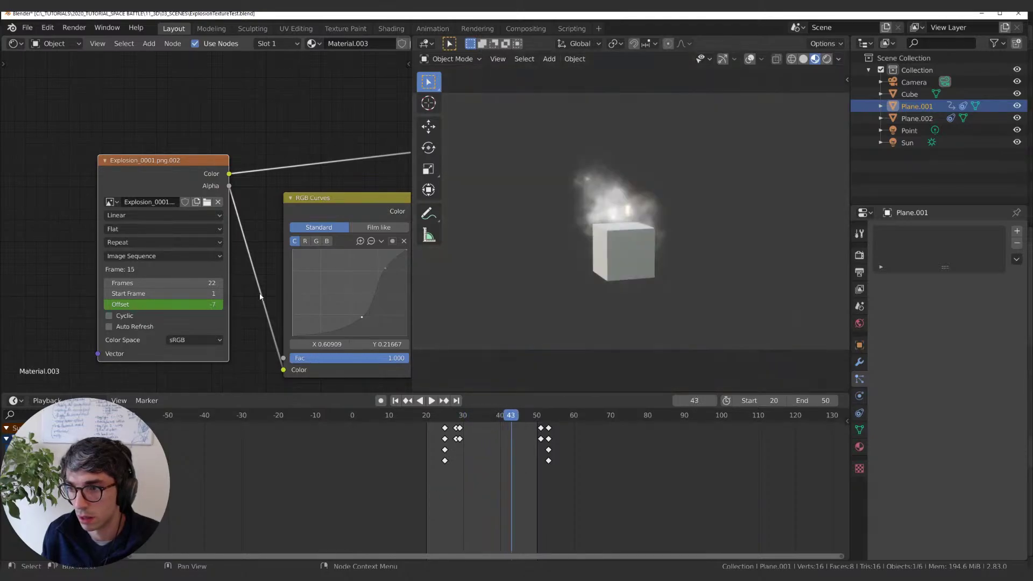
{"action": "key", "text": "Right"}
{"action": "key", "text": "Right"}
{"action": "key", "text": "Right"}
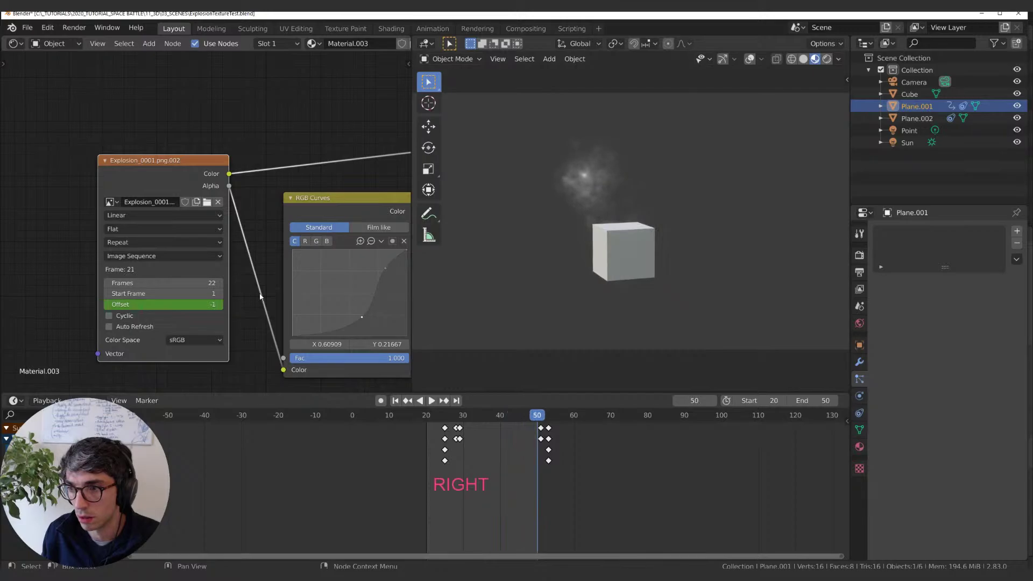
{"action": "key", "text": "Right"}
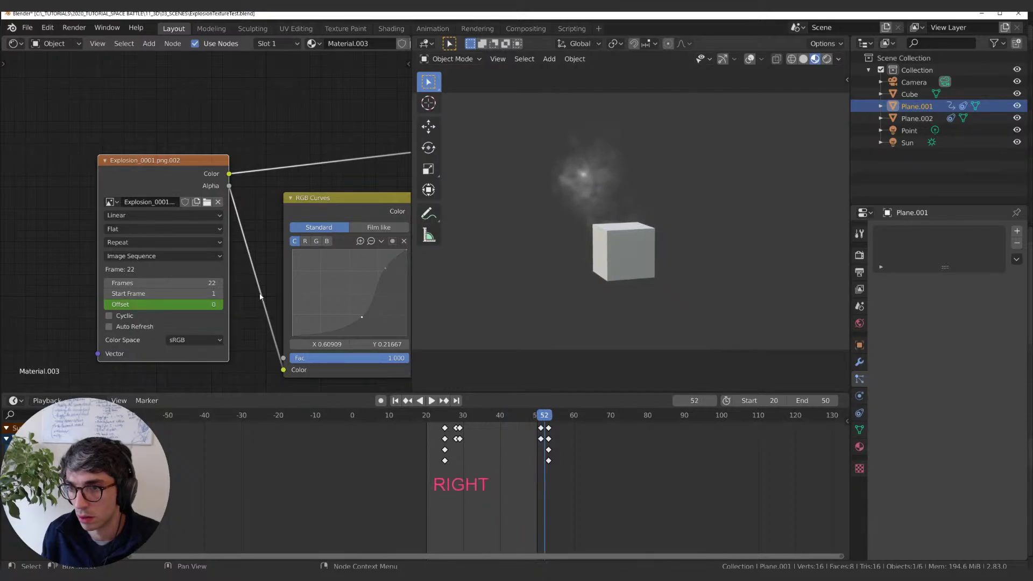
Step: Hide Plane.002, reselect Plane.001 and scrub and play the timeline to check the explosion with Plane.001 alone
{"action": "left_click", "coordinate": [927, 119]}
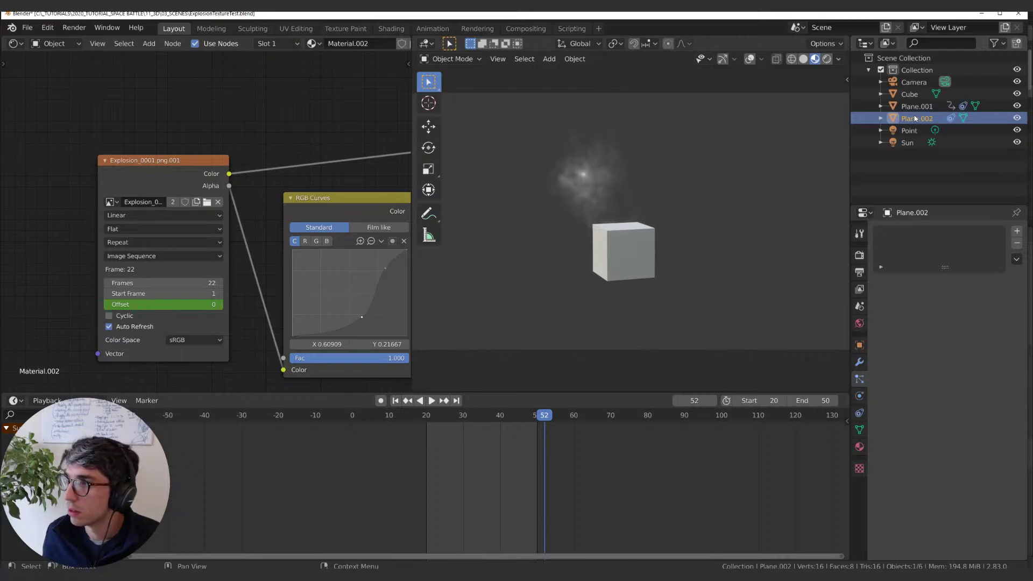
{"action": "key", "text": "h"}
{"action": "left_click", "coordinate": [924, 107]}
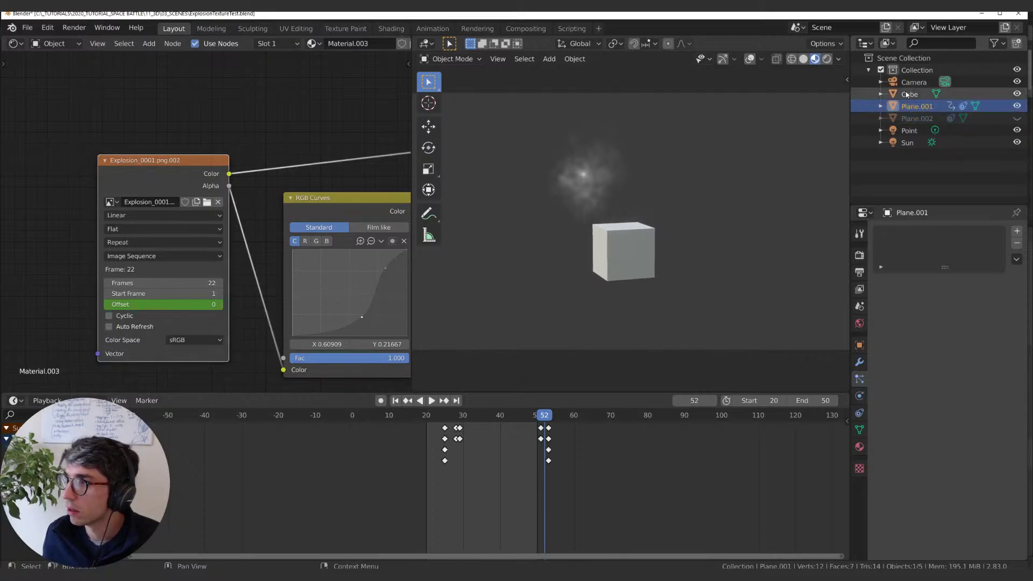
{"action": "left_click_drag", "start_coordinate": [544, 418], "coordinate": [455, 428]}
{"action": "key", "text": "space"}
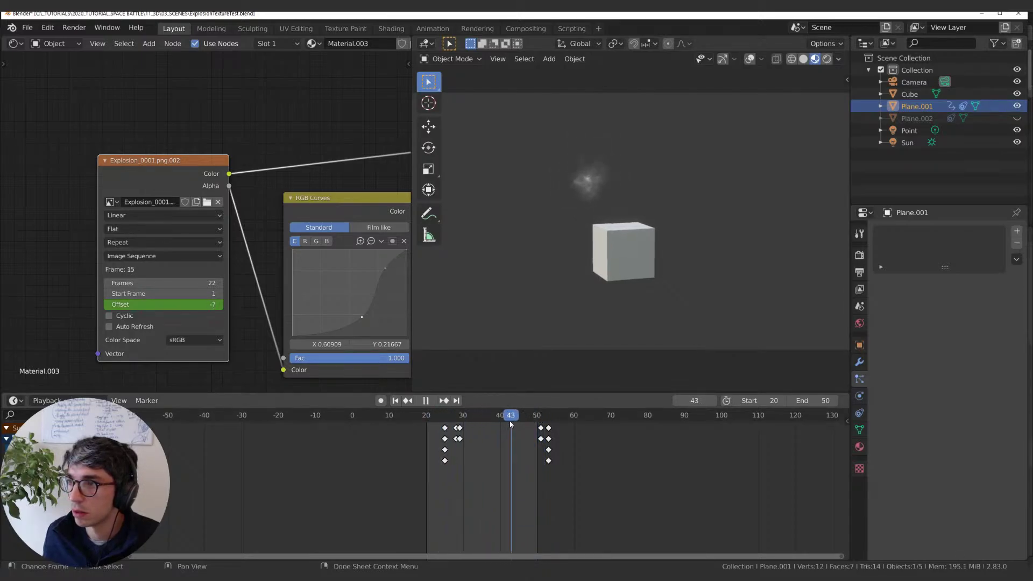
{"action": "key", "text": "space"}
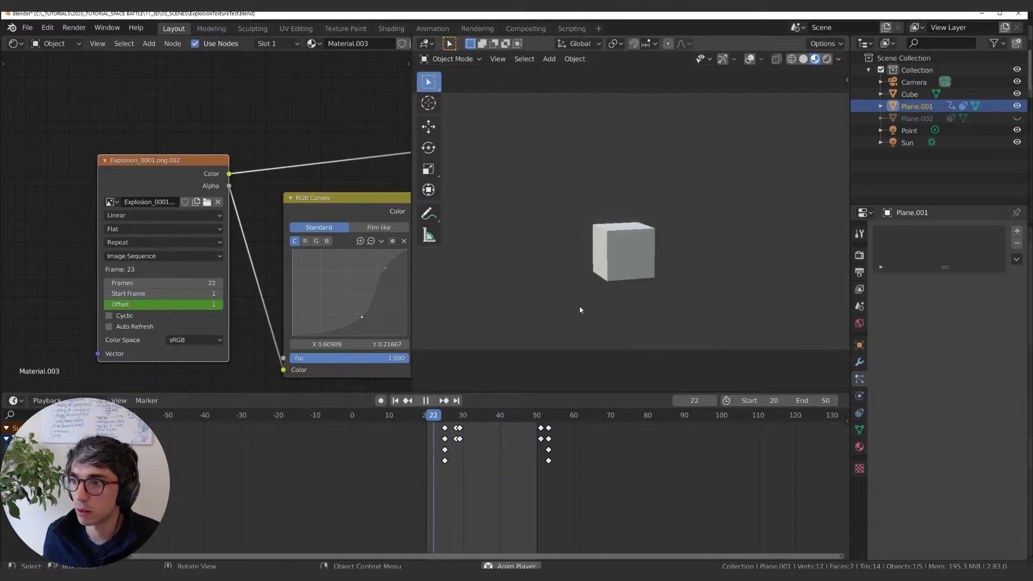
{"action": "key", "text": "space"}
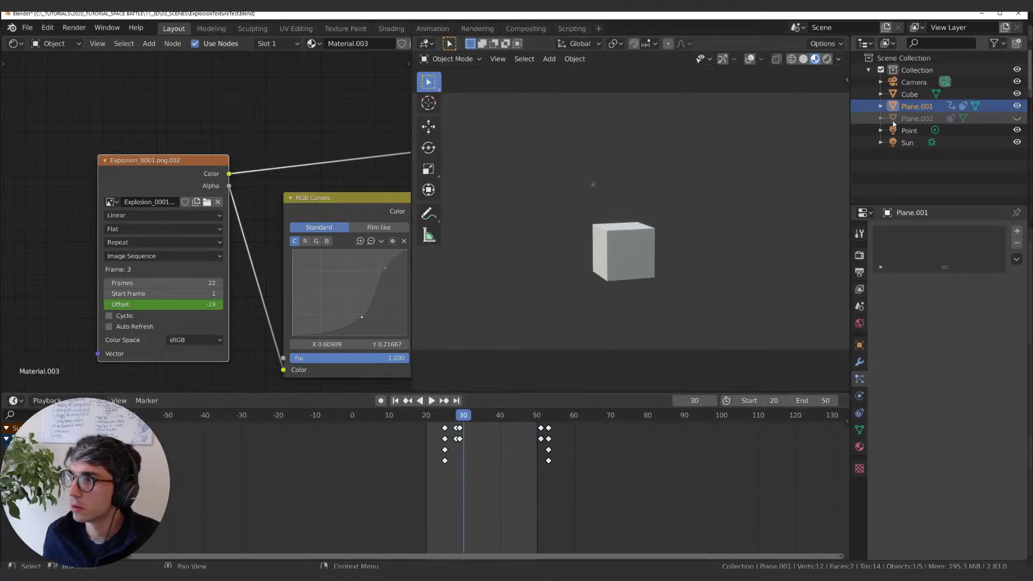
Step: Unhide Plane.002, hide Plane.001 and play the animation to check Plane.002's explosion alone
{"action": "left_click", "coordinate": [899, 120]}
{"action": "left_click", "coordinate": [909, 94]}
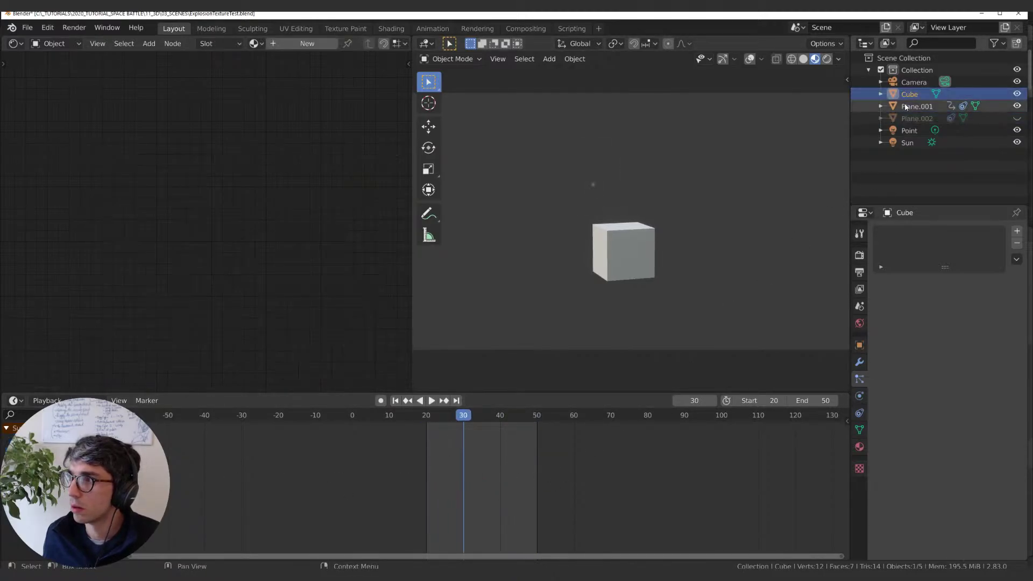
{"action": "left_click", "coordinate": [914, 106]}
{"action": "left_click", "coordinate": [909, 94]}
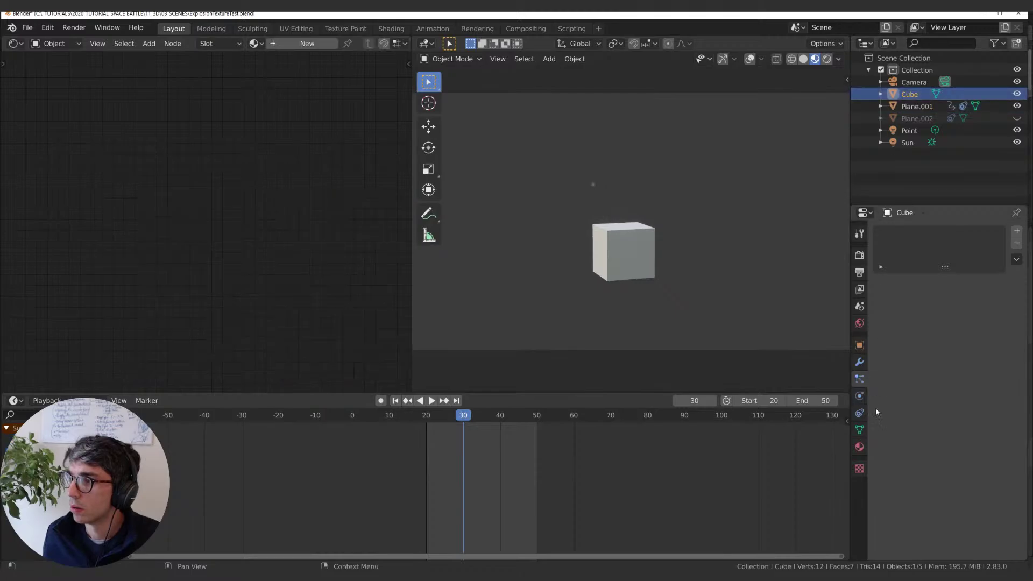
{"action": "left_click", "coordinate": [914, 107]}
{"action": "left_click", "coordinate": [916, 118]}
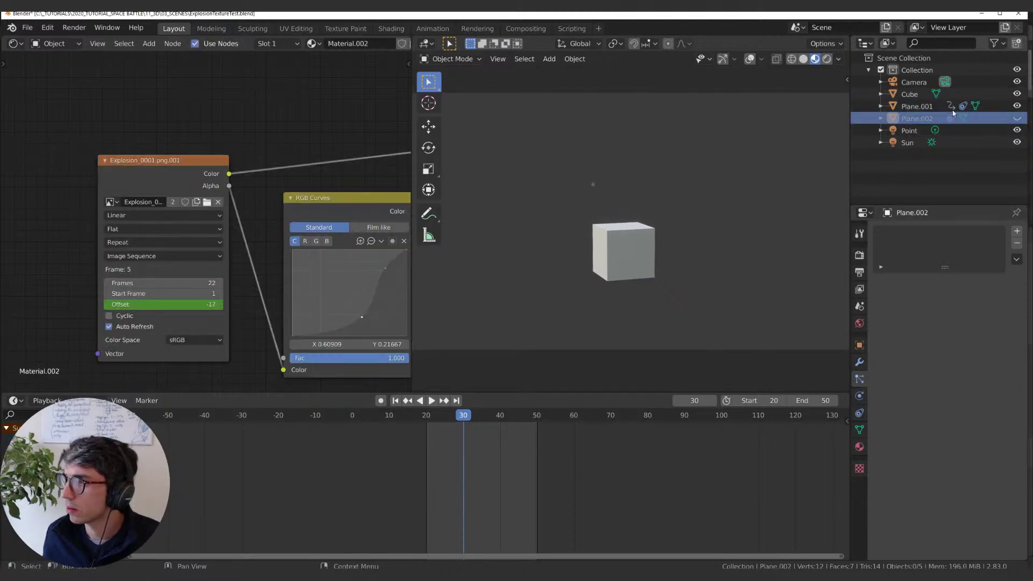
{"action": "left_click", "coordinate": [1016, 117]}
{"action": "left_click", "coordinate": [1017, 106]}
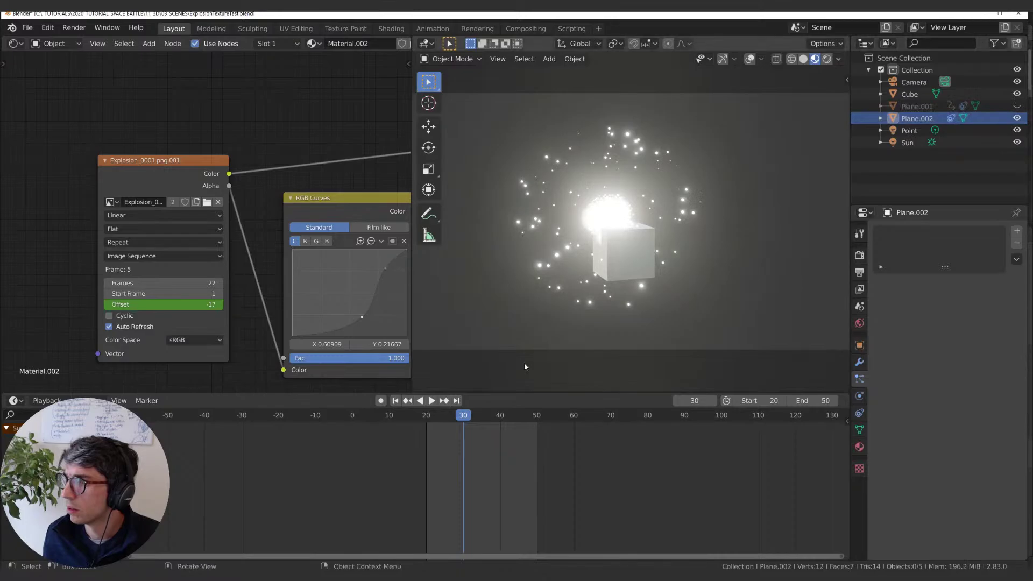
{"action": "key", "text": "space"}
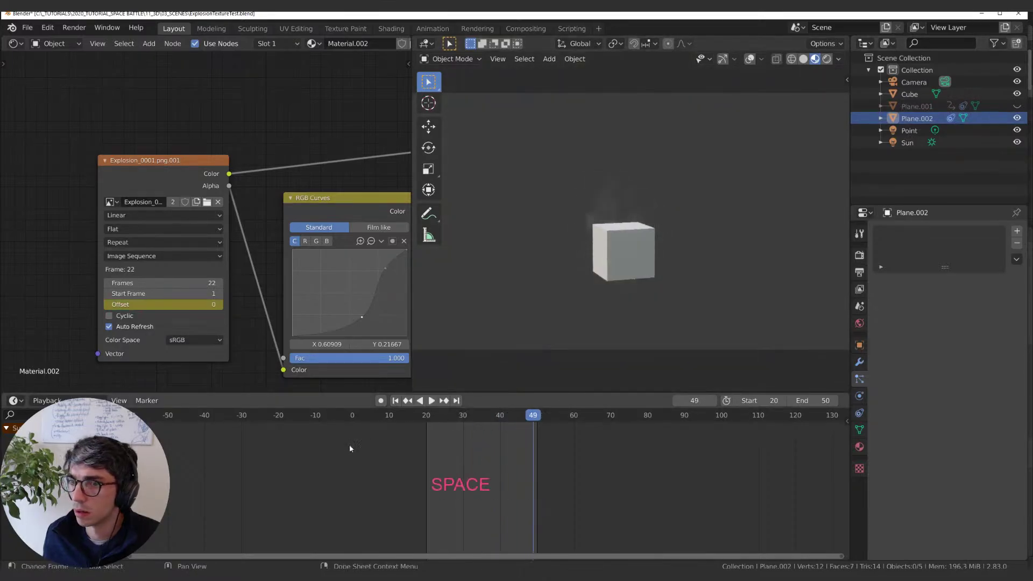
{"action": "key", "text": "space"}
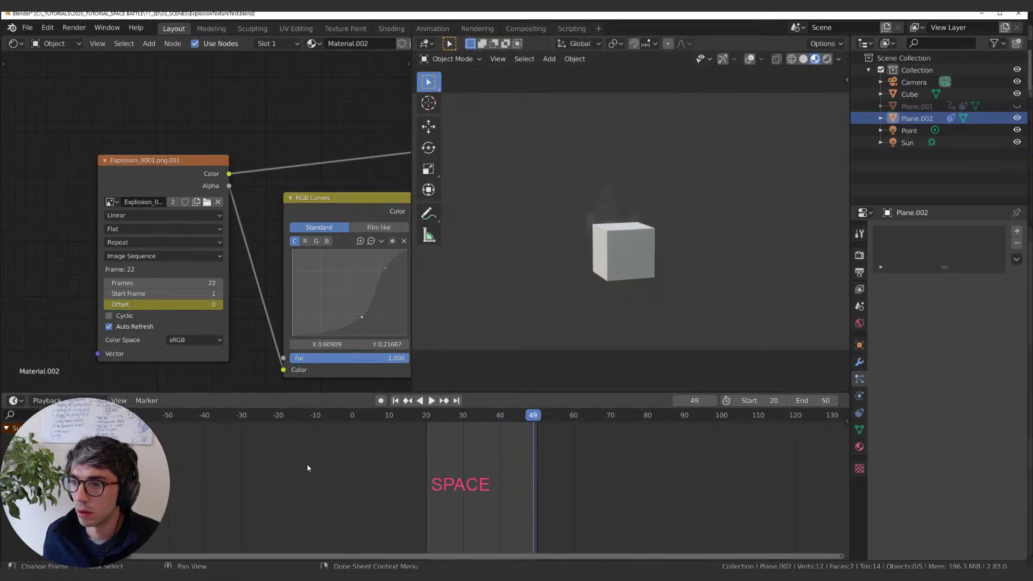
Step: Select Plane.002 in the viewport and scrub from frame 21 to 43 to examine its explosion against its keyframes
{"action": "left_click", "coordinate": [770, 184]}
{"action": "left_click", "coordinate": [431, 418]}
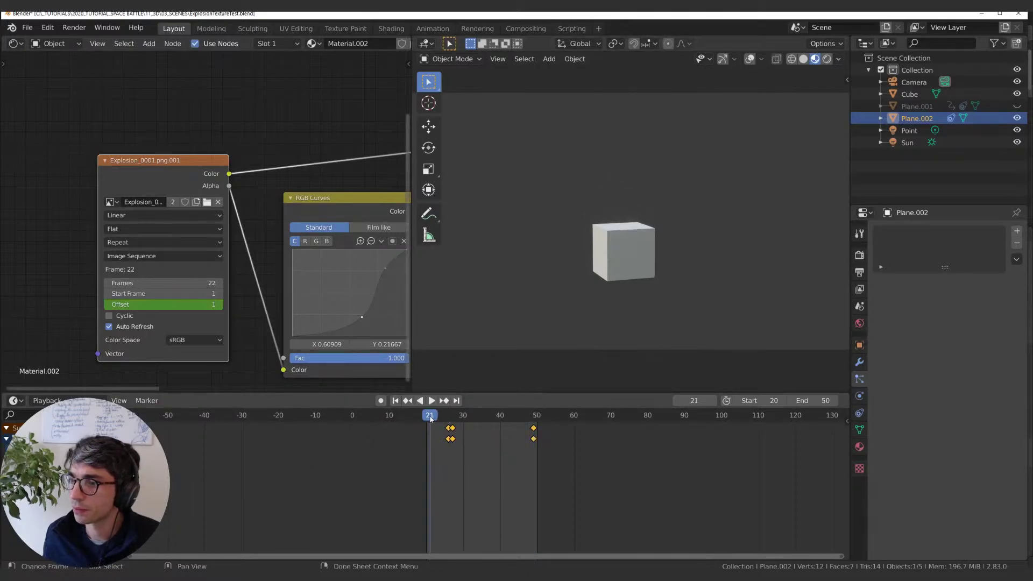
{"action": "key", "text": "space"}
{"action": "left_click", "coordinate": [448, 418]}
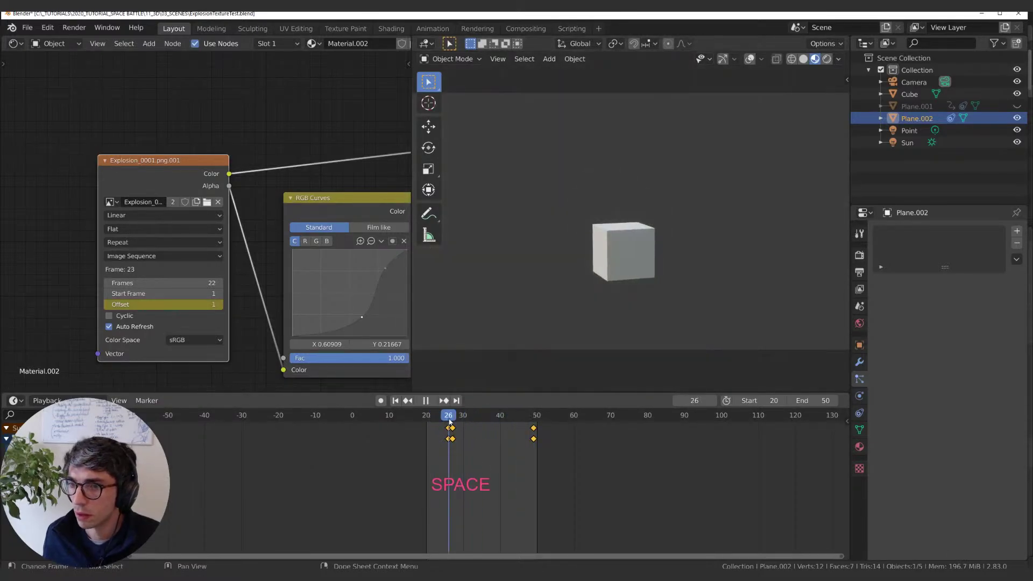
{"action": "left_click_drag", "start_coordinate": [449, 421], "coordinate": [511, 417]}
Step: Move Plane.002's keyframes 35 frames later and scrub to frame 78 to test the shifted explosion
{"action": "key", "text": "b"}
{"action": "key", "text": "g"}
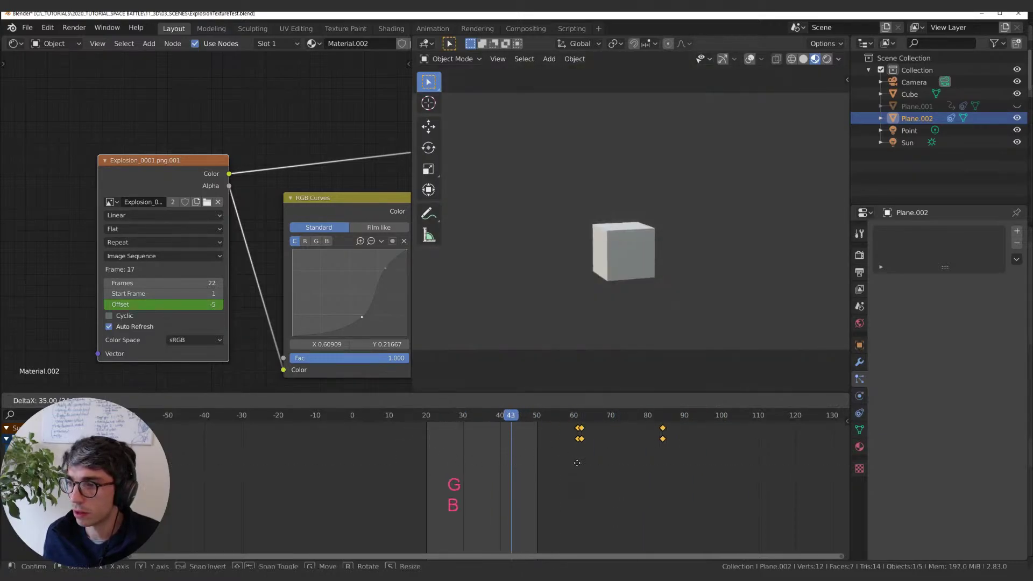
{"action": "left_click", "coordinate": [574, 425]}
{"action": "left_click", "coordinate": [577, 415]}
{"action": "key", "text": "space"}
{"action": "left_click_drag", "start_coordinate": [571, 415], "coordinate": [643, 410]}
{"action": "key", "text": "space"}
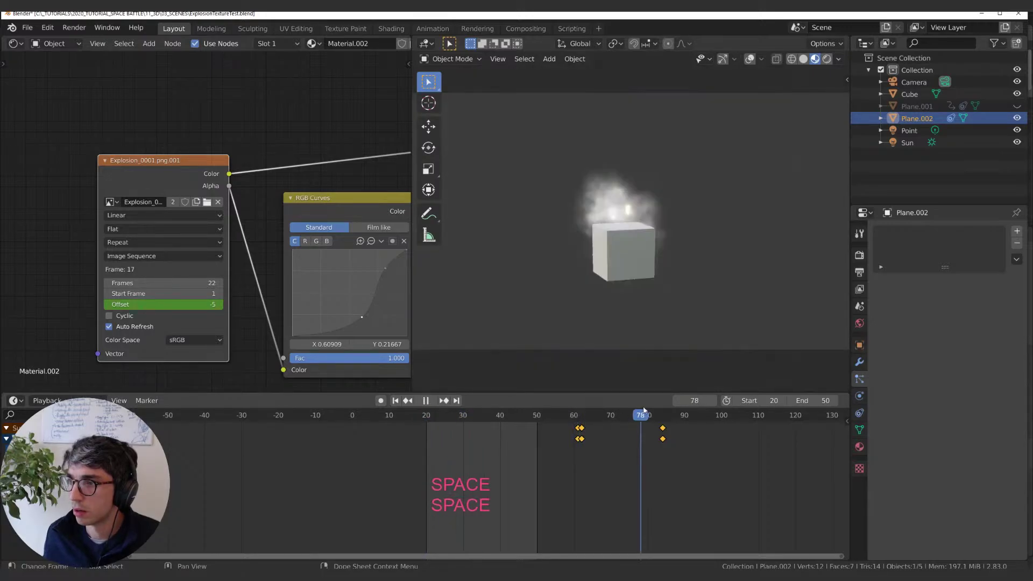
Step: Move Plane.002's keyframes back inside the playback range, starting at frame 24, and check playback
{"action": "key", "text": "g"}
{"action": "left_click", "coordinate": [454, 483]}
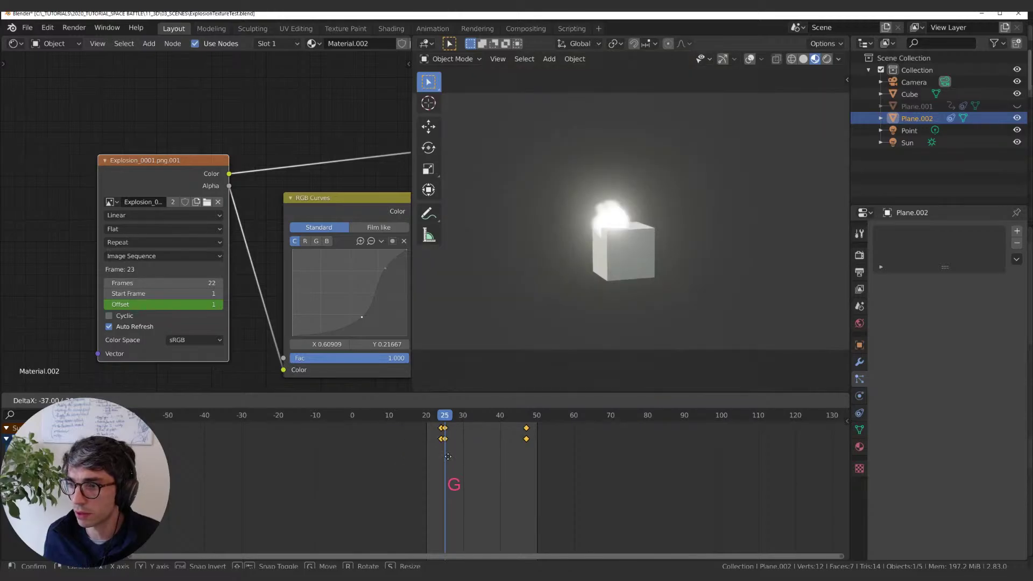
{"action": "key", "text": "space"}
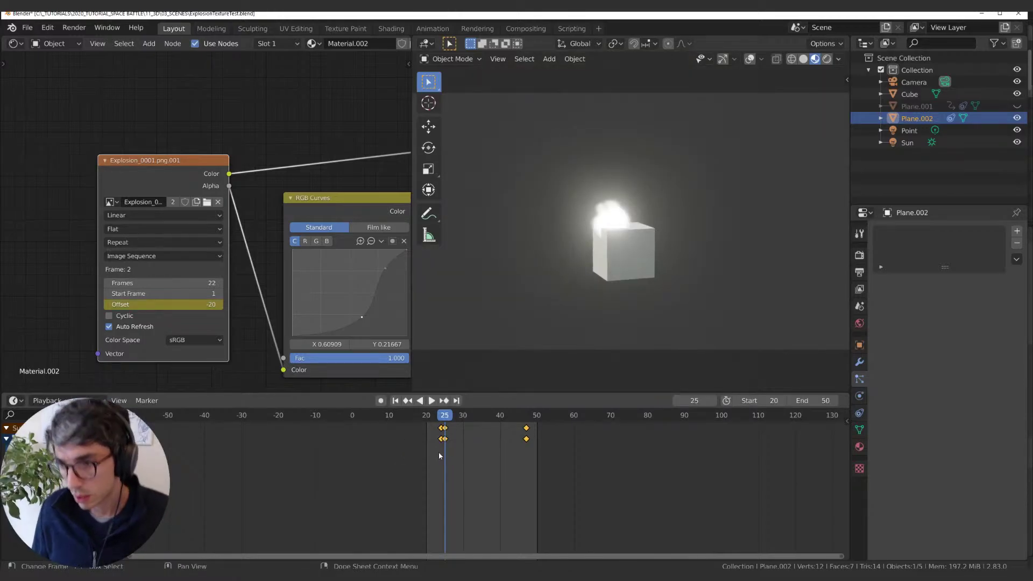
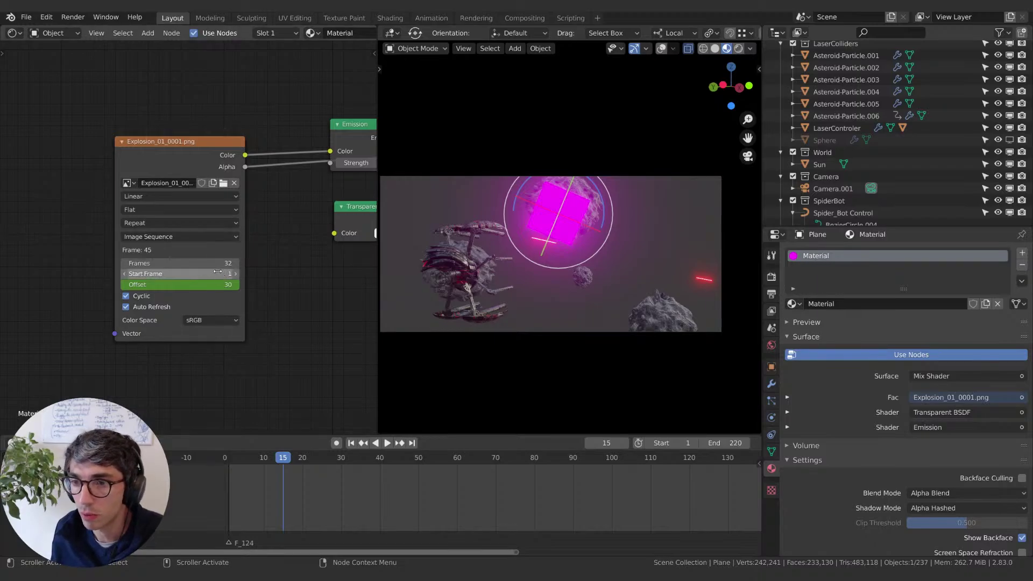
Step: In the space battle scene, set the Offset of the Explosion_01_0001.png image sequence to 1 at frame 15
{"action": "left_click", "coordinate": [184, 283]}
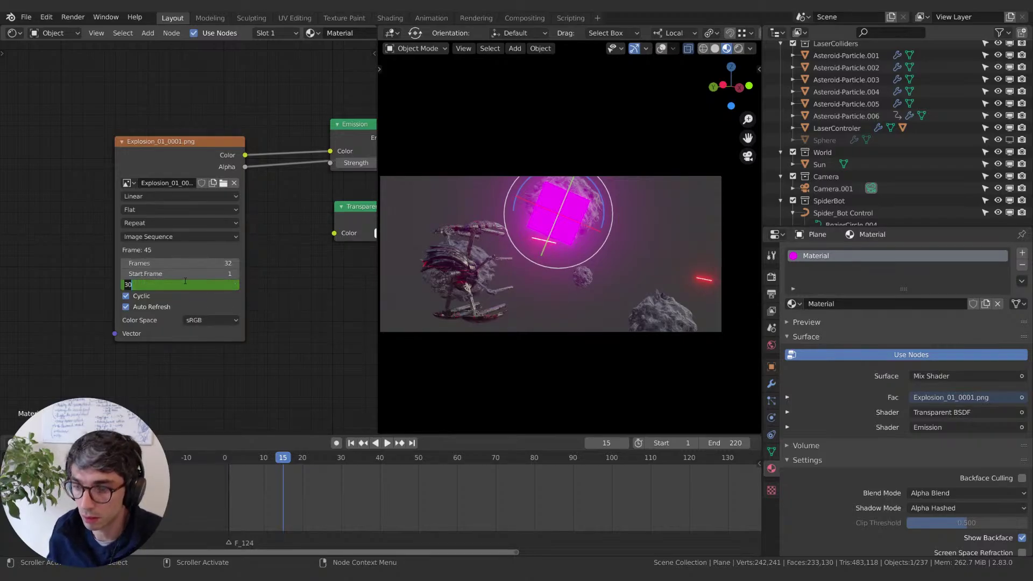
{"action": "type", "text": "1"}
{"action": "key", "text": "Return"}
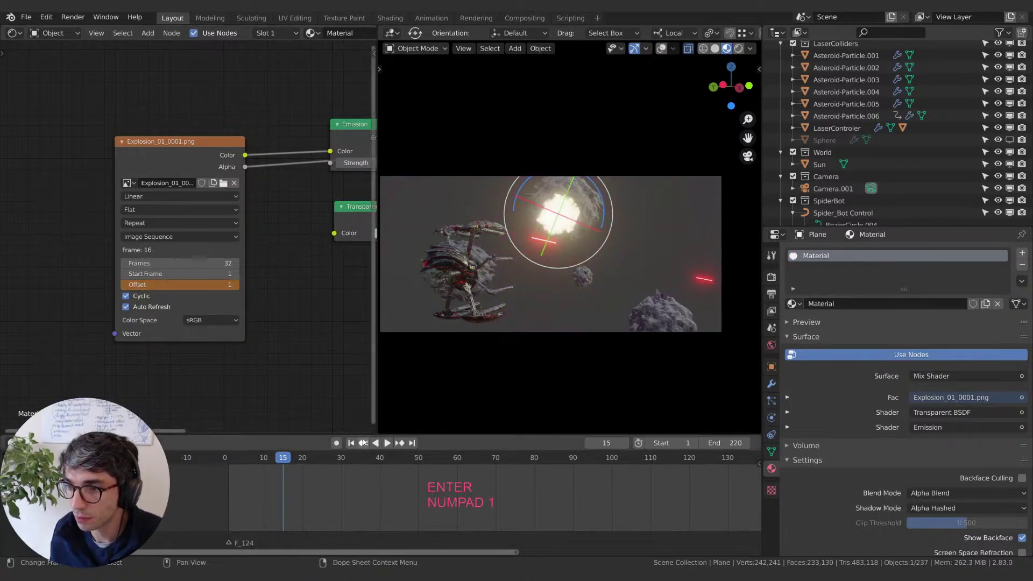
Step: Keyframe the explosion image sequence's Offset at 1 on frame 1 and advance to frame 2
{"action": "left_click", "coordinate": [350, 442]}
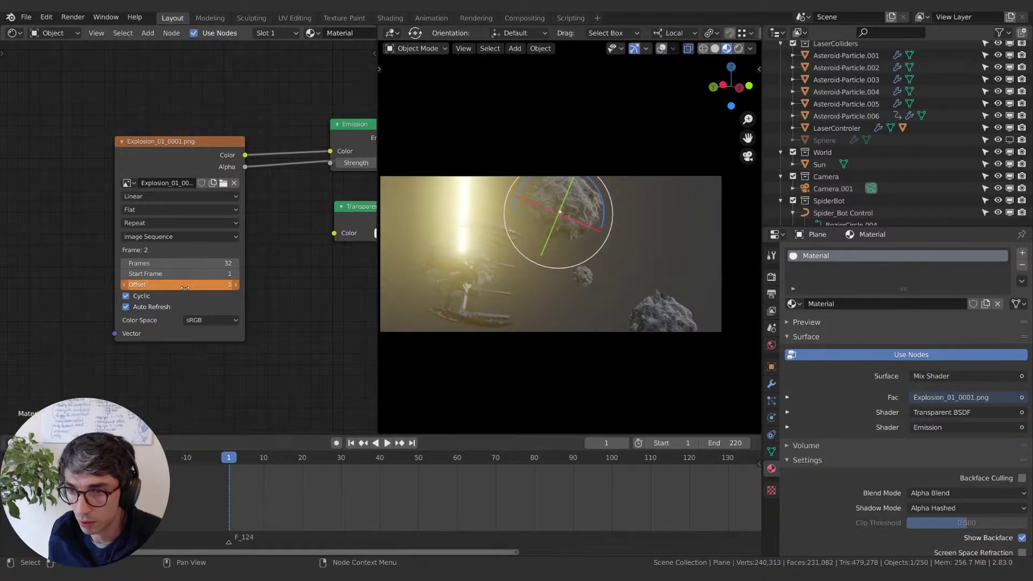
{"action": "key", "text": "Right"}
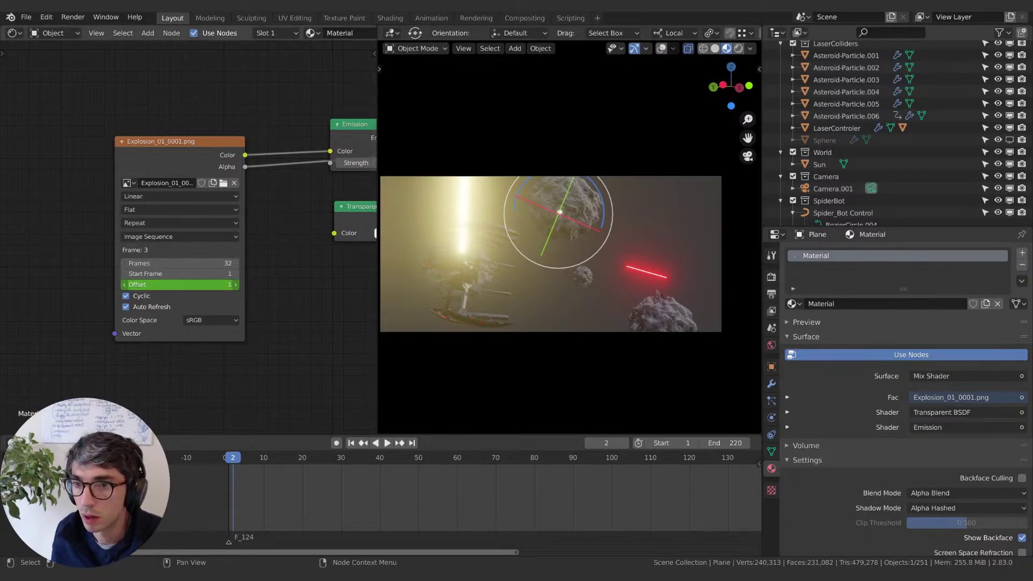
Step: Try Offset values of -29, -23 and 0 for the explosion image sequence at frame 2
{"action": "left_click_drag", "start_coordinate": [177, 284], "coordinate": [97, 284]}
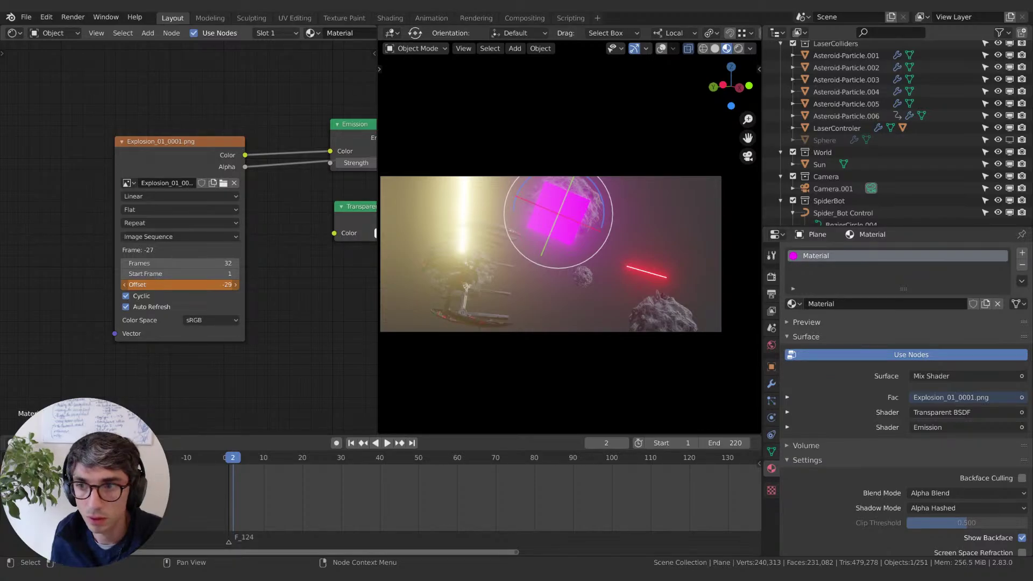
{"action": "left_click_drag", "start_coordinate": [123, 284], "coordinate": [140, 285]}
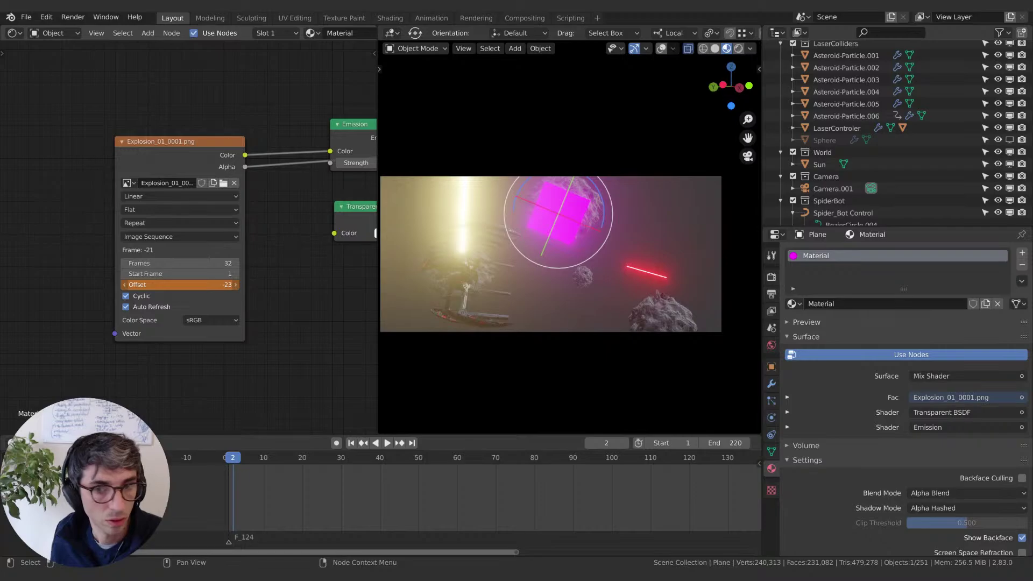
{"action": "double_click", "coordinate": [202, 284]}
{"action": "type", "text": "0"}
{"action": "key", "text": "Return"}
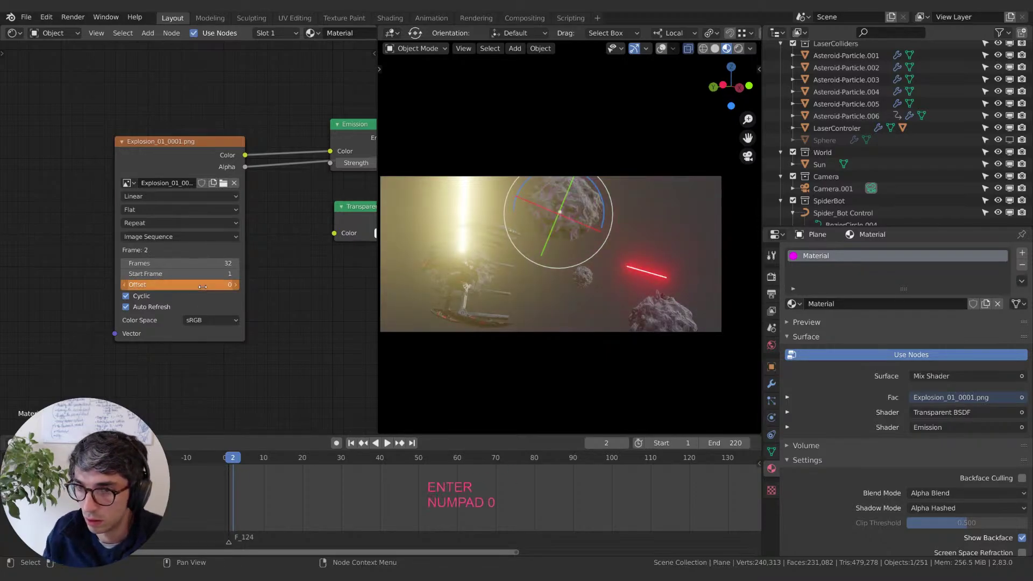
Step: Play the animation up to the asteroid impact and move the Offset keyframe from frame 1 to frame 39
{"action": "key", "text": "space"}
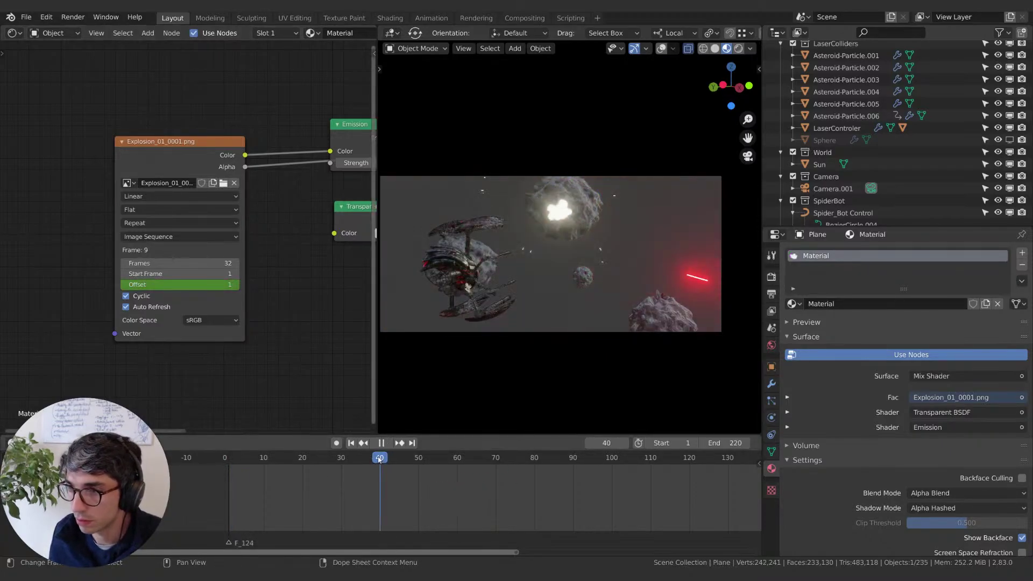
{"action": "key", "text": "space"}
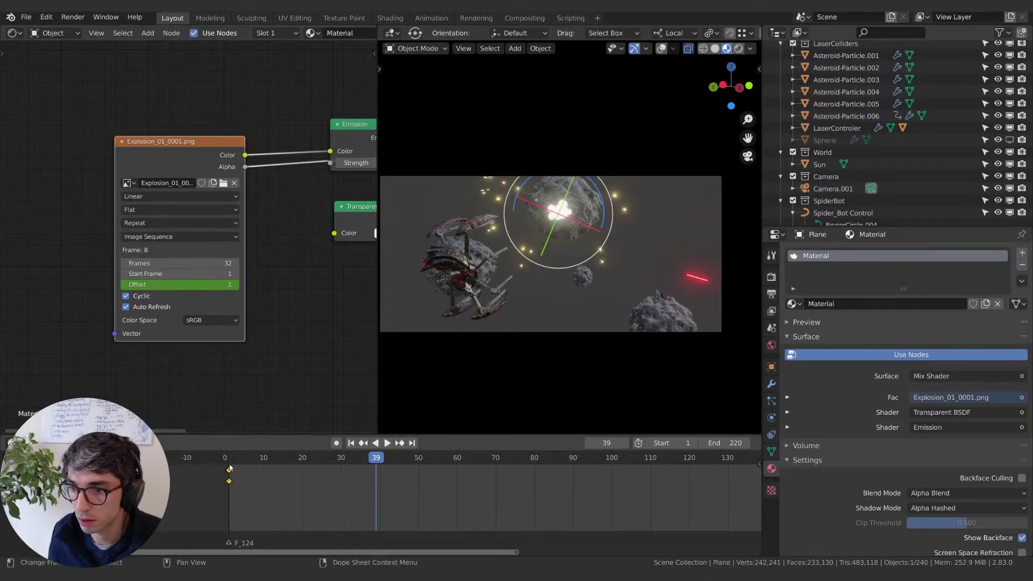
{"action": "left_click_drag", "start_coordinate": [229, 468], "coordinate": [376, 469]}
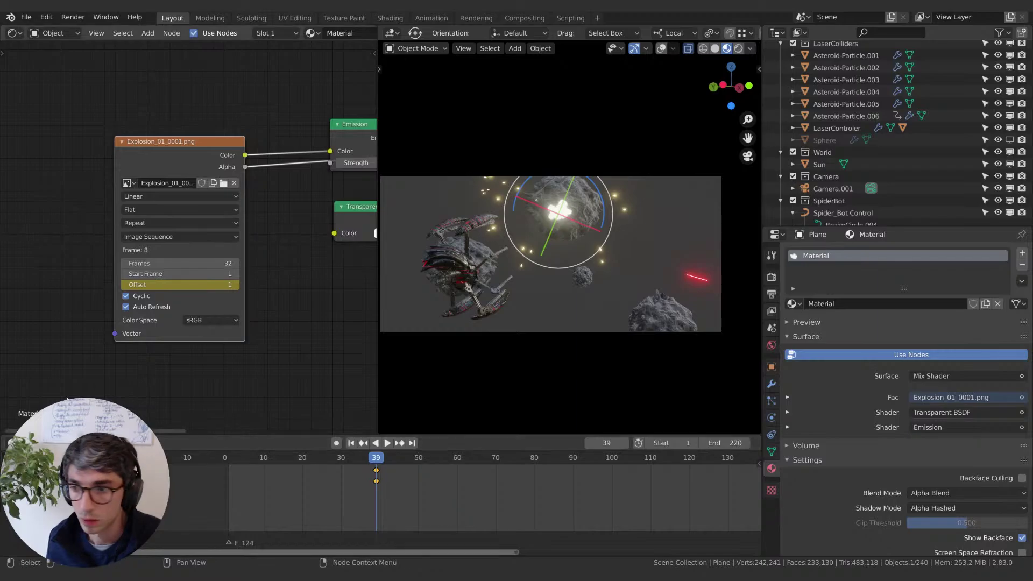
Step: Scrub back before the impact and move the Offset keyframe to frame 24
{"action": "key", "text": "space"}
{"action": "left_click", "coordinate": [306, 458]}
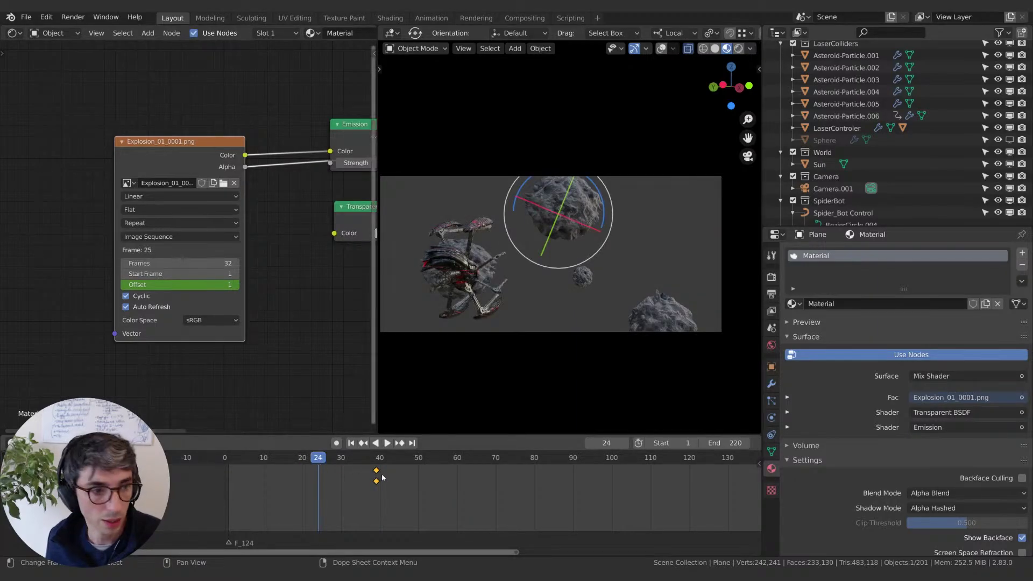
{"action": "key", "text": "g"}
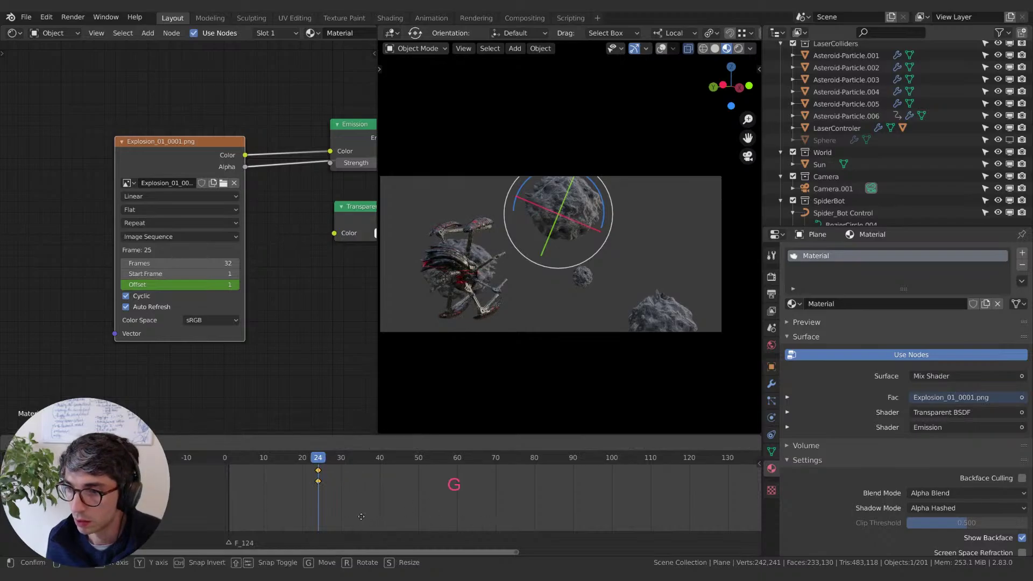
{"action": "left_click", "coordinate": [330, 475]}
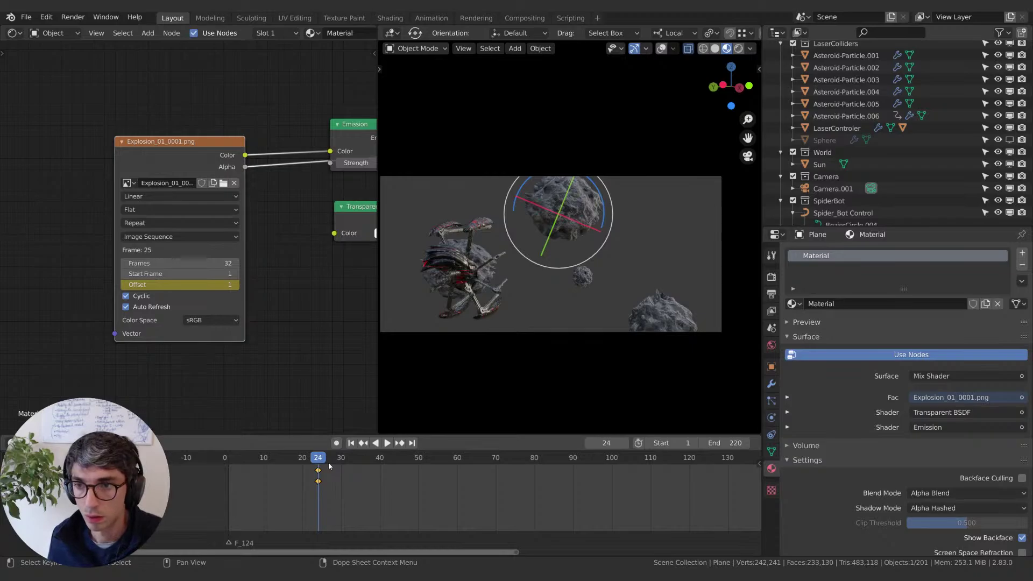
Step: Step through the neighbouring frames and move the Offset keyframe to frame 22
{"action": "key", "text": "Right"}
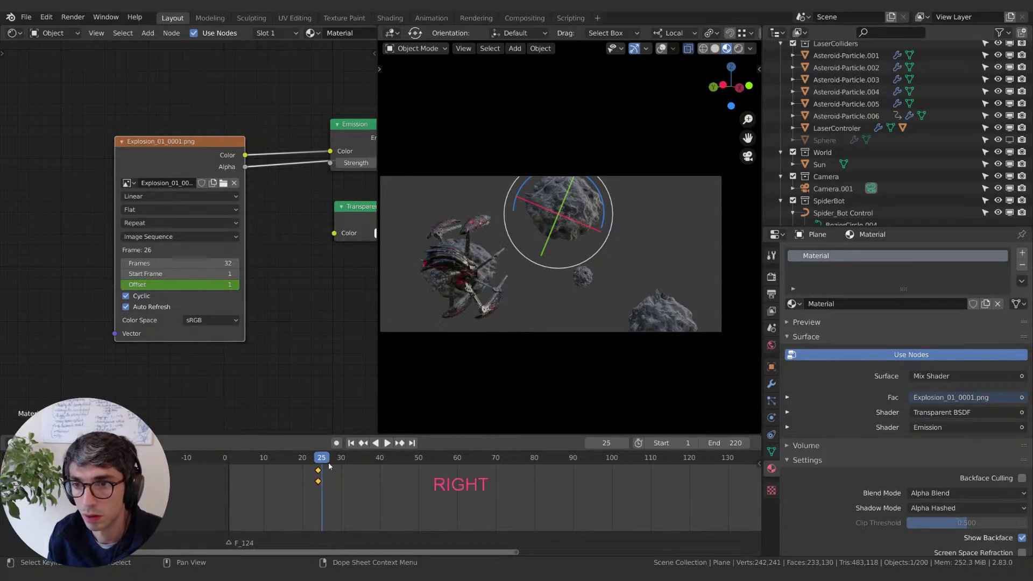
{"action": "key", "text": "Left"}
{"action": "key", "text": "Left"}
{"action": "key", "text": "Left"}
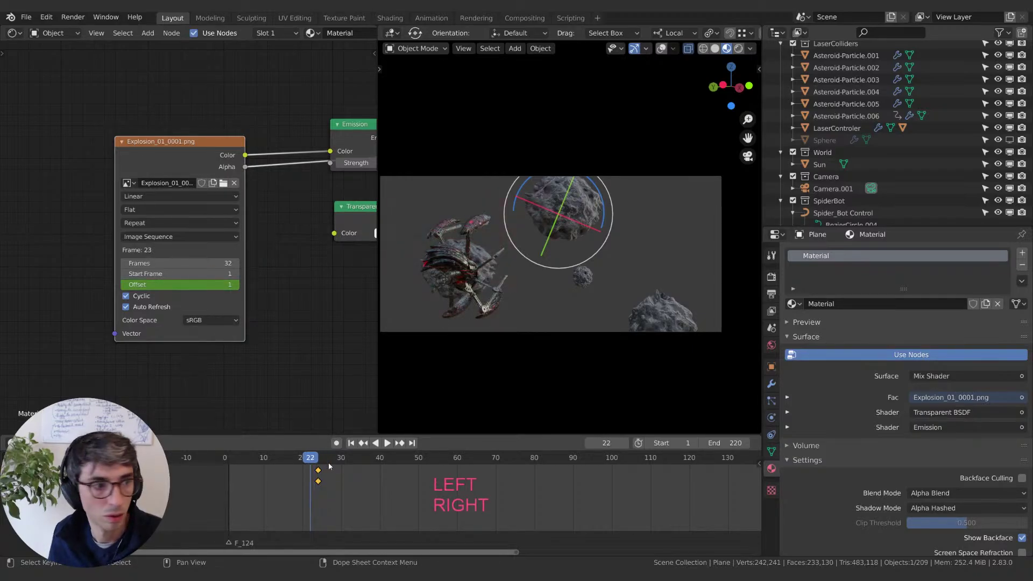
{"action": "key", "text": "g"}
{"action": "left_click", "coordinate": [330, 486]}
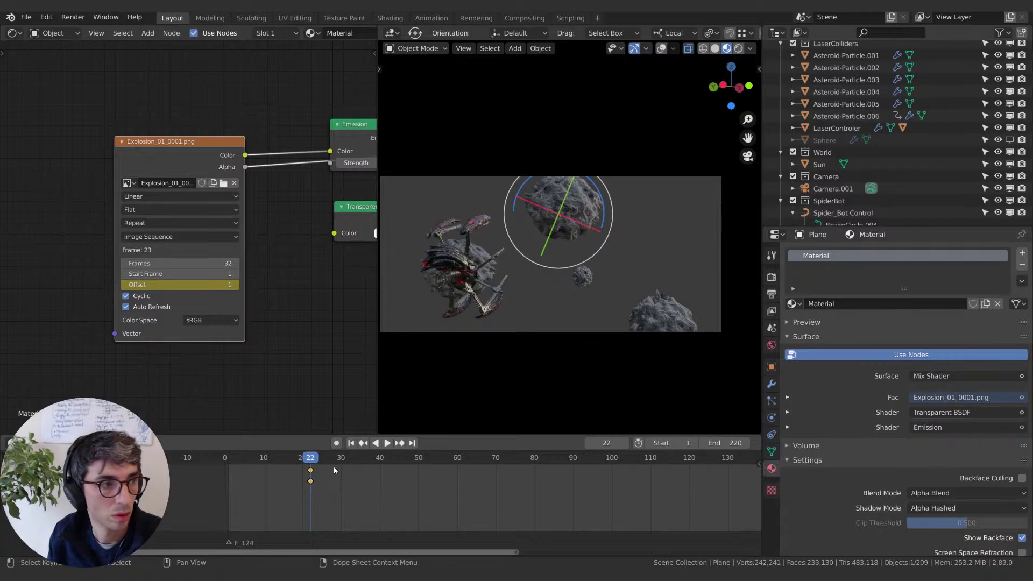
Step: Step forward to the laser's contact with the asteroid and move the Offset keyframe to frame 31
{"action": "key", "text": "Right"}
{"action": "key", "text": "Right"}
{"action": "key", "text": "Right"}
{"action": "key", "text": "Right"}
{"action": "key", "text": "Right"}
{"action": "key", "text": "Right"}
{"action": "key", "text": "Right"}
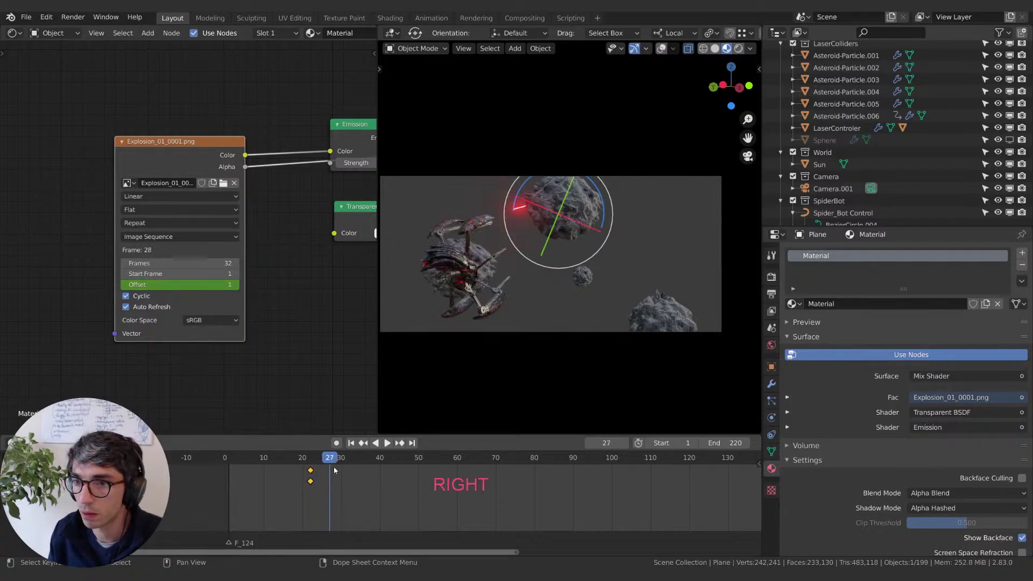
{"action": "key", "text": "Right"}
{"action": "key", "text": "Right"}
{"action": "key", "text": "Right"}
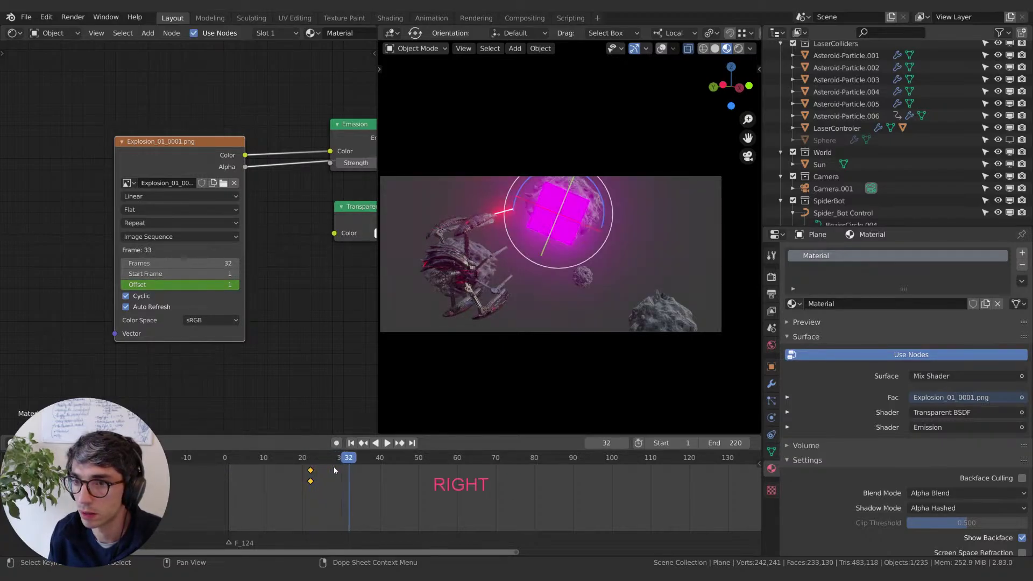
{"action": "key", "text": "Left"}
{"action": "key", "text": "g"}
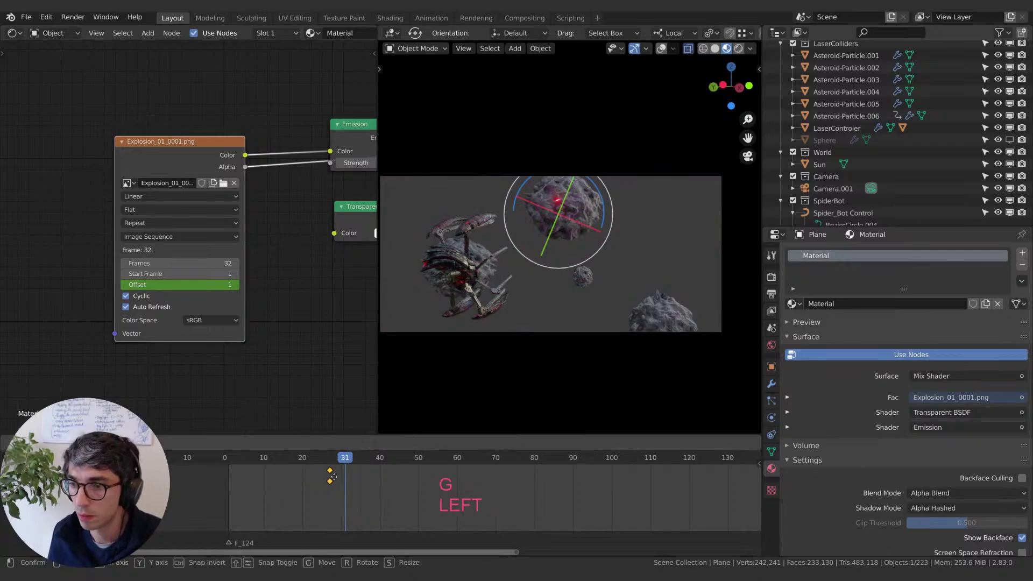
{"action": "left_click", "coordinate": [378, 472]}
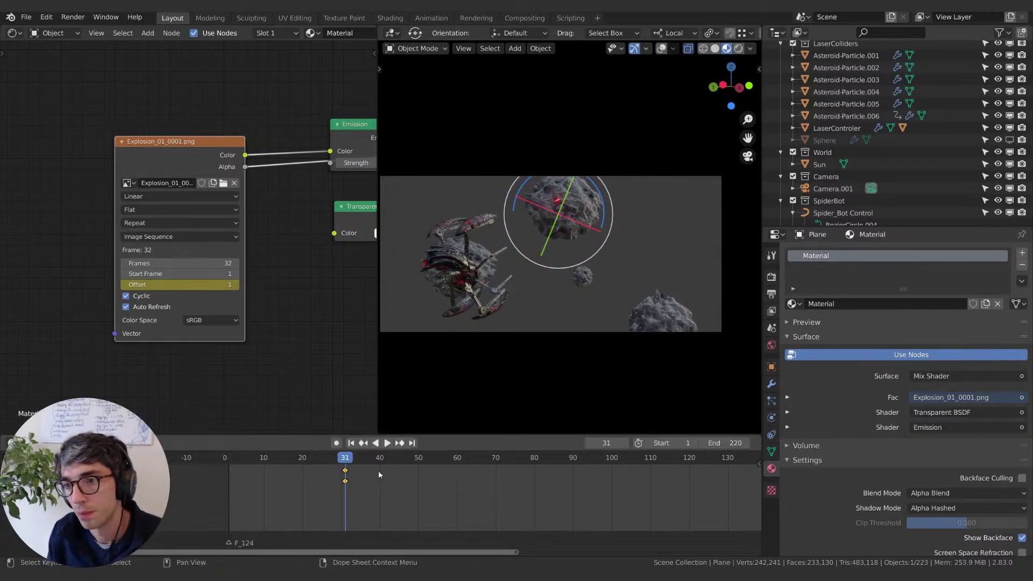
Step: Step back and forth between frames 26 and 31 to examine the image sequence against the laser hit
{"action": "key", "text": "Right"}
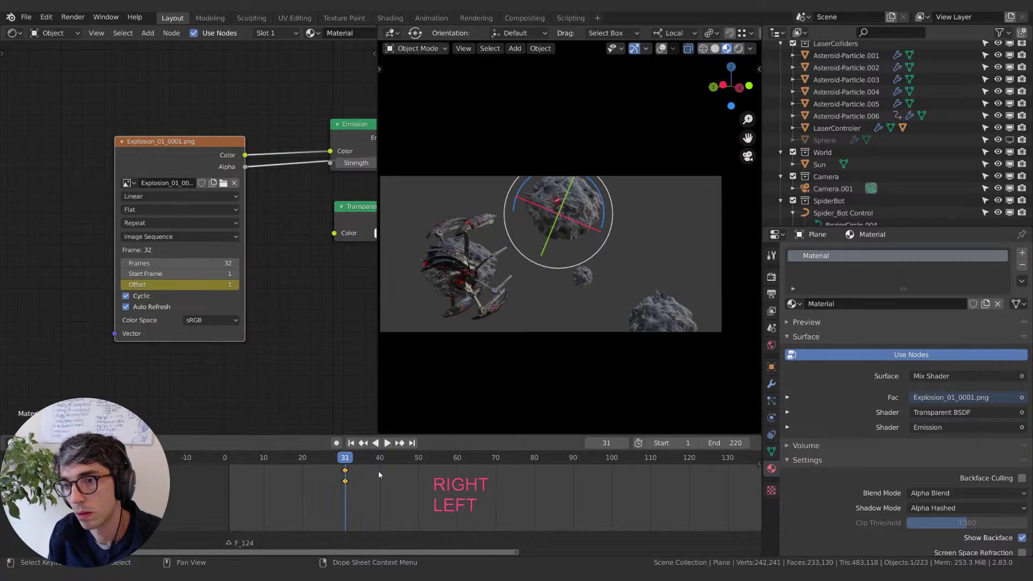
{"action": "key", "text": "Left"}
{"action": "key", "text": "Left"}
{"action": "key", "text": "Left"}
{"action": "key", "text": "Left"}
{"action": "key", "text": "Right"}
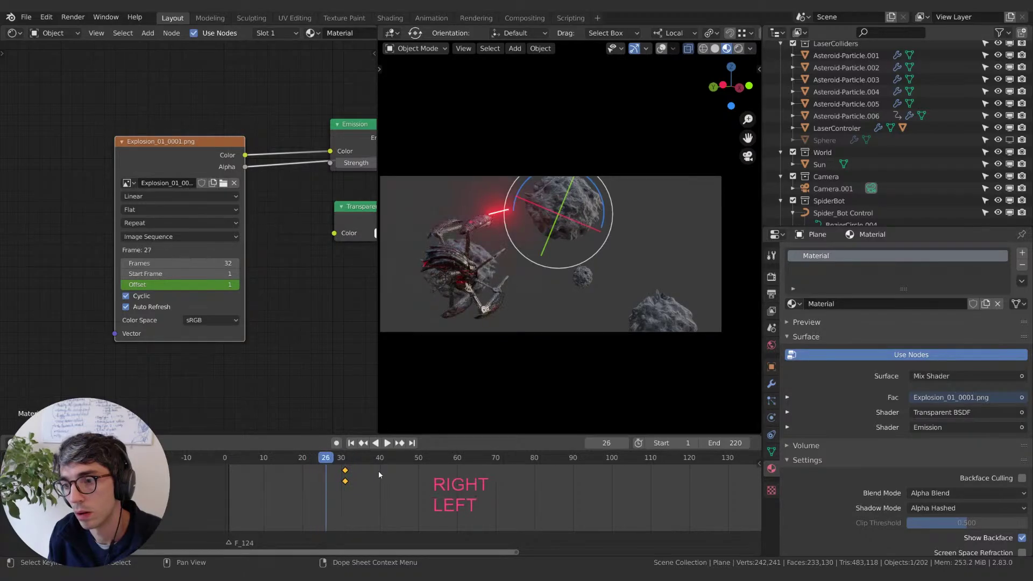
{"action": "key", "text": "Right"}
{"action": "key", "text": "Right"}
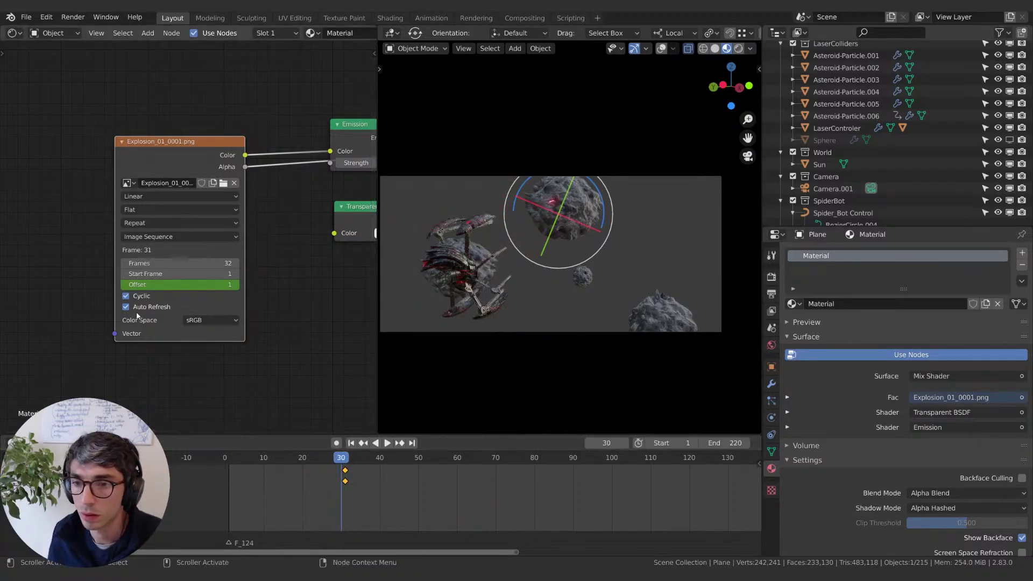
Step: Turn off Cyclic for the explosion image sequence and step through the frames around 32 to check the plane
{"action": "left_click", "coordinate": [125, 296]}
{"action": "key", "text": "Left"}
{"action": "key", "text": "Left"}
{"action": "key", "text": "Left"}
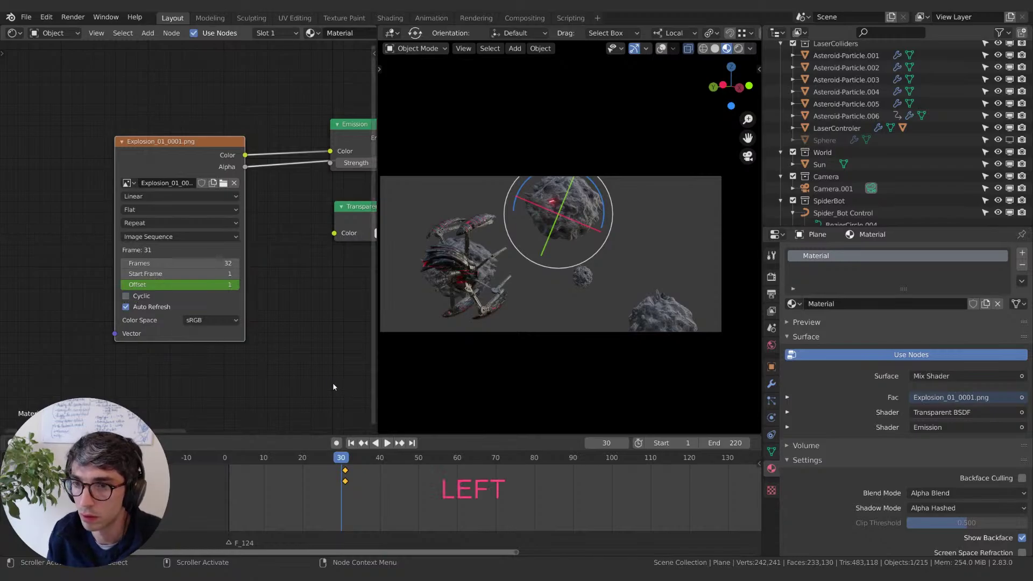
{"action": "key", "text": "Right"}
{"action": "key", "text": "Right"}
{"action": "key", "text": "Right"}
{"action": "key", "text": "Right"}
{"action": "key", "text": "Right"}
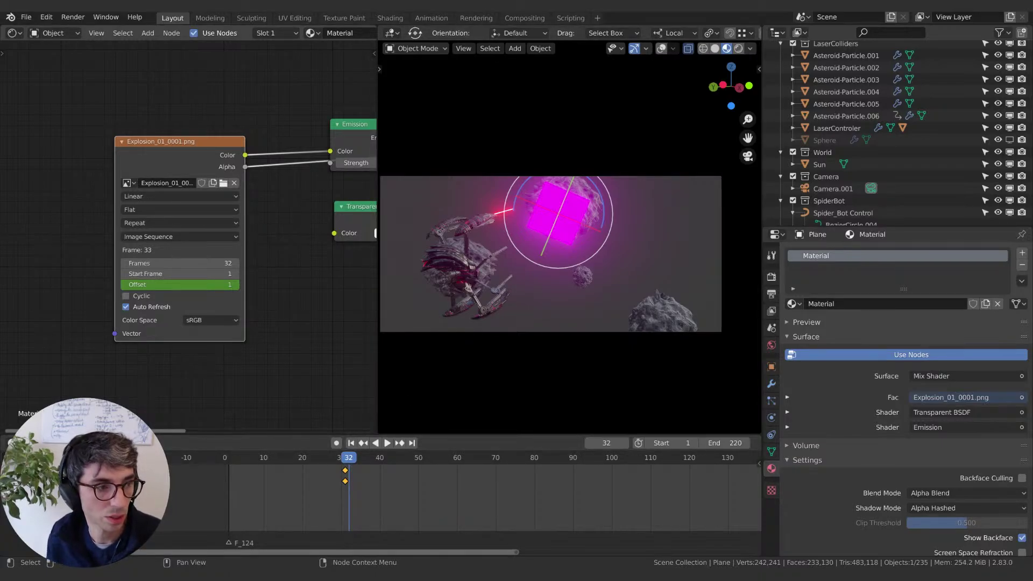
{"action": "key", "text": "Right"}
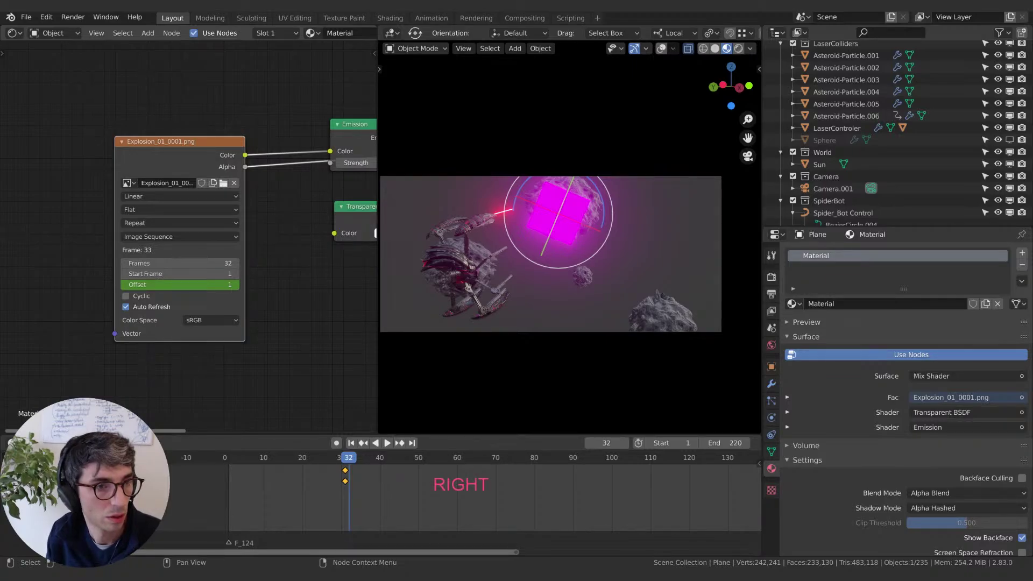
{"action": "key", "text": "Left"}
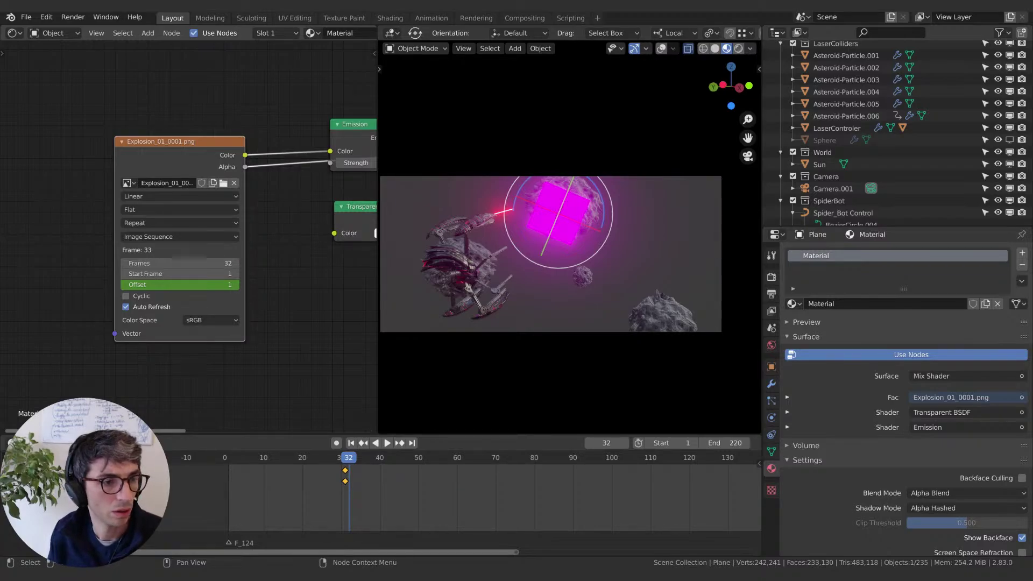
{"action": "key", "text": "Left"}
{"action": "key", "text": "Right"}
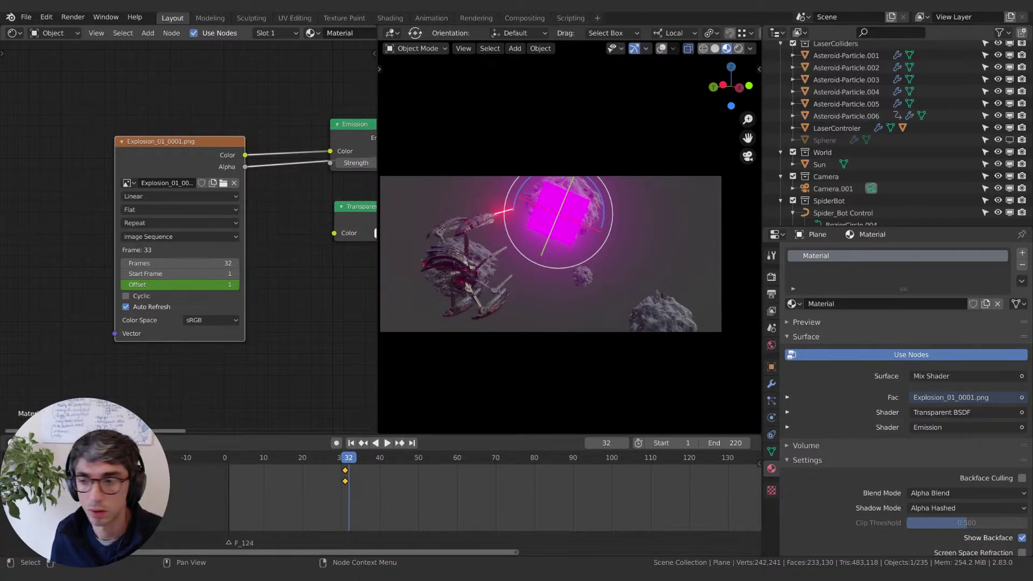
Step: At frame 32, set the explosion image sequence's Offset to -31 and keyframe it
{"action": "key", "text": "space"}
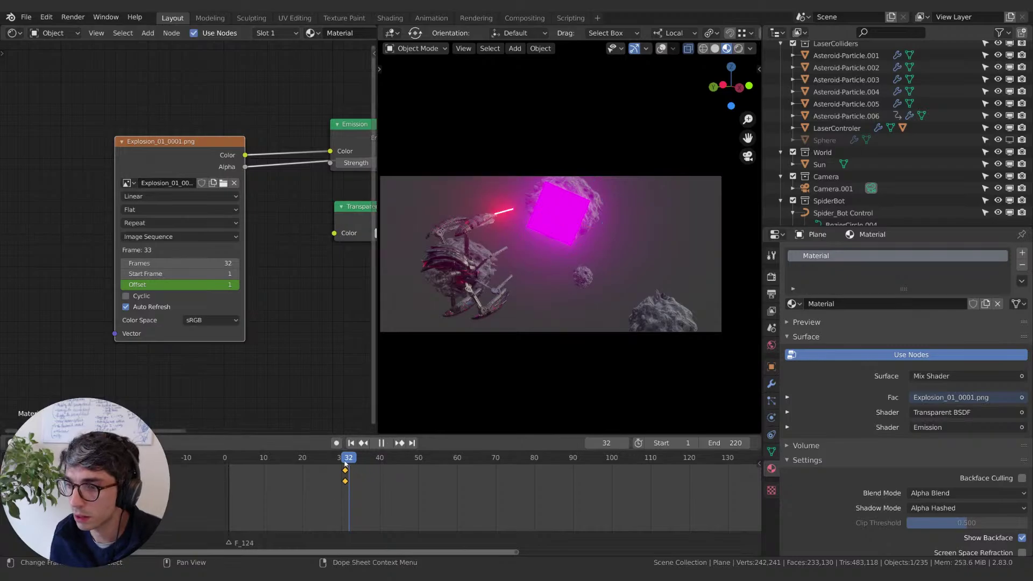
{"action": "key", "text": "Right"}
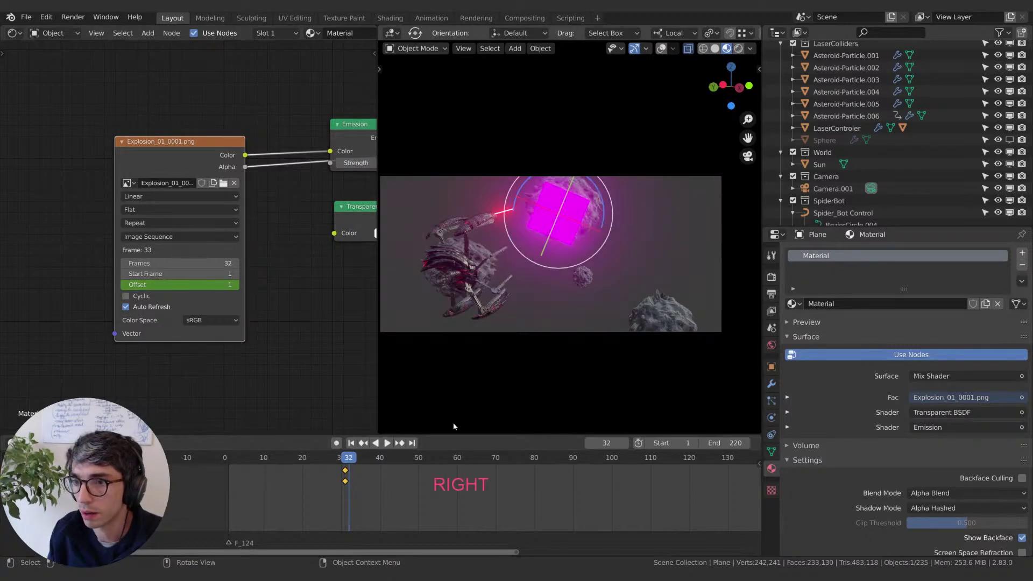
{"action": "key", "text": "Left"}
{"action": "key", "text": "Right"}
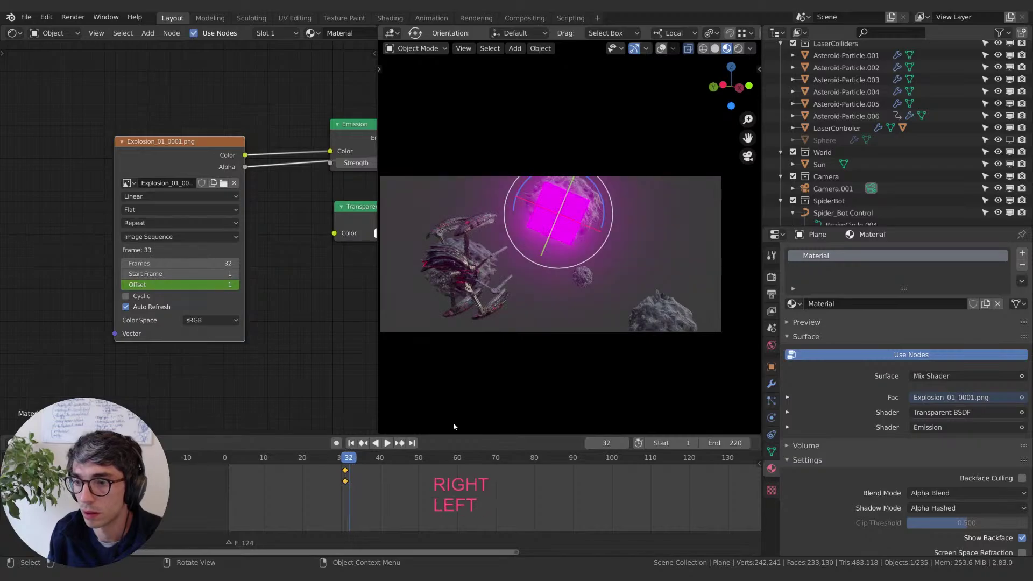
{"action": "left_click_drag", "start_coordinate": [178, 284], "coordinate": [152, 284]}
{"action": "key", "text": "i"}
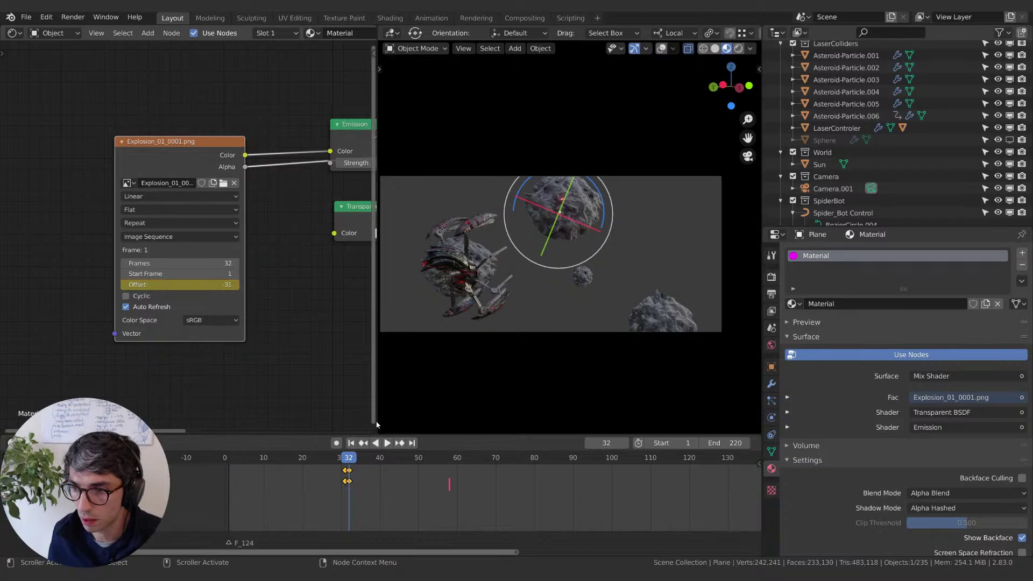
Step: Step forward past frame 65 and back to frame 22 to check how the explosion plays with its Offset keyframes
{"action": "key", "text": "Right"}
{"action": "key", "text": "Right"}
{"action": "key", "text": "Right"}
{"action": "key", "text": "Right"}
{"action": "key", "text": "Right"}
{"action": "key", "text": "Right"}
{"action": "key", "text": "Right"}
{"action": "key", "text": "Right"}
{"action": "key", "text": "Right"}
{"action": "key", "text": "Right"}
{"action": "key", "text": "Right"}
{"action": "key", "text": "Right"}
{"action": "key", "text": "Right"}
{"action": "key", "text": "Right"}
{"action": "key", "text": "Right"}
{"action": "key", "text": "Right"}
{"action": "key", "text": "Right"}
{"action": "key", "text": "Right"}
{"action": "key", "text": "Right"}
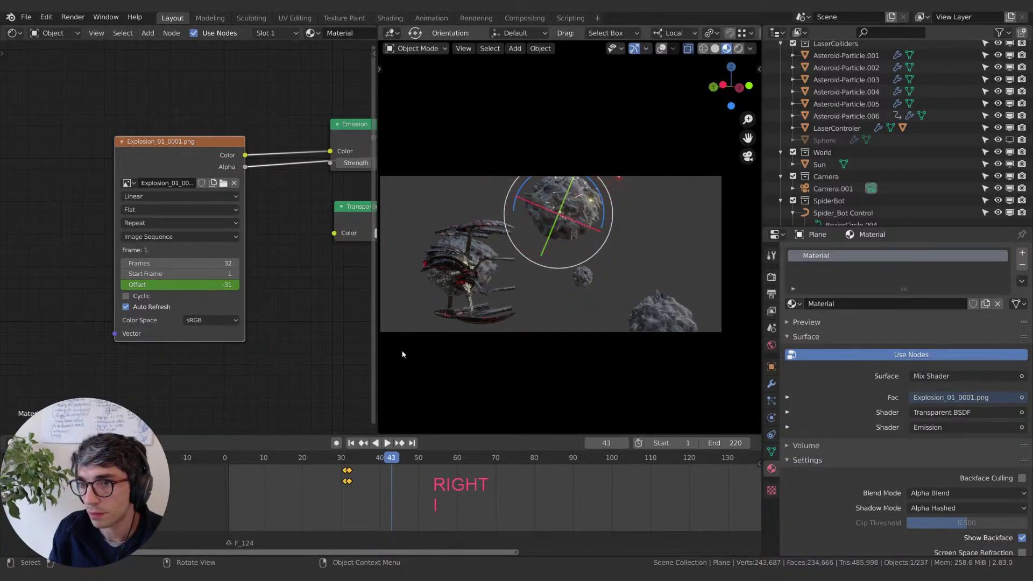
{"action": "key", "text": "Right"}
{"action": "key", "text": "Right"}
{"action": "key", "text": "Right"}
{"action": "key", "text": "Right"}
{"action": "key", "text": "Right"}
{"action": "key", "text": "Right"}
{"action": "key", "text": "Right"}
{"action": "key", "text": "Right"}
{"action": "key", "text": "Right"}
{"action": "key", "text": "Right"}
{"action": "key", "text": "Right"}
{"action": "key", "text": "Right"}
{"action": "key", "text": "Right"}
{"action": "key", "text": "Right"}
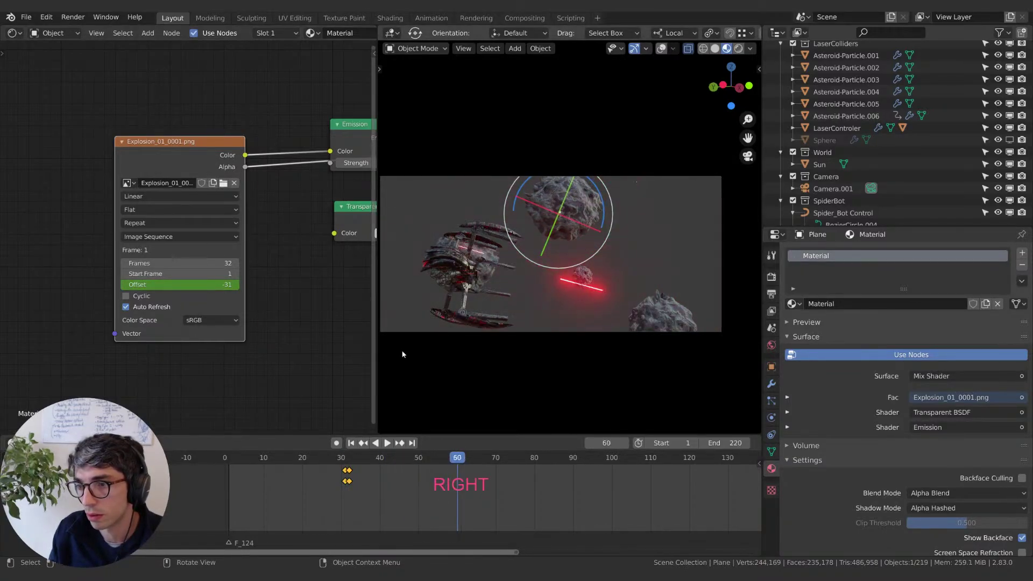
{"action": "key", "text": "Left"}
{"action": "key", "text": "Left"}
{"action": "key", "text": "Left"}
{"action": "key", "text": "Left"}
{"action": "key", "text": "Left"}
{"action": "key", "text": "Left"}
{"action": "key", "text": "Left"}
{"action": "key", "text": "Left"}
{"action": "key", "text": "Left"}
{"action": "key", "text": "Left"}
{"action": "key", "text": "Left"}
{"action": "key", "text": "Left"}
{"action": "key", "text": "Left"}
{"action": "key", "text": "Left"}
{"action": "key", "text": "Left"}
{"action": "key", "text": "Left"}
{"action": "key", "text": "Left"}
{"action": "key", "text": "Left"}
{"action": "key", "text": "Left"}
{"action": "key", "text": "Left"}
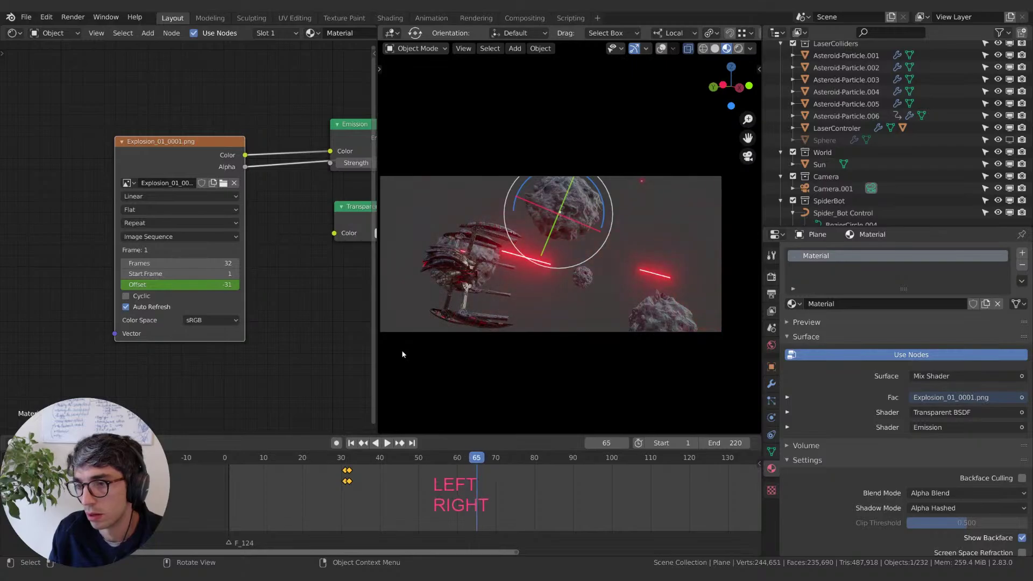
{"action": "key", "text": "Left"}
{"action": "key", "text": "Left"}
{"action": "key", "text": "Left"}
{"action": "key", "text": "Left"}
{"action": "key", "text": "Left"}
{"action": "key", "text": "Left"}
{"action": "key", "text": "Left"}
{"action": "key", "text": "Left"}
{"action": "key", "text": "Left"}
{"action": "key", "text": "Left"}
{"action": "key", "text": "Left"}
{"action": "key", "text": "Left"}
{"action": "key", "text": "Left"}
{"action": "key", "text": "Left"}
{"action": "key", "text": "Left"}
{"action": "key", "text": "Left"}
{"action": "key", "text": "Left"}
{"action": "key", "text": "Left"}
{"action": "key", "text": "Left"}
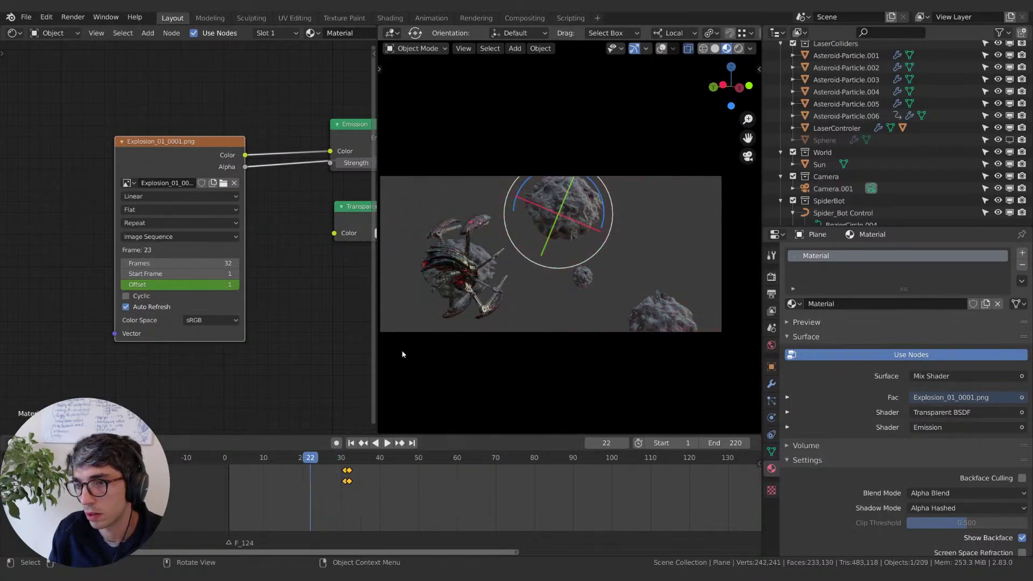
Step: Step forward from frame 22 to frame 62 to examine how the explosion plays with its Offset keyframes
{"action": "key", "text": "Right"}
{"action": "key", "text": "Right"}
{"action": "key", "text": "Right"}
{"action": "key", "text": "Right"}
{"action": "key", "text": "Right"}
{"action": "key", "text": "Right"}
{"action": "key", "text": "Right"}
{"action": "key", "text": "Right"}
{"action": "key", "text": "Right"}
{"action": "key", "text": "Right"}
{"action": "key", "text": "Right"}
{"action": "key", "text": "Right"}
{"action": "key", "text": "Right"}
{"action": "key", "text": "Right"}
{"action": "key", "text": "Right"}
{"action": "key", "text": "Right"}
{"action": "key", "text": "Right"}
{"action": "key", "text": "Right"}
{"action": "key", "text": "Right"}
{"action": "key", "text": "Right"}
{"action": "key", "text": "Right"}
{"action": "key", "text": "Right"}
{"action": "key", "text": "Right"}
{"action": "key", "text": "Right"}
{"action": "key", "text": "Right"}
{"action": "key", "text": "Right"}
{"action": "key", "text": "Right"}
{"action": "key", "text": "Right"}
{"action": "key", "text": "Right"}
{"action": "key", "text": "Right"}
{"action": "key", "text": "Right"}
{"action": "key", "text": "Right"}
{"action": "key", "text": "Right"}
{"action": "key", "text": "Right"}
{"action": "key", "text": "Right"}
{"action": "key", "text": "Right"}
{"action": "key", "text": "Right"}
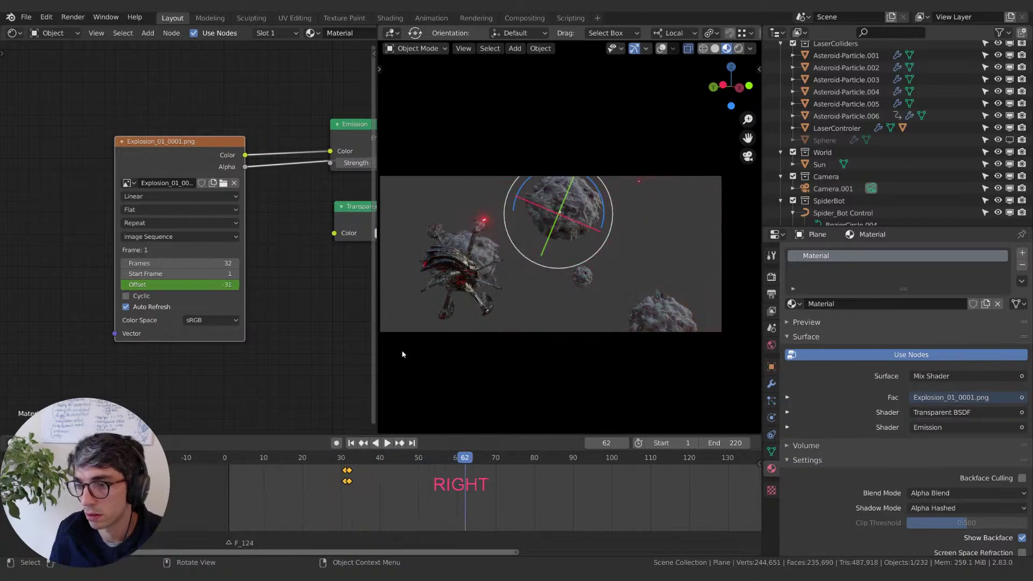
Step: Try moving the two Offset keyframes back to frames -1 and 0, and play the animation from near the start
{"action": "key", "text": "g"}
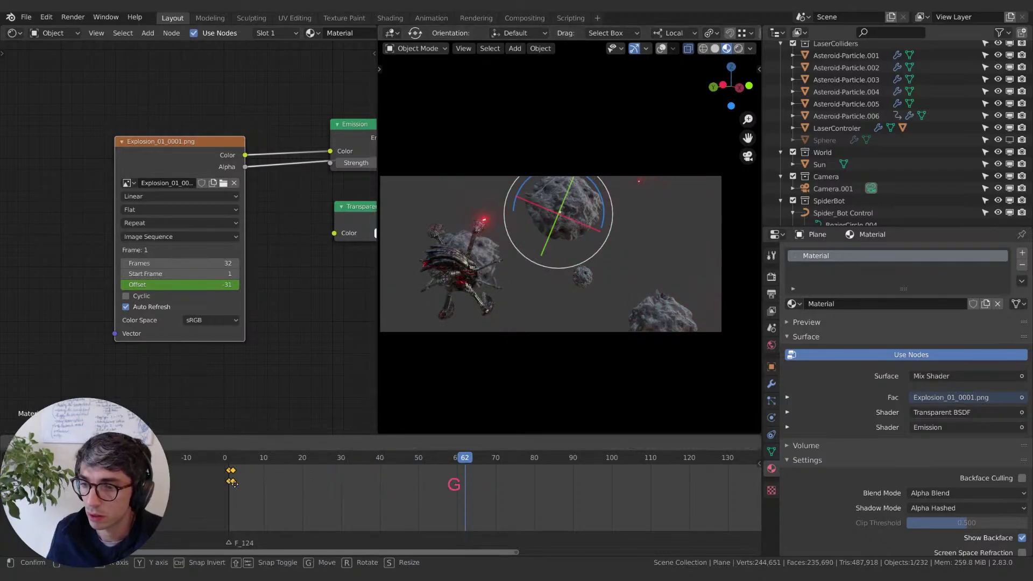
{"action": "left_click", "coordinate": [231, 475]}
{"action": "key", "text": "g"}
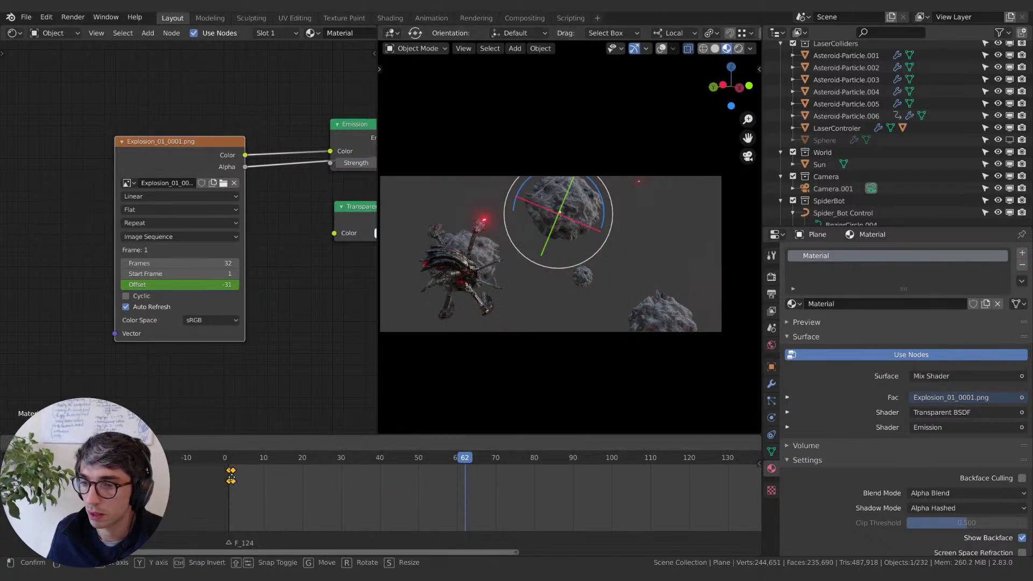
{"action": "left_click", "coordinate": [223, 475]}
{"action": "key", "text": "space"}
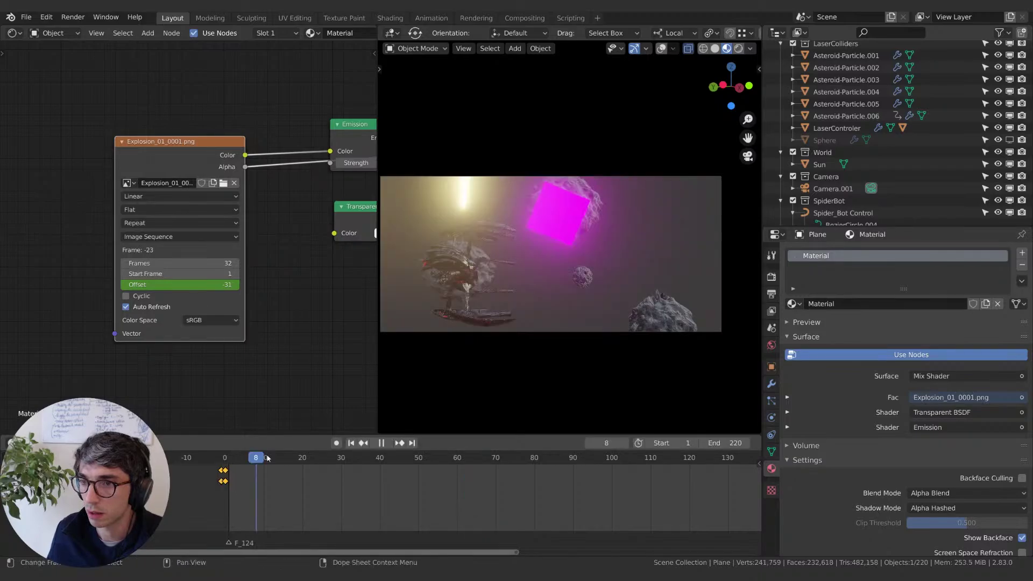
{"action": "key", "text": "Escape"}
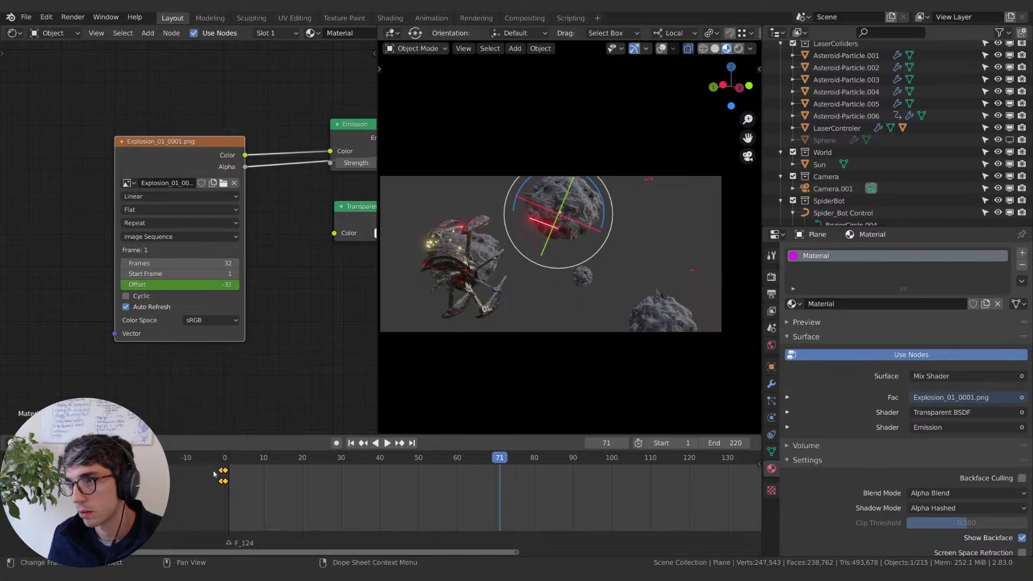
{"action": "left_click", "coordinate": [240, 457]}
{"action": "key", "text": "space"}
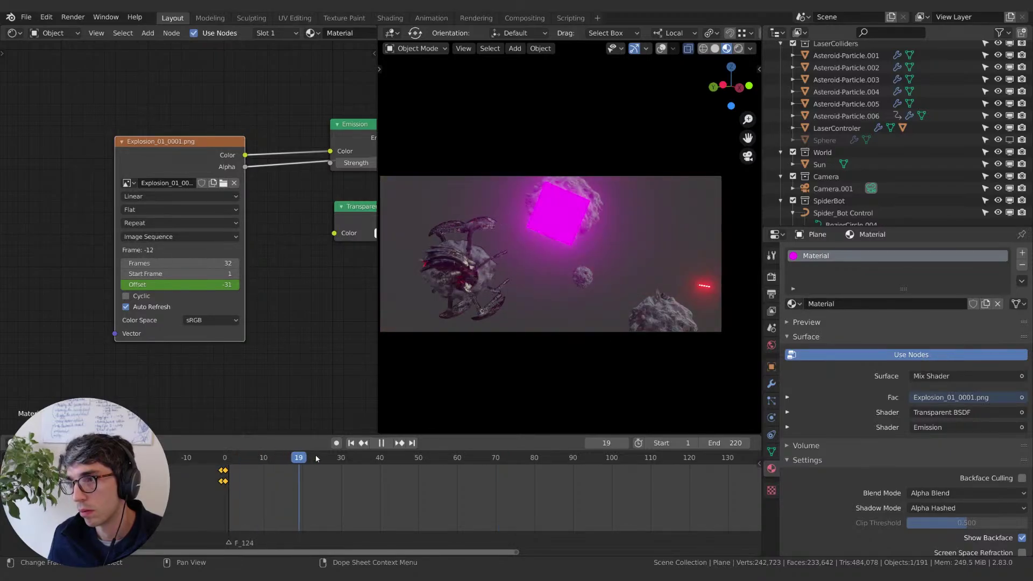
Step: Try shifting the Offset keyframes to about frames 8 and 9, and play the animation from frame 1
{"action": "key", "text": "g"}
{"action": "left_click", "coordinate": [247, 458]}
{"action": "left_click", "coordinate": [221, 460]}
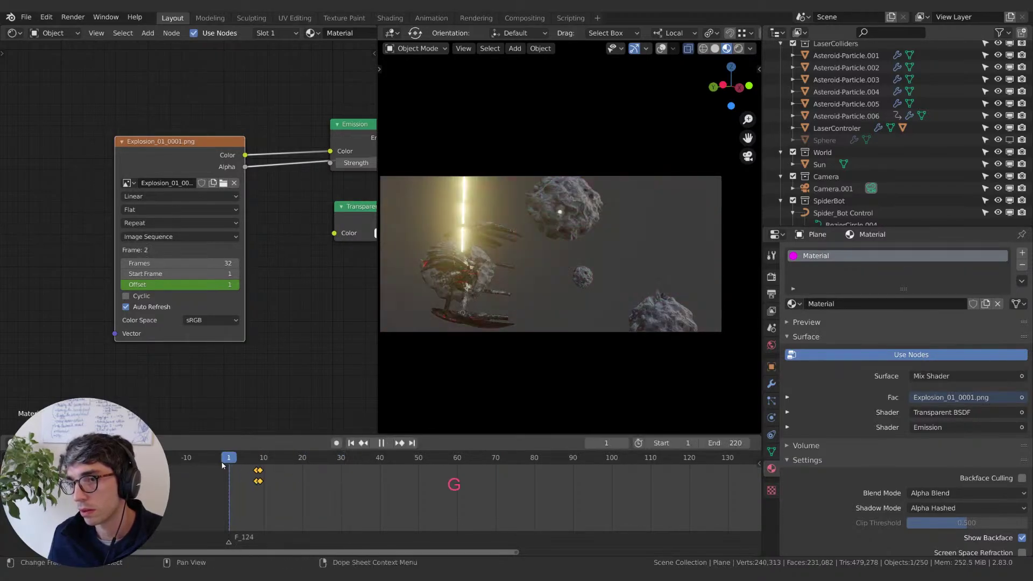
{"action": "key", "text": "space"}
Step: Try moving the Offset keyframes to about frames 49 and 50, and scrub back from there to frame 32
{"action": "key", "text": "g"}
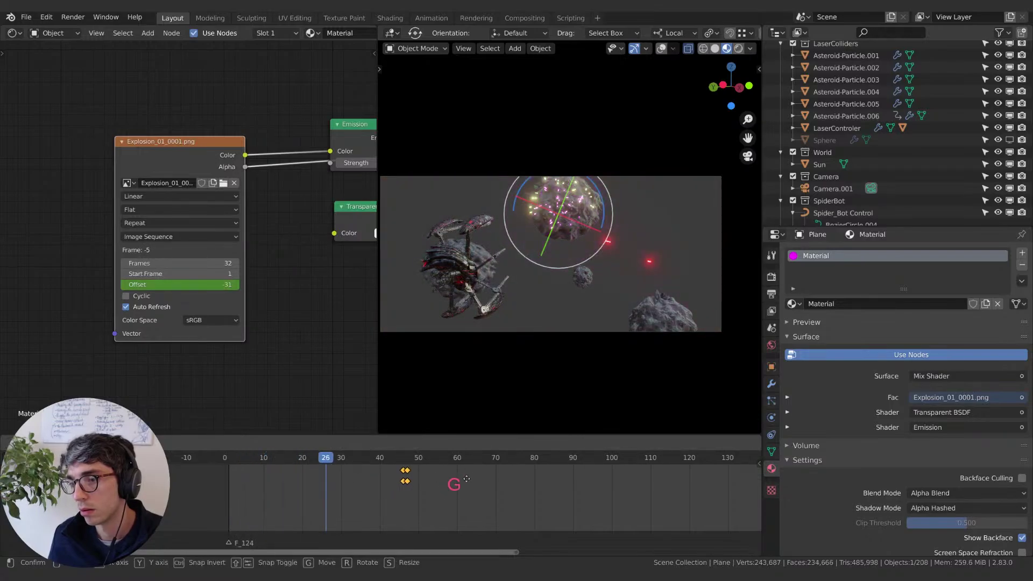
{"action": "left_click", "coordinate": [360, 471]}
{"action": "key", "text": "space"}
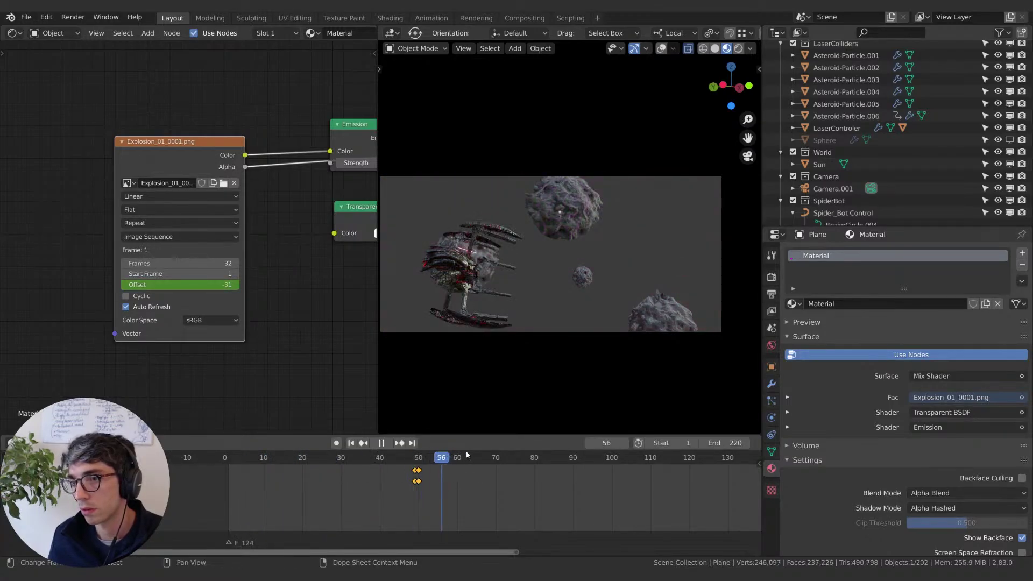
{"action": "left_click_drag", "start_coordinate": [474, 454], "coordinate": [419, 462]}
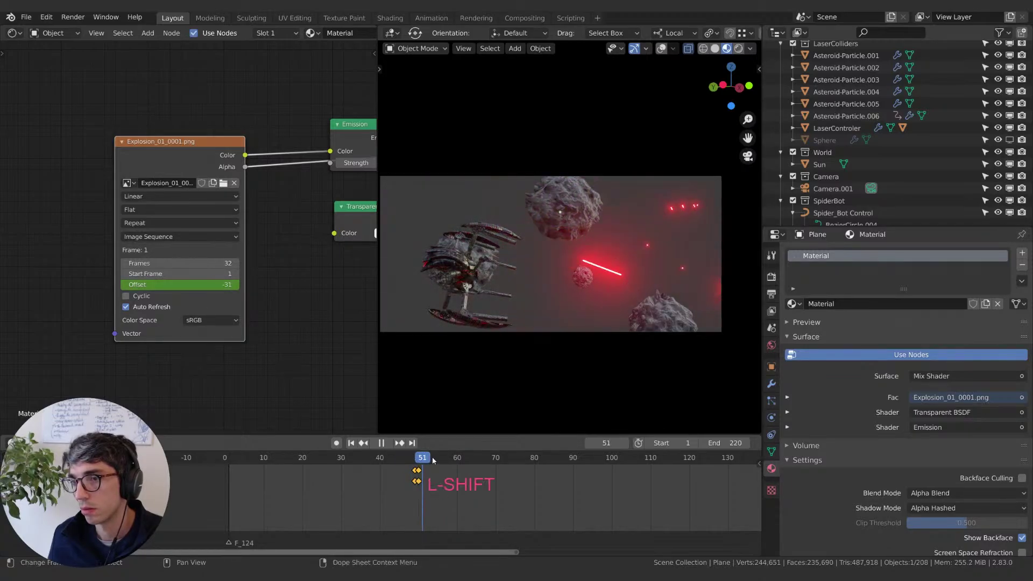
{"action": "left_click_drag", "start_coordinate": [431, 454], "coordinate": [349, 461]}
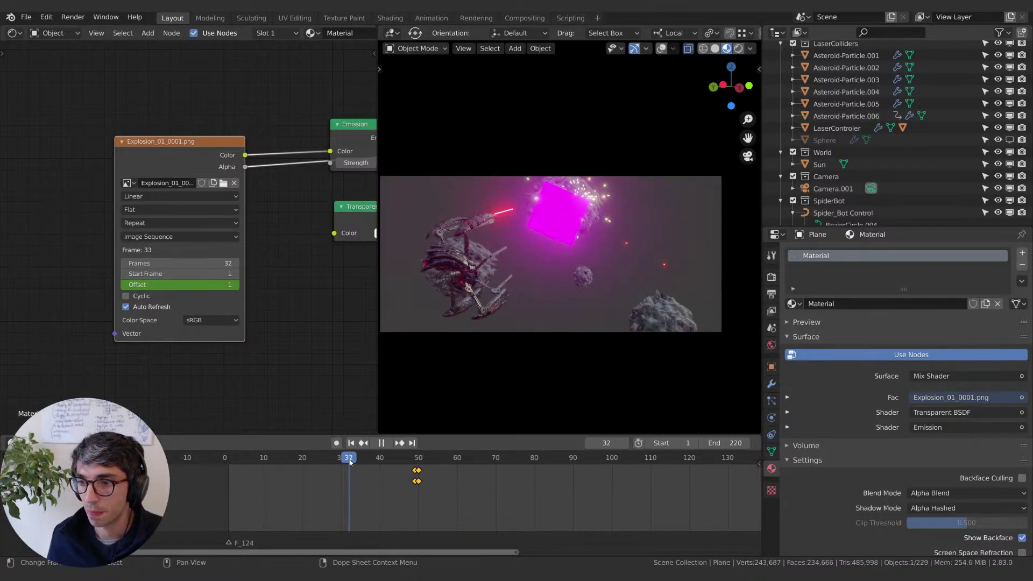
Step: Move the Offset keyframes to frames 32 and 33, and scrub forward to frame 65 to check the explosion
{"action": "key", "text": "g"}
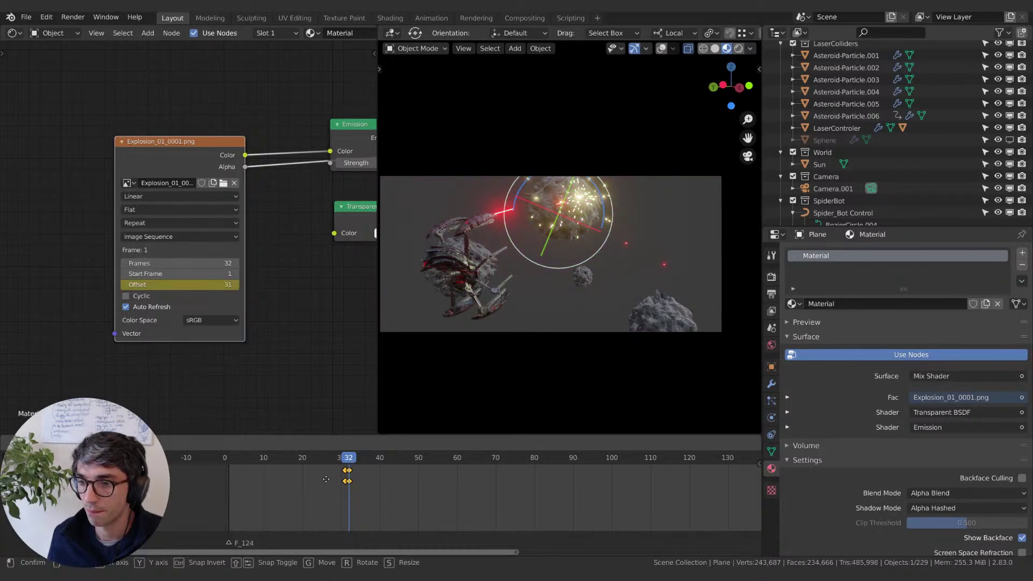
{"action": "left_click", "coordinate": [328, 478]}
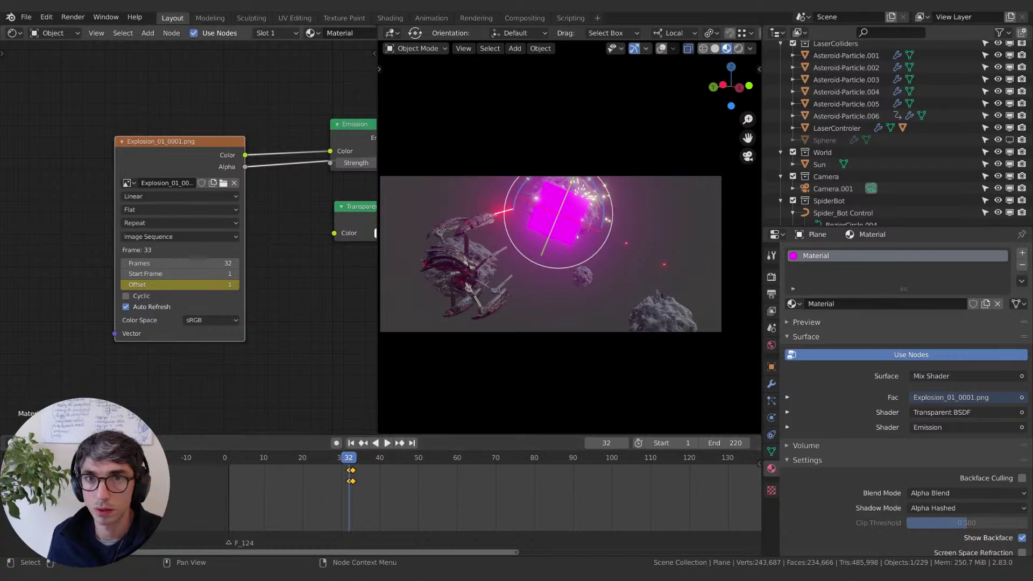
{"action": "key", "text": "space"}
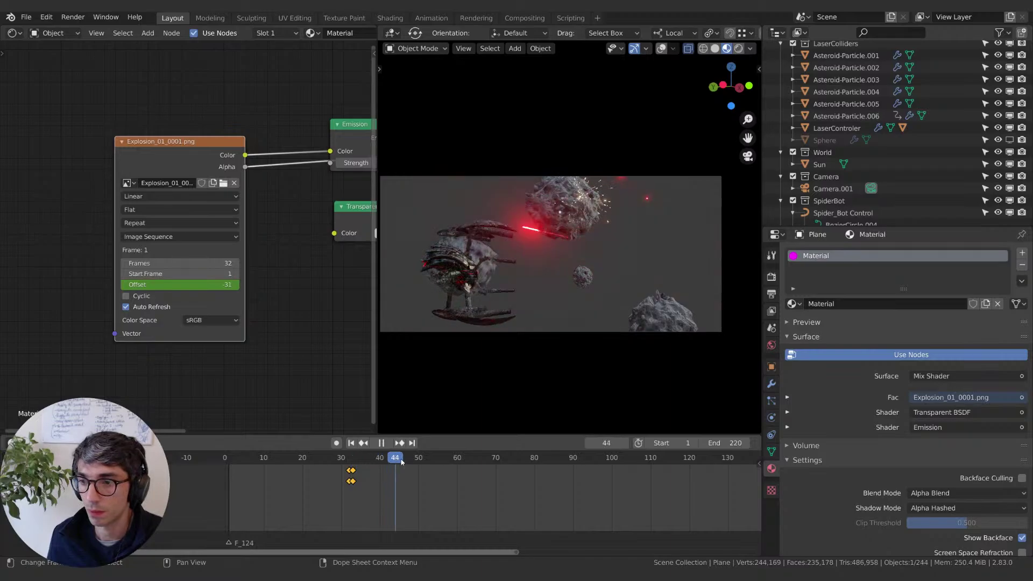
{"action": "left_click_drag", "start_coordinate": [413, 462], "coordinate": [478, 468]}
{"action": "key", "text": "space"}
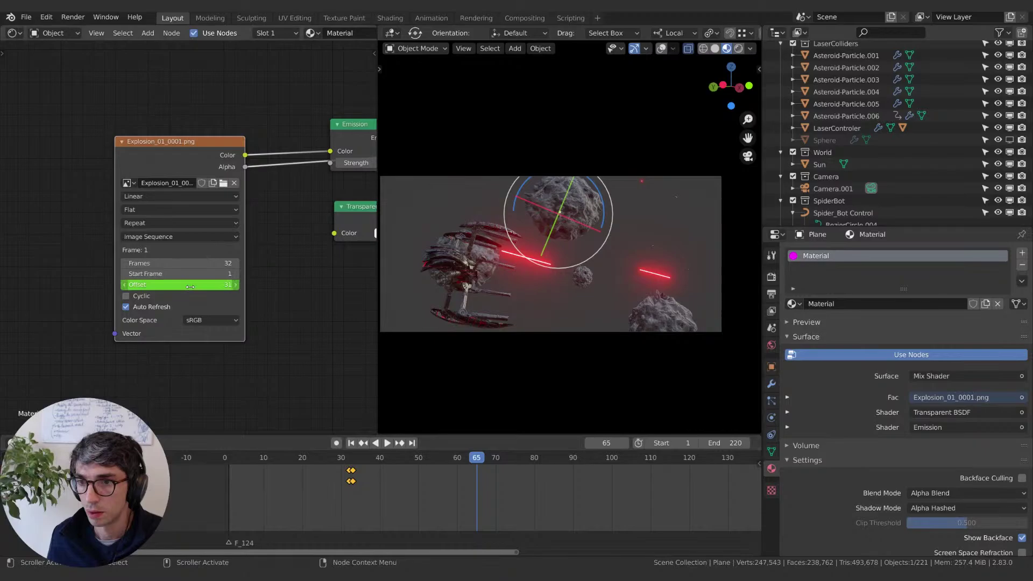
Step: At frame 65, set the explosion image sequence's Offset to 0 and keyframe it
{"action": "key", "text": "space"}
{"action": "left_click_drag", "start_coordinate": [364, 464], "coordinate": [478, 468]}
{"action": "key", "text": "space"}
{"action": "key", "text": "Return"}
{"action": "type", "text": "0"}
{"action": "key", "text": "Return"}
{"action": "key", "text": "i"}
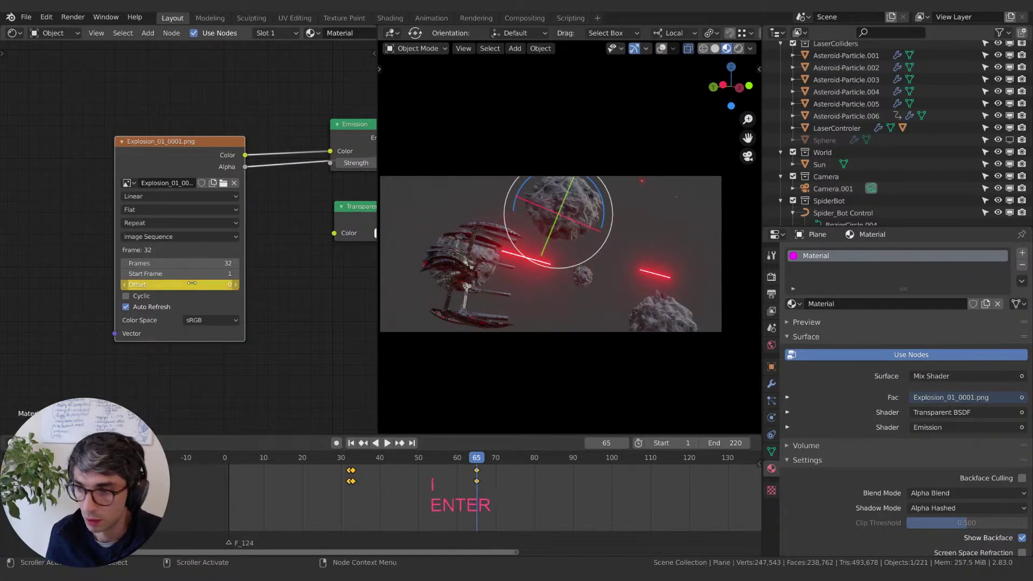
Step: Select the Offset keyframes from frame 32 to frame 65 and set their interpolation mode to Linear
{"action": "left_click_drag", "start_coordinate": [459, 461], "coordinate": [350, 462]}
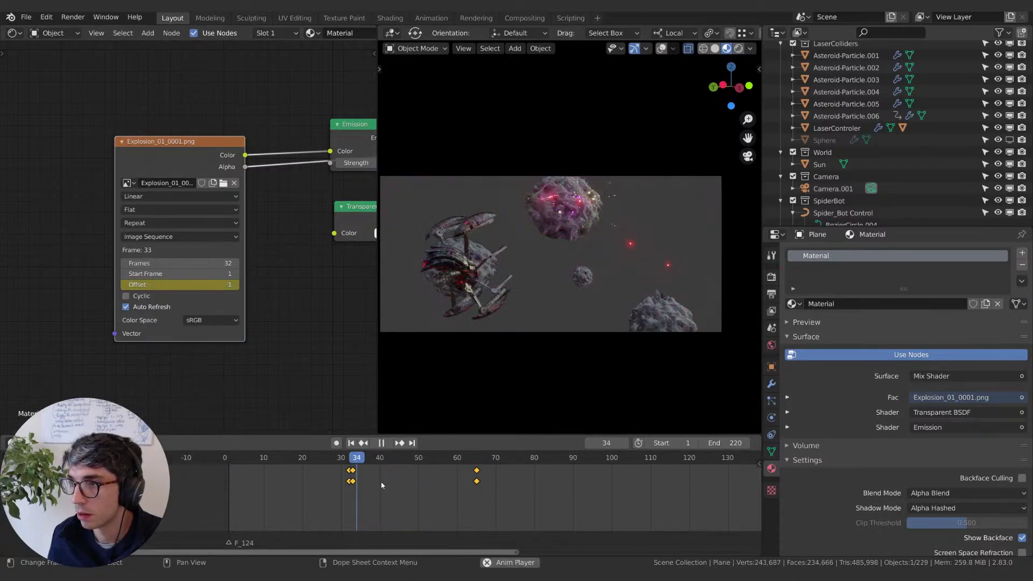
{"action": "key", "text": "space"}
{"action": "left_click", "coordinate": [353, 459]}
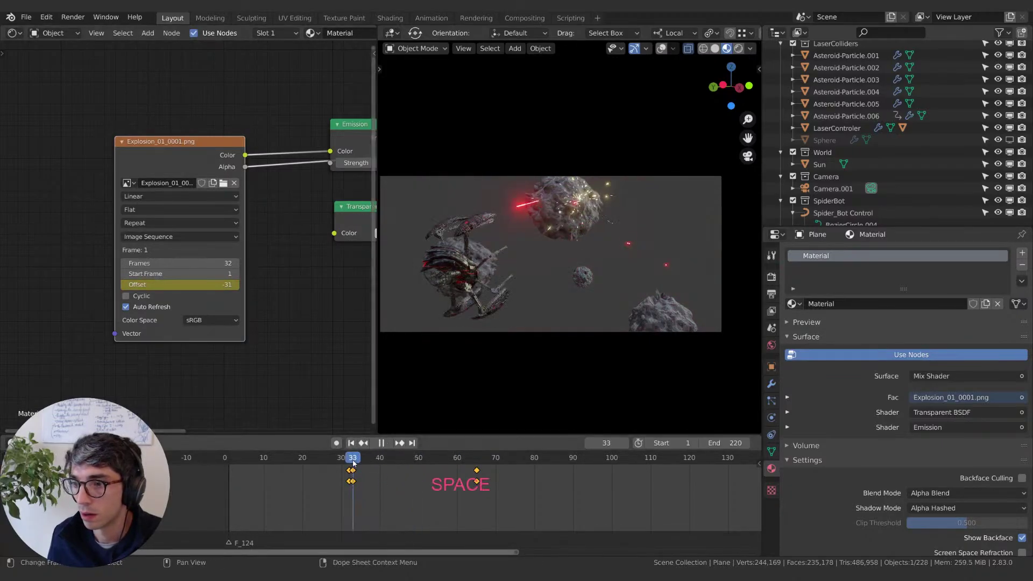
{"action": "key", "text": "b"}
{"action": "left_click_drag", "start_coordinate": [501, 504], "coordinate": [341, 461]}
{"action": "right_click", "coordinate": [341, 464]}
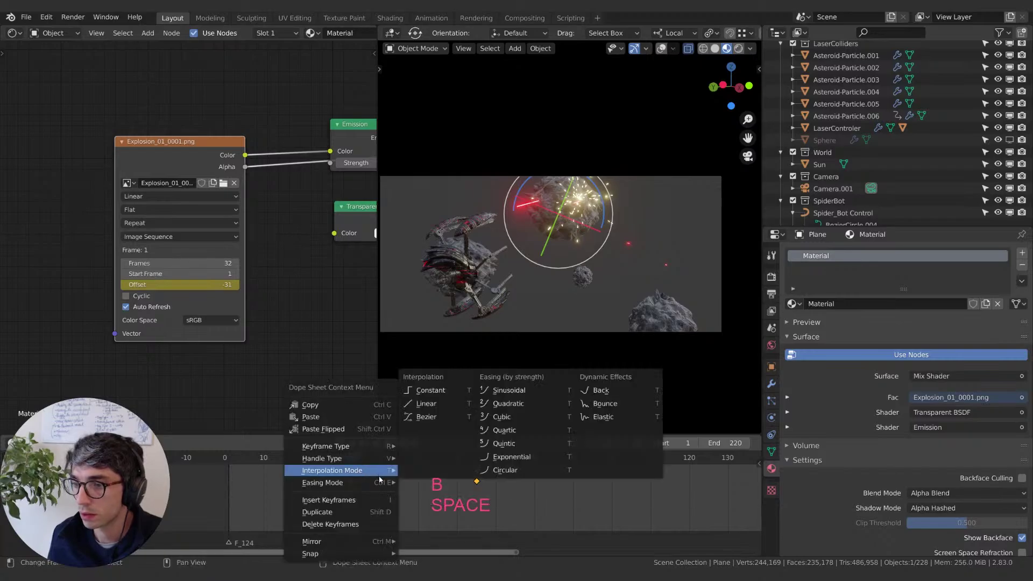
{"action": "left_click", "coordinate": [444, 408]}
Step: Replay the animation repeatedly from around frame 30 to check the explosion's timing with the linear Offset keyframes
{"action": "key", "text": "space"}
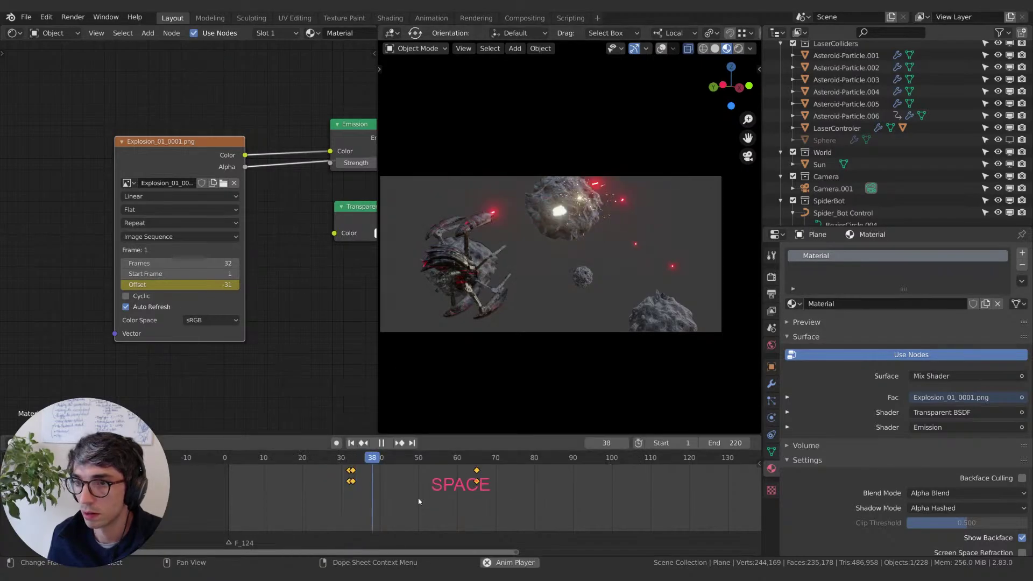
{"action": "key", "text": "space"}
{"action": "left_click_drag", "start_coordinate": [351, 461], "coordinate": [330, 465]}
{"action": "key", "text": "space"}
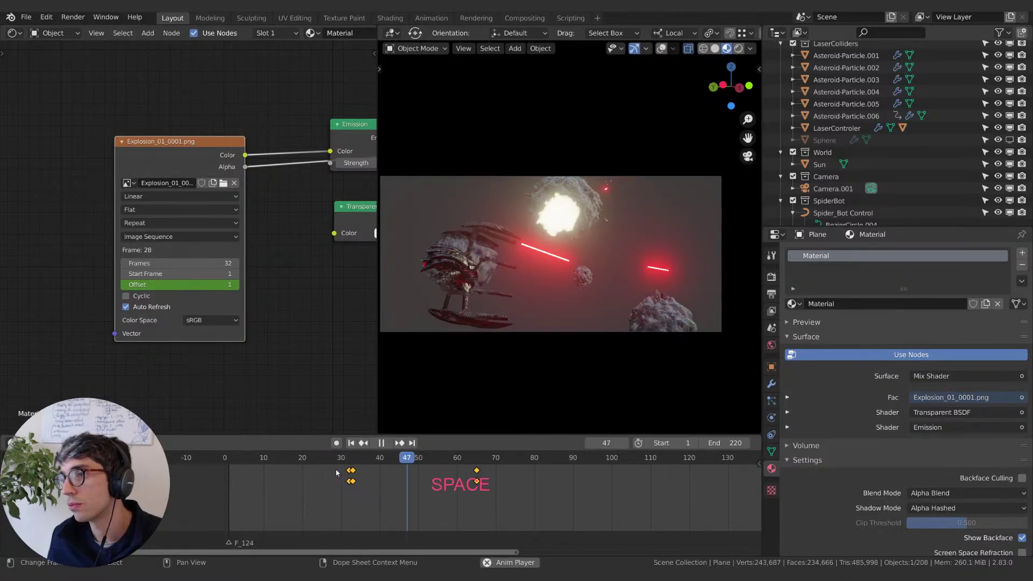
{"action": "key", "text": "space"}
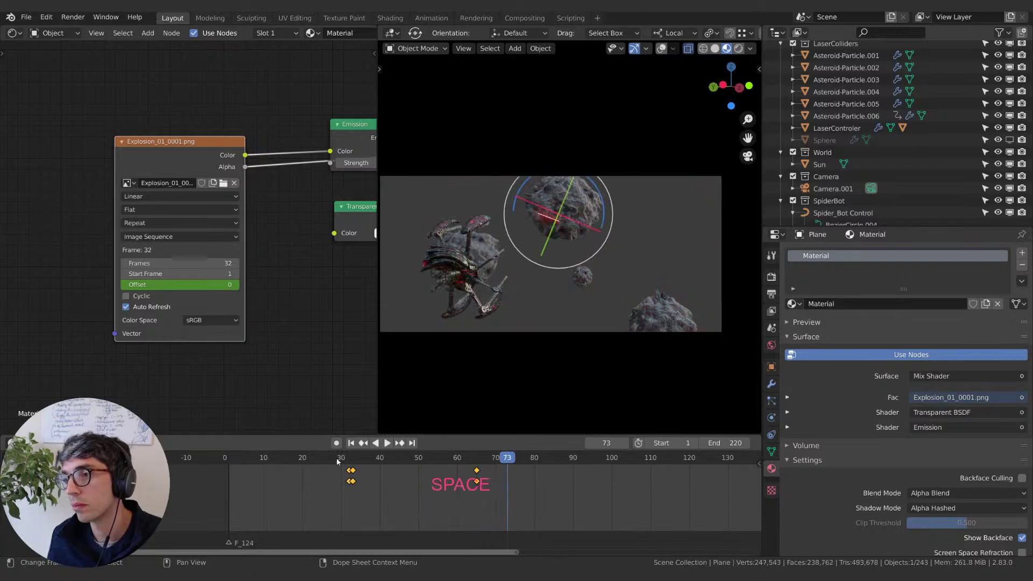
{"action": "left_click", "coordinate": [328, 457]}
{"action": "key", "text": "space"}
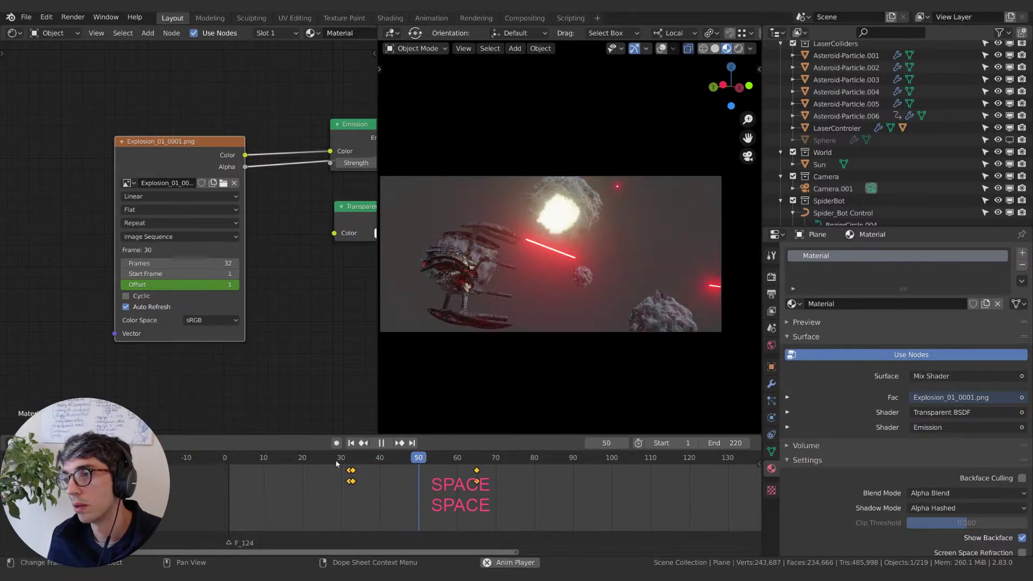
{"action": "left_click", "coordinate": [336, 461]}
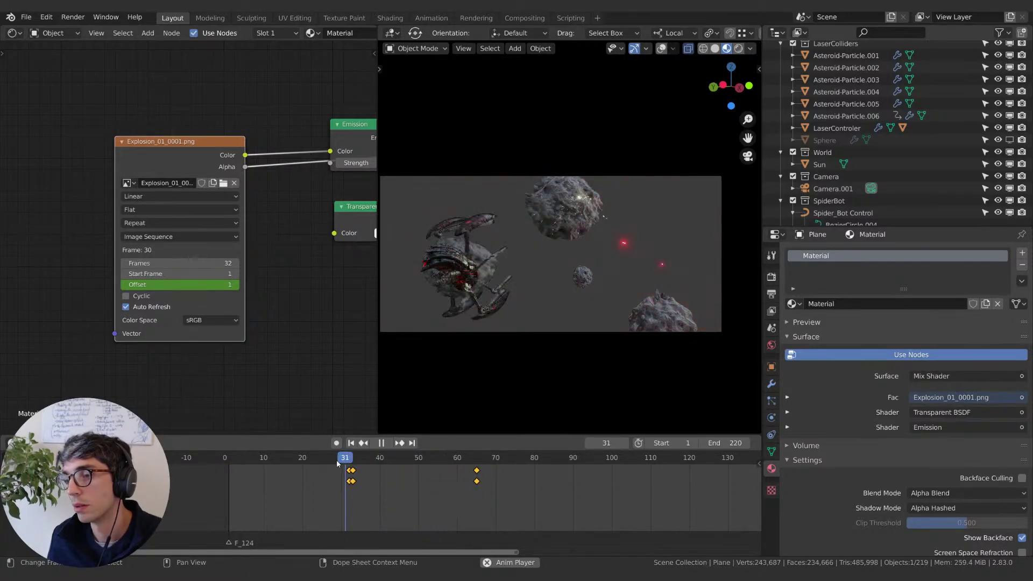
{"action": "key", "text": "space"}
{"action": "left_click", "coordinate": [338, 462]}
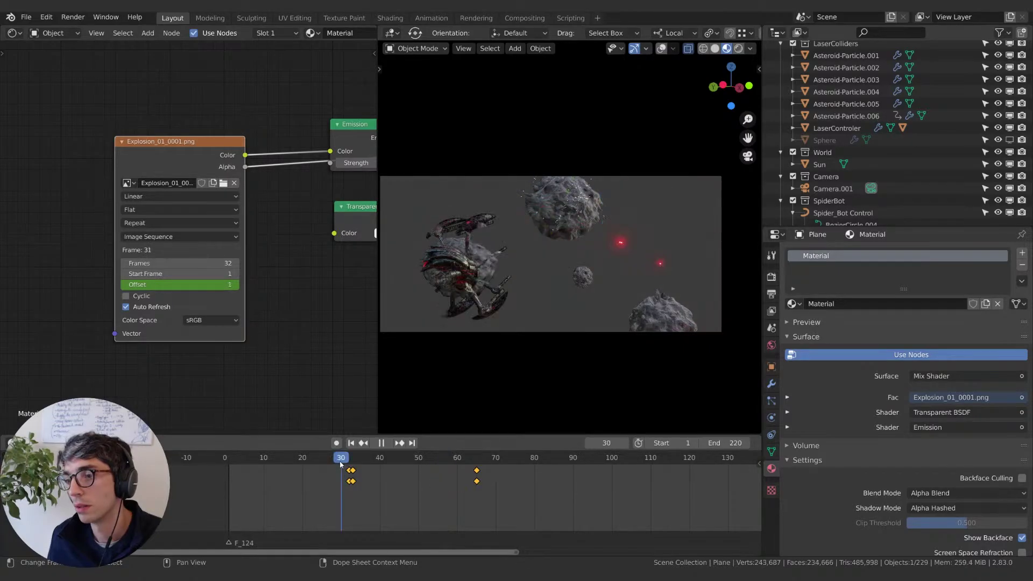
{"action": "key", "text": "space"}
{"action": "key", "text": "space"}
{"action": "left_click", "coordinate": [340, 464]}
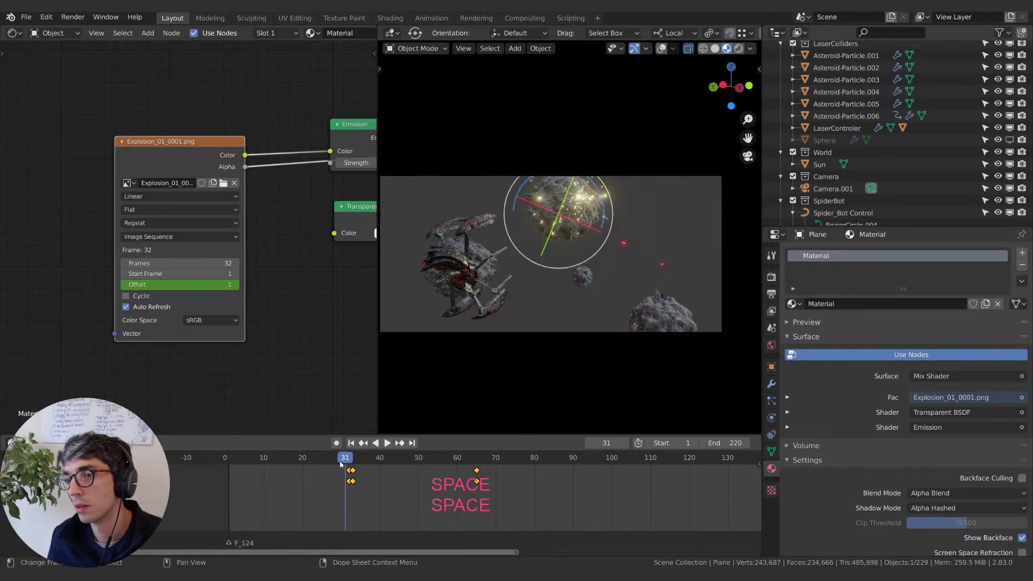
{"action": "key", "text": "space"}
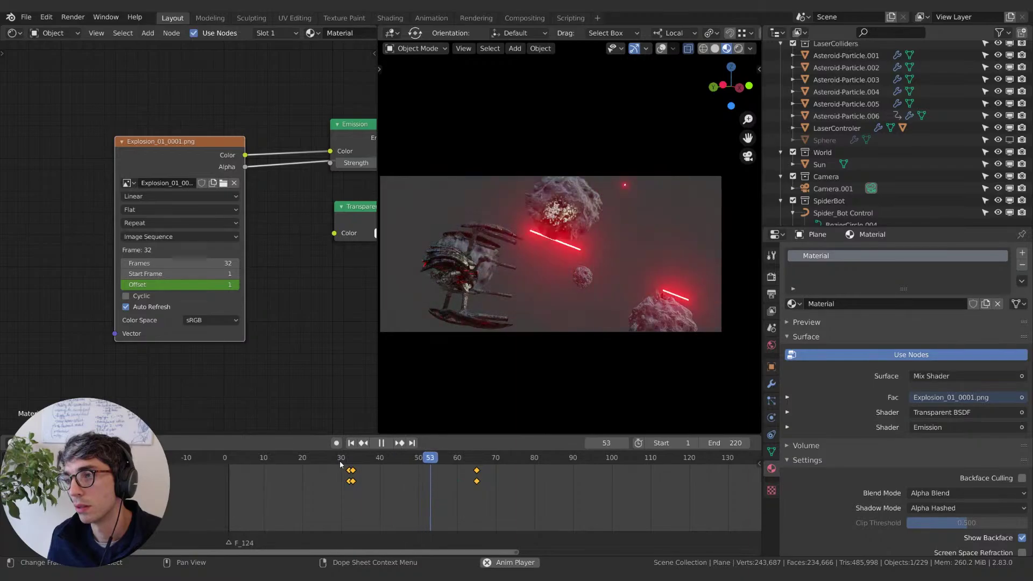
{"action": "key", "text": "space"}
{"action": "key", "text": "space"}
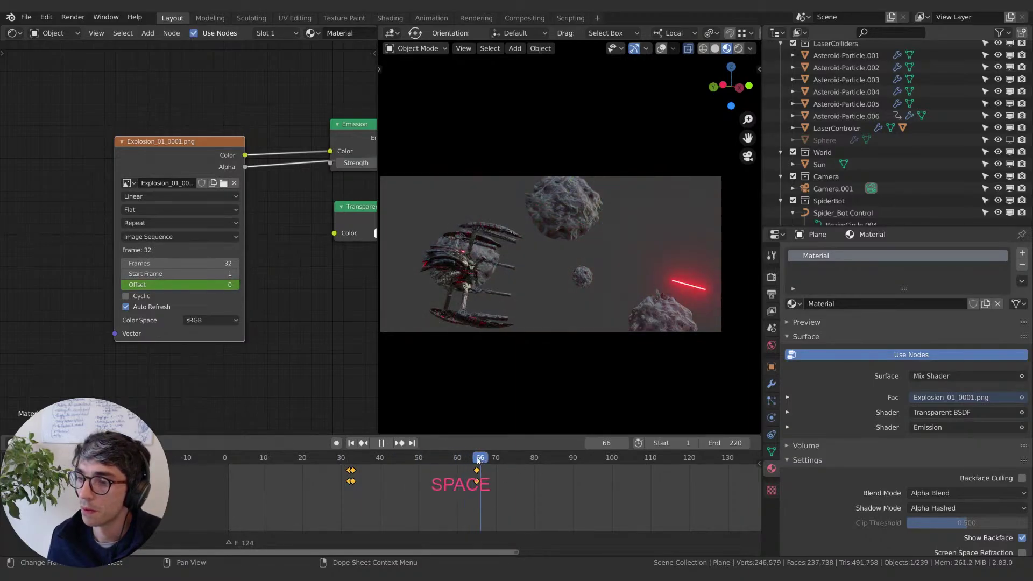
{"action": "key", "text": "space"}
Step: Deselect the keyframes, then play from frame 19 and scrub between frames 32 and 65 to examine the explosion
{"action": "left_click", "coordinate": [414, 466]}
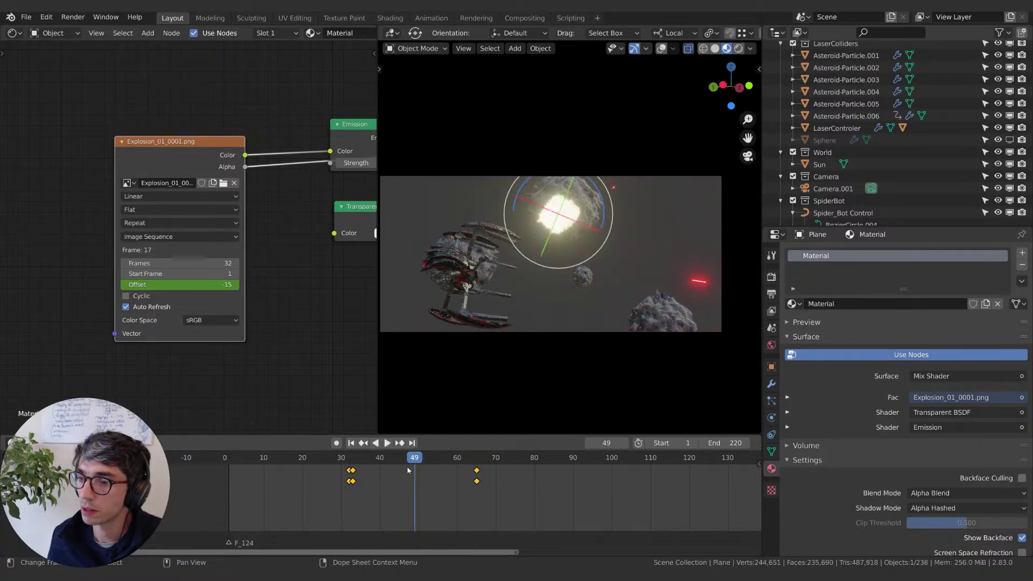
{"action": "left_click", "coordinate": [350, 478]}
{"action": "left_click", "coordinate": [296, 467]}
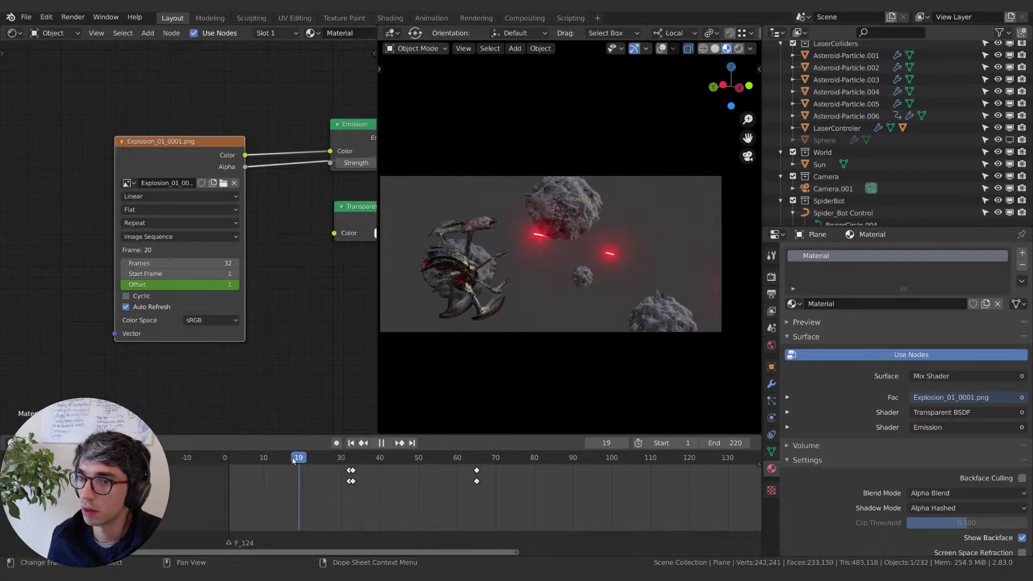
{"action": "key", "text": "space"}
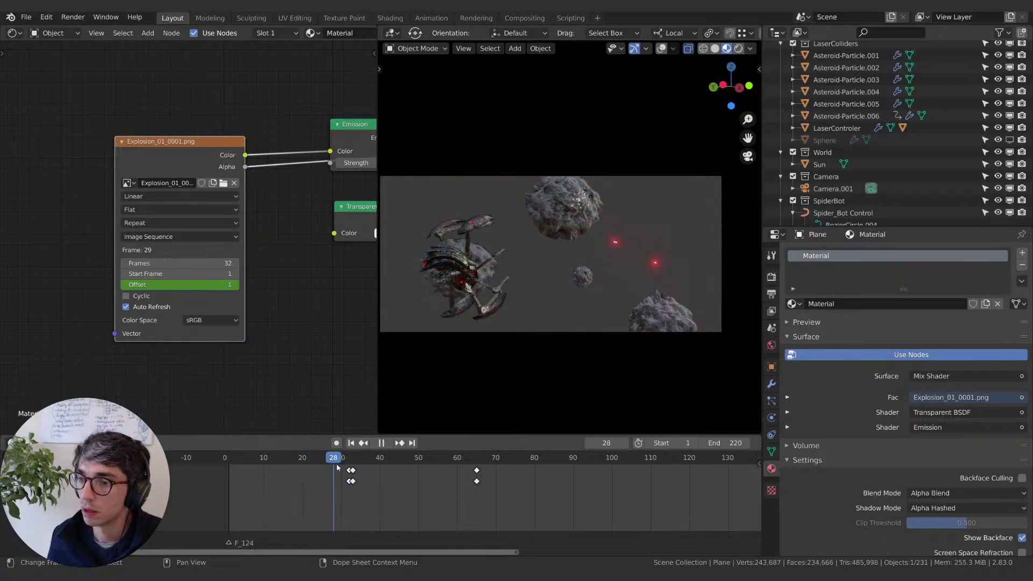
{"action": "key", "text": "space"}
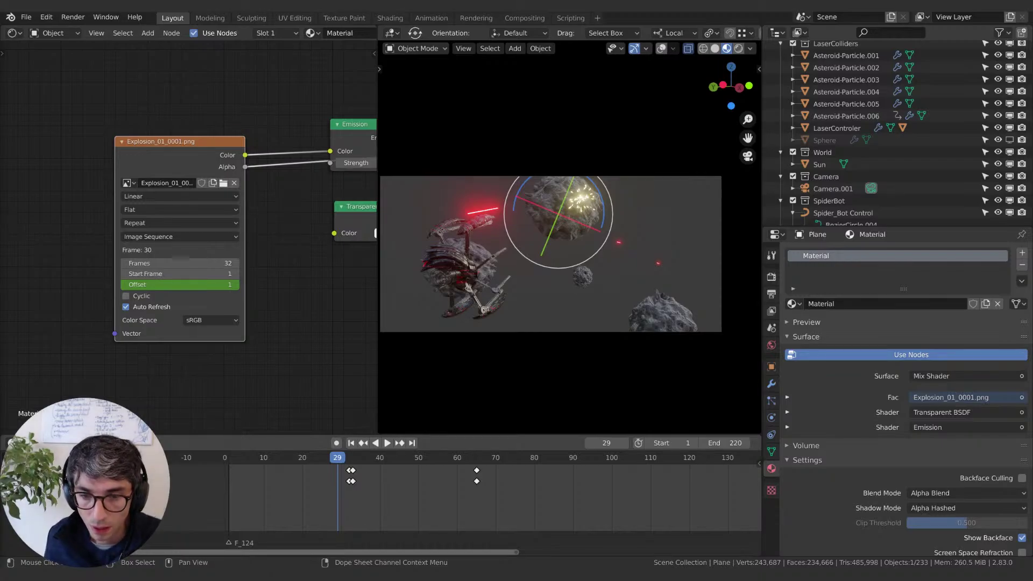
{"action": "left_click", "coordinate": [351, 461]}
{"action": "key", "text": "space"}
{"action": "left_click_drag", "start_coordinate": [351, 460], "coordinate": [474, 458]}
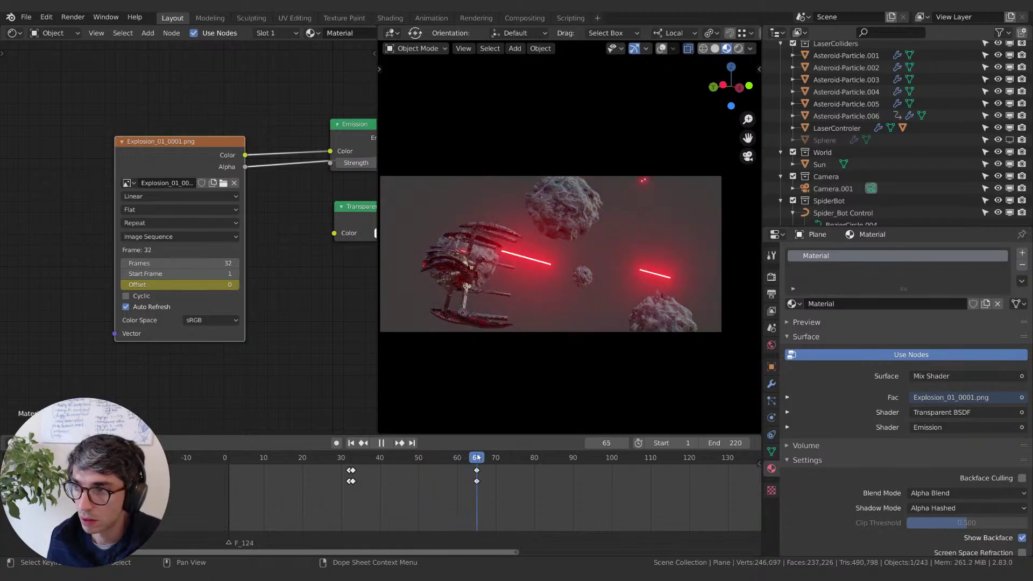
{"action": "left_click_drag", "start_coordinate": [376, 458], "coordinate": [332, 457]}
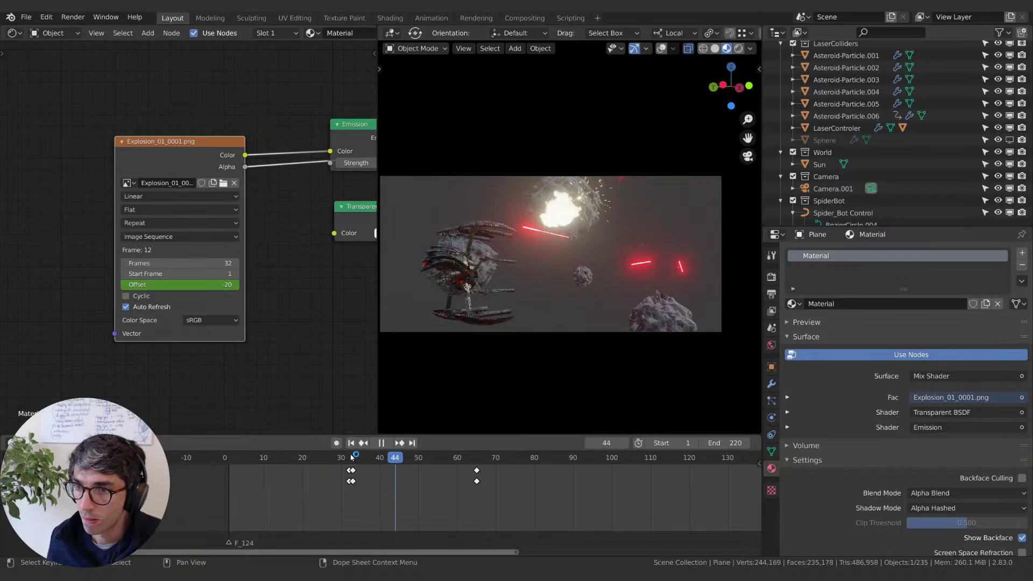
{"action": "key", "text": "space"}
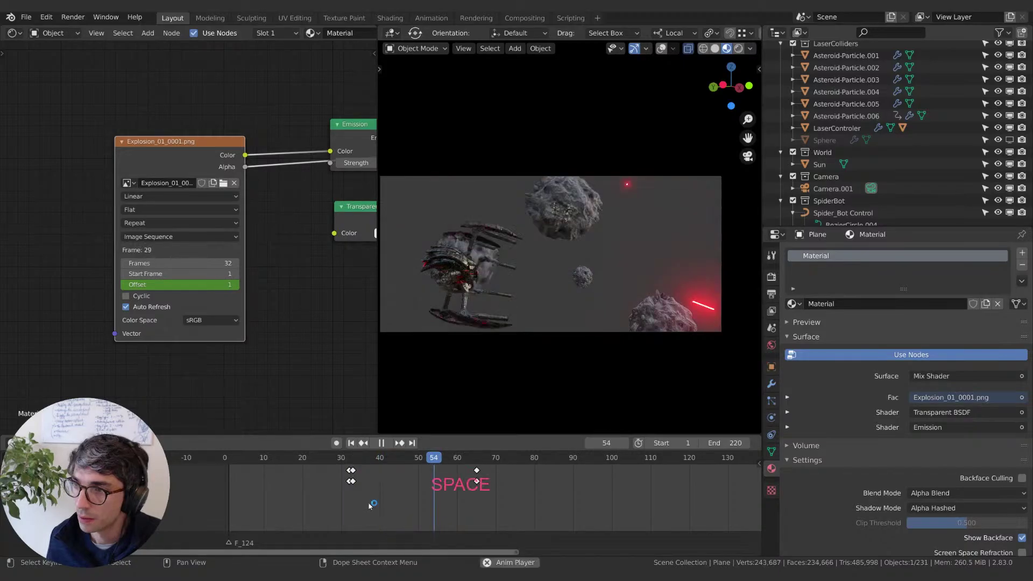
Step: Move the Offset keyframes earlier, to frames 8, 9 and 41, and replay the explosion from around frame 5
{"action": "key", "text": "g"}
{"action": "left_click", "coordinate": [276, 505]}
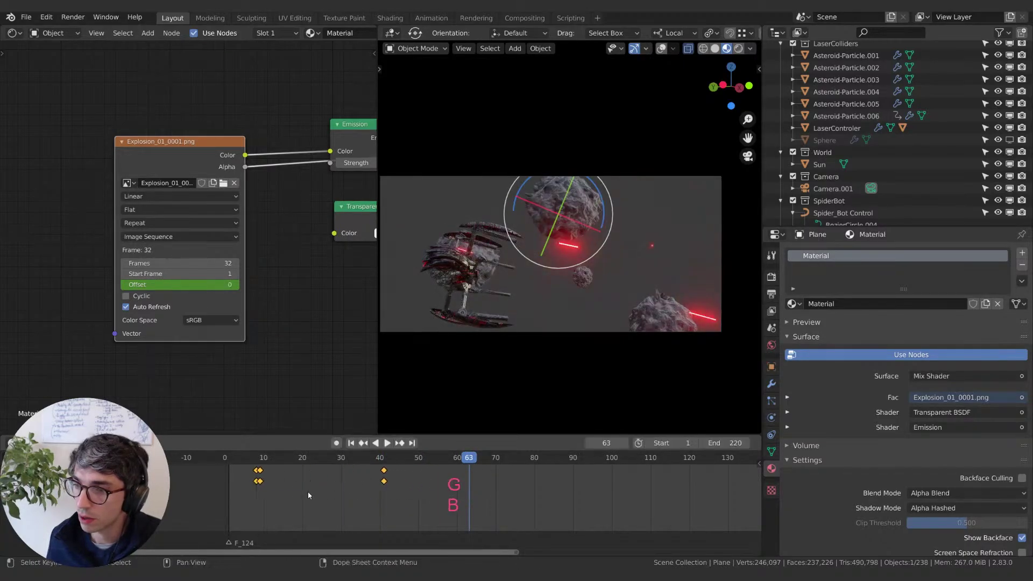
{"action": "left_click", "coordinate": [251, 462]}
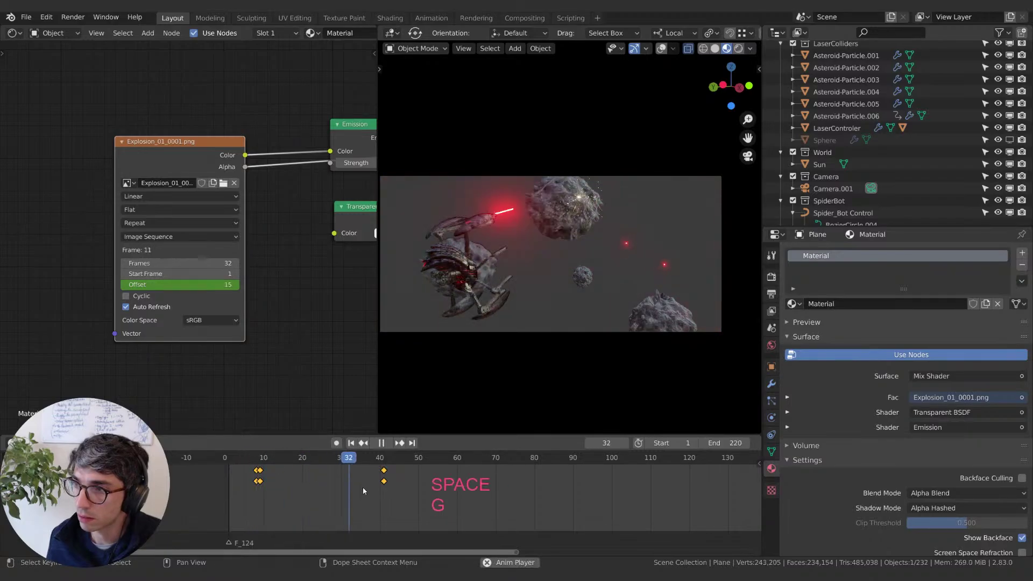
{"action": "key", "text": "space"}
{"action": "left_click", "coordinate": [260, 463]}
{"action": "key", "text": "space"}
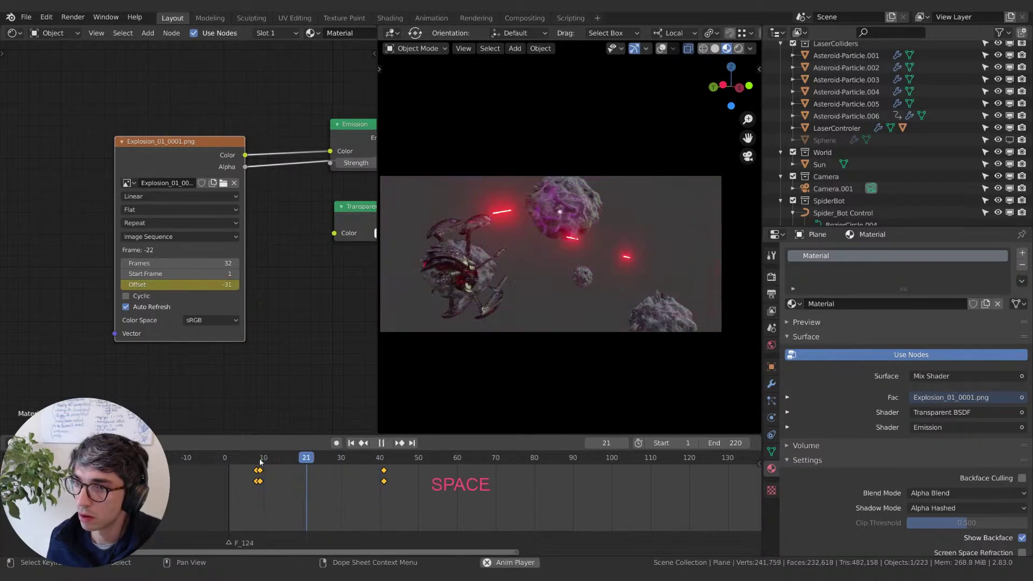
{"action": "left_click", "coordinate": [260, 461]}
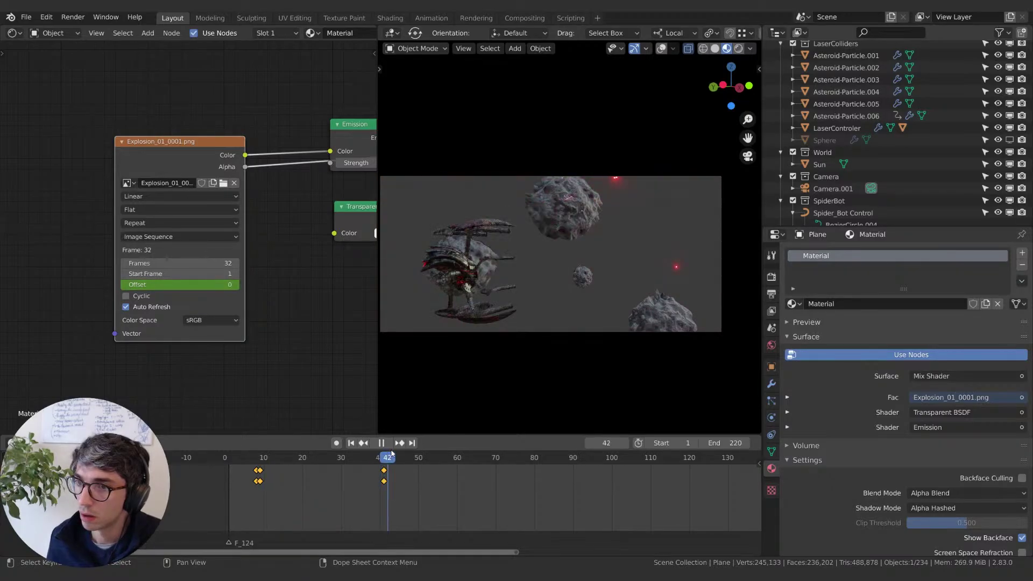
{"action": "left_click", "coordinate": [259, 464]}
{"action": "left_click", "coordinate": [246, 468]}
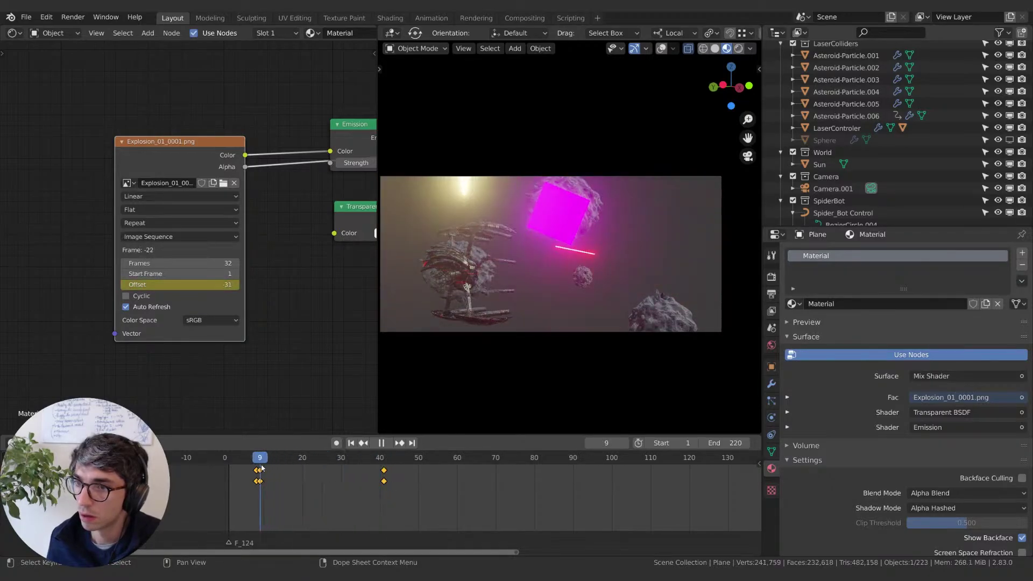
{"action": "left_click", "coordinate": [245, 469]}
{"action": "key", "text": "space"}
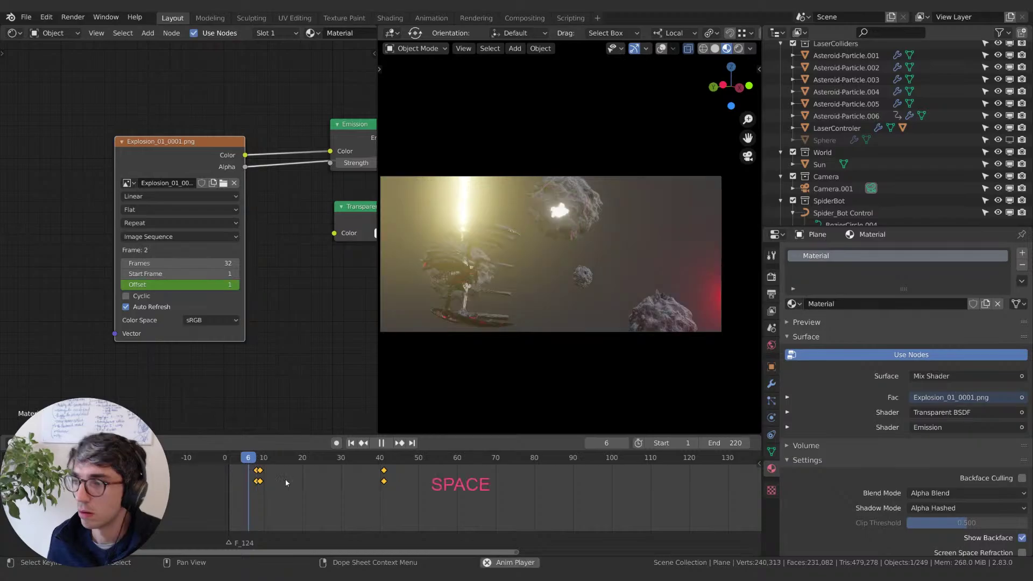
Step: Move the Offset keyframes back along the timeline to frames 30, 31 and 63, and play through the explosion to check its timing
{"action": "key", "text": "g"}
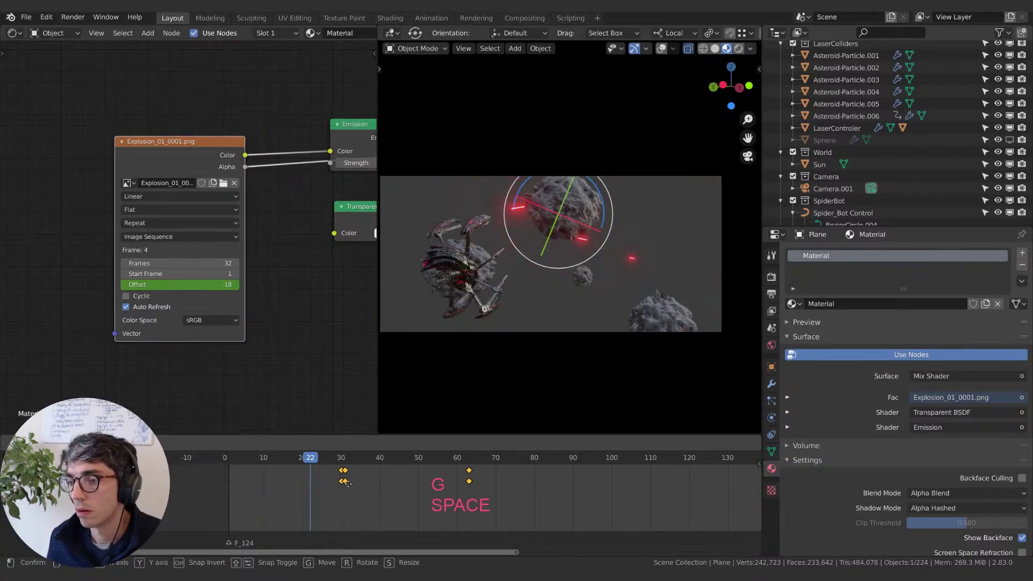
{"action": "left_click", "coordinate": [347, 483]}
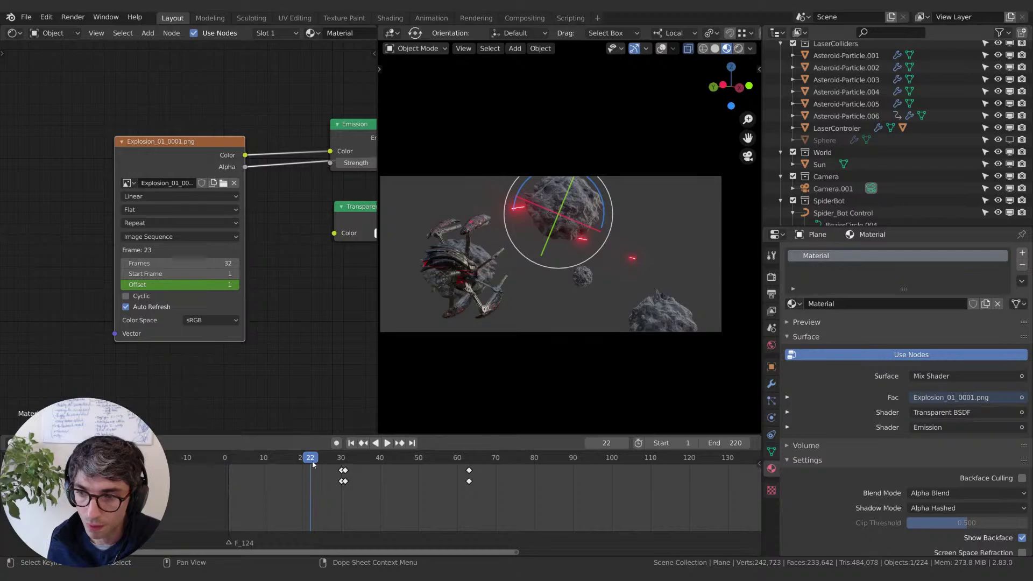
{"action": "key", "text": "space"}
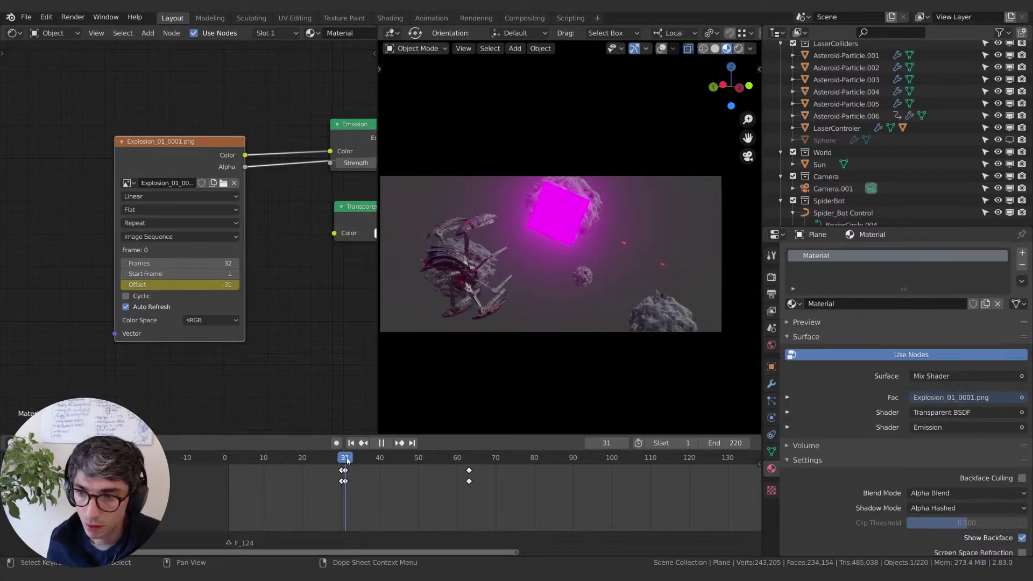
{"action": "key", "text": "space"}
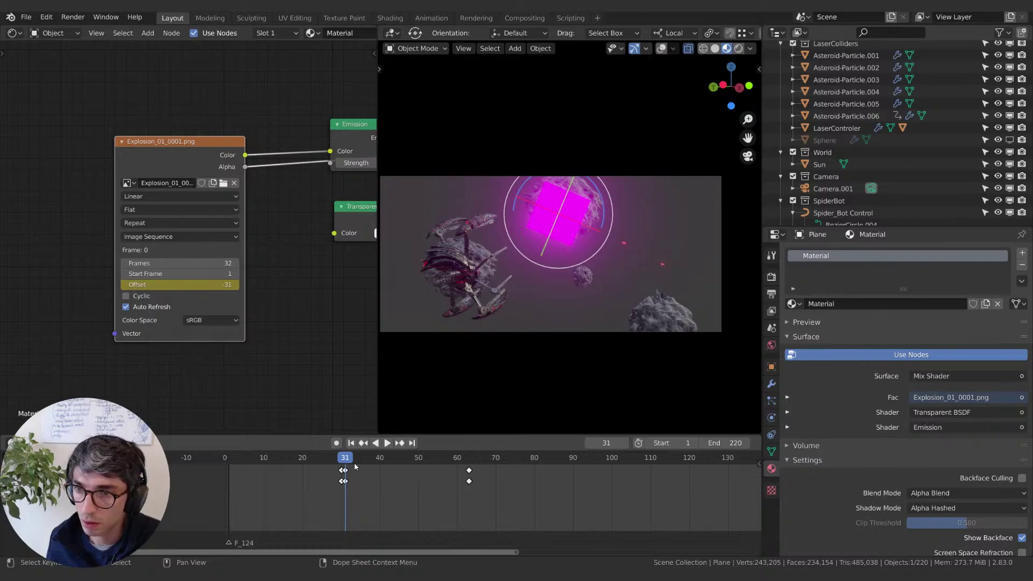
{"action": "key", "text": "space"}
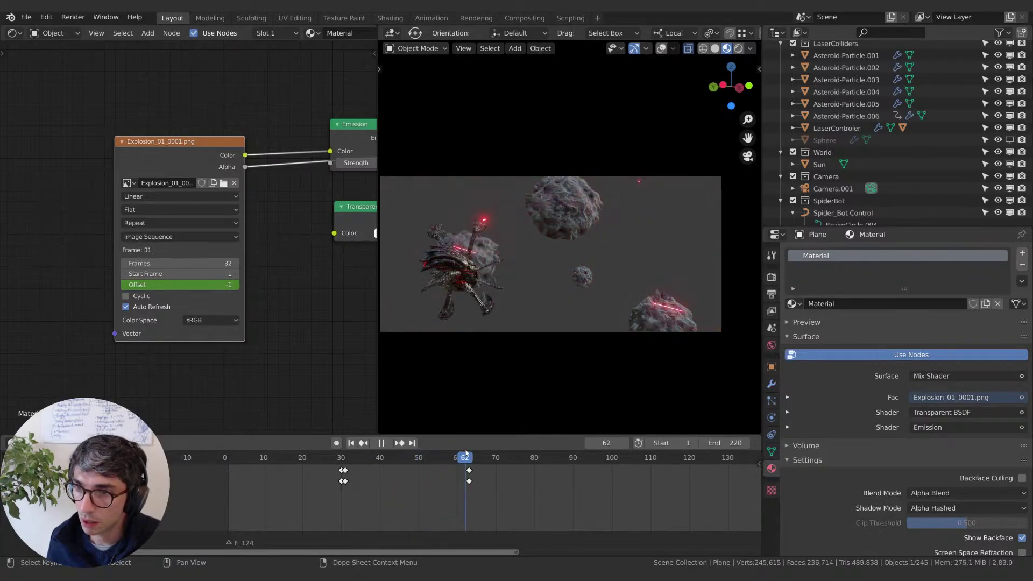
{"action": "left_click_drag", "start_coordinate": [455, 456], "coordinate": [288, 468]}
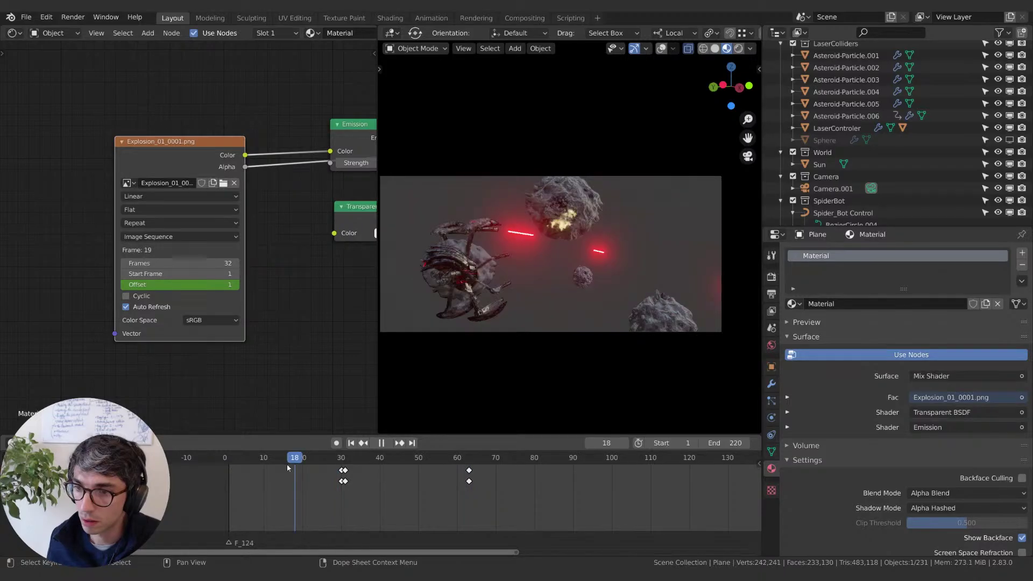
Step: At frame 1, set the explosion image sequence's Offset to 31, keyframe it, and play the opening frames to check it
{"action": "key", "text": "shift+Left"}
{"action": "left_click_drag", "start_coordinate": [178, 284], "coordinate": [226, 284]}
{"action": "left_click_drag", "start_coordinate": [181, 285], "coordinate": [207, 284]}
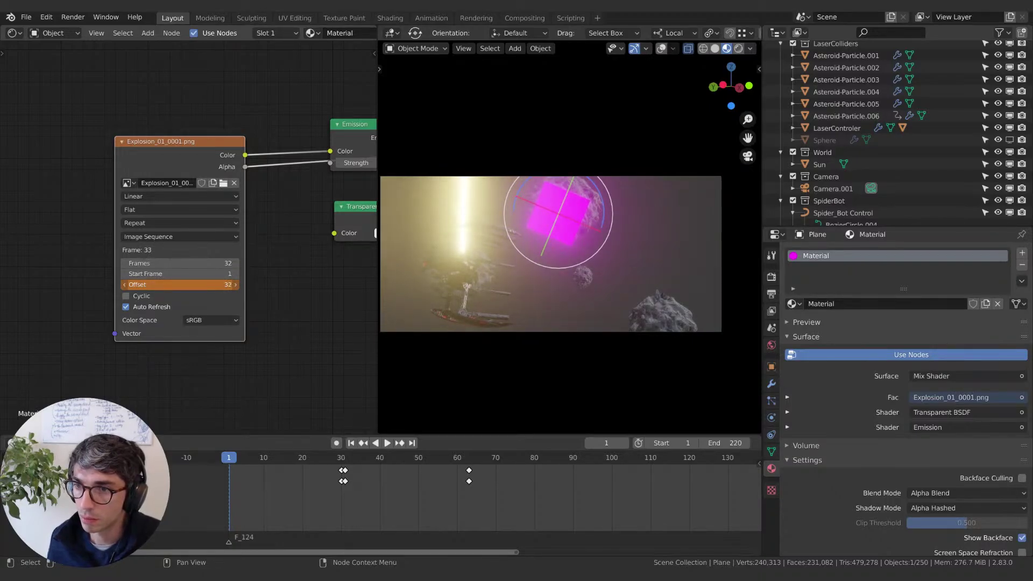
{"action": "left_click_drag", "start_coordinate": [207, 284], "coordinate": [201, 286]}
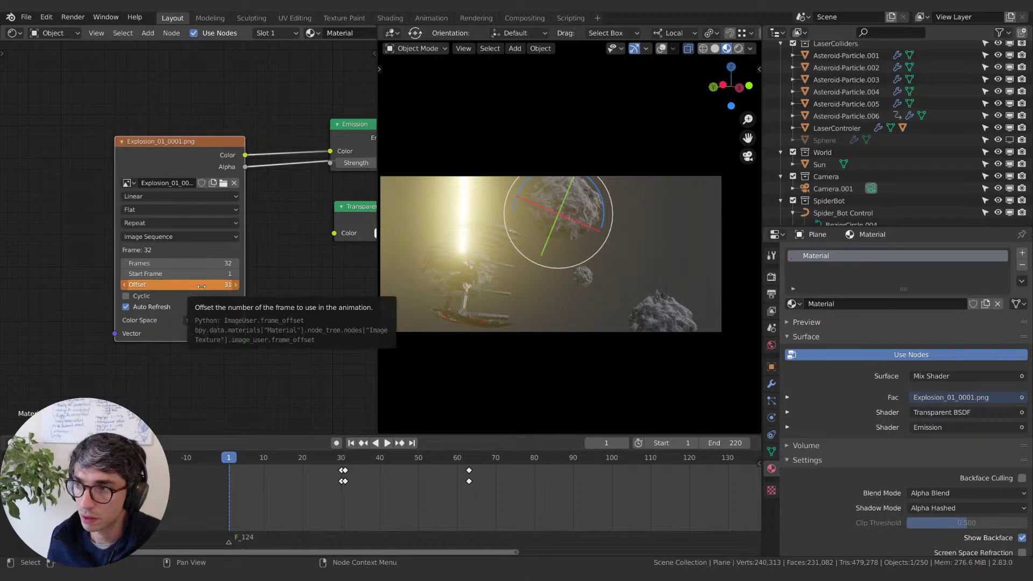
{"action": "key", "text": "i"}
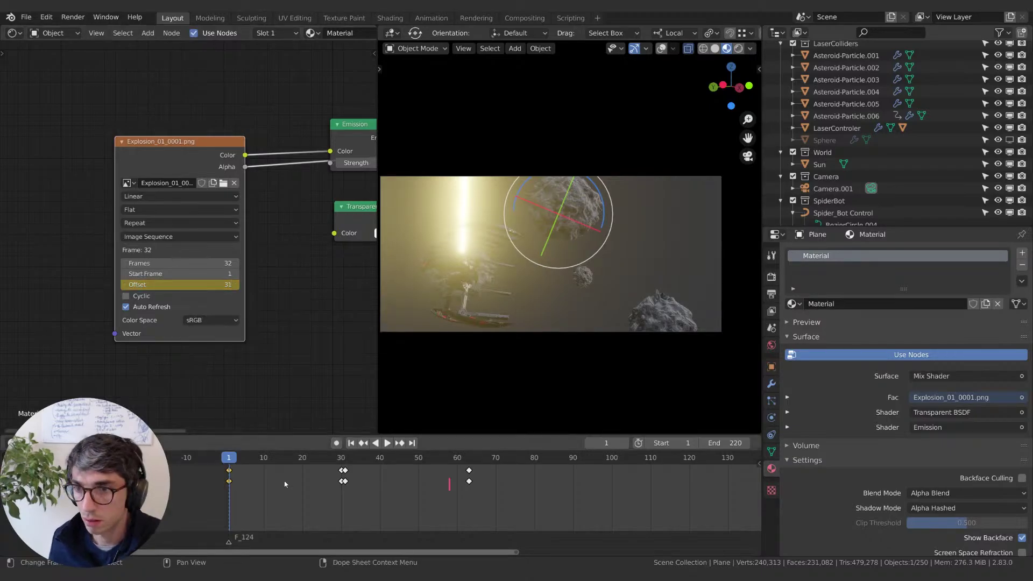
{"action": "key", "text": "space"}
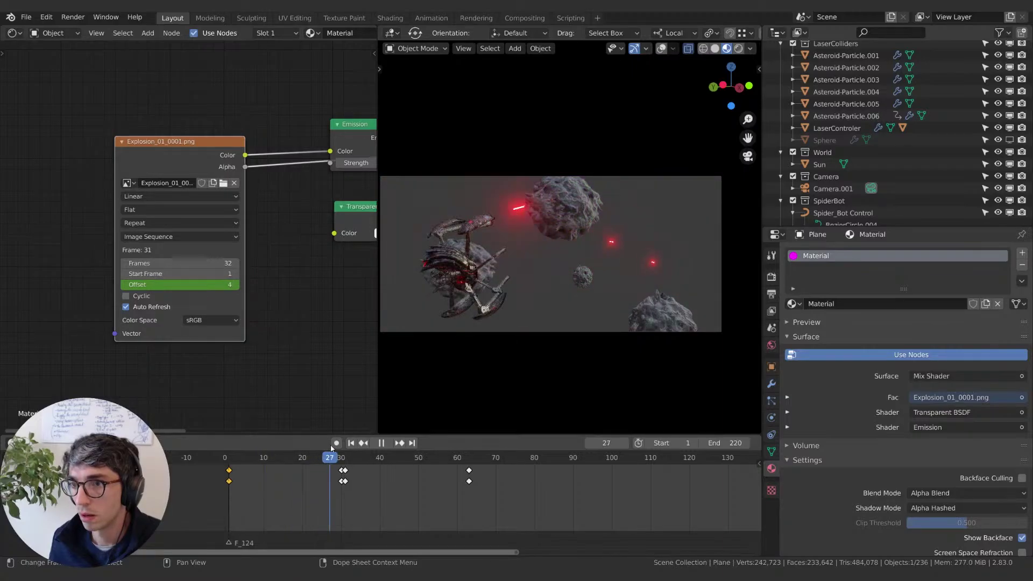
{"action": "key", "text": "Left"}
{"action": "key", "text": "Left"}
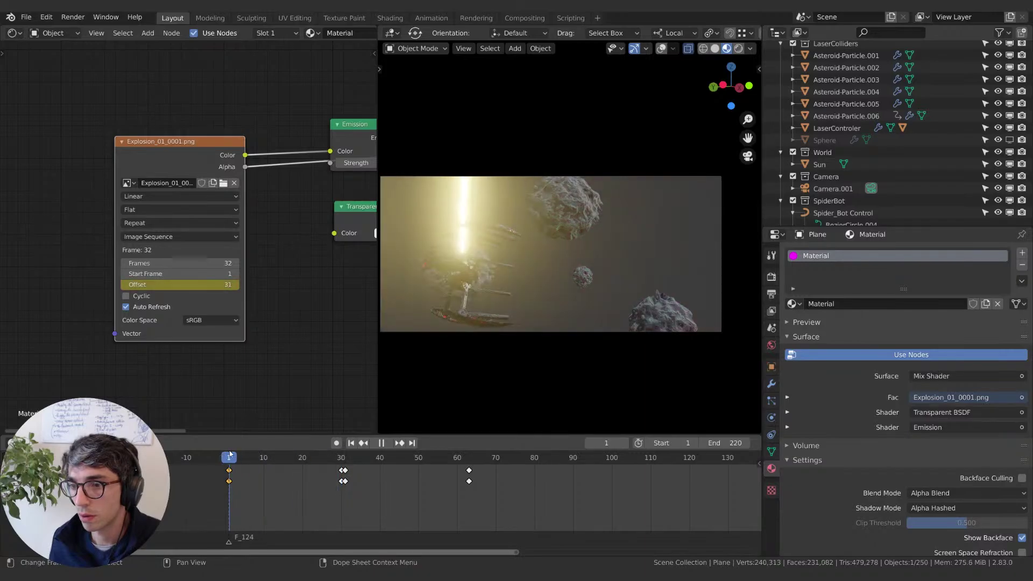
{"action": "key", "text": "space"}
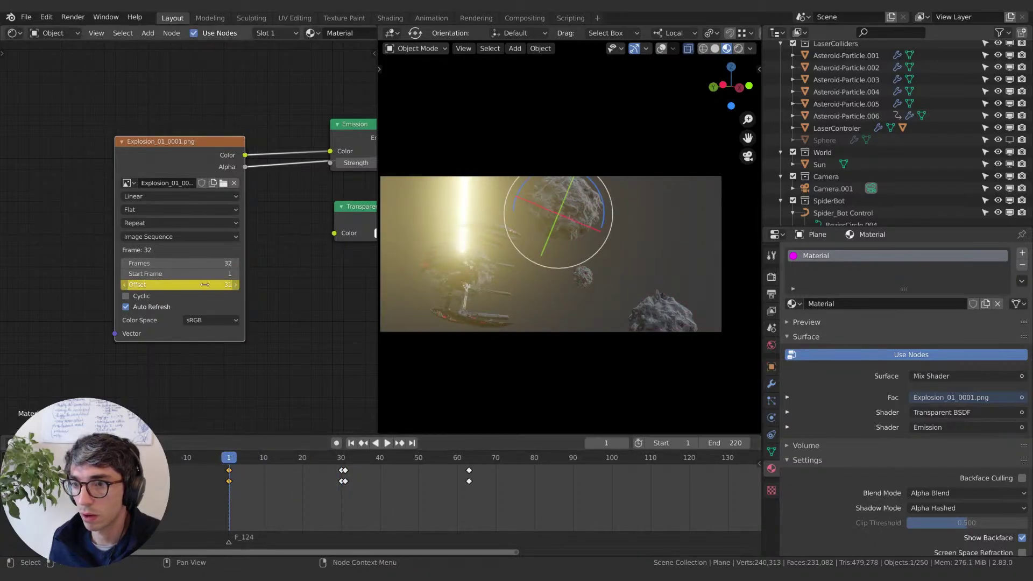
Step: Set the Offset keyframe at frame 1 to 30, and replay and scrub the animation to check the explosion
{"action": "left_click", "coordinate": [238, 285]}
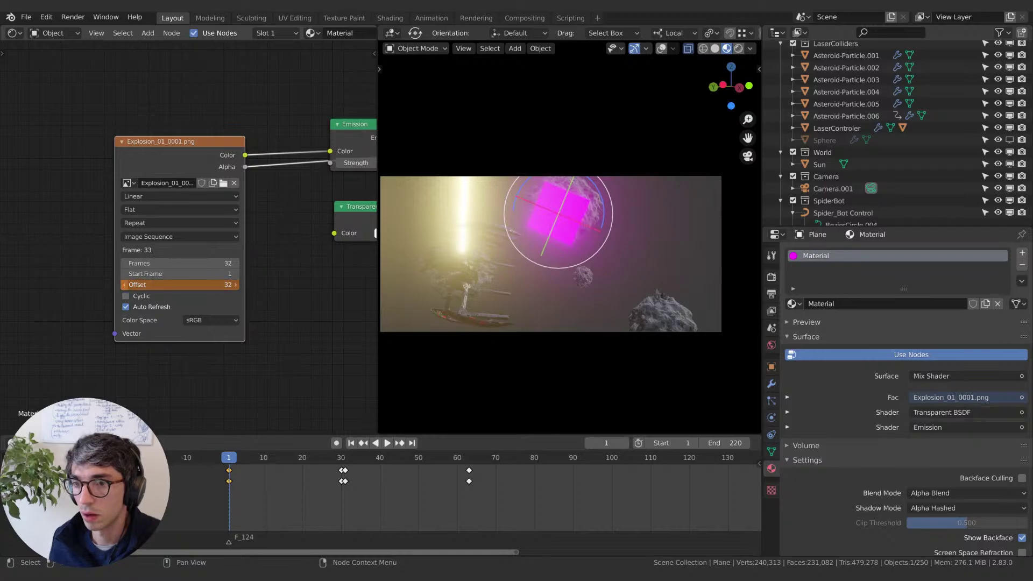
{"action": "left_click_drag", "start_coordinate": [181, 284], "coordinate": [172, 284]}
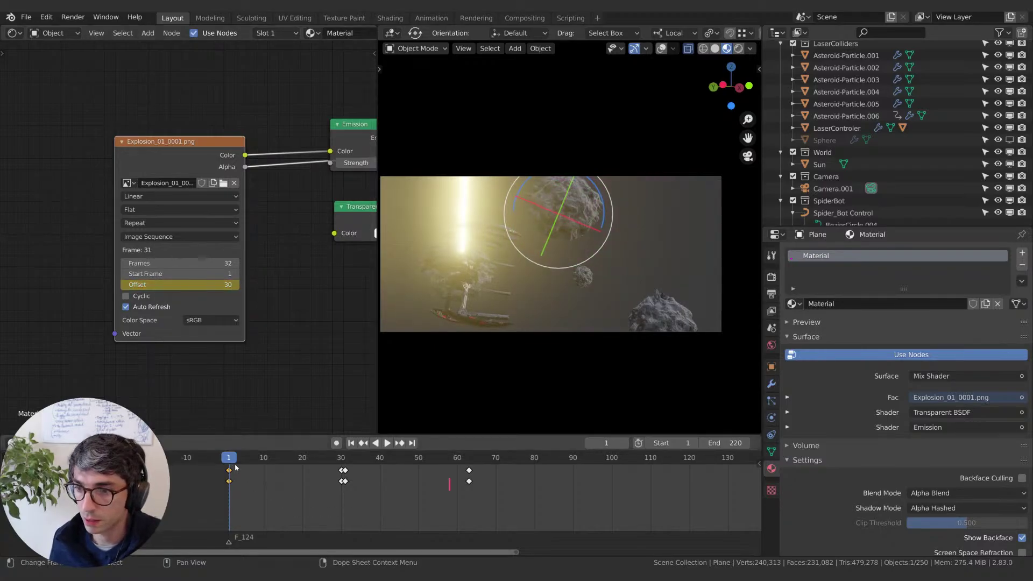
{"action": "key", "text": "space"}
{"action": "left_click_drag", "start_coordinate": [248, 461], "coordinate": [343, 465]}
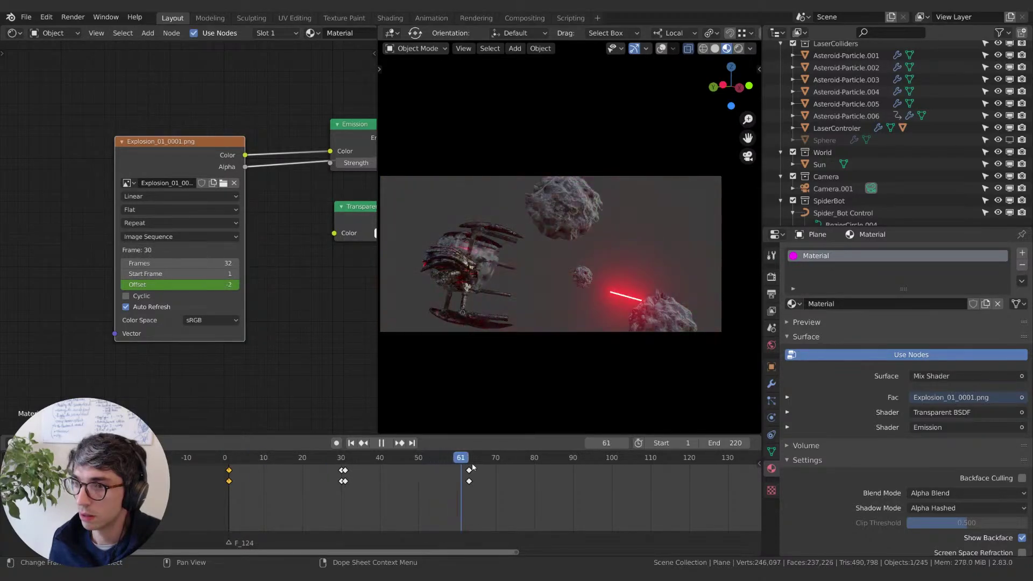
{"action": "left_click_drag", "start_coordinate": [316, 485], "coordinate": [284, 523]}
{"action": "key", "text": "space"}
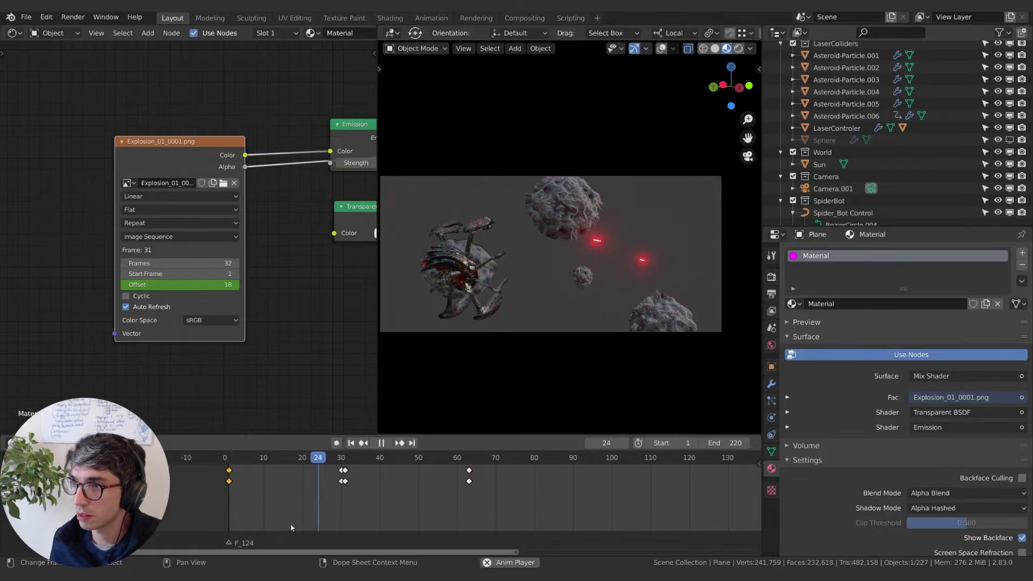
{"action": "key", "text": "space"}
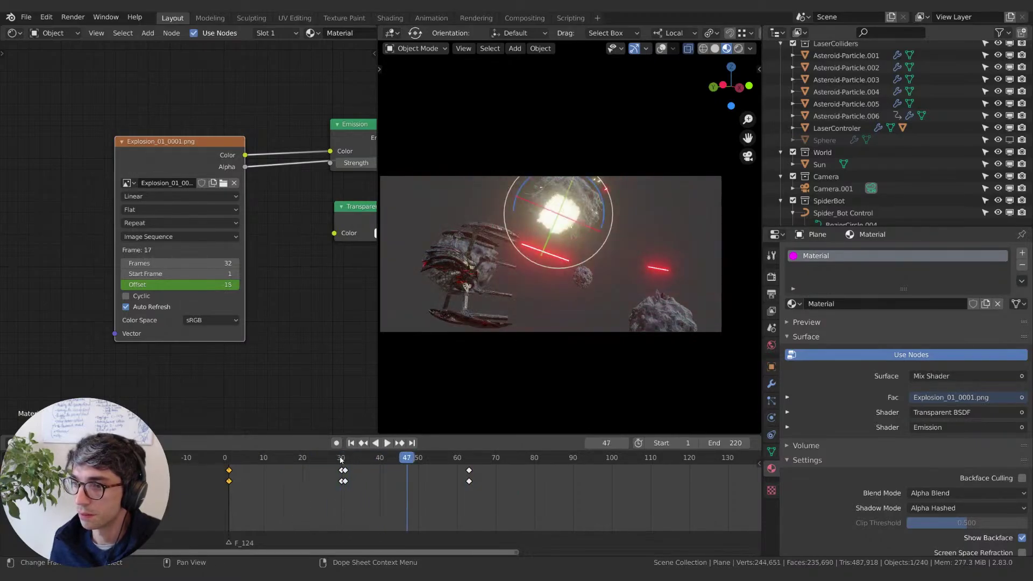
Step: At frame 31, set the explosion image sequence's Offset to -30 and keyframe it
{"action": "left_click", "coordinate": [341, 458]}
{"action": "key", "text": "space"}
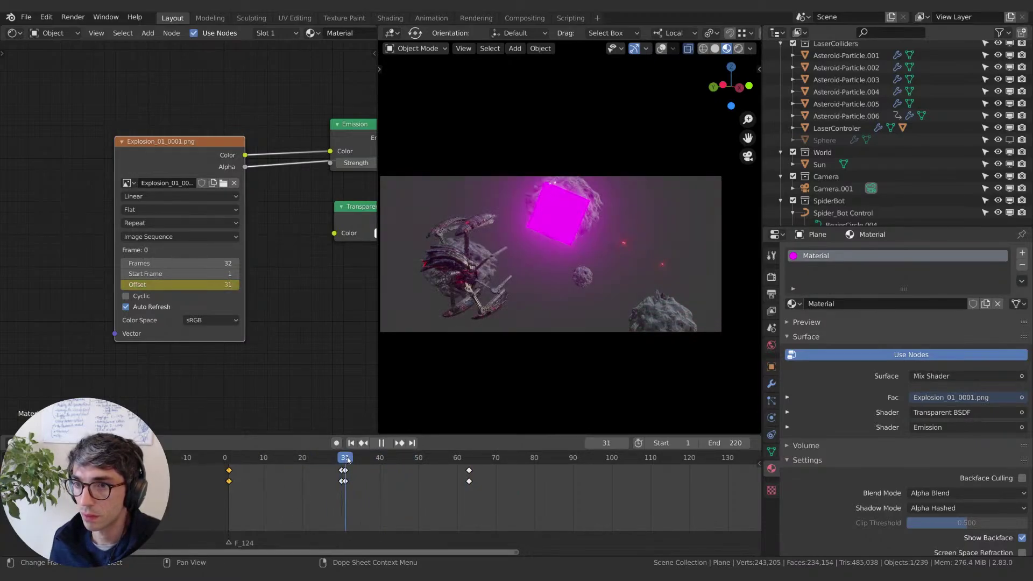
{"action": "key", "text": "space"}
{"action": "left_click", "coordinate": [231, 284]}
{"action": "type", "text": "-30"}
{"action": "key", "text": "Return"}
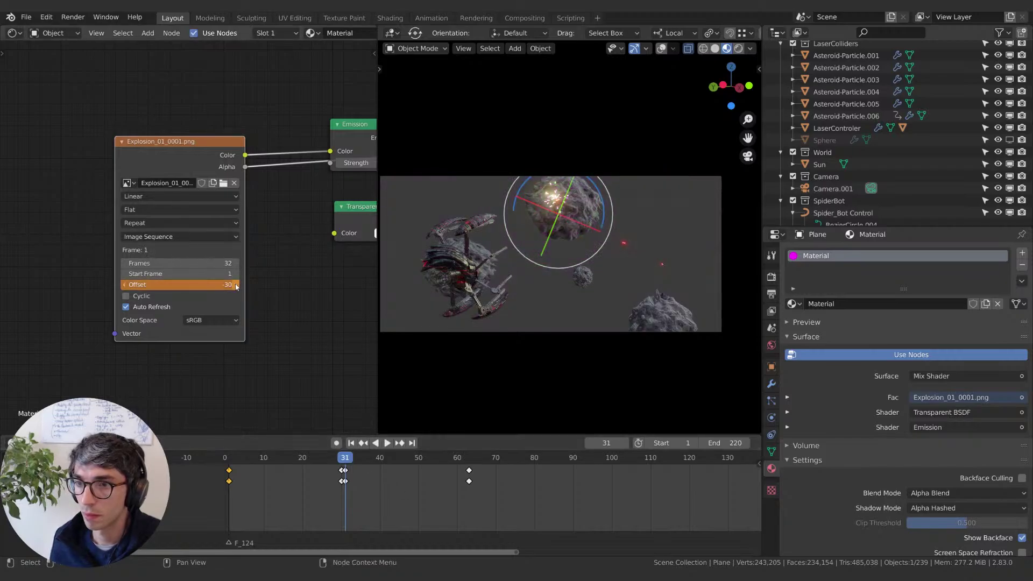
{"action": "key", "text": "i"}
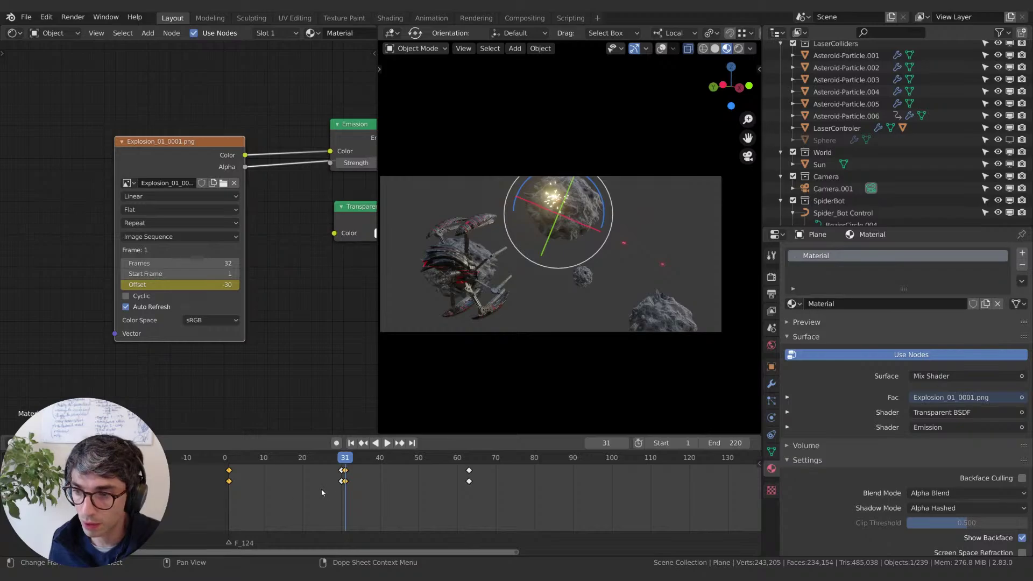
Step: Replay the animation from the start to check the explosion with the -30 Offset keyframe
{"action": "left_click", "coordinate": [386, 443]}
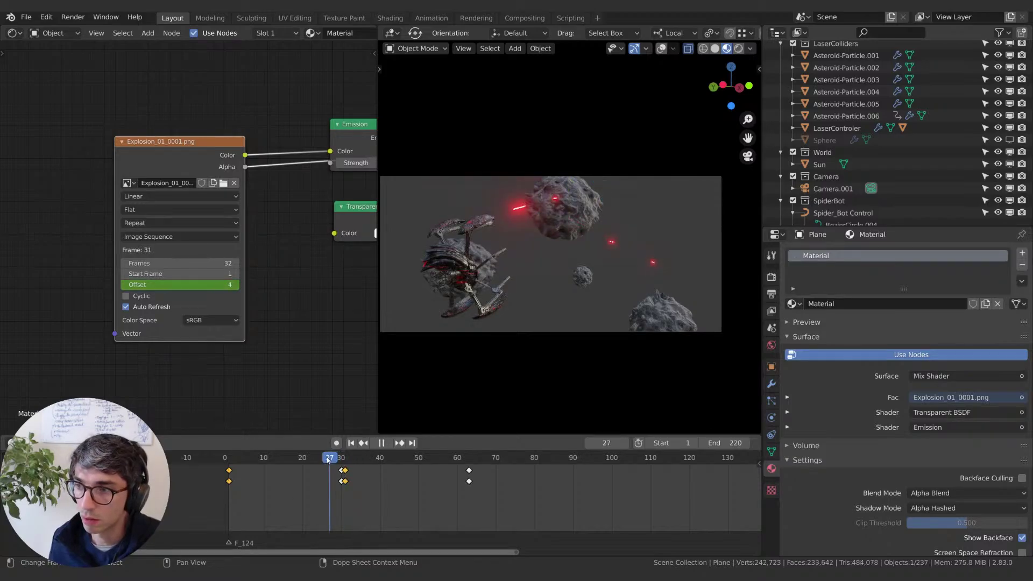
{"action": "left_click", "coordinate": [247, 457]}
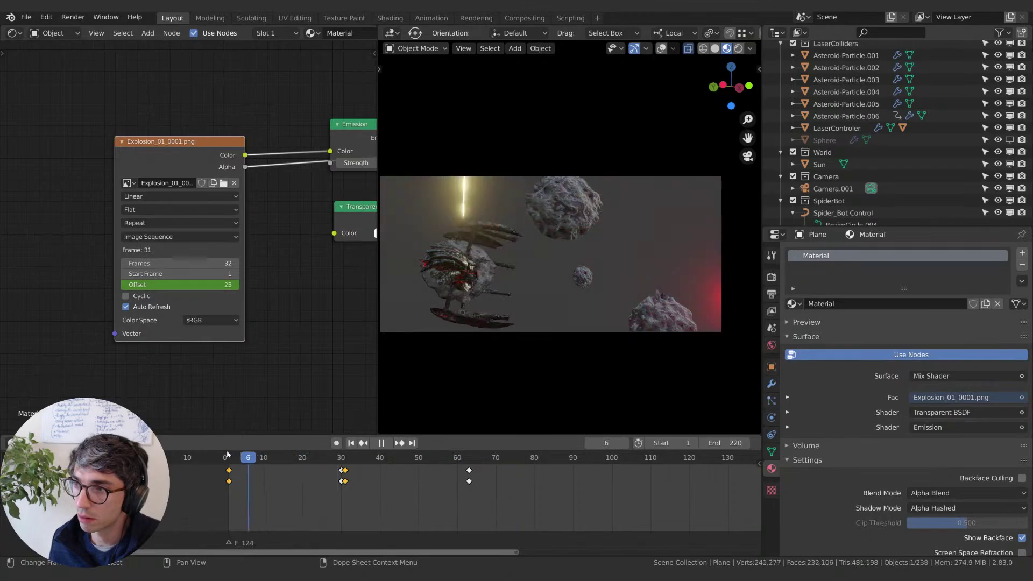
{"action": "key", "text": "space"}
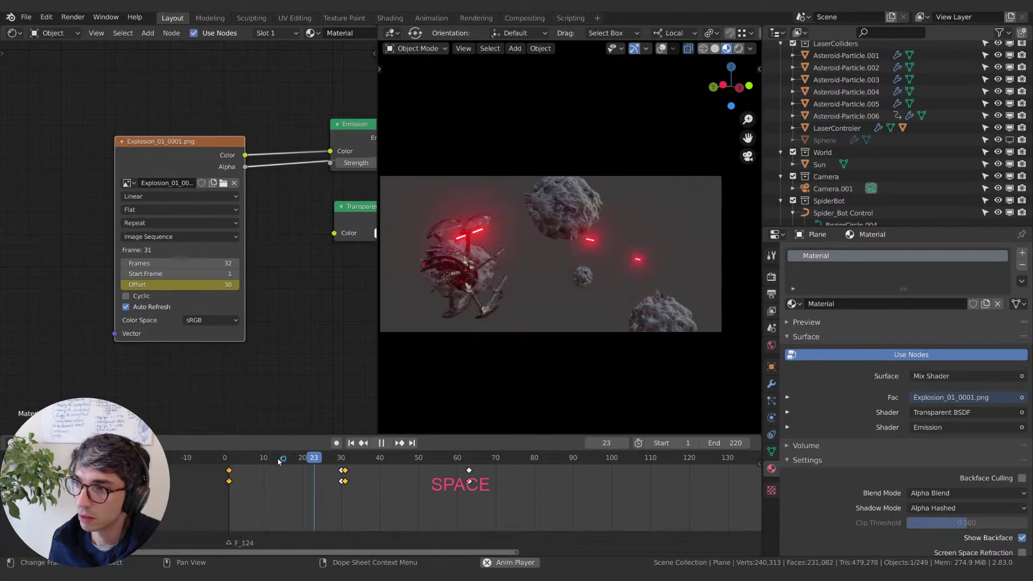
{"action": "left_click", "coordinate": [225, 457]}
{"action": "key", "text": "space"}
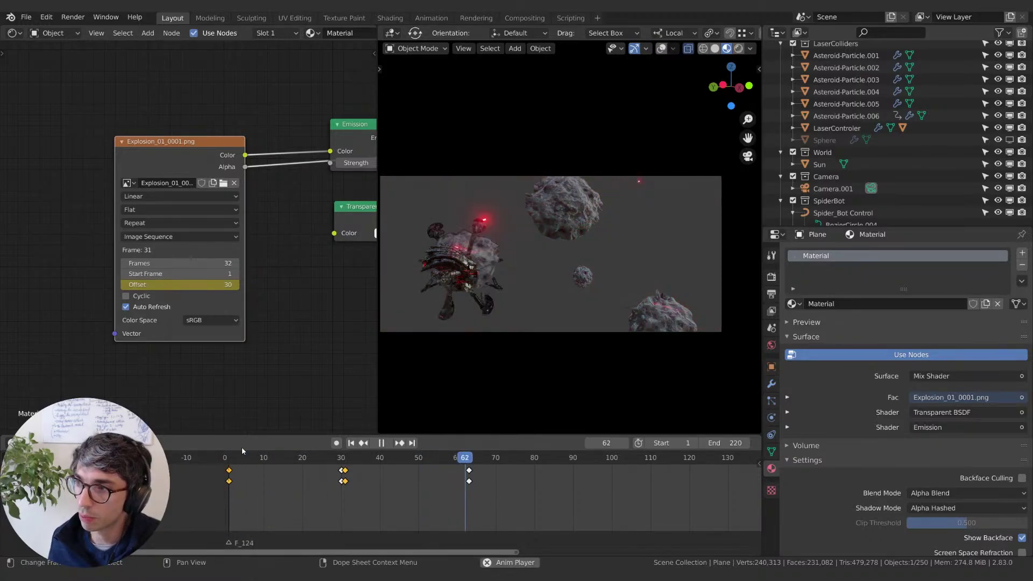
{"action": "key", "text": "space"}
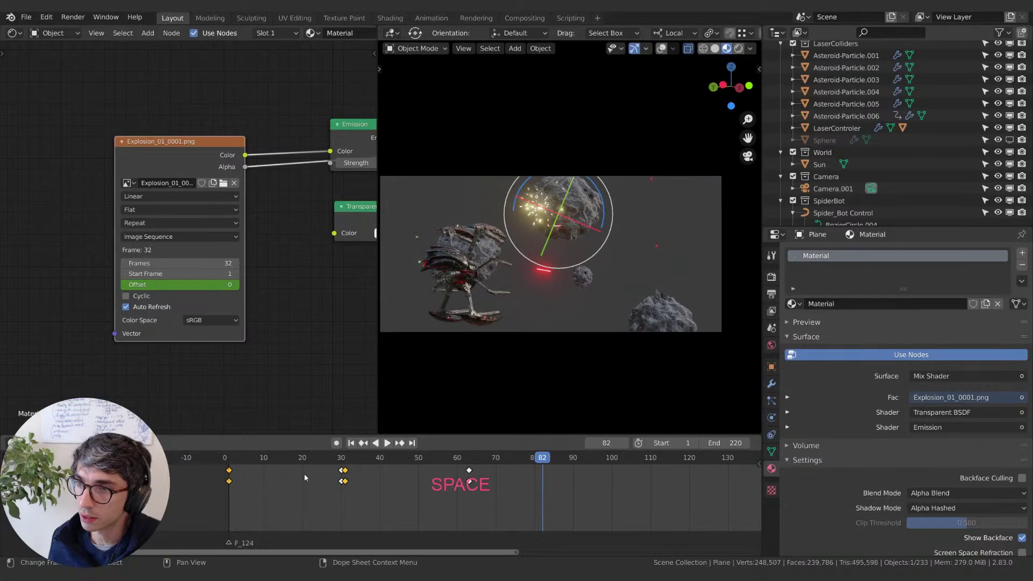
Step: Select all the Offset keyframes of the explosion image sequence and delete them
{"action": "left_click", "coordinate": [404, 498]}
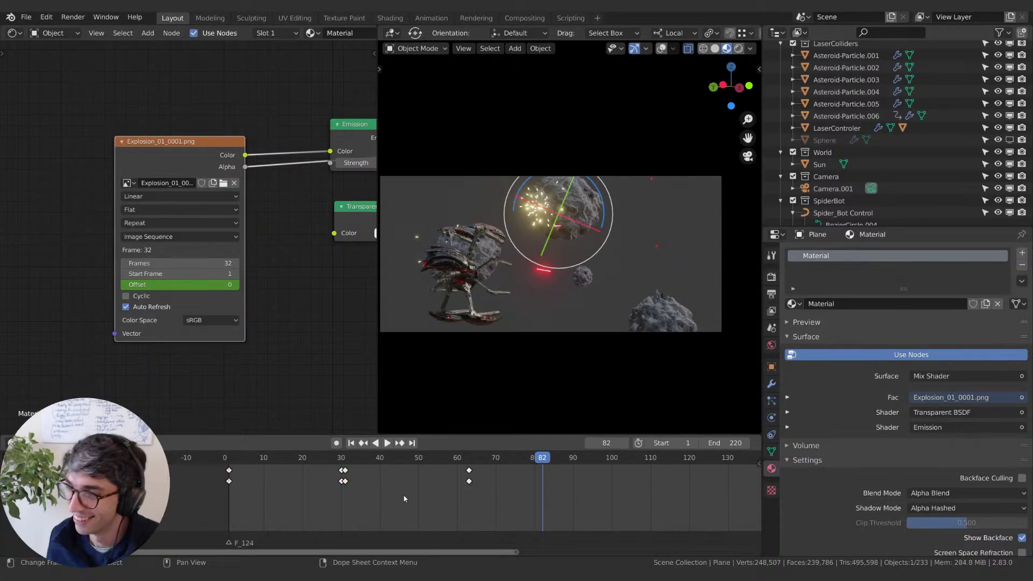
{"action": "key", "text": "b"}
{"action": "key", "text": "b"}
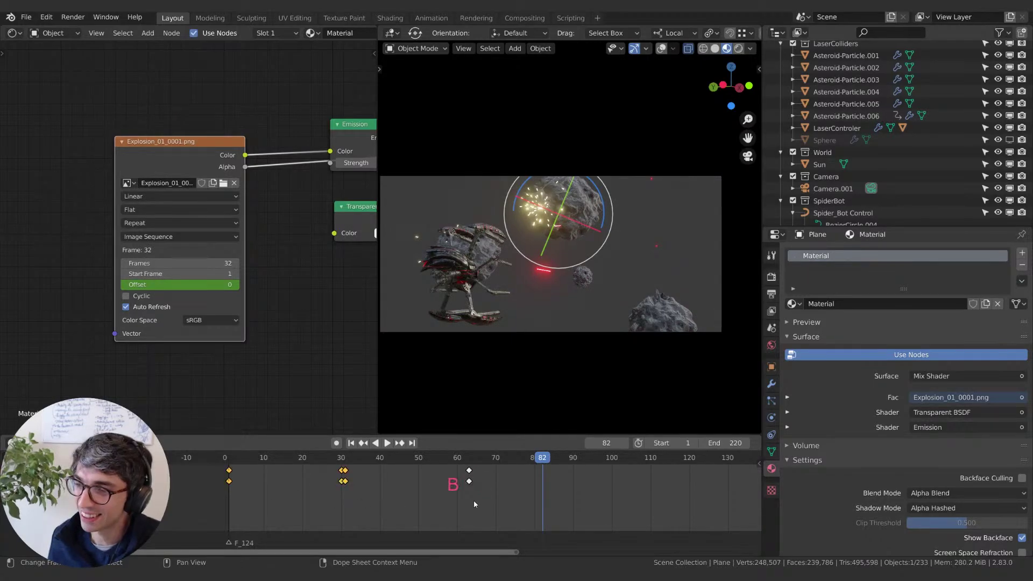
{"action": "left_click_drag", "start_coordinate": [506, 510], "coordinate": [166, 453]}
{"action": "key", "text": "x"}
{"action": "left_click", "coordinate": [304, 475]}
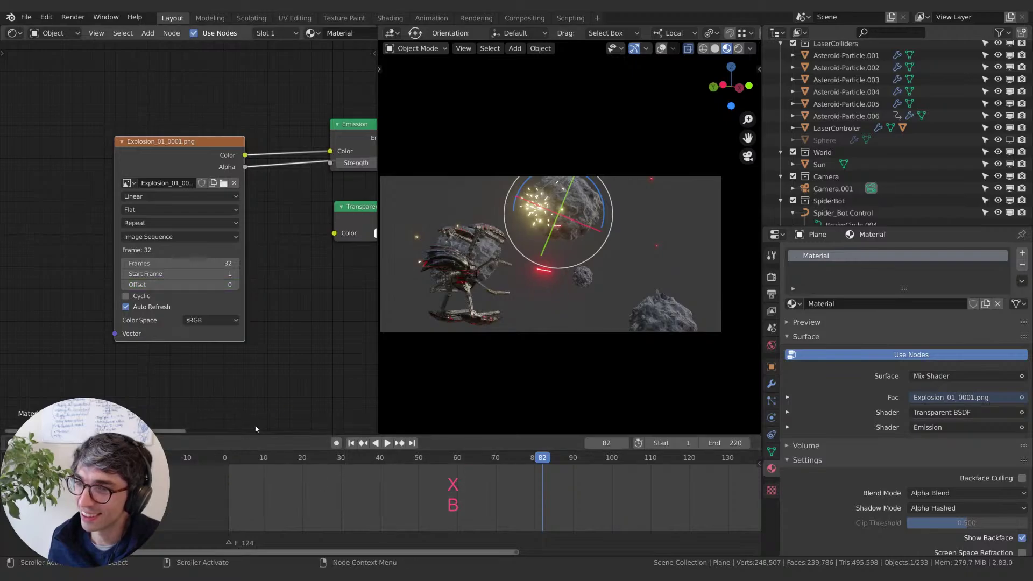
Step: Scrub the timeline around the laser impact and stop at frame 50
{"action": "left_click", "coordinate": [441, 461]}
{"action": "left_click_drag", "start_coordinate": [441, 461], "coordinate": [391, 464]}
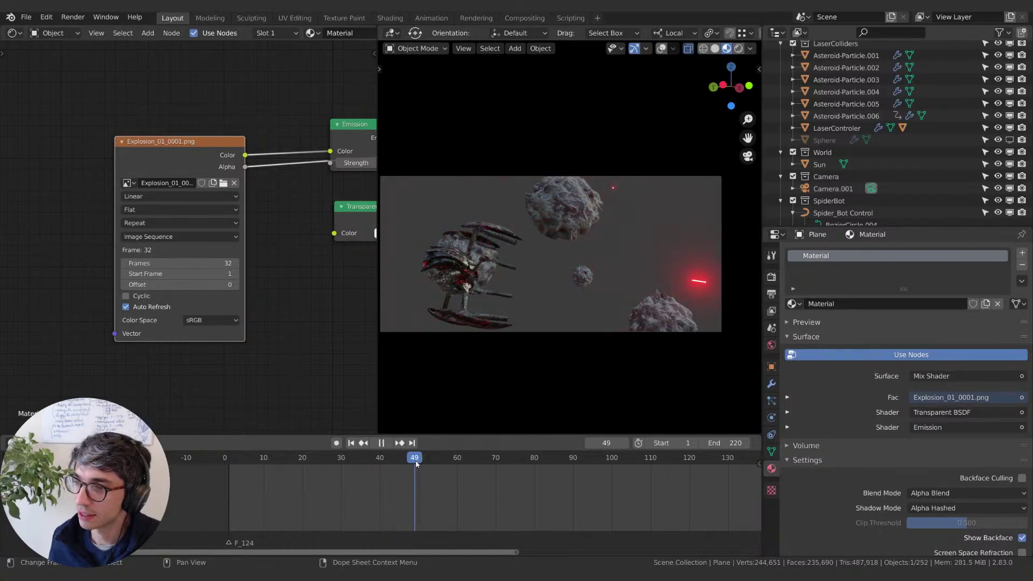
{"action": "key", "text": "space"}
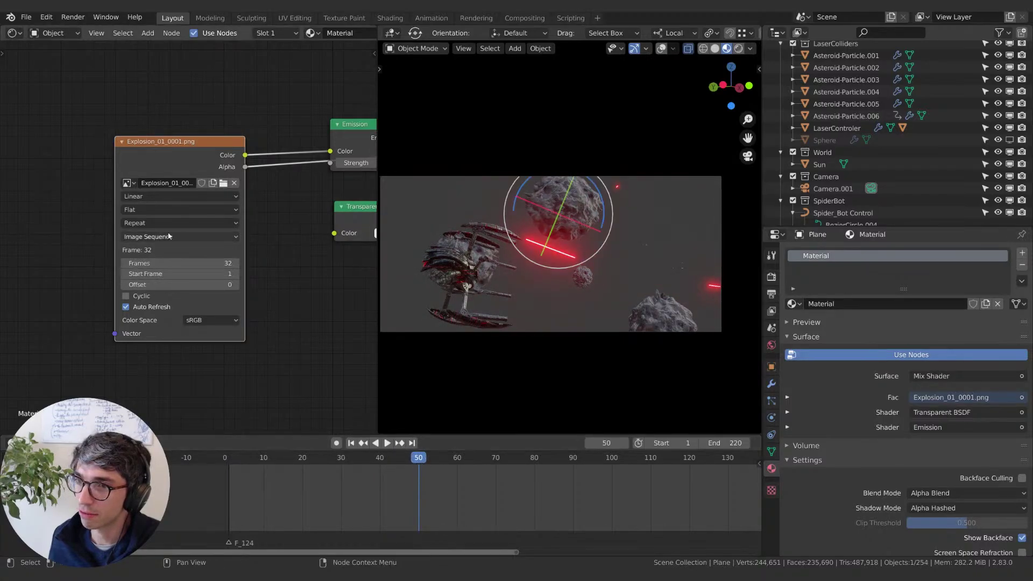
Step: Try frame offsets of -50 and -31 on the explosion image sequence texture
{"action": "left_click", "coordinate": [173, 286]}
{"action": "type", "text": "-50"}
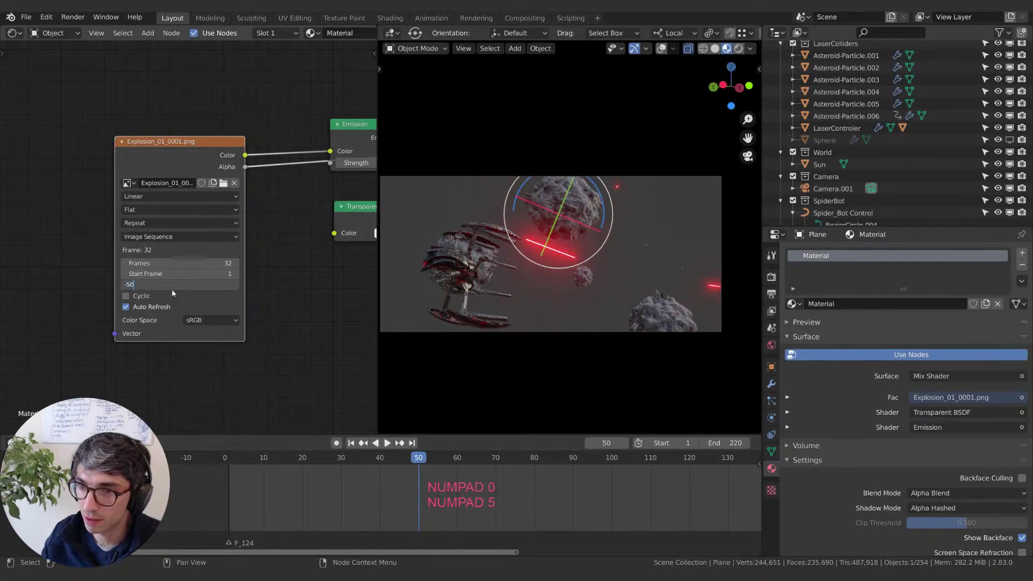
{"action": "key", "text": "Return"}
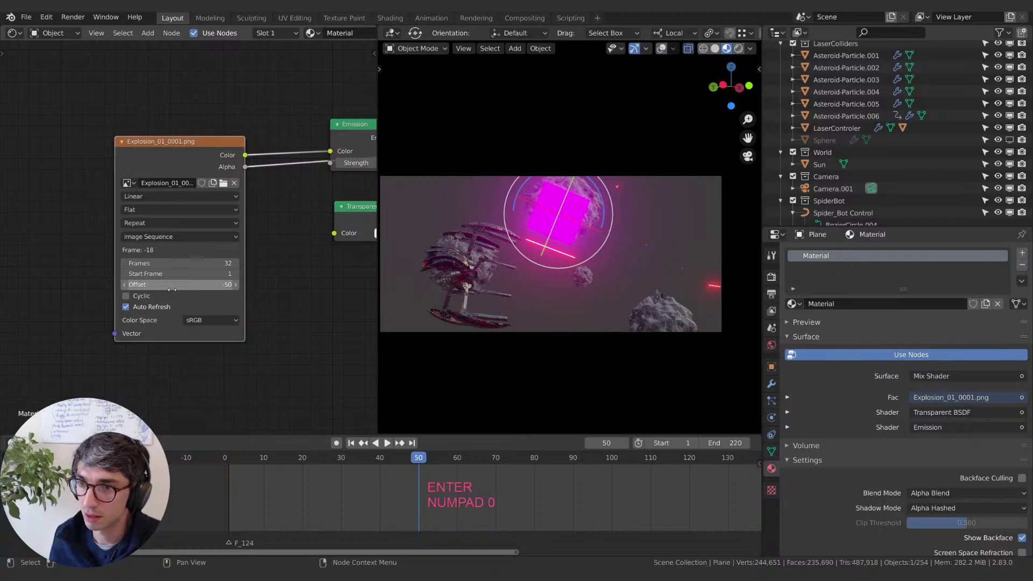
{"action": "left_click_drag", "start_coordinate": [172, 289], "coordinate": [206, 286]}
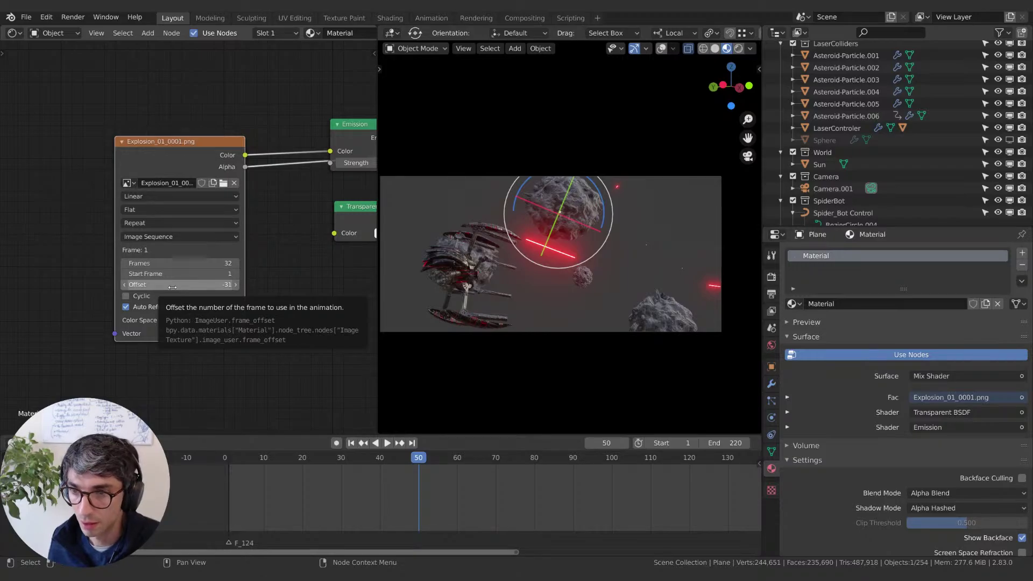
Step: Play the animation from around frames 24 to 36 to check the explosion's timing against the laser impact
{"action": "key", "text": "space"}
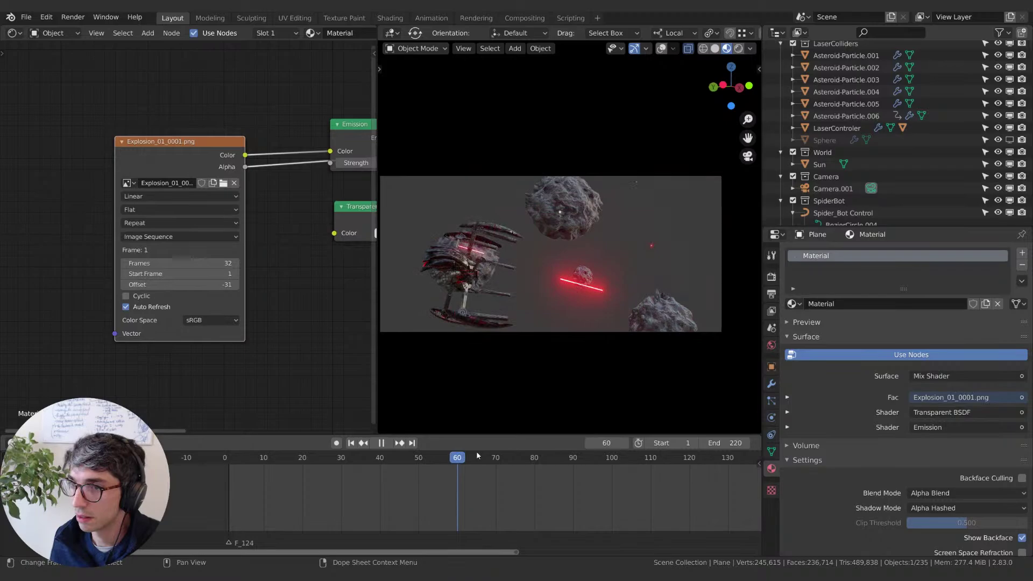
{"action": "left_click_drag", "start_coordinate": [476, 454], "coordinate": [365, 451]}
{"action": "key", "text": "space"}
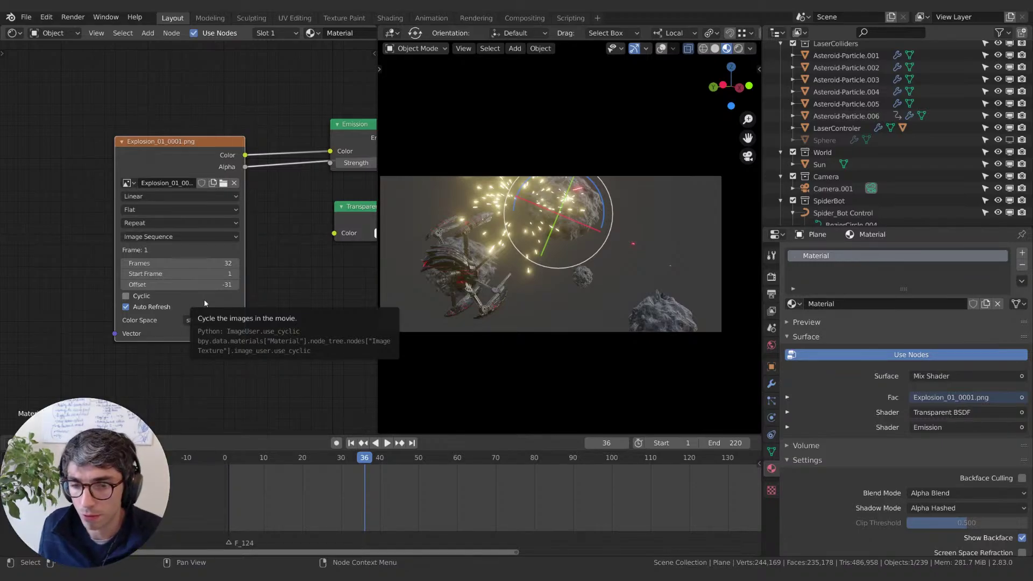
{"action": "key", "text": "space"}
{"action": "left_click", "coordinate": [317, 456]}
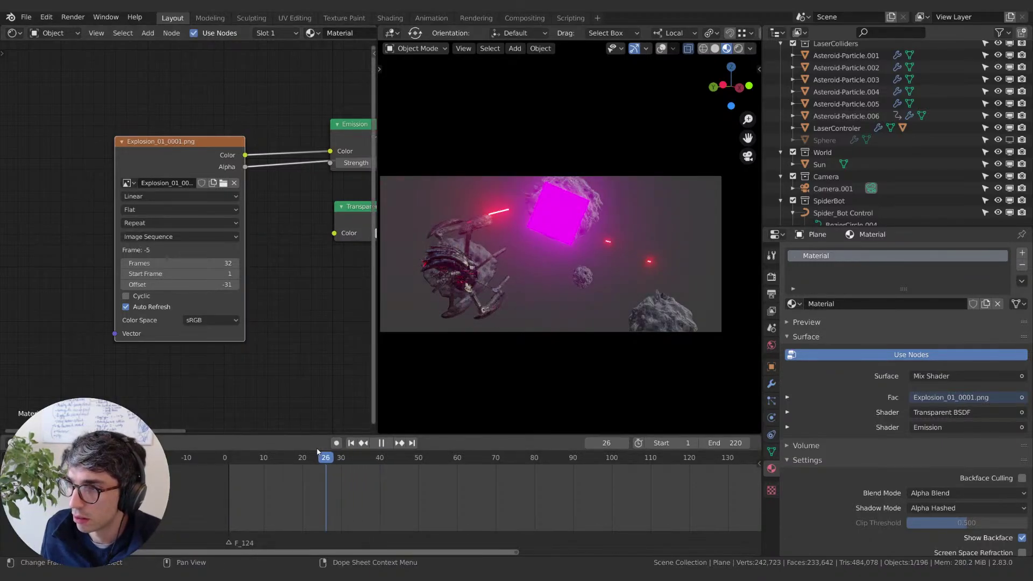
{"action": "key", "text": "space"}
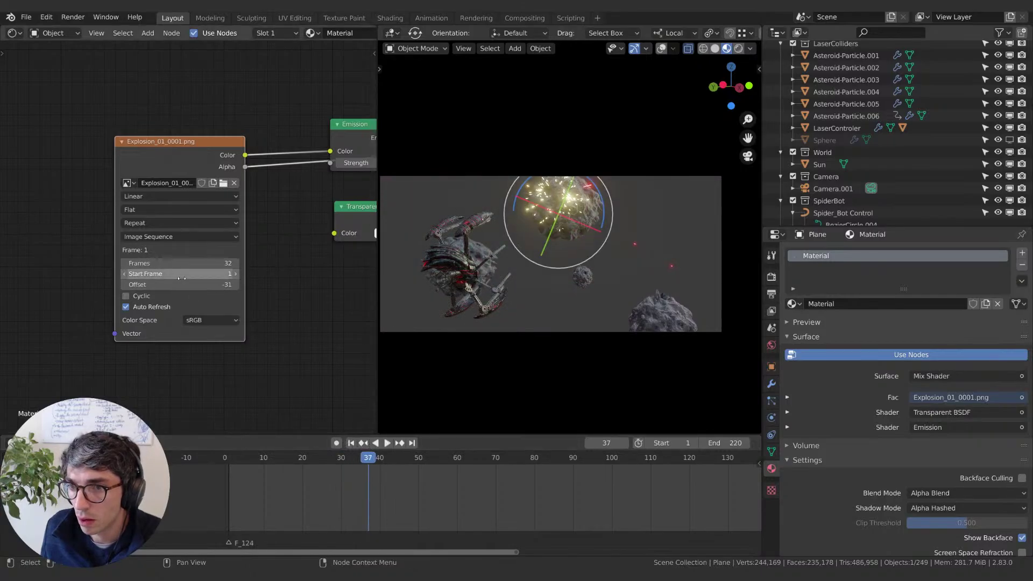
Step: Try offsets of -24 and -29 on the explosion image sequence, playing back the animation after each change
{"action": "mouse_move", "coordinate": [179, 284]}
{"action": "left_mouse_down"}
{"action": "mouse_move", "coordinate": [207, 284]}
{"action": "mouse_move", "coordinate": [183, 286]}
{"action": "left_mouse_up"}
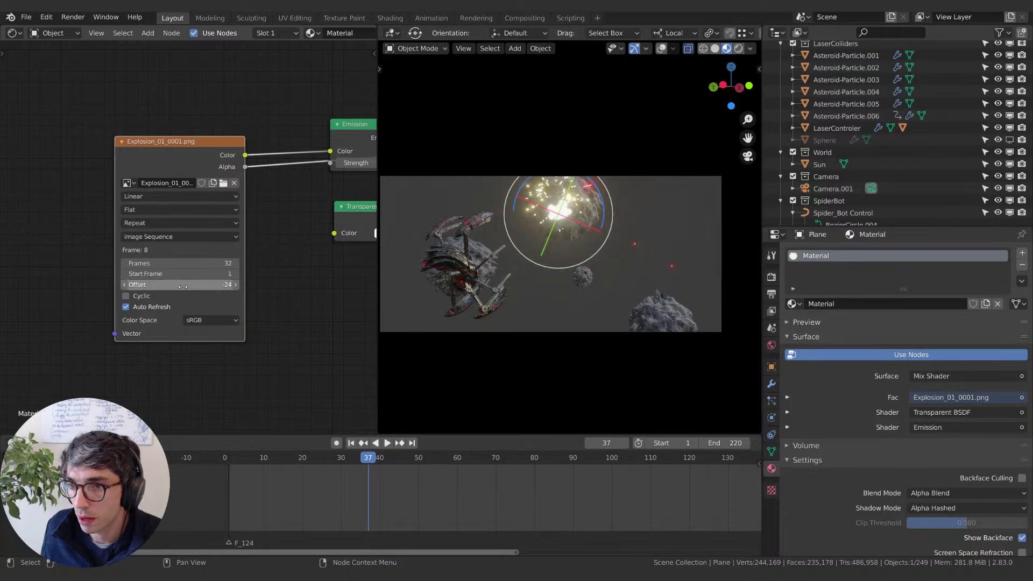
{"action": "key", "text": "space"}
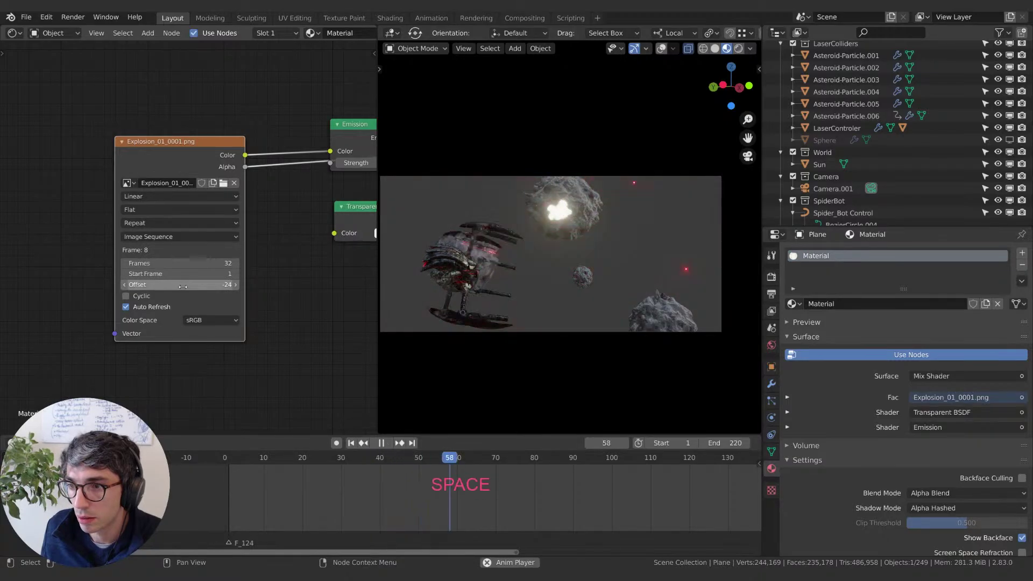
{"action": "key", "text": "space"}
{"action": "mouse_move", "coordinate": [183, 286]}
{"action": "left_mouse_down"}
{"action": "mouse_move", "coordinate": [173, 289]}
{"action": "mouse_move", "coordinate": [183, 288]}
{"action": "left_mouse_up"}
{"action": "left_click", "coordinate": [374, 461]}
{"action": "key", "text": "space"}
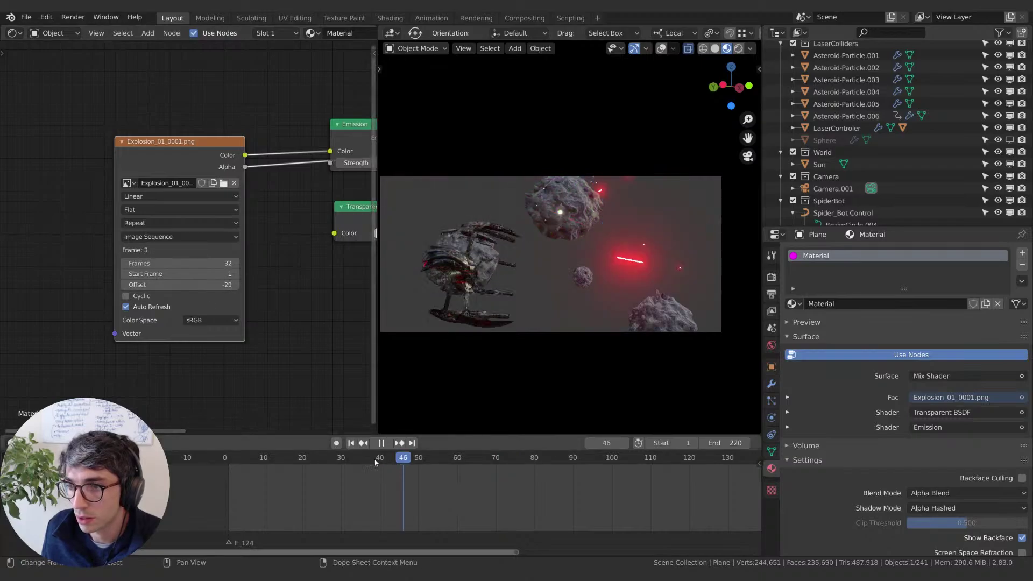
{"action": "left_click_drag", "start_coordinate": [375, 462], "coordinate": [250, 458]}
{"action": "key", "text": "space"}
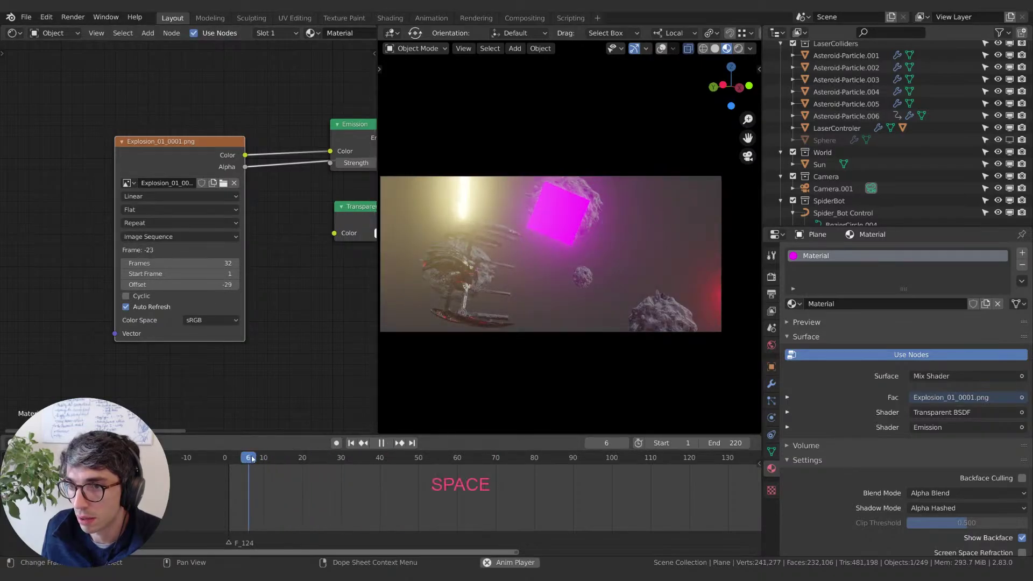
Step: Try offsets of -128 and 51 on the explosion image sequence, replaying the animation after each change
{"action": "left_click_drag", "start_coordinate": [183, 285], "coordinate": [146, 285]}
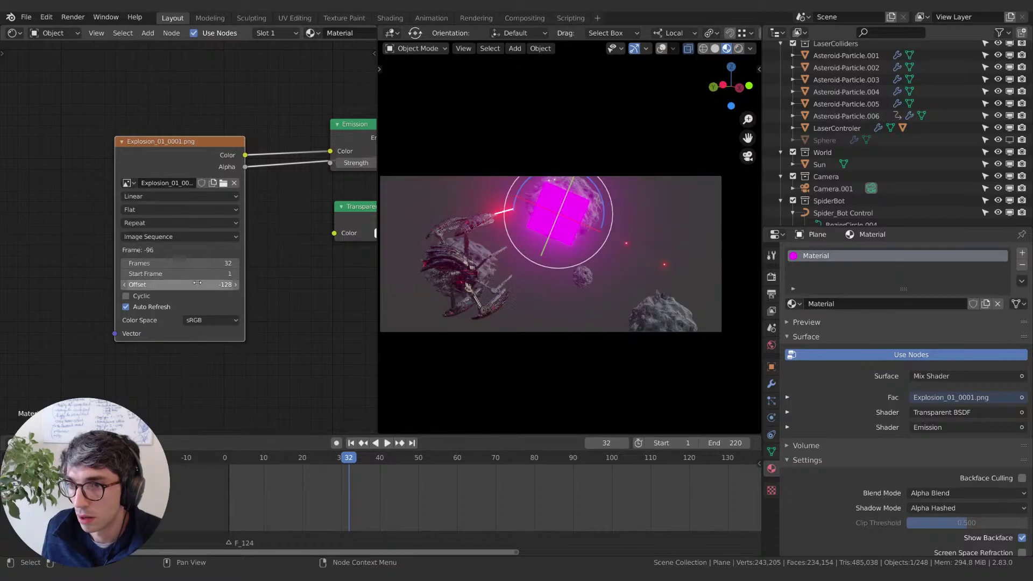
{"action": "left_click", "coordinate": [239, 456]}
{"action": "key", "text": "space"}
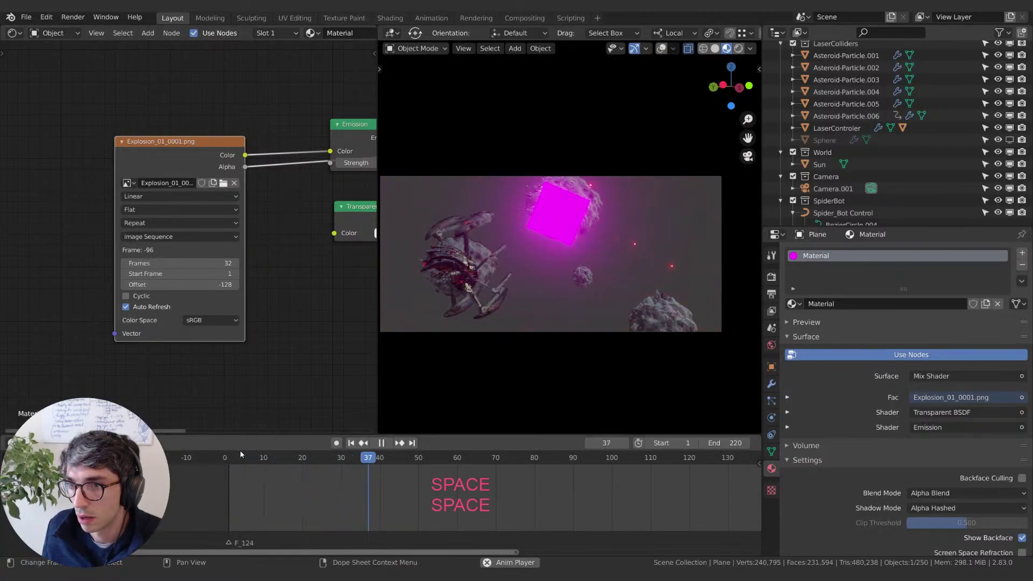
{"action": "key", "text": "space"}
{"action": "left_click_drag", "start_coordinate": [139, 284], "coordinate": [183, 286]}
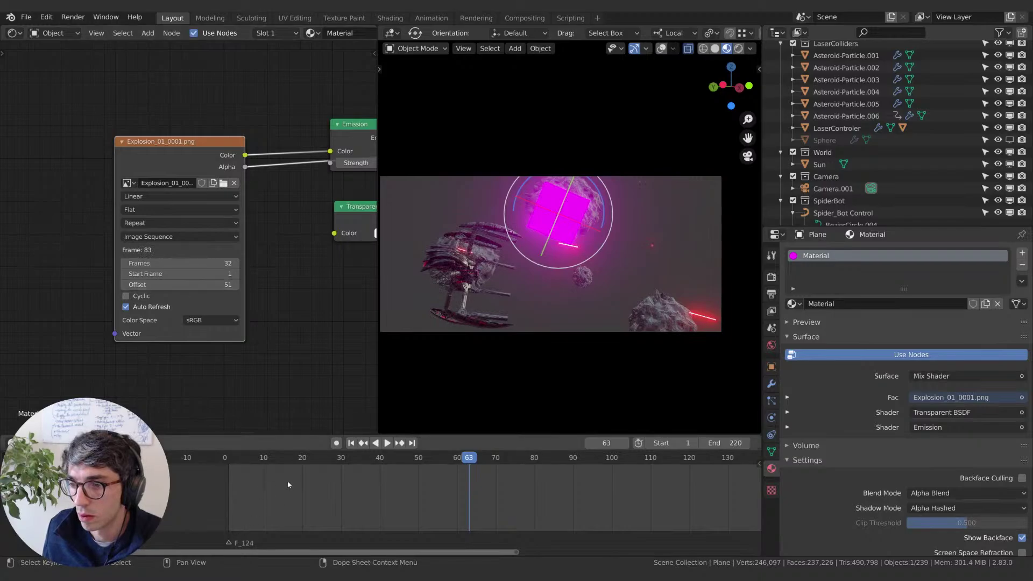
{"action": "key", "text": "space"}
{"action": "left_click", "coordinate": [317, 466]}
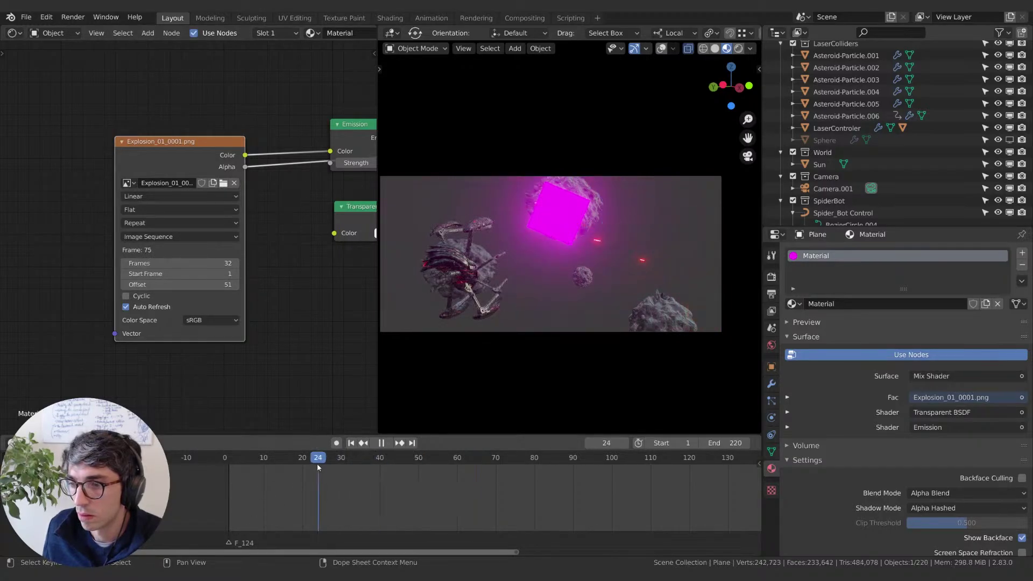
{"action": "key", "text": "space"}
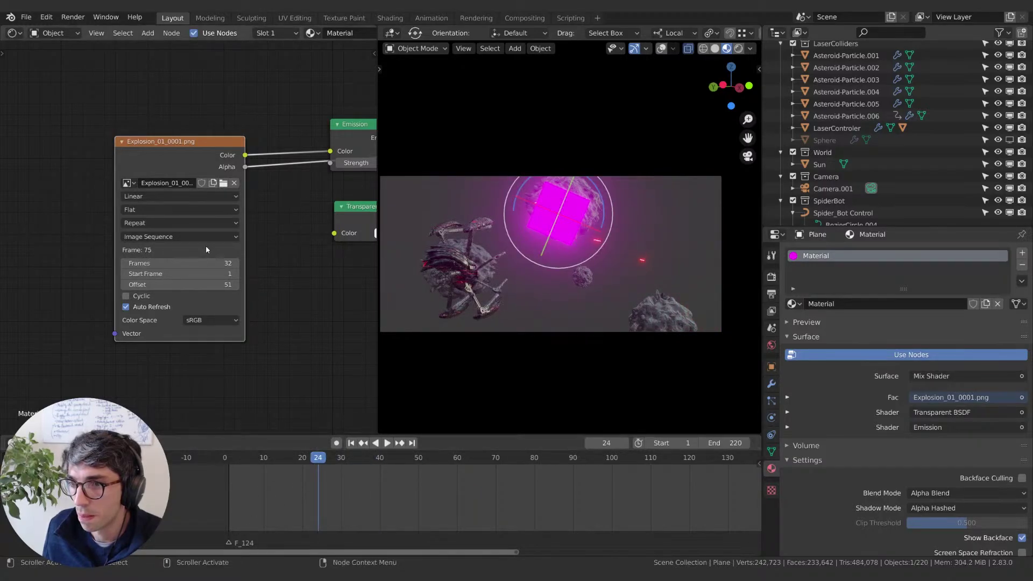
Step: Set the explosion image sequence's frame count to 65
{"action": "right_click", "coordinate": [197, 286]}
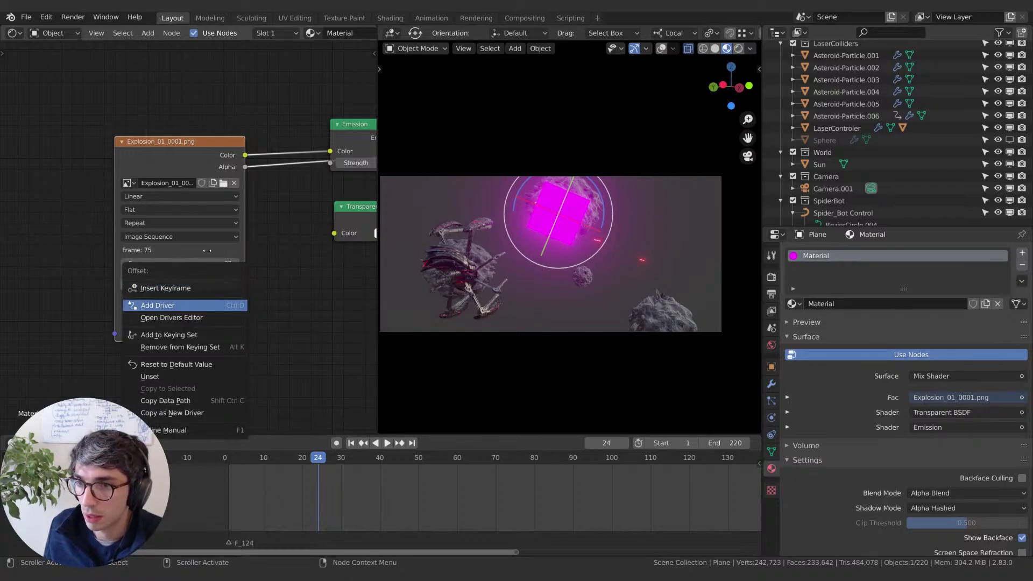
{"action": "key", "text": "Escape"}
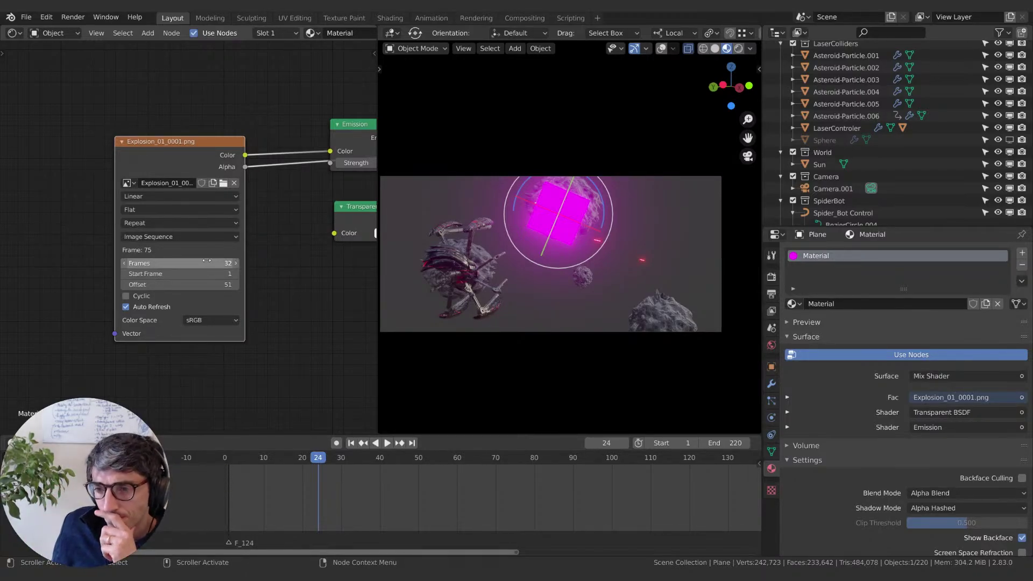
{"action": "left_click_drag", "start_coordinate": [209, 263], "coordinate": [236, 263]}
{"action": "left_click", "coordinate": [210, 263]}
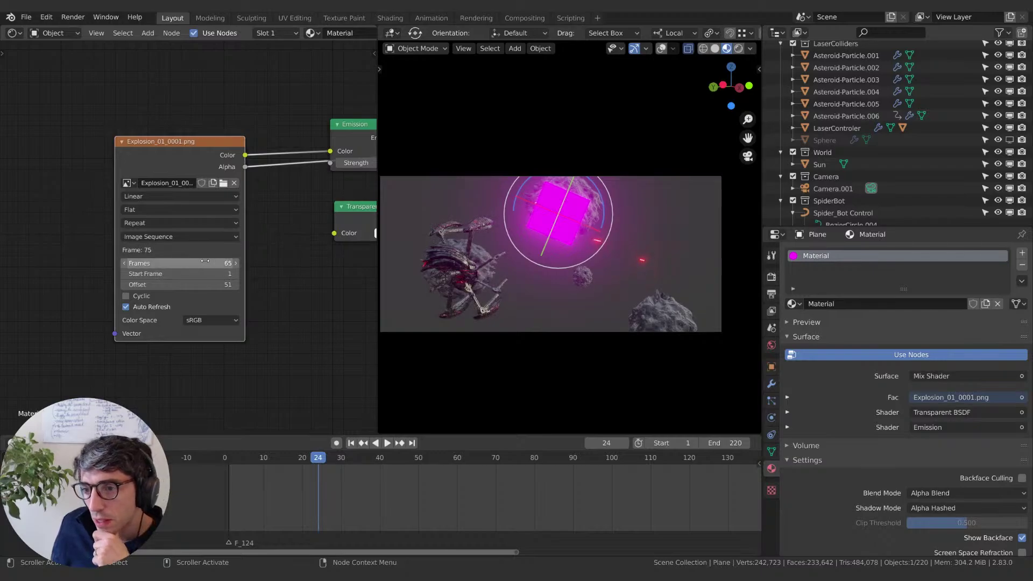
{"action": "type", "text": "65"}
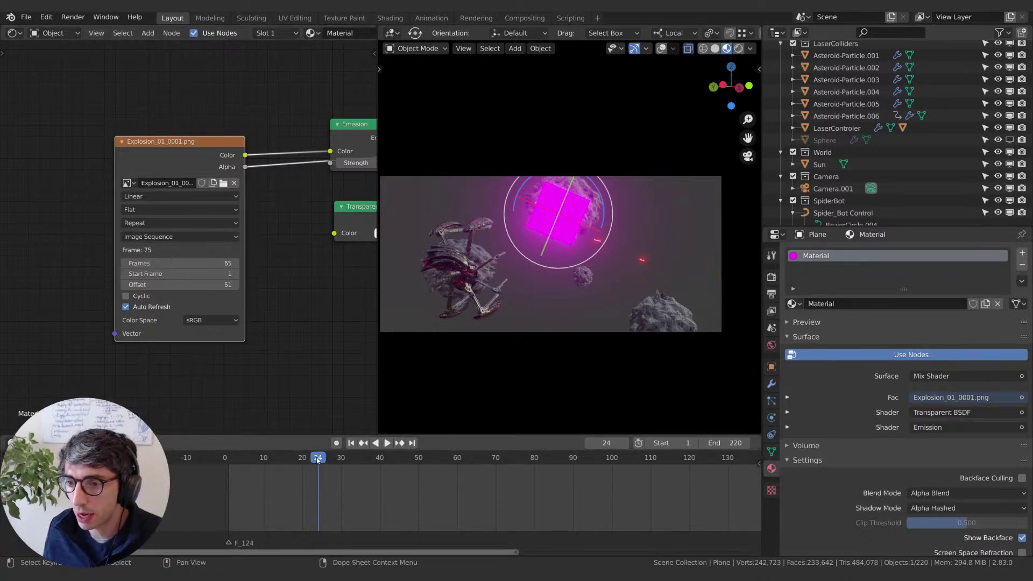
{"action": "key", "text": "Return"}
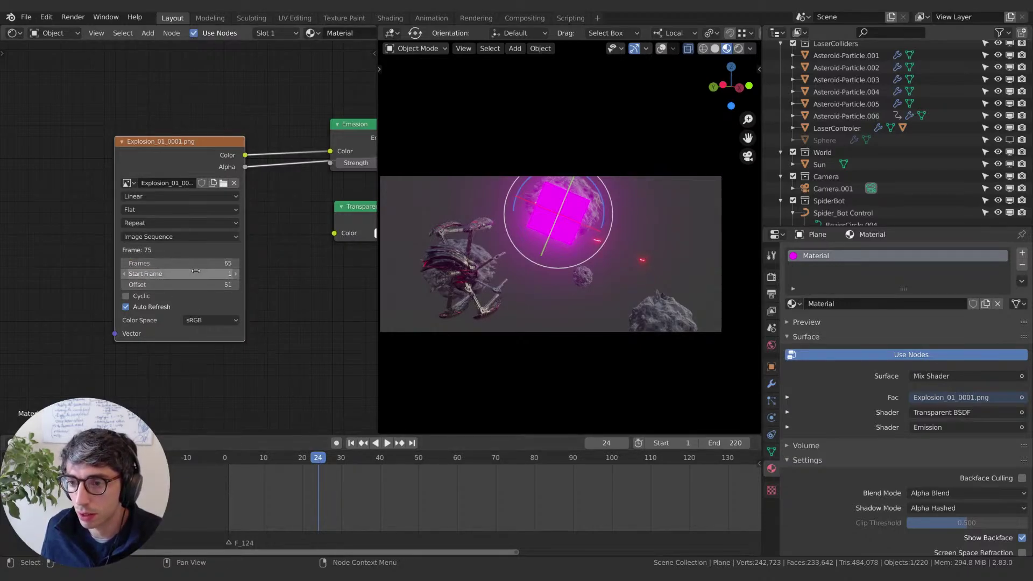
Step: Try an offset of 1 on the explosion image sequence and play the animation from the start
{"action": "left_click", "coordinate": [194, 284]}
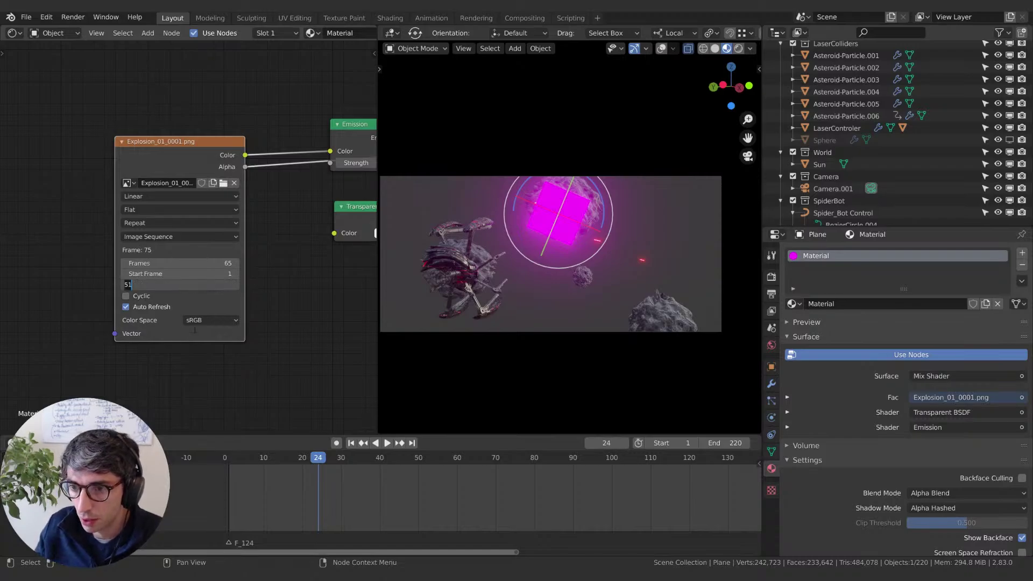
{"action": "type", "text": "1"}
{"action": "key", "text": "Return"}
{"action": "left_click", "coordinate": [229, 457]}
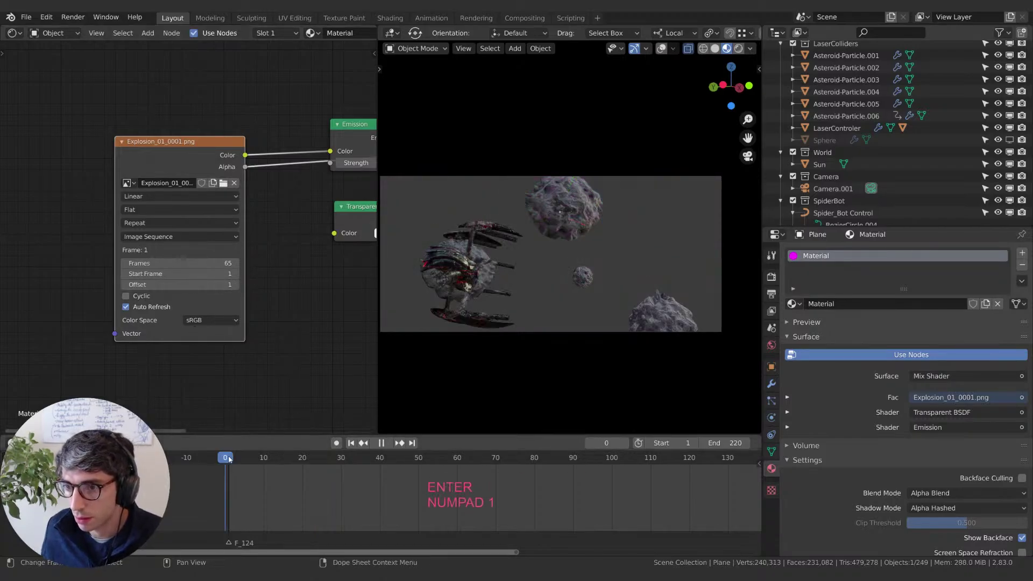
{"action": "key", "text": "space"}
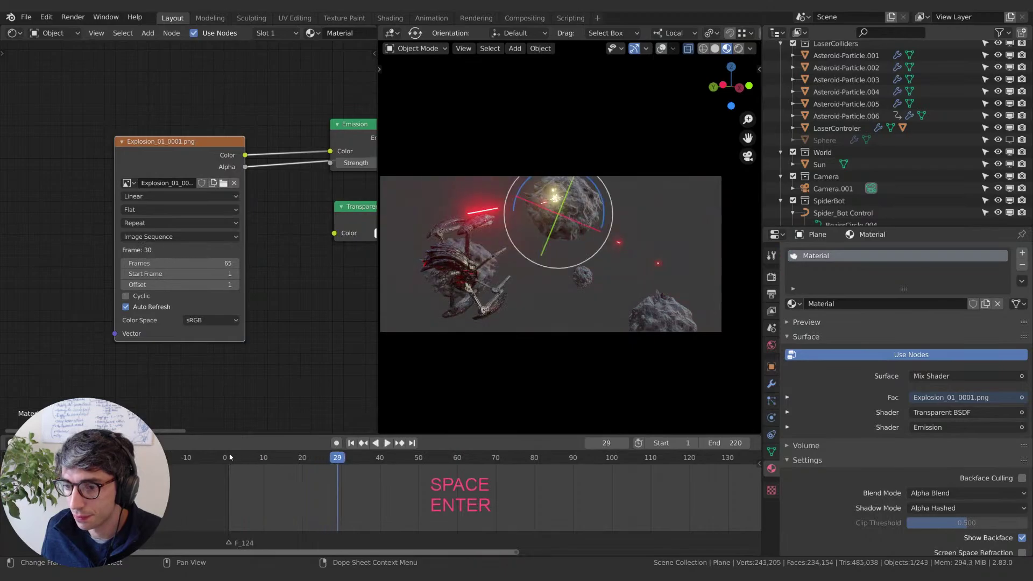
{"action": "left_click", "coordinate": [229, 457]}
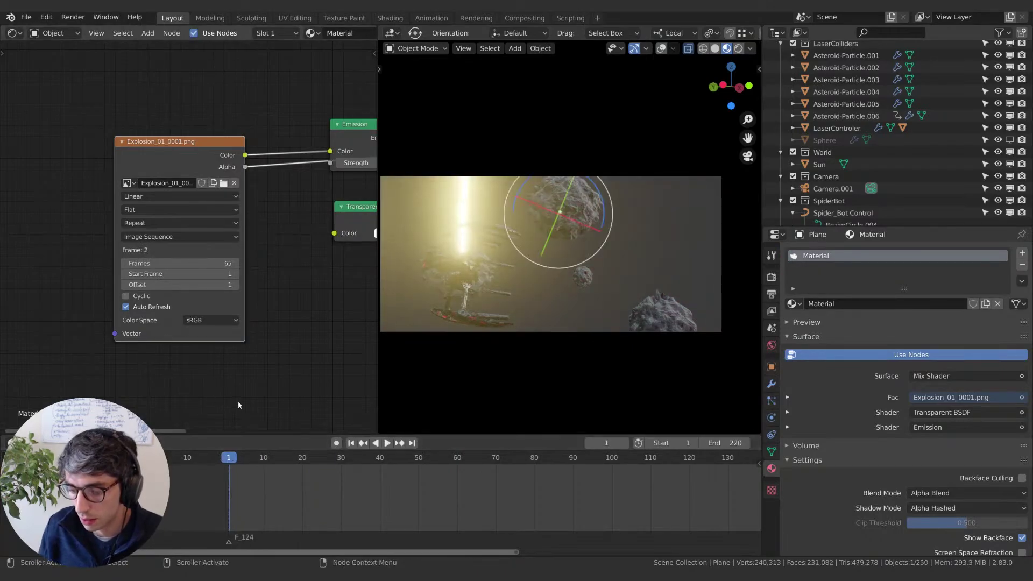
Step: Set the explosion image sequence's offset to 0 and scrub between frame 1 and about frame 38 to check the explosion
{"action": "left_click", "coordinate": [185, 285]}
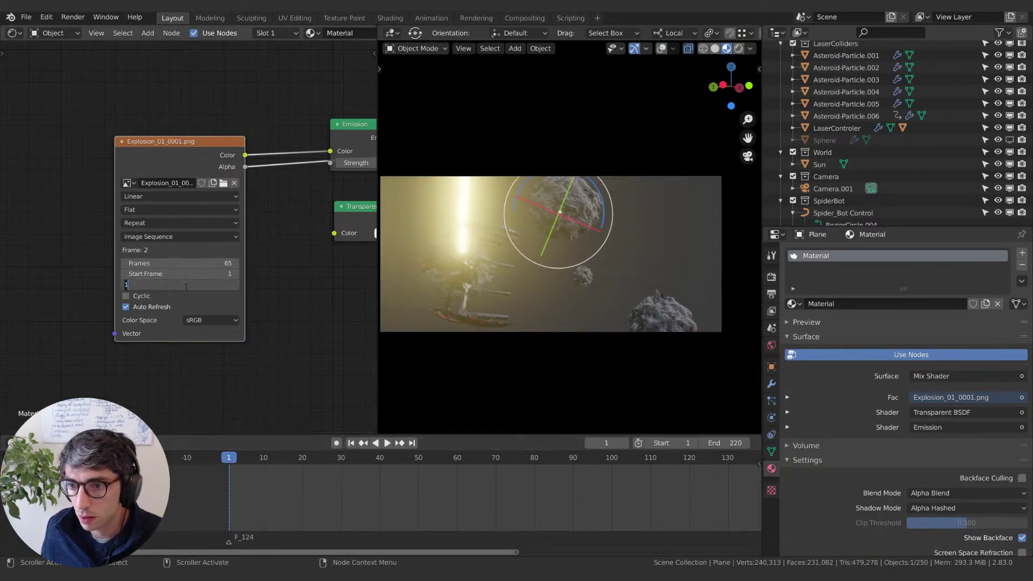
{"action": "type", "text": "0"}
{"action": "key", "text": "Return"}
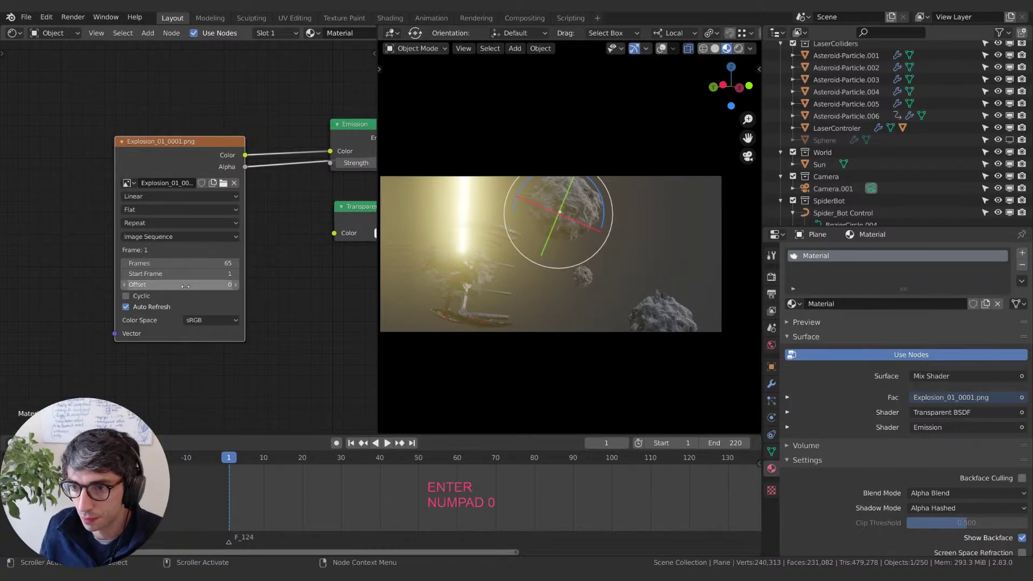
{"action": "left_click_drag", "start_coordinate": [228, 459], "coordinate": [373, 476]}
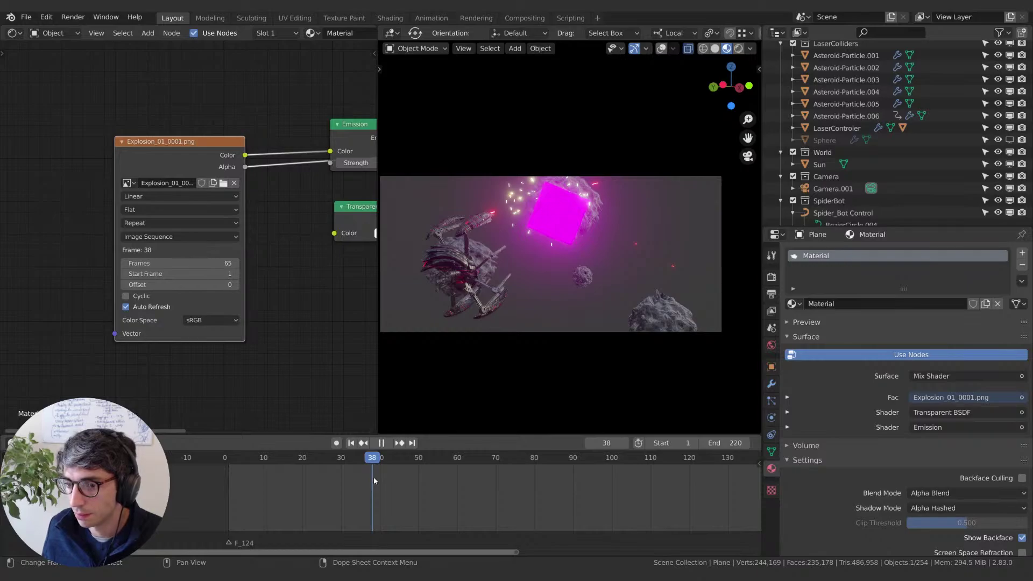
{"action": "left_click_drag", "start_coordinate": [374, 477], "coordinate": [241, 461]}
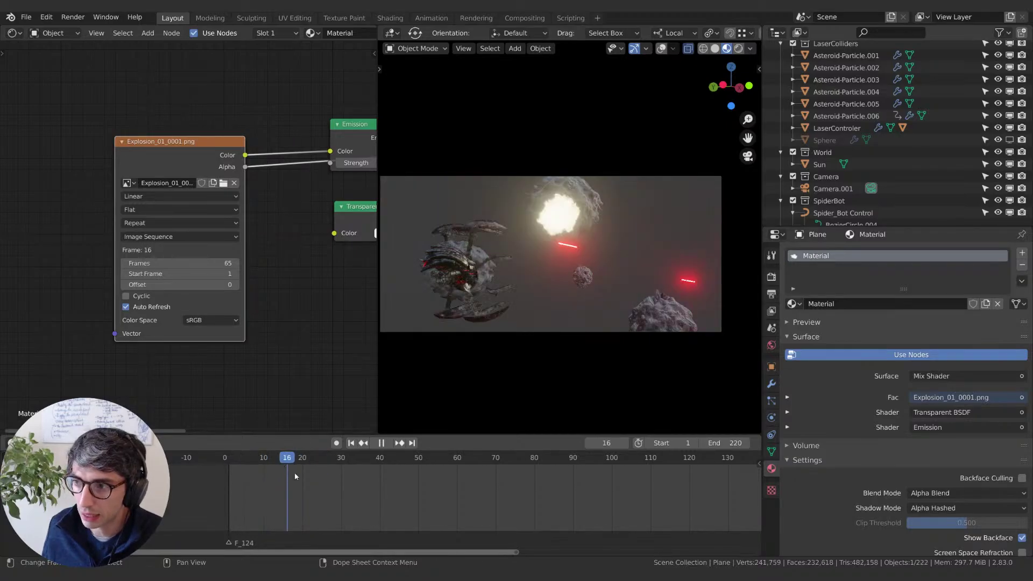
{"action": "left_click_drag", "start_coordinate": [295, 473], "coordinate": [376, 466]}
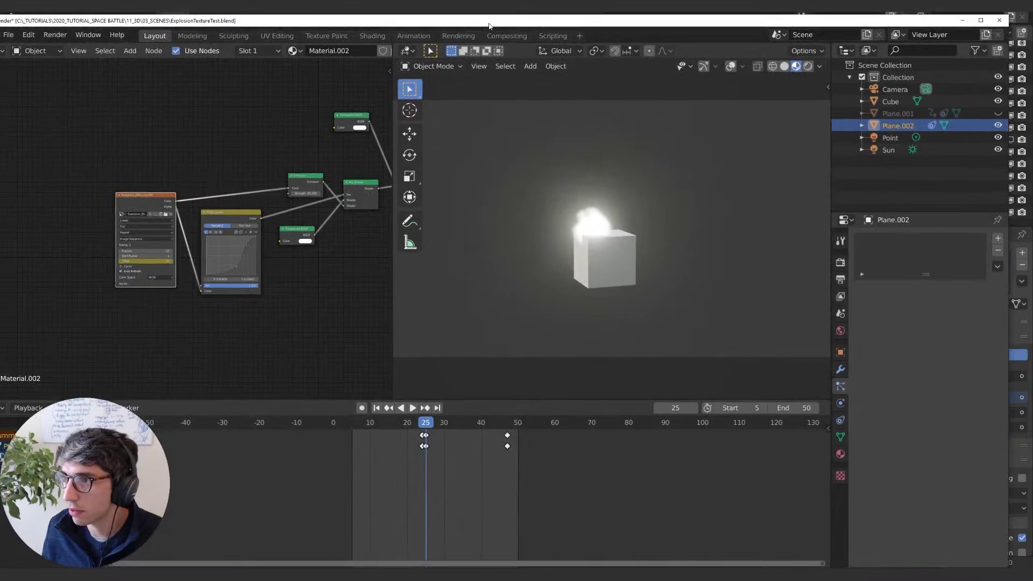
Step: Switch to the ExplosionTextureTest.blend window, maximize it and play its explosion animation
{"action": "double_click", "coordinate": [489, 21]}
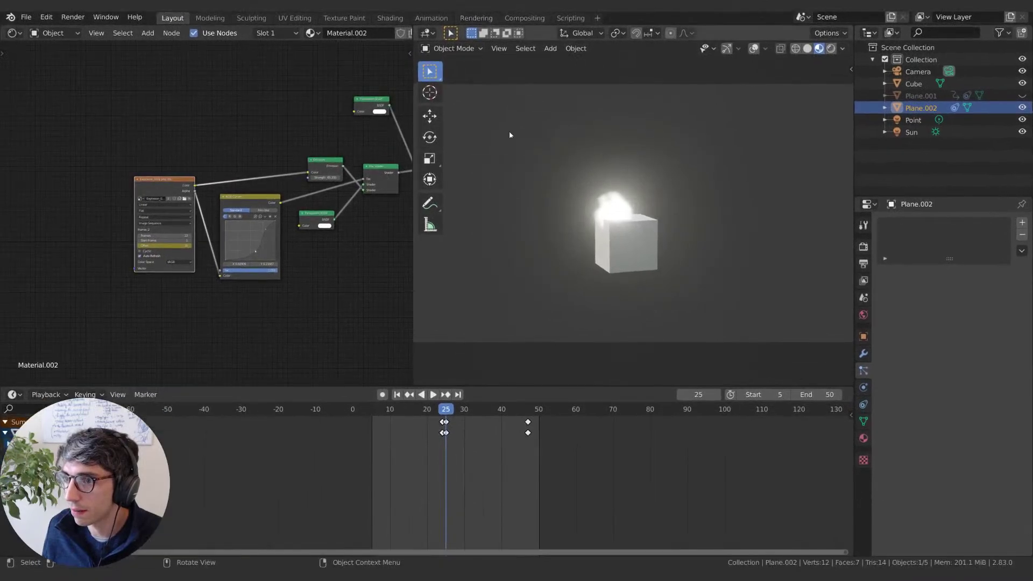
{"action": "key", "text": "space"}
{"action": "left_click", "coordinate": [445, 412]}
{"action": "key", "text": "space"}
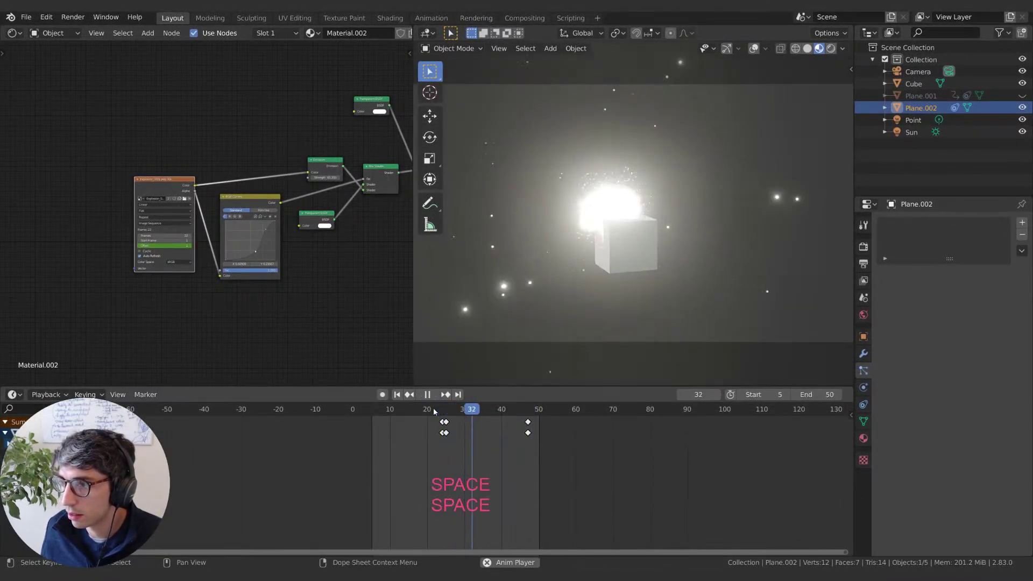
Step: Shift all of Plane.002's keyframes forward by about 43 frames, extend the end frame to 319 and play the animation
{"action": "key", "text": "a"}
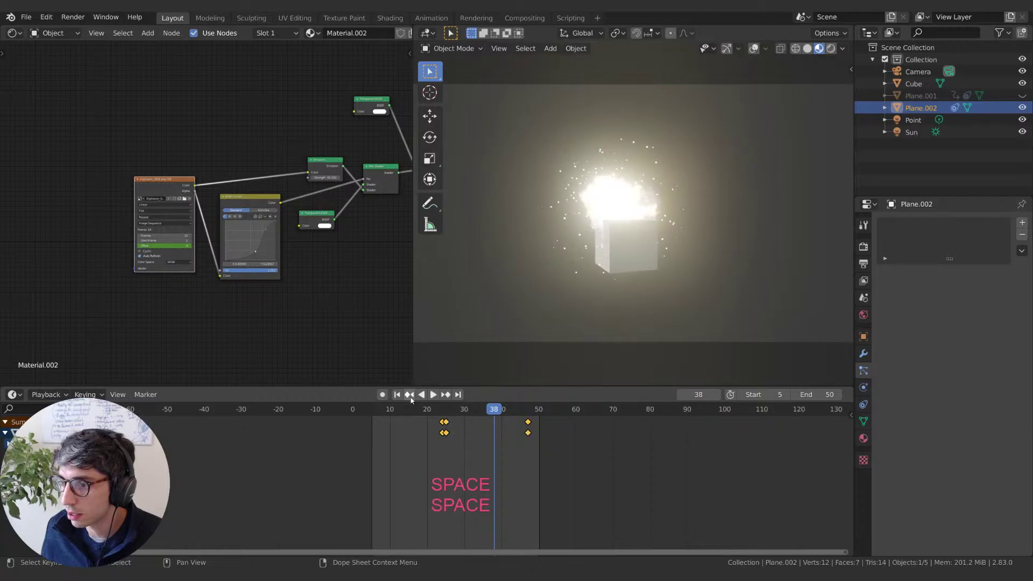
{"action": "key", "text": "g"}
{"action": "left_click", "coordinate": [570, 403]}
{"action": "left_click", "coordinate": [397, 394]}
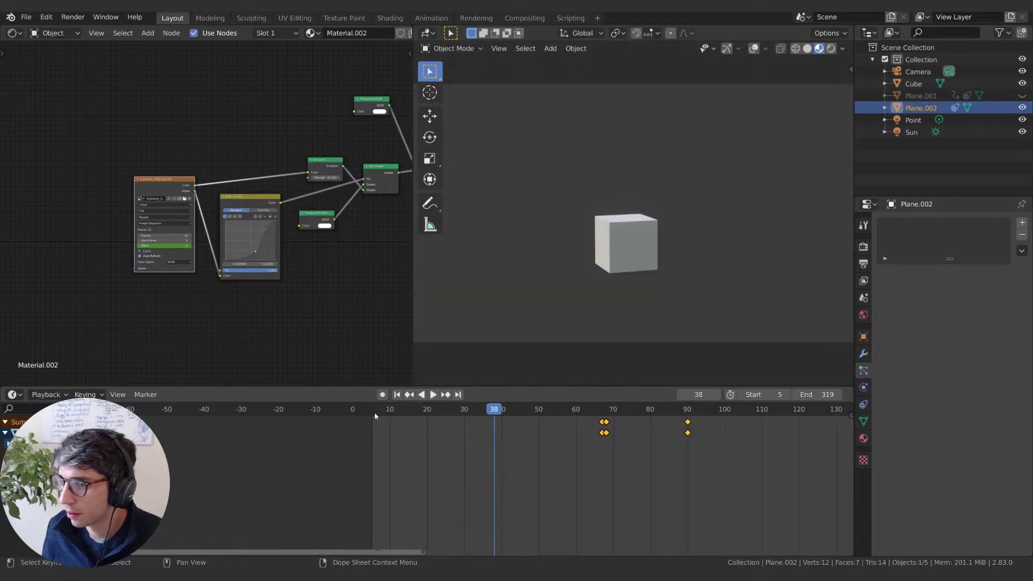
{"action": "key", "text": "space"}
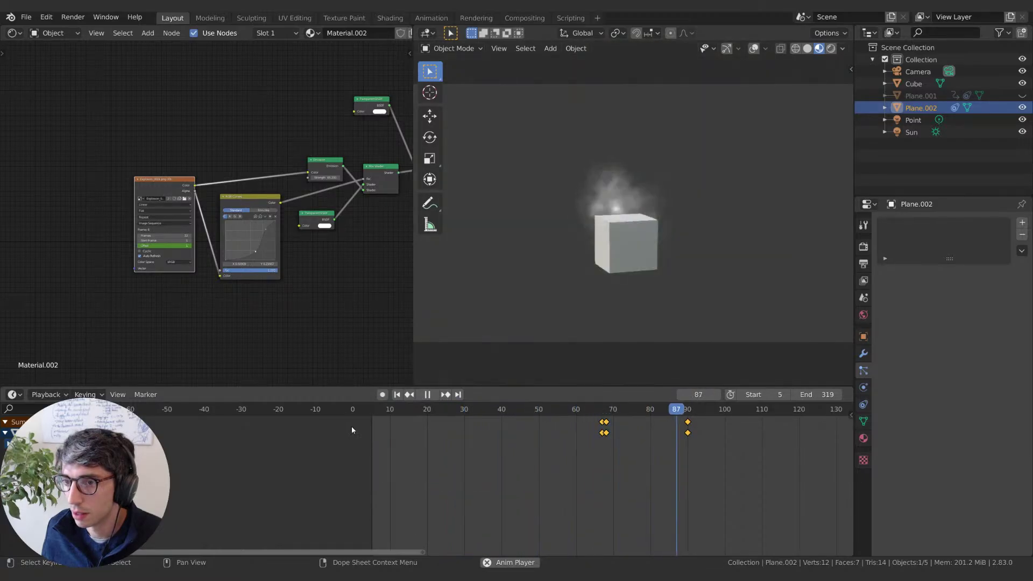
Step: Stop the test animation and scrub it between about frames 79 and 55 to examine how the explosion starts
{"action": "key", "text": "space"}
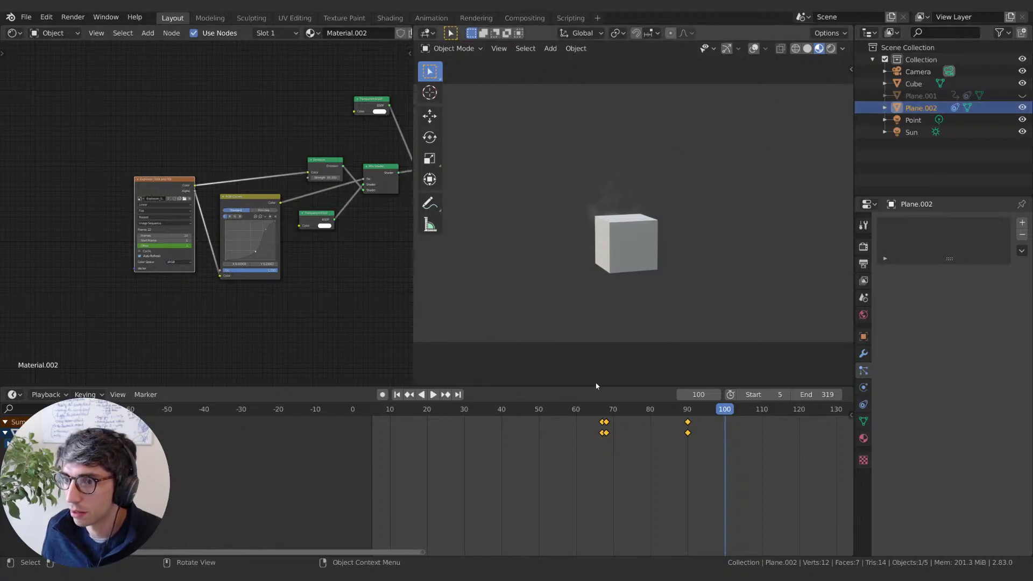
{"action": "left_click", "coordinate": [644, 419]}
{"action": "left_click", "coordinate": [647, 411]}
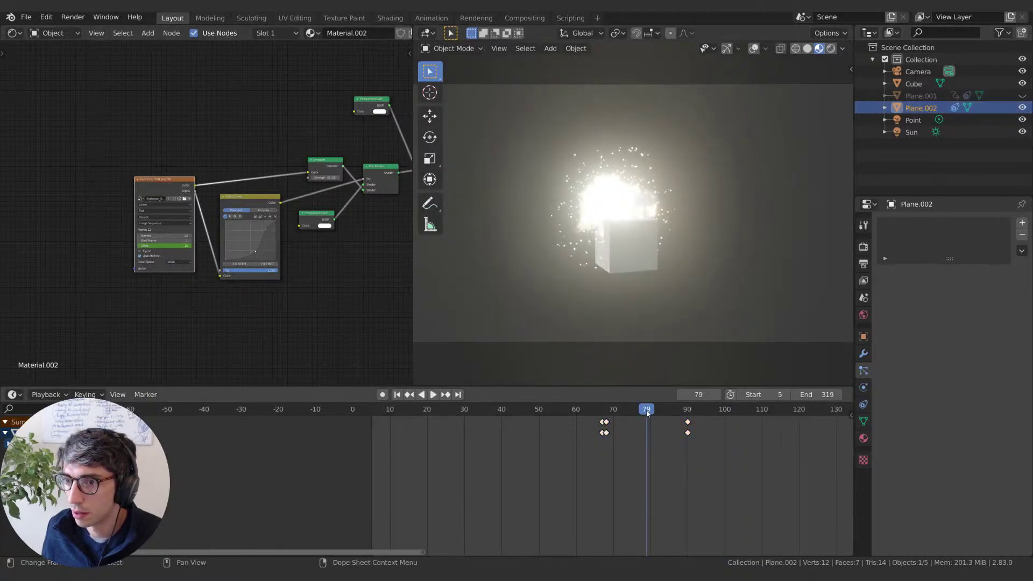
{"action": "key", "text": "space"}
{"action": "left_click_drag", "start_coordinate": [647, 412], "coordinate": [557, 454]}
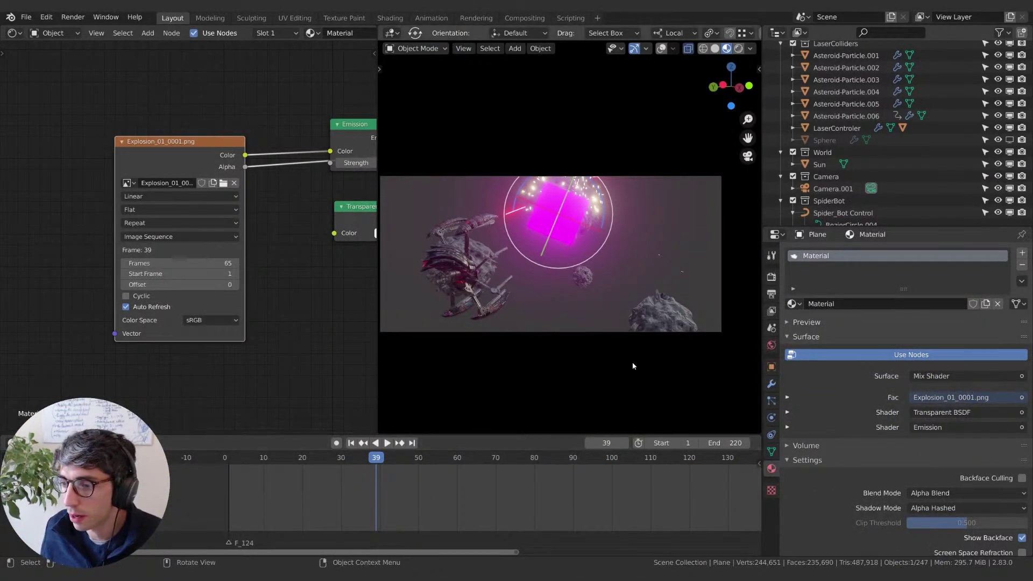
Step: In the space battle scene, keyframe the explosion image sequence's offset at 0 on frame 1
{"action": "left_click", "coordinate": [351, 443]}
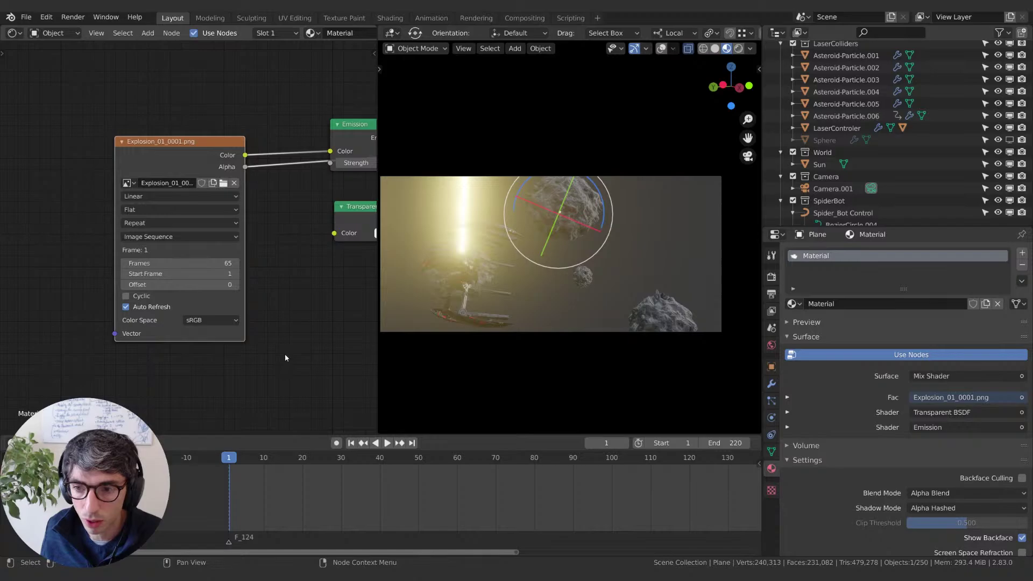
{"action": "left_click", "coordinate": [201, 284]}
{"action": "key", "text": "Return"}
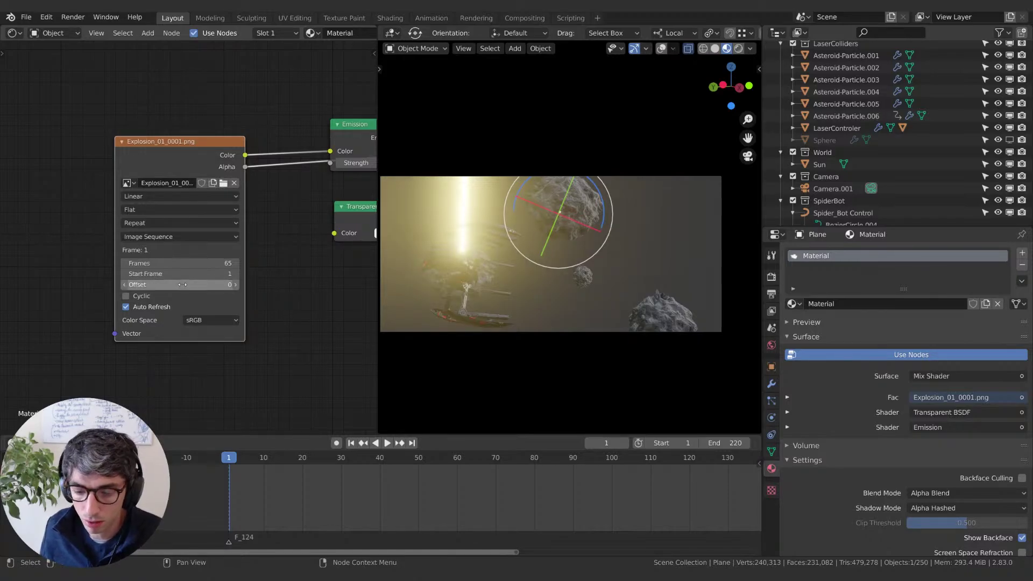
{"action": "key", "text": "i"}
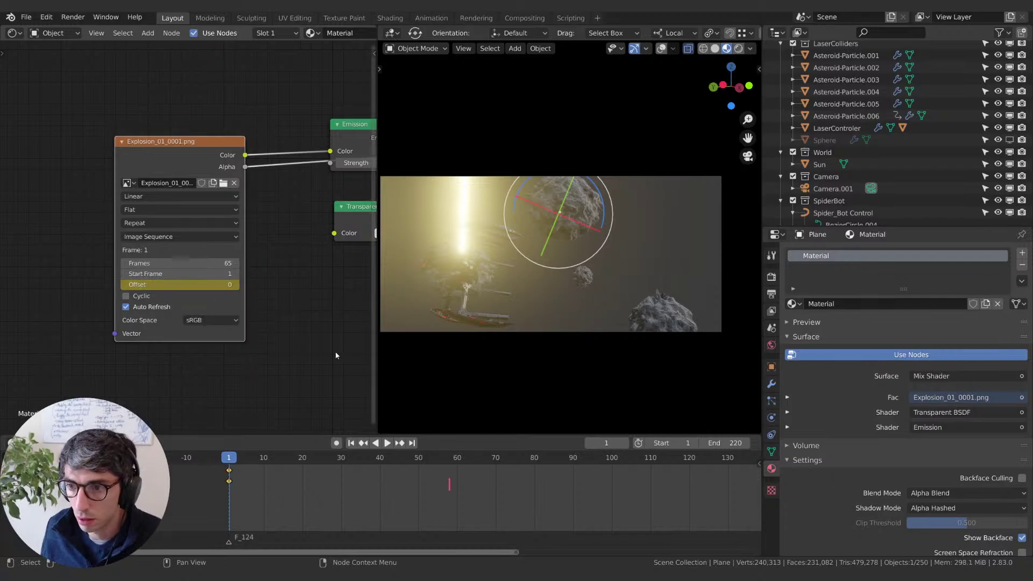
Step: Keyframe the explosion image sequence's offset at -39 on frame 40
{"action": "key", "text": "space"}
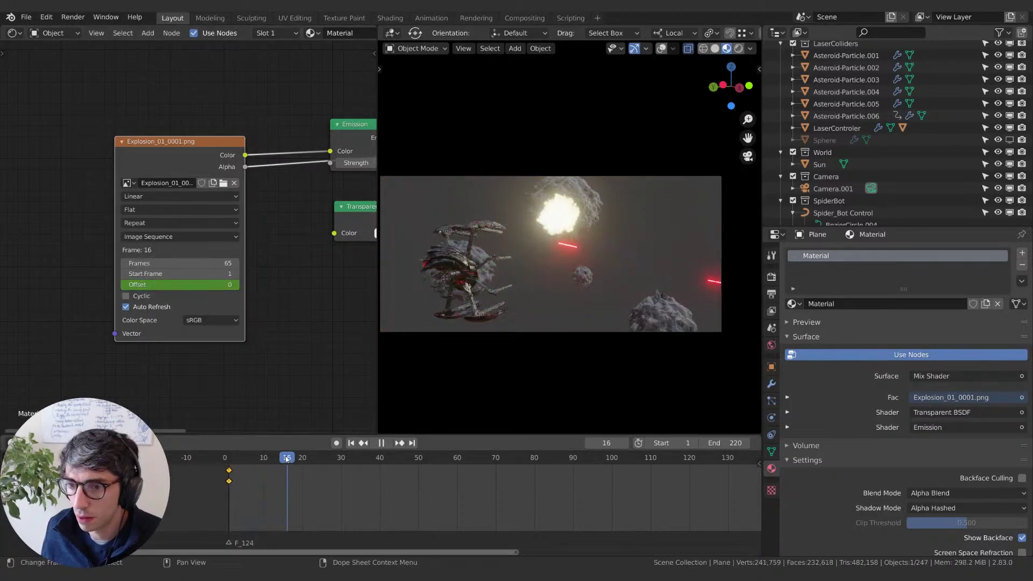
{"action": "left_click_drag", "start_coordinate": [287, 458], "coordinate": [380, 460]}
{"action": "key", "text": "space"}
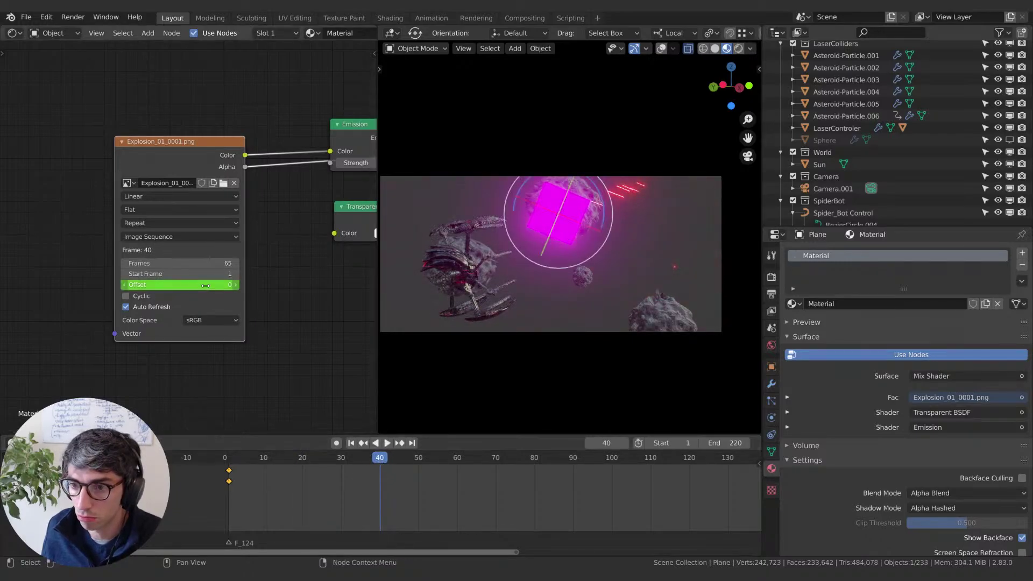
{"action": "left_click_drag", "start_coordinate": [205, 286], "coordinate": [147, 285]}
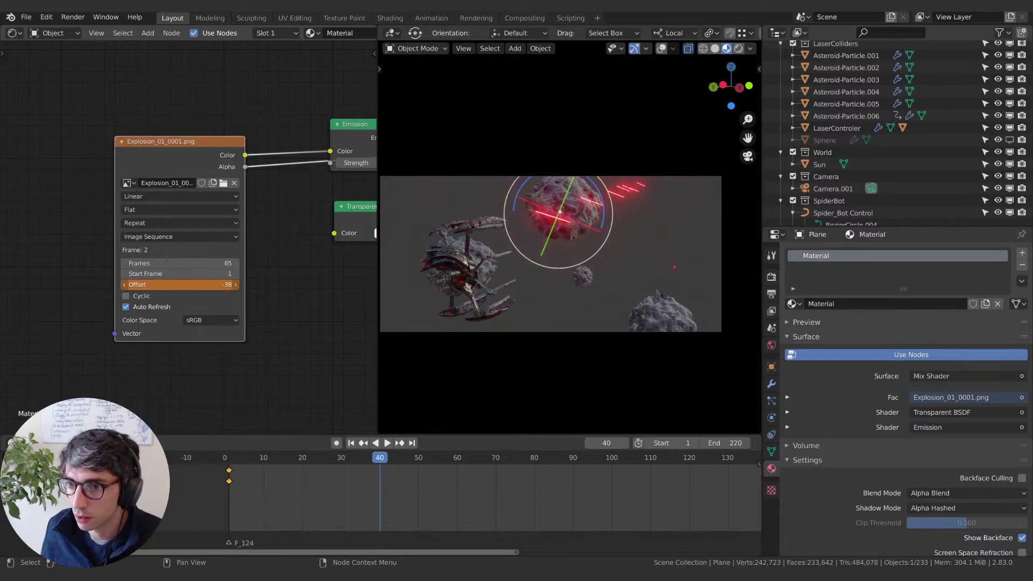
{"action": "left_click", "coordinate": [124, 287]}
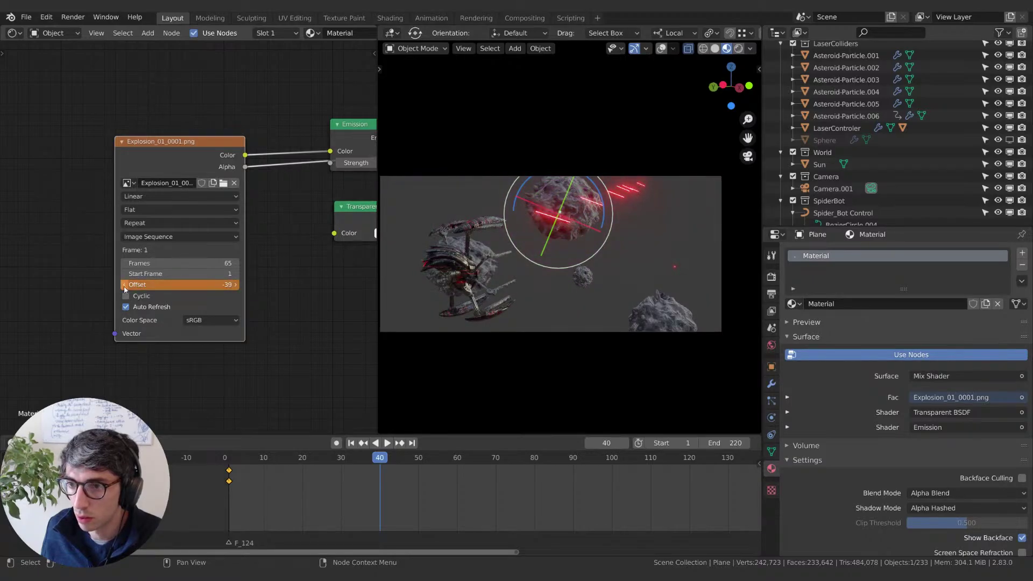
{"action": "key", "text": "minus"}
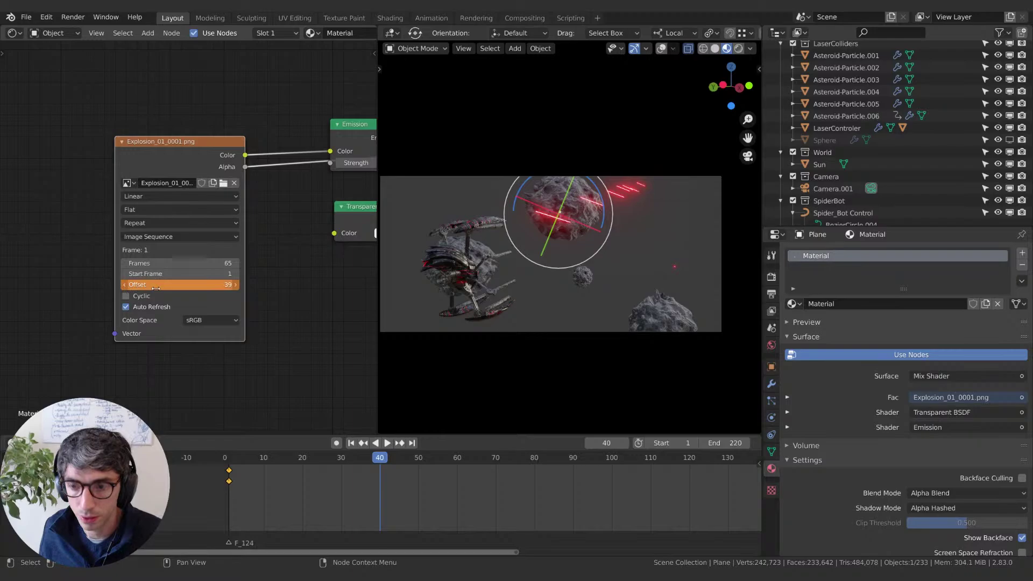
{"action": "key", "text": "i"}
Step: Play the scene past frame 40, scrub back to the start and replay from about frame 20 to check the explosion
{"action": "key", "text": "space"}
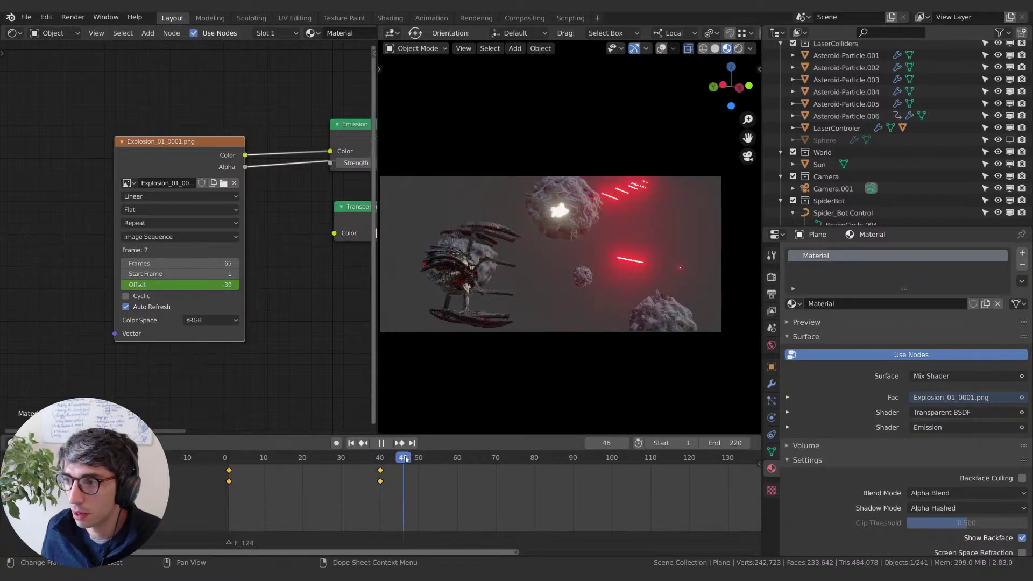
{"action": "left_click_drag", "start_coordinate": [405, 459], "coordinate": [233, 449]}
{"action": "key", "text": "space"}
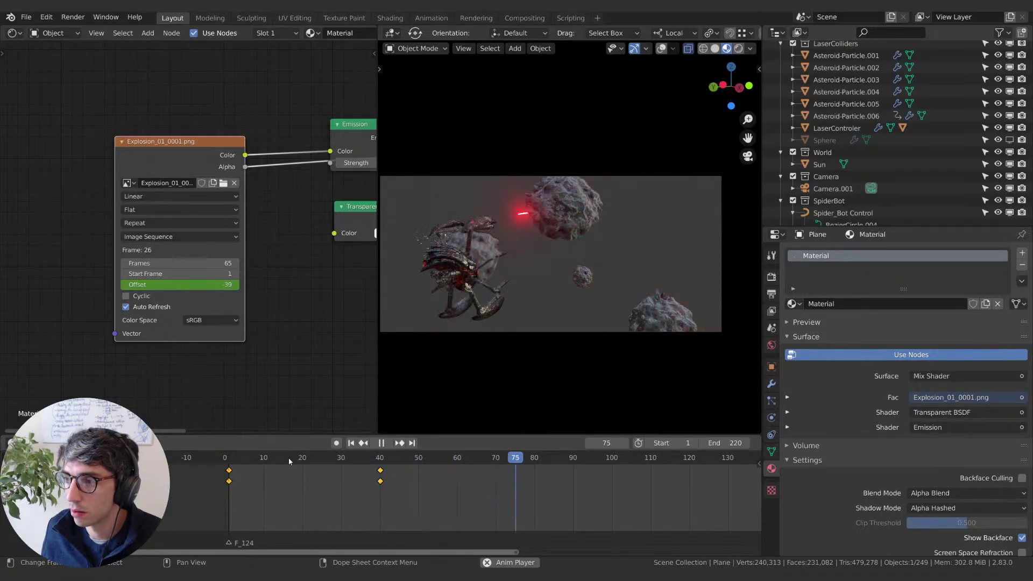
{"action": "key", "text": "space"}
{"action": "left_click", "coordinate": [301, 457]}
{"action": "key", "text": "space"}
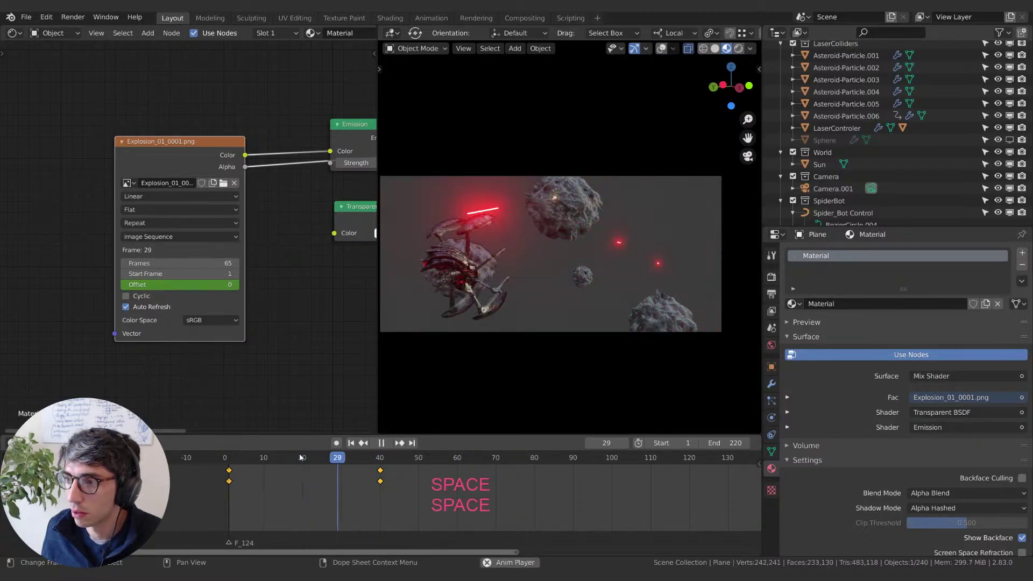
Step: Replay the scene several times from around frame 1 through the second offset keyframe to judge the explosion timing
{"action": "left_click", "coordinate": [223, 466]}
{"action": "key", "text": "space"}
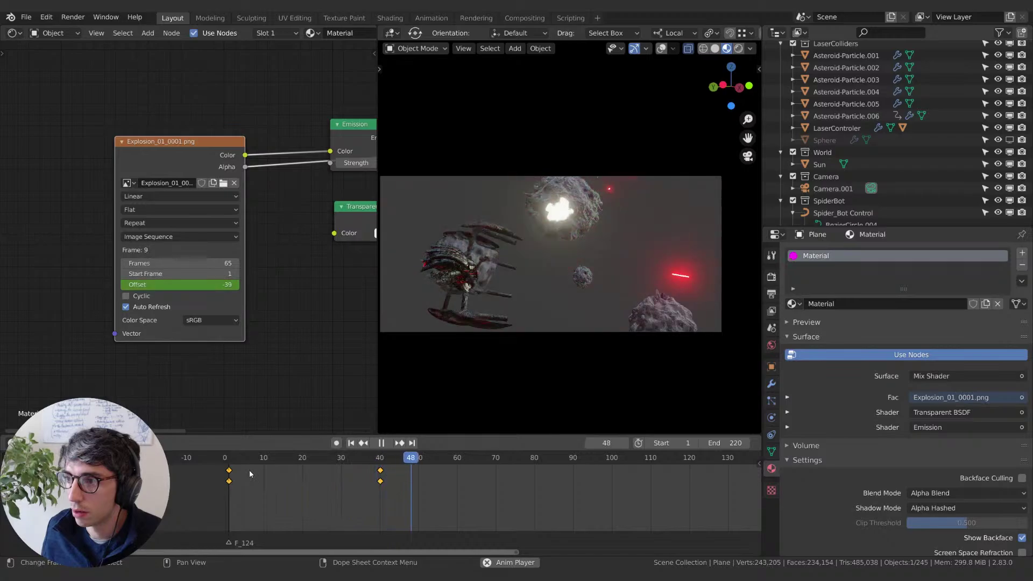
{"action": "key", "text": "space"}
{"action": "left_click", "coordinate": [226, 458]}
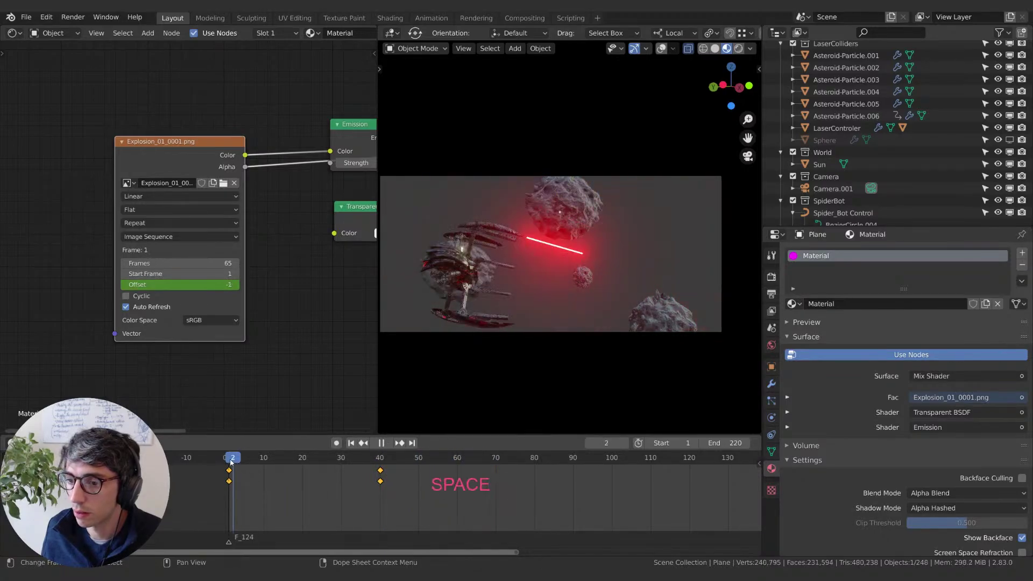
{"action": "key", "text": "space"}
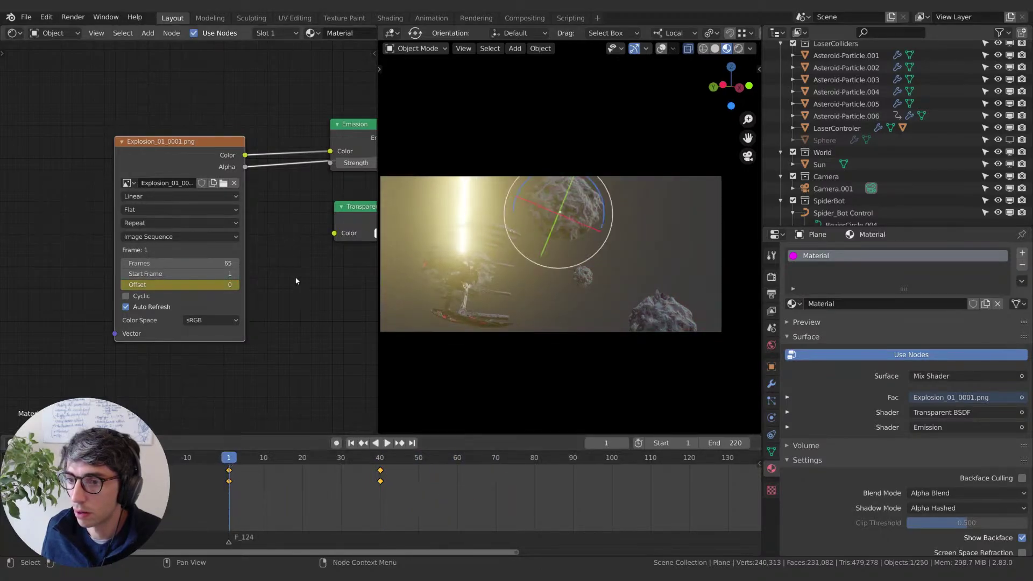
{"action": "key", "text": "space"}
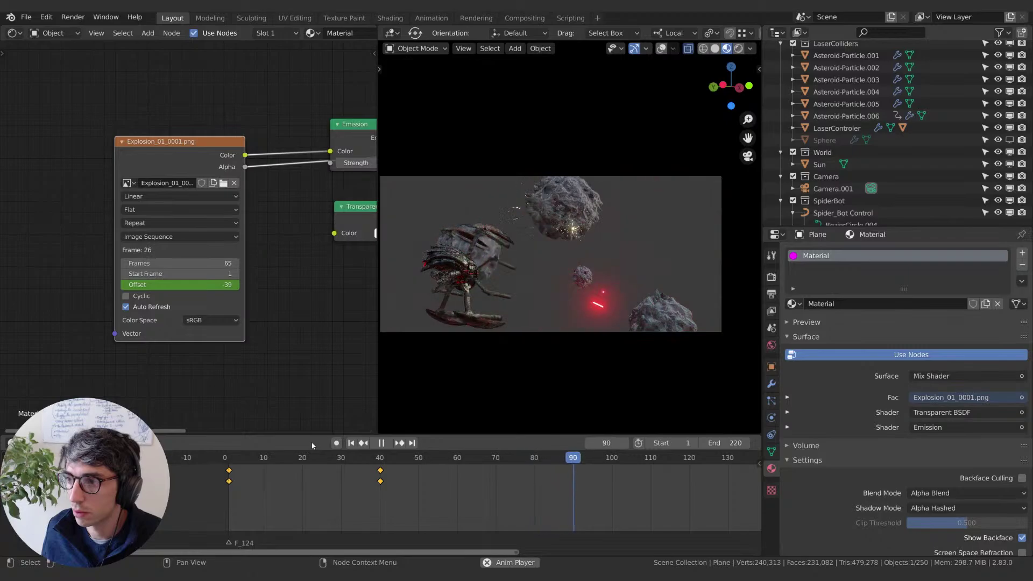
{"action": "left_click", "coordinate": [233, 458]}
{"action": "key", "text": "space"}
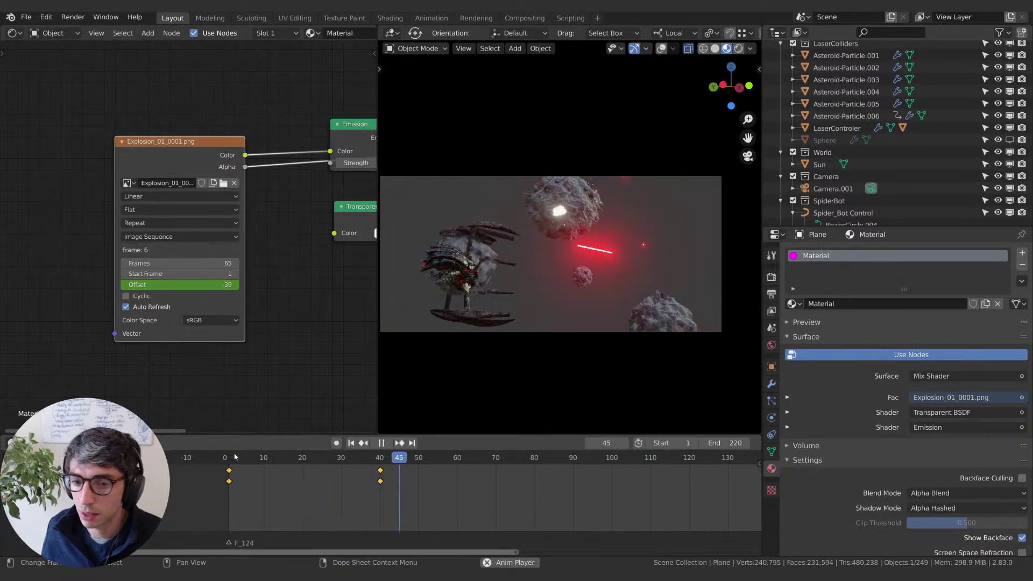
{"action": "left_click", "coordinate": [351, 442]}
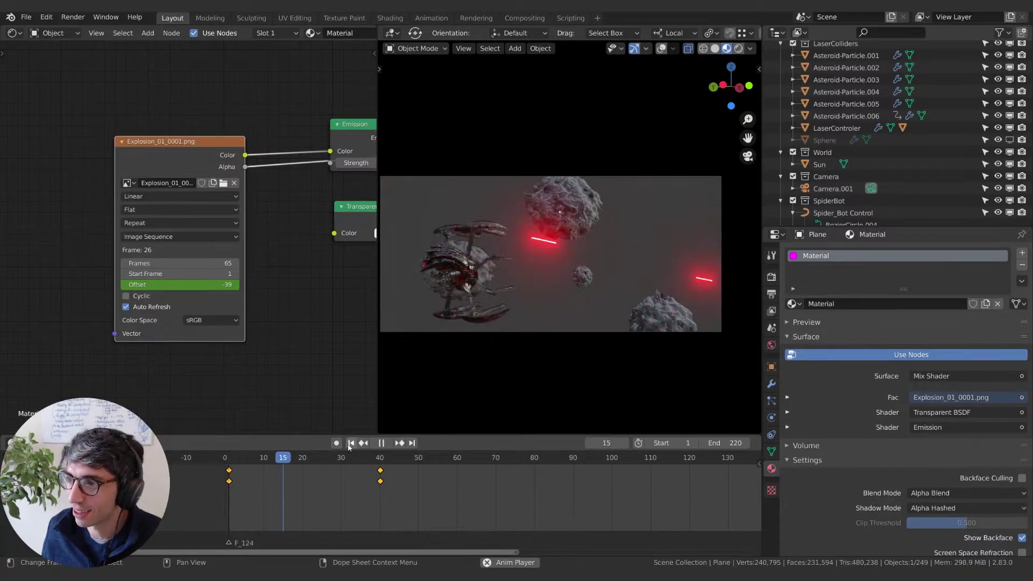
{"action": "key", "text": "space"}
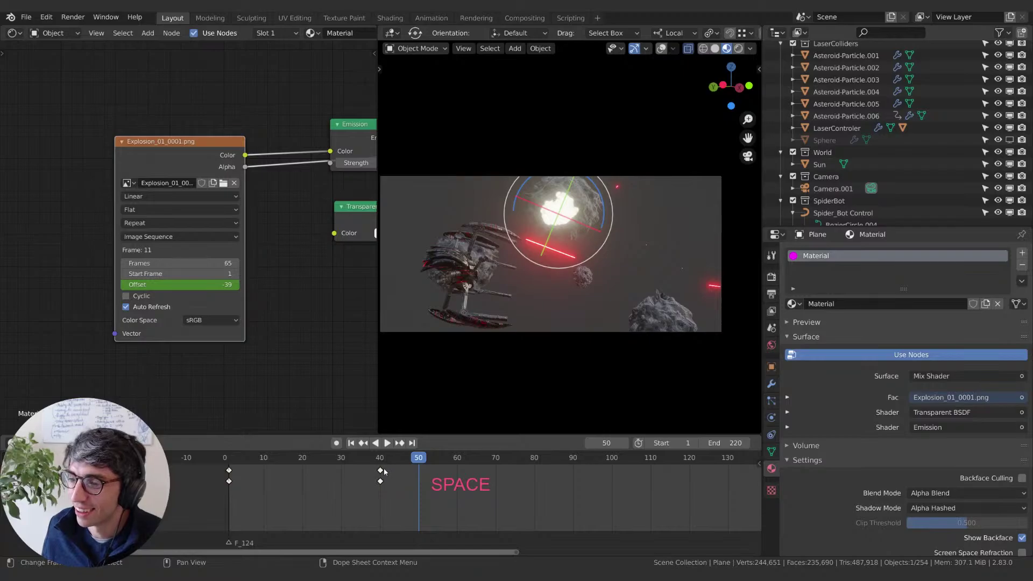
Step: Try the second offset keyframe at about frame 66, play the animation, and return the keyframe to frame 40
{"action": "left_click_drag", "start_coordinate": [383, 471], "coordinate": [480, 471]}
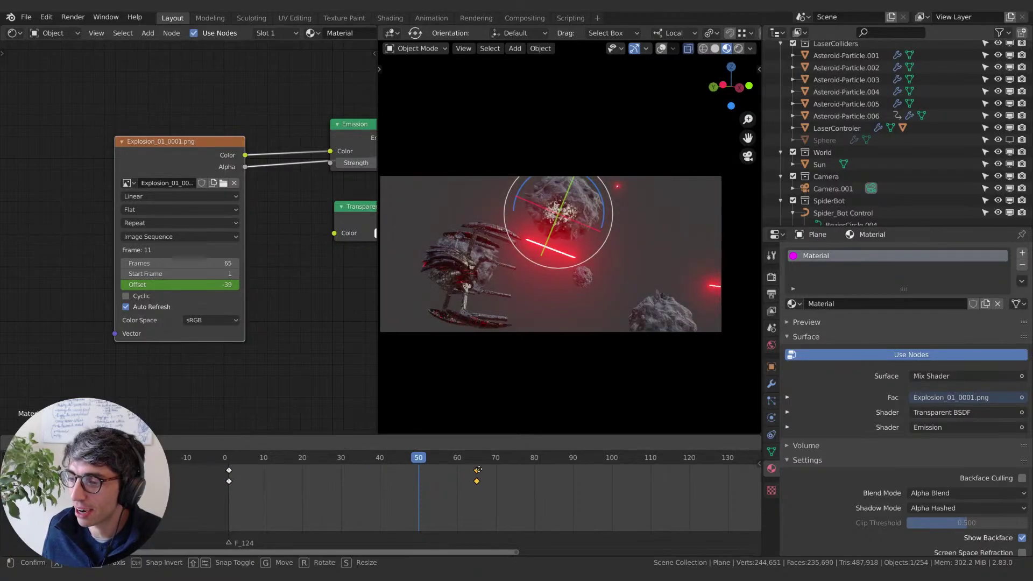
{"action": "key", "text": "space"}
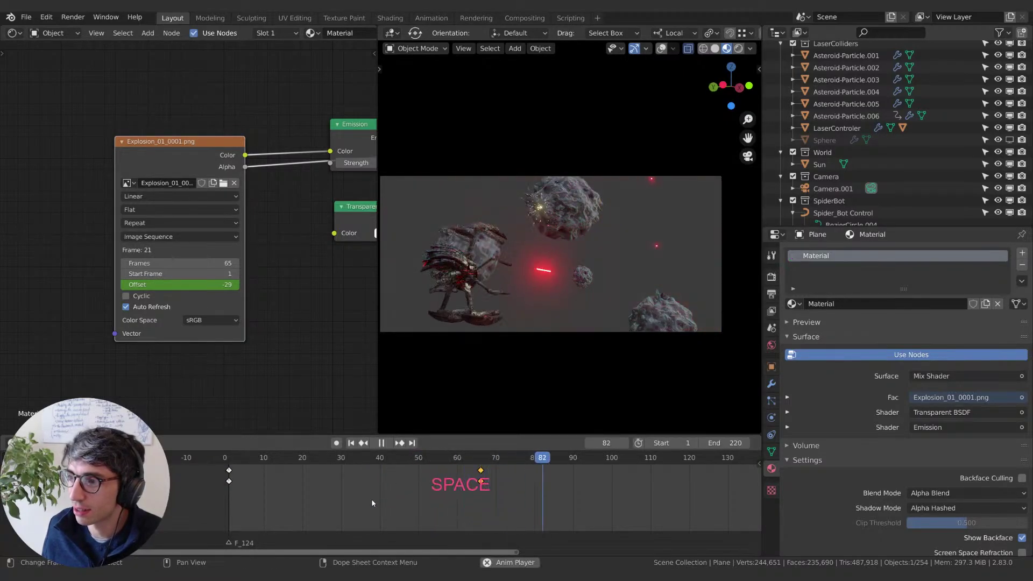
{"action": "key", "text": "space"}
{"action": "left_click", "coordinate": [374, 458]}
{"action": "key", "text": "space"}
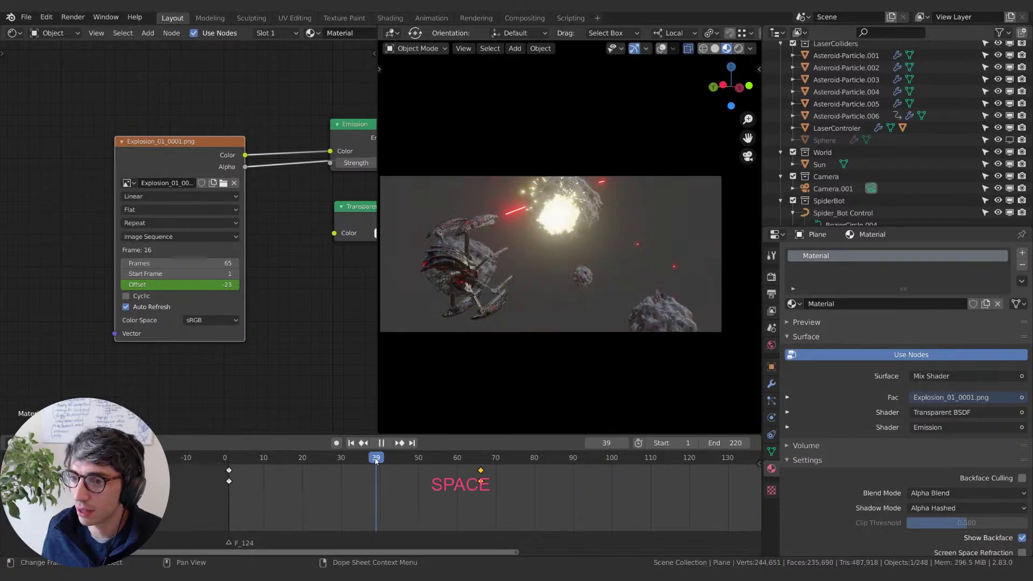
{"action": "key", "text": "space"}
{"action": "left_click_drag", "start_coordinate": [481, 472], "coordinate": [365, 479]}
{"action": "left_click", "coordinate": [364, 462]}
{"action": "key", "text": "space"}
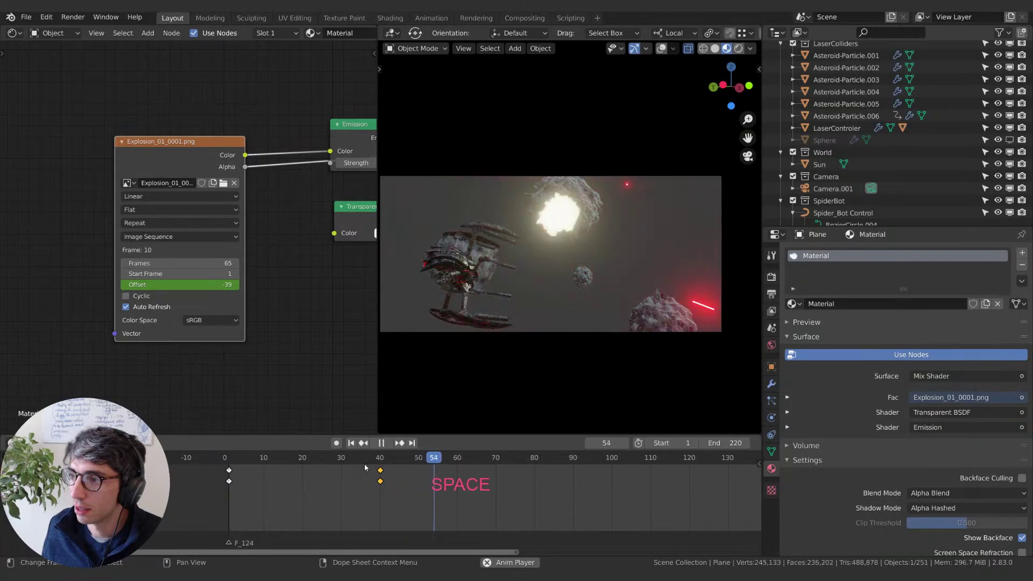
{"action": "key", "text": "Escape"}
Step: Try the second offset keyframe at about frame 25, play the animation, and put the keyframe back on frame 40
{"action": "key", "text": "g"}
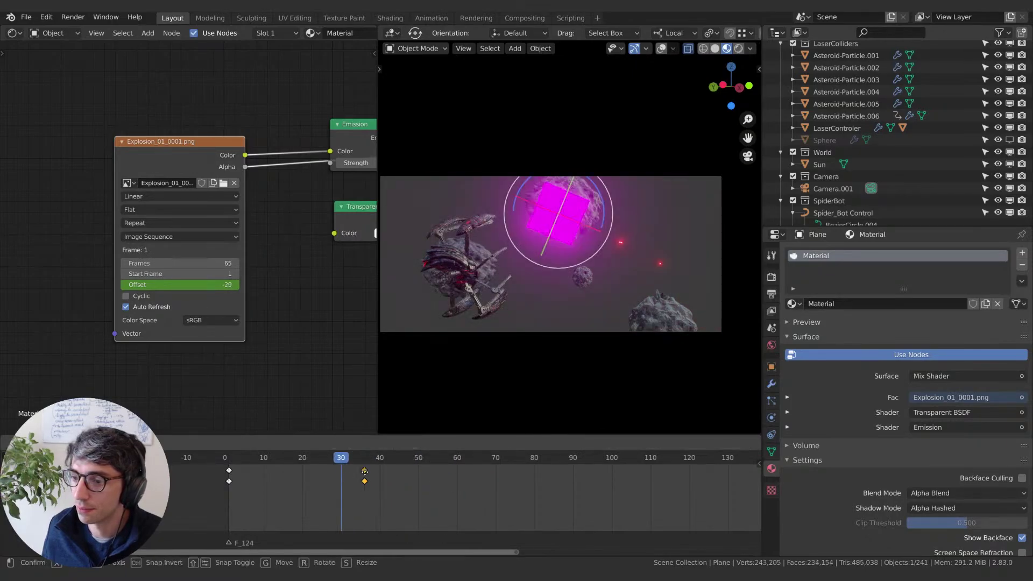
{"action": "left_click", "coordinate": [322, 471]}
{"action": "key", "text": "space"}
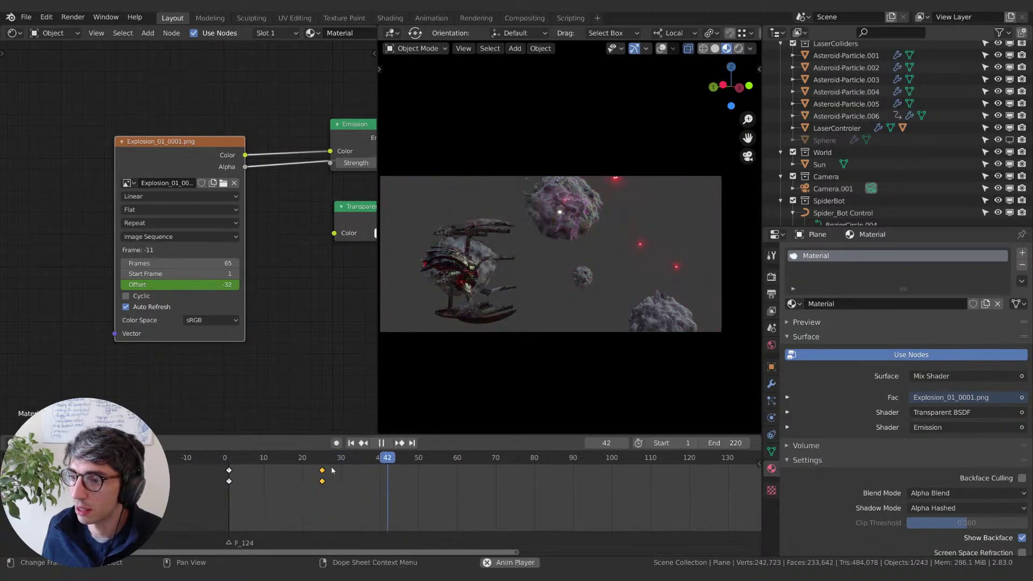
{"action": "key", "text": "space"}
{"action": "key", "text": "g"}
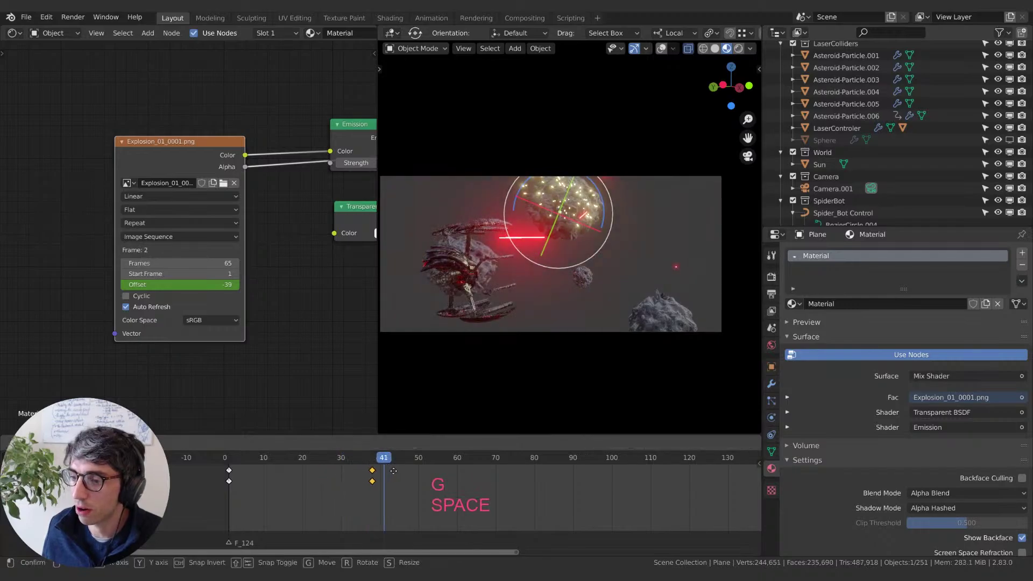
{"action": "left_click", "coordinate": [379, 470]}
{"action": "key", "text": "space"}
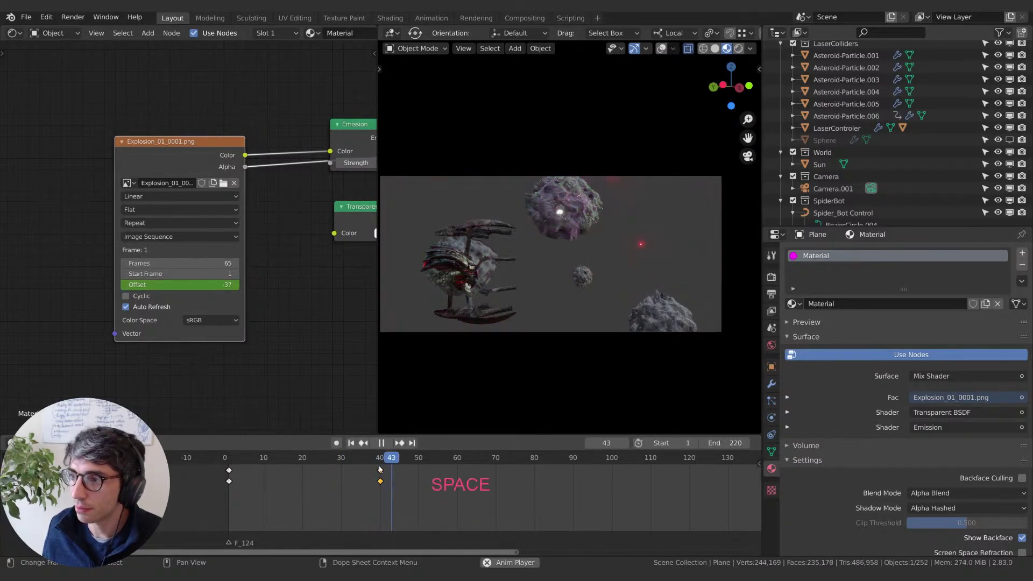
{"action": "key", "text": "space"}
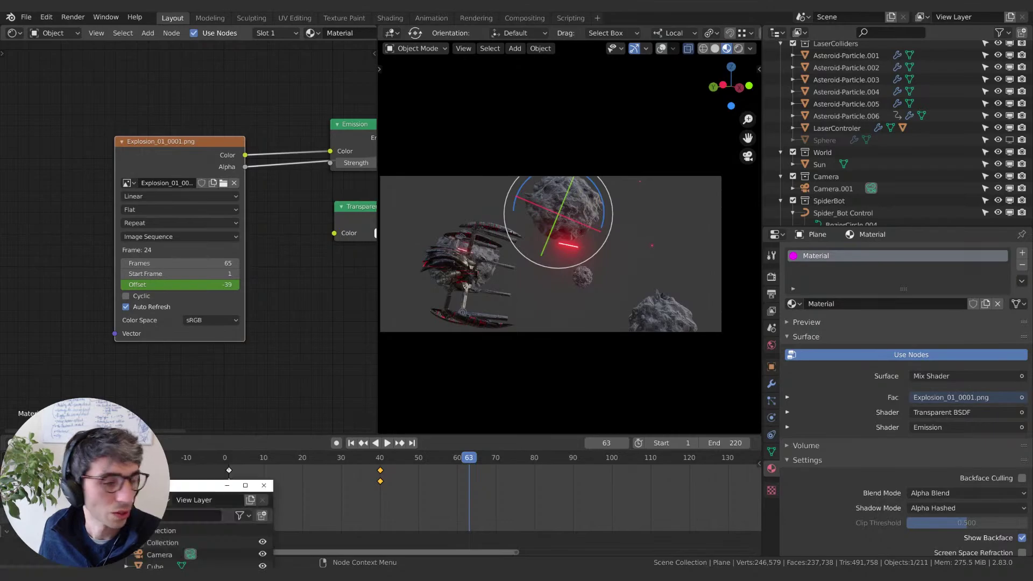
Step: Switch to the explosion texture test window, maximize it, play its animation from the start and scrub to frame 67
{"action": "left_click", "coordinate": [228, 505]}
{"action": "double_click", "coordinate": [493, 215]}
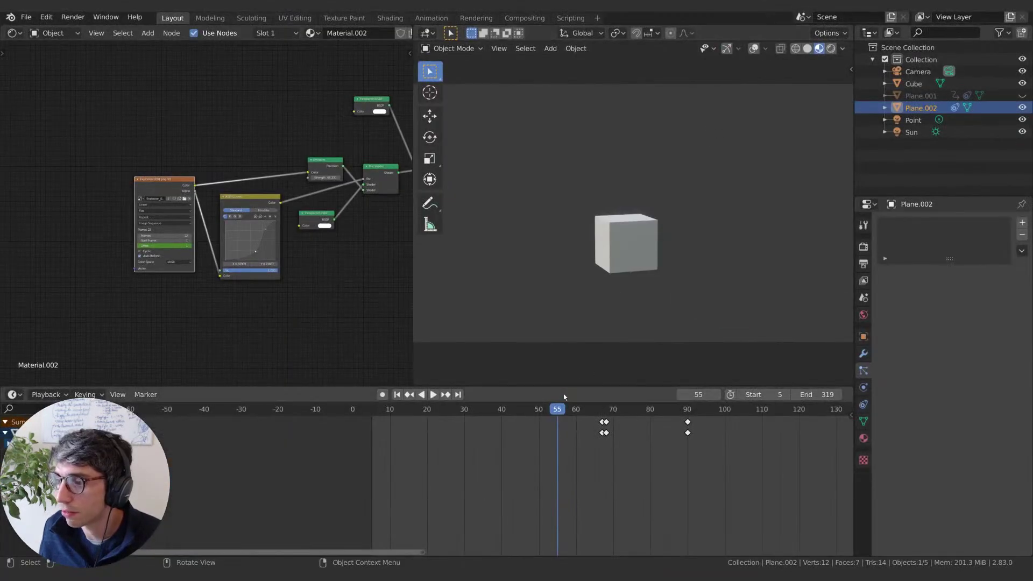
{"action": "key", "text": "space"}
{"action": "left_click", "coordinate": [396, 394]}
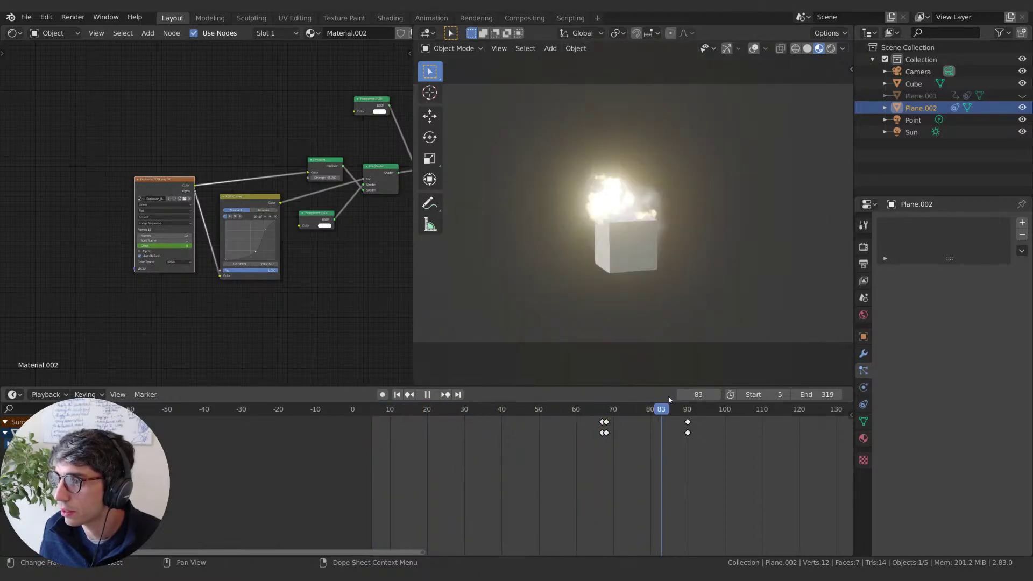
{"action": "left_click_drag", "start_coordinate": [669, 408], "coordinate": [604, 430]}
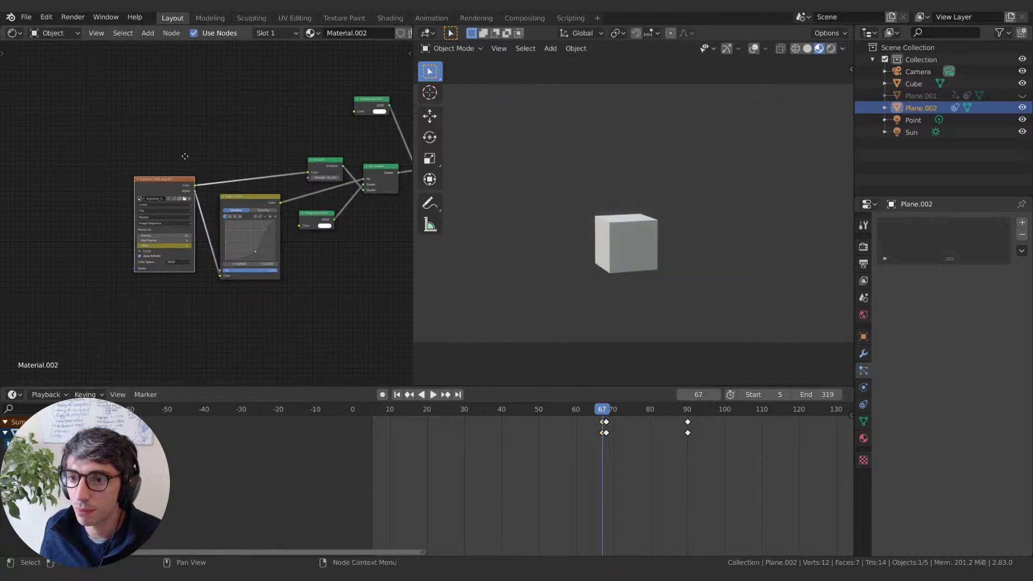
Step: Move Plane.002's first offset keyframe from frame 67 to frame 5 and play the explosion animation
{"action": "middle_click_drag", "start_coordinate": [185, 156], "coordinate": [161, 157]}
{"action": "left_click_drag", "start_coordinate": [602, 424], "coordinate": [387, 423]}
{"action": "key", "text": "space"}
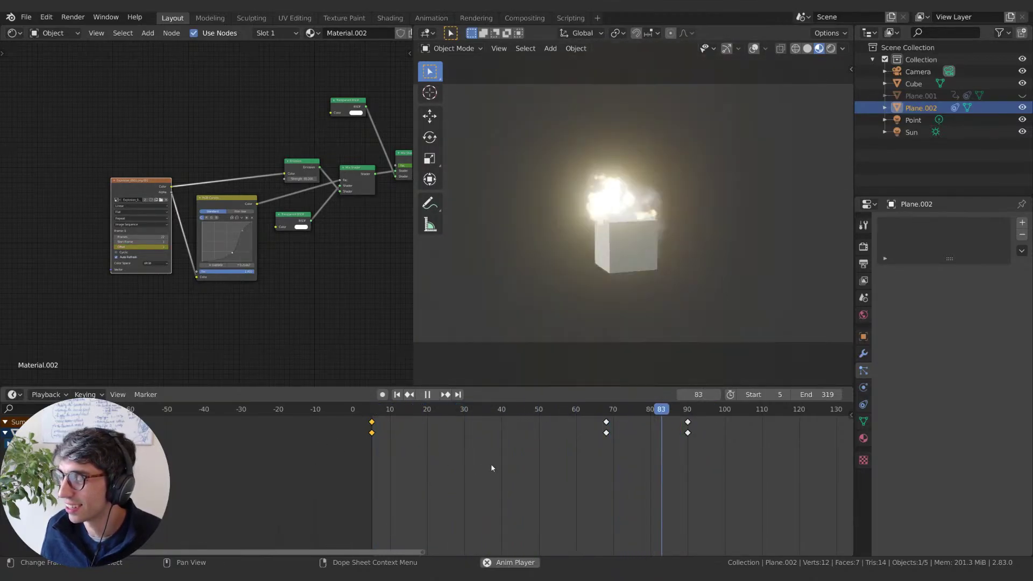
{"action": "key", "text": "space"}
Step: Stop playback, scrub to frame 90, and open the Graph Editor with Plane.002's offset keyframes in view
{"action": "left_click_drag", "start_coordinate": [338, 469], "coordinate": [822, 410]}
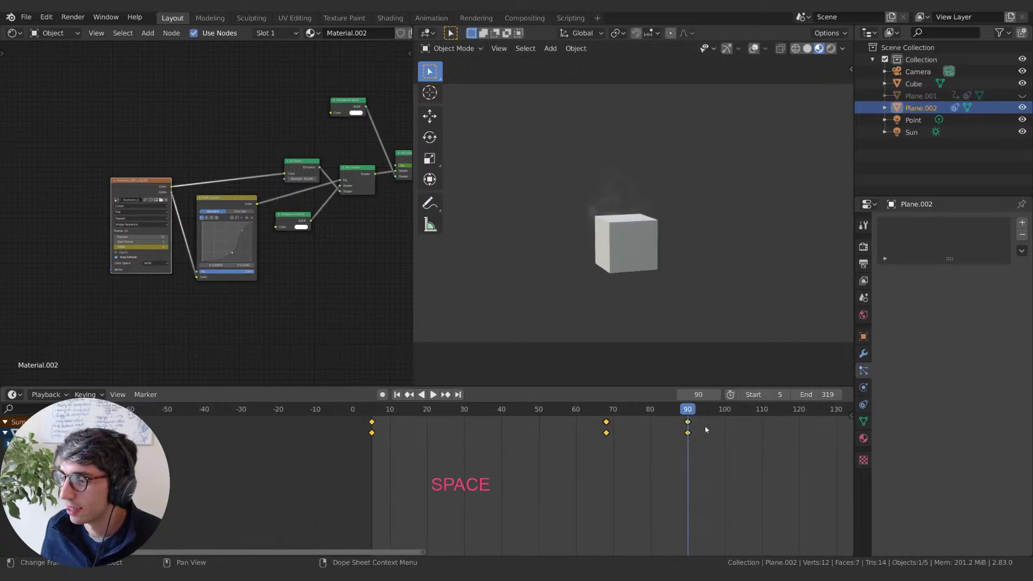
{"action": "right_click", "coordinate": [689, 425]}
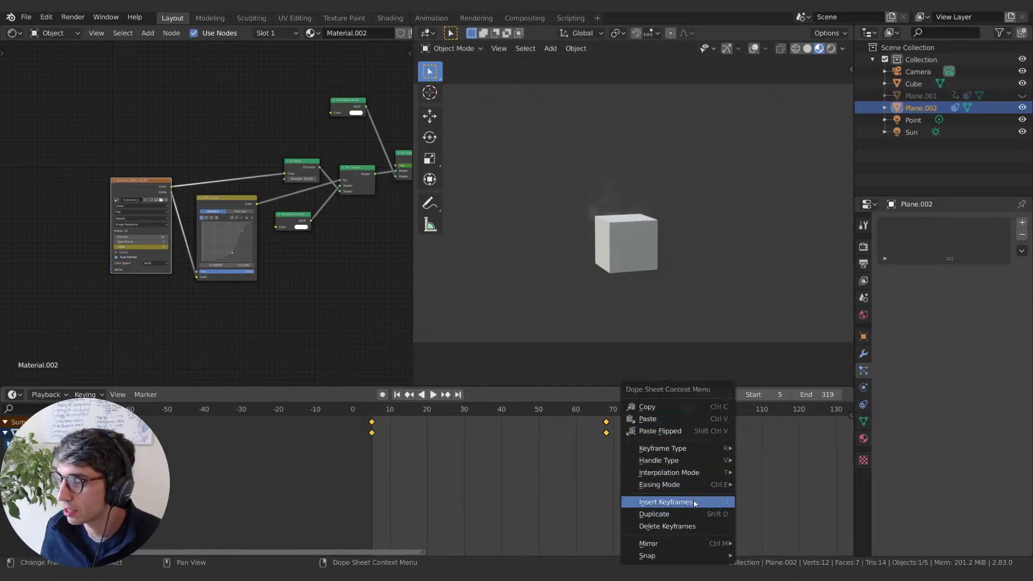
{"action": "left_click", "coordinate": [19, 395]}
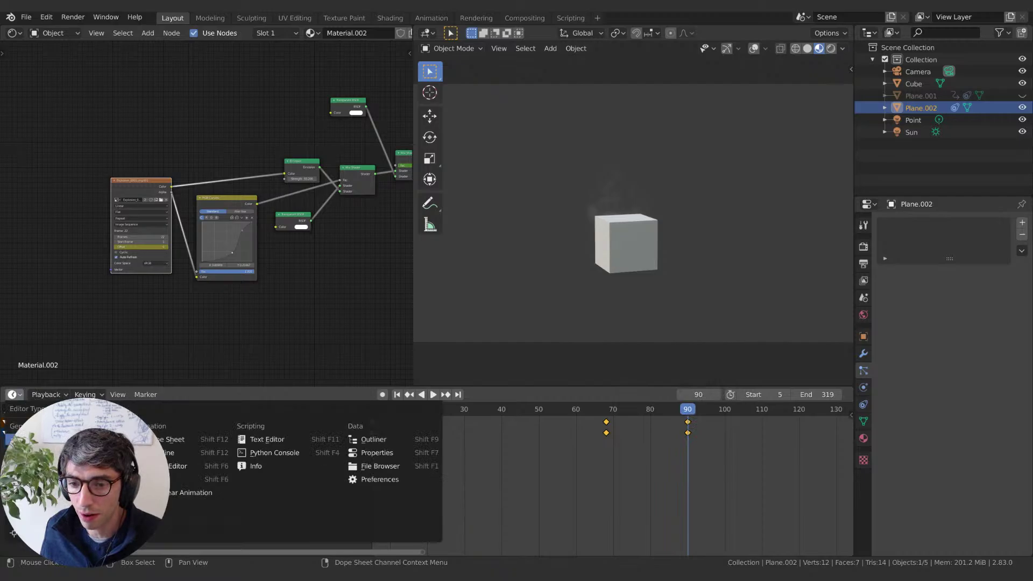
{"action": "left_click", "coordinate": [180, 466]}
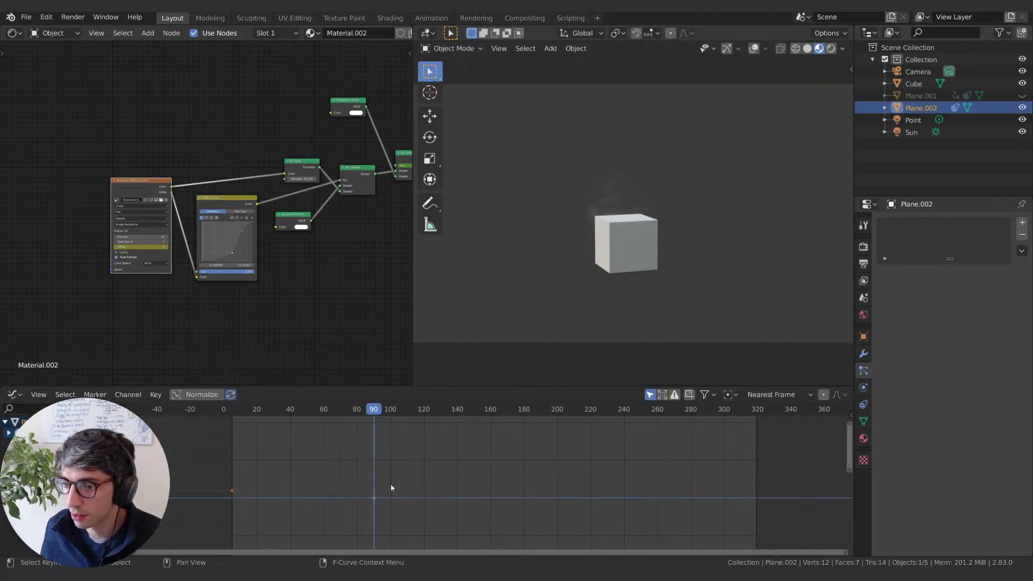
{"action": "key", "text": "Home"}
{"action": "scroll", "coordinate": [453, 484], "scroll_direction": "down", "scroll_amount": 3}
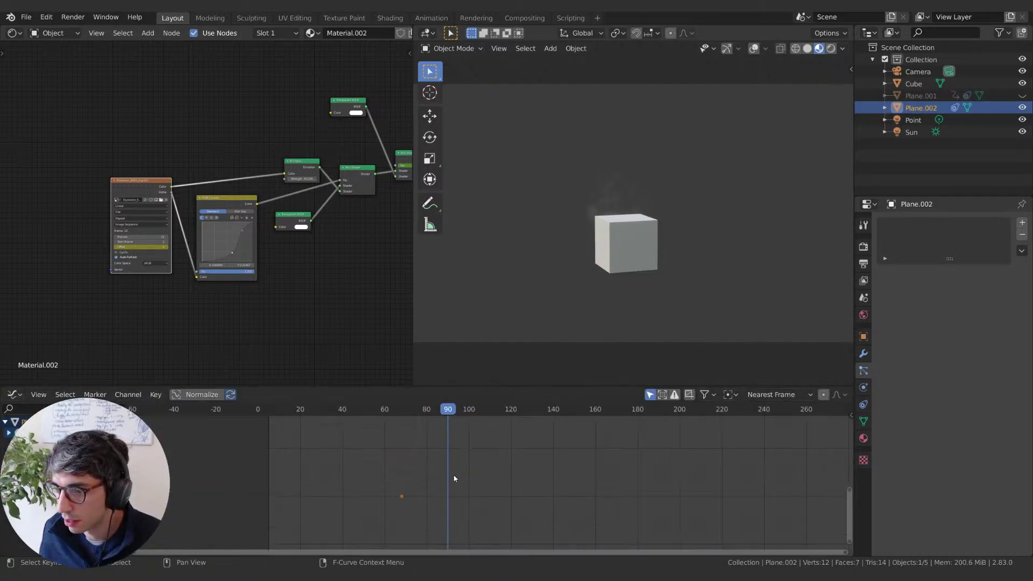
{"action": "scroll", "coordinate": [454, 479], "scroll_direction": "down", "scroll_amount": 5}
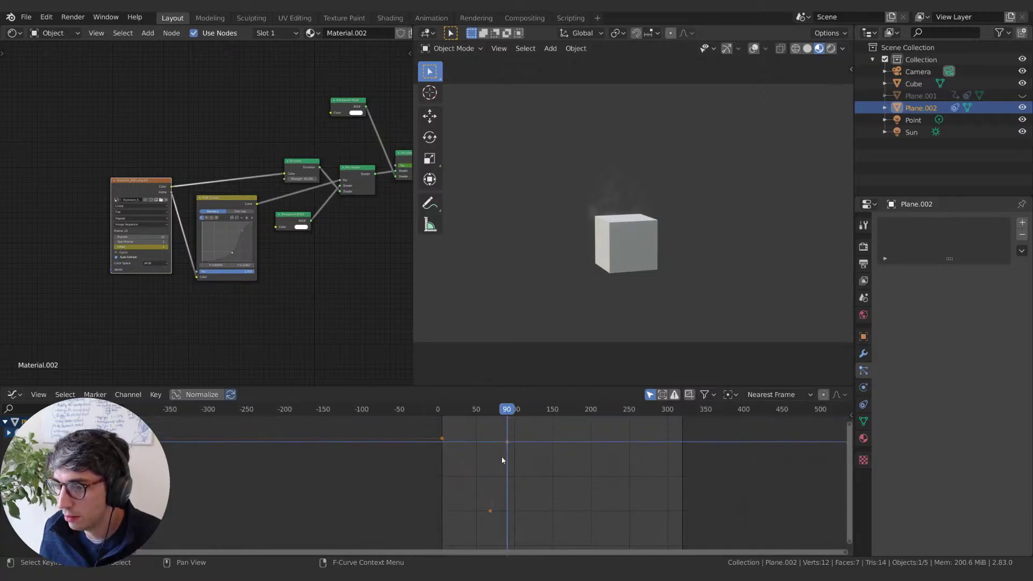
Step: Try Bezier interpolation on all three of Plane.002's offset keyframes, and set them back to Linear
{"action": "key", "text": "b"}
{"action": "left_click_drag", "start_coordinate": [424, 426], "coordinate": [523, 521]}
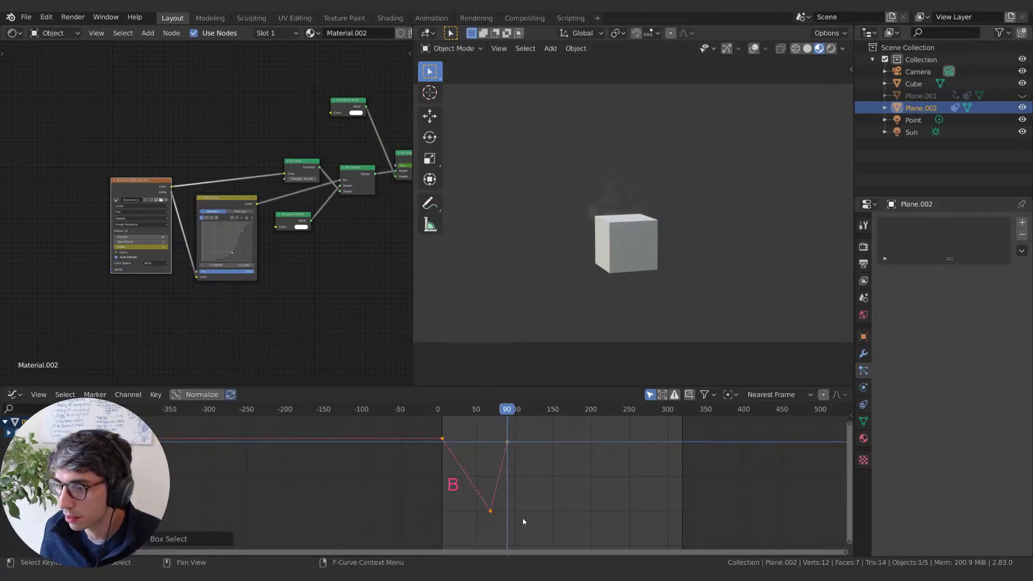
{"action": "right_click", "coordinate": [491, 512]}
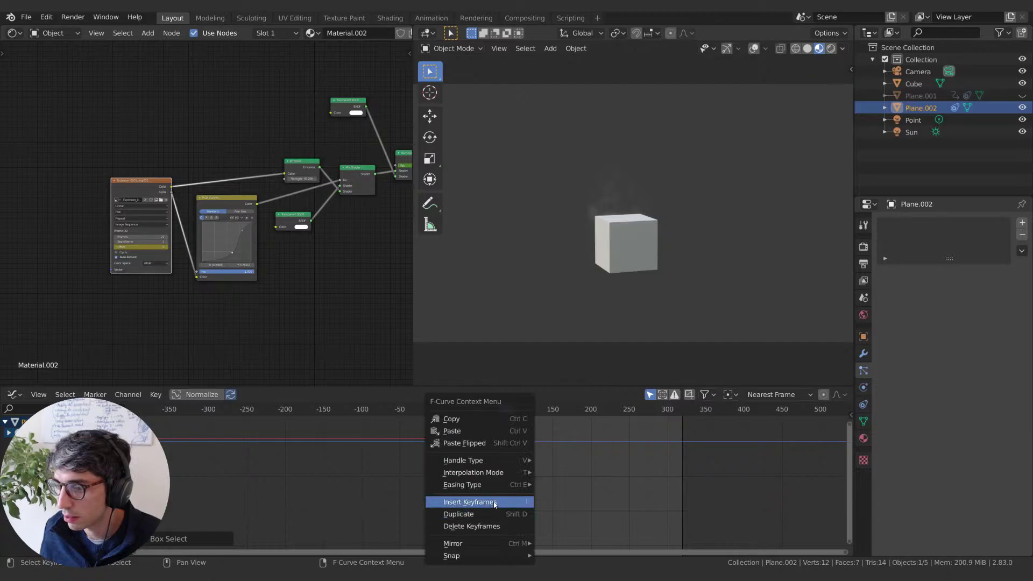
{"action": "mouse_move", "coordinate": [500, 472]}
{"action": "left_click", "coordinate": [579, 420]}
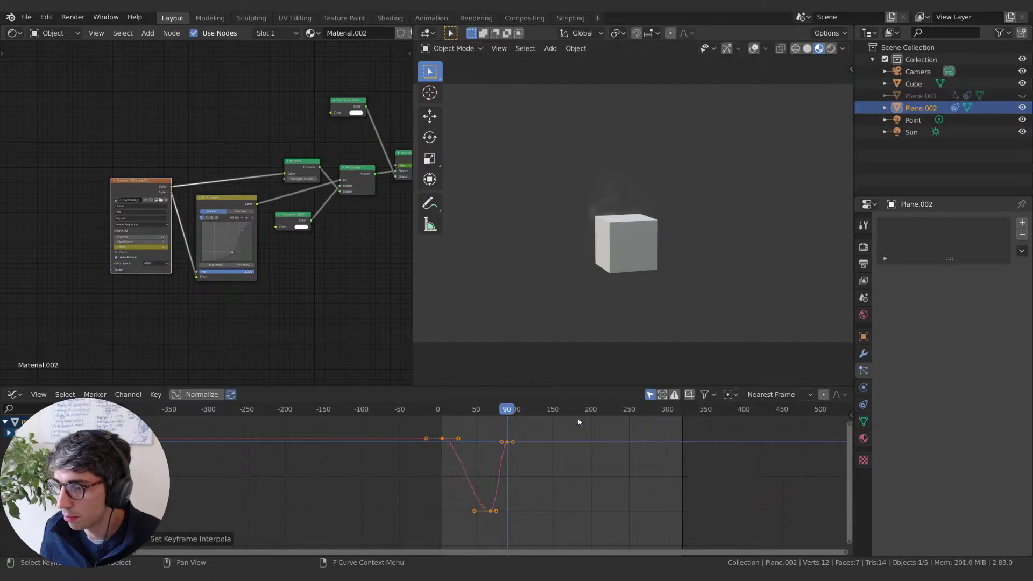
{"action": "right_click", "coordinate": [500, 509]}
{"action": "mouse_move", "coordinate": [491, 474]}
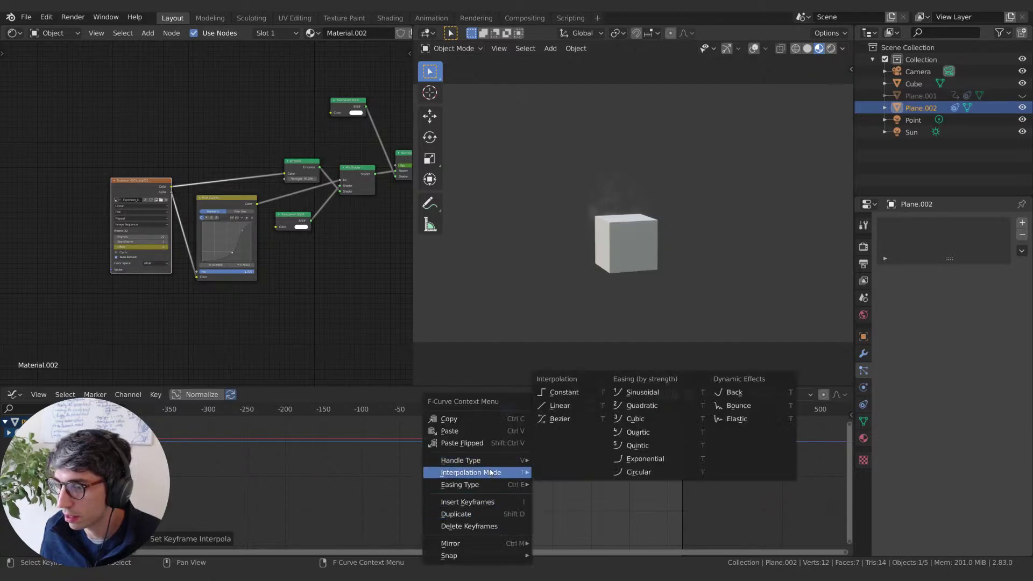
{"action": "left_click", "coordinate": [560, 412]}
{"action": "key", "text": "Home"}
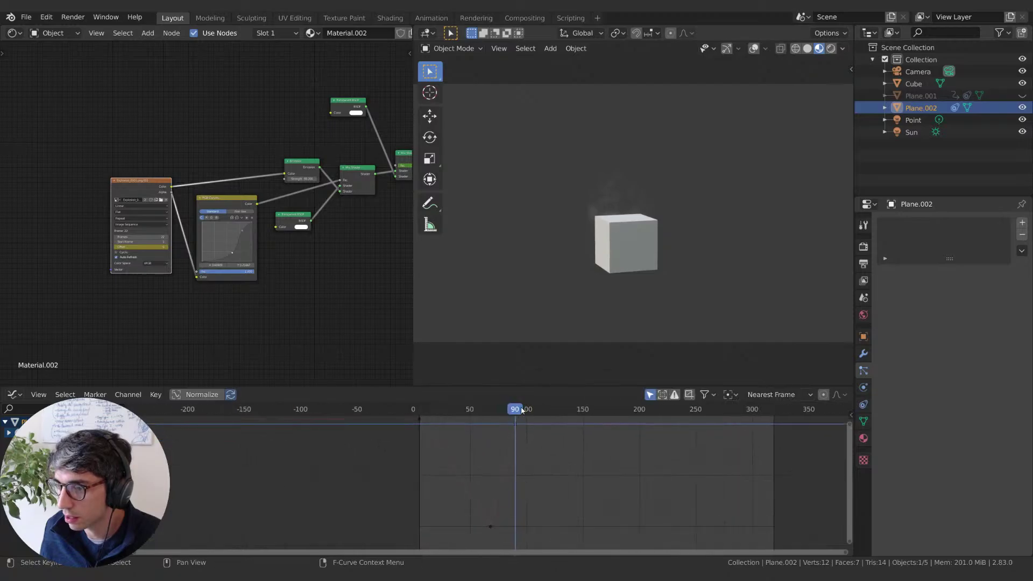
Step: Scrub back to the start, play the explosion with its linear offset curve, and stop at frame 60
{"action": "left_click", "coordinate": [487, 414]}
{"action": "left_click_drag", "start_coordinate": [488, 415], "coordinate": [408, 431]}
{"action": "key", "text": "space"}
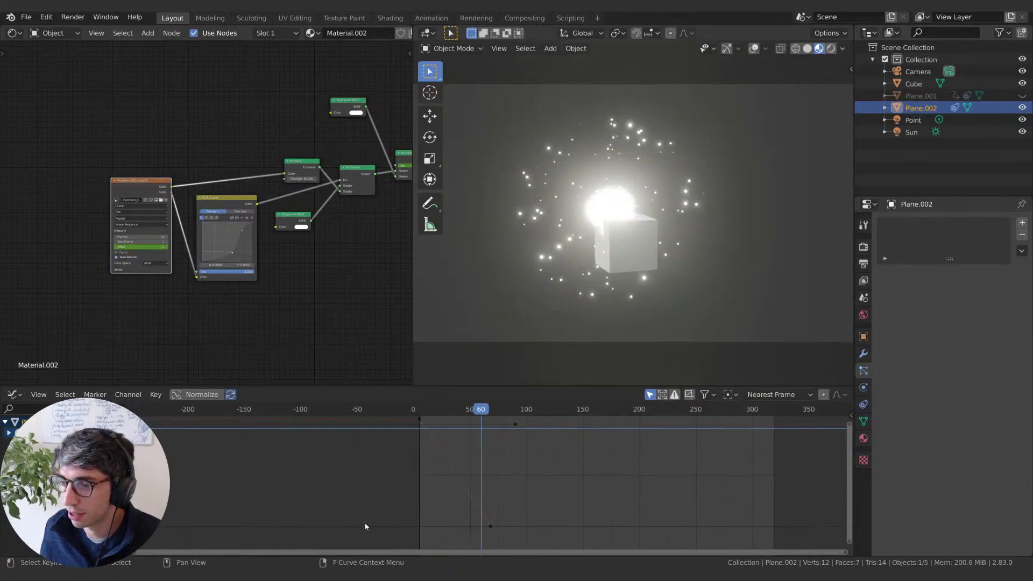
{"action": "key", "text": "space"}
Step: Replace the Graph Editor with the Timeline and replay the explosion animation from the start
{"action": "left_click", "coordinate": [15, 395]}
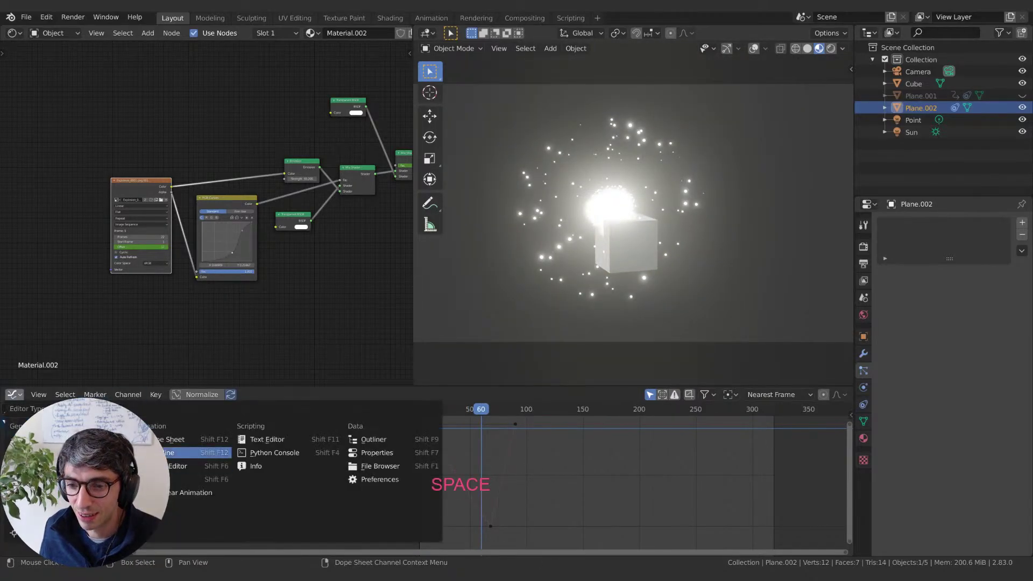
{"action": "left_click", "coordinate": [177, 452]}
{"action": "key", "text": "Home"}
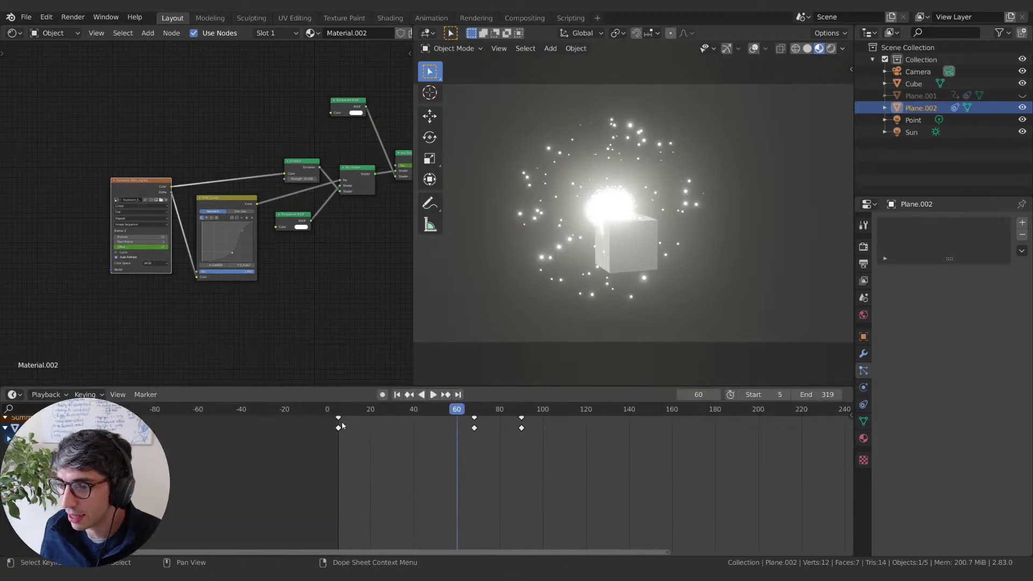
{"action": "key", "text": "shift+Left"}
{"action": "key", "text": "space"}
{"action": "middle_click_drag", "start_coordinate": [408, 460], "coordinate": [407, 495], "text": "ctrl"}
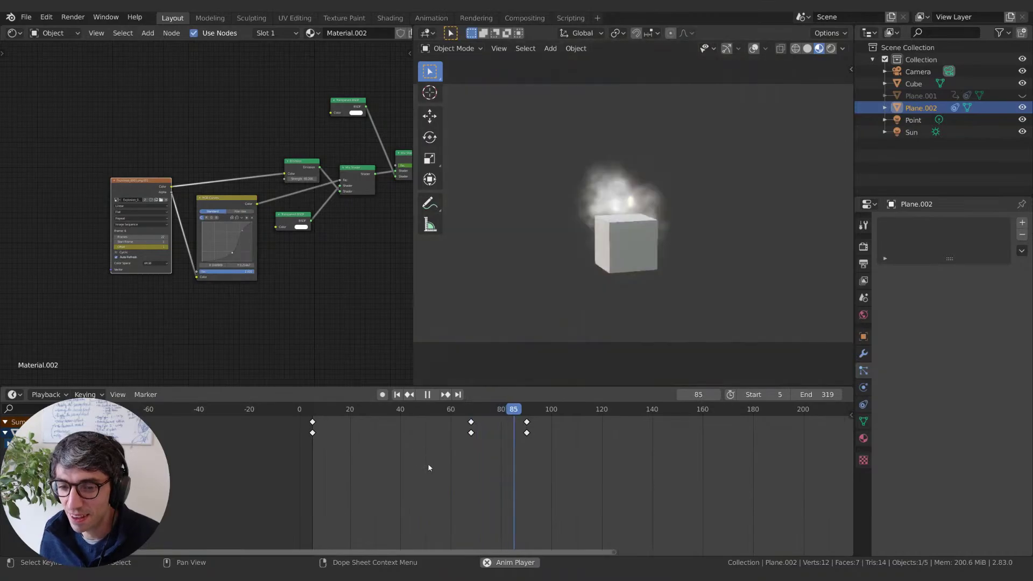
{"action": "key", "text": "space"}
Step: Go to the middle offset keyframe at frame 68 and examine the frame and offset values on the Explosion_0001.png.001 node
{"action": "left_click", "coordinate": [471, 409]}
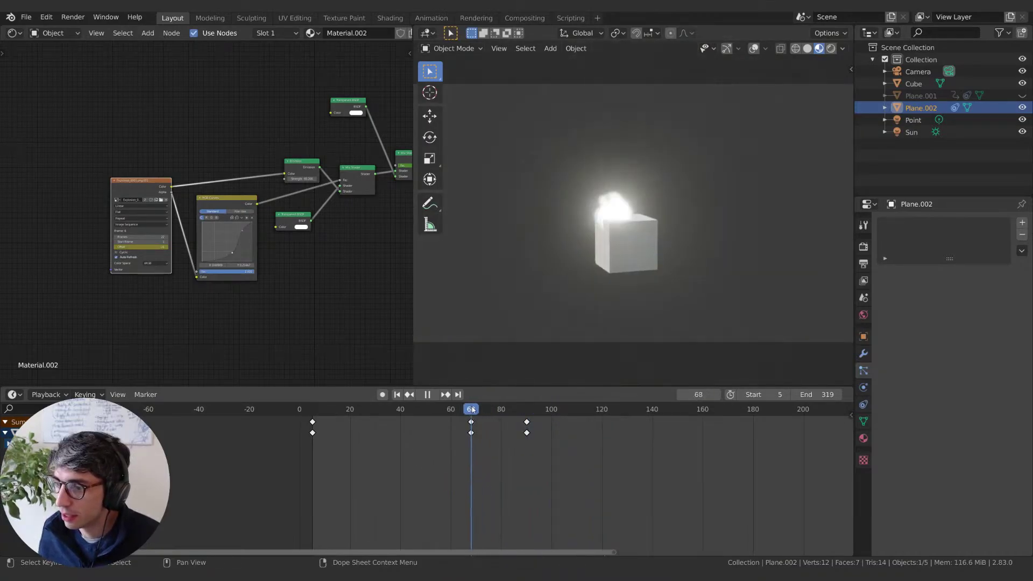
{"action": "key", "text": "space"}
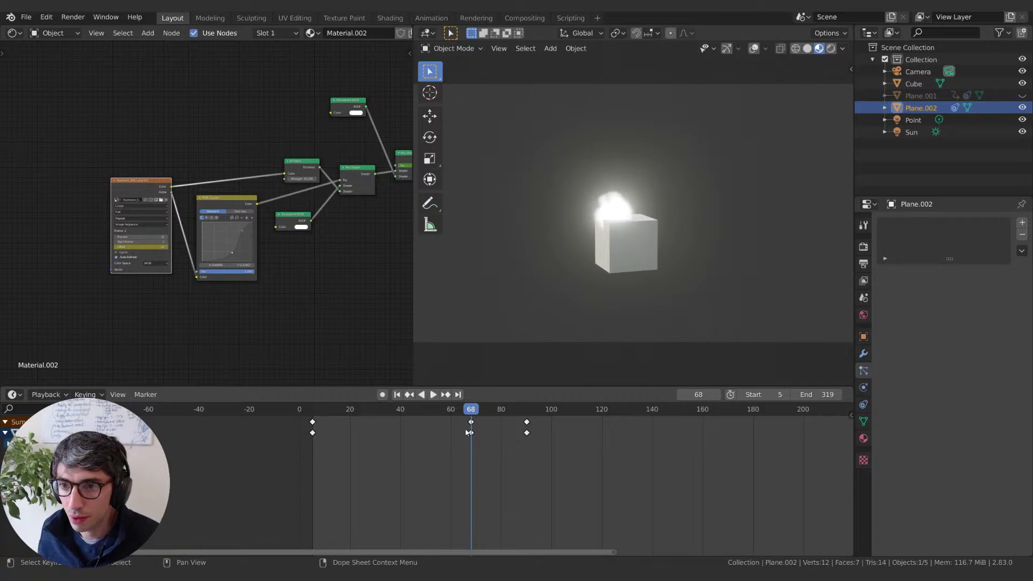
{"action": "scroll", "coordinate": [218, 360], "scroll_direction": "up", "scroll_amount": 3}
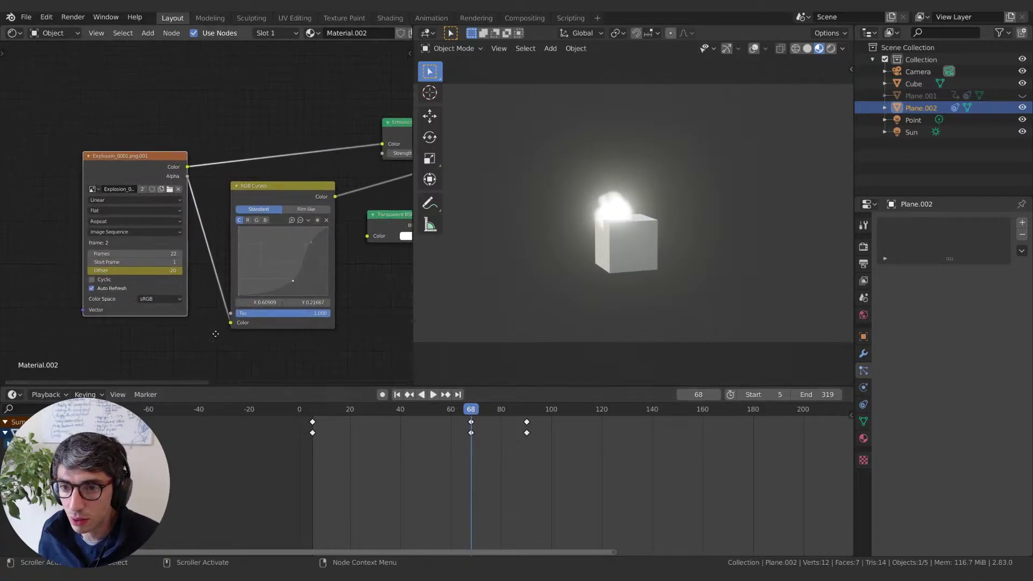
{"action": "middle_click_drag", "start_coordinate": [215, 334], "coordinate": [243, 333]}
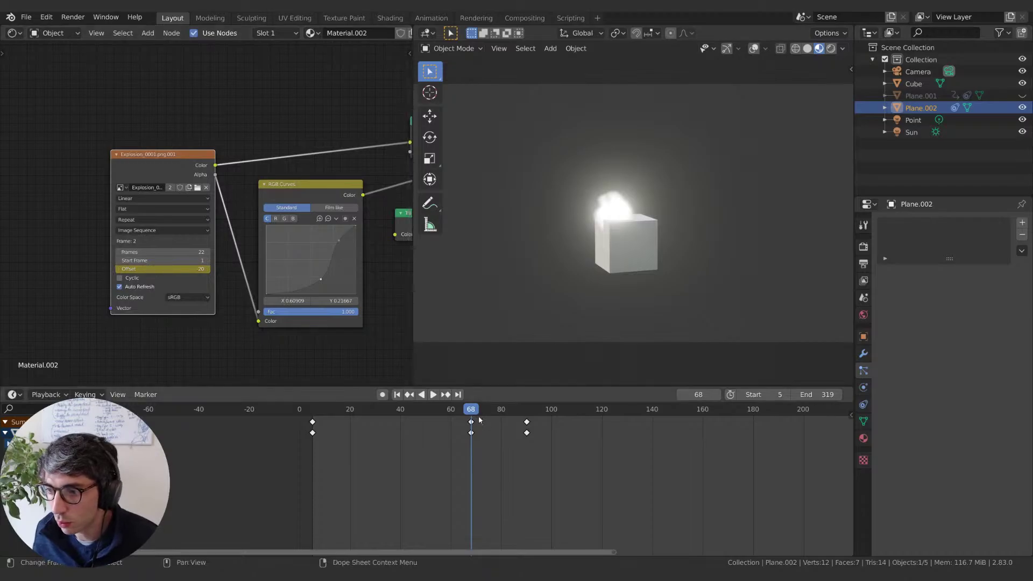
{"action": "mouse_move", "coordinate": [470, 412]}
{"action": "left_mouse_down"}
{"action": "mouse_move", "coordinate": [343, 413]}
{"action": "mouse_move", "coordinate": [528, 406]}
{"action": "mouse_move", "coordinate": [471, 405]}
{"action": "left_mouse_up"}
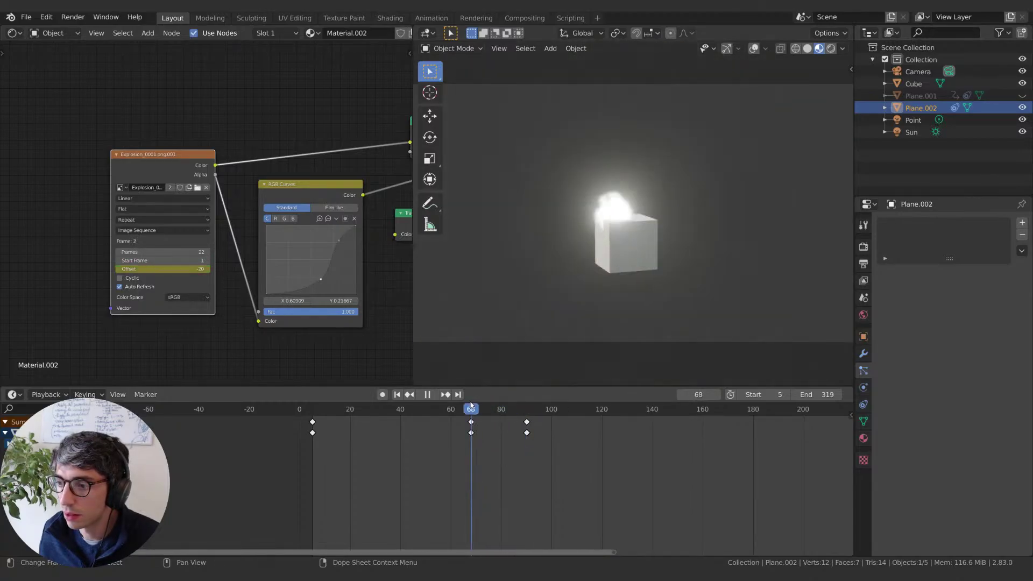
Step: Move Plane.002's first offset keyframe from frame 5 to frame 67
{"action": "key", "text": "b"}
{"action": "left_click_drag", "start_coordinate": [295, 416], "coordinate": [326, 439]}
{"action": "key", "text": "g"}
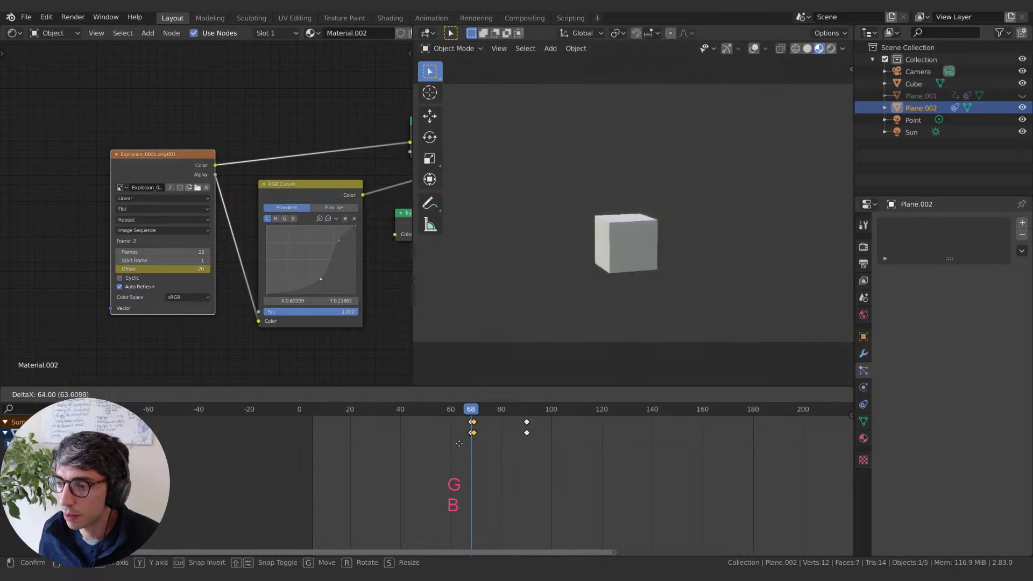
{"action": "left_click", "coordinate": [456, 446]}
Step: At frame 5, set the explosion texture's offset to about 26 and insert a keyframe for it
{"action": "left_click_drag", "start_coordinate": [471, 411], "coordinate": [312, 434]}
{"action": "key", "text": "space"}
{"action": "left_click_drag", "start_coordinate": [171, 269], "coordinate": [328, 270]}
{"action": "key", "text": "i"}
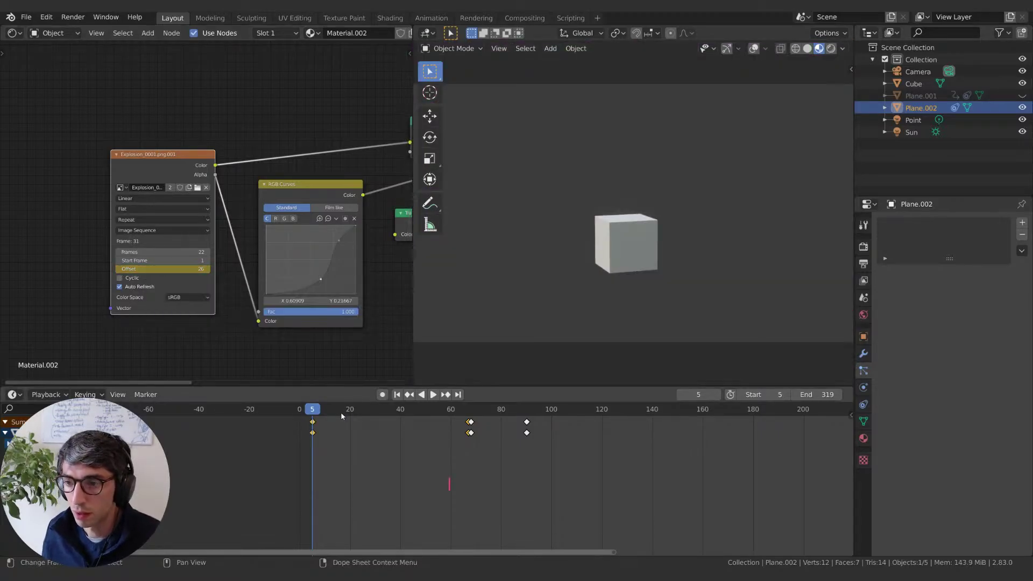
Step: Play the animation from frame 5 with the new offset keyframe, stop it, and scrub back to frame 8
{"action": "key", "text": "space"}
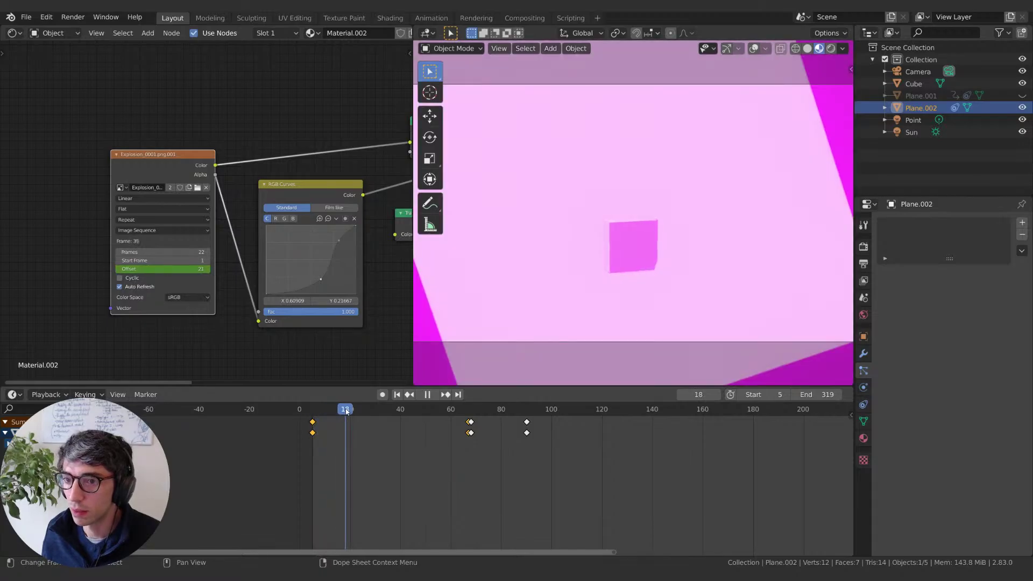
{"action": "key", "text": "space"}
{"action": "left_click_drag", "start_coordinate": [369, 415], "coordinate": [322, 409]}
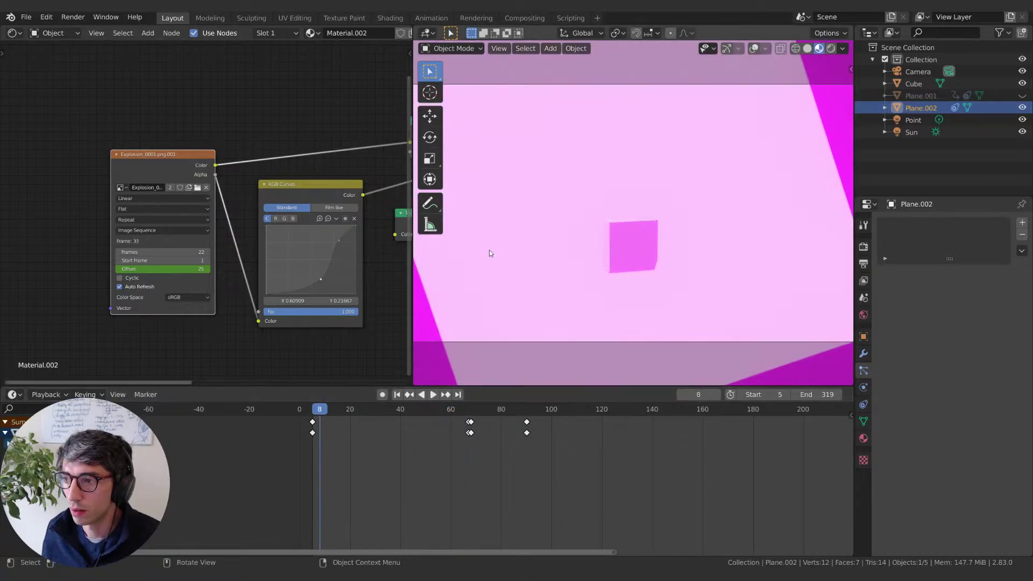
Step: Switch to the space battle scene window, play its animation from the first offset keyframe, and stop around frame 40
{"action": "left_click_drag", "start_coordinate": [499, 3], "coordinate": [468, 164]}
{"action": "key", "text": "alt+Tab"}
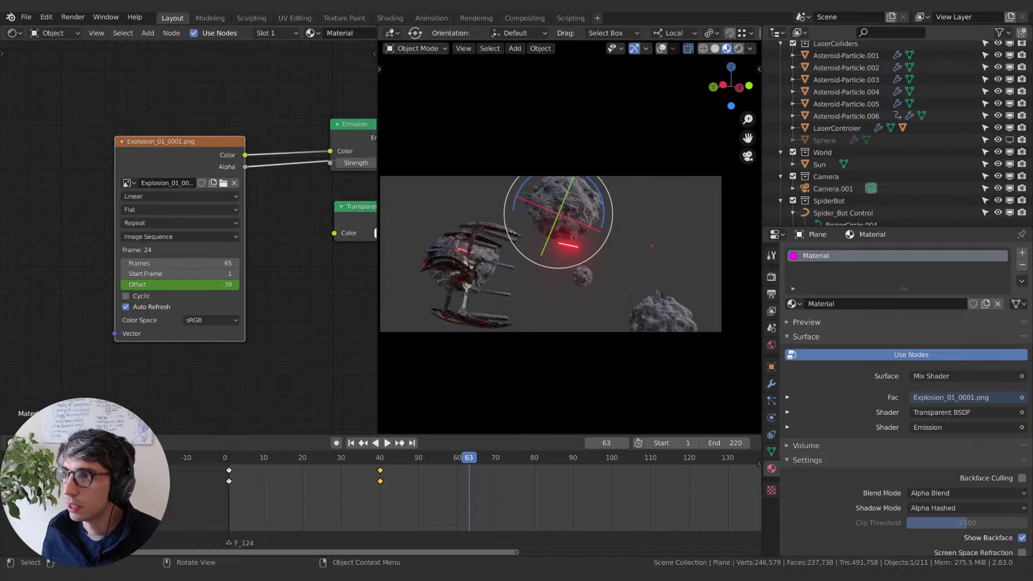
{"action": "left_click", "coordinate": [339, 458]}
{"action": "key", "text": "space"}
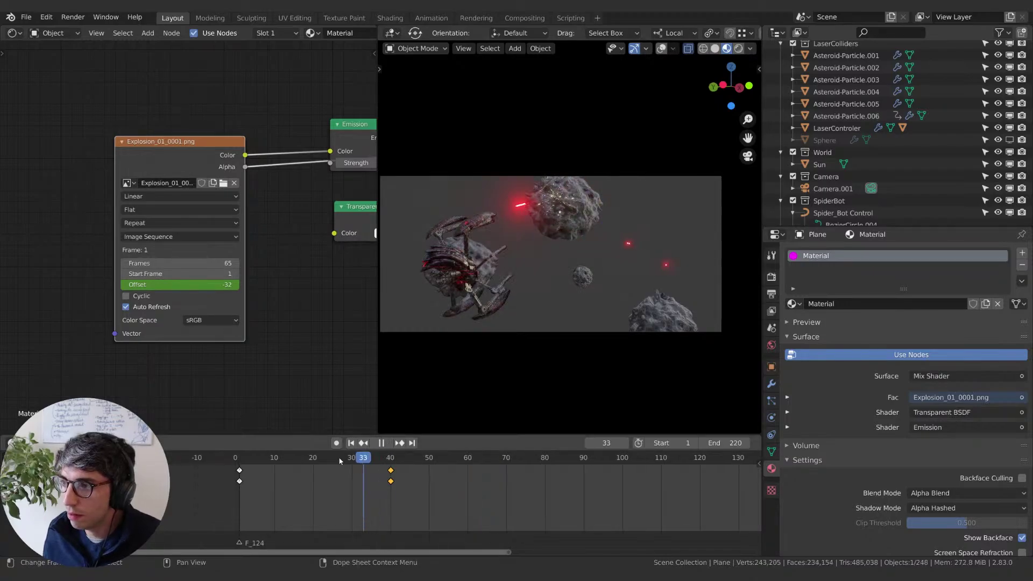
{"action": "left_click", "coordinate": [240, 457]}
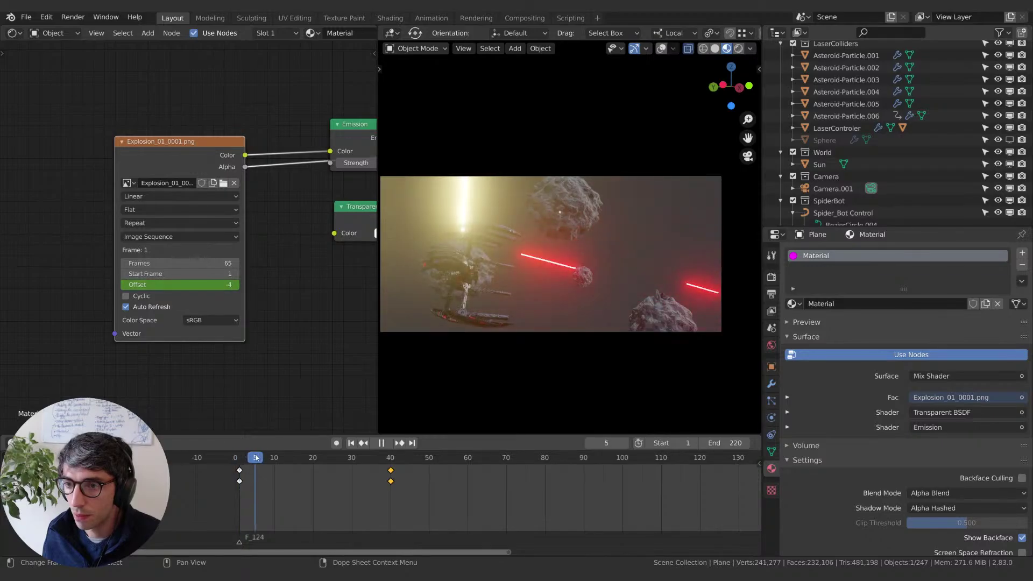
{"action": "left_click", "coordinate": [380, 457]}
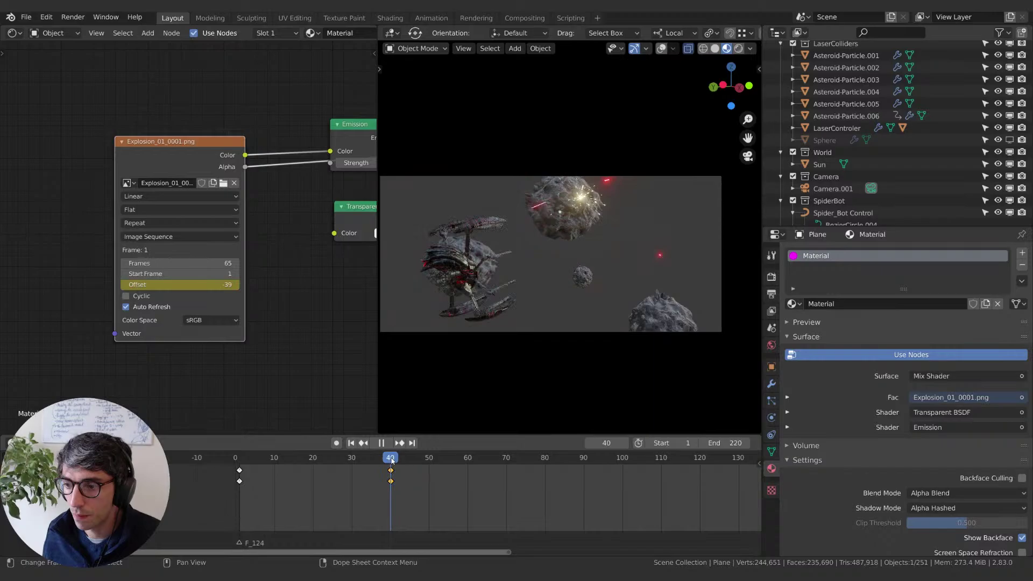
{"action": "key", "text": "space"}
Step: Scrub back and step frame by frame between frames 4 and 13, examining the Explosion_01_0001.png node's offset against the laser shots
{"action": "left_click_drag", "start_coordinate": [392, 461], "coordinate": [277, 461]}
{"action": "key", "text": "Left"}
{"action": "key", "text": "Left"}
{"action": "key", "text": "Left"}
{"action": "key", "text": "Left"}
{"action": "key", "text": "Left"}
{"action": "key", "text": "Left"}
{"action": "key", "text": "Left"}
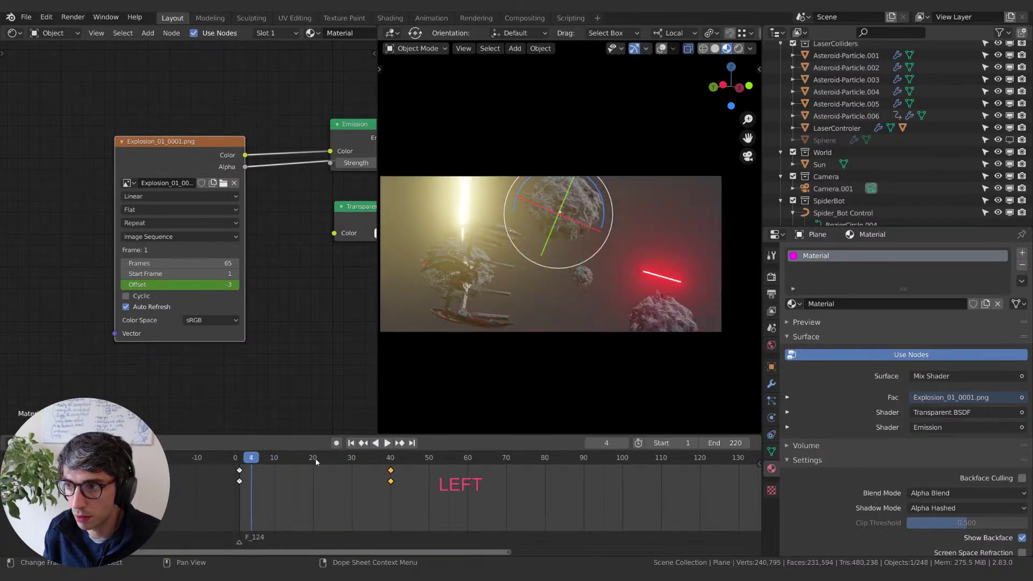
{"action": "key", "text": "Right"}
{"action": "key", "text": "Left"}
{"action": "key", "text": "Right"}
{"action": "key", "text": "Right"}
{"action": "key", "text": "Right"}
{"action": "key", "text": "Right"}
{"action": "key", "text": "Right"}
{"action": "key", "text": "Right"}
{"action": "key", "text": "Right"}
{"action": "key", "text": "Right"}
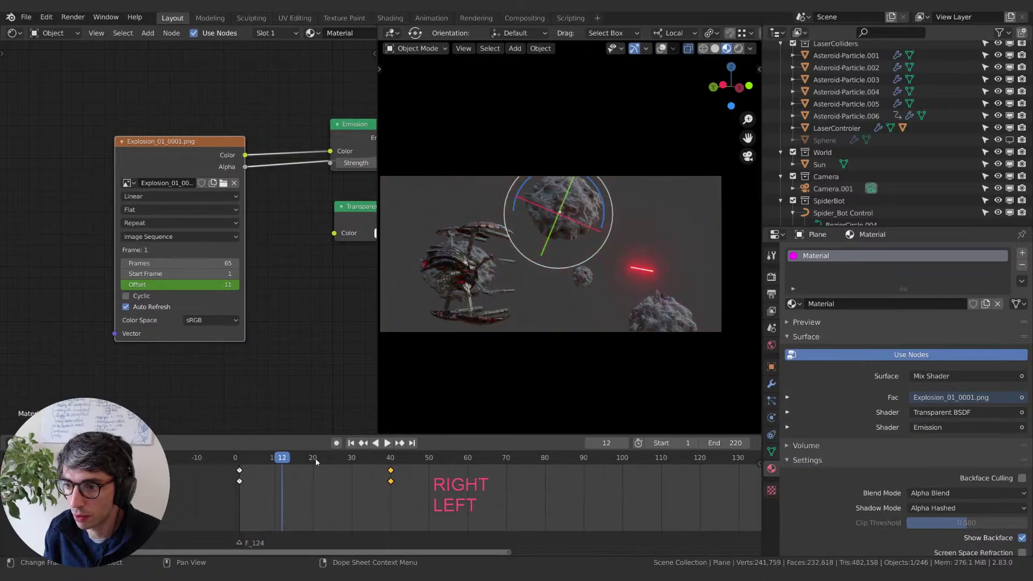
{"action": "key", "text": "Right"}
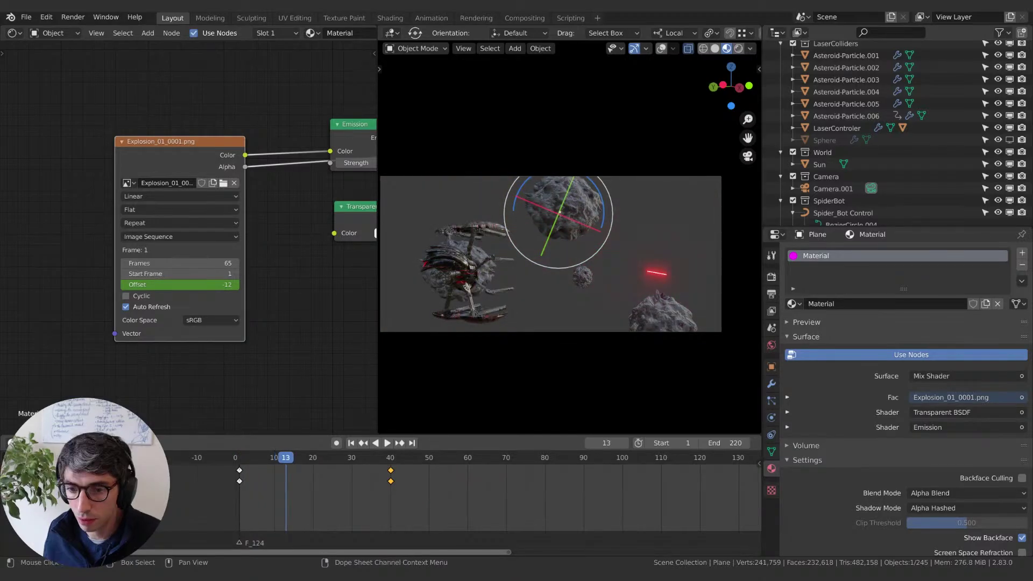
Step: Replace the Timeline with the Graph Editor and frame the Explosion_01_0001.png node's entire offset curve
{"action": "left_click", "coordinate": [12, 443]}
{"action": "left_click", "coordinate": [161, 364]}
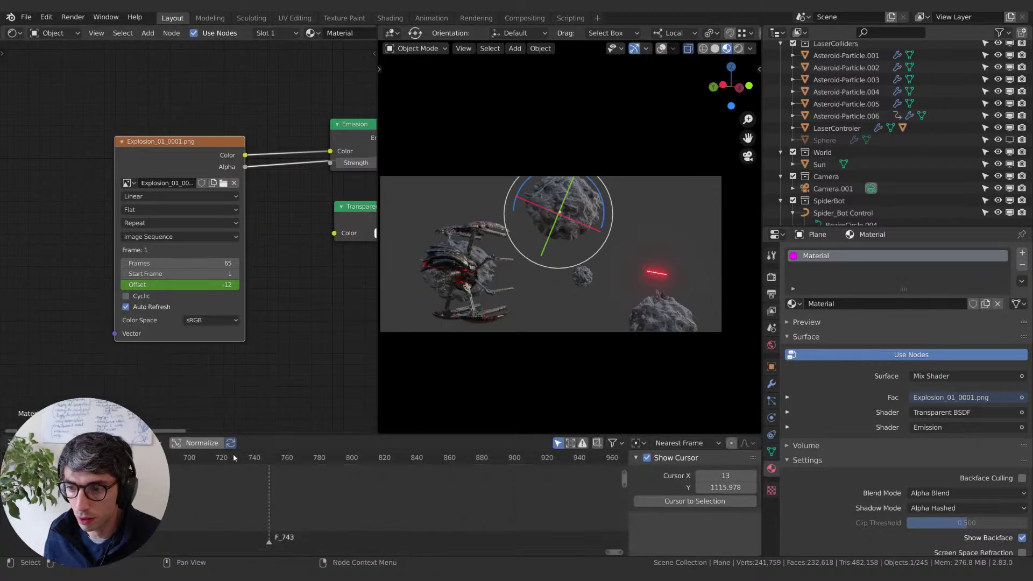
{"action": "scroll", "coordinate": [233, 453], "scroll_direction": "down", "scroll_amount": 2}
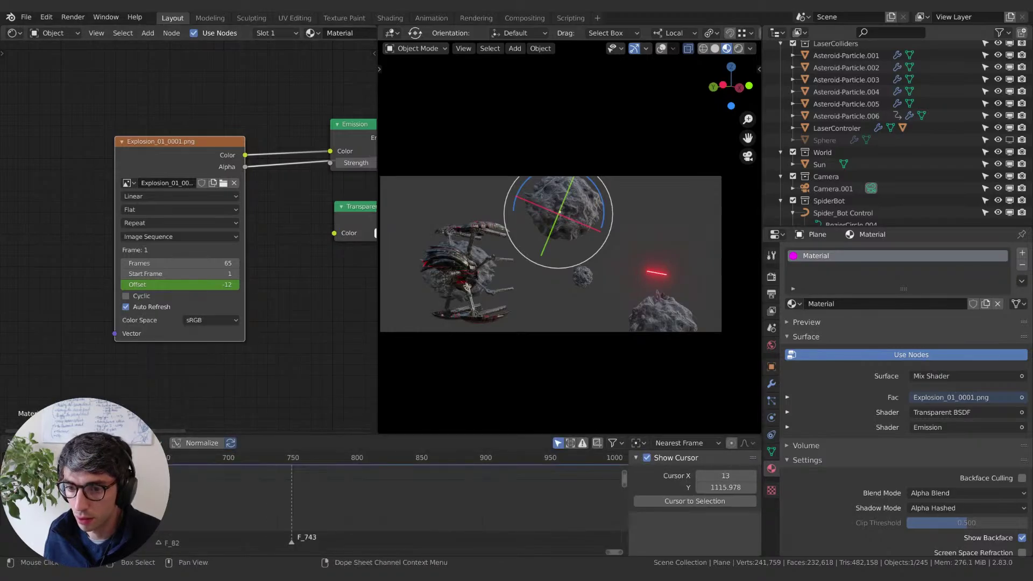
{"action": "left_click", "coordinate": [194, 141]}
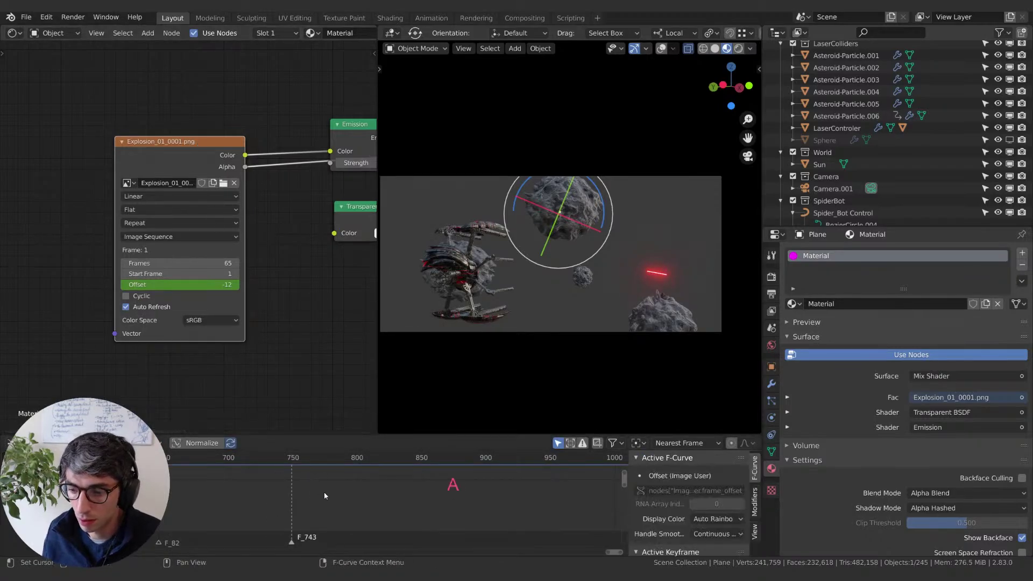
{"action": "key", "text": "Home"}
{"action": "key", "text": "Home"}
{"action": "left_click", "coordinate": [338, 517]}
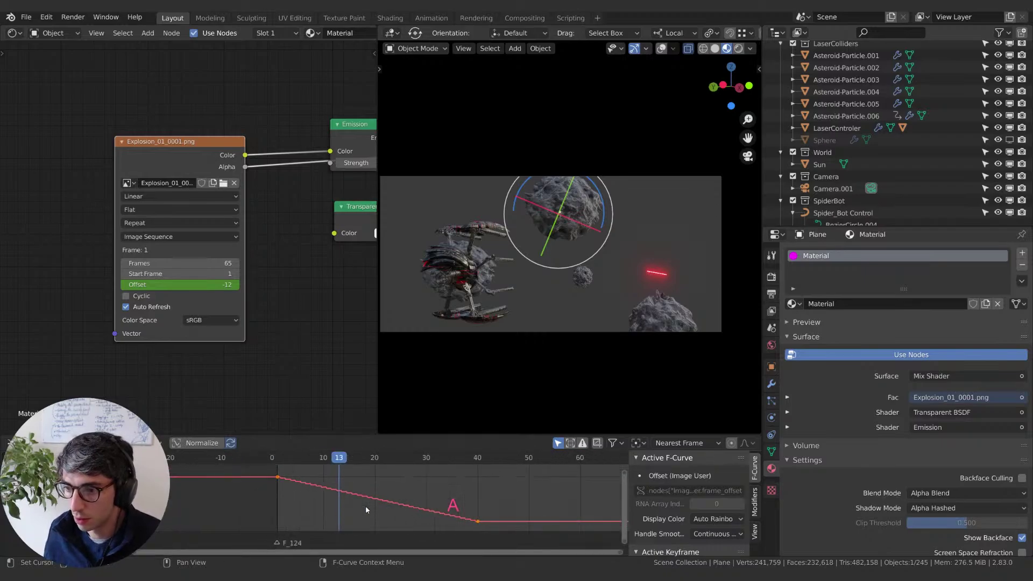
Step: Replace the Graph Editor with the Timeline
{"action": "left_click", "coordinate": [12, 442]}
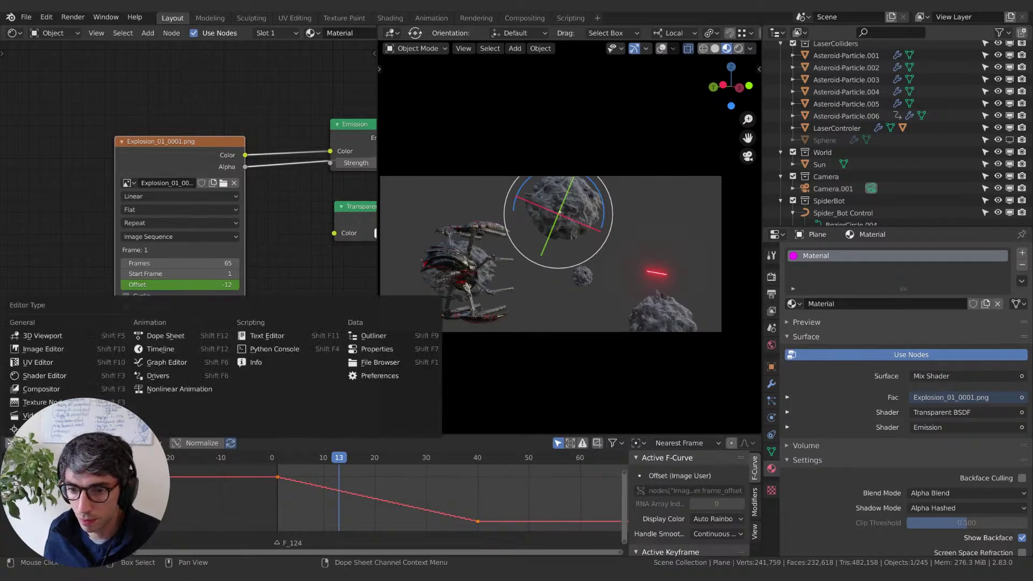
{"action": "left_click", "coordinate": [12, 443]}
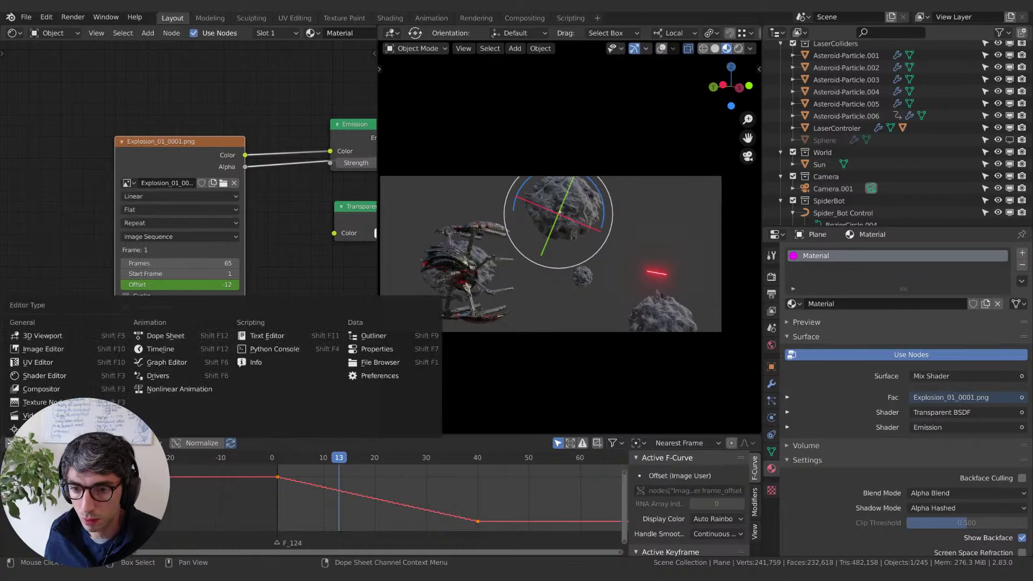
{"action": "left_click", "coordinate": [155, 362]}
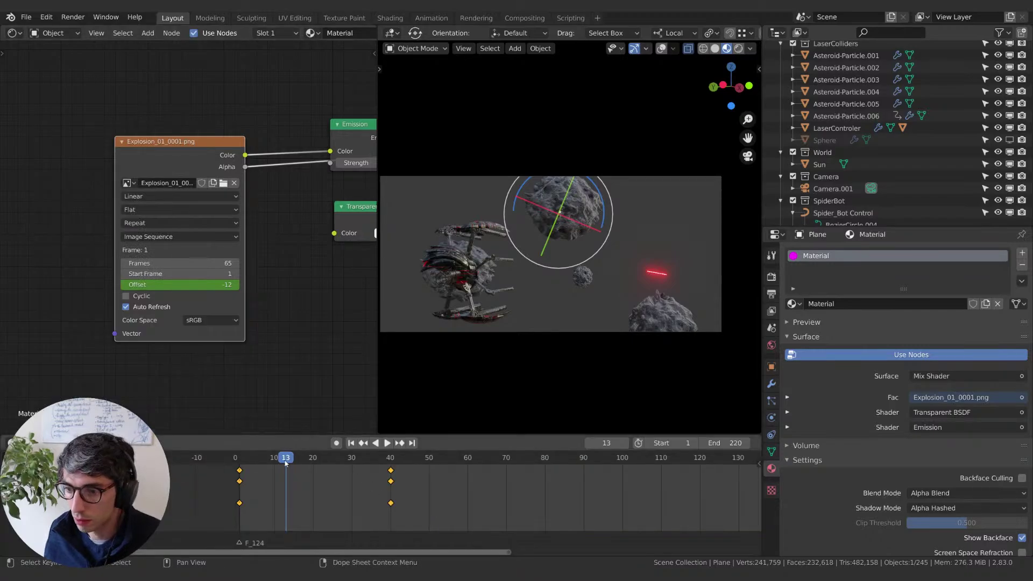
Step: Play and scrub the animation repeatedly to check the explosion against the laser shots, and stop on frame 40
{"action": "key", "text": "space"}
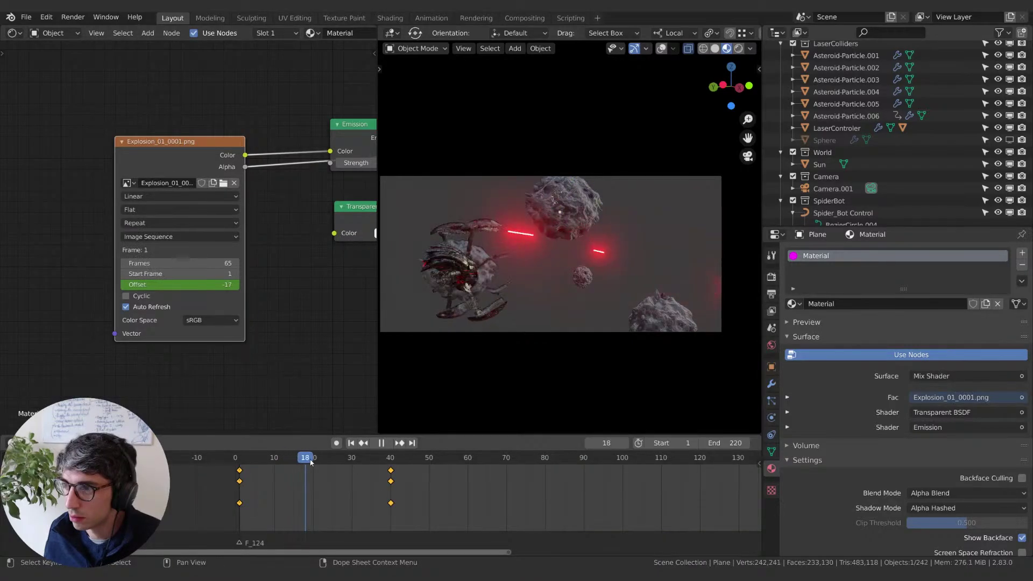
{"action": "left_click_drag", "start_coordinate": [310, 461], "coordinate": [376, 462]}
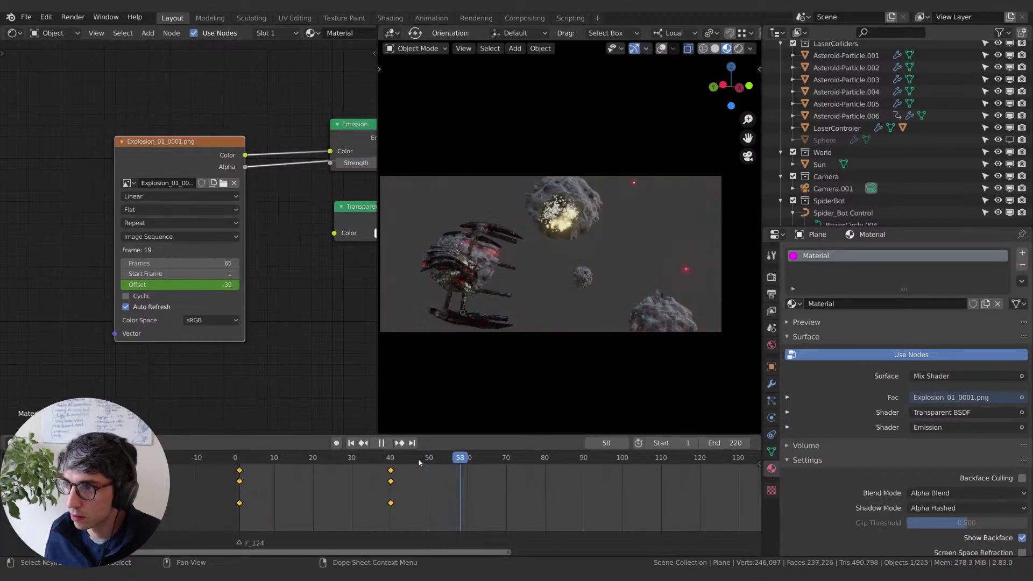
{"action": "left_click_drag", "start_coordinate": [418, 459], "coordinate": [270, 466]}
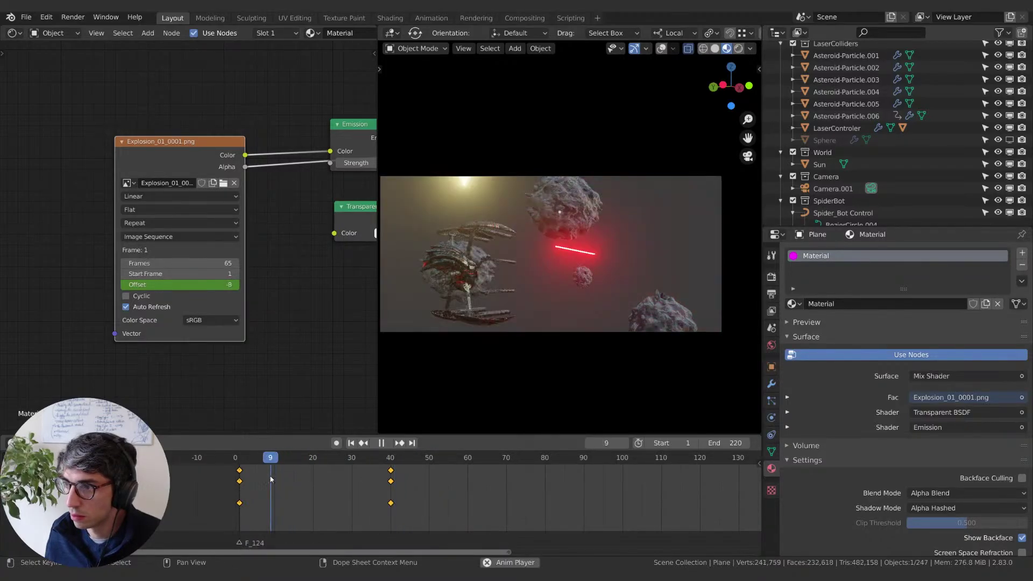
{"action": "key", "text": "space"}
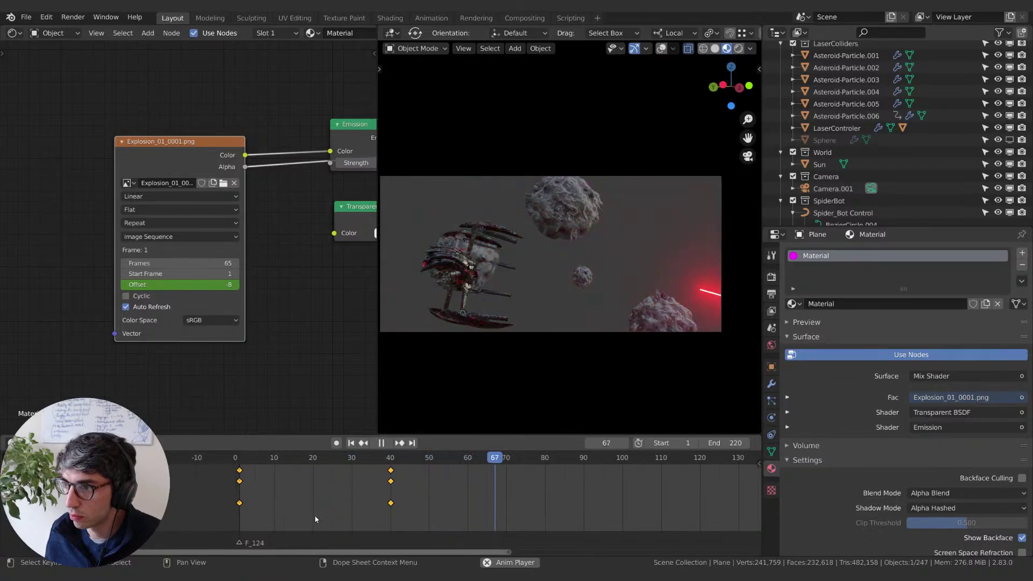
{"action": "key", "text": "space"}
{"action": "left_click", "coordinate": [237, 464]}
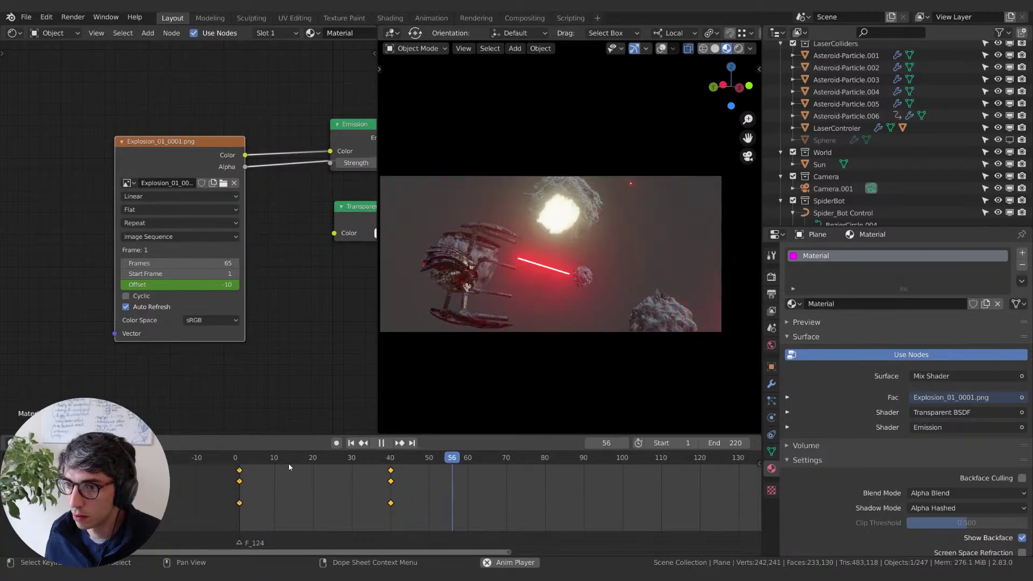
{"action": "key", "text": "space"}
{"action": "left_click", "coordinate": [391, 464]}
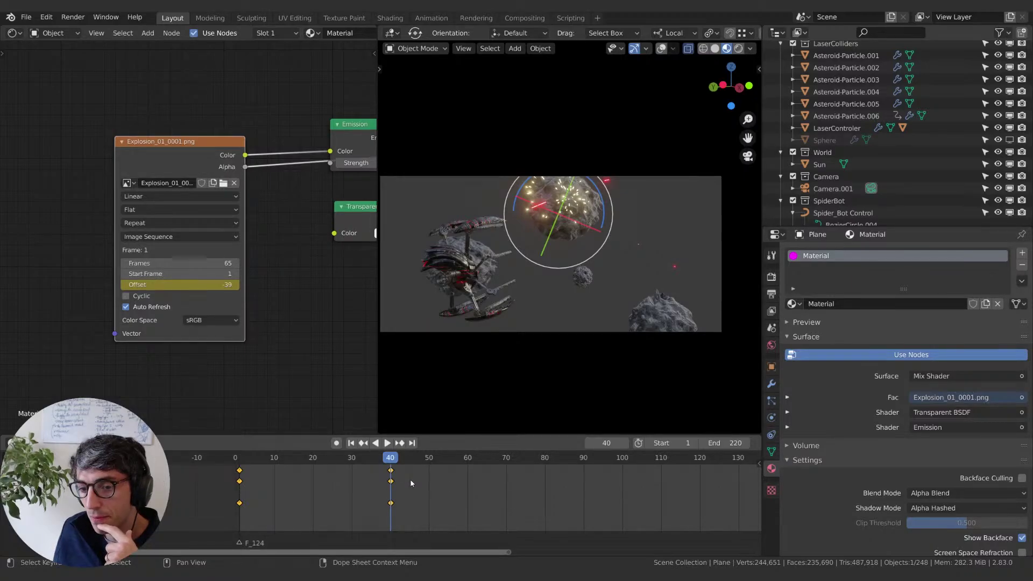
Step: Clear all keyframes from the Explosion_01_0001.png node's Offset value
{"action": "right_click", "coordinate": [167, 287]}
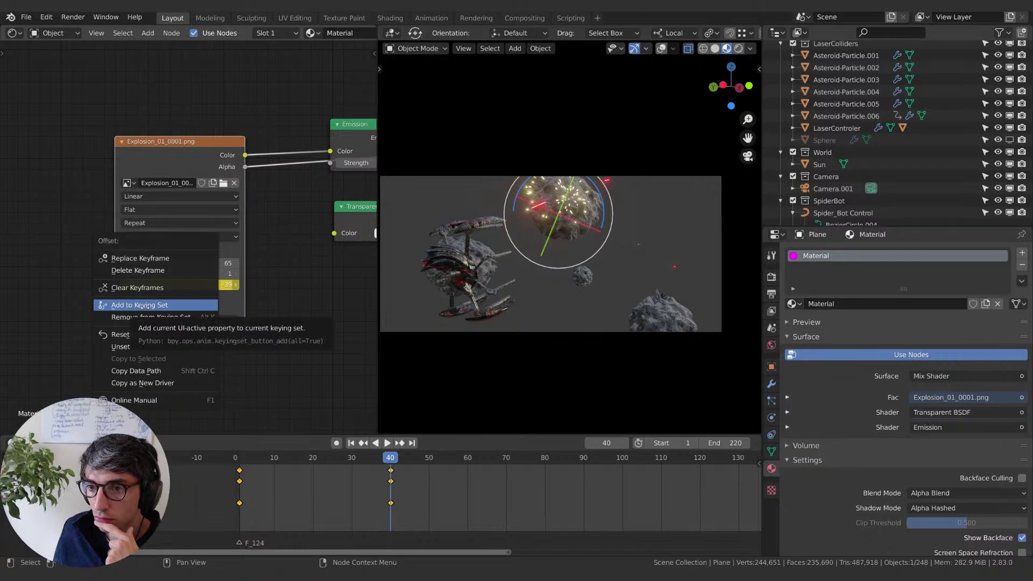
{"action": "left_click", "coordinate": [198, 318]}
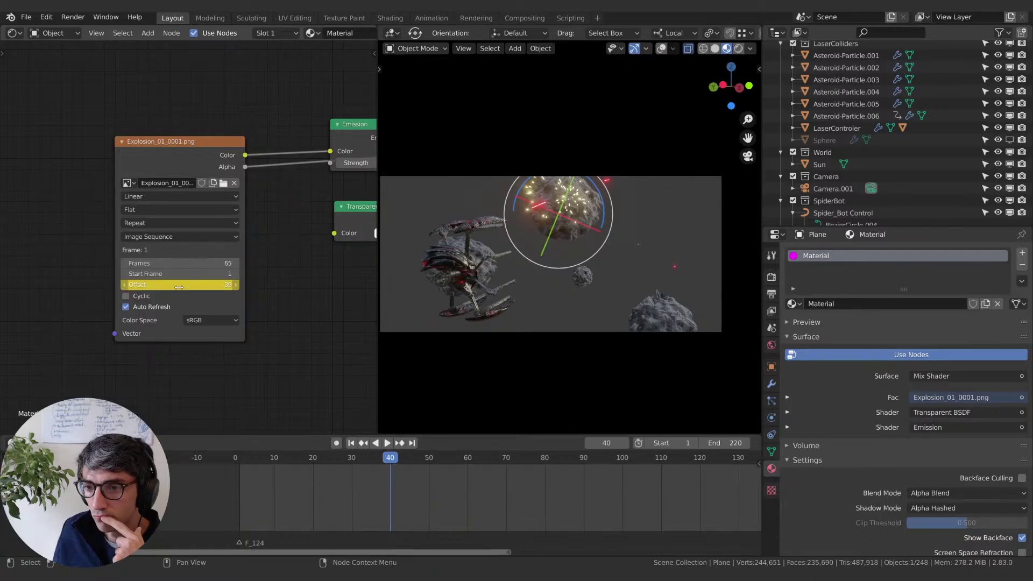
{"action": "right_click", "coordinate": [179, 287]}
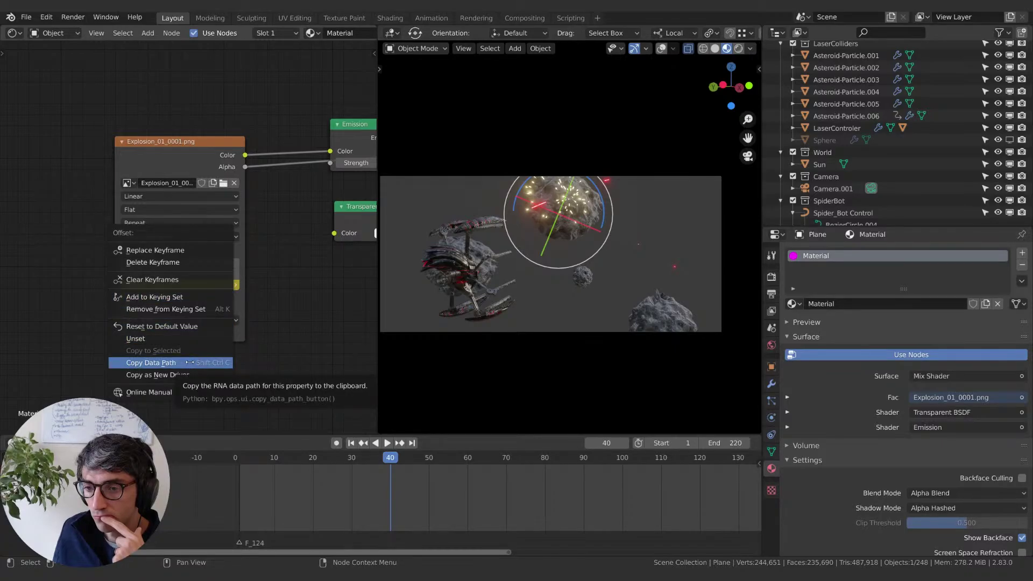
{"action": "right_click", "coordinate": [196, 285]}
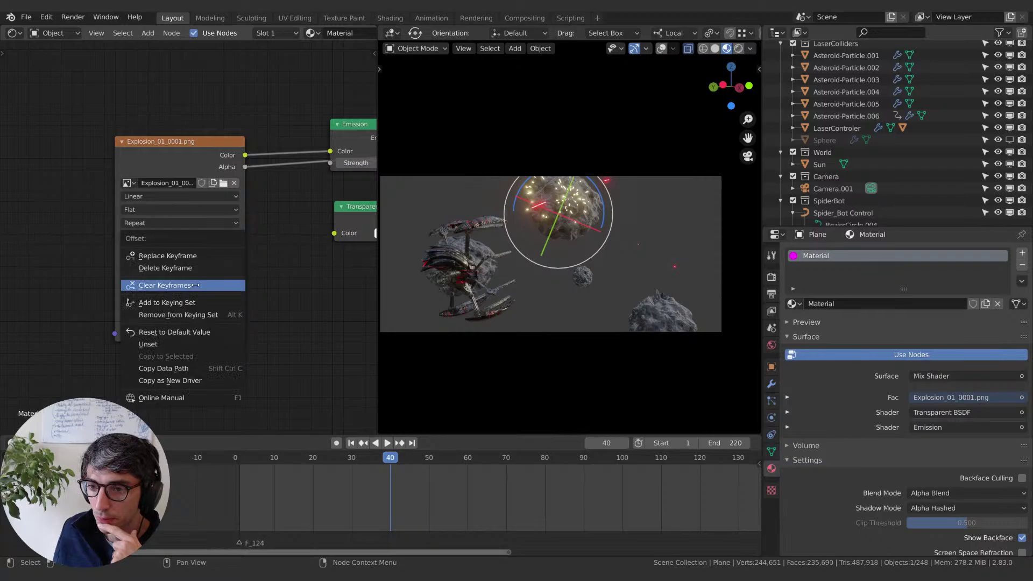
{"action": "left_click", "coordinate": [196, 285]}
Step: Add a Scripted Expression driver to the Explosion_01_0001.png node's Offset, keeping the expression var + -39
{"action": "right_click", "coordinate": [196, 285]}
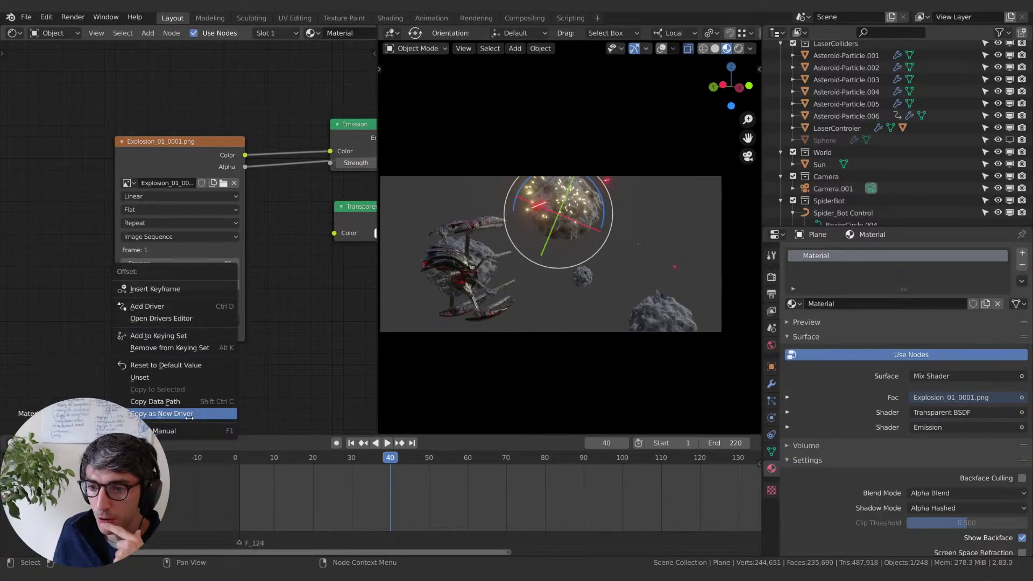
{"action": "left_click", "coordinate": [189, 414]}
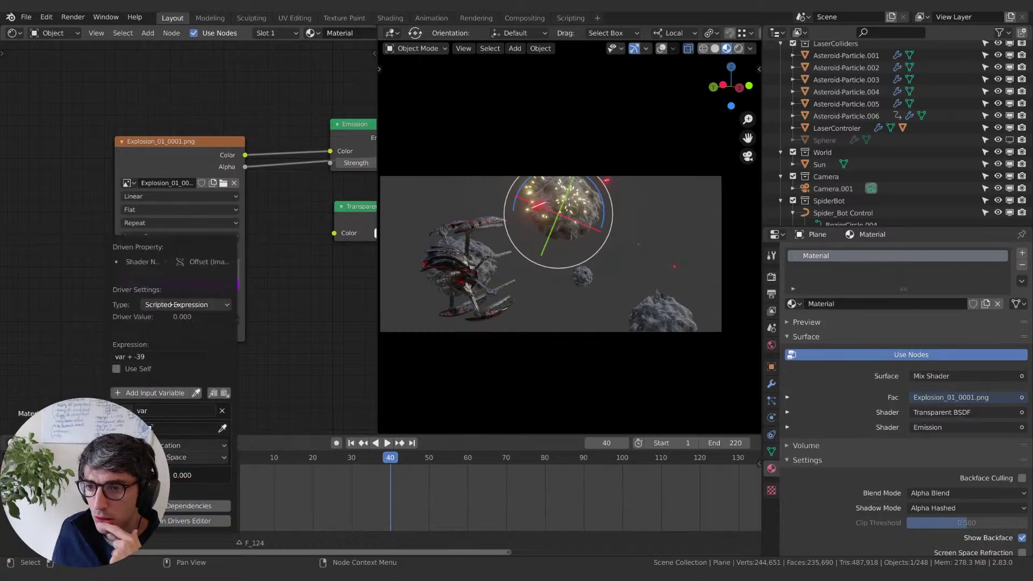
{"action": "left_click", "coordinate": [161, 357]}
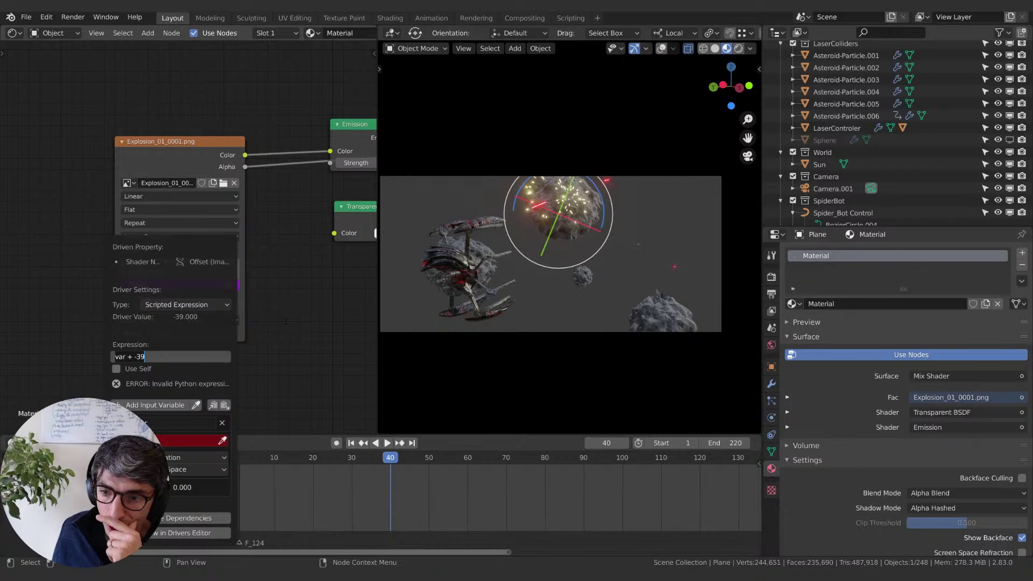
{"action": "key", "text": "Return"}
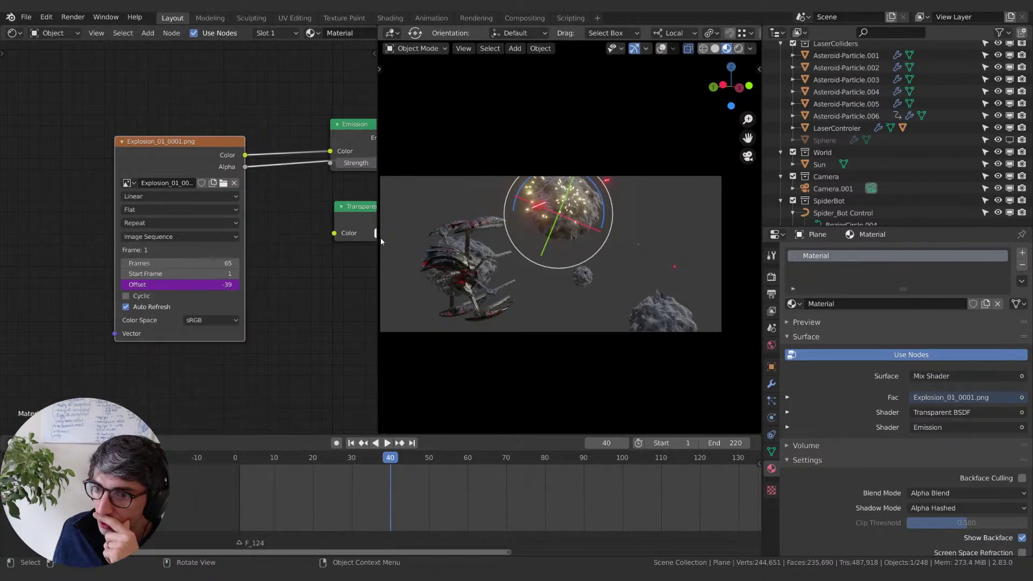
{"action": "middle_click_drag", "start_coordinate": [310, 272], "coordinate": [326, 272]}
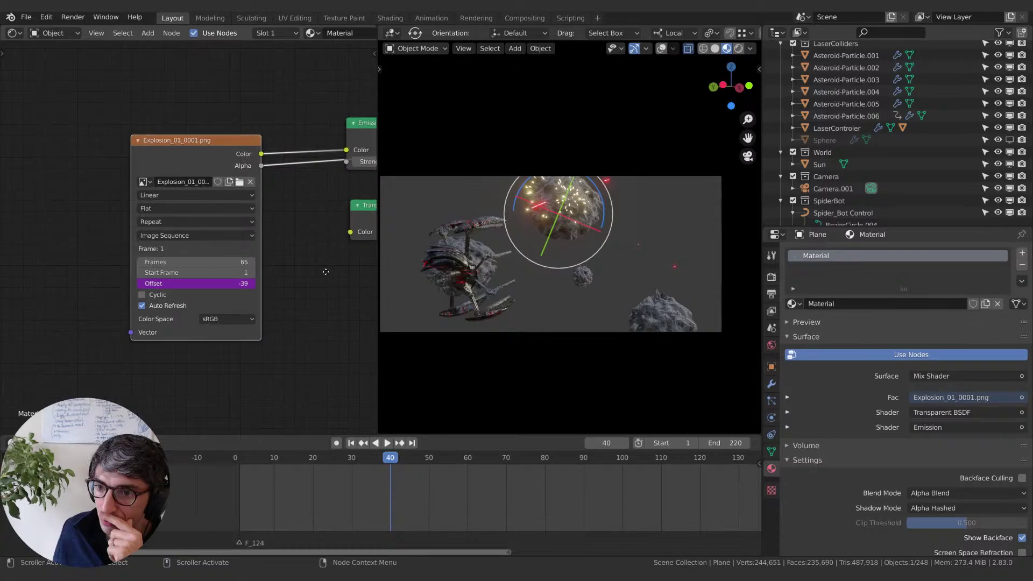
{"action": "key", "text": "shift+a"}
{"action": "left_click", "coordinate": [312, 228]}
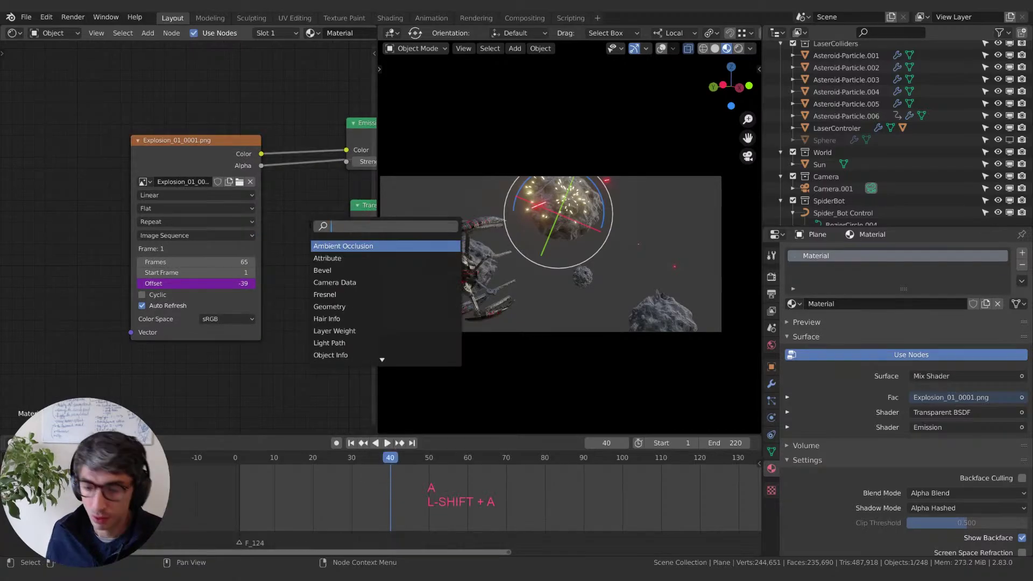
{"action": "type", "text": "p"}
{"action": "key", "text": "BackSpace"}
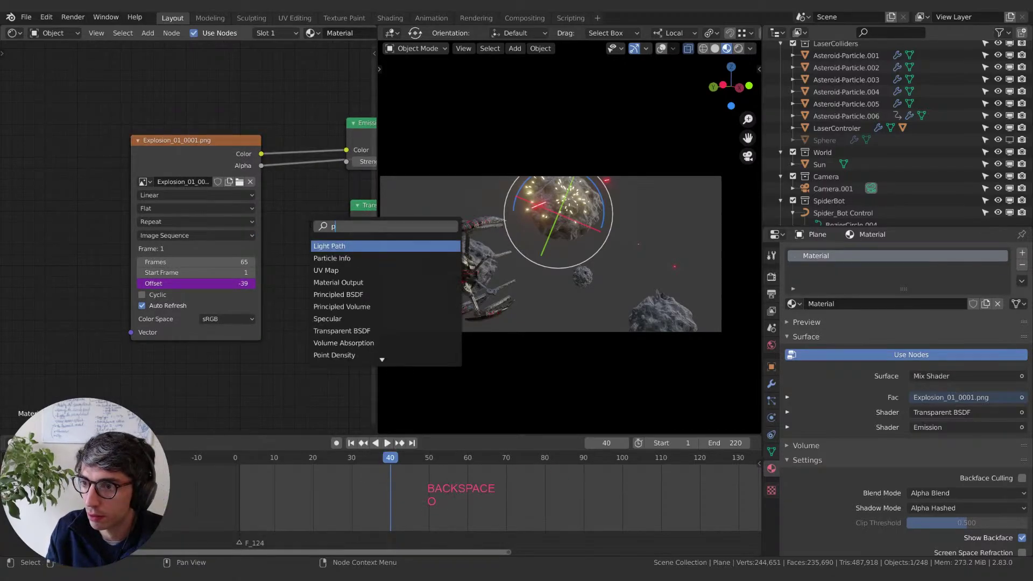
{"action": "key", "text": "Escape"}
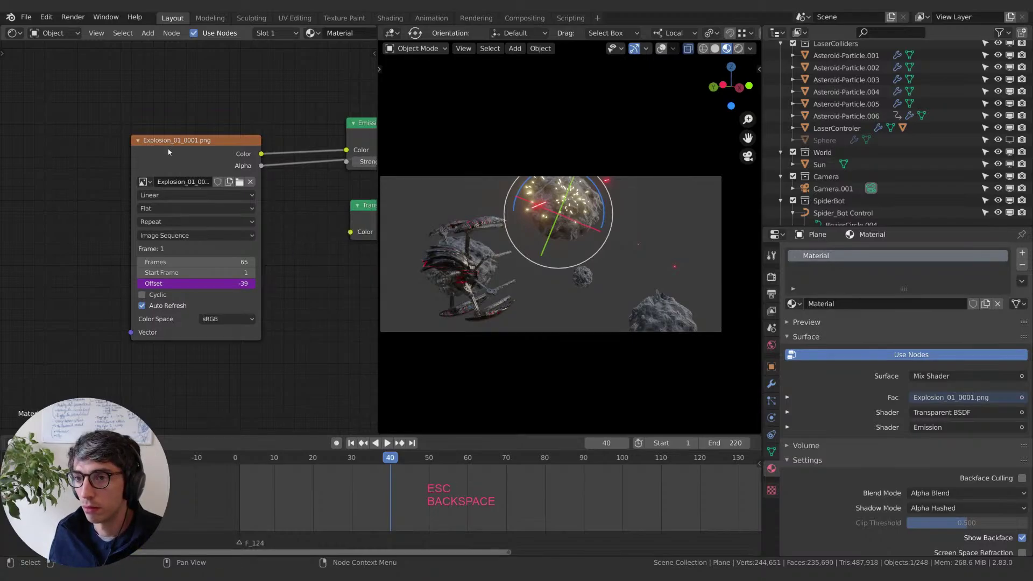
Step: Examine the Image Texture node's properties, texture mapping, material options and active tool settings in the sidebar, and close it again
{"action": "left_click", "coordinate": [375, 53]}
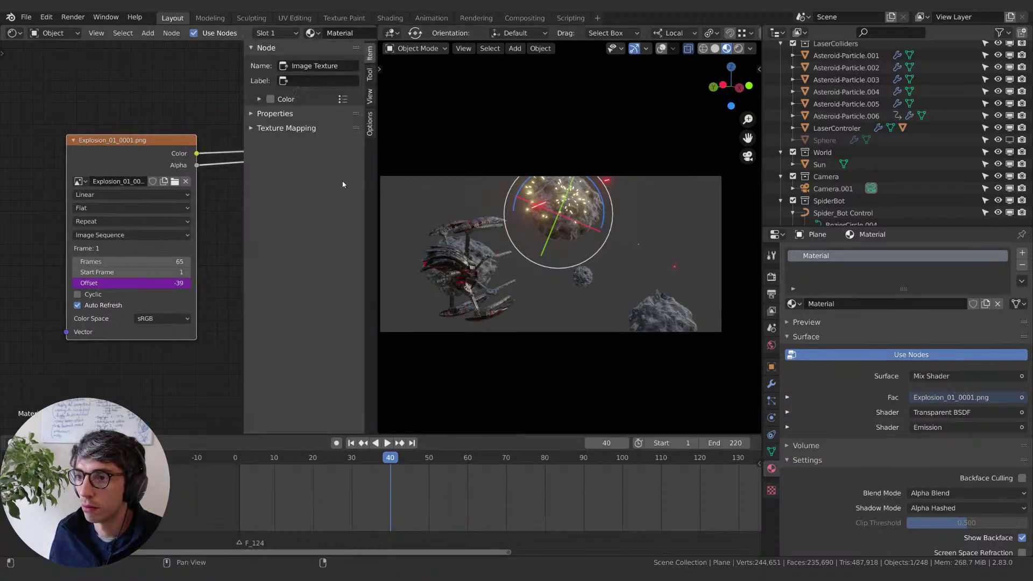
{"action": "left_click", "coordinate": [259, 115]}
{"action": "left_click", "coordinate": [369, 123]}
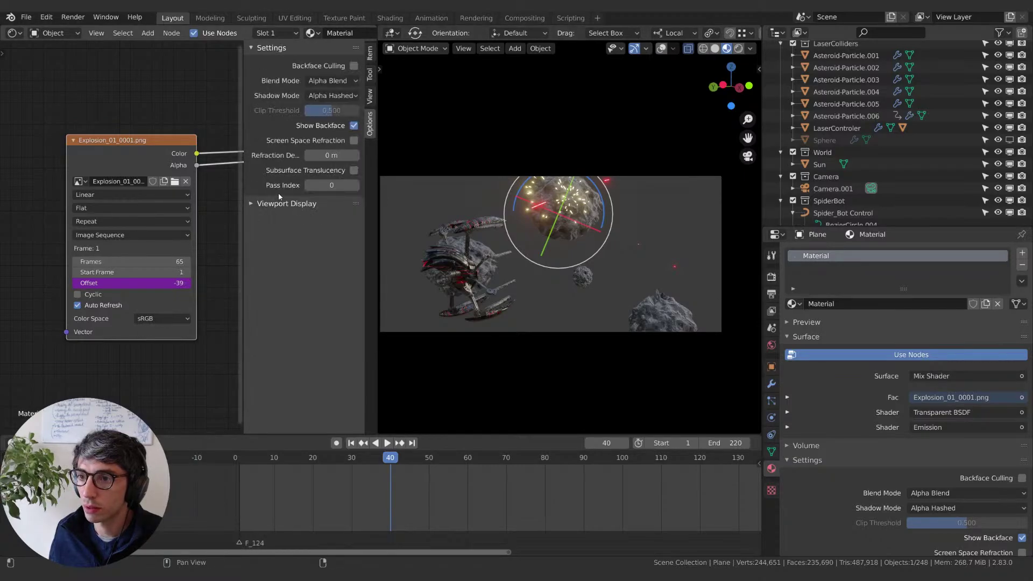
{"action": "scroll", "coordinate": [279, 197], "scroll_direction": "up", "scroll_amount": 3, "text": "ctrl"}
{"action": "left_click", "coordinate": [251, 362]}
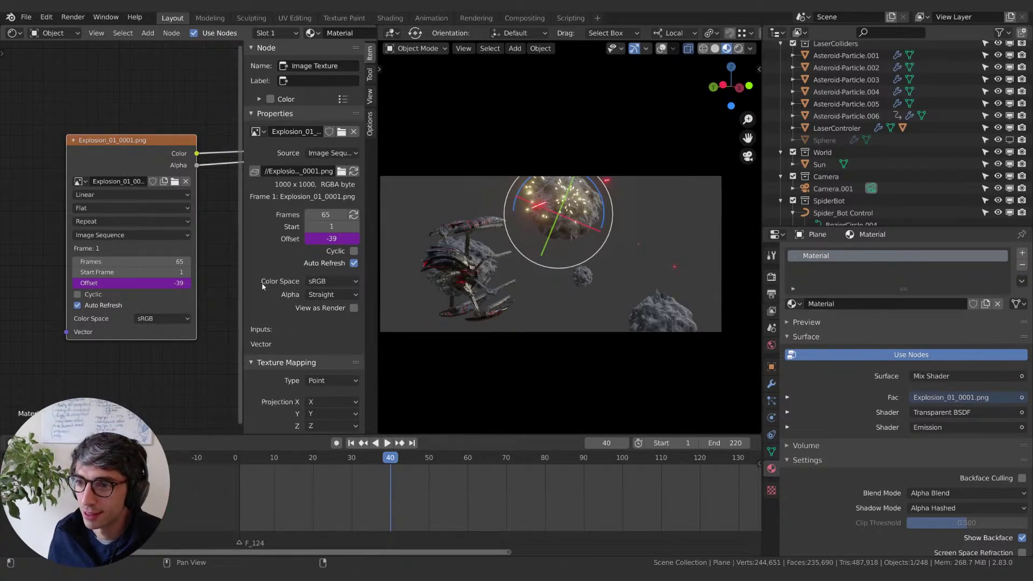
{"action": "left_click", "coordinate": [259, 99]}
{"action": "left_click", "coordinate": [261, 100]}
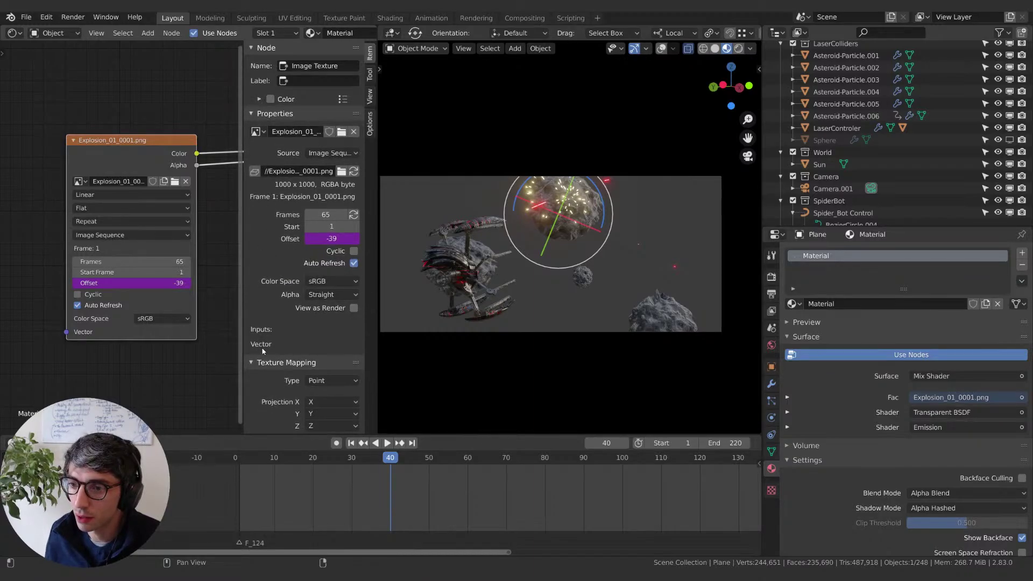
{"action": "scroll", "coordinate": [281, 379], "scroll_direction": "down", "scroll_amount": 5}
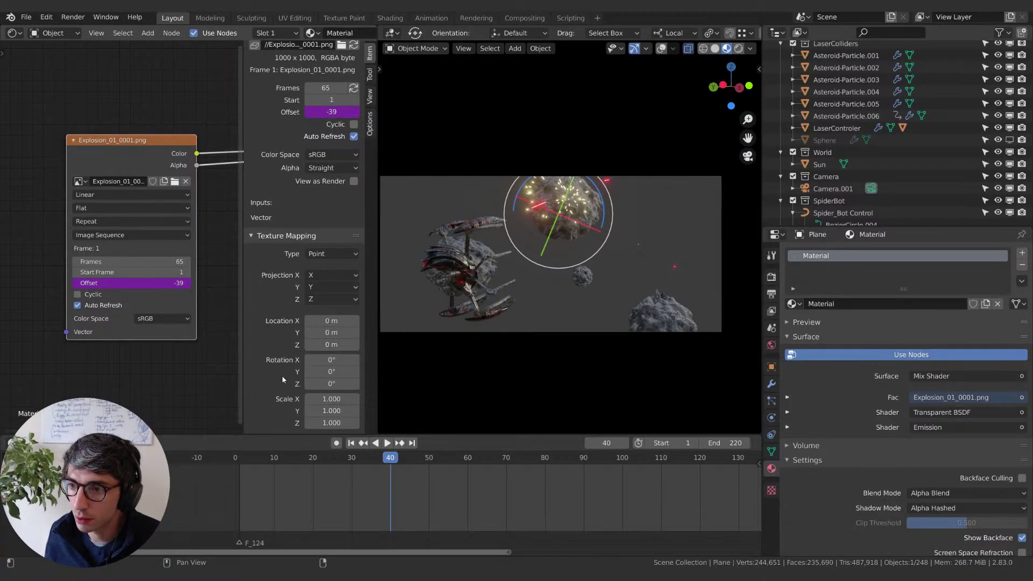
{"action": "scroll", "coordinate": [281, 375], "scroll_direction": "up", "scroll_amount": 5}
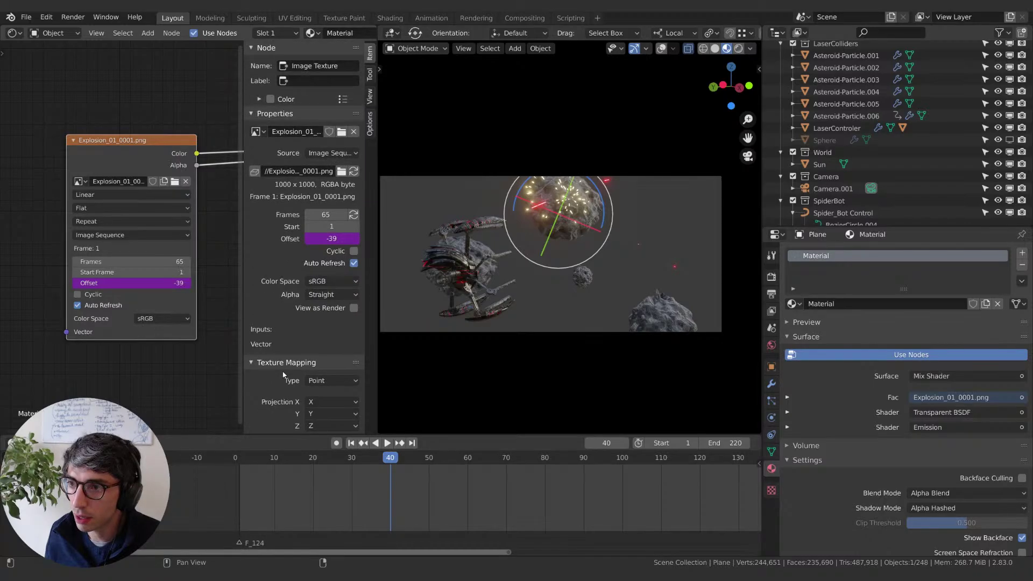
{"action": "left_click", "coordinate": [370, 73]}
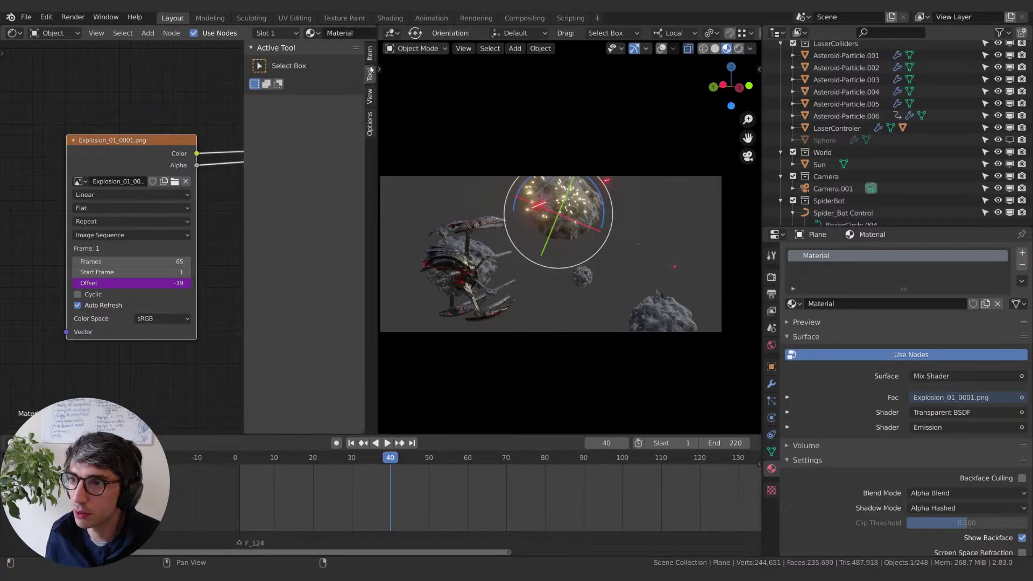
{"action": "key", "text": "n"}
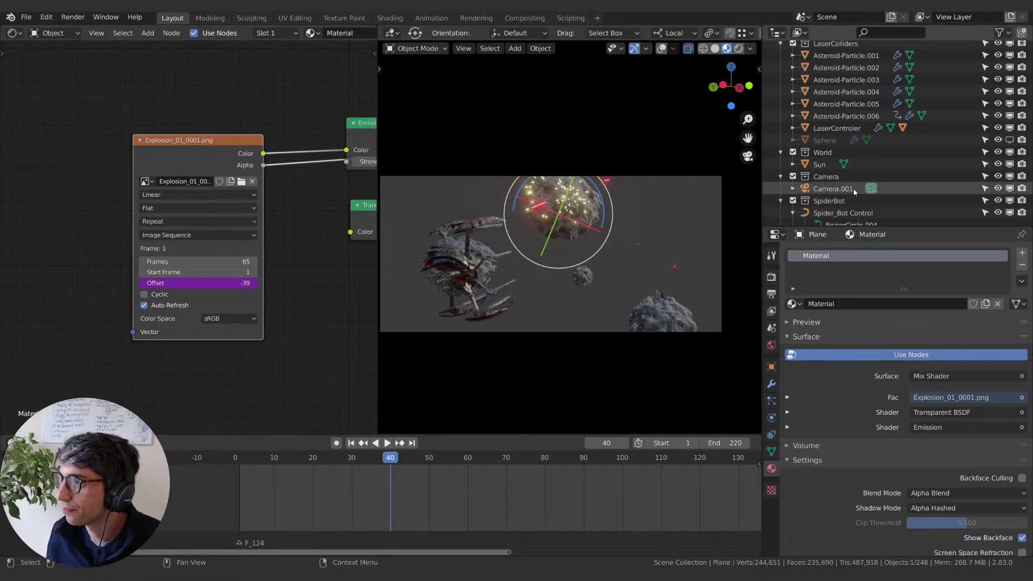
Step: Add a custom property to the Plane object
{"action": "scroll", "coordinate": [866, 157], "scroll_direction": "down", "scroll_amount": 6}
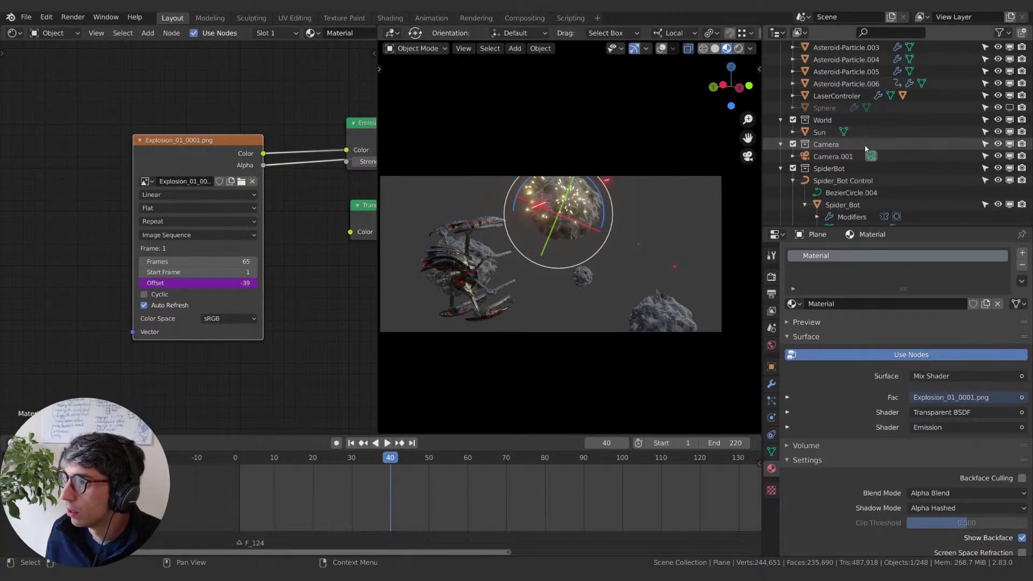
{"action": "scroll", "coordinate": [866, 157], "scroll_direction": "down", "scroll_amount": 10}
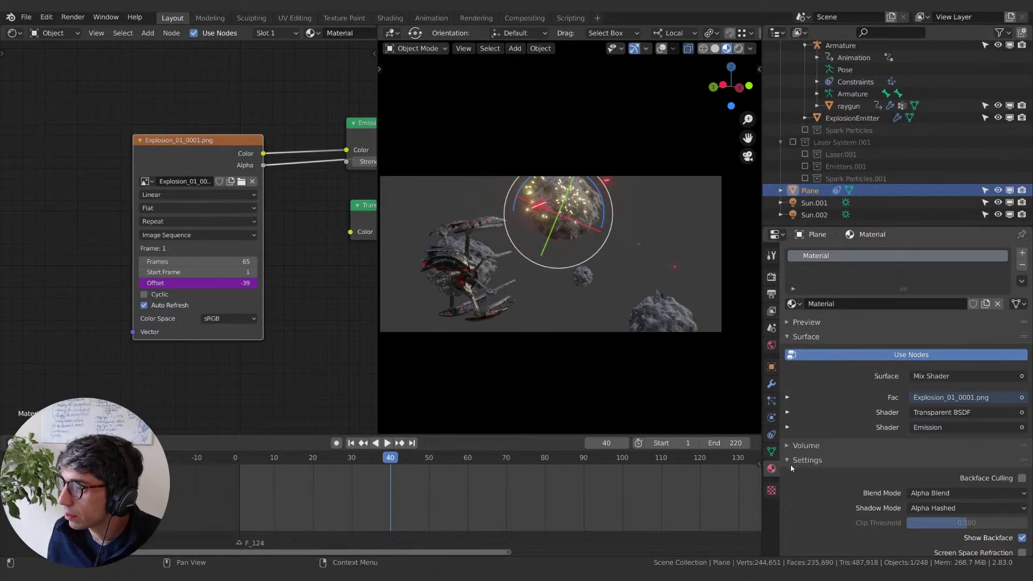
{"action": "left_click", "coordinate": [772, 276]}
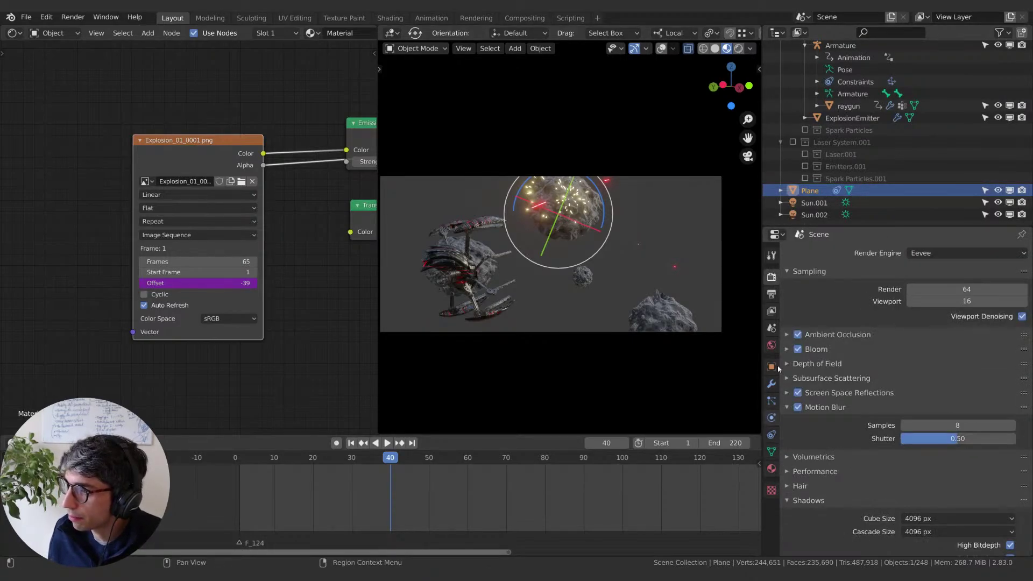
{"action": "scroll", "coordinate": [822, 462], "scroll_direction": "down", "scroll_amount": 5}
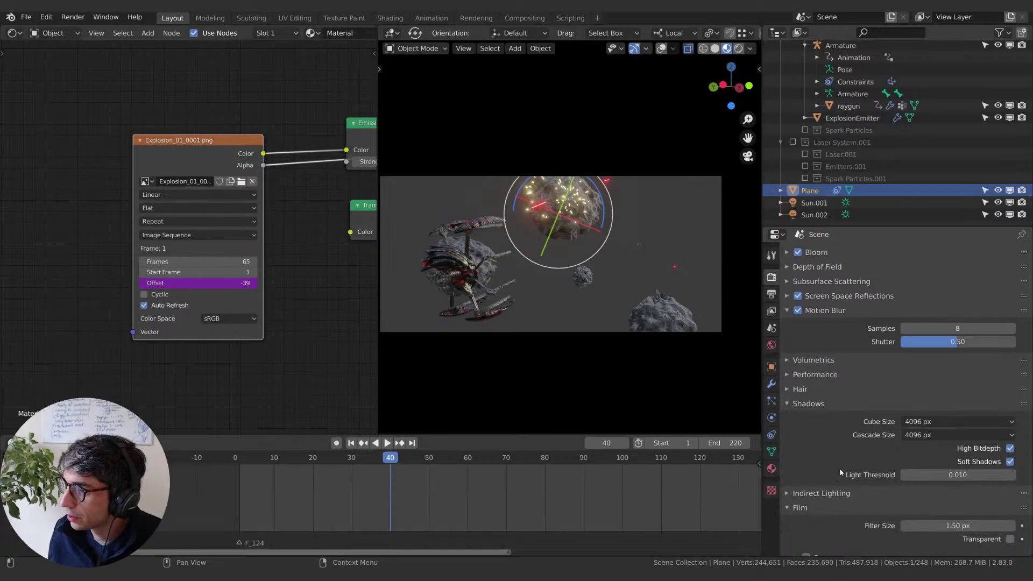
{"action": "left_click", "coordinate": [771, 366]}
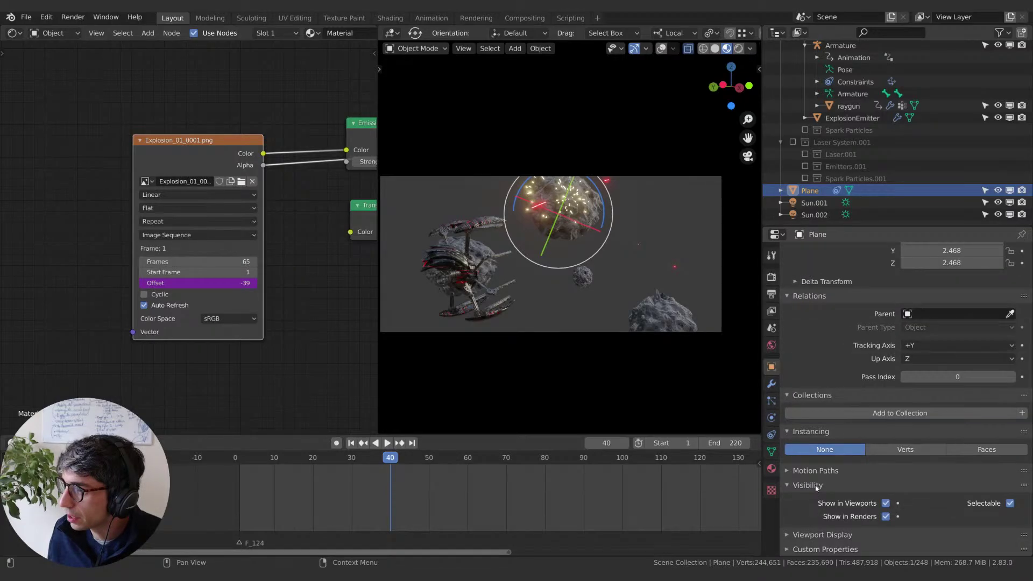
{"action": "left_click", "coordinate": [825, 549]}
{"action": "scroll", "coordinate": [861, 511], "scroll_direction": "down", "scroll_amount": 2}
{"action": "left_click", "coordinate": [906, 521]}
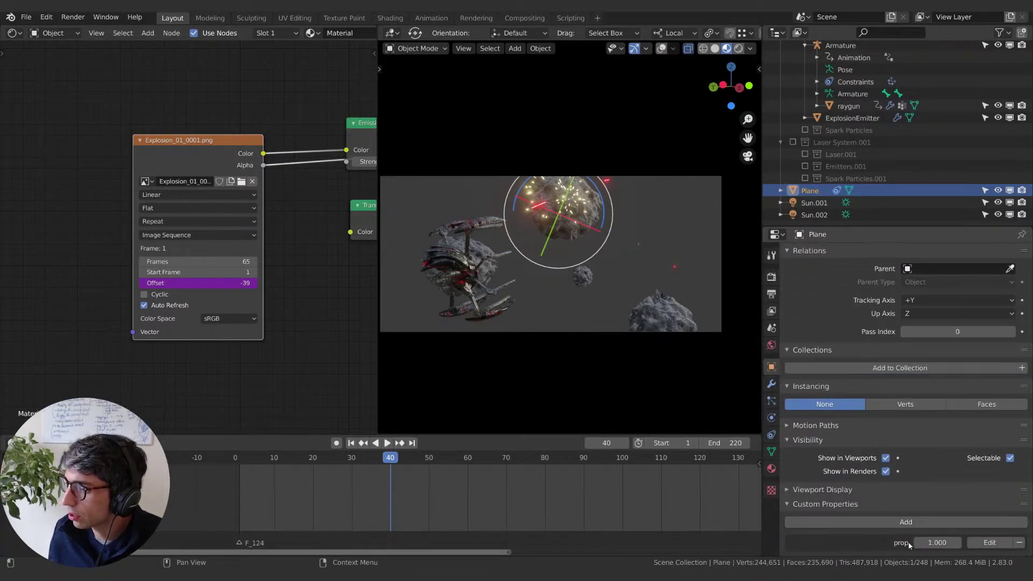
Step: Name the Plane's custom property FrameStart and set its maximum value to 100000
{"action": "left_click", "coordinate": [990, 542]}
{"action": "key", "text": "shift+f"}
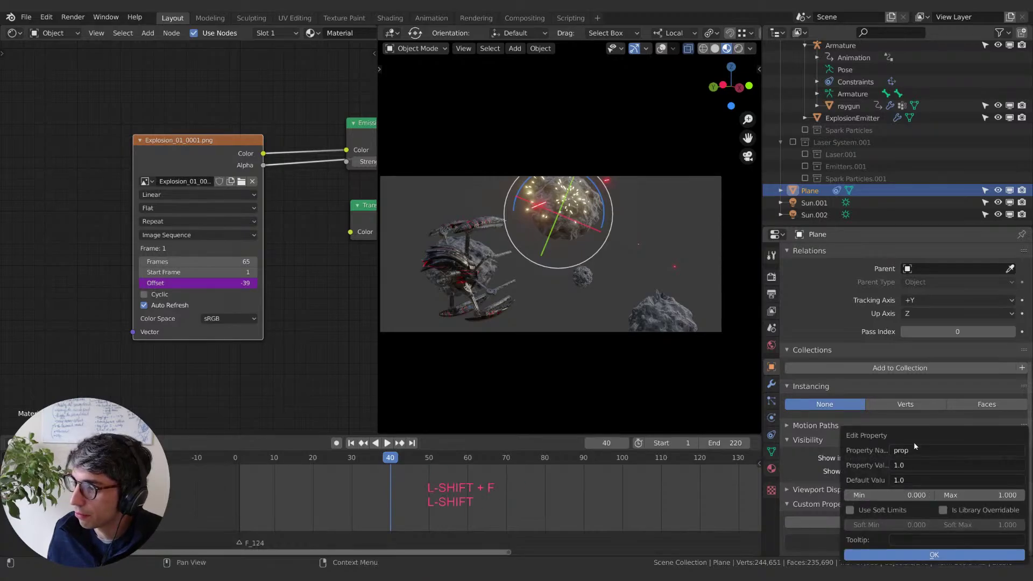
{"action": "left_click", "coordinate": [913, 450]}
{"action": "type", "text": "FrameStart"}
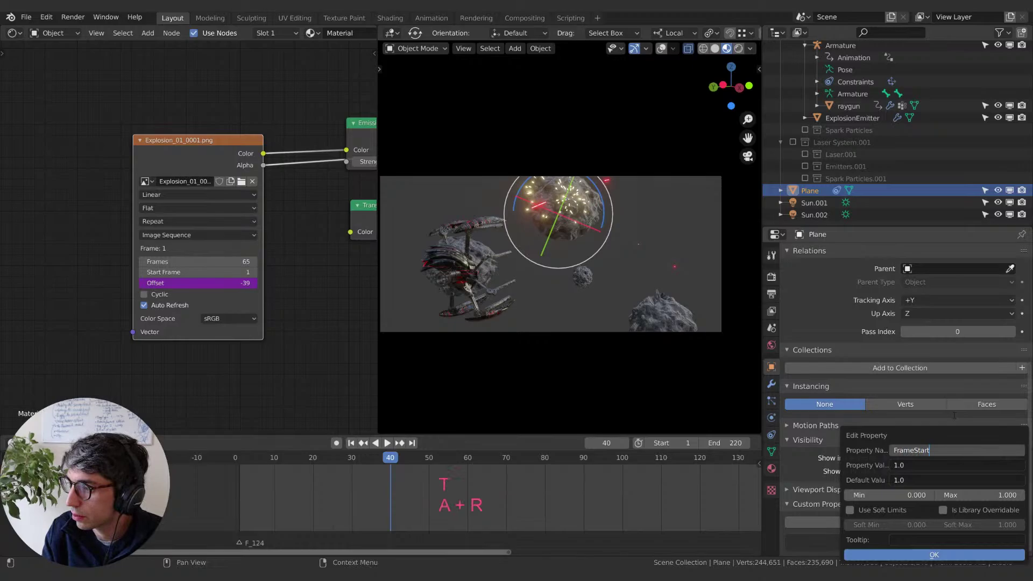
{"action": "key", "text": "Return"}
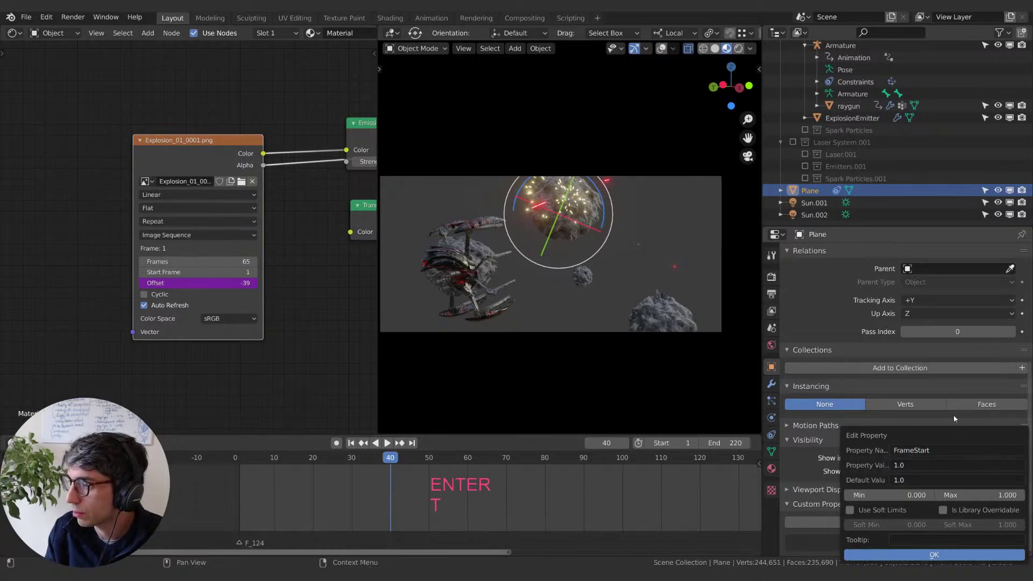
{"action": "left_click", "coordinate": [973, 495]}
{"action": "type", "text": "10"}
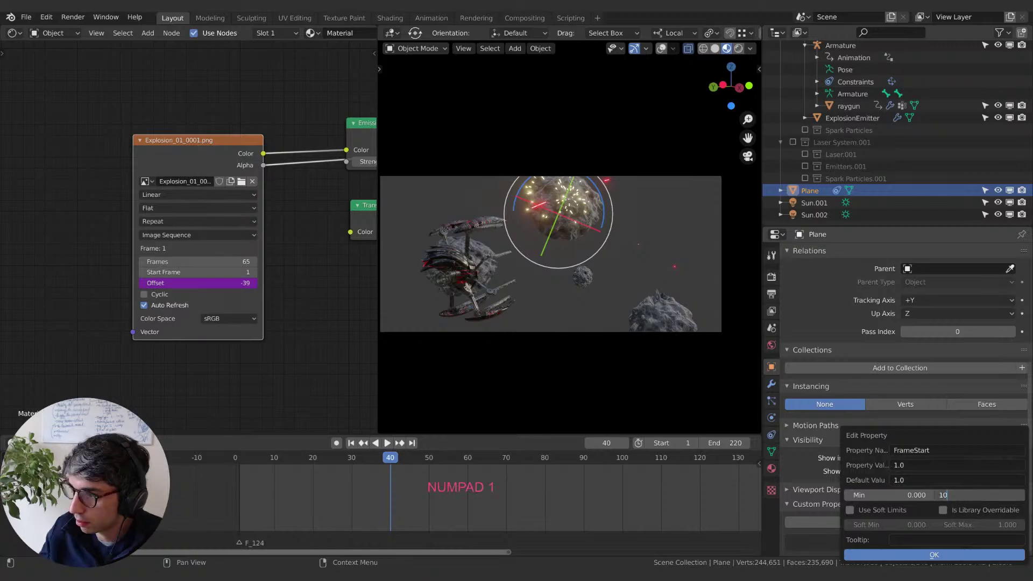
{"action": "type", "text": "0000"}
{"action": "key", "text": "Return"}
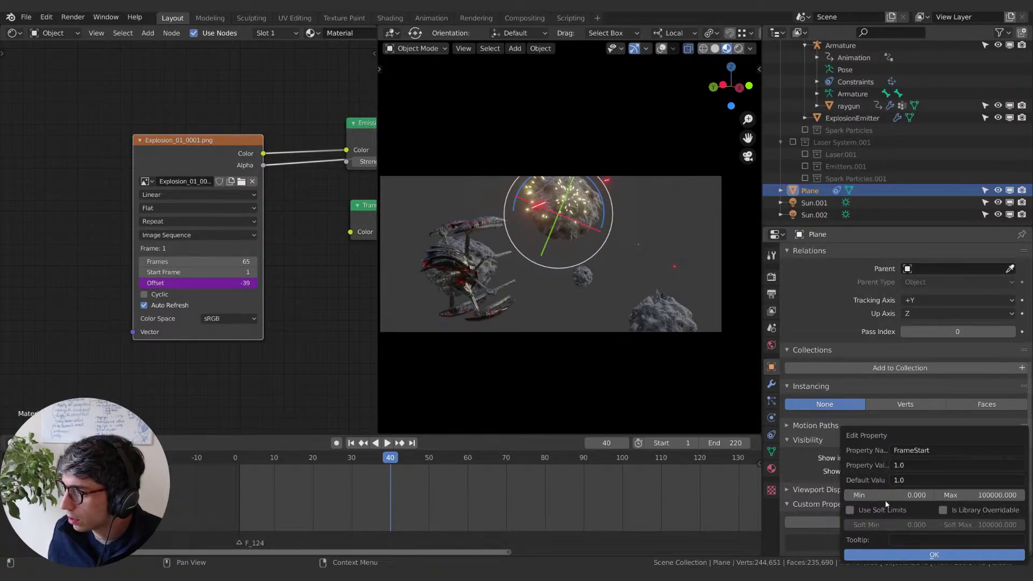
{"action": "key", "text": "Return"}
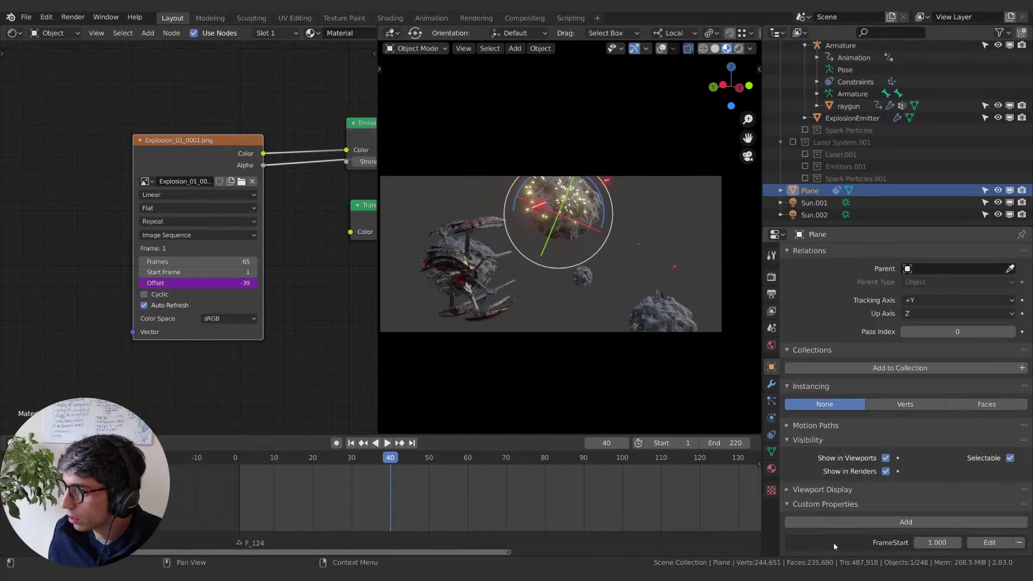
Step: Add a second input variable to the Offset driver and change the first variable, var, to a Single Property
{"action": "left_click", "coordinate": [206, 283]}
{"action": "key", "text": "Home"}
{"action": "type", "text": "var +"}
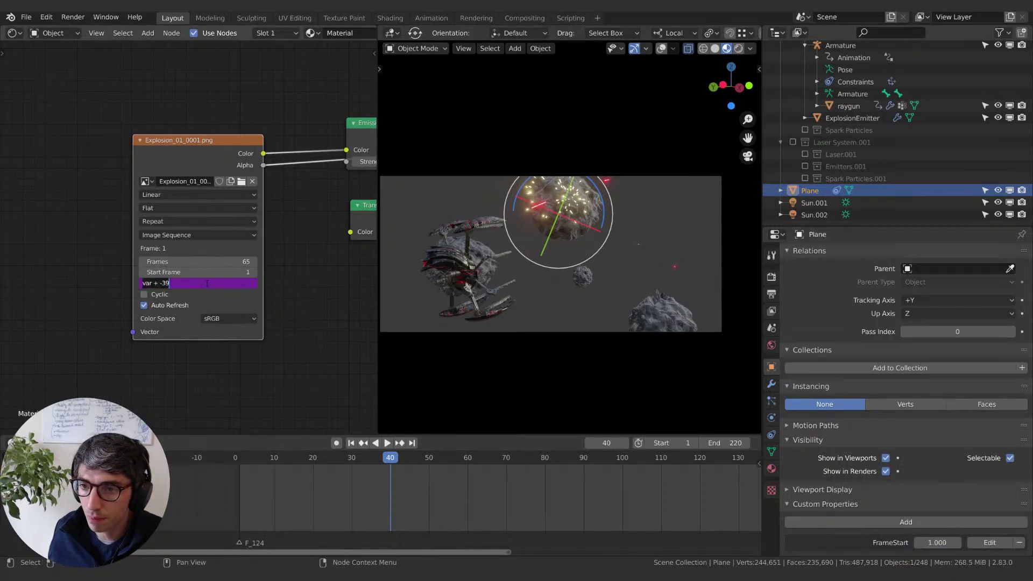
{"action": "key", "text": "Return"}
{"action": "right_click", "coordinate": [206, 283]}
{"action": "left_click", "coordinate": [195, 316]}
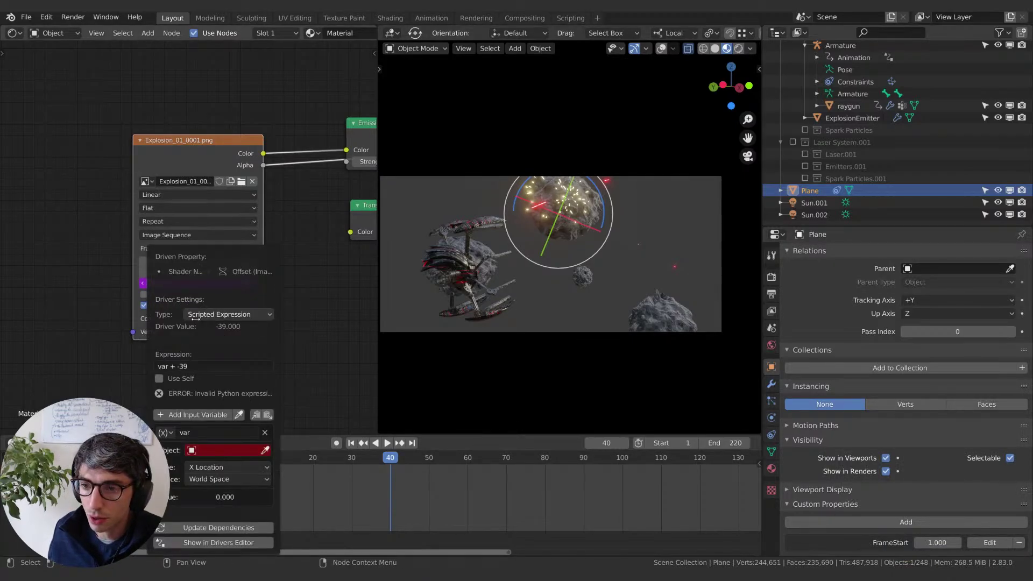
{"action": "left_click", "coordinate": [198, 415]}
{"action": "left_click", "coordinate": [164, 386]}
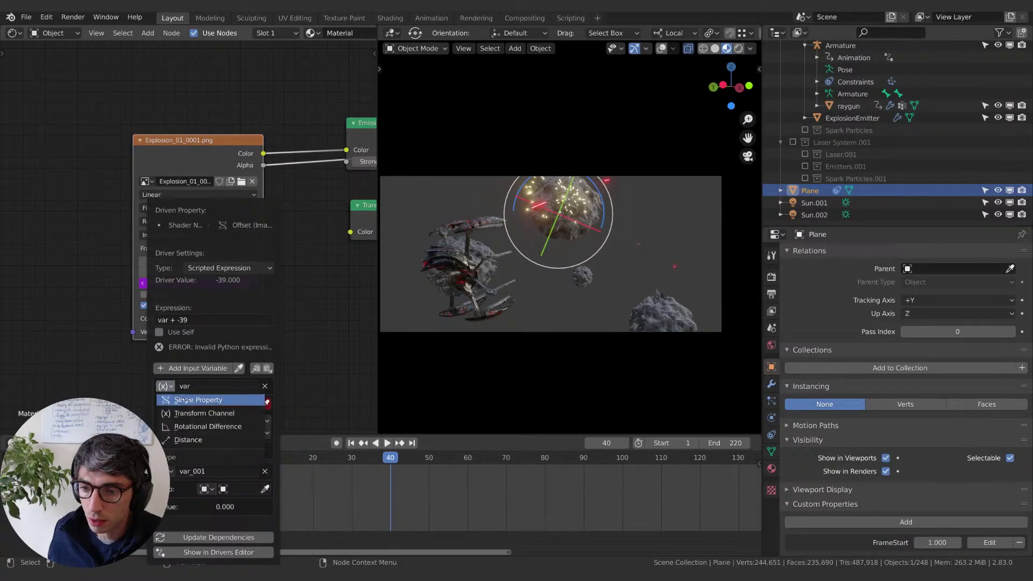
{"action": "left_click", "coordinate": [215, 402]}
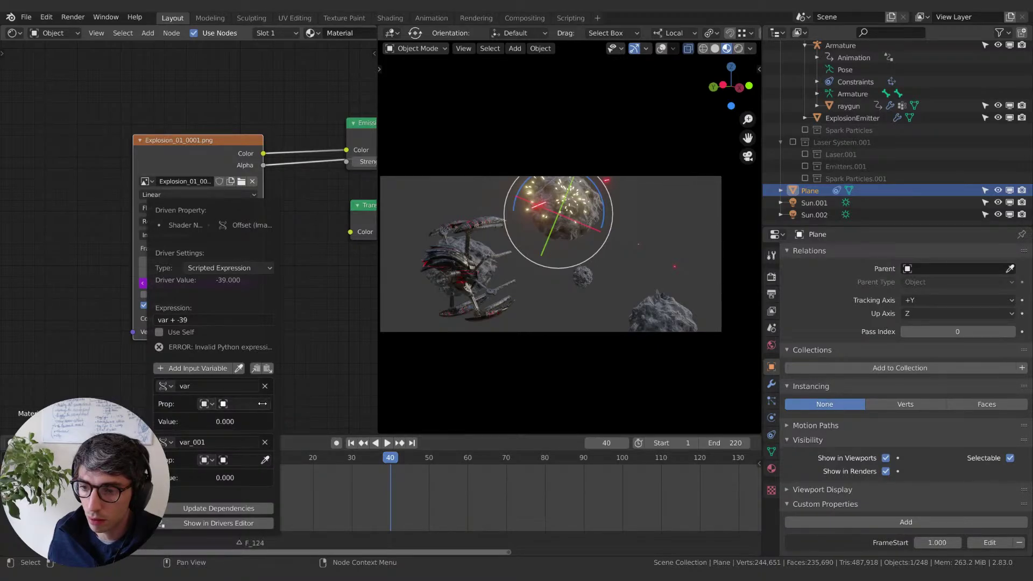
Step: Point the driver variable var at the Plane object with the data path ["FrameStart"]
{"action": "left_click", "coordinate": [231, 403]}
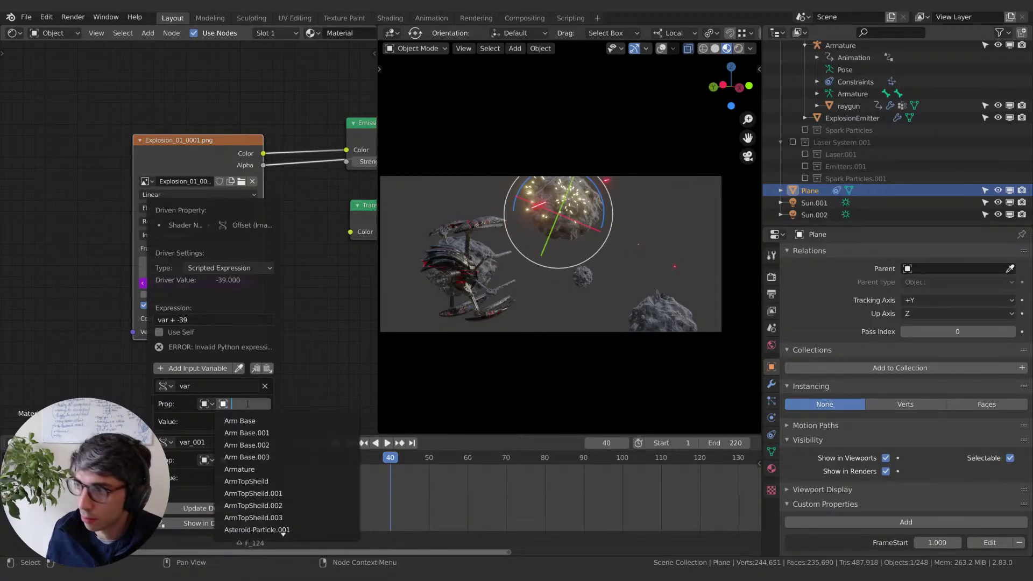
{"action": "type", "text": "Pla"}
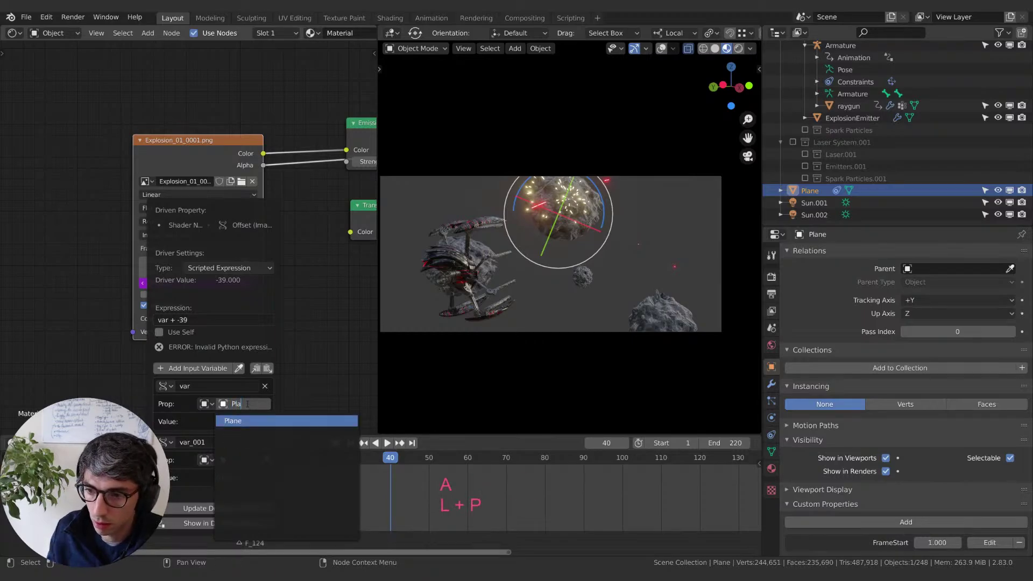
{"action": "key", "text": "Return"}
{"action": "left_click", "coordinate": [216, 420]}
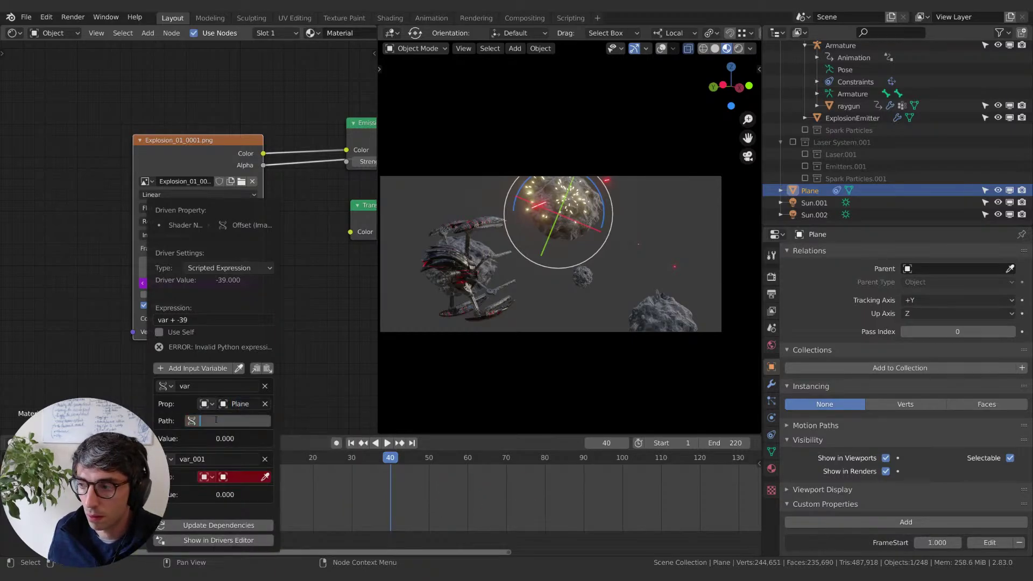
{"action": "type", "text": "[\""}
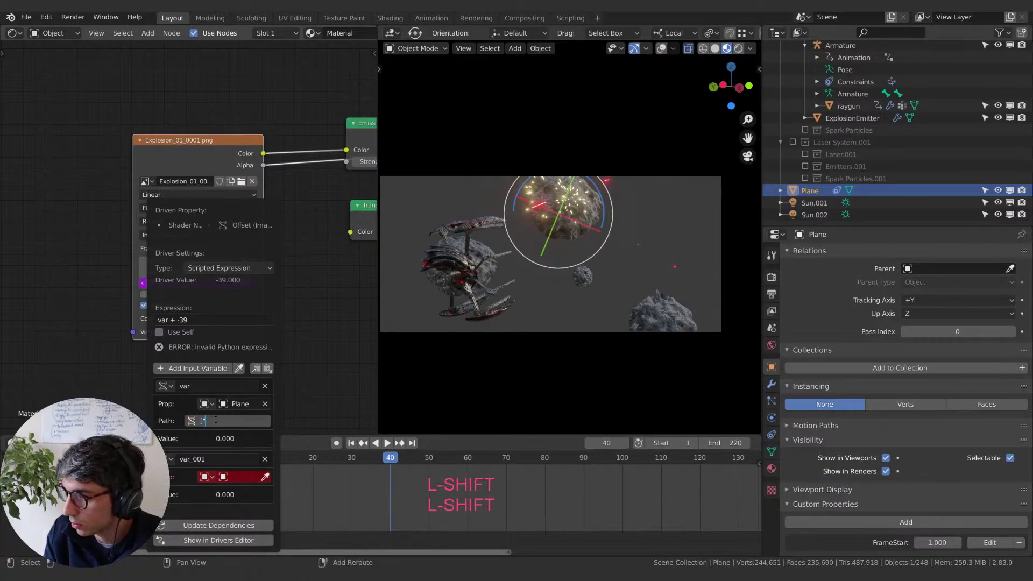
{"action": "type", "text": "FrameSta"}
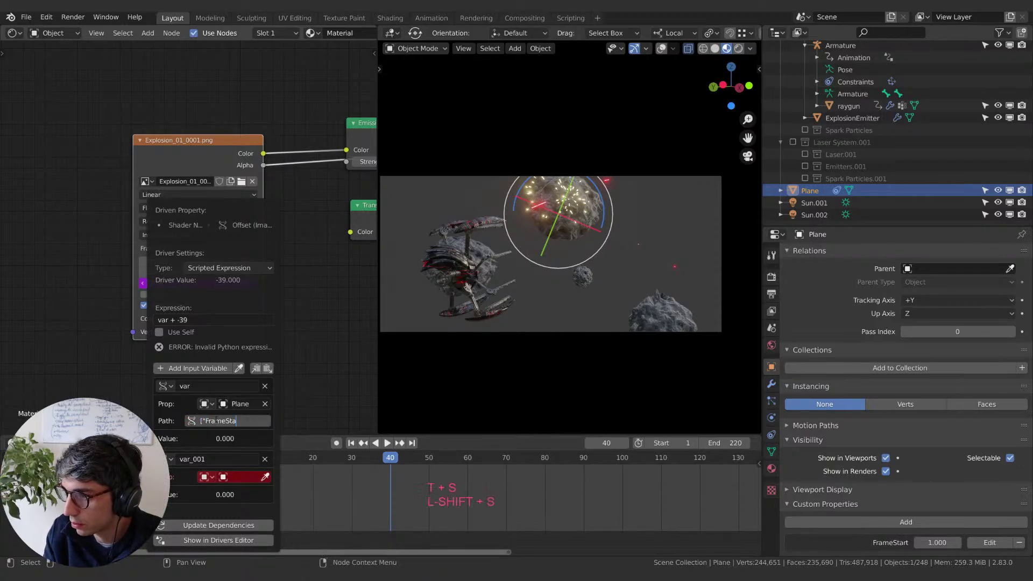
{"action": "type", "text": "rt\"]"}
{"action": "key", "text": "Return"}
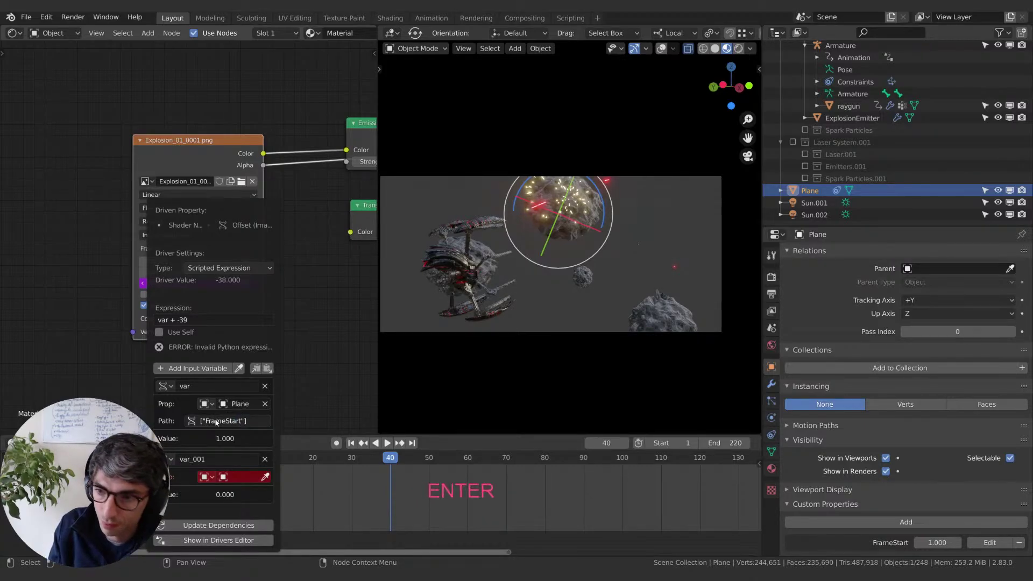
Step: Point the driver variable var_001 at the scene named Scene with the data path frame_current
{"action": "left_click", "coordinate": [207, 476]}
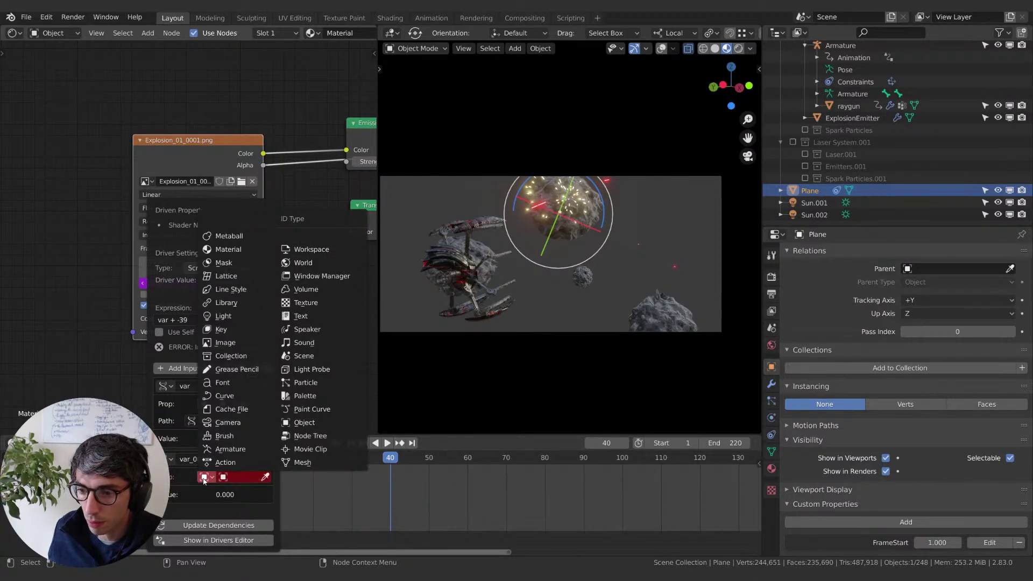
{"action": "left_click", "coordinate": [303, 355]}
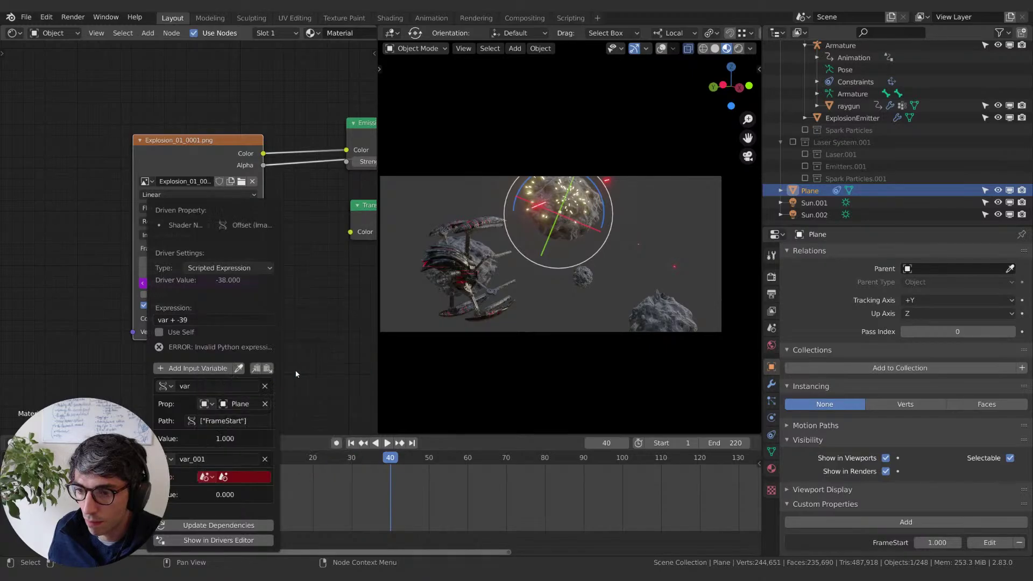
{"action": "left_click", "coordinate": [241, 478]}
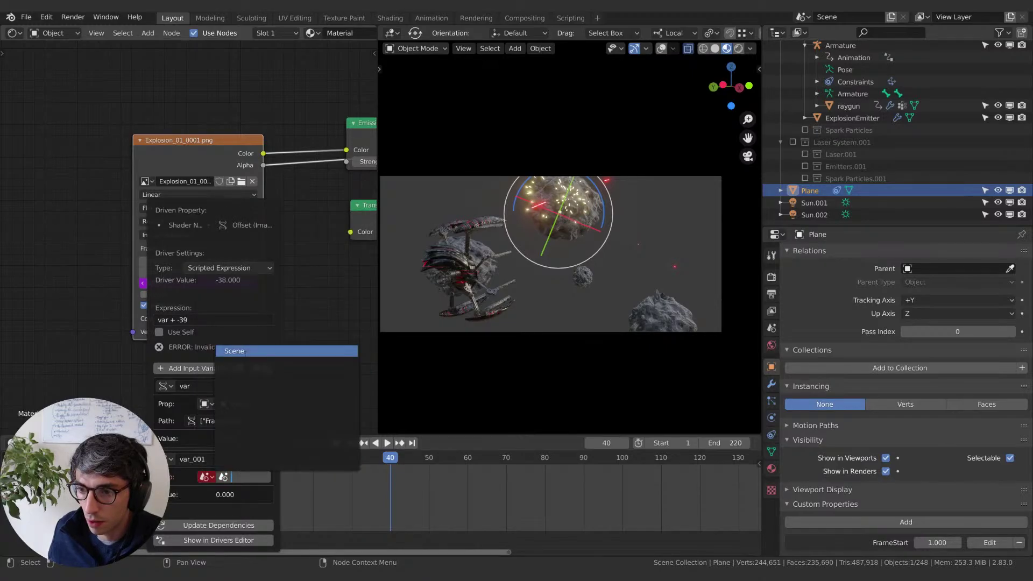
{"action": "left_click", "coordinate": [231, 350]}
{"action": "right_click", "coordinate": [197, 283]}
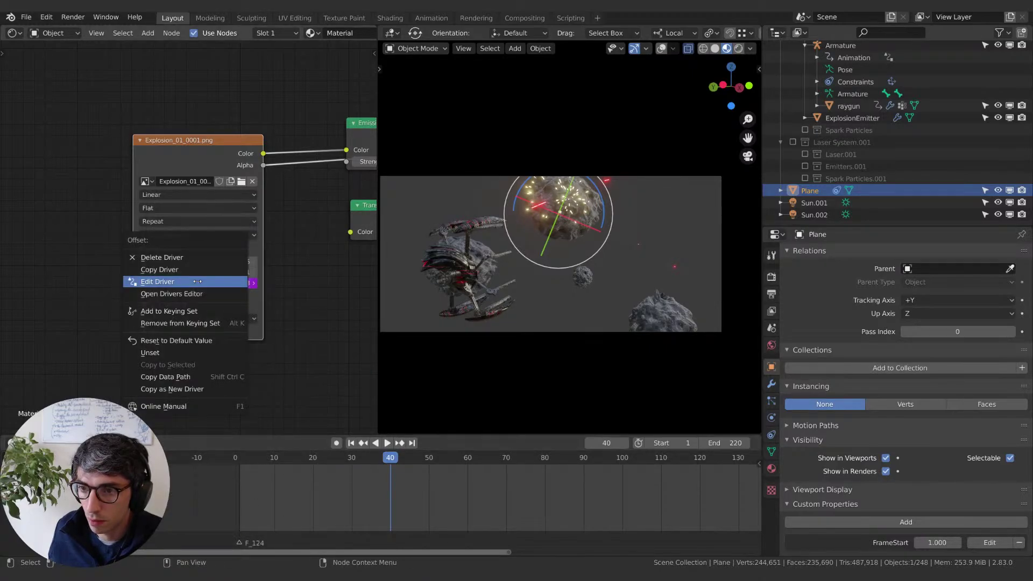
{"action": "left_click", "coordinate": [194, 281]}
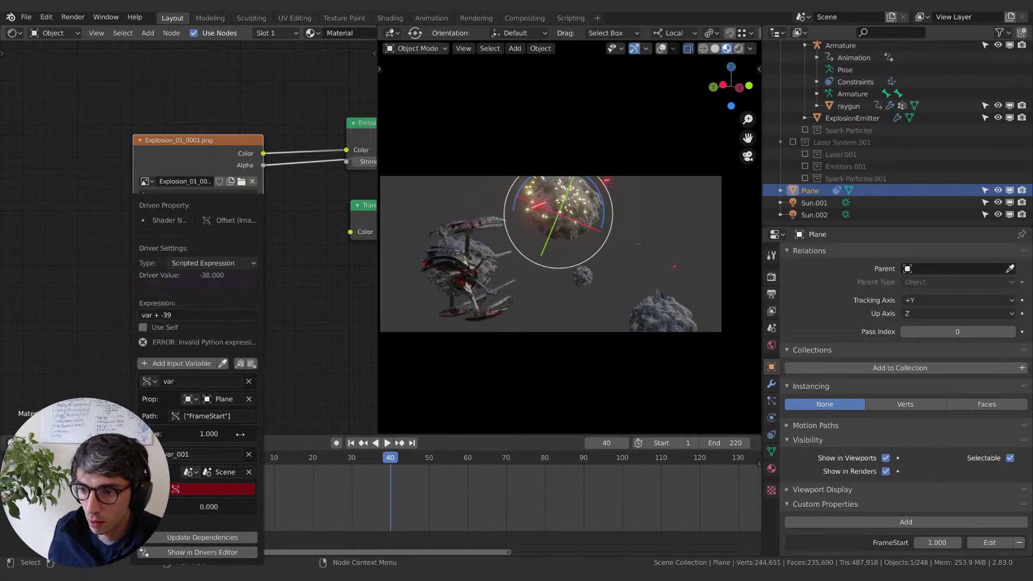
{"action": "left_click", "coordinate": [215, 489]}
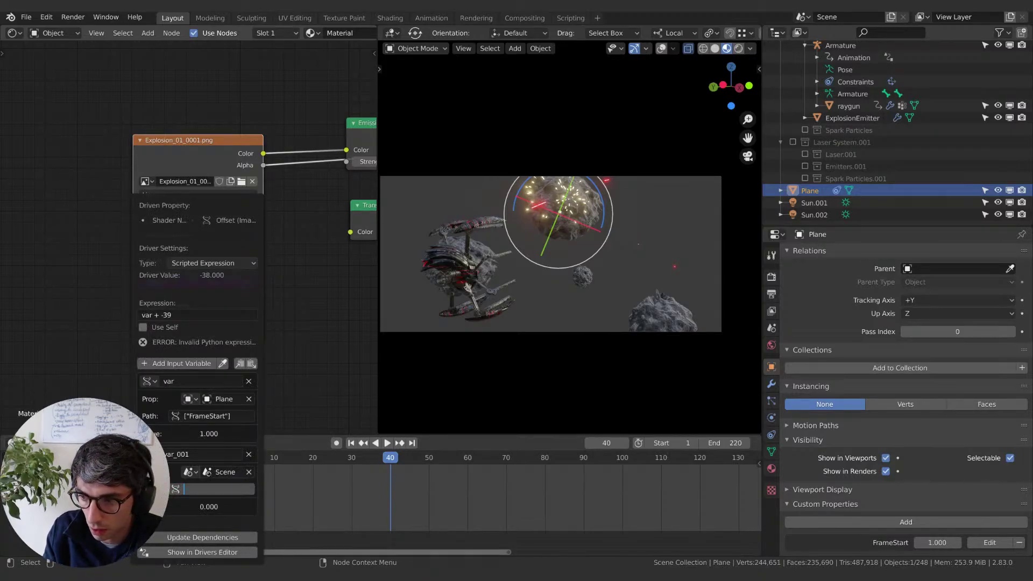
{"action": "type", "text": "frame_"}
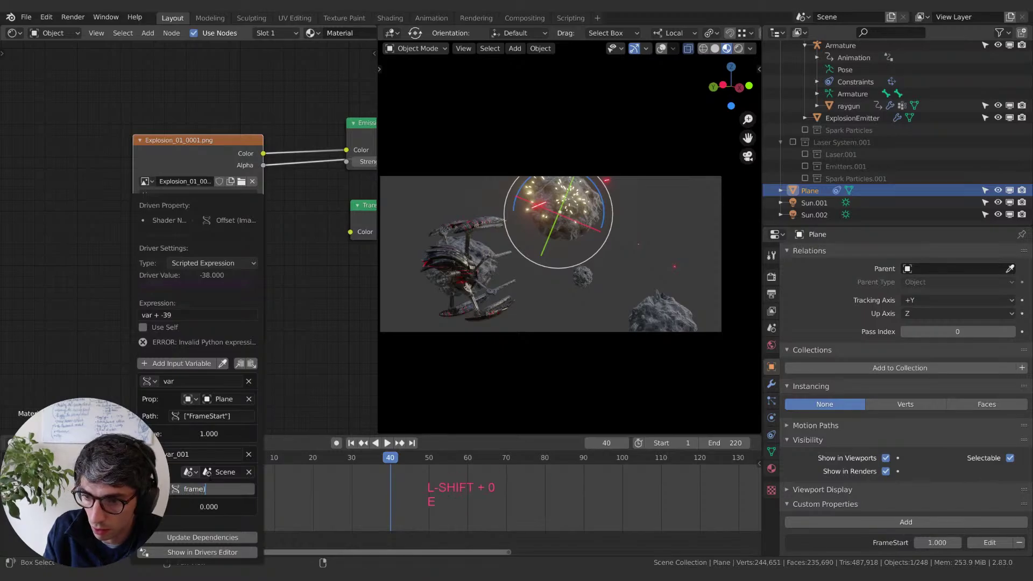
{"action": "type", "text": "curr"}
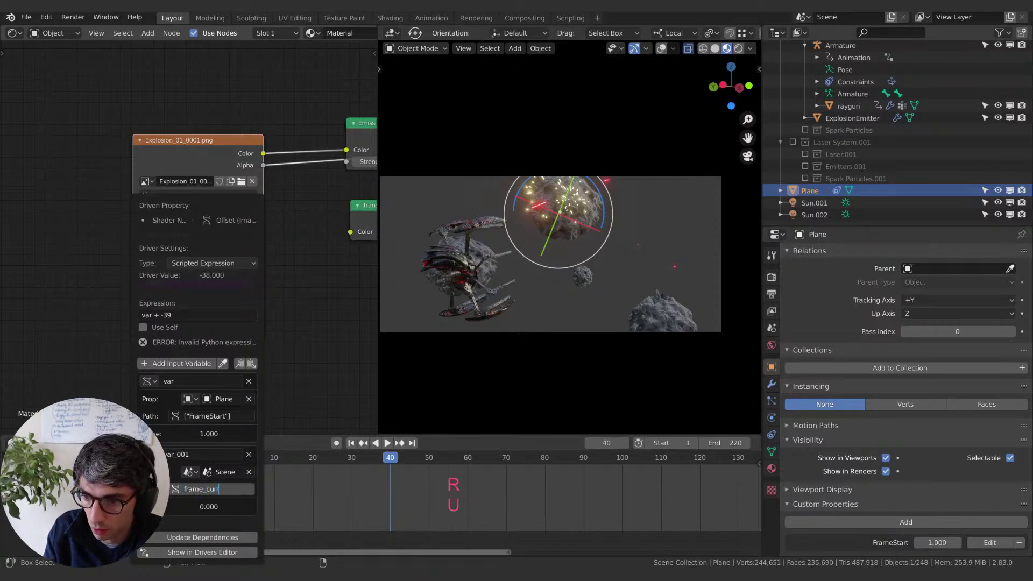
{"action": "key", "text": "Return"}
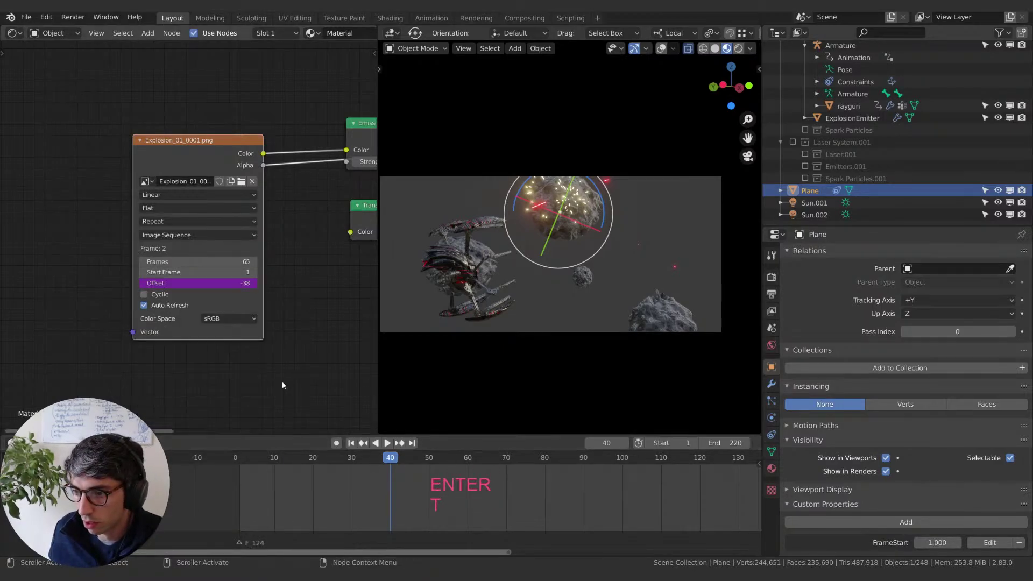
Step: Rename the Offset driver's FrameStart variable to x and its frame_current variable to y, keeping the expression var + -39
{"action": "right_click", "coordinate": [226, 281]}
{"action": "left_click", "coordinate": [226, 280]}
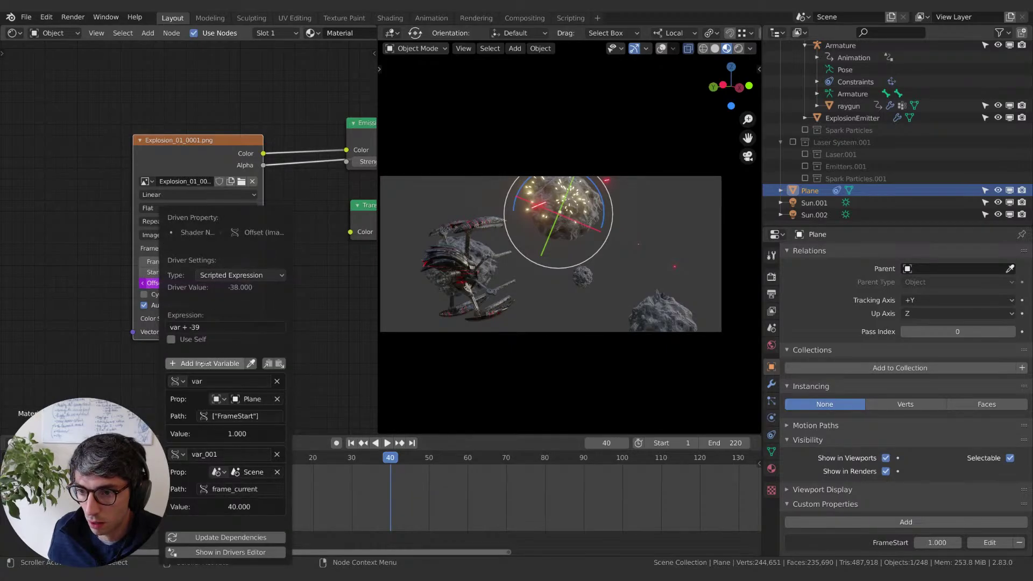
{"action": "left_click", "coordinate": [240, 325]}
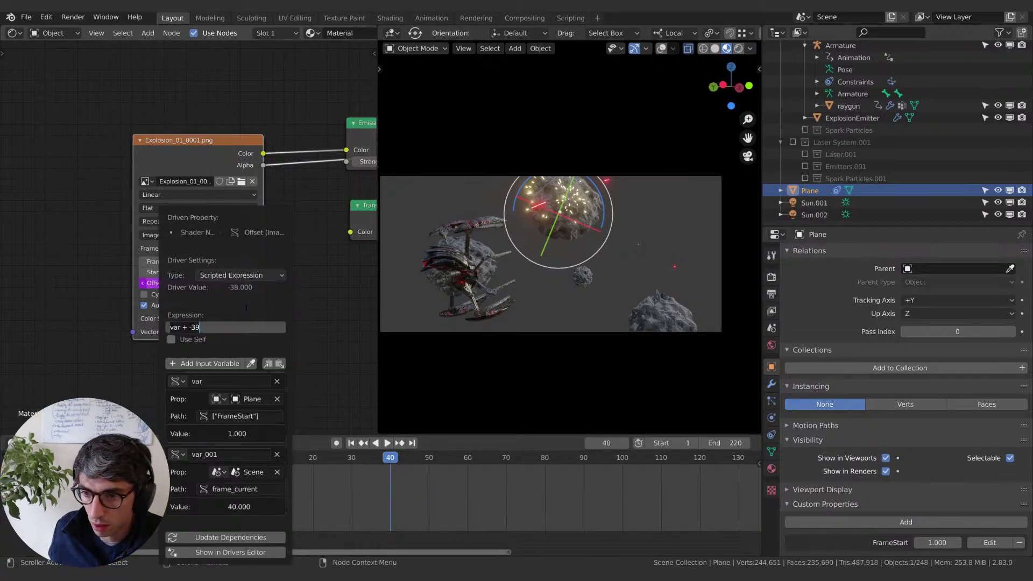
{"action": "left_click", "coordinate": [226, 381]}
{"action": "type", "text": "x"}
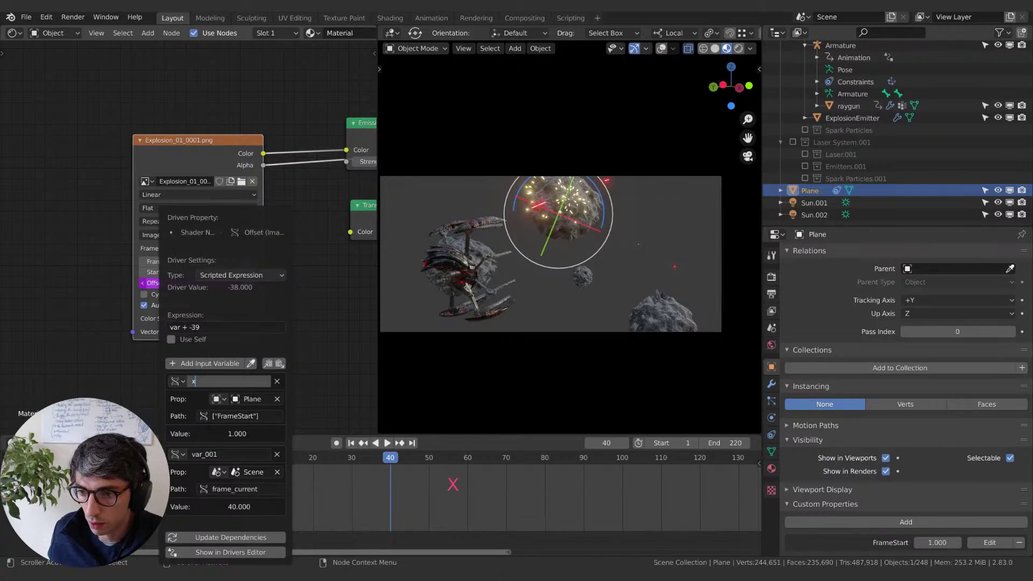
{"action": "key", "text": "Return"}
{"action": "left_click", "coordinate": [218, 454]}
{"action": "type", "text": "y"}
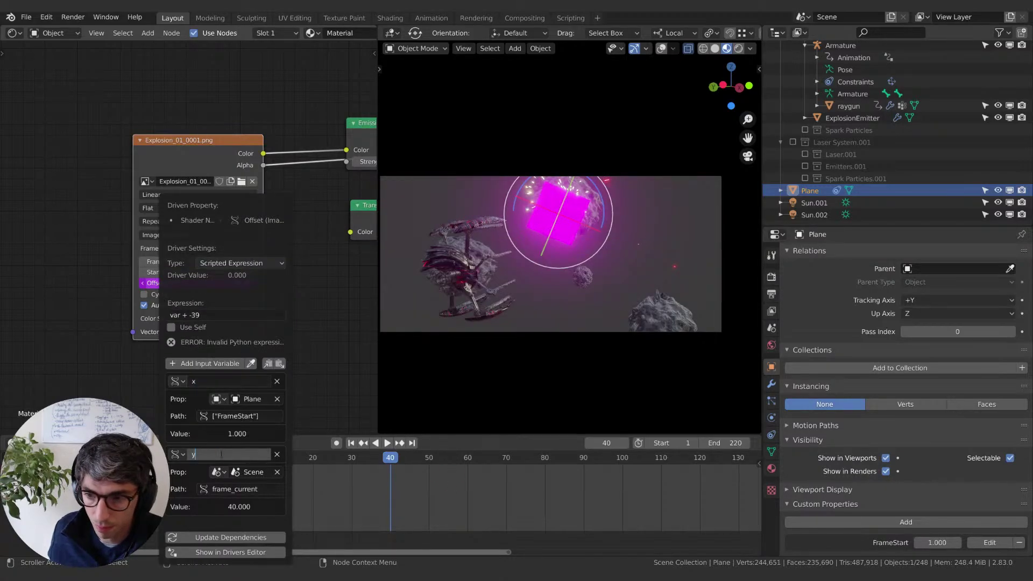
{"action": "left_click", "coordinate": [199, 315]}
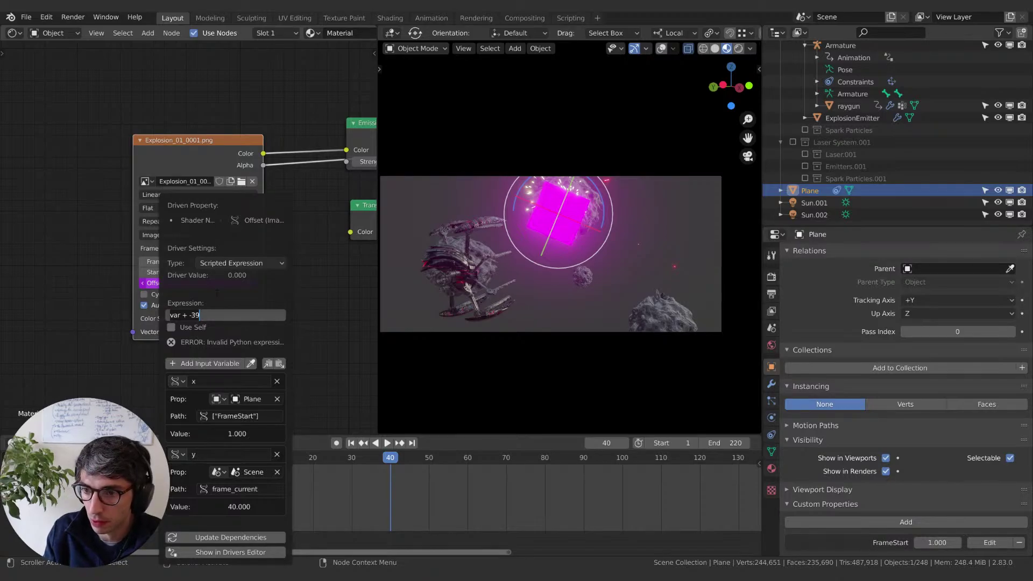
{"action": "key", "text": "Escape"}
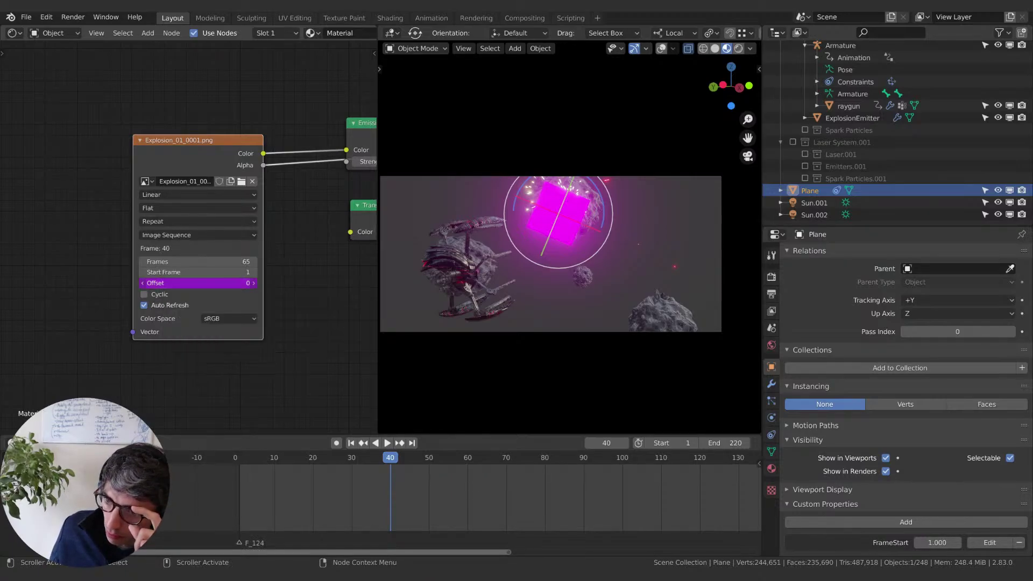
Step: Try lowering the explosion image sequence's Offset to -40 at frame 40
{"action": "left_click_drag", "start_coordinate": [177, 285], "coordinate": [105, 285]}
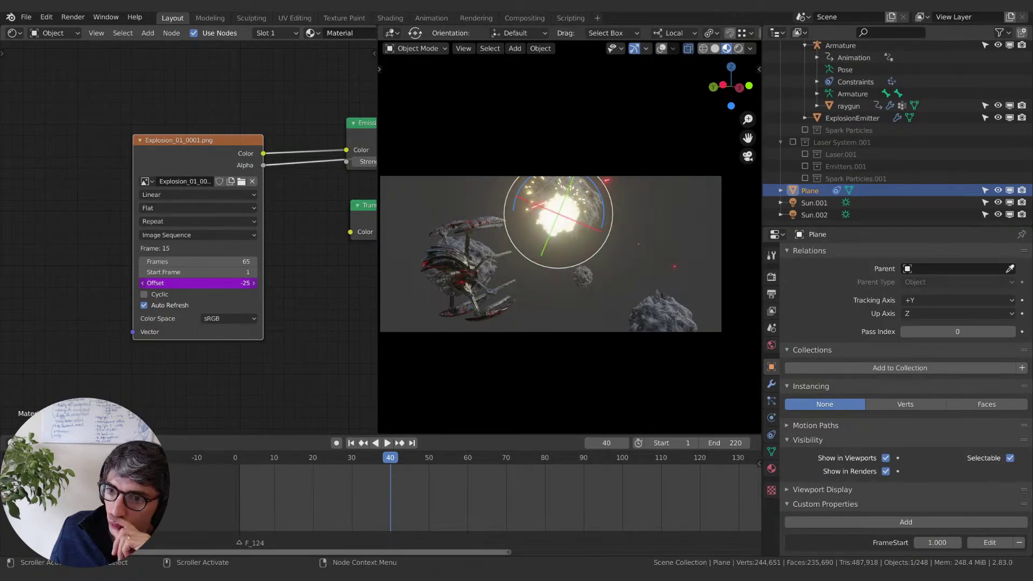
{"action": "left_click_drag", "start_coordinate": [105, 285], "coordinate": [53, 284]}
{"action": "left_click", "coordinate": [253, 283]}
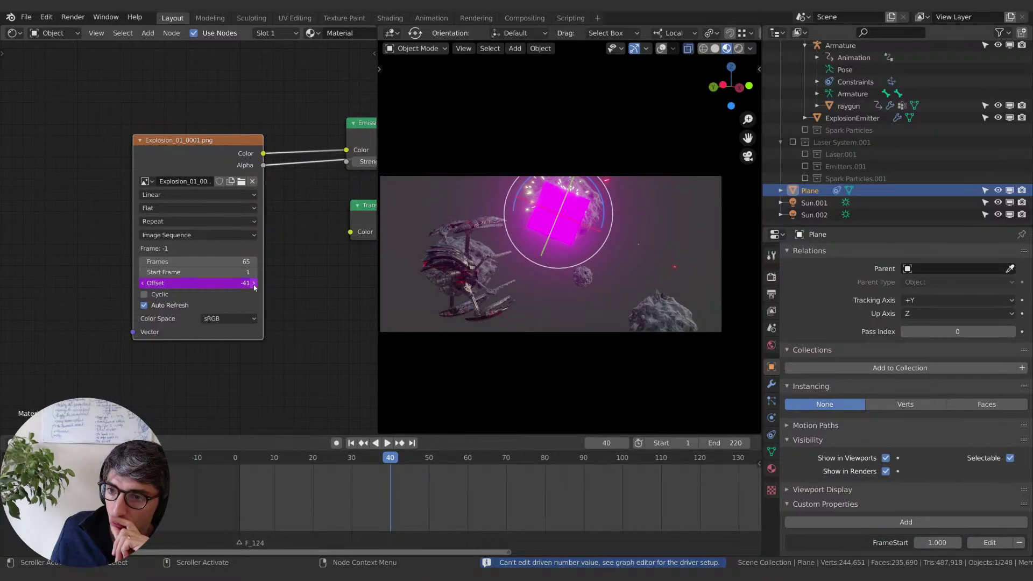
{"action": "left_click", "coordinate": [253, 283]}
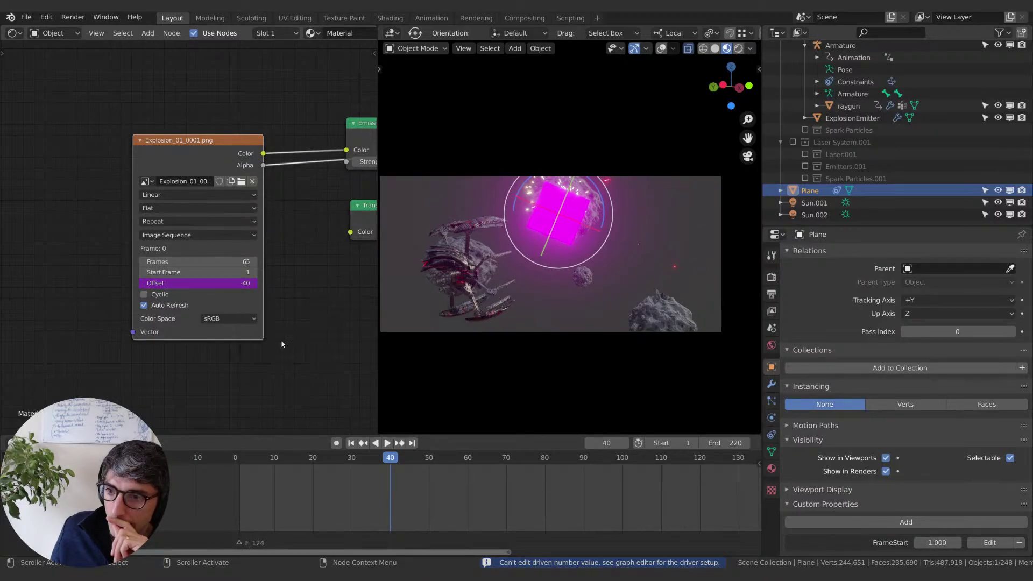
Step: Go to frame 20 and set the explosion image sequence's Offset to -20
{"action": "left_click", "coordinate": [313, 458]}
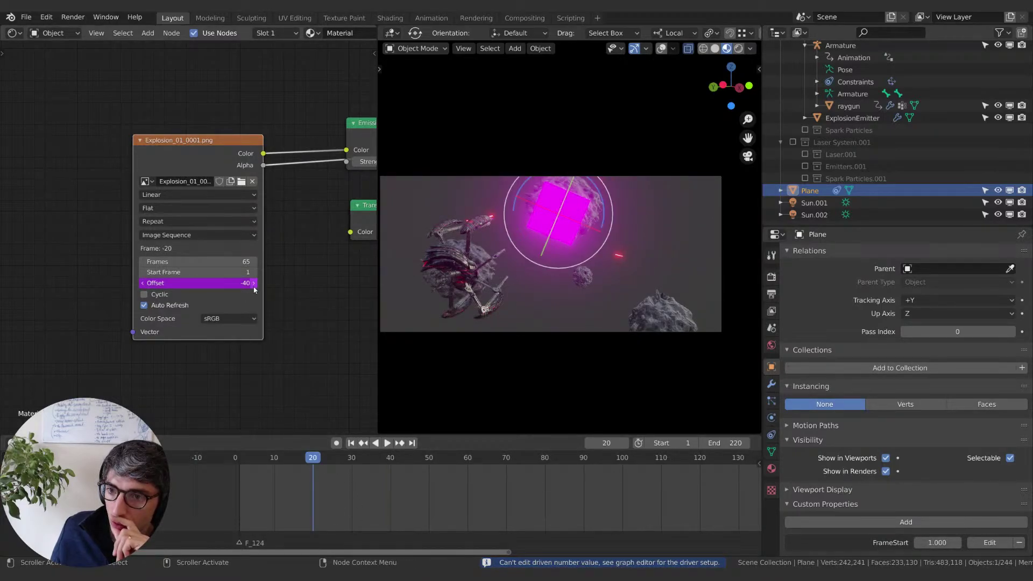
{"action": "left_click", "coordinate": [205, 283]}
{"action": "type", "text": "-20"}
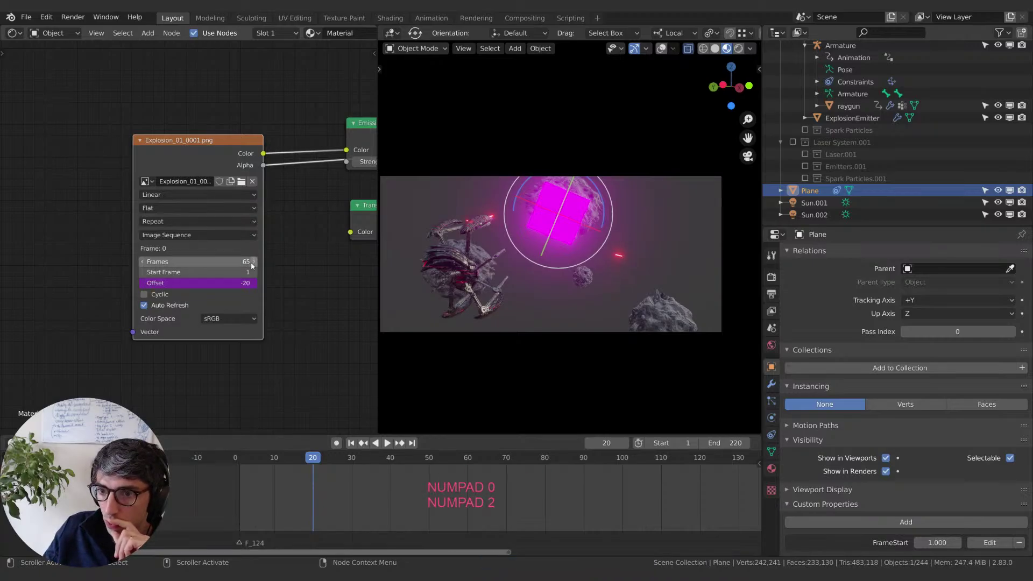
{"action": "key", "text": "Return"}
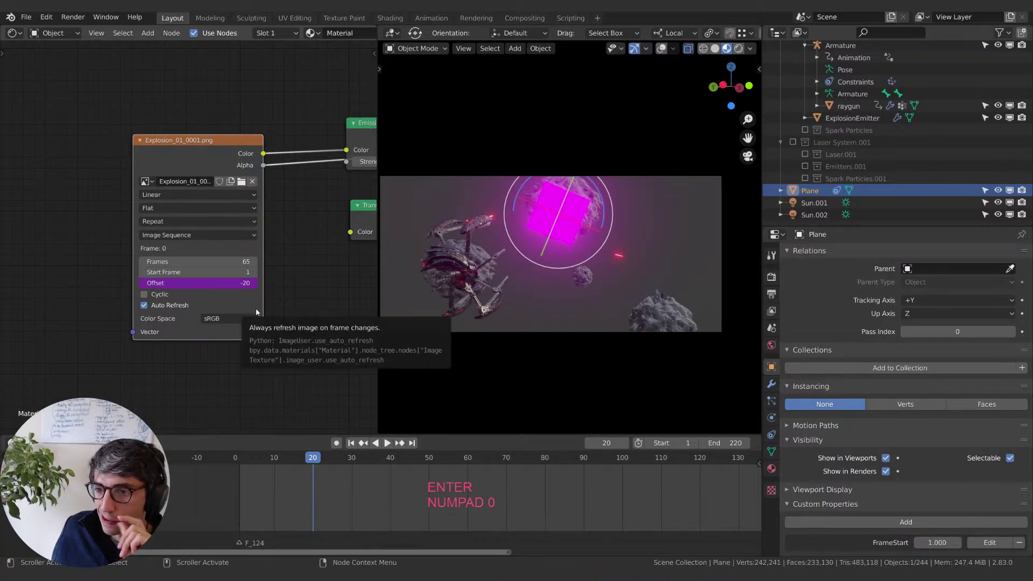
Step: Go to frame 41 and set the explosion image sequence's Offset to -65
{"action": "left_click", "coordinate": [396, 460]}
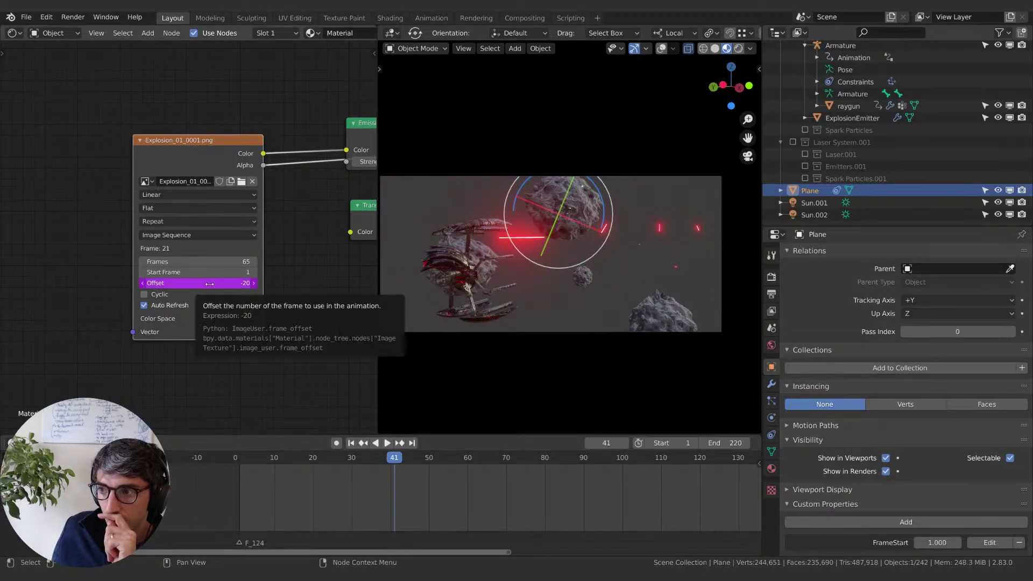
{"action": "left_click", "coordinate": [234, 283]}
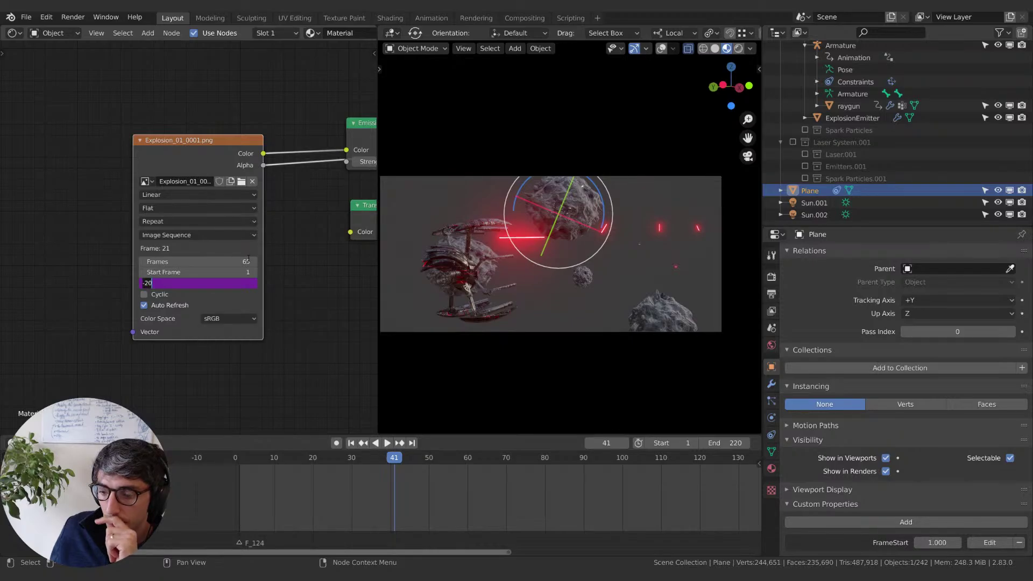
{"action": "type", "text": "-65"}
{"action": "key", "text": "Return"}
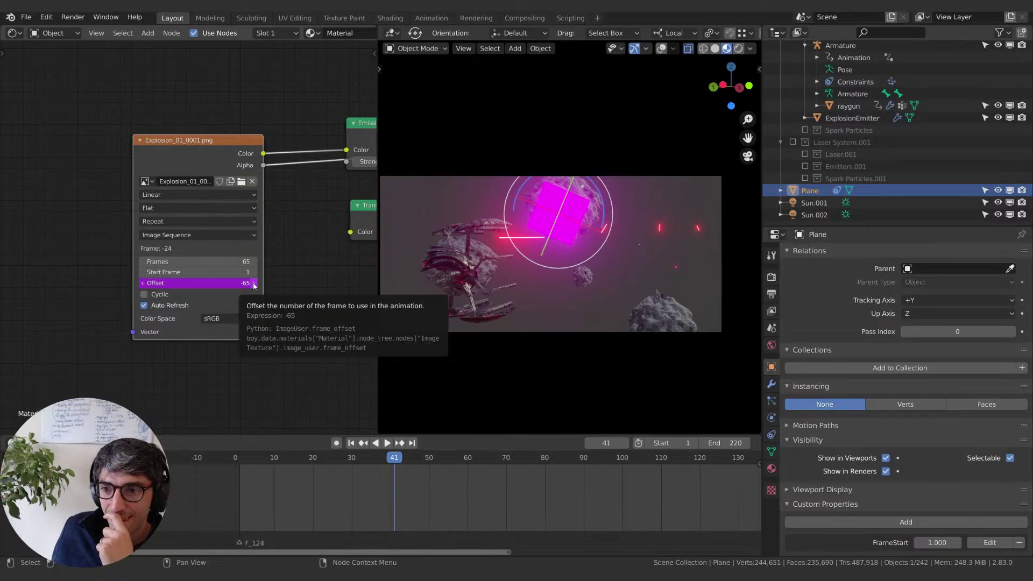
Step: Test Offset values of -41 and -40 on the explosion image sequence at frame 41
{"action": "left_click", "coordinate": [198, 283]}
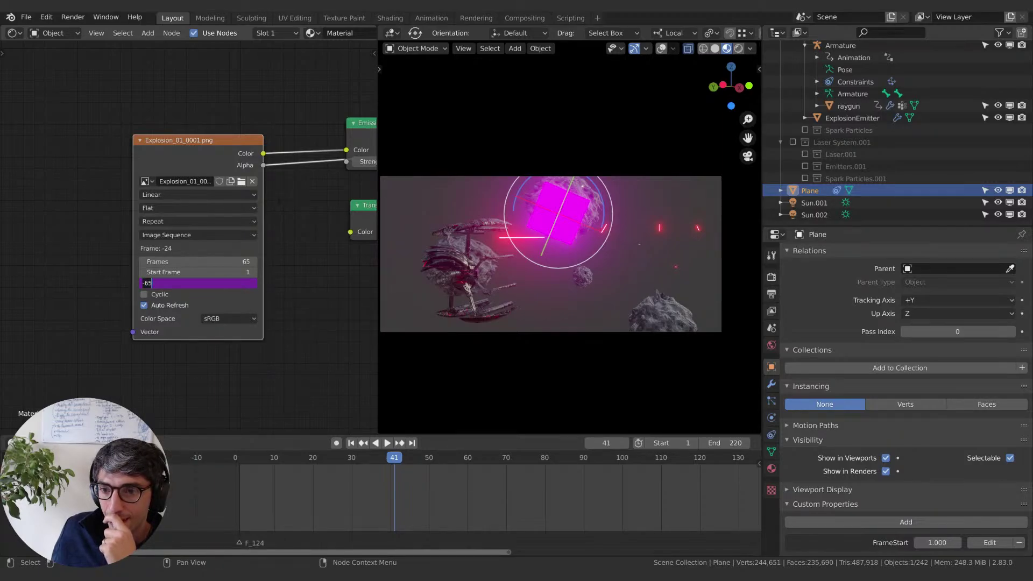
{"action": "type", "text": "-41"}
{"action": "key", "text": "Return"}
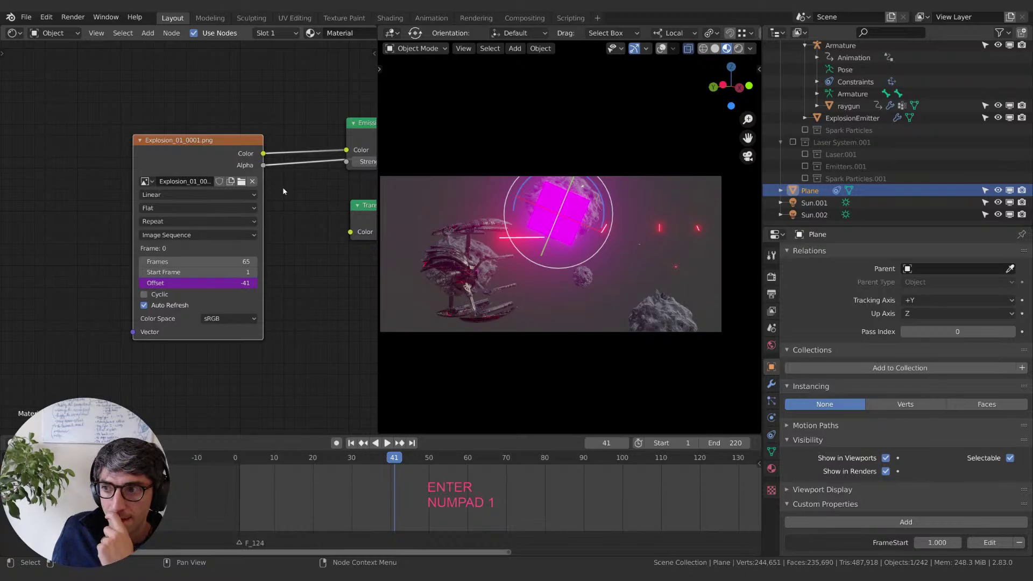
{"action": "left_click", "coordinate": [191, 282]}
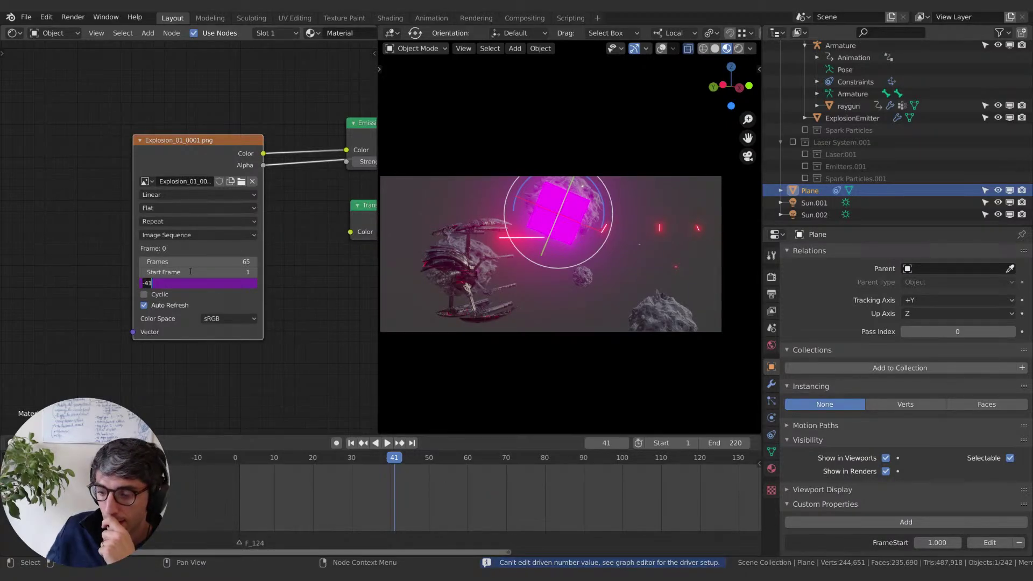
{"action": "type", "text": "-40"}
{"action": "key", "text": "Return"}
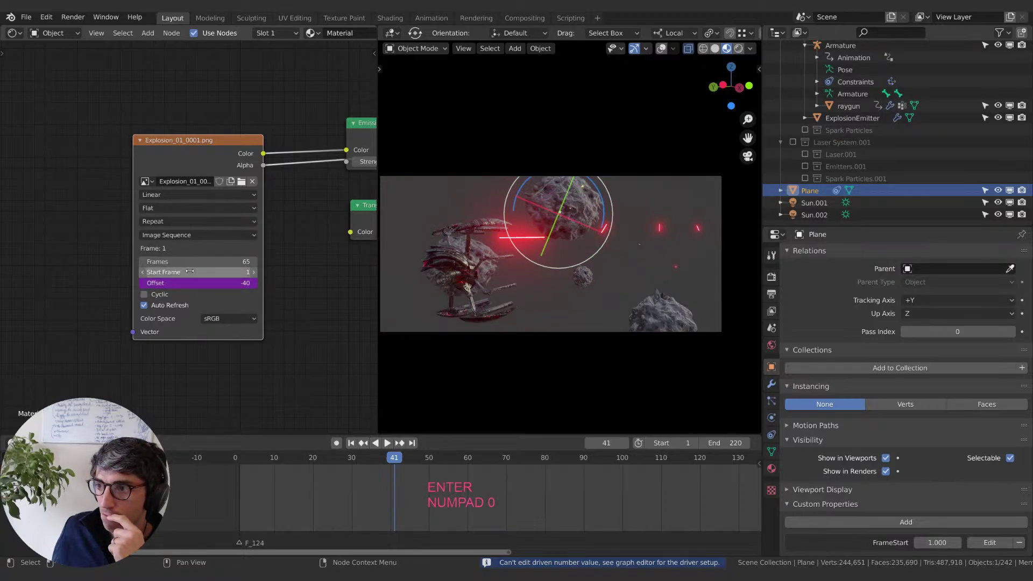
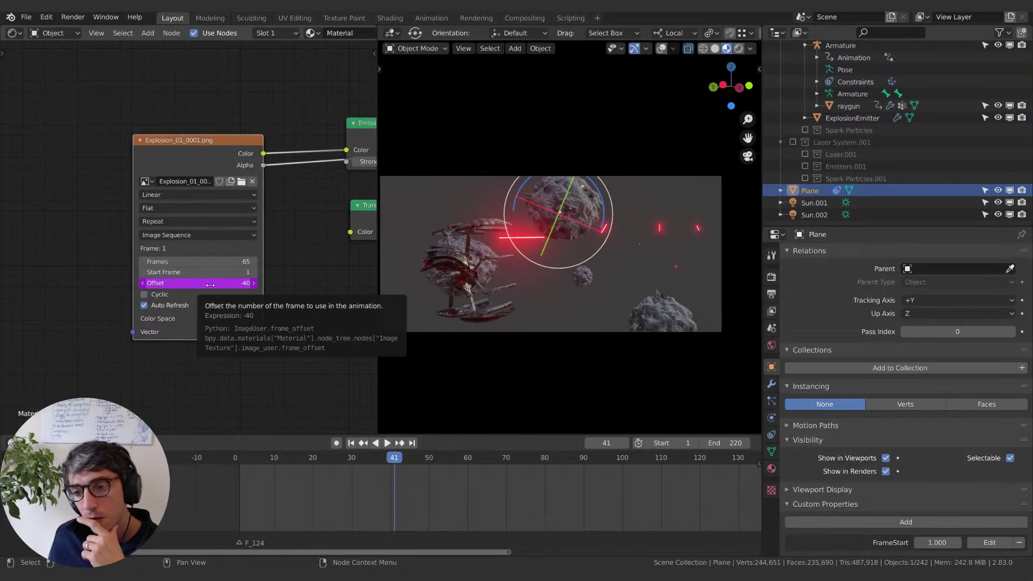
Step: Edit the image sequence's Offset driver and replace its expression with y*-1
{"action": "right_click", "coordinate": [209, 293]}
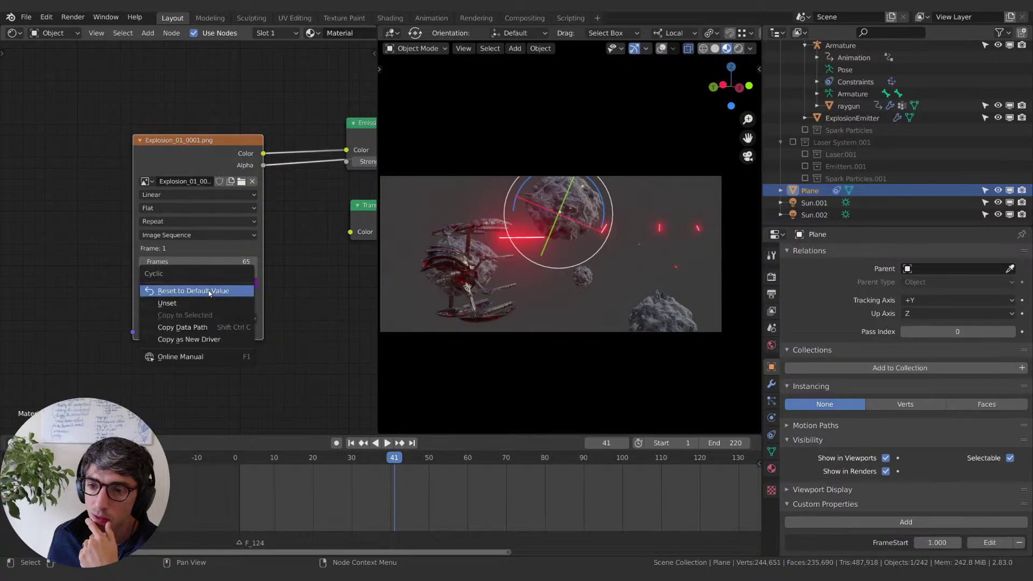
{"action": "key", "text": "Escape"}
{"action": "right_click", "coordinate": [230, 283]}
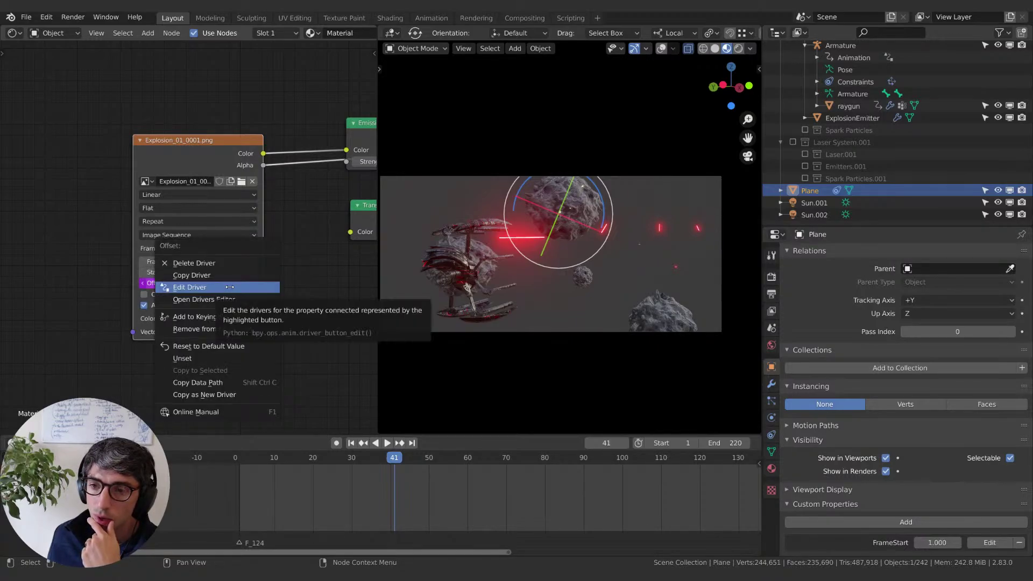
{"action": "left_click", "coordinate": [230, 287]}
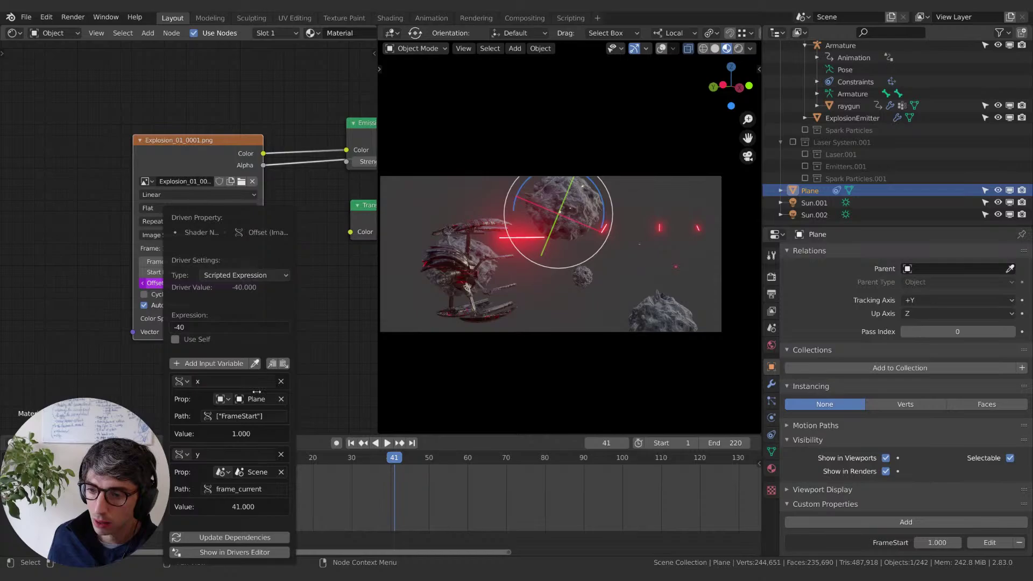
{"action": "left_click", "coordinate": [206, 327]}
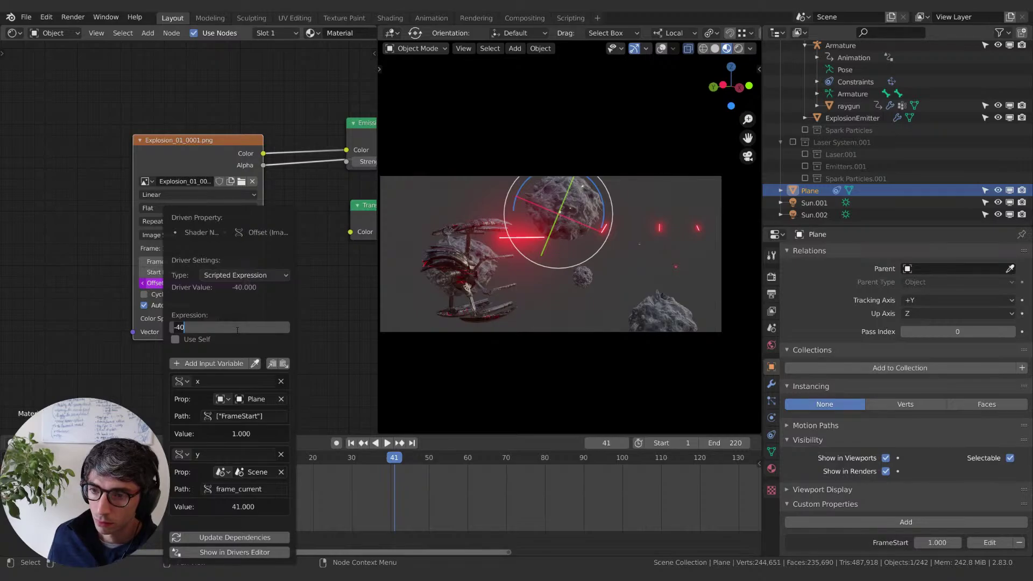
{"action": "type", "text": "y*-1"}
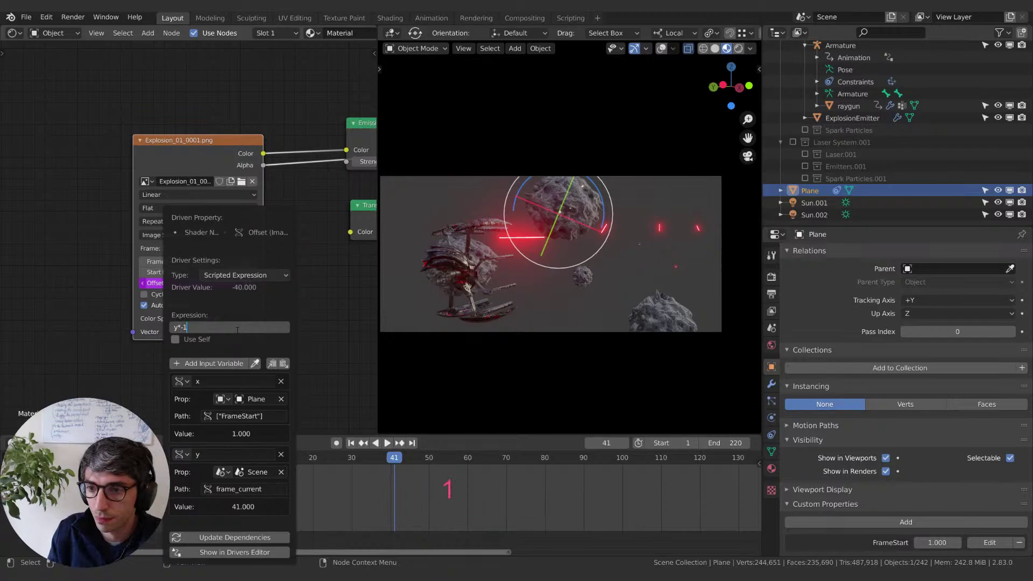
{"action": "key", "text": "Return"}
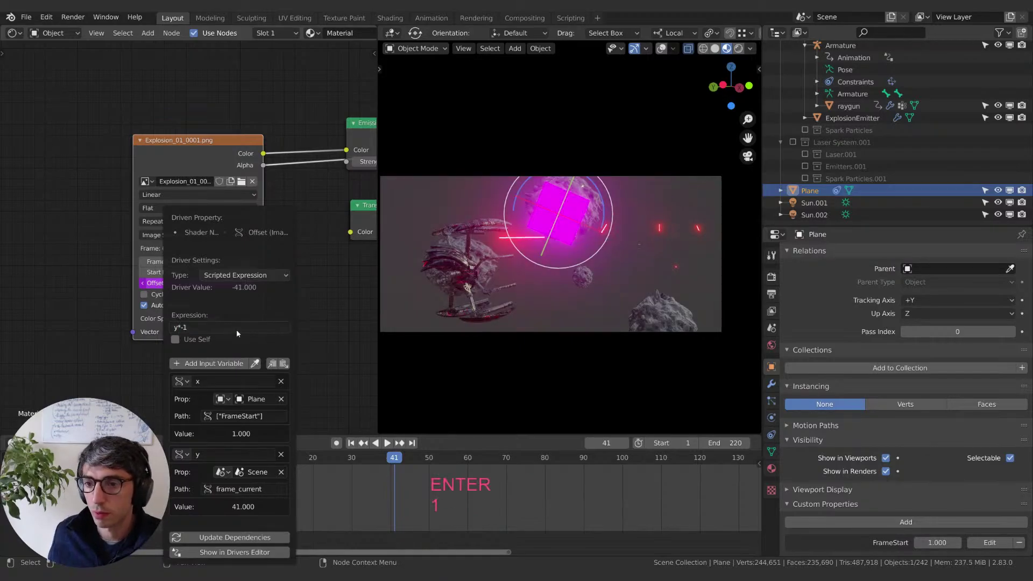
Step: Extend the Offset driver's expression to y*-1+1
{"action": "left_click", "coordinate": [237, 329]}
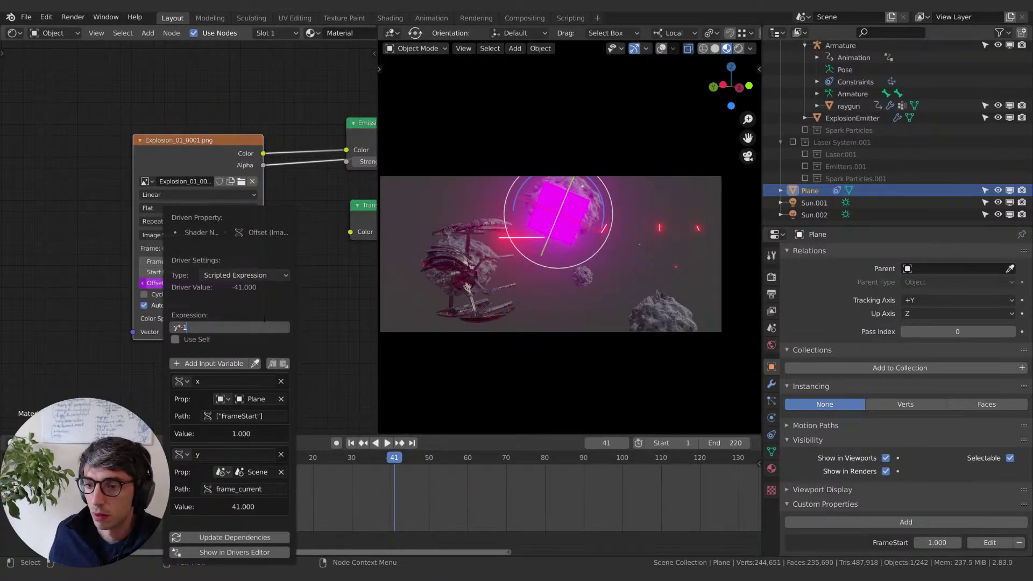
{"action": "type", "text": "+1"}
{"action": "key", "text": "Return"}
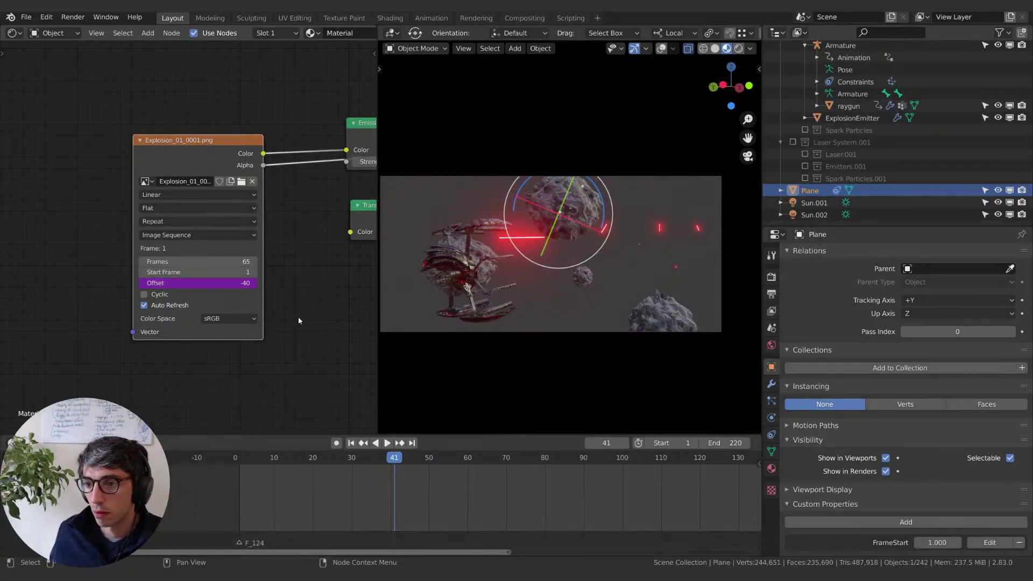
Step: Step forward frame by frame from frame 41 to 60 to check the image sequence's frame number and driven Offset
{"action": "key", "text": "Right"}
{"action": "key", "text": "Right"}
{"action": "key", "text": "Right"}
{"action": "key", "text": "Right"}
{"action": "key", "text": "Right"}
{"action": "key", "text": "Right"}
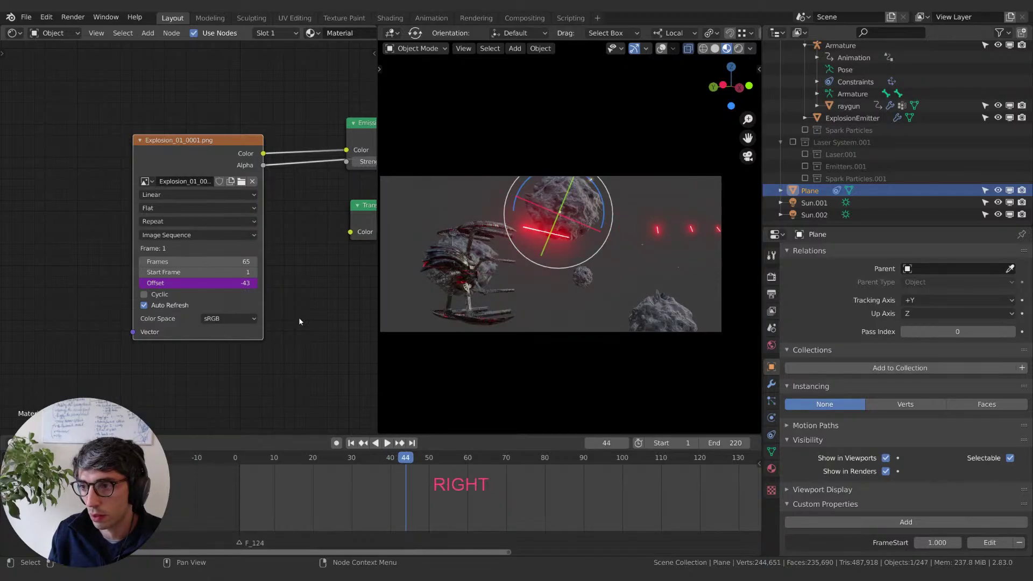
{"action": "key", "text": "Right"}
{"action": "key", "text": "Right"}
{"action": "key", "text": "Right"}
{"action": "key", "text": "Right"}
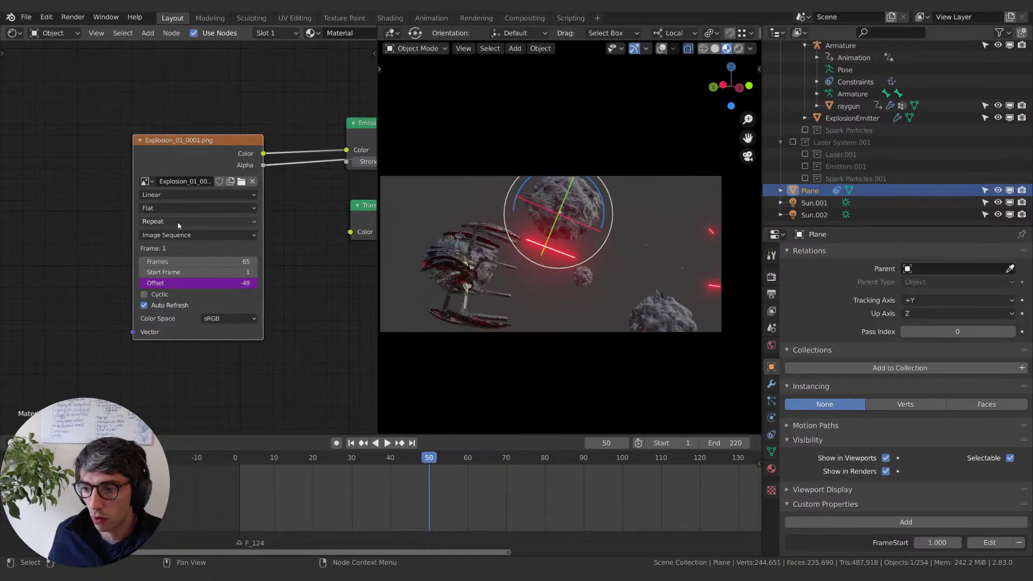
{"action": "key", "text": "Right"}
{"action": "key", "text": "Right"}
{"action": "key", "text": "Right"}
{"action": "key", "text": "Right"}
{"action": "key", "text": "Right"}
{"action": "key", "text": "Right"}
{"action": "key", "text": "Right"}
{"action": "key", "text": "Right"}
{"action": "key", "text": "Right"}
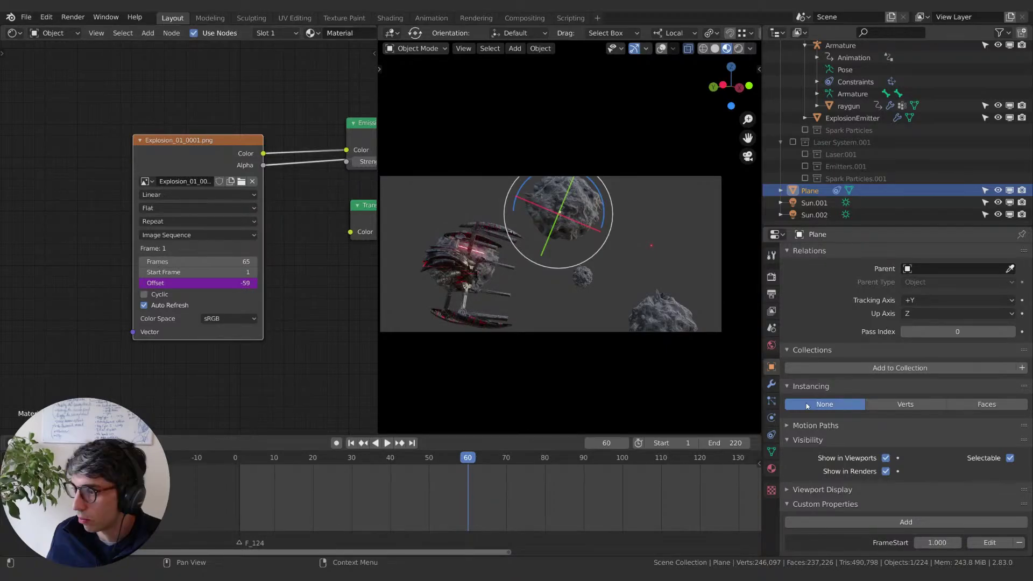
Step: Set the Plane's FrameStart custom property to 60 and open the Offset driver's settings
{"action": "key", "text": "Return"}
{"action": "type", "text": "60"}
{"action": "key", "text": "Return"}
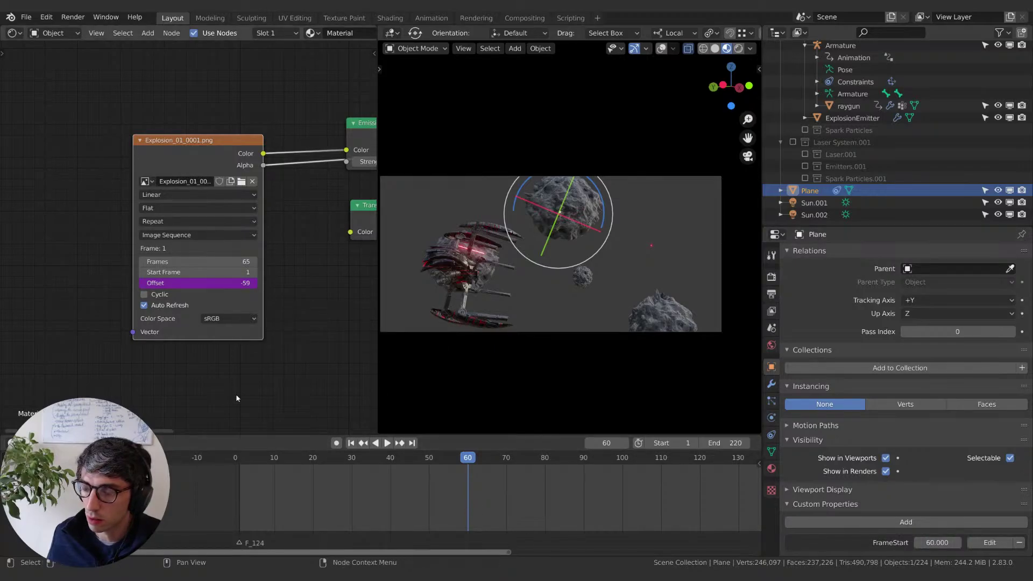
{"action": "right_click", "coordinate": [183, 284]}
{"action": "left_click", "coordinate": [189, 286]}
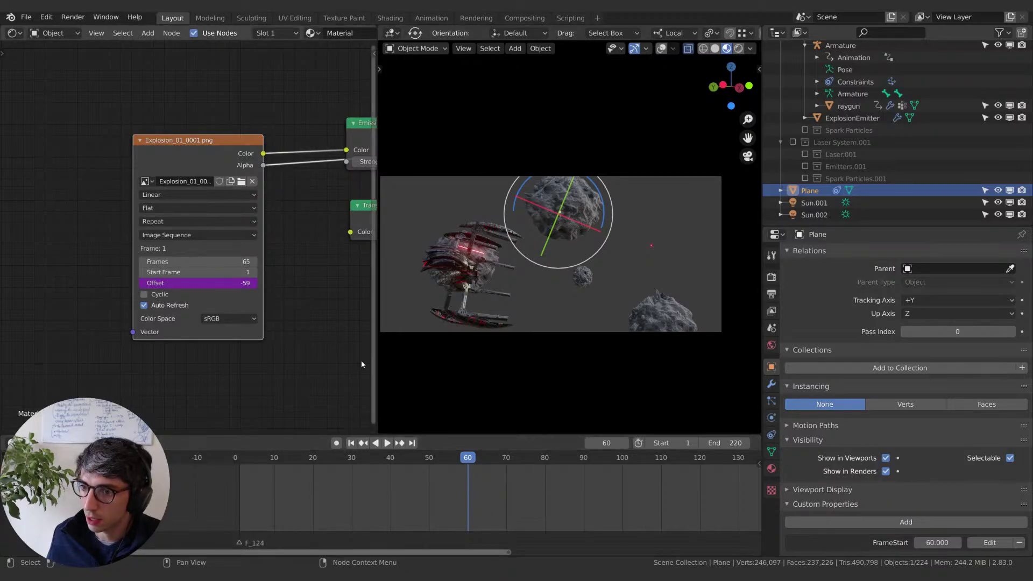
Step: Preview the animation around frame 55, then set the Plane's FrameStart custom property to 0
{"action": "mouse_move", "coordinate": [461, 458]}
{"action": "left_mouse_down"}
{"action": "mouse_move", "coordinate": [393, 459]}
{"action": "mouse_move", "coordinate": [489, 454]}
{"action": "mouse_move", "coordinate": [436, 455]}
{"action": "mouse_move", "coordinate": [449, 464]}
{"action": "left_mouse_up"}
{"action": "key", "text": "space"}
{"action": "left_click", "coordinate": [451, 458]}
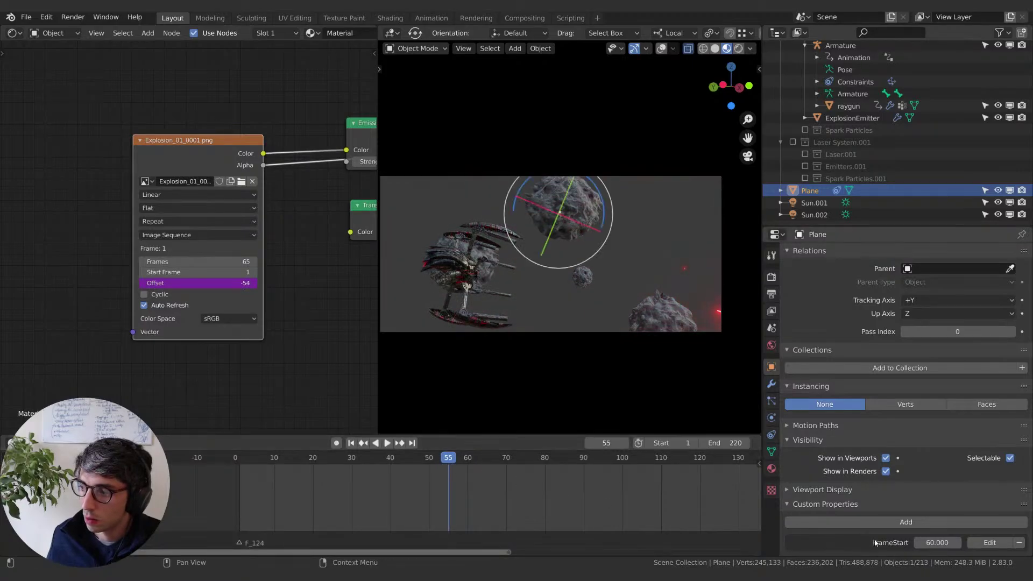
{"action": "left_click", "coordinate": [937, 542]}
{"action": "type", "text": "0"}
{"action": "key", "text": "Return"}
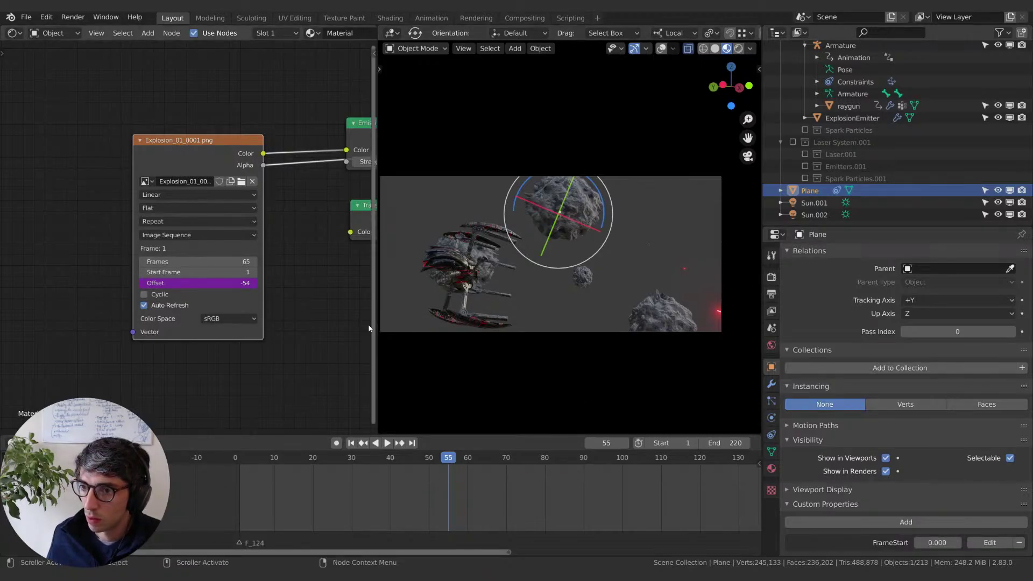
Step: Play back the animation to check the explosion's timing, stopping at frame 52
{"action": "left_click", "coordinate": [375, 442]}
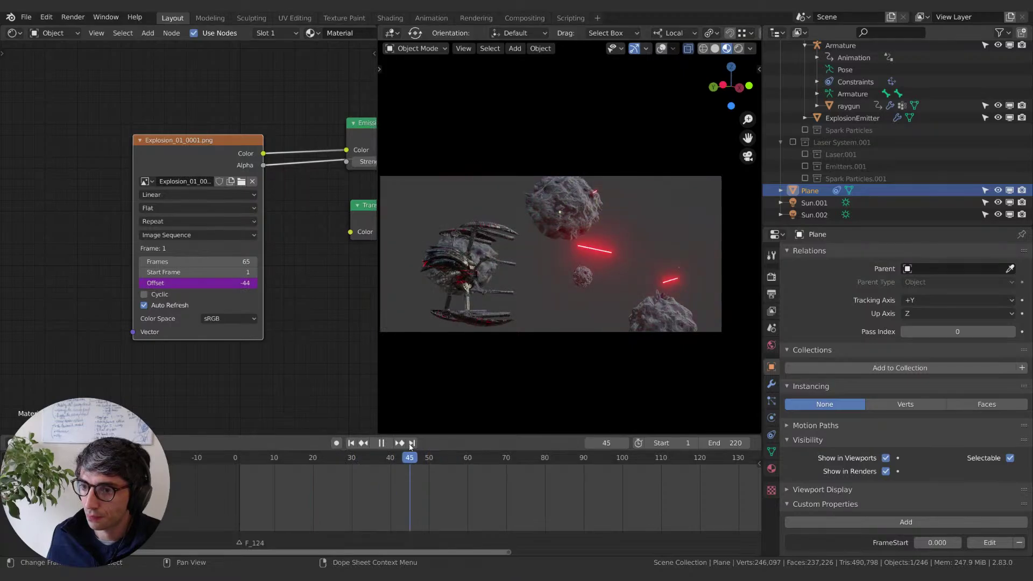
{"action": "left_click_drag", "start_coordinate": [410, 446], "coordinate": [438, 448]}
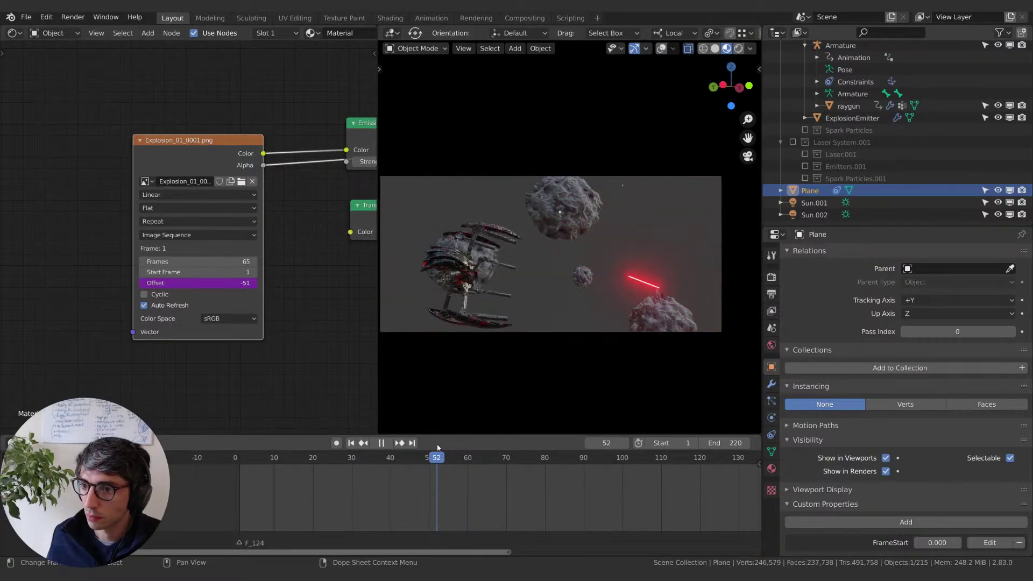
{"action": "key", "text": "space"}
Step: Add the FrameStart variable to the Offset driver's expression, making it y*-1+1+x
{"action": "right_click", "coordinate": [191, 281]}
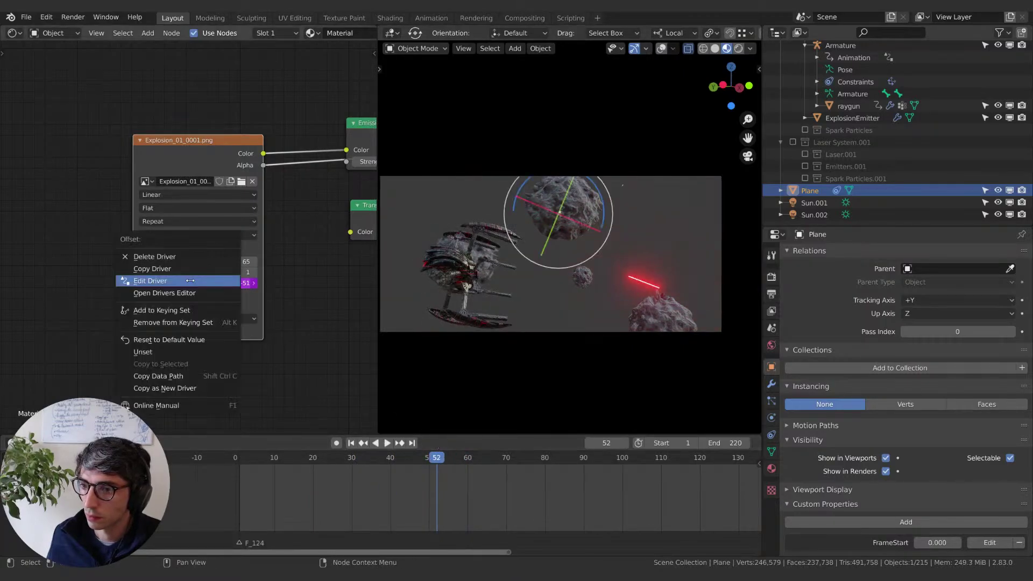
{"action": "left_click", "coordinate": [190, 281]}
{"action": "left_click", "coordinate": [181, 328]}
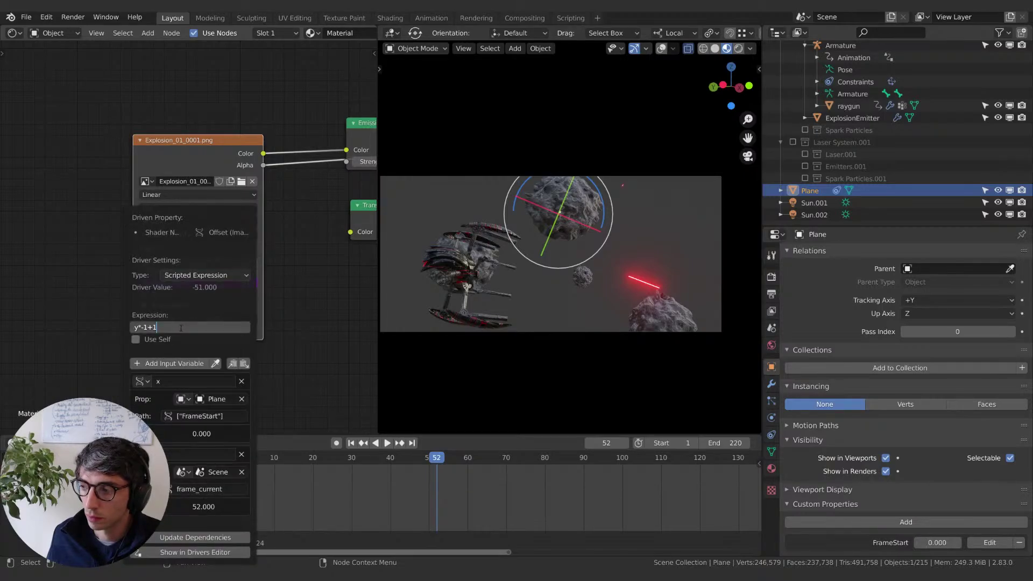
{"action": "type", "text": "+"}
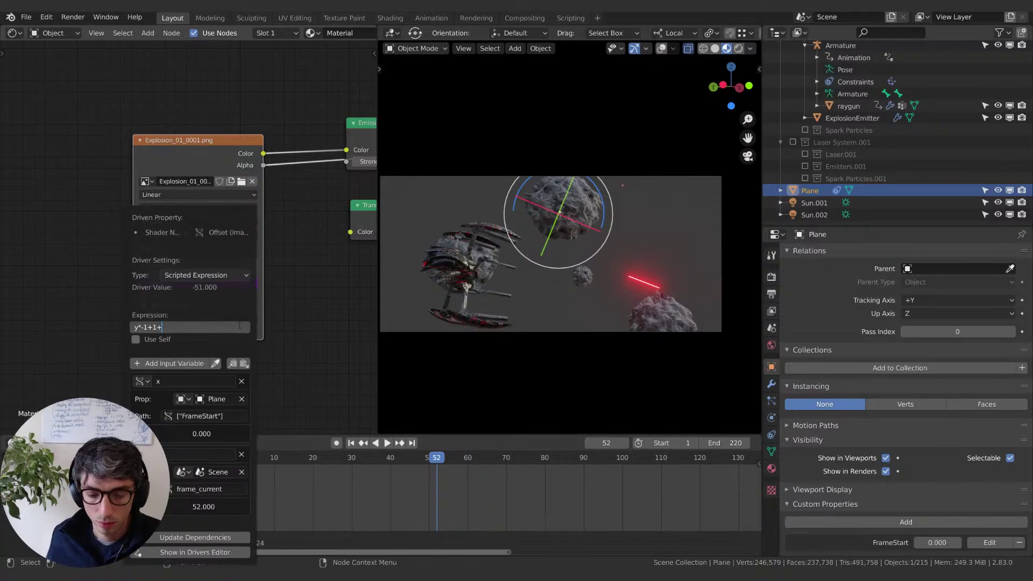
{"action": "type", "text": "x"}
{"action": "key", "text": "Return"}
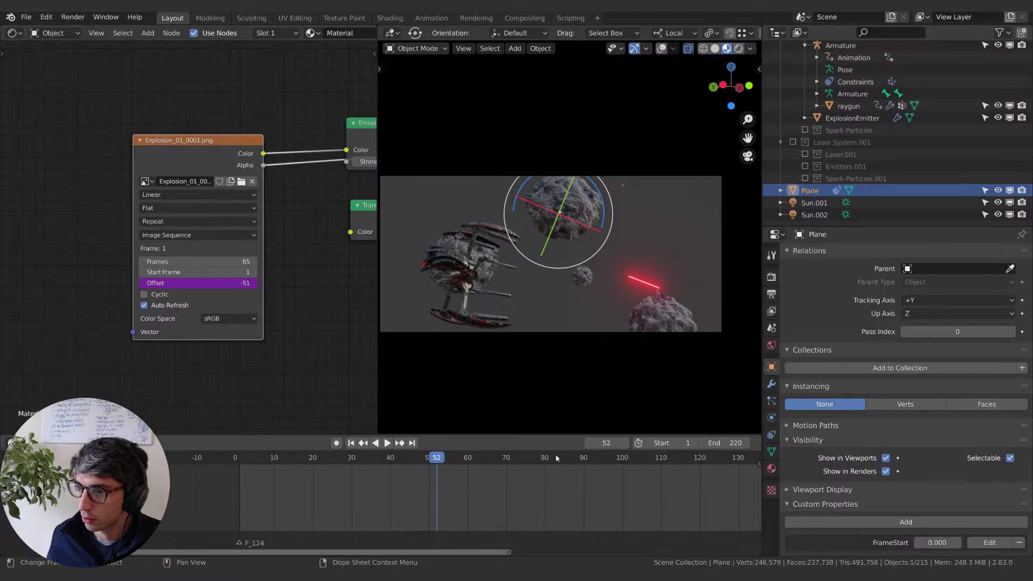
Step: Advance to frame 57 and keyframe the Plane's FrameStart custom property at 0
{"action": "key", "text": "Right"}
{"action": "key", "text": "Right"}
{"action": "key", "text": "Right"}
{"action": "key", "text": "Right"}
{"action": "key", "text": "Right"}
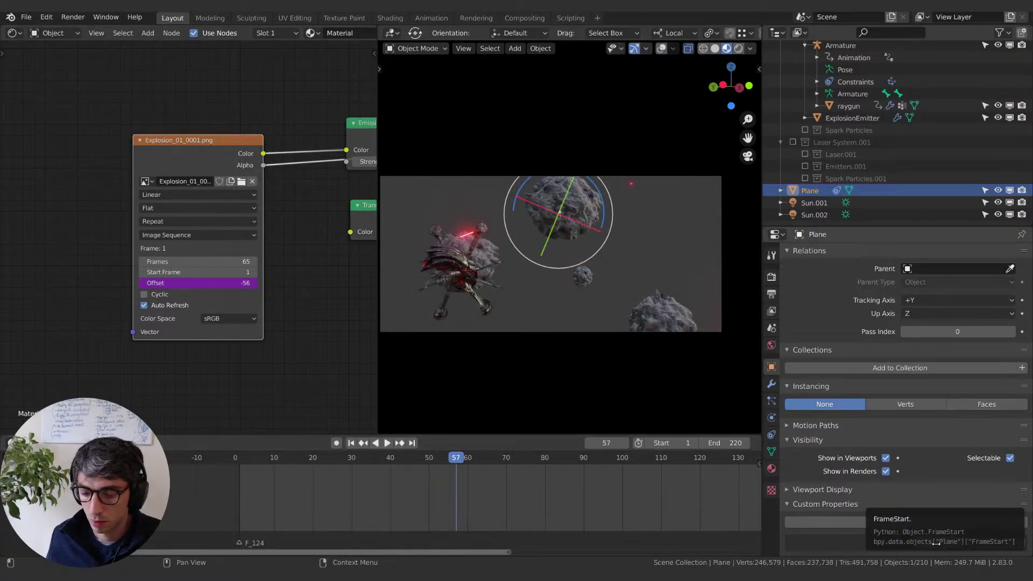
{"action": "key", "text": "i"}
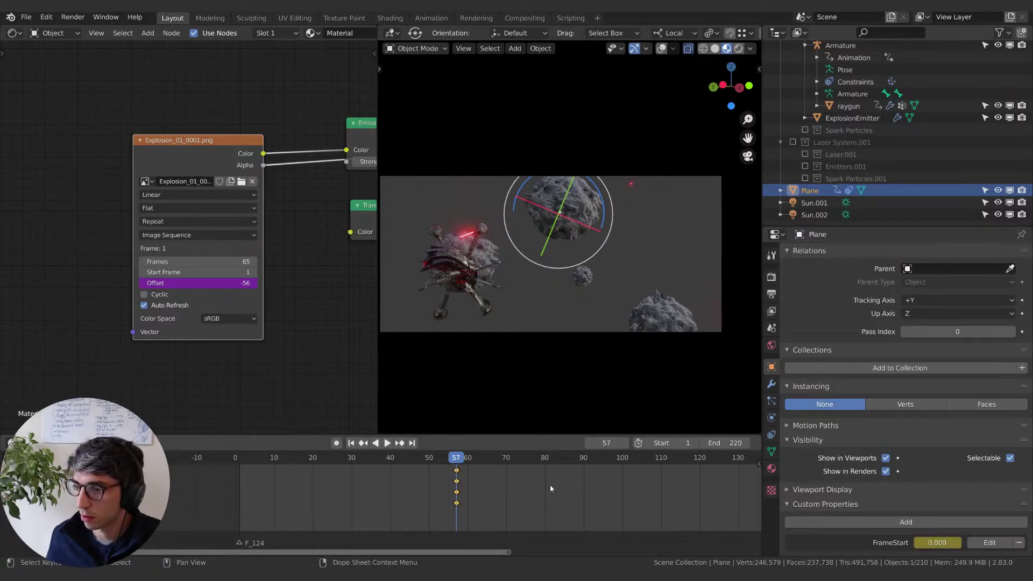
Step: Advance the current frame by 64 to frame 121 and keyframe the Plane's FrameStart property at 86.32
{"action": "double_click", "coordinate": [613, 442]}
{"action": "type", "text": "+"}
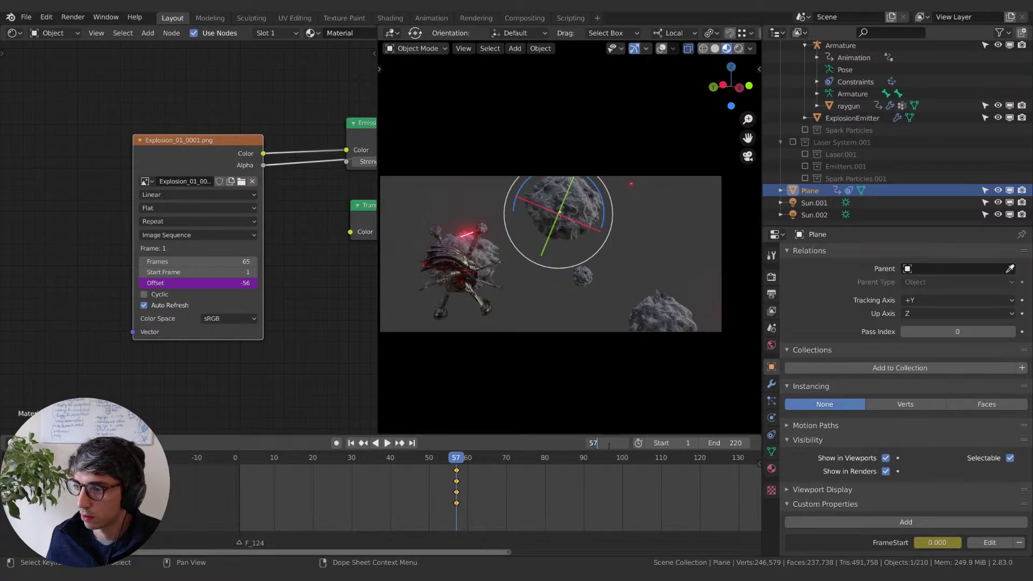
{"action": "type", "text": "64"}
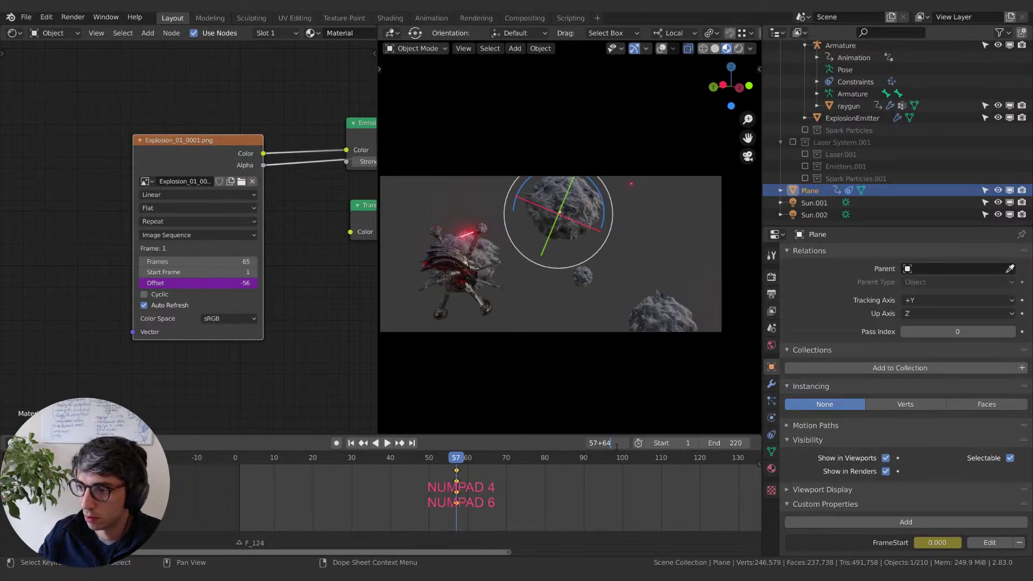
{"action": "key", "text": "Return"}
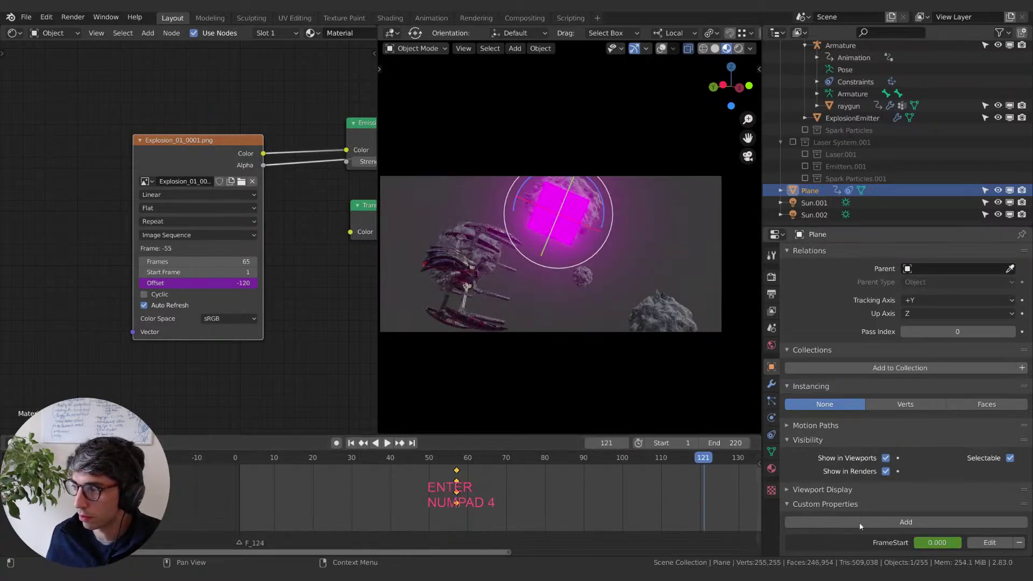
{"action": "left_click", "coordinate": [937, 542]}
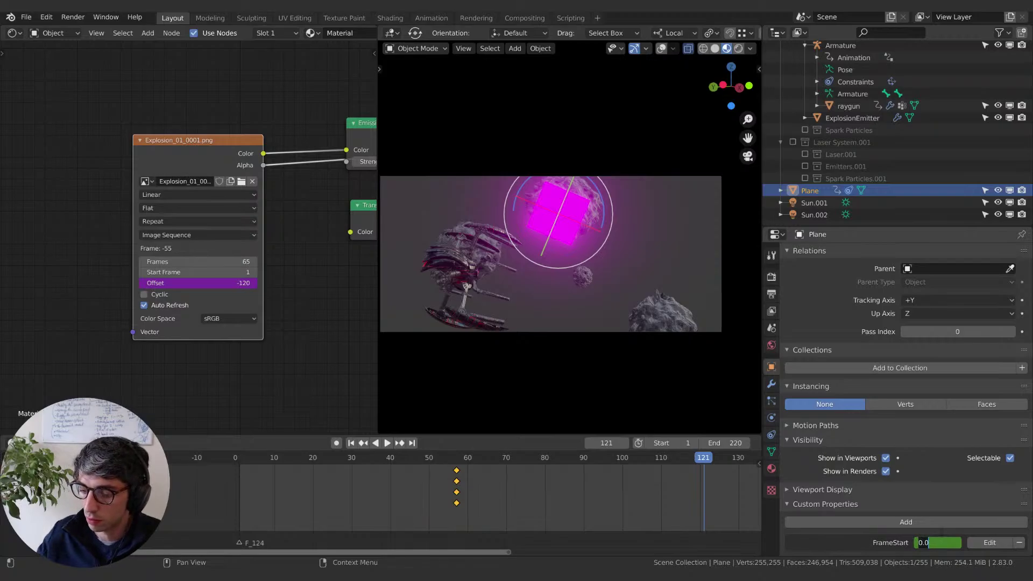
{"action": "type", "text": "64.19"}
{"action": "key", "text": "Return"}
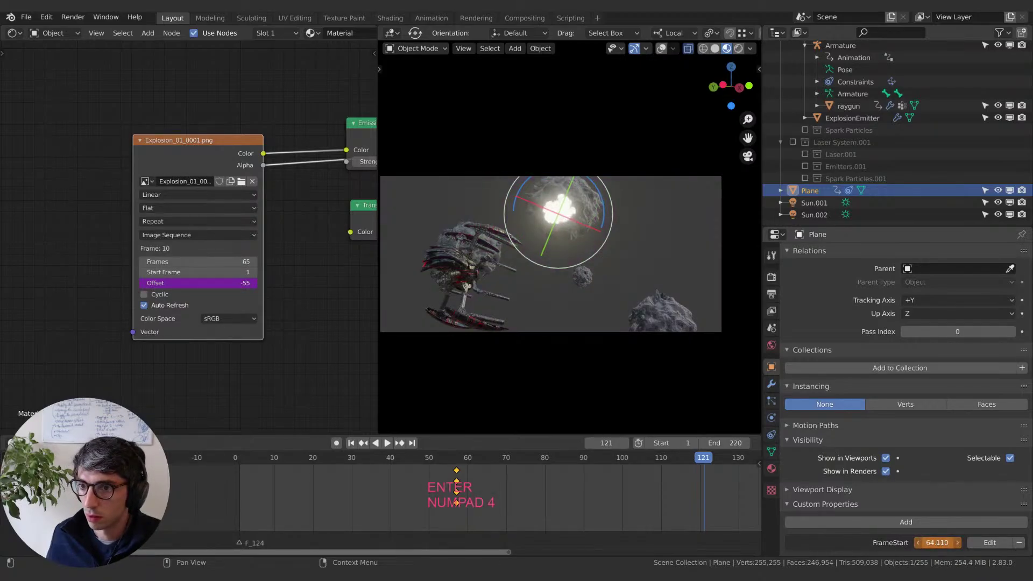
{"action": "mouse_move", "coordinate": [937, 542]}
{"action": "left_mouse_down"}
{"action": "mouse_move", "coordinate": [968, 542]}
{"action": "mouse_move", "coordinate": [937, 543]}
{"action": "left_mouse_up"}
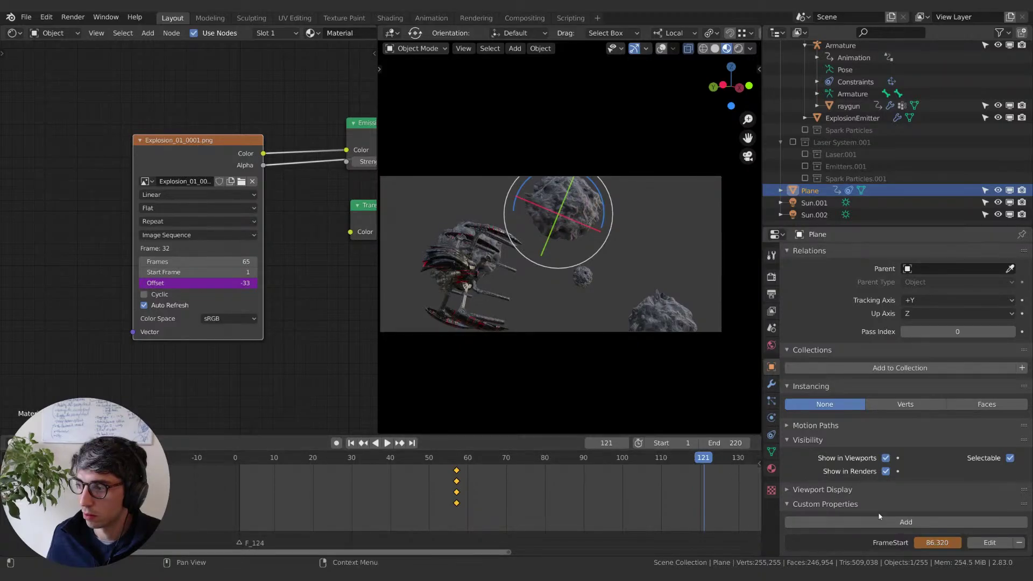
{"action": "key", "text": "i"}
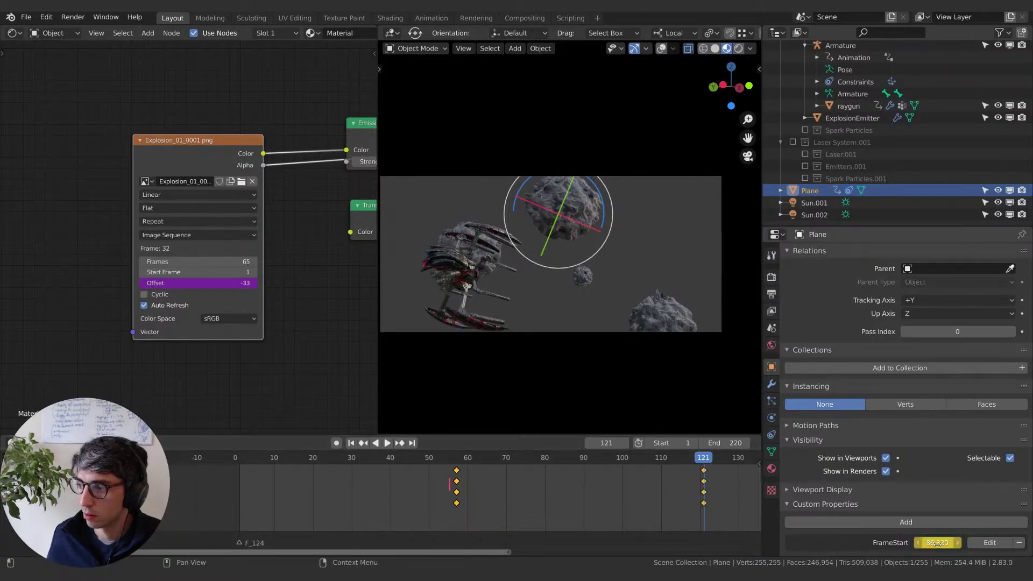
Step: Set the interpolation of the FrameStart keyframes to linear
{"action": "right_click", "coordinate": [704, 472]}
{"action": "mouse_move", "coordinate": [705, 472]}
{"action": "left_click", "coordinate": [777, 404]}
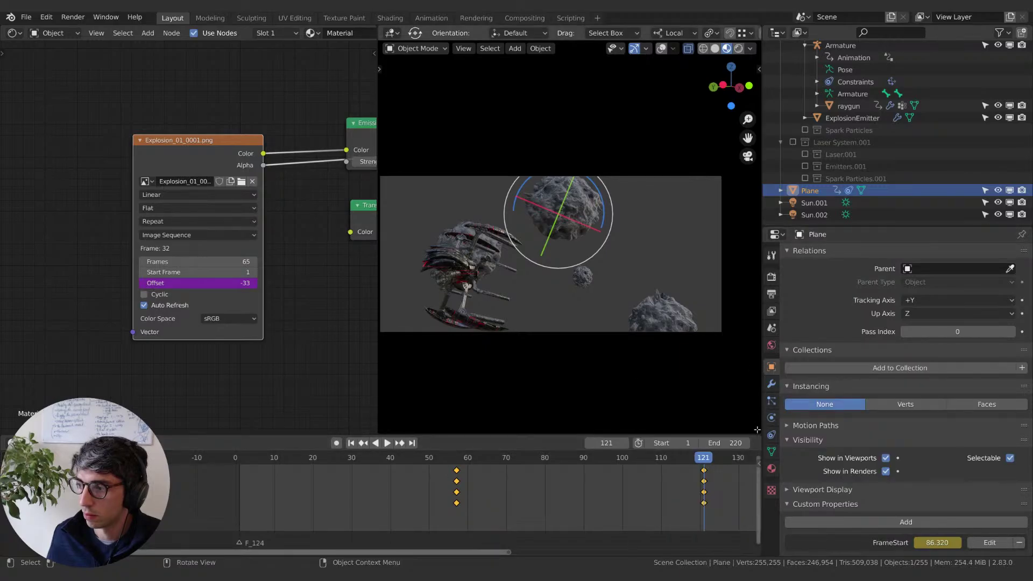
Step: Play back the animation from around frame 55 to check the explosion's timing against the laser impact
{"action": "left_click_drag", "start_coordinate": [707, 463], "coordinate": [449, 463]}
{"action": "key", "text": "space"}
{"action": "key", "text": "space"}
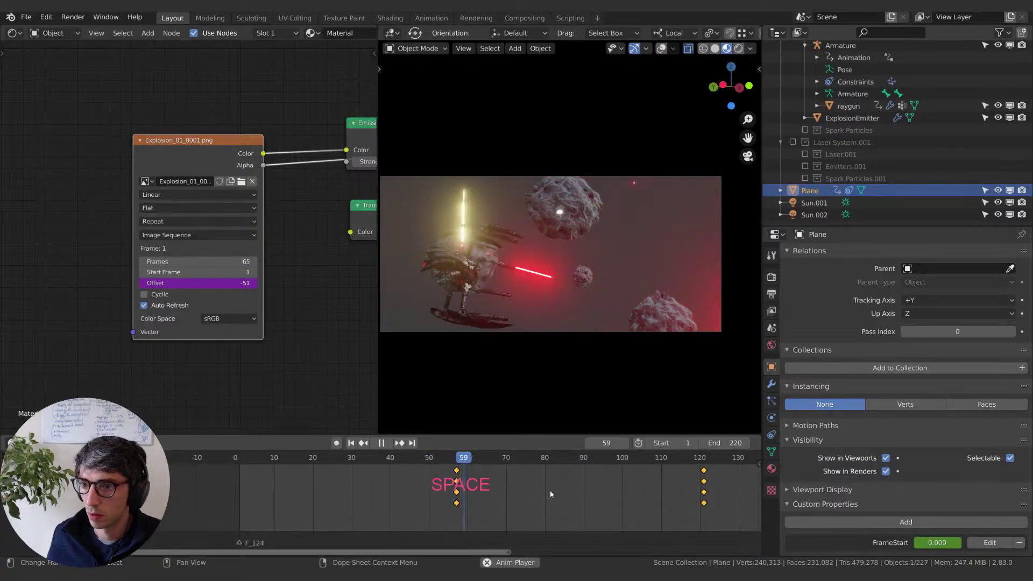
{"action": "key", "text": "space"}
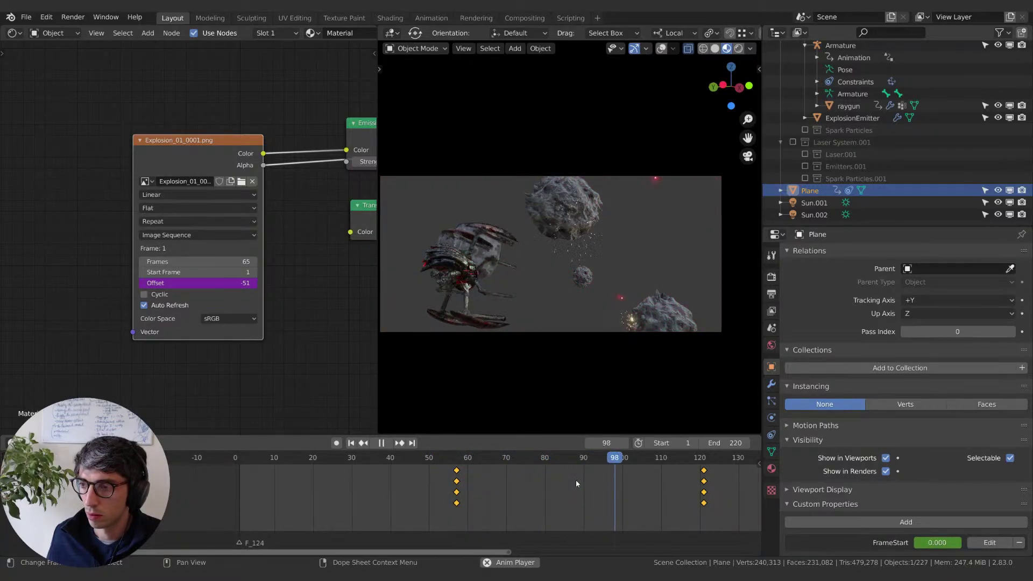
{"action": "left_click", "coordinate": [575, 483]}
{"action": "left_click", "coordinate": [453, 457]}
{"action": "key", "text": "space"}
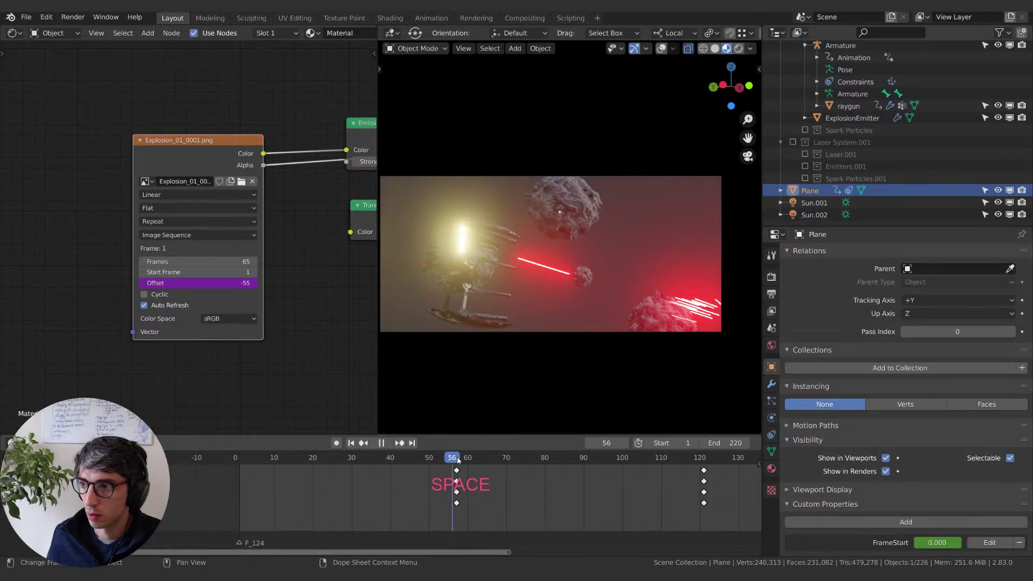
{"action": "key", "text": "space"}
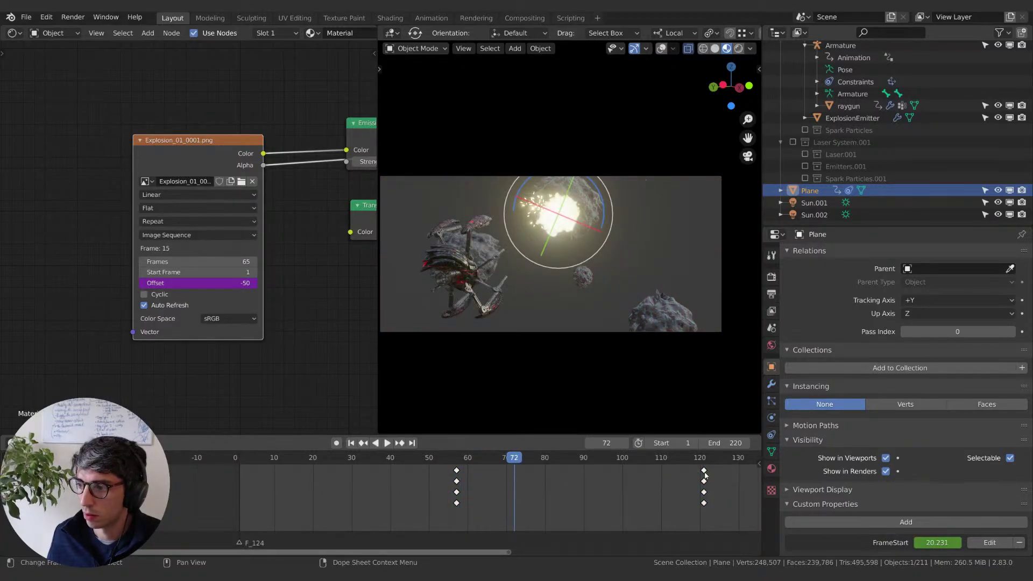
Step: Try the ending FrameStart keyframe at frame 66 and preview the explosion from around frame 57
{"action": "left_click", "coordinate": [703, 471]}
{"action": "key", "text": "g"}
{"action": "left_click", "coordinate": [490, 474]}
{"action": "left_click", "coordinate": [454, 457]}
{"action": "key", "text": "space"}
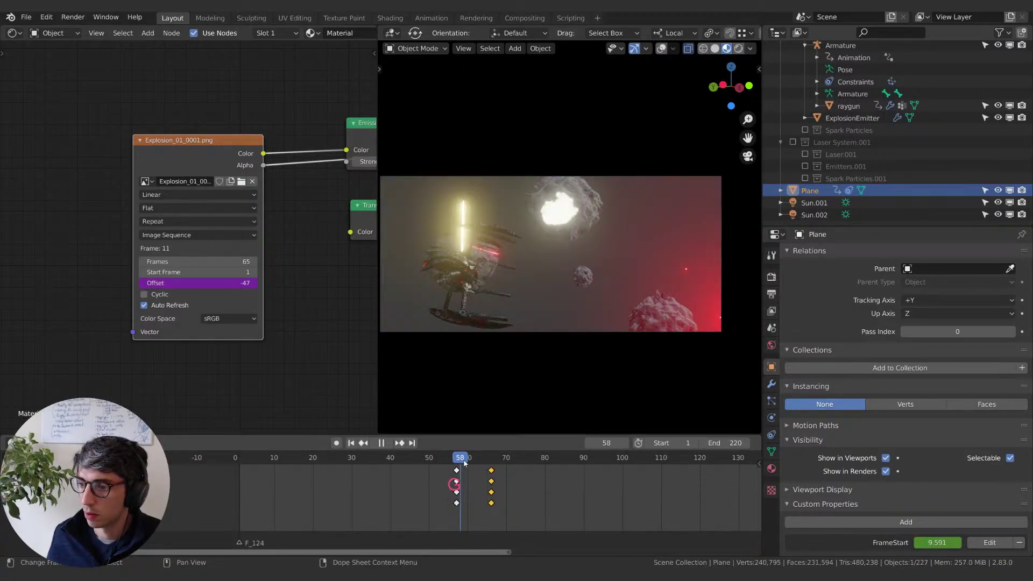
{"action": "key", "text": "space"}
Step: Try the ending FrameStart keyframe at frame 74 and play back the explosion
{"action": "key", "text": "g"}
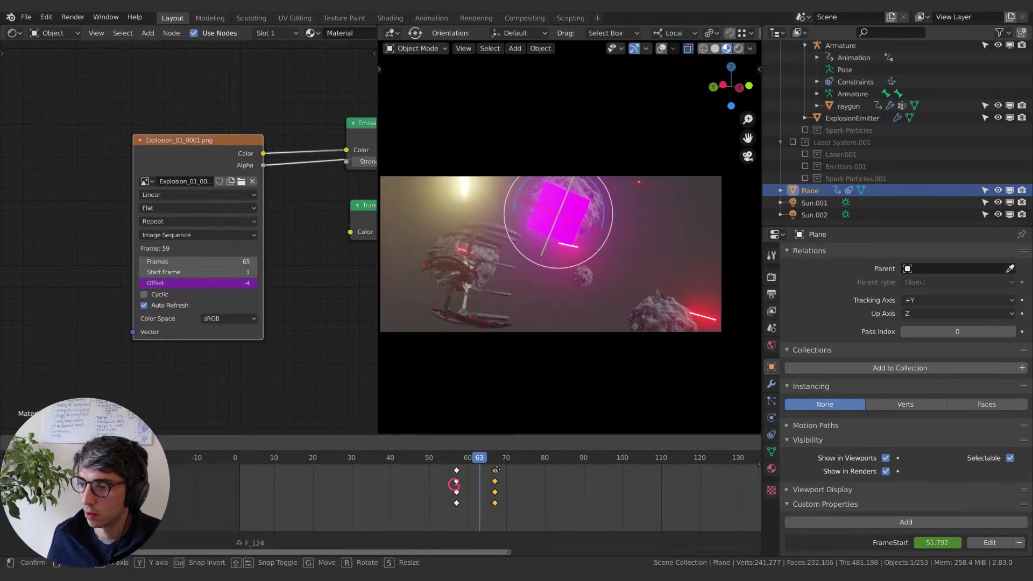
{"action": "left_click", "coordinate": [458, 460]}
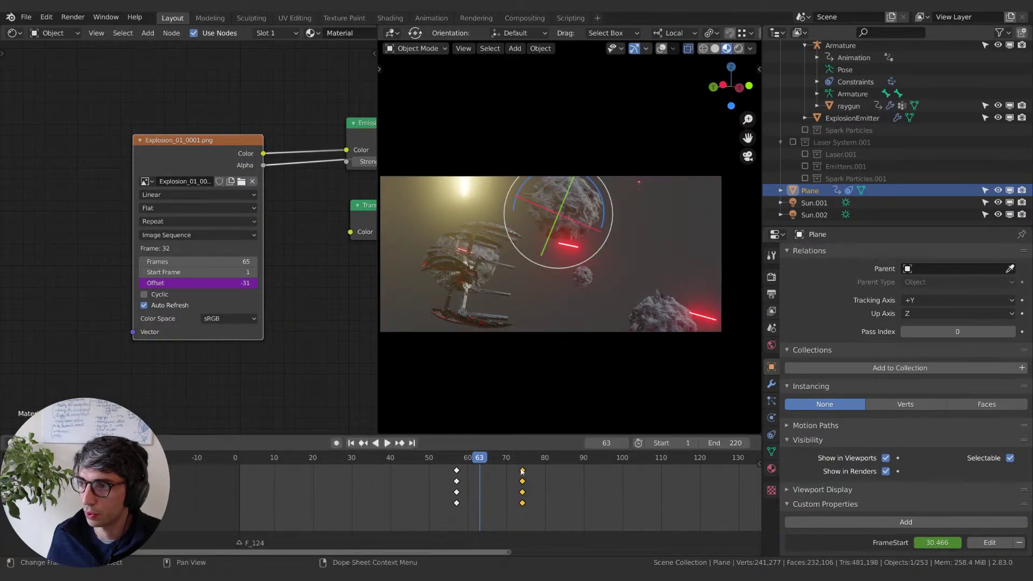
{"action": "left_click", "coordinate": [445, 460]}
{"action": "key", "text": "space"}
{"action": "key", "text": "Escape"}
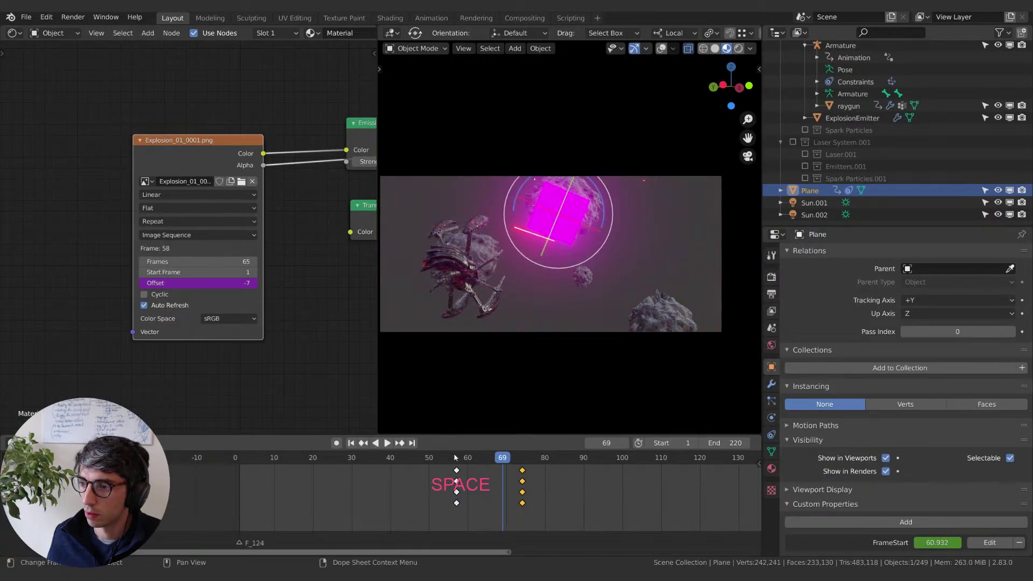
Step: Try the ending FrameStart keyframe at frame 86 and preview the slower explosion
{"action": "key", "text": "g"}
{"action": "left_click", "coordinate": [484, 467]}
{"action": "key", "text": "space"}
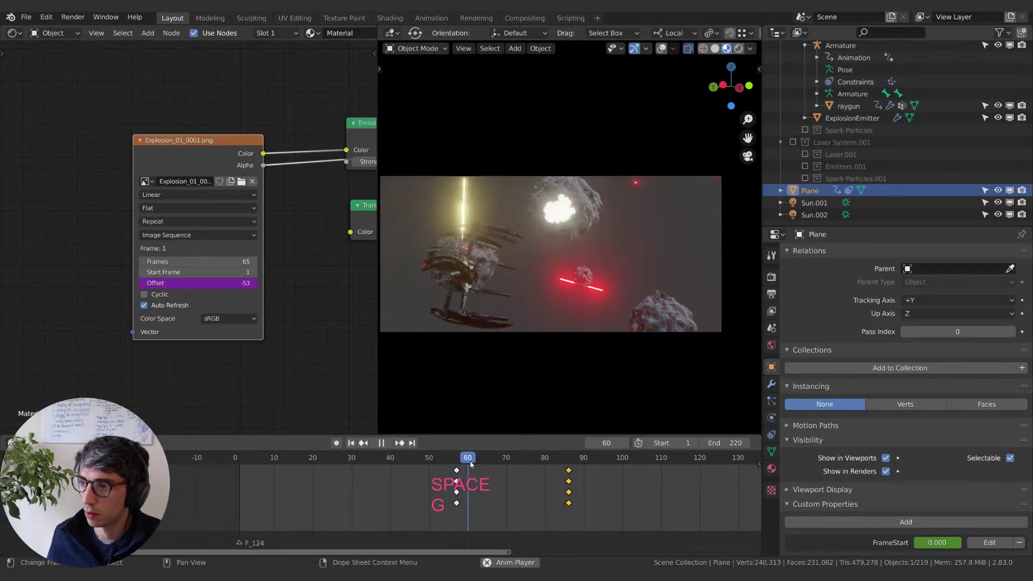
Step: Try the ending FrameStart keyframe at frame 96, then play and step through the frames after the impact
{"action": "key", "text": "g"}
{"action": "left_click", "coordinate": [615, 475]}
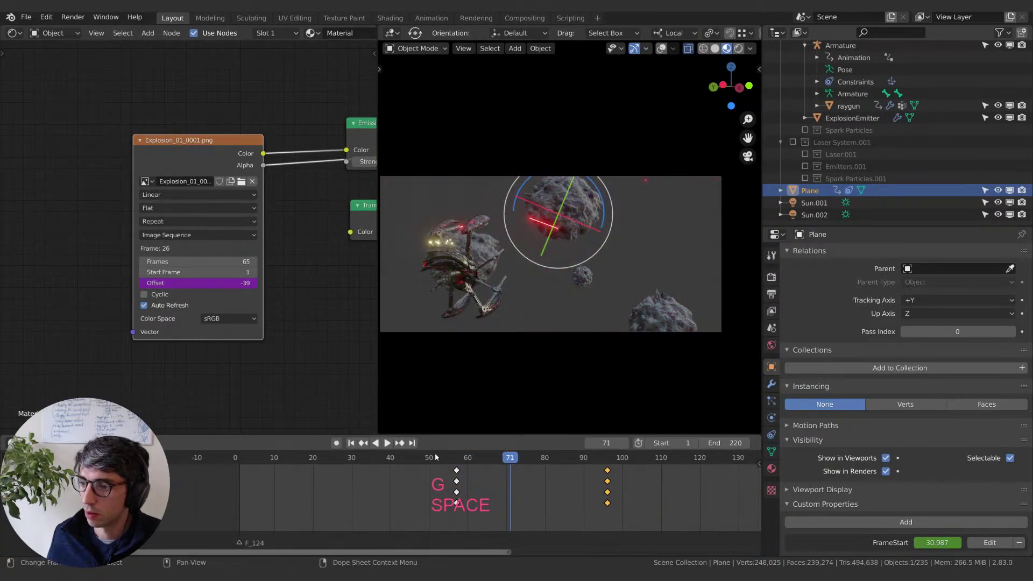
{"action": "left_click", "coordinate": [463, 457]}
{"action": "key", "text": "space"}
{"action": "key", "text": "Escape"}
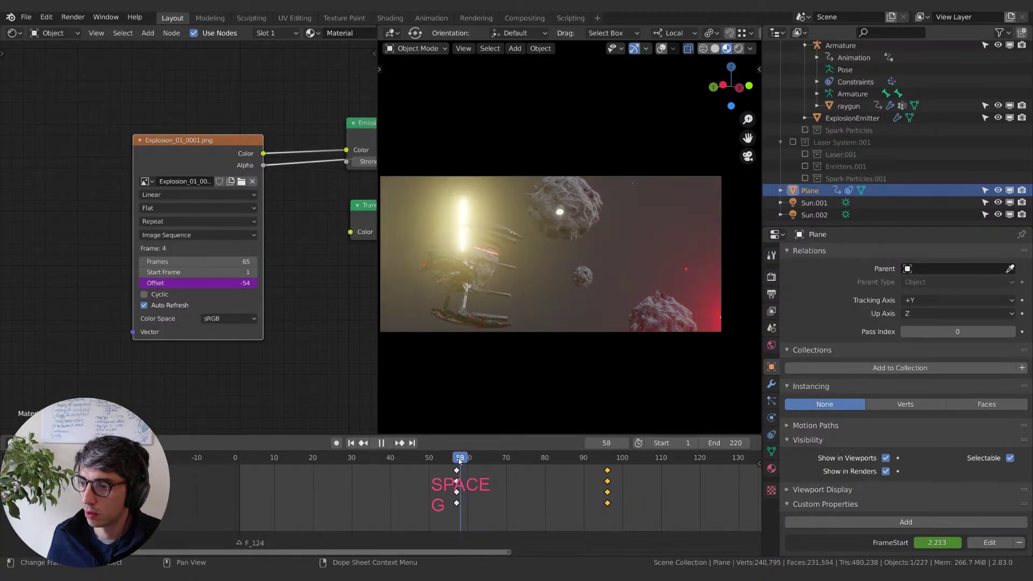
{"action": "key", "text": "Right"}
{"action": "key", "text": "Right"}
{"action": "key", "text": "Right"}
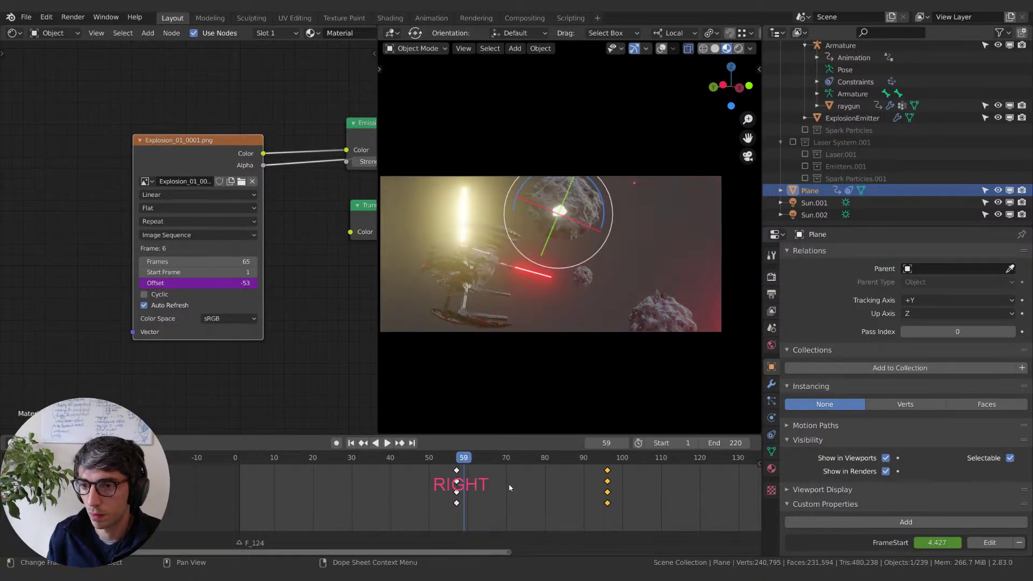
Step: Try the ending FrameStart keyframe at frame 110 and step between frames 57 and 59 to compare texture frames
{"action": "left_click_drag", "start_coordinate": [608, 473], "coordinate": [662, 474]}
{"action": "left_click", "coordinate": [461, 457]}
{"action": "key", "text": "space"}
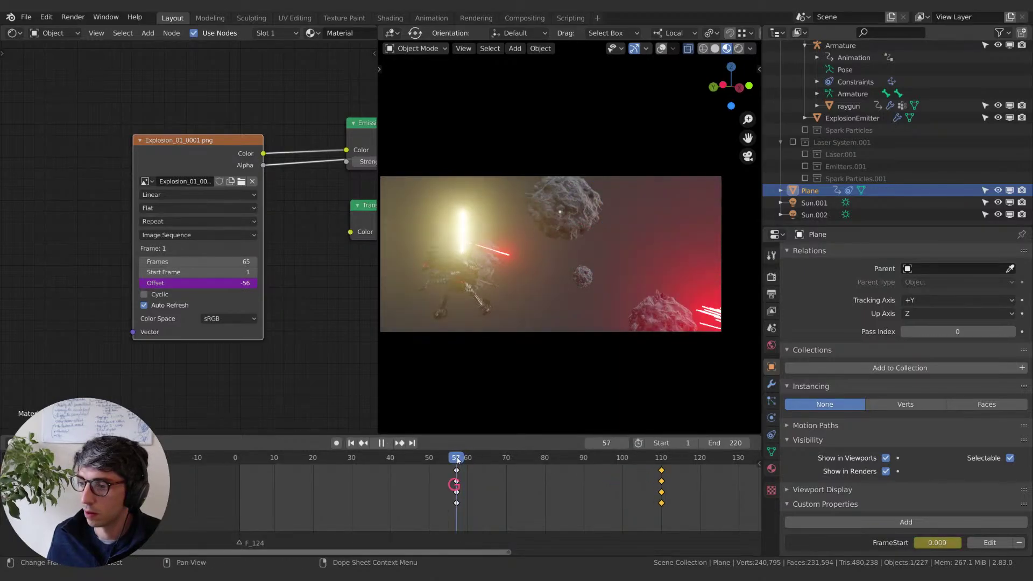
{"action": "key", "text": "Escape"}
{"action": "key", "text": "Right"}
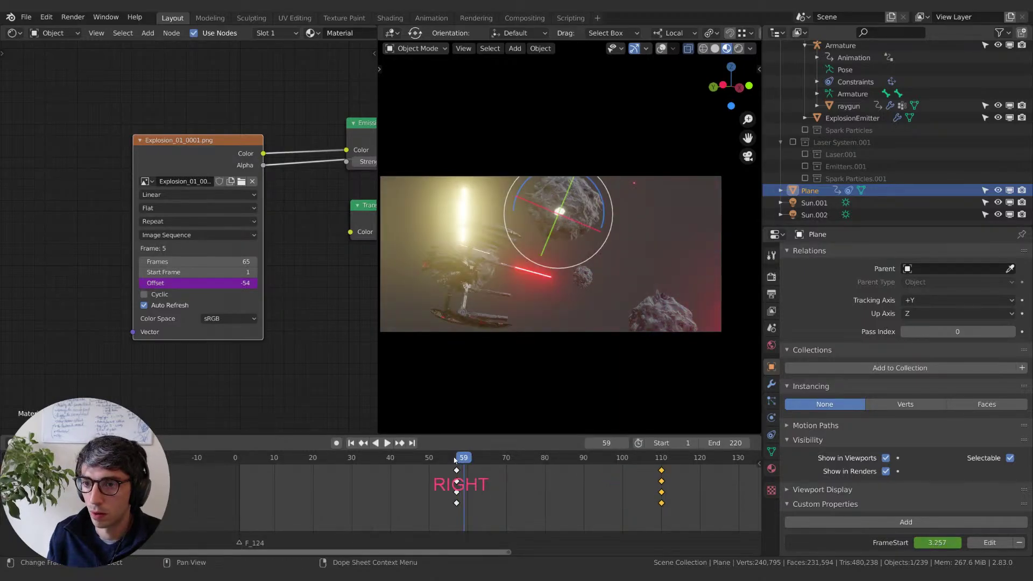
{"action": "key", "text": "Right"}
{"action": "key", "text": "Left"}
{"action": "key", "text": "Right"}
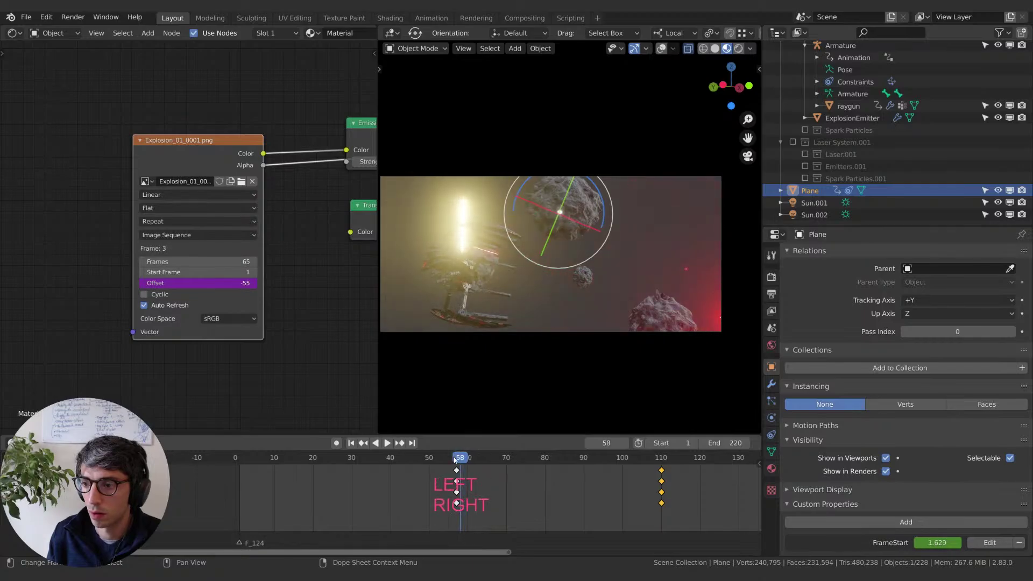
{"action": "key", "text": "Left"}
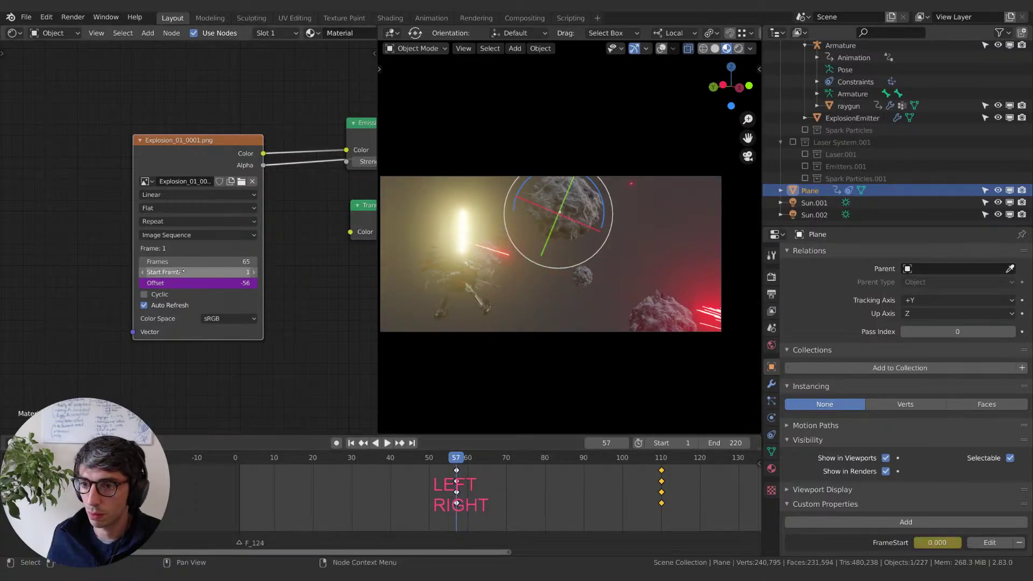
Step: Set the explosion image sequence's Frames count to 32
{"action": "left_click", "coordinate": [223, 262]}
{"action": "type", "text": "3"}
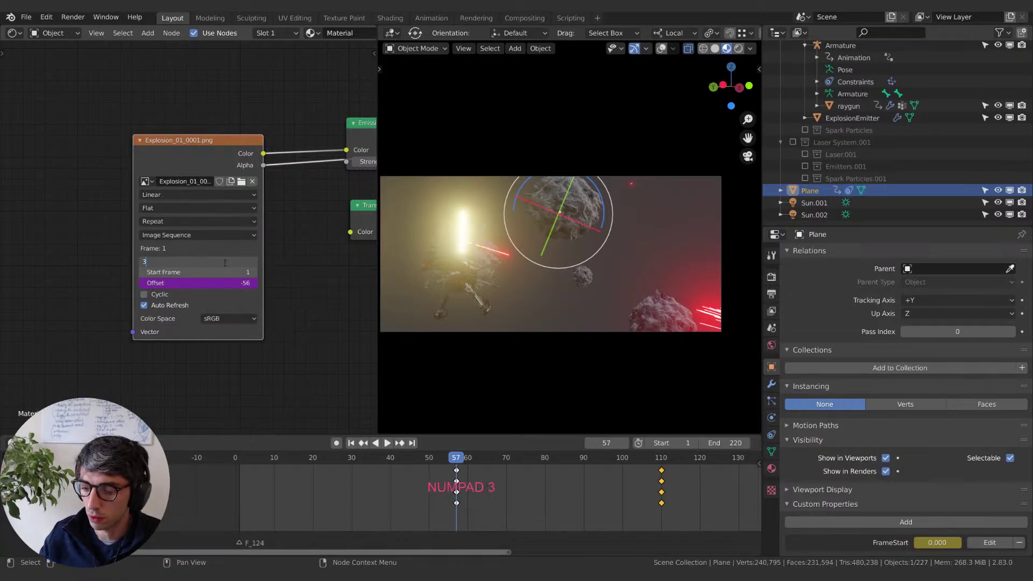
{"action": "type", "text": "2"}
{"action": "key", "text": "Return"}
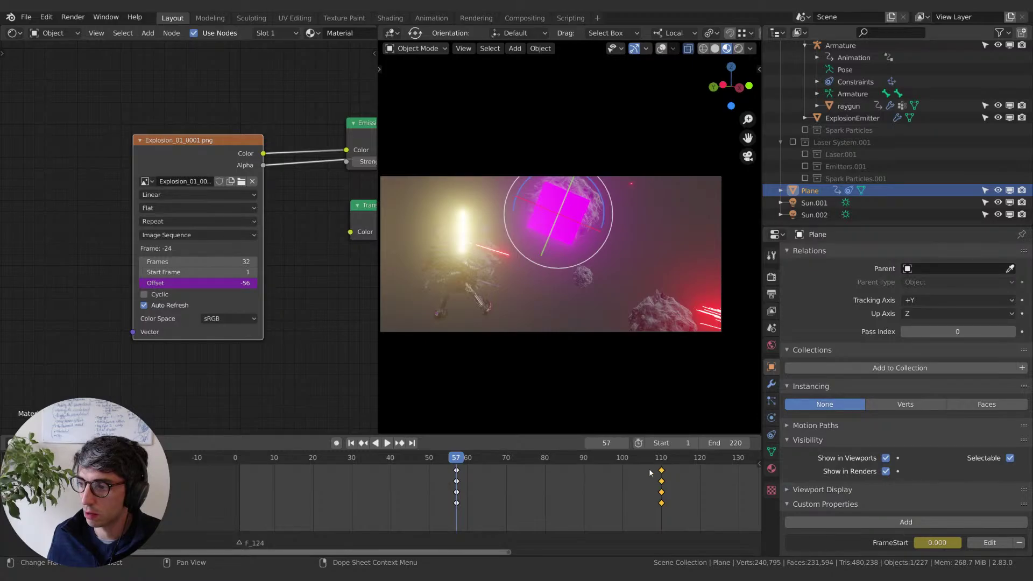
Step: Try the ending FrameStart keyframe at frame 80, then at frame 84
{"action": "key", "text": "g"}
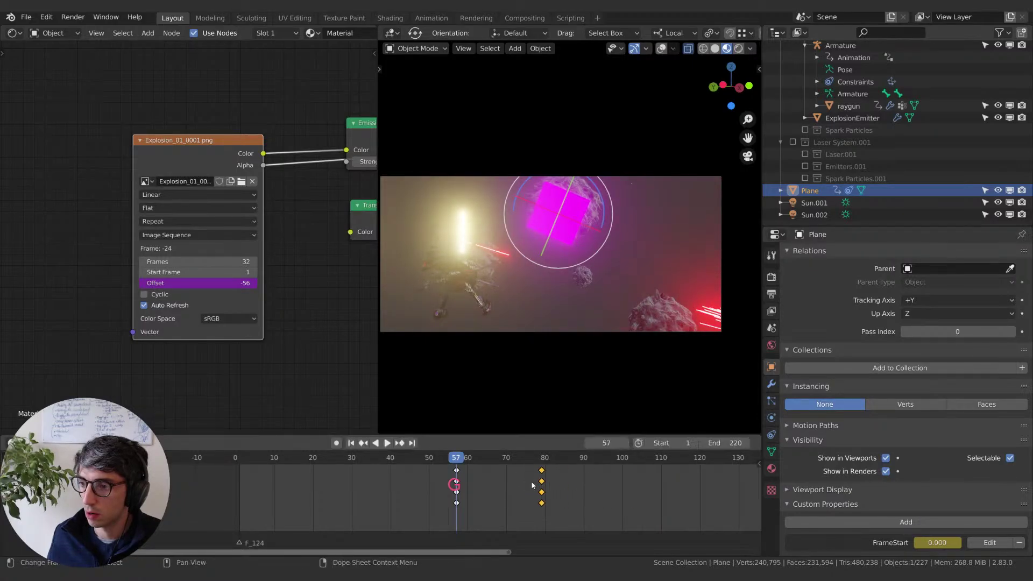
{"action": "left_click", "coordinate": [546, 474]}
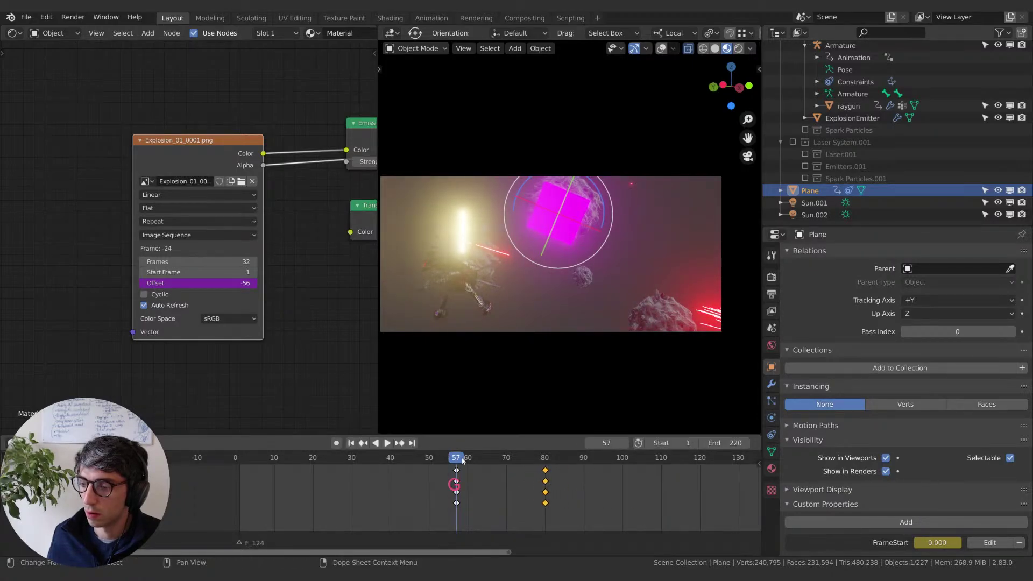
{"action": "key", "text": "g"}
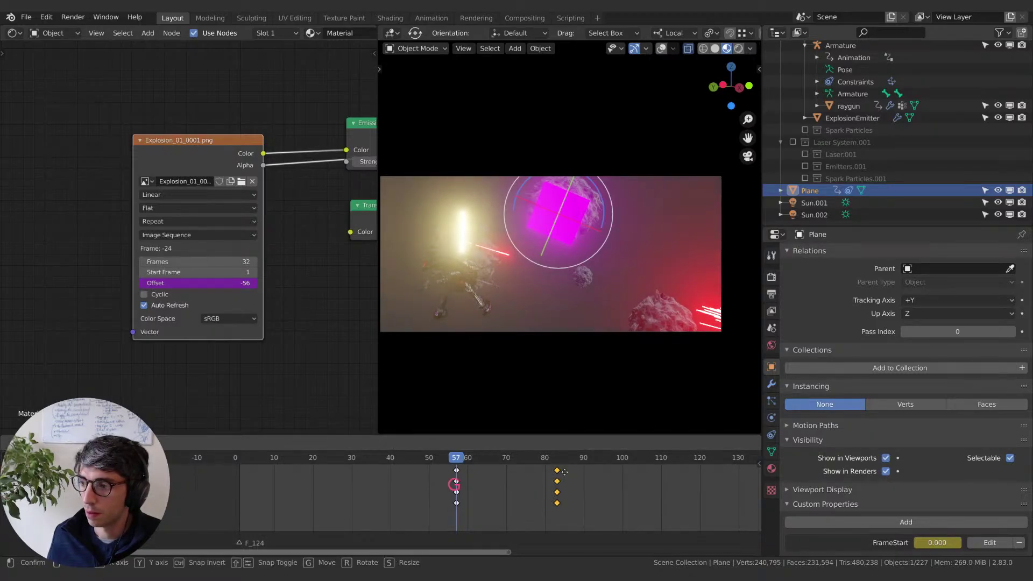
{"action": "left_click", "coordinate": [560, 472]}
Step: Scrub to frame 89 and snap the ending FrameStart keyframe to the current frame
{"action": "left_click", "coordinate": [562, 460]}
{"action": "left_click_drag", "start_coordinate": [561, 460], "coordinate": [579, 463]}
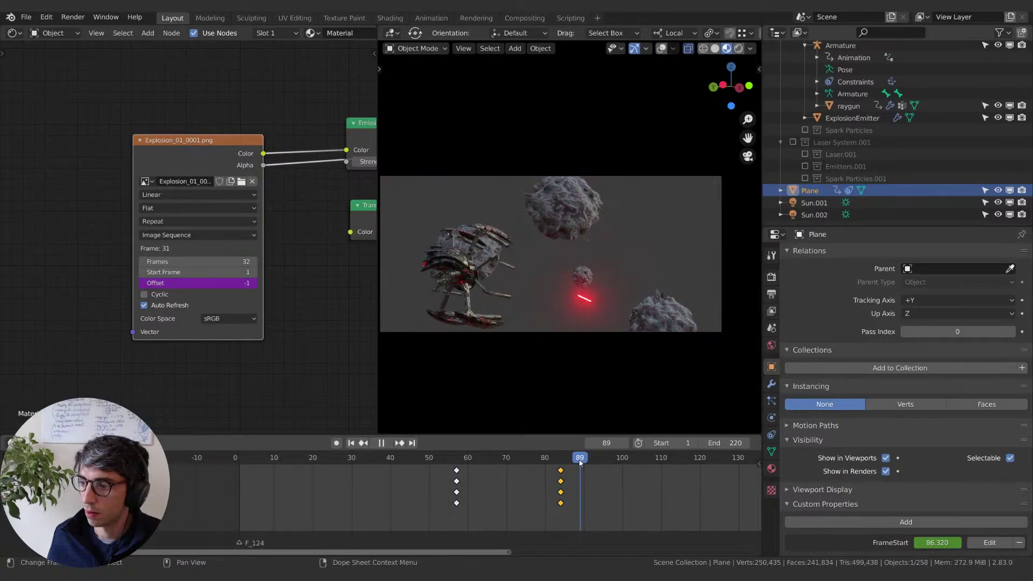
{"action": "key", "text": "shift+s"}
{"action": "left_click", "coordinate": [532, 462]}
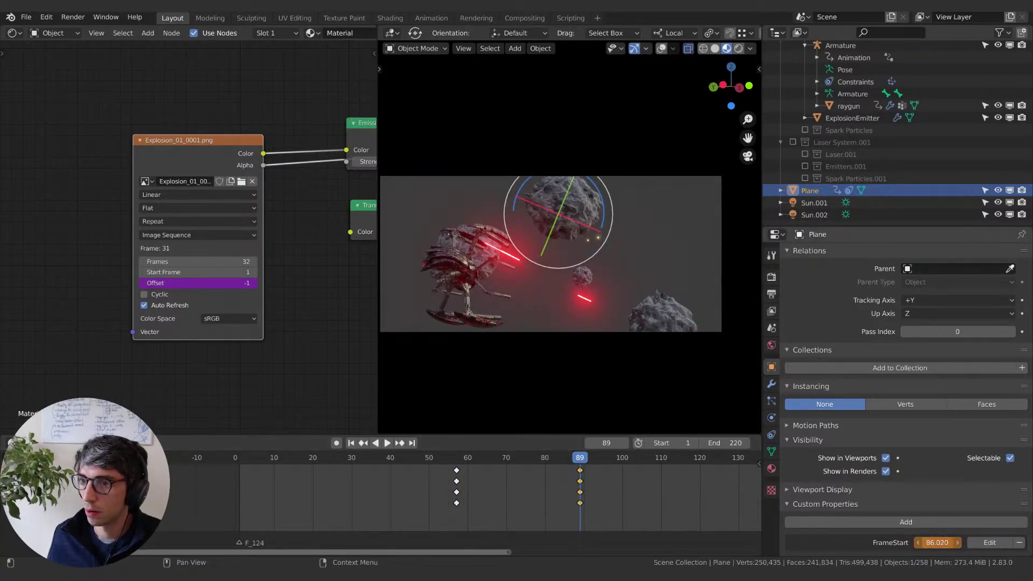
Step: Set the Plane's FrameStart custom property to 87 at frame 89
{"action": "mouse_move", "coordinate": [937, 542]}
{"action": "left_mouse_down"}
{"action": "mouse_move", "coordinate": [925, 543]}
{"action": "mouse_move", "coordinate": [952, 543]}
{"action": "left_mouse_up"}
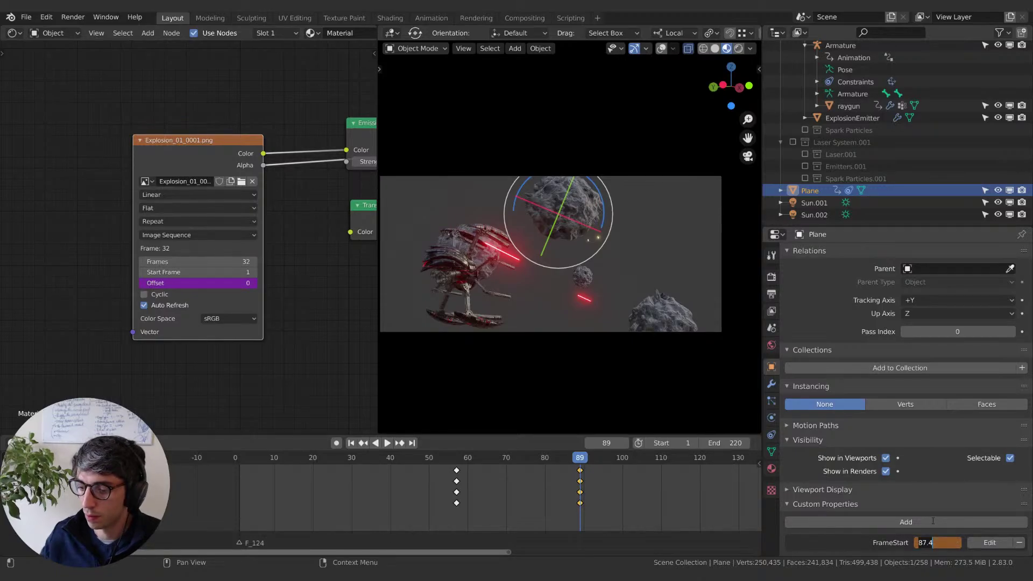
{"action": "type", "text": "87"}
{"action": "key", "text": "Return"}
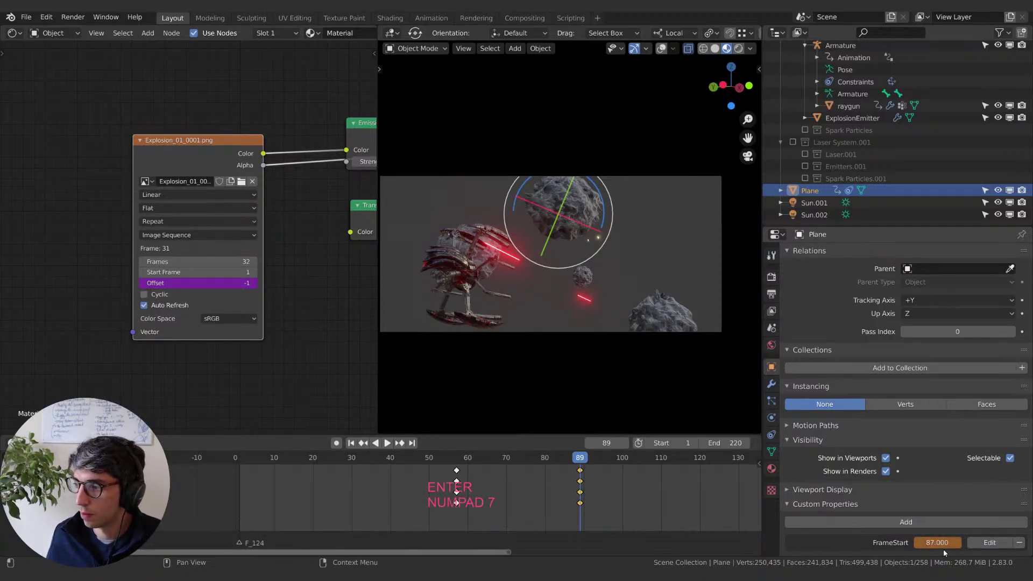
Step: Set the Plane's FrameStart custom property to 88 and keyframe it at frame 89
{"action": "left_click", "coordinate": [943, 542]}
{"action": "type", "text": "88"}
{"action": "key", "text": "Return"}
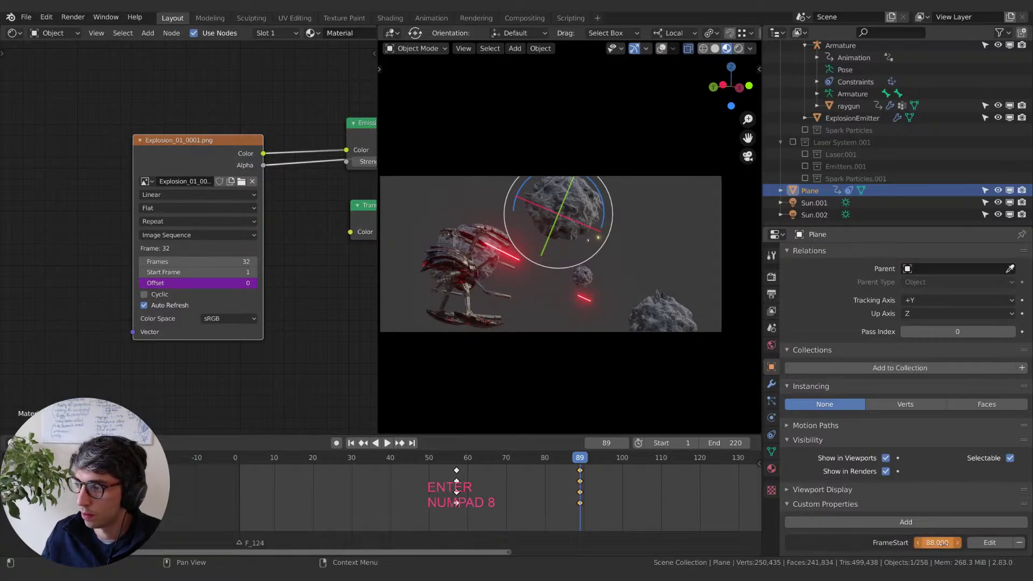
{"action": "key", "text": "i"}
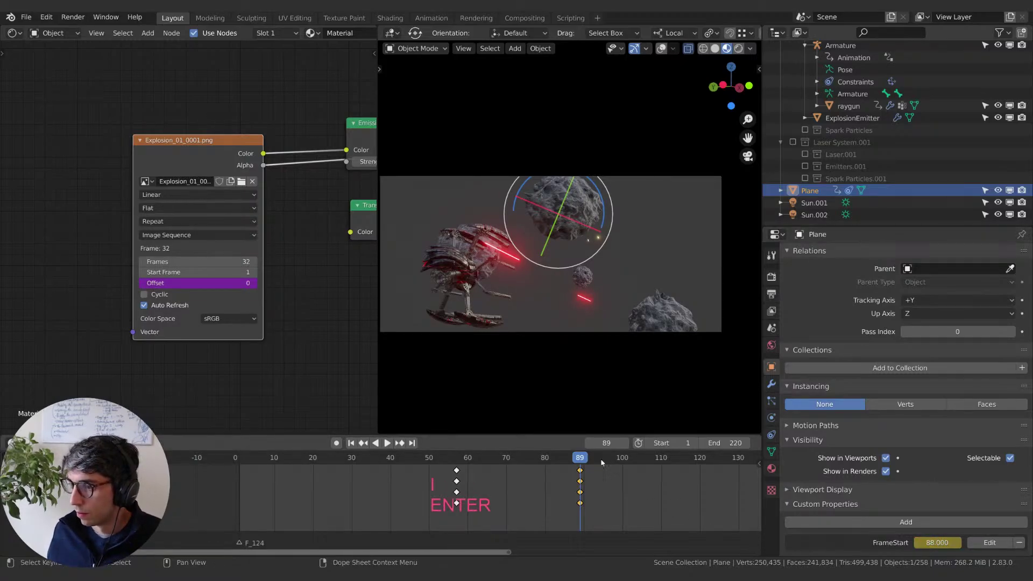
Step: Play the animation in reverse and scrub back to the first FrameStart keyframe at frame 57 to examine the explosion timing
{"action": "key", "text": "shift+ctrl+space"}
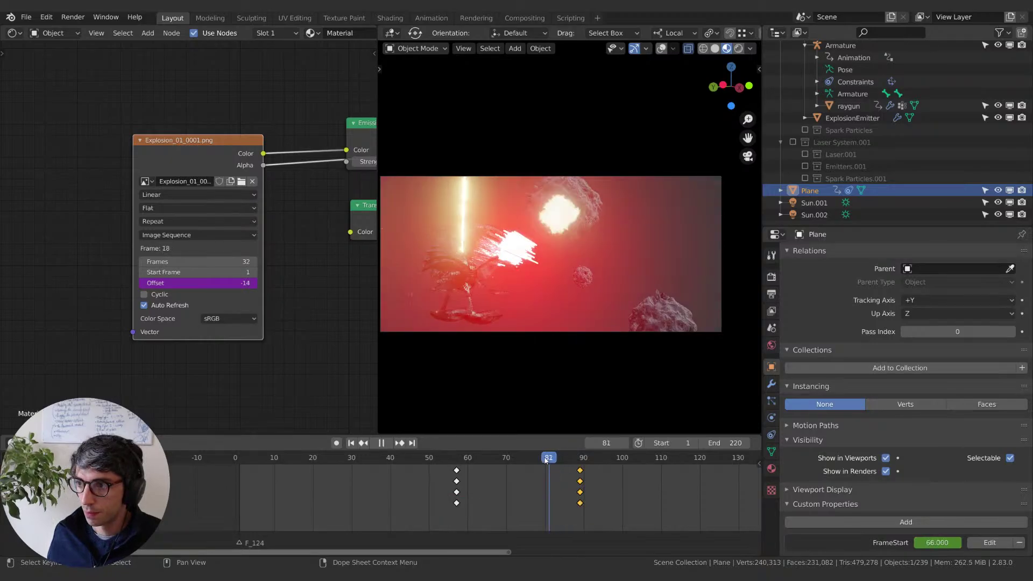
{"action": "left_click_drag", "start_coordinate": [546, 459], "coordinate": [461, 460]}
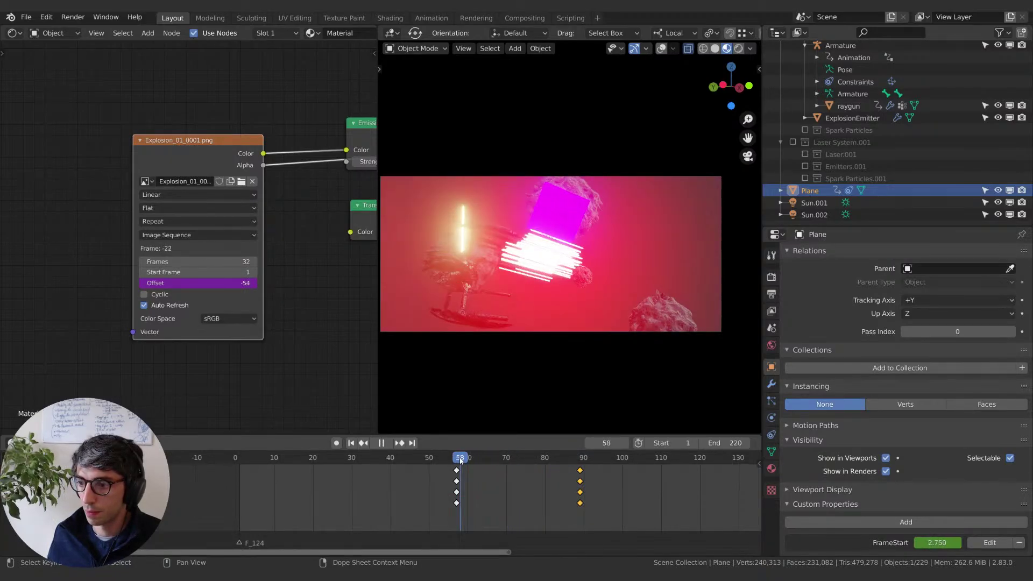
{"action": "key", "text": "space"}
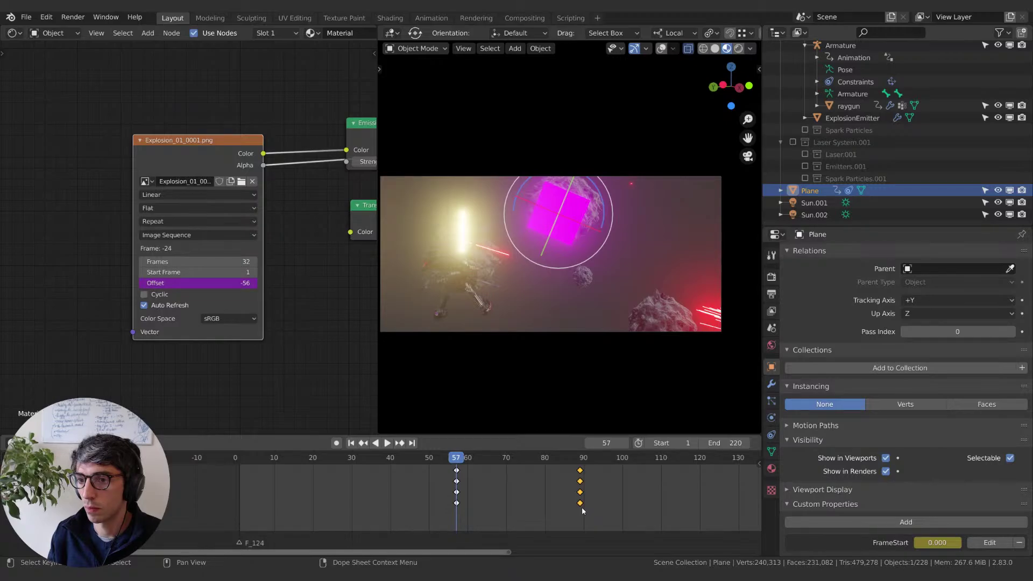
{"action": "key", "text": "Right"}
{"action": "key", "text": "Right"}
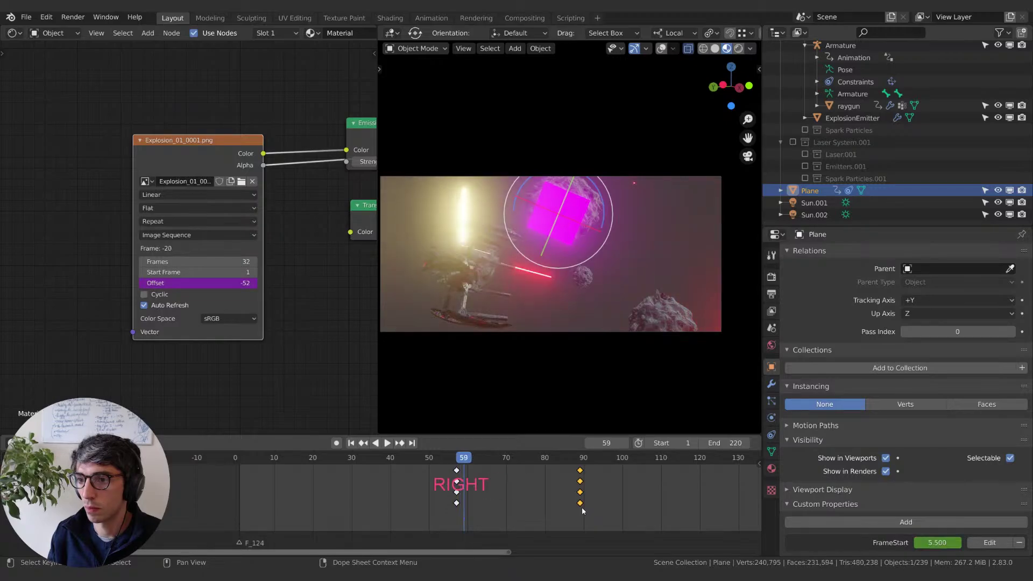
{"action": "key", "text": "Left"}
{"action": "key", "text": "Left"}
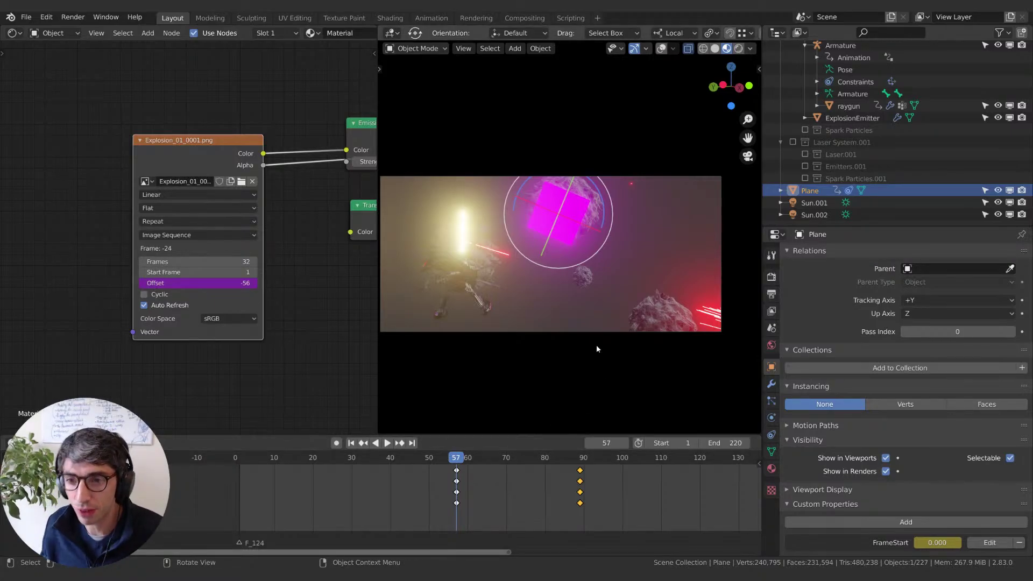
Step: Step frame by frame around frame 57 to compare FrameStart with the image sequence's Offset and displayed frame
{"action": "key", "text": "Right"}
{"action": "key", "text": "Right"}
{"action": "key", "text": "Right"}
{"action": "key", "text": "Right"}
{"action": "key", "text": "Right"}
{"action": "key", "text": "Right"}
{"action": "key", "text": "Right"}
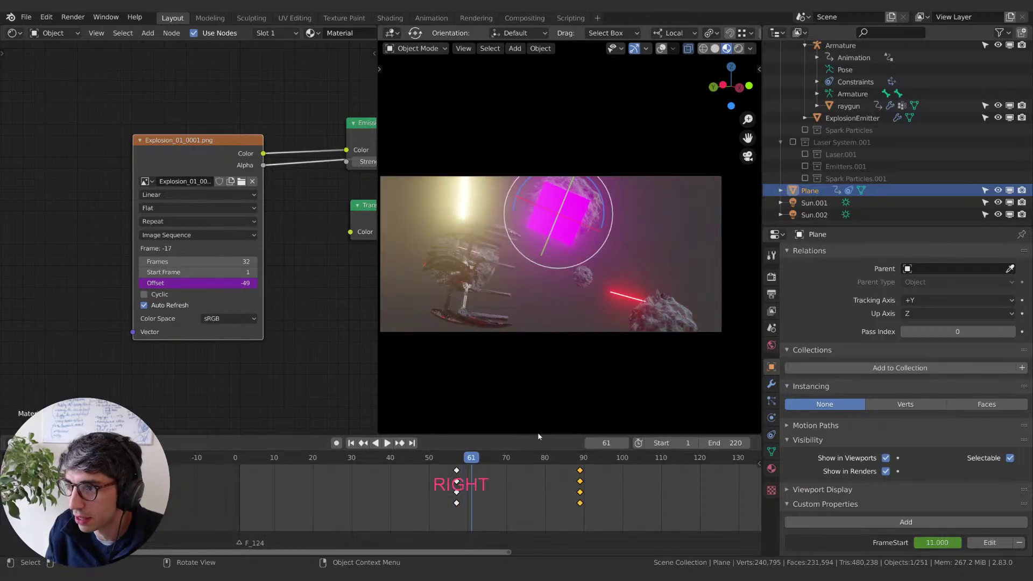
{"action": "key", "text": "Left"}
{"action": "key", "text": "Left"}
{"action": "key", "text": "Left"}
{"action": "key", "text": "Left"}
{"action": "key", "text": "Left"}
{"action": "key", "text": "Left"}
{"action": "key", "text": "Left"}
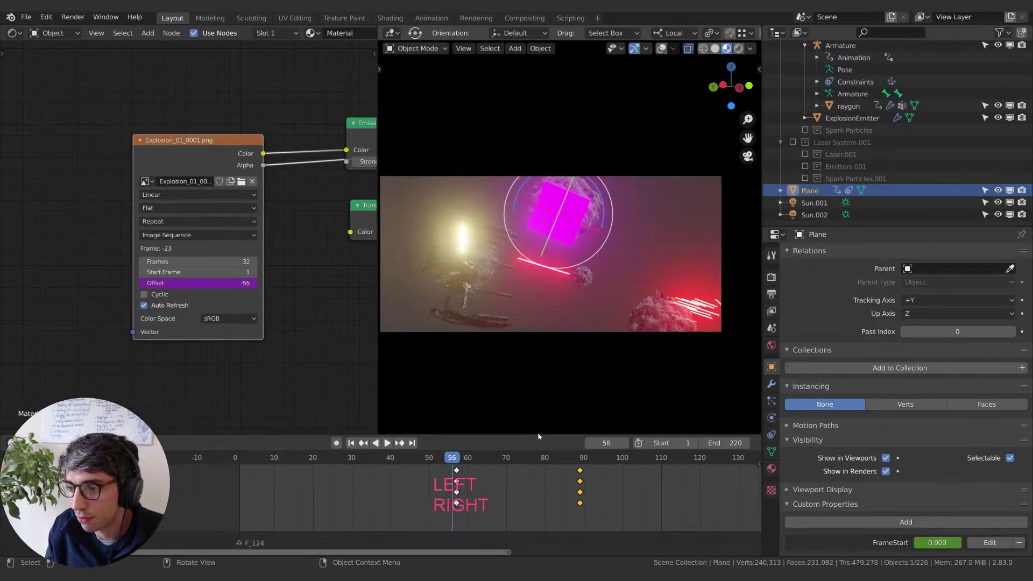
Step: Clear the scripted expression in the driver of the explosion image sequence's Offset
{"action": "right_click", "coordinate": [231, 283]}
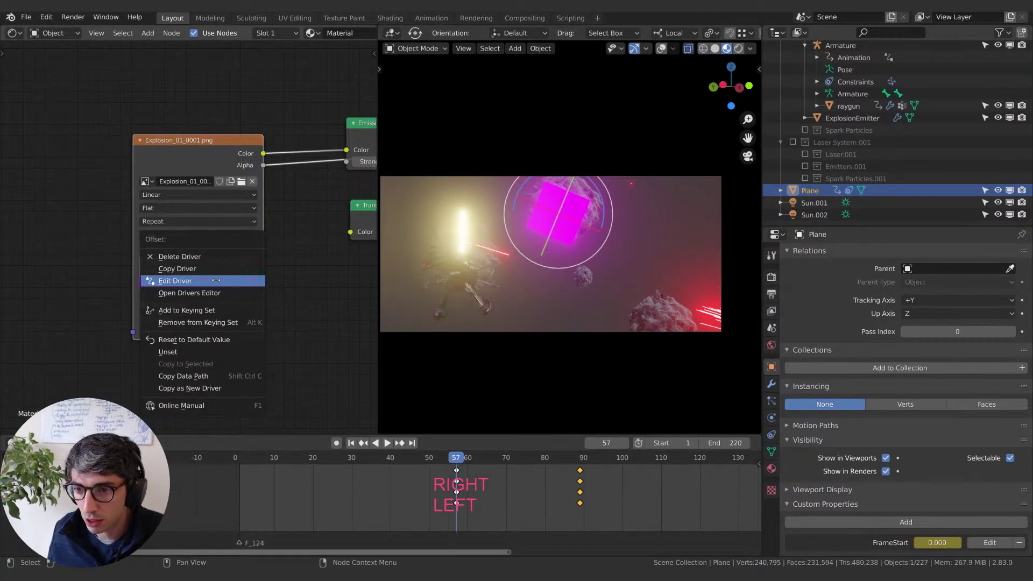
{"action": "left_click", "coordinate": [236, 278]}
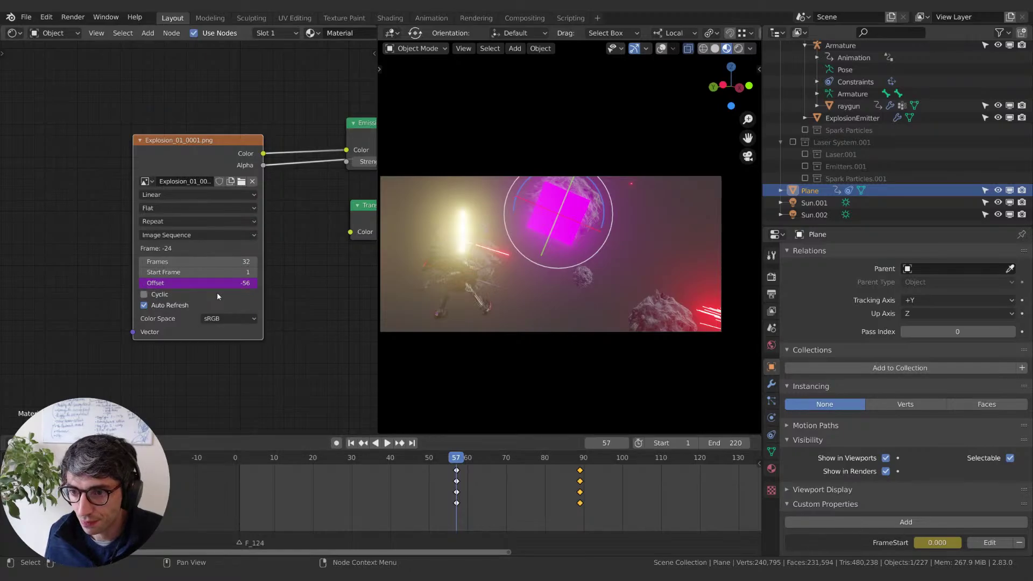
{"action": "left_click_drag", "start_coordinate": [212, 282], "coordinate": [258, 282]}
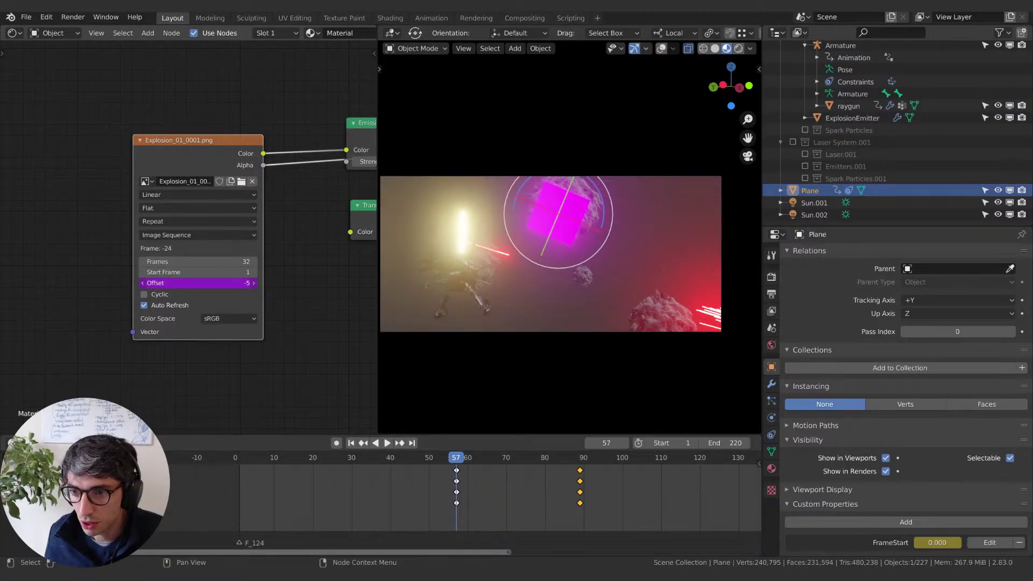
{"action": "right_click", "coordinate": [169, 282]}
{"action": "left_click", "coordinate": [170, 283]}
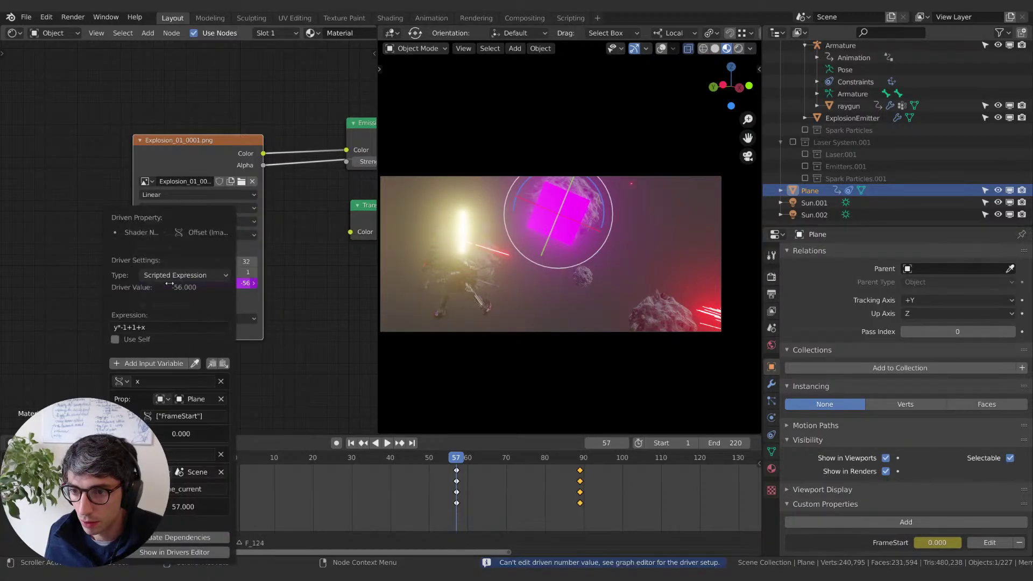
{"action": "left_click", "coordinate": [175, 327]}
{"action": "key", "text": "Return"}
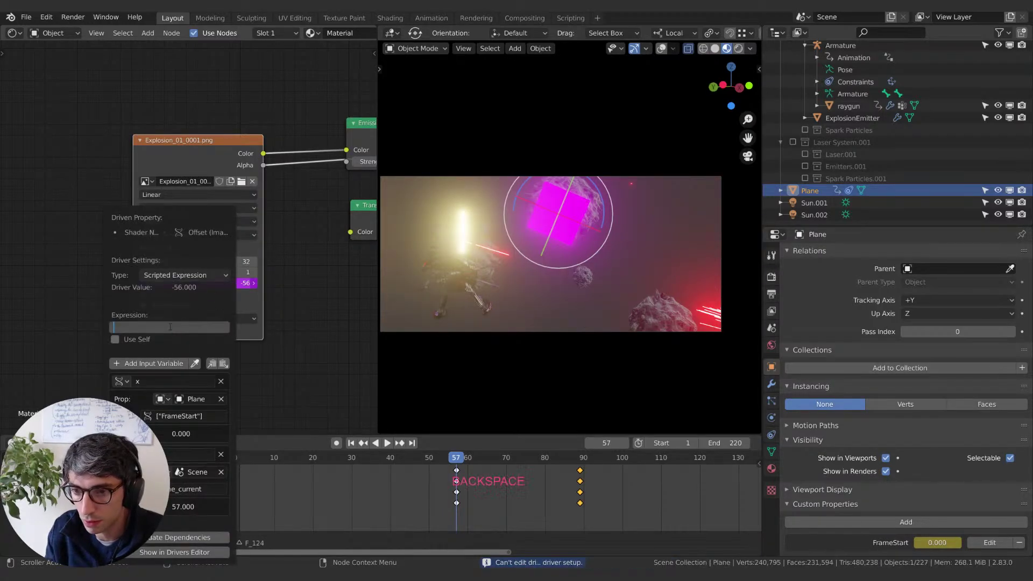
{"action": "key", "text": "BackSpace"}
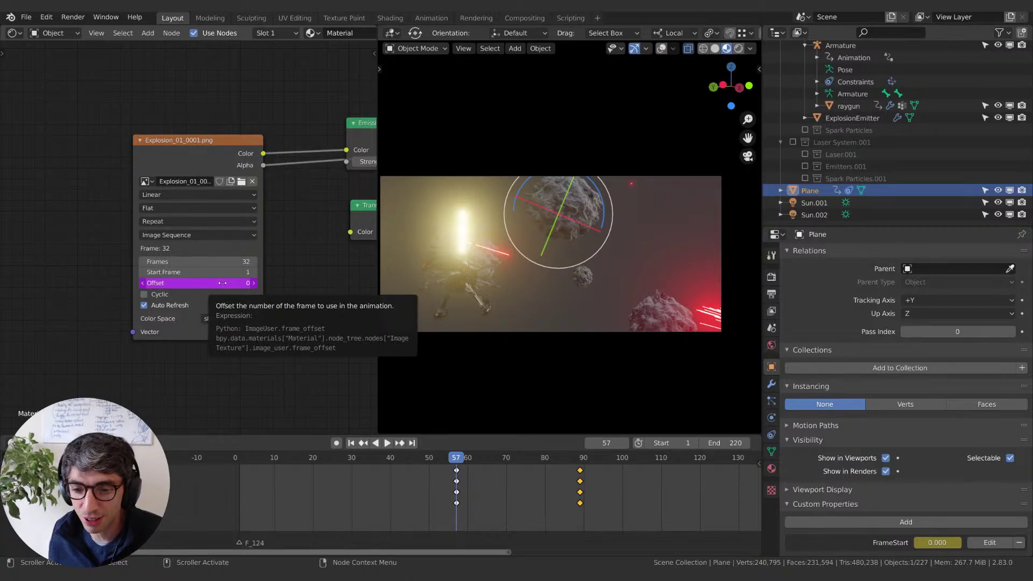
Step: Delete the driver from the explosion image sequence's Offset
{"action": "left_click_drag", "start_coordinate": [222, 283], "coordinate": [199, 283]}
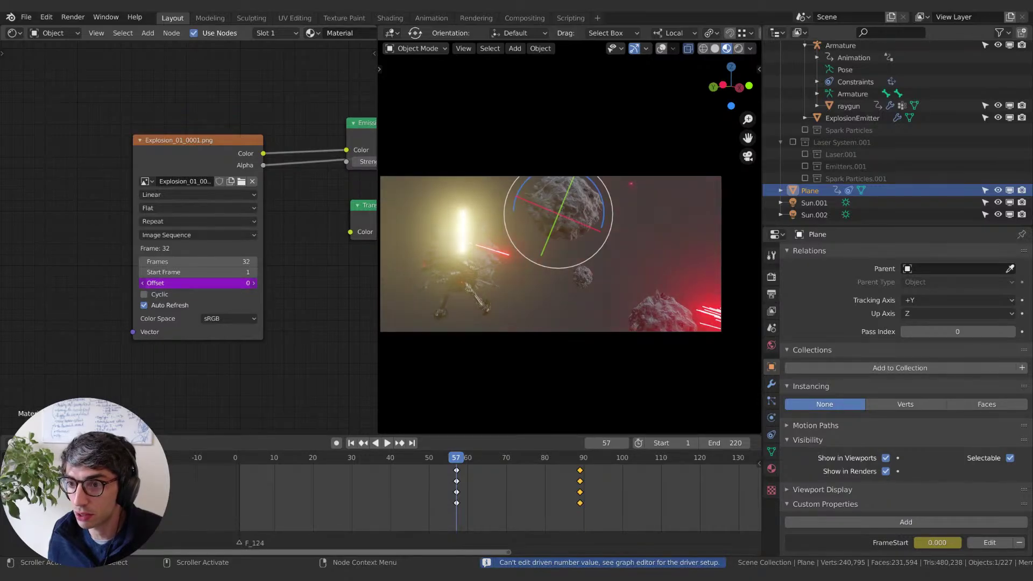
{"action": "right_click", "coordinate": [198, 282]}
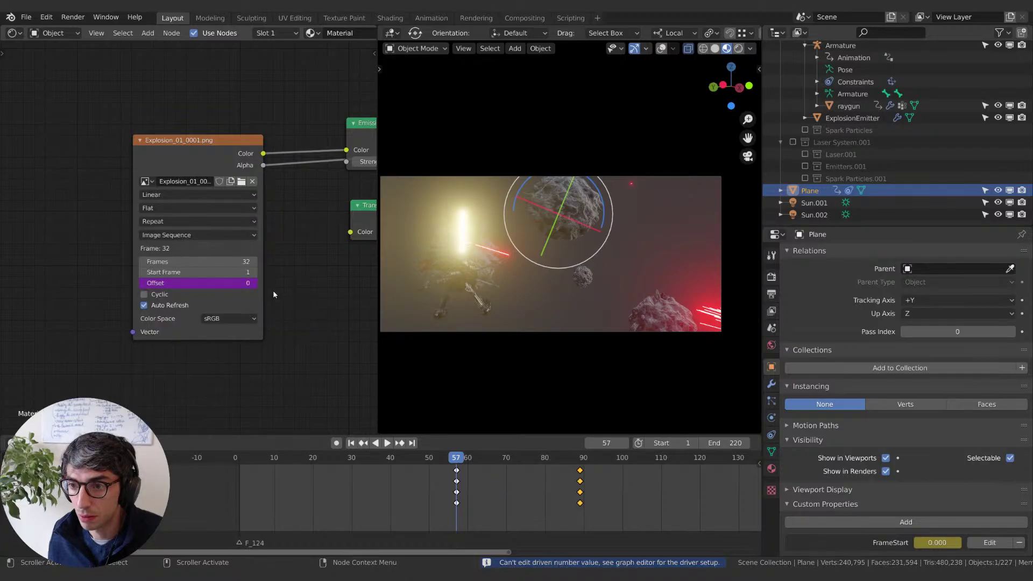
{"action": "right_click", "coordinate": [206, 285]}
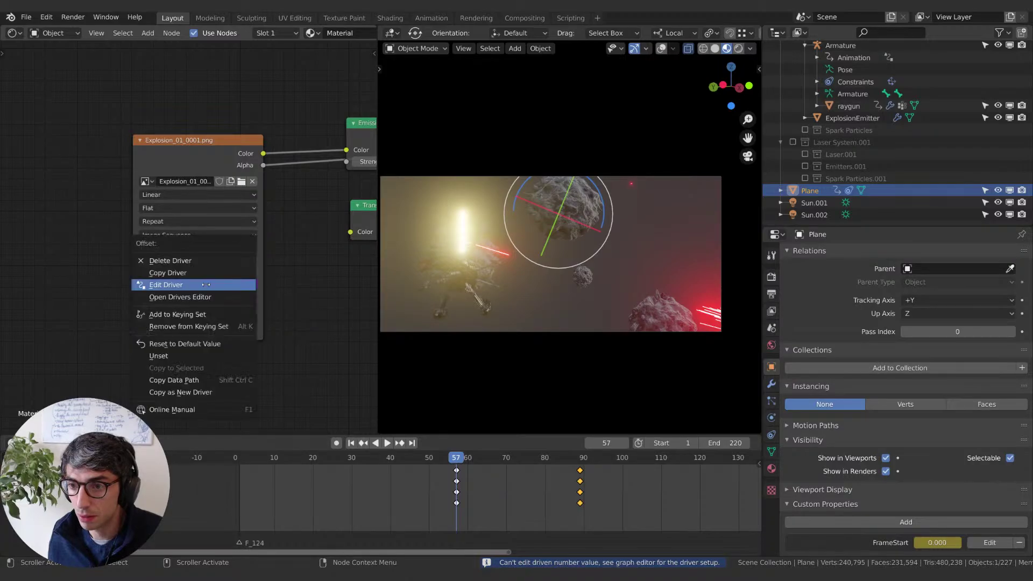
{"action": "left_click", "coordinate": [206, 392]}
{"action": "right_click", "coordinate": [205, 287]}
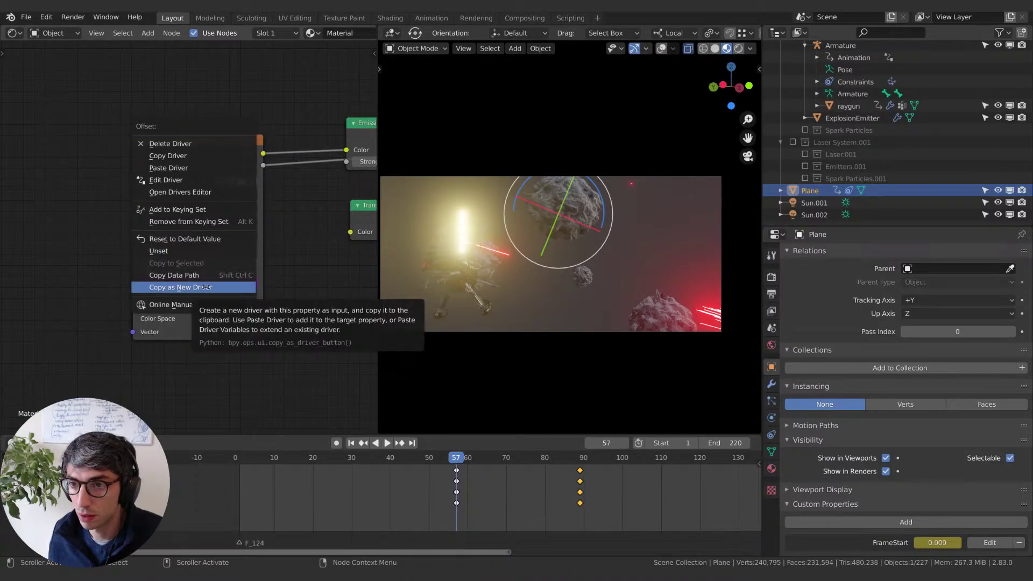
{"action": "left_click", "coordinate": [170, 143]}
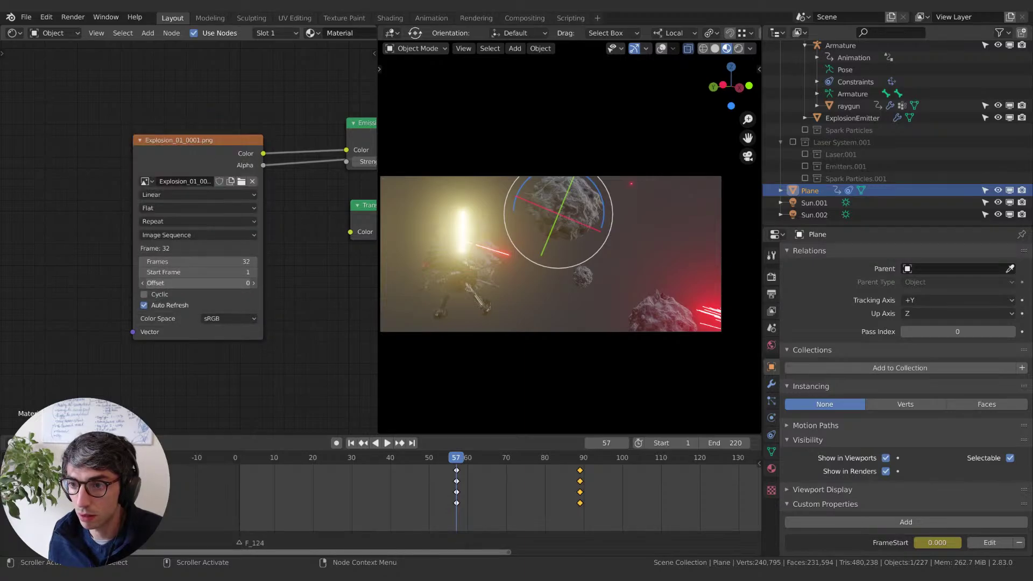
Step: Try different Offset values on the image sequence at frame 57, settling on -31
{"action": "left_click", "coordinate": [142, 283]}
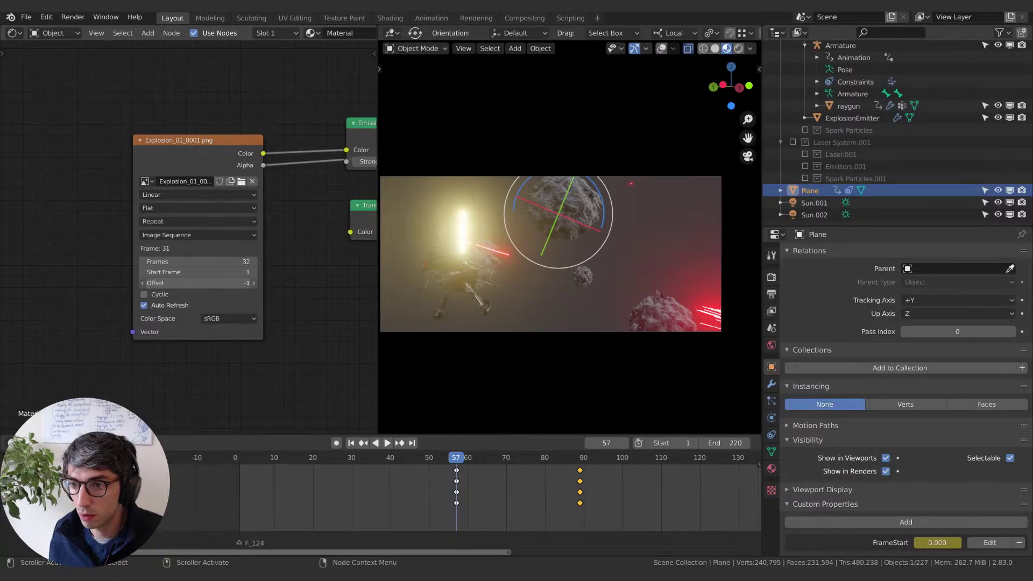
{"action": "left_click", "coordinate": [253, 283]}
{"action": "left_click", "coordinate": [253, 283]}
{"action": "key", "text": "ctrl+z"}
{"action": "mouse_move", "coordinate": [197, 286]}
{"action": "left_mouse_down"}
{"action": "mouse_move", "coordinate": [139, 286]}
{"action": "mouse_move", "coordinate": [198, 285]}
{"action": "left_mouse_up"}
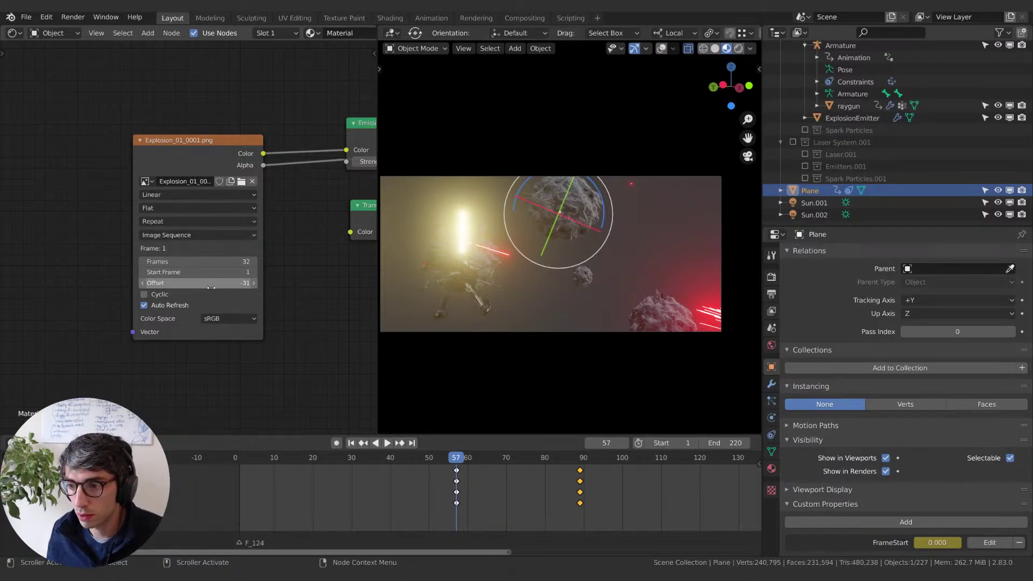
Step: Scrub to frame 20 and adjust the image sequence's Offset to -19
{"action": "mouse_move", "coordinate": [320, 457]}
{"action": "left_mouse_down"}
{"action": "mouse_move", "coordinate": [250, 457]}
{"action": "mouse_move", "coordinate": [315, 458]}
{"action": "left_mouse_up"}
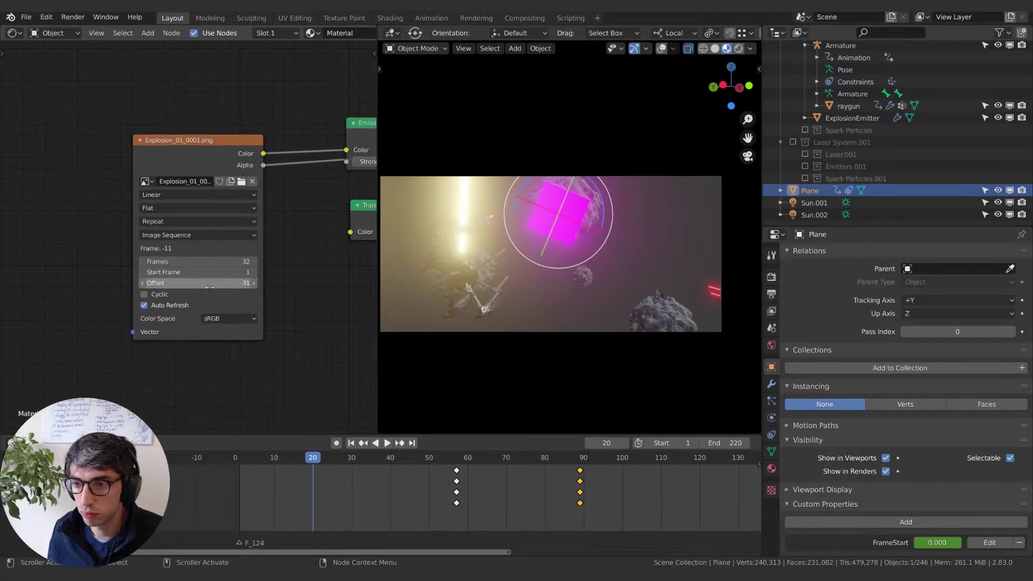
{"action": "left_click_drag", "start_coordinate": [212, 285], "coordinate": [199, 286]}
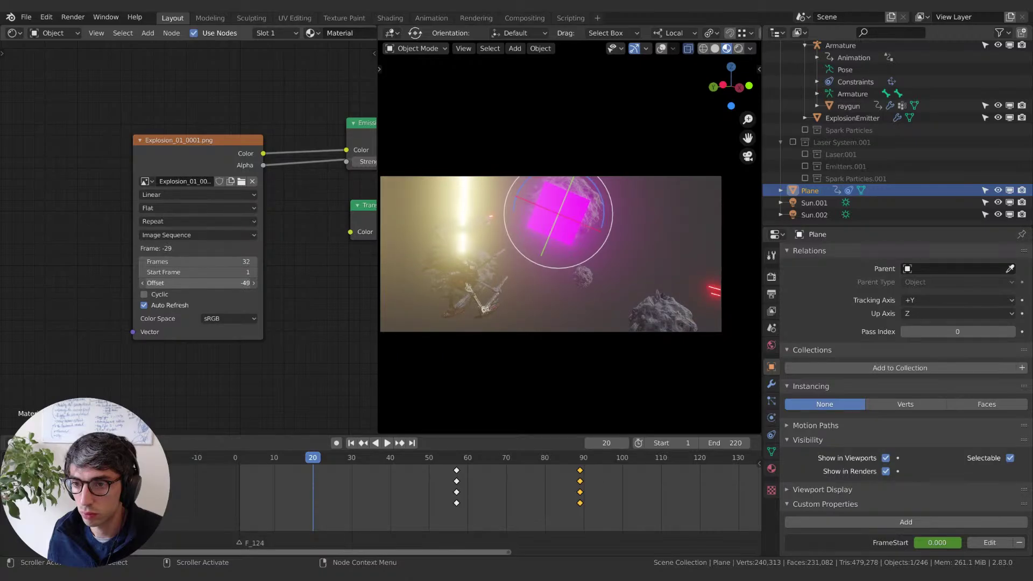
{"action": "left_click_drag", "start_coordinate": [198, 283], "coordinate": [235, 283]}
{"action": "left_click_drag", "start_coordinate": [235, 282], "coordinate": [250, 283]}
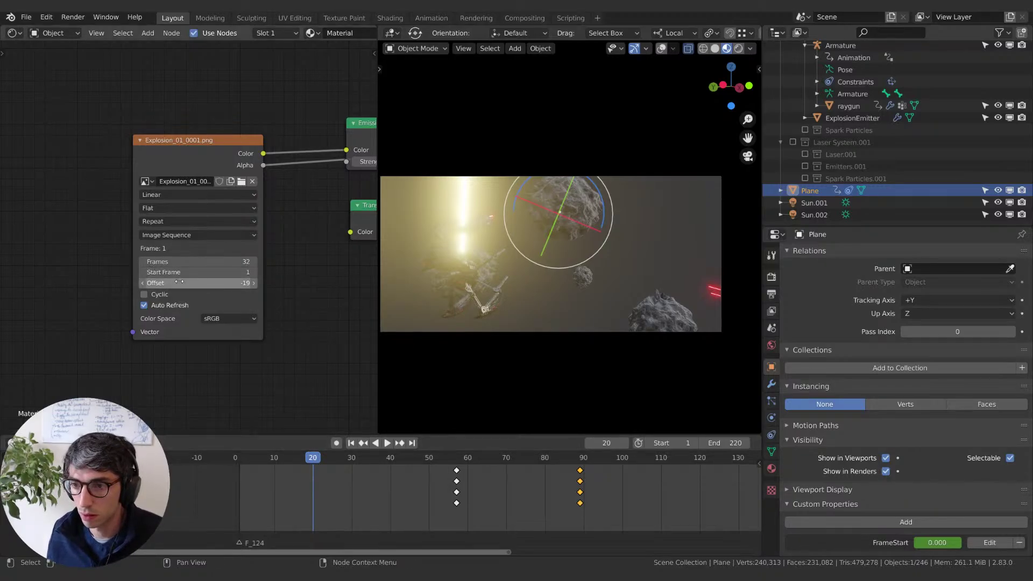
Step: Scrub to frame 44 and set the image sequence's Offset to -43
{"action": "left_click_drag", "start_coordinate": [390, 458], "coordinate": [405, 458]}
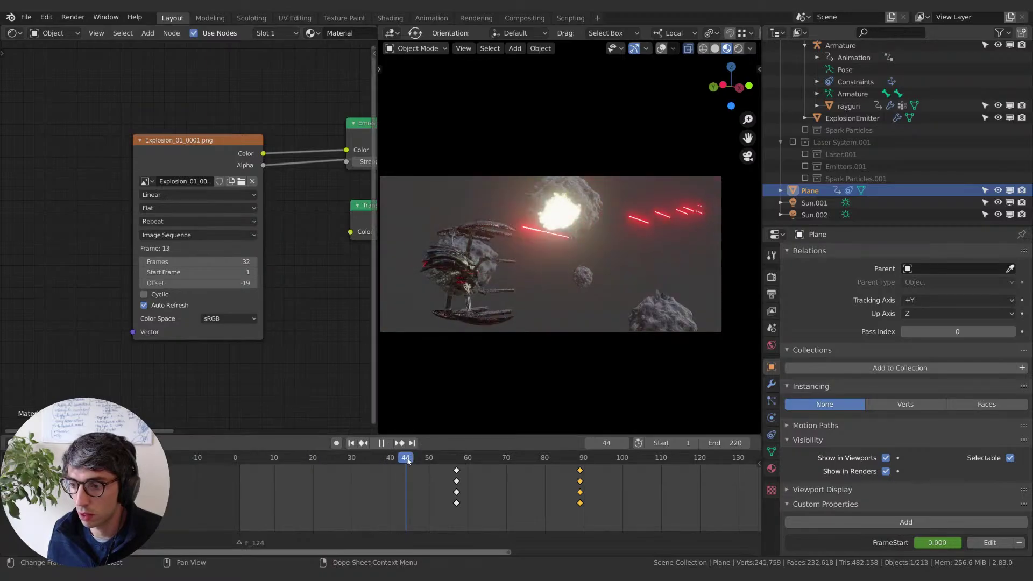
{"action": "left_click_drag", "start_coordinate": [203, 285], "coordinate": [204, 286]}
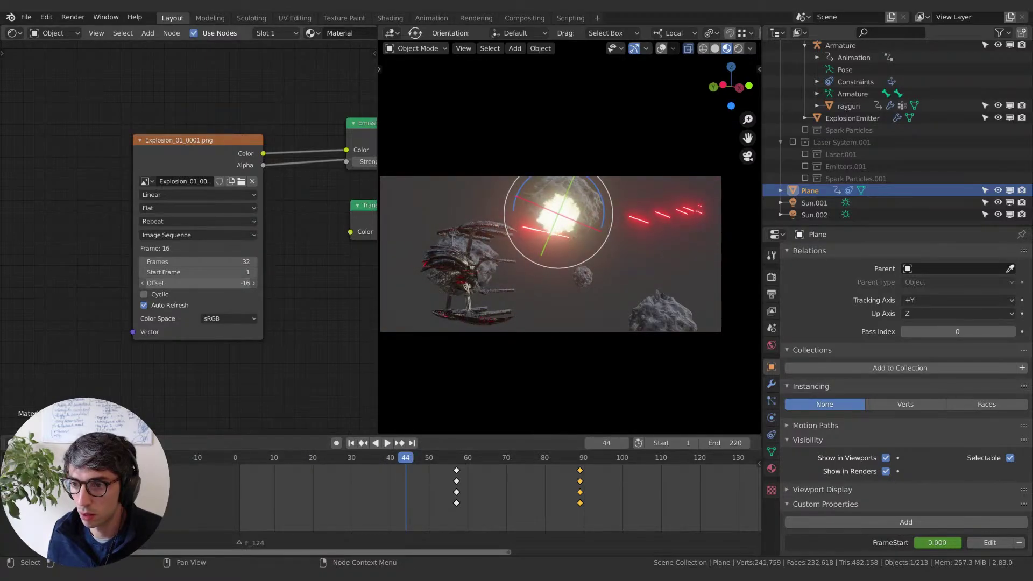
{"action": "left_click", "coordinate": [204, 286]}
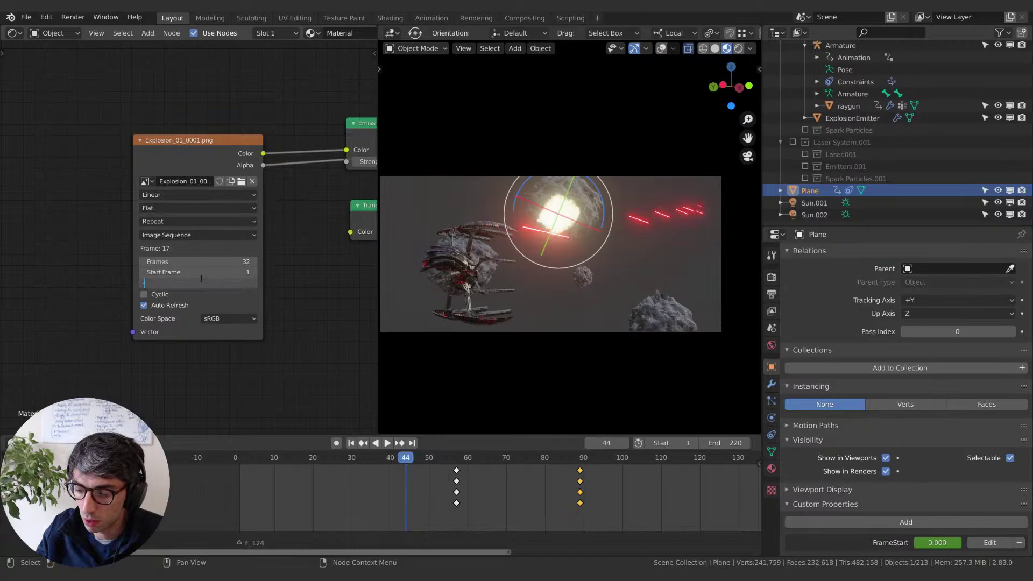
{"action": "type", "text": "43"}
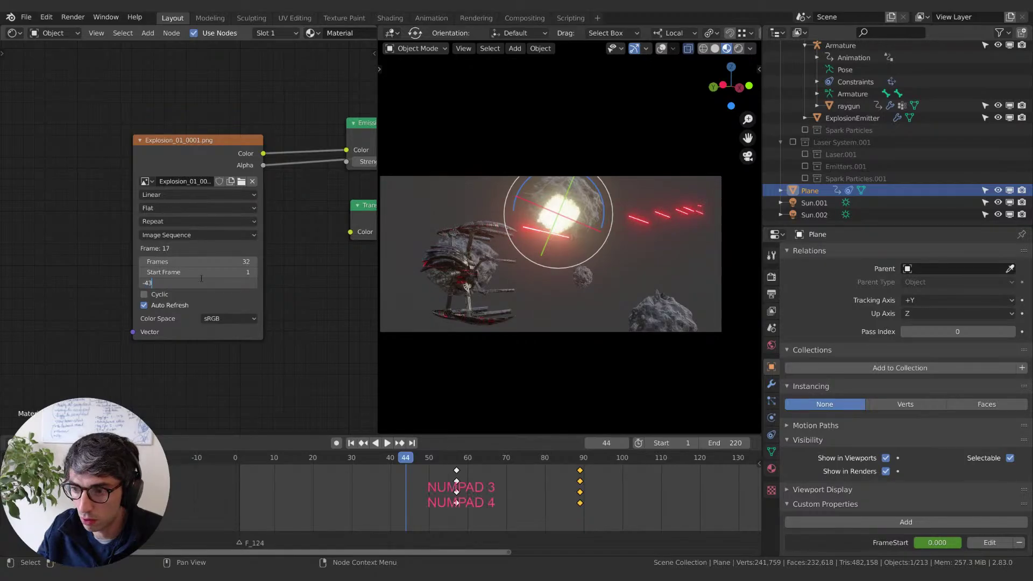
{"action": "key", "text": "Return"}
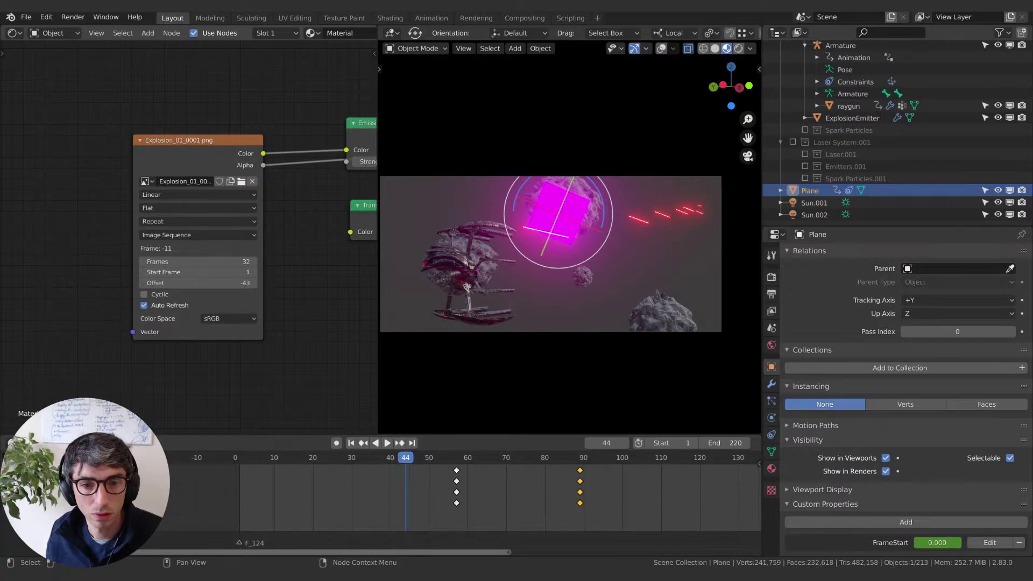
{"action": "key", "text": "Escape"}
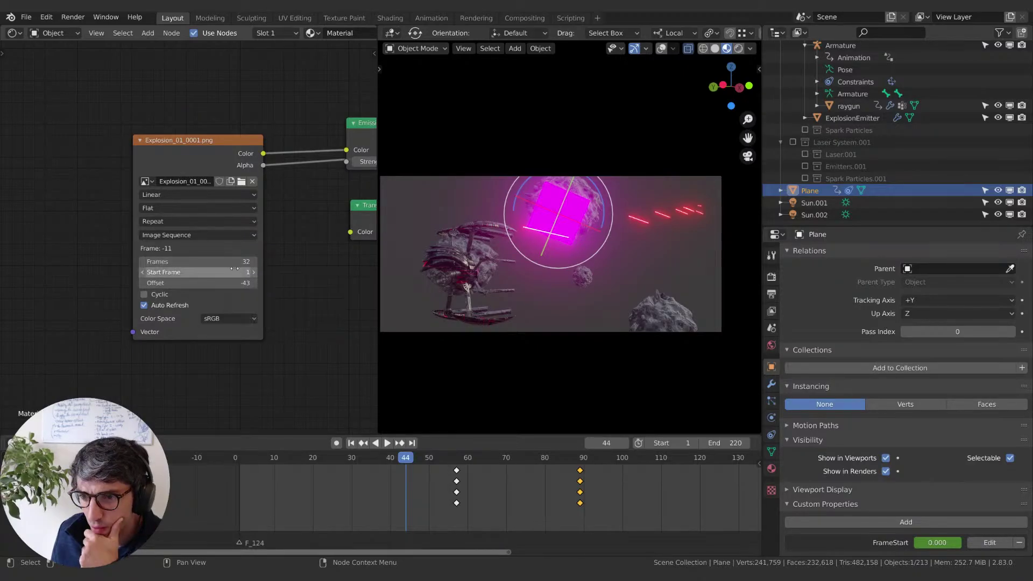
Step: Adjust the explosion image sequence's Offset to -31 at frame 44
{"action": "left_click", "coordinate": [253, 283]}
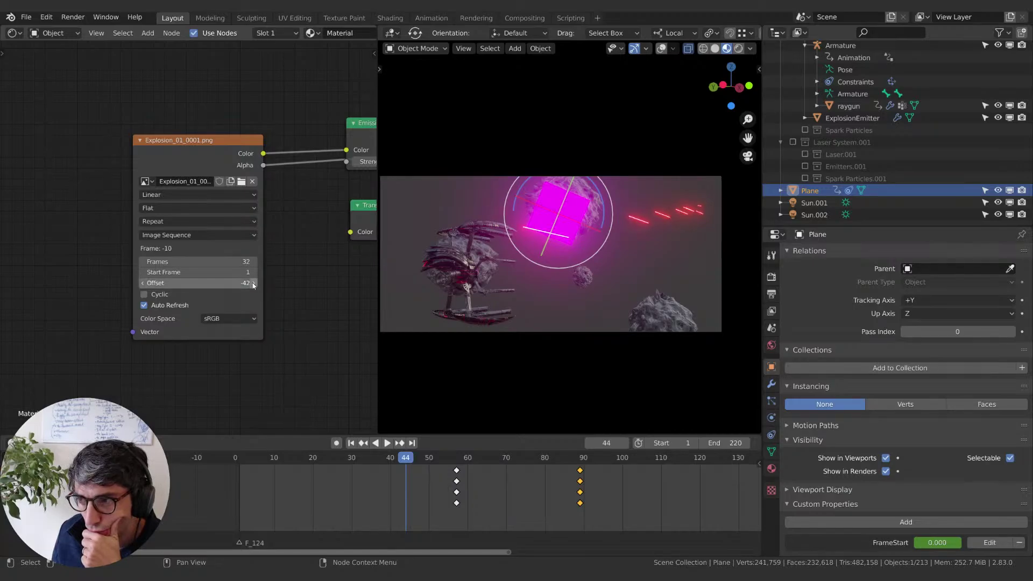
{"action": "left_click", "coordinate": [190, 287]}
{"action": "key", "text": "Return"}
{"action": "left_click", "coordinate": [143, 283]}
{"action": "left_click", "coordinate": [143, 283]}
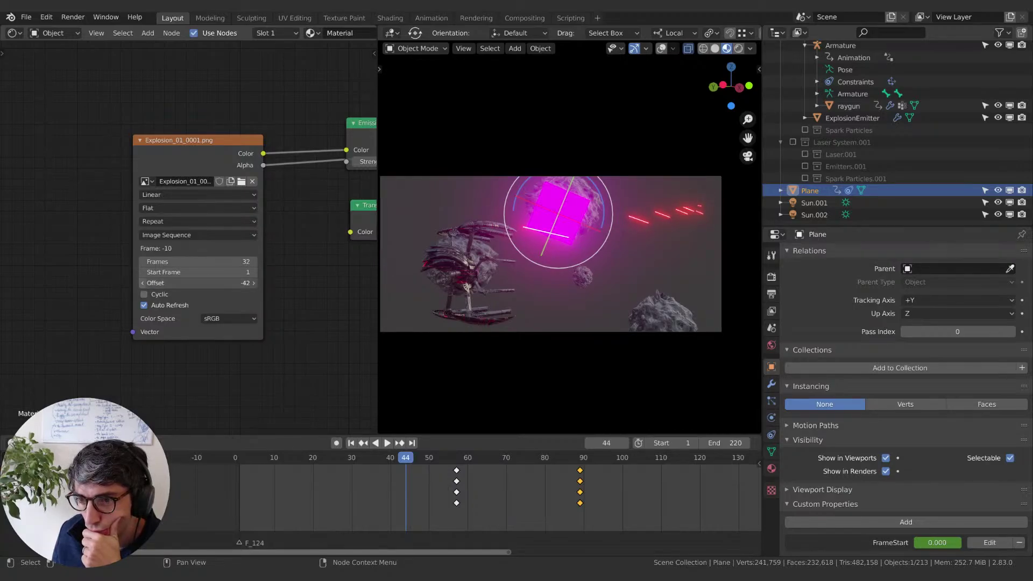
{"action": "left_click", "coordinate": [143, 283]}
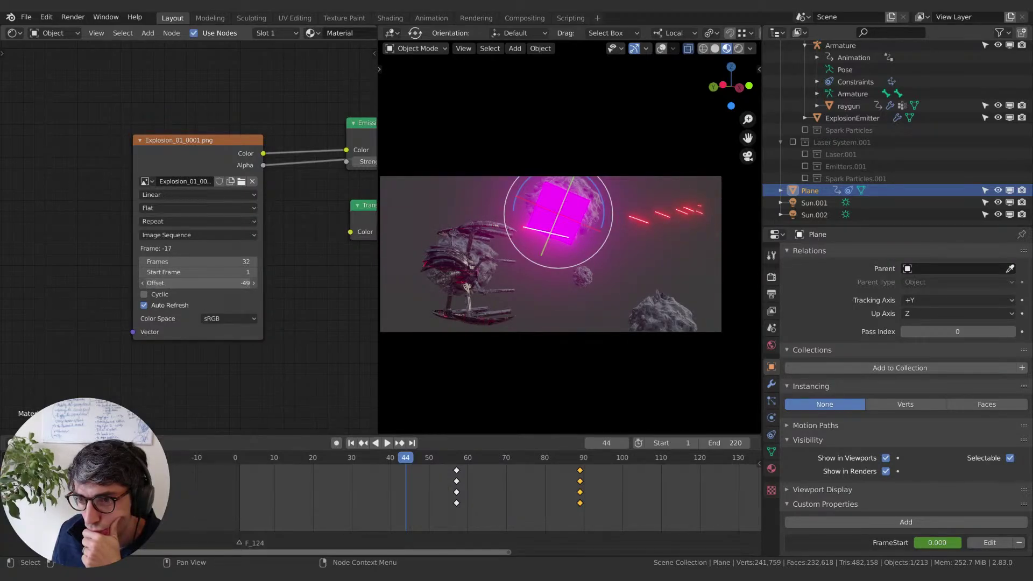
{"action": "mouse_move", "coordinate": [144, 287]}
{"action": "left_mouse_down"}
{"action": "mouse_move", "coordinate": [194, 287]}
{"action": "mouse_move", "coordinate": [146, 287]}
{"action": "left_mouse_up"}
{"action": "left_click", "coordinate": [144, 283]}
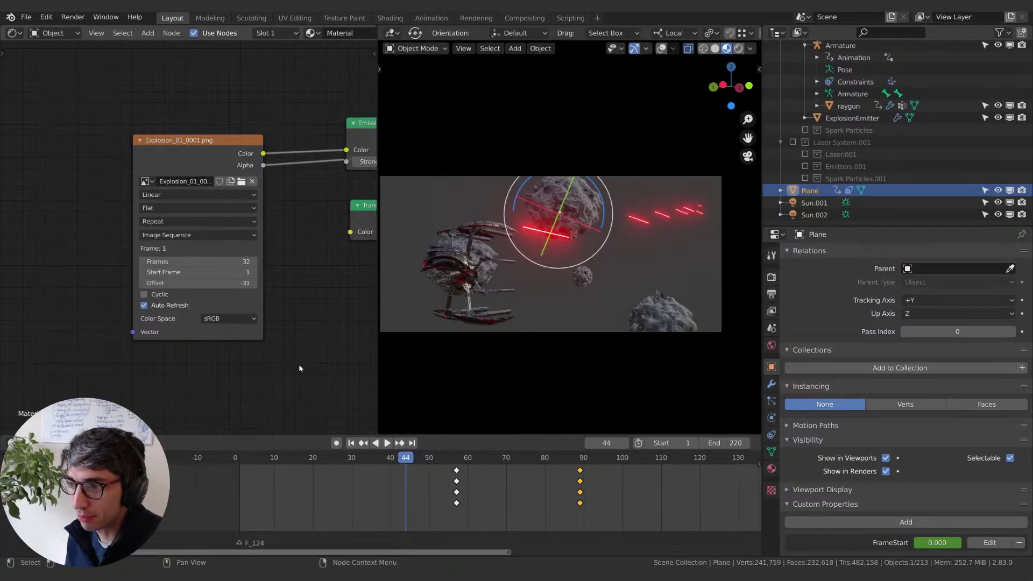
Step: Reposition the explosion image texture node farther from the Emission node and undo the last change
{"action": "key", "text": "g"}
{"action": "left_click", "coordinate": [226, 277]}
{"action": "middle_click_drag", "start_coordinate": [226, 277], "coordinate": [275, 257]}
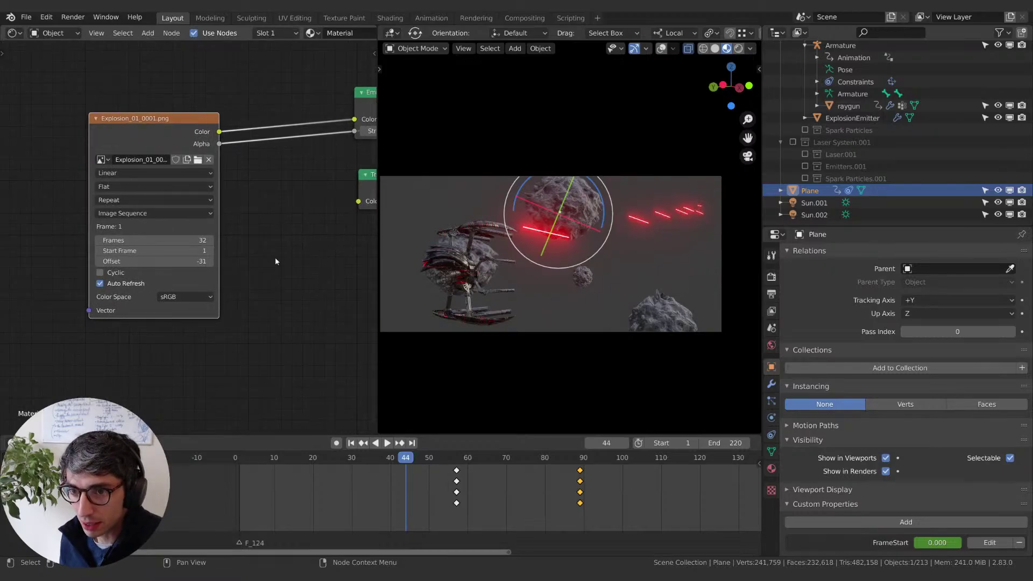
{"action": "key", "text": "ctrl+z"}
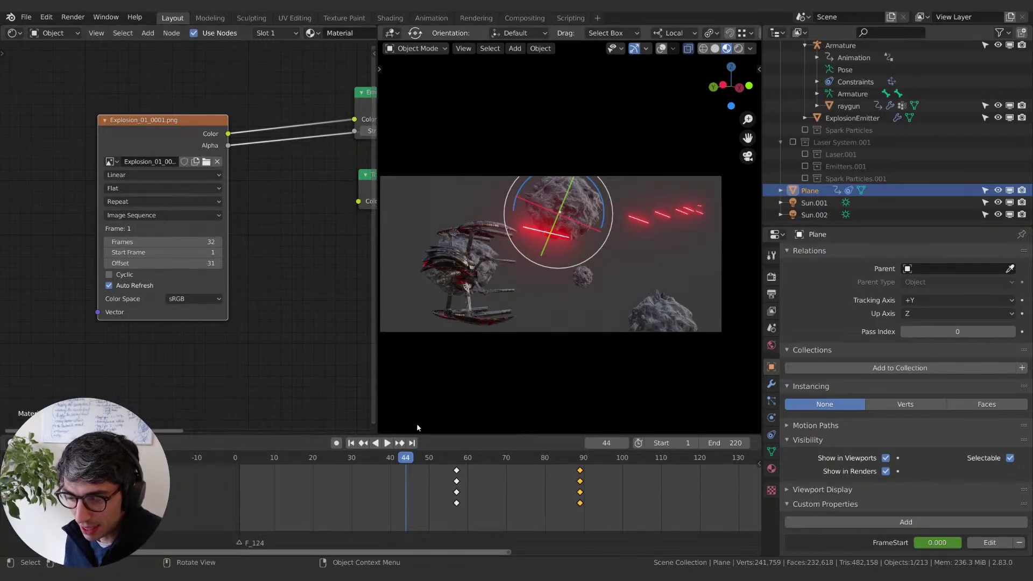
Step: Step the timeline forward to frame 50 to check which image-sequence frame the texture node uses
{"action": "key", "text": "Right"}
{"action": "key", "text": "Right"}
{"action": "key", "text": "Right"}
{"action": "key", "text": "Right"}
{"action": "key", "text": "Right"}
{"action": "key", "text": "Right"}
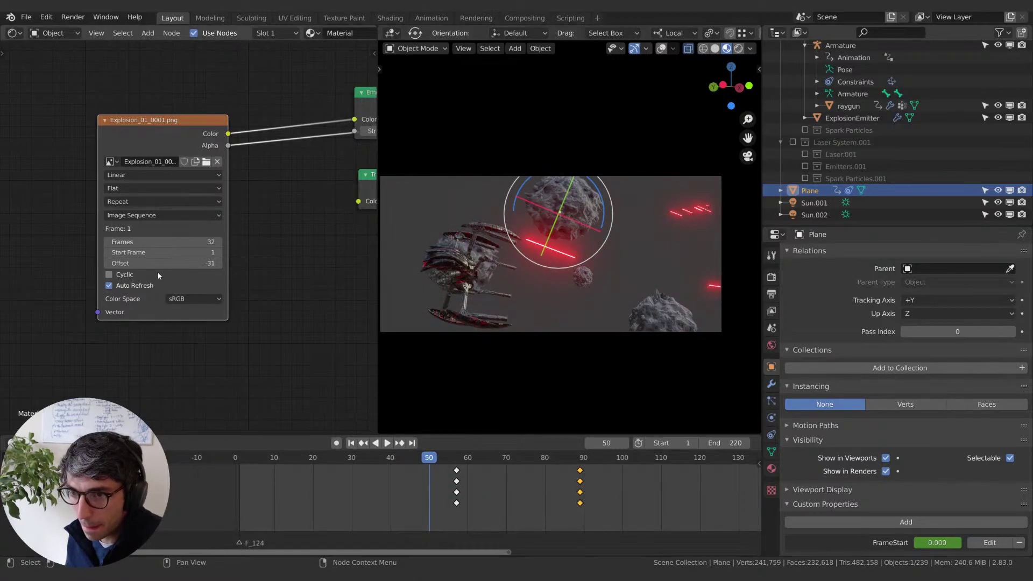
Step: Step the timeline back from frame 50 to frame 32, watching the texture node's frame number
{"action": "key", "text": "Left"}
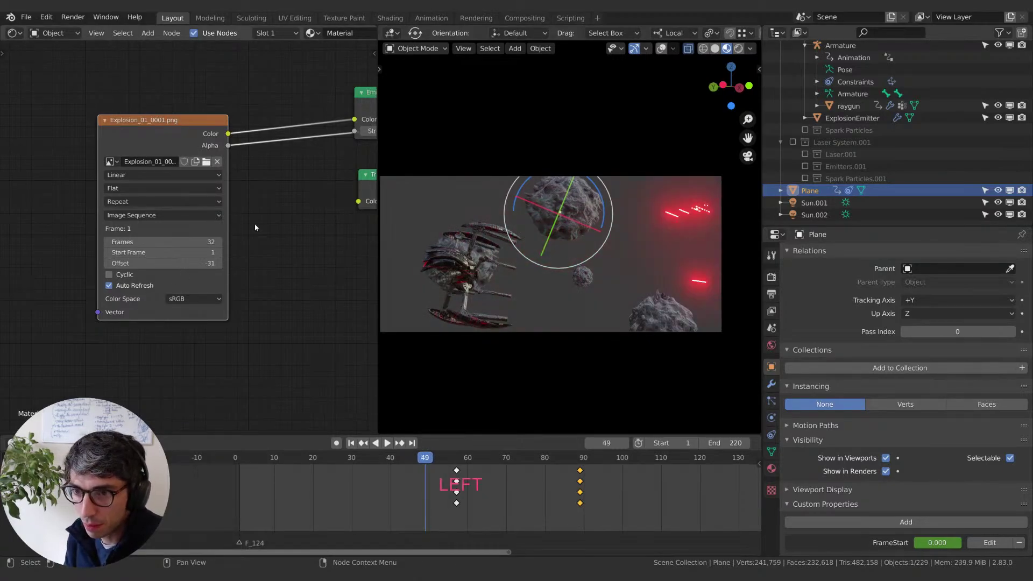
{"action": "key", "text": "Left"}
{"action": "key", "text": "Left"}
{"action": "key", "text": "Left"}
{"action": "key", "text": "Left"}
{"action": "key", "text": "Left"}
{"action": "key", "text": "Left"}
{"action": "key", "text": "Left"}
{"action": "key", "text": "Left"}
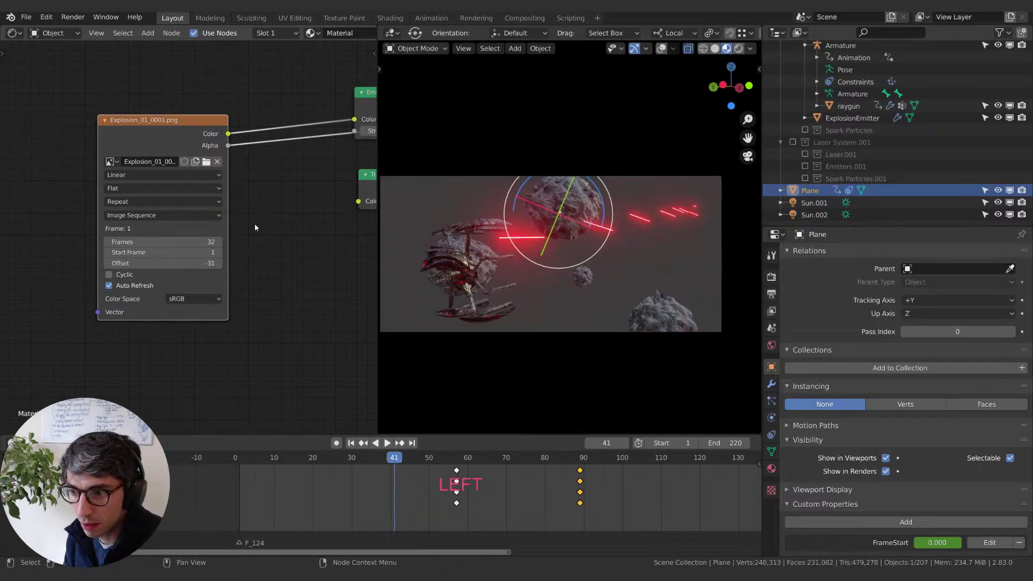
{"action": "key", "text": "Left"}
{"action": "key", "text": "Left"}
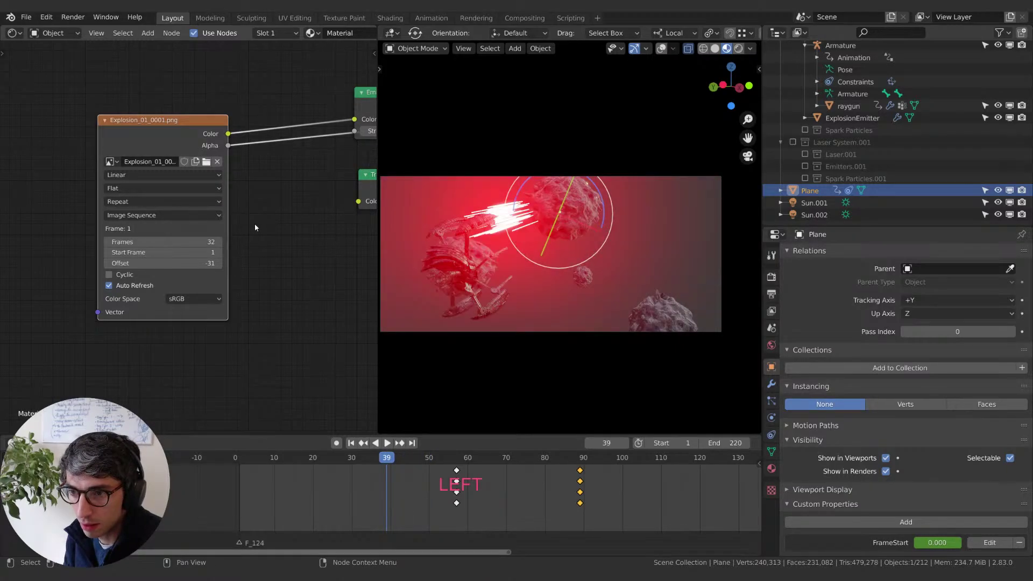
{"action": "key", "text": "Left"}
{"action": "key", "text": "Left"}
{"action": "key", "text": "Left"}
{"action": "key", "text": "Left"}
{"action": "key", "text": "Left"}
{"action": "key", "text": "Left"}
{"action": "key", "text": "Left"}
{"action": "key", "text": "Right"}
{"action": "key", "text": "Left"}
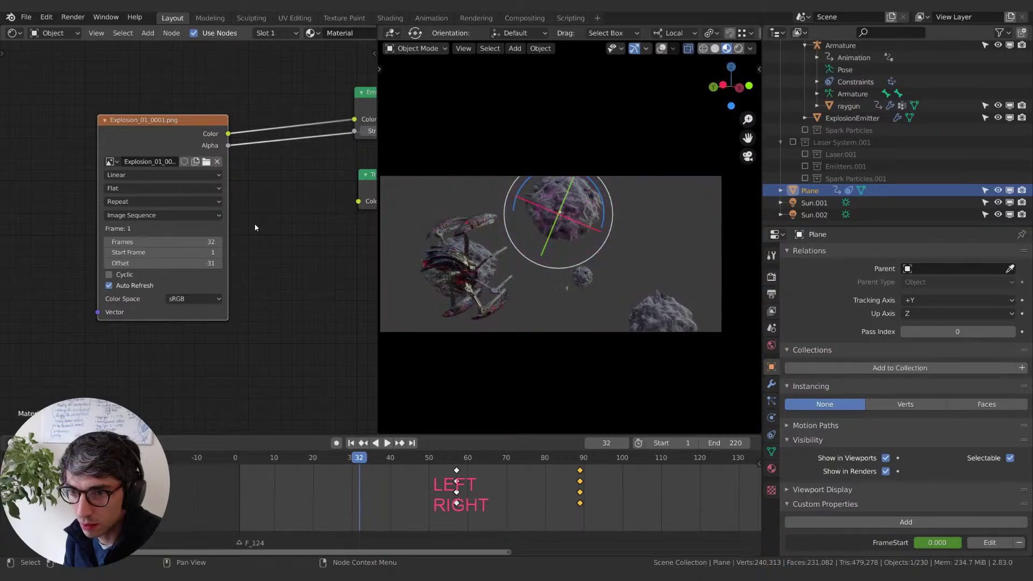
Step: Step back and forth between frames 31 and 33 to compare the explosion plane at the sequence's start
{"action": "key", "text": "Right"}
{"action": "key", "text": "Left"}
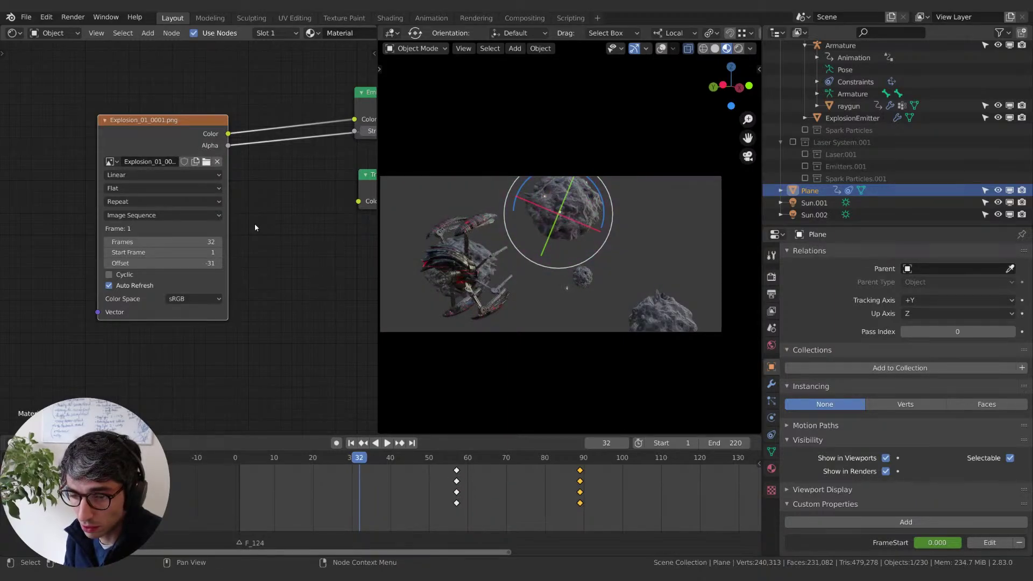
{"action": "key", "text": "Right"}
{"action": "key", "text": "Left"}
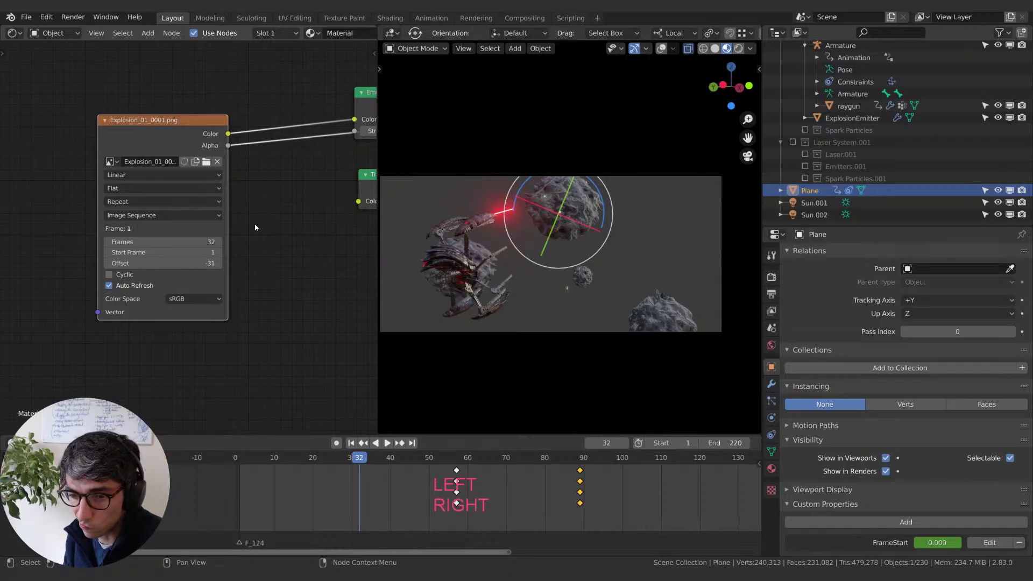
{"action": "key", "text": "Left"}
{"action": "key", "text": "Right"}
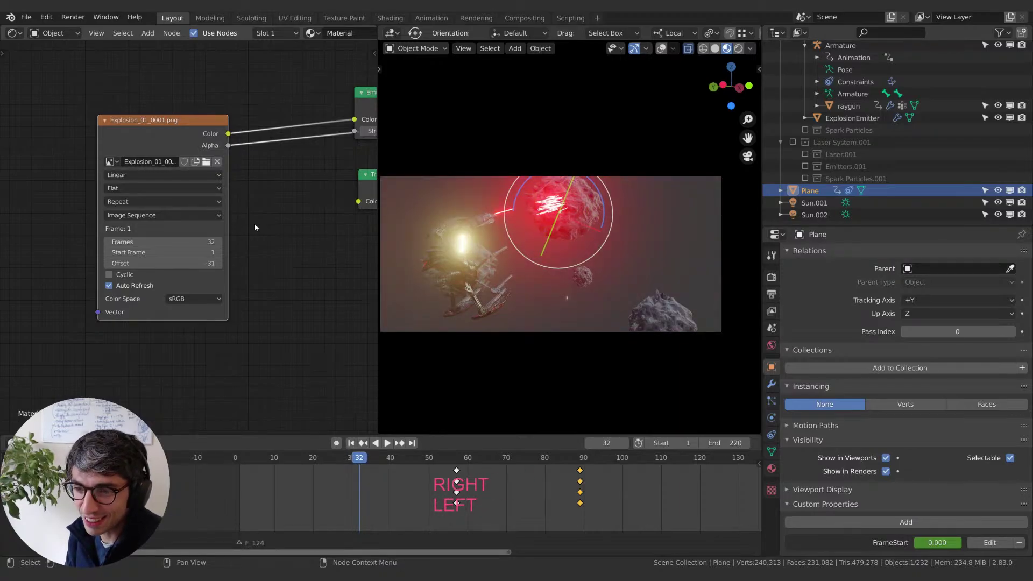
{"action": "key", "text": "Left"}
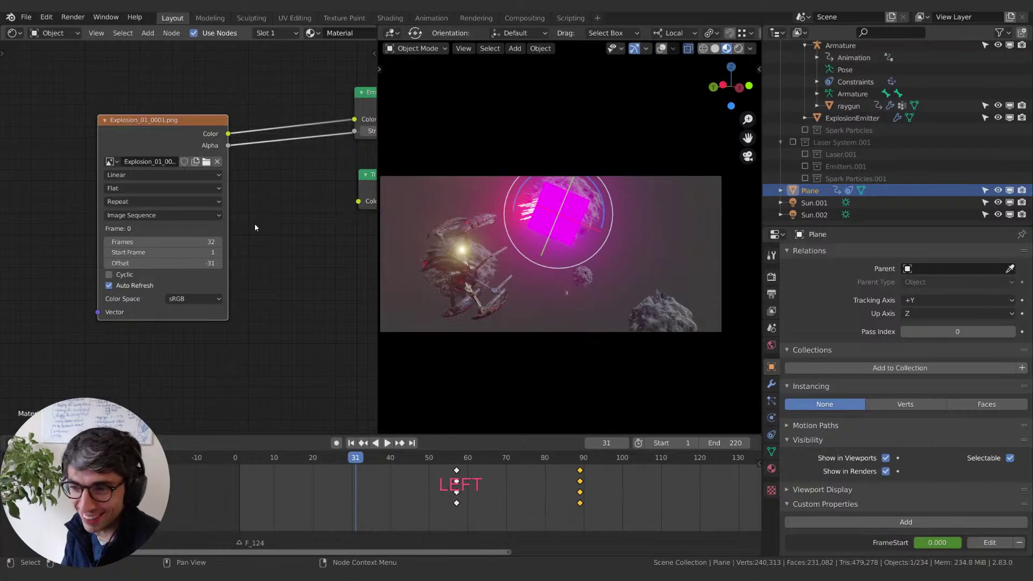
{"action": "key", "text": "Right"}
{"action": "key", "text": "Right"}
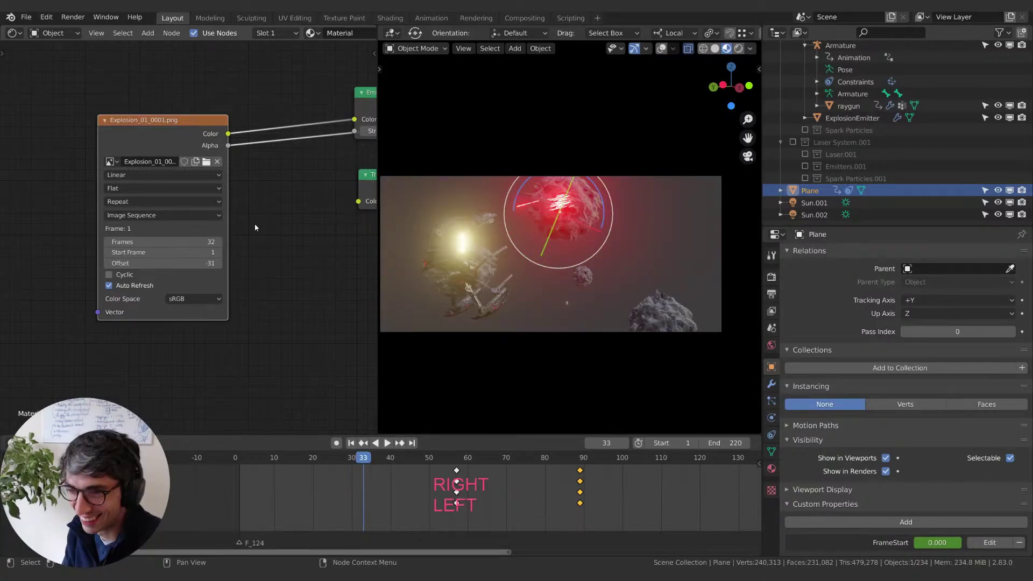
{"action": "key", "text": "Left"}
{"action": "key", "text": "Left"}
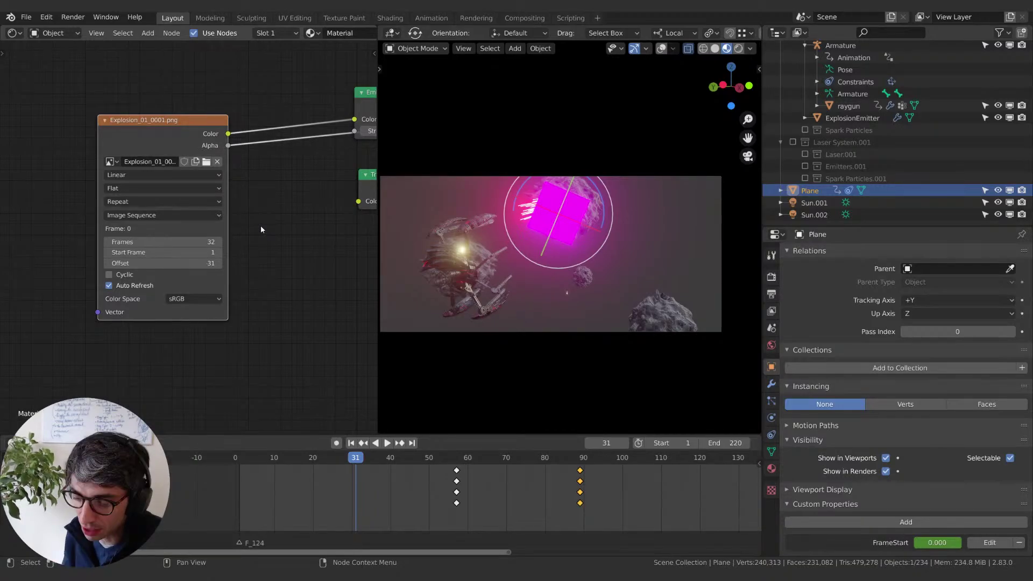
Step: Step back to frame 16 to examine the texture node's frame number before the sequence's range
{"action": "key", "text": "Right"}
{"action": "key", "text": "Left"}
{"action": "key", "text": "Left"}
{"action": "key", "text": "Left"}
{"action": "key", "text": "Left"}
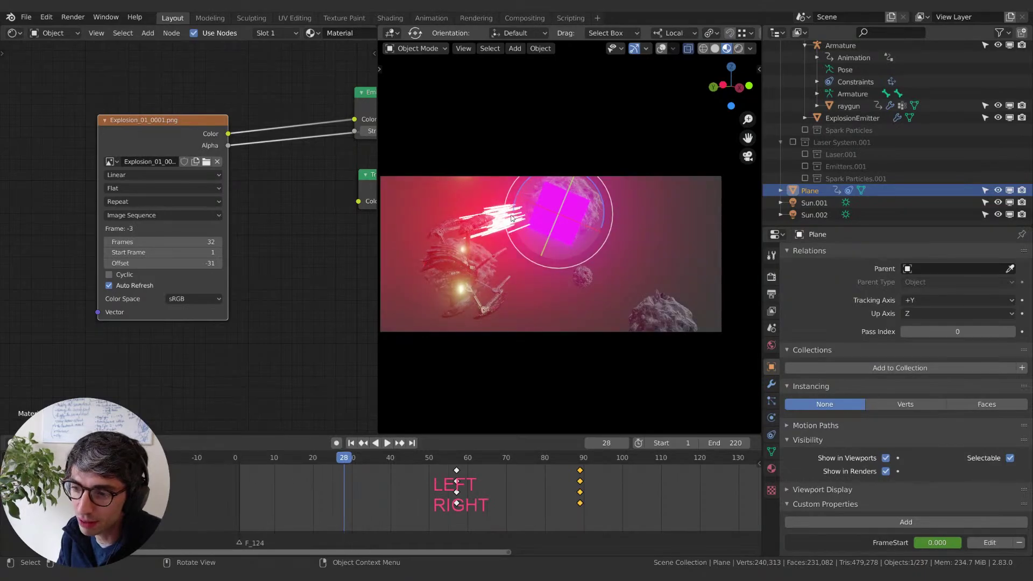
{"action": "key", "text": "Left"}
{"action": "key", "text": "Left"}
{"action": "key", "text": "Left"}
{"action": "key", "text": "Left"}
{"action": "key", "text": "Left"}
{"action": "key", "text": "Left"}
{"action": "key", "text": "Left"}
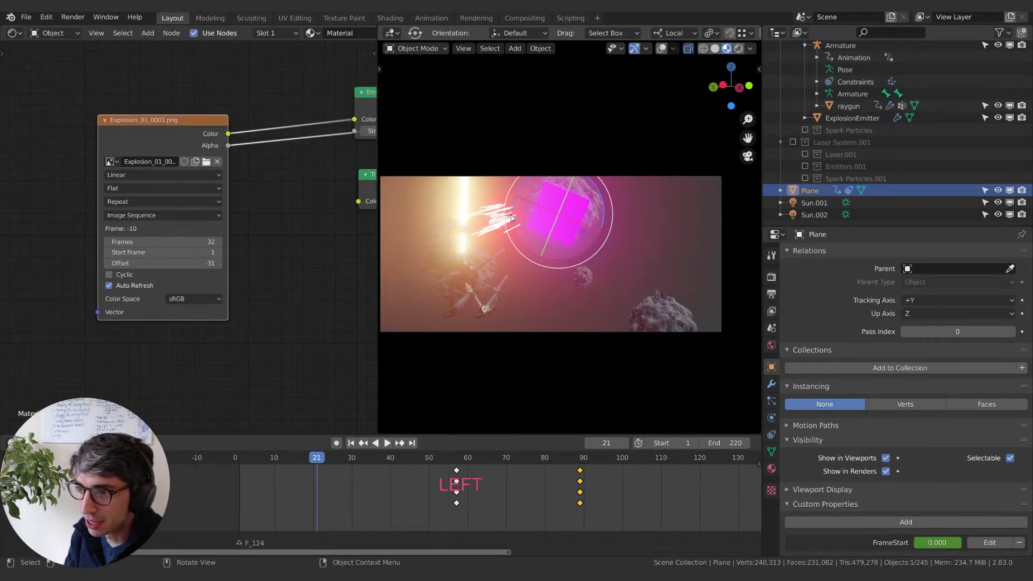
{"action": "key", "text": "Left"}
{"action": "key", "text": "Left"}
{"action": "key", "text": "Left"}
{"action": "key", "text": "Left"}
{"action": "key", "text": "Left"}
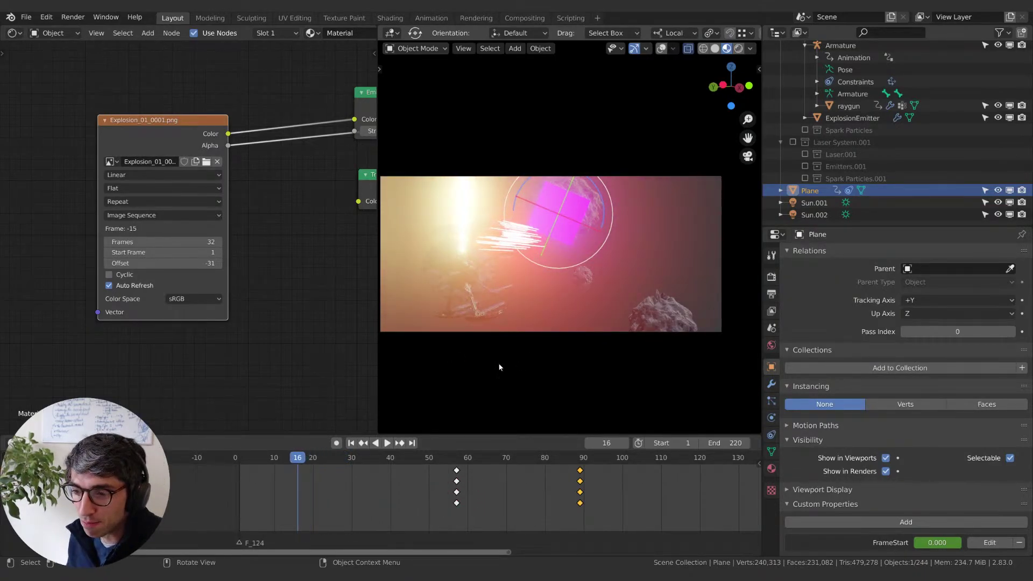
Step: Play the animation, restarting playback from different timeline positions to watch the explosion plane, and stop it
{"action": "key", "text": "space"}
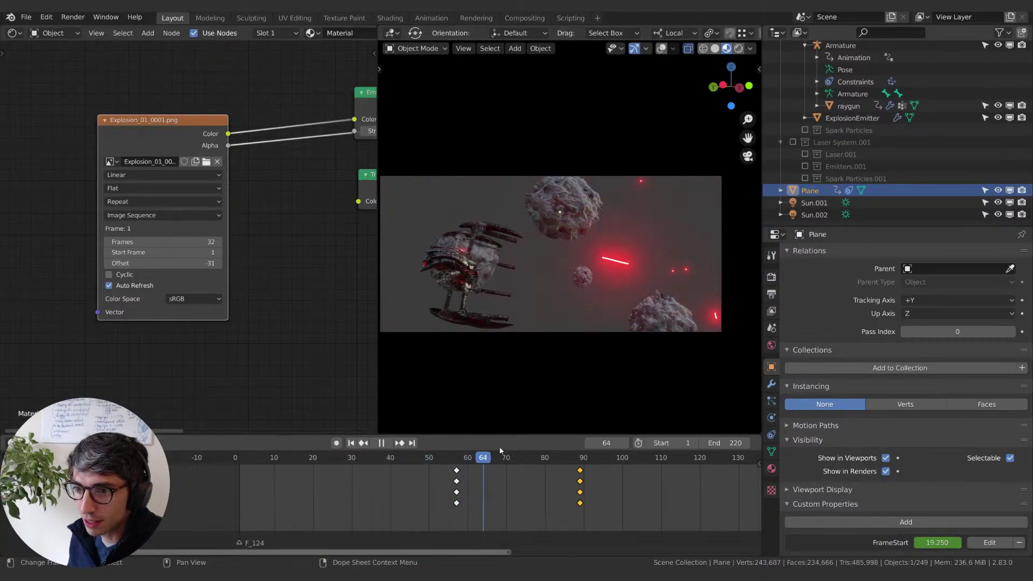
{"action": "left_click", "coordinate": [328, 474]}
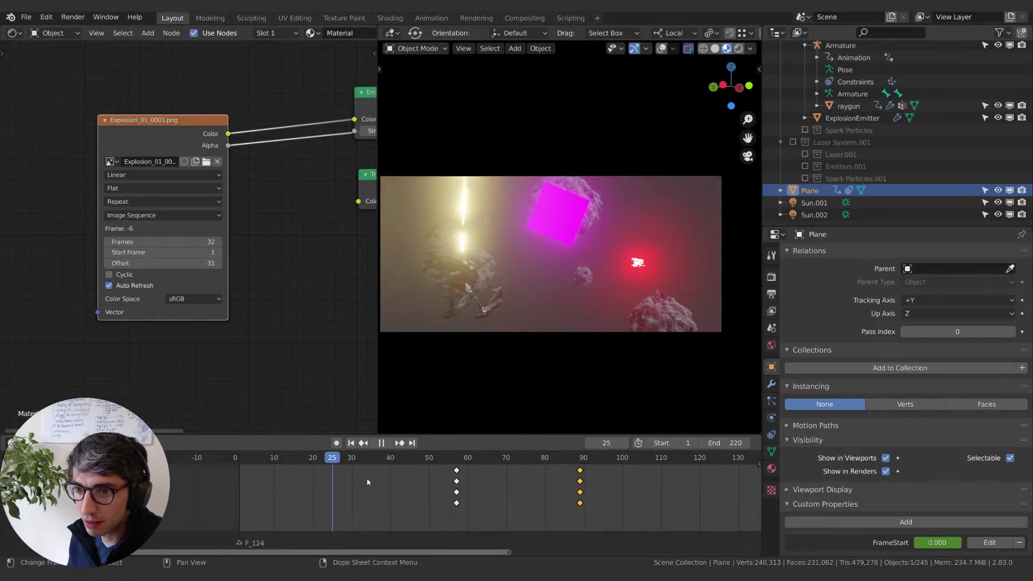
{"action": "left_click", "coordinate": [464, 484]}
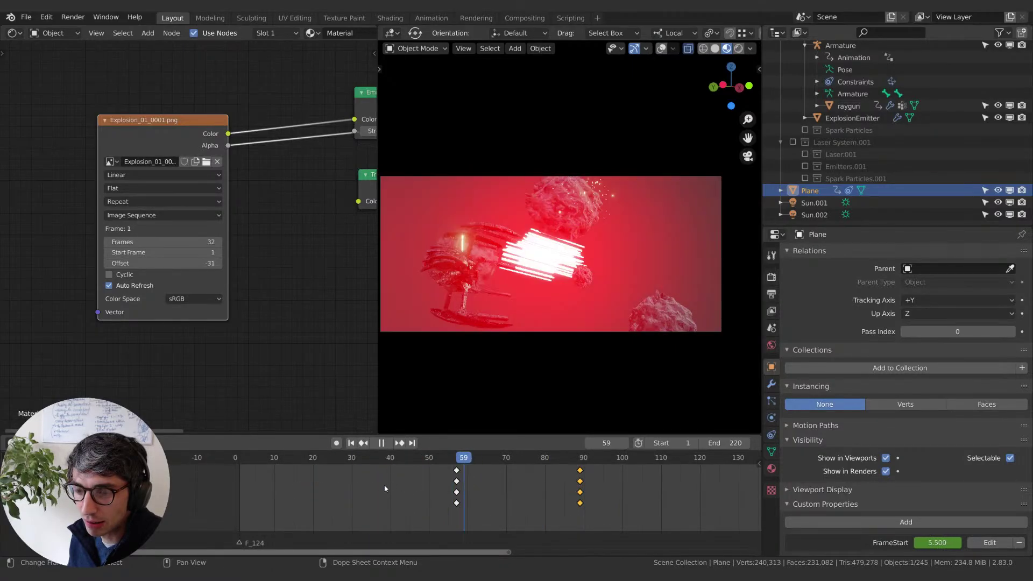
{"action": "right_click", "coordinate": [363, 491], "text": "shift"}
{"action": "key", "text": "space"}
Step: Step through frames 31 to 34 to recheck where the explosion texture changes
{"action": "key", "text": "Left"}
{"action": "key", "text": "Left"}
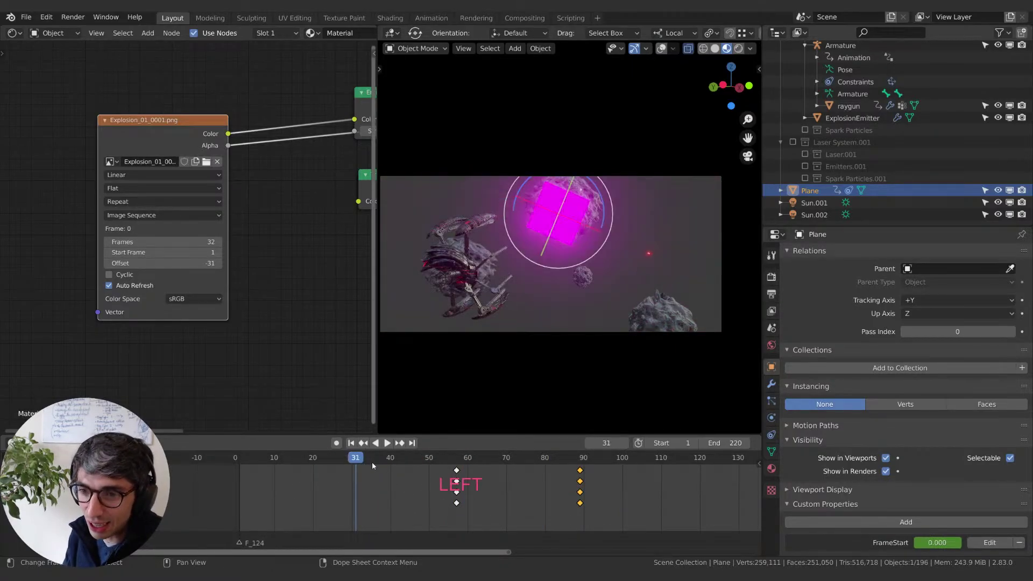
{"action": "key", "text": "Left"}
{"action": "key", "text": "Right"}
{"action": "key", "text": "Right"}
{"action": "key", "text": "Right"}
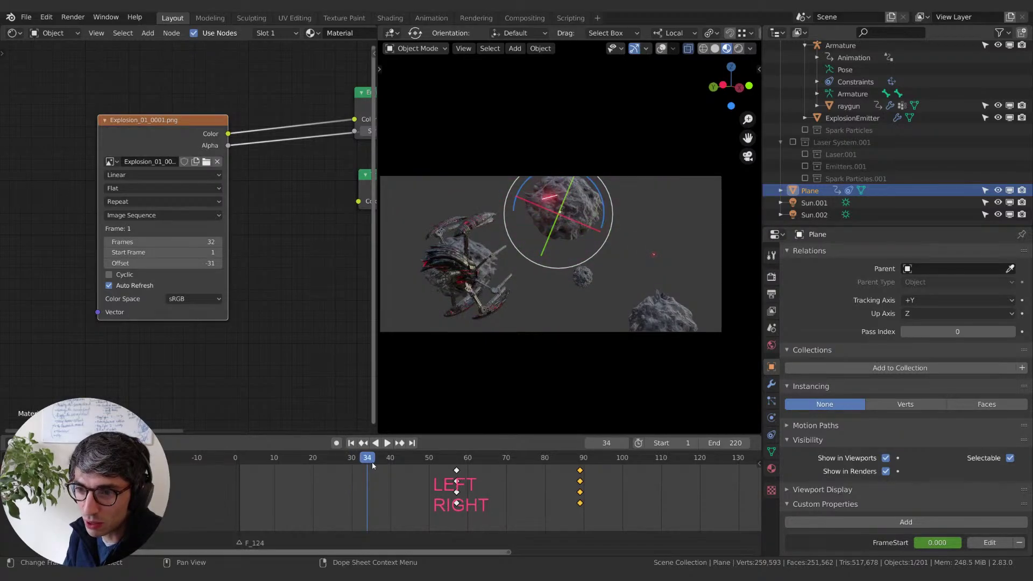
{"action": "key", "text": "Left"}
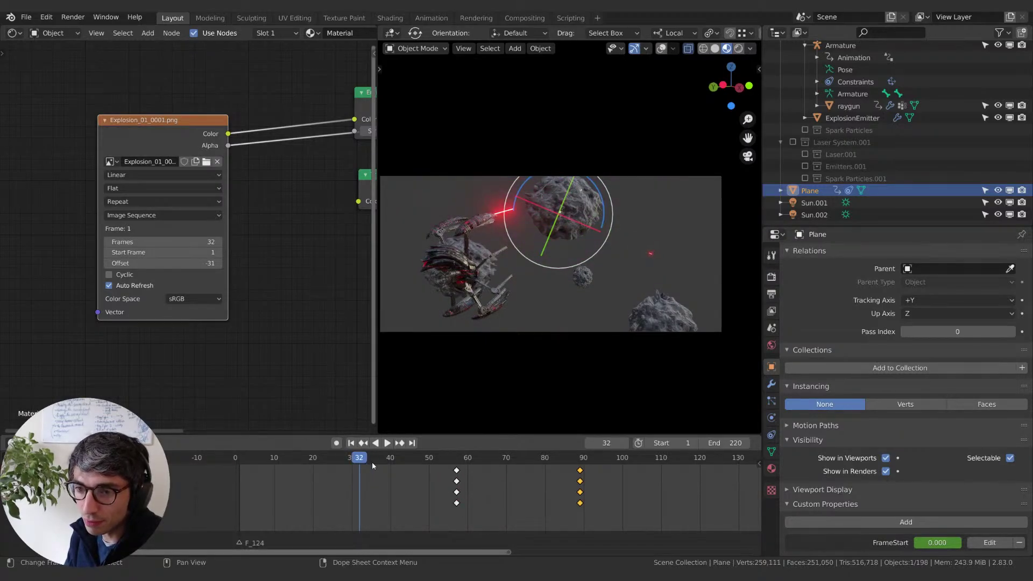
Step: Step forward to frame 42 to check the texture node's frame number past the sequence's range
{"action": "key", "text": "Right"}
{"action": "key", "text": "Right"}
{"action": "key", "text": "Right"}
{"action": "key", "text": "Right"}
{"action": "key", "text": "Right"}
{"action": "key", "text": "Right"}
{"action": "key", "text": "Right"}
{"action": "key", "text": "Right"}
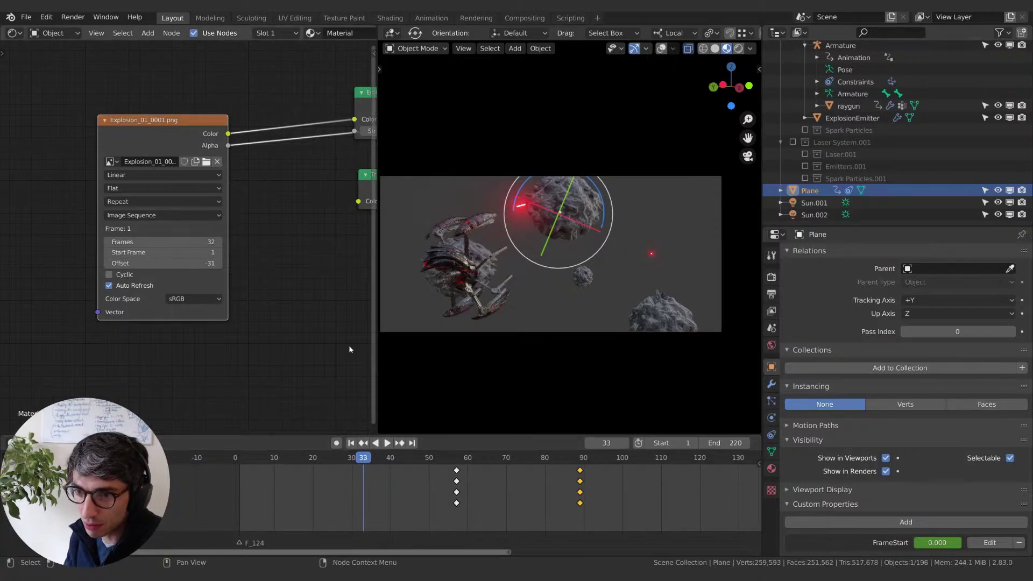
{"action": "key", "text": "Right"}
{"action": "key", "text": "Right"}
{"action": "key", "text": "Right"}
{"action": "key", "text": "Right"}
{"action": "key", "text": "Right"}
{"action": "key", "text": "Right"}
{"action": "key", "text": "Right"}
{"action": "key", "text": "Right"}
{"action": "key", "text": "Right"}
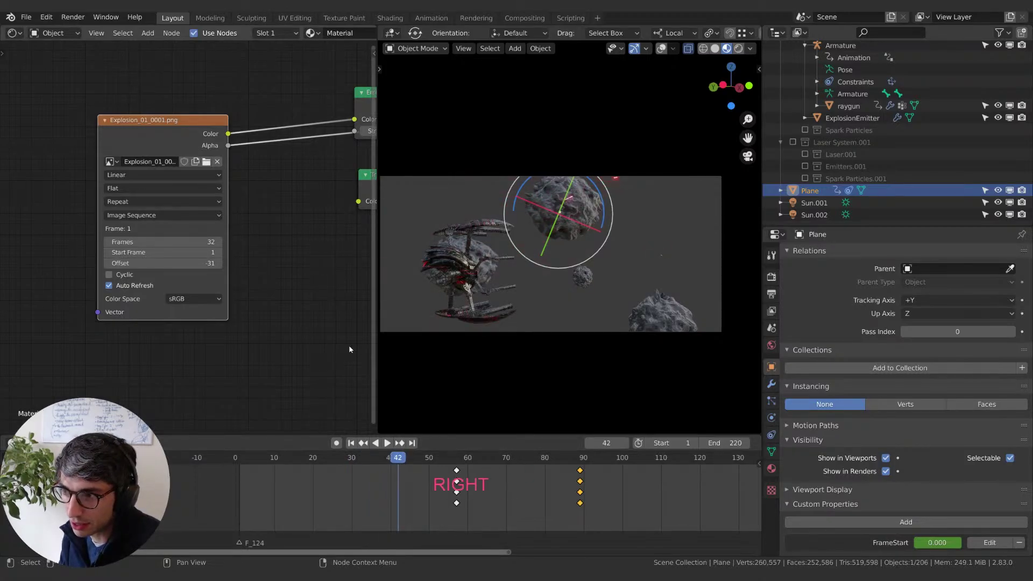
Step: Step the timeline back from frame 42 to frame 32 to inspect the explosion plane
{"action": "key", "text": "Left"}
{"action": "key", "text": "Left"}
{"action": "key", "text": "Left"}
{"action": "key", "text": "Left"}
{"action": "key", "text": "Left"}
{"action": "key", "text": "Left"}
{"action": "key", "text": "Left"}
{"action": "key", "text": "Left"}
{"action": "key", "text": "Left"}
{"action": "key", "text": "Left"}
{"action": "key", "text": "Left"}
{"action": "key", "text": "Left"}
{"action": "key", "text": "Left"}
{"action": "key", "text": "Left"}
{"action": "key", "text": "Left"}
{"action": "key", "text": "Left"}
{"action": "key", "text": "Left"}
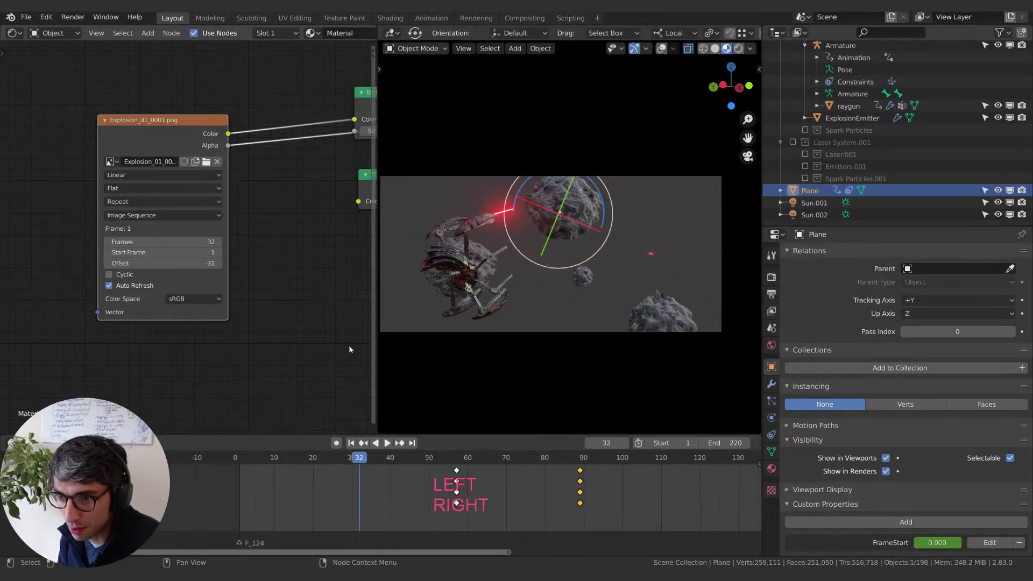
Step: Step back from frame 32 to frame 4 to examine how the texture node's frame number changes
{"action": "key", "text": "Left"}
{"action": "key", "text": "Left"}
{"action": "key", "text": "Left"}
{"action": "key", "text": "Left"}
{"action": "key", "text": "Left"}
{"action": "key", "text": "Left"}
{"action": "key", "text": "Left"}
{"action": "key", "text": "Left"}
{"action": "key", "text": "Left"}
{"action": "key", "text": "Left"}
{"action": "key", "text": "Left"}
{"action": "key", "text": "Left"}
{"action": "key", "text": "Left"}
{"action": "key", "text": "Left"}
{"action": "key", "text": "Left"}
{"action": "key", "text": "Left"}
{"action": "key", "text": "Left"}
{"action": "key", "text": "Left"}
{"action": "key", "text": "Left"}
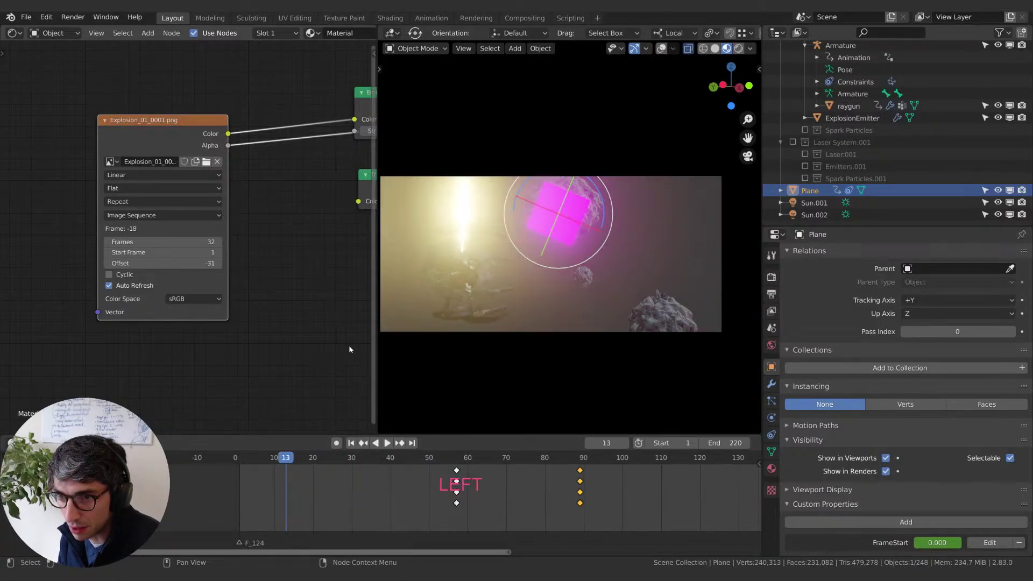
{"action": "key", "text": "Left"}
{"action": "key", "text": "Left"}
{"action": "key", "text": "Left"}
{"action": "key", "text": "Left"}
{"action": "key", "text": "Left"}
{"action": "key", "text": "Left"}
{"action": "key", "text": "Left"}
{"action": "key", "text": "Left"}
{"action": "key", "text": "Left"}
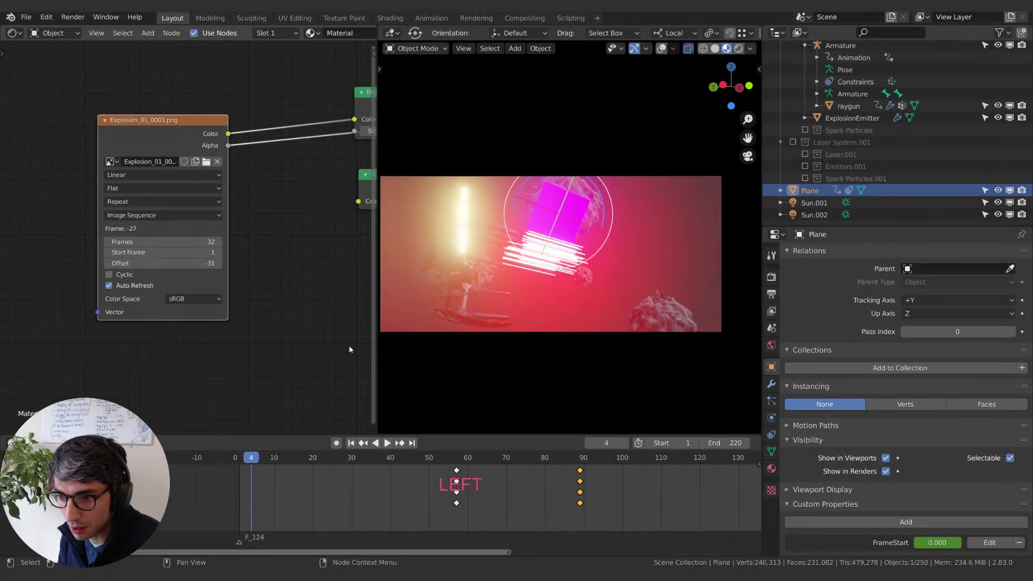
Step: Step the timeline forward from frame 4 to frame 26, watching the explosion plane and its texture frame
{"action": "key", "text": "Right"}
{"action": "key", "text": "Right"}
{"action": "key", "text": "Right"}
{"action": "key", "text": "Right"}
{"action": "key", "text": "Right"}
{"action": "key", "text": "Right"}
{"action": "key", "text": "Right"}
{"action": "key", "text": "Right"}
{"action": "key", "text": "Right"}
{"action": "key", "text": "Right"}
{"action": "key", "text": "Right"}
{"action": "key", "text": "Right"}
{"action": "key", "text": "Right"}
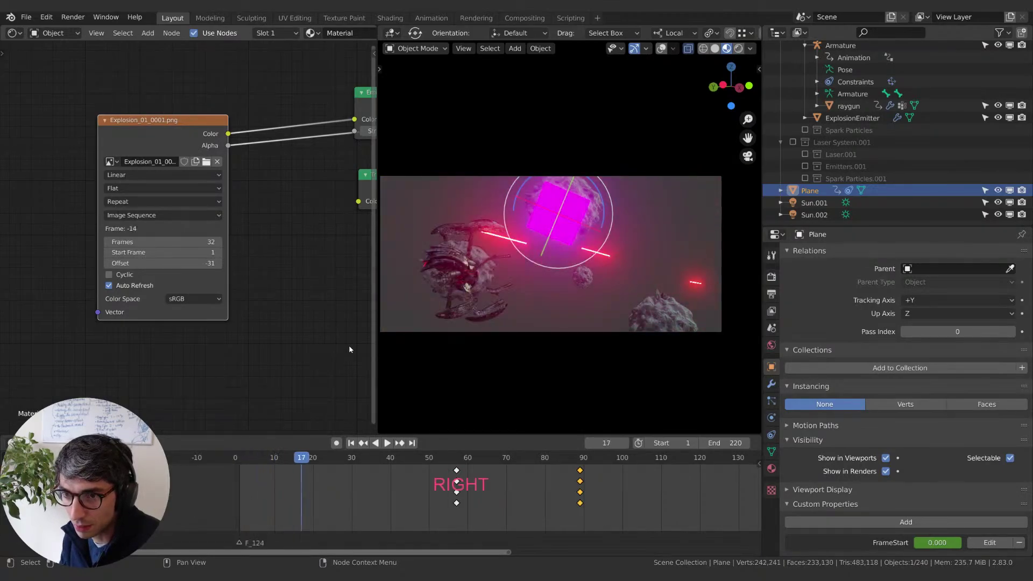
{"action": "key", "text": "Right"}
{"action": "key", "text": "Right"}
{"action": "key", "text": "Right"}
{"action": "key", "text": "Right"}
{"action": "key", "text": "Right"}
{"action": "key", "text": "Right"}
{"action": "key", "text": "Right"}
{"action": "key", "text": "Right"}
{"action": "key", "text": "Right"}
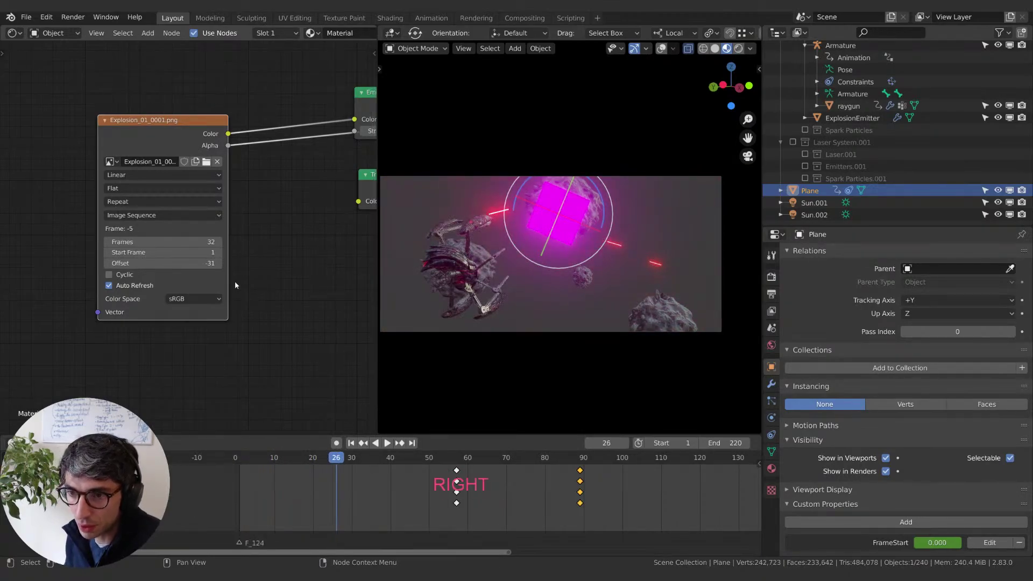
Step: Set the explosion image sequence's Offset to 0
{"action": "double_click", "coordinate": [194, 262]}
{"action": "type", "text": "0"}
{"action": "key", "text": "Return"}
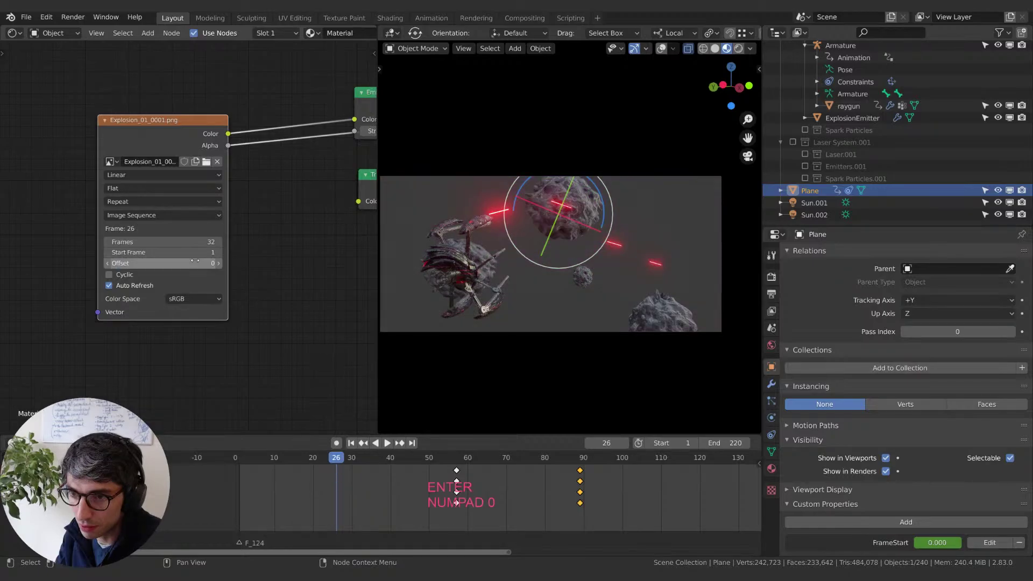
Step: Step the timeline back from frame 26 to frame 1 to examine the explosion sequence with zero Offset
{"action": "key", "text": "Left"}
{"action": "key", "text": "Left"}
{"action": "key", "text": "Left"}
{"action": "key", "text": "Left"}
{"action": "key", "text": "Left"}
{"action": "key", "text": "Left"}
{"action": "key", "text": "Left"}
{"action": "key", "text": "Left"}
{"action": "key", "text": "Left"}
{"action": "key", "text": "Left"}
{"action": "key", "text": "Left"}
{"action": "key", "text": "Left"}
{"action": "key", "text": "Left"}
{"action": "key", "text": "Left"}
{"action": "key", "text": "Left"}
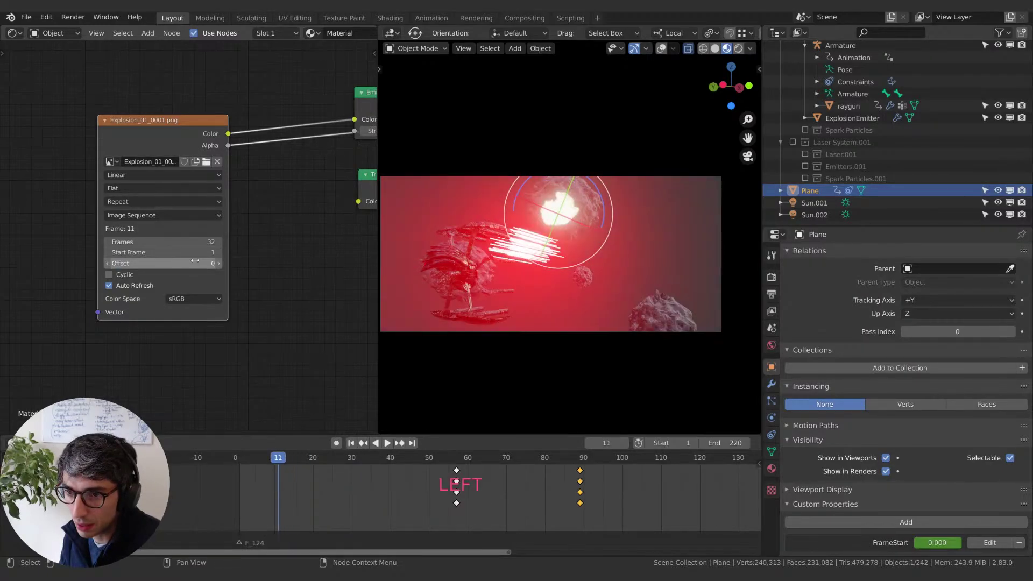
{"action": "key", "text": "Left"}
{"action": "key", "text": "Left"}
{"action": "key", "text": "Left"}
{"action": "key", "text": "Left"}
{"action": "key", "text": "Left"}
{"action": "key", "text": "Left"}
{"action": "key", "text": "Left"}
{"action": "key", "text": "Left"}
{"action": "key", "text": "Left"}
{"action": "key", "text": "Left"}
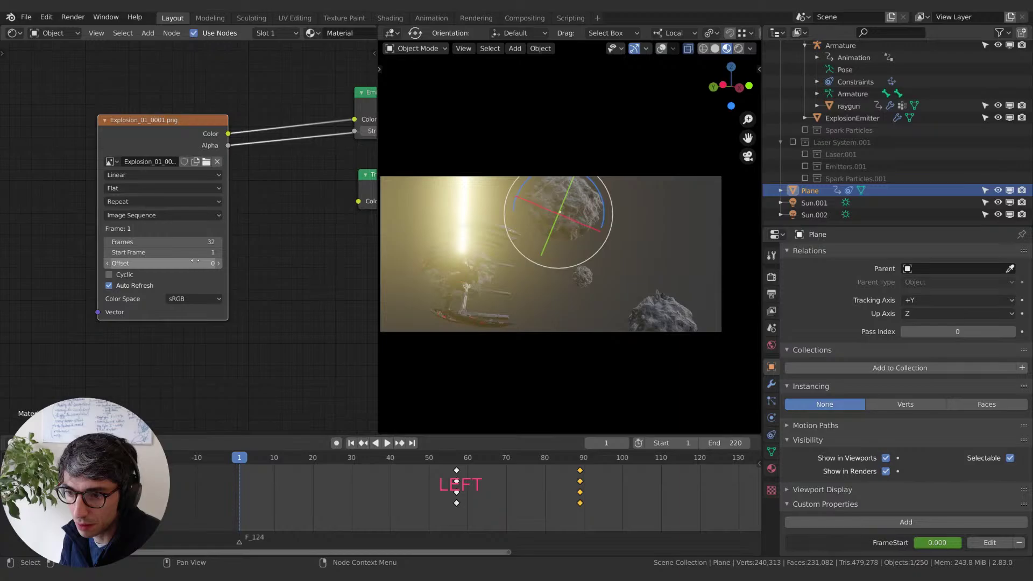
Step: Step the timeline forward from frame 1 to frame 32, comparing the texture node's frame number with the timeline frame
{"action": "key", "text": "Right"}
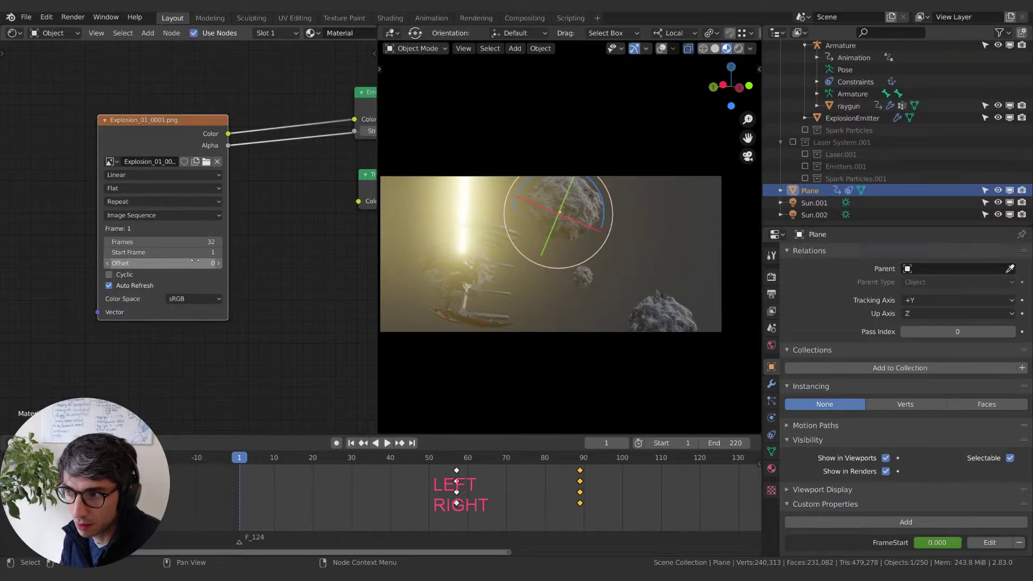
{"action": "key", "text": "Right"}
{"action": "key", "text": "Right"}
{"action": "key", "text": "Right"}
{"action": "key", "text": "Right"}
{"action": "key", "text": "Right"}
{"action": "key", "text": "Right"}
{"action": "key", "text": "Right"}
{"action": "key", "text": "Right"}
{"action": "key", "text": "Right"}
{"action": "key", "text": "Right"}
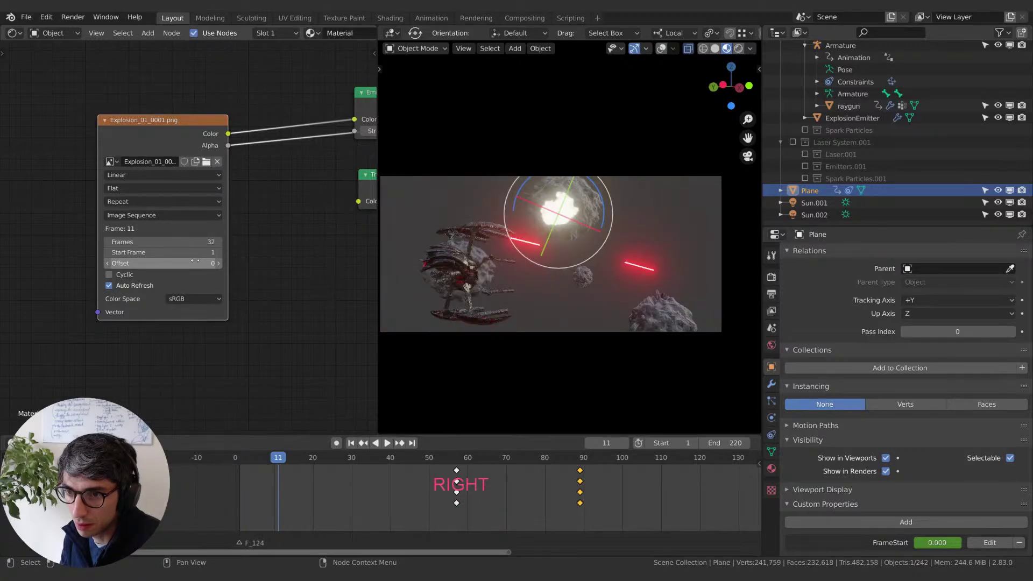
{"action": "key", "text": "Right"}
{"action": "key", "text": "Right"}
{"action": "key", "text": "Right"}
{"action": "key", "text": "Right"}
{"action": "key", "text": "Right"}
{"action": "key", "text": "Right"}
{"action": "key", "text": "Right"}
{"action": "key", "text": "Right"}
{"action": "key", "text": "Right"}
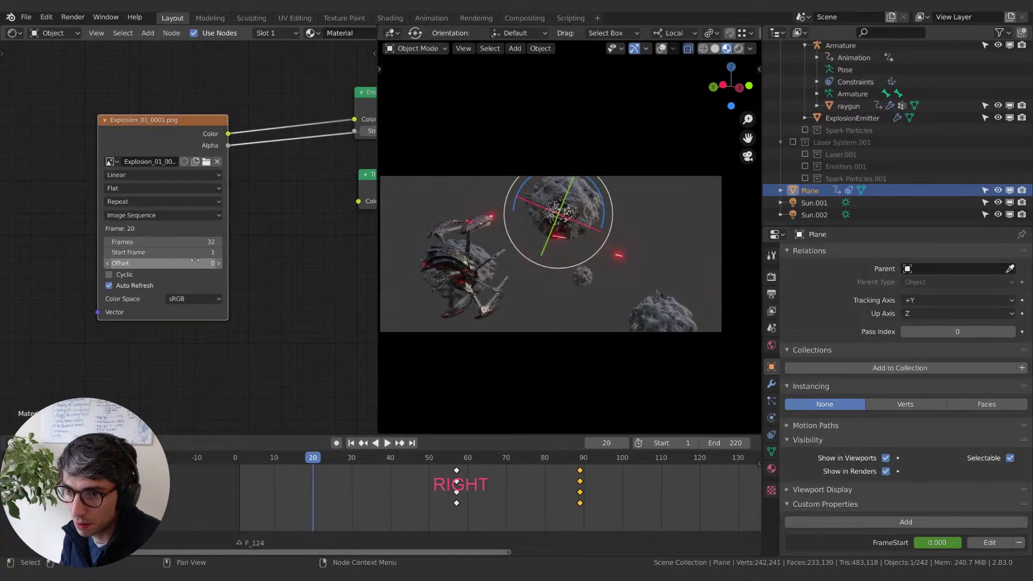
{"action": "key", "text": "Right"}
{"action": "key", "text": "Right"}
{"action": "key", "text": "Right"}
{"action": "key", "text": "Right"}
{"action": "key", "text": "Right"}
{"action": "key", "text": "Left"}
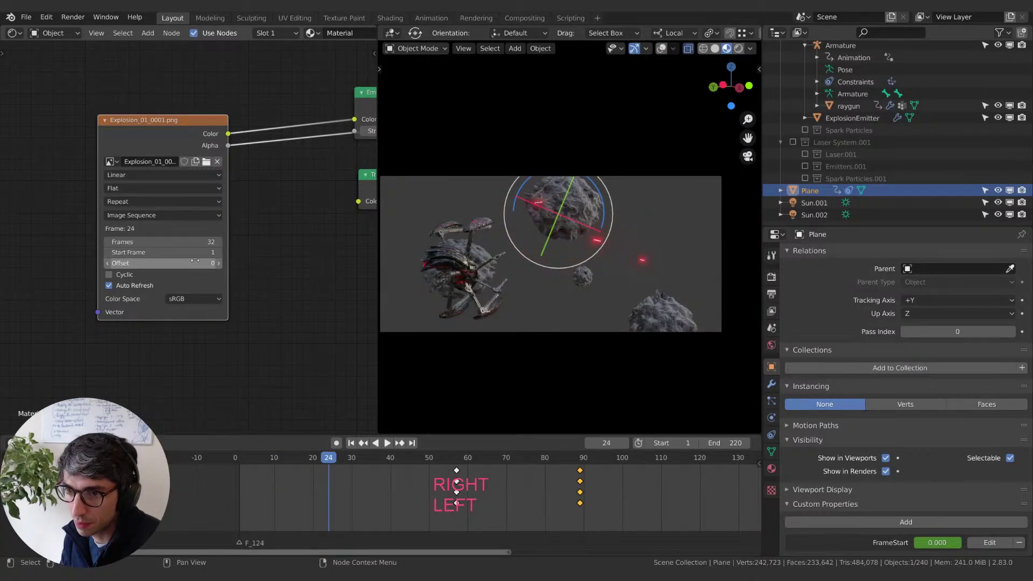
{"action": "key", "text": "Right"}
{"action": "key", "text": "Right"}
{"action": "key", "text": "Right"}
{"action": "key", "text": "Right"}
{"action": "key", "text": "Right"}
{"action": "key", "text": "Right"}
{"action": "key", "text": "Right"}
{"action": "key", "text": "Right"}
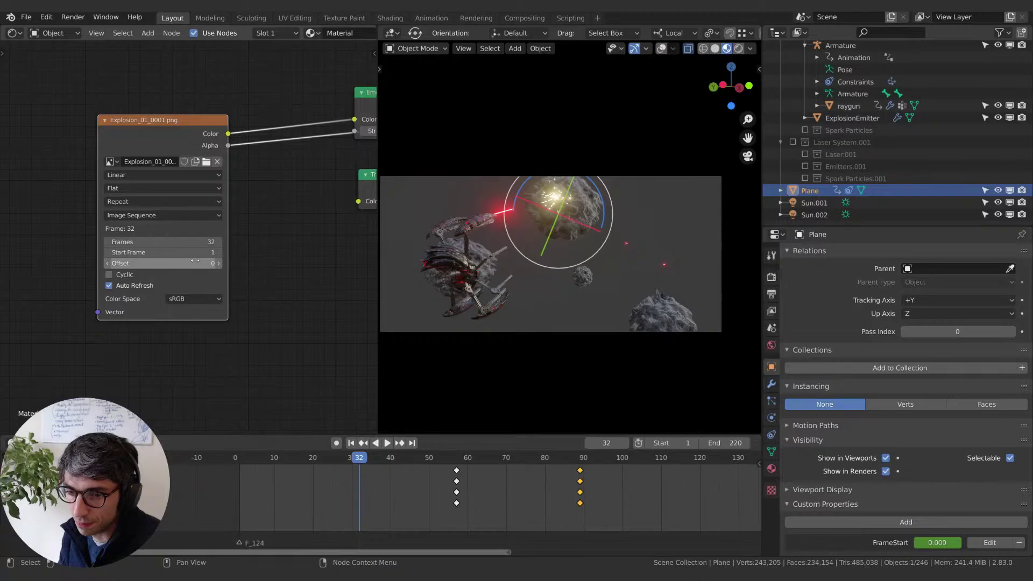
Step: Step back and forth between frames 31 and 40, ending on frame 38, to examine the texture past its last image
{"action": "key", "text": "Left"}
{"action": "key", "text": "Right"}
{"action": "key", "text": "Right"}
{"action": "key", "text": "Right"}
{"action": "key", "text": "Right"}
{"action": "key", "text": "Right"}
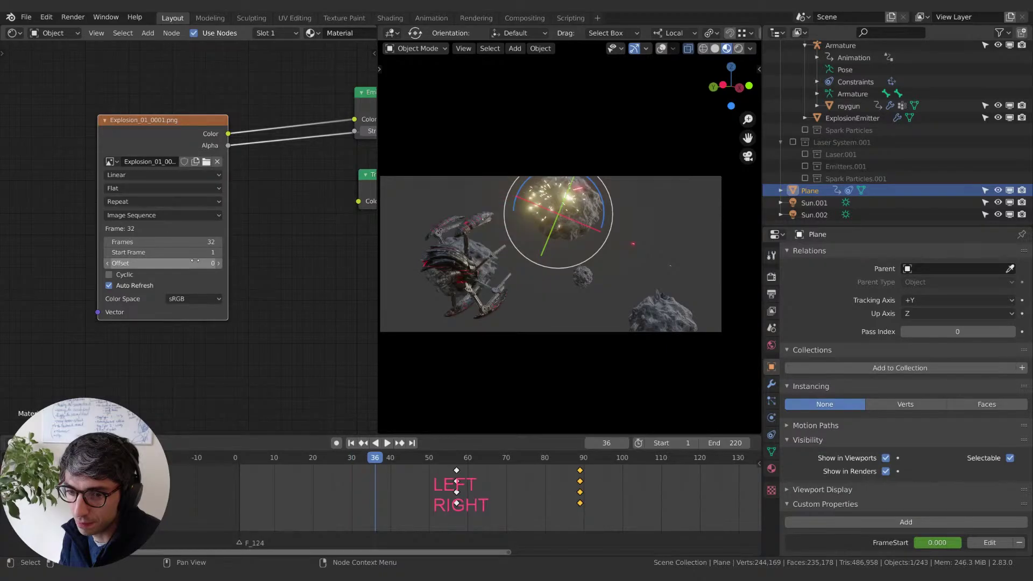
{"action": "key", "text": "Left"}
{"action": "key", "text": "Left"}
{"action": "key", "text": "Left"}
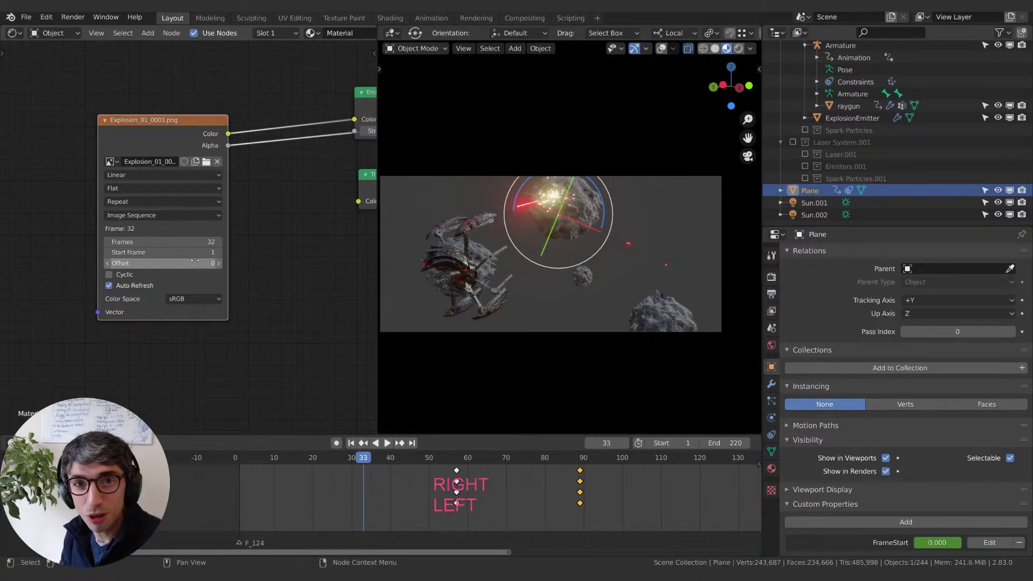
{"action": "key", "text": "Right"}
{"action": "key", "text": "Right"}
{"action": "key", "text": "Right"}
{"action": "key", "text": "Right"}
{"action": "key", "text": "Right"}
{"action": "key", "text": "Right"}
{"action": "key", "text": "Right"}
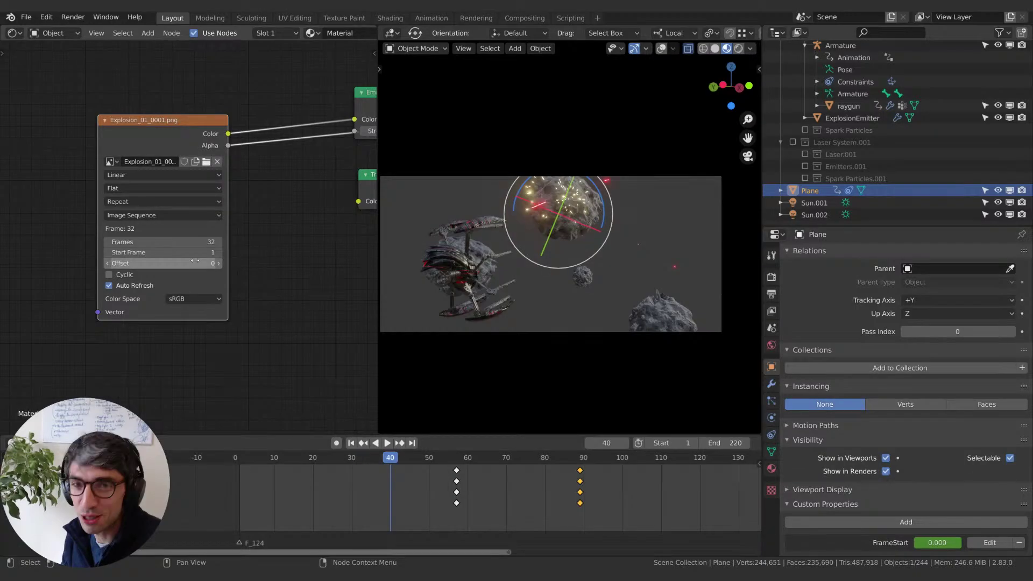
{"action": "key", "text": "Left"}
{"action": "key", "text": "Left"}
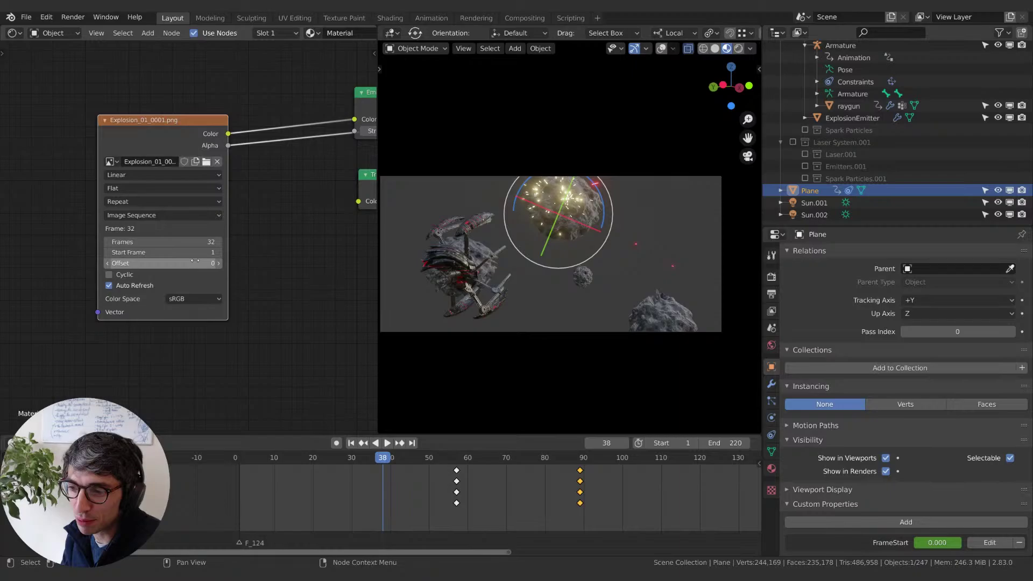
Step: Step the timeline back from frame 38 to frame 12 to check where the explosion images reappear on the plane
{"action": "key", "text": "Left"}
{"action": "key", "text": "Left"}
{"action": "key", "text": "Left"}
{"action": "key", "text": "Left"}
{"action": "key", "text": "Left"}
{"action": "key", "text": "Right"}
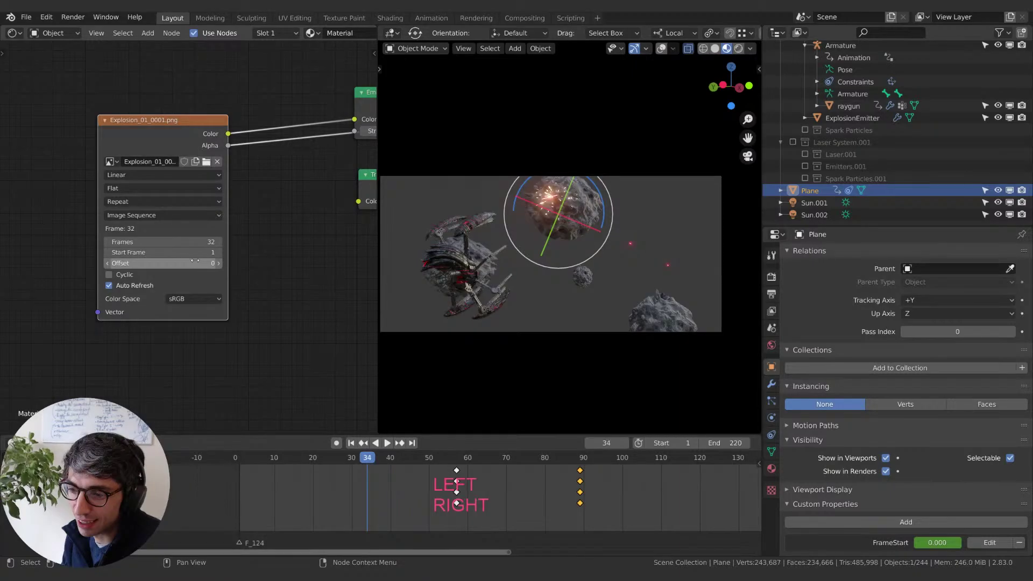
{"action": "key", "text": "Left"}
{"action": "key", "text": "Left"}
{"action": "key", "text": "Left"}
{"action": "key", "text": "Left"}
{"action": "key", "text": "Left"}
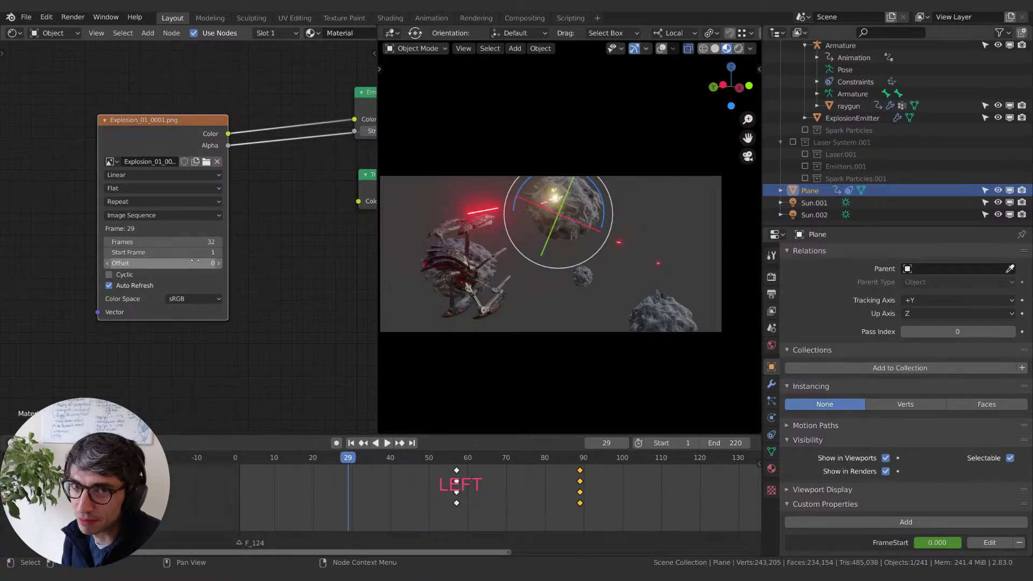
{"action": "key", "text": "Left"}
{"action": "key", "text": "Left"}
{"action": "key", "text": "Left"}
{"action": "key", "text": "Left"}
{"action": "key", "text": "Left"}
{"action": "key", "text": "Left"}
{"action": "key", "text": "Left"}
{"action": "key", "text": "Left"}
{"action": "key", "text": "Left"}
{"action": "key", "text": "Left"}
{"action": "key", "text": "Left"}
{"action": "key", "text": "Left"}
{"action": "key", "text": "Left"}
{"action": "key", "text": "Left"}
{"action": "key", "text": "Left"}
{"action": "key", "text": "Left"}
{"action": "key", "text": "Left"}
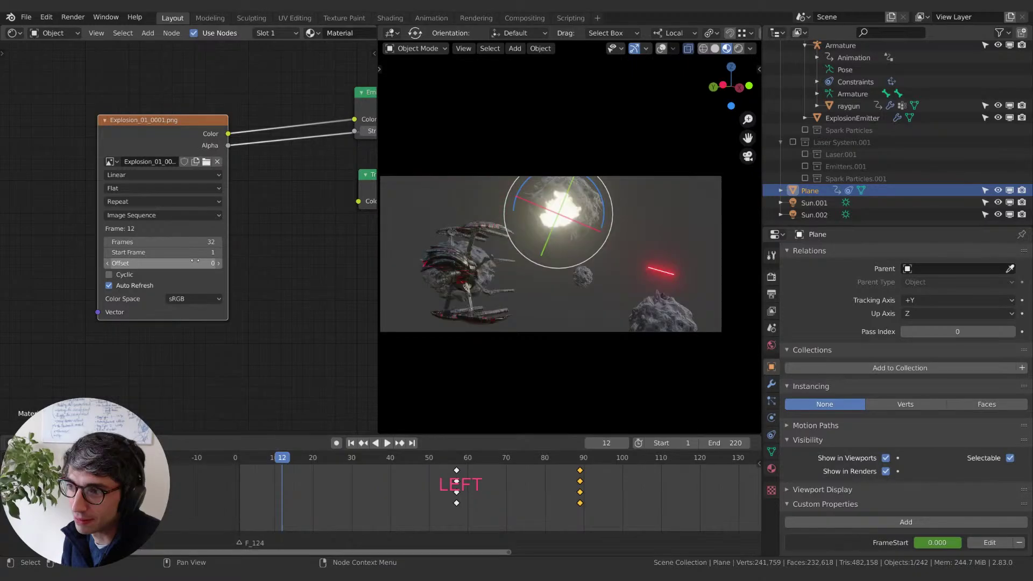
Step: Step the timeline forward from frame 12 to frame 37 to inspect how the explosion sequence ends
{"action": "key", "text": "Right"}
{"action": "key", "text": "Right"}
{"action": "key", "text": "Right"}
{"action": "key", "text": "Right"}
{"action": "key", "text": "Right"}
{"action": "key", "text": "Right"}
{"action": "key", "text": "Right"}
{"action": "key", "text": "Right"}
{"action": "key", "text": "Right"}
{"action": "key", "text": "Right"}
{"action": "key", "text": "Right"}
{"action": "key", "text": "Right"}
{"action": "key", "text": "Right"}
{"action": "key", "text": "Right"}
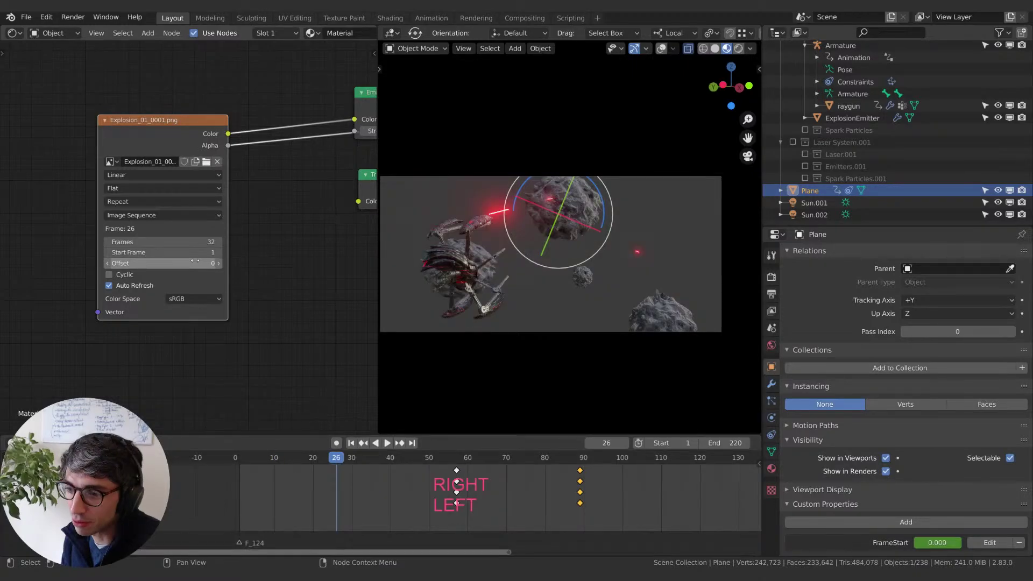
{"action": "key", "text": "Right"}
{"action": "key", "text": "Right"}
{"action": "key", "text": "Right"}
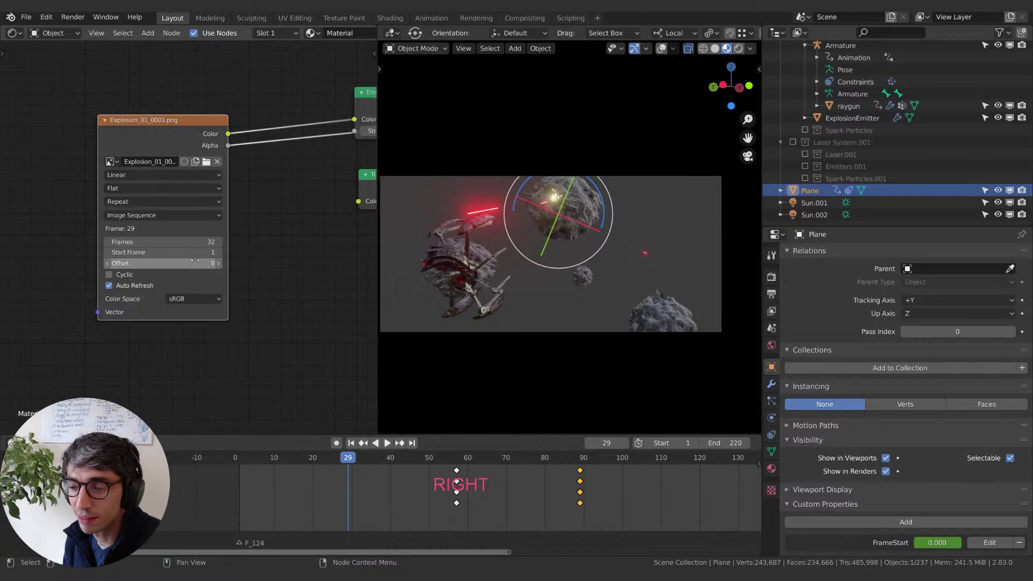
{"action": "key", "text": "Right"}
{"action": "key", "text": "Right"}
{"action": "key", "text": "Right"}
{"action": "key", "text": "Right"}
{"action": "key", "text": "Right"}
{"action": "key", "text": "Right"}
{"action": "key", "text": "Right"}
{"action": "key", "text": "Right"}
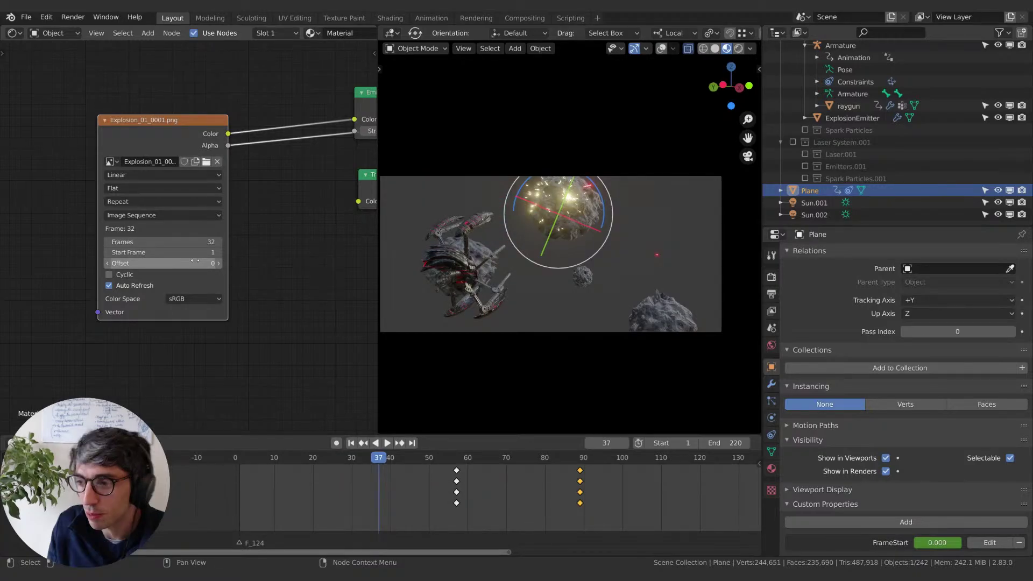
Step: Return the timeline to frame 7 to view the early part of the explosion
{"action": "key", "text": "Left"}
{"action": "key", "text": "Left"}
{"action": "key", "text": "Left"}
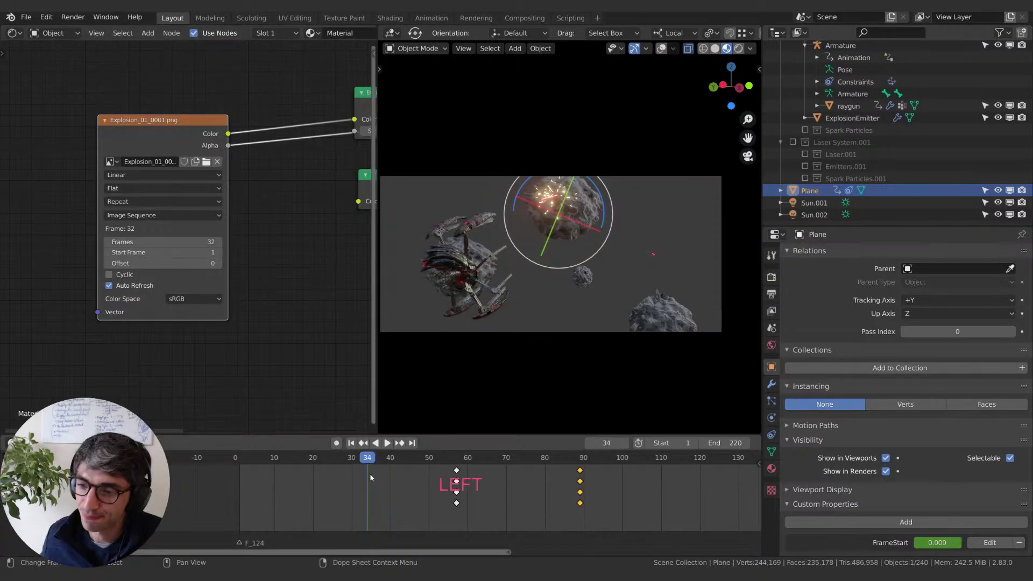
{"action": "left_click_drag", "start_coordinate": [370, 477], "coordinate": [262, 468]}
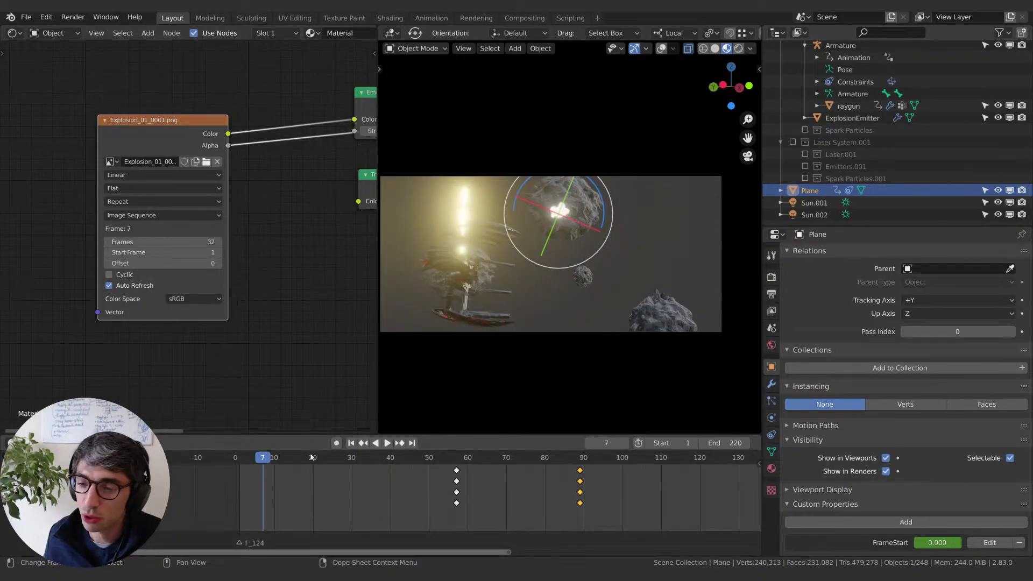
Step: Step the timeline forward from frame 7 to frame 27, watching the explosion plane and the texture's frame number
{"action": "key", "text": "Right"}
{"action": "key", "text": "Right"}
{"action": "key", "text": "Right"}
{"action": "key", "text": "Right"}
{"action": "key", "text": "Right"}
{"action": "key", "text": "Right"}
{"action": "key", "text": "Right"}
{"action": "key", "text": "Right"}
{"action": "key", "text": "Right"}
{"action": "key", "text": "Right"}
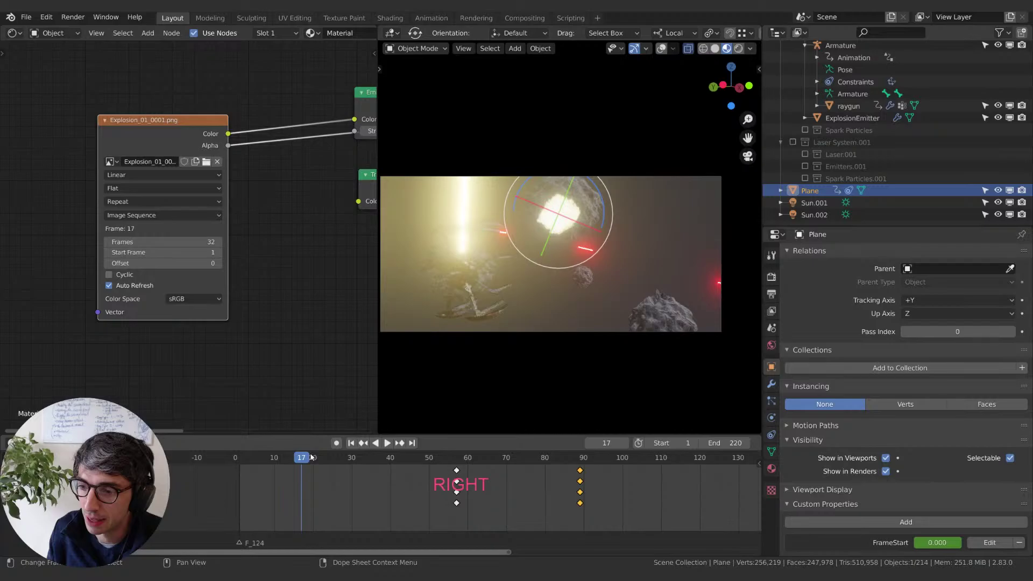
{"action": "key", "text": "Right"}
{"action": "key", "text": "Right"}
{"action": "key", "text": "Right"}
{"action": "key", "text": "Right"}
{"action": "key", "text": "Right"}
{"action": "key", "text": "Right"}
{"action": "key", "text": "Right"}
{"action": "key", "text": "Right"}
{"action": "key", "text": "Right"}
{"action": "key", "text": "Right"}
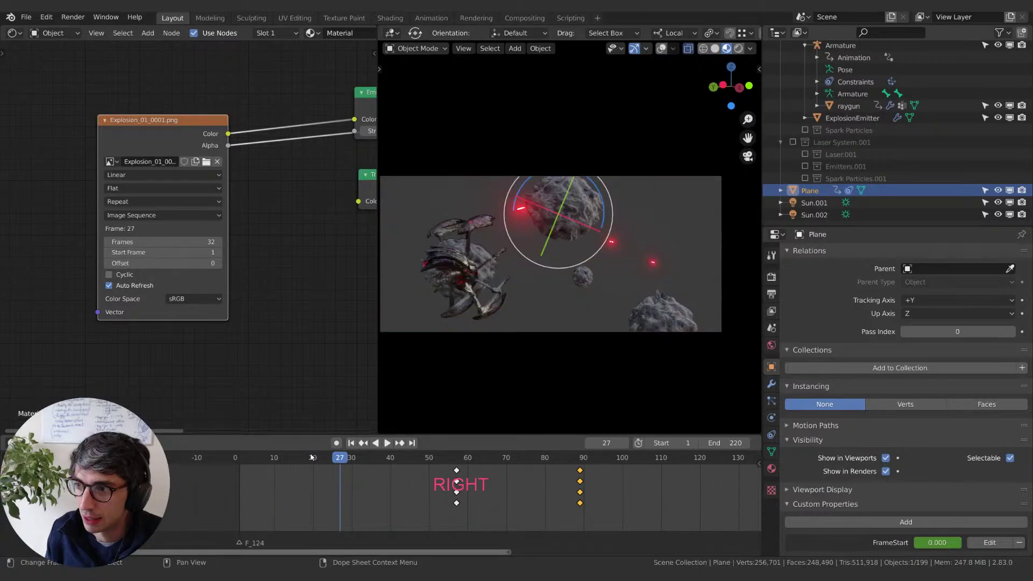
Step: Step the timeline forward from frame 27 to frame 57 to check the texture's frame number, and return to frame 5
{"action": "key", "text": "Right"}
{"action": "key", "text": "Right"}
{"action": "key", "text": "Right"}
{"action": "key", "text": "Right"}
{"action": "key", "text": "Right"}
{"action": "key", "text": "Right"}
{"action": "key", "text": "Right"}
{"action": "key", "text": "Right"}
{"action": "key", "text": "Right"}
{"action": "key", "text": "Right"}
{"action": "key", "text": "Right"}
{"action": "key", "text": "Right"}
{"action": "key", "text": "Right"}
{"action": "key", "text": "Right"}
{"action": "key", "text": "Right"}
{"action": "key", "text": "Right"}
{"action": "key", "text": "Right"}
{"action": "key", "text": "Right"}
{"action": "key", "text": "Right"}
{"action": "key", "text": "Right"}
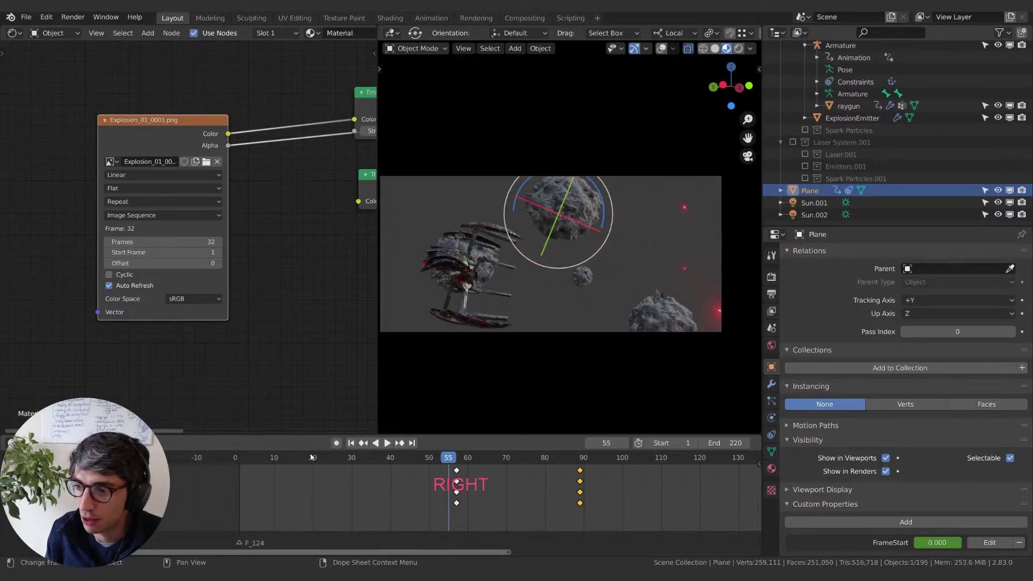
{"action": "key", "text": "Left"}
{"action": "key", "text": "Right"}
{"action": "key", "text": "Right"}
{"action": "key", "text": "Right"}
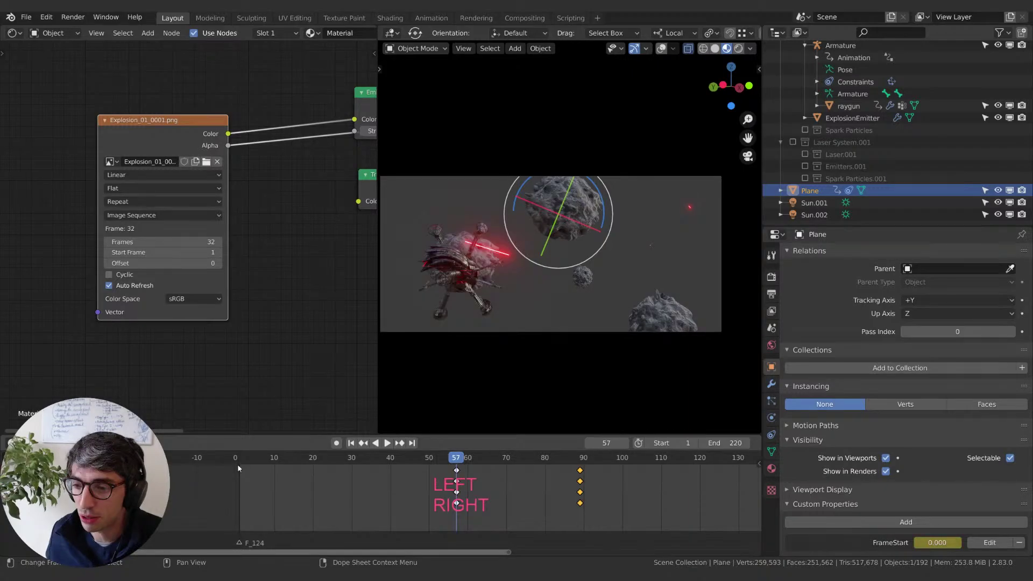
{"action": "left_click", "coordinate": [255, 463]}
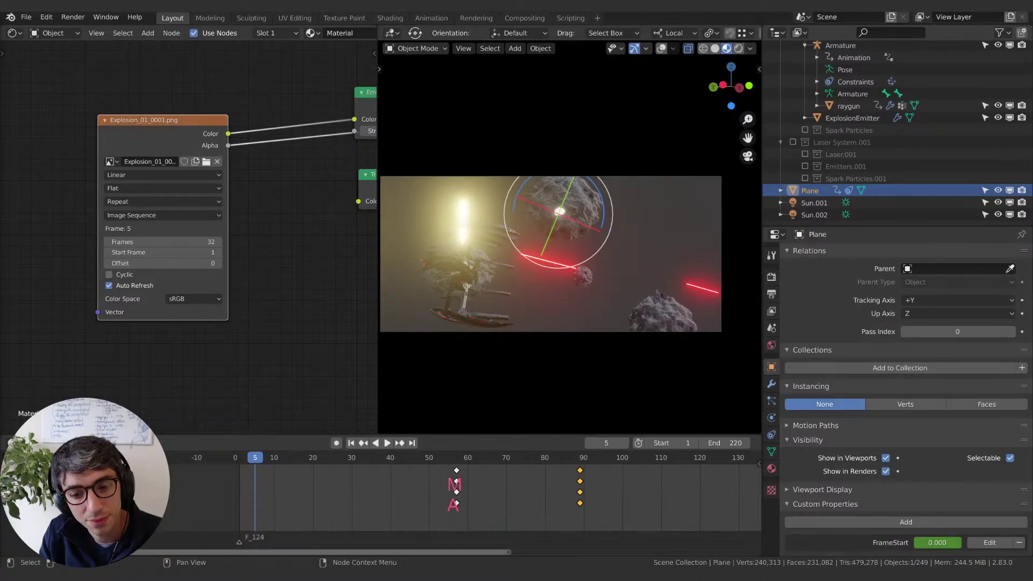
{"action": "key", "text": "shift+1"}
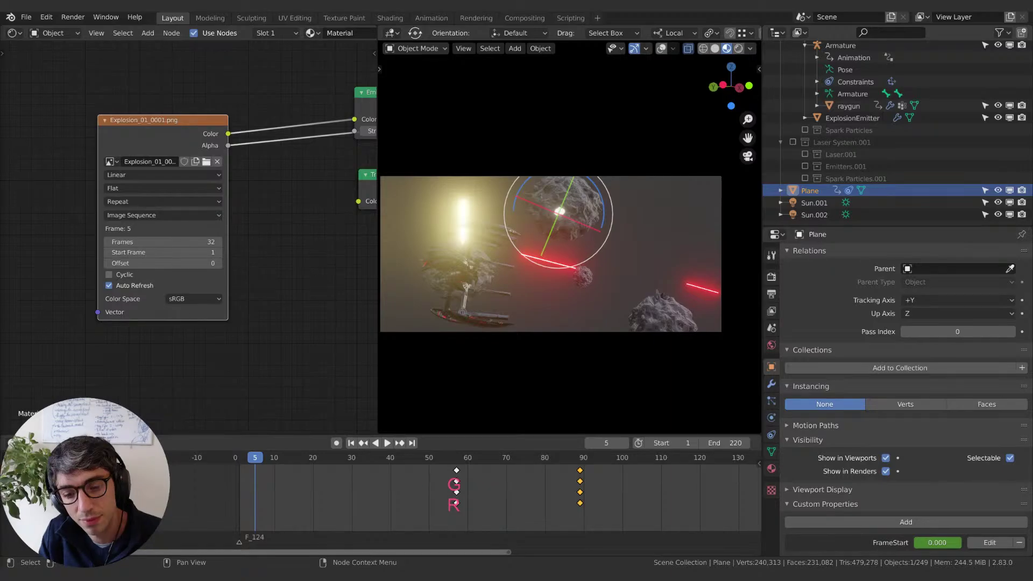
{"action": "key", "text": "Return"}
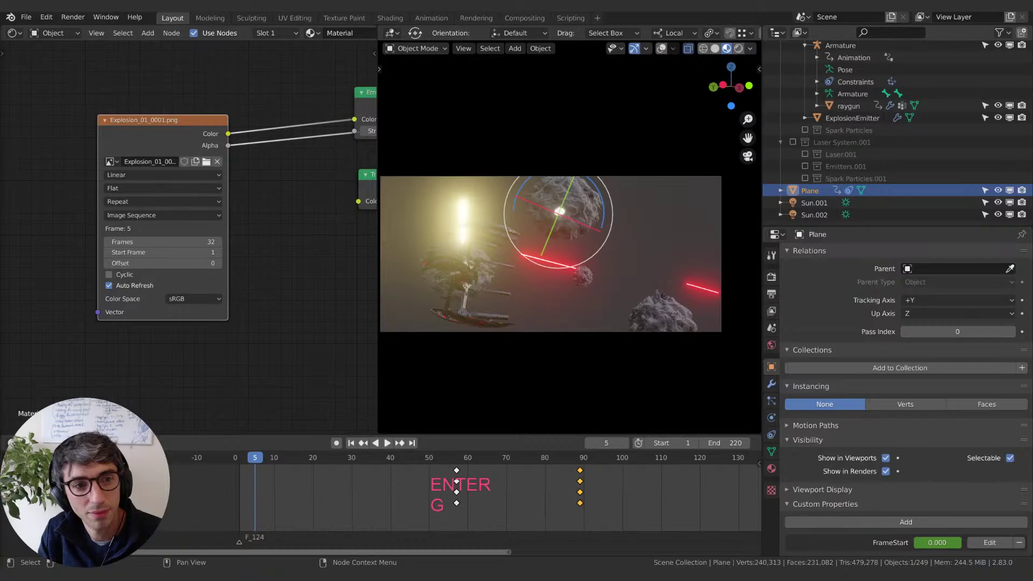
{"action": "key", "text": "b"}
{"action": "key", "text": "e"}
{"action": "key", "text": "space"}
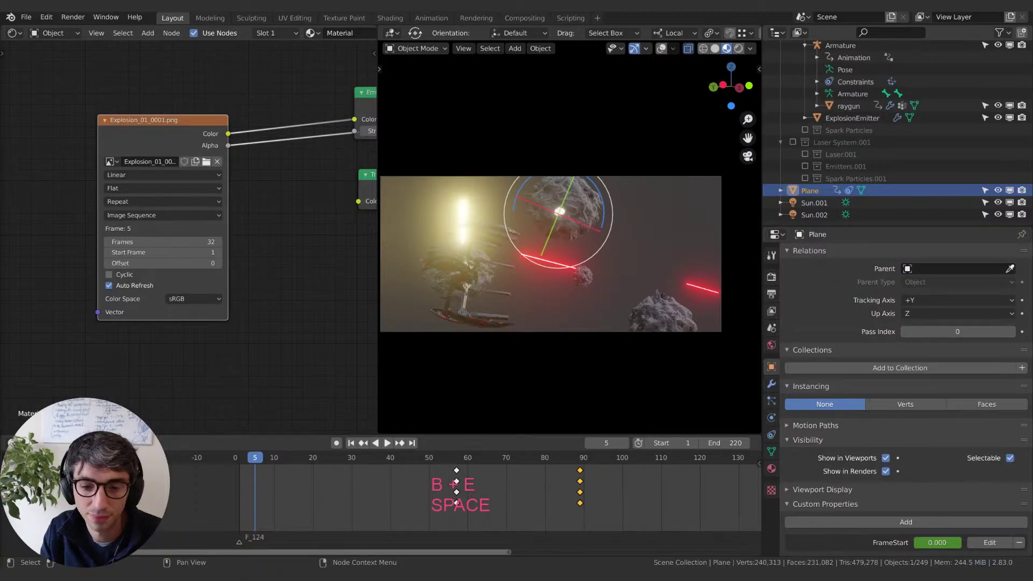
{"action": "key", "text": "n"}
{"action": "key", "text": "a"}
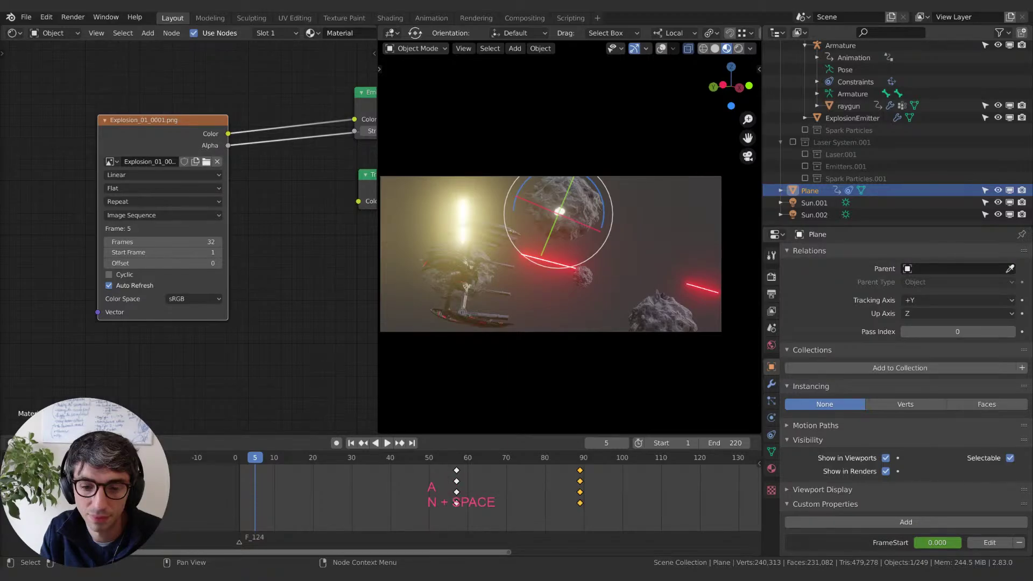
{"action": "key", "text": "d"}
{"action": "key", "text": "Return"}
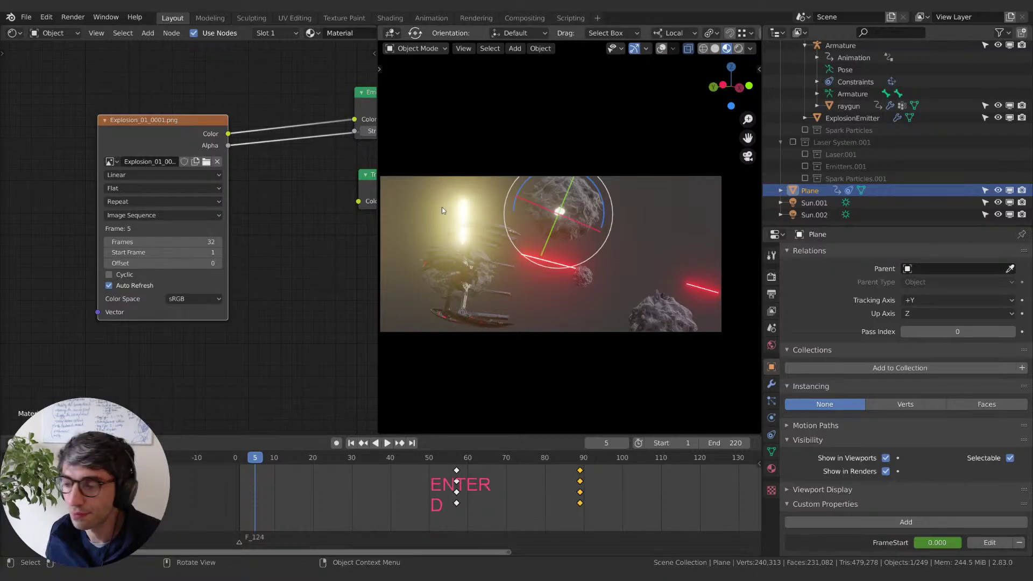
Step: Play the animation from frame 5 to watch the explosion on the asteroid, and stop at frame 44
{"action": "key", "text": "space"}
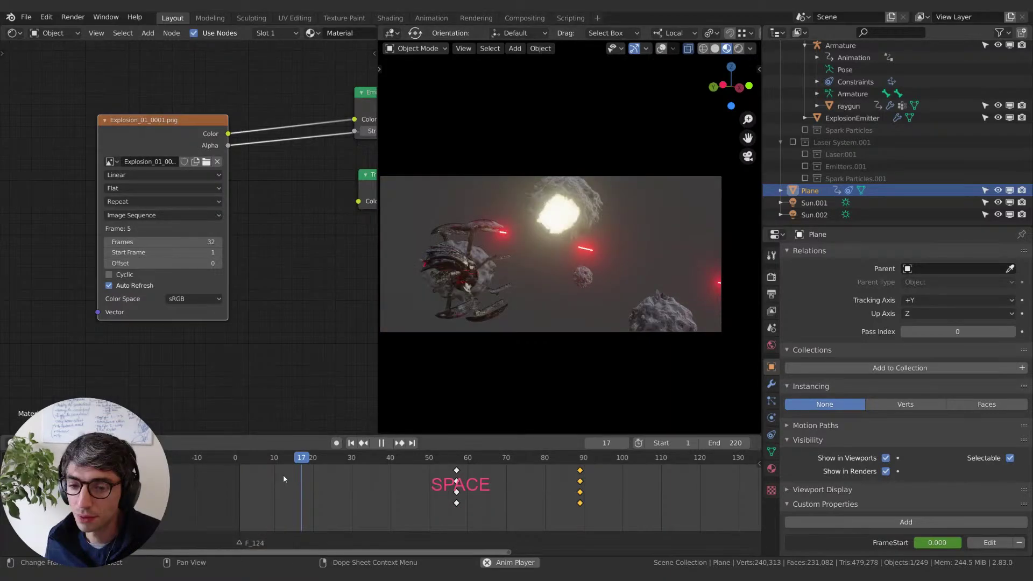
{"action": "key", "text": "space"}
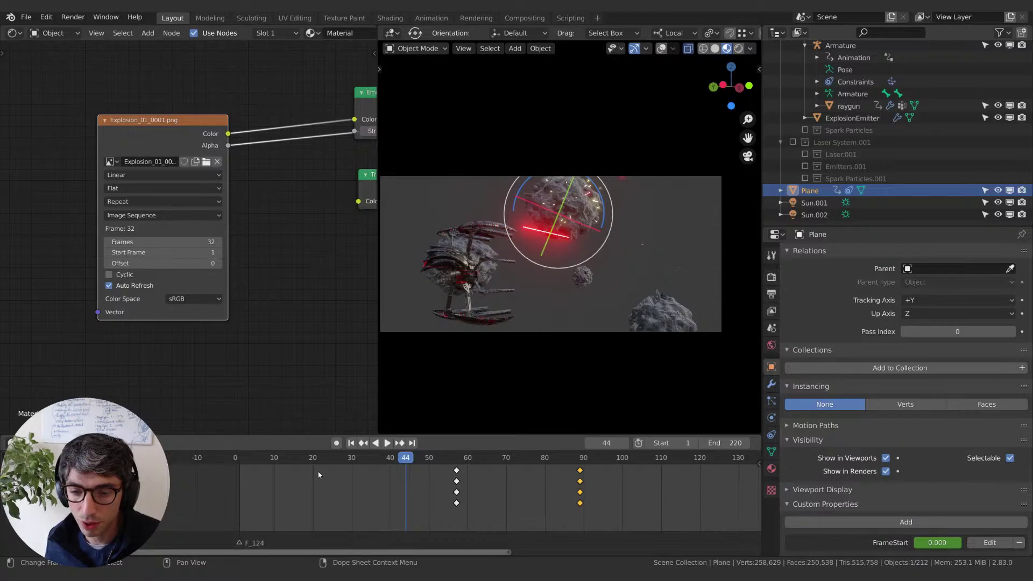
Step: Try pasting the copied driver onto the explosion texture's Offset, check its settings, and delete it again
{"action": "key", "text": "ctrl+v"}
{"action": "right_click", "coordinate": [170, 263]}
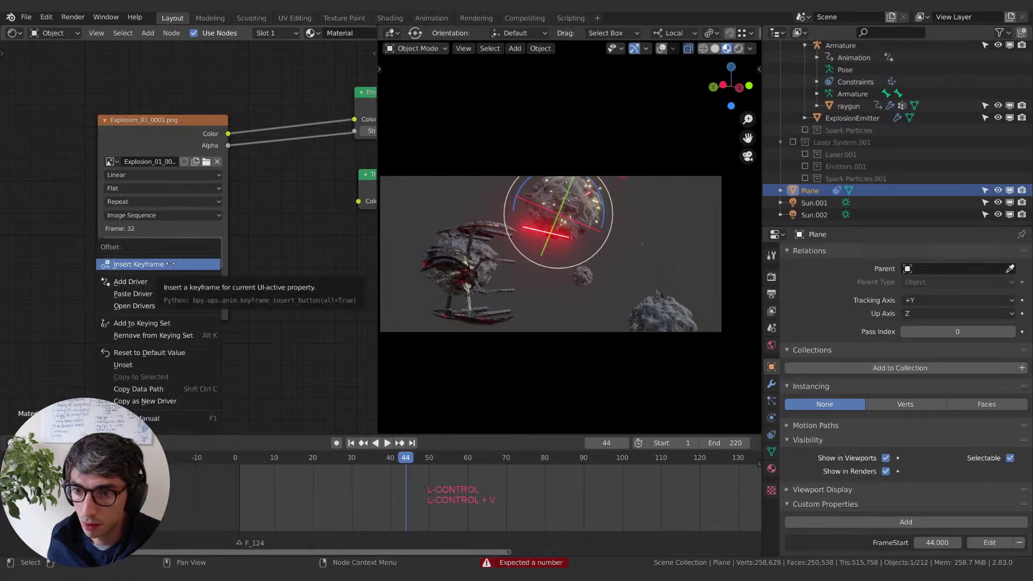
{"action": "left_click", "coordinate": [153, 293]}
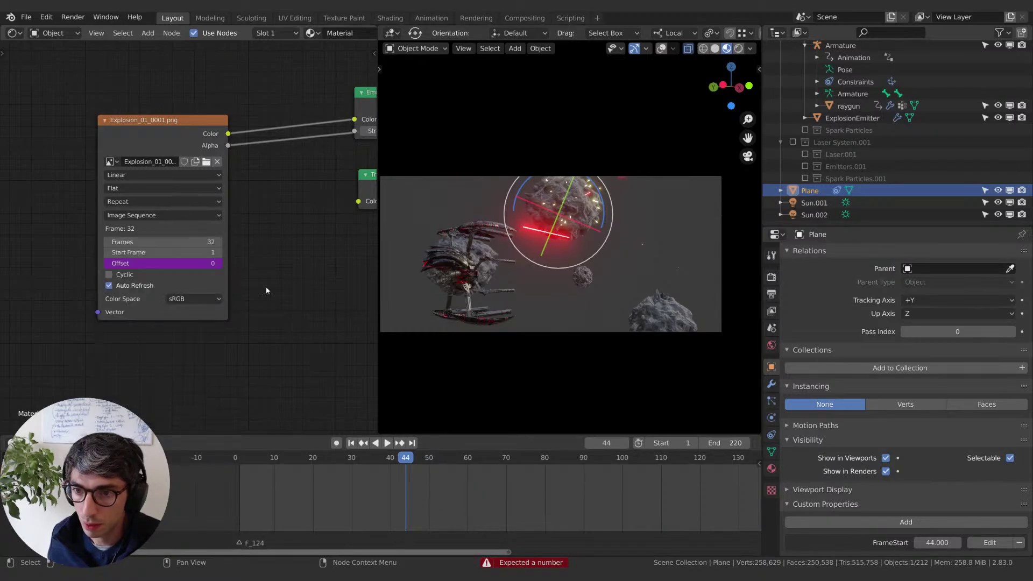
{"action": "right_click", "coordinate": [159, 265]}
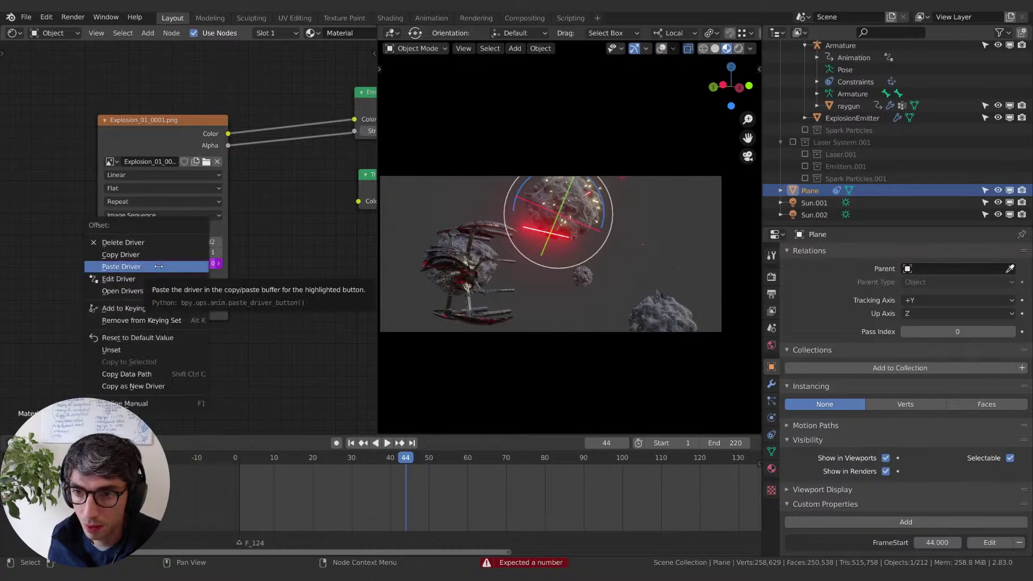
{"action": "left_click", "coordinate": [159, 279]}
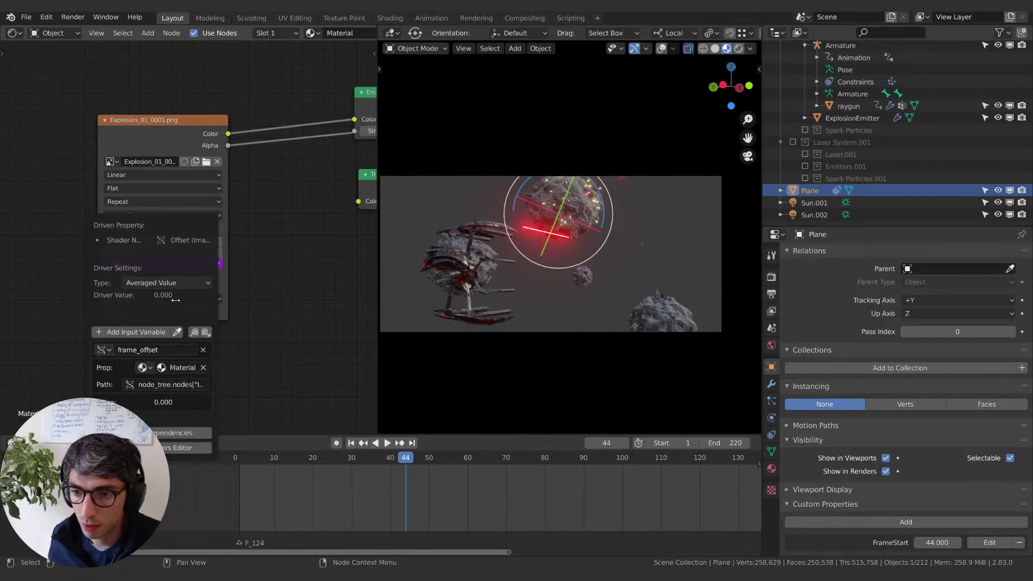
{"action": "key", "text": "Escape"}
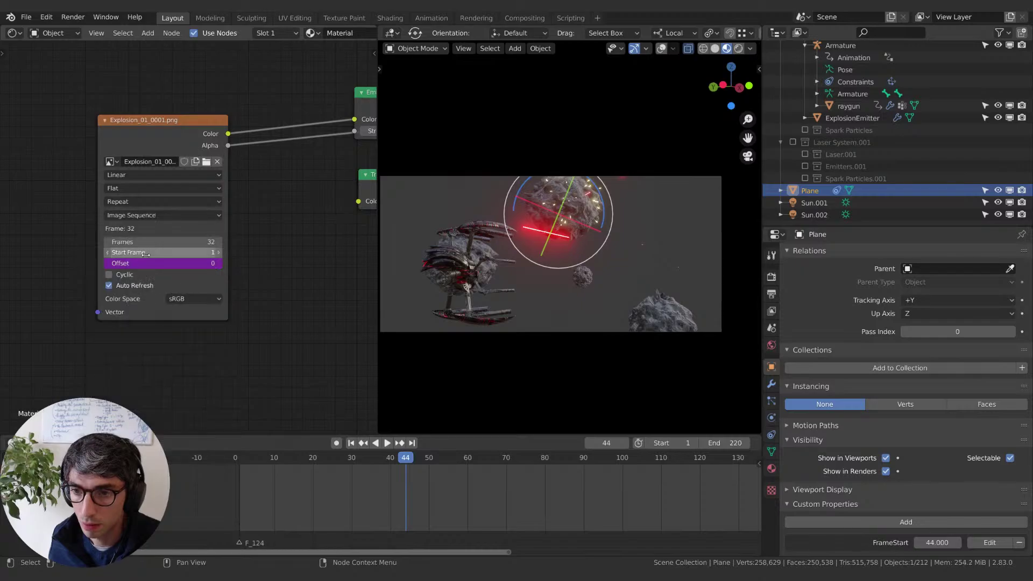
{"action": "right_click", "coordinate": [147, 263]}
{"action": "left_click", "coordinate": [135, 262]}
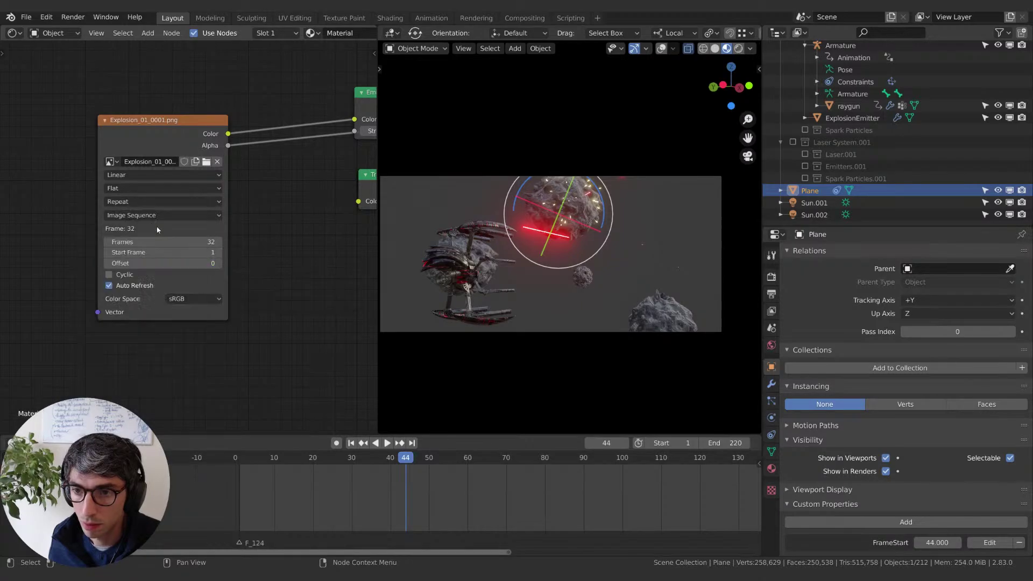
Step: Add a scripted-expression driver to the explosion texture's Offset, with the Plane's ["FrameStart"] as the data path of its variable
{"action": "right_click", "coordinate": [152, 267]}
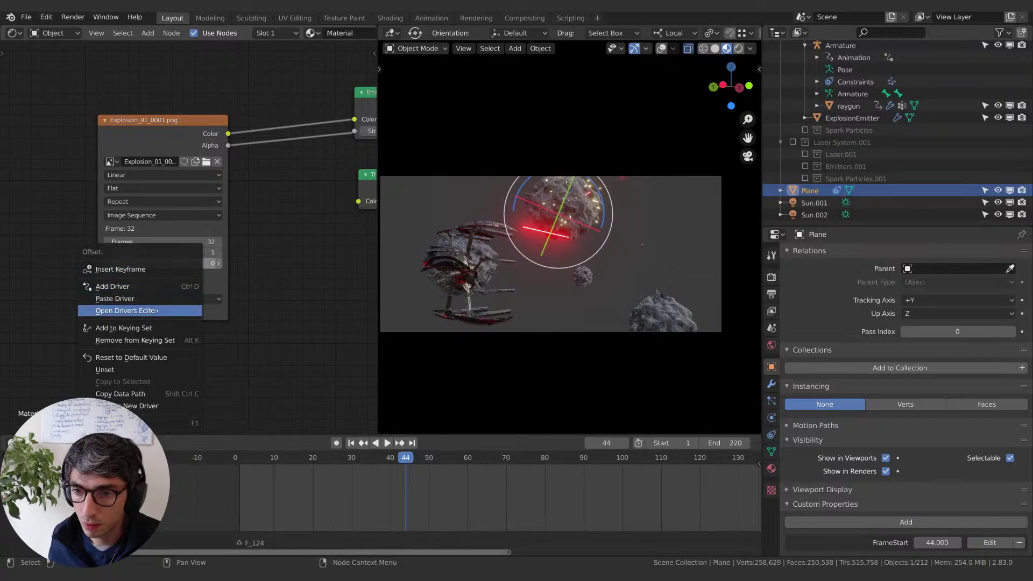
{"action": "left_click", "coordinate": [157, 286]}
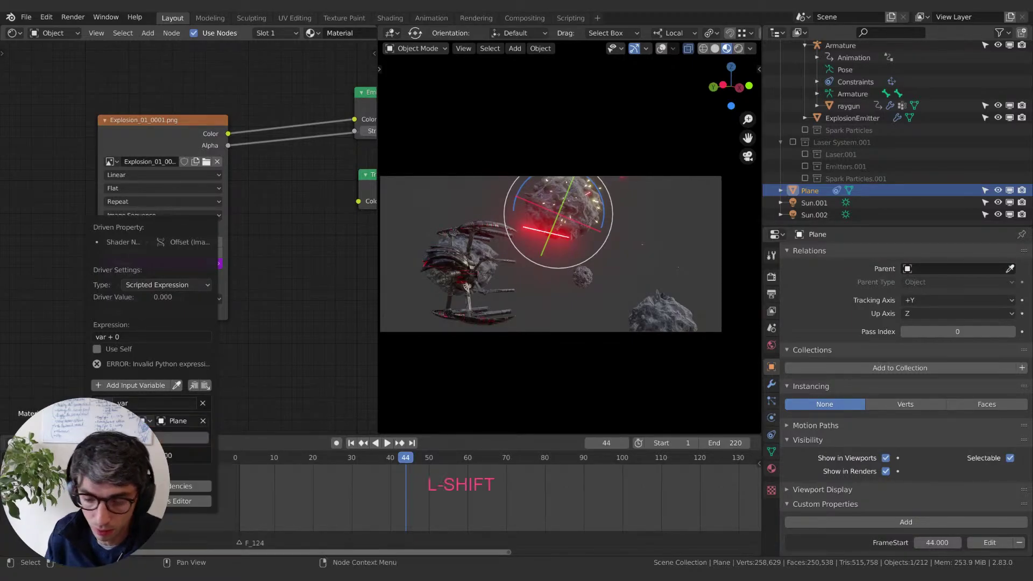
{"action": "key", "text": "shift+f"}
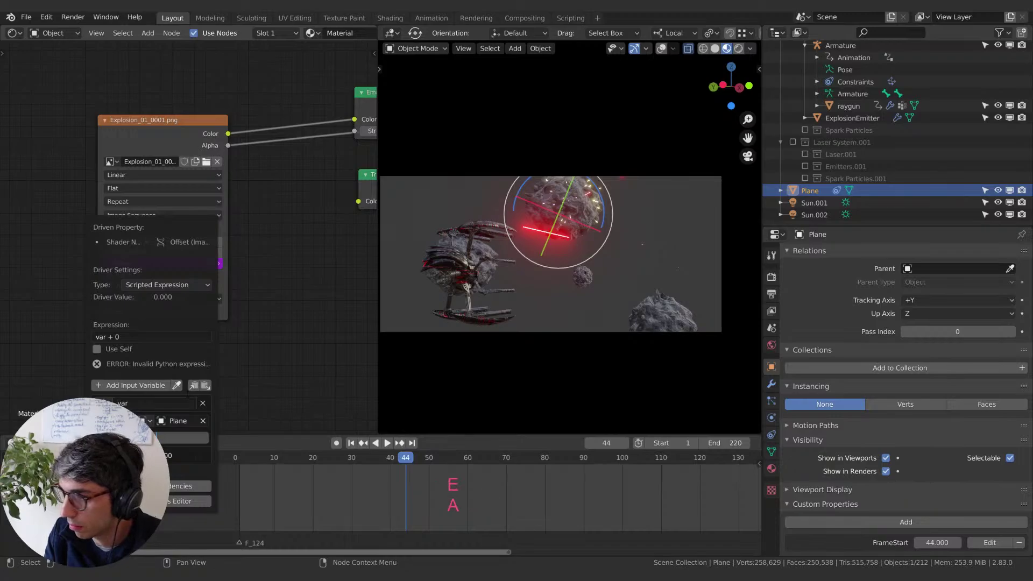
{"action": "key", "text": "BackSpace"}
{"action": "type", "text": "[\"FrameS"}
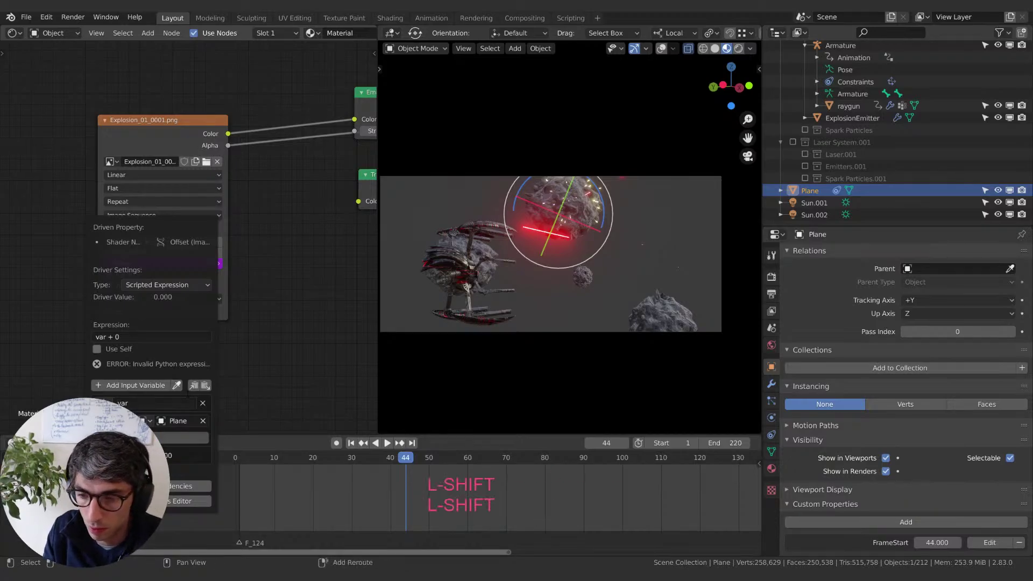
{"action": "type", "text": "tart\"]"}
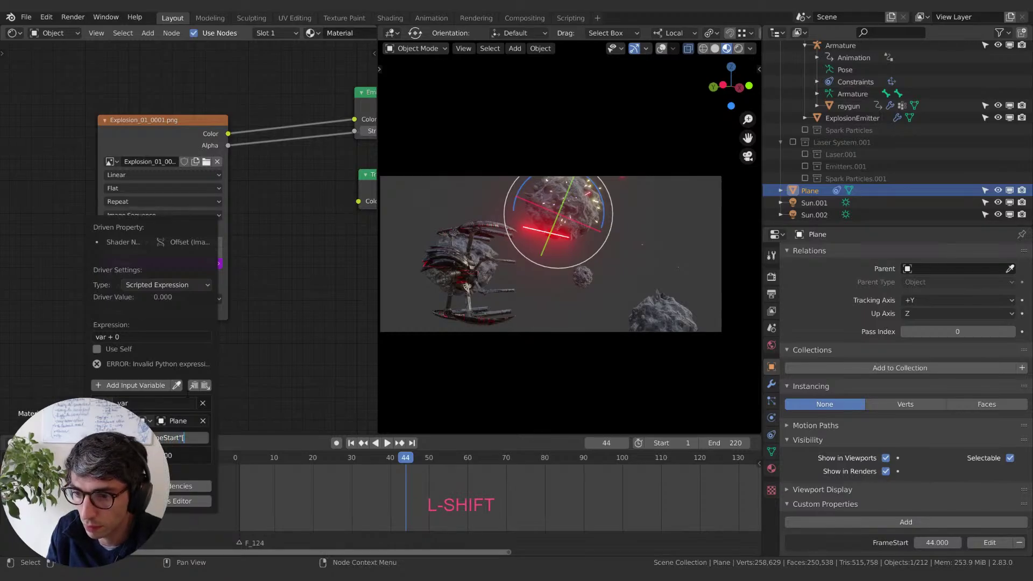
Step: Complete the Offset driver variable's path as ["FrameStart"] and set the driver expression to var * -1
{"action": "key", "text": "BackSpace"}
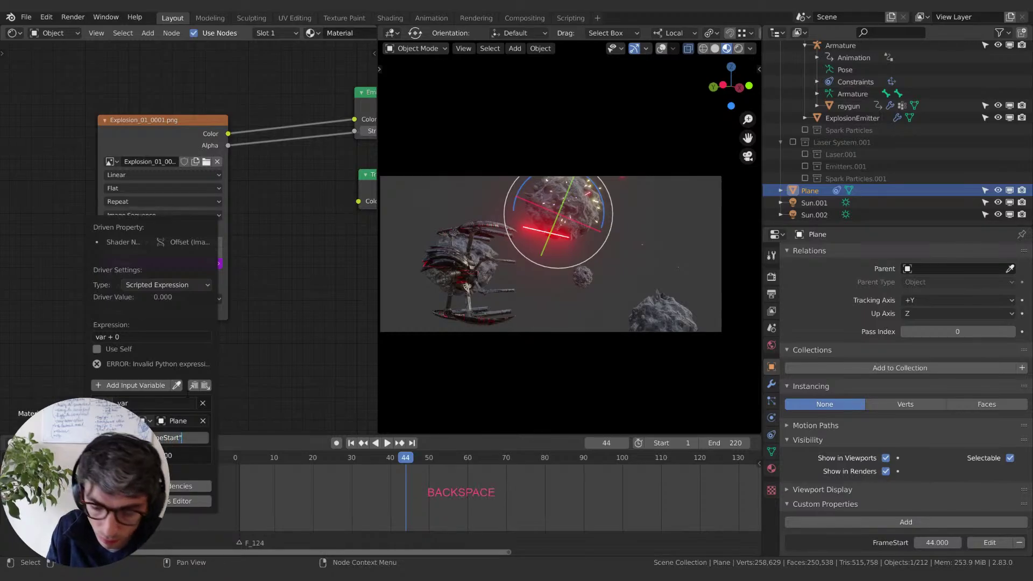
{"action": "key", "text": "Return"}
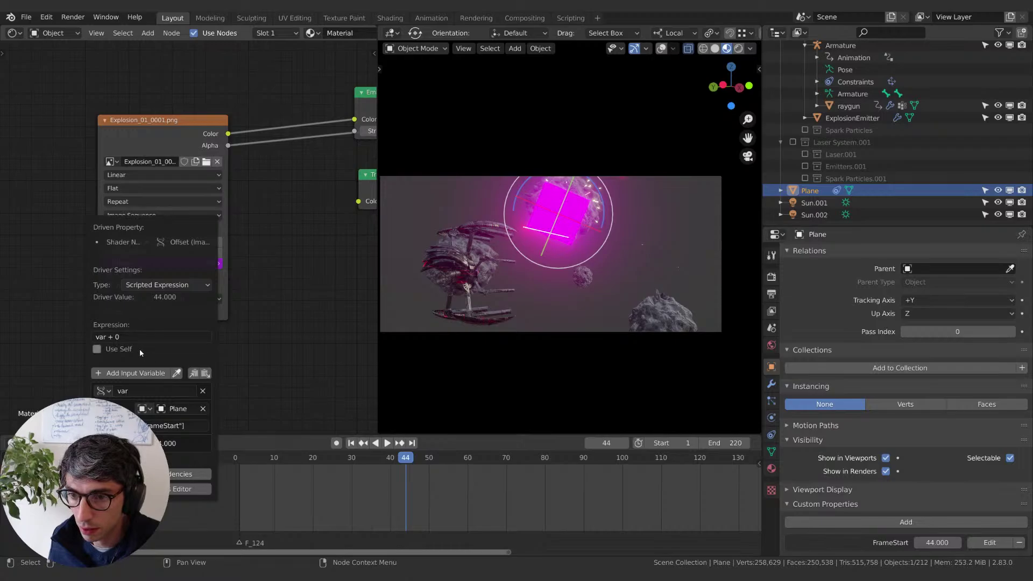
{"action": "left_click", "coordinate": [153, 337]}
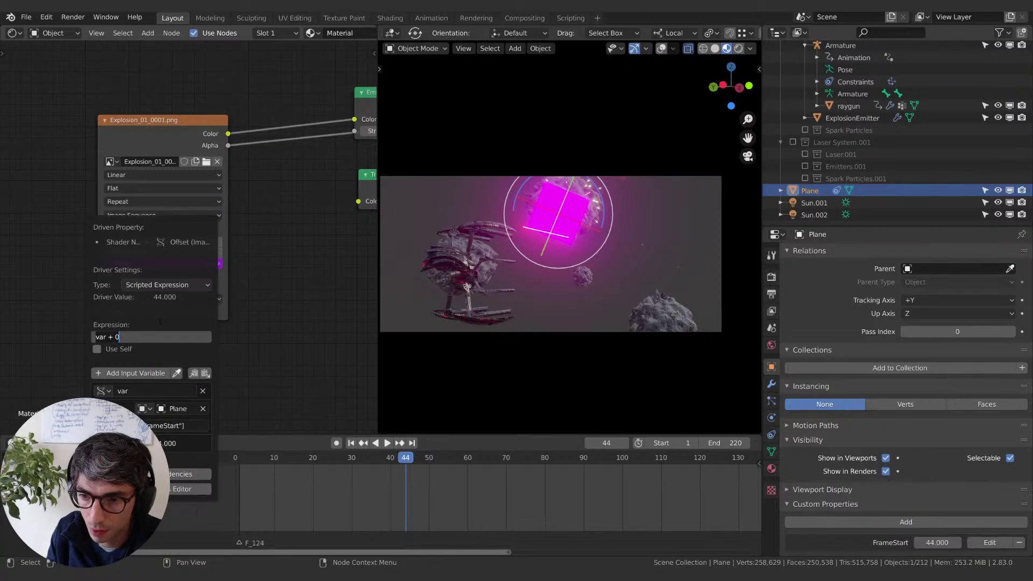
{"action": "key", "text": "BackSpace"}
{"action": "key", "text": "shift"}
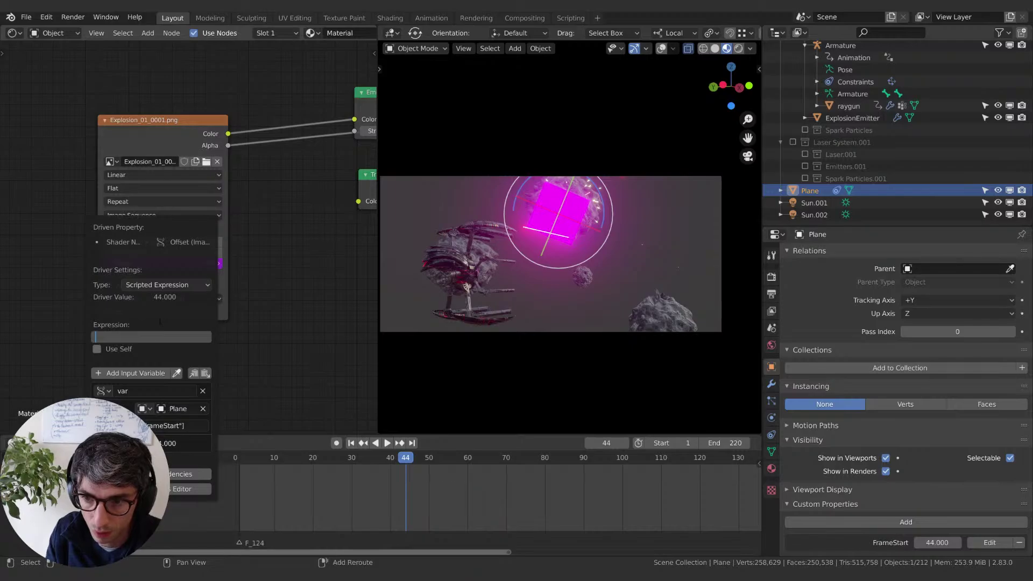
{"action": "type", "text": "var"}
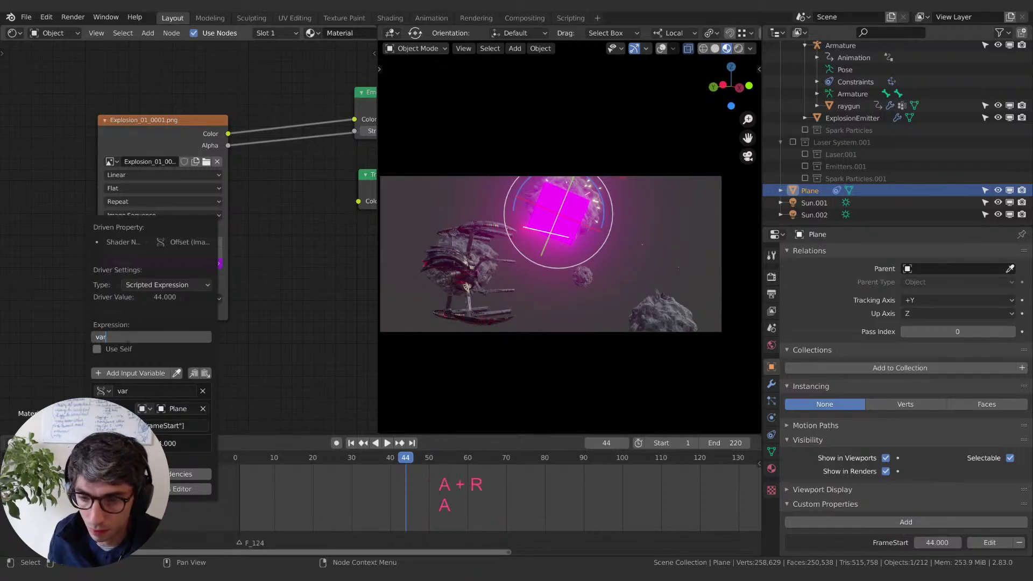
{"action": "type", "text": " * -1"}
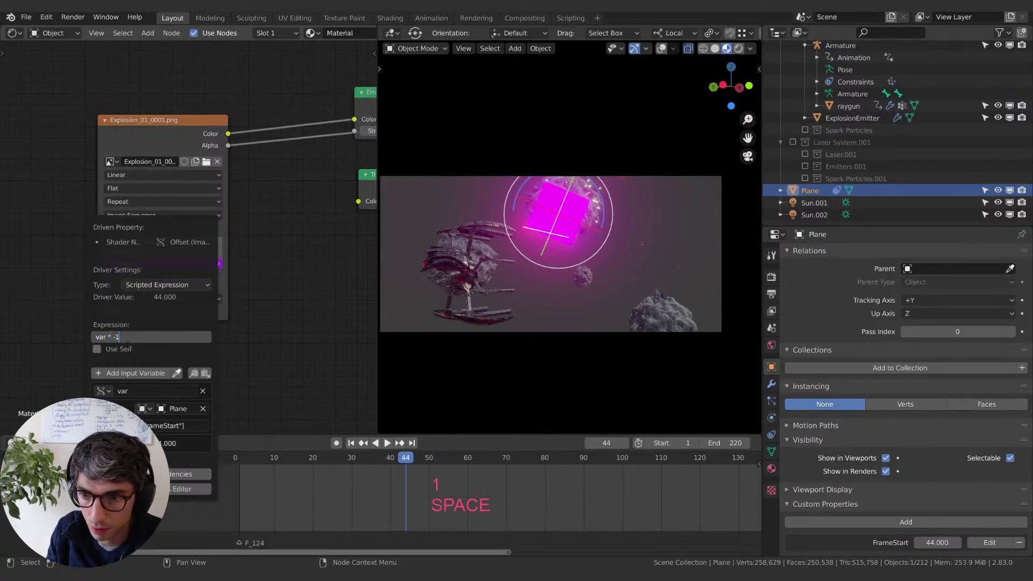
{"action": "key", "text": "Return"}
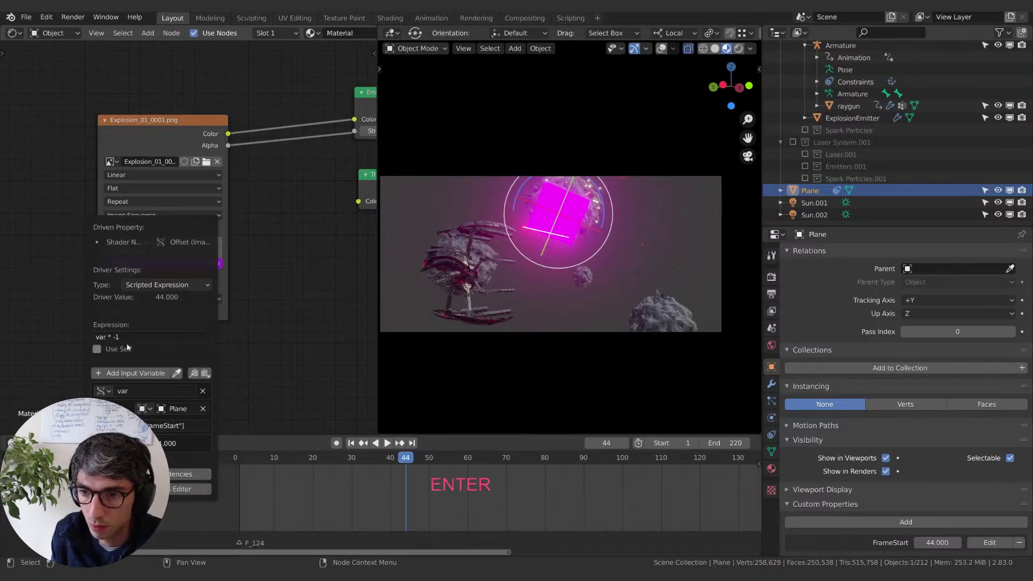
Step: Play and scrub the animation repeatedly around the FrameStart frame to examine when the explosion plane's image sequence appears
{"action": "key", "text": "space"}
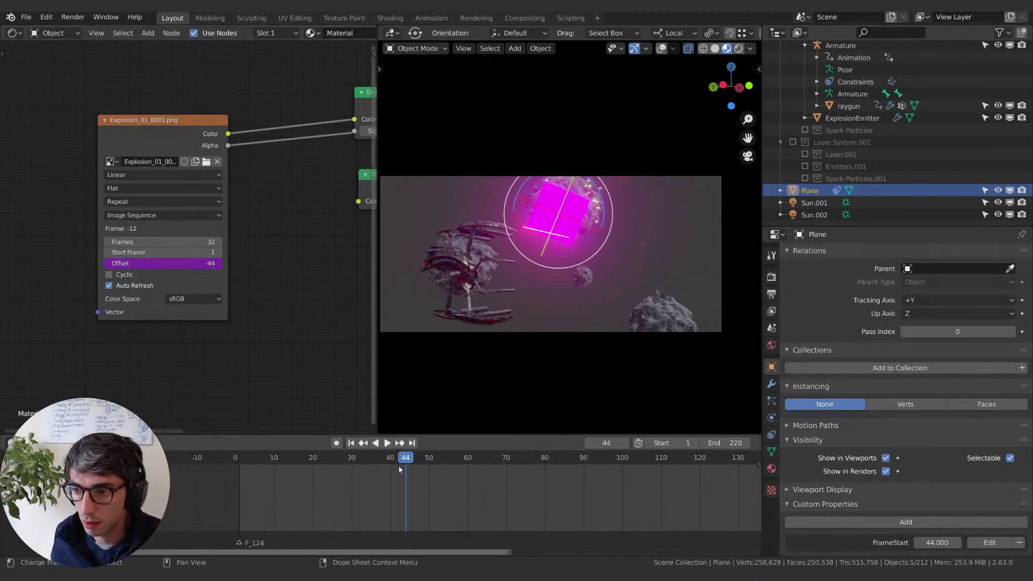
{"action": "left_click", "coordinate": [319, 458]}
{"action": "left_click_drag", "start_coordinate": [318, 460], "coordinate": [360, 459]}
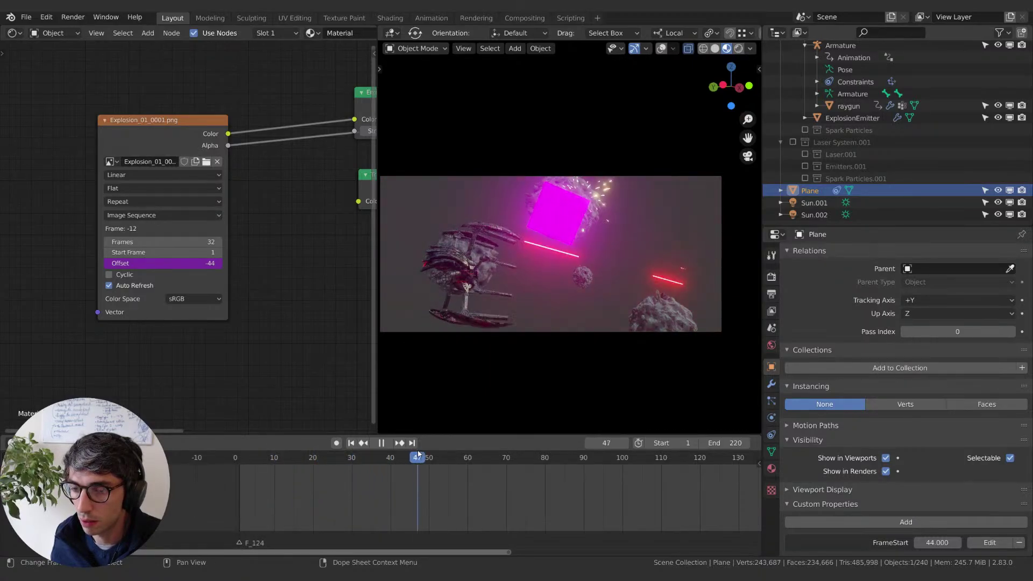
{"action": "key", "text": "space"}
{"action": "left_click", "coordinate": [275, 457]}
{"action": "key", "text": "space"}
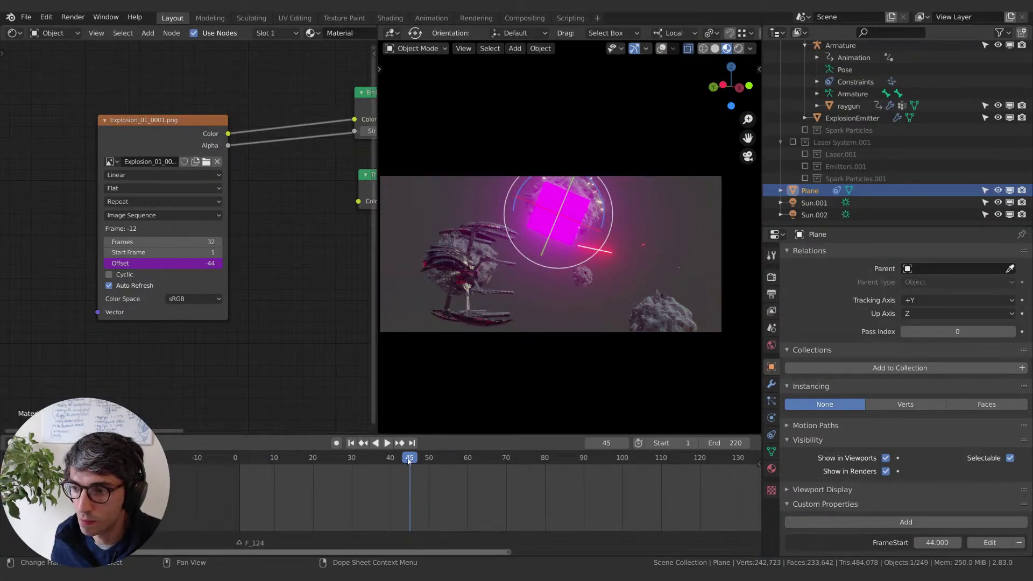
{"action": "left_click_drag", "start_coordinate": [325, 466], "coordinate": [247, 457]}
{"action": "key", "text": "space"}
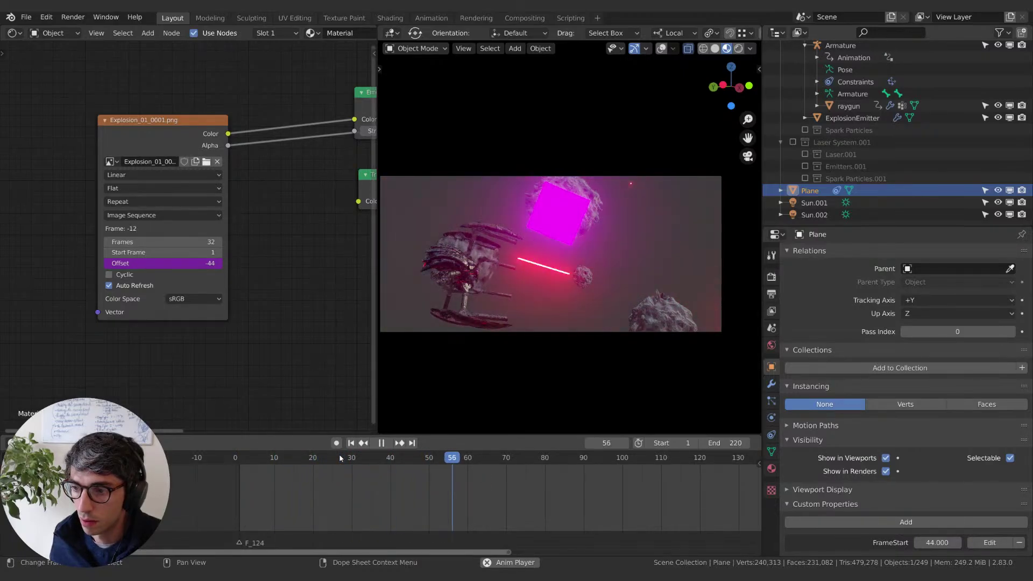
{"action": "key", "text": "space"}
{"action": "left_click", "coordinate": [355, 459]}
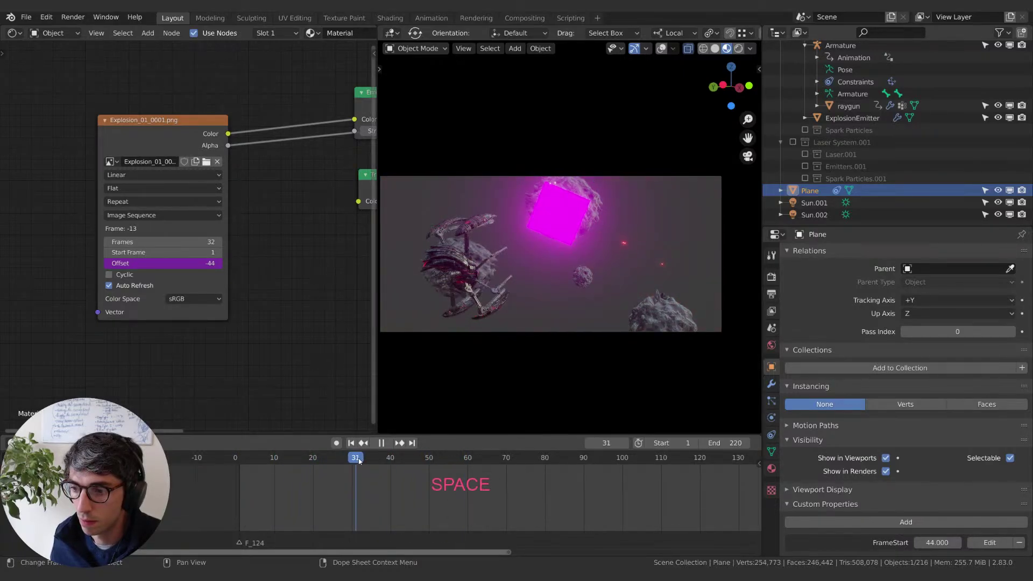
{"action": "left_click_drag", "start_coordinate": [358, 459], "coordinate": [358, 458]}
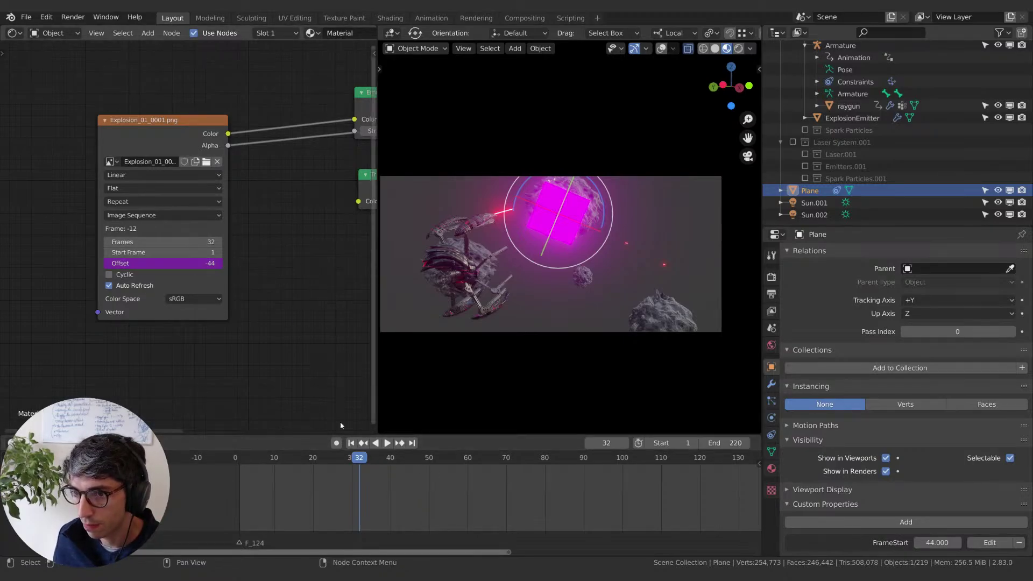
{"action": "key", "text": "shift+ctrl+space"}
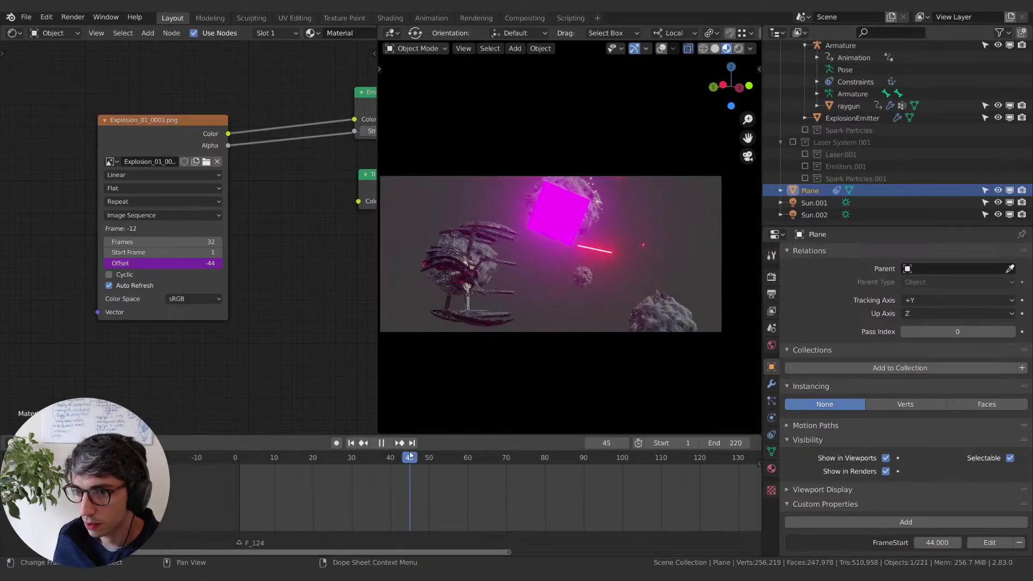
{"action": "left_click_drag", "start_coordinate": [330, 463], "coordinate": [363, 461]}
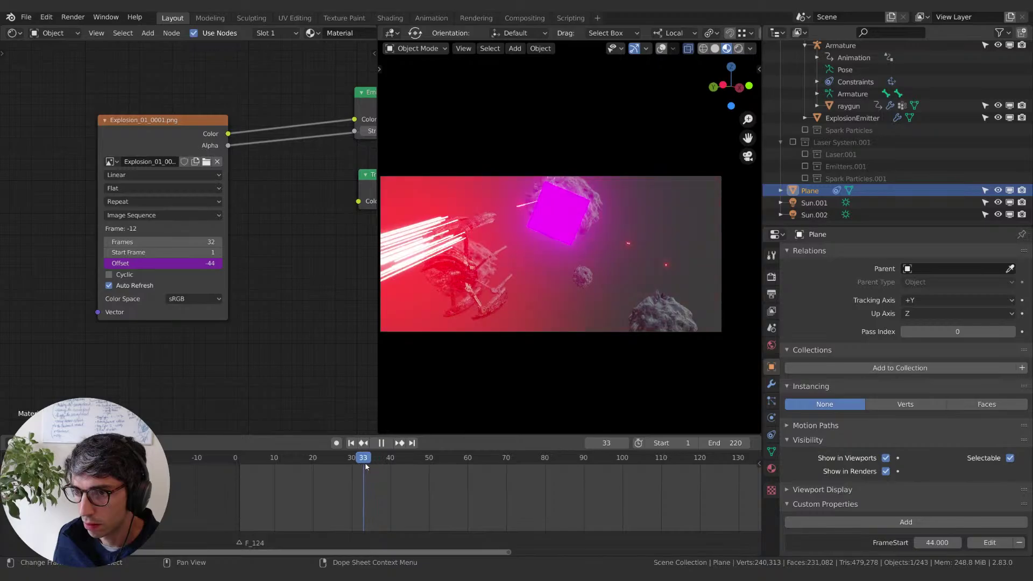
{"action": "key", "text": "shift+ctrl+space"}
Step: Edit the Offset driver, adding a second input variable and changing the first variable's property source to the Scene data-block
{"action": "right_click", "coordinate": [161, 264]}
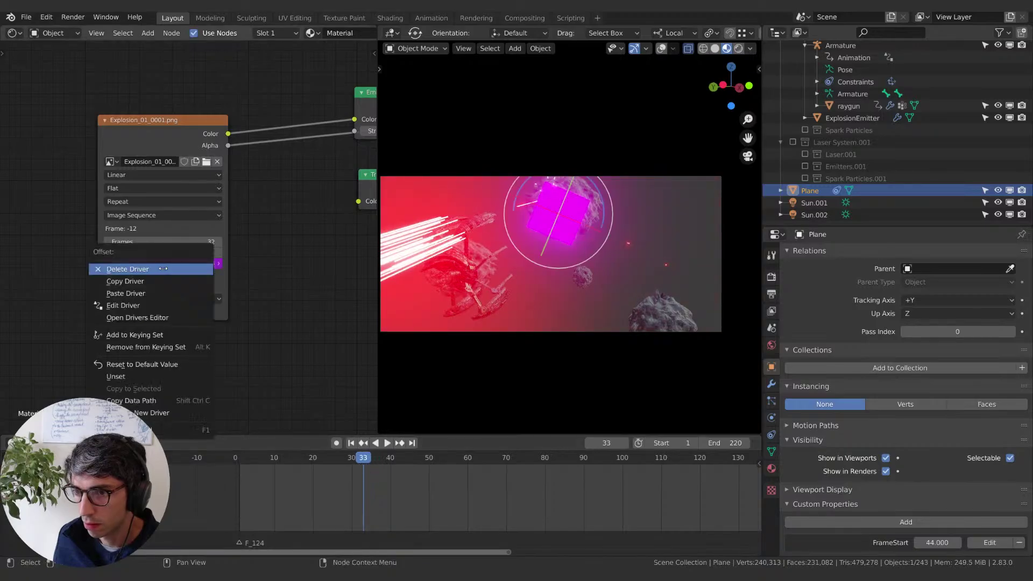
{"action": "left_click", "coordinate": [161, 305]}
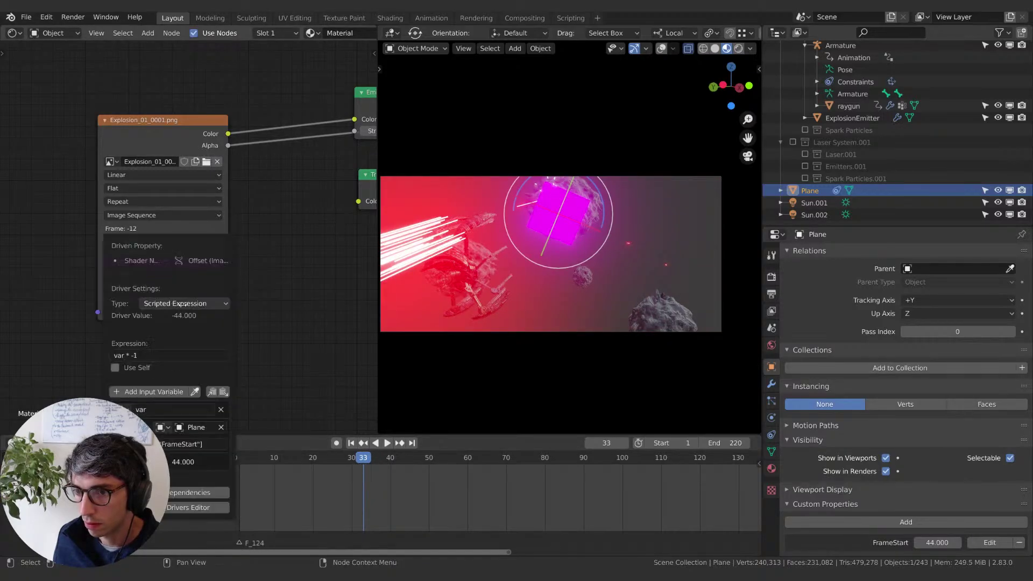
{"action": "left_click", "coordinate": [168, 354]}
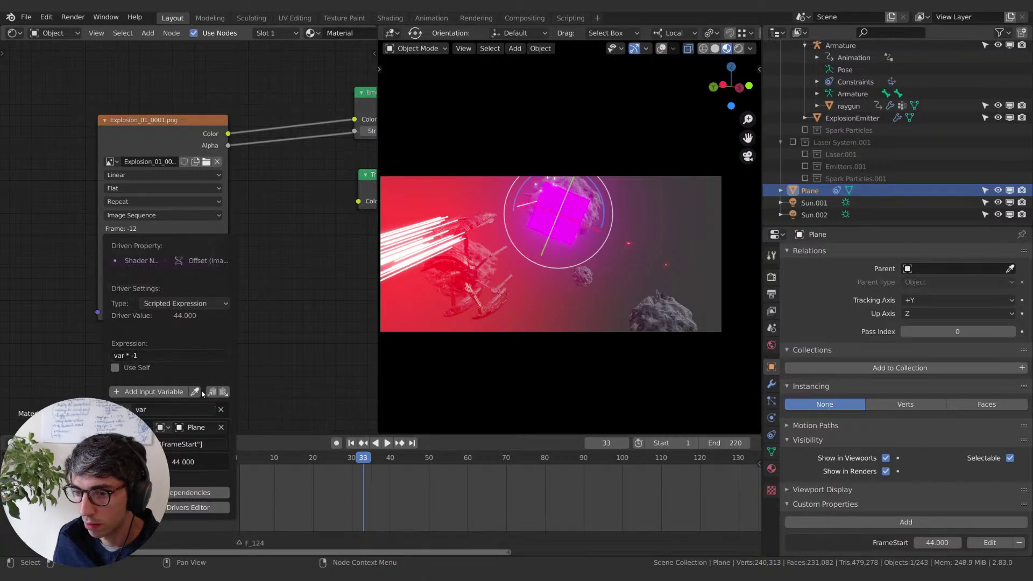
{"action": "left_click", "coordinate": [167, 391]}
{"action": "left_click", "coordinate": [168, 398]}
{"action": "left_click", "coordinate": [162, 416]}
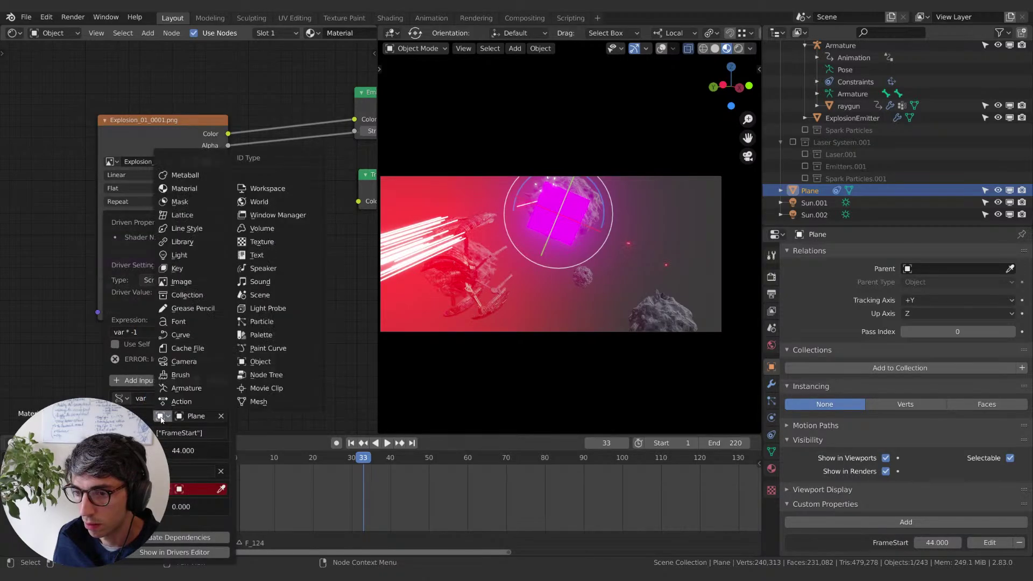
{"action": "left_click", "coordinate": [278, 296]}
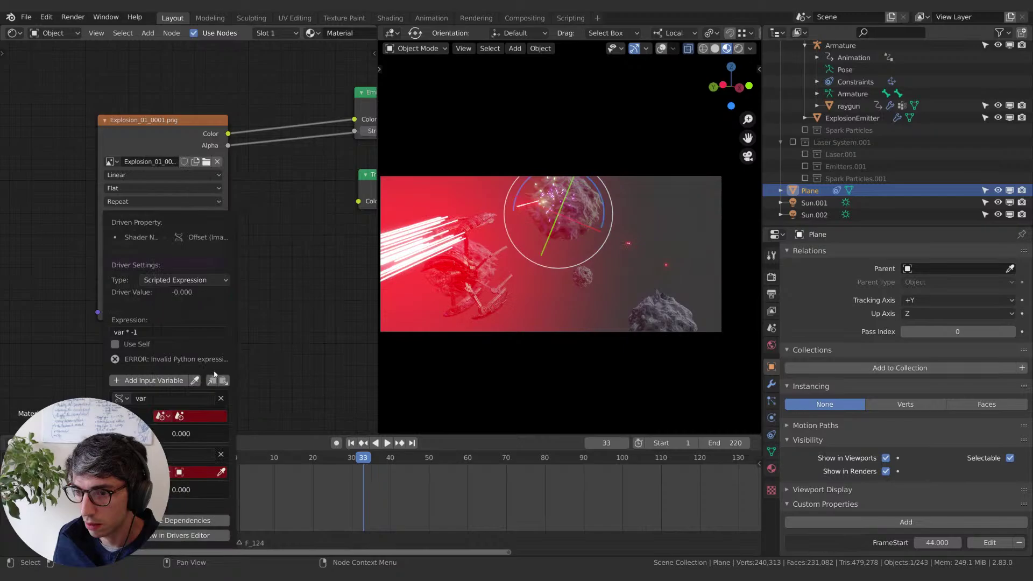
{"action": "left_click", "coordinate": [186, 418]}
{"action": "left_click", "coordinate": [204, 441]}
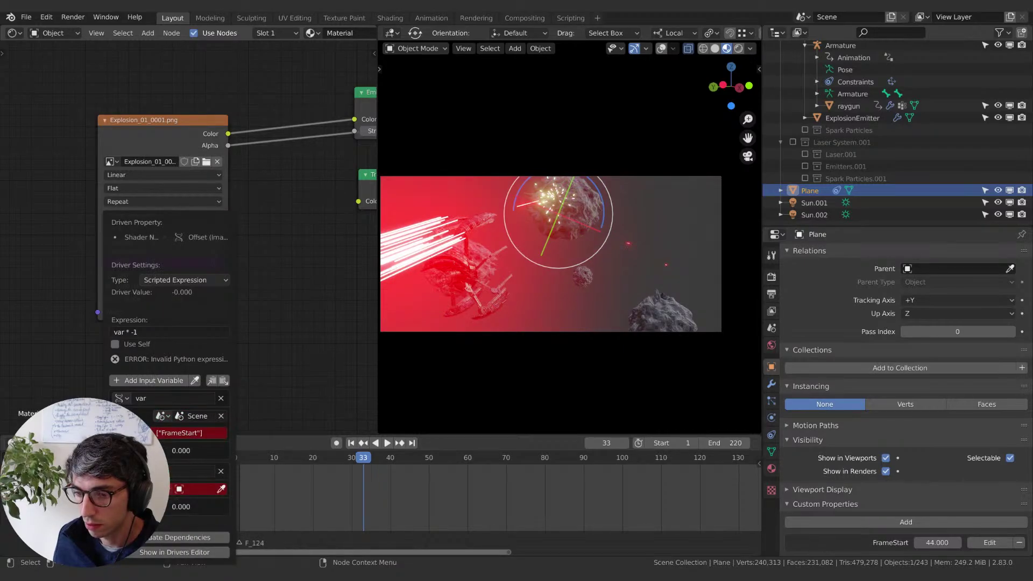
Step: Point the second driver variable to the Plane object with the path ["FrameStart"]
{"action": "left_click", "coordinate": [161, 489]}
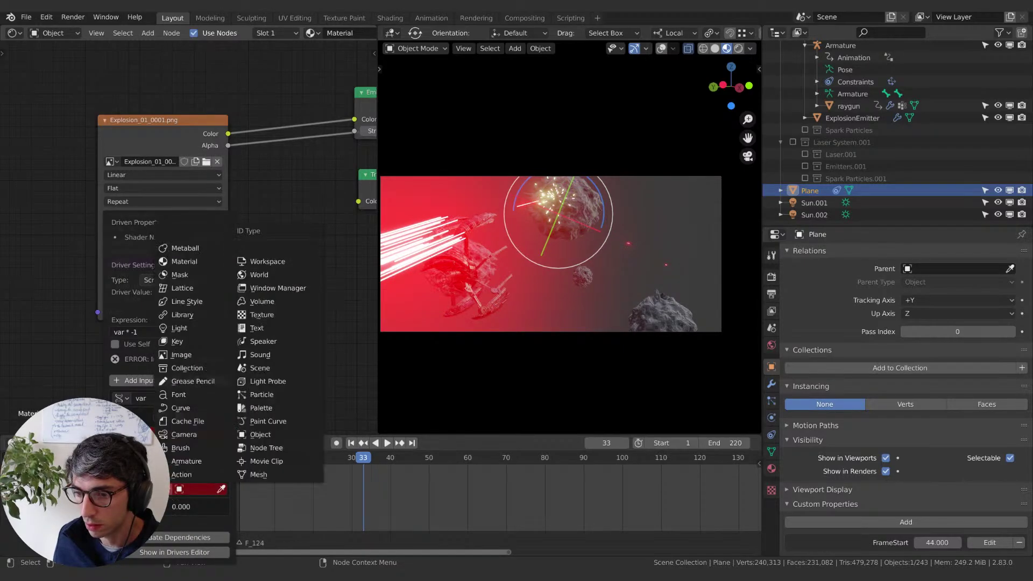
{"action": "left_click", "coordinate": [194, 489]}
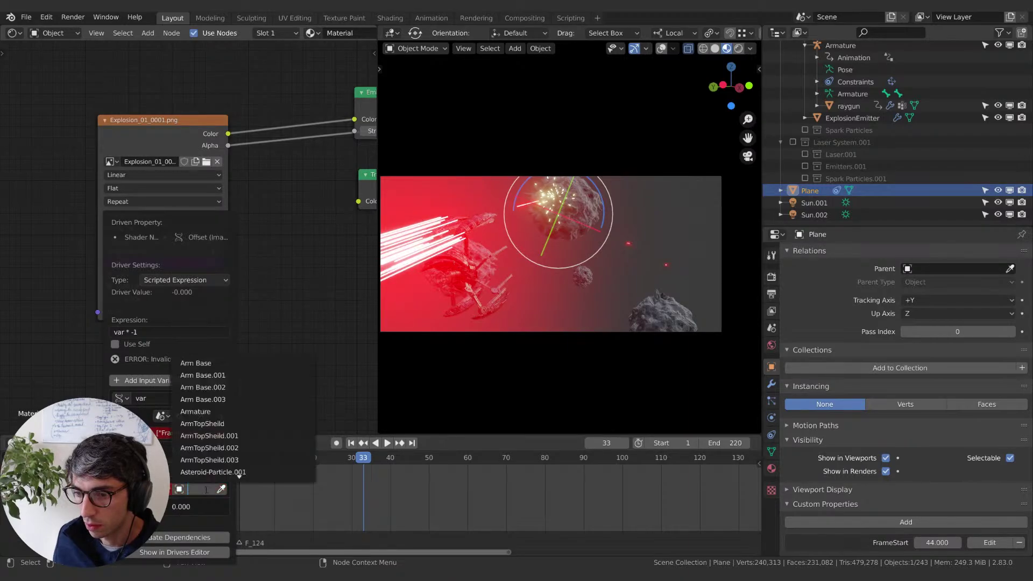
{"action": "type", "text": "plan"}
{"action": "key", "text": "Return"}
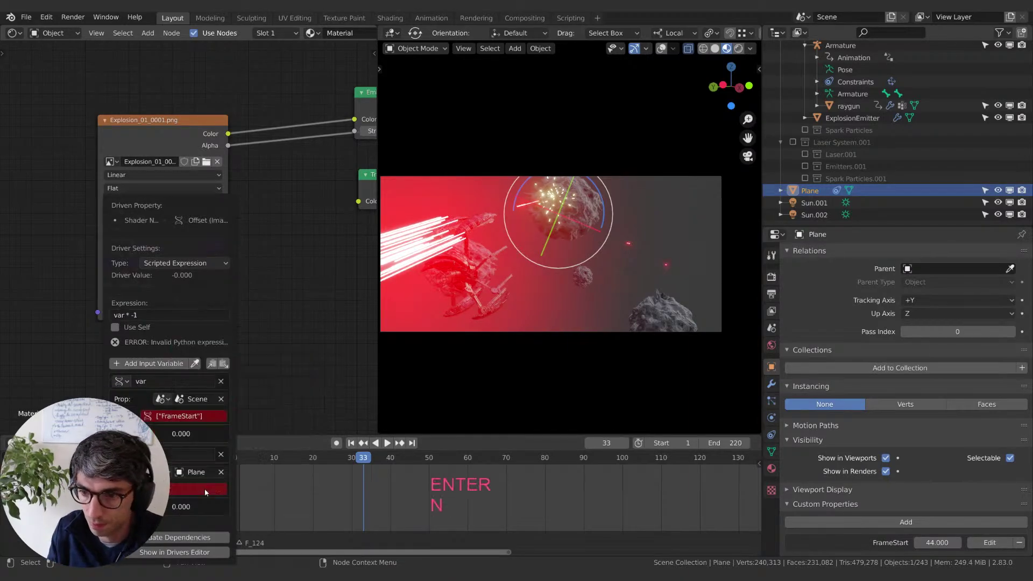
{"action": "left_click", "coordinate": [204, 488]}
{"action": "type", "text": "FrameSta"}
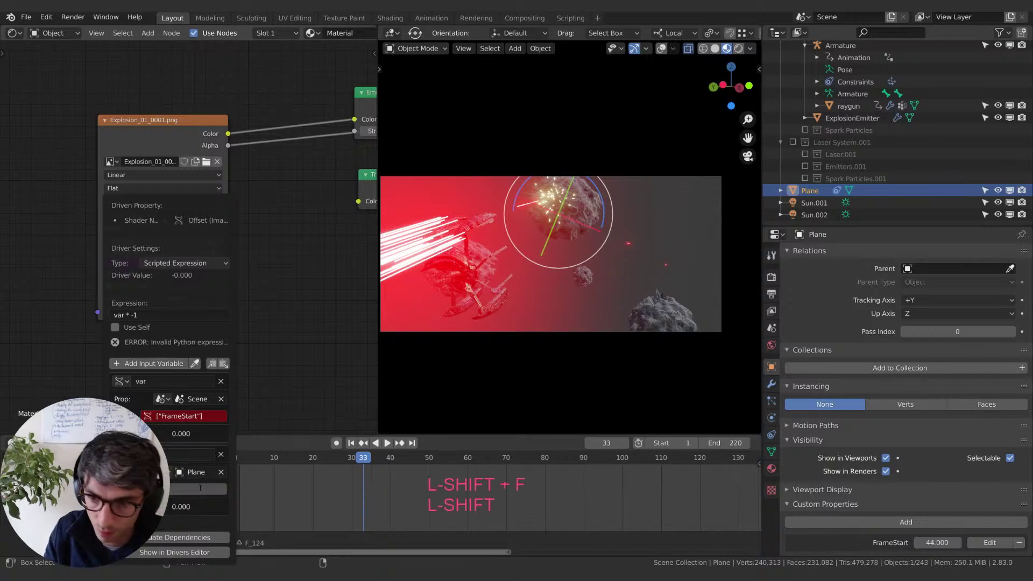
{"action": "type", "text": "rt\"]"}
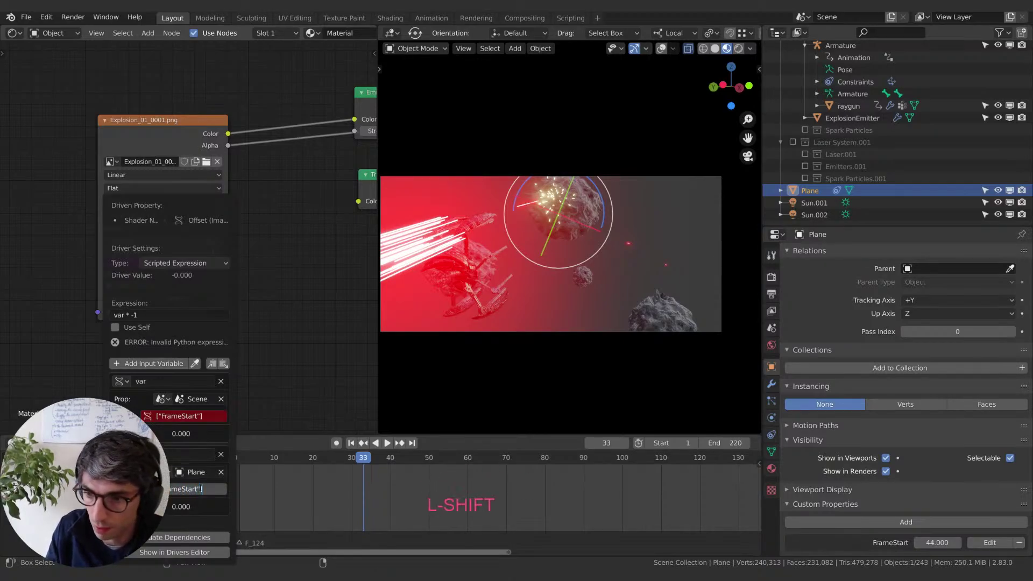
{"action": "key", "text": "Return"}
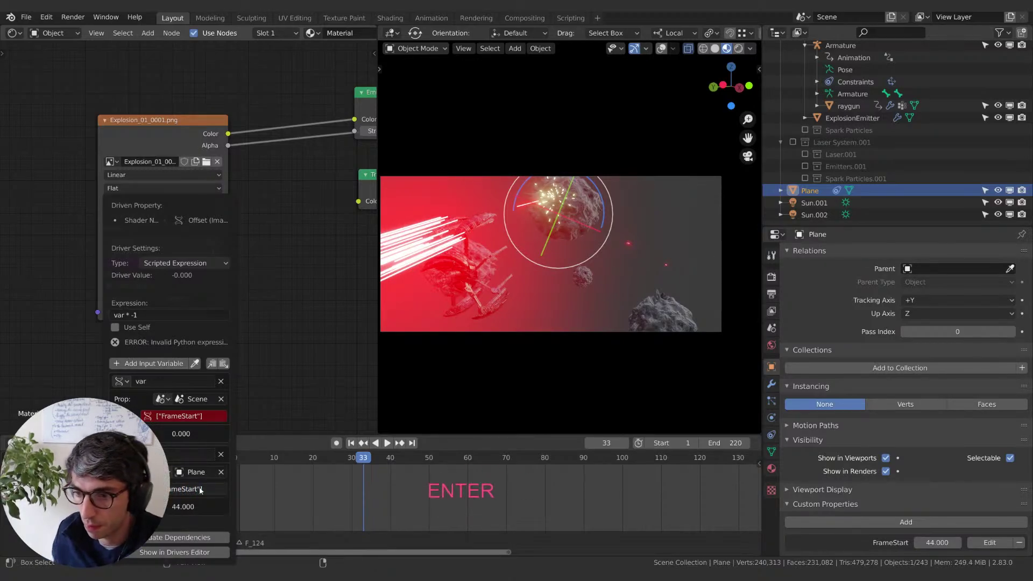
Step: Set the path of the driver's Scene variable to frame_current
{"action": "left_click", "coordinate": [189, 416]}
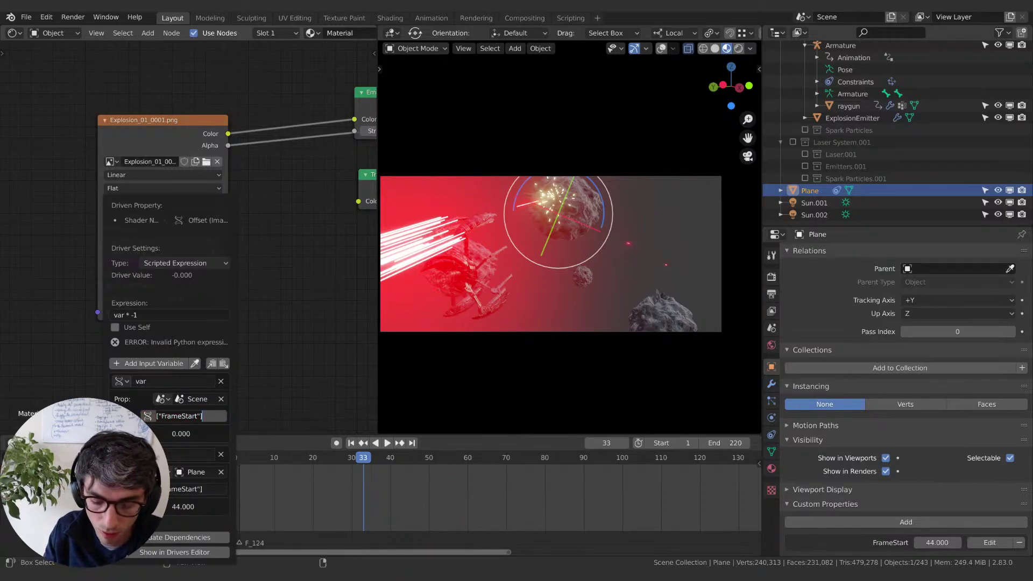
{"action": "type", "text": "c"}
{"action": "key", "text": "BackSpace"}
{"action": "type", "text": "frame_current"}
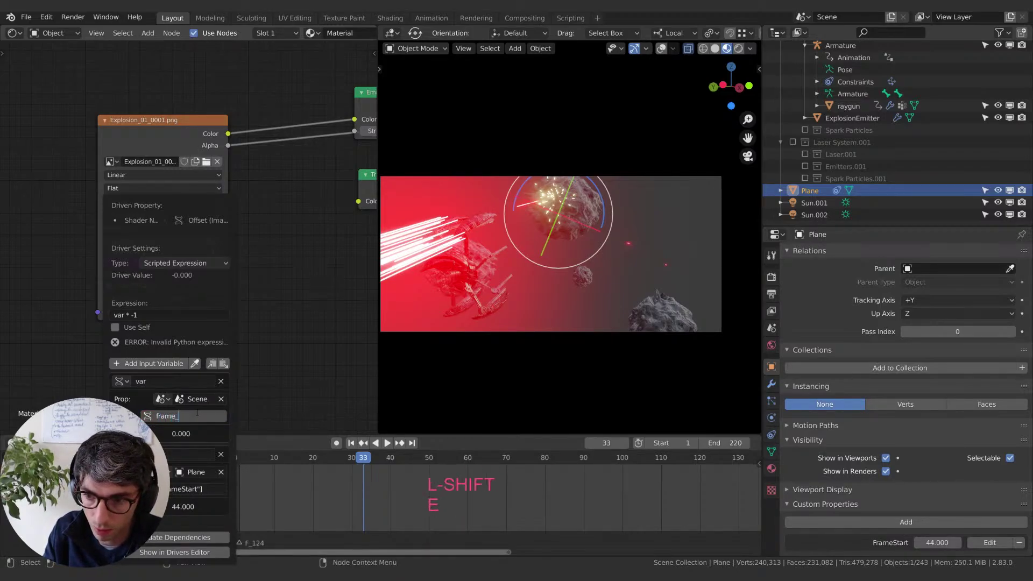
{"action": "key", "text": "Return"}
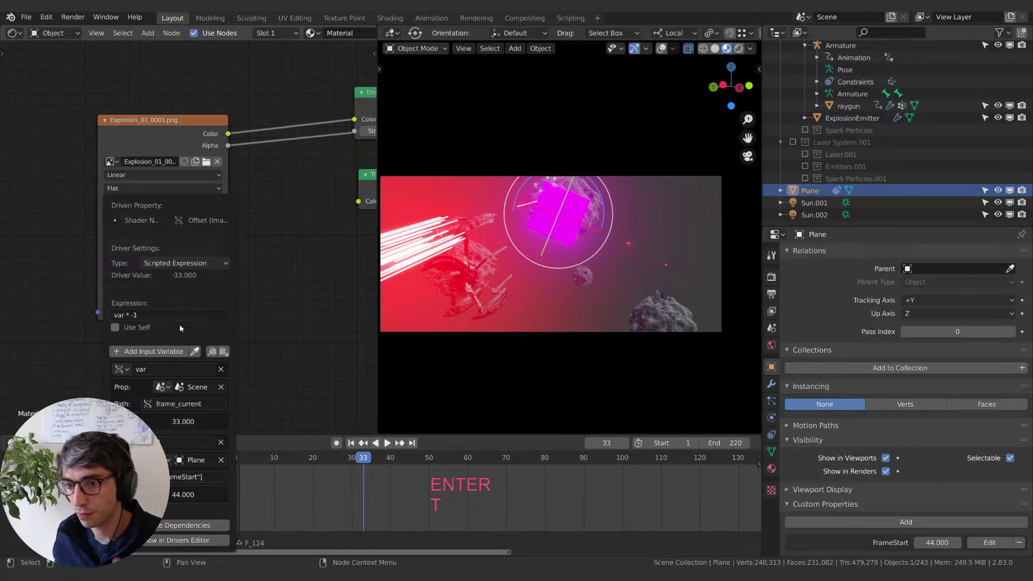
Step: Rename the driver's Scene variable to x and its Plane variable to y
{"action": "left_click", "coordinate": [161, 367]}
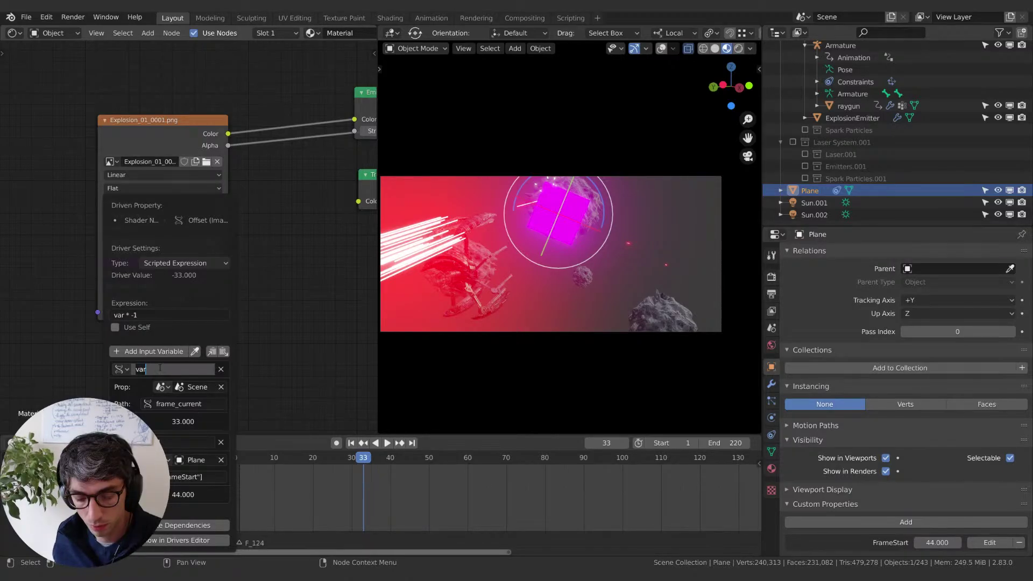
{"action": "type", "text": "x"}
{"action": "key", "text": "Return"}
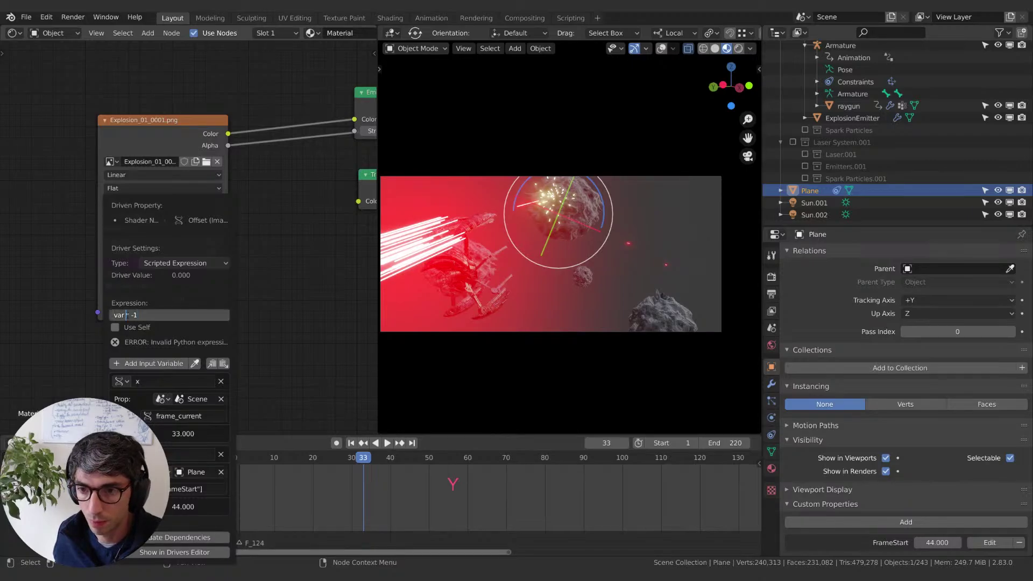
Step: Replace var with y in the driver expression and append x so it reads y* -1+x
{"action": "double_click", "coordinate": [114, 314]}
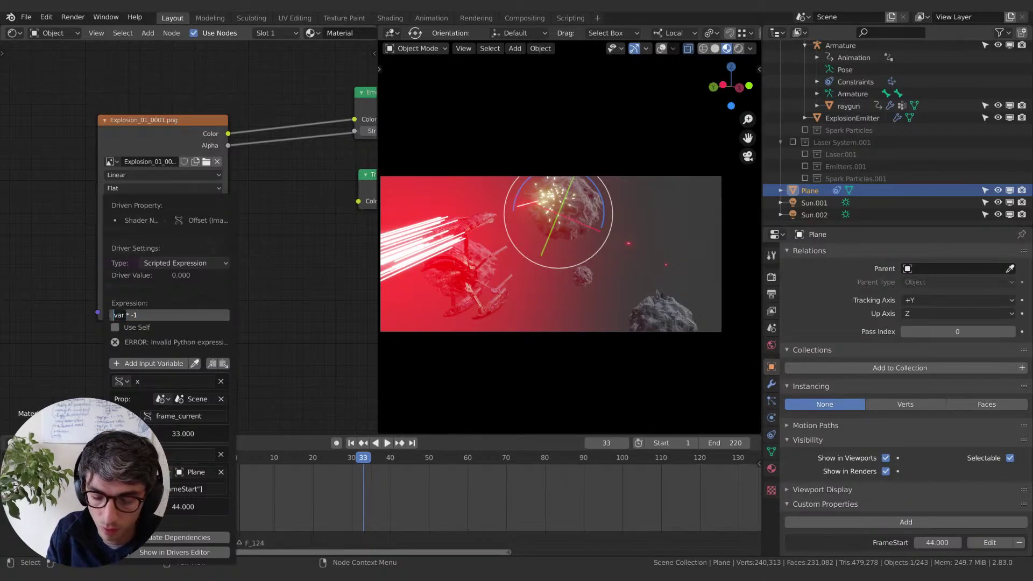
{"action": "type", "text": "y"}
{"action": "key", "text": "ctrl+Right"}
{"action": "key", "text": "ctrl+Right"}
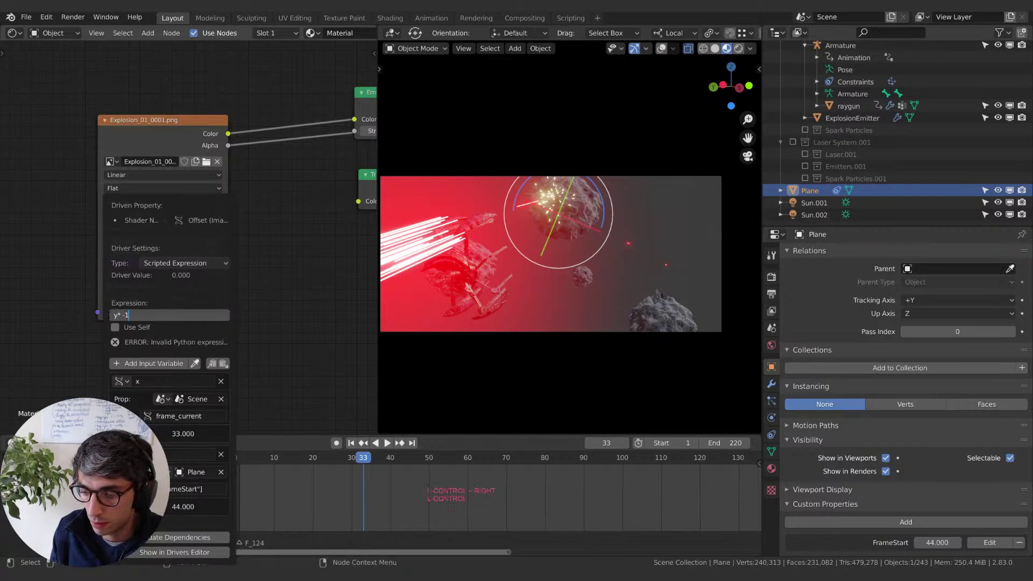
{"action": "type", "text": "+x"}
{"action": "key", "text": "Return"}
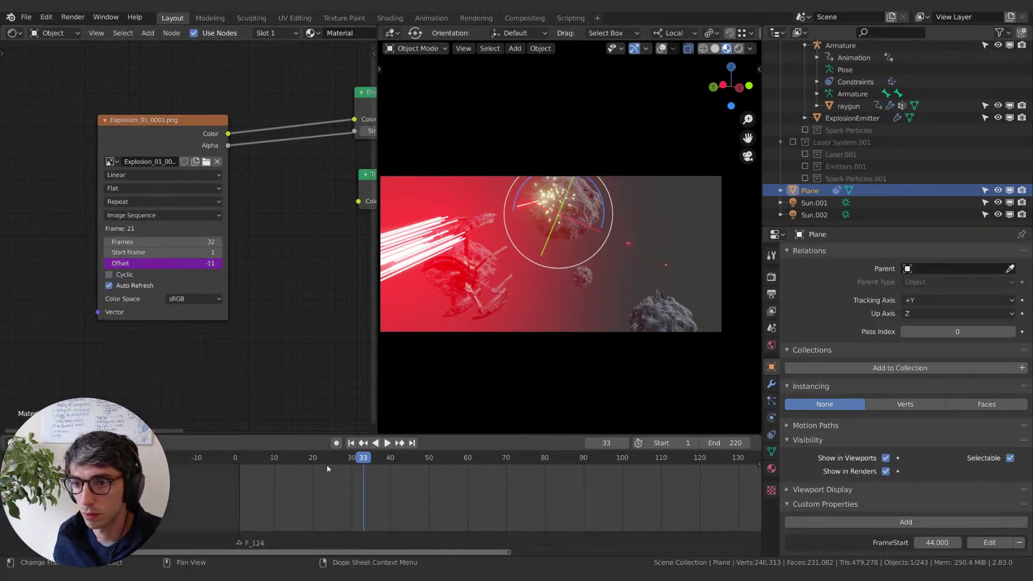
Step: Play and scrub the timeline between about frames 13 and 50 to check when the explosion appears
{"action": "left_click", "coordinate": [367, 458]}
{"action": "key", "text": "space"}
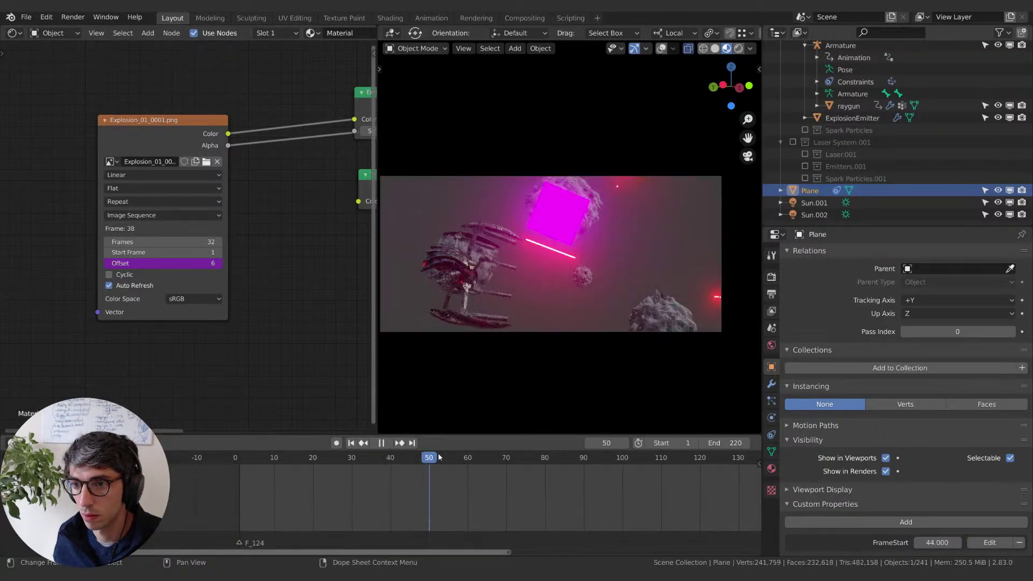
{"action": "left_click", "coordinate": [283, 458]}
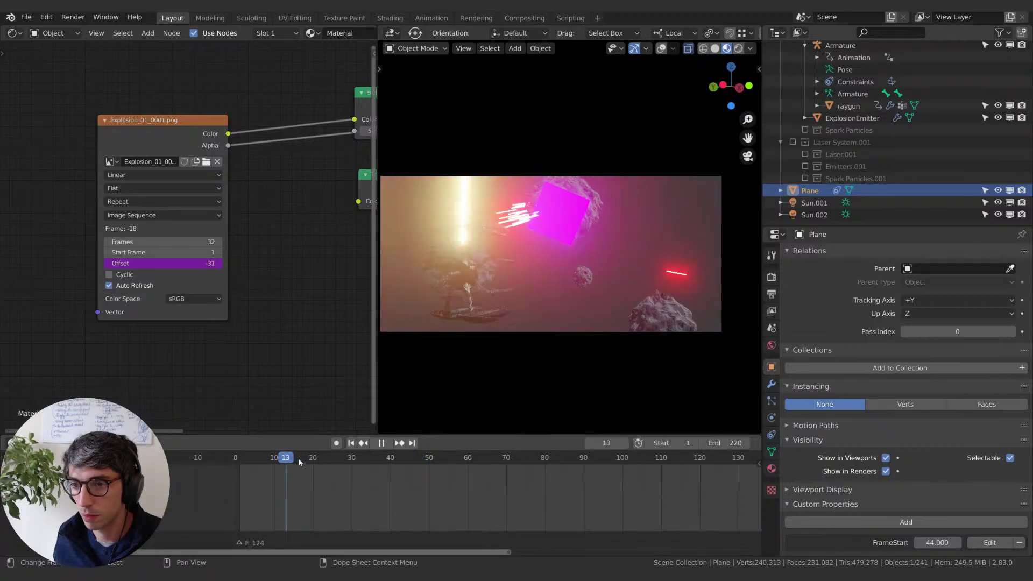
{"action": "left_click", "coordinate": [325, 458]}
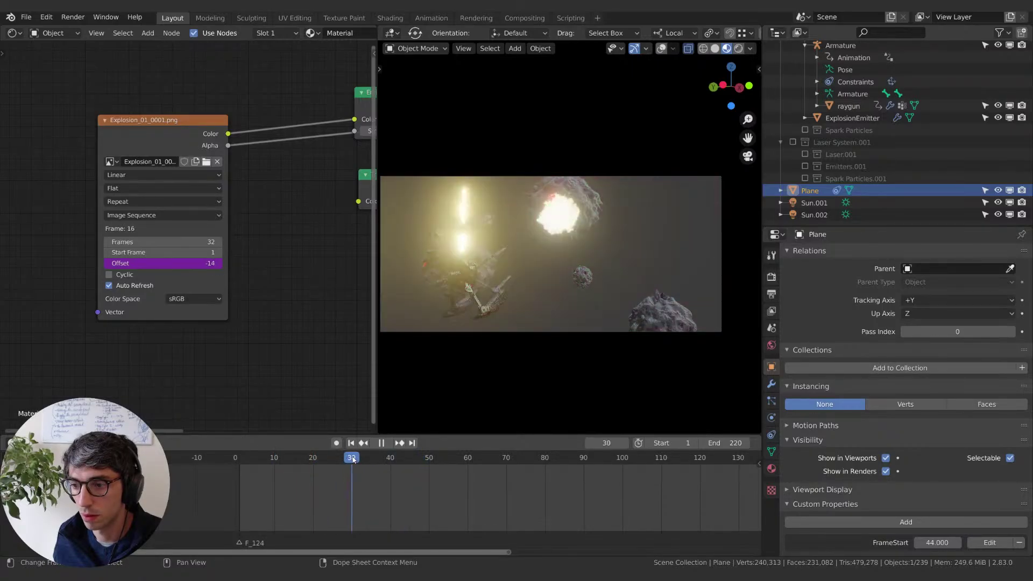
{"action": "key", "text": "space"}
Step: Replace the Offset driver's expression with x and scrub the timeline to frame 51 to check the explosion
{"action": "right_click", "coordinate": [181, 264]}
{"action": "left_click", "coordinate": [179, 267]}
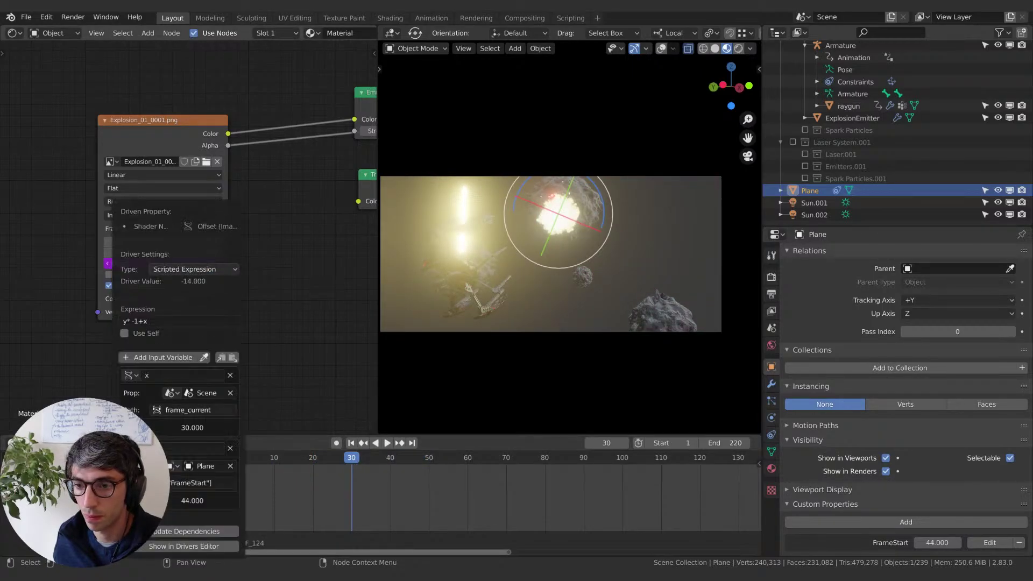
{"action": "left_click", "coordinate": [174, 321]}
{"action": "key", "text": "Home"}
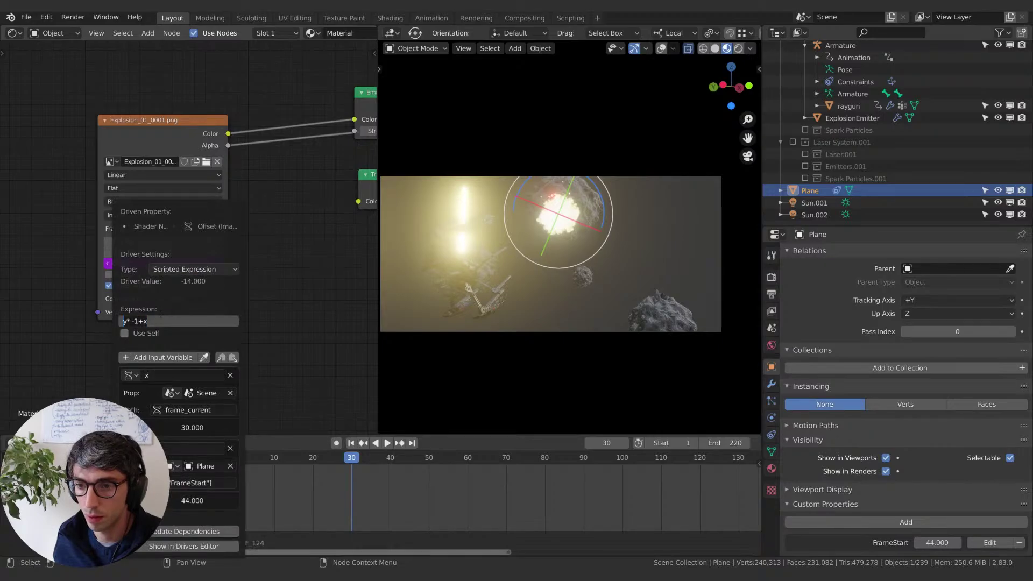
{"action": "key", "text": "BackSpace"}
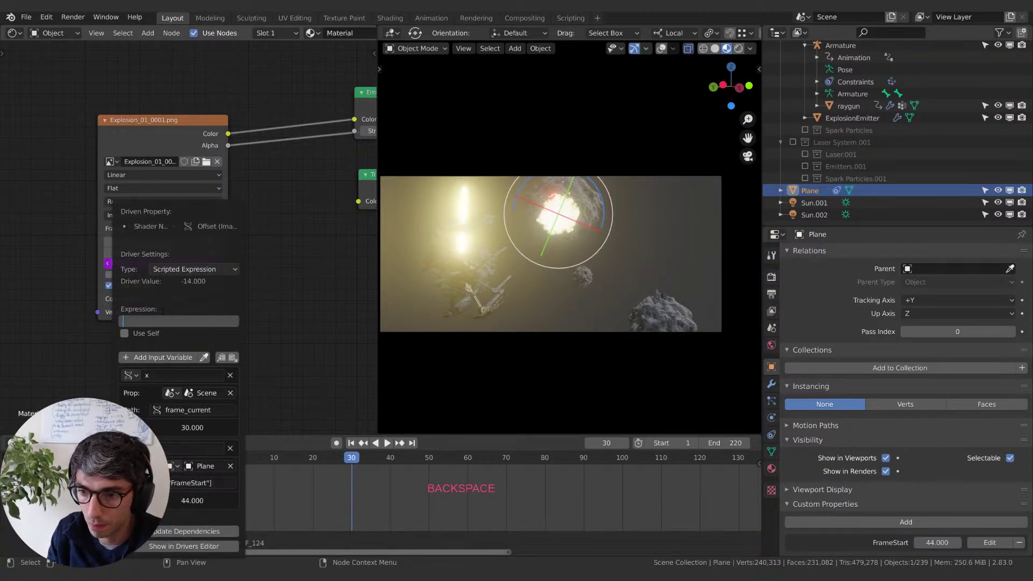
{"action": "type", "text": "x"}
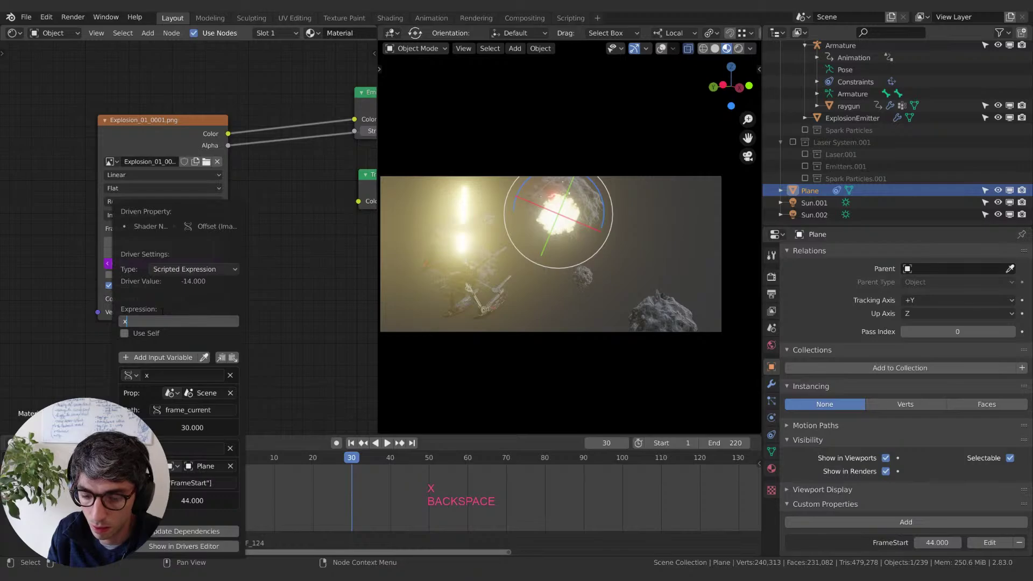
{"action": "type", "text": "*"}
{"action": "key", "text": "BackSpace"}
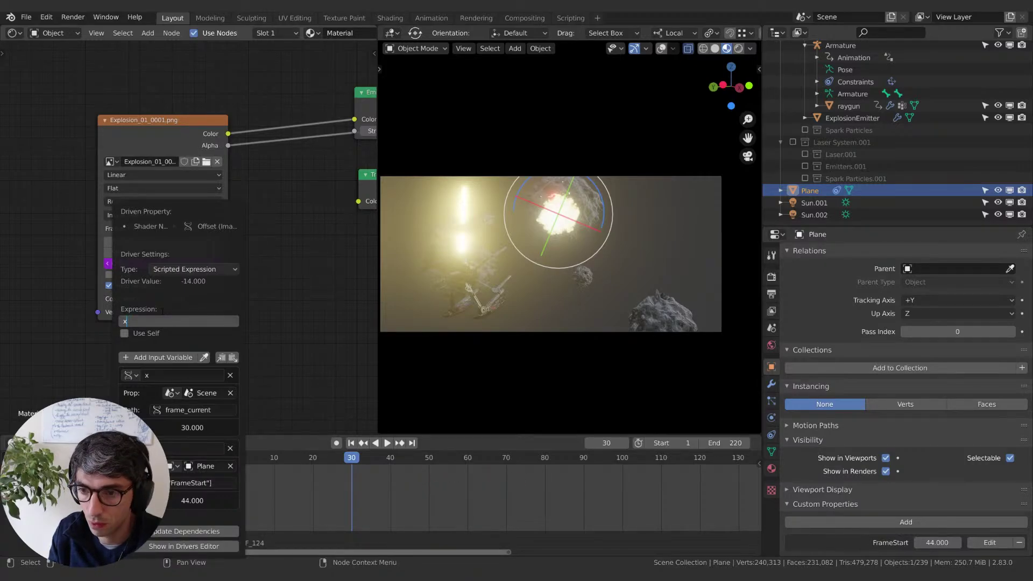
{"action": "key", "text": "Return"}
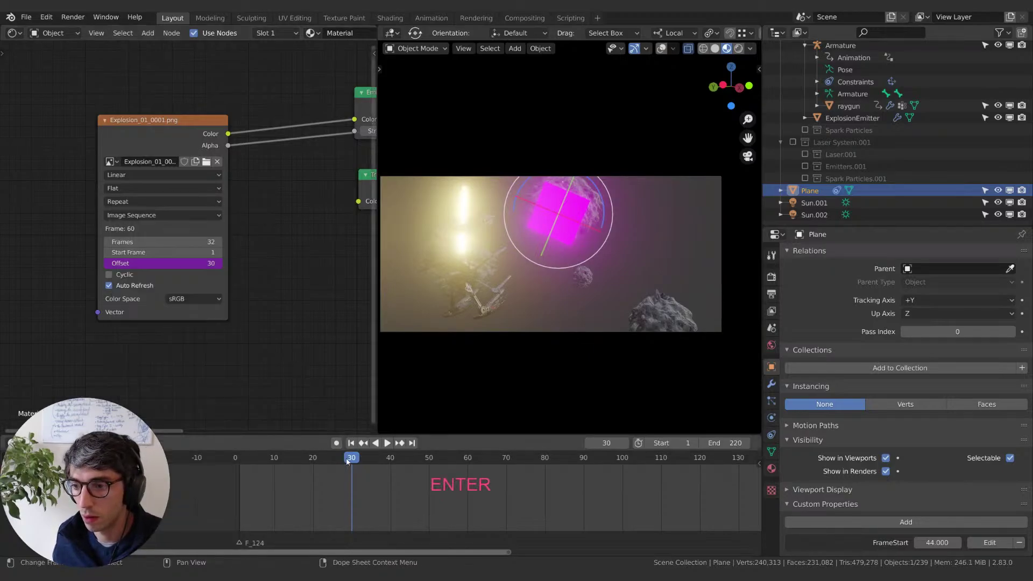
{"action": "left_click_drag", "start_coordinate": [351, 468], "coordinate": [433, 459]}
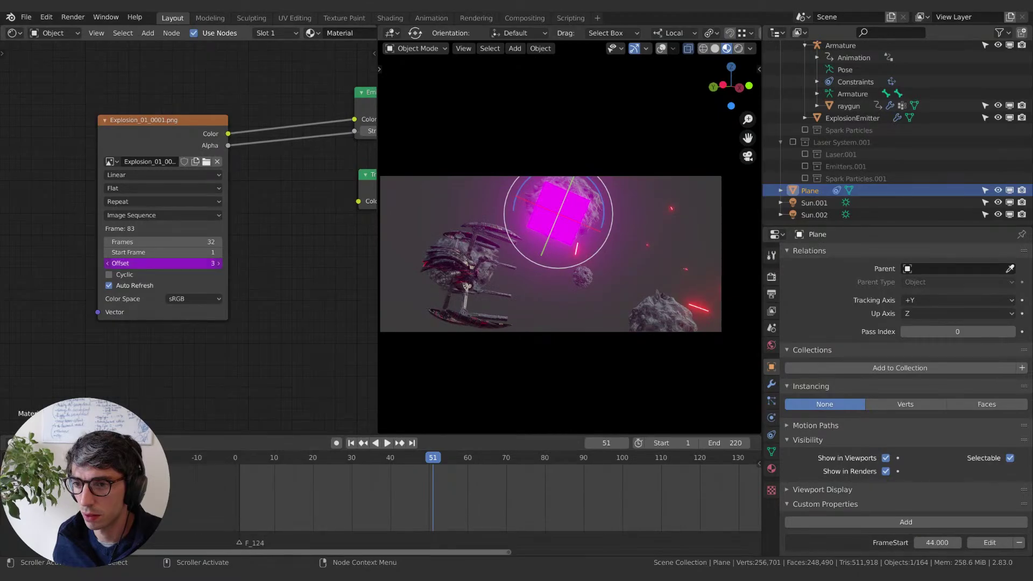
Step: Change the Offset driver's expression to x-32 and scrub the animation back to around frame 35 to test it
{"action": "left_click", "coordinate": [210, 263]}
{"action": "right_click", "coordinate": [184, 262]}
{"action": "left_click", "coordinate": [189, 262]}
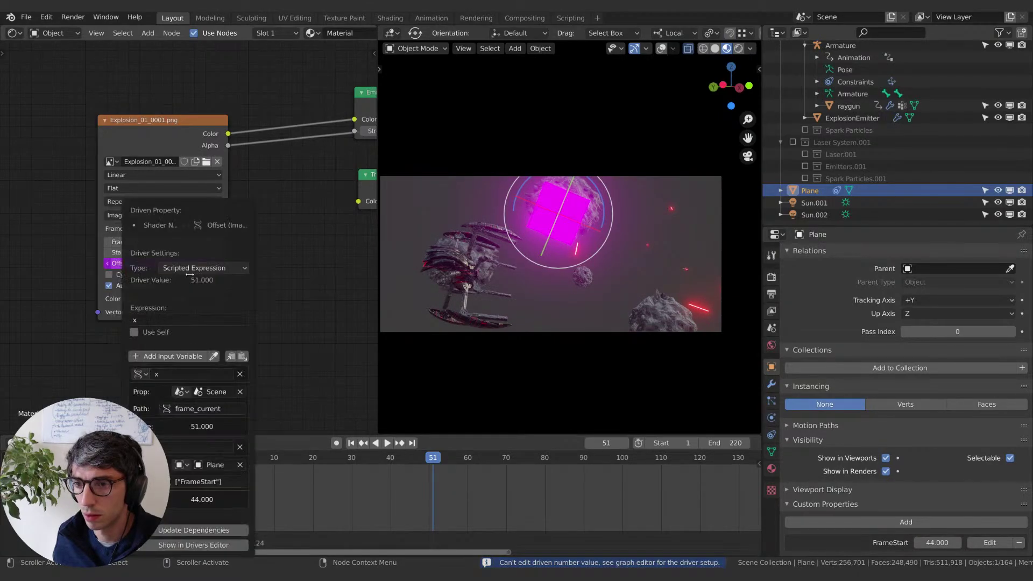
{"action": "left_click", "coordinate": [189, 320]}
{"action": "type", "text": "x-32"}
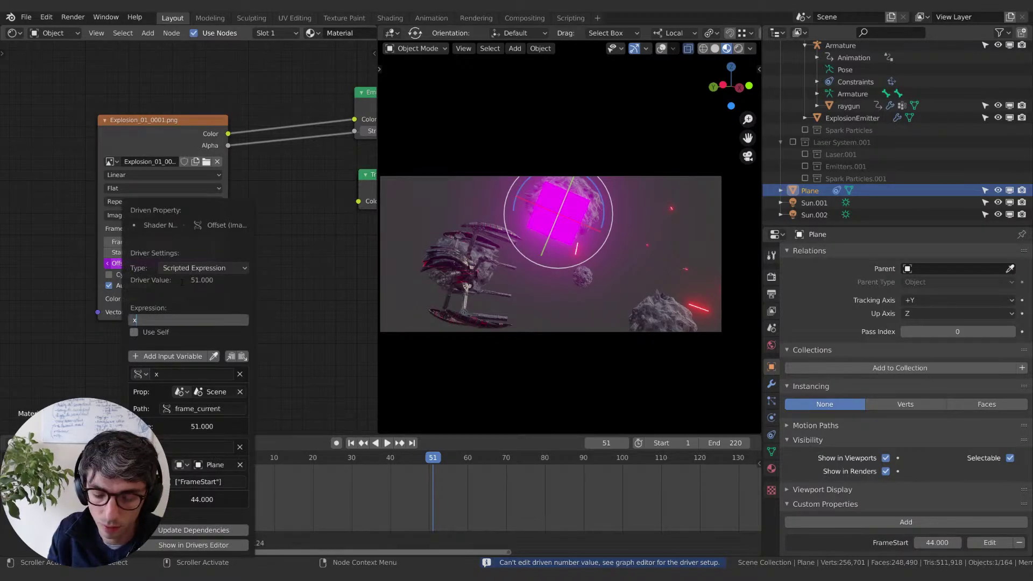
{"action": "key", "text": "Return"}
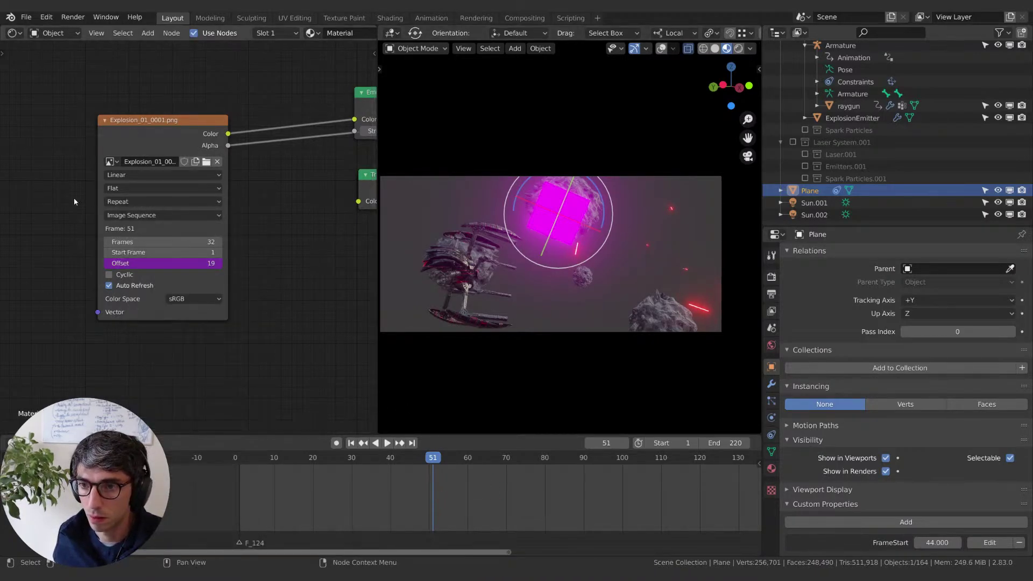
{"action": "key", "text": "space"}
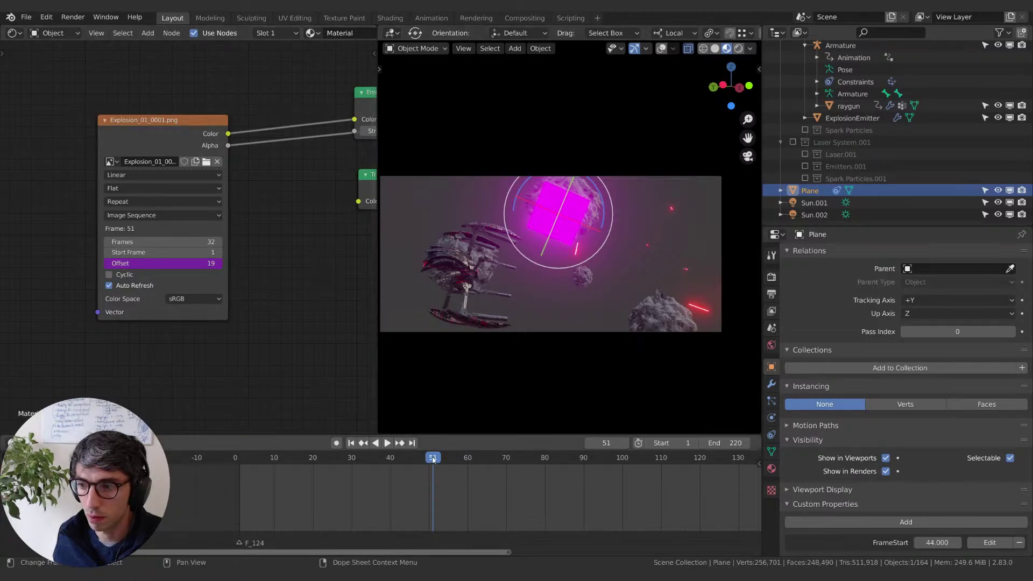
{"action": "left_click_drag", "start_coordinate": [398, 457], "coordinate": [338, 461]}
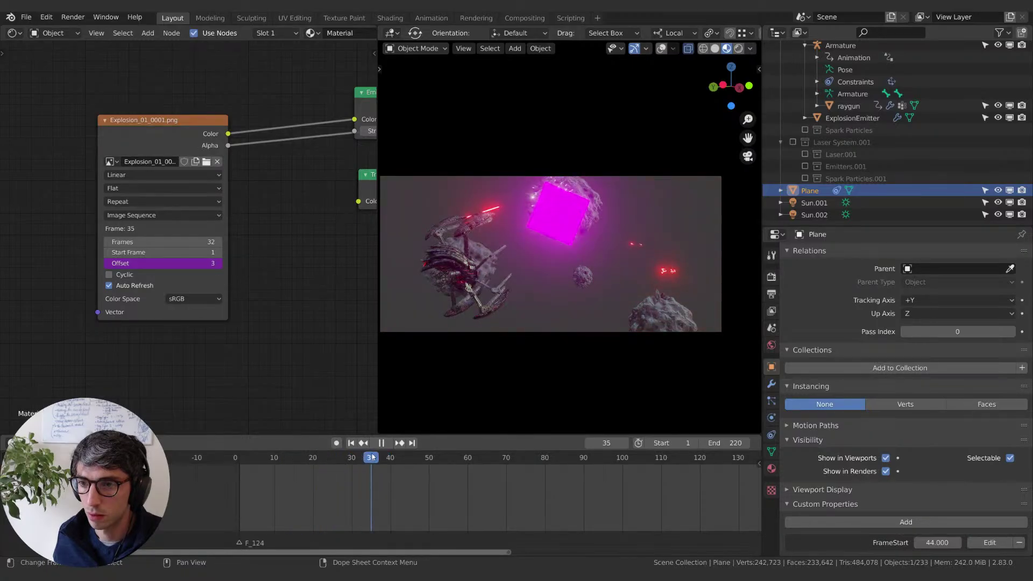
{"action": "key", "text": "space"}
Step: Set the Offset driver's expression to x*-1 and scrub the timeline back to frame 10 to test it
{"action": "right_click", "coordinate": [174, 263]}
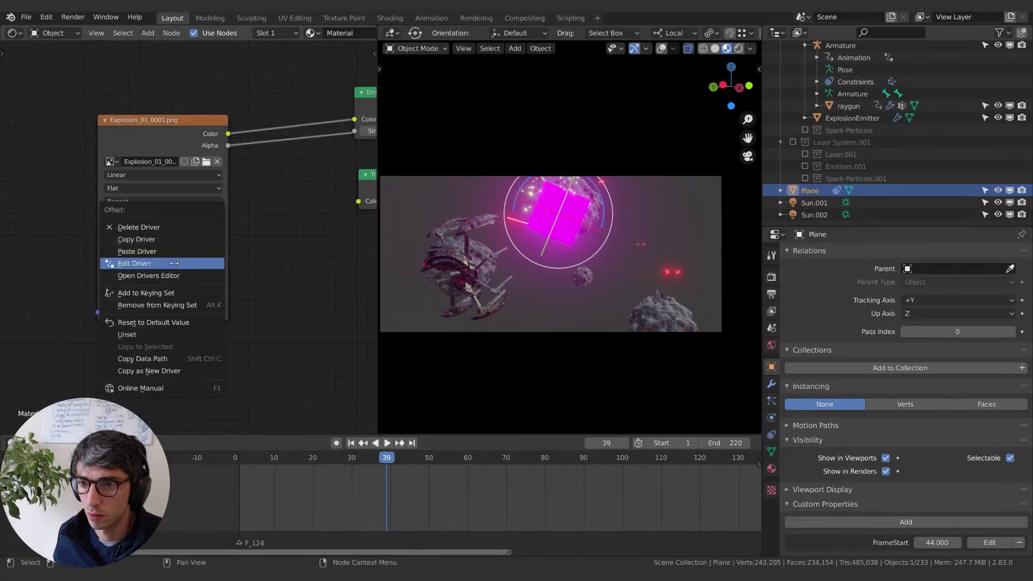
{"action": "left_click", "coordinate": [174, 263]}
{"action": "left_click", "coordinate": [155, 315]}
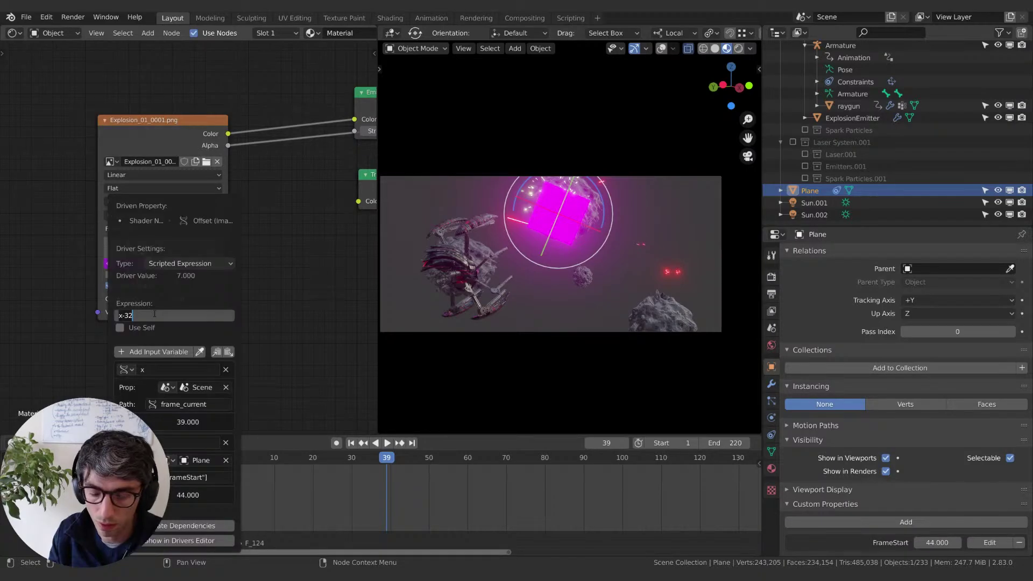
{"action": "key", "text": "BackSpace"}
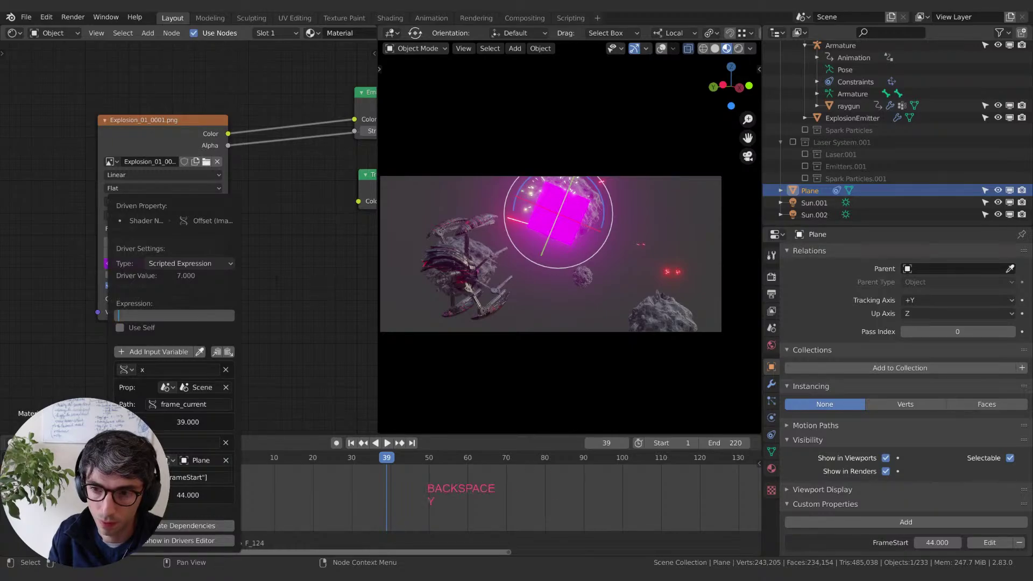
{"action": "type", "text": "x*-1"}
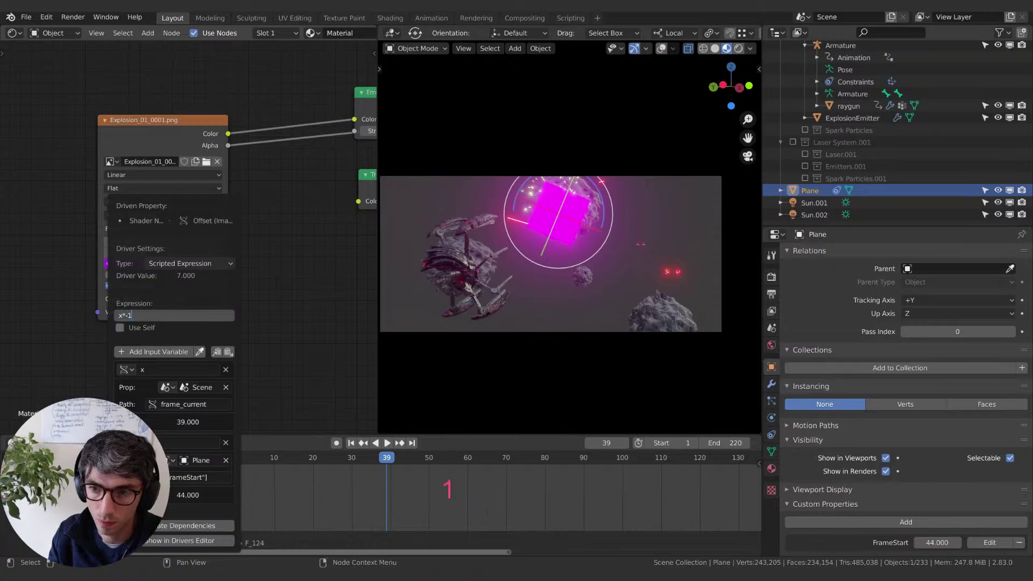
{"action": "key", "text": "Return"}
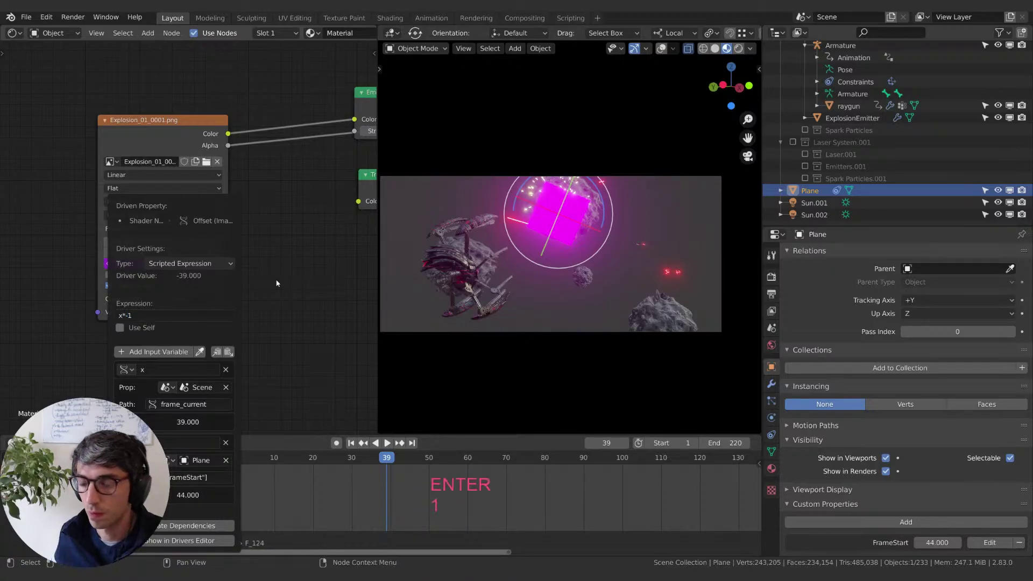
{"action": "key", "text": "space"}
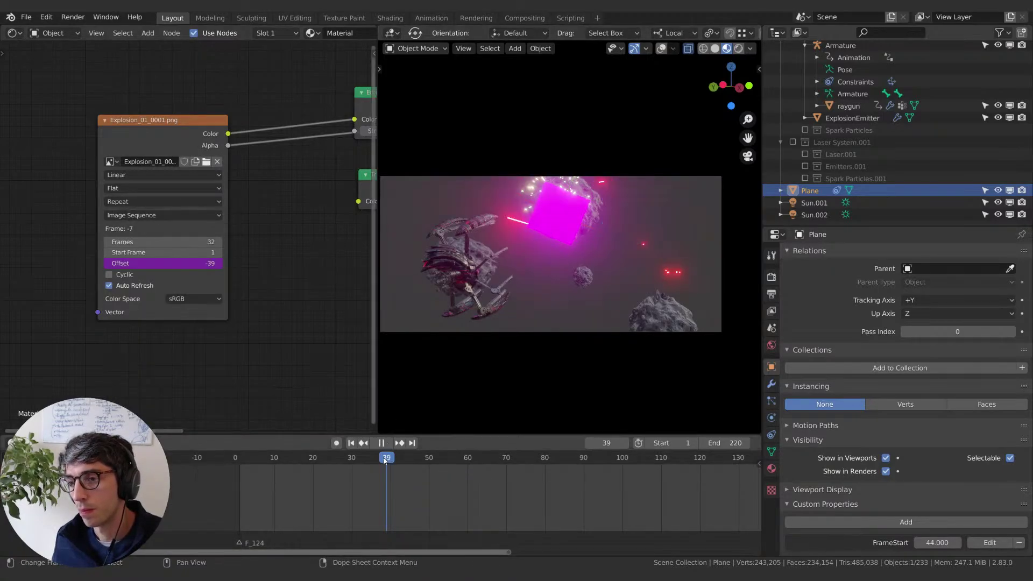
{"action": "left_click_drag", "start_coordinate": [384, 460], "coordinate": [274, 466]}
{"action": "key", "text": "space"}
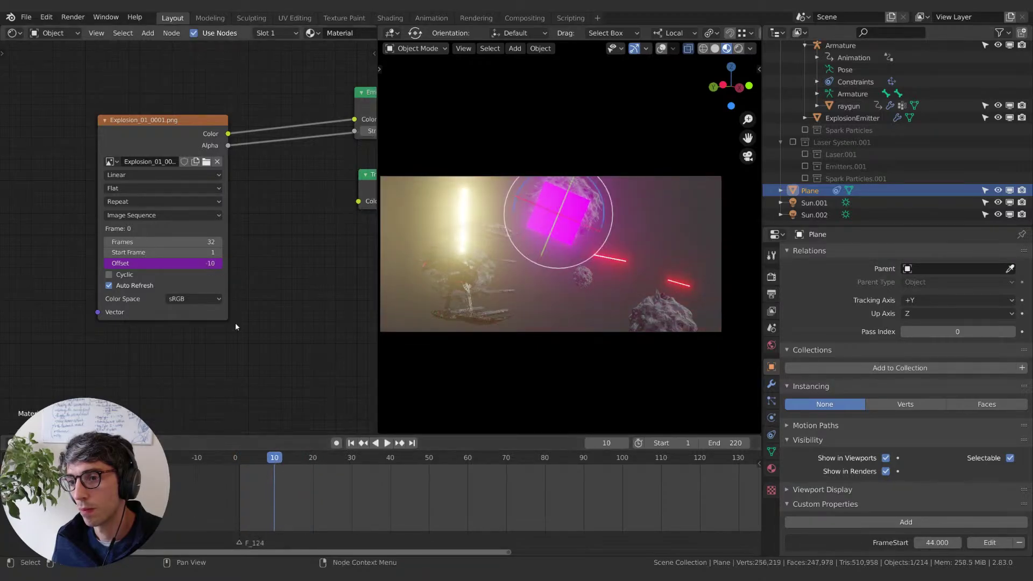
Step: Append +1 to the Offset driver's expression so it reads x*-1+1
{"action": "right_click", "coordinate": [178, 263]}
{"action": "left_click", "coordinate": [181, 265]}
{"action": "left_click", "coordinate": [153, 317]}
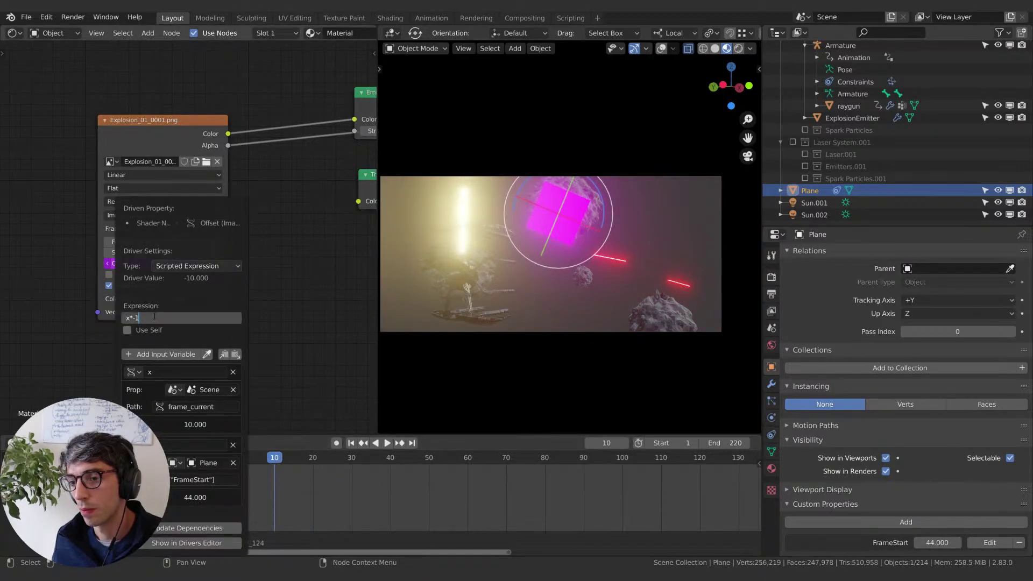
{"action": "type", "text": "+1"}
{"action": "key", "text": "Return"}
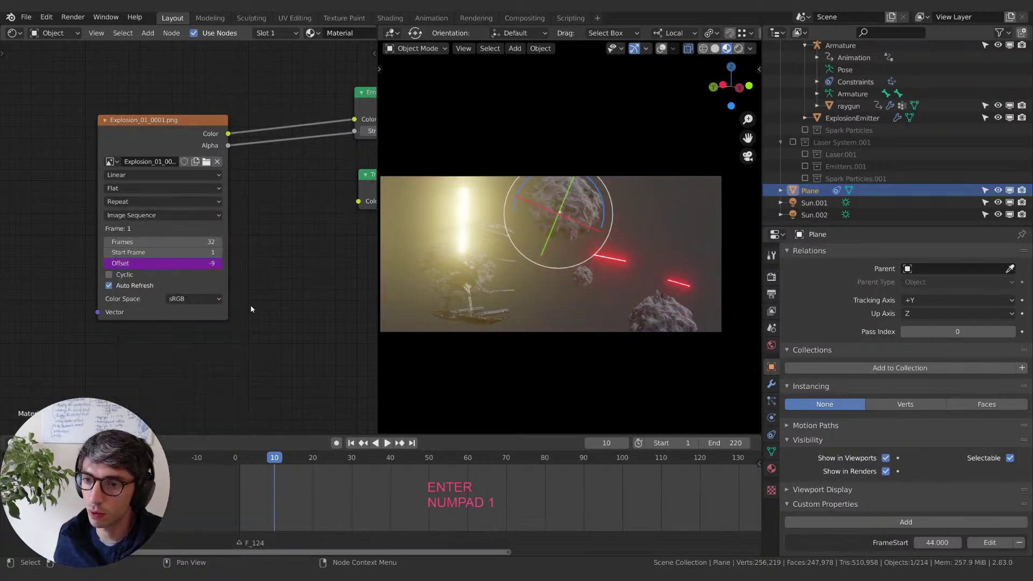
Step: Scrub the timeline from frame 2 to about frame 43 to examine how the image sequence's displayed frame responds
{"action": "key", "text": "space"}
{"action": "left_click", "coordinate": [247, 464]}
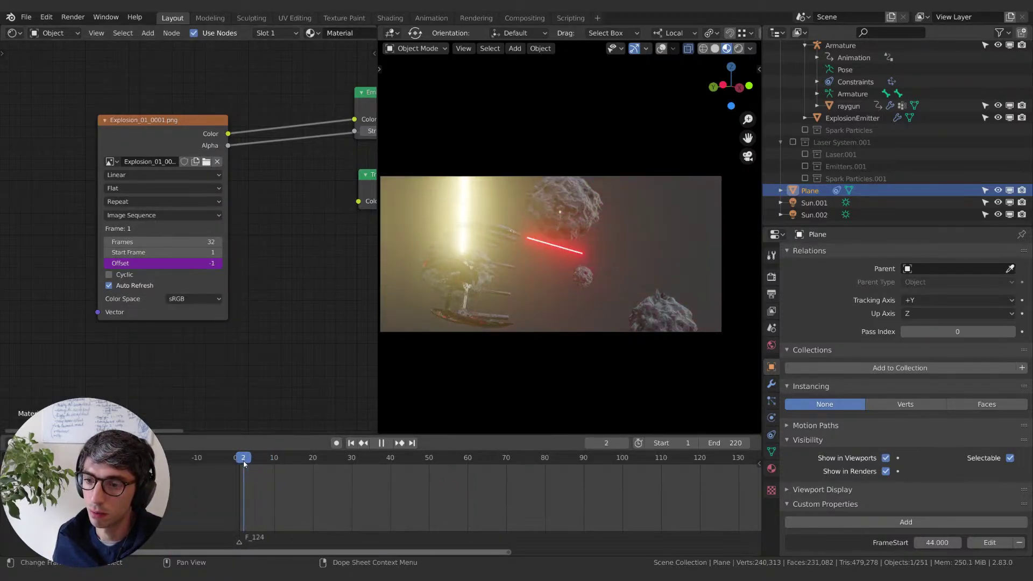
{"action": "left_click", "coordinate": [251, 461]}
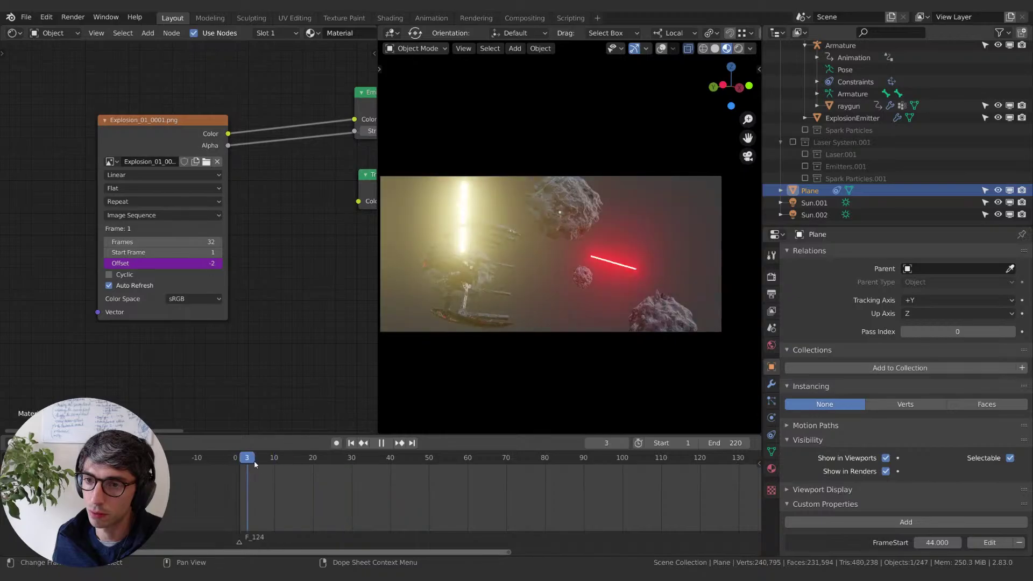
{"action": "left_click_drag", "start_coordinate": [307, 461], "coordinate": [328, 464]}
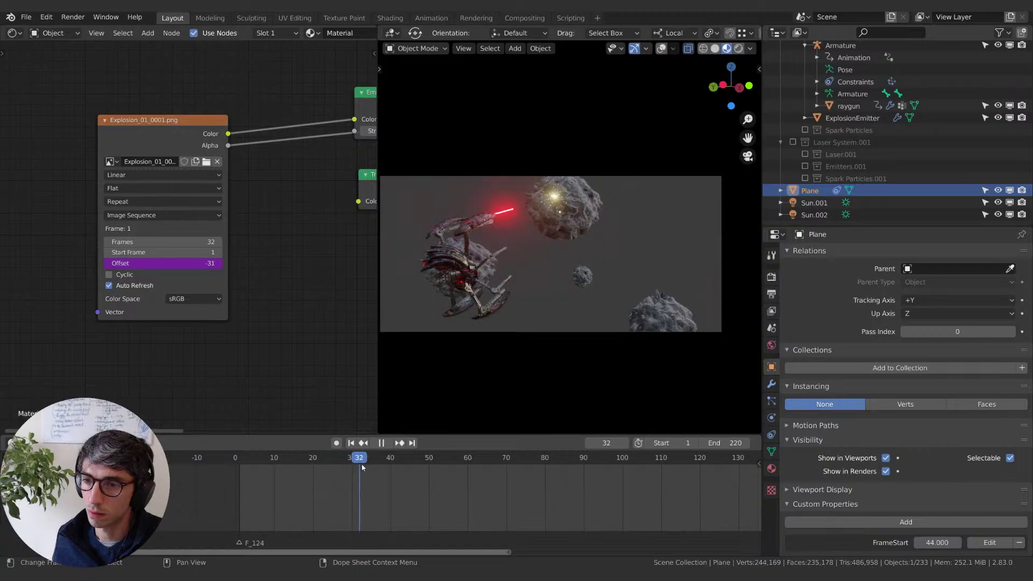
{"action": "left_click_drag", "start_coordinate": [358, 466], "coordinate": [364, 468]}
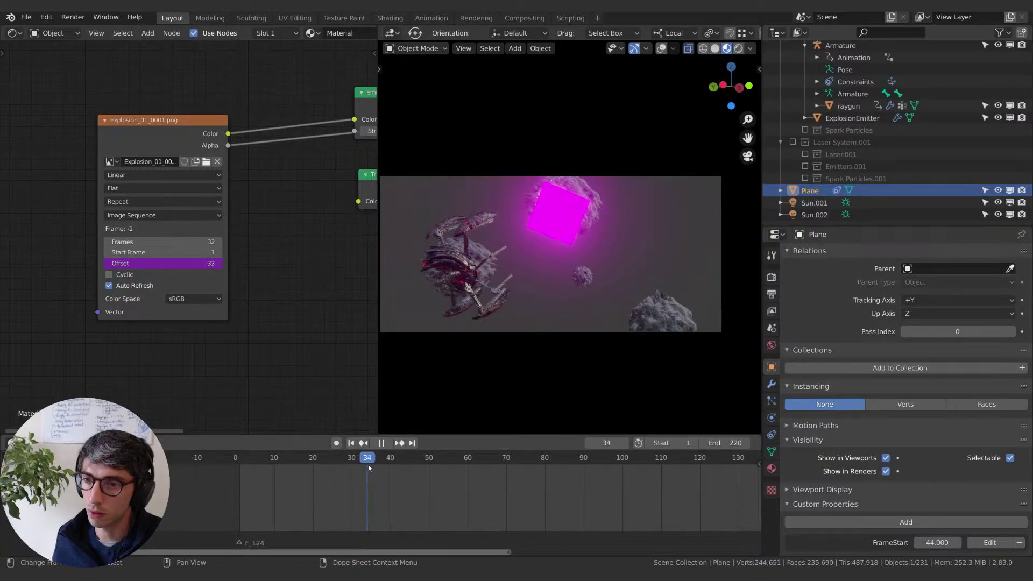
{"action": "mouse_move", "coordinate": [372, 467]}
{"action": "left_mouse_down"}
{"action": "mouse_move", "coordinate": [362, 461]}
{"action": "mouse_move", "coordinate": [404, 461]}
{"action": "mouse_move", "coordinate": [347, 464]}
{"action": "mouse_move", "coordinate": [368, 466]}
{"action": "left_mouse_up"}
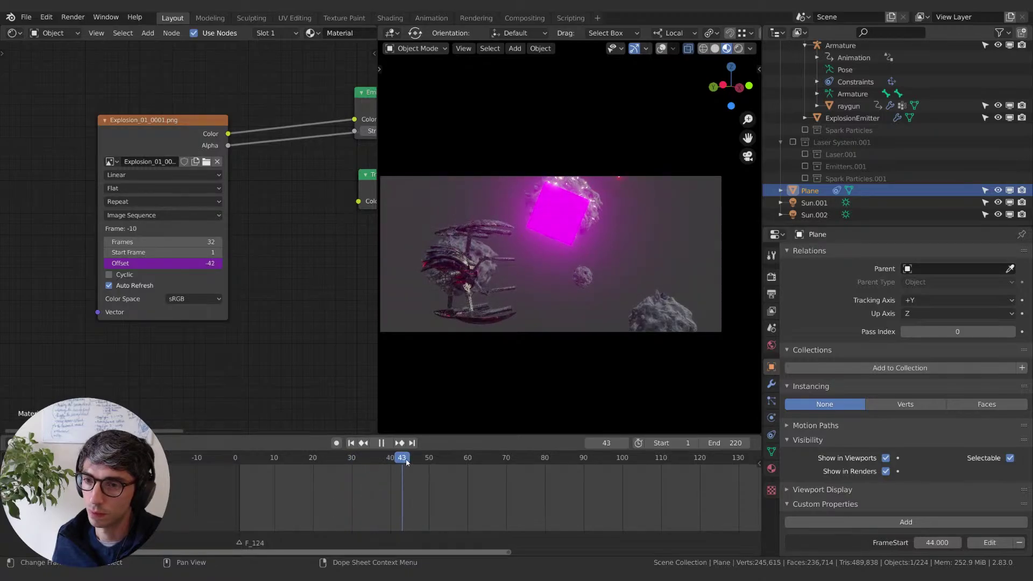
{"action": "mouse_move", "coordinate": [365, 466]}
{"action": "left_mouse_down"}
{"action": "mouse_move", "coordinate": [317, 463]}
{"action": "mouse_move", "coordinate": [553, 463]}
{"action": "mouse_move", "coordinate": [357, 469]}
{"action": "left_mouse_up"}
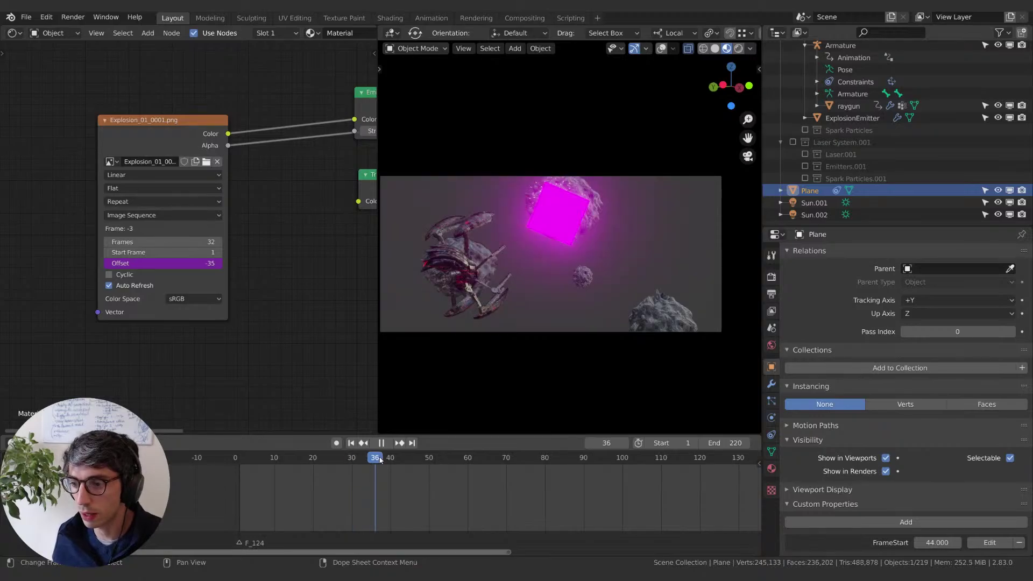
Step: Play the animation, return to the first frame and replay it to review the explosion's behaviour past frame 32
{"action": "left_click", "coordinate": [273, 465]}
{"action": "key", "text": "space"}
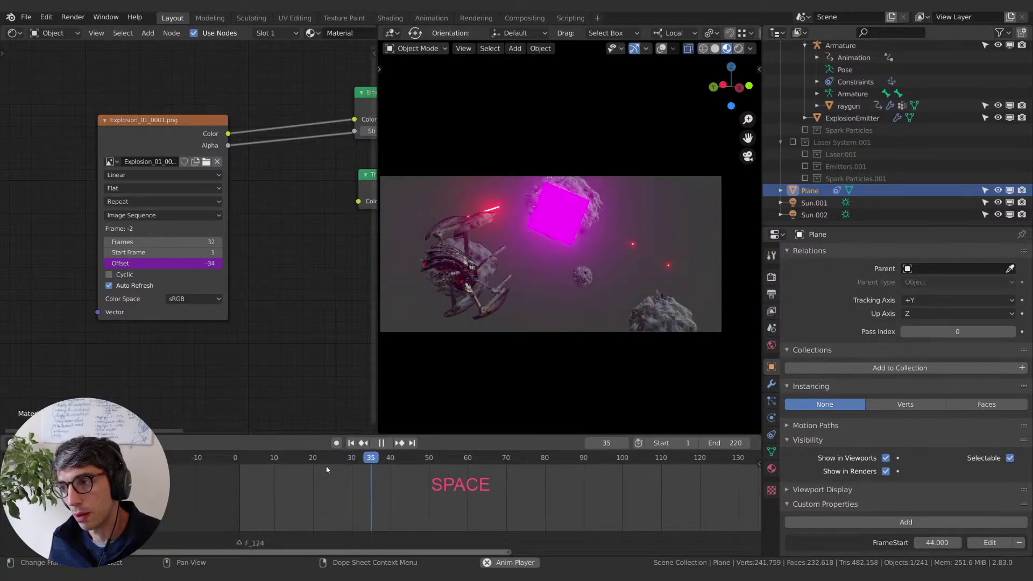
{"action": "key", "text": "space"}
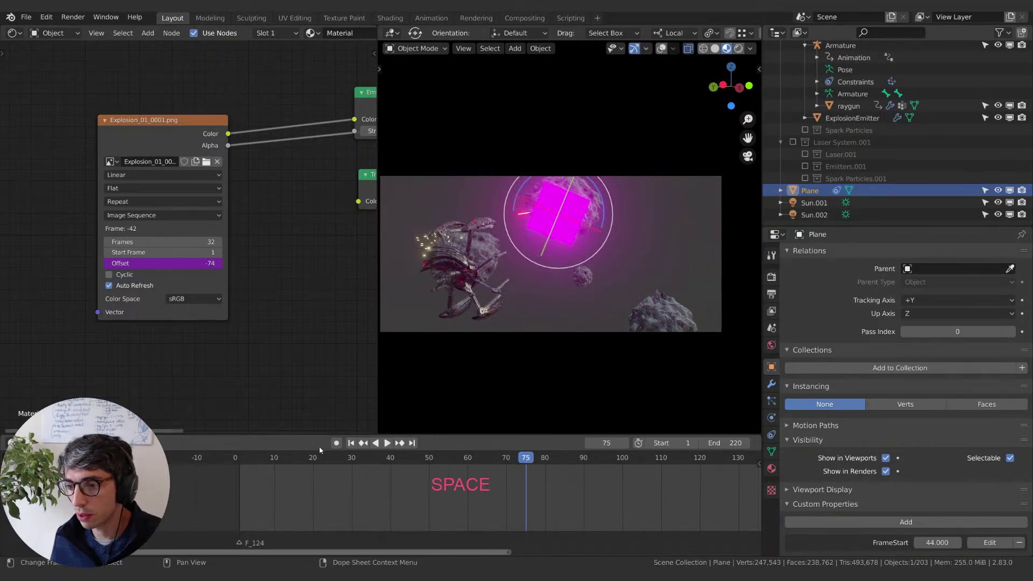
{"action": "key", "text": "shift+Left"}
{"action": "key", "text": "space"}
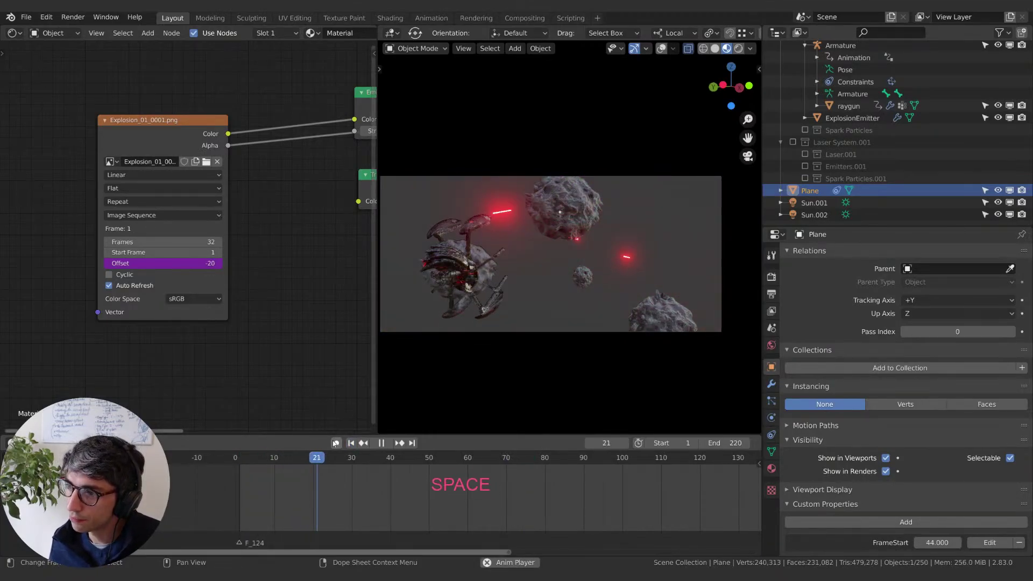
{"action": "key", "text": "space"}
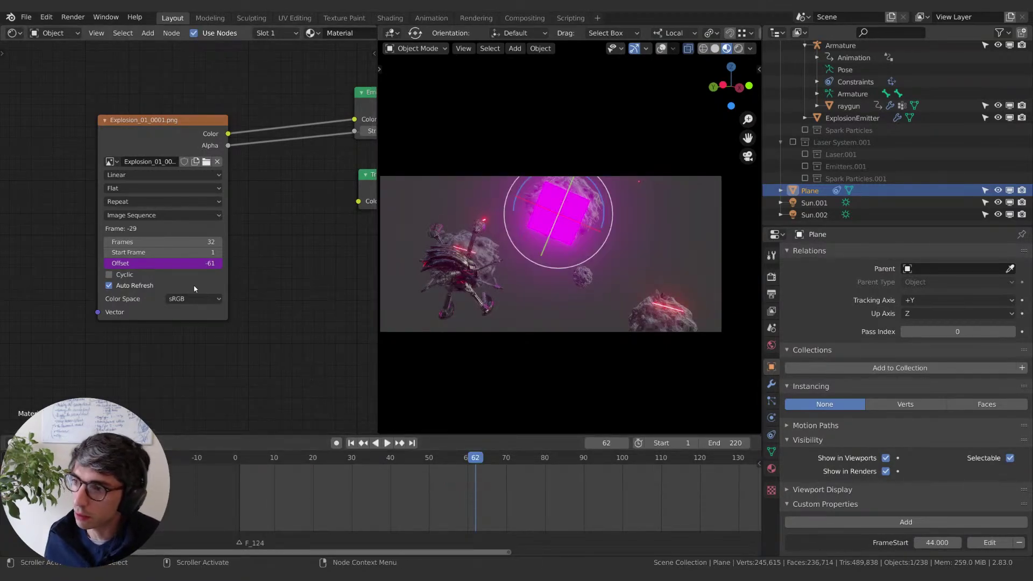
Step: Delete the driver from the Offset of the explosion image sequence
{"action": "right_click", "coordinate": [155, 265]}
{"action": "left_click", "coordinate": [120, 230]}
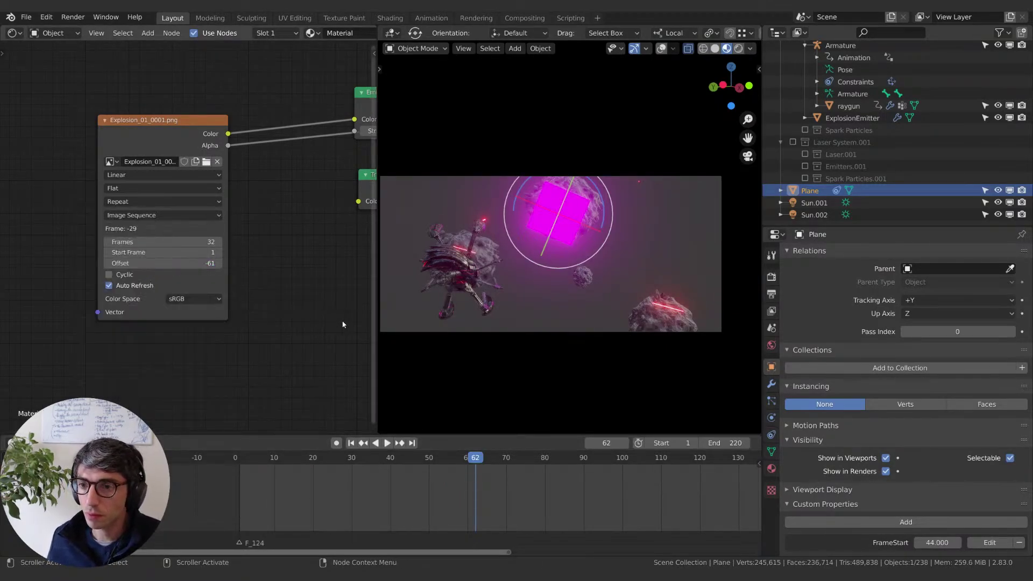
Step: Return to frame 1, set the explosion image sequence's Offset to 0 and insert a keyframe on it
{"action": "key", "text": "shift+Left"}
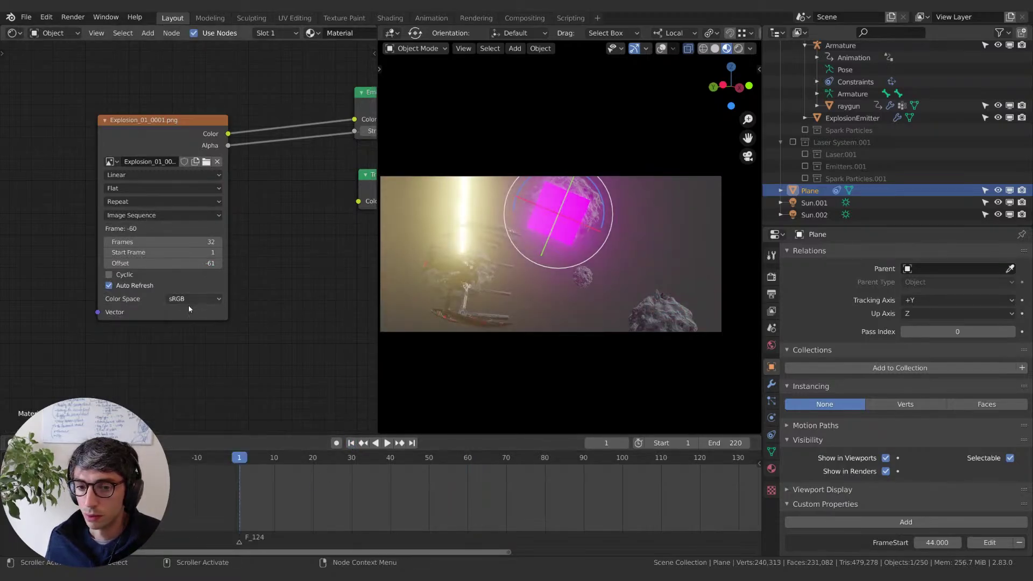
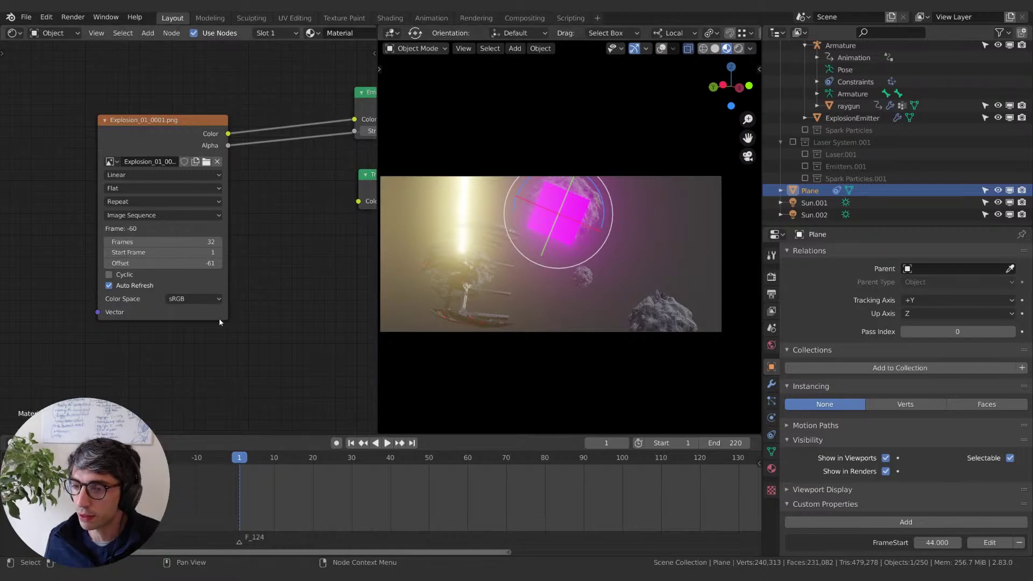
{"action": "left_click", "coordinate": [164, 263]}
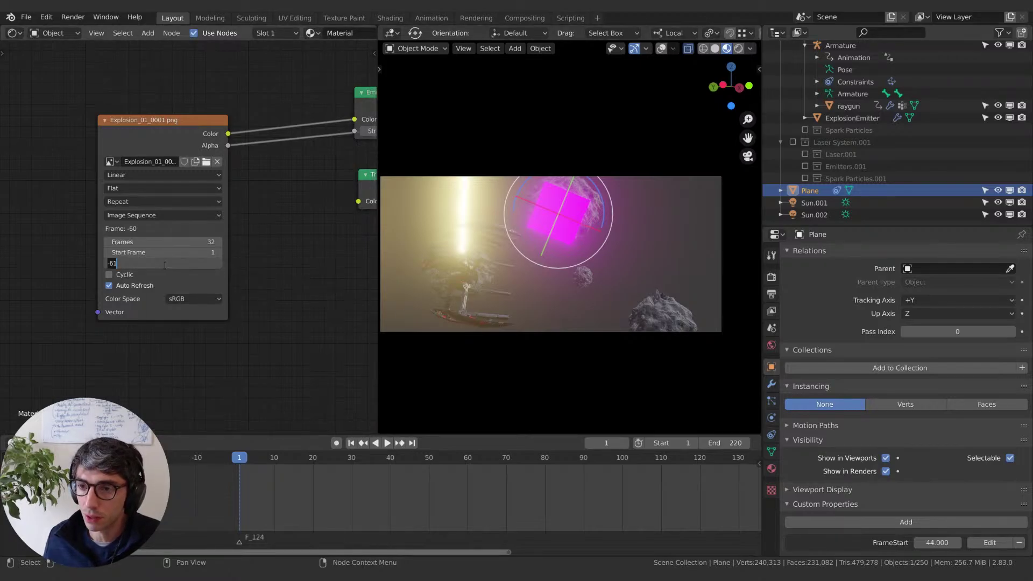
{"action": "type", "text": "0"}
{"action": "key", "text": "Return"}
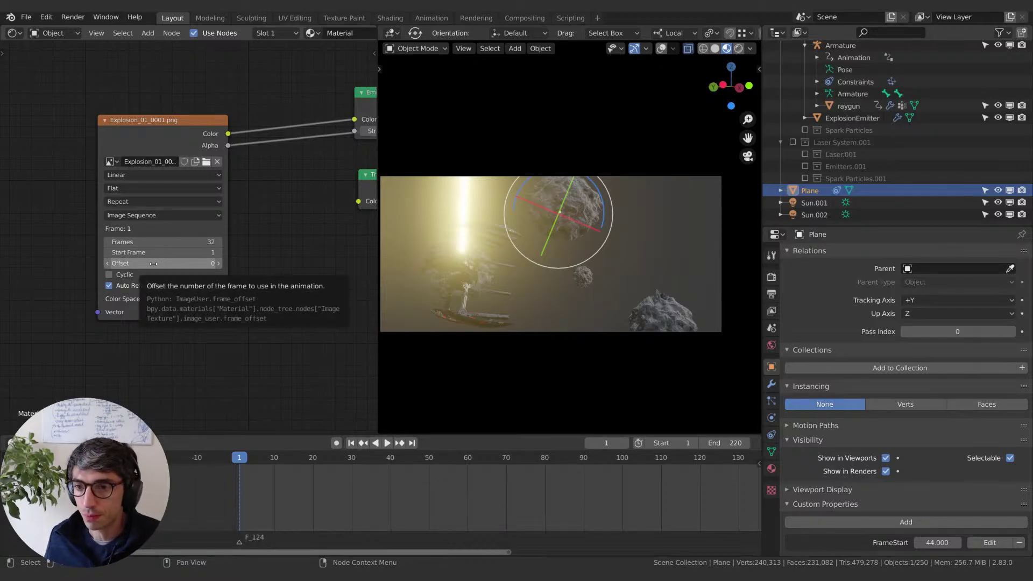
{"action": "key", "text": "i"}
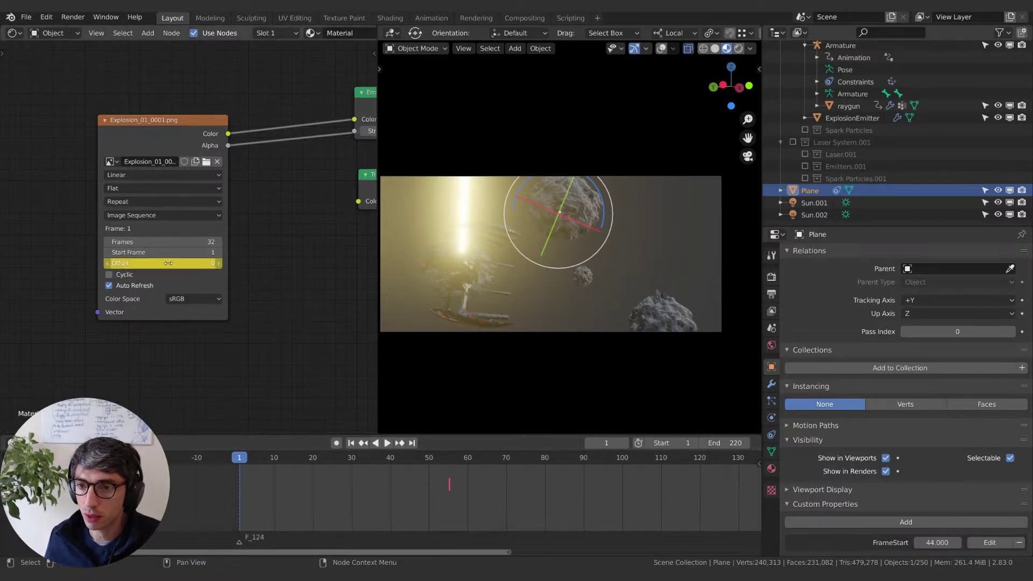
{"action": "left_click", "coordinate": [203, 265]}
{"action": "type", "text": "1"}
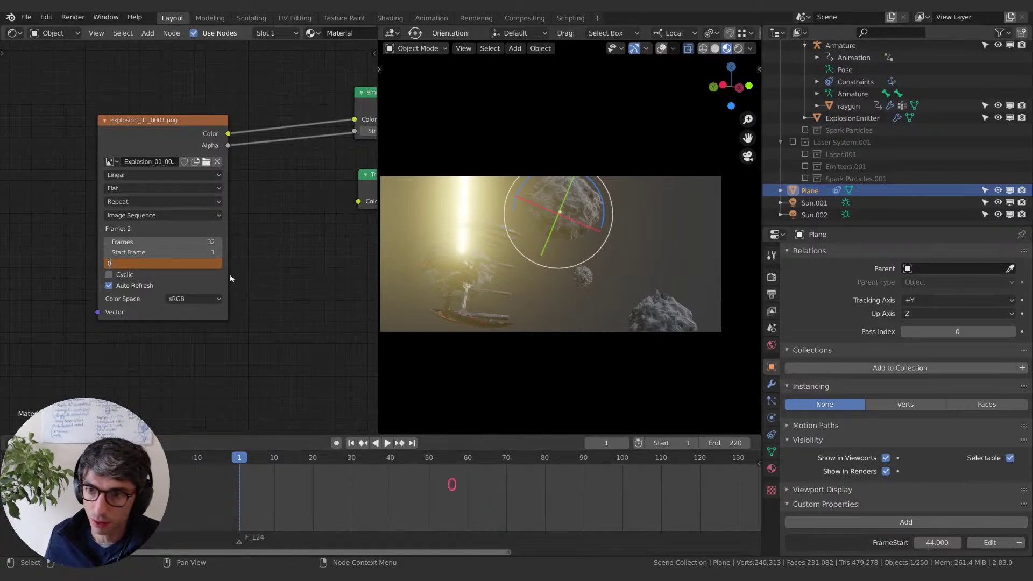
{"action": "key", "text": "Return"}
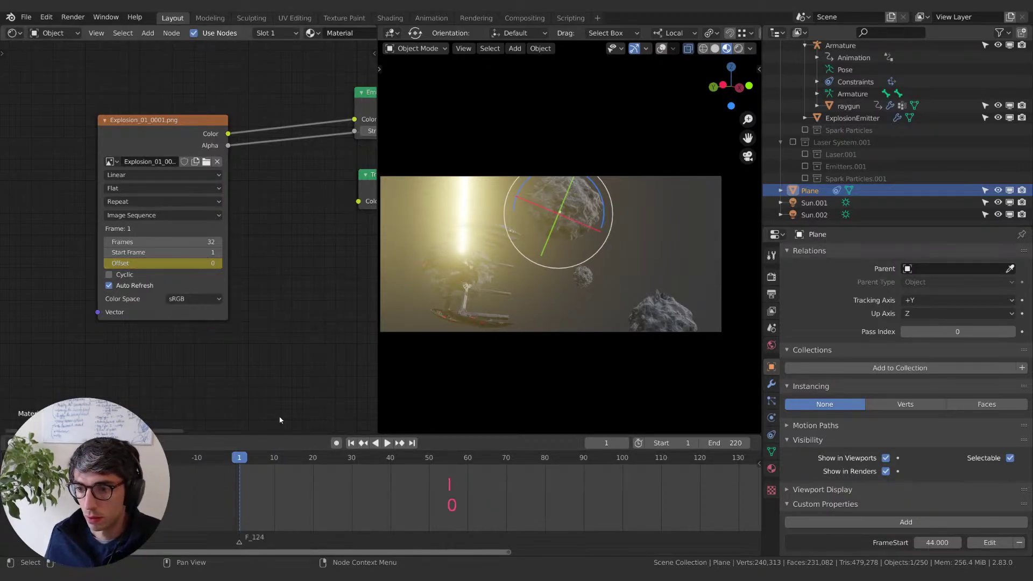
Step: At frame 32, set the explosion image sequence's Offset to -31 and insert a keyframe on it
{"action": "key", "text": "space"}
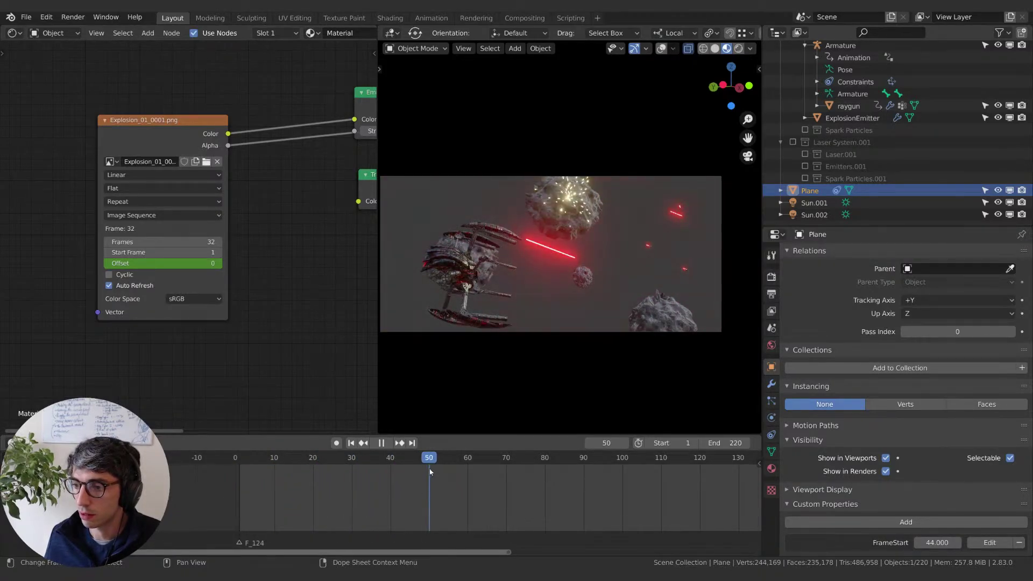
{"action": "key", "text": "space"}
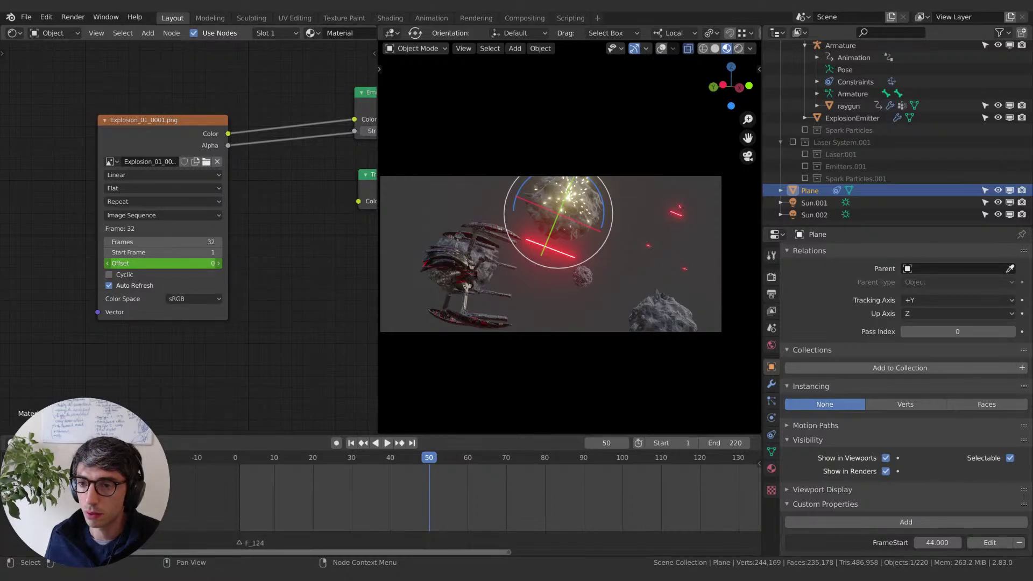
{"action": "left_click", "coordinate": [359, 461]}
{"action": "key", "text": "space"}
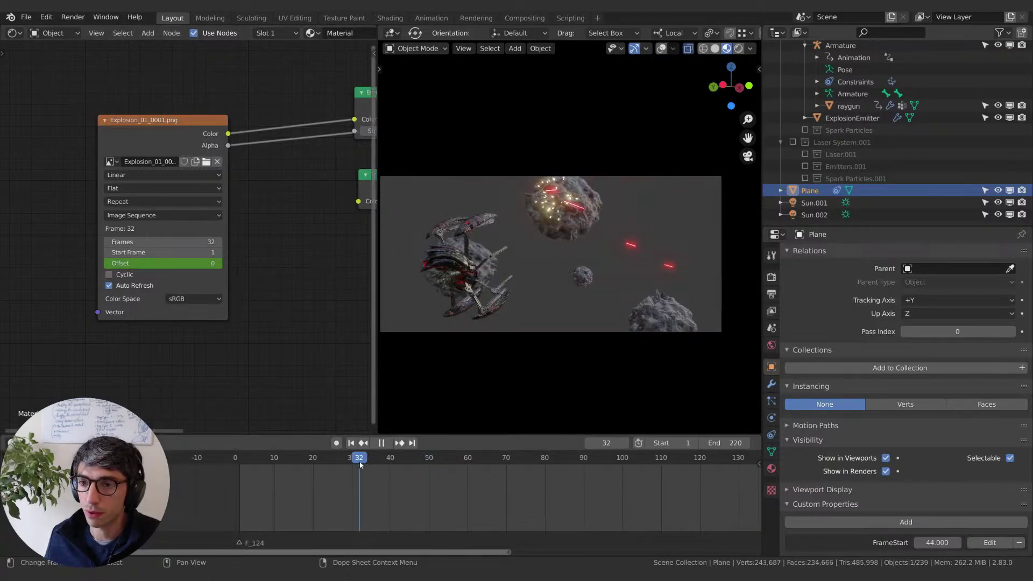
{"action": "key", "text": "space"}
{"action": "left_click", "coordinate": [191, 261]}
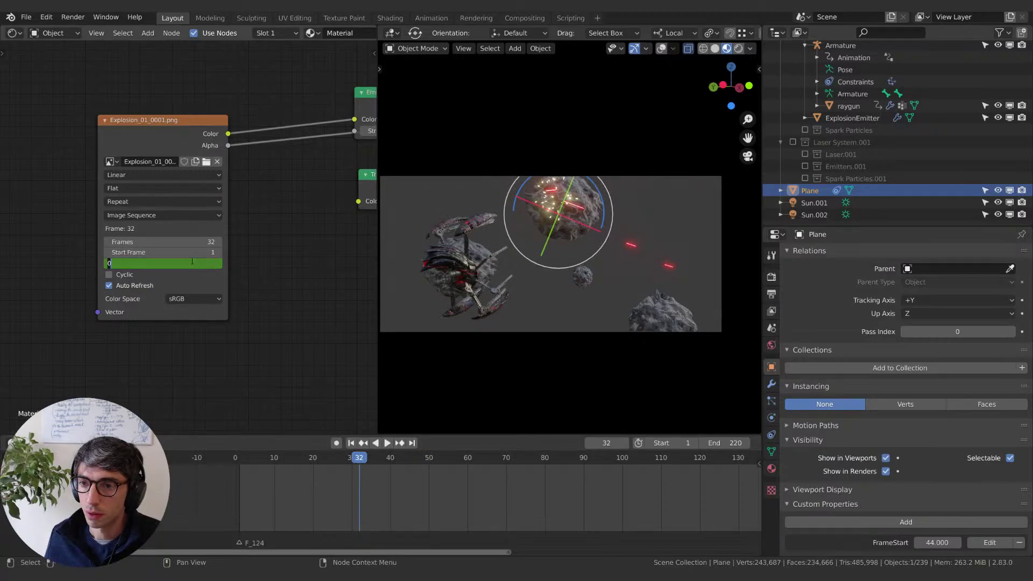
{"action": "type", "text": "-58"}
{"action": "key", "text": "Return"}
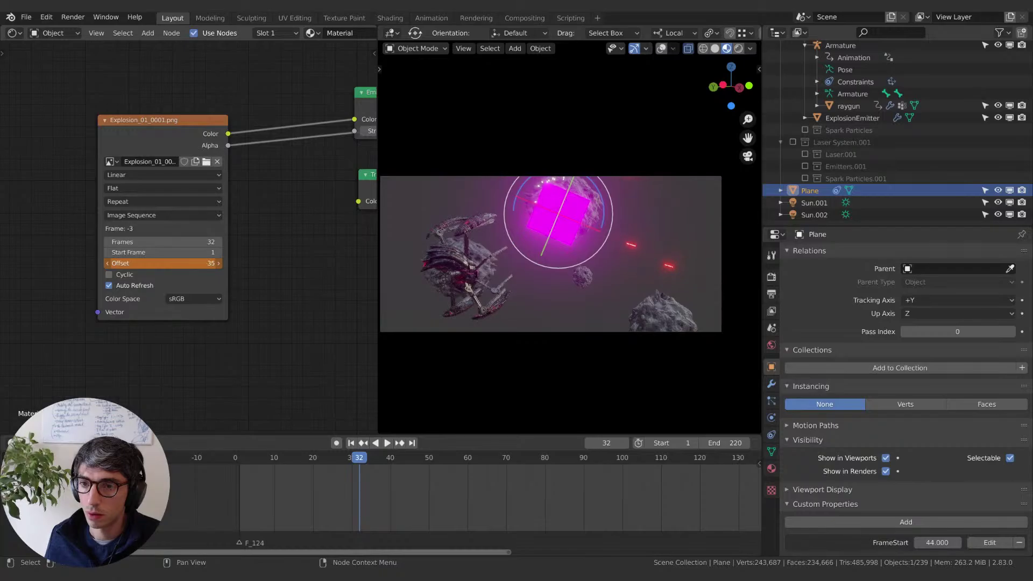
{"action": "left_click_drag", "start_coordinate": [162, 263], "coordinate": [114, 266]}
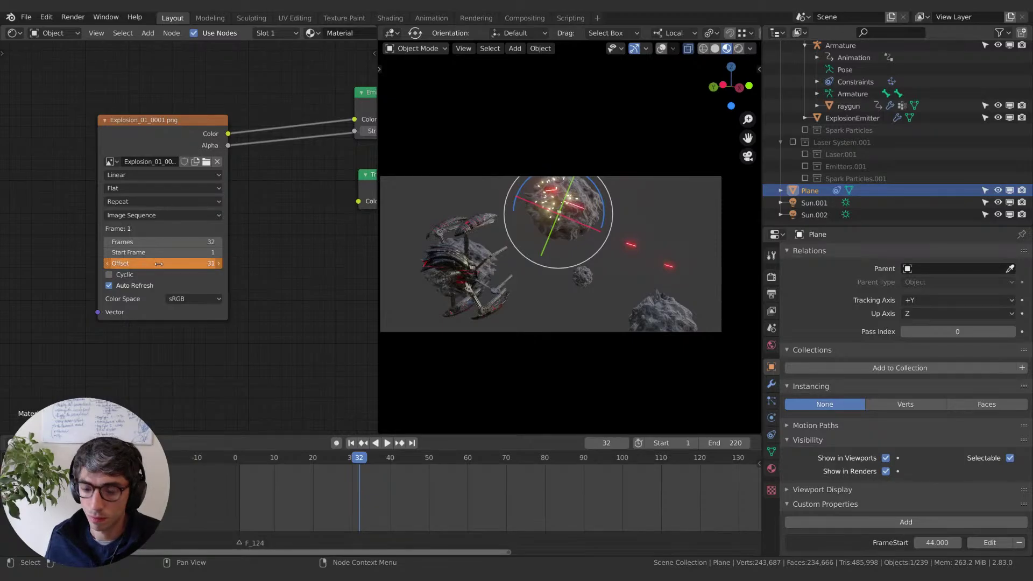
{"action": "key", "text": "i"}
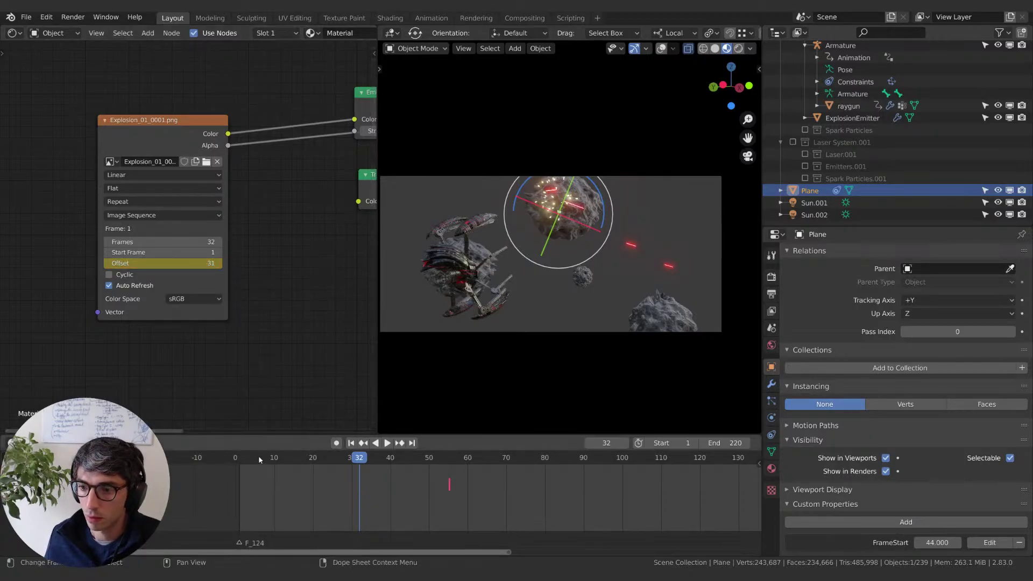
Step: Play the animation from frame 1 and scrub to frame 24 to check how the keyframed Offset behaves
{"action": "left_click", "coordinate": [239, 457]}
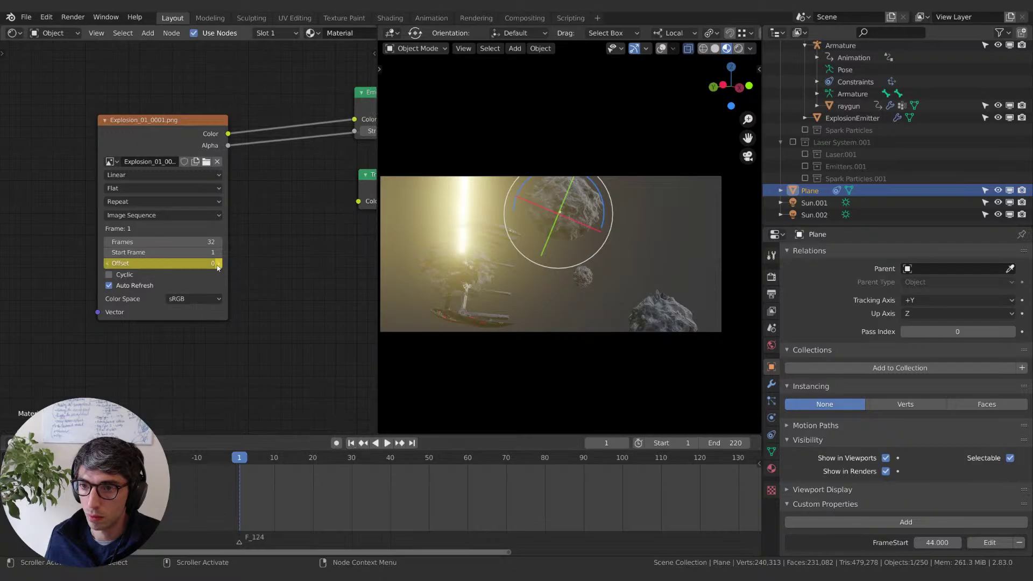
{"action": "key", "text": "space"}
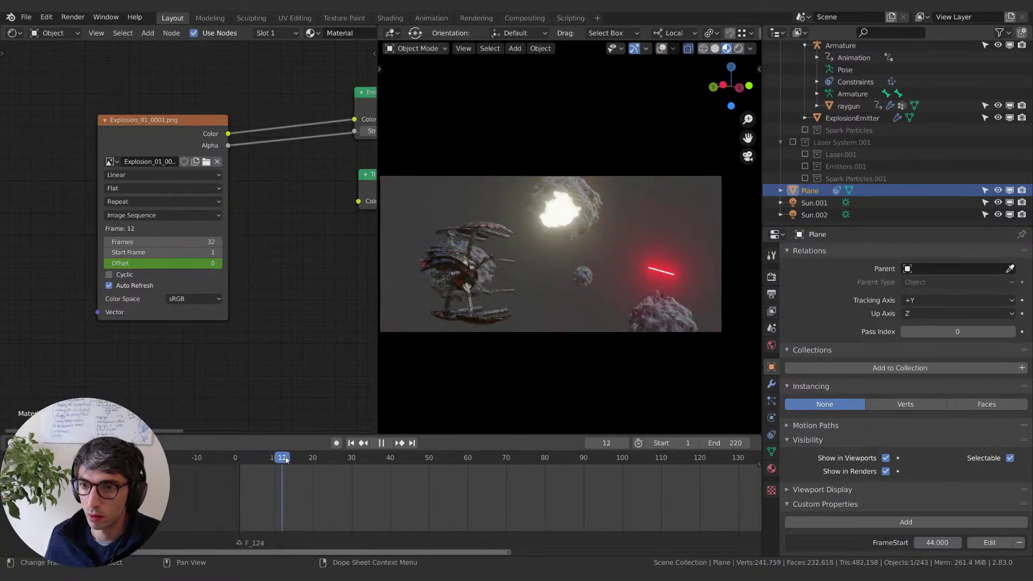
{"action": "left_click_drag", "start_coordinate": [285, 458], "coordinate": [329, 458]}
{"action": "key", "text": "space"}
Step: Select the explosion image node to reveal its Offset keyframes and set their interpolation mode to Linear
{"action": "left_click", "coordinate": [167, 148]}
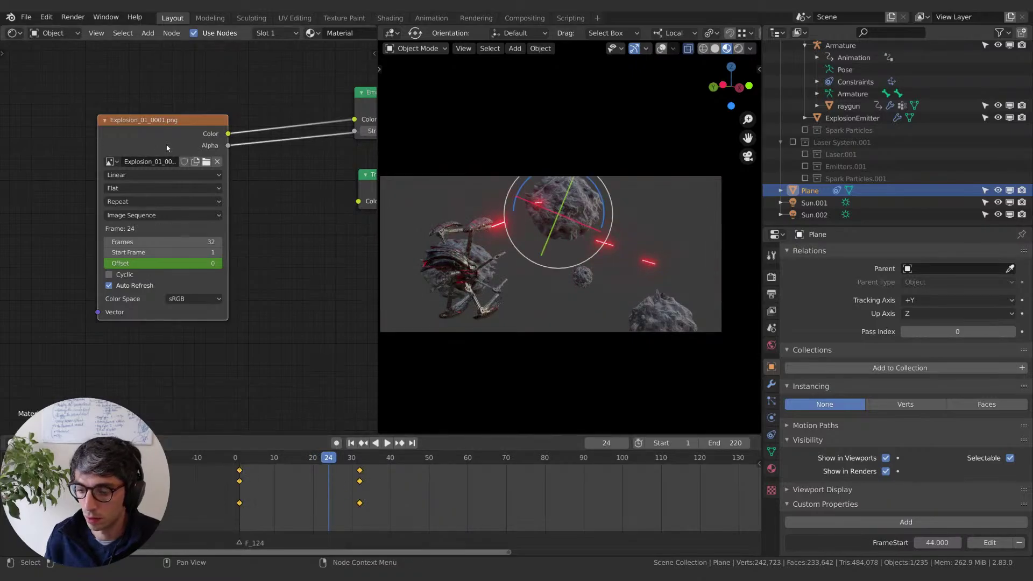
{"action": "key", "text": "Down"}
{"action": "key", "text": "Up"}
{"action": "key", "text": "Down"}
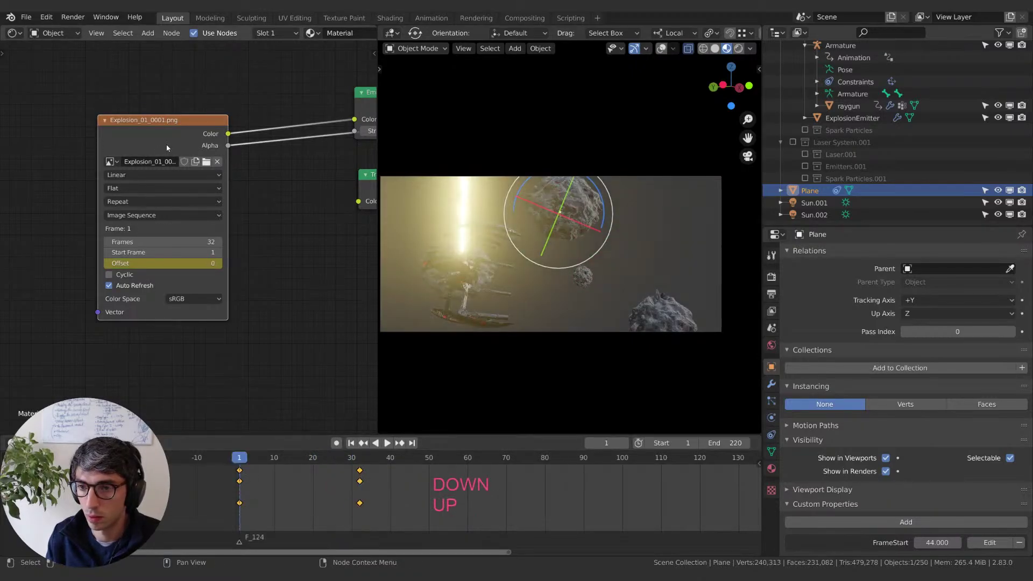
{"action": "key", "text": "Up"}
{"action": "left_click_drag", "start_coordinate": [253, 469], "coordinate": [300, 469]}
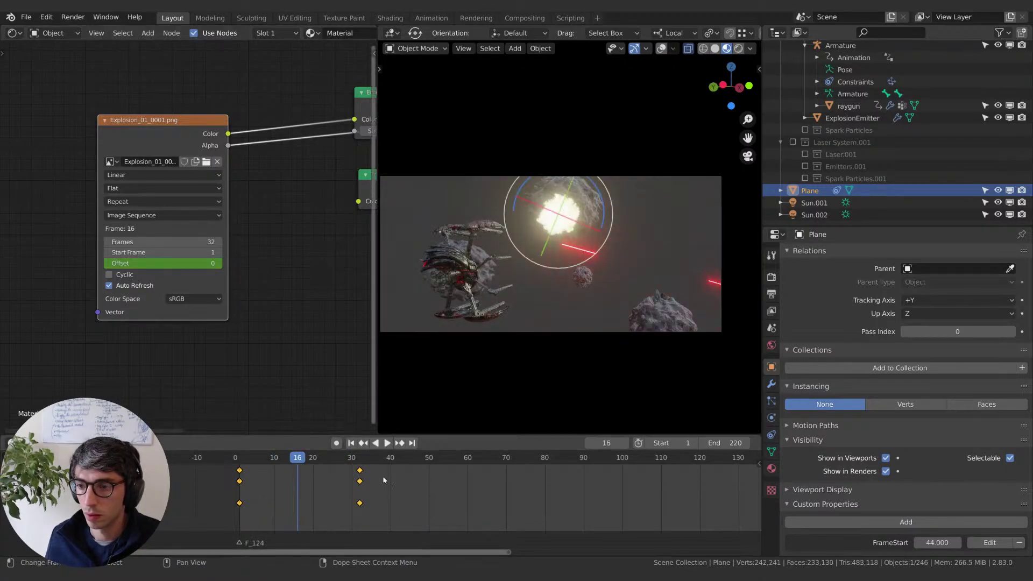
{"action": "right_click", "coordinate": [359, 469]}
{"action": "mouse_move", "coordinate": [362, 467]}
{"action": "left_click", "coordinate": [459, 401]}
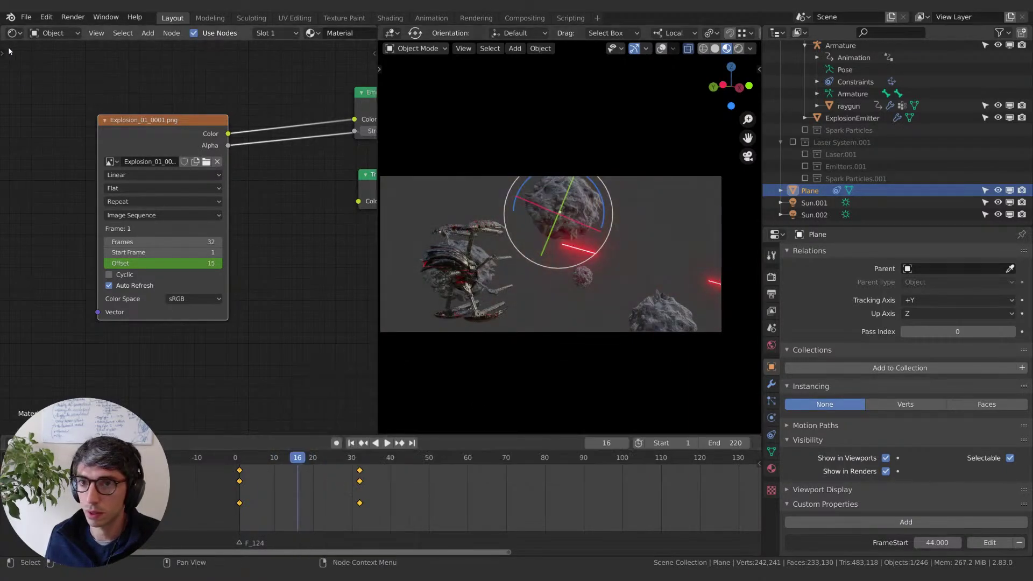
Step: Set the default keyframe interpolation for F-Curves to Bezier in the Animation preferences
{"action": "left_click", "coordinate": [28, 17]}
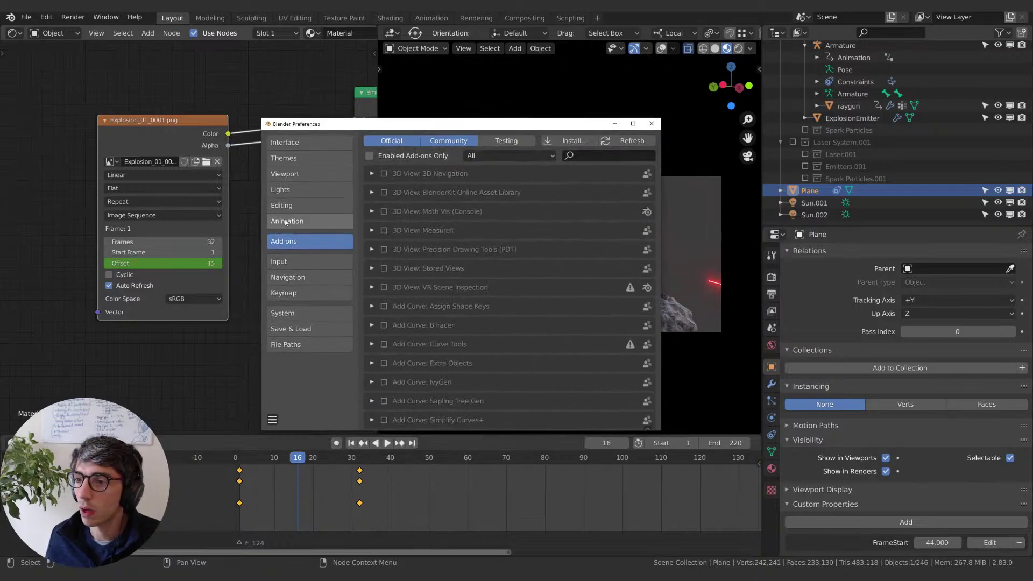
{"action": "left_click", "coordinate": [309, 221]}
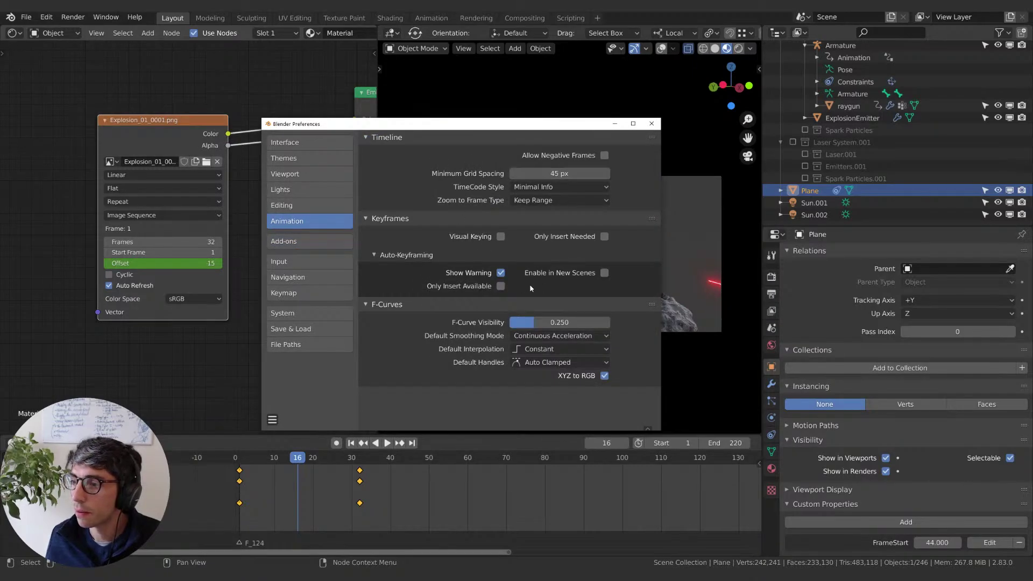
{"action": "left_click", "coordinate": [560, 349]}
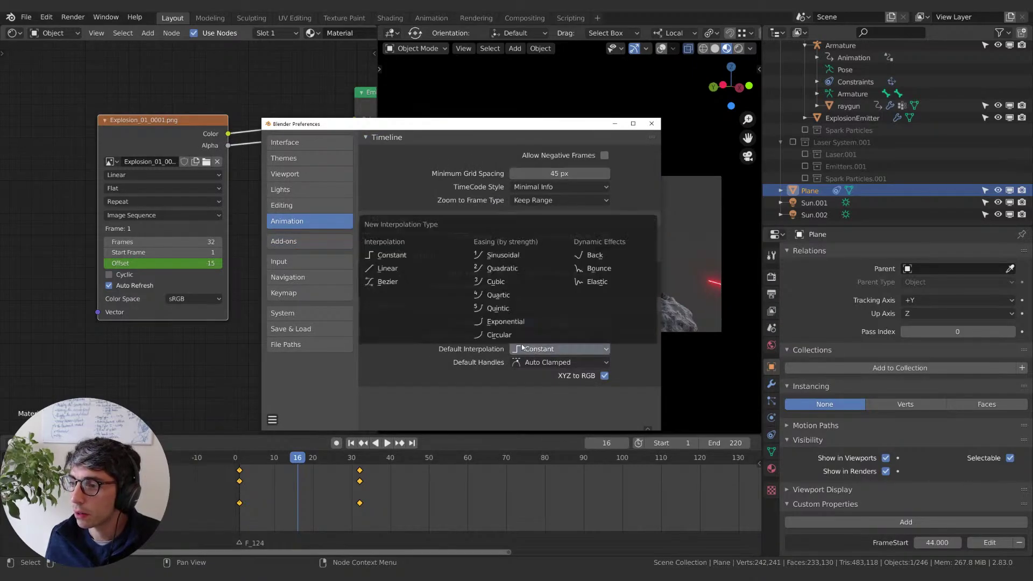
{"action": "left_click", "coordinate": [395, 284]}
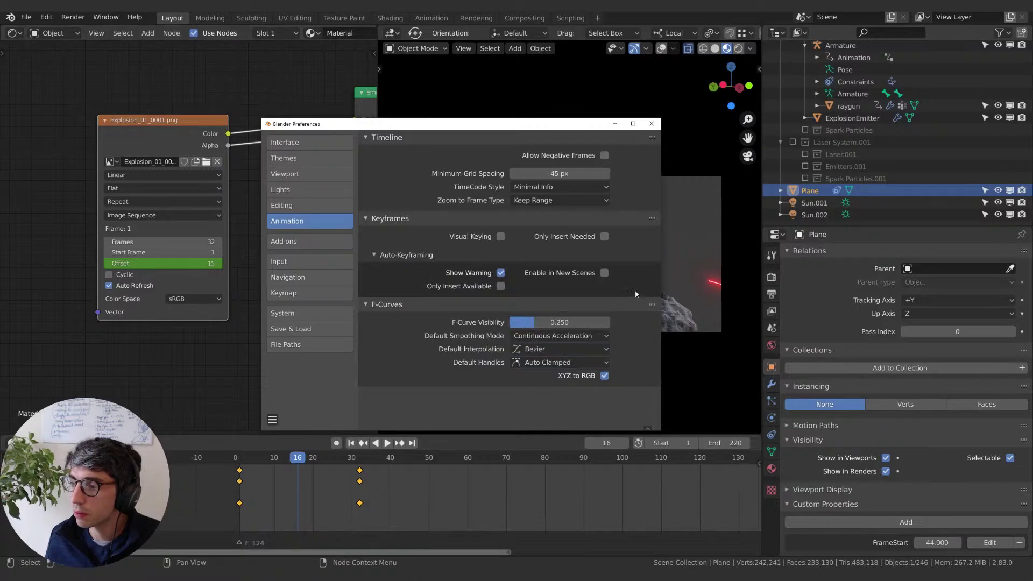
Step: Replay the animation from frame 1 to frame 60 to review the image sequence with the interpolated Offset
{"action": "right_click", "coordinate": [344, 467]}
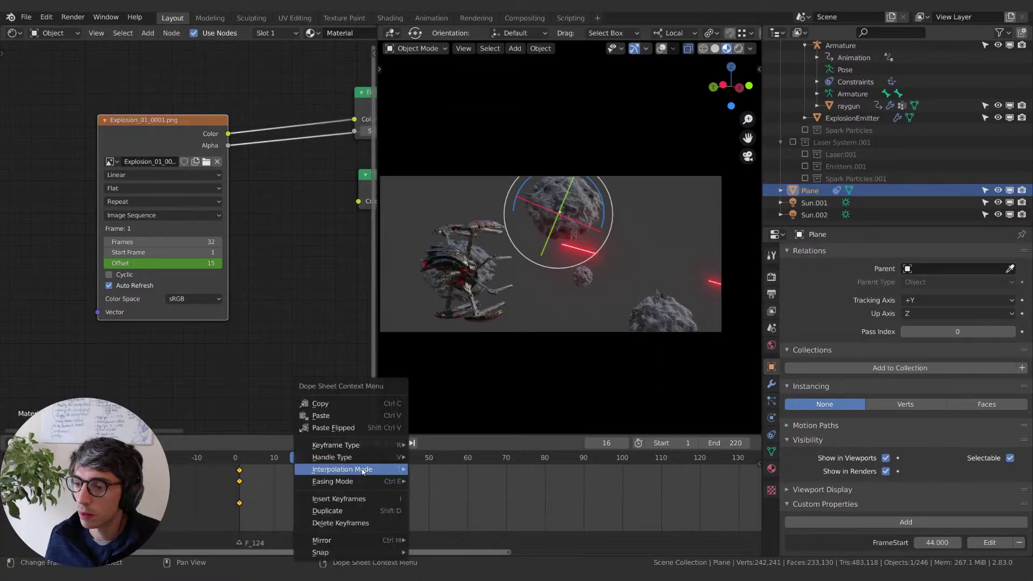
{"action": "key", "text": "space"}
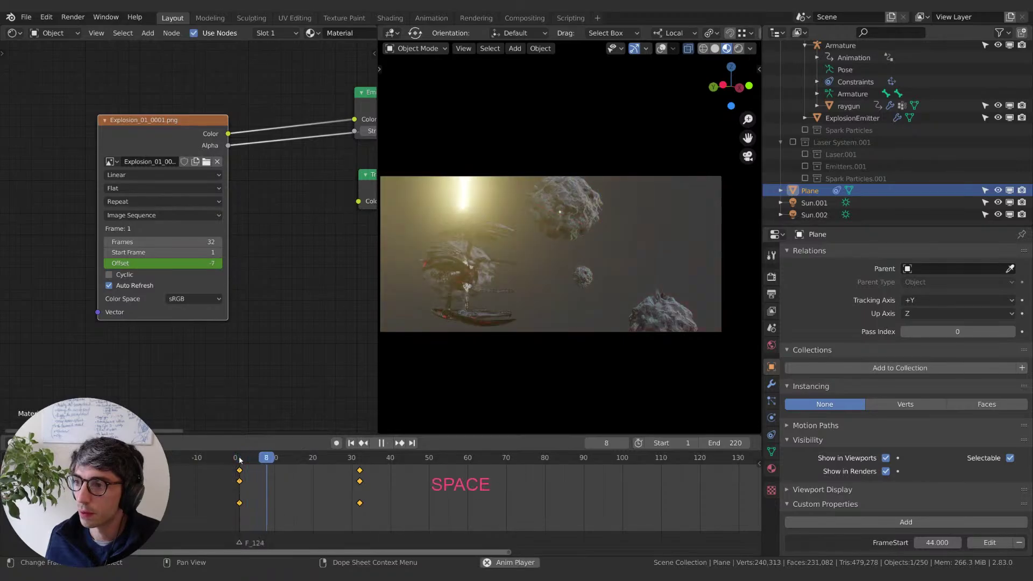
{"action": "left_click", "coordinate": [239, 458]}
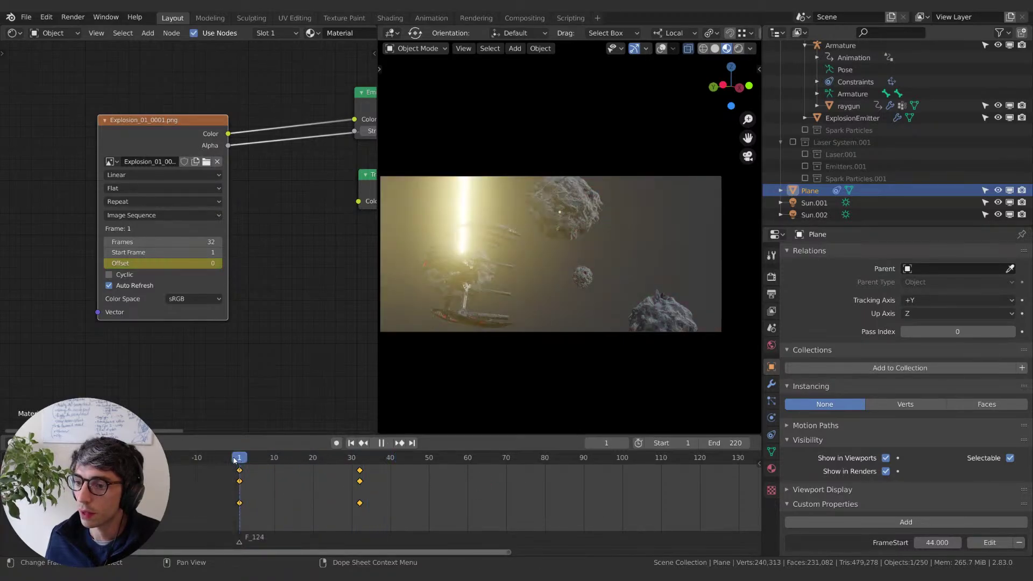
{"action": "left_click", "coordinate": [239, 459]}
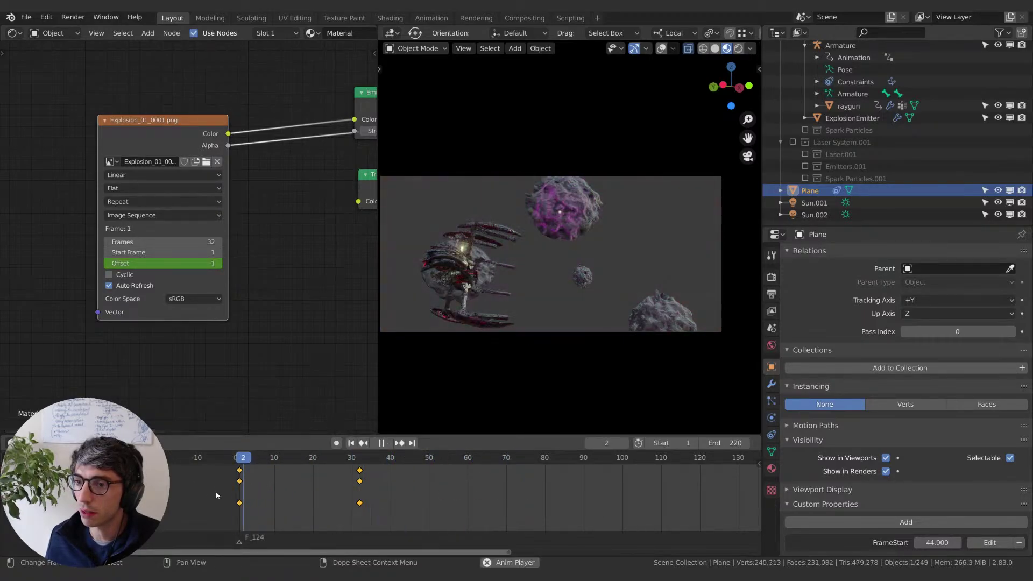
{"action": "key", "text": "space"}
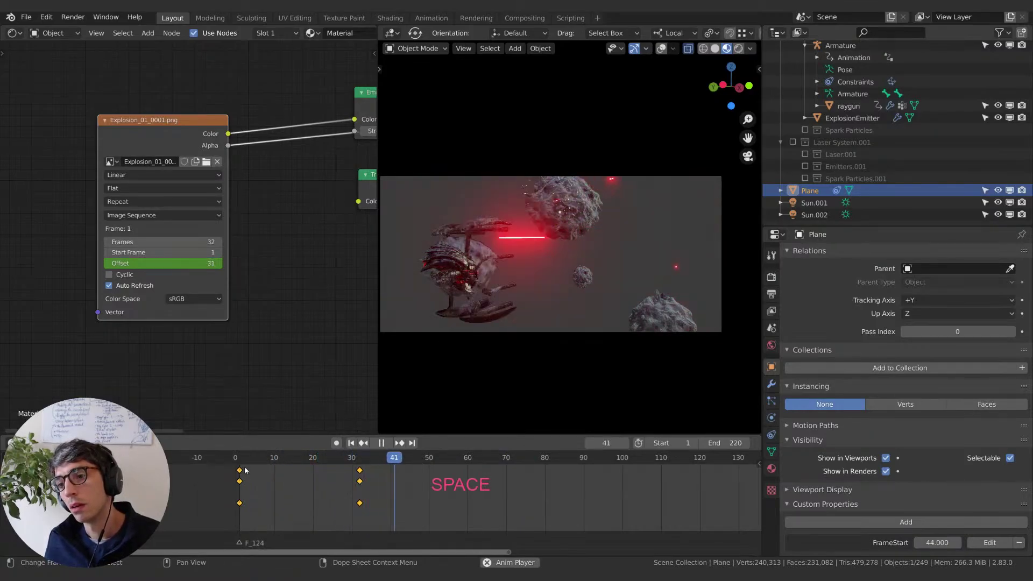
{"action": "key", "text": "space"}
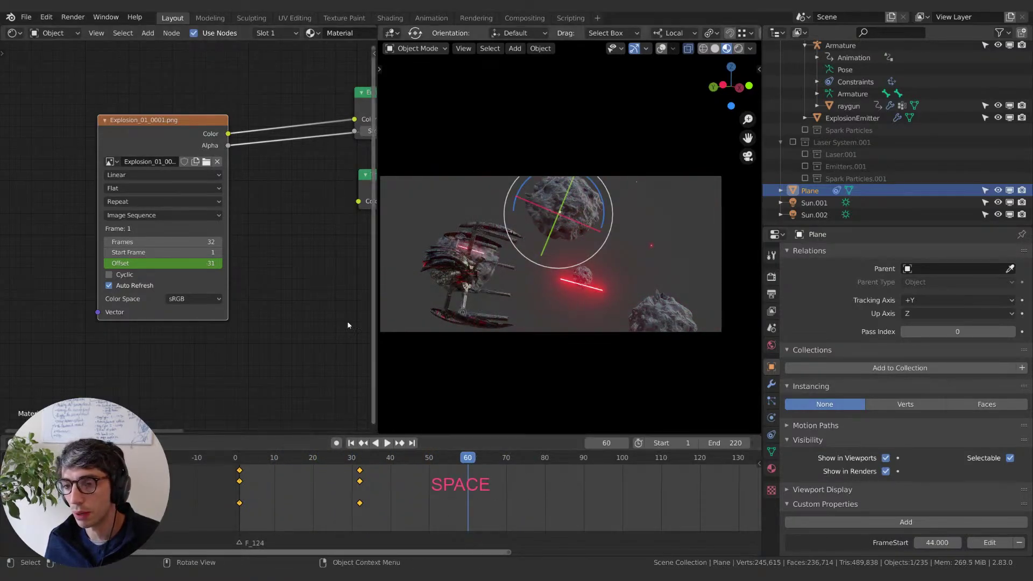
Step: Go to frame 50 and insert a keyframe that holds the explosion's Offset at -31
{"action": "key", "text": "space"}
{"action": "left_click_drag", "start_coordinate": [517, 458], "coordinate": [428, 463]}
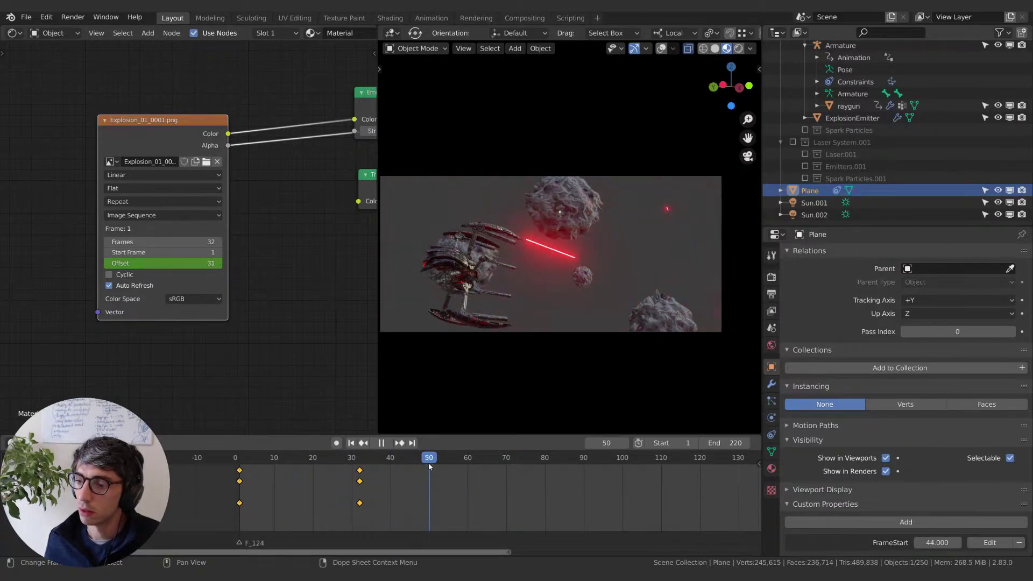
{"action": "key", "text": "space"}
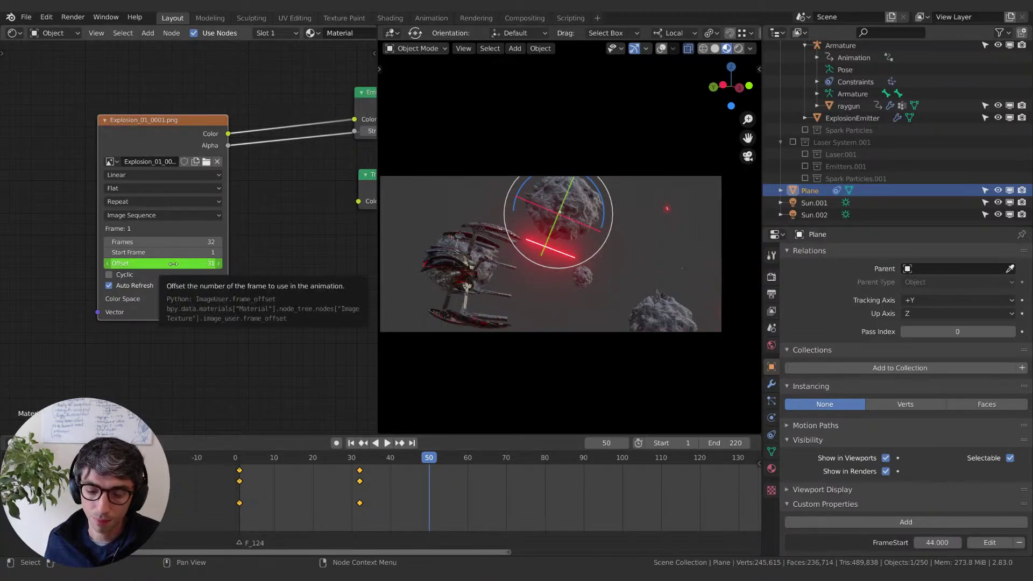
{"action": "key", "text": "i"}
Step: Step to frame 51, try an Offset of about -23 and undo the change
{"action": "key", "text": "Right"}
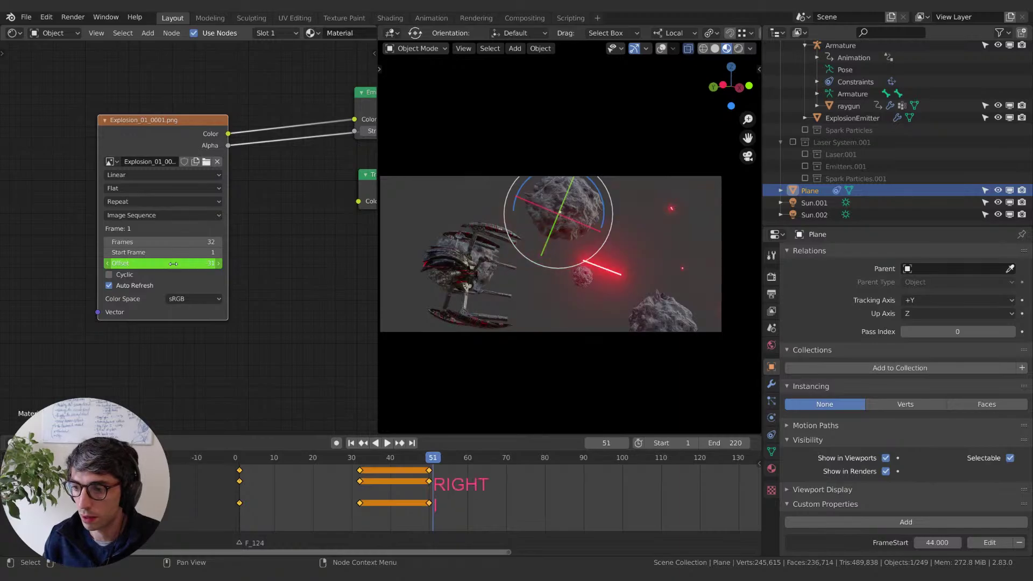
{"action": "left_click_drag", "start_coordinate": [173, 263], "coordinate": [152, 263]}
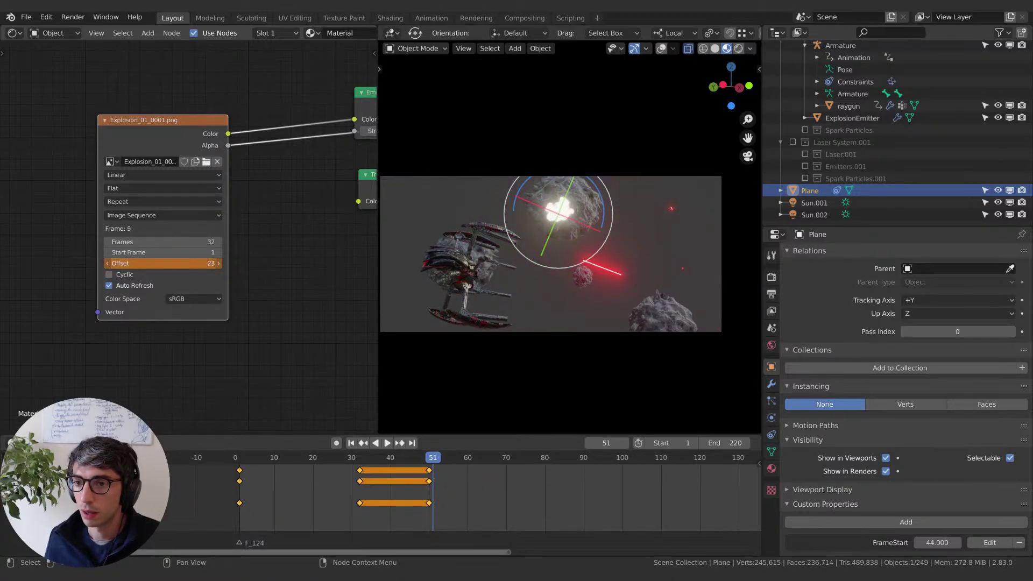
{"action": "key", "text": "ctrl+z"}
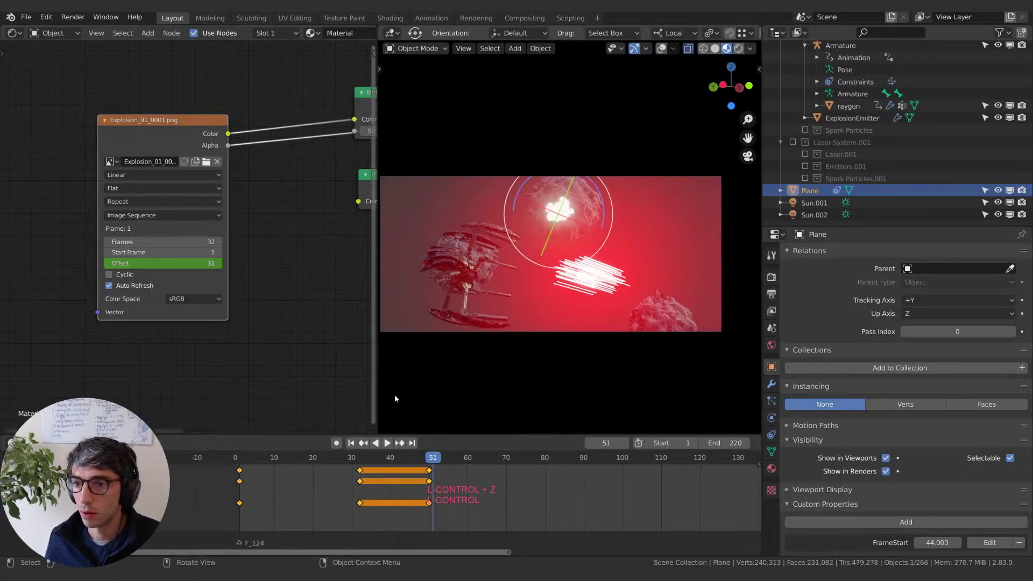
Step: Go to frame 82, set the explosion image sequence's Offset to 0 and insert a keyframe for it
{"action": "key", "text": "space"}
{"action": "left_click_drag", "start_coordinate": [445, 459], "coordinate": [429, 458]}
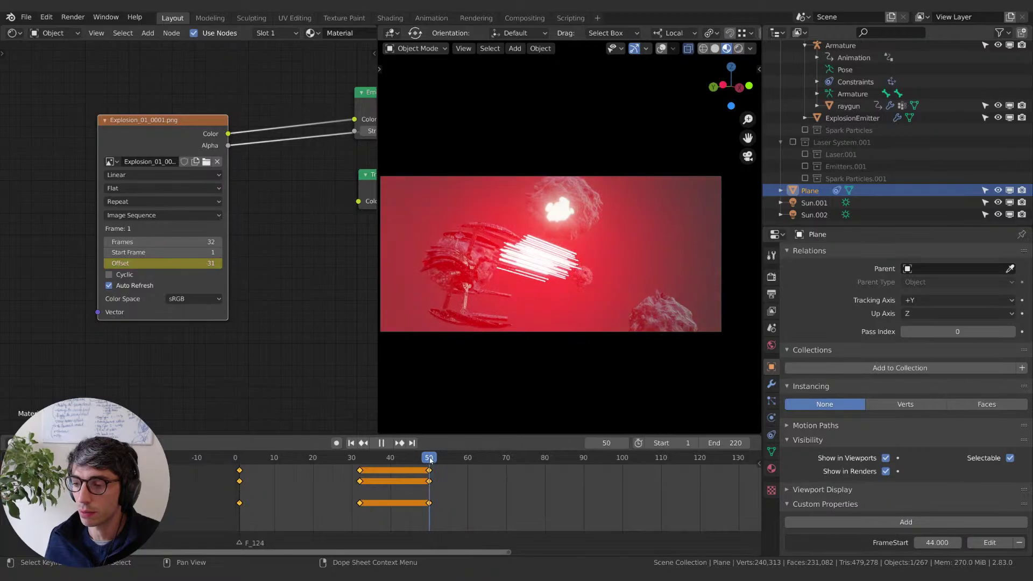
{"action": "left_click_drag", "start_coordinate": [459, 461], "coordinate": [552, 463]}
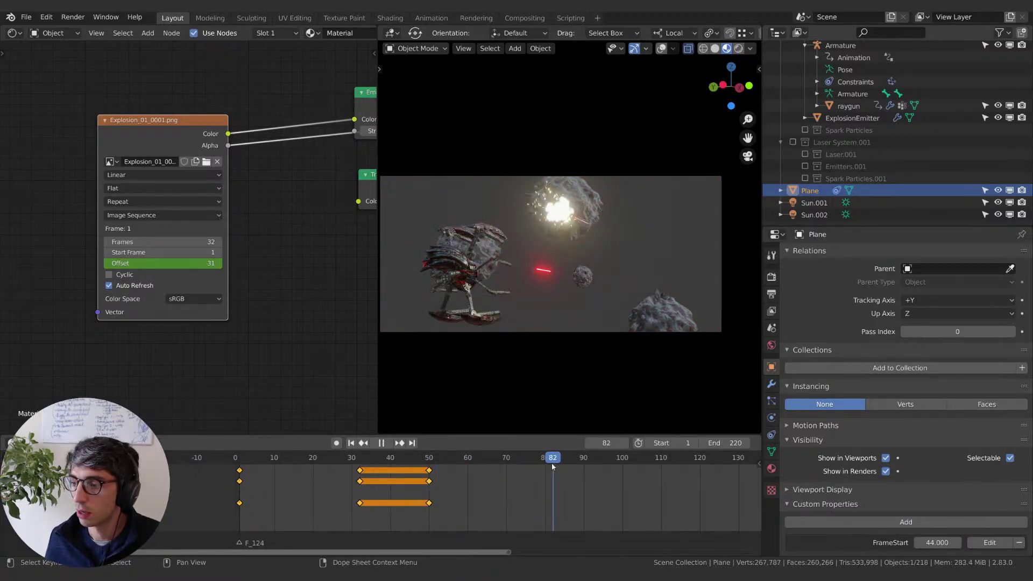
{"action": "left_click", "coordinate": [156, 263]}
{"action": "type", "text": "0"}
{"action": "key", "text": "Return"}
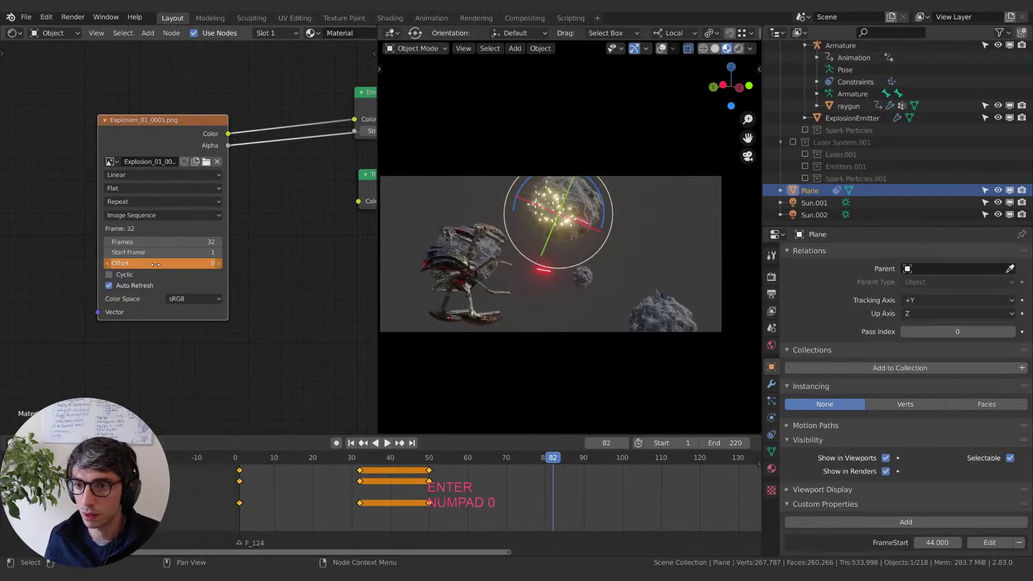
{"action": "key", "text": "i"}
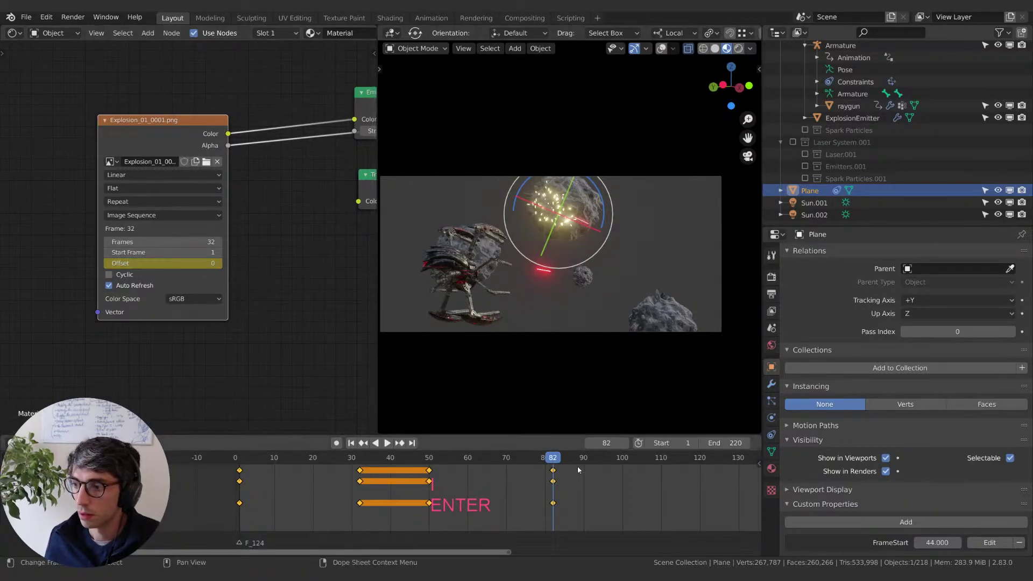
Step: Preview the timing and shift the last two Offset keyframes together to frames 84 and 116
{"action": "left_click_drag", "start_coordinate": [527, 459], "coordinate": [452, 460]}
{"action": "key", "text": "space"}
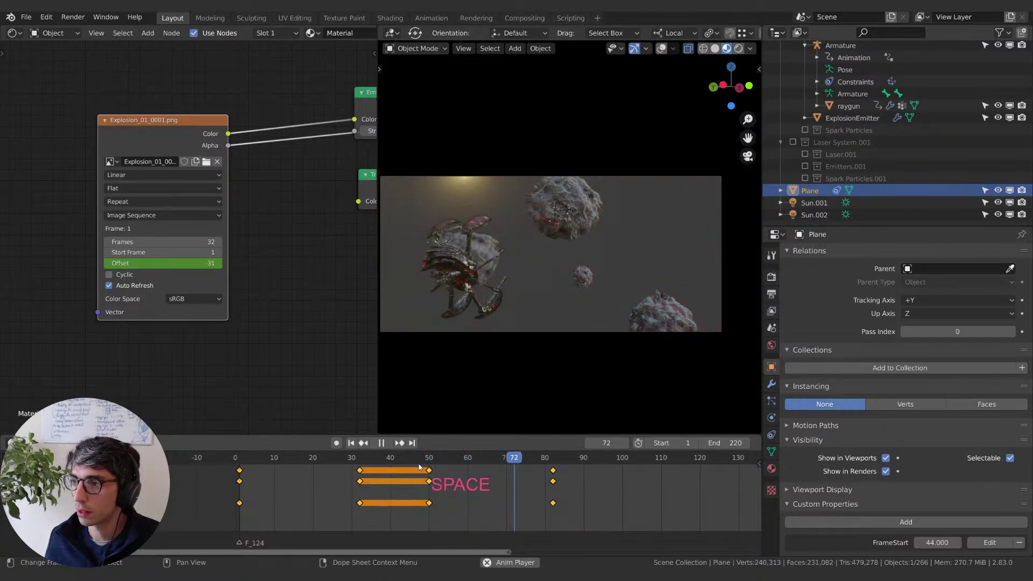
{"action": "key", "text": "space"}
{"action": "left_click", "coordinate": [544, 507]}
{"action": "left_click_drag", "start_coordinate": [583, 517], "coordinate": [371, 468]}
{"action": "key", "text": "g"}
{"action": "left_click", "coordinate": [524, 457]}
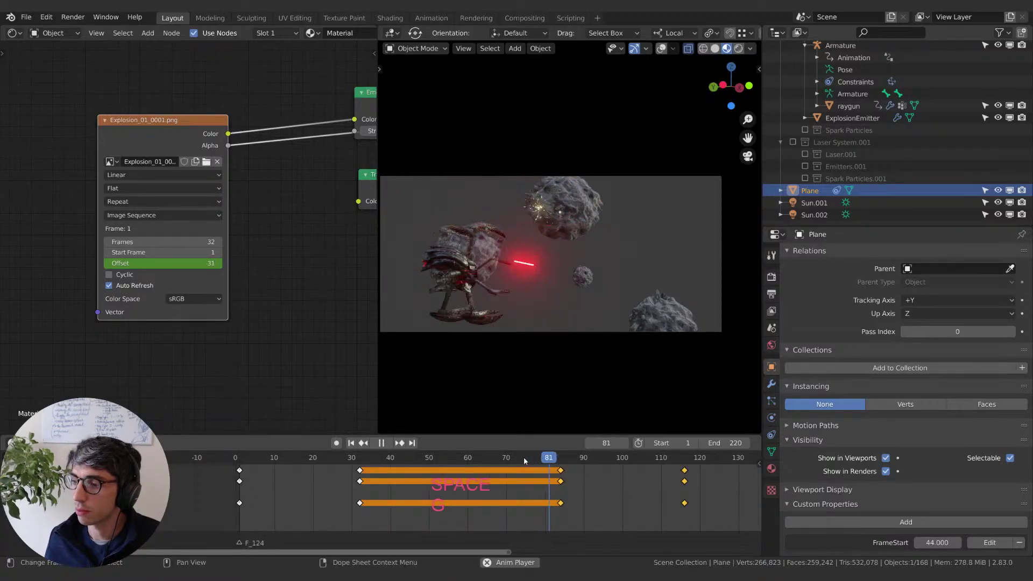
Step: Shorten the explosion's playback by moving the last Offset keyframe to frame 98
{"action": "key", "text": "space"}
{"action": "left_click", "coordinate": [684, 481]}
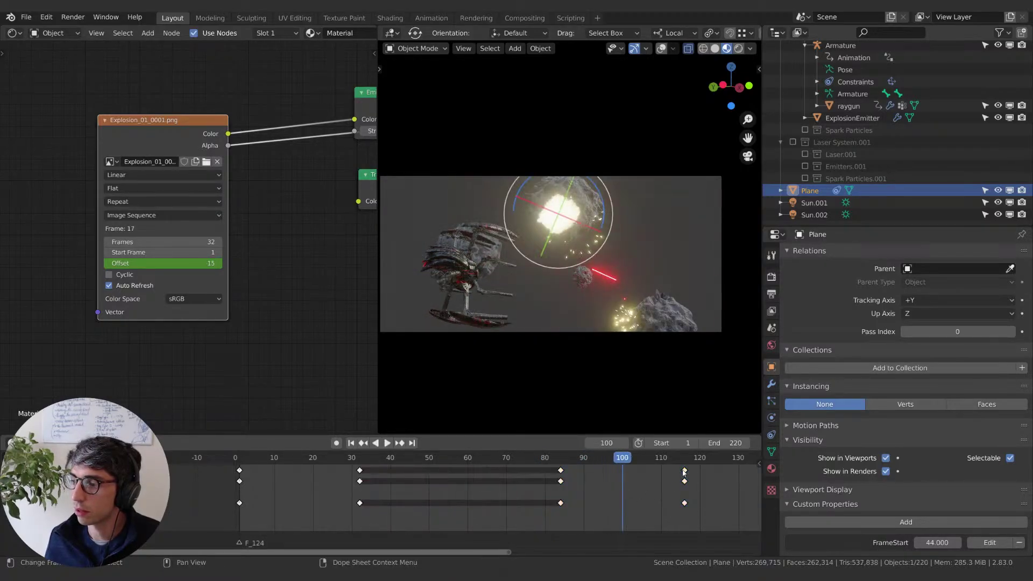
{"action": "key", "text": "g"}
{"action": "left_click", "coordinate": [635, 480]}
{"action": "key", "text": "space"}
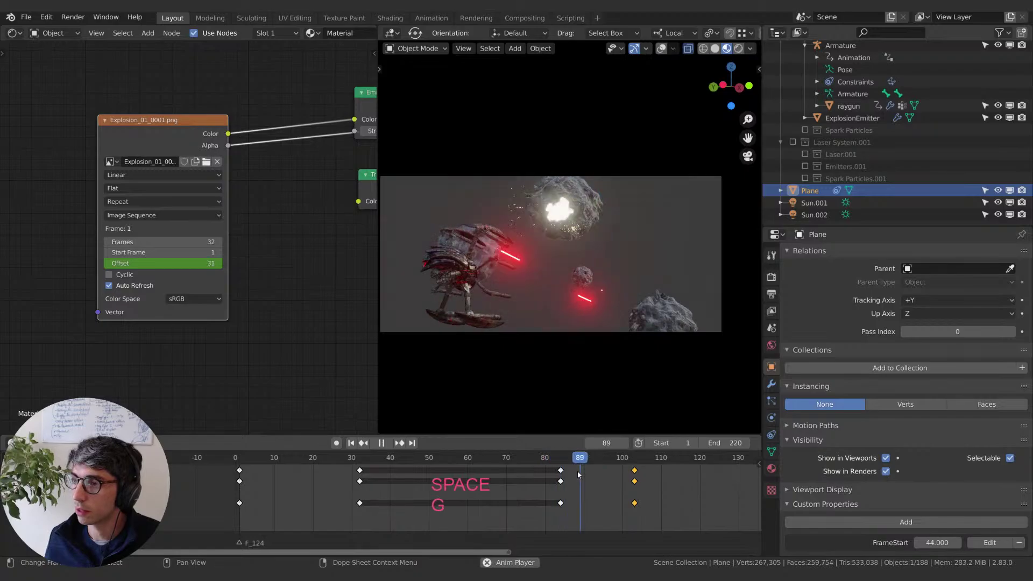
{"action": "key", "text": "g"}
{"action": "left_click", "coordinate": [605, 480]}
Step: Replay the animation repeatedly from around frame 80 past frame 98 to examine the shortened explosion's timing
{"action": "left_click", "coordinate": [550, 457]}
{"action": "key", "text": "space"}
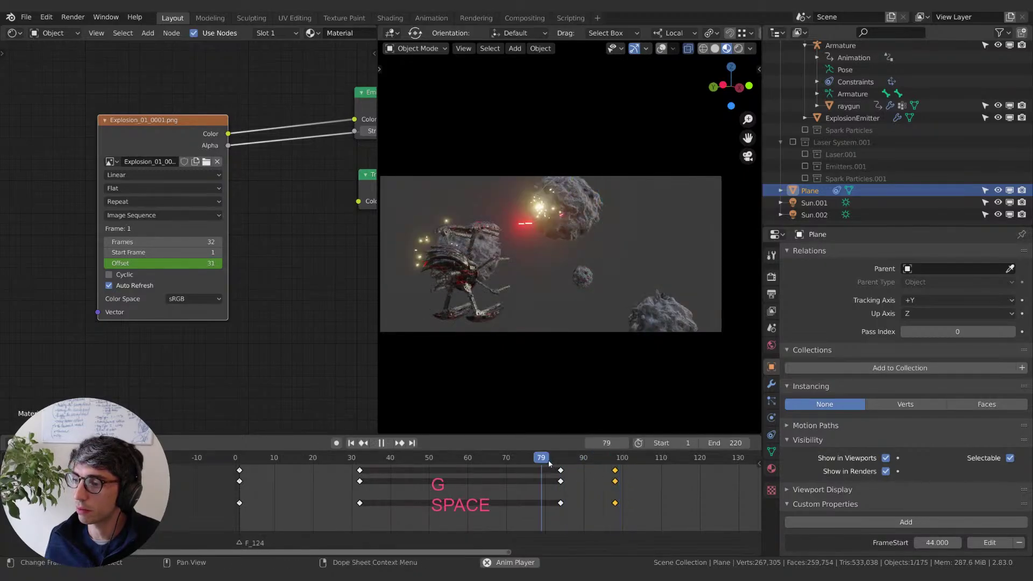
{"action": "left_click", "coordinate": [551, 458]}
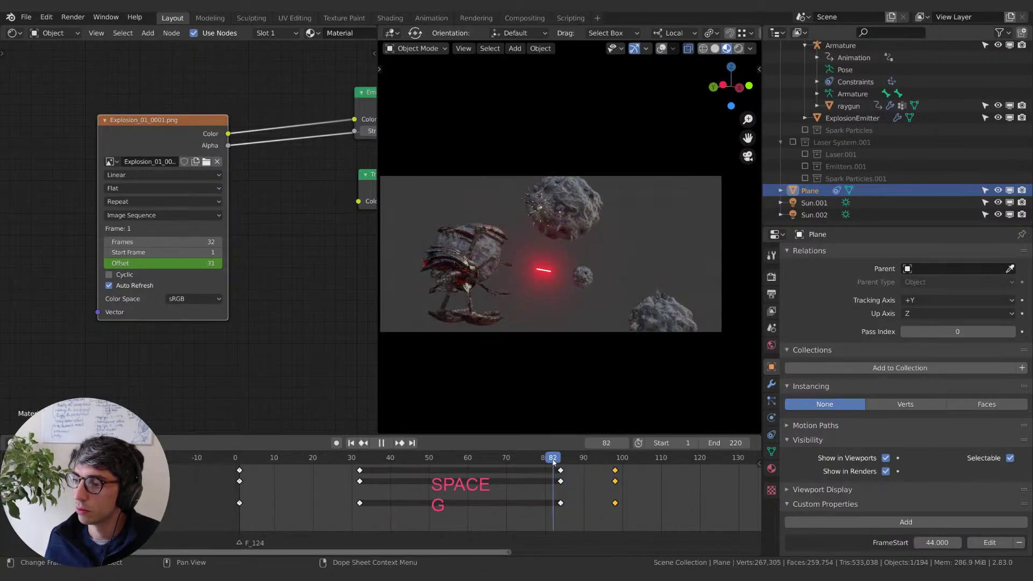
{"action": "left_click", "coordinate": [553, 461]}
{"action": "key", "text": "space"}
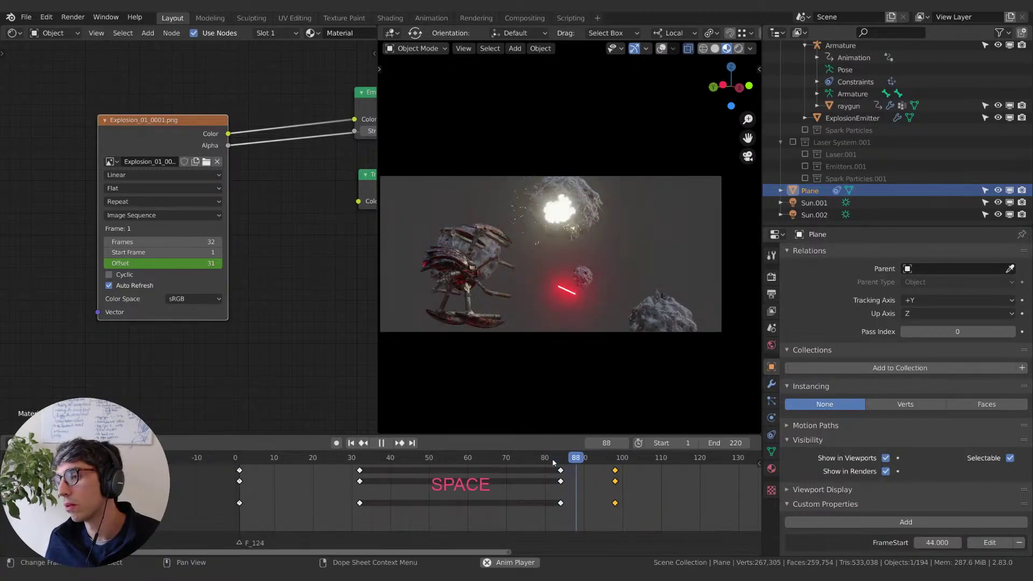
{"action": "key", "text": "space"}
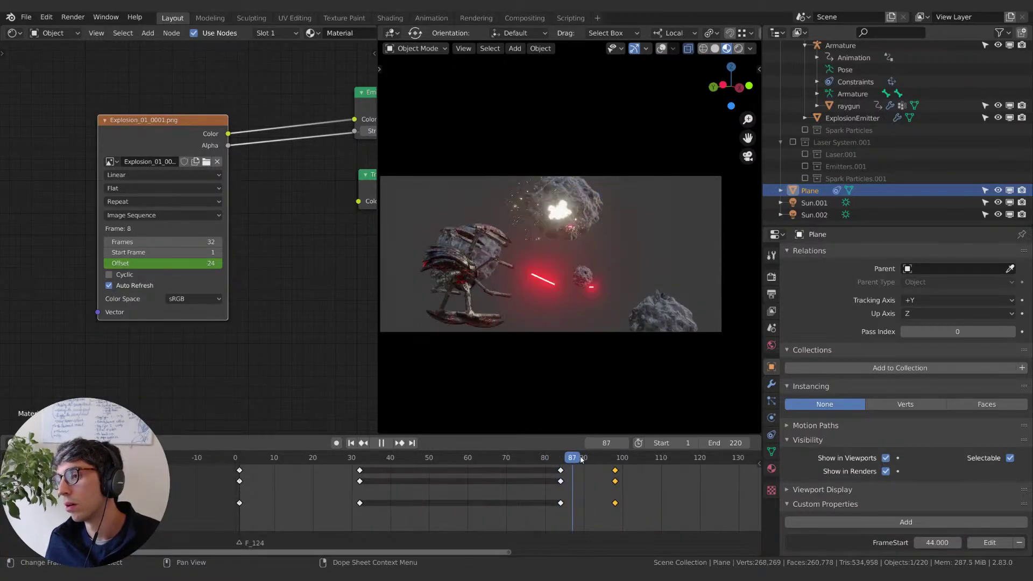
{"action": "left_click", "coordinate": [552, 459]}
{"action": "key", "text": "space"}
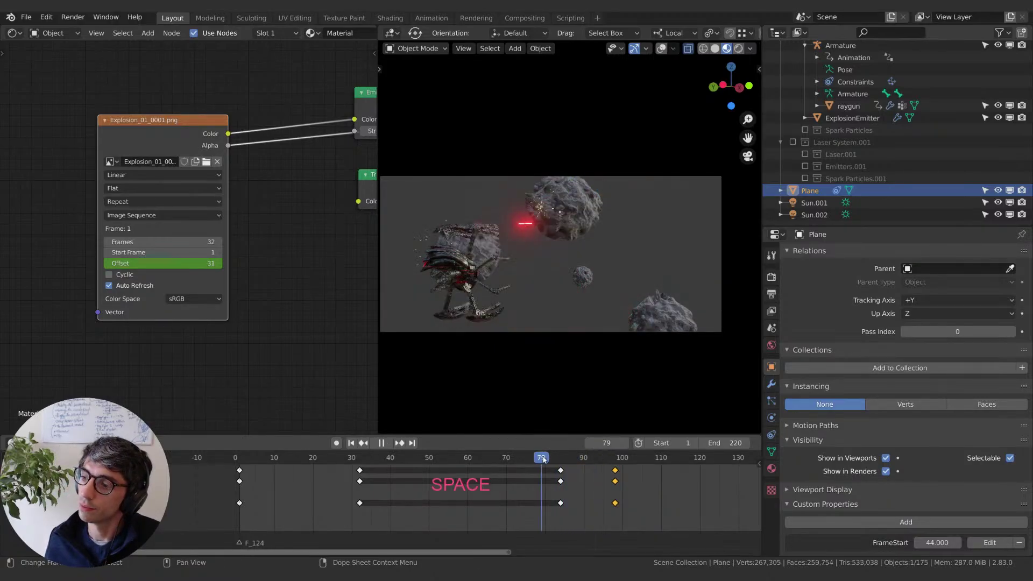
{"action": "key", "text": "space"}
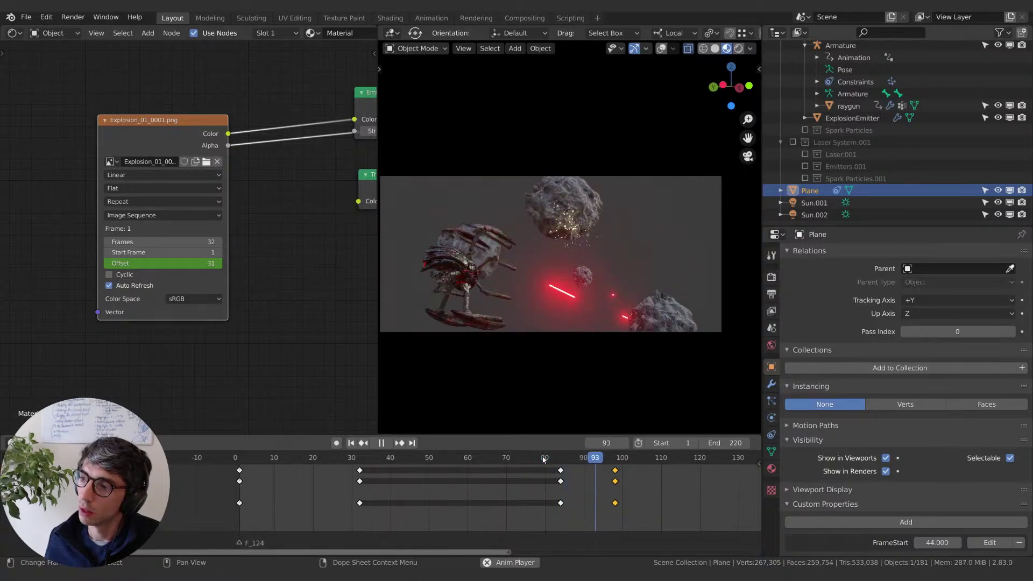
{"action": "left_click", "coordinate": [543, 459]}
{"action": "key", "text": "space"}
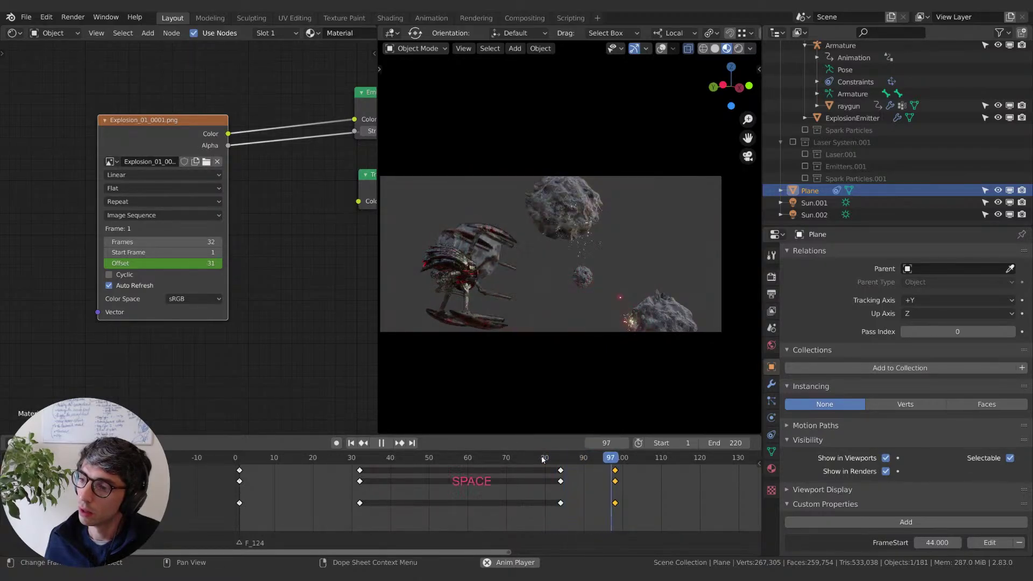
{"action": "left_click", "coordinate": [545, 458]}
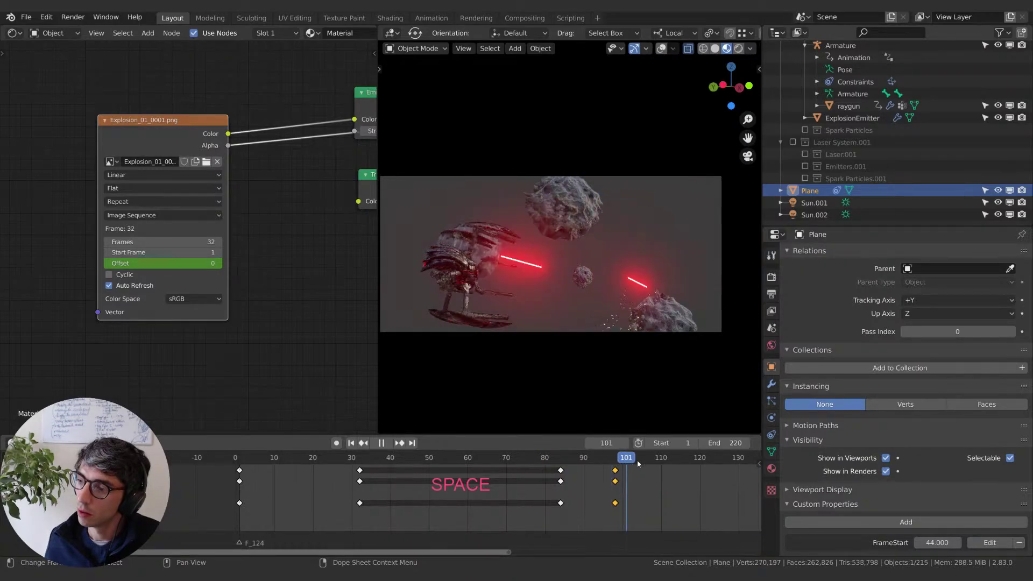
{"action": "key", "text": "space"}
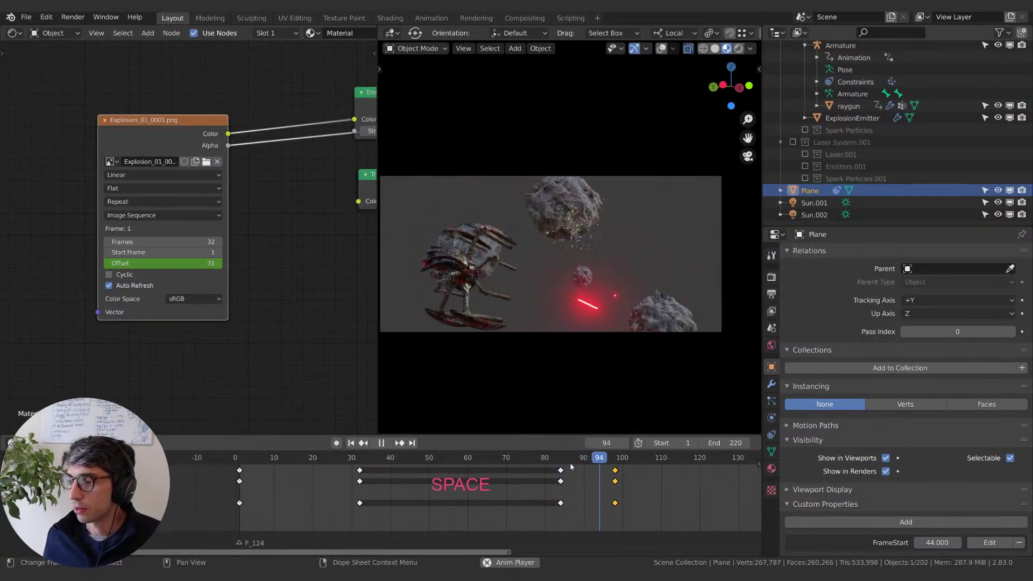
Step: Scrub and replay the opening frames up to the second Offset keyframe to examine the Offset and displayed image number
{"action": "left_click_drag", "start_coordinate": [543, 459], "coordinate": [236, 464]}
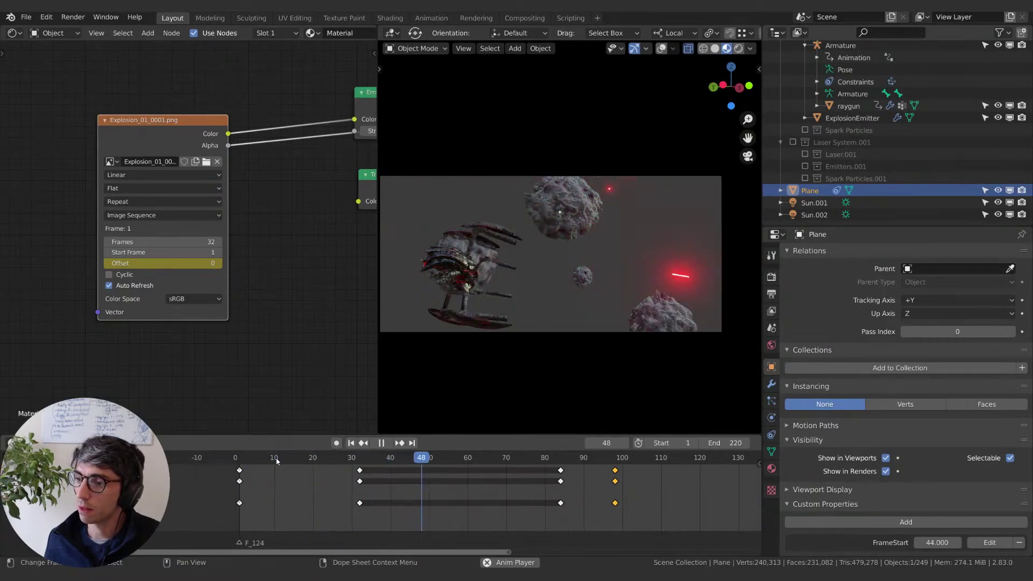
{"action": "key", "text": "space"}
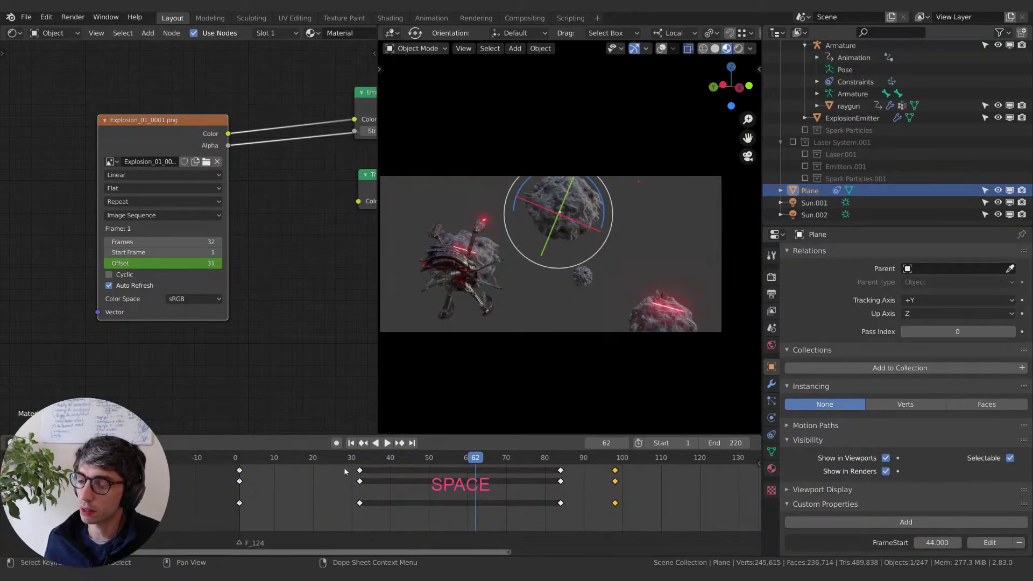
{"action": "left_click_drag", "start_coordinate": [336, 461], "coordinate": [319, 461]}
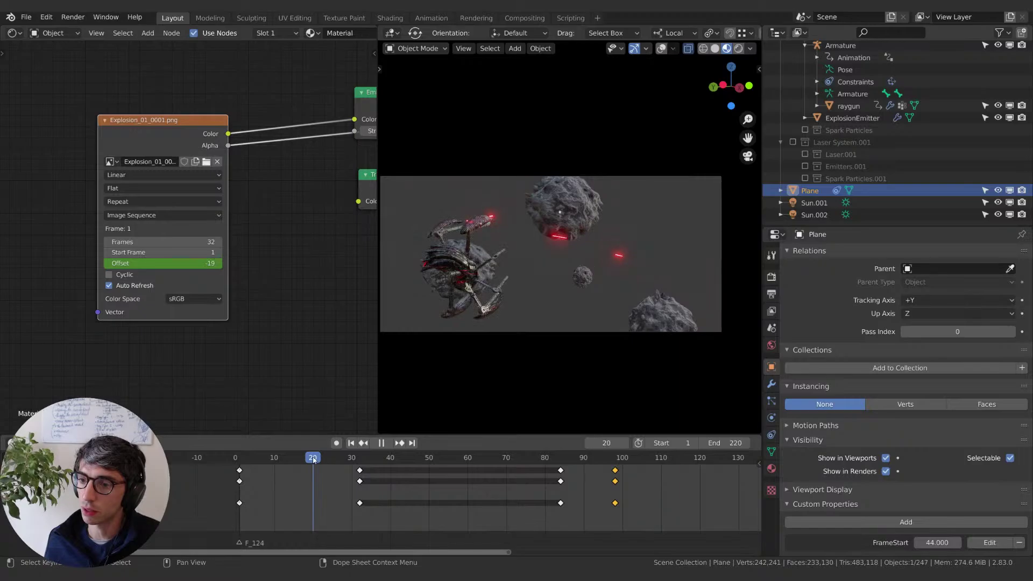
{"action": "left_click_drag", "start_coordinate": [319, 461], "coordinate": [350, 464]}
{"action": "key", "text": "Escape"}
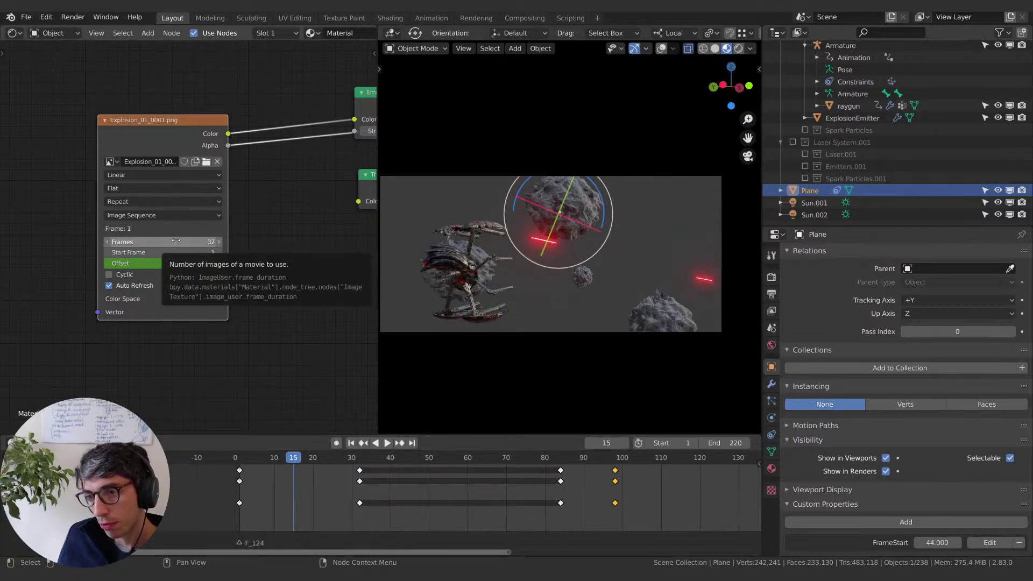
{"action": "left_click_drag", "start_coordinate": [271, 459], "coordinate": [241, 468]}
{"action": "key", "text": "space"}
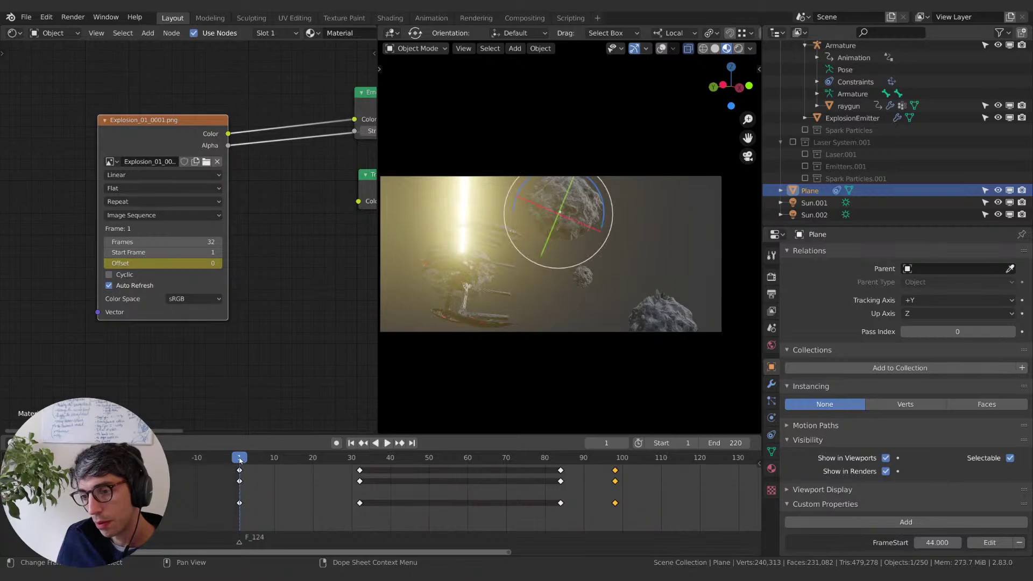
{"action": "key", "text": "space"}
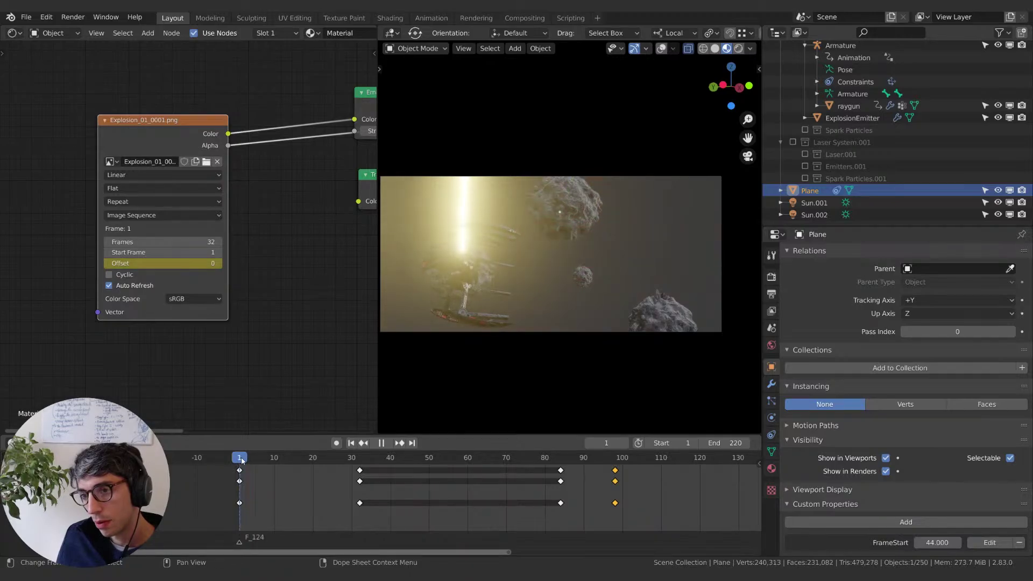
{"action": "key", "text": "space"}
{"action": "key", "text": "space"}
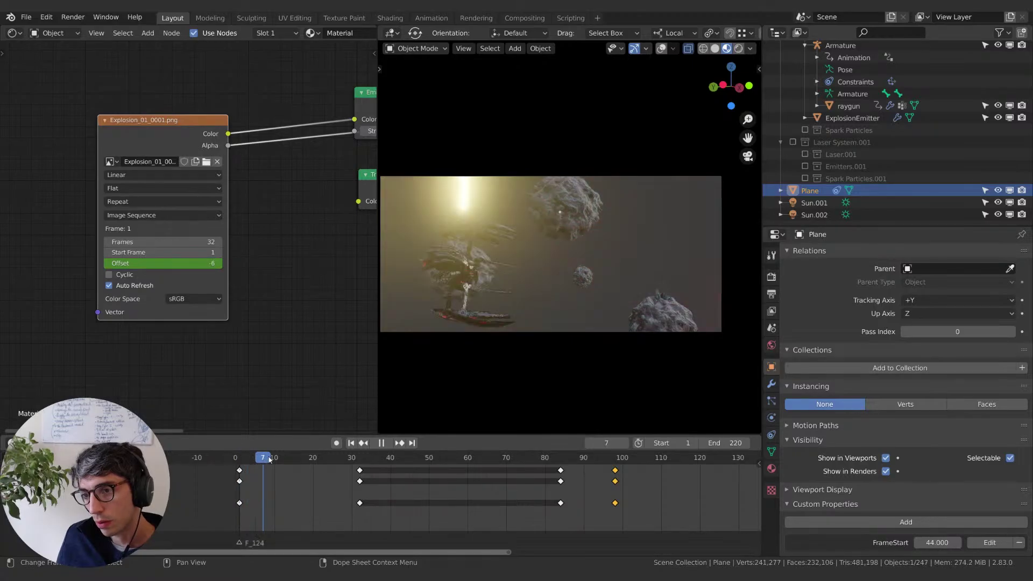
{"action": "left_click_drag", "start_coordinate": [270, 458], "coordinate": [324, 462]}
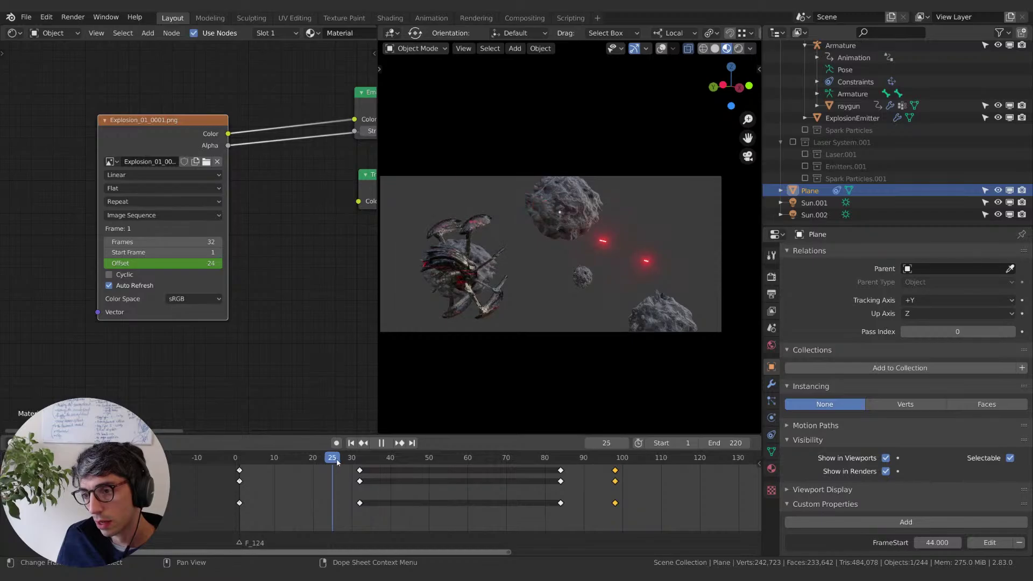
{"action": "key", "text": "space"}
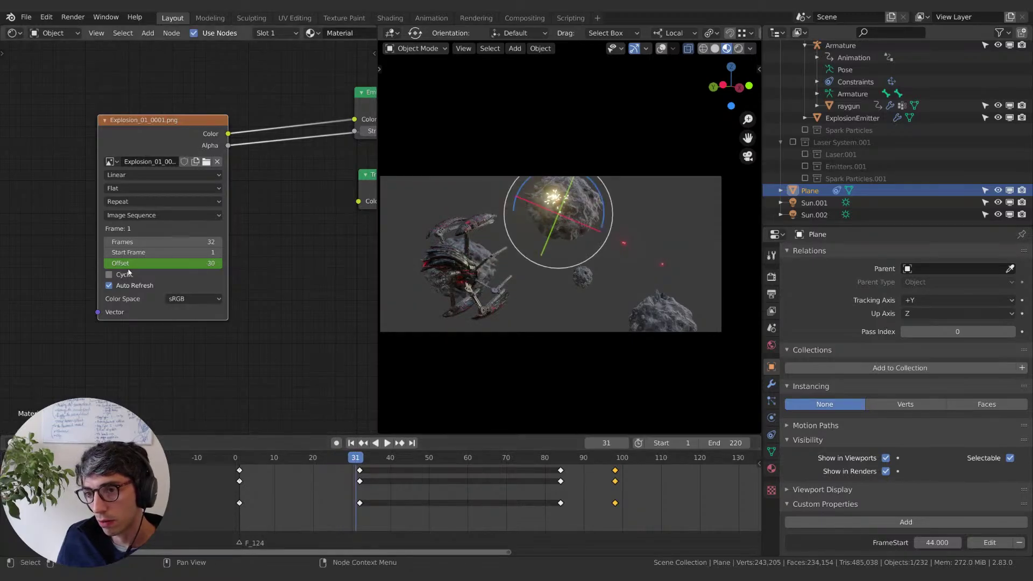
Step: Replay and scrub from frame 32 through the last two Offset keyframes, and again from frame 1, checking the displayed image
{"action": "left_click", "coordinate": [360, 459]}
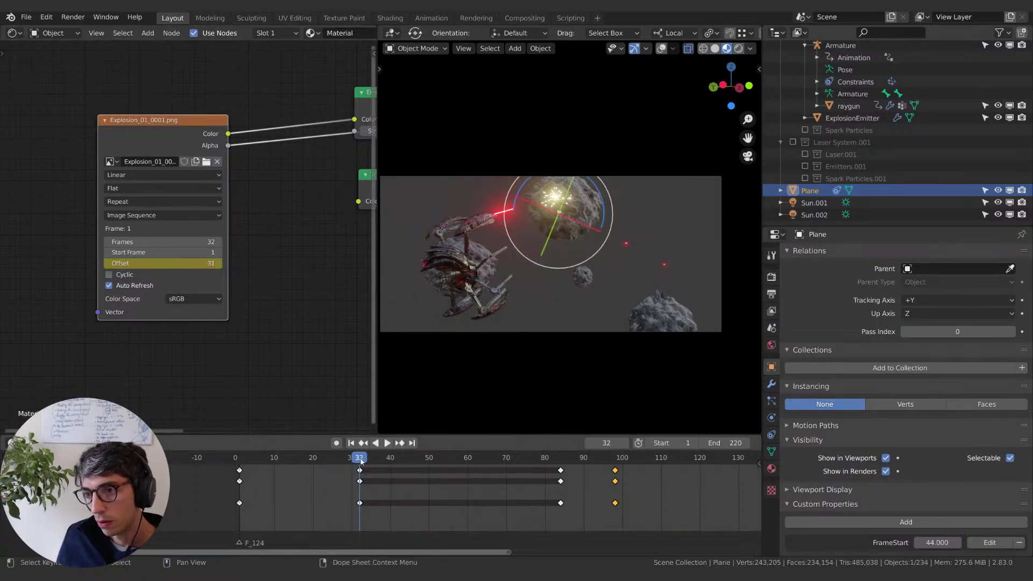
{"action": "key", "text": "space"}
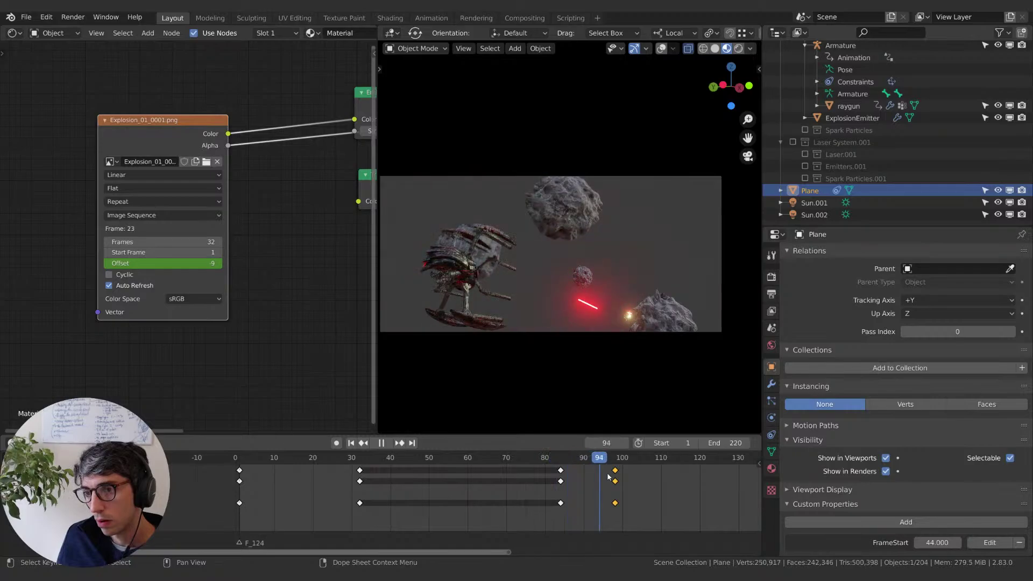
{"action": "left_click_drag", "start_coordinate": [609, 476], "coordinate": [339, 492]}
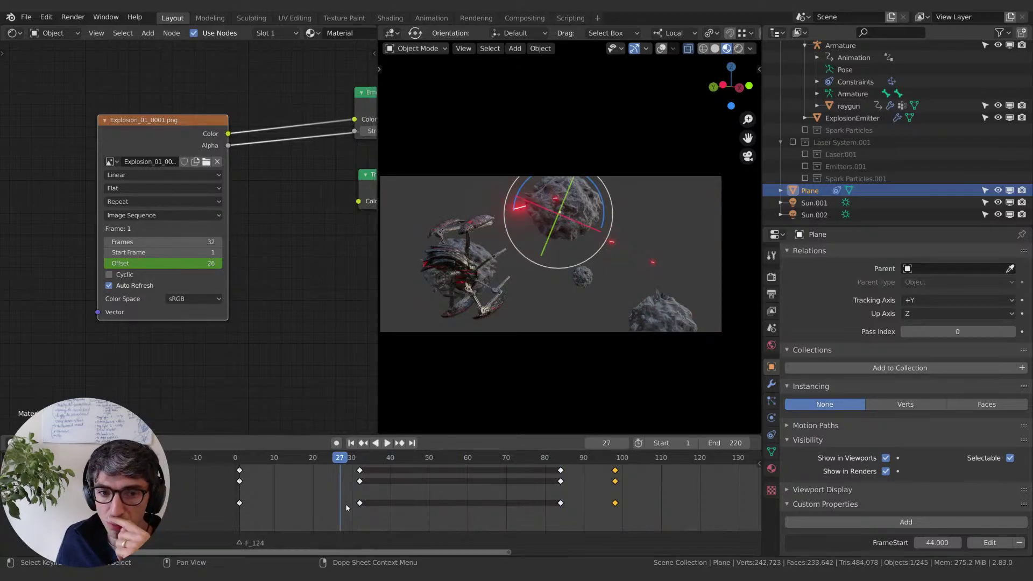
{"action": "left_click", "coordinate": [387, 442]}
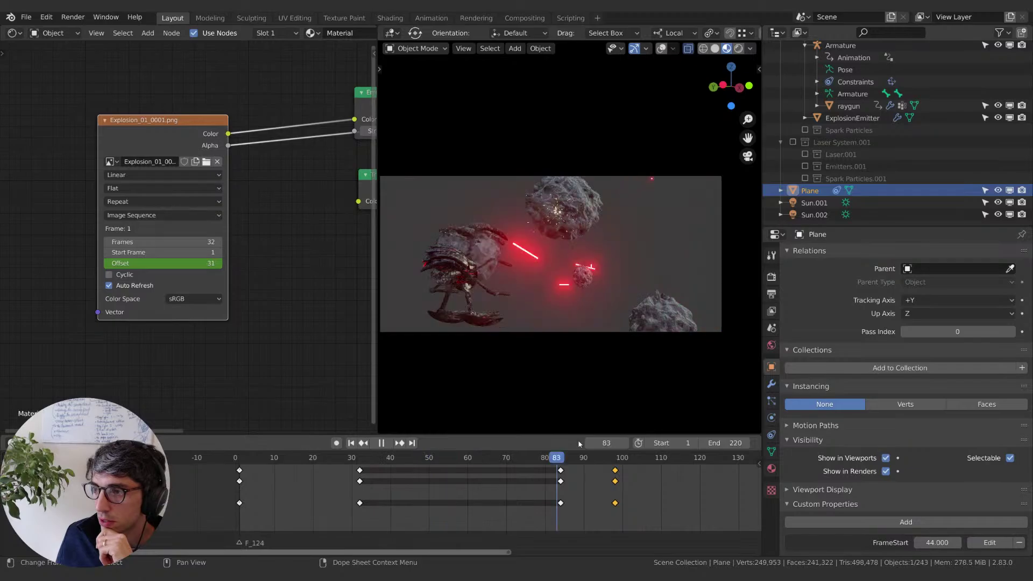
{"action": "left_click", "coordinate": [350, 460]}
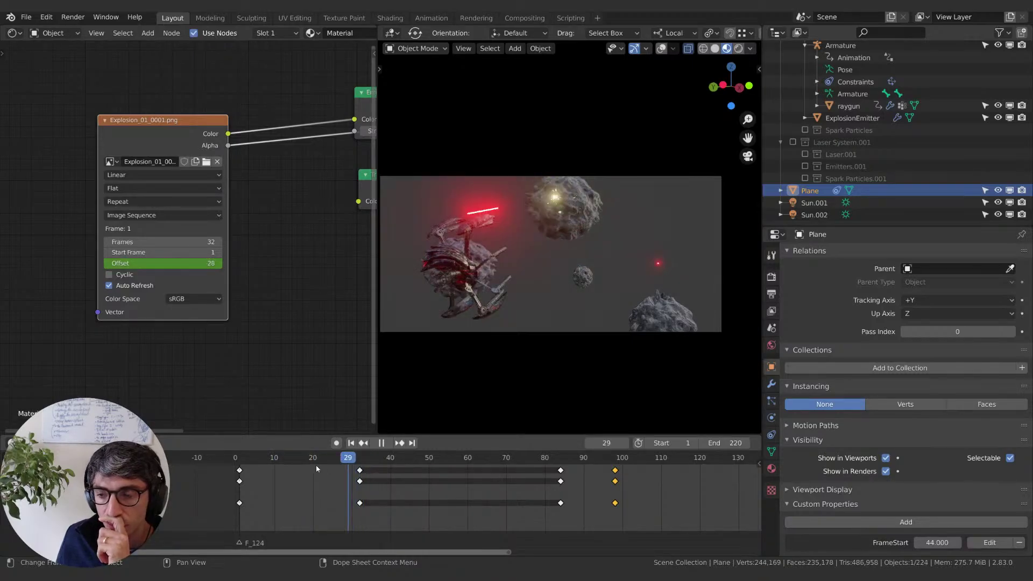
{"action": "left_click", "coordinate": [243, 462]}
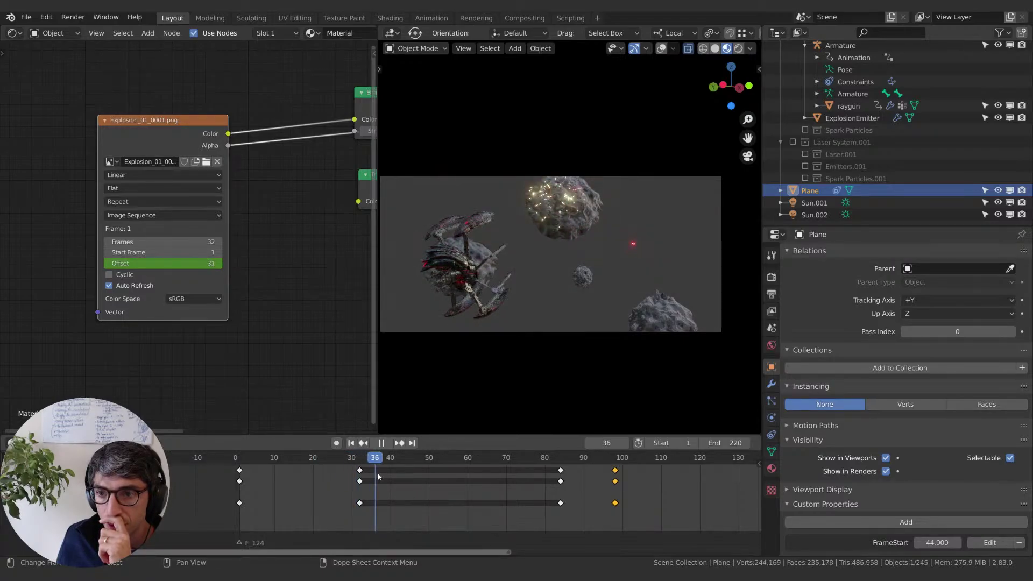
{"action": "key", "text": "space"}
Step: Turn off Auto Refresh for the explosion image sequence and replay the animation from frame 1
{"action": "left_click", "coordinate": [107, 288]}
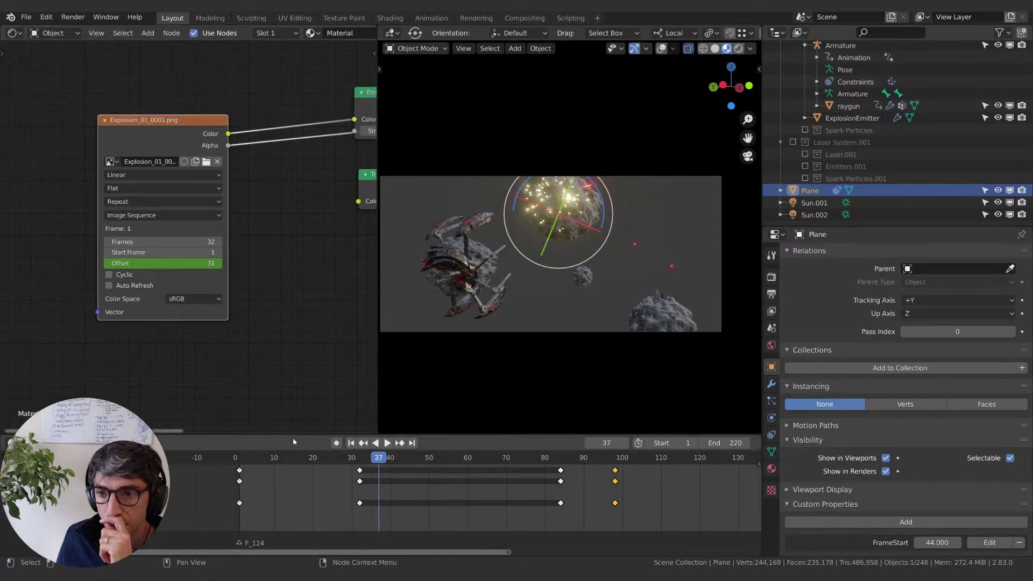
{"action": "left_click_drag", "start_coordinate": [312, 462], "coordinate": [240, 465]}
{"action": "key", "text": "space"}
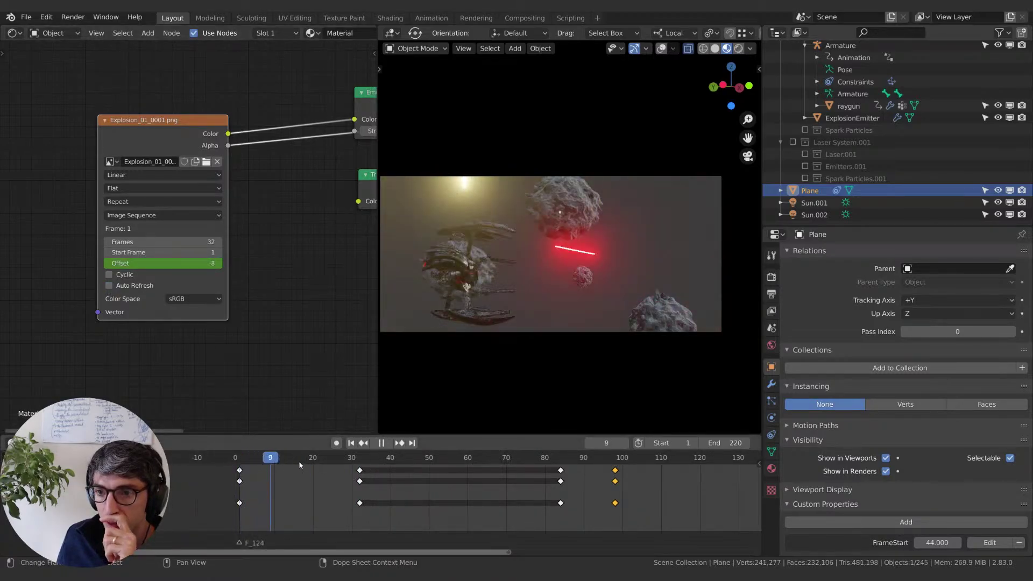
{"action": "key", "text": "space"}
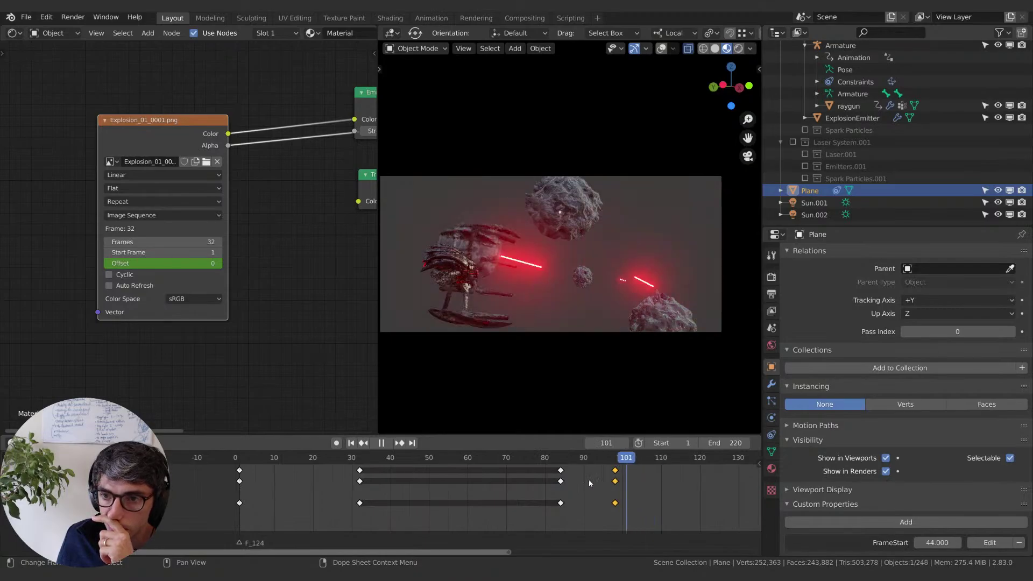
Step: Scrub back to the frames between the second and third Offset keyframes and replay up to frame 47 with Auto Refresh on
{"action": "left_click_drag", "start_coordinate": [589, 479], "coordinate": [417, 479]}
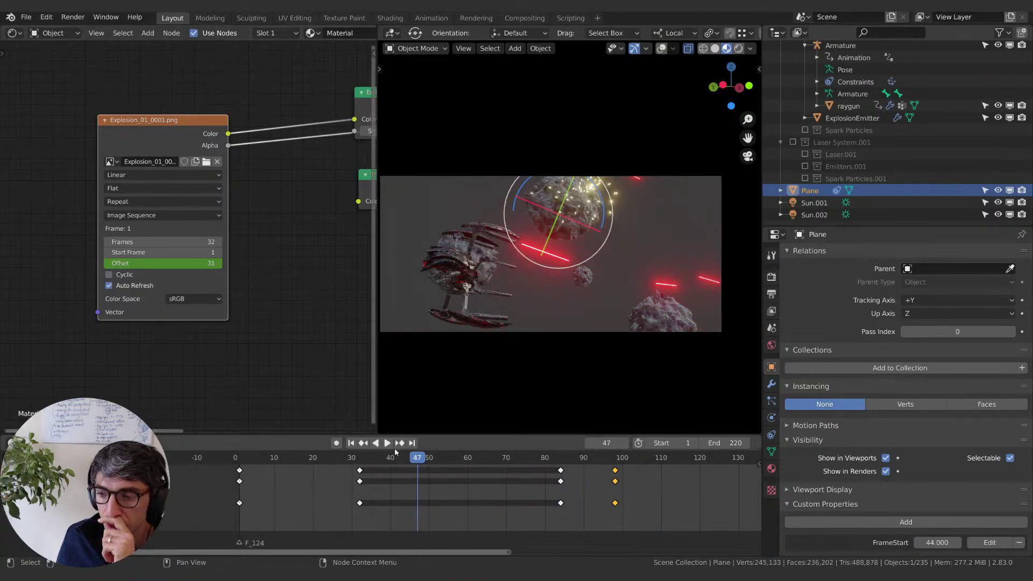
{"action": "left_click", "coordinate": [280, 462]}
{"action": "key", "text": "space"}
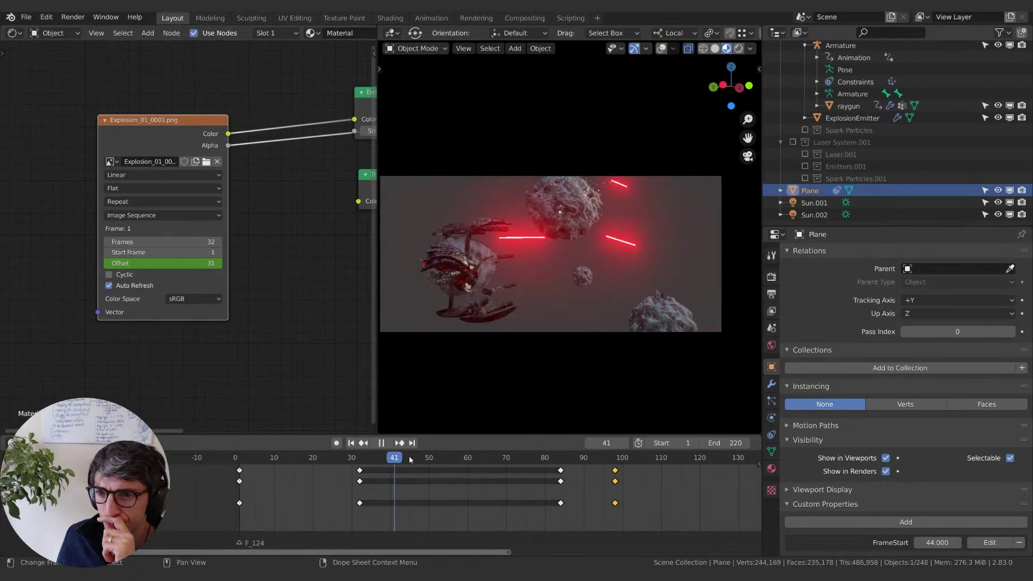
{"action": "key", "text": "space"}
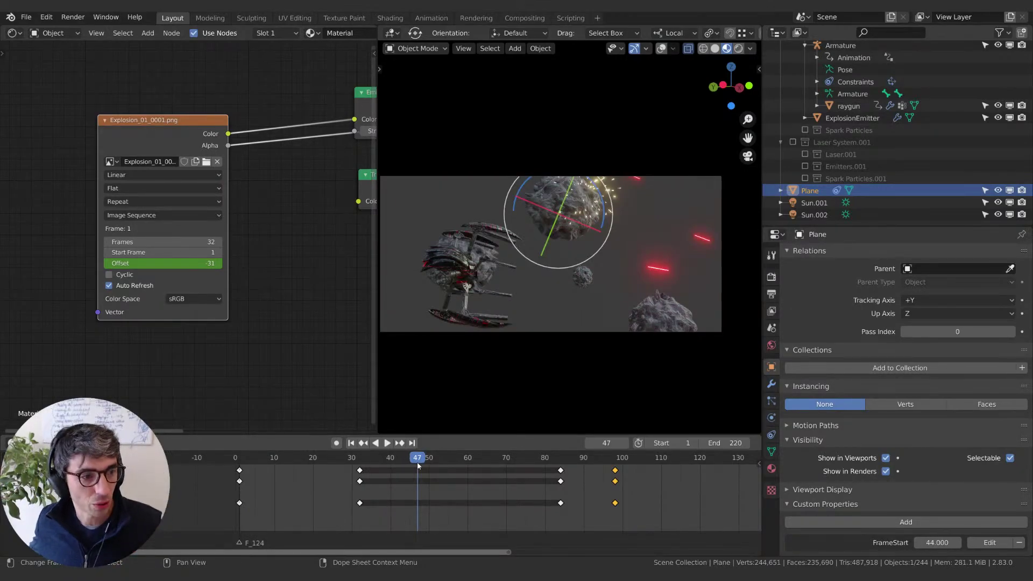
Step: Delete all Offset keyframes of the explosion image sequence and set its Offset to 0
{"action": "scroll", "coordinate": [494, 481], "scroll_direction": "left", "scroll_amount": 1, "text": "ctrl"}
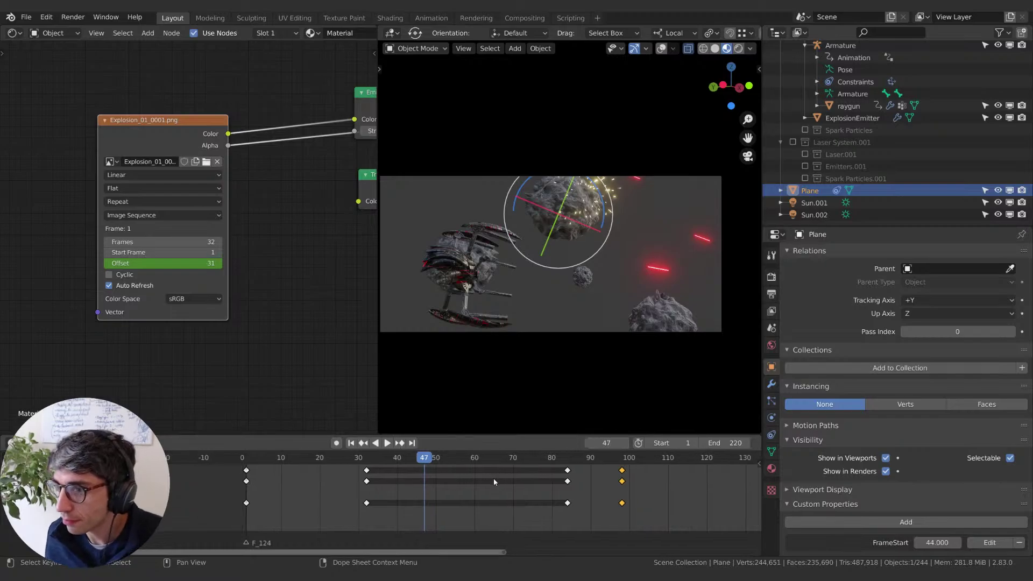
{"action": "key", "text": "a"}
{"action": "key", "text": "x"}
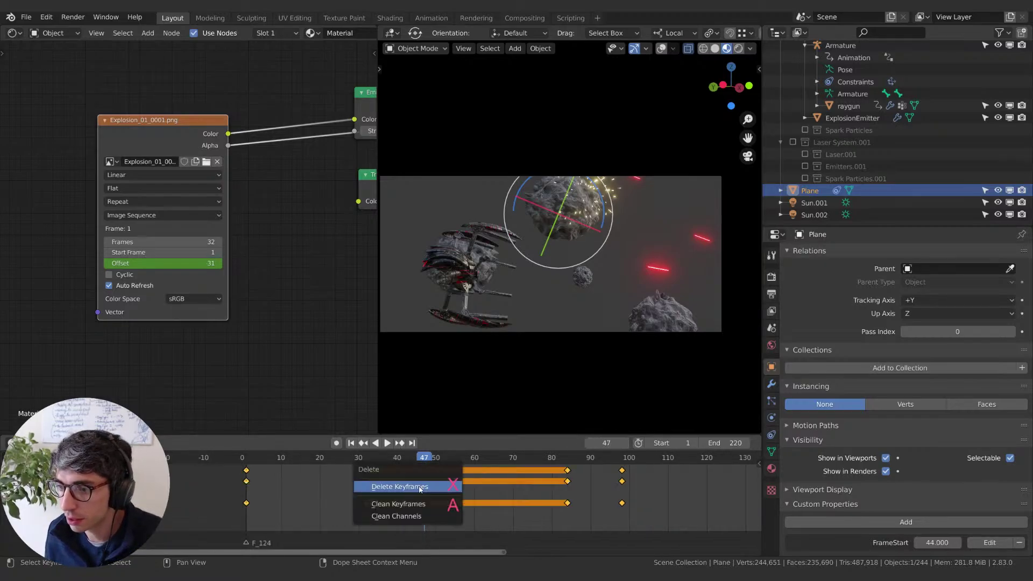
{"action": "left_click", "coordinate": [419, 486]}
{"action": "left_click", "coordinate": [162, 264]}
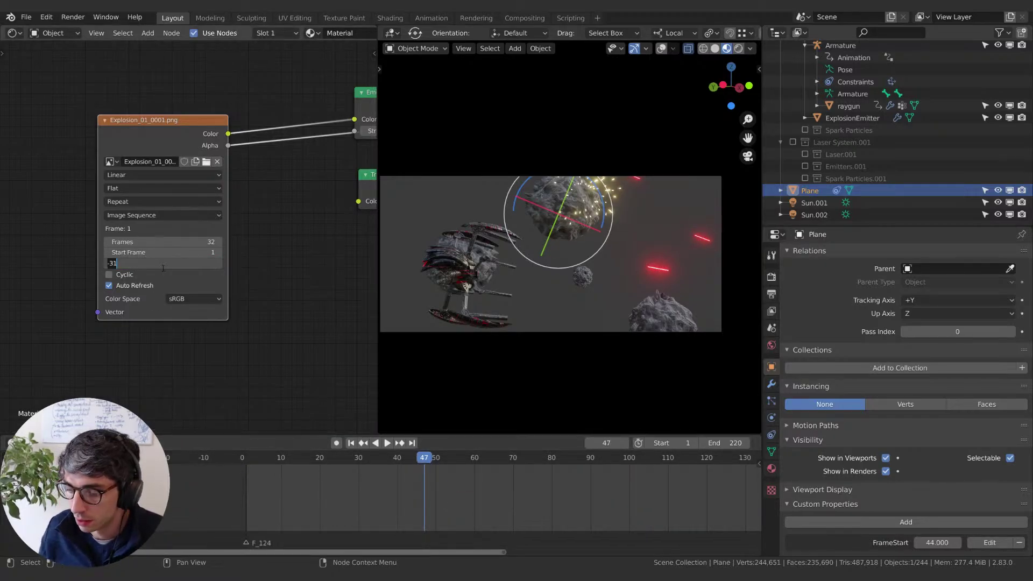
{"action": "type", "text": "0"}
{"action": "key", "text": "Return"}
Step: Widen the 3D viewport, reframe the ship and the exploding asteroid, and hide the viewport gizmos
{"action": "key", "text": "shift"}
{"action": "key", "text": "shift"}
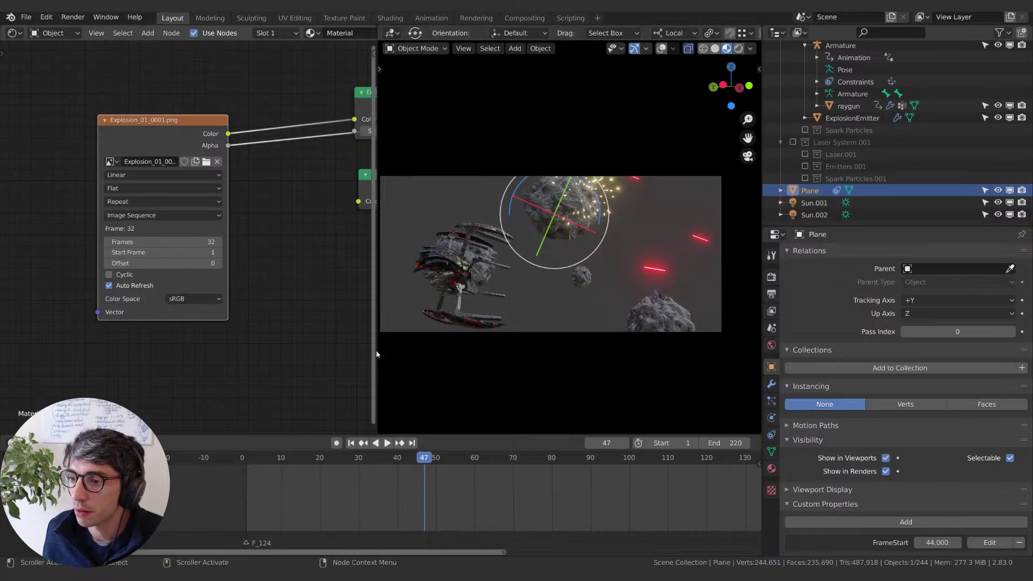
{"action": "left_click_drag", "start_coordinate": [377, 353], "coordinate": [232, 354]}
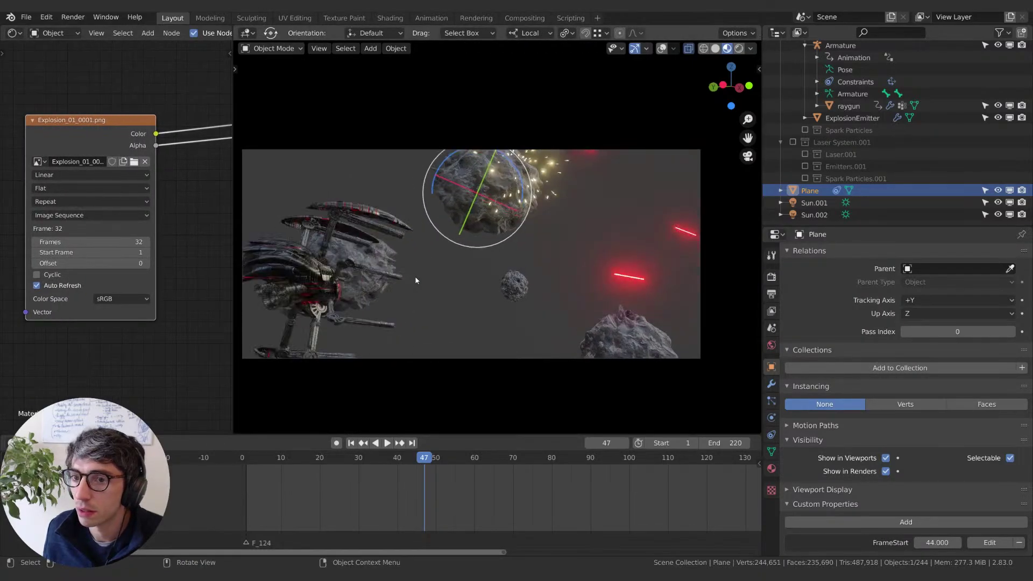
{"action": "middle_click_drag", "start_coordinate": [416, 279], "coordinate": [533, 266]}
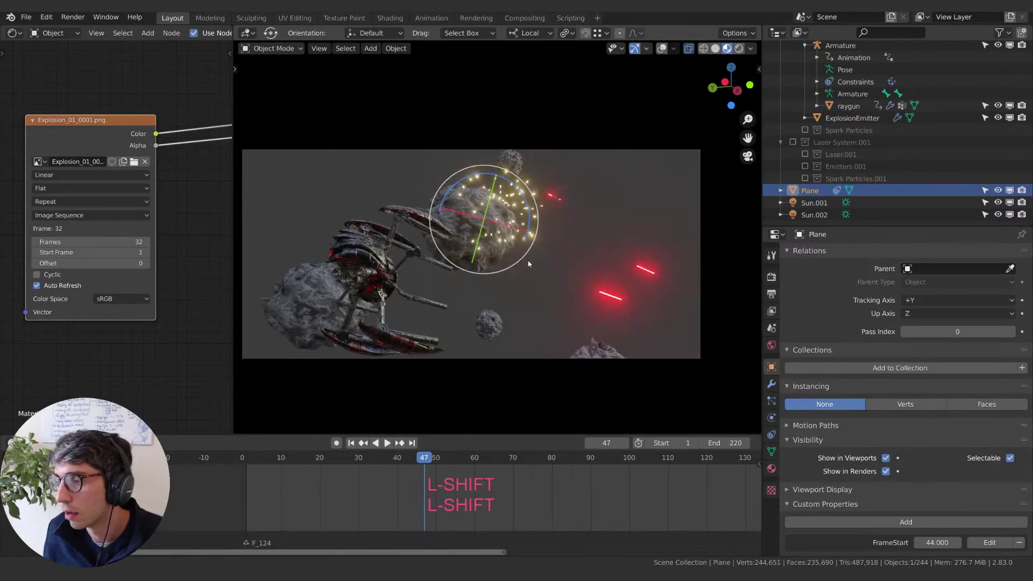
{"action": "left_click", "coordinate": [635, 49]}
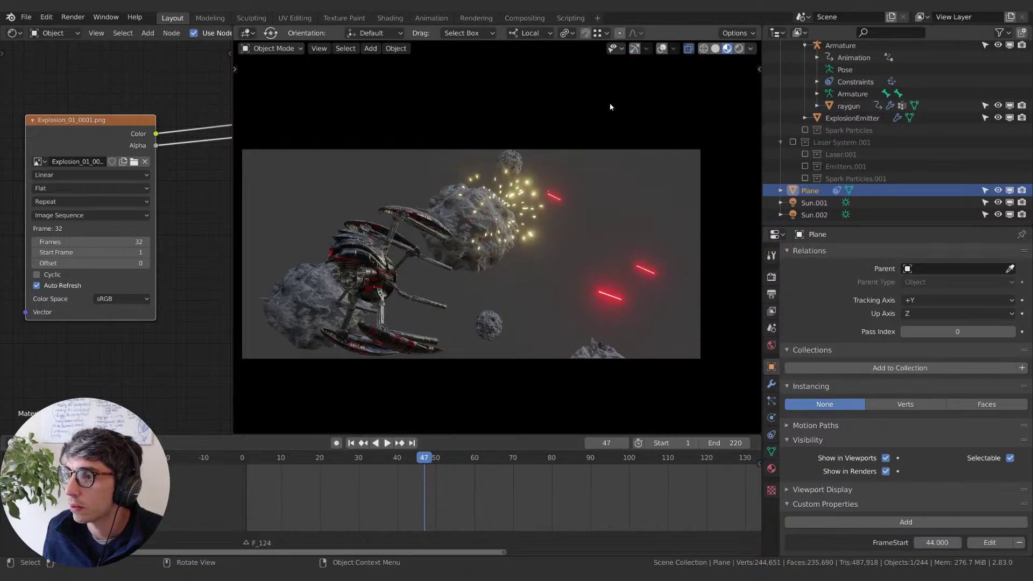
Step: Set the animation's end frame to 50 and replay the shortened range
{"action": "key", "text": "space"}
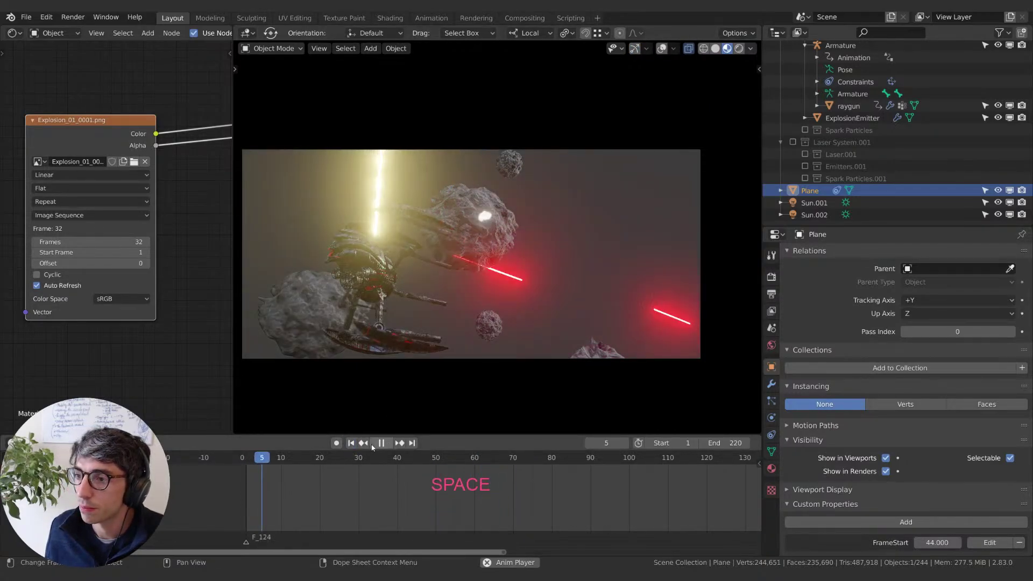
{"action": "key", "text": "space"}
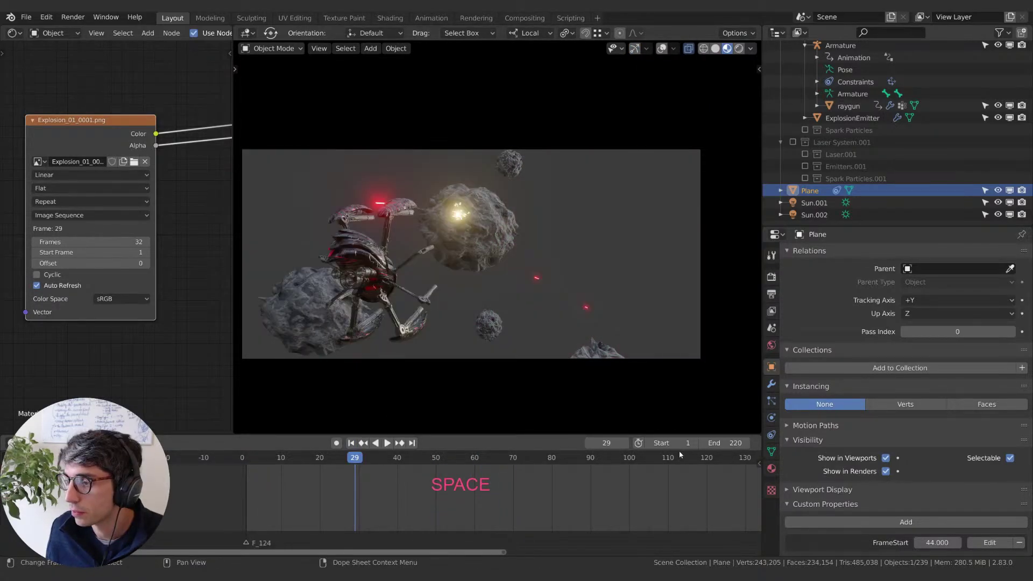
{"action": "type", "text": "0"}
{"action": "key", "text": "Return"}
{"action": "key", "text": "space"}
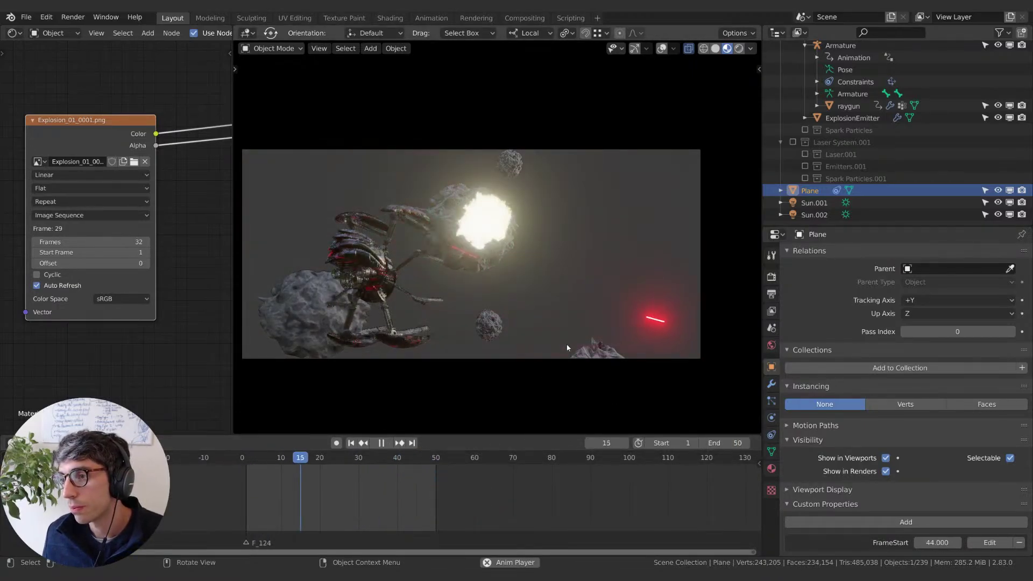
{"action": "key", "text": "space"}
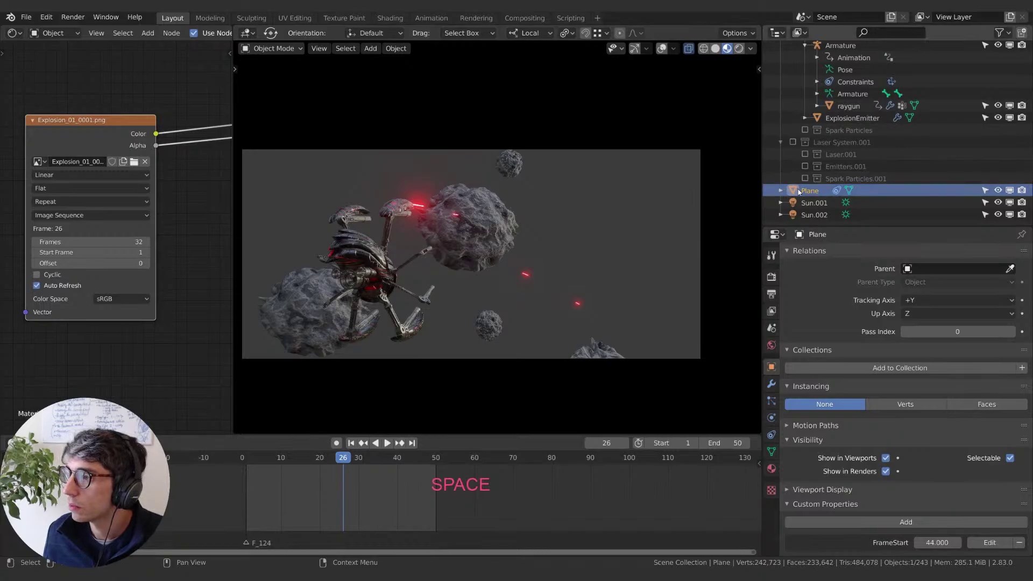
Step: Scale the explosion plane up by about 2.98 and replay the animation to check the larger explosion
{"action": "key", "text": "s"}
{"action": "left_click", "coordinate": [594, 278]}
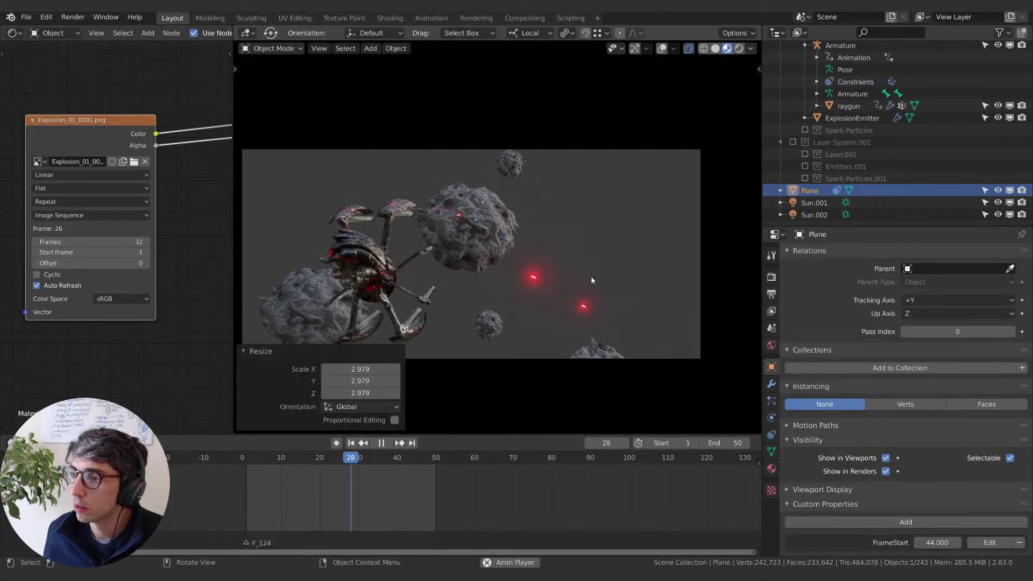
{"action": "key", "text": "space"}
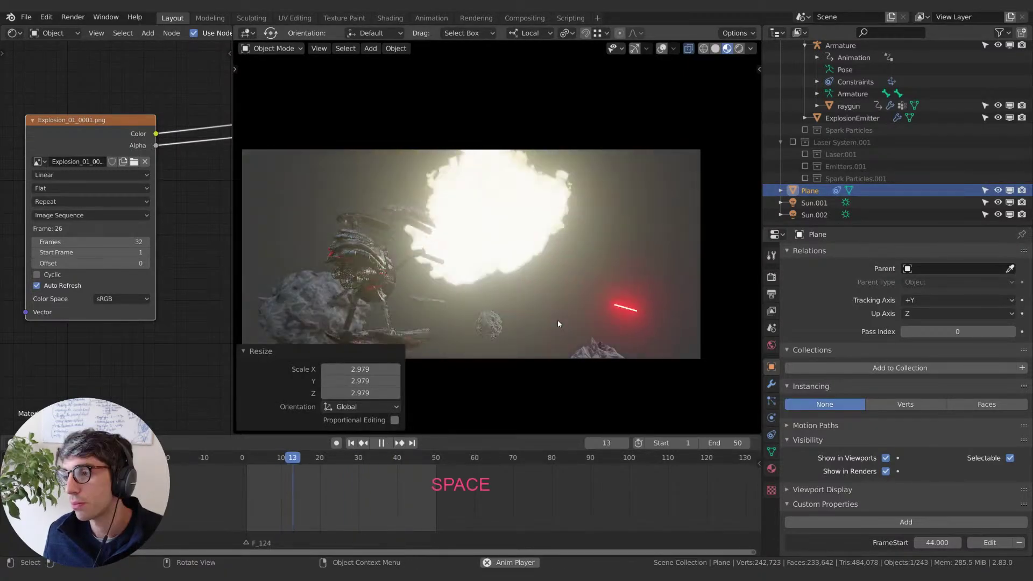
{"action": "key", "text": "space"}
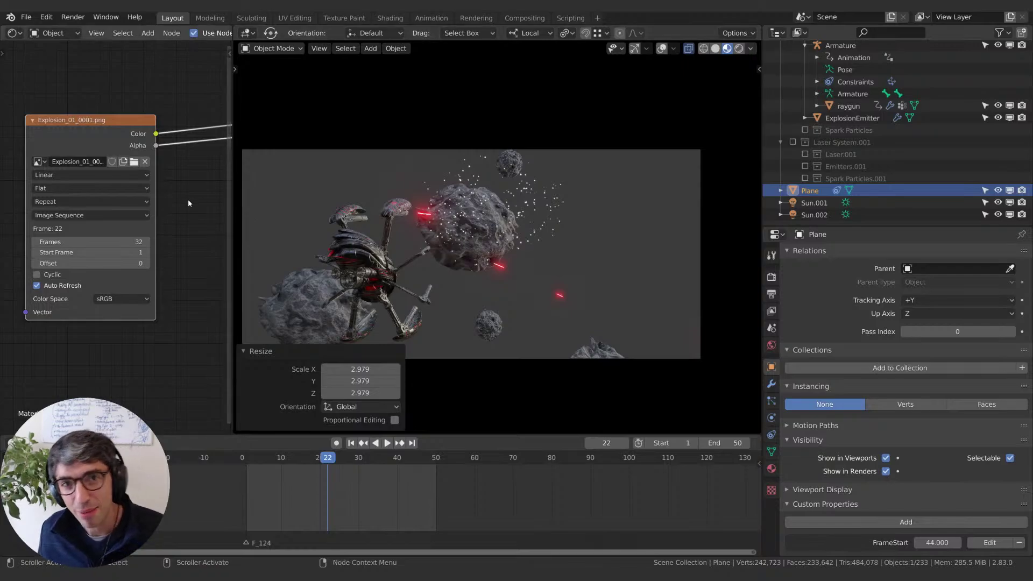
{"action": "middle_click_drag", "start_coordinate": [189, 202], "coordinate": [178, 217]}
{"action": "key", "text": "space"}
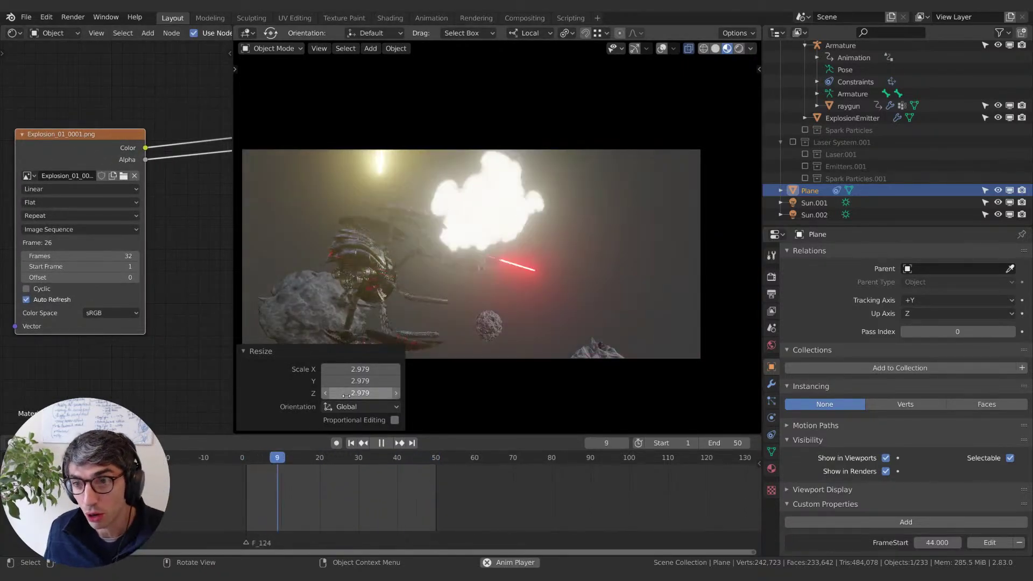
{"action": "key", "text": "space"}
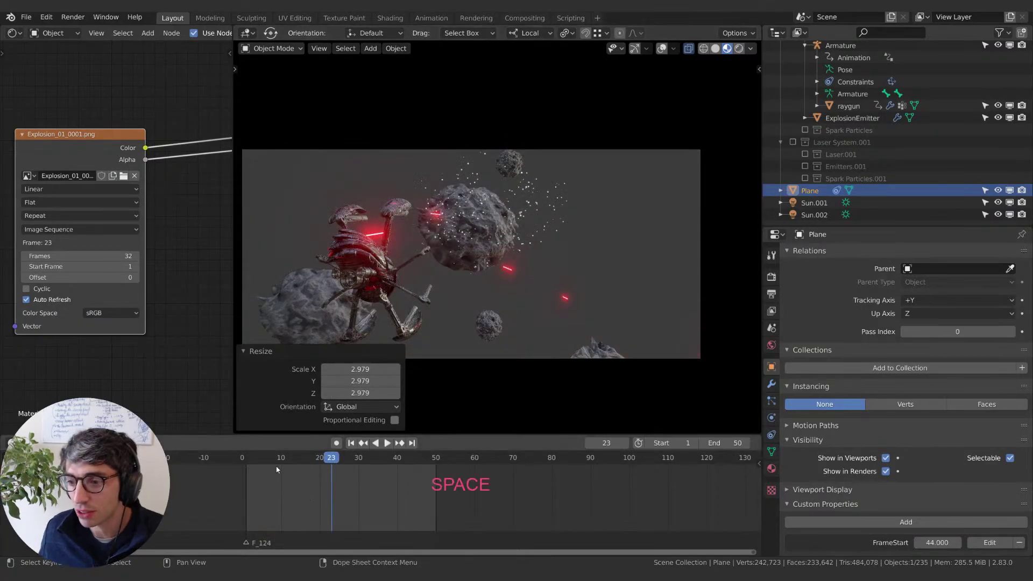
Step: Step frame by frame from frame 1 to frame 21, comparing the displayed image number with the timeline frame
{"action": "left_click", "coordinate": [245, 457]}
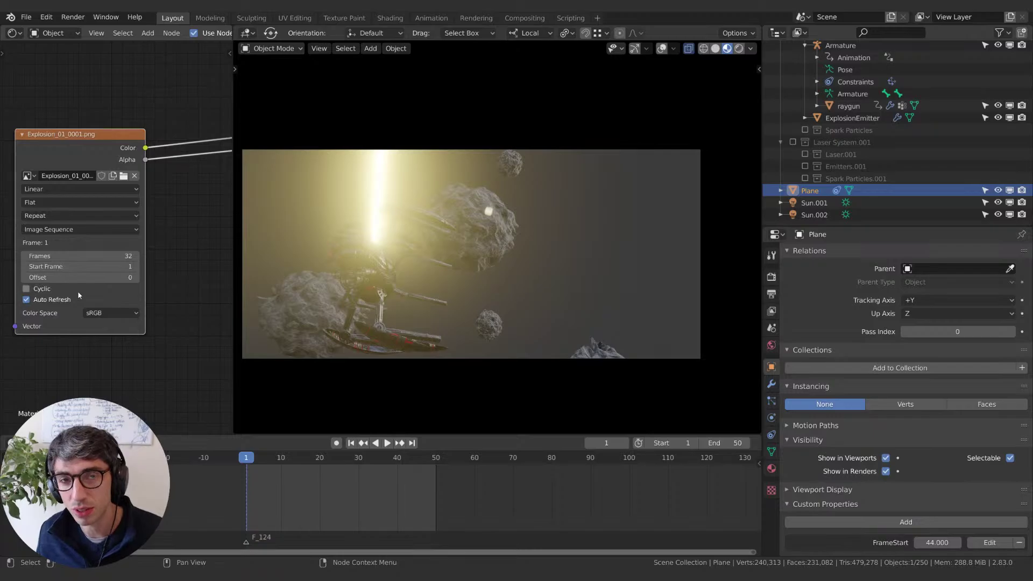
{"action": "key", "text": "Right"}
{"action": "key", "text": "Right"}
{"action": "key", "text": "Right"}
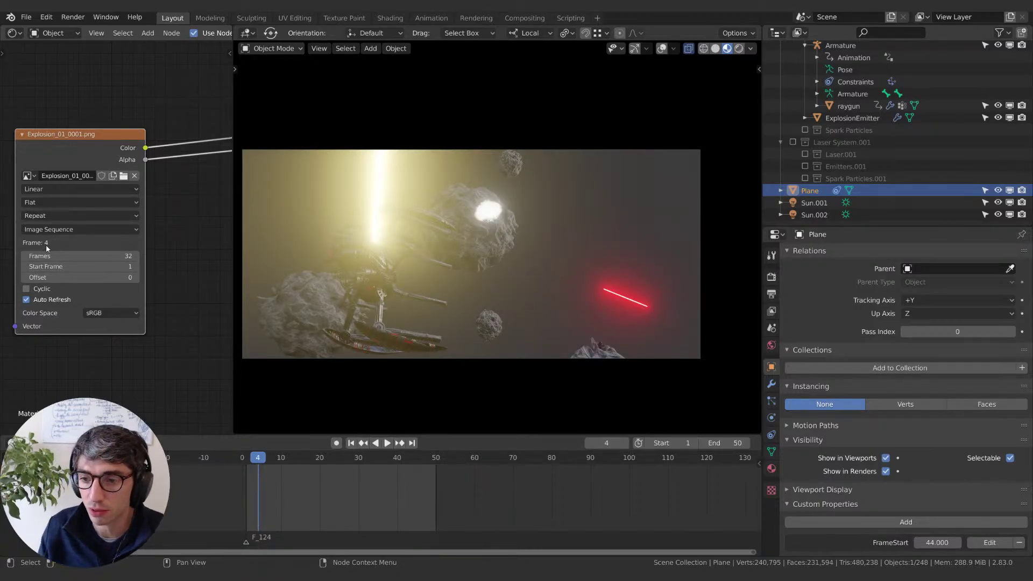
{"action": "key", "text": "Right"}
{"action": "key", "text": "Right"}
{"action": "key", "text": "Right"}
{"action": "key", "text": "Right"}
{"action": "key", "text": "Right"}
{"action": "key", "text": "Right"}
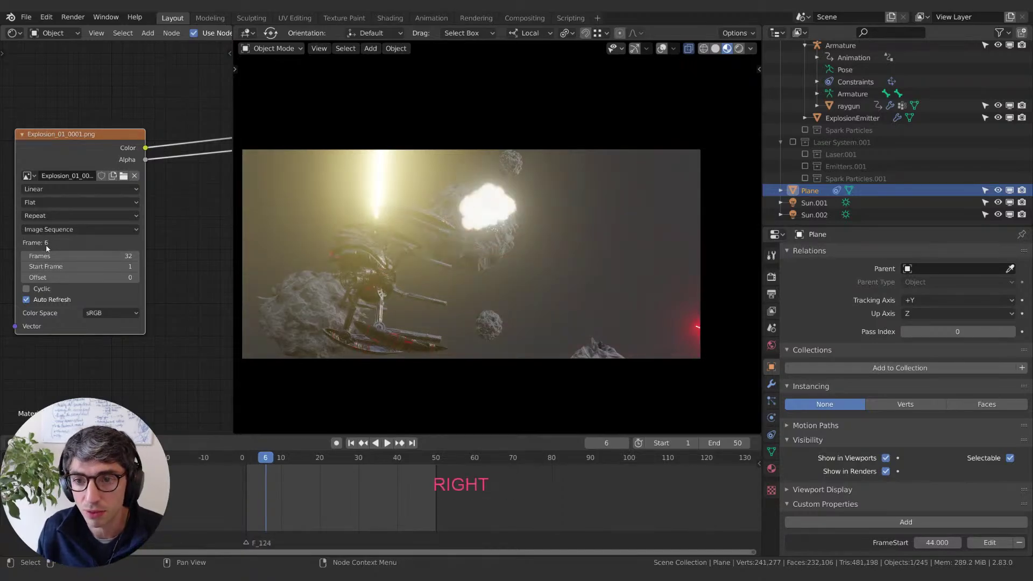
{"action": "key", "text": "Right"}
{"action": "key", "text": "Right"}
{"action": "key", "text": "Right"}
{"action": "key", "text": "Right"}
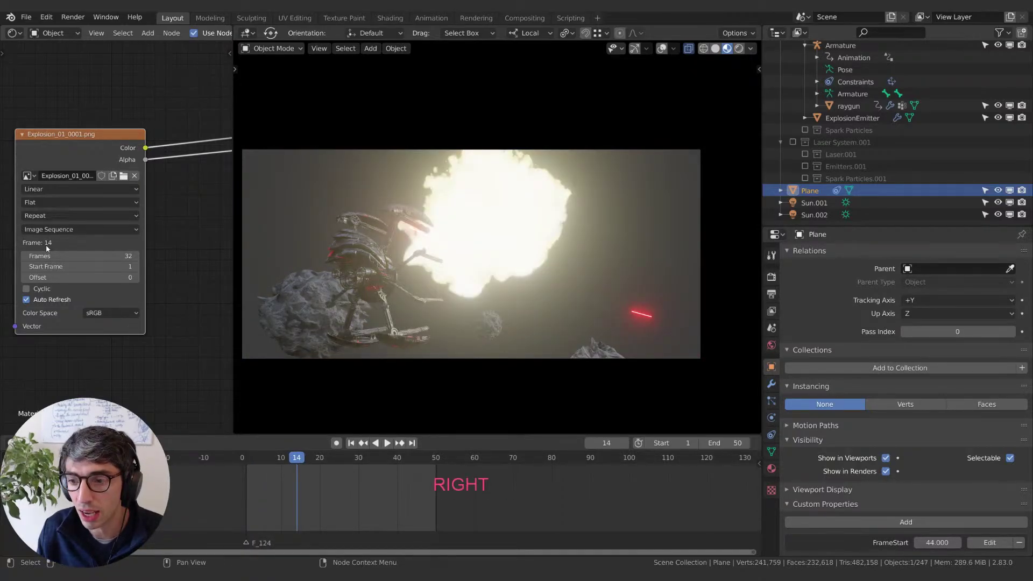
{"action": "key", "text": "Right"}
{"action": "key", "text": "Right"}
{"action": "key", "text": "Right"}
{"action": "key", "text": "Right"}
{"action": "key", "text": "Right"}
{"action": "key", "text": "Right"}
{"action": "key", "text": "Right"}
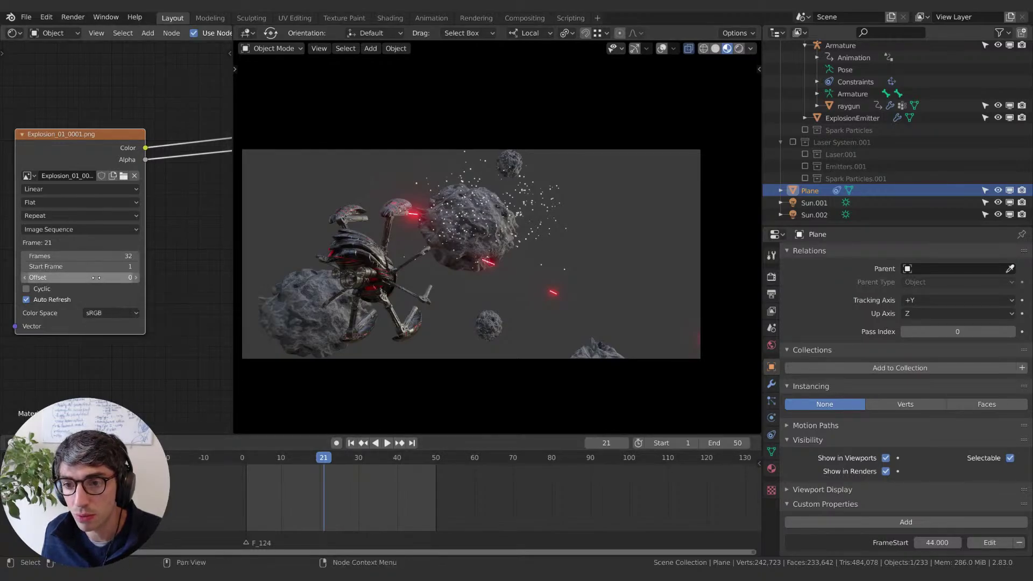
Step: Set the image sequence's Offset to -20 at frame 21, then scrub and replay the frames before it
{"action": "left_click_drag", "start_coordinate": [95, 277], "coordinate": [53, 277]}
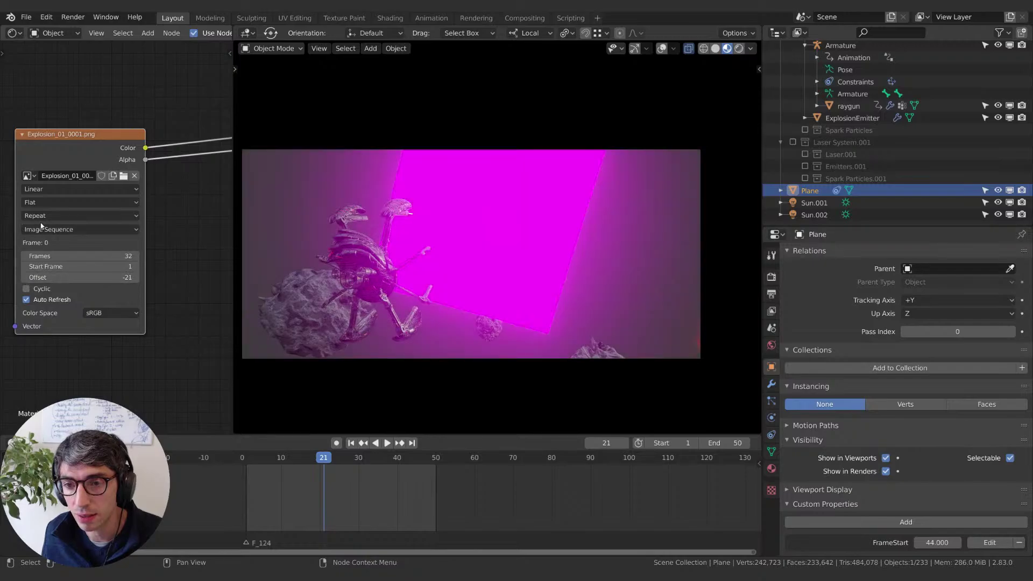
{"action": "left_click", "coordinate": [135, 277]}
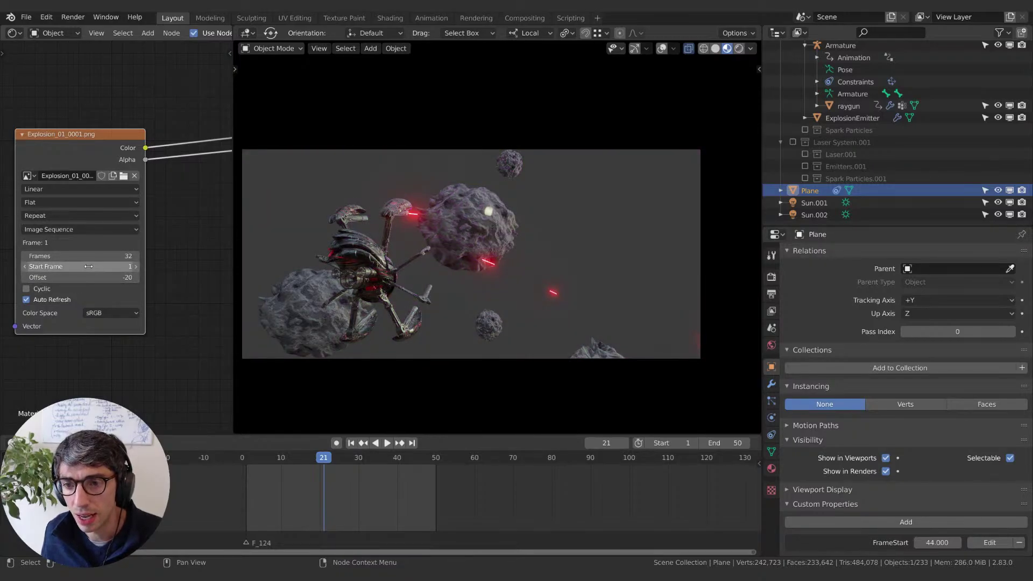
{"action": "left_click_drag", "start_coordinate": [329, 462], "coordinate": [277, 462]}
{"action": "left_click", "coordinate": [257, 460]}
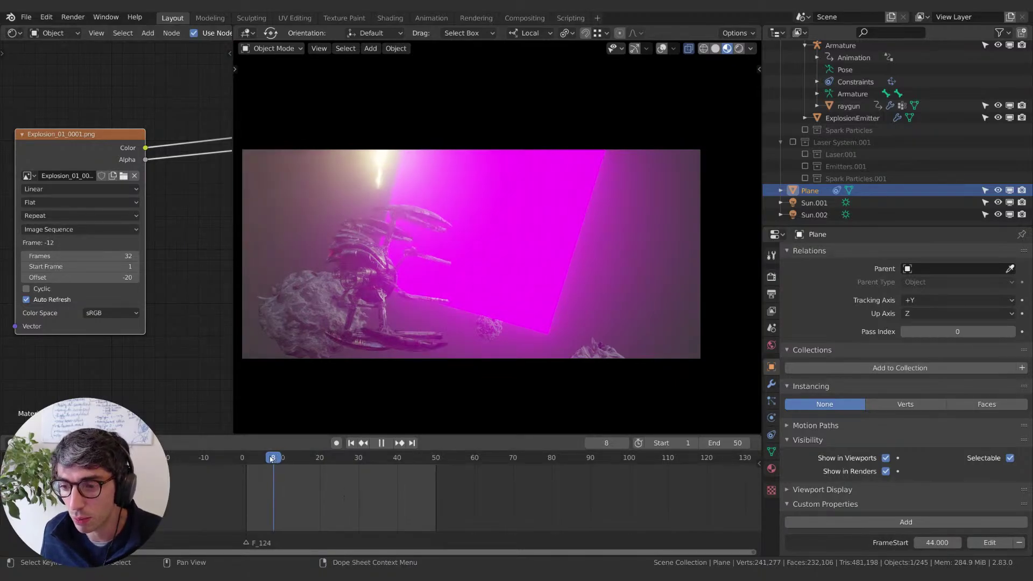
{"action": "key", "text": "space"}
{"action": "key", "text": "space"}
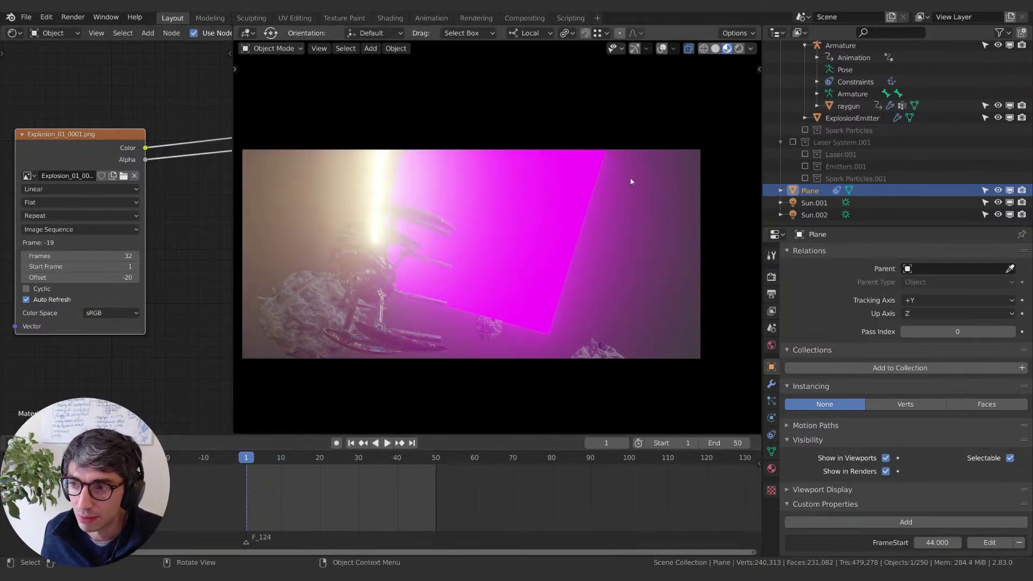
Step: Replay and scrub the 50-frame range, comparing the shifted explosion's start with the displayed image number
{"action": "key", "text": "space"}
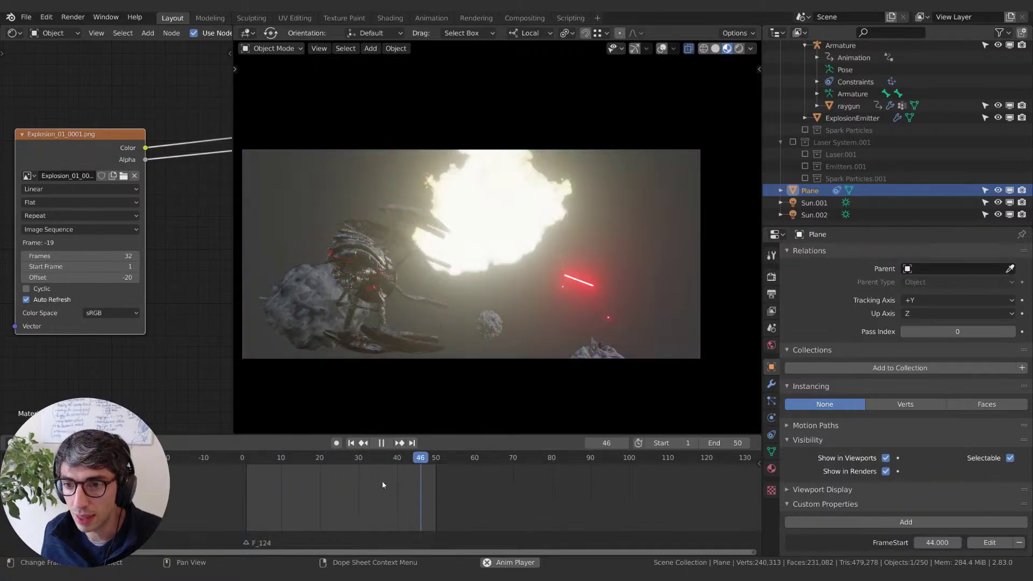
{"action": "left_click", "coordinate": [260, 457]}
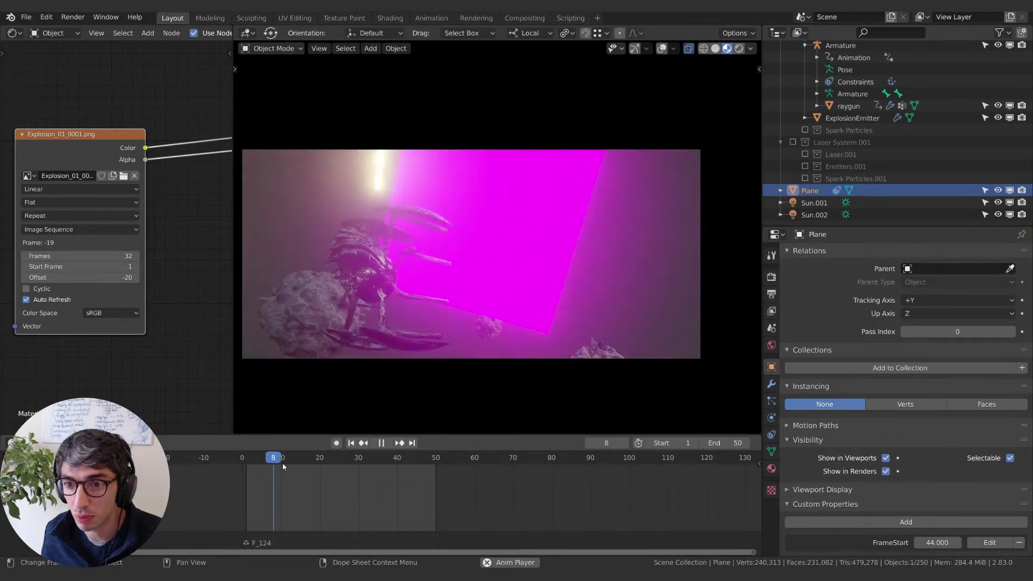
{"action": "key", "text": "space"}
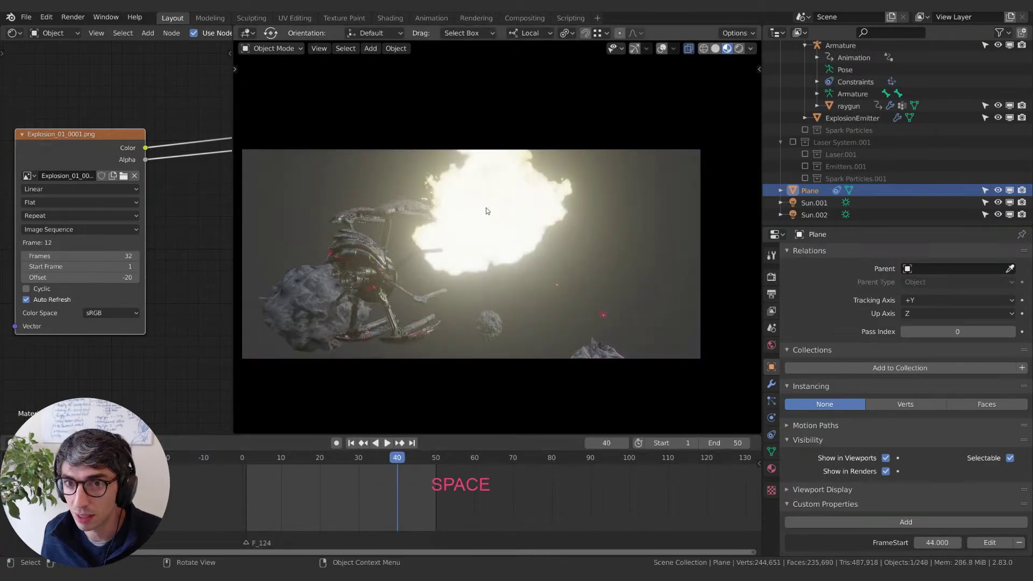
{"action": "left_click_drag", "start_coordinate": [375, 469], "coordinate": [292, 467]}
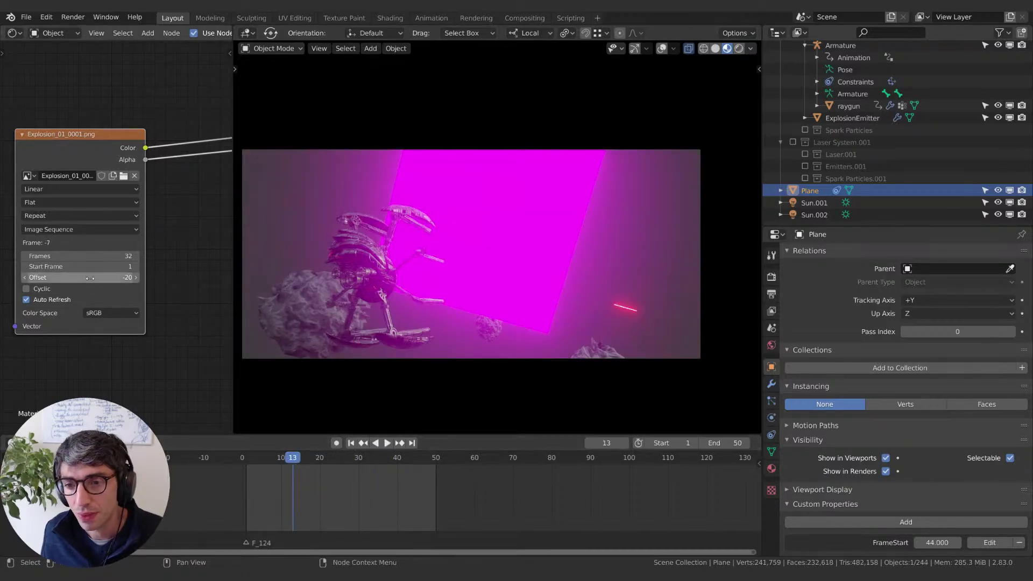
{"action": "key", "text": "space"}
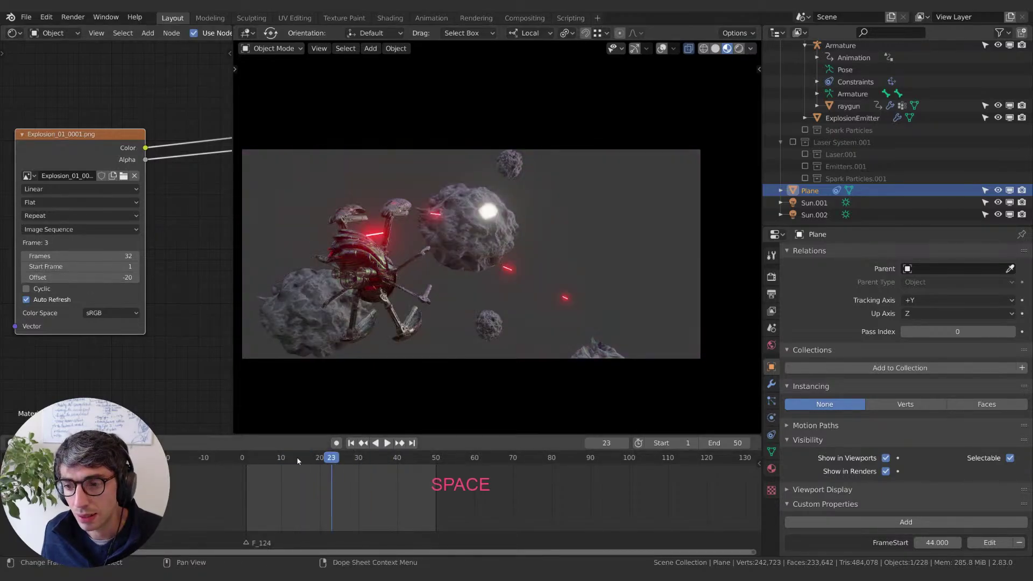
{"action": "key", "text": "space"}
{"action": "key", "text": "space"}
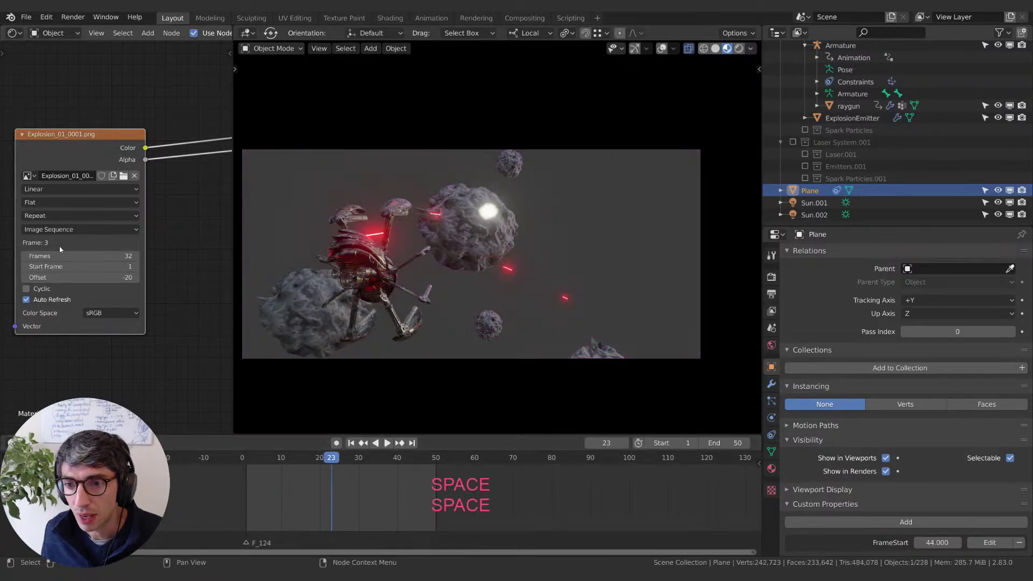
Step: Reset the explosion image sequence's Offset to 0
{"action": "left_click", "coordinate": [67, 277]}
{"action": "type", "text": "0"}
{"action": "key", "text": "Return"}
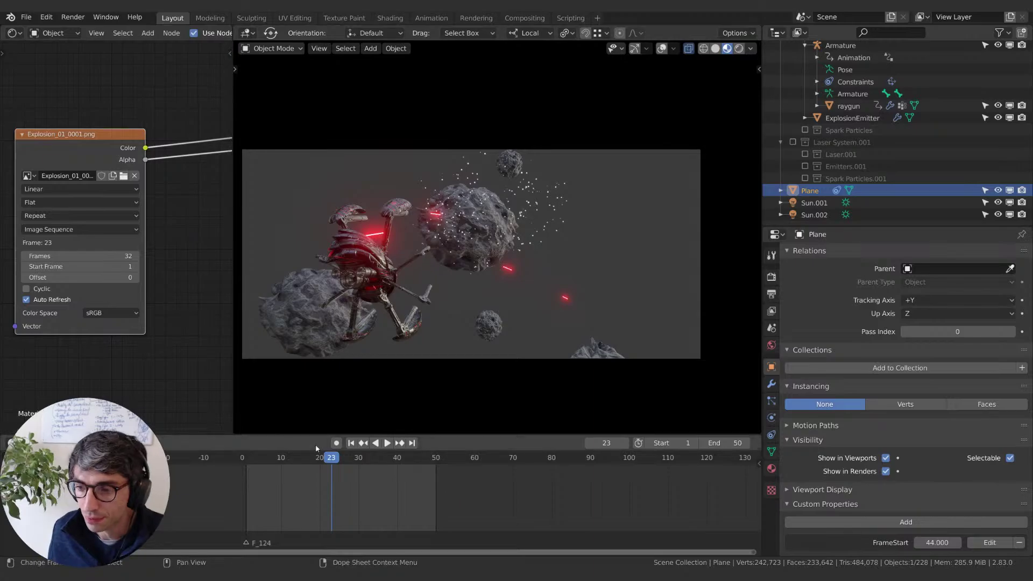
Step: Keyframe the explosion image sequence's Offset at 0 on frame 1 and at -31 on frame 32
{"action": "key", "text": "shift+Left"}
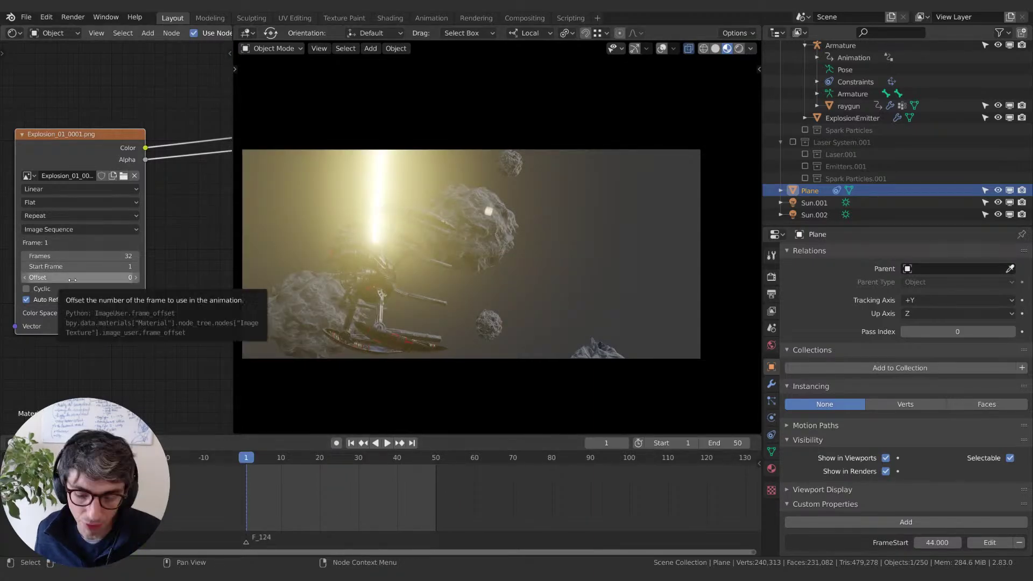
{"action": "key", "text": "i"}
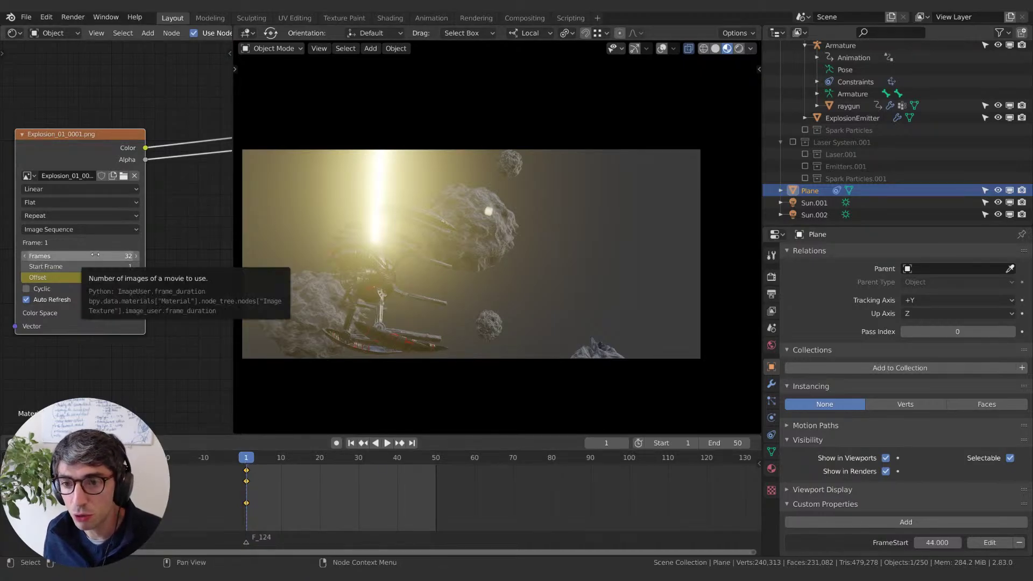
{"action": "left_click", "coordinate": [359, 463]}
{"action": "left_click_drag", "start_coordinate": [361, 463], "coordinate": [368, 463]}
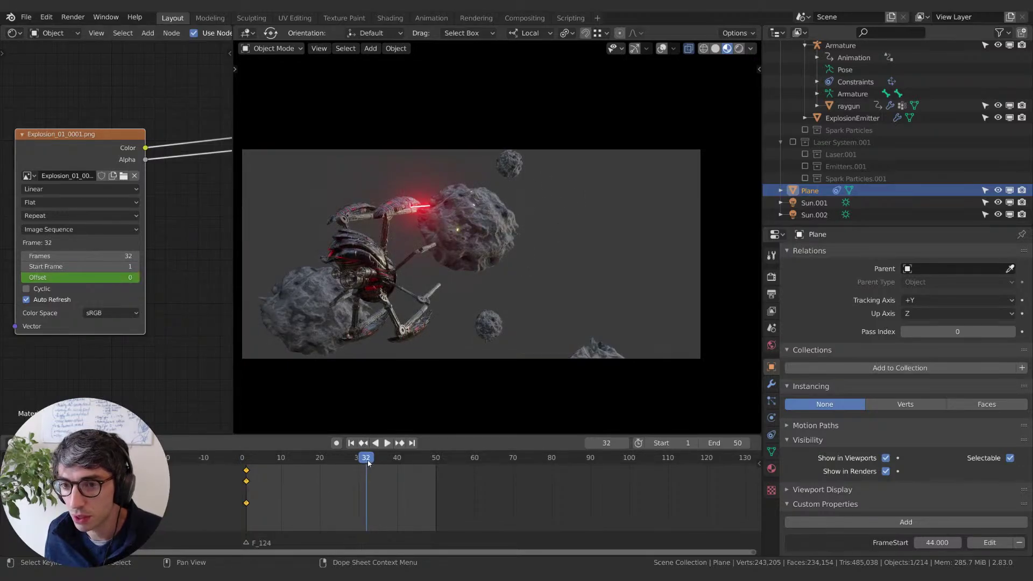
{"action": "double_click", "coordinate": [99, 277]}
{"action": "type", "text": "-10"}
{"action": "key", "text": "Return"}
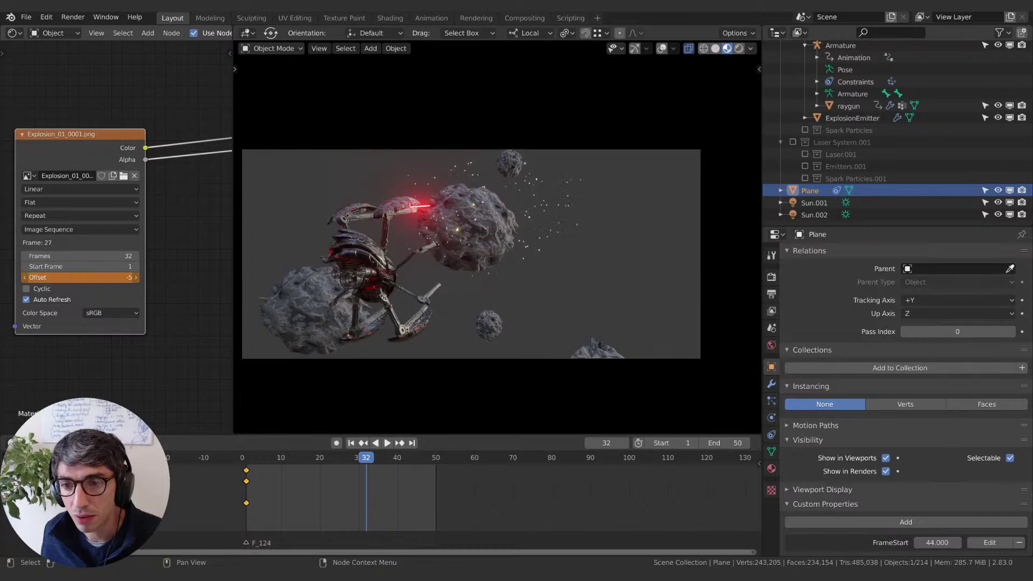
{"action": "left_click_drag", "start_coordinate": [81, 277], "coordinate": [24, 280]}
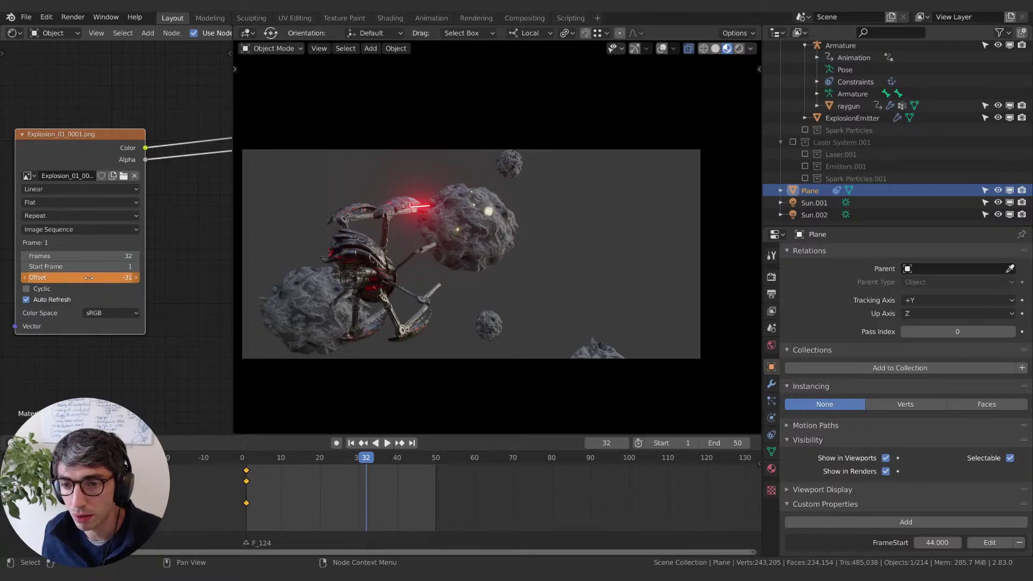
{"action": "key", "text": "i"}
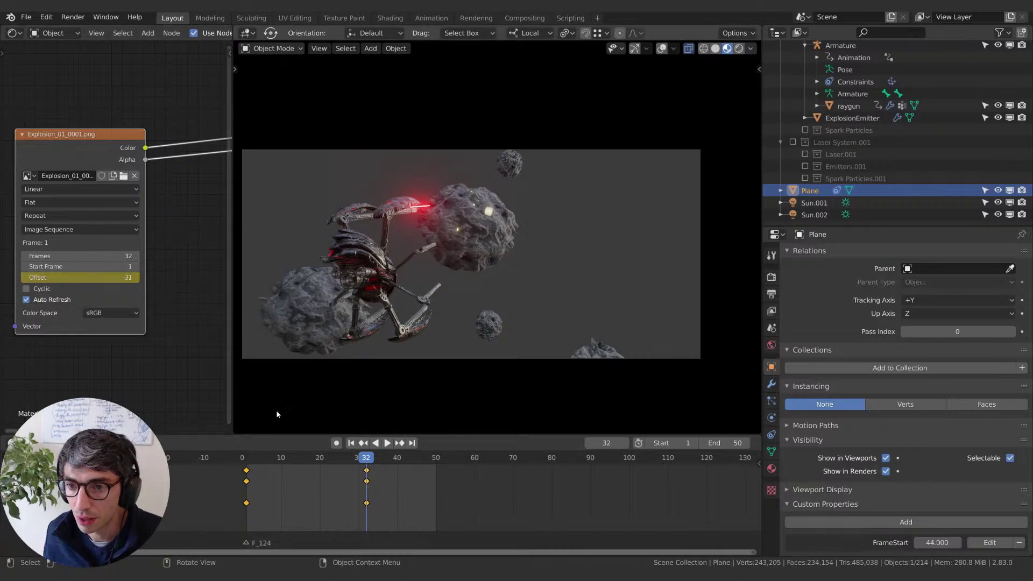
Step: Play and scrub the 50-frame range, comparing the displayed image number with the keyframed Offset before and after frame 32
{"action": "key", "text": "space"}
{"action": "left_click_drag", "start_coordinate": [363, 462], "coordinate": [283, 465]}
{"action": "key", "text": "space"}
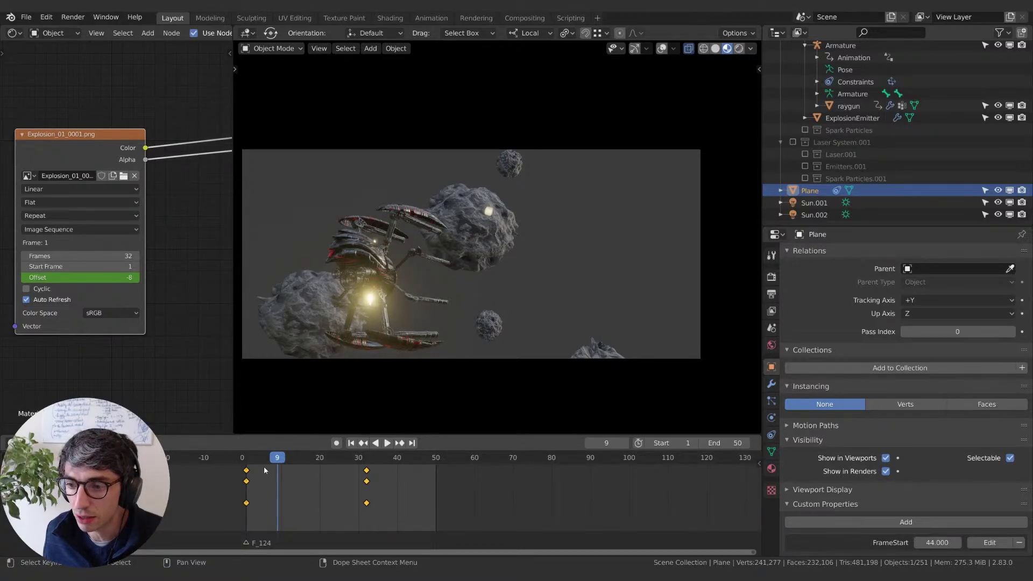
{"action": "left_click", "coordinate": [248, 459]}
{"action": "key", "text": "space"}
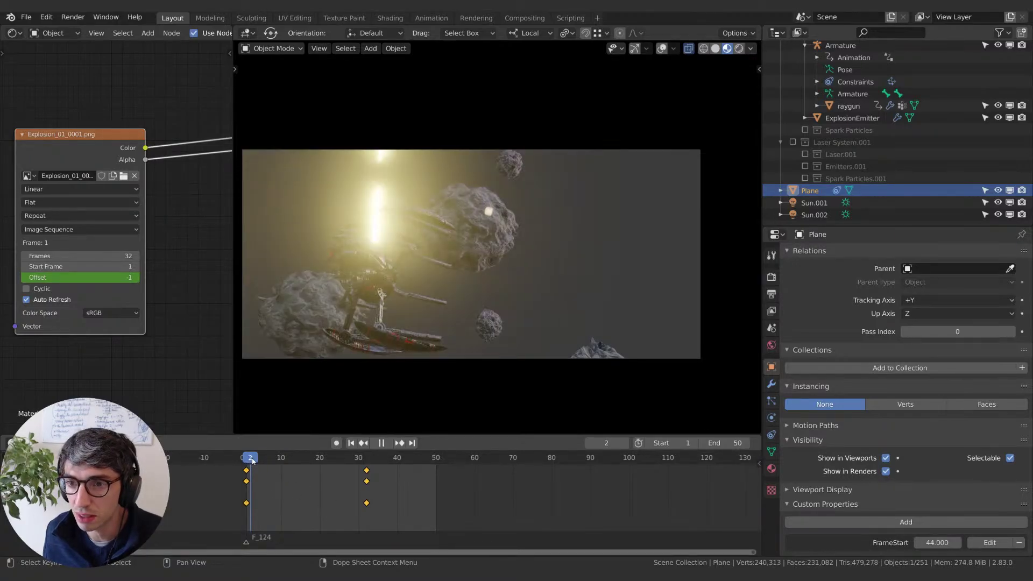
{"action": "key", "text": "space"}
{"action": "left_click", "coordinate": [351, 443]}
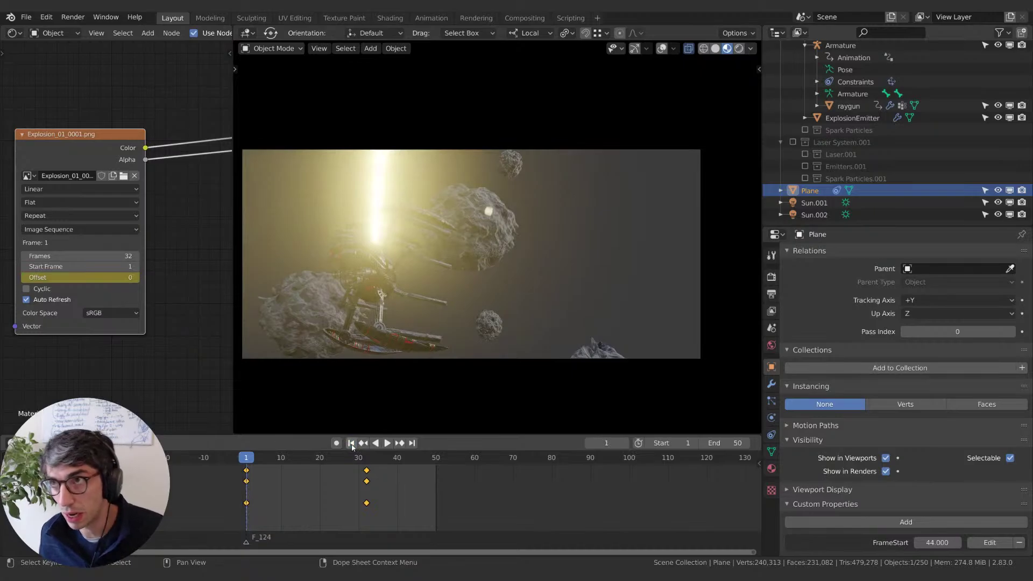
{"action": "key", "text": "space"}
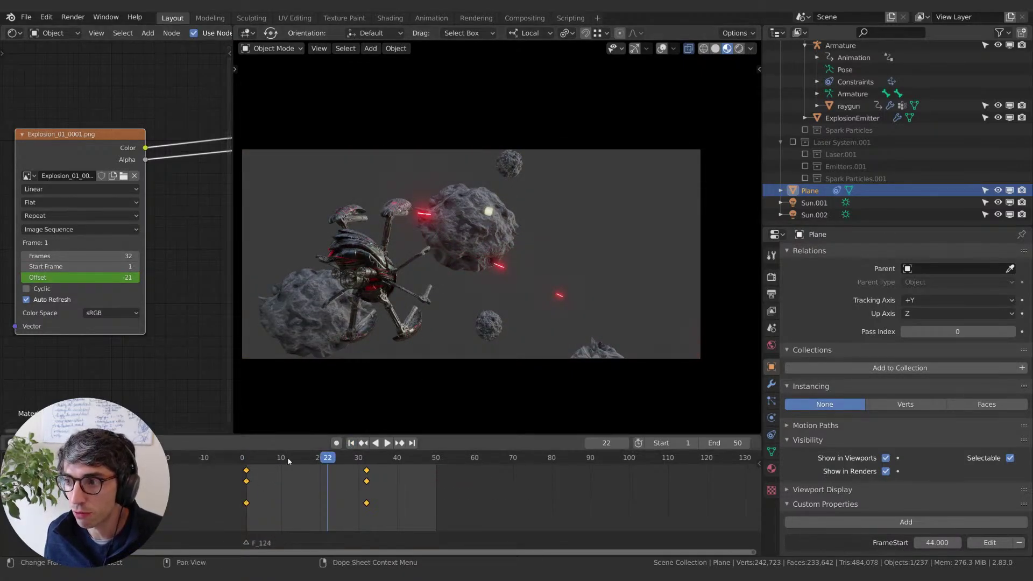
{"action": "key", "text": "space"}
{"action": "left_click", "coordinate": [249, 457]}
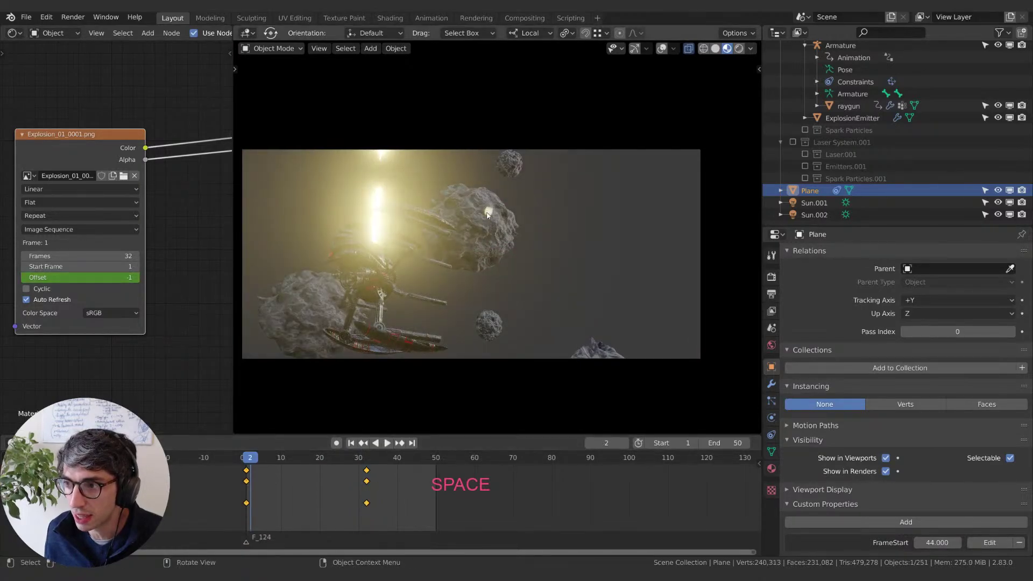
{"action": "key", "text": "space"}
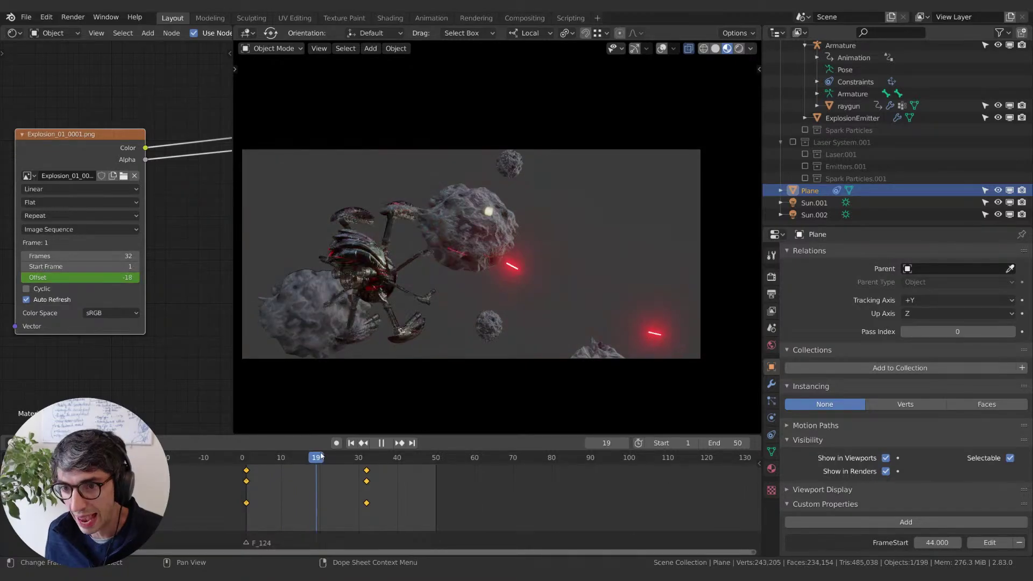
{"action": "key", "text": "space"}
{"action": "left_click", "coordinate": [311, 458]}
{"action": "left_click_drag", "start_coordinate": [308, 457], "coordinate": [370, 458]}
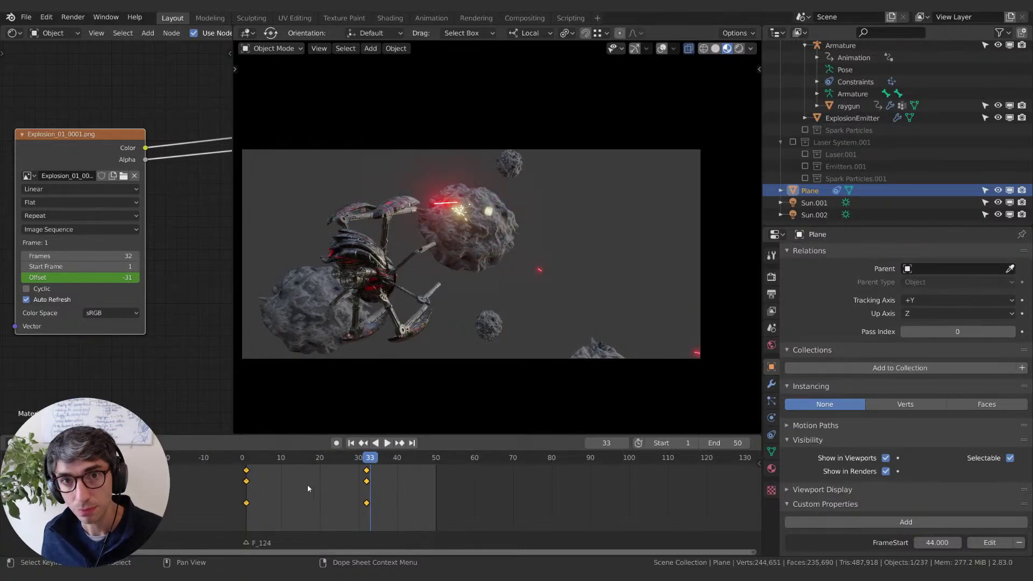
{"action": "key", "text": "space"}
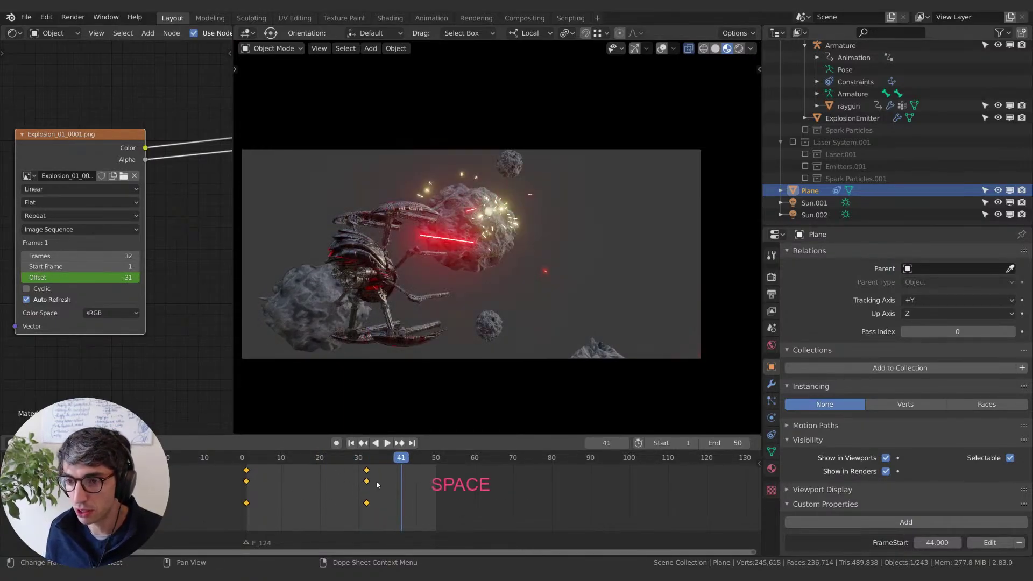
{"action": "left_click_drag", "start_coordinate": [395, 459], "coordinate": [258, 458]}
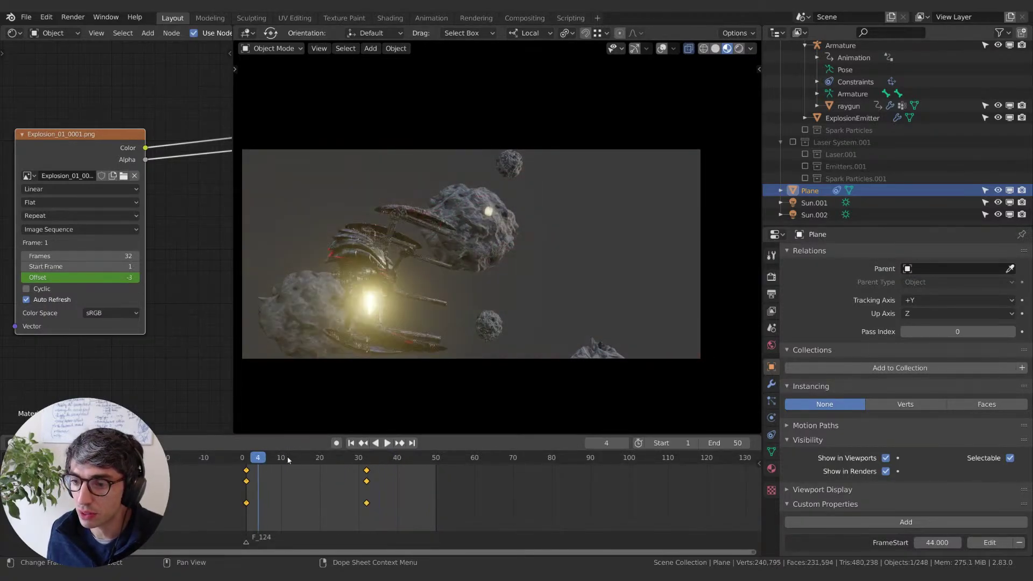
{"action": "key", "text": "space"}
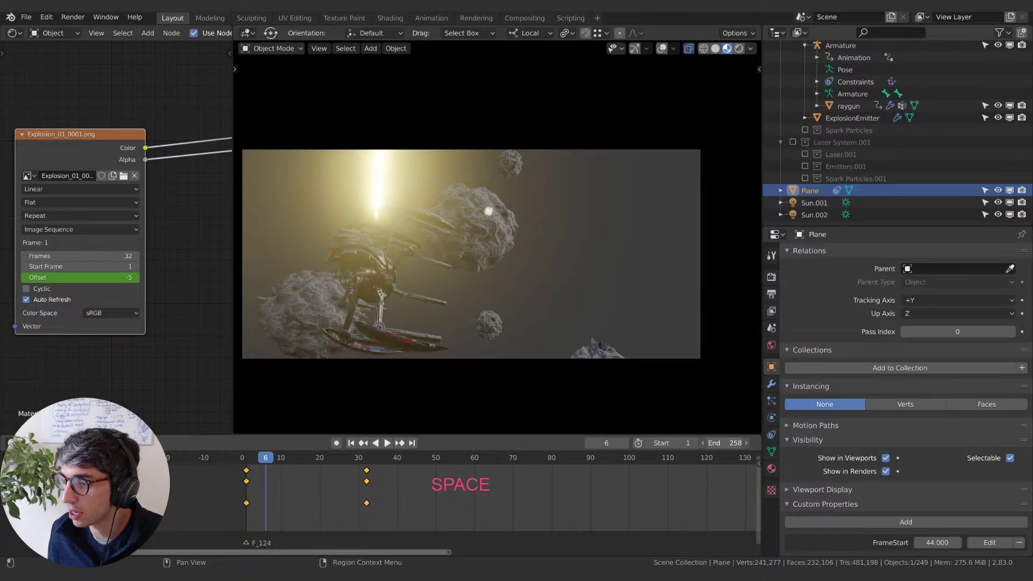
Step: Extend the scene's End frame to 111 and keyframe the Offset at -31 on frame 44
{"action": "left_click_drag", "start_coordinate": [735, 443], "coordinate": [718, 442]}
{"action": "left_click", "coordinate": [406, 459]}
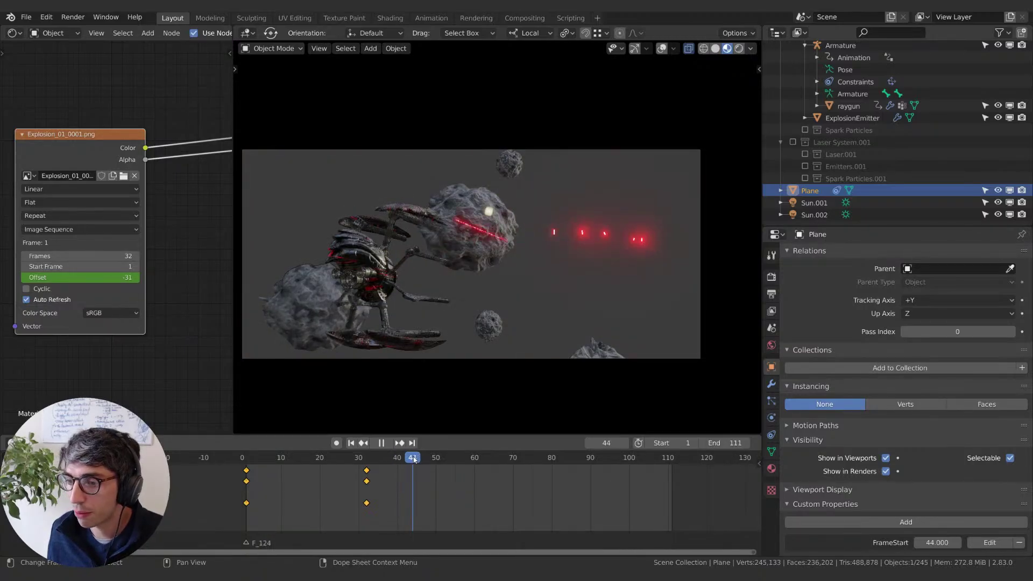
{"action": "key", "text": "i"}
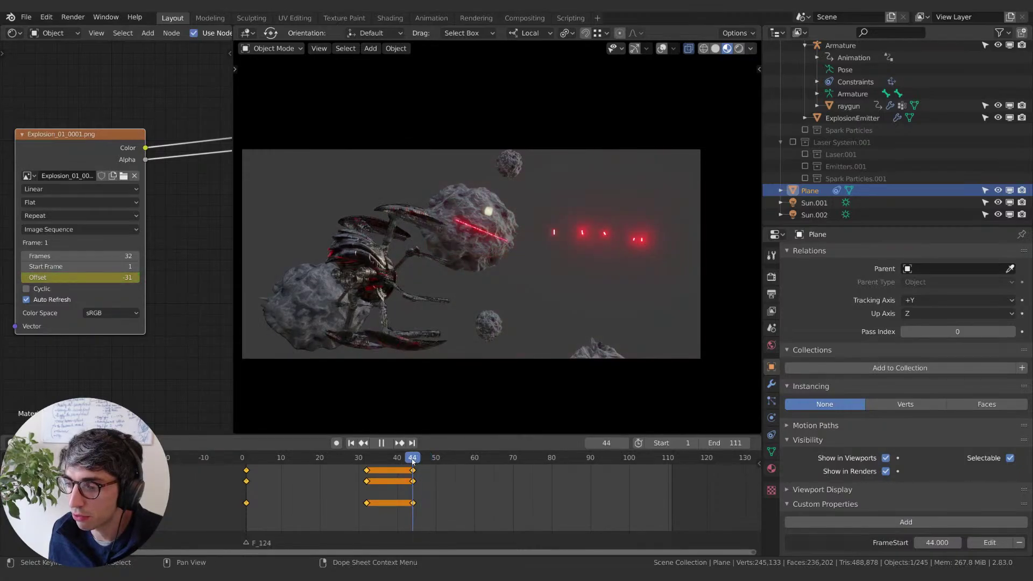
{"action": "key", "text": "Escape"}
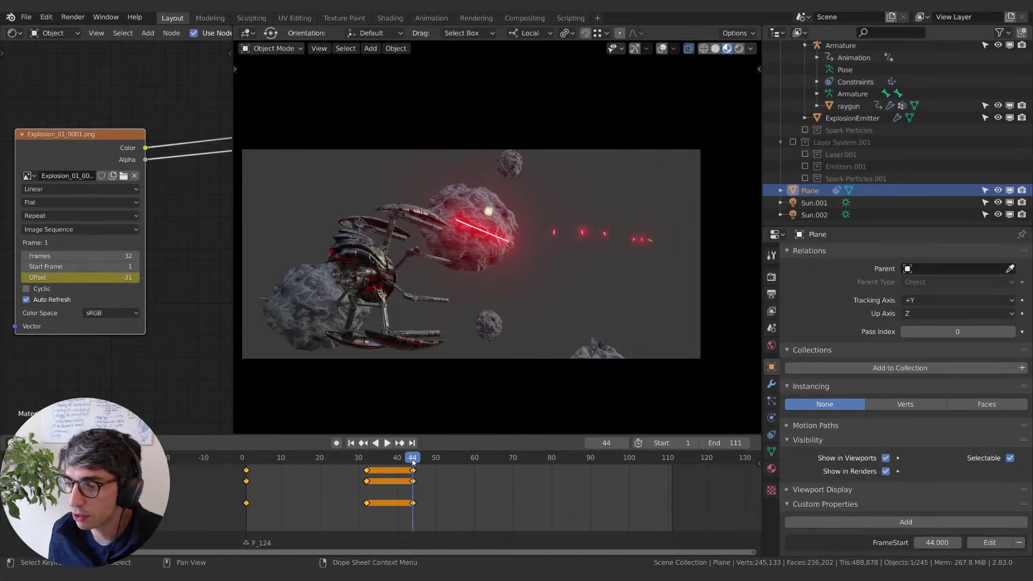
Step: Keyframe the image sequence's Offset at 0 on frame 76
{"action": "key", "text": "space"}
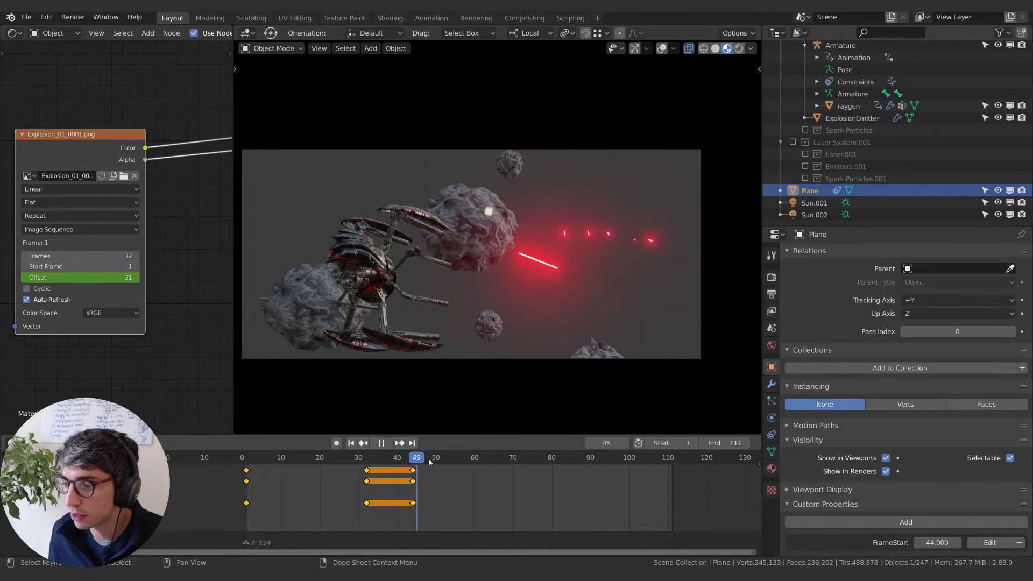
{"action": "left_click_drag", "start_coordinate": [462, 461], "coordinate": [534, 461]}
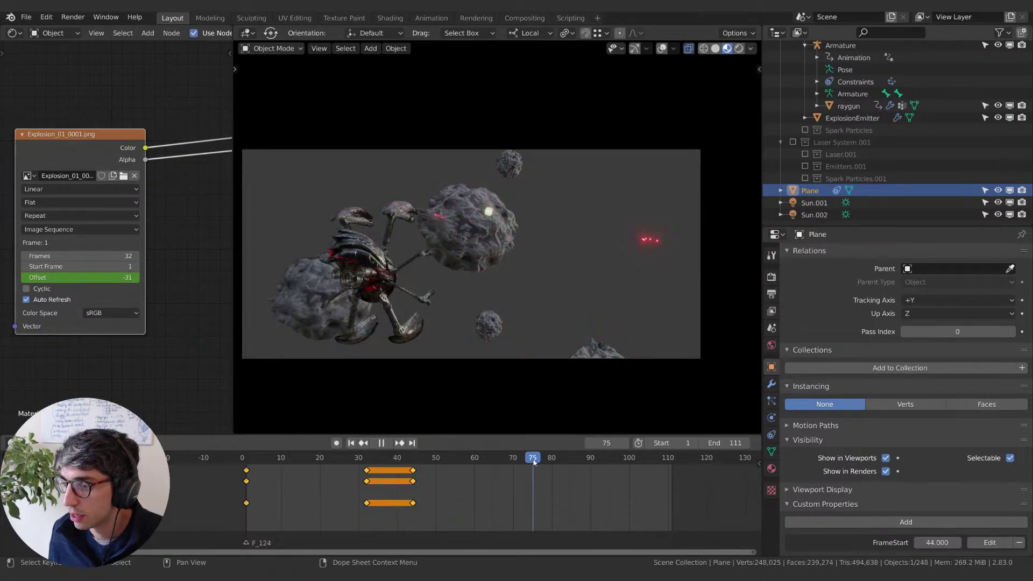
{"action": "key", "text": "space"}
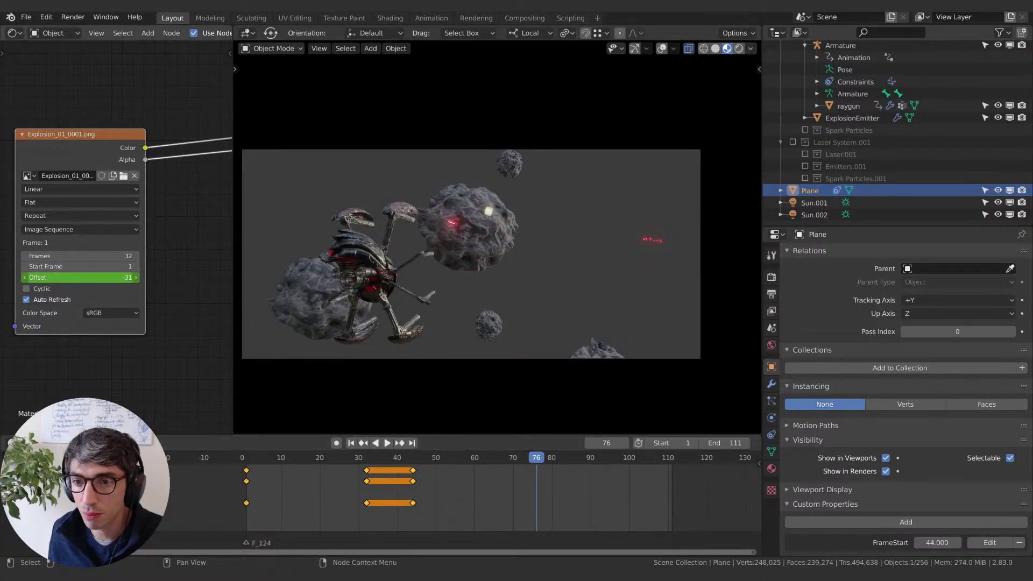
{"action": "left_click_drag", "start_coordinate": [80, 277], "coordinate": [123, 277]}
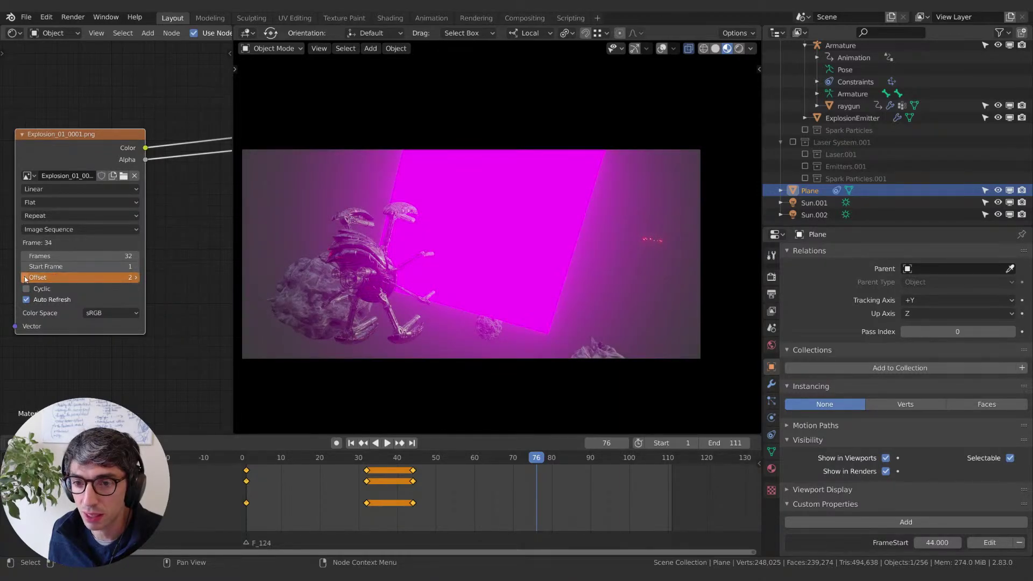
{"action": "left_click", "coordinate": [26, 278]}
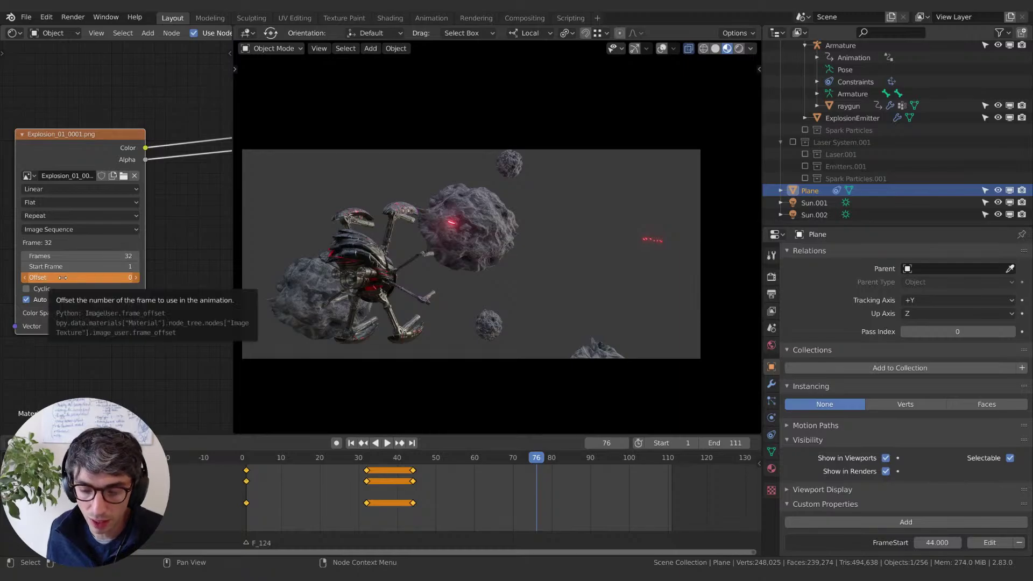
{"action": "key", "text": "i"}
Step: Set the Offset keyframes' interpolation to Linear and replay the animation from near the start
{"action": "right_click", "coordinate": [537, 472]}
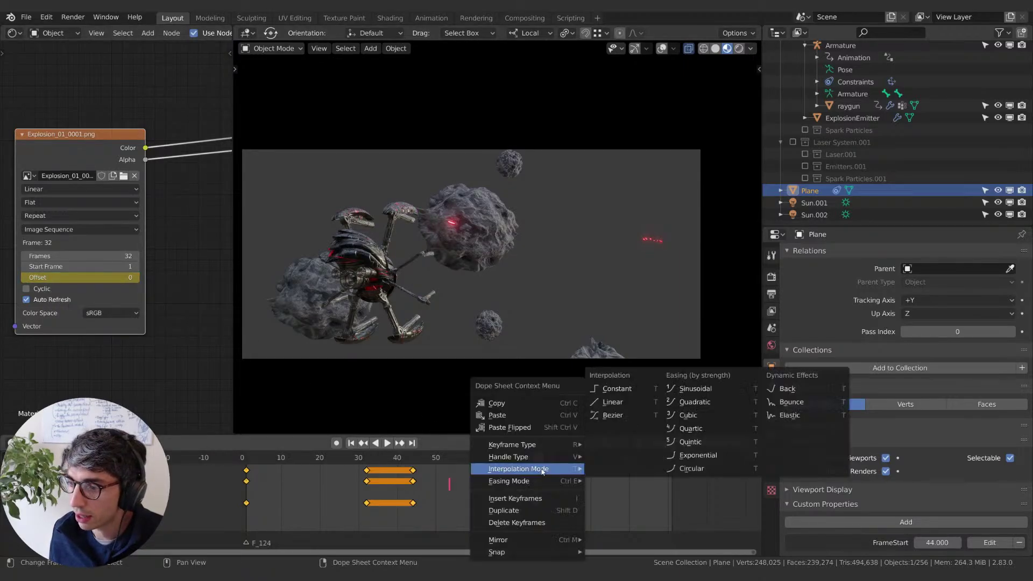
{"action": "left_click", "coordinate": [607, 400]}
{"action": "left_click_drag", "start_coordinate": [532, 461], "coordinate": [251, 472]}
{"action": "key", "text": "space"}
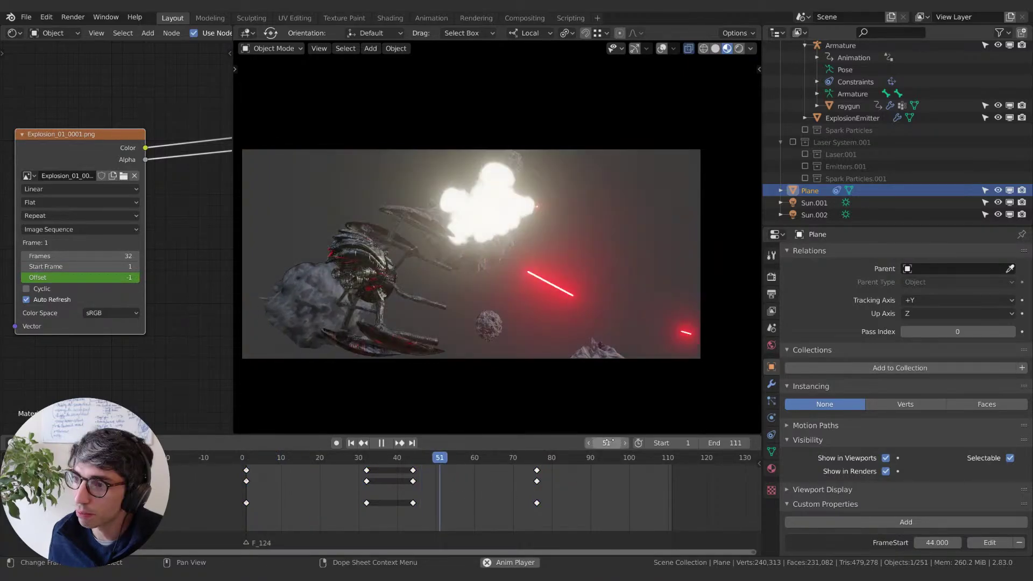
{"action": "key", "text": "space"}
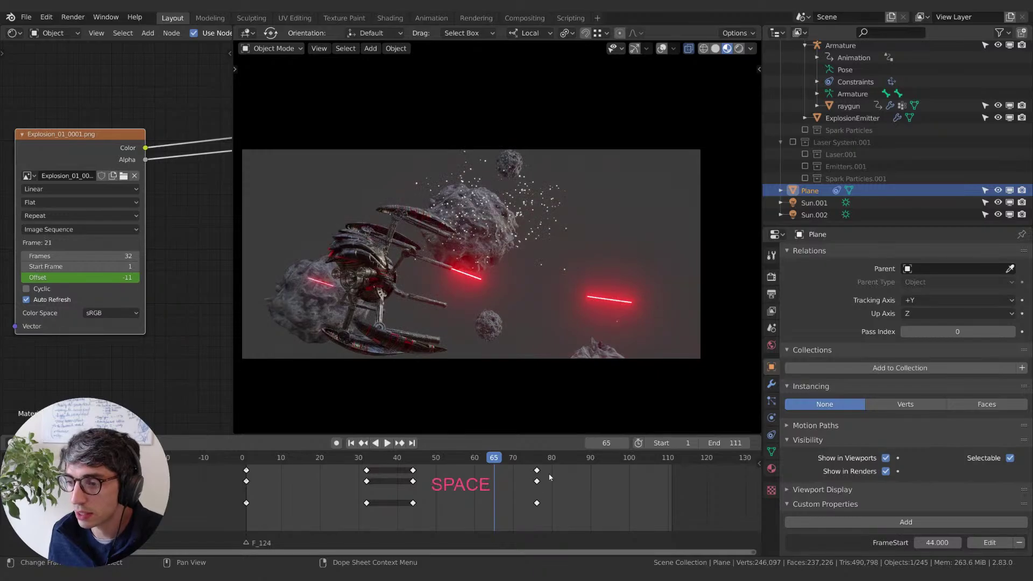
Step: Shift all the Offset keyframes 39 frames later so the first sits on frame 40, and replay the explosion
{"action": "key", "text": "g"}
{"action": "left_click", "coordinate": [475, 477]}
{"action": "key", "text": "b"}
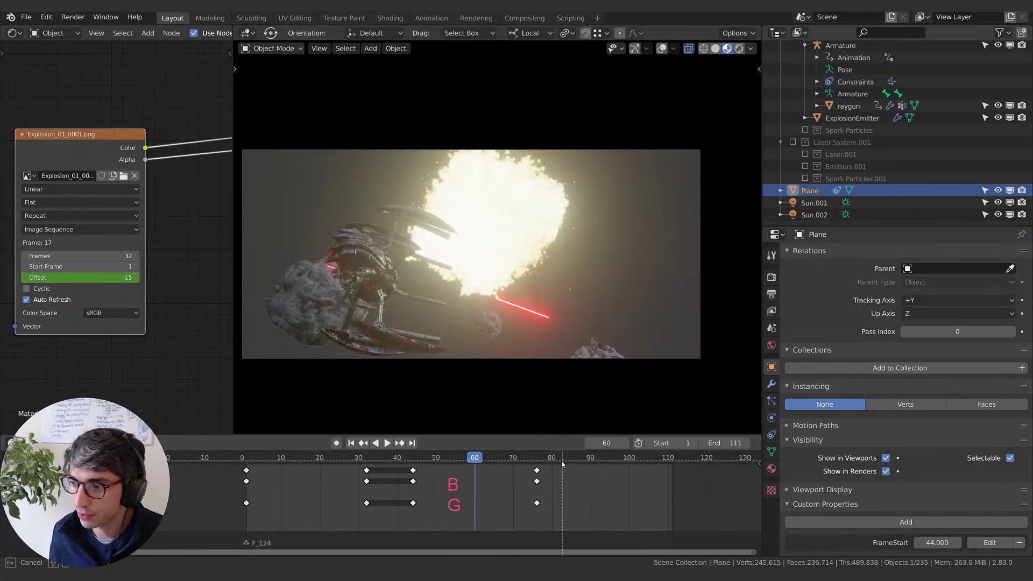
{"action": "left_click_drag", "start_coordinate": [562, 464], "coordinate": [351, 520]}
{"action": "key", "text": "g"}
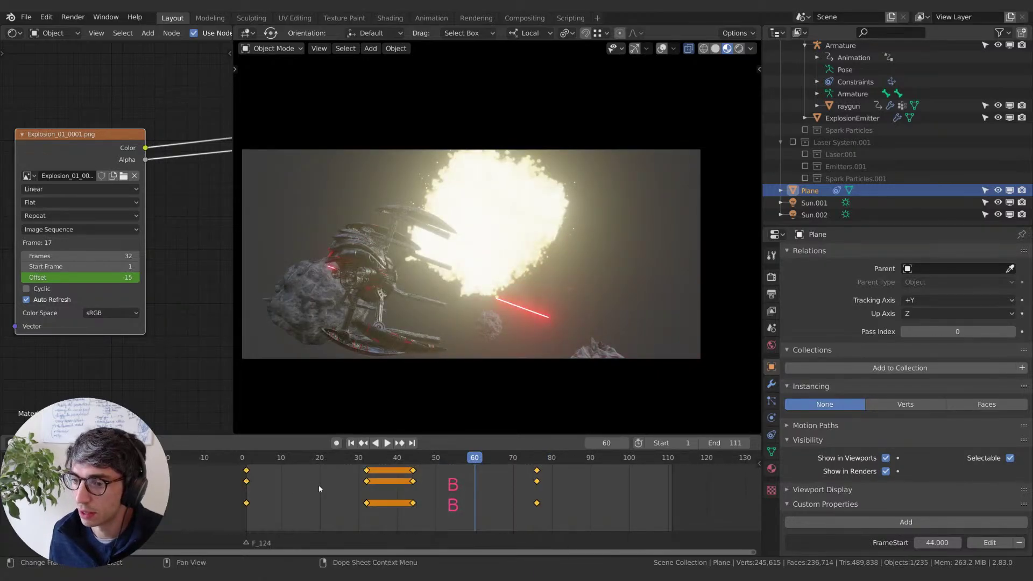
{"action": "left_click", "coordinate": [465, 494]}
{"action": "left_click", "coordinate": [390, 466]}
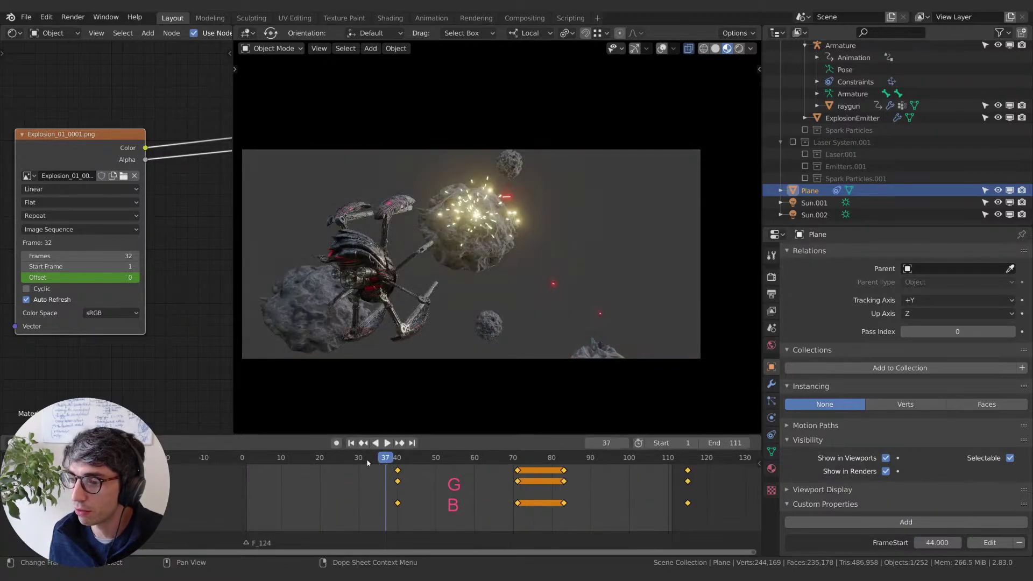
{"action": "key", "text": "space"}
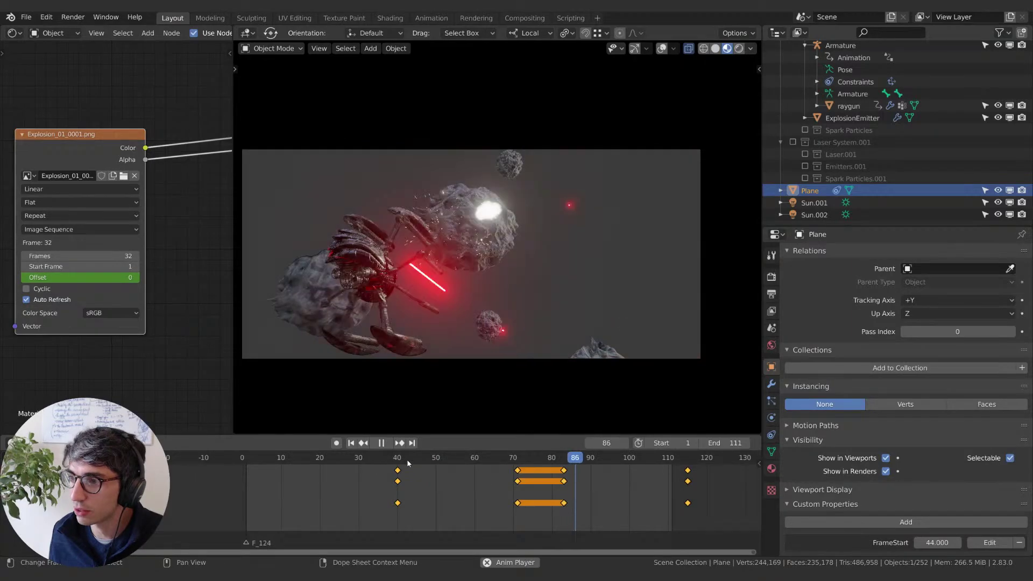
{"action": "key", "text": "space"}
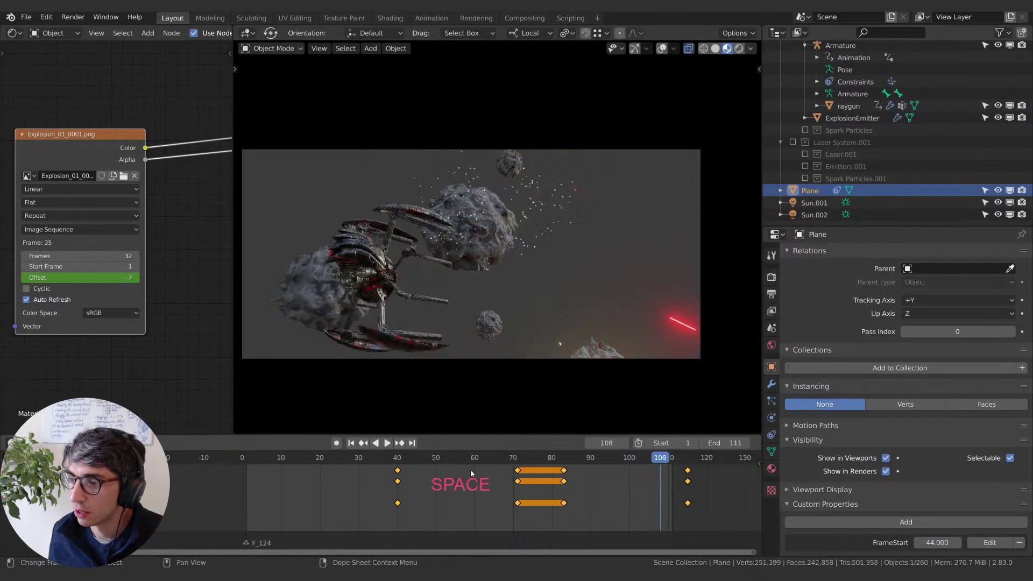
Step: Move only the first Offset keyframe from frame 40 to frame 70 and replay the animation
{"action": "left_click", "coordinate": [397, 470]}
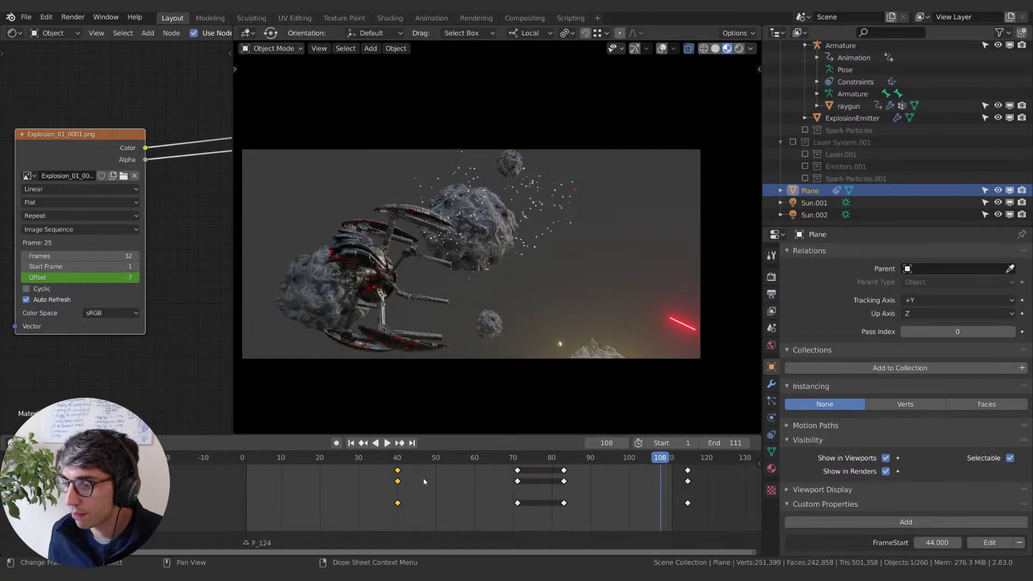
{"action": "left_click_drag", "start_coordinate": [404, 480], "coordinate": [517, 480]}
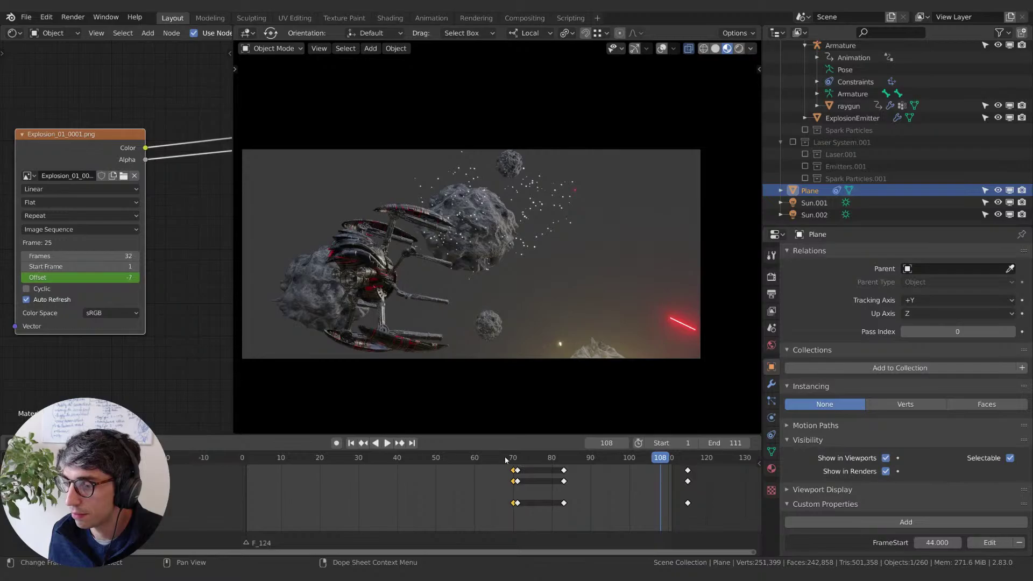
{"action": "key", "text": "space"}
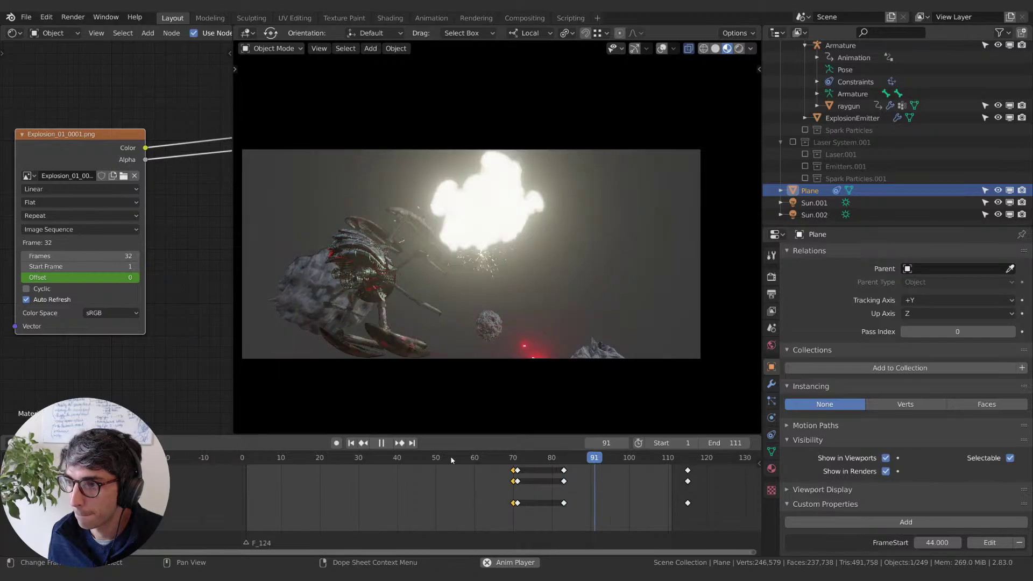
Step: Move the leading pair of Offset keyframes back to the start of the timeline, around frame 2, and replay the animation
{"action": "key", "text": "space"}
{"action": "left_click_drag", "start_coordinate": [508, 466], "coordinate": [223, 461]}
{"action": "key", "text": "space"}
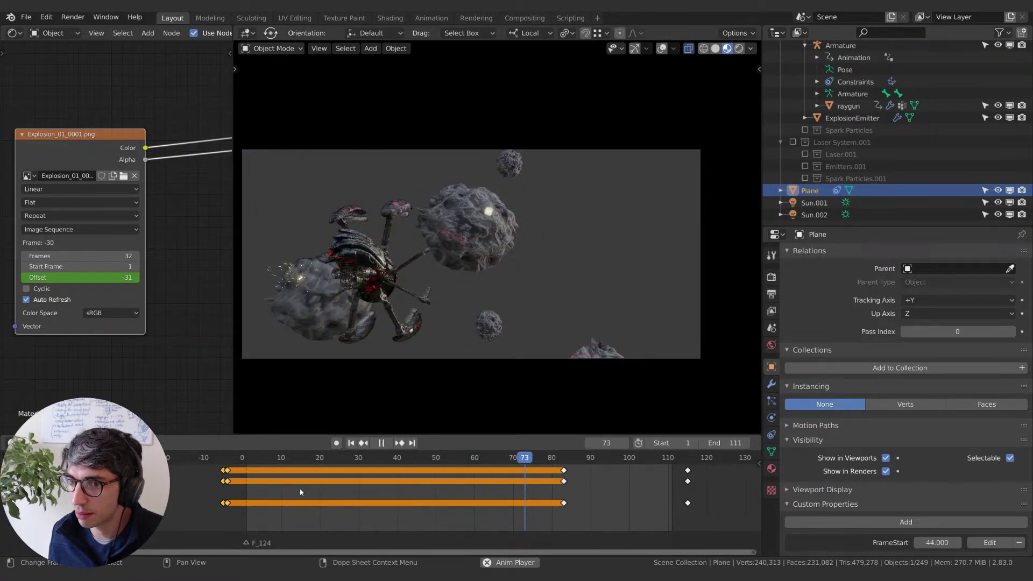
{"action": "key", "text": "space"}
{"action": "left_click", "coordinate": [260, 459]}
{"action": "key", "text": "space"}
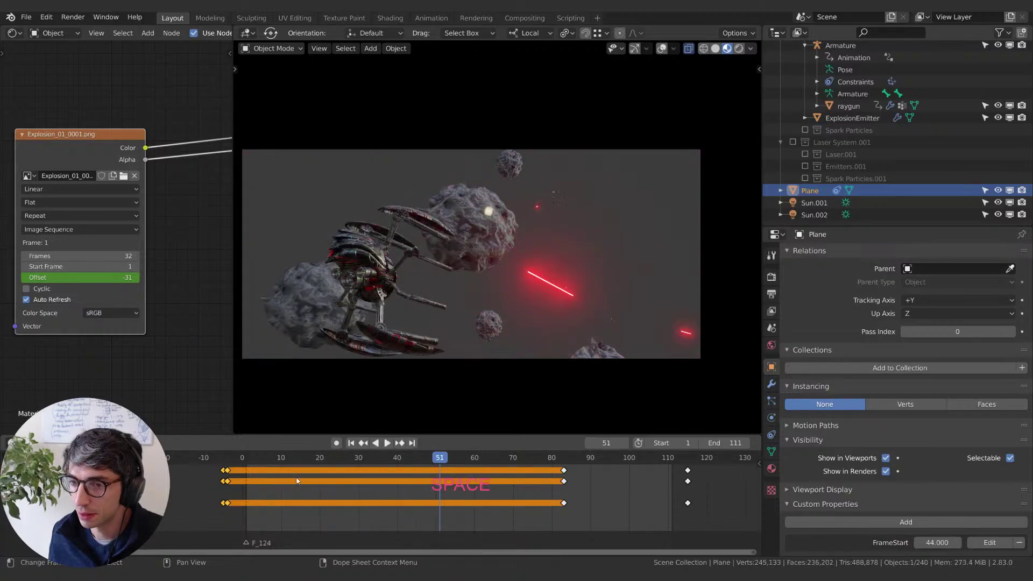
{"action": "key", "text": "g"}
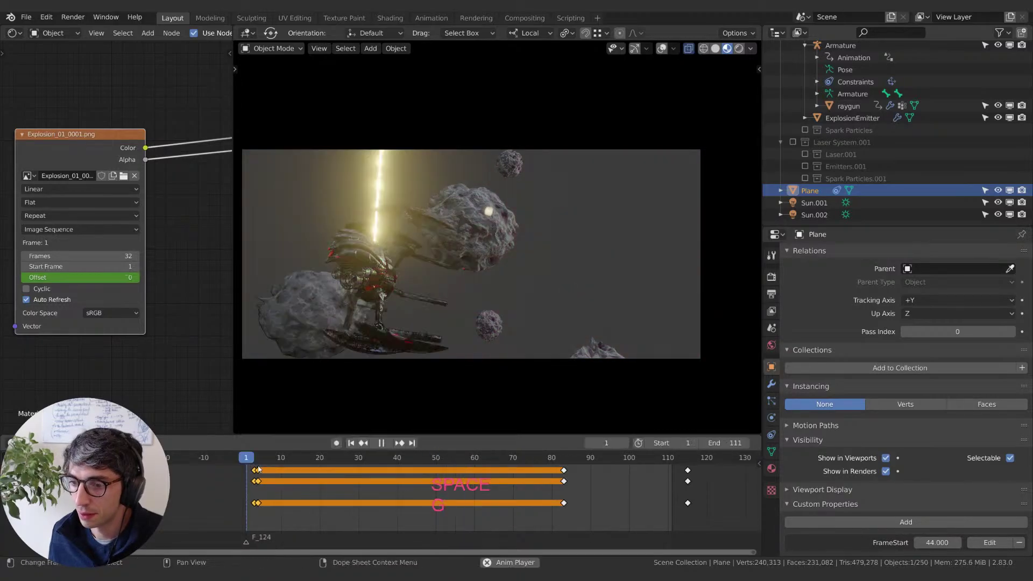
{"action": "left_click", "coordinate": [246, 463]}
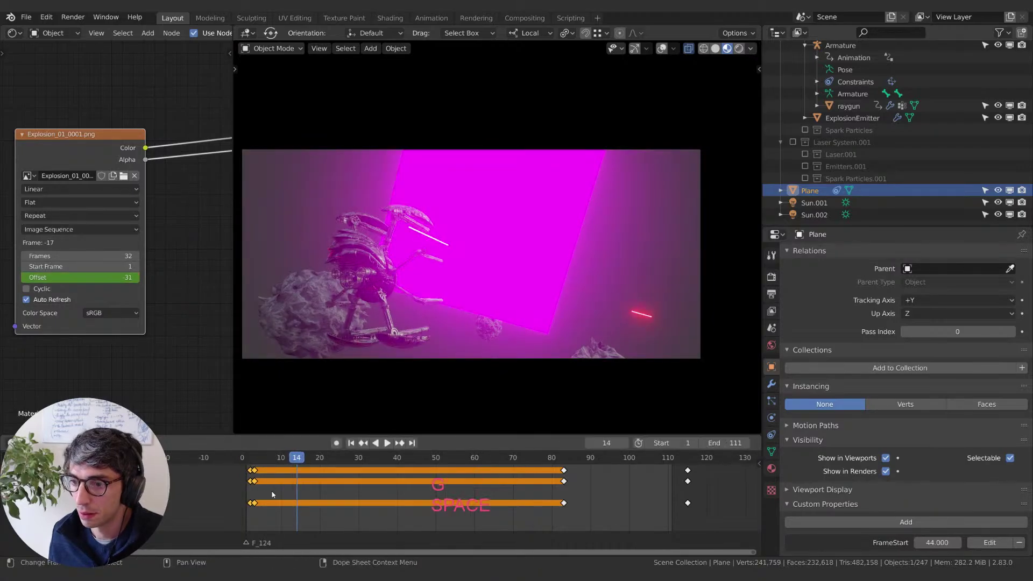
Step: Move the leading pair of Offset keyframes to frames 81 and 82 and replay the animation from near the start
{"action": "key", "text": "g"}
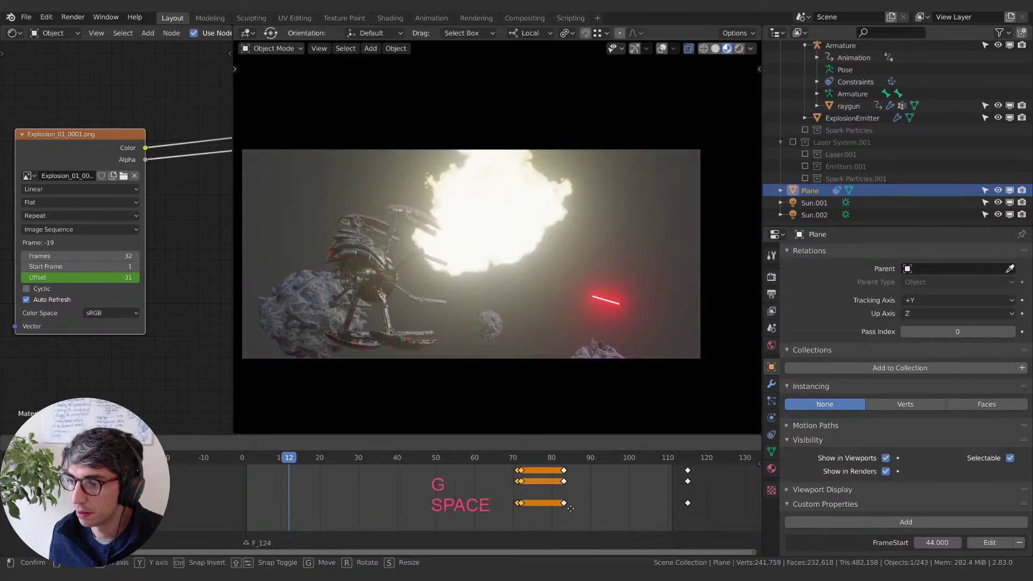
{"action": "left_click", "coordinate": [579, 506]}
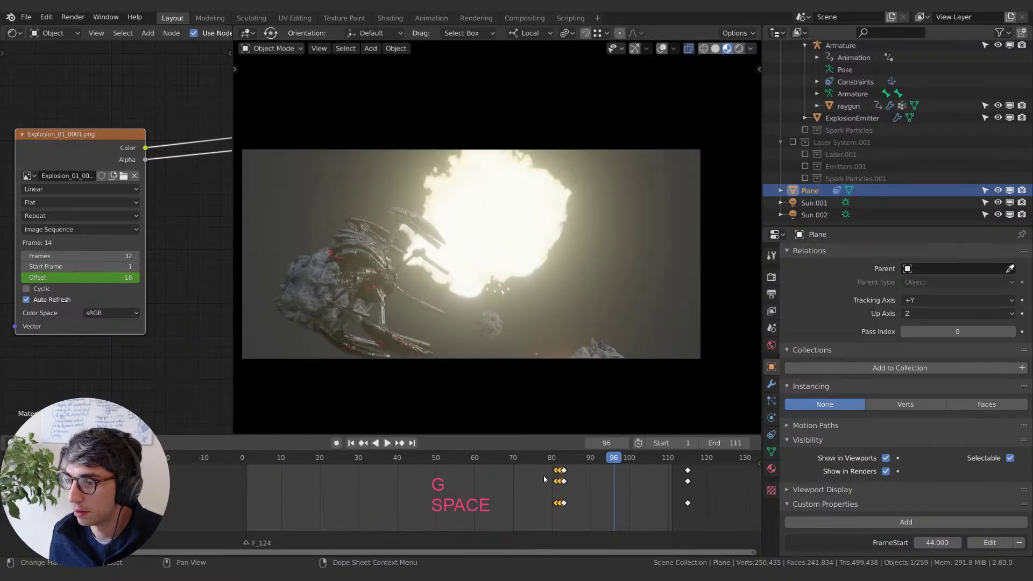
{"action": "left_click", "coordinate": [427, 456]}
{"action": "left_click", "coordinate": [282, 456]}
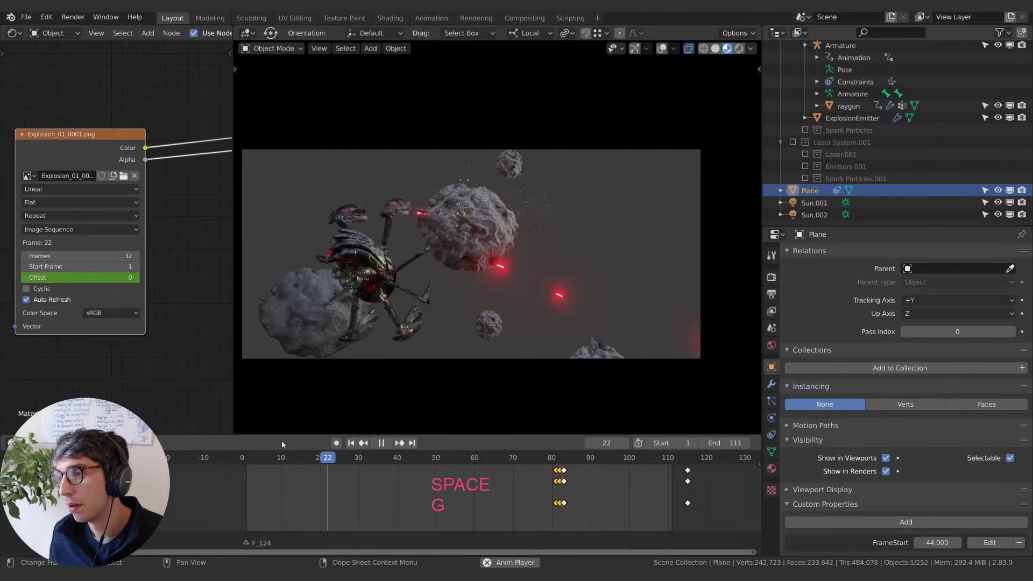
{"action": "key", "text": "space"}
{"action": "key", "text": "space"}
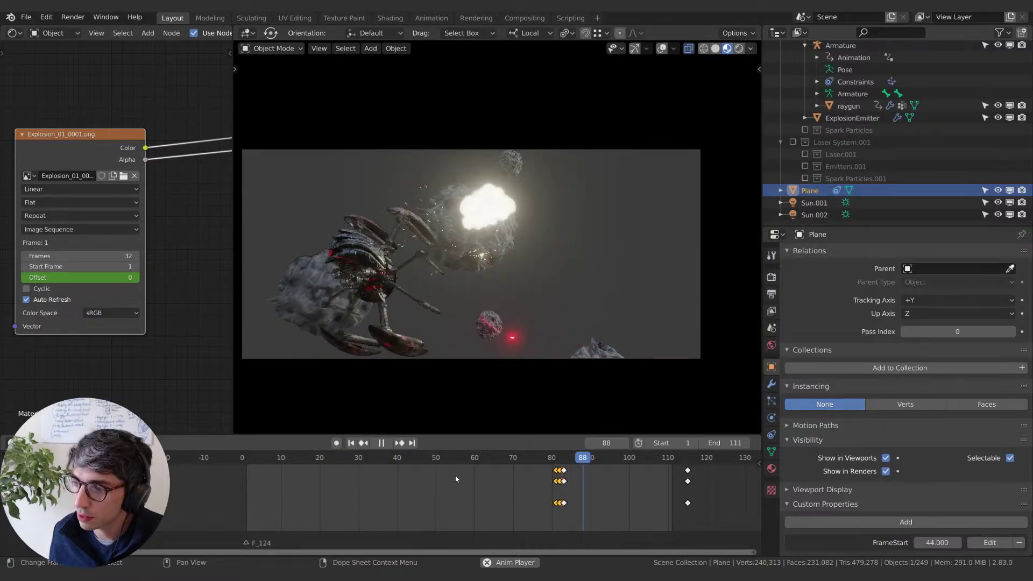
{"action": "key", "text": "space"}
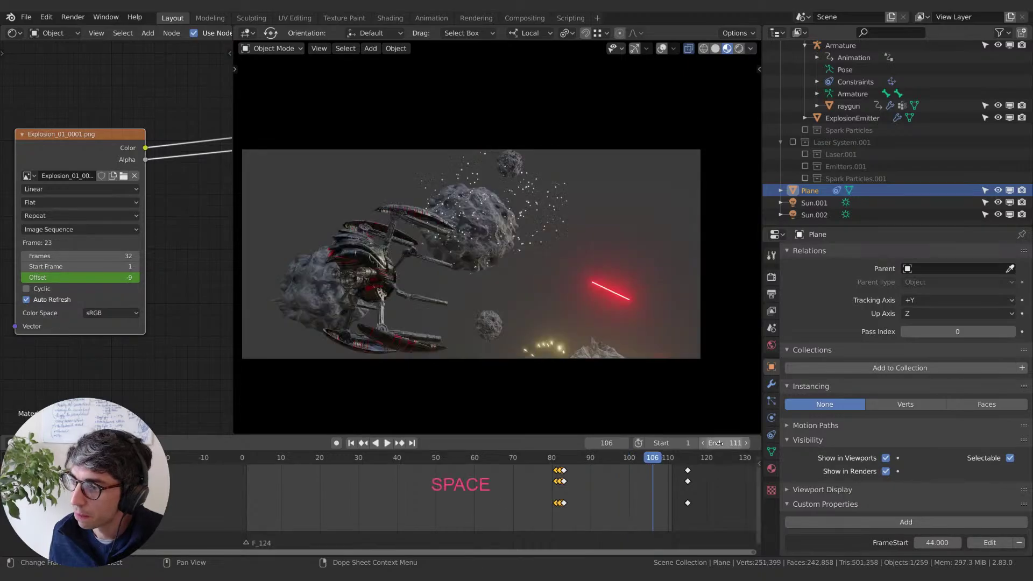
Step: Set the animation's end frame to 119 and replay the end of the sequence
{"action": "left_click_drag", "start_coordinate": [720, 443], "coordinate": [729, 443]}
{"action": "key", "text": "space"}
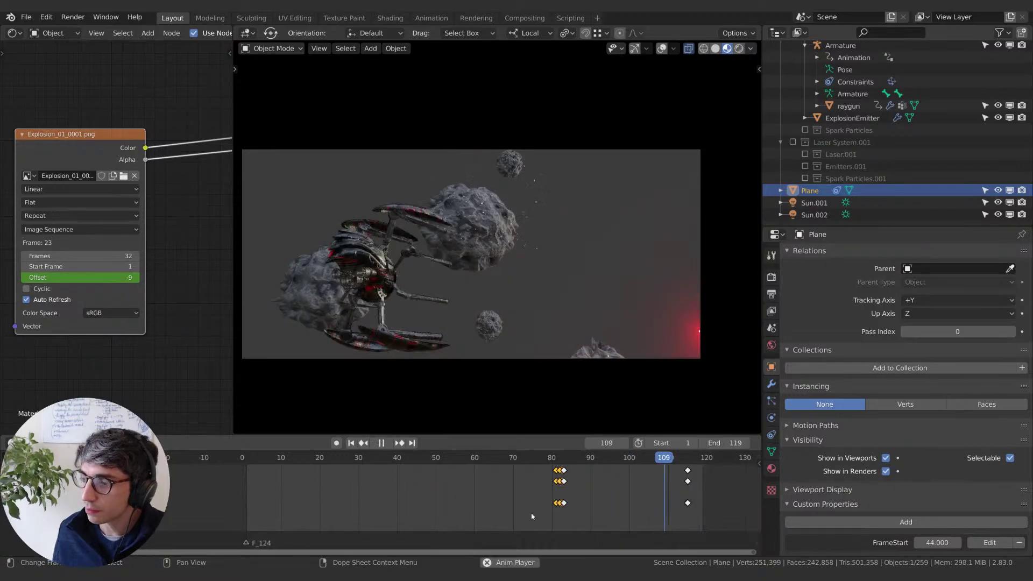
{"action": "left_click", "coordinate": [563, 462]}
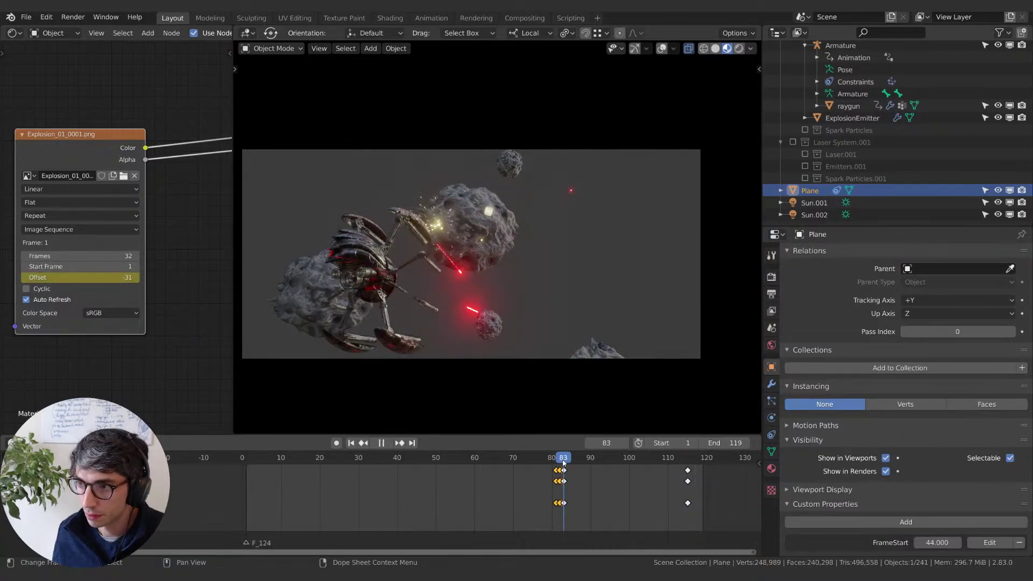
Step: Move the first Offset keyframe to frame 2 and the second one to frame 32
{"action": "left_click_drag", "start_coordinate": [563, 463], "coordinate": [555, 461]}
{"action": "key", "text": "g"}
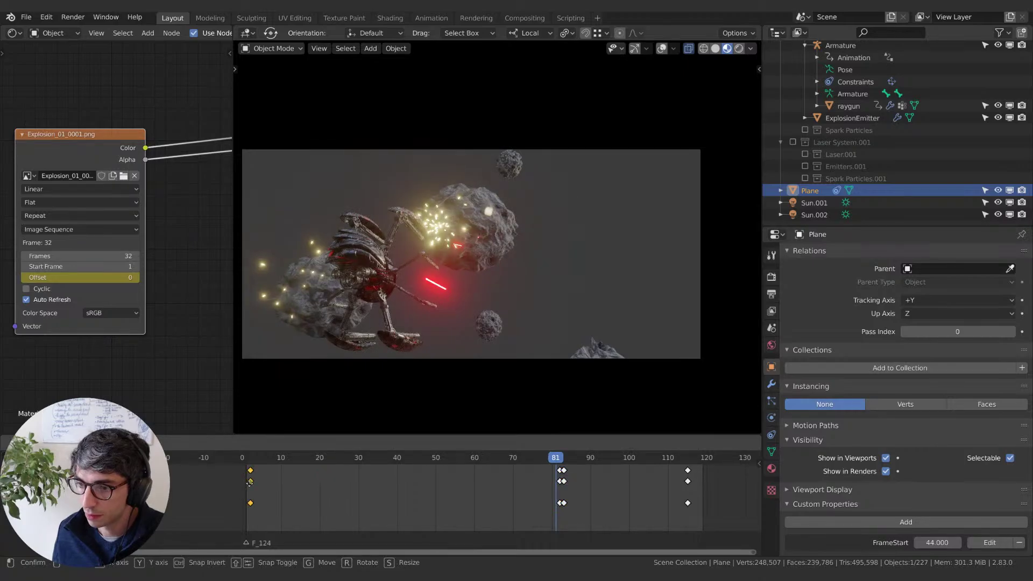
{"action": "left_click", "coordinate": [245, 480]}
{"action": "left_click", "coordinate": [557, 471]}
{"action": "key", "text": "g"}
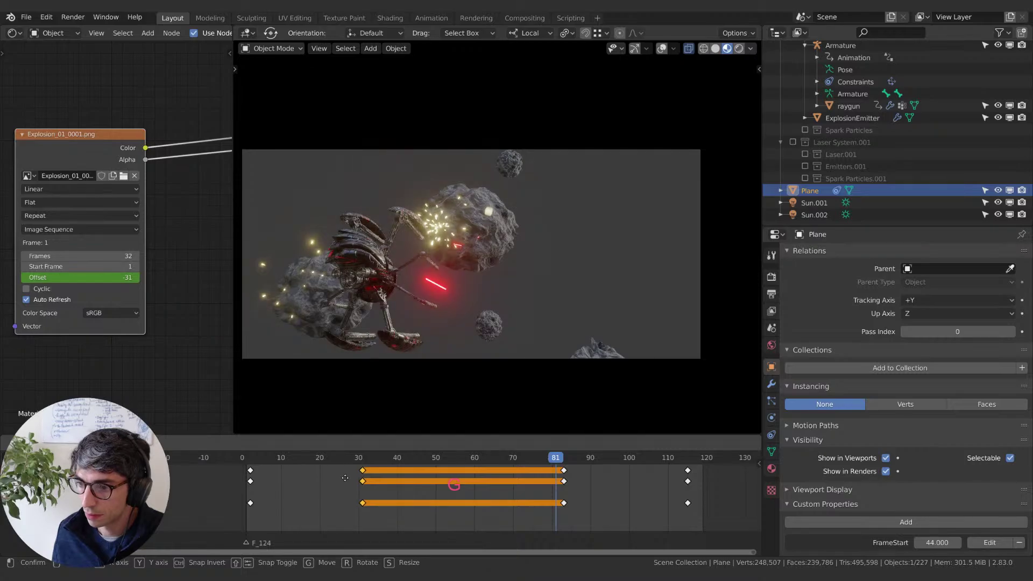
{"action": "left_click", "coordinate": [344, 477]}
{"action": "left_click", "coordinate": [339, 457]}
{"action": "key", "text": "Escape"}
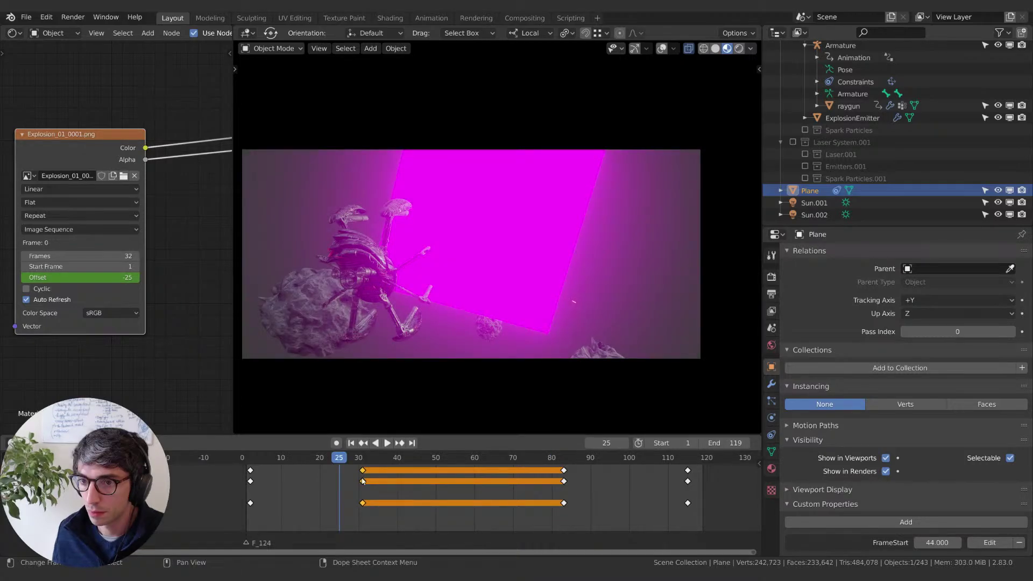
Step: Move the first Offset keyframe to frame 1 and play the whole animation
{"action": "left_click", "coordinate": [250, 457]}
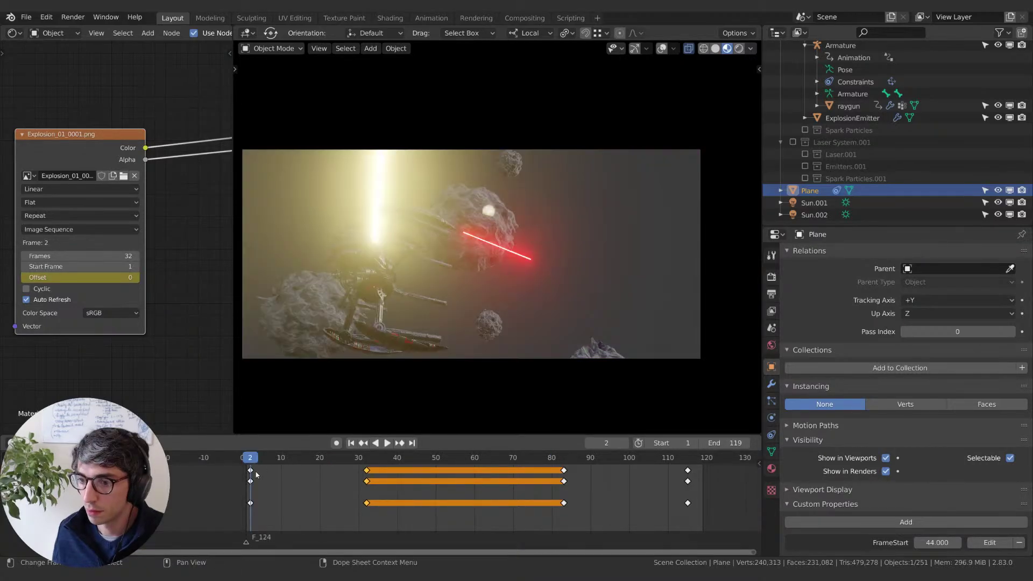
{"action": "left_click", "coordinate": [246, 470]}
{"action": "key", "text": "g"}
{"action": "left_click", "coordinate": [246, 465]}
{"action": "key", "text": "space"}
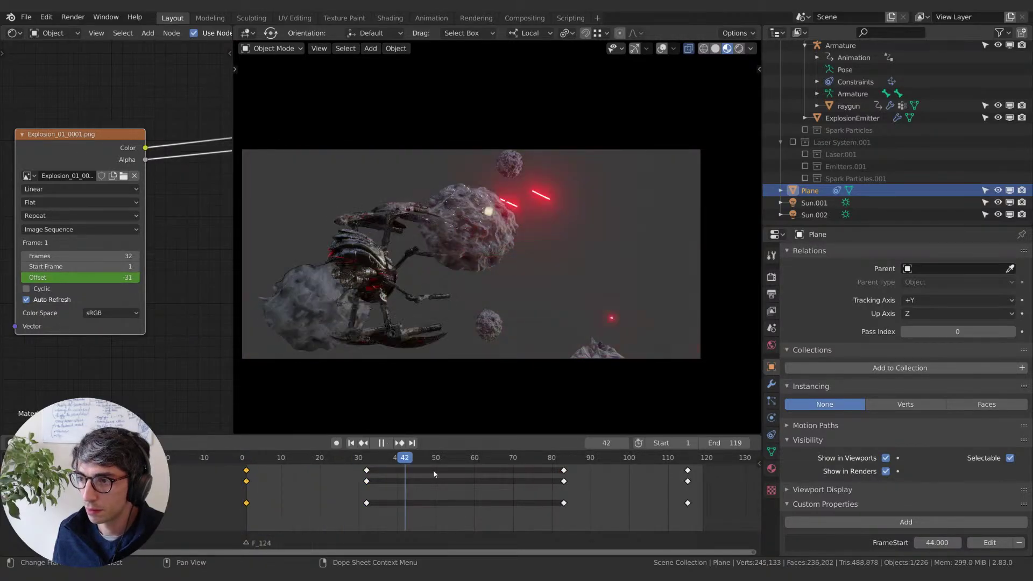
{"action": "key", "text": "space"}
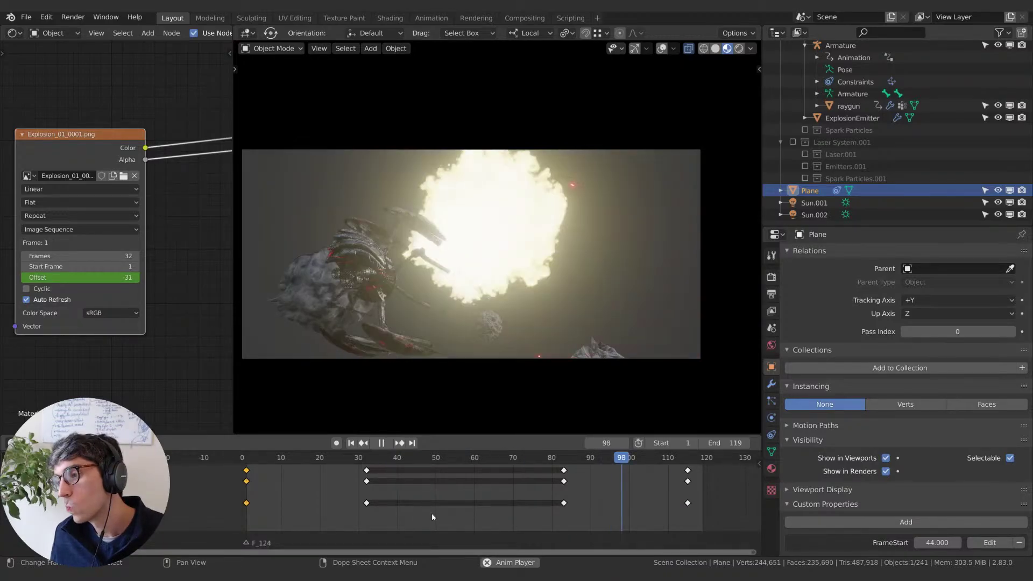
{"action": "key", "text": "space"}
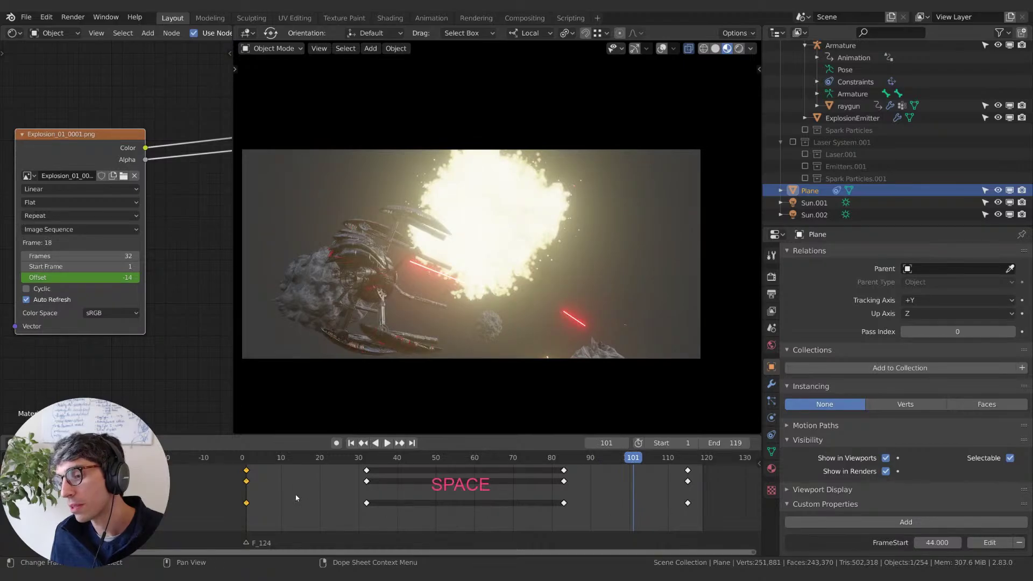
Step: Delete the Offset keyframe at frame 32
{"action": "left_click", "coordinate": [385, 481]}
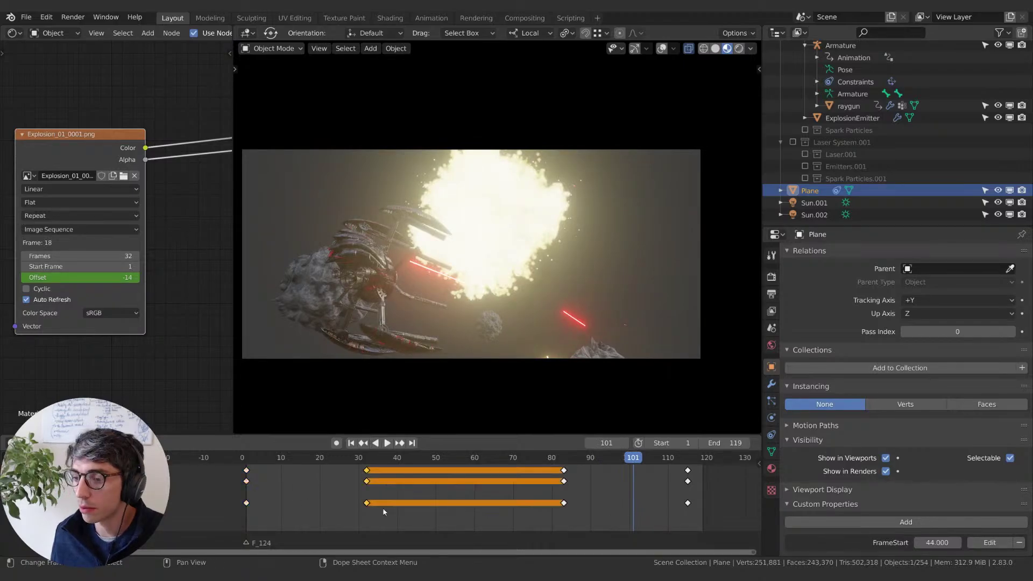
{"action": "key", "text": "x"}
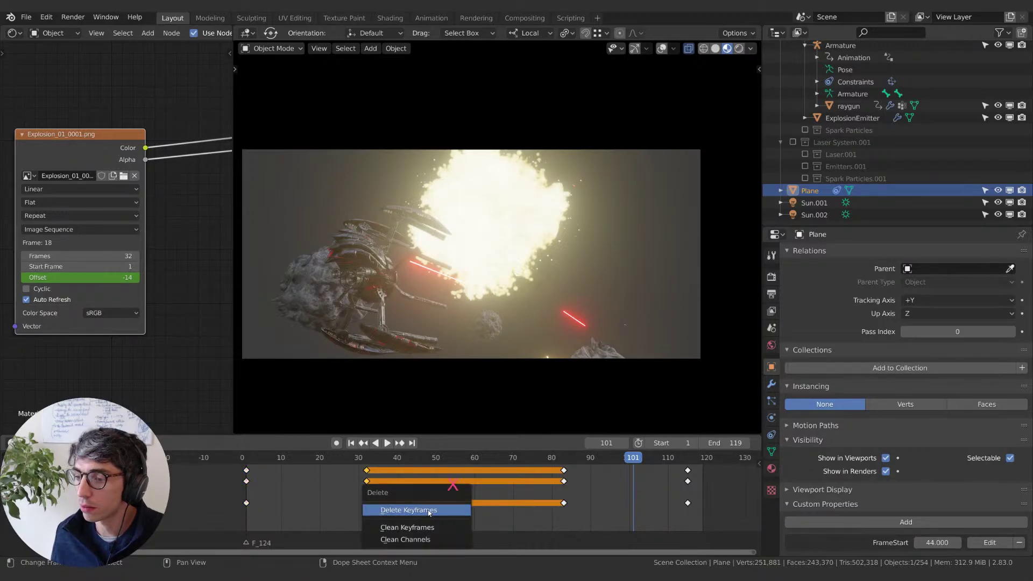
{"action": "left_click", "coordinate": [414, 506]}
Step: Shift the last two Offset keyframes earlier to frames 11 and 43 and replay the animation
{"action": "key", "text": "b"}
{"action": "left_click_drag", "start_coordinate": [519, 519], "coordinate": [731, 459]}
{"action": "key", "text": "g"}
{"action": "left_click", "coordinate": [398, 486]}
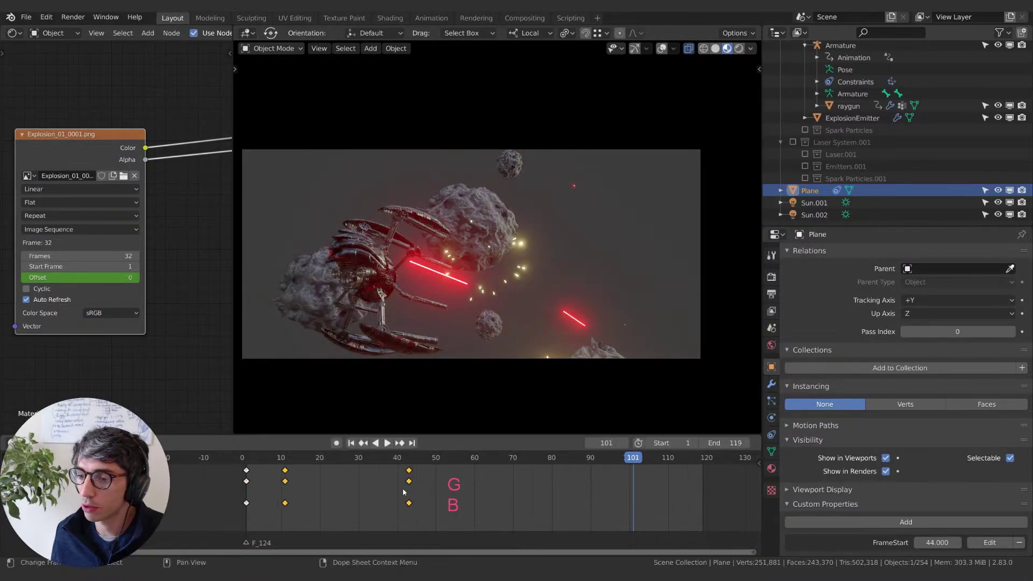
{"action": "key", "text": "space"}
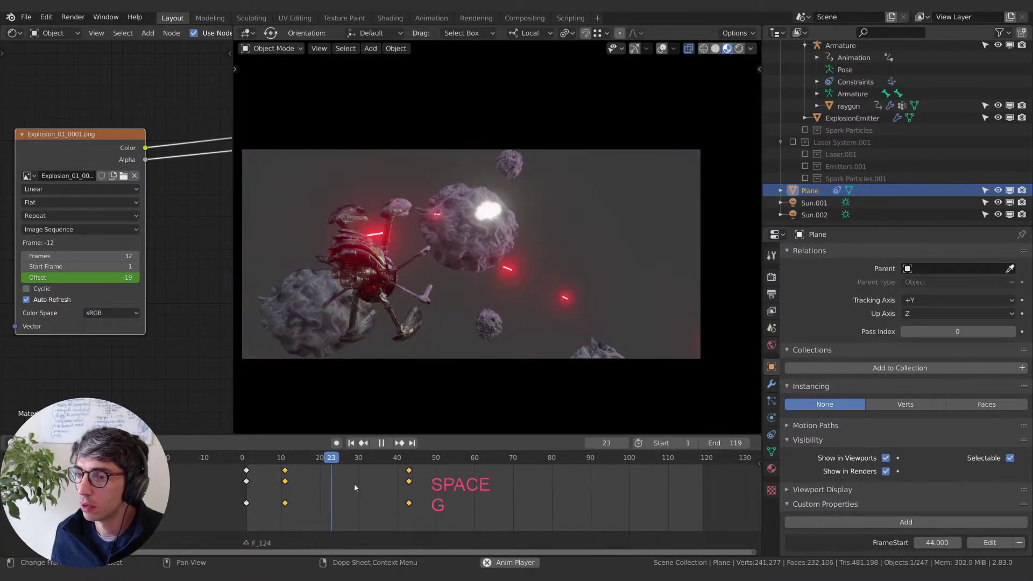
{"action": "key", "text": "space"}
{"action": "left_click", "coordinate": [276, 464]}
{"action": "key", "text": "space"}
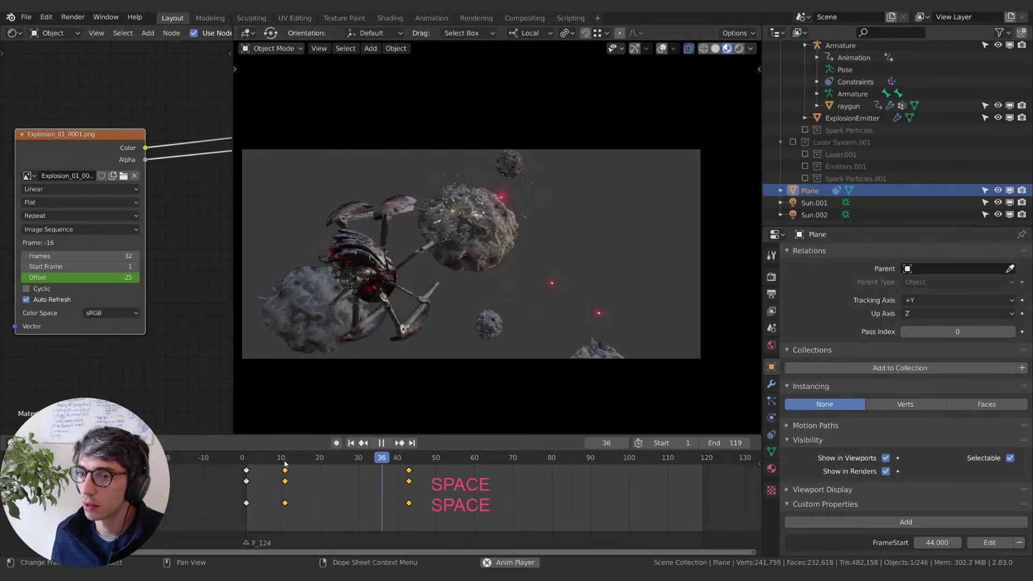
{"action": "key", "text": "space"}
Step: Undo the last keyframe shift and the deletion of the frame 32 keyframe
{"action": "key", "text": "ctrl"}
{"action": "key", "text": "ctrl+z"}
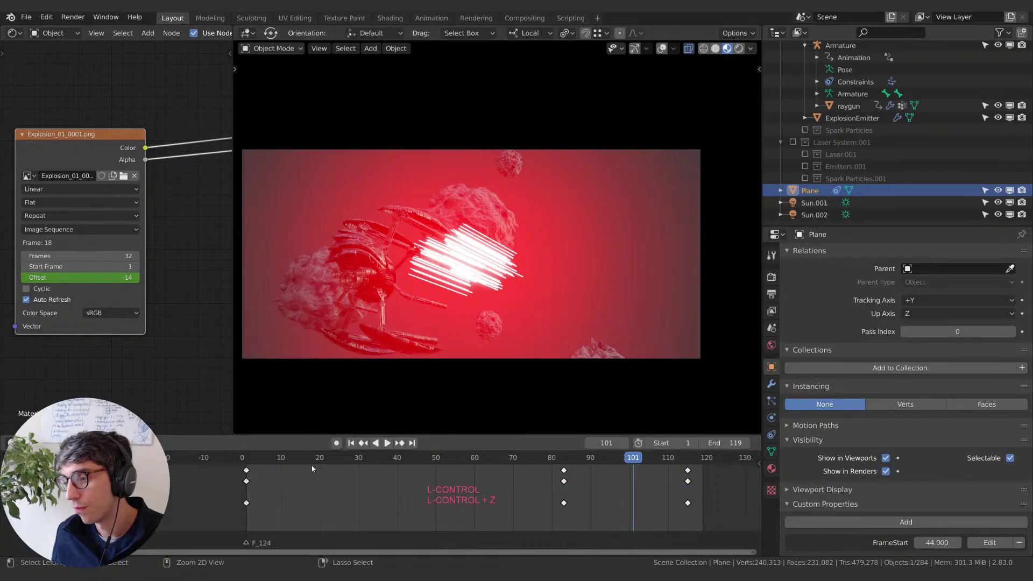
{"action": "key", "text": "ctrl+z"}
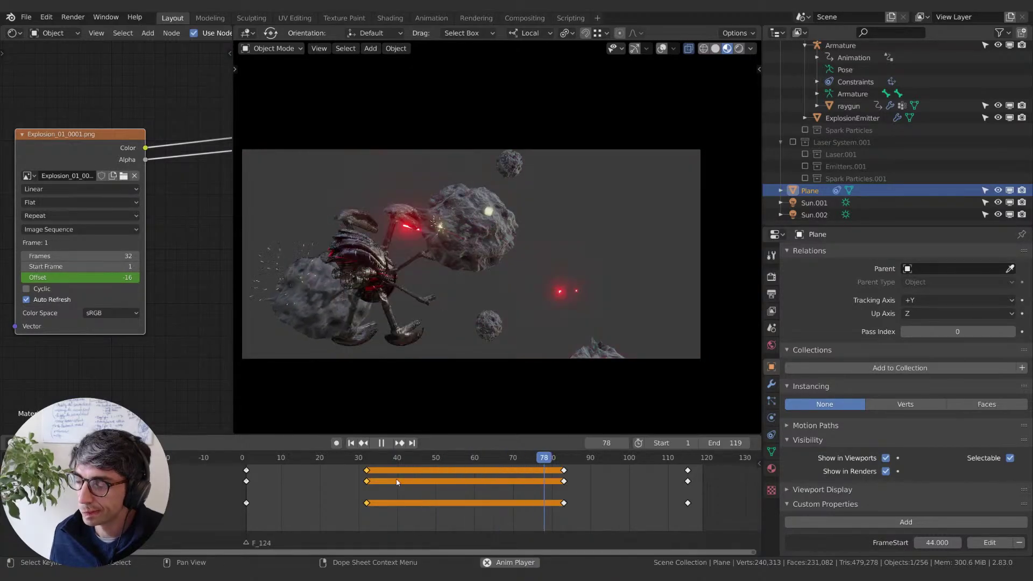
Step: Shift the last two Offset keyframes together to frames 60 and 92, replaying the animation to check the explosion's timing
{"action": "key", "text": "space"}
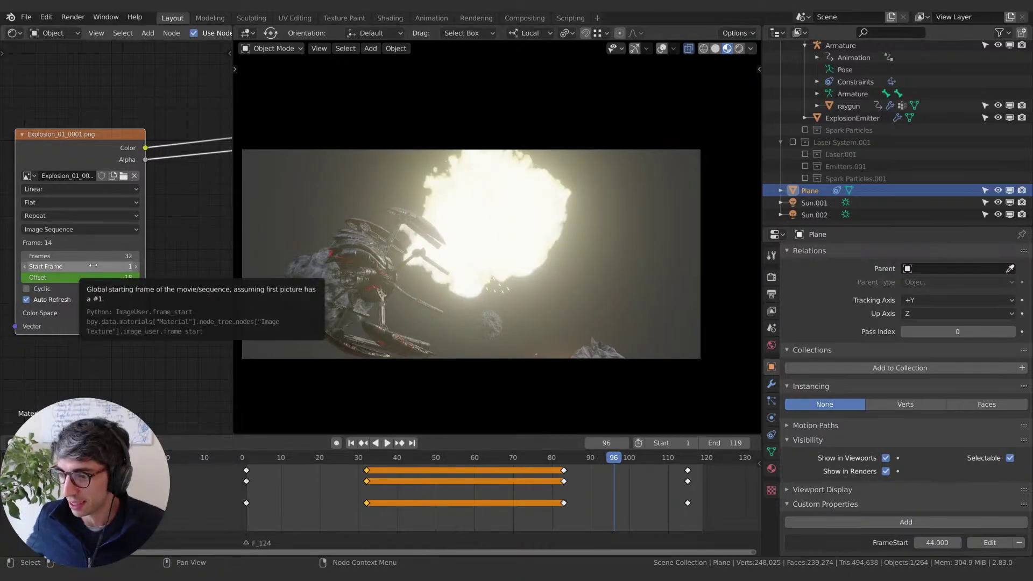
{"action": "scroll", "coordinate": [459, 482], "scroll_direction": "down", "scroll_amount": 5}
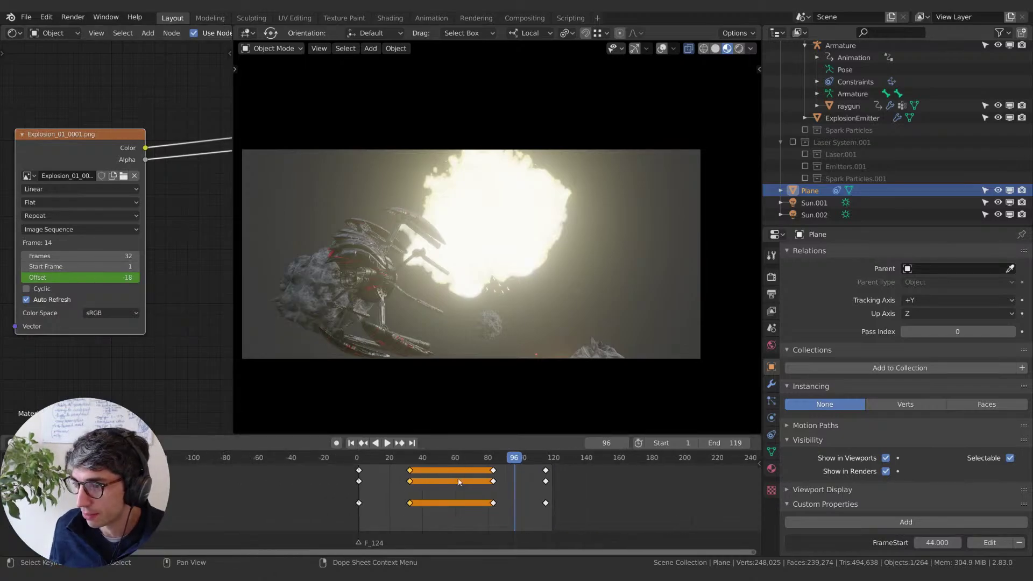
{"action": "key", "text": "space"}
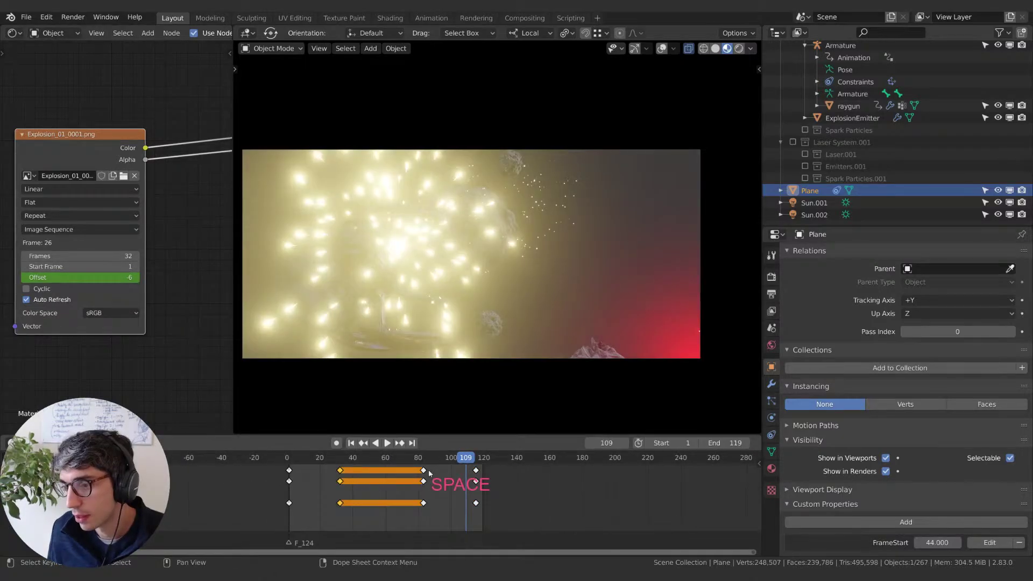
{"action": "key", "text": "g"}
{"action": "left_click", "coordinate": [456, 482]}
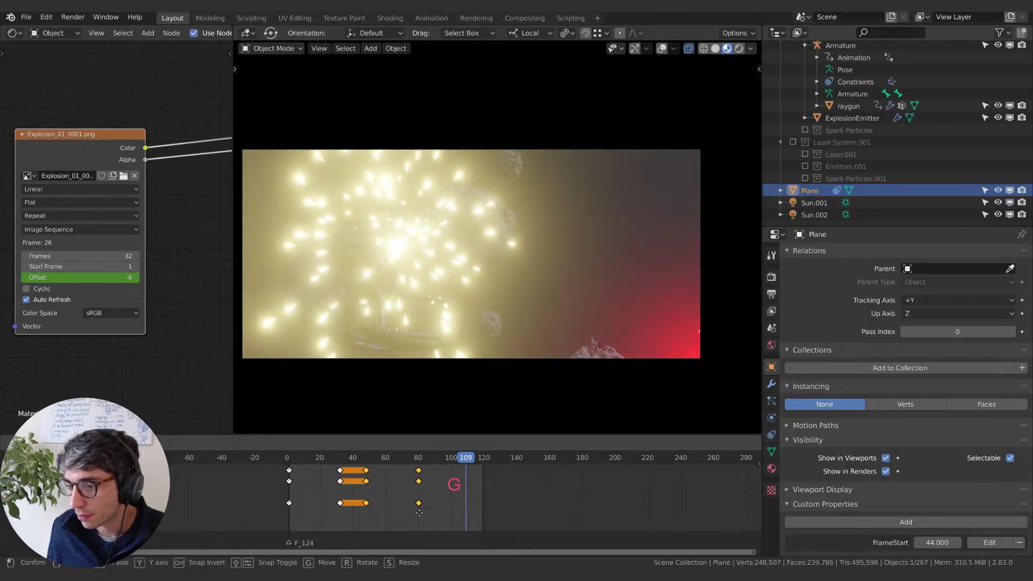
{"action": "key", "text": "space"}
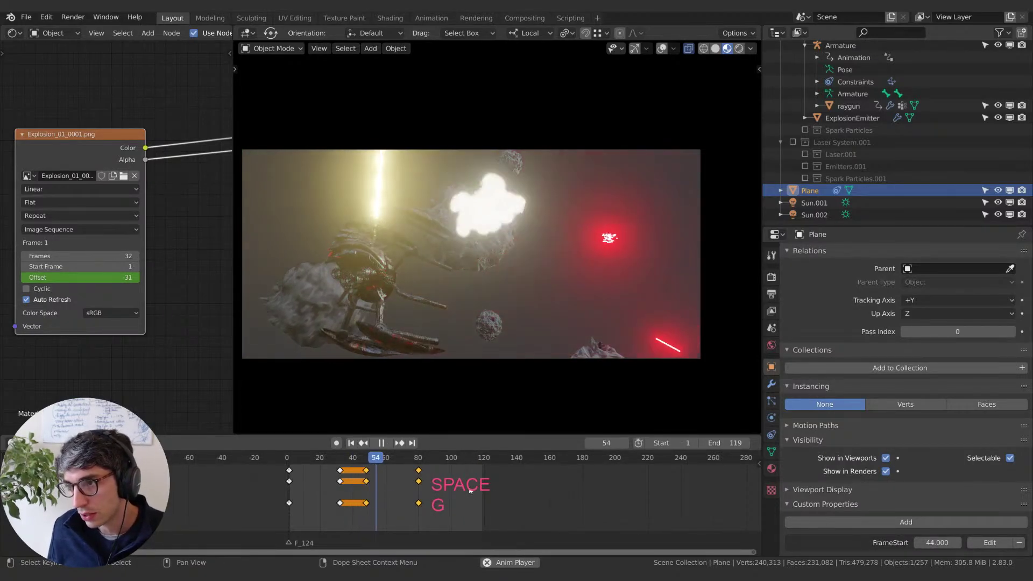
{"action": "key", "text": "space"}
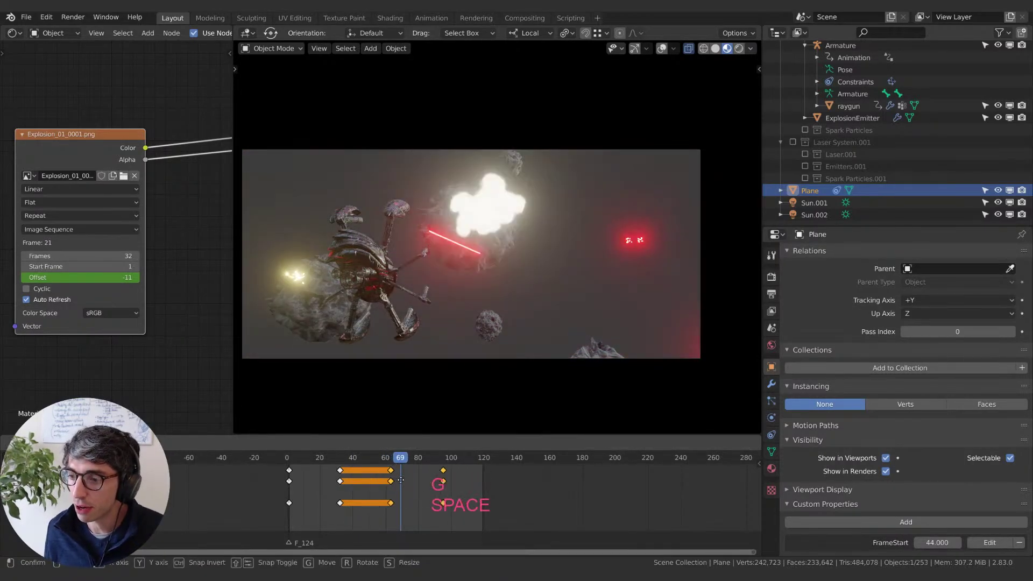
{"action": "key", "text": "g"}
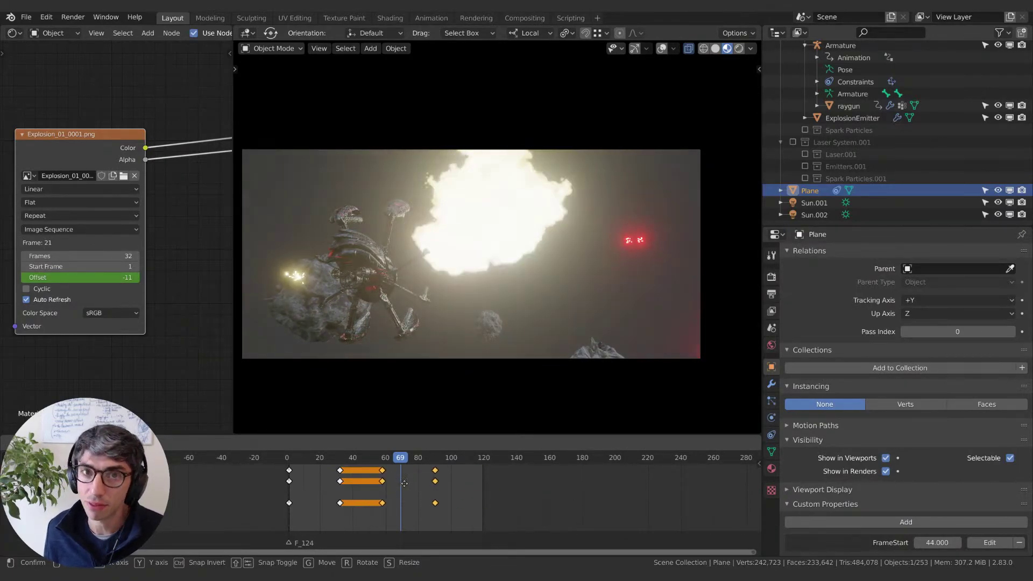
{"action": "left_click", "coordinate": [408, 485]}
{"action": "key", "text": "space"}
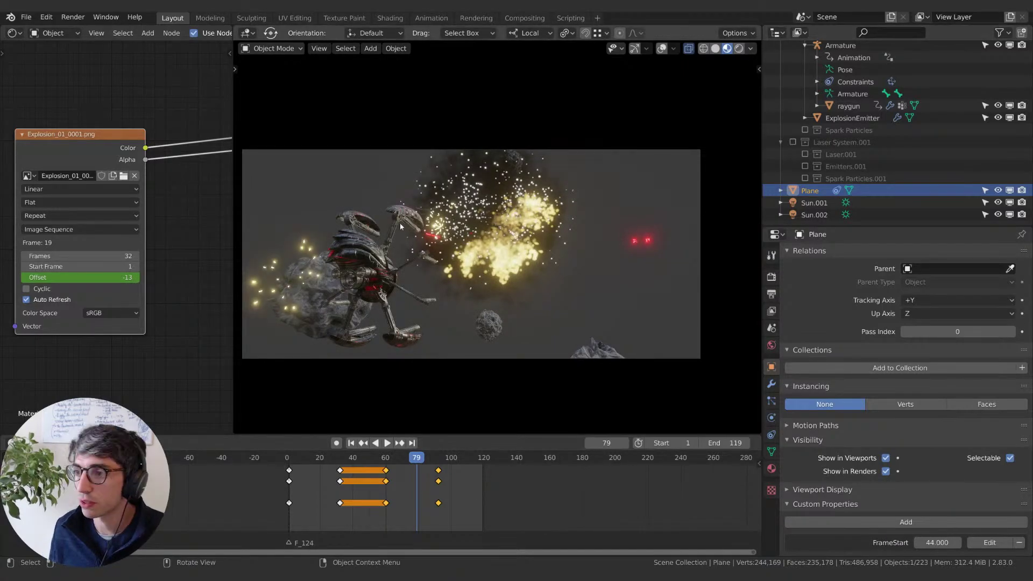
Step: Duplicate the explosion plane, rotate the copy about -114° in view, and move it about -0.36, 0.60, 0.61 m
{"action": "key", "text": "shift+d"}
{"action": "key", "text": "Escape"}
{"action": "key", "text": "s"}
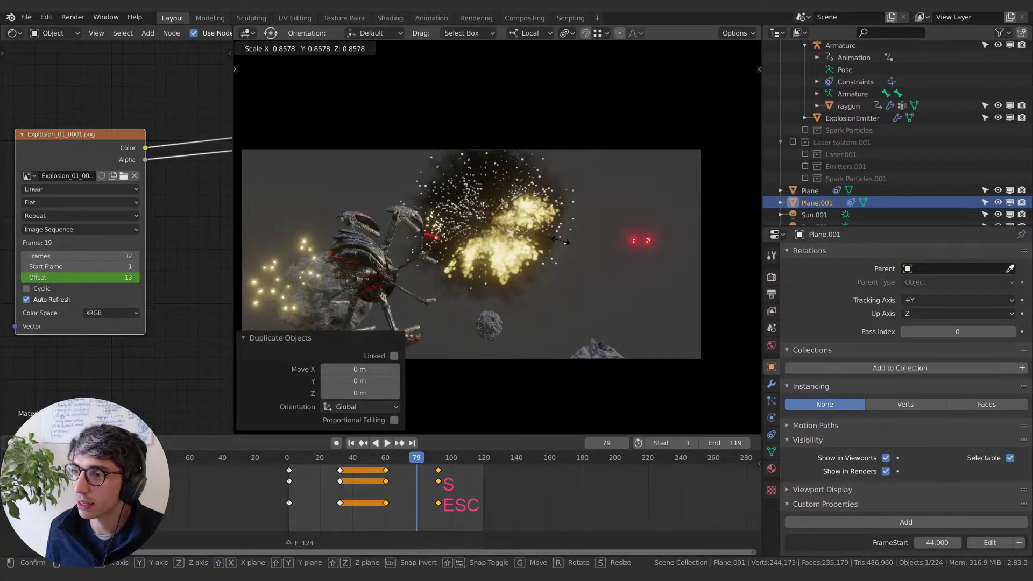
{"action": "key", "text": "Escape"}
{"action": "key", "text": "g"}
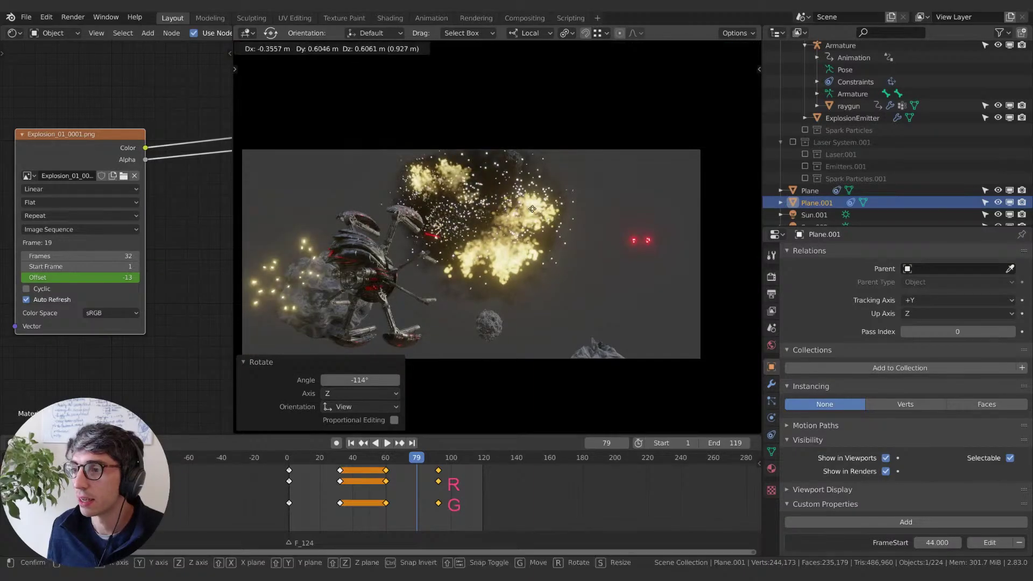
{"action": "left_click", "coordinate": [593, 285]}
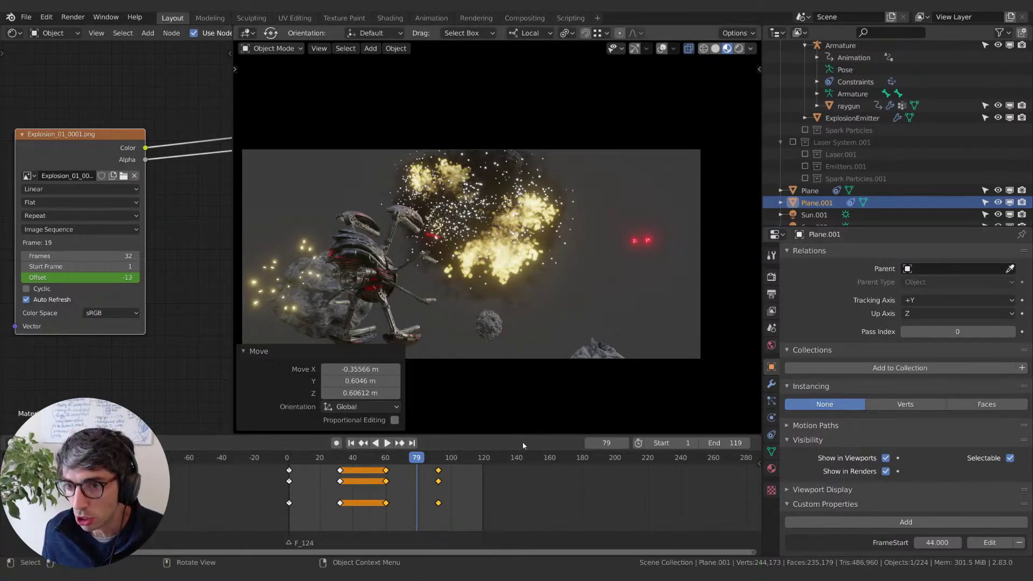
Step: Try shifting the last two Offset keyframes later to about frames 72 and 104, then replay the explosion
{"action": "left_click", "coordinate": [497, 498]}
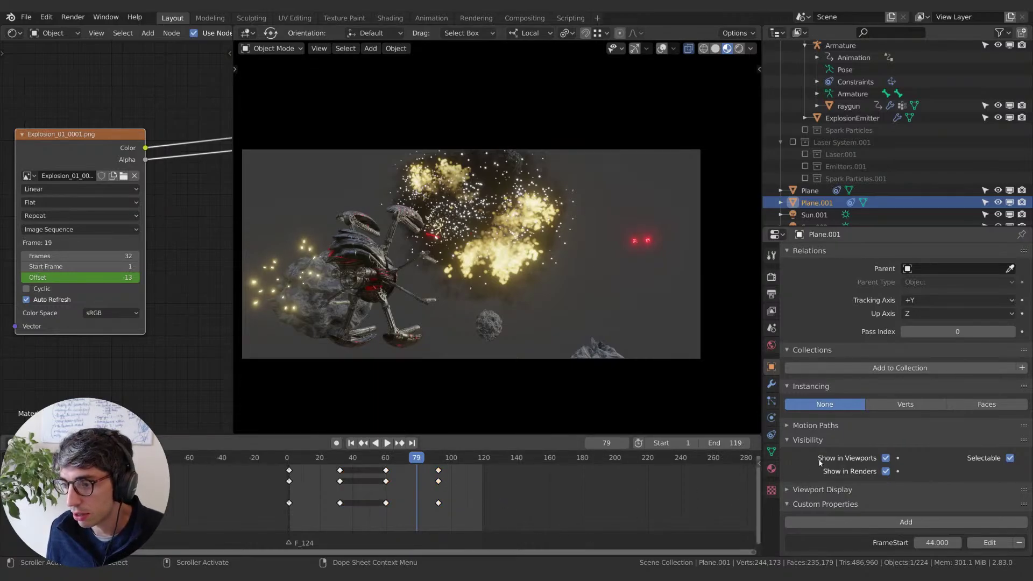
{"action": "left_click", "coordinate": [773, 471]}
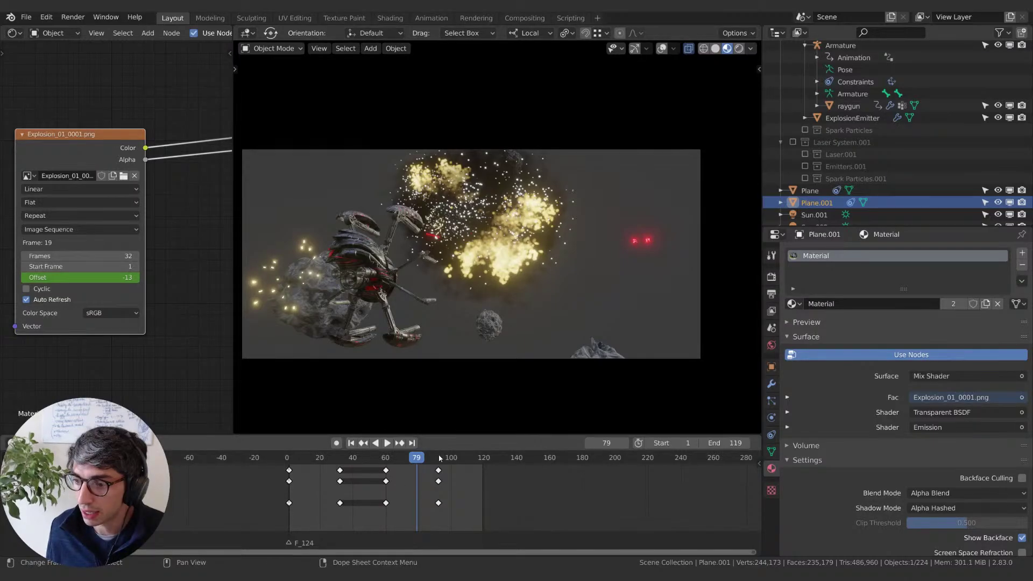
{"action": "key", "text": "b"}
{"action": "left_click_drag", "start_coordinate": [450, 466], "coordinate": [371, 508]}
{"action": "key", "text": "g"}
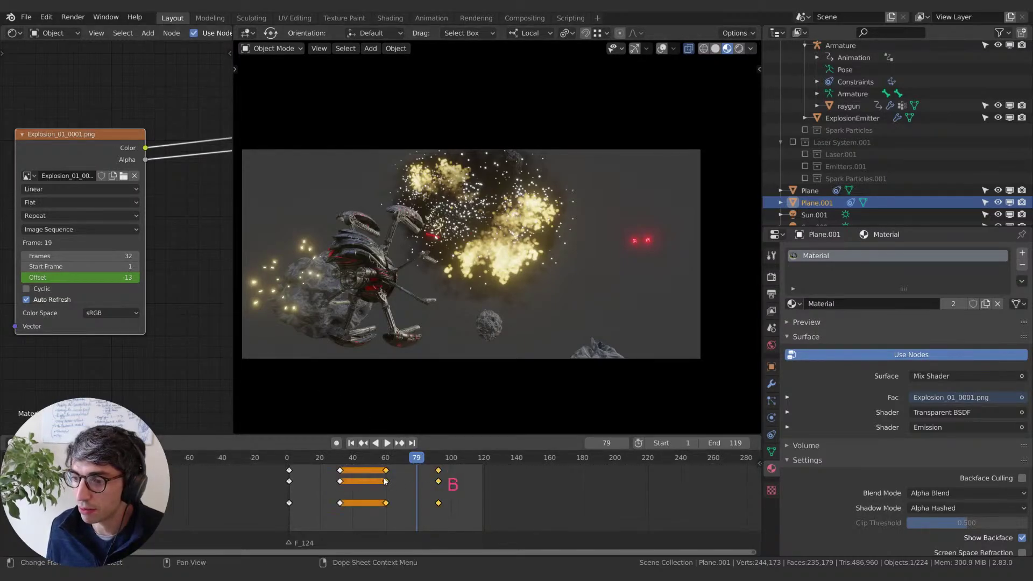
{"action": "left_click", "coordinate": [382, 468]}
{"action": "key", "text": "space"}
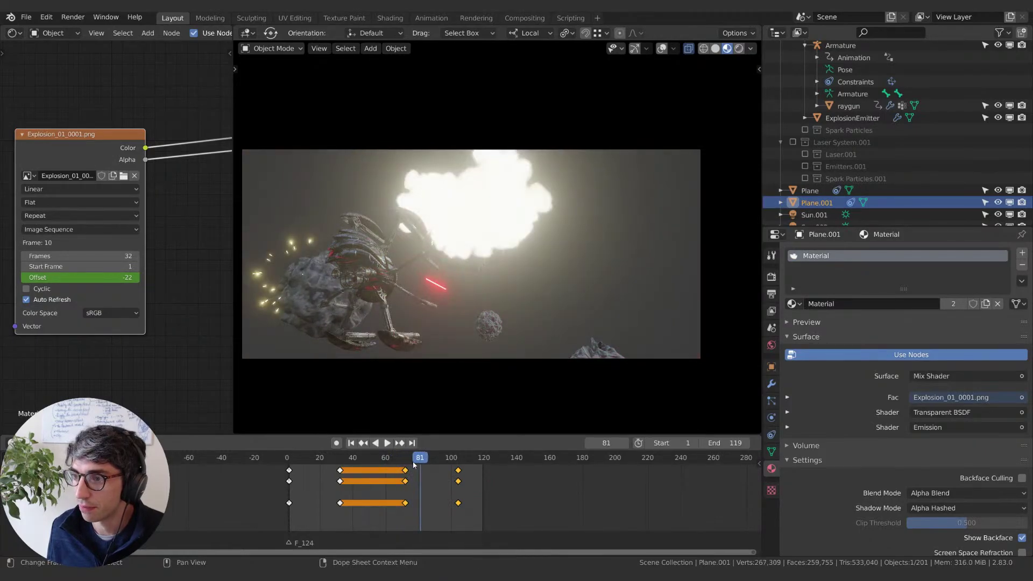
Step: Stop the playback and undo the last shift of the Offset keyframes
{"action": "key", "text": "Escape"}
{"action": "key", "text": "ctrl+z"}
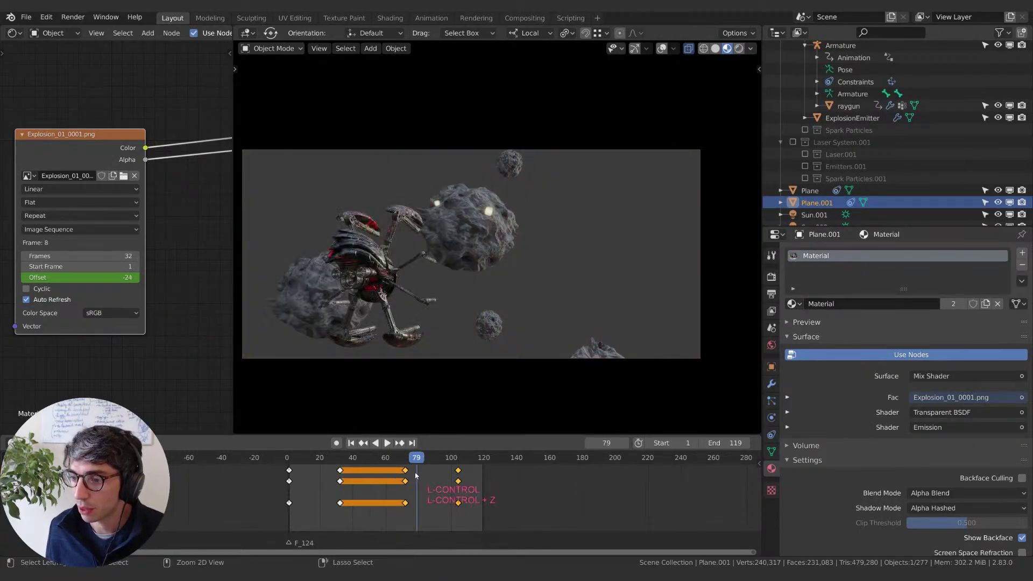
{"action": "key", "text": "ctrl+z"}
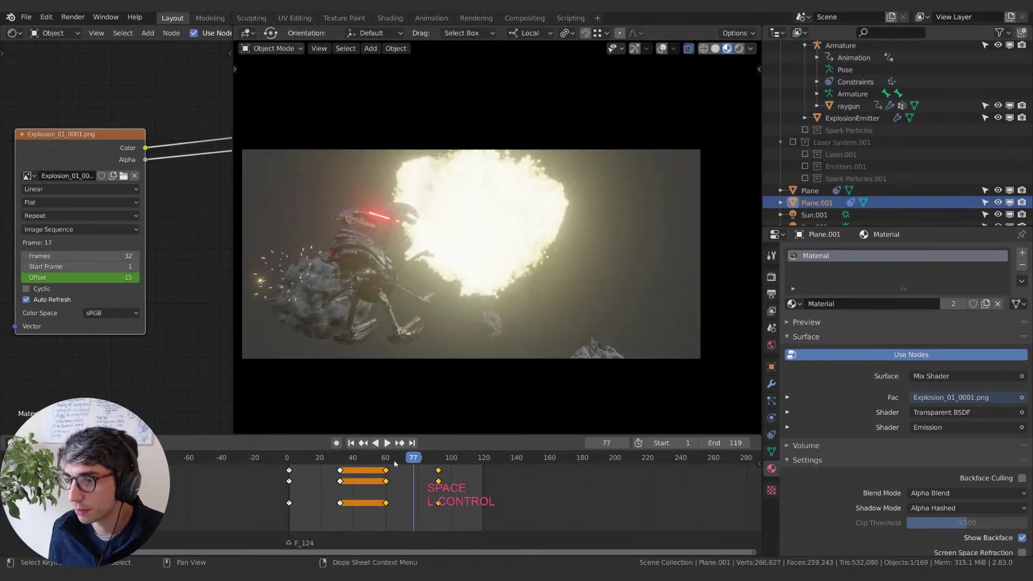
Step: Replay the explosion, deselect all keyframes and go to frame 61
{"action": "key", "text": "space"}
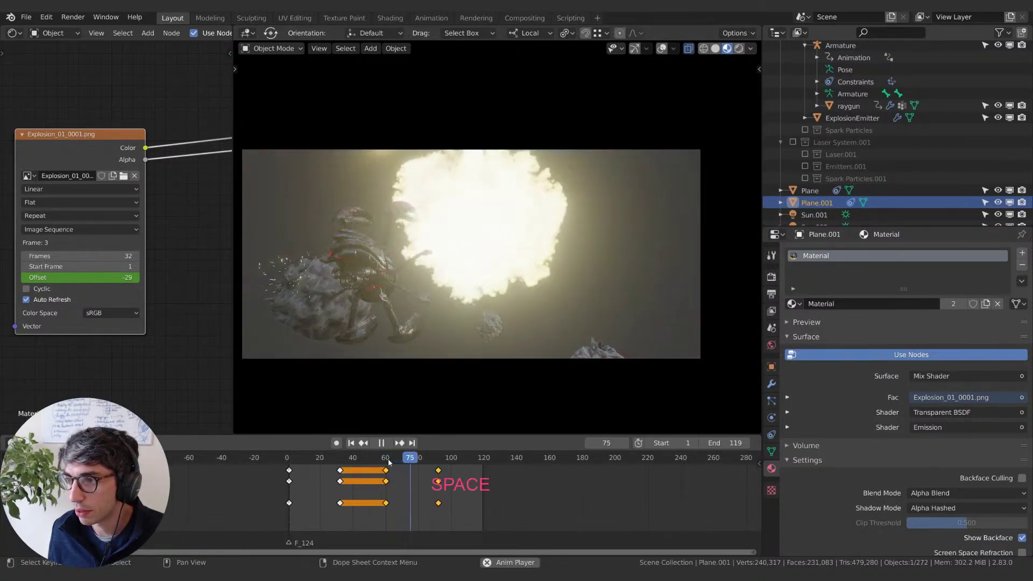
{"action": "mouse_move", "coordinate": [389, 459]}
{"action": "left_mouse_down"}
{"action": "mouse_move", "coordinate": [369, 461]}
{"action": "mouse_move", "coordinate": [378, 461]}
{"action": "left_mouse_up"}
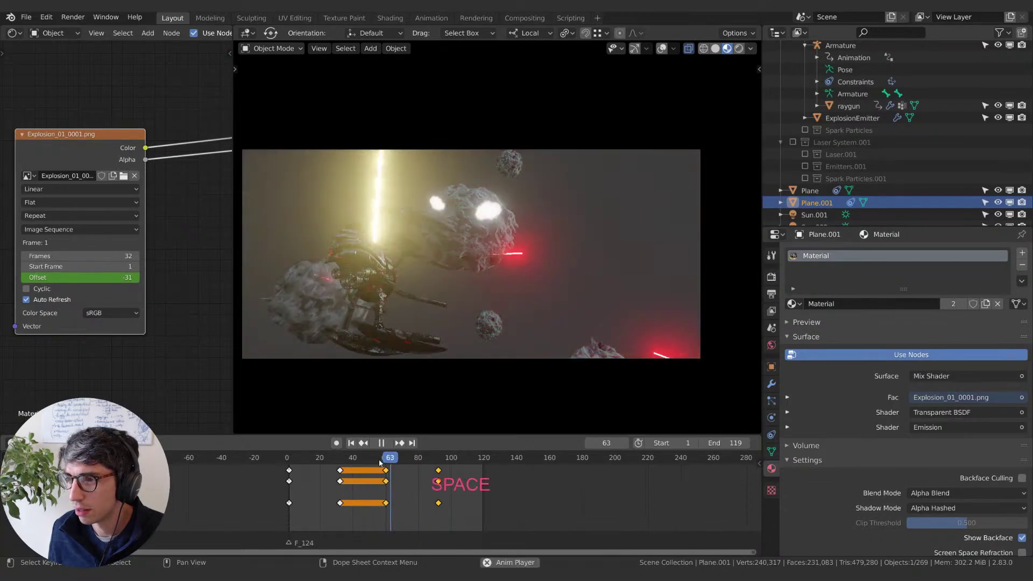
{"action": "key", "text": "space"}
{"action": "left_click", "coordinate": [411, 476]}
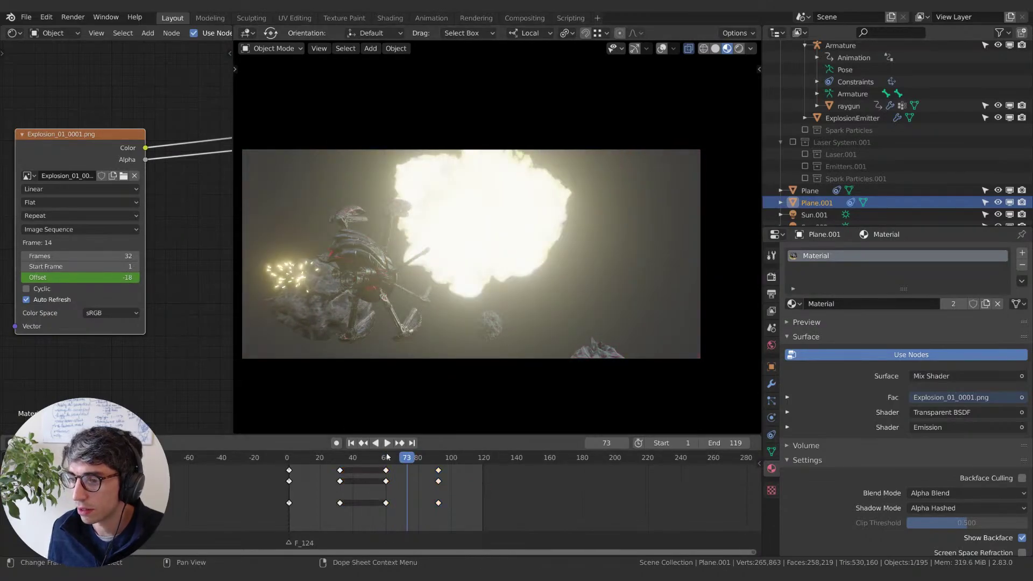
{"action": "left_click", "coordinate": [387, 457]}
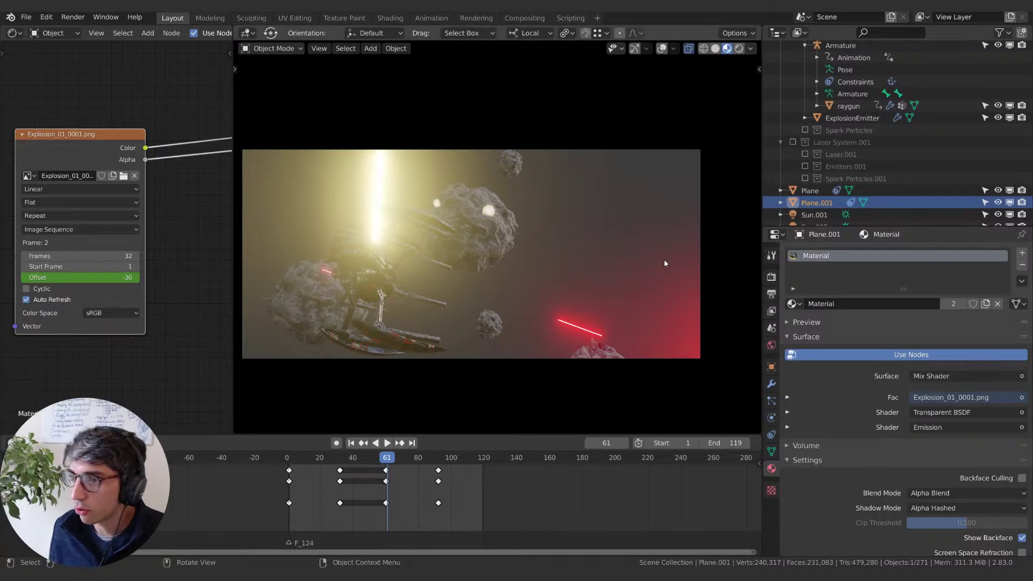
Step: Give the duplicated plane its own single-user copies of the material and of the explosion image, widening the image node
{"action": "left_click", "coordinate": [953, 304]}
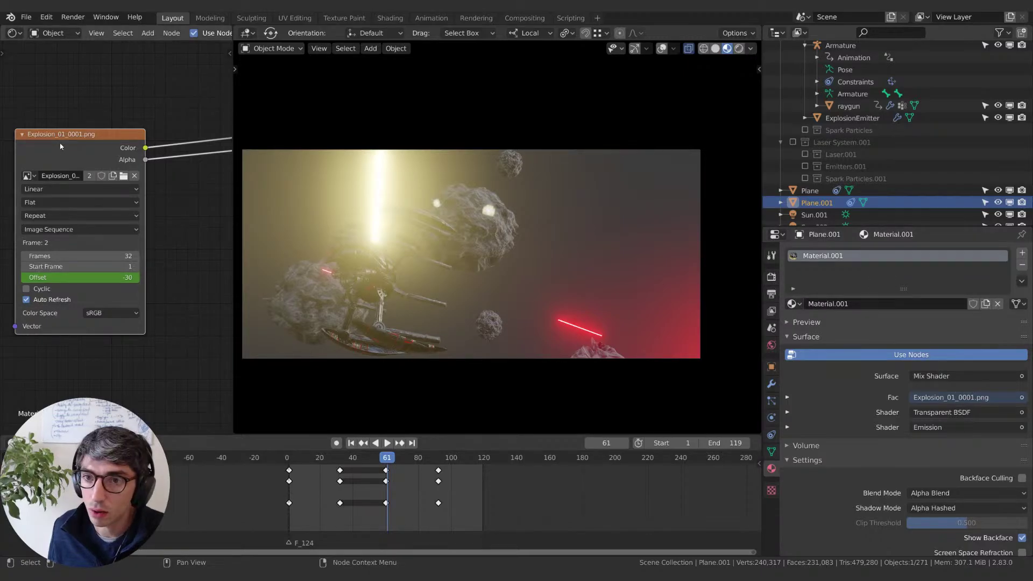
{"action": "left_click_drag", "start_coordinate": [83, 129], "coordinate": [104, 121]}
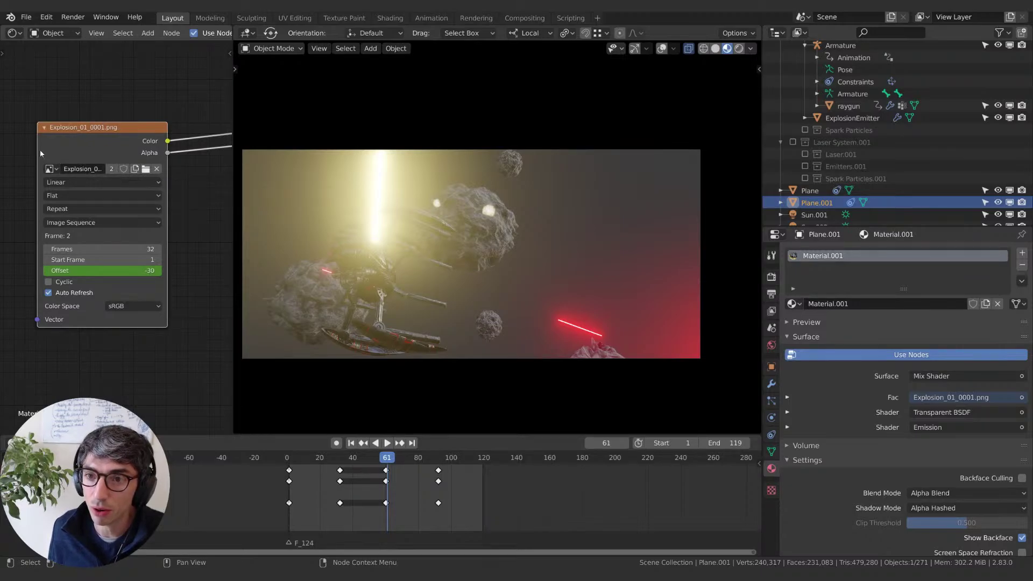
{"action": "left_click_drag", "start_coordinate": [37, 150], "coordinate": [3, 150]}
{"action": "middle_click_drag", "start_coordinate": [116, 177], "coordinate": [150, 176]}
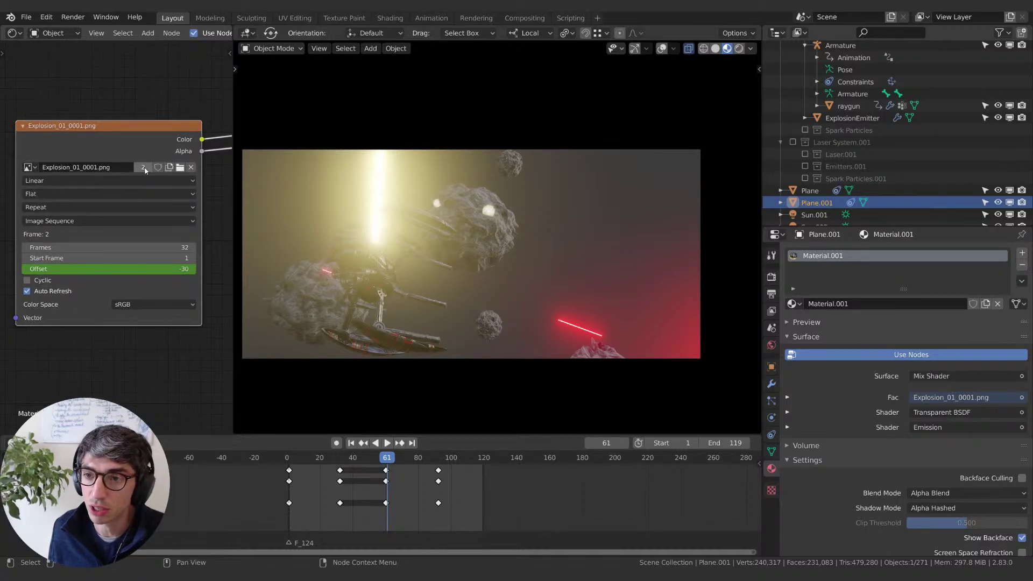
{"action": "left_click", "coordinate": [143, 168]}
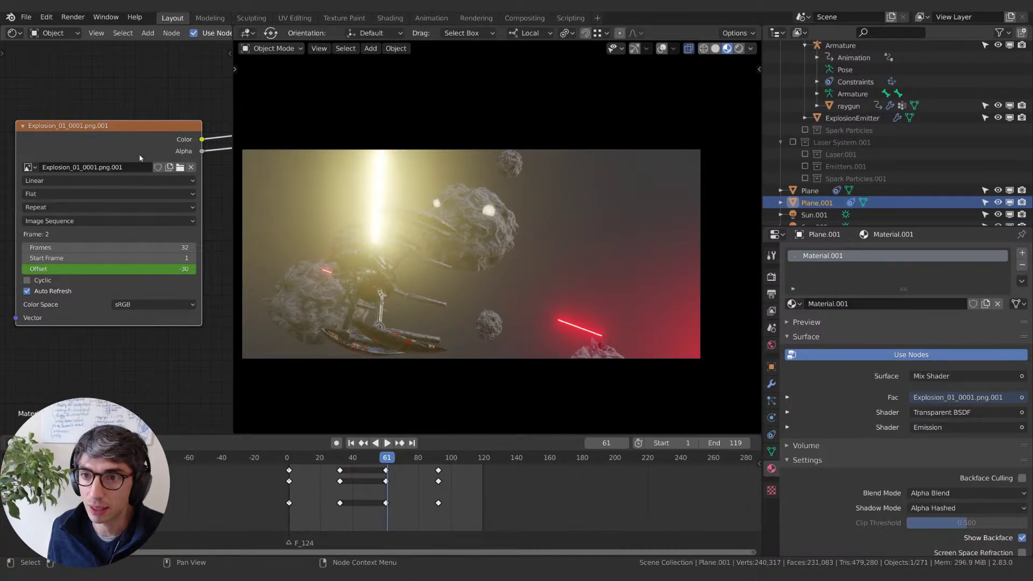
Step: Shift the last two Offset keyframes of the copied explosion to about frames 65 and 97 and replay the animation
{"action": "key", "text": "b"}
{"action": "left_click_drag", "start_coordinate": [460, 468], "coordinate": [376, 509]}
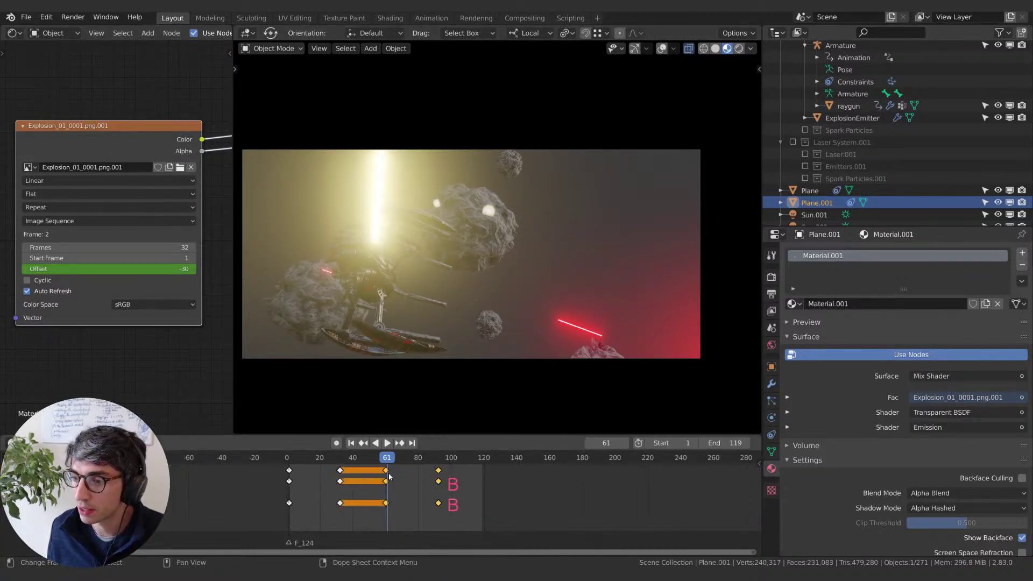
{"action": "key", "text": "g"}
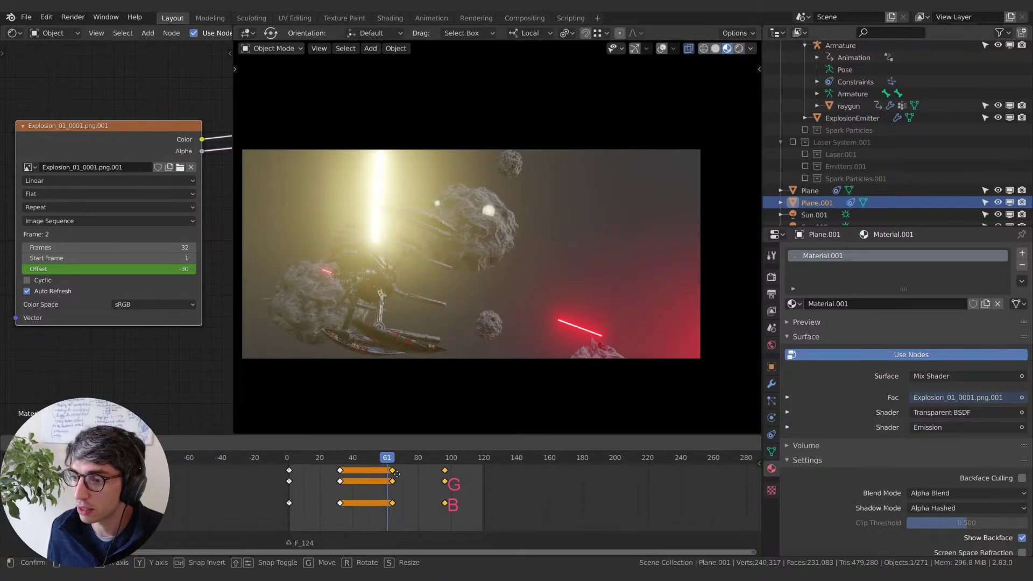
{"action": "left_click", "coordinate": [396, 473]}
{"action": "key", "text": "space"}
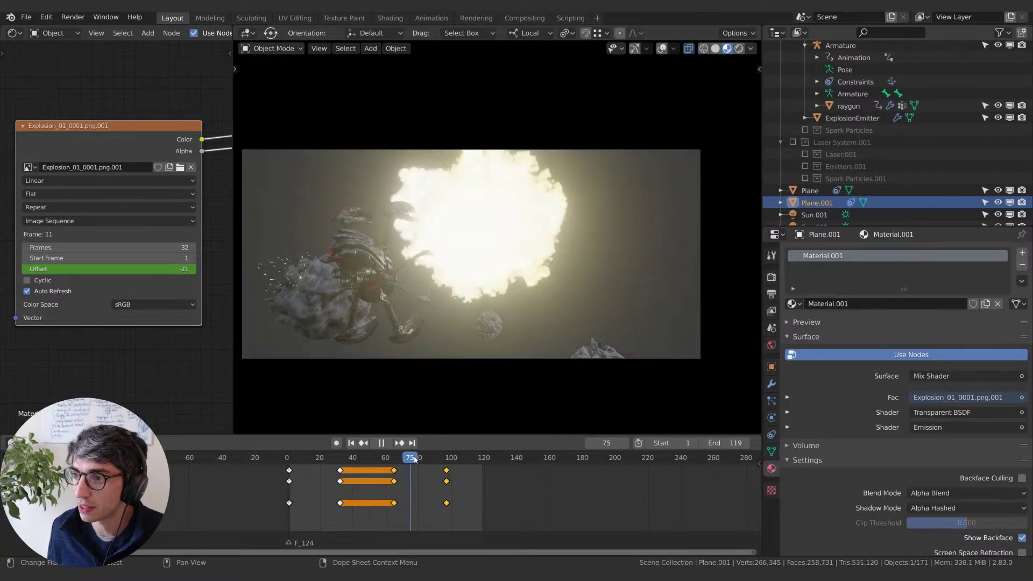
{"action": "key", "text": "space"}
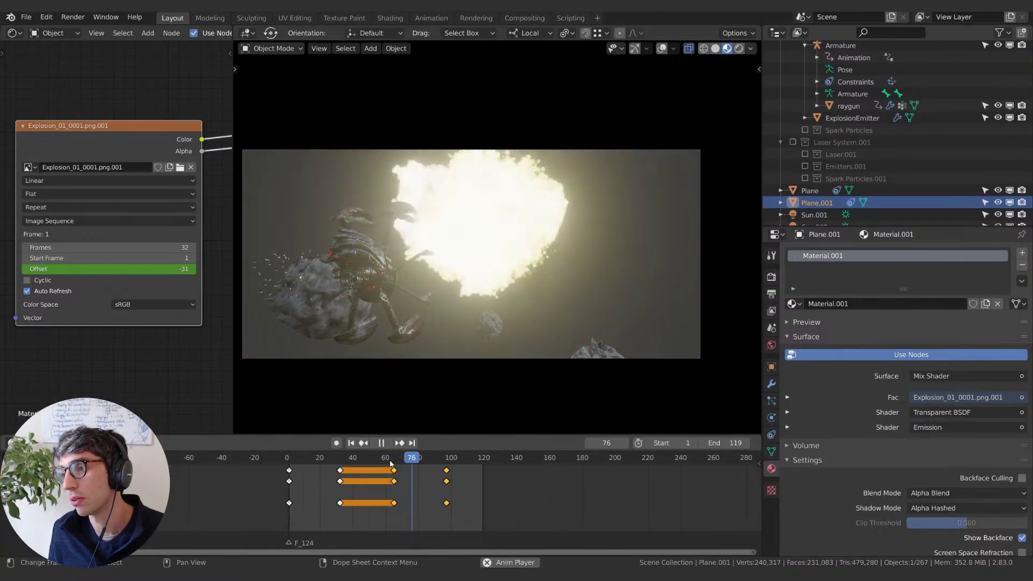
{"action": "key", "text": "space"}
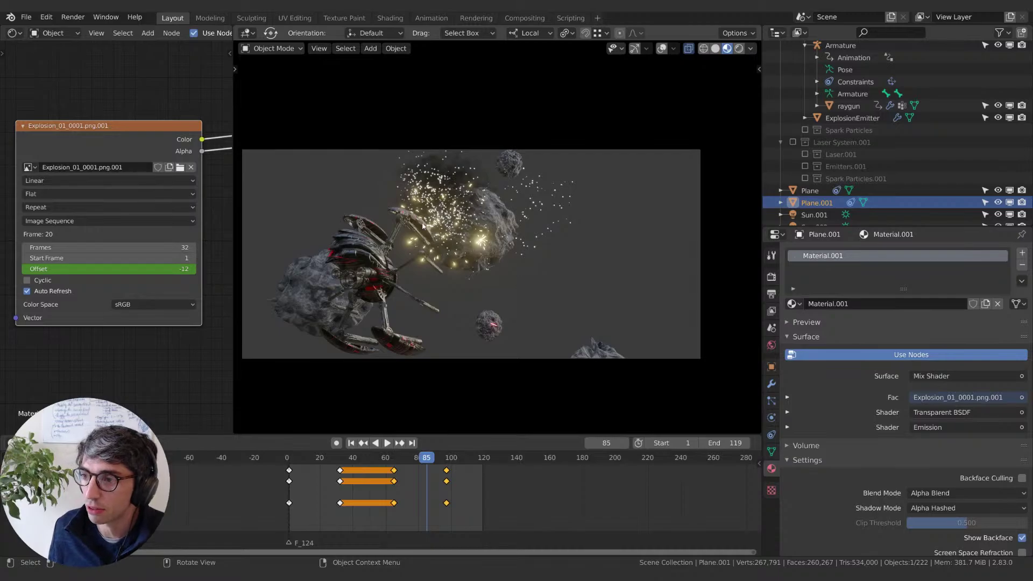
Step: Scrub the animation to frame 80 and examine the copied explosion alongside its material nodes
{"action": "scroll", "coordinate": [155, 99], "scroll_direction": "down", "scroll_amount": 2}
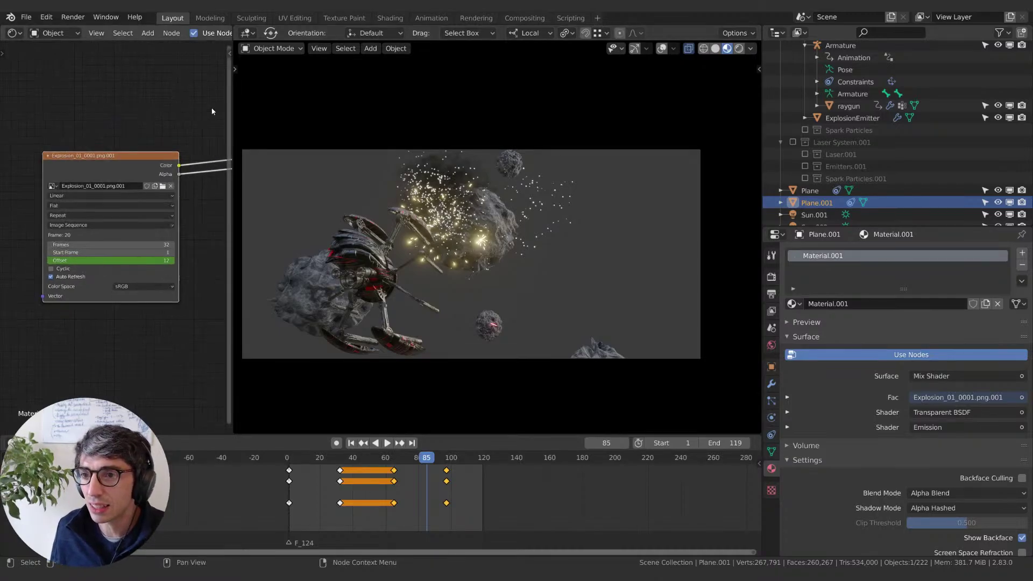
{"action": "middle_click_drag", "start_coordinate": [155, 99], "coordinate": [17, 131]}
{"action": "left_click_drag", "start_coordinate": [428, 448], "coordinate": [418, 451]}
{"action": "middle_click_drag", "start_coordinate": [140, 138], "coordinate": [96, 119]}
{"action": "left_click_drag", "start_coordinate": [29, 164], "coordinate": [0, 181]}
{"action": "middle_click_drag", "start_coordinate": [71, 228], "coordinate": [182, 183]}
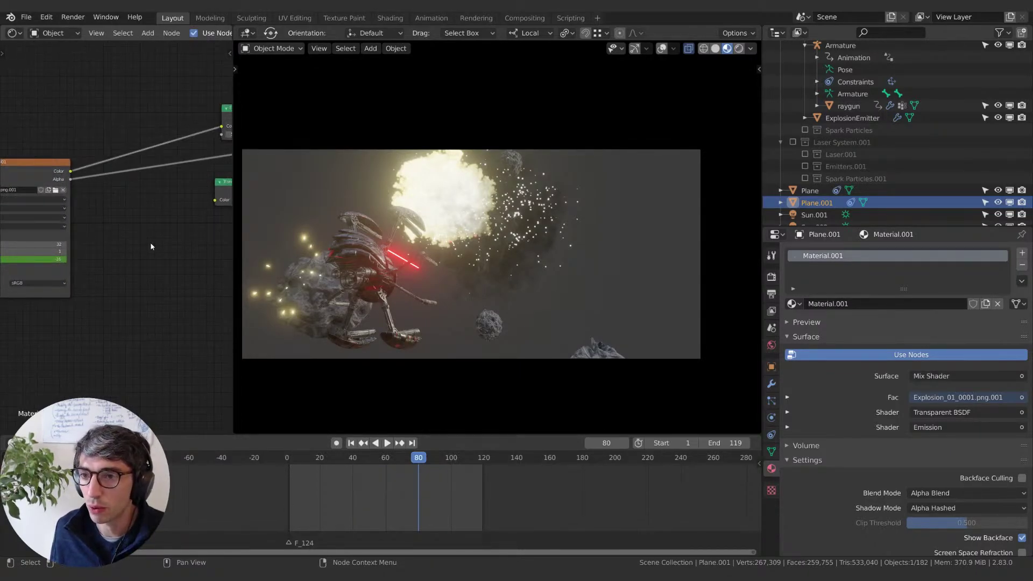
Step: Try feeding the explosion image into an added Vector Math node, then delete that node
{"action": "key", "text": "shift+a"}
{"action": "key", "text": "shift+a"}
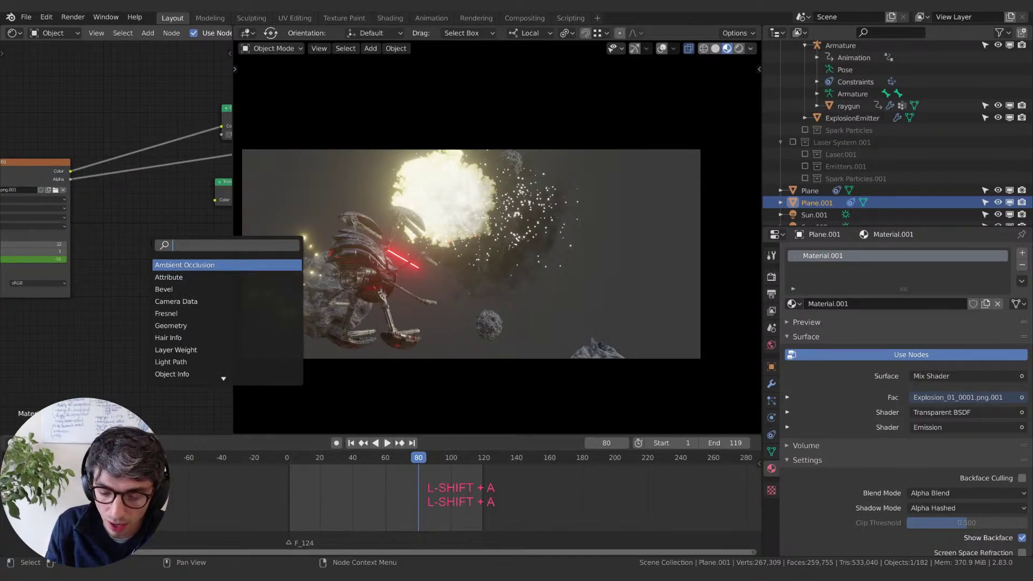
{"action": "type", "text": "mat"}
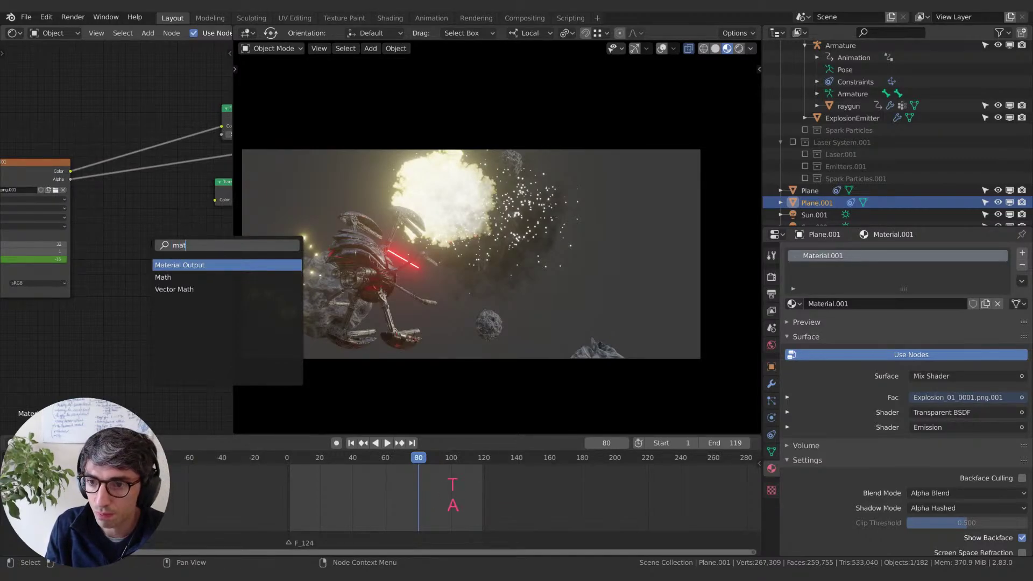
{"action": "key", "text": "Down"}
{"action": "key", "text": "Down"}
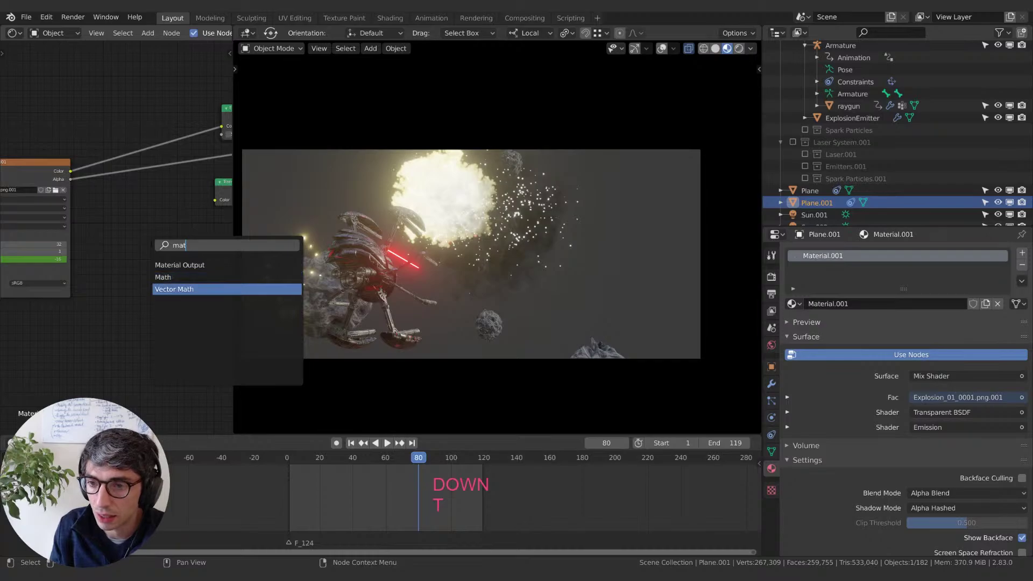
{"action": "key", "text": "Return"}
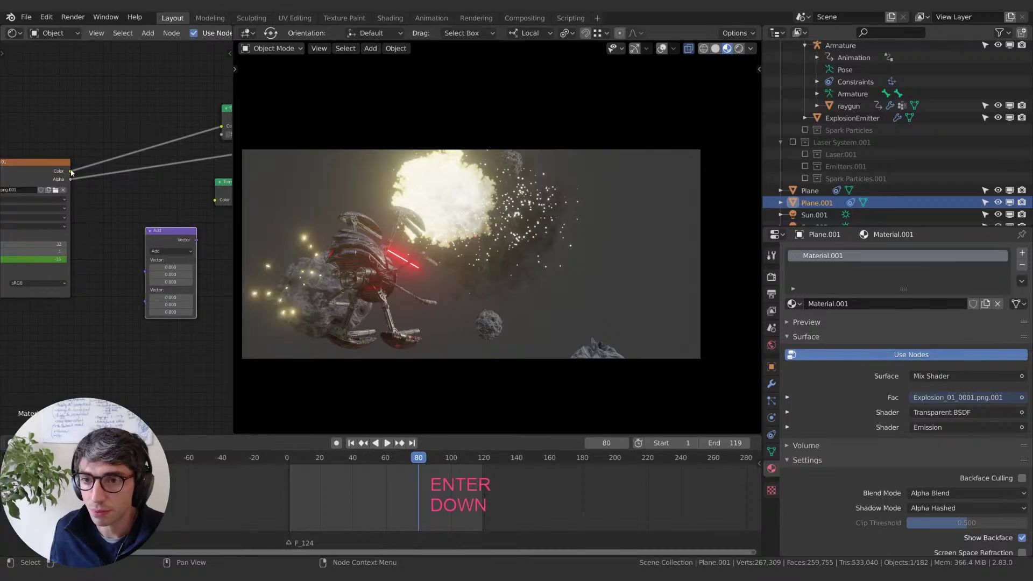
{"action": "left_click_drag", "start_coordinate": [71, 172], "coordinate": [144, 271]}
{"action": "middle_click_drag", "start_coordinate": [193, 232], "coordinate": [116, 232]}
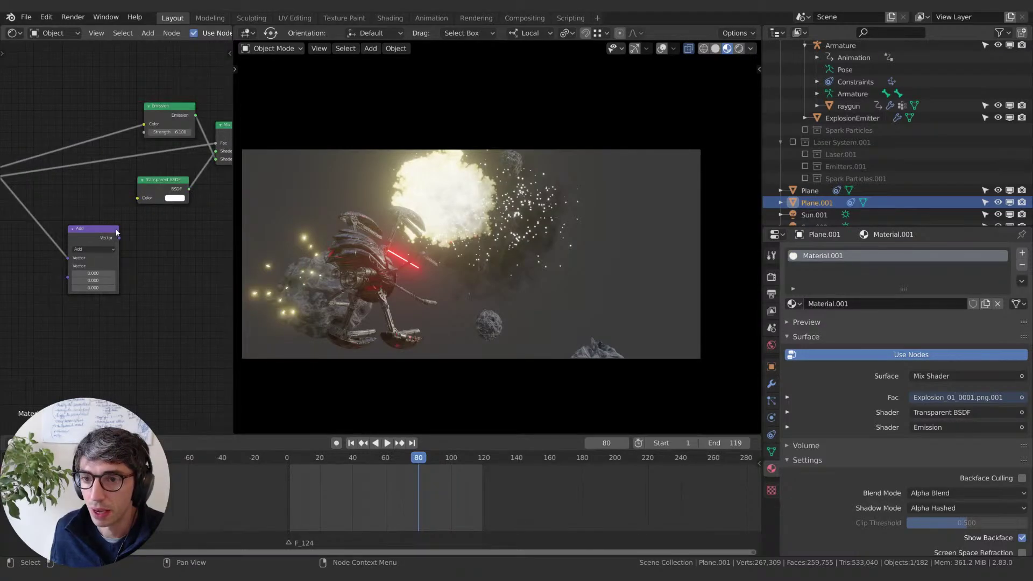
{"action": "left_click_drag", "start_coordinate": [119, 241], "coordinate": [127, 239]}
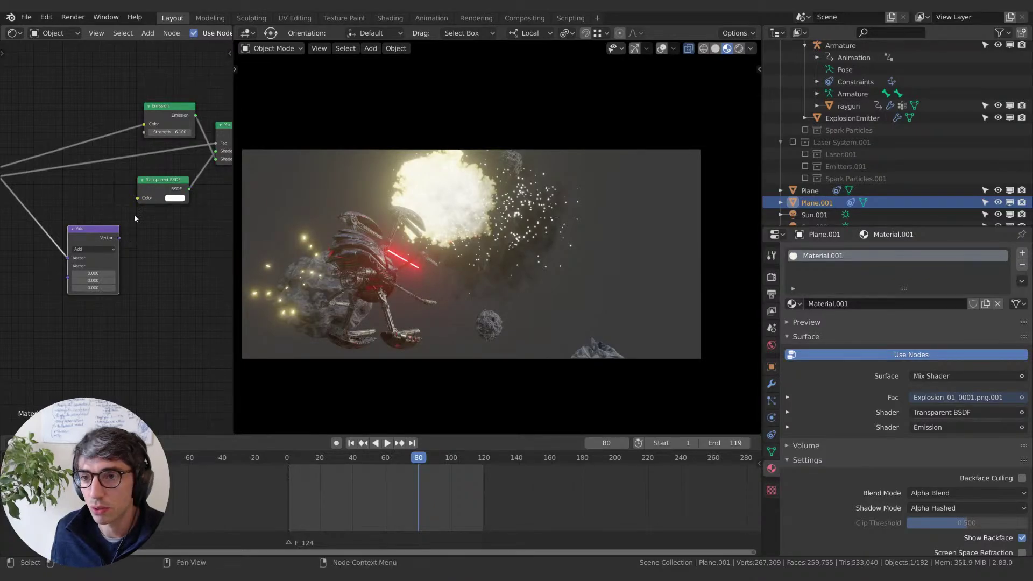
{"action": "middle_click_drag", "start_coordinate": [134, 214], "coordinate": [184, 201]}
{"action": "key", "text": "x"}
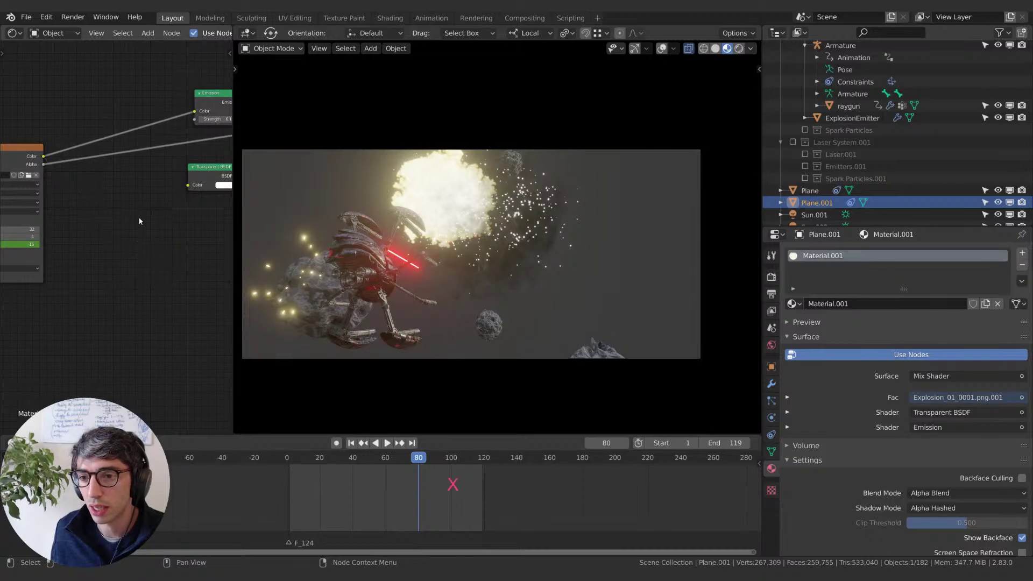
Step: Add a ColorRamp node, feed its Fac from the explosion image's Alpha and connect its Color to the Emission Strength
{"action": "key", "text": "shift+a"}
{"action": "type", "text": "color"}
{"action": "key", "text": "Down"}
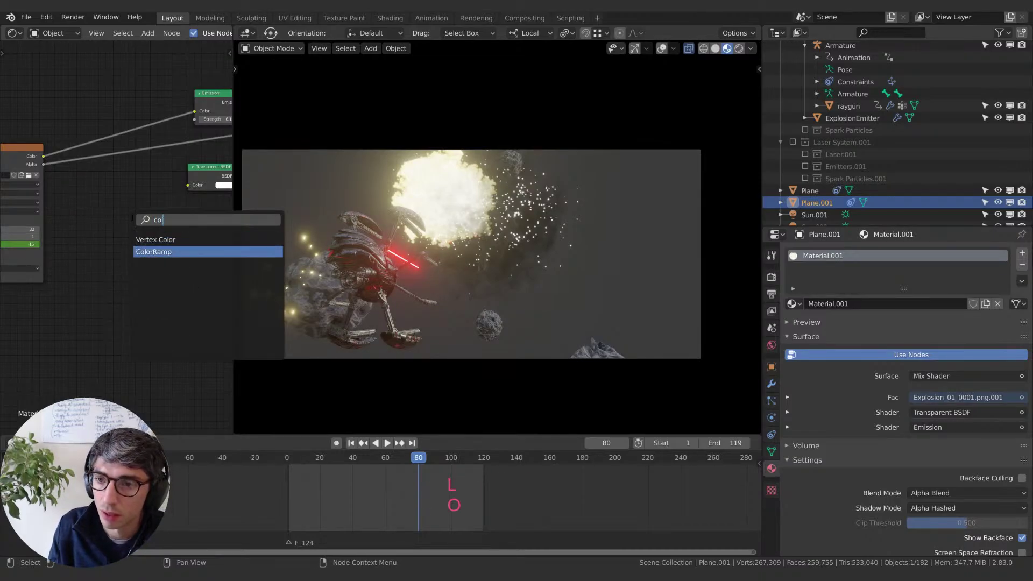
{"action": "key", "text": "Return"}
{"action": "left_click", "coordinate": [91, 212]}
{"action": "left_click_drag", "start_coordinate": [43, 164], "coordinate": [89, 281]}
{"action": "left_click_drag", "start_coordinate": [134, 213], "coordinate": [194, 119]}
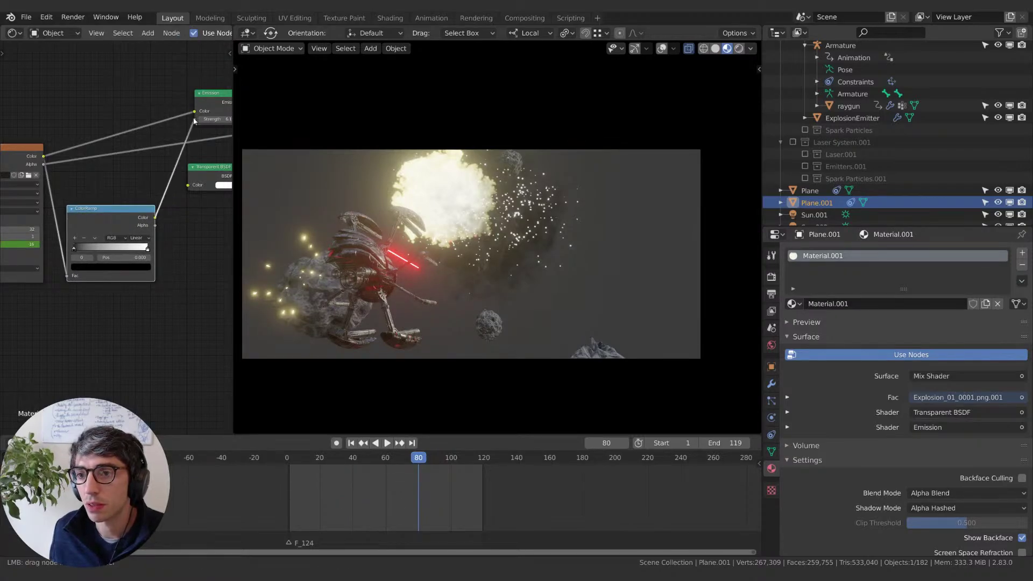
Step: Move the ColorRamp's black stop slightly inward and its white stop about three quarters along, giving the white stop a Value of 5
{"action": "middle_click_drag", "start_coordinate": [164, 244], "coordinate": [195, 241]}
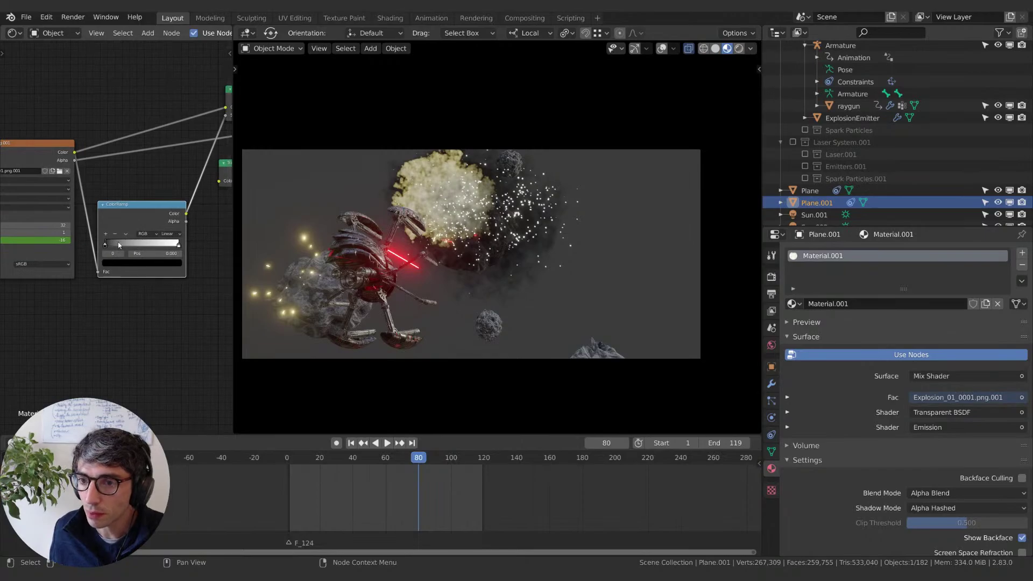
{"action": "left_click_drag", "start_coordinate": [106, 246], "coordinate": [113, 245]}
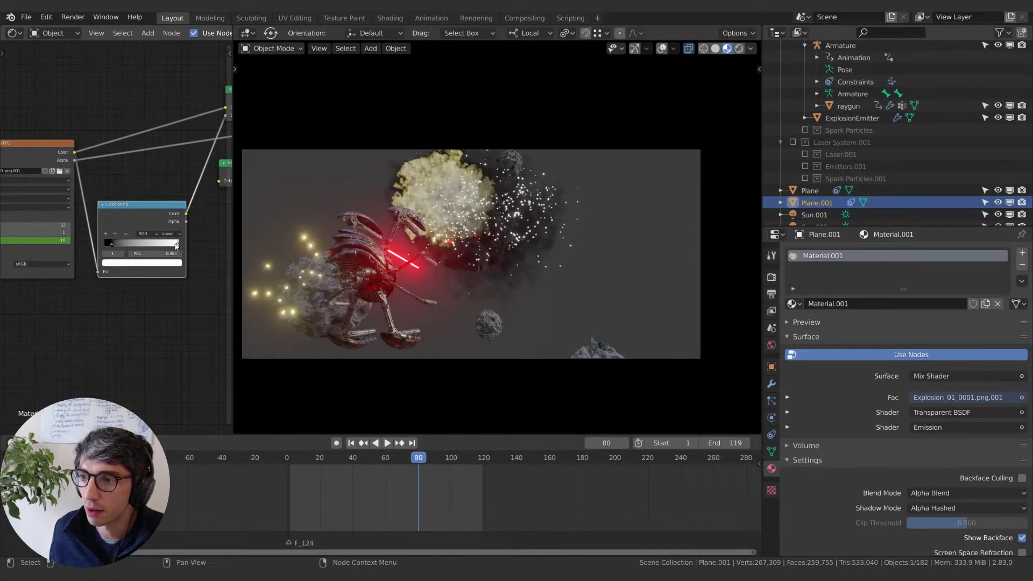
{"action": "mouse_move", "coordinate": [178, 243]}
{"action": "left_mouse_down"}
{"action": "mouse_move", "coordinate": [153, 246]}
{"action": "mouse_move", "coordinate": [164, 246]}
{"action": "left_mouse_up"}
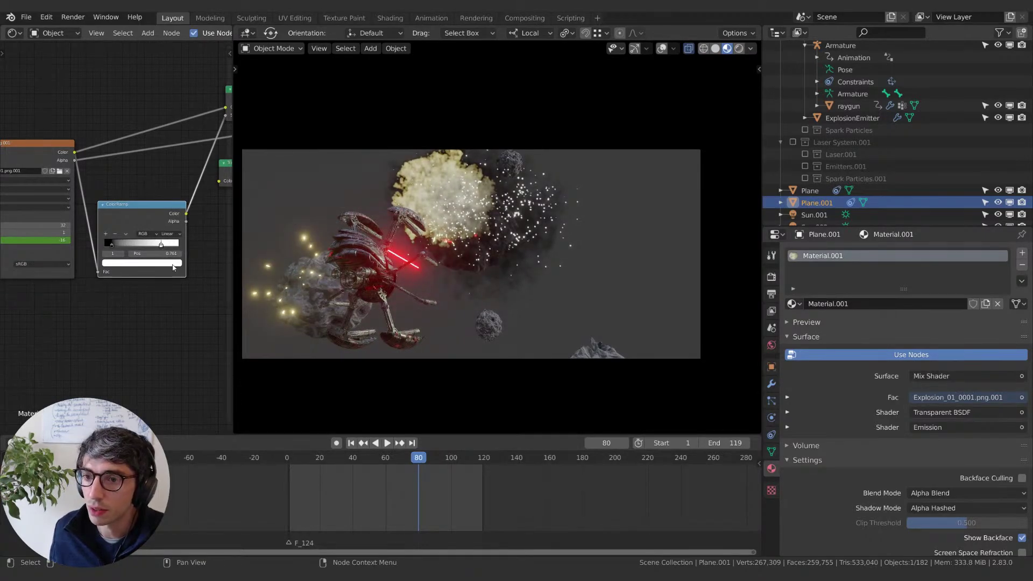
{"action": "left_click", "coordinate": [173, 267]}
{"action": "left_click", "coordinate": [134, 245]}
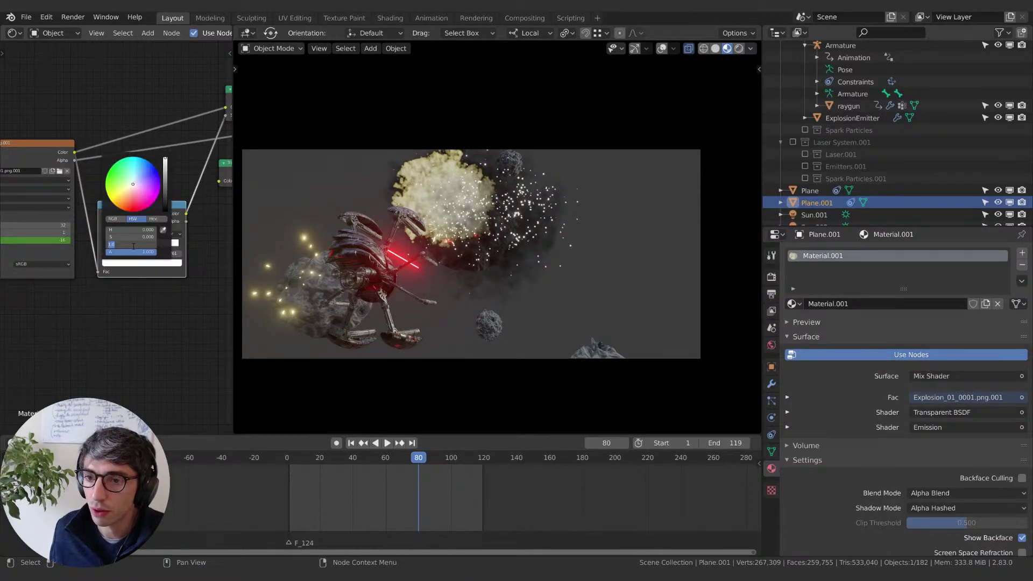
{"action": "type", "text": "5"}
{"action": "key", "text": "Return"}
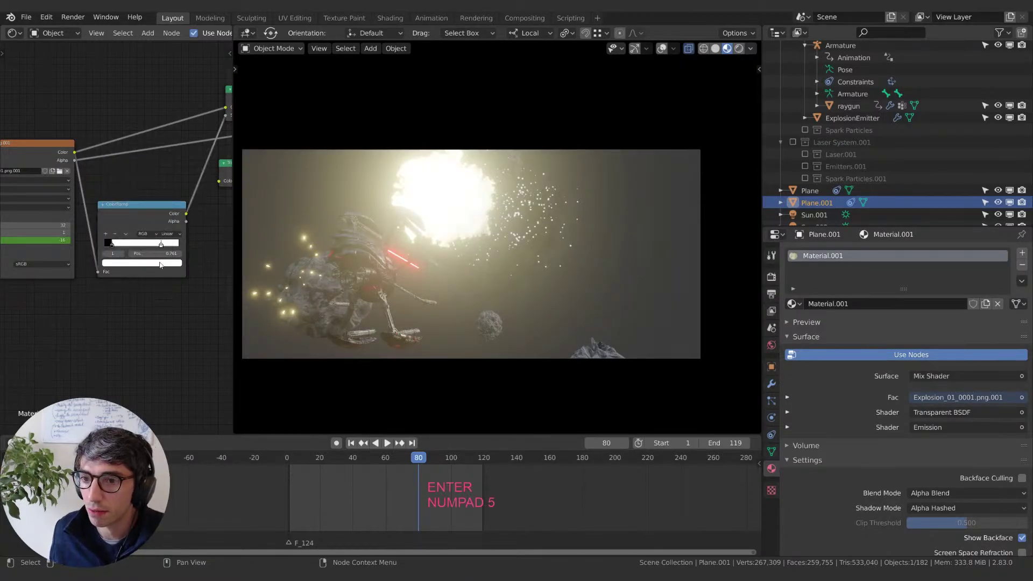
Step: Move the ColorRamp's bright stop to position 1.000 and set the ramp's interpolation to Ease
{"action": "left_click_drag", "start_coordinate": [161, 247], "coordinate": [179, 245]}
{"action": "left_click", "coordinate": [171, 233]}
{"action": "left_click", "coordinate": [164, 223]}
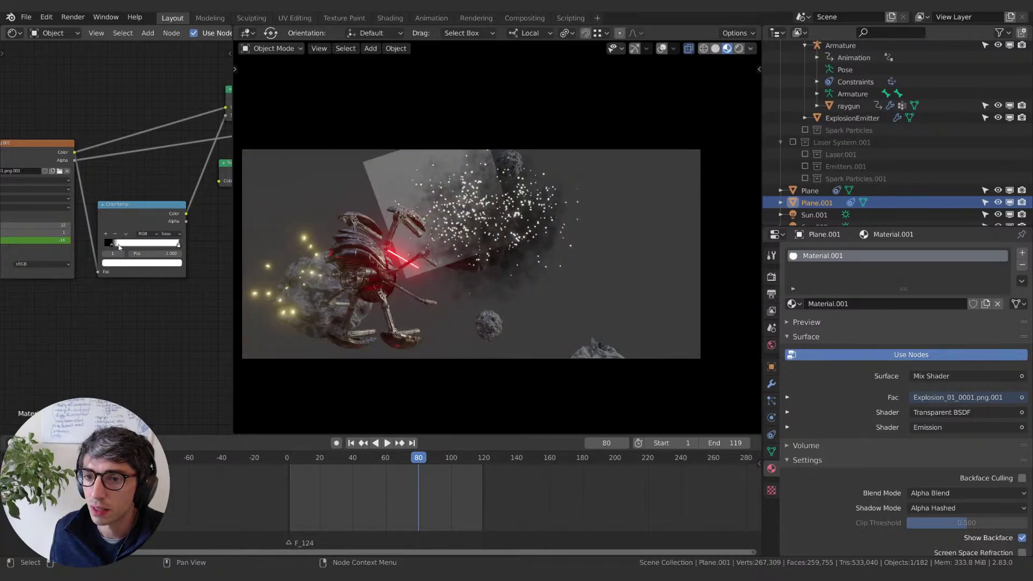
Step: Shift the ColorRamp's black stop toward the bright end, add a stop at about 0.79 and adjust its brightness Value
{"action": "left_click_drag", "start_coordinate": [112, 244], "coordinate": [154, 245]}
{"action": "left_click", "coordinate": [107, 234]}
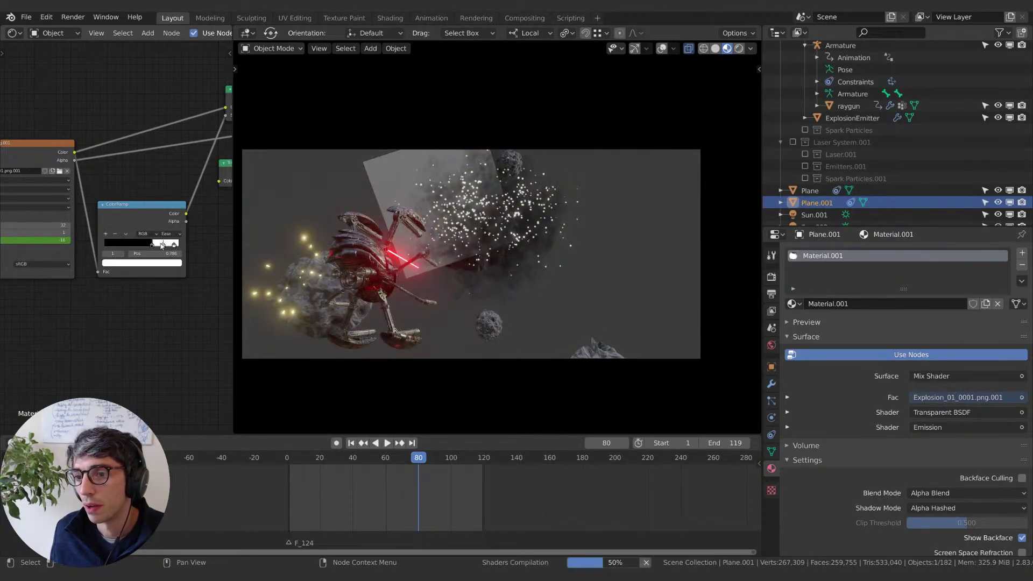
{"action": "left_click", "coordinate": [158, 263]}
{"action": "left_click", "coordinate": [166, 212]}
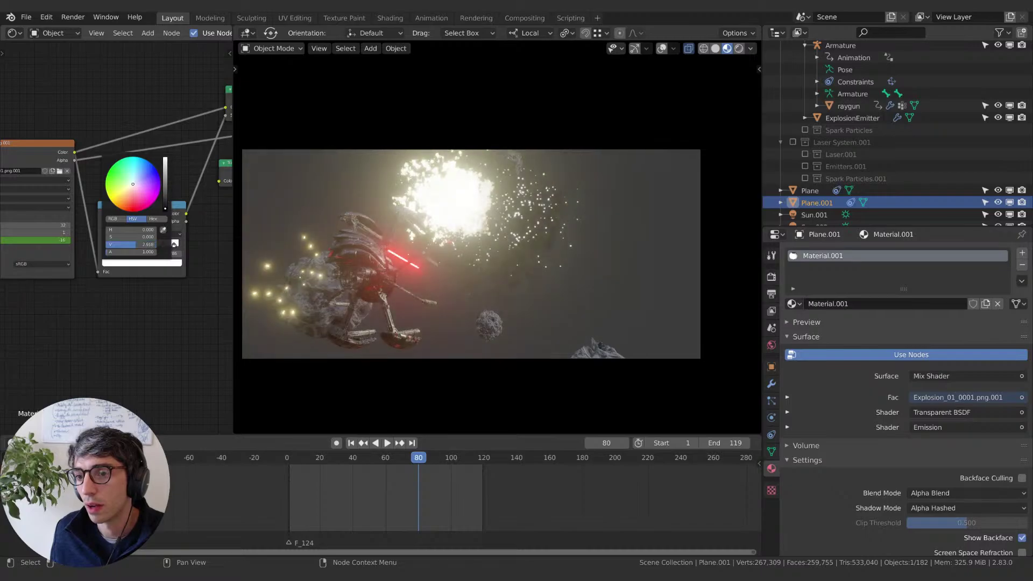
{"action": "left_click_drag", "start_coordinate": [115, 244], "coordinate": [106, 244]}
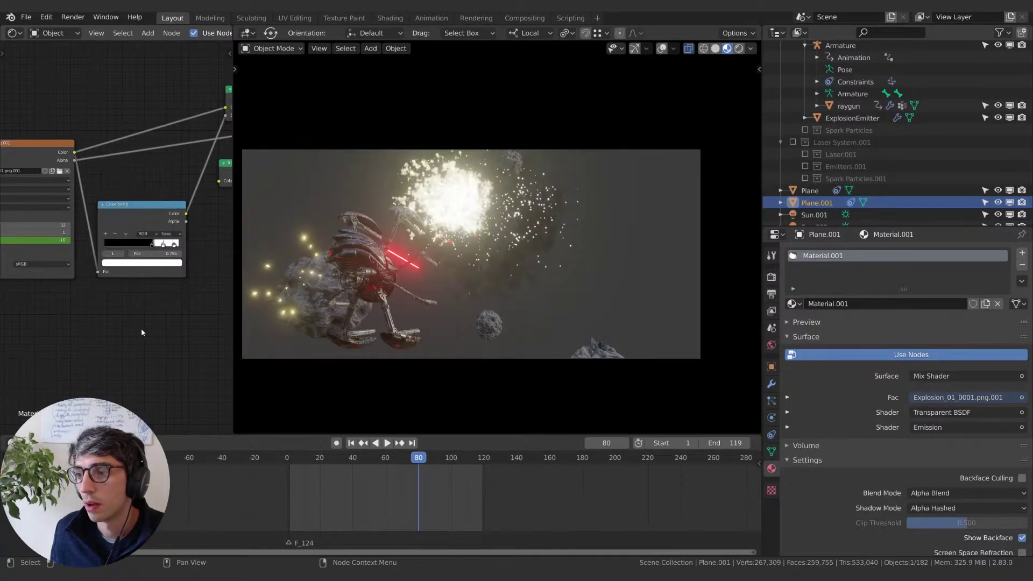
Step: Set the ColorRamp's black stop to about 0.50 and replay the animation to check the explosion's glow
{"action": "left_click", "coordinate": [134, 247]}
{"action": "left_click_drag", "start_coordinate": [135, 247], "coordinate": [141, 247]}
{"action": "key", "text": "space"}
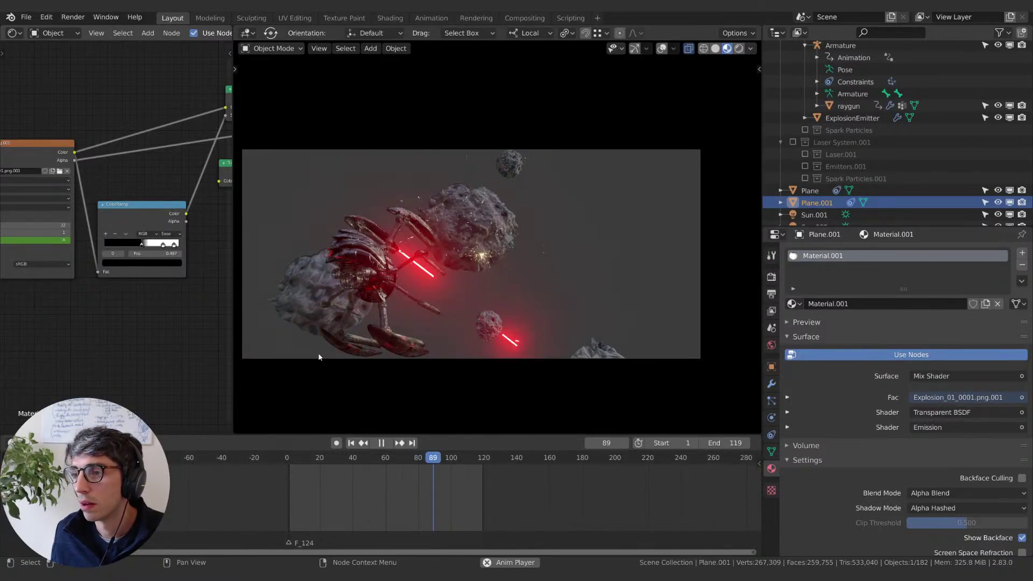
{"action": "left_click", "coordinate": [316, 458]}
{"action": "key", "text": "space"}
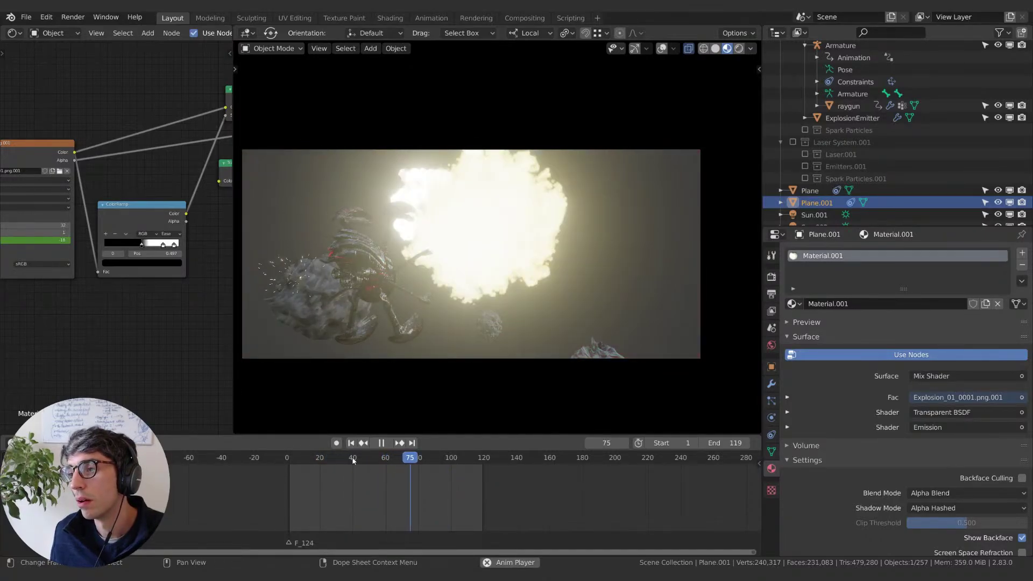
{"action": "key", "text": "space"}
Step: Fine-tune the ColorRamp's black stop to about 0.48 and replay the explosion from about frame 70
{"action": "middle_click_drag", "start_coordinate": [141, 323], "coordinate": [149, 325]}
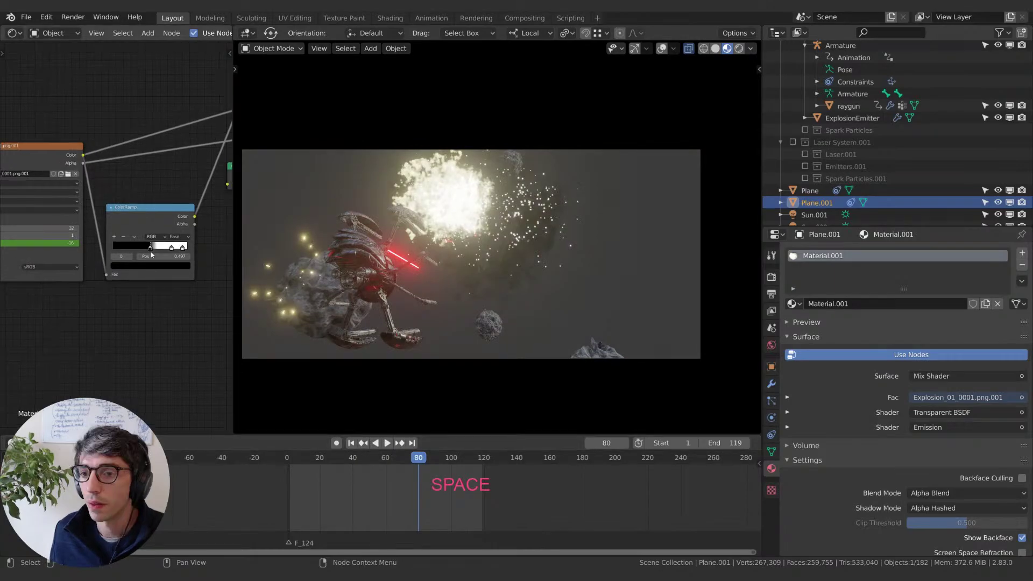
{"action": "left_click_drag", "start_coordinate": [150, 247], "coordinate": [149, 249]}
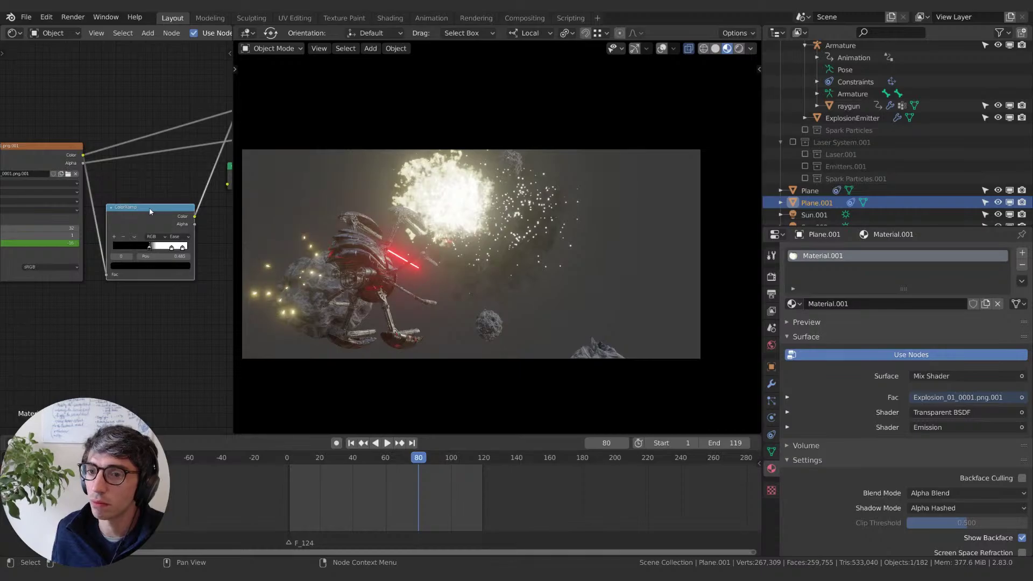
{"action": "middle_click_drag", "start_coordinate": [149, 249], "coordinate": [60, 303]}
{"action": "key", "text": "space"}
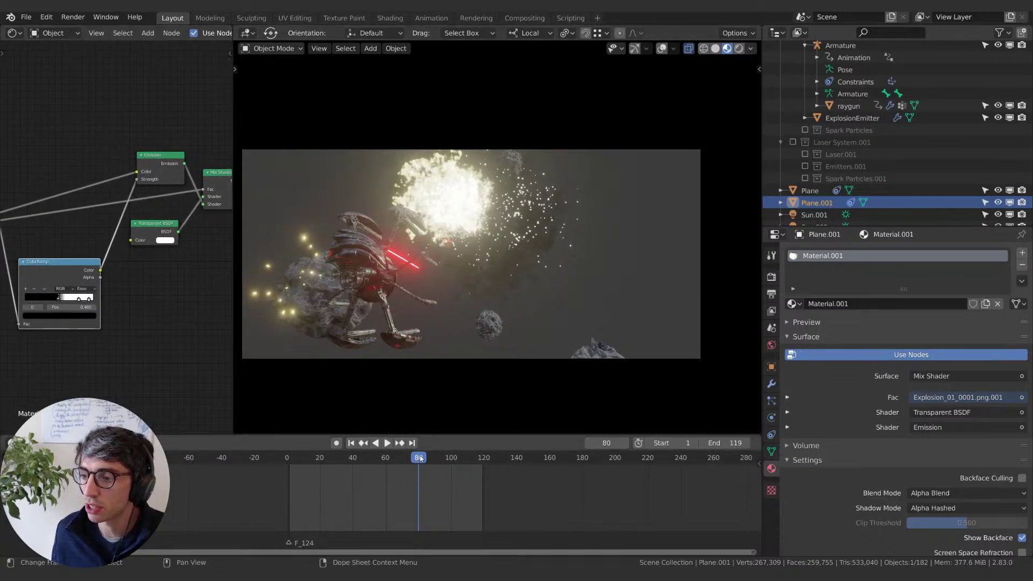
{"action": "left_click", "coordinate": [399, 458]}
{"action": "mouse_move", "coordinate": [400, 460]}
{"action": "left_mouse_down"}
{"action": "mouse_move", "coordinate": [387, 458]}
{"action": "mouse_move", "coordinate": [402, 458]}
{"action": "left_mouse_up"}
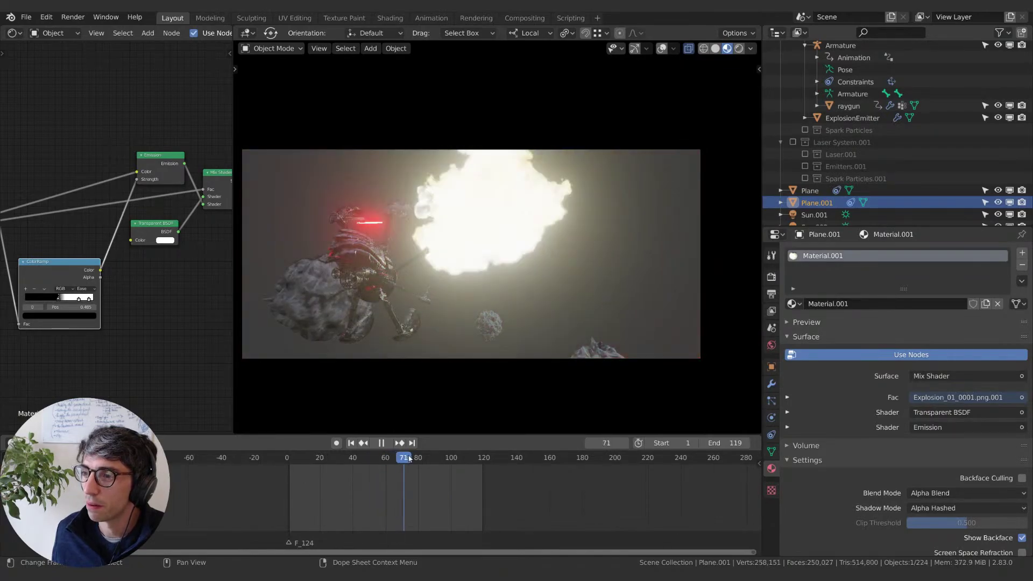
{"action": "key", "text": "space"}
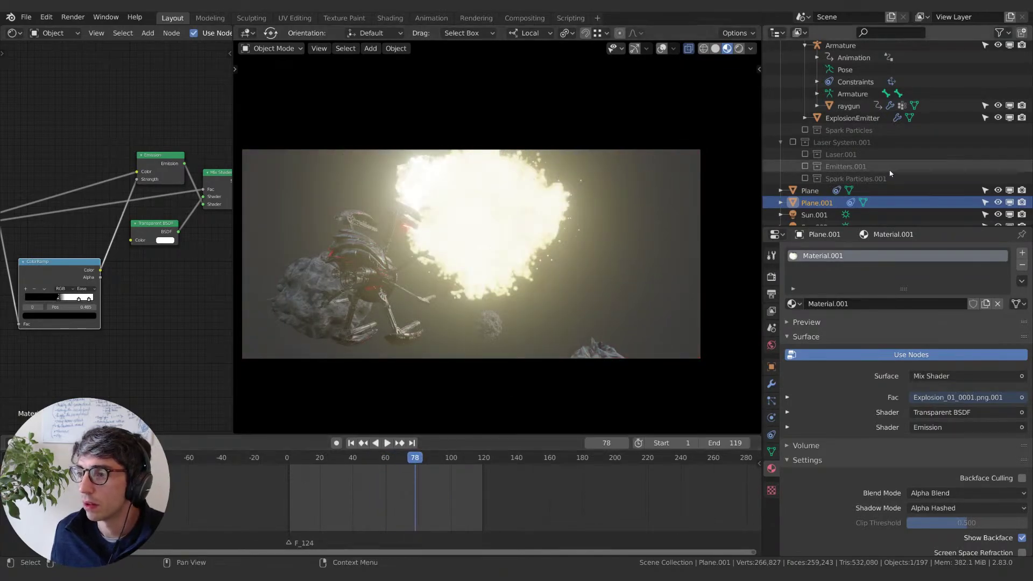
Step: Hide the original explosion plane and step through frames 70 to 80 to examine the copied explosion's glow
{"action": "left_click", "coordinate": [999, 191]}
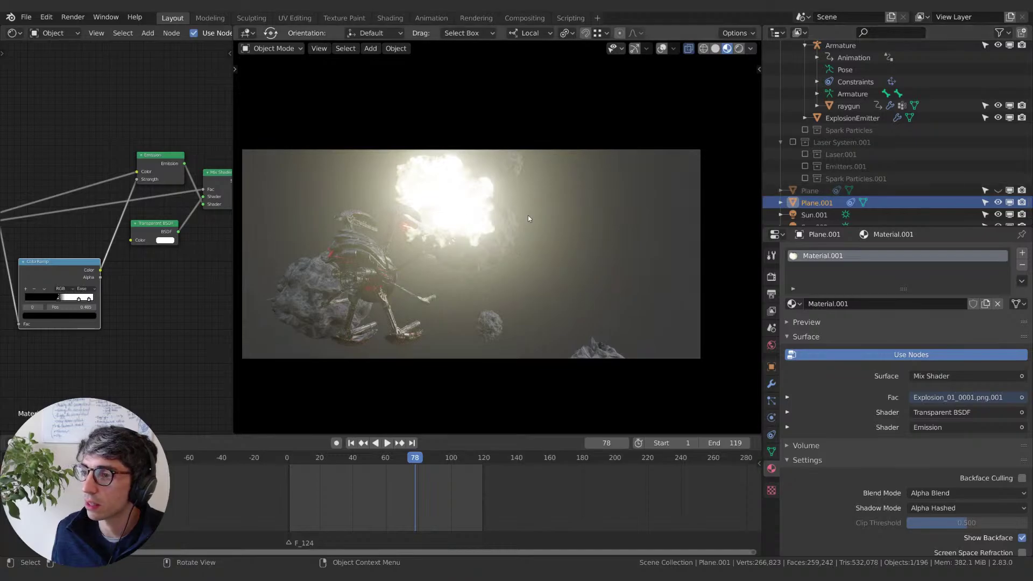
{"action": "key", "text": "Left"}
{"action": "key", "text": "Left"}
{"action": "key", "text": "Left"}
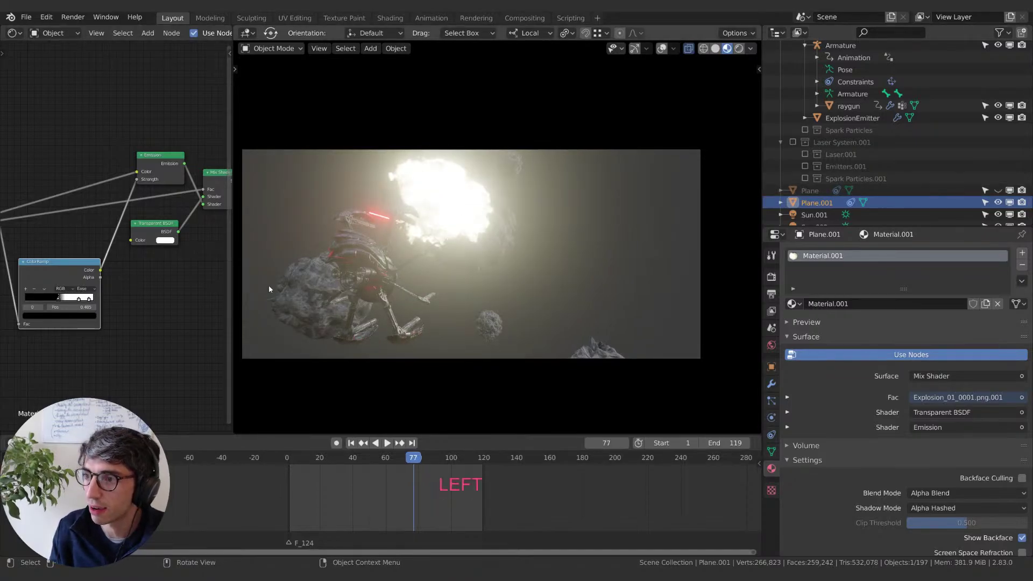
{"action": "key", "text": "Left"}
{"action": "key", "text": "Left"}
{"action": "key", "text": "Left"}
{"action": "key", "text": "Left"}
{"action": "key", "text": "Left"}
{"action": "key", "text": "Left"}
{"action": "key", "text": "Left"}
{"action": "key", "text": "Left"}
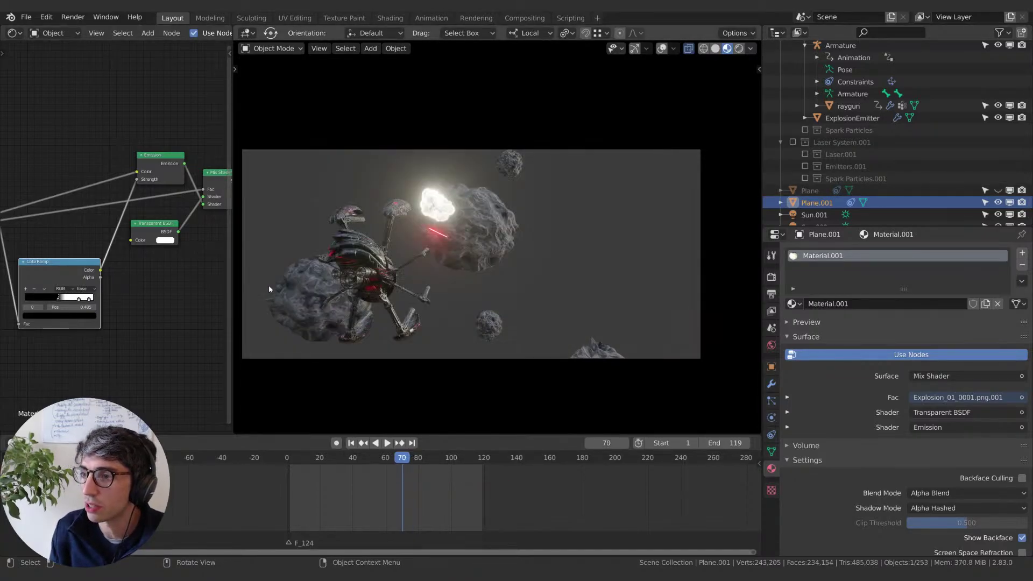
{"action": "key", "text": "Right"}
{"action": "key", "text": "Right"}
{"action": "key", "text": "Right"}
{"action": "key", "text": "Right"}
{"action": "key", "text": "Right"}
{"action": "key", "text": "Right"}
{"action": "key", "text": "Right"}
{"action": "key", "text": "Right"}
{"action": "key", "text": "Right"}
{"action": "key", "text": "Right"}
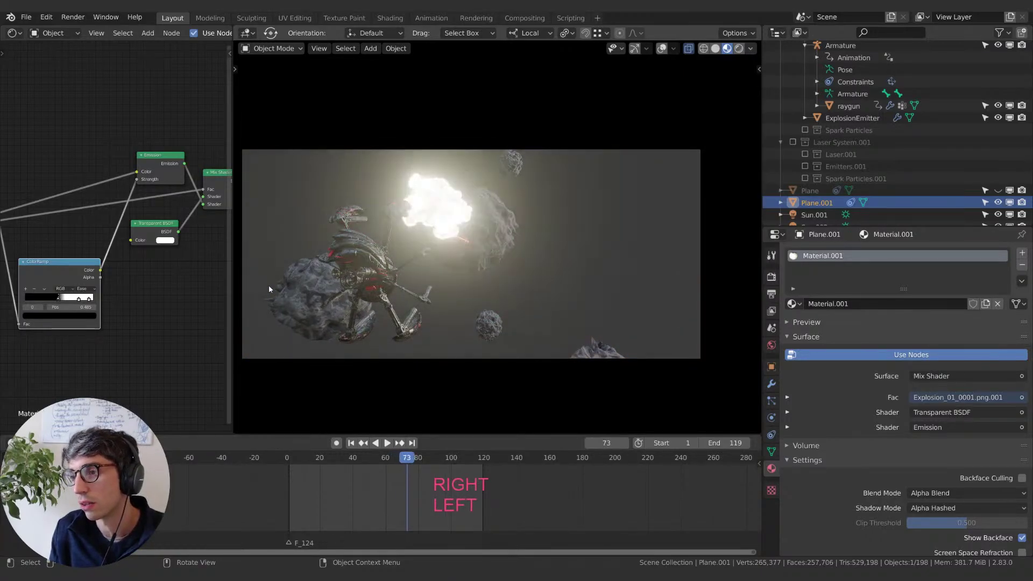
{"action": "key", "text": "Right"}
{"action": "key", "text": "Right"}
{"action": "key", "text": "Right"}
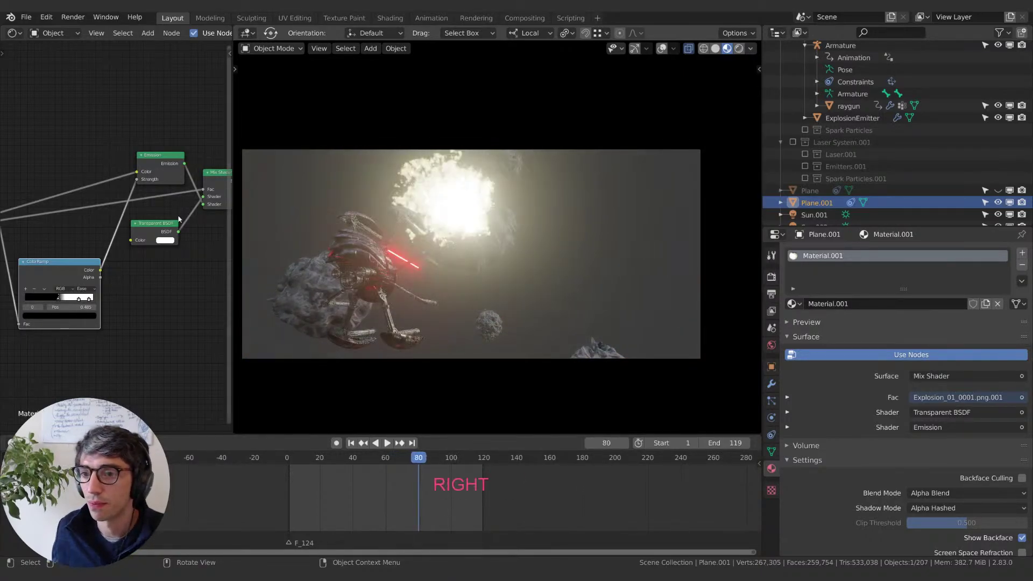
Step: Adjust the brightness Value of the ColorRamp's last stop, at position 0.942
{"action": "middle_click_drag", "start_coordinate": [140, 264], "coordinate": [191, 226]}
{"action": "left_click", "coordinate": [140, 260]}
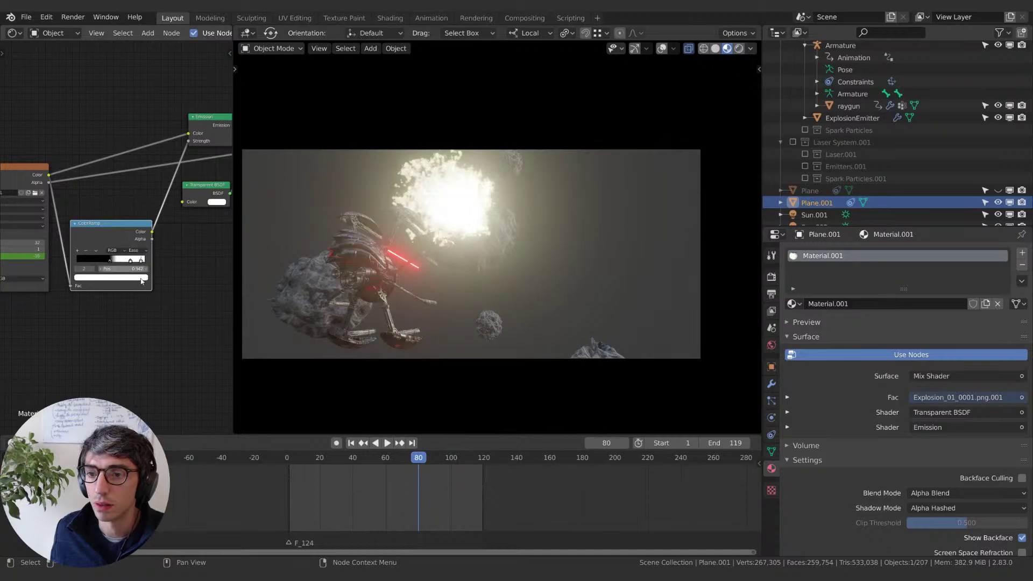
{"action": "left_click", "coordinate": [116, 276]}
{"action": "left_click_drag", "start_coordinate": [118, 261], "coordinate": [100, 261]}
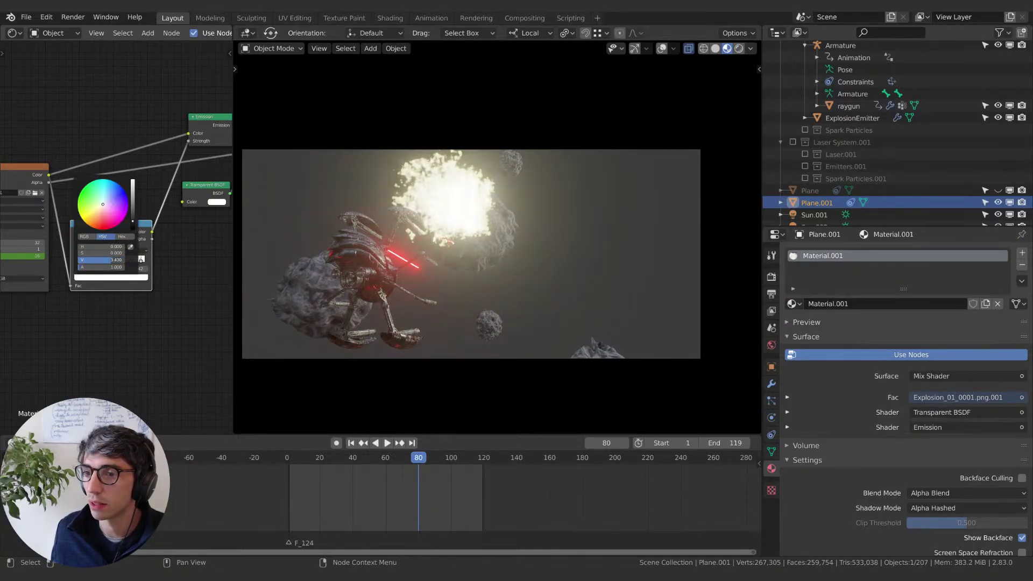
Step: Step back through the frames to about 71 and replay the animation to check the copied explosion's emission
{"action": "key", "text": "Left"}
{"action": "key", "text": "Left"}
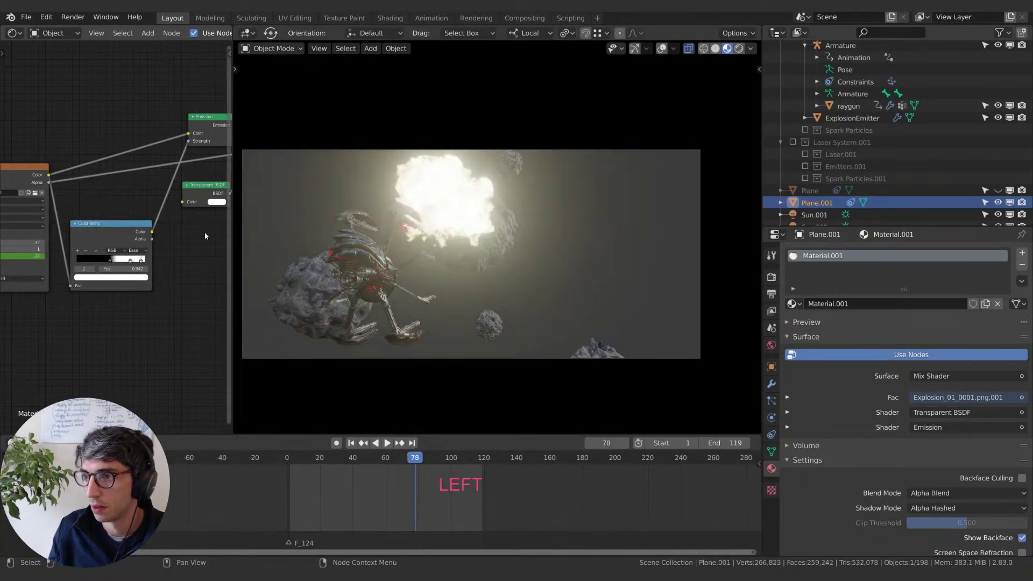
{"action": "scroll", "coordinate": [262, 220], "scroll_direction": "down", "scroll_amount": 7, "text": "alt"}
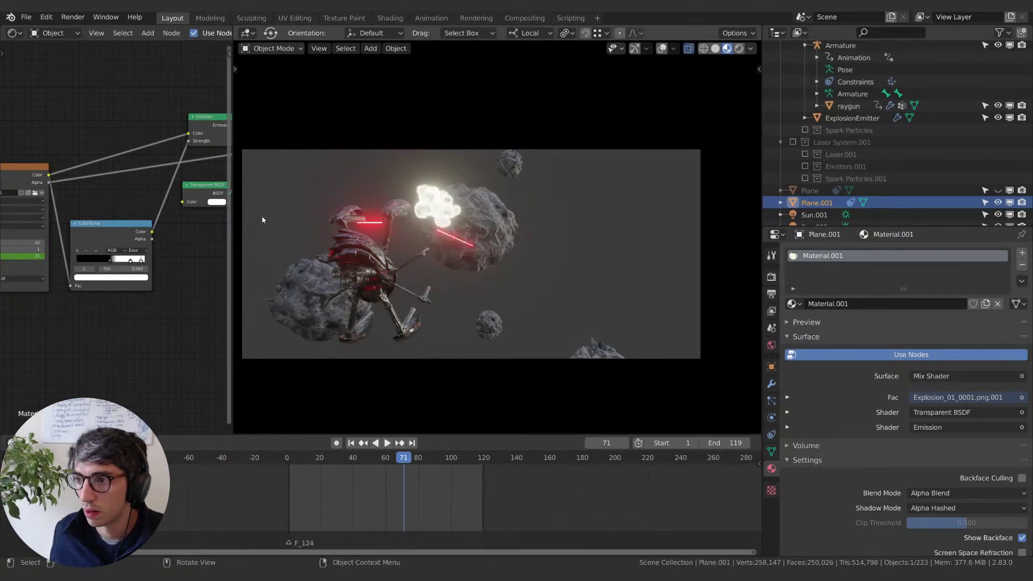
{"action": "key", "text": "space"}
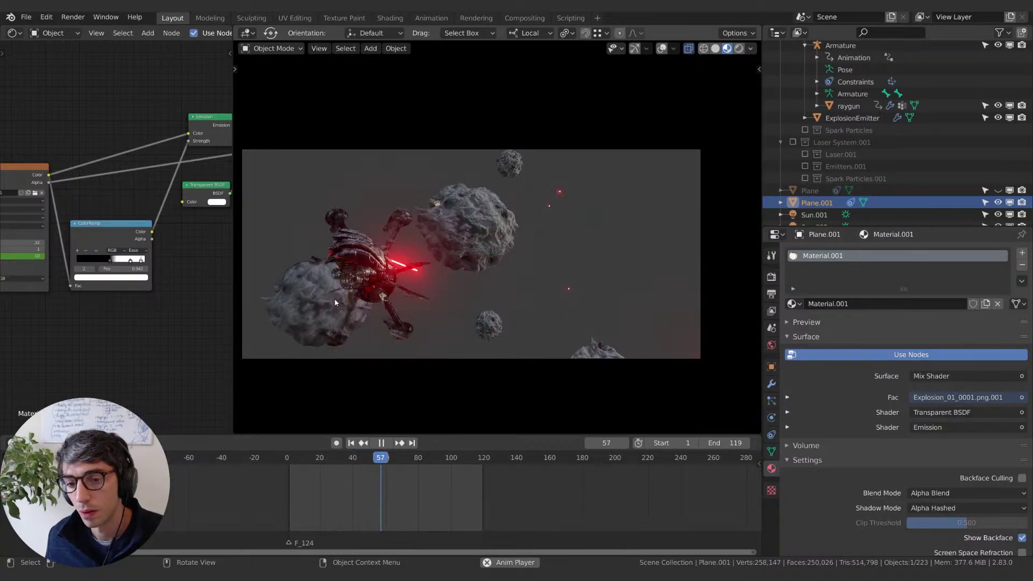
{"action": "key", "text": "space"}
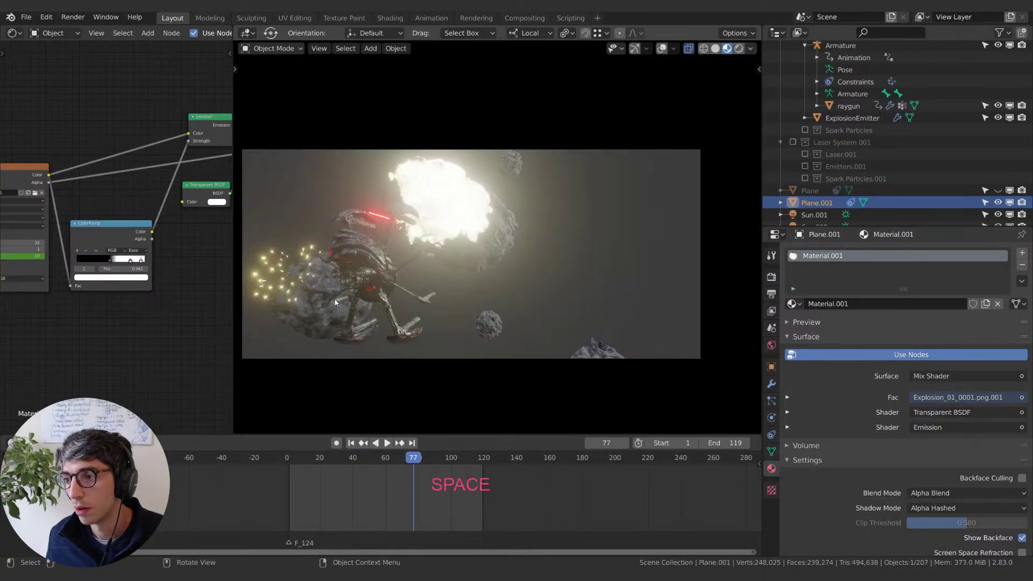
{"action": "key", "text": "space"}
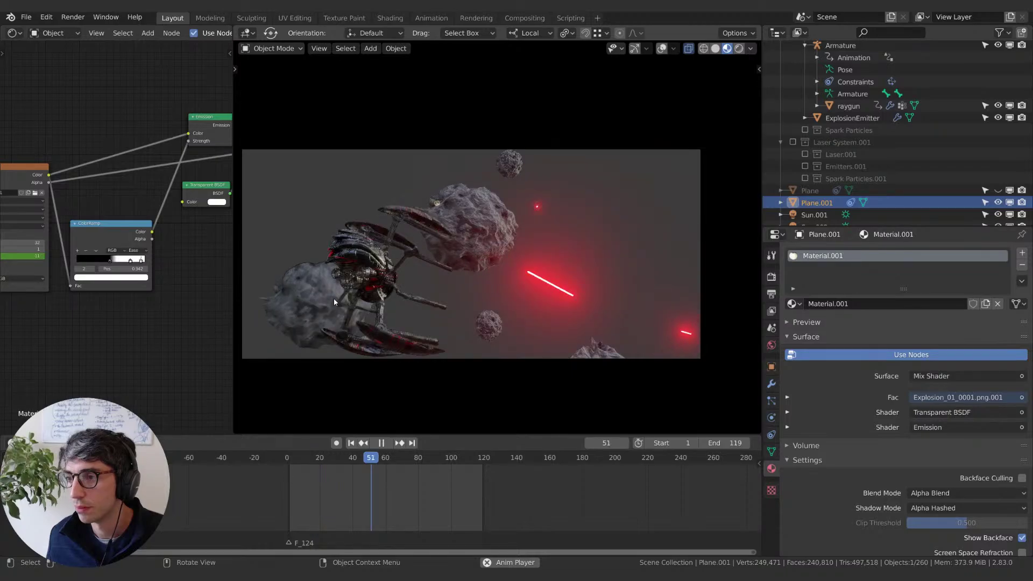
{"action": "key", "text": "space"}
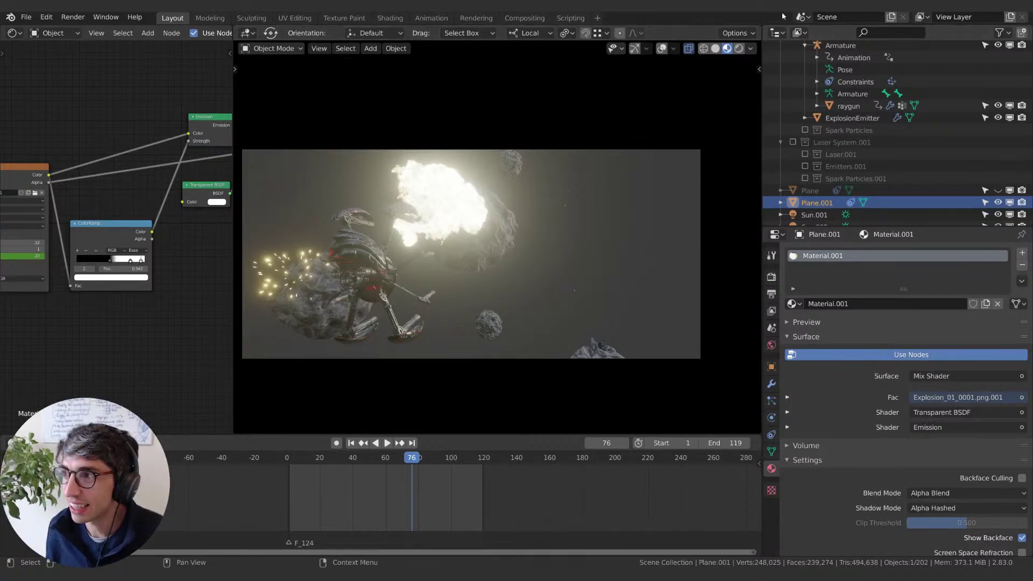
Step: Switch the viewport to Rendered shading and shift the camera framing so the explosion sits nearer the middle of the shot
{"action": "left_click", "coordinate": [738, 49]}
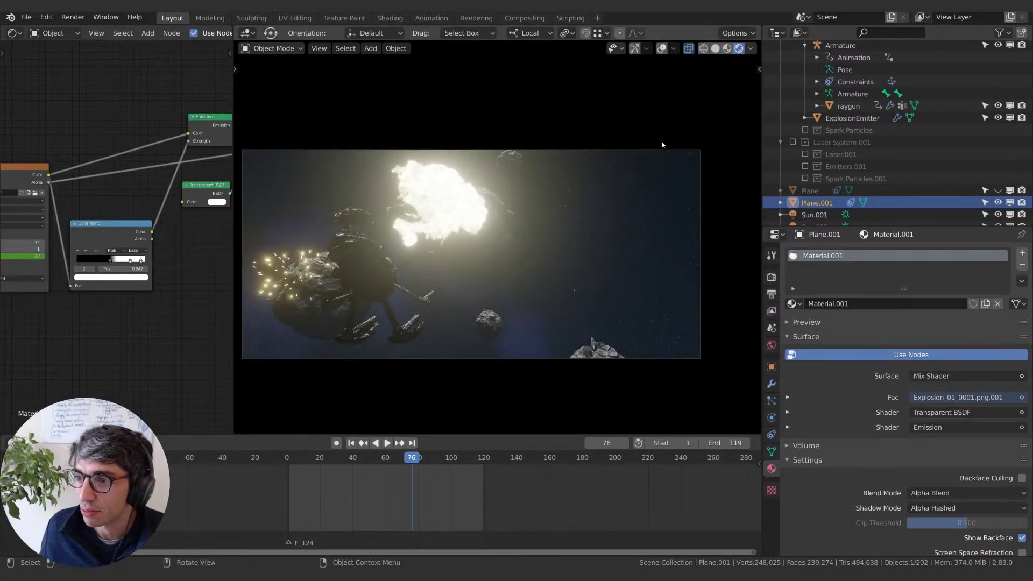
{"action": "middle_click_drag", "start_coordinate": [452, 199], "coordinate": [521, 253], "text": "shift"}
{"action": "left_click", "coordinate": [503, 244]}
{"action": "key", "text": "s"}
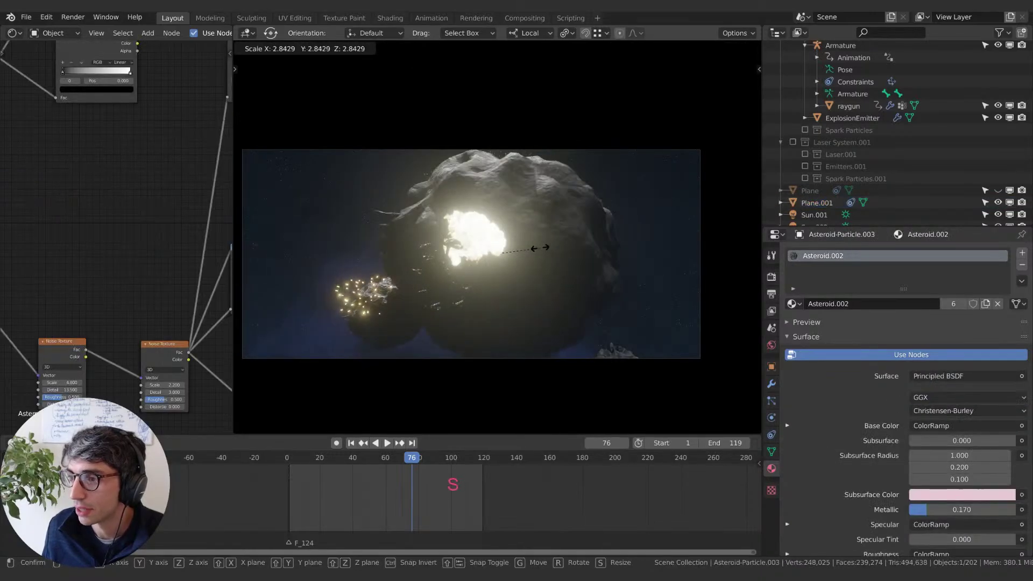
{"action": "key", "text": "Escape"}
Step: Scale the copied explosion plane by about 1.27 and adjust the camera framing around the blast
{"action": "left_click", "coordinate": [488, 226]}
{"action": "key", "text": "s"}
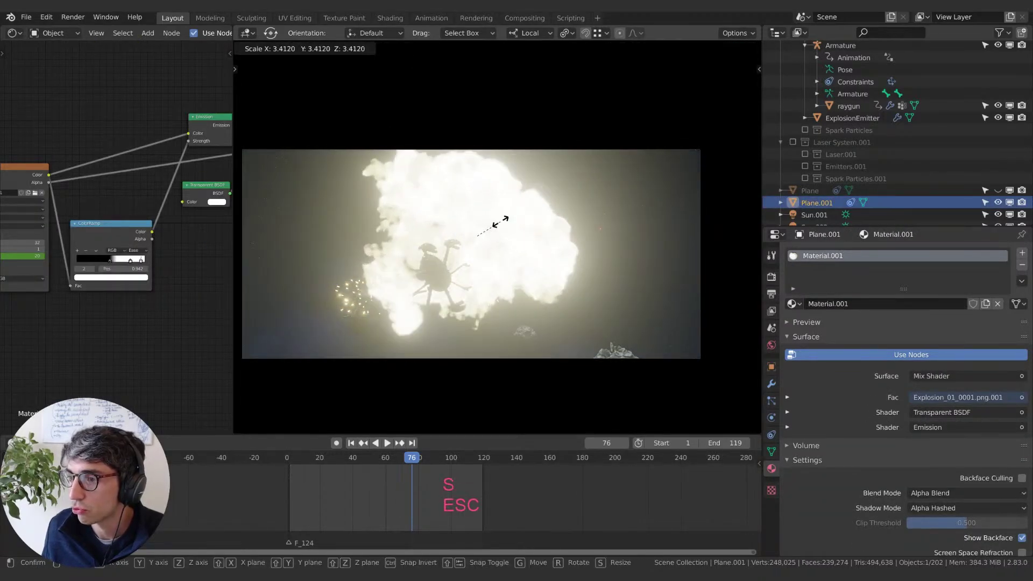
{"action": "left_click", "coordinate": [485, 232]}
{"action": "middle_click_drag", "start_coordinate": [484, 232], "coordinate": [511, 234]}
Step: Unhide the original explosion plane, scale it by about 0.62 and move it over the copied explosion
{"action": "left_click", "coordinate": [998, 190]}
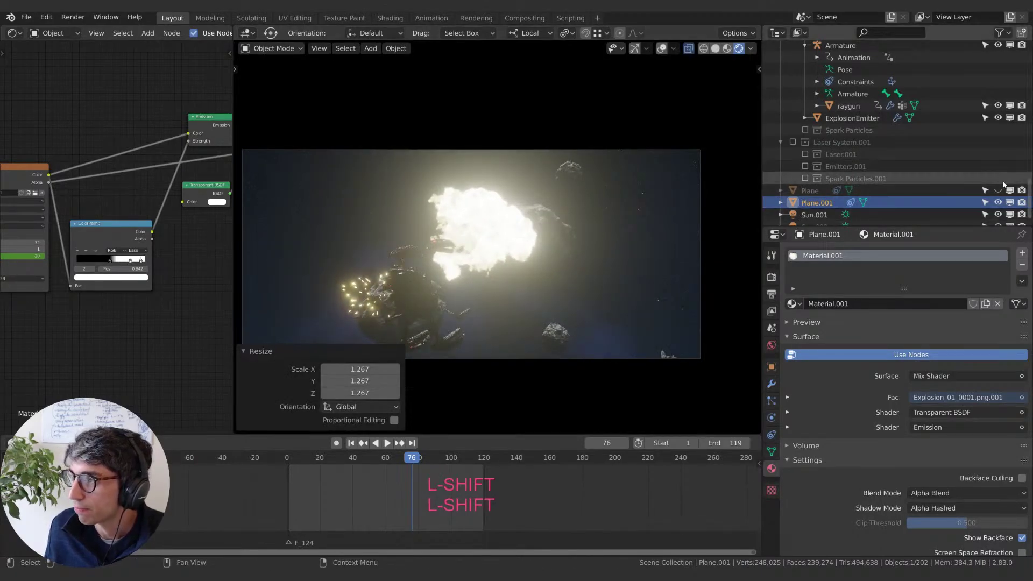
{"action": "left_click", "coordinate": [590, 240]}
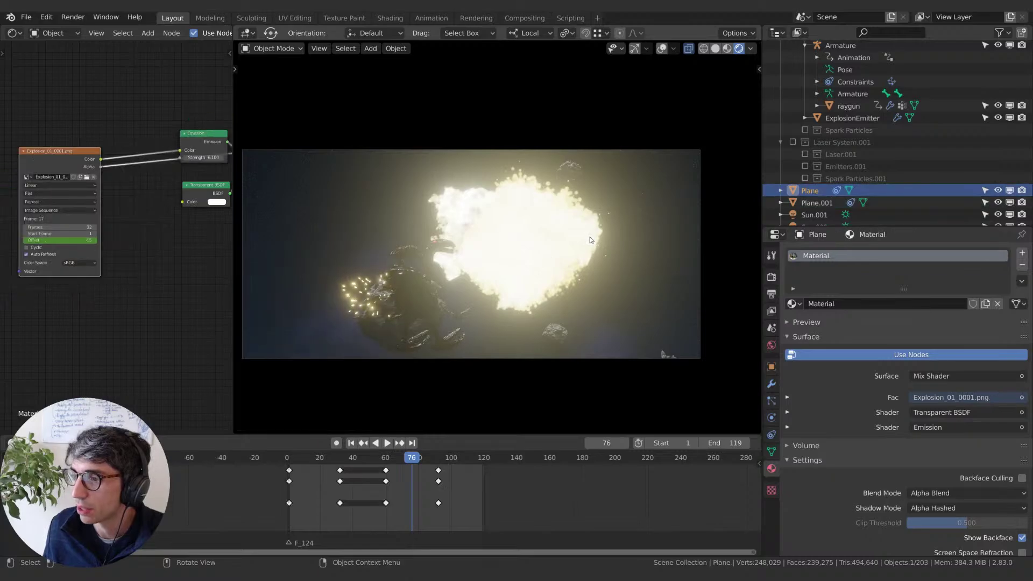
{"action": "key", "text": "s"}
{"action": "left_click", "coordinate": [550, 246]}
{"action": "key", "text": "g"}
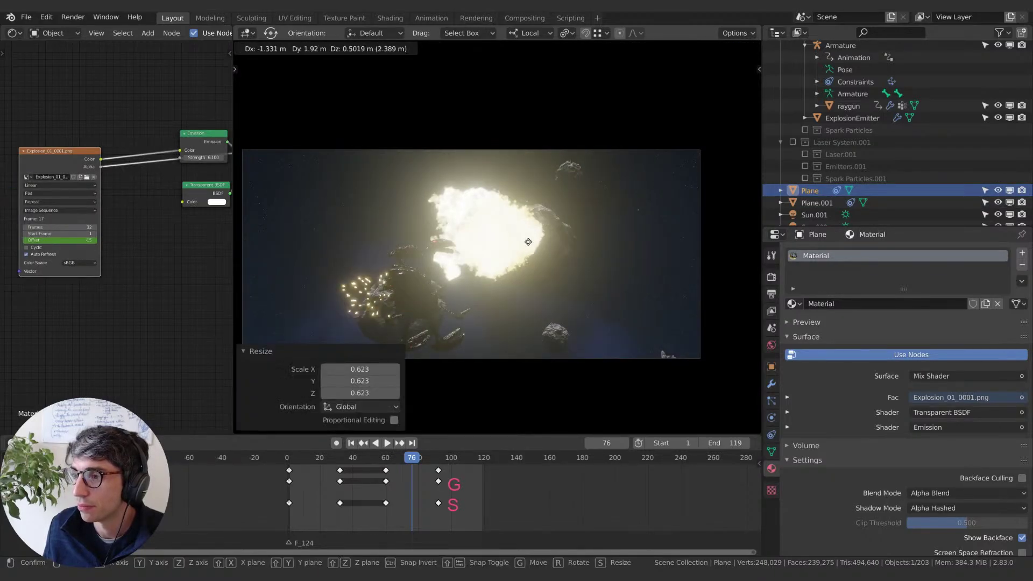
{"action": "left_click", "coordinate": [528, 242]}
Step: Scale the original explosion plane by about 1.28 and shift it so it extends the blast beyond the copy's edge
{"action": "key", "text": "s"}
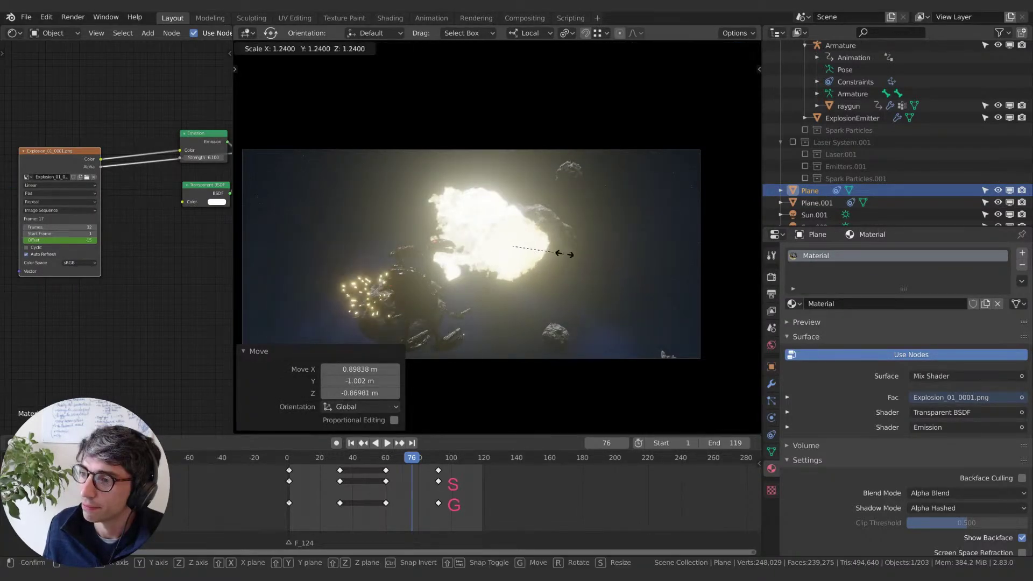
{"action": "left_click", "coordinate": [557, 258]}
{"action": "key", "text": "g"}
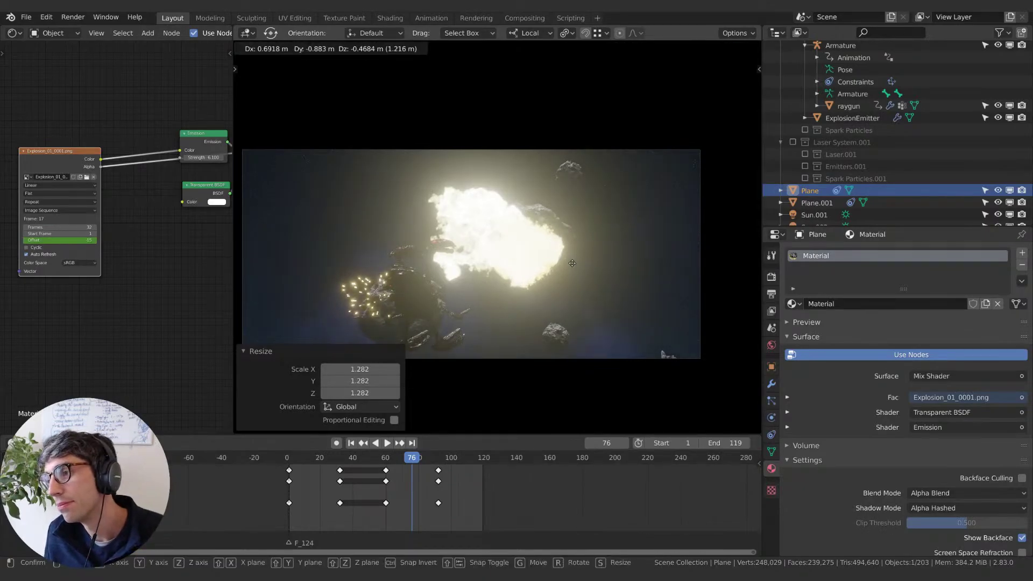
{"action": "left_click", "coordinate": [564, 267]}
{"action": "key", "text": "g"}
{"action": "left_click", "coordinate": [556, 270]}
{"action": "key", "text": "g"}
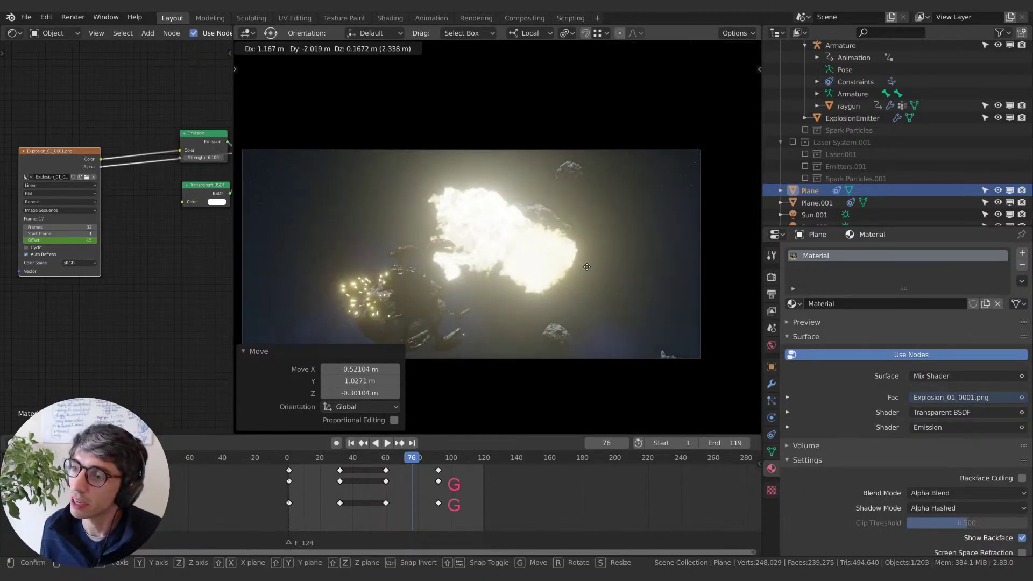
{"action": "left_click", "coordinate": [590, 272]}
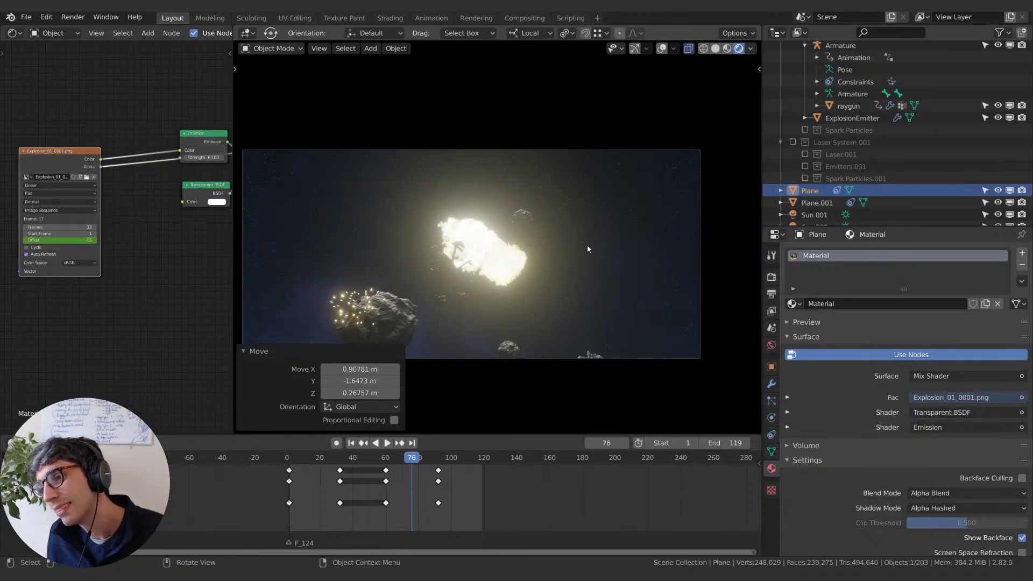
Step: Step back to frame 69 and forward to frame 70 to examine how the two explosions start and line up
{"action": "key", "text": "Left"}
{"action": "key", "text": "Left"}
{"action": "key", "text": "Left"}
{"action": "key", "text": "Left"}
{"action": "key", "text": "Left"}
{"action": "key", "text": "Left"}
{"action": "key", "text": "Left"}
{"action": "key", "text": "Left"}
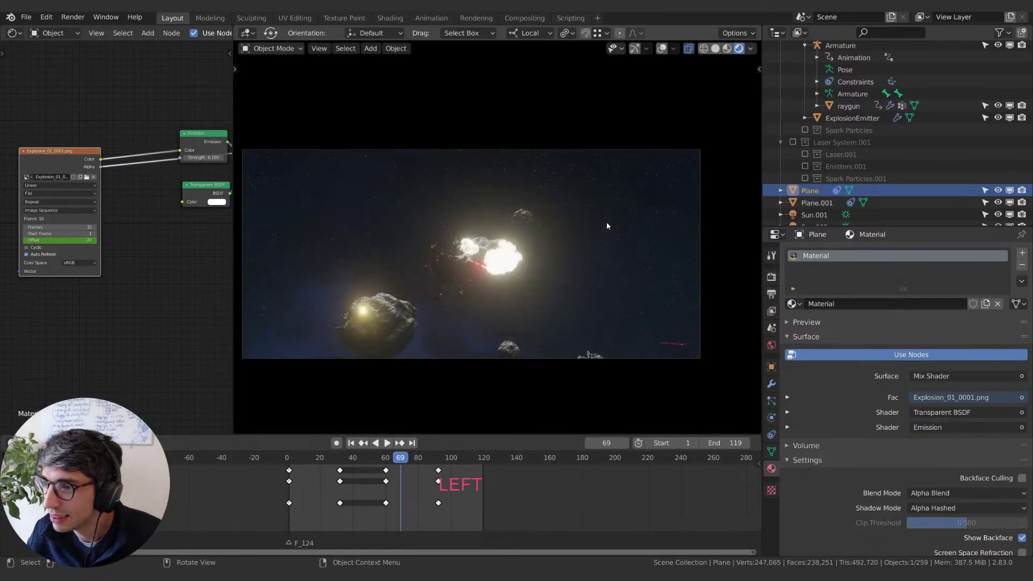
{"action": "key", "text": "Right"}
{"action": "key", "text": "Right"}
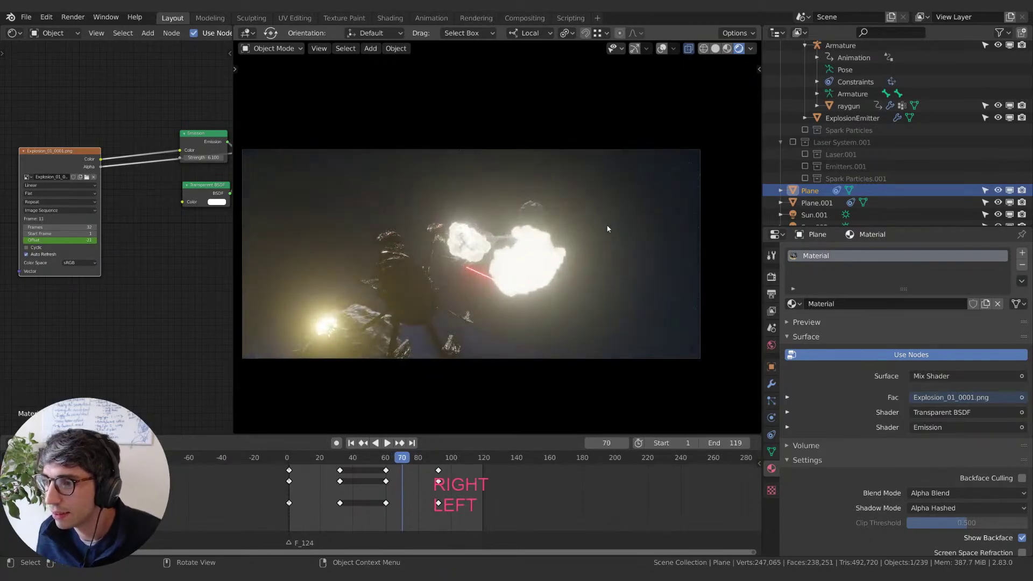
{"action": "key", "text": "shift"}
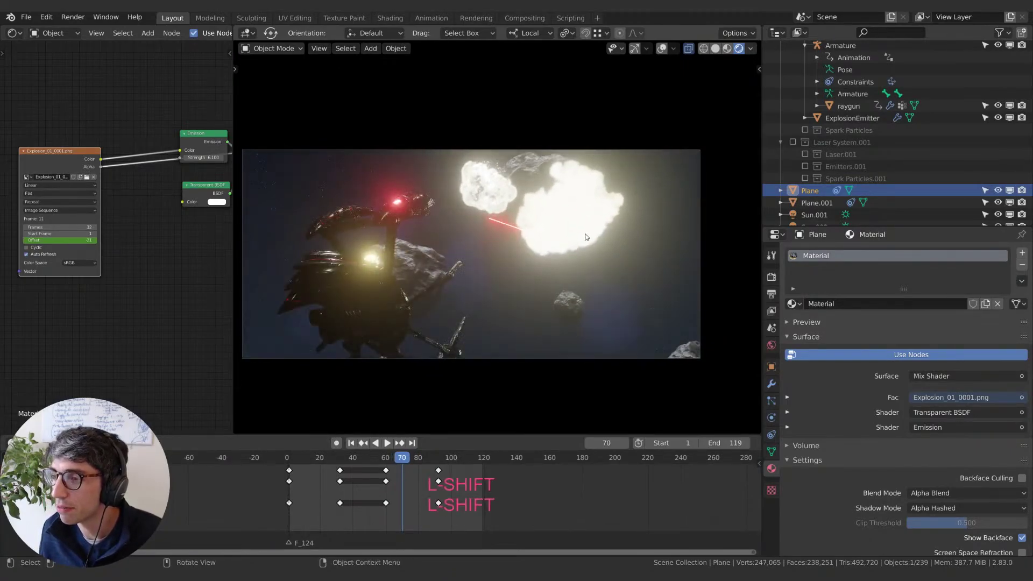
Step: Move the original explosion plane's last two sets of keyframes about nine frames earlier
{"action": "left_click", "coordinate": [582, 238]}
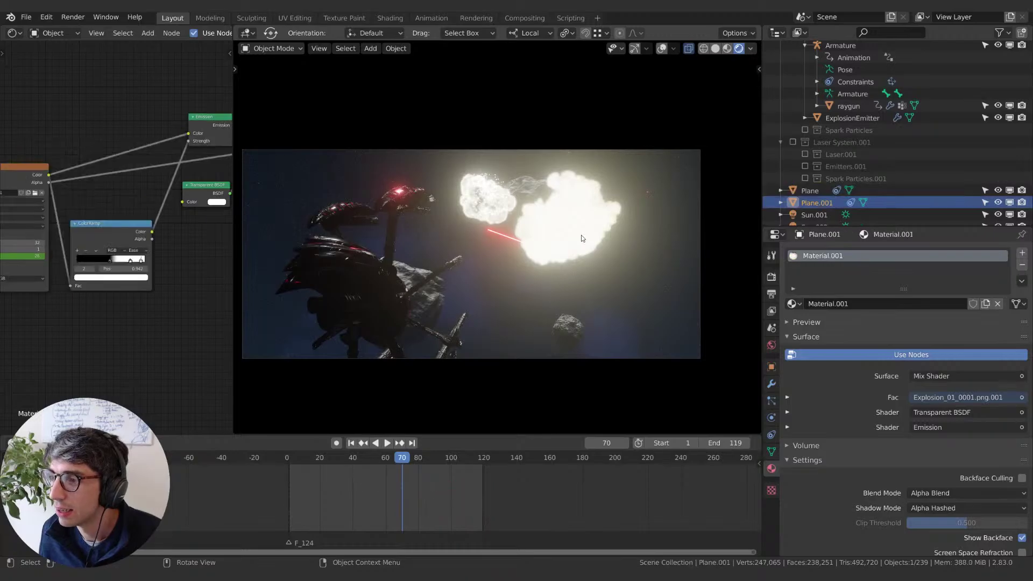
{"action": "left_click", "coordinate": [582, 238]}
{"action": "key", "text": "b"}
{"action": "left_click_drag", "start_coordinate": [455, 463], "coordinate": [323, 510]}
{"action": "key", "text": "g"}
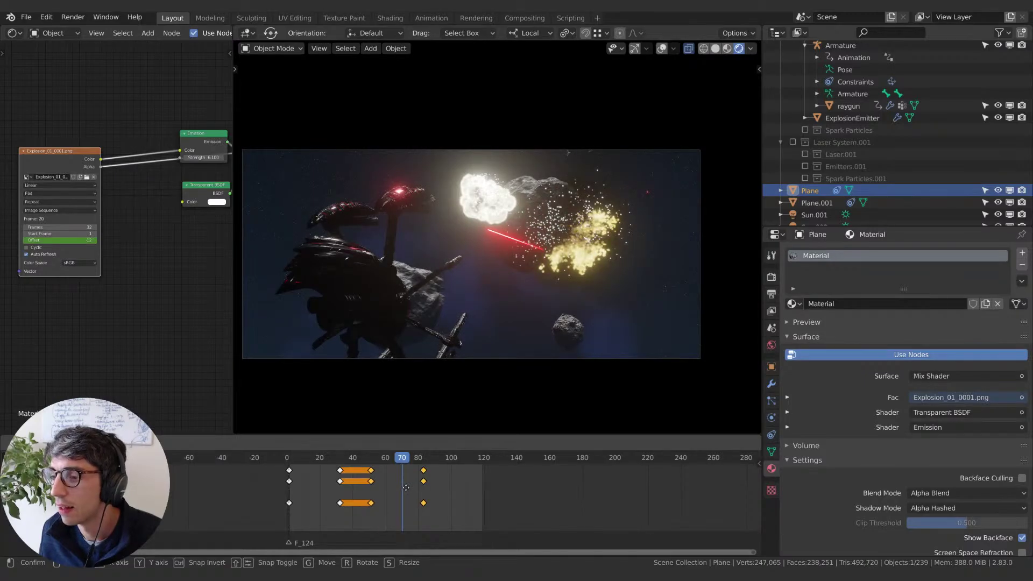
{"action": "left_click", "coordinate": [582, 240]}
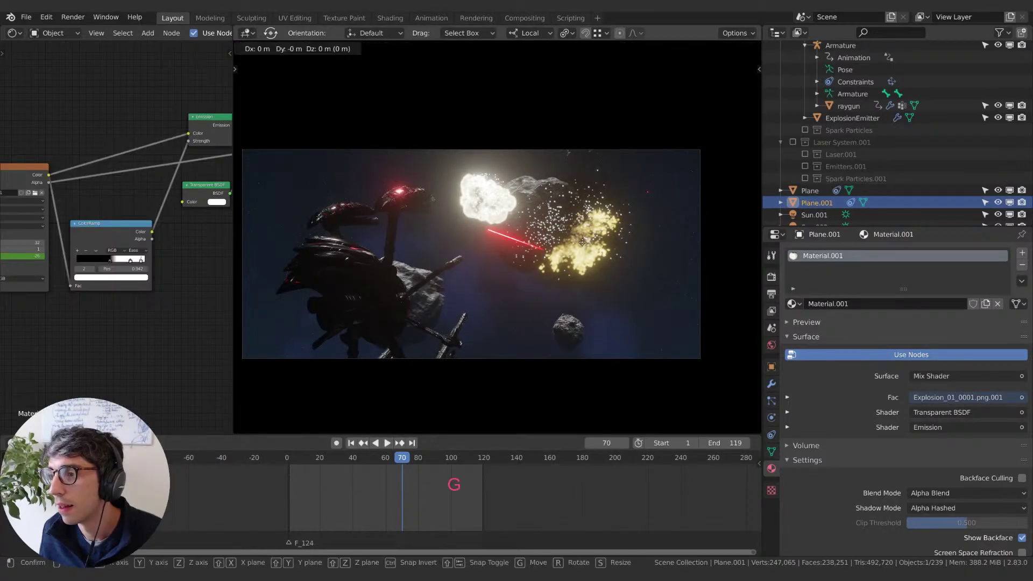
{"action": "key", "text": "Escape"}
{"action": "key", "text": "g"}
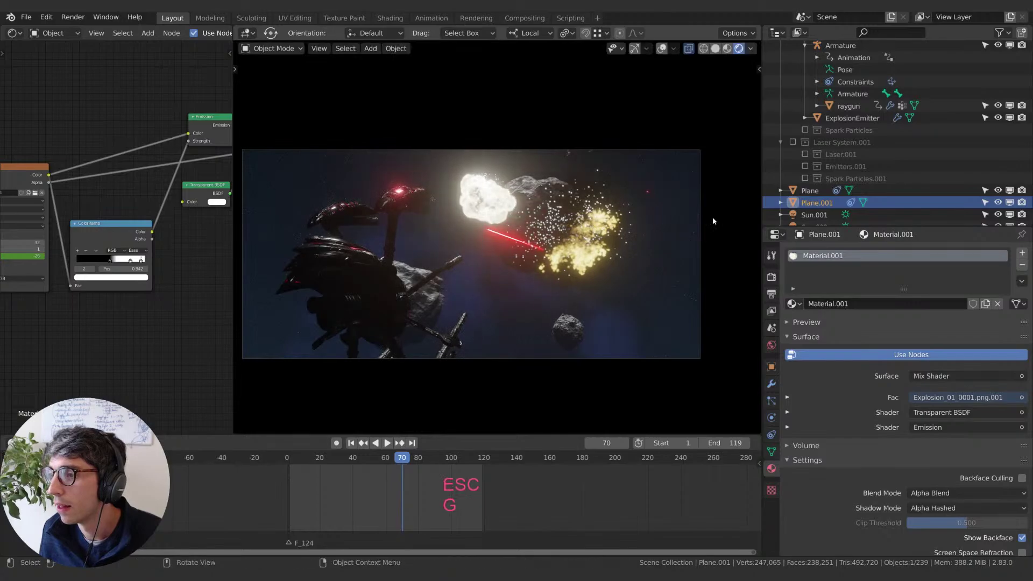
{"action": "key", "text": "Escape"}
Step: Move the original explosion plane over the copied explosion, pushing it about -3.66 m and -6.4 m along its local Y axis
{"action": "left_click", "coordinate": [809, 190]}
{"action": "key", "text": "g"}
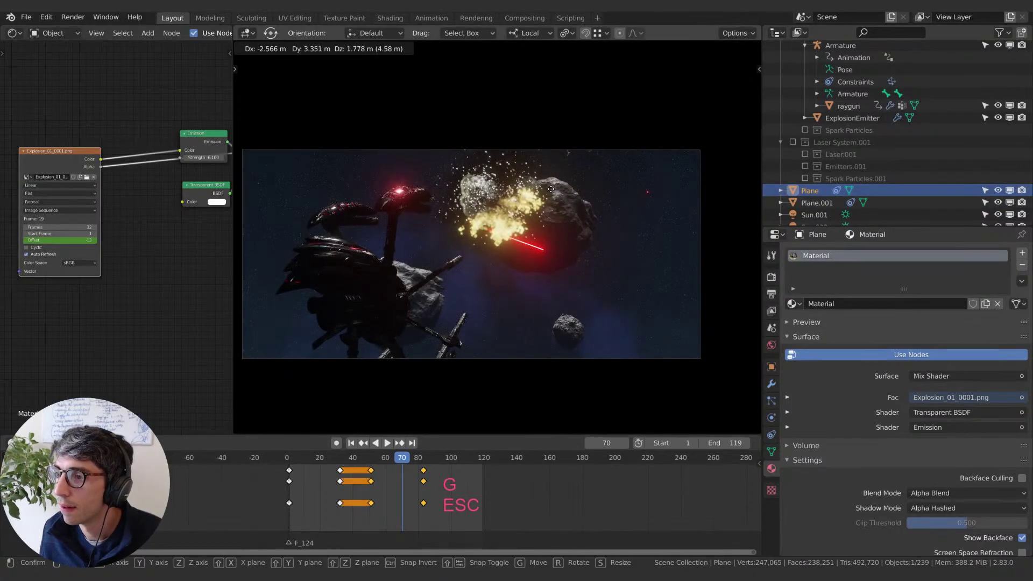
{"action": "left_click", "coordinate": [525, 208]}
{"action": "key", "text": "g"}
{"action": "key", "text": "x"}
{"action": "key", "text": "y"}
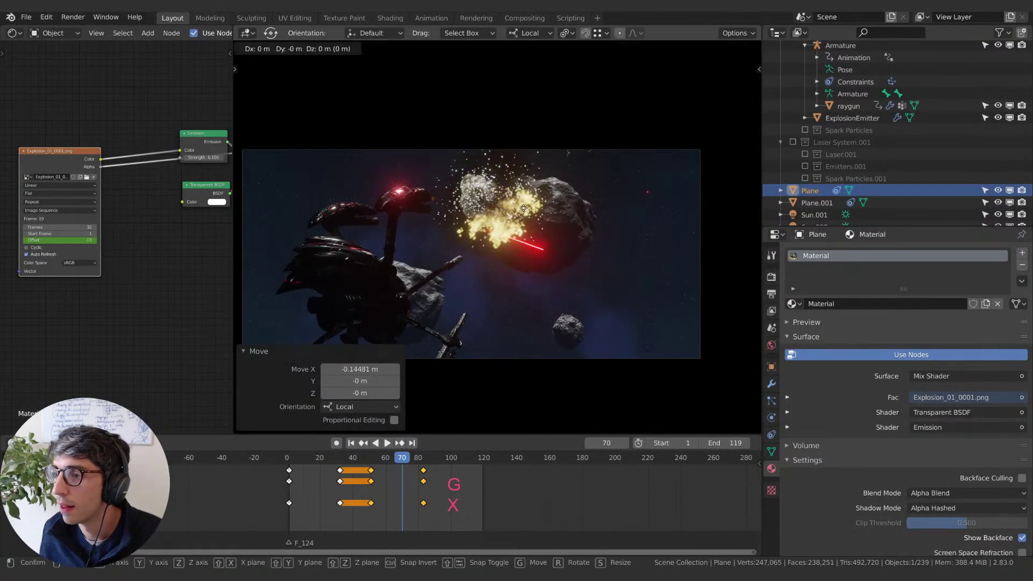
{"action": "left_click", "coordinate": [551, 267]}
{"action": "key", "text": "g"}
{"action": "key", "text": "y"}
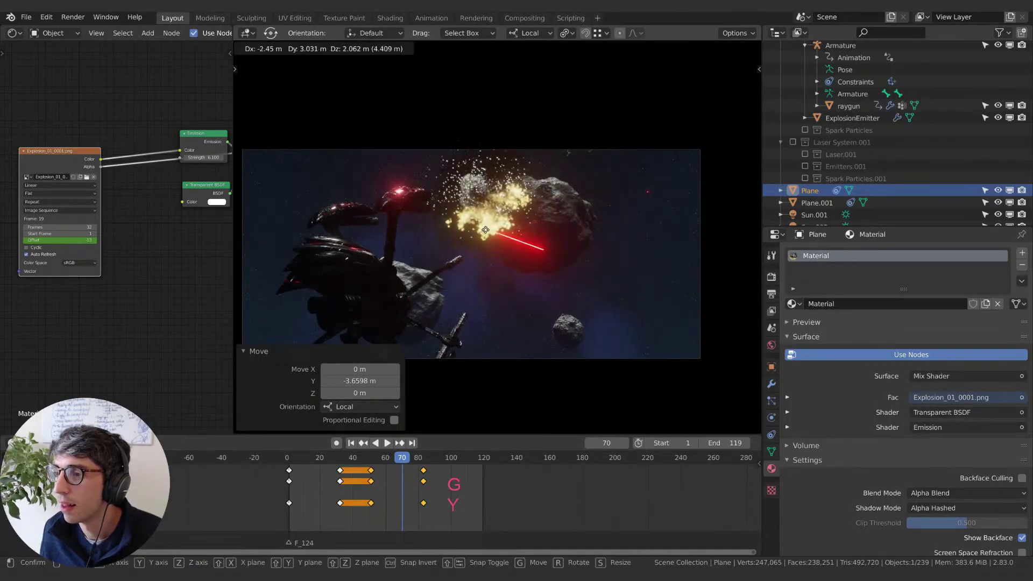
{"action": "left_click", "coordinate": [559, 312]}
{"action": "key", "text": "g"}
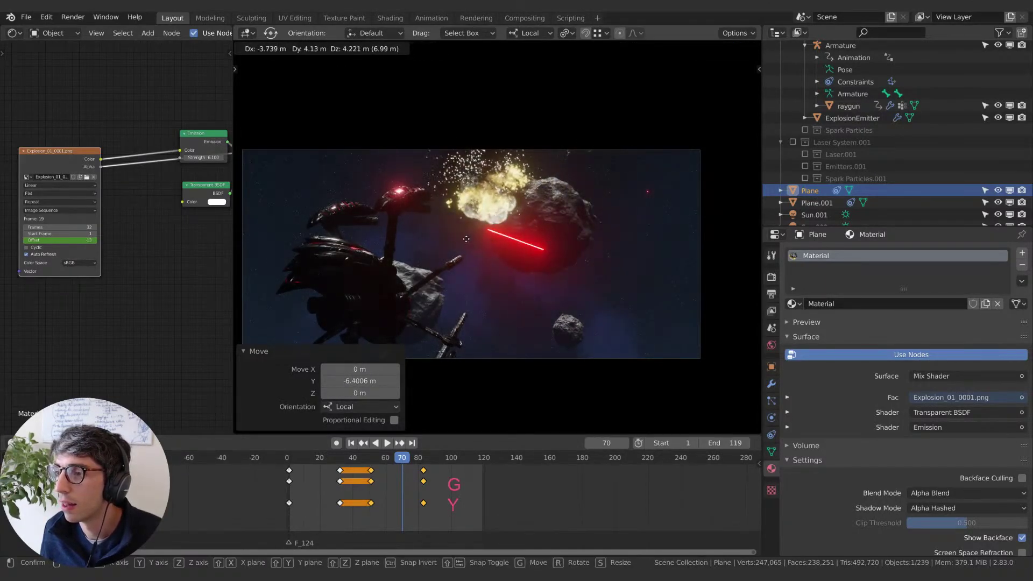
{"action": "key", "text": "z"}
{"action": "key", "text": "Escape"}
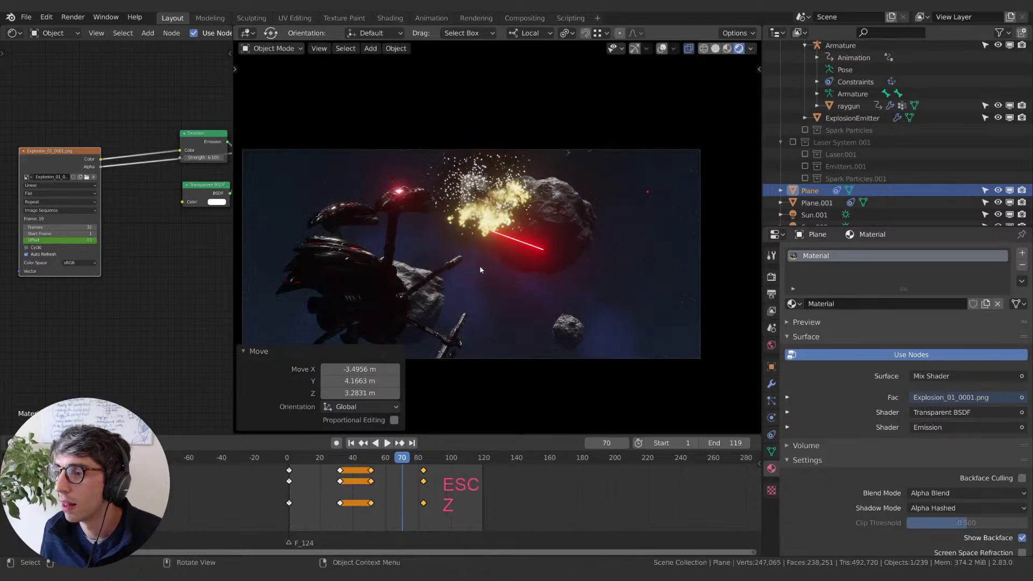
{"action": "key", "text": "g"}
{"action": "key", "text": "z"}
{"action": "key", "text": "Escape"}
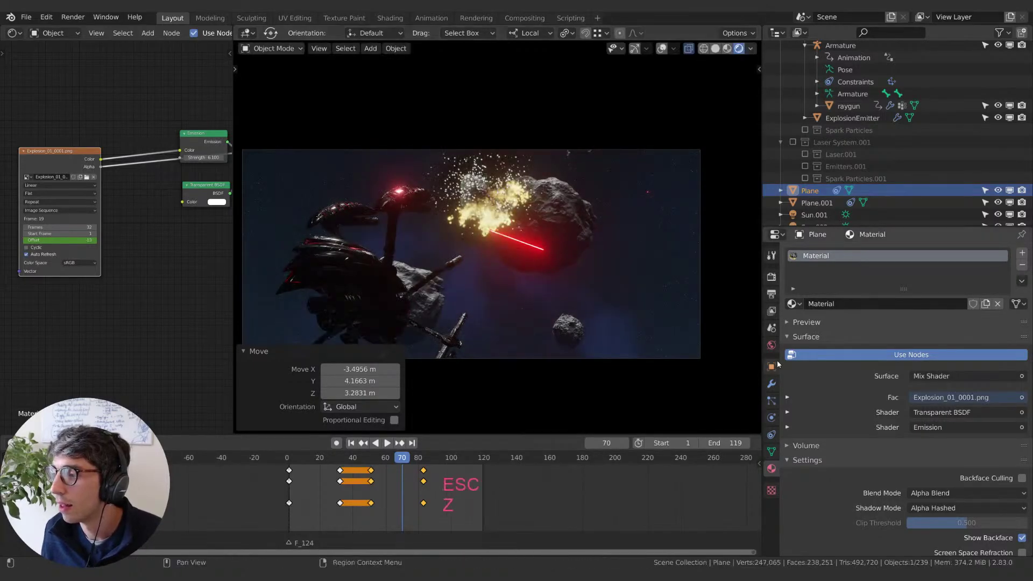
Step: Adjust the original explosion plane's location to 2.2795 m in Y and 7.1065 m in Z
{"action": "left_click", "coordinate": [772, 366]}
{"action": "scroll", "coordinate": [803, 297], "scroll_direction": "up", "scroll_amount": 6}
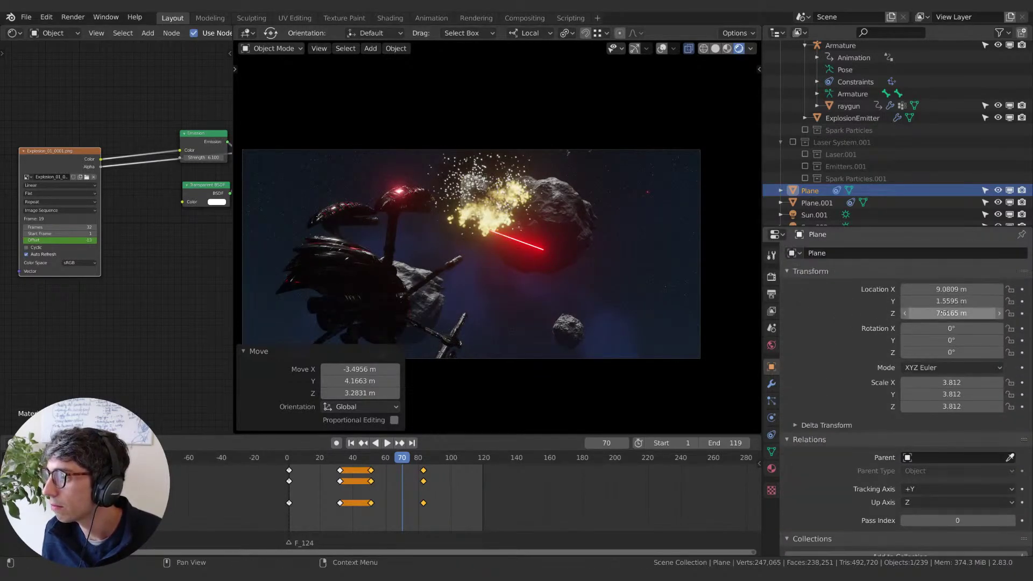
{"action": "left_click_drag", "start_coordinate": [950, 313], "coordinate": [984, 301]}
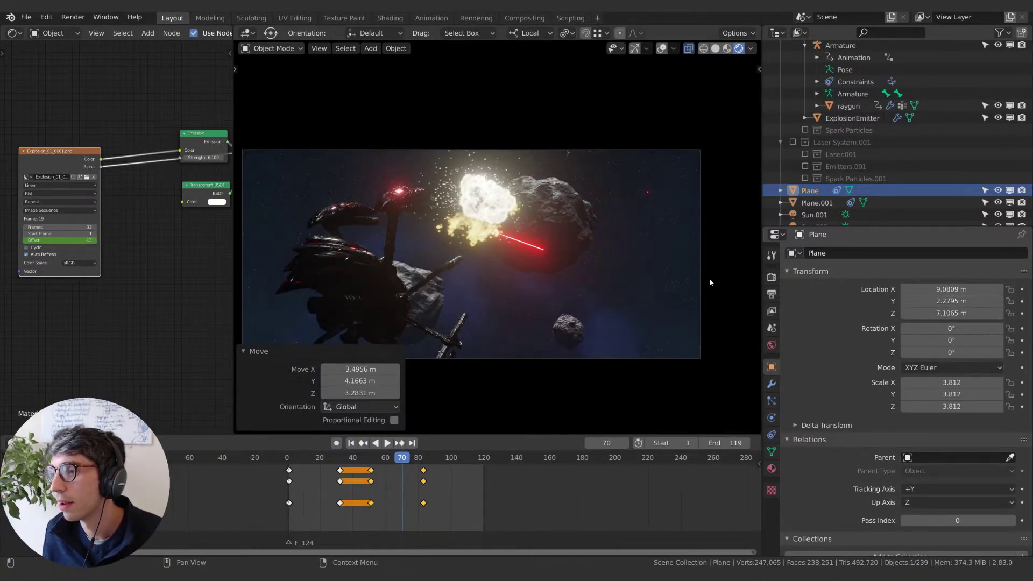
Step: Nudge the original explosion plane onto the copied blast and scale it down to about 3.6
{"action": "key", "text": "g"}
{"action": "left_click", "coordinate": [529, 249]}
{"action": "key", "text": "s"}
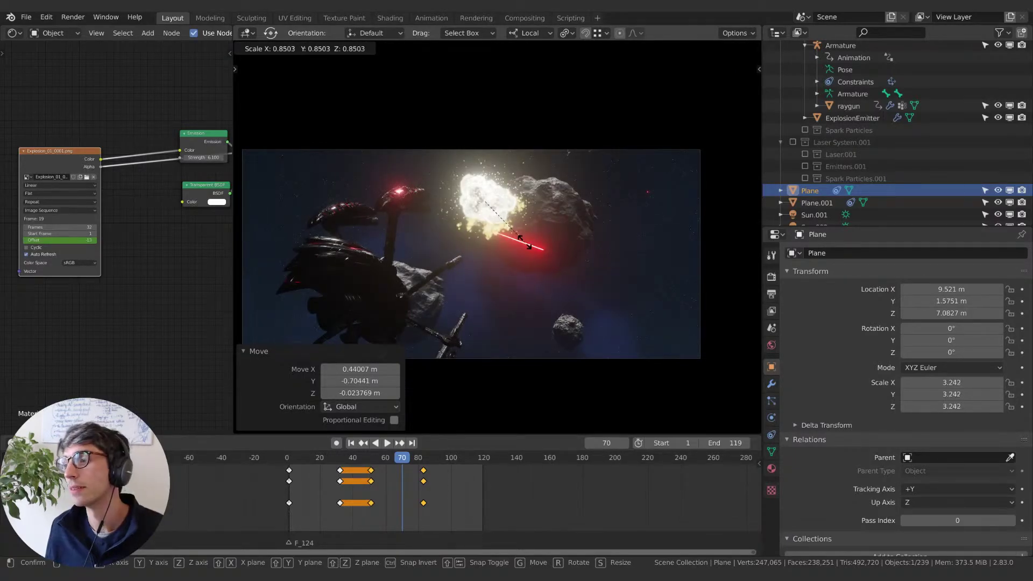
{"action": "left_click", "coordinate": [530, 245]}
{"action": "left_click_drag", "start_coordinate": [437, 482], "coordinate": [438, 483]}
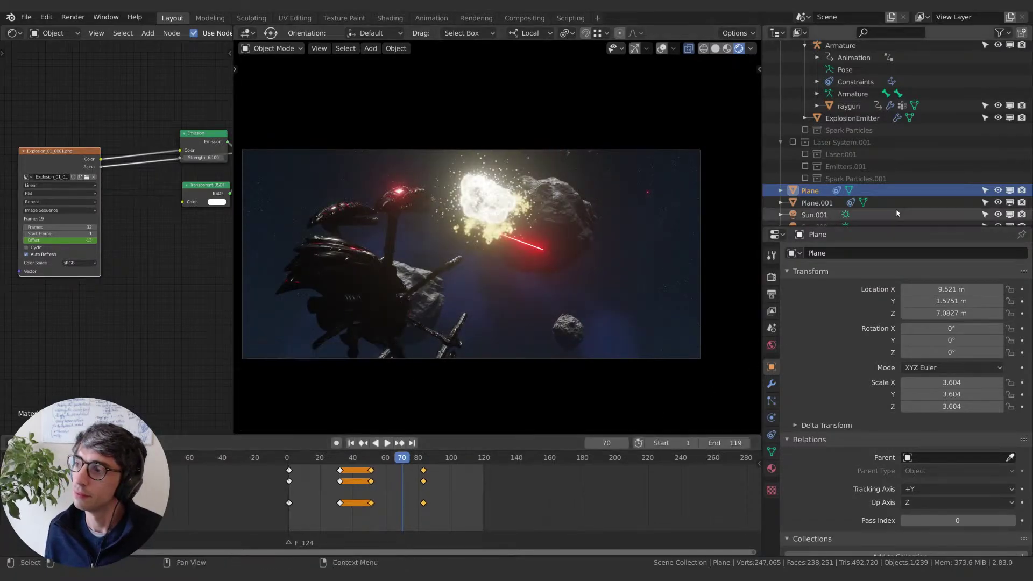
Step: Enlarge the copied explosion plane, Plane.001, to a scale of about 9.07
{"action": "left_click", "coordinate": [822, 203]}
{"action": "key", "text": "s"}
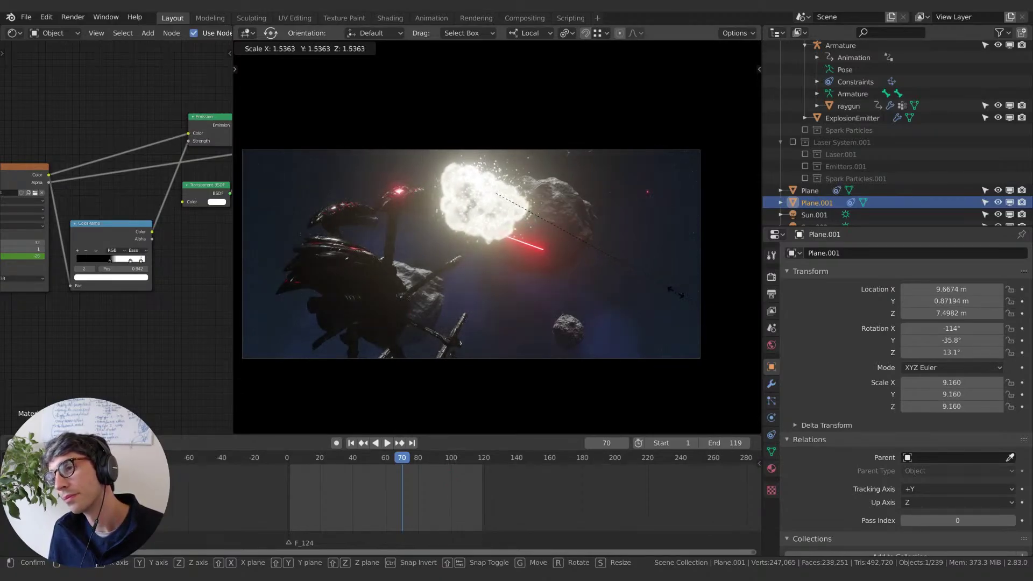
{"action": "left_click", "coordinate": [674, 296]}
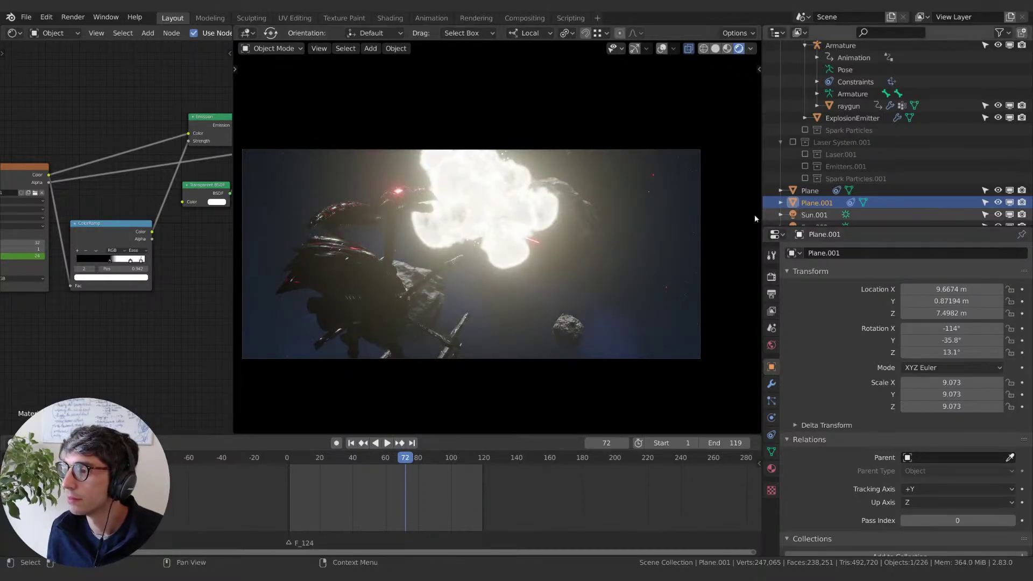
Step: Scale the original explosion plane up by about 2.4 so its debris spreads beyond the copied blast
{"action": "left_click", "coordinate": [806, 191]}
{"action": "key", "text": "g"}
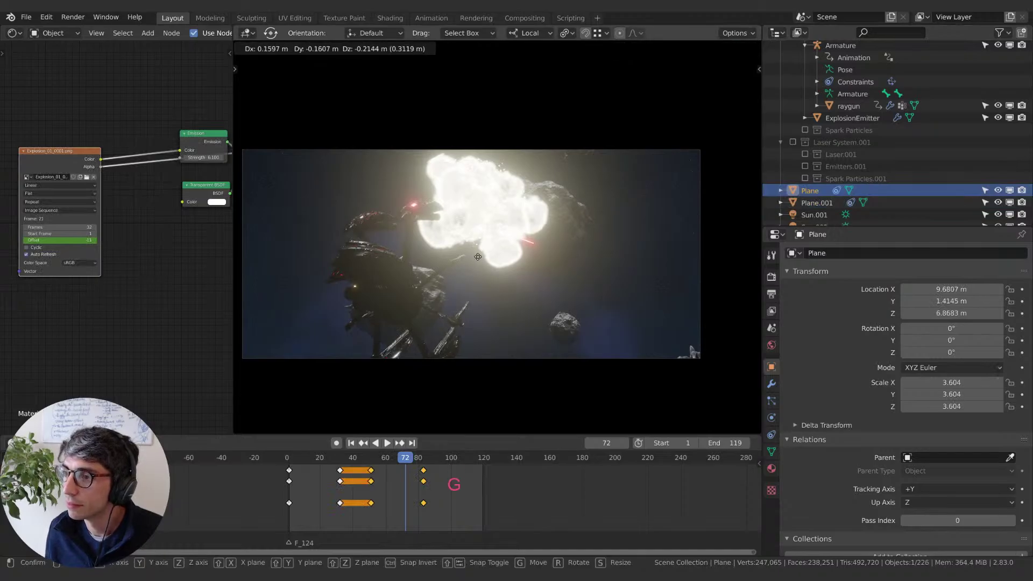
{"action": "key", "text": "Escape"}
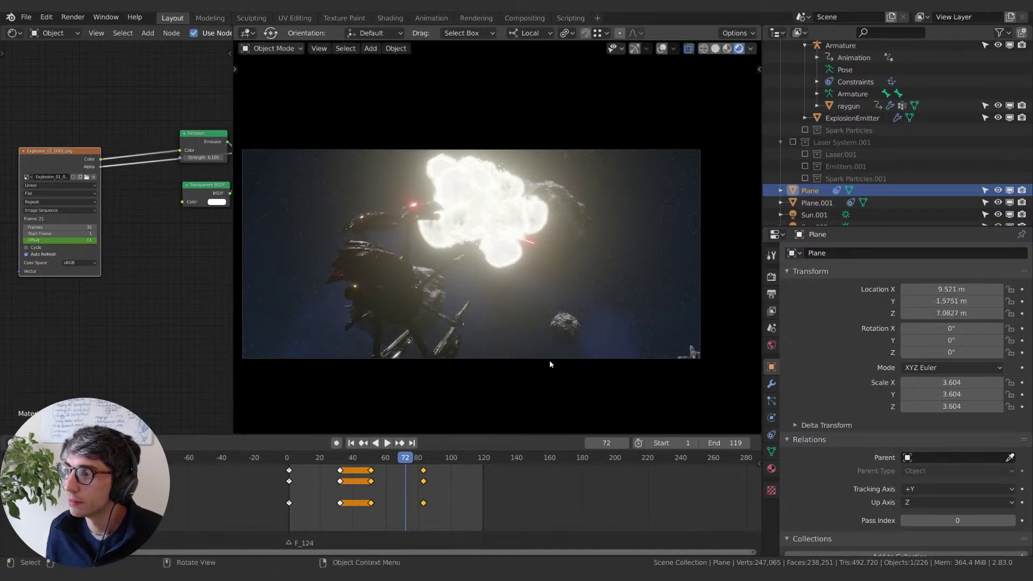
{"action": "key", "text": "s"}
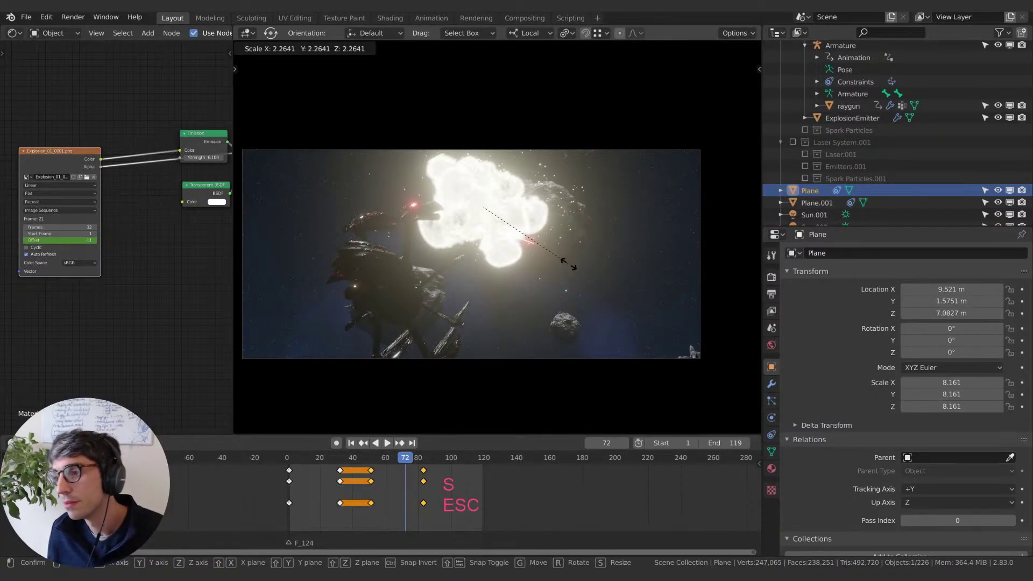
{"action": "left_click", "coordinate": [572, 267]}
Step: Shift the original plane's selected keyframes about two frames later and scale the plane by about 0.83
{"action": "key", "text": "g"}
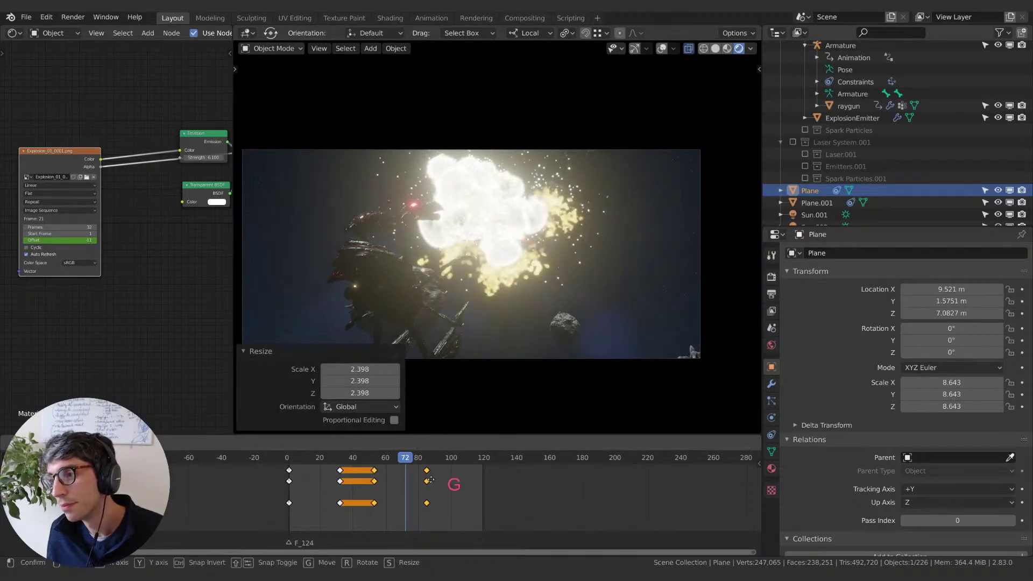
{"action": "left_click", "coordinate": [430, 480]}
{"action": "key", "text": "s"}
{"action": "left_click", "coordinate": [570, 387]}
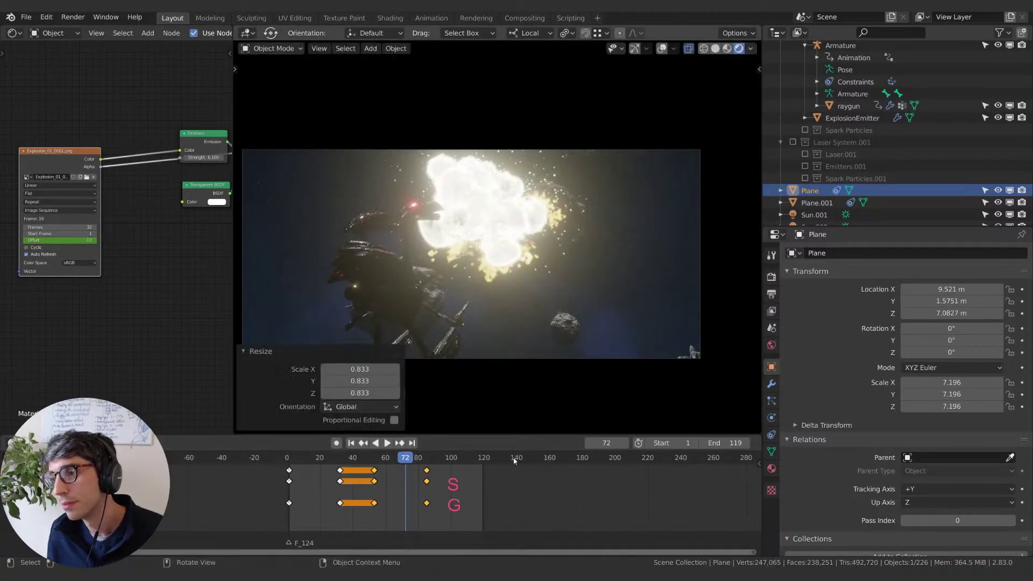
Step: Move the original plane's selected keyframes about one frame earlier
{"action": "left_click", "coordinate": [417, 493]}
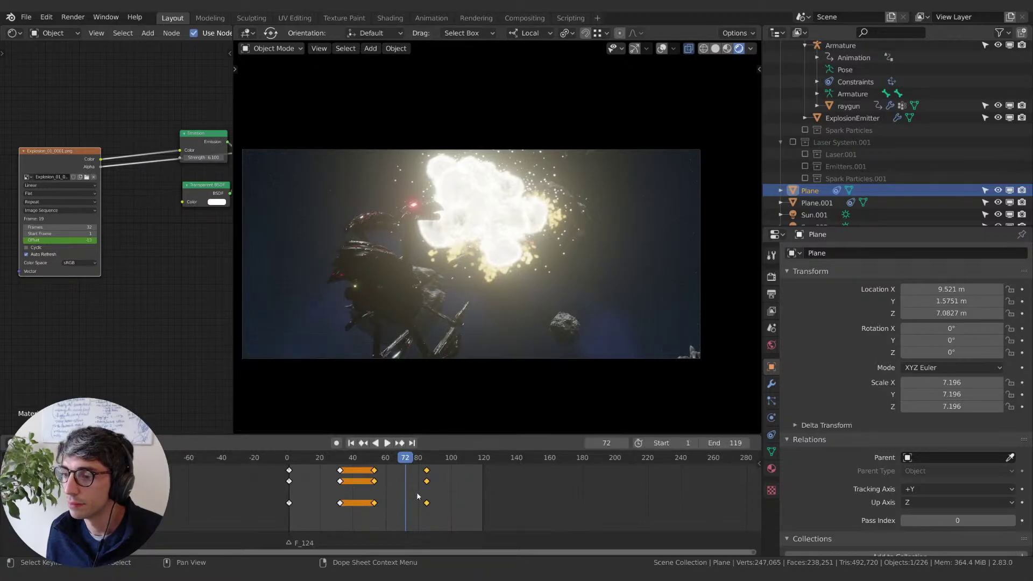
{"action": "key", "text": "g"}
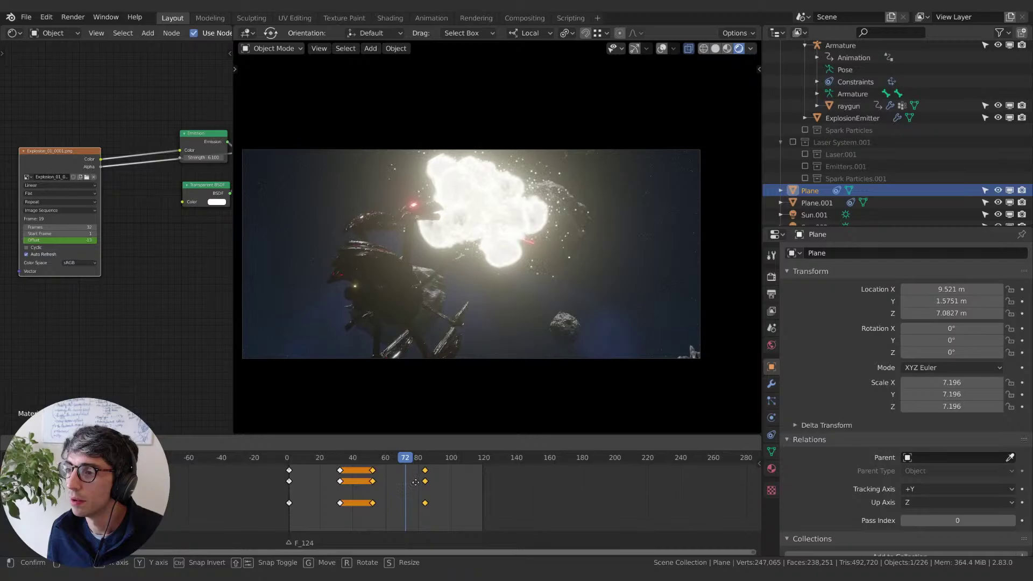
{"action": "left_click", "coordinate": [416, 482]}
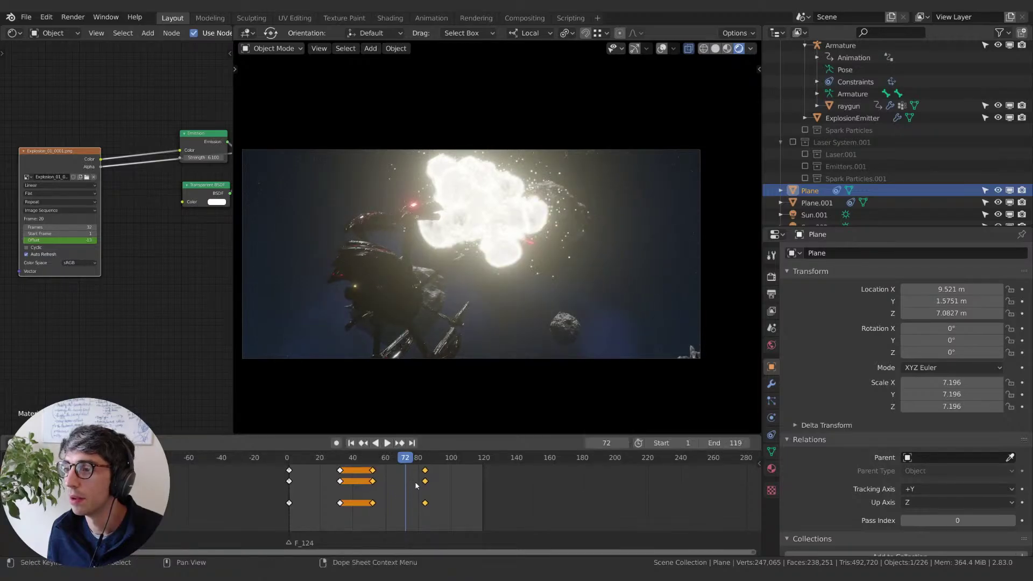
Step: Scale the original explosion plane by about 1.31, reduce it to a scale of about 7.22 and inspect the combined blast
{"action": "key", "text": "s"}
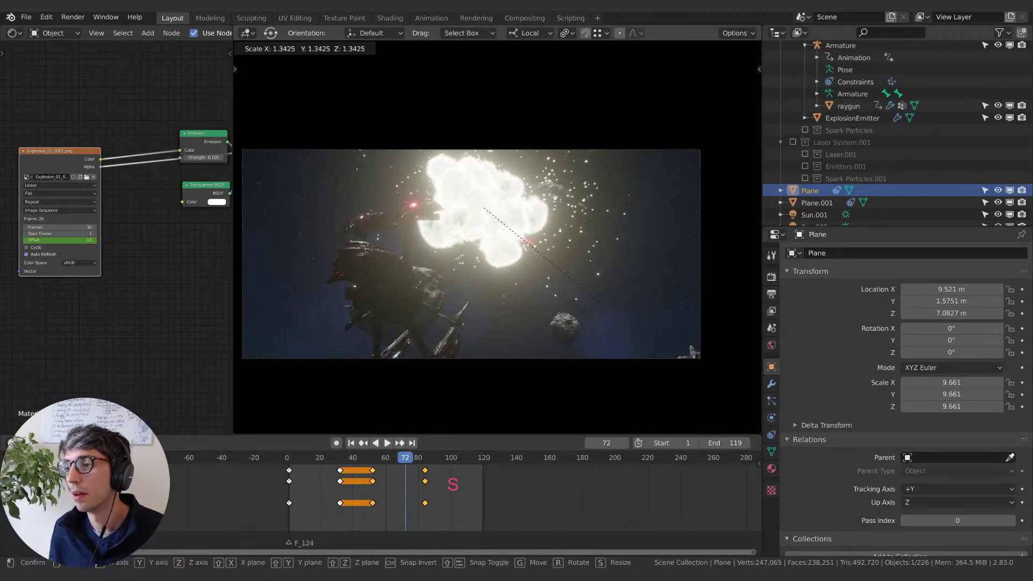
{"action": "left_click", "coordinate": [679, 344]}
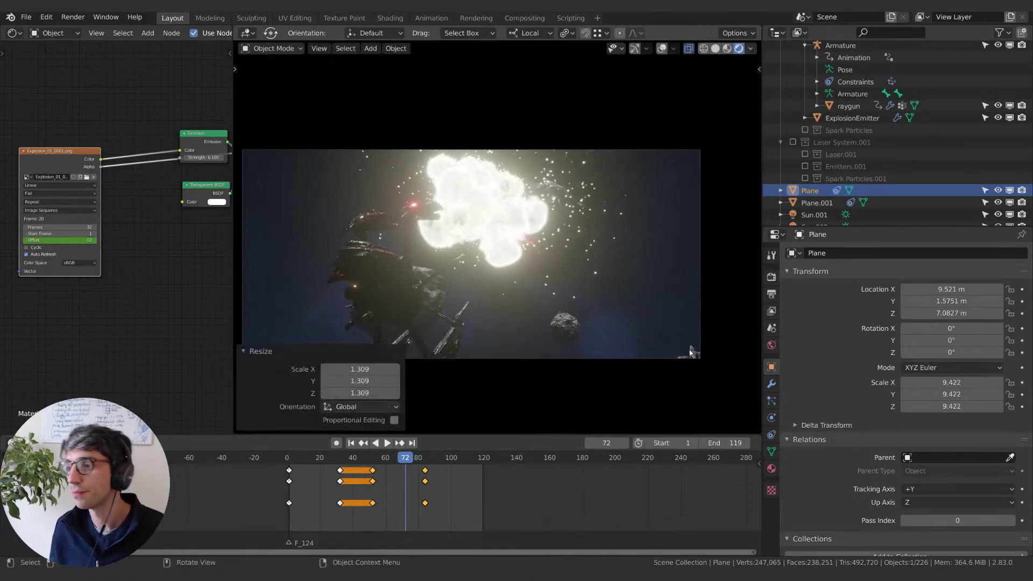
{"action": "key", "text": "s"}
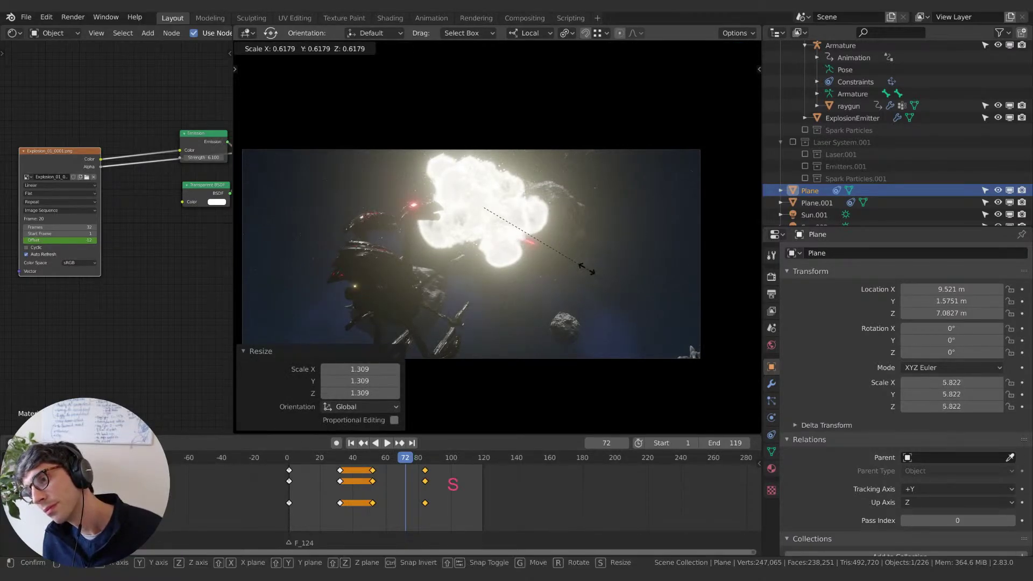
{"action": "left_click", "coordinate": [614, 287]}
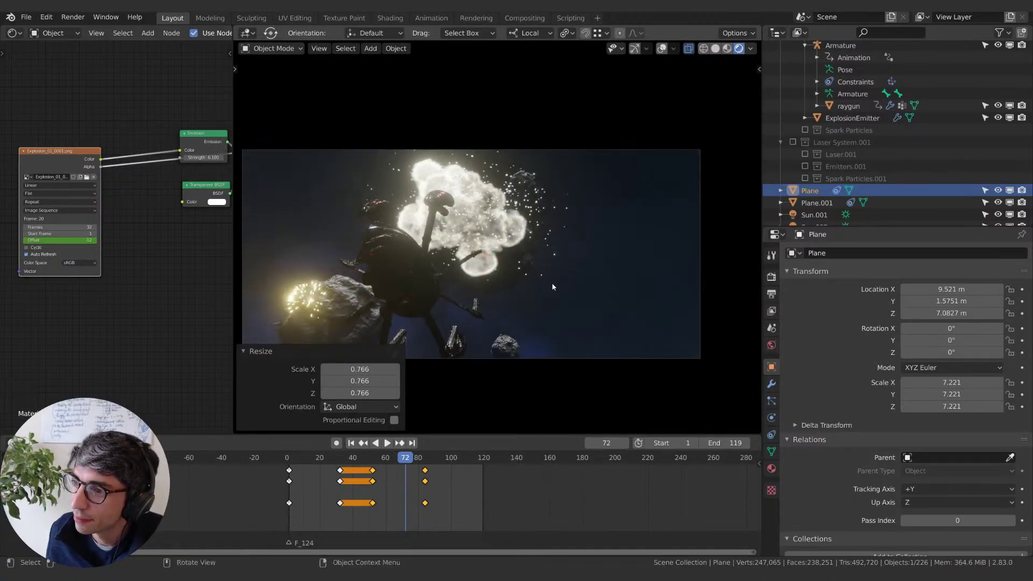
{"action": "middle_click_drag", "start_coordinate": [567, 278], "coordinate": [550, 264]}
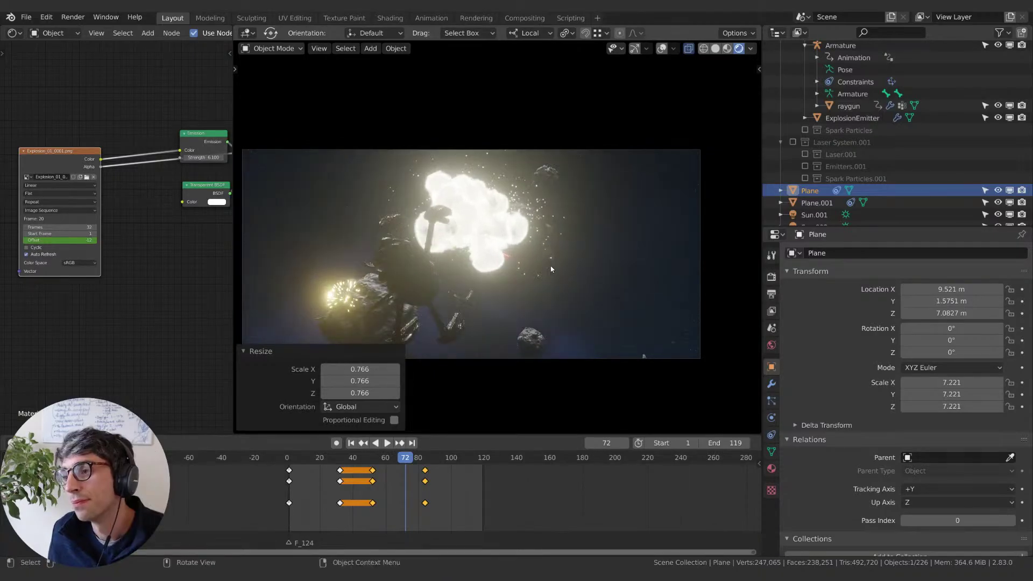